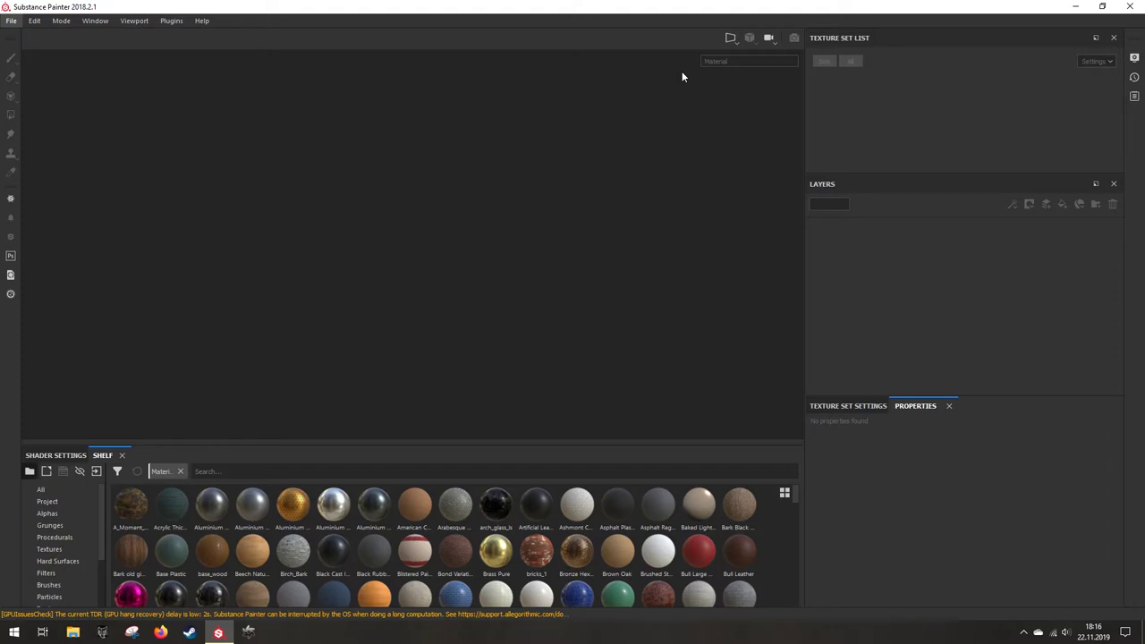
Step: Start a new project and load Cave_Low.obj from the Portal library's Objects folder as its mesh
left_click(10, 21)
mouse_move(55, 59)
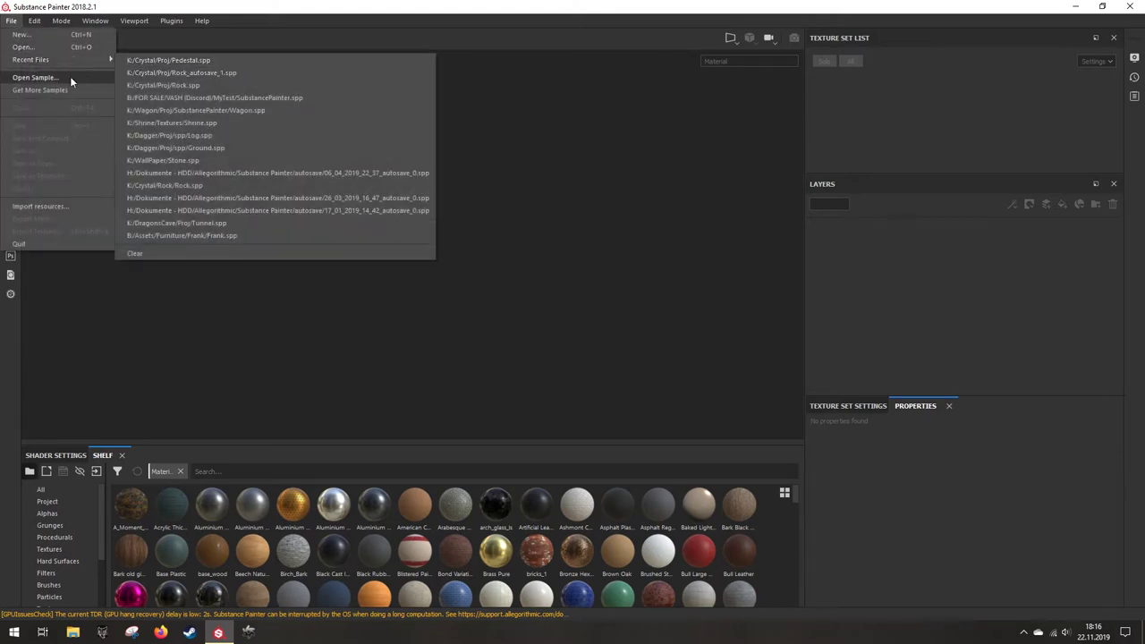
left_click(61, 34)
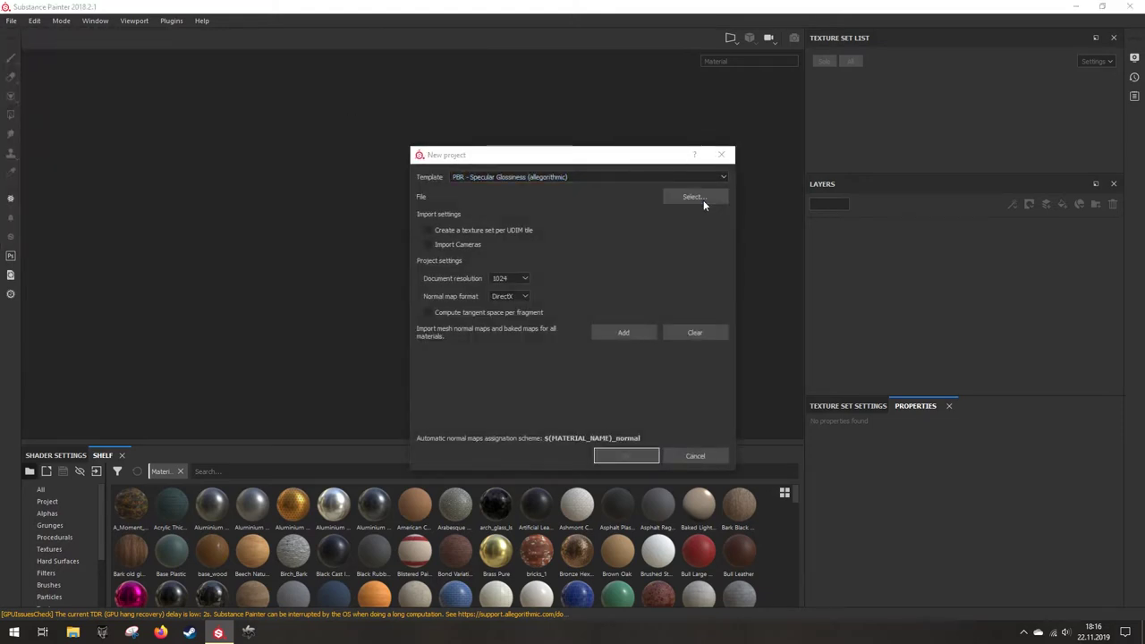
left_click(697, 197)
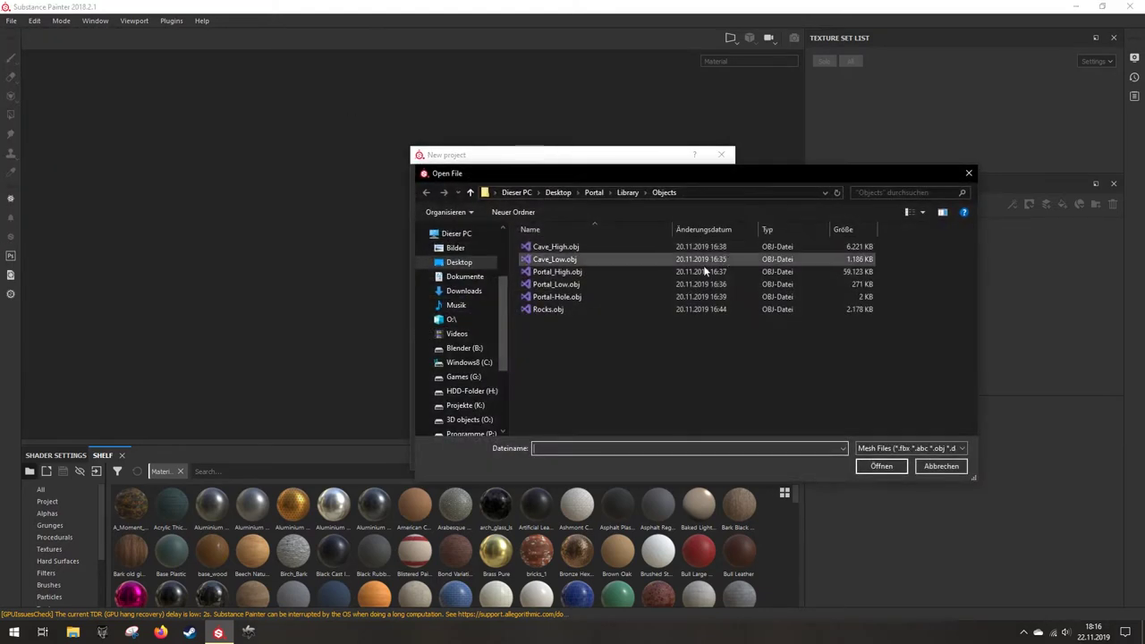
double_click(597, 260)
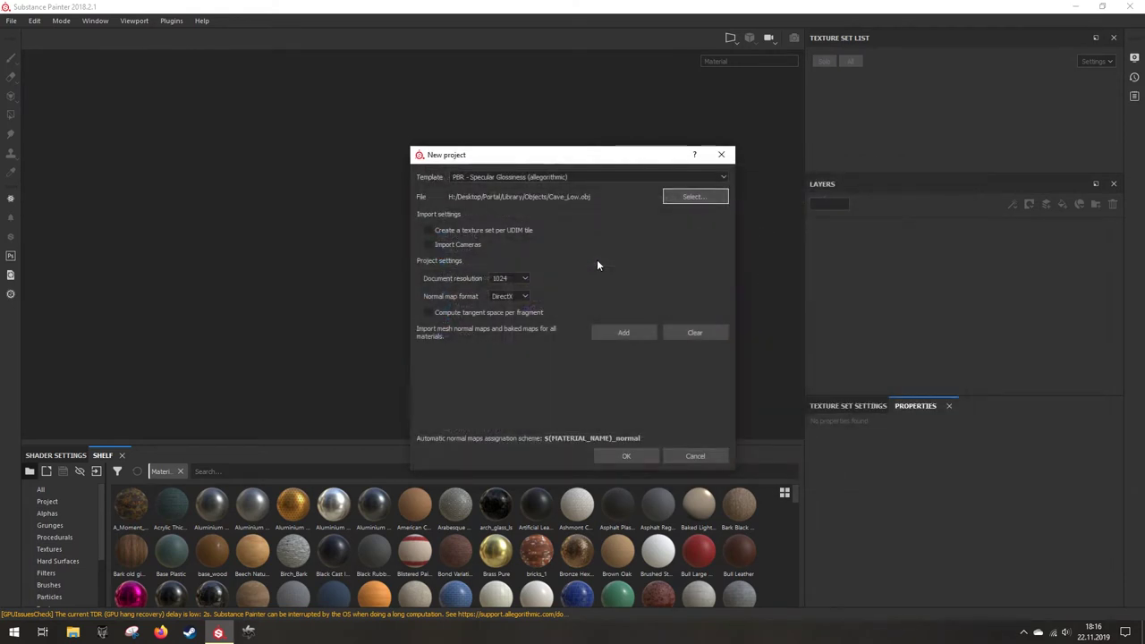
Step: Set the normal map format to OpenGL and the document resolution to 2048, and create the project
left_click(523, 298)
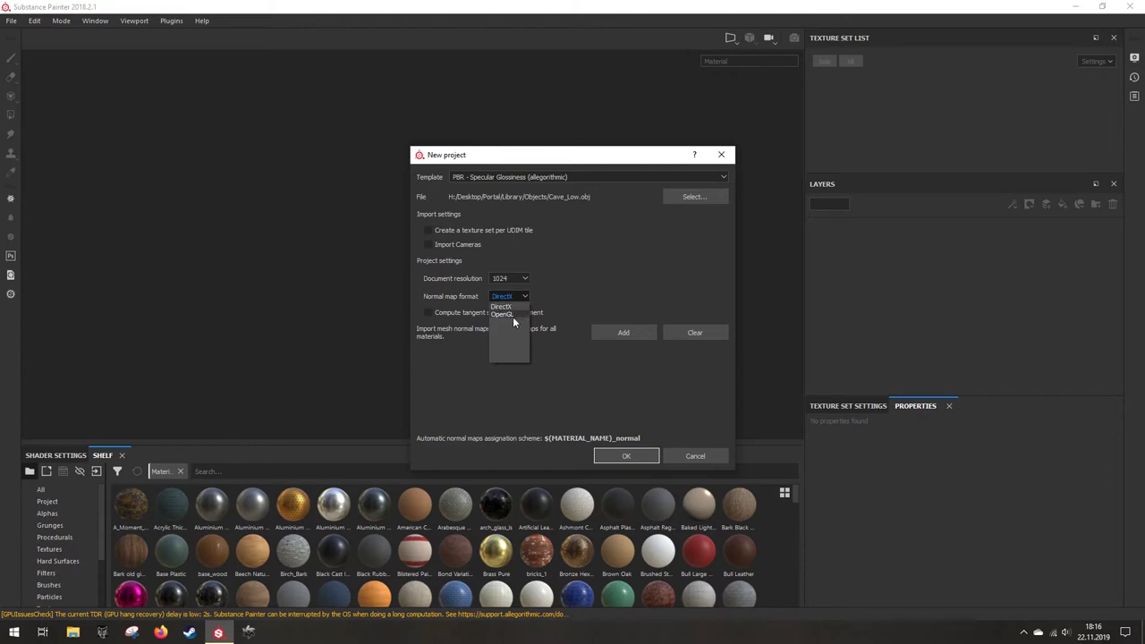
left_click(510, 315)
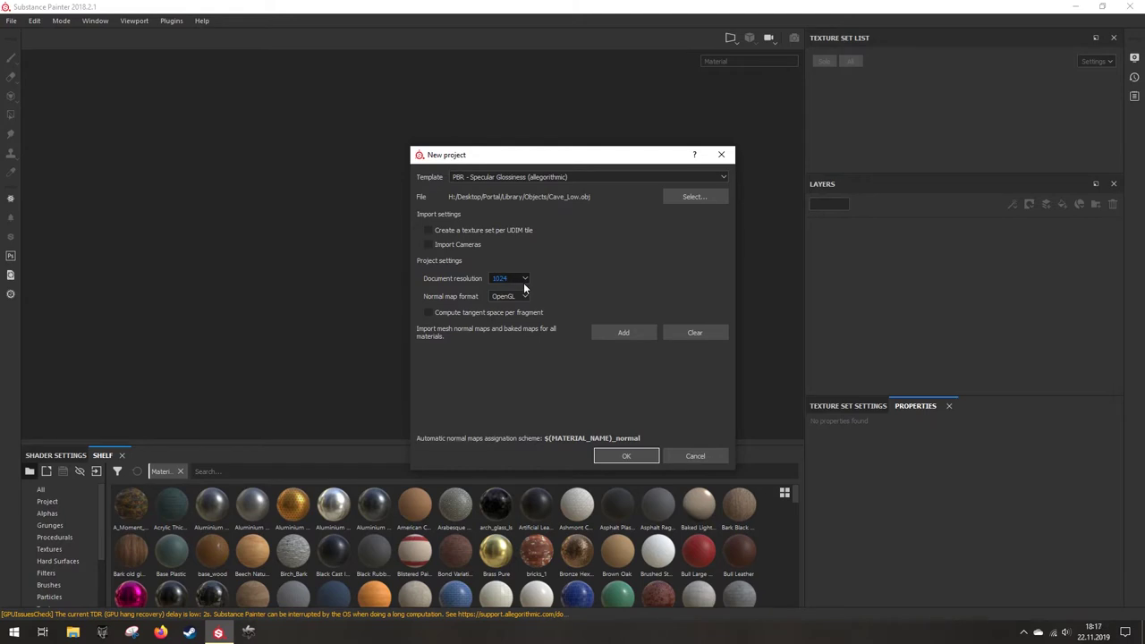
left_click(525, 280)
left_click(512, 318)
left_click(640, 455)
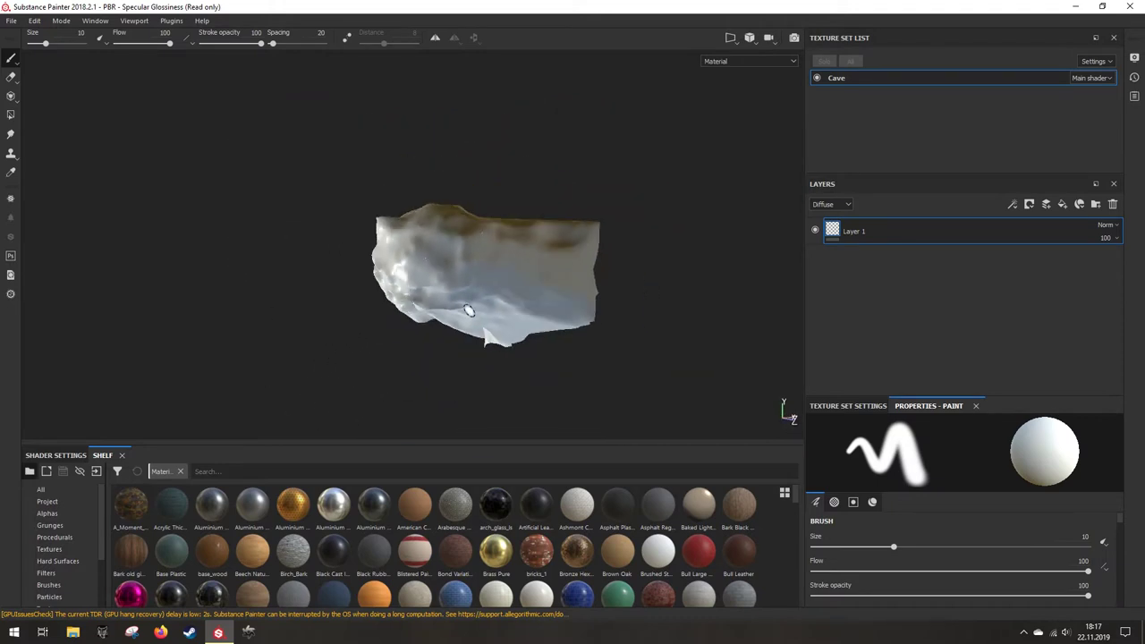
Step: Examine the imported low-poly cave mesh up close and from several angles
scroll(469, 311, "up", 10)
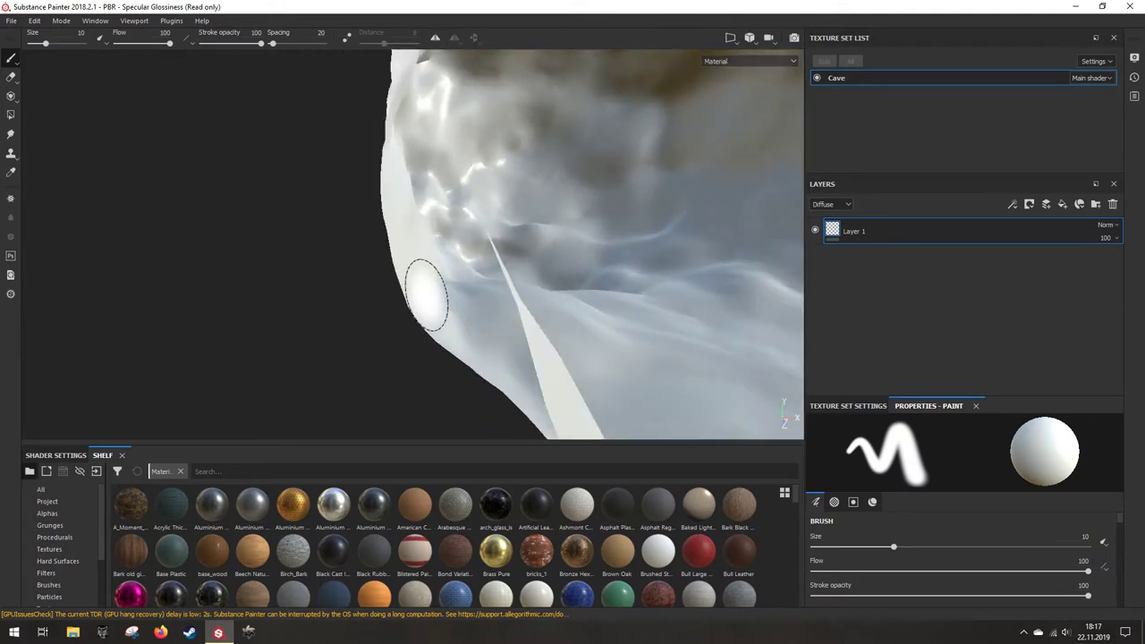
scroll(425, 268, "down", 10)
left_click_drag(363, 228, 412, 243, "alt")
middle_click_drag(412, 242, 345, 215, "alt")
left_click_drag(346, 214, 405, 225, "alt")
scroll(405, 224, "up", 4)
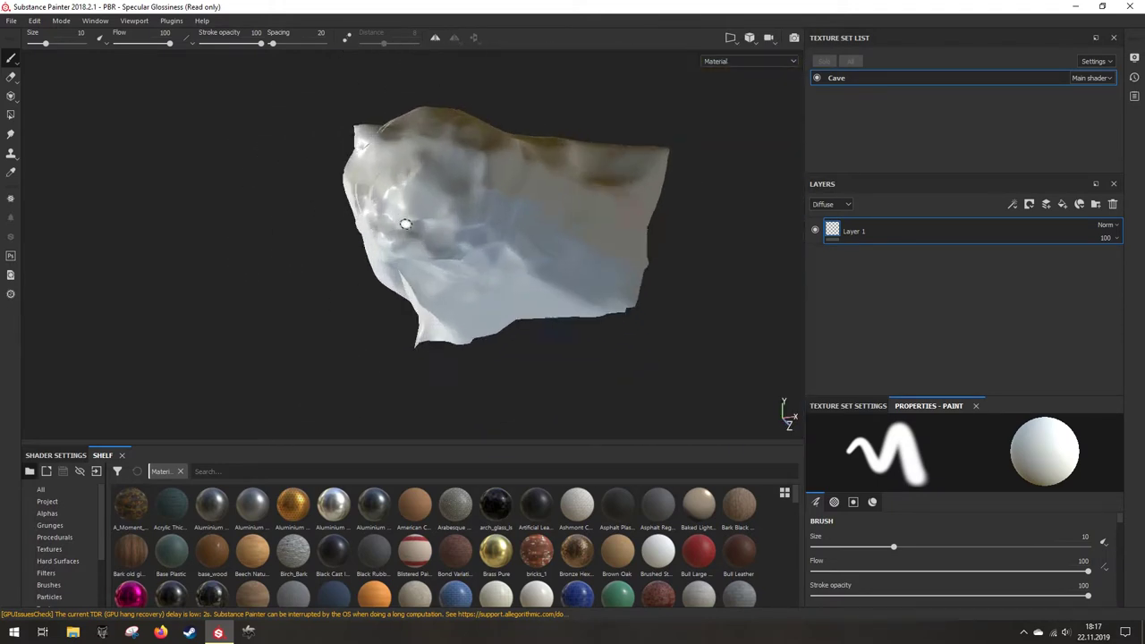
scroll(468, 235, "up", 5)
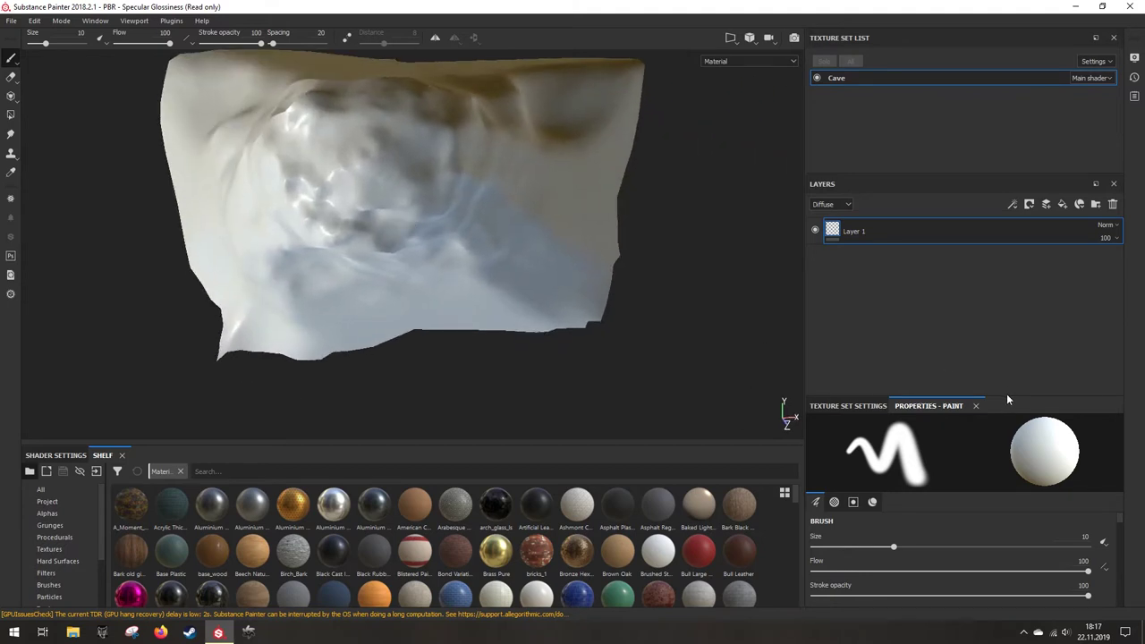
Step: Set up mesh map baking with an output size of 2048 and Cave_High.obj as the high definition mesh
left_click_drag(1006, 399, 998, 236)
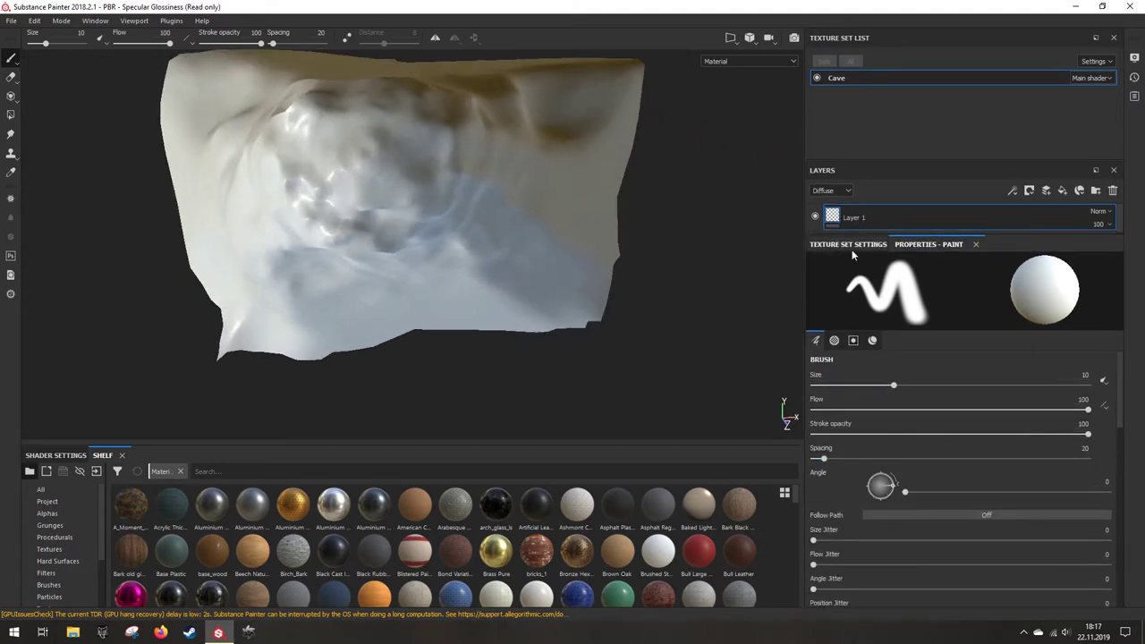
left_click(850, 245)
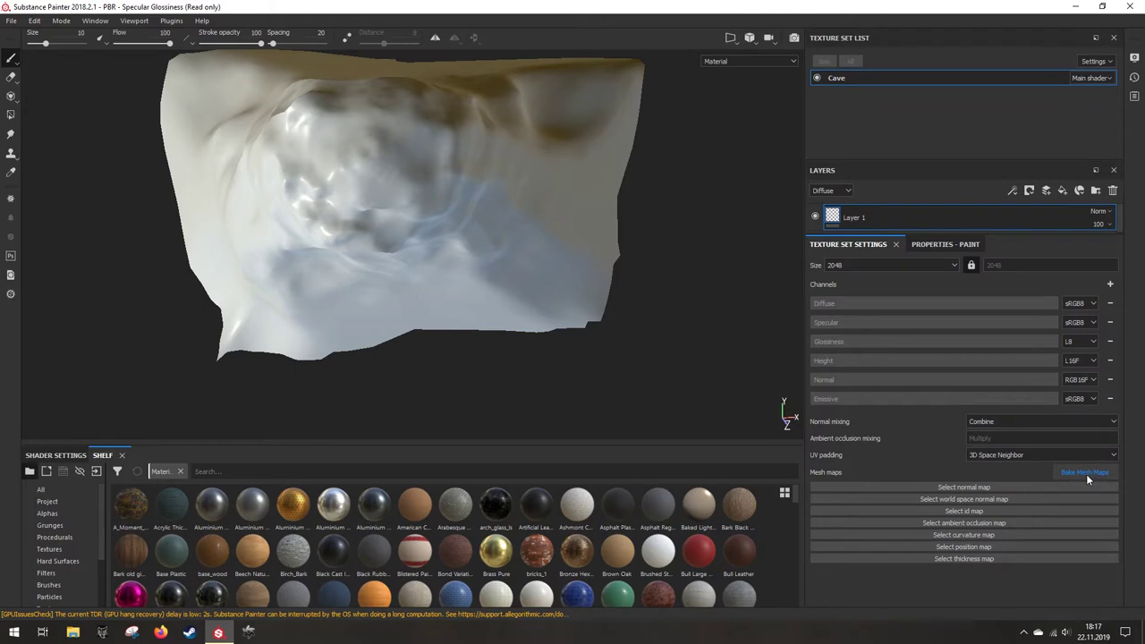
left_click(1087, 474)
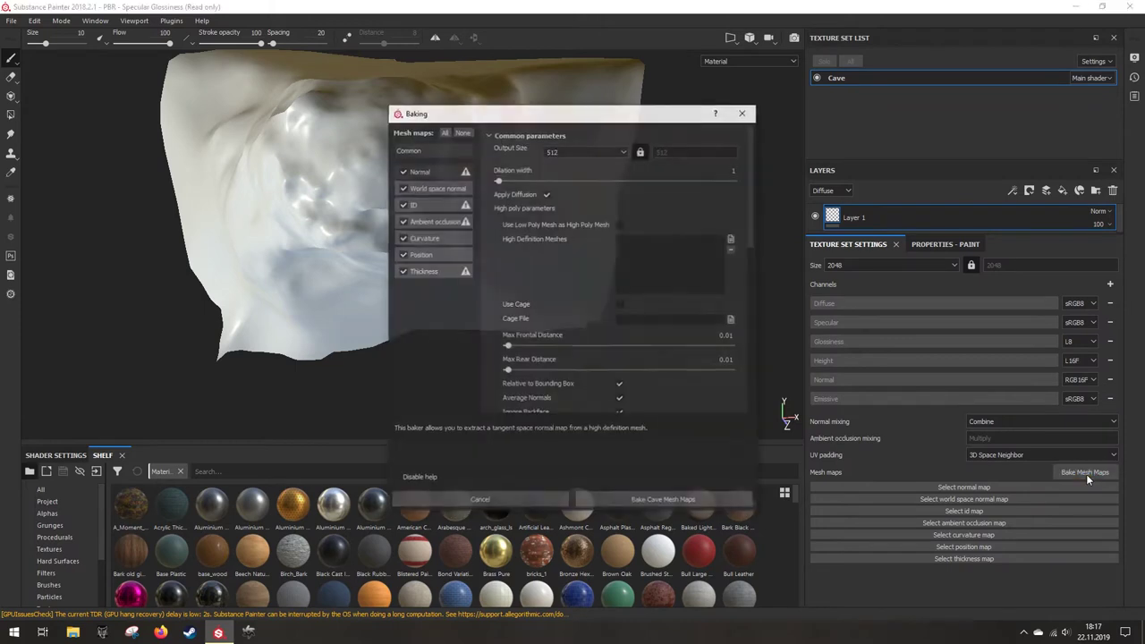
left_click(616, 148)
left_click(581, 205)
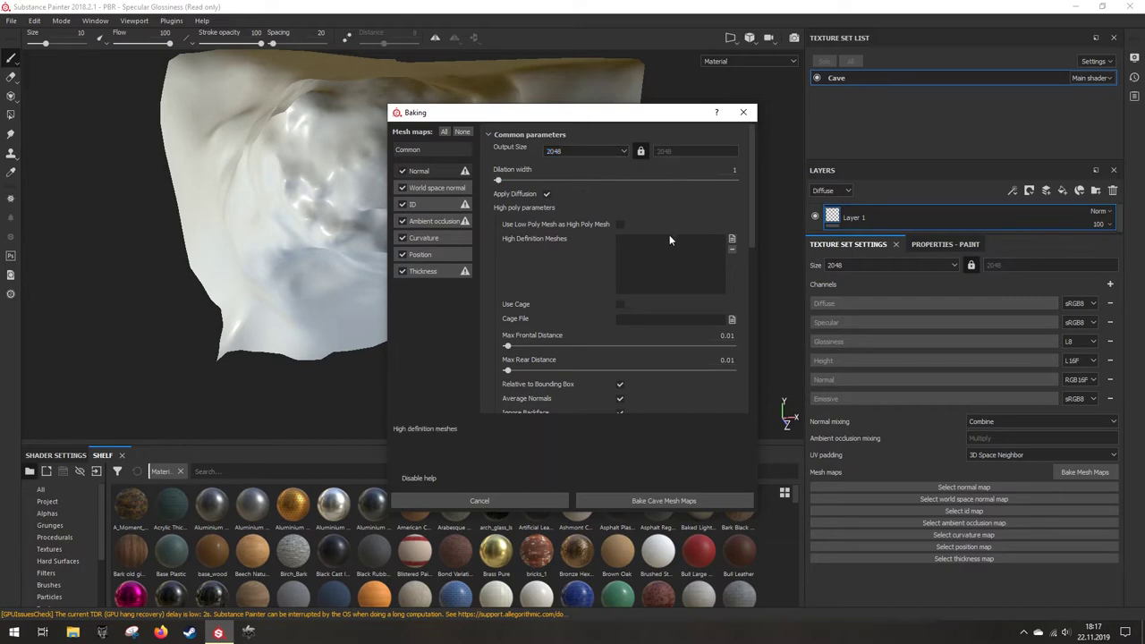
left_click(733, 240)
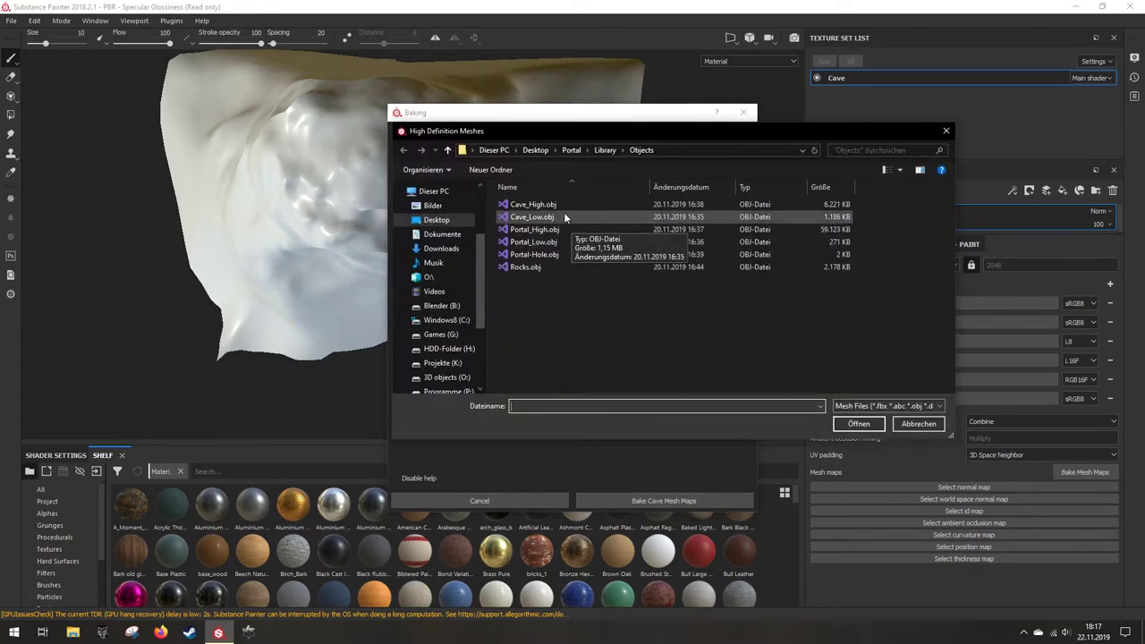
double_click(537, 205)
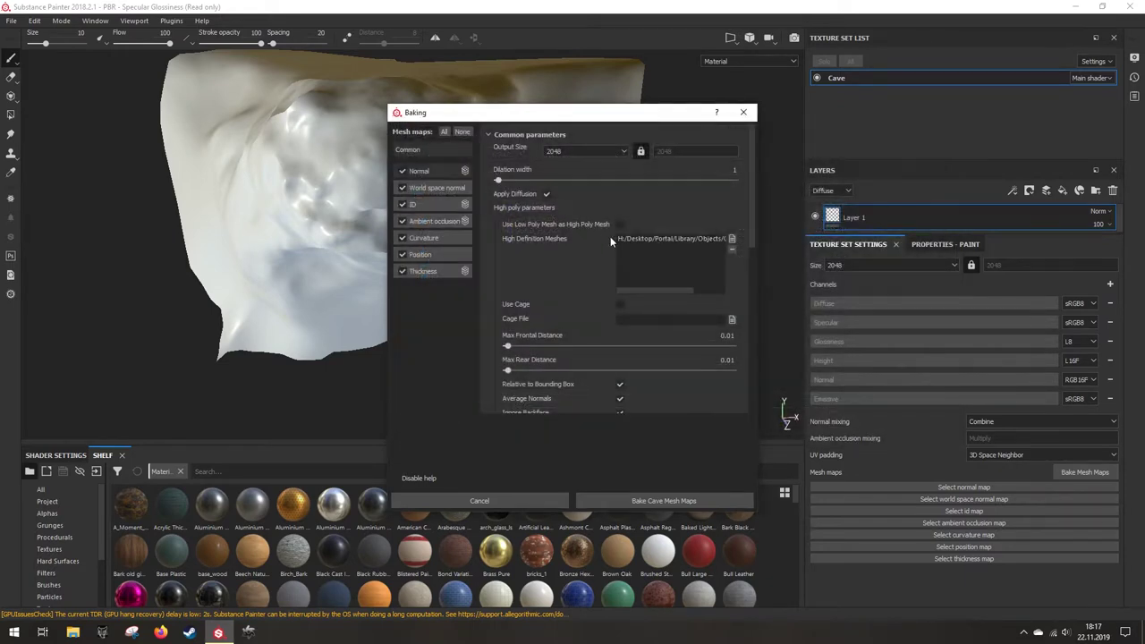
Step: Exclude the World space normal, ID, Thickness and Position maps from the bake
left_click(402, 188)
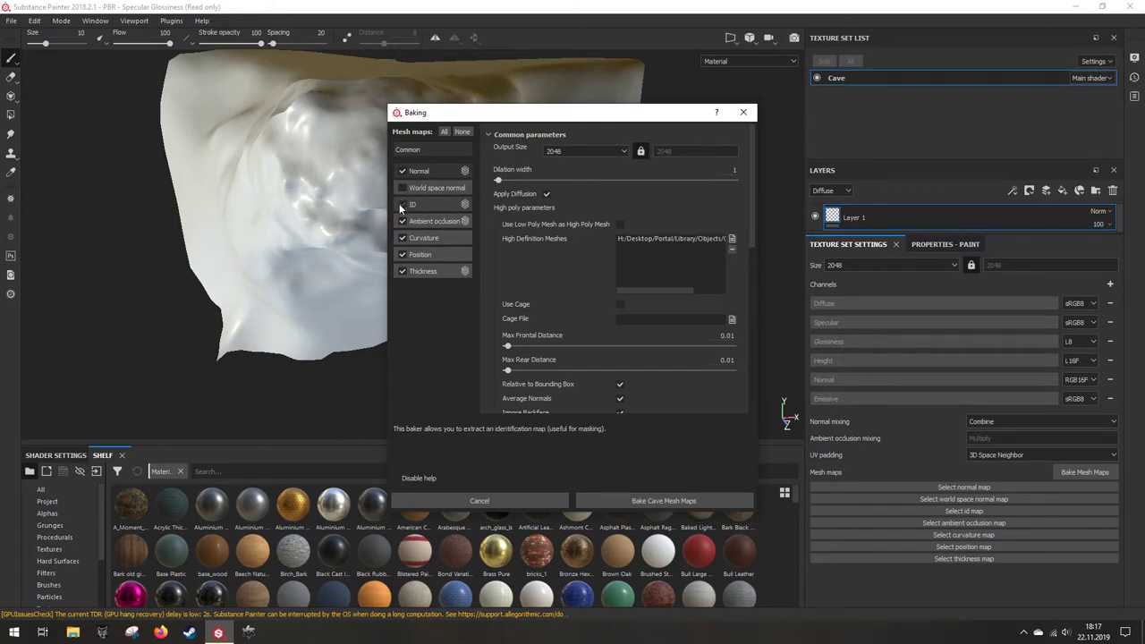
left_click(402, 205)
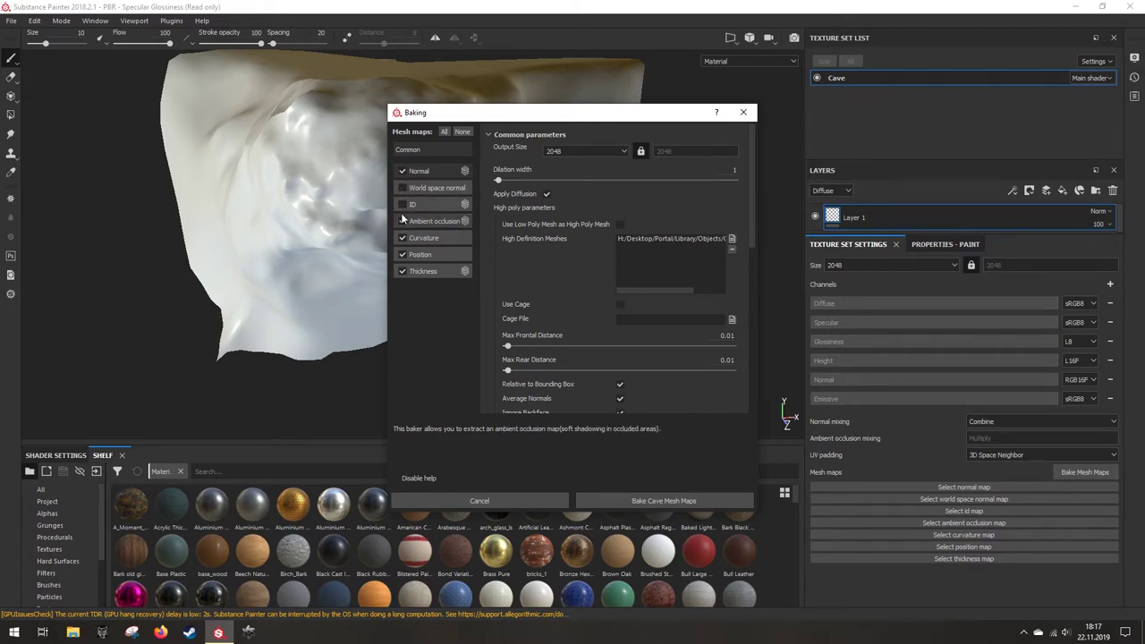
left_click(405, 269)
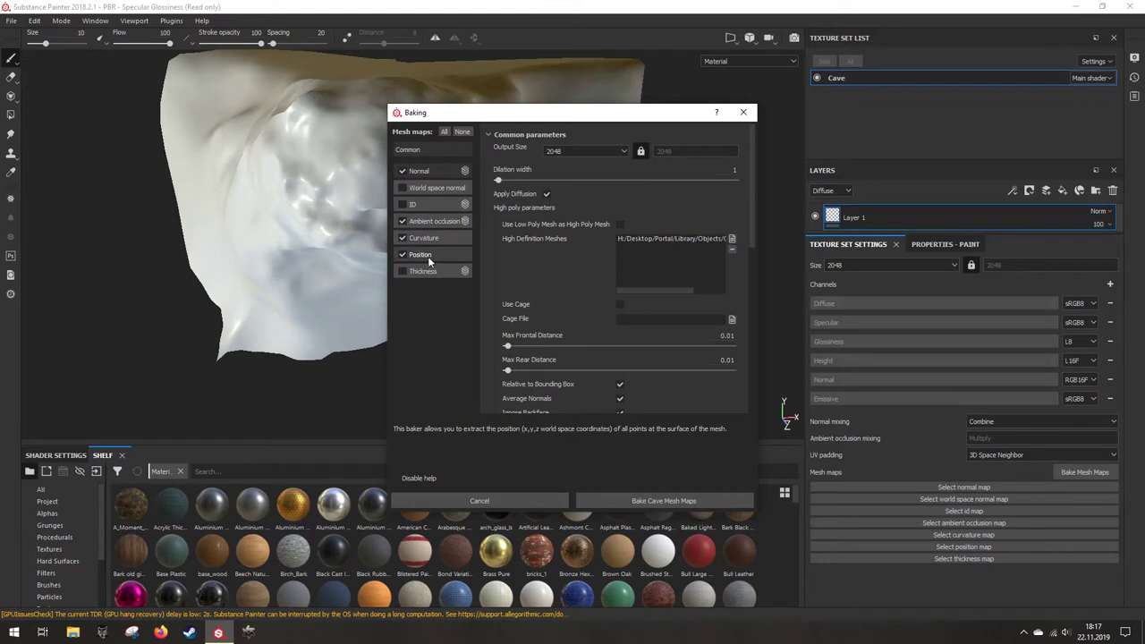
left_click(402, 255)
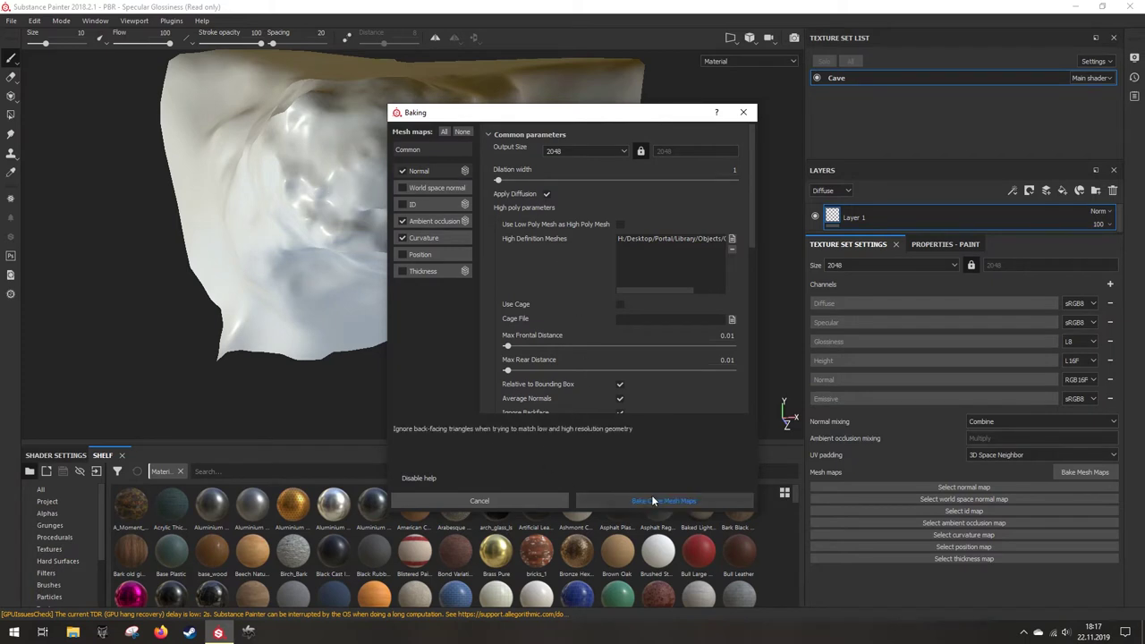
Step: Check the high poly parameters and bake the Normal, Ambient occlusion and Curvature maps for the Cave texture set
scroll(683, 355, "down", 5)
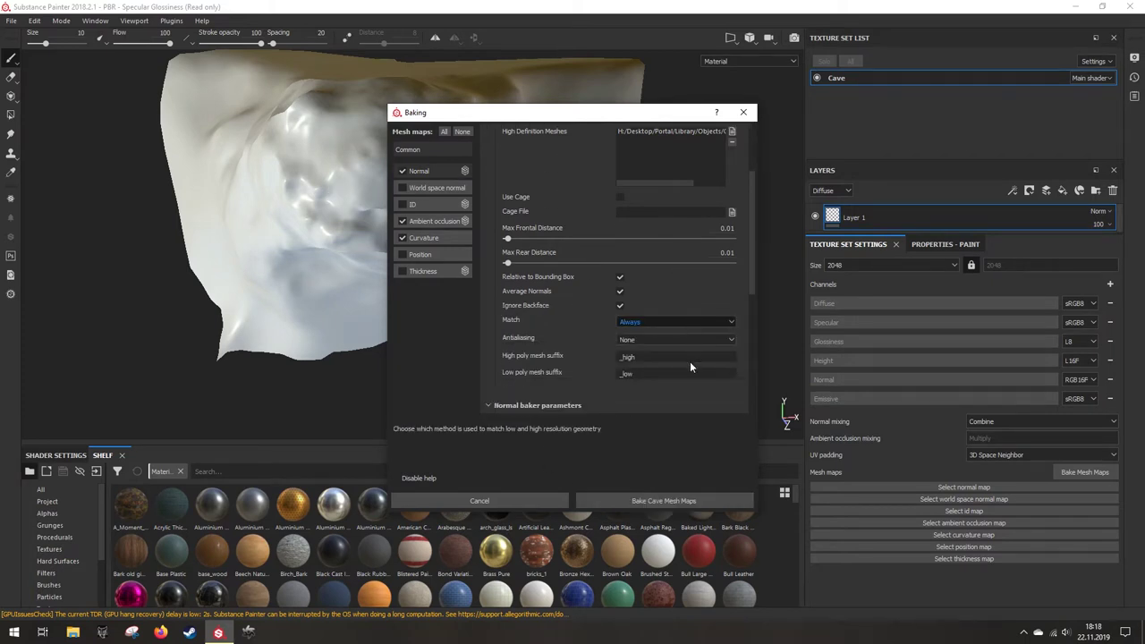
scroll(653, 367, "down", 1)
scroll(650, 367, "up", 2)
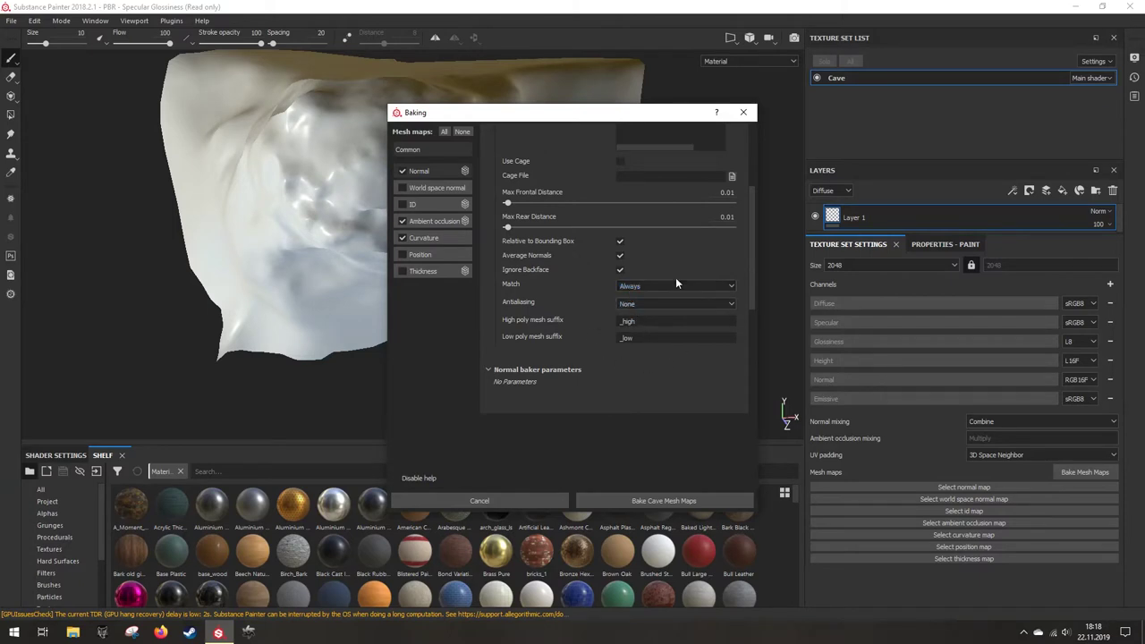
scroll(658, 284, "up", 2)
scroll(659, 290, "up", 1)
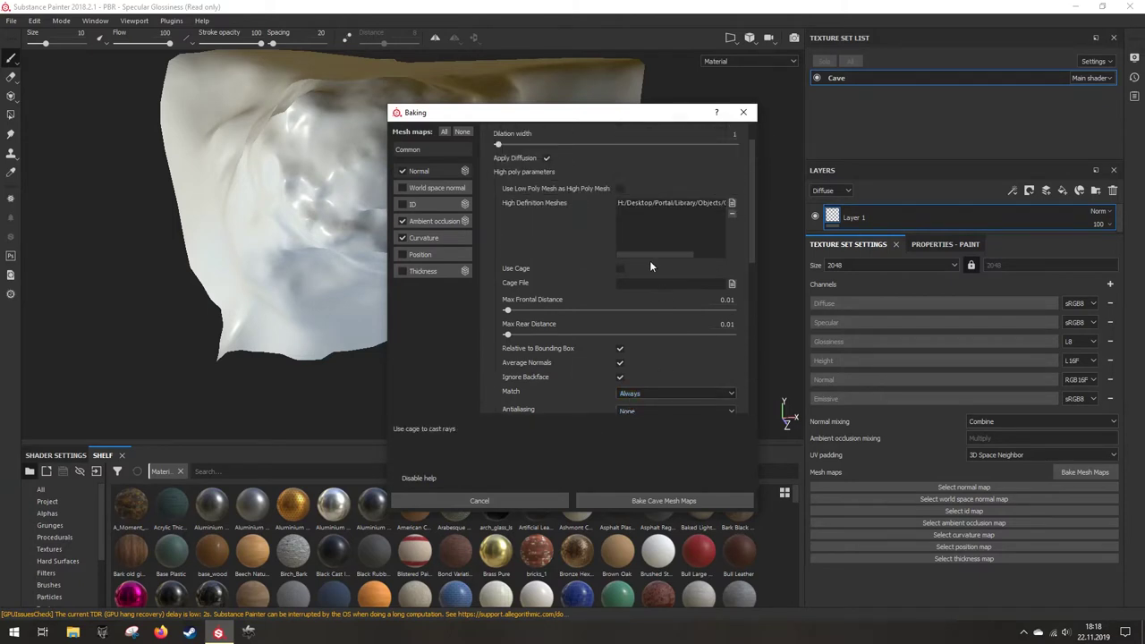
scroll(646, 218, "down", 2)
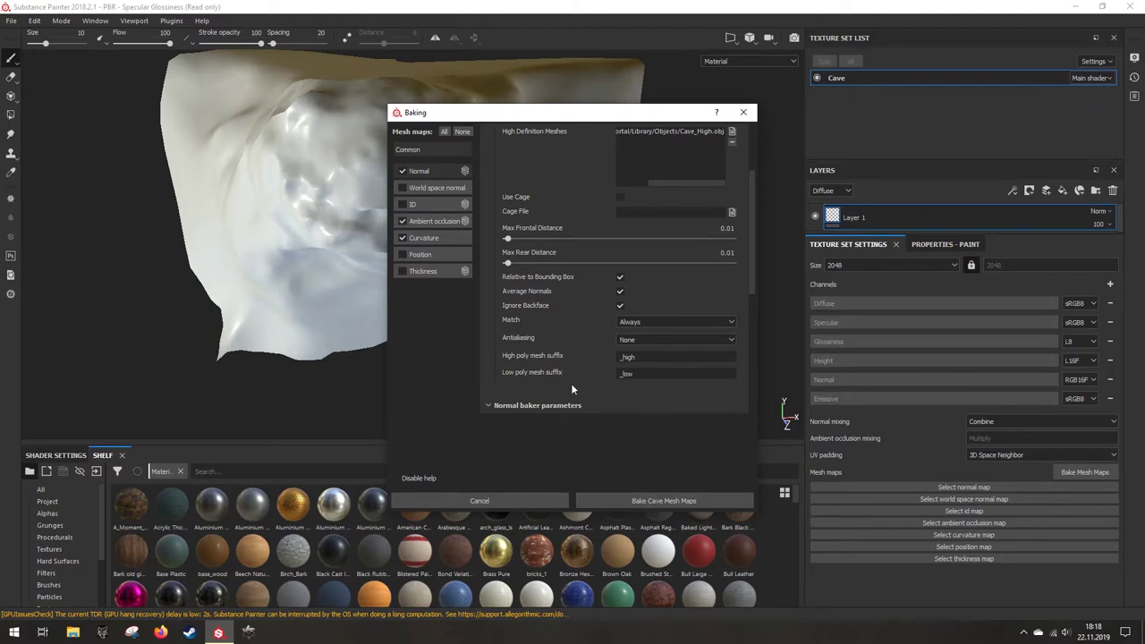
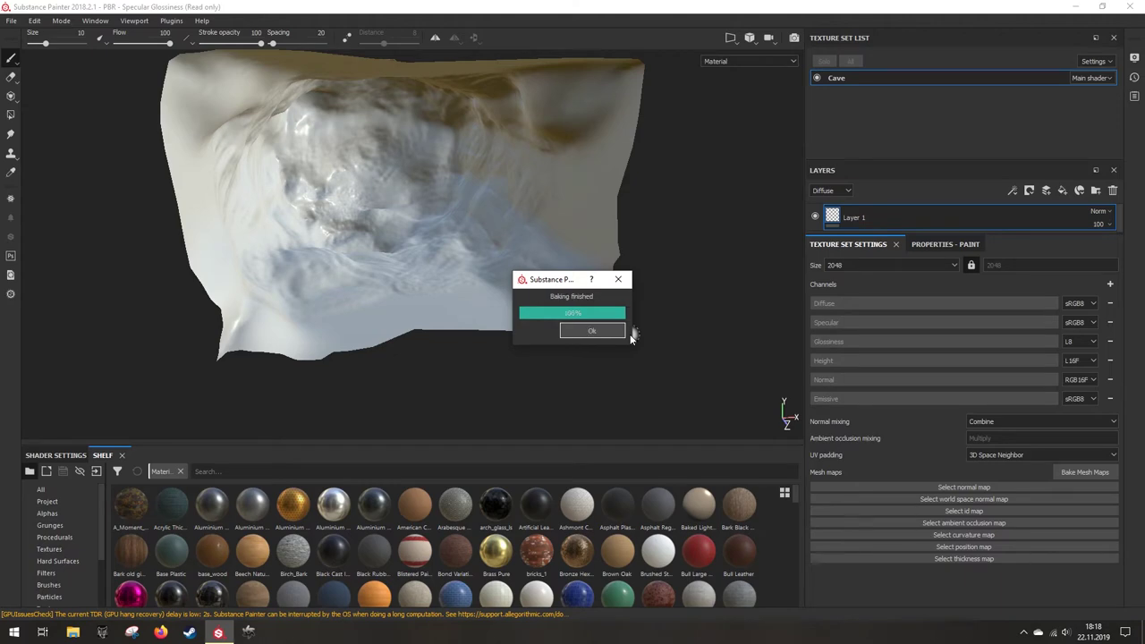
left_click(577, 331)
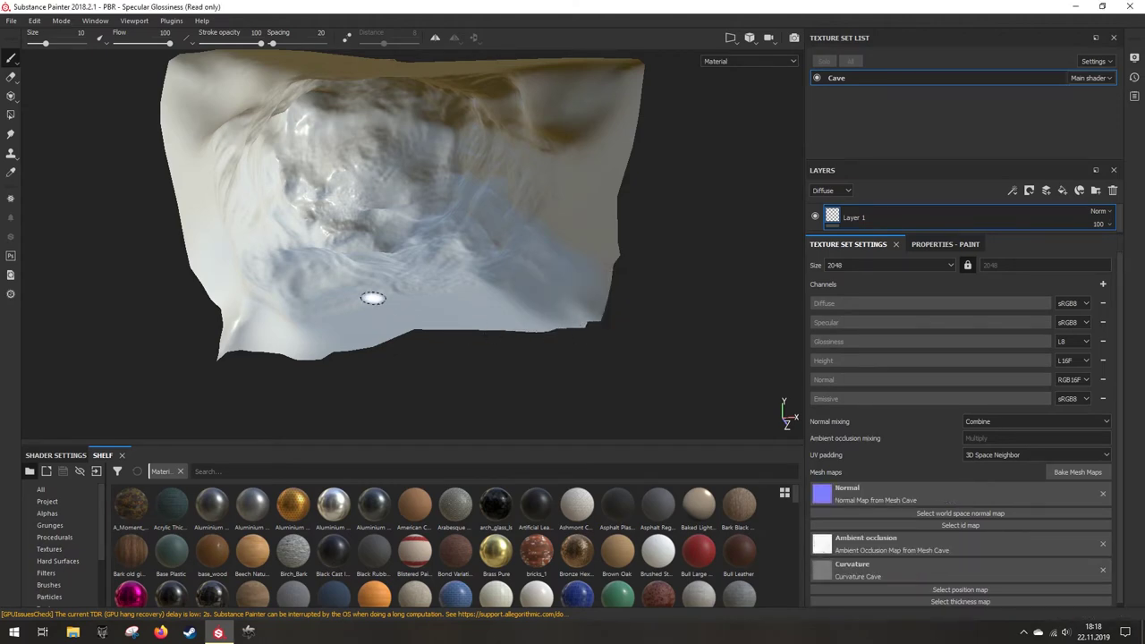
Step: Inspect the baked surface detail on the cave up close and enlarge the space for the layer stack
mouse_move(374, 296)
left_mouse_down("alt")
mouse_move(414, 307)
mouse_move(484, 277)
mouse_move(383, 215)
mouse_move(552, 314)
mouse_move(504, 295)
mouse_move(481, 230)
mouse_move(489, 266)
left_mouse_up("alt")
scroll(474, 273, "up", 5)
mouse_move(424, 281)
left_mouse_down("alt")
mouse_move(424, 169)
mouse_move(435, 251)
mouse_move(495, 269)
mouse_move(478, 253)
mouse_move(507, 296)
left_mouse_up("alt")
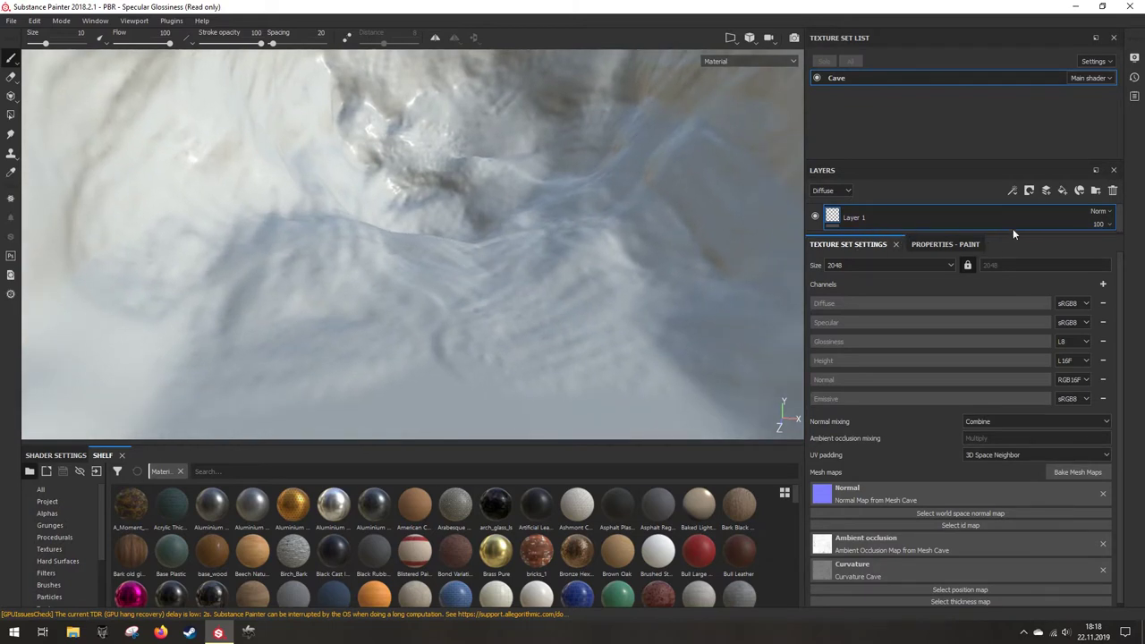
left_click_drag(1008, 235, 1022, 388)
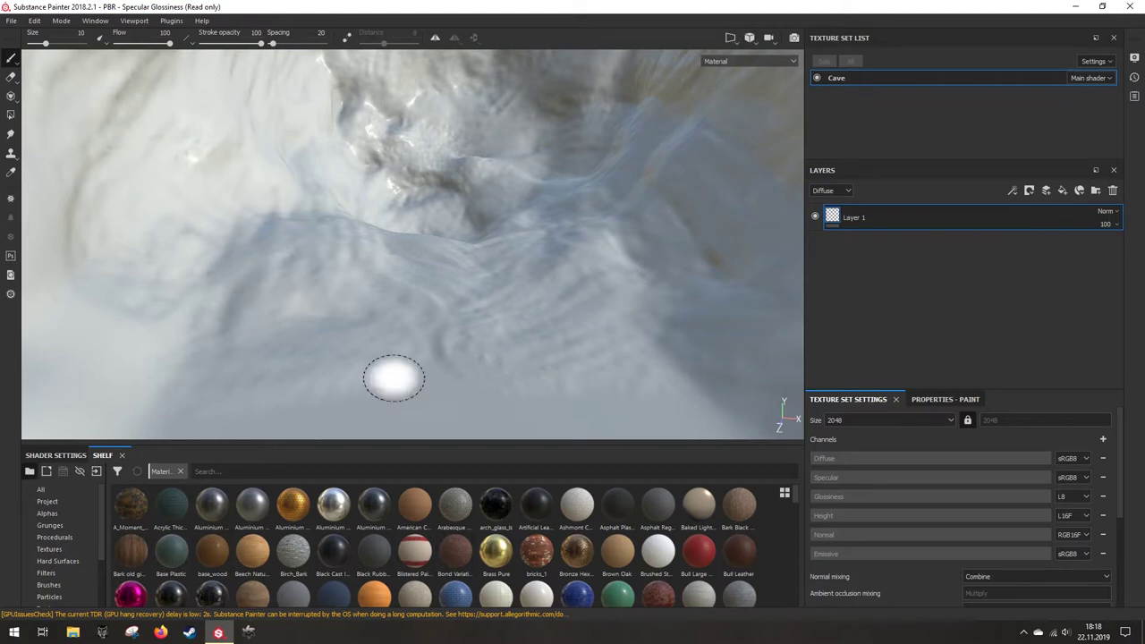
left_click_drag(524, 316, 452, 244, "alt")
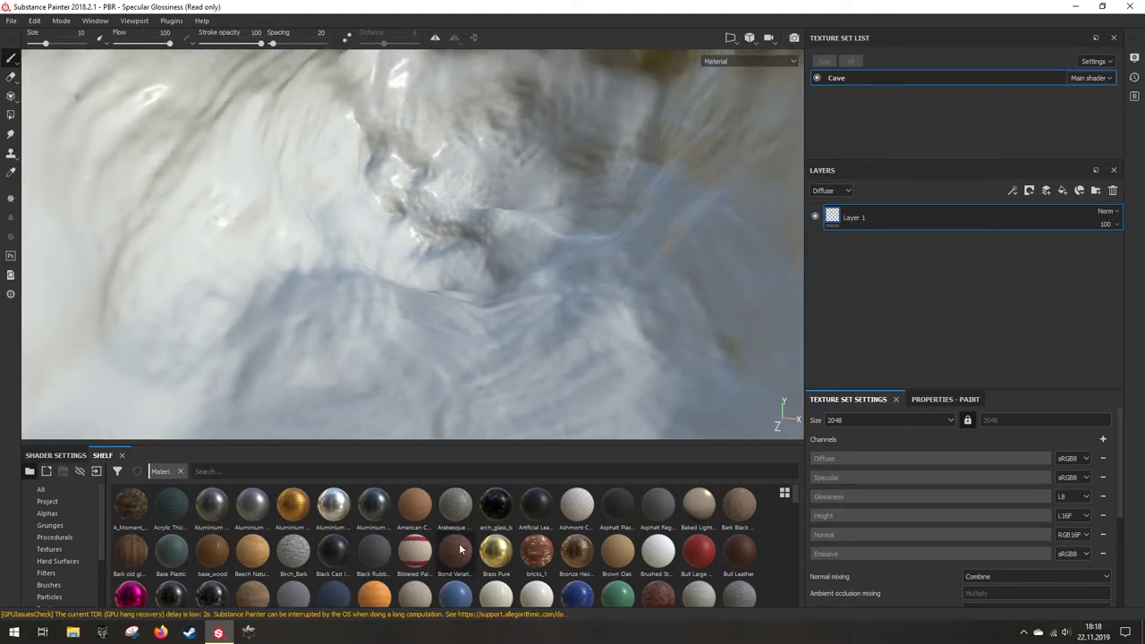
Step: Enlarge the material shelf and apply the rock_wall material to the cave mesh as a new fill layer
left_click_drag(487, 444, 499, 364)
scroll(505, 495, "down", 7)
scroll(522, 504, "up", 7)
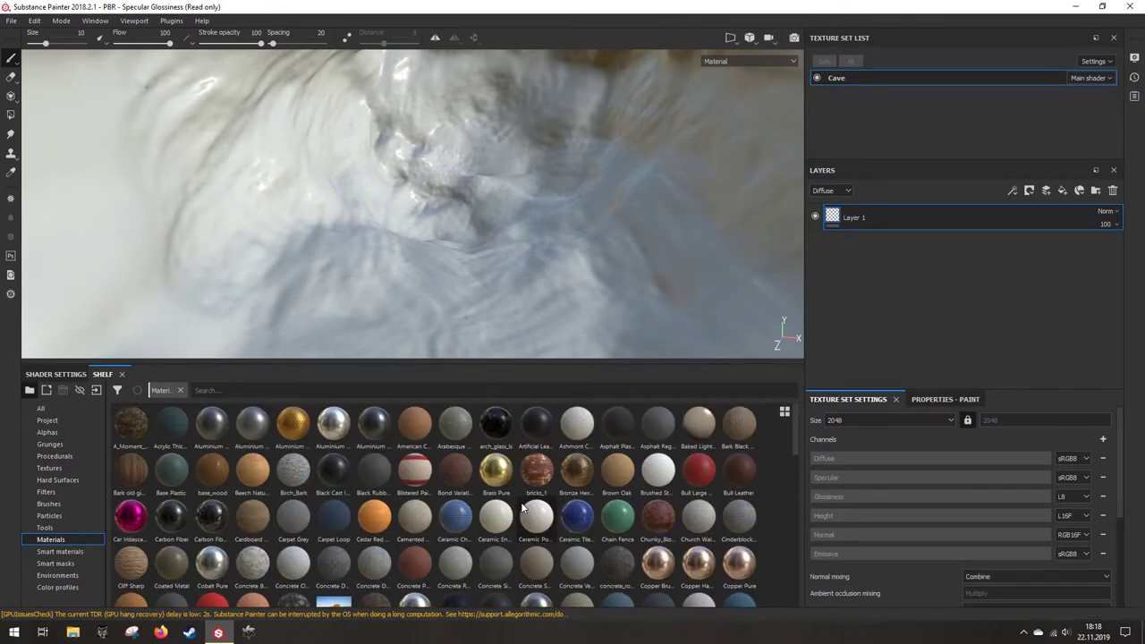
scroll(523, 508, "down", 3)
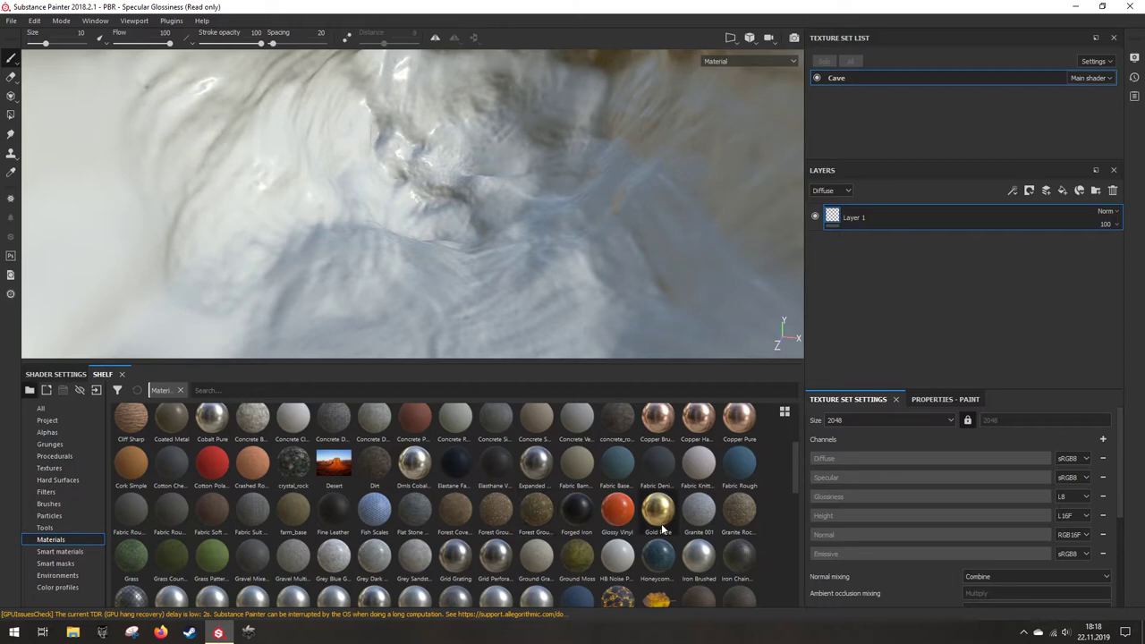
scroll(663, 529, "down", 3)
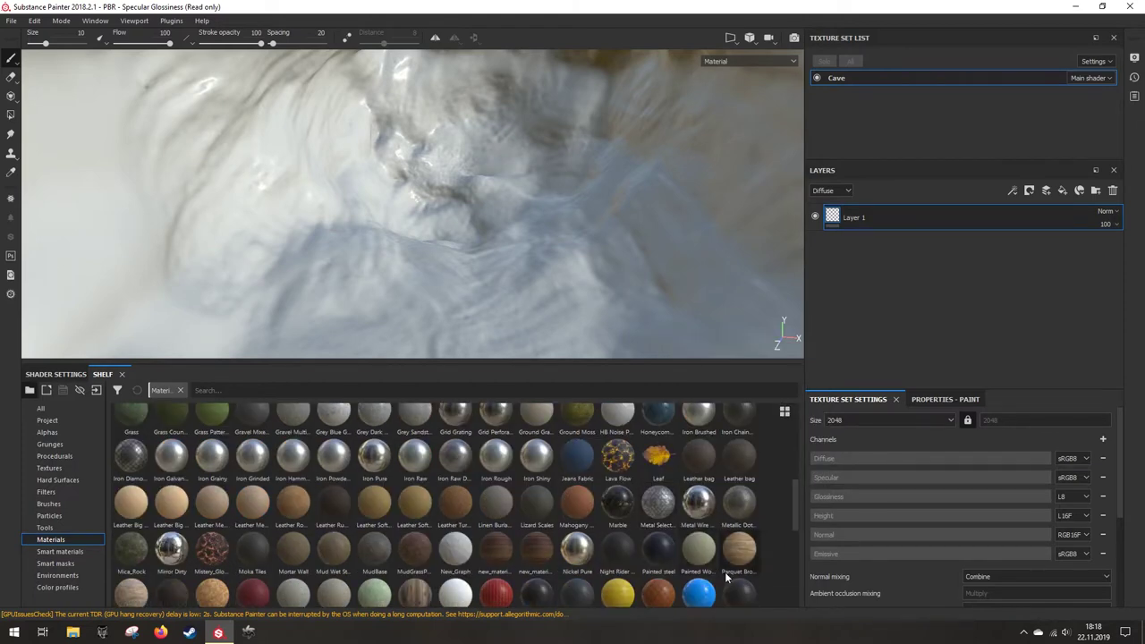
scroll(694, 550, "down", 3)
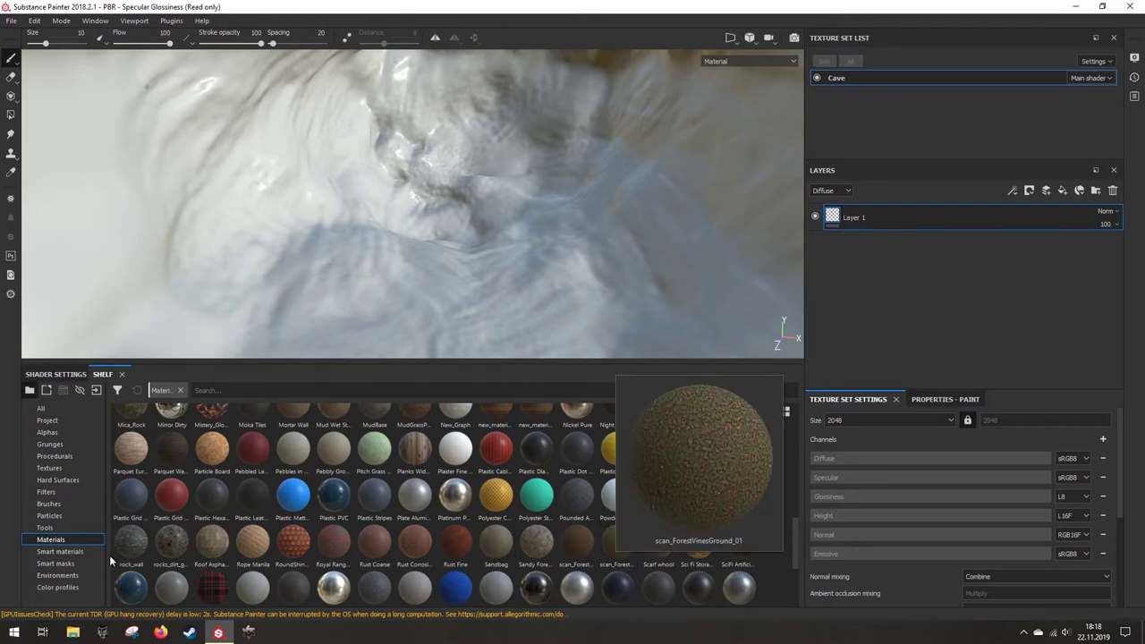
left_click_drag(130, 542, 572, 261)
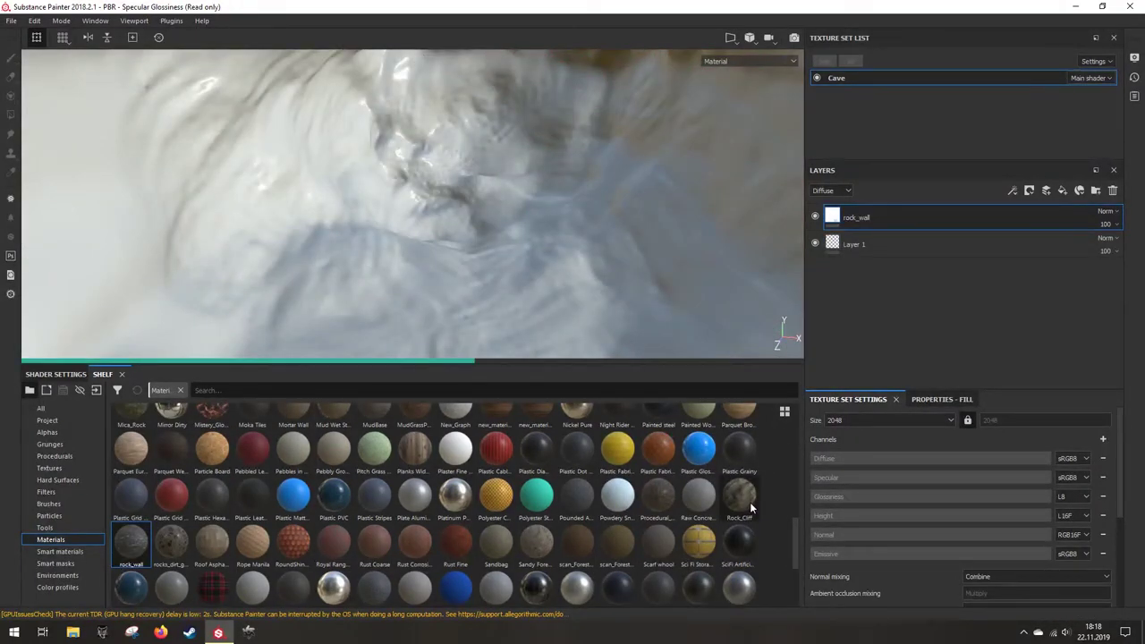
mouse_move(747, 506)
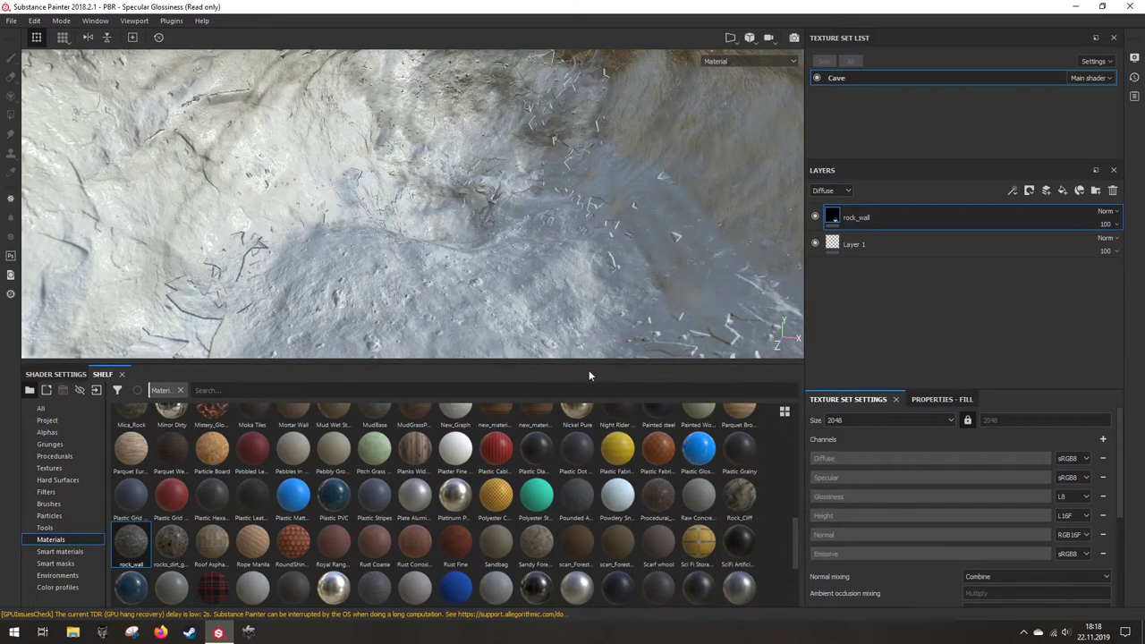
Step: Enlarge the 3D view and set the rock_wall fill layer's projection to Tri-planar projection
left_click_drag(584, 363, 573, 476)
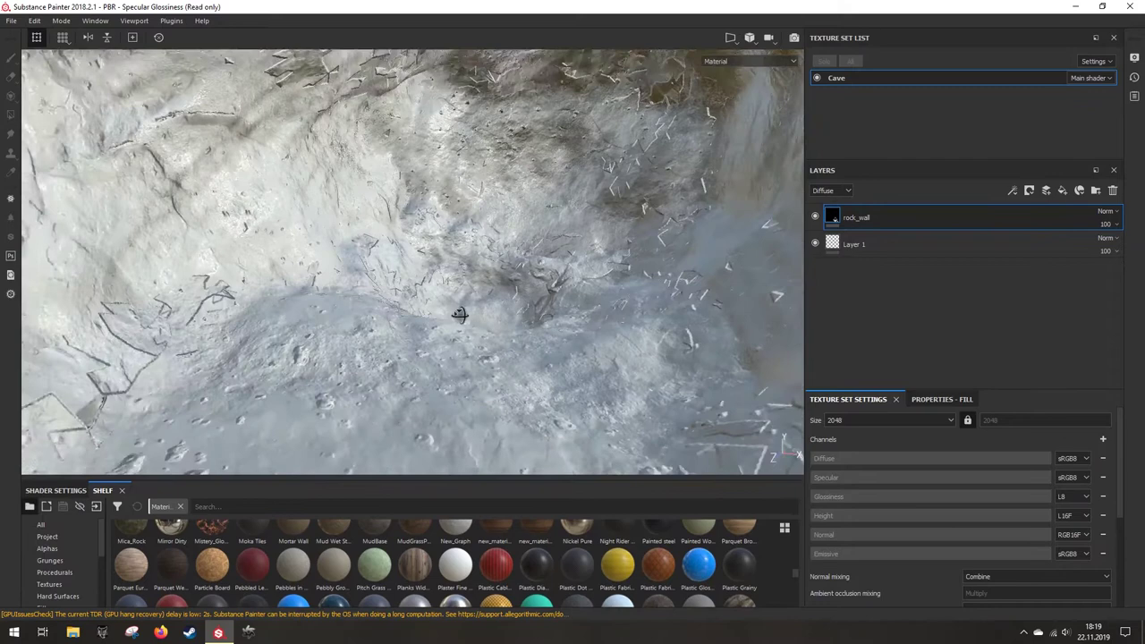
left_click_drag(472, 326, 791, 372, "alt")
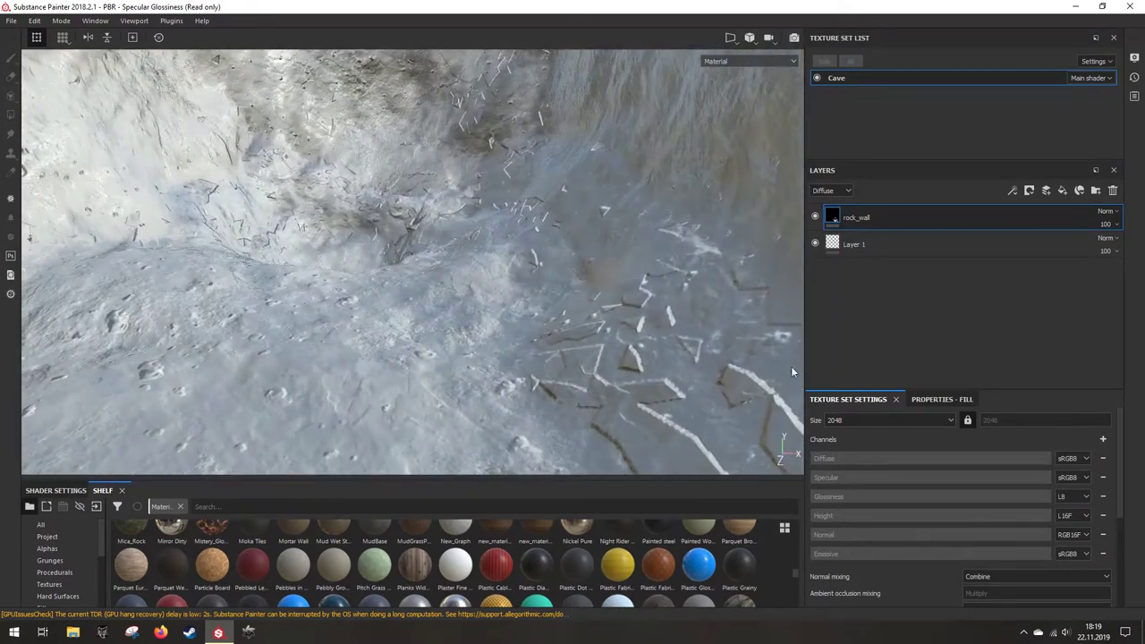
double_click(859, 217)
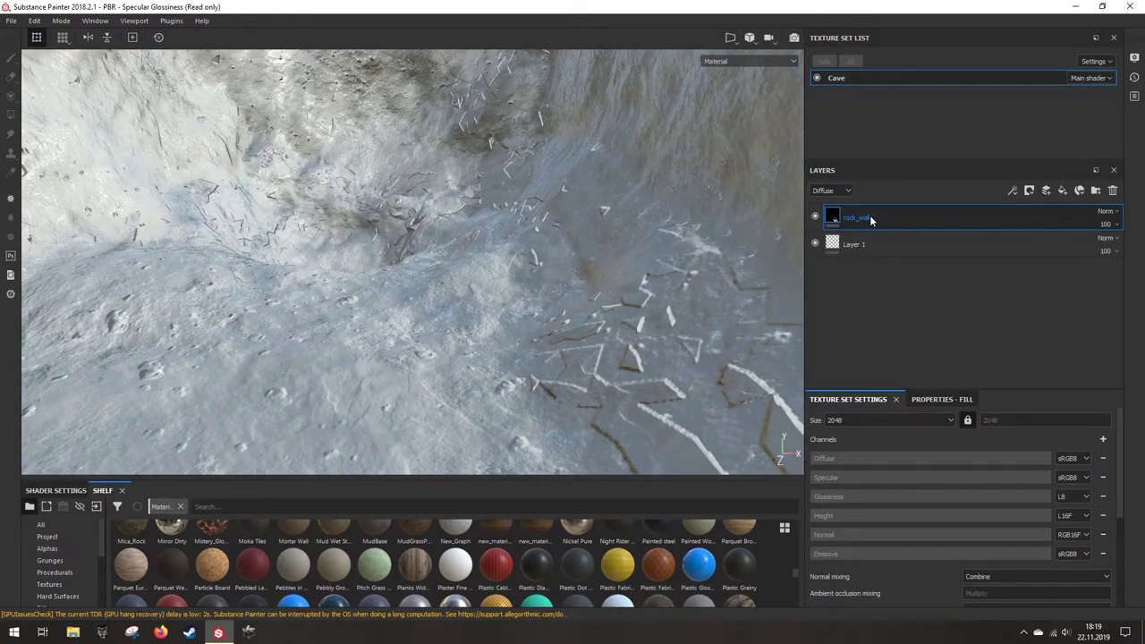
left_click(931, 400)
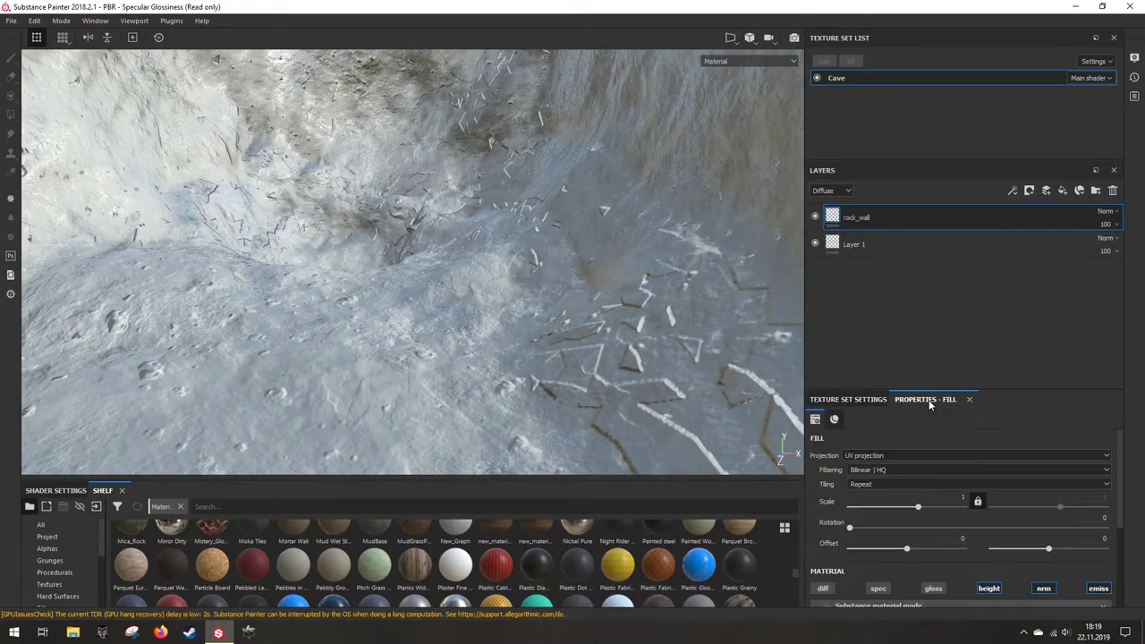
left_click(893, 457)
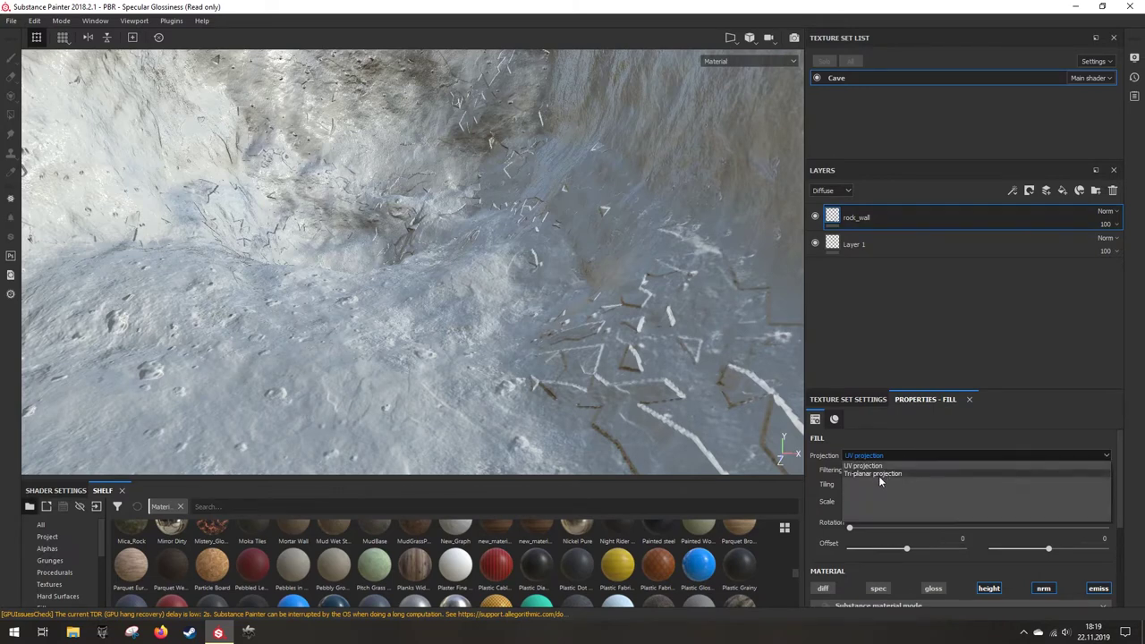
left_click(875, 475)
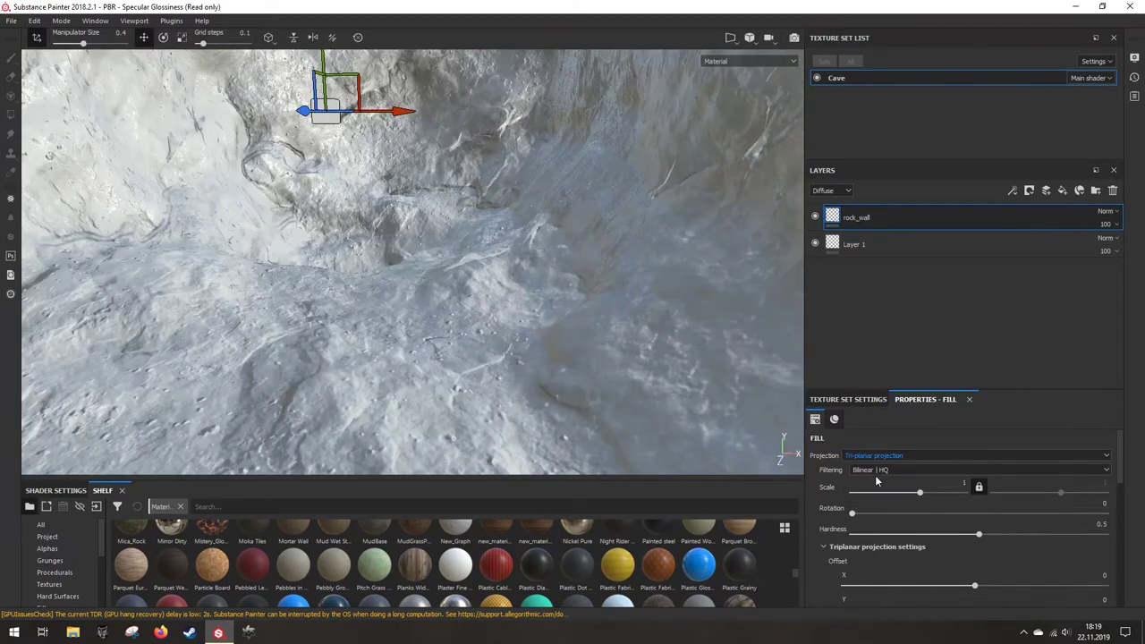
Step: Enlarge the space for the shader settings and switch the Main shader to pbr-metal-rough
left_click_drag(338, 279, 512, 323, "alt")
scroll(517, 344, "up", 3)
middle_click_drag(530, 361, 498, 428, "alt")
left_click_drag(472, 356, 489, 360, "alt")
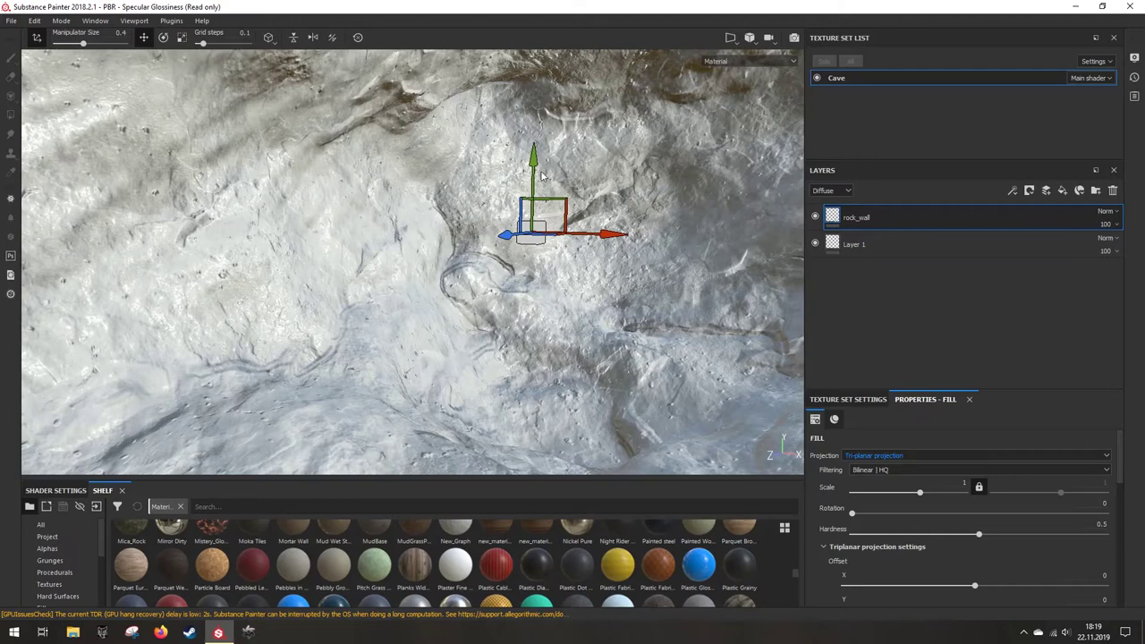
left_click(77, 488)
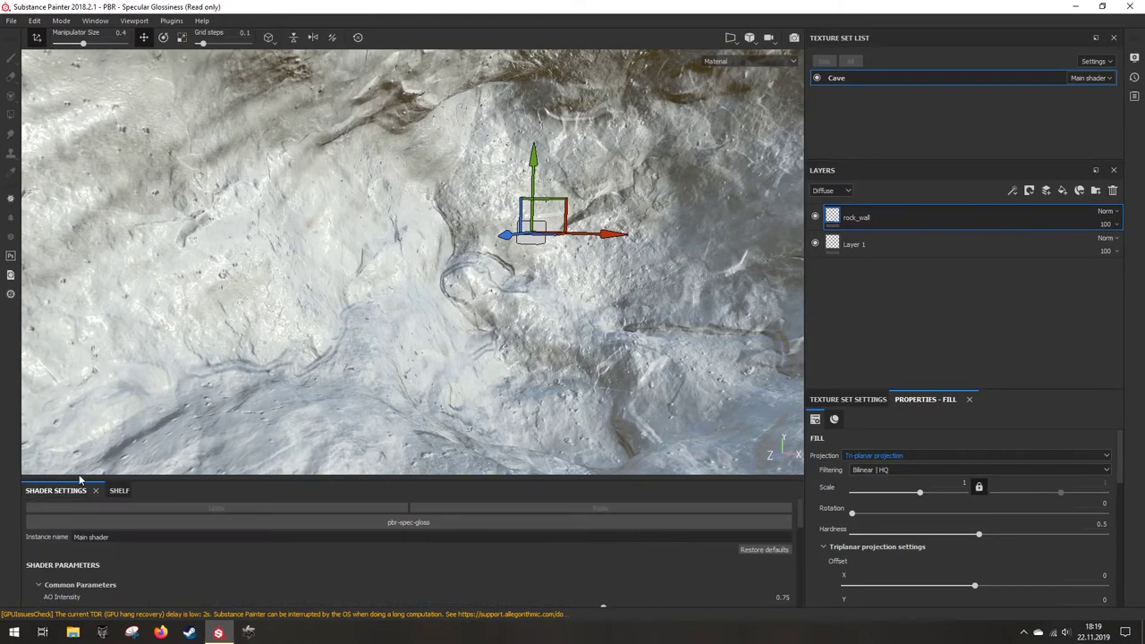
left_click_drag(245, 480, 340, 408)
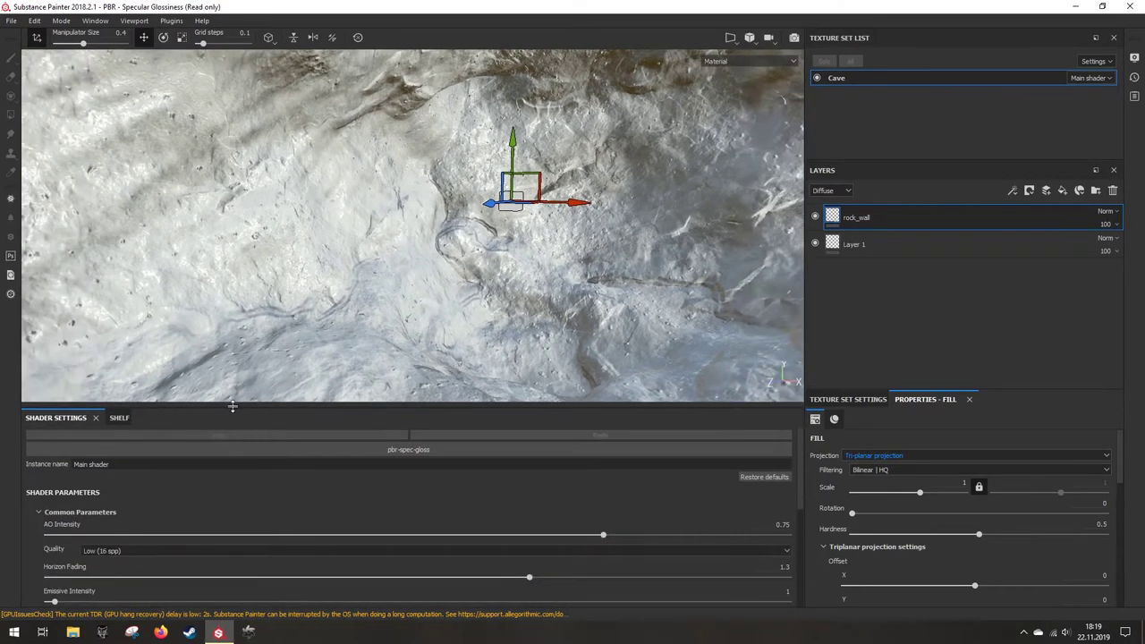
left_click(343, 450)
left_click(343, 449)
left_click_drag(382, 182, 341, 197, "alt")
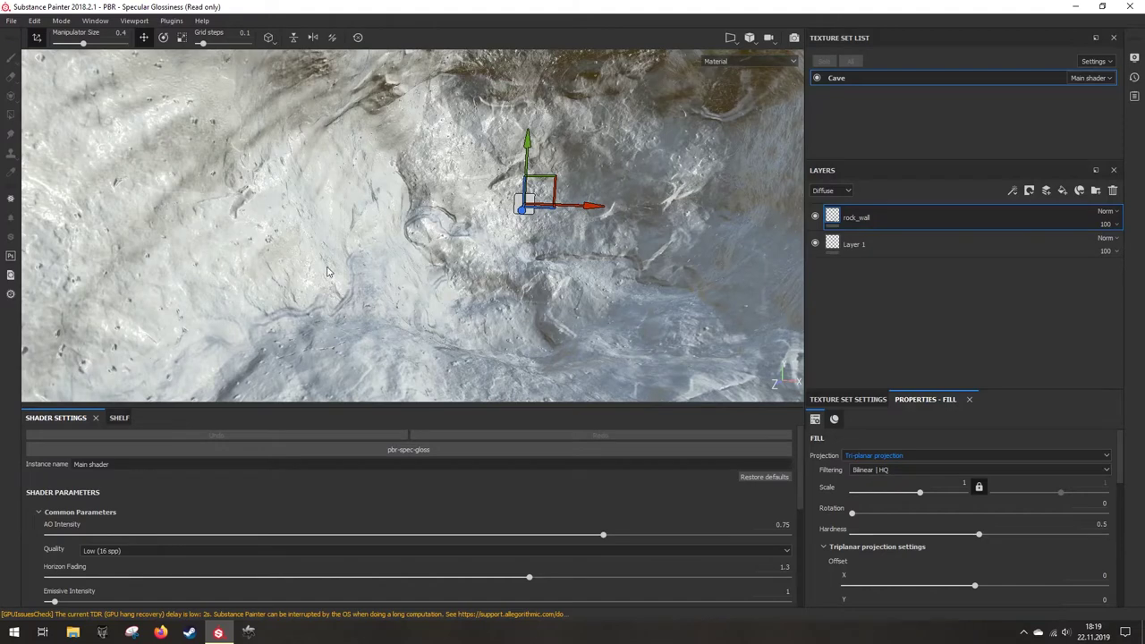
left_click_drag(548, 287, 515, 283, "alt")
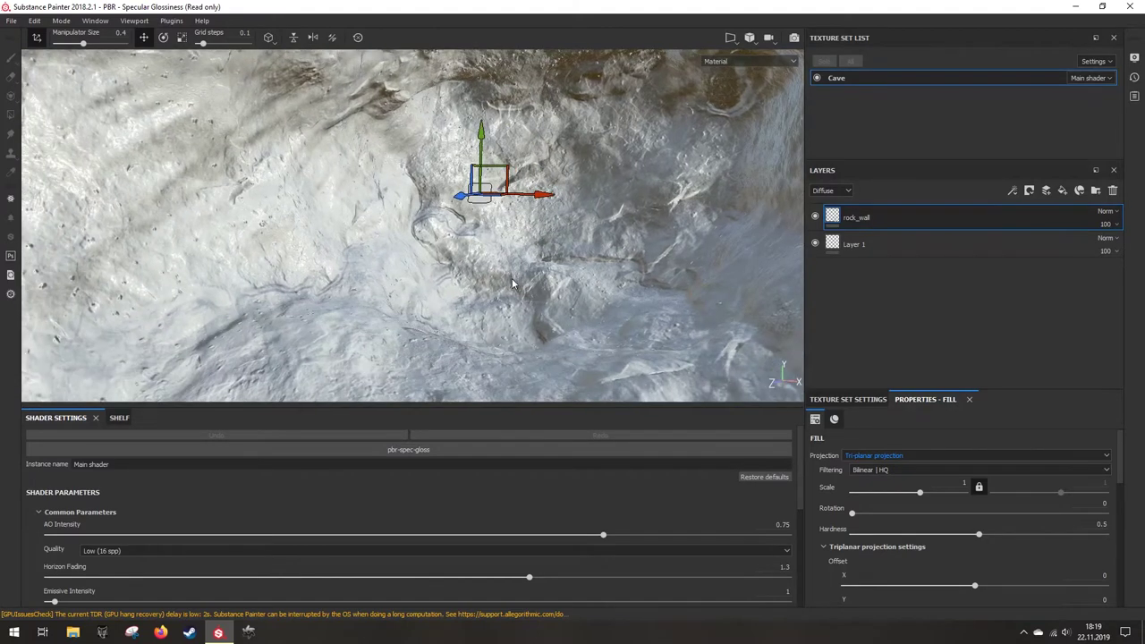
left_click(428, 450)
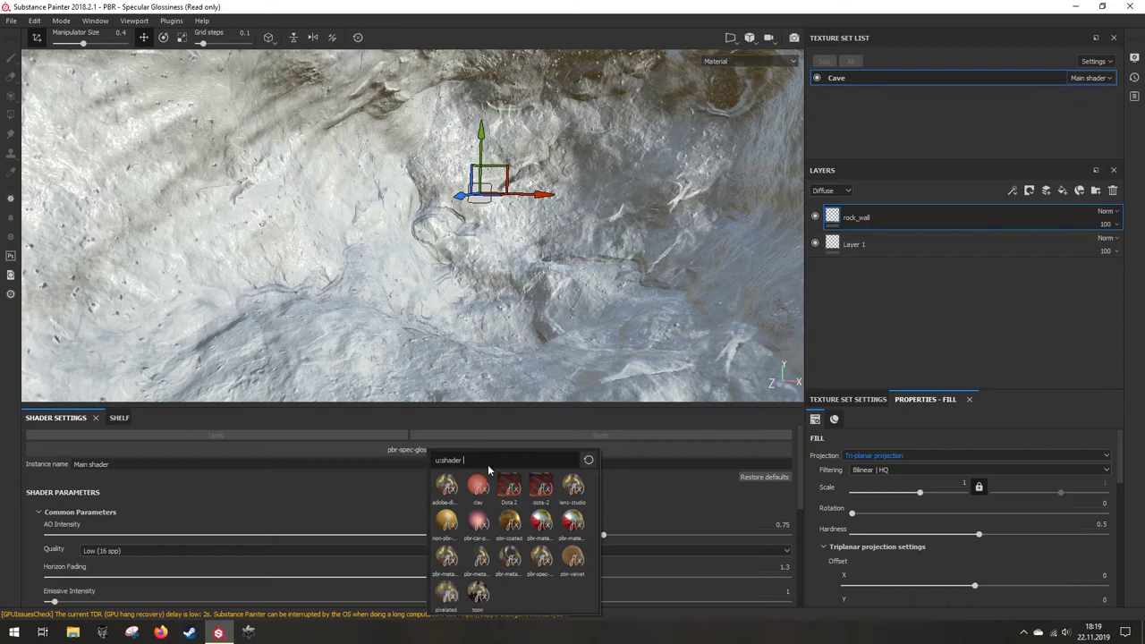
mouse_move(488, 558)
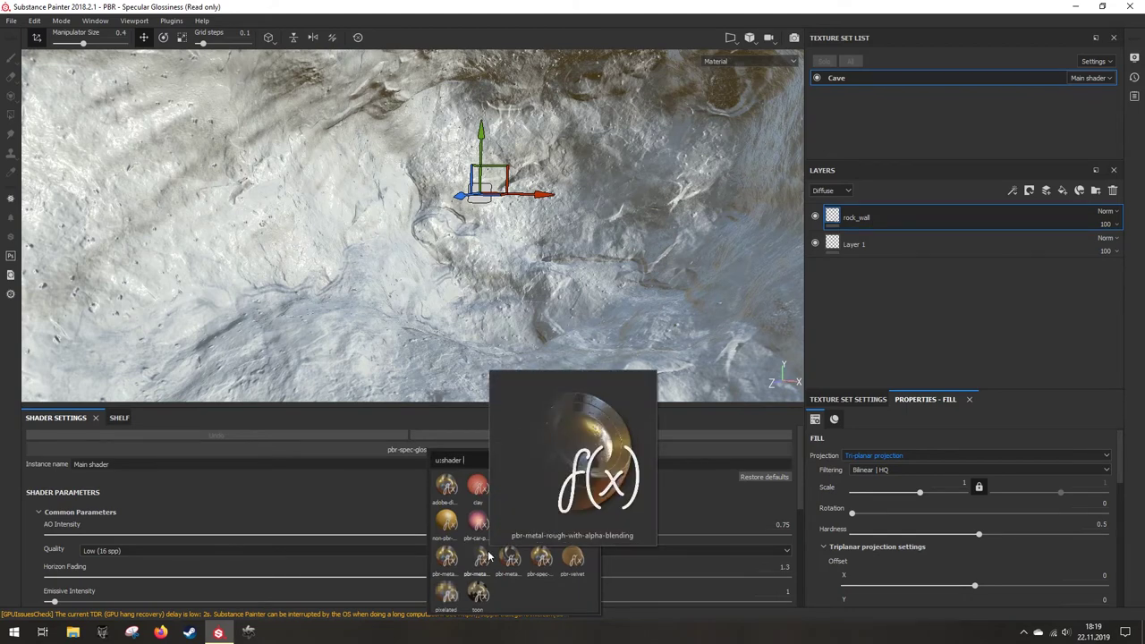
left_click(455, 565)
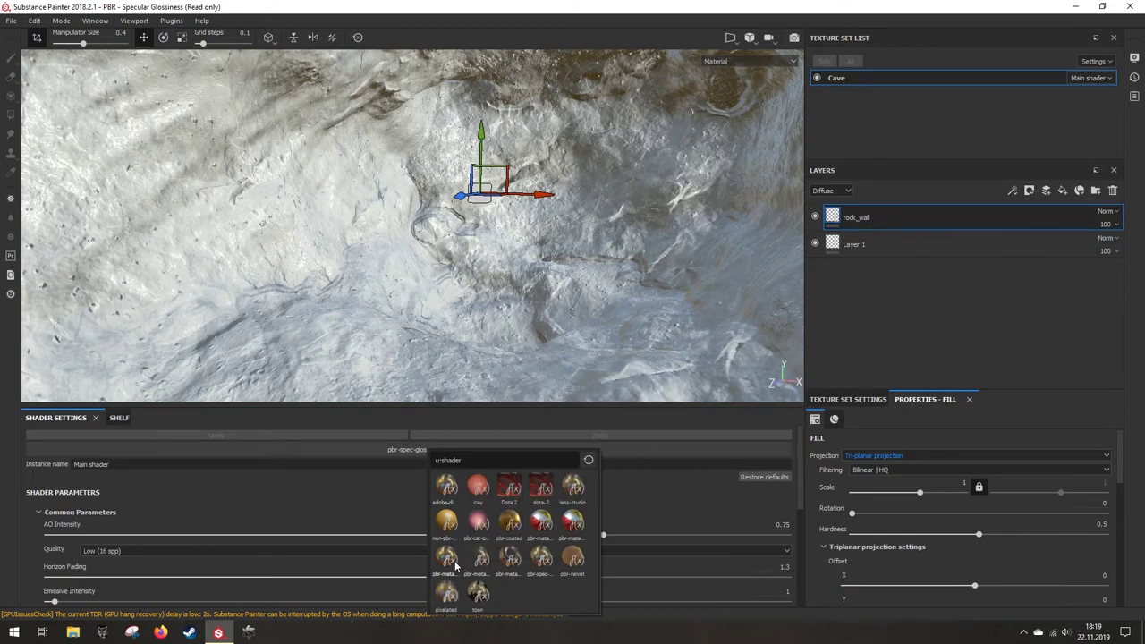
Step: Remove the Diffuse, Specular and Glossiness channels from the Cave texture set
left_click_drag(379, 292, 417, 292, "alt")
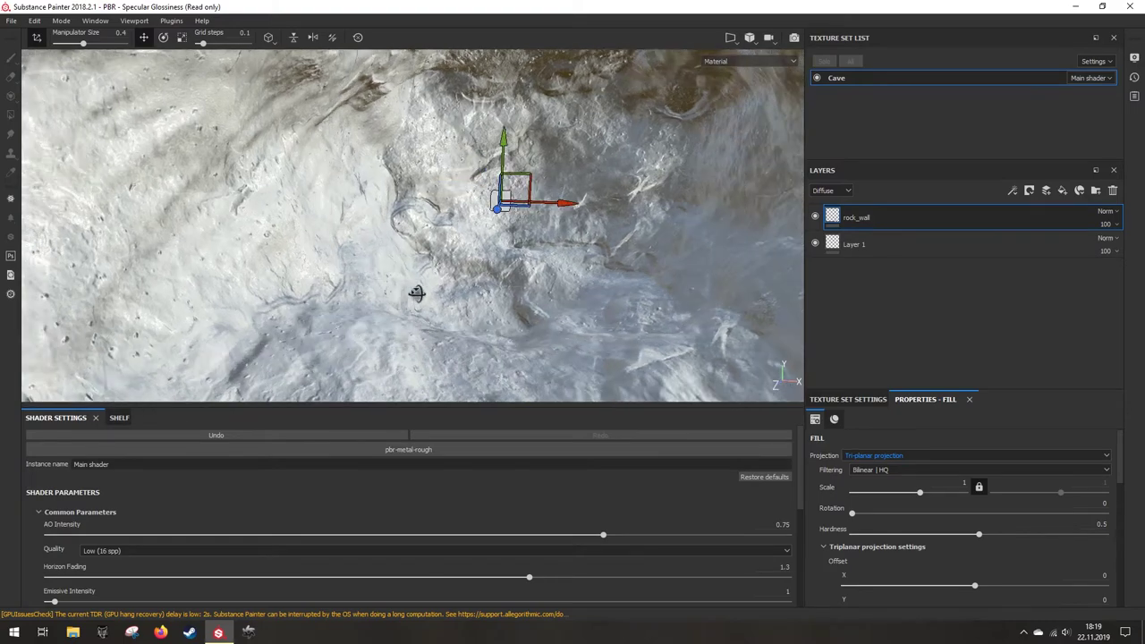
left_click_drag(611, 292, 588, 295, "alt")
middle_click_drag(588, 295, 519, 242, "alt")
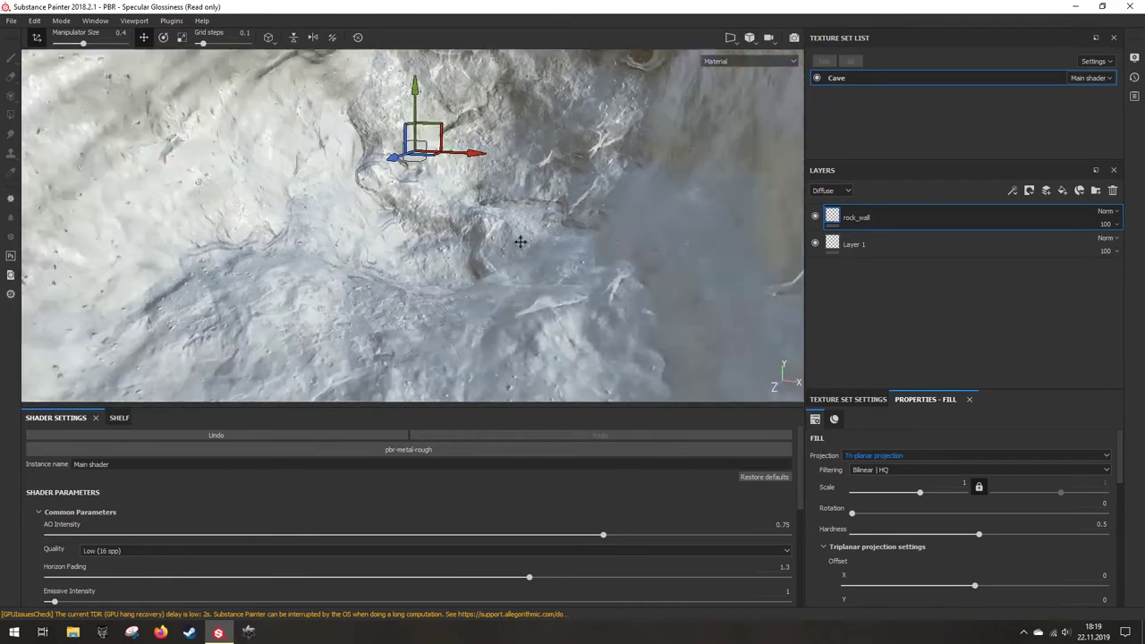
left_click_drag(519, 242, 543, 223, "alt")
middle_click_drag(542, 223, 569, 304, "alt")
left_click(873, 400)
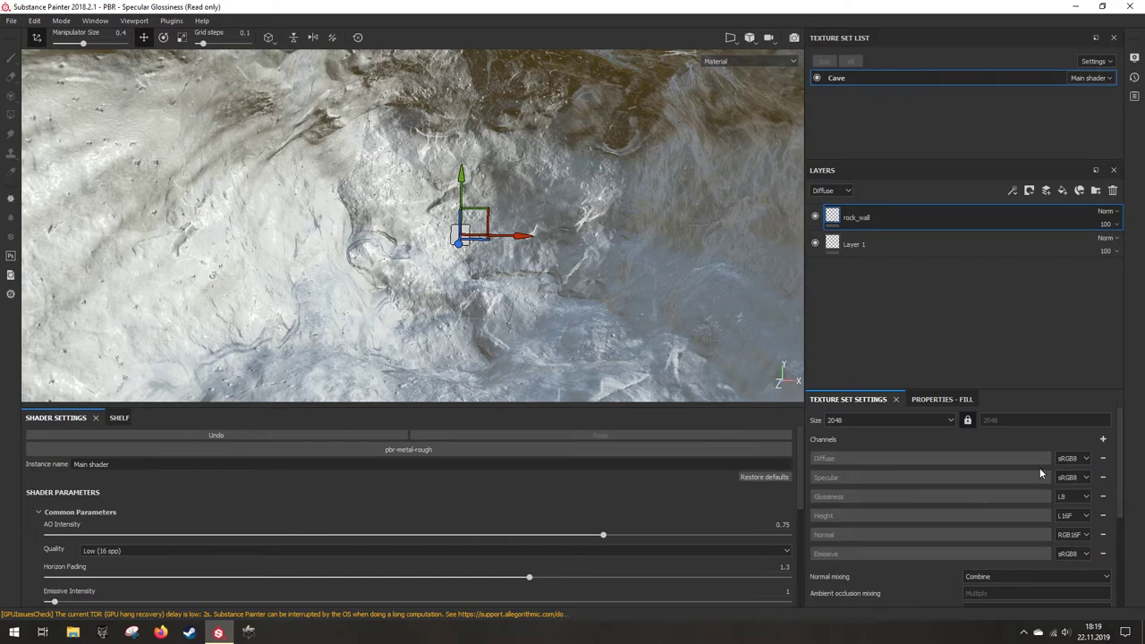
left_click(1103, 459)
left_click(1102, 459)
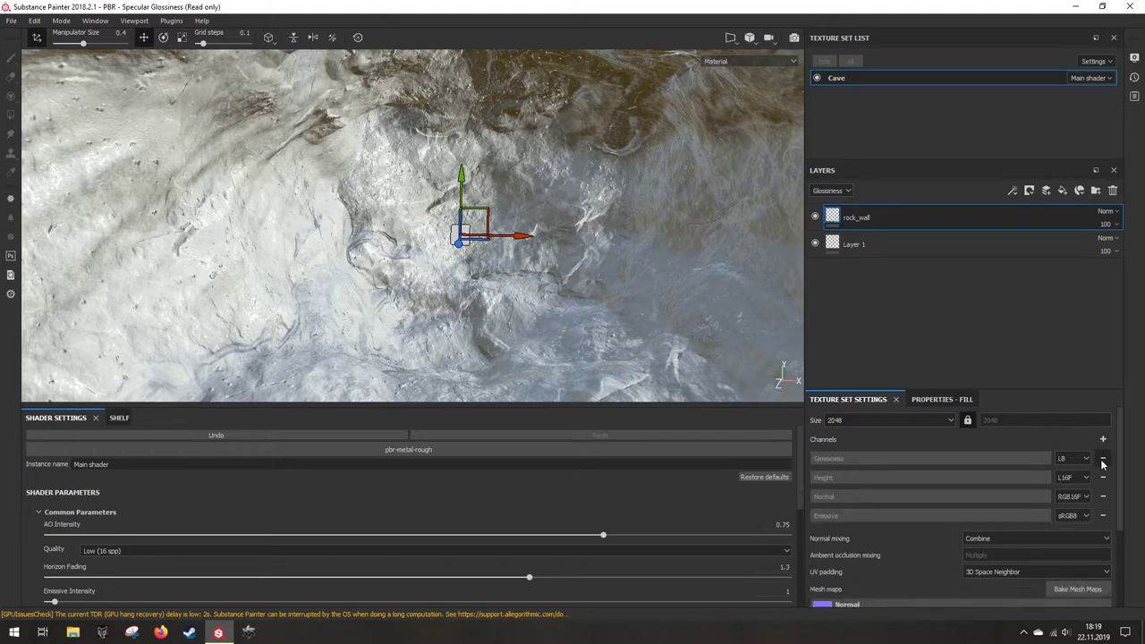
left_click(1102, 459)
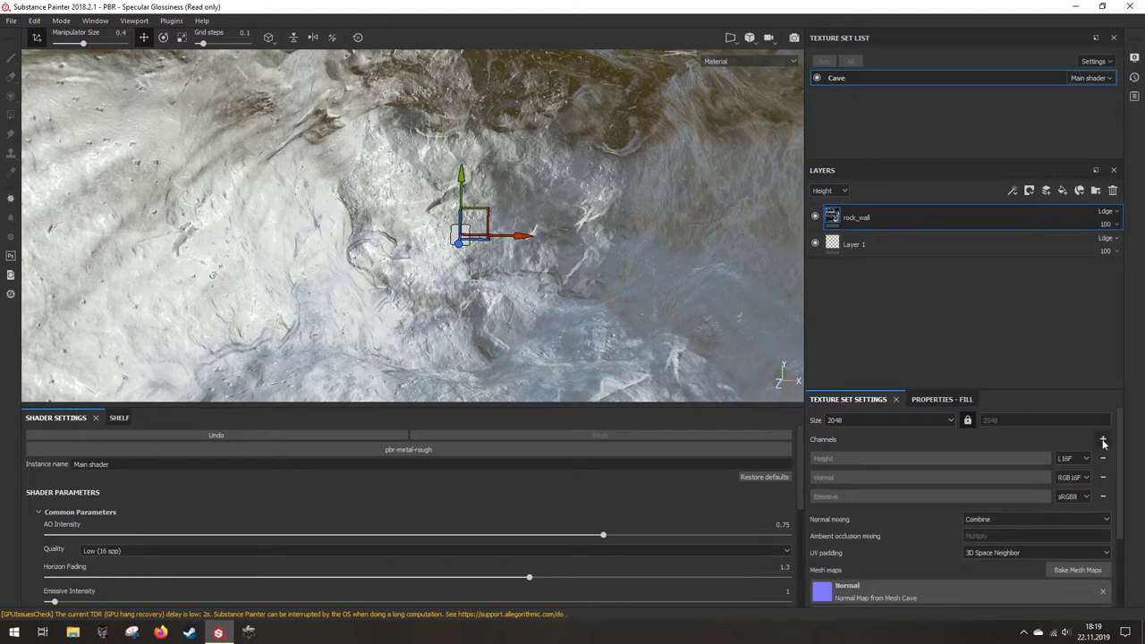
Step: Add Base Color and Roughness channels to the Cave texture set
left_click(1104, 440)
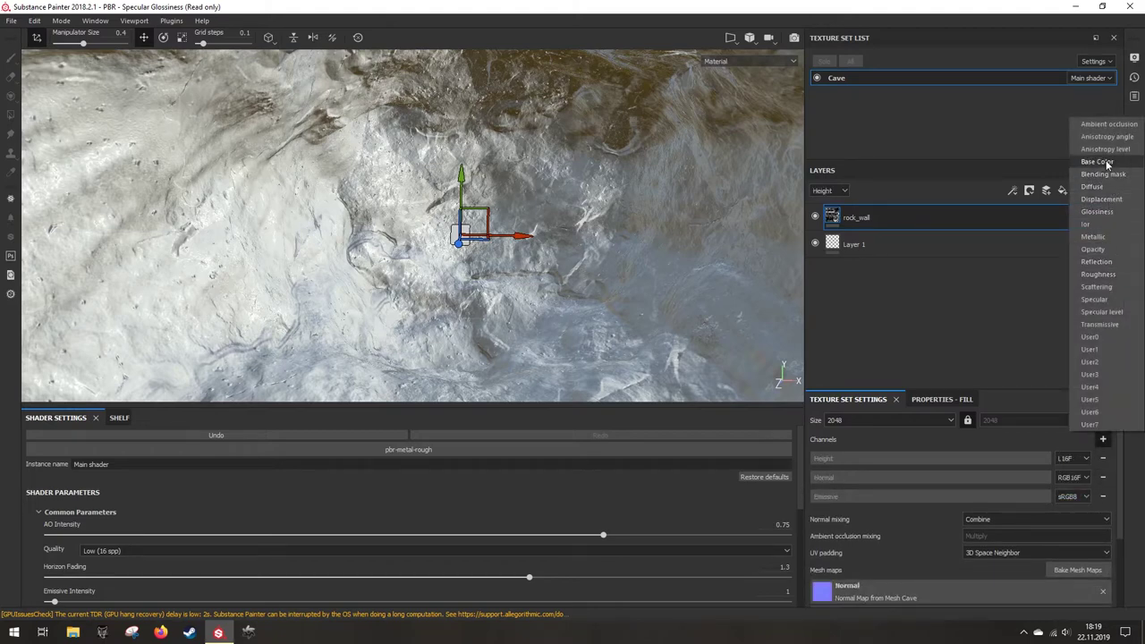
left_click(1097, 161)
left_click(1103, 439)
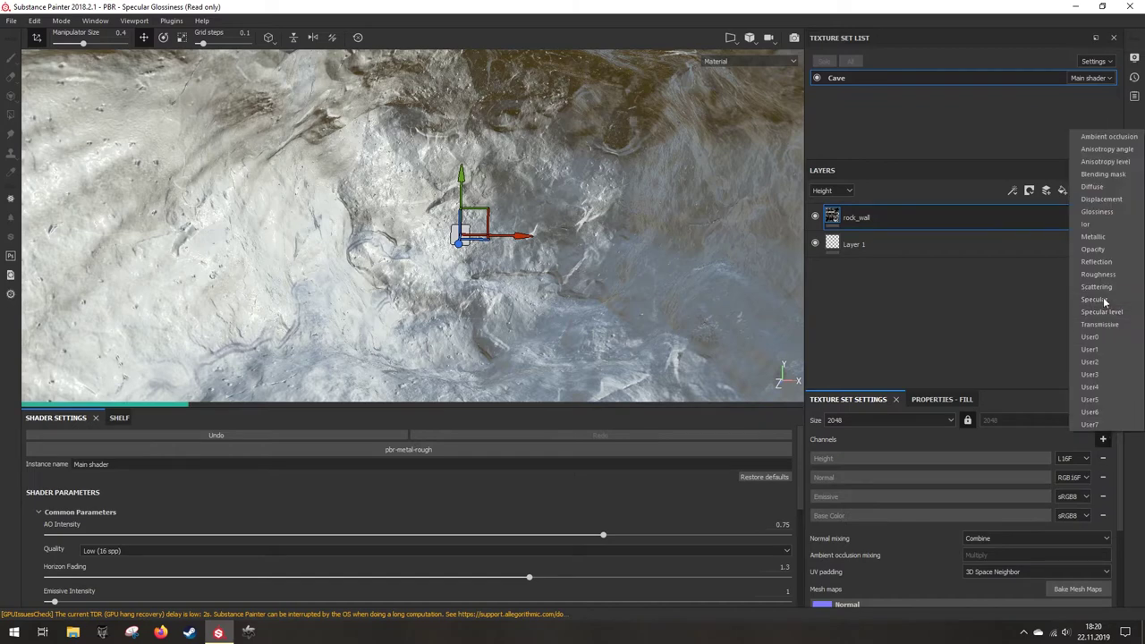
left_click(1105, 276)
left_click(1104, 439)
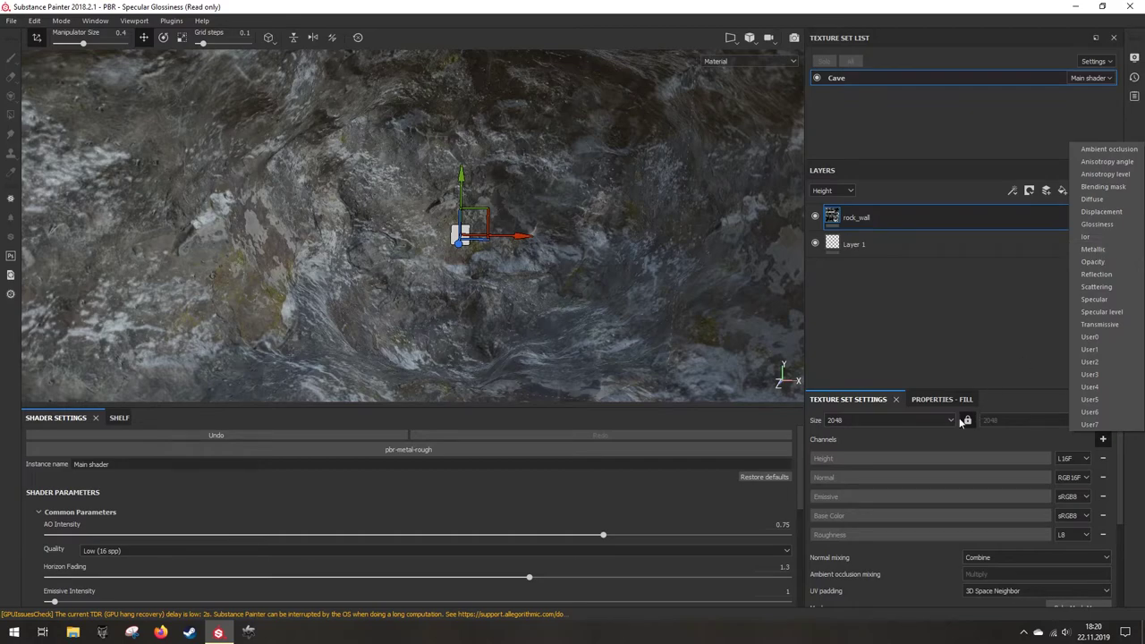
left_click(497, 302)
left_click_drag(497, 302, 527, 318, "alt")
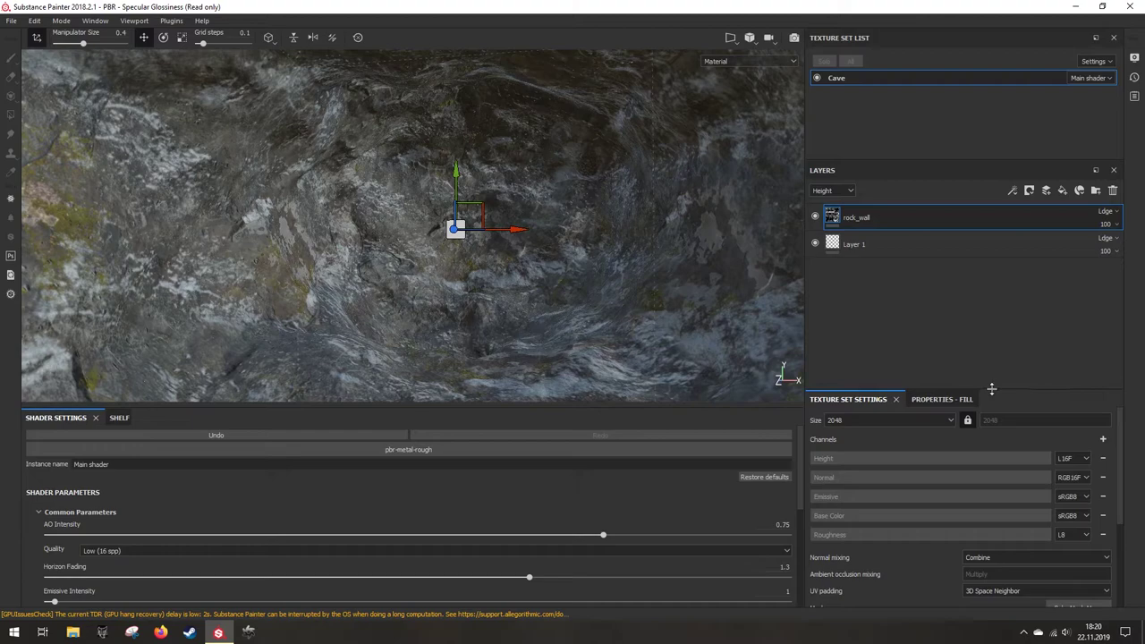
Step: Enlarge the space for the fill properties and set the rock_wall layer's projection scale to 3.38
left_click_drag(997, 391, 990, 262)
left_click(939, 272)
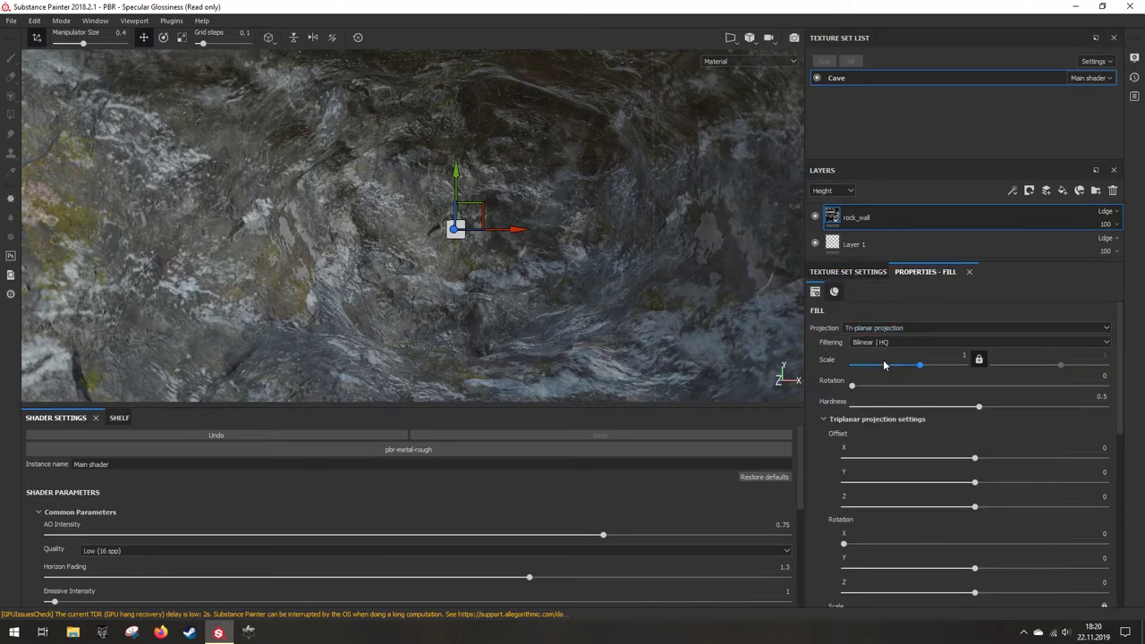
mouse_move(920, 365)
left_mouse_down()
mouse_move(910, 365)
mouse_move(926, 368)
left_mouse_up()
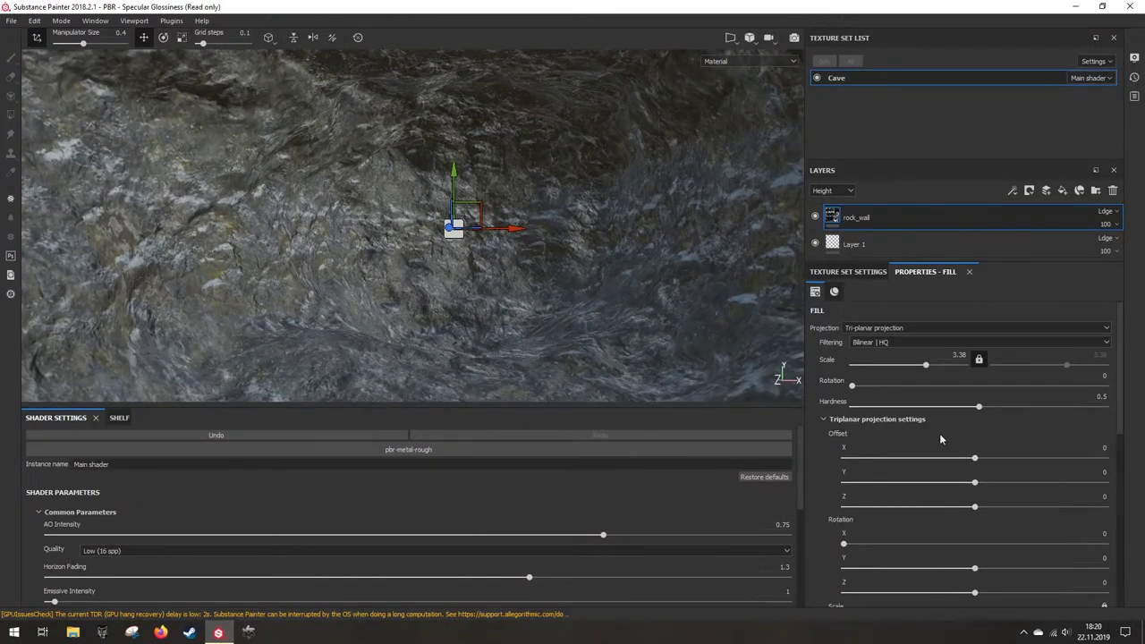
Step: Turn off the Snow parameter in the rock_wall material
scroll(940, 438, "down", 5)
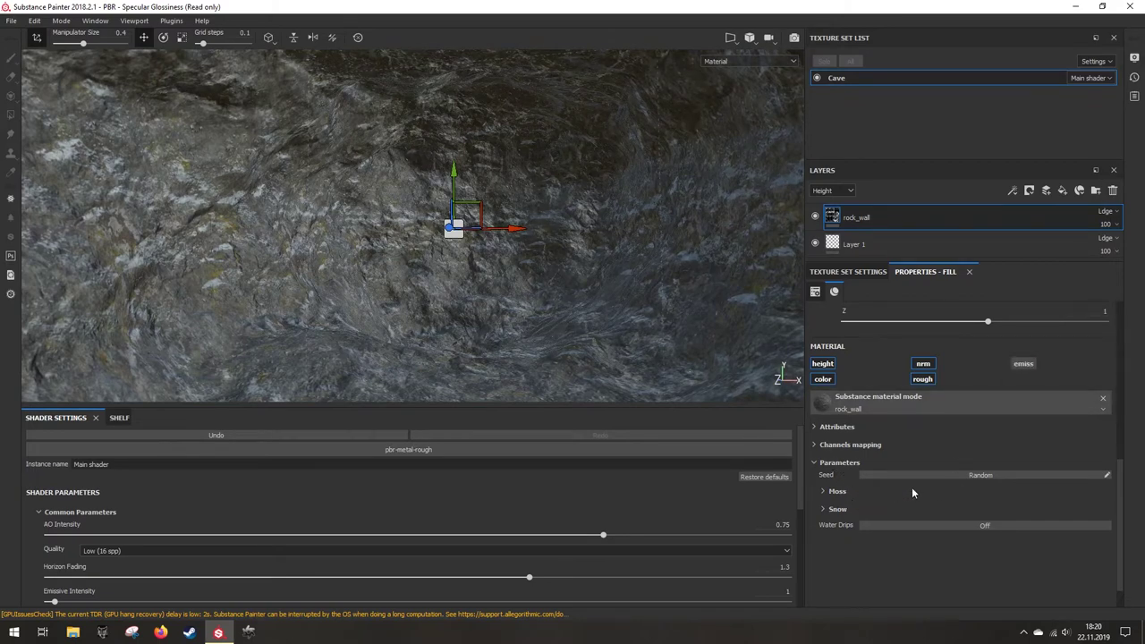
left_click(845, 515)
scroll(962, 543, "down", 1)
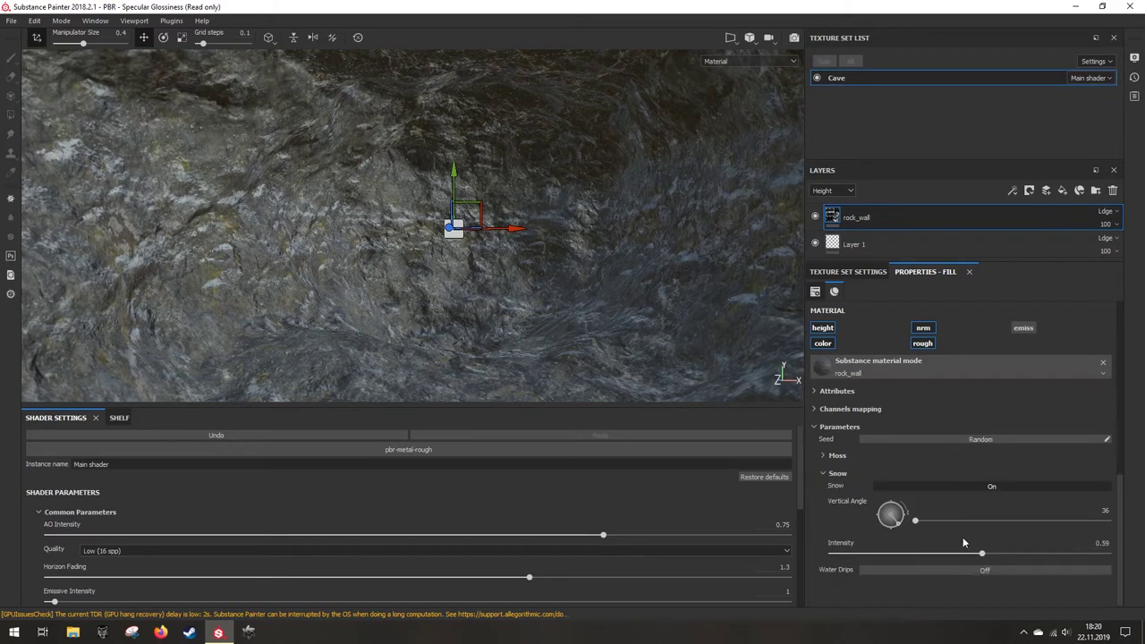
left_click(959, 487)
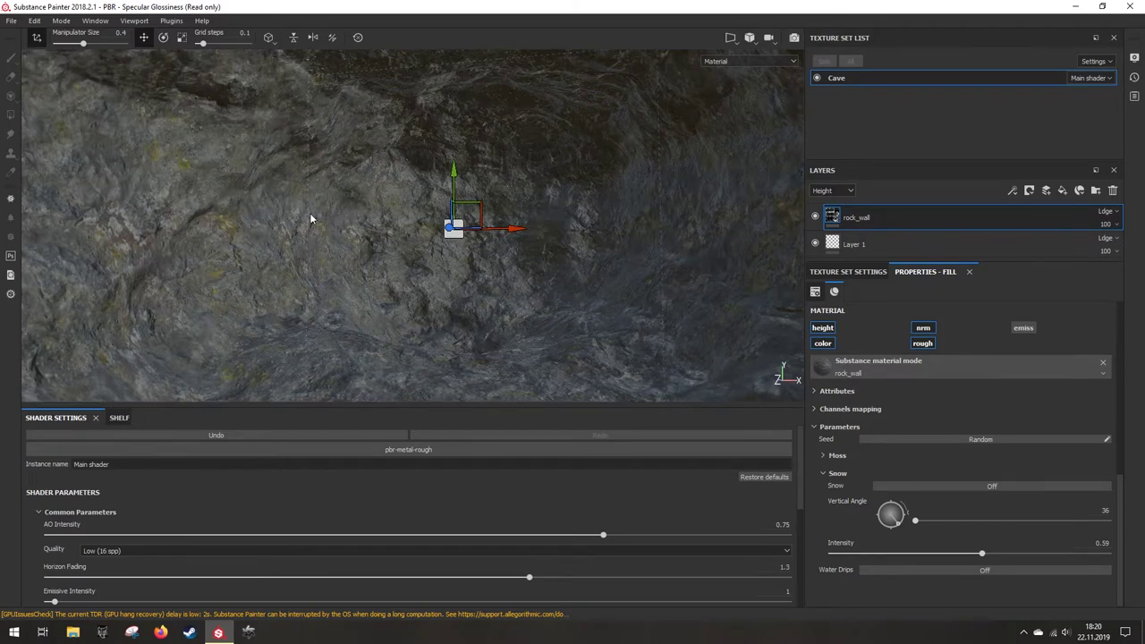
scroll(514, 274, "down", 5)
scroll(513, 274, "up", 6)
left_click_drag(537, 299, 520, 299, "alt")
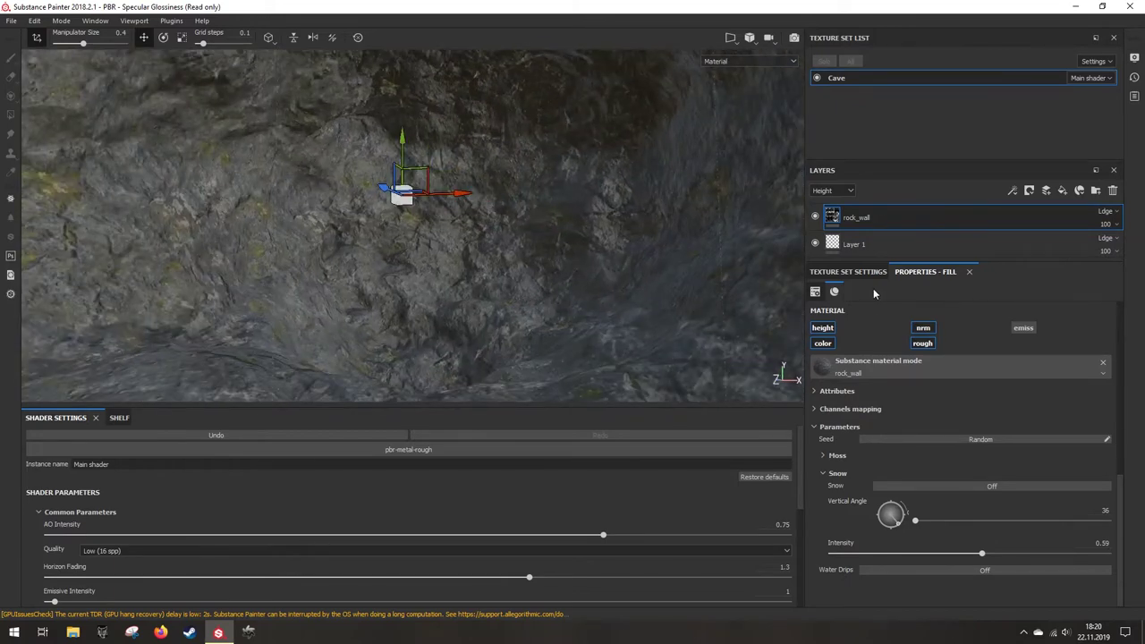
Step: Review the size options of the Cave texture set and inspect the rock texture on the cave mesh
left_click(869, 275)
left_click(918, 293)
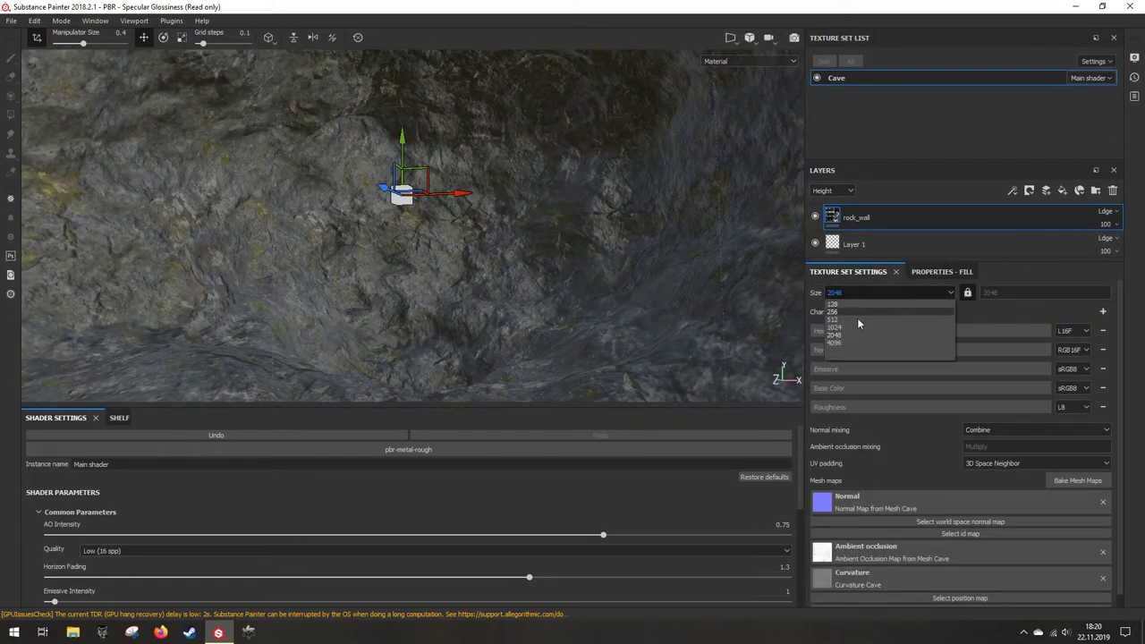
left_click(850, 328)
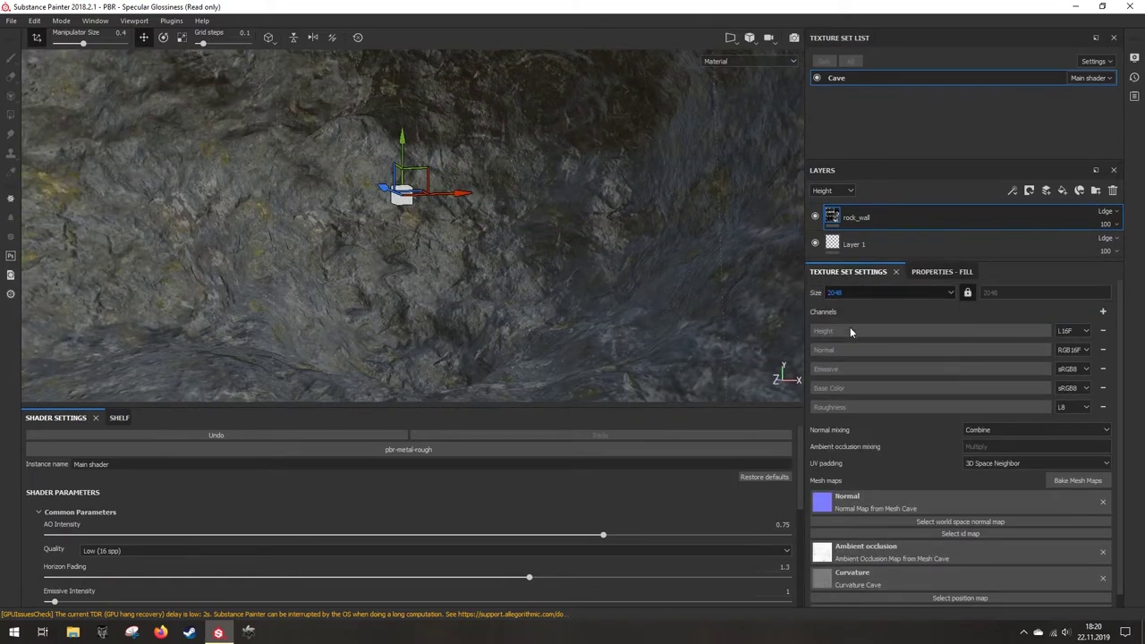
left_click_drag(442, 254, 501, 265, "alt")
scroll(504, 291, "down", 5)
scroll(504, 289, "up", 6)
Step: Review the rock_wall layer's projection and material parameters and collapse the Snow group
left_click(943, 272)
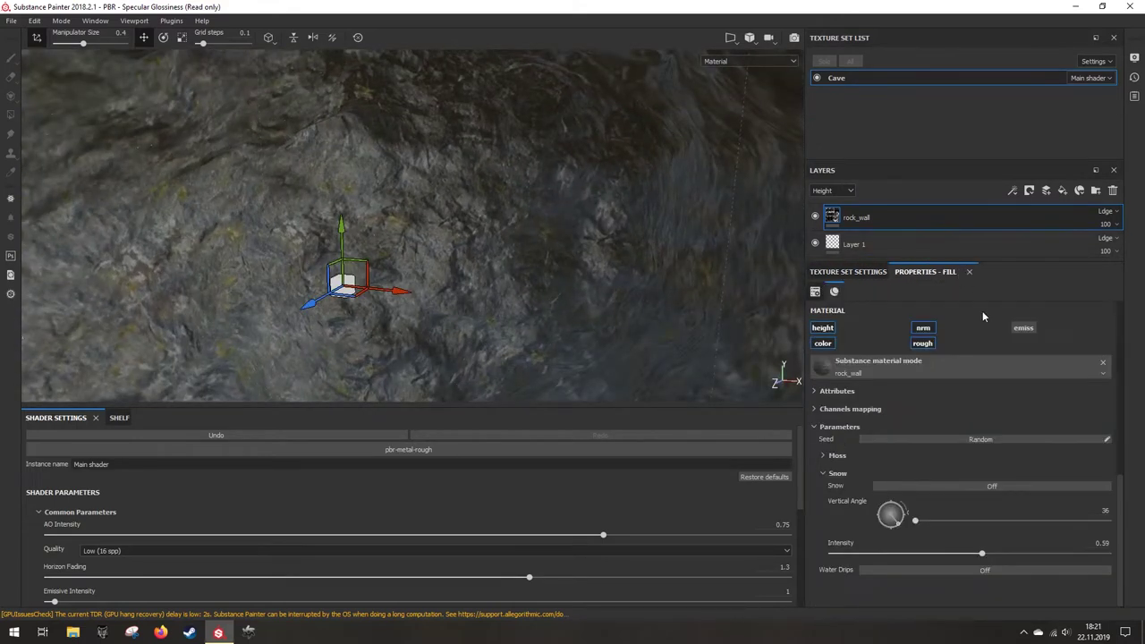
scroll(951, 372, "up", 5)
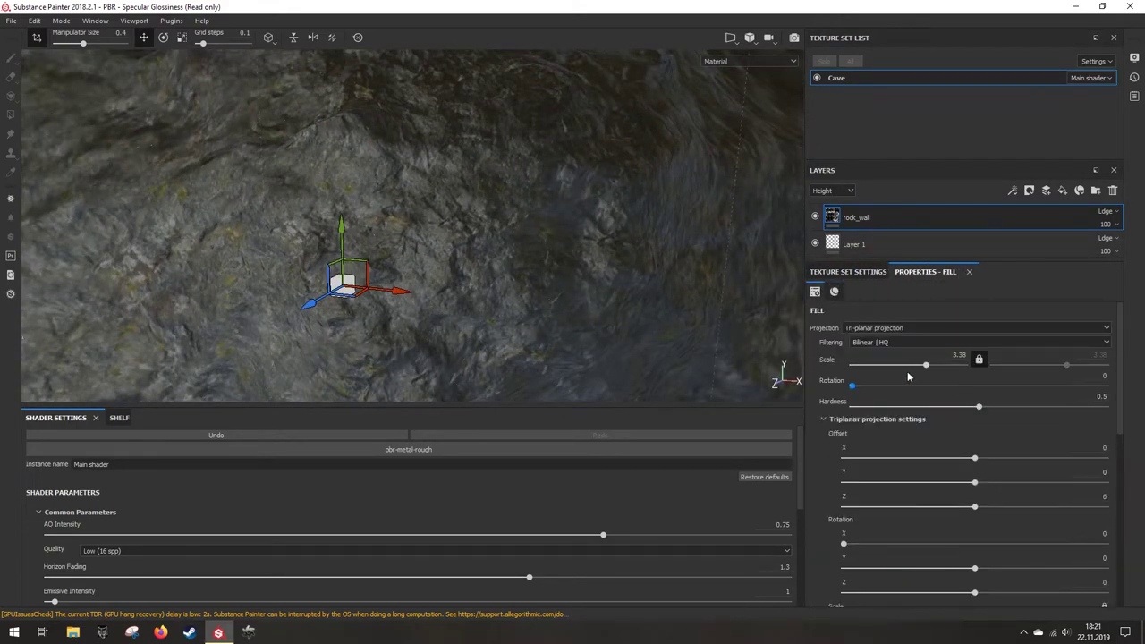
scroll(530, 301, "down", 6)
left_click_drag(548, 294, 568, 348, "alt")
scroll(564, 331, "up", 8)
scroll(967, 461, "down", 5)
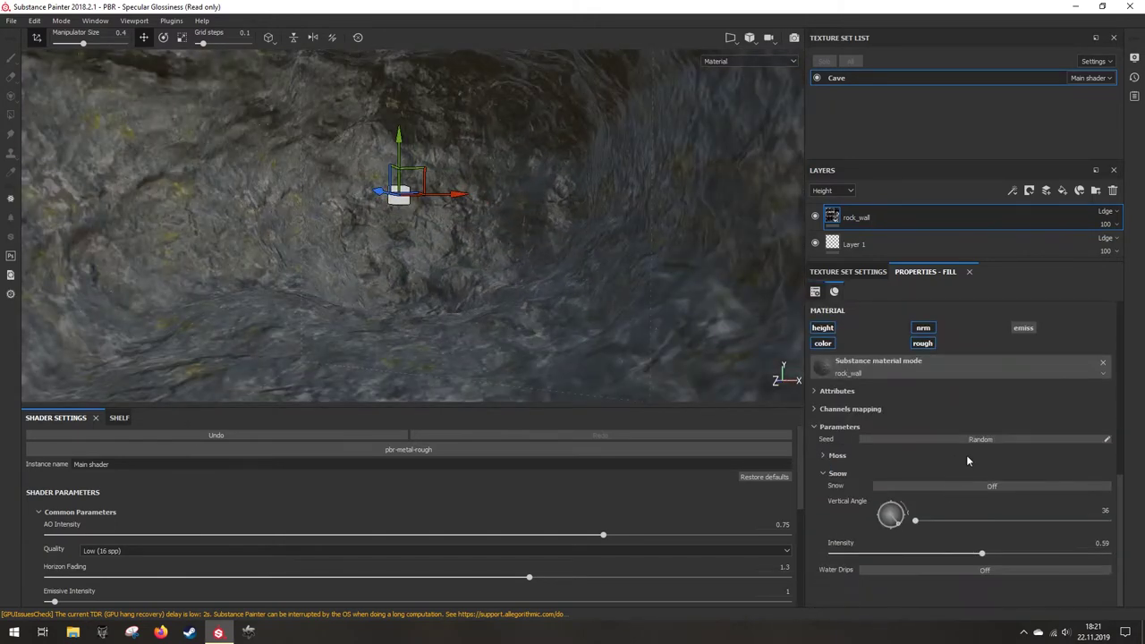
left_click(825, 472)
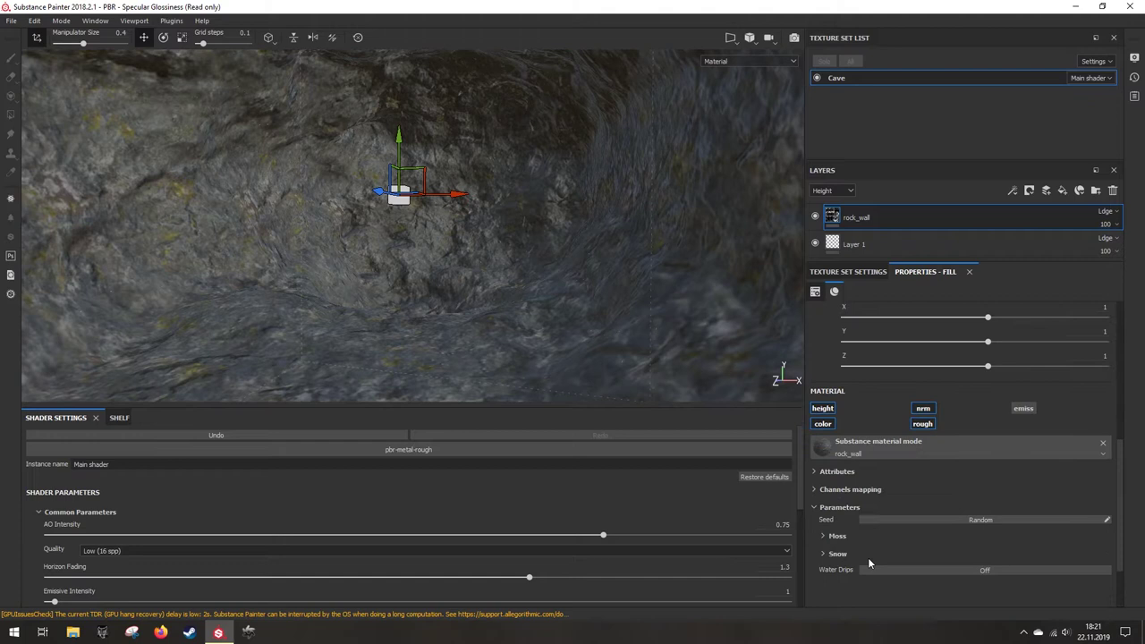
Step: Turn on Moss Color Change in the Moss parameters of the rock_wall material
left_click(824, 536)
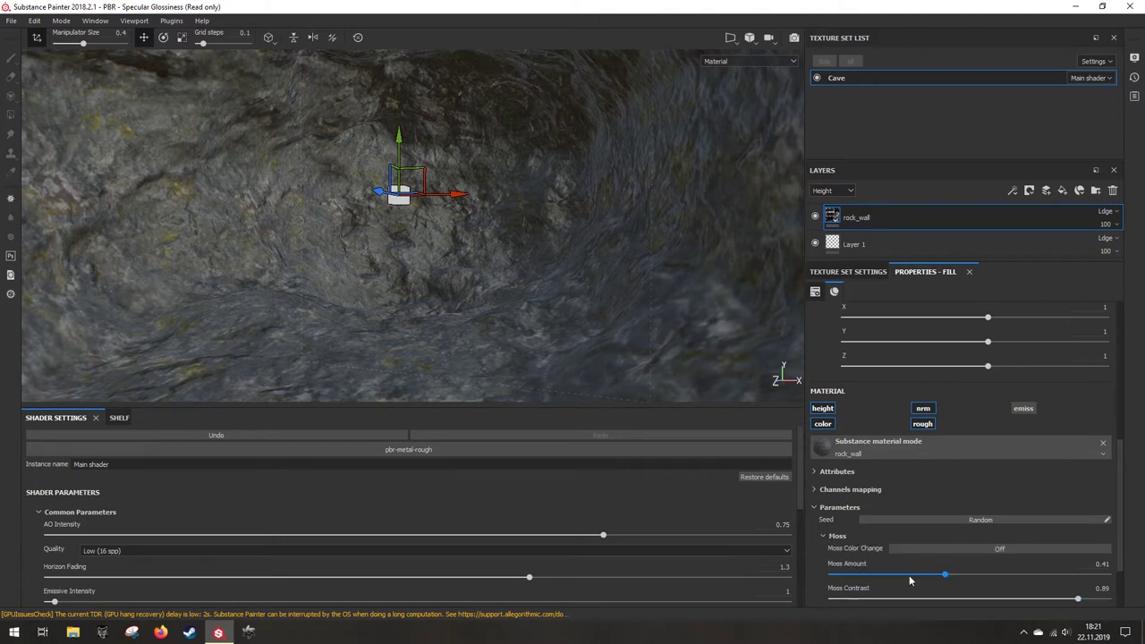
scroll(909, 576, "down", 1)
left_click(942, 514)
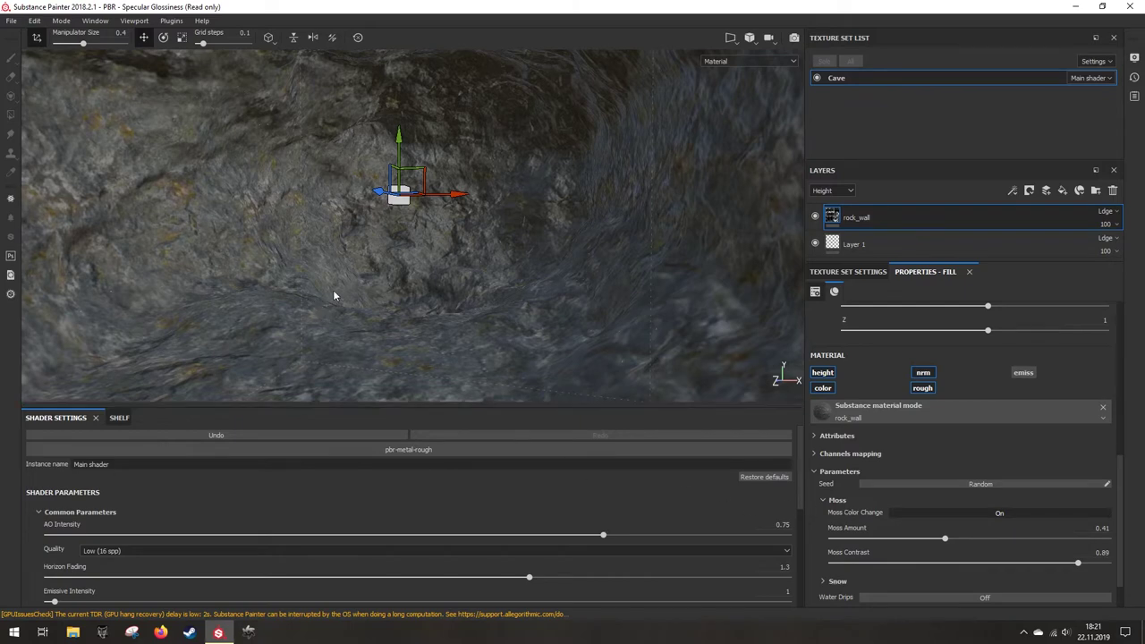
left_click_drag(436, 279, 451, 285, "alt")
scroll(226, 241, "up", 3)
left_click_drag(226, 240, 351, 303, "alt")
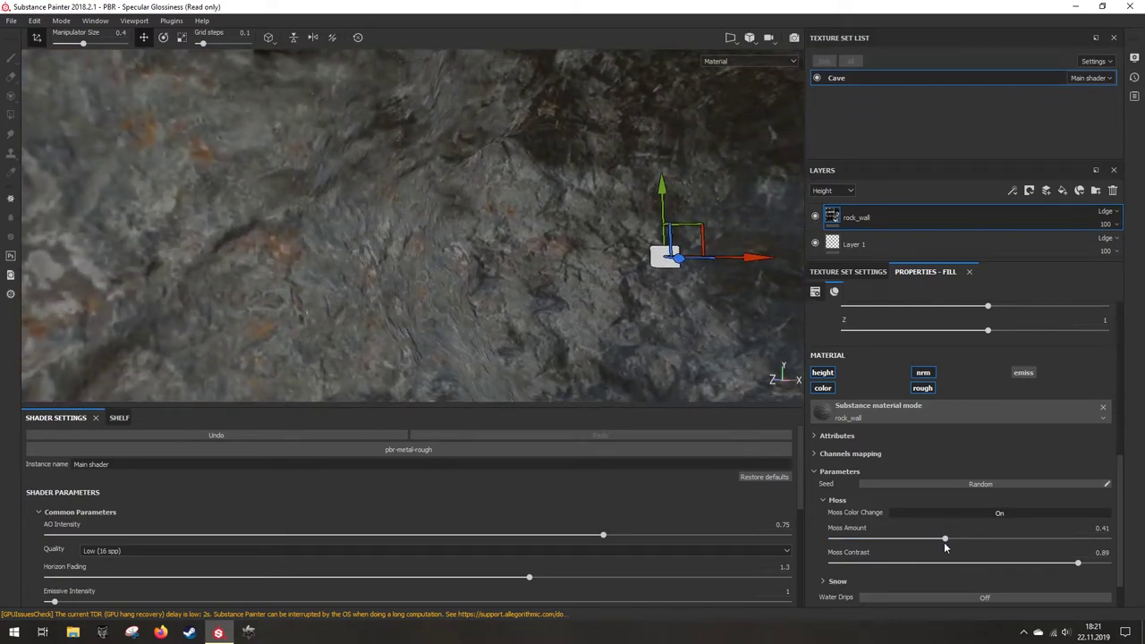
Step: Try several Moss Amount values for the rock_wall material and set it to 0.43
left_click_drag(944, 541, 984, 540)
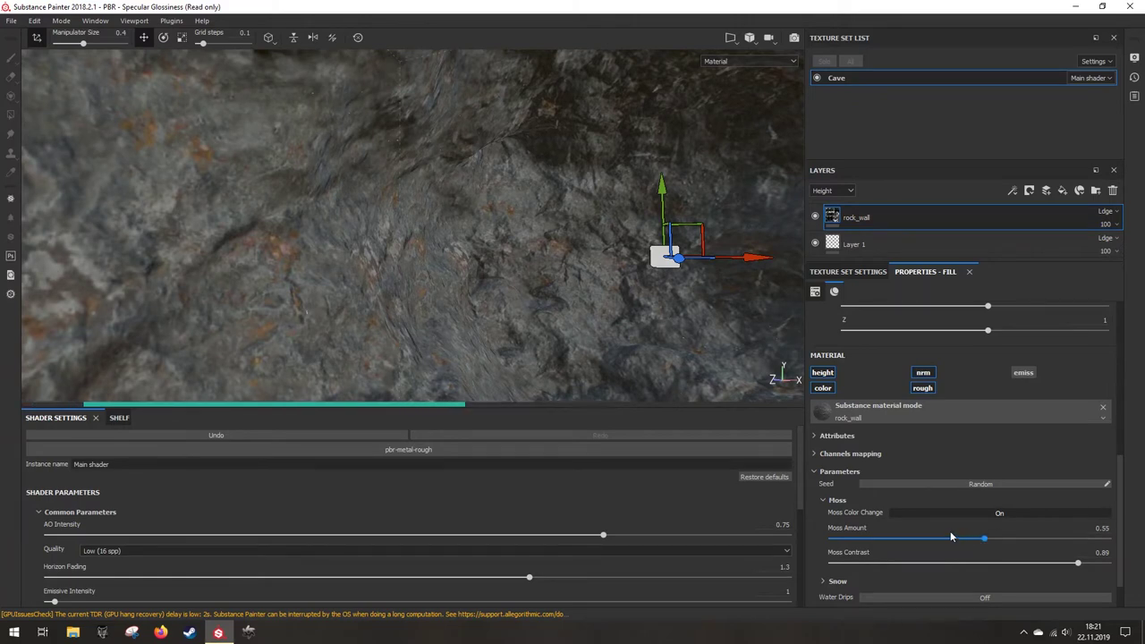
left_click(1006, 542)
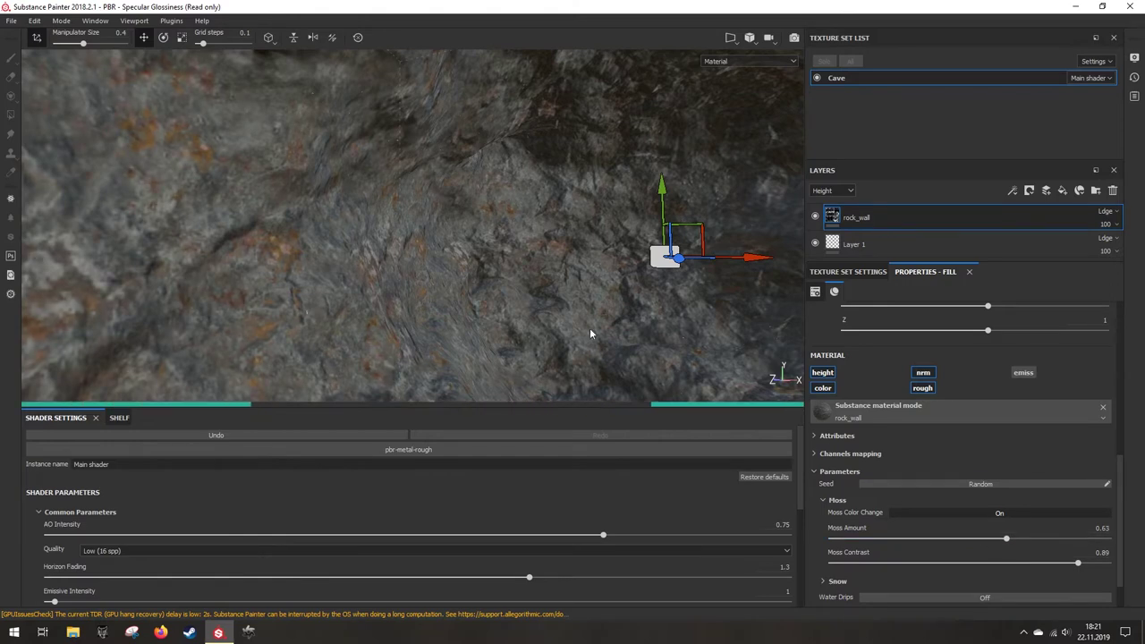
left_click_drag(590, 332, 473, 266, "alt")
left_click_drag(988, 537, 950, 537)
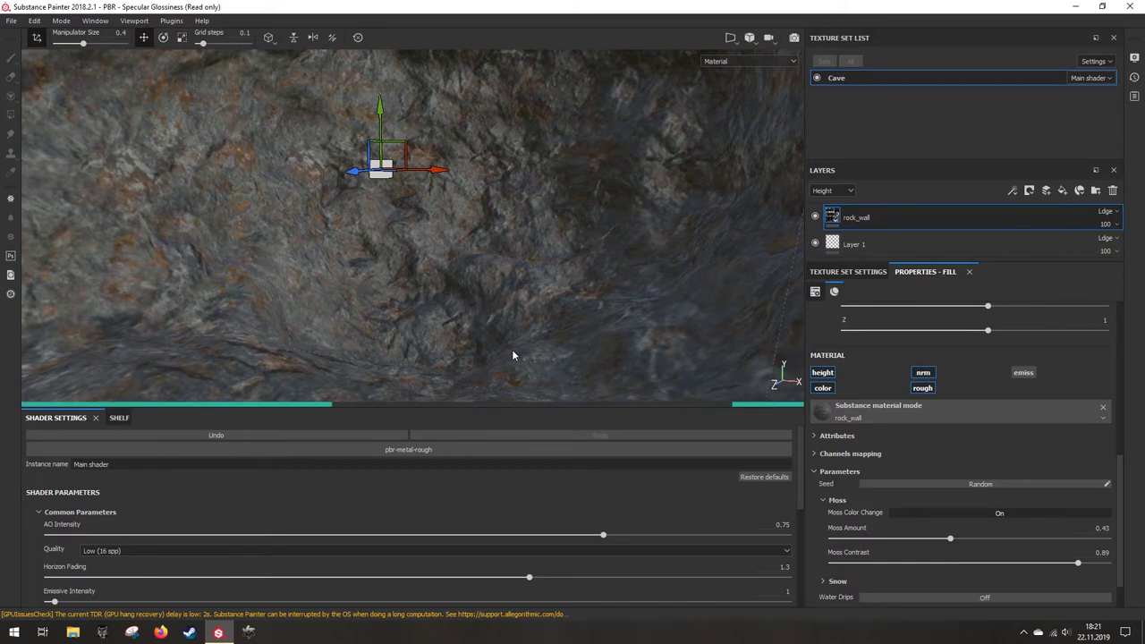
left_click_drag(513, 355, 557, 303, "alt")
scroll(954, 429, "up", 6)
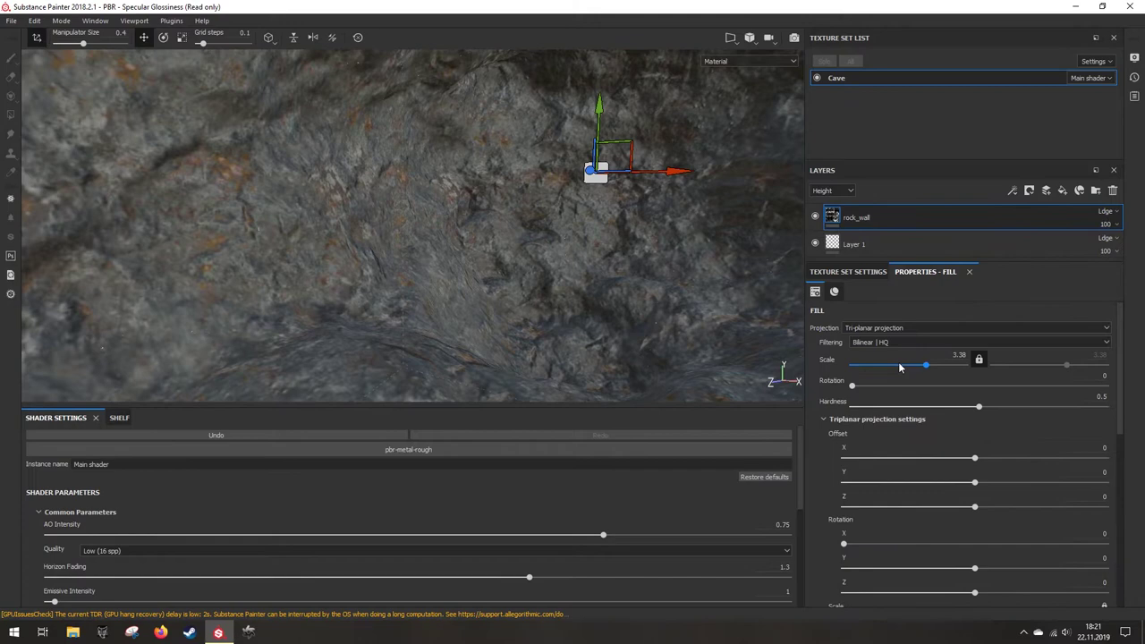
left_click_drag(492, 274, 555, 271, "alt")
left_click_drag(484, 255, 465, 274, "alt")
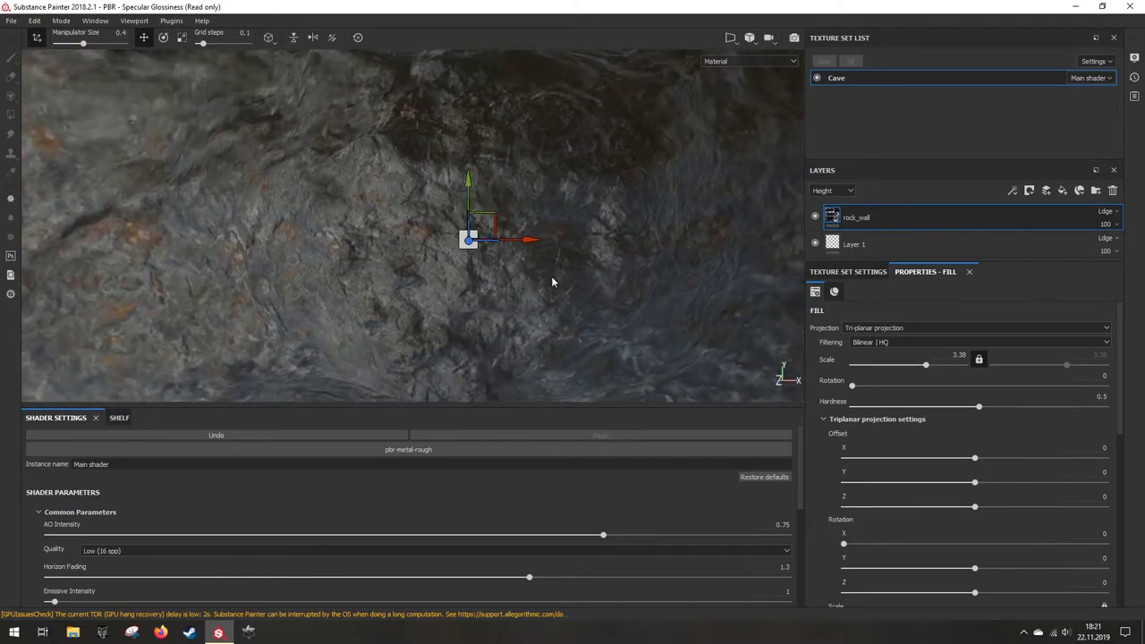
left_click_drag(552, 276, 585, 287, "alt")
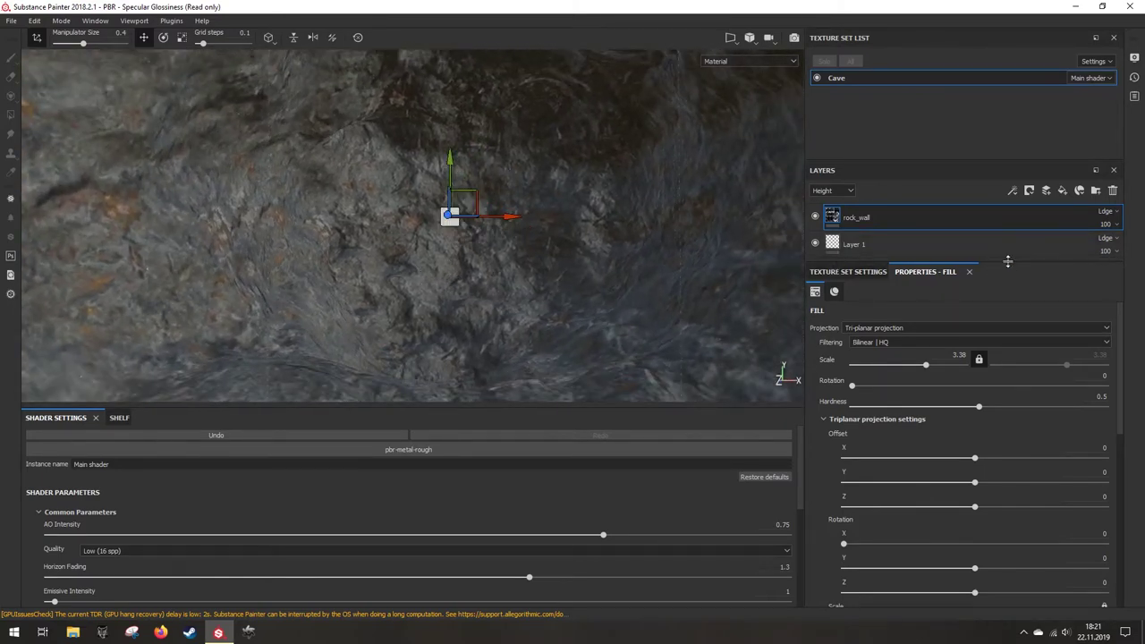
Step: Show the material shelf and enlarge the space for the layer stack and the shelf
left_click_drag(1008, 261, 1008, 427)
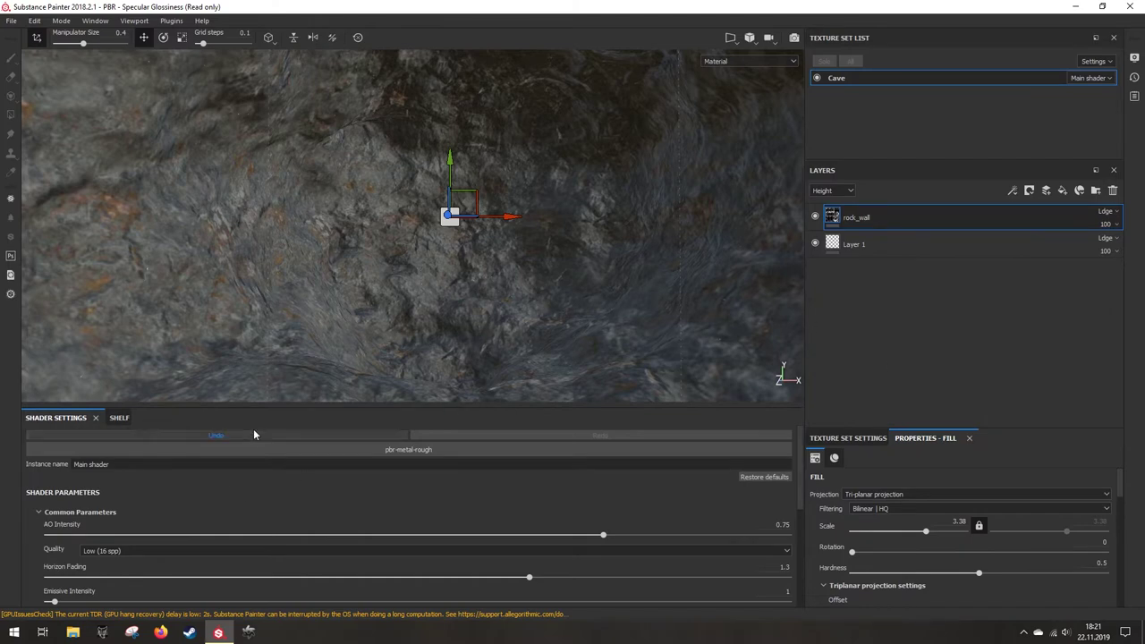
left_click(125, 418)
scroll(377, 528, "up", 4)
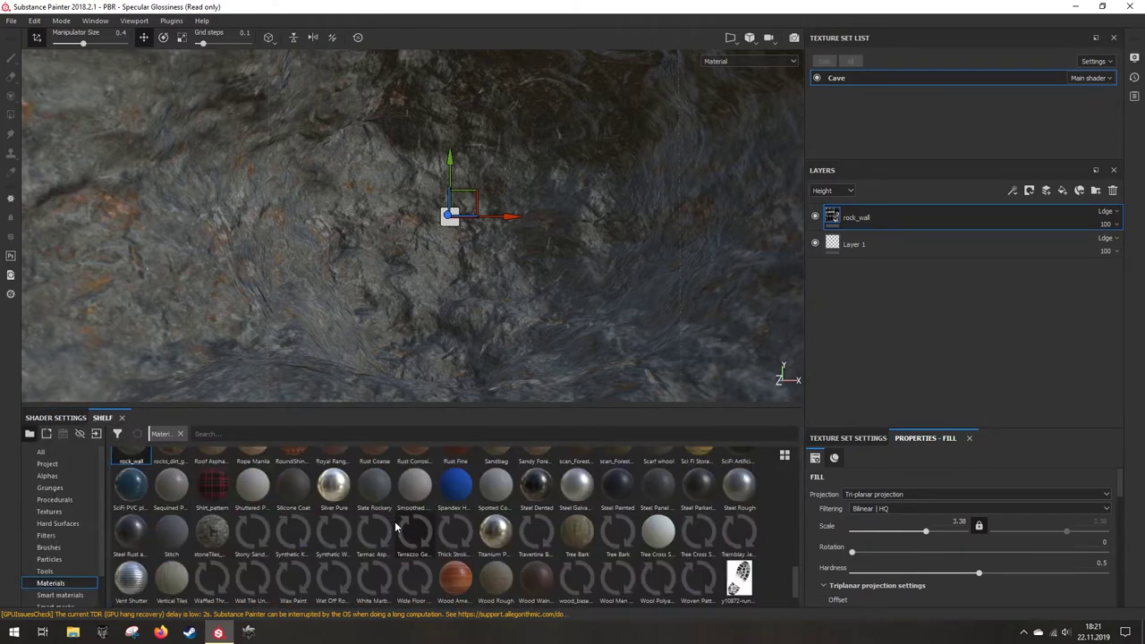
scroll(572, 548, "down", 5)
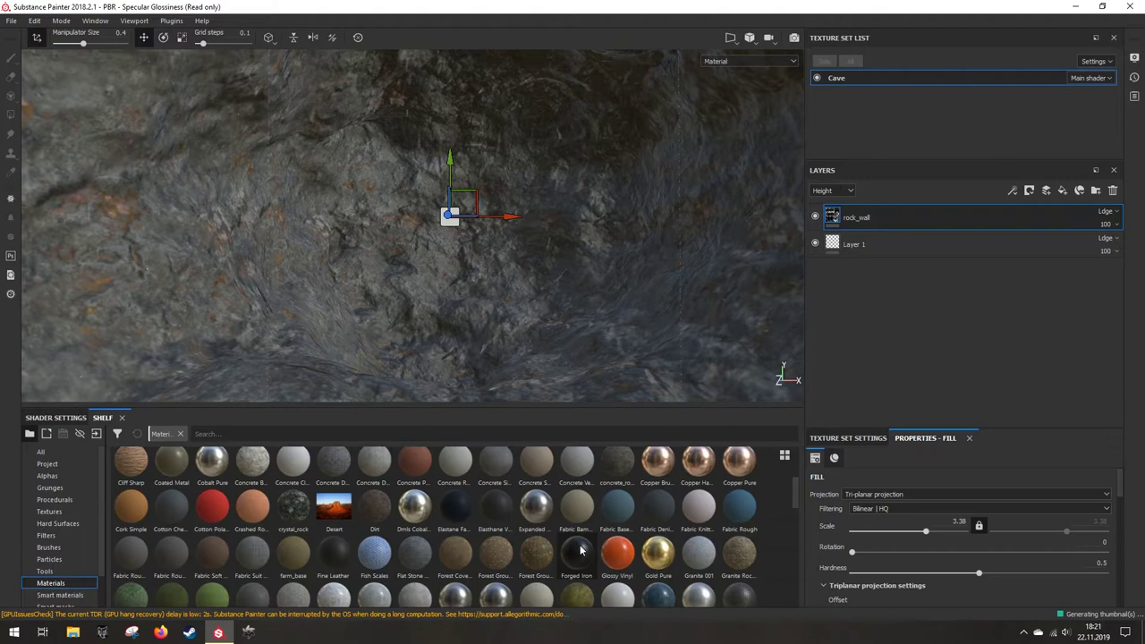
scroll(580, 549, "down", 6)
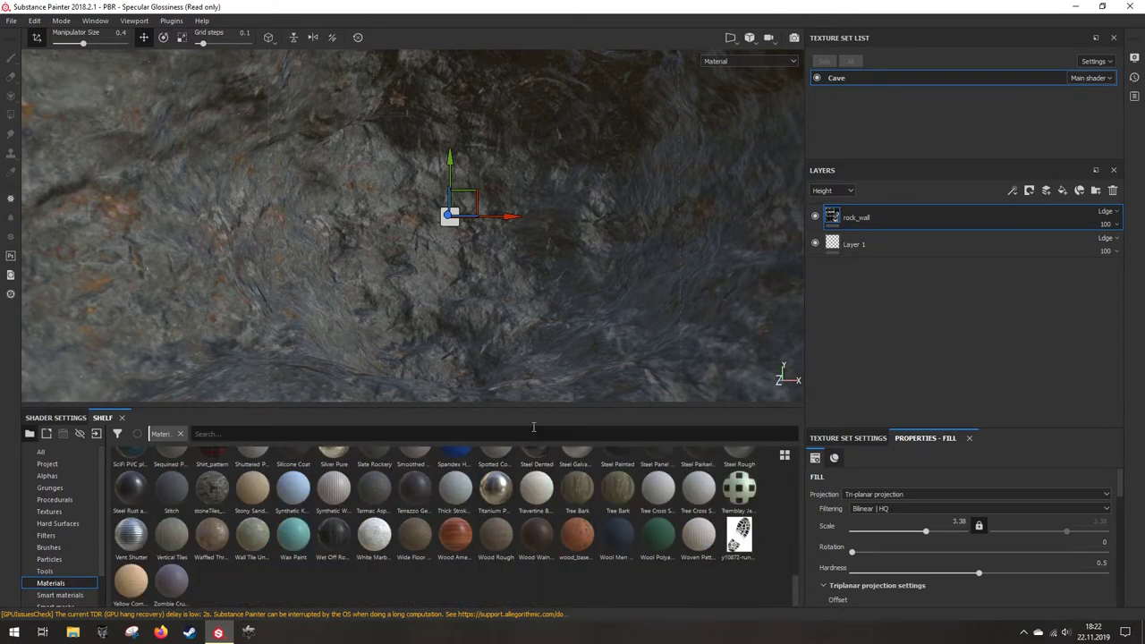
left_click_drag(545, 406, 519, 242)
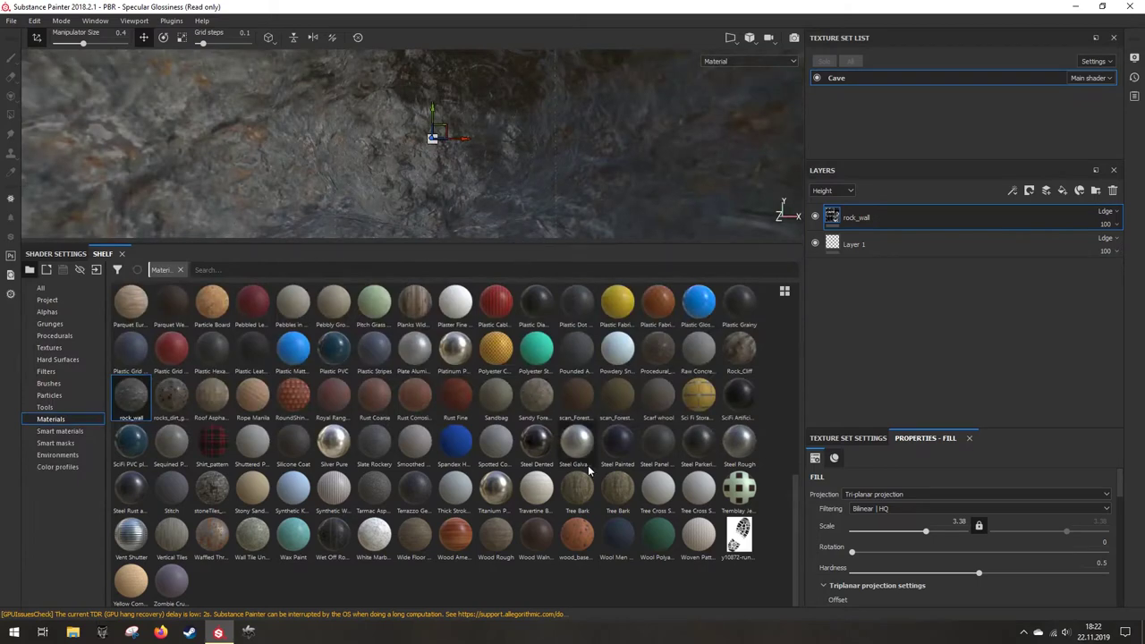
Step: Find the Rock_Cliff material in the shelf and add it as a fill layer above rock_wall
scroll(408, 504, "up", 5)
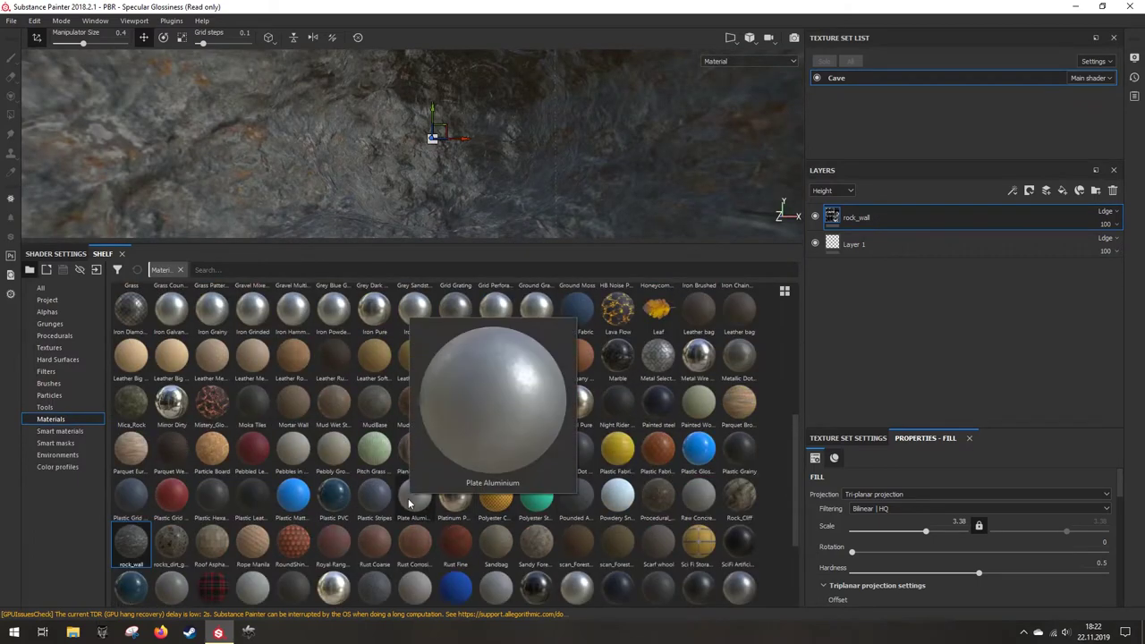
scroll(409, 503, "up", 3)
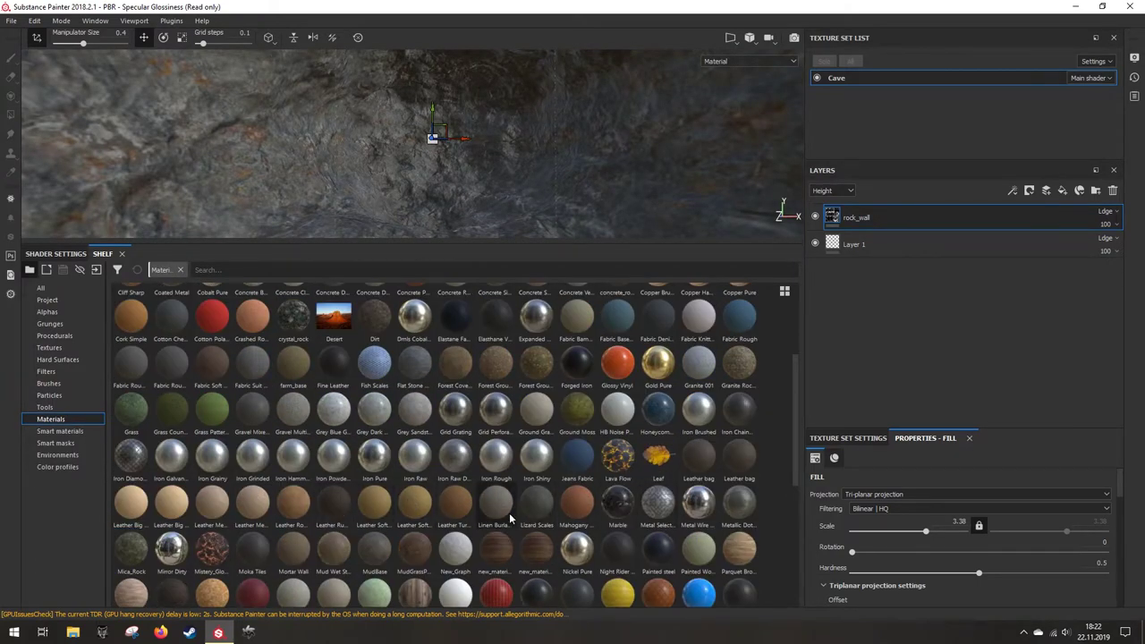
scroll(510, 514, "up", 4)
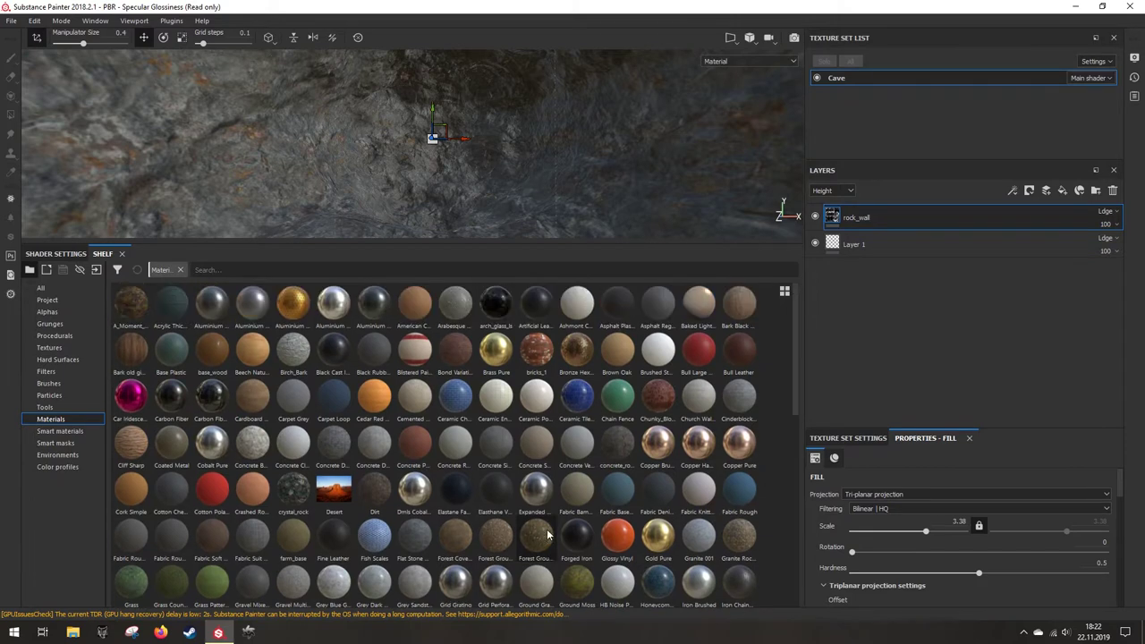
scroll(755, 456, "down", 6)
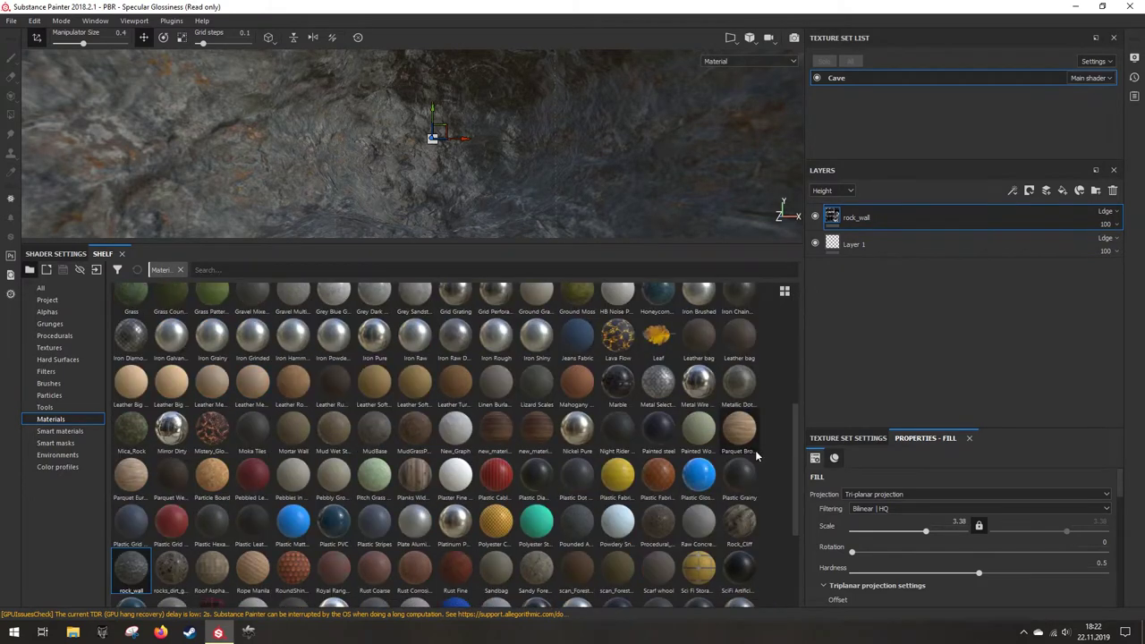
left_click(742, 531)
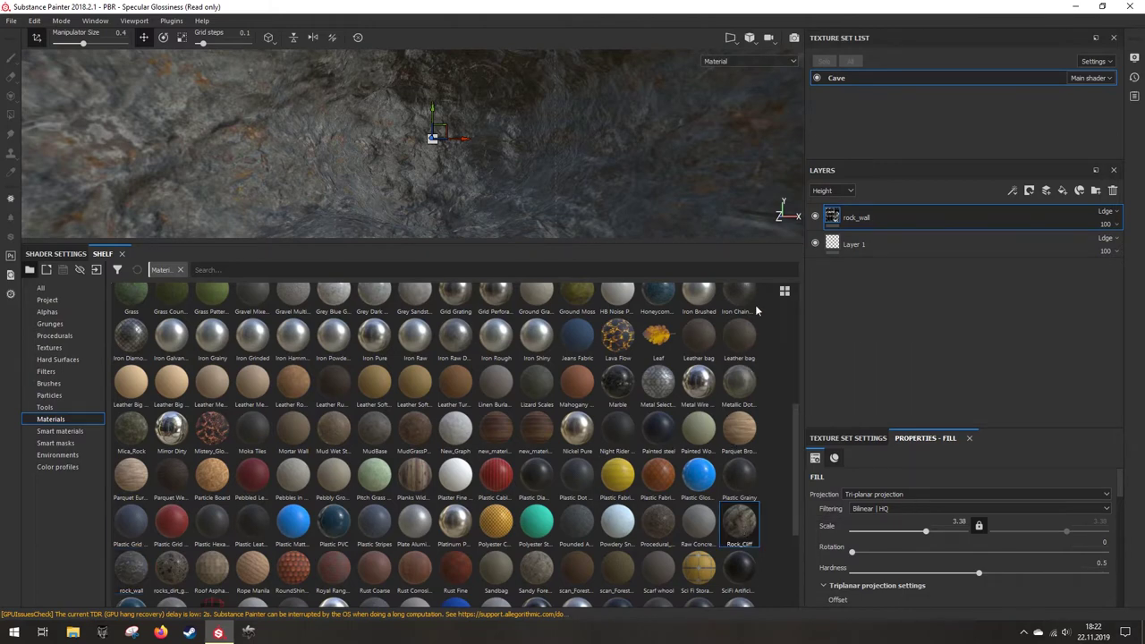
left_click_drag(755, 304, 895, 186)
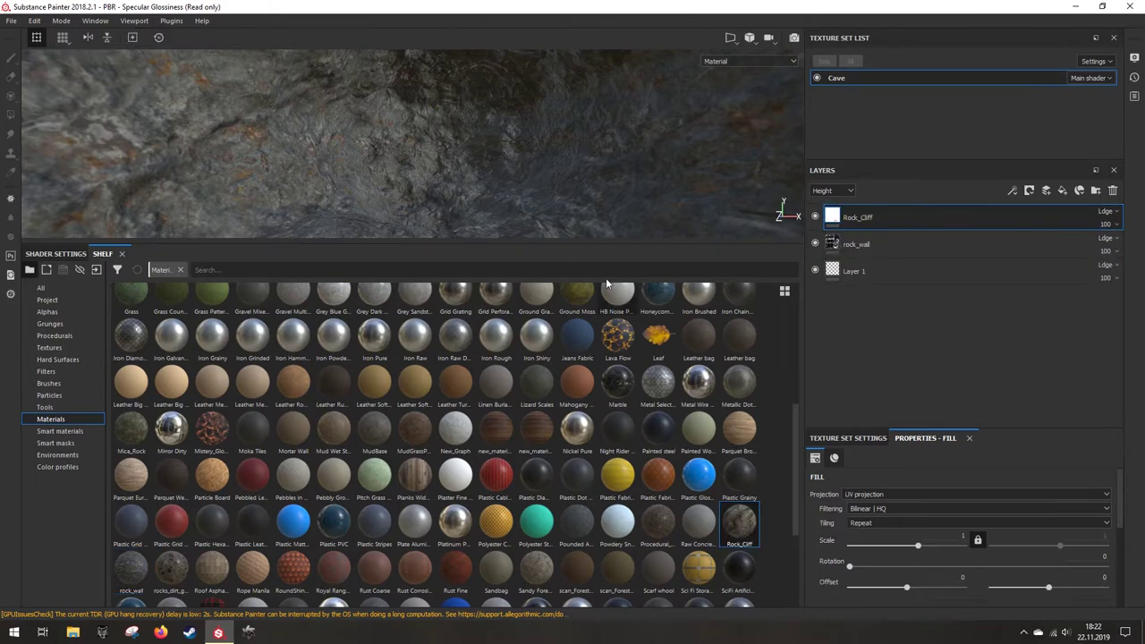
Step: Enlarge the space for the fill properties and disable the color and roughness channels of the Rock_Cliff layer
left_click_drag(576, 243, 573, 447)
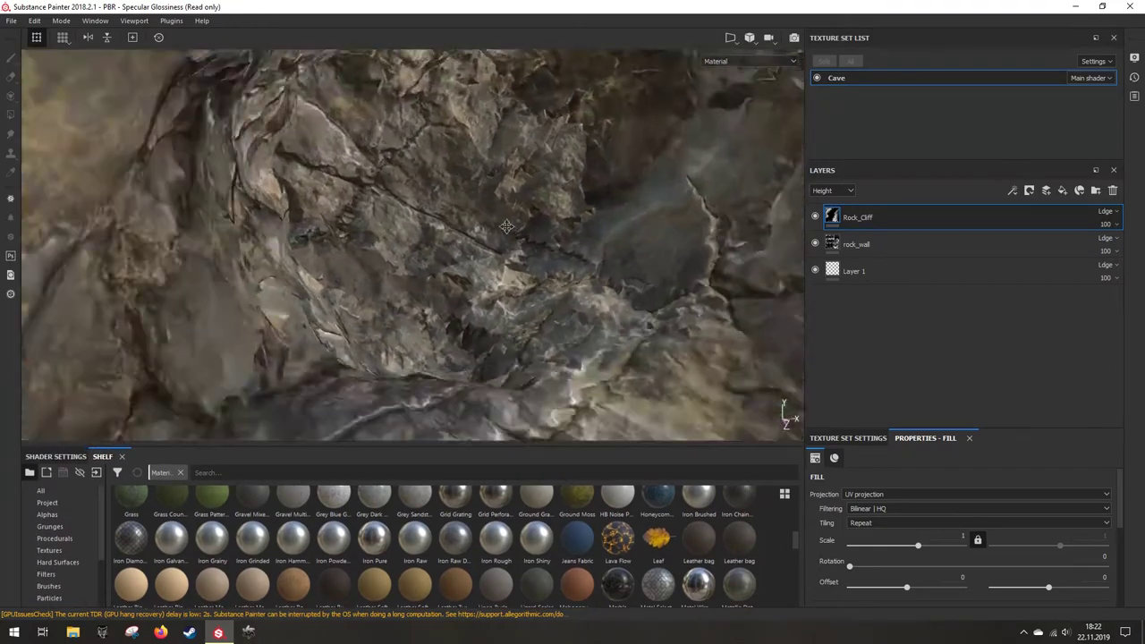
left_click_drag(506, 226, 499, 281, "alt")
scroll(467, 209, "down", 3)
left_click_drag(1009, 428, 993, 324)
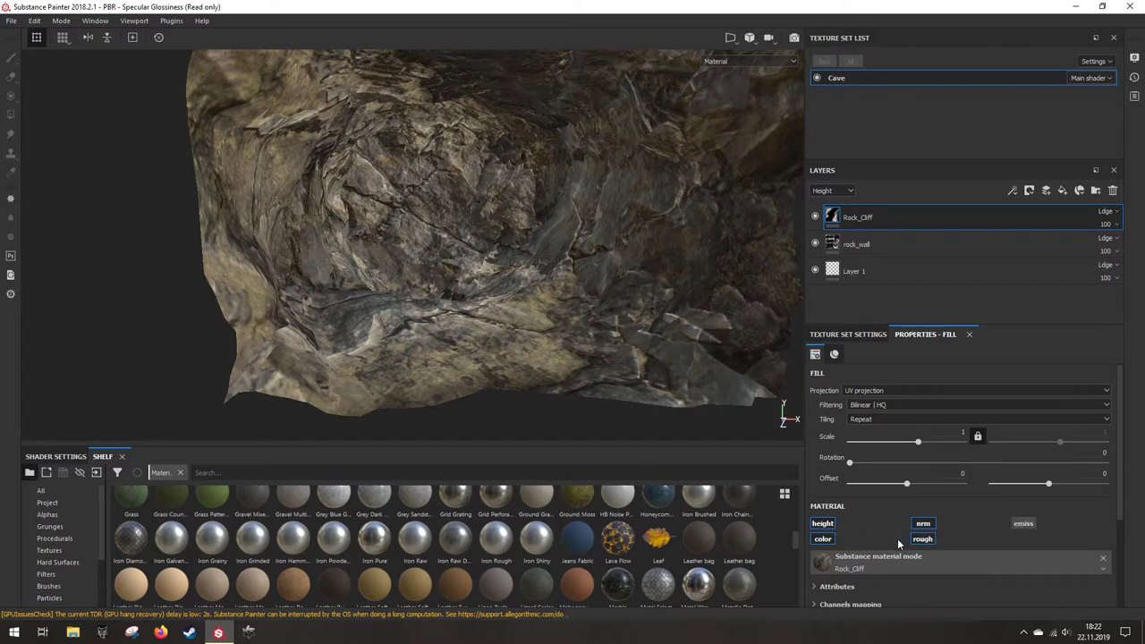
left_click(827, 541)
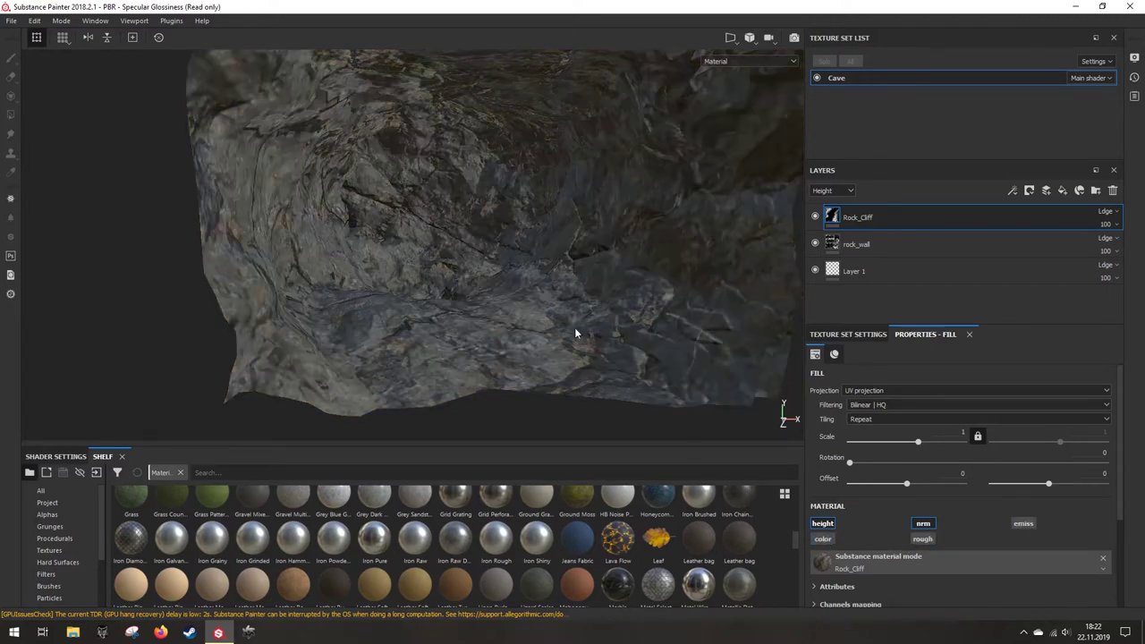
Step: Compare the cave surface with and without the Rock_Cliff layer and inspect its cracks up close
left_click_drag(575, 332, 808, 266, "alt")
scroll(501, 270, "up", 4)
left_click(816, 216)
left_click(816, 216)
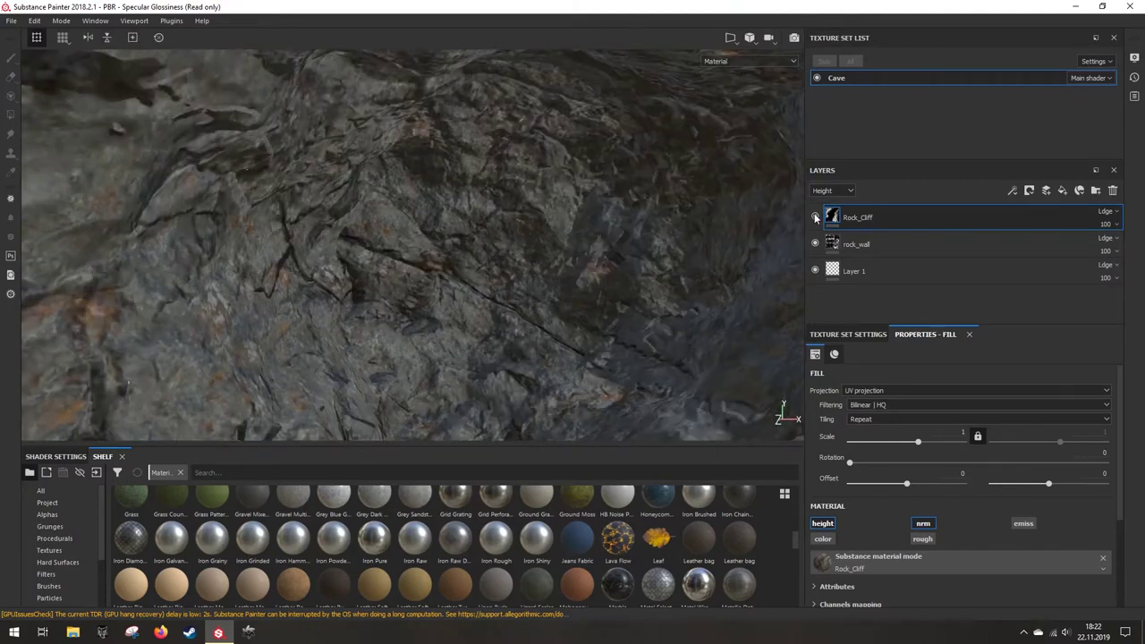
left_click_drag(697, 278, 550, 314, "alt")
scroll(549, 314, "up", 4)
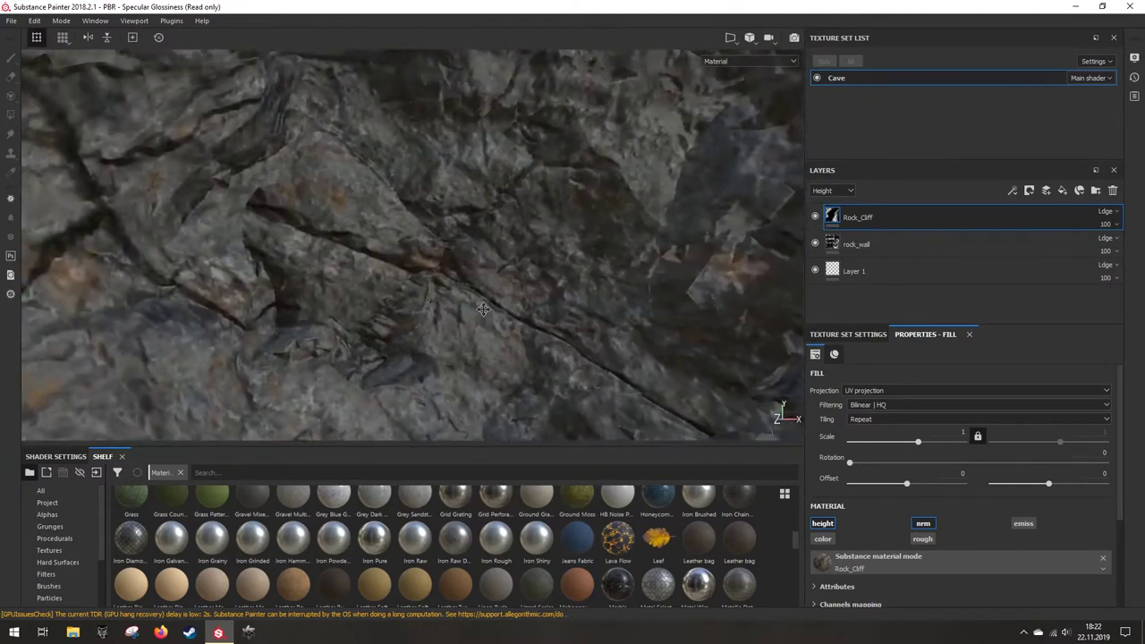
Step: Switch the Rock_Cliff layer to tri-planar projection and set its scale to 0.9
left_click(862, 391)
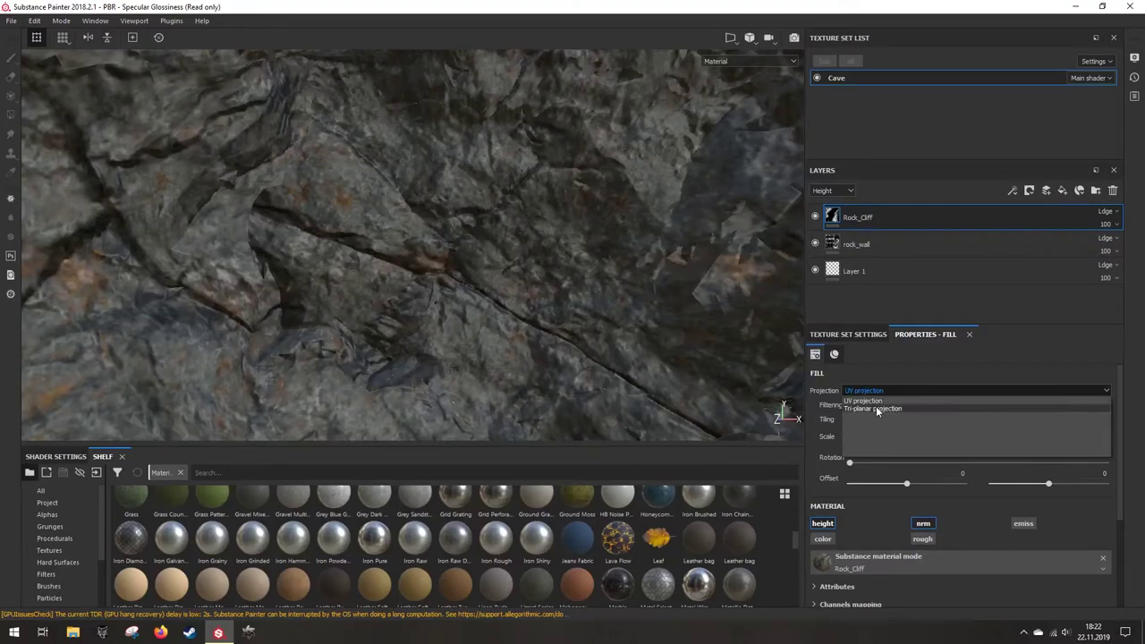
left_click(876, 409)
scroll(524, 309, "down", 4)
middle_click_drag(524, 310, 459, 219, "alt")
left_click_drag(935, 432, 919, 427)
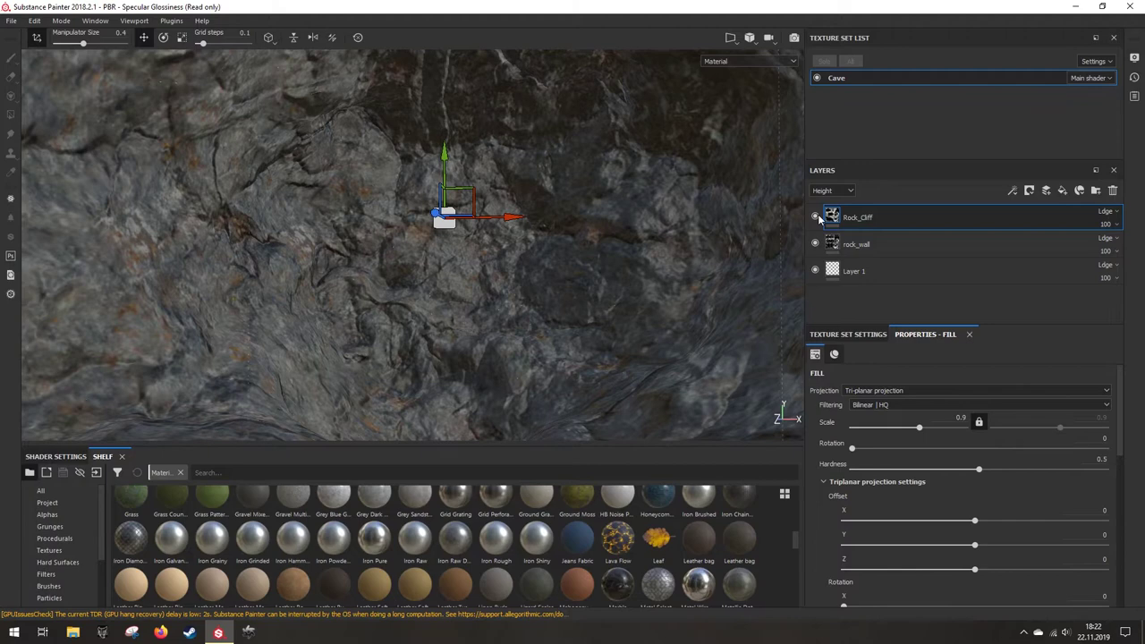
Step: Toggle the Rock_Cliff layer's visibility to compare its tri-planar relief with the rock_wall layer alone across the cave
scroll(439, 263, "down", 5)
left_click_drag(454, 281, 508, 335, "alt")
scroll(511, 327, "up", 5)
left_click(816, 218)
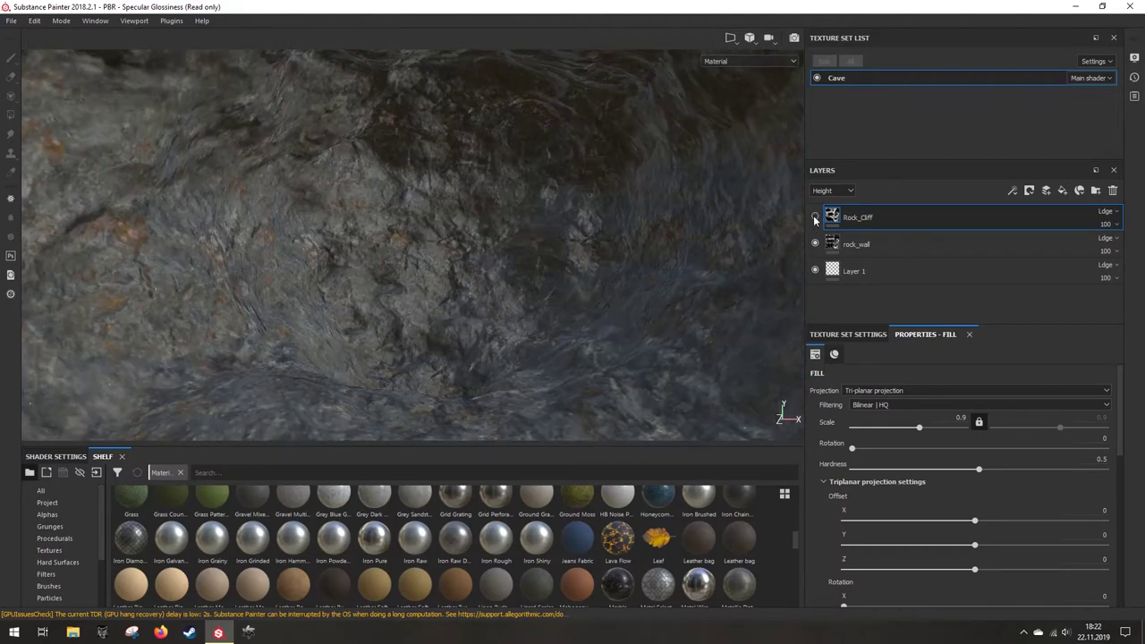
left_click(815, 218)
left_click(816, 218)
left_click(816, 218)
left_click_drag(685, 257, 511, 328, "alt")
left_click(816, 217)
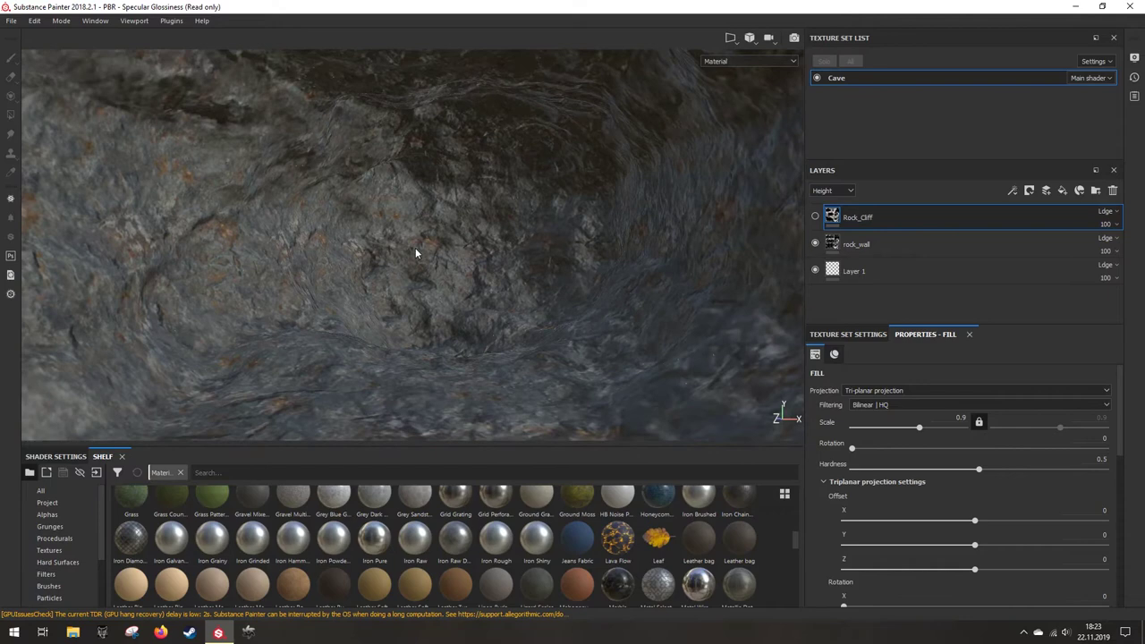
left_click(815, 217)
left_click_drag(443, 275, 498, 323, "alt")
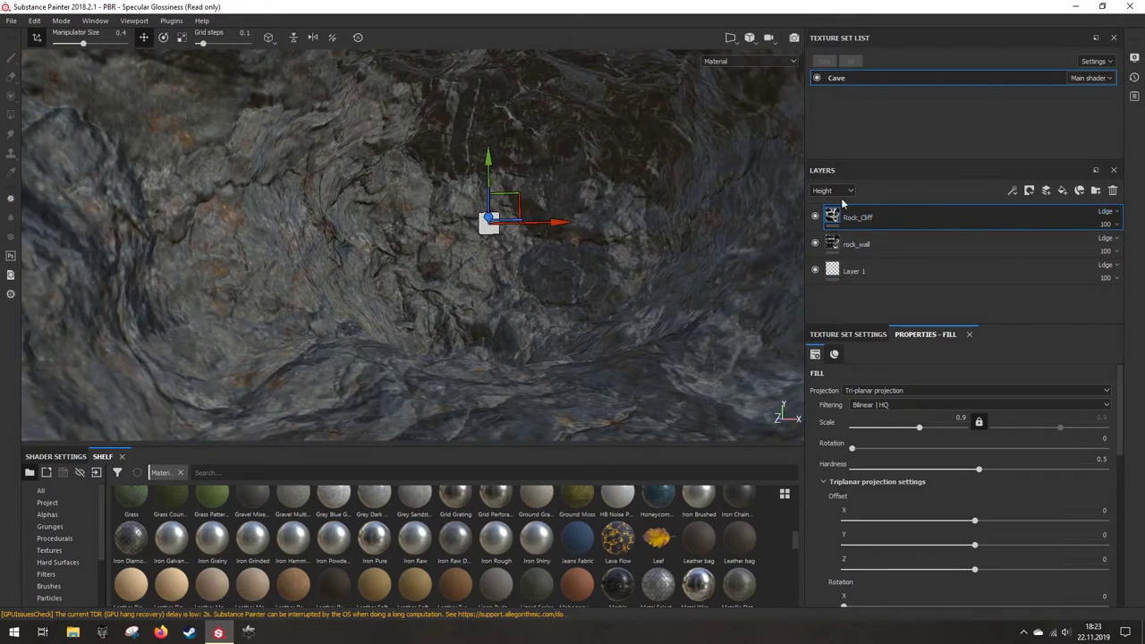
left_click_drag(433, 309, 497, 377, "alt")
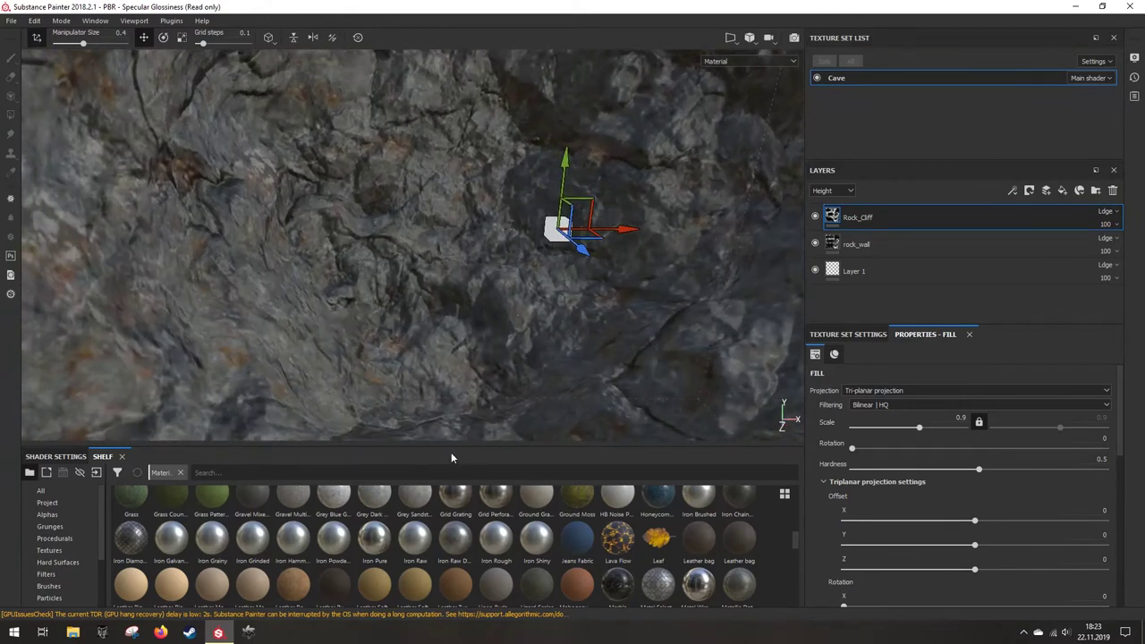
Step: Enlarge the material shelf and add Mistery_Glowing_Stone as the topmost fill layer with tri-planar projection at scale 2.41
left_click_drag(435, 452, 427, 345)
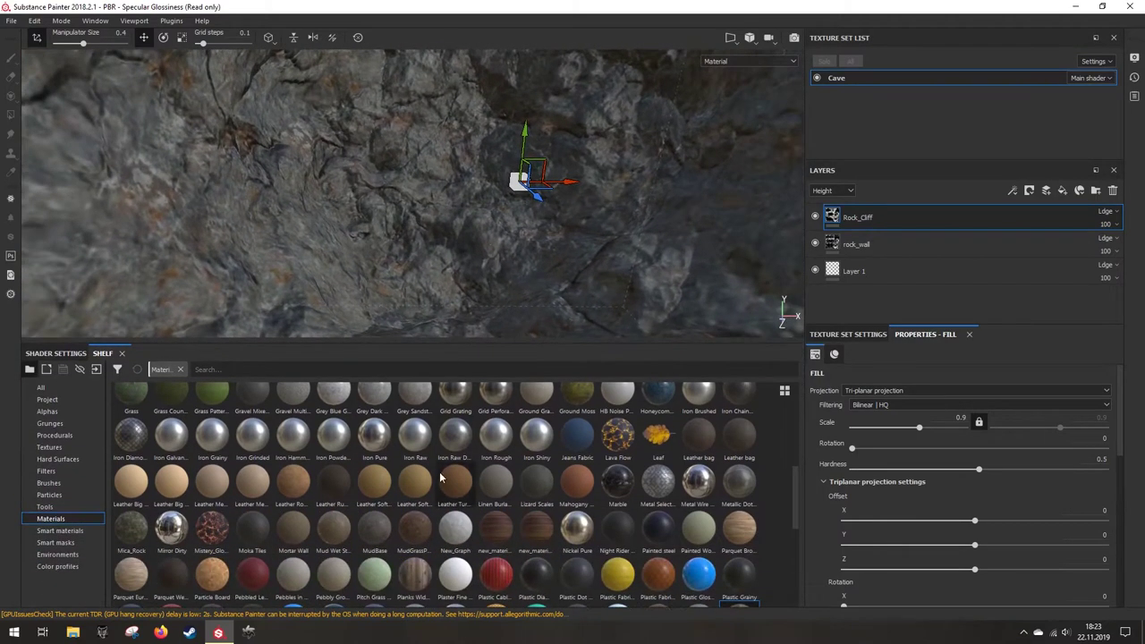
scroll(440, 475, "down", 3)
left_click_drag(478, 314, 375, 268, "alt")
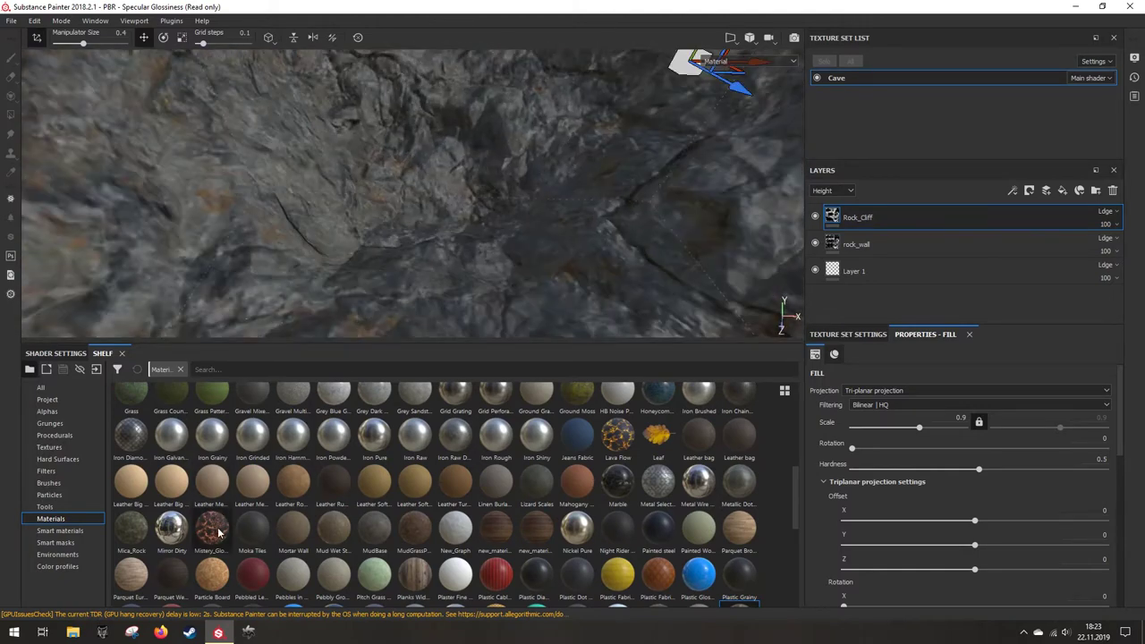
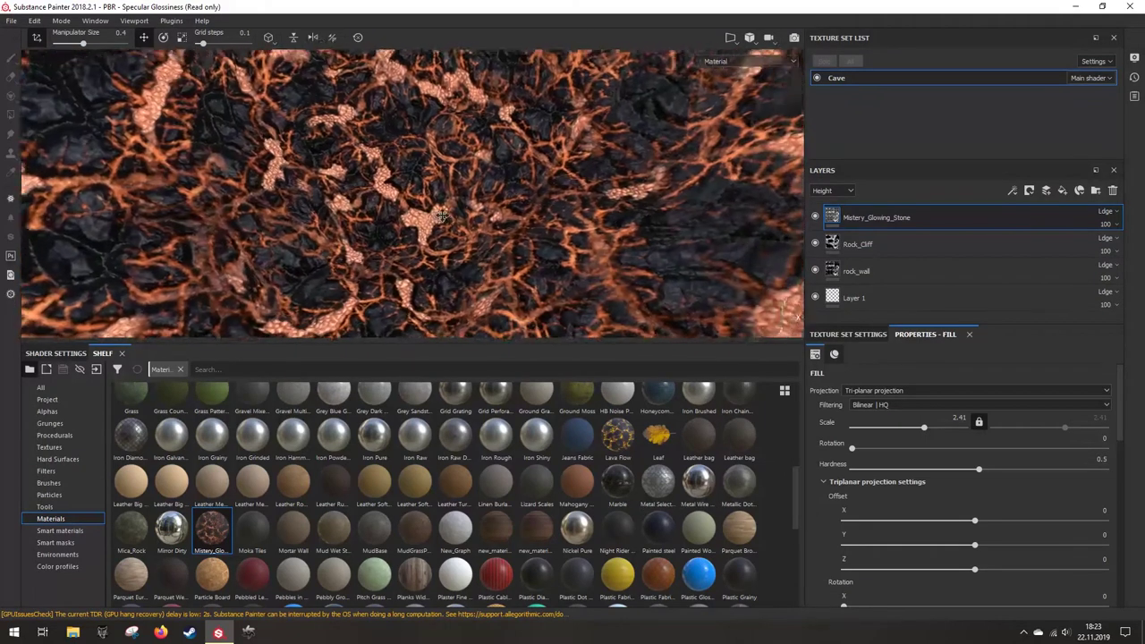
Step: Add a black mask to the Mistery_Glowing_Stone layer and paint a burst of Organic Spread particles into it on the cave surface
right_click(866, 218)
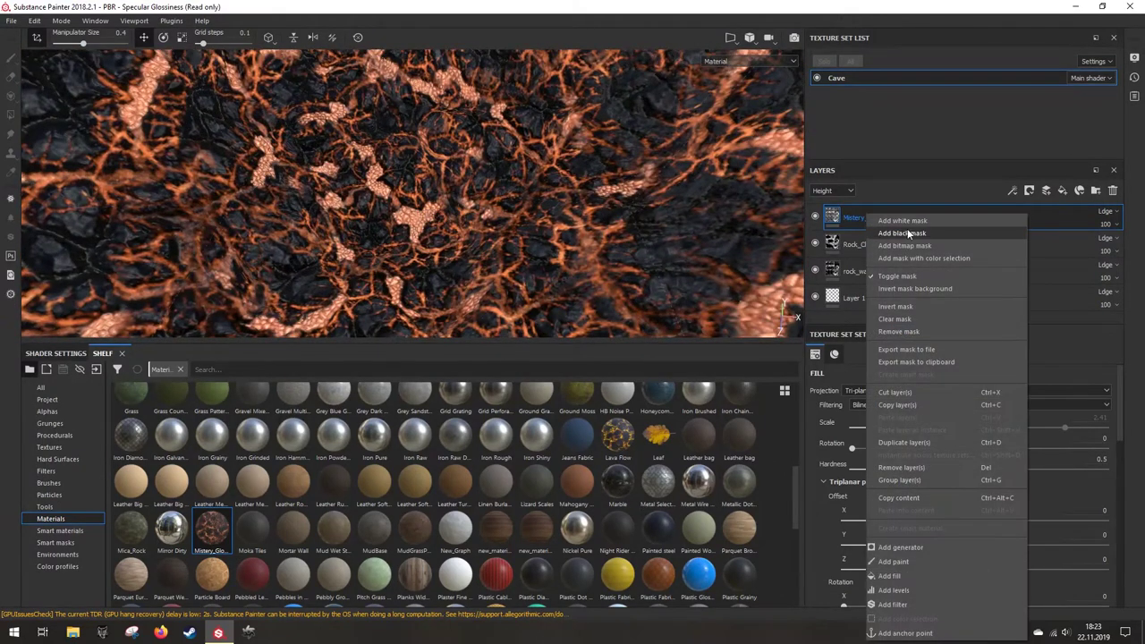
left_click(909, 229)
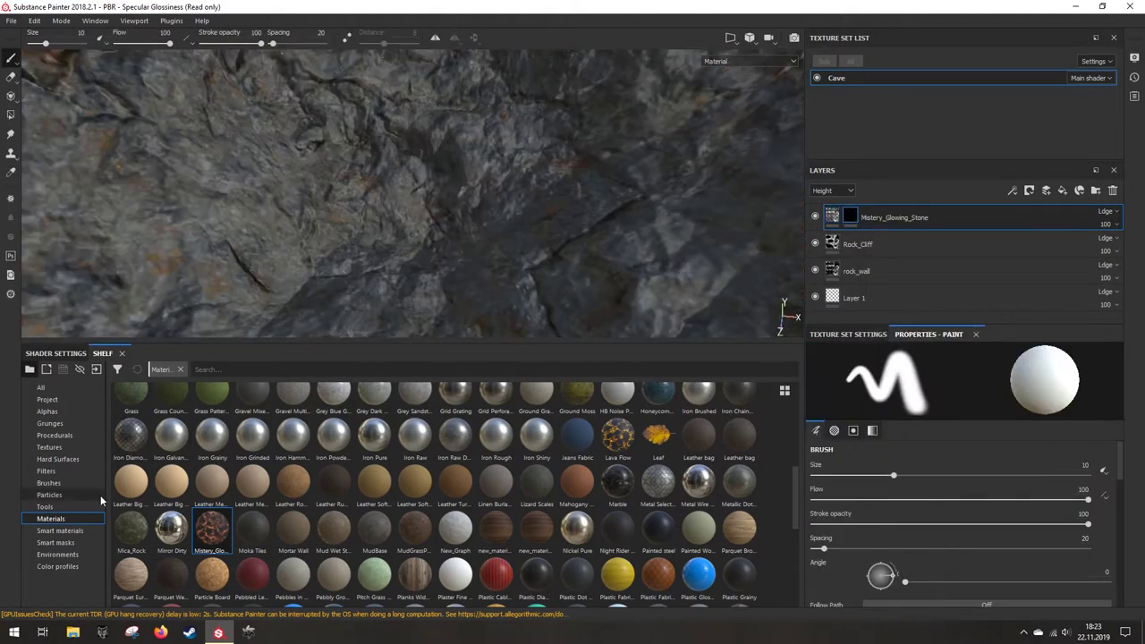
left_click(62, 495)
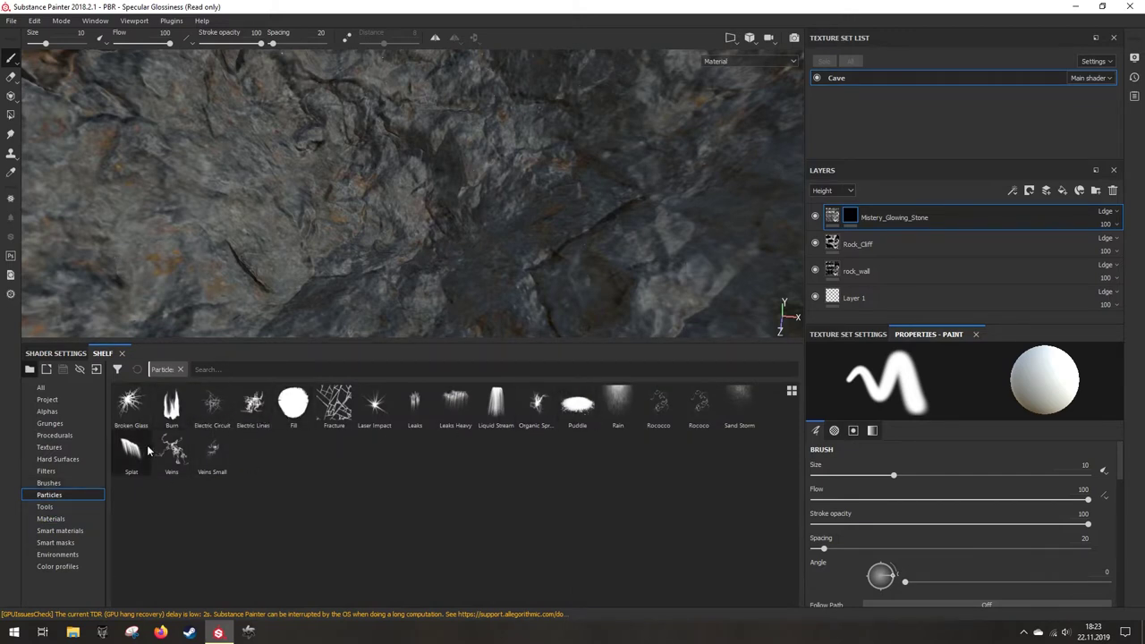
left_click(539, 406)
left_click(425, 227)
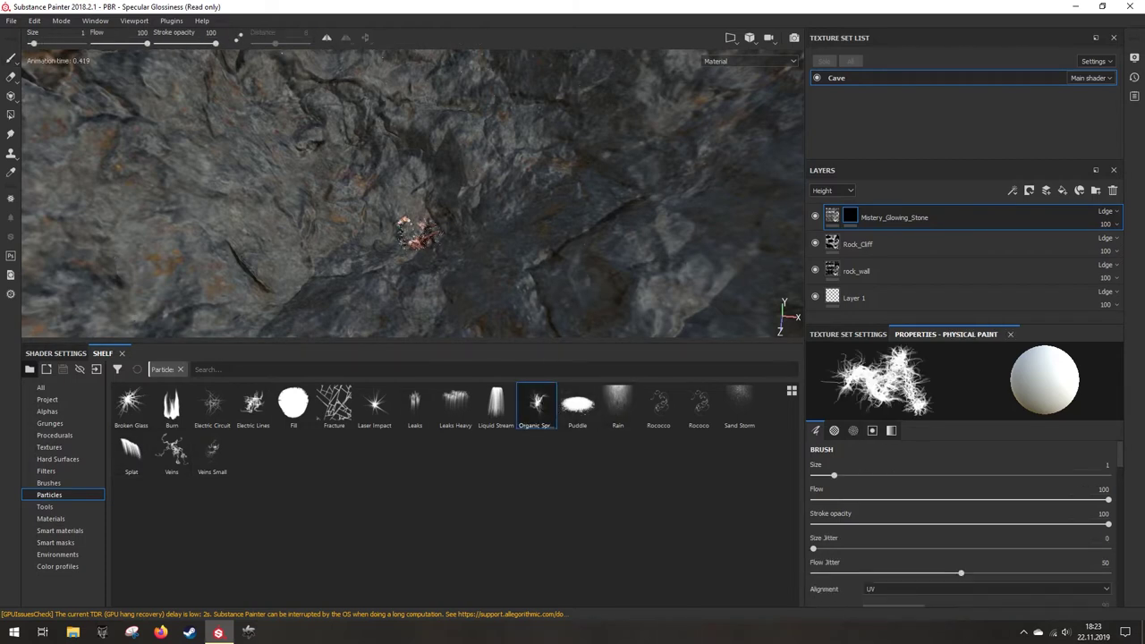
middle_click_drag(449, 249, 516, 207, "alt")
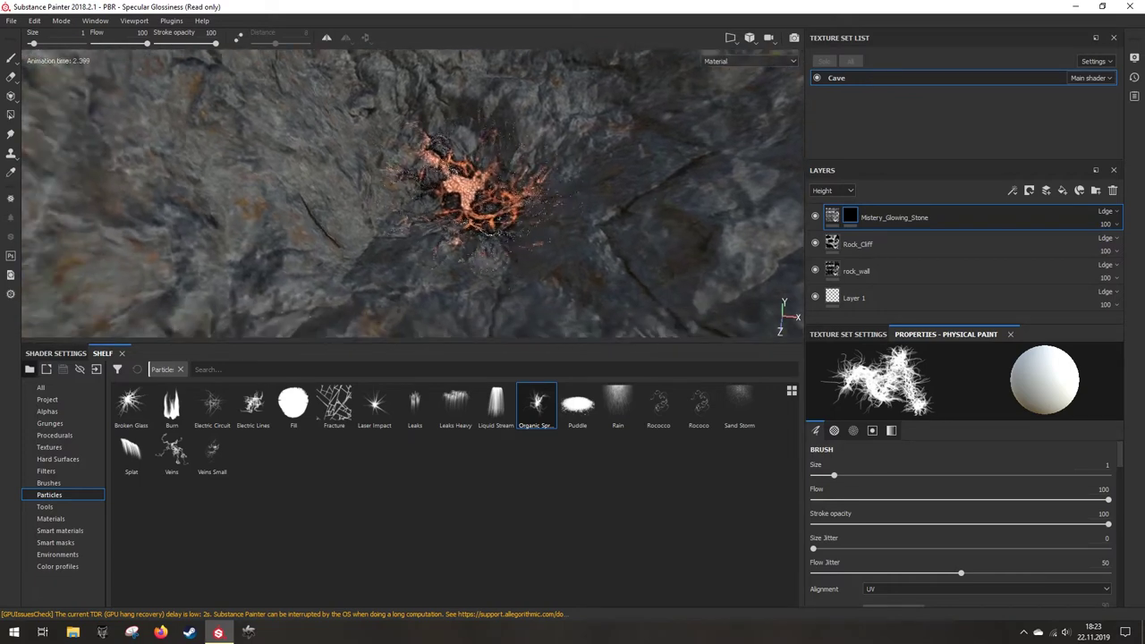
mouse_move(516, 207)
left_mouse_down("alt")
mouse_move(448, 170)
mouse_move(380, 161)
mouse_move(253, 237)
mouse_move(358, 211)
mouse_move(664, 253)
left_mouse_up("alt")
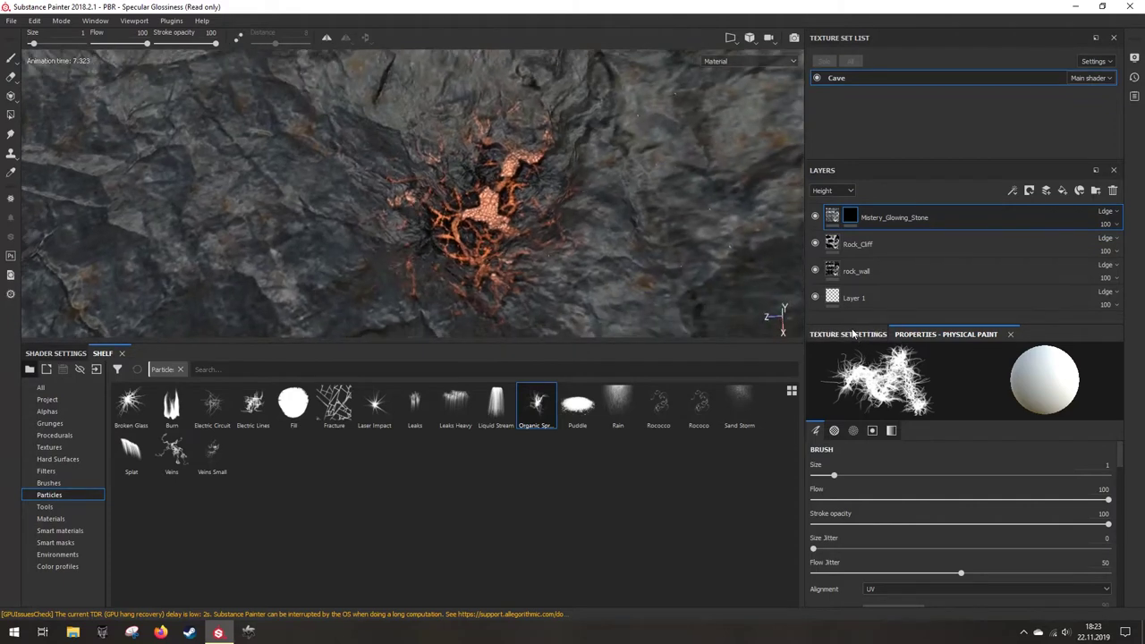
Step: Set the particle brush's flow to 13 and inspect the painted glowing patch
left_click(848, 498)
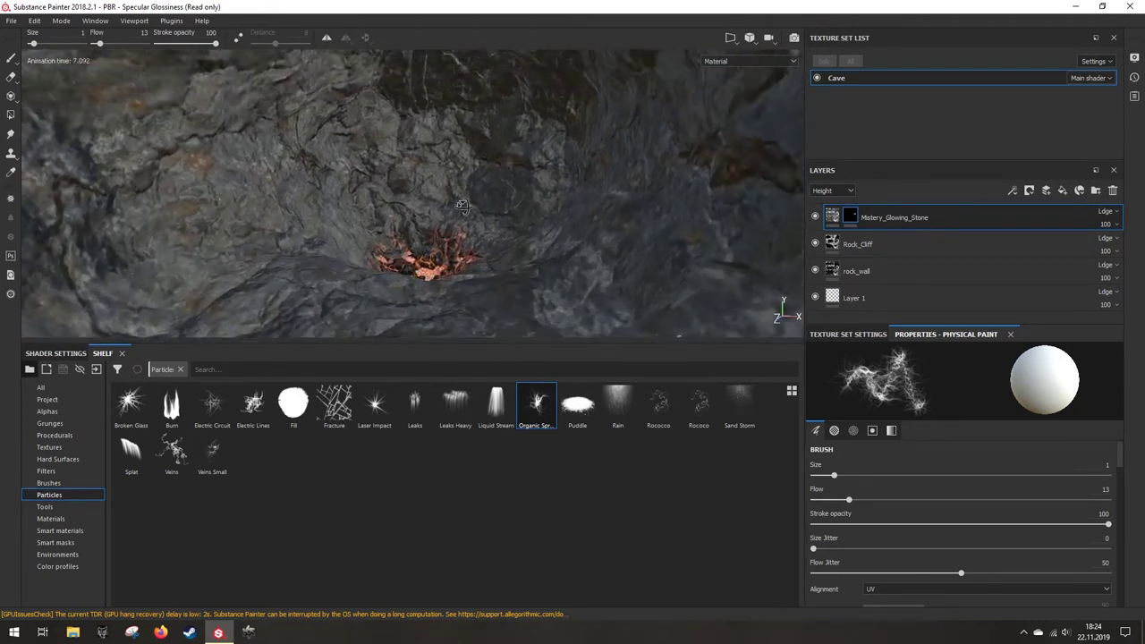
left_click_drag(468, 211, 460, 231, "alt")
scroll(462, 248, "up", 6)
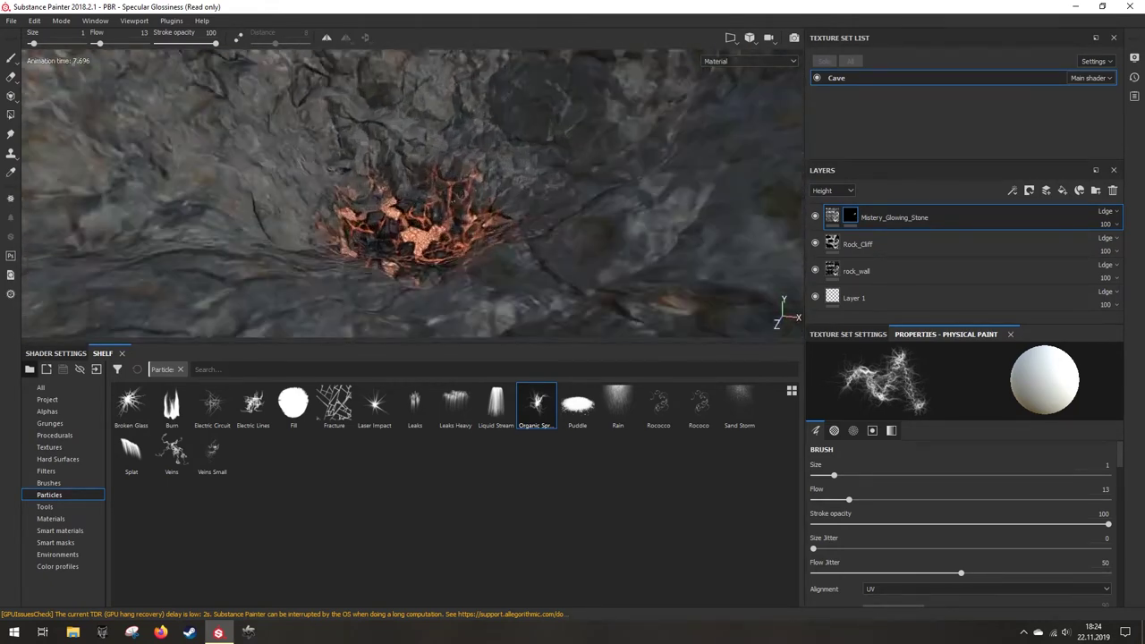
Step: Select the Mistery_Glowing_Stone fill, show the Base Color channel in the layer stack and check the texture set's channel list
left_click(830, 216)
left_click(832, 191)
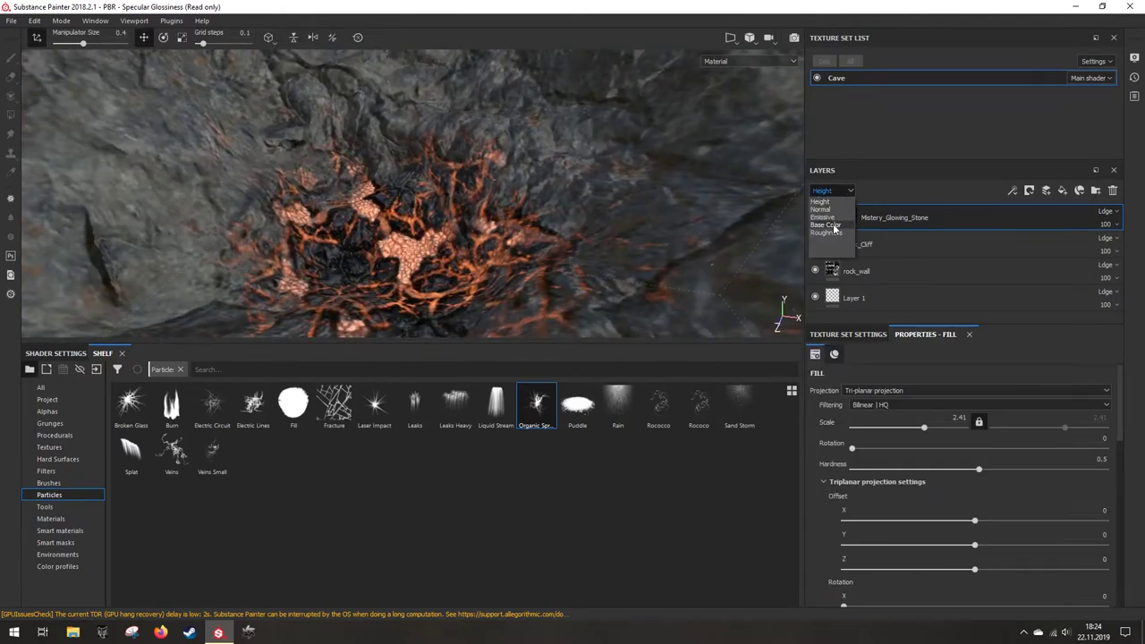
left_click(827, 224)
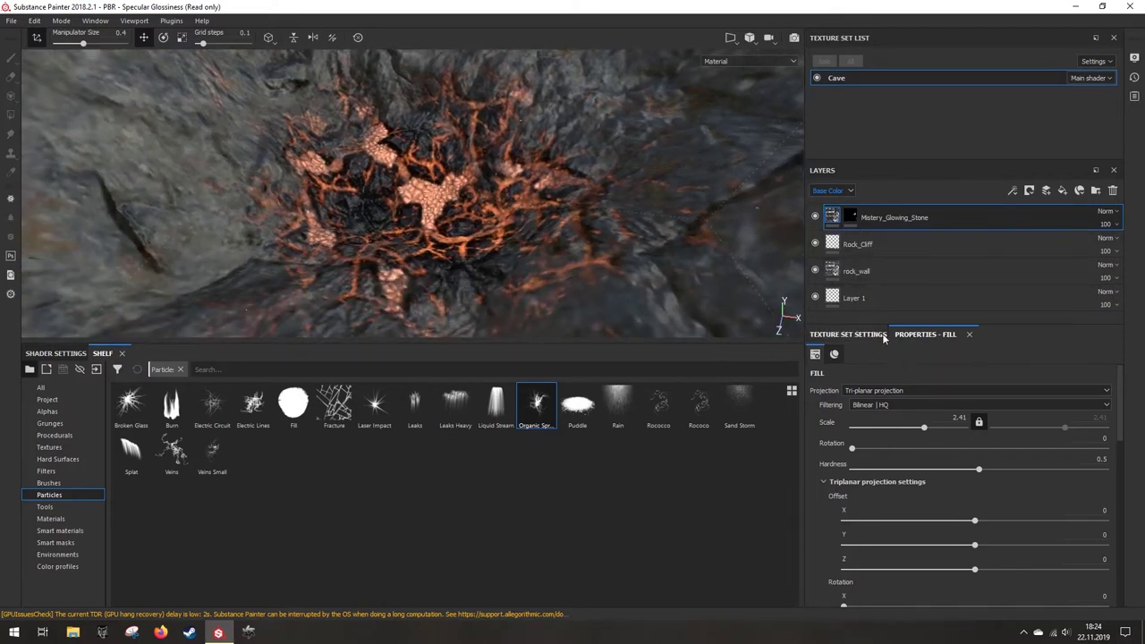
left_click(850, 336)
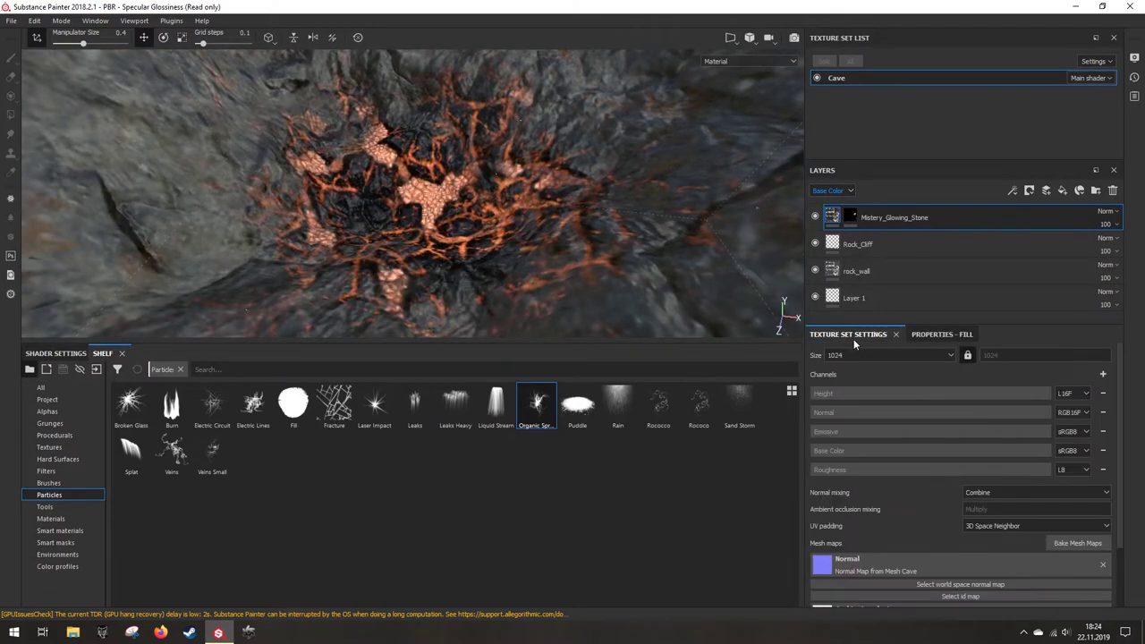
left_click(931, 337)
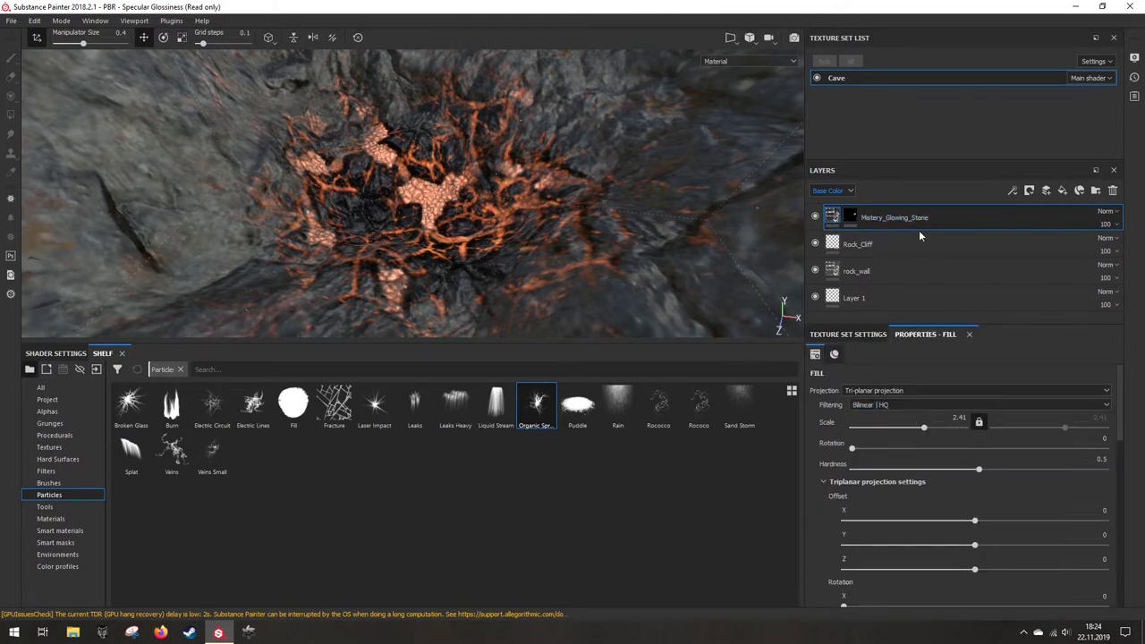
Step: Set the GlowHue of the Mistery_Glowing_Stone material's emissive parameters to 0.49
scroll(978, 470, "down", 10)
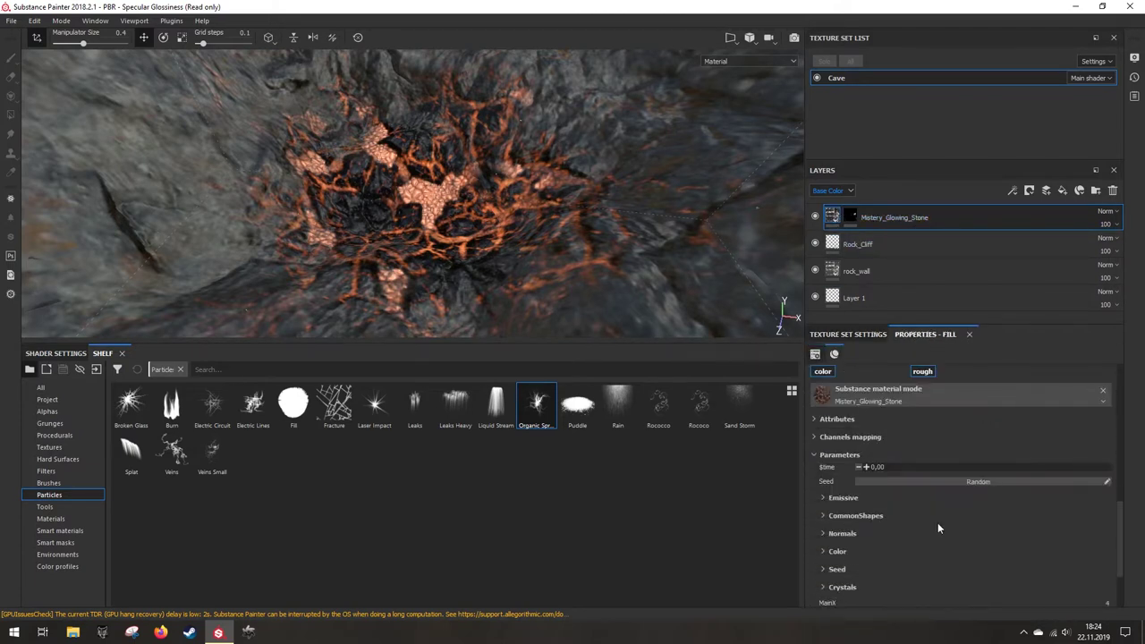
left_click(842, 427)
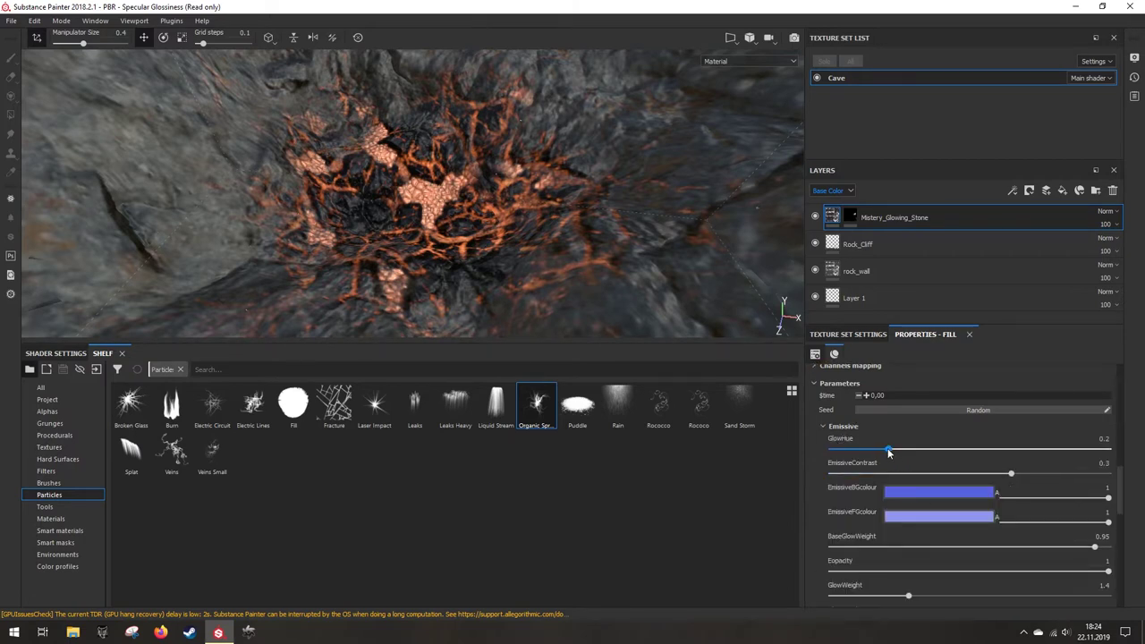
left_click_drag(886, 450, 966, 471)
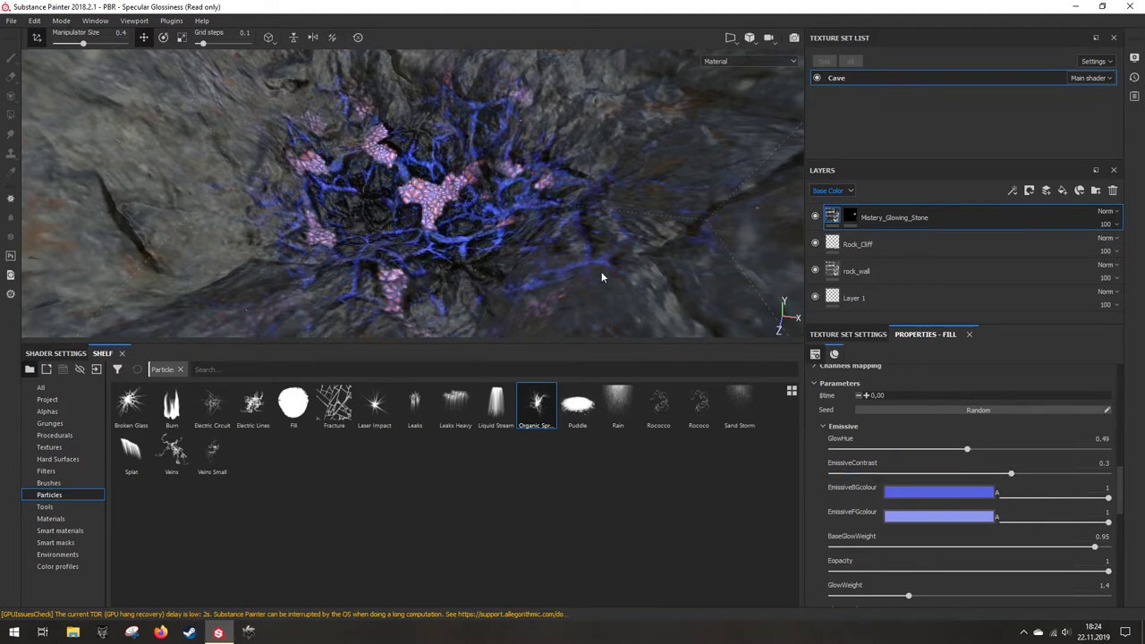
Step: Inspect the recoloured veins and set the Mistery_Glowing_Stone crystals' CrGlowHue to 0.38
scroll(602, 277, "down", 5)
mouse_move(501, 238)
left_mouse_down("alt")
mouse_move(501, 322)
mouse_move(501, 239)
left_mouse_up("alt")
scroll(500, 239, "up", 3)
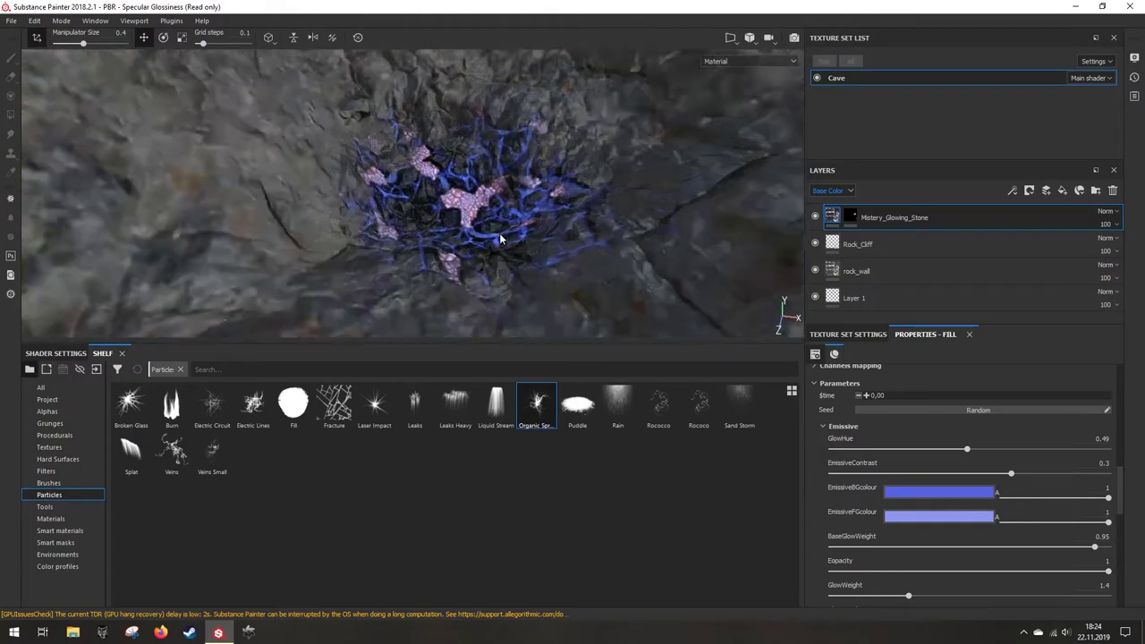
scroll(500, 239, "up", 2)
middle_click_drag(500, 239, 496, 256, "alt")
left_click_drag(525, 264, 560, 248, "alt")
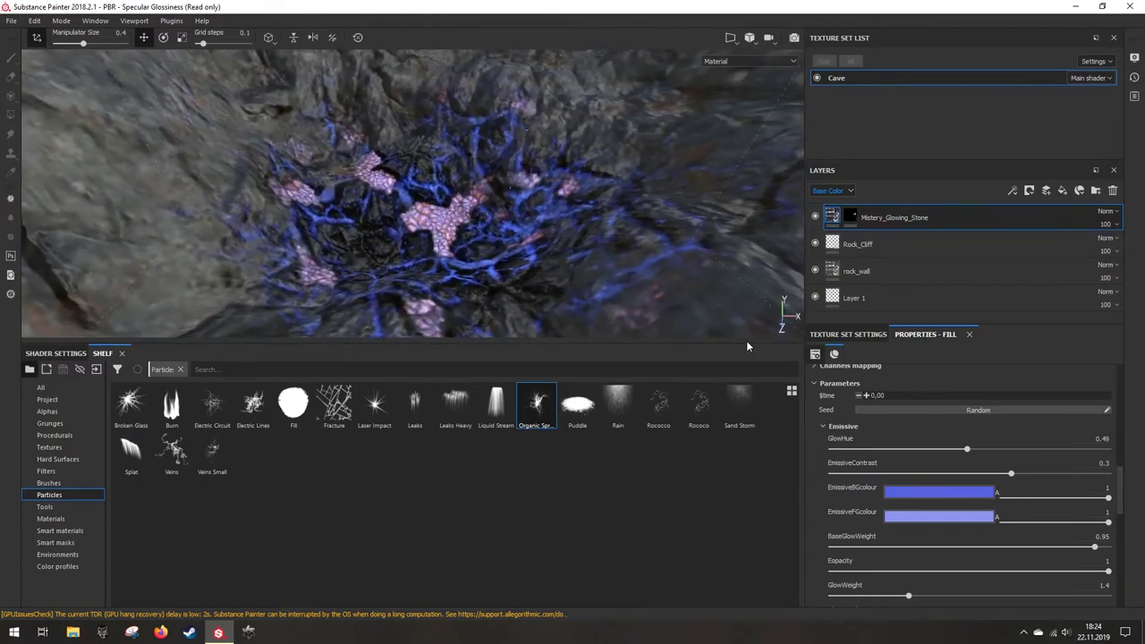
scroll(1002, 521, "down", 8)
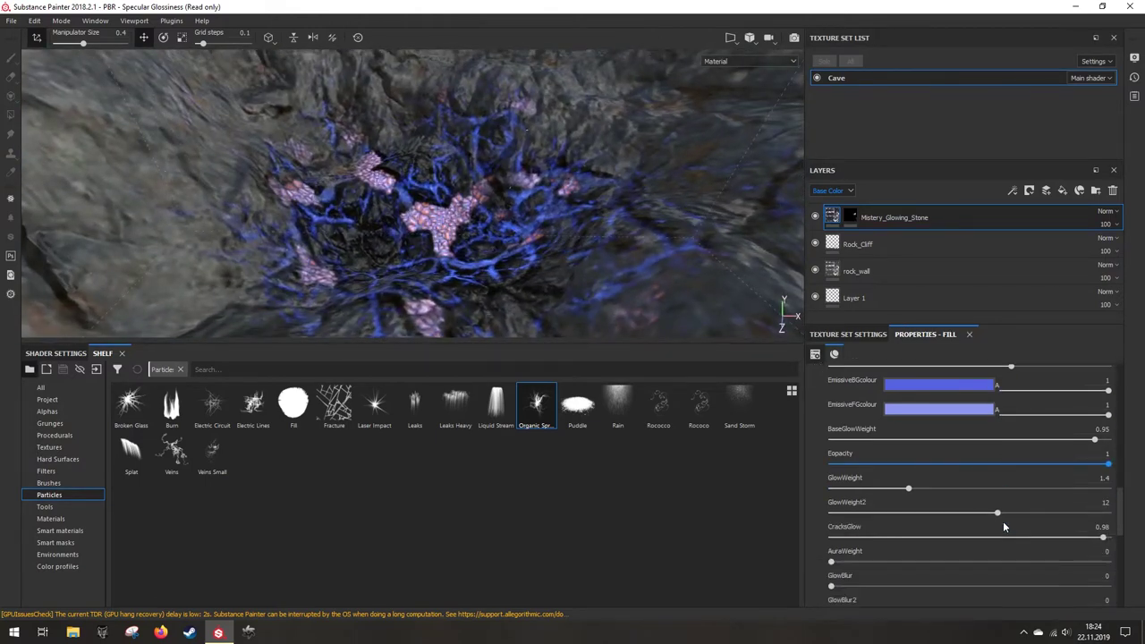
scroll(988, 539, "down", 2)
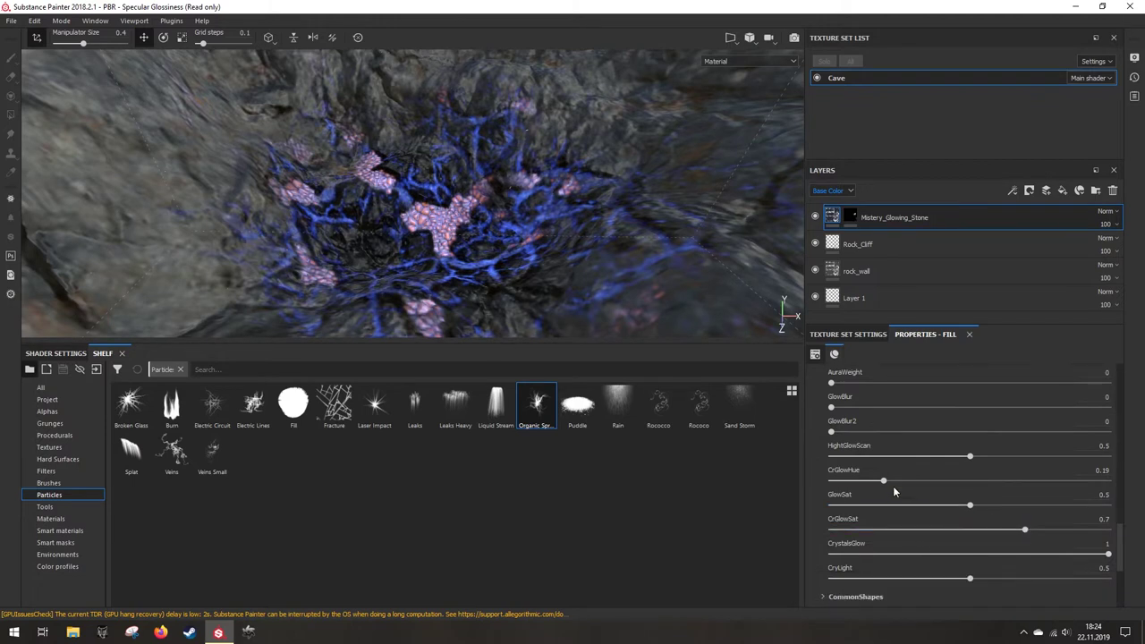
left_click_drag(886, 482, 932, 491)
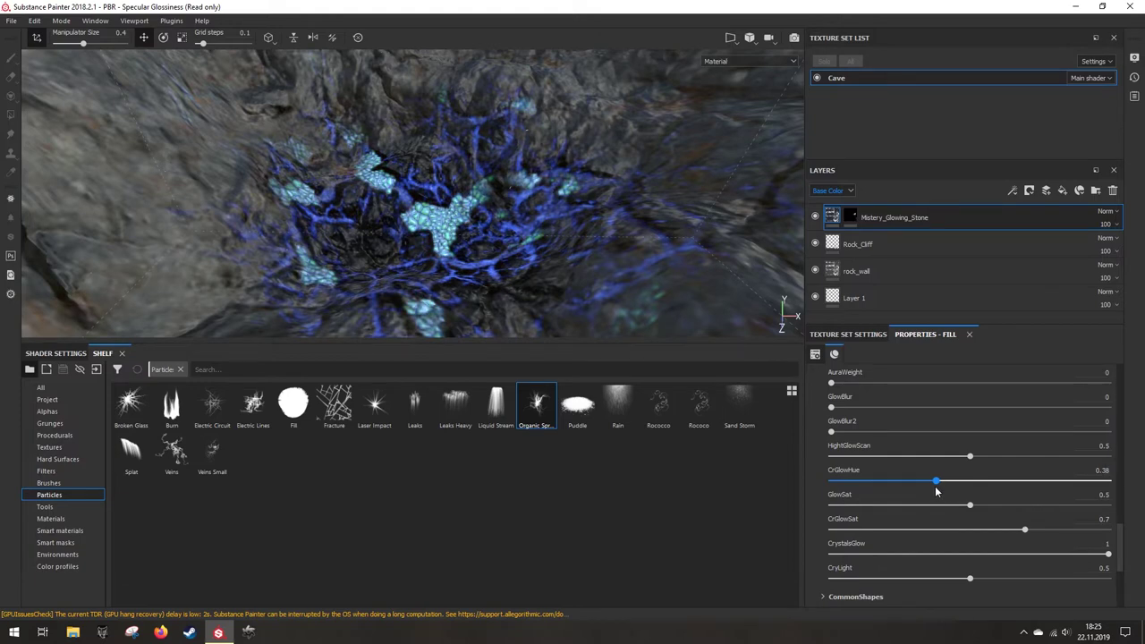
Step: Examine the recoloured crystals and veins up close and from several angles across the cave
left_click_drag(583, 320, 511, 331, "alt")
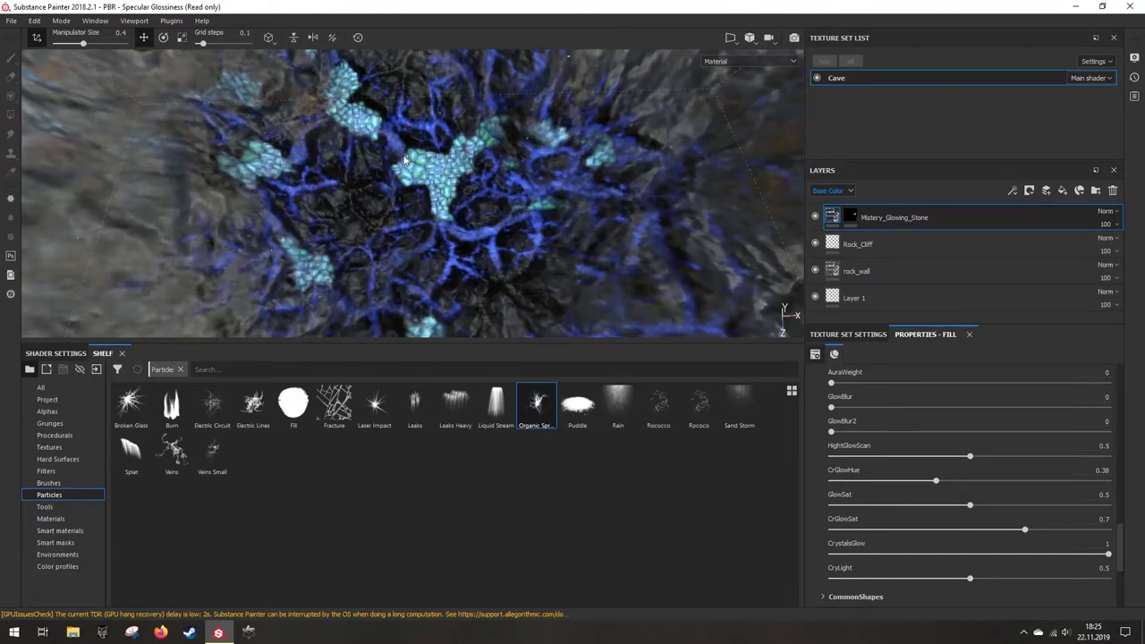
scroll(440, 210, "down", 3)
left_click_drag(455, 251, 458, 169, "alt")
scroll(469, 218, "up", 3)
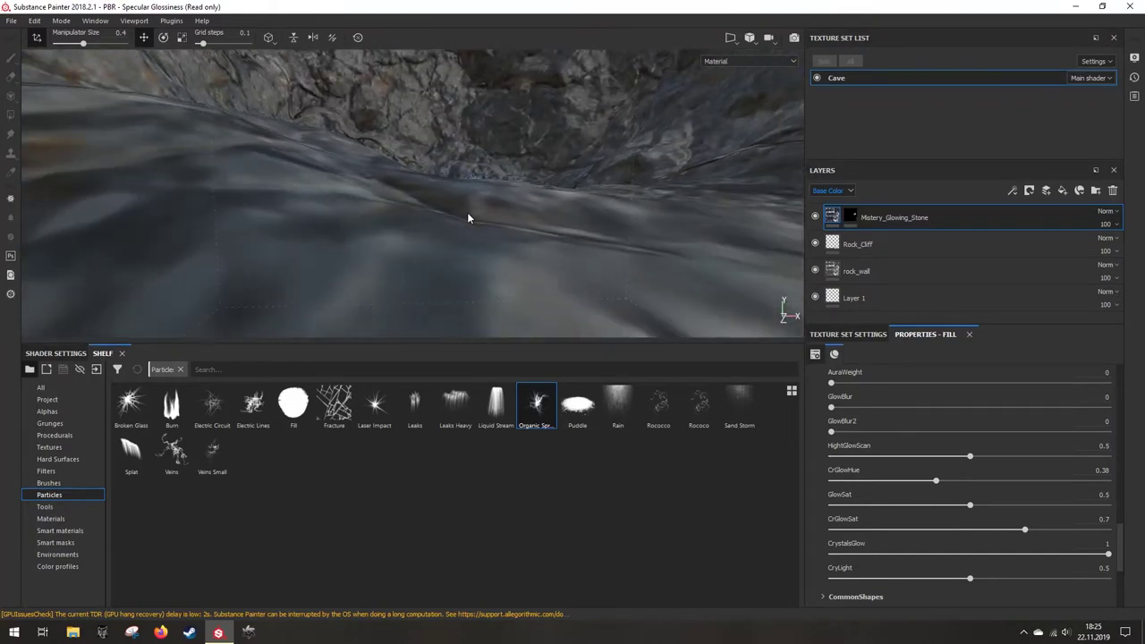
left_click_drag(467, 218, 455, 215, "alt")
scroll(456, 215, "down", 3)
scroll(478, 249, "down", 4)
middle_click_drag(457, 160, 440, 218, "alt")
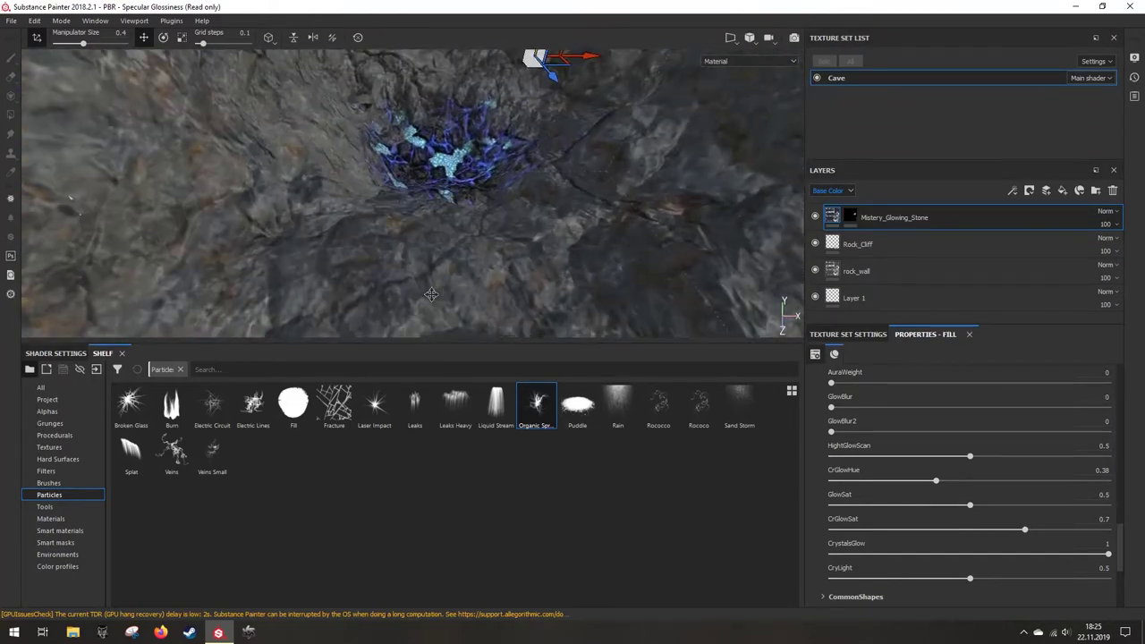
left_click_drag(436, 291, 488, 280, "alt")
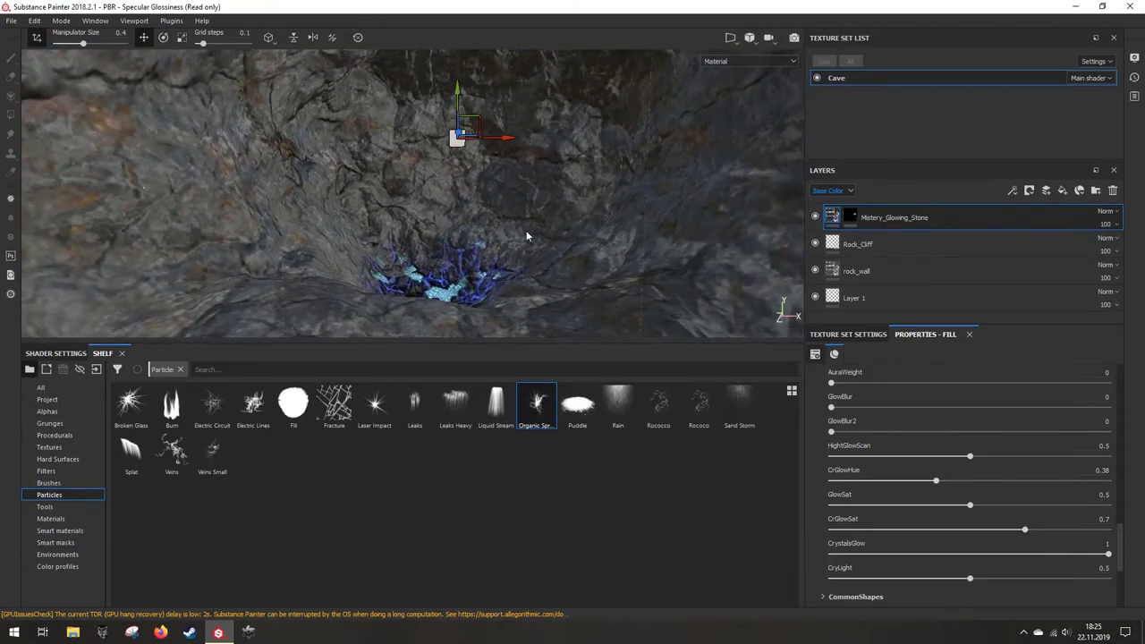
left_click_drag(527, 236, 528, 268, "alt")
Step: Find the stoneTiles_MASTER material in the material library and apply it to the cave mesh as the topmost fill layer
left_click(54, 519)
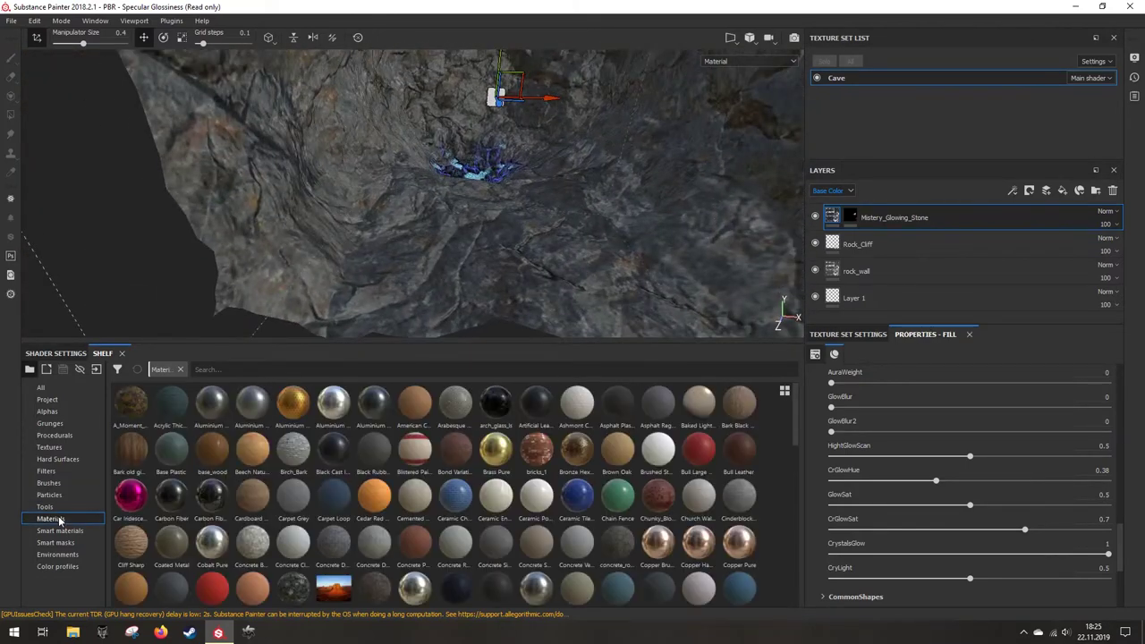
mouse_move(731, 455)
scroll(615, 468, "down", 5)
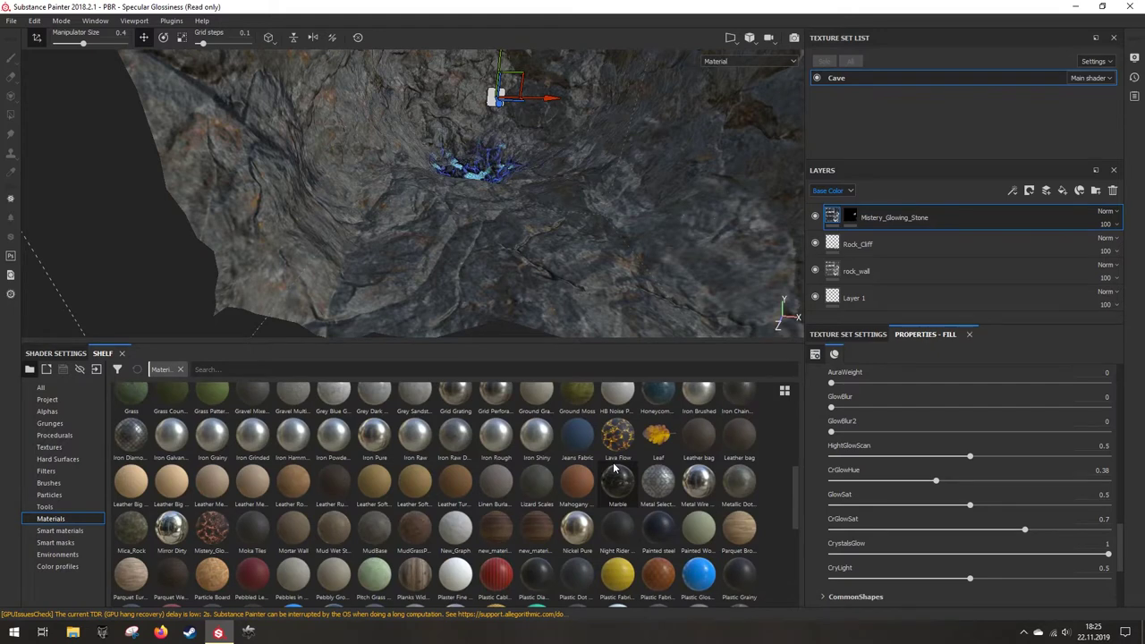
scroll(713, 480, "down", 3)
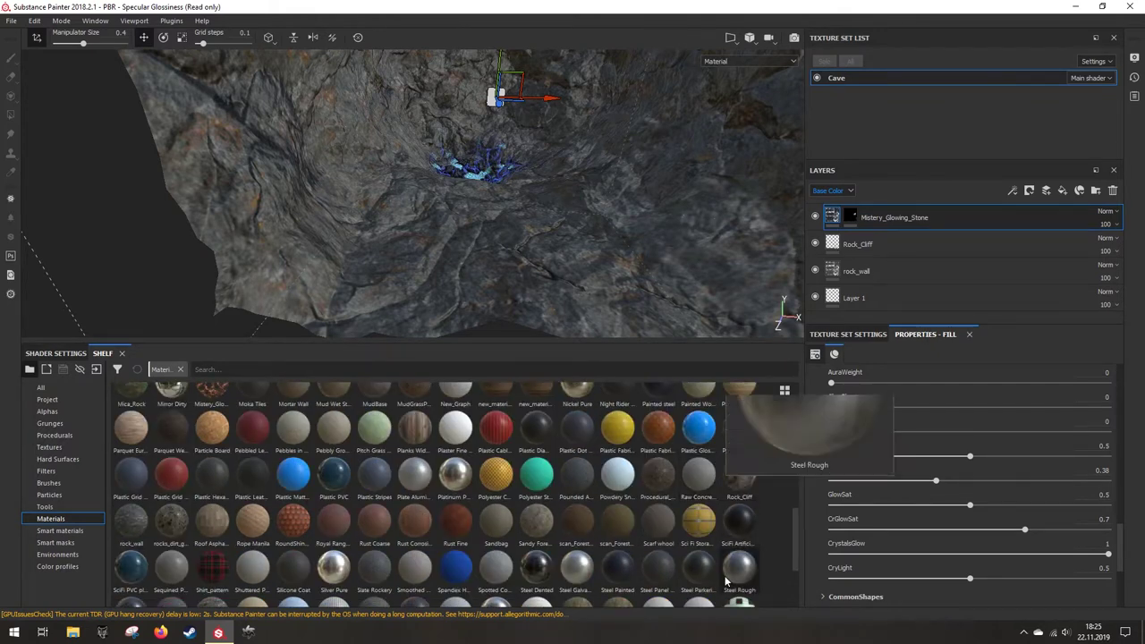
scroll(727, 582, "down", 3)
left_click_drag(215, 509, 508, 278)
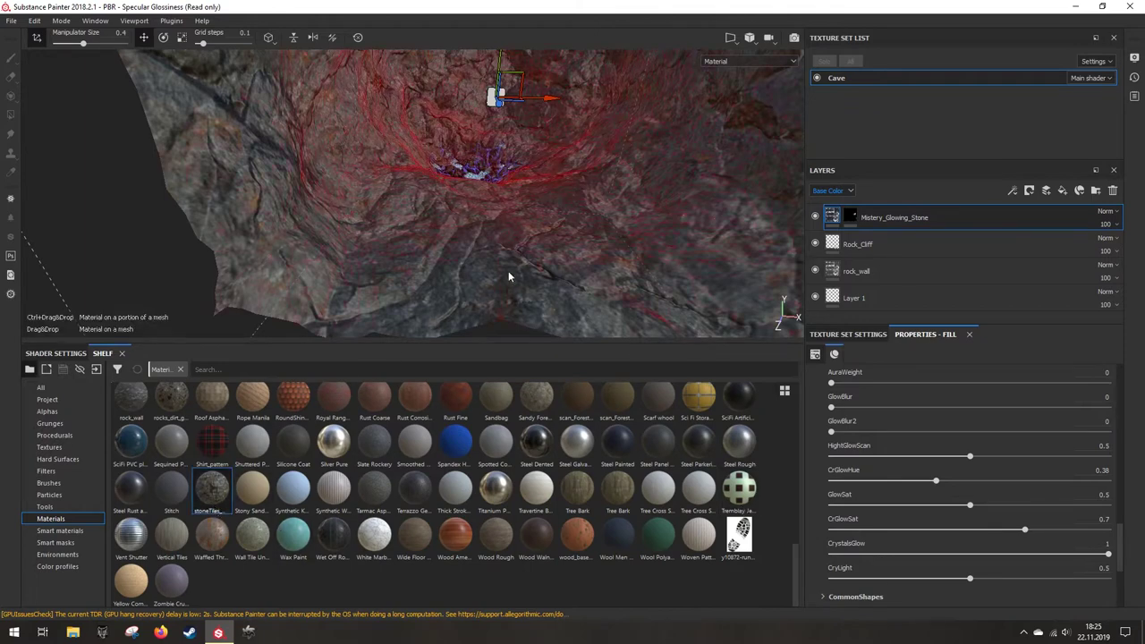
left_click_drag(531, 212, 531, 212)
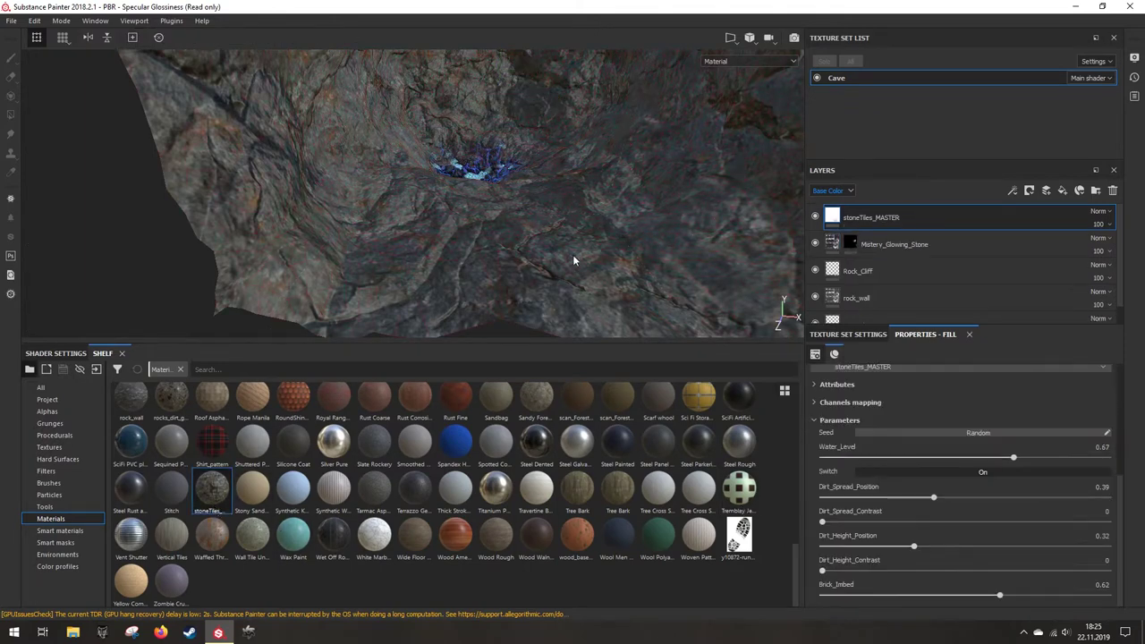
Step: Switch the stoneTiles_MASTER layer to tri-planar projection with a scale of 5.05 and a rotation of 89.15
left_click_drag(522, 264, 501, 254, "alt")
scroll(904, 410, "up", 5)
scroll(905, 410, "up", 1)
left_click(894, 390)
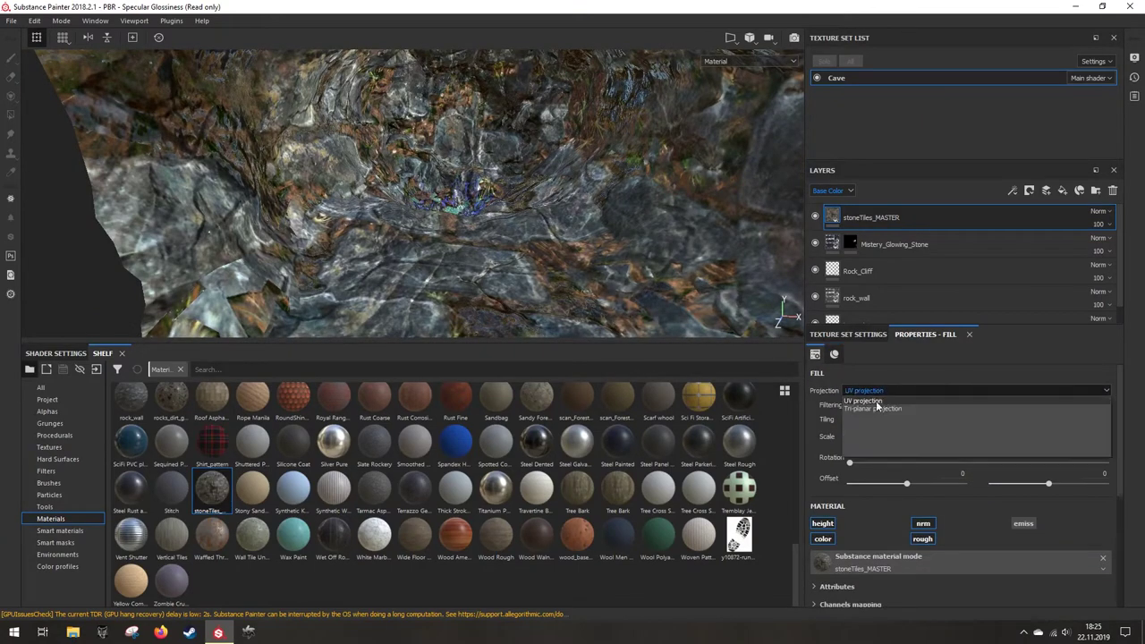
left_click(875, 408)
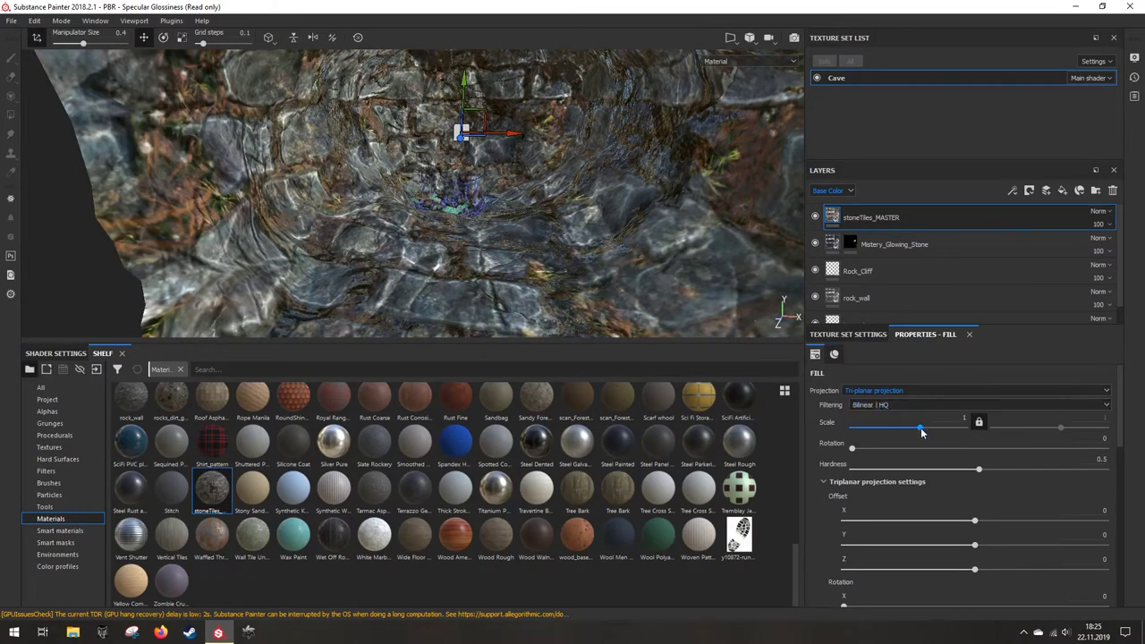
left_click_drag(921, 433, 927, 437)
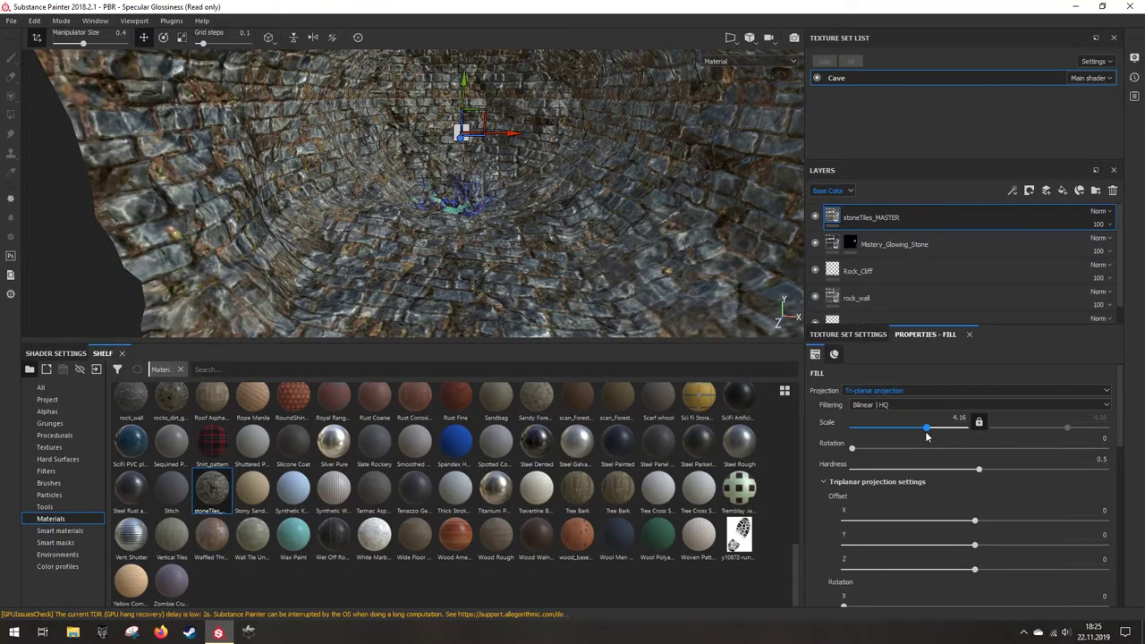
left_click_drag(927, 437, 927, 437)
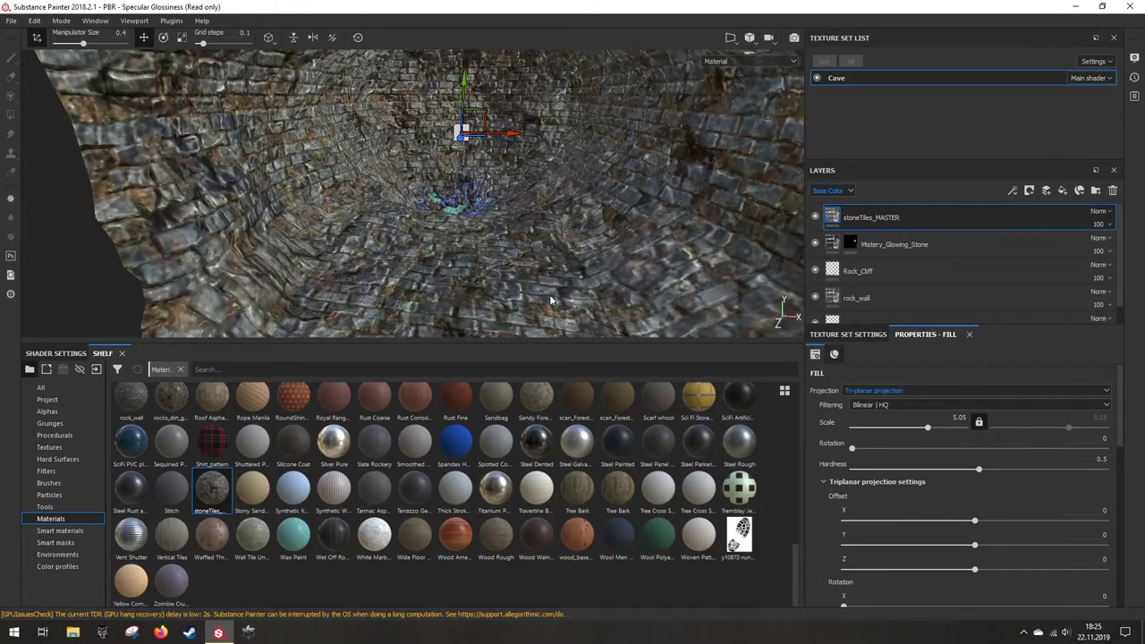
middle_click_drag(553, 300, 567, 274, "alt")
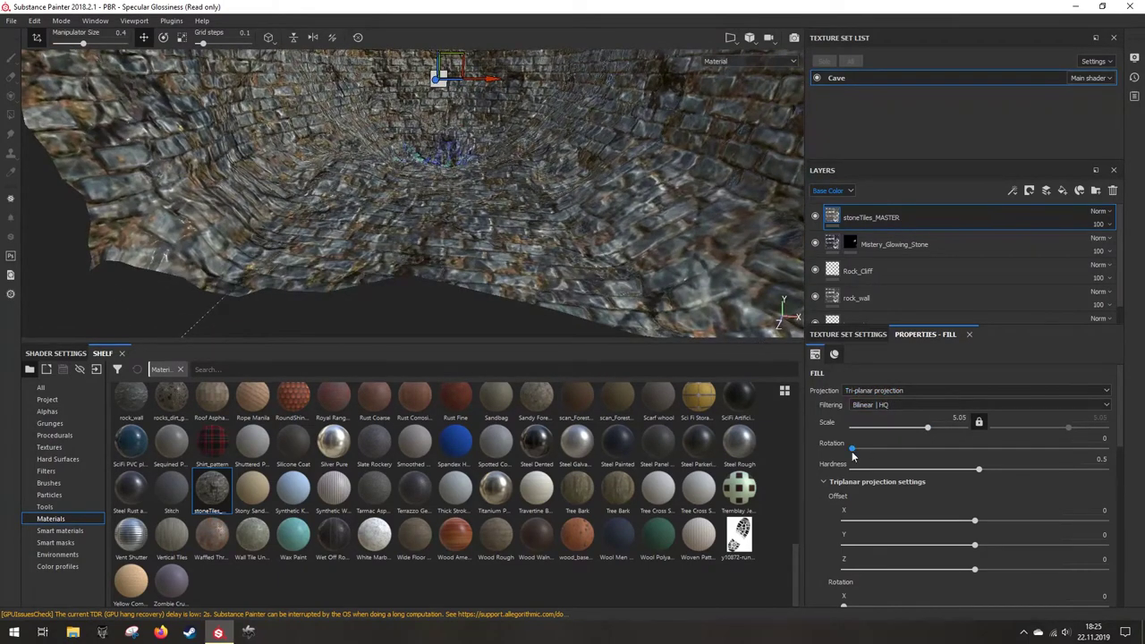
left_click_drag(853, 456, 913, 459)
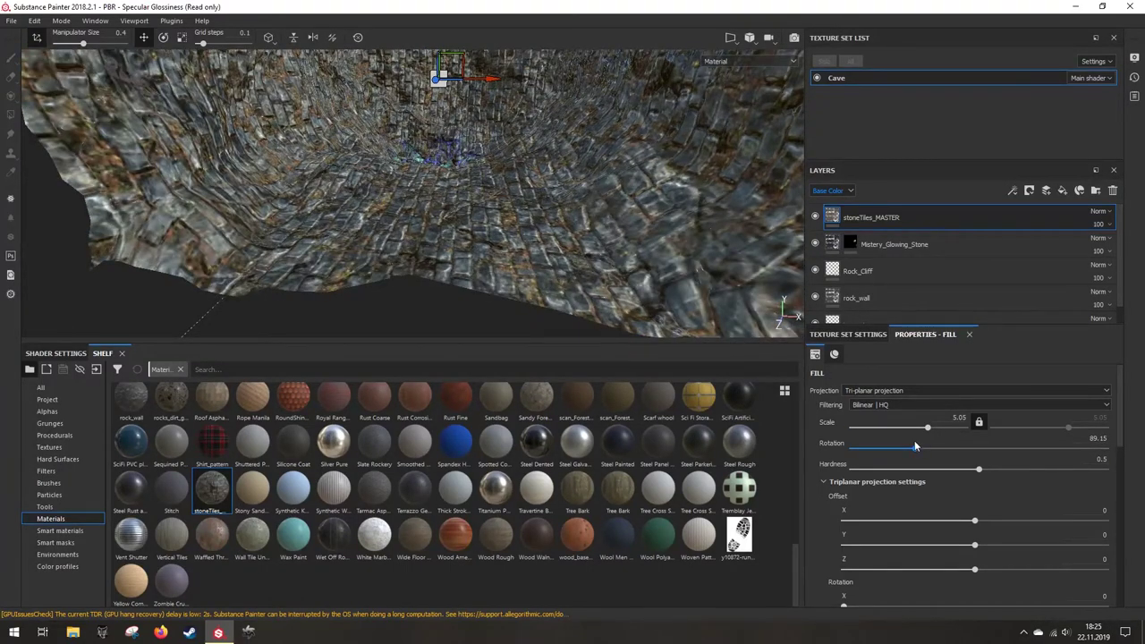
Step: Add a black mask to the stoneTiles_MASTER layer and choose the Dirt 1 brush for painting it
left_click_drag(539, 216, 489, 243, "alt")
right_click(902, 220)
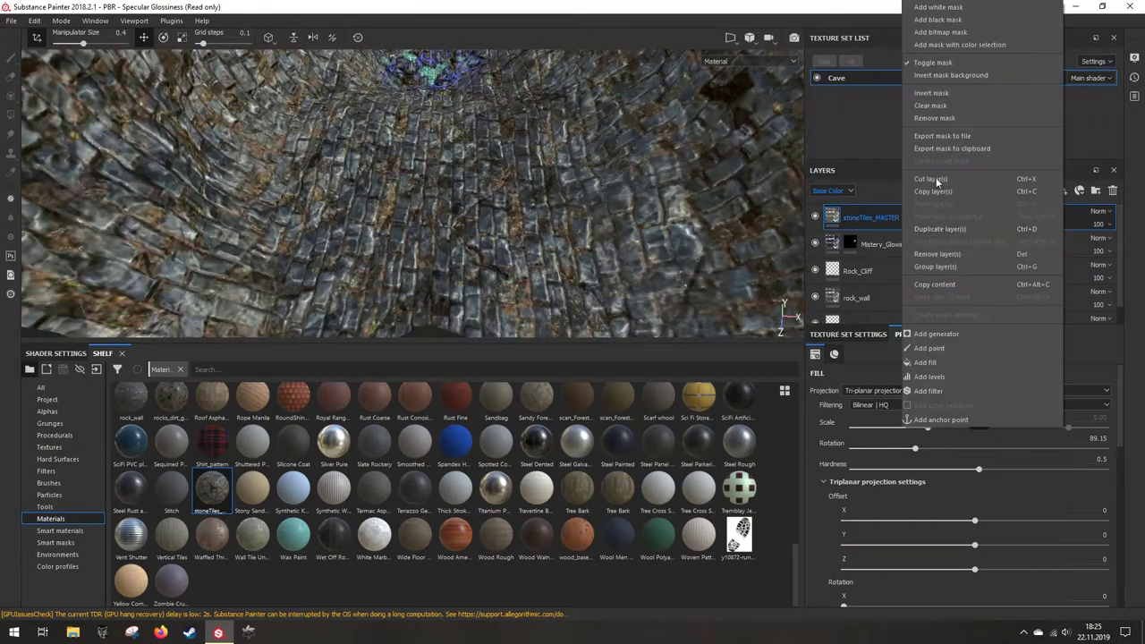
left_click(940, 17)
left_click(49, 482)
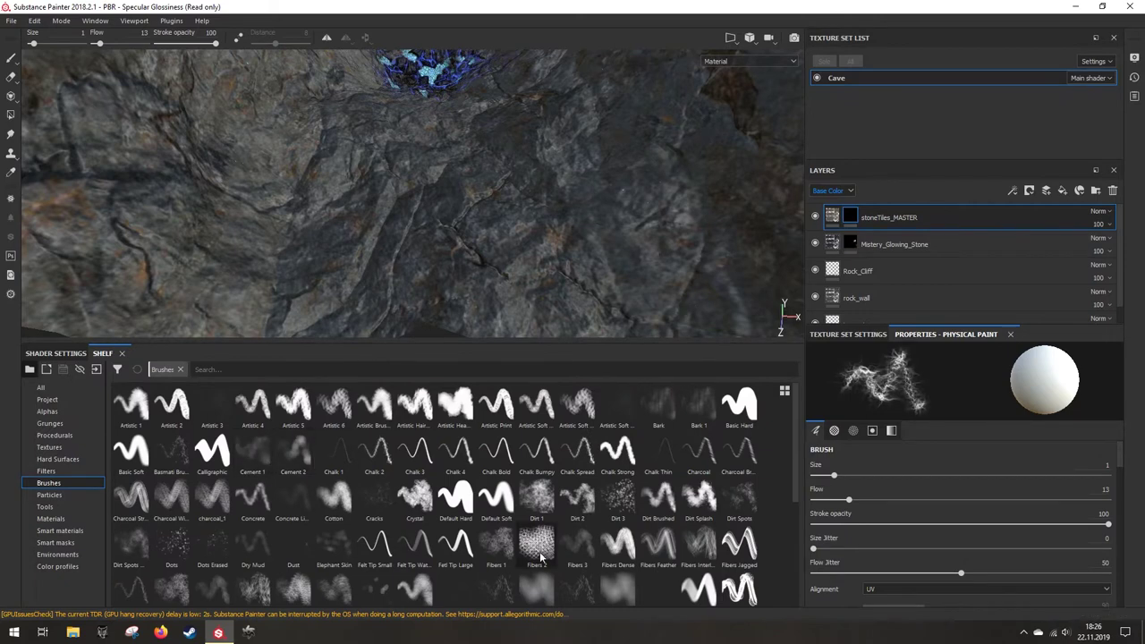
left_click(537, 497)
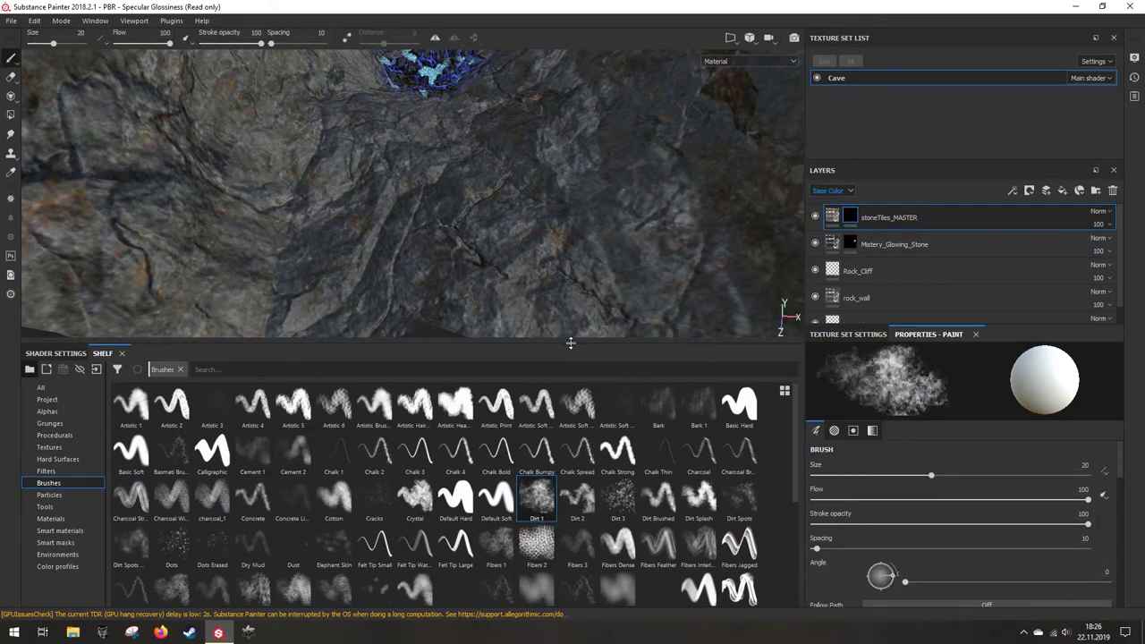
Step: Set the brush size to 35.39 and paint a stone tile path on the mask from the cave's front edge to the glowing stone
left_click_drag(570, 341, 544, 458)
scroll(460, 257, "down", 3)
left_click_drag(468, 285, 524, 332, "alt")
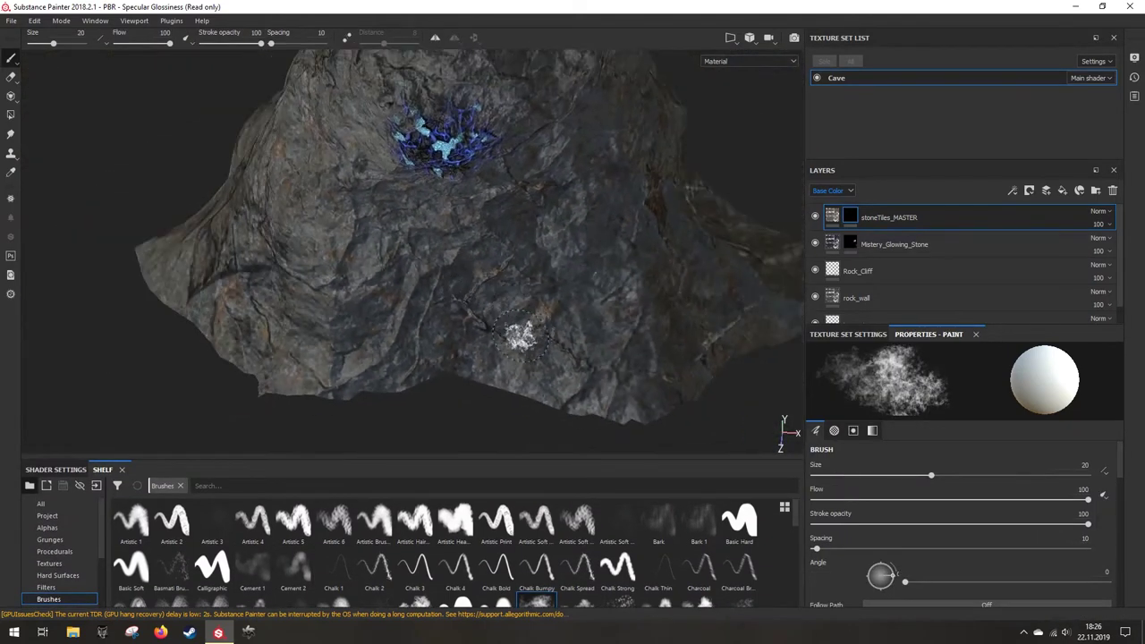
left_click_drag(932, 476, 973, 476)
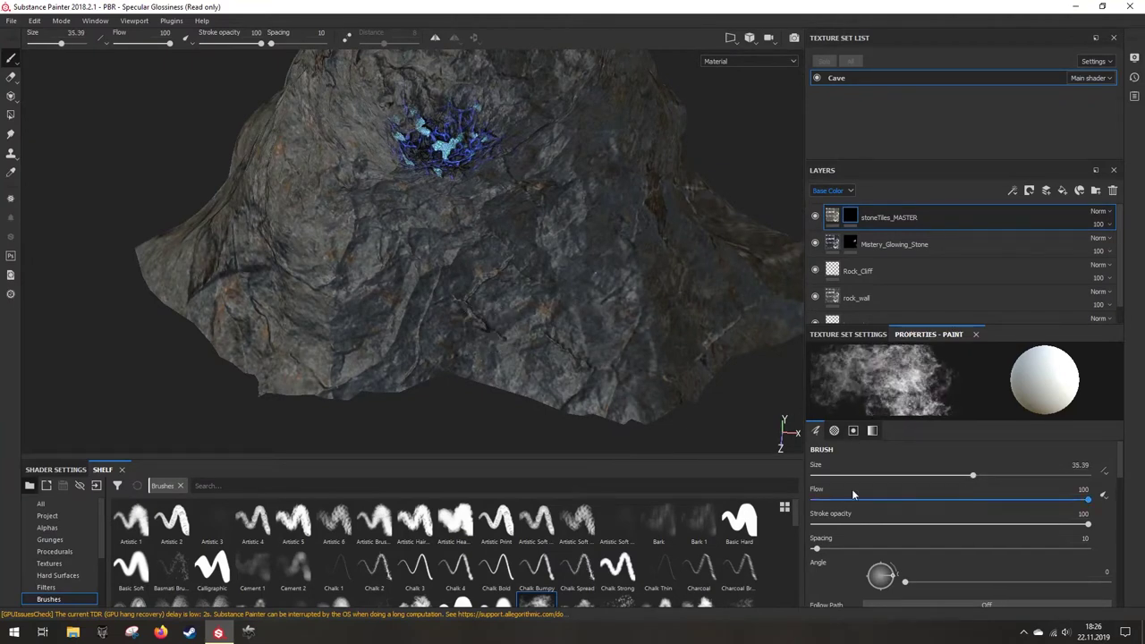
mouse_move(461, 347)
left_mouse_down()
mouse_move(474, 329)
mouse_move(452, 282)
mouse_move(444, 190)
mouse_move(470, 196)
left_mouse_up()
left_click_drag(487, 318, 465, 262, "alt")
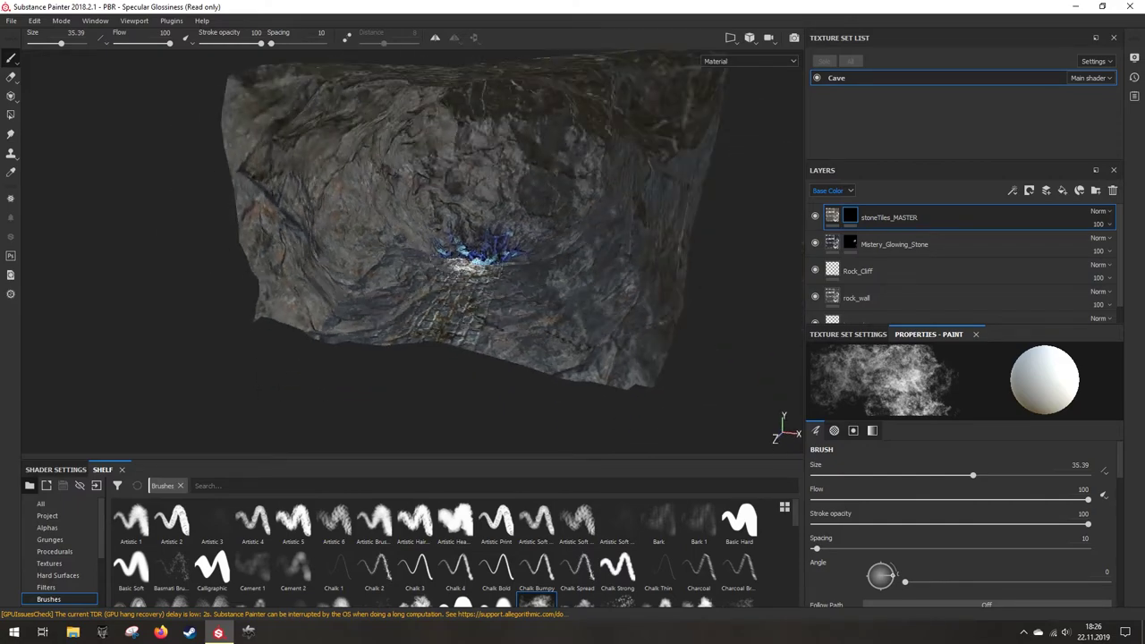
right_click_drag(466, 261, 529, 300, "alt")
left_click_drag(529, 300, 421, 362, "alt")
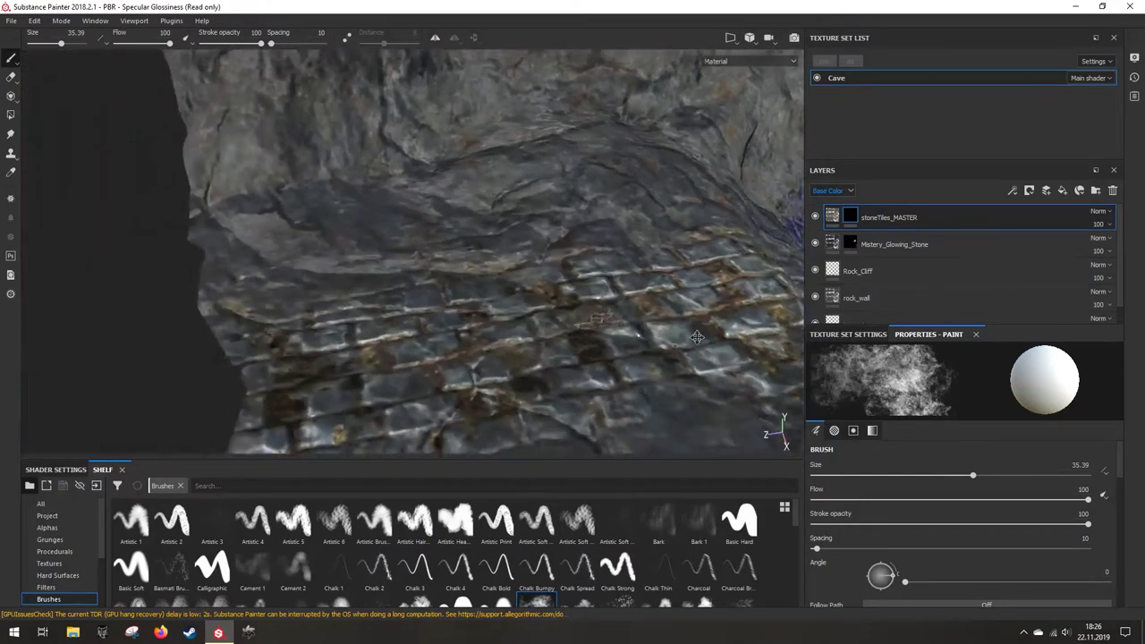
left_click_drag(347, 384, 472, 324, "alt")
key("ctrl+z")
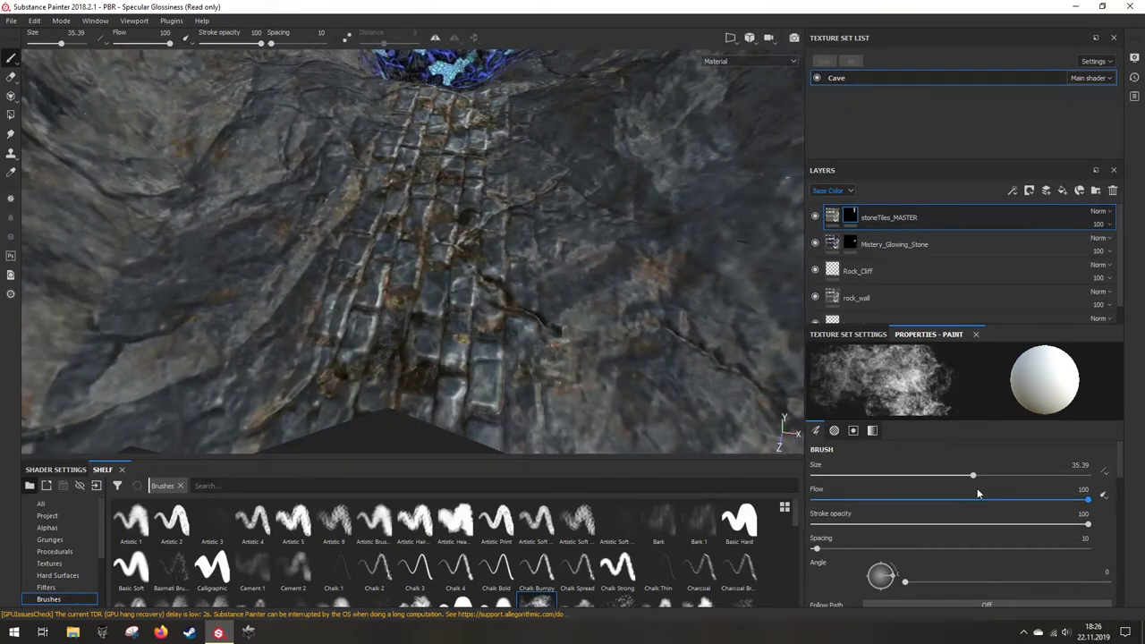
Step: Set the brush size to 6.62 and flow to 56, and paint irregular edges along the tile path on the mask
left_click_drag(971, 475, 877, 475)
left_click_drag(1088, 499, 966, 499)
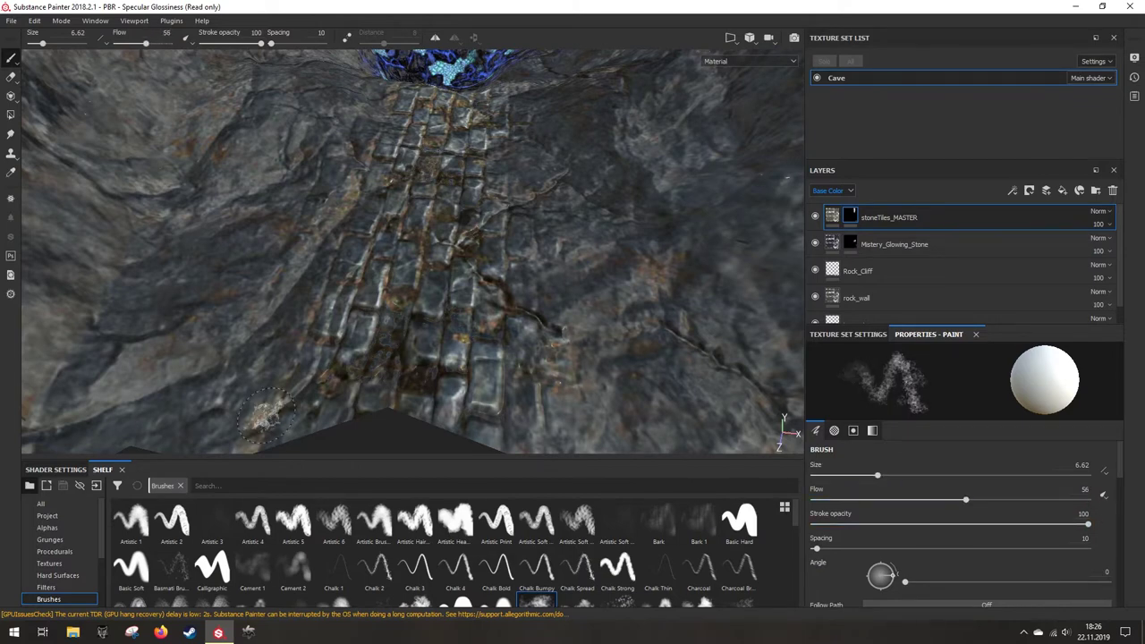
left_click_drag(286, 350, 327, 376, "alt")
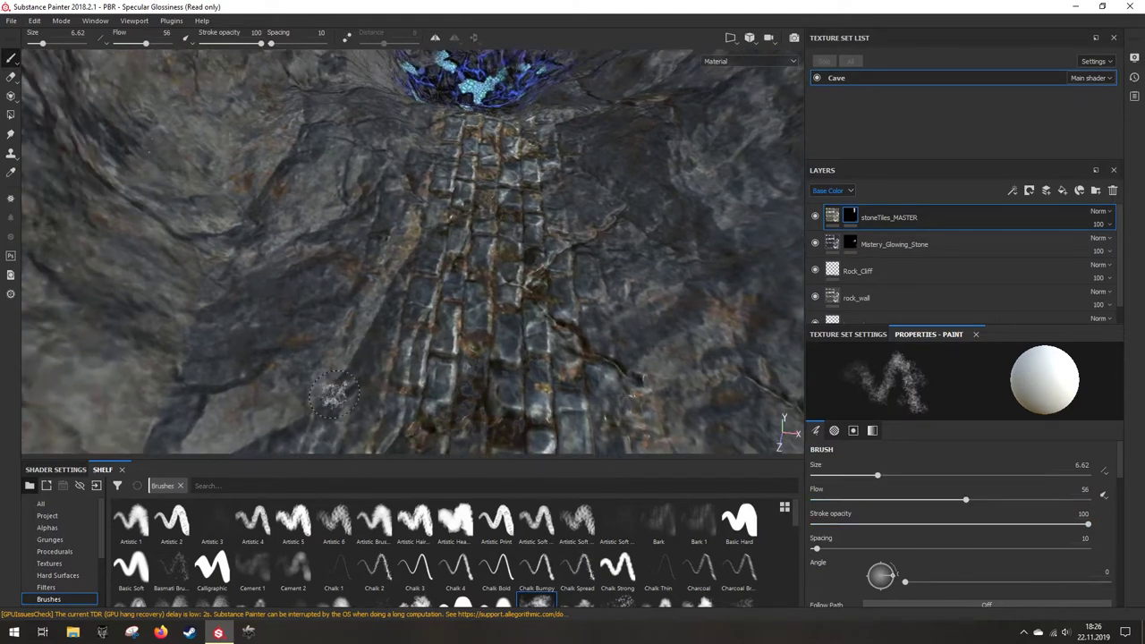
left_click_drag(471, 212, 579, 360, "alt")
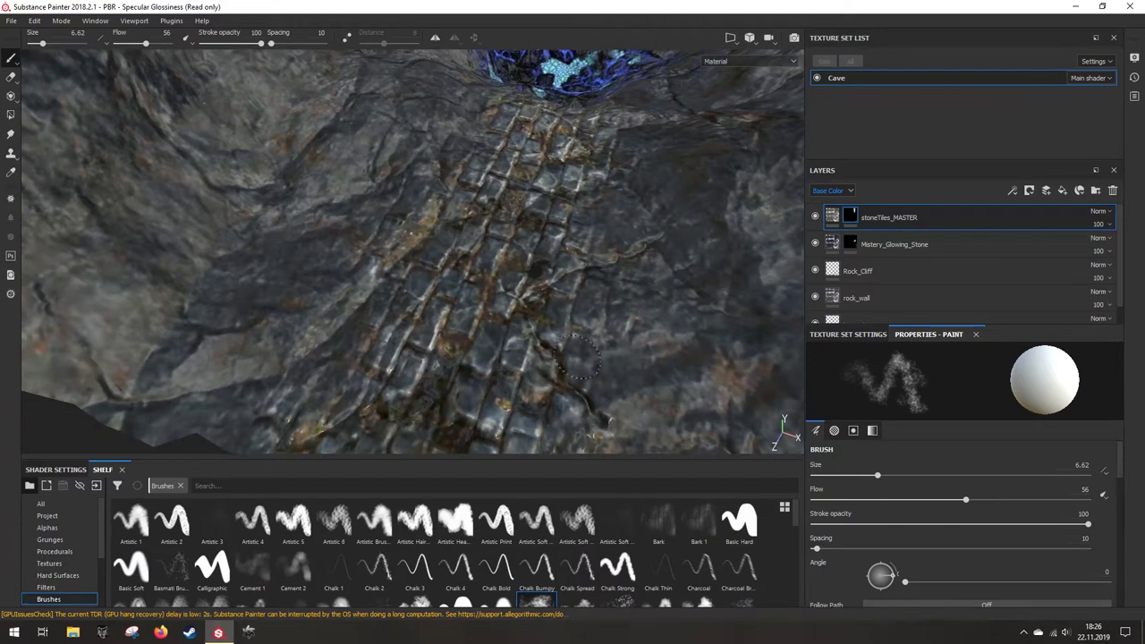
left_click_drag(412, 352, 466, 399, "alt")
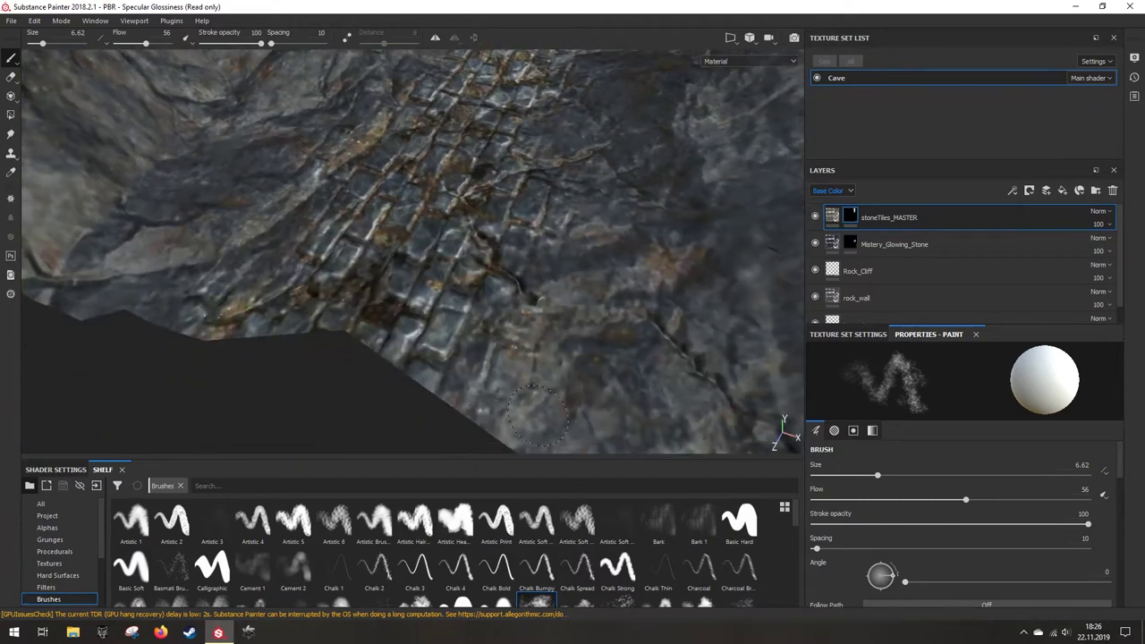
left_click_drag(444, 235, 557, 259, "alt")
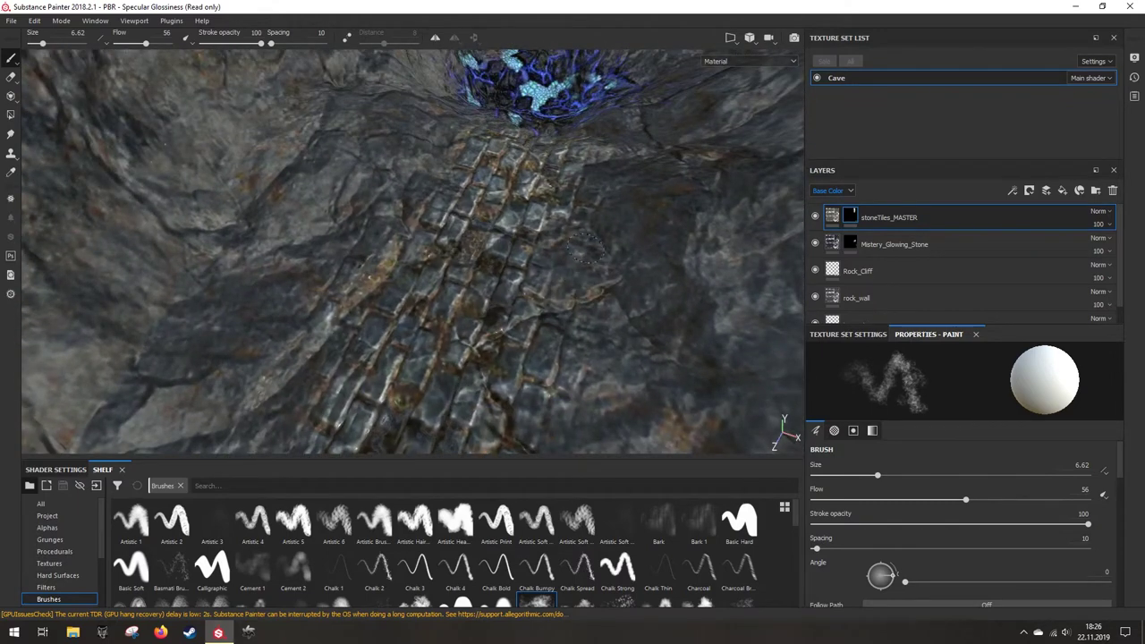
Step: Touch up the tile mask where the path meets the glowing stone
scroll(483, 210, "down", 3)
left_click_drag(483, 210, 420, 281, "alt")
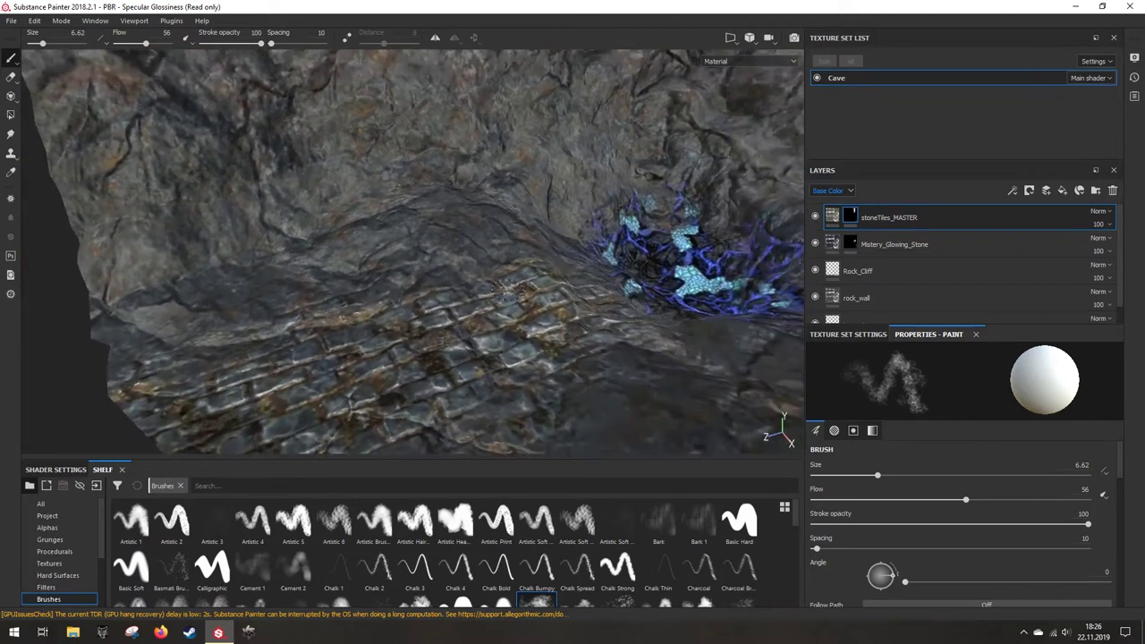
scroll(509, 277, "up", 4)
left_click_drag(430, 219, 432, 211, "alt")
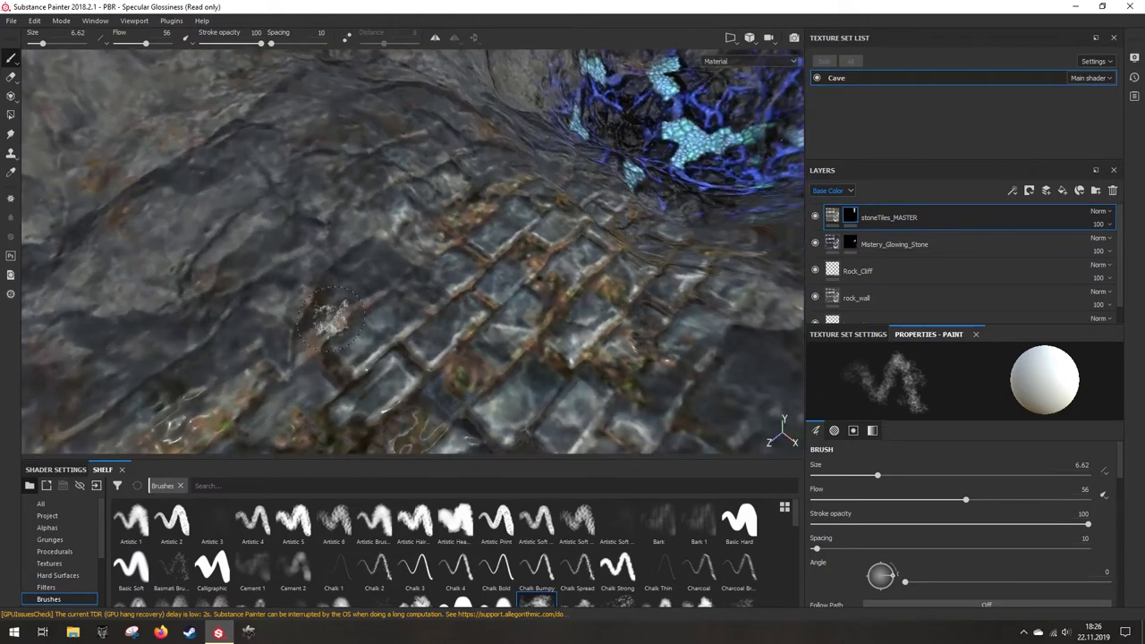
left_click_drag(419, 254, 522, 267, "alt")
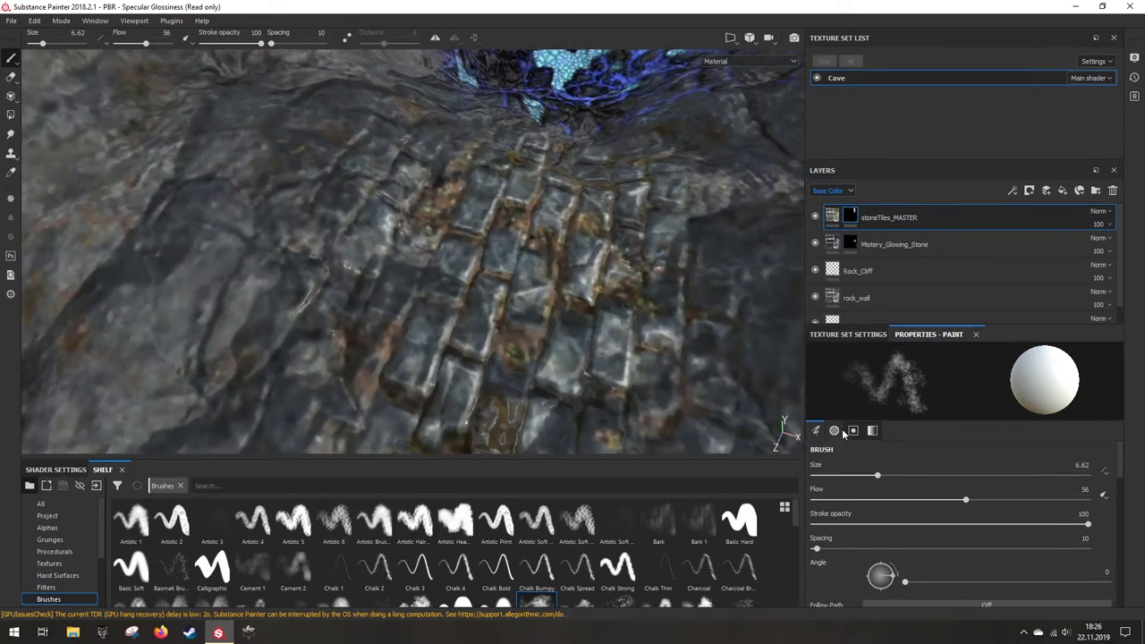
Step: Raise the Cave texture set's size to 2048 and check the sharper tile path
left_click(834, 335)
left_click_drag(498, 315, 535, 291, "alt")
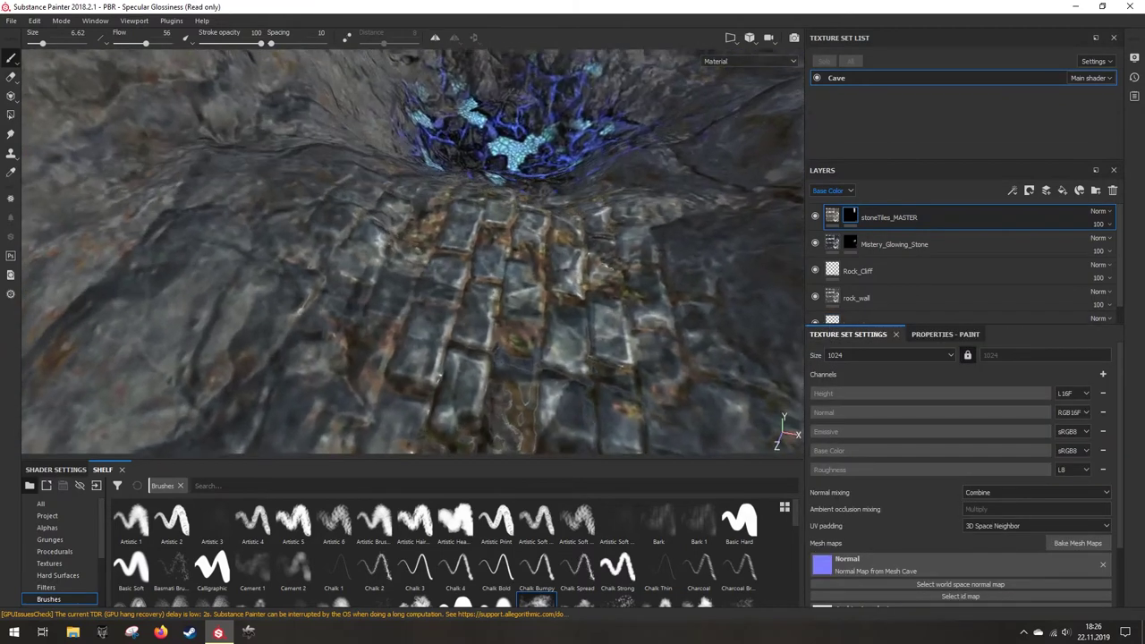
left_click(873, 356)
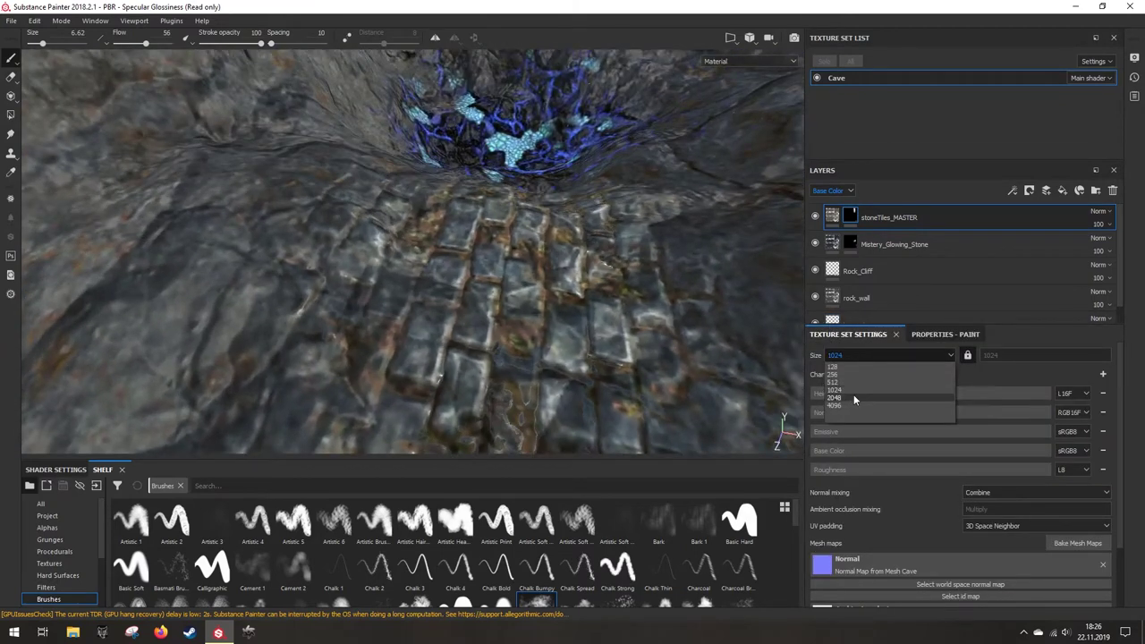
left_click(853, 395)
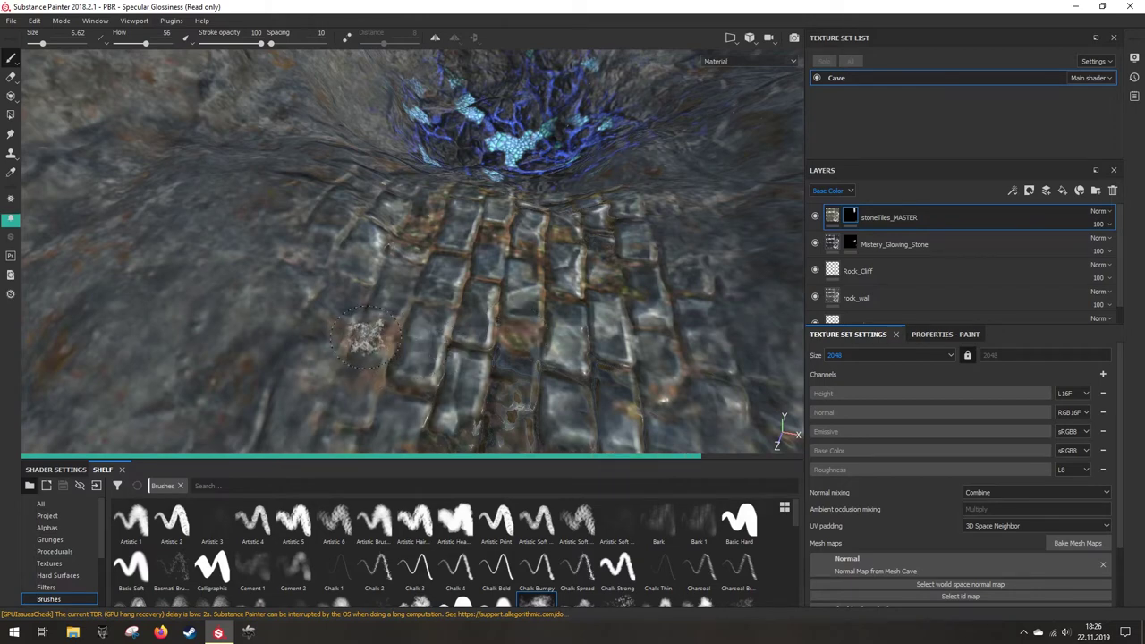
left_click_drag(364, 339, 408, 332, "alt")
middle_click_drag(485, 338, 500, 363, "alt")
left_click_drag(500, 362, 478, 242, "alt")
Step: Save the project as Cave in the Portal > Project folder
key("ctrl+s")
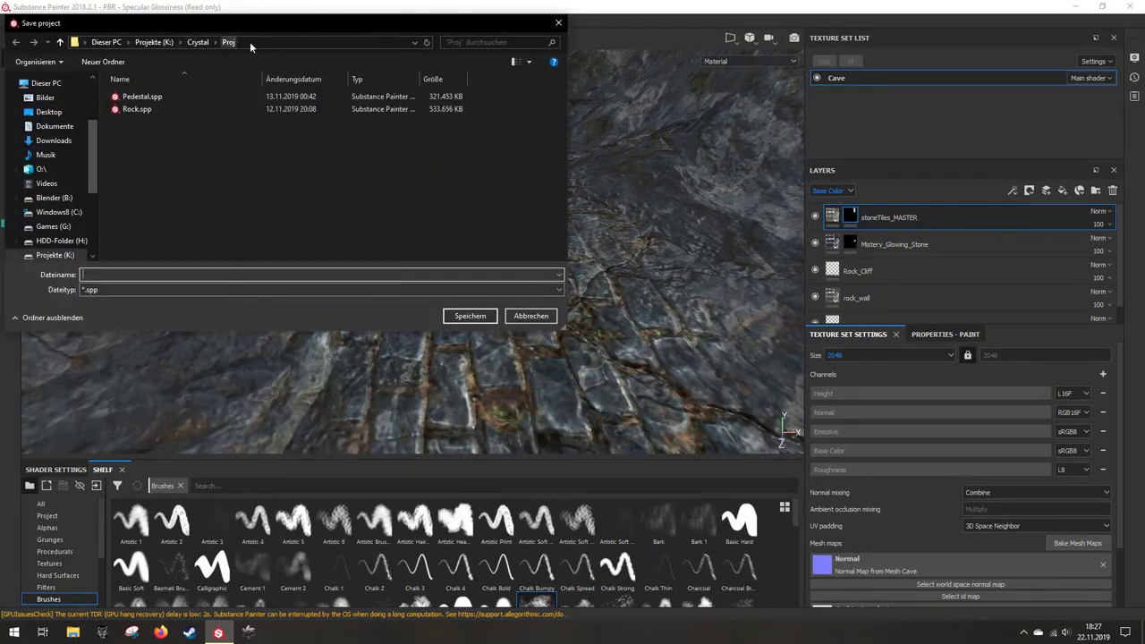
left_click(234, 42)
key("ctrl+v")
key("Return")
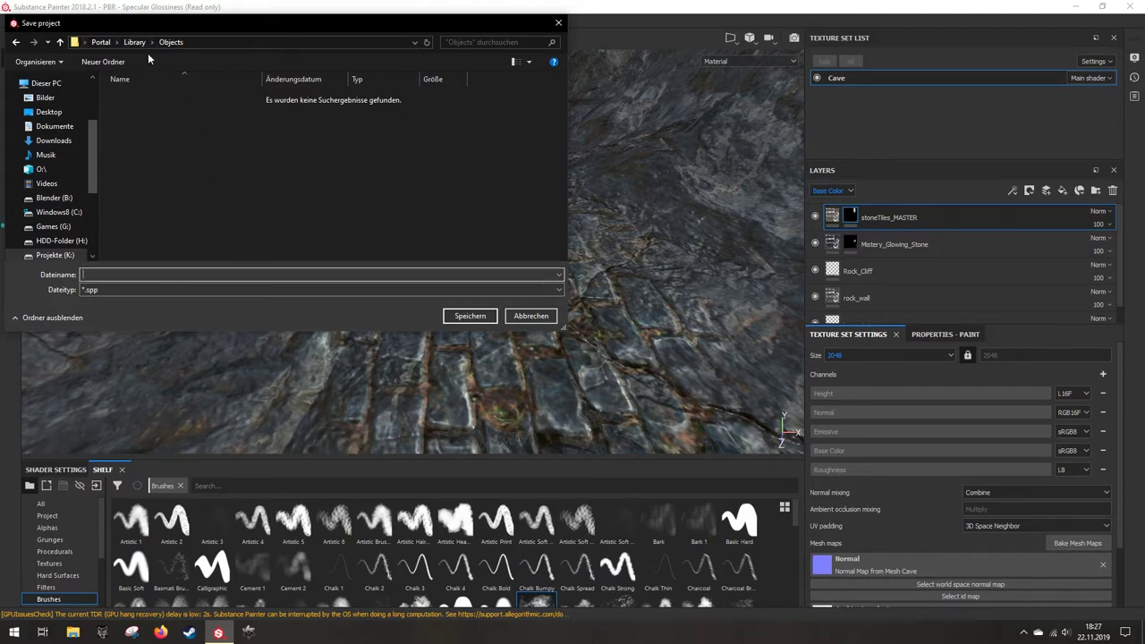
left_click(136, 43)
left_click(100, 42)
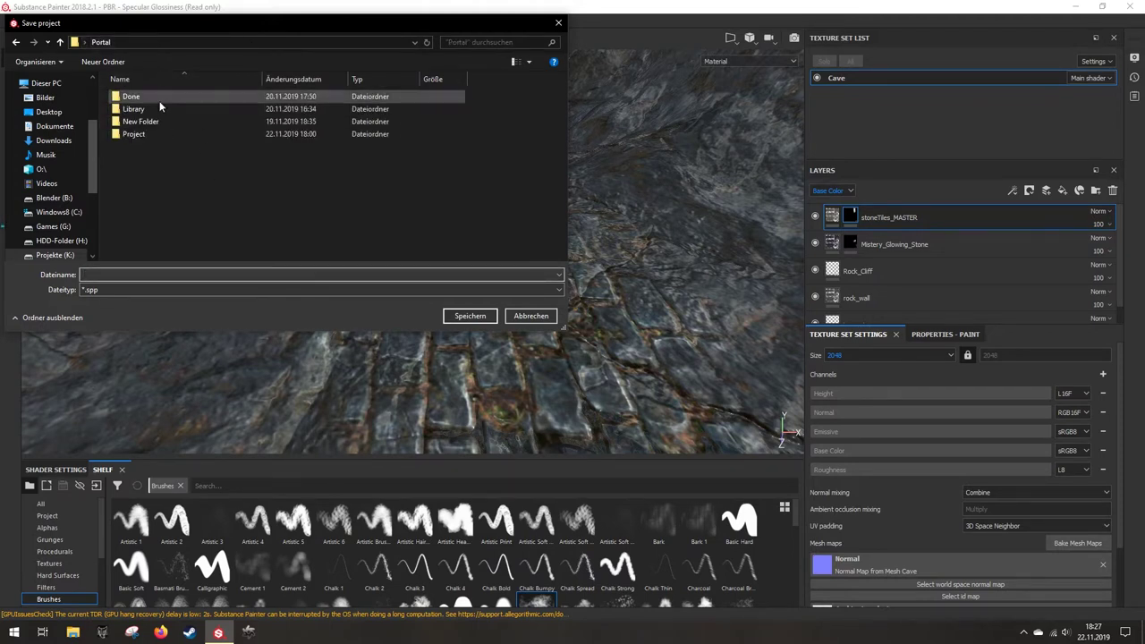
double_click(149, 136)
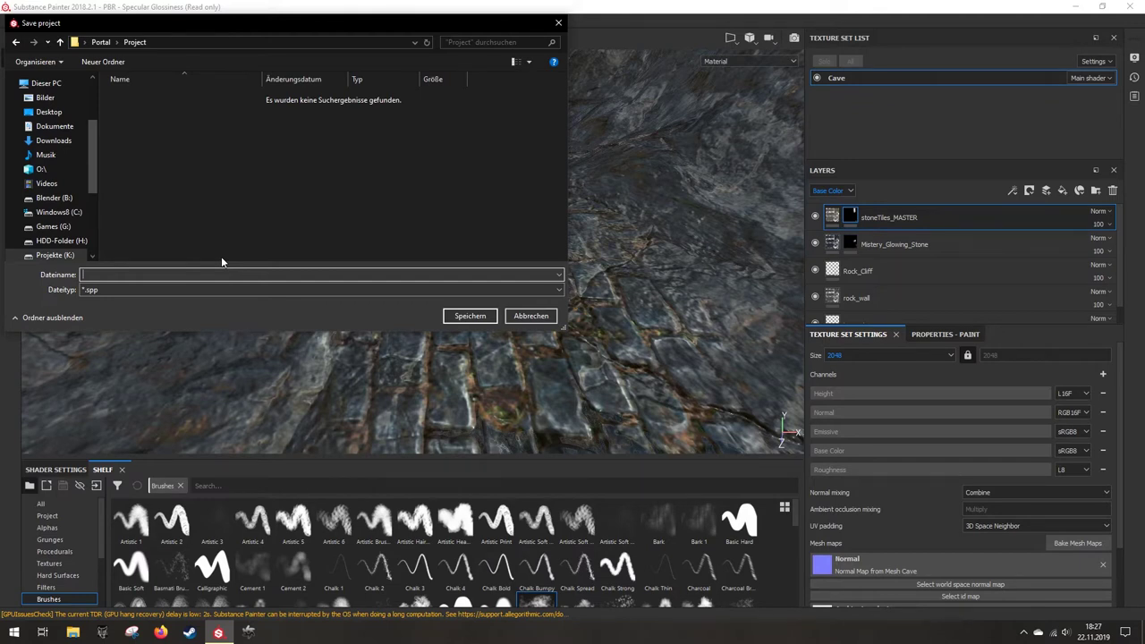
type("cAVE")
key("ctrl+a")
left_click(484, 318)
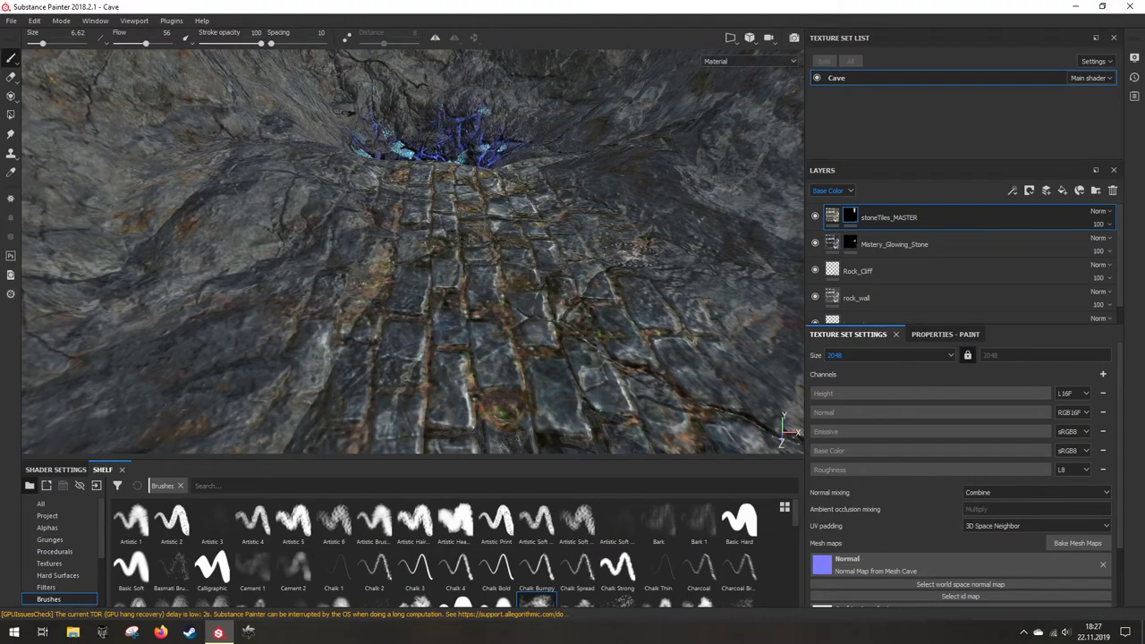
Step: Find the Ground Moss material in the material library and add it as the topmost fill layer
left_click_drag(575, 323, 295, 338, "alt")
left_click_drag(446, 293, 474, 304, "alt")
scroll(447, 250, "down", 4)
left_click_drag(461, 232, 433, 307, "alt")
left_click_drag(260, 278, 437, 340, "alt")
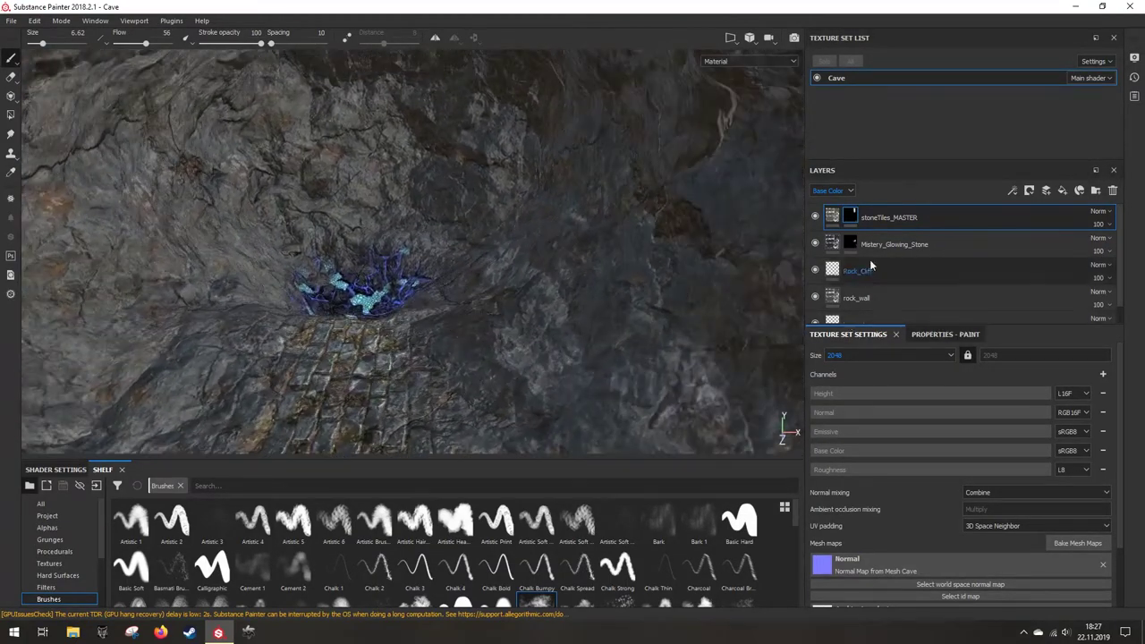
left_click_drag(992, 325, 973, 448)
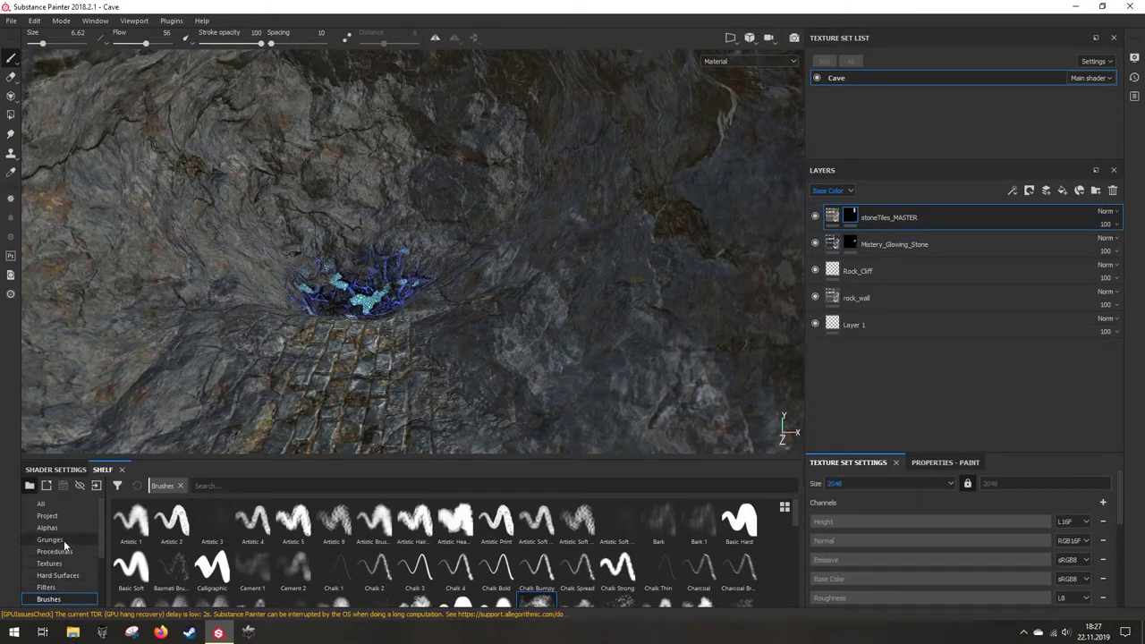
left_click_drag(327, 458, 326, 356)
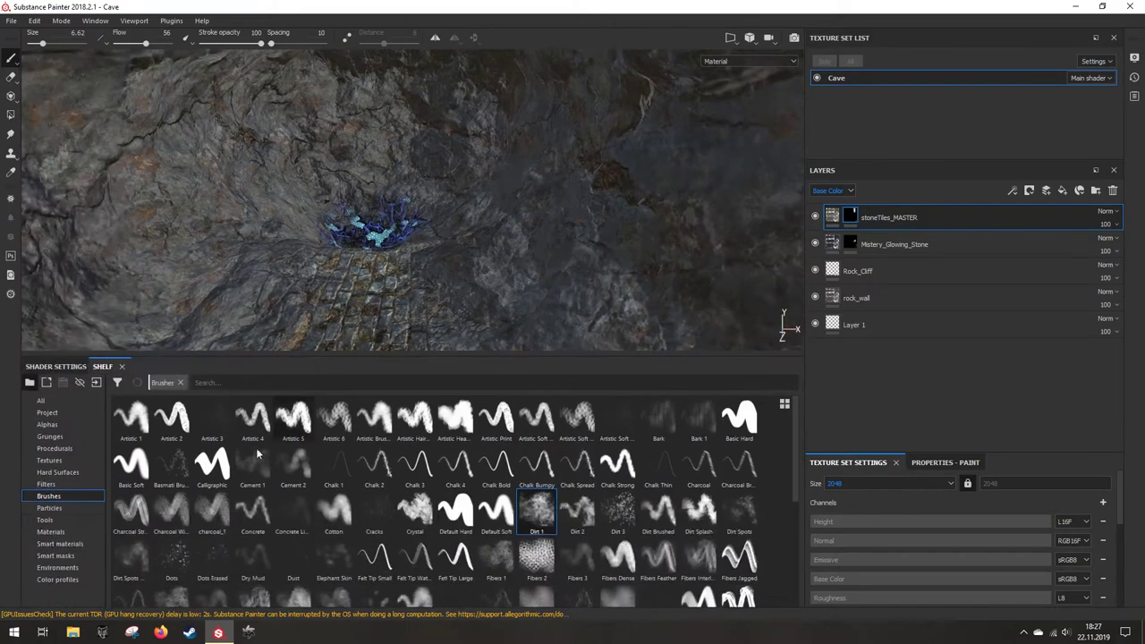
left_click(63, 510)
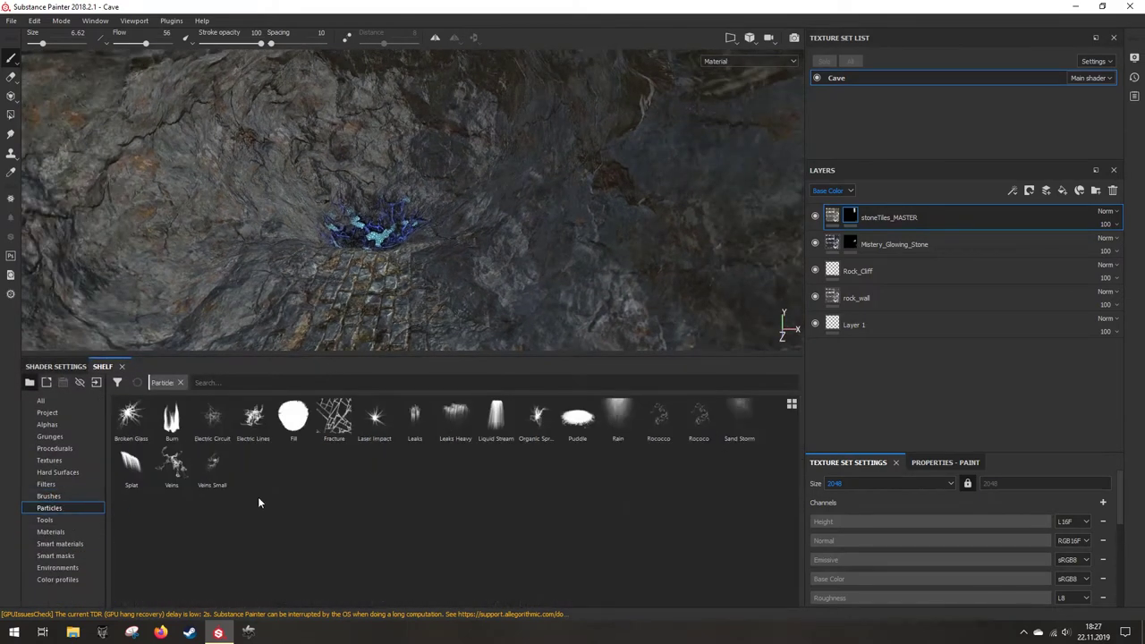
left_click(59, 531)
scroll(526, 479, "down", 5)
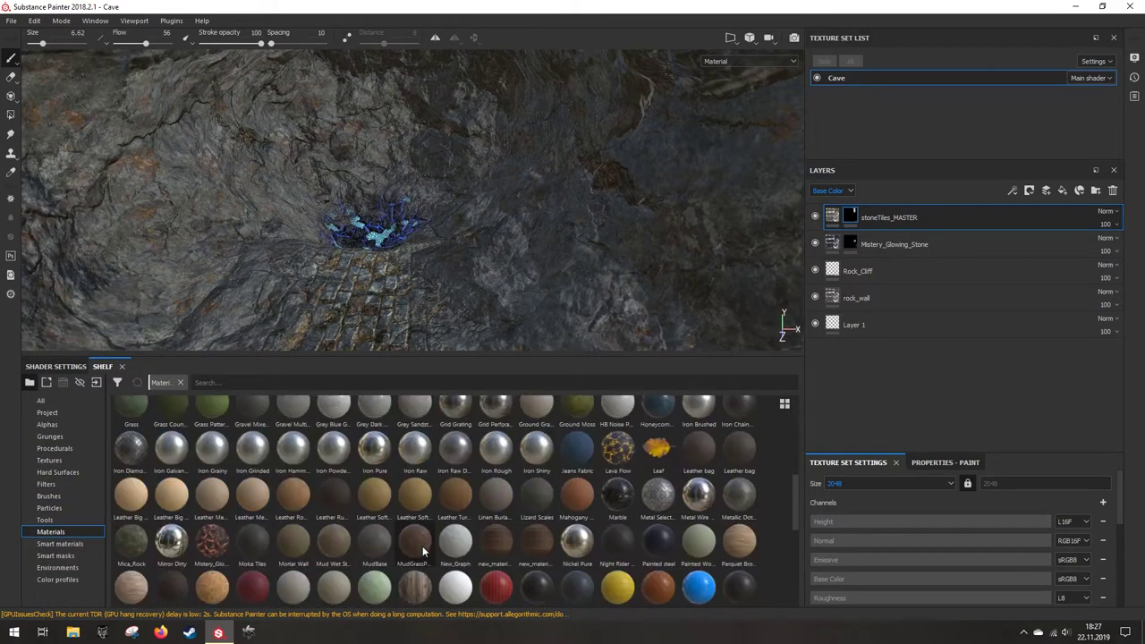
scroll(545, 510, "up", 3)
left_click_drag(578, 562, 882, 180)
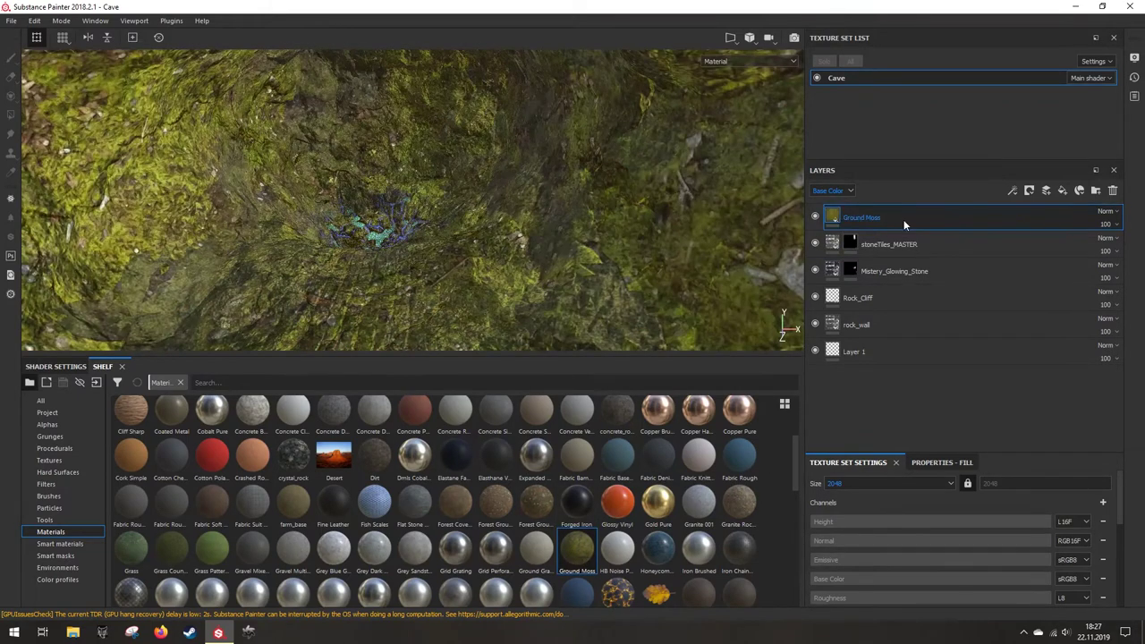
Step: Add a black mask to the Ground Moss layer
right_click(904, 219)
left_click(952, 21)
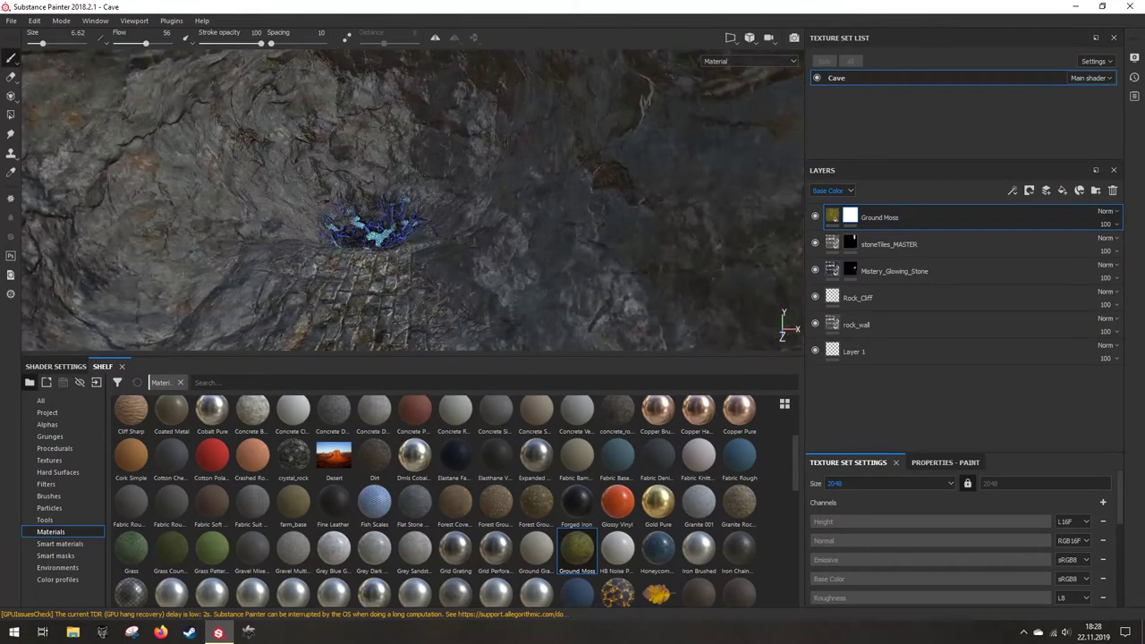
mouse_move(429, 269)
left_mouse_down("alt")
mouse_move(385, 349)
mouse_move(313, 402)
mouse_move(344, 400)
mouse_move(156, 457)
left_mouse_up("alt")
Step: Choose the Organic Spread particle brush for painting the Ground Moss mask on the cave wall
left_click(72, 497)
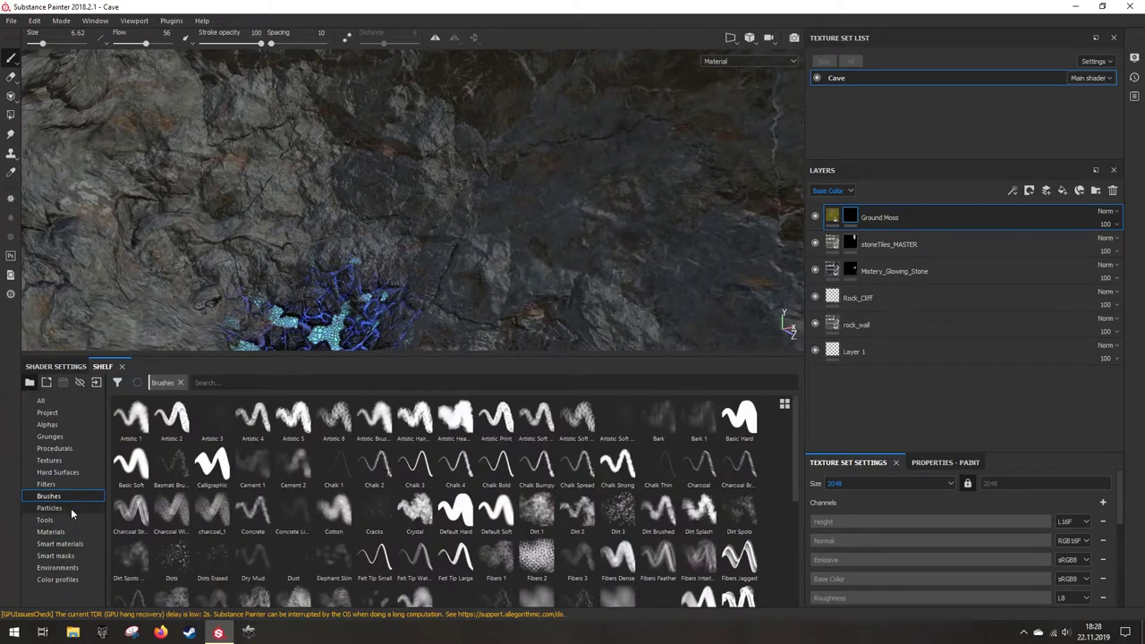
left_click(71, 509)
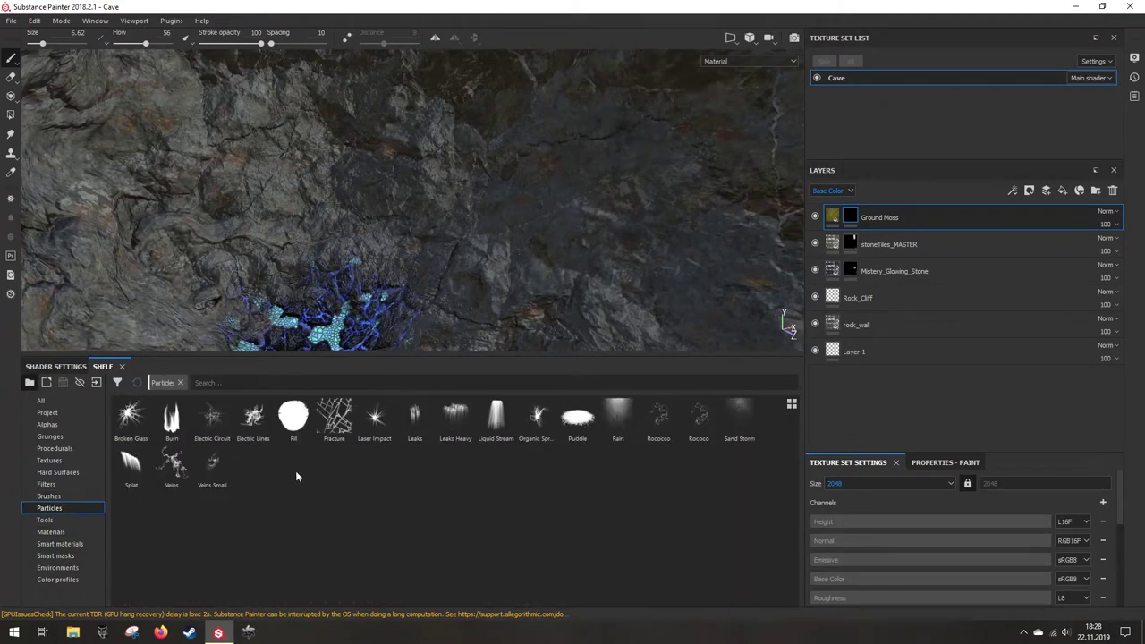
left_click(543, 424)
scroll(583, 302, "up", 2)
scroll(590, 307, "down", 4)
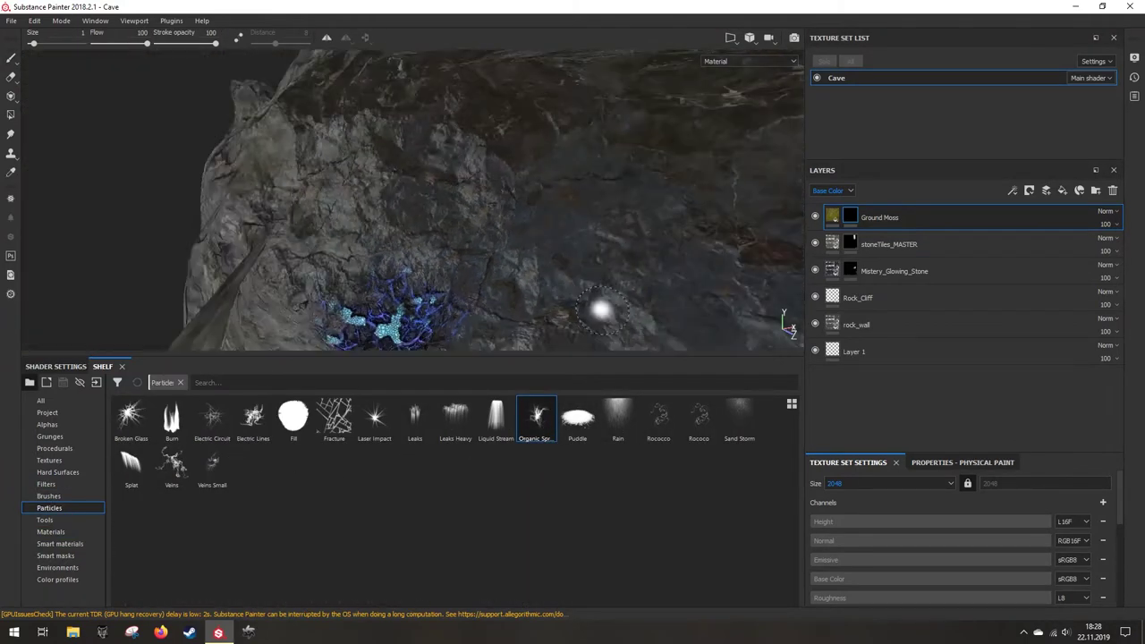
scroll(597, 310, "up", 1)
scroll(552, 263, "down", 1)
scroll(477, 238, "down", 5)
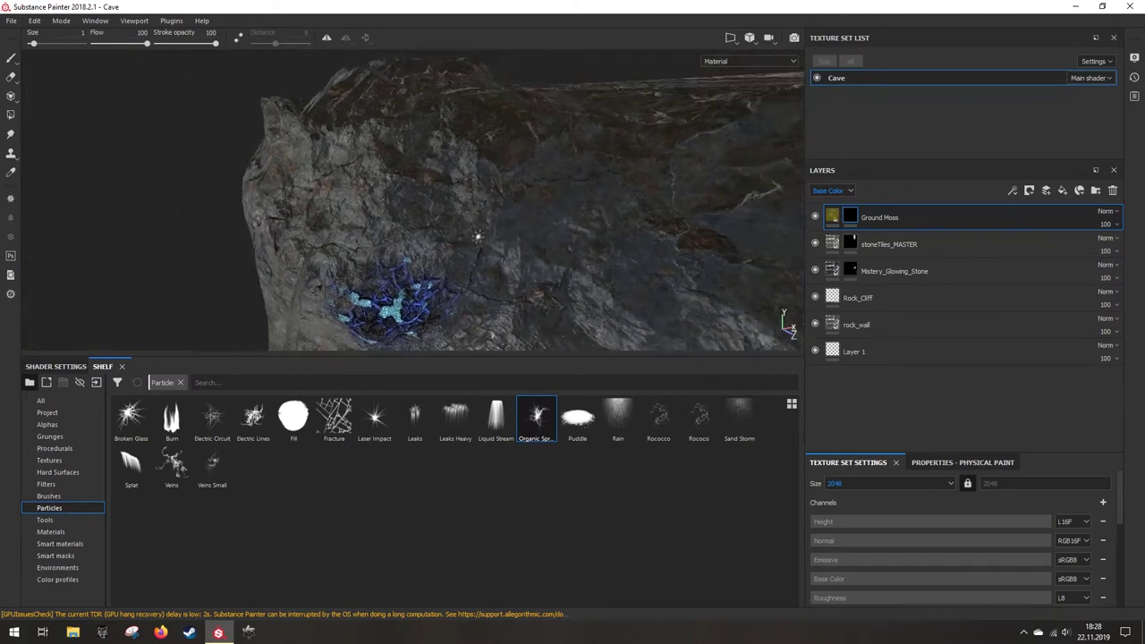
Step: Set the flow of the Organic Spread particle brush to 64
mouse_move(473, 234)
left_mouse_down("alt")
mouse_move(362, 279)
mouse_move(390, 273)
left_mouse_up("alt")
scroll(362, 280, "down", 4)
scroll(367, 246, "up", 5)
middle_click_drag(390, 274, 398, 193, "alt")
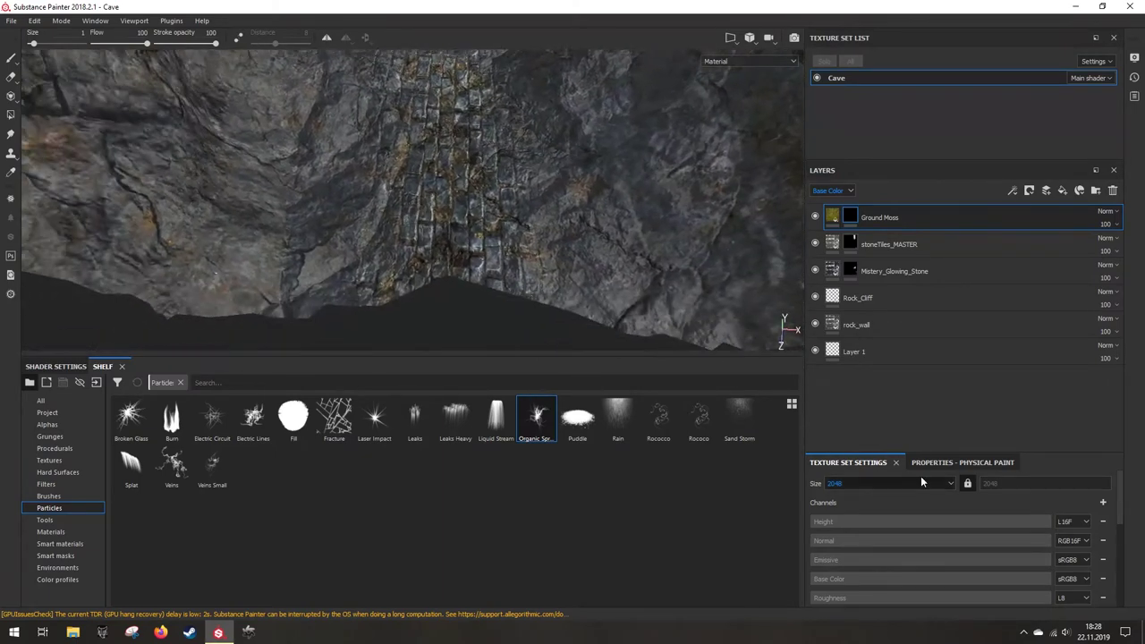
left_click(935, 464)
scroll(979, 569, "down", 2)
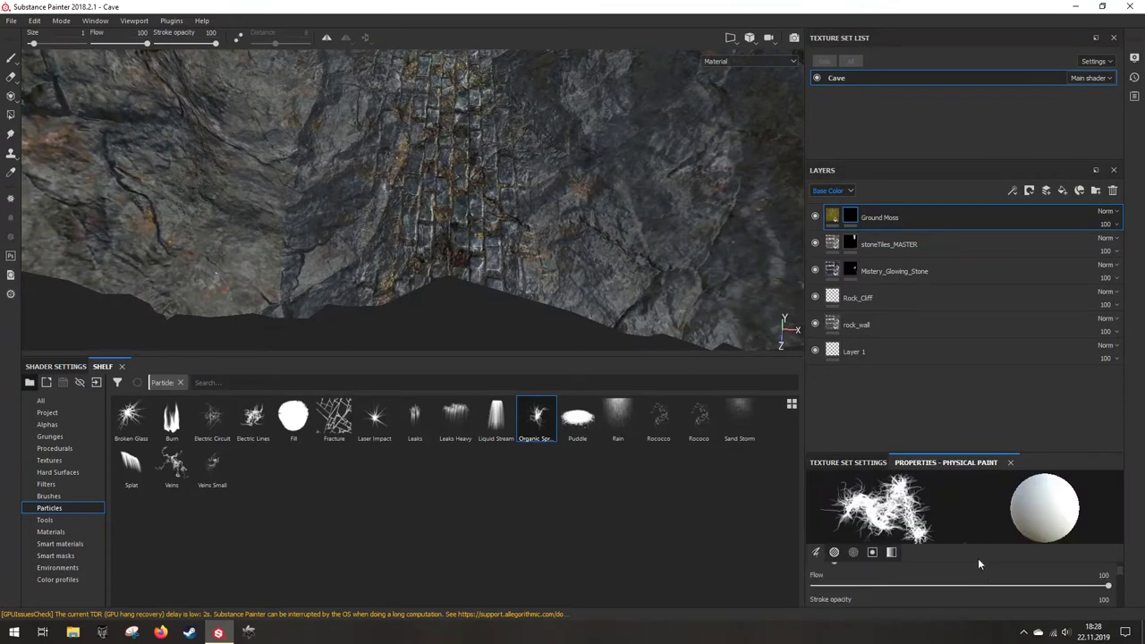
left_click_drag(1043, 453, 1043, 297)
mouse_move(1008, 434)
left_mouse_down()
mouse_move(990, 432)
mouse_move(1000, 431)
left_mouse_up()
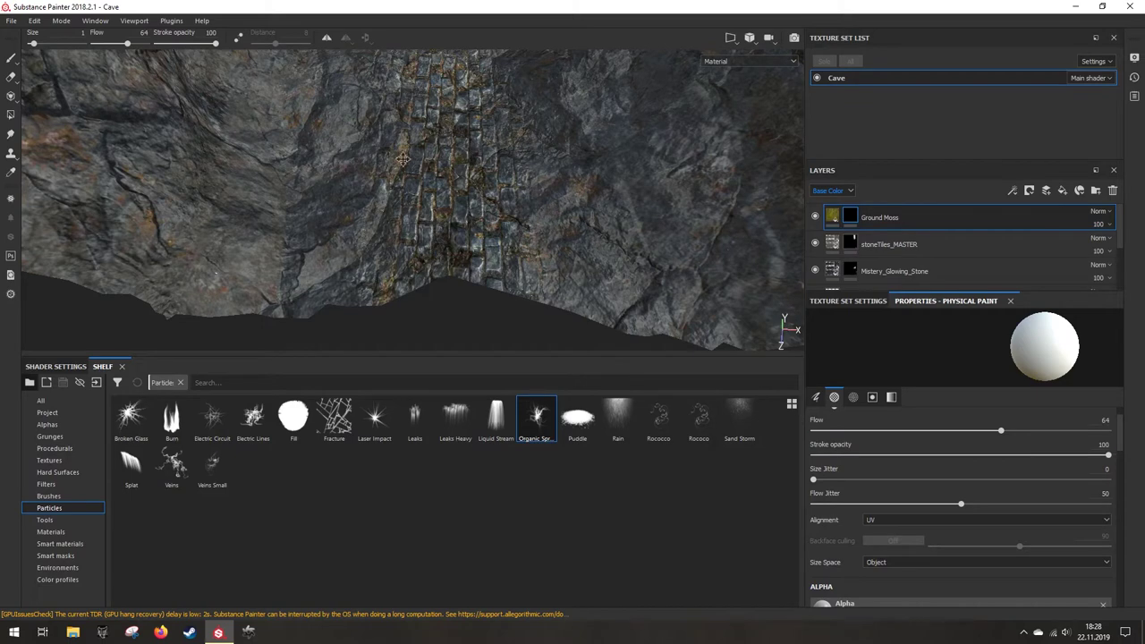
Step: Try painting Ground Moss along one edge of the stone tile path with the particle brush
left_click_drag(400, 156, 375, 114, "alt")
left_click_drag(364, 344, 429, 148)
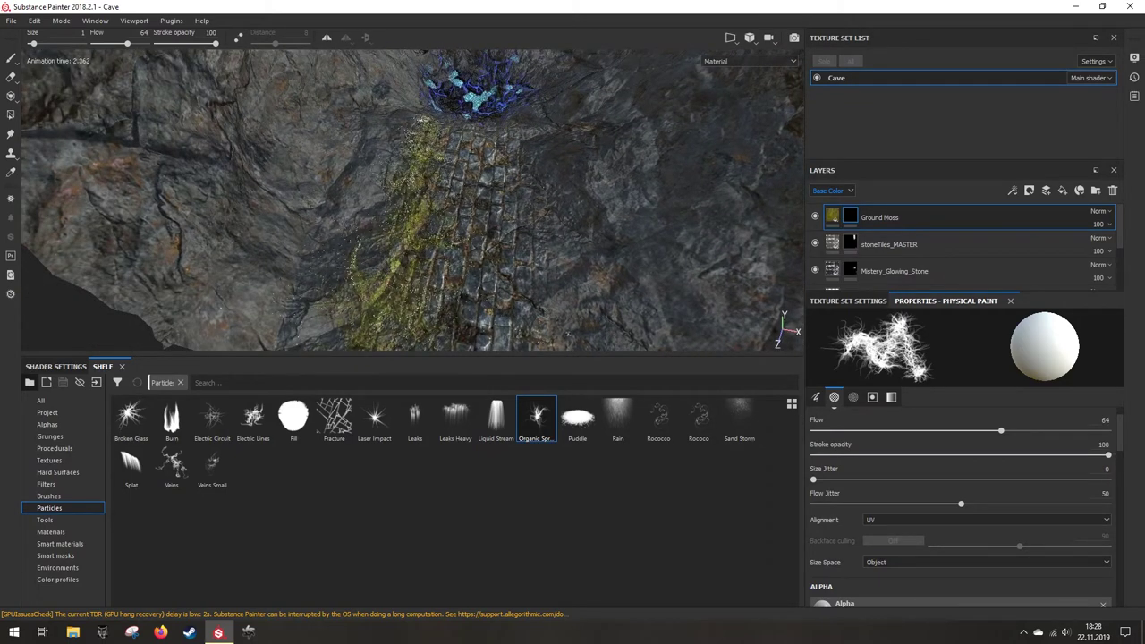
key("alt")
left_click_drag(465, 311, 510, 234, "alt")
right_click_drag(510, 234, 498, 258, "alt")
left_click_drag(438, 192, 474, 224, "alt")
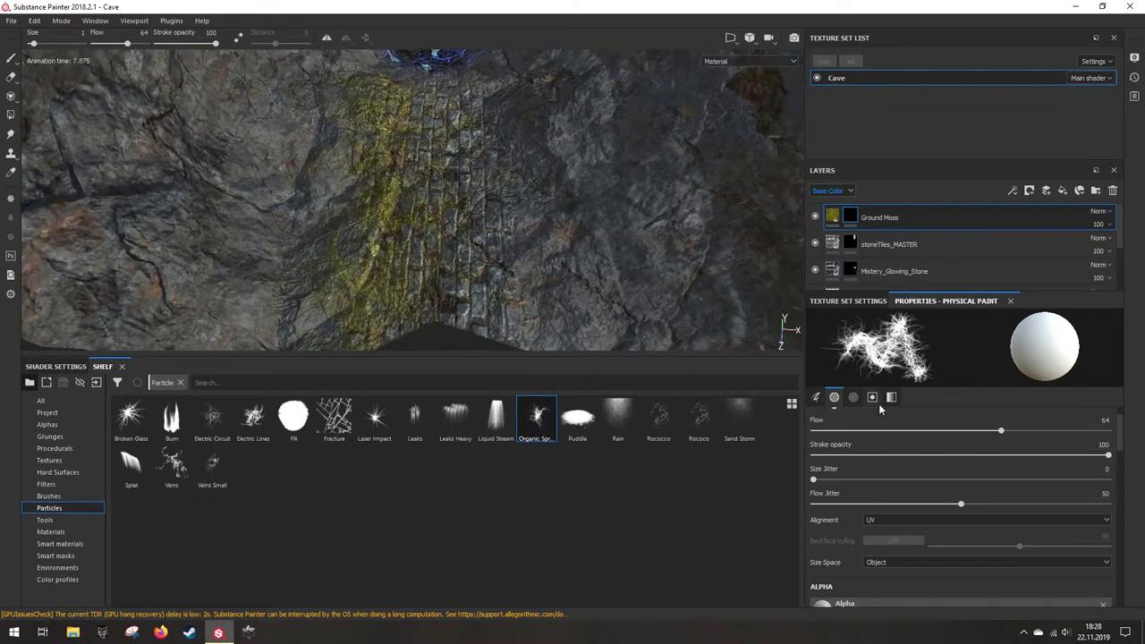
Step: Set the particle brush flow to 33 and paint Ground Moss along both edges of the stone tile path
scroll(980, 417, "up", 1)
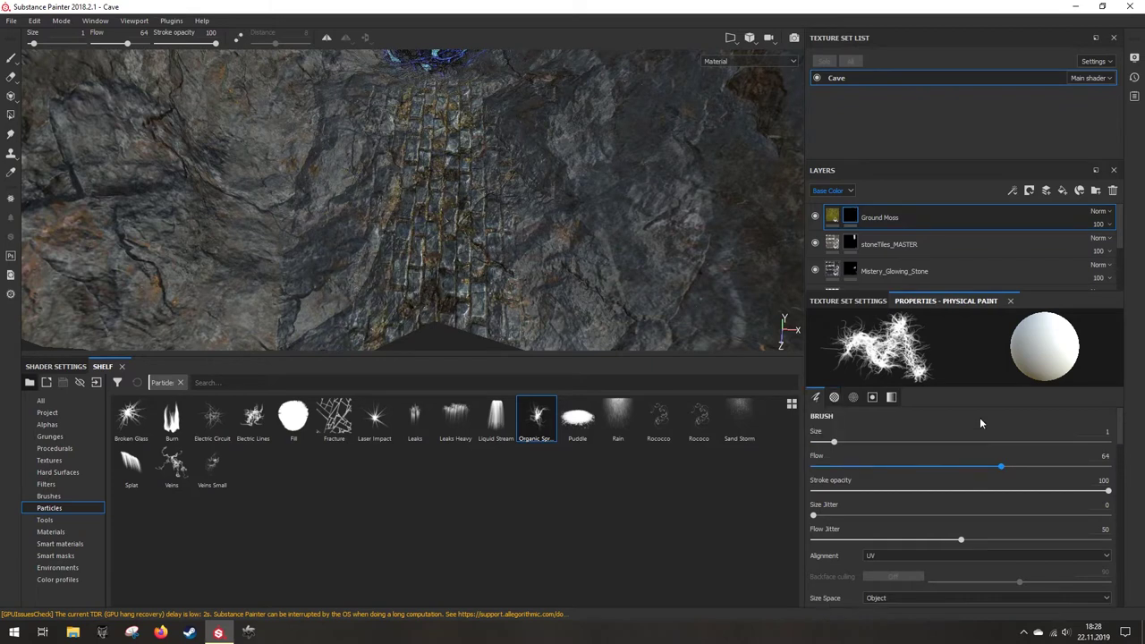
left_click_drag(887, 471, 908, 467)
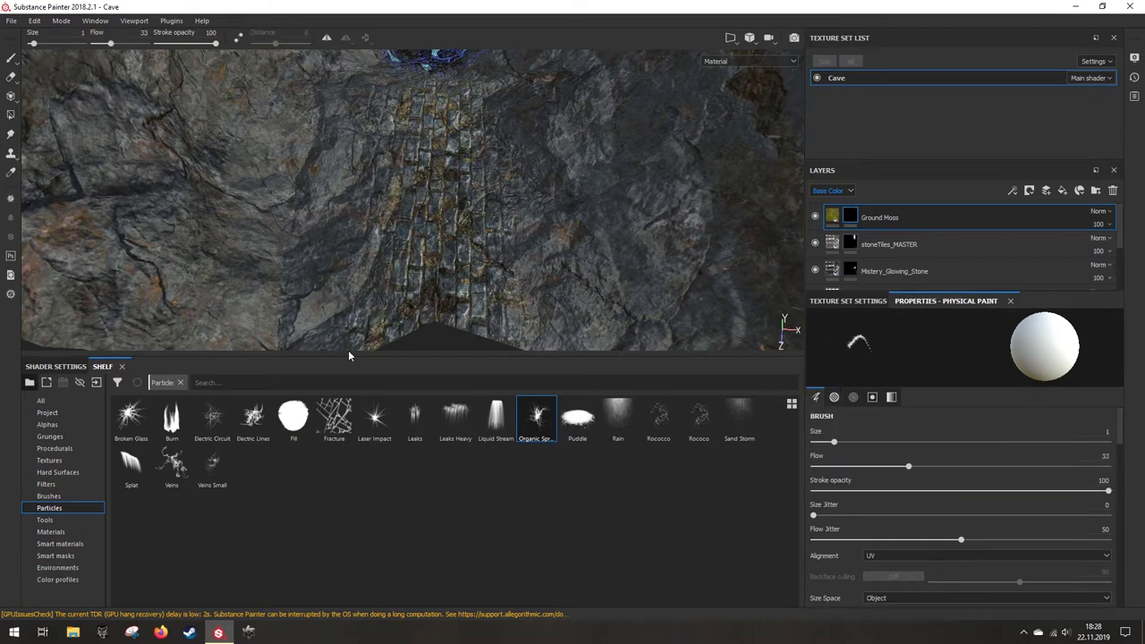
left_click(351, 346)
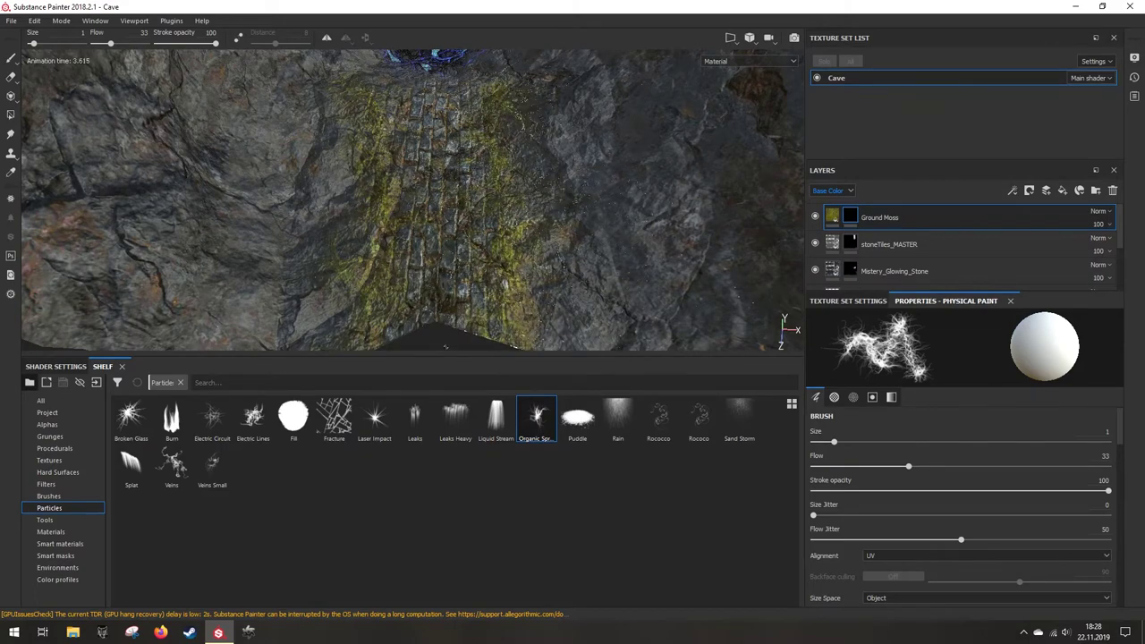
left_click_drag(449, 340, 459, 268, "alt")
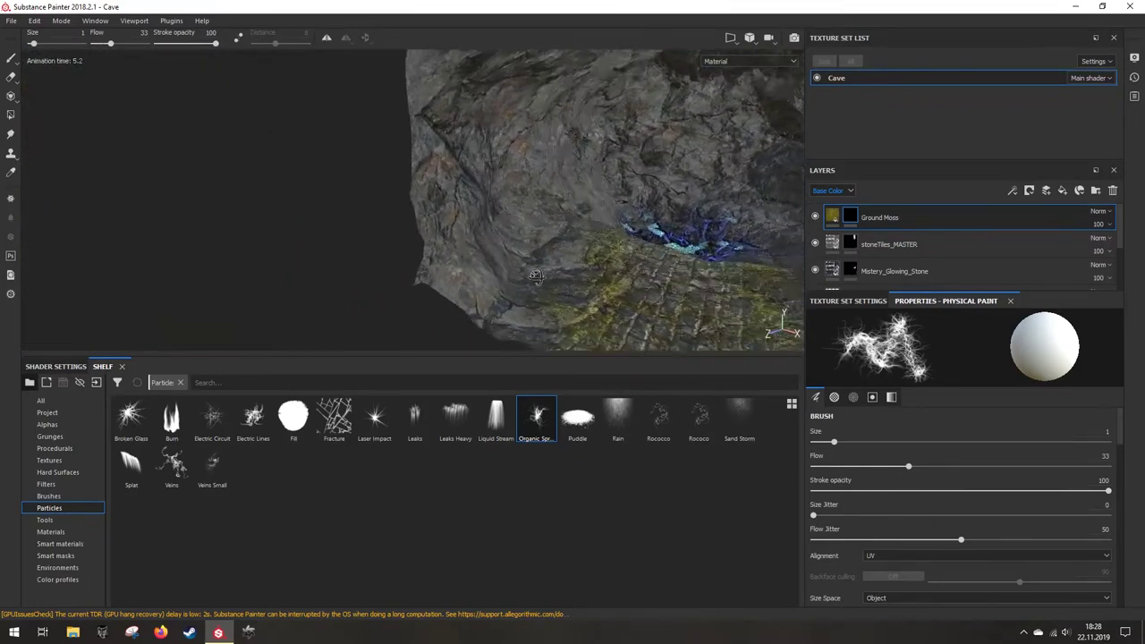
Step: Examine the painted moss around the path, the glowing stone and the surrounding cave wall from several angles and distances
left_click_drag(622, 238, 843, 225, "alt")
middle_click_drag(617, 268, 458, 224, "alt")
right_click_drag(465, 218, 421, 254, "alt")
middle_click_drag(420, 254, 554, 253, "alt")
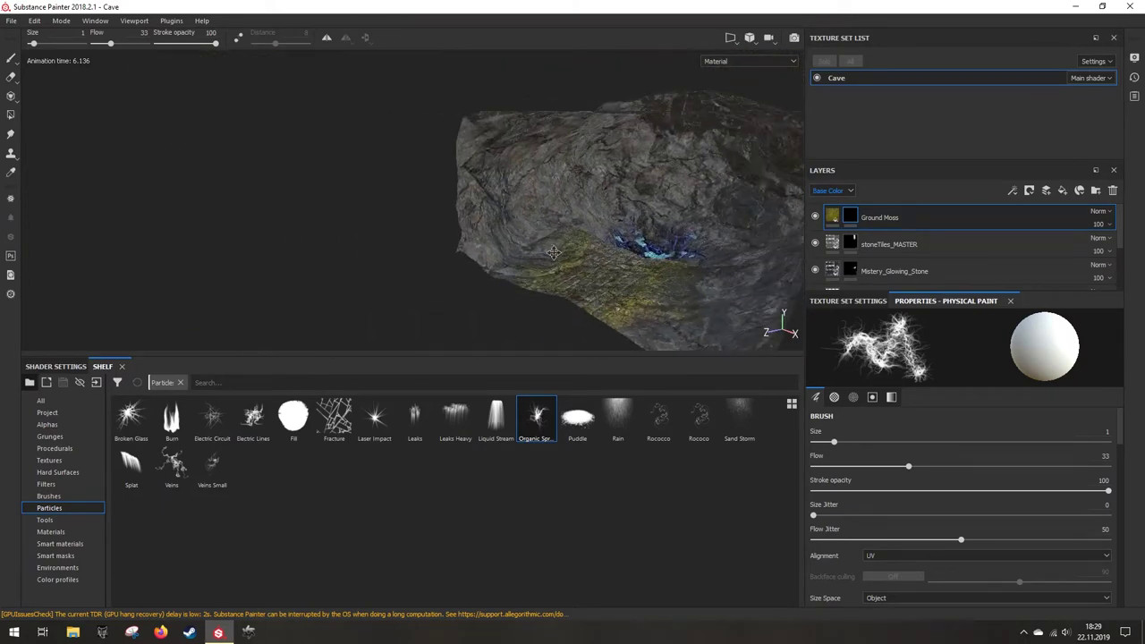
right_click_drag(554, 253, 597, 235, "alt")
left_click_drag(597, 234, 657, 204, "alt")
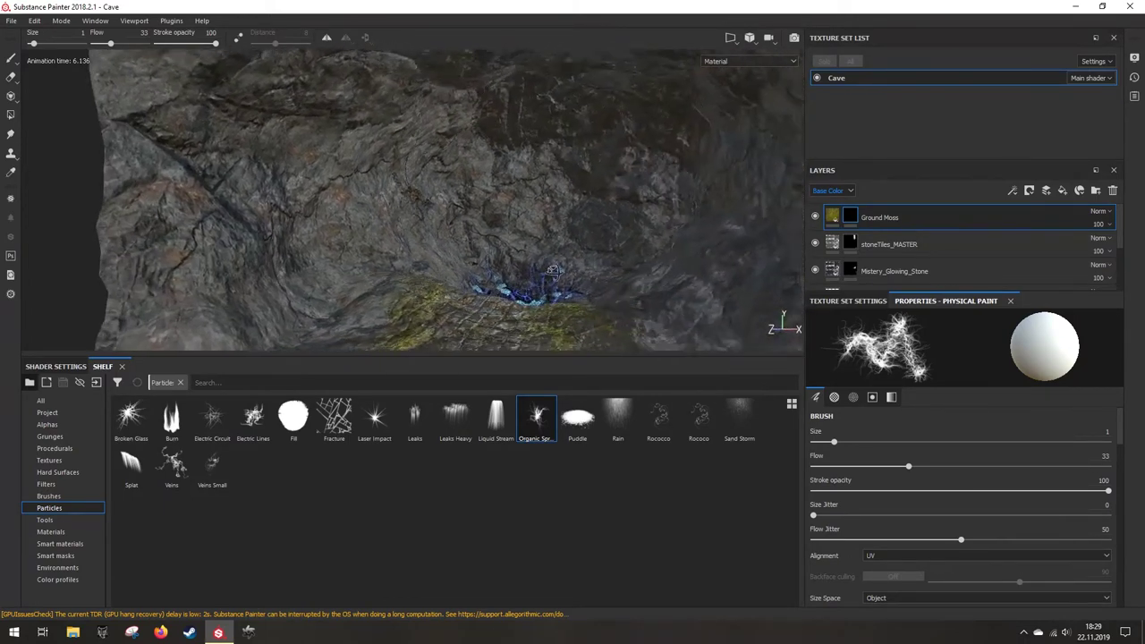
middle_click_drag(558, 235, 553, 246, "alt")
right_click_drag(553, 246, 602, 229, "alt")
left_click_drag(601, 230, 586, 235, "alt")
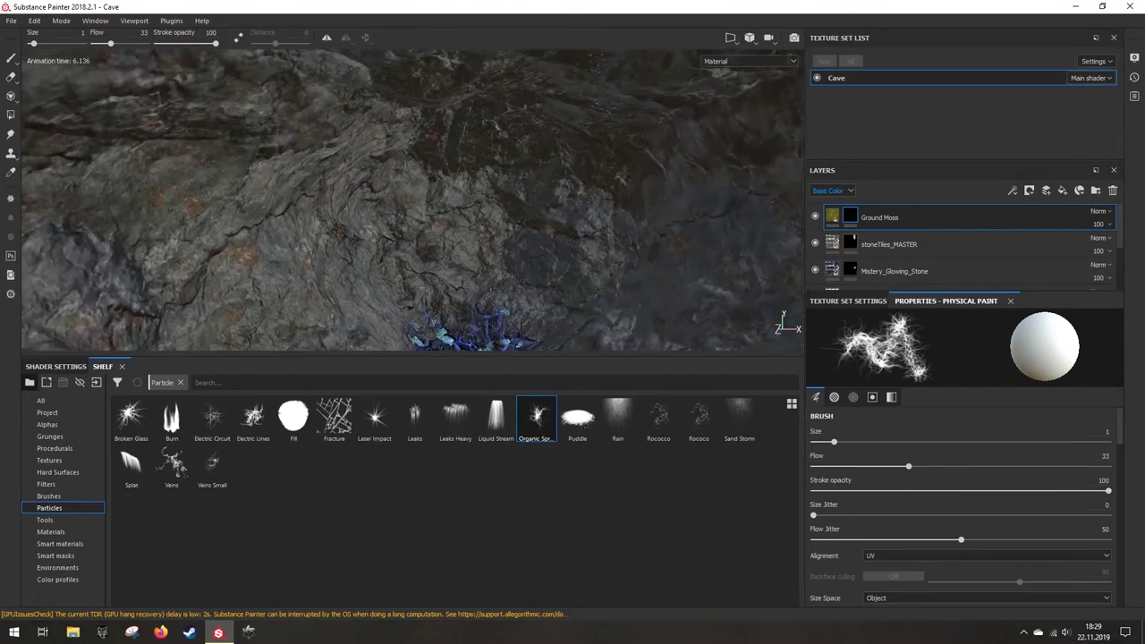
middle_click_drag(536, 314, 573, 234, "alt")
right_click_drag(573, 234, 501, 259, "alt")
left_click_drag(501, 260, 447, 295, "alt")
right_click_drag(447, 295, 412, 308, "alt")
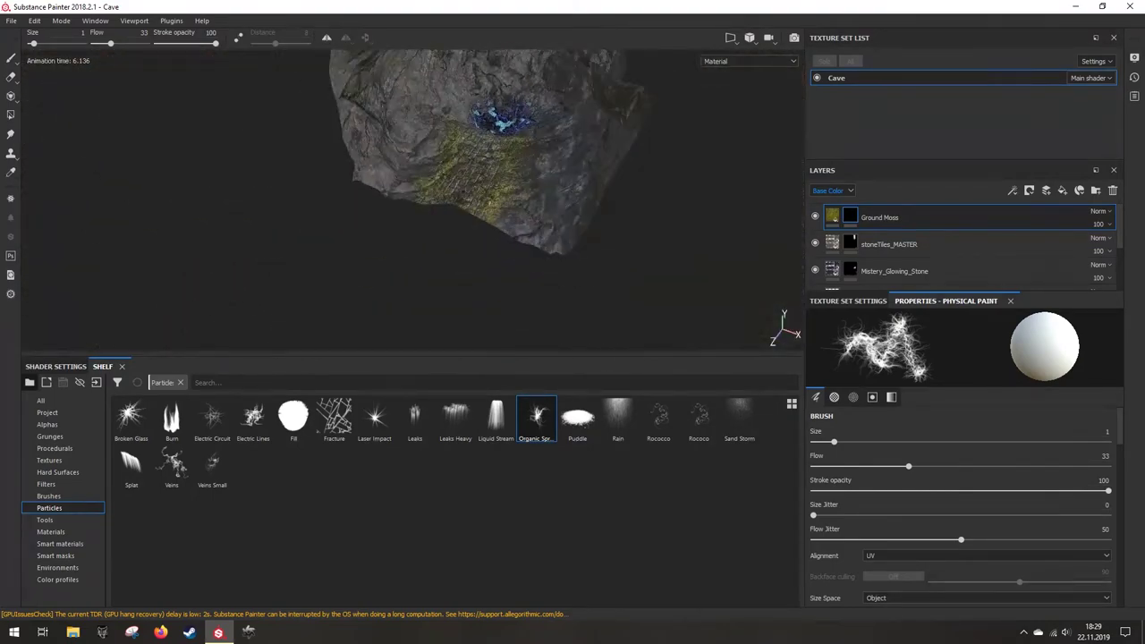
left_click_drag(412, 309, 398, 277, "alt")
right_click_drag(398, 277, 438, 310, "alt")
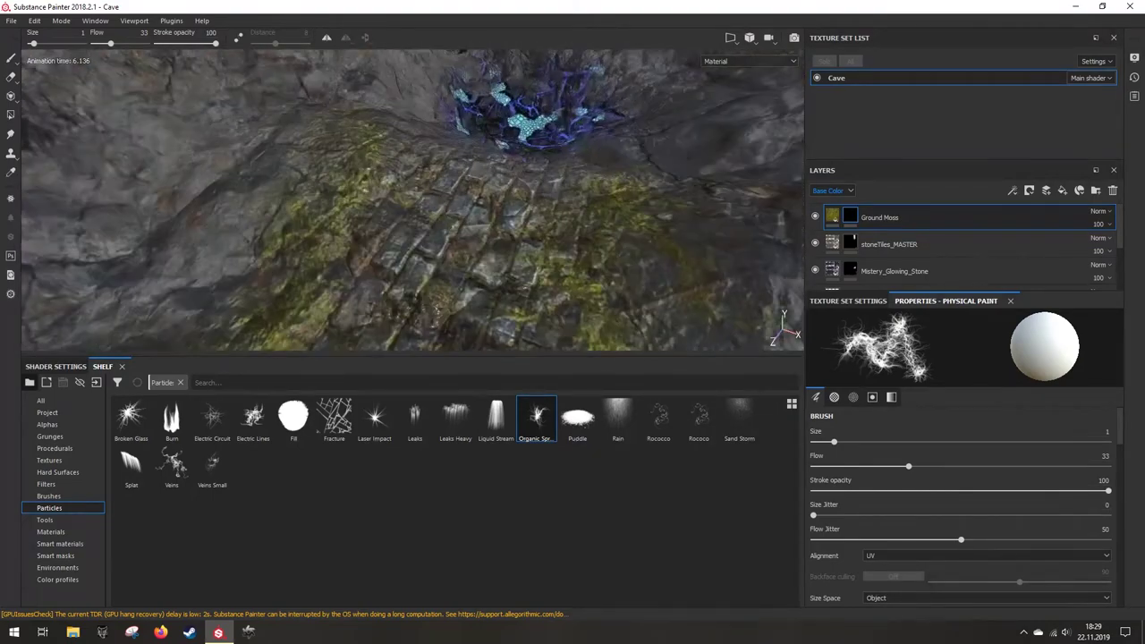
mouse_move(483, 304)
left_mouse_down("alt")
mouse_move(494, 184)
mouse_move(447, 193)
left_mouse_up("alt")
Step: Set the projection of the Ground Moss fill layer to Tri-planar projection
left_click(848, 301)
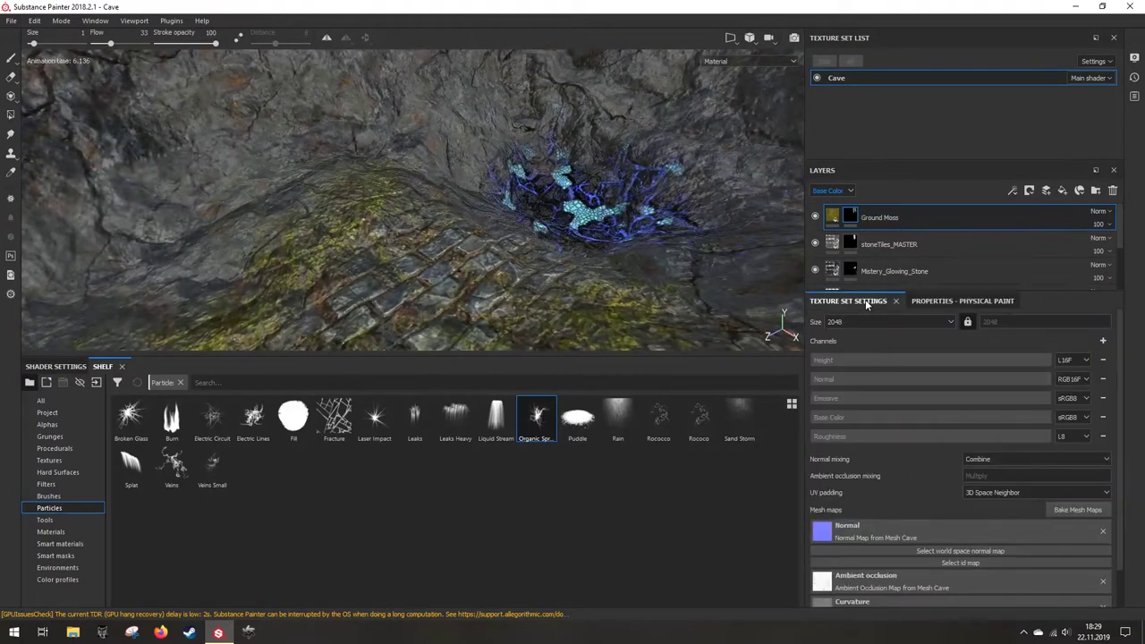
left_click(959, 300)
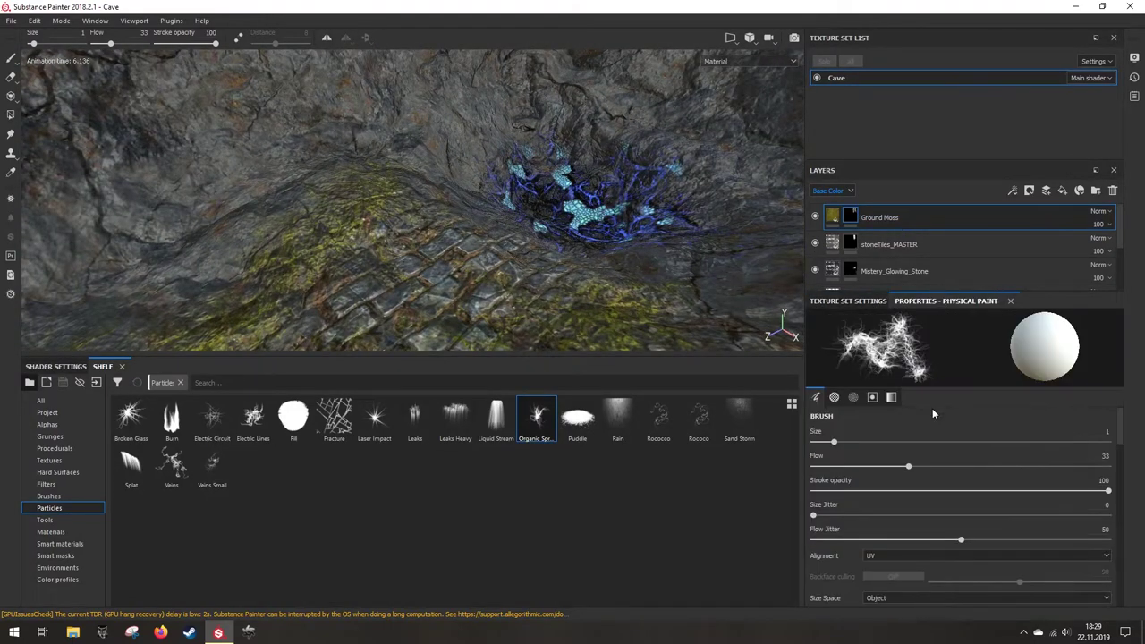
left_click(832, 217)
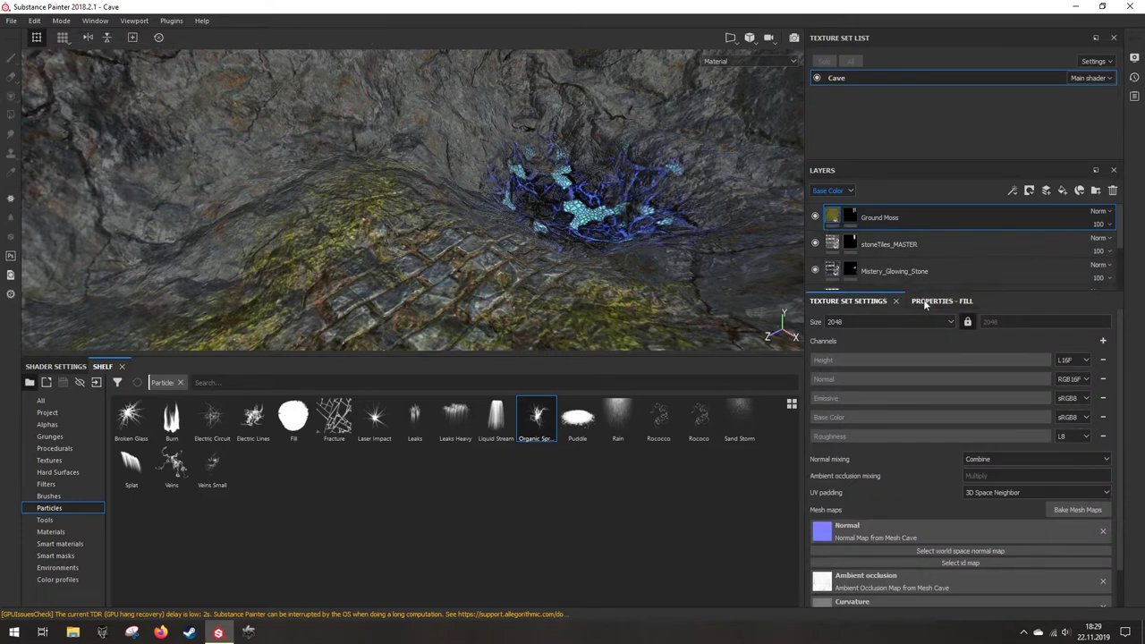
left_click(886, 357)
left_click(882, 374)
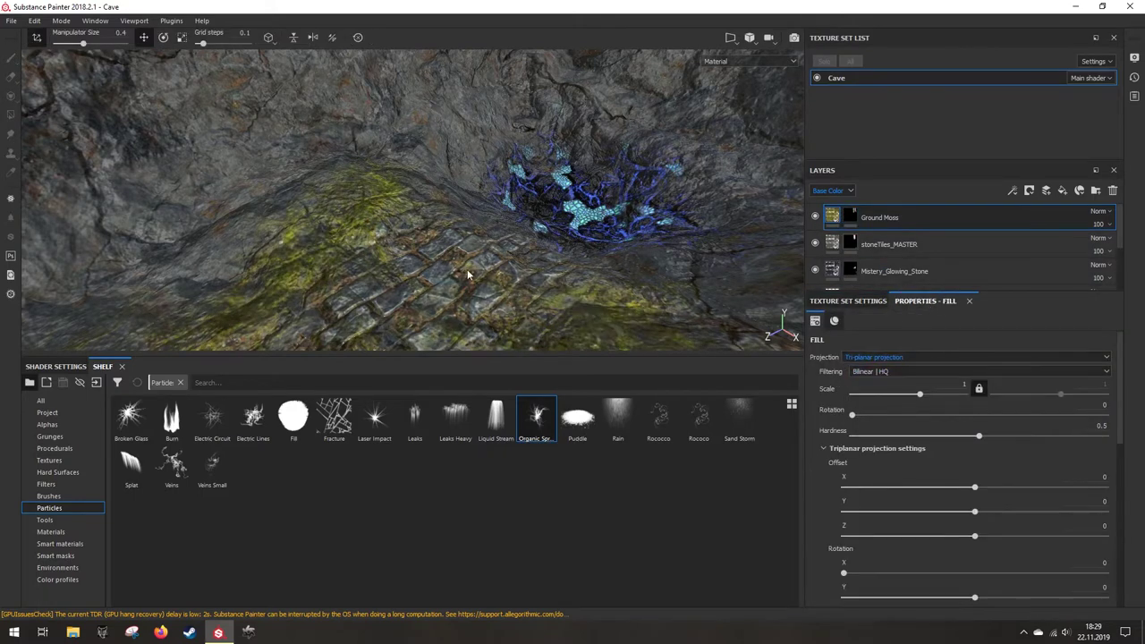
left_click_drag(468, 265, 538, 204, "alt")
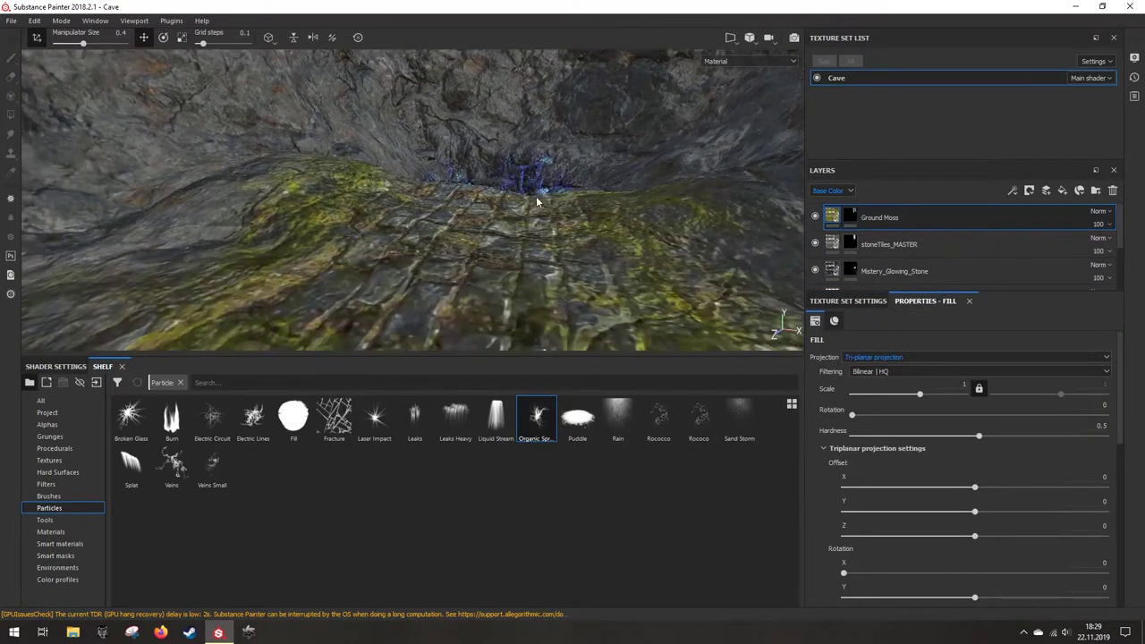
Step: Turn off the Switch parameter in the stoneTiles_MASTER layer's material
left_click(845, 249)
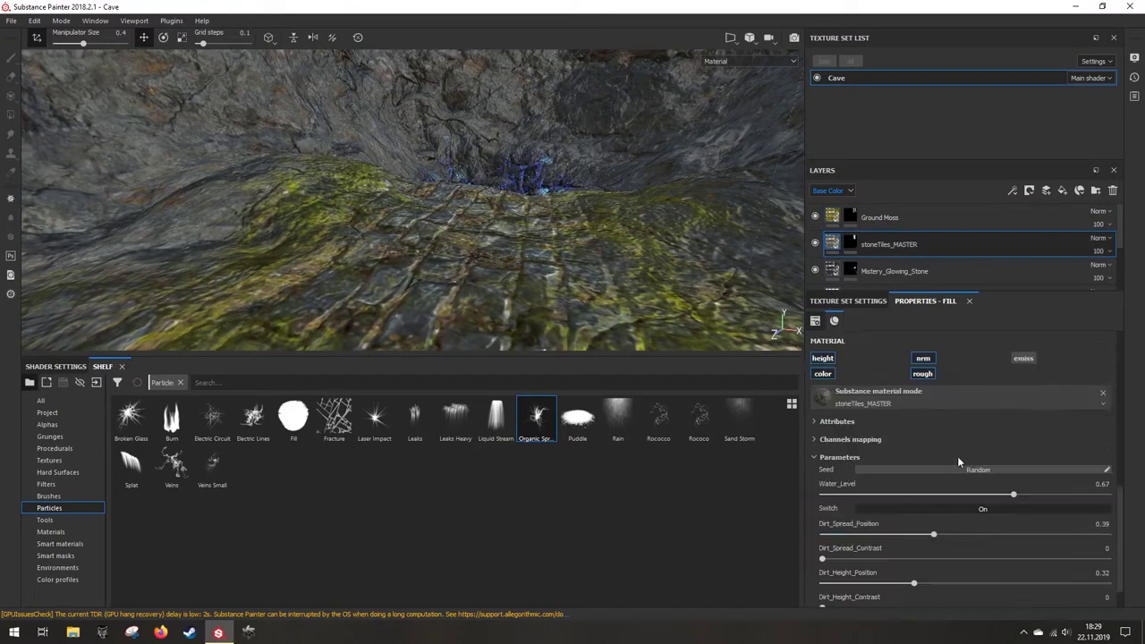
scroll(936, 514, "up", 3)
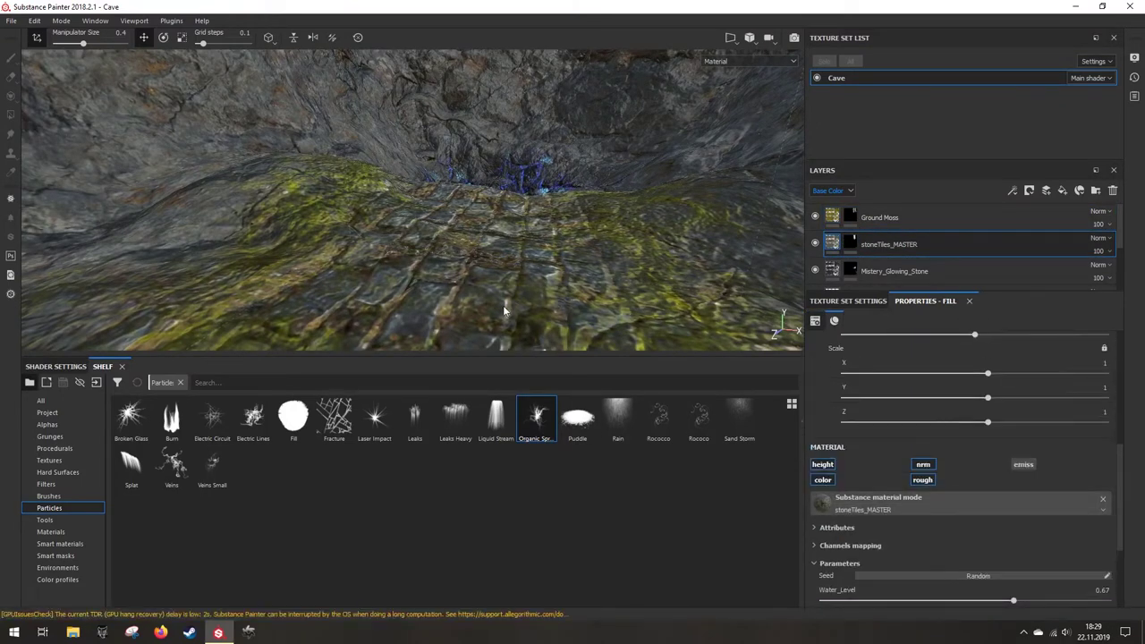
scroll(976, 474, "down", 3)
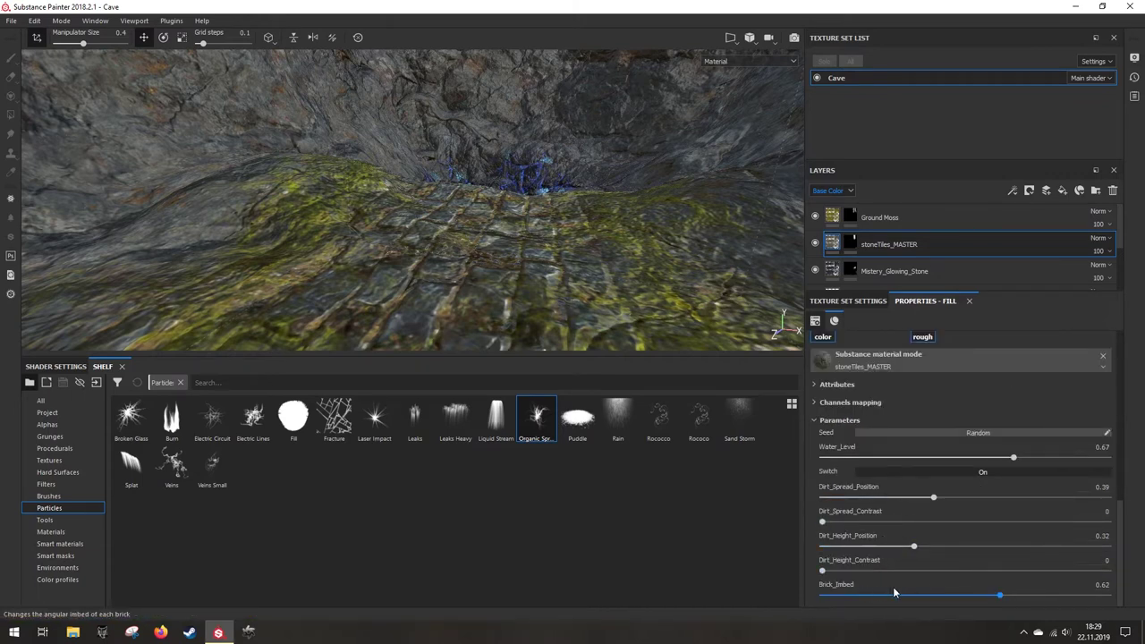
left_click(936, 471)
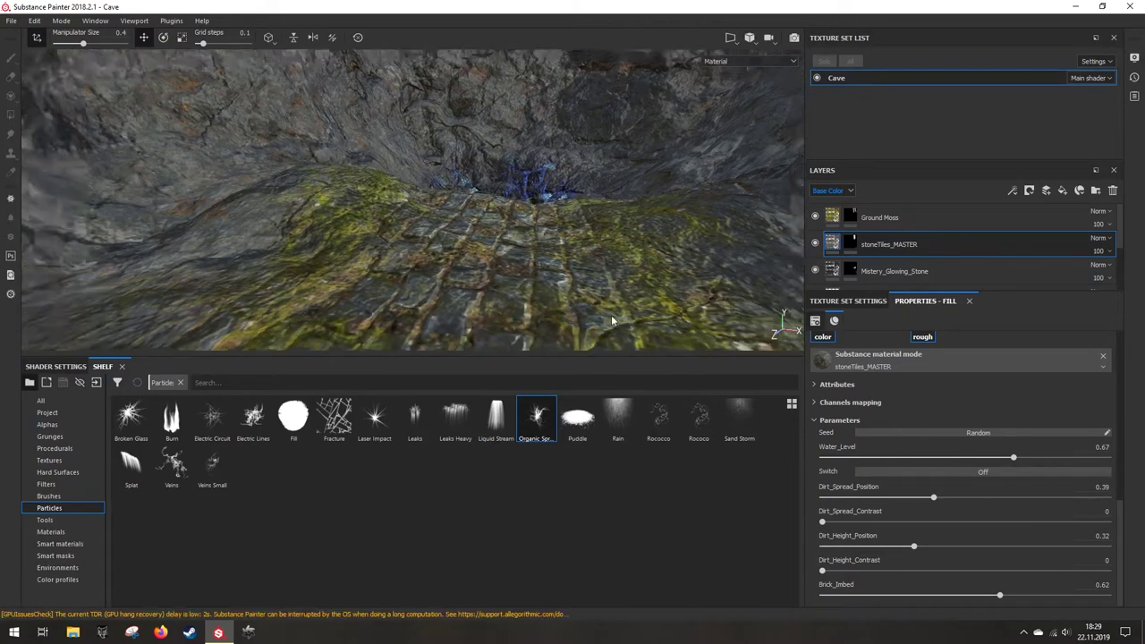
Step: Duplicate the Ground Moss layer and replace the copy's mask with an empty black mask
scroll(573, 270, "down", 8)
scroll(580, 287, "up", 4)
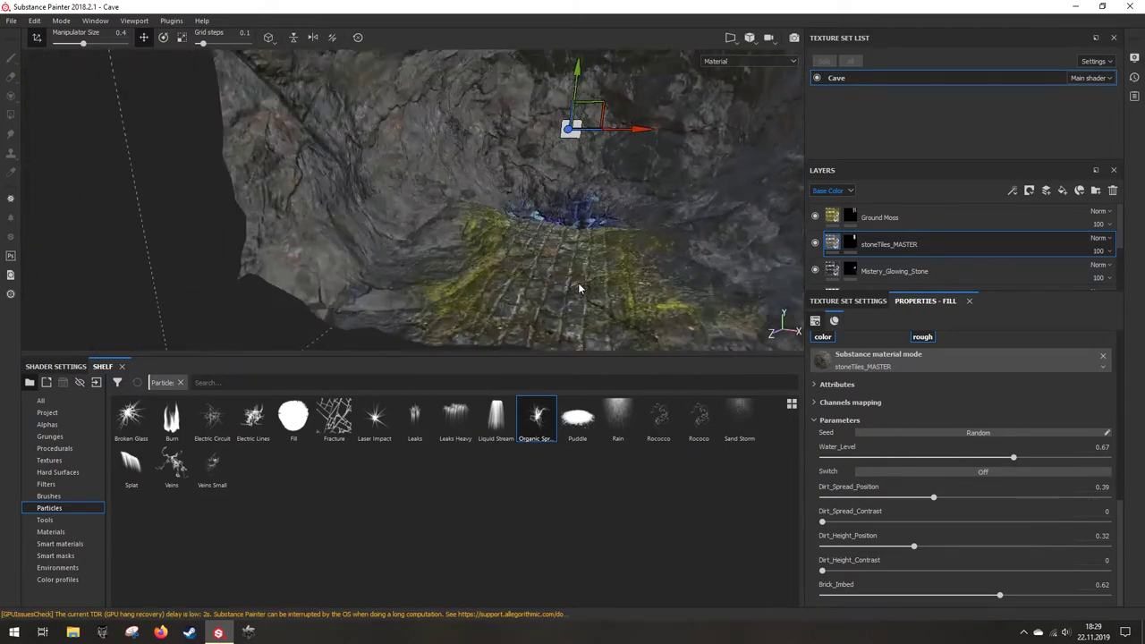
scroll(582, 279, "up", 3)
middle_click_drag(561, 159, 582, 430, "alt")
left_click_drag(635, 201, 575, 258, "alt")
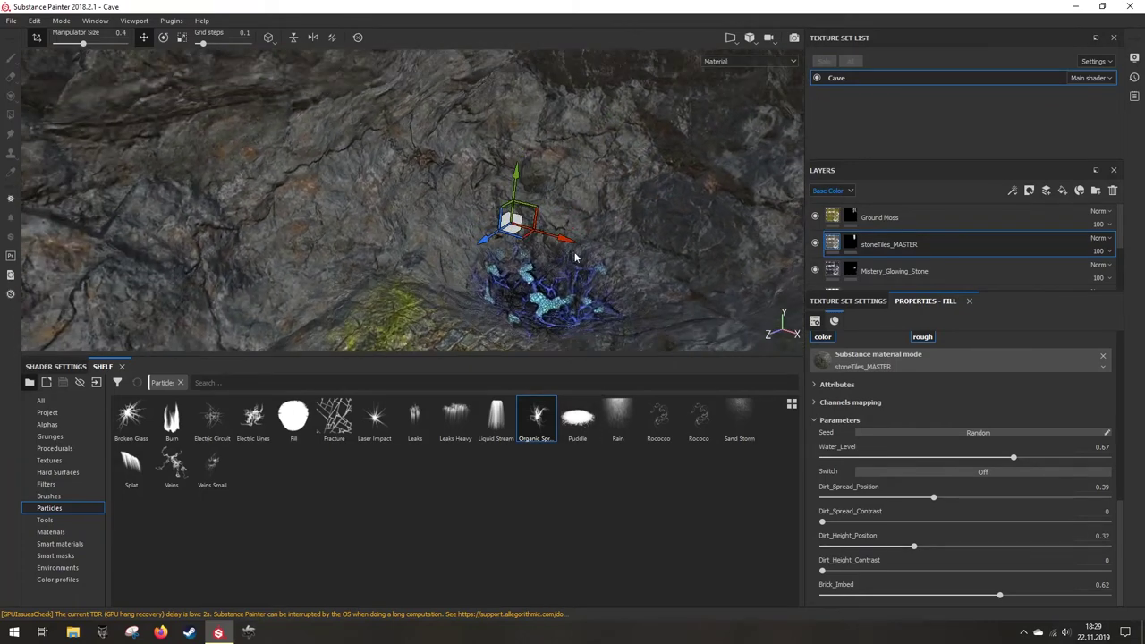
left_click(896, 220)
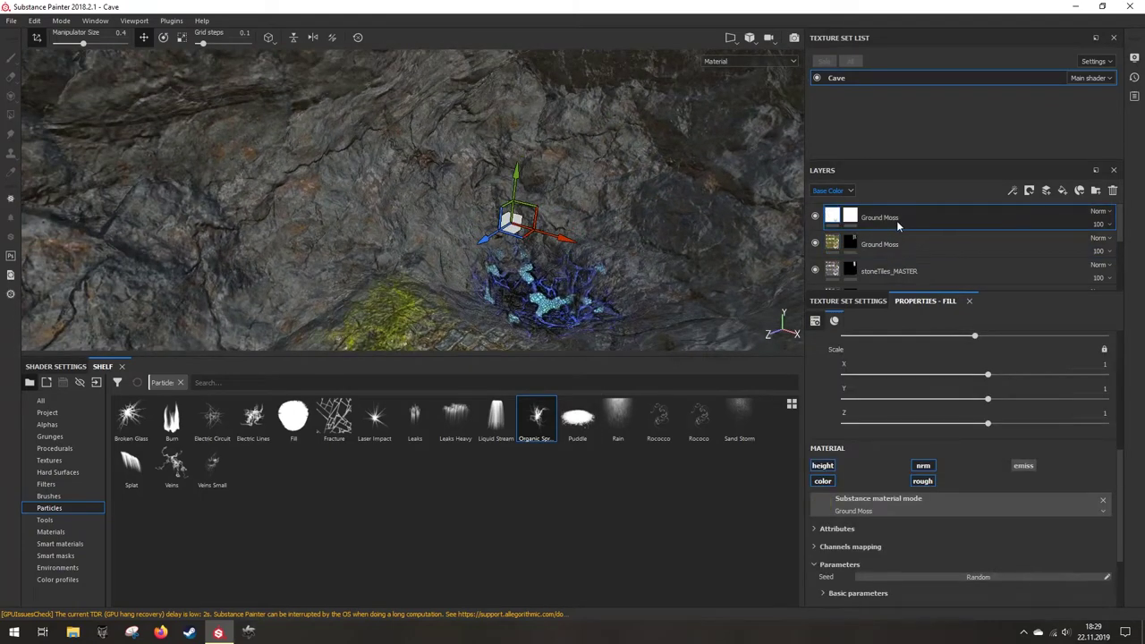
right_click(852, 223)
left_click(857, 233)
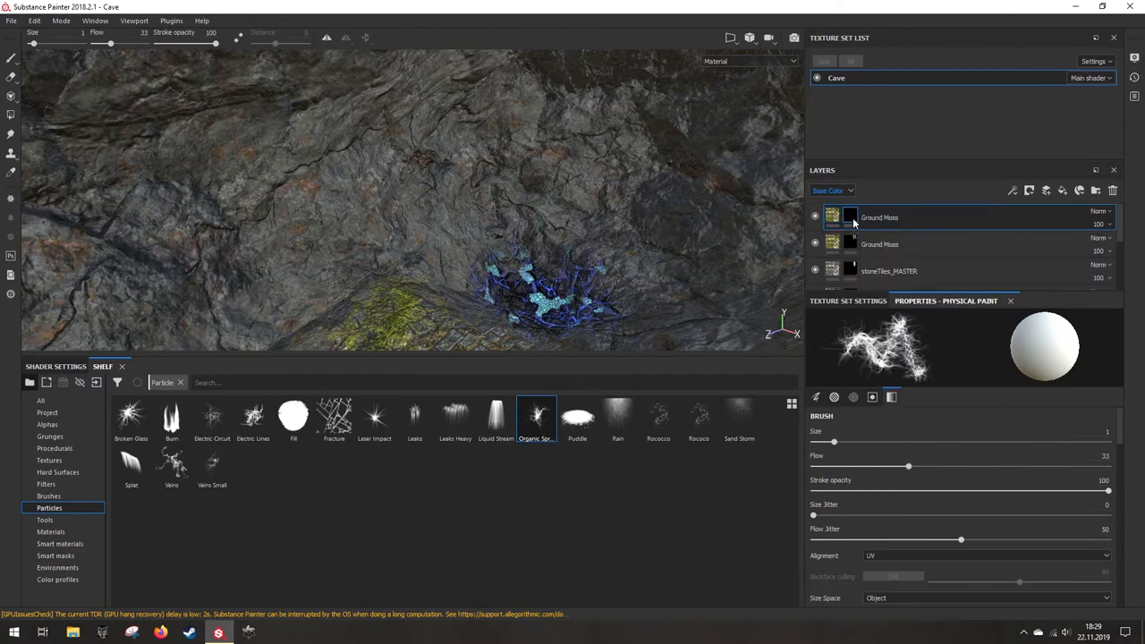
Step: Add a Levels effect to the content of the duplicated Ground Moss layer with Base Color as the affected channel
right_click(853, 222)
left_click(832, 216)
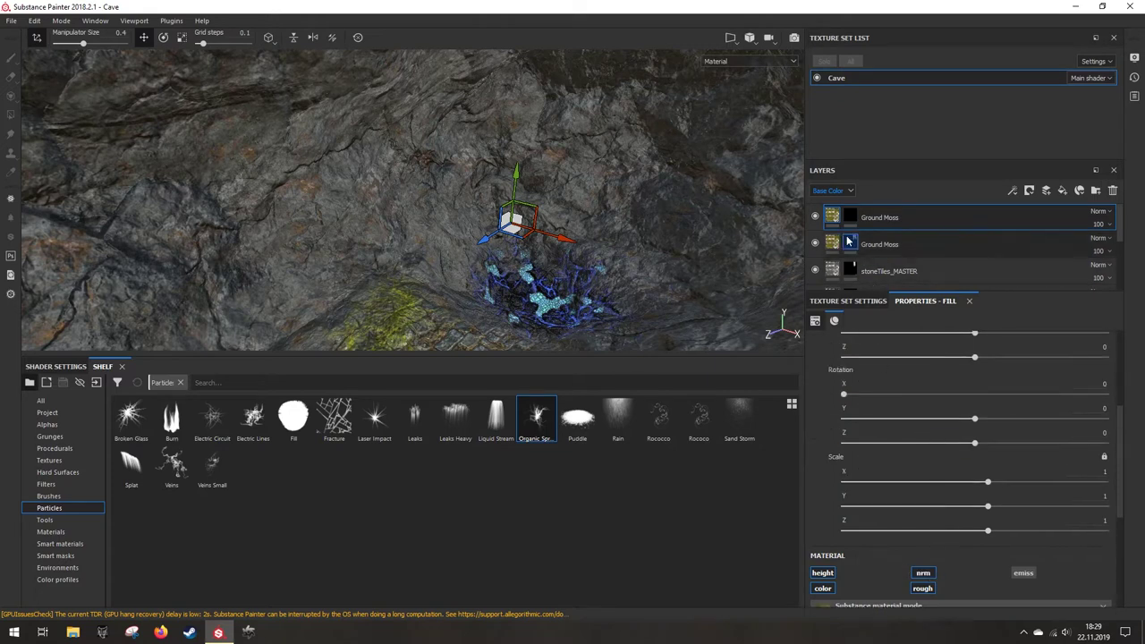
right_click(835, 221)
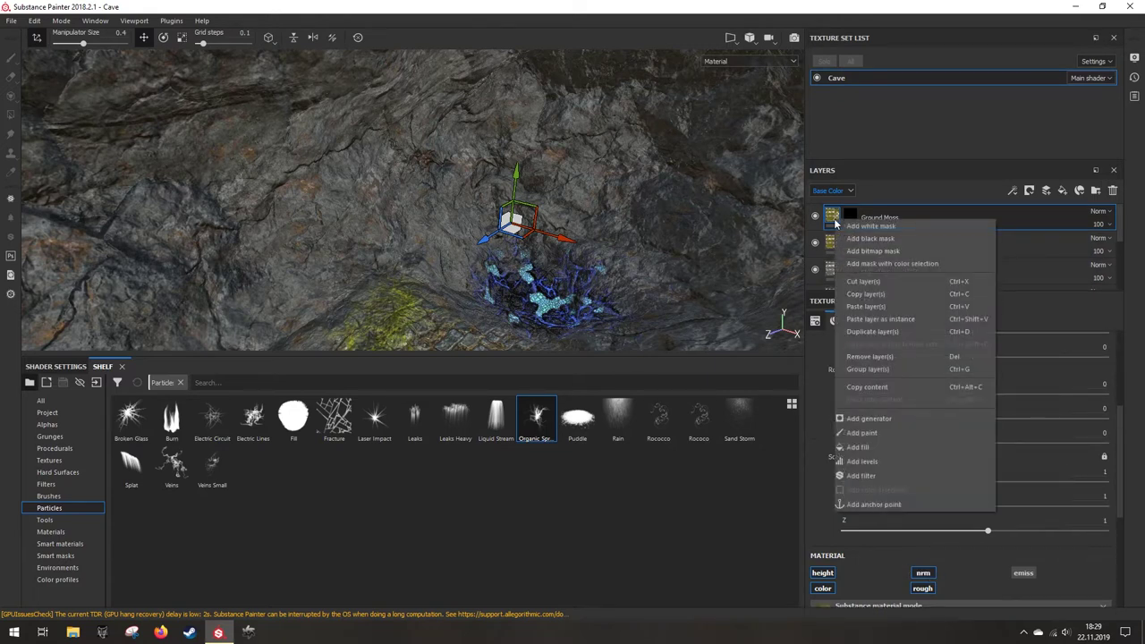
left_click(883, 462)
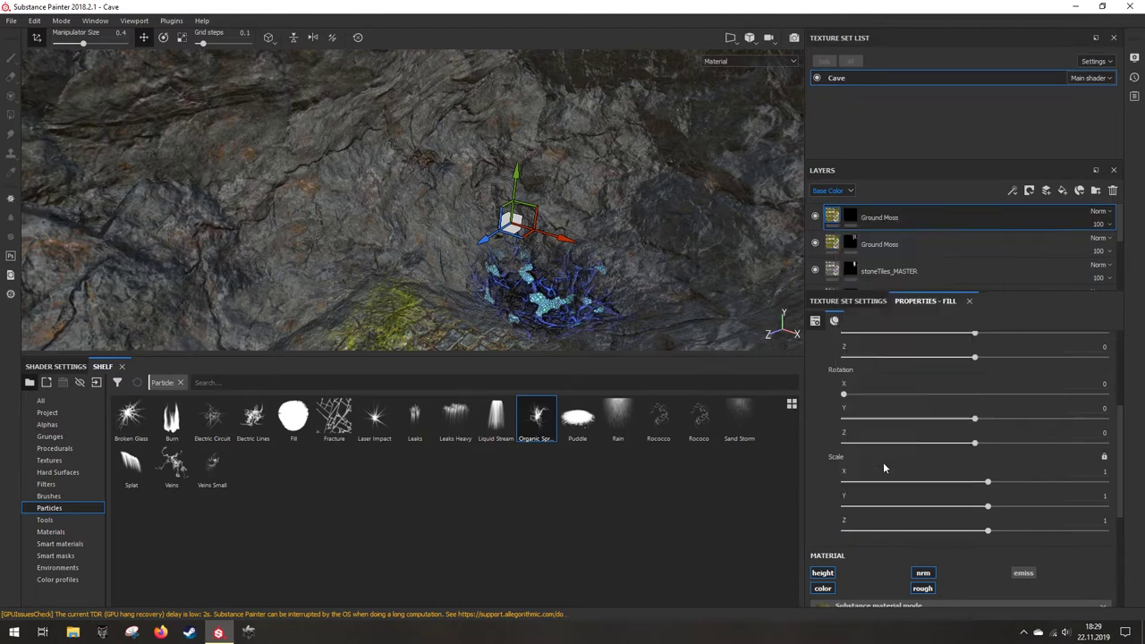
left_click(902, 342)
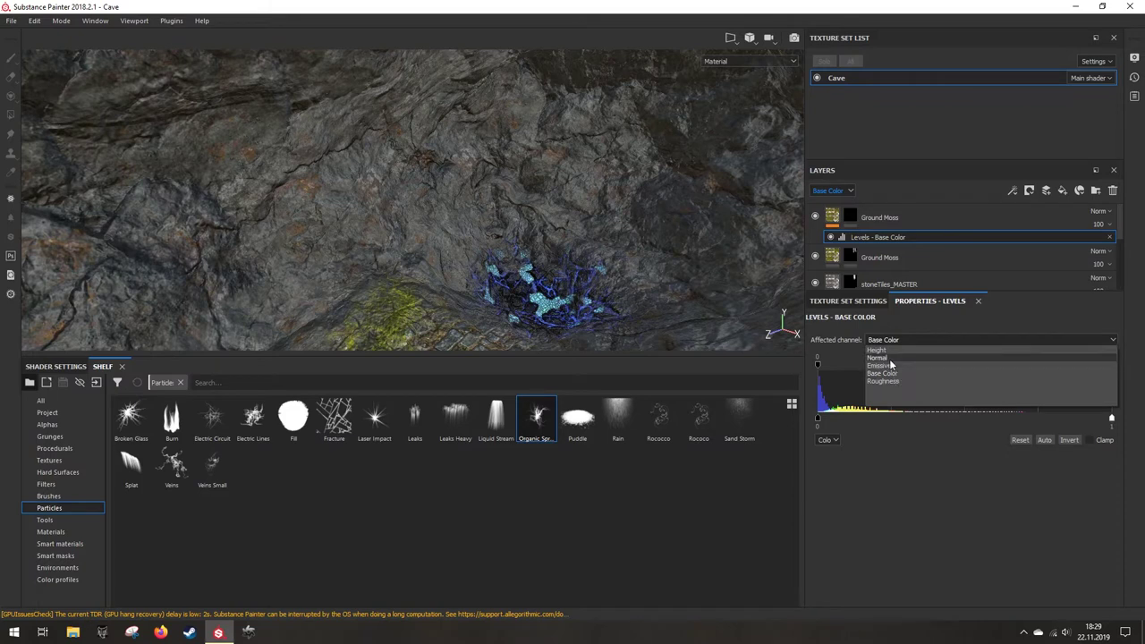
left_click(884, 373)
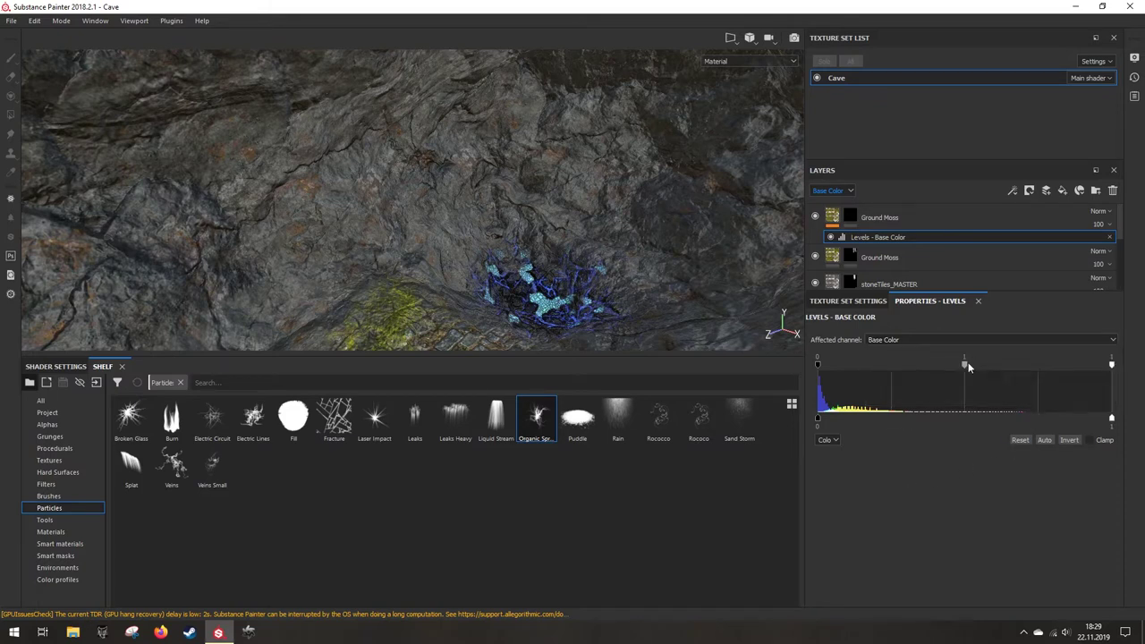
Step: Adjust the duplicated moss layer's base color levels through the Green channel, and select Lum with the midpoint at 2.004
left_click(826, 440)
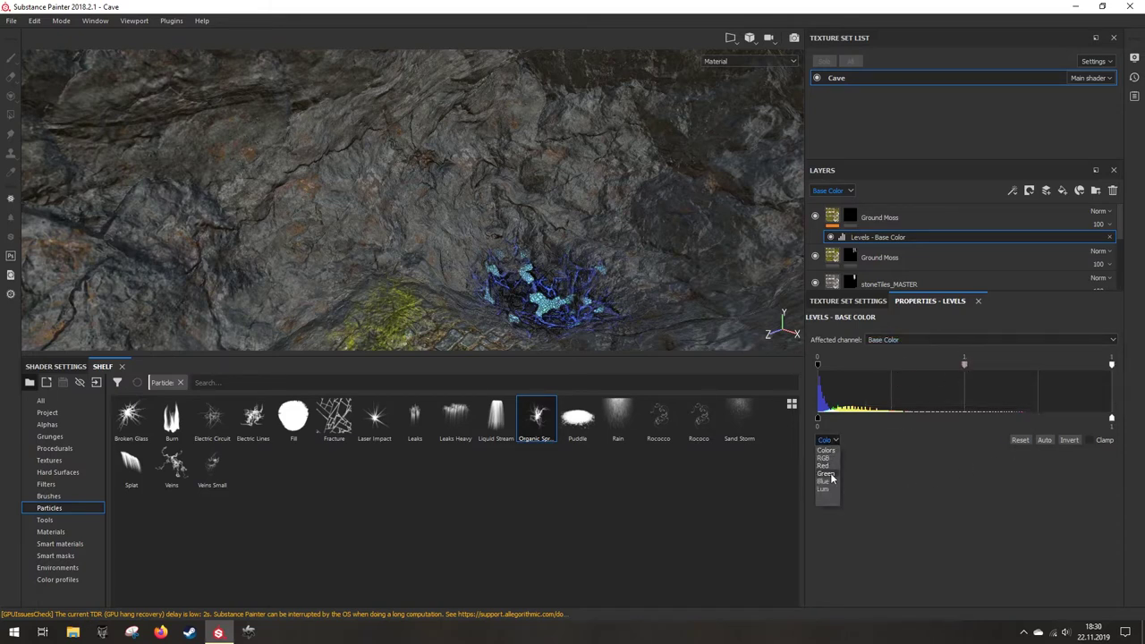
left_click(834, 474)
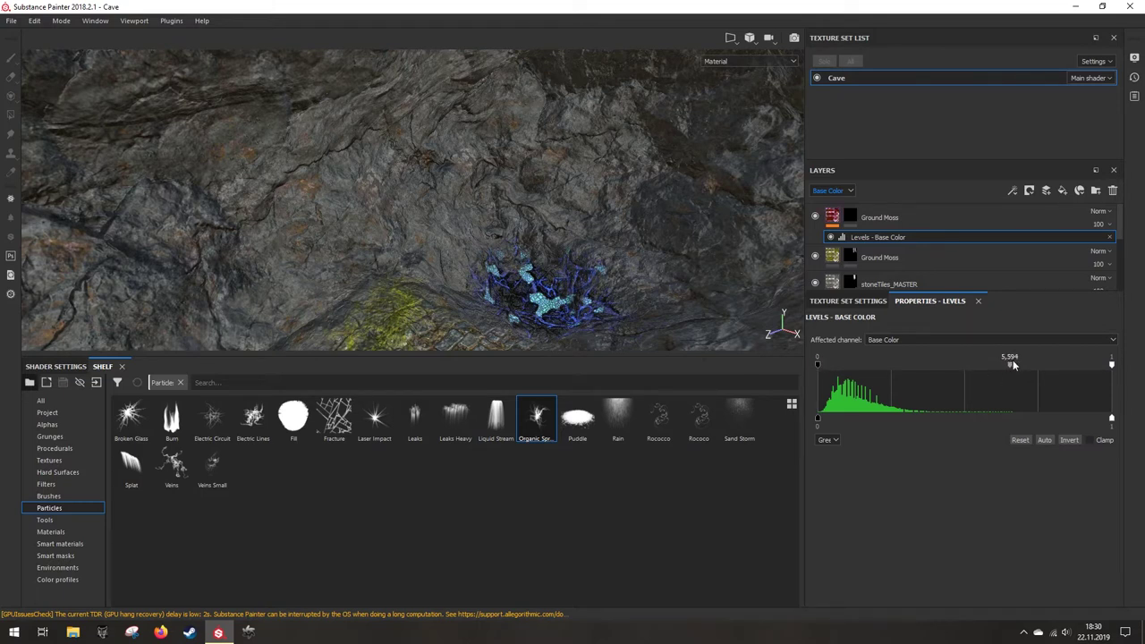
left_click_drag(1010, 364, 974, 366)
left_click(830, 489)
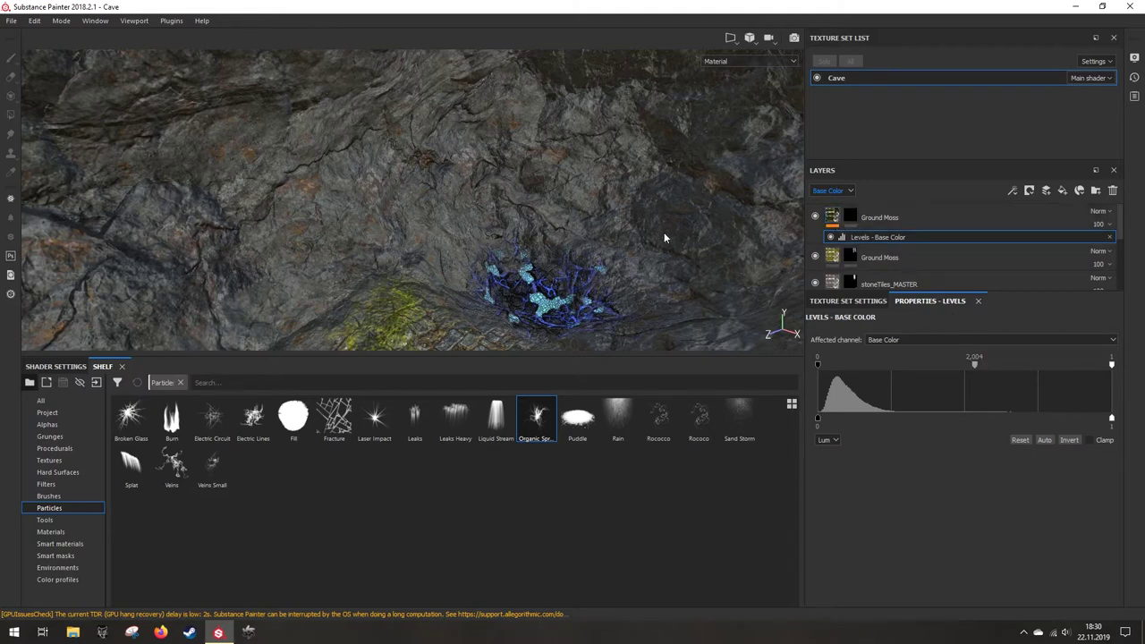
Step: Paint Organic Spread particles into the duplicated Ground Moss layer's mask on the rock wall left of the glowing stone
left_click(835, 223)
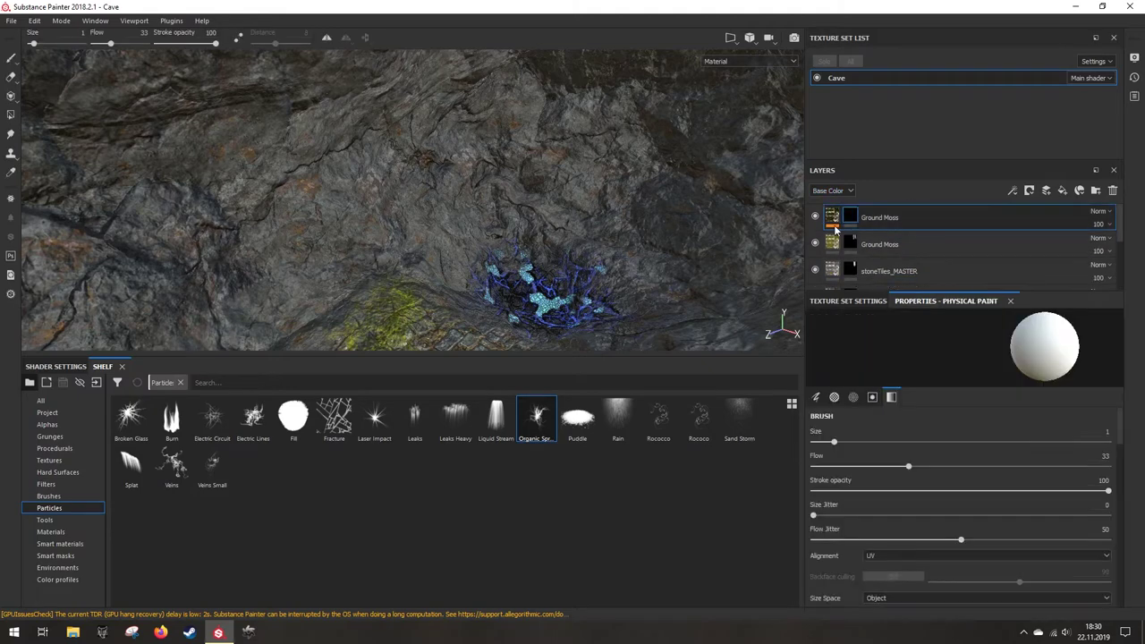
scroll(519, 215, "down", 3)
mouse_move(519, 215)
left_mouse_down("alt")
mouse_move(483, 246)
mouse_move(414, 271)
mouse_move(536, 205)
mouse_move(615, 131)
mouse_move(683, 3)
left_mouse_up("alt")
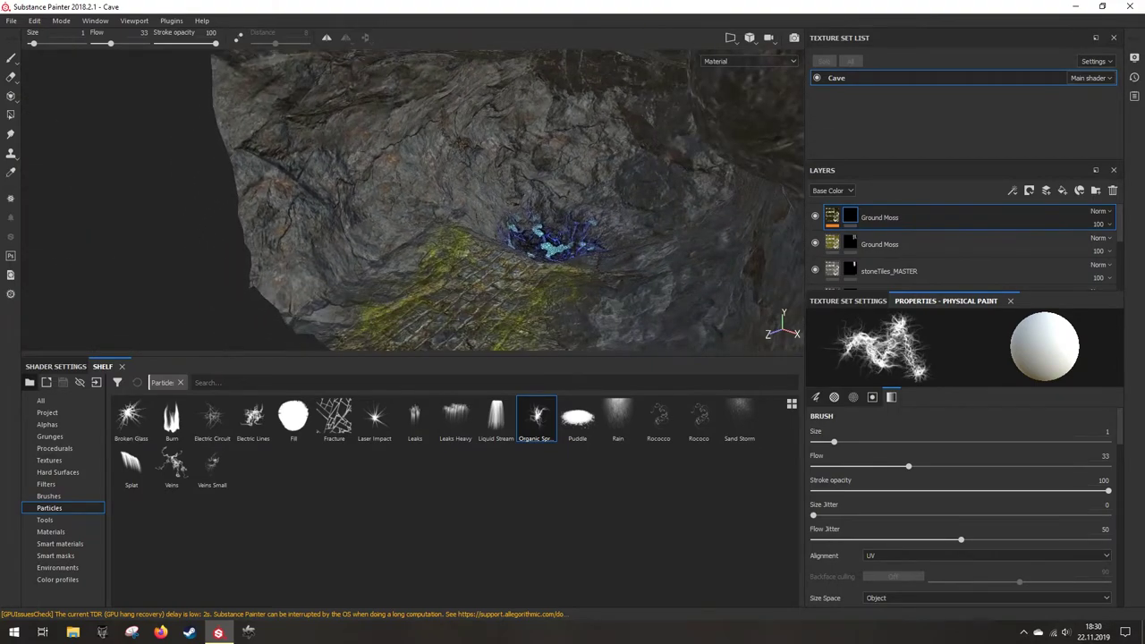
left_click_drag(546, 134, 635, 147, "alt")
scroll(537, 224, "up", 5)
left_click_drag(591, 219, 447, 236, "alt")
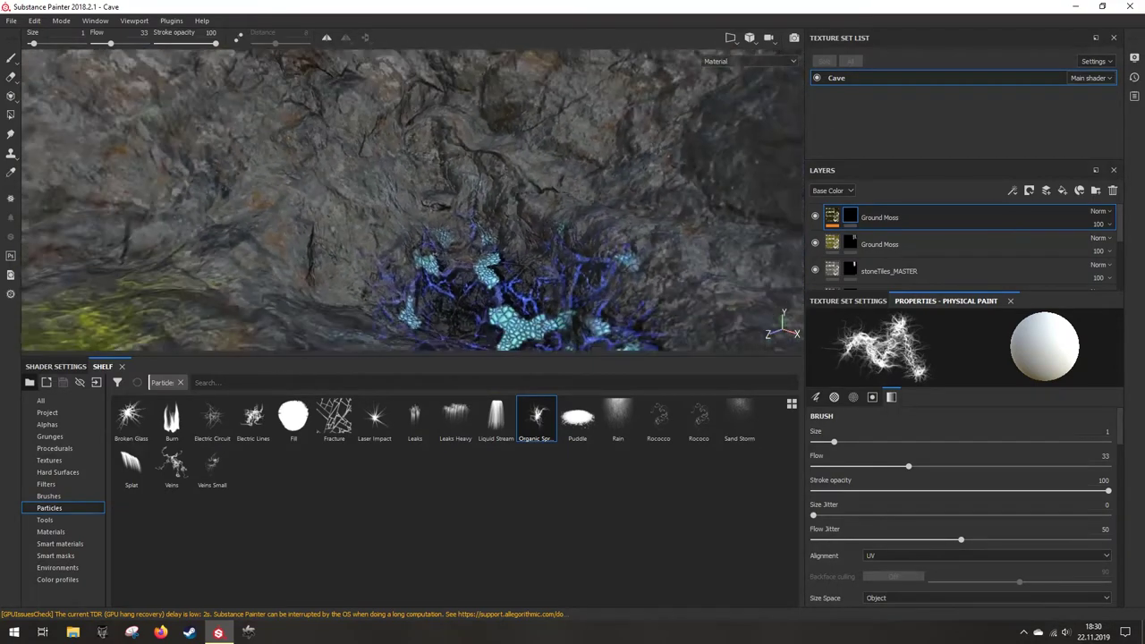
middle_click_drag(448, 236, 506, 255, "alt")
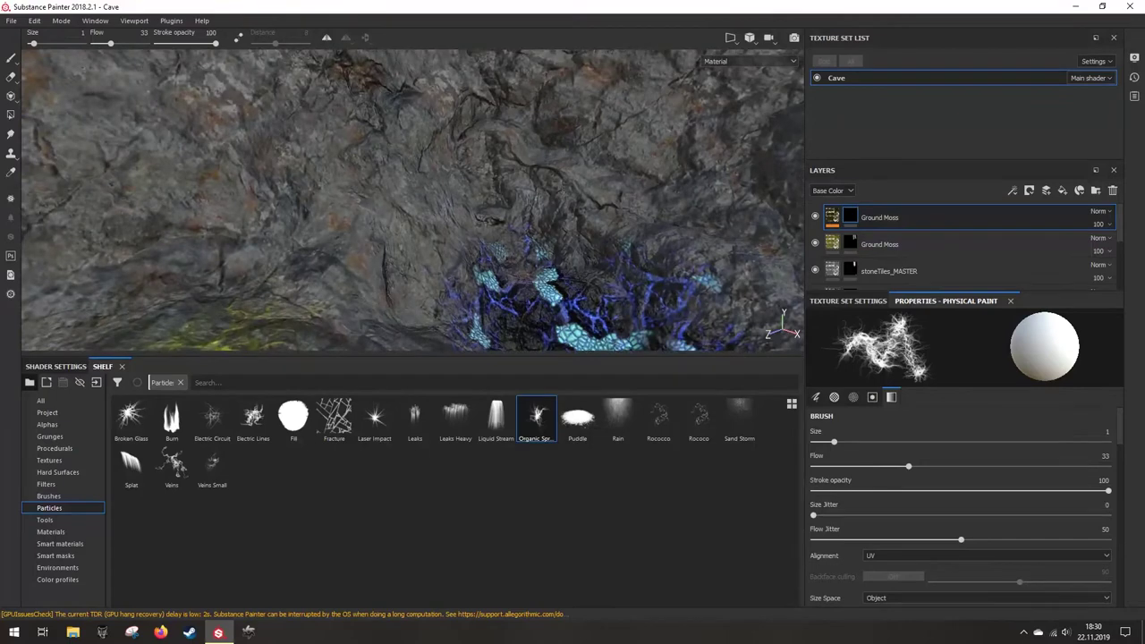
left_click(299, 300)
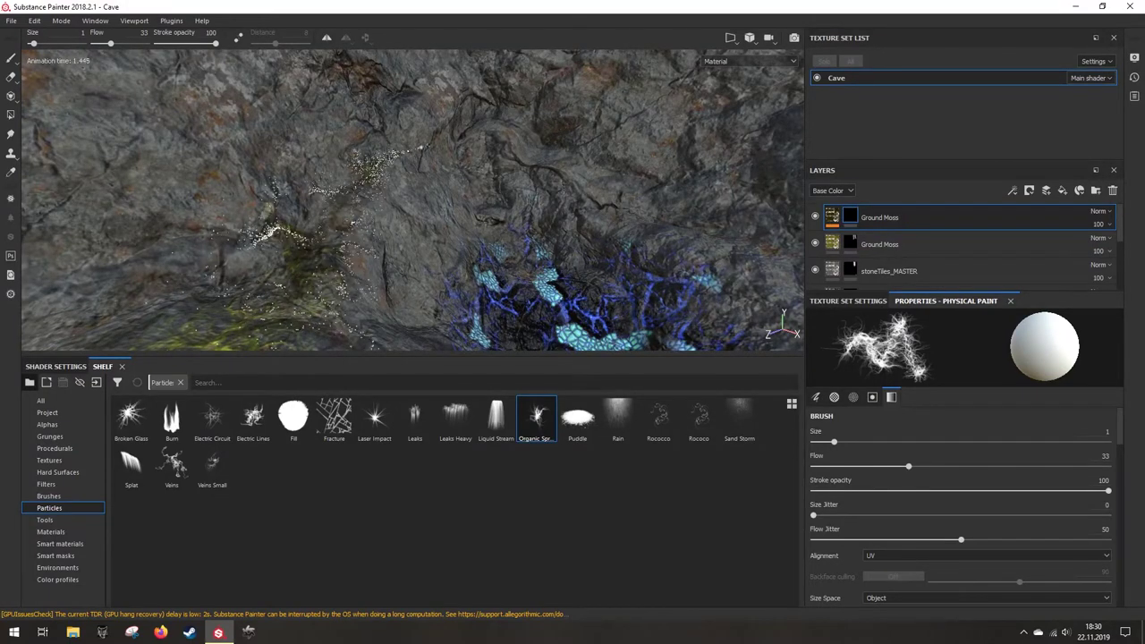
scroll(598, 153, "down", 4)
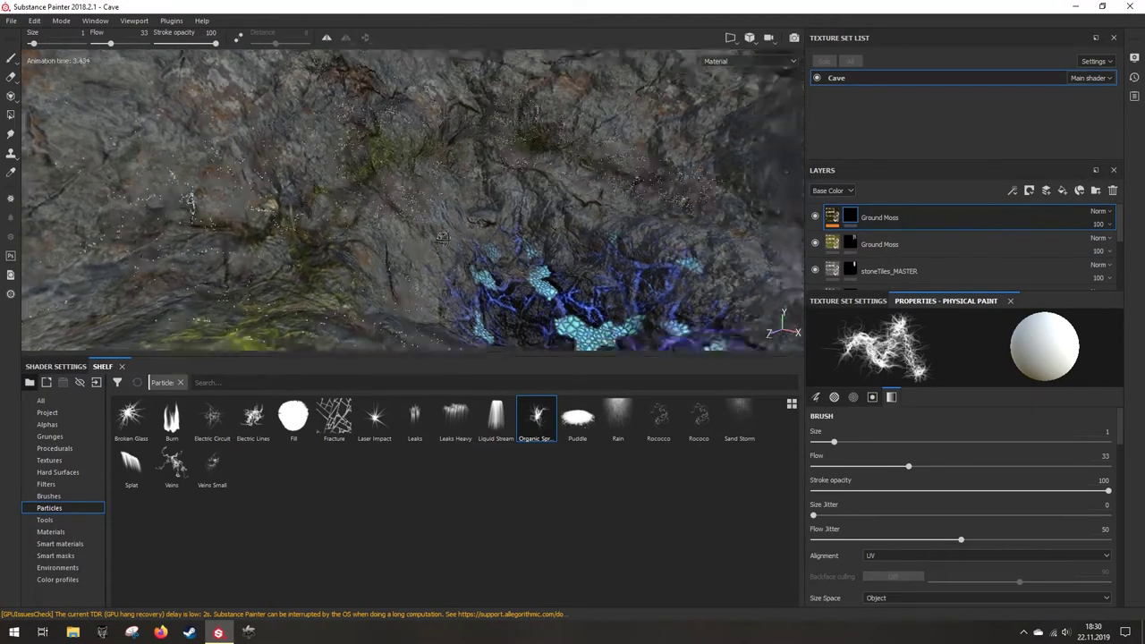
Step: Scatter more moss particles over the rock above and to the right of the glowing stone
left_click_drag(598, 157, 541, 202, "alt")
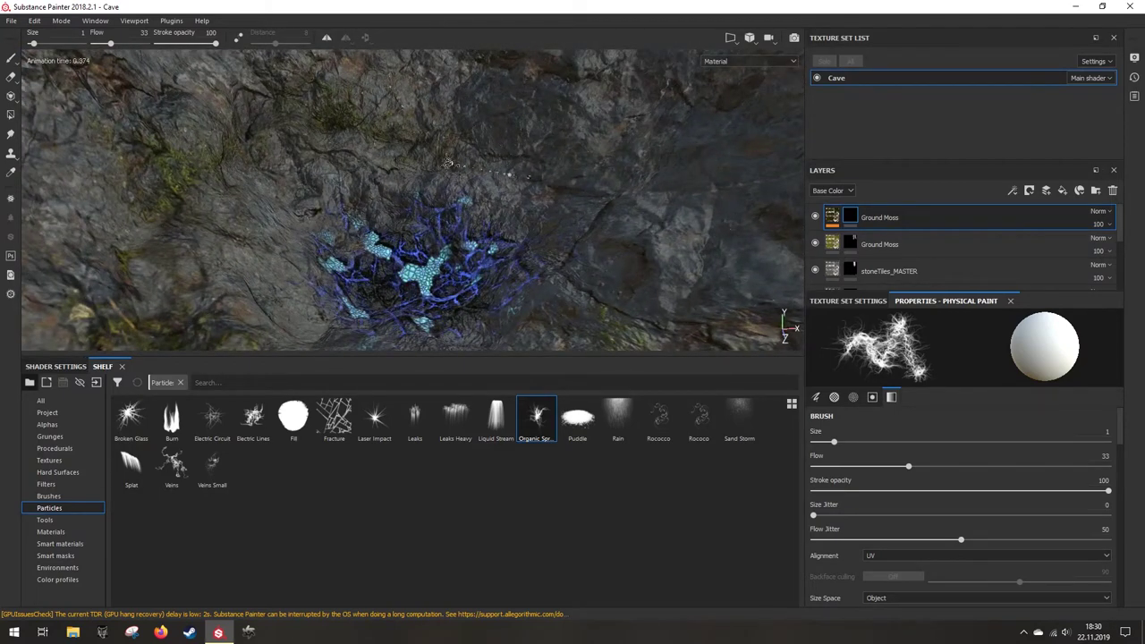
scroll(540, 202, "down", 4)
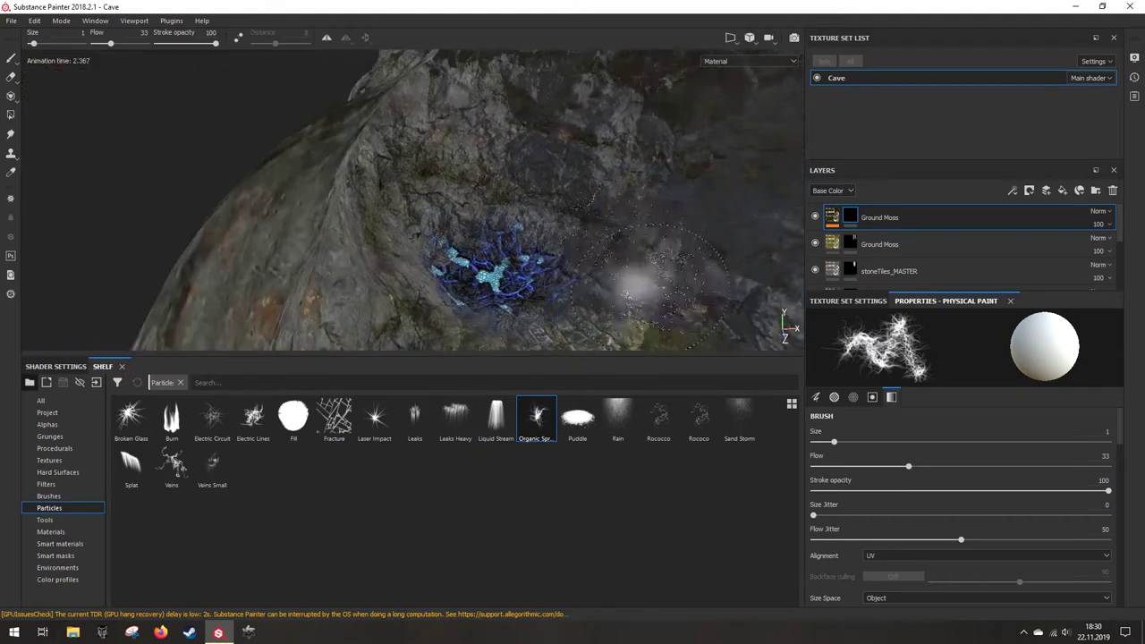
left_click_drag(540, 202, 452, 151, "alt")
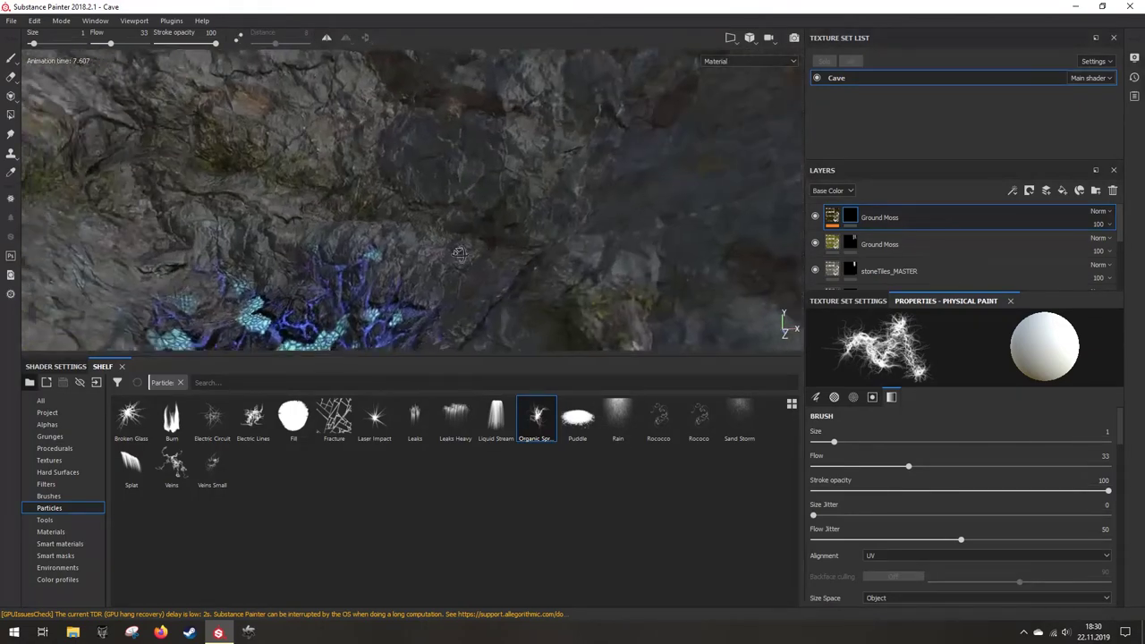
left_click_drag(459, 253, 380, 277, "alt")
middle_click_drag(380, 278, 375, 294, "alt")
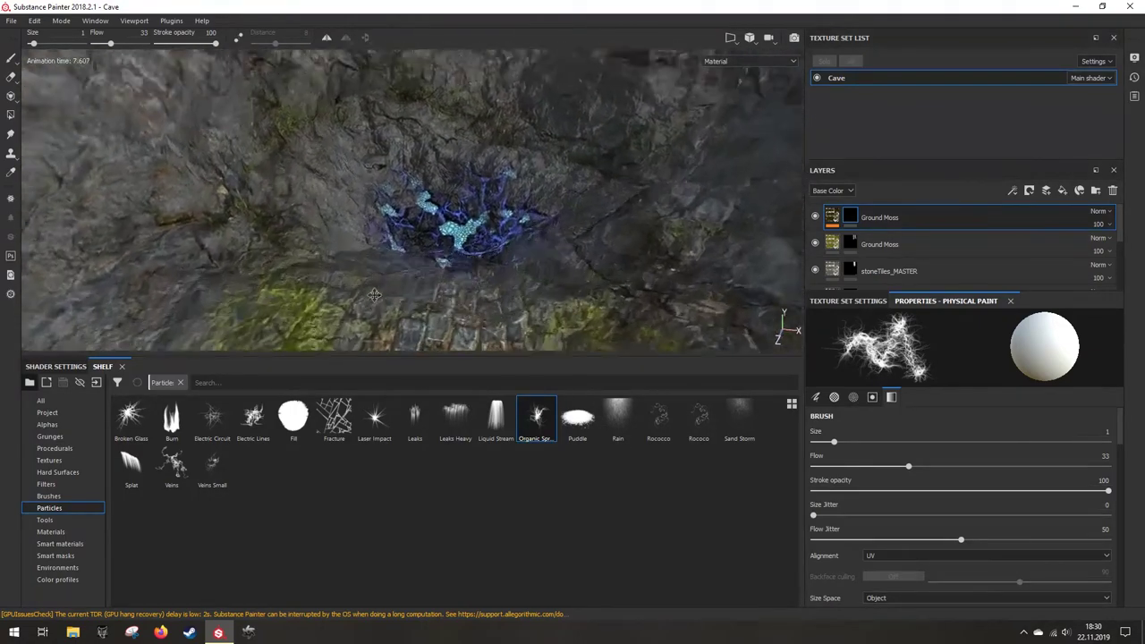
left_click_drag(374, 295, 466, 265, "alt")
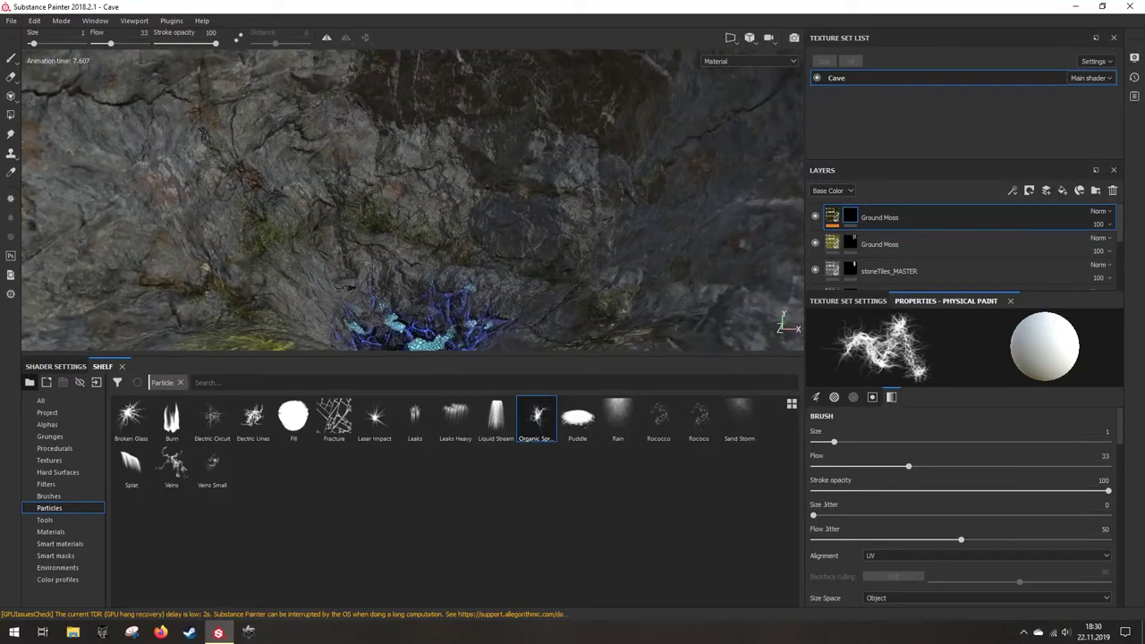
Step: Shorten the particle brush's spread by setting ParticleLife to 1.69 in its physics settings
scroll(939, 515, "down", 1)
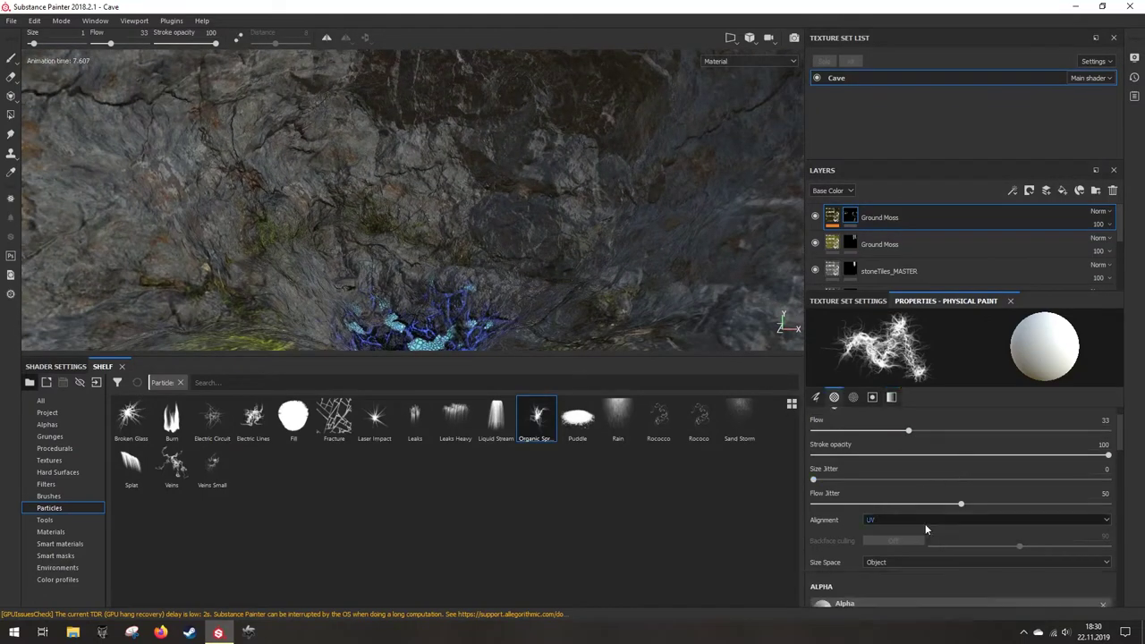
left_click(887, 481)
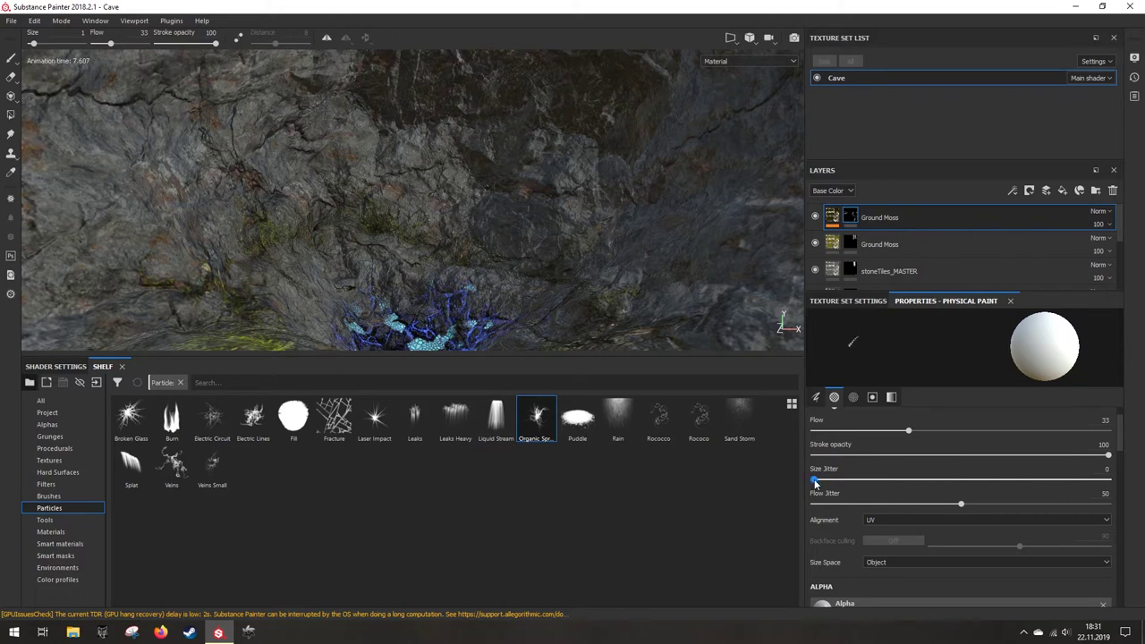
scroll(891, 515, "down", 4)
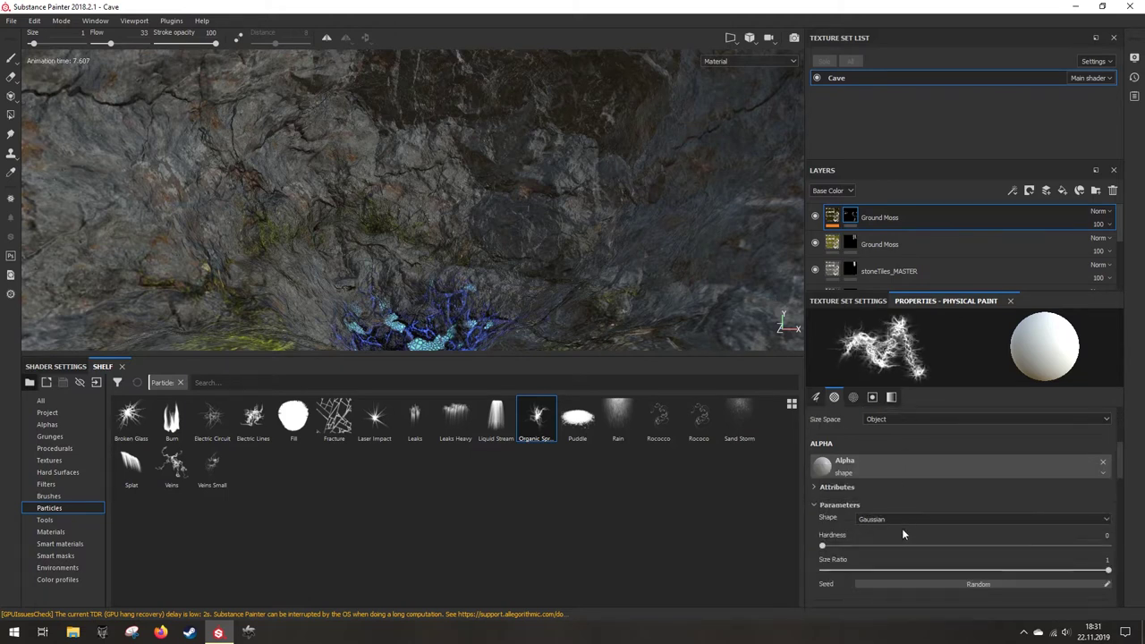
scroll(901, 537, "down", 4)
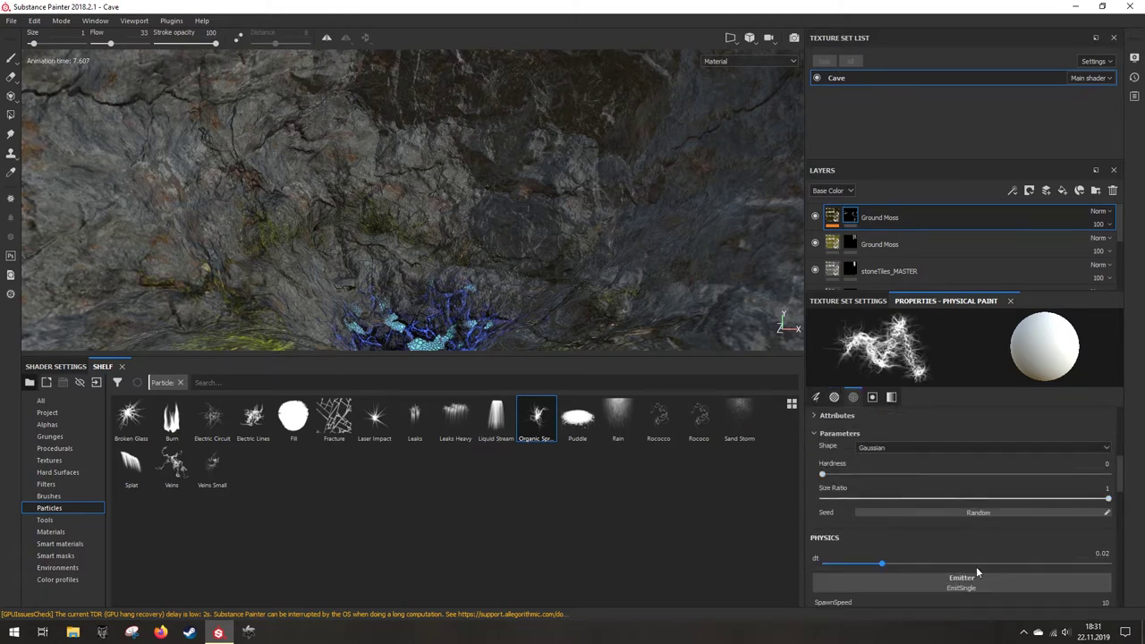
scroll(971, 573, "down", 5)
scroll(936, 564, "down", 2)
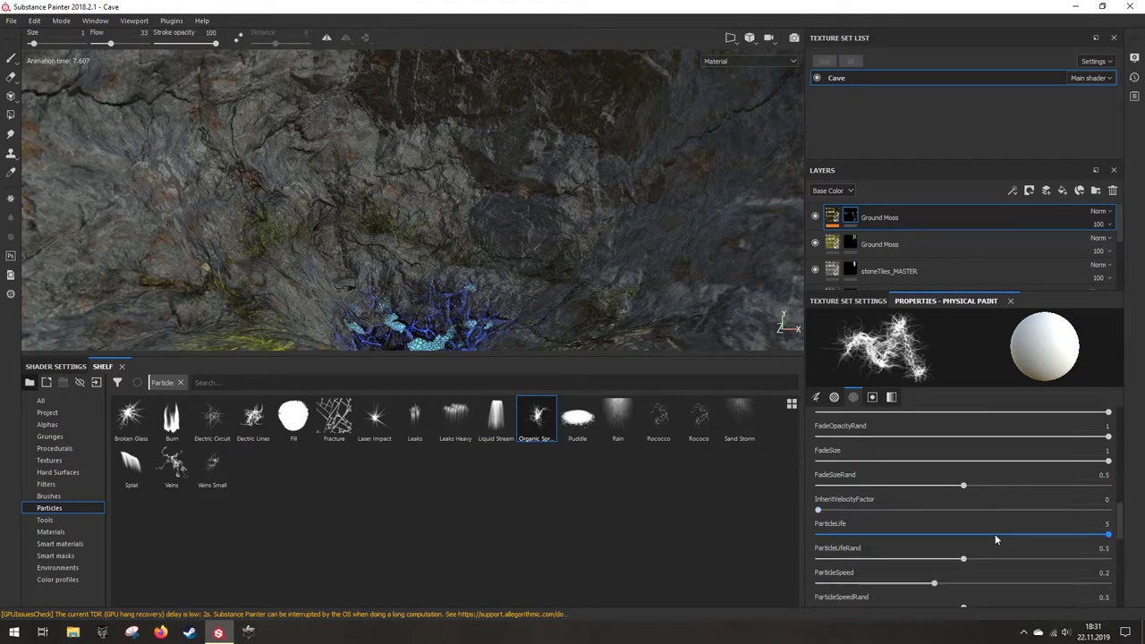
left_click_drag(995, 535, 979, 534)
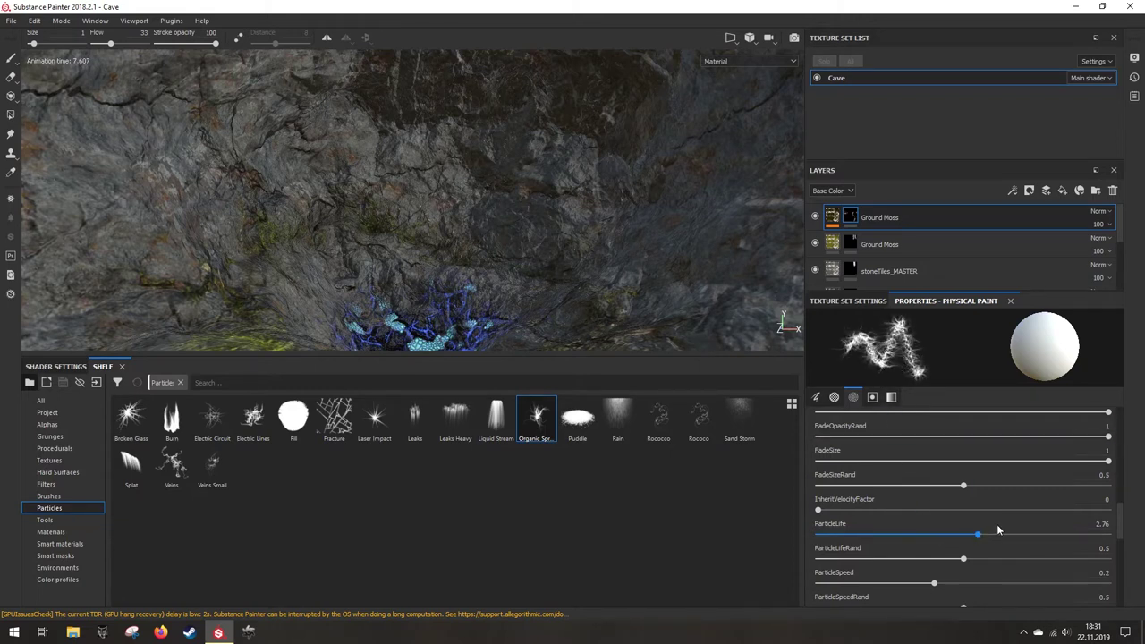
left_click_drag(945, 536, 917, 540)
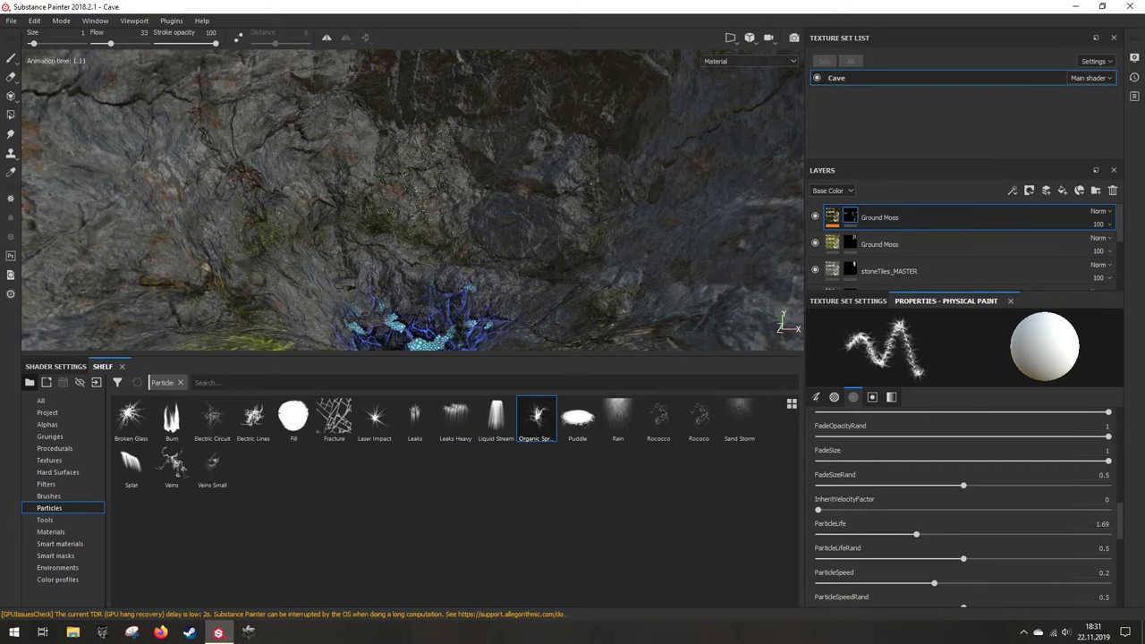
Step: Paint short-lived moss particles on the cave wall above the glowing stone and the bright moss patch beside it
left_click_drag(439, 155, 437, 271, "alt")
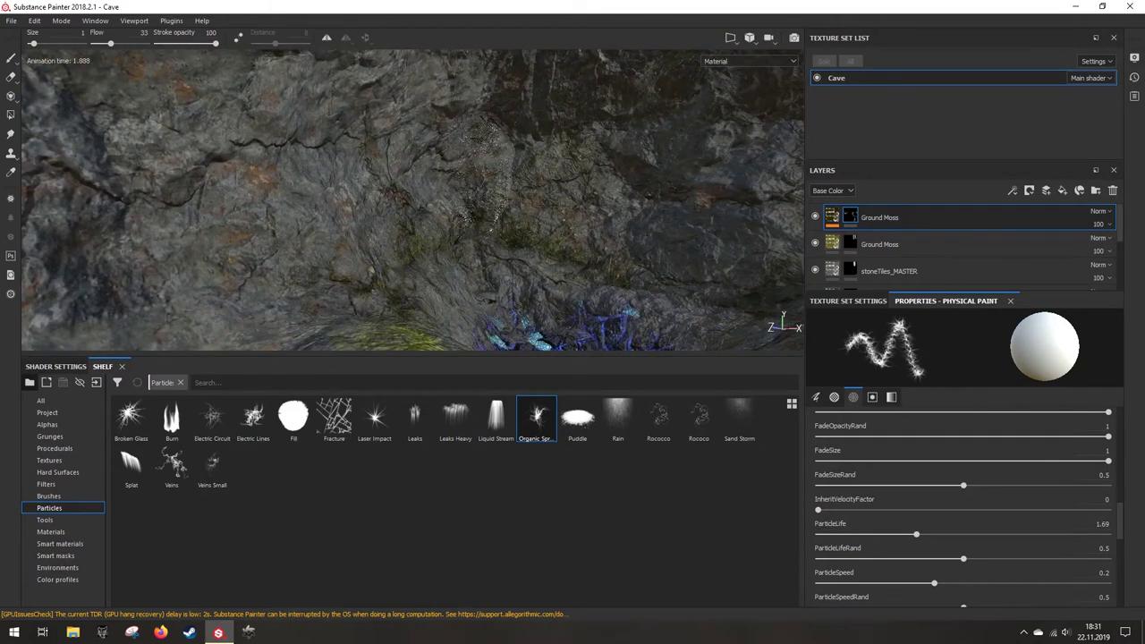
left_click_drag(490, 230, 476, 260, "alt")
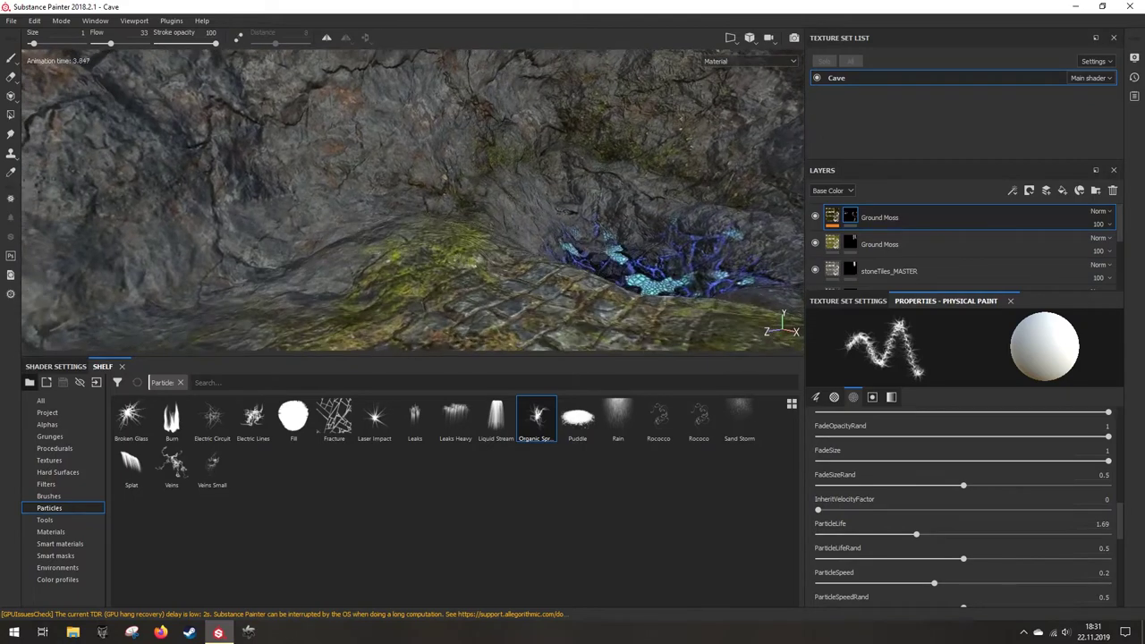
left_click_drag(445, 326, 472, 243, "alt")
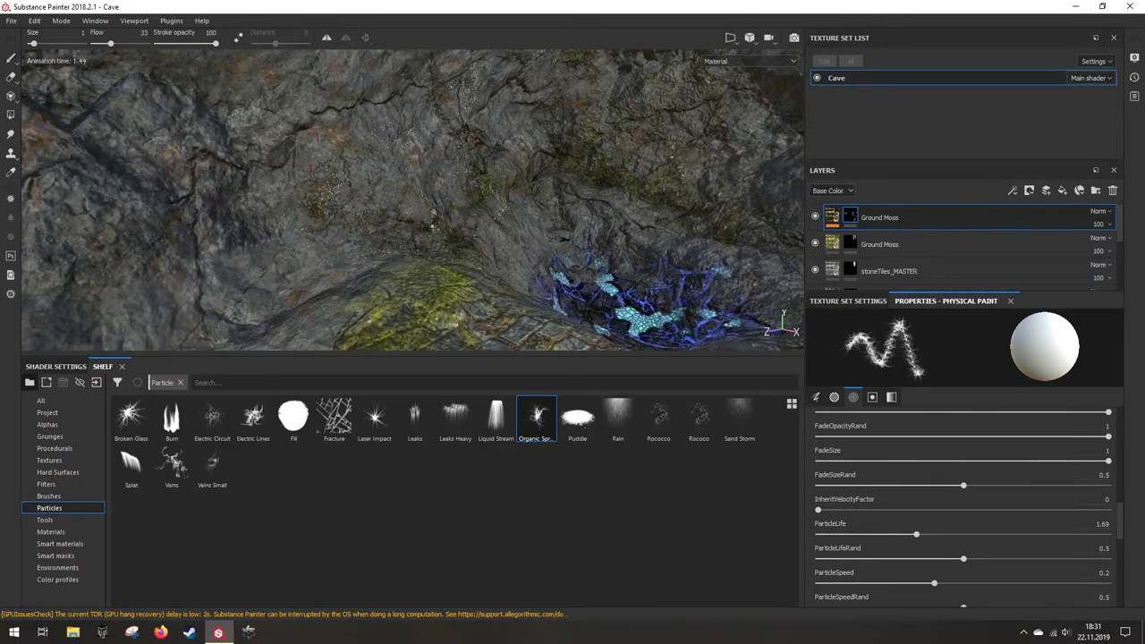
Step: Extend the particle moss onto the dark rock right of the glowing stone and fill in the surrounding cave wall
left_click_drag(364, 206, 463, 245, "alt")
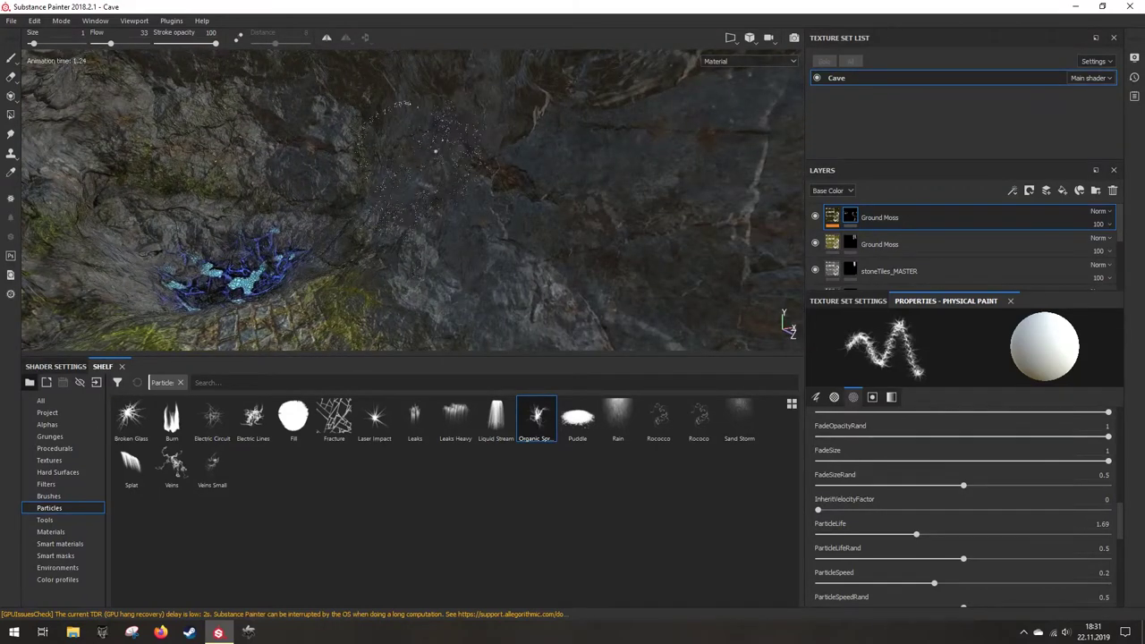
left_click_drag(355, 114, 442, 236, "alt")
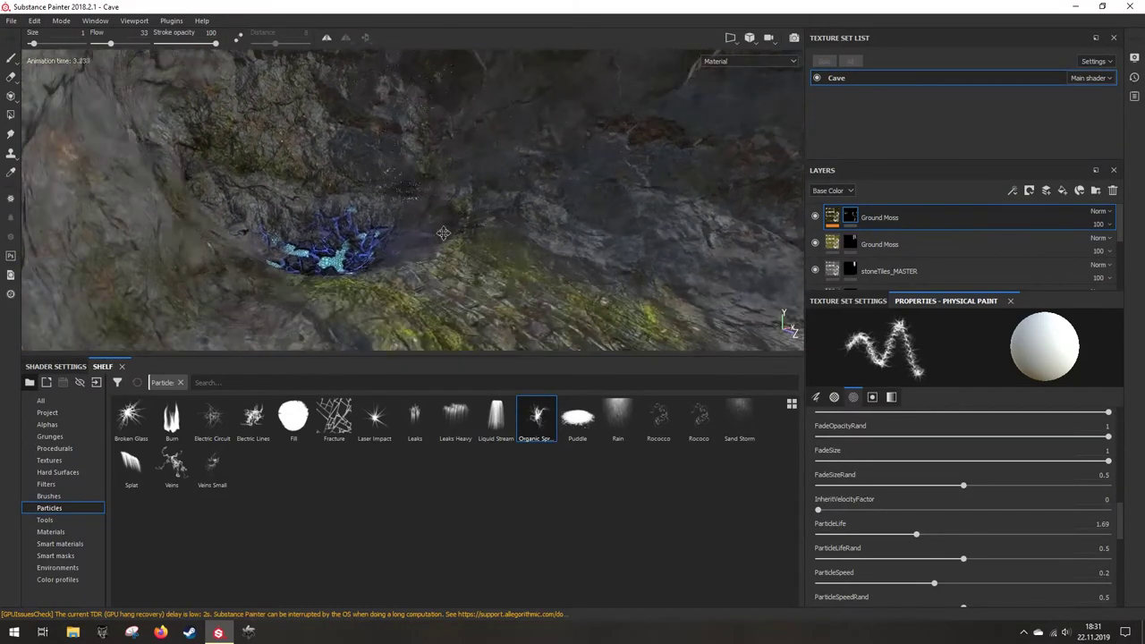
scroll(442, 236, "up", 4)
left_click_drag(268, 211, 450, 243, "alt")
scroll(450, 244, "down", 4)
scroll(450, 243, "up", 6)
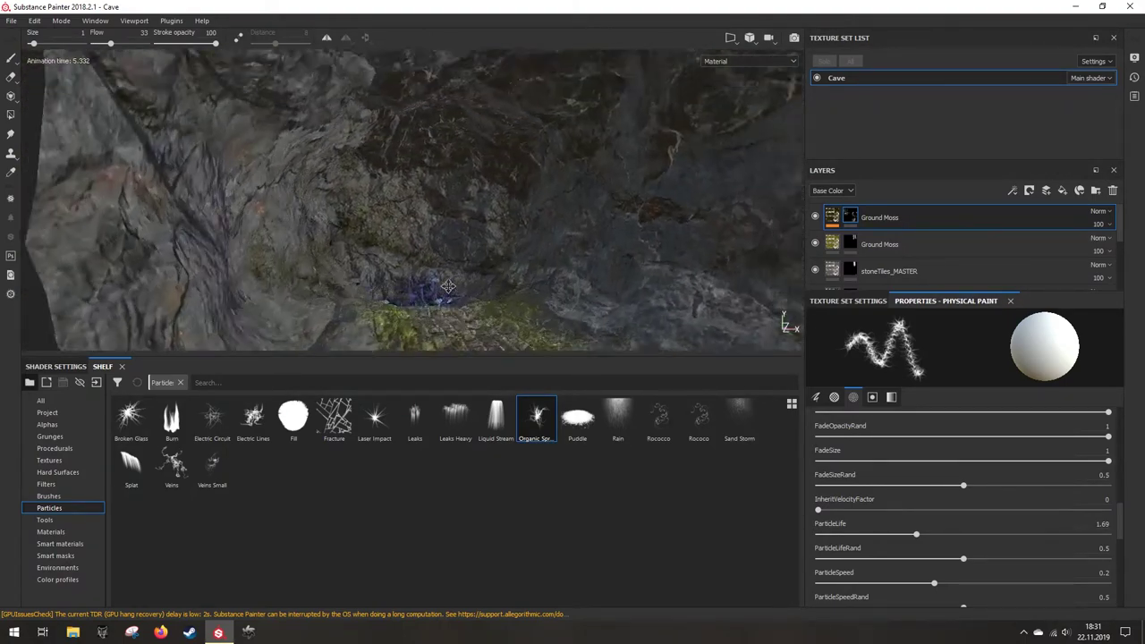
left_click_drag(336, 211, 420, 206, "alt")
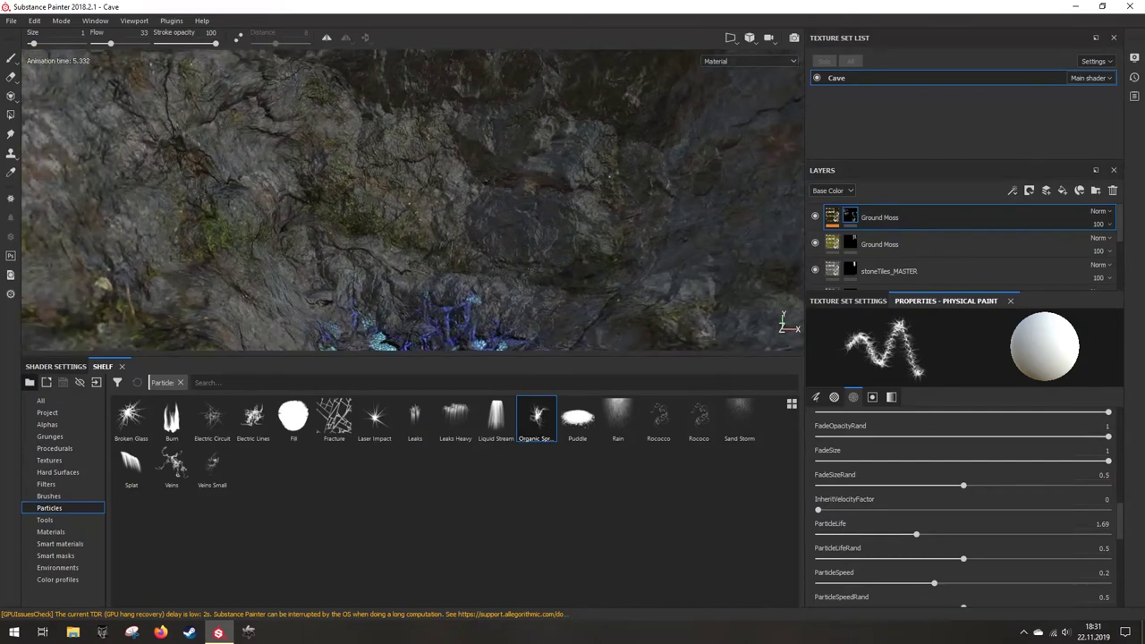
left_click_drag(490, 267, 450, 240, "alt")
left_click_drag(533, 295, 453, 273, "alt")
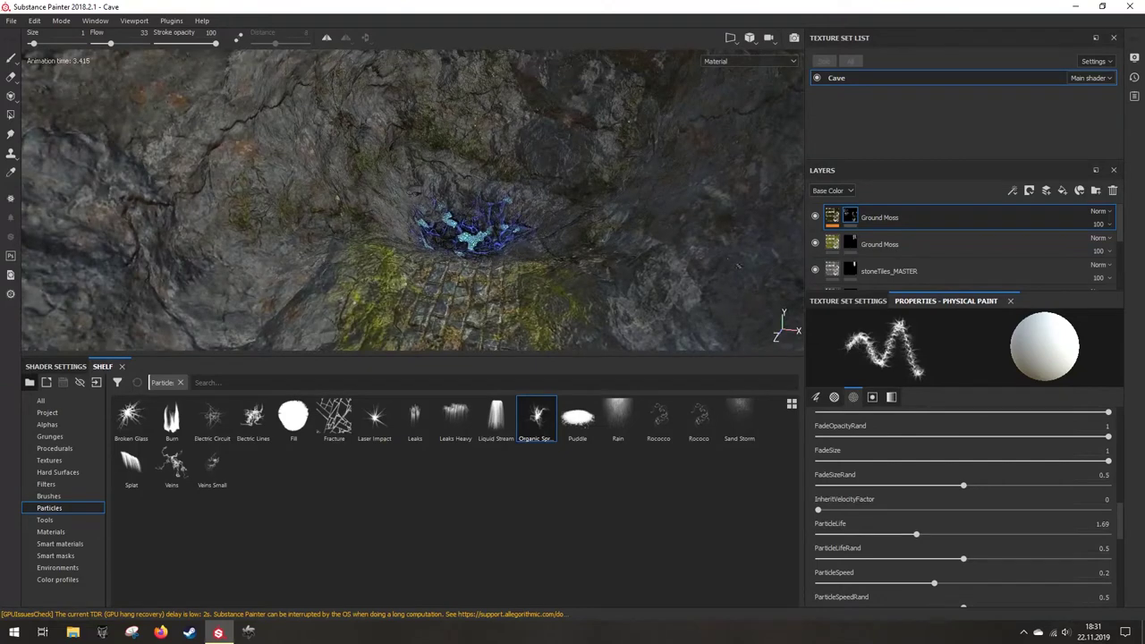
Step: Delete the original, brighter Ground Moss layer beneath the duplicated one
left_click(835, 239)
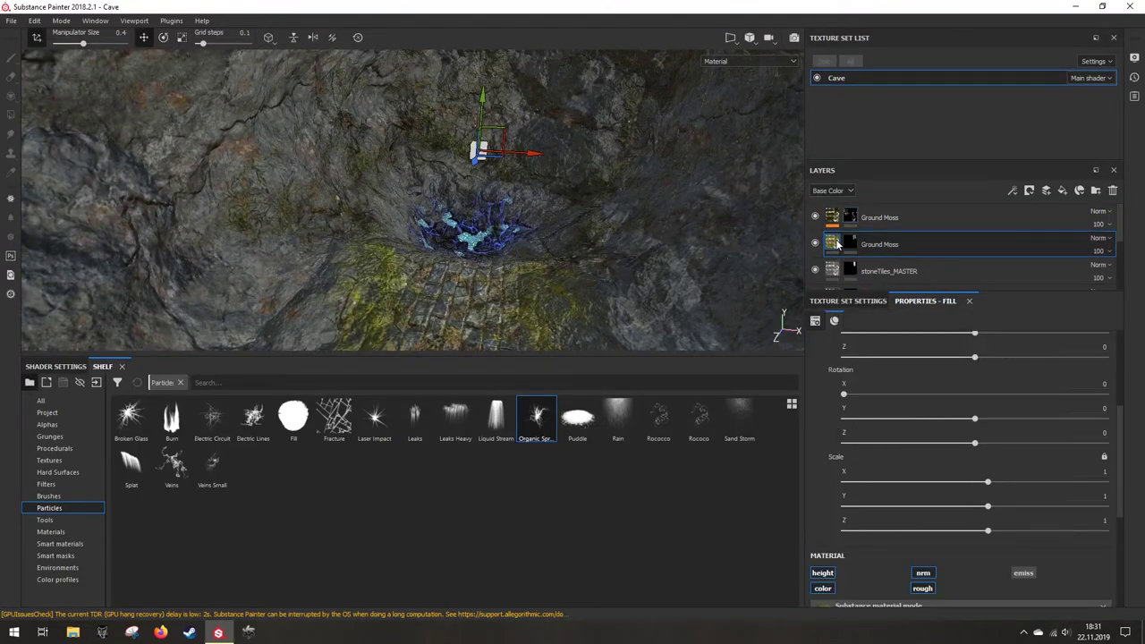
right_click(832, 243)
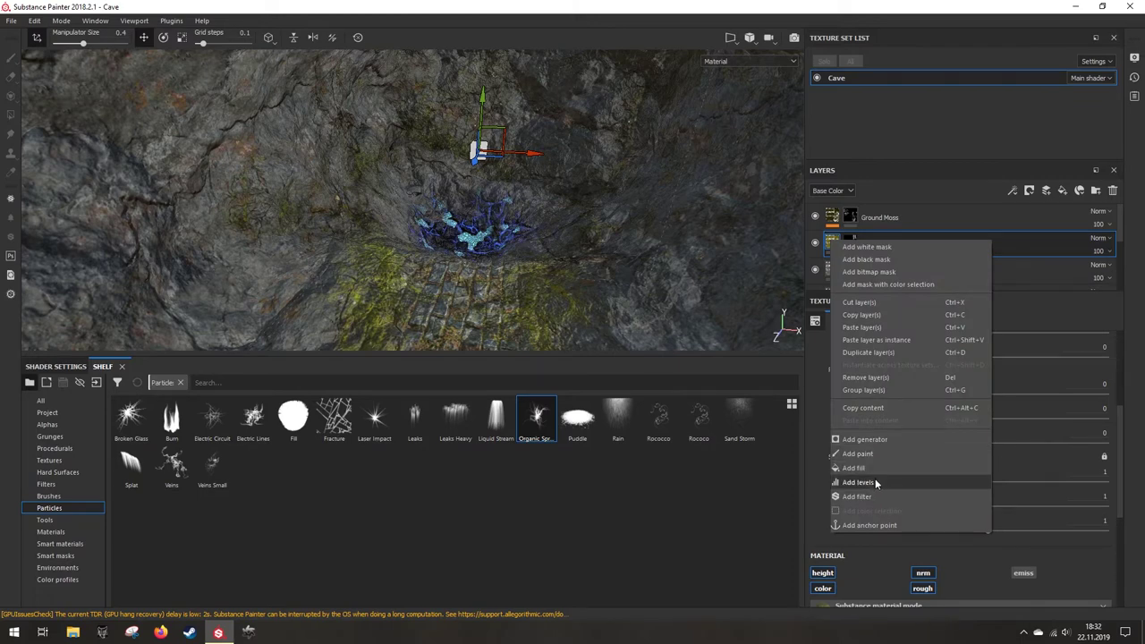
left_click(536, 130)
left_click_drag(548, 127, 555, 233, "alt")
key("Delete")
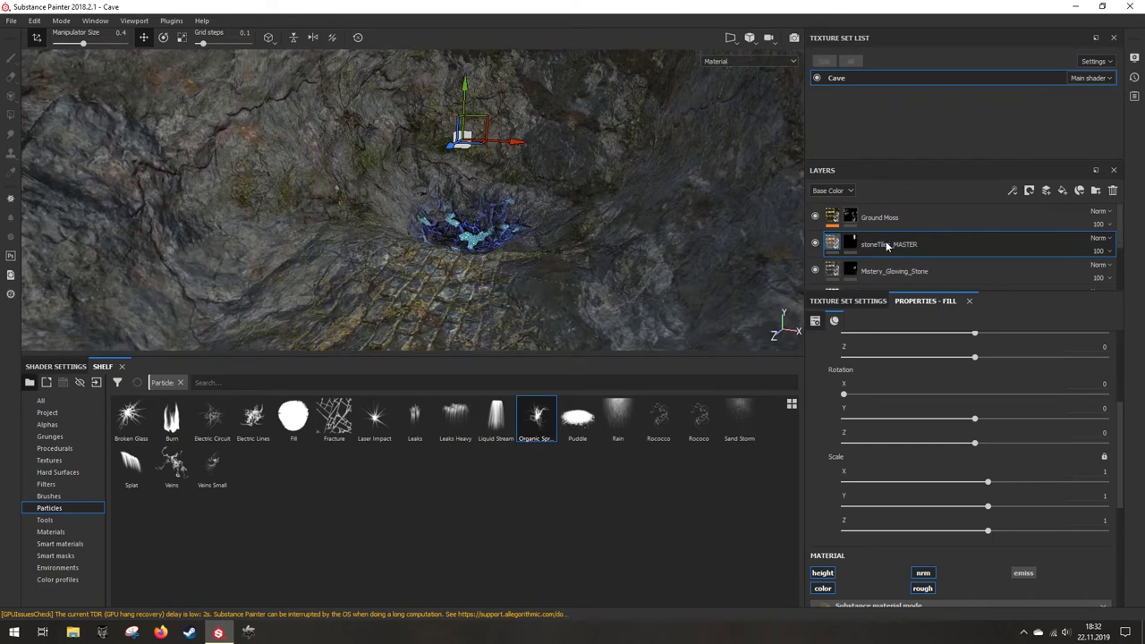
Step: Paint particle moss from the remaining Ground Moss layer's mask along both edges of the stone tile path
left_click(865, 222)
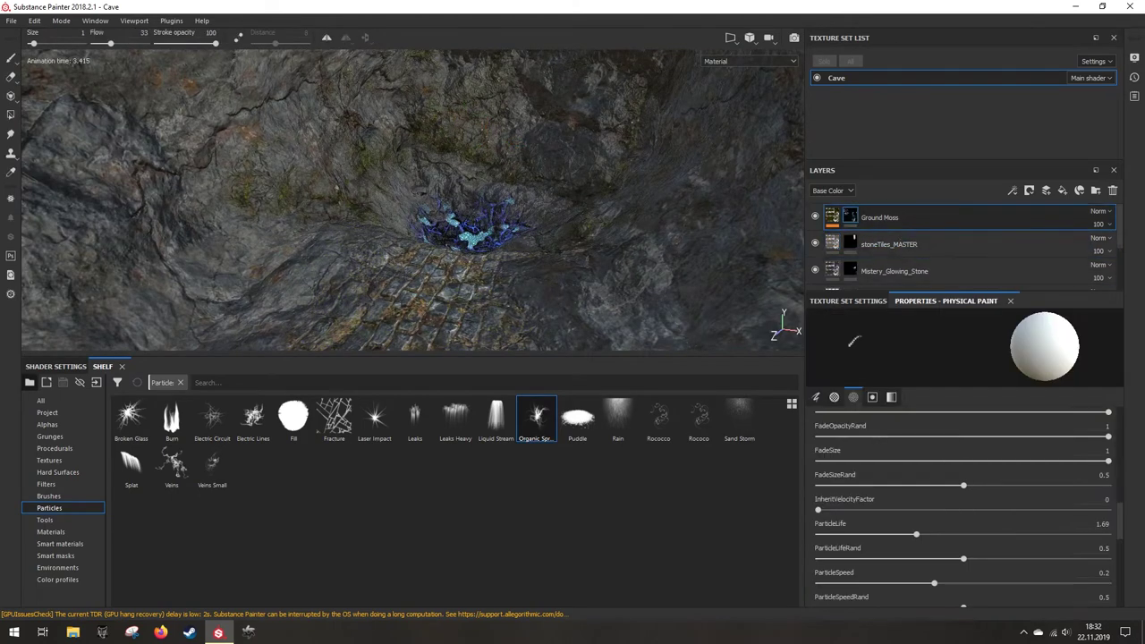
left_click_drag(501, 179, 560, 234, "alt")
scroll(483, 197, "up", 5)
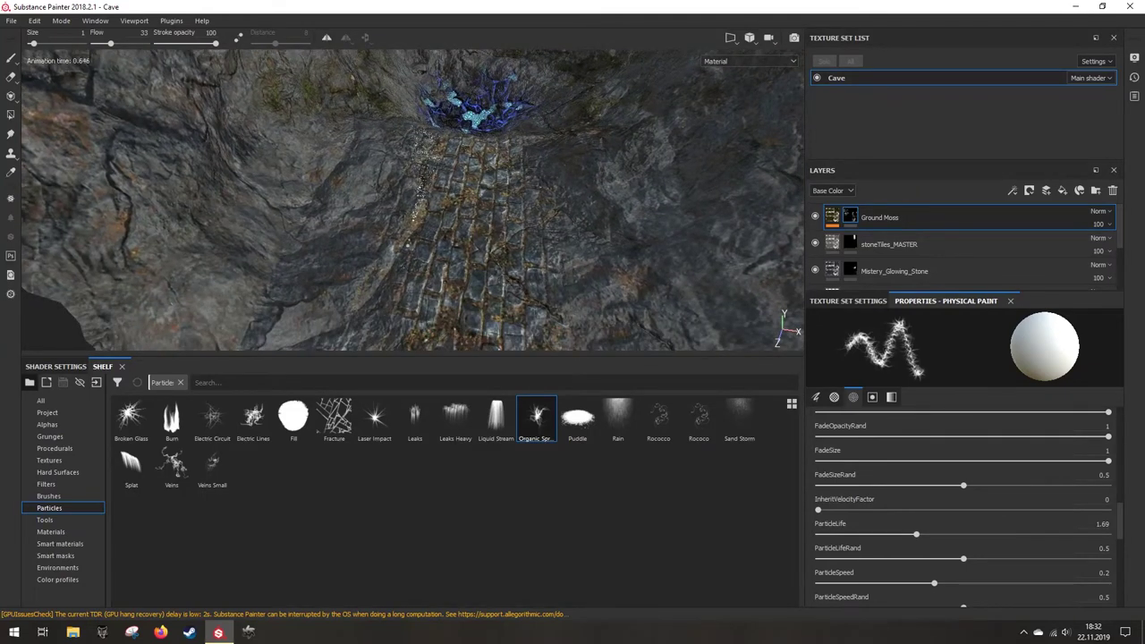
mouse_move(489, 275)
left_mouse_down("alt")
mouse_move(490, 259)
mouse_move(540, 304)
mouse_move(502, 245)
mouse_move(505, 112)
mouse_move(489, 79)
left_mouse_up("alt")
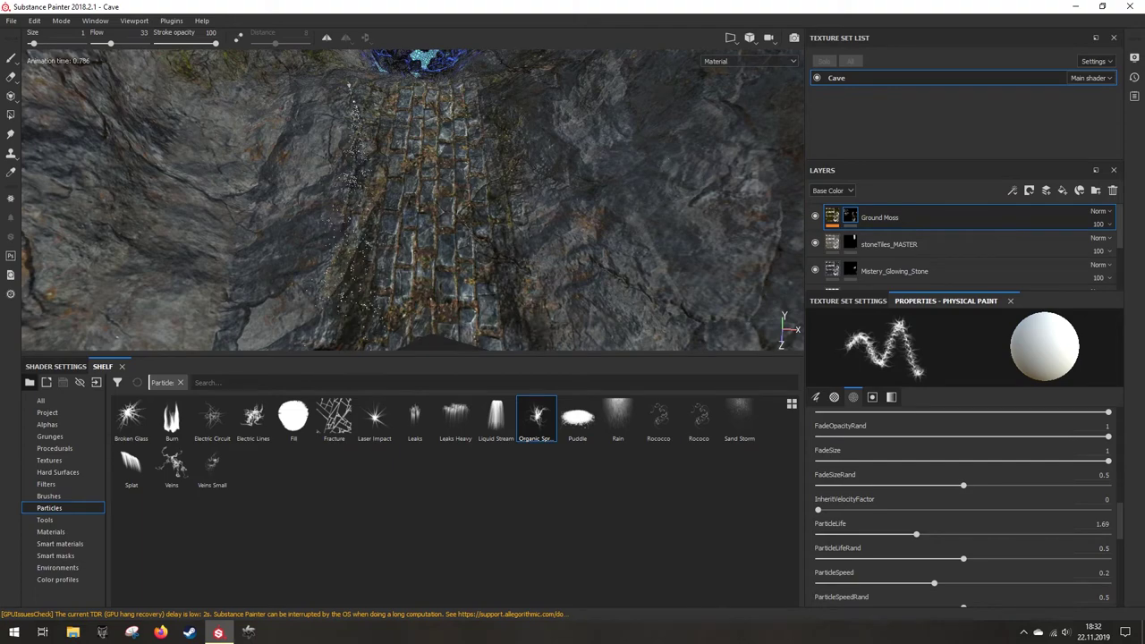
left_click_drag(421, 242, 327, 235, "alt")
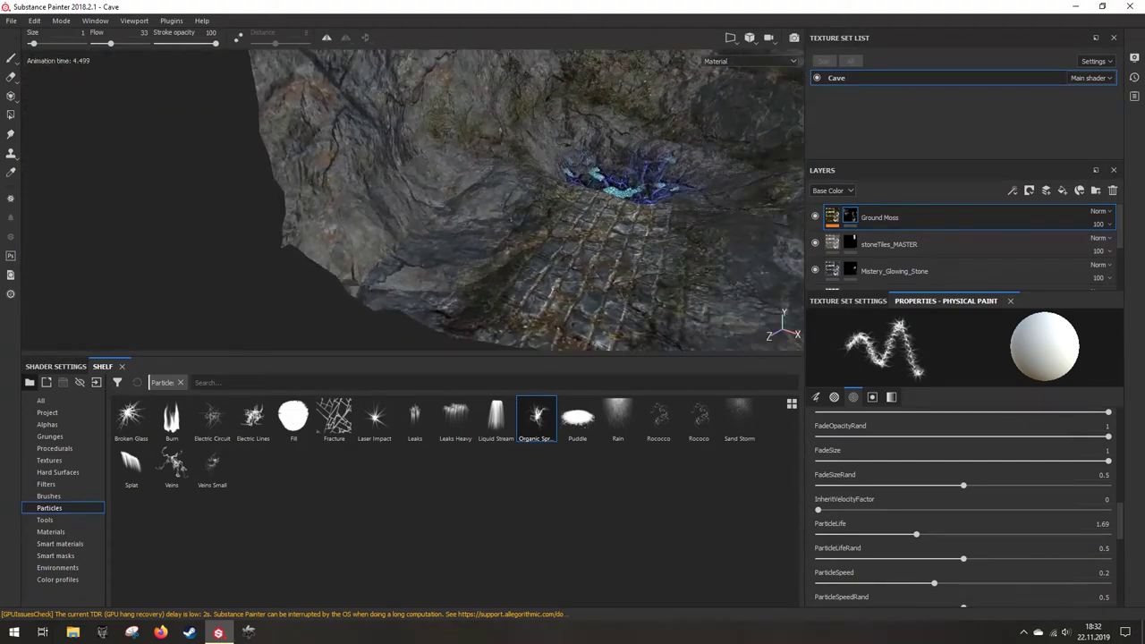
Step: Add more particle moss to the rock wall directly behind and above the glowing stone
right_click_drag(429, 224, 572, 235, "alt")
left_click_drag(626, 231, 313, 251, "alt")
mouse_move(403, 226)
left_mouse_down("alt")
mouse_move(430, 229)
mouse_move(438, 268)
mouse_move(389, 274)
mouse_move(399, 241)
left_mouse_up("alt")
left_click(466, 191)
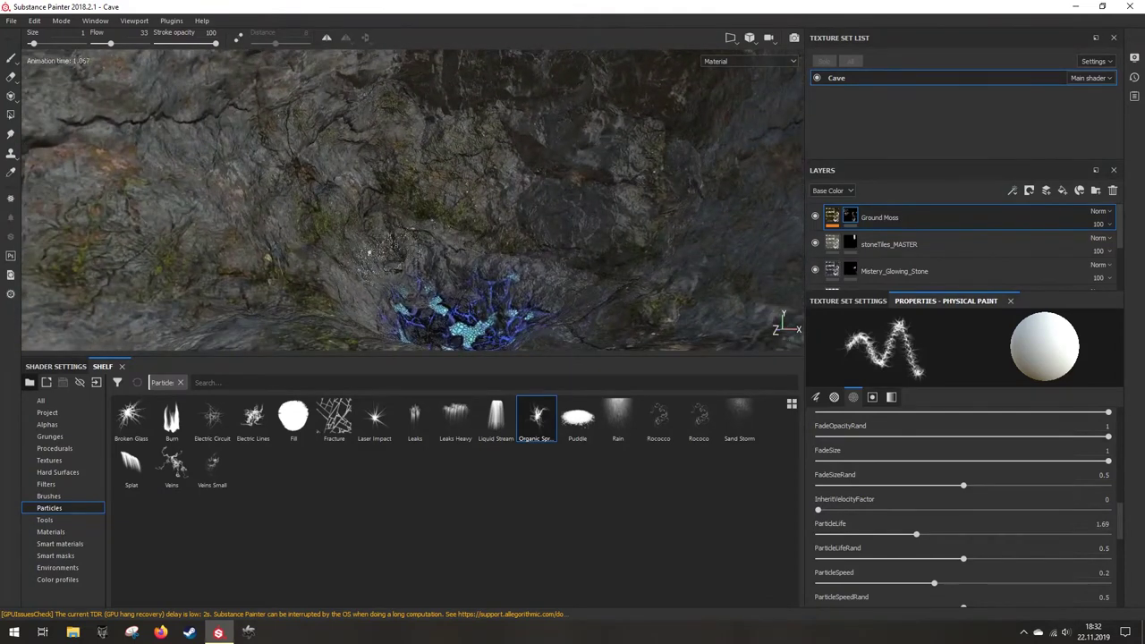
scroll(466, 215, "down", 5)
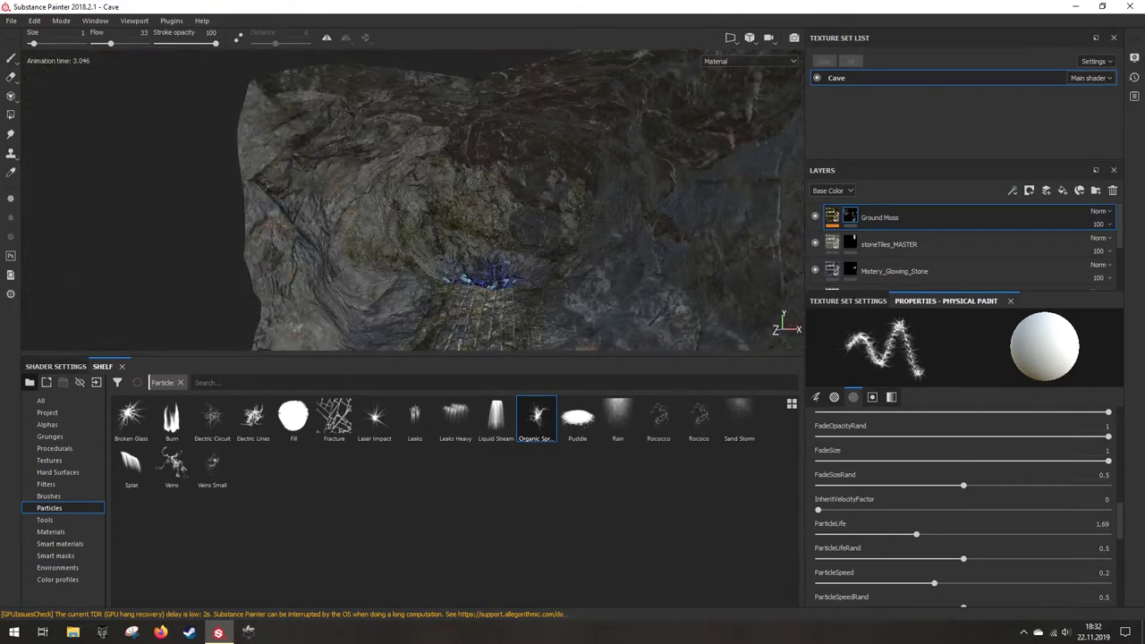
Step: Paint more particle moss on the rock to both sides of the glowing stone
scroll(417, 241, "up", 8)
left_click_drag(384, 233, 414, 286, "alt")
middle_click_drag(415, 288, 417, 252, "alt")
left_click_drag(417, 250, 328, 266, "alt")
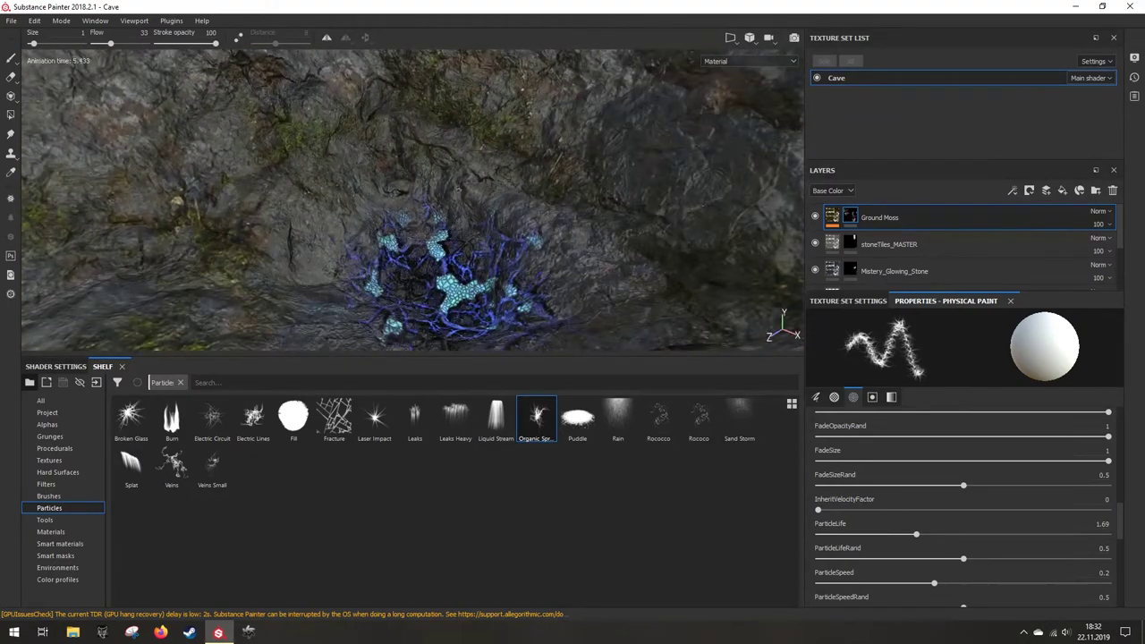
left_click_drag(459, 189, 519, 197, "alt")
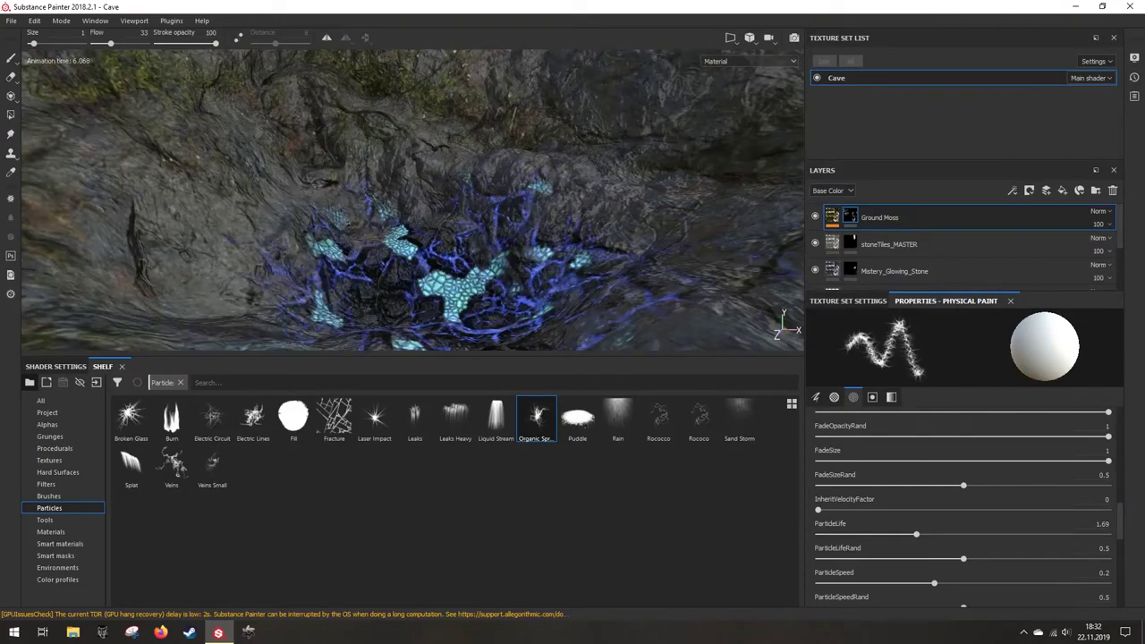
left_click_drag(380, 241, 359, 306, "alt")
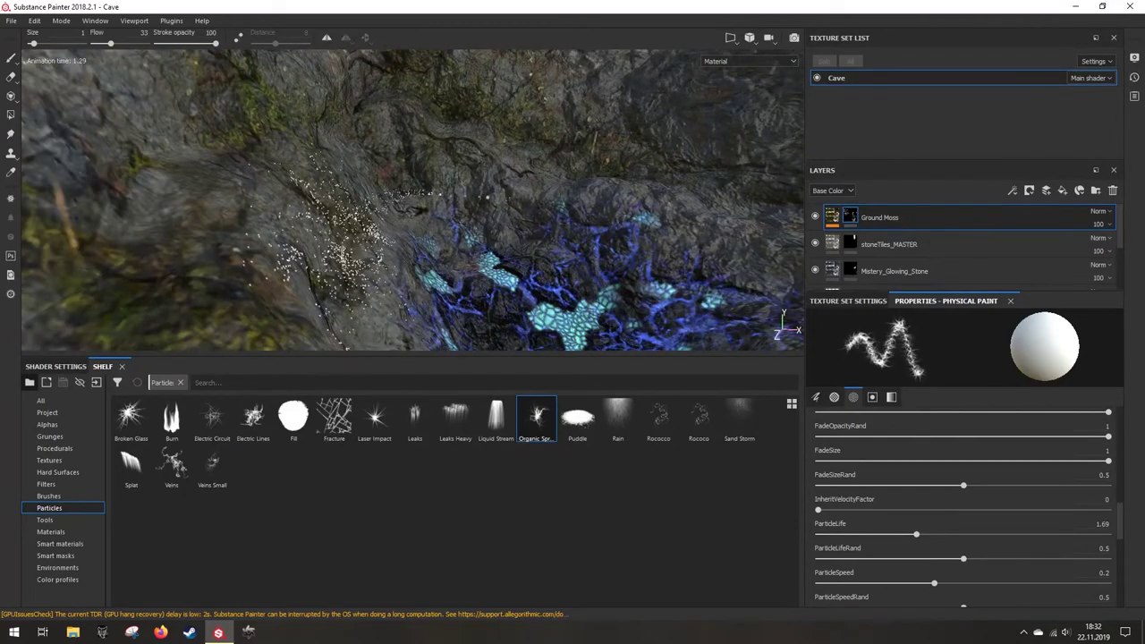
left_click_drag(714, 251, 723, 254)
scroll(619, 270, "down", 5)
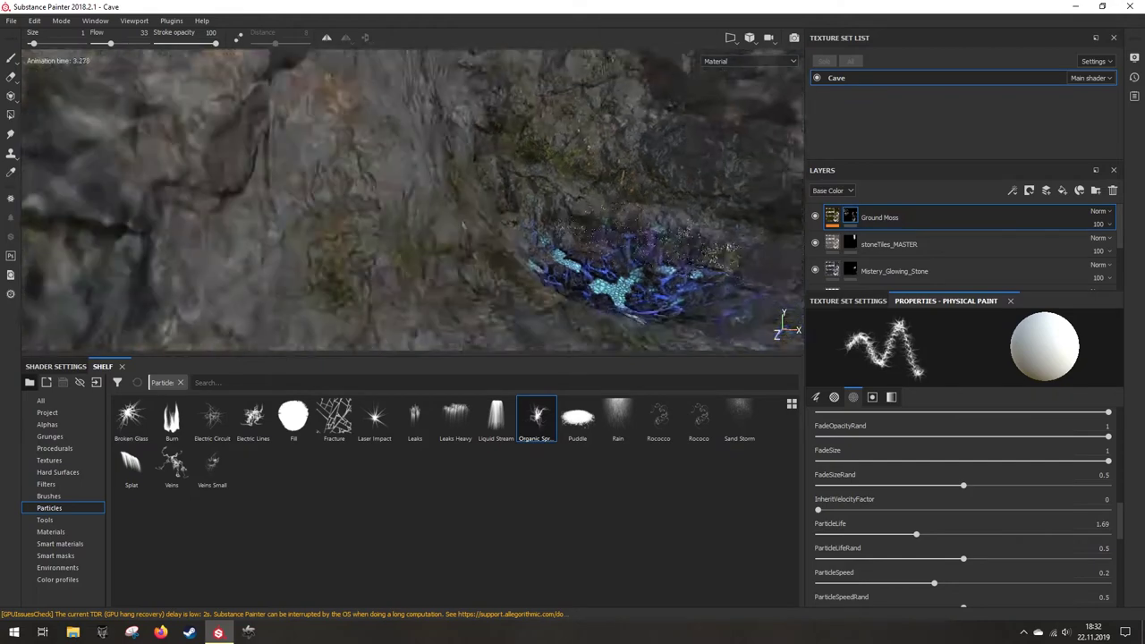
scroll(619, 270, "down", 2)
left_click(268, 238)
scroll(465, 220, "down", 5)
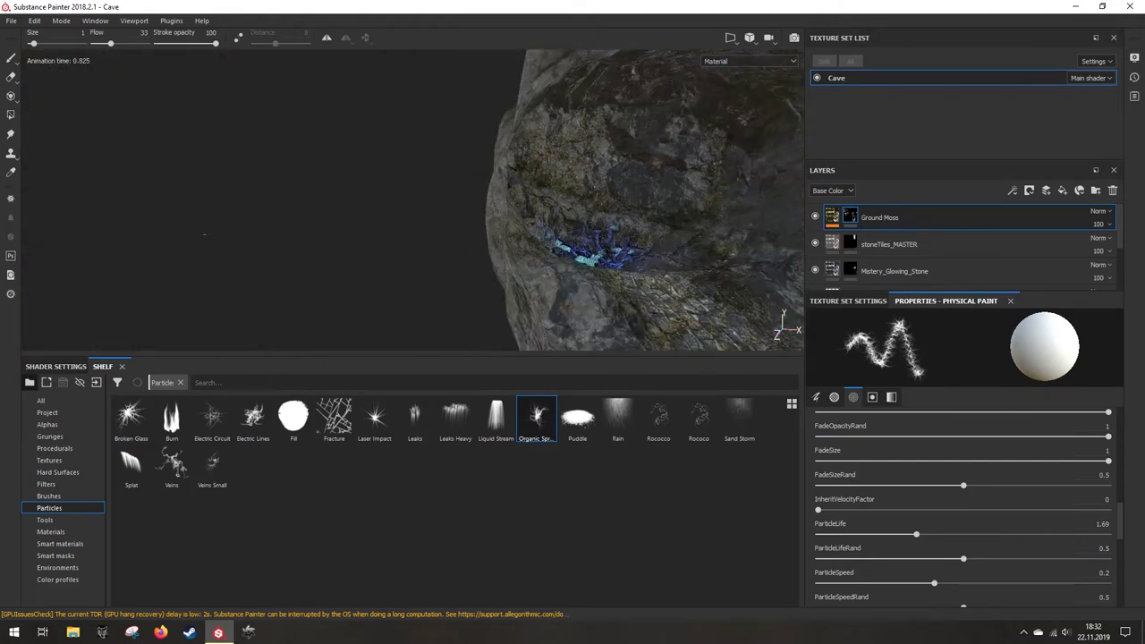
Step: Extend the particle moss onto the dark rock higher up the cave wall above the glowing stone
left_click_drag(465, 220, 390, 170, "alt")
scroll(411, 202, "up", 4)
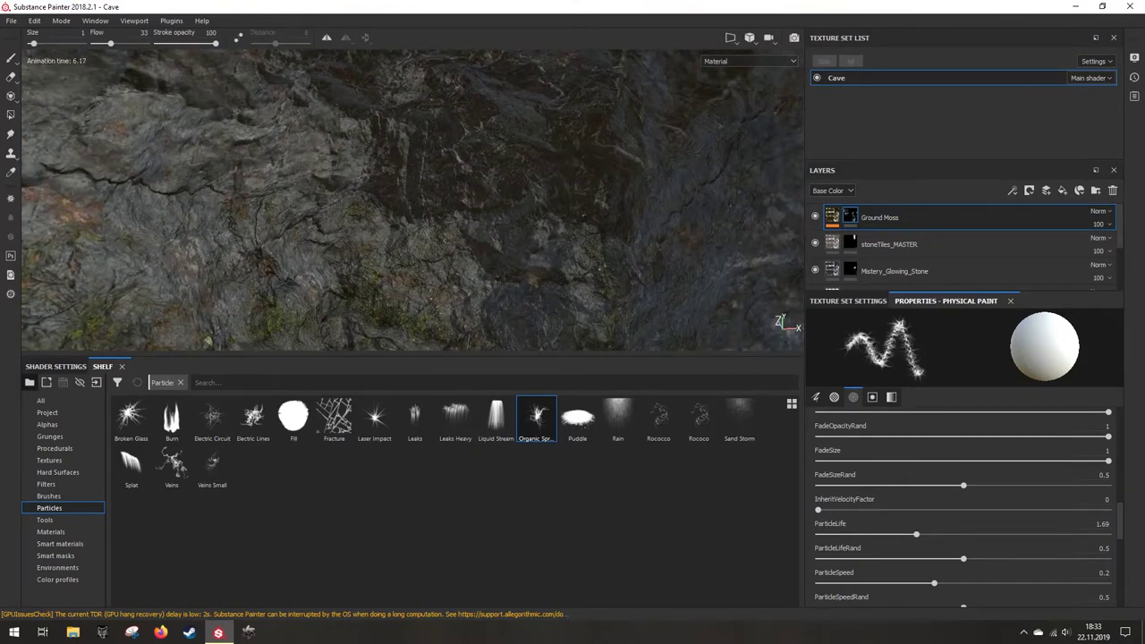
left_click_drag(569, 153, 595, 79)
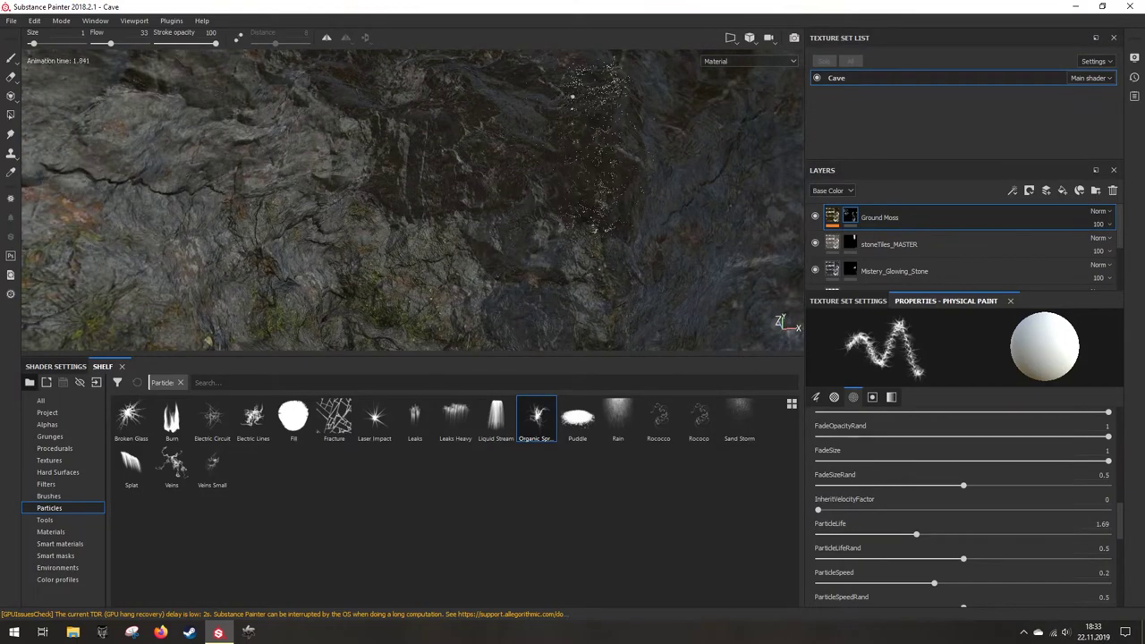
mouse_move(300, 186)
left_mouse_down()
mouse_move(291, 215)
mouse_move(254, 159)
mouse_move(259, 125)
mouse_move(279, 183)
mouse_move(295, 184)
mouse_move(301, 154)
left_mouse_up()
left_click_drag(429, 259, 448, 195, "alt")
middle_click_drag(448, 195, 475, 196, "alt")
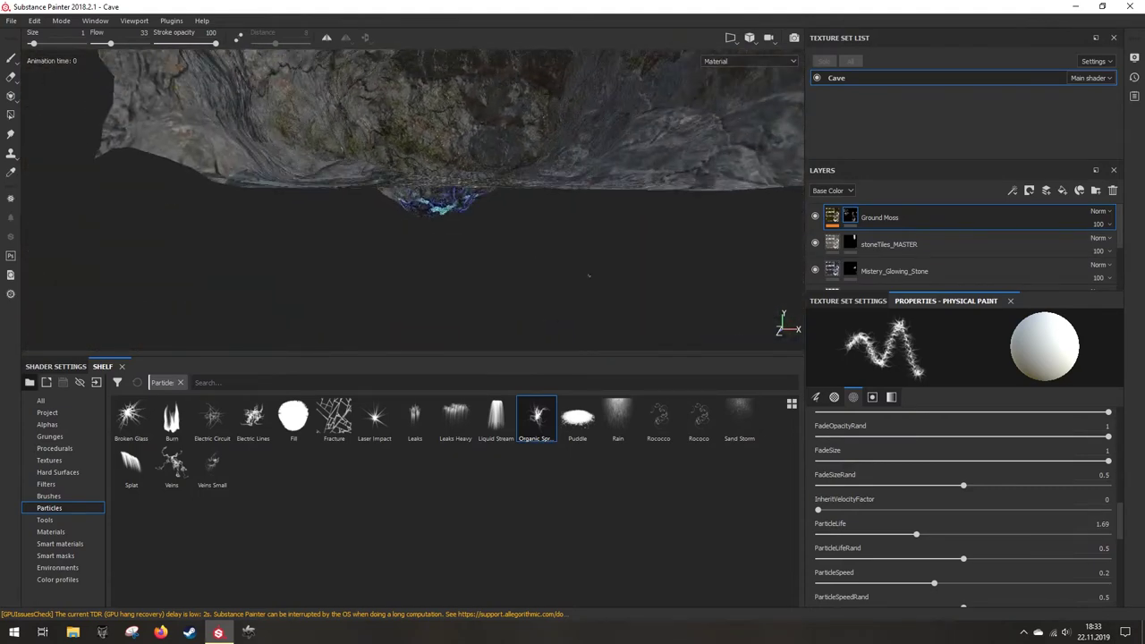
left_click_drag(457, 125, 459, 176, "alt")
right_click_drag(460, 176, 512, 190, "alt")
mouse_move(512, 190)
left_mouse_down("alt")
mouse_move(508, 179)
mouse_move(512, 208)
mouse_move(510, 179)
left_mouse_up("alt")
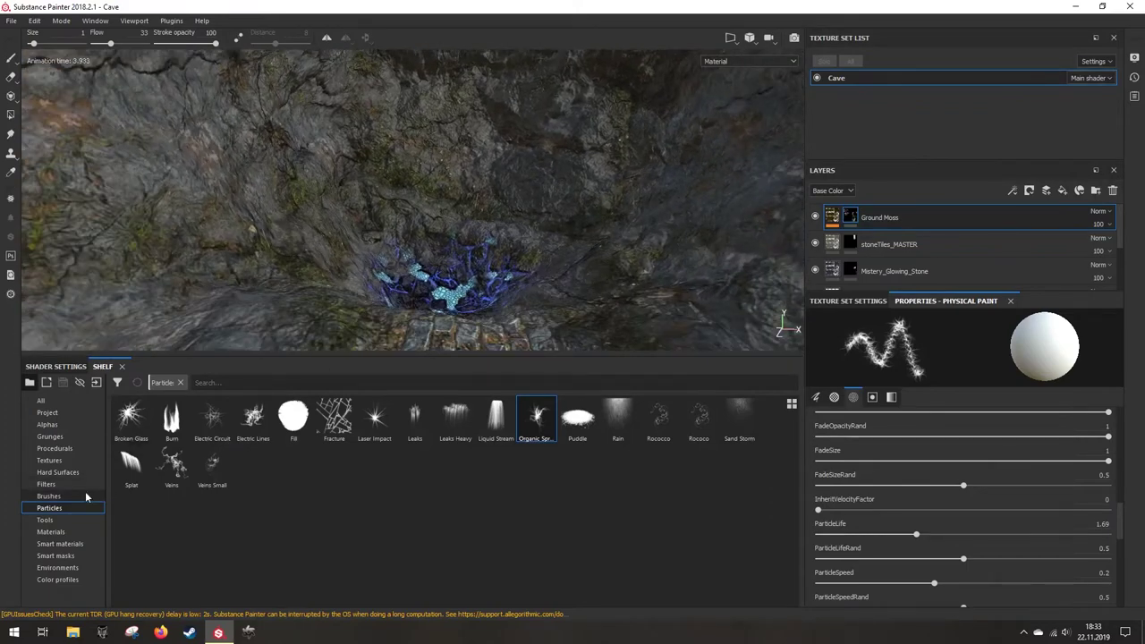
Step: Find the crystal_rock material in the shelf and add it as a fill layer above the Ground Moss layer
left_click(67, 532)
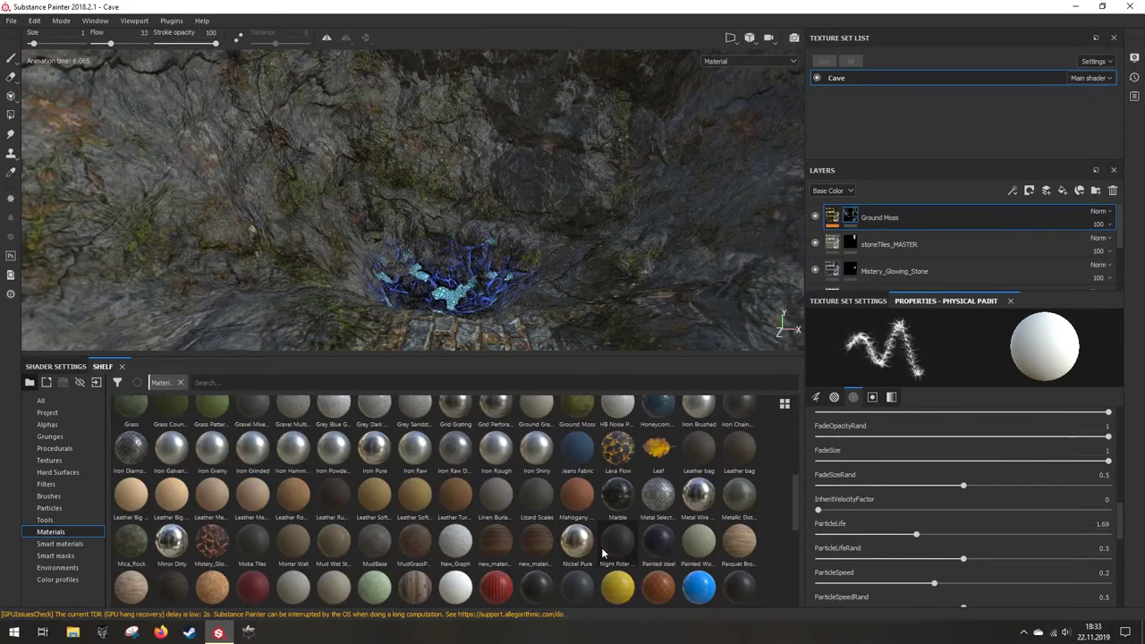
scroll(604, 555, "down", 3)
scroll(607, 569, "down", 5)
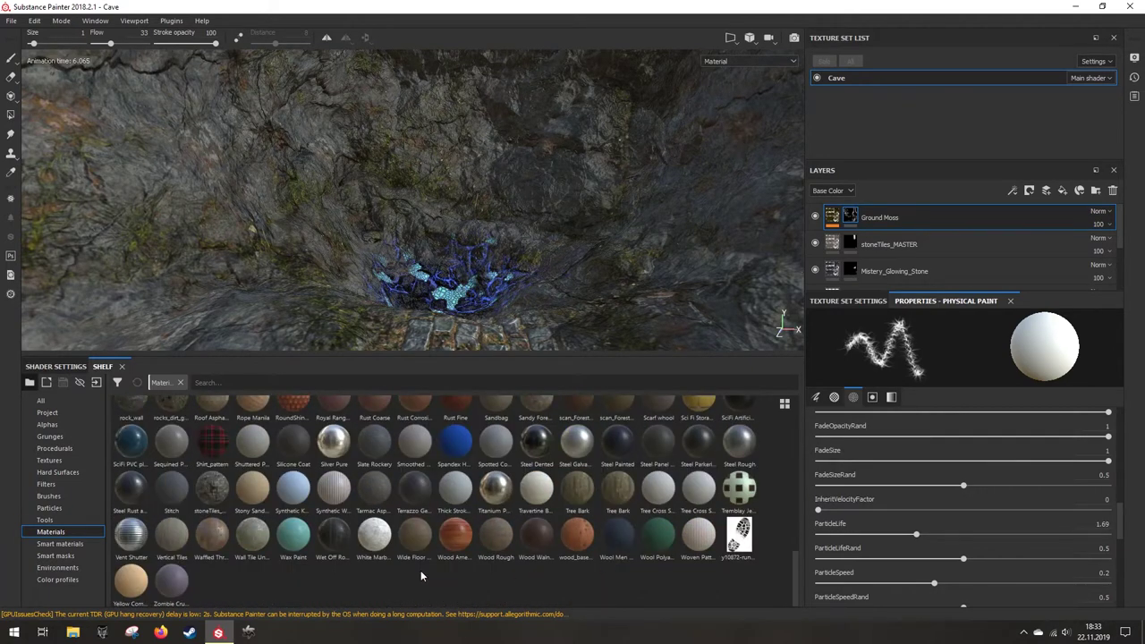
scroll(499, 582, "up", 3)
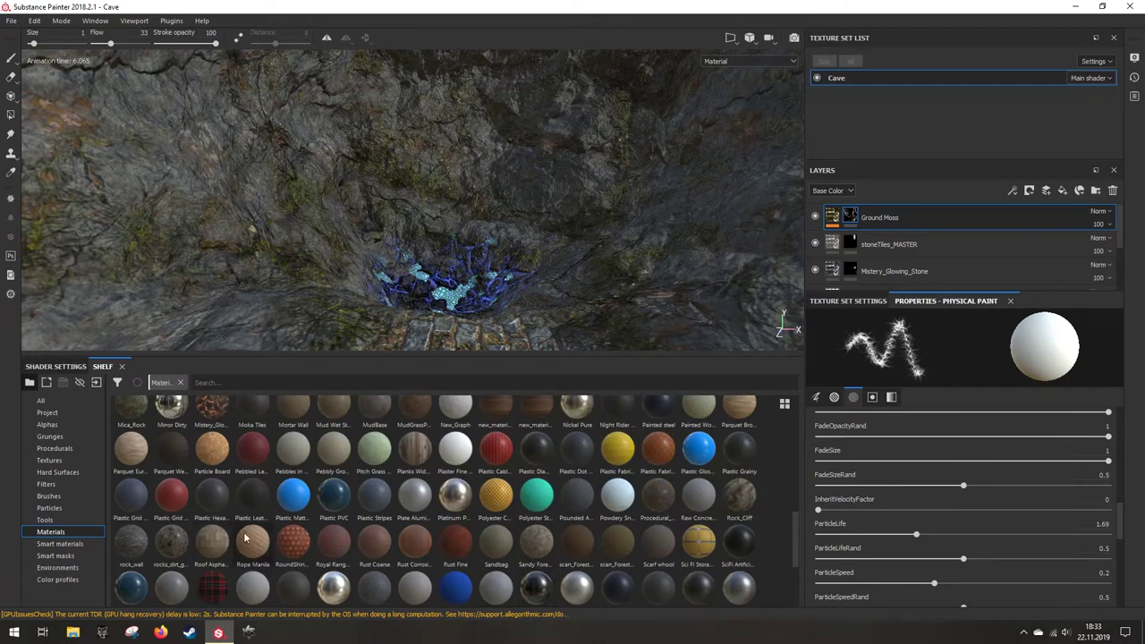
scroll(245, 510, "up", 3)
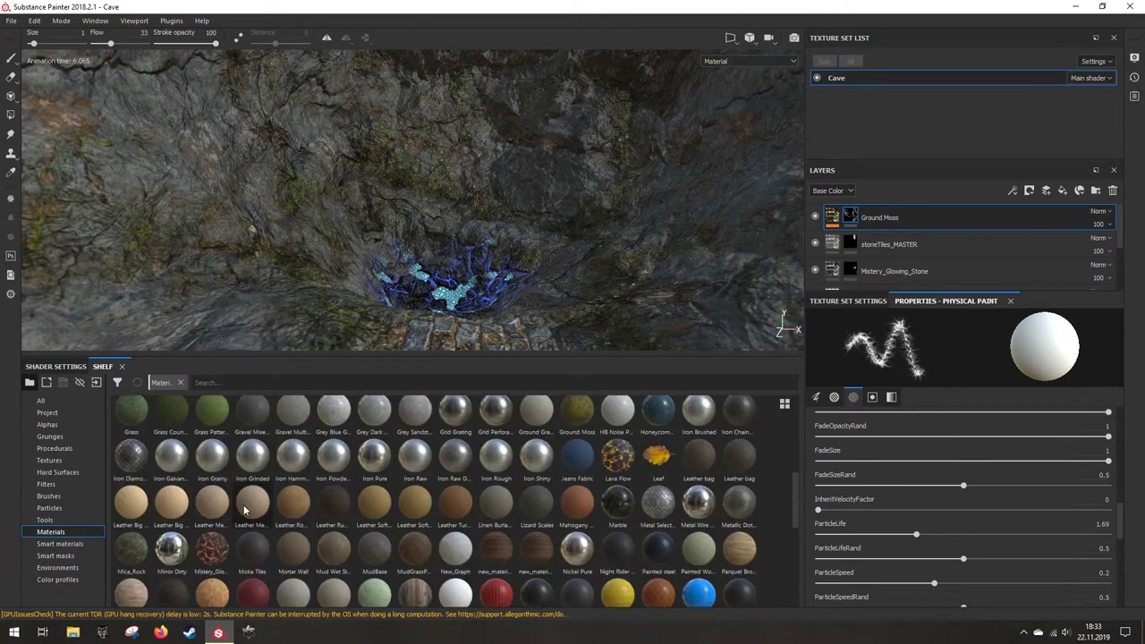
mouse_move(146, 424)
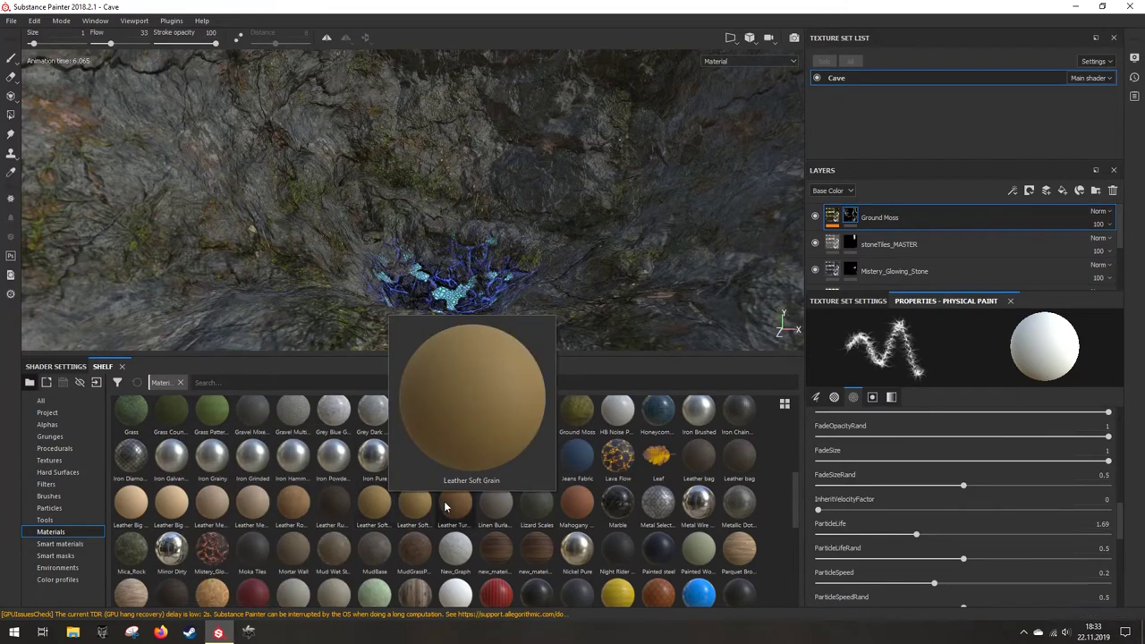
scroll(421, 517, "up", 3)
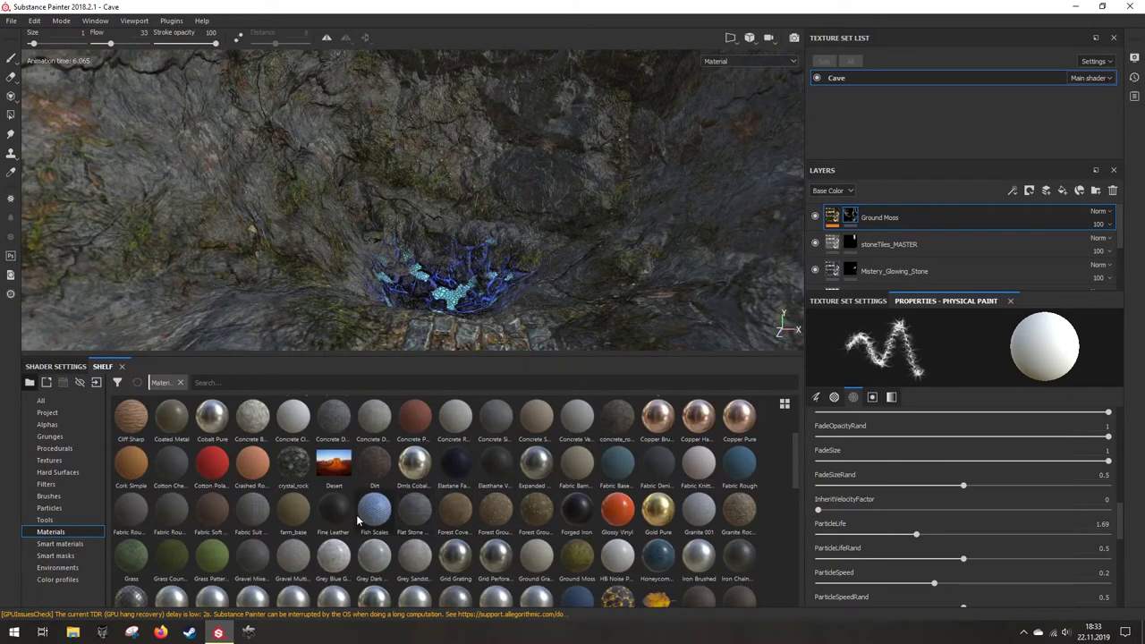
mouse_move(311, 482)
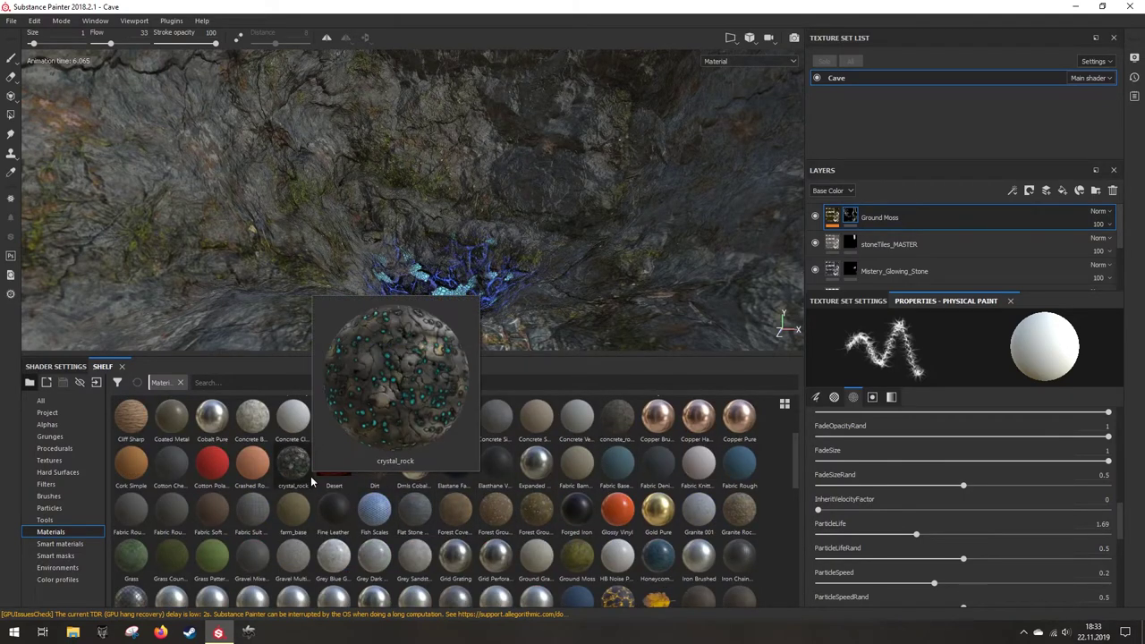
left_click_drag(311, 483, 864, 183)
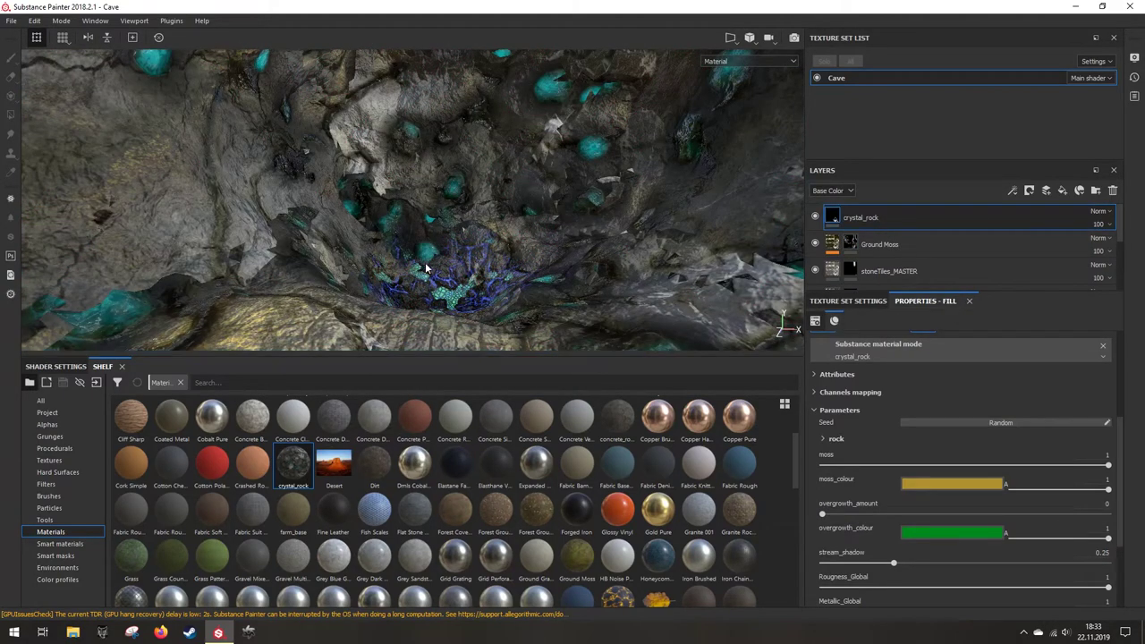
Step: Change the crystal_rock layer's projection to Tri-planar projection
scroll(948, 349, "up", 3)
left_click(904, 358)
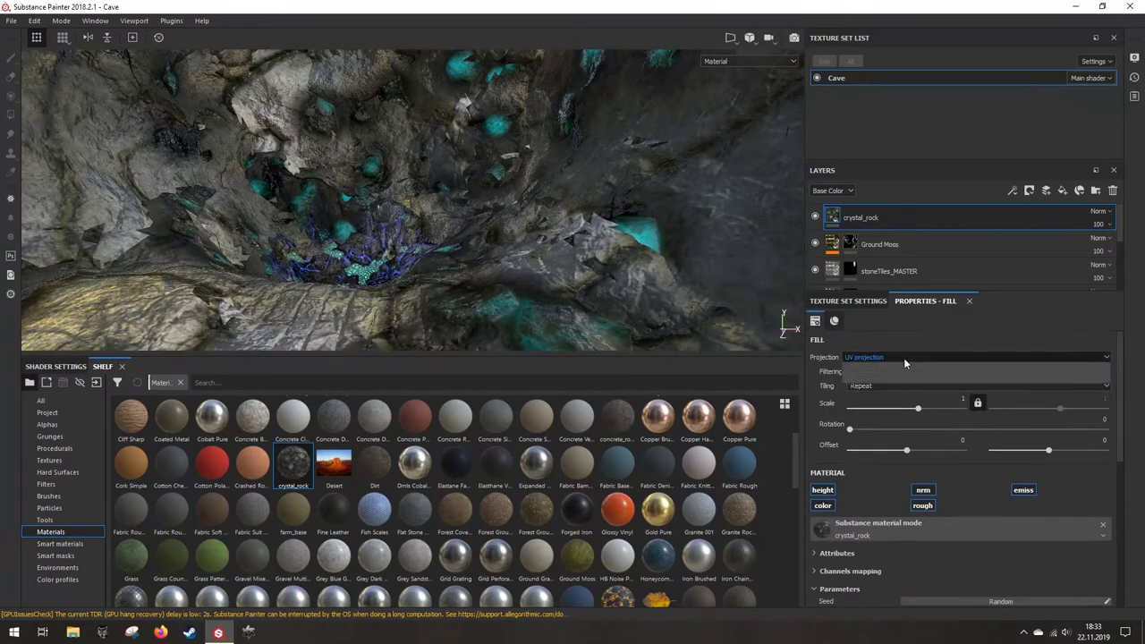
left_click(886, 376)
left_click_drag(399, 264, 428, 255, "alt")
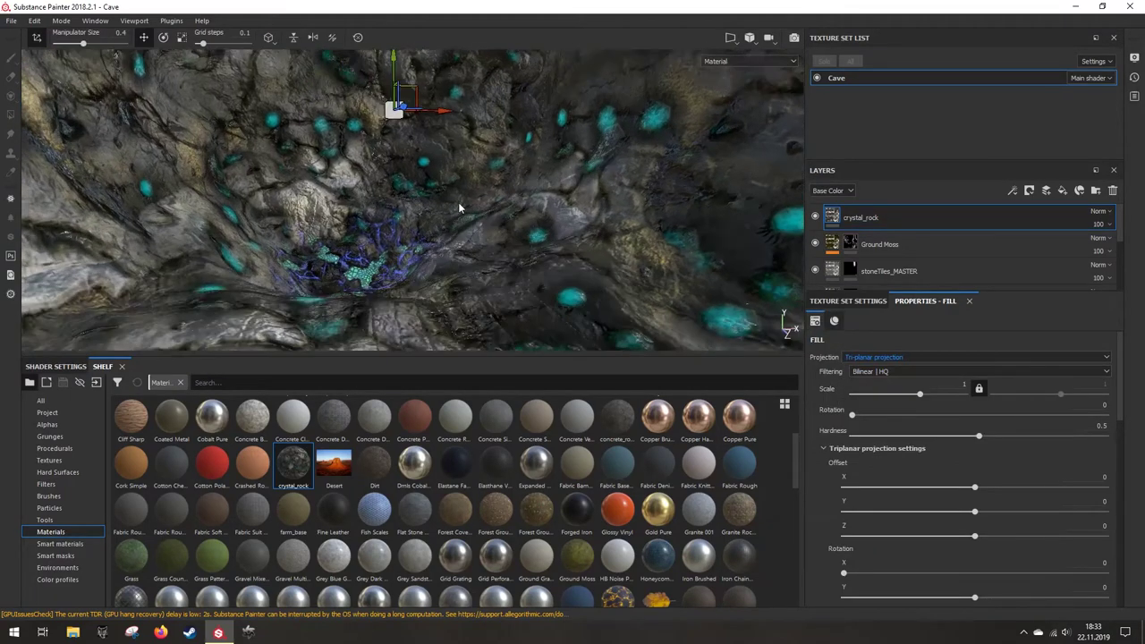
middle_click_drag(460, 207, 471, 251, "alt")
scroll(466, 254, "up", 2)
left_click_drag(464, 256, 426, 257, "alt")
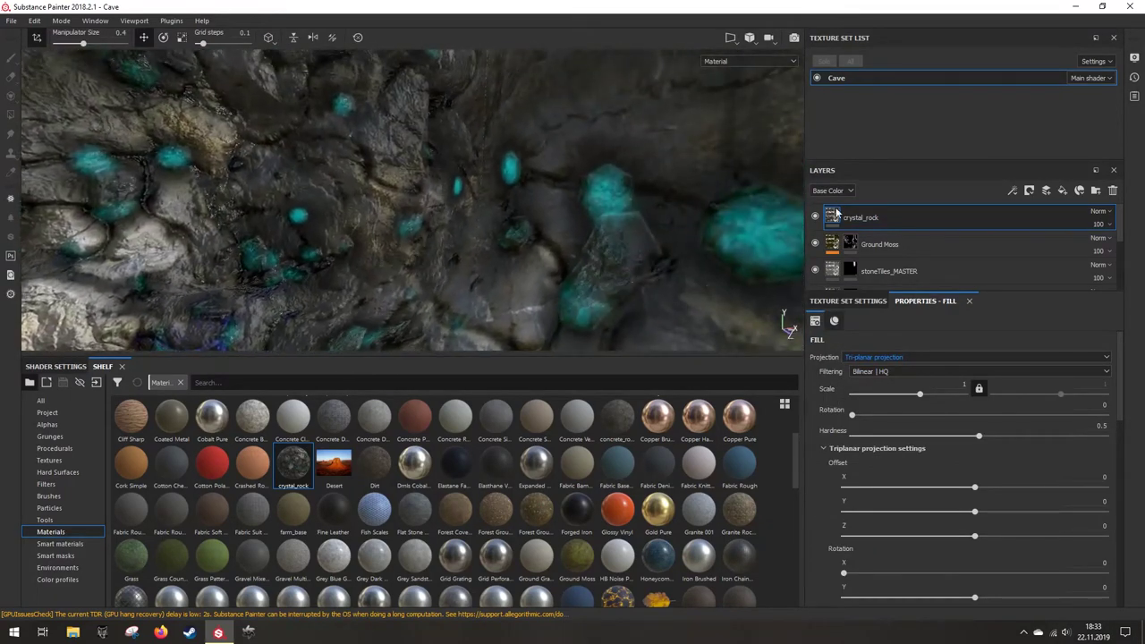
Step: Set the crystal_rock layer's projection scale to about -3.76
right_click(868, 218)
left_click(864, 392)
left_click_drag(863, 392, 892, 394)
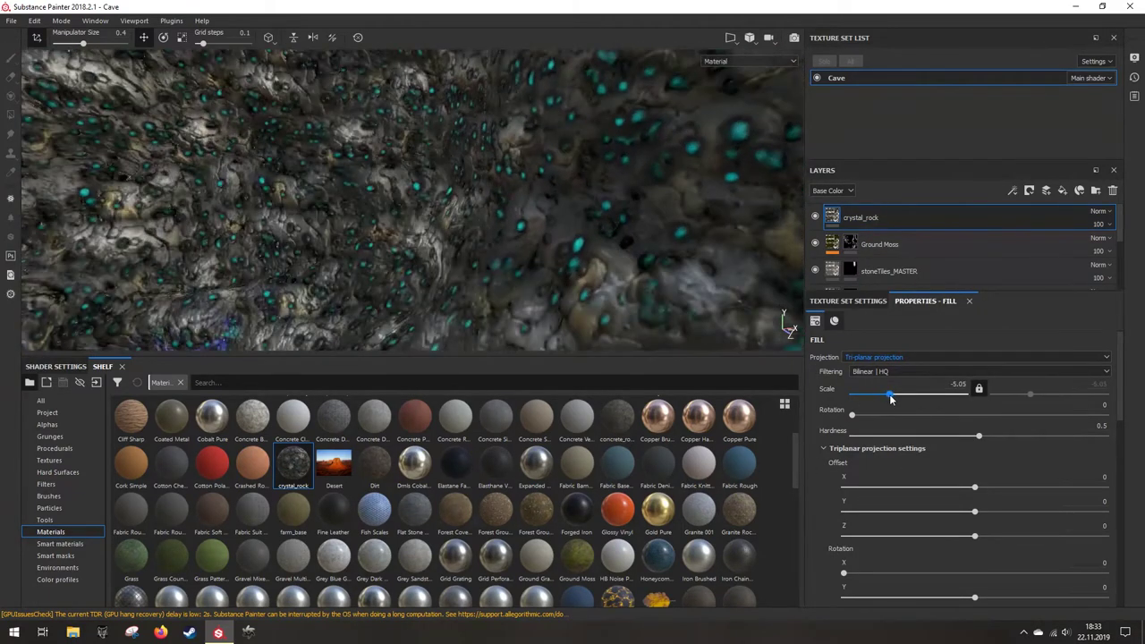
left_click_drag(617, 328, 409, 265, "alt")
Step: Toggle the crystal_rock layer's emissive channel off and on to compare its effect on the crystals
left_click(866, 301)
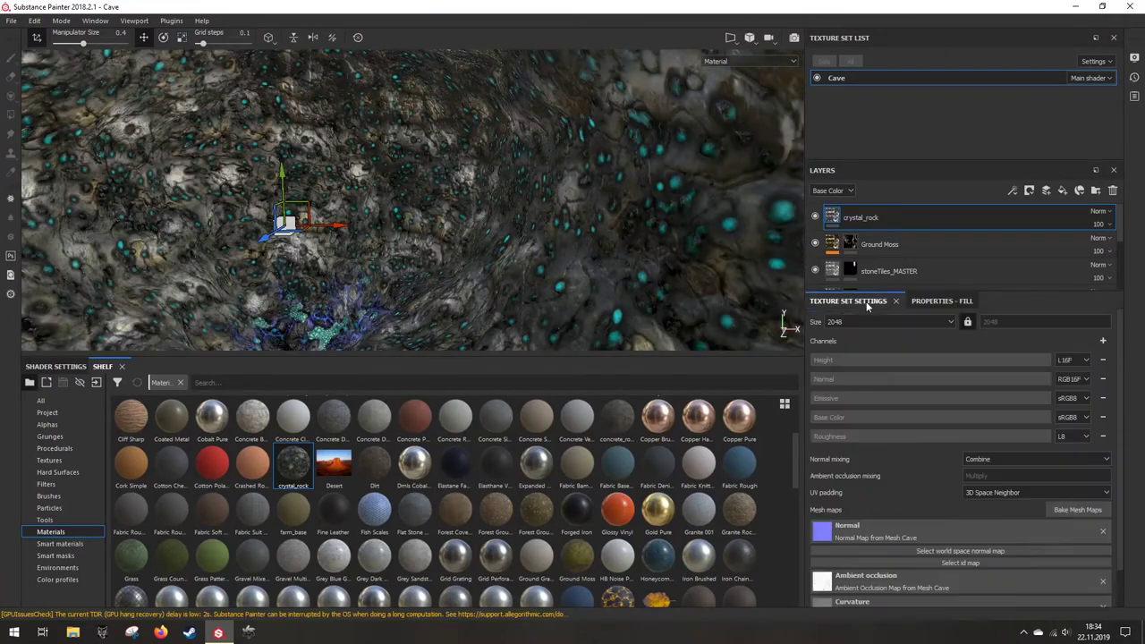
scroll(962, 465, "up", 2)
left_click(941, 302)
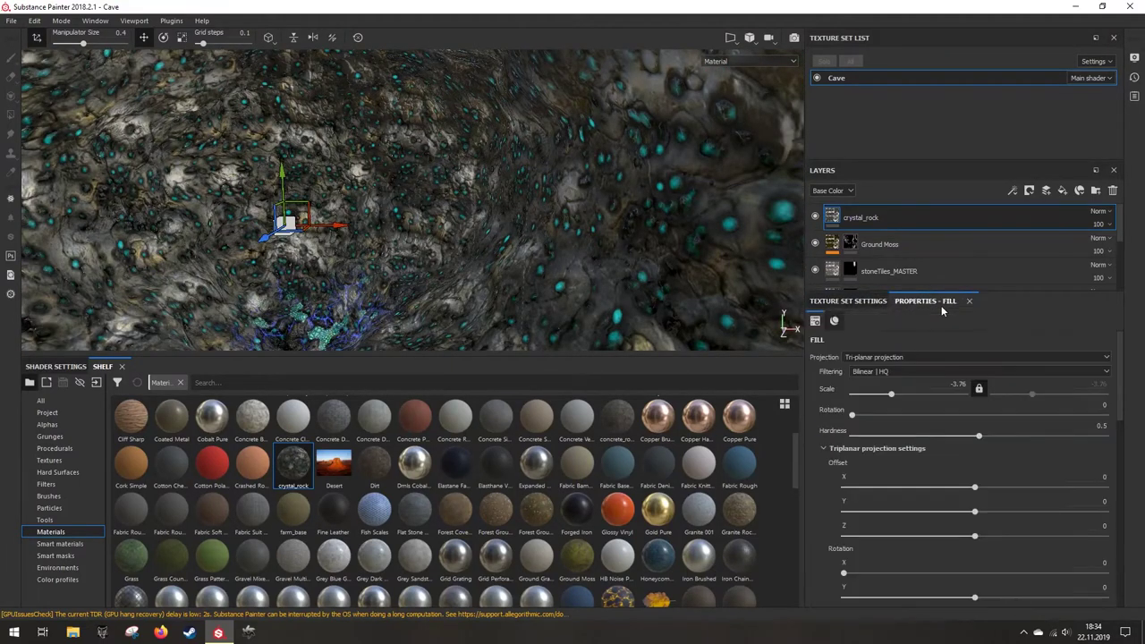
scroll(952, 435, "down", 5)
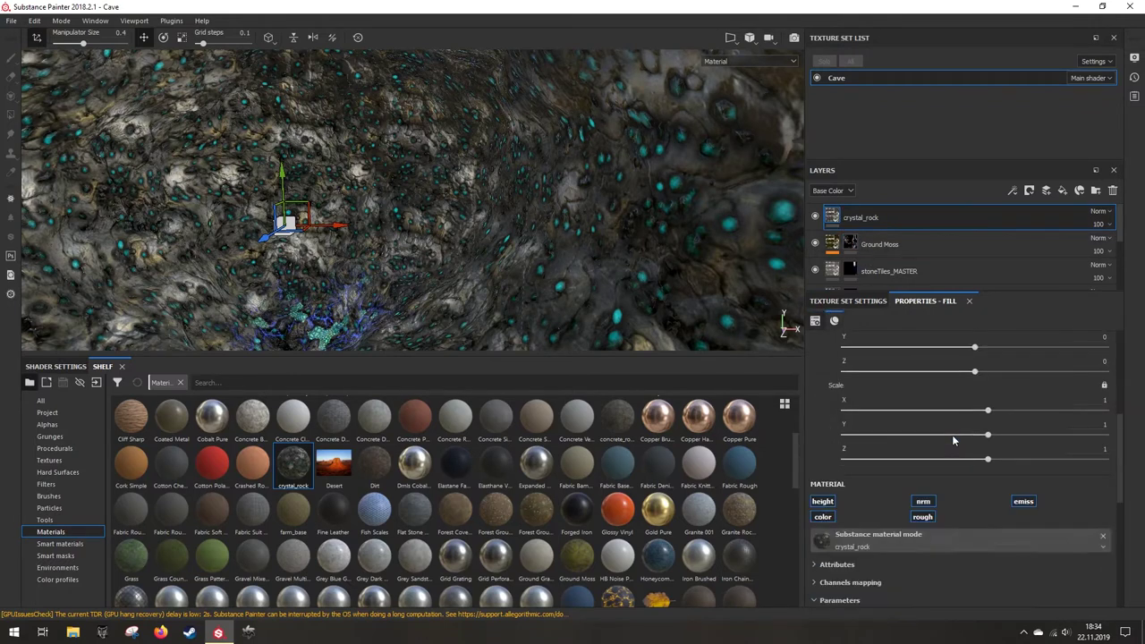
left_click(1023, 502)
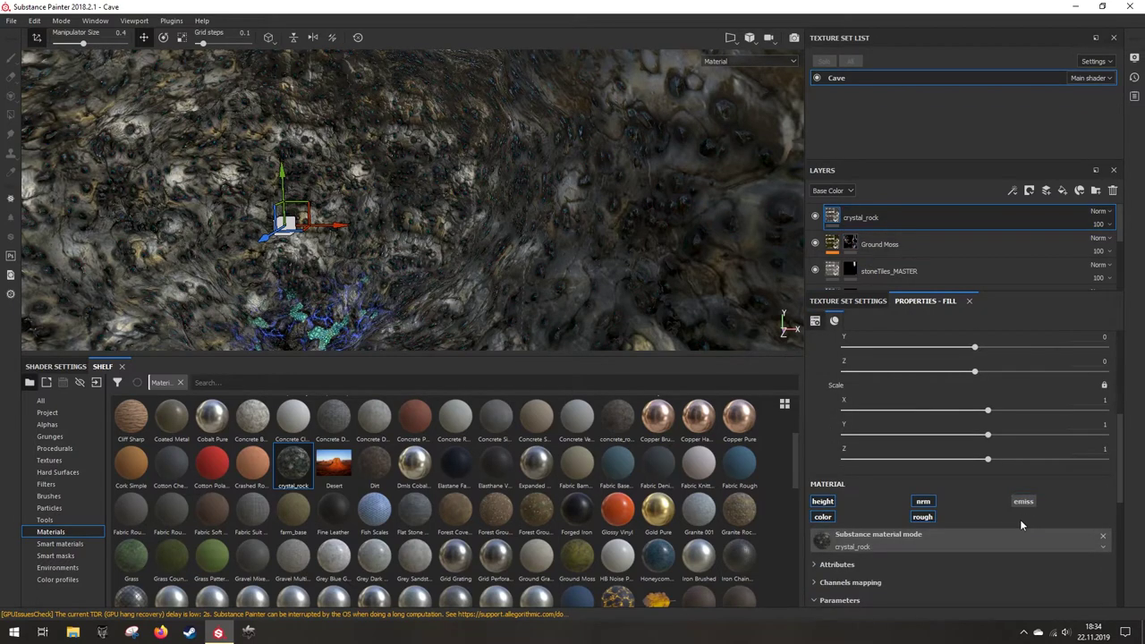
left_click(1023, 502)
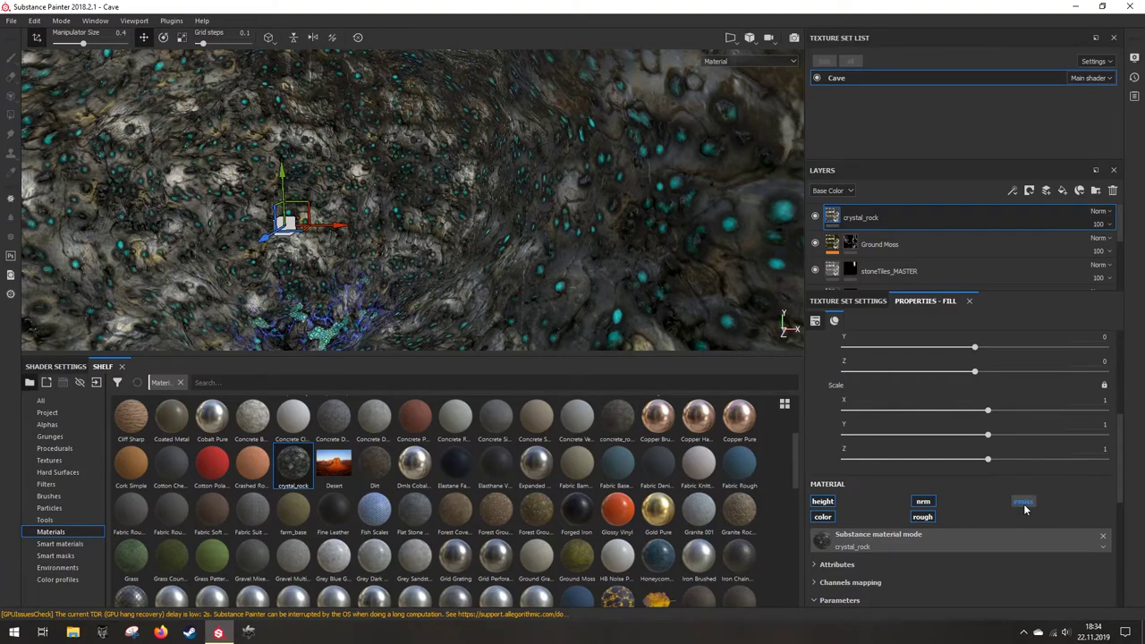
left_click(1024, 502)
left_click(1024, 503)
Step: Add a black mask to the crystal_rock layer
left_click_drag(458, 242, 486, 248, "alt")
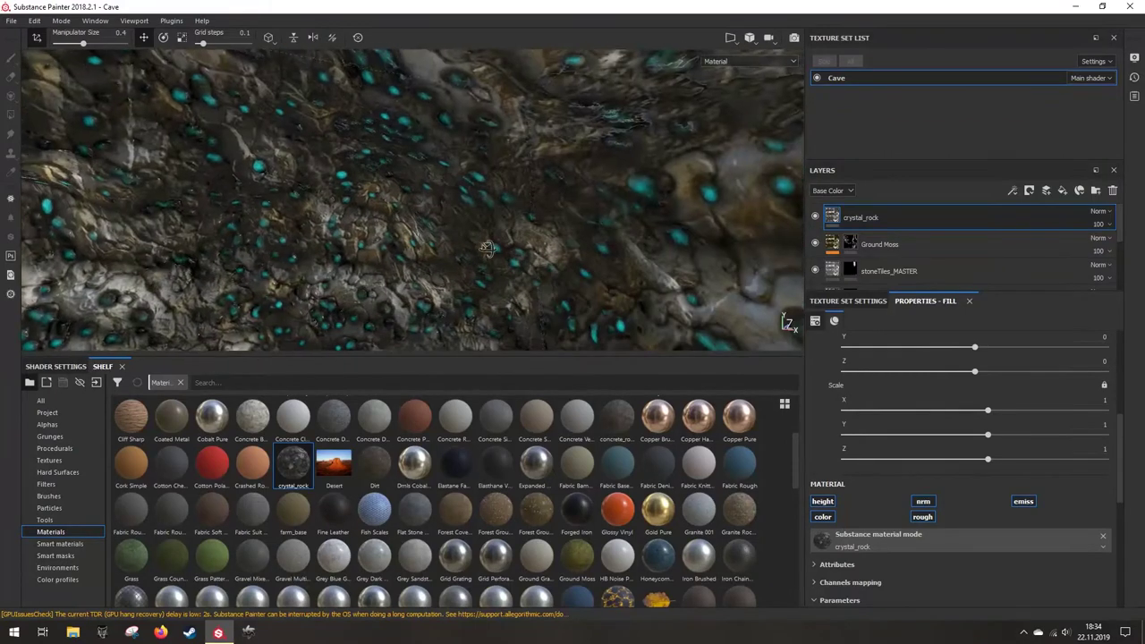
scroll(486, 248, "up", 5)
right_click(868, 230)
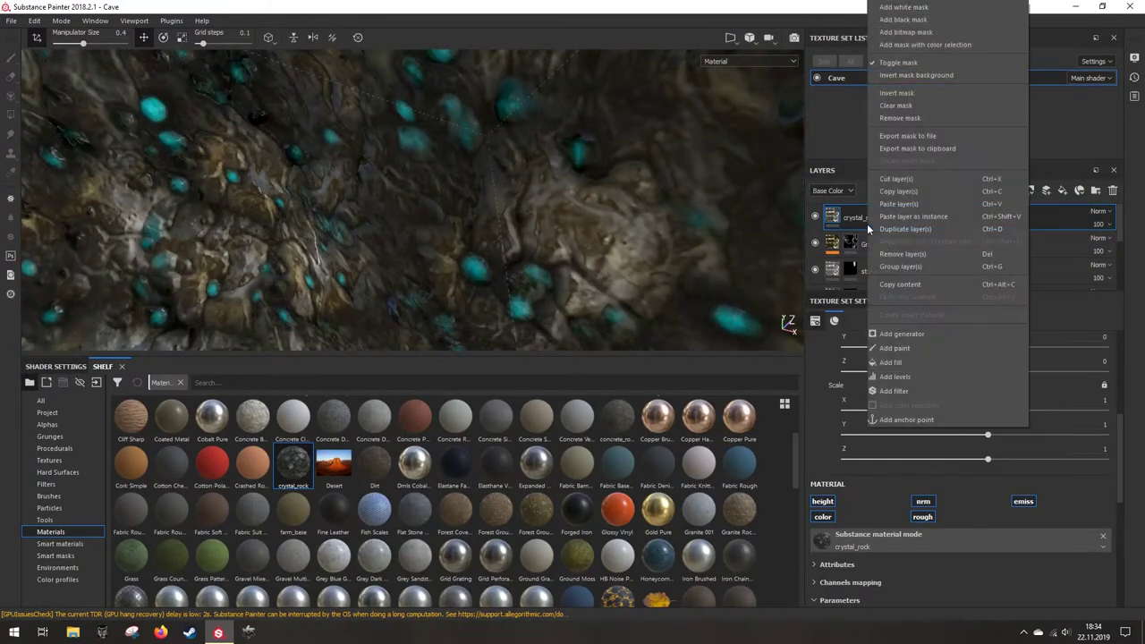
left_click(843, 215)
right_click(839, 216)
left_click(884, 239)
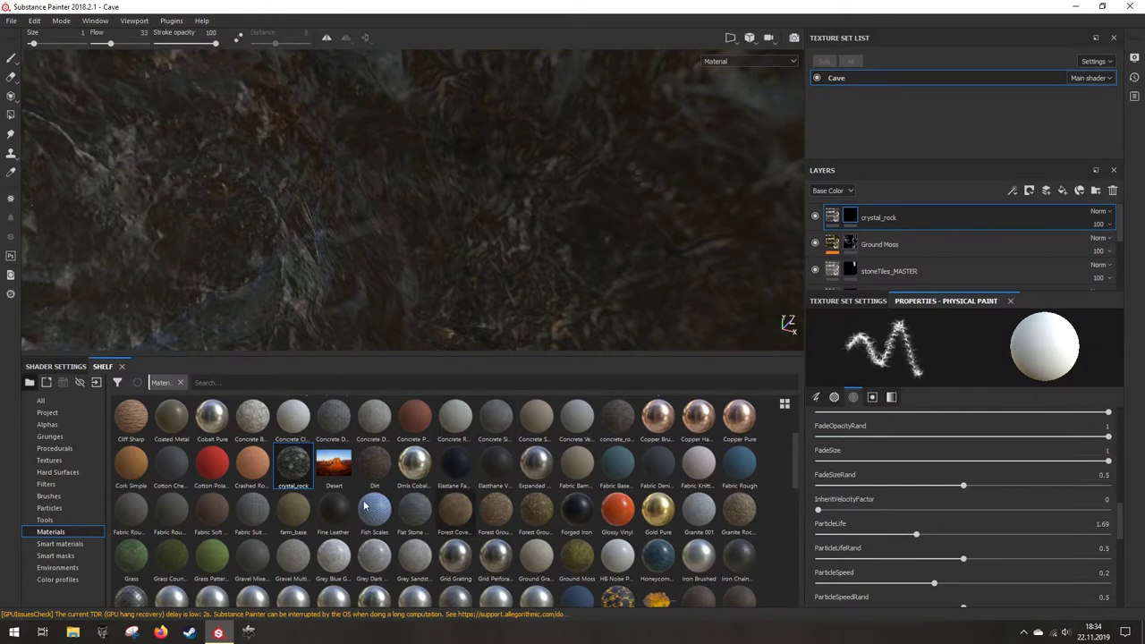
Step: Choose the Broken Glass particle brush, test it on the crystal_rock mask and undo the test stroke
left_click(98, 508)
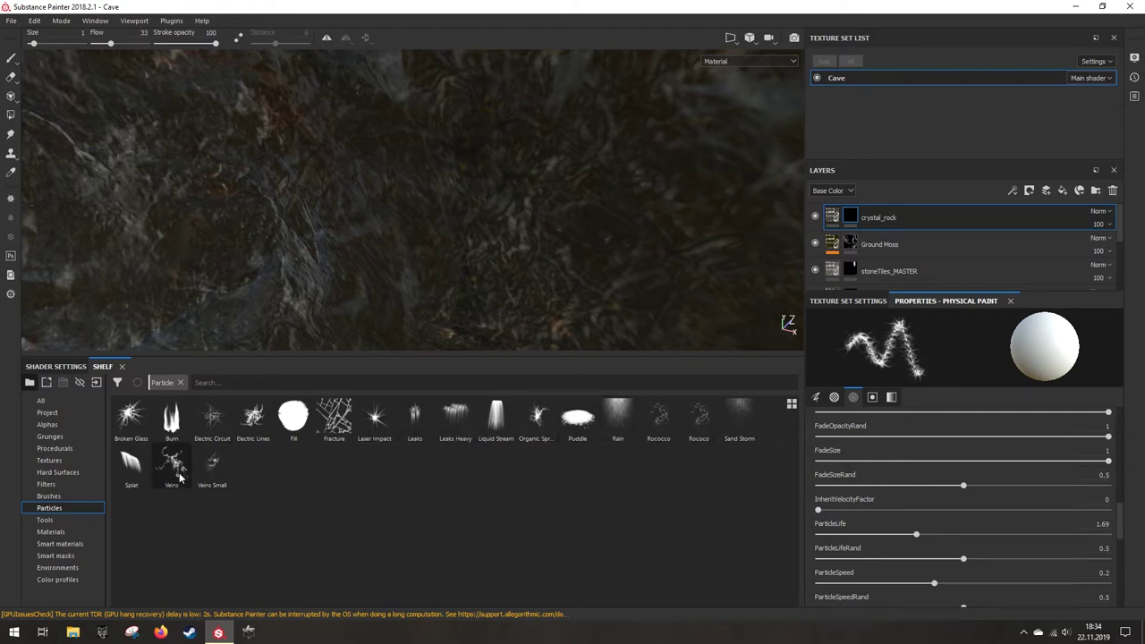
left_click(131, 417)
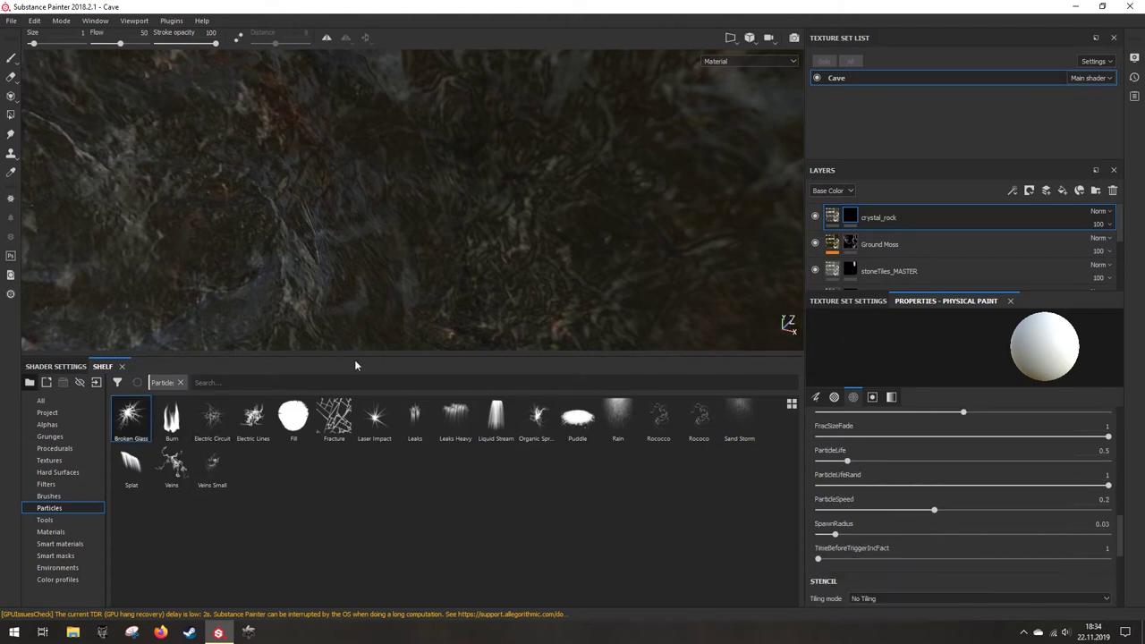
left_click(459, 213)
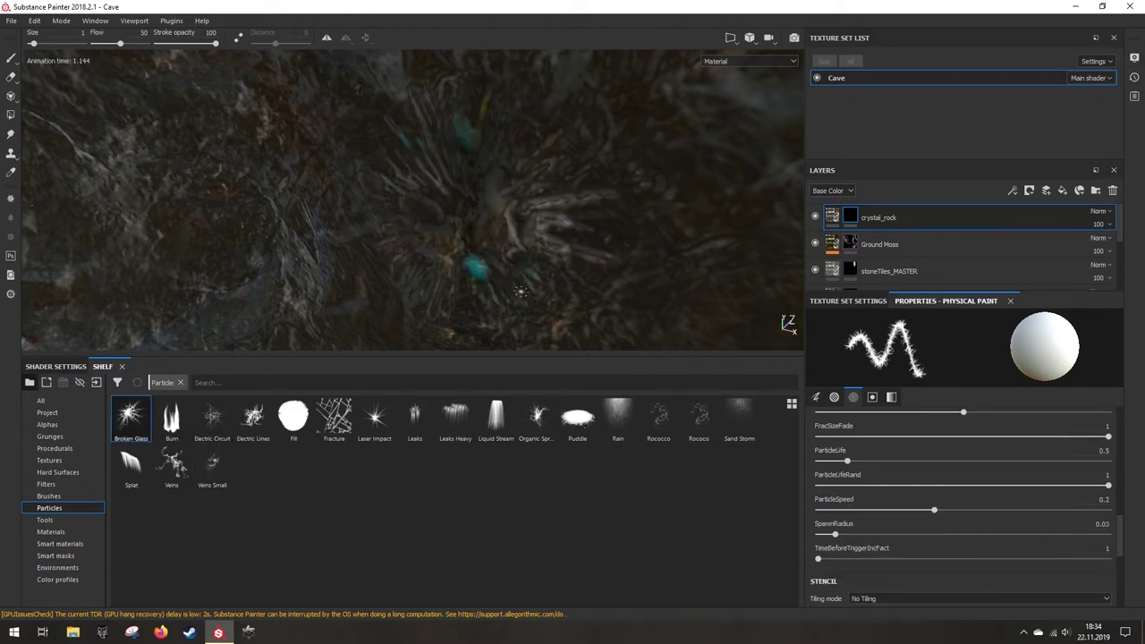
key("ctrl+z")
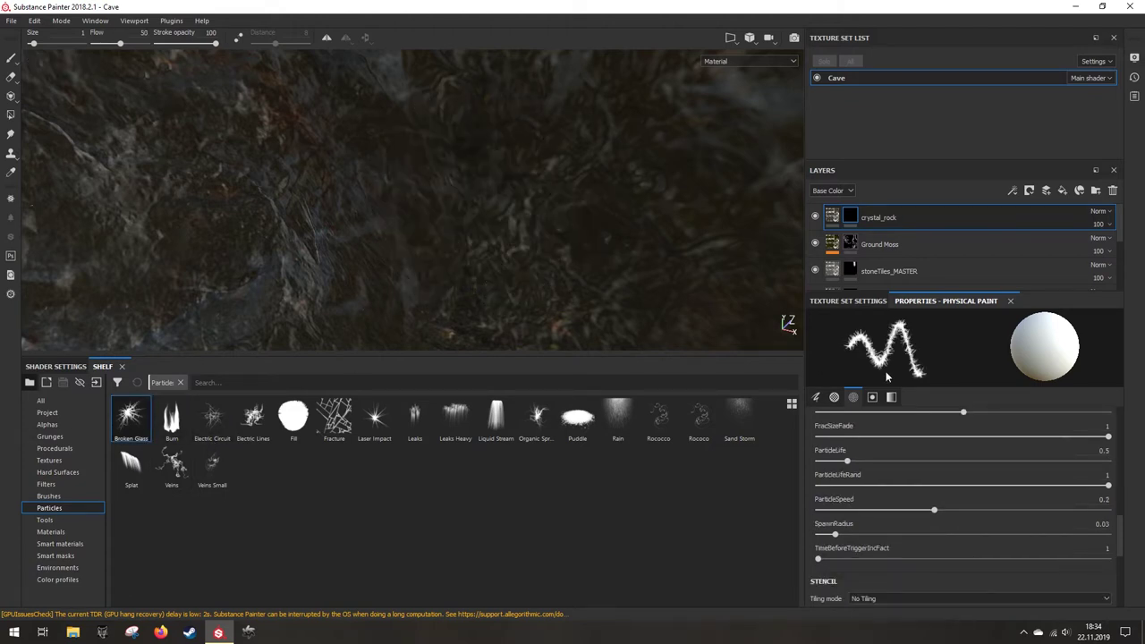
Step: Set the Broken Glass brush's flow to 69 and try the Burn particle brush on the crystal_rock mask
scroll(913, 480, "up", 8)
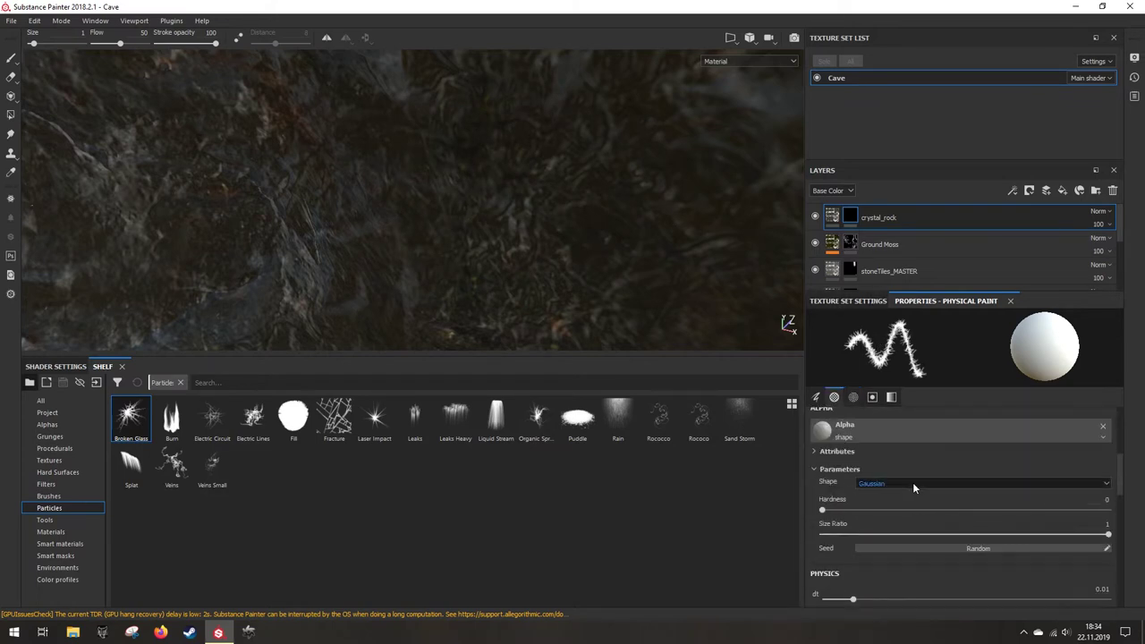
scroll(914, 482, "up", 2)
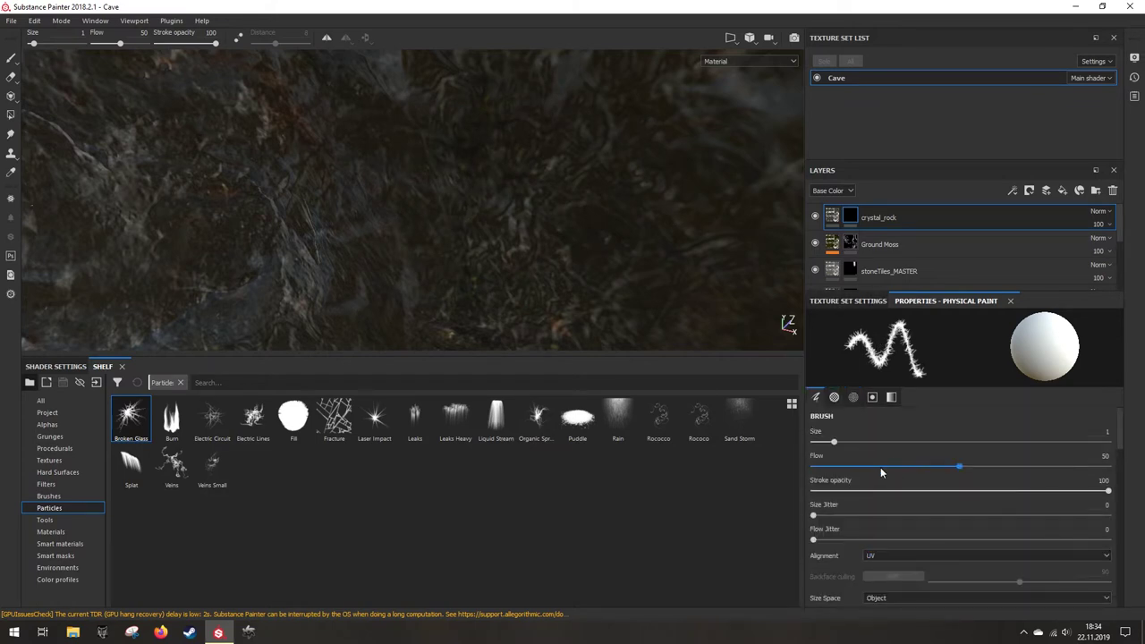
left_click_drag(902, 467, 1016, 467)
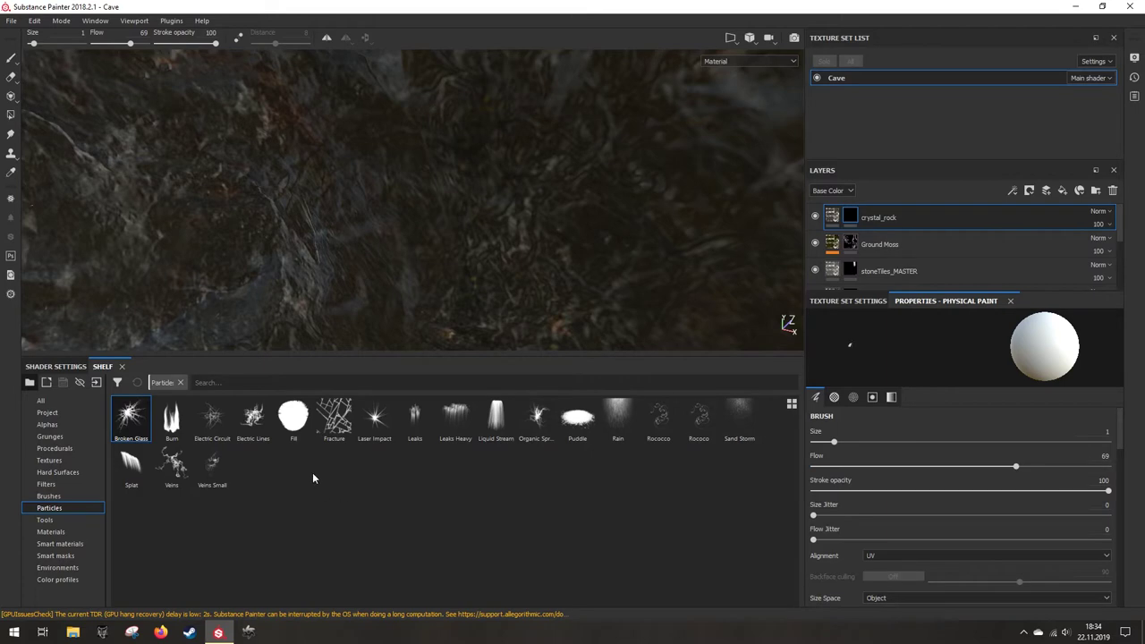
left_click(171, 418)
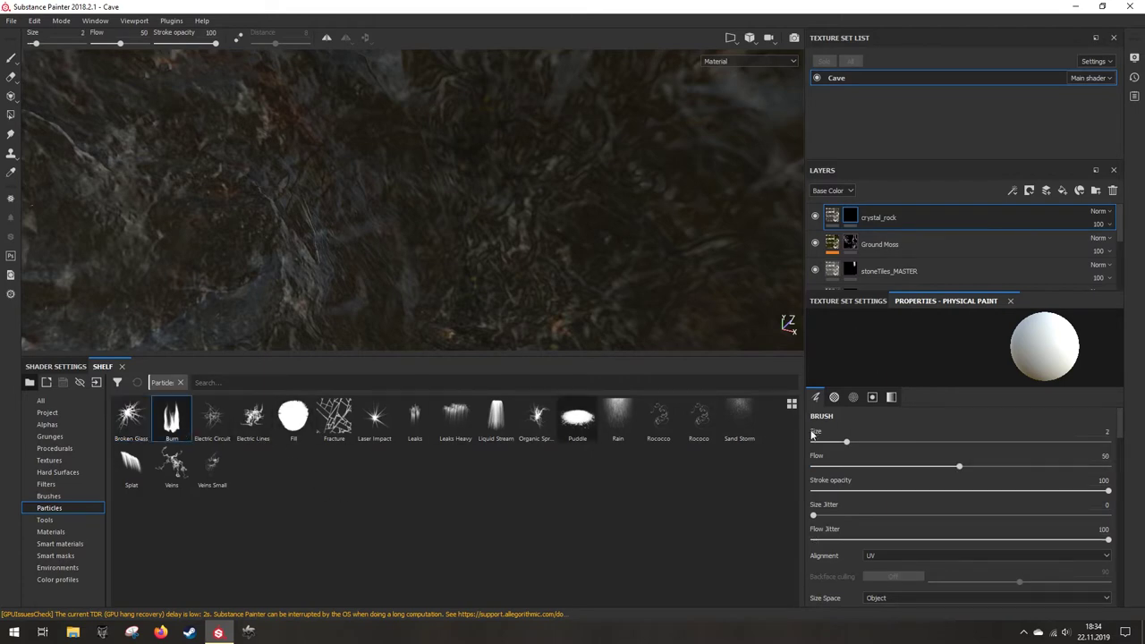
left_click(439, 269)
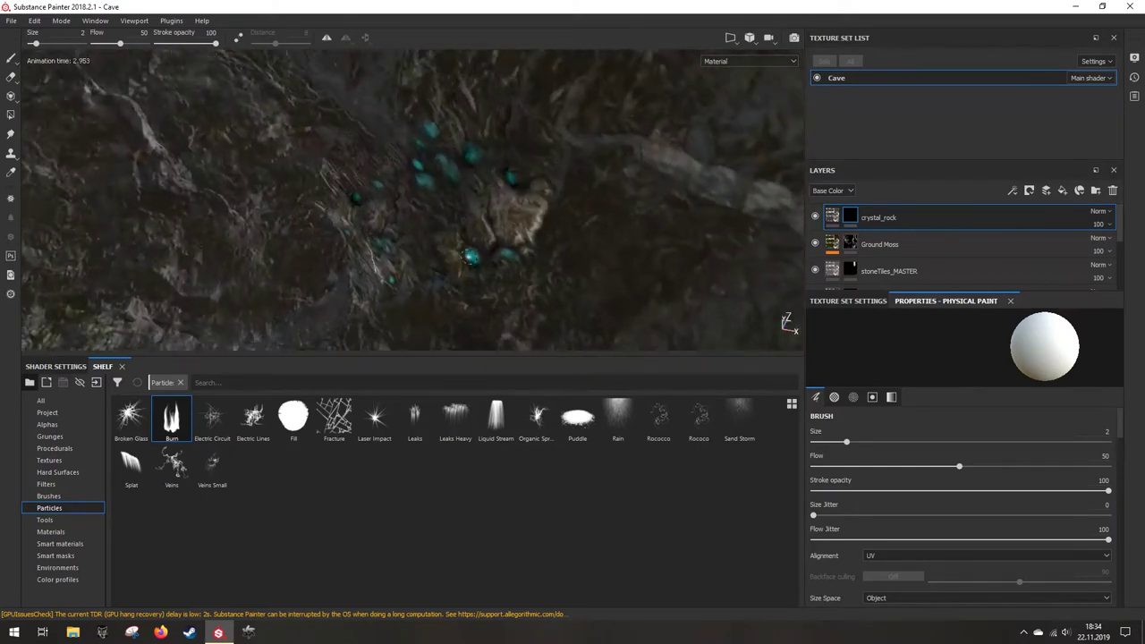
Step: Choose the Dirt 1 brush and dab scattered glowing crystals onto the cave wall in the crystal_rock mask
left_click(55, 496)
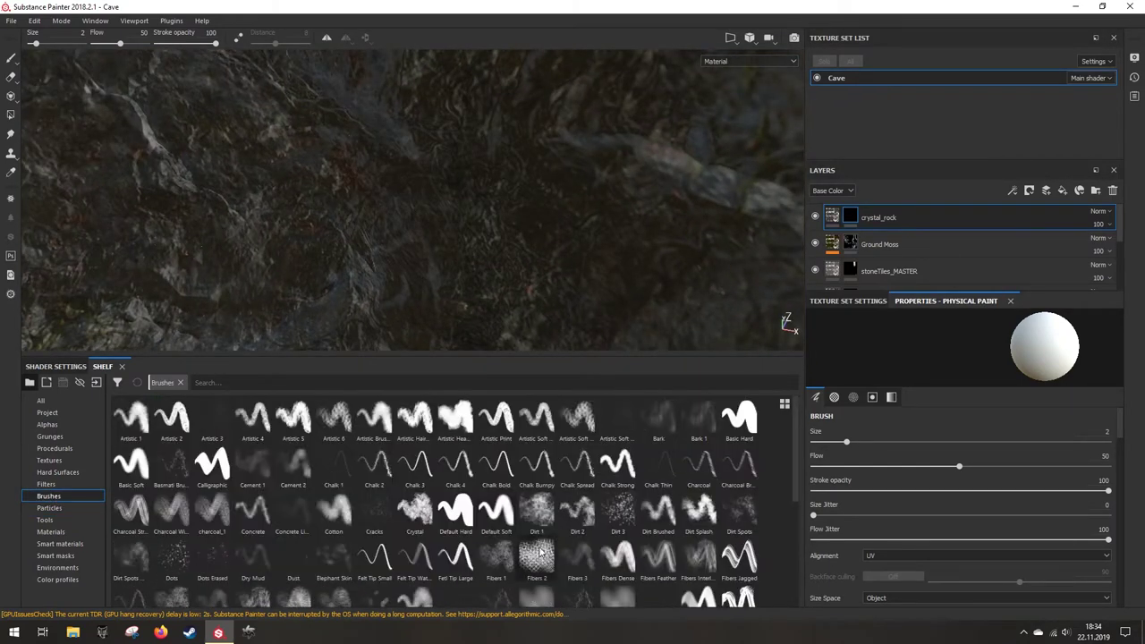
left_click(537, 512)
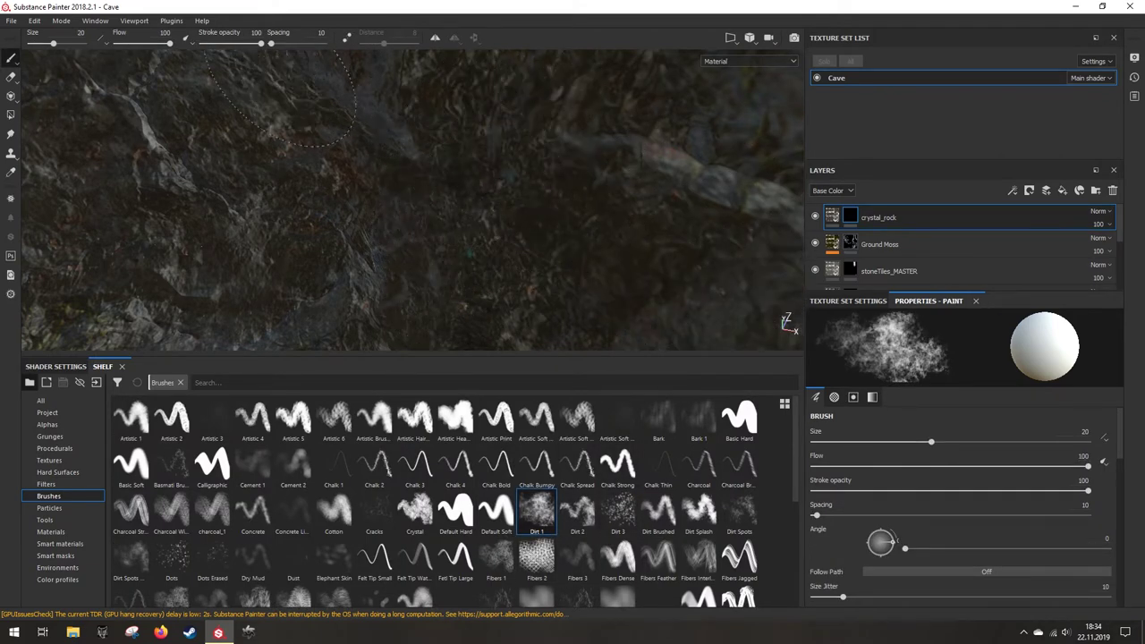
left_click(529, 184)
left_click(265, 199)
left_click(469, 114)
left_click(253, 156)
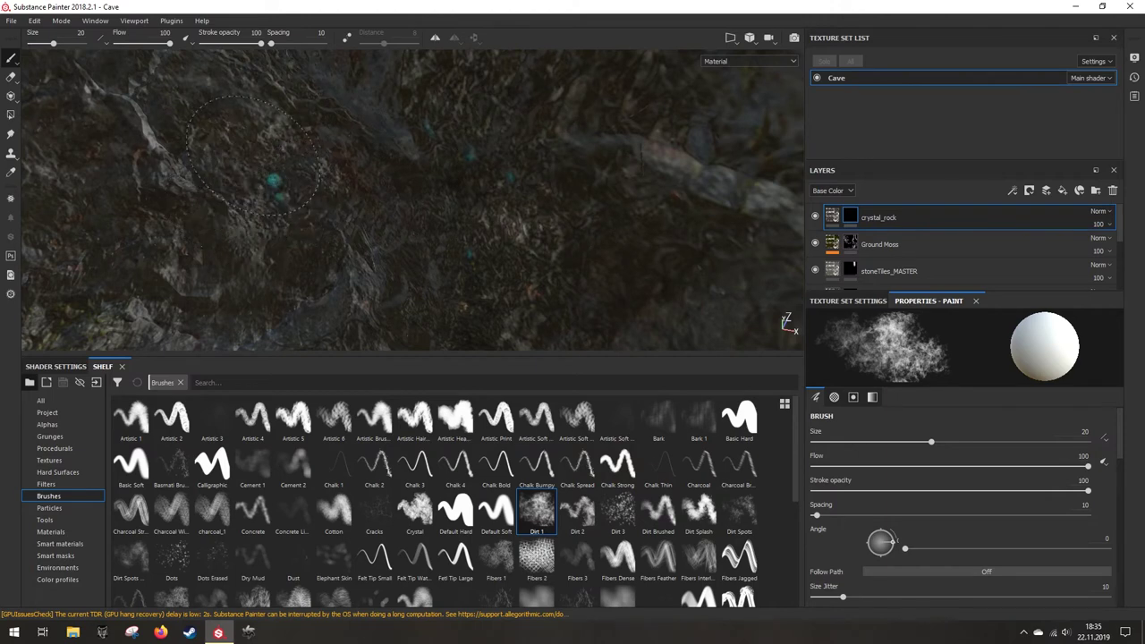
Step: Move the crystal_rock layer below Ground Moss and select its mask for painting
mouse_move(368, 248)
left_mouse_down("alt")
mouse_move(341, 250)
mouse_move(537, 221)
left_mouse_up("alt")
mouse_move(470, 281)
left_mouse_down("alt")
mouse_move(316, 330)
mouse_move(475, 218)
left_mouse_up("alt")
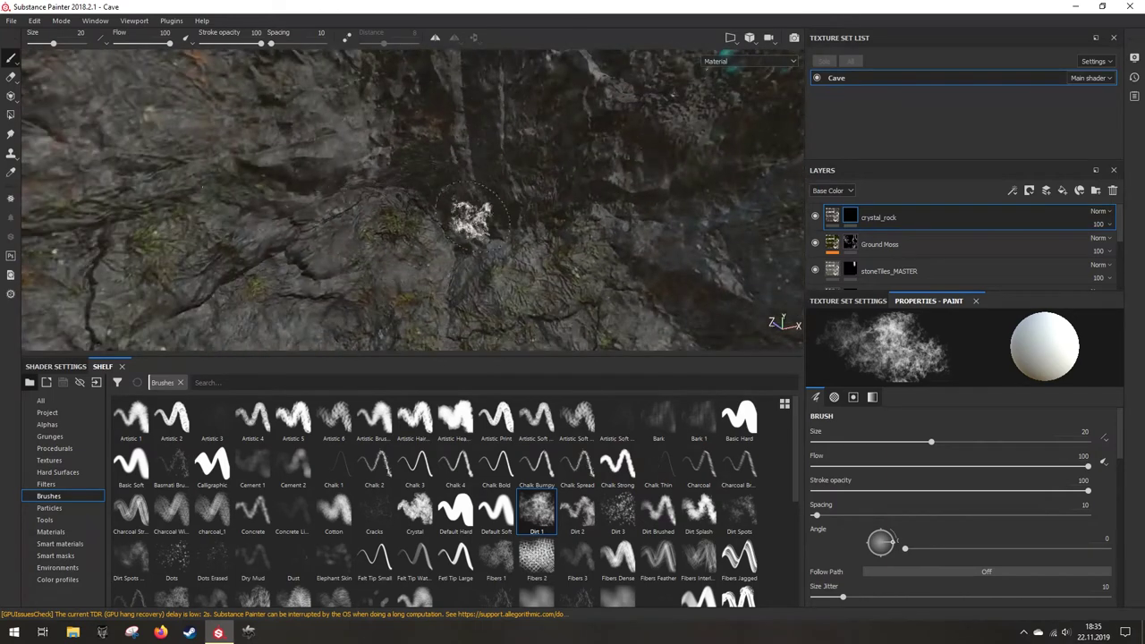
scroll(291, 191, "up", 1)
mouse_move(220, 157)
left_mouse_down("alt")
mouse_move(273, 192)
mouse_move(322, 197)
mouse_move(336, 161)
left_mouse_up("alt")
left_click_drag(910, 225, 915, 256)
left_click(846, 250)
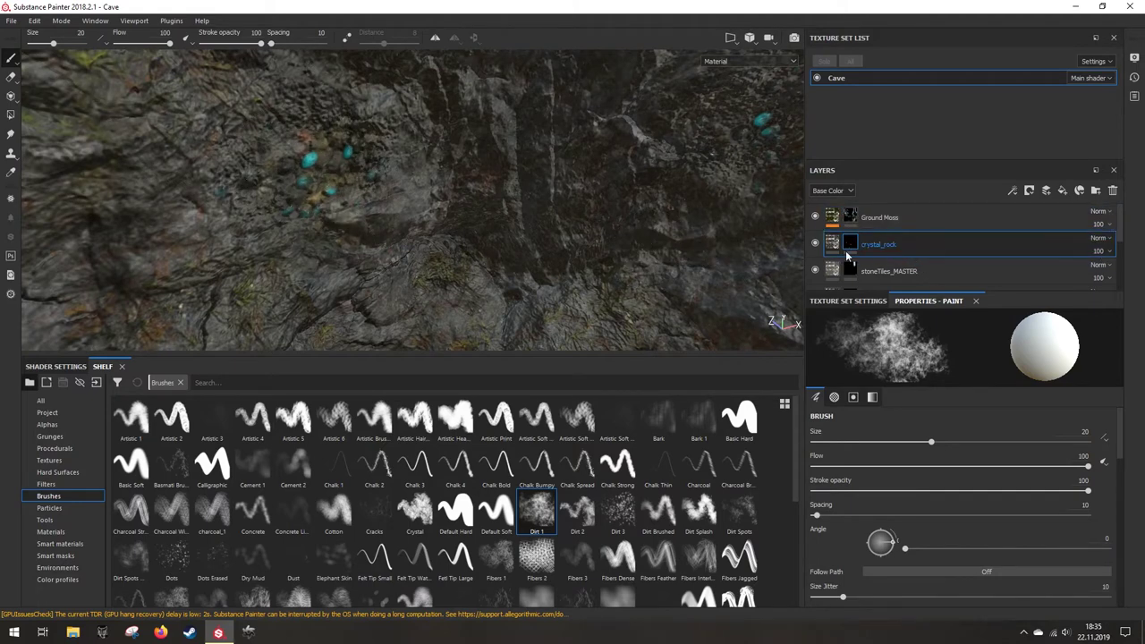
Step: Set the Dirt 1 brush's flow to 28 and paint sparse crystals on the rock wall above the blue crystal plant
scroll(393, 221, "down", 3)
mouse_move(394, 220)
left_mouse_down("alt")
mouse_move(353, 255)
mouse_move(486, 225)
mouse_move(507, 209)
mouse_move(480, 190)
left_mouse_up("alt")
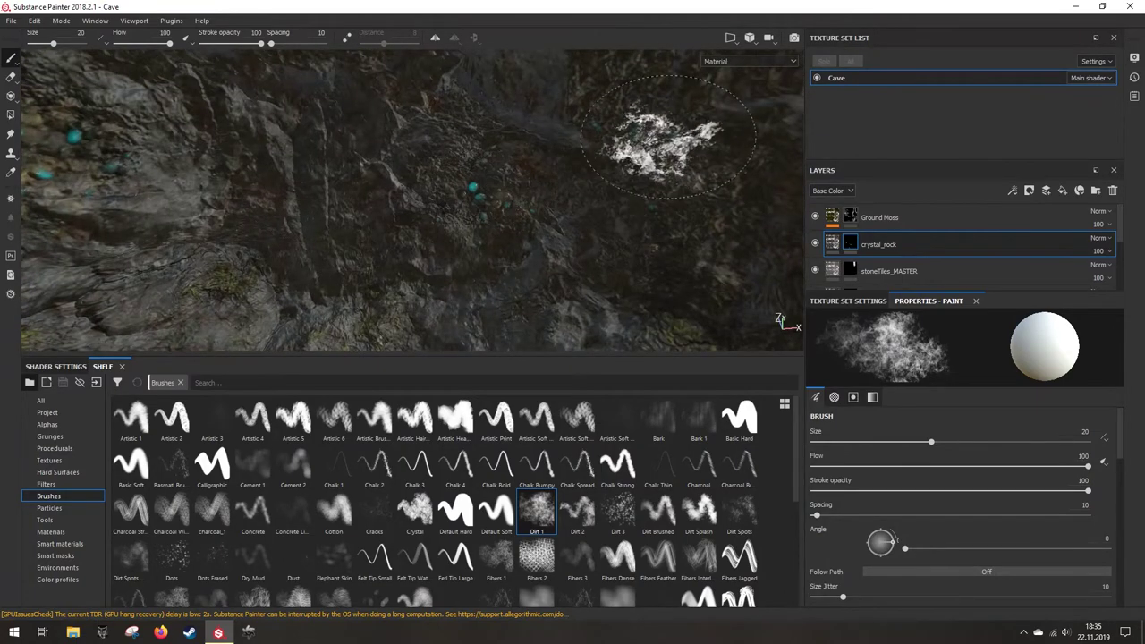
scroll(627, 206, "down", 5)
mouse_move(564, 230)
left_mouse_down("alt")
mouse_move(538, 223)
mouse_move(494, 164)
mouse_move(498, 123)
mouse_move(511, 199)
mouse_move(550, 209)
mouse_move(412, 187)
mouse_move(519, 190)
mouse_move(503, 201)
mouse_move(483, 265)
left_mouse_up("alt")
middle_click_drag(483, 266, 667, 260, "alt")
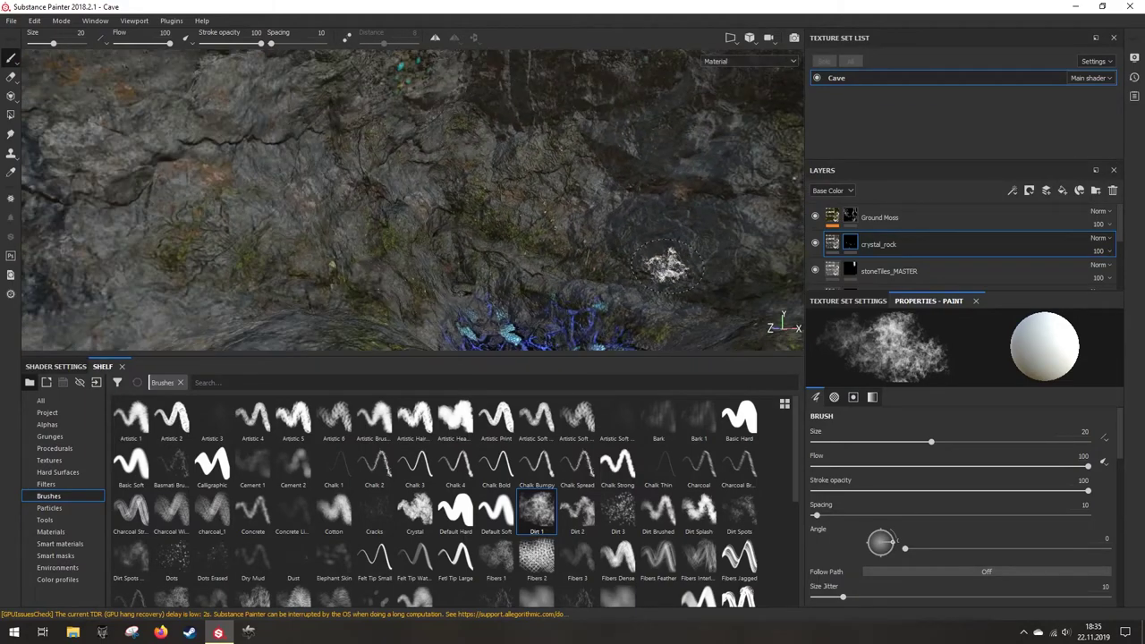
right_click_drag(667, 261, 690, 223, "alt")
left_click(888, 466)
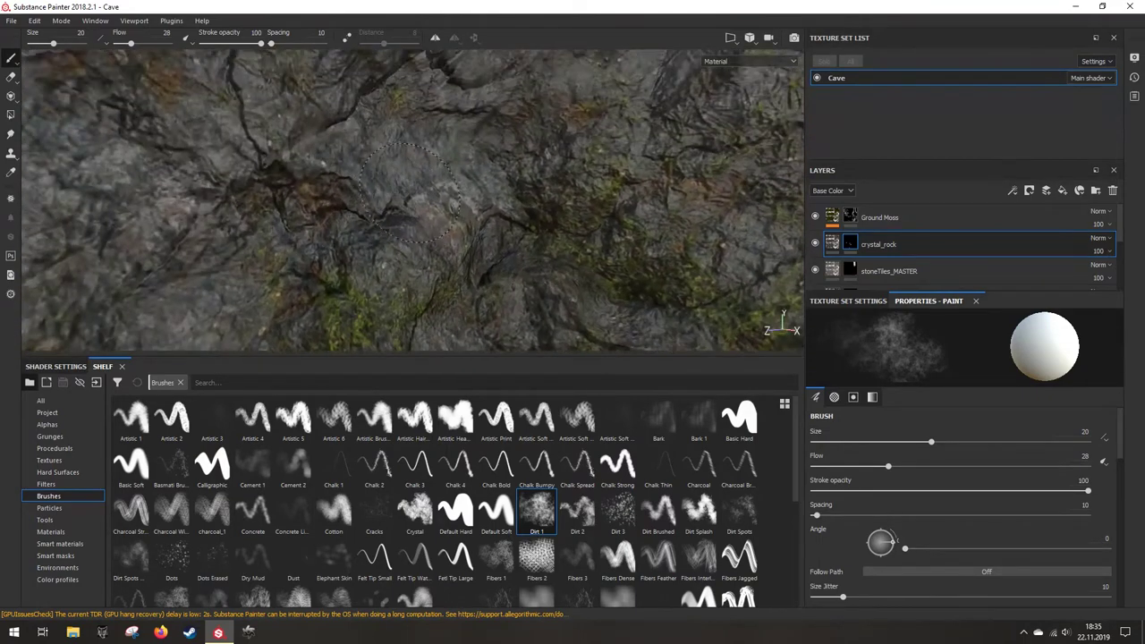
right_click_drag(562, 268, 540, 222, "alt")
middle_click_drag(541, 222, 502, 208, "alt")
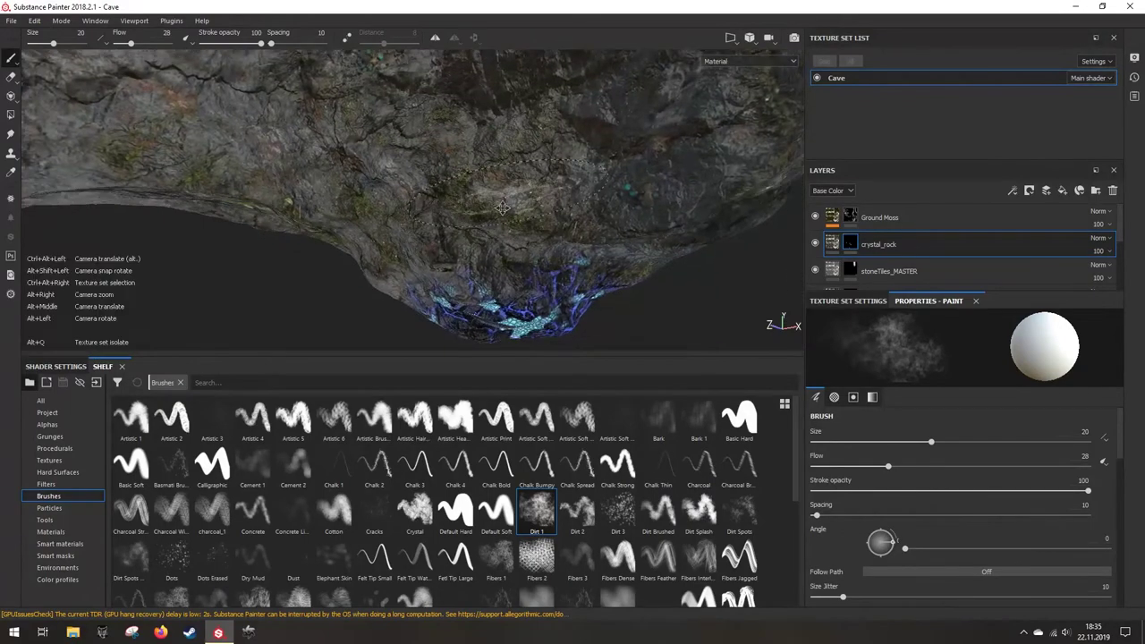
left_click_drag(502, 207, 521, 190, "alt")
middle_click_drag(522, 190, 529, 213, "alt")
mouse_move(529, 213)
left_mouse_down("alt")
mouse_move(469, 232)
mouse_move(517, 230)
mouse_move(530, 267)
left_mouse_up("alt")
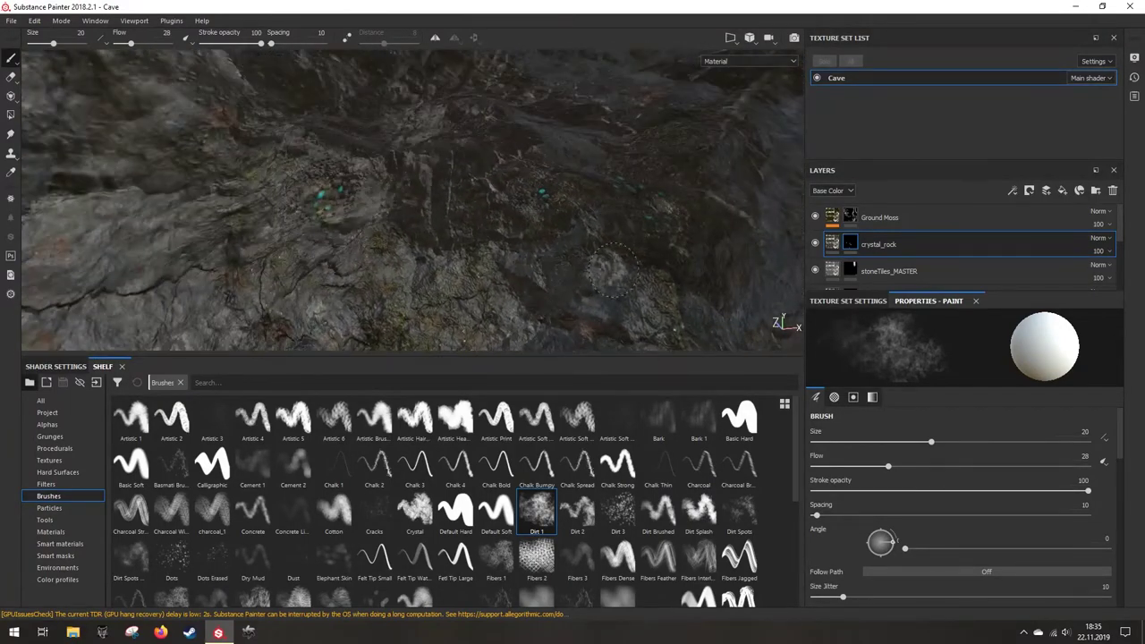
Step: Set the brush's grayscale to 0 and soften the painted crystals on the cave wall in the crystal_rock mask
scroll(944, 505, "down", 9)
scroll(952, 546, "down", 1)
left_click_drag(944, 531, 680, 544)
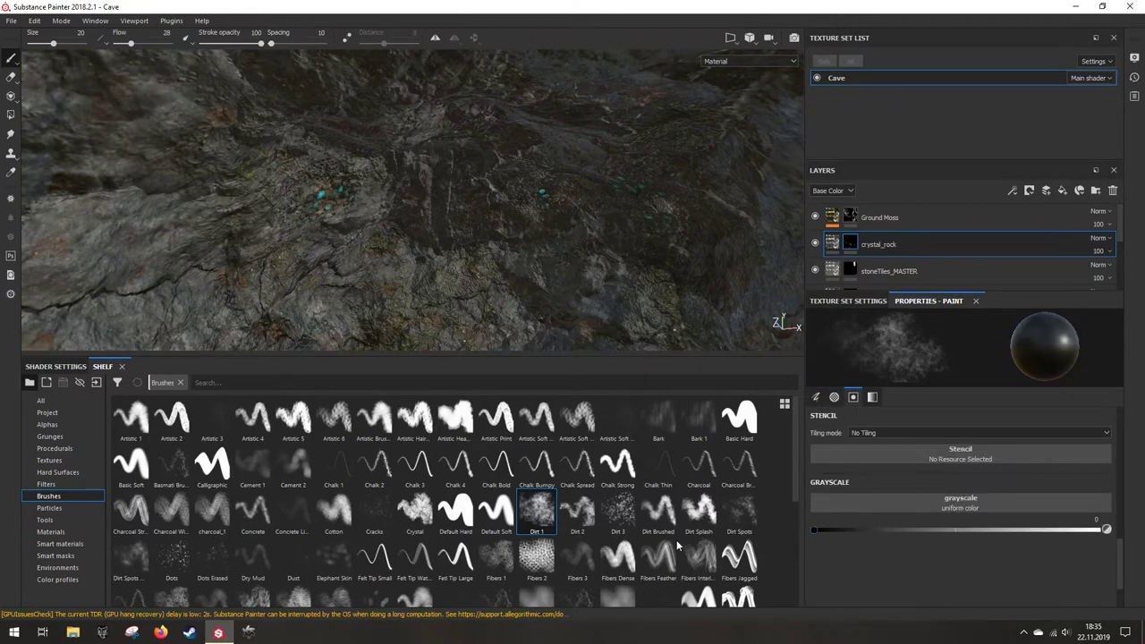
left_click_drag(597, 186, 606, 288, "alt")
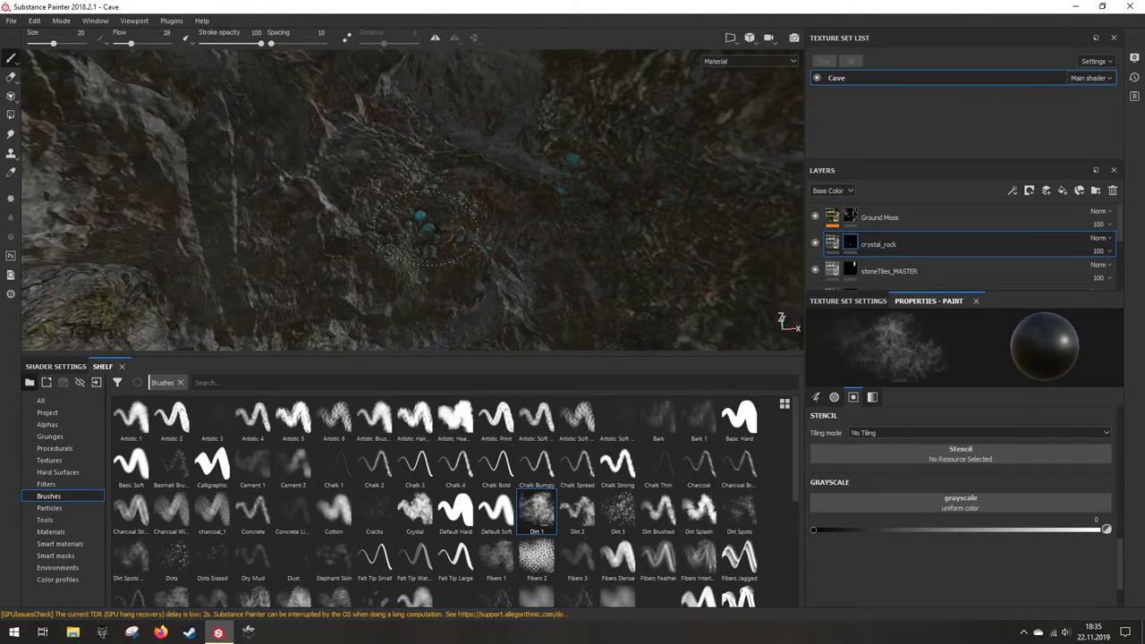
mouse_move(408, 254)
left_mouse_down("alt")
mouse_move(511, 126)
mouse_move(587, 182)
mouse_move(484, 242)
mouse_move(456, 201)
mouse_move(492, 183)
mouse_move(555, 255)
mouse_move(475, 268)
mouse_move(441, 256)
left_mouse_up("alt")
mouse_move(501, 206)
left_mouse_down("alt")
mouse_move(586, 270)
mouse_move(590, 233)
left_mouse_up("alt")
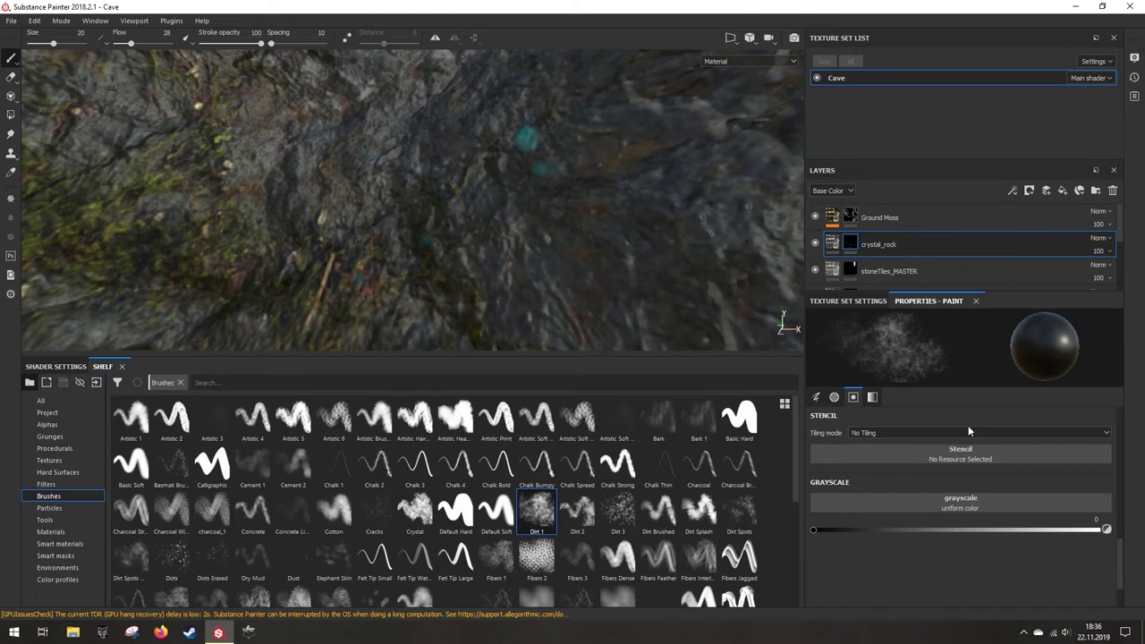
Step: Set the Dirt 1 brush's size to 7.87 and flow to 68, and strengthen the crystal spots beside the moss in white
scroll(950, 411, "up", 6)
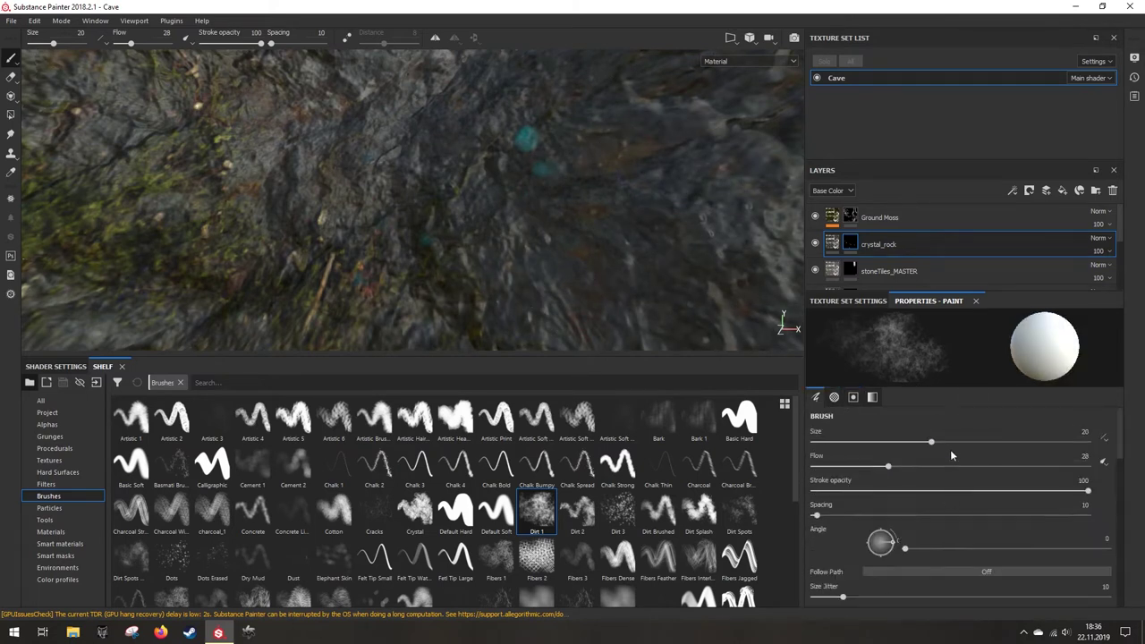
left_click_drag(931, 443, 884, 444)
left_click_drag(889, 466, 1000, 467)
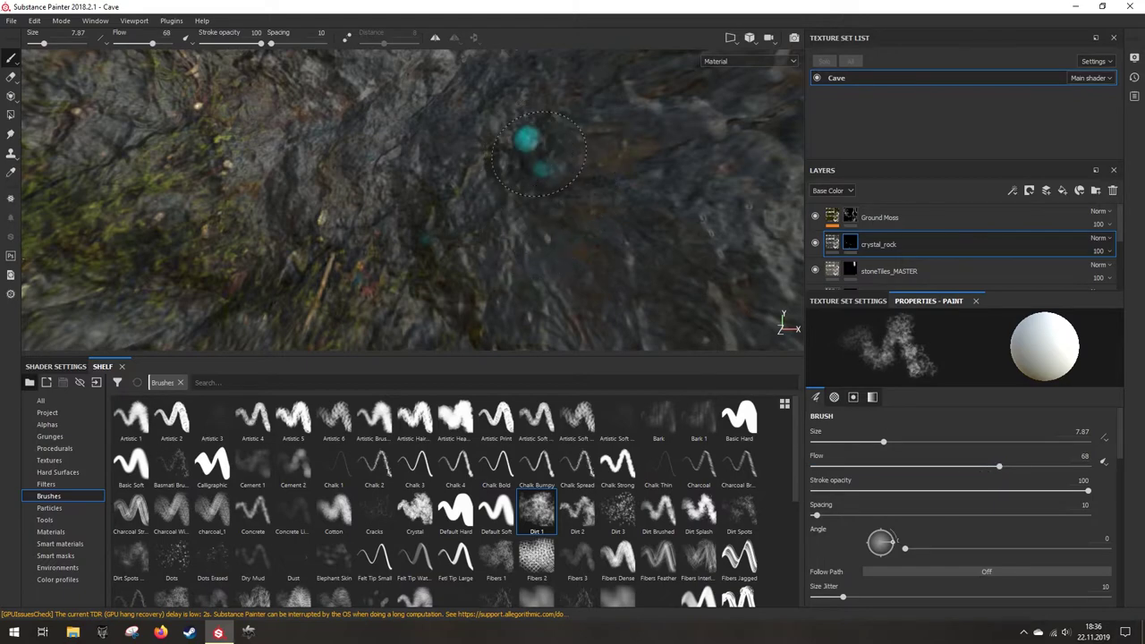
Step: Examine the textured cave from a distance, the crystal-covered walls and the tile path up close
scroll(573, 225, "down", 4)
left_click_drag(568, 225, 537, 250, "alt")
scroll(602, 279, "down", 4)
scroll(510, 252, "down", 3)
scroll(467, 248, "down", 4)
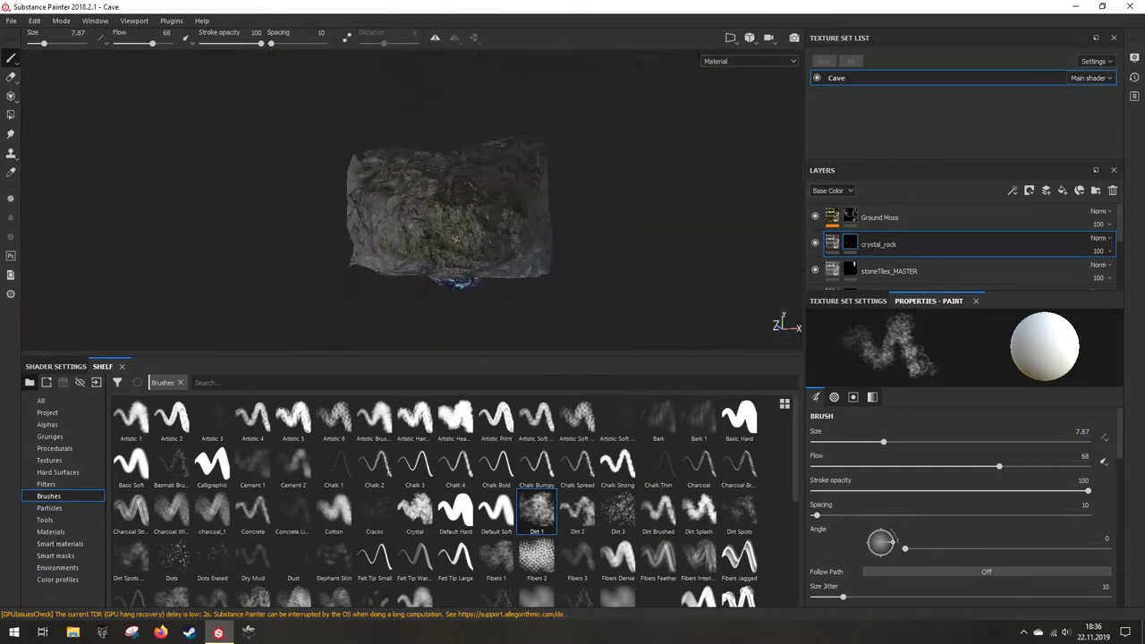
scroll(457, 238, "up", 10)
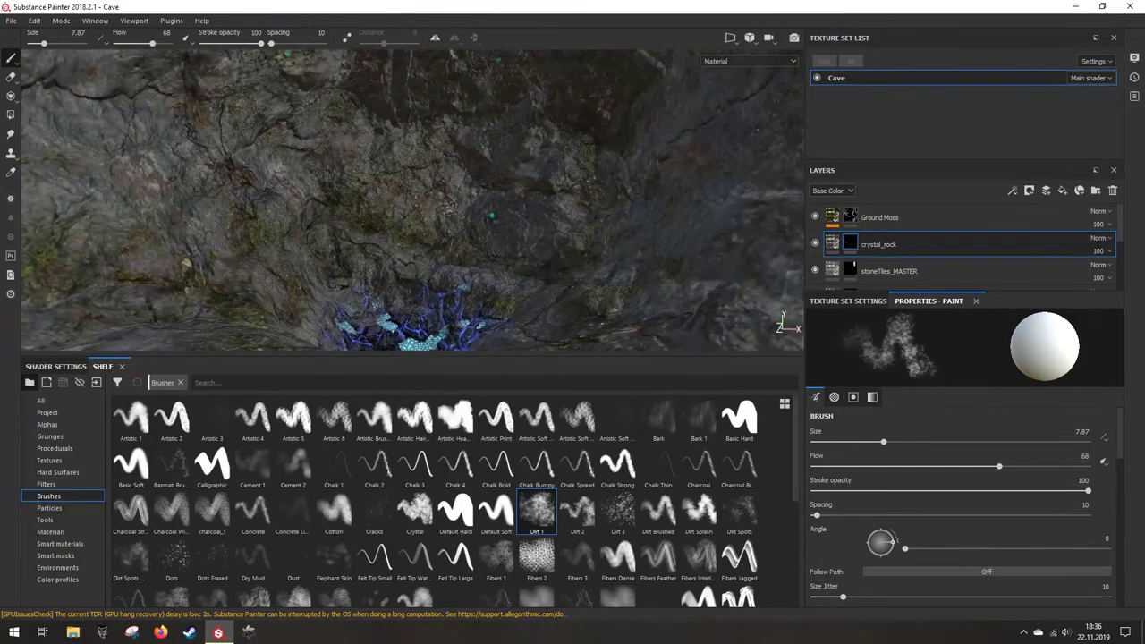
left_click_drag(491, 216, 525, 226, "alt")
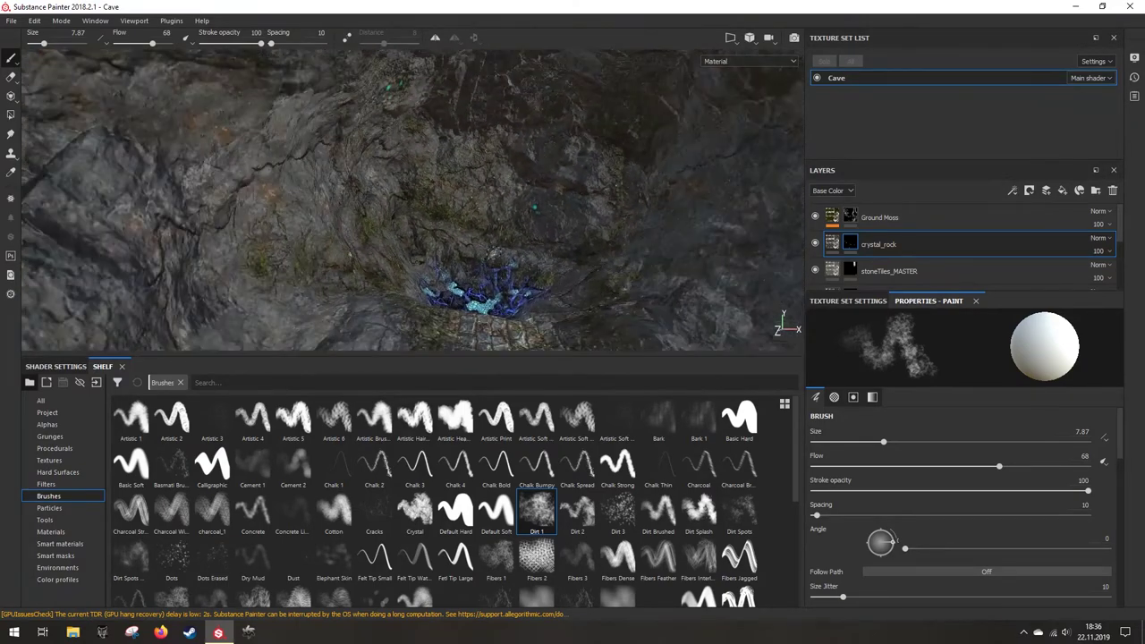
left_click_drag(463, 255, 444, 294, "alt")
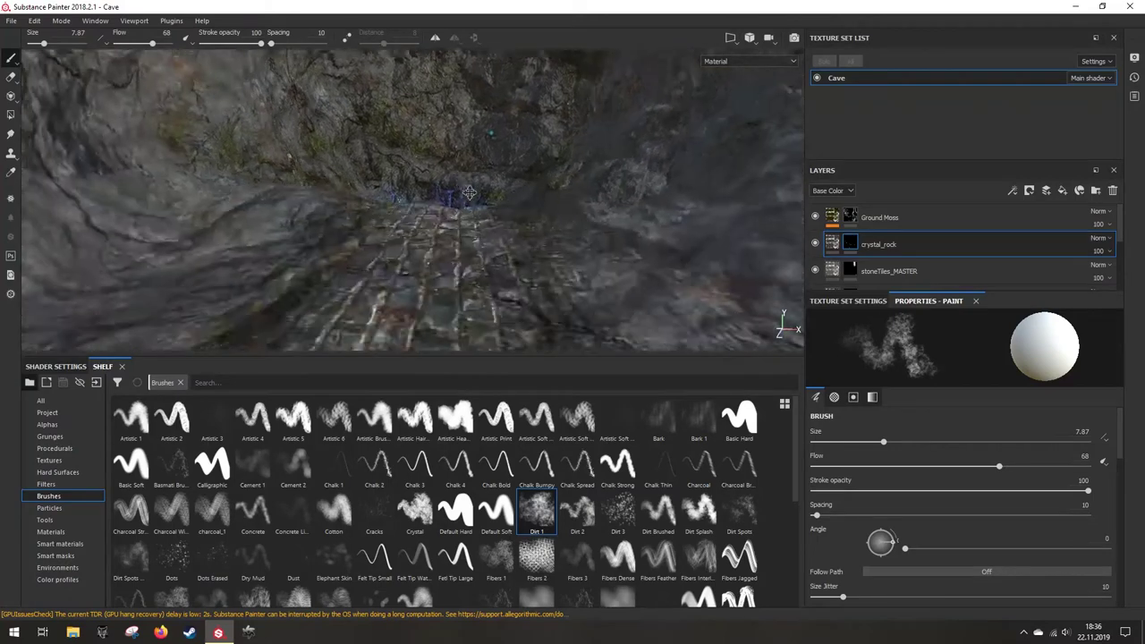
right_click_drag(444, 294, 269, 313, "alt")
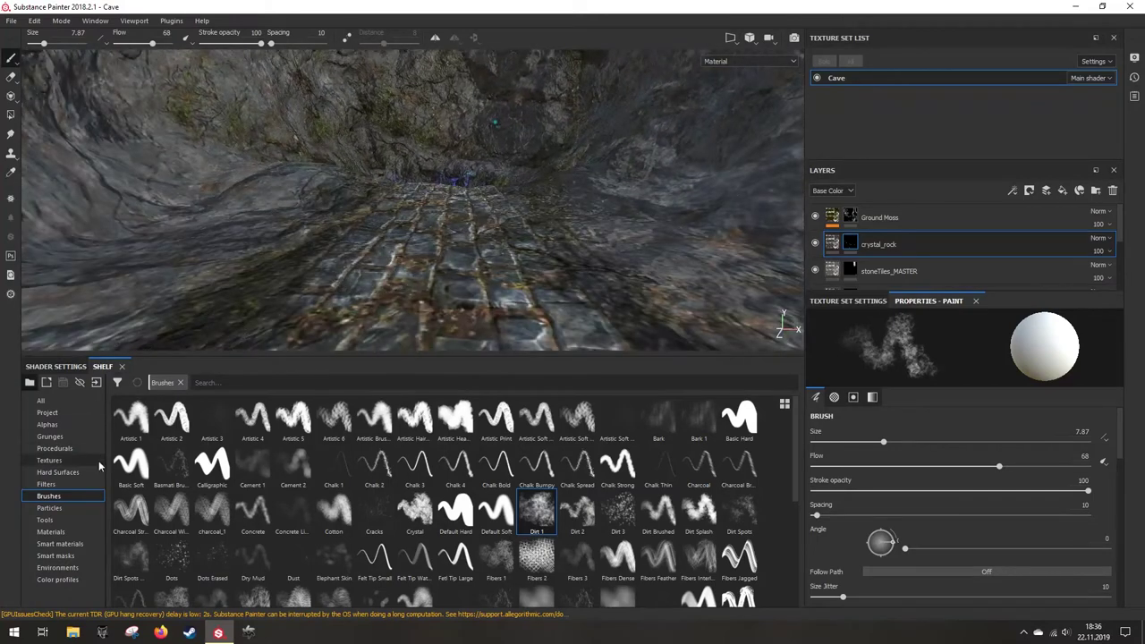
Step: Add the Forest Cover Dry material as a fill layer above crystal_rock and set its projection to Tri-planar projection
left_click(75, 531)
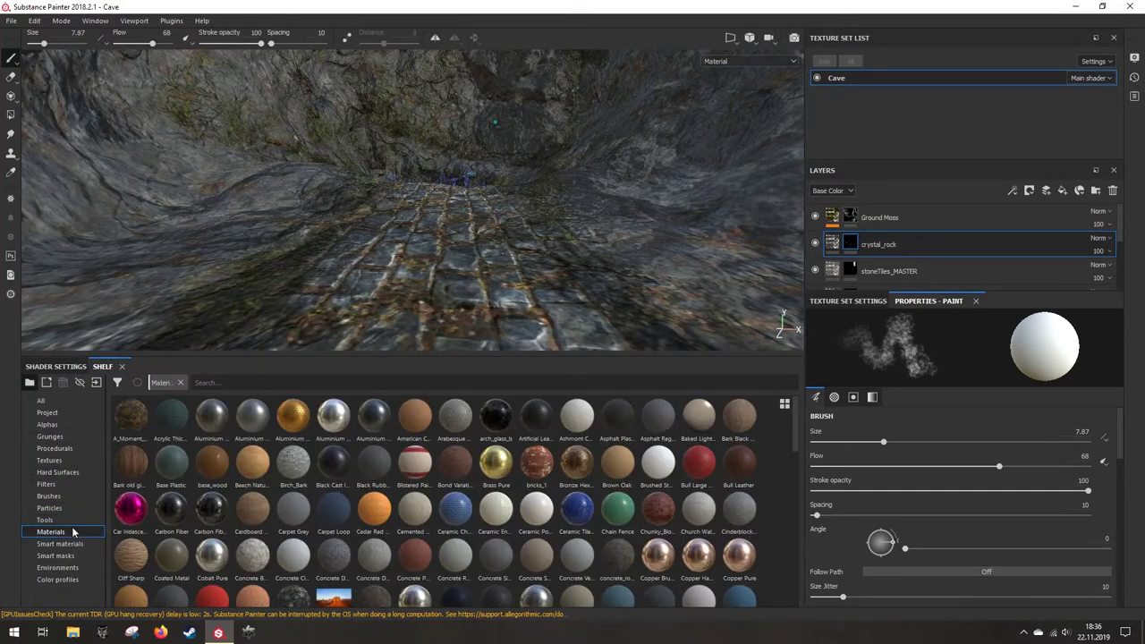
scroll(365, 536, "down", 5)
scroll(365, 537, "up", 3)
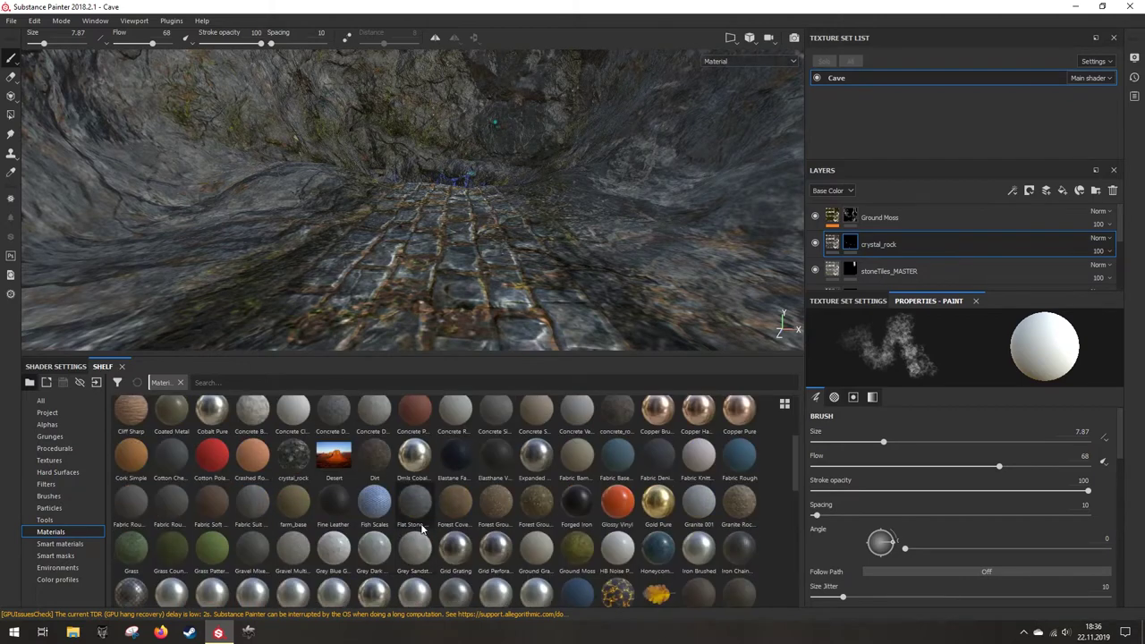
scroll(867, 202, "down", 1)
scroll(882, 200, "up", 1)
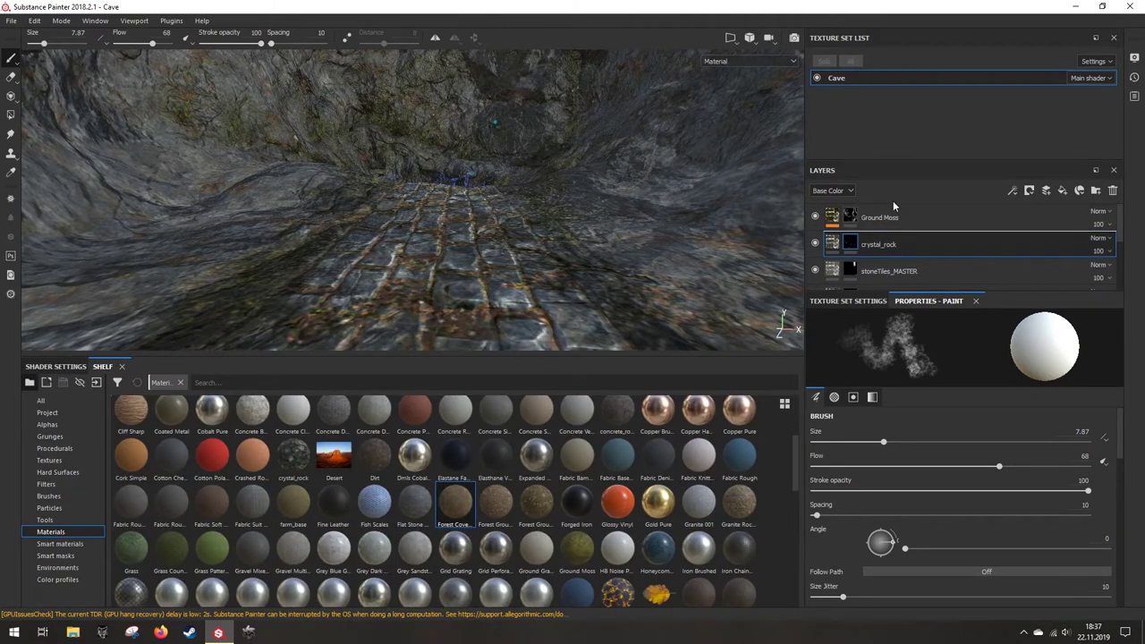
left_click_drag(884, 215, 909, 244)
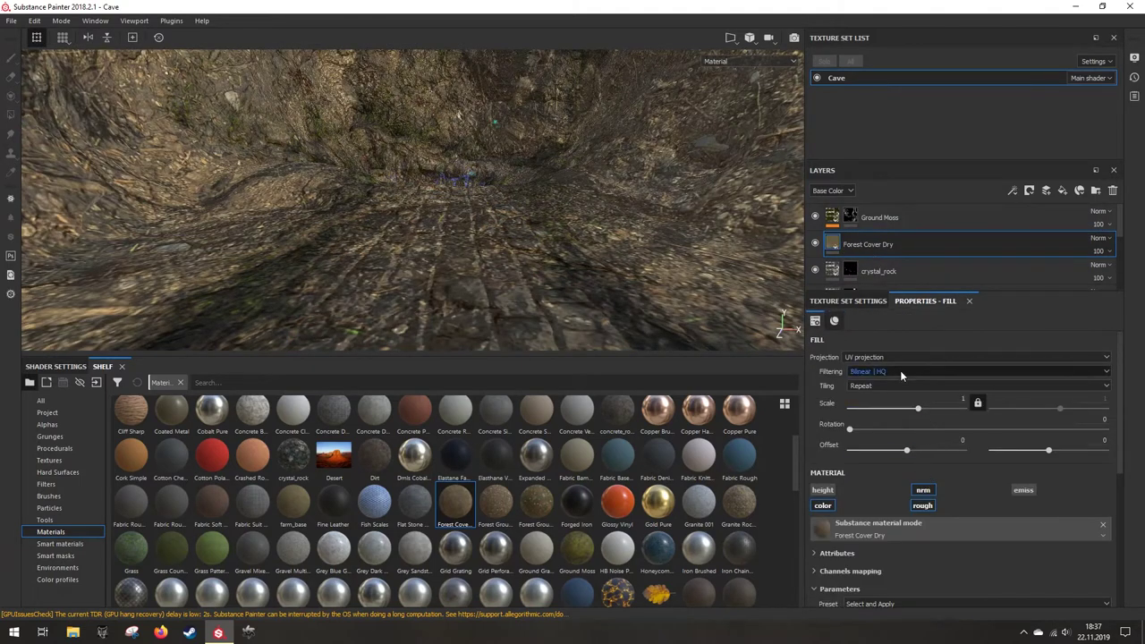
left_click(891, 357)
left_click(874, 375)
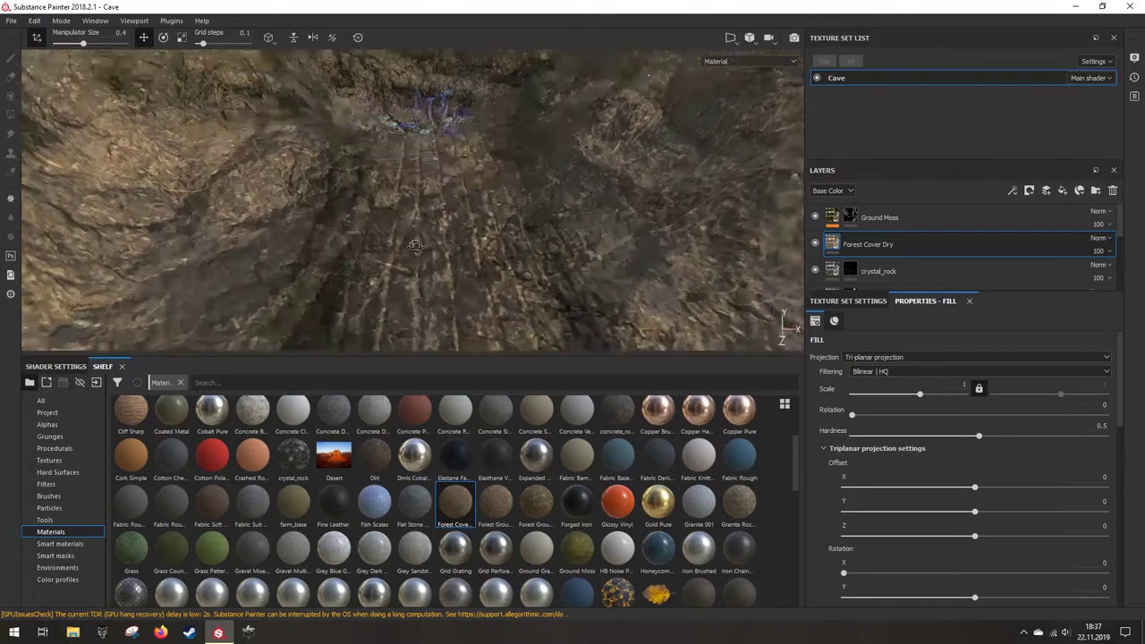
Step: Select the Dirt 1 brush and save the project
left_click(48, 495)
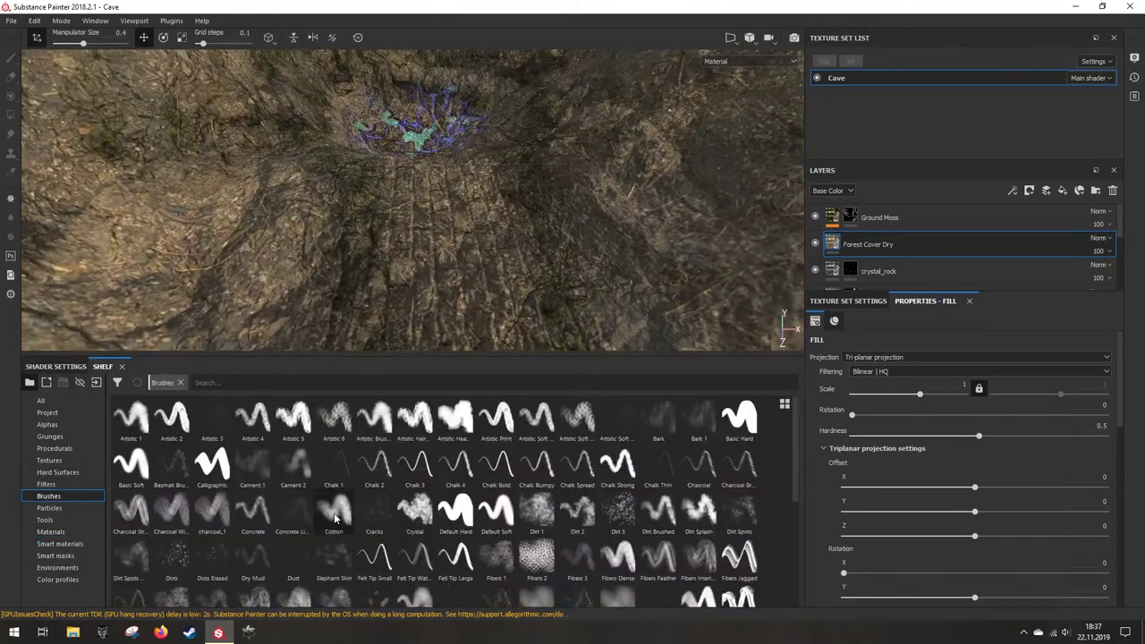
left_click(534, 512)
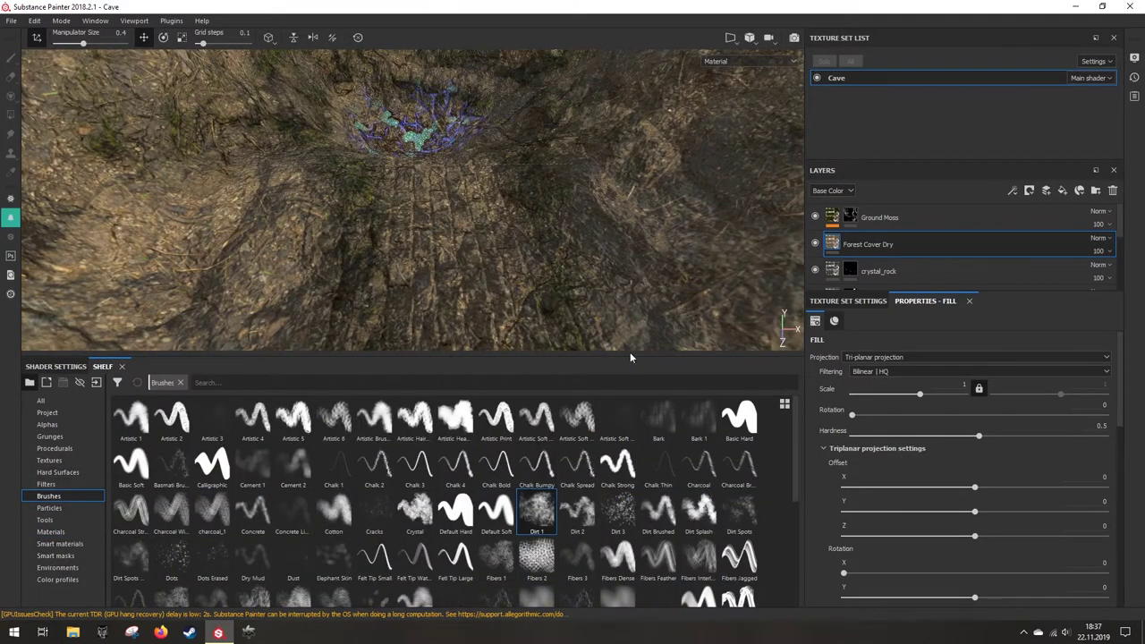
key("ctrl+s")
left_click_drag(356, 215, 360, 240, "alt")
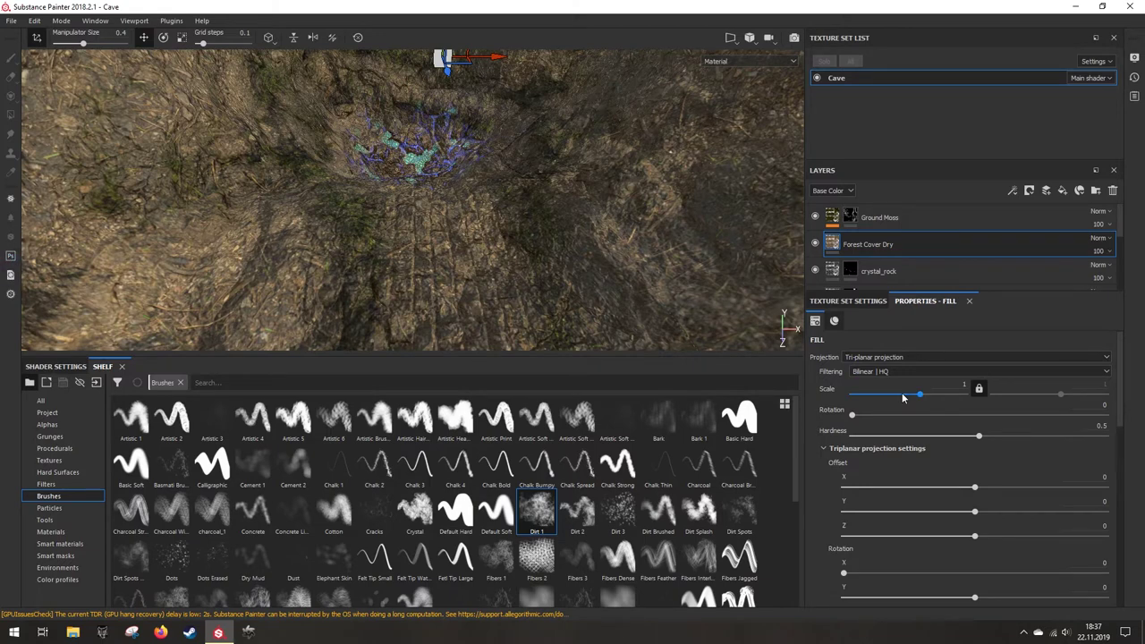
scroll(849, 337, "down", 5)
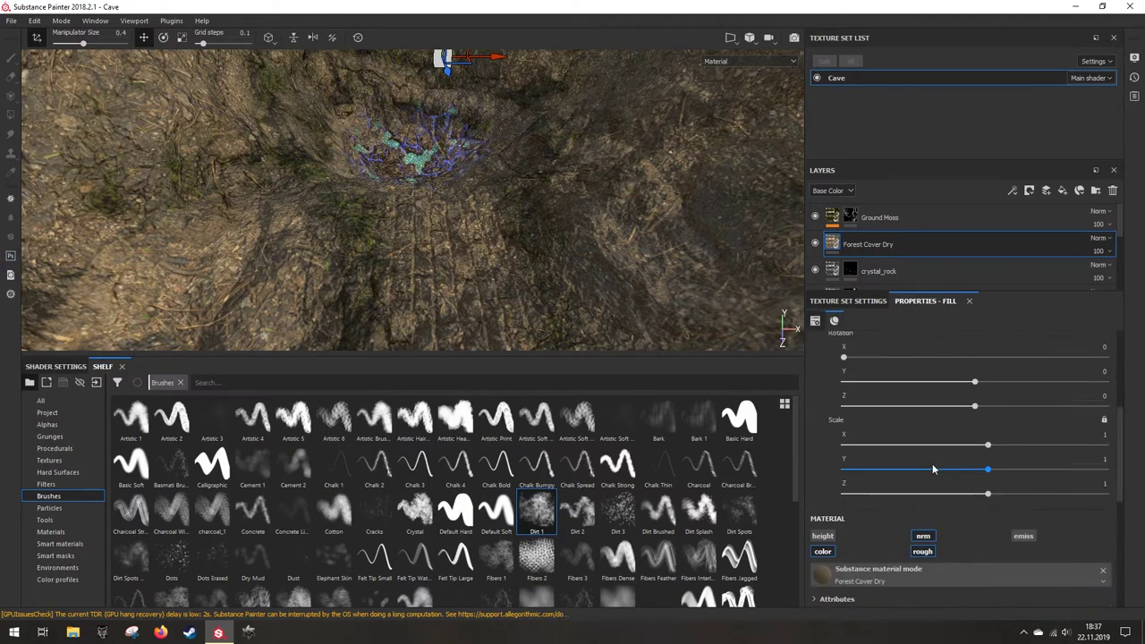
scroll(908, 456, "up", 5)
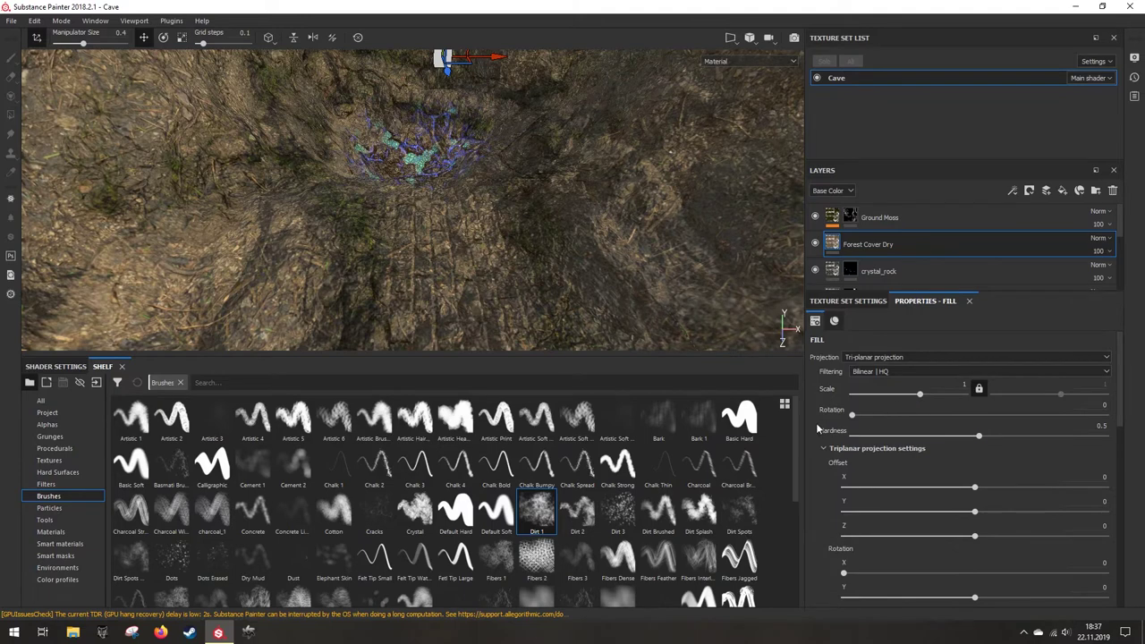
Step: Add a black mask to the Forest Cover Dry layer and set the Dirt 1 brush's size to 31.73 and flow to 19
right_click(859, 250)
left_click(922, 19)
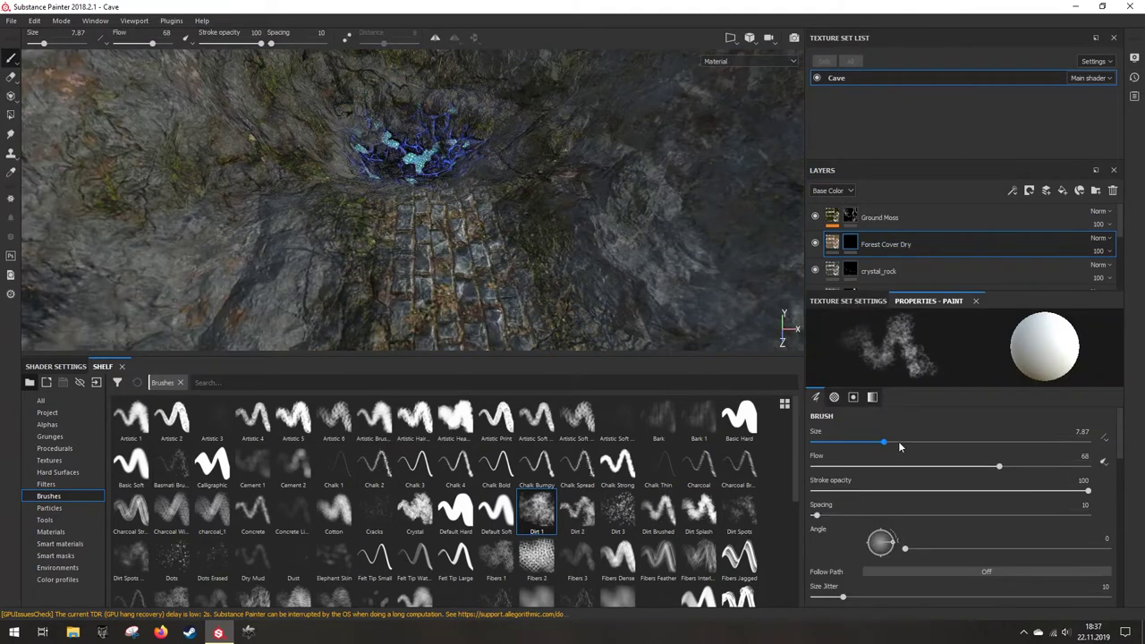
mouse_move(898, 441)
left_mouse_down()
mouse_move(965, 442)
mouse_move(864, 466)
left_mouse_up()
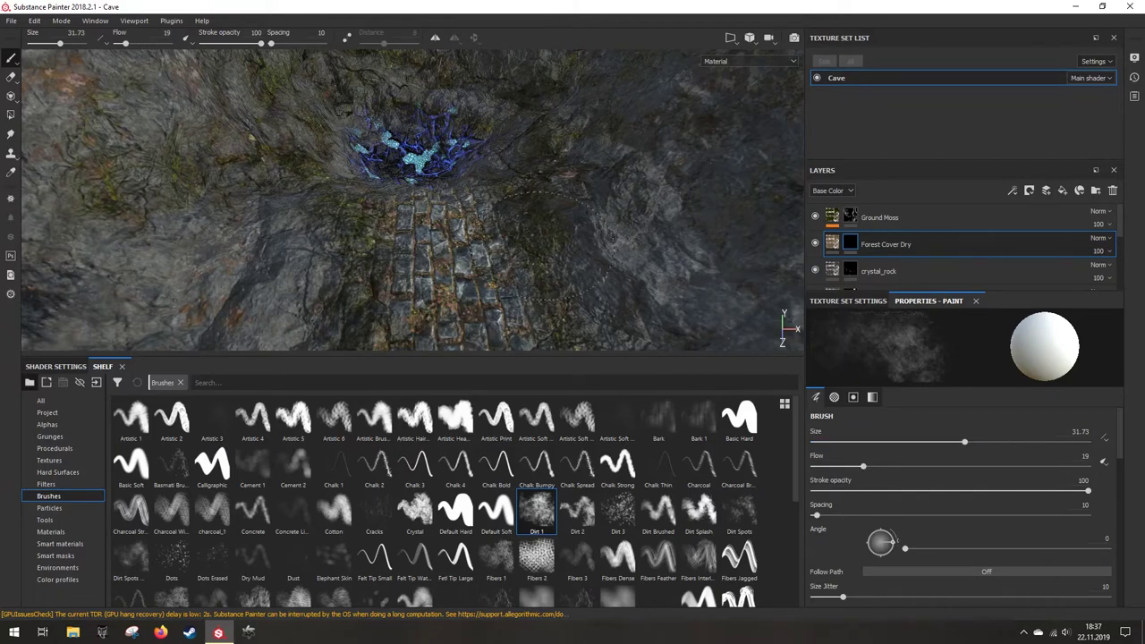
Step: Paint dry forest cover into the layer mask over the stones and edges of the tile path
mouse_move(535, 291)
left_mouse_down()
mouse_move(501, 282)
mouse_move(465, 294)
mouse_move(519, 306)
mouse_move(499, 306)
left_mouse_up()
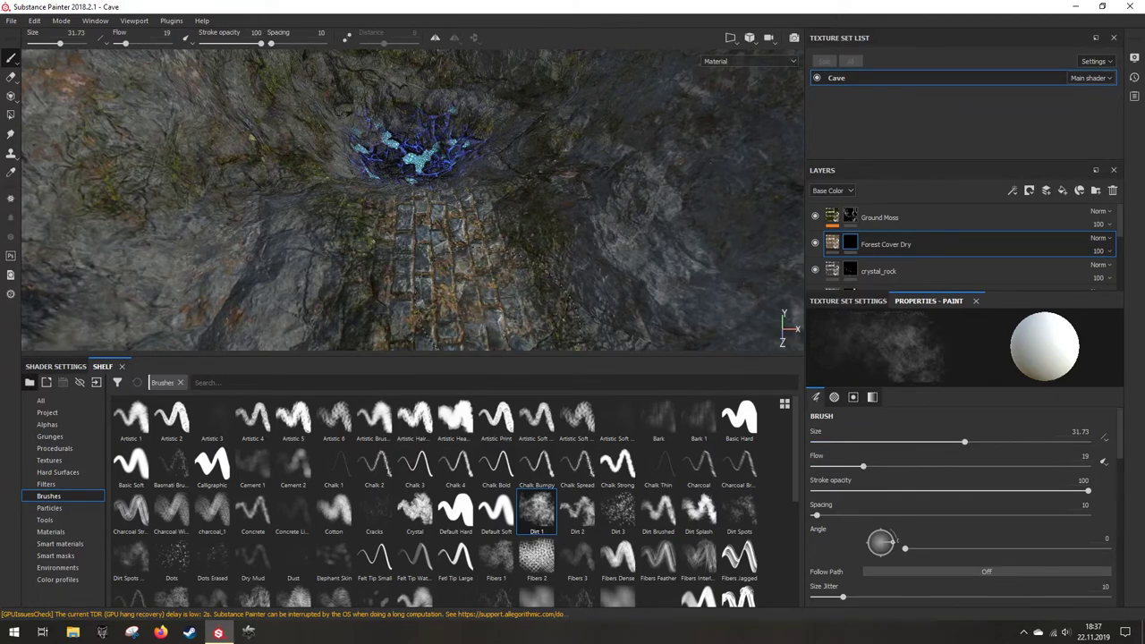
middle_click_drag(500, 306, 474, 235, "alt")
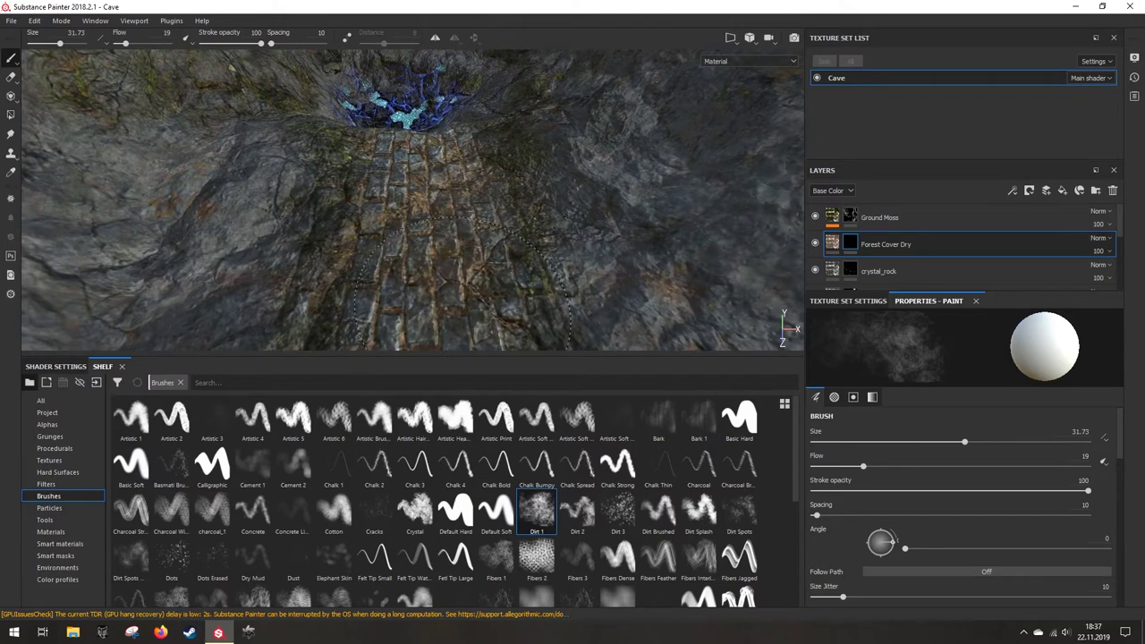
left_click(470, 300)
middle_click_drag(475, 295, 469, 153, "alt")
mouse_move(469, 154)
left_mouse_down("alt")
mouse_move(453, 186)
mouse_move(426, 190)
mouse_move(464, 231)
left_mouse_up("alt")
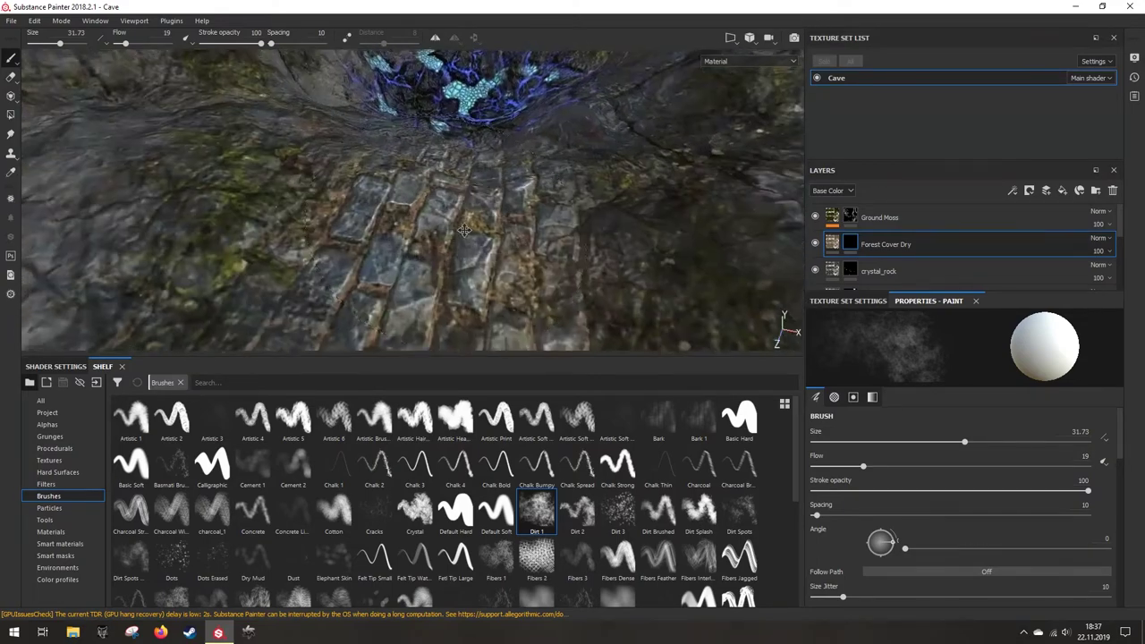
Step: Paint patches of dry forest cover onto the rock surrounding the glowing crystal hollow
middle_click_drag(464, 230, 528, 324, "alt")
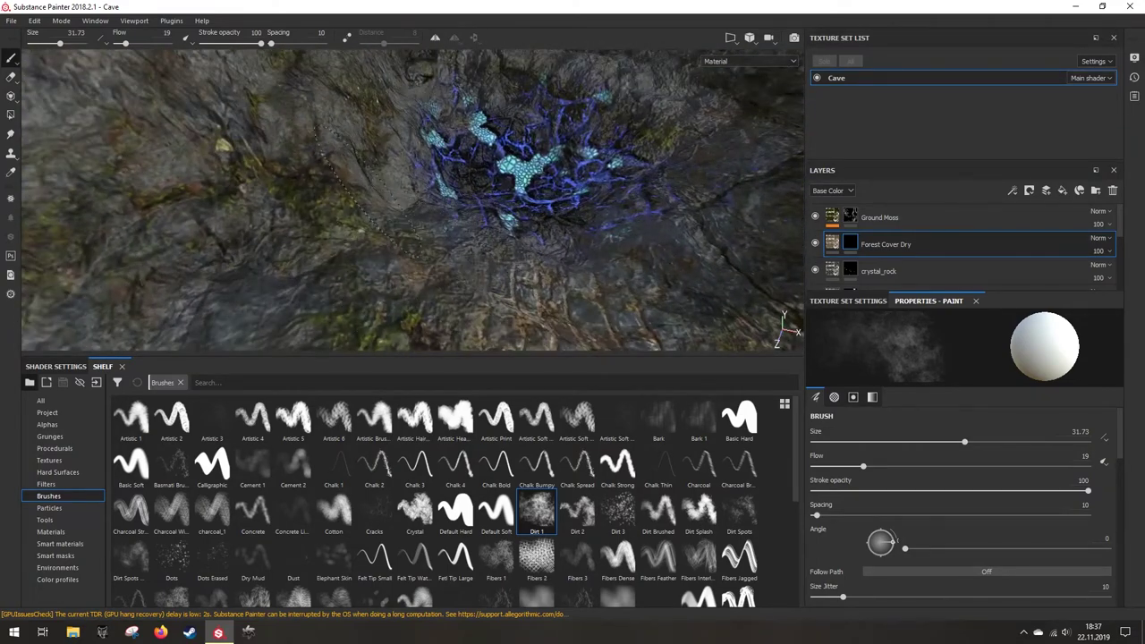
left_click_drag(426, 204, 391, 184, "alt")
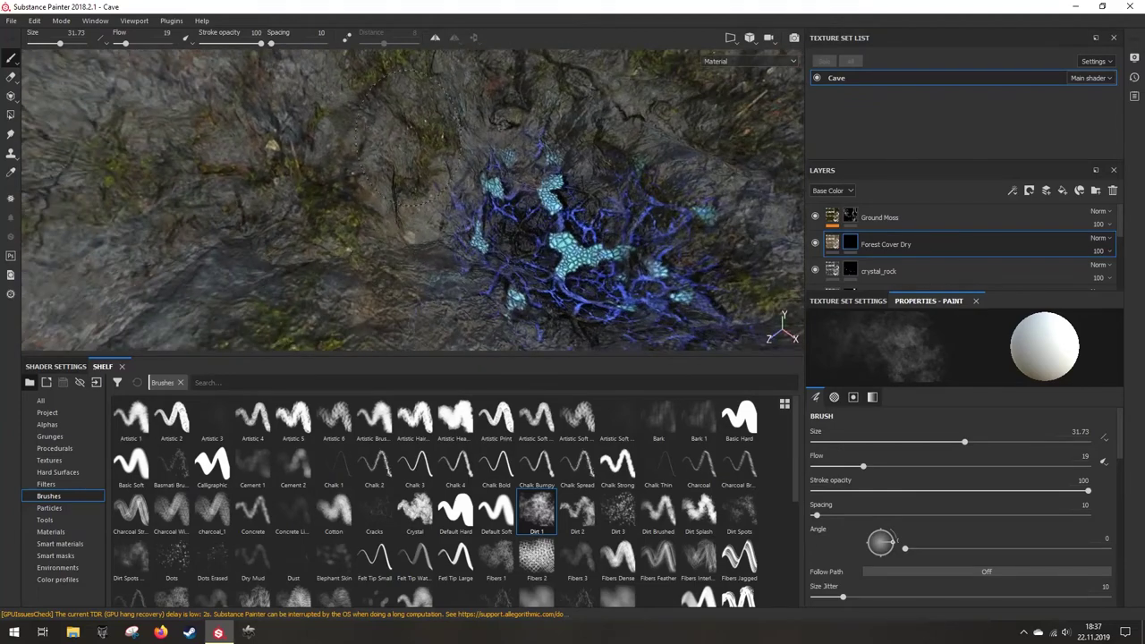
left_click_drag(407, 138, 401, 100, "alt")
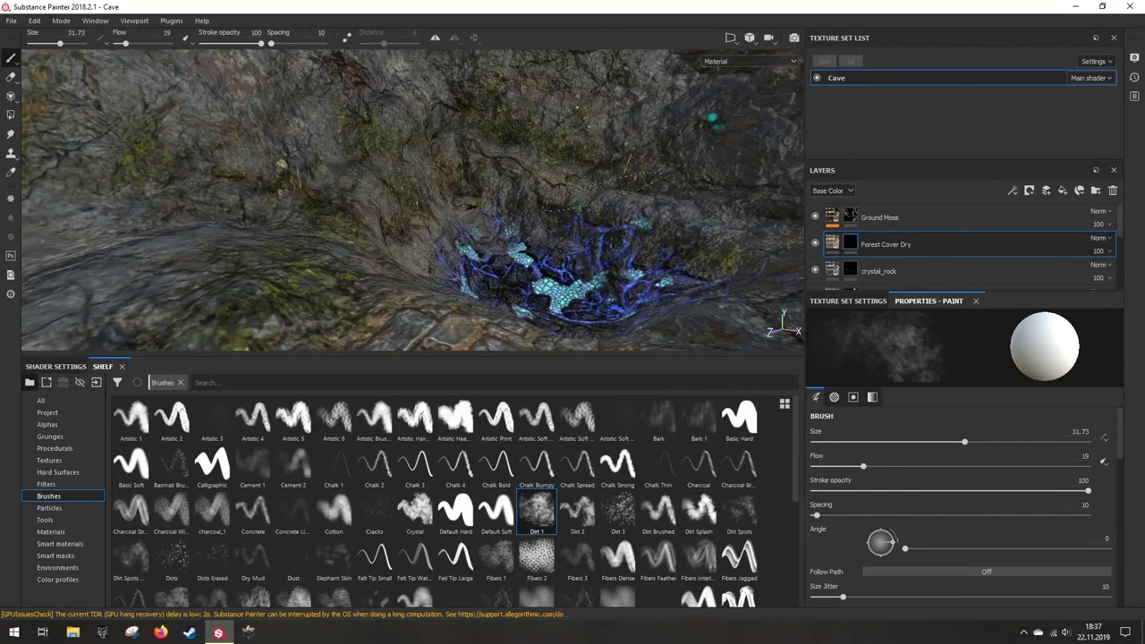
left_click_drag(605, 191, 652, 220, "alt")
middle_click_drag(651, 220, 510, 199, "alt")
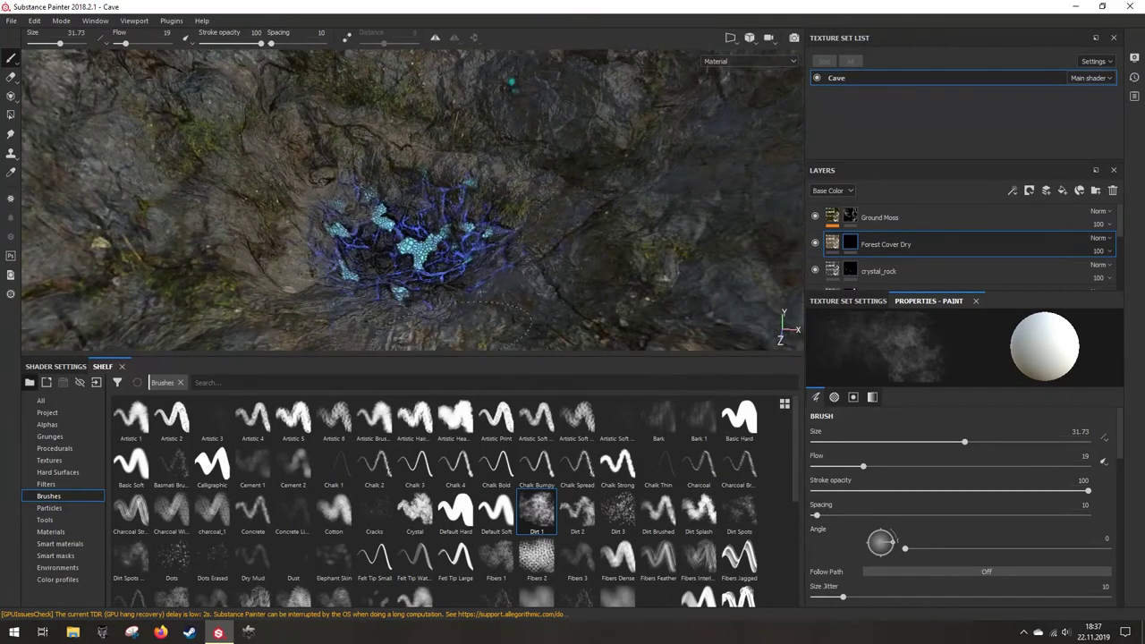
scroll(393, 146, "down", 3)
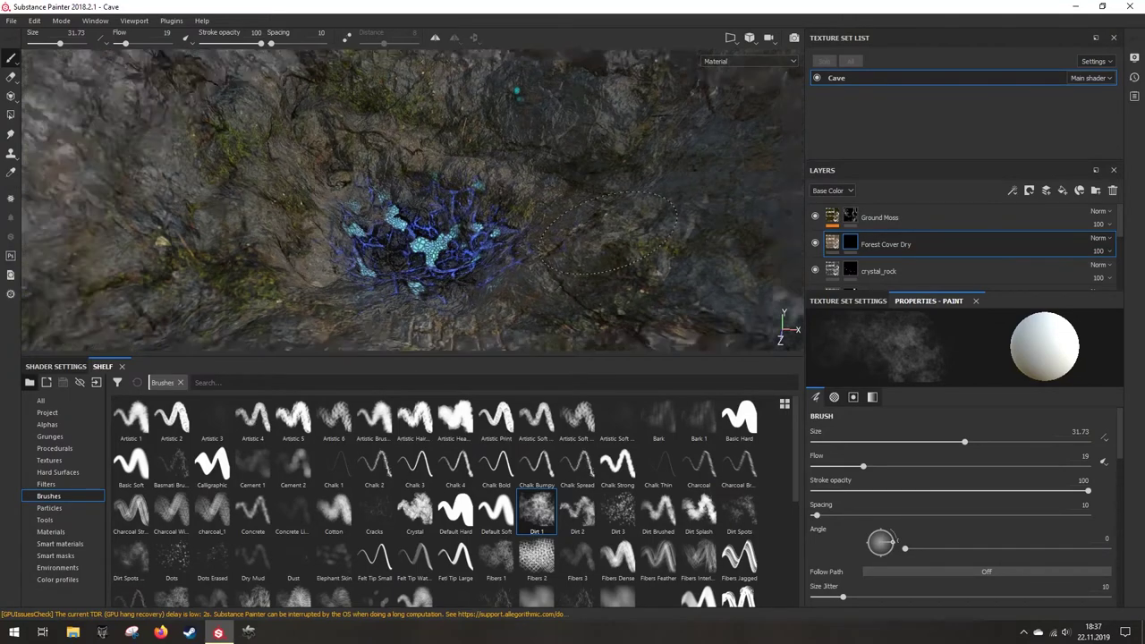
left_click_drag(393, 146, 391, 179, "alt")
scroll(389, 183, "up", 4)
middle_click_drag(389, 183, 452, 243, "alt")
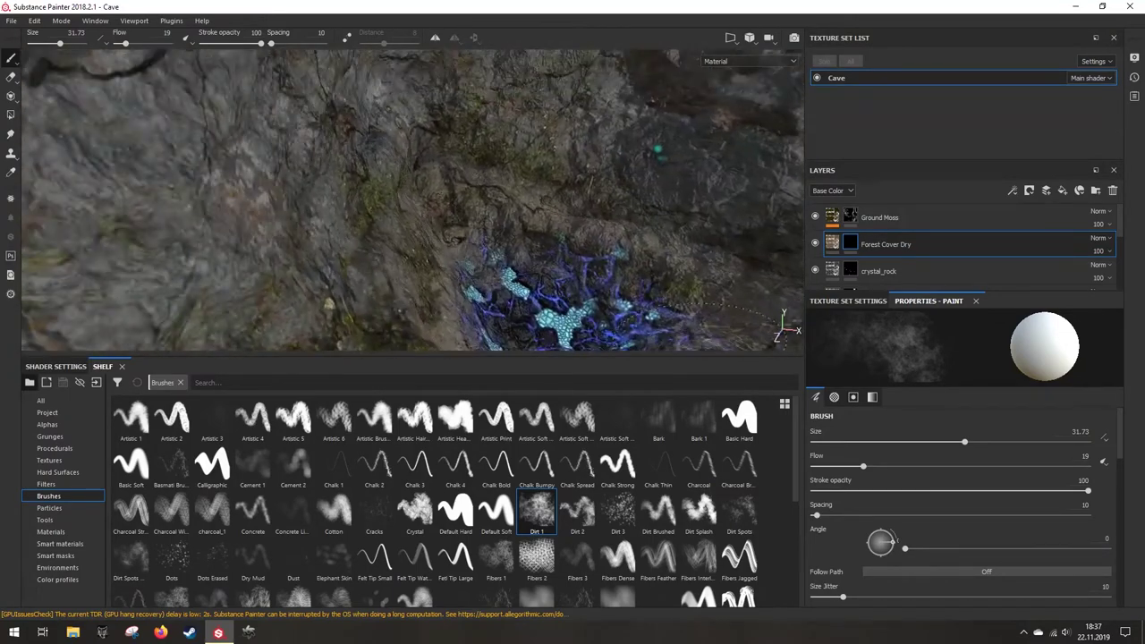
Step: Brush faint forest cover over the cave walls above the crystals with size 76.29 and flow 6, and save the project
left_click_drag(859, 466, 827, 466)
left_click_drag(966, 442, 1056, 445)
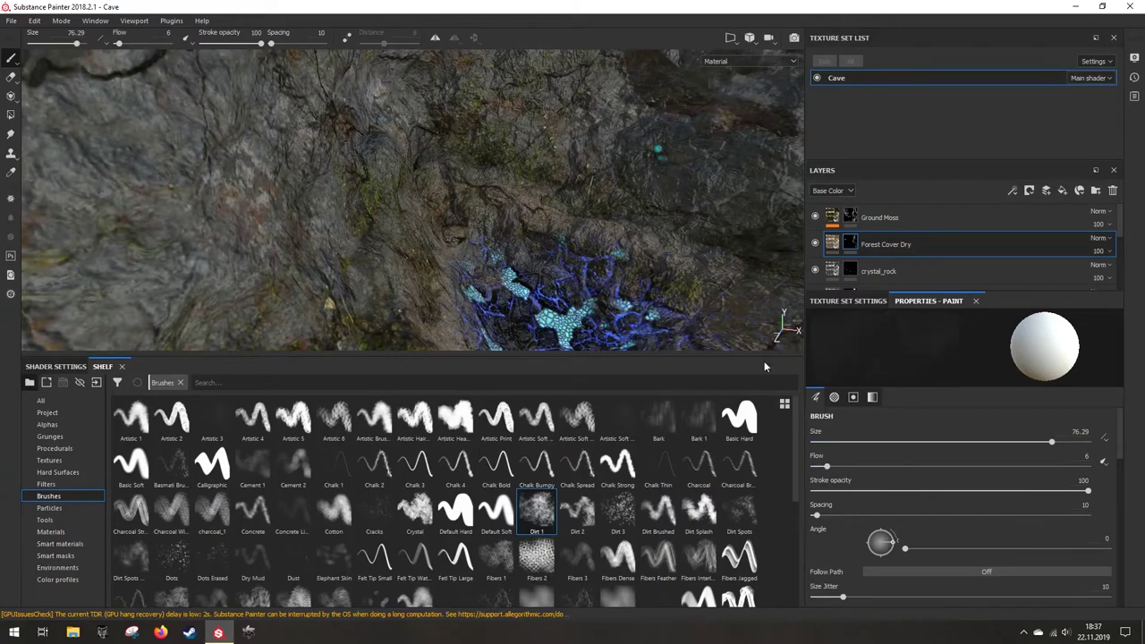
left_click_drag(447, 197, 293, 85, "alt")
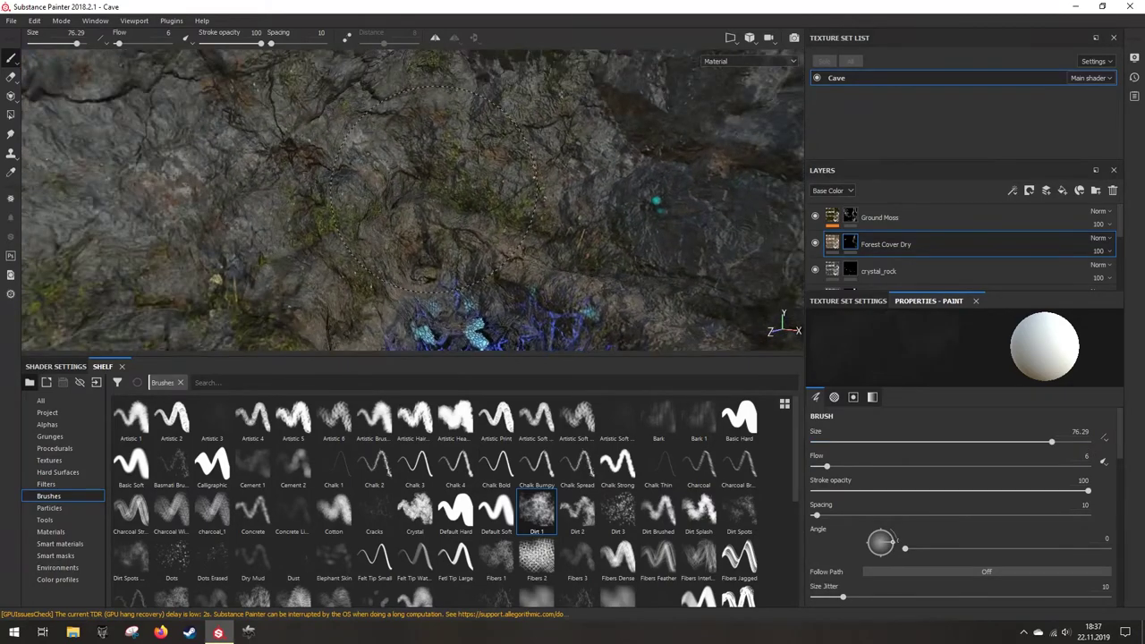
mouse_move(537, 161)
left_mouse_down("alt")
mouse_move(590, 130)
mouse_move(432, 178)
mouse_move(482, 200)
mouse_move(471, 170)
left_mouse_up("alt")
left_click_drag(492, 127, 420, 229, "alt")
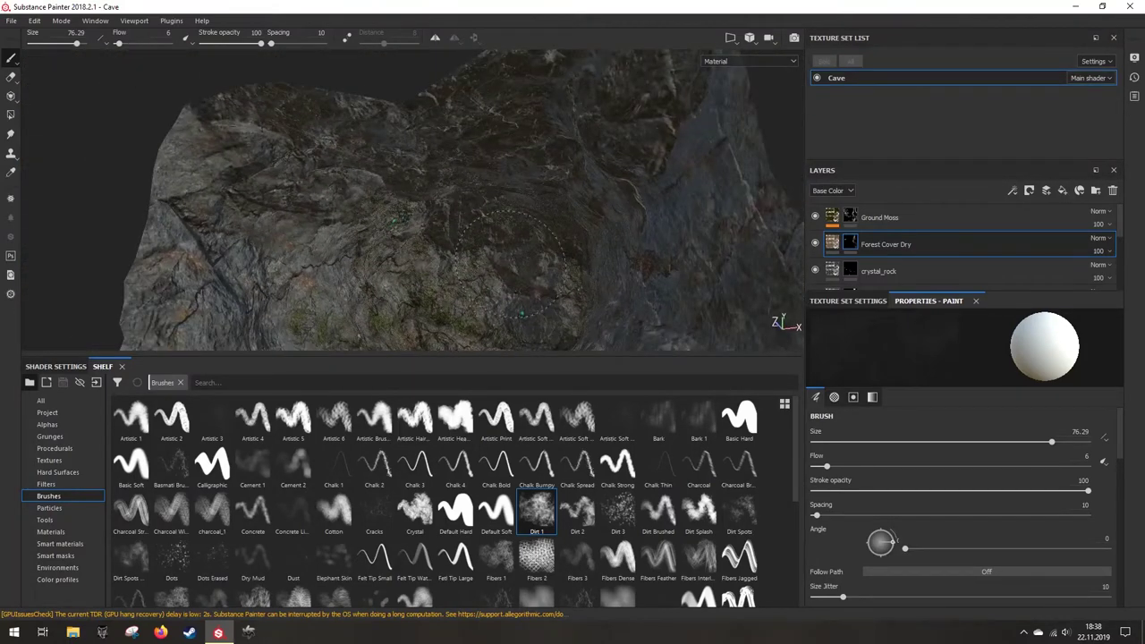
left_click_drag(513, 264, 542, 210, "alt")
scroll(519, 201, "down", 8)
scroll(519, 202, "up", 10)
middle_click_drag(555, 245, 516, 228, "alt")
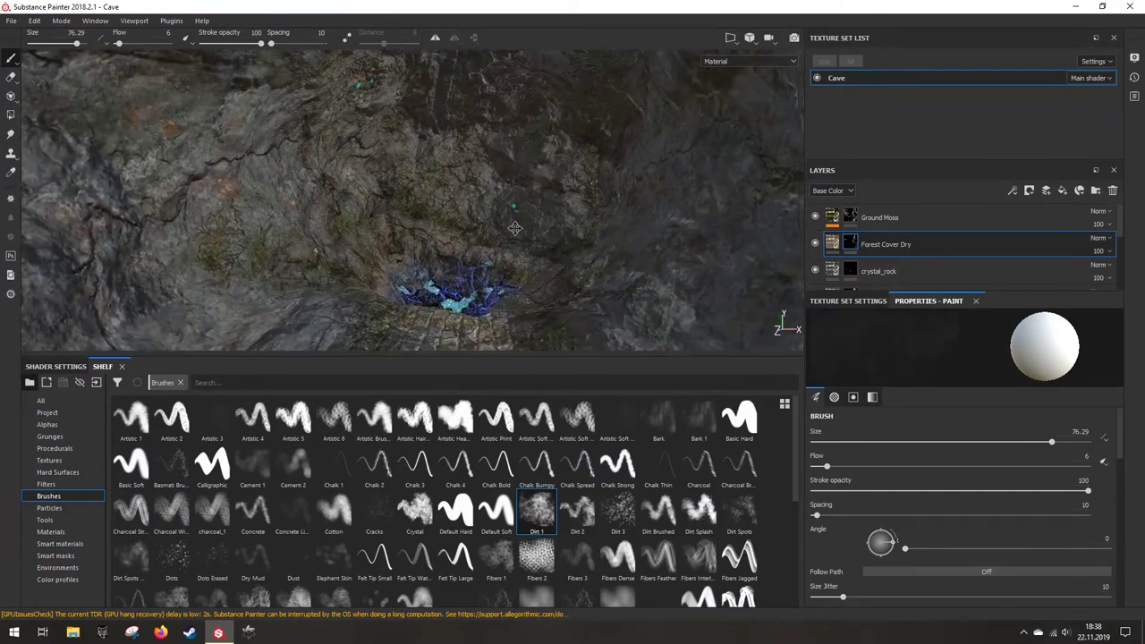
mouse_move(515, 229)
left_mouse_down("alt")
mouse_move(434, 219)
mouse_move(474, 195)
mouse_move(586, 179)
mouse_move(545, 175)
mouse_move(514, 204)
mouse_move(524, 237)
mouse_move(490, 241)
left_mouse_up("alt")
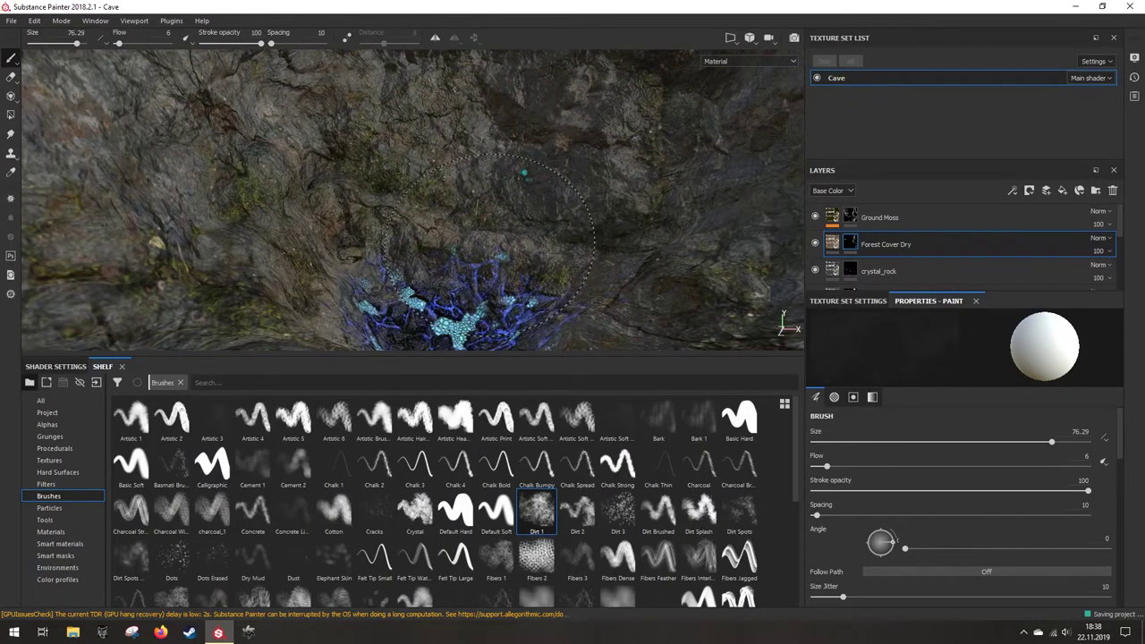
Step: Start the texture export for the Cave set and browse for its output folder to Desktop > Portal > Library
left_click(12, 21)
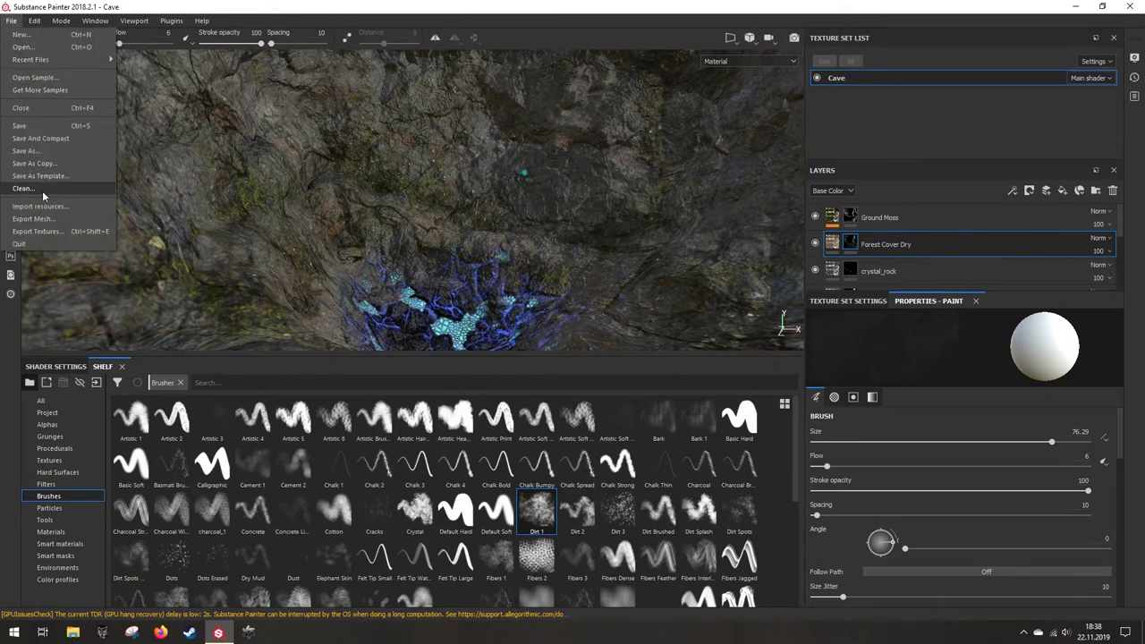
left_click(59, 230)
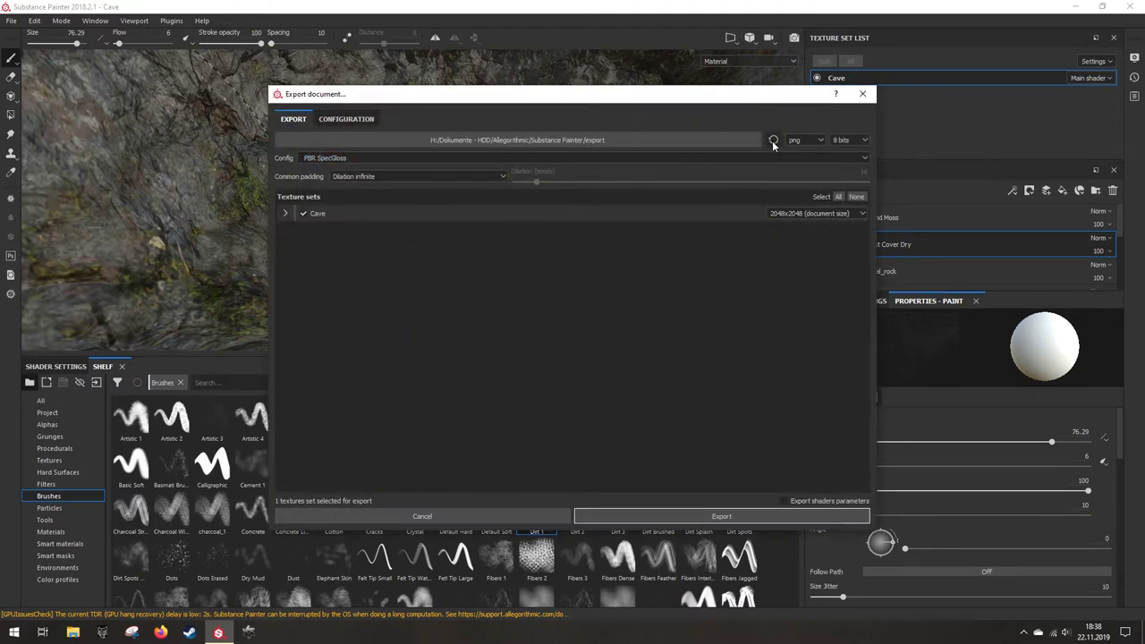
left_click(773, 140)
left_click(633, 130)
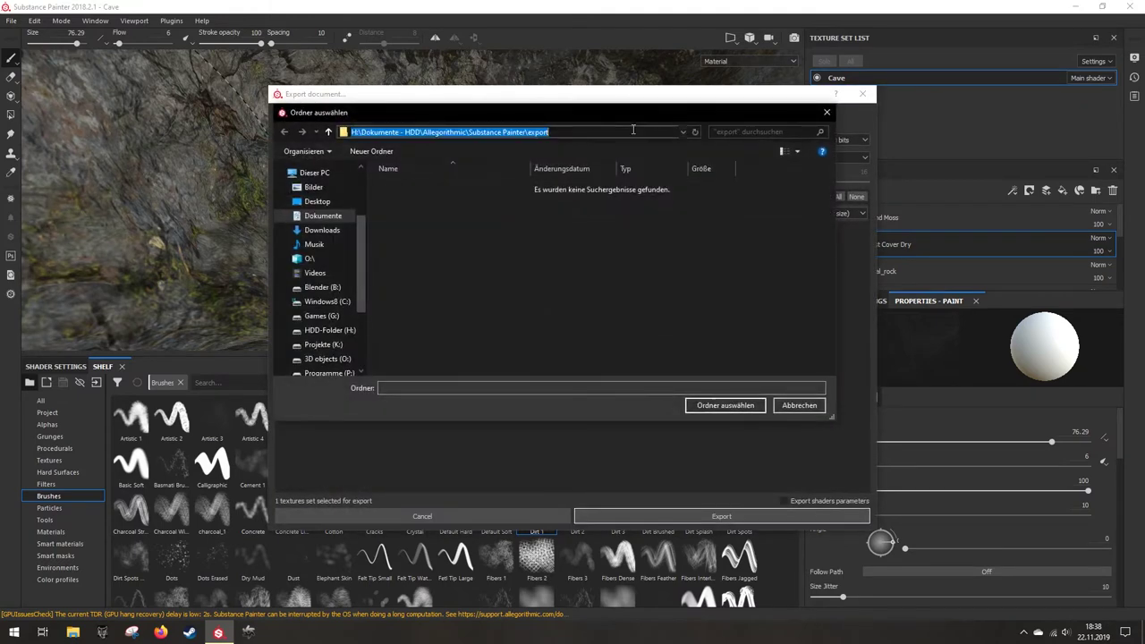
key("BackSpace")
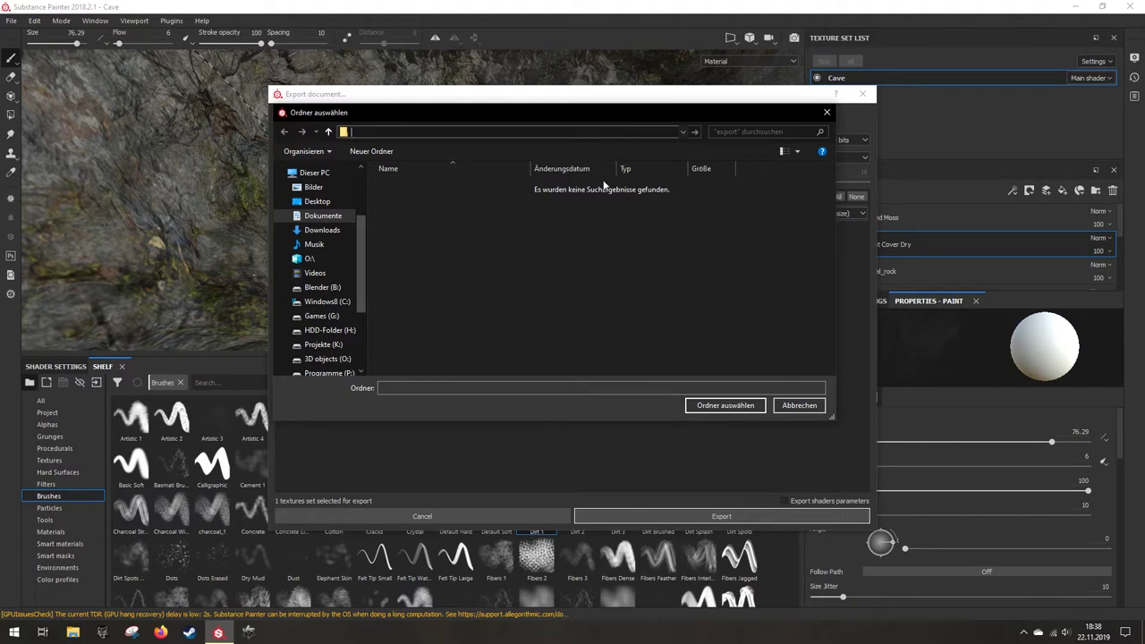
left_click(328, 201)
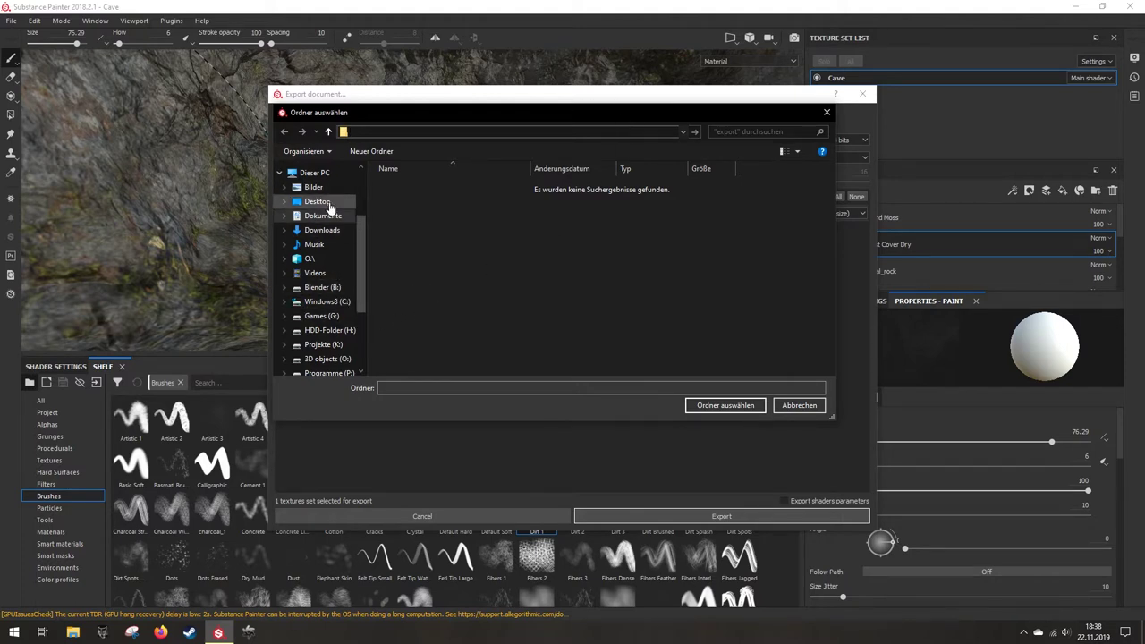
double_click(421, 199)
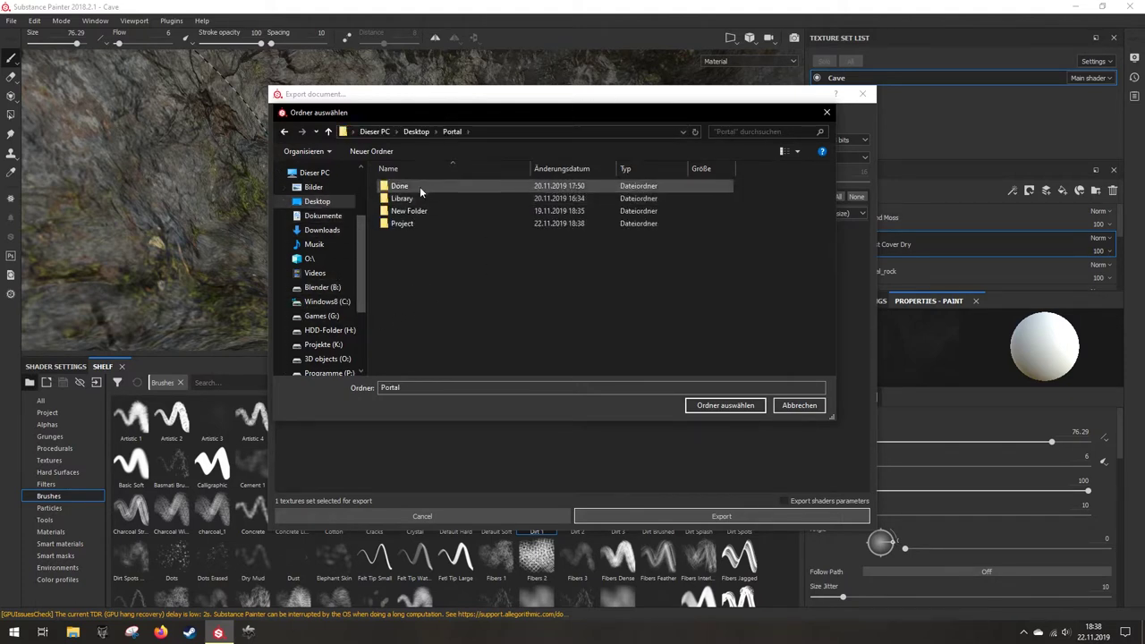
left_click(417, 196)
double_click(417, 196)
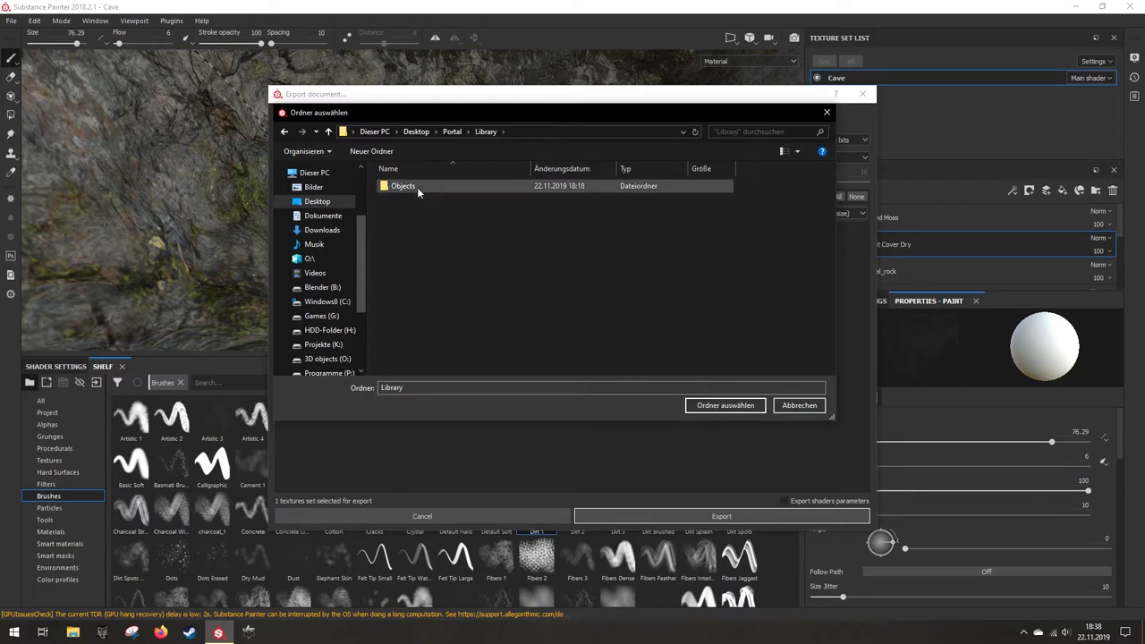
Step: Create a folder named Textures inside the Library folder of the export destination and open it
right_click(420, 254)
mouse_move(517, 379)
left_click(598, 382)
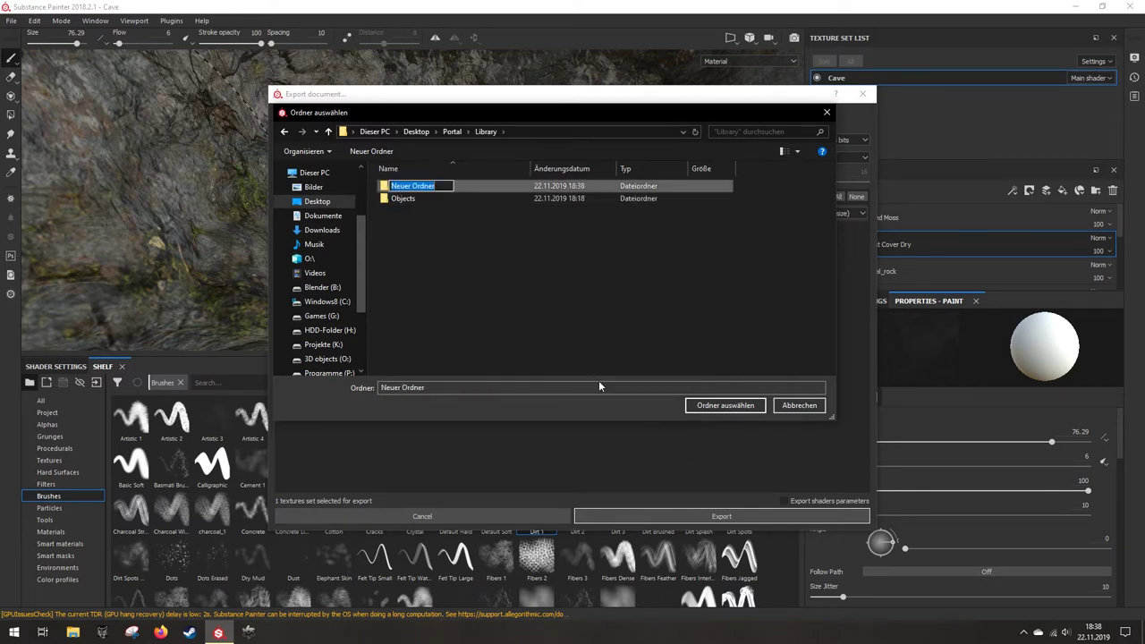
type("Textures")
key("Return")
double_click(447, 198)
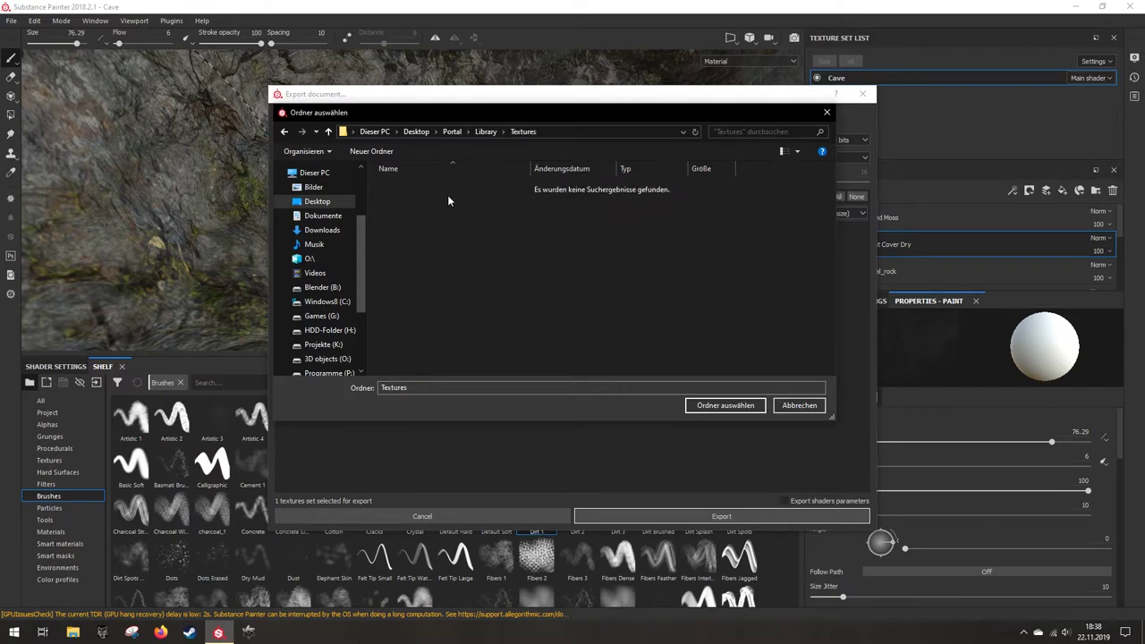
Step: Create a Cave folder inside Textures and choose it as the export destination
right_click(447, 196)
mouse_move(554, 335)
left_click(671, 337)
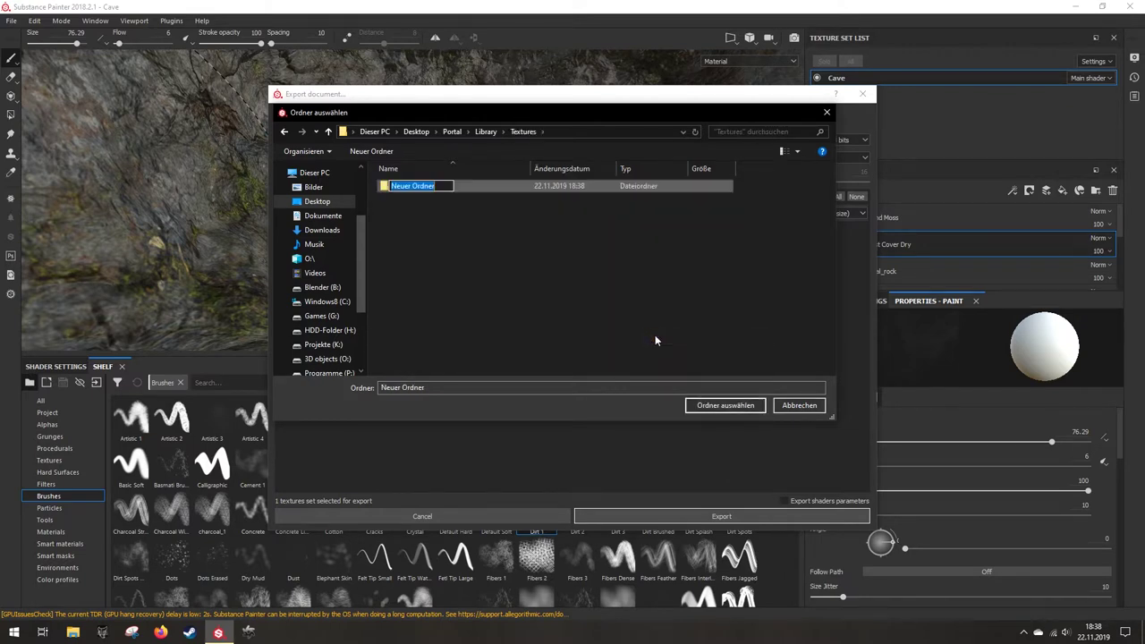
type("Cave")
key("Return")
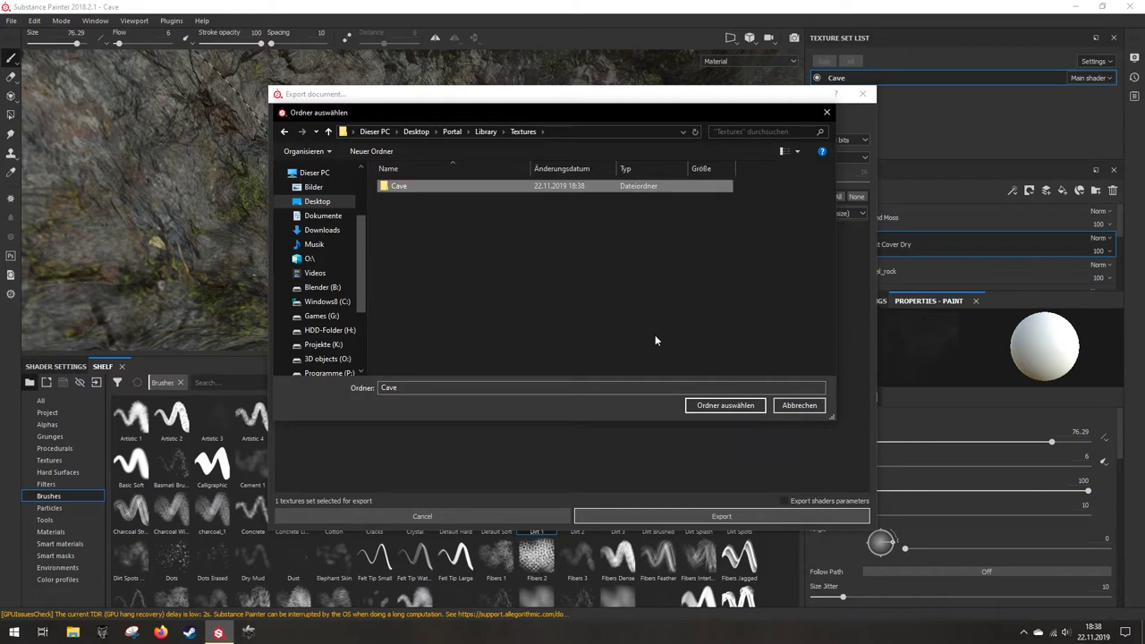
left_click(726, 405)
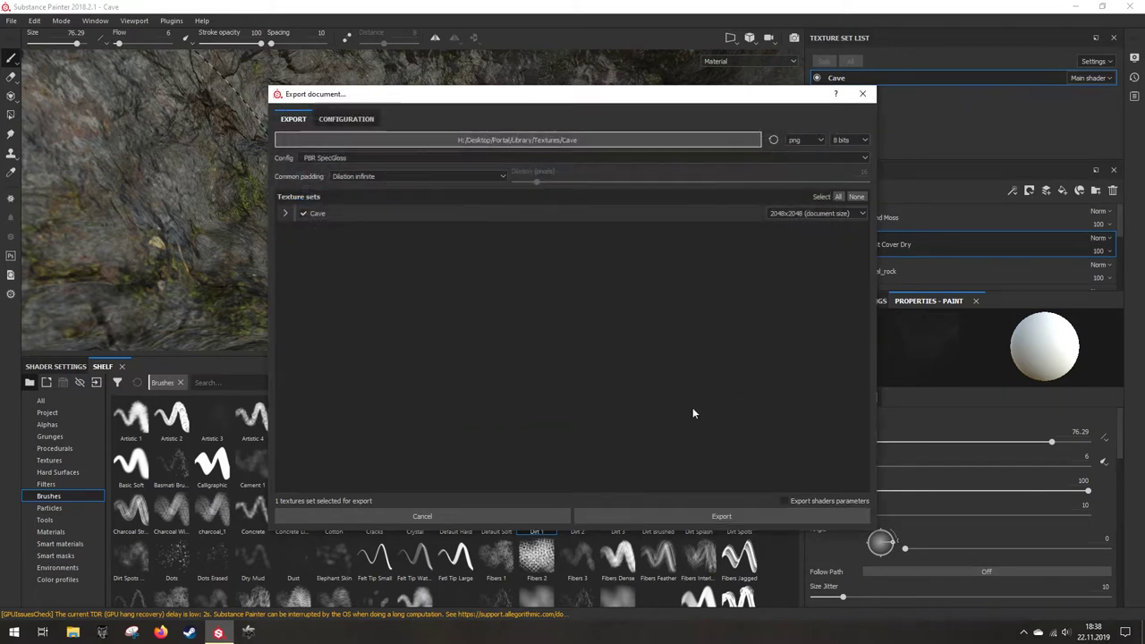
left_click(772, 213)
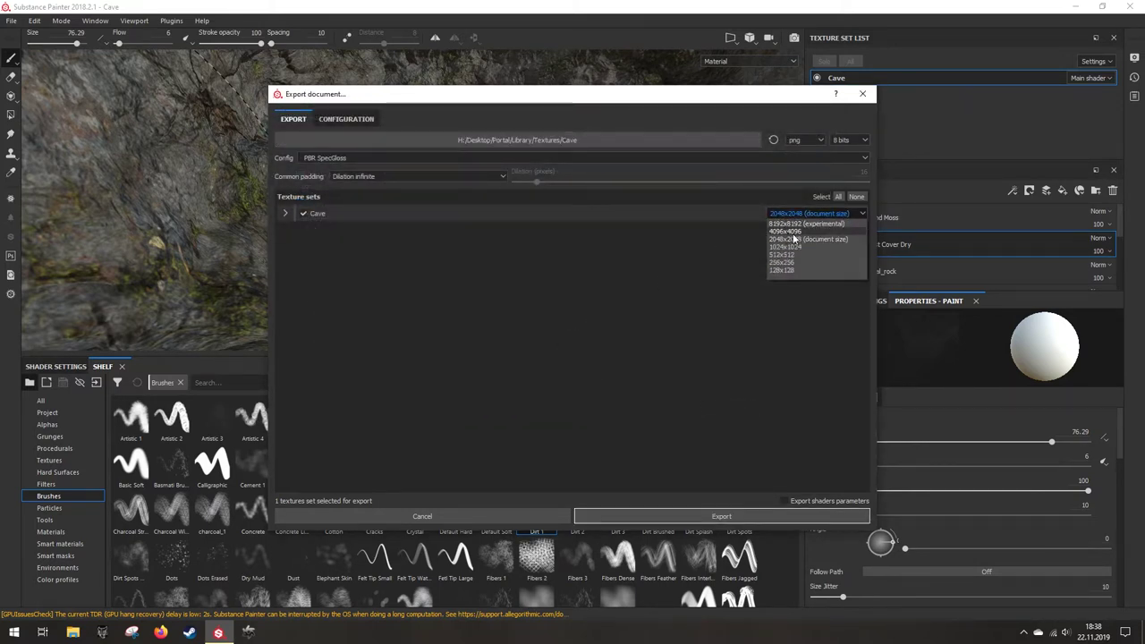
left_click(792, 232)
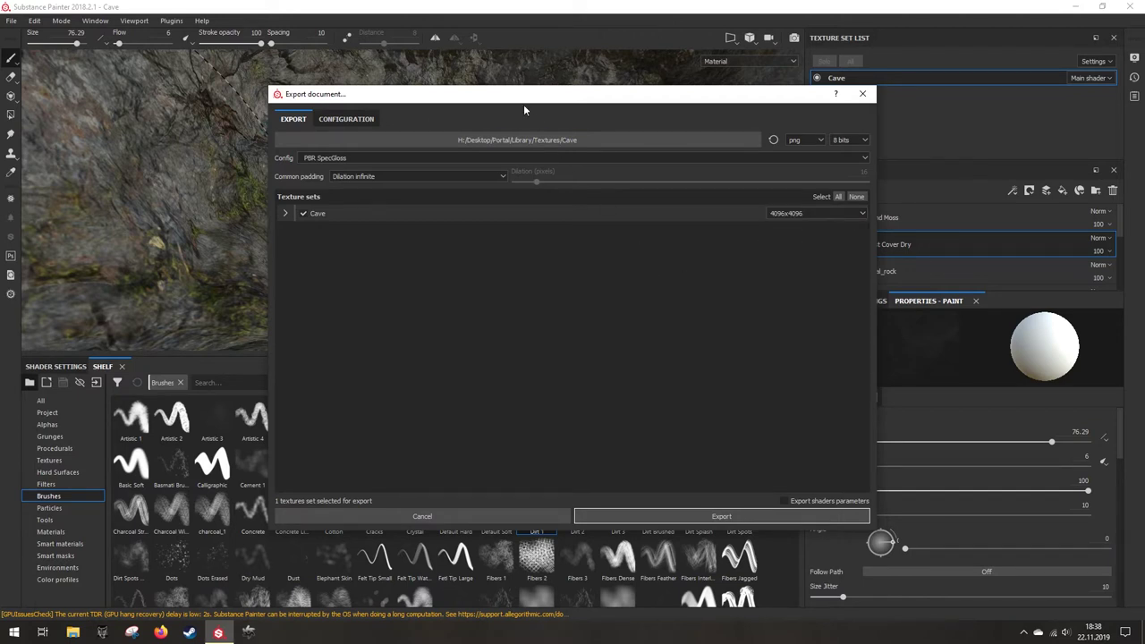
left_click_drag(524, 104, 462, 128)
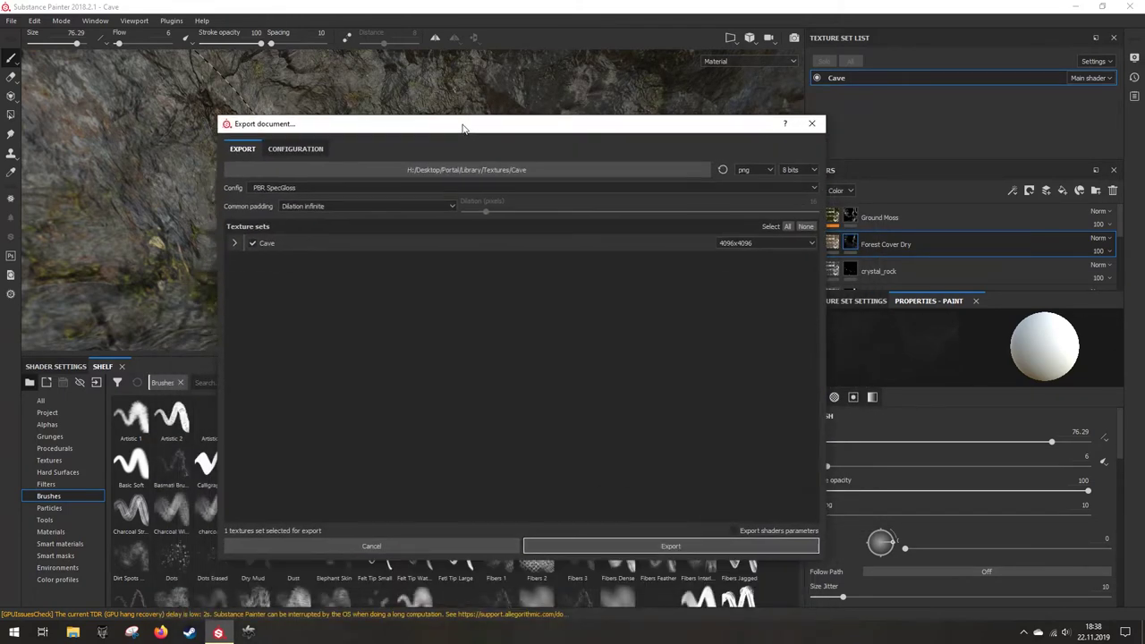
left_click(442, 542)
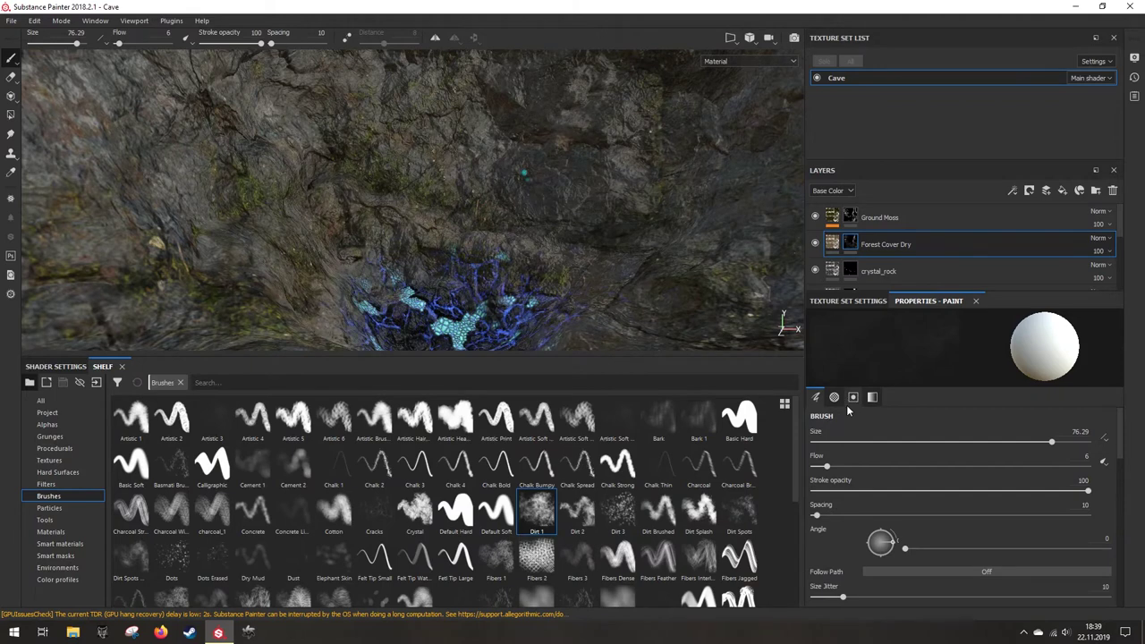
Step: Set the Cave texture set's size to 4096
left_click(847, 301)
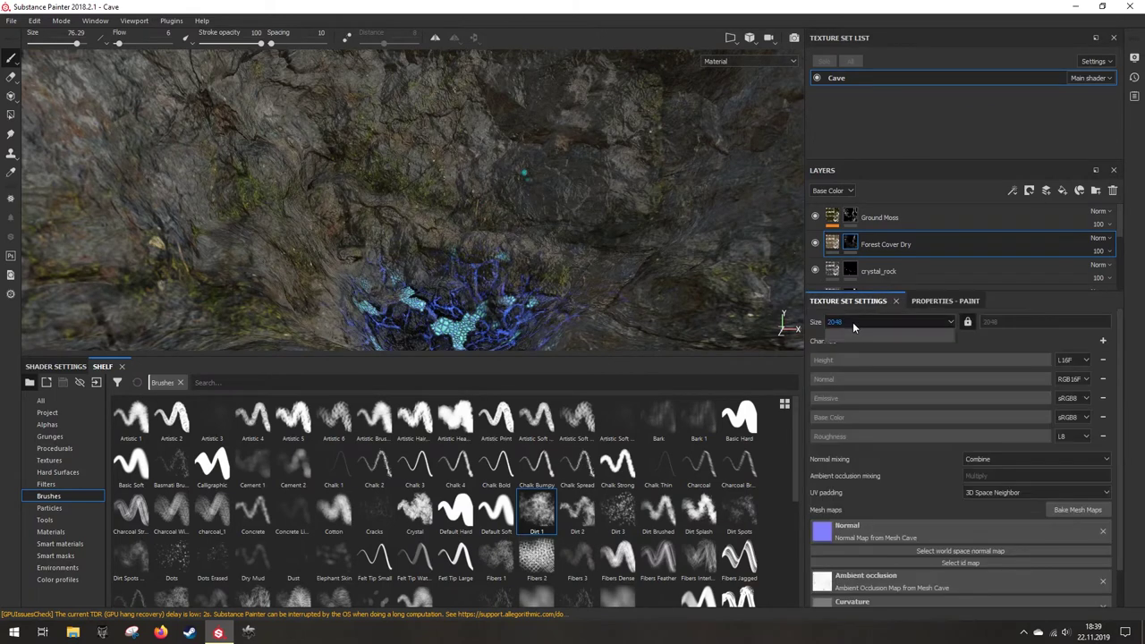
left_click(853, 322)
left_click(851, 367)
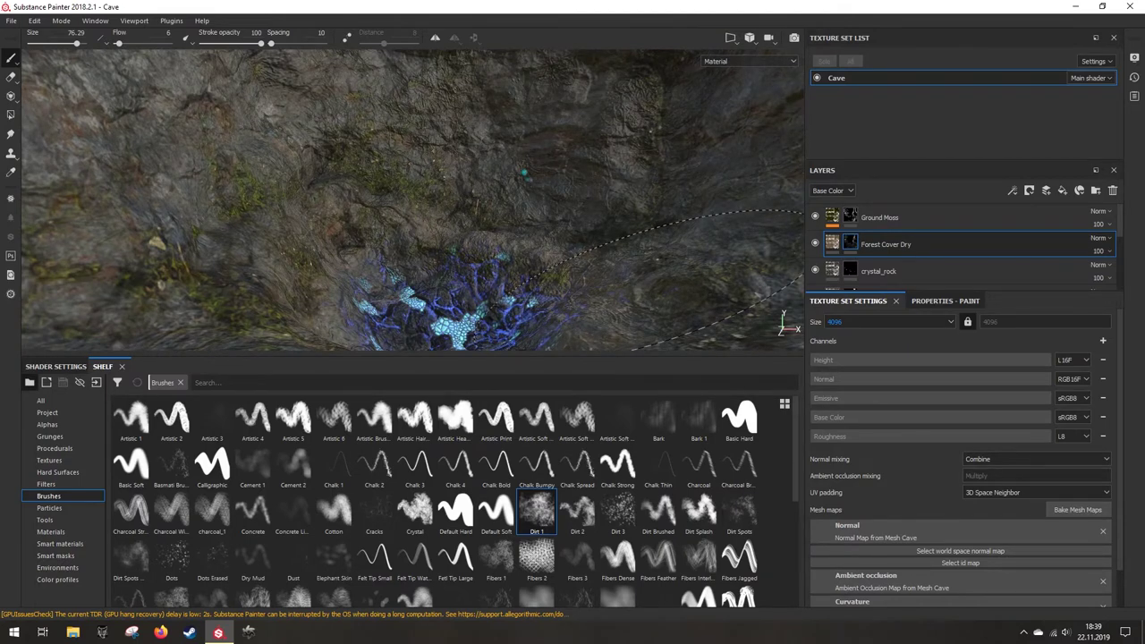
Step: Examine the cave's rock walls, stone path and mossy areas up close and from a distance at 4096 resolution
left_click_drag(505, 249, 516, 262, "alt")
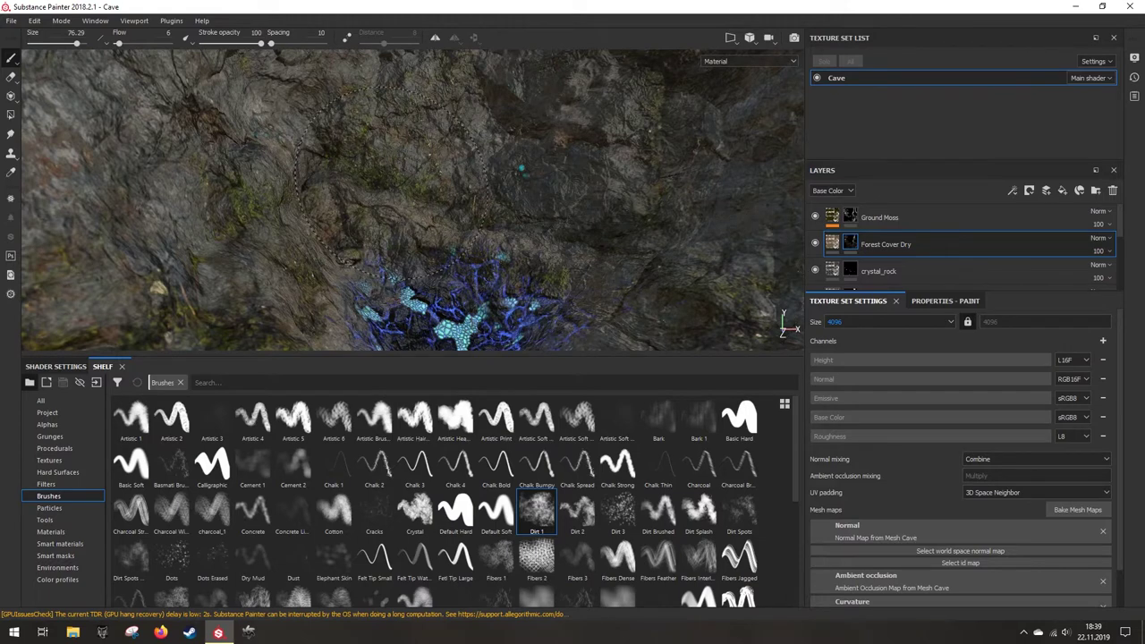
left_click_drag(631, 280, 603, 278, "alt")
left_click(604, 278)
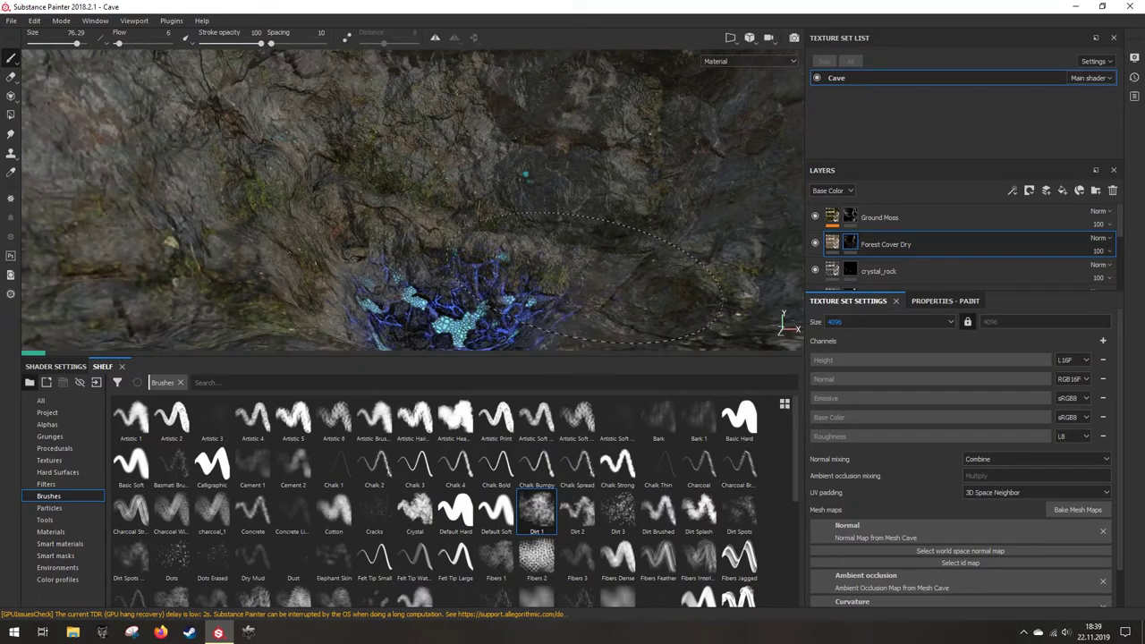
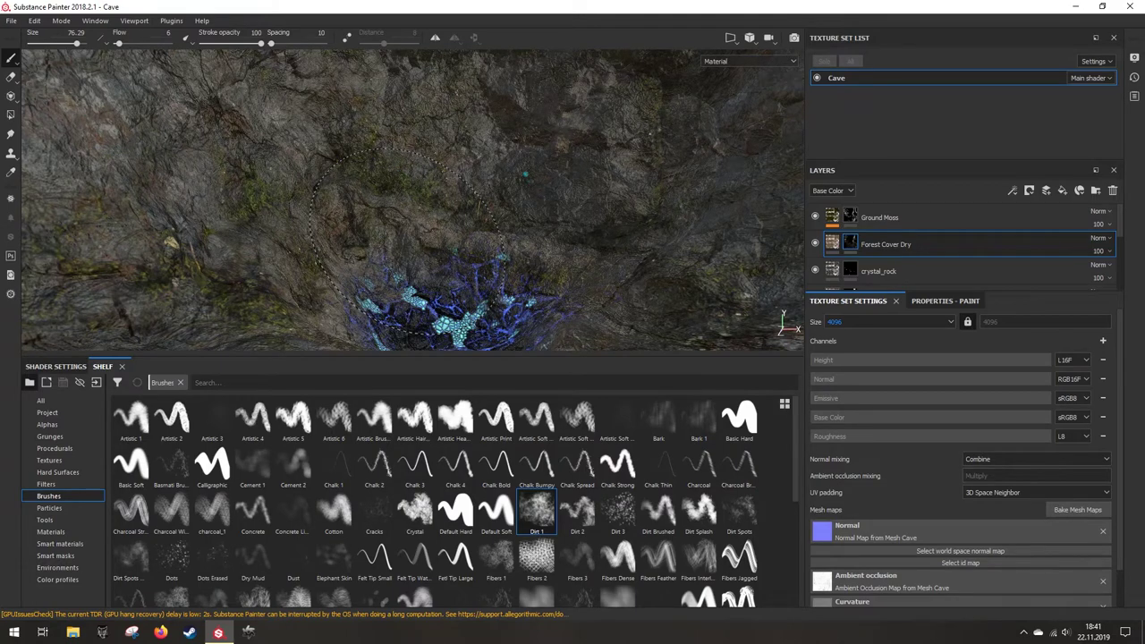
left_click_drag(407, 241, 426, 295, "alt")
scroll(410, 234, "down", 5)
left_click_drag(411, 234, 419, 259, "alt")
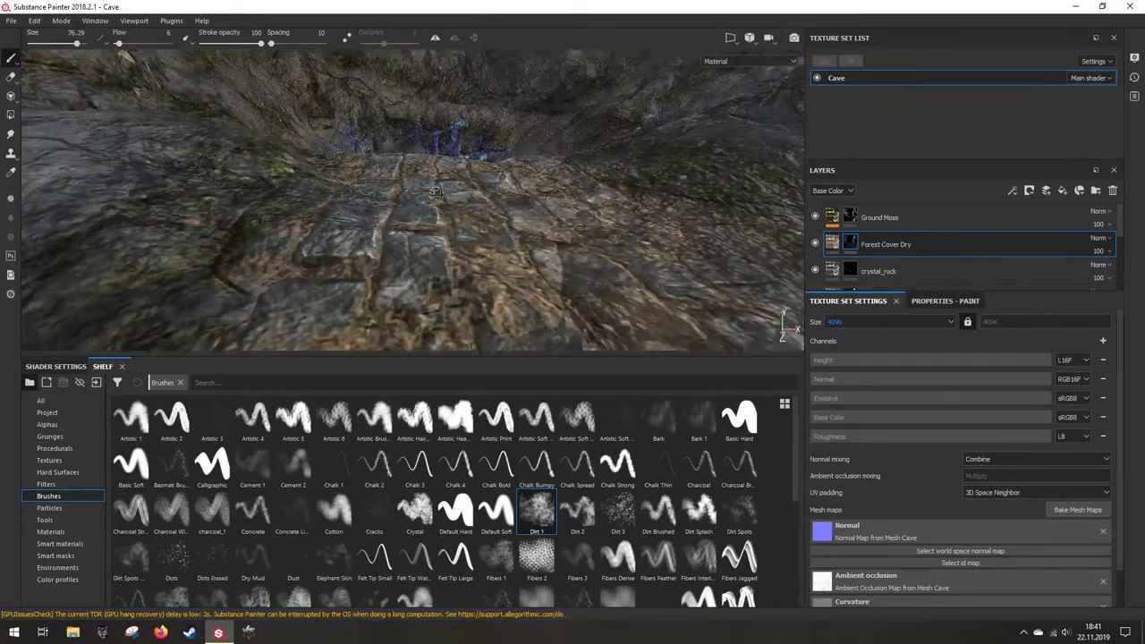
middle_click_drag(425, 233, 413, 204, "alt")
mouse_move(412, 202)
left_mouse_down("alt")
mouse_move(414, 183)
mouse_move(418, 237)
mouse_move(466, 117)
mouse_move(425, 241)
mouse_move(488, 294)
mouse_move(451, 236)
mouse_move(488, 246)
mouse_move(454, 235)
left_mouse_up("alt")
right_click_drag(454, 235, 582, 224, "alt")
middle_click_drag(581, 223, 469, 197, "alt")
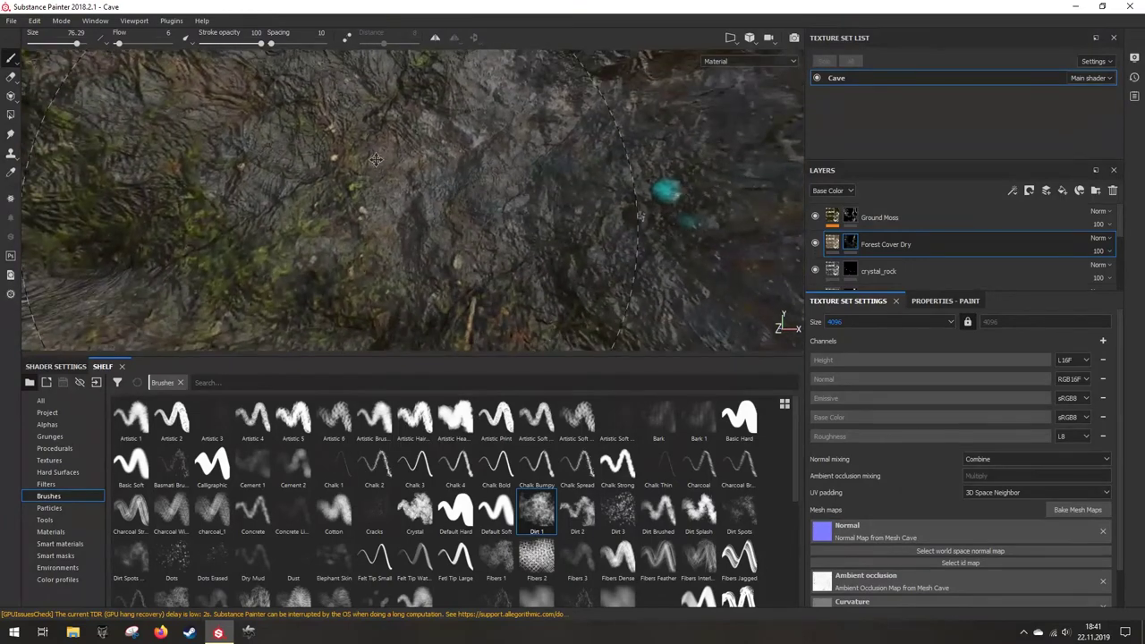
middle_click_drag(376, 159, 484, 284, "alt")
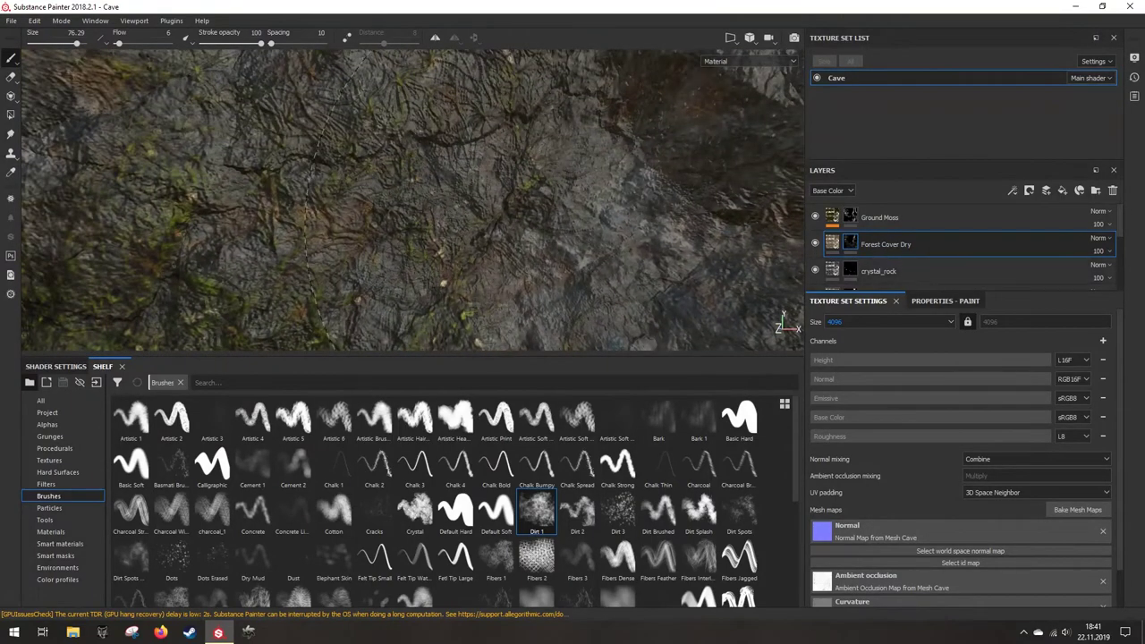
right_click_drag(447, 201, 285, 184, "alt")
middle_click_drag(285, 183, 350, 201, "alt")
scroll(351, 202, "up", 3)
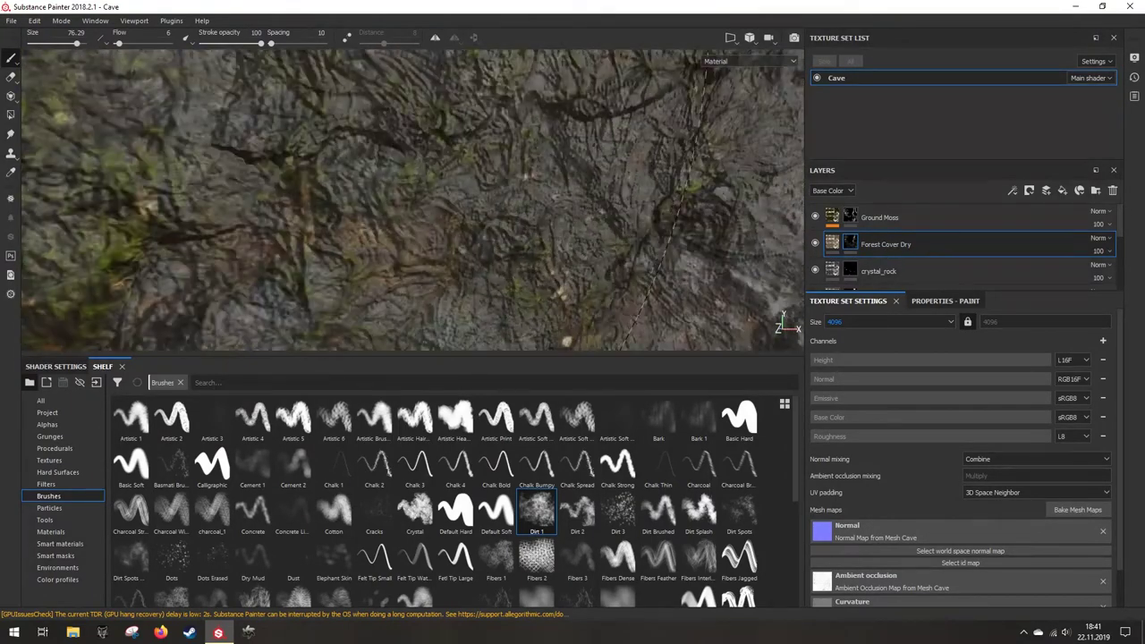
scroll(351, 201, "down", 6)
middle_click_drag(350, 201, 340, 152, "alt")
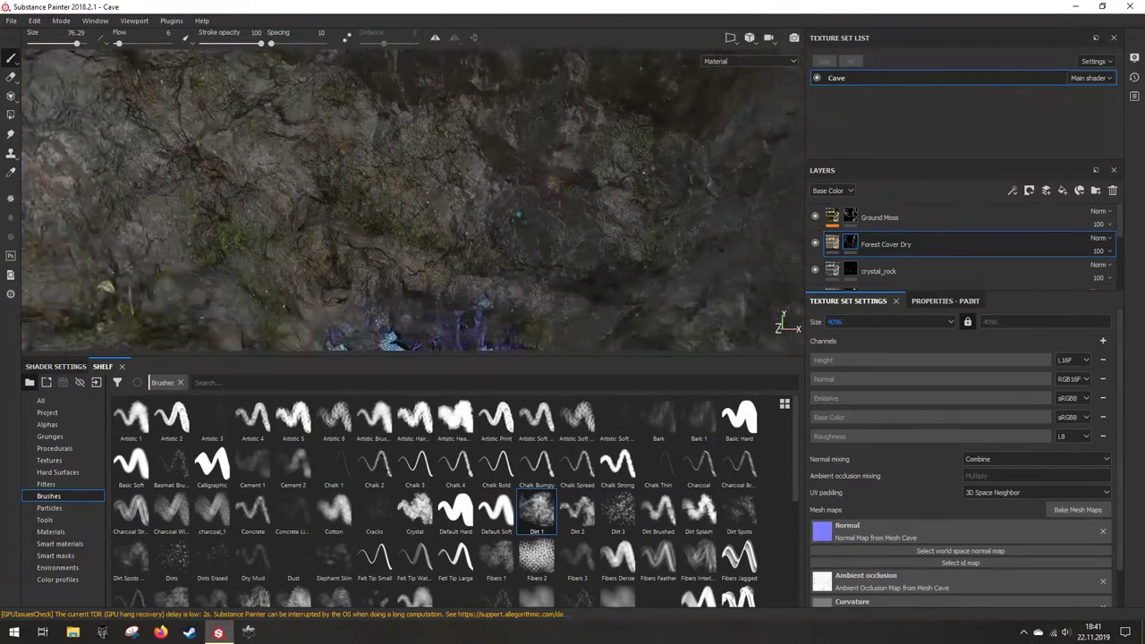
scroll(517, 214, "down", 5)
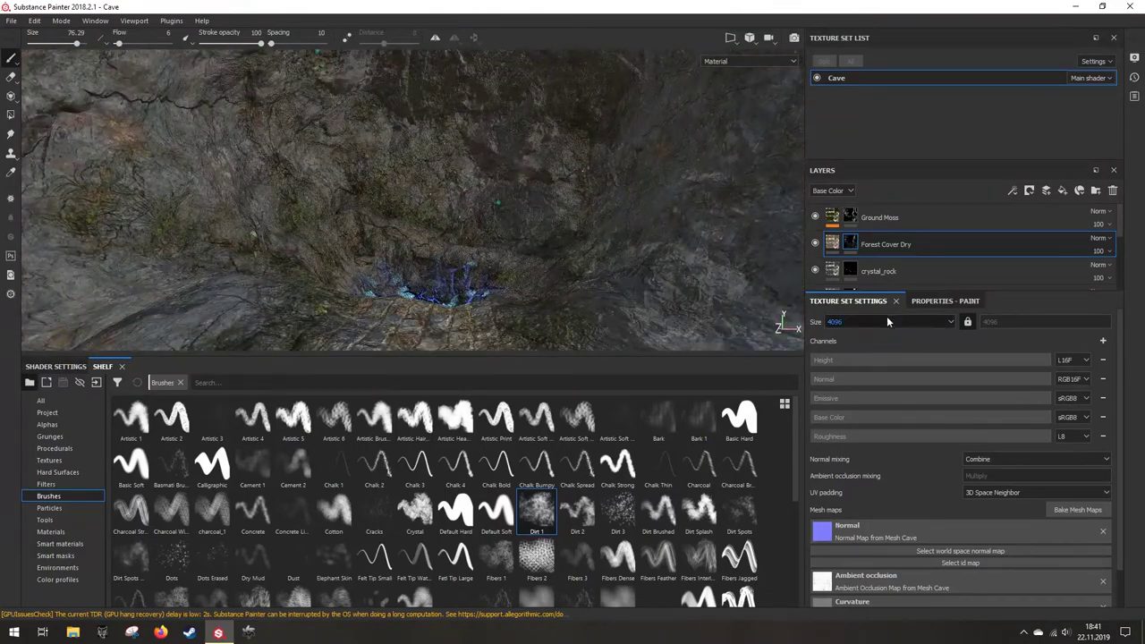
Step: Set the Cave texture set's size to 1024
left_click(887, 321)
left_click(850, 359)
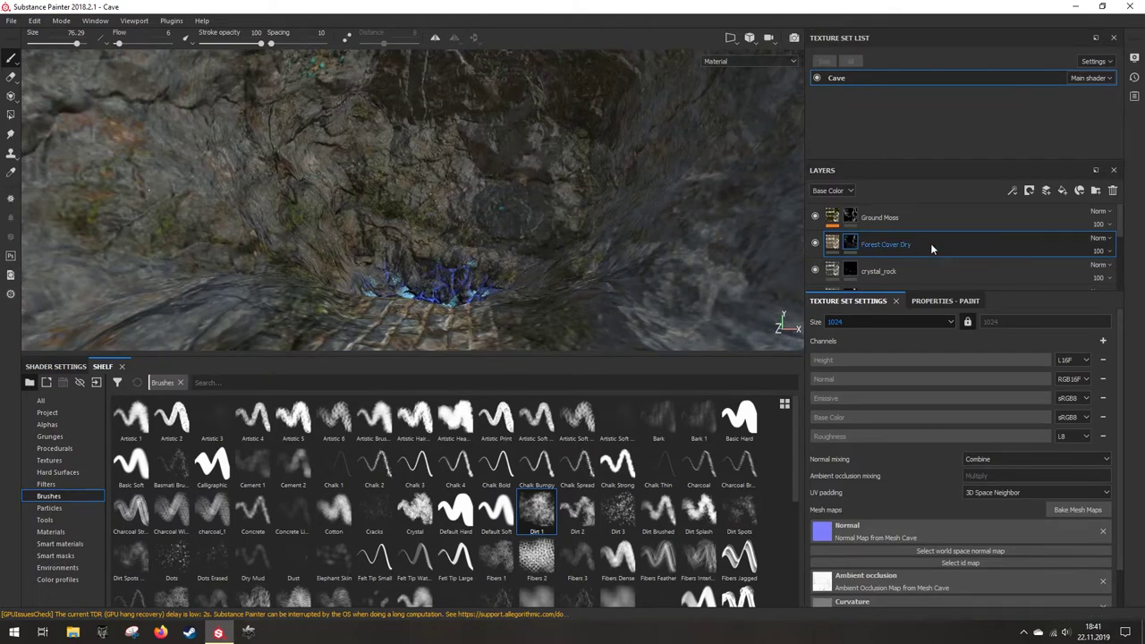
left_click(936, 301)
scroll(937, 459, "down", 5)
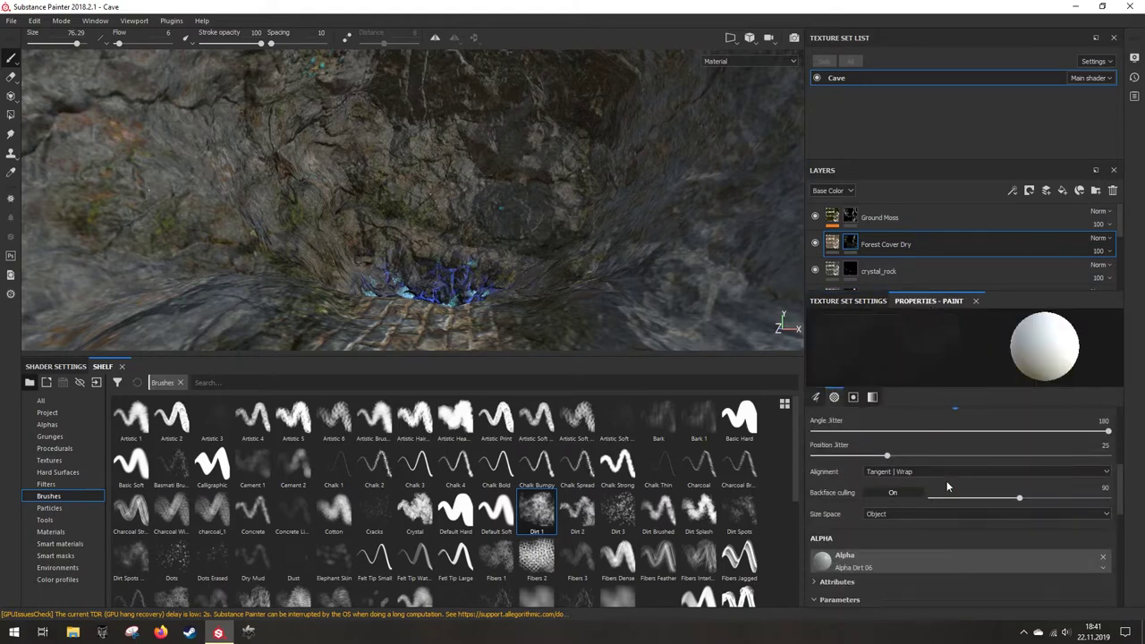
Step: Add a Displacement channel to the Cave texture set
left_click(848, 301)
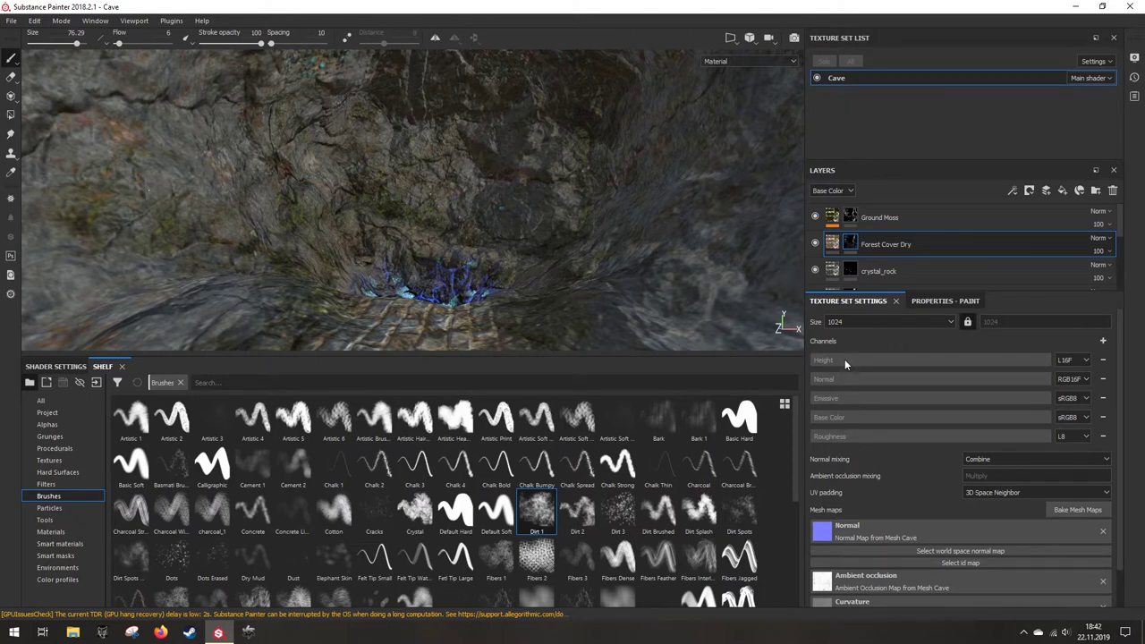
left_click(1102, 344)
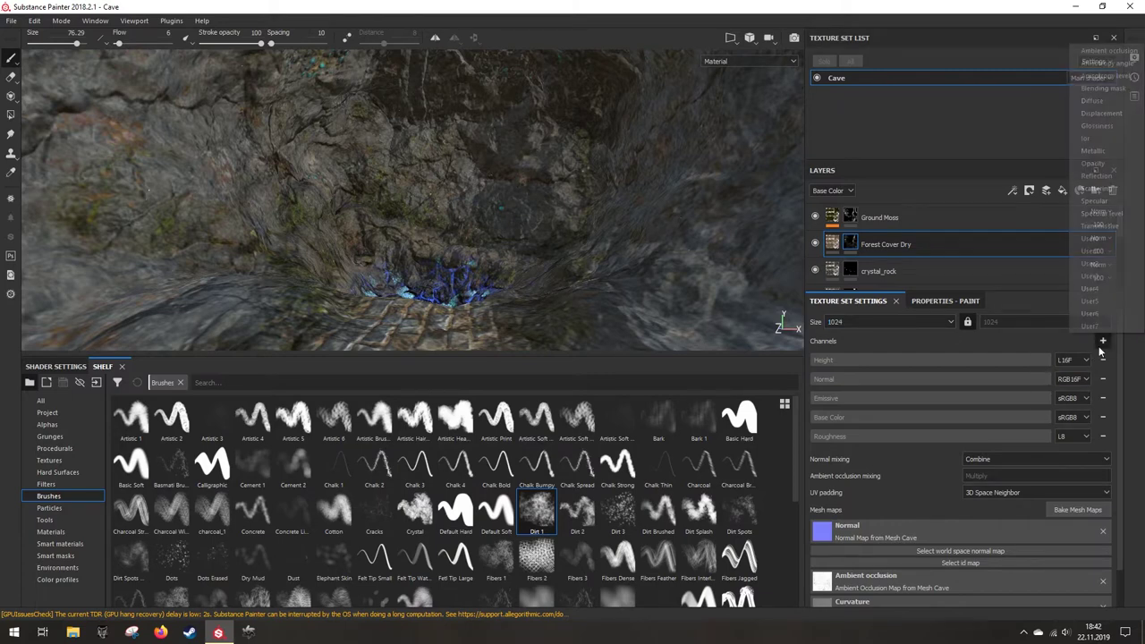
left_click(1120, 114)
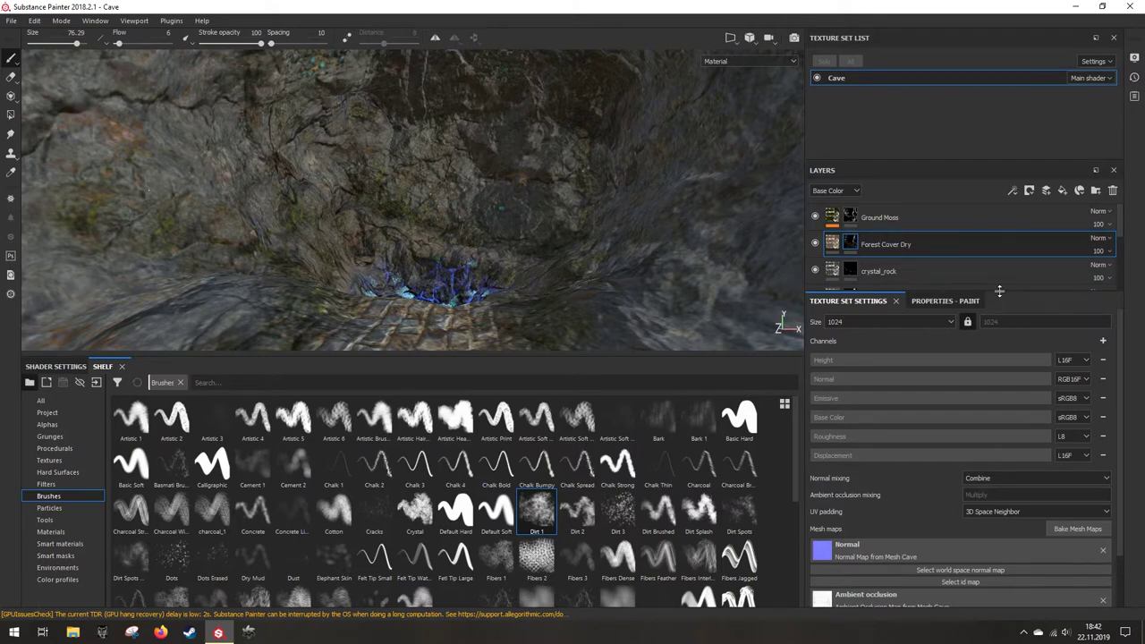
Step: Enlarge the layer stack's display area and enable the displacement channel on the rock_wall fill layer
left_click_drag(1001, 291, 998, 390)
scroll(940, 378, "down", 1)
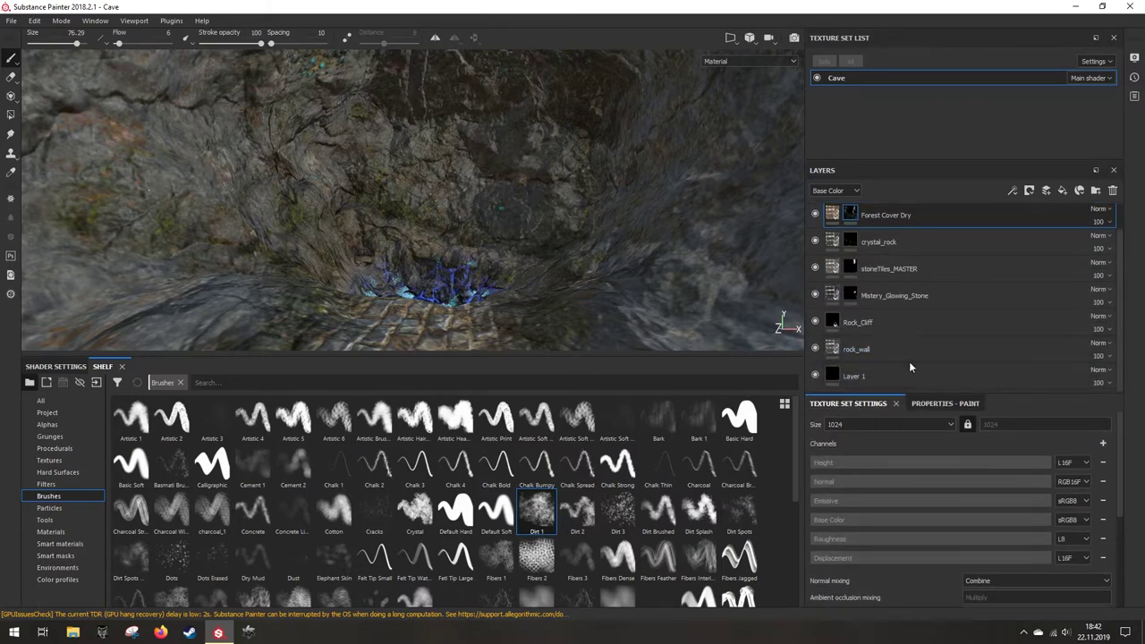
left_click(902, 347)
scroll(916, 525, "down", 3)
scroll(923, 493, "down", 2)
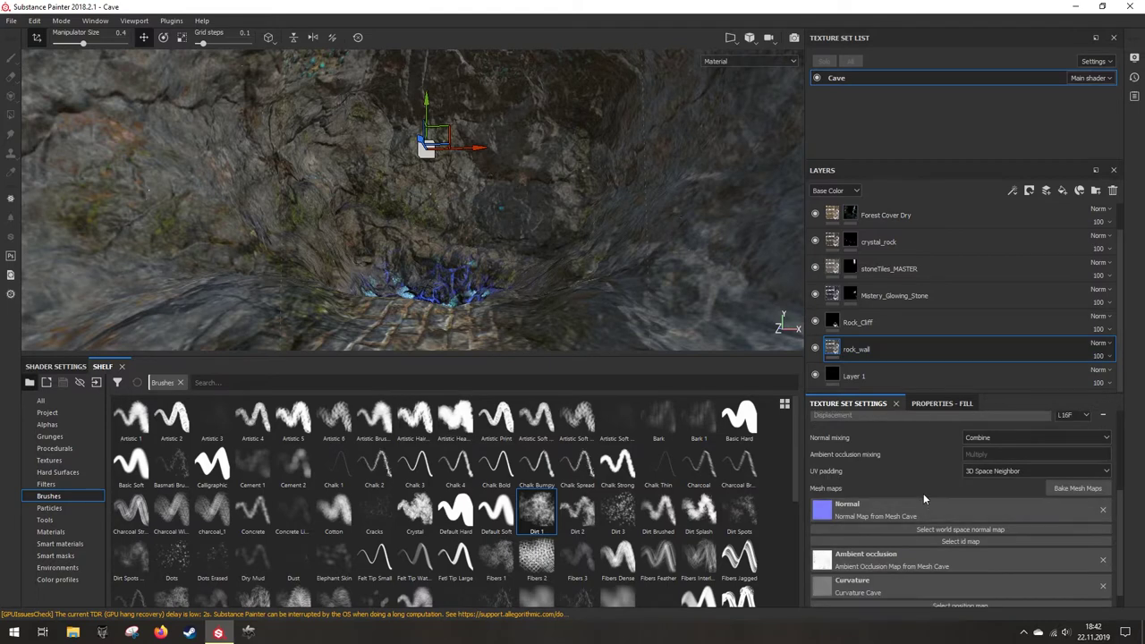
left_click(924, 404)
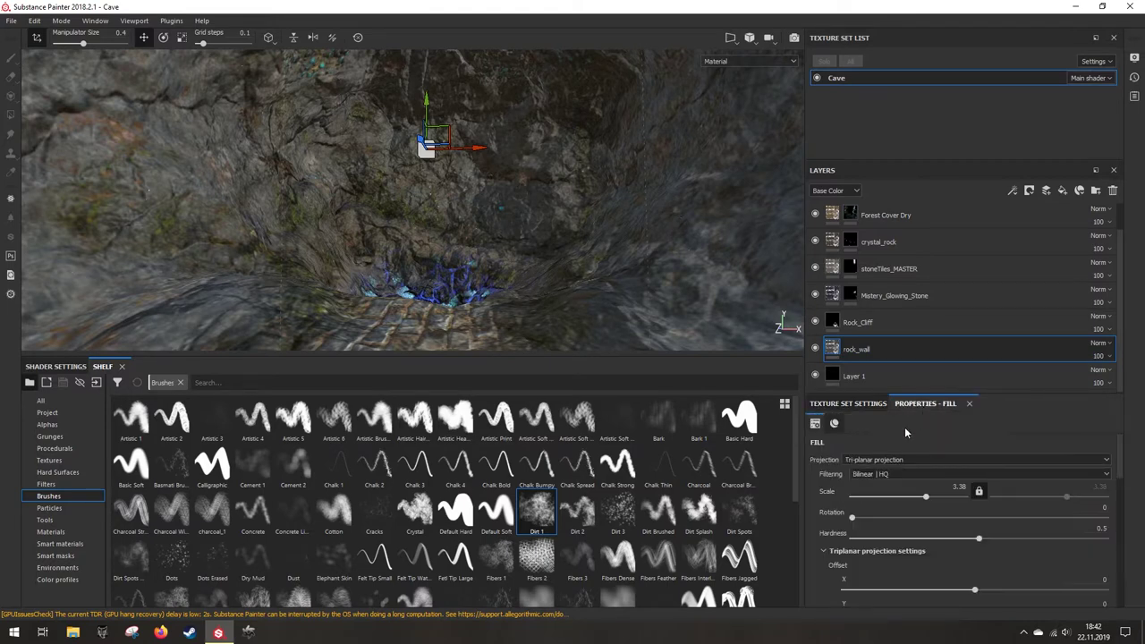
left_click(864, 406)
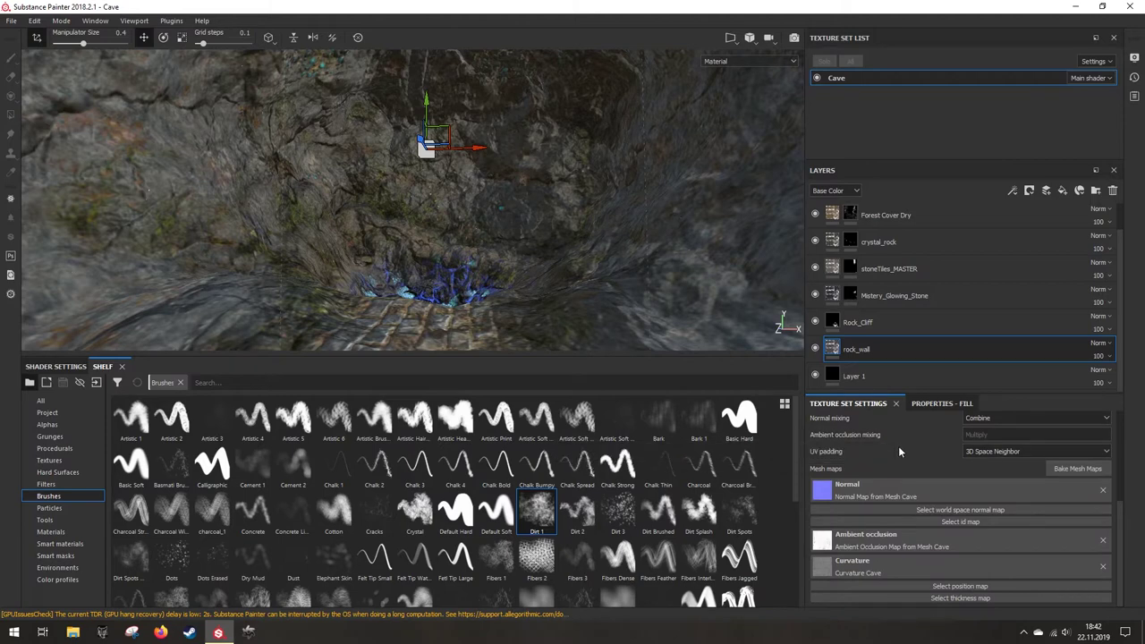
left_click(947, 404)
scroll(949, 465, "down", 2)
scroll(952, 483, "up", 5)
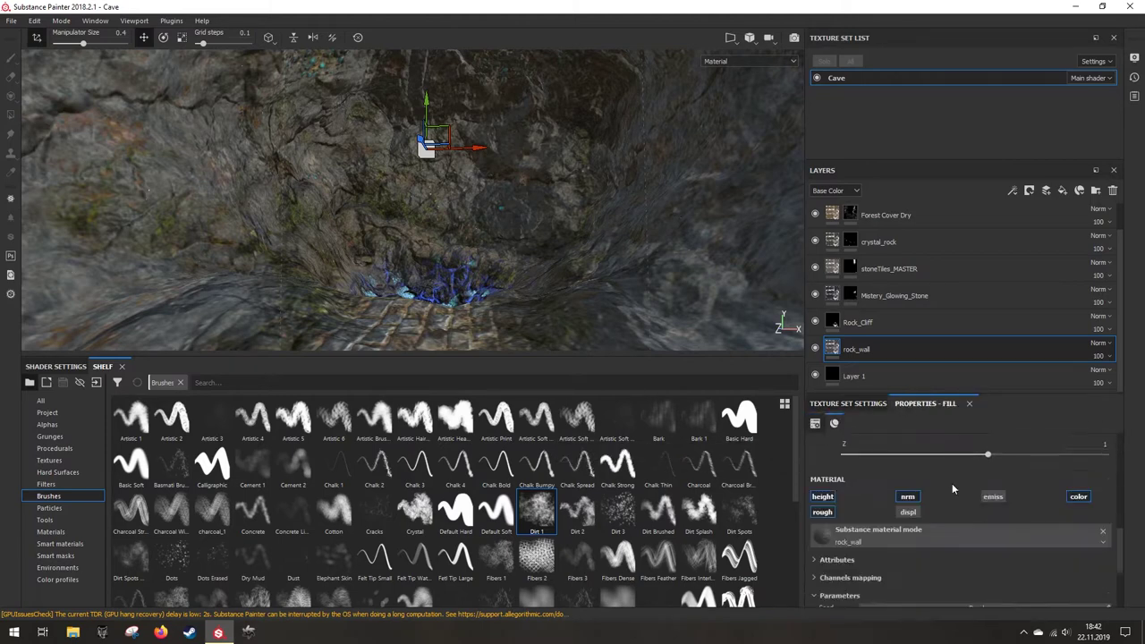
left_click(908, 478)
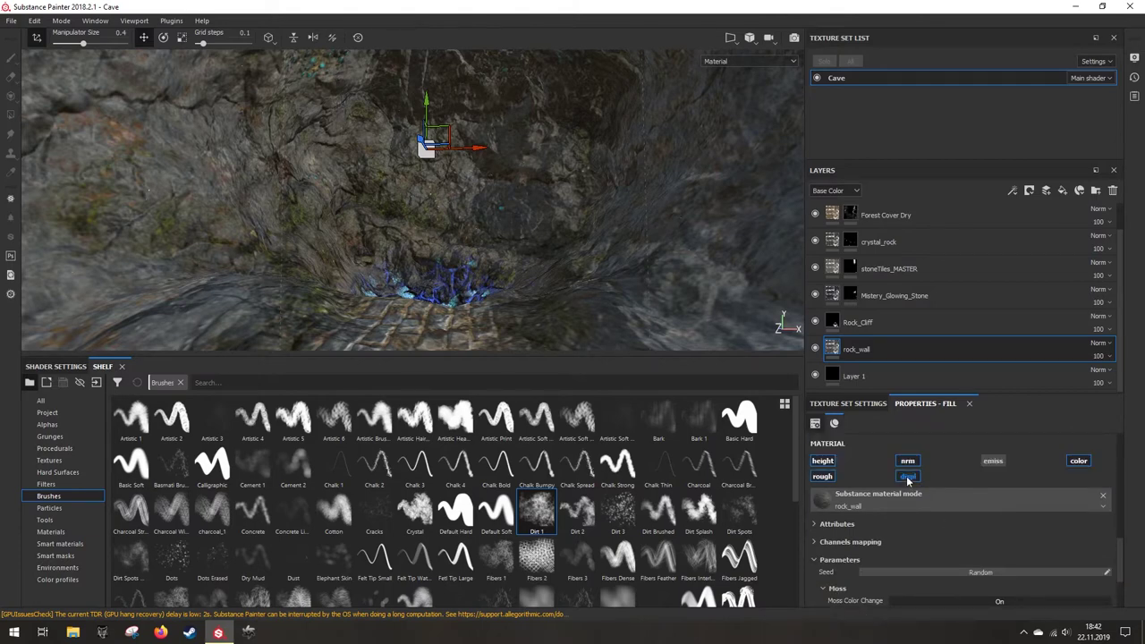
Step: Enable the displacement channel on the Rock_Cliff, Mistery_Glowing_Stone and stoneTiles_MASTER layers
left_click(858, 323)
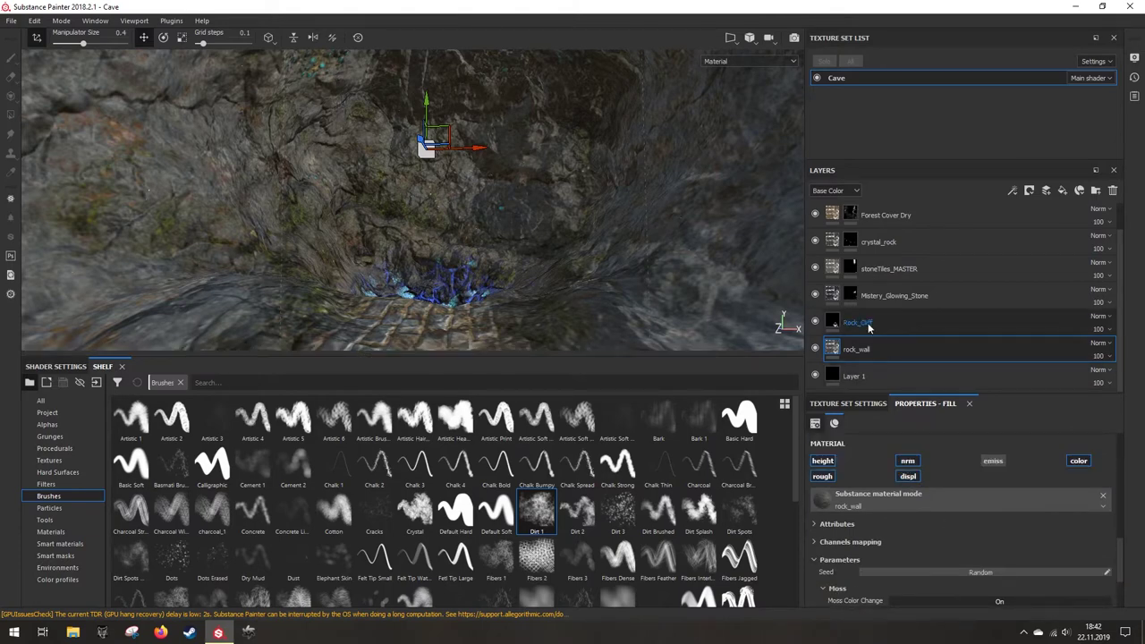
left_click(913, 481)
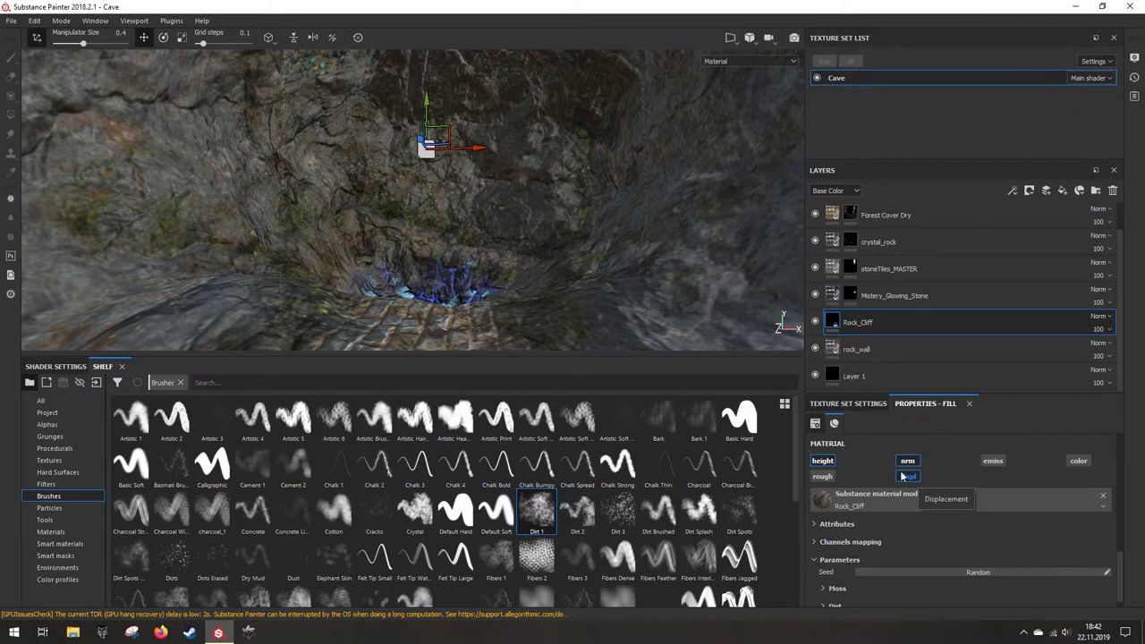
left_click(886, 301)
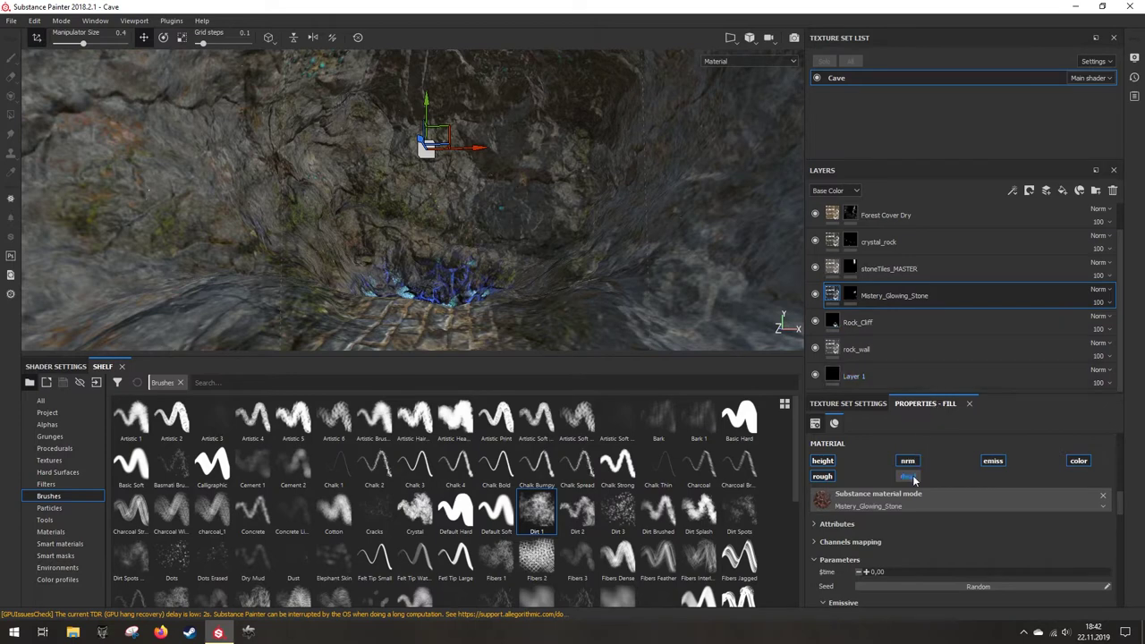
left_click(904, 271)
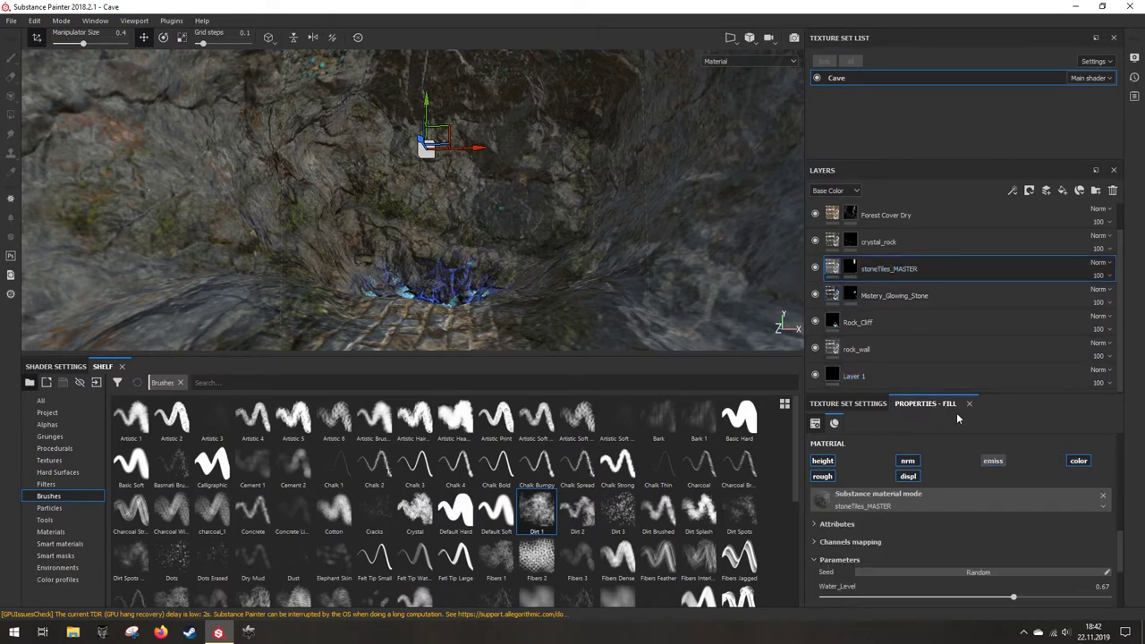
Step: Enable the displacement channel on the crystal_rock fill layer
left_click(901, 250)
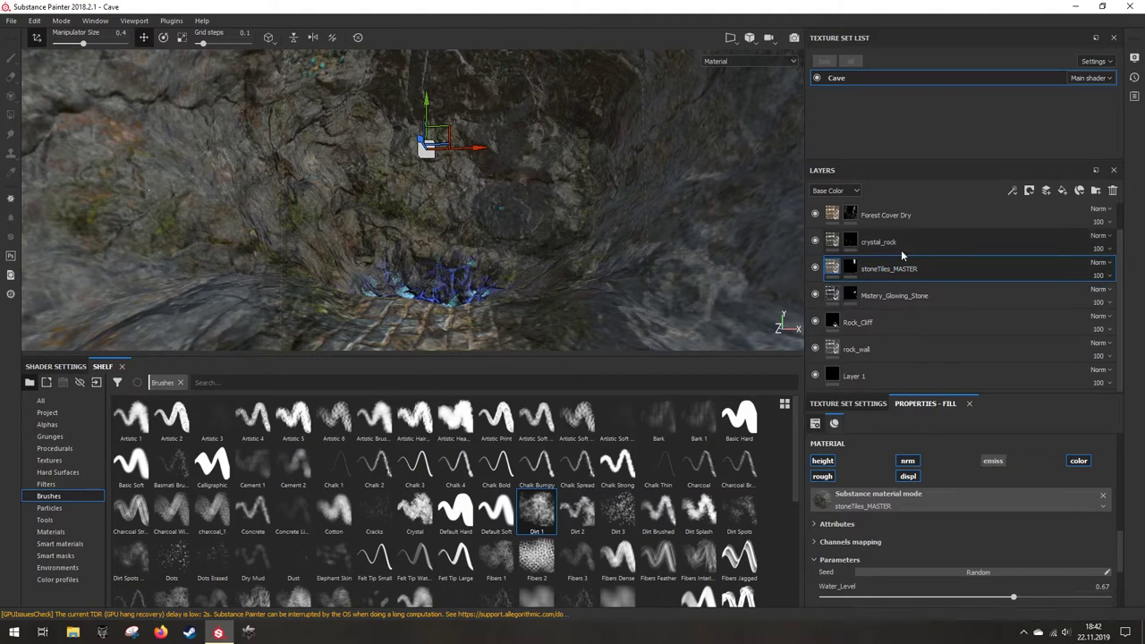
left_click(882, 405)
left_click(946, 403)
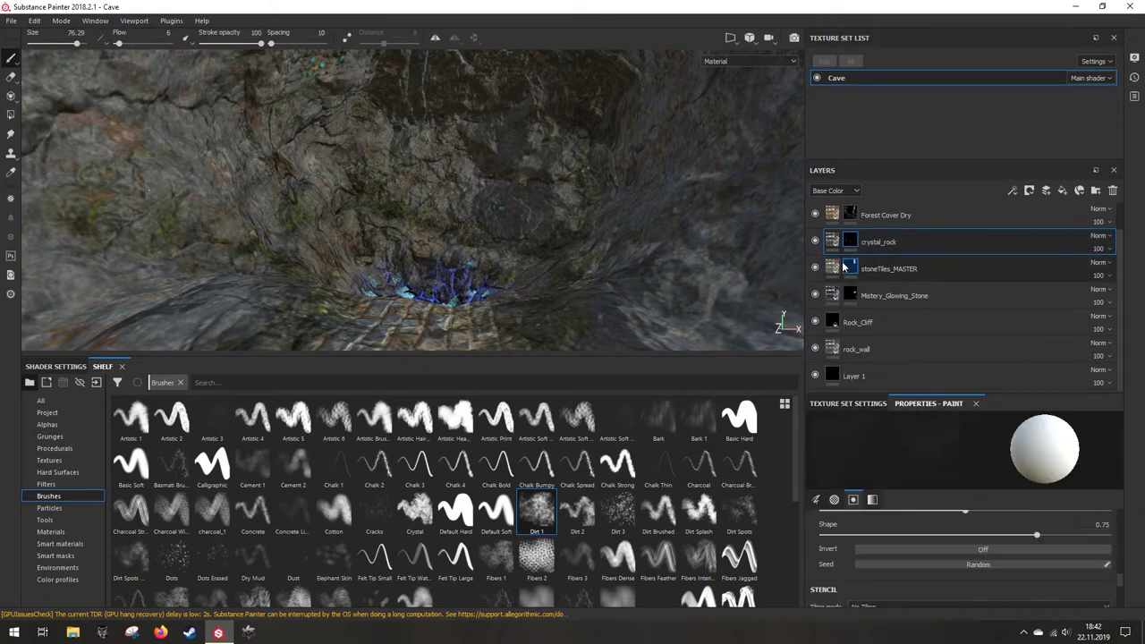
left_click(831, 242)
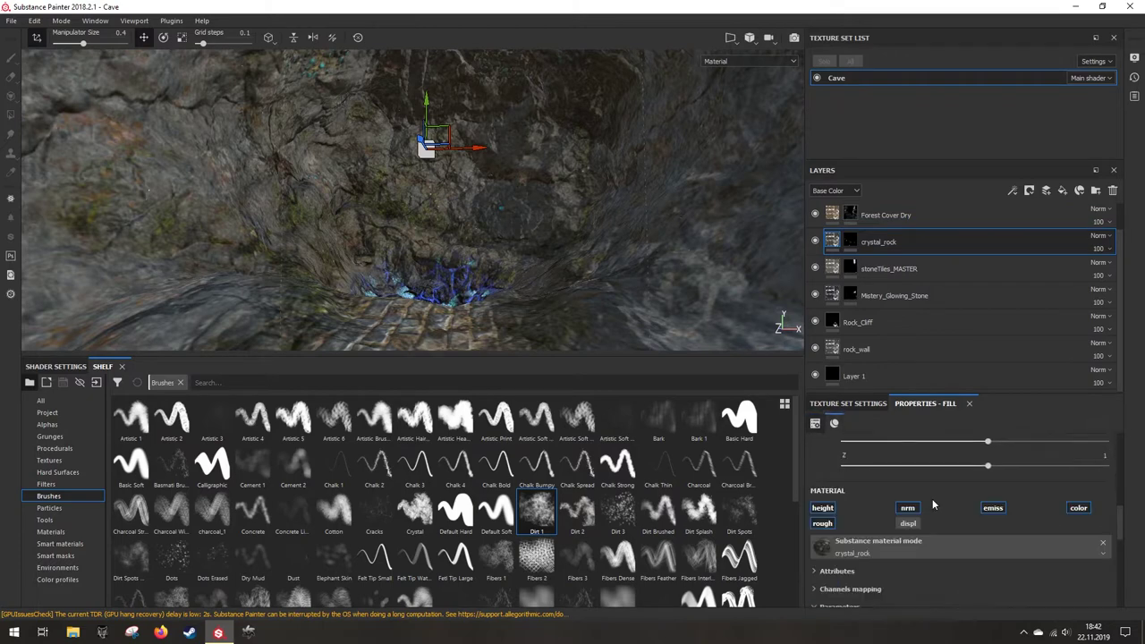
Step: Enable the displacement and height channels on the Forest Cover Dry fill layer
left_click(864, 213)
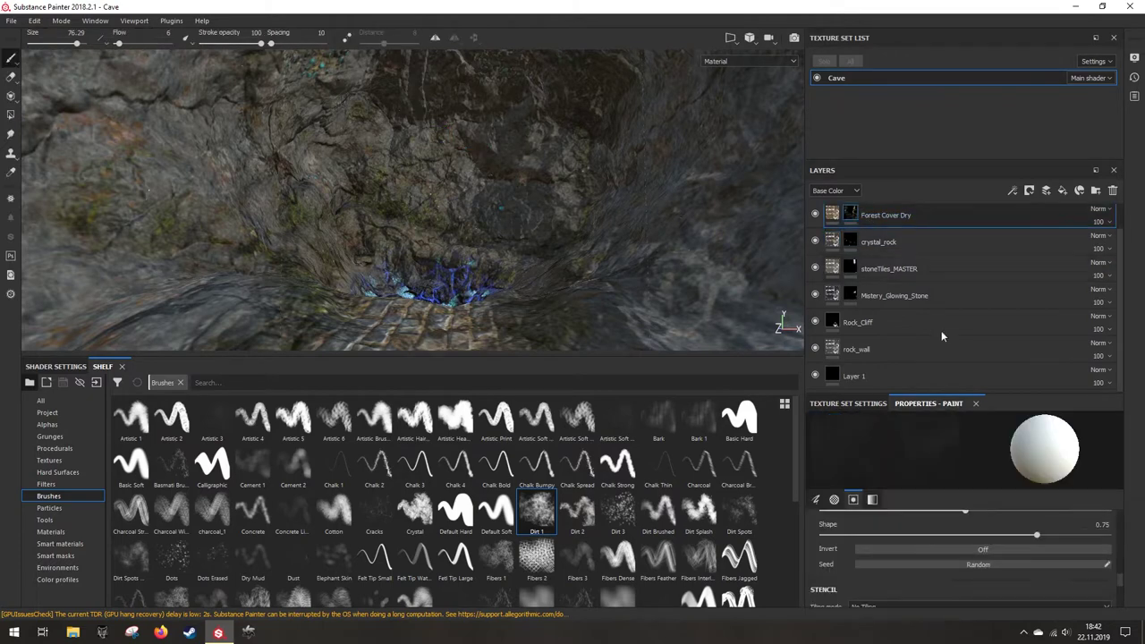
left_click(830, 217)
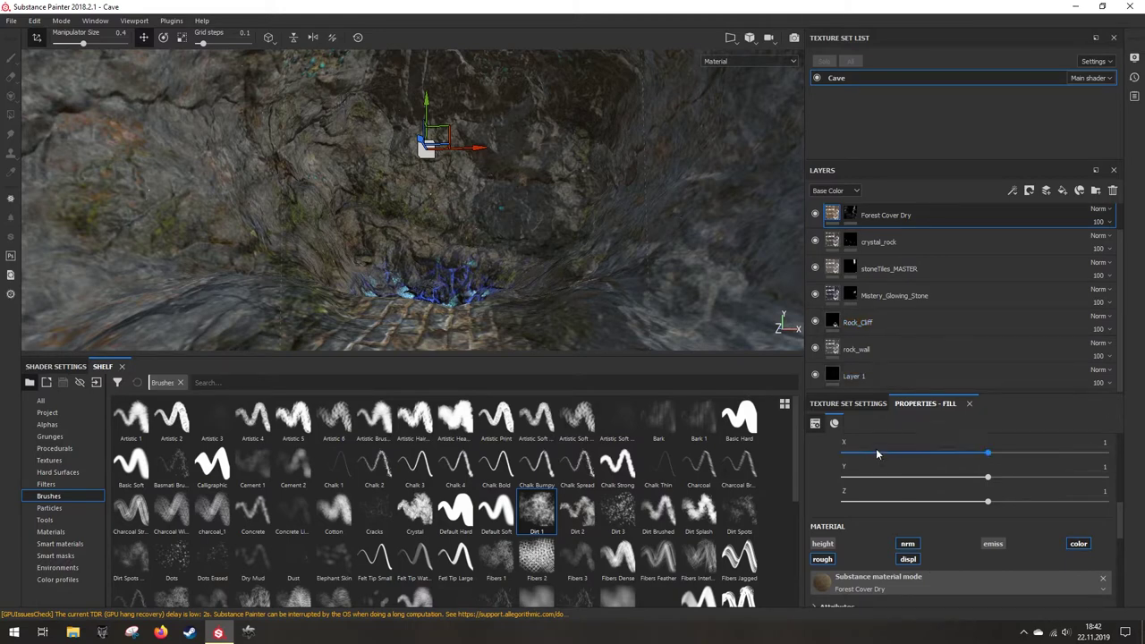
scroll(892, 307, "up", 1)
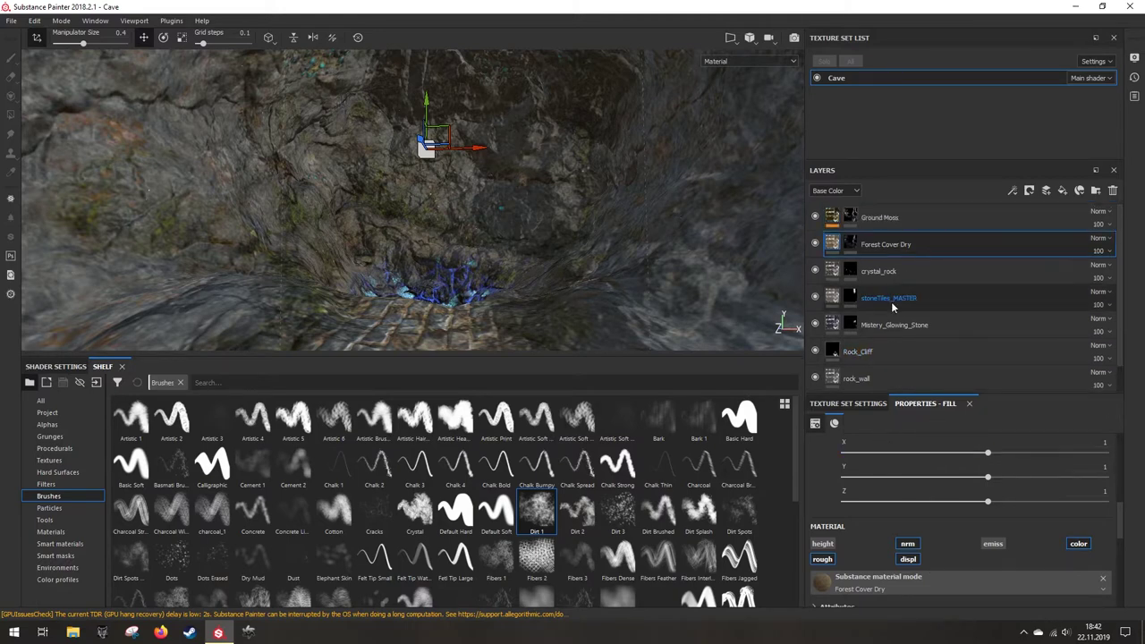
left_click(830, 543)
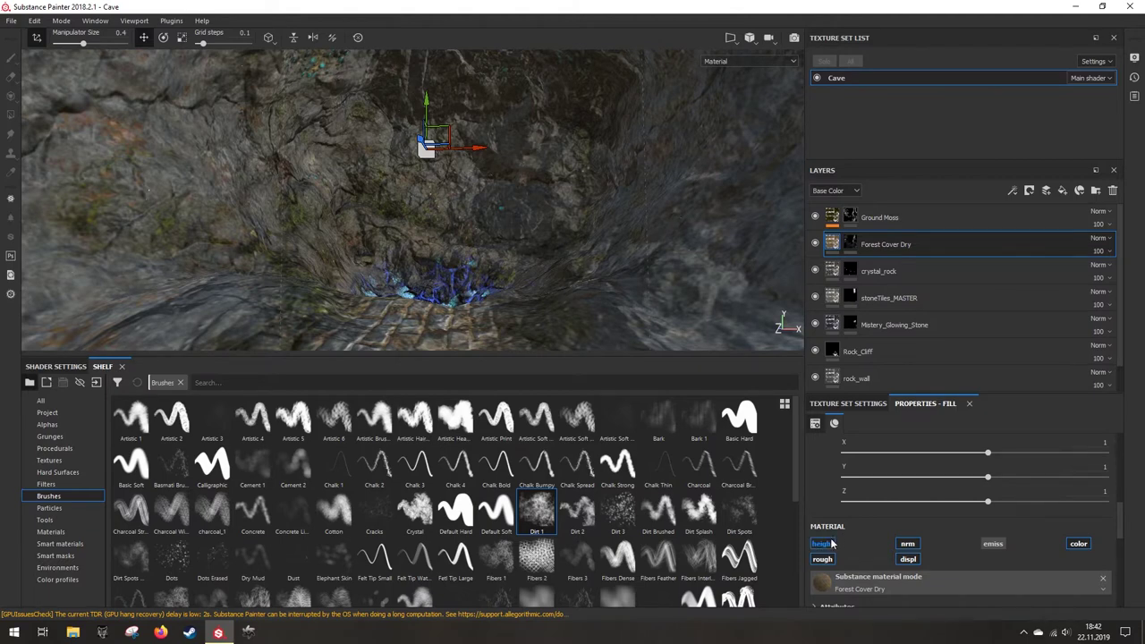
Step: Turn off the height channel on the Ground Moss fill layer and expand its material's basic parameters
left_click(869, 223)
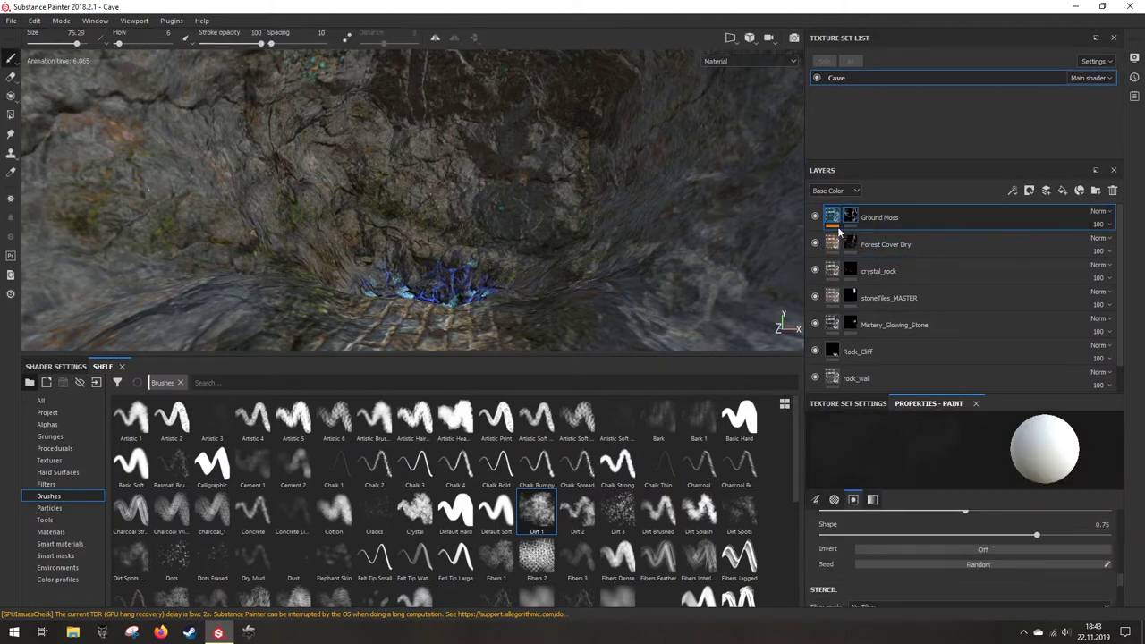
left_click(838, 227)
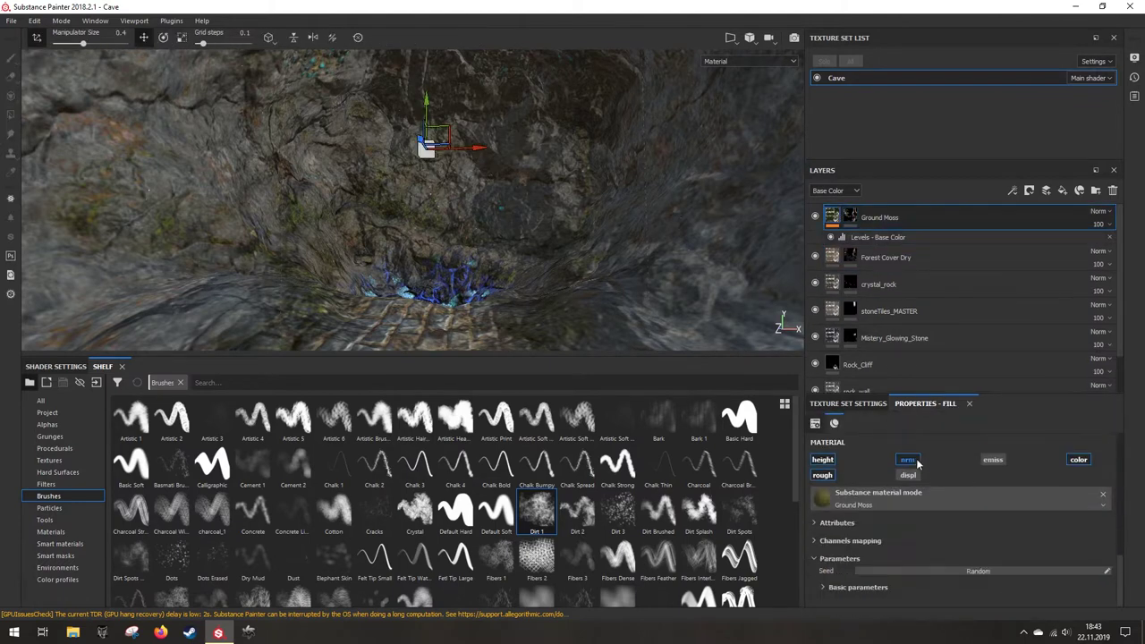
left_click(829, 460)
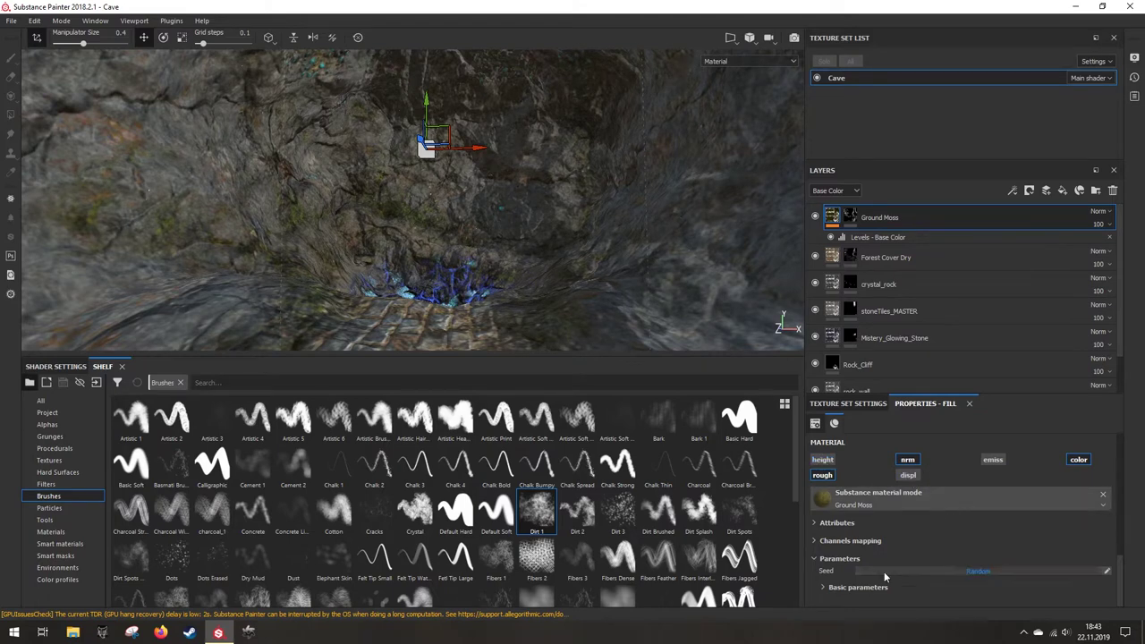
left_click(861, 588)
scroll(882, 564, "down", 2)
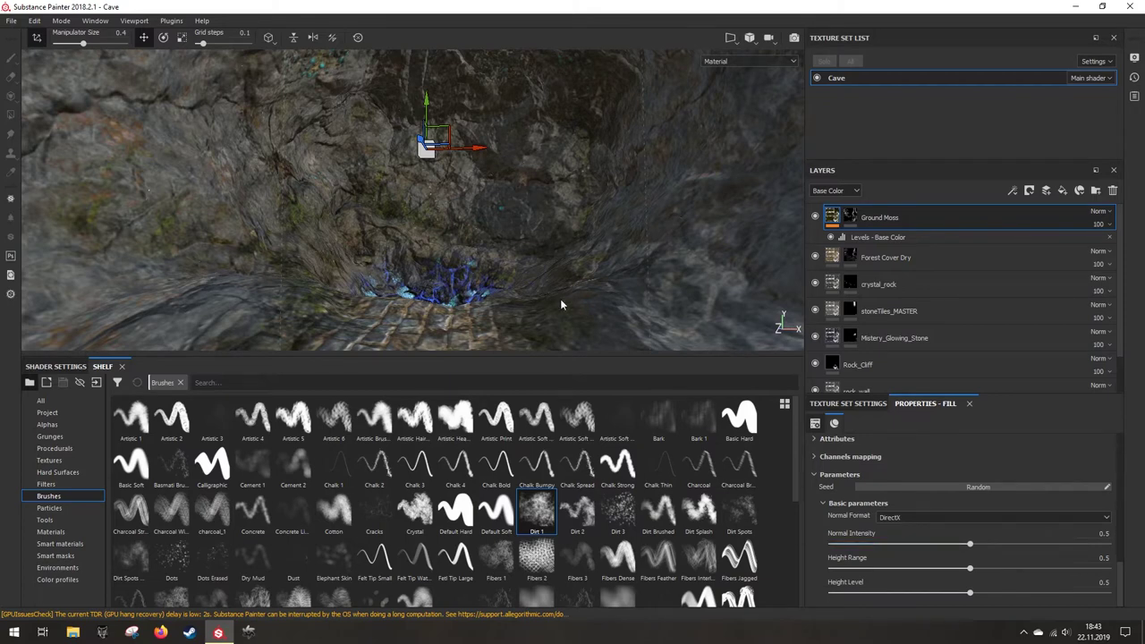
Step: Open the texture export settings and browse for the destination folder Desktop/Portal/Library/Textures/Cave
left_click(11, 20)
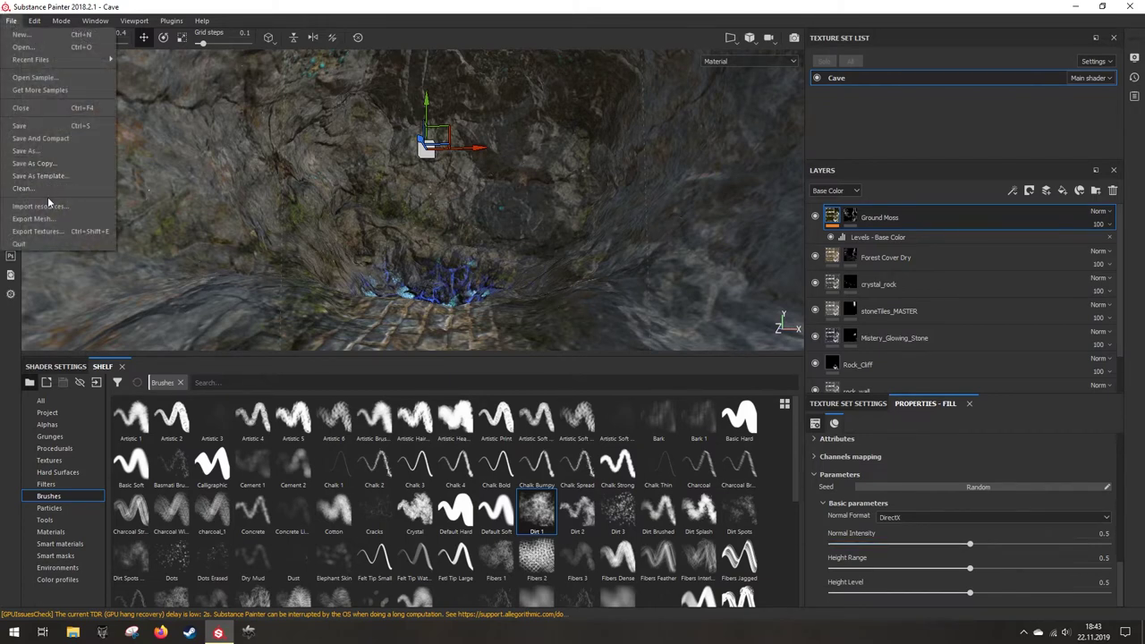
left_click(48, 232)
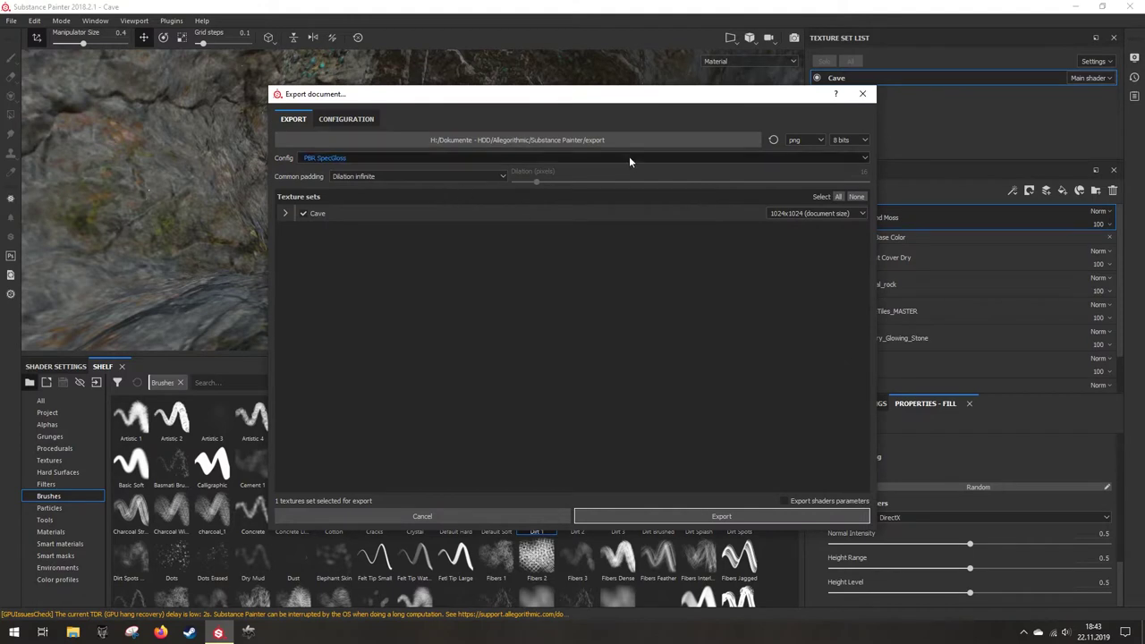
left_click(707, 140)
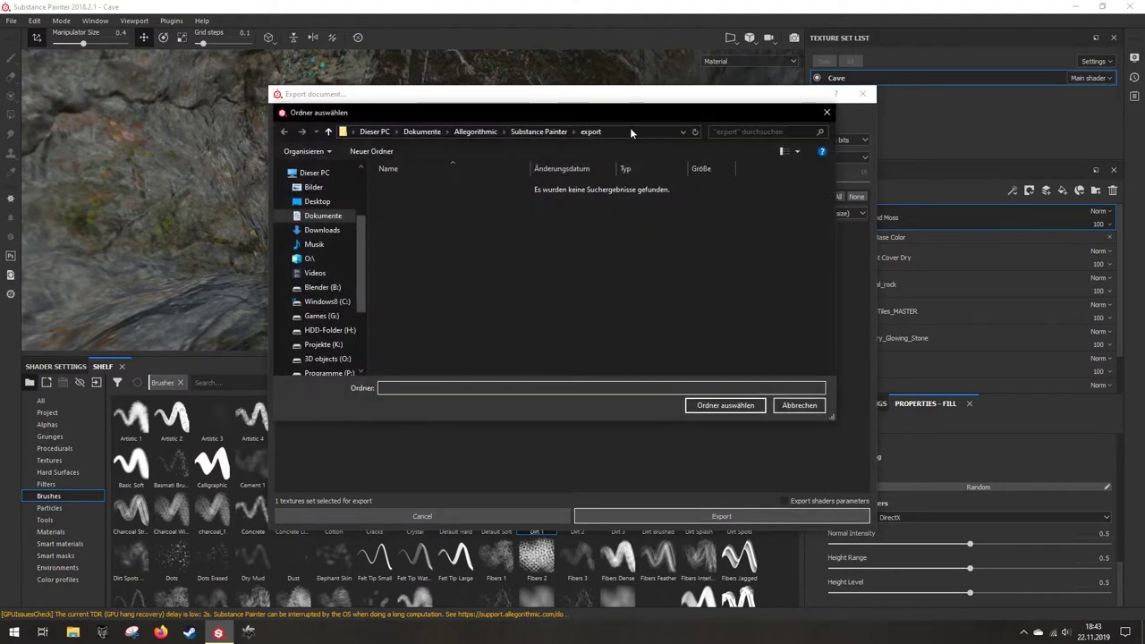
left_click(631, 129)
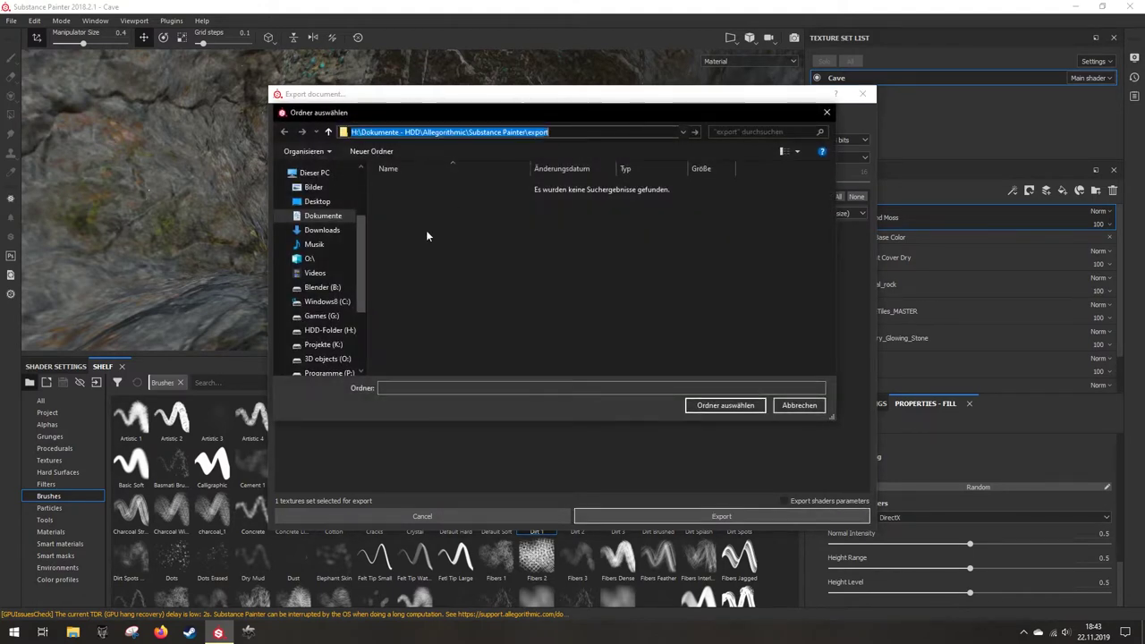
left_click(348, 205)
double_click(411, 197)
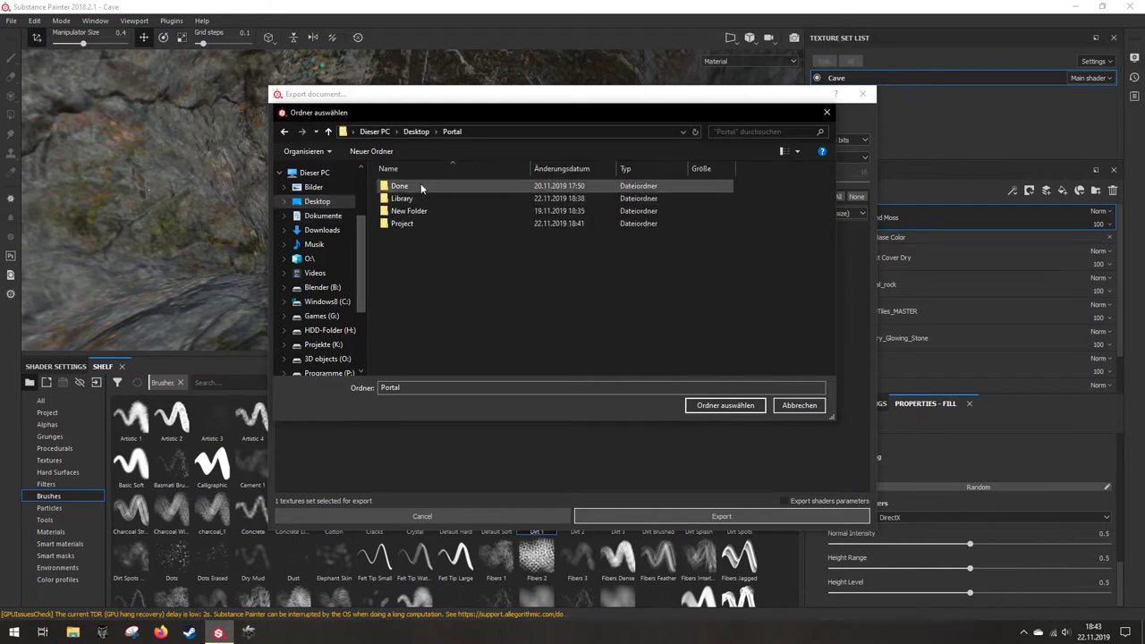
double_click(418, 199)
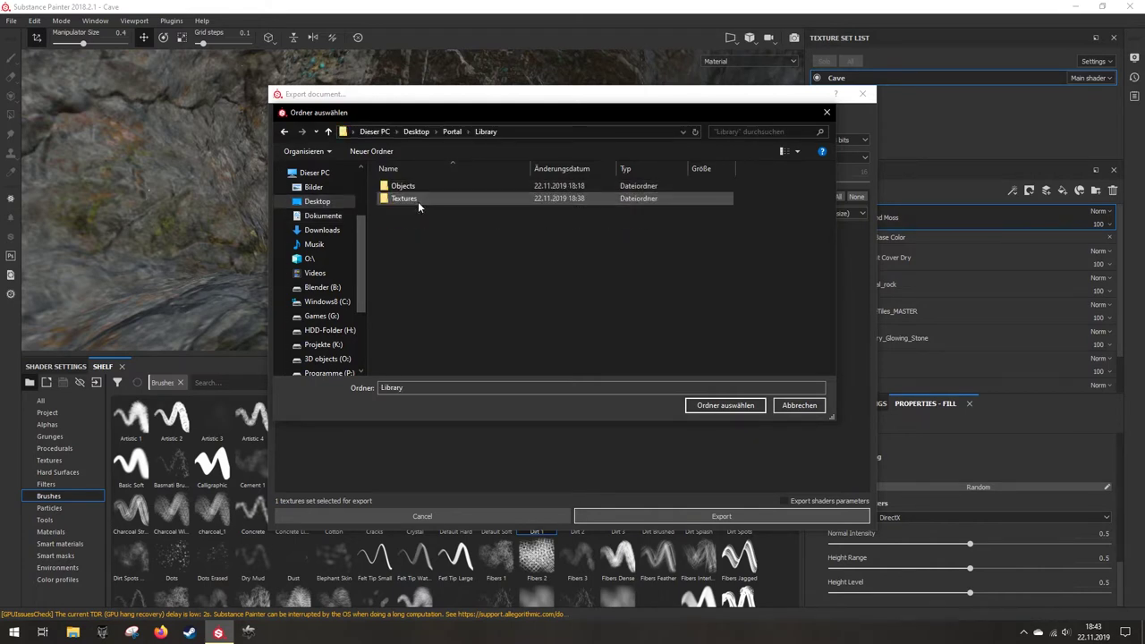
left_click(419, 203)
double_click(421, 203)
double_click(423, 185)
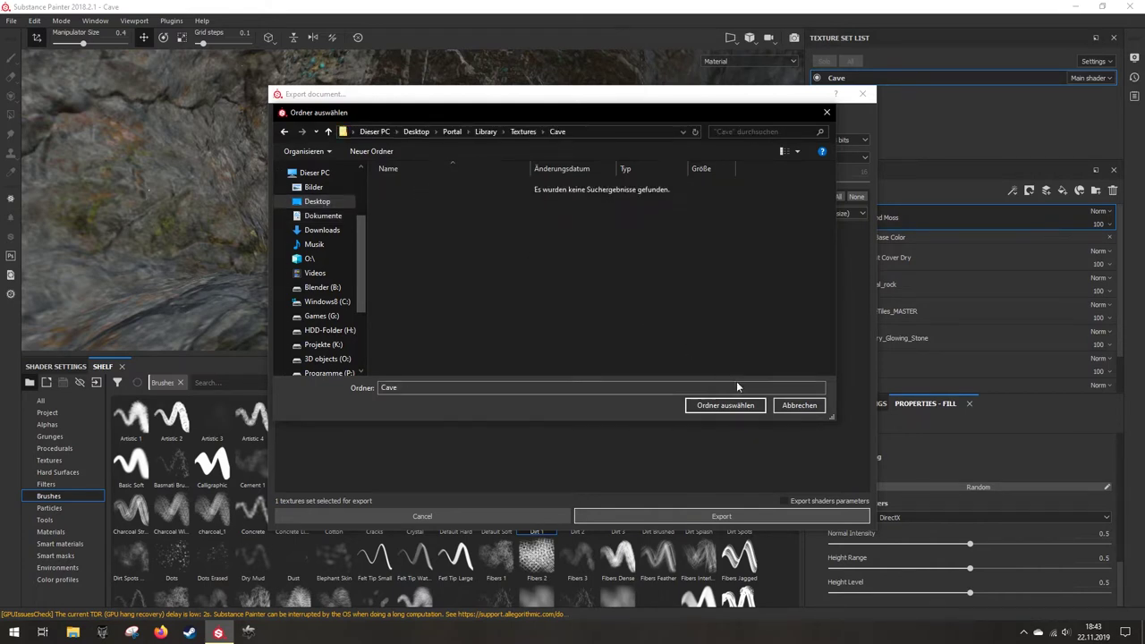
Step: Go back to the Textures folder, reopen its Cave subfolder and choose it as the export destination
left_click(528, 131)
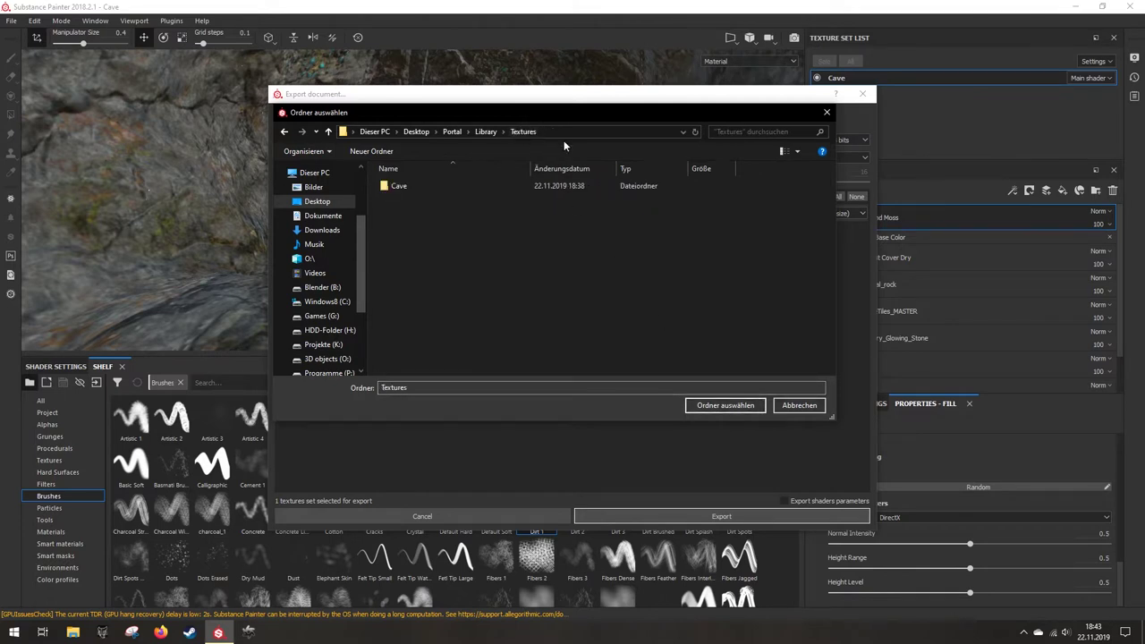
left_click(565, 131)
left_click(518, 270)
left_click(458, 188)
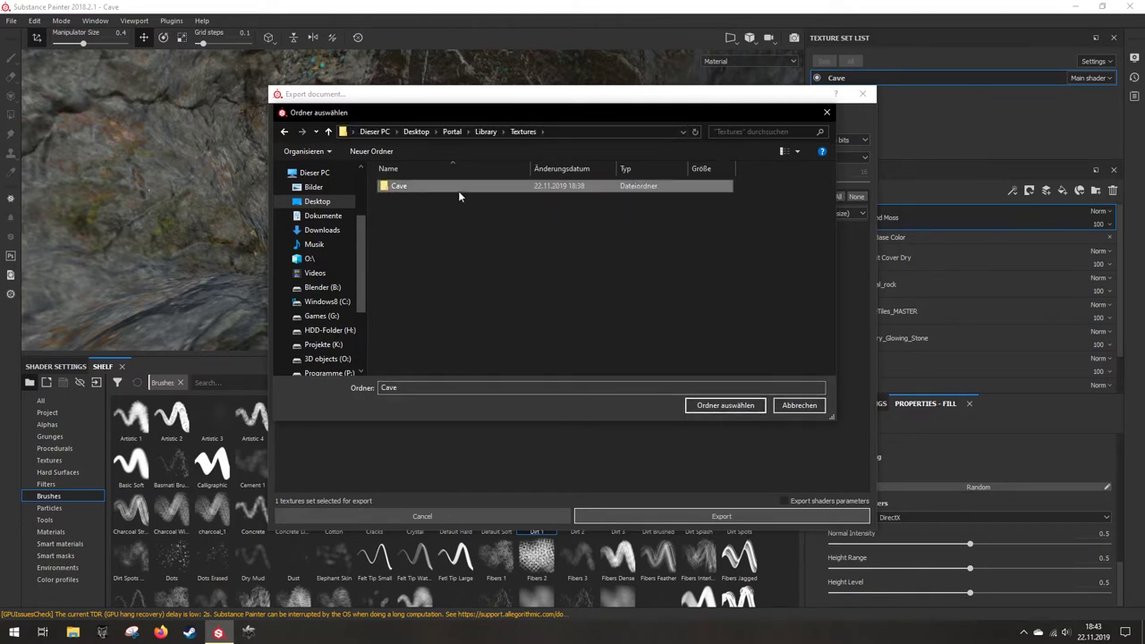
double_click(458, 187)
left_click(701, 408)
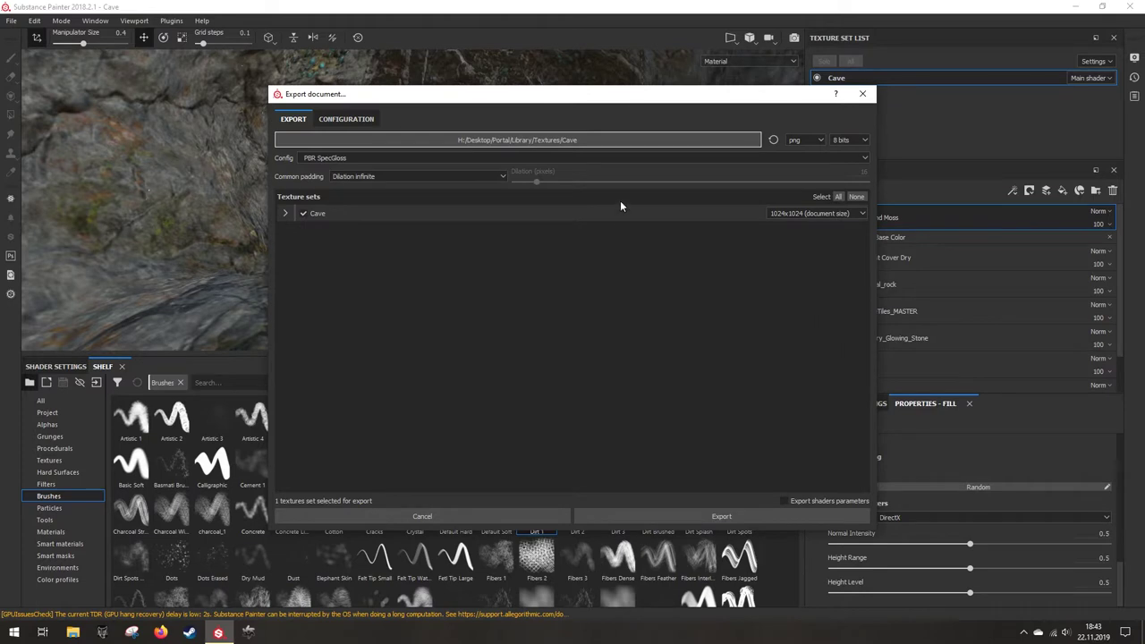
Step: Set the export file format to jpeg
double_click(799, 143)
left_click(803, 143)
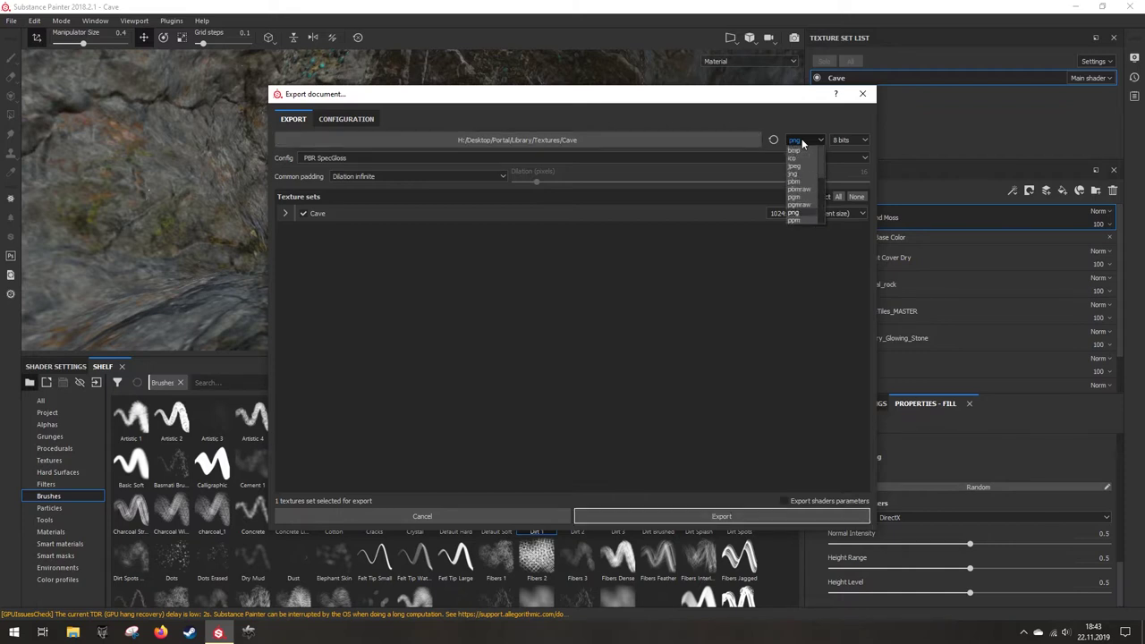
left_click(630, 92)
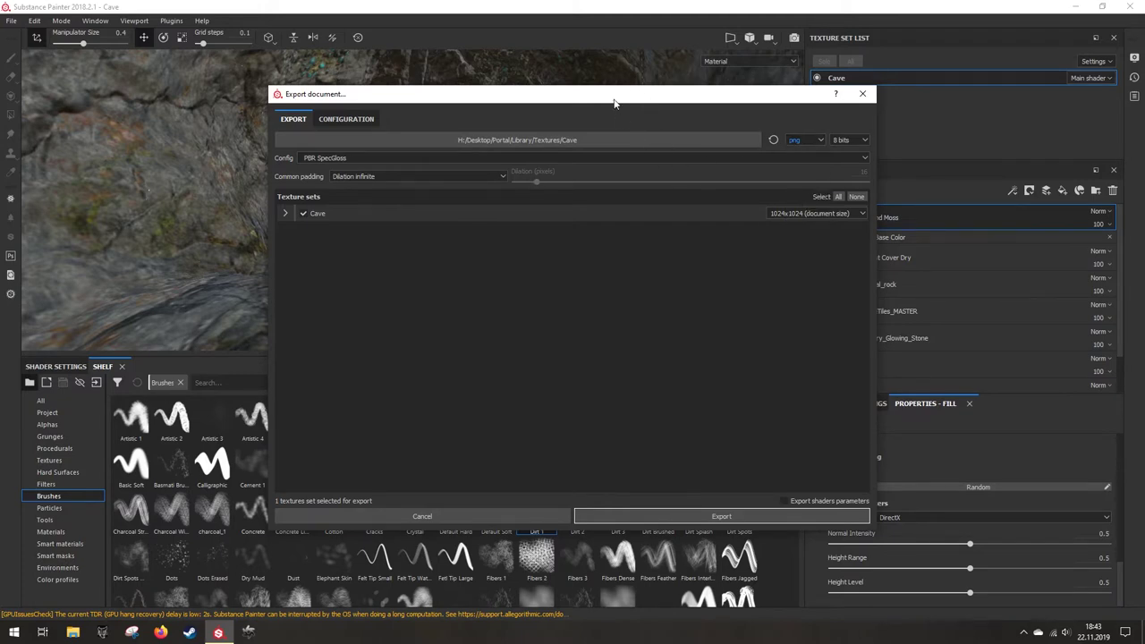
left_click_drag(614, 103, 863, 313)
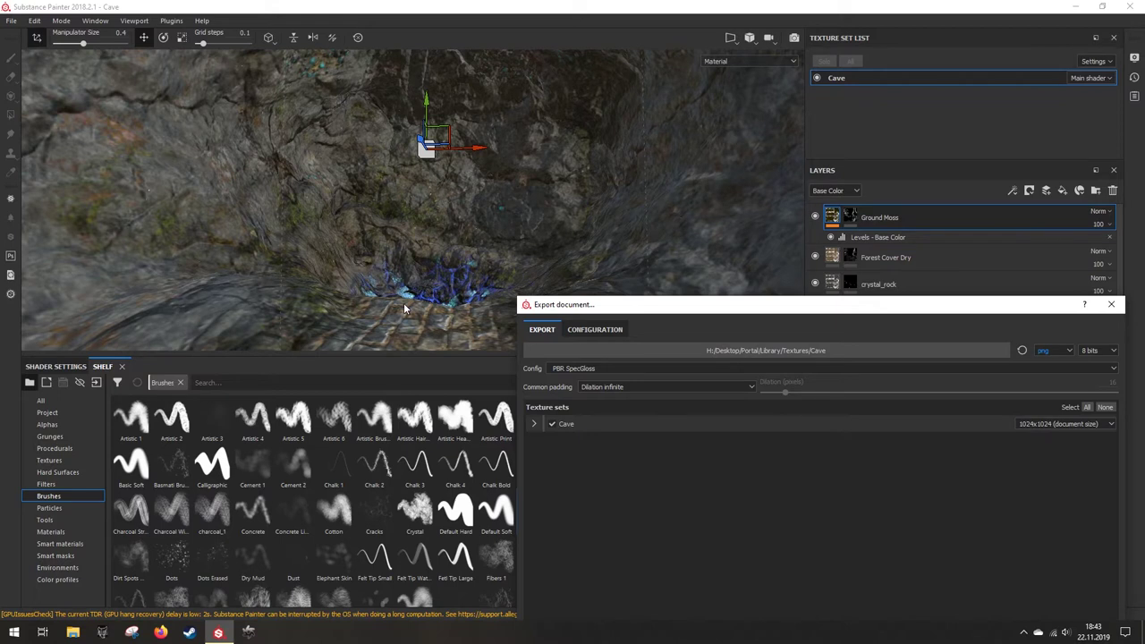
left_click_drag(677, 309, 439, 149)
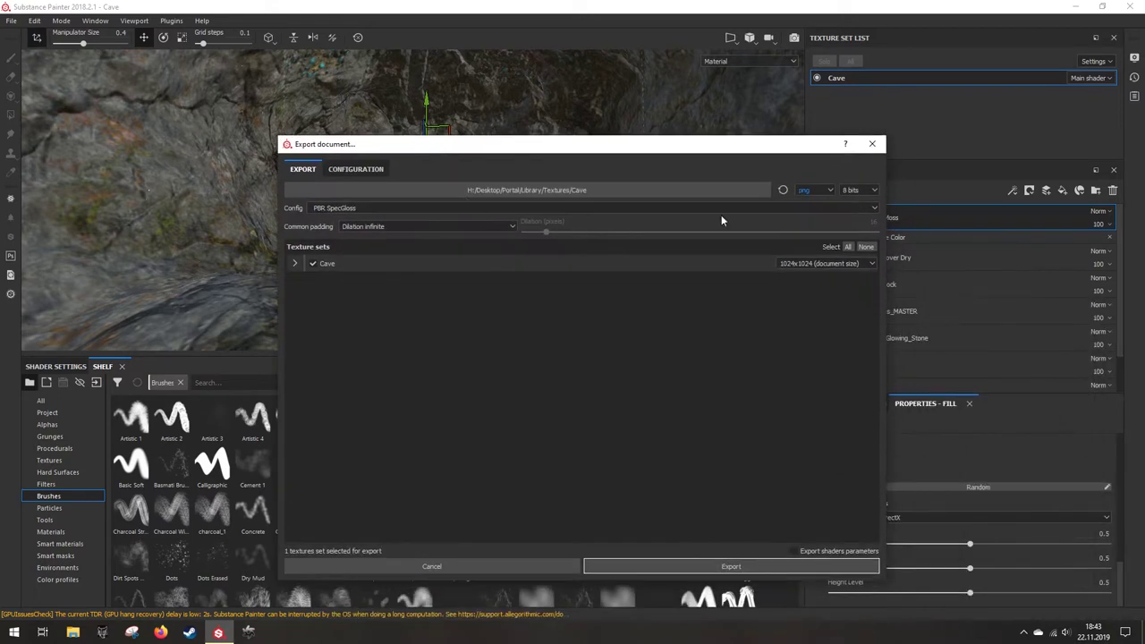
left_click(811, 191)
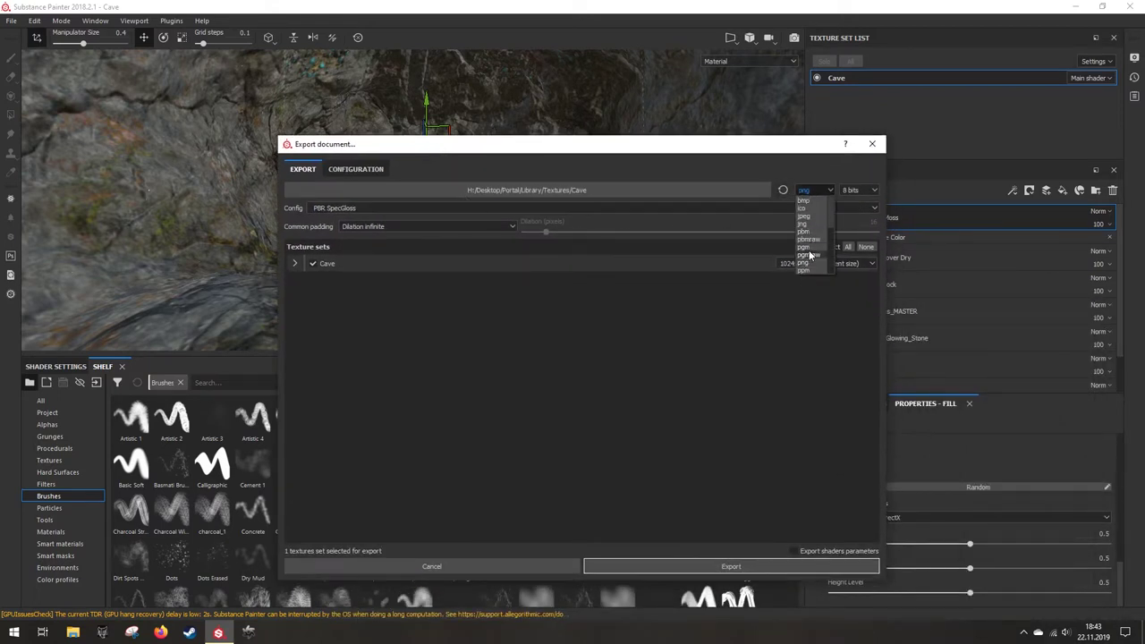
left_click(810, 216)
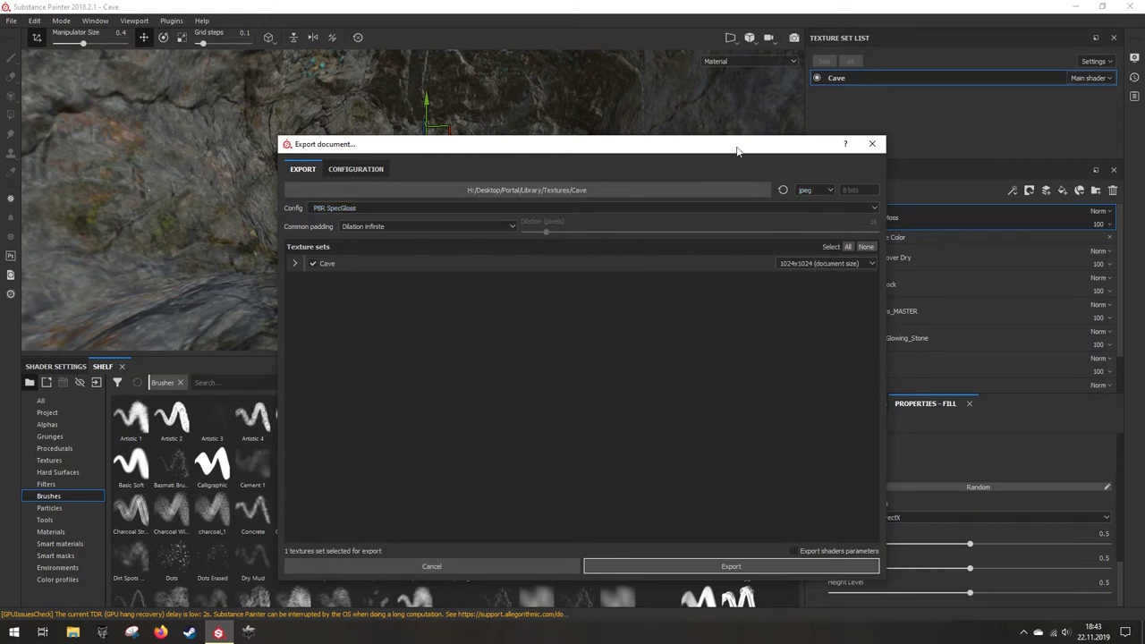
Step: Set the Cave texture set's export size to 4096x4096 and look through its list of output maps
left_click(842, 264)
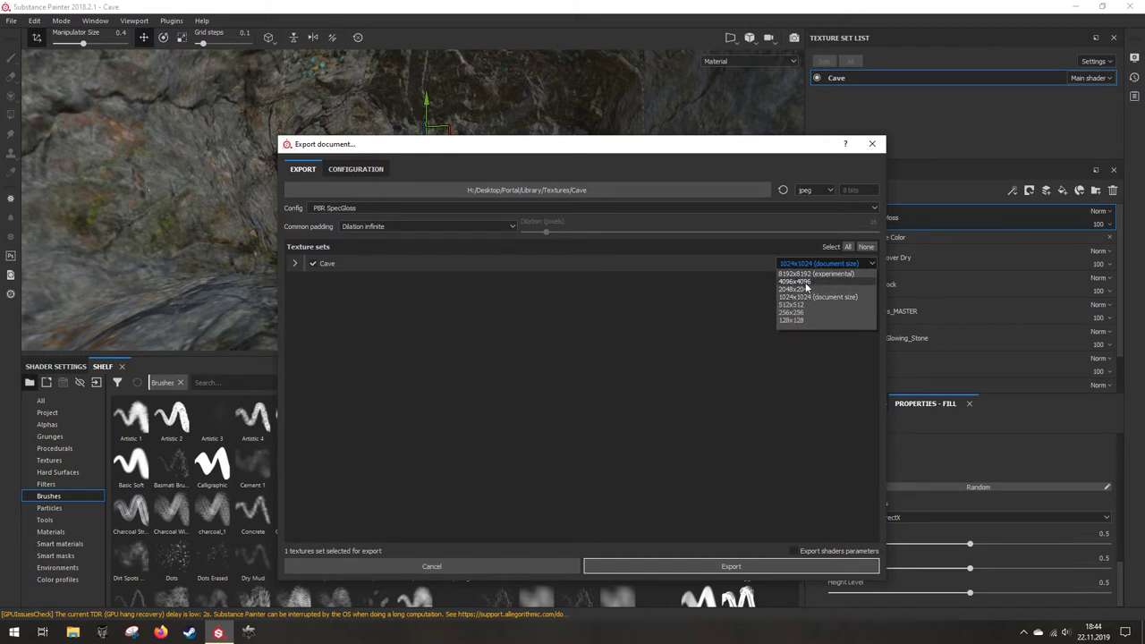
left_click(805, 281)
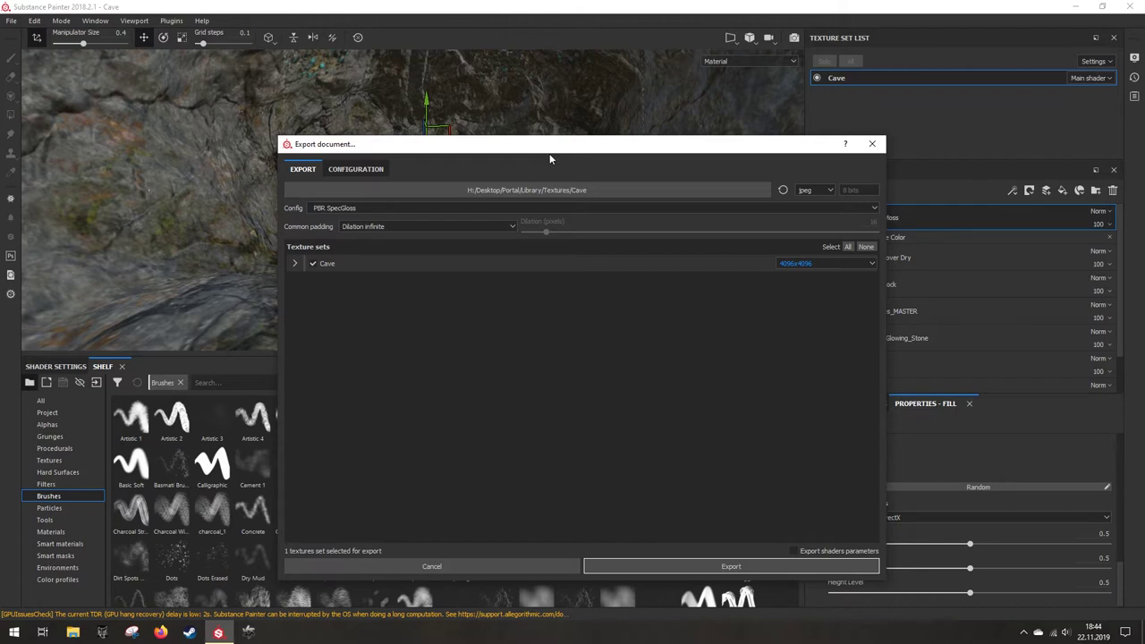
left_click(293, 265)
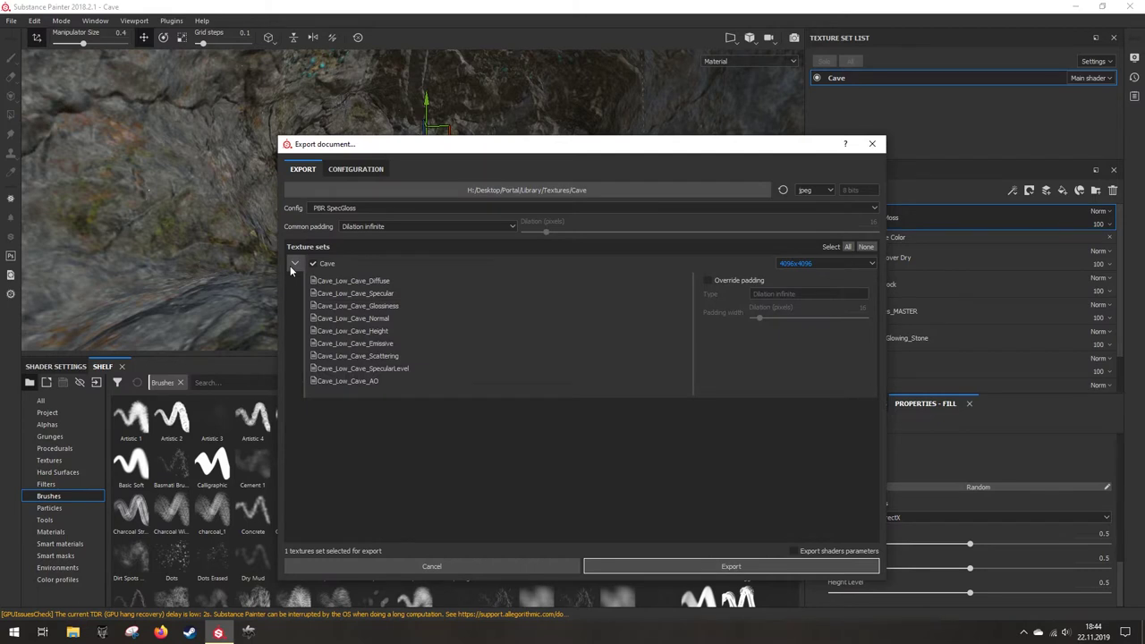
left_click(293, 264)
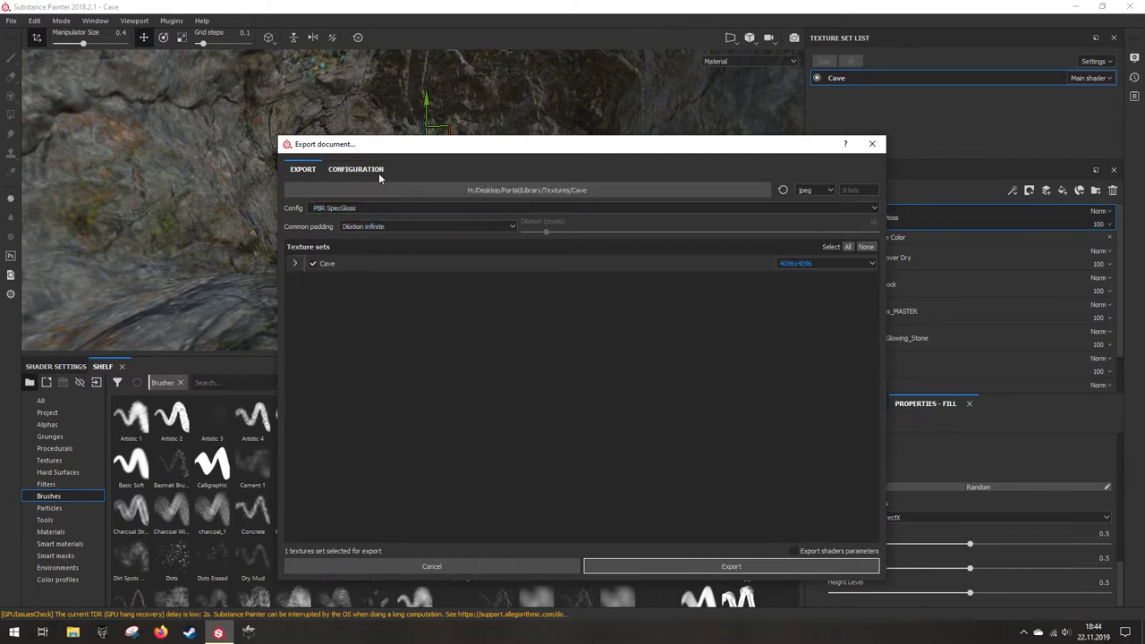
Step: Change the export configuration to PBR MetalRough and check the Cave texture set's output maps
left_click(396, 209)
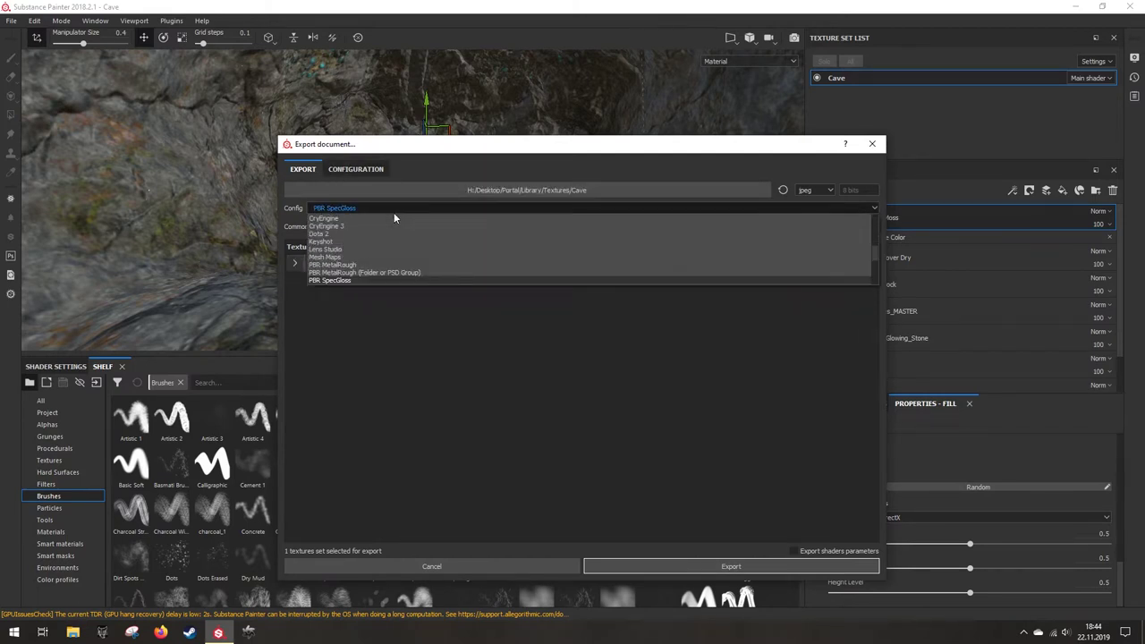
scroll(377, 272, "down", 2)
left_click(358, 233)
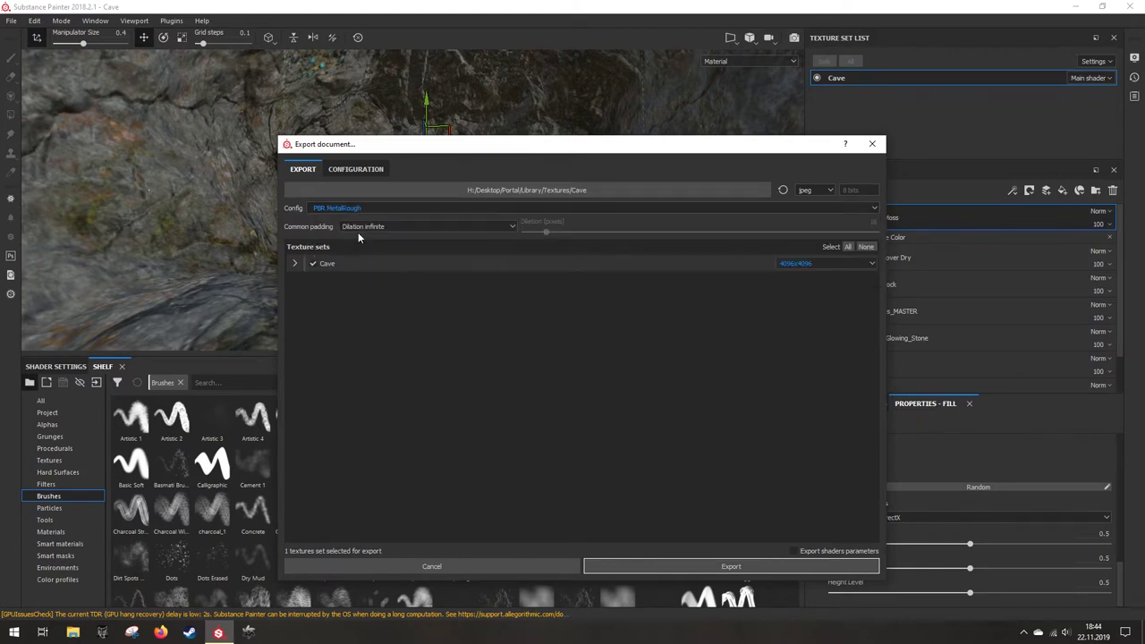
left_click(294, 264)
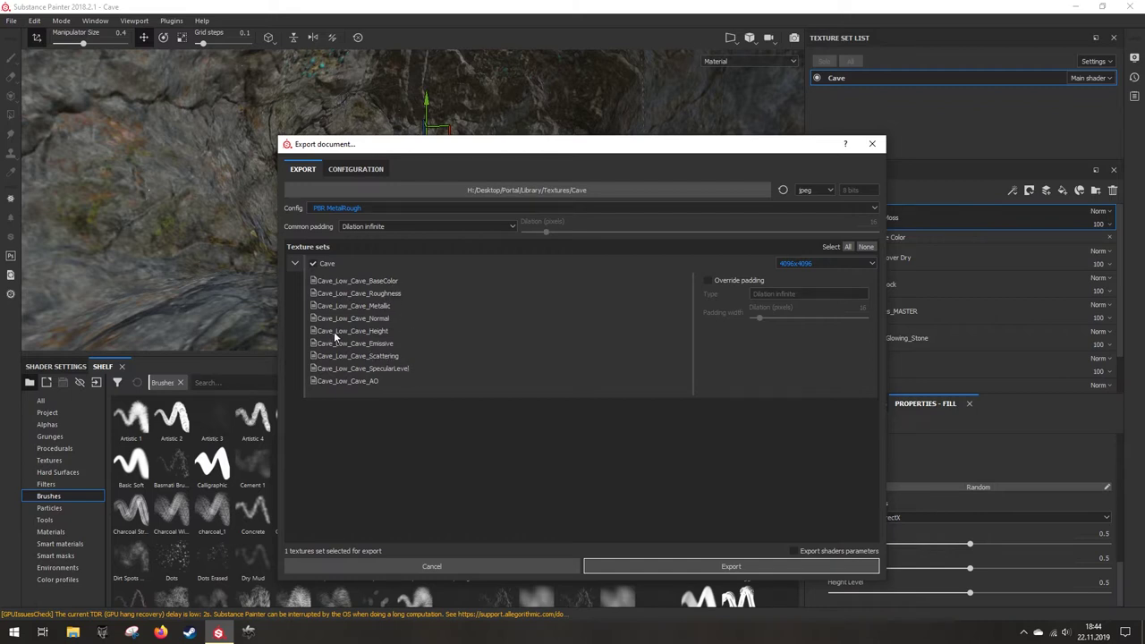
left_click(295, 264)
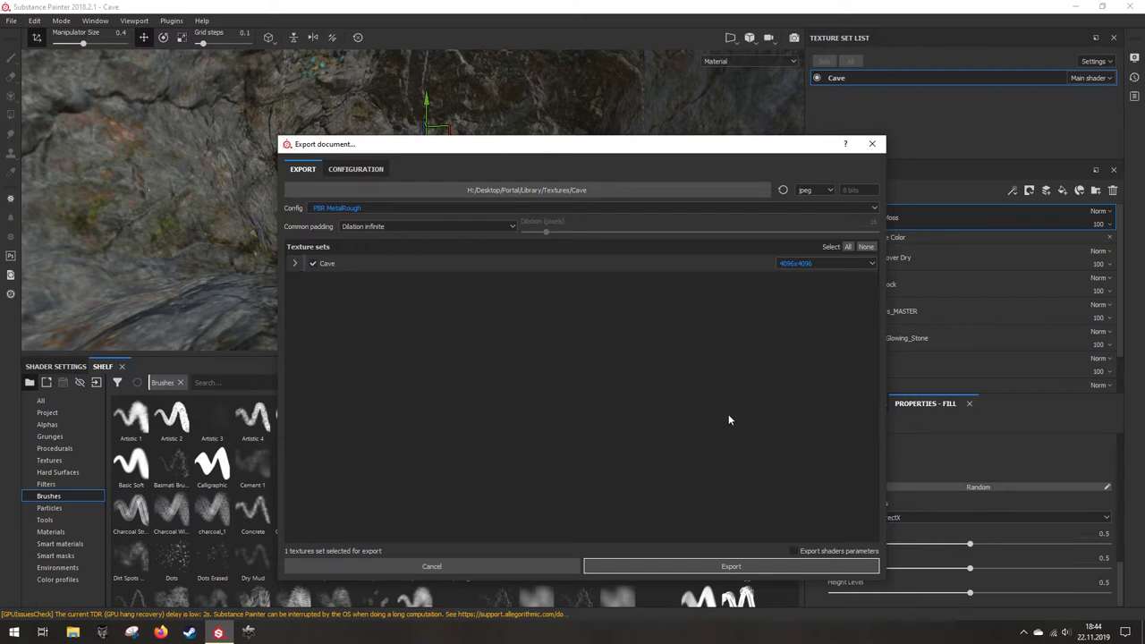
Step: Export the Cave texture set with the configured settings
left_click(751, 567)
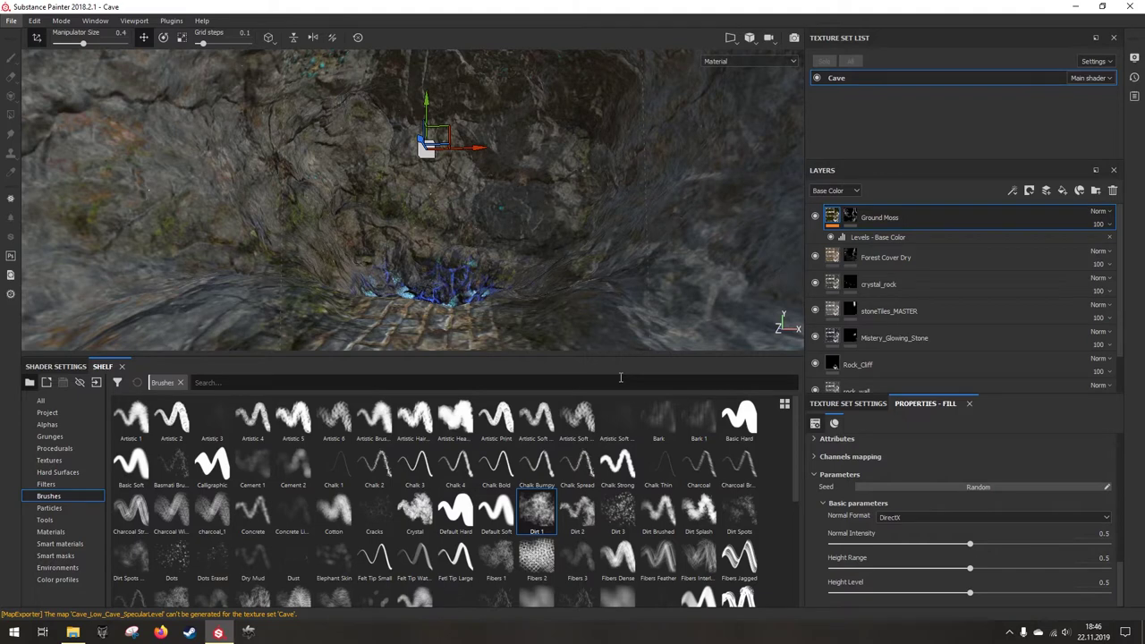
left_click(18, 21)
left_click(20, 38)
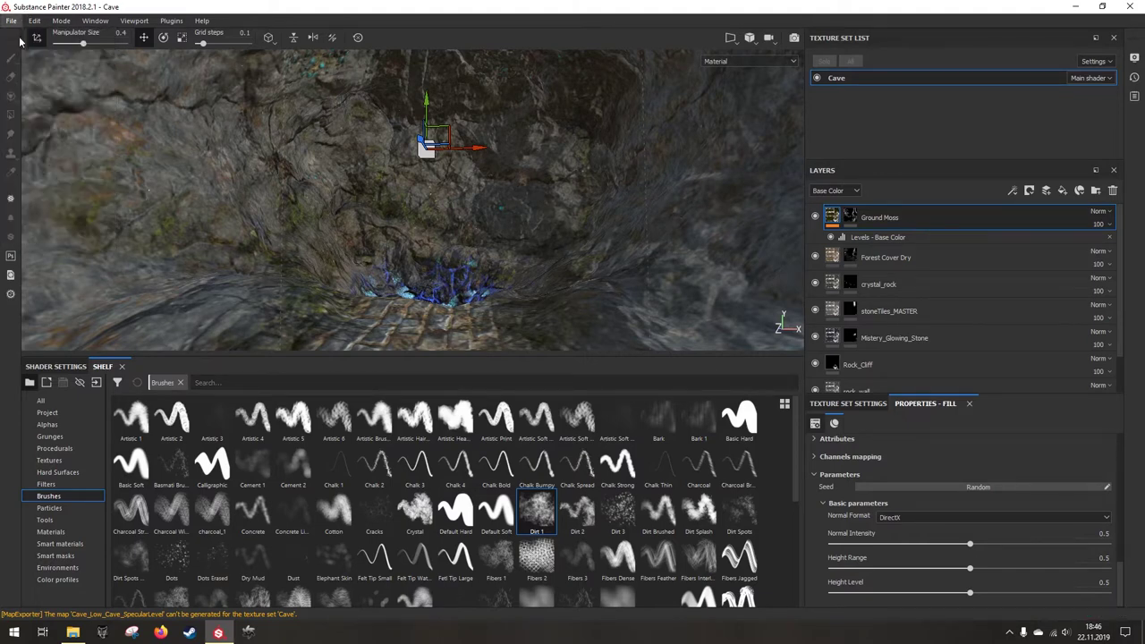
left_click(567, 177)
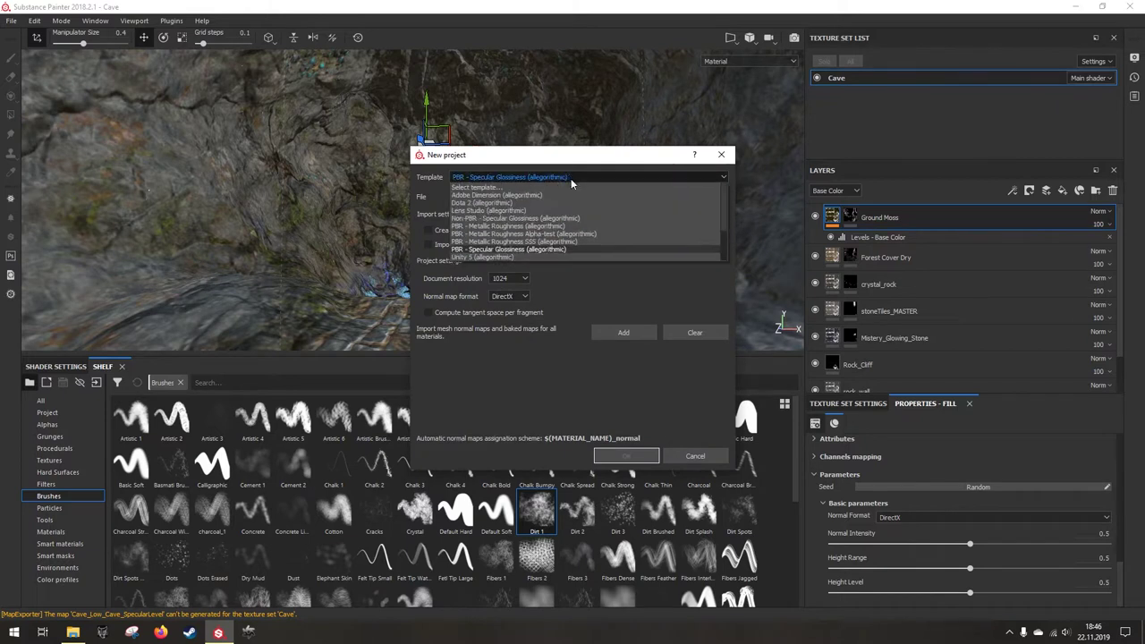
left_click(555, 226)
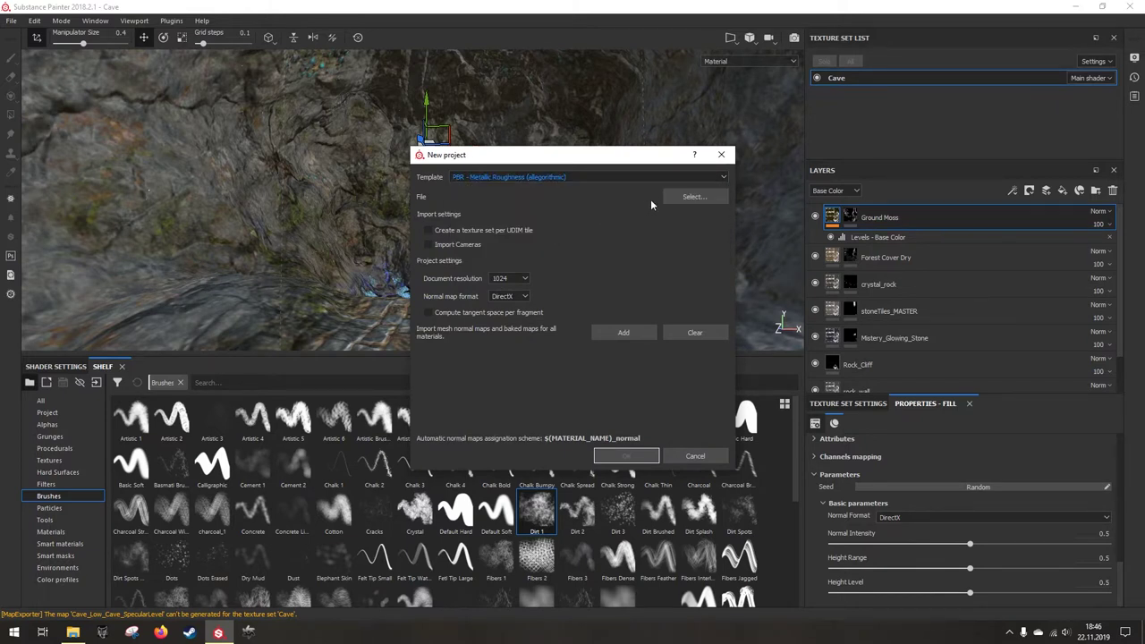
left_click(681, 196)
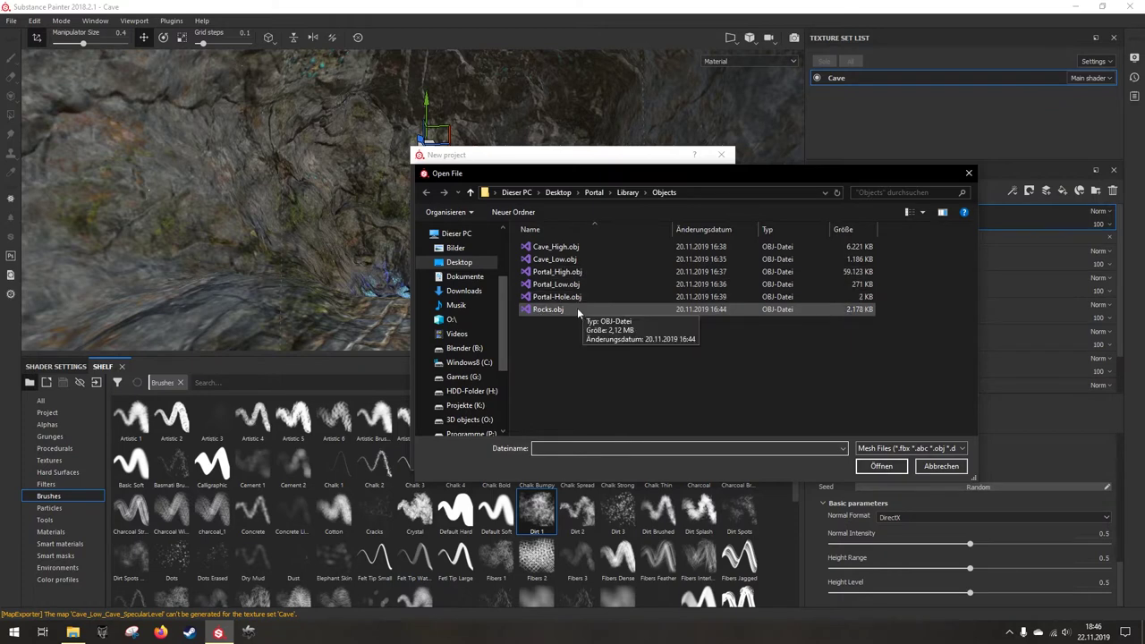
left_click(969, 172)
left_click(721, 154)
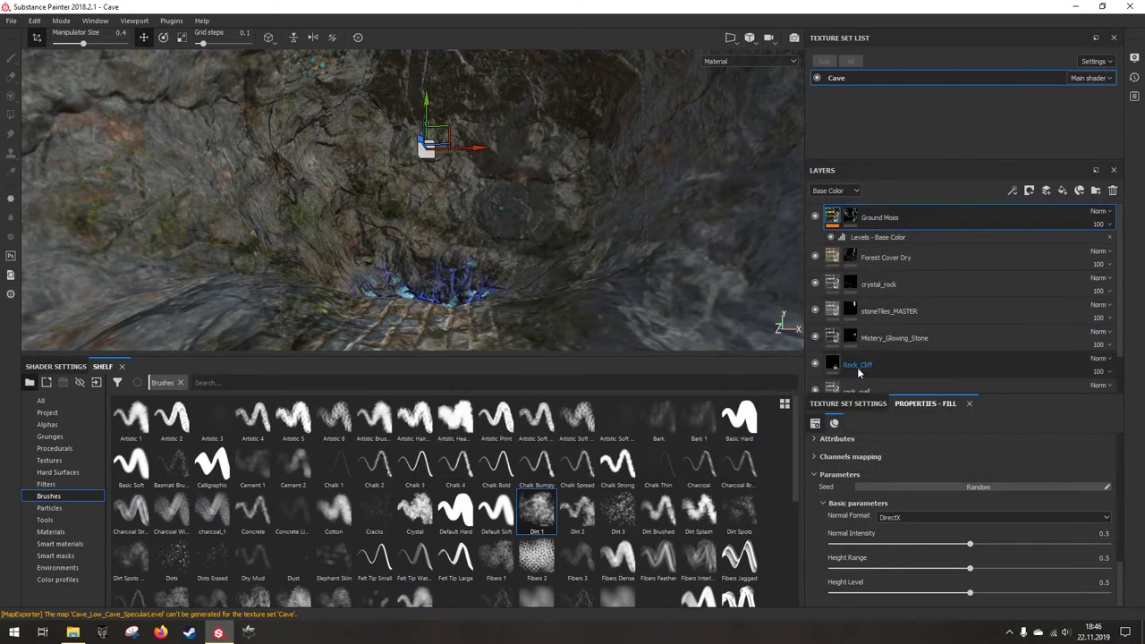
Step: Select all layers in the Cave layer stack, from Layer 1 up to Ground Moss
scroll(857, 365, "down", 2)
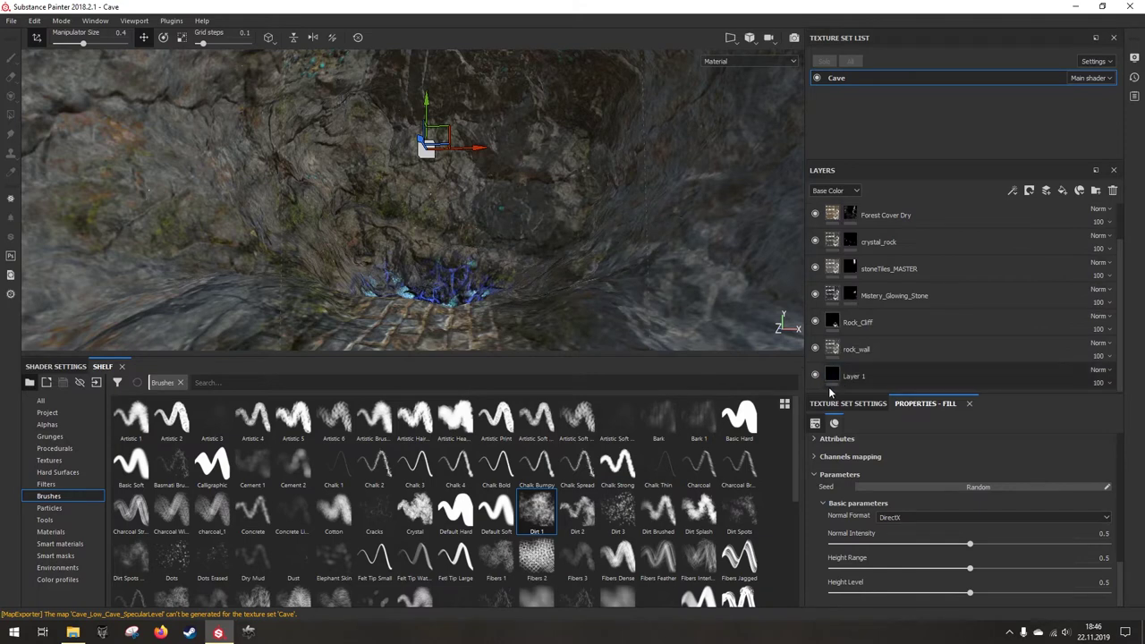
left_click(854, 374)
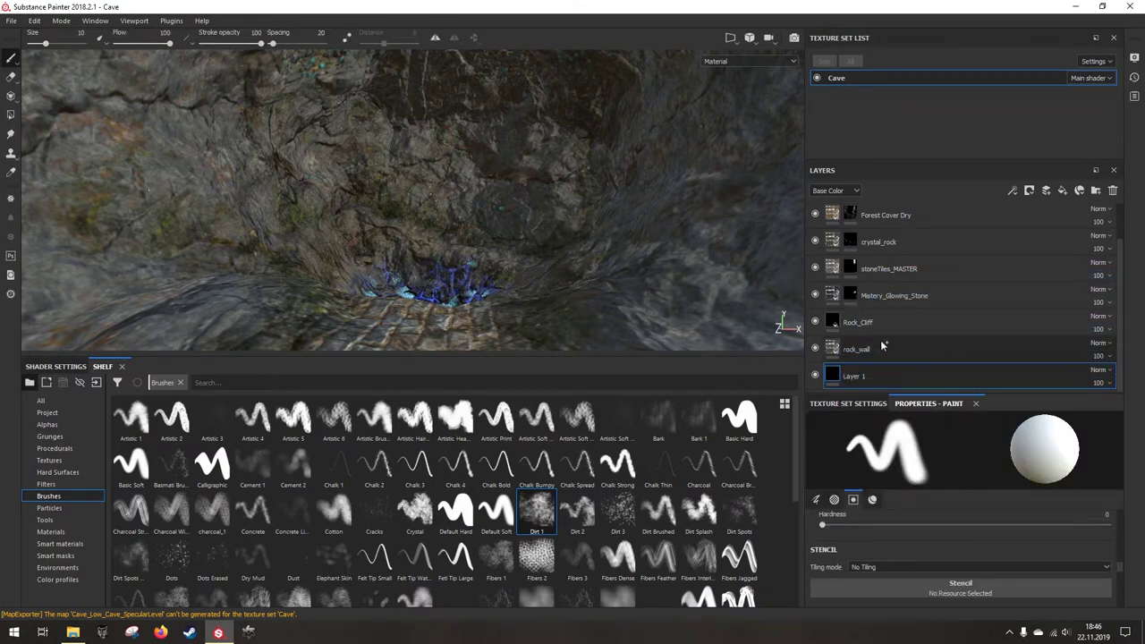
left_click(882, 329)
left_click(882, 349, "ctrl")
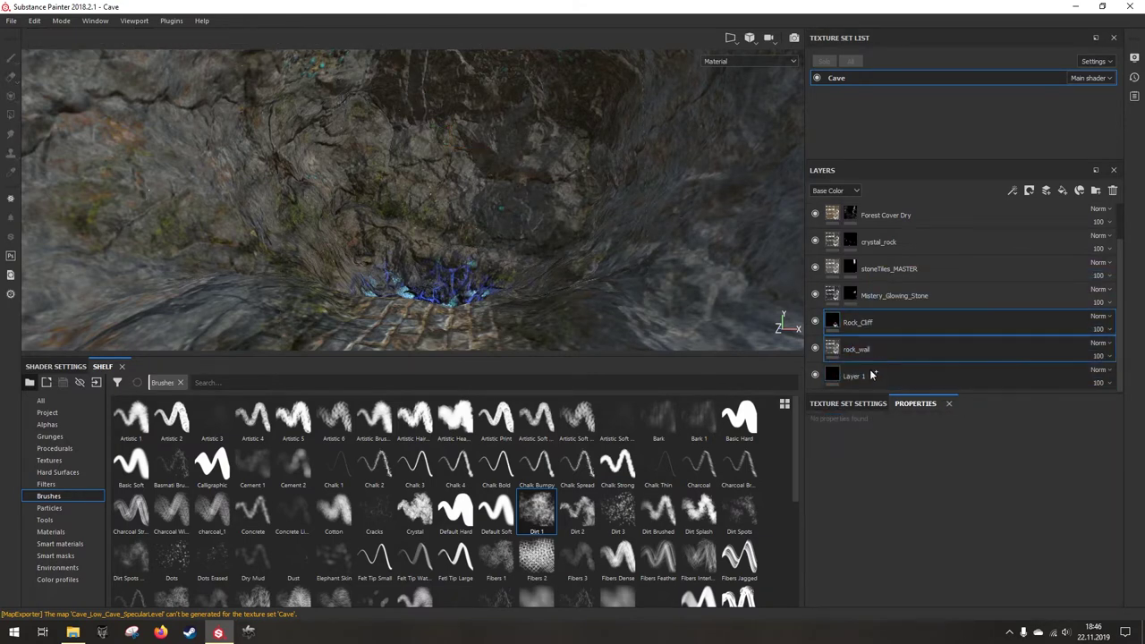
left_click(873, 375, "ctrl")
left_click(896, 296, "ctrl")
left_click(898, 266, "ctrl")
left_click(898, 240, "ctrl")
left_click(898, 217, "ctrl")
scroll(898, 220, "up", 1)
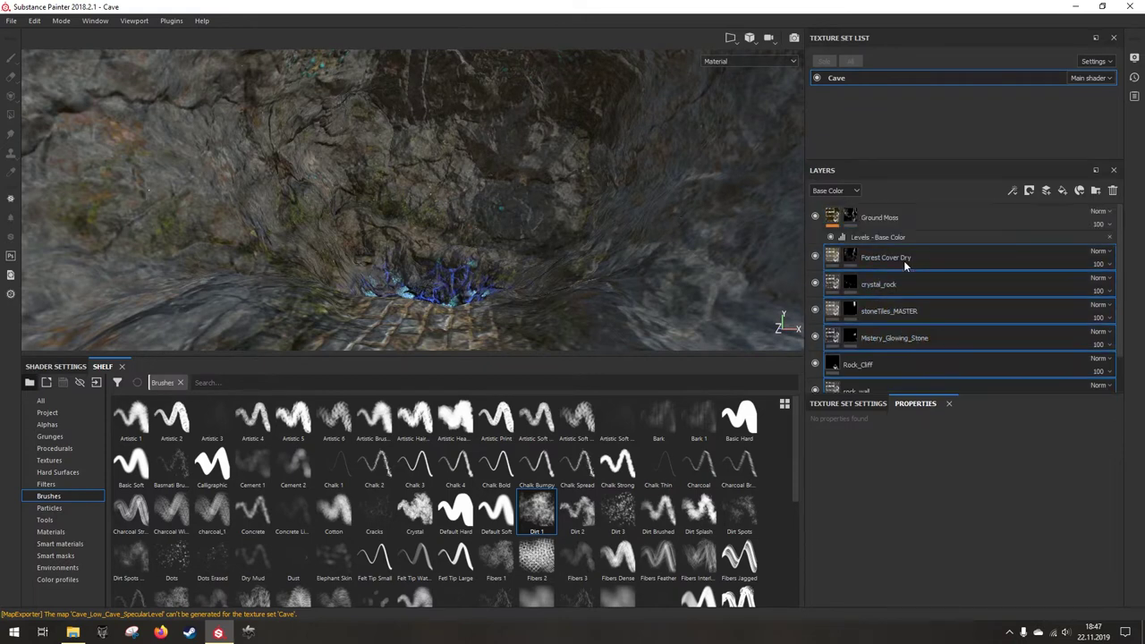
left_click(877, 227, "ctrl")
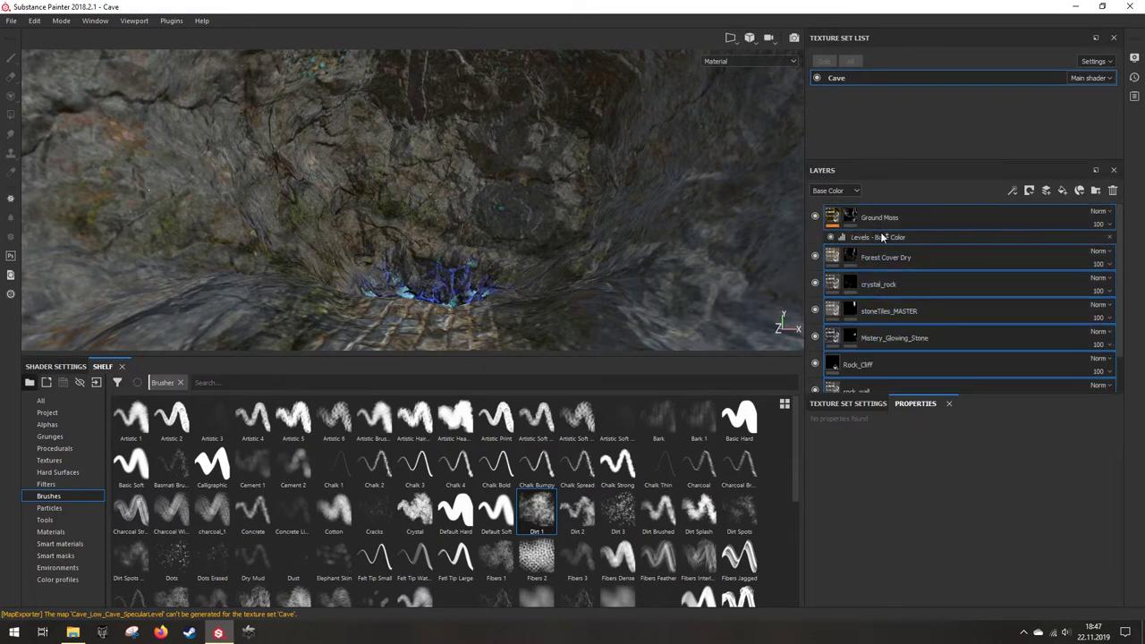
Step: Set up a new project with the PBR - Metallic Roughness template and Rocks.obj as its mesh
left_click(14, 21)
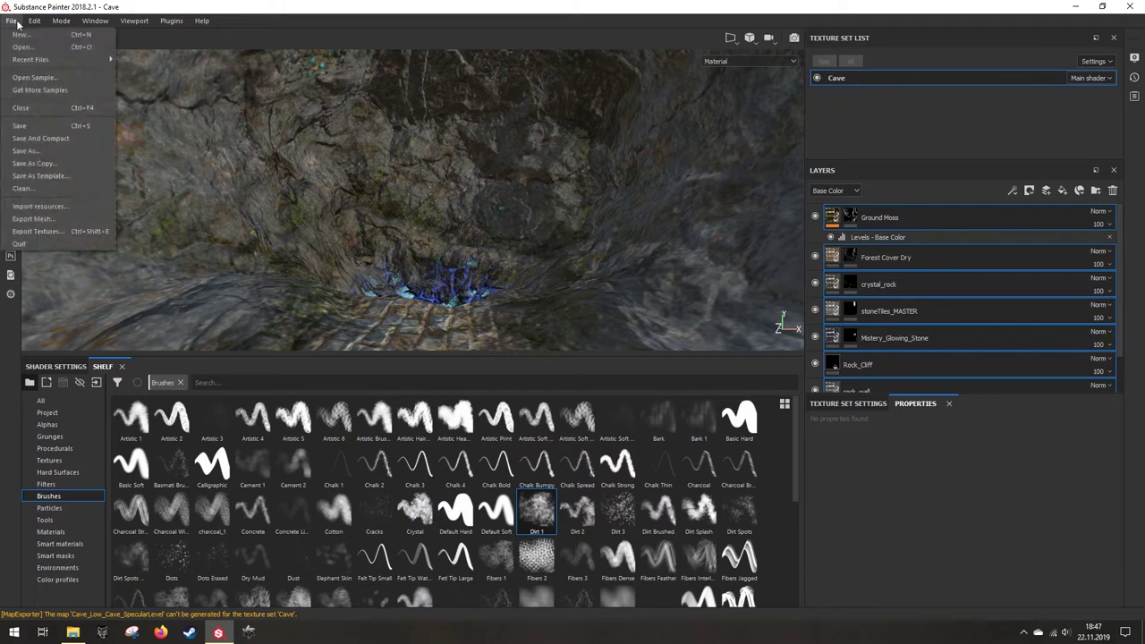
left_click(14, 21)
left_click(15, 22)
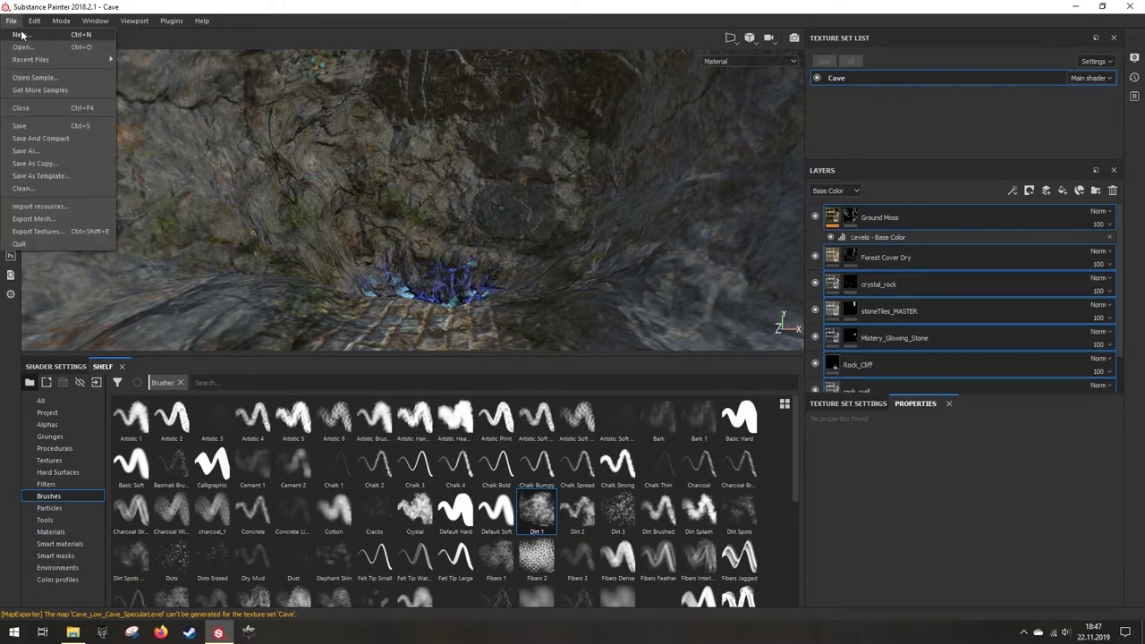
left_click(21, 35)
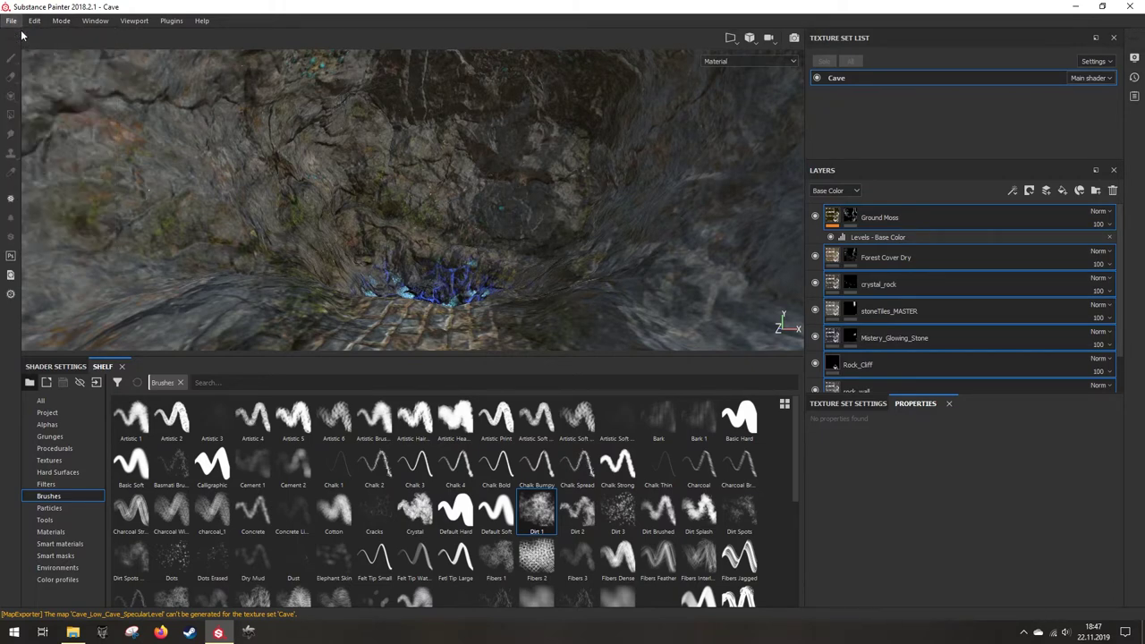
left_click(627, 178)
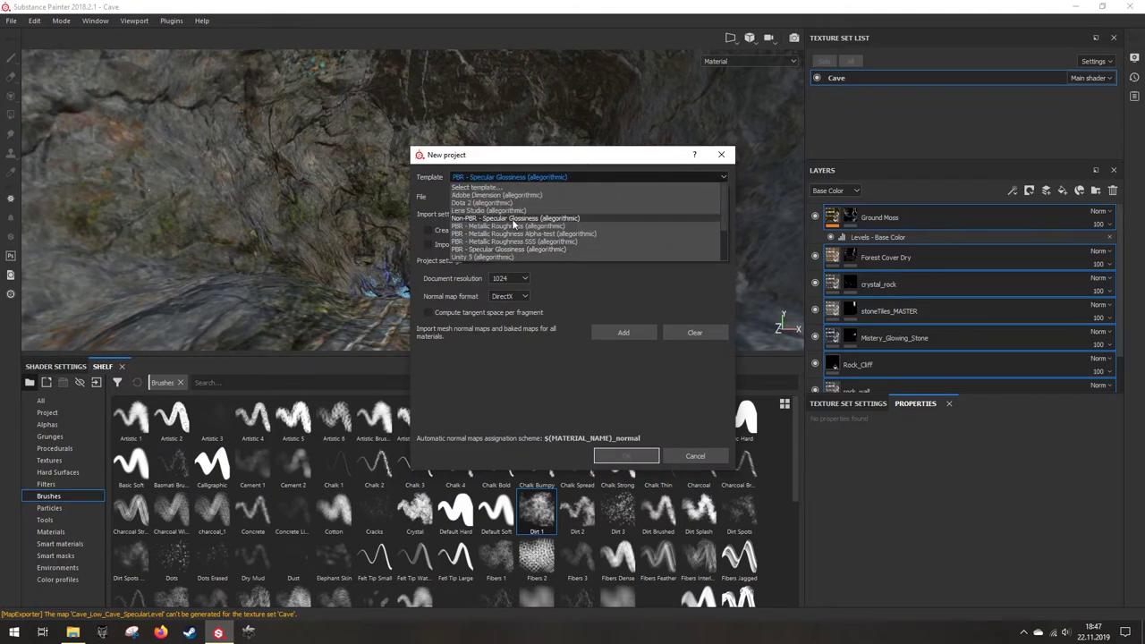
left_click(519, 230)
left_click(671, 201)
left_click(694, 197)
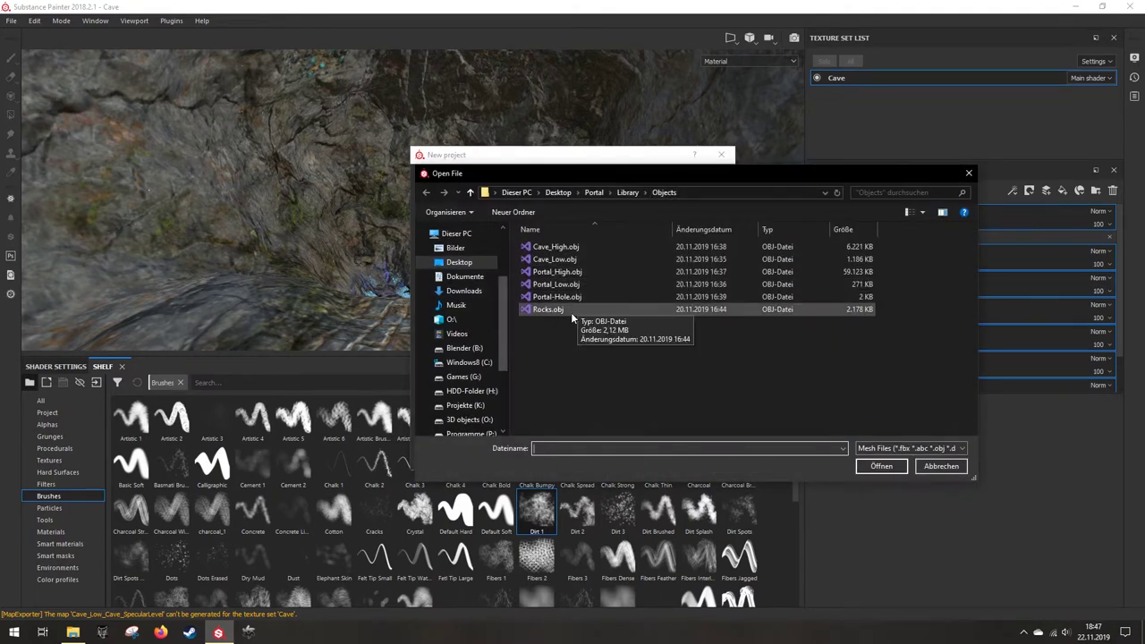
double_click(570, 310)
Step: Set the new project's normal map format to OpenGL and create the project
left_click(515, 296)
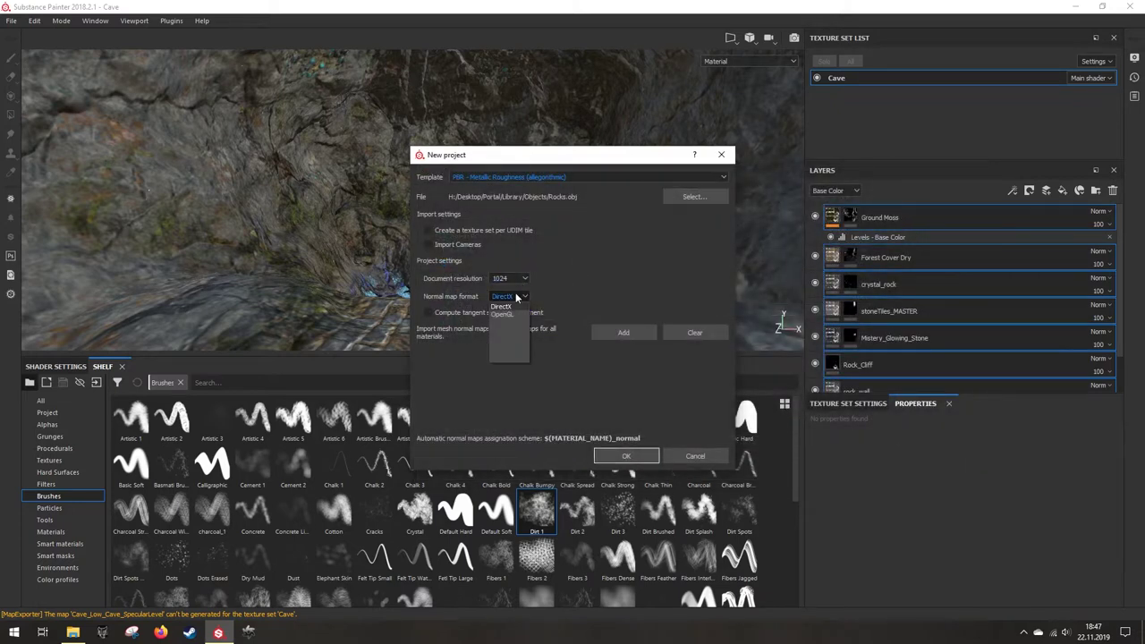
left_click(505, 312)
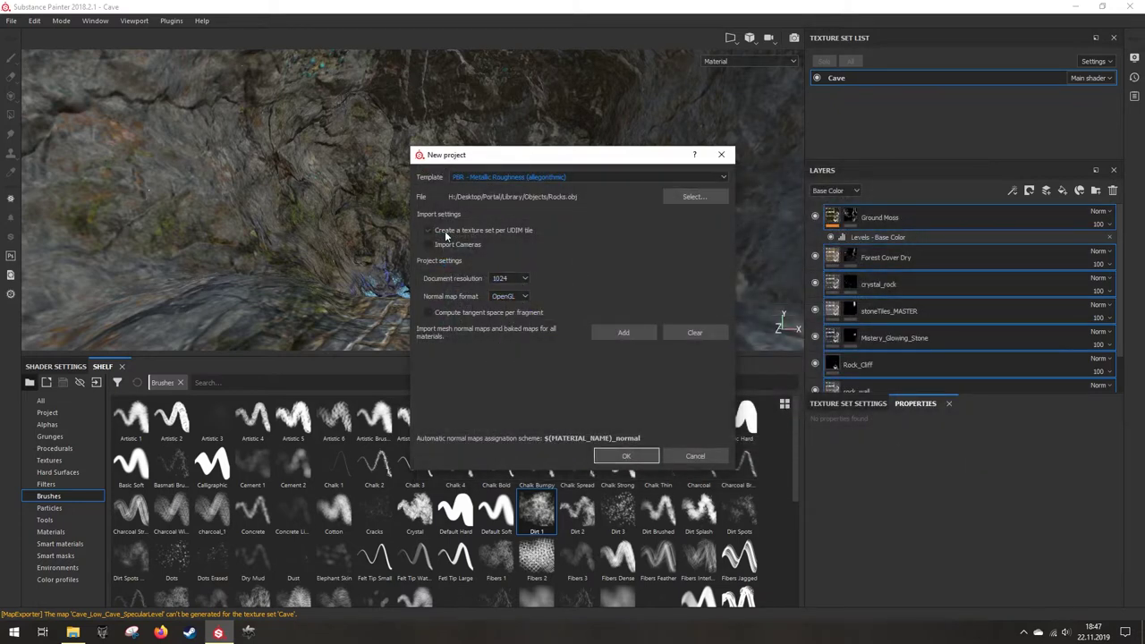
left_click(626, 456)
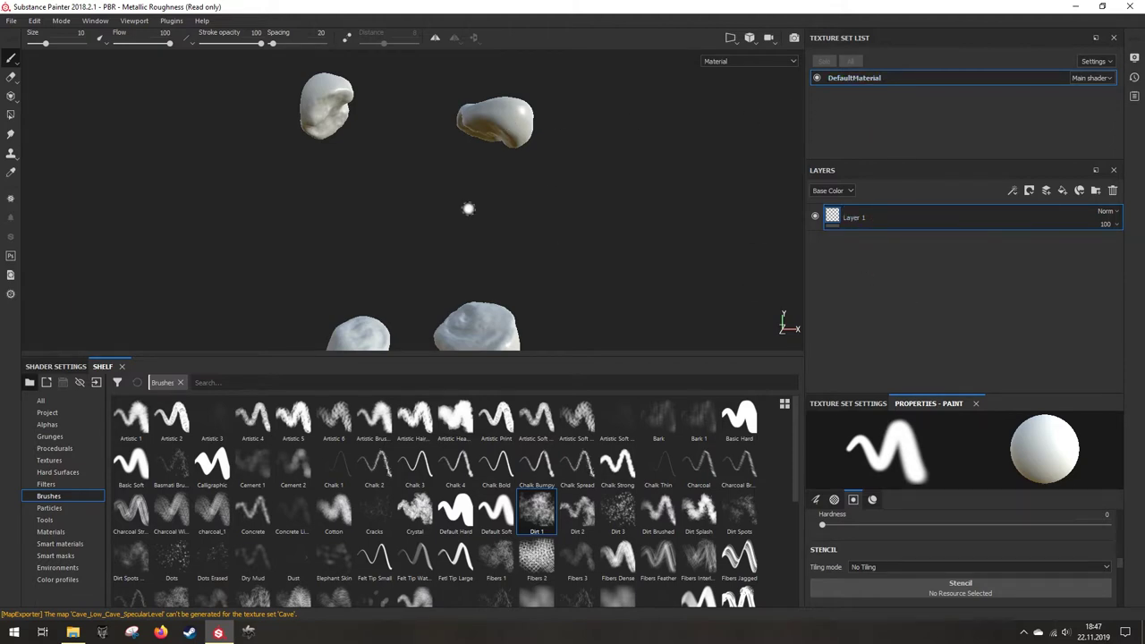
Step: Apply the rock_wall material to the rocks, then add the Rock_Cliff material as a fill layer above it
left_click_drag(363, 206, 409, 213, "alt")
left_click_drag(418, 153, 427, 191, "alt")
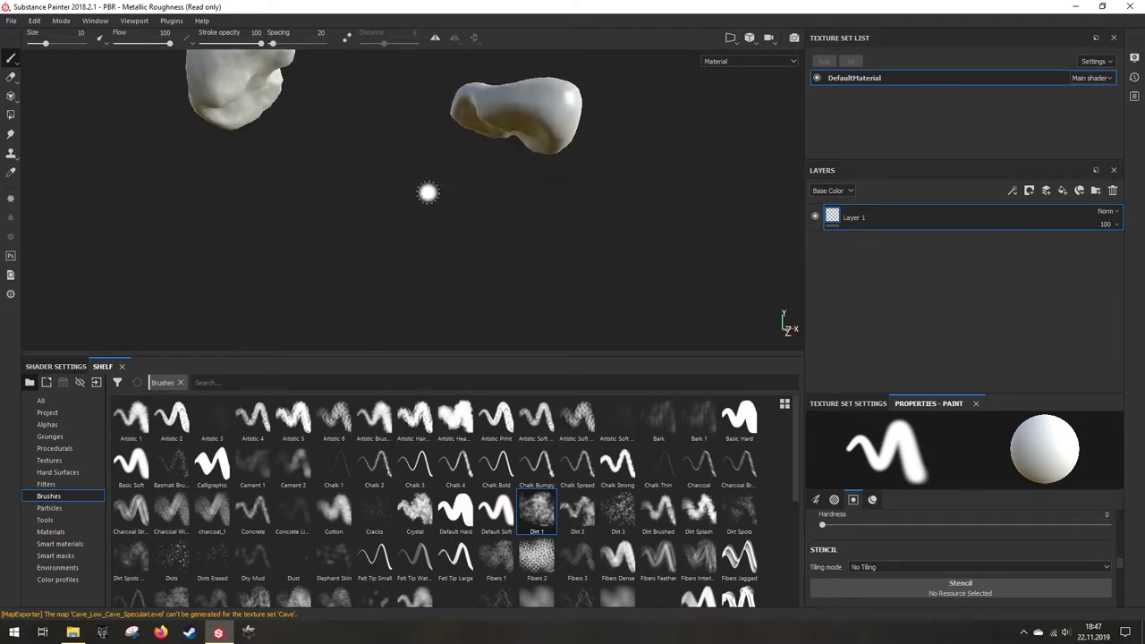
left_click(51, 533)
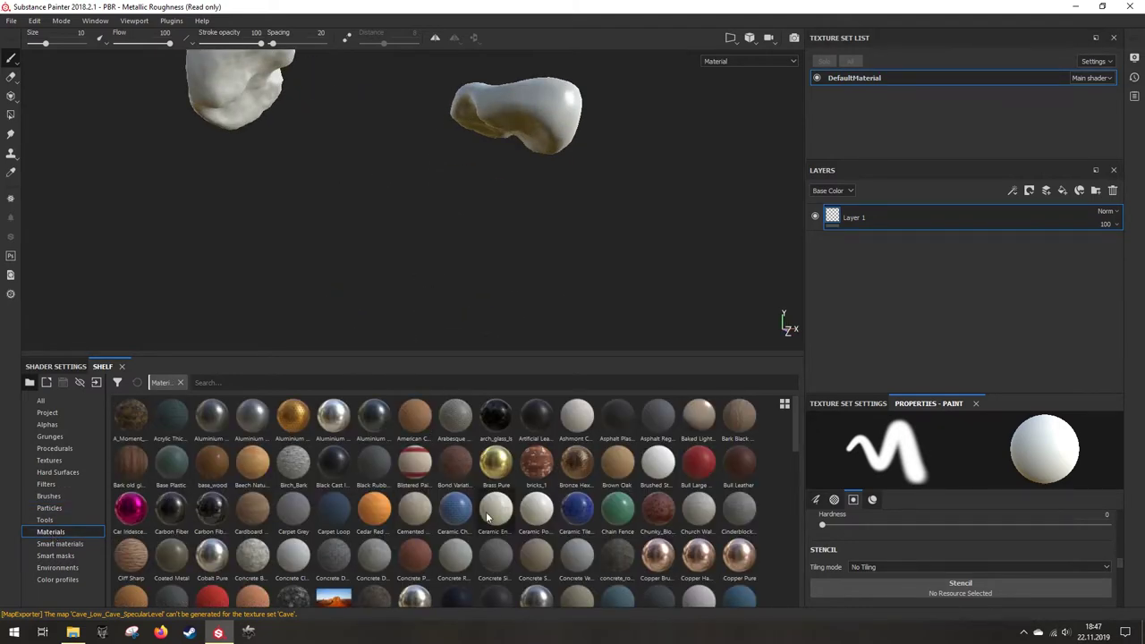
scroll(267, 537, "down", 10)
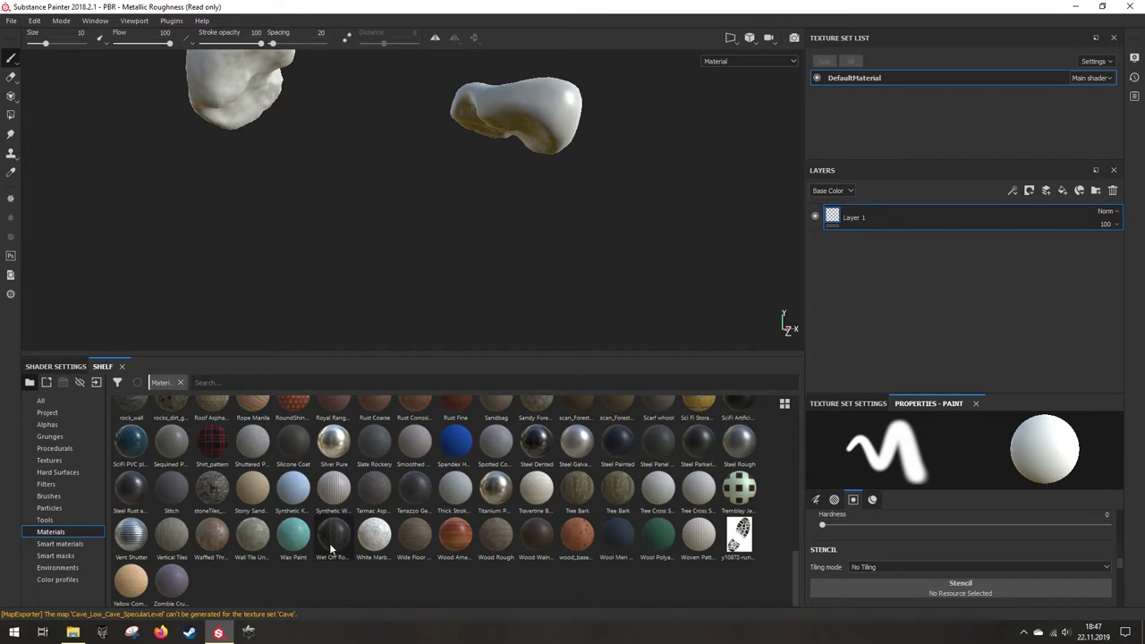
scroll(268, 536, "up", 3)
left_click_drag(126, 542, 542, 102)
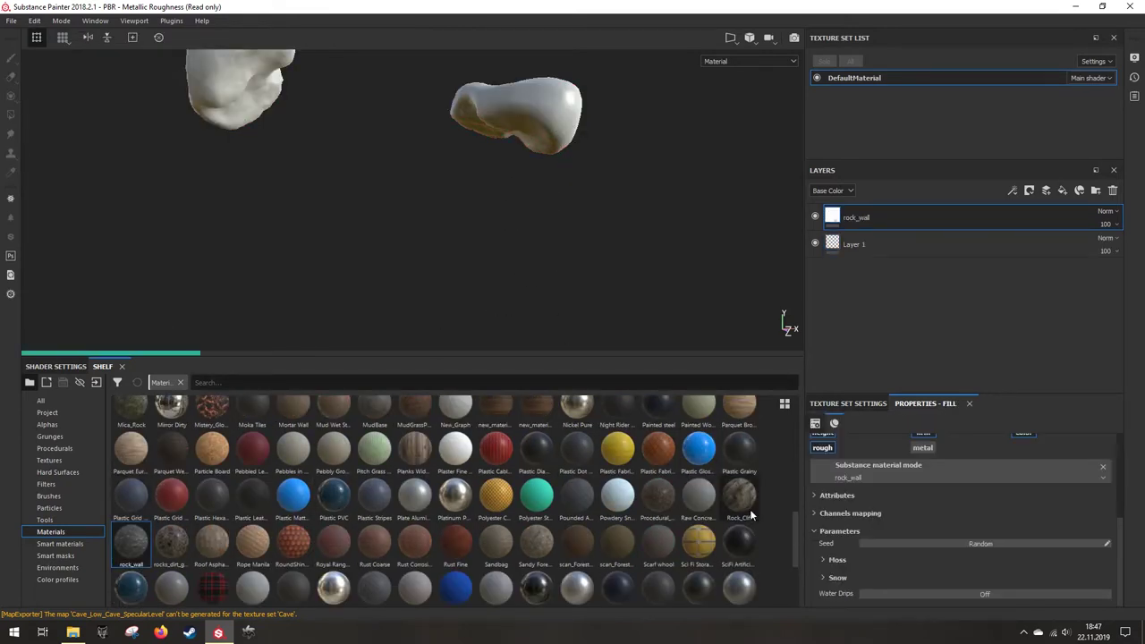
mouse_move(752, 514)
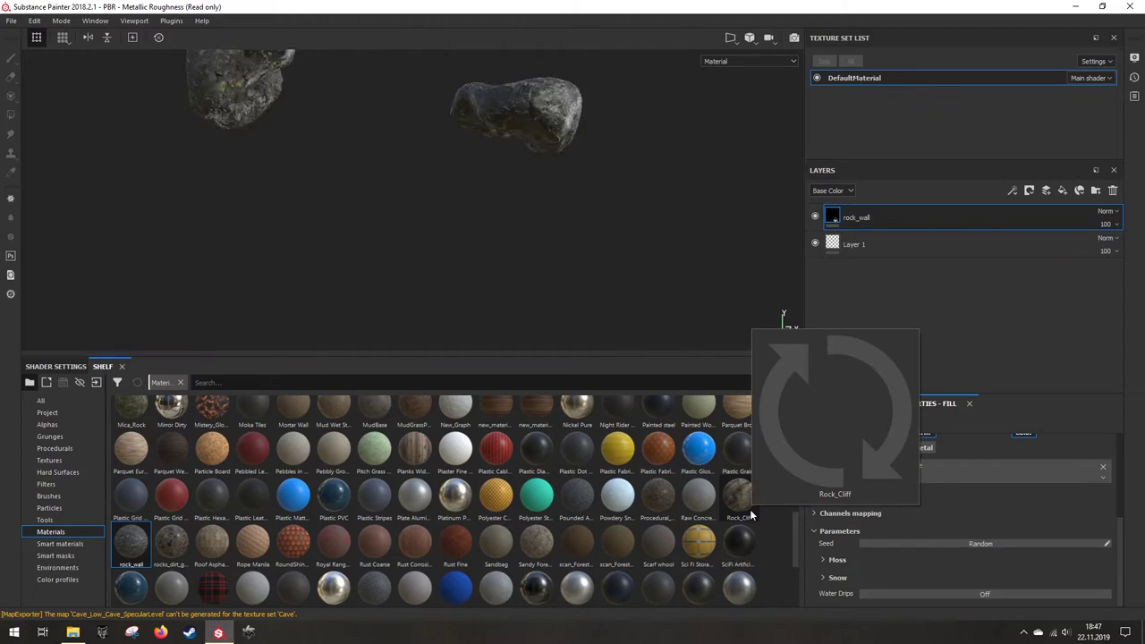
left_click_drag(752, 515, 488, 100)
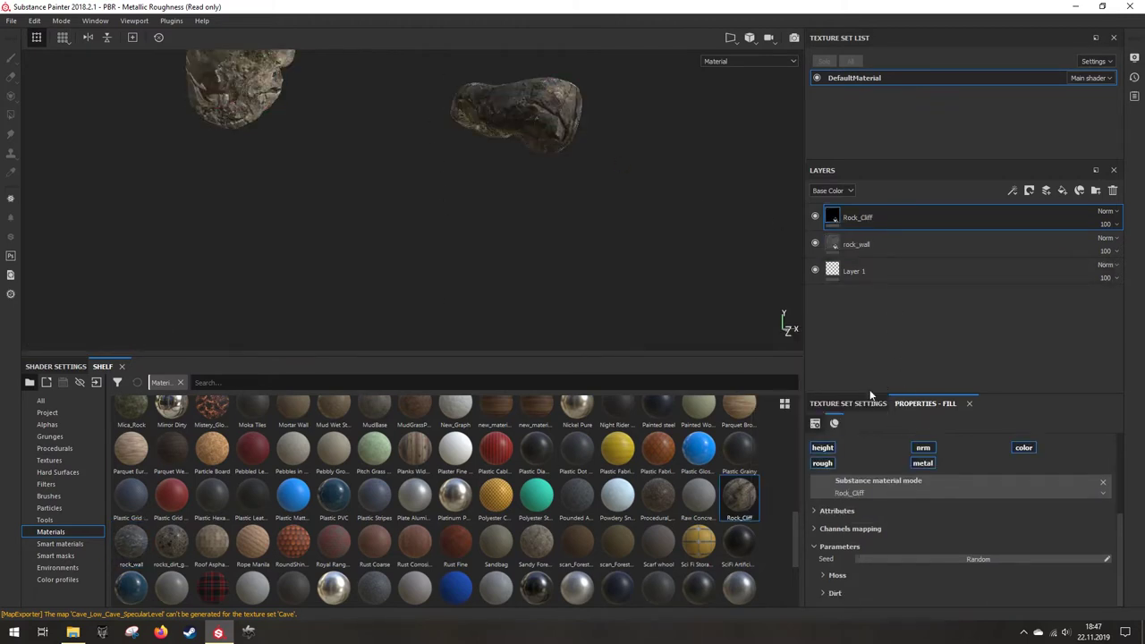
Step: Add the Forest Cover Dry and Ground Moss materials to the rocks as fill layers above Rock_Cliff
scroll(507, 491, "up", 5)
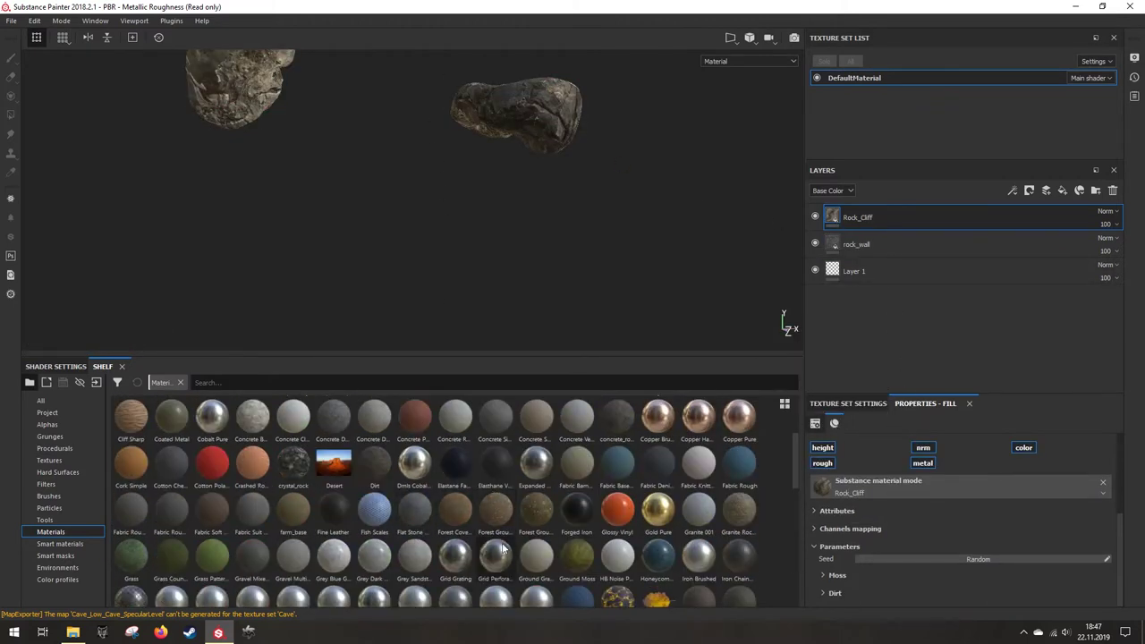
left_click_drag(454, 530, 506, 102)
left_click_drag(555, 547, 532, 125)
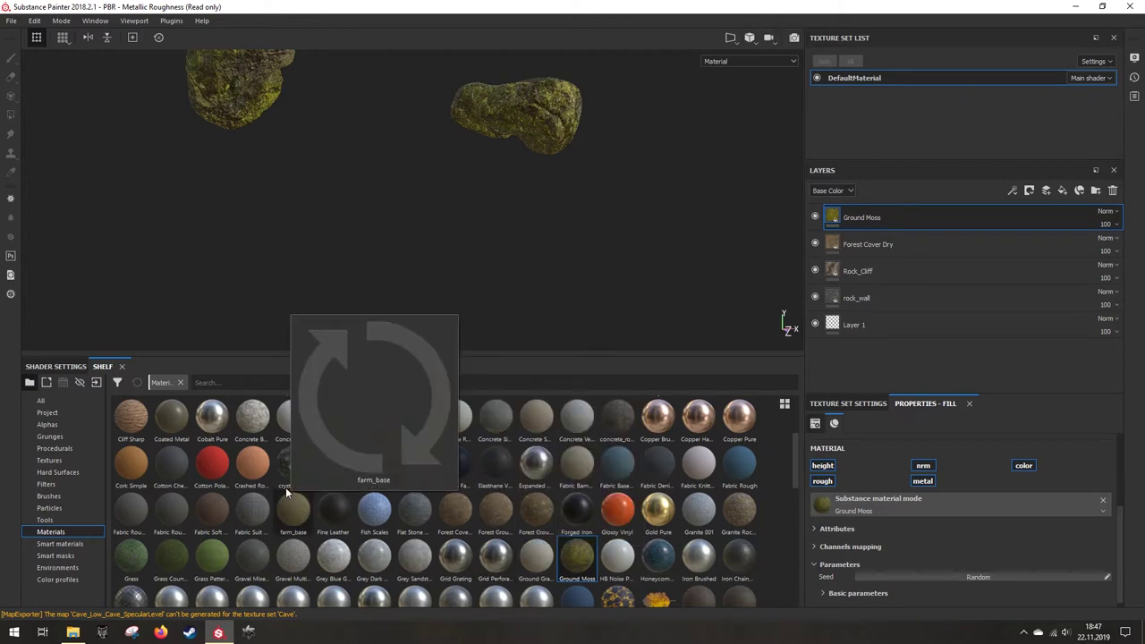
Step: Enlarge the 3D viewport and set the DefaultMaterial texture set's size to 512
left_click_drag(534, 363, 532, 532)
scroll(537, 233, "up", 3)
middle_click_drag(572, 220, 375, 306, "alt")
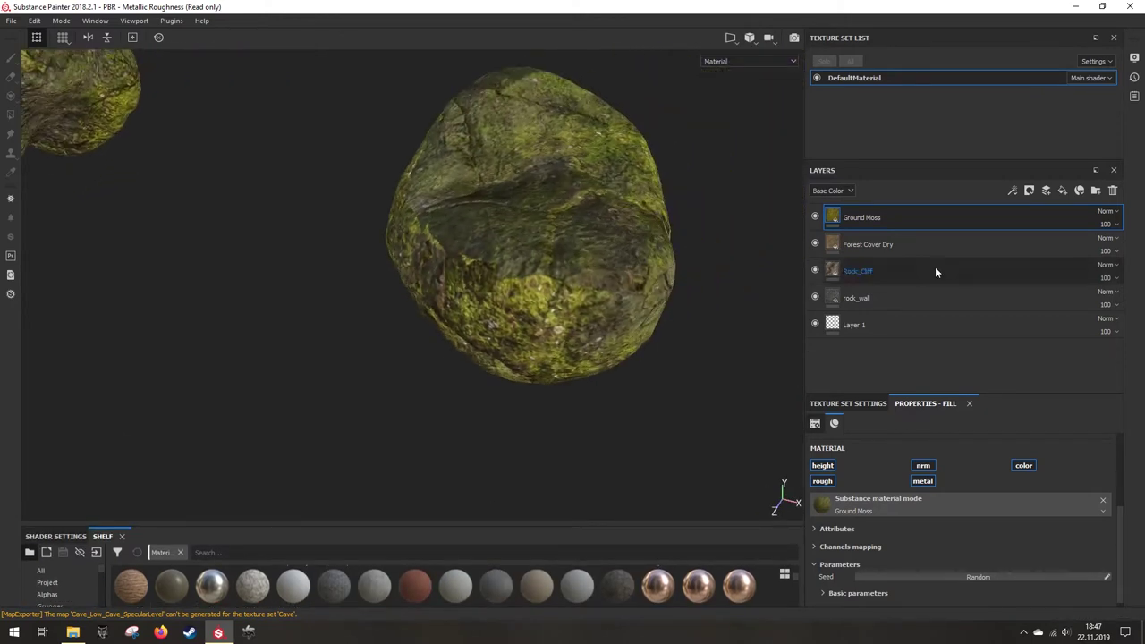
left_click(867, 303)
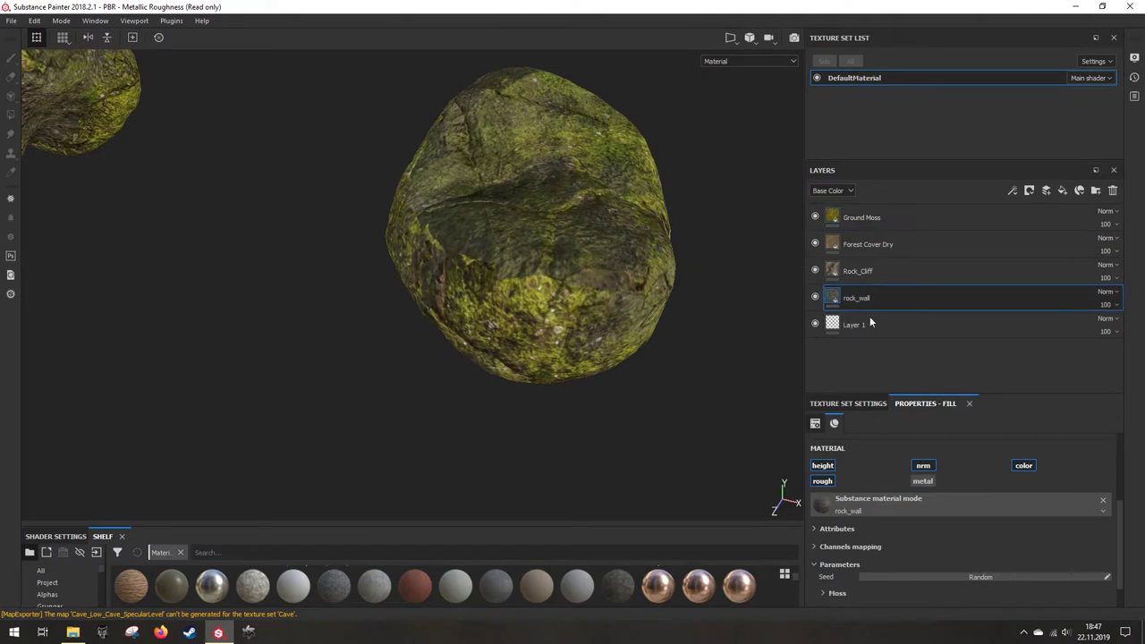
left_click(850, 404)
left_click(867, 426)
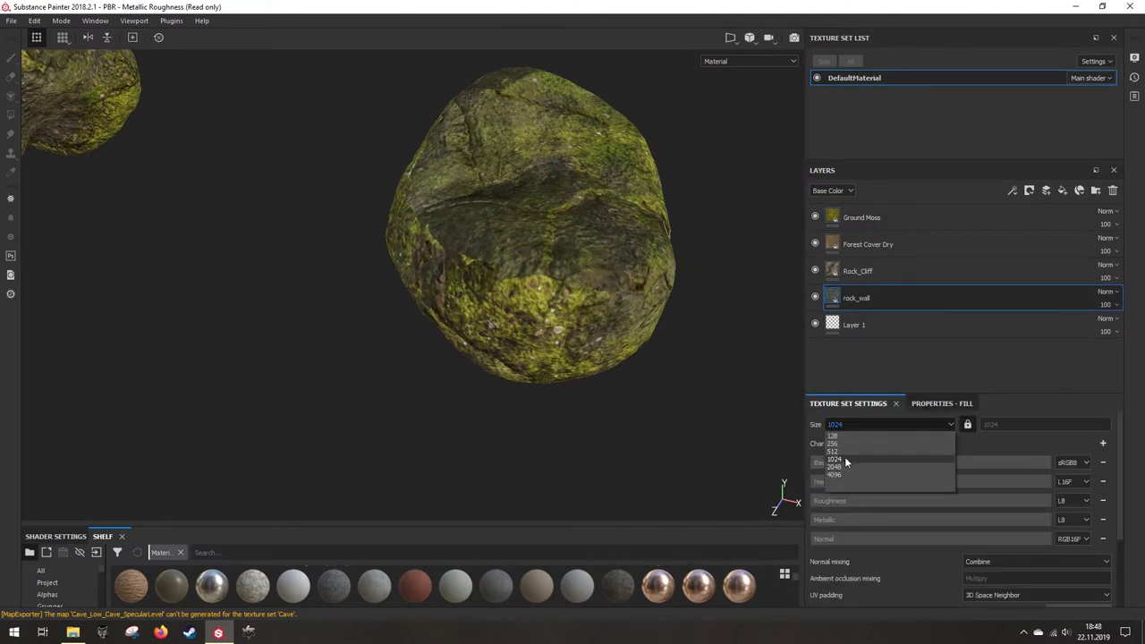
left_click(841, 451)
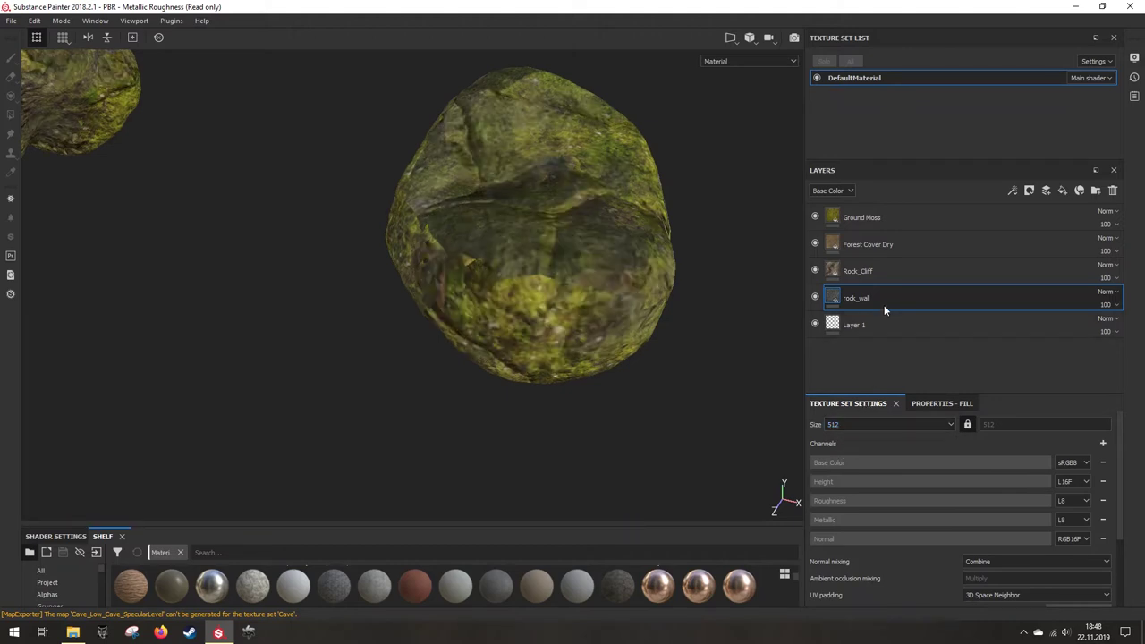
Step: Change the projection of the rock_wall and Ground Moss fill layers to Tri-planar projection
left_click(939, 404)
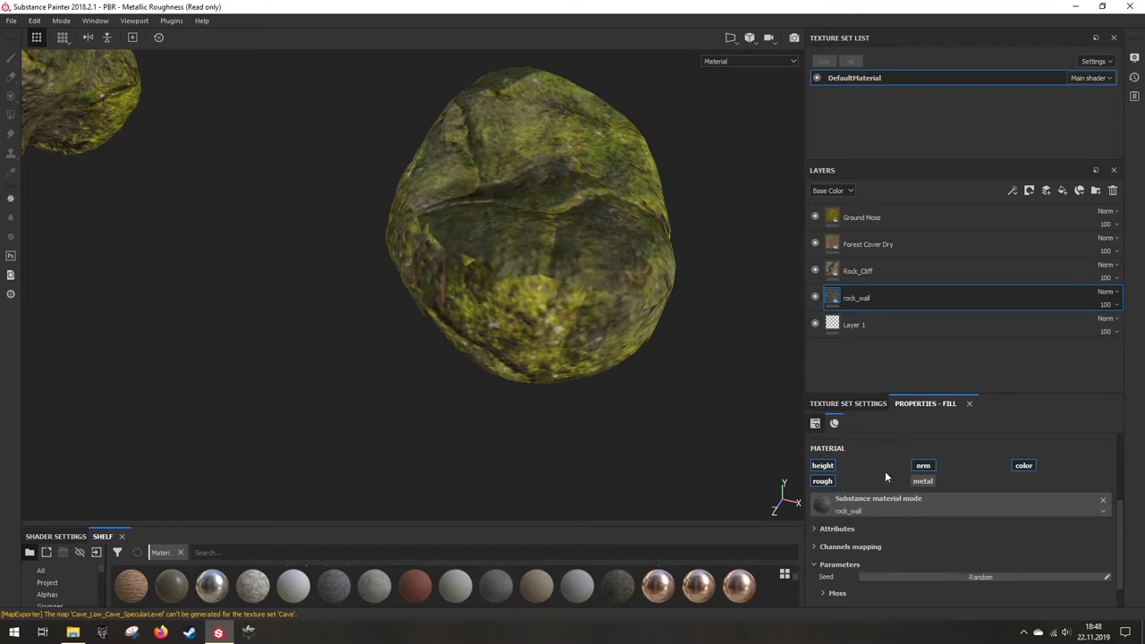
left_click(886, 460)
left_click(869, 479)
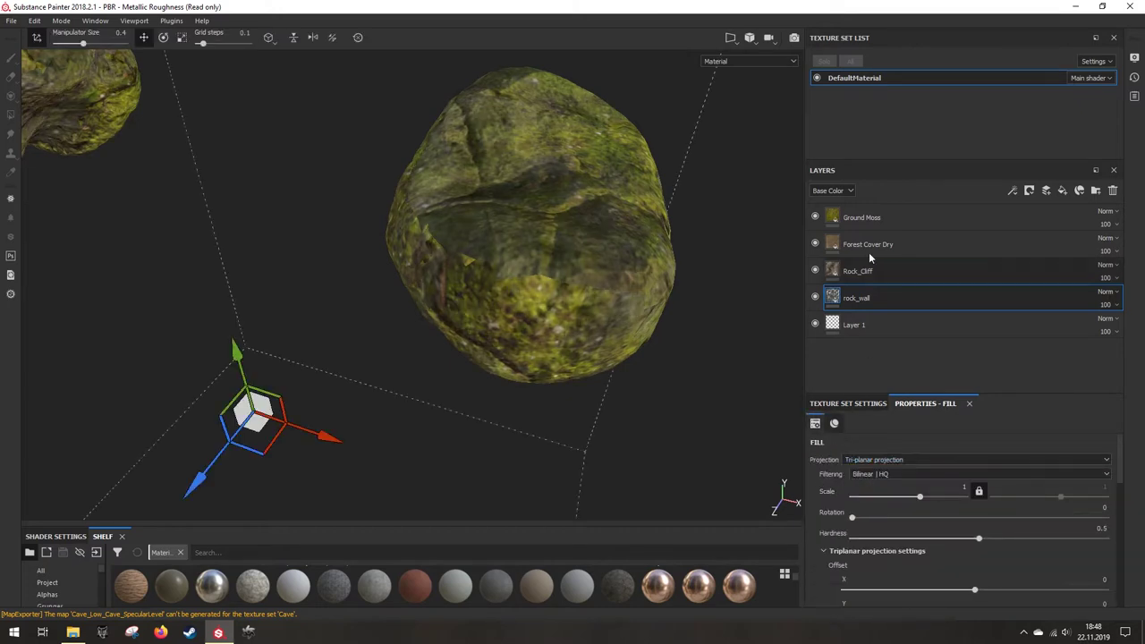
left_click(867, 218)
left_click(869, 475)
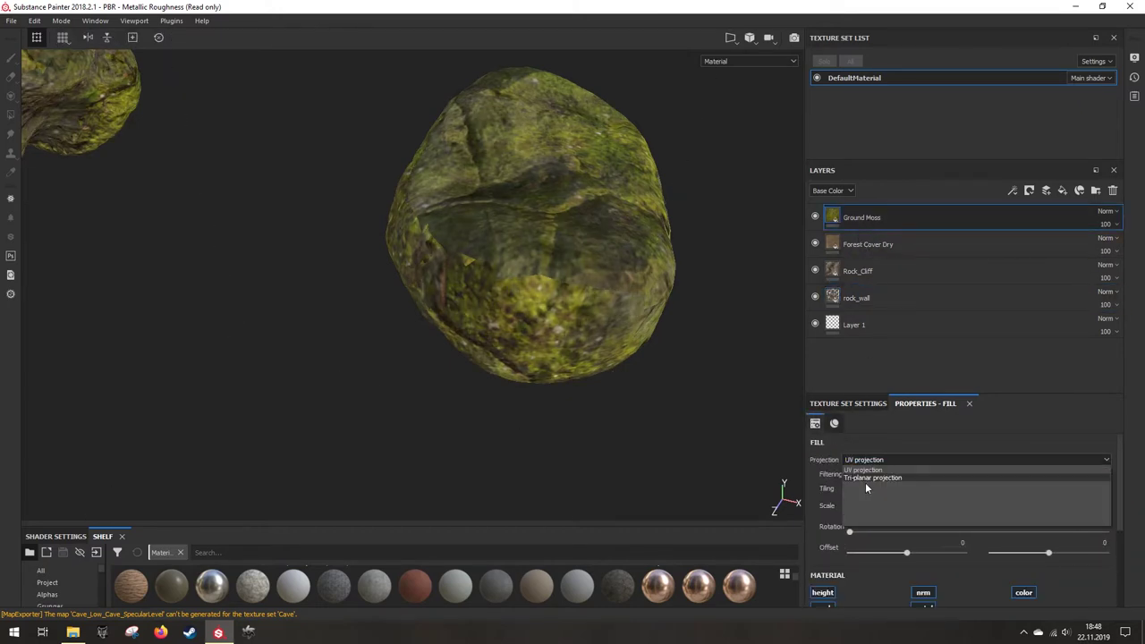
left_click(863, 481)
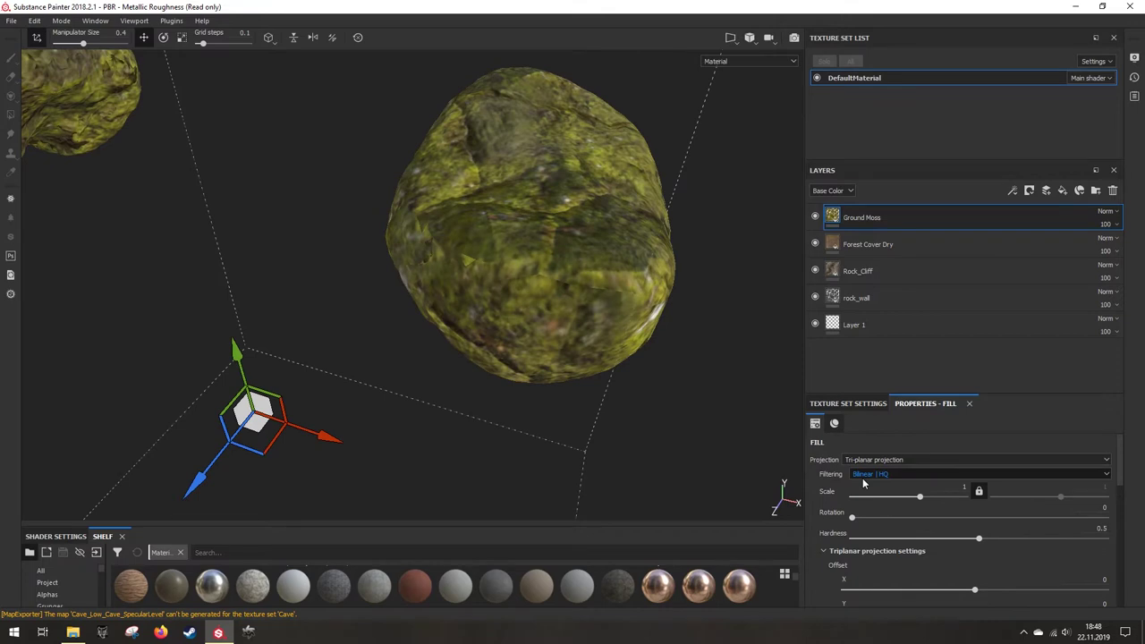
Step: Change the projection of the Forest Cover Dry and Rock_Cliff fill layers to Tri-planar projection
left_click(887, 256)
left_click(887, 460)
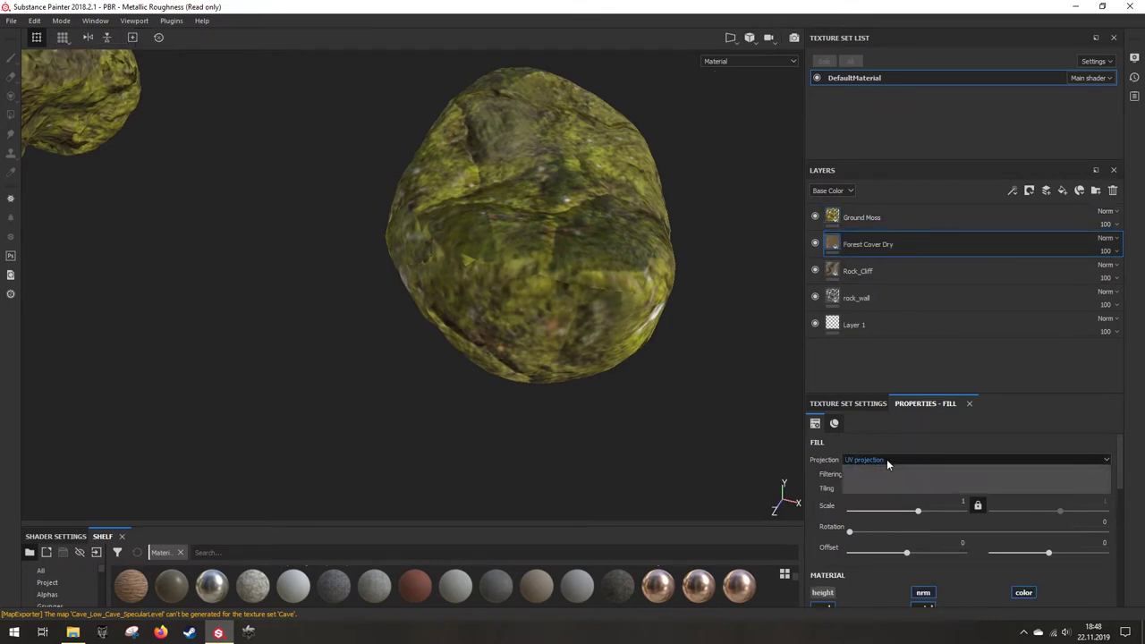
left_click(879, 479)
left_click(899, 268)
left_click(900, 461)
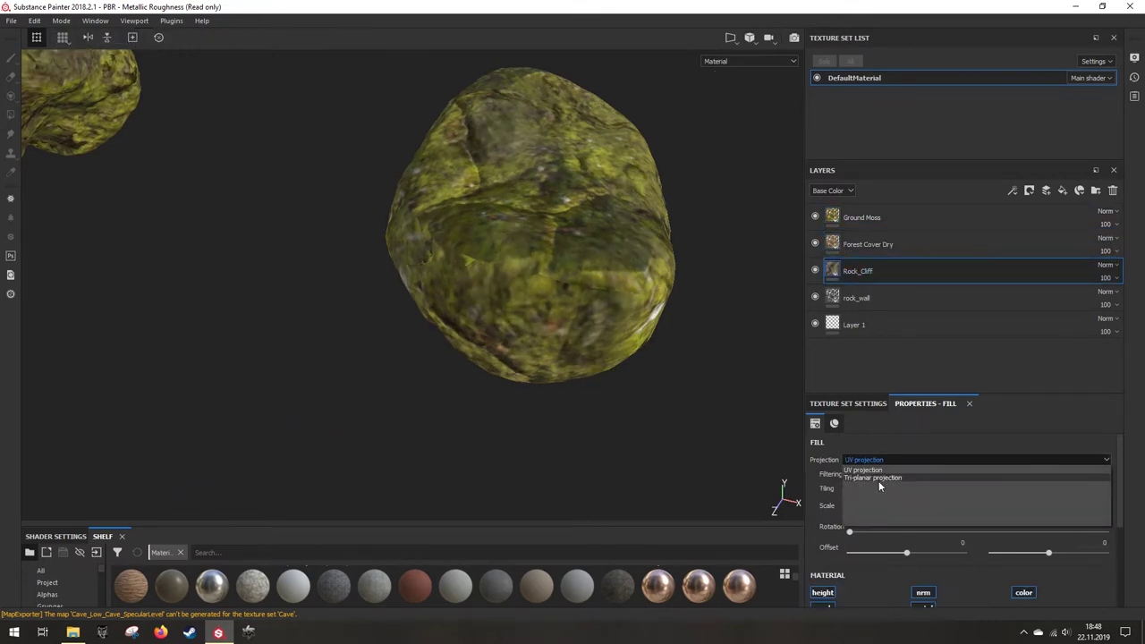
left_click(879, 478)
left_click(850, 296)
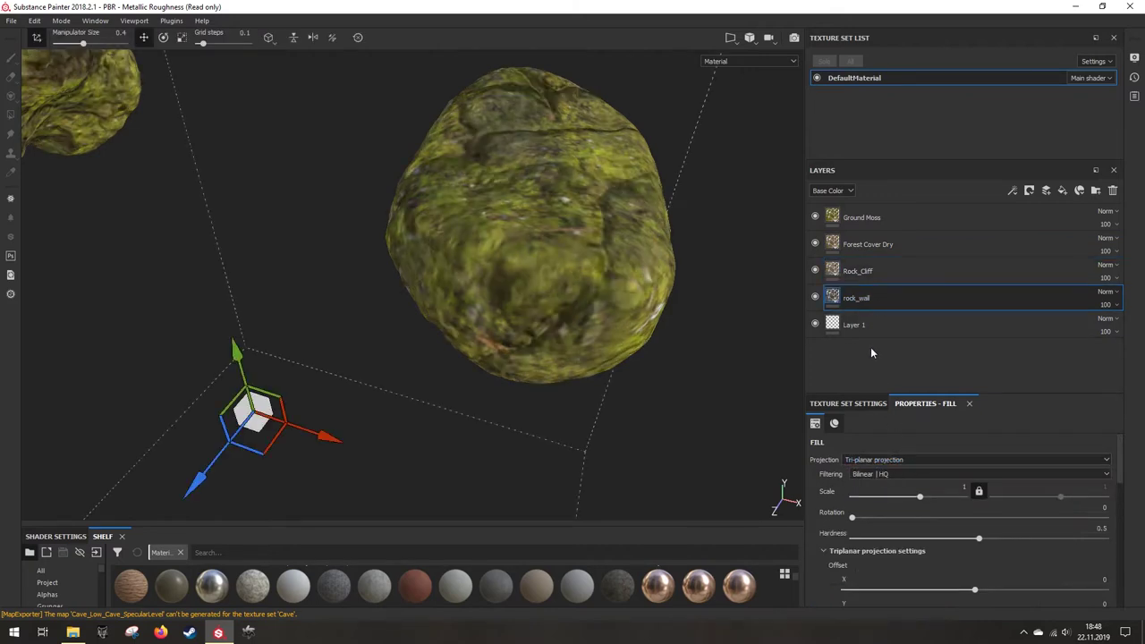
left_click(876, 272)
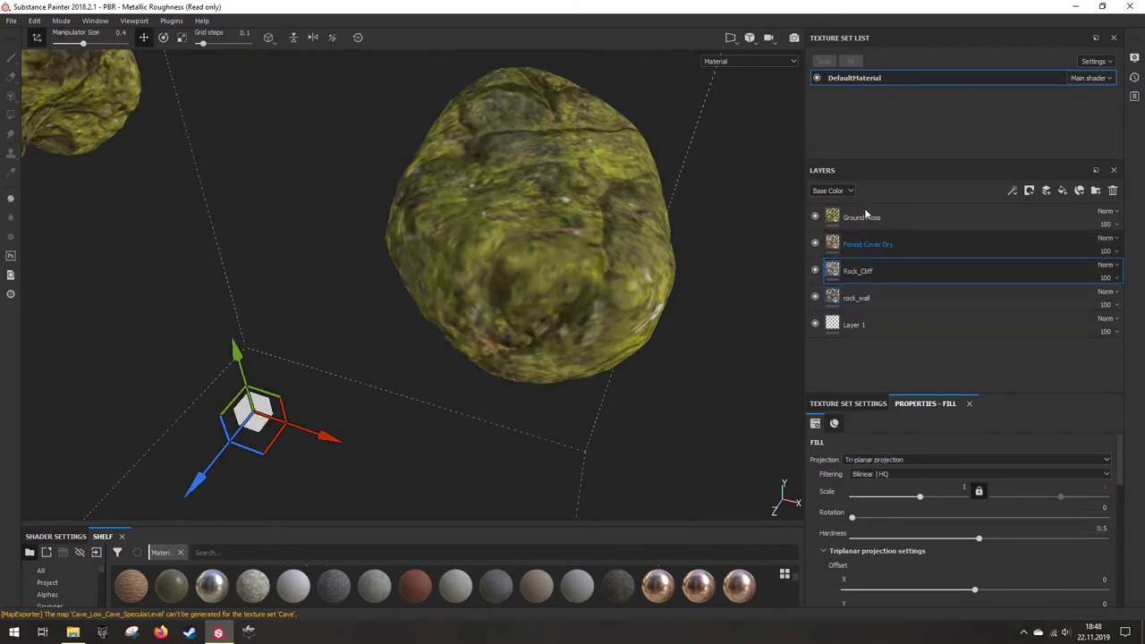
Step: Examine how the Ground Moss covering looks on the different rocks from several angles
left_click(865, 212)
left_click_drag(572, 214, 519, 293, "alt")
right_click_drag(519, 289, 543, 366, "alt")
middle_click_drag(543, 366, 528, 98, "alt")
right_click_drag(528, 97, 540, 256, "alt")
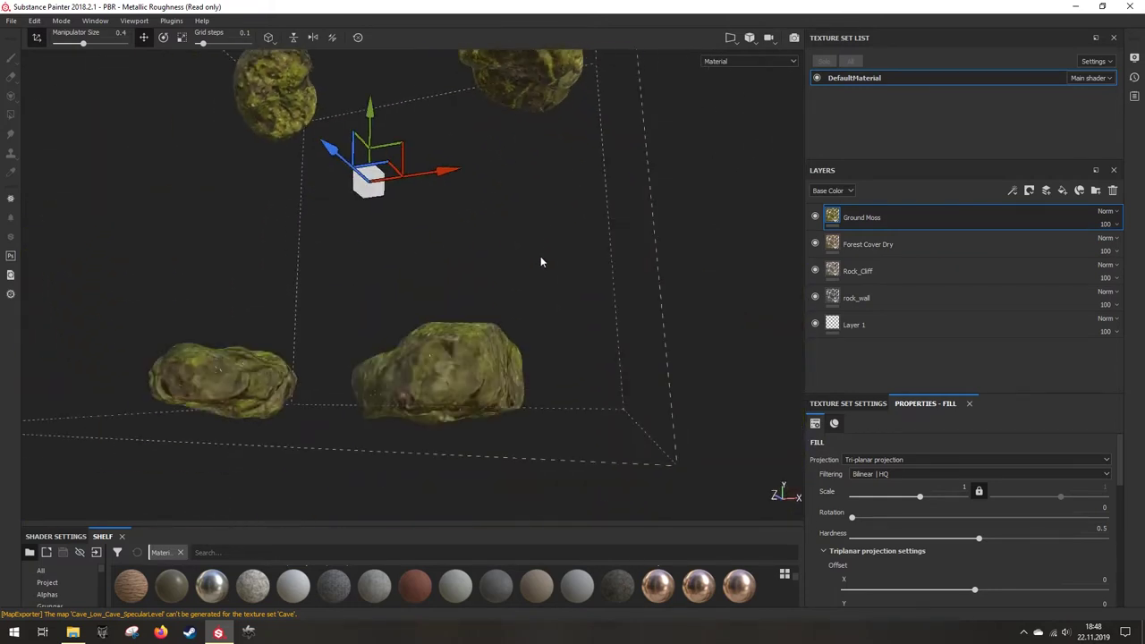
middle_click_drag(541, 256, 545, 208, "alt")
left_click_drag(544, 207, 471, 219, "alt")
middle_click_drag(470, 218, 458, 230, "alt")
scroll(458, 229, "up", 3)
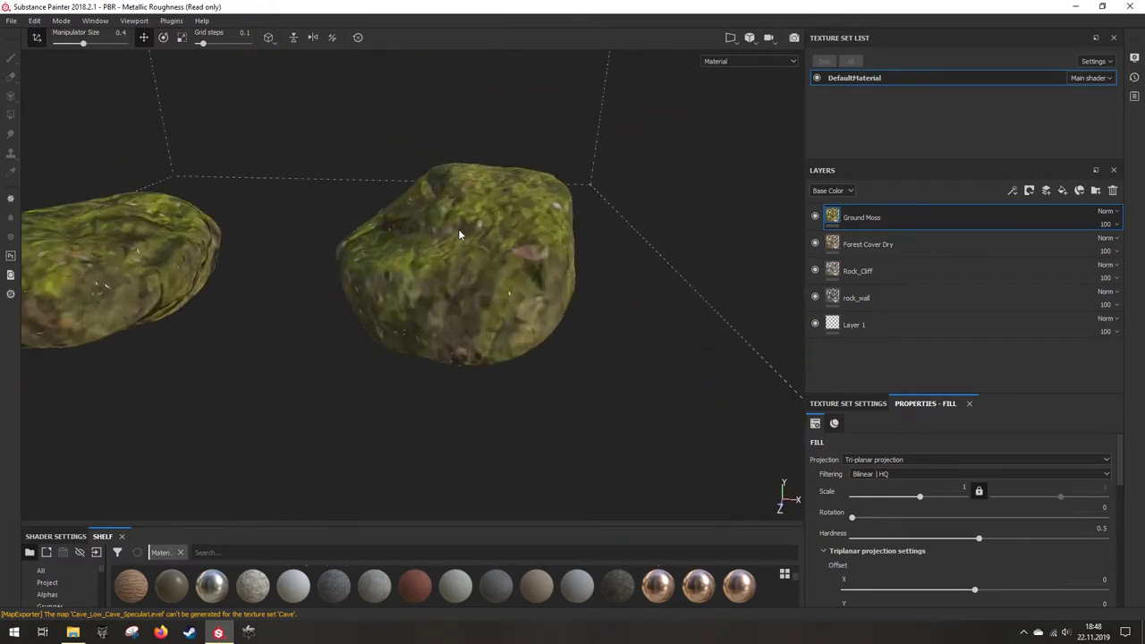
Step: Hide the Ground Moss and Forest Cover Dry layers
mouse_move(816, 218)
left_mouse_down()
mouse_move(818, 252)
mouse_move(815, 216)
left_mouse_up()
left_click(816, 217)
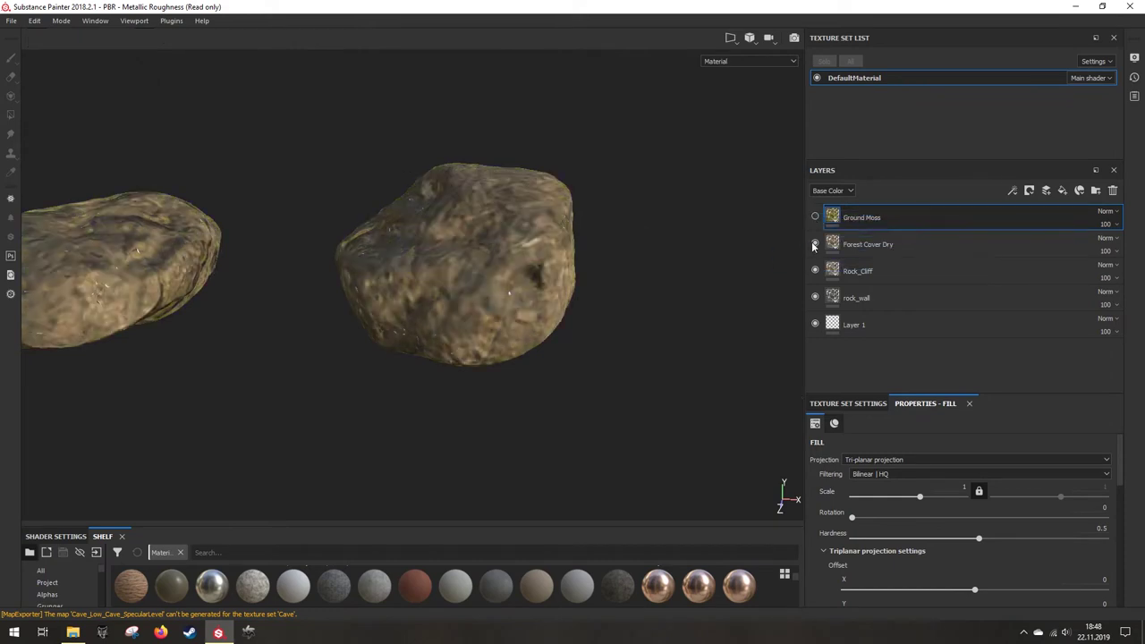
left_click(815, 243)
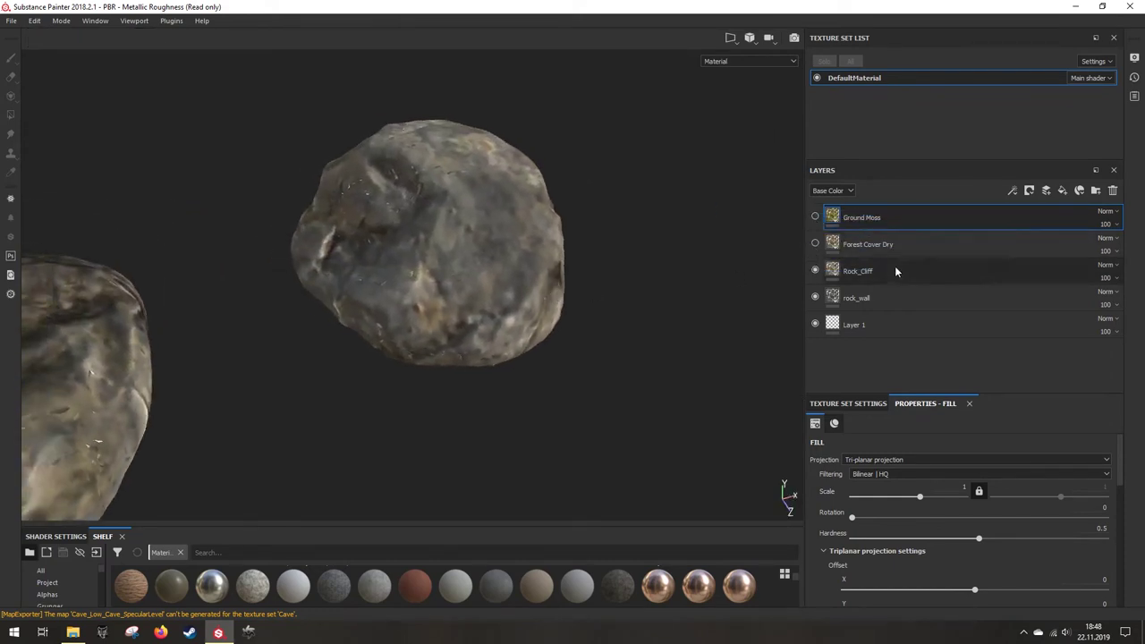
Step: Disable the metal, color and rough channels of the Rock_Cliff fill layer, keeping only height and nrm
left_click(895, 270)
scroll(987, 542, "down", 5)
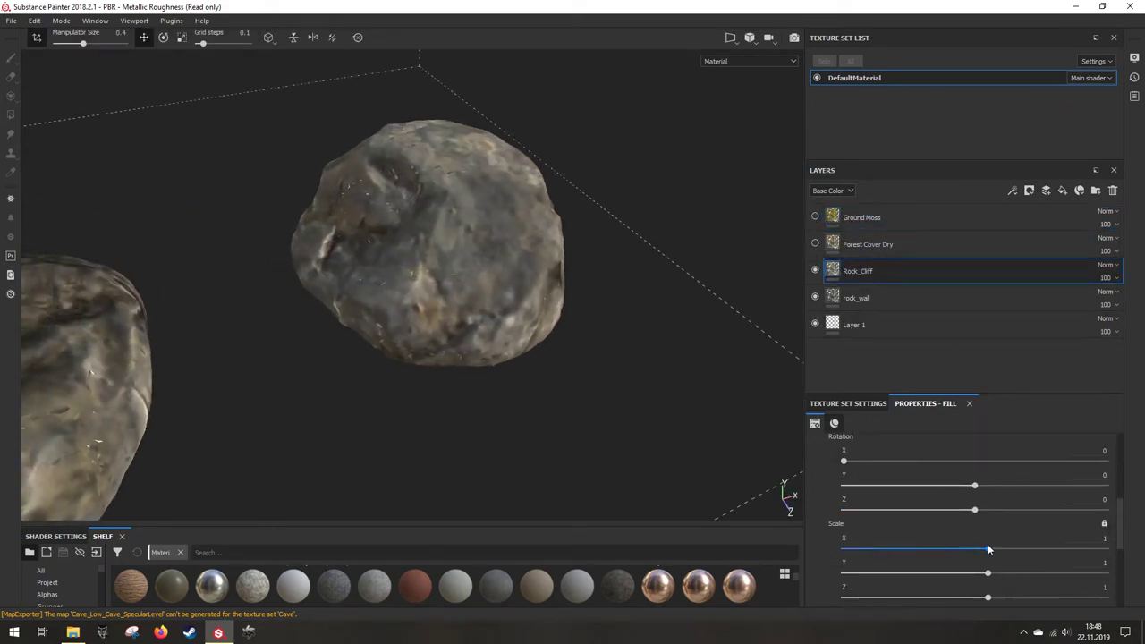
left_click(922, 463)
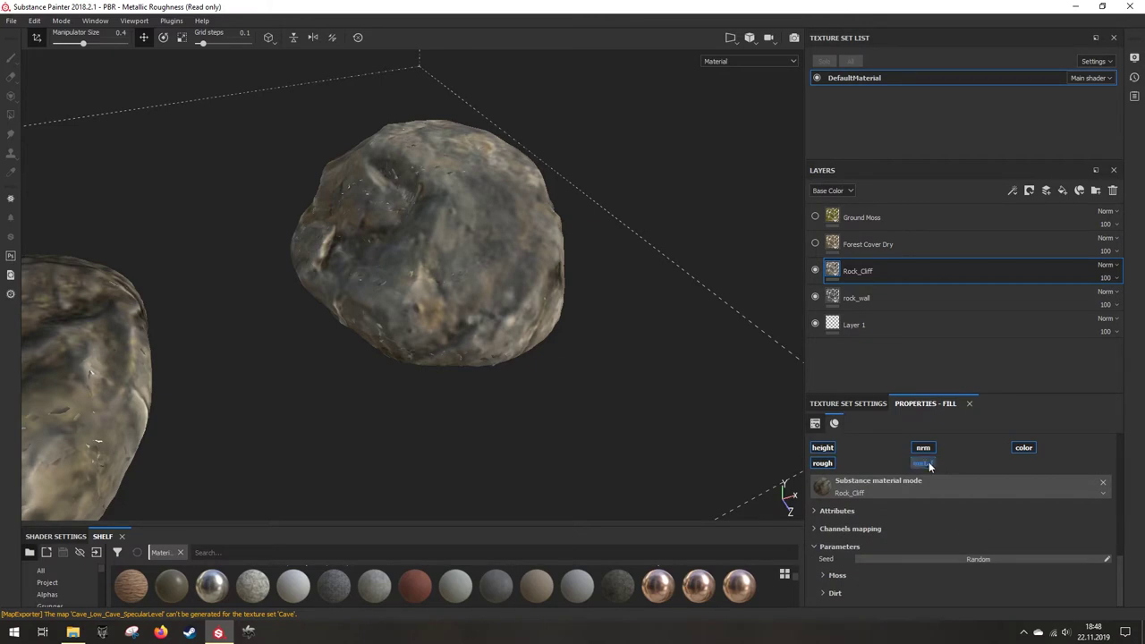
left_click(1023, 448)
left_click(823, 463)
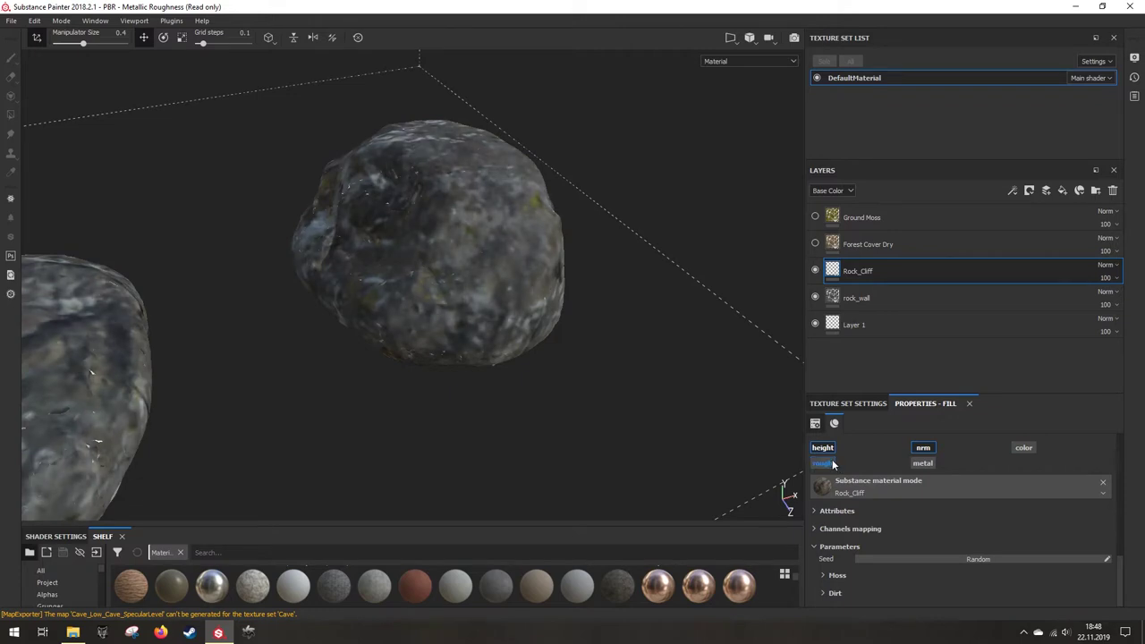
Step: Review the Snow parameters of the rock_wall layer's material and turn its Moss Color Change on
left_click(887, 306)
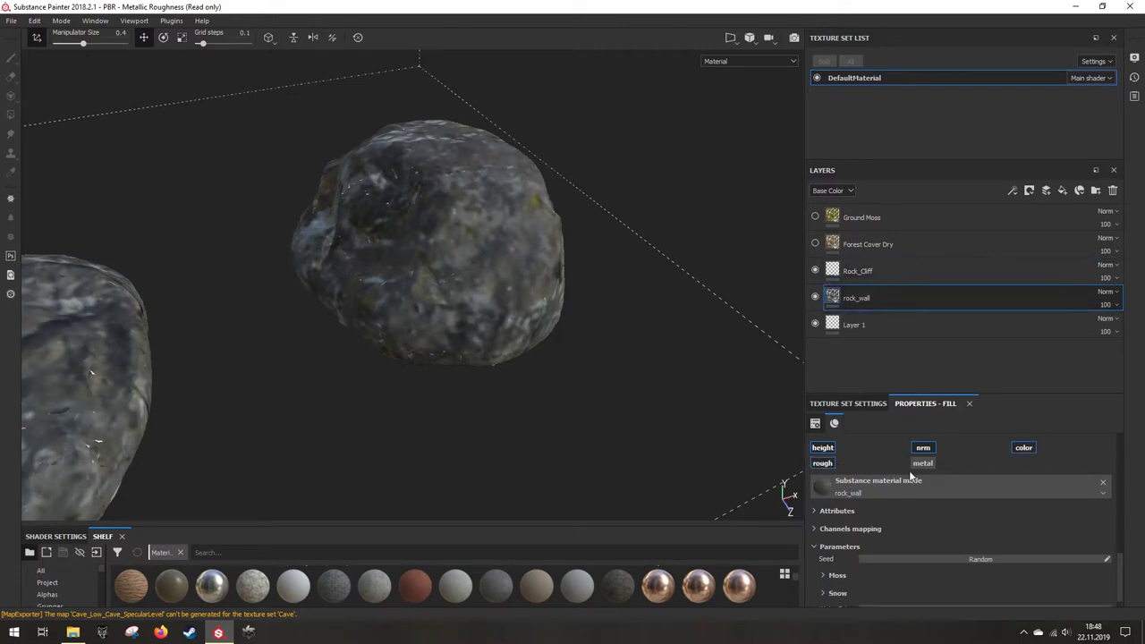
scroll(952, 537, "down", 1)
left_click(831, 580)
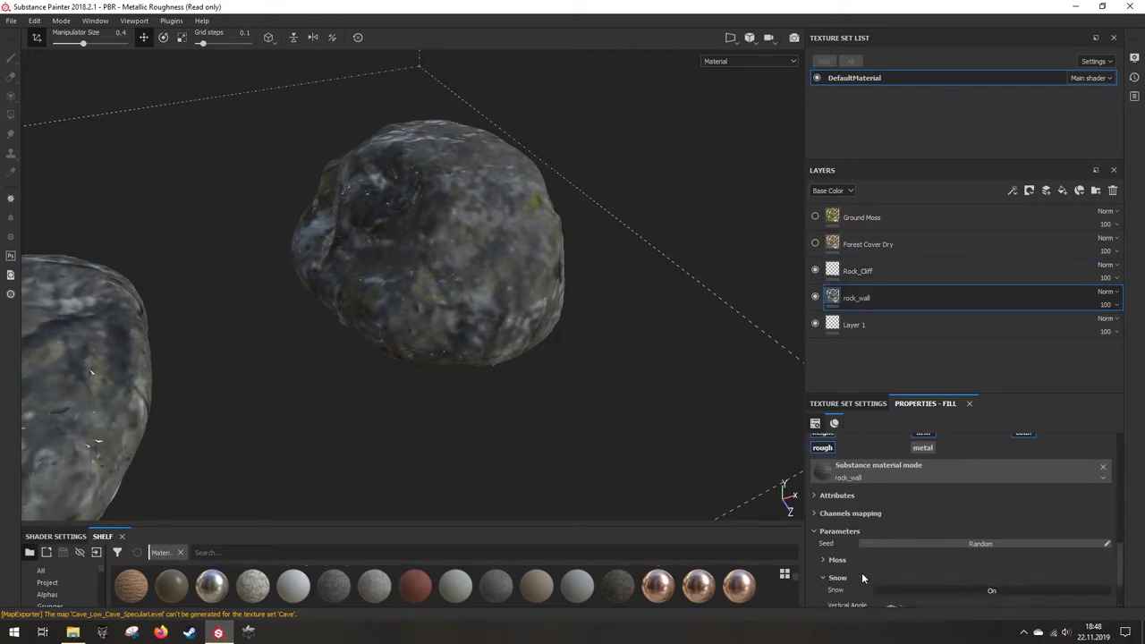
scroll(862, 572, "down", 3)
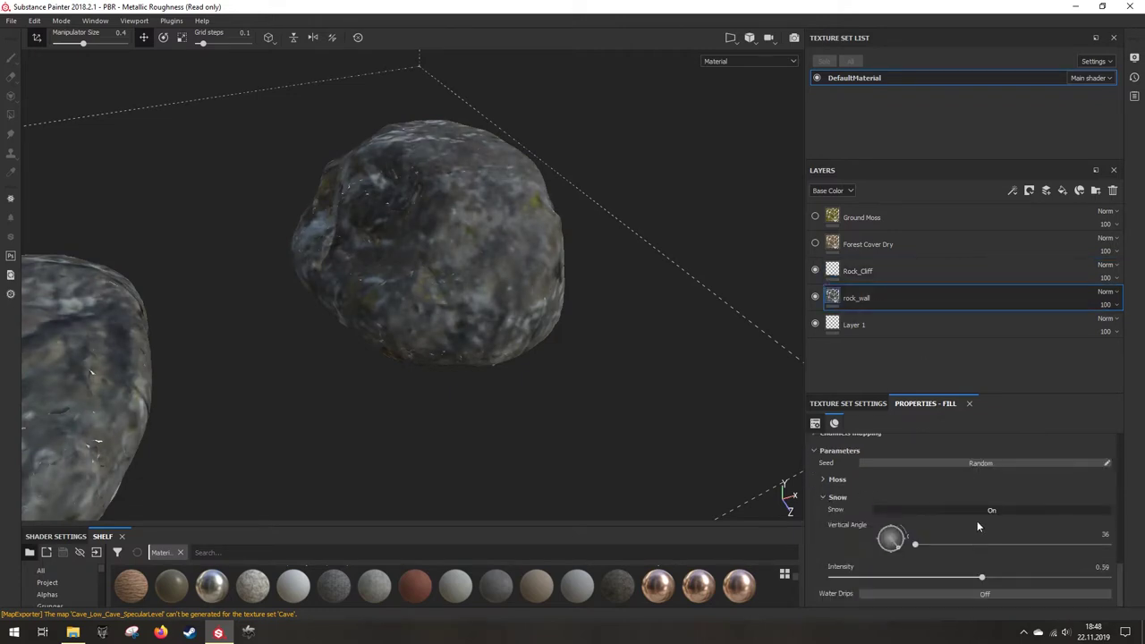
left_click(844, 499)
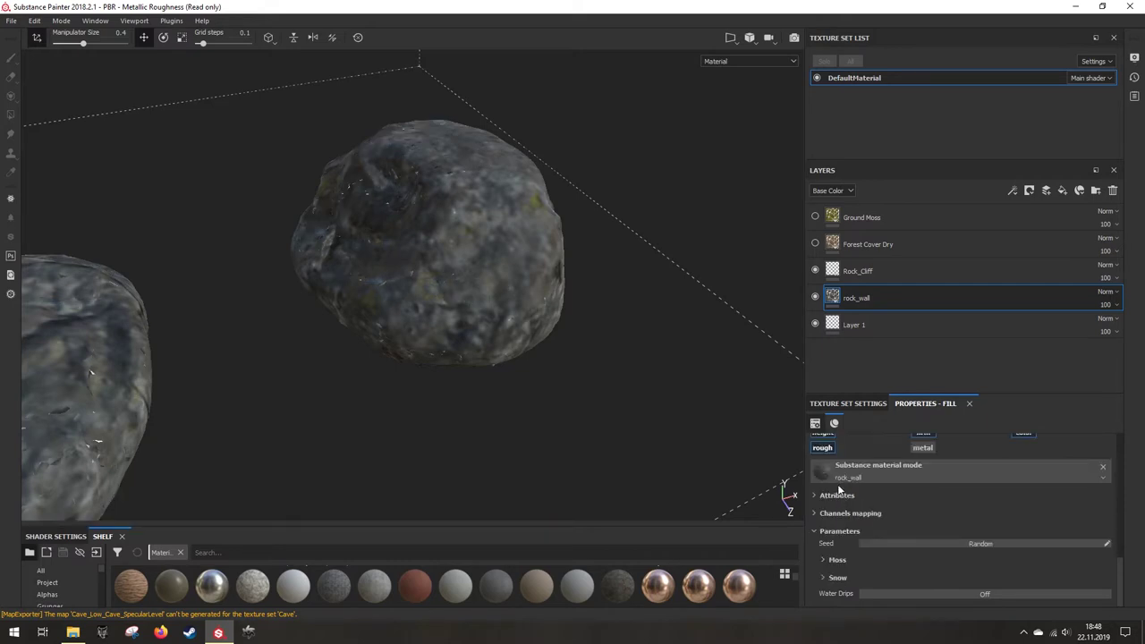
left_click(838, 560)
scroll(954, 537, "down", 2)
left_click(982, 509)
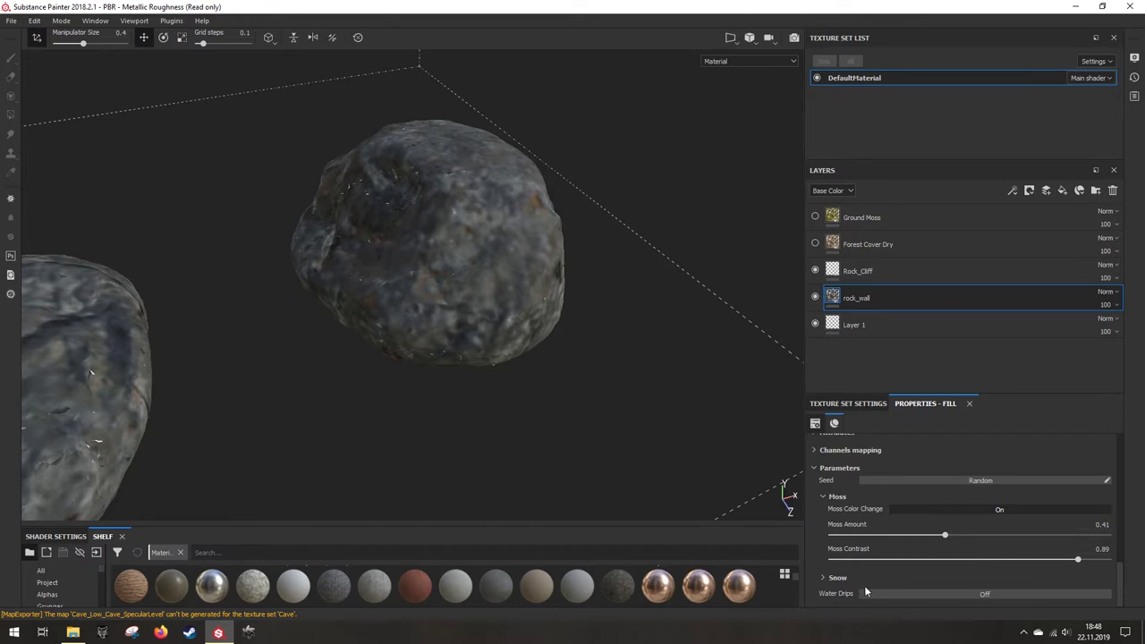
Step: Examine the rock surfaces up close for shading artifacts, including the underside of the large rock
left_click_drag(593, 375, 354, 302, "alt")
scroll(530, 321, "down", 3)
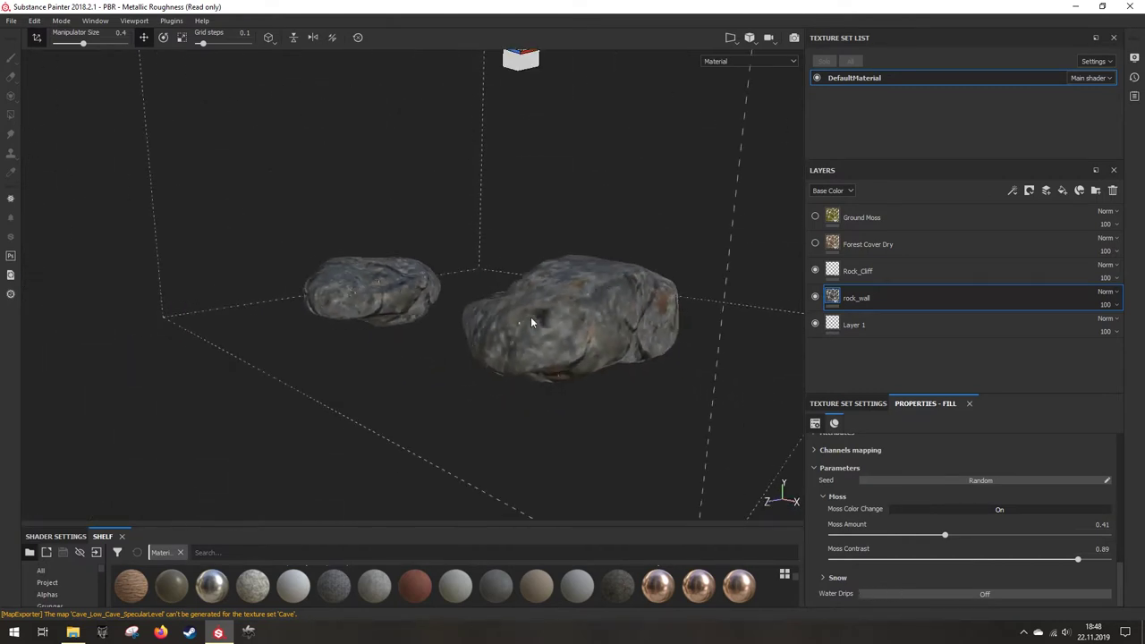
scroll(531, 323, "up", 3)
scroll(530, 317, "up", 2)
scroll(952, 488, "up", 8)
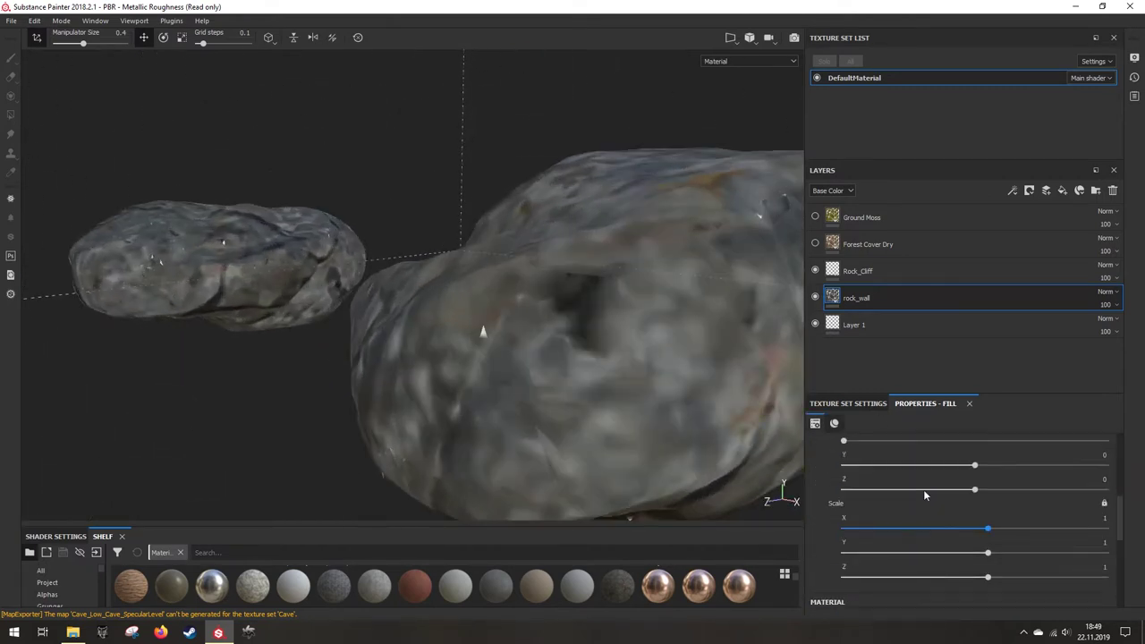
left_click_drag(433, 379, 417, 321, "alt")
left_click_drag(445, 409, 605, 304, "alt")
Step: Temporarily hide the Rock_Cliff and rock_wall layers to find which one causes the surface artifacts, restoring both layers
left_click(815, 271)
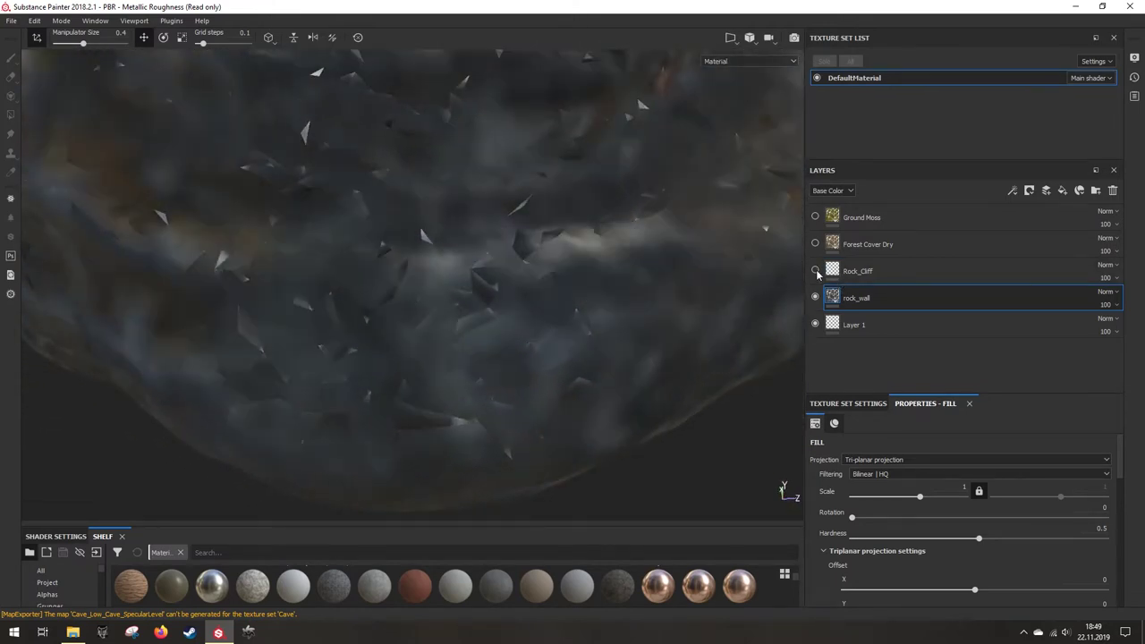
left_click(815, 297)
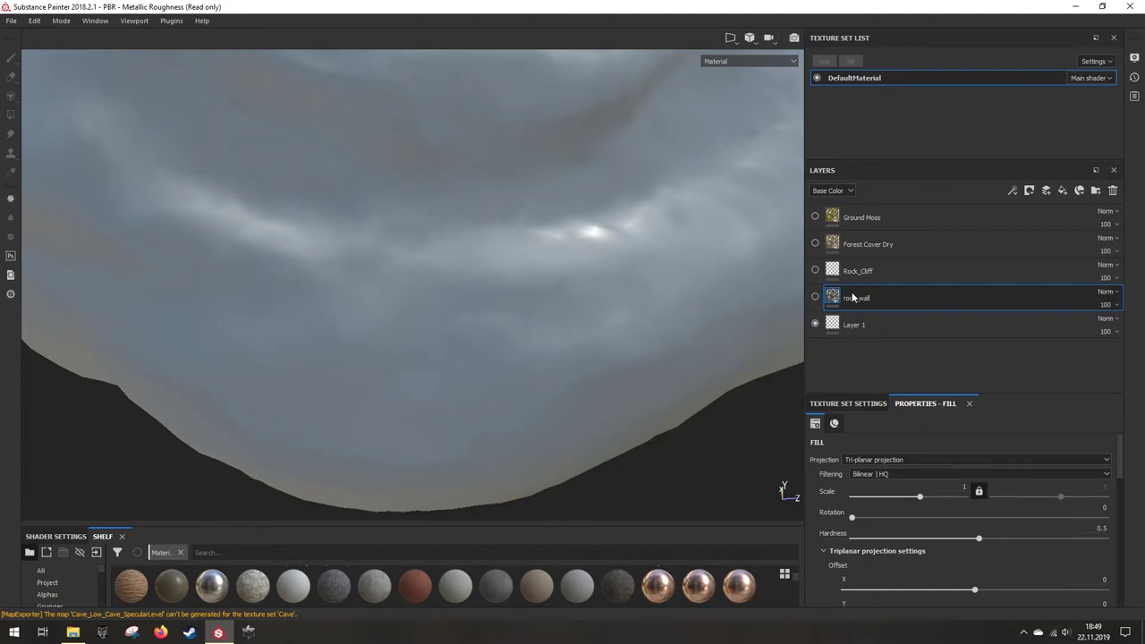
left_click(816, 297)
left_click_drag(629, 355, 540, 340, "alt")
left_click_drag(356, 338, 475, 368, "alt")
scroll(401, 327, "up", 6)
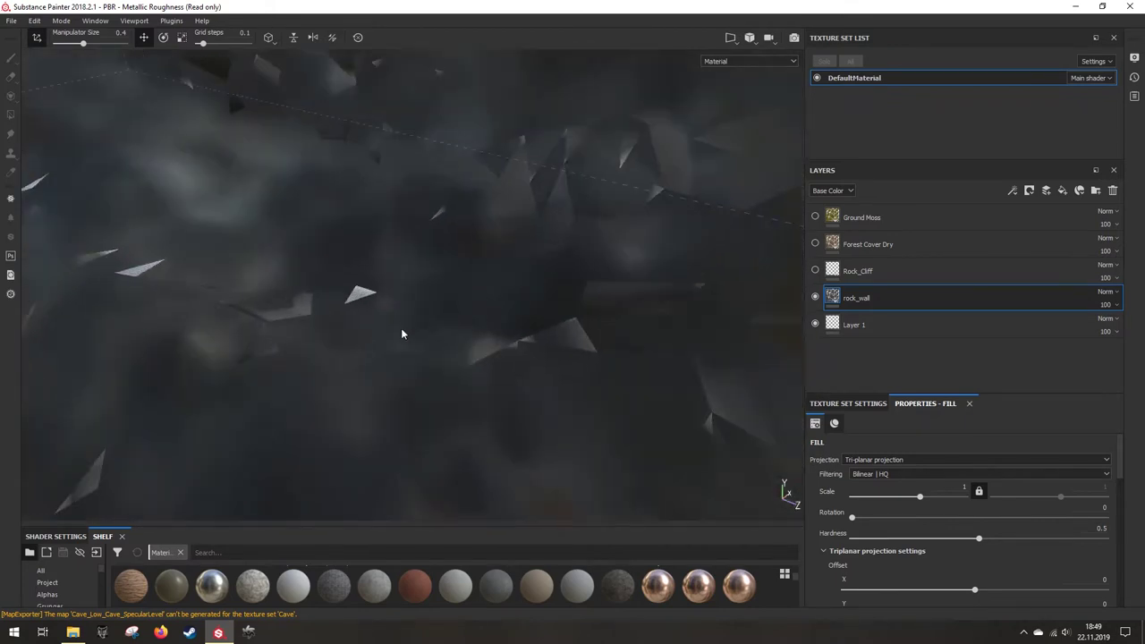
left_click_drag(379, 319, 577, 336, "alt")
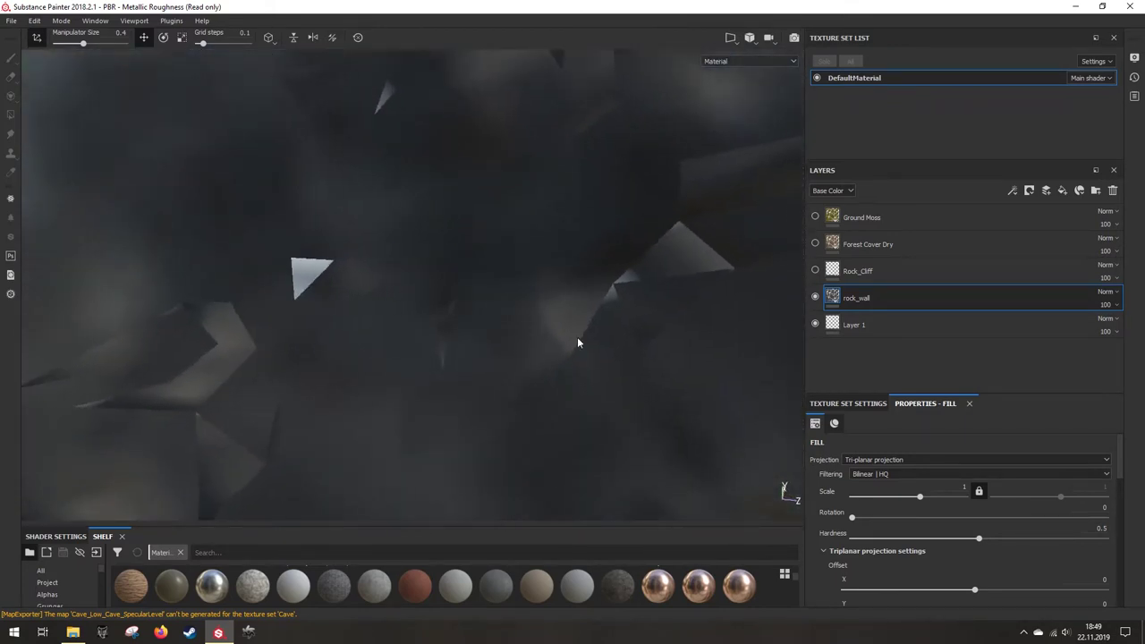
scroll(577, 336, "down", 5)
left_click_drag(616, 399, 659, 304, "alt")
left_click(815, 271)
left_click_drag(373, 359, 599, 374, "alt")
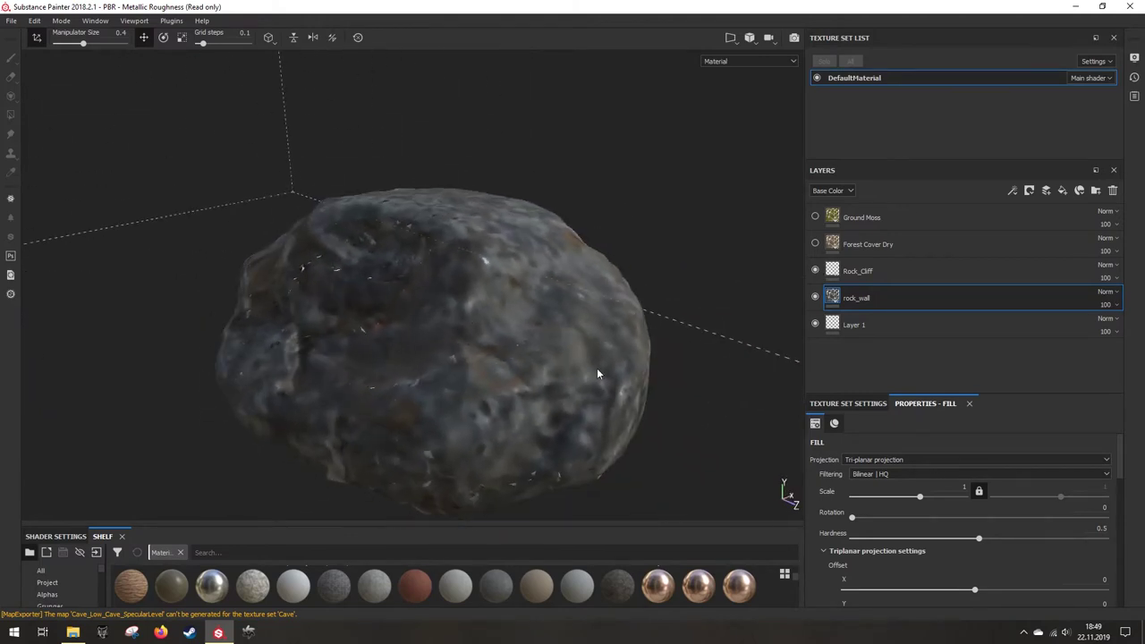
Step: Set the Rock_Cliff fill layer's projection scale to about -1.06
left_click(859, 270)
left_click_drag(902, 503, 899, 503)
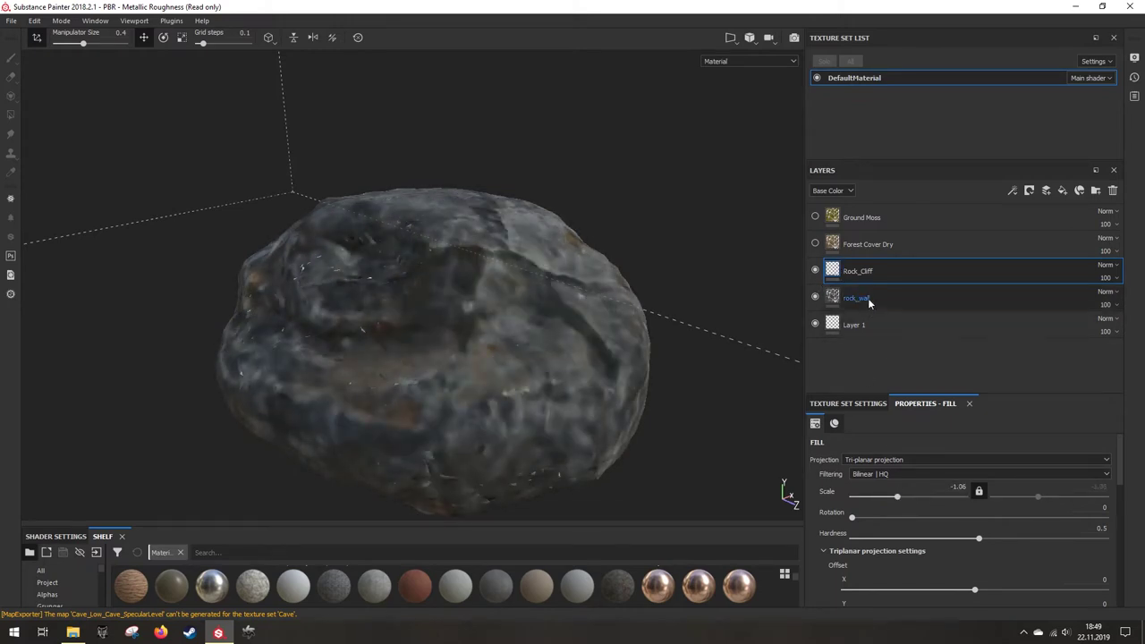
Step: Show the Forest Cover Dry layer again and add a black mask to it
left_click(826, 250)
left_click(815, 244)
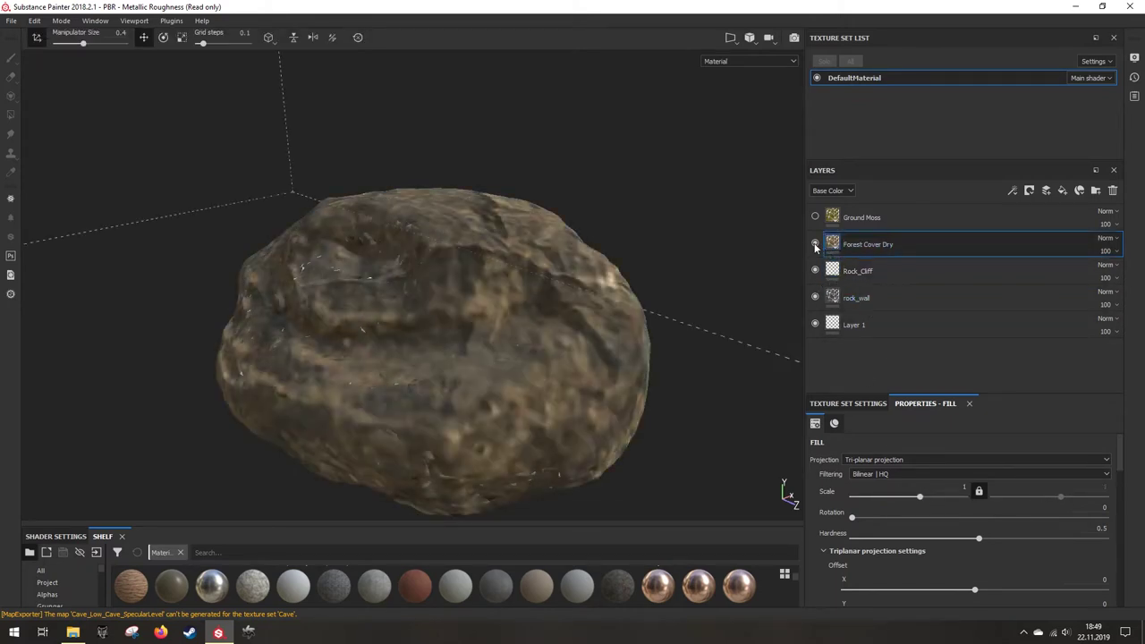
right_click(877, 250)
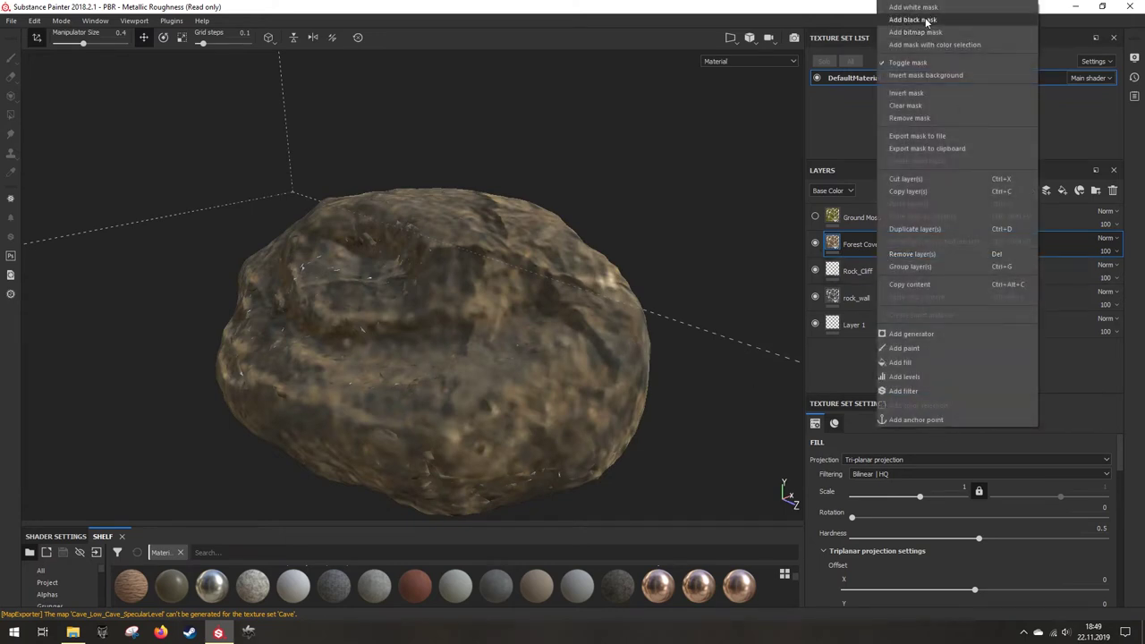
left_click(928, 23)
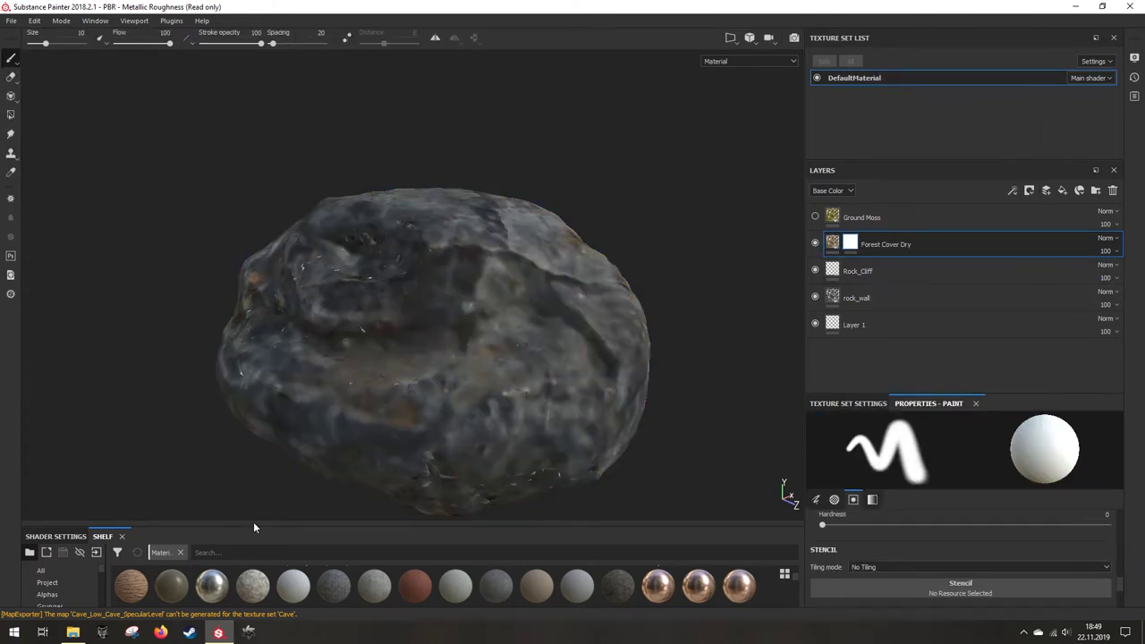
Step: Enlarge the shelf and try painting the Forest Cover Dry mask on a rock with the Burn particle brush
left_click_drag(256, 525, 256, 291)
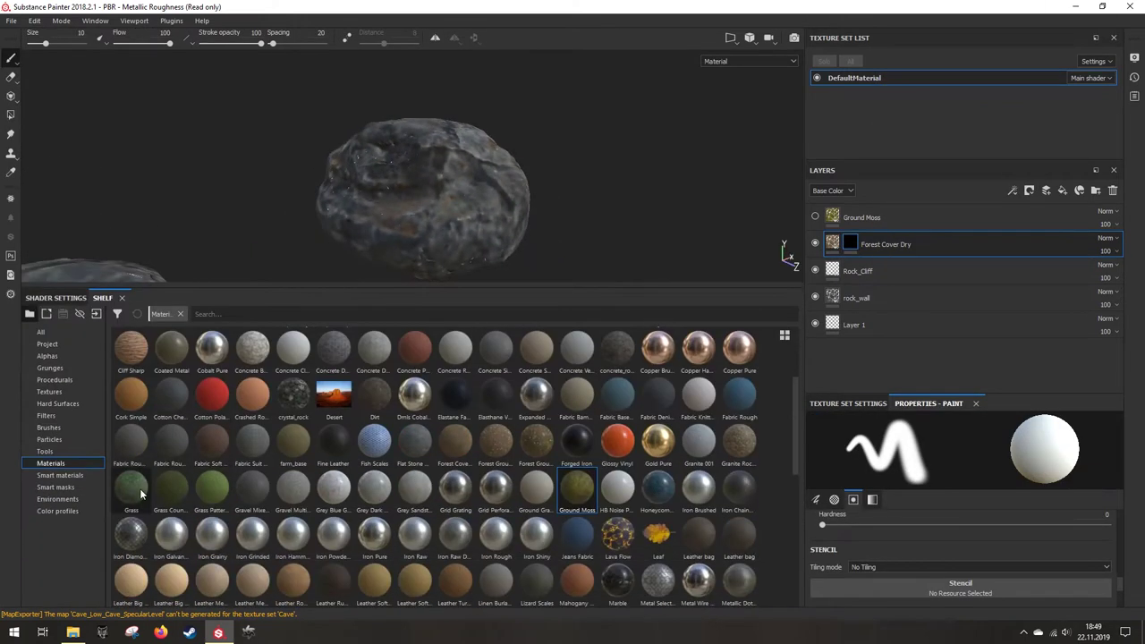
left_click(49, 439)
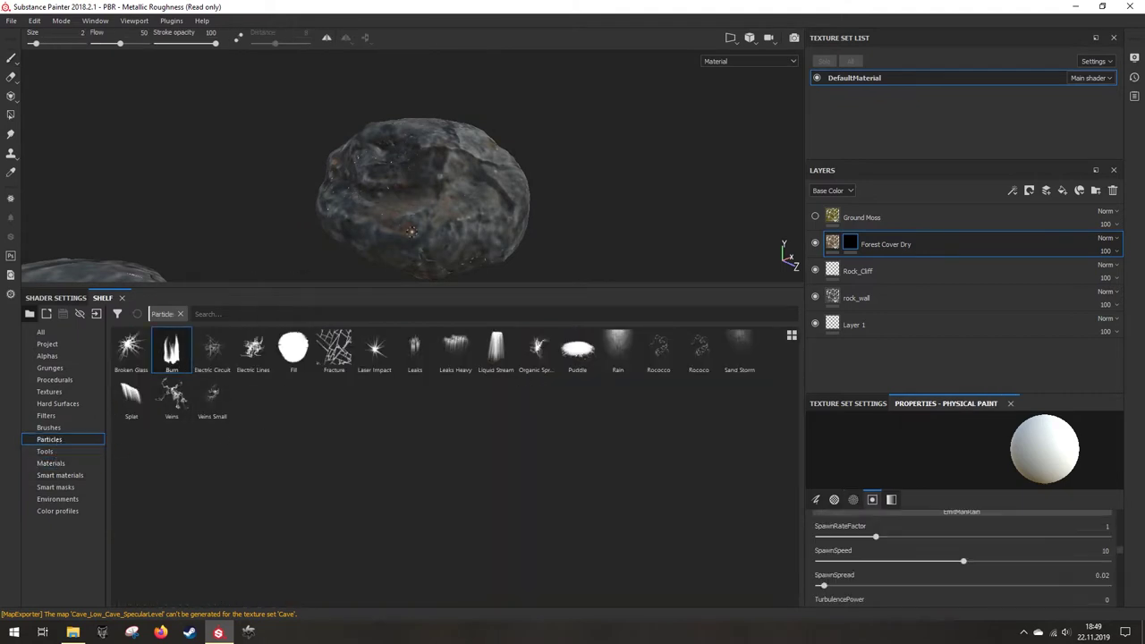
left_click_drag(414, 230, 528, 197, "alt")
left_click(461, 204)
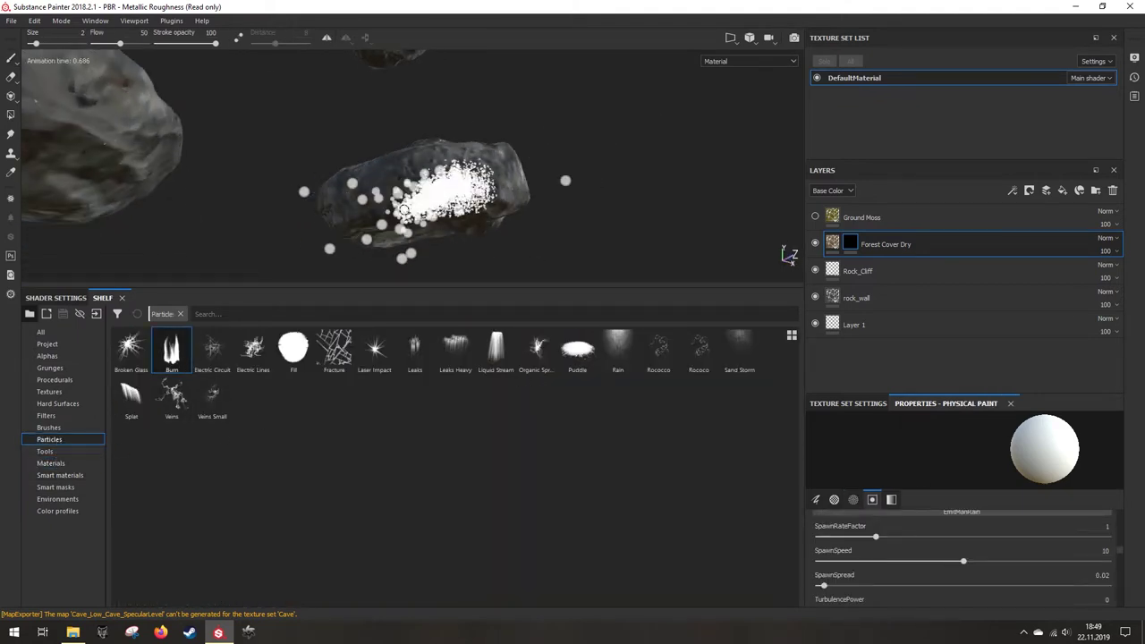
left_click_drag(340, 143, 333, 215, "alt")
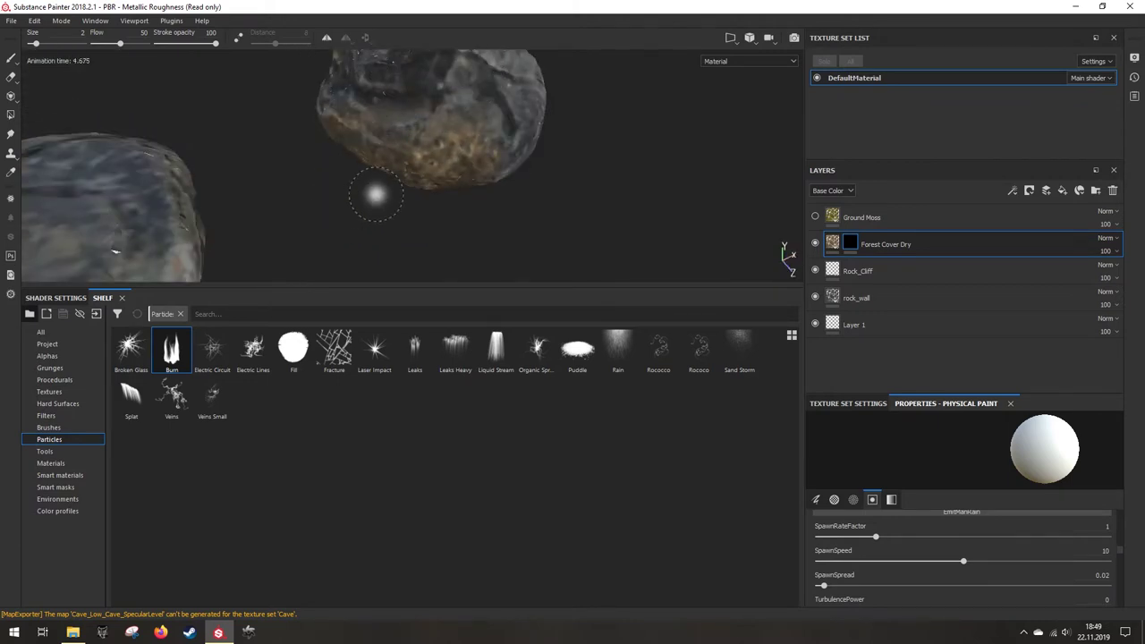
Step: Choose the Dirt 1 brush for the mask and set its size to 5 and flow to 19
left_click(50, 428)
left_click(526, 453)
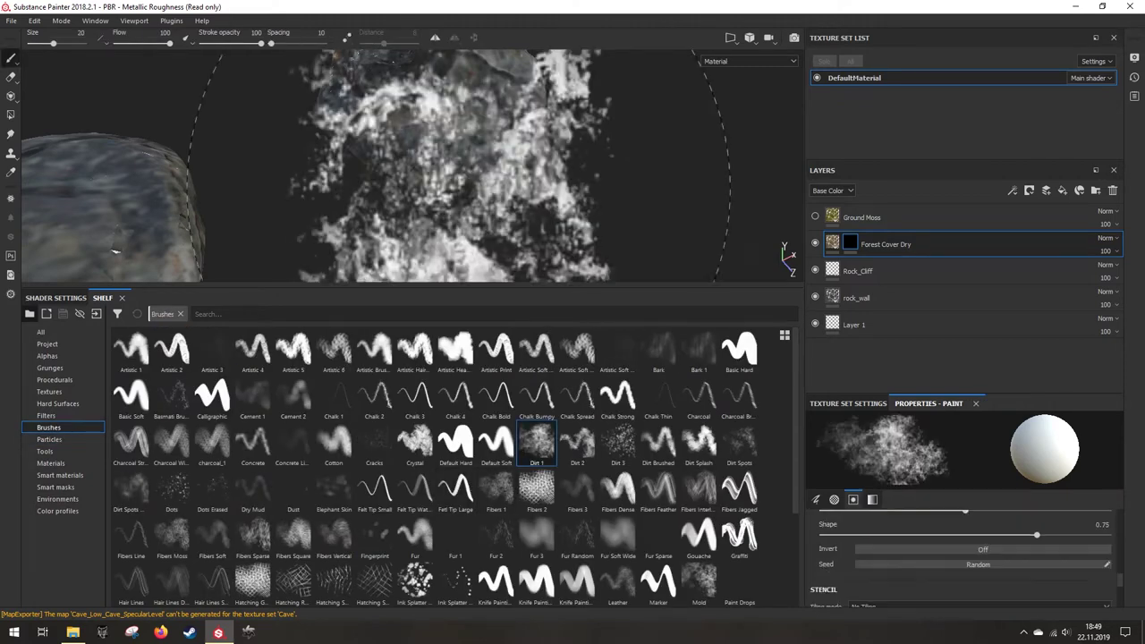
scroll(926, 541, "up", 5)
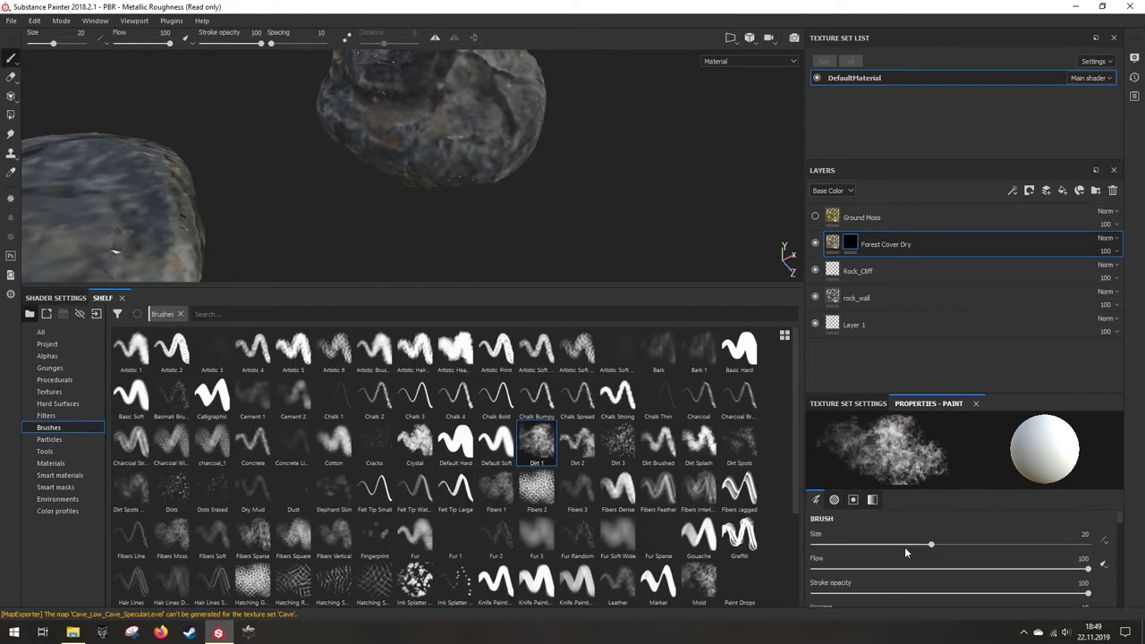
mouse_move(933, 546)
left_mouse_down()
mouse_move(892, 547)
mouse_move(913, 548)
left_mouse_up()
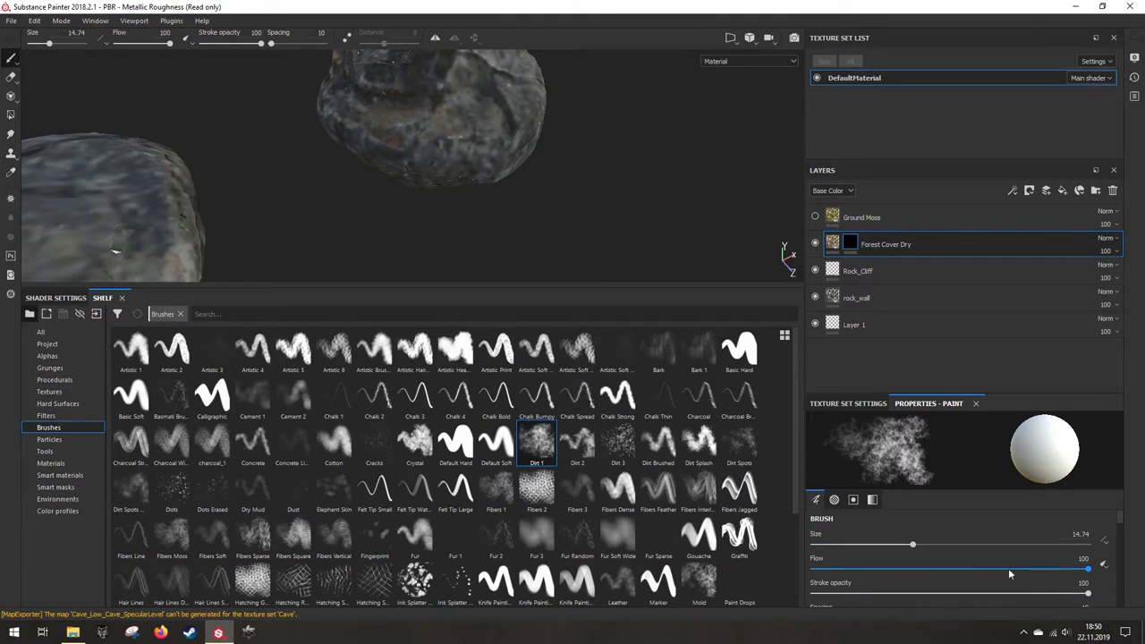
left_click_drag(1087, 569, 969, 570)
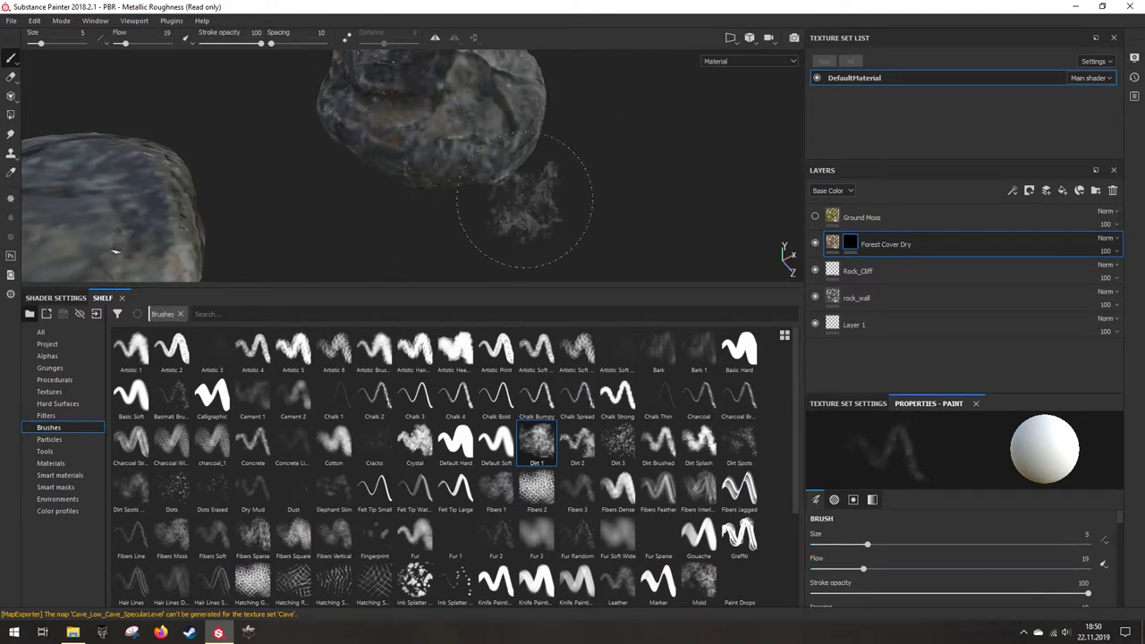
Step: Enlarge the Dirt 1 brush to size 13.17 and paint the Forest Cover Dry mask around the rocks' lower sides
left_click_drag(526, 200, 511, 169, "alt")
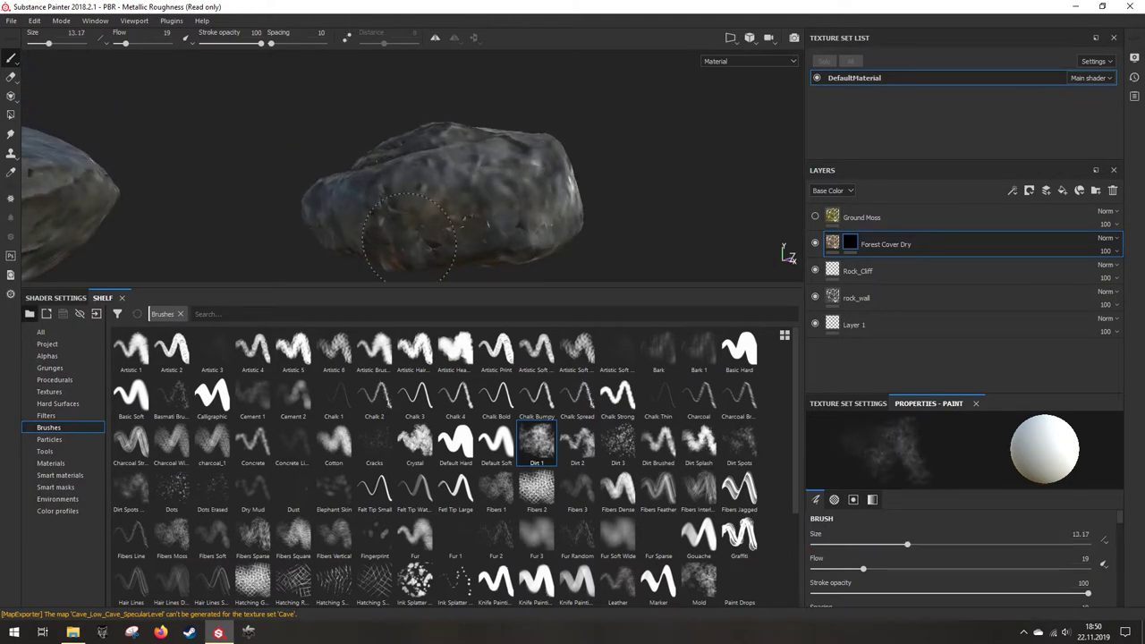
mouse_move(423, 201)
left_mouse_down("alt")
mouse_move(449, 179)
mouse_move(487, 183)
mouse_move(517, 206)
left_mouse_up("alt")
mouse_move(271, 148)
left_mouse_down("alt")
mouse_move(322, 194)
mouse_move(287, 156)
left_mouse_up("alt")
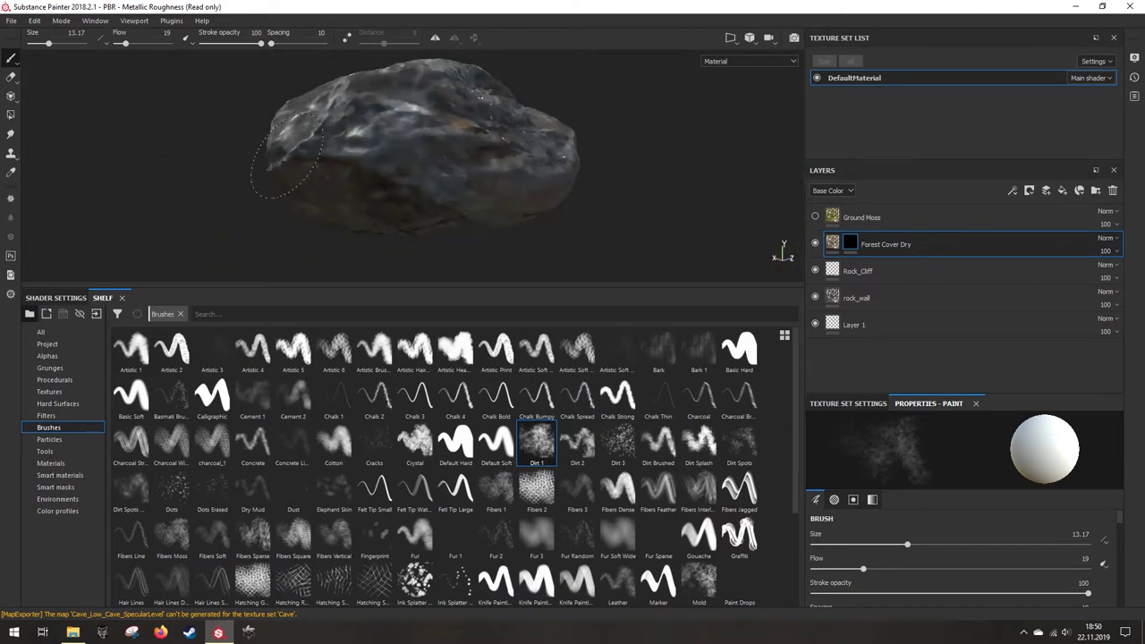
mouse_move(329, 227)
left_mouse_down("alt")
mouse_move(448, 199)
mouse_move(570, 194)
mouse_move(516, 134)
left_mouse_up("alt")
left_click_drag(485, 206, 546, 201, "alt")
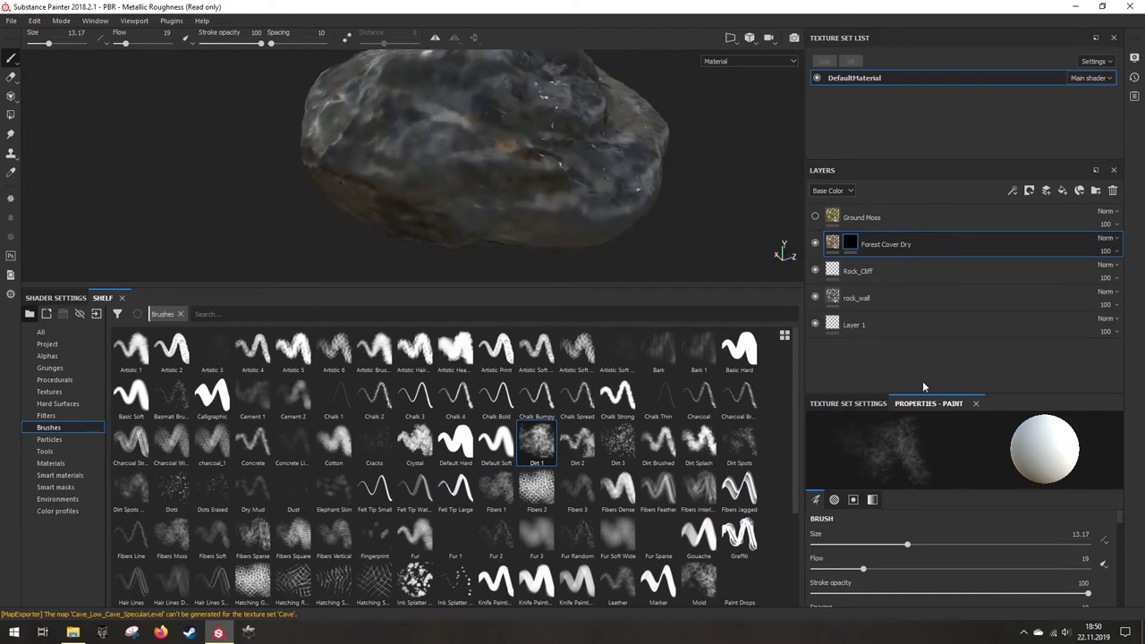
Step: Set the texture set resolution to 1024 after trying 2048
left_click(848, 403)
left_click(891, 418)
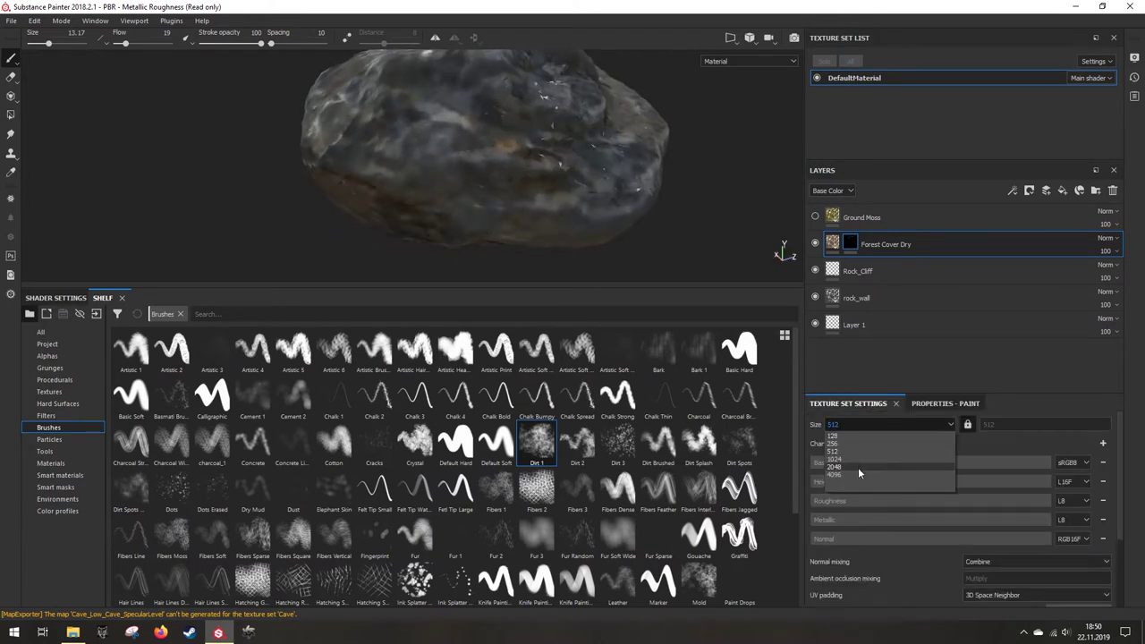
left_click(858, 467)
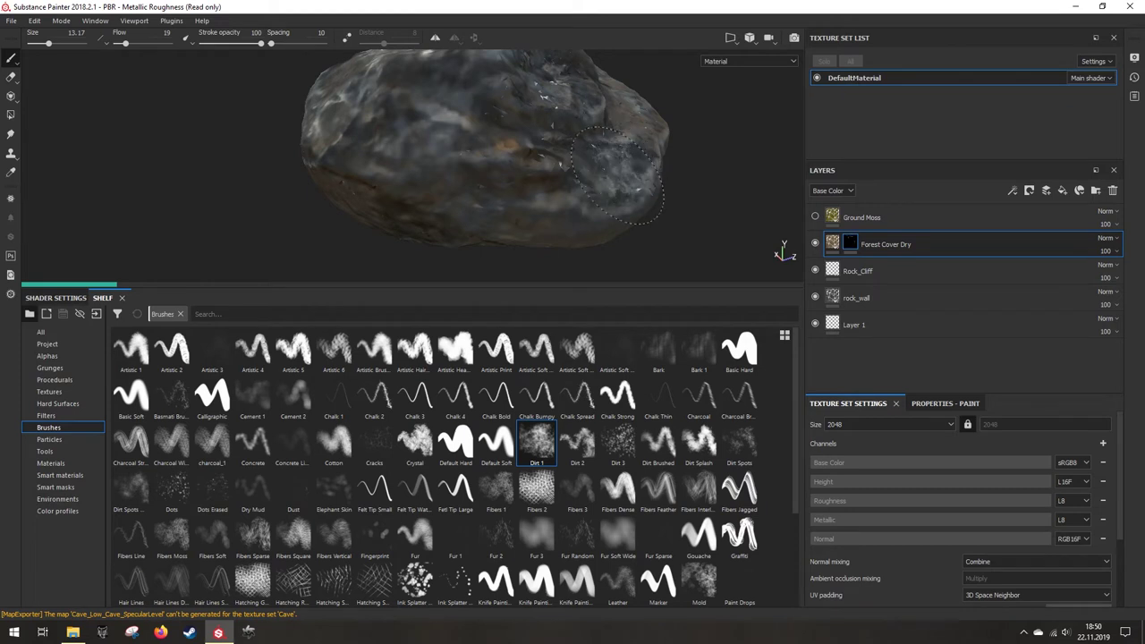
left_click(863, 428)
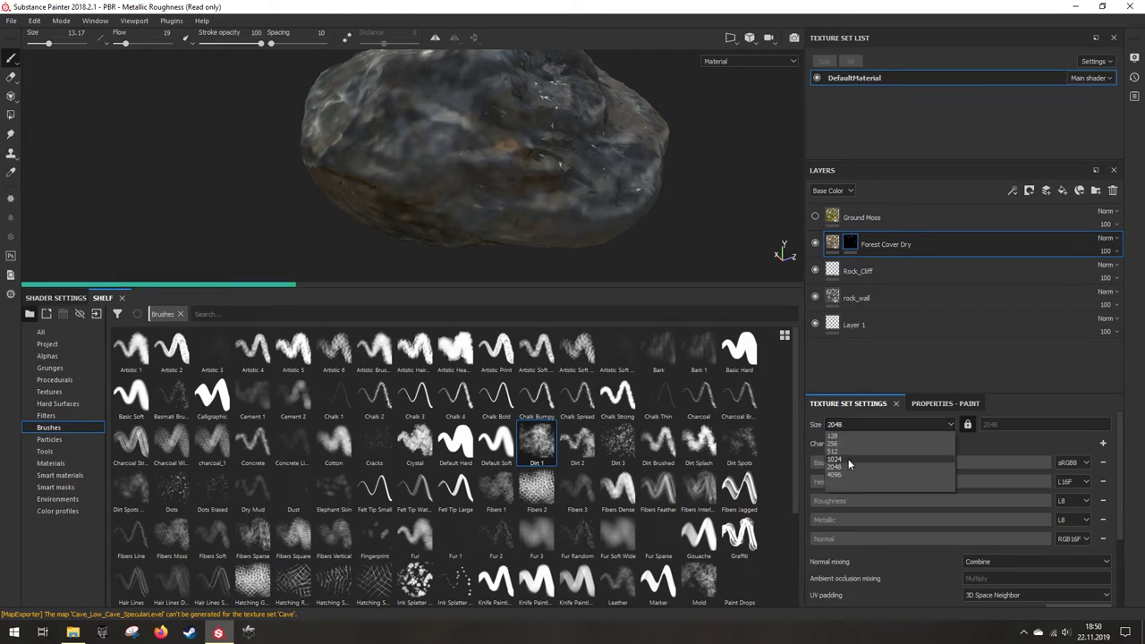
left_click(850, 460)
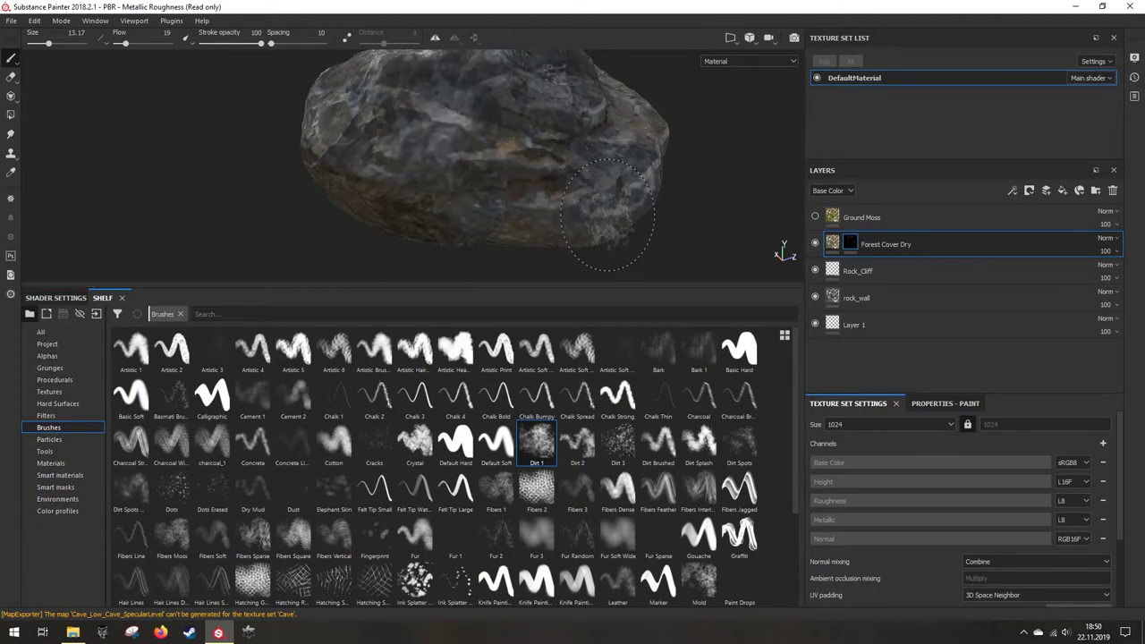
Step: Continue painting the Forest Cover Dry mask onto the bases and undersides of the large rocks with the Dirt 1 brush
mouse_move(595, 146)
left_mouse_down("alt")
mouse_move(490, 123)
mouse_move(452, 145)
mouse_move(436, 208)
mouse_move(420, 224)
left_mouse_up("alt")
left_click_drag(407, 164, 331, 175, "alt")
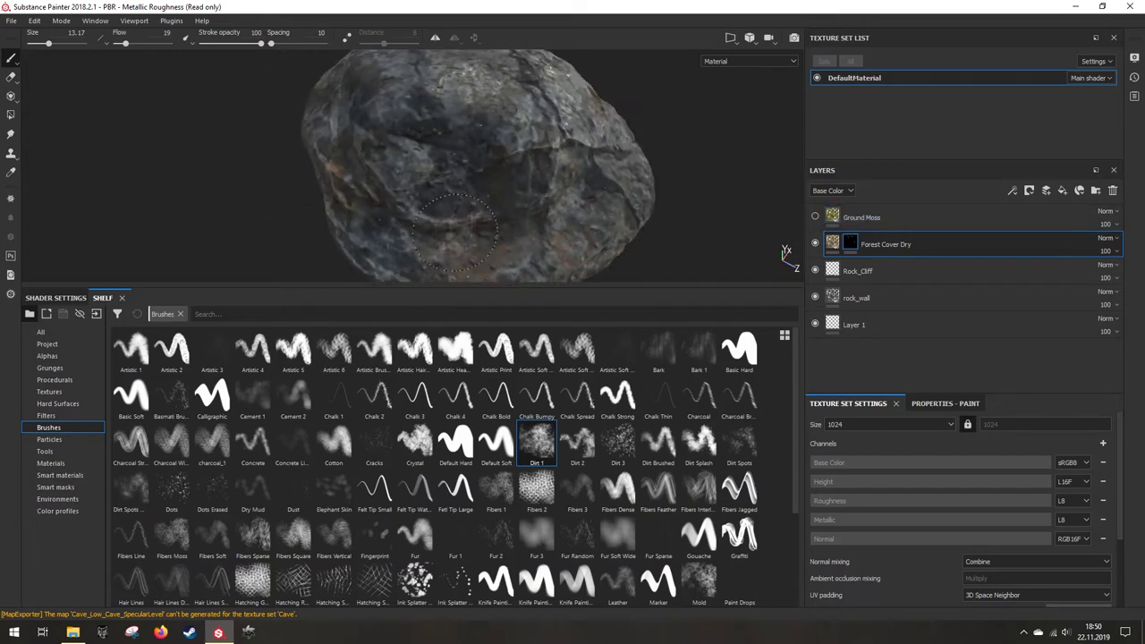
mouse_move(455, 230)
left_mouse_down("alt")
mouse_move(407, 168)
mouse_move(149, 192)
mouse_move(378, 179)
mouse_move(475, 194)
mouse_move(439, 176)
mouse_move(305, 234)
left_mouse_up("alt")
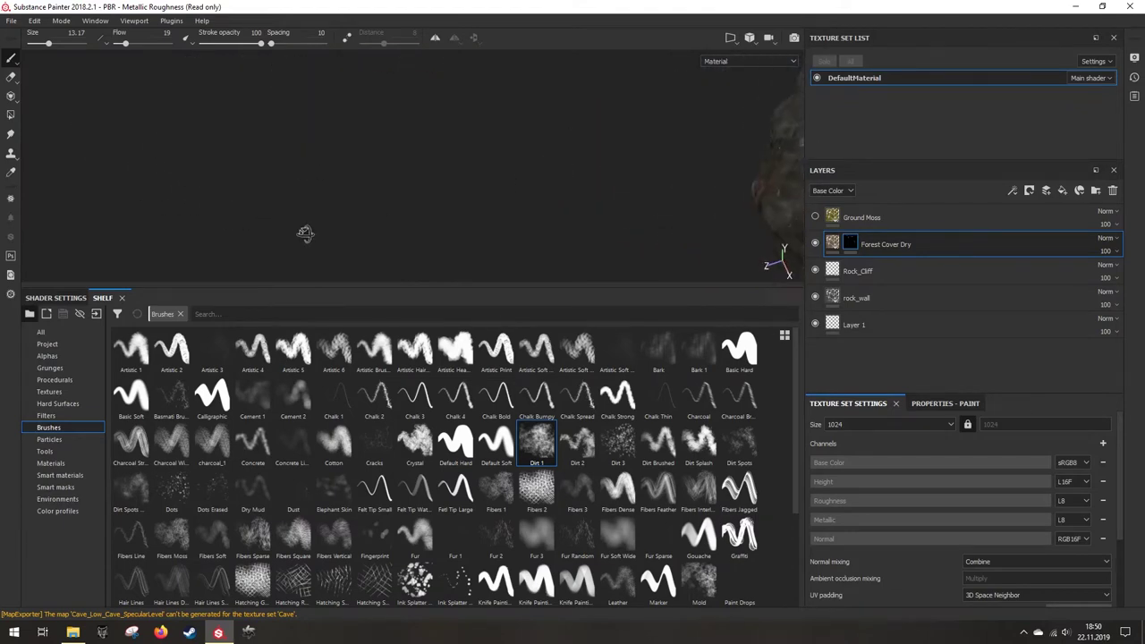
mouse_move(536, 142)
middle_mouse_down("alt")
mouse_move(498, 303)
mouse_move(385, 224)
mouse_move(331, 238)
middle_mouse_up("alt")
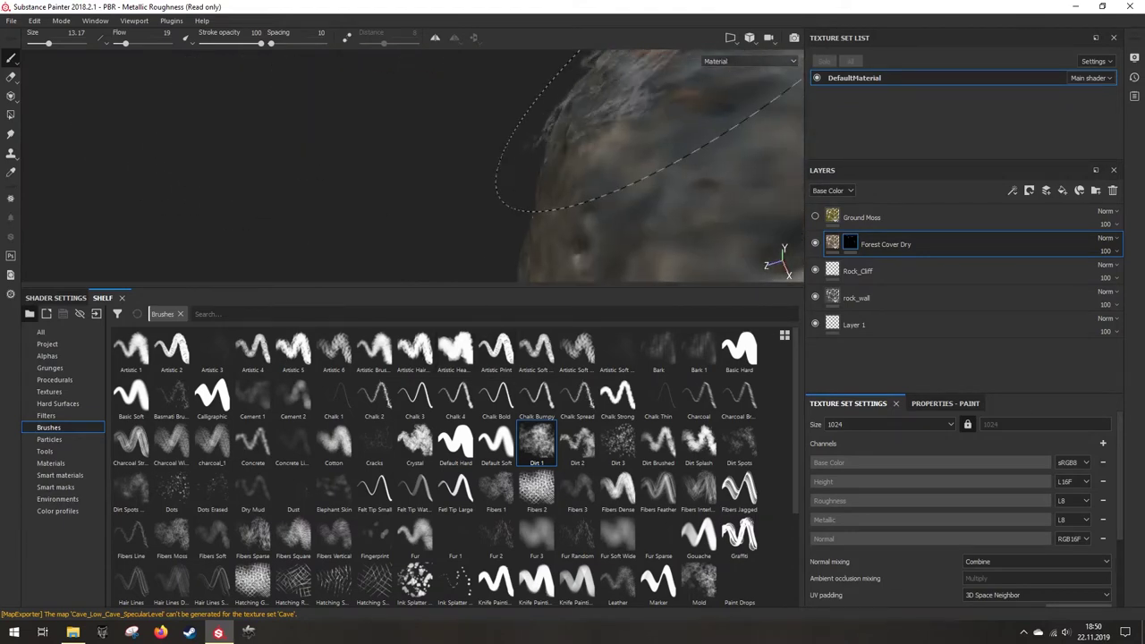
scroll(573, 150, "down", 3)
mouse_move(572, 150)
left_mouse_down("alt")
mouse_move(523, 143)
mouse_move(537, 256)
mouse_move(540, 225)
mouse_move(544, 243)
mouse_move(268, 147)
mouse_move(278, 163)
mouse_move(409, 186)
mouse_move(545, 138)
left_mouse_up("alt")
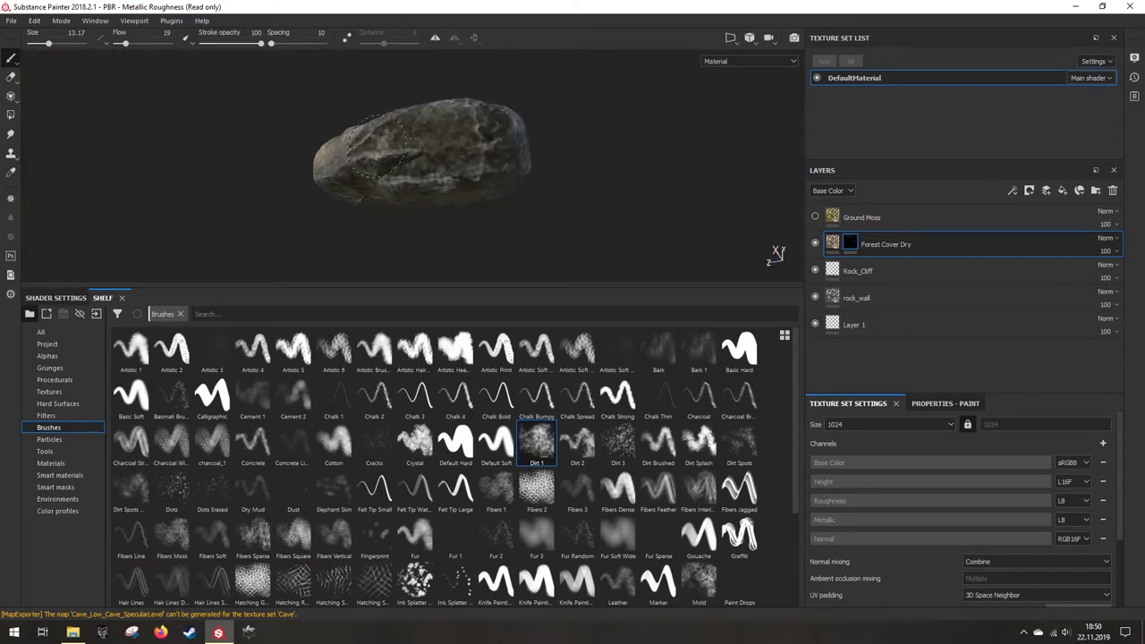
mouse_move(373, 136)
left_mouse_down("alt")
mouse_move(450, 76)
mouse_move(457, 192)
mouse_move(385, 215)
mouse_move(301, 270)
mouse_move(457, 228)
mouse_move(351, 261)
left_mouse_up("alt")
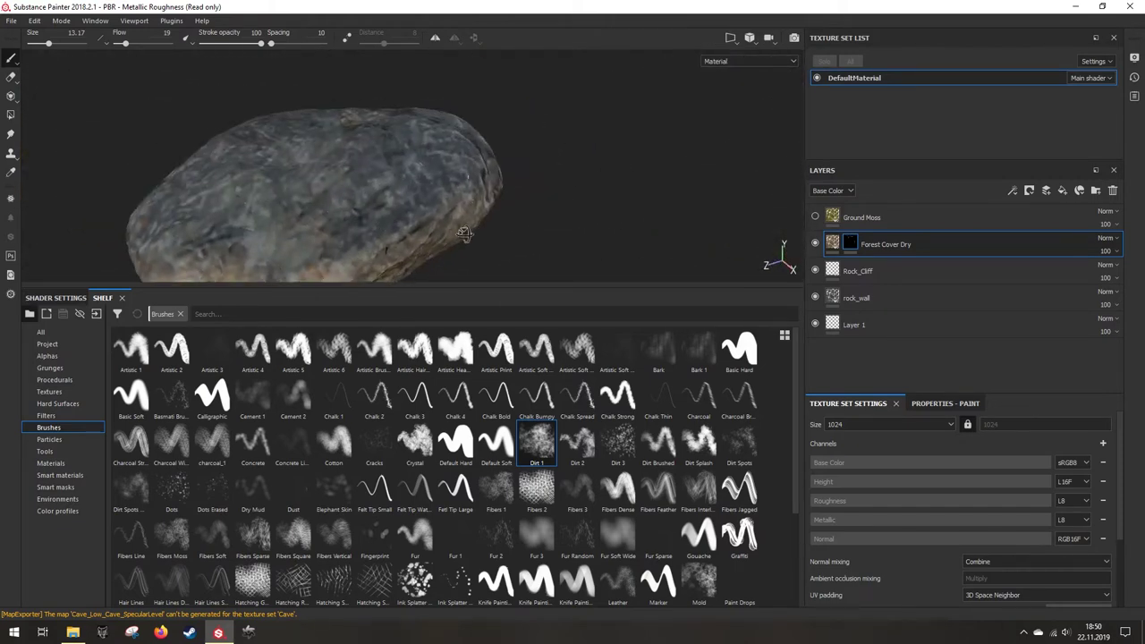
mouse_move(464, 233)
left_mouse_down("alt")
mouse_move(547, 218)
mouse_move(407, 224)
mouse_move(483, 200)
left_mouse_up("alt")
mouse_move(385, 218)
left_mouse_down("alt")
mouse_move(365, 184)
mouse_move(462, 220)
left_mouse_up("alt")
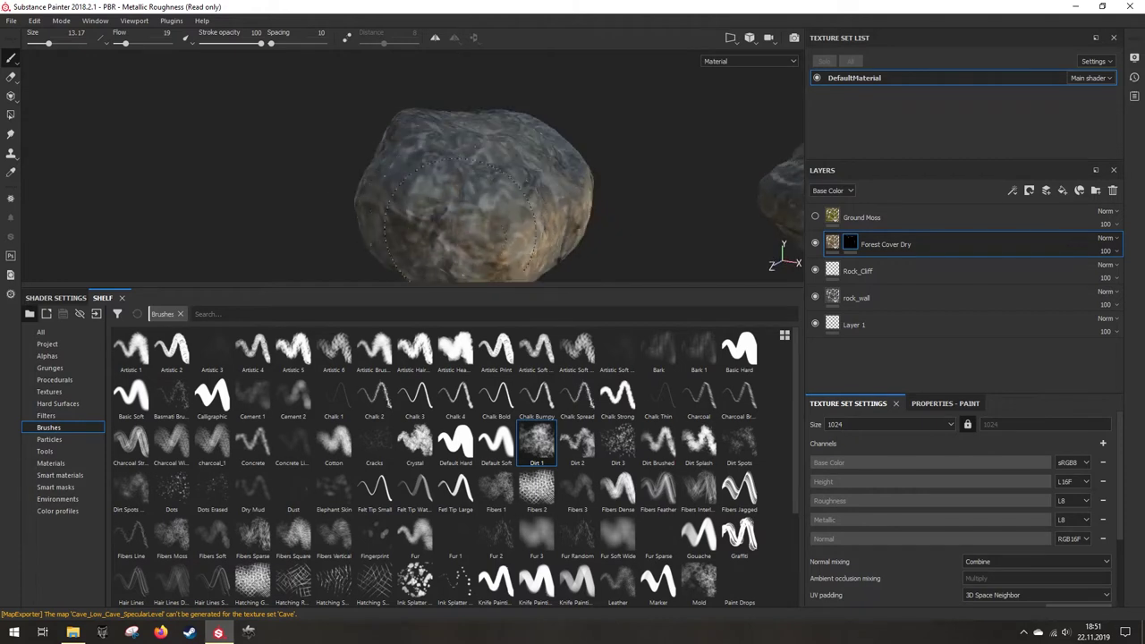
Step: Set the Dirt 1 brush to size 29.63 and flow 8, and paint forest cover onto the undersides of the remaining rocks
scroll(418, 180, "down", 5)
middle_click_drag(437, 163, 528, 242, "alt")
left_click_drag(535, 250, 519, 153, "alt")
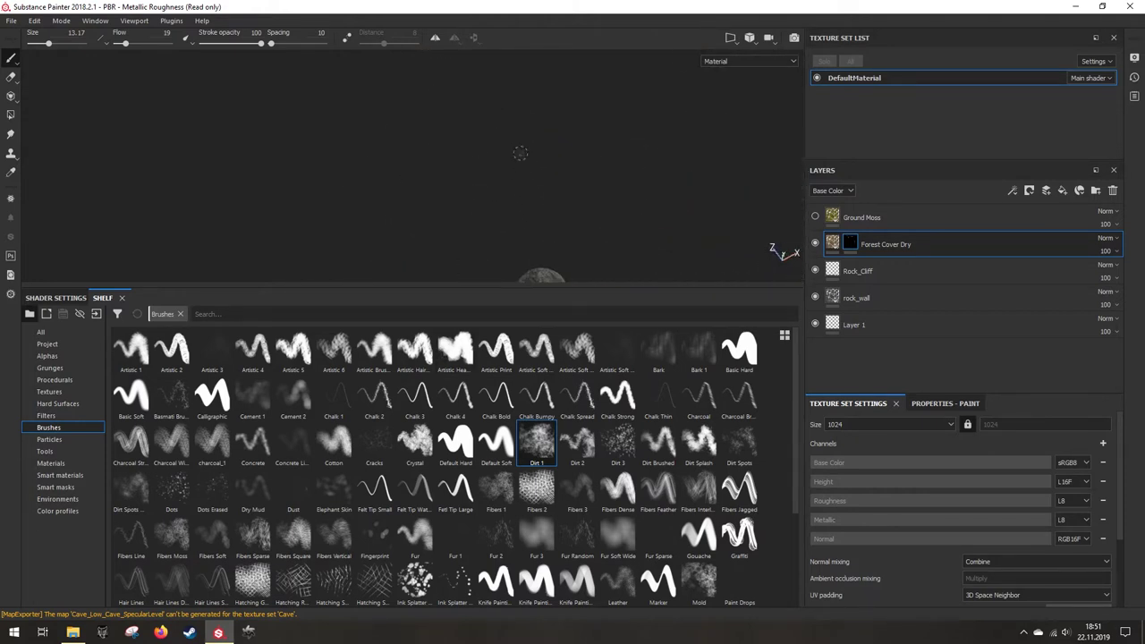
middle_click_drag(512, 153, 495, 58, "alt")
scroll(444, 230, "up", 5)
middle_click_drag(445, 230, 455, 162, "alt")
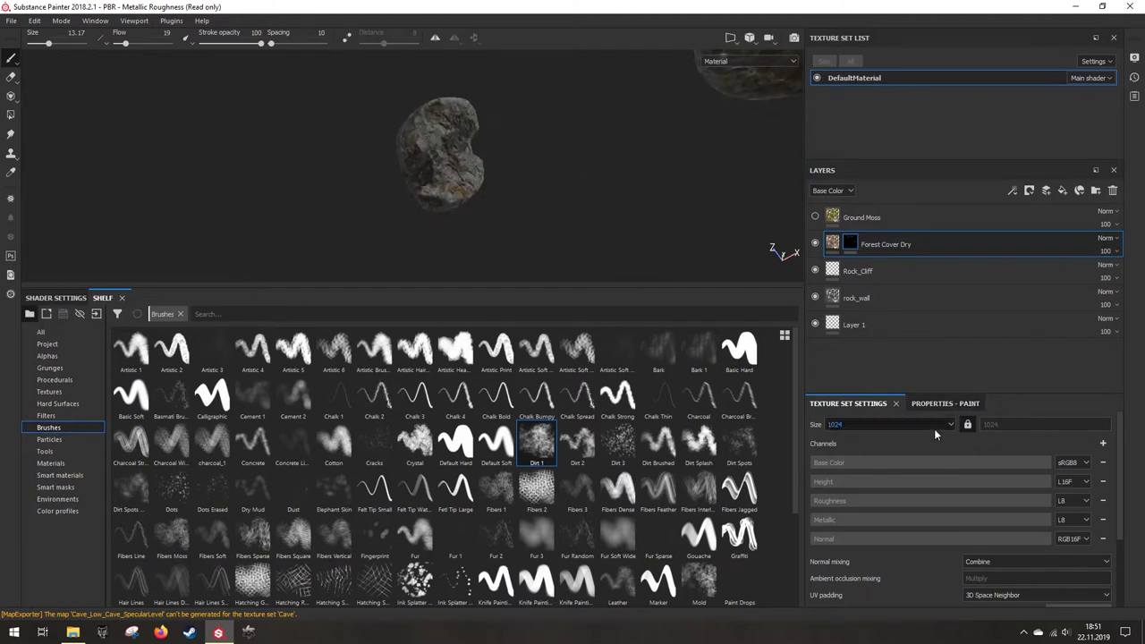
left_click(928, 404)
mouse_move(917, 550)
left_mouse_down()
mouse_move(959, 548)
mouse_move(934, 570)
mouse_move(833, 570)
left_mouse_up()
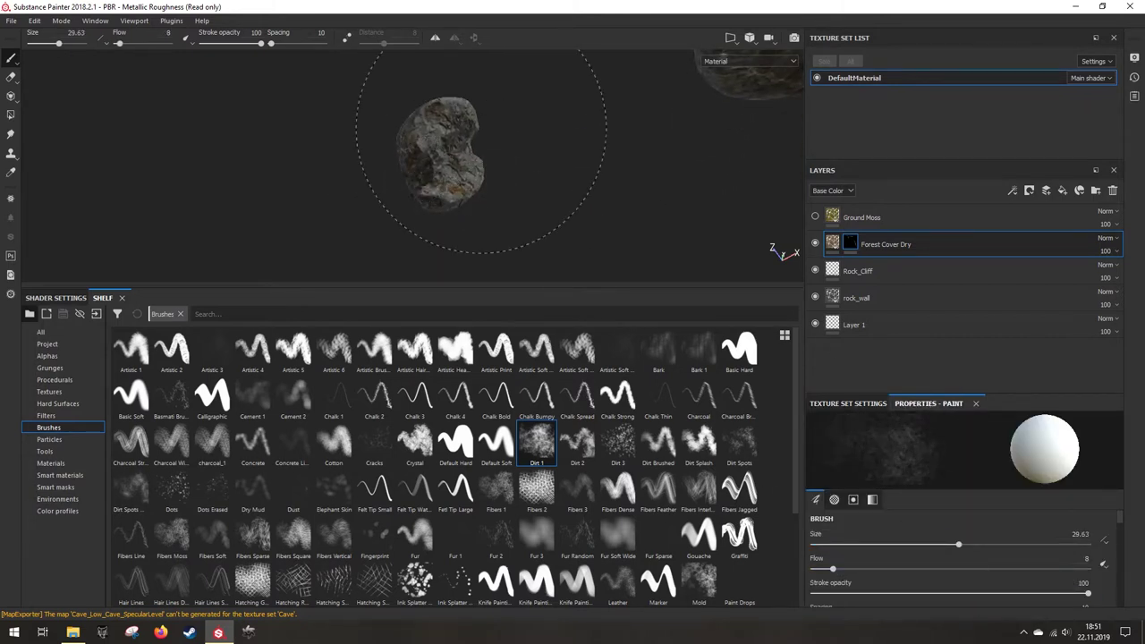
left_click_drag(281, 142, 429, 161, "alt")
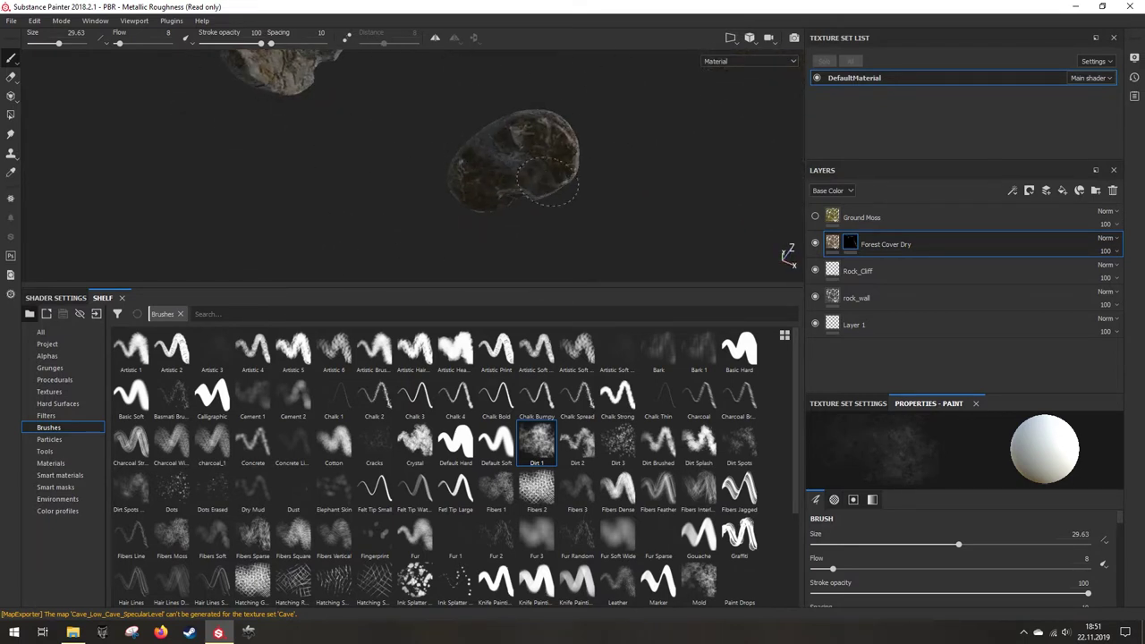
Step: Show the Ground Moss layer and add a black mask to it
left_click(815, 217)
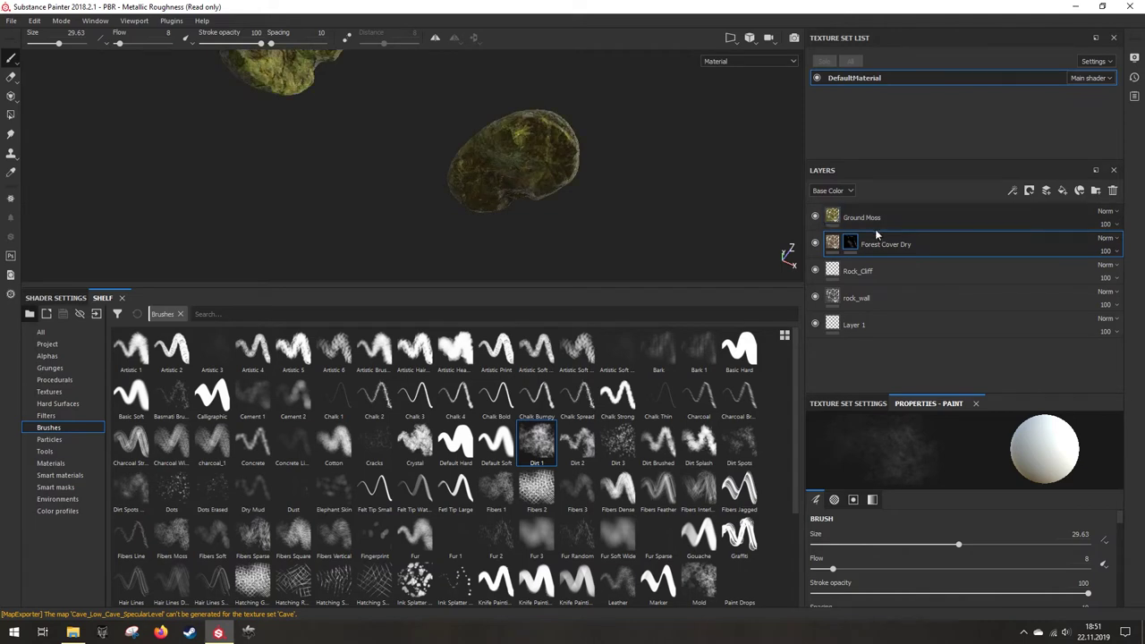
right_click(846, 223)
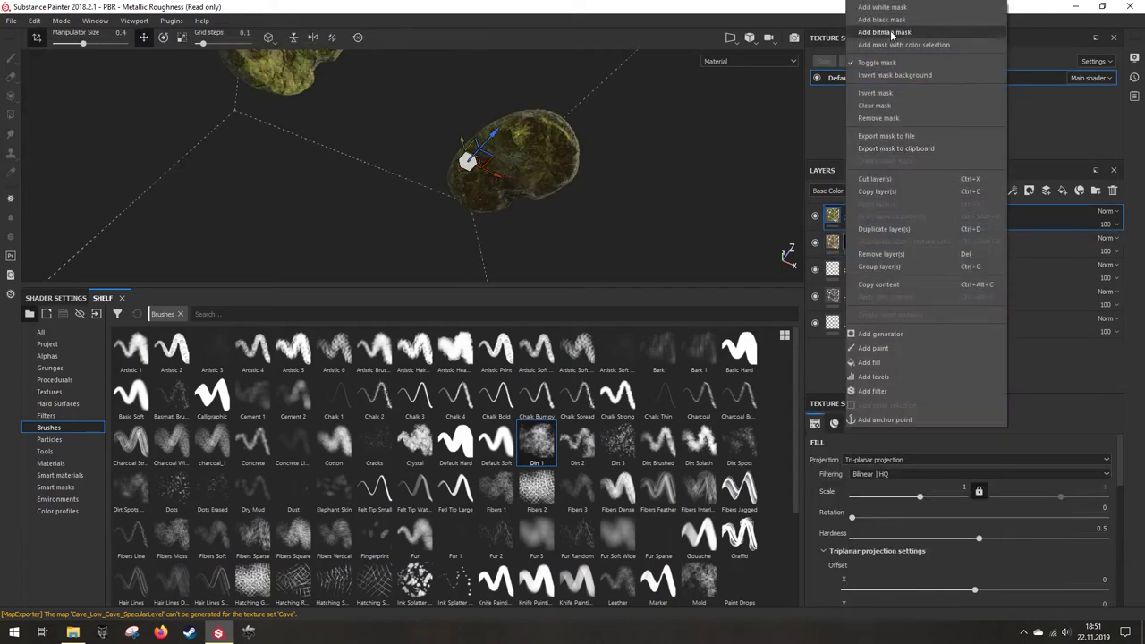
left_click(881, 7)
Step: Choose the Organic Spread particle brush for the Ground Moss mask and set its ParticleLife to 2.13
left_click_drag(507, 228, 458, 194, "alt")
right_click_drag(458, 194, 522, 182, "alt")
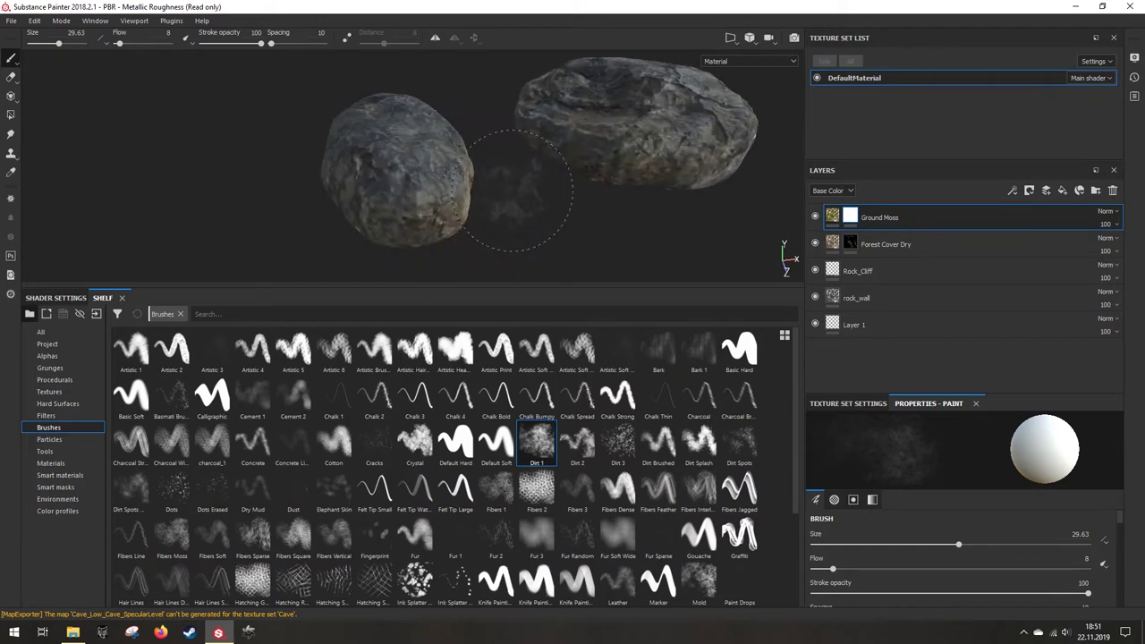
left_click_drag(522, 182, 467, 201, "alt")
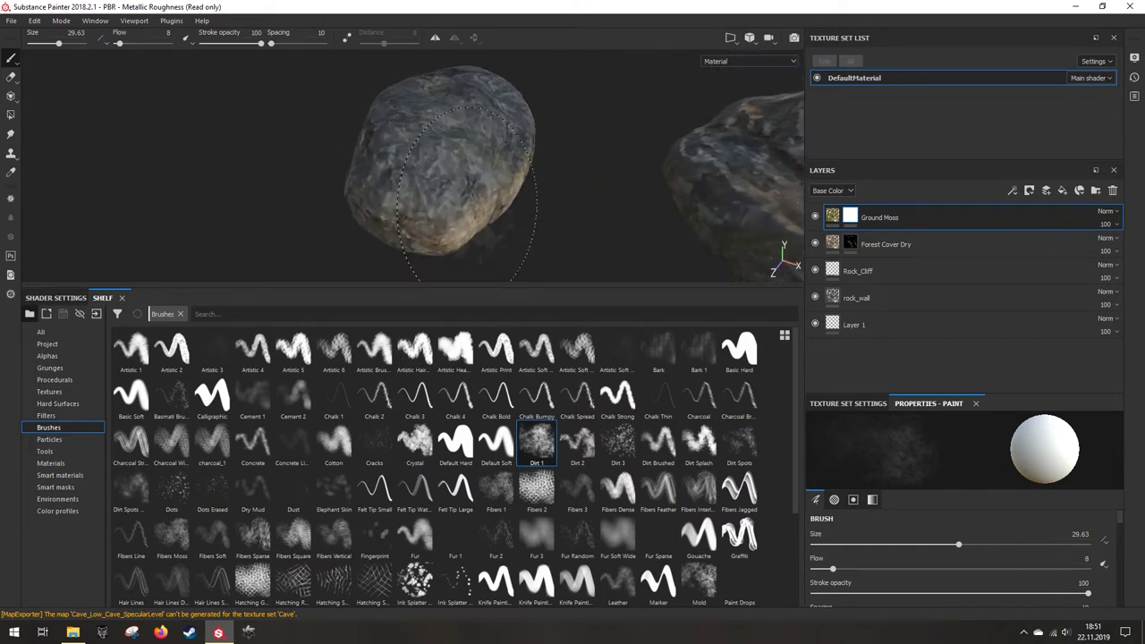
left_click(49, 439)
left_click(537, 349)
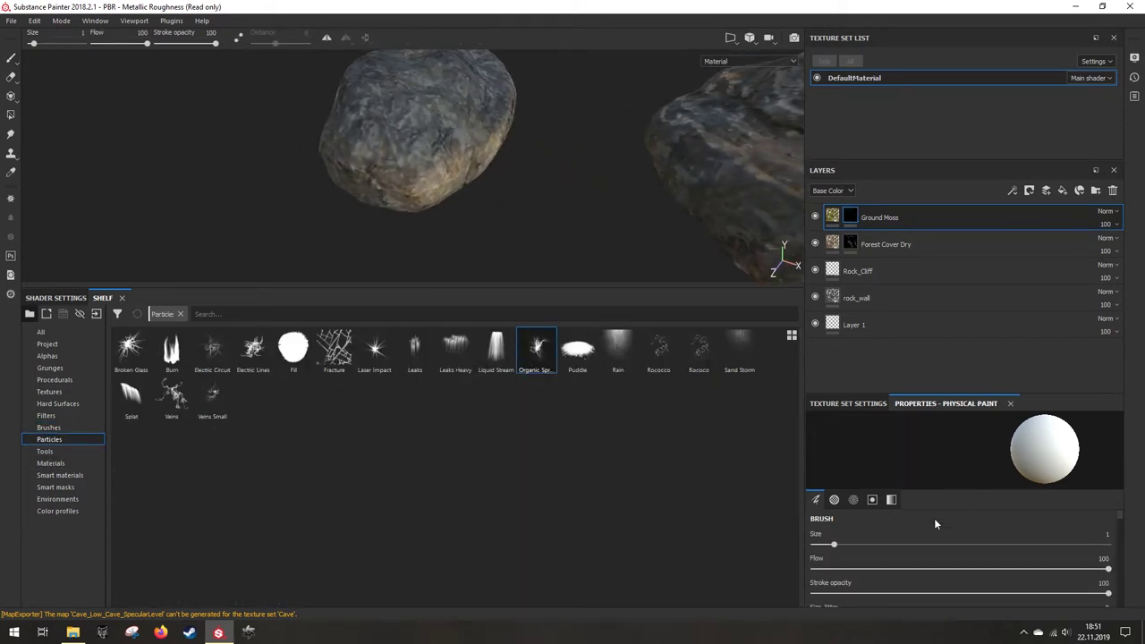
scroll(897, 548, "down", 5)
scroll(926, 570, "down", 5)
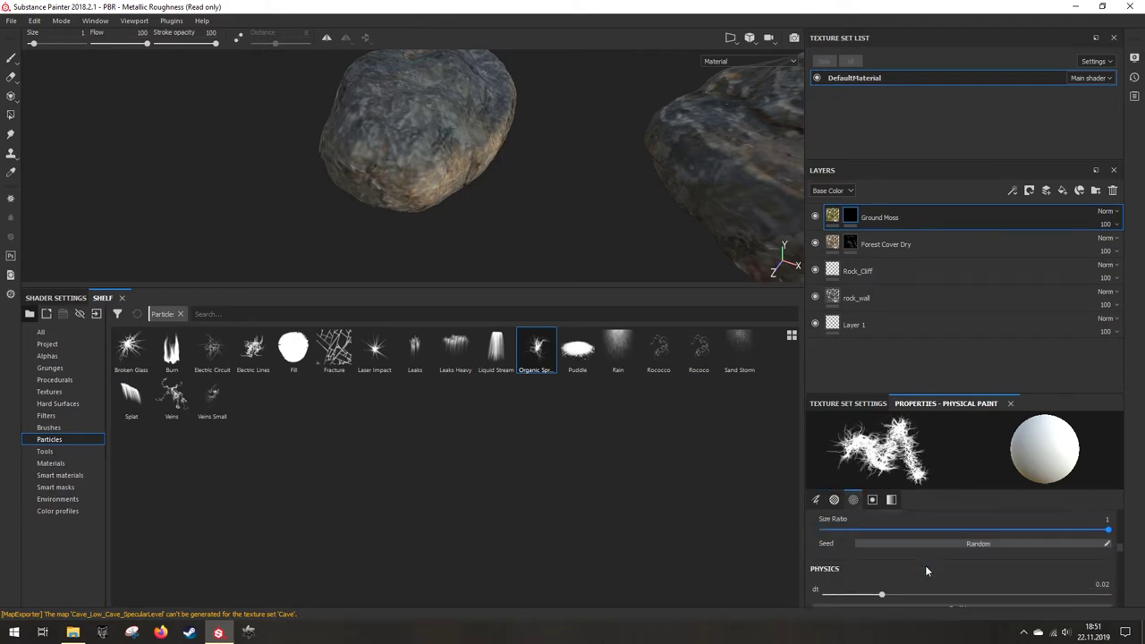
scroll(944, 578, "down", 5)
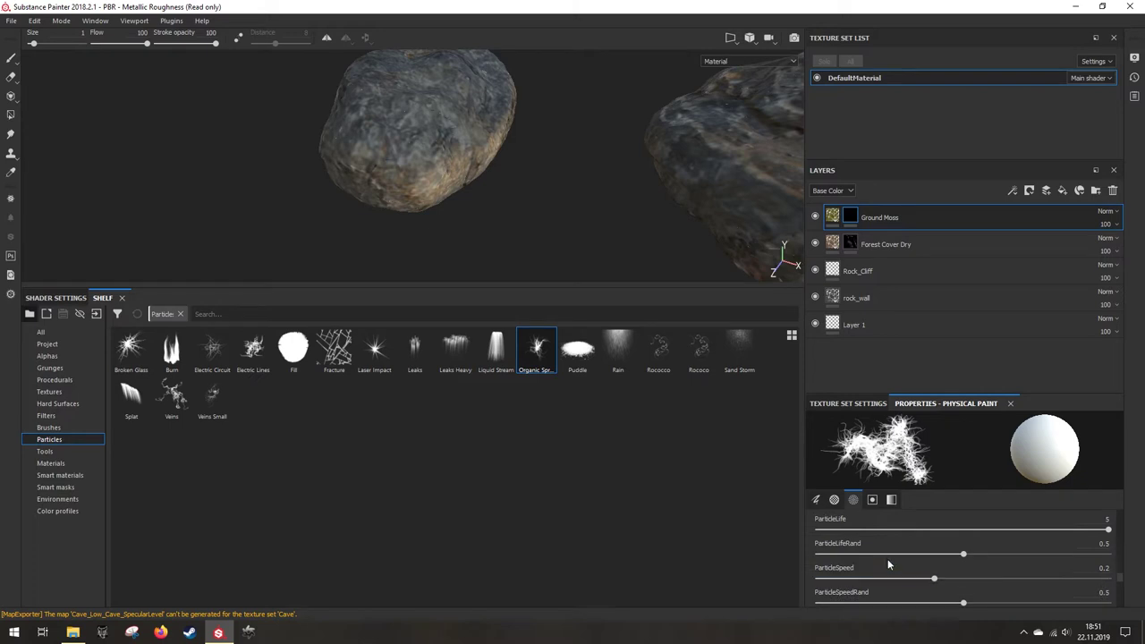
left_click(879, 529)
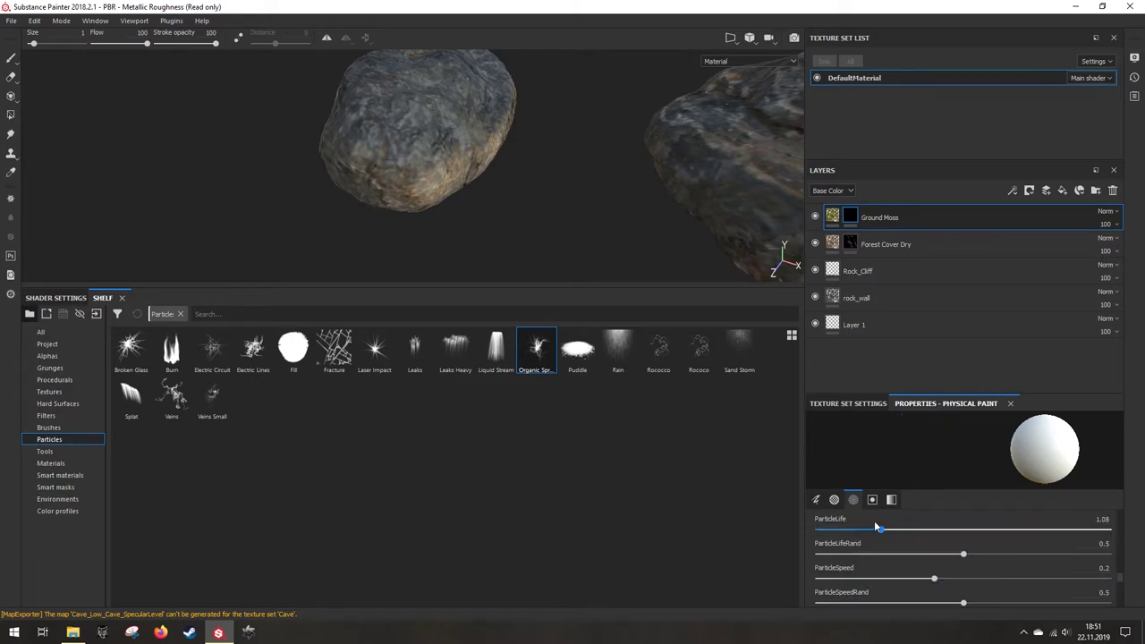
left_click(922, 530)
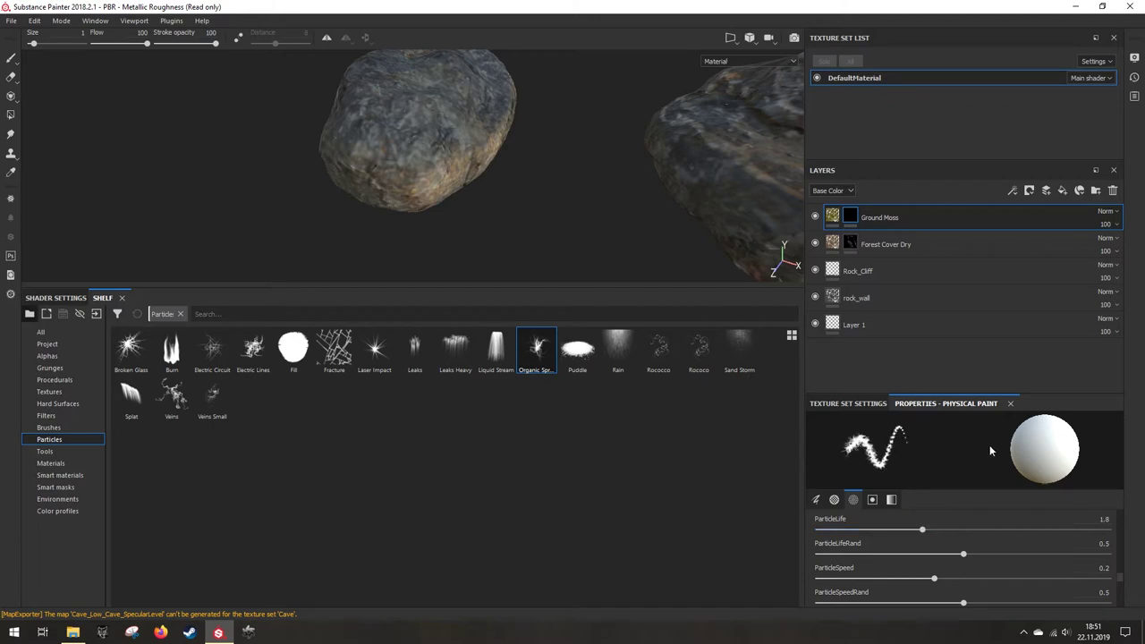
left_click(943, 529)
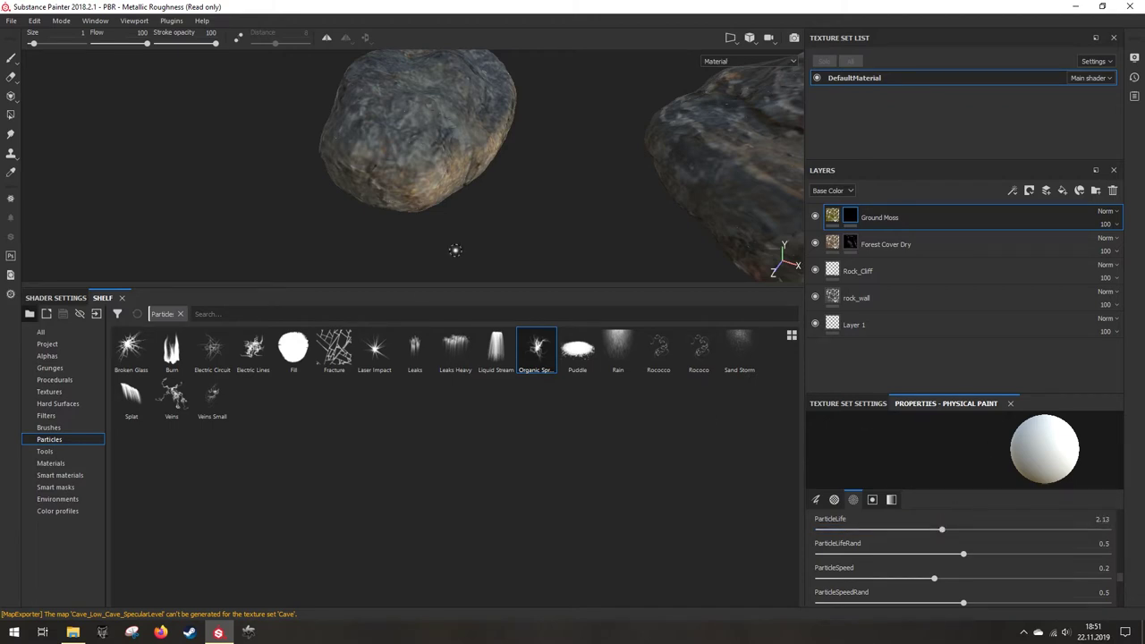
Step: Paint the Ground Moss mask along the lower edge of the large elongated rock with the Organic Spread particles
mouse_move(470, 214)
left_mouse_down("alt")
mouse_move(577, 237)
mouse_move(514, 230)
left_mouse_up("alt")
scroll(542, 228, "up", 3)
middle_click_drag(514, 230, 436, 203, "alt")
mouse_move(423, 244)
left_mouse_down()
mouse_move(590, 235)
mouse_move(515, 243)
left_mouse_up()
middle_click_drag(515, 244, 356, 258, "alt")
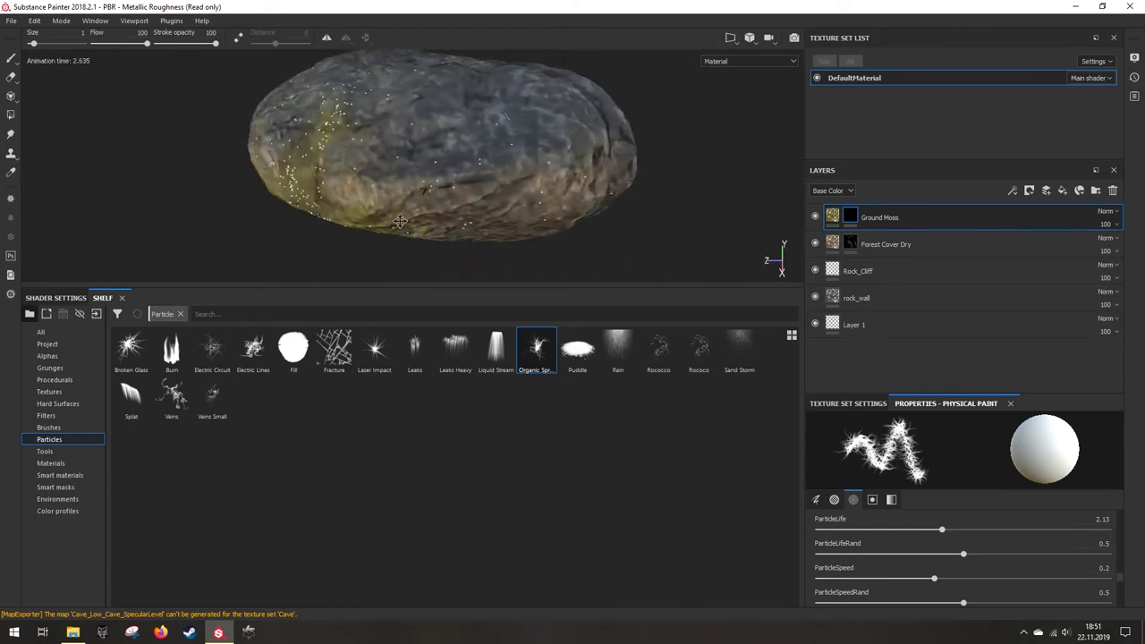
left_click_drag(356, 258, 363, 189, "alt")
middle_click_drag(364, 189, 271, 154, "alt")
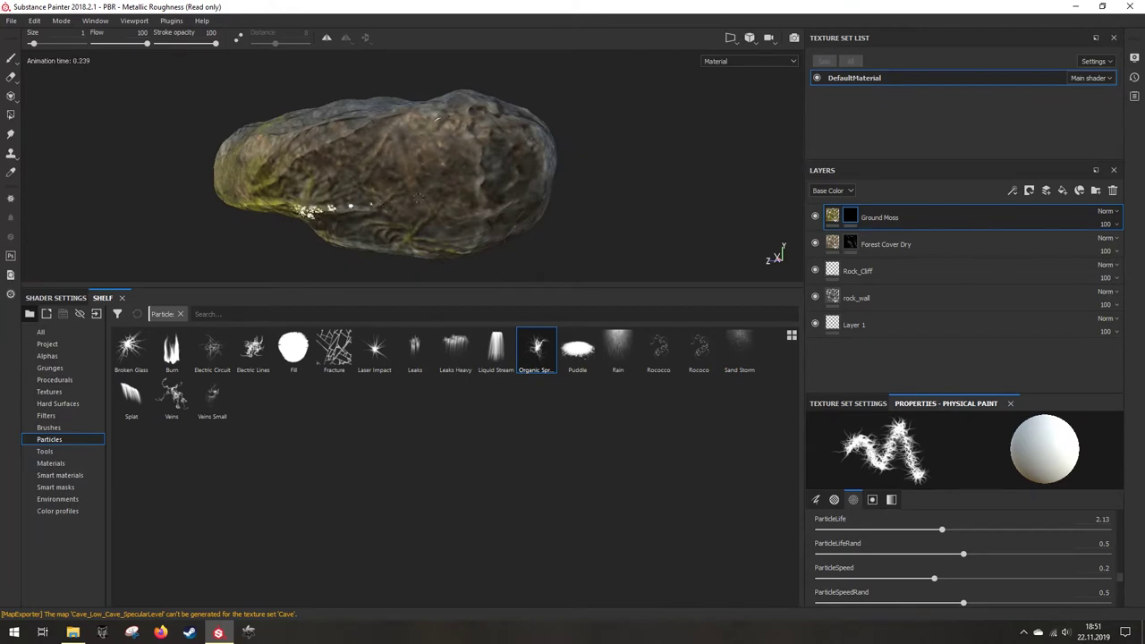
mouse_move(419, 199)
left_mouse_down()
mouse_move(539, 202)
mouse_move(527, 180)
mouse_move(522, 225)
left_mouse_up()
middle_click_drag(375, 172, 473, 220, "alt")
scroll(447, 220, "up", 1)
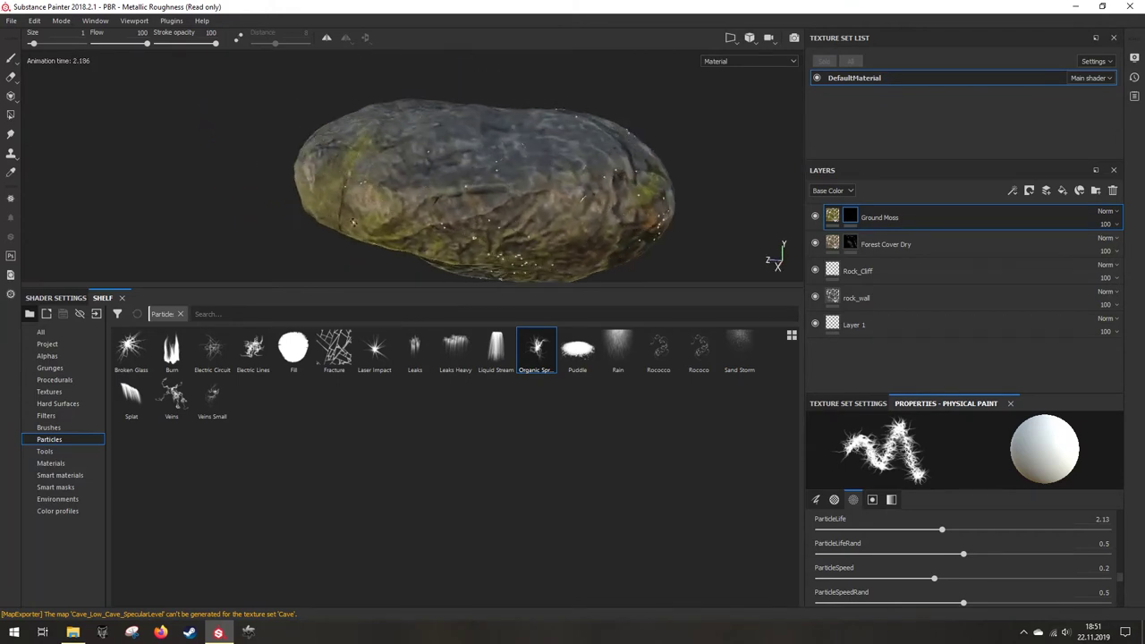
Step: Spread Ground Moss particles along the side of the small dark rock next to the mossy one
left_click_drag(354, 222, 521, 201, "alt")
middle_click_drag(520, 201, 415, 159, "alt")
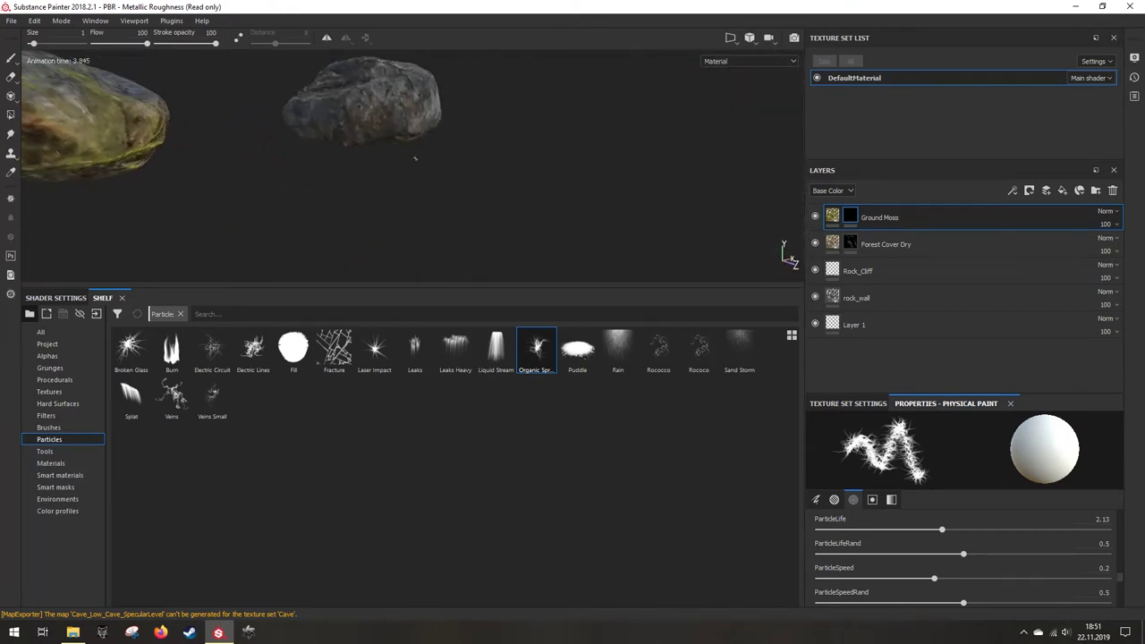
left_click_drag(415, 159, 442, 153, "alt")
middle_click_drag(442, 153, 489, 109, "alt")
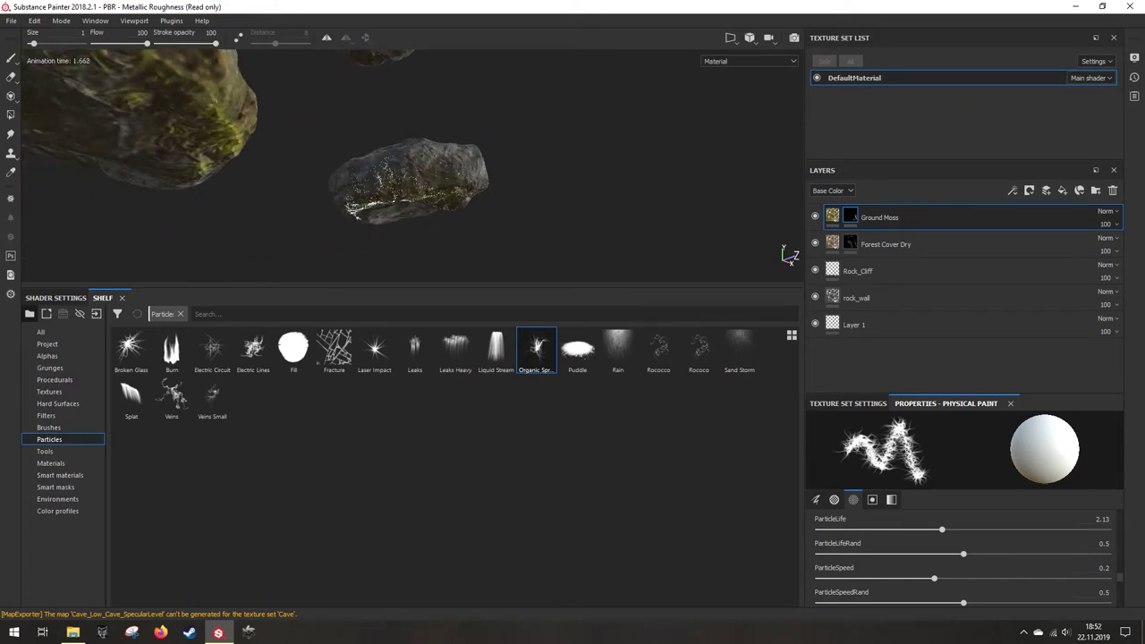
Step: Paint Ground Moss particles onto the remaining bare rocks, including the lower rim of the kidney-shaped one
left_click_drag(216, 100, 320, 182, "alt")
middle_click_drag(320, 182, 383, 238, "alt")
right_click_drag(383, 238, 421, 135, "alt")
left_click_drag(422, 135, 396, 202, "alt")
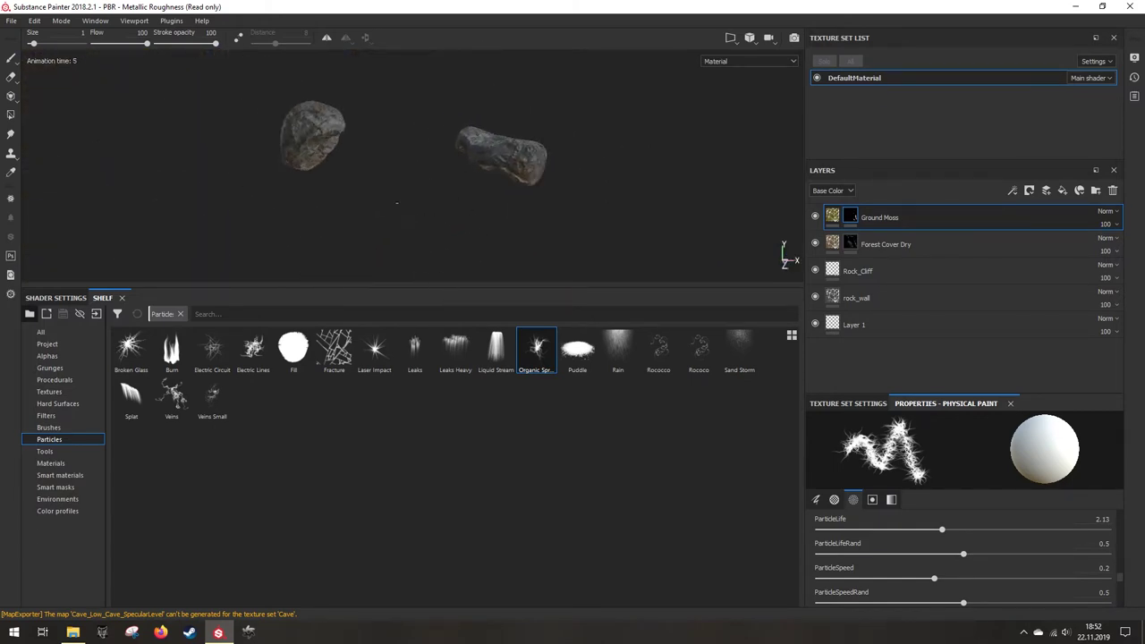
middle_click_drag(396, 202, 296, 225, "alt")
left_click_drag(296, 226, 321, 175, "alt")
scroll(359, 217, "up", 2)
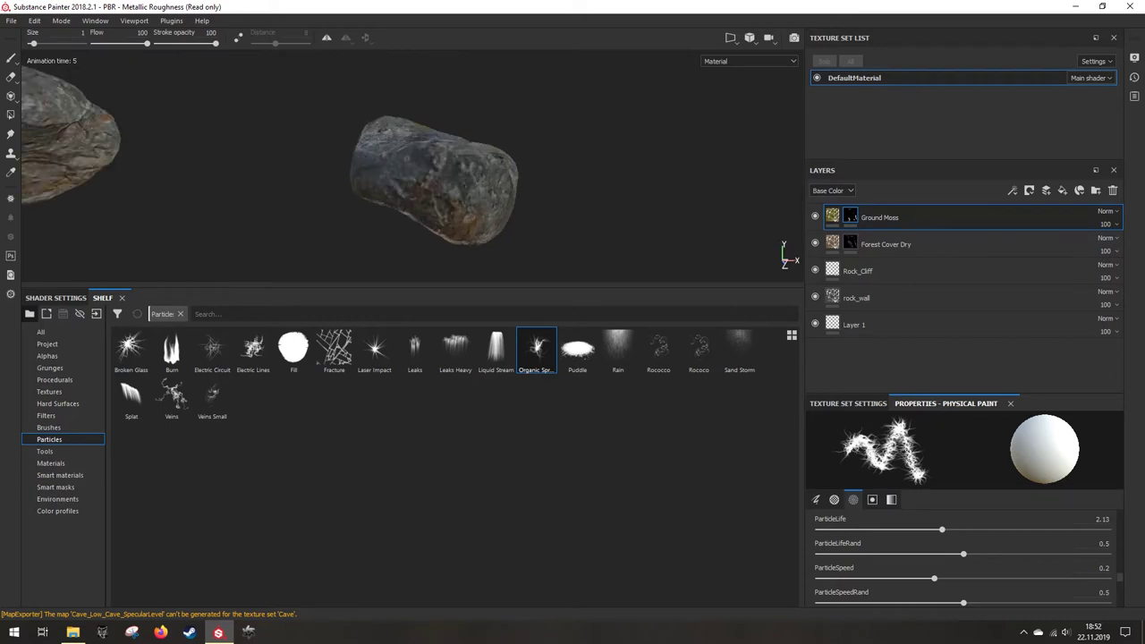
left_click_drag(304, 189, 437, 190, "alt")
middle_click_drag(456, 168, 409, 195, "alt")
left_click_drag(456, 112, 465, 67)
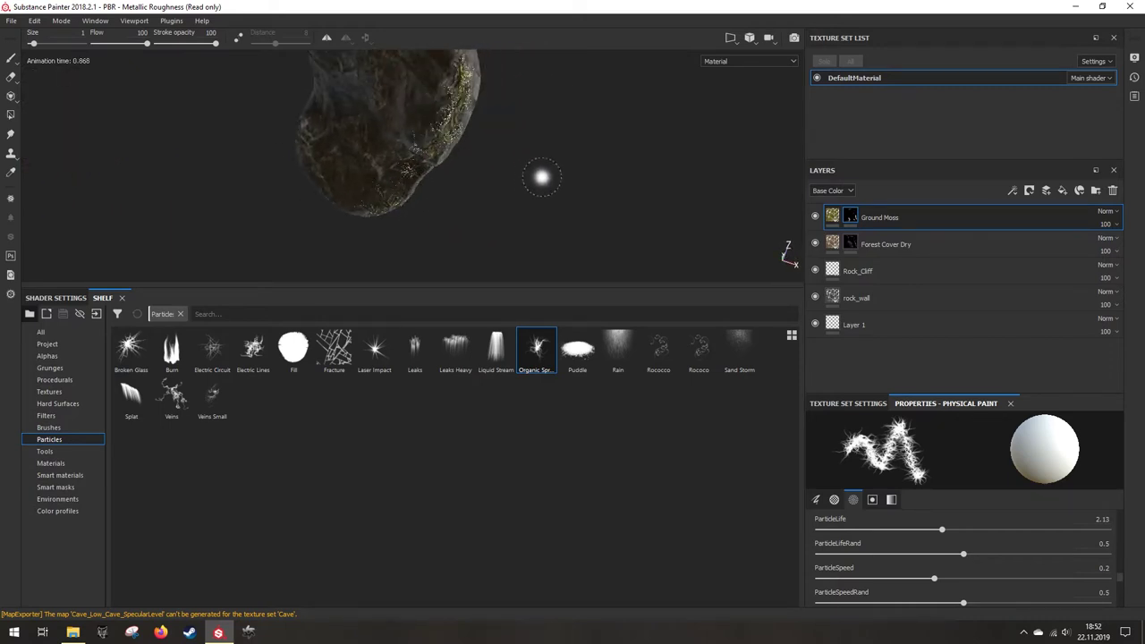
Step: Paint Ground Moss particles along the bare rim of the kidney-shaped rock and the lower side of the small round rock
mouse_move(380, 175)
middle_mouse_down("alt")
mouse_move(430, 188)
mouse_move(494, 229)
middle_mouse_up("alt")
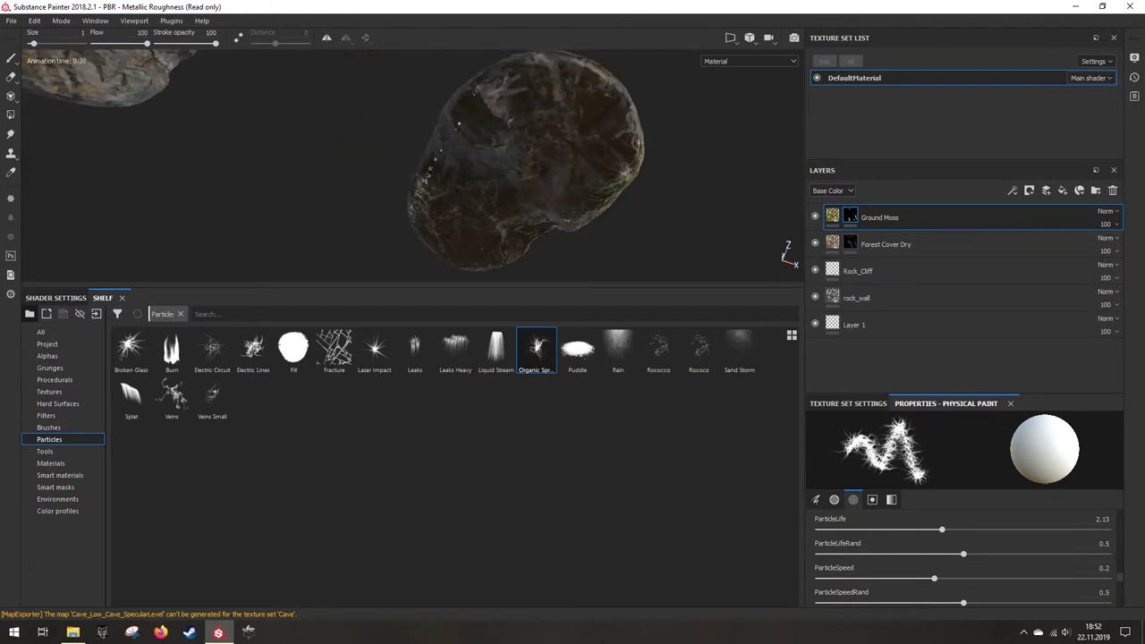
left_click_drag(475, 91, 504, 71)
mouse_move(288, 143)
left_mouse_down("alt")
mouse_move(312, 197)
mouse_move(338, 174)
mouse_move(369, 175)
left_mouse_up("alt")
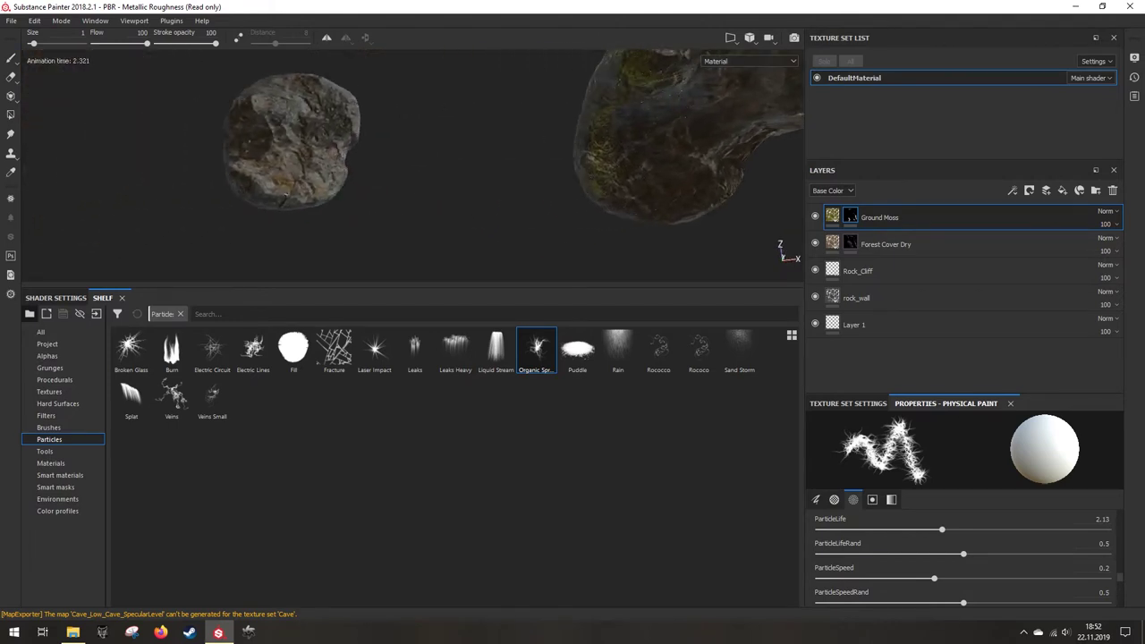
mouse_move(274, 197)
left_mouse_down()
mouse_move(224, 95)
mouse_move(243, 177)
mouse_move(331, 192)
mouse_move(401, 184)
mouse_move(350, 178)
mouse_move(305, 155)
left_mouse_up()
key("ctrl+z")
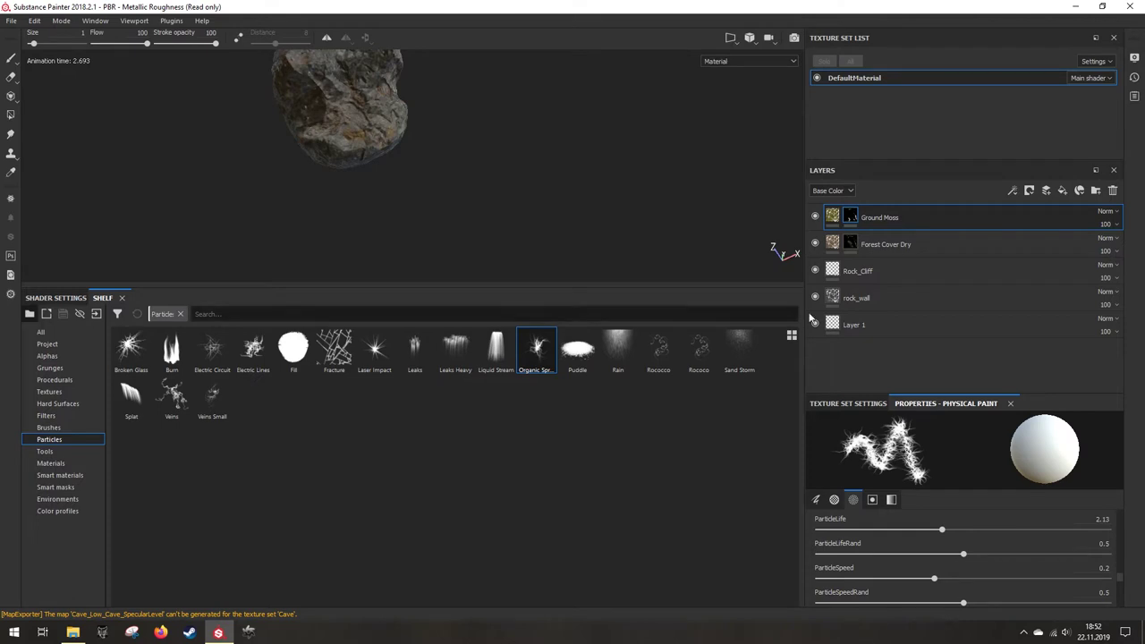
middle_click_drag(345, 112, 382, 168, "alt")
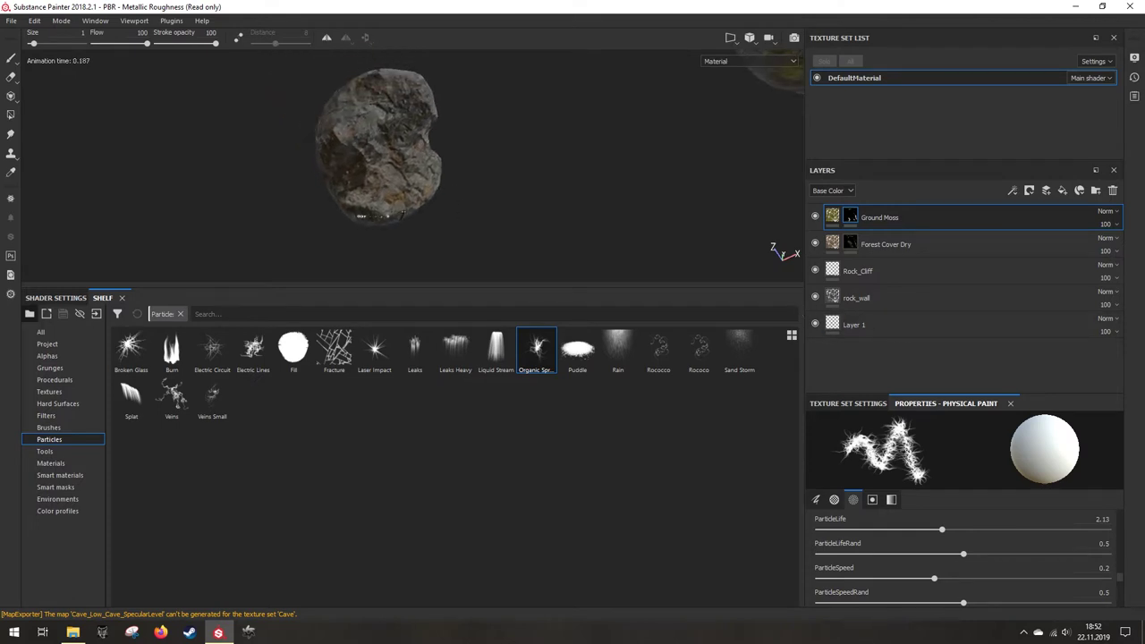
mouse_move(402, 214)
left_mouse_down()
mouse_move(440, 157)
mouse_move(389, 170)
mouse_move(348, 152)
mouse_move(333, 163)
mouse_move(387, 124)
left_mouse_up()
mouse_move(386, 130)
left_mouse_down("alt")
mouse_move(486, 199)
mouse_move(375, 170)
left_mouse_up("alt")
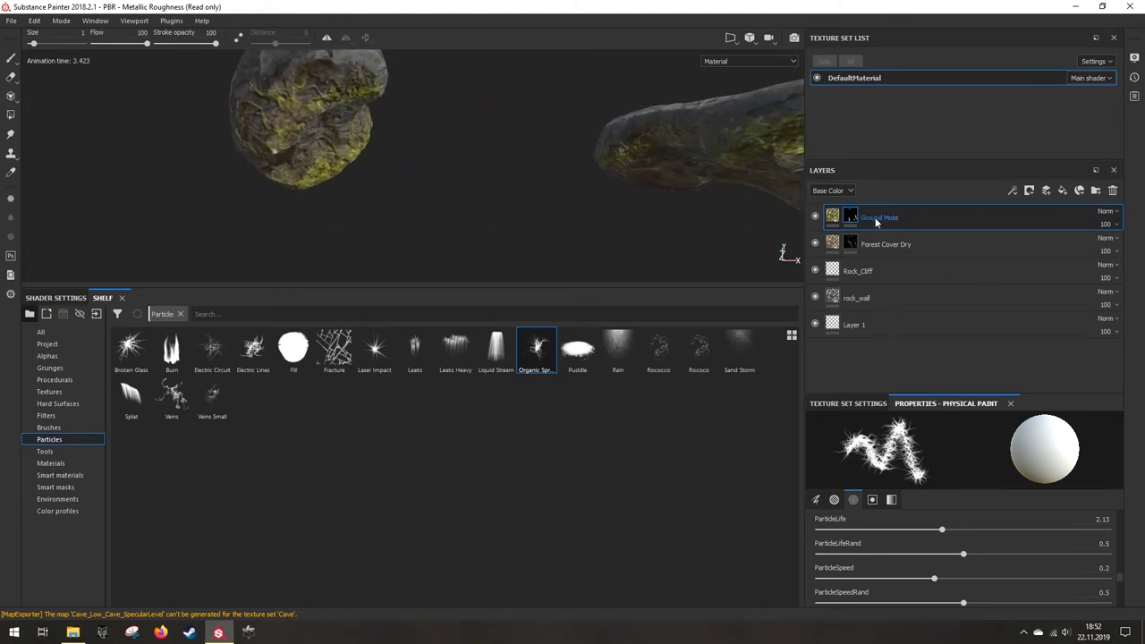
Step: Add a Levels adjustment to the Ground Moss fill's Base Color and darken it with a midtone value of 2.004
left_click(839, 214)
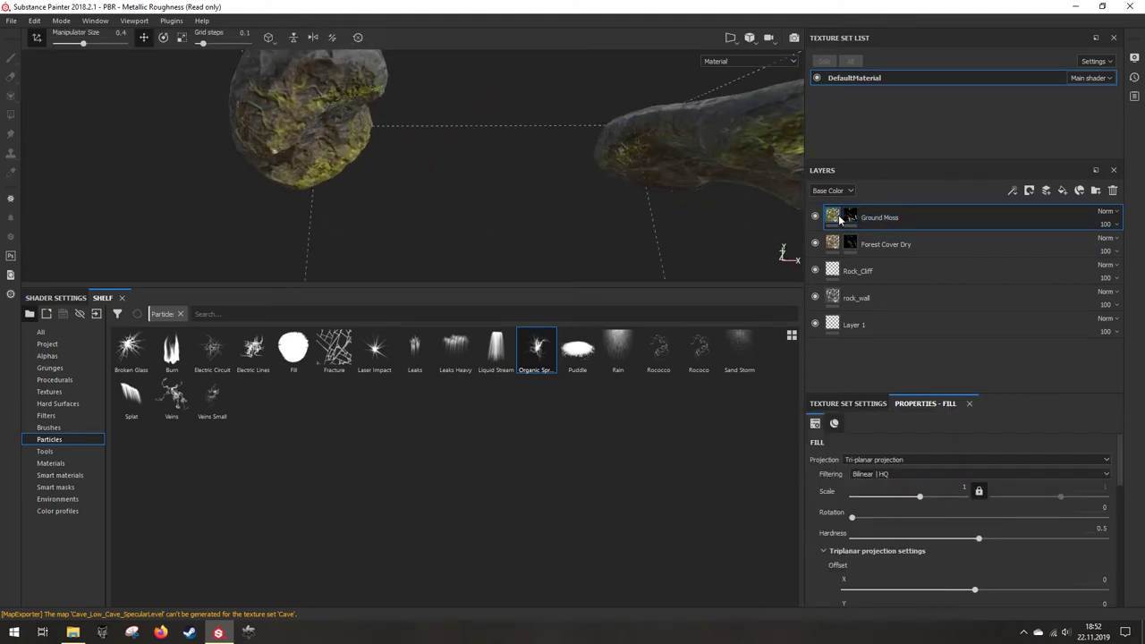
right_click(839, 214)
left_click(889, 459)
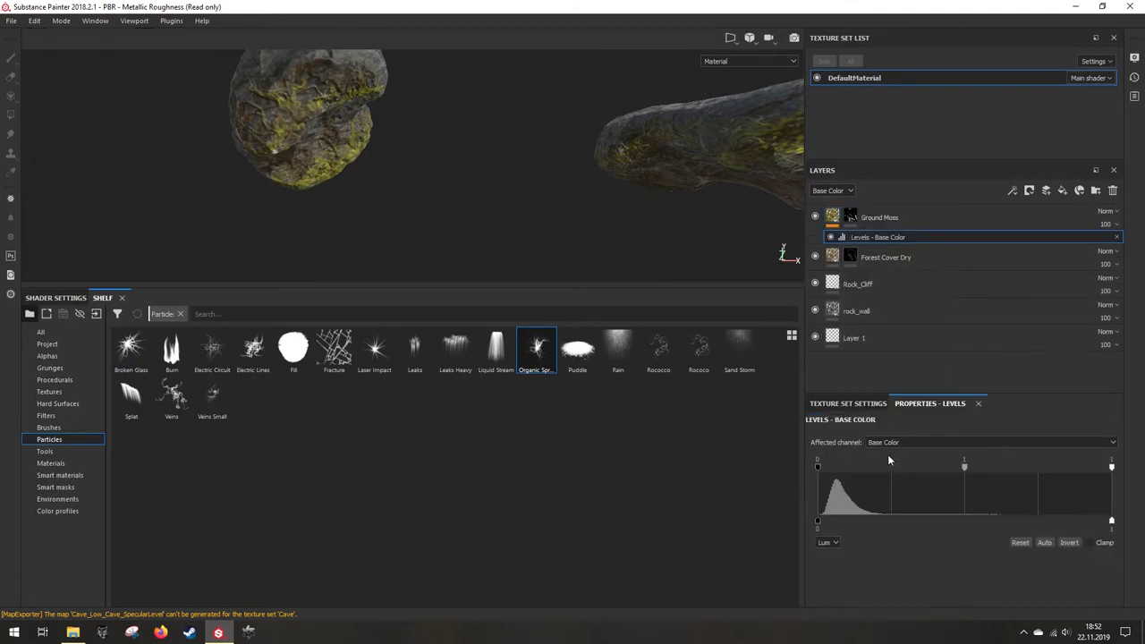
mouse_move(963, 467)
left_mouse_down()
mouse_move(985, 468)
mouse_move(974, 472)
left_mouse_up()
Step: Step through the Levels histogram channels of the Ground Moss and leave the green channel selected
left_click(827, 542)
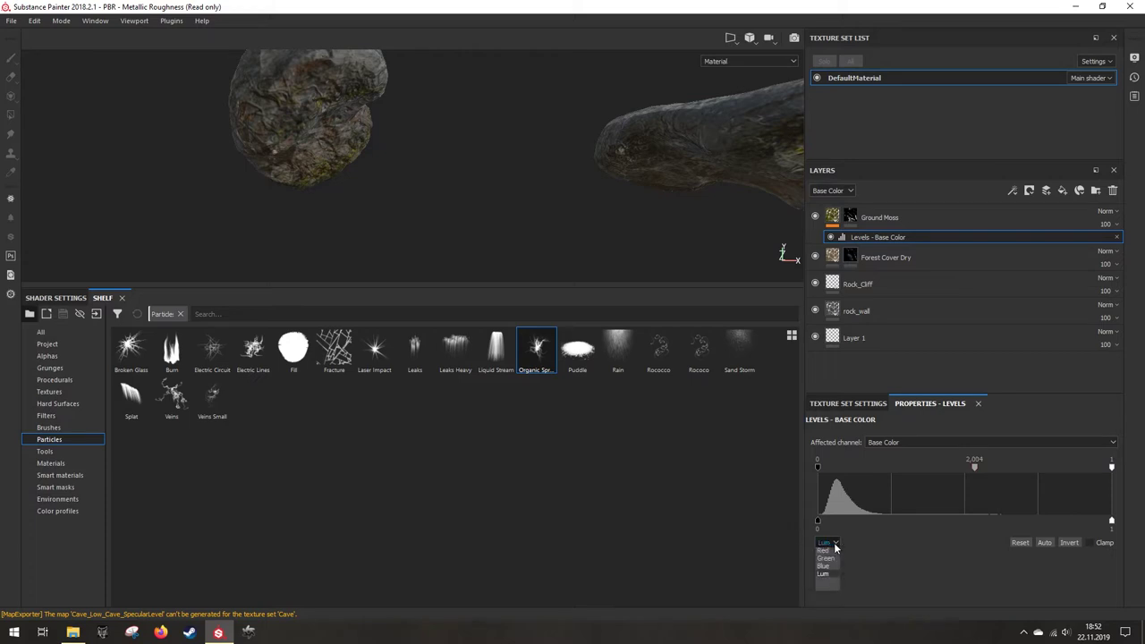
left_click(827, 573)
left_click(828, 542)
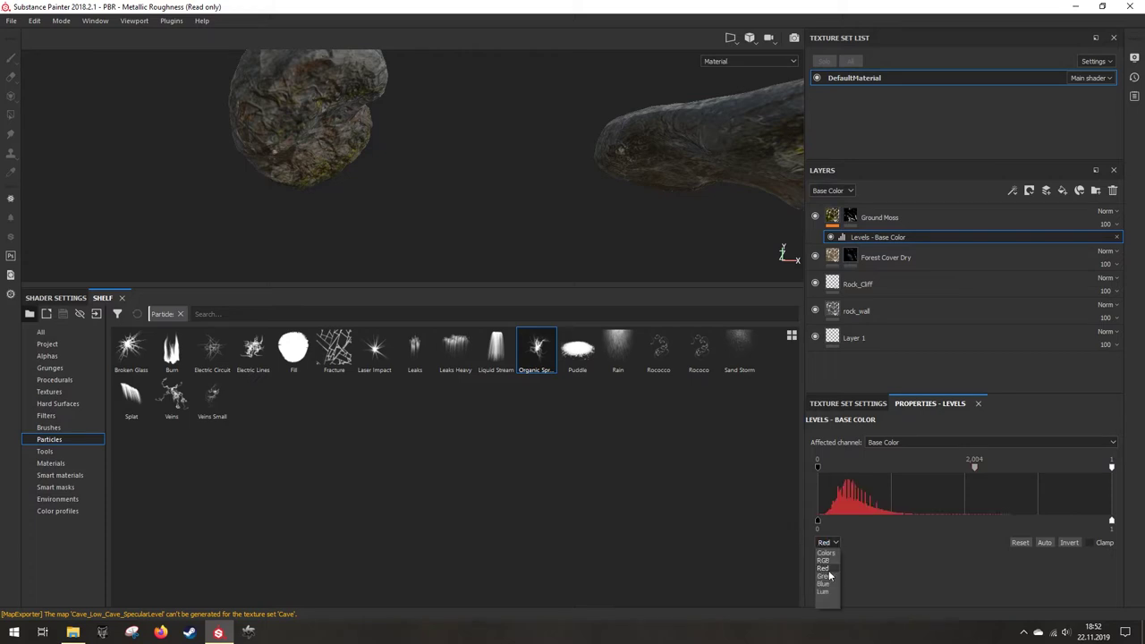
left_click(825, 584)
left_click(828, 542)
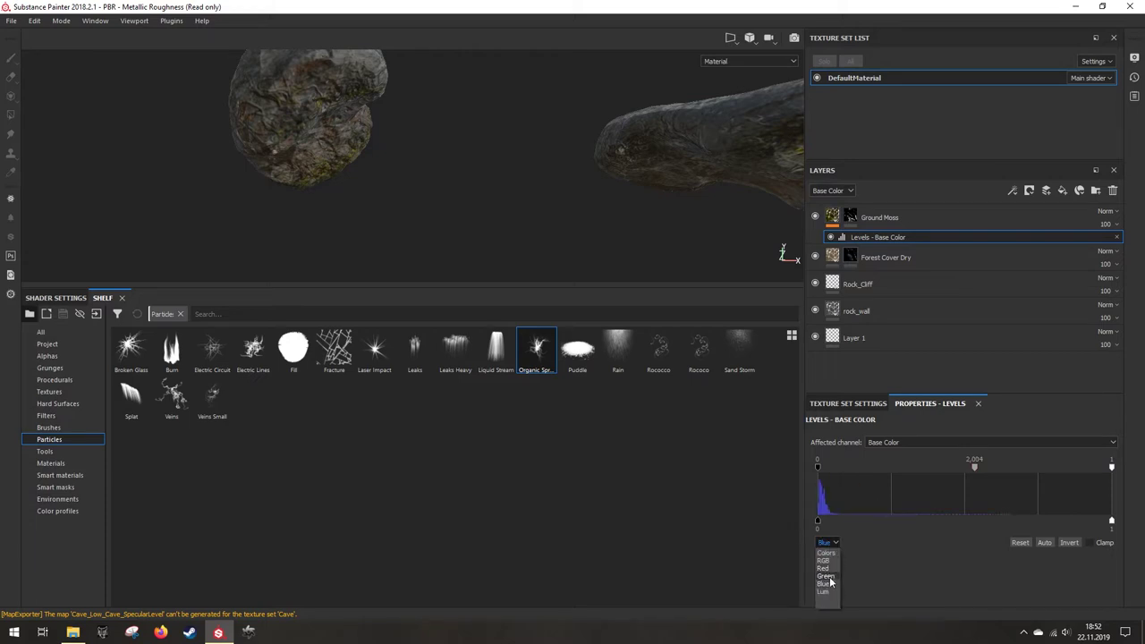
left_click(827, 577)
left_click_drag(975, 466, 977, 471)
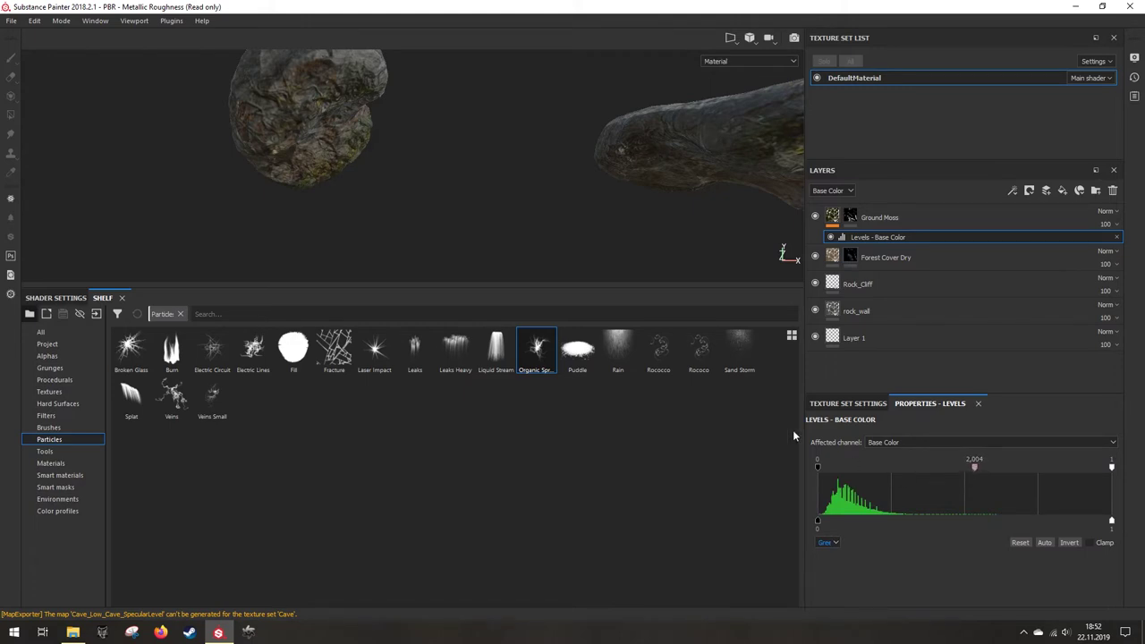
left_click_drag(537, 268, 588, 303, "alt")
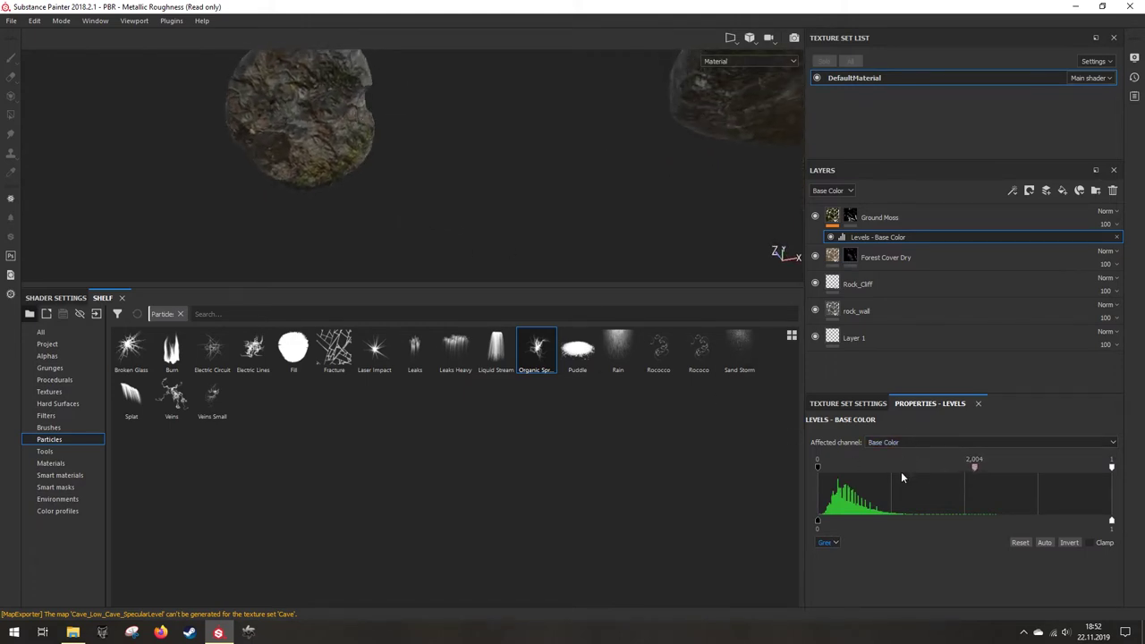
left_click(837, 543)
left_click(493, 128)
Step: Raise the DefaultMaterial texture set's size to 2048
left_click_drag(493, 128, 526, 6, "alt")
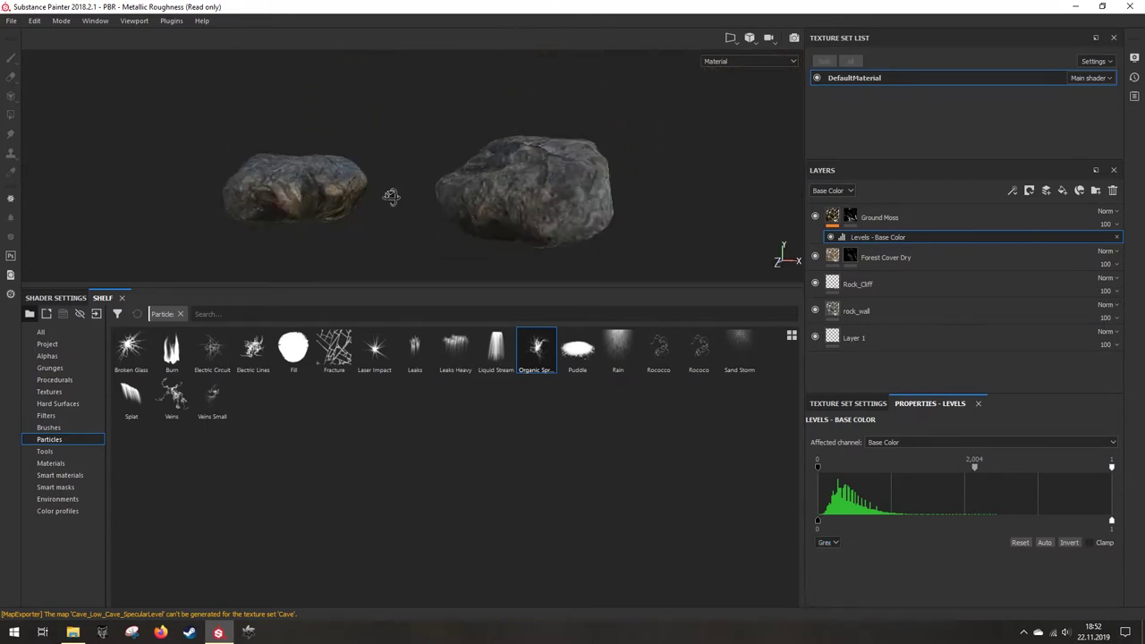
left_click_drag(391, 196, 501, 217, "alt")
scroll(501, 217, "down", 4)
scroll(501, 217, "up", 5)
left_click_drag(475, 171, 519, 179, "alt")
scroll(485, 228, "up", 4)
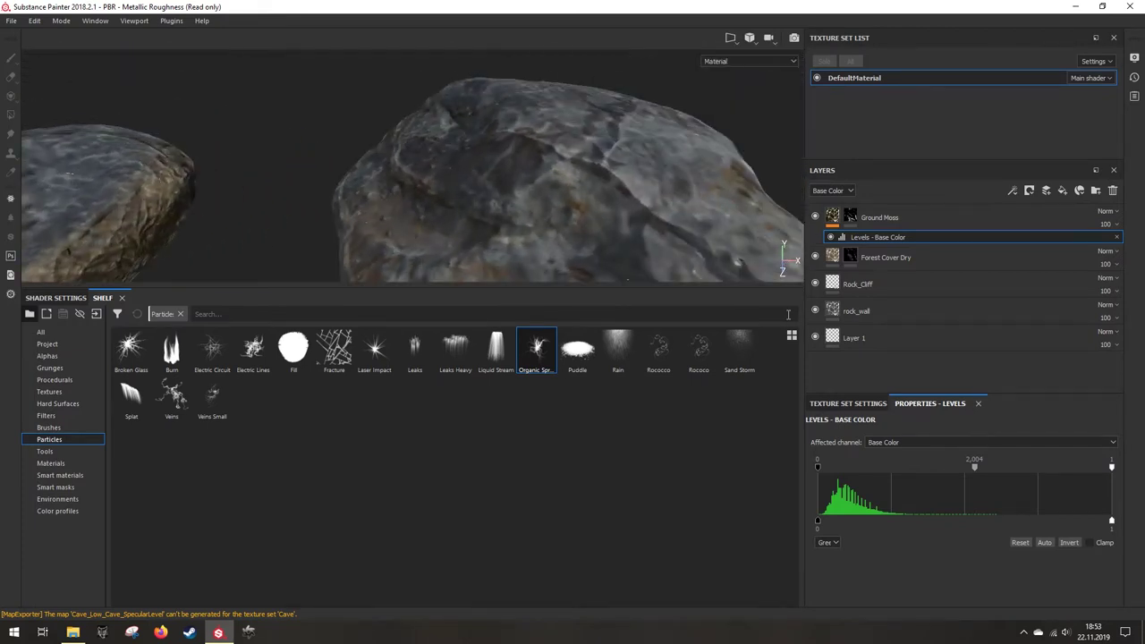
left_click(863, 401)
left_click(870, 426)
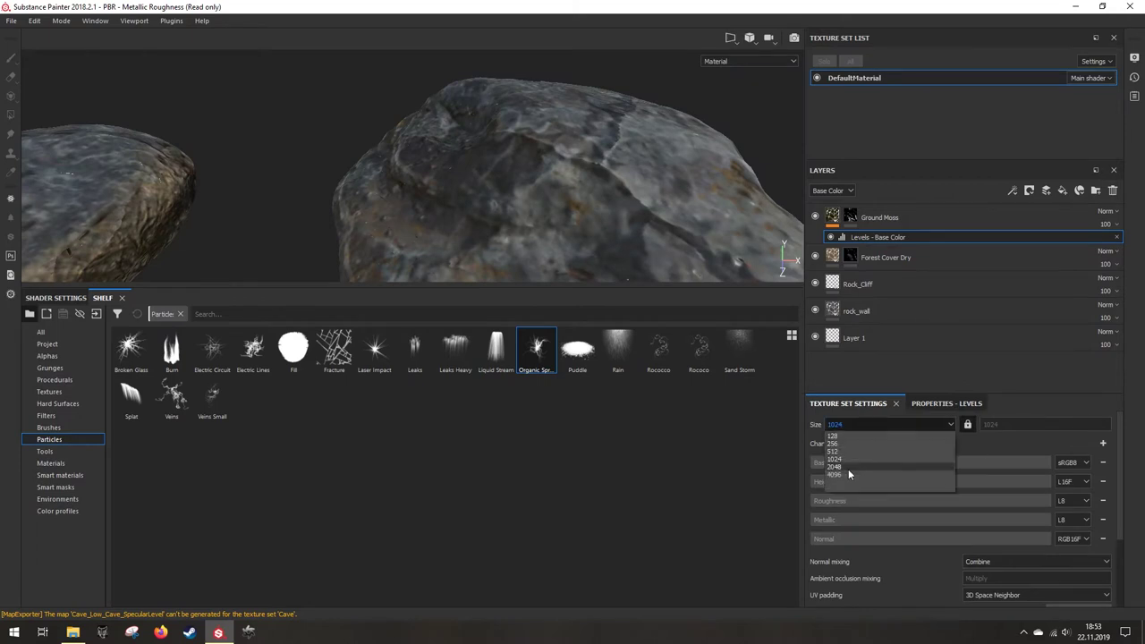
left_click(849, 471)
Step: Examine the surface detail of the large and small rocks from several sides at the new texture resolution
left_click_drag(522, 248, 515, 186, "alt")
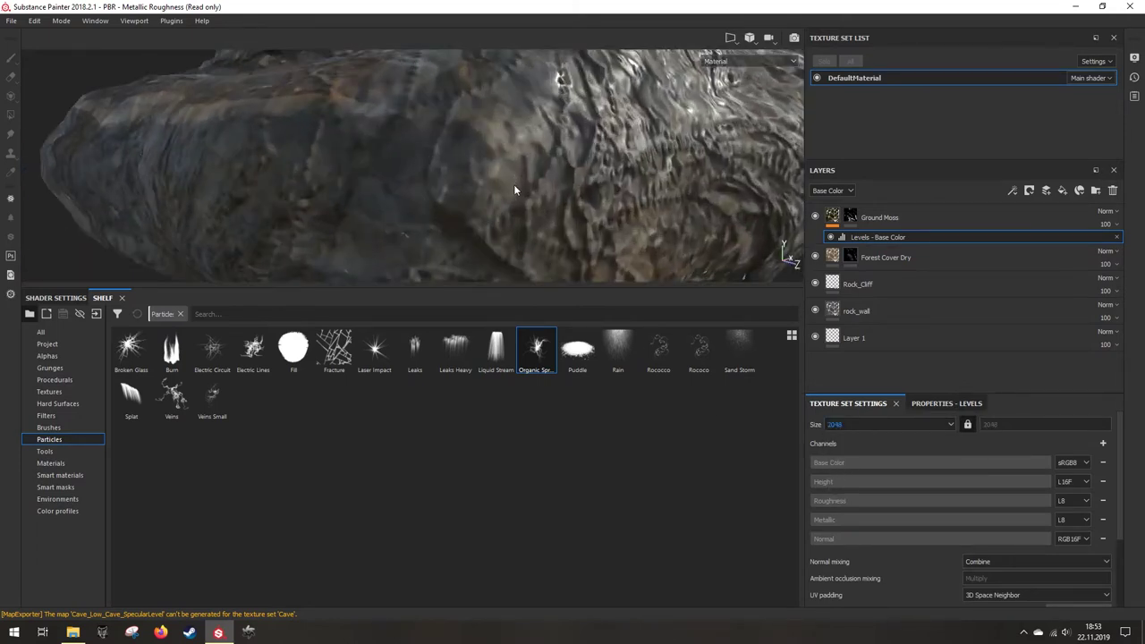
scroll(512, 161, "down", 6)
left_click_drag(589, 175, 447, 177, "alt")
scroll(447, 177, "down", 4)
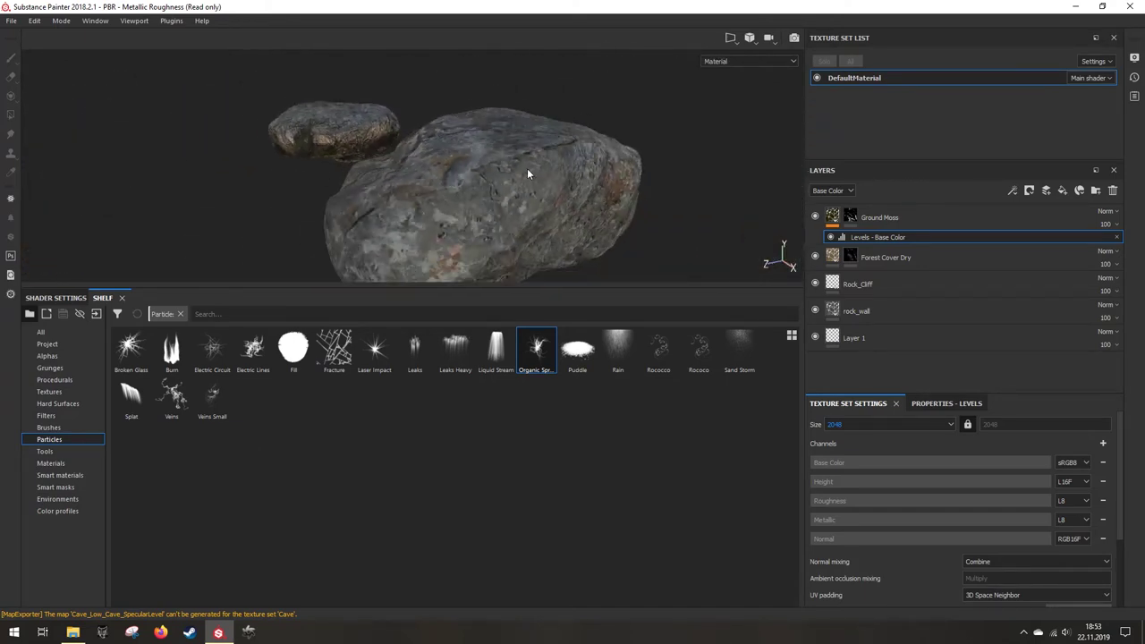
left_click_drag(527, 173, 494, 235, "alt")
left_click_drag(407, 187, 573, 188, "alt")
scroll(456, 173, "up", 10)
Step: Add a Displacement channel to the texture set and select the Ground Moss fill
left_click(919, 403)
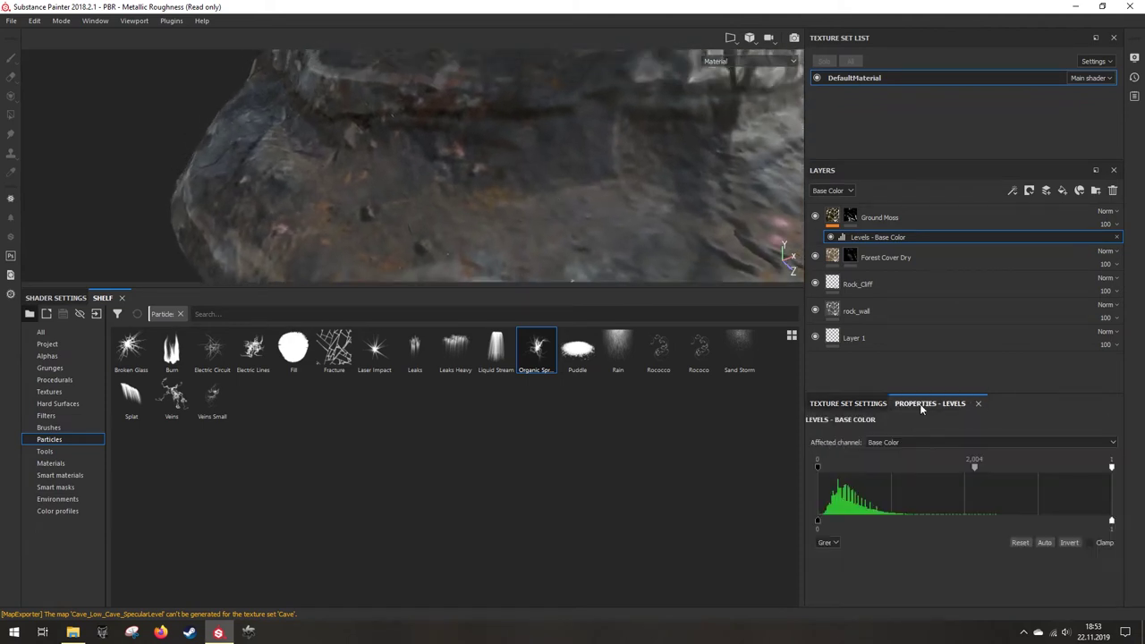
left_click(855, 403)
left_click(836, 256)
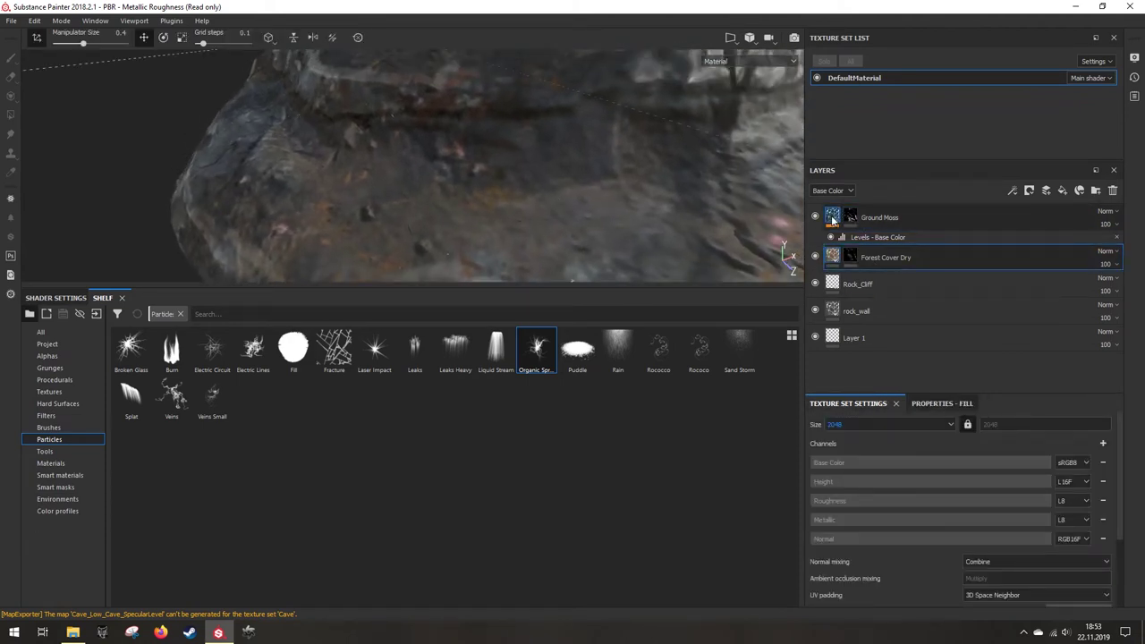
left_click(833, 218)
left_click(1103, 443)
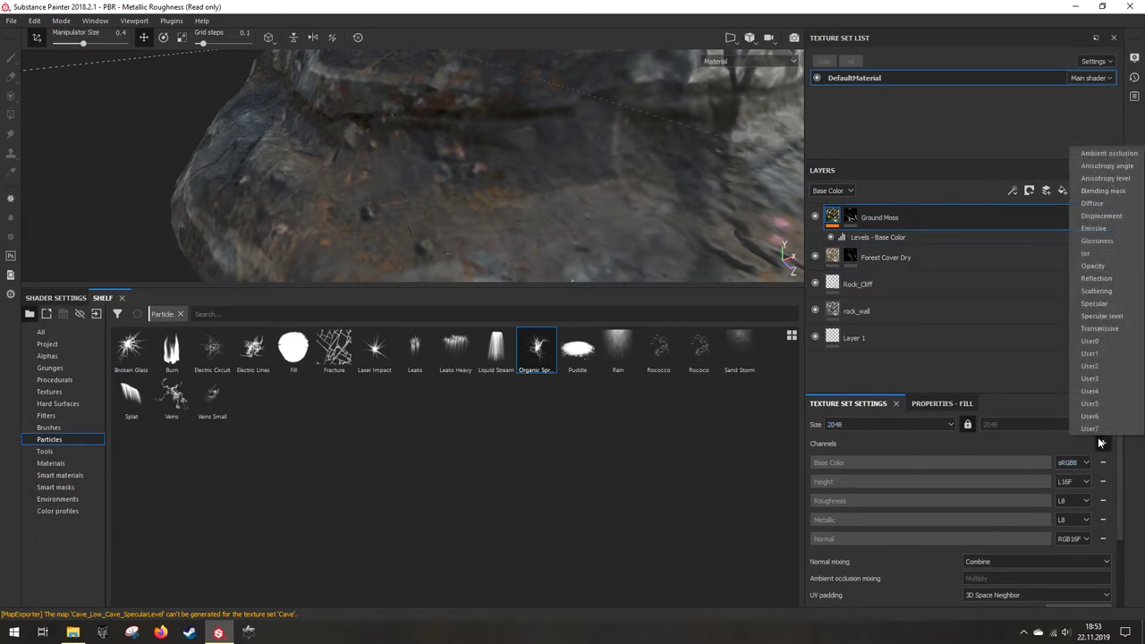
left_click(1099, 217)
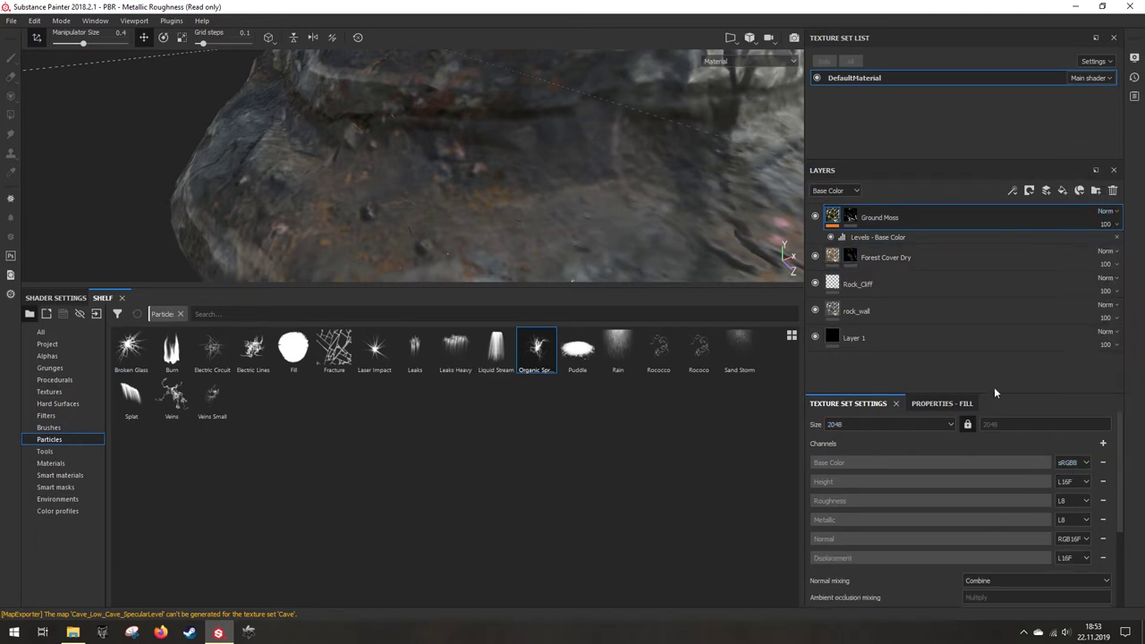
Step: Disable the height channel in the Ground Moss fill's material
left_click(939, 403)
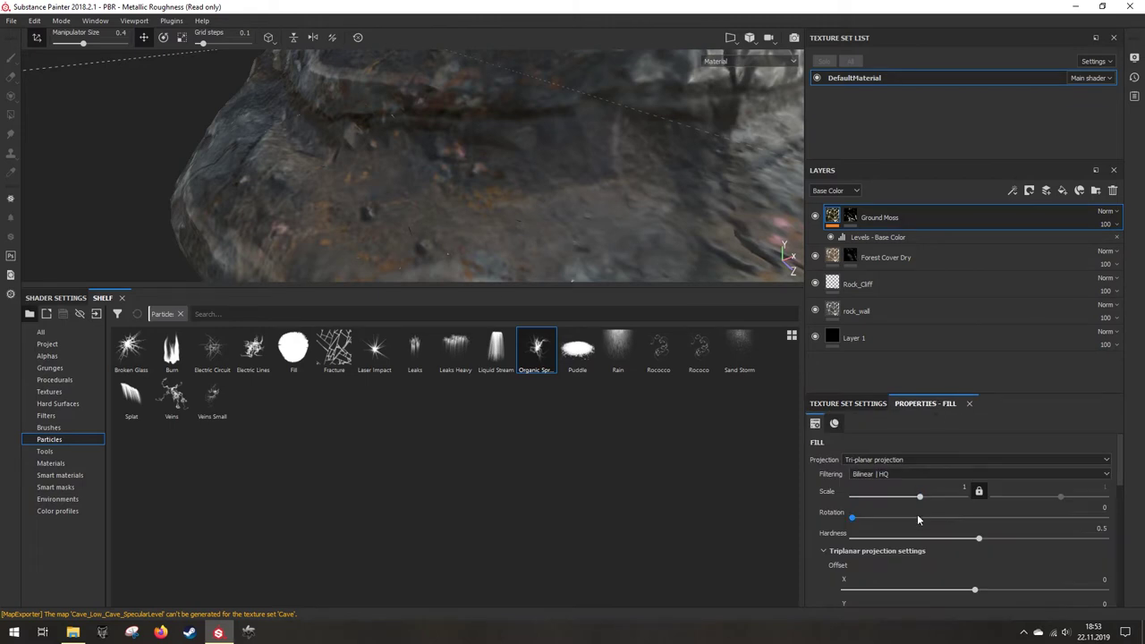
scroll(917, 514, "down", 10)
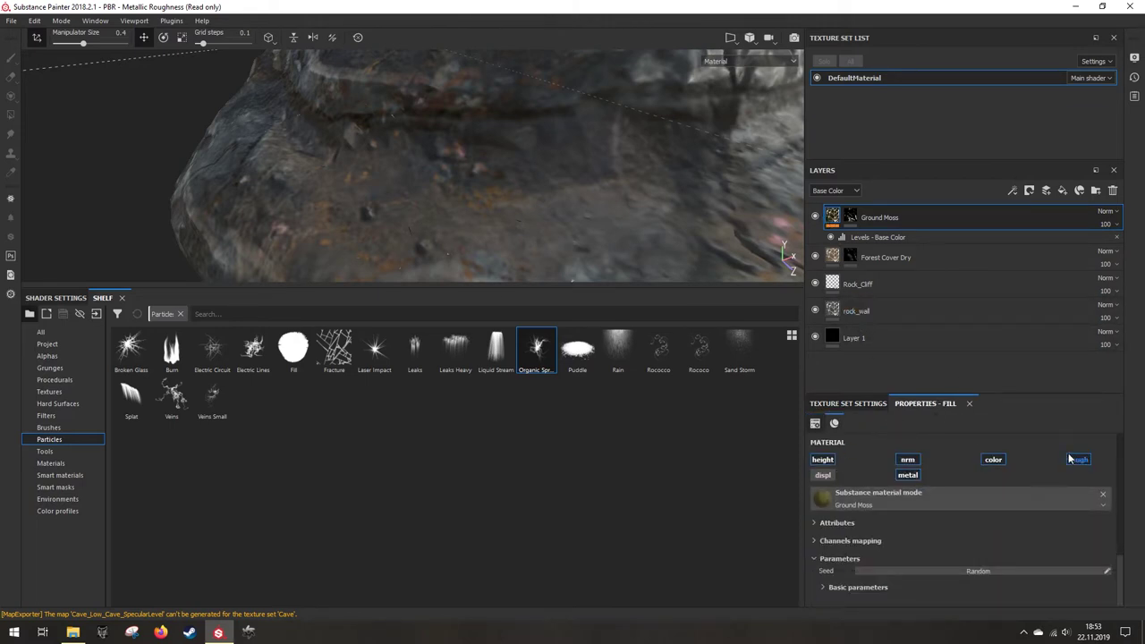
left_click(824, 459)
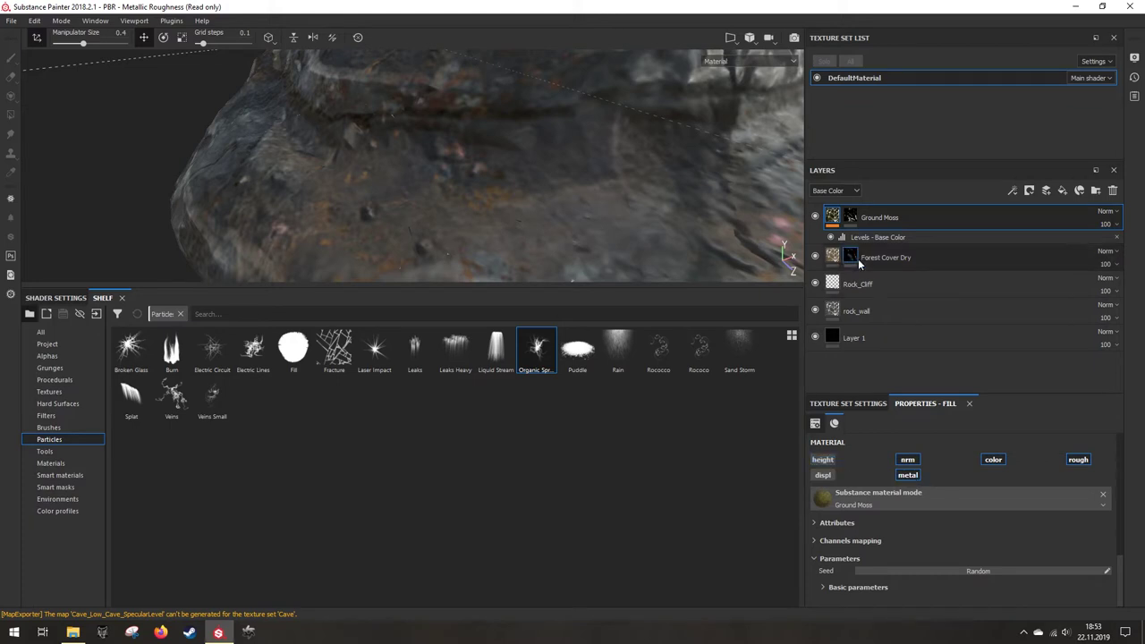
Step: Check the Forest Cover Dry fill's channels and enable displacement on the Rock_Cliff and rock_wall fills
left_click(837, 262)
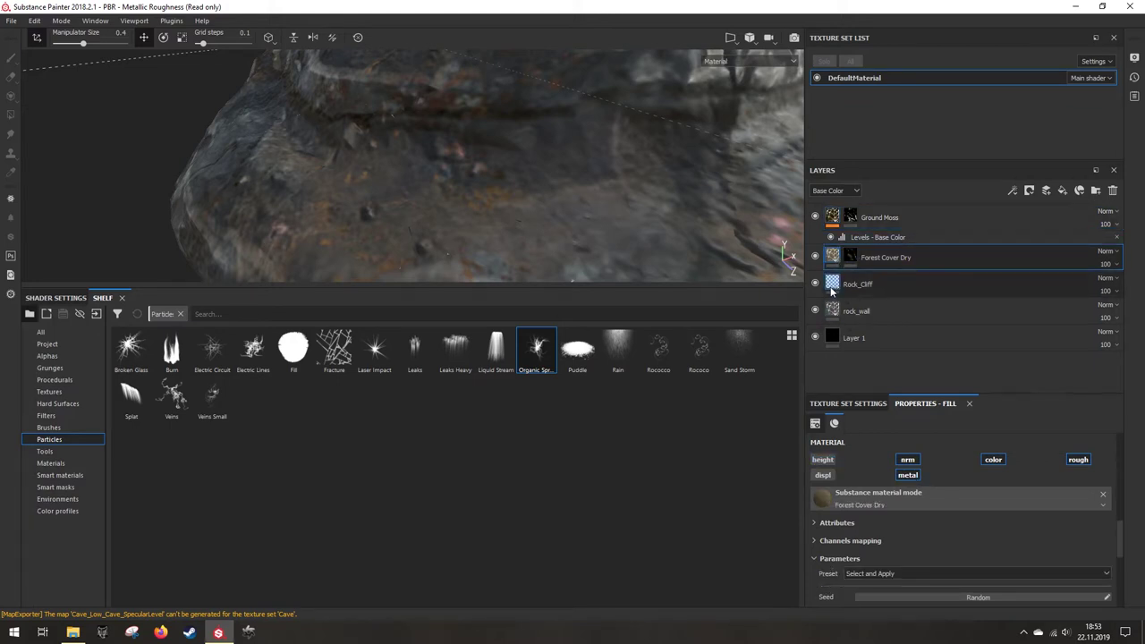
left_click(873, 284)
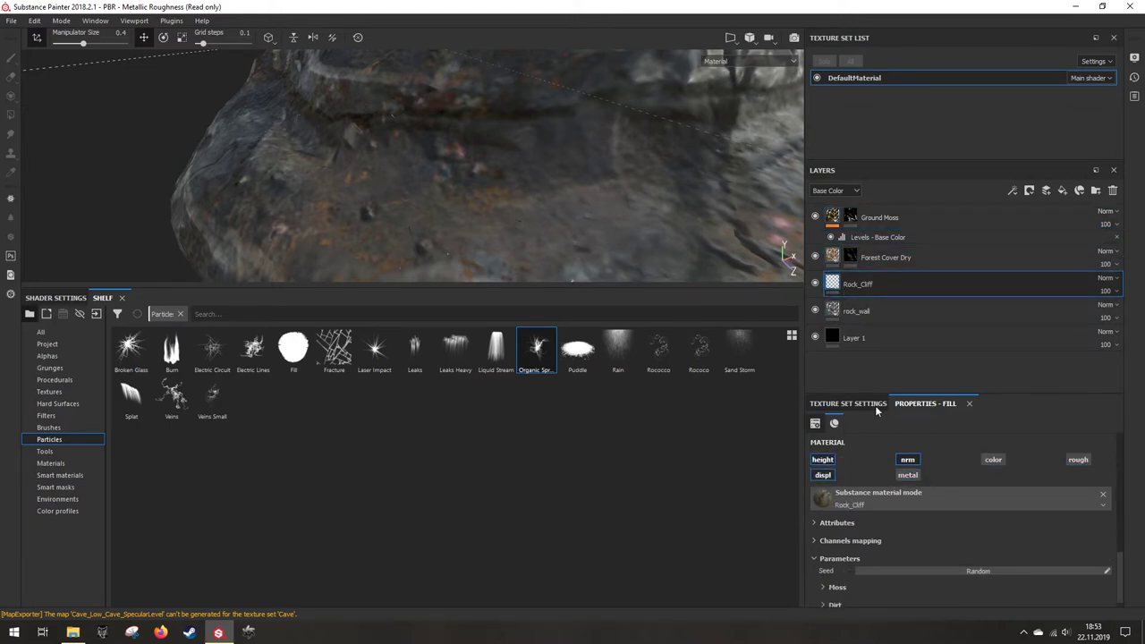
left_click(834, 311)
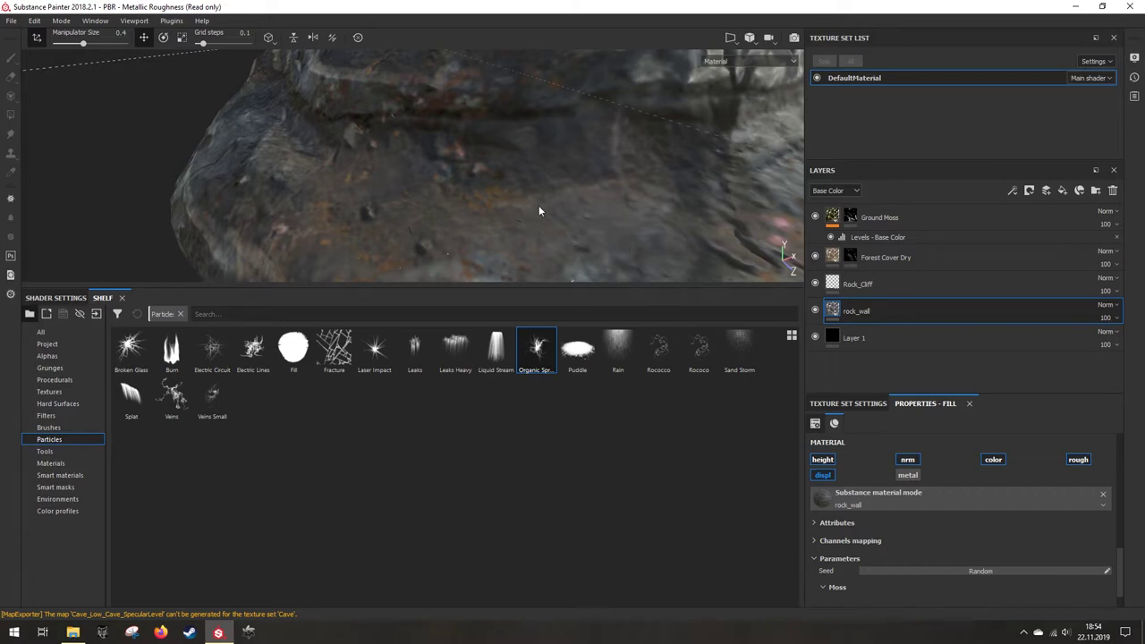
Step: Select Layer 1 and open the texture export settings
key("1")
scroll(537, 179, "down", 5)
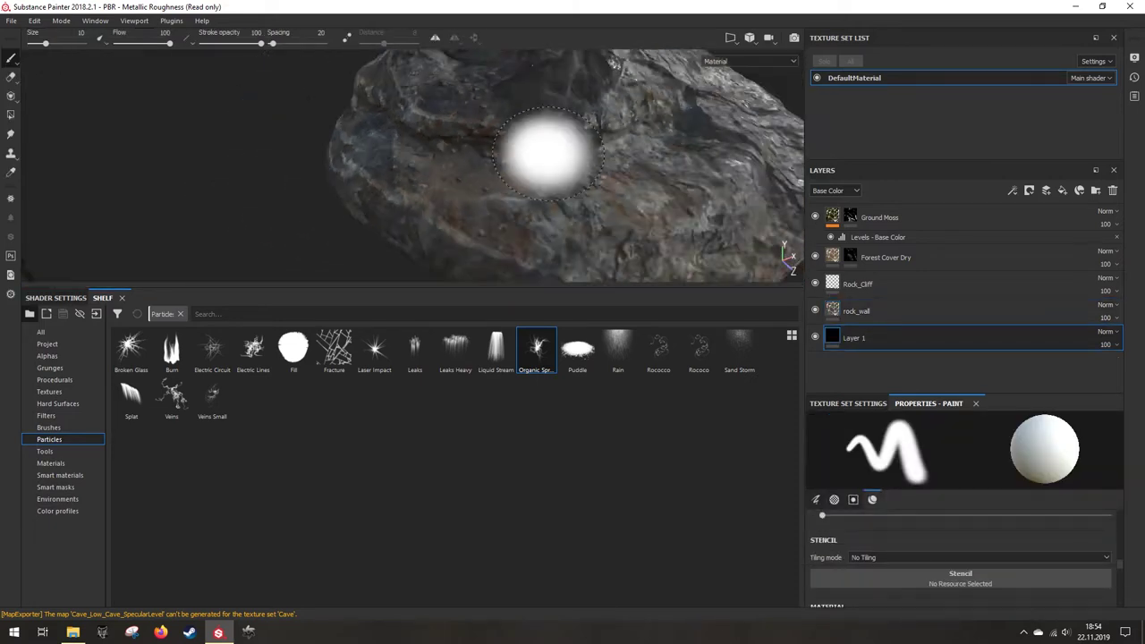
left_click_drag(561, 176, 275, 141, "alt")
left_click(8, 20)
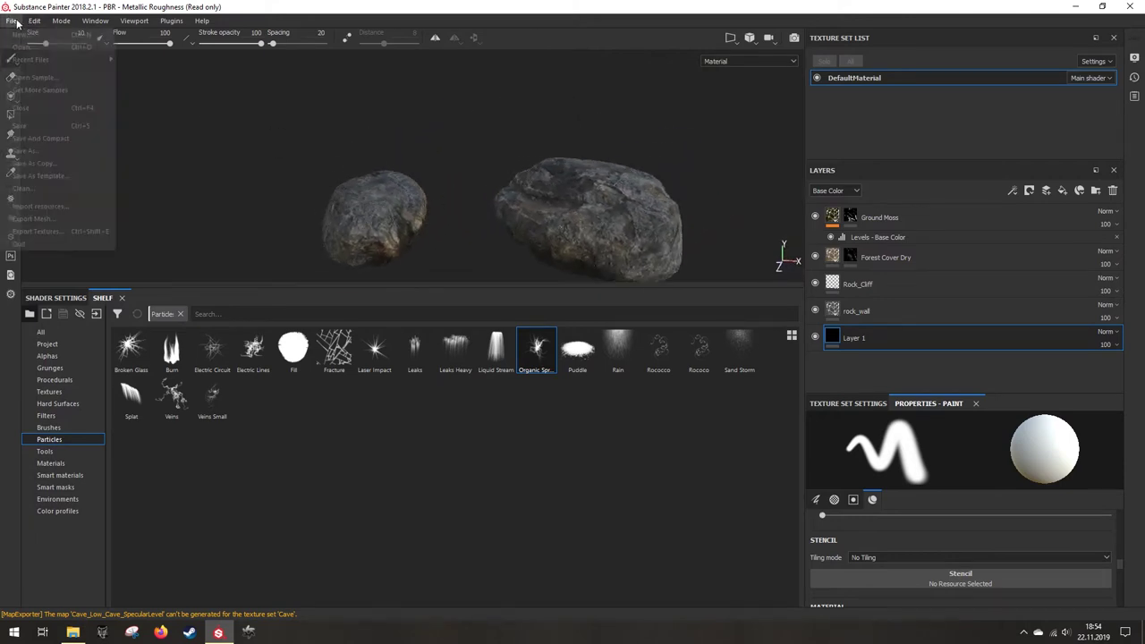
left_click(9, 19)
left_click(9, 20)
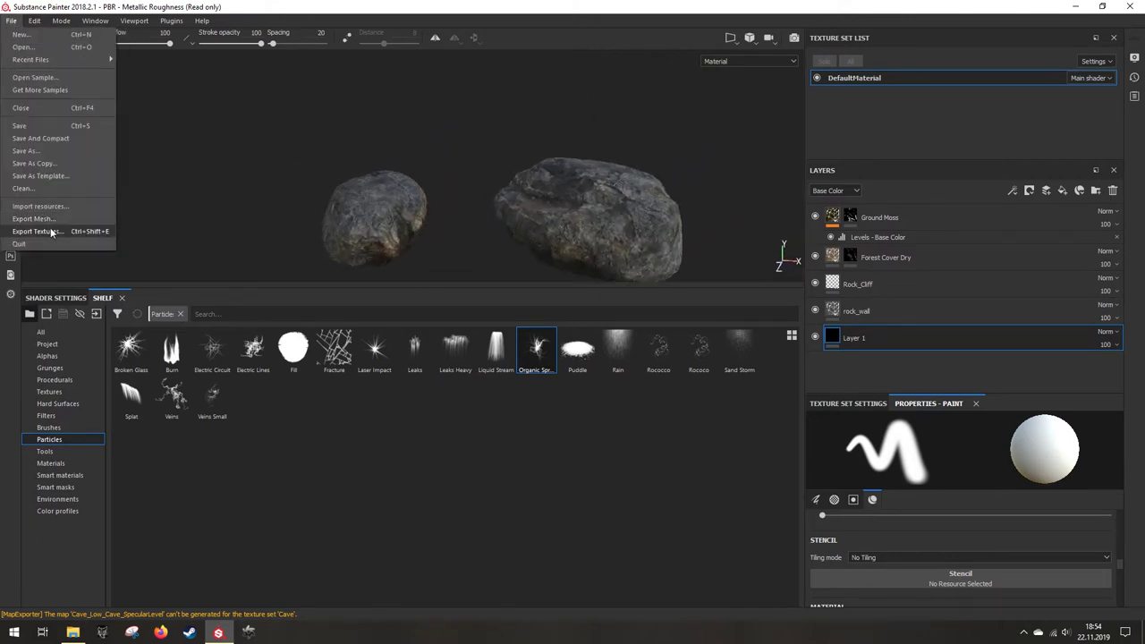
left_click(52, 232)
Step: Browse the export destination to the Portal project's Library/Textures folder on the Desktop
left_click(616, 136)
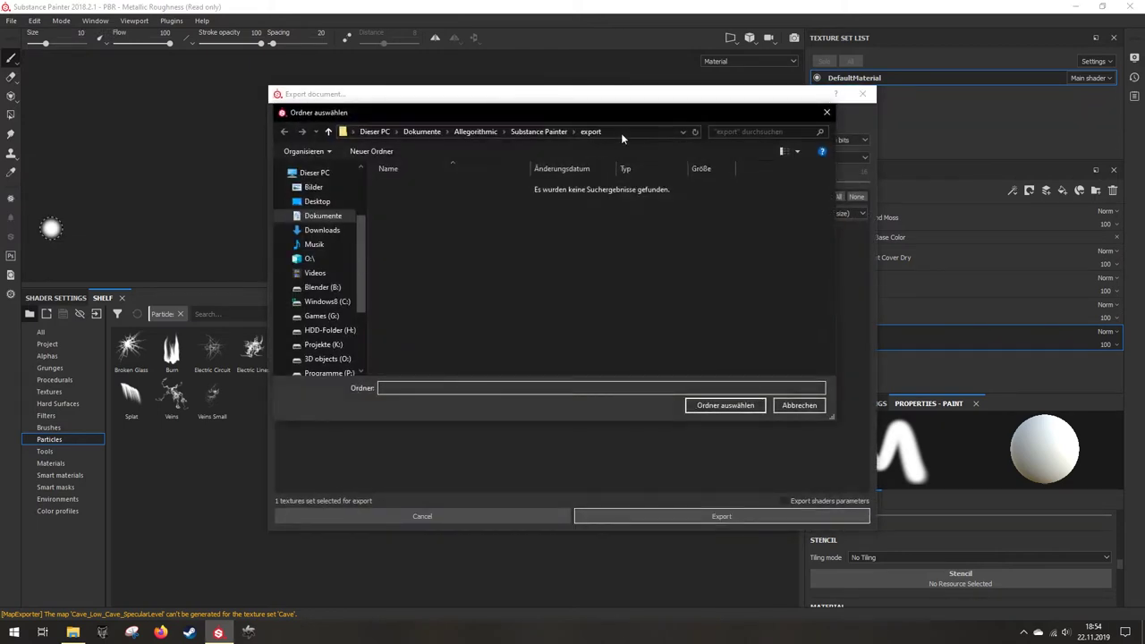
left_click(621, 132)
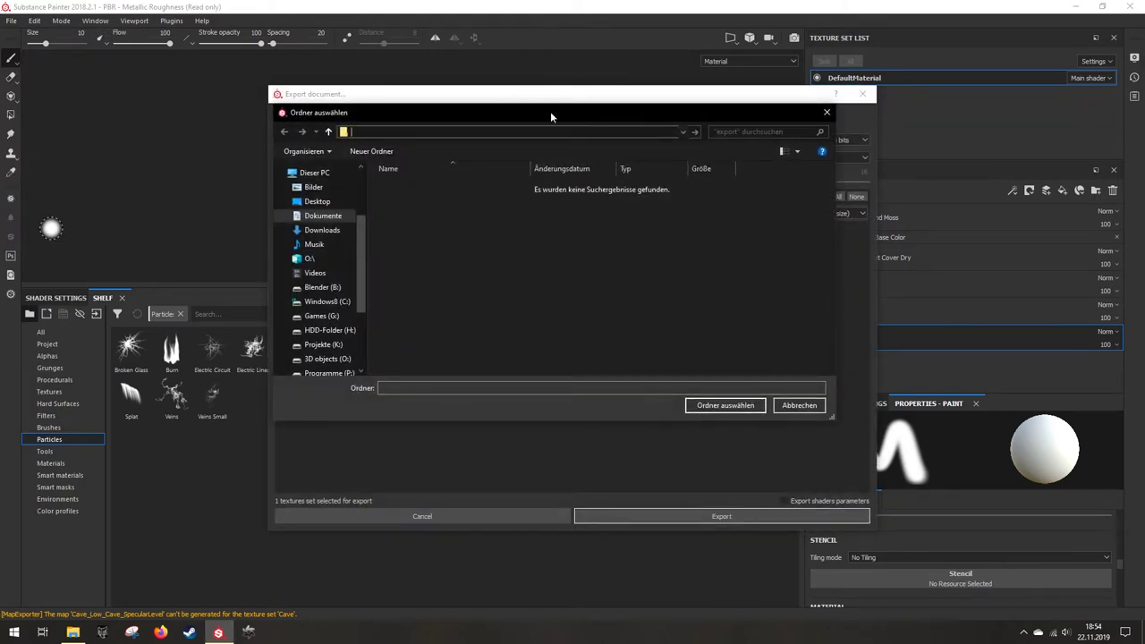
left_click(512, 257)
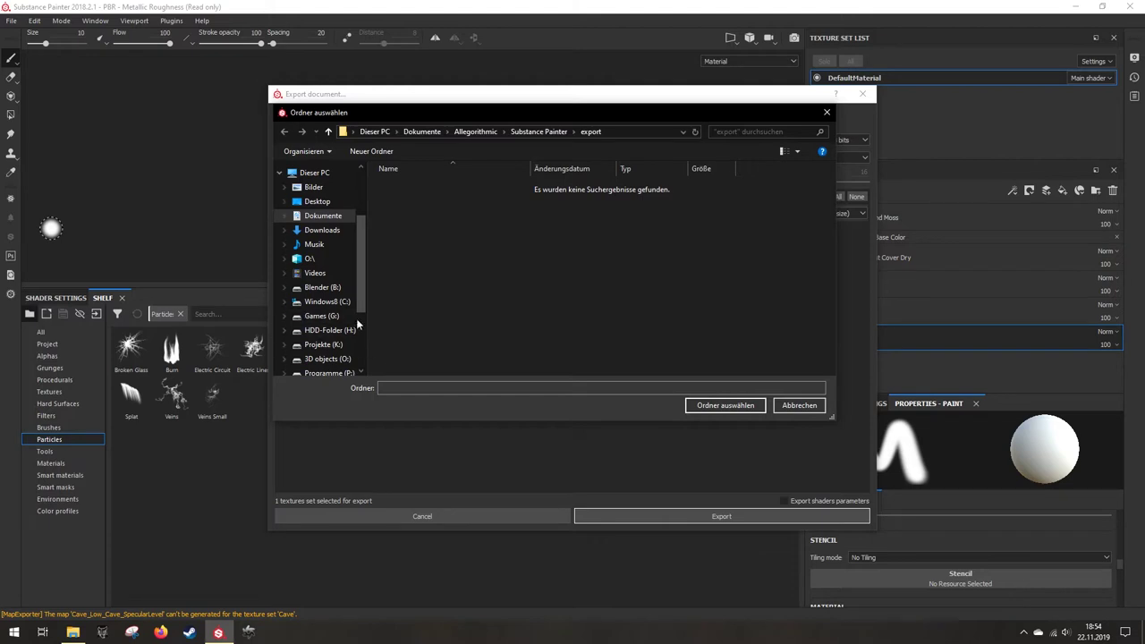
left_click(319, 204)
double_click(431, 198)
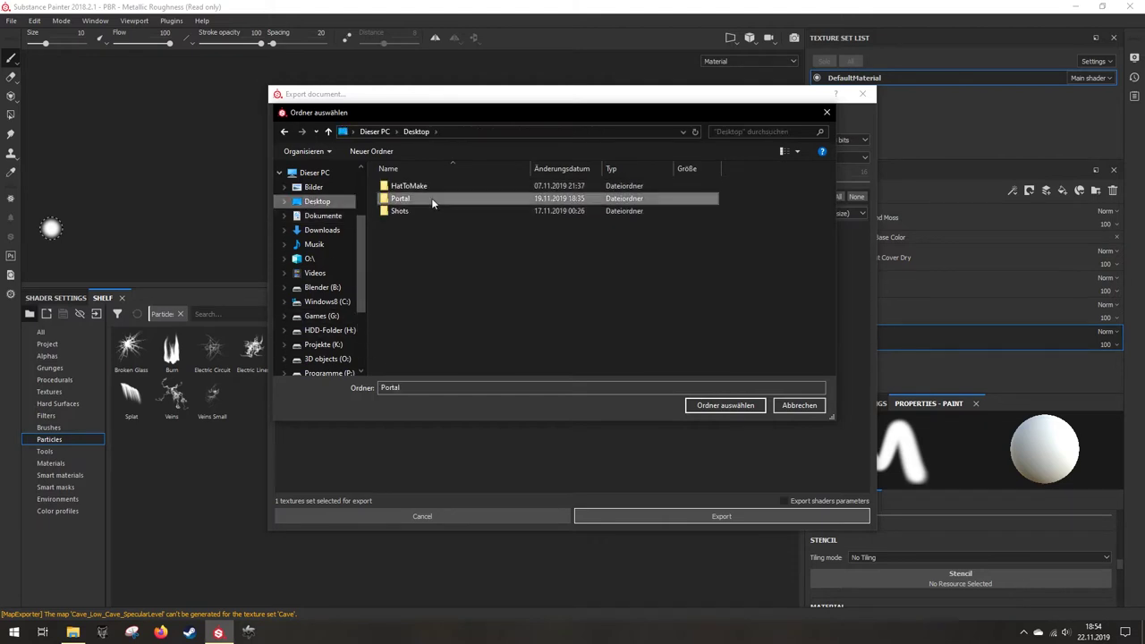
double_click(410, 197)
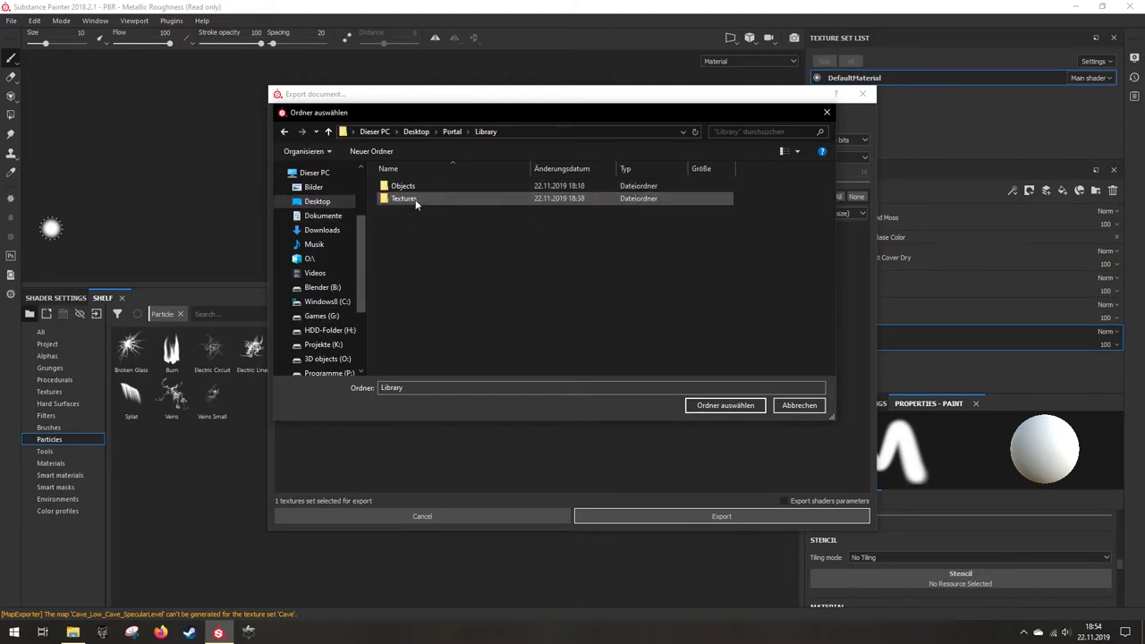
double_click(413, 198)
Step: Create a folder named Rocks inside Textures and choose it as the export destination
right_click(439, 268)
mouse_move(450, 399)
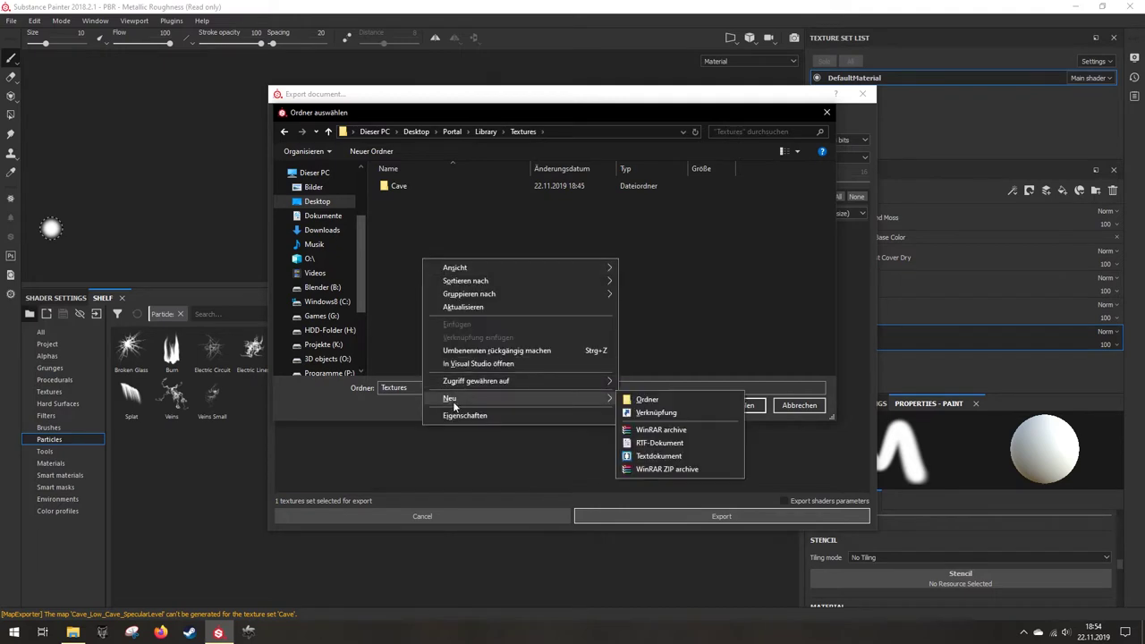
left_click(650, 398)
type("Rocks")
key("Return")
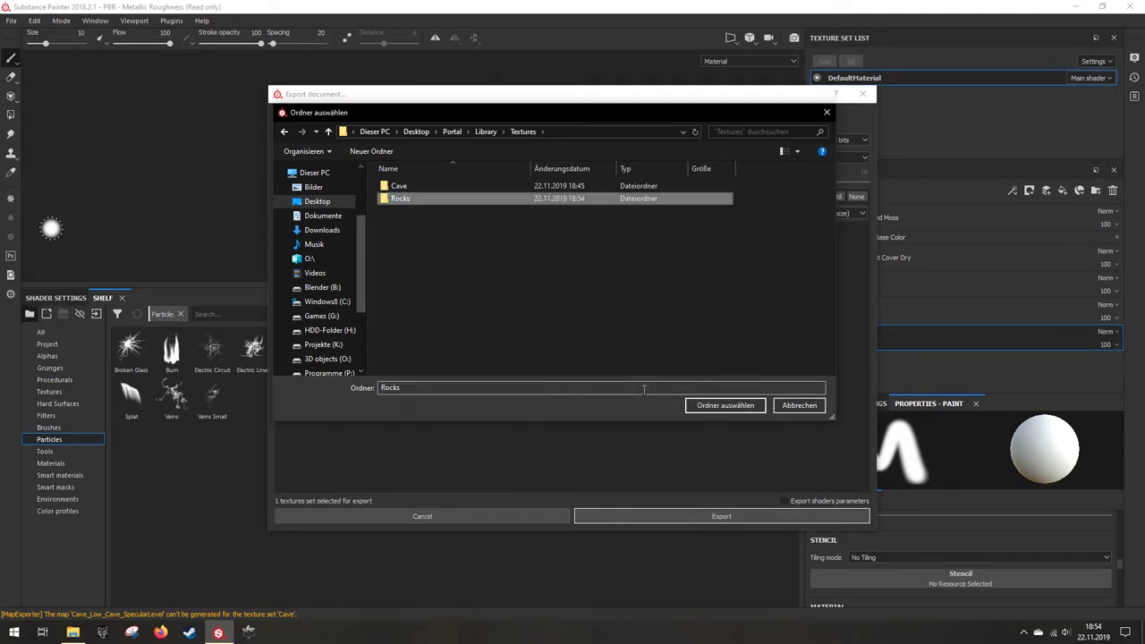
double_click(438, 204)
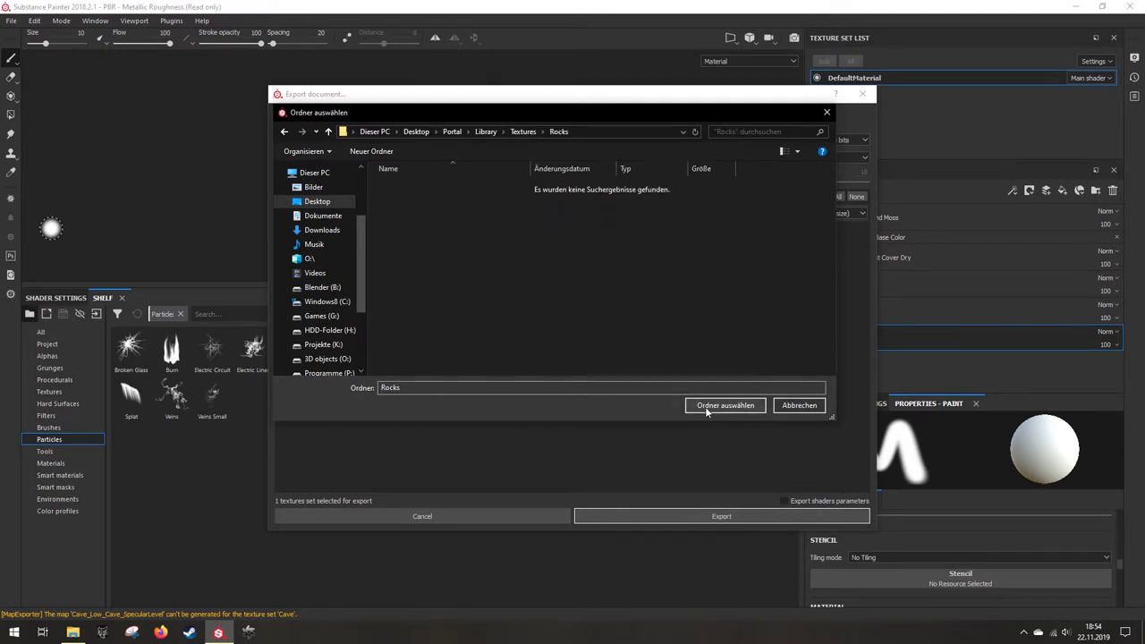
left_click(725, 405)
Step: Set the export format to jpeg, check the DefaultMaterial map list, and export the texture set
left_click(805, 140)
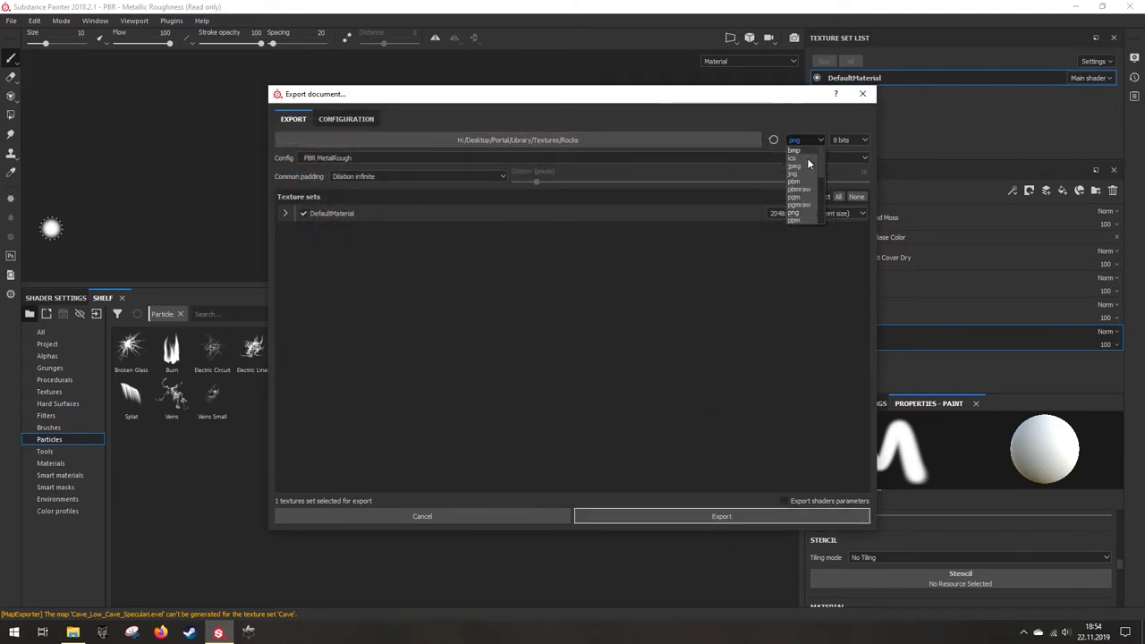
left_click(803, 181)
left_click(806, 163)
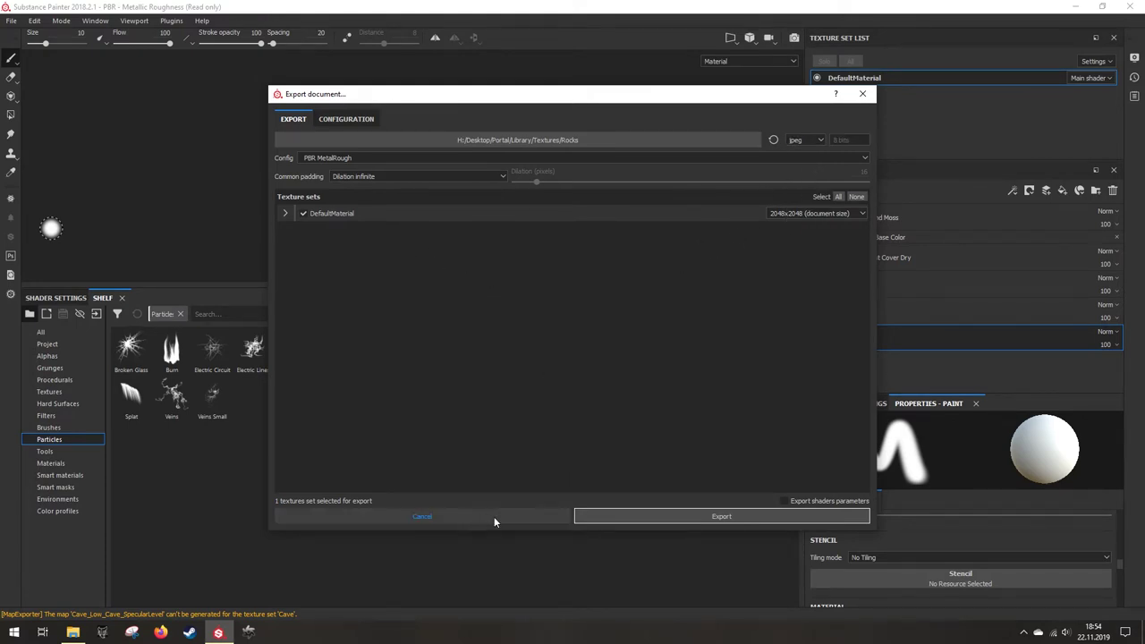
left_click(286, 214)
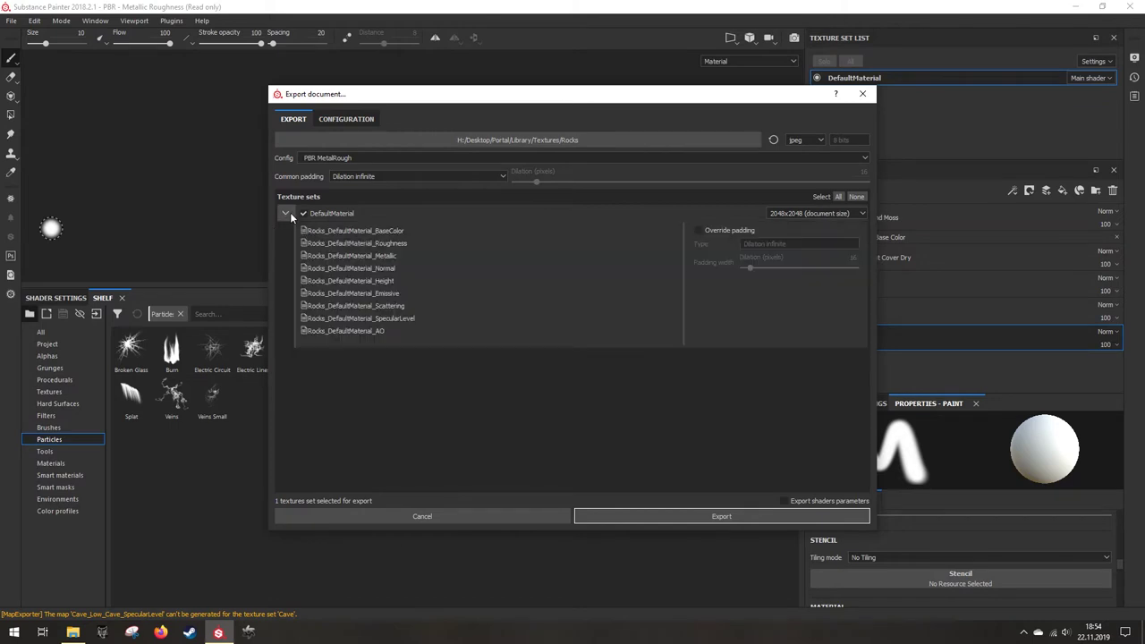
left_click(287, 213)
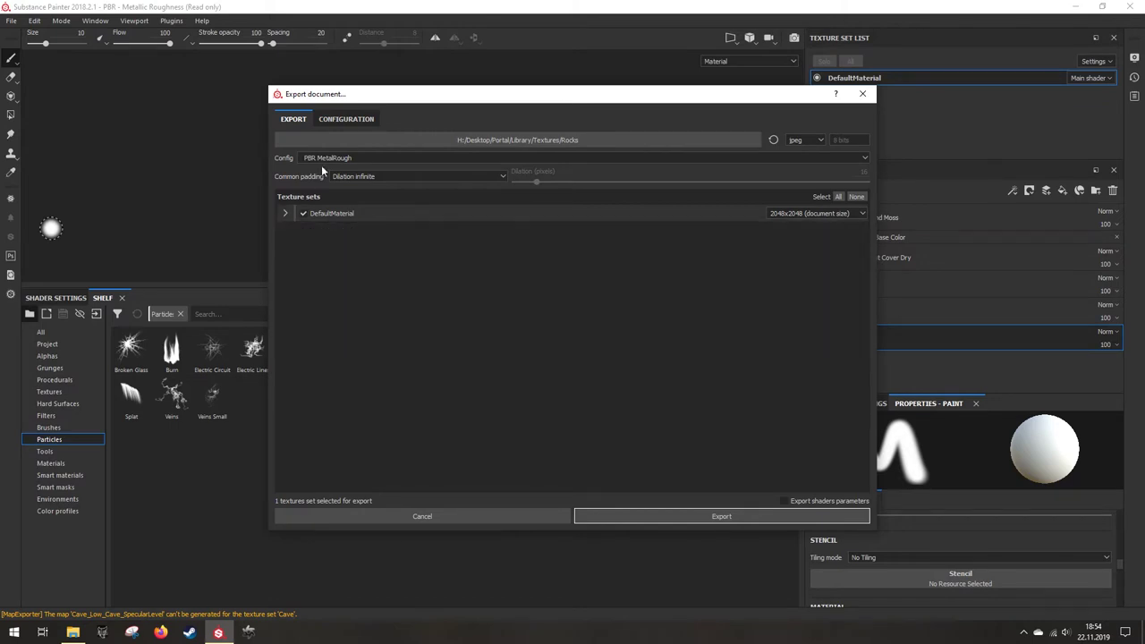
left_click(722, 517)
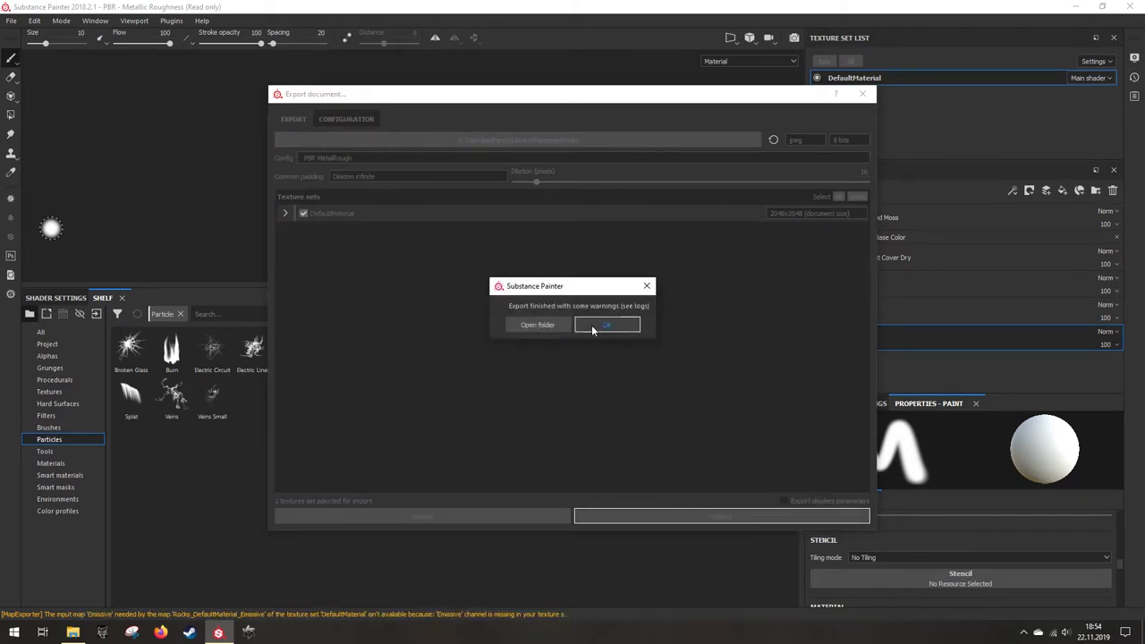
left_click(592, 325)
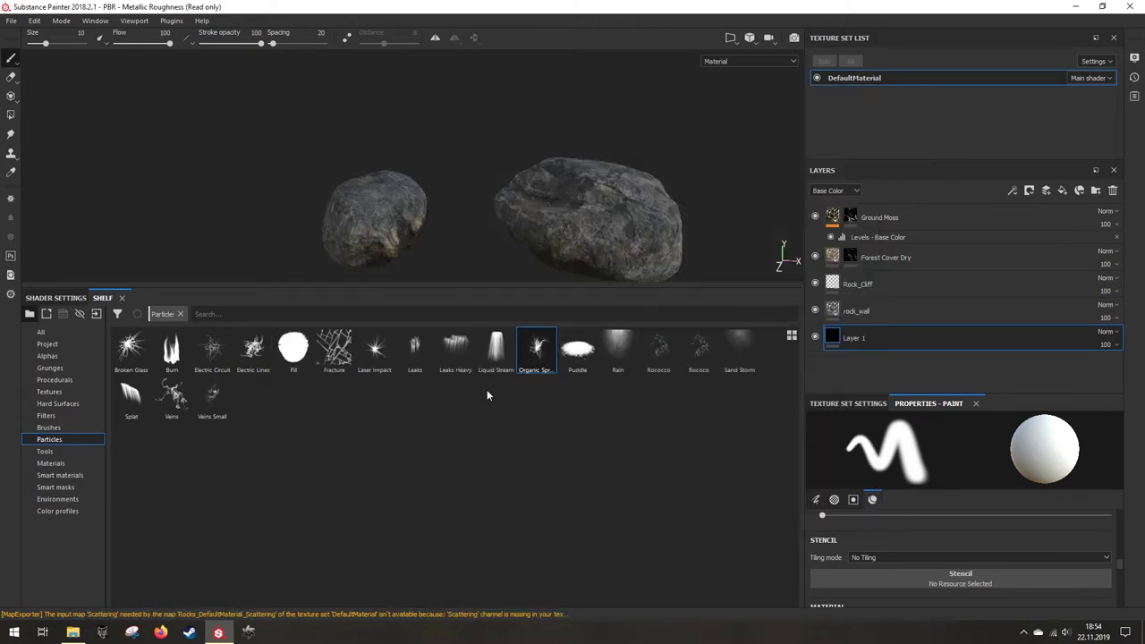
Step: Save the project as Rocks in the Portal project's Project folder
key("ctrl+s")
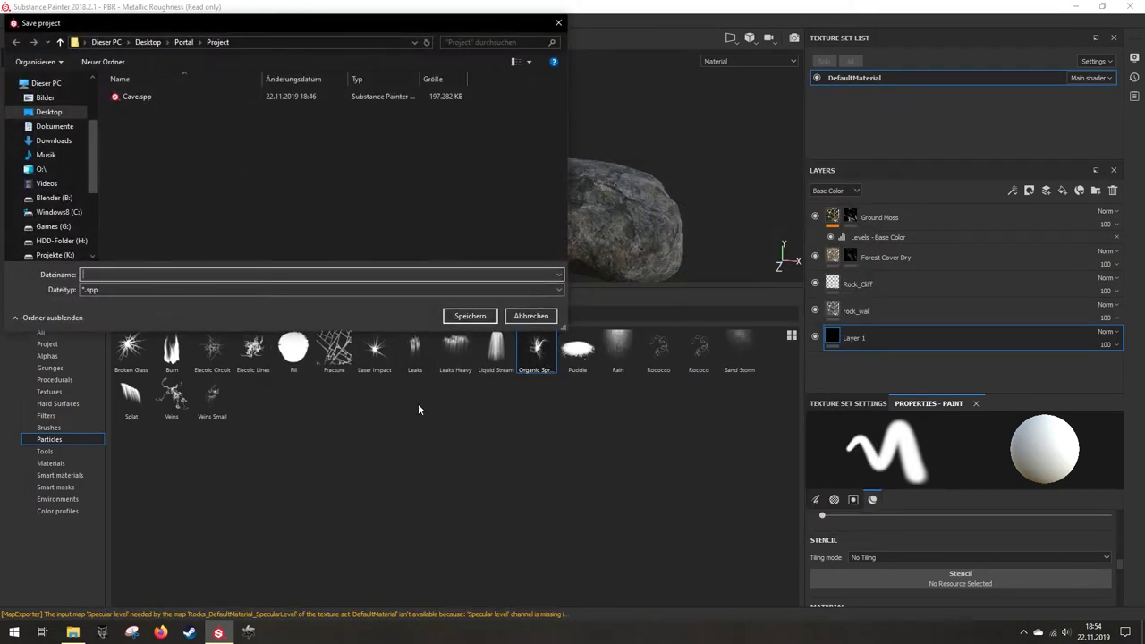
type("R")
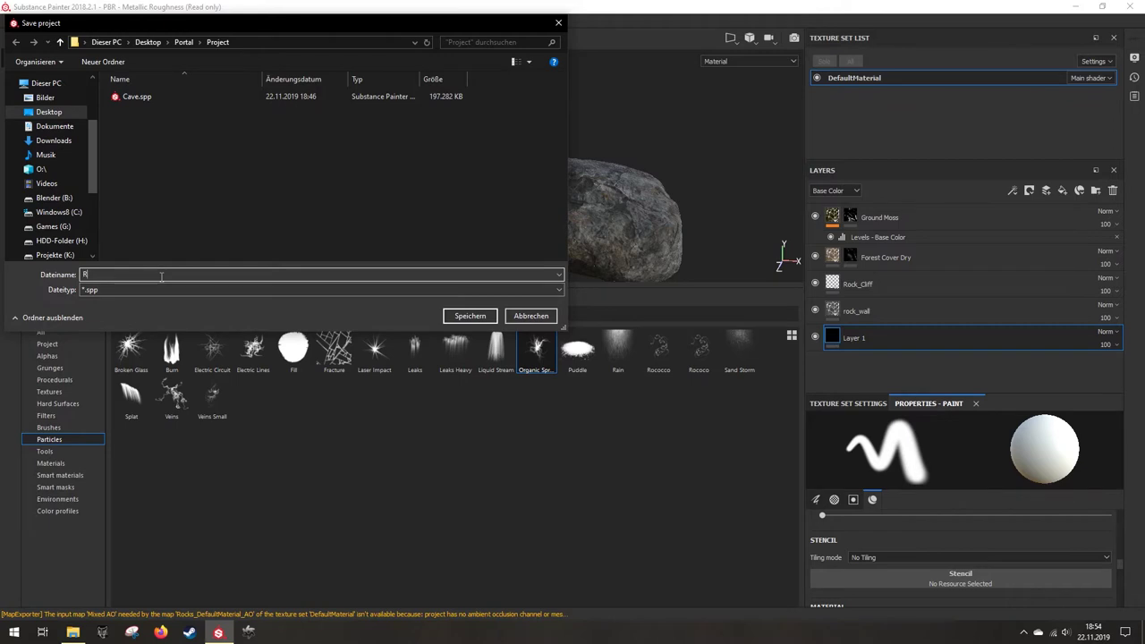
type("ocks")
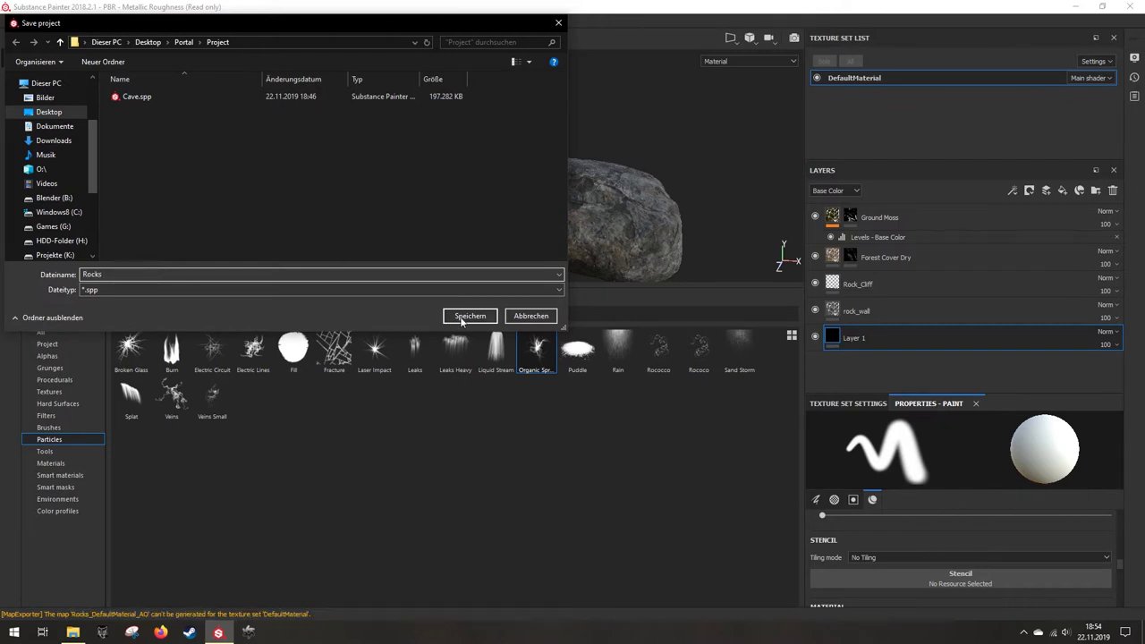
left_click(470, 316)
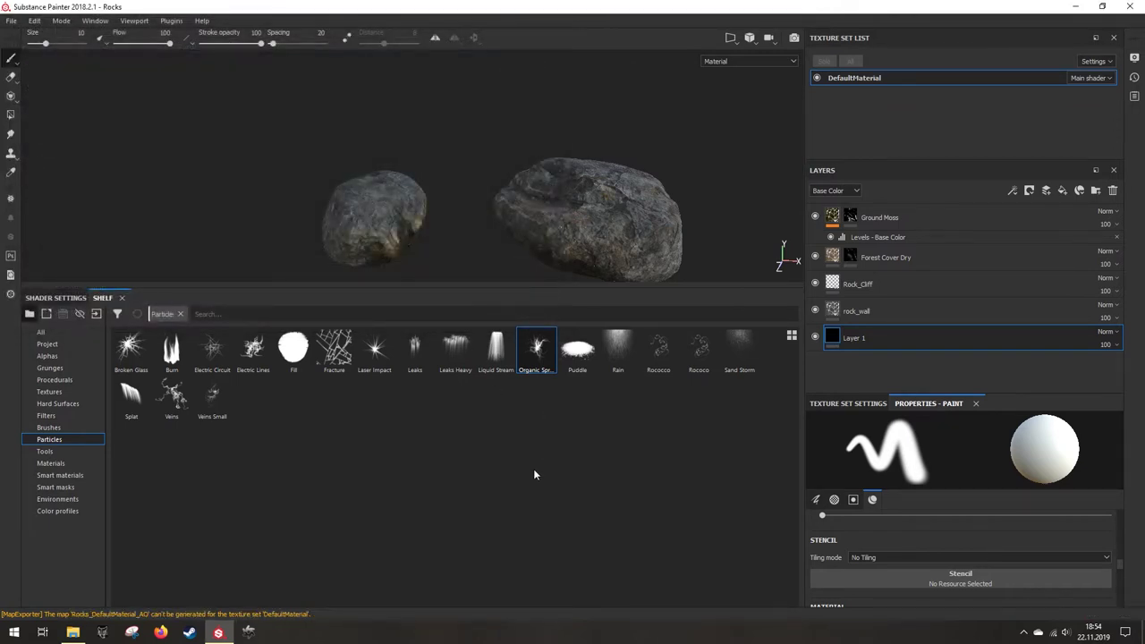
Step: Create a new project from Portal_Low.obj with the OpenGL normal map format
left_click(17, 22)
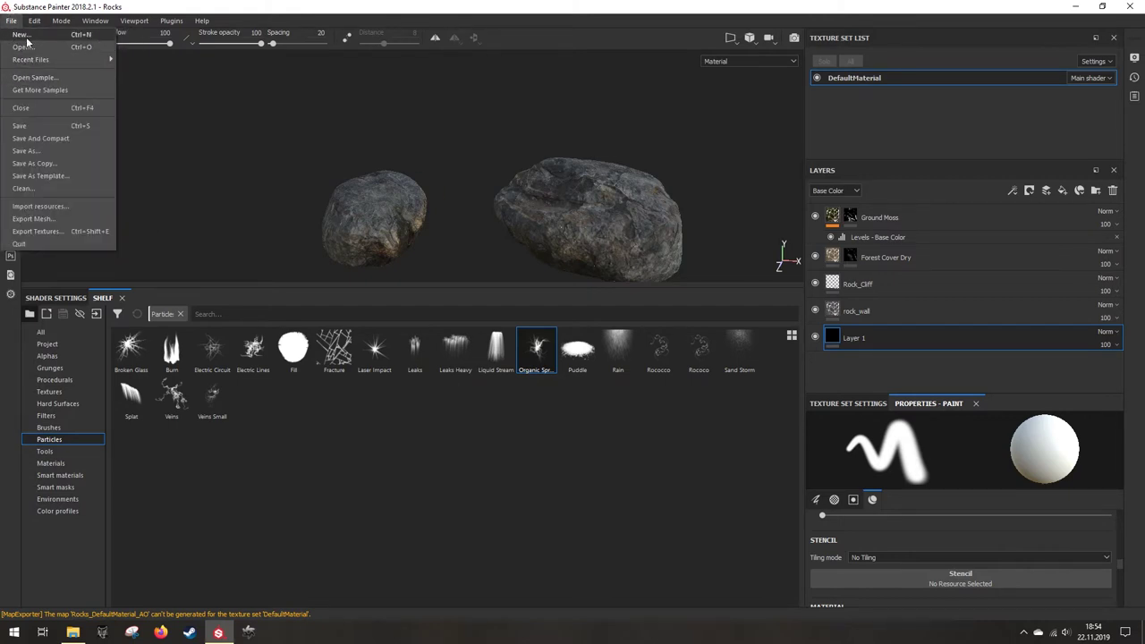
left_click(23, 35)
left_click(680, 197)
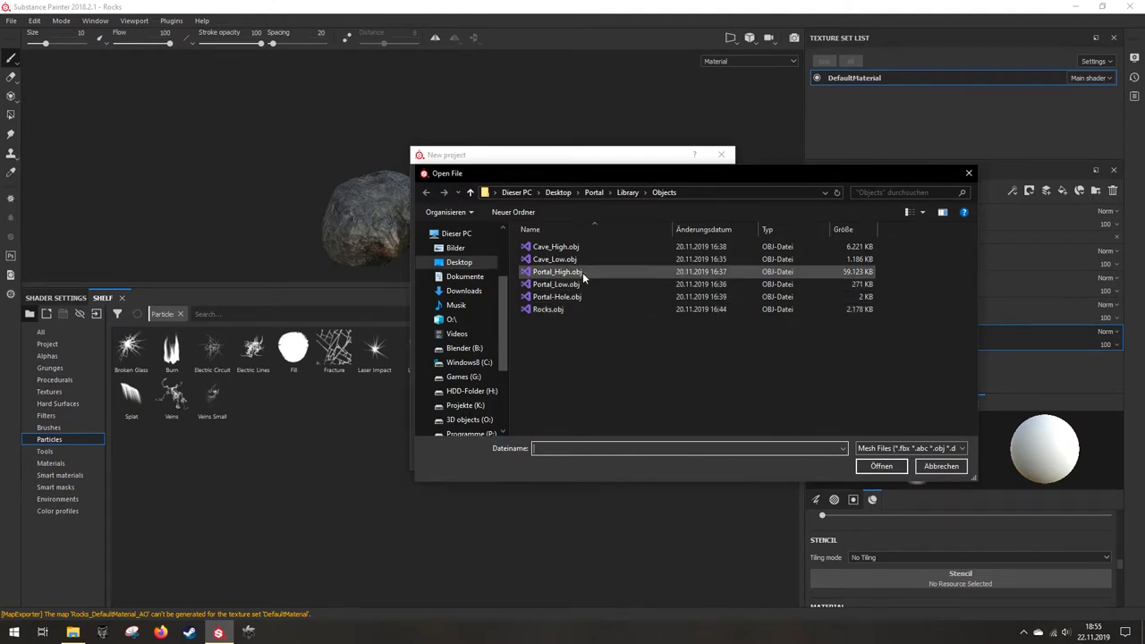
double_click(556, 284)
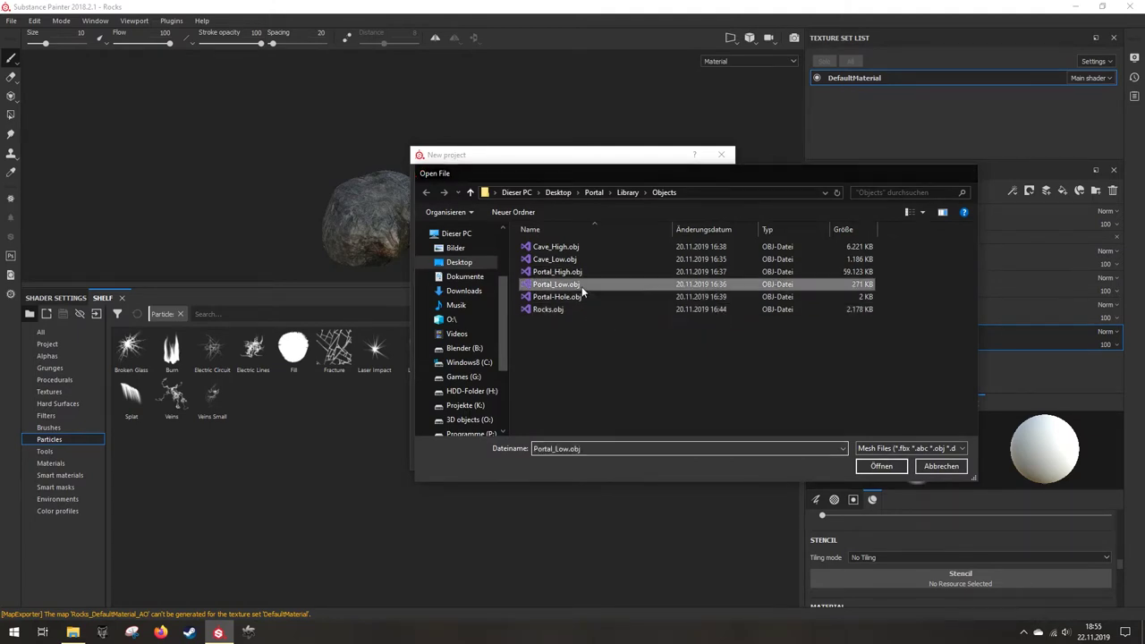
left_click(510, 278)
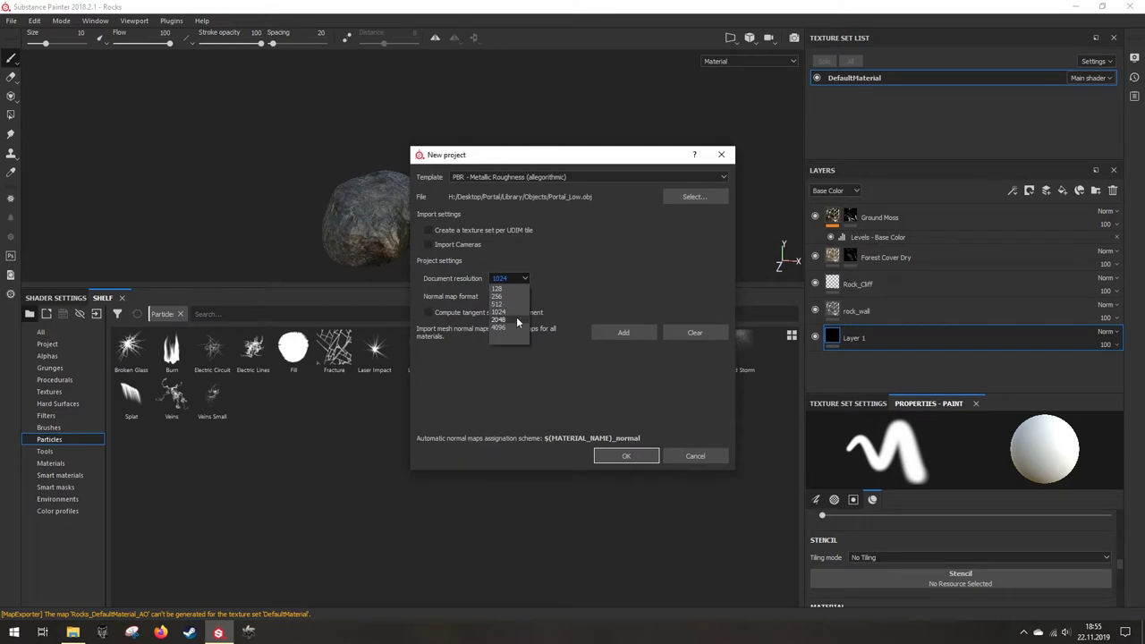
left_click(500, 298)
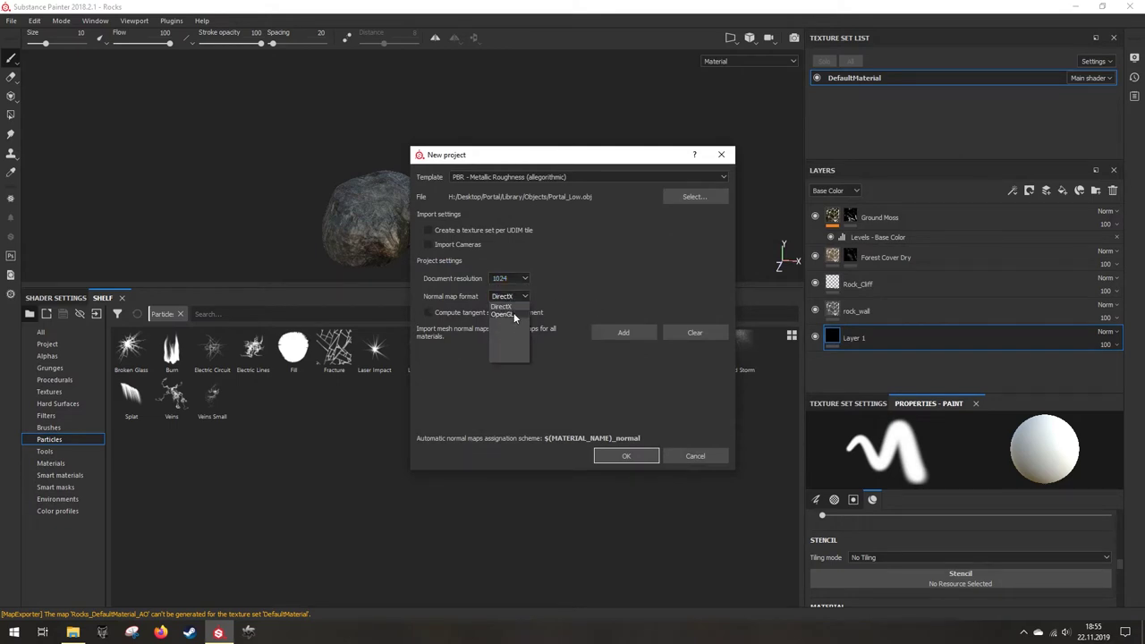
left_click(506, 314)
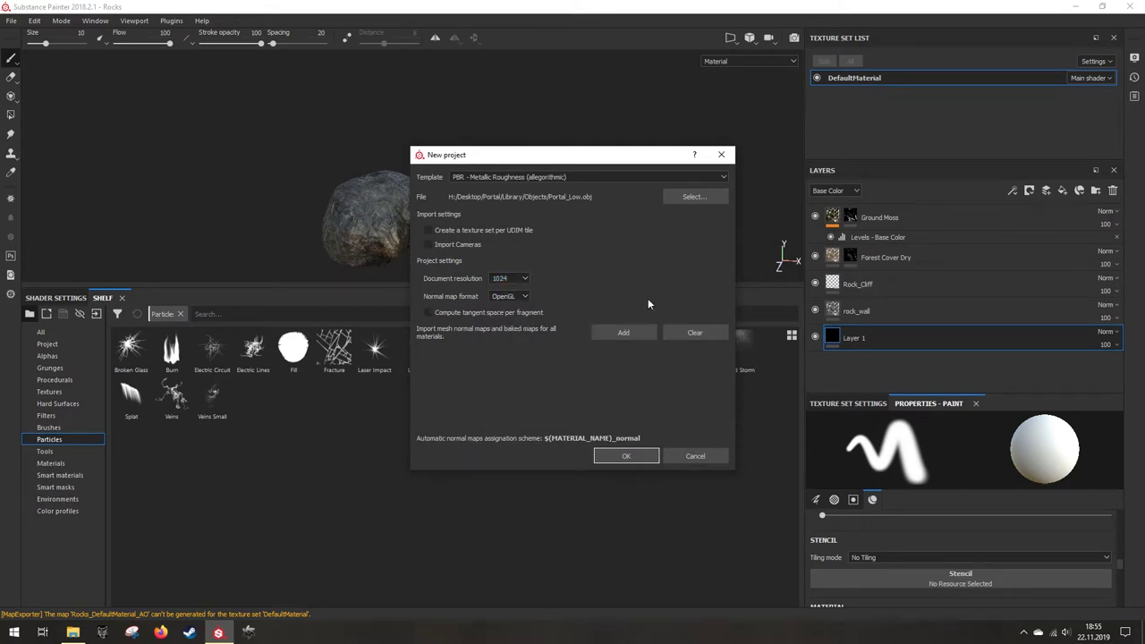
left_click(623, 457)
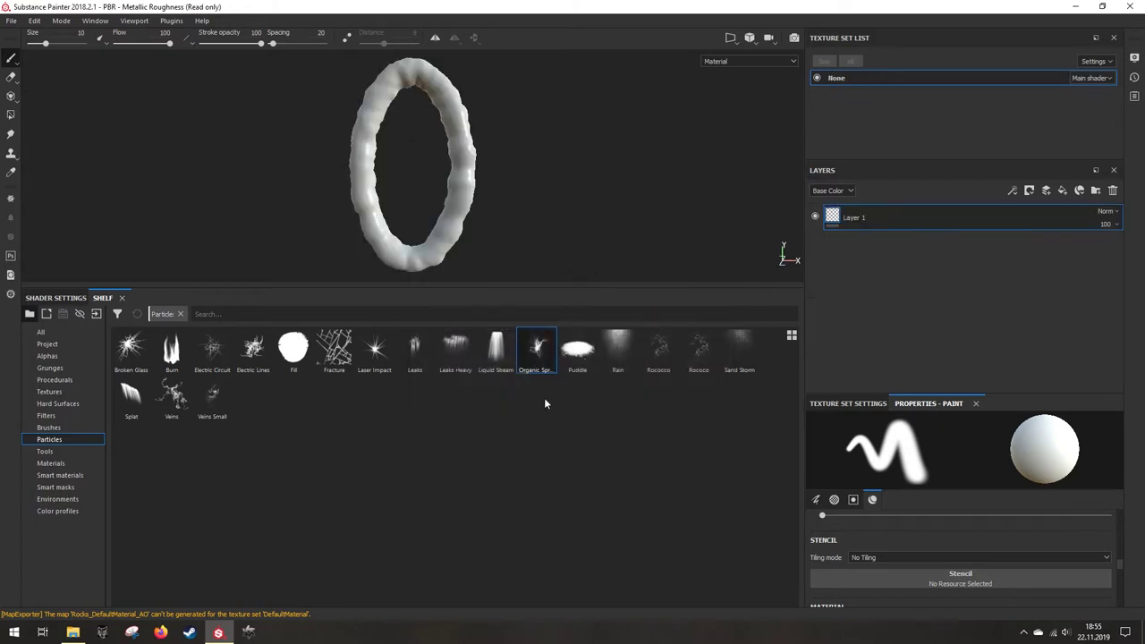
Step: Enlarge the area showing the texture set settings and open the mesh map baking options
scroll(394, 173, "up", 10)
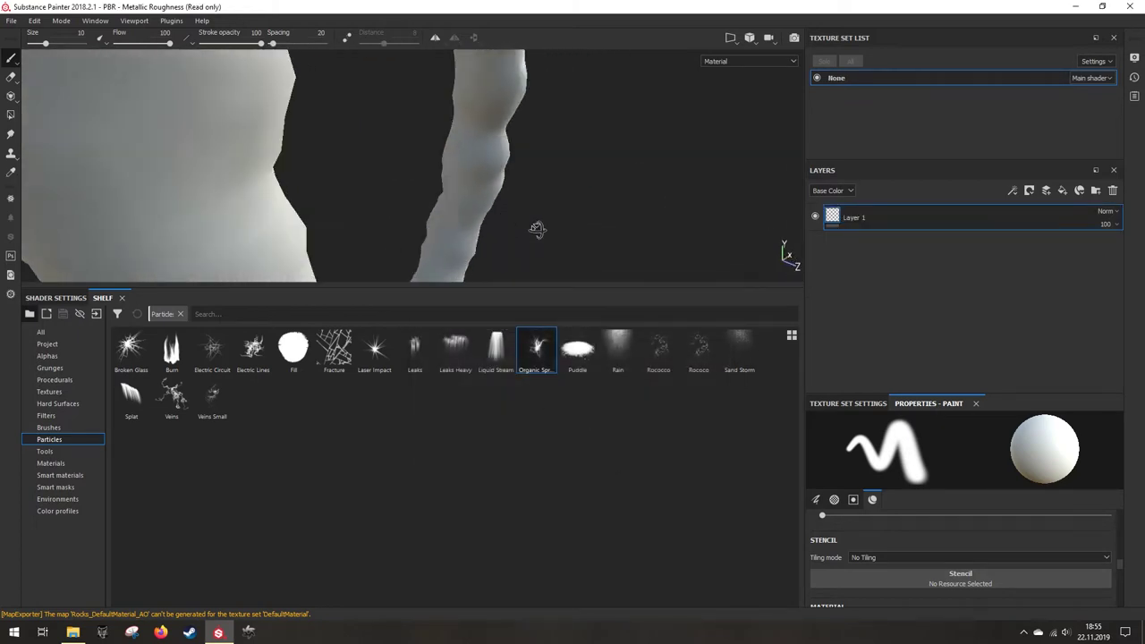
mouse_move(373, 167)
left_mouse_down("alt")
mouse_move(431, 204)
mouse_move(394, 177)
left_mouse_up("alt")
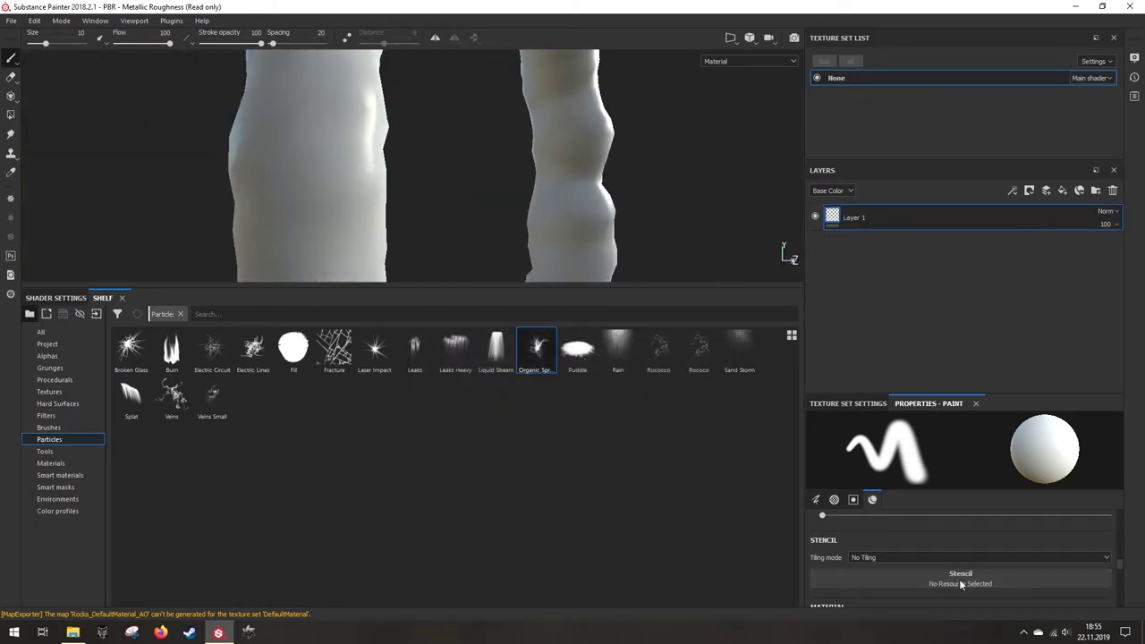
scroll(956, 581, "down", 2)
scroll(948, 585, "up", 5)
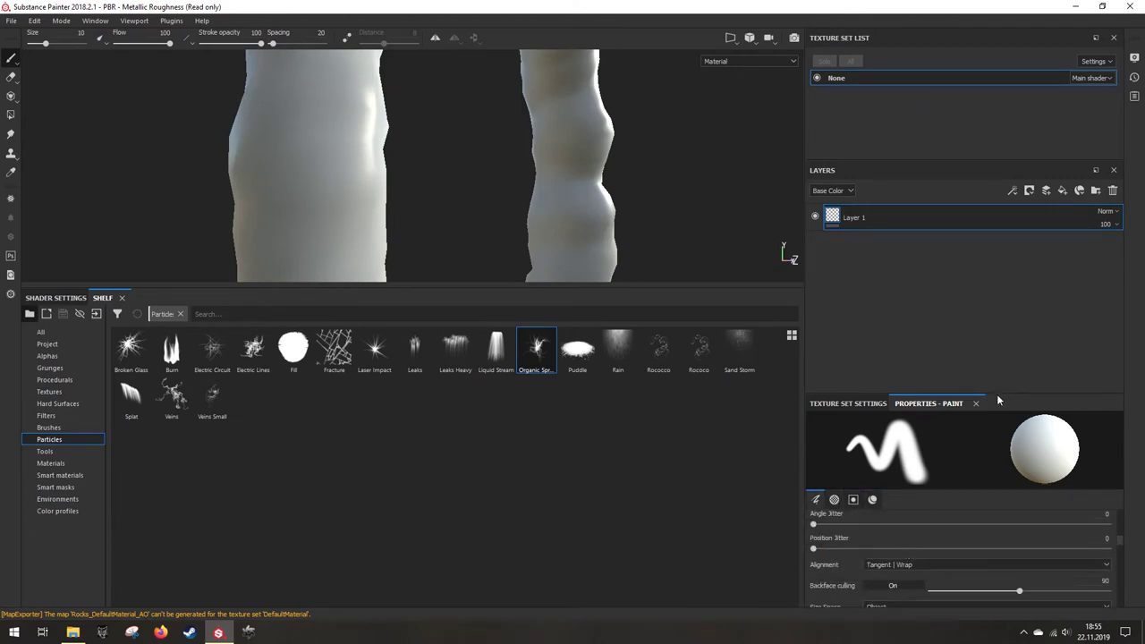
left_click_drag(998, 394, 862, 281)
left_click(848, 264)
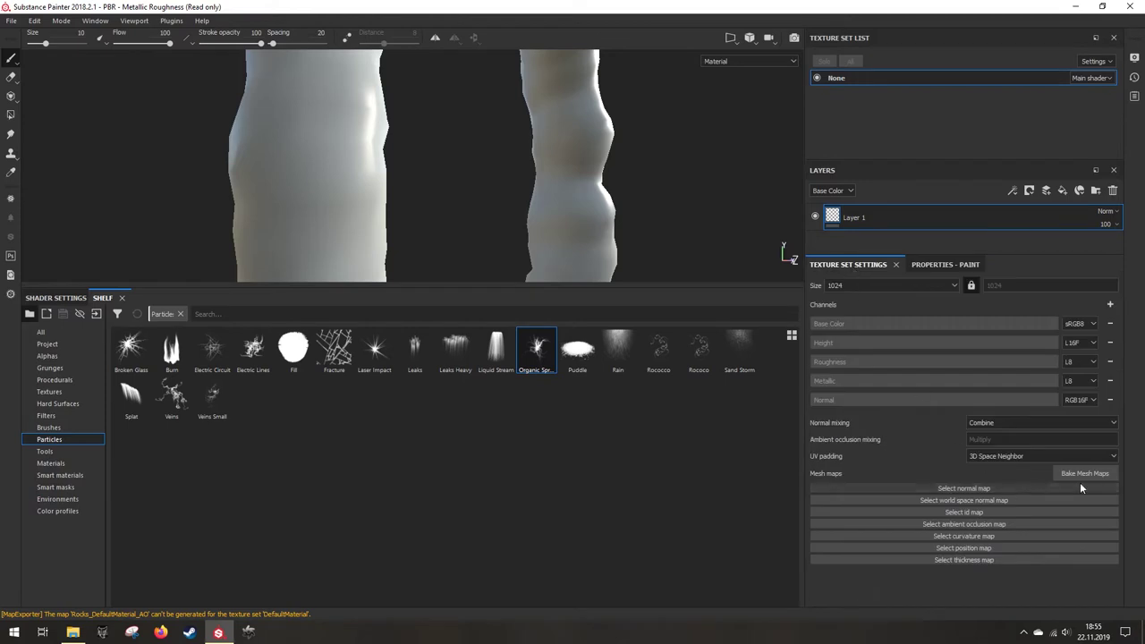
left_click(1085, 473)
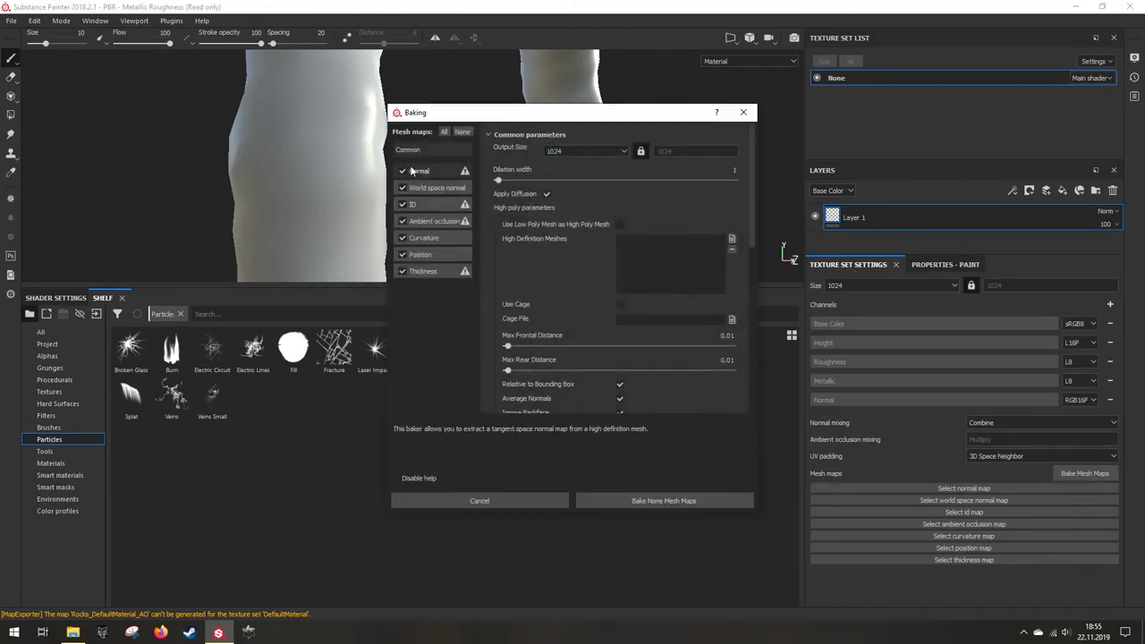
Step: Exclude the World space normal, ID, Position and Thickness maps from the bake
left_click(402, 188)
left_click(402, 204)
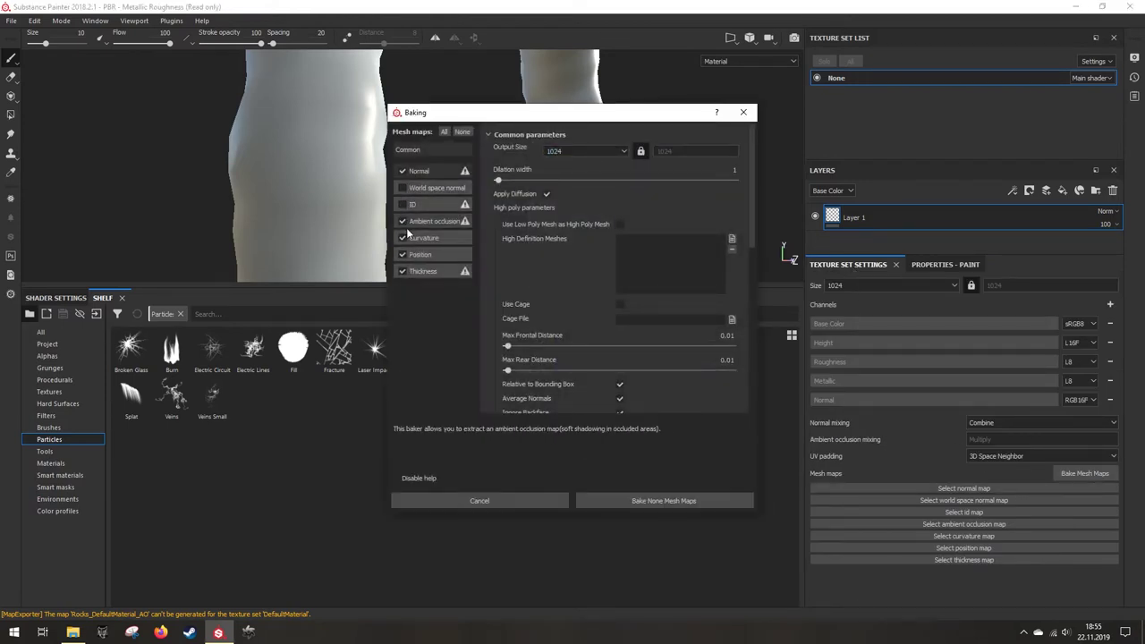
left_click(403, 255)
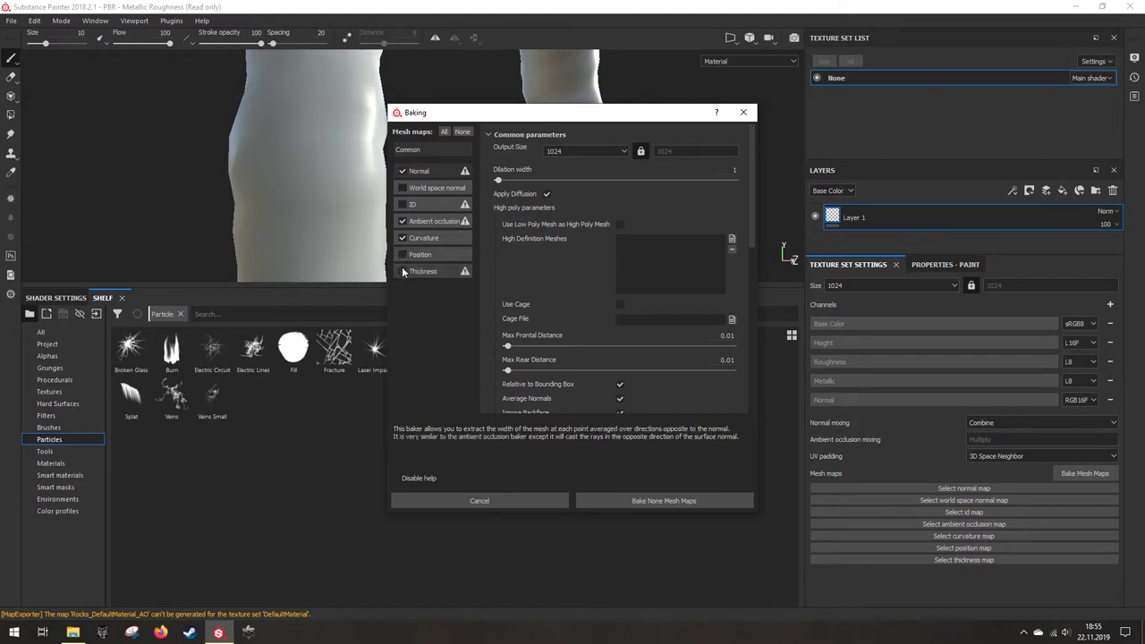
left_click(403, 271)
Step: Set the bake output size to 2048 and add a high-definition mesh from the Portal Library's Objects folder
left_click(588, 152)
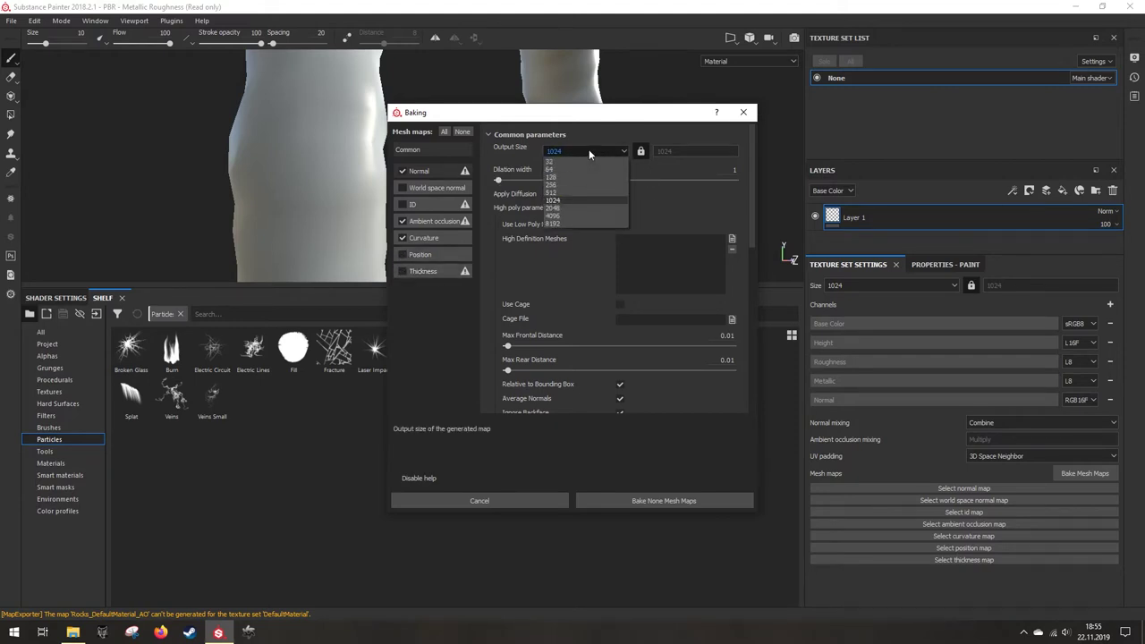
left_click(567, 206)
left_click(731, 240)
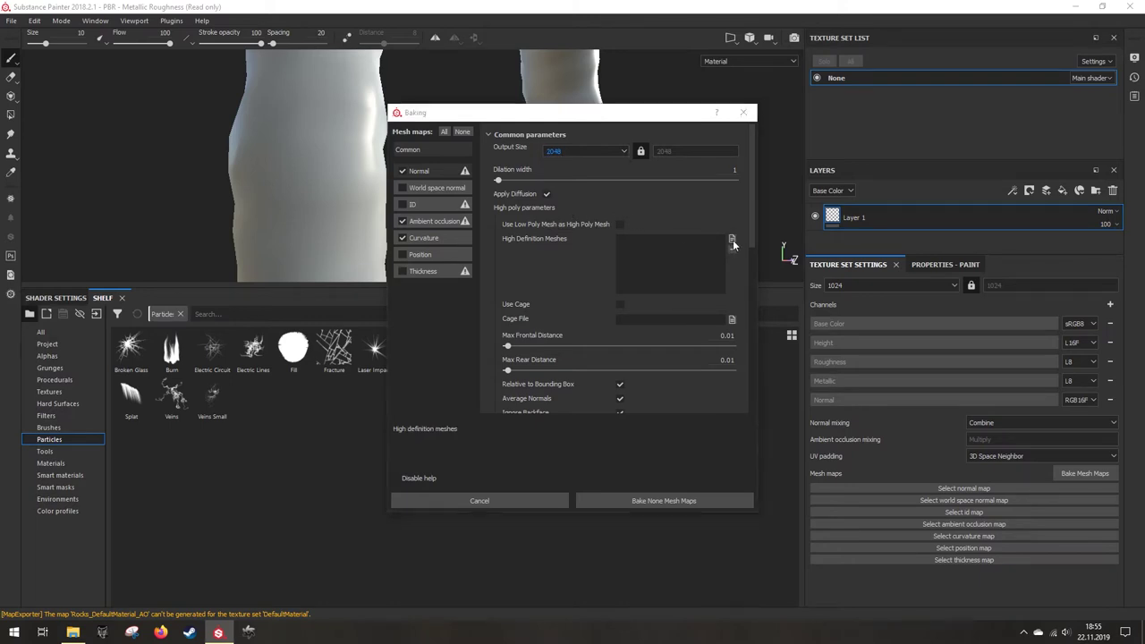
double_click(534, 230)
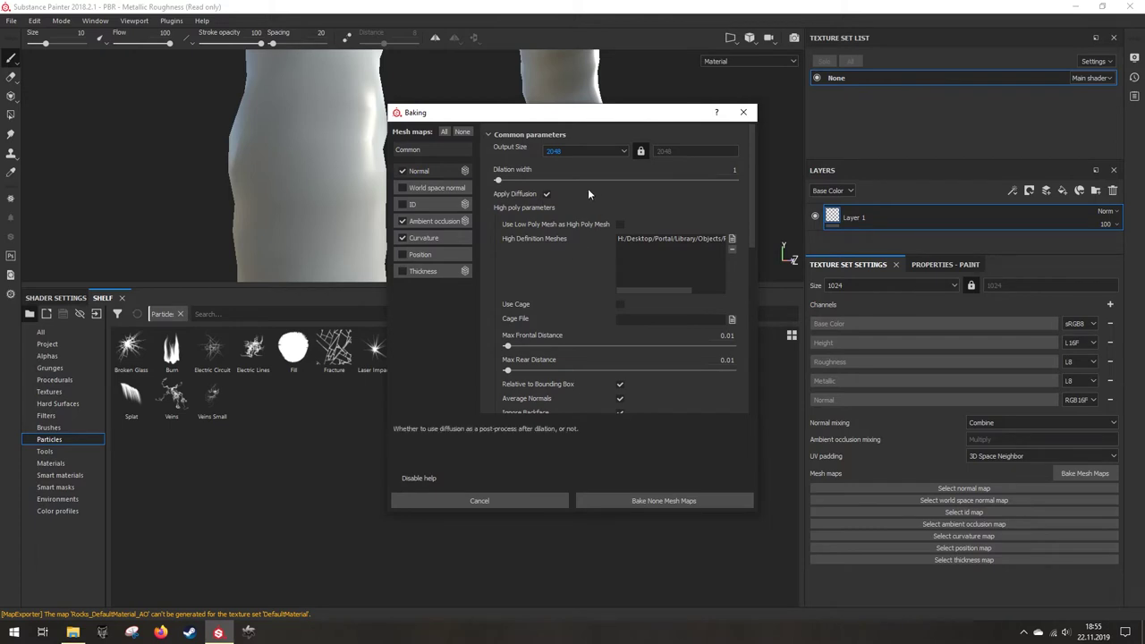
Step: Review the remaining bake parameters and bake the Normal, Ambient occlusion and Curvature mesh maps
scroll(578, 340, "down", 3)
scroll(578, 336, "down", 2)
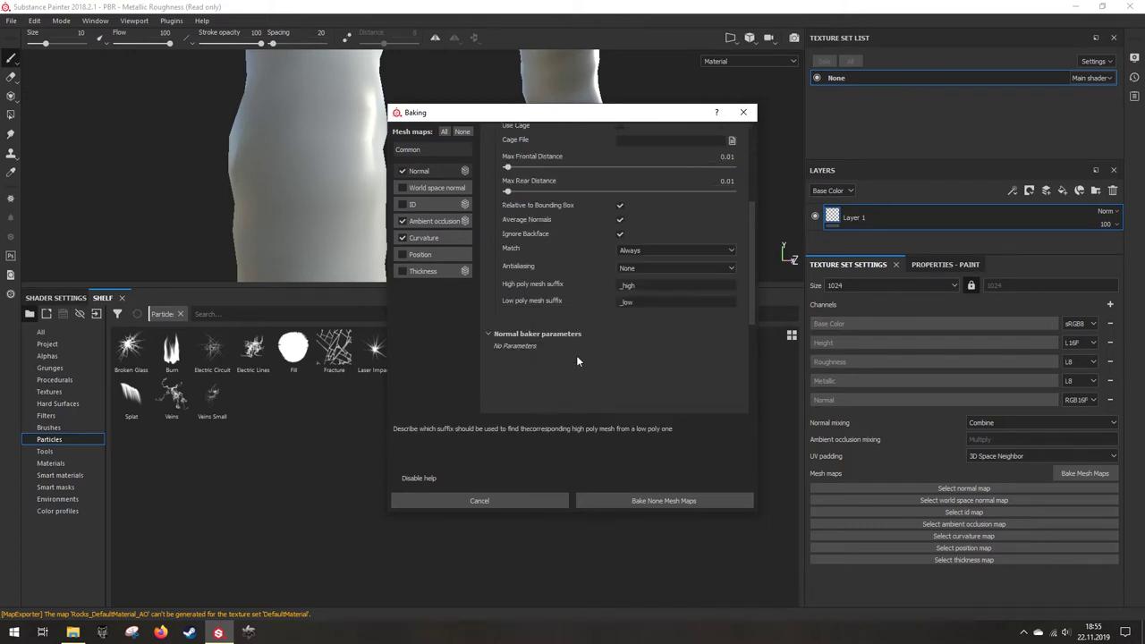
left_click(640, 503)
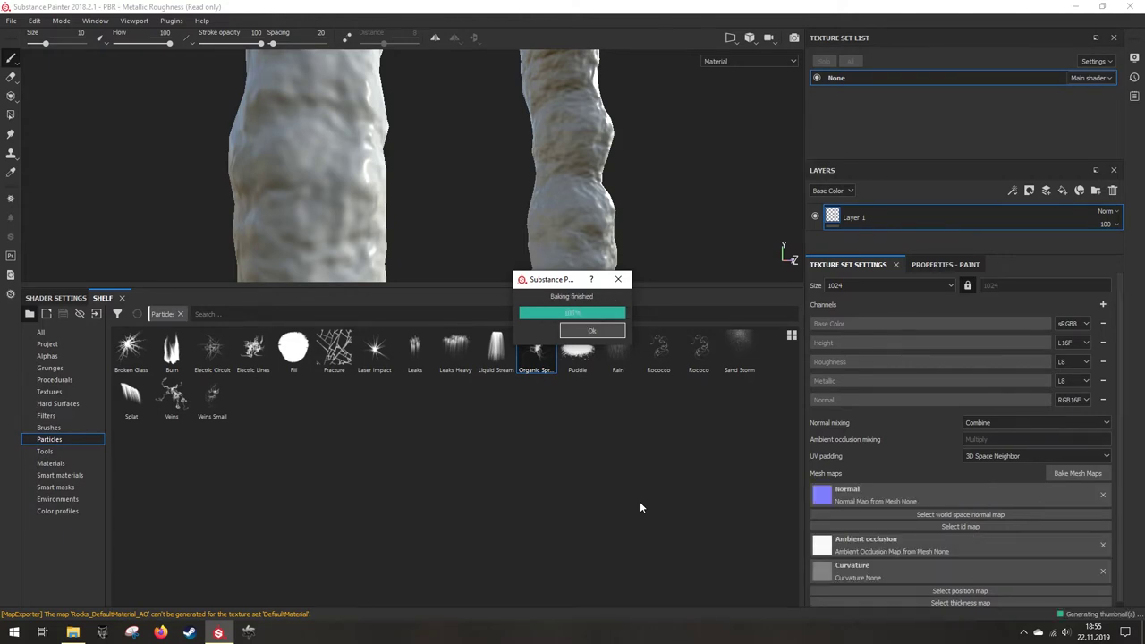
Step: Enlarge the viewport and examine the baked surface detail around the whole portal arch
left_click_drag(577, 287, 582, 483)
left_click_drag(629, 309, 442, 335, "alt")
left_click_drag(500, 286, 291, 315, "alt")
scroll(532, 233, "up", 2)
scroll(528, 234, "down", 2)
left_click_drag(403, 287, 402, 207, "alt")
middle_click_drag(402, 206, 598, 317, "alt")
scroll(598, 318, "down", 2)
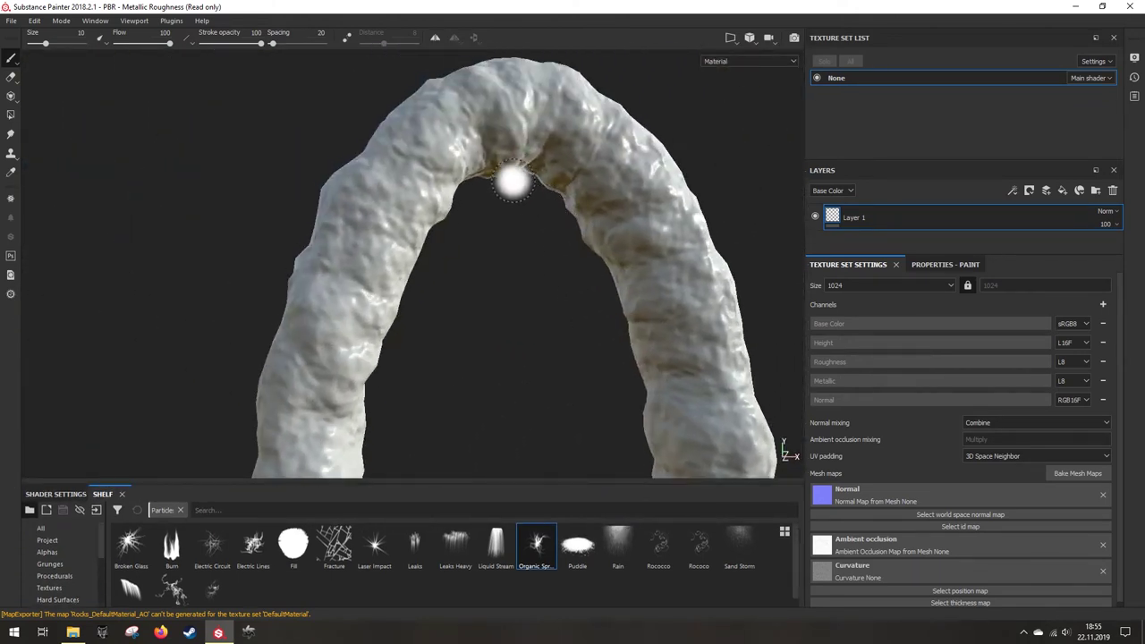
scroll(488, 233, "up", 2)
middle_click_drag(487, 234, 367, 150, "alt")
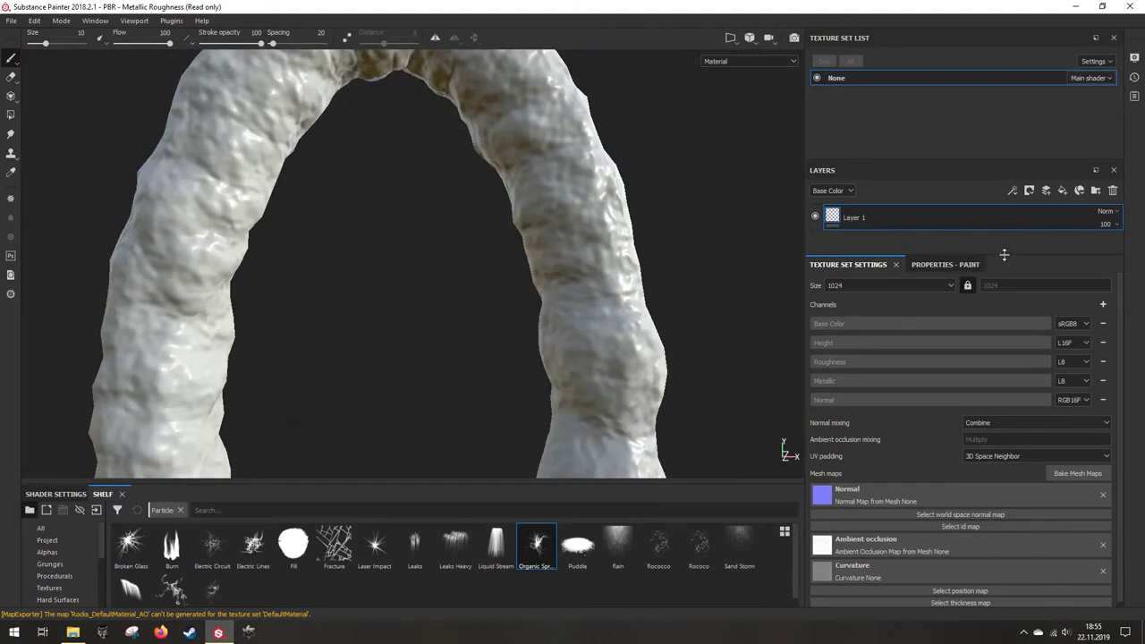
Step: Enlarge the layer and shelf areas and apply the rock_wall material to the portal as a new fill layer
left_click_drag(1004, 255, 1004, 400)
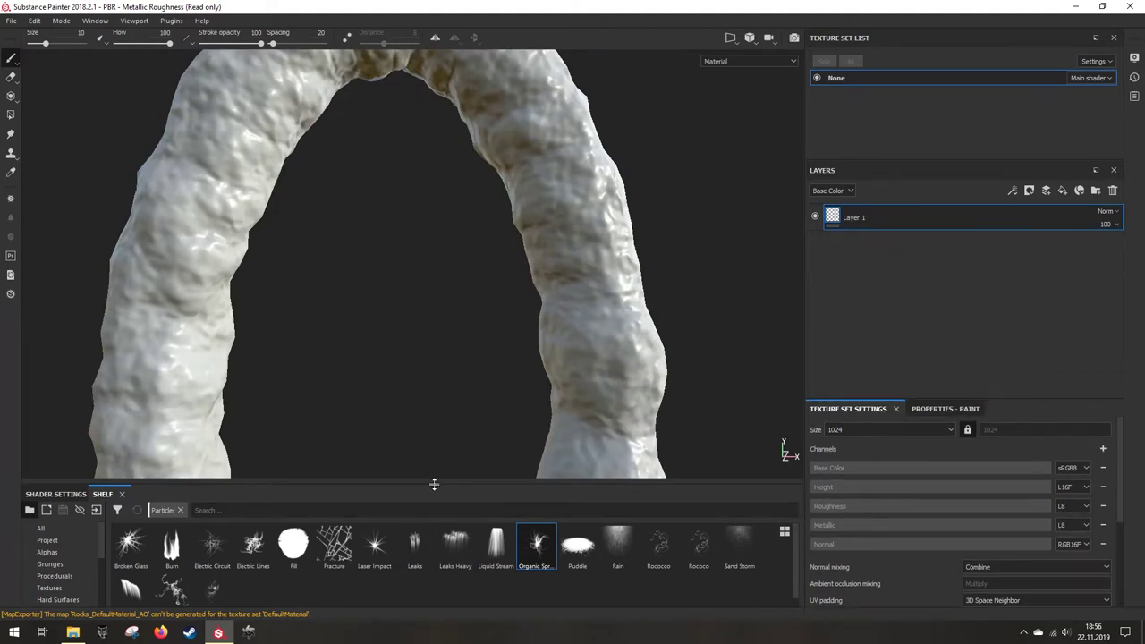
left_click_drag(434, 484, 434, 315)
left_click(55, 489)
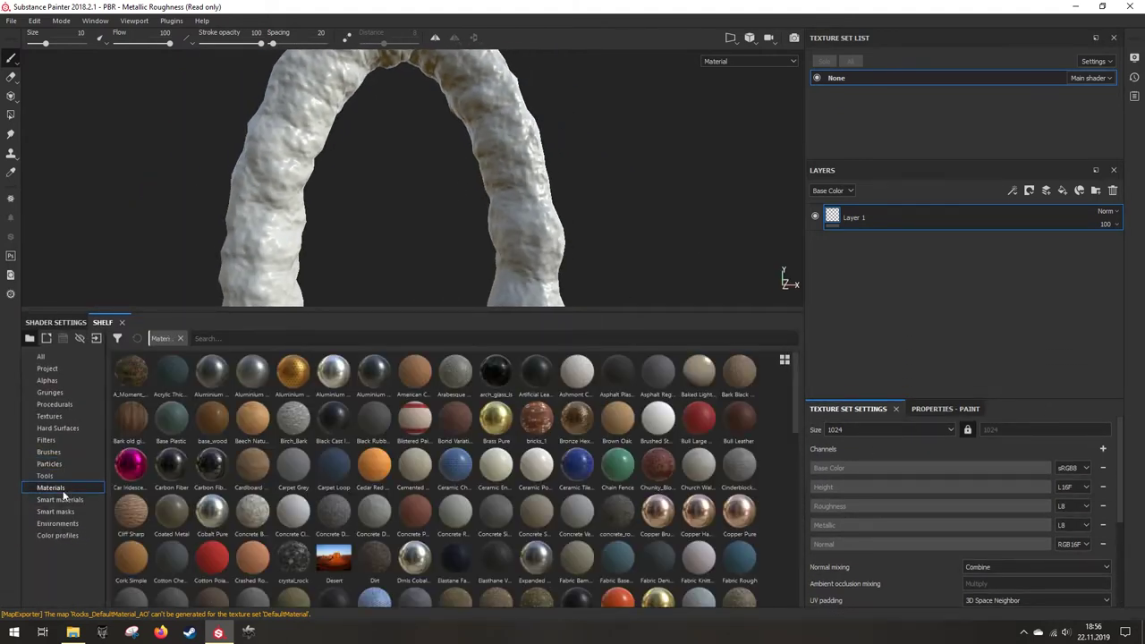
scroll(391, 507, "down", 10)
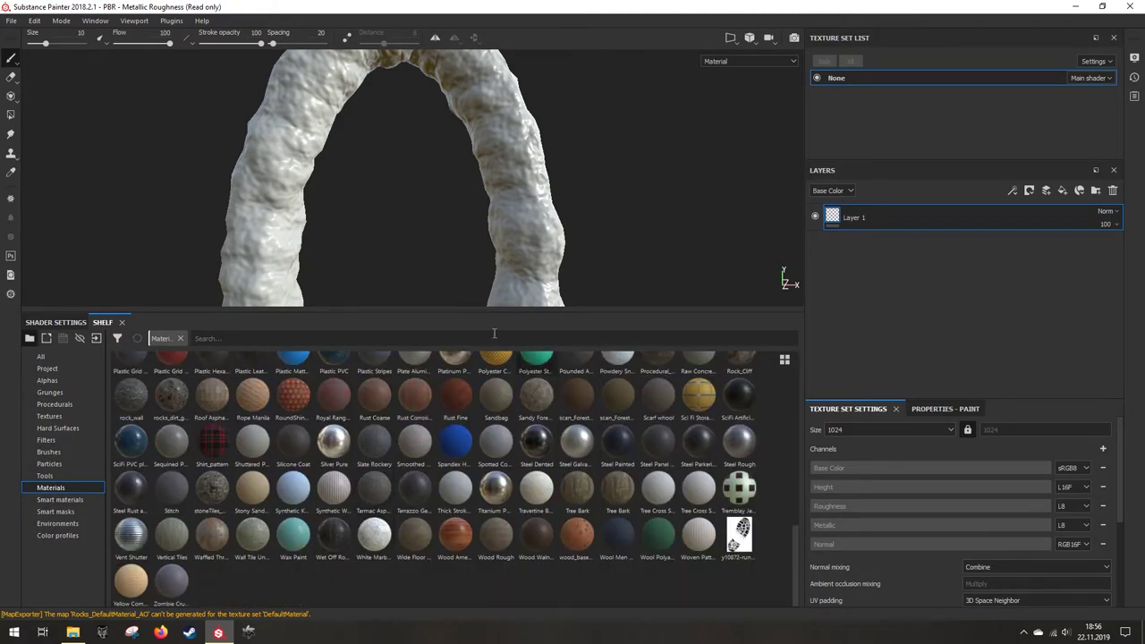
scroll(469, 465, "up", 8)
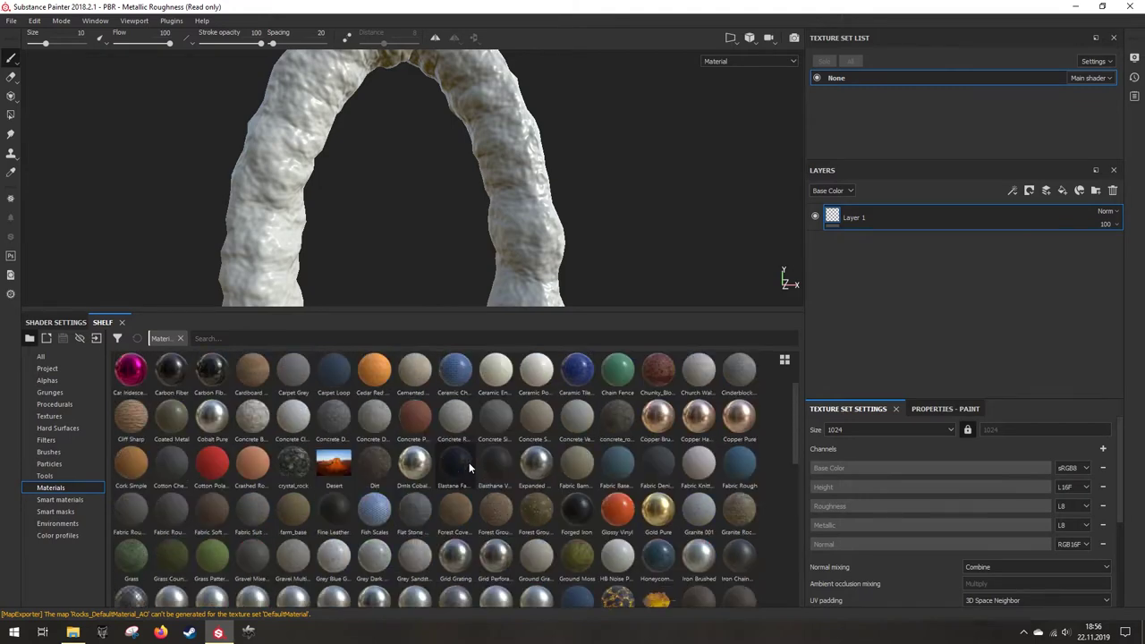
scroll(313, 536, "down", 10)
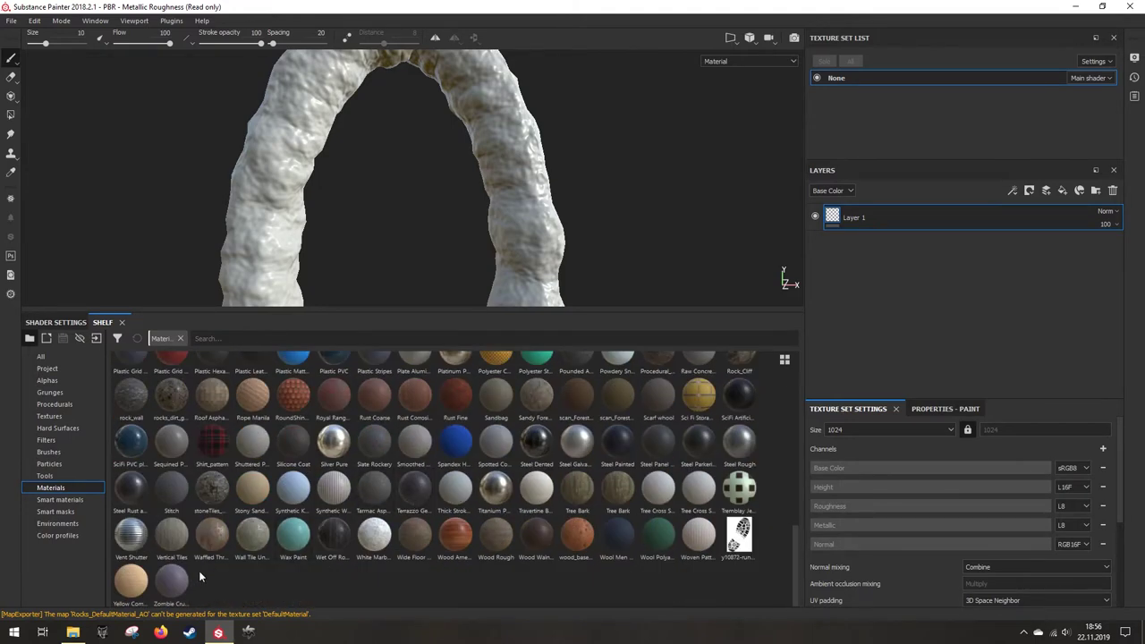
left_click_drag(129, 396, 543, 244)
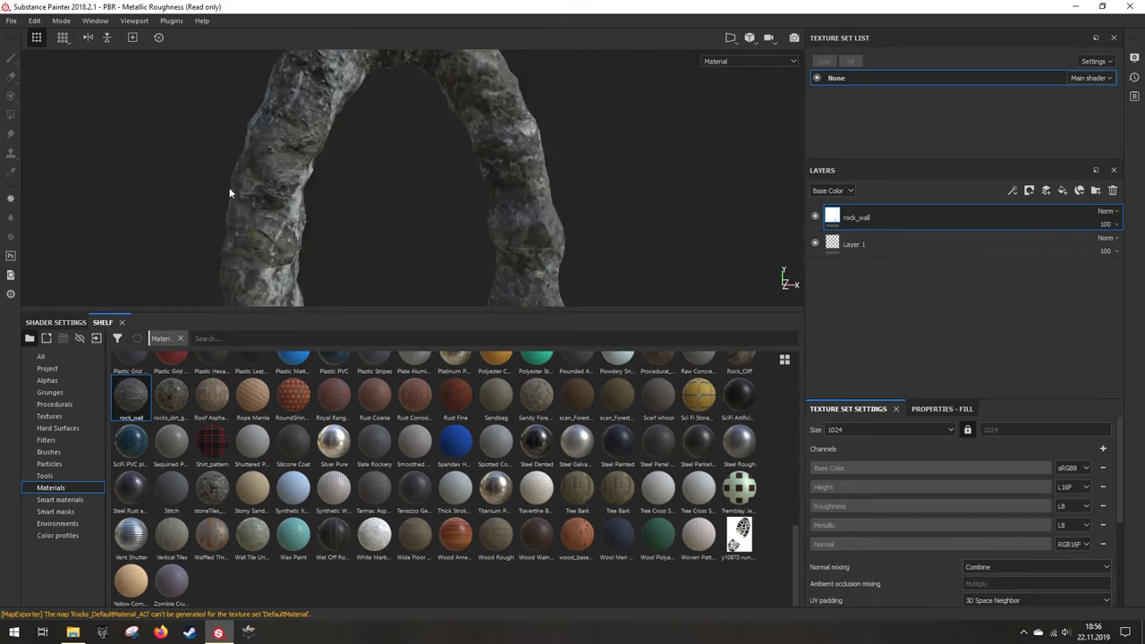
middle_click_drag(268, 198, 271, 148, "alt")
left_click_drag(304, 202, 384, 213, "alt")
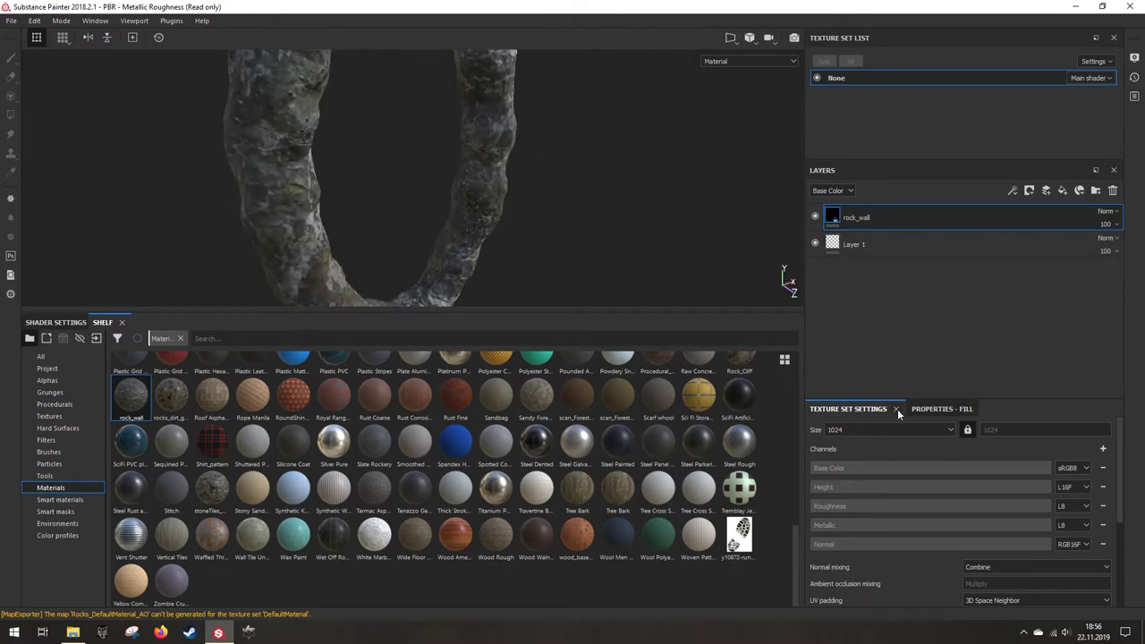
Step: Set the rock_wall fill layer's projection to Tri-planar projection
left_click(935, 409)
scroll(967, 514, "up", 1)
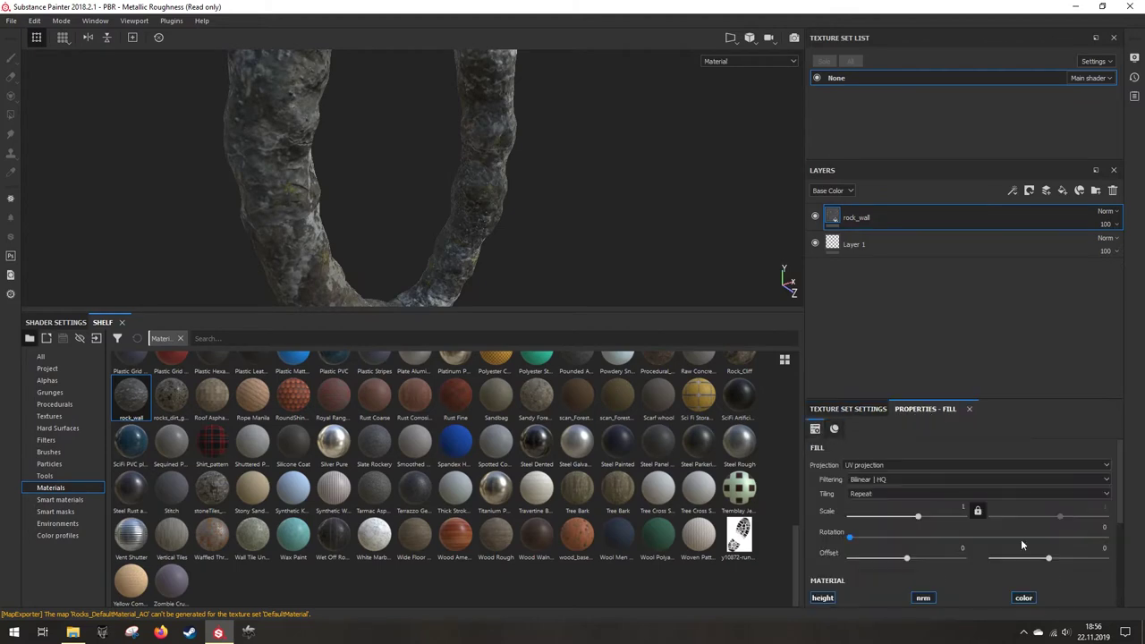
left_click(886, 465)
left_click(872, 481)
left_click_drag(475, 237, 443, 184, "alt")
Step: Expand the rock_wall material's Snow parameters and set the Snow option to Off
scroll(927, 561, "down", 5)
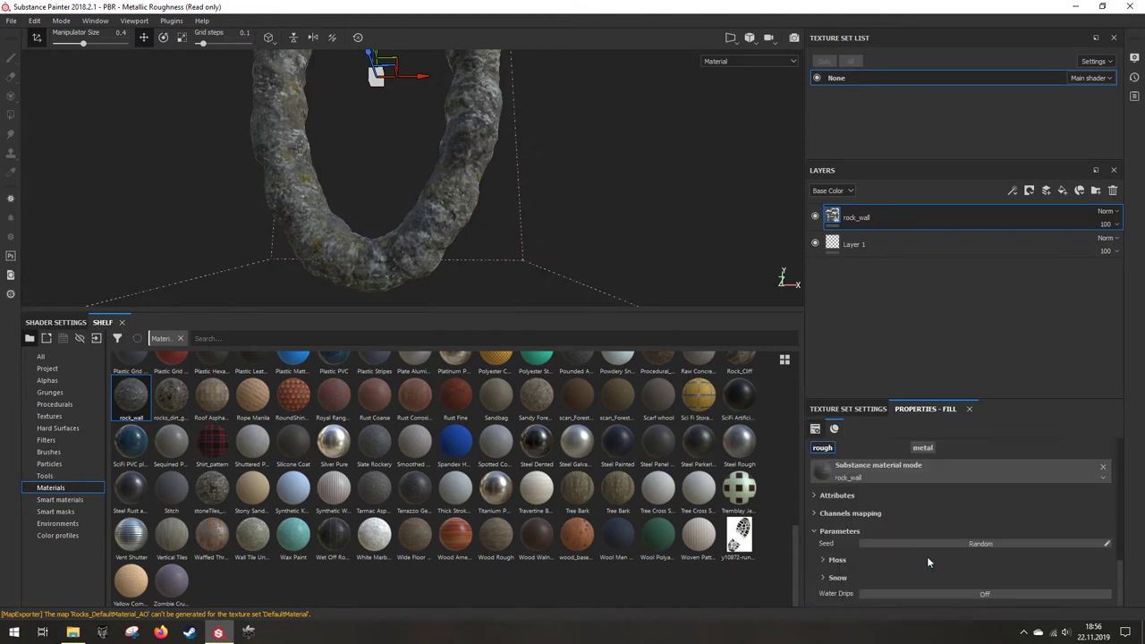
scroll(922, 548, "up", 2)
scroll(937, 544, "down", 2)
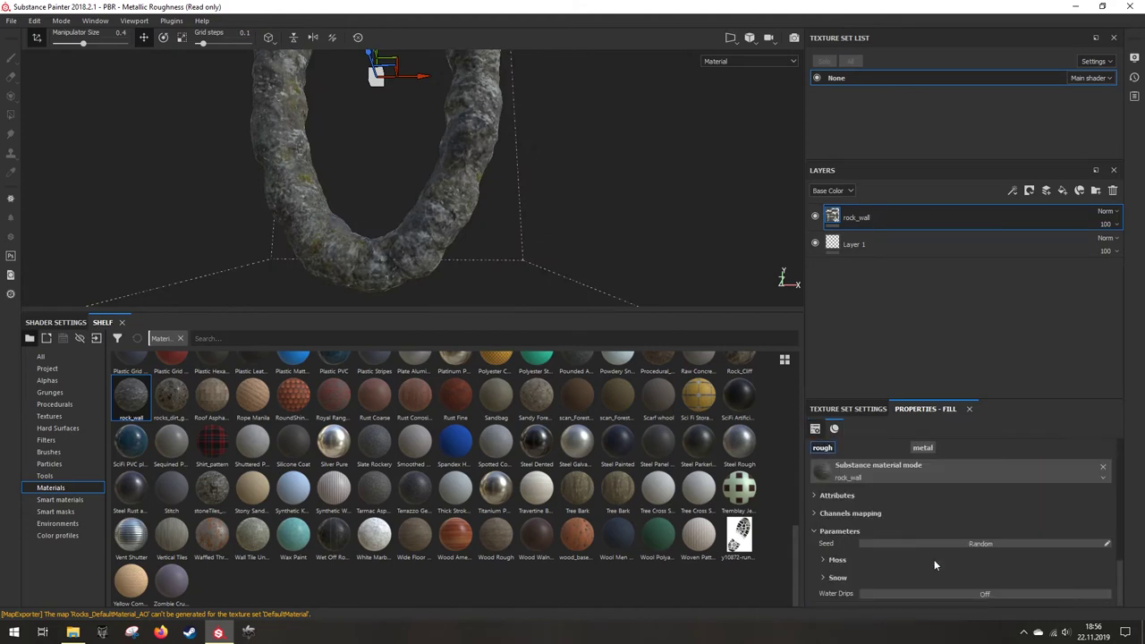
left_click(835, 578)
scroll(977, 560, "down", 3)
left_click(988, 511)
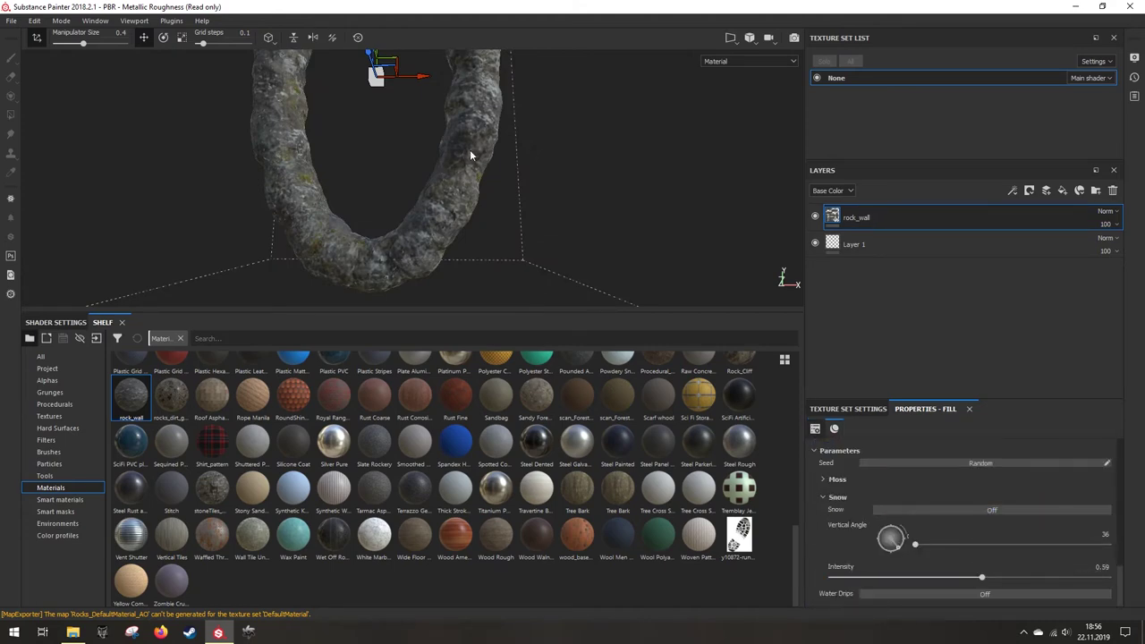
Step: Inspect the moss on the portal and turn on Moss Color Change in the rock_wall material's Moss parameters
scroll(466, 169, "up", 4)
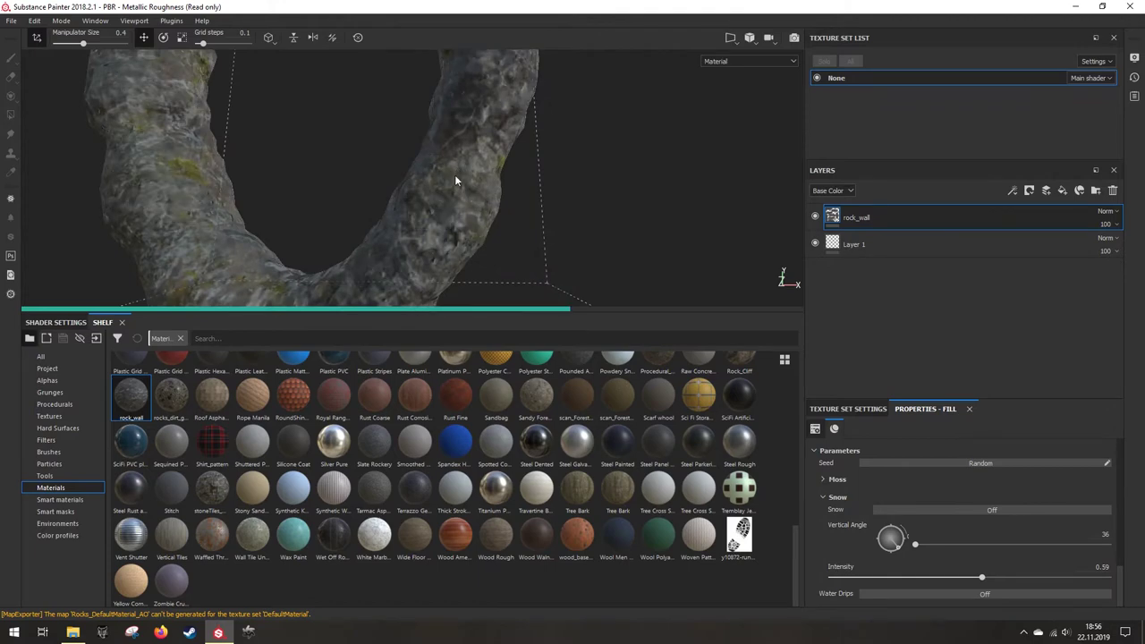
left_click_drag(472, 216, 497, 207, "alt")
scroll(497, 207, "up", 2)
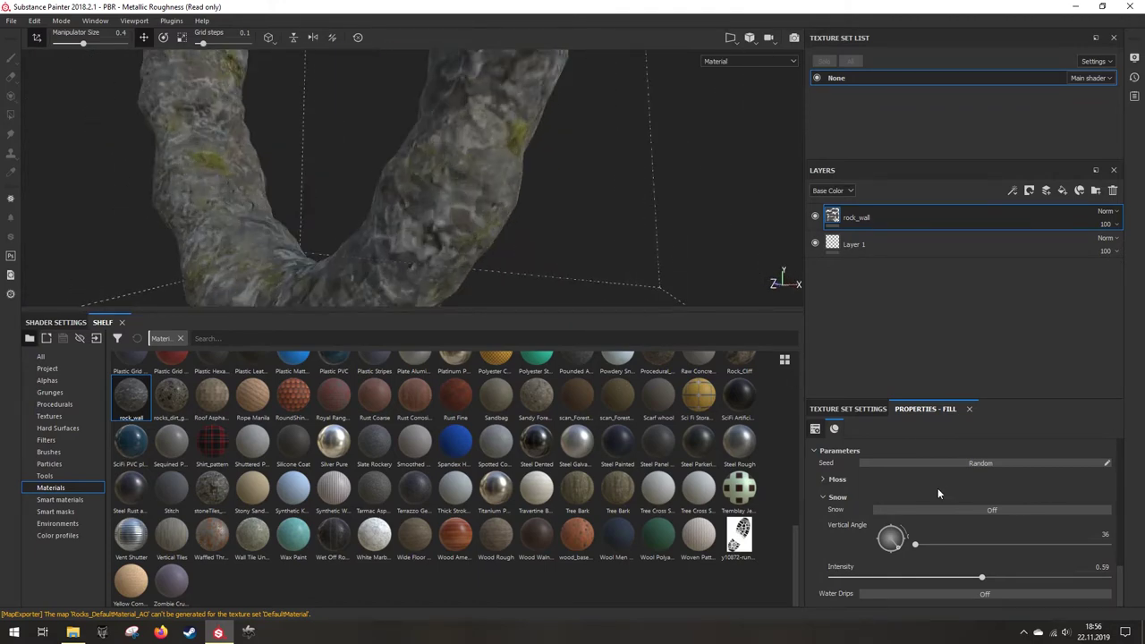
left_click(867, 480)
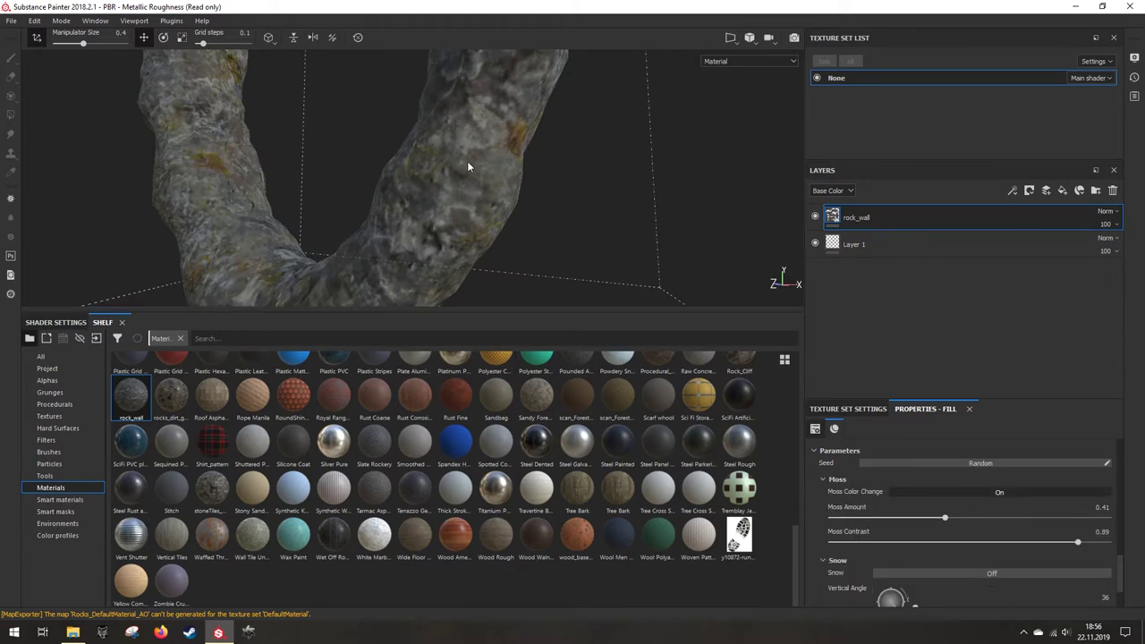
left_click_drag(738, 288, 516, 306, "alt")
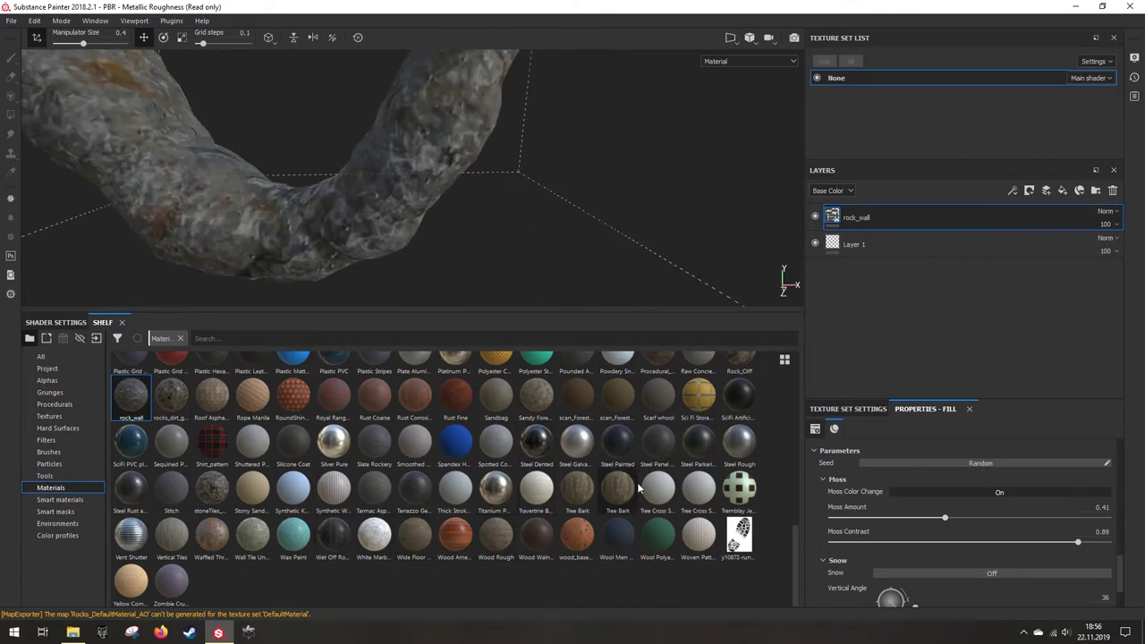
Step: Add the Rock_Cliff material as a fill layer above rock_wall, keeping only its height and normal channels active
left_click_drag(739, 362, 475, 191)
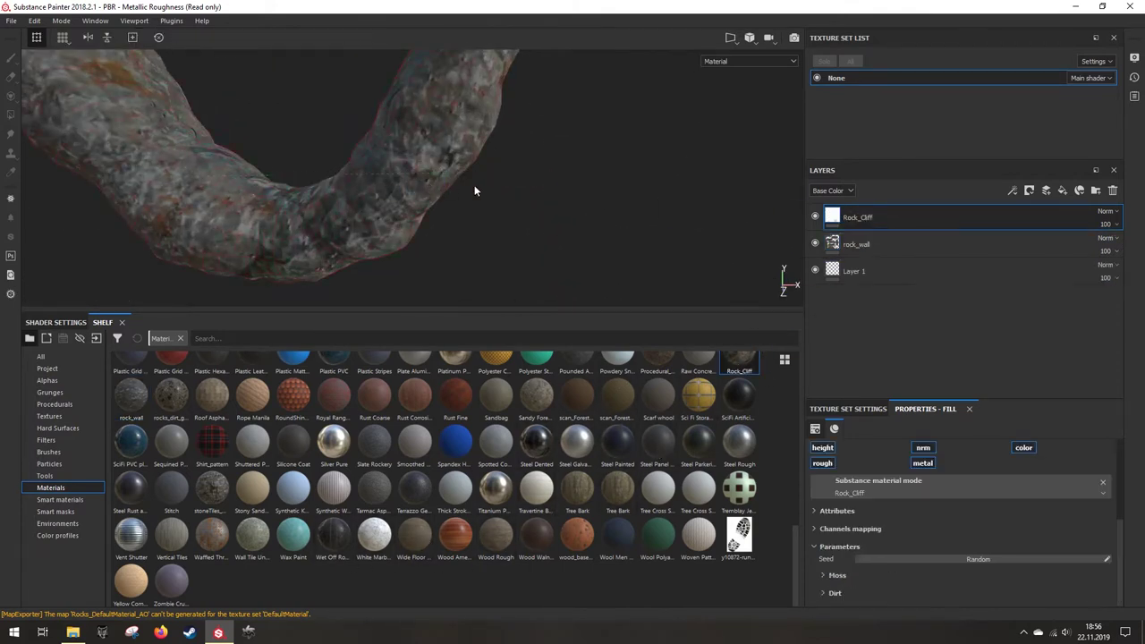
left_click(821, 463)
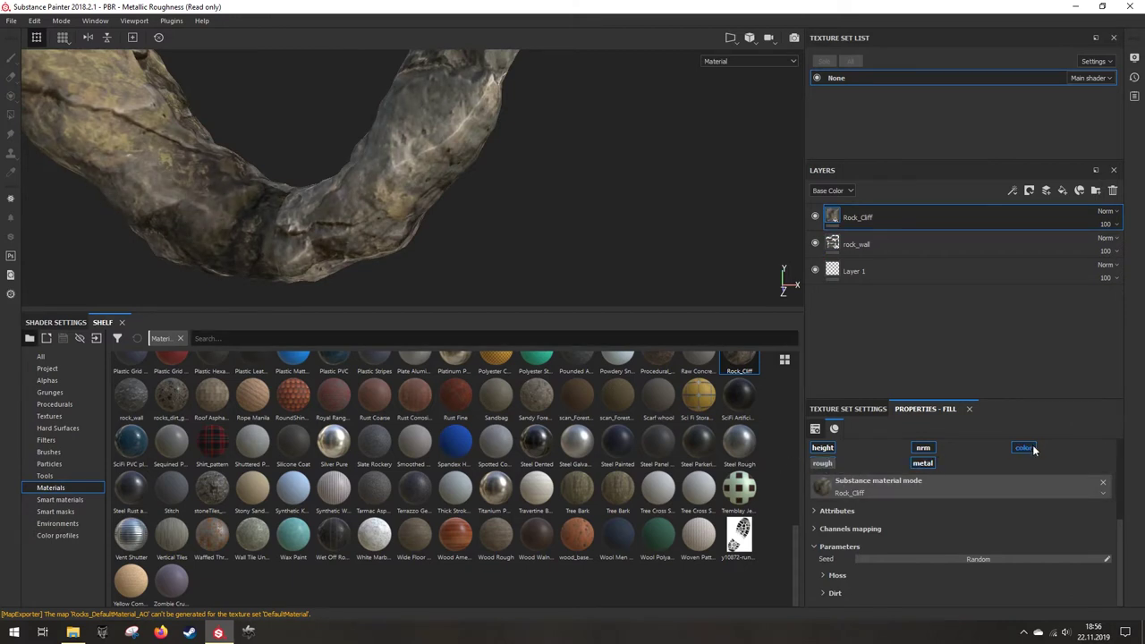
left_click(1024, 447)
scroll(922, 501, "up", 2)
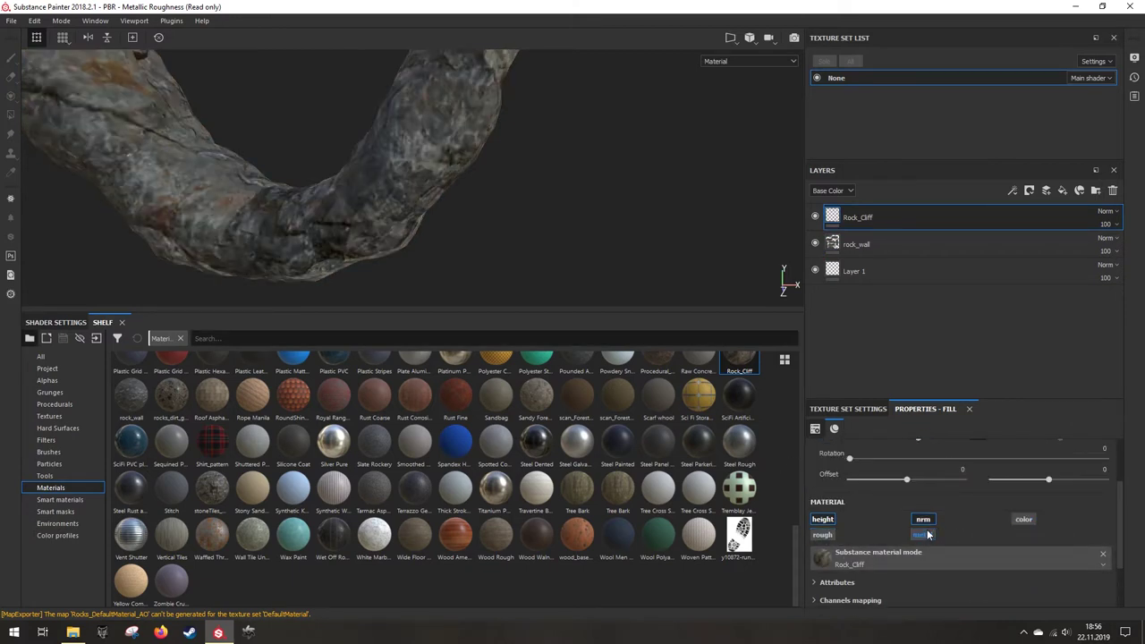
Step: Set the Rock_Cliff fill layer's scale to 1.23 and its projection to Tri-planar projection
scroll(921, 532, "up", 2)
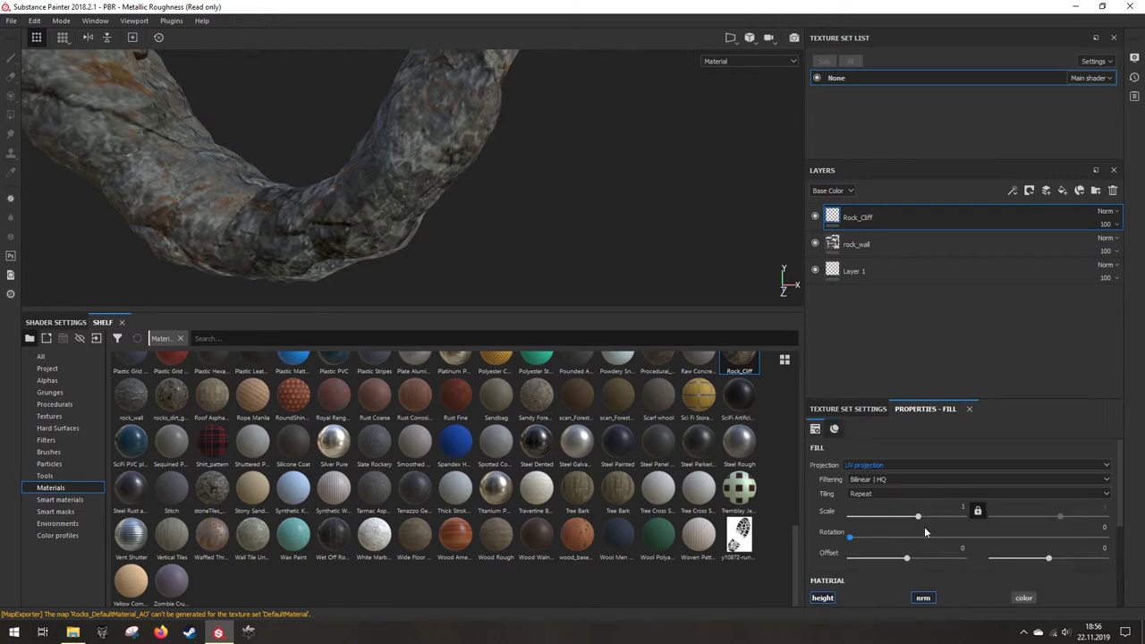
left_click_drag(918, 518, 922, 504)
left_click(876, 465)
left_click(874, 486)
scroll(396, 166, "down", 5)
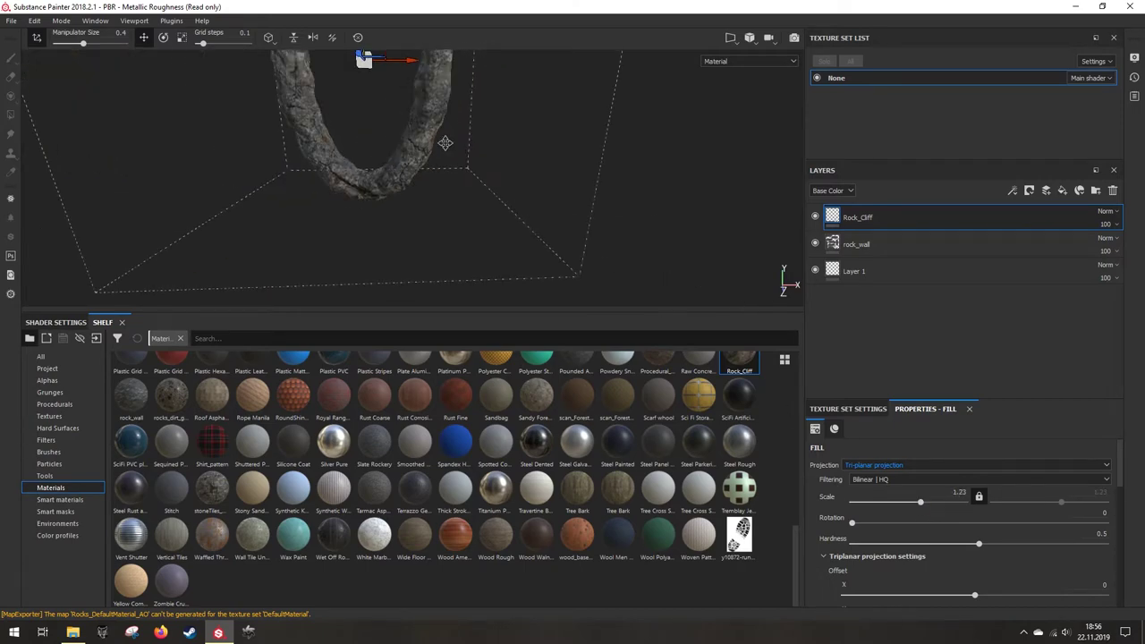
middle_click_drag(445, 143, 485, 269, "alt")
scroll(491, 212, "up", 4)
middle_click_drag(445, 112, 488, 297, "alt")
left_click_drag(487, 297, 483, 257, "alt")
scroll(470, 233, "up", 6)
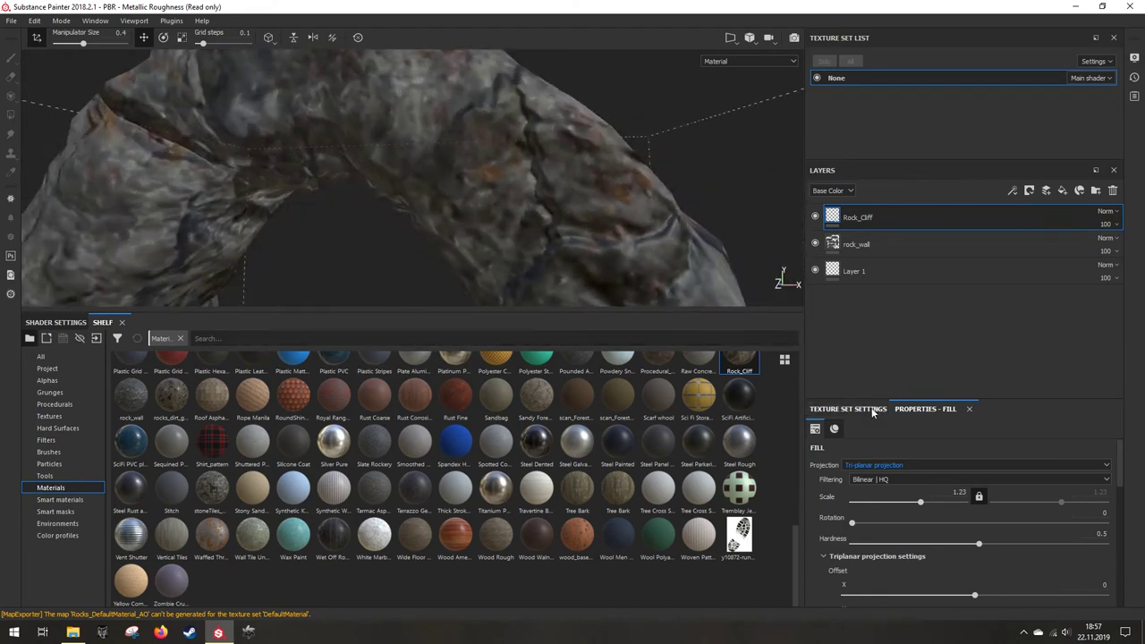
Step: Add a Displacement channel to the texture set and check the active channels of the rock_wall and Rock_Cliff layers
left_click(871, 411)
left_click(1102, 448)
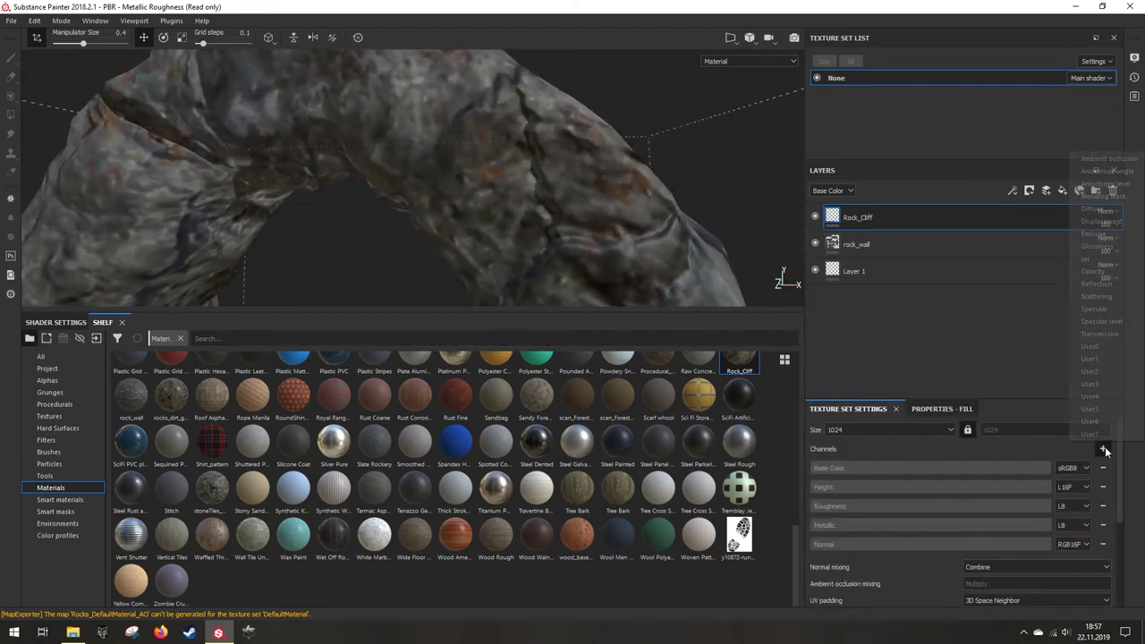
left_click(1099, 222)
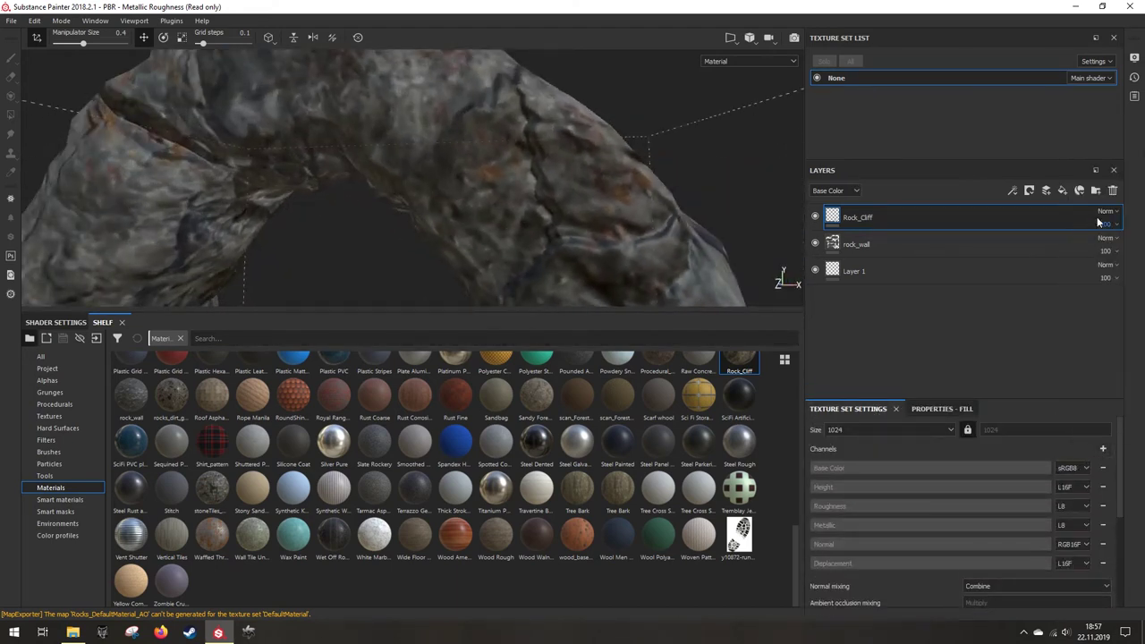
left_click(849, 244)
left_click(930, 409)
scroll(950, 530, "down", 5)
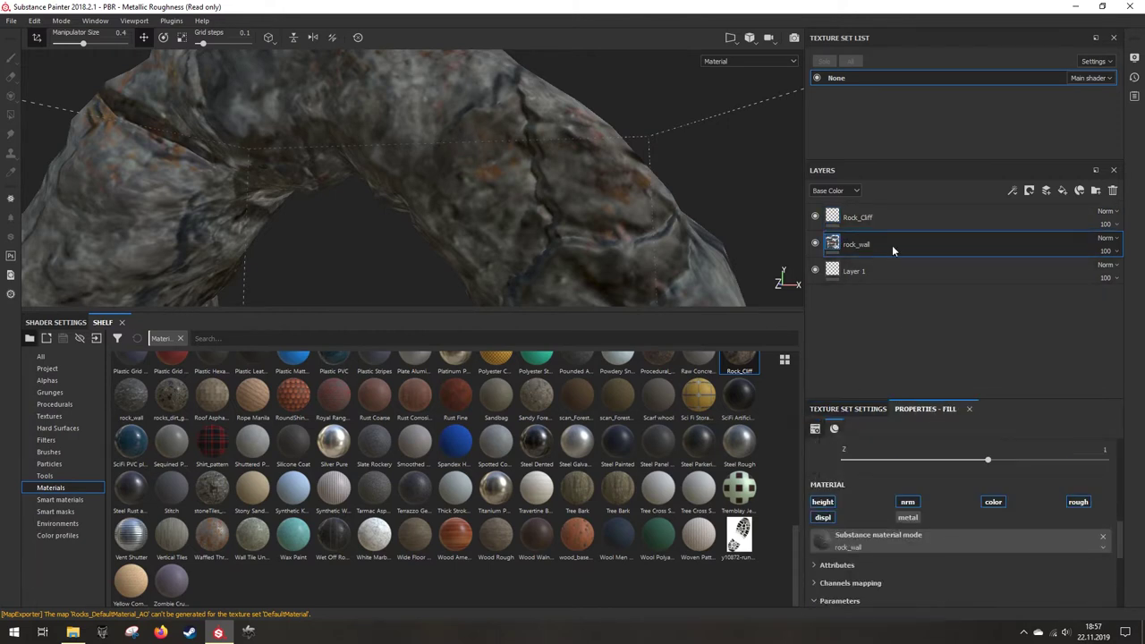
left_click(853, 222)
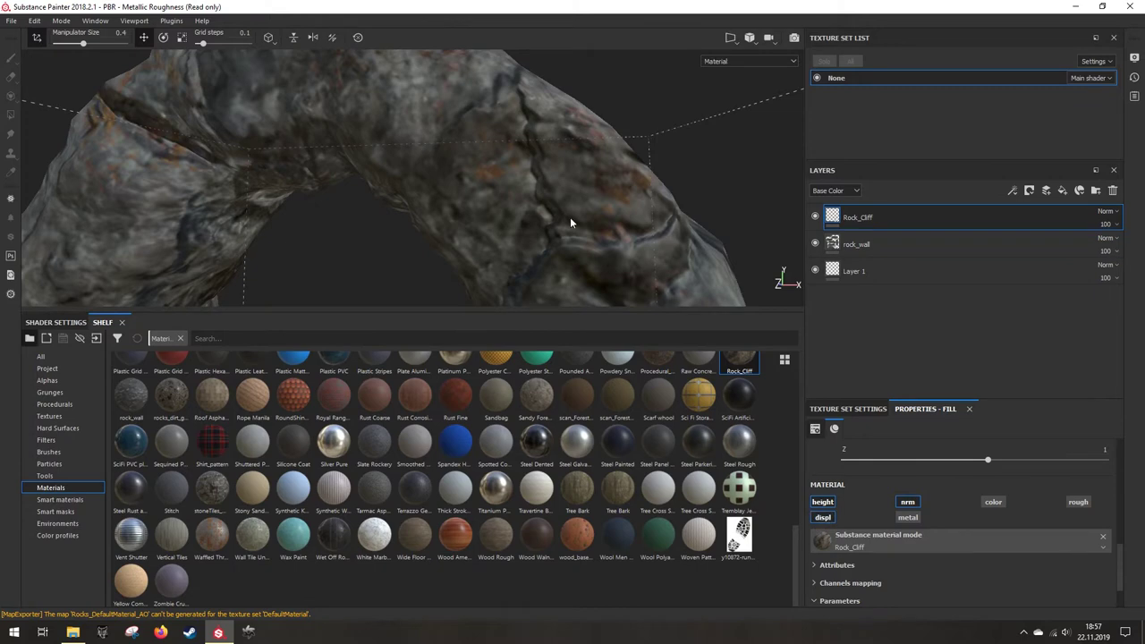
Step: Find the Mistery_Glowing_Stone material and apply it to the portal as a new fill layer above Rock_Cliff
scroll(571, 224, "down", 4)
scroll(367, 476, "up", 4)
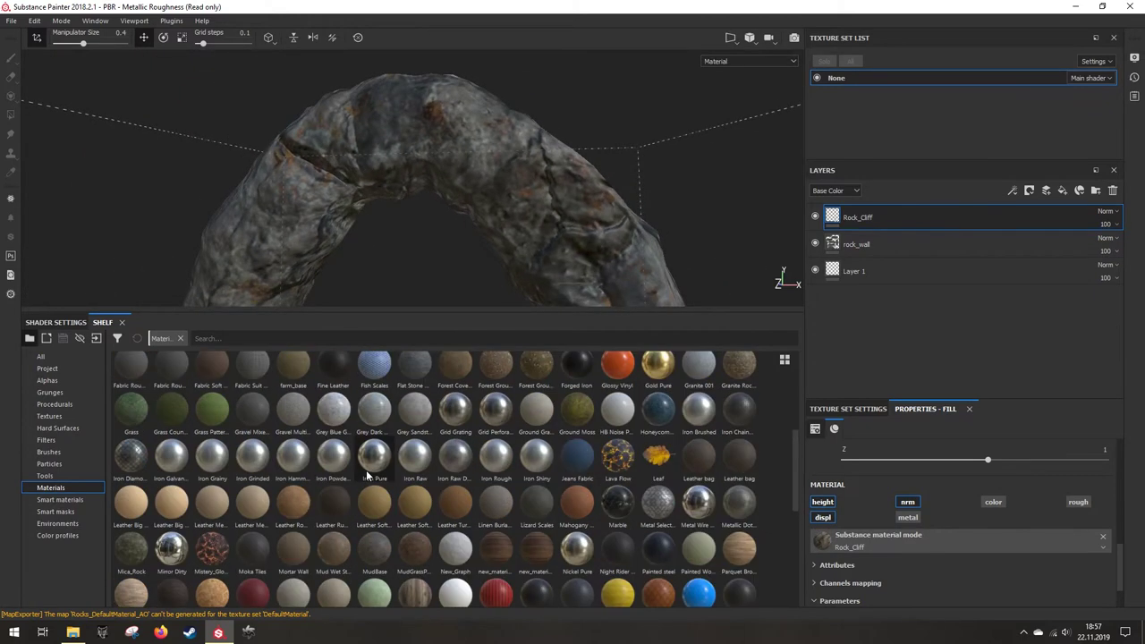
scroll(430, 458, "down", 3)
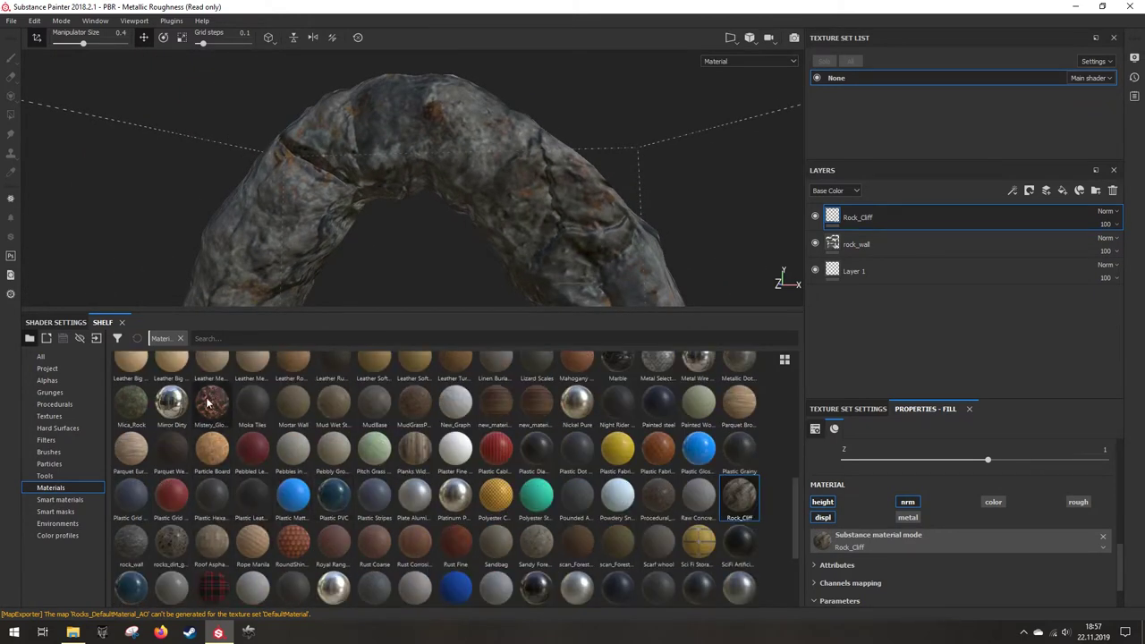
left_click_drag(208, 405, 586, 212)
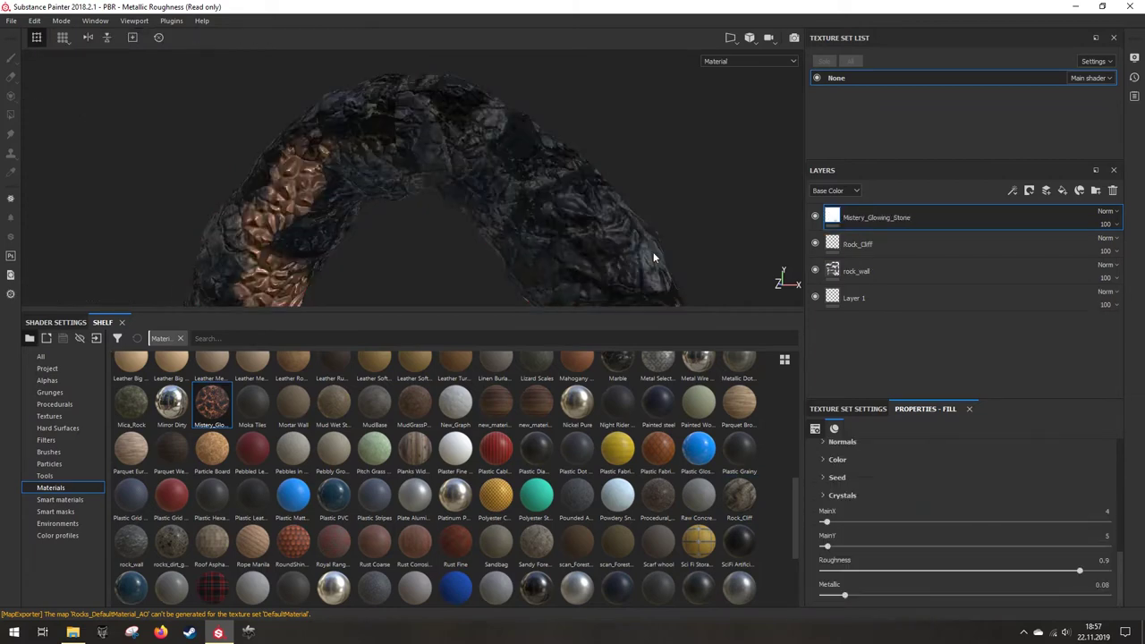
middle_click_drag(645, 251, 653, 174, "alt")
Step: Set the Mistery_Glowing_Stone fill layer's projection to Tri-planar projection and check it on the lower part of the arch
scroll(891, 444, "up", 5)
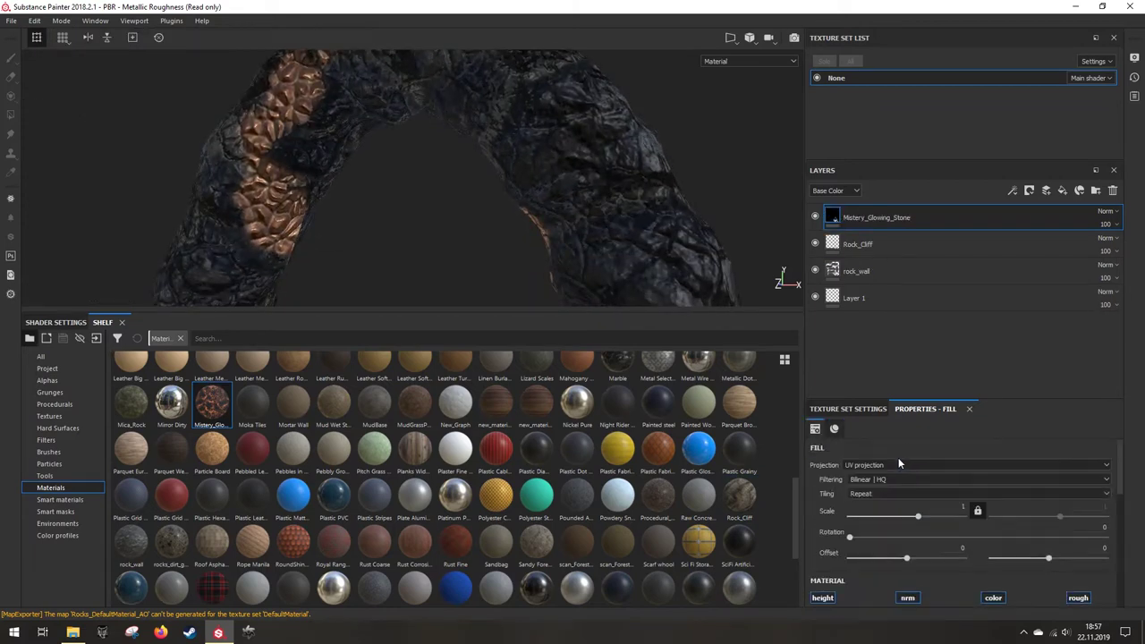
left_click(900, 465)
left_click(879, 487)
scroll(537, 235, "down", 2)
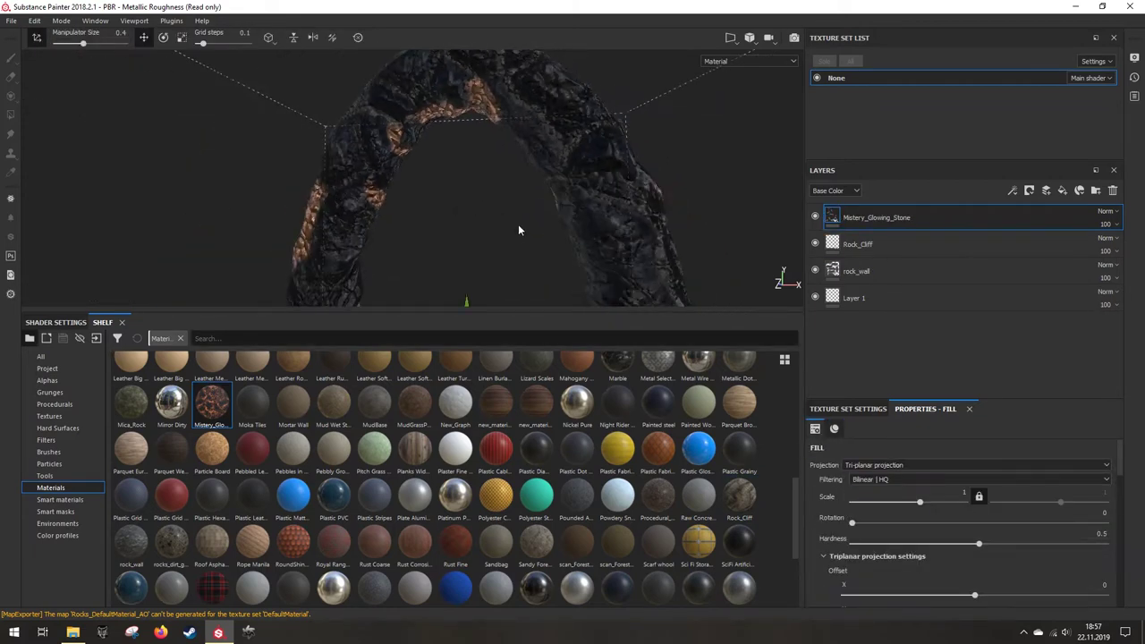
middle_click_drag(518, 225, 542, 141, "alt")
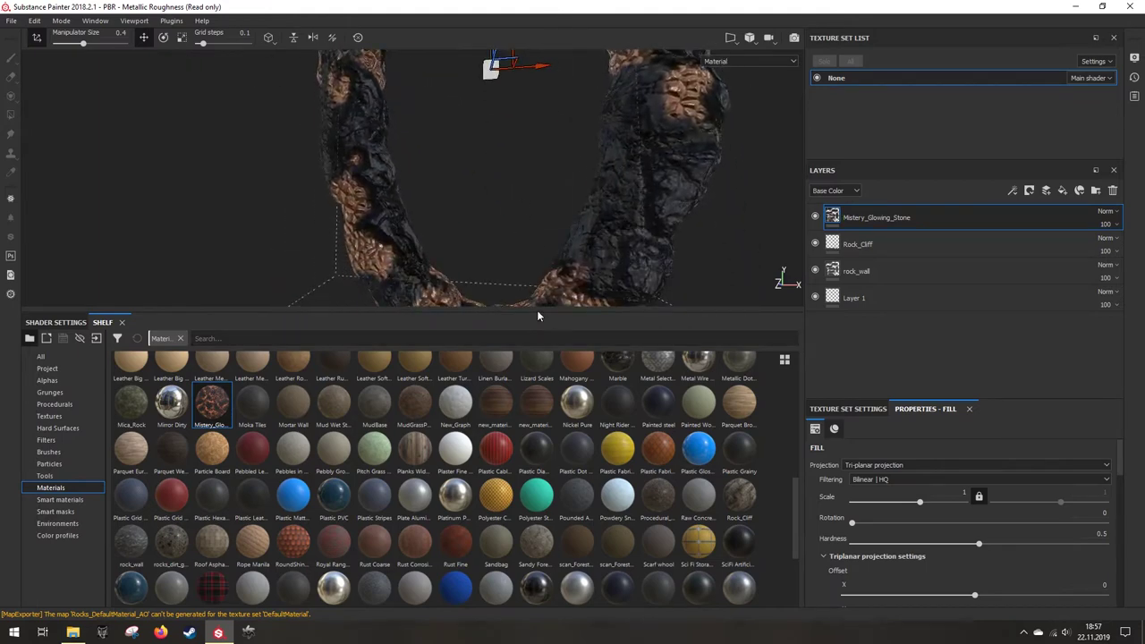
Step: Enlarge the 3D view and set the Mistery_Glowing_Stone fill layer's scale to 4.16, checking the pattern on the arch
left_click_drag(540, 312, 541, 467)
left_click_drag(556, 332, 573, 394, "alt")
left_click_drag(916, 506, 927, 505)
scroll(492, 341, "up", 3)
left_click_drag(490, 345, 576, 430, "alt")
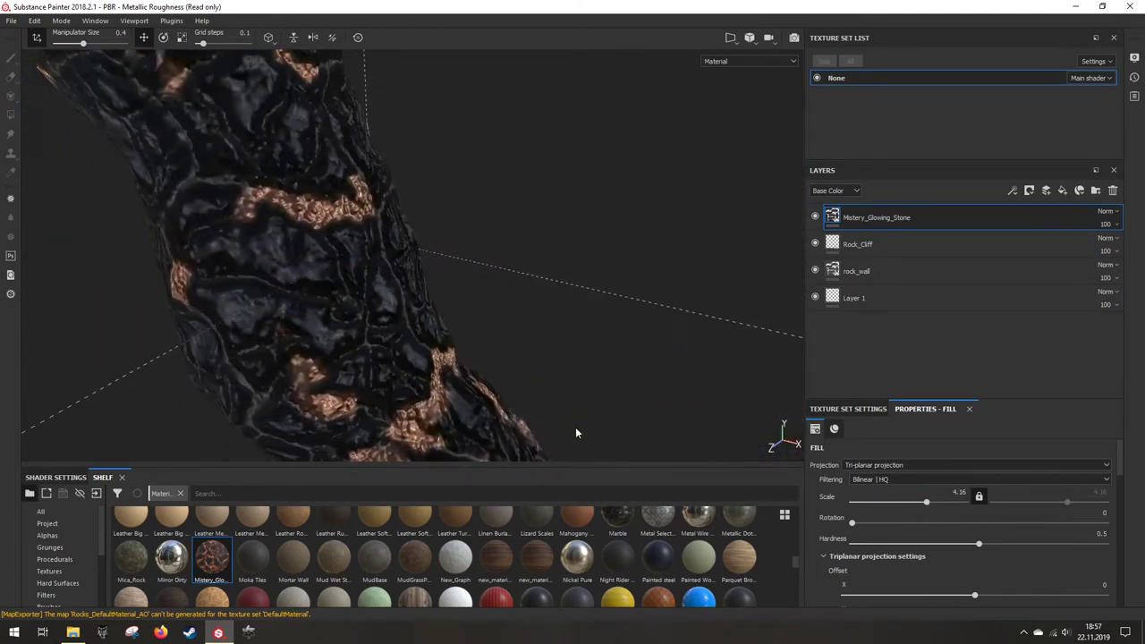
Step: Add an Emissive channel to the texture set
left_click(848, 409)
scroll(989, 519, "down", 5)
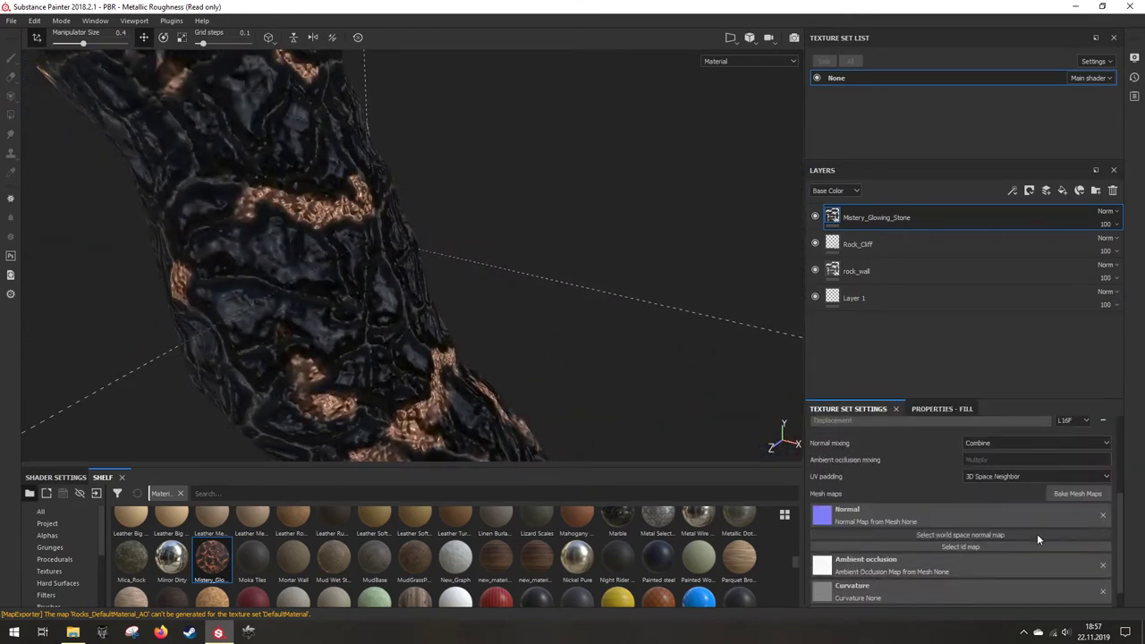
scroll(1022, 541, "up", 5)
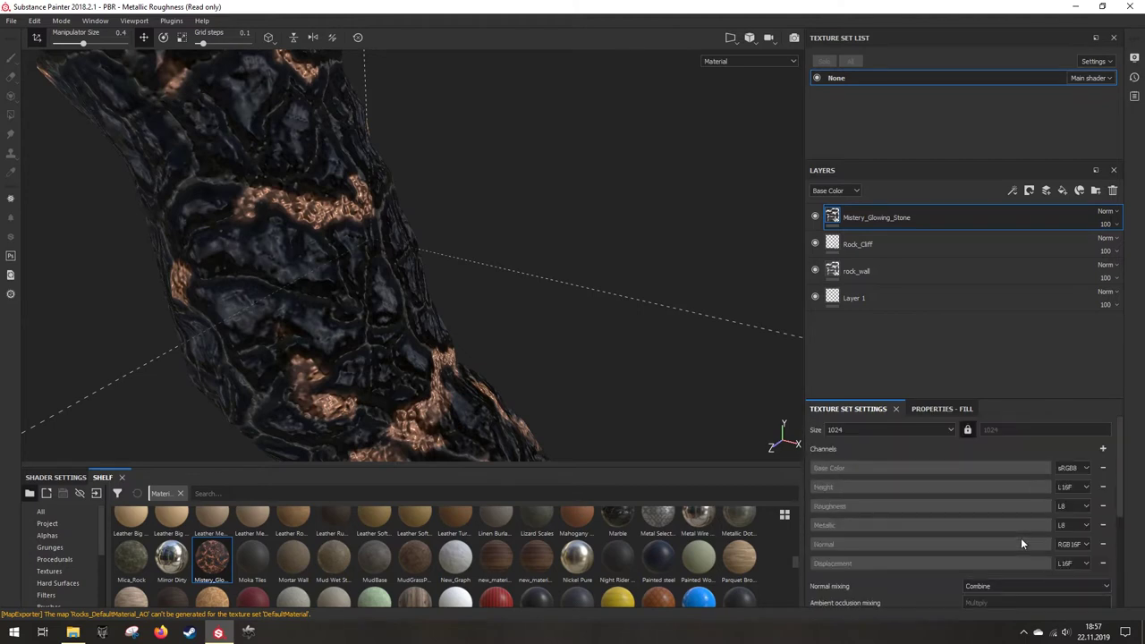
left_click(1103, 450)
left_click(1090, 237)
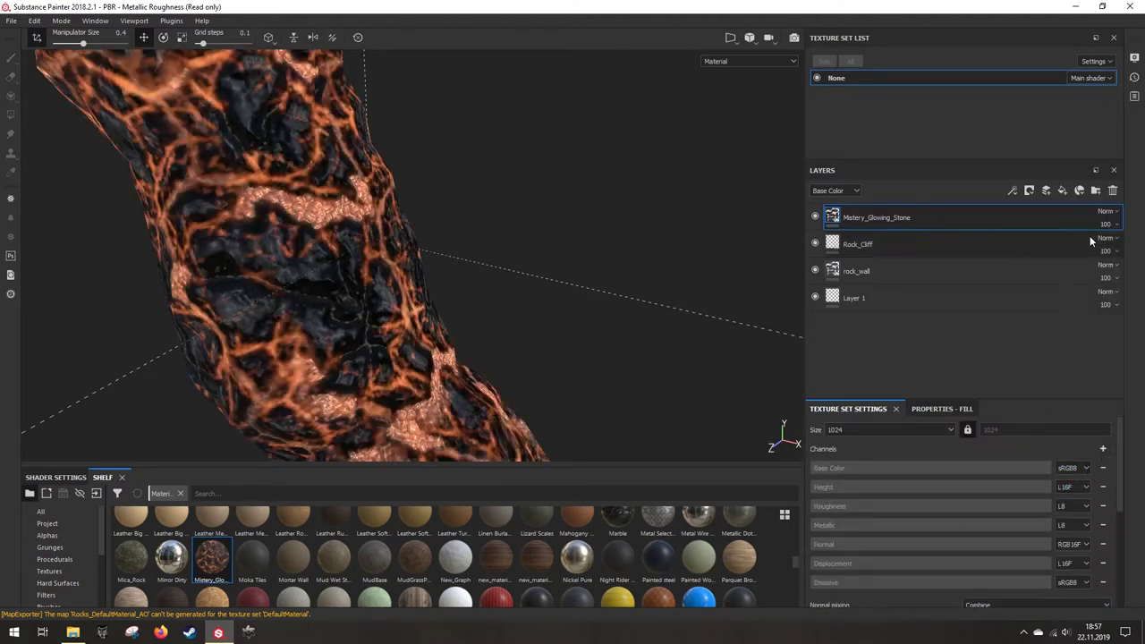
Step: Review the Mistery_Glowing_Stone fill layer's substance parameters and active material channels, and check the glowing veins on the lower arch
left_click(928, 409)
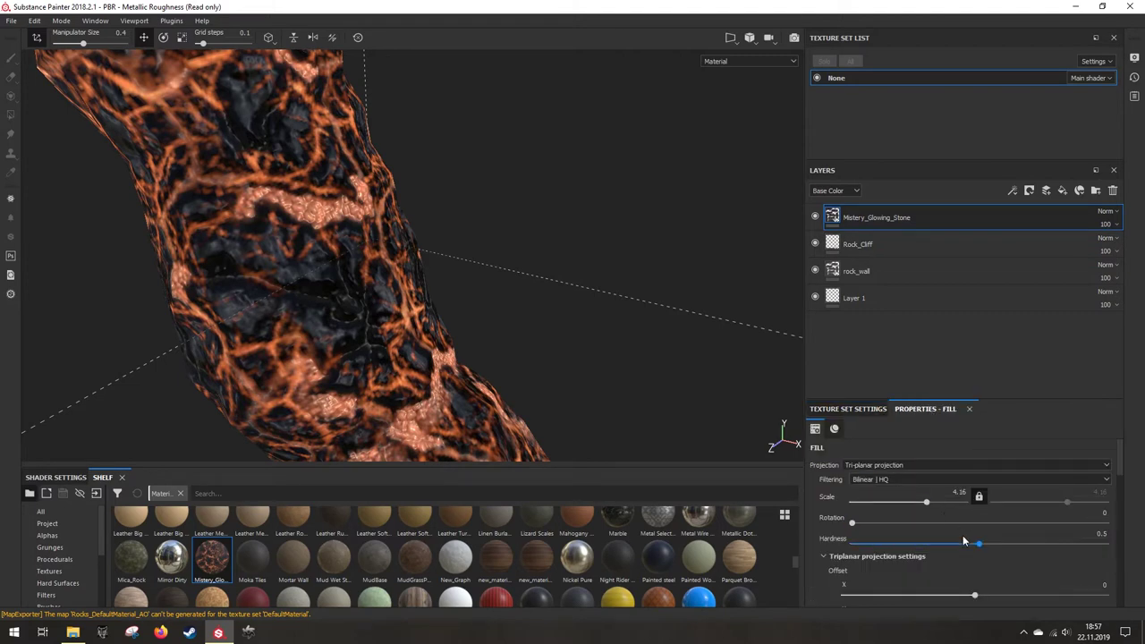
scroll(964, 538, "down", 10)
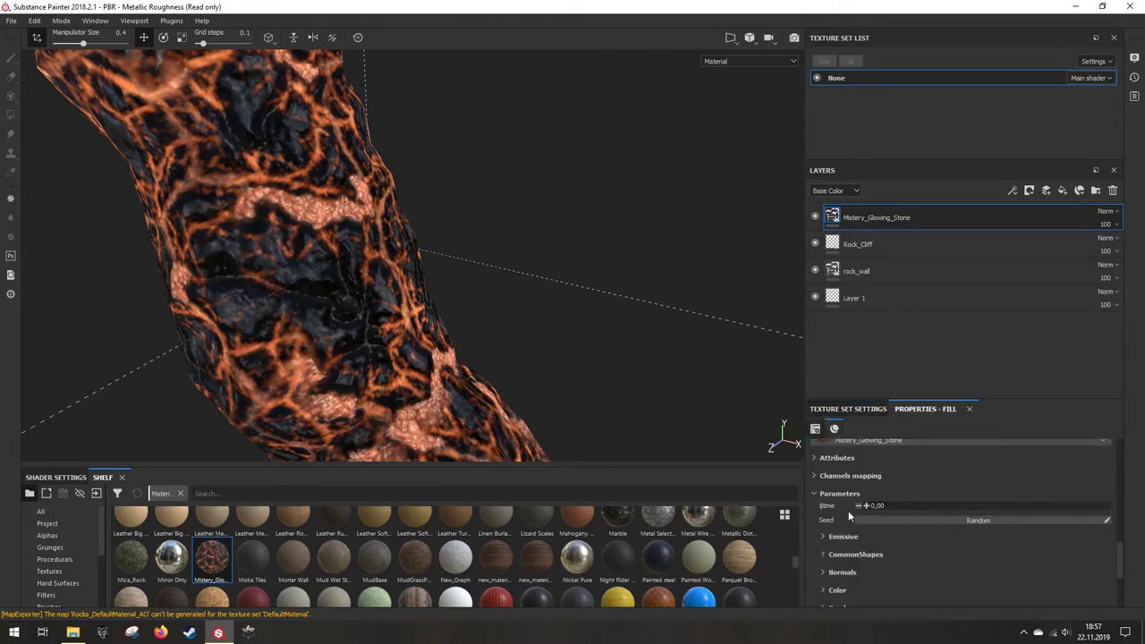
scroll(519, 294, "down", 7)
left_click_drag(477, 357, 369, 327, "alt")
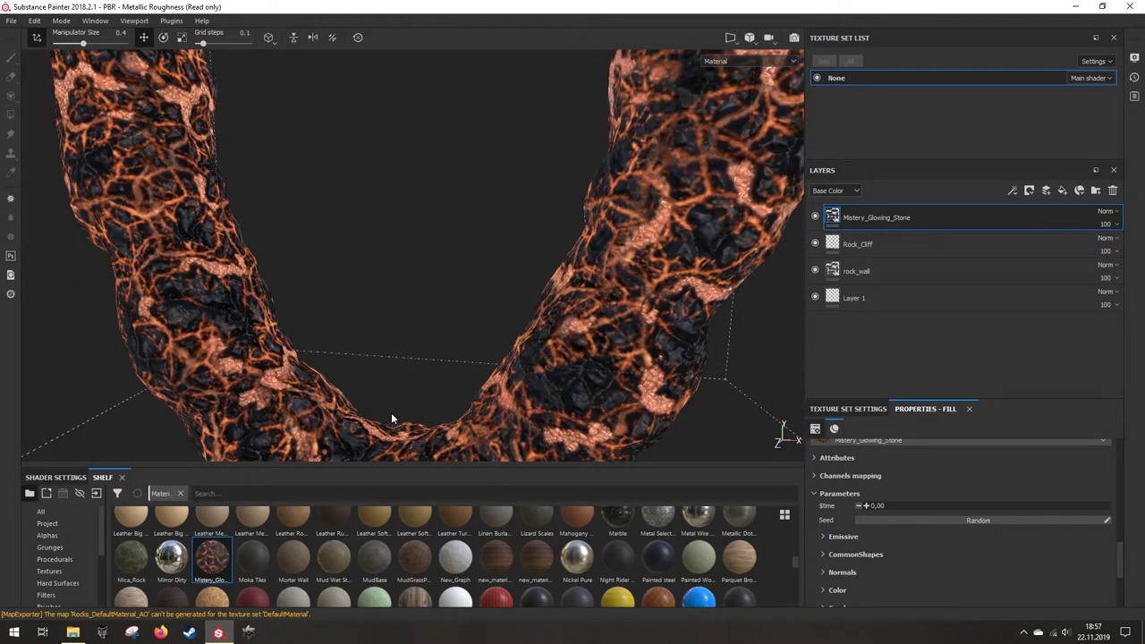
scroll(935, 482, "down", 5)
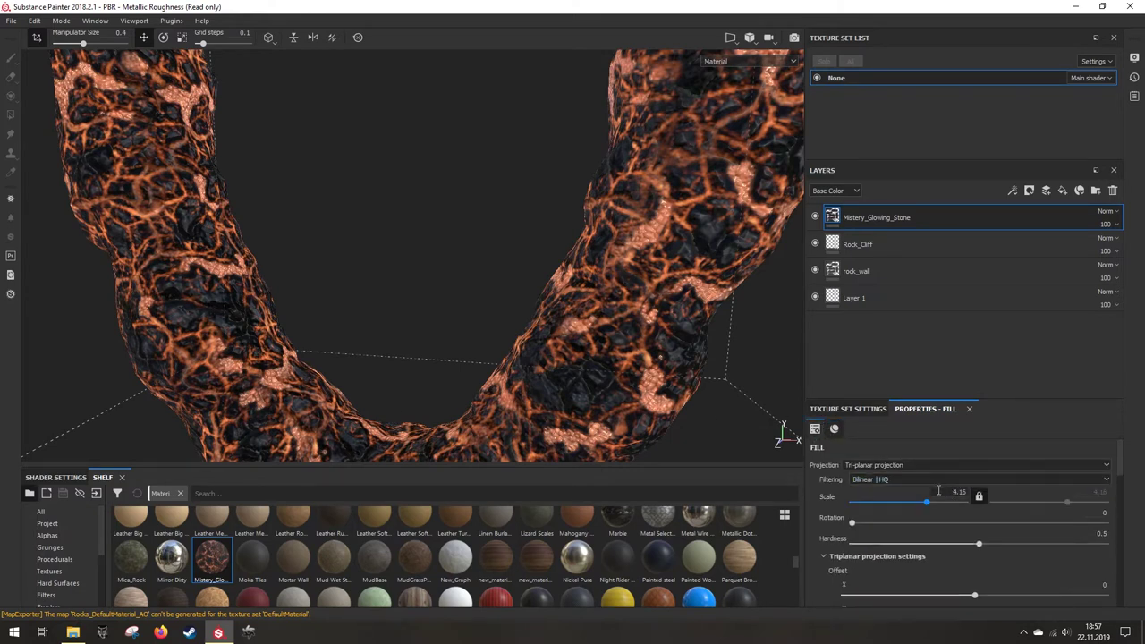
scroll(951, 513, "down", 2)
scroll(893, 519, "down", 5)
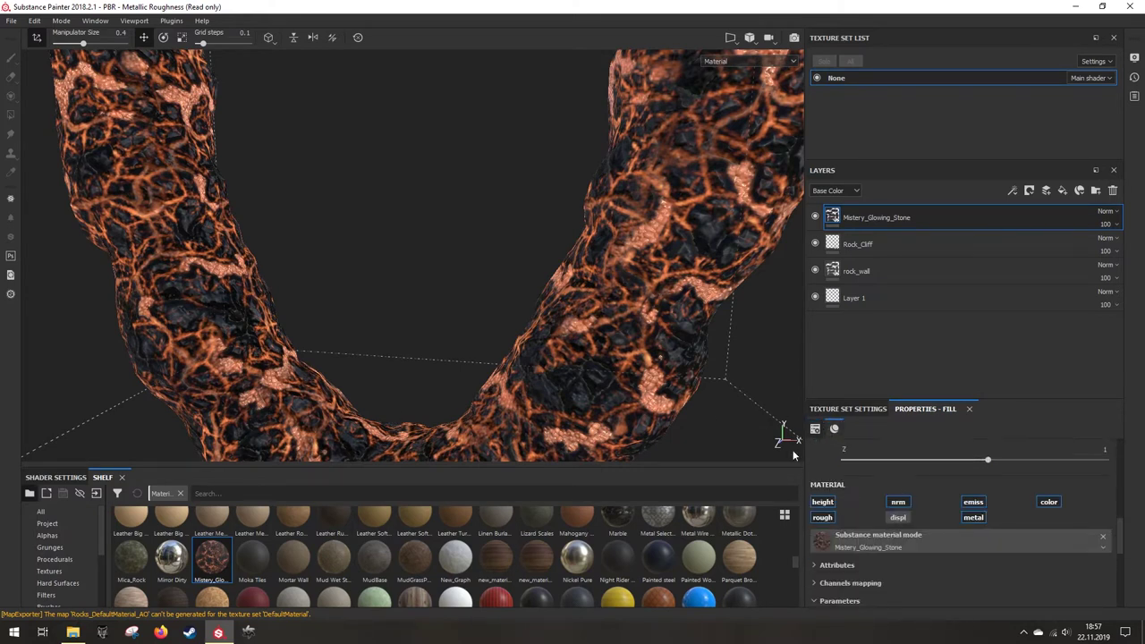
Step: Set the texture set size to 2048
left_click(835, 409)
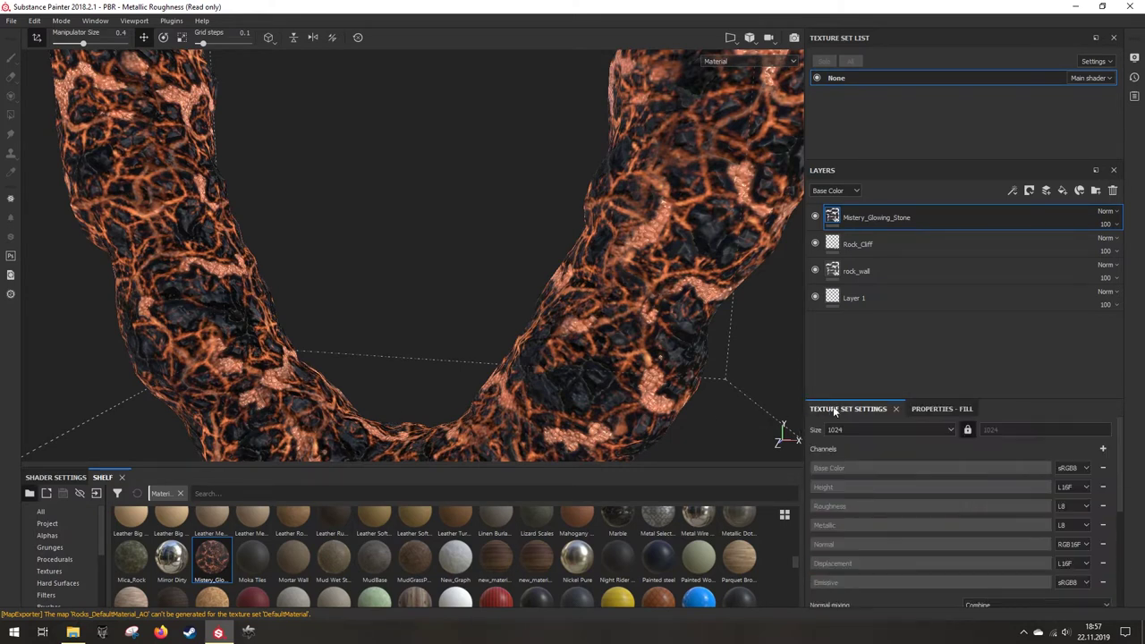
left_click(881, 430)
left_click(849, 469)
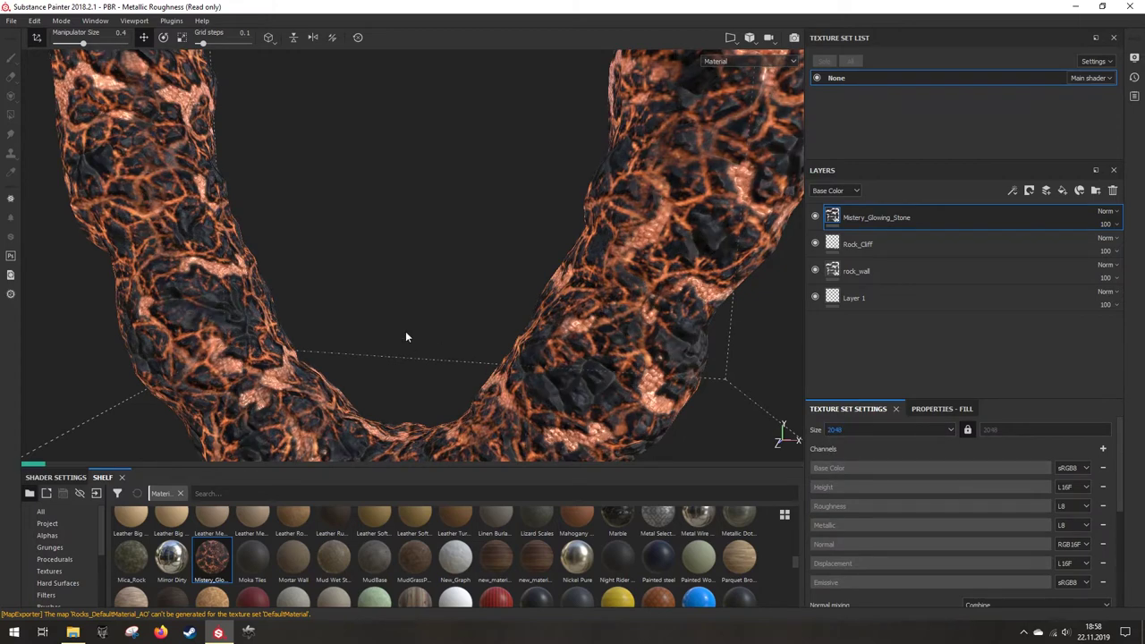
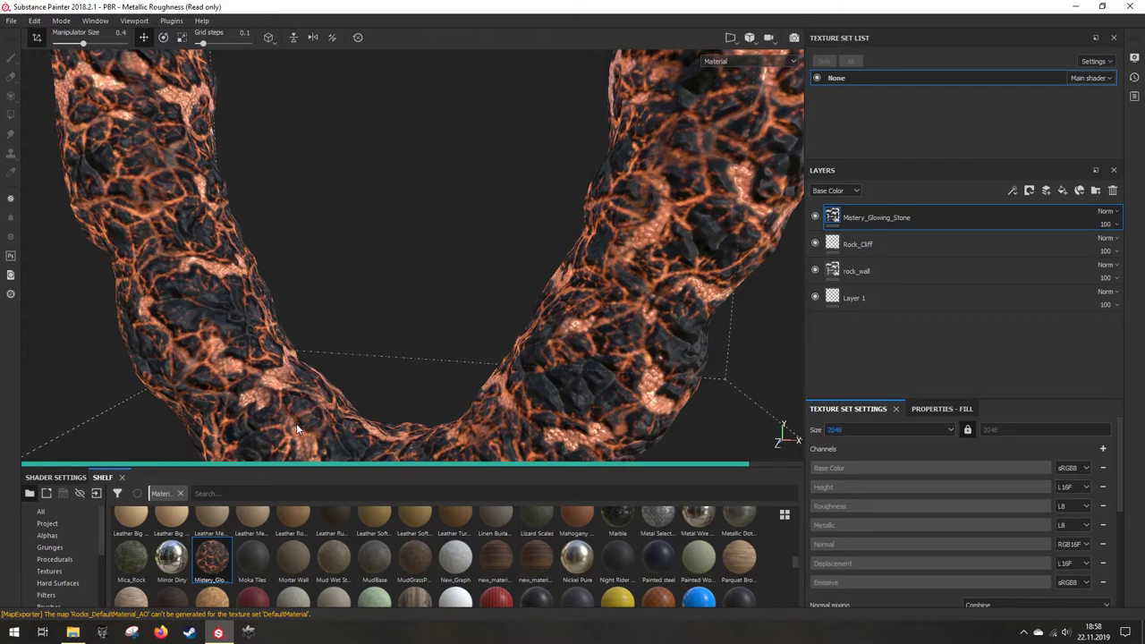
Step: Add a black mask to the Mistery_Glowing_Stone layer
left_click_drag(355, 380, 593, 320, "alt")
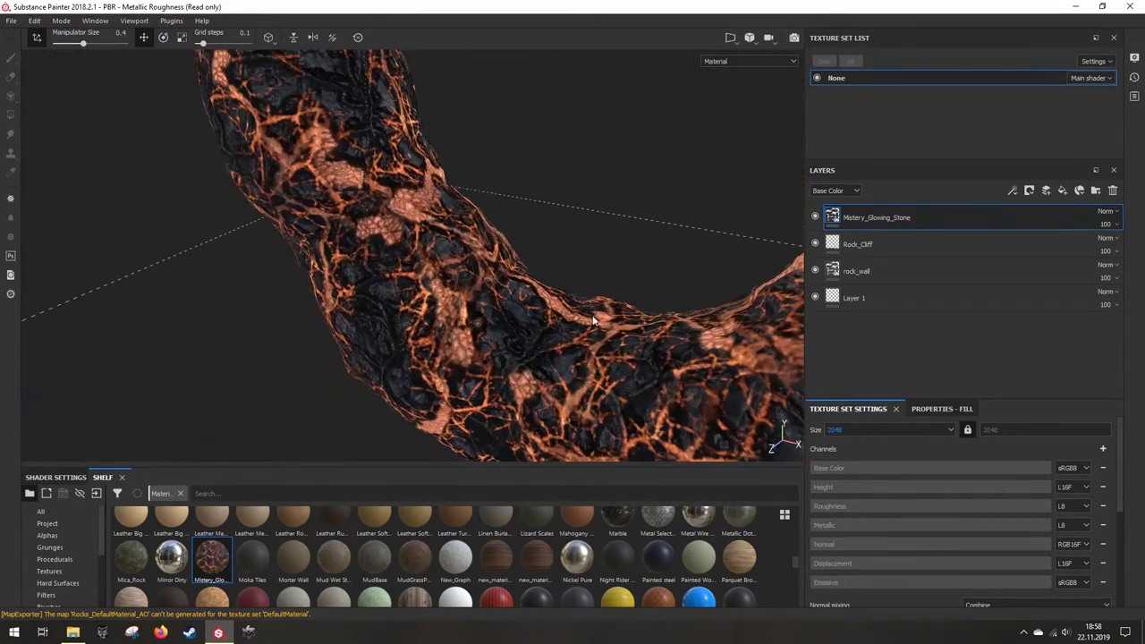
left_click_drag(573, 280, 886, 251, "alt")
right_click(880, 217)
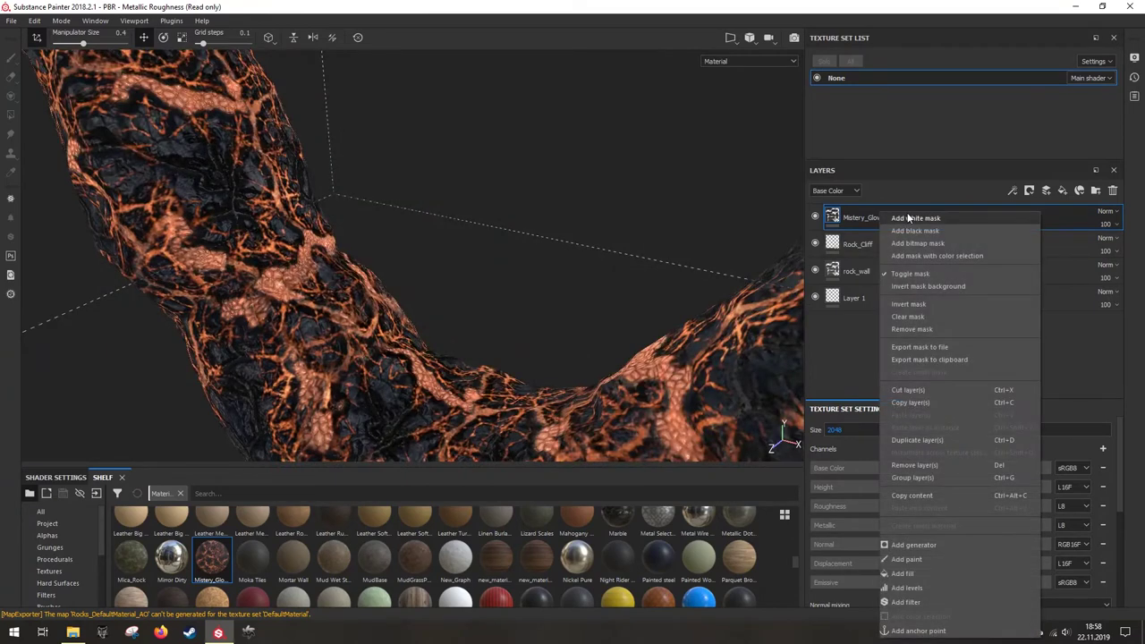
left_click(922, 229)
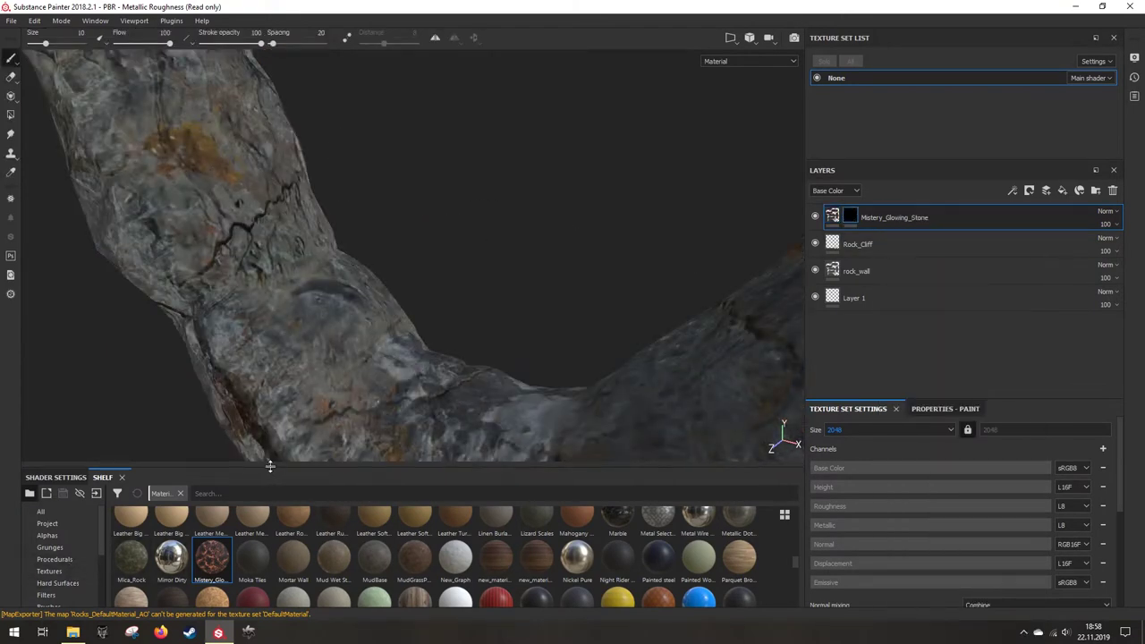
Step: Choose the Dirt 1 brush and paint glowing stone into the layer's mask along the inner edge and top of the arch
left_click_drag(268, 469, 269, 409)
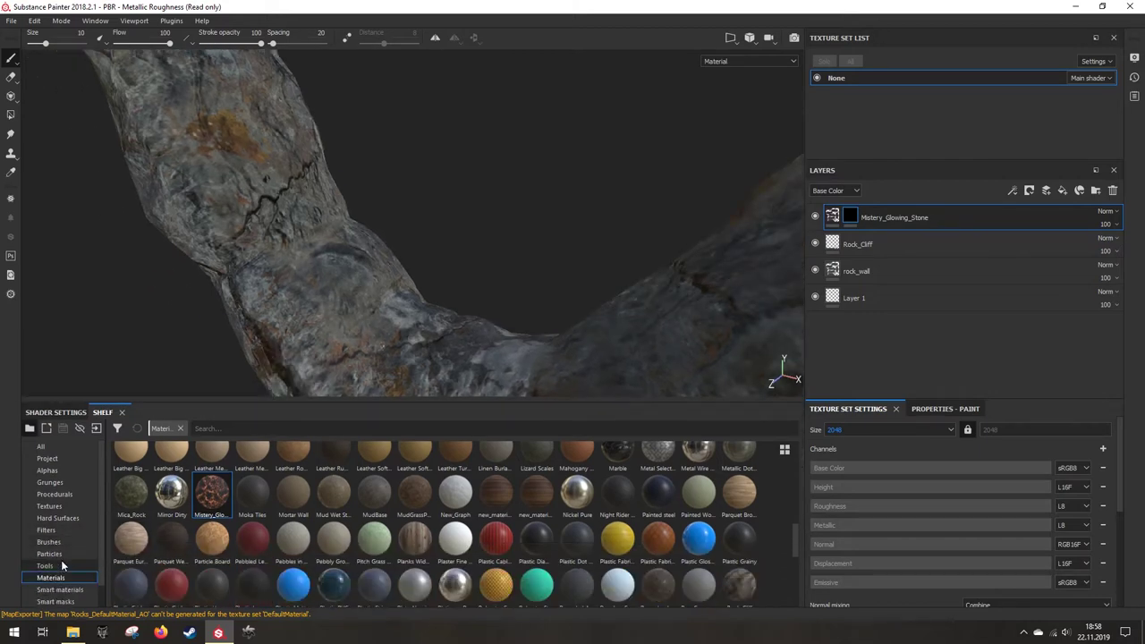
left_click(48, 542)
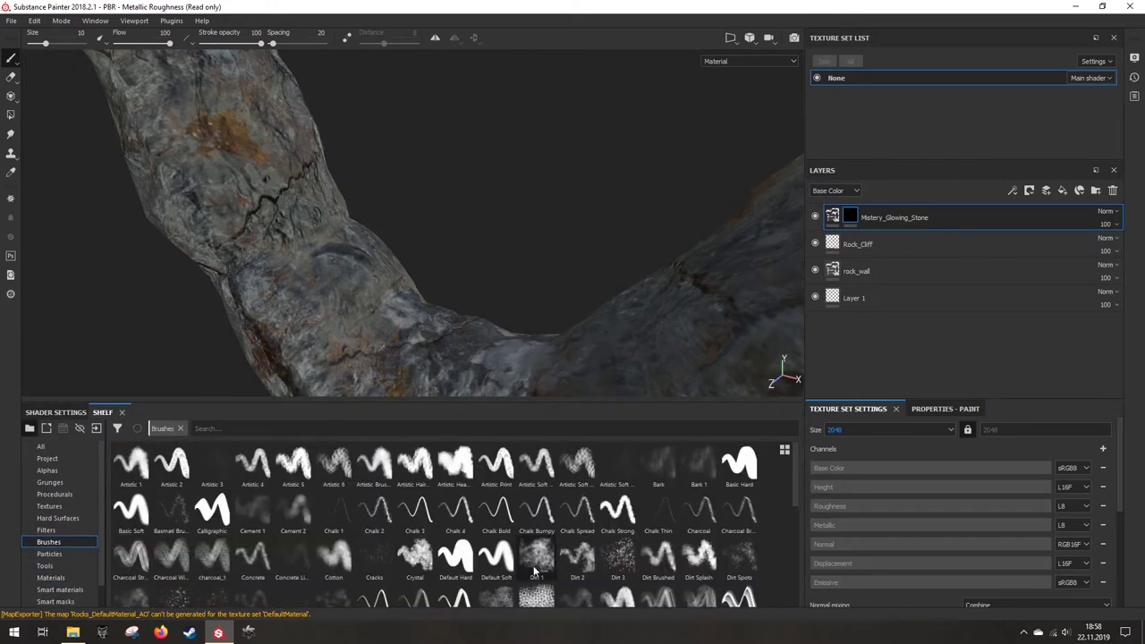
left_click(535, 569)
mouse_move(413, 336)
left_mouse_down("alt")
mouse_move(554, 327)
mouse_move(515, 323)
mouse_move(419, 266)
left_mouse_up("alt")
middle_click_drag(378, 189, 404, 297, "alt")
mouse_move(404, 296)
left_mouse_down()
mouse_move(380, 201)
mouse_move(389, 177)
mouse_move(380, 188)
mouse_move(361, 179)
mouse_move(370, 372)
mouse_move(394, 228)
mouse_move(376, 220)
mouse_move(458, 188)
mouse_move(427, 116)
left_mouse_up()
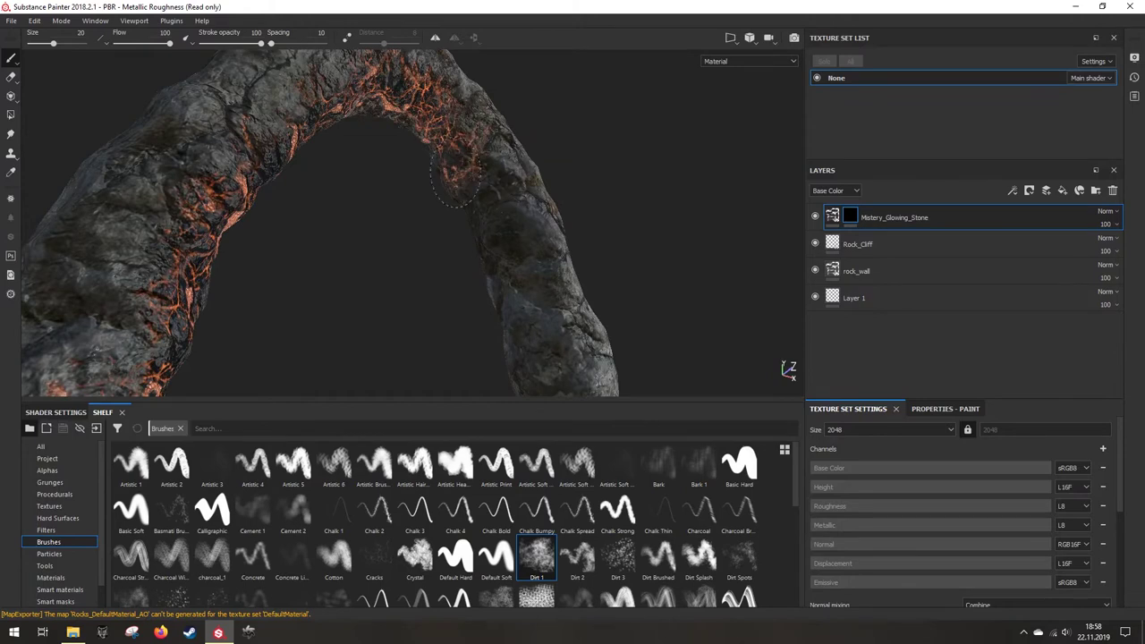
Step: Continue painting the Mistery_Glowing_Stone mask with Dirt 1 around the remaining inner rim, including the bottom of the arch
left_click_drag(517, 288, 486, 295, "alt")
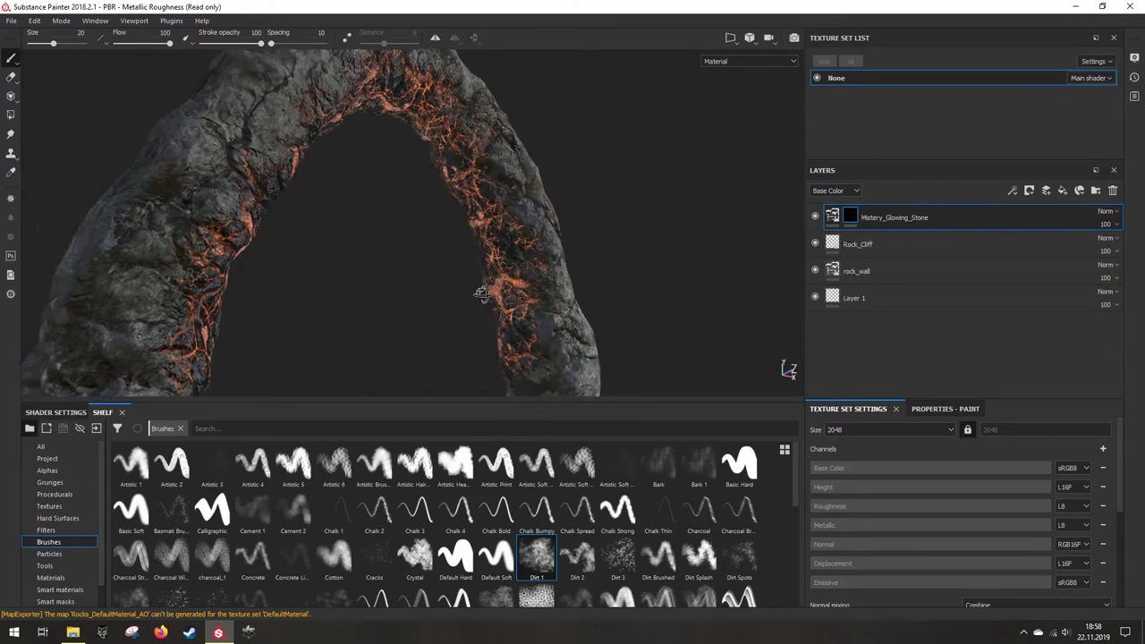
middle_click_drag(486, 294, 501, 170, "alt")
left_click_drag(501, 170, 510, 224, "alt")
middle_click_drag(511, 225, 553, 133, "alt")
mouse_move(554, 132)
left_mouse_down()
mouse_move(542, 331)
mouse_move(528, 238)
mouse_move(544, 231)
mouse_move(519, 300)
mouse_move(479, 268)
mouse_move(429, 252)
mouse_move(442, 274)
mouse_move(394, 251)
mouse_move(390, 224)
mouse_move(474, 180)
left_mouse_up()
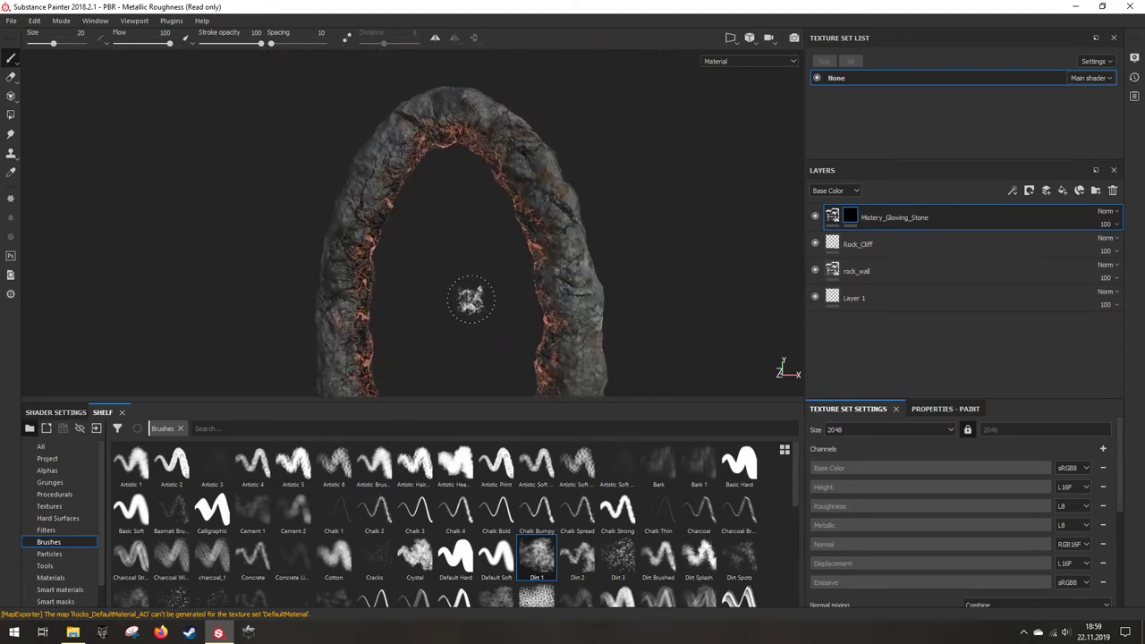
Step: Inspect the painted glow on the side of the arch and look through the Main shader's common, scattering and parallax parameters
left_click_drag(471, 299, 425, 200, "alt")
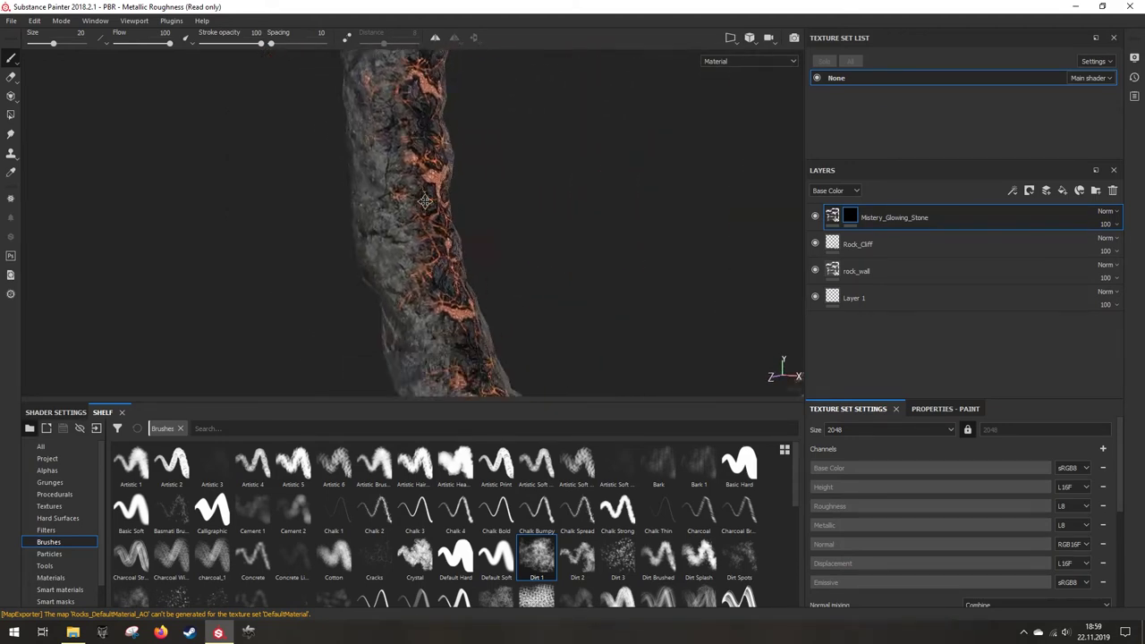
middle_click_drag(425, 202, 401, 156, "alt")
left_click(74, 416)
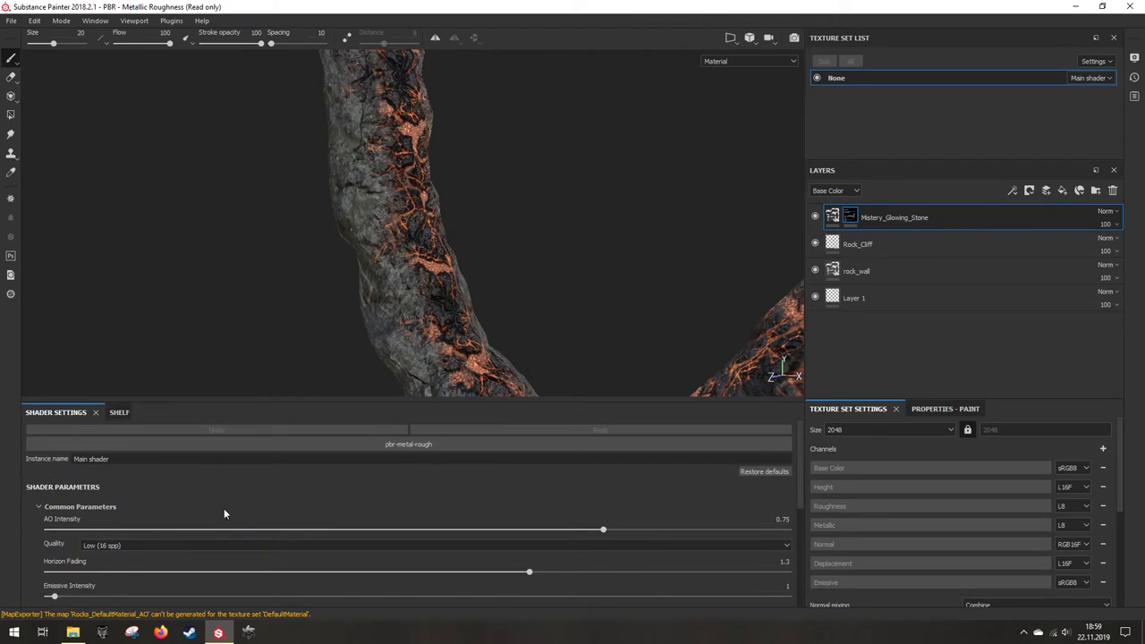
scroll(224, 524, "down", 6)
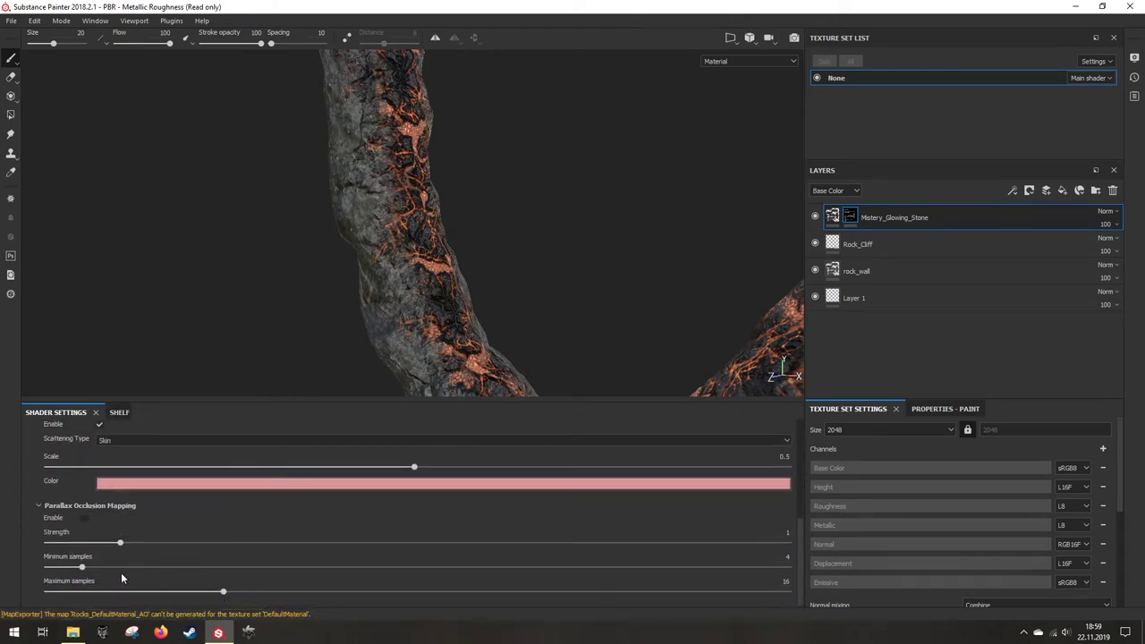
scroll(157, 562, "up", 5)
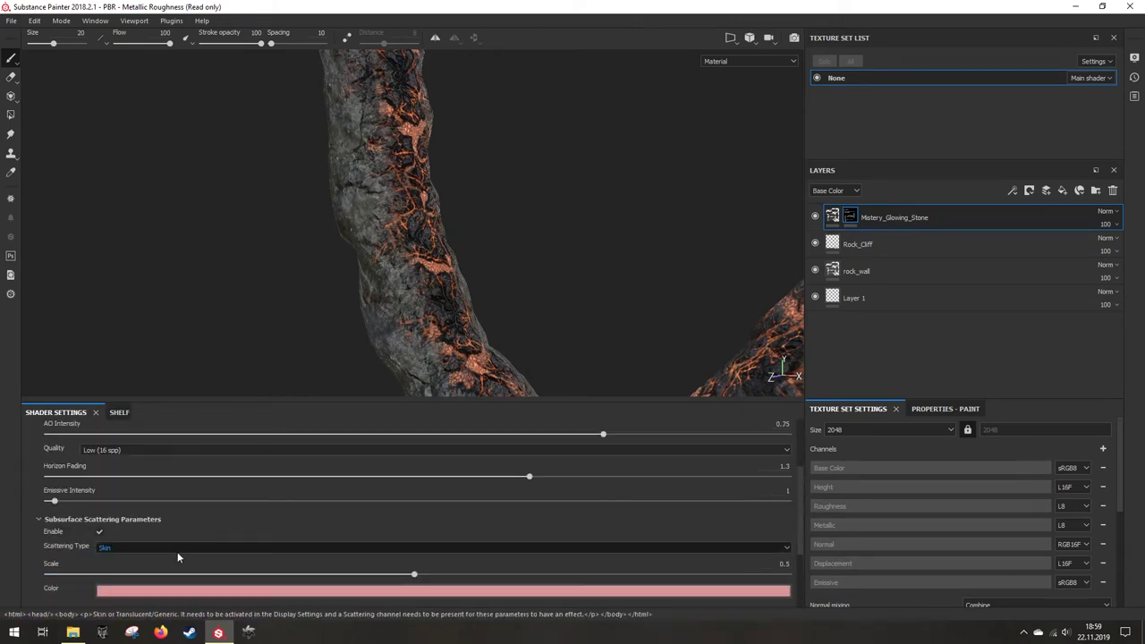
scroll(153, 528, "up", 2)
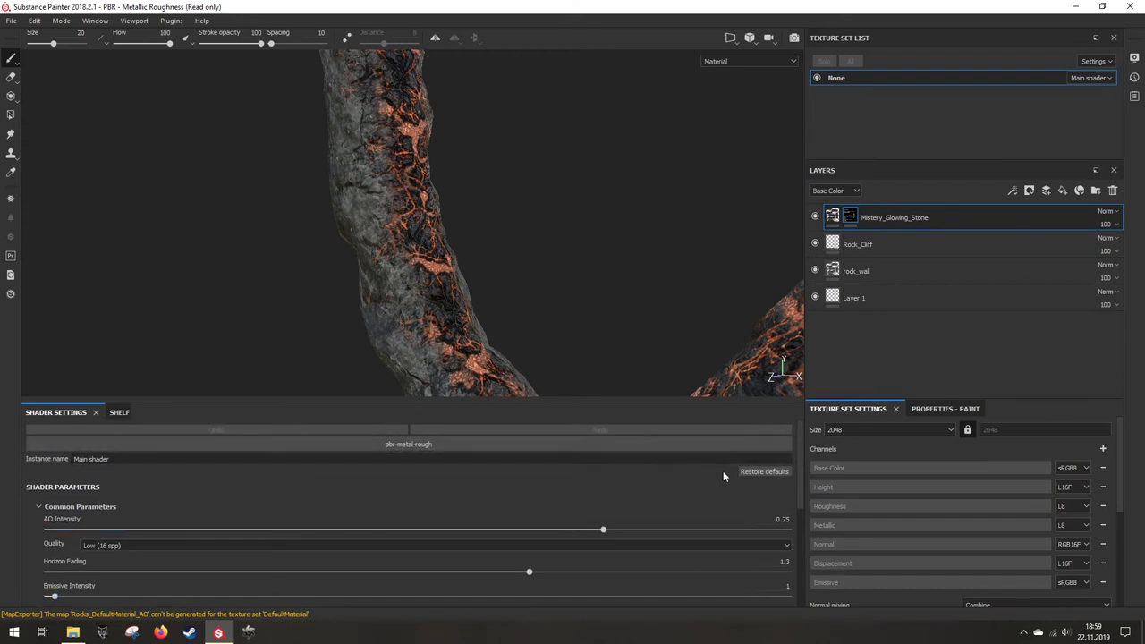
left_click(61, 21)
mouse_move(40, 21)
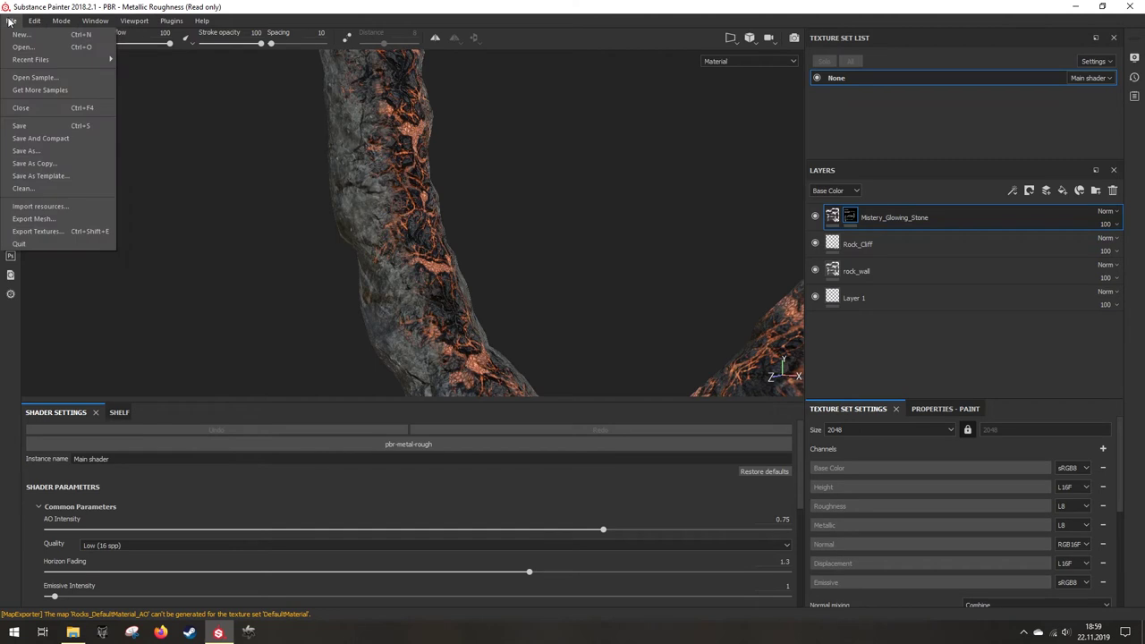
mouse_move(186, 20)
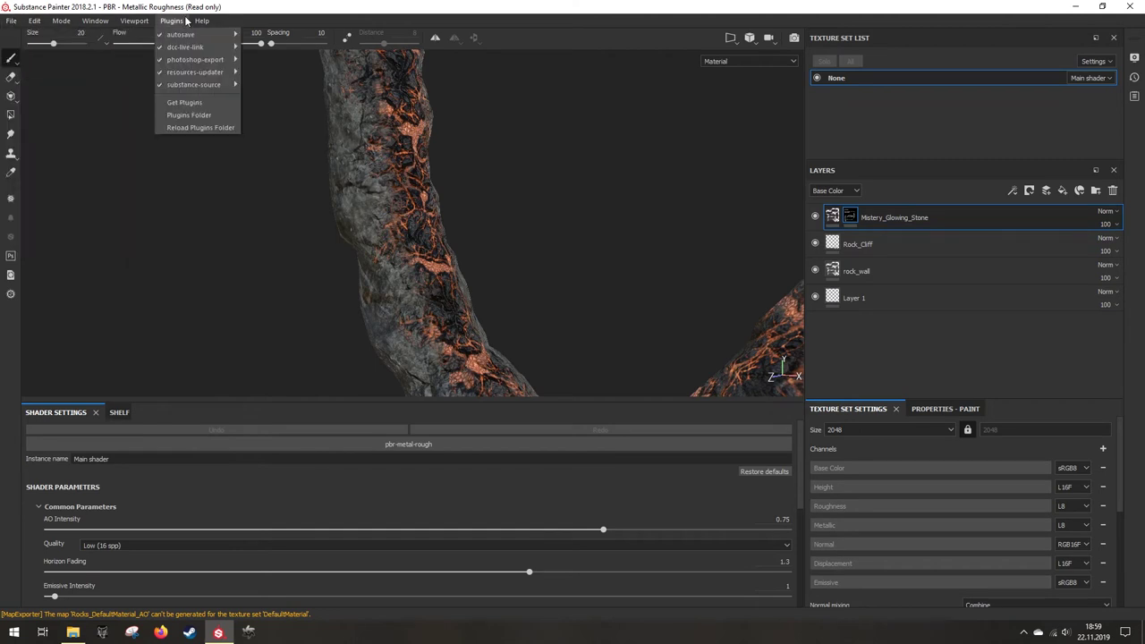
left_click(117, 413)
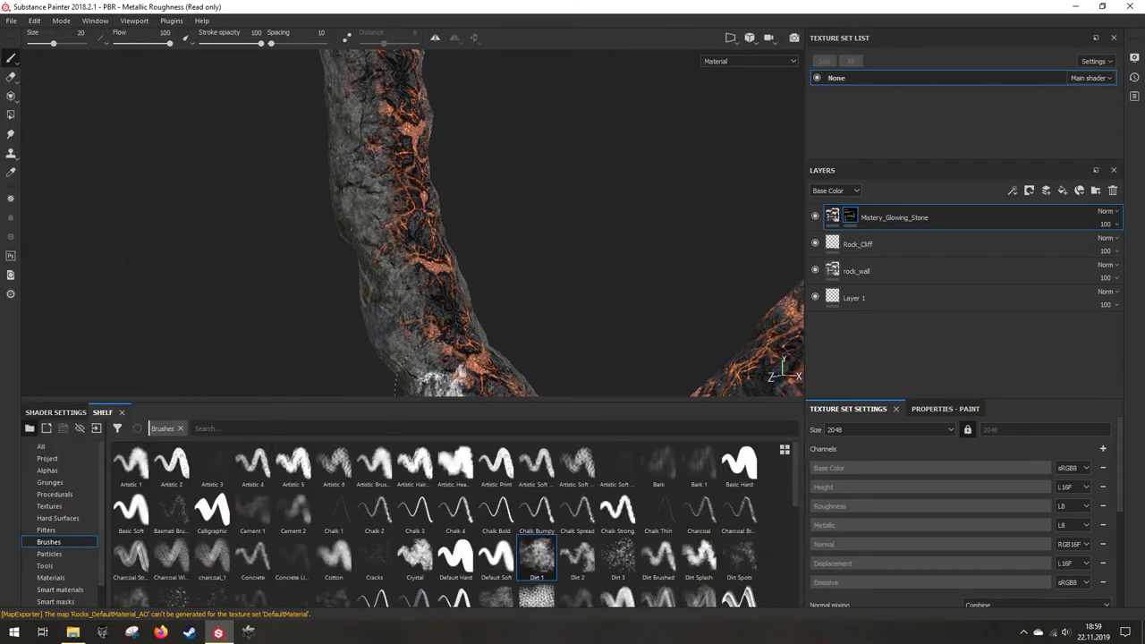
Step: Examine the glow at the bottom of the arch, then check the shader parameters, texture set settings and paint brush properties
left_click_drag(527, 306, 554, 360, "alt")
scroll(517, 215, "up", 5)
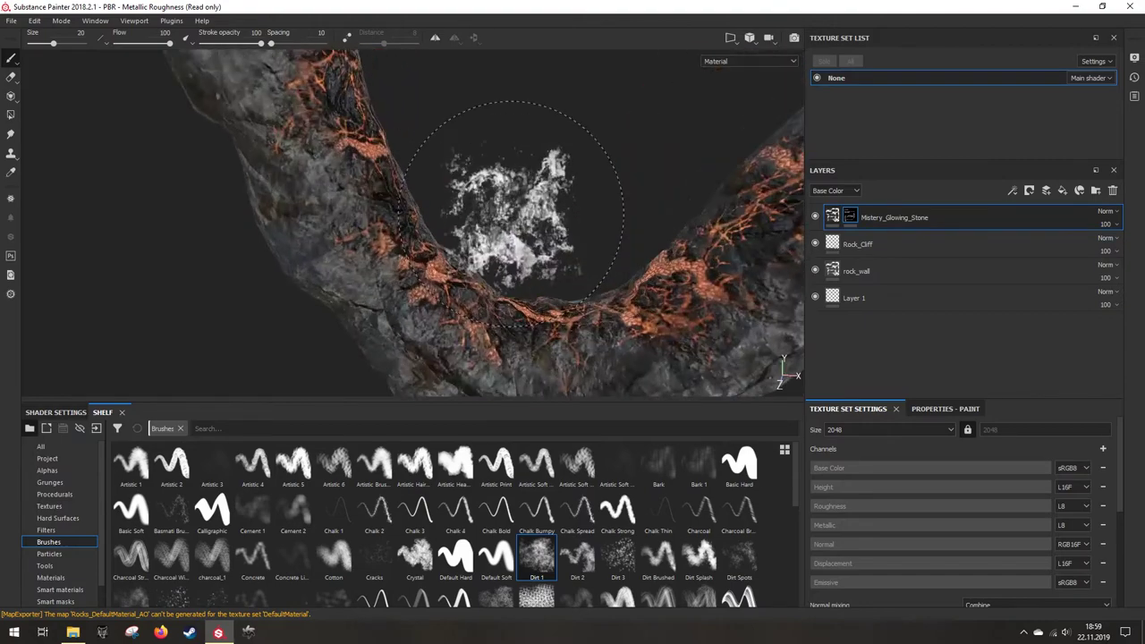
mouse_move(497, 295)
left_mouse_down("alt")
mouse_move(529, 307)
mouse_move(394, 237)
mouse_move(384, 260)
mouse_move(386, 243)
left_mouse_up("alt")
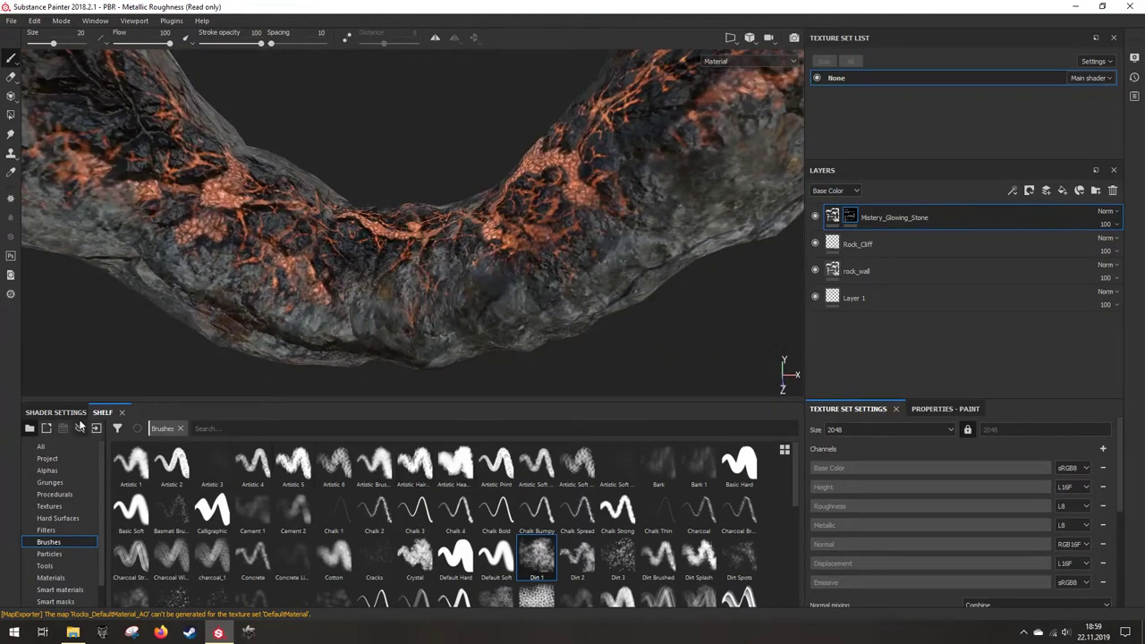
left_click(56, 412)
scroll(341, 516, "down", 4)
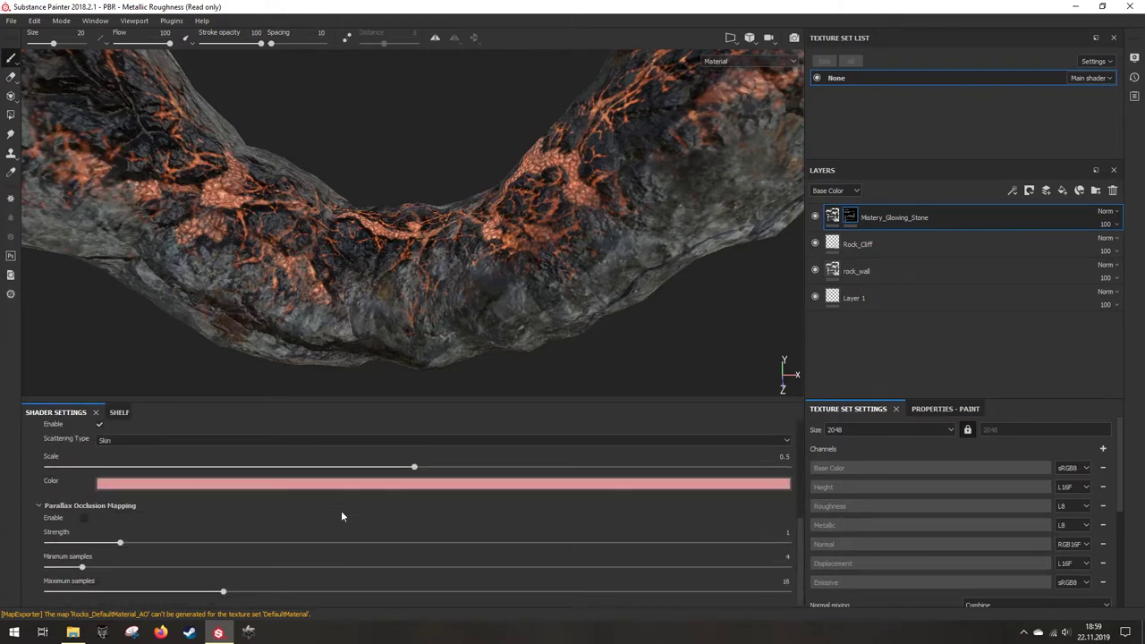
scroll(232, 528, "up", 1)
scroll(231, 522, "up", 1)
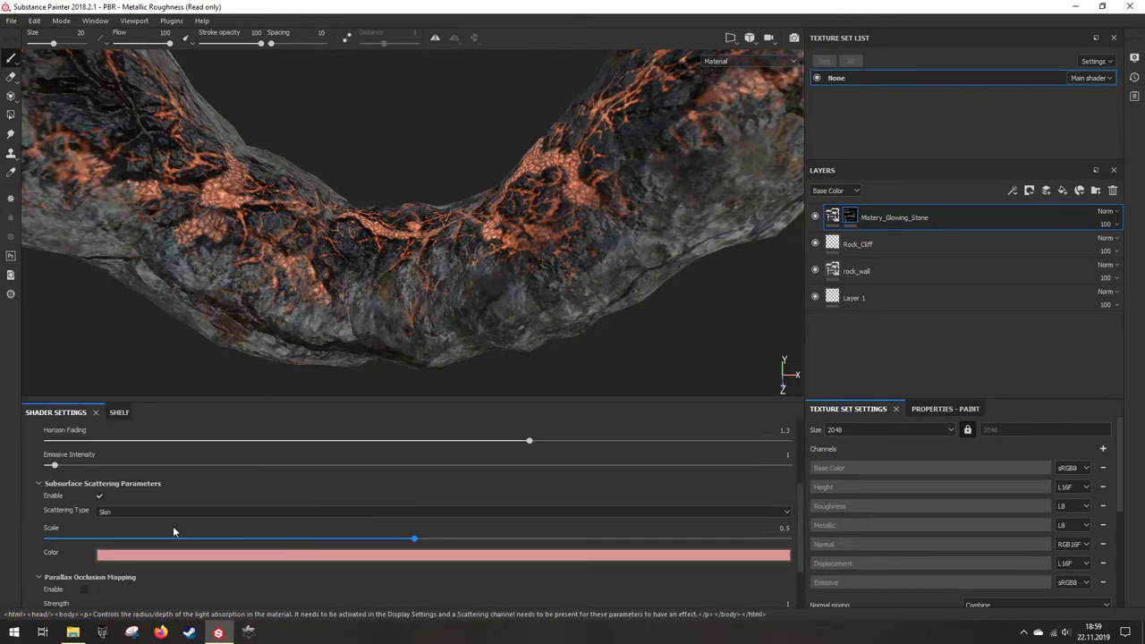
scroll(173, 526, "down", 1)
scroll(76, 560, "up", 5)
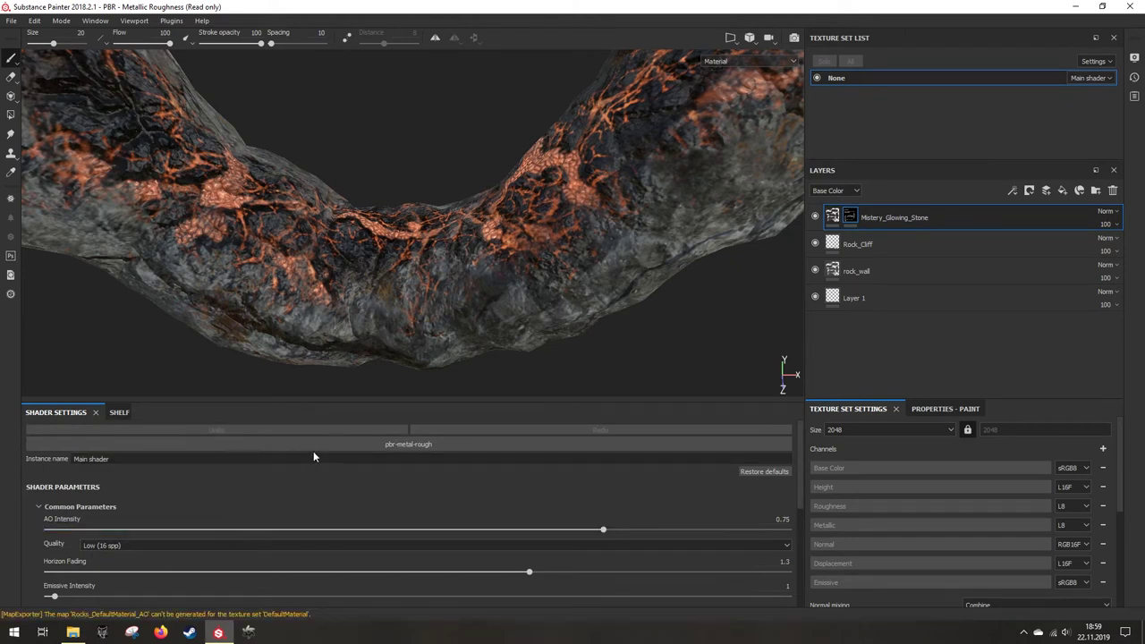
scroll(931, 506, "down", 5)
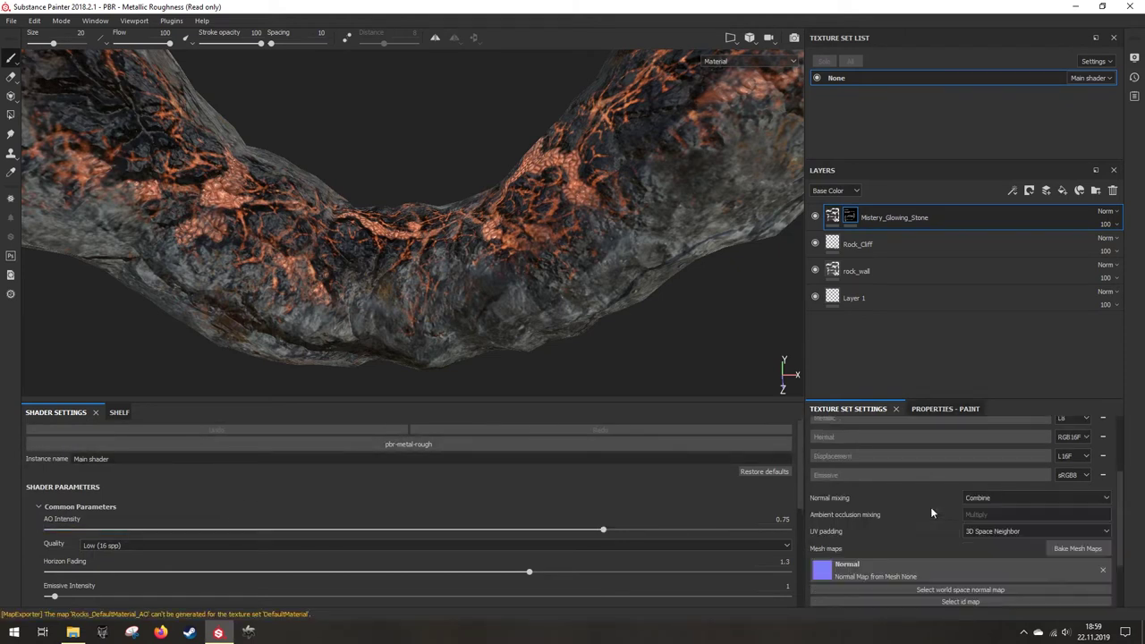
left_click(935, 409)
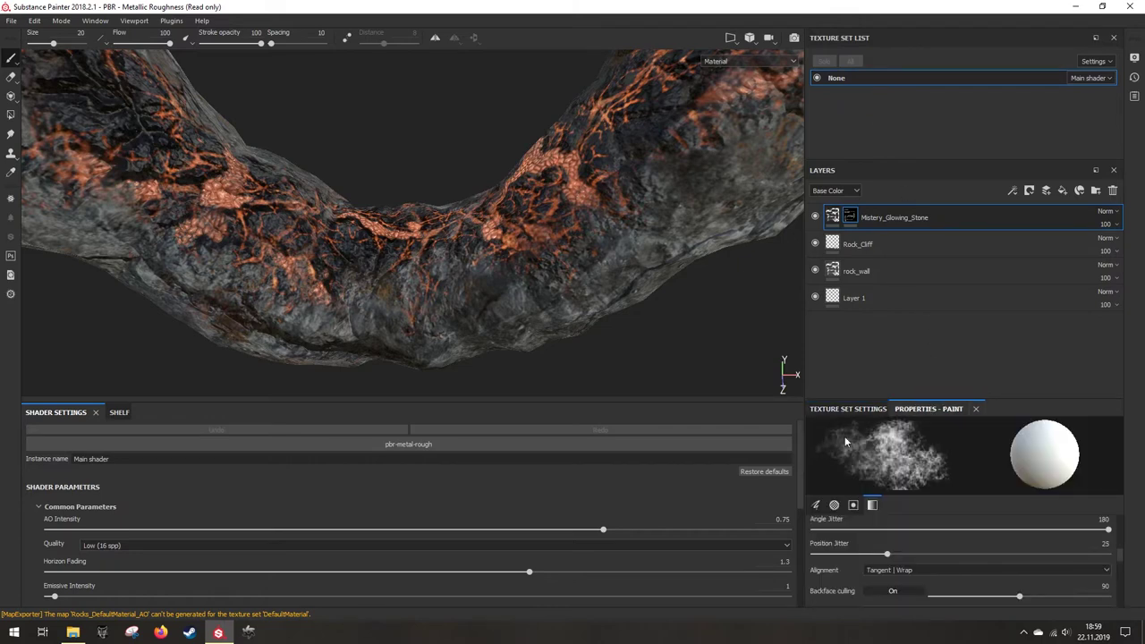
Step: Save the project as Portal in the Portal project folder
left_click(121, 414)
left_click_drag(501, 304, 471, 195, "alt")
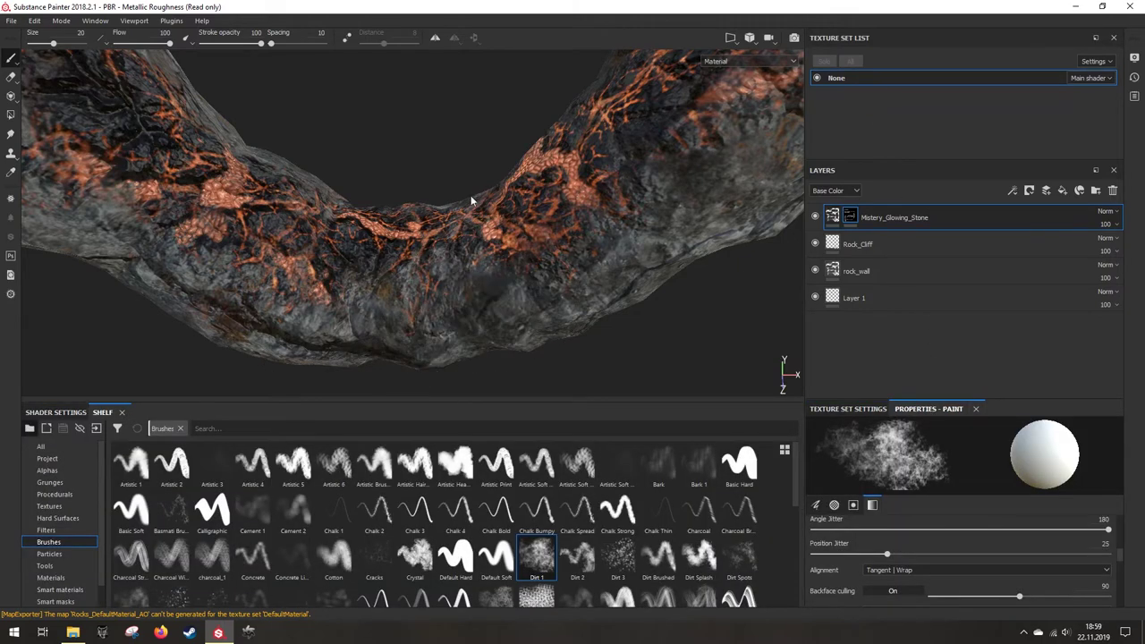
key("ctrl+s")
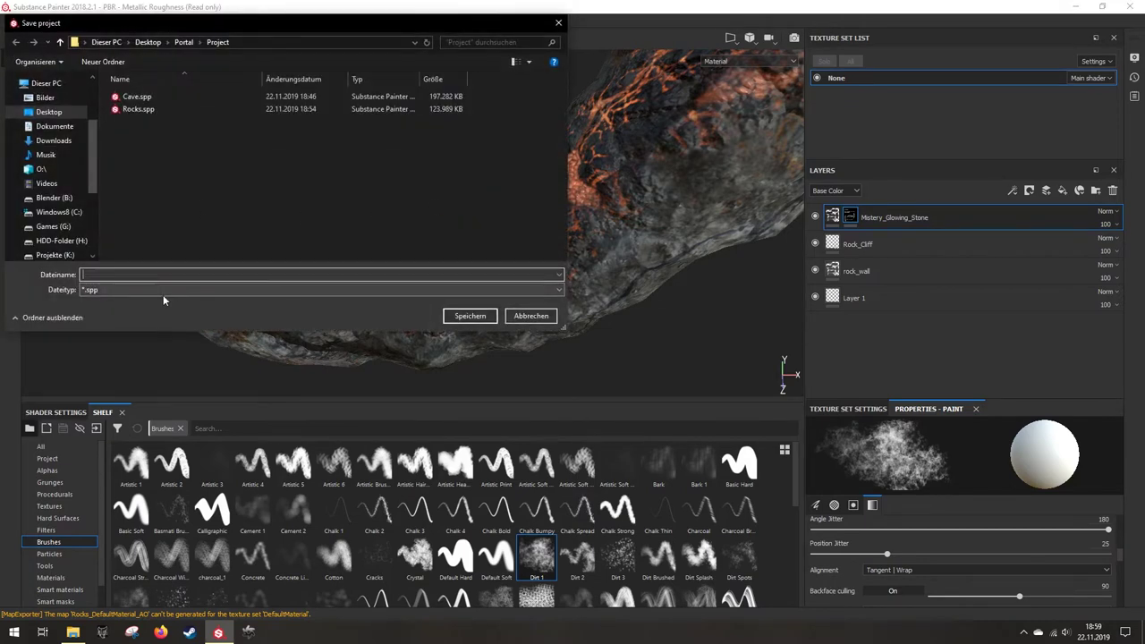
type("Port")
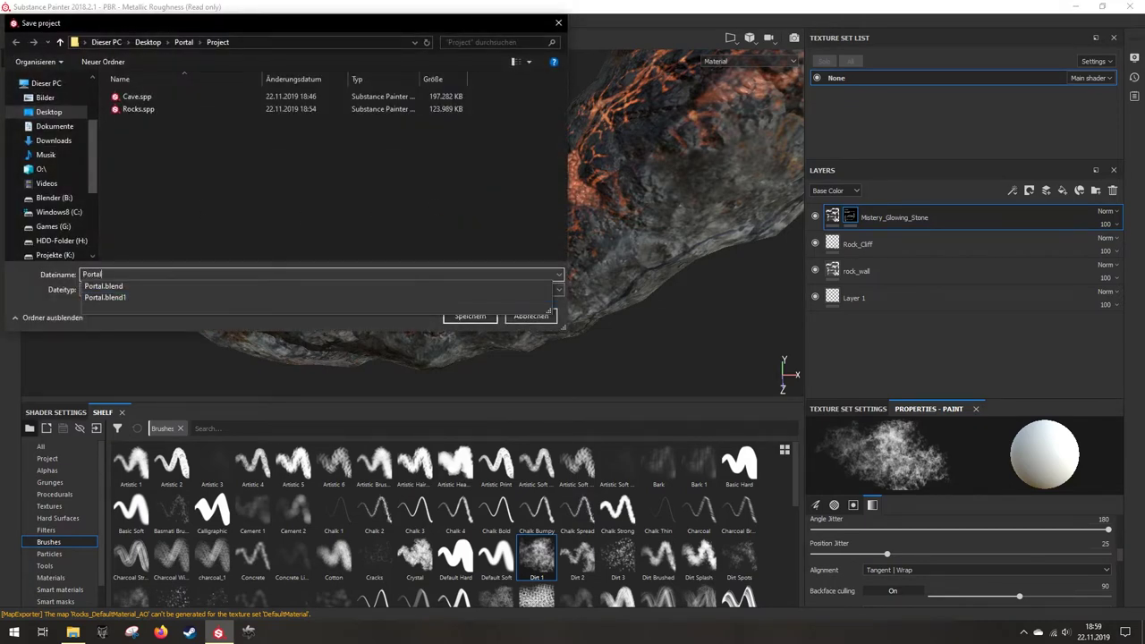
type("al")
key("Return")
left_click_drag(323, 246, 313, 219, "alt")
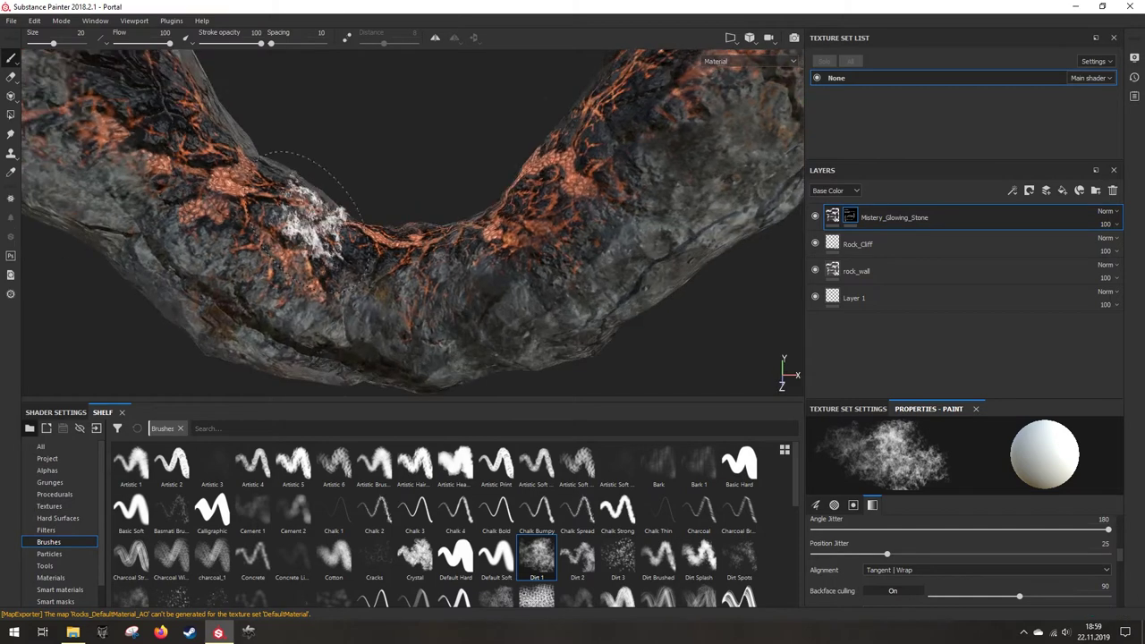
mouse_move(397, 222)
left_mouse_down("alt")
mouse_move(422, 230)
mouse_move(398, 230)
left_mouse_up("alt")
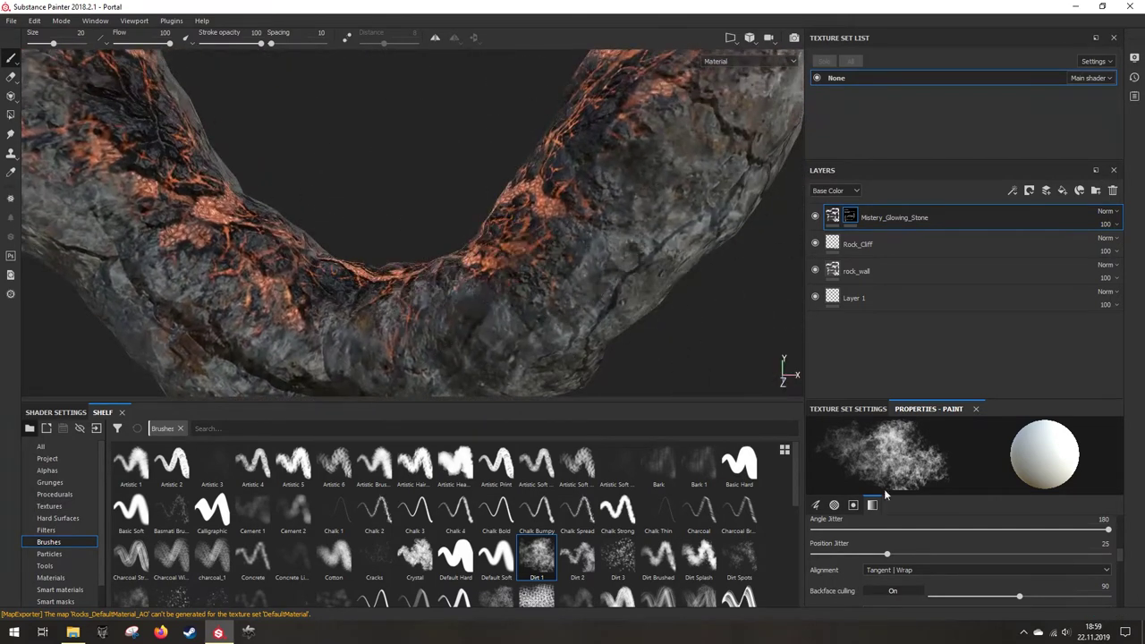
Step: Choose the Cracks brush for the Mistery_Glowing_Stone mask, set its grayscale to 0 and reduce its size to 11.39
left_click(848, 409)
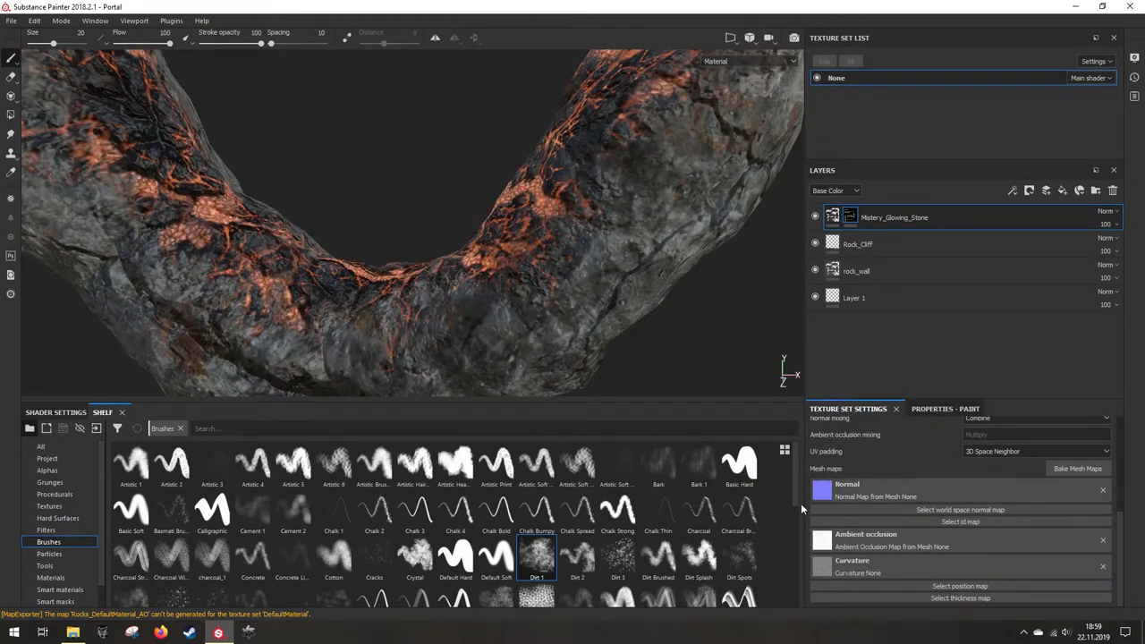
scroll(907, 518, "up", 5)
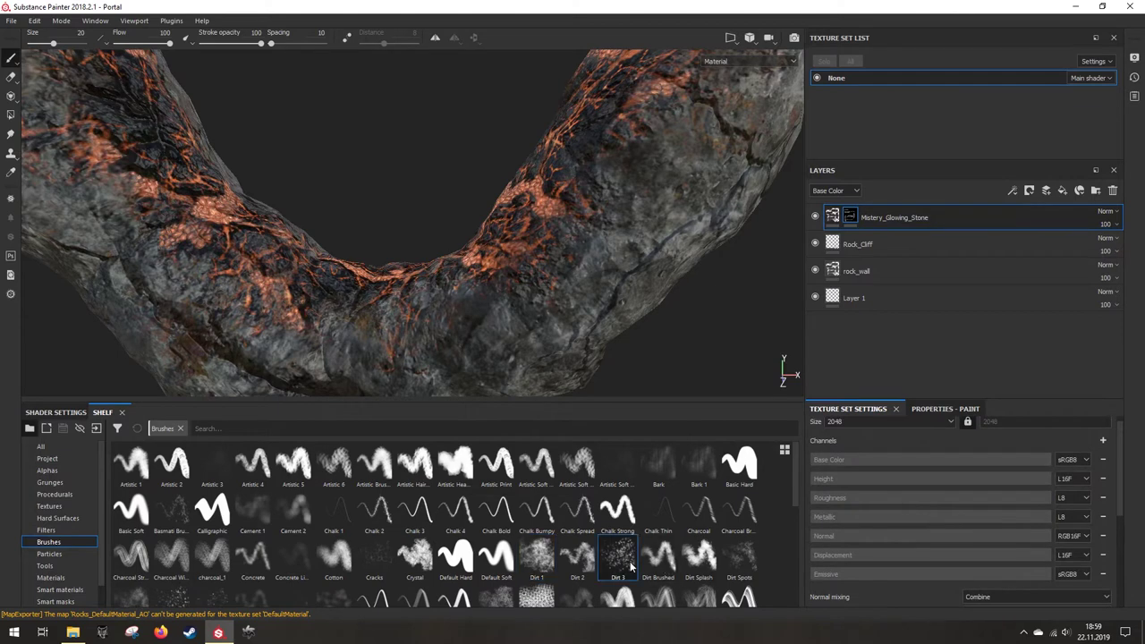
left_click(375, 559)
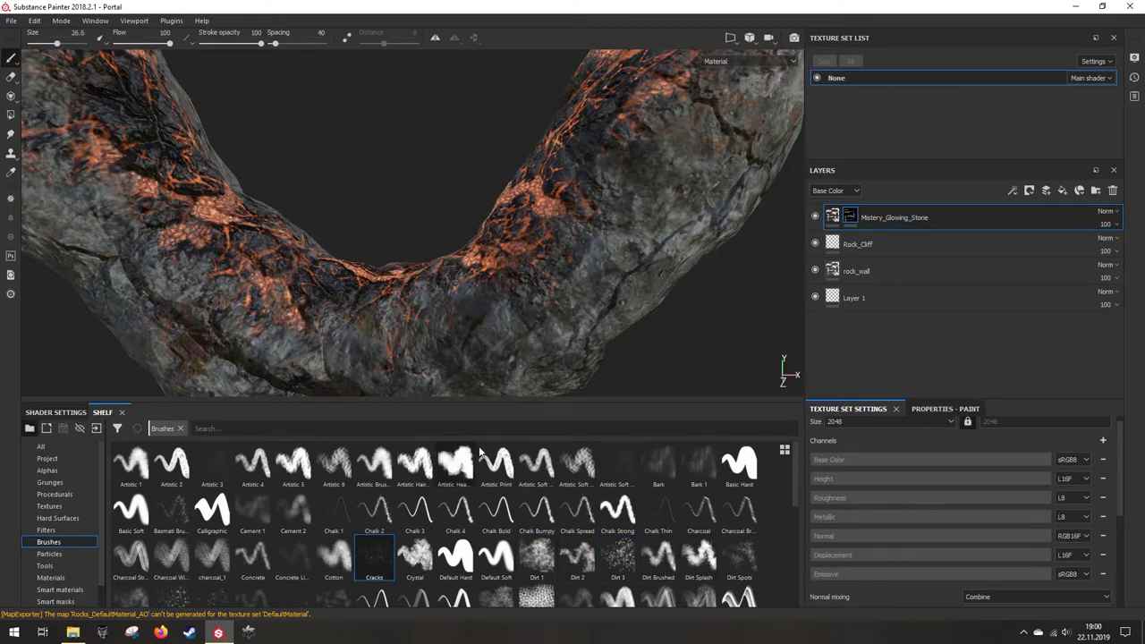
scroll(901, 503, "up", 1)
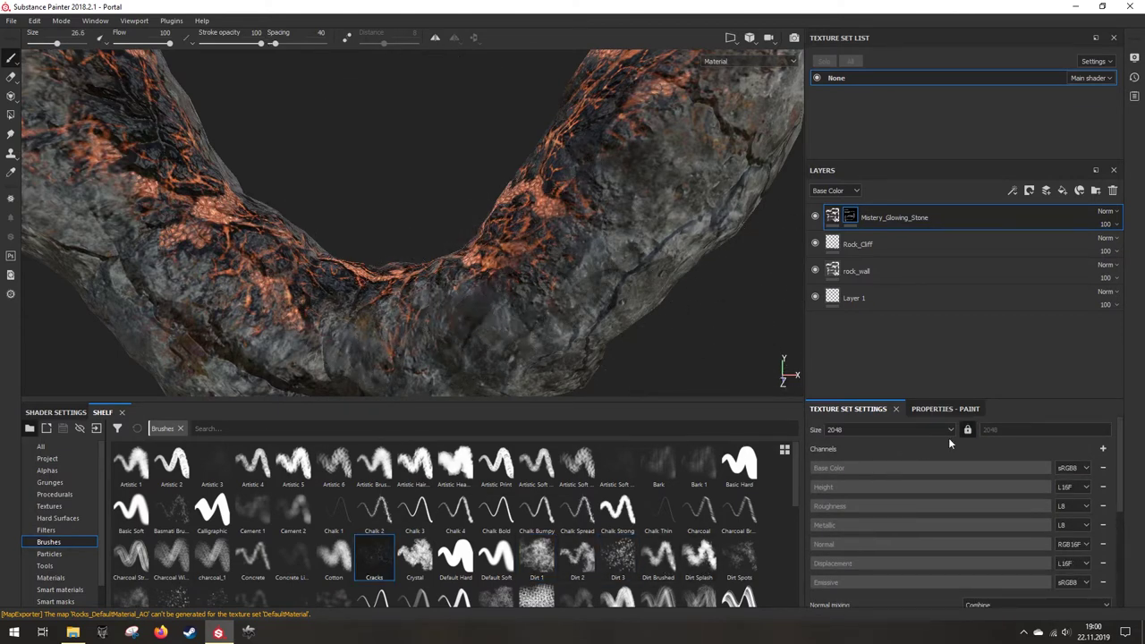
left_click(946, 409)
scroll(935, 550, "down", 5)
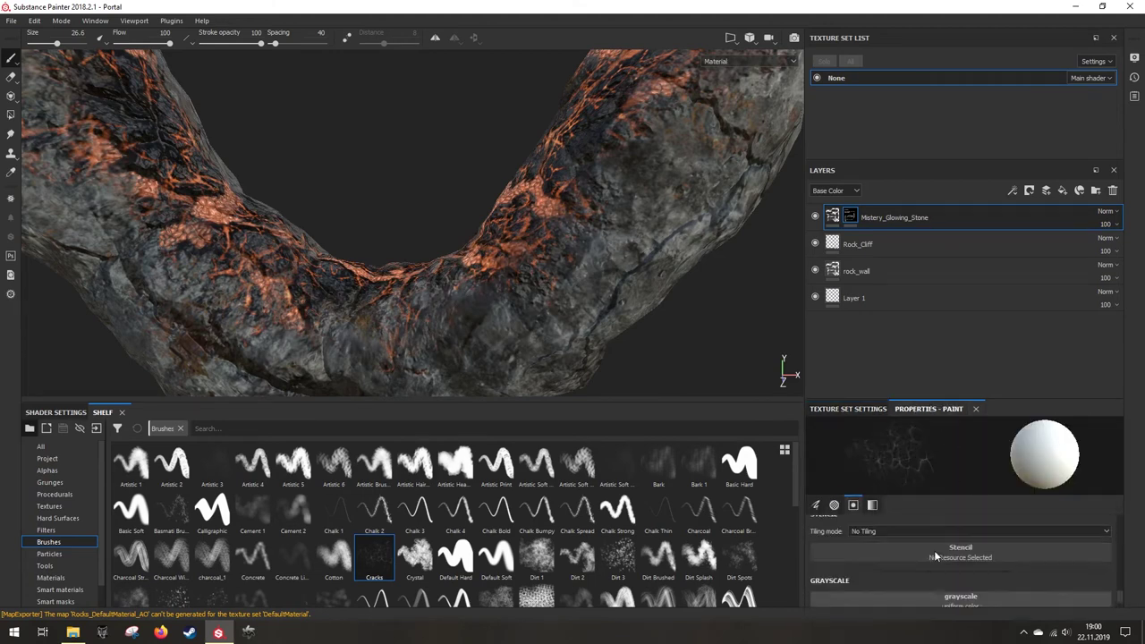
scroll(934, 551, "down", 3)
left_click_drag(868, 570, 784, 587)
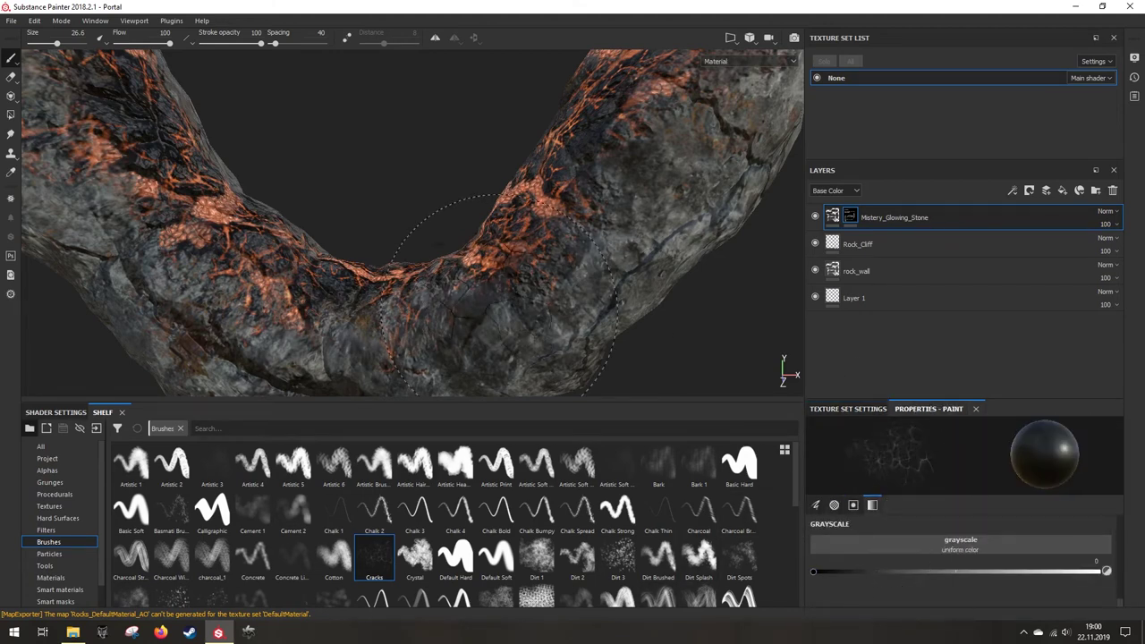
left_click_drag(499, 312, 526, 315, "alt")
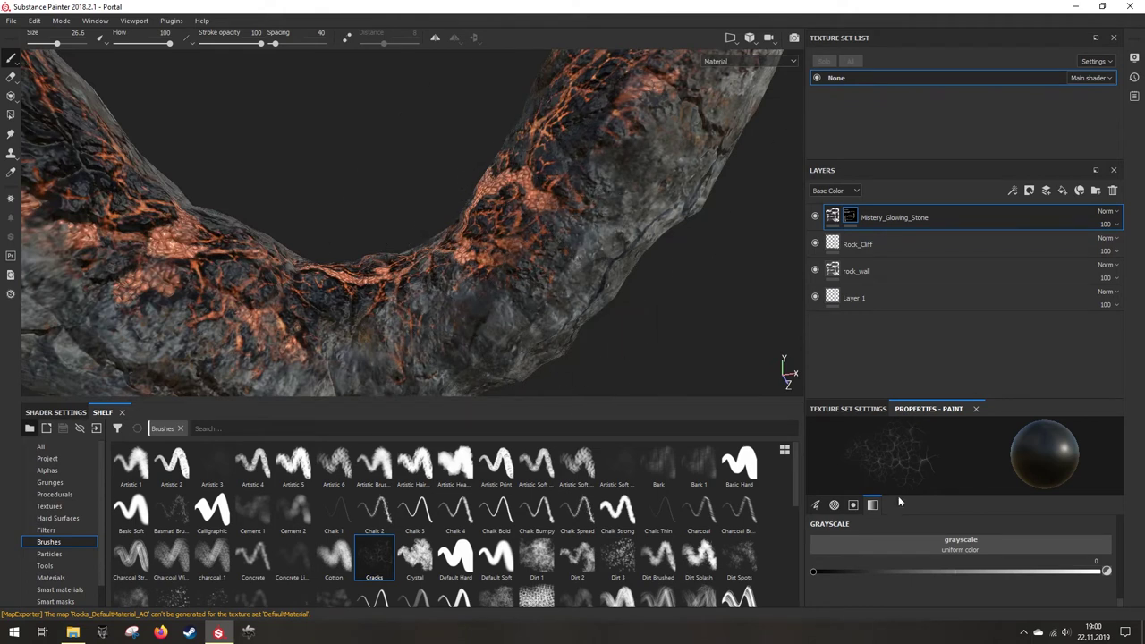
scroll(942, 545, "up", 7)
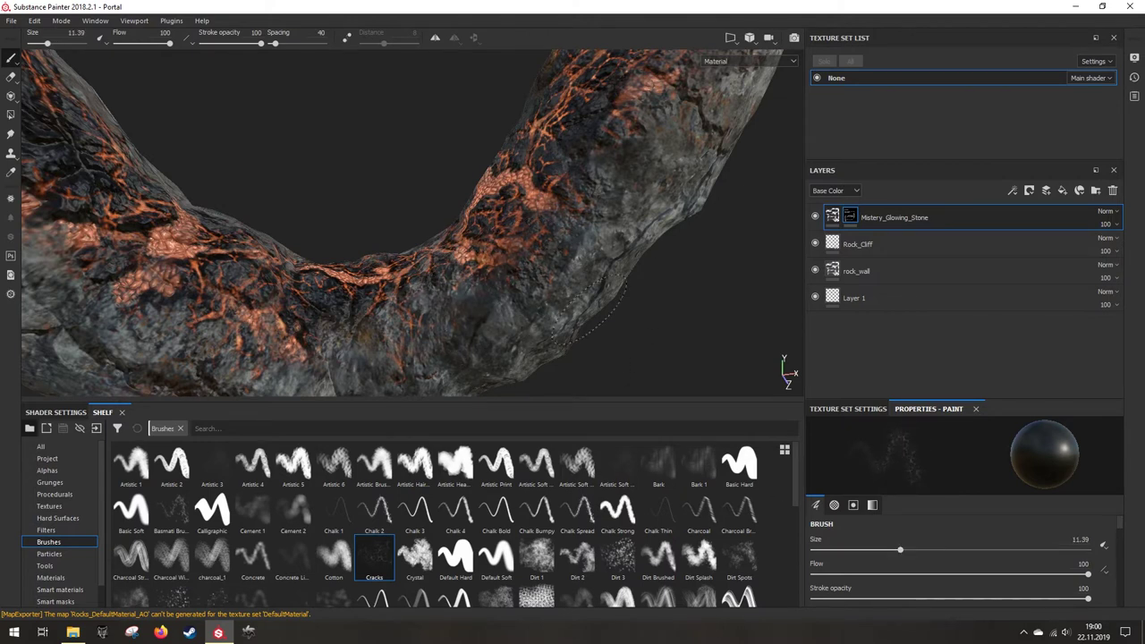
Step: Switch to the Dirt 3 brush and paint black into the glowing stone mask to break up the glow's outer edge along one side and the top
left_click(615, 571)
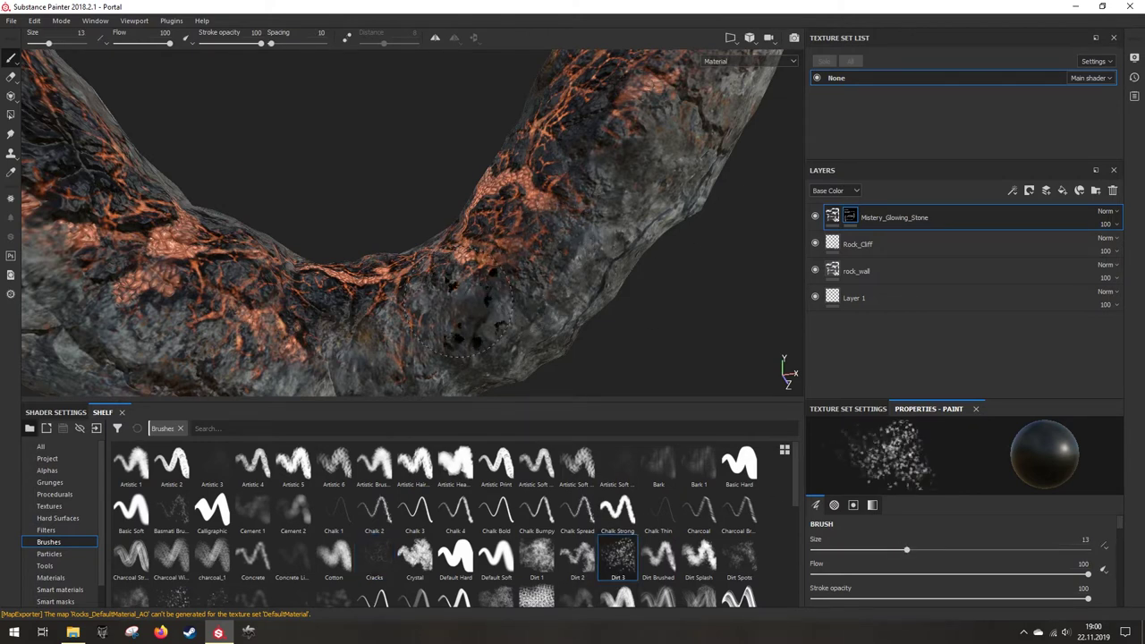
left_click_drag(617, 186, 557, 148, "alt")
middle_click_drag(557, 147, 458, 257, "alt")
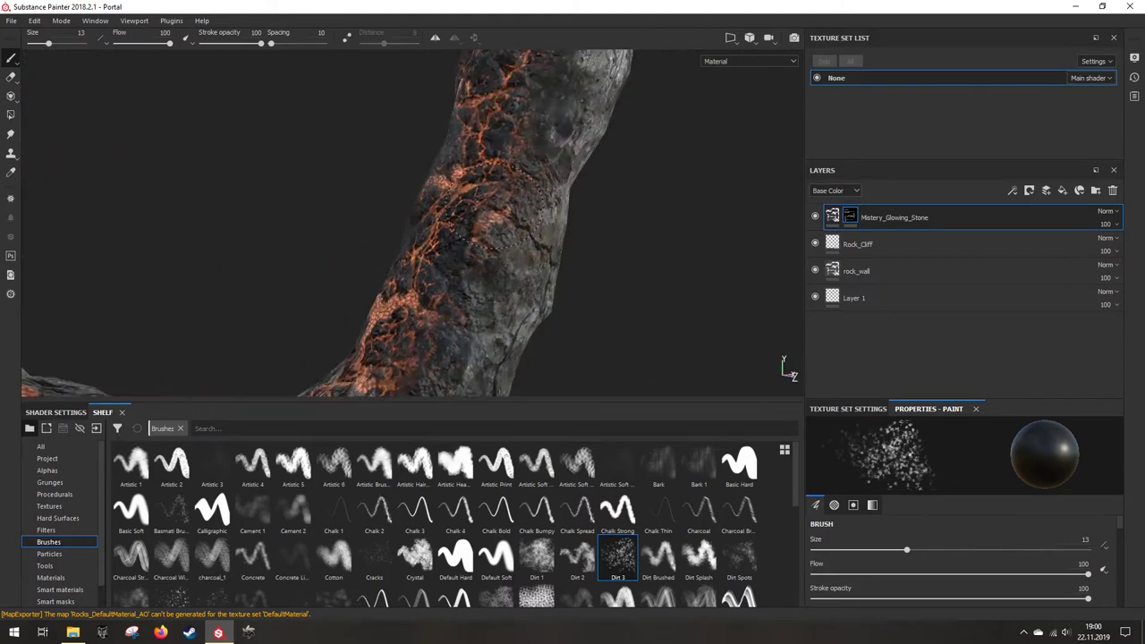
left_click_drag(531, 143, 473, 278, "alt")
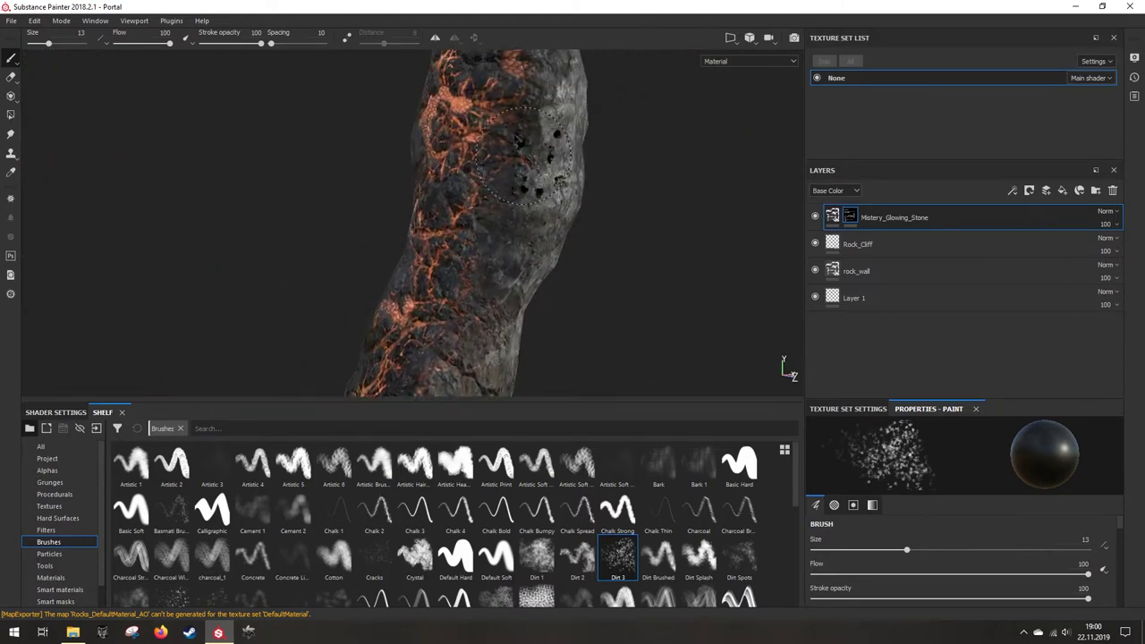
left_click_drag(527, 154, 458, 237, "alt")
left_click_drag(517, 130, 483, 143, "alt")
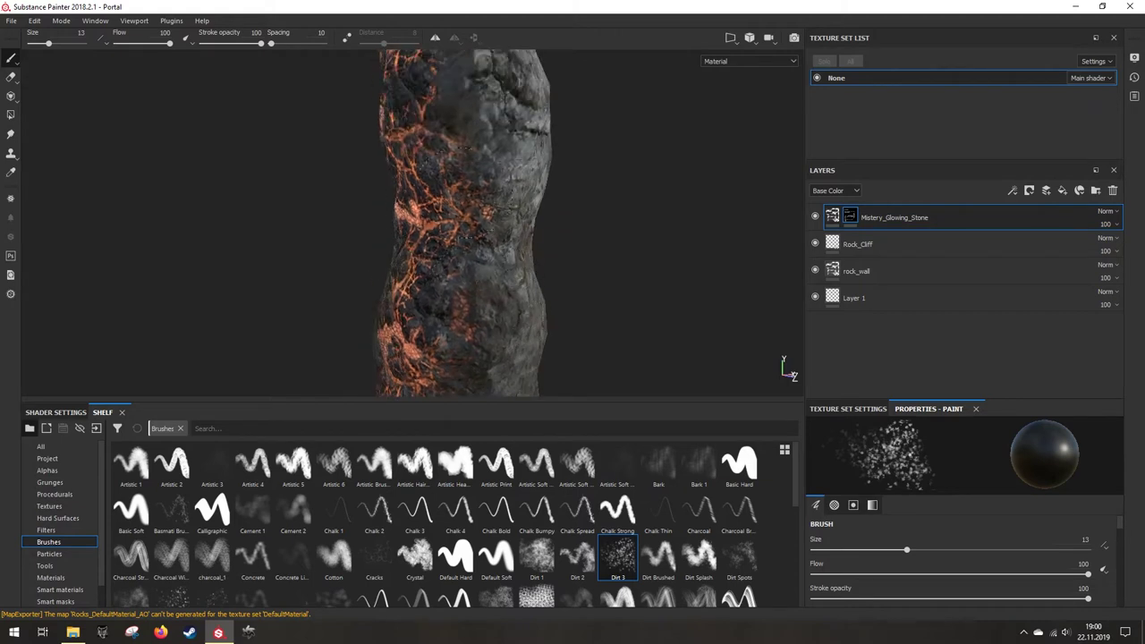
mouse_move(504, 237)
left_mouse_down("alt")
mouse_move(517, 161)
mouse_move(561, 327)
left_mouse_up("alt")
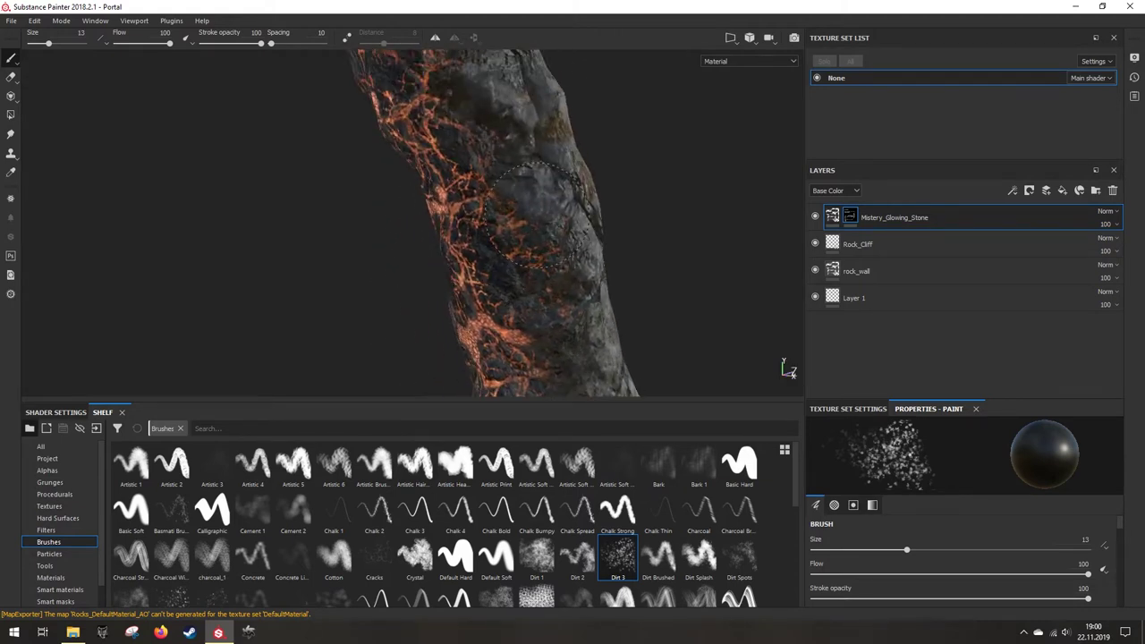
left_click_drag(517, 144, 586, 313, "alt")
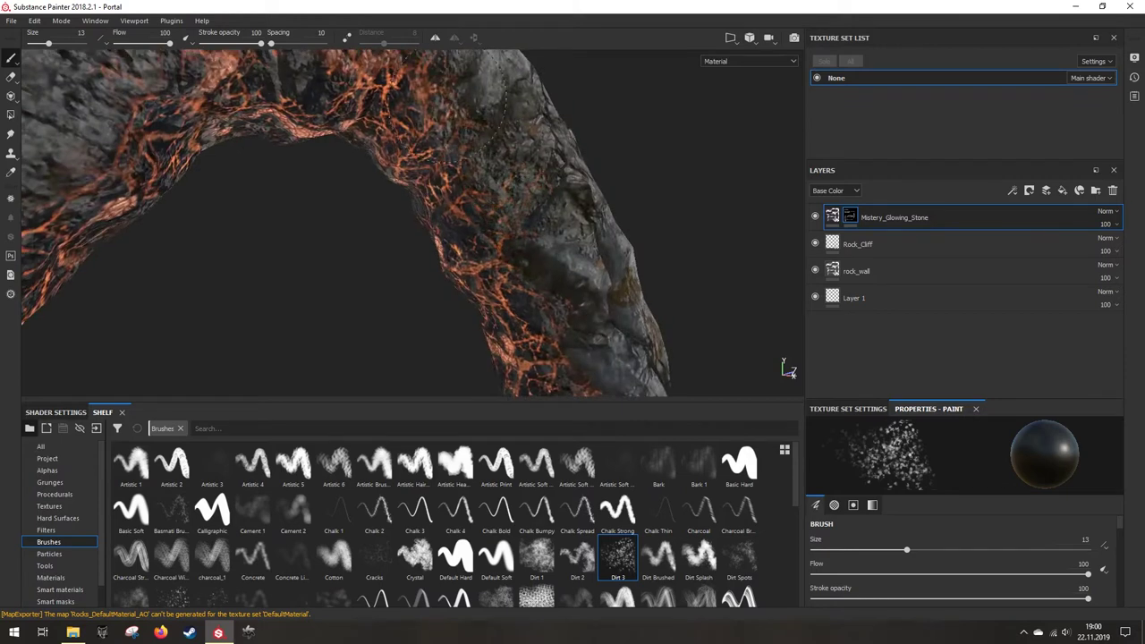
mouse_move(487, 99)
left_mouse_down("alt")
mouse_move(430, 117)
mouse_move(452, 117)
mouse_move(447, 157)
left_mouse_up("alt")
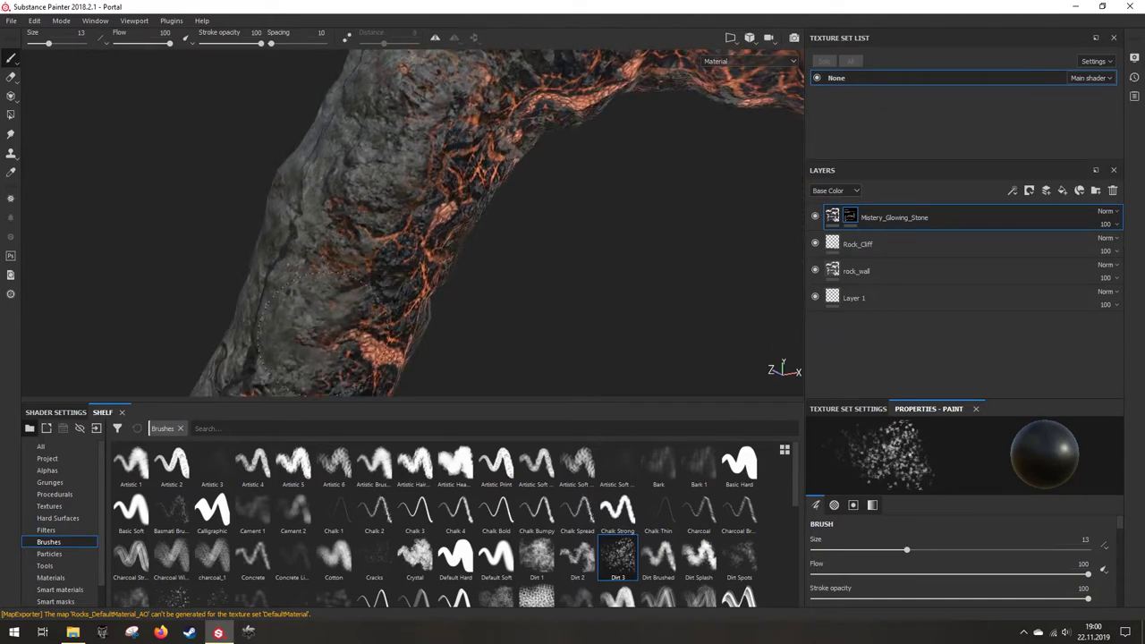
Step: Continue breaking up the glow's outer edge with black Dirt 3 strokes down the opposite side and along the bottom of the arch
mouse_move(357, 224)
left_mouse_down("alt")
mouse_move(277, 211)
mouse_move(340, 340)
mouse_move(333, 192)
left_mouse_up("alt")
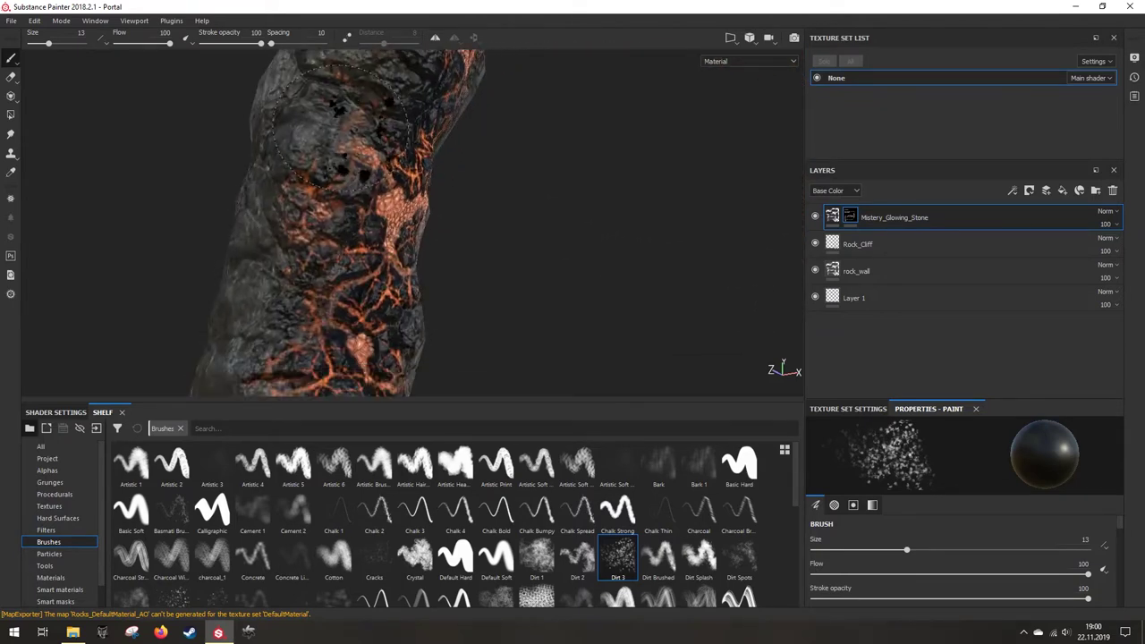
mouse_move(299, 255)
left_mouse_down("alt")
mouse_move(351, 245)
mouse_move(288, 234)
left_mouse_up("alt")
left_click_drag(295, 279, 322, 269, "alt")
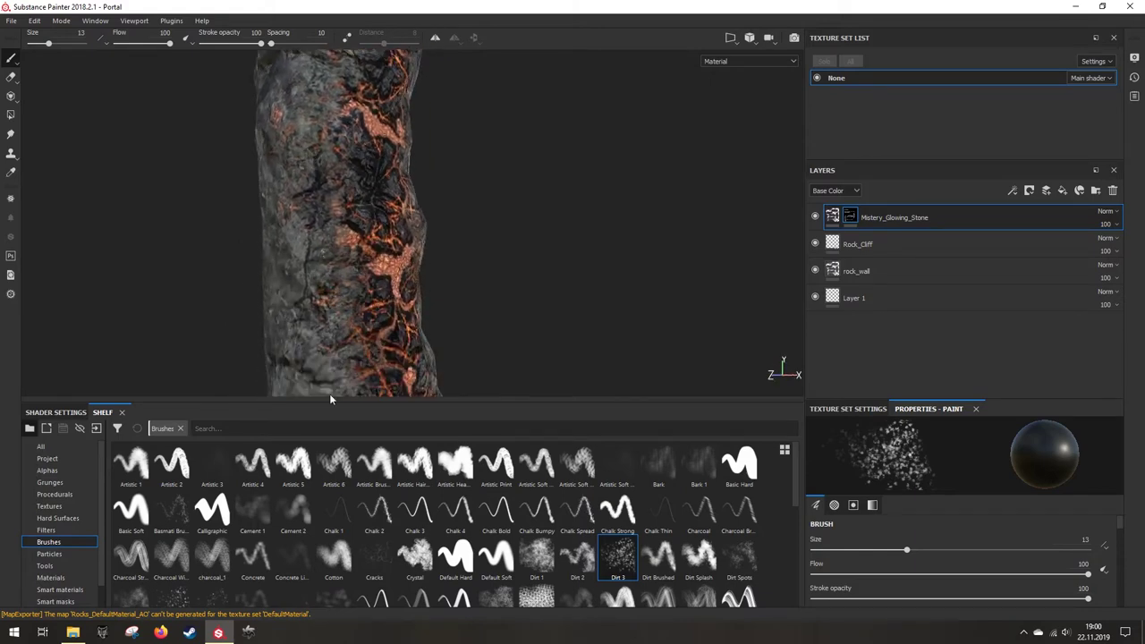
left_click_drag(333, 394, 254, 136, "alt")
left_click_drag(295, 349, 230, 126, "alt")
left_click_drag(353, 289, 394, 296, "alt")
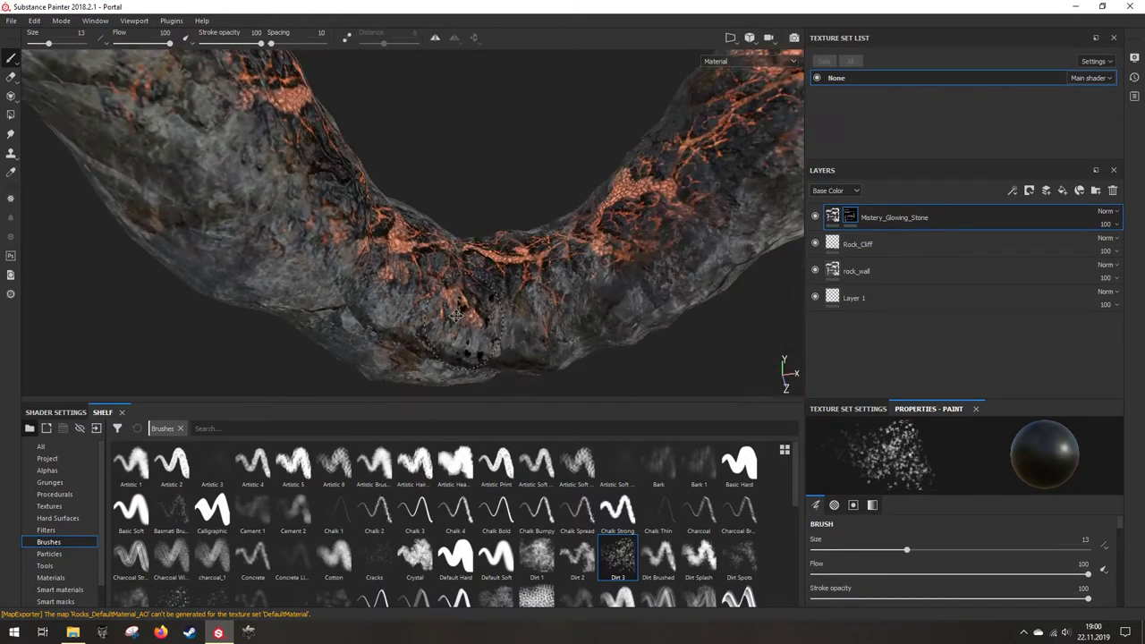
middle_click_drag(394, 296, 260, 259, "alt")
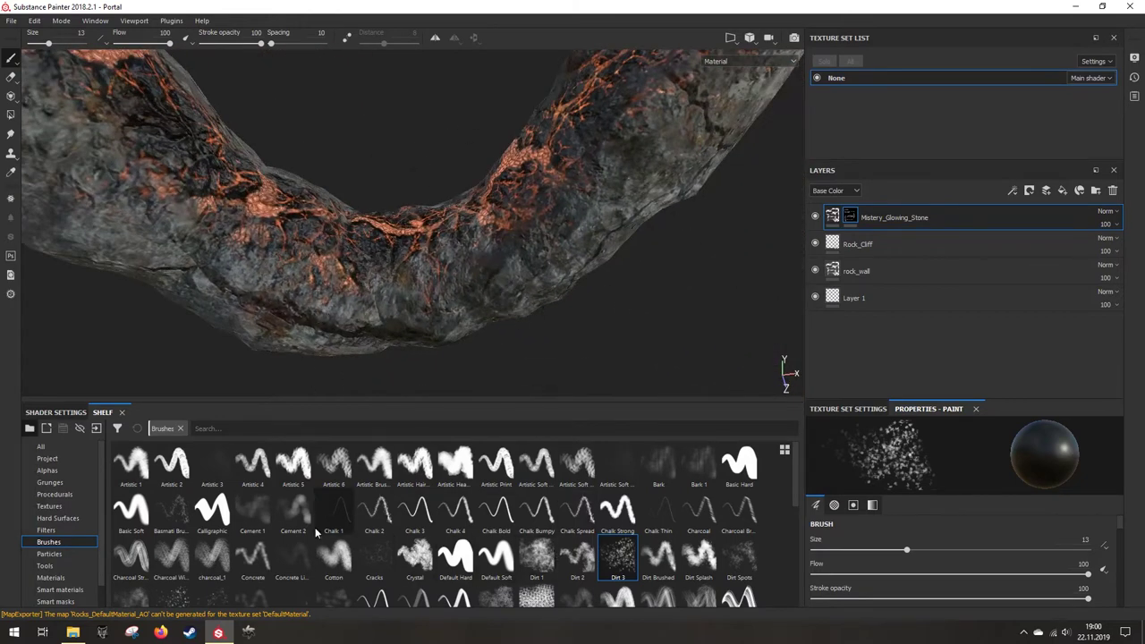
Step: Choose the Cracks brush again and bring up its grayscale value for painting the glowing stone mask
left_click(374, 555)
scroll(1010, 577, "down", 2)
scroll(1010, 573, "down", 10)
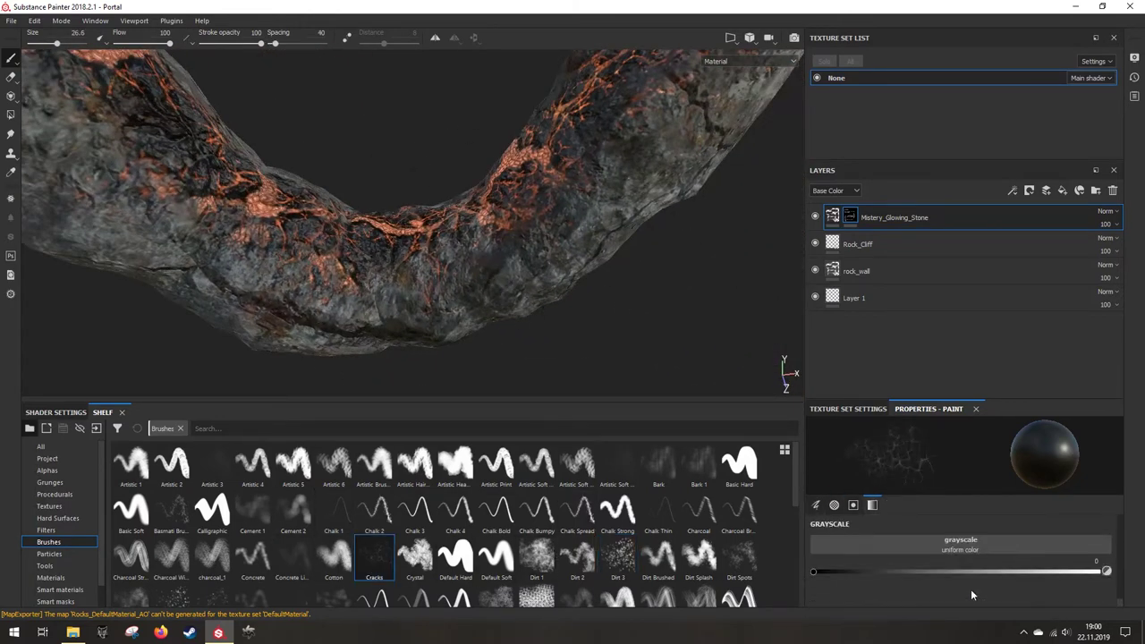
Step: Set the Cracks brush to grayscale 1 and flow 42 for painting the Mistery_Glowing_Stone mask
left_click_drag(984, 572, 1097, 572)
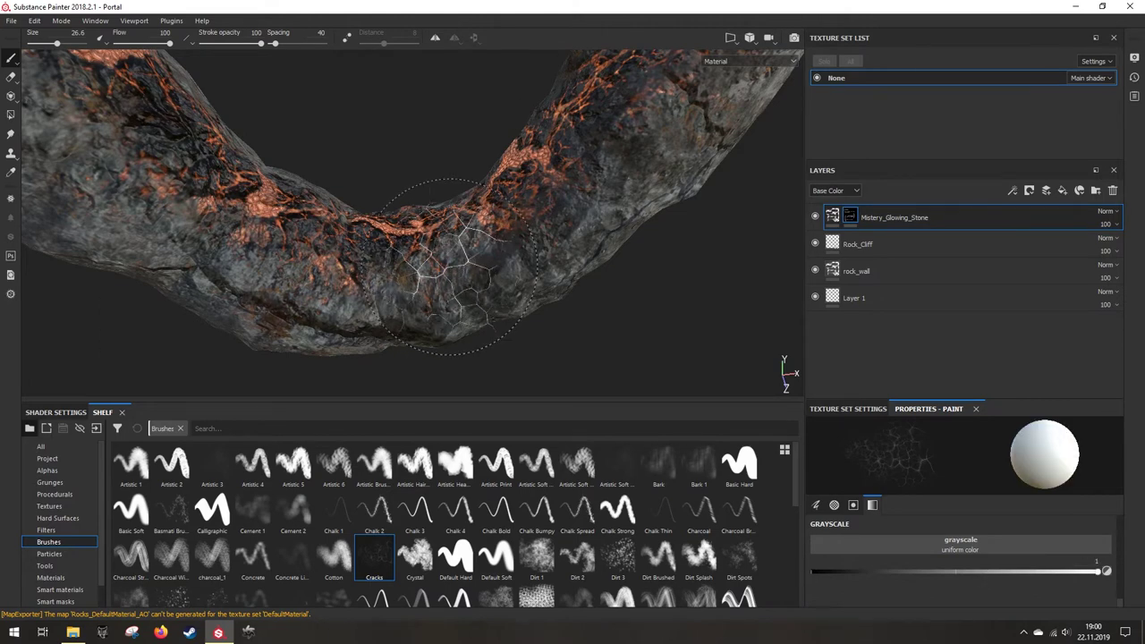
left_click_drag(492, 277, 362, 269, "alt")
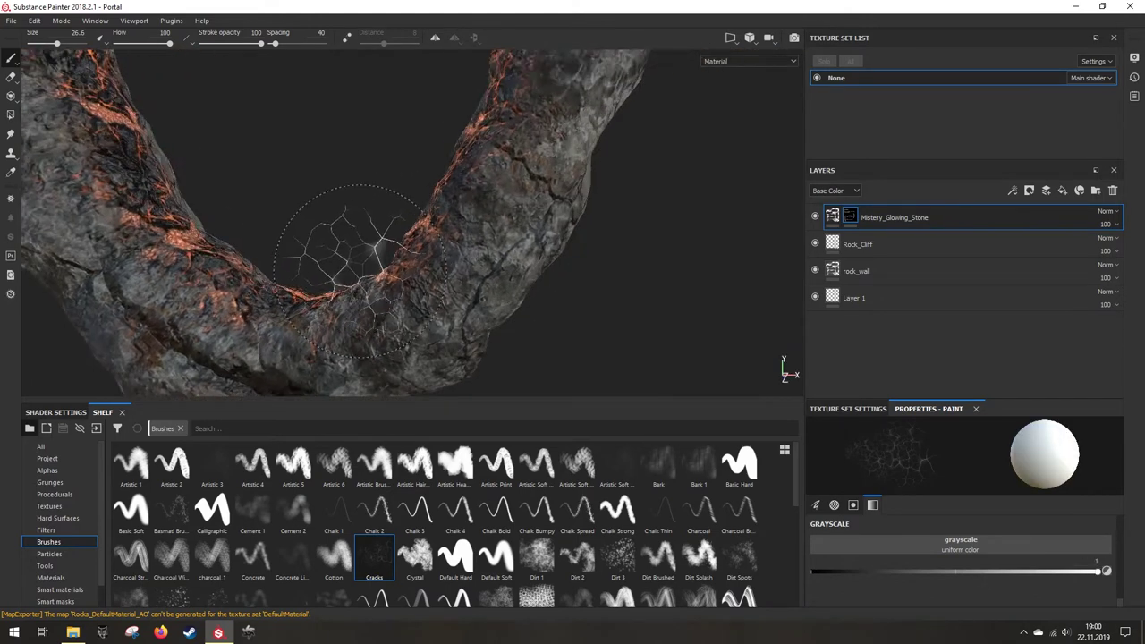
scroll(940, 531, "up", 4)
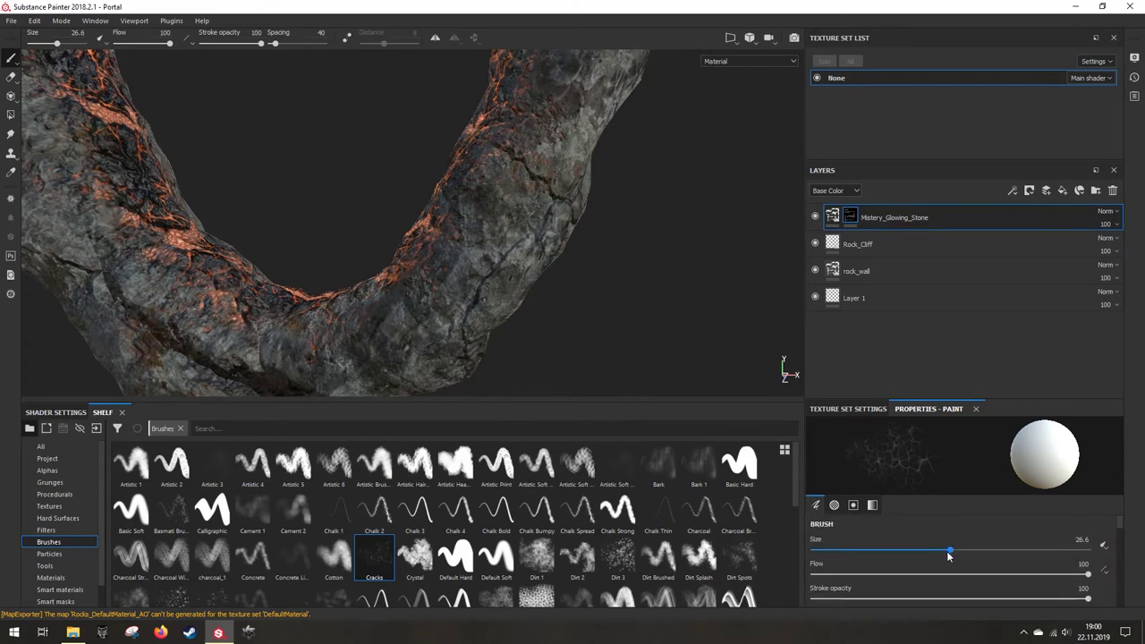
left_click_drag(313, 304, 295, 321, "alt")
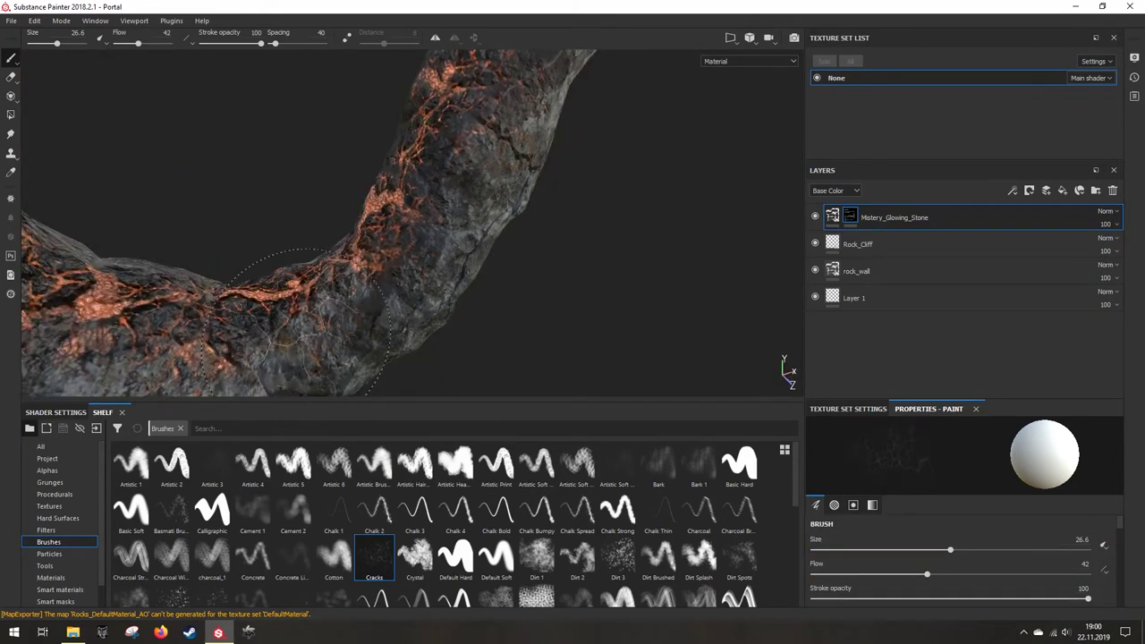
Step: Paint faint glowing cracks on the Mistery_Glowing_Stone mask, spreading outward from the inner edge around the whole stone ring
mouse_move(464, 157)
left_mouse_down("alt")
mouse_move(384, 201)
mouse_move(407, 202)
mouse_move(390, 279)
mouse_move(366, 282)
left_mouse_up("alt")
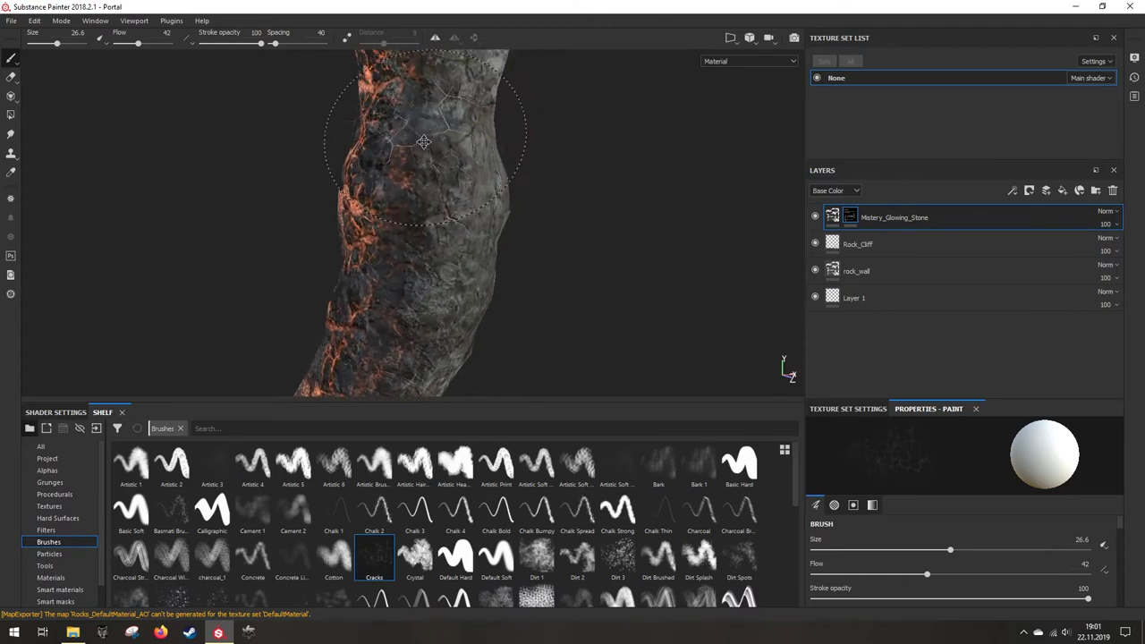
middle_click_drag(429, 130, 419, 269, "alt")
middle_click_drag(435, 133, 435, 255, "alt")
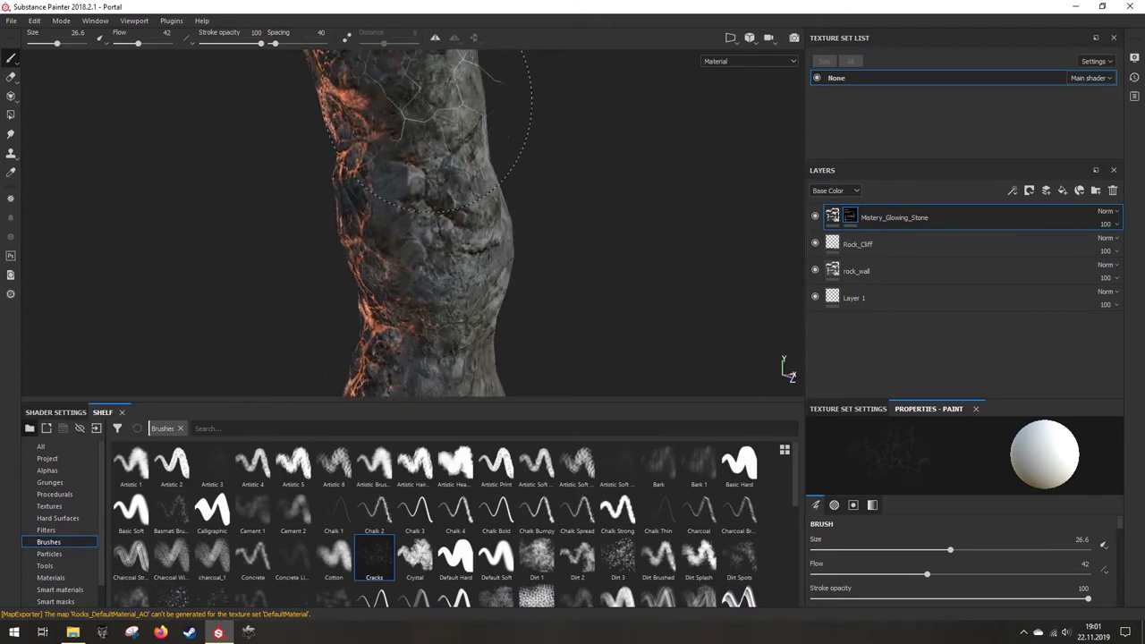
mouse_move(501, 116)
left_mouse_down("alt")
mouse_move(385, 215)
mouse_move(537, 134)
left_mouse_up("alt")
left_click_drag(445, 143, 514, 318, "alt")
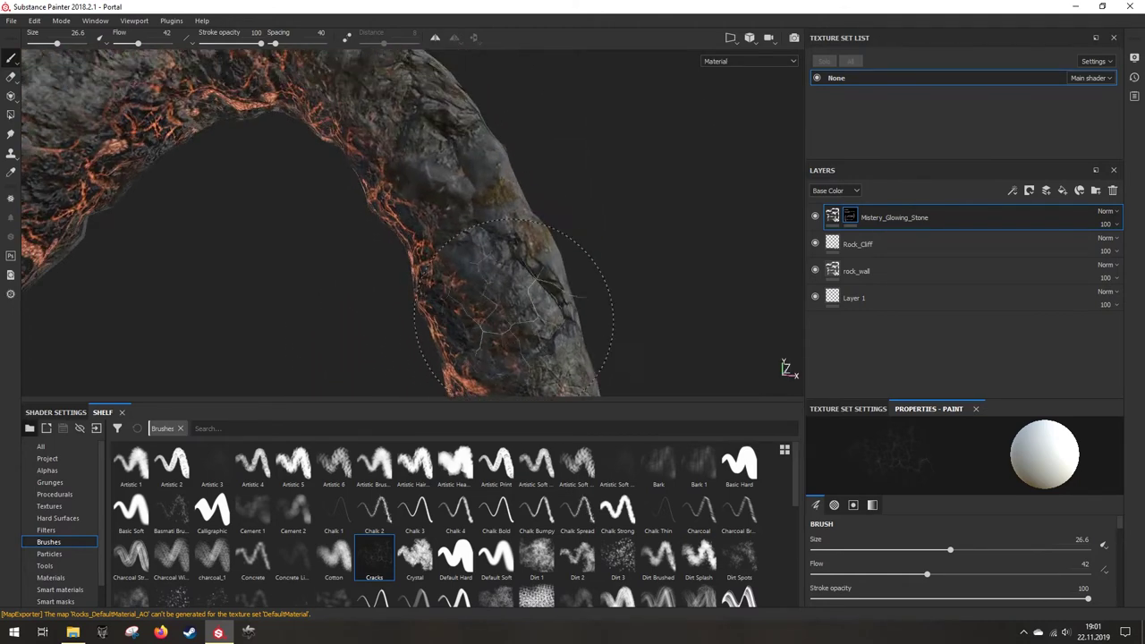
left_click_drag(403, 116, 519, 283, "alt")
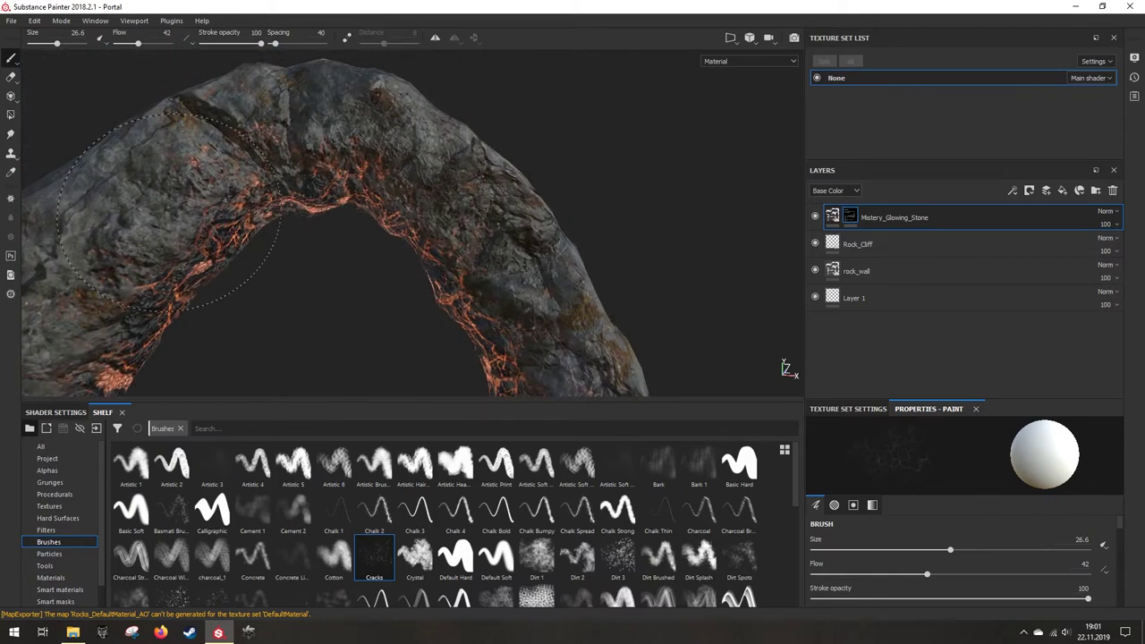
left_click_drag(170, 210, 385, 67, "alt")
left_click_drag(222, 344, 282, 103, "alt")
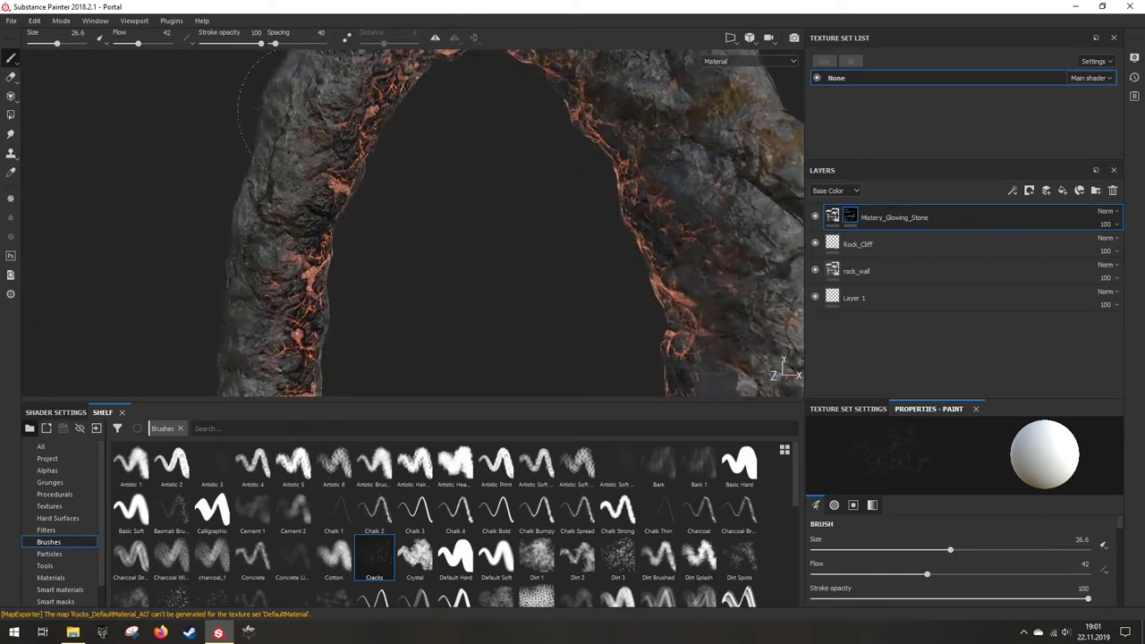
mouse_move(235, 336)
left_mouse_down("alt")
mouse_move(246, 201)
mouse_move(255, 308)
left_mouse_up("alt")
left_click_drag(264, 353, 215, 98, "alt")
left_click_drag(287, 278, 326, 300, "alt")
mouse_move(409, 299)
left_mouse_down("alt")
mouse_move(389, 251)
mouse_move(276, 241)
mouse_move(322, 252)
left_mouse_up("alt")
mouse_move(228, 291)
left_mouse_down("alt")
mouse_move(313, 242)
mouse_move(332, 210)
mouse_move(367, 224)
mouse_move(358, 215)
mouse_move(418, 138)
mouse_move(439, 304)
mouse_move(166, 192)
mouse_move(396, 248)
mouse_move(367, 202)
mouse_move(392, 233)
mouse_move(235, 182)
left_mouse_up("alt")
right_click_drag(235, 181, 191, 169, "alt")
middle_click_drag(191, 169, 249, 150, "alt")
left_click_drag(249, 150, 276, 214, "alt")
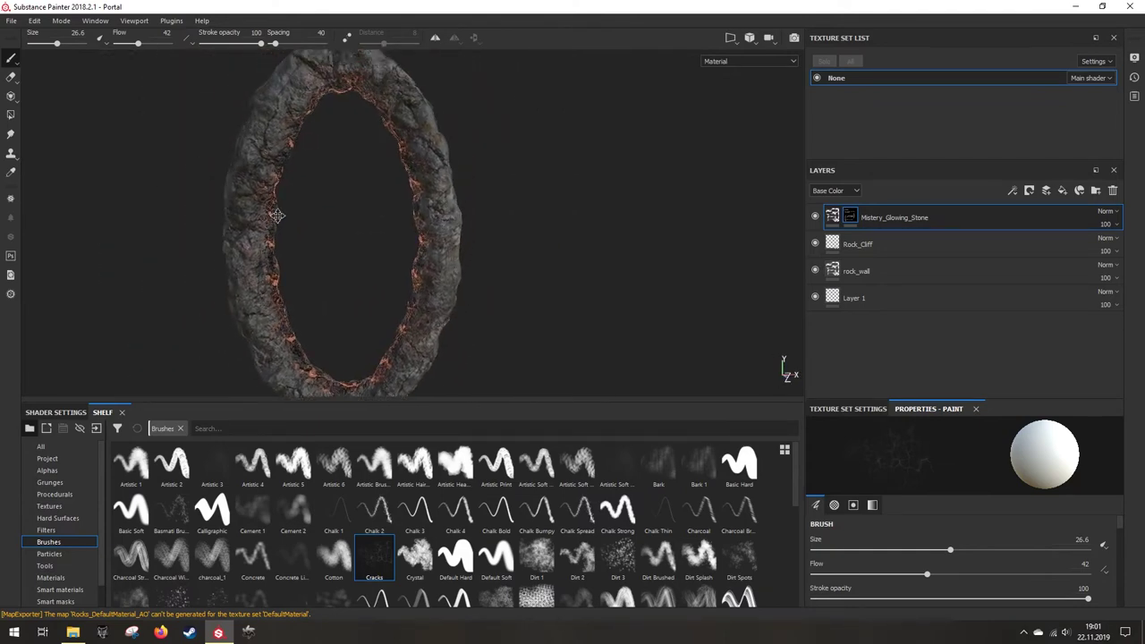
middle_click_drag(277, 214, 315, 184, "alt")
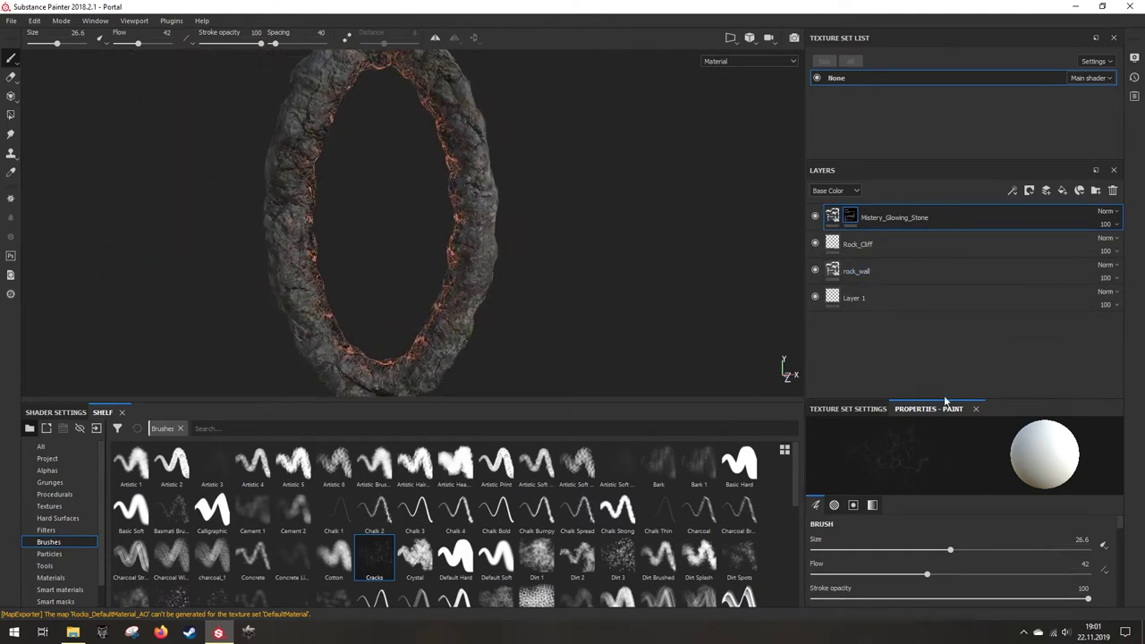
Step: Set the GlowHue in the emissive parameters of the Mistery_Glowing_Stone fill to 0.51
left_click(836, 218)
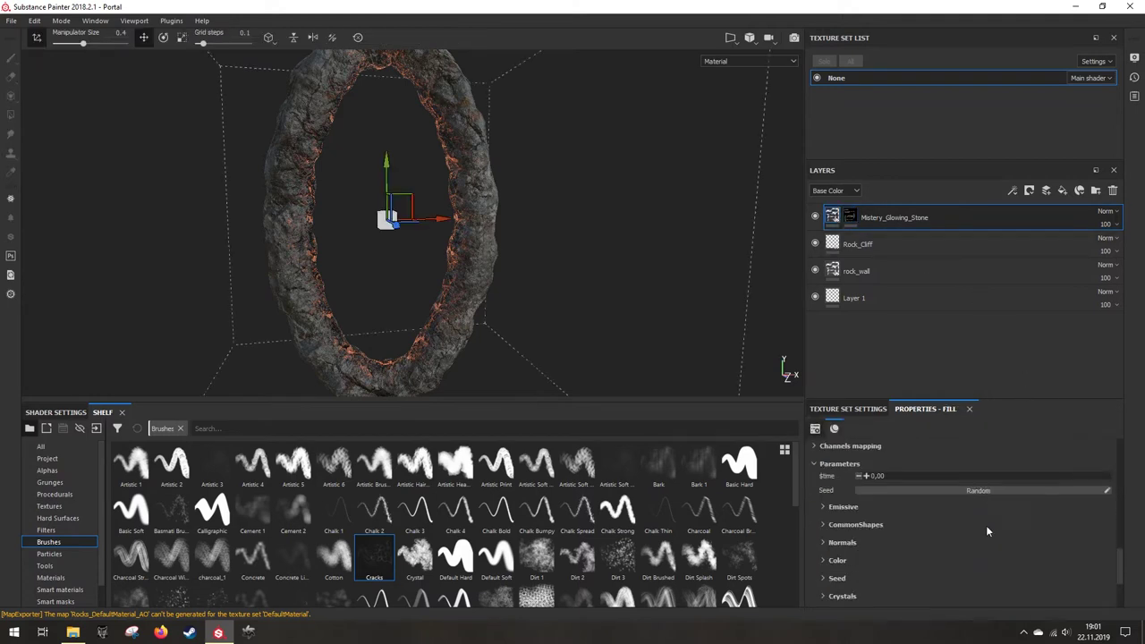
scroll(986, 525, "down", 5)
scroll(888, 525, "up", 2)
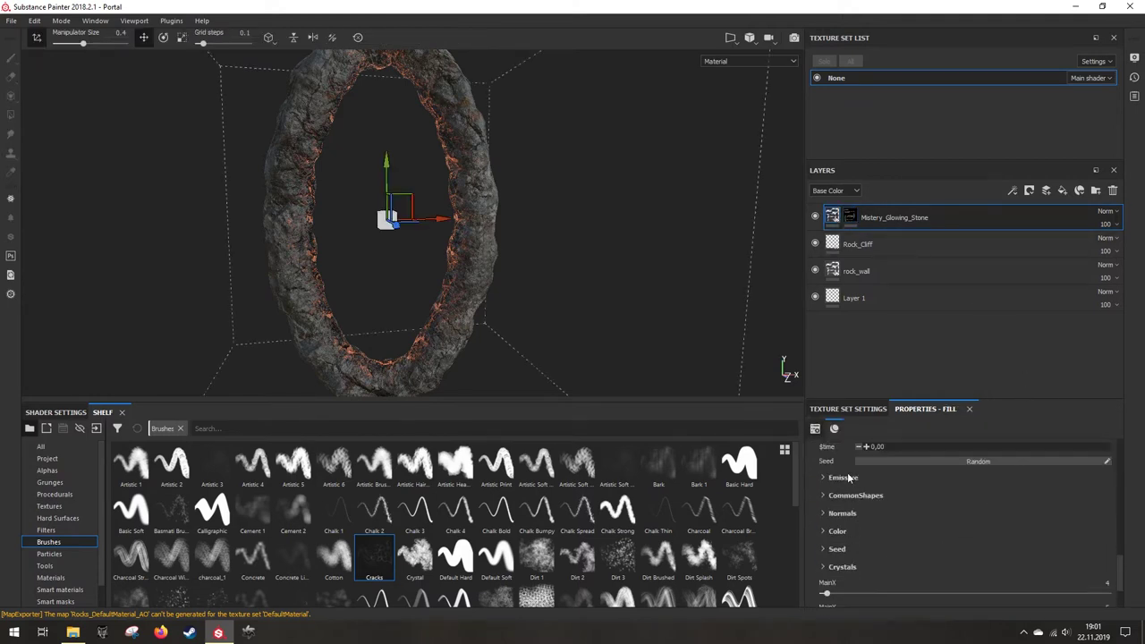
left_click(842, 478)
left_click_drag(885, 502, 906, 507)
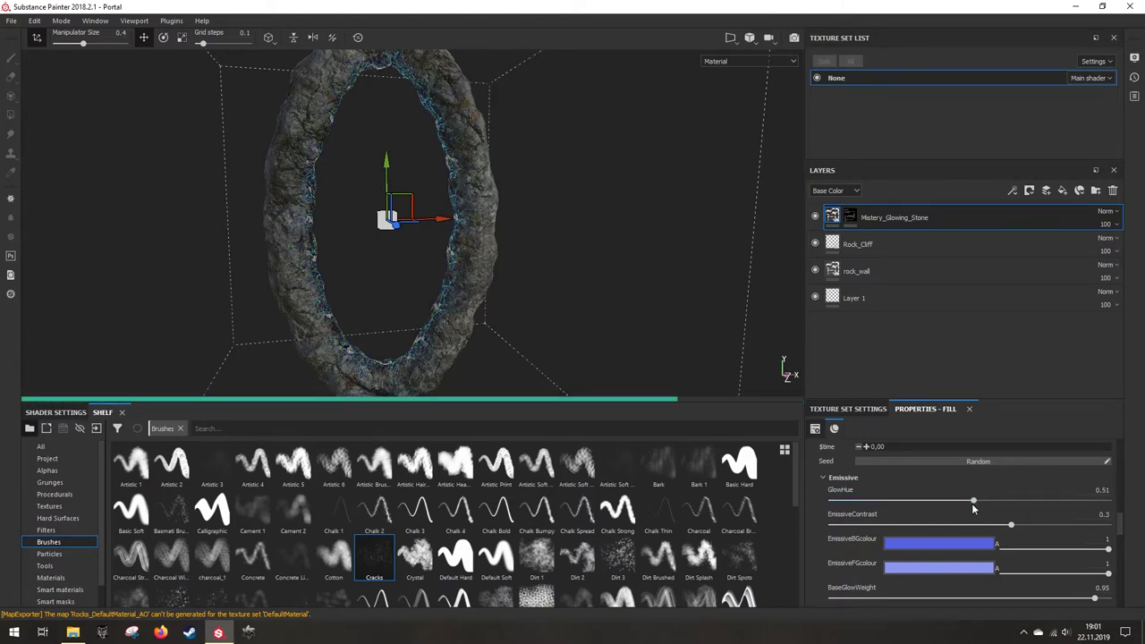
scroll(486, 237, "down", 3)
scroll(486, 238, "up", 6)
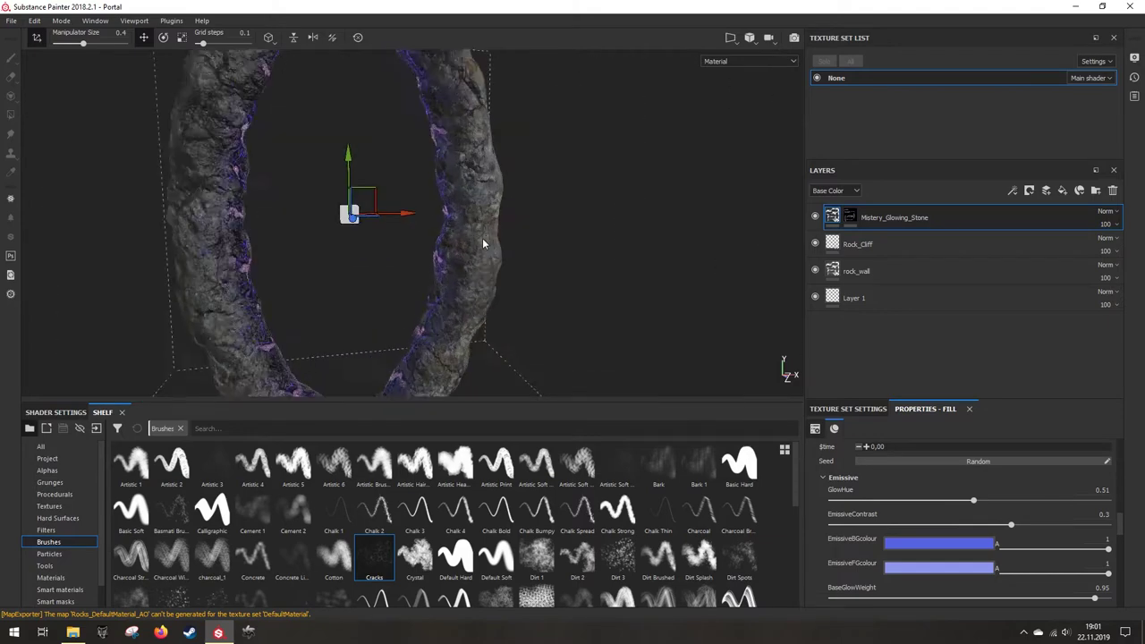
Step: Fine-tune the GlowHue of the Mistery_Glowing_Stone fill to slightly below 0.49 for purer blue veins
left_click_drag(486, 240, 537, 259, "alt")
middle_click_drag(537, 260, 490, 252, "alt")
scroll(557, 237, "down", 3)
scroll(535, 233, "up", 6)
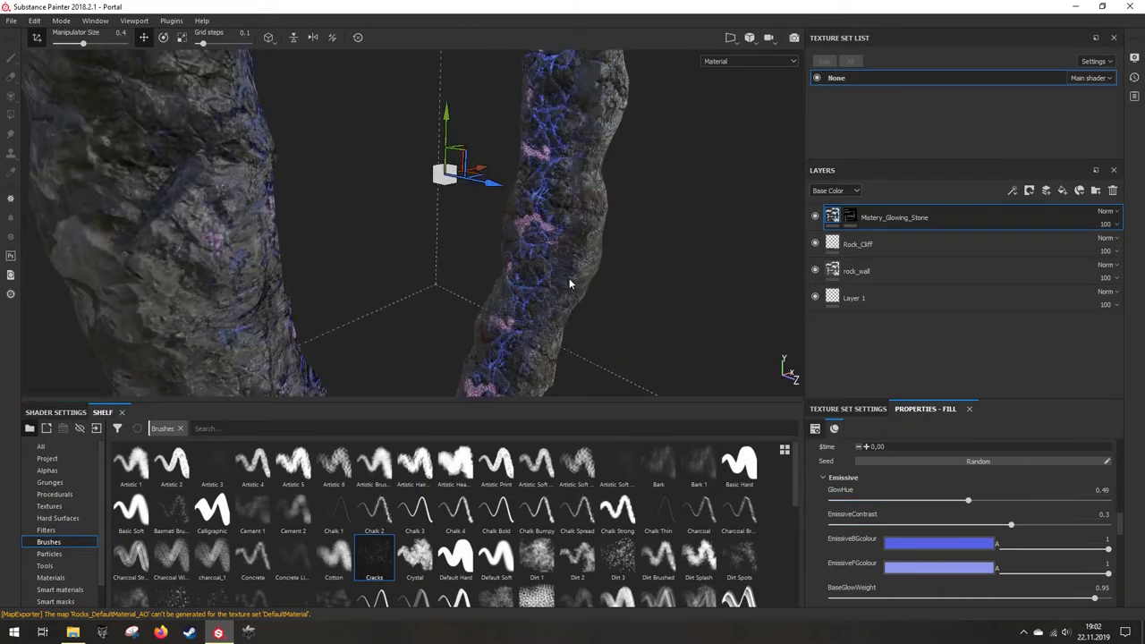
scroll(570, 283, "down", 4)
left_click_drag(577, 302, 517, 317, "alt")
scroll(521, 317, "up", 6)
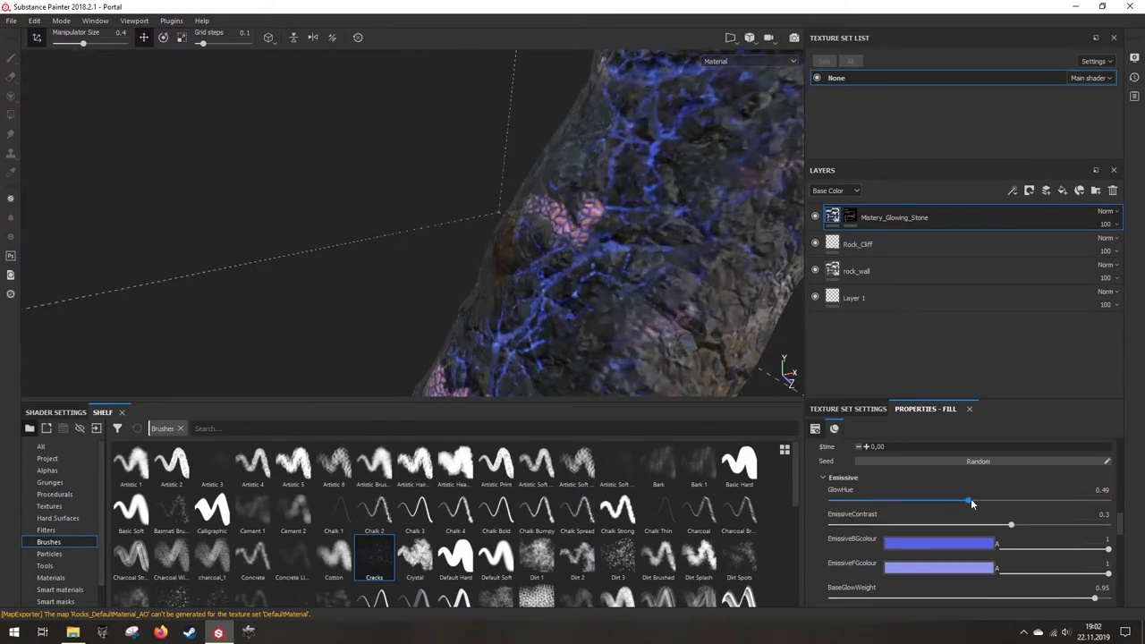
left_click_drag(967, 503, 965, 500)
Step: Shift the crystal glow colour from pink to light blue by setting CrGlowHue to 0.43
scroll(1008, 574, "down", 2)
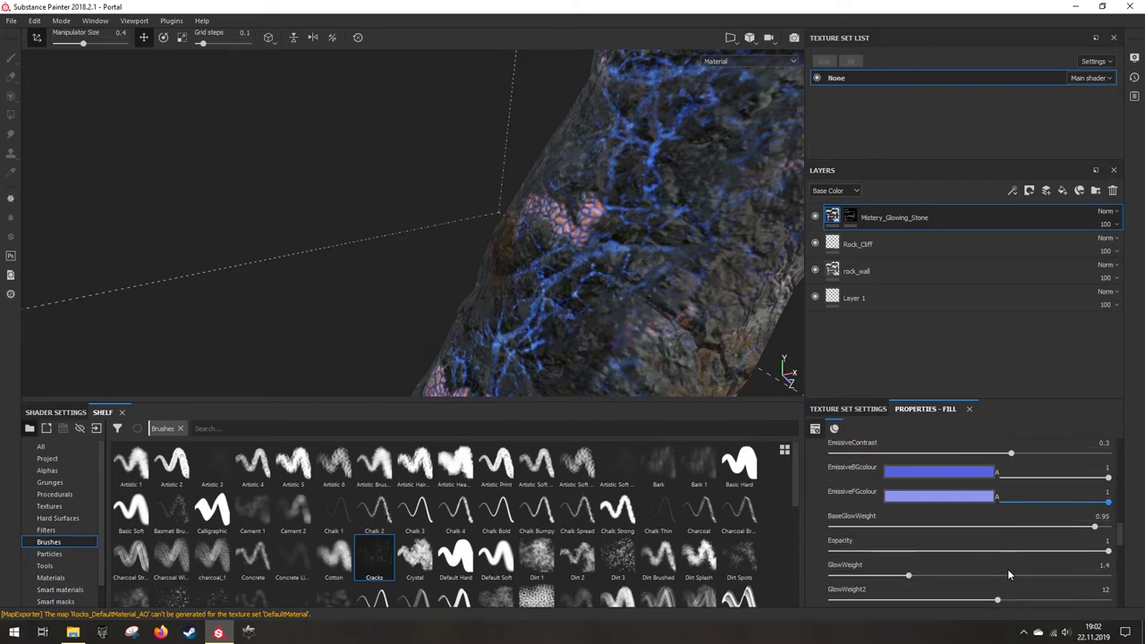
scroll(938, 568, "down", 6)
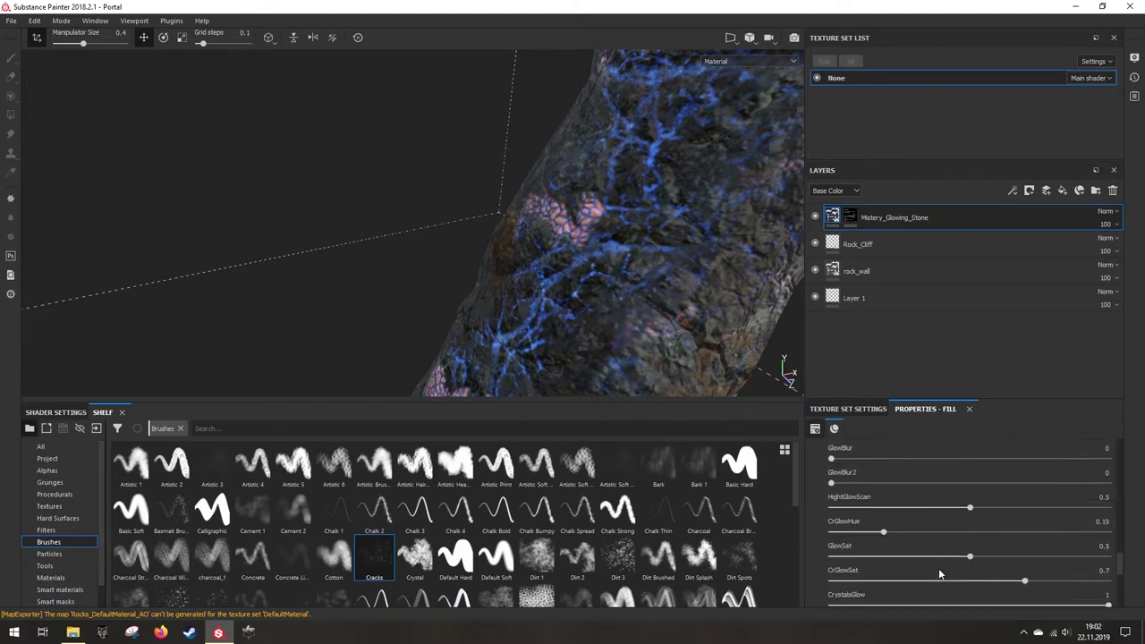
mouse_move(914, 535)
left_mouse_down()
mouse_move(930, 534)
mouse_move(921, 534)
left_mouse_up()
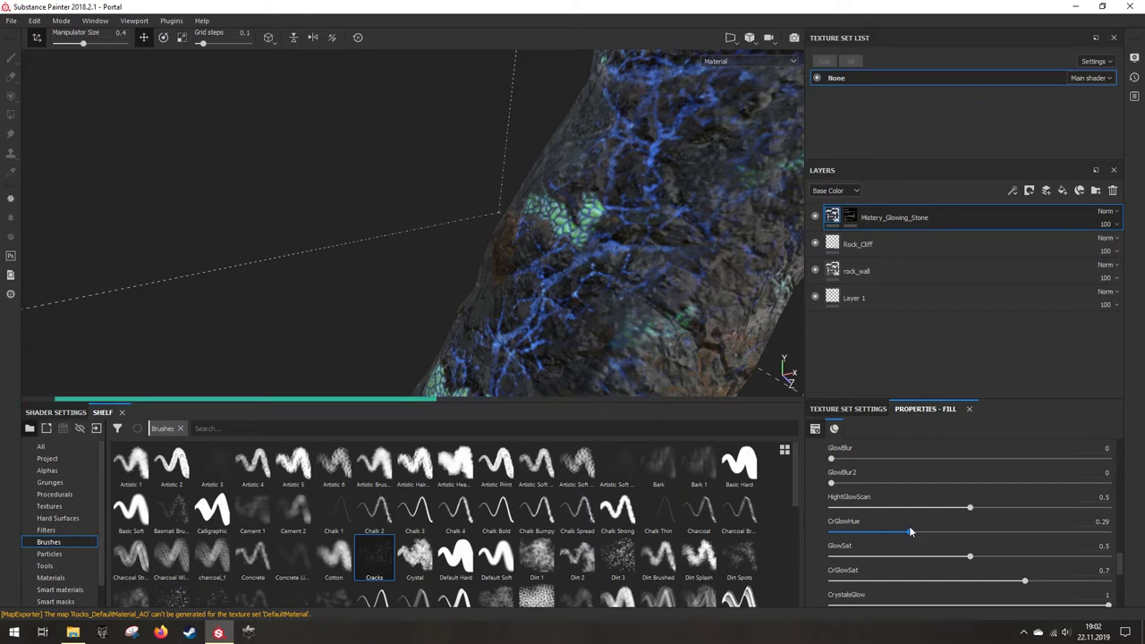
left_click_drag(910, 531, 929, 534)
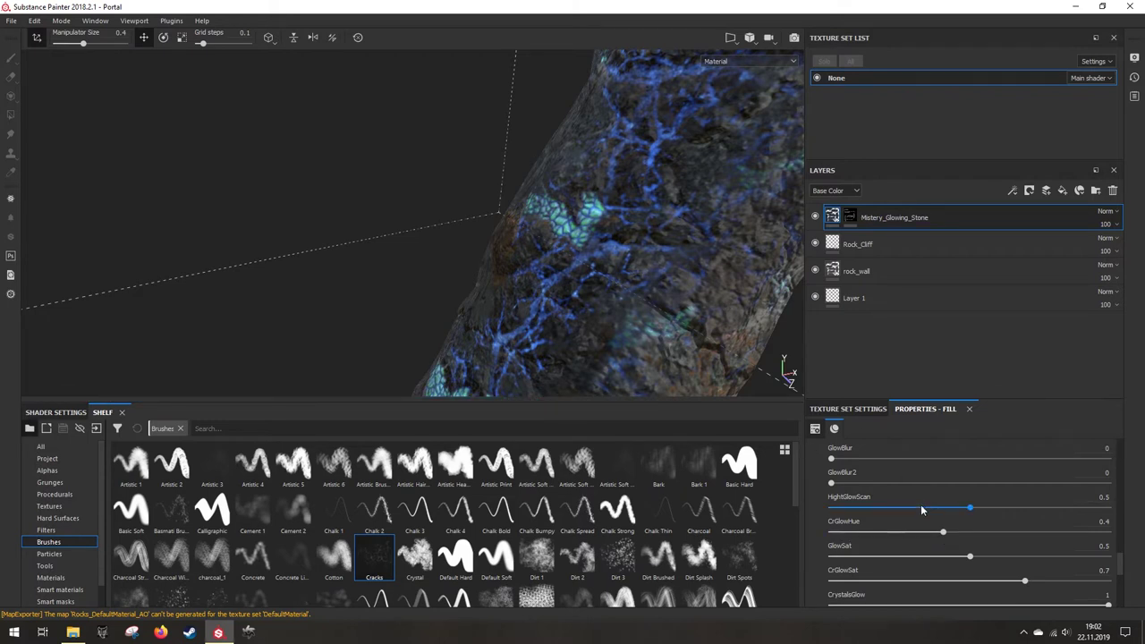
left_click_drag(950, 533, 951, 534)
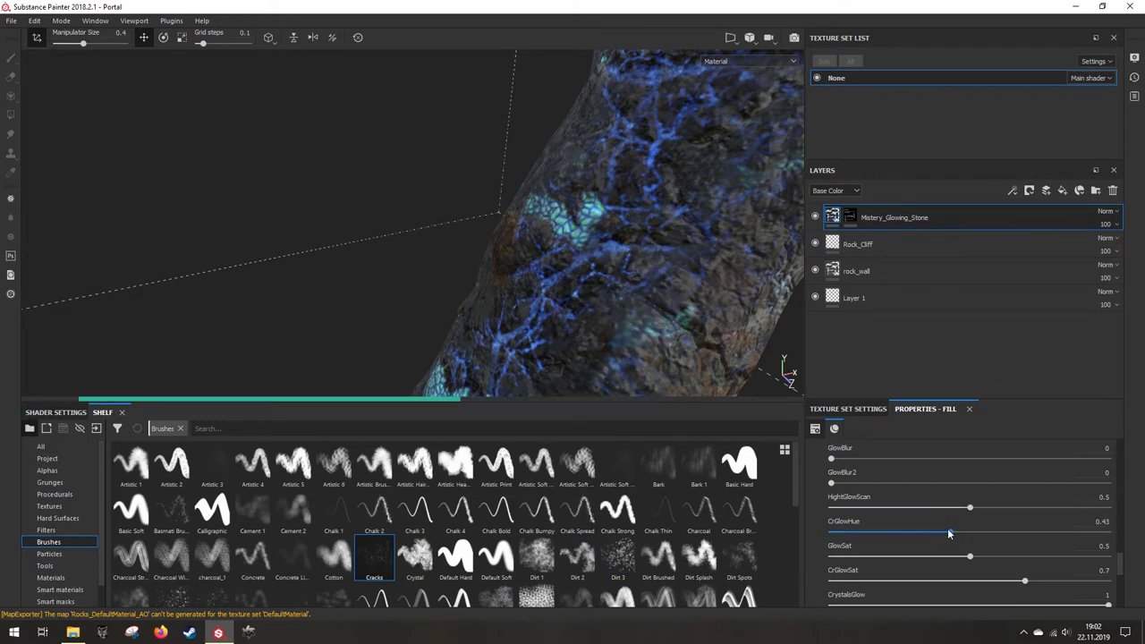
Step: Examine the recoloured glow along the inner edge of the stone ring from several angles and distances
scroll(644, 249, "down", 8)
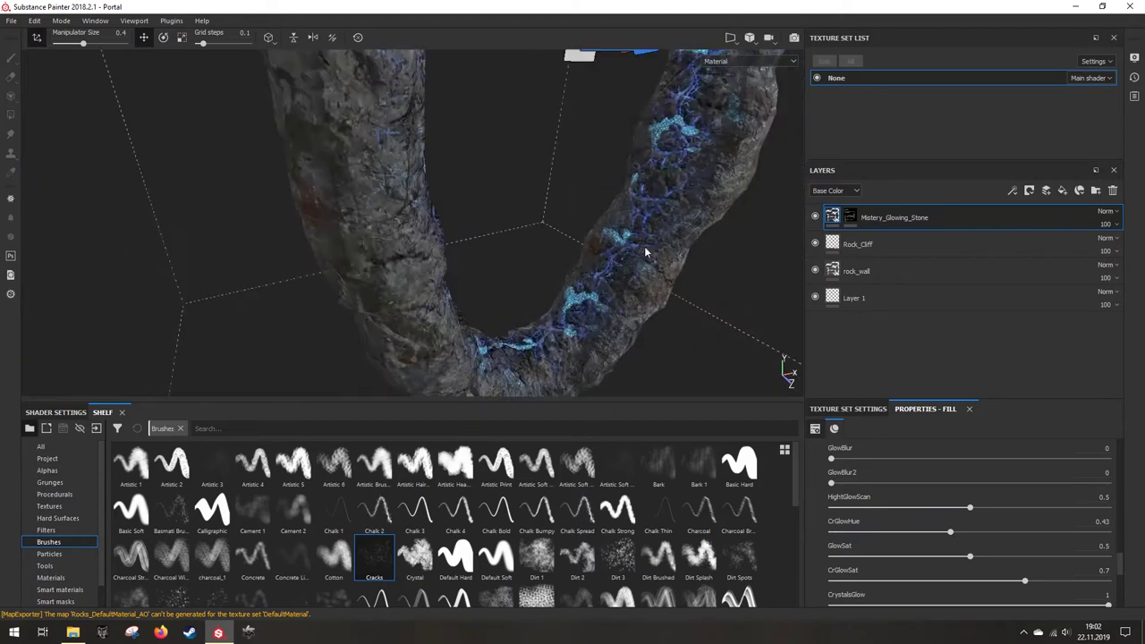
left_click_drag(646, 251, 534, 207, "alt")
middle_click_drag(534, 207, 488, 268, "alt")
left_click_drag(488, 269, 510, 268, "alt")
middle_click_drag(511, 269, 465, 257, "alt")
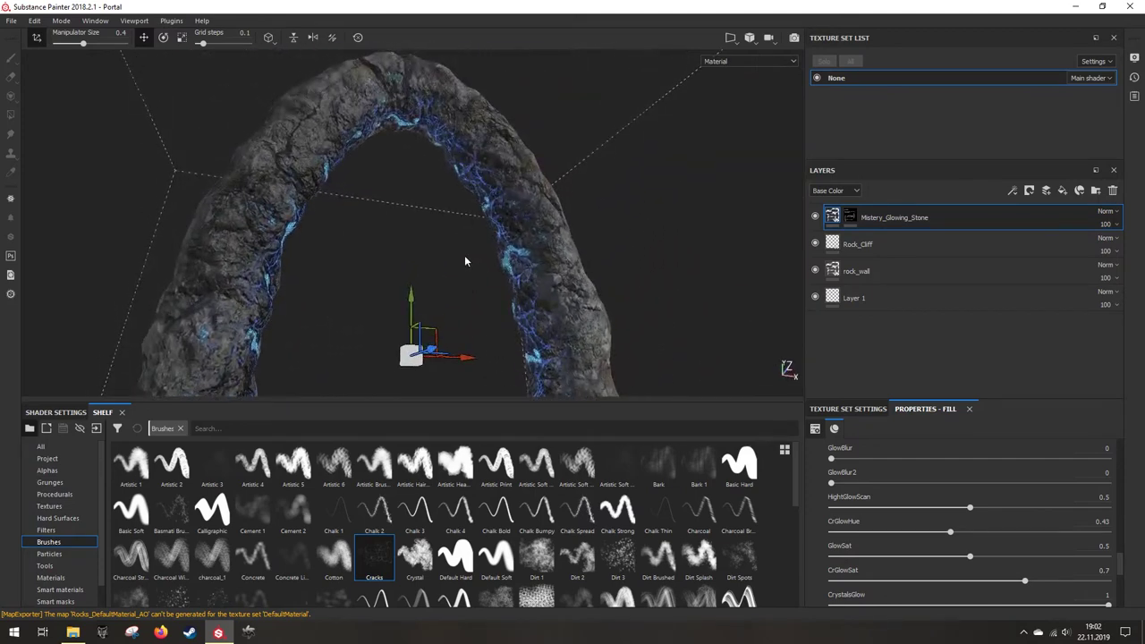
scroll(465, 257, "up", 4)
scroll(464, 254, "down", 3)
left_click_drag(465, 259, 614, 265, "alt")
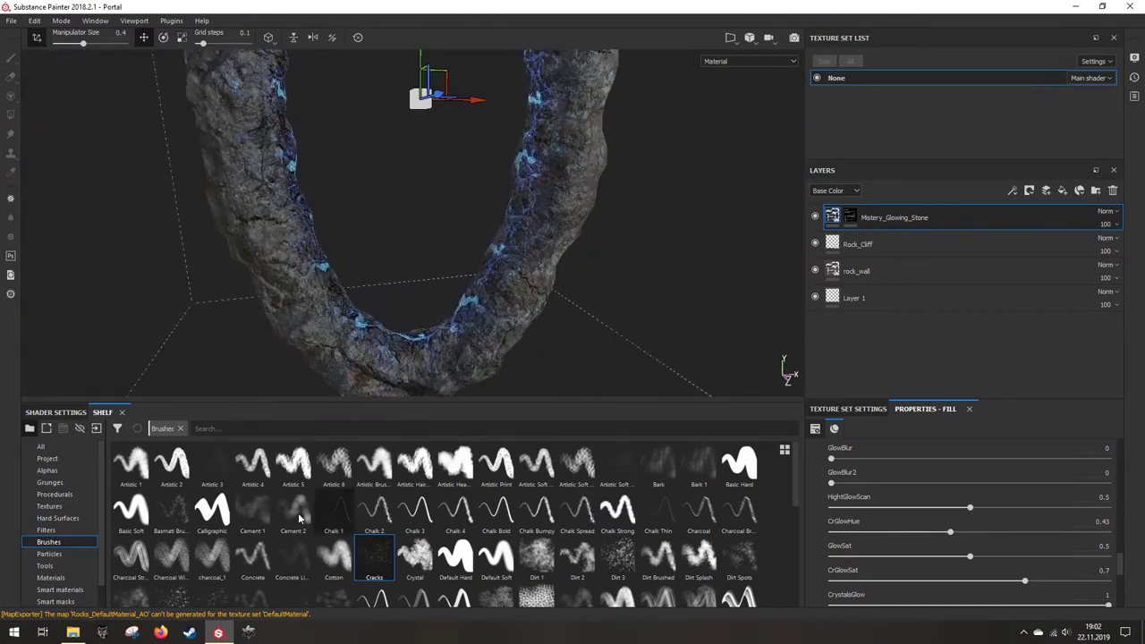
Step: Apply the Forest Cover Dry material to the ring as a new fill layer above Mistery_Glowing_Stone
left_click(50, 577)
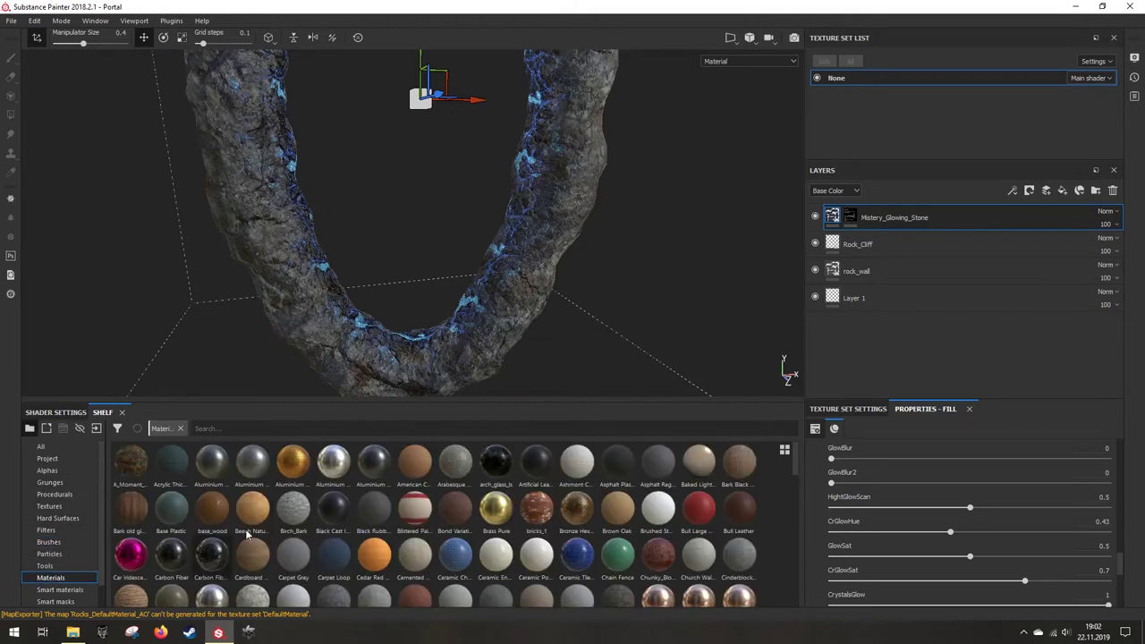
scroll(472, 543, "down", 3)
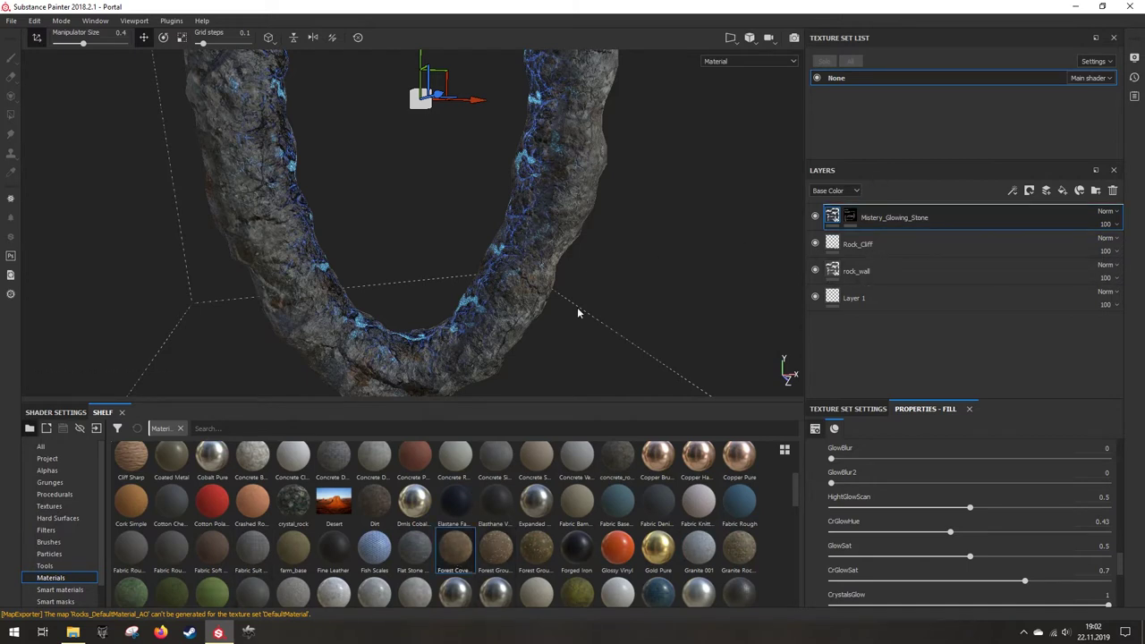
left_click_drag(454, 548, 578, 307)
Step: Switch the Forest Cover Dry fill to tri-planar projection and increase its scale to about 7
left_click(861, 413)
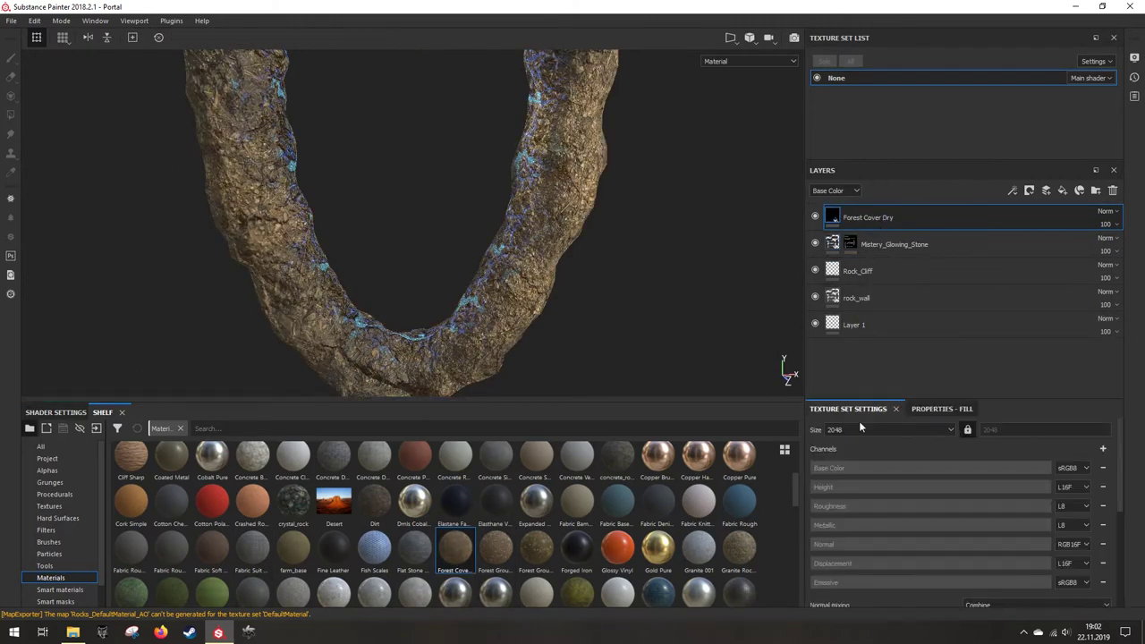
left_click(908, 408)
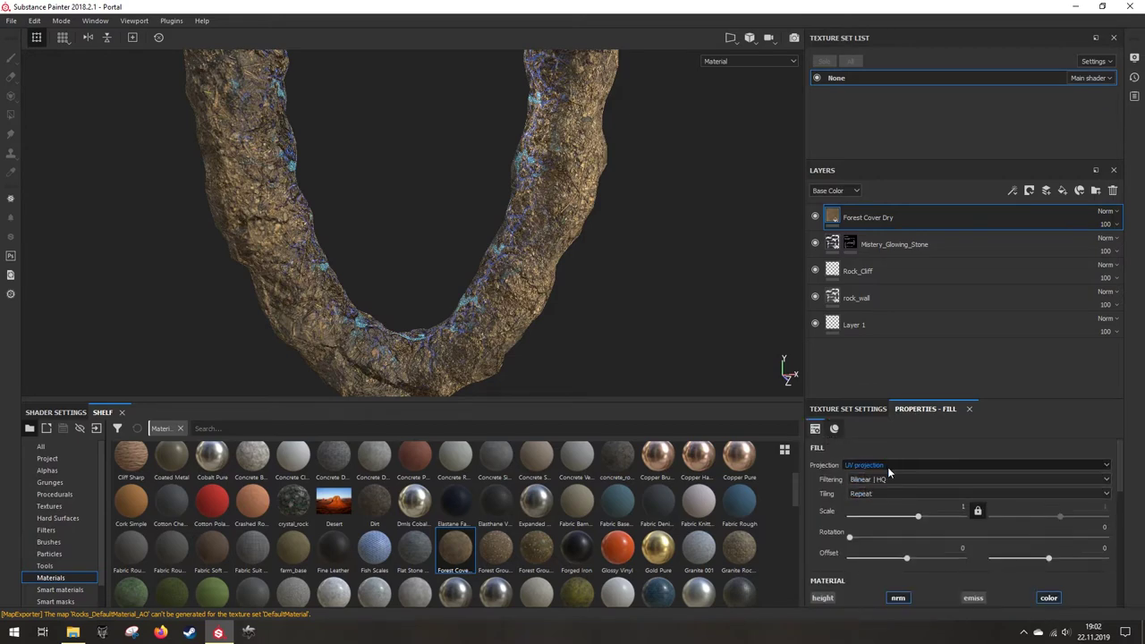
left_click(888, 465)
left_click(880, 482)
left_click_drag(570, 307, 551, 272, "alt")
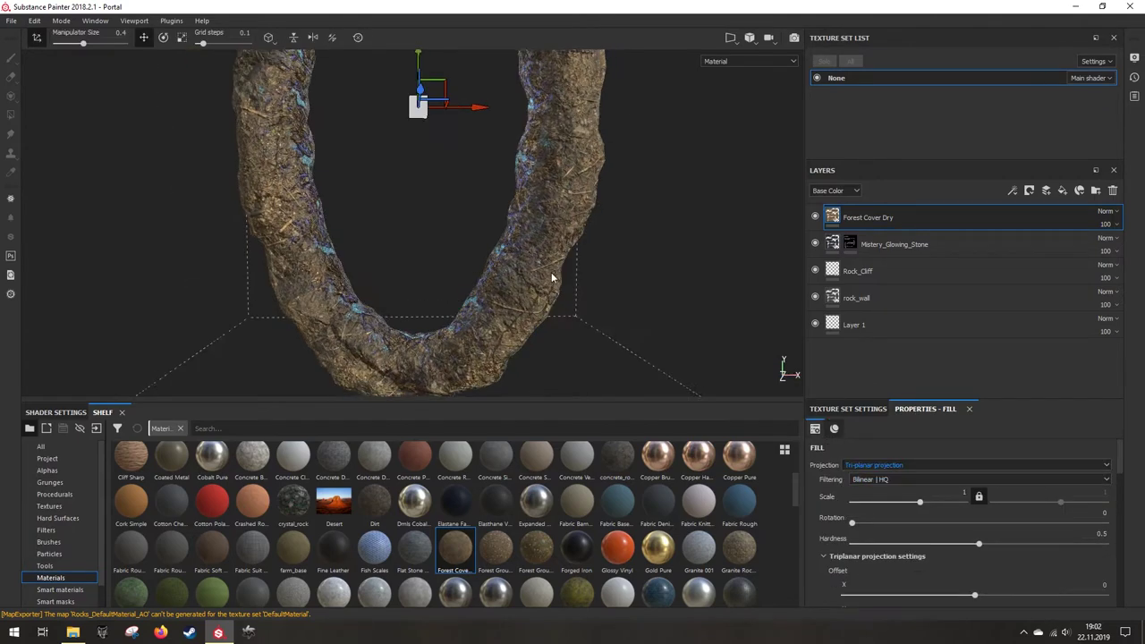
right_click_drag(551, 272, 824, 293, "alt")
left_click_drag(899, 508, 931, 509)
Step: Add a black mask to the Forest Cover Dry layer
left_click_drag(420, 280, 596, 267, "alt")
right_click(909, 215)
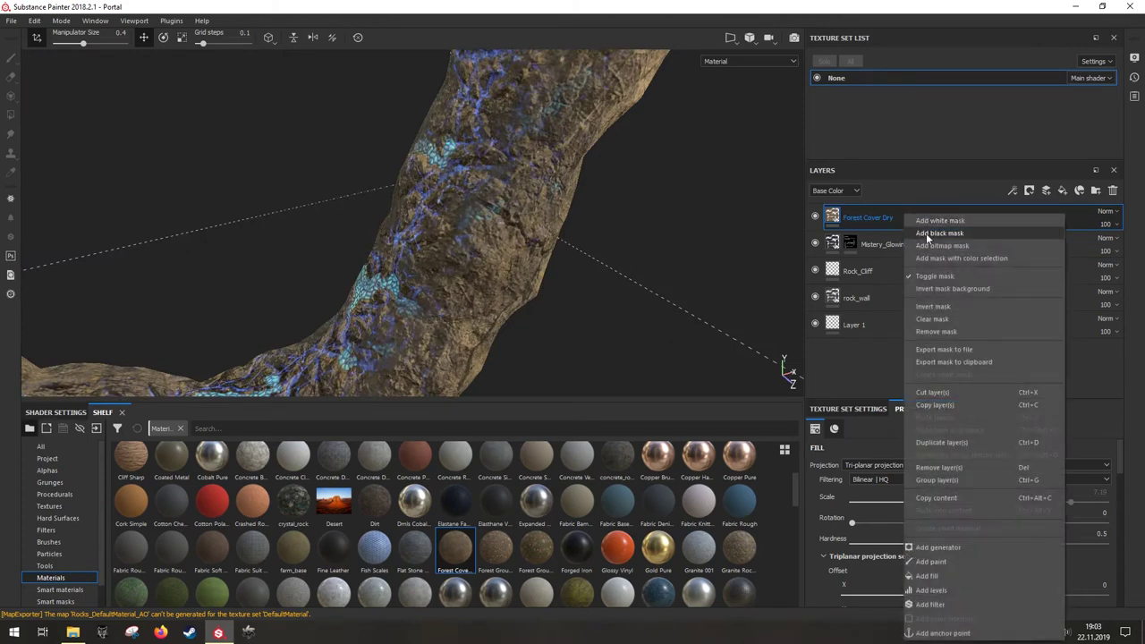
left_click(935, 223)
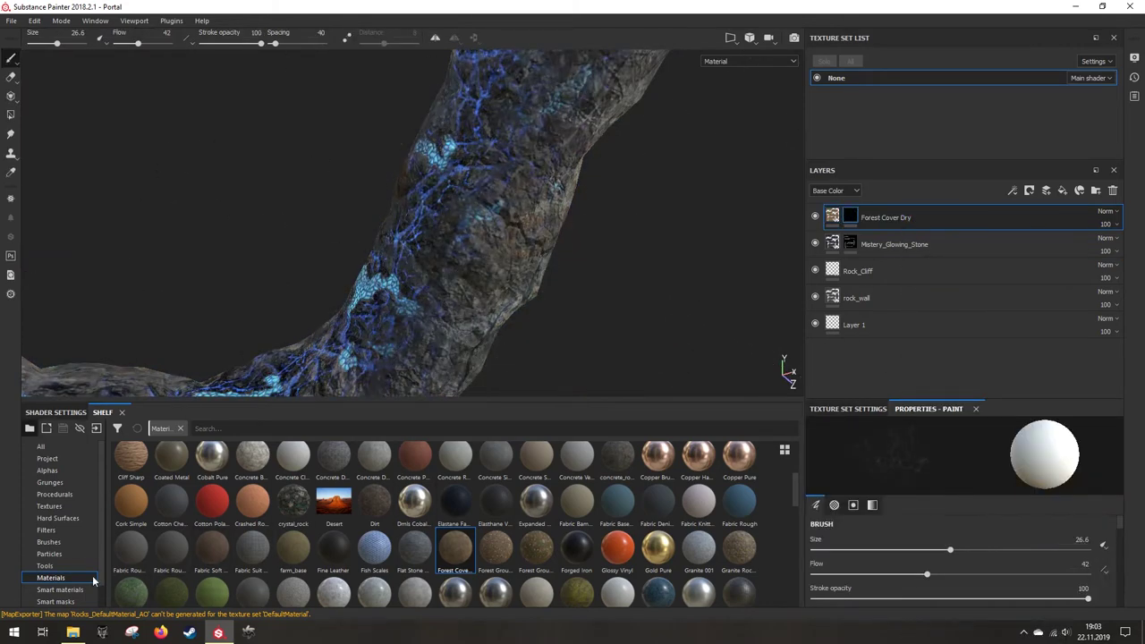
Step: Choose the Dirt 1 brush for the Forest Cover Dry mask and set its flow to 18
left_click(49, 542)
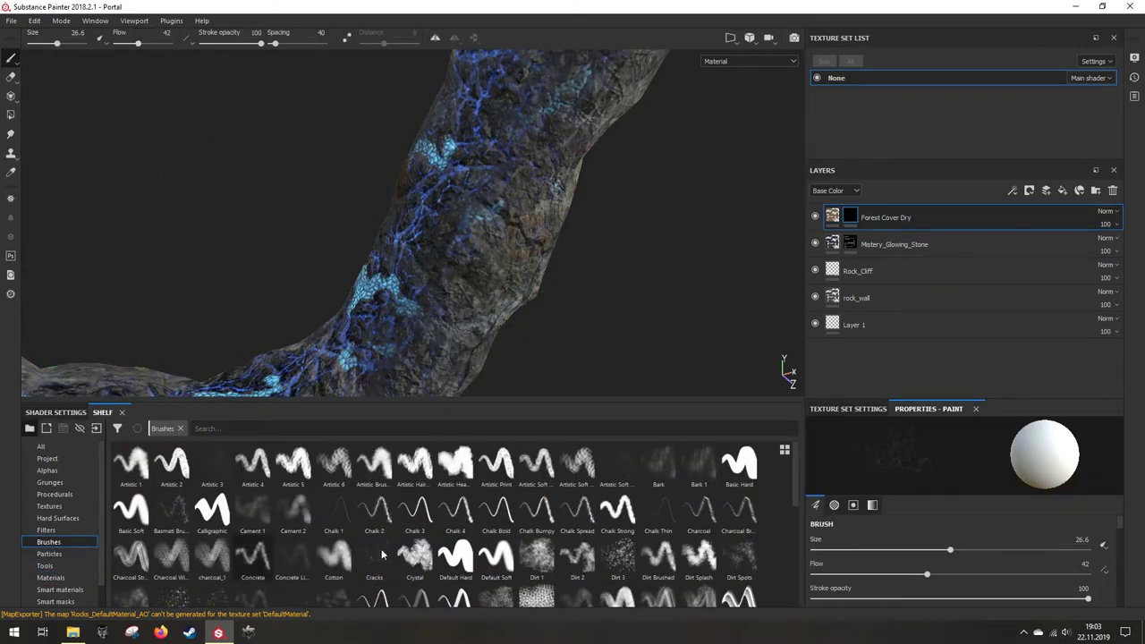
left_click(537, 559)
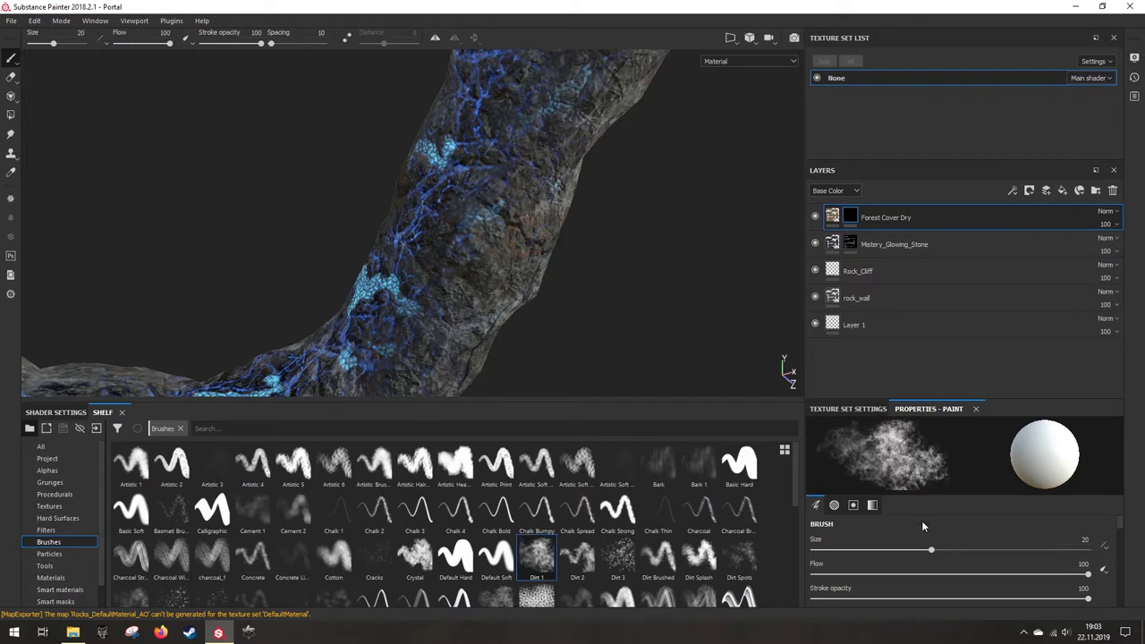
left_click_drag(918, 571, 861, 572)
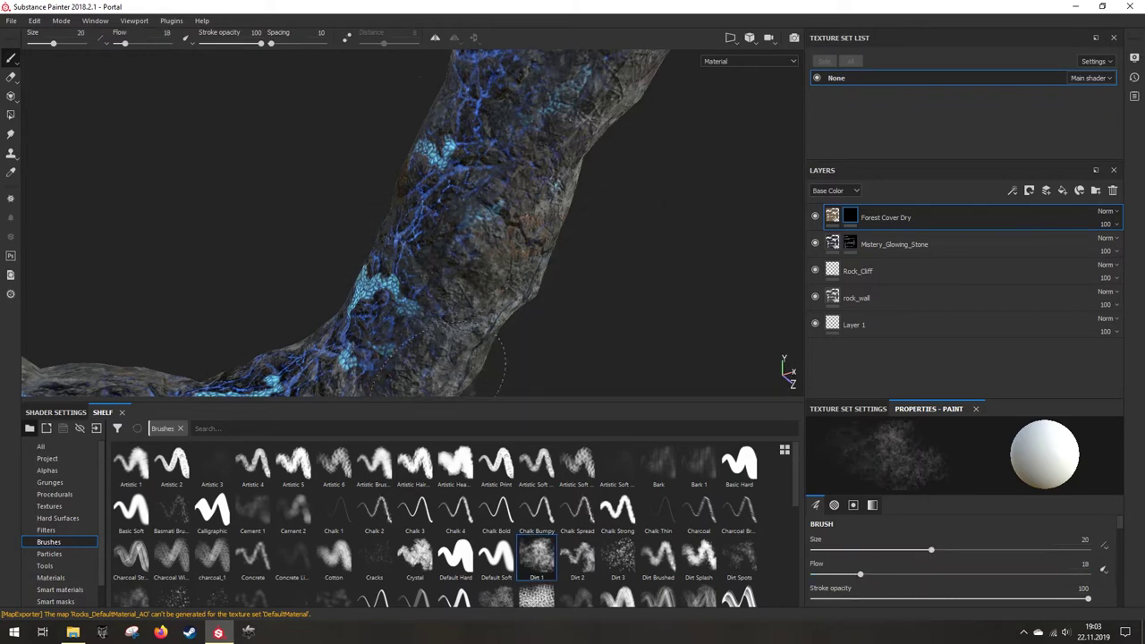
Step: Set the brush size to about 43.6 and paint dirt around the ring in the Forest Cover Dry mask
middle_click_drag(439, 365, 502, 284, "alt")
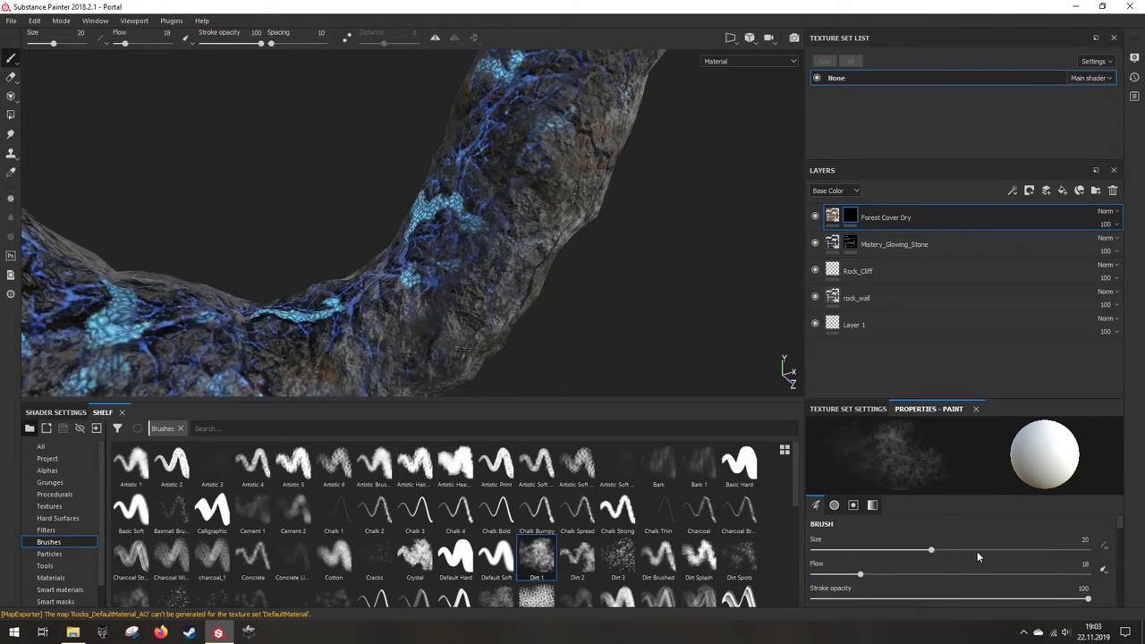
left_click_drag(980, 552, 991, 551)
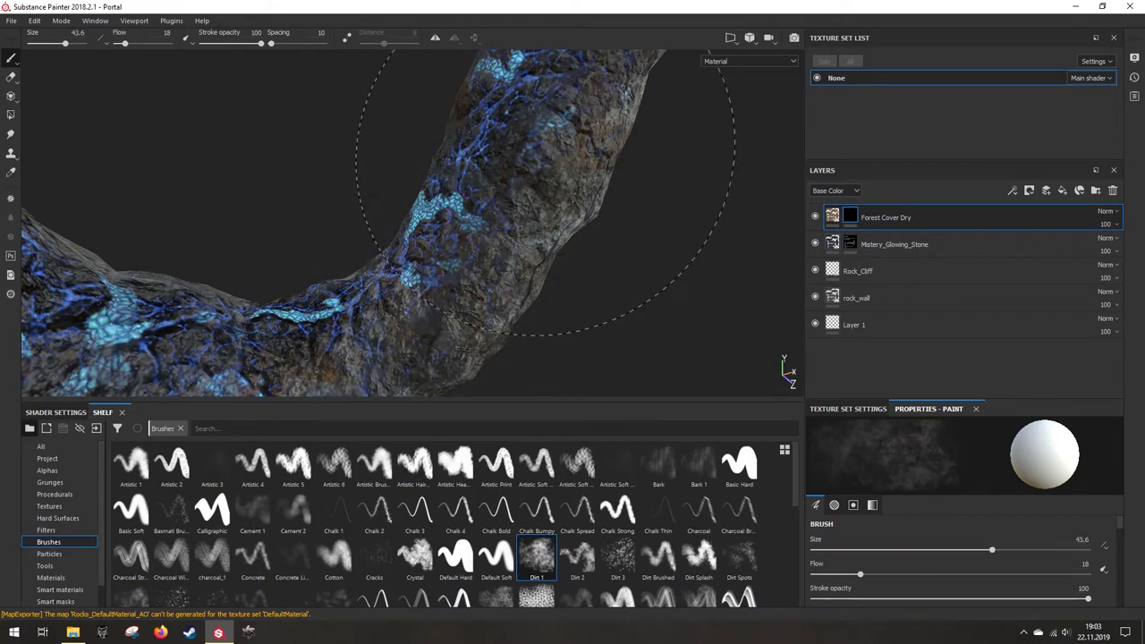
mouse_move(546, 193)
left_mouse_down("alt")
mouse_move(463, 210)
mouse_move(472, 172)
mouse_move(420, 183)
left_mouse_up("alt")
mouse_move(455, 248)
left_mouse_down("alt")
mouse_move(384, 230)
mouse_move(456, 167)
mouse_move(380, 181)
mouse_move(412, 151)
left_mouse_up("alt")
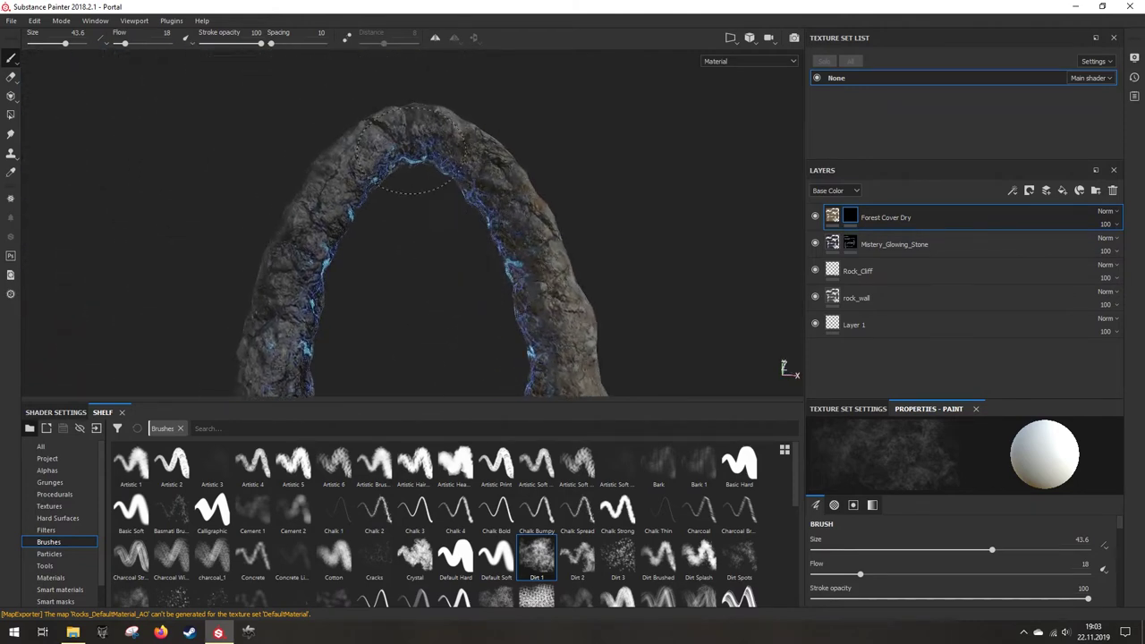
left_click_drag(373, 273, 369, 290, "alt")
middle_click_drag(369, 291, 358, 170, "alt")
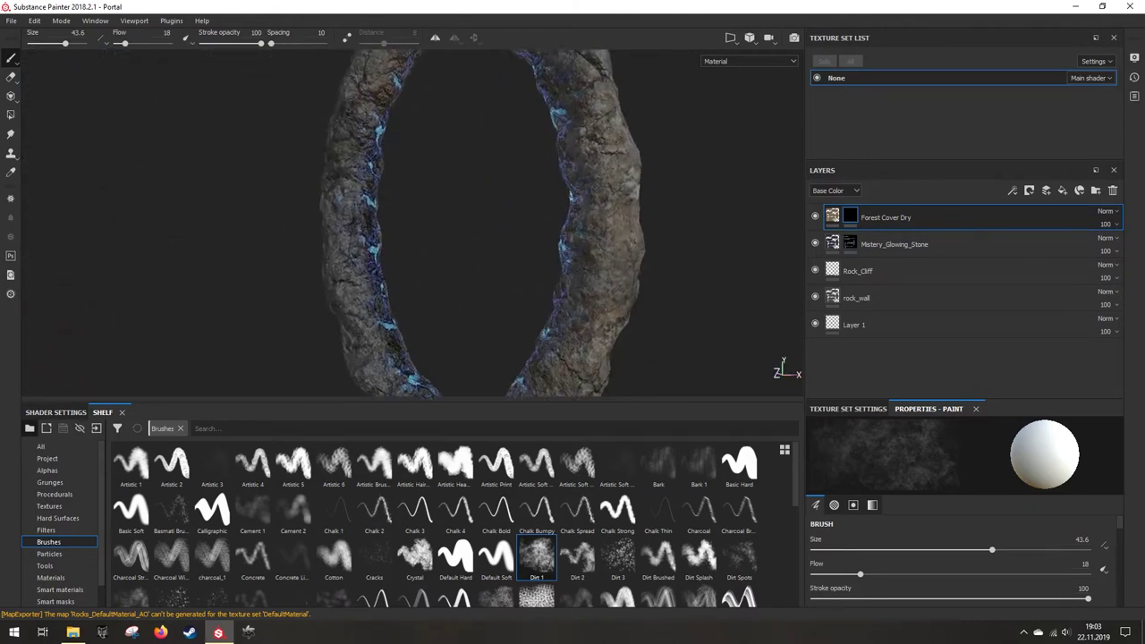
scroll(348, 167, "up", 2)
left_click_drag(348, 167, 380, 179, "alt")
scroll(465, 207, "down", 4)
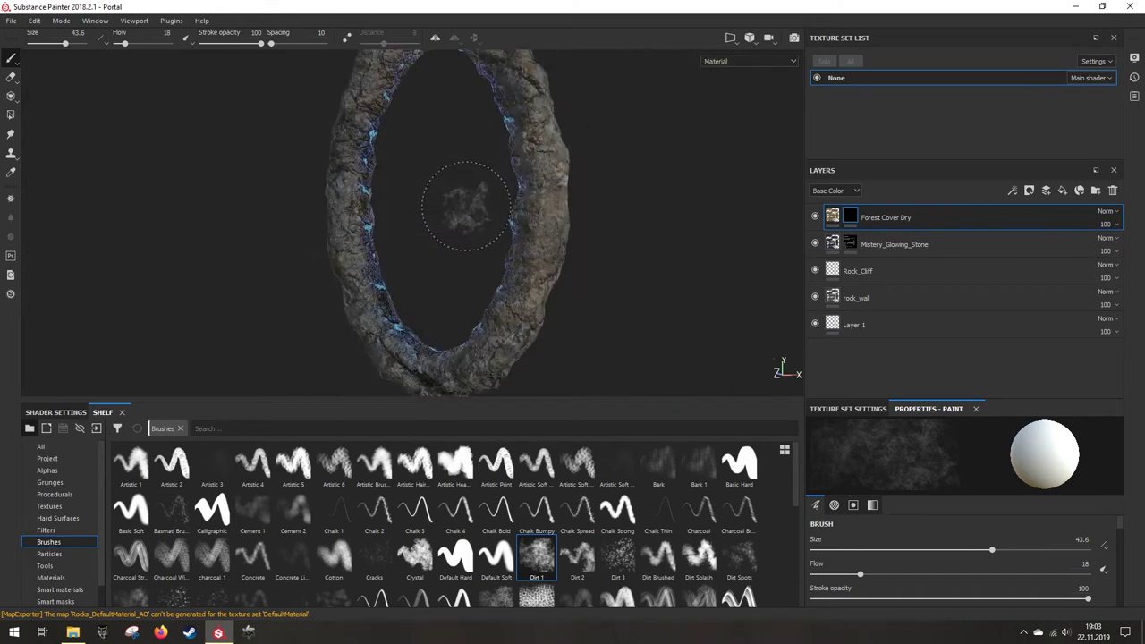
mouse_move(465, 207)
left_mouse_down("alt")
mouse_move(442, 256)
mouse_move(437, 226)
left_mouse_up("alt")
scroll(386, 176, "up", 4)
mouse_move(411, 176)
left_mouse_down("alt")
mouse_move(375, 214)
mouse_move(322, 206)
mouse_move(298, 253)
mouse_move(268, 218)
mouse_move(230, 277)
left_mouse_up("alt")
mouse_move(483, 278)
left_mouse_down("alt")
mouse_move(385, 242)
mouse_move(417, 312)
mouse_move(409, 235)
mouse_move(498, 287)
mouse_move(582, 248)
mouse_move(566, 310)
left_mouse_up("alt")
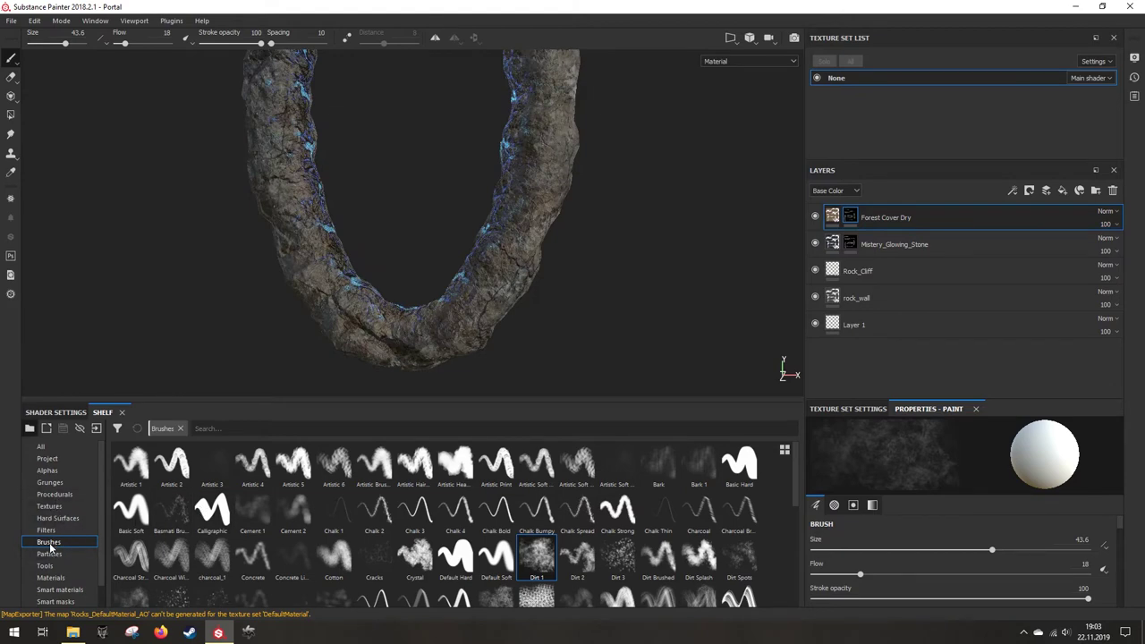
Step: Apply the Ground Moss material to the ring as a new fill layer above Forest Cover Dry
left_click(54, 577)
scroll(576, 559, "down", 5)
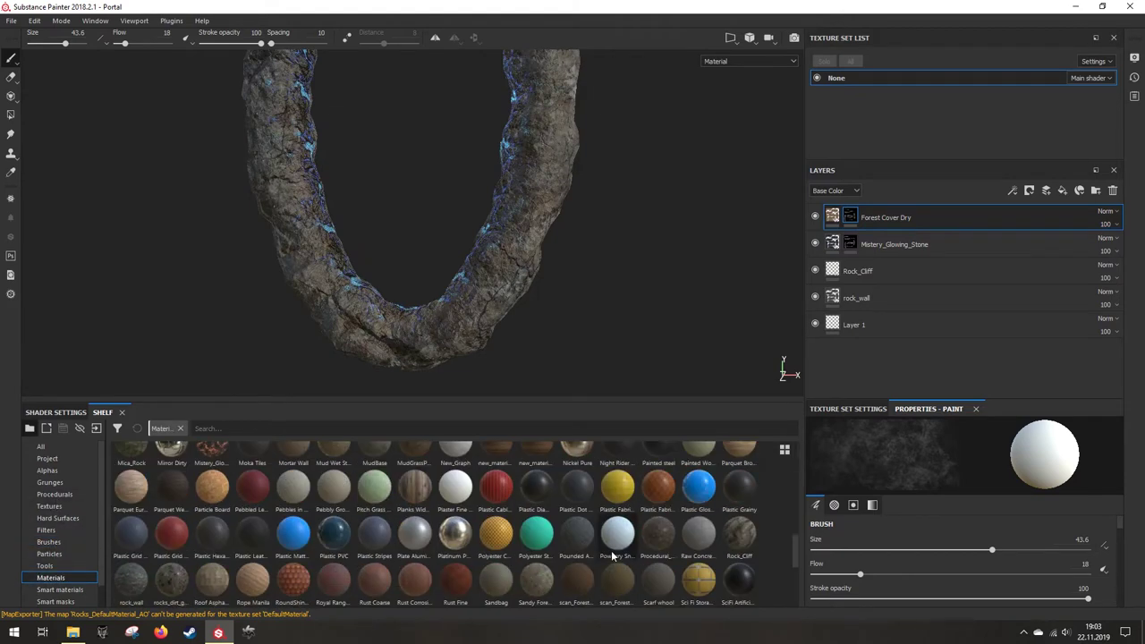
scroll(575, 559, "up", 5)
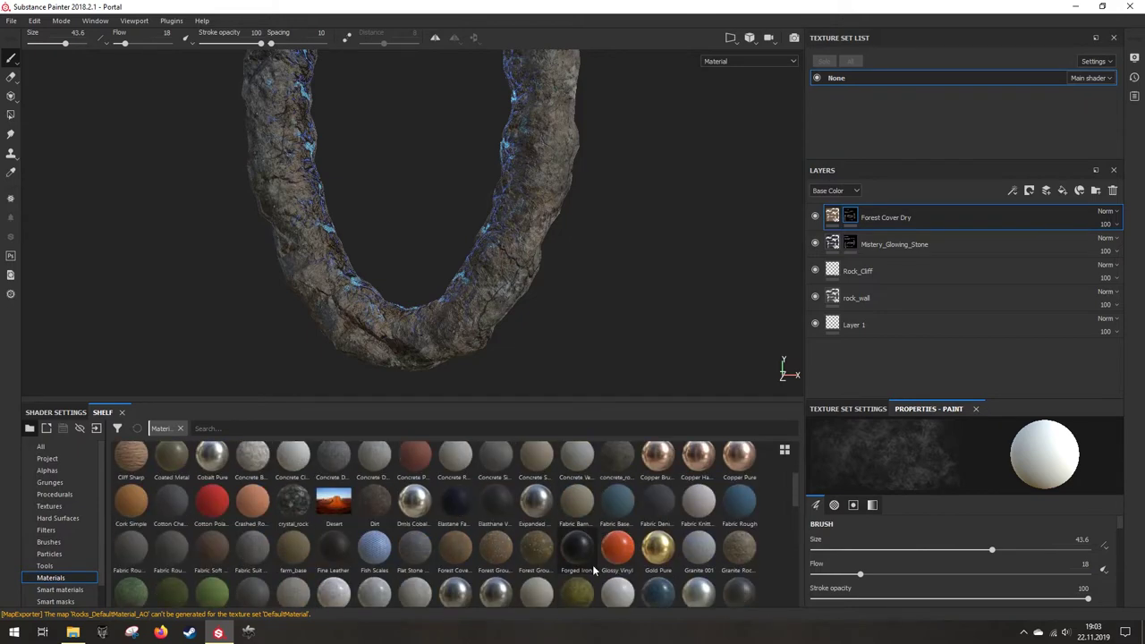
left_click_drag(578, 589, 508, 296)
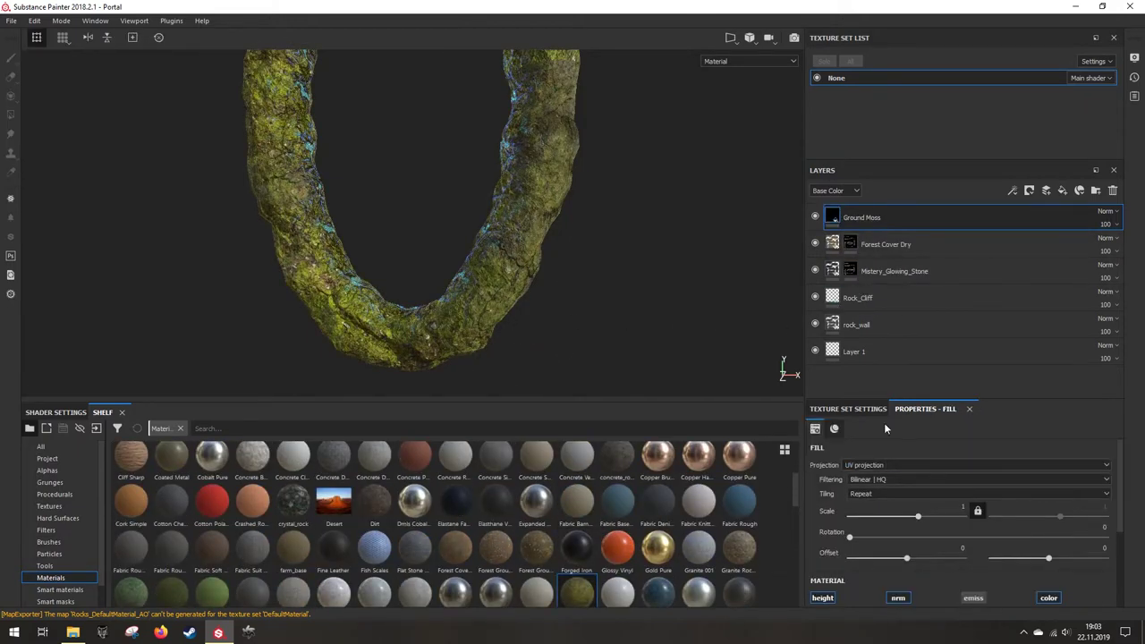
Step: Switch the Ground Moss fill to tri-planar projection and increase its scale to about 3.76
left_click(895, 466)
left_click(872, 485)
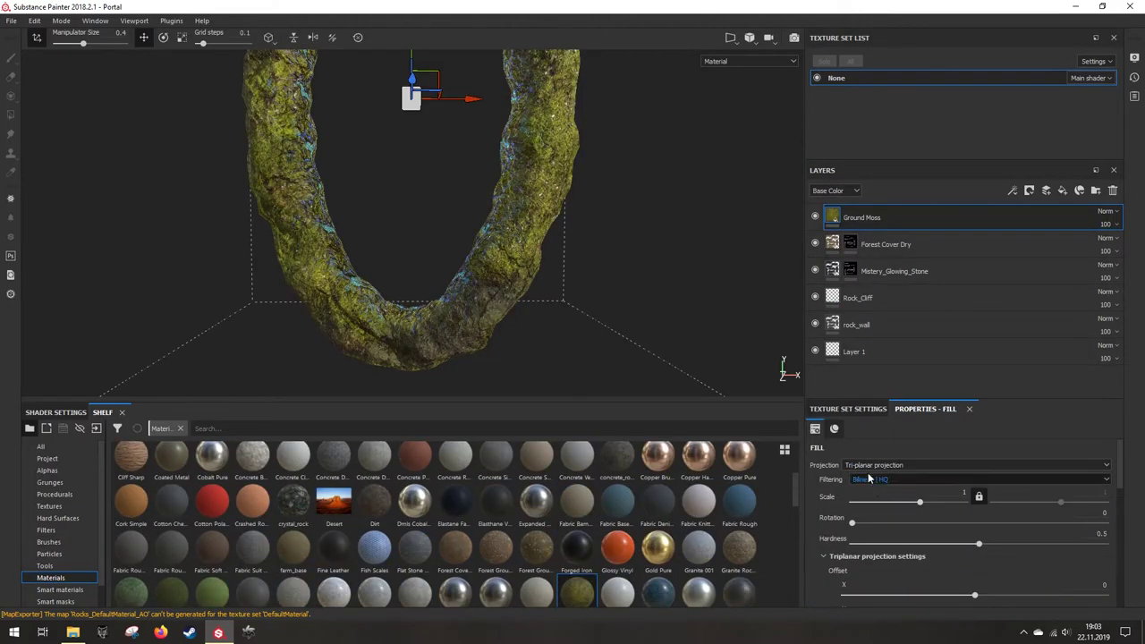
left_click_drag(919, 501, 927, 504)
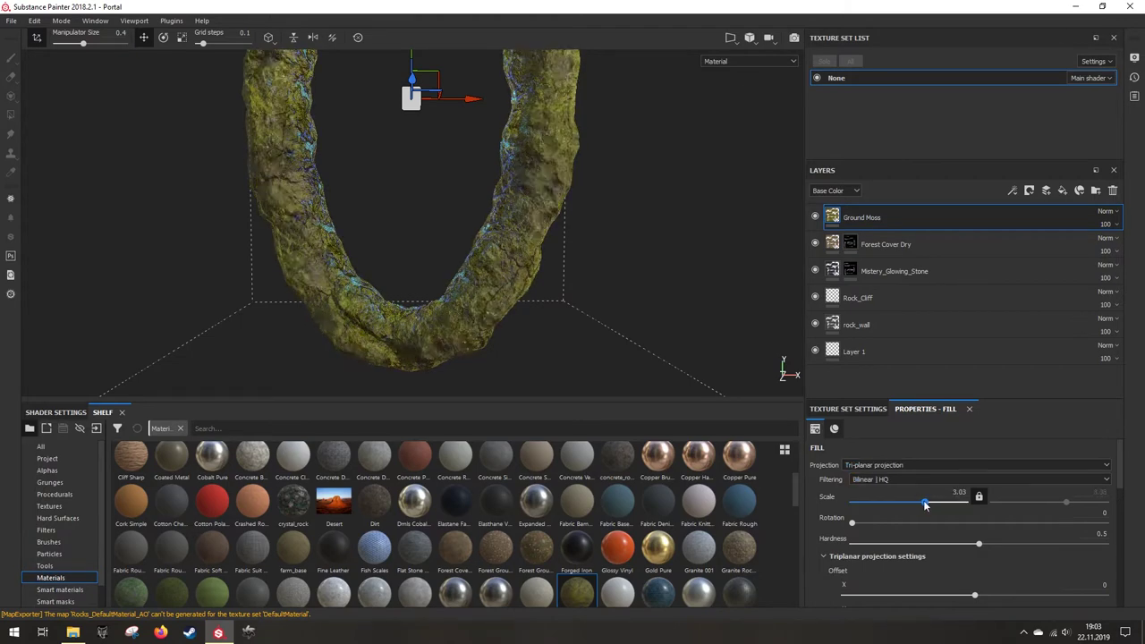
right_click(831, 214)
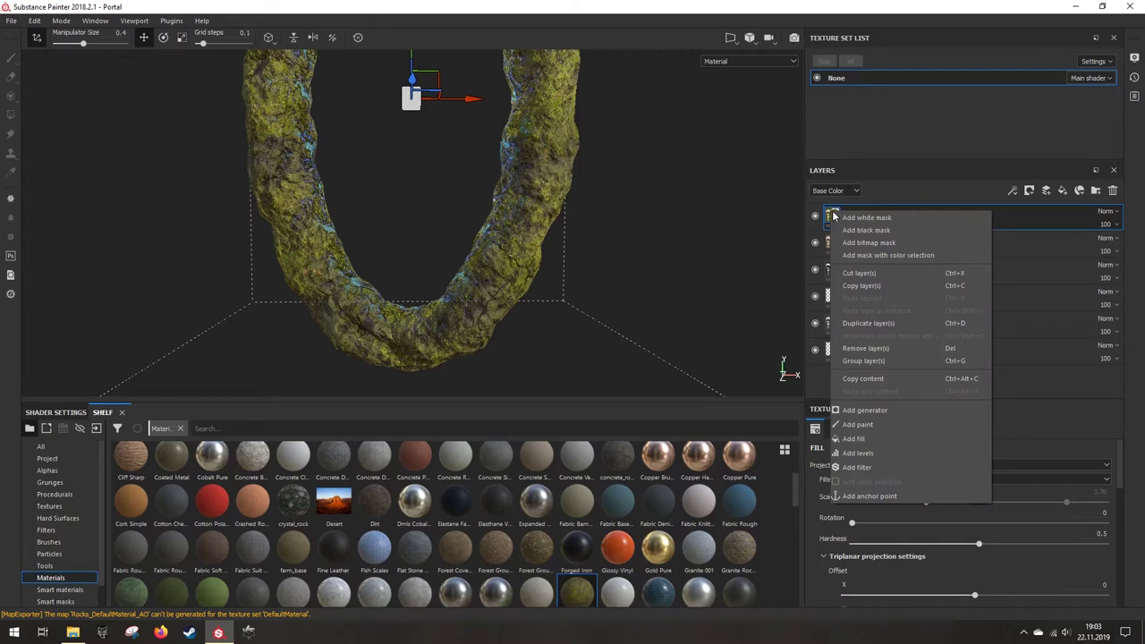
left_click(467, 11)
scroll(481, 195, "up", 4)
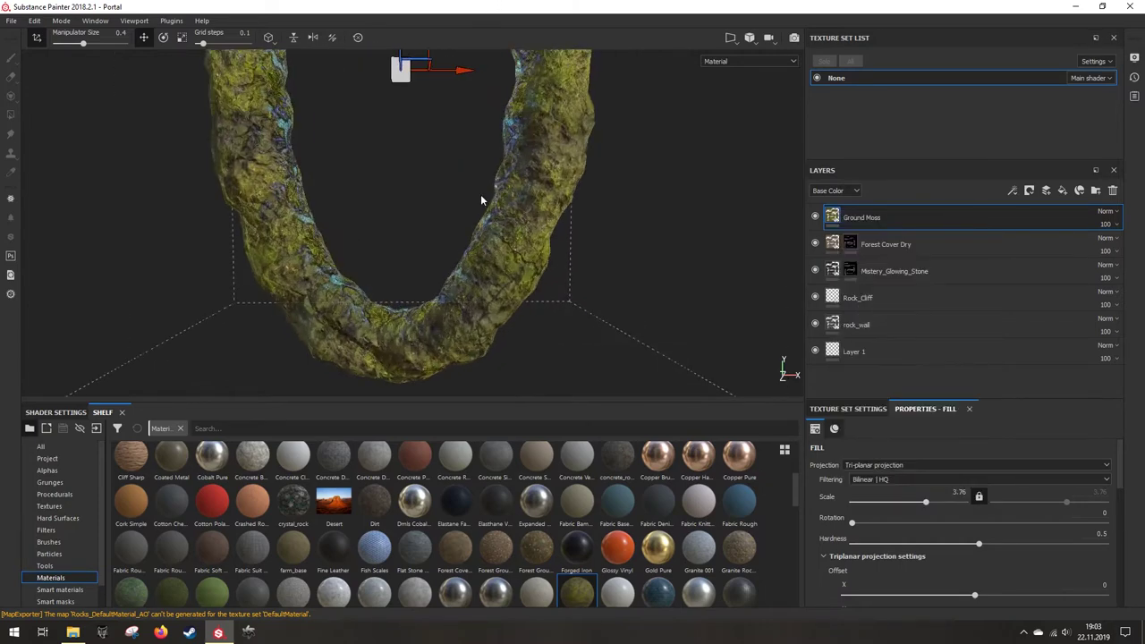
left_click_drag(481, 194, 511, 258, "alt")
Step: Add a Levels adjustment to the Ground Moss base color and darken it with a luminance midtone of about 1.517
right_click(832, 217)
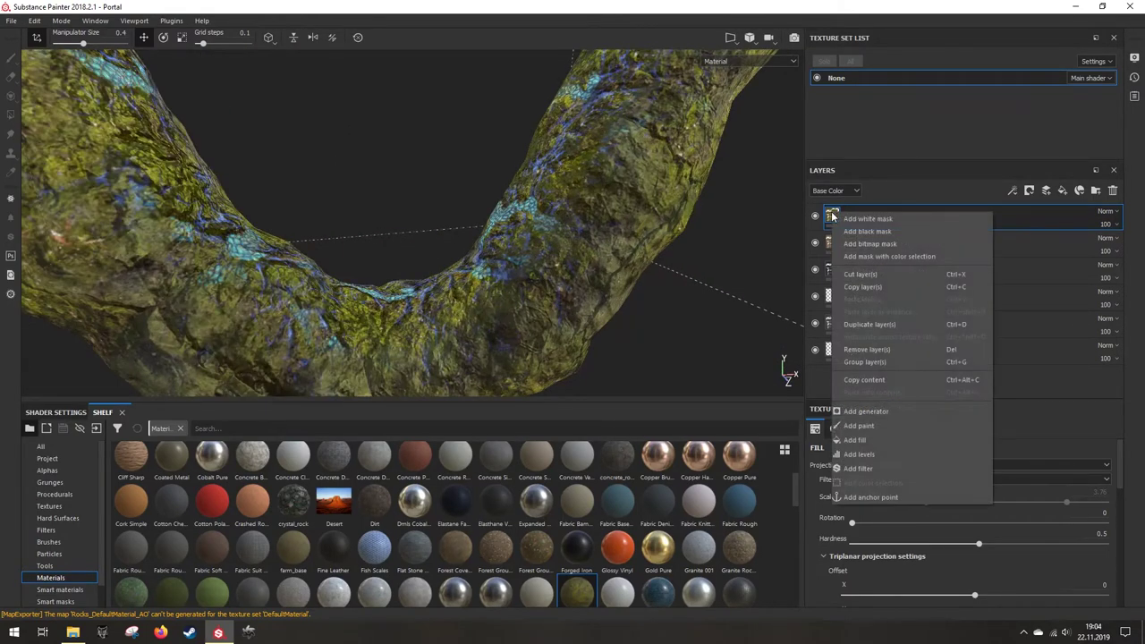
left_click(859, 453)
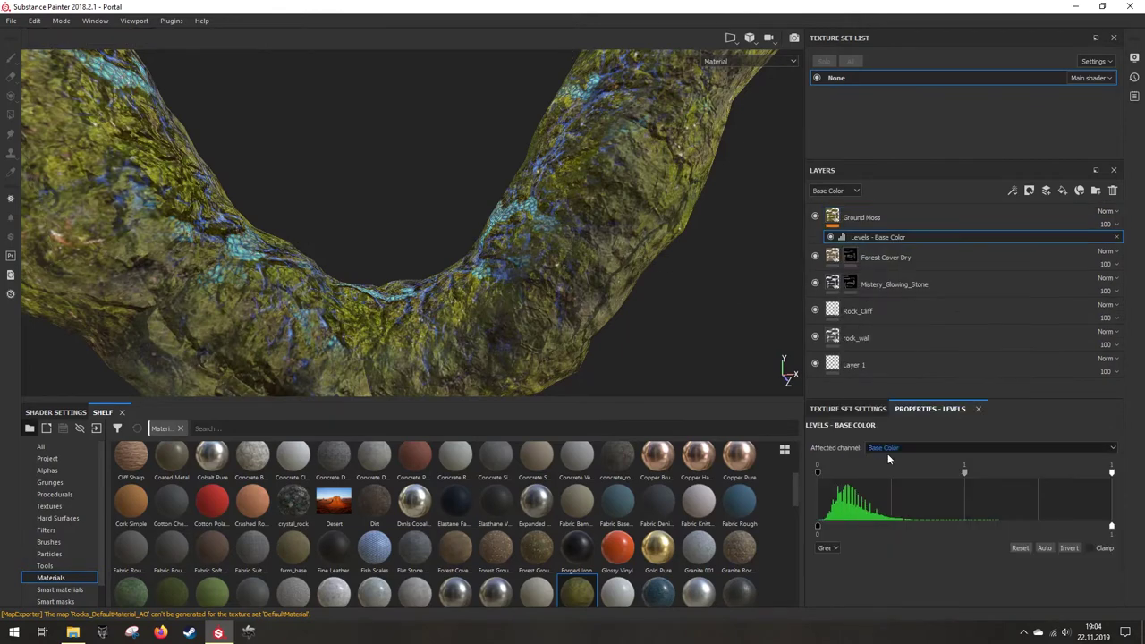
left_click_drag(967, 472, 968, 470)
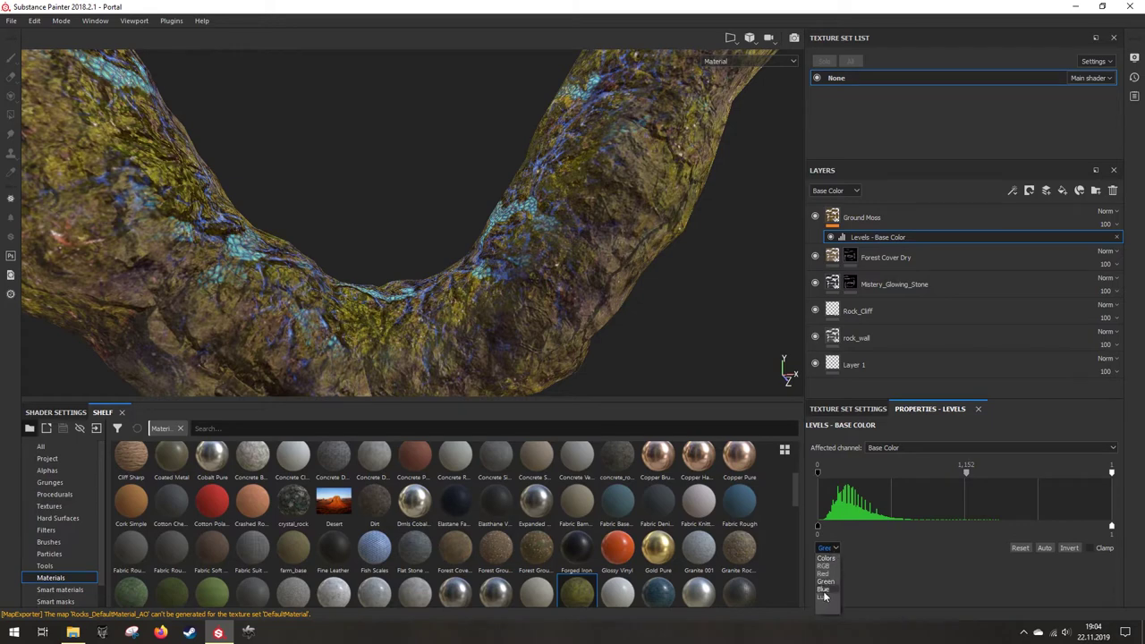
left_click_drag(966, 475, 972, 475)
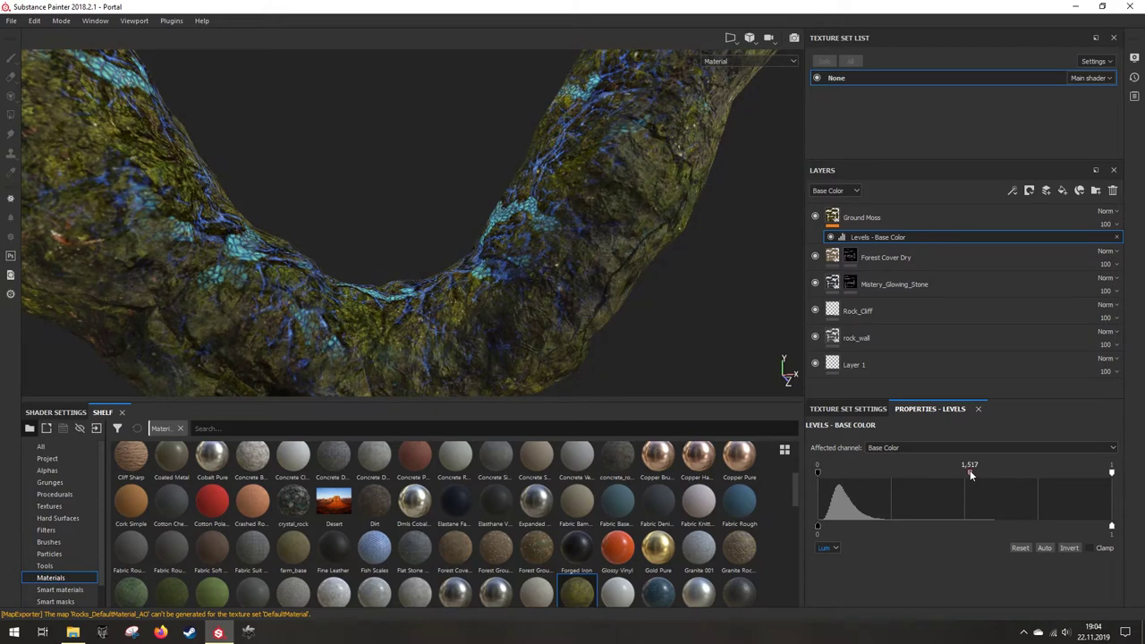
Step: Add a black mask to the Ground Moss layer and choose the Organic Spread particle brush for it
left_click(867, 222)
right_click(865, 223)
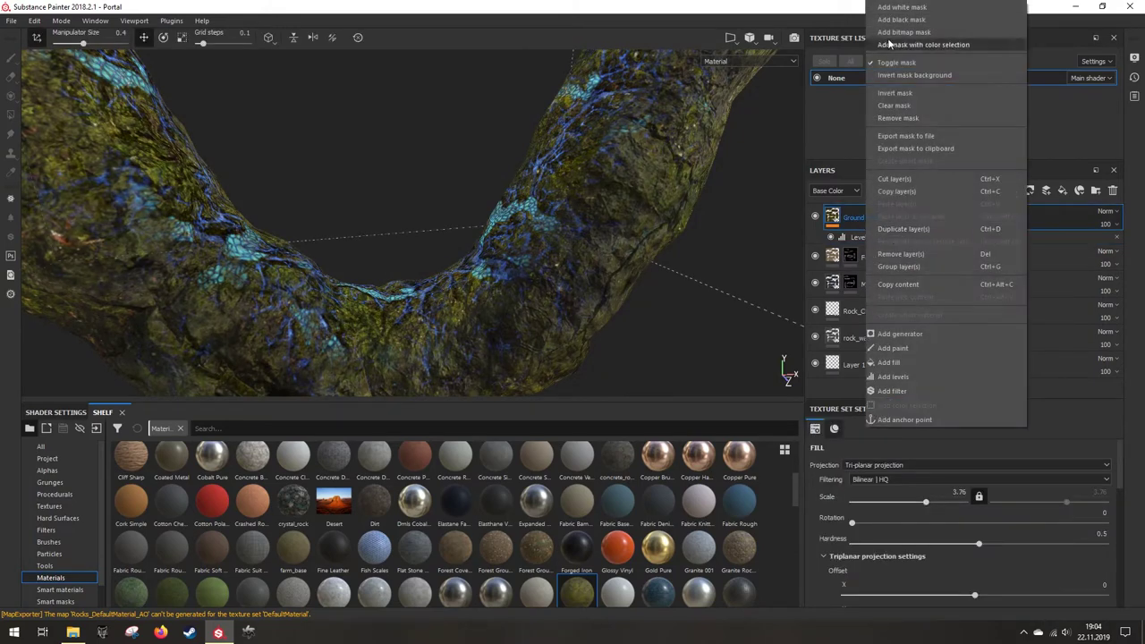
left_click(902, 22)
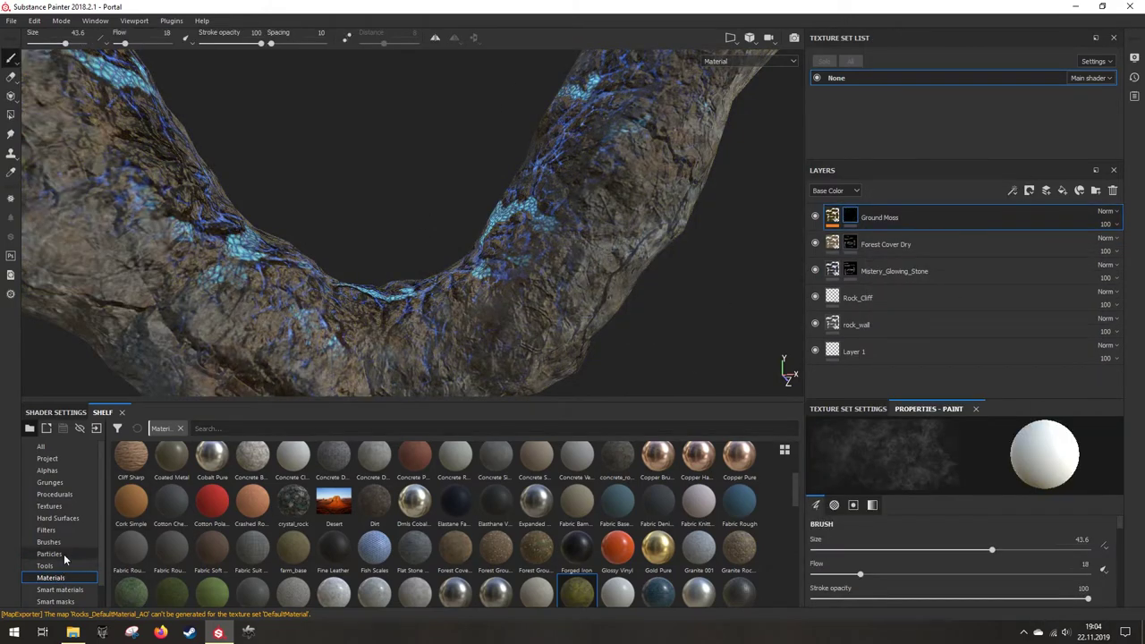
left_click(62, 555)
left_click(530, 472)
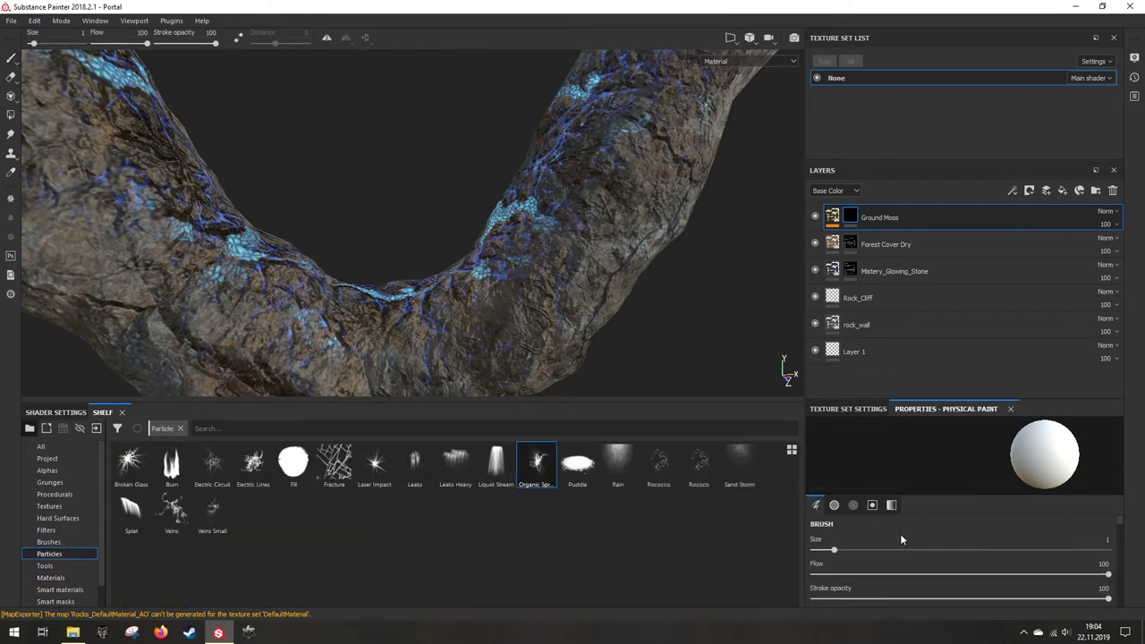
Step: Try a burst of Organic Spread particles on the ring's lower curve in the Ground Moss mask, and undo it
left_click(462, 309)
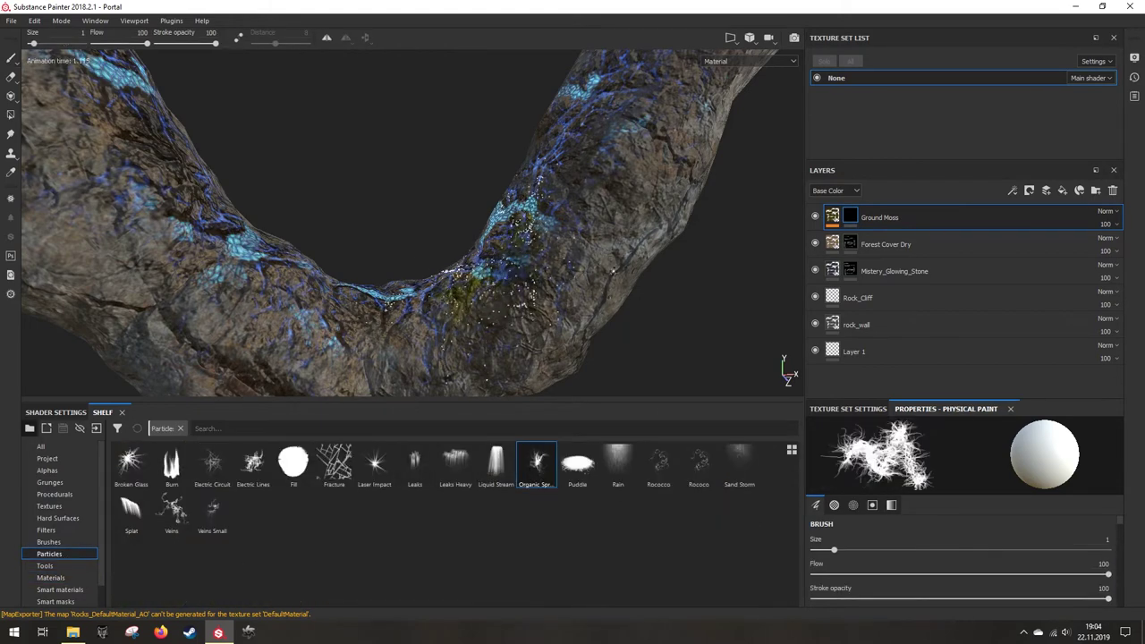
scroll(474, 296, "down", 5)
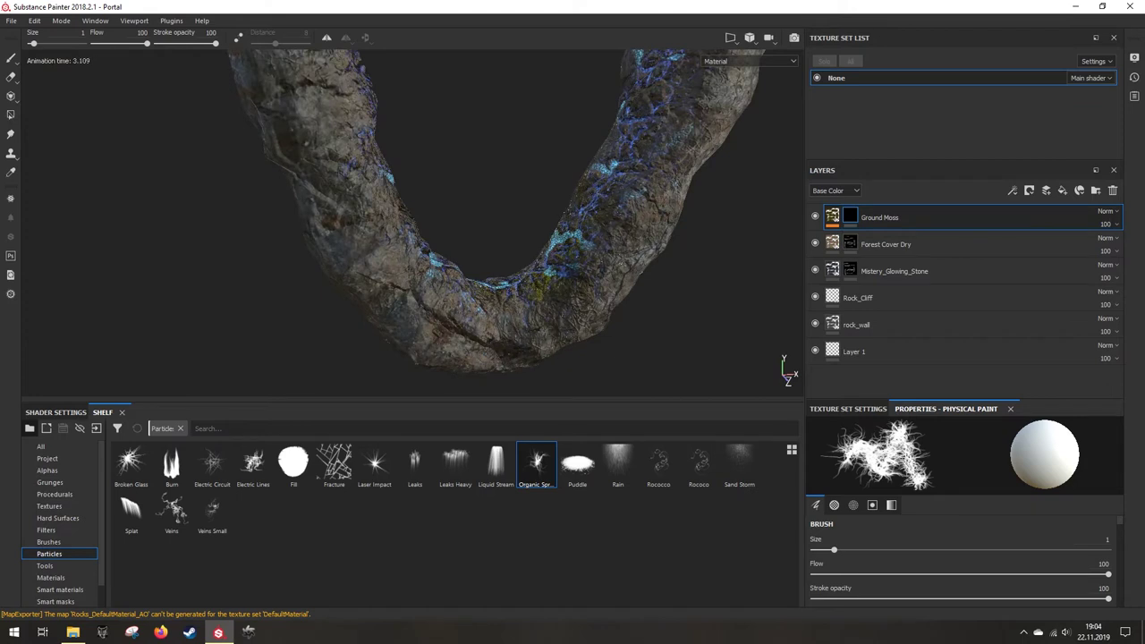
middle_click_drag(487, 278, 447, 320, "alt")
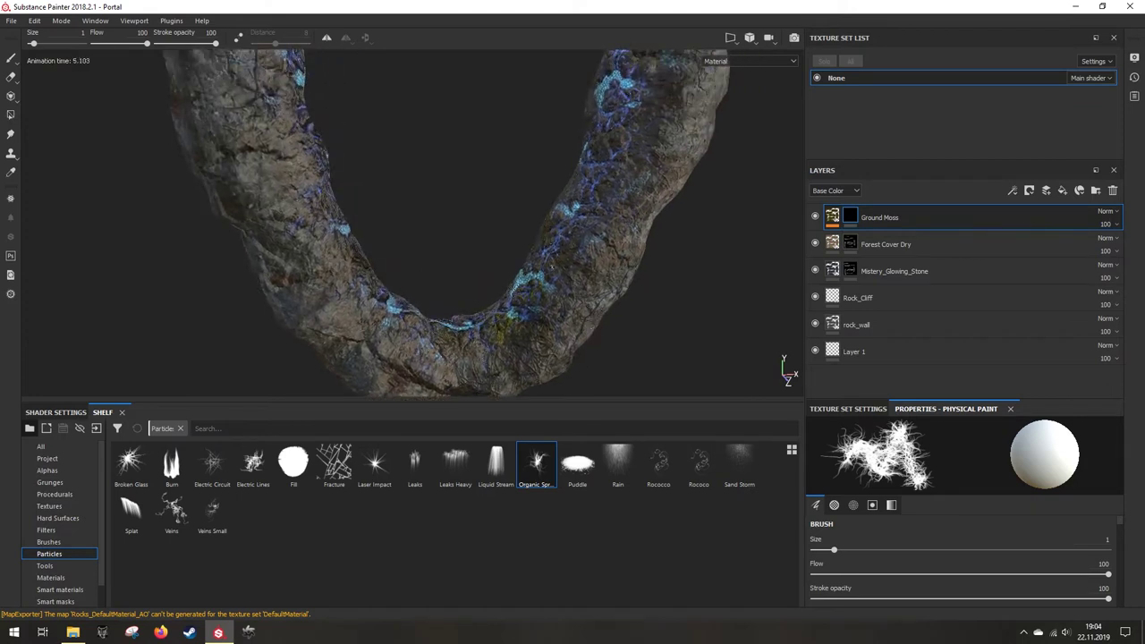
key("ctrl+z")
Step: Spread moss particles over the lower curve and both sides of the ring in the Ground Moss mask
left_click_drag(534, 283, 429, 284, "alt")
middle_click_drag(430, 285, 406, 315, "alt")
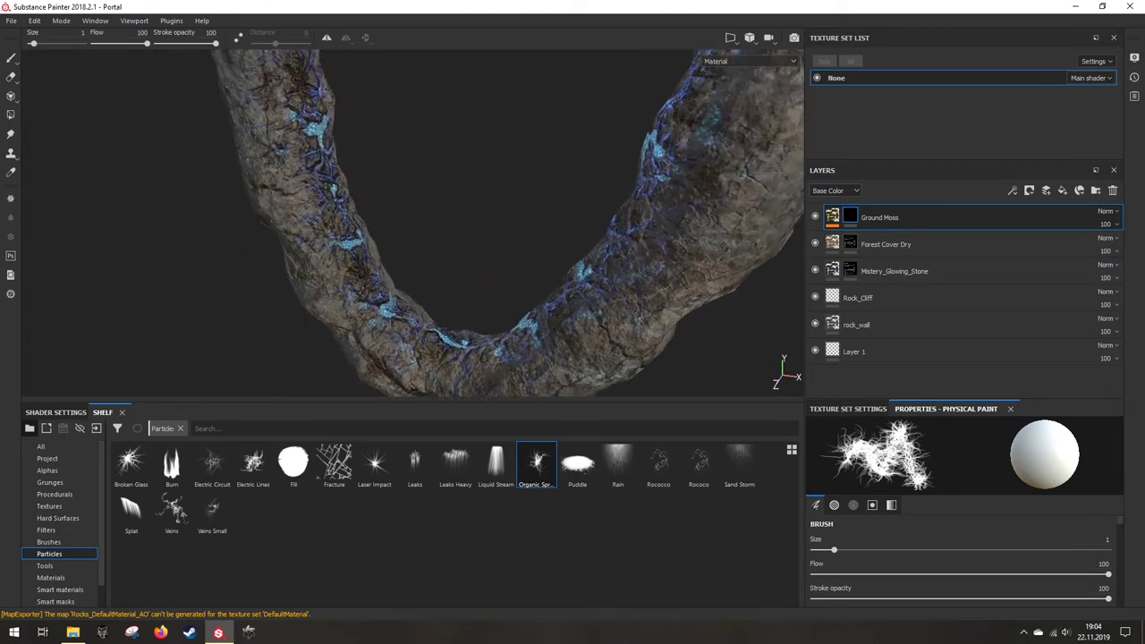
mouse_move(334, 207)
left_mouse_down()
mouse_move(377, 281)
mouse_move(474, 339)
mouse_move(549, 317)
mouse_move(672, 190)
mouse_move(712, 96)
left_mouse_up()
scroll(581, 269, "down", 3)
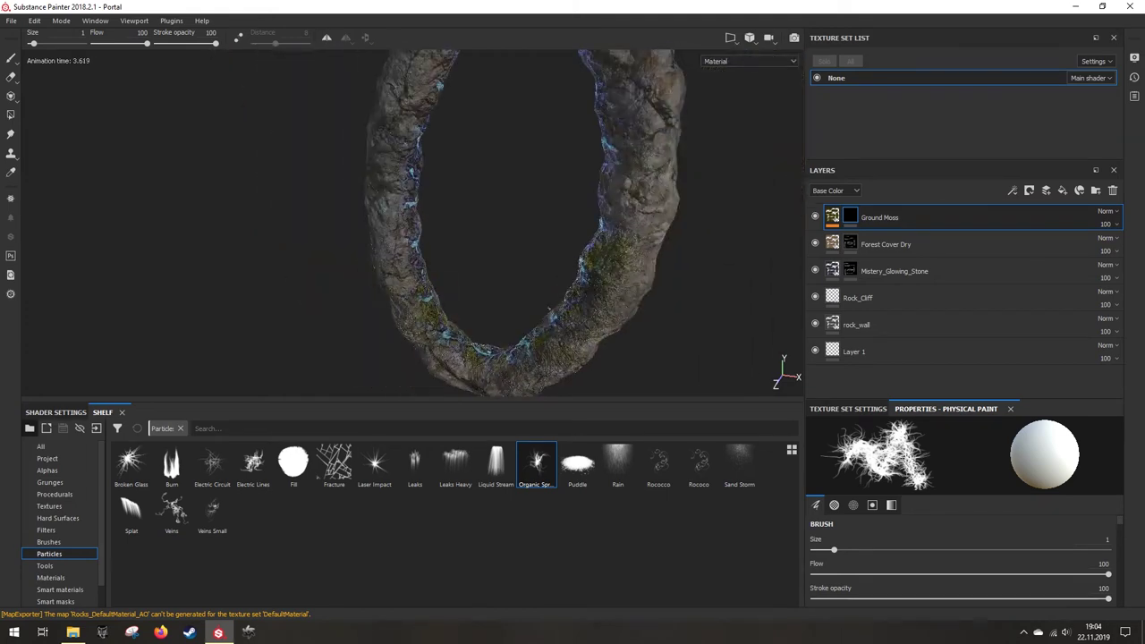
left_click_drag(548, 304, 433, 284, "alt")
scroll(402, 295, "up", 5)
middle_click_drag(358, 315, 268, 336, "alt")
left_click_drag(361, 199, 393, 75)
Step: Spread moss particles over the ring's upper arch in the Ground Moss mask
left_click_drag(380, 215, 429, 240, "alt")
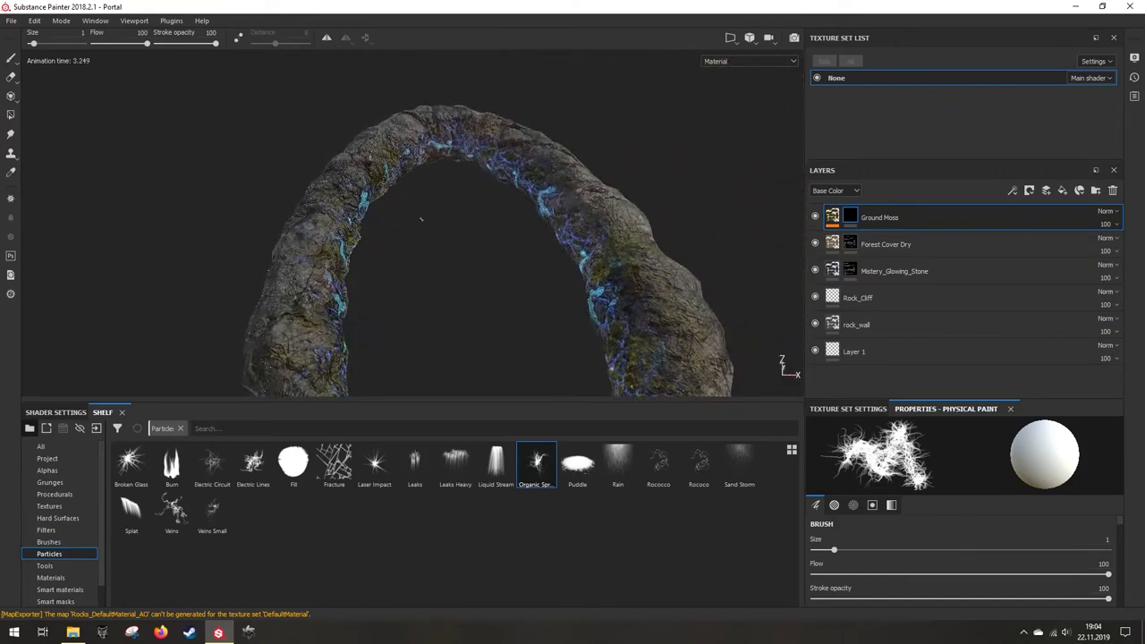
scroll(421, 219, "up", 2)
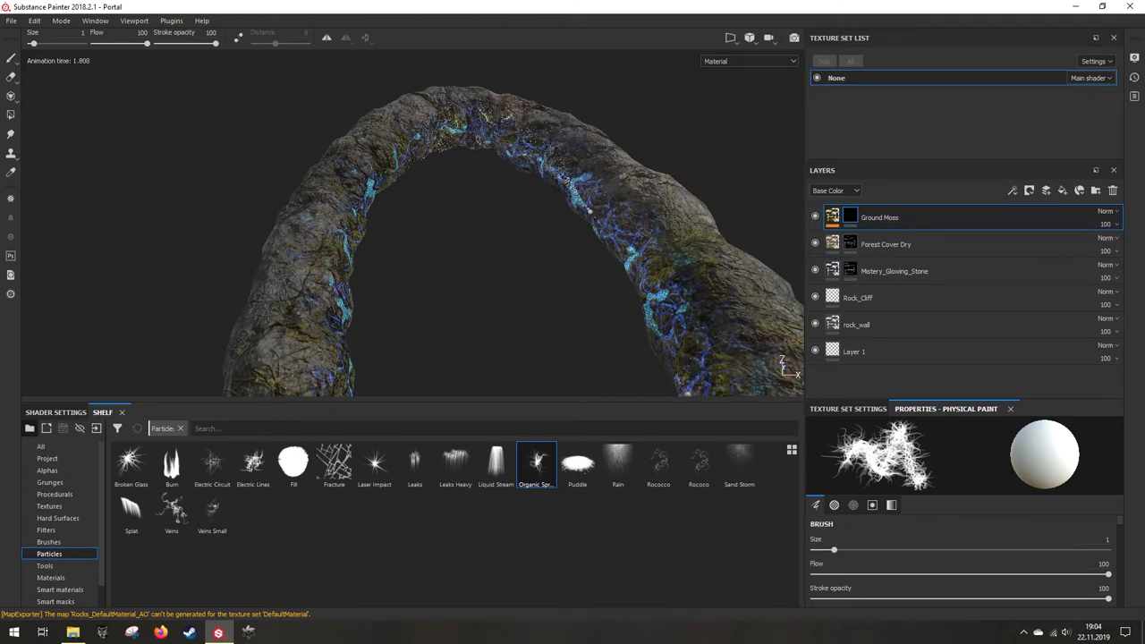
scroll(583, 312, "down", 4)
left_click_drag(459, 255, 433, 340, "alt")
middle_click_drag(432, 334, 451, 215, "alt")
left_click_drag(482, 243, 505, 188, "alt")
scroll(415, 248, "up", 5)
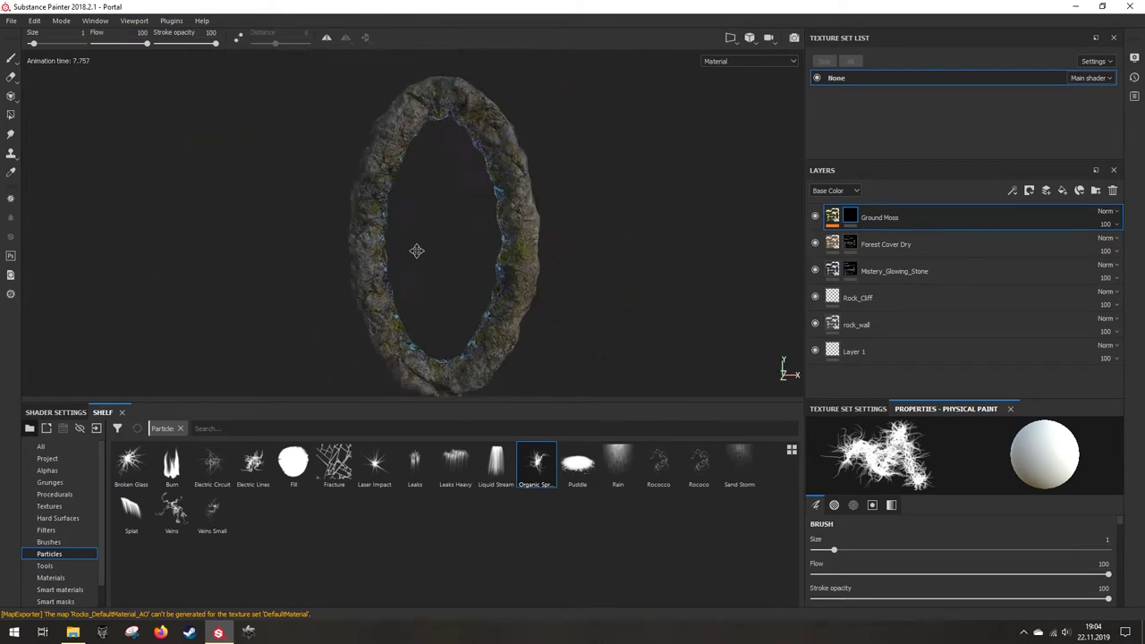
Step: Choose the Dirt 1 brush for the Ground Moss mask and set its size to 46.72 and flow to 10
left_click(63, 542)
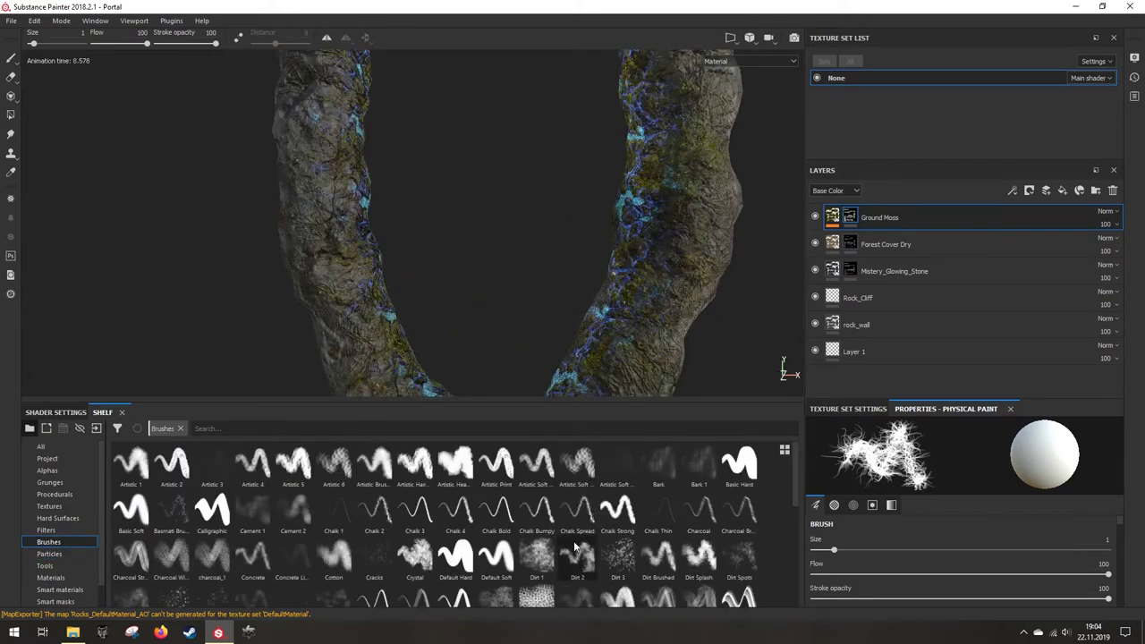
left_click(538, 557)
middle_click_drag(616, 335, 443, 253, "alt")
left_click(894, 574)
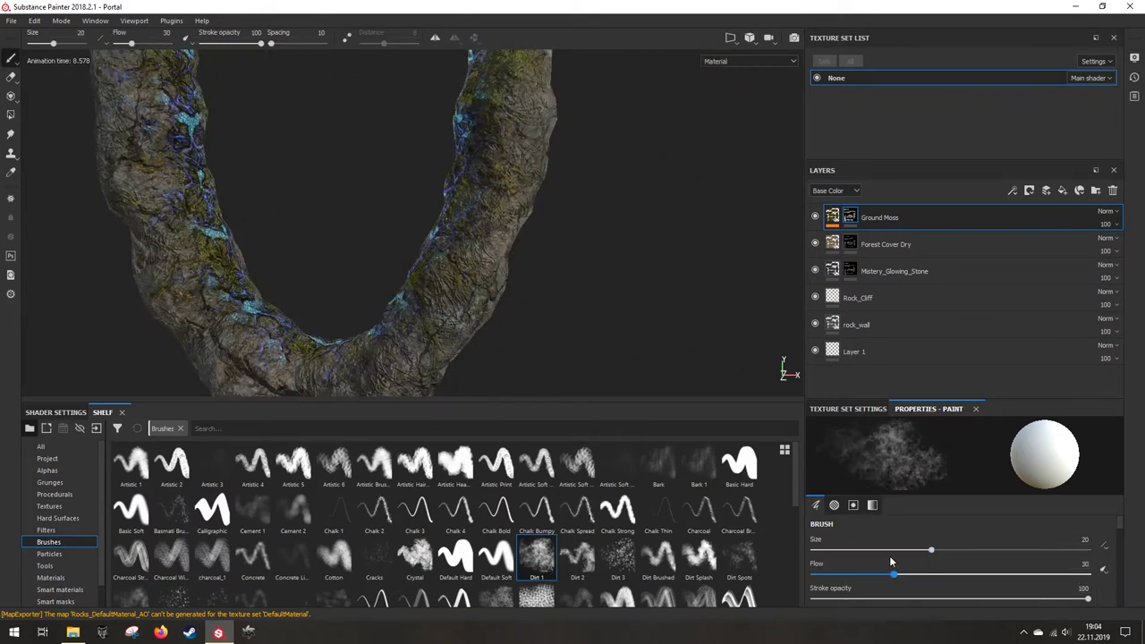
left_click_drag(920, 542, 987, 544)
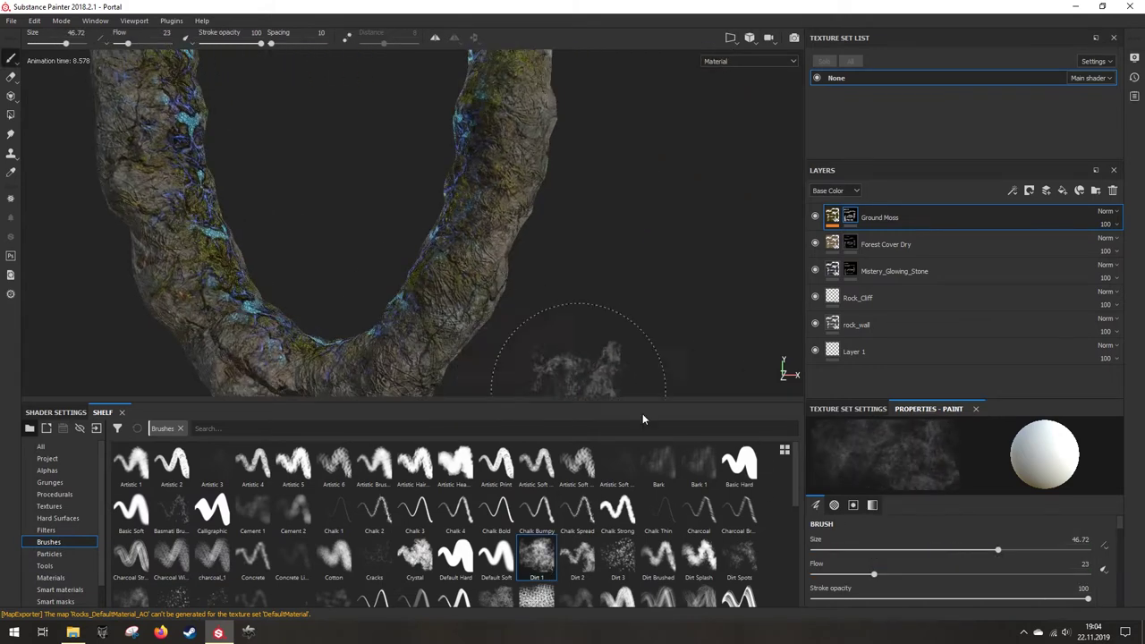
left_click_drag(864, 573, 838, 574)
Step: Examine the moss and dirt coverage on the ring's lower curve, sides and upper arch from several angles
left_click_drag(445, 337, 406, 331, "alt")
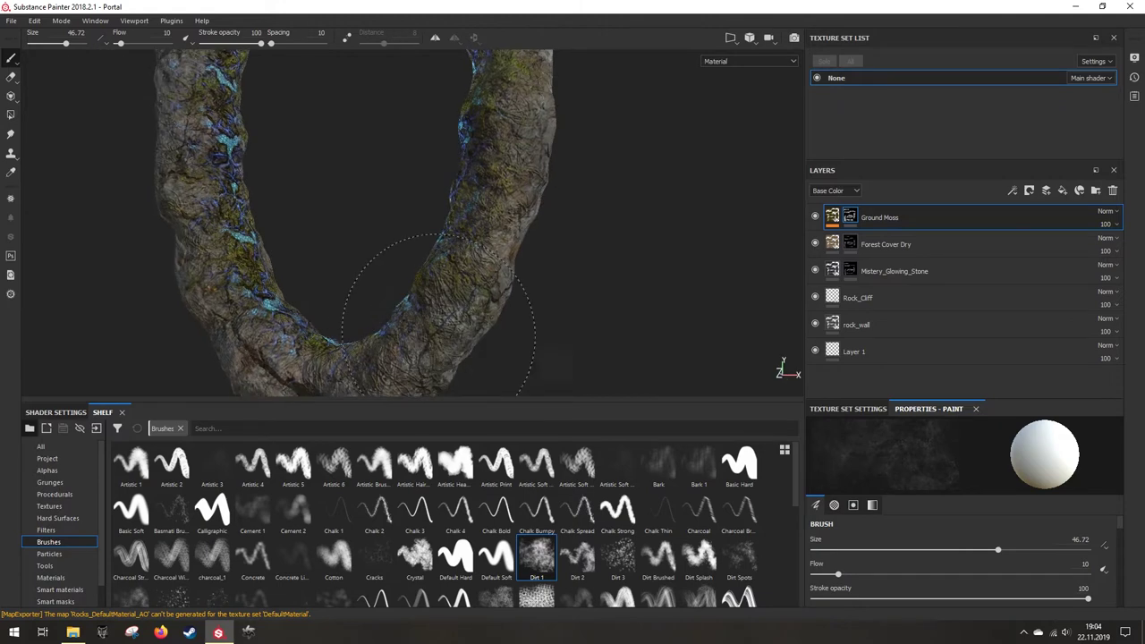
left_click_drag(485, 261, 332, 307, "alt")
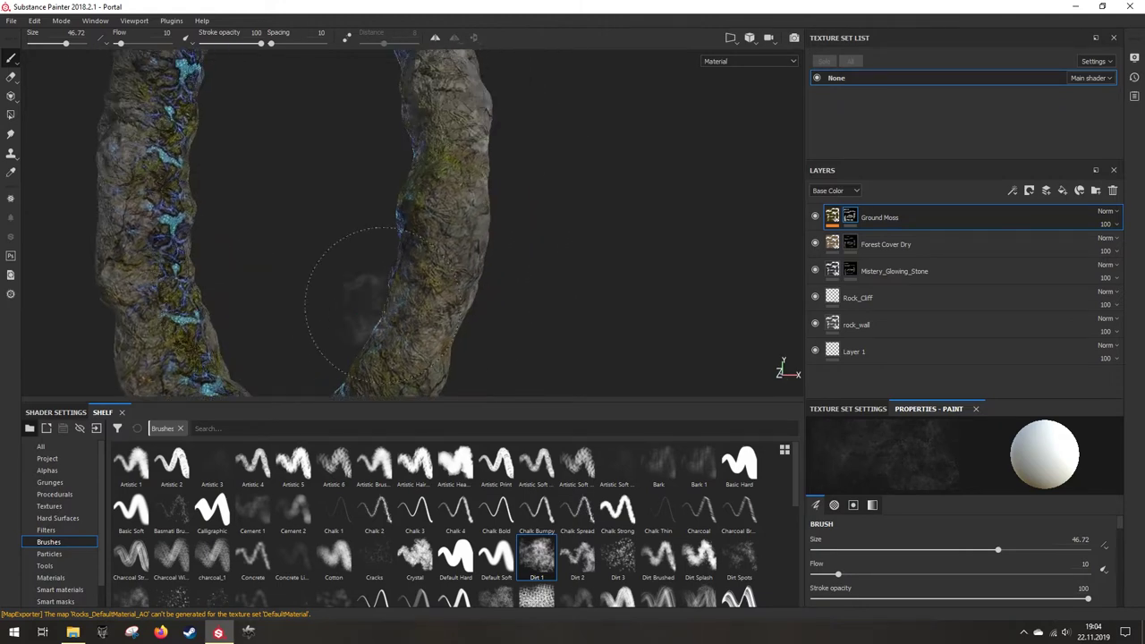
mouse_move(468, 188)
left_mouse_down("alt")
mouse_move(427, 232)
mouse_move(463, 204)
mouse_move(486, 140)
mouse_move(486, 294)
left_mouse_up("alt")
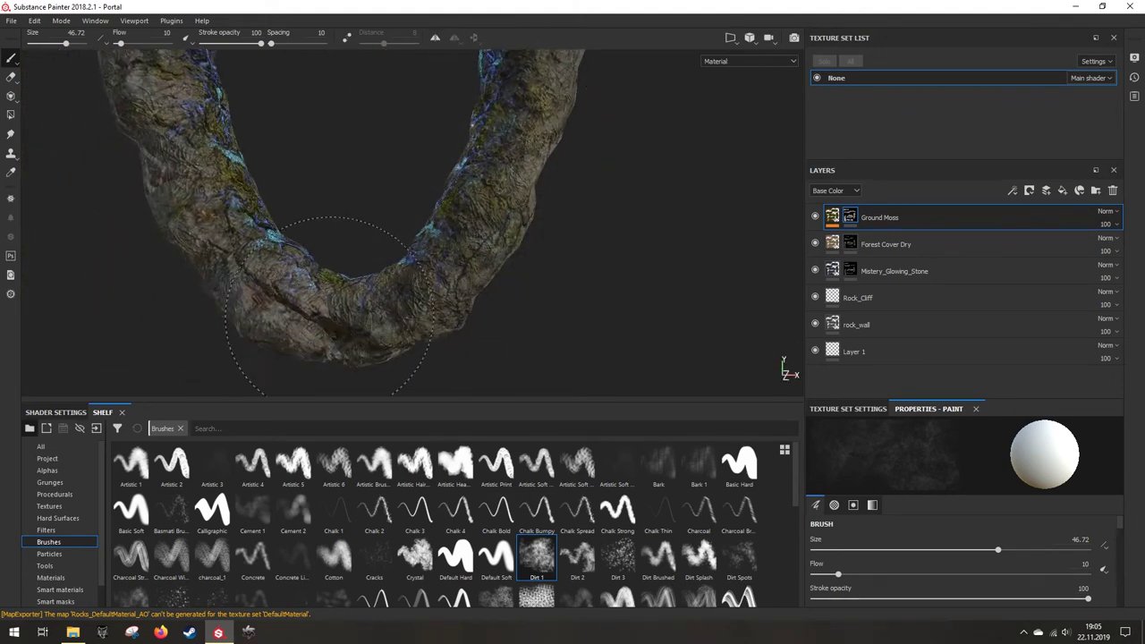
mouse_move(340, 320)
left_mouse_down("alt")
mouse_move(458, 223)
mouse_move(549, 212)
mouse_move(327, 274)
left_mouse_up("alt")
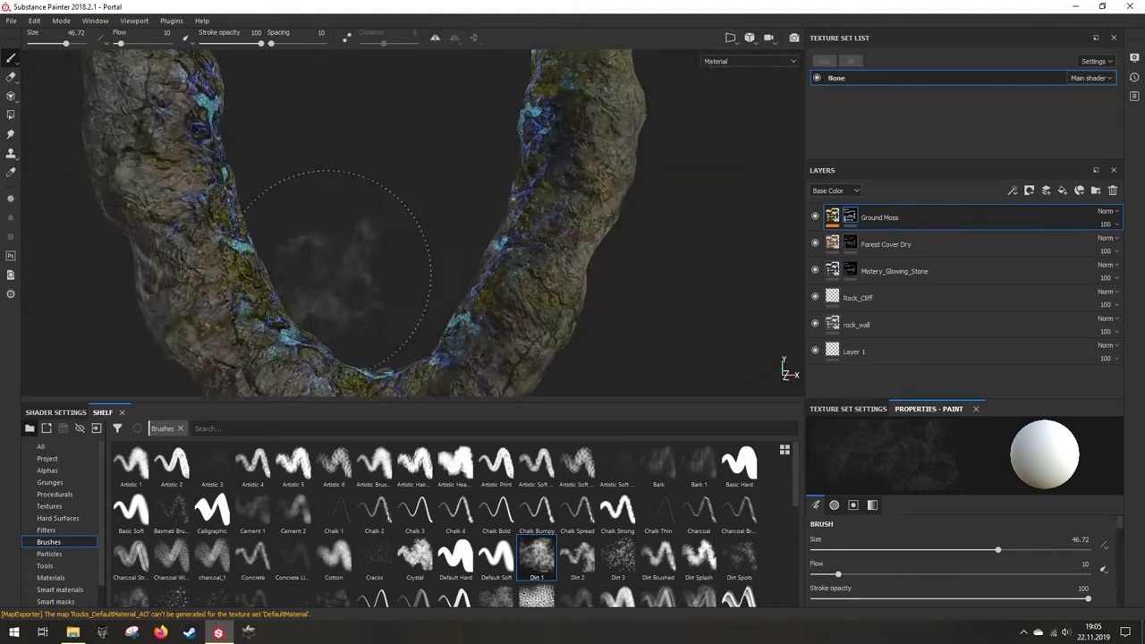
scroll(535, 228, "down", 4)
middle_click_drag(535, 231, 498, 302, "alt")
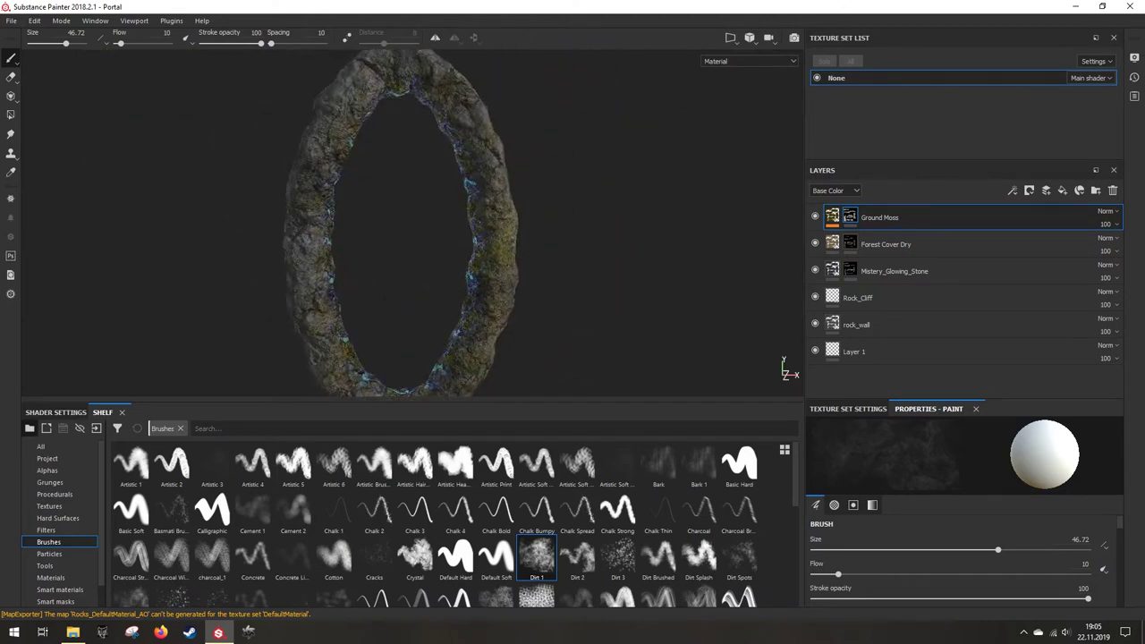
mouse_move(497, 303)
left_mouse_down("alt")
mouse_move(461, 300)
mouse_move(501, 296)
mouse_move(537, 255)
mouse_move(443, 174)
left_mouse_up("alt")
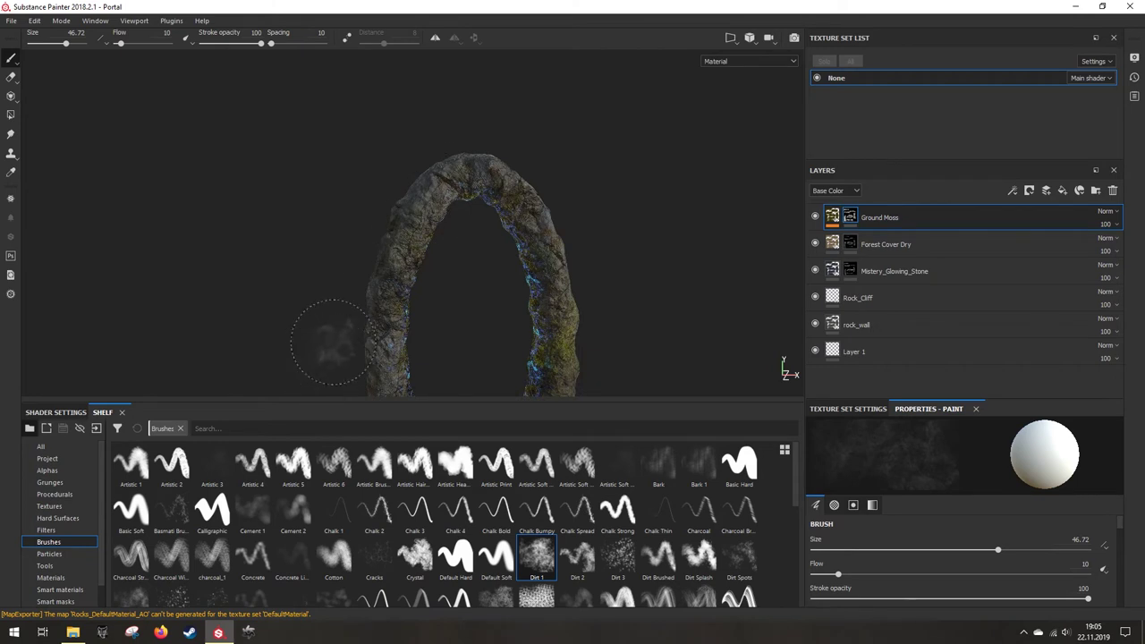
left_click_drag(331, 343, 310, 148, "alt")
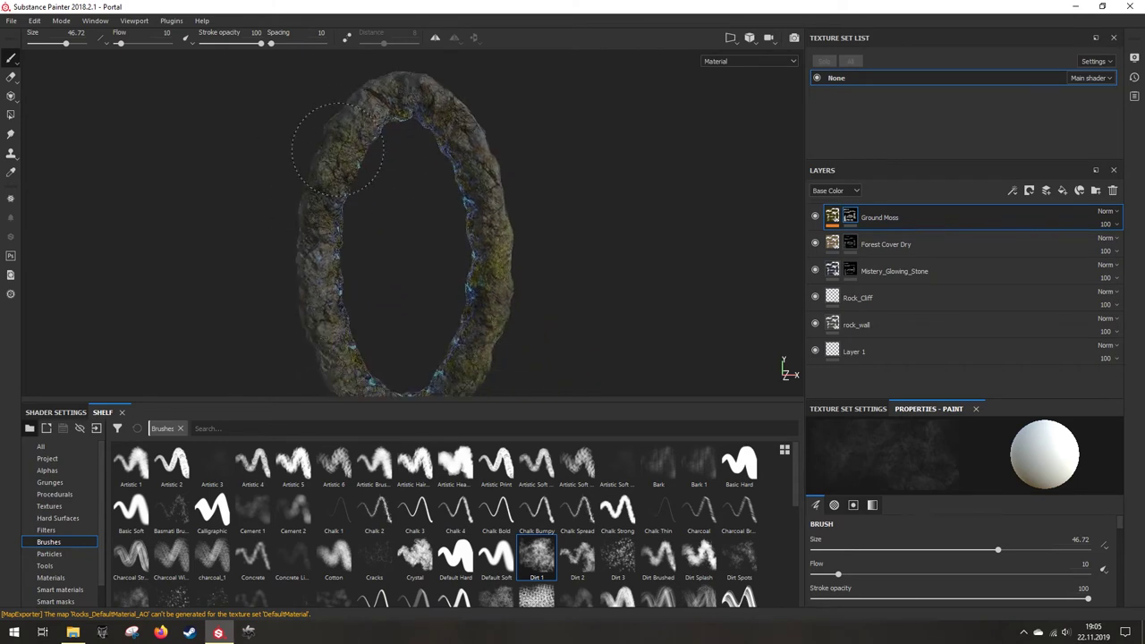
mouse_move(524, 213)
left_mouse_down("alt")
mouse_move(529, 243)
mouse_move(336, 201)
left_mouse_up("alt")
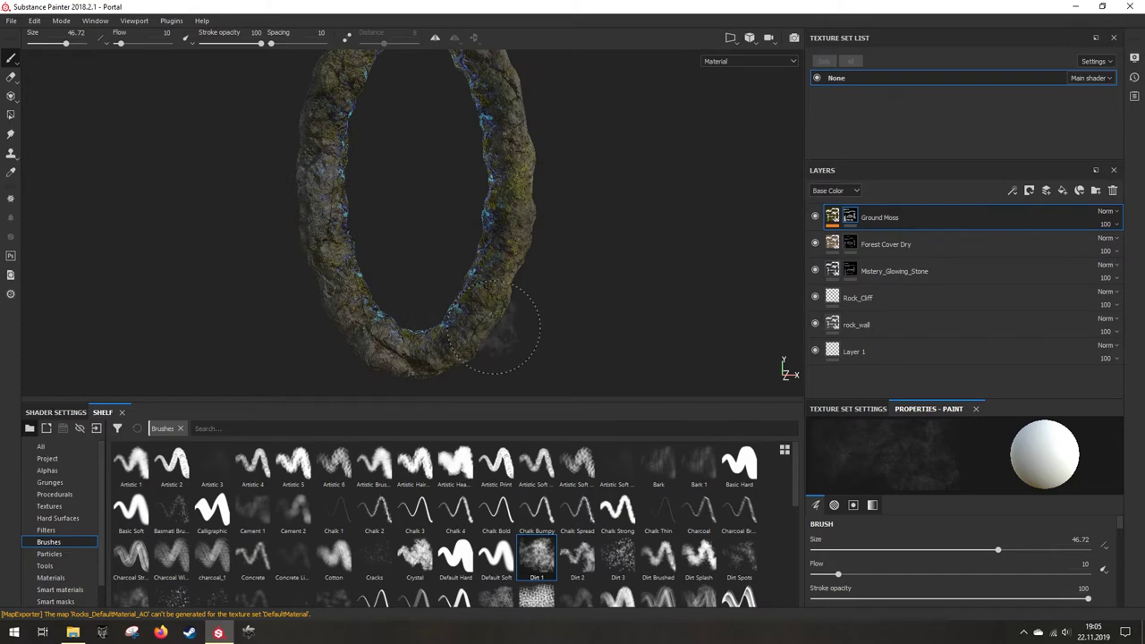
mouse_move(494, 326)
left_mouse_down("alt")
mouse_move(533, 288)
mouse_move(459, 324)
left_mouse_up("alt")
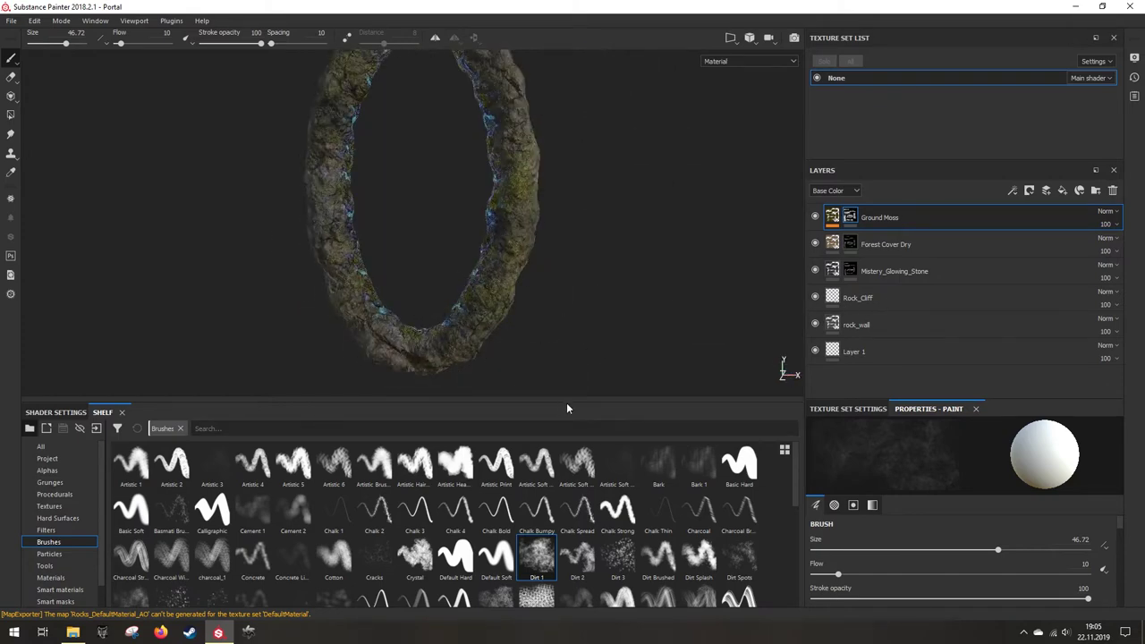
Step: Shrink the shelf to enlarge the viewport and inspect the whole textured ring from all around and close up
left_click_drag(565, 403, 565, 520)
scroll(523, 325, "down", 3)
middle_click_drag(483, 302, 557, 238, "alt")
left_click_drag(556, 238, 555, 284, "alt")
middle_click_drag(553, 259, 496, 304, "alt")
scroll(488, 296, "up", 3)
scroll(478, 284, "down", 5)
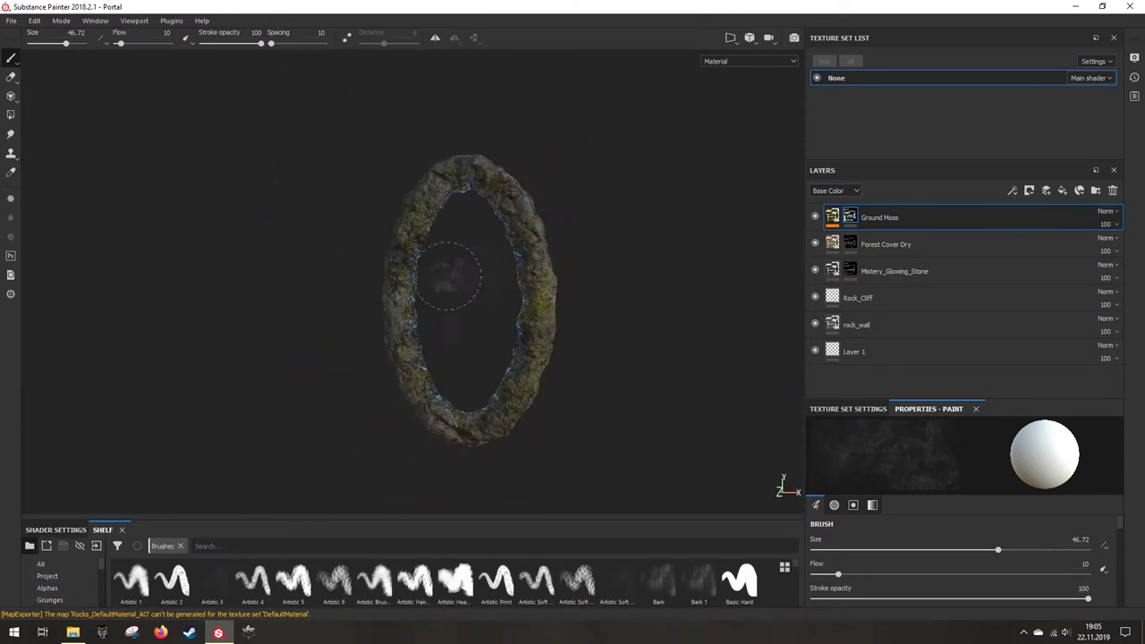
left_click_drag(317, 287, 763, 291, "alt")
left_click_drag(820, 310, 261, 286, "alt")
scroll(510, 341, "down", 3)
scroll(498, 344, "up", 4)
scroll(496, 345, "up", 3)
middle_click_drag(496, 345, 496, 253, "alt")
scroll(495, 253, "up", 3)
left_click_drag(474, 291, 489, 261, "alt")
scroll(488, 260, "down", 8)
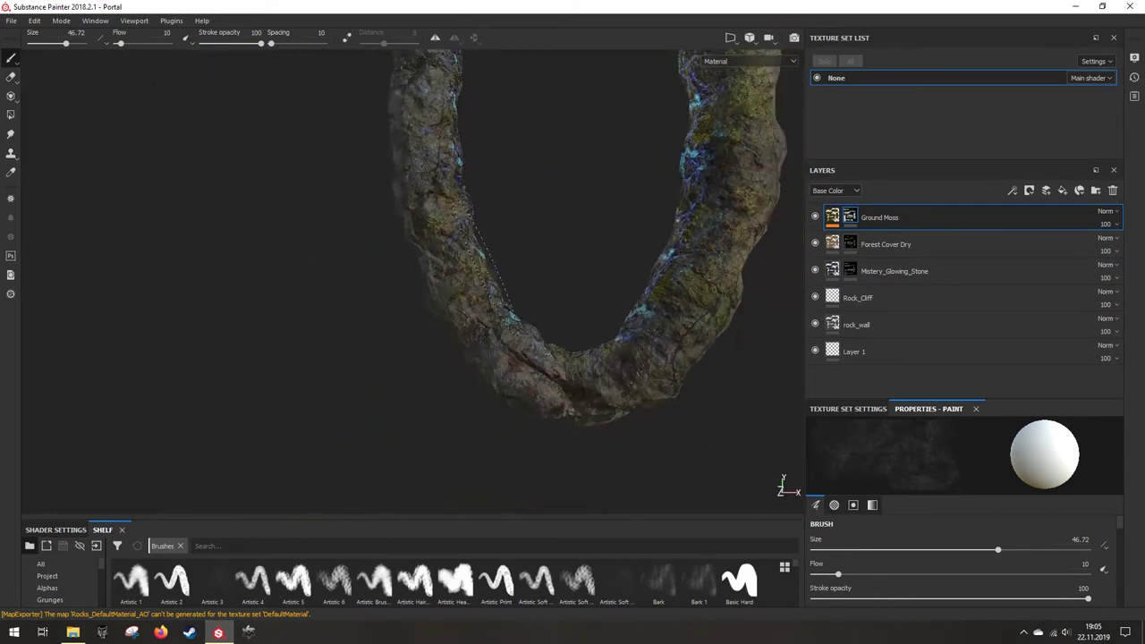
left_click_drag(387, 302, 353, 245, "alt")
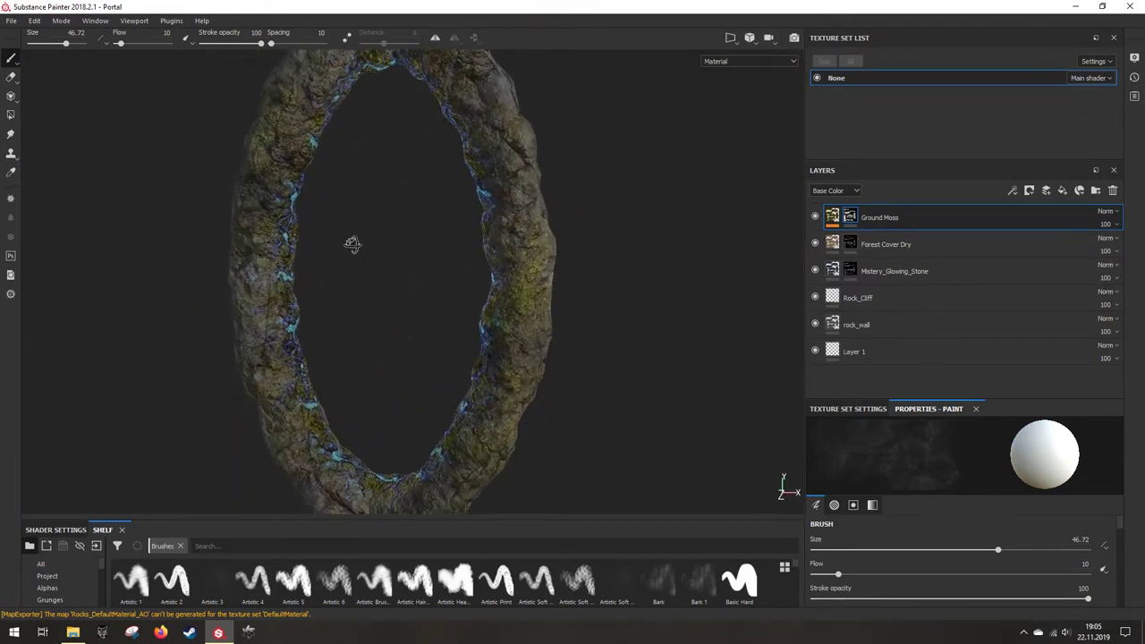
middle_click_drag(374, 270, 478, 224, "alt")
middle_click_drag(539, 249, 480, 285, "alt")
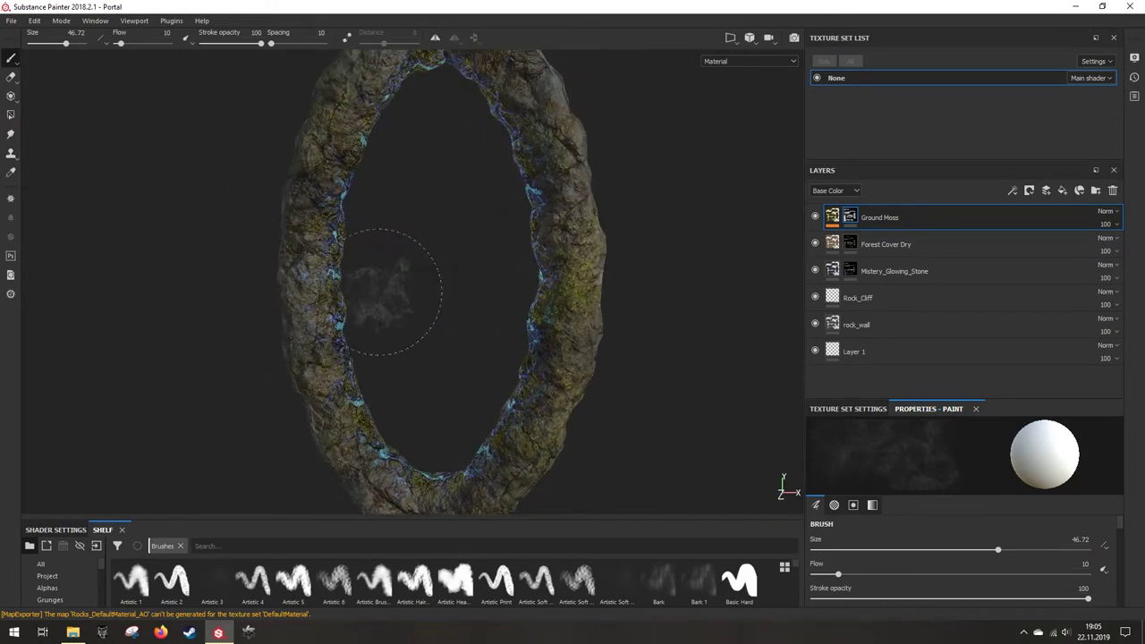
mouse_move(391, 283)
right_mouse_down("alt")
mouse_move(297, 251)
mouse_move(379, 266)
right_mouse_up("alt")
Step: Save the portal project
left_click(11, 21)
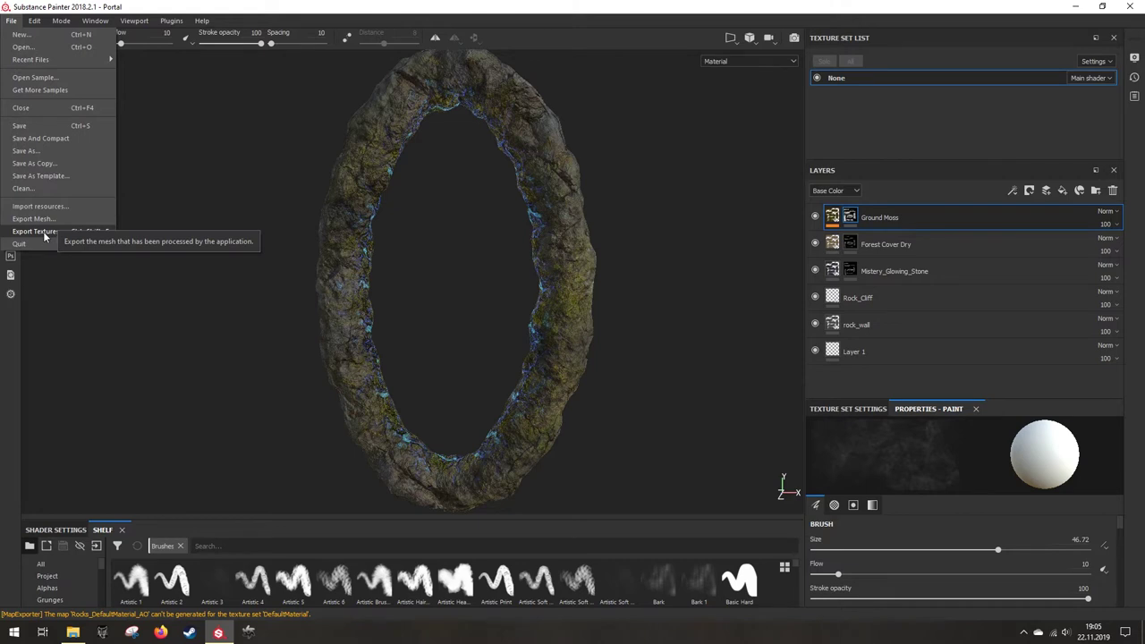
left_click(671, 5)
key("ctrl+s")
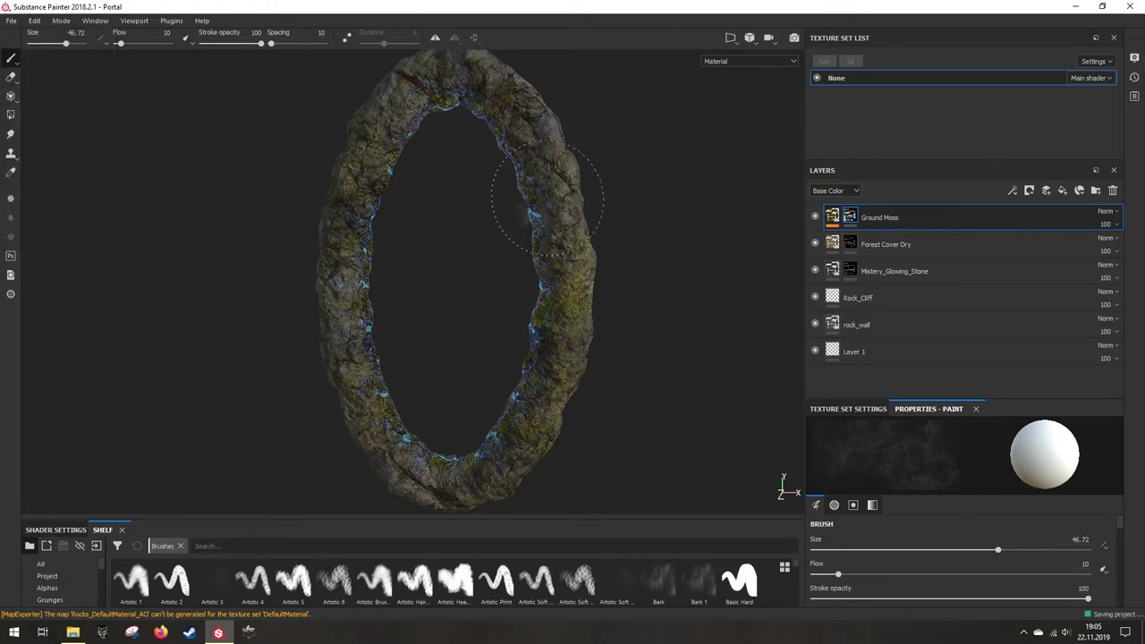
Step: Start a texture export and browse to Desktop/Portal/Library/Textures for its output folder
left_click(12, 20)
left_click(36, 228)
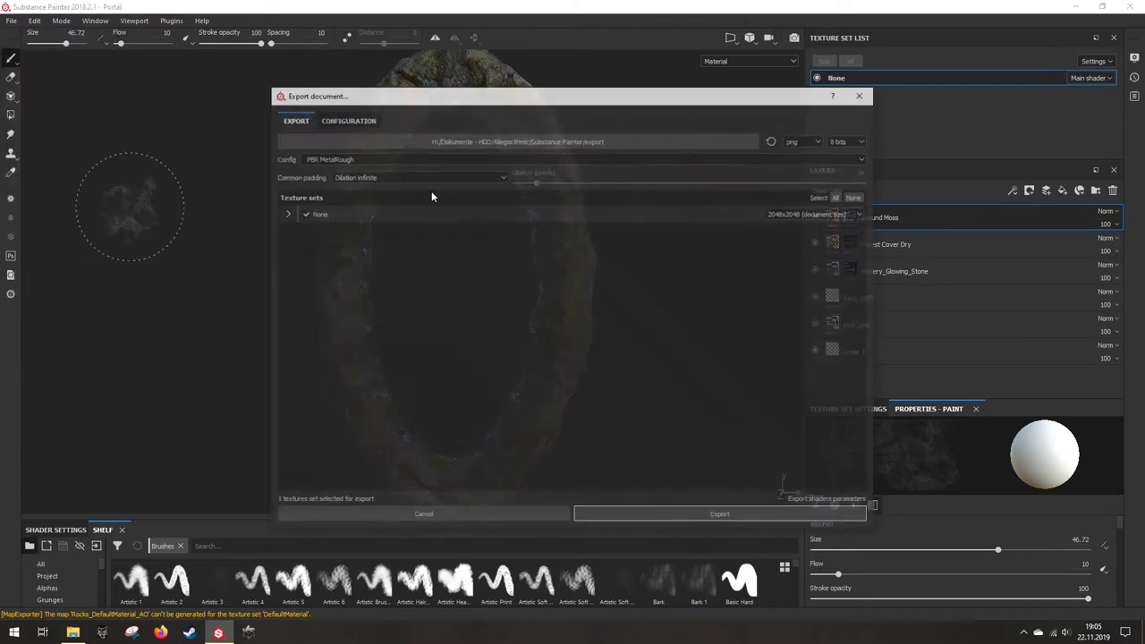
left_click(658, 143)
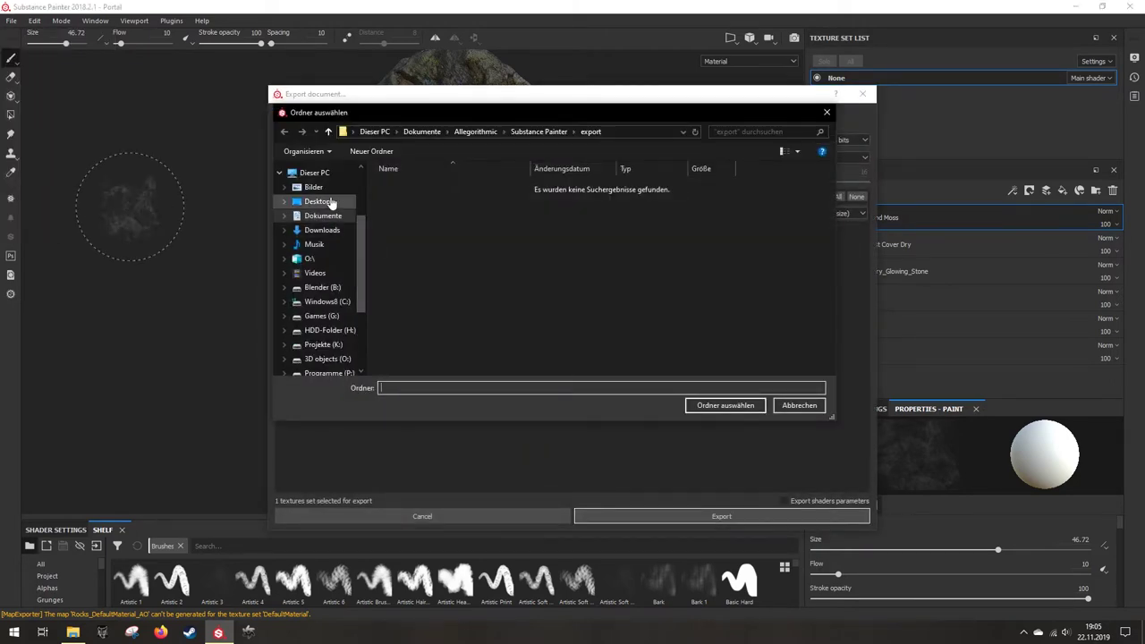
left_click(331, 203)
double_click(424, 198)
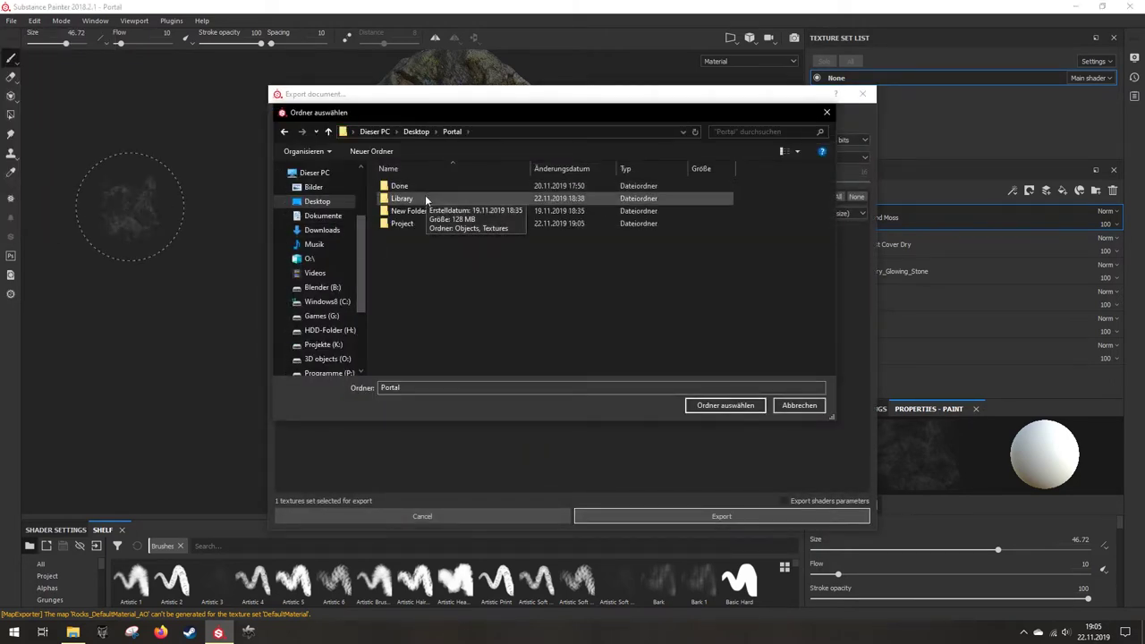
double_click(425, 197)
double_click(420, 199)
Step: Create a folder named Portal inside Textures and choose it as the export destination
right_click(426, 262)
mouse_move(591, 399)
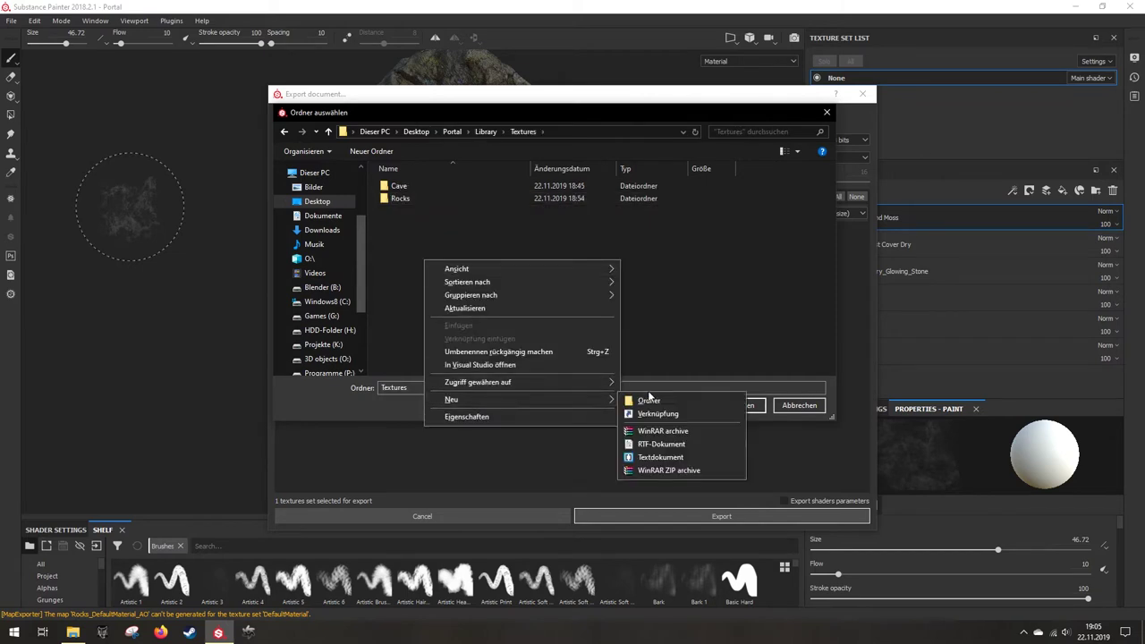
left_click(649, 399)
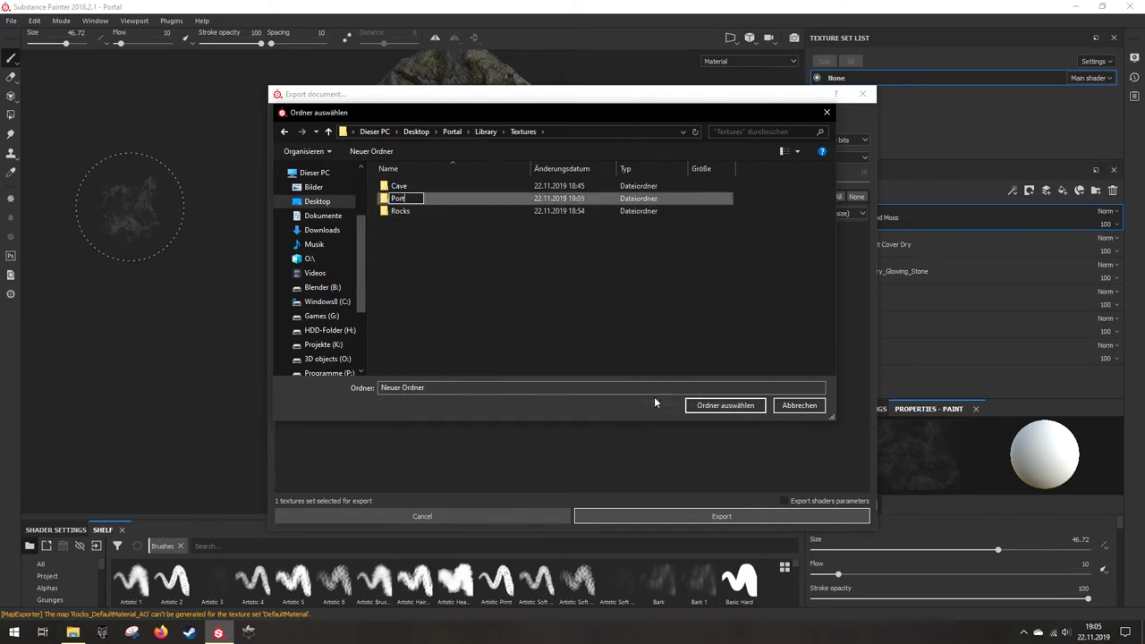
type("Portal")
key("Return")
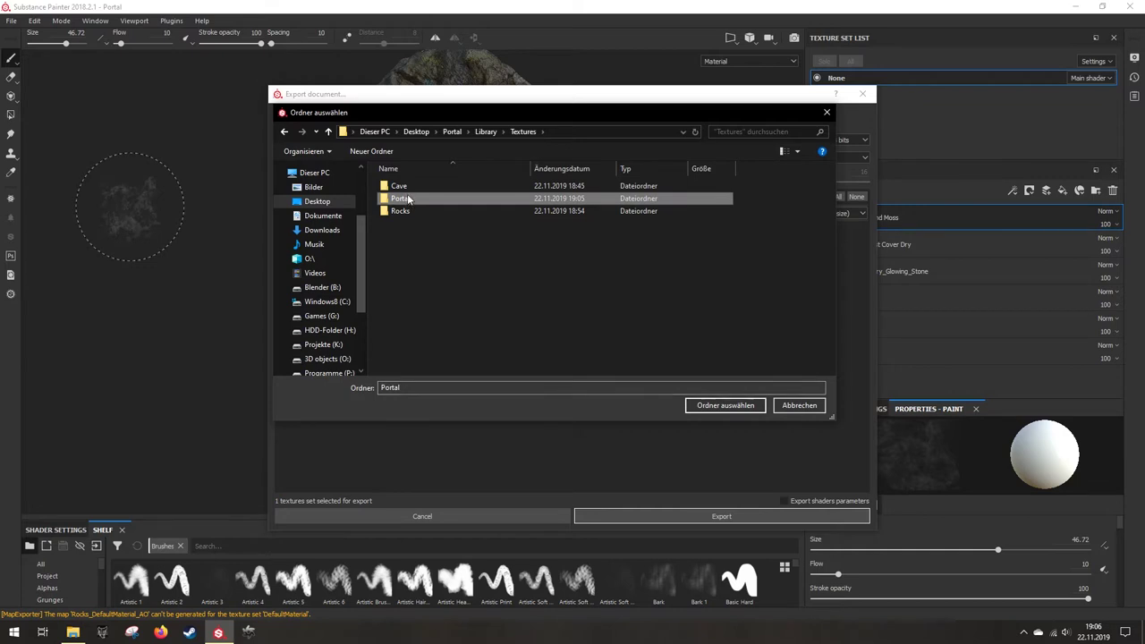
key("Return")
left_click(723, 405)
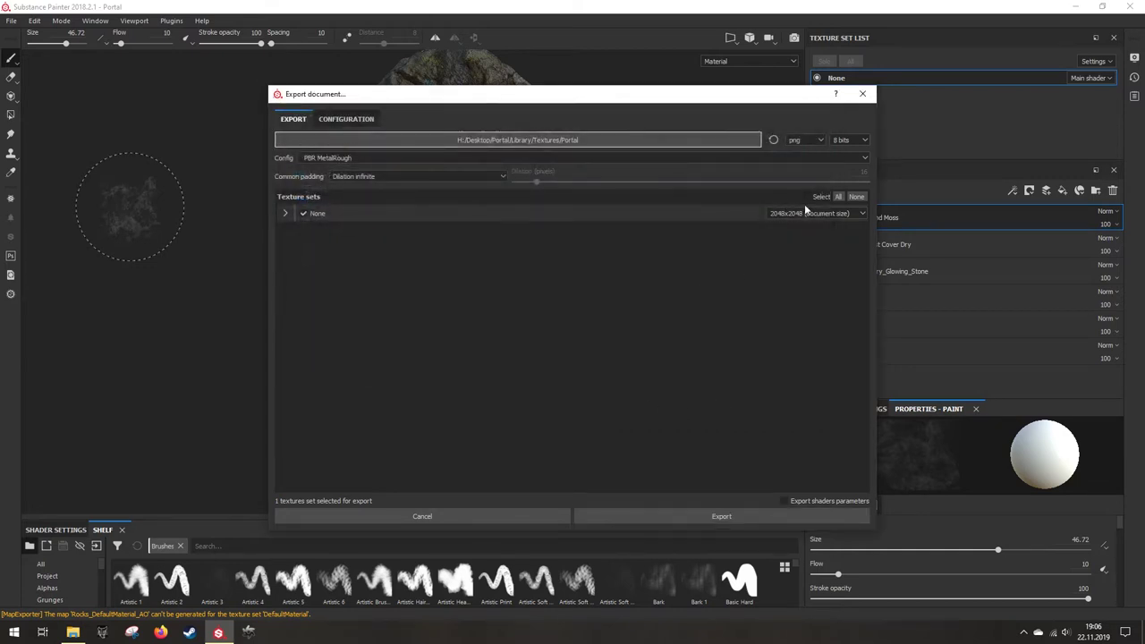
Step: Set the export file format to jpeg and export the portal's textures
left_click_drag(625, 98, 620, 182)
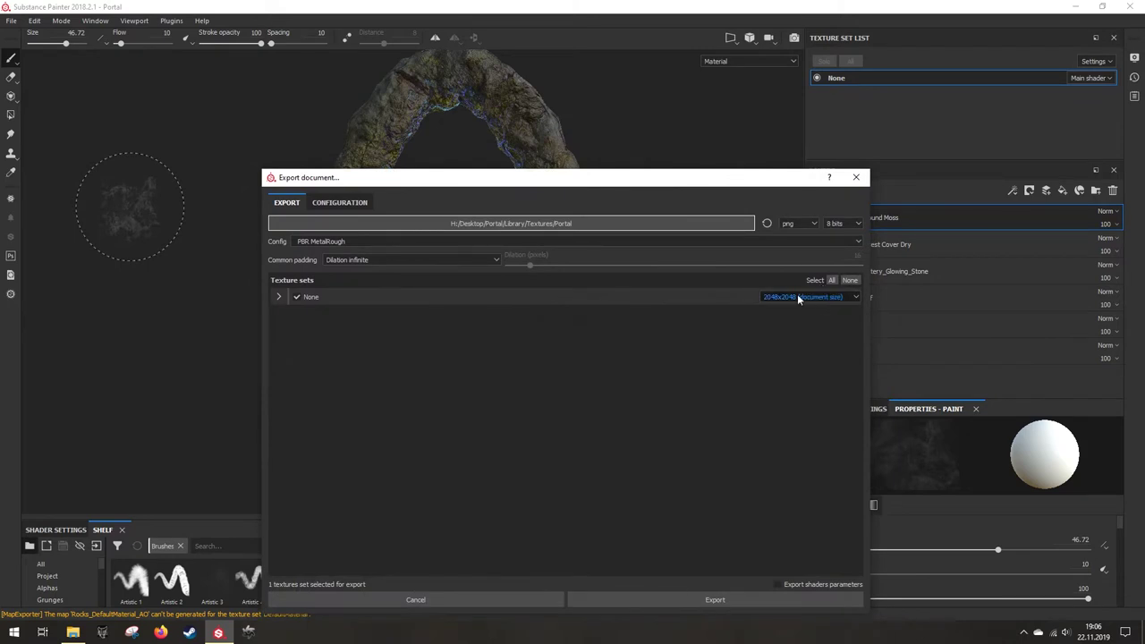
left_click(802, 224)
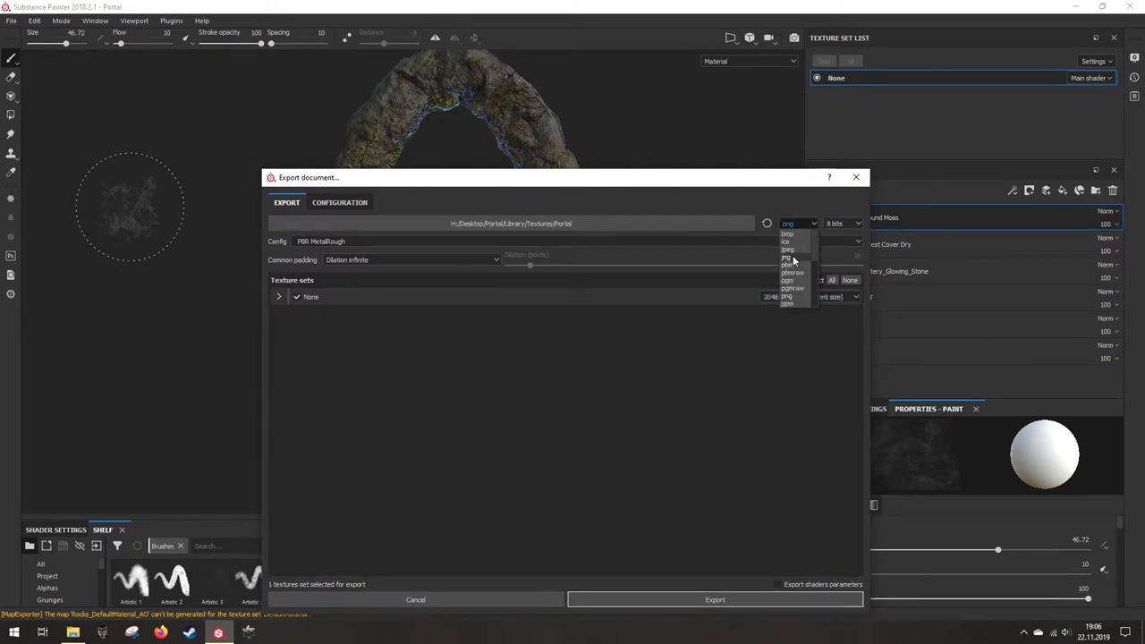
left_click(793, 250)
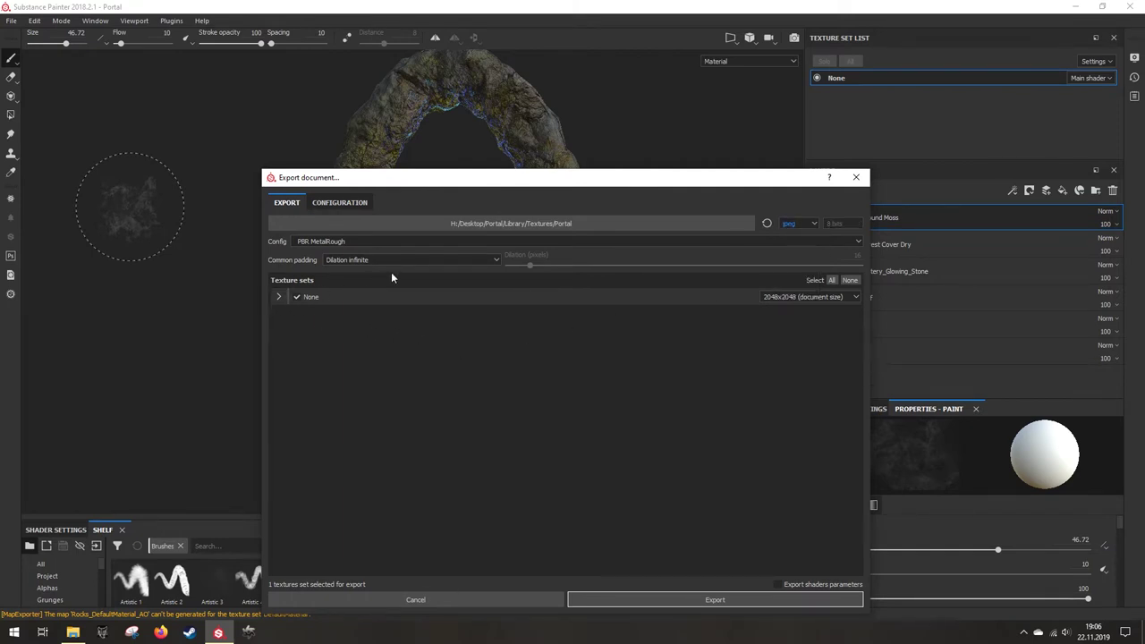
left_click(685, 602)
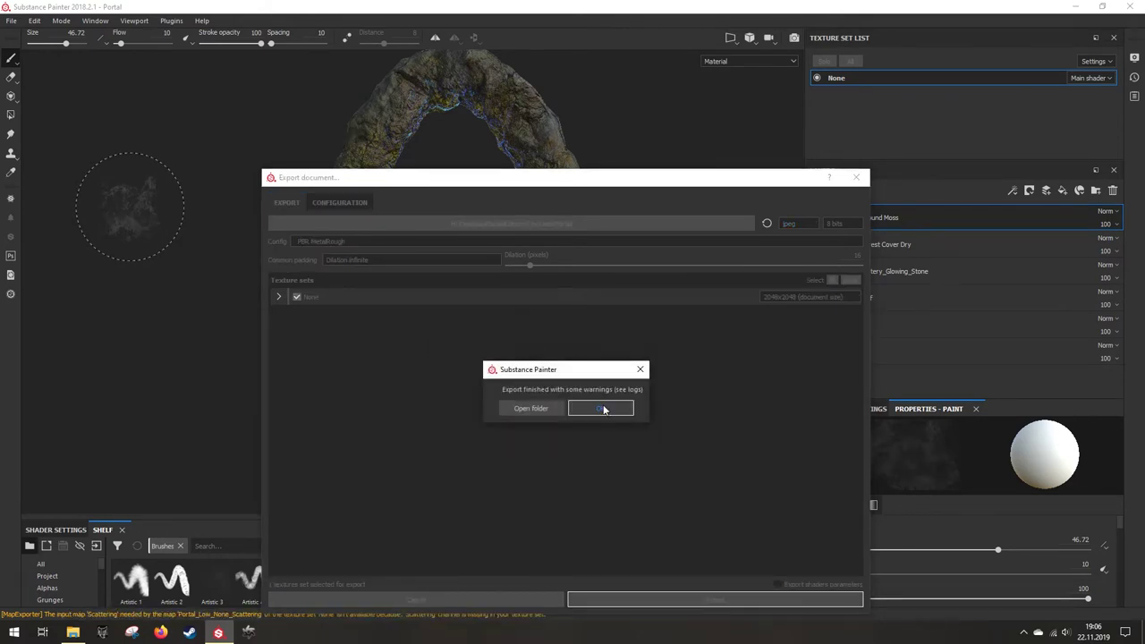
left_click(603, 408)
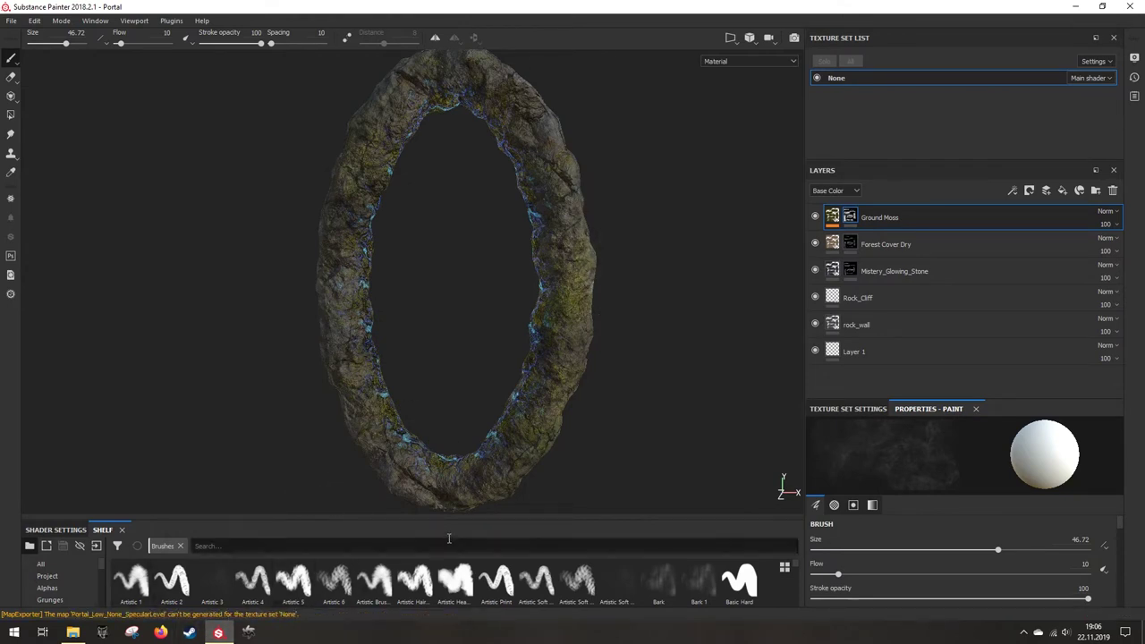
Step: Examine the ring's lower half up close from several angles, with the Forest Cover Dry layer's fill selected
scroll(481, 384, "down", 3)
scroll(482, 385, "up", 8)
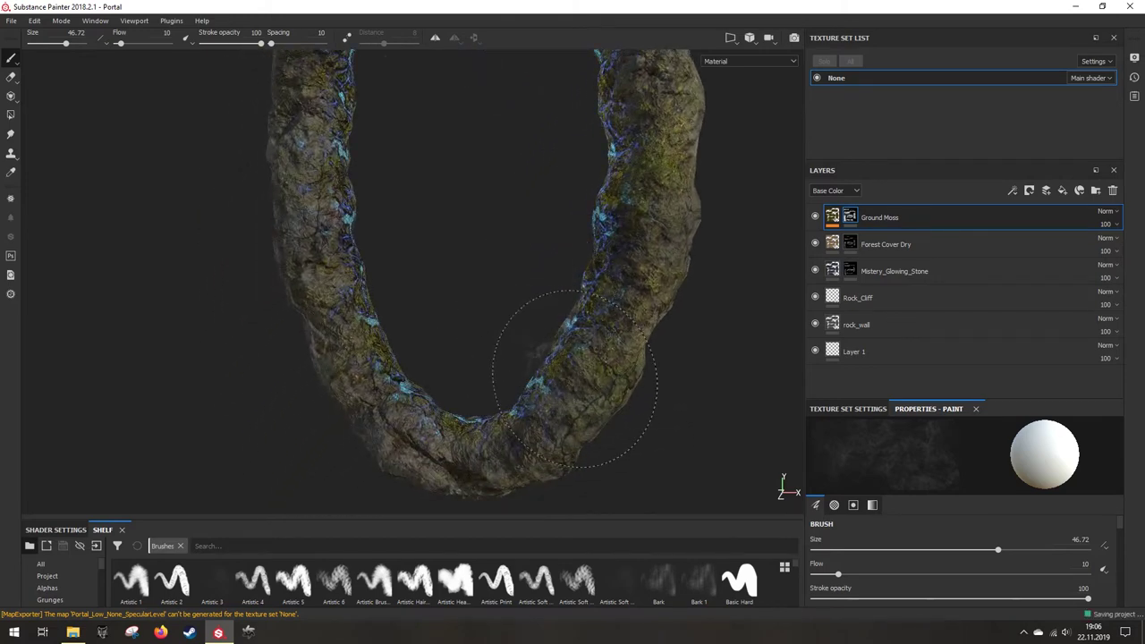
mouse_move(271, 395)
left_mouse_down("alt")
mouse_move(252, 392)
mouse_move(429, 407)
mouse_move(320, 427)
left_mouse_up("alt")
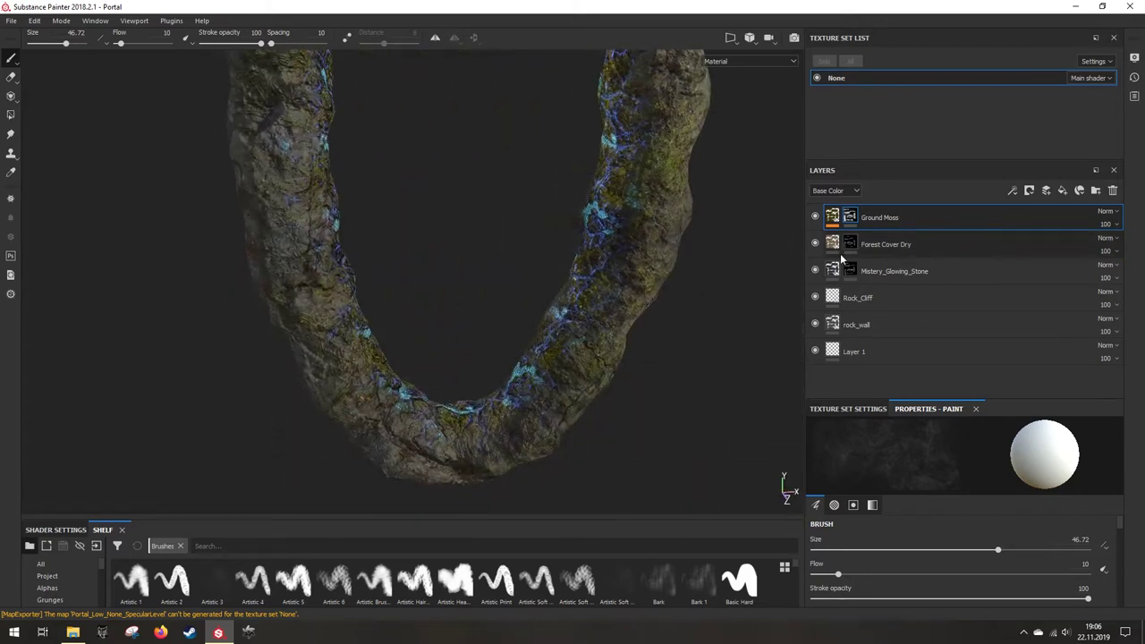
mouse_move(843, 223)
left_click(835, 246)
scroll(534, 375, "up", 6)
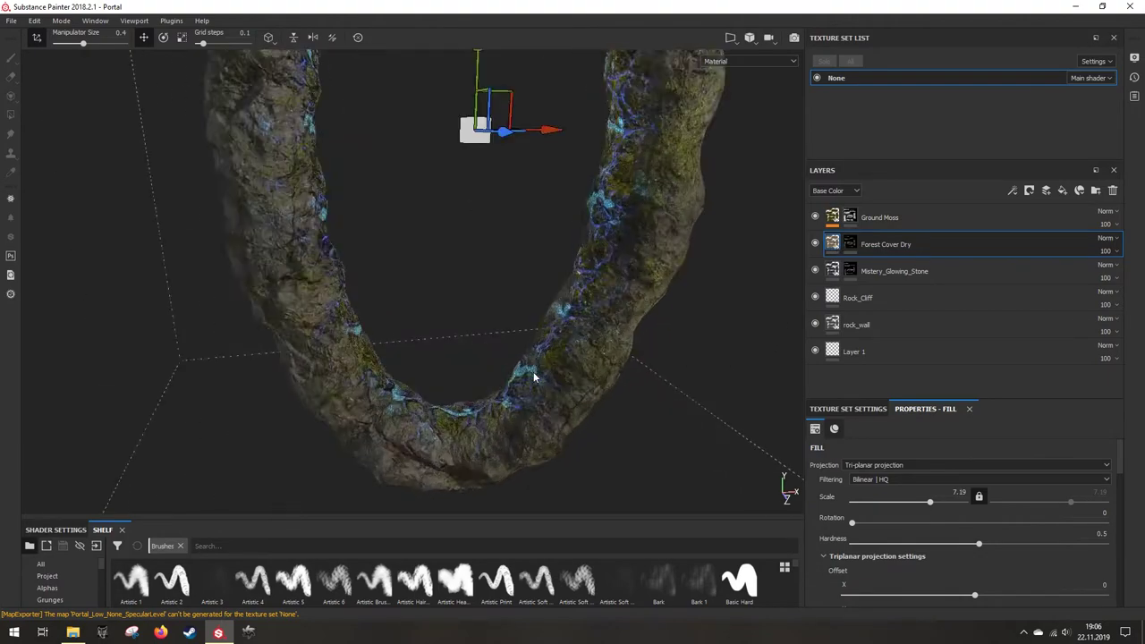
left_click_drag(542, 384, 266, 327, "alt")
scroll(267, 327, "down", 3)
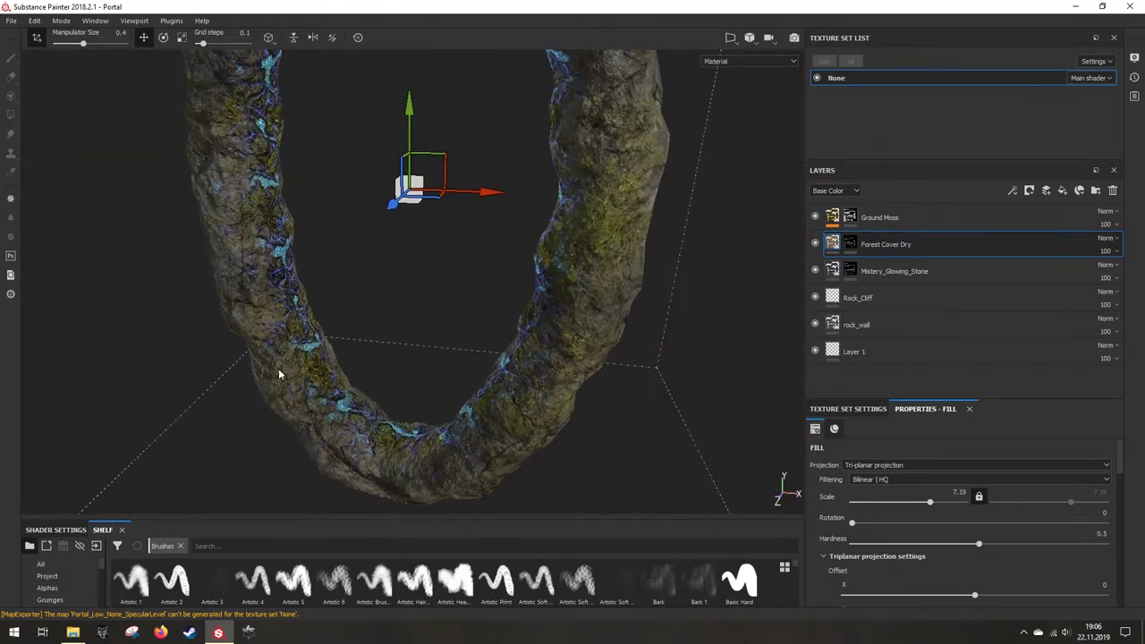
left_click_drag(278, 373, 304, 346, "alt")
middle_click_drag(304, 345, 323, 381, "alt")
Step: Start a new project and choose Portal-Hole.obj from the Objects folder as its mesh
left_click(13, 22)
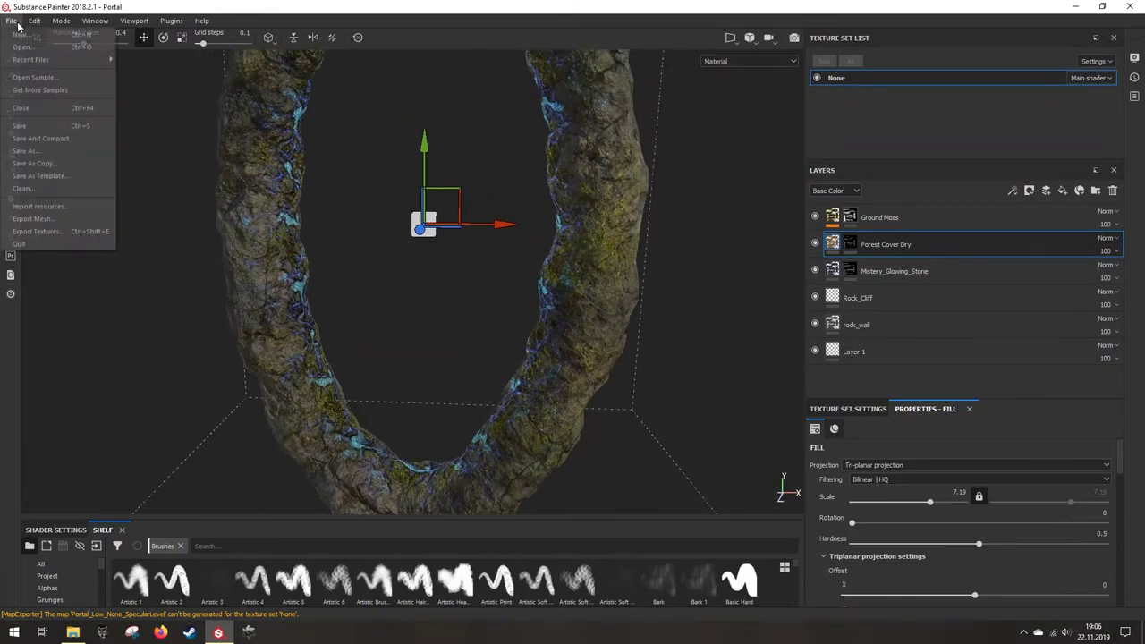
mouse_move(32, 57)
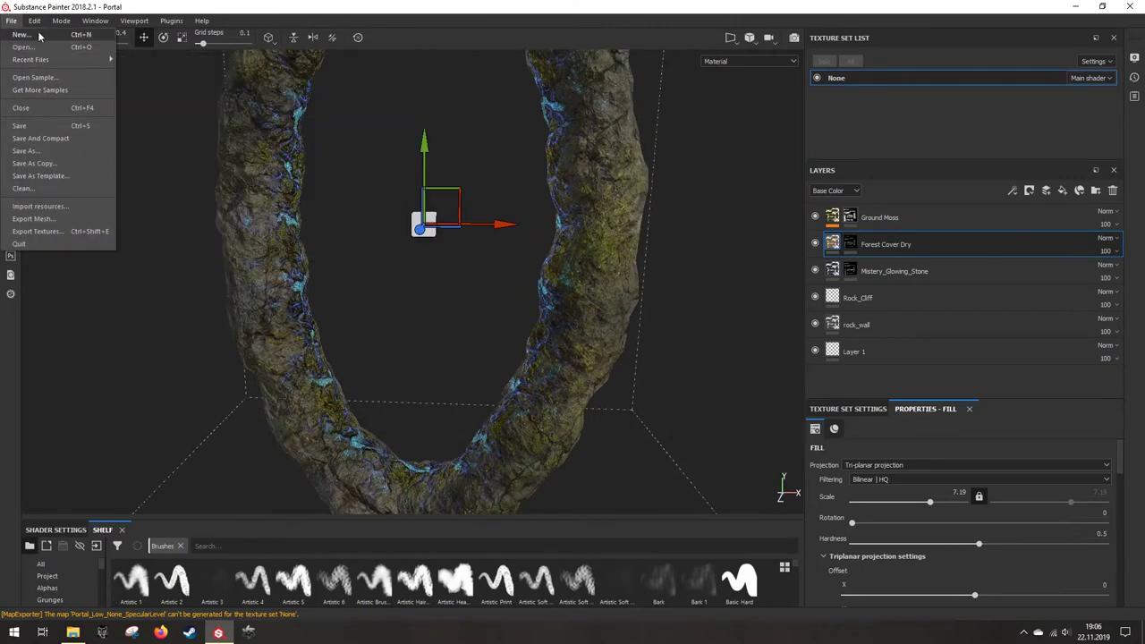
left_click(35, 34)
left_click(691, 197)
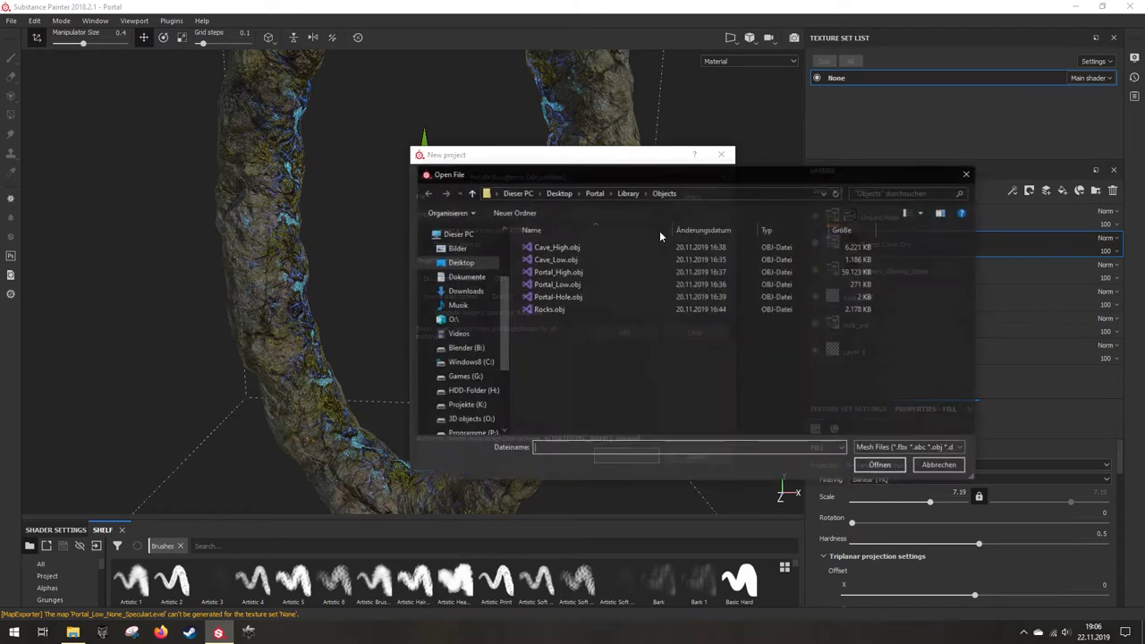
double_click(589, 300)
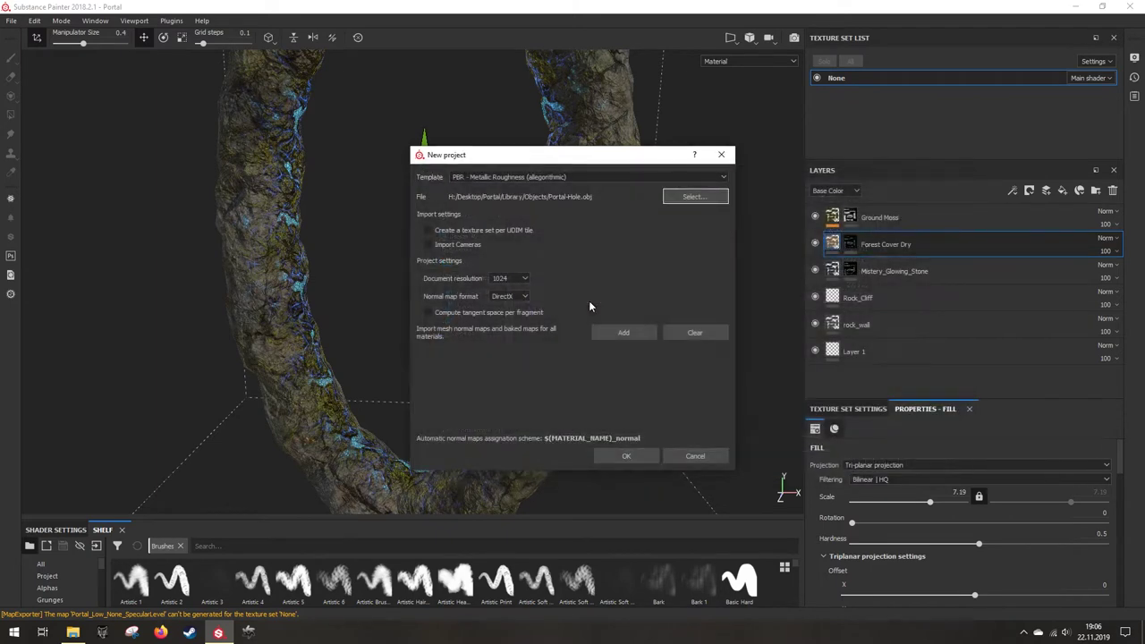
Step: Set the normal map format to OpenGL and the document resolution to 2048, and create the project, saving the changes to the portal project
left_click(515, 298)
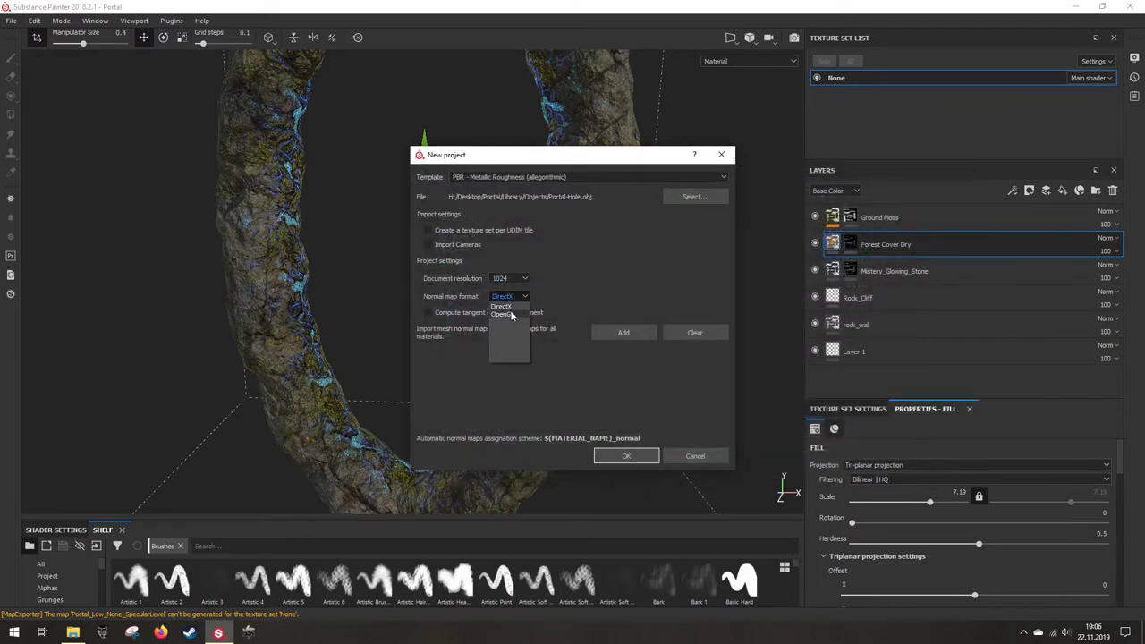
left_click(504, 314)
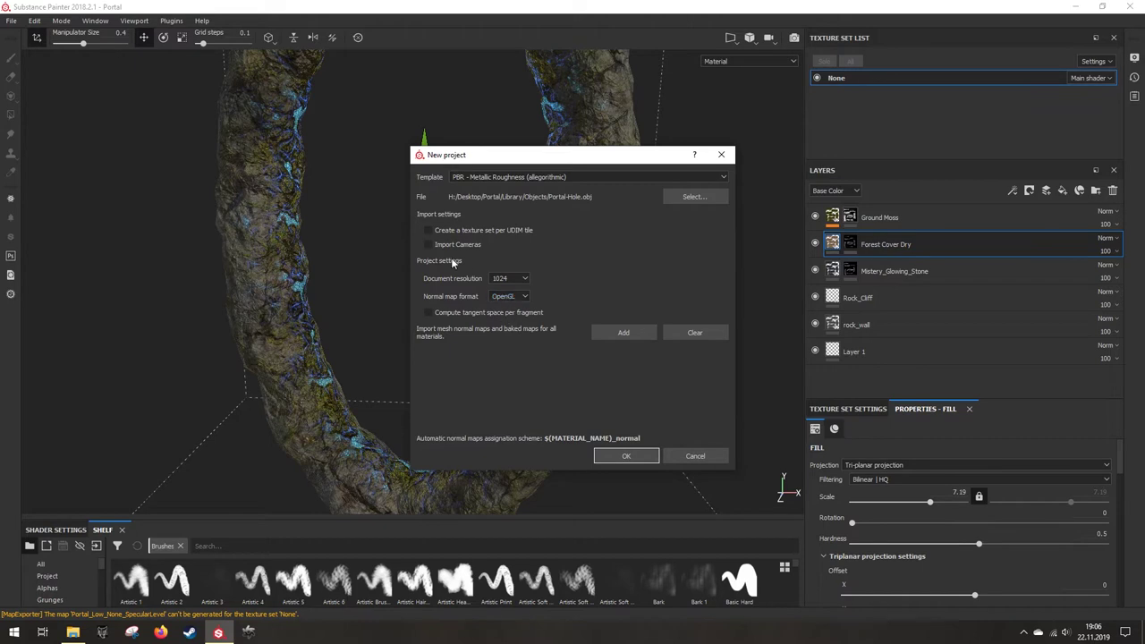
left_click(515, 280)
left_click(623, 458)
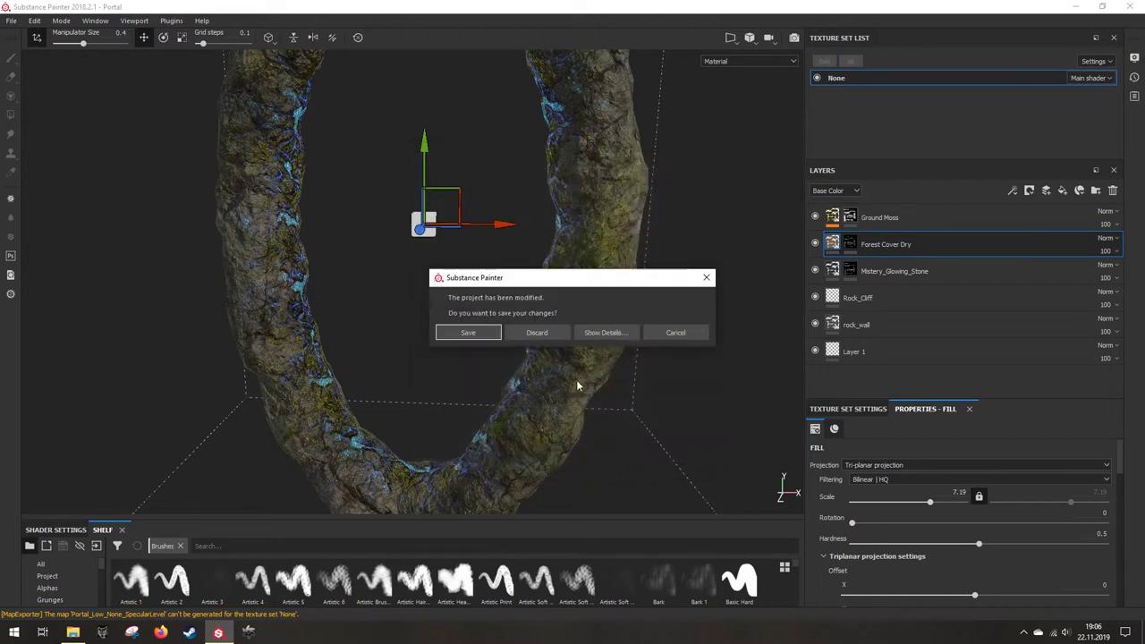
left_click(469, 332)
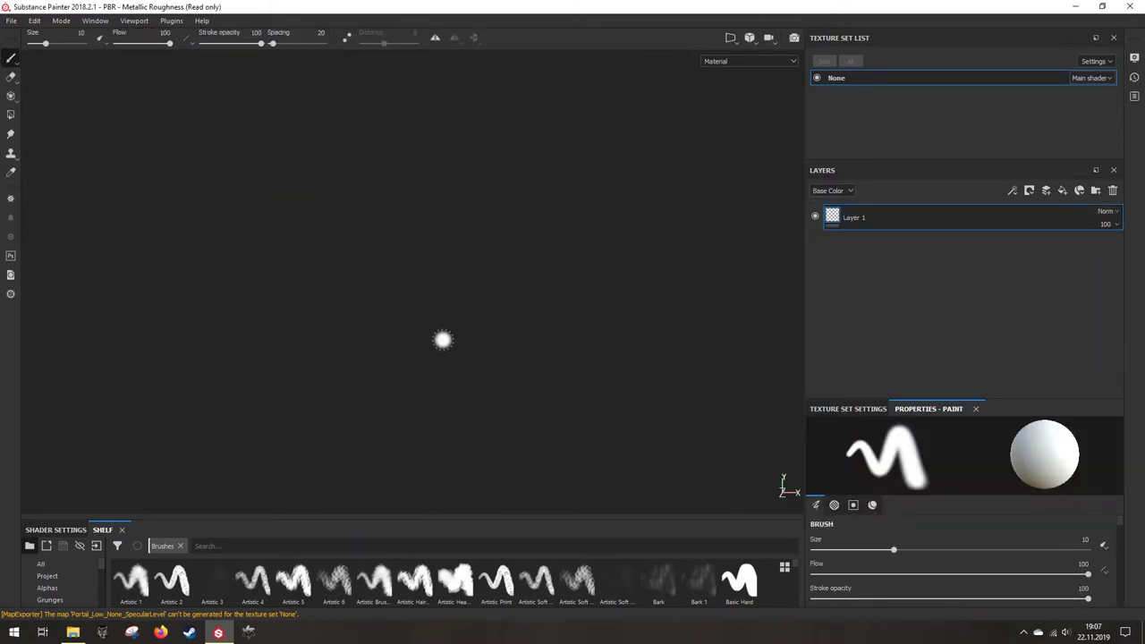
Step: Enlarge the shelf to show more rows of the Brushes category
left_click_drag(547, 324, 763, 317, "alt")
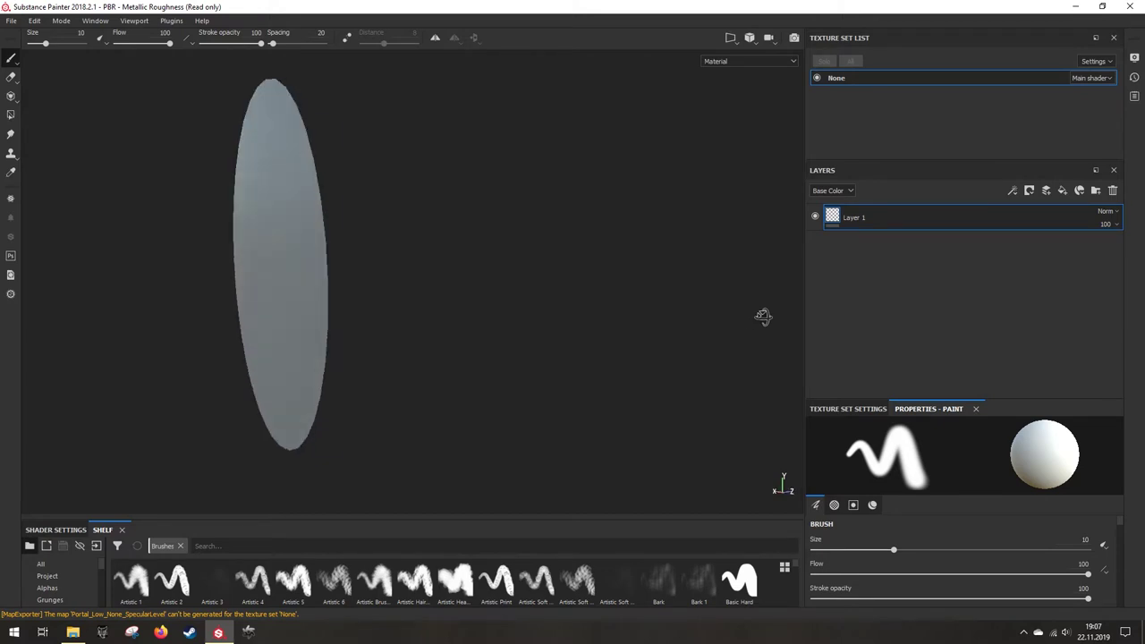
left_click_drag(279, 320, 358, 335, "alt")
middle_click_drag(358, 334, 531, 313, "alt")
left_click_drag(299, 347, 403, 365, "alt")
middle_click_drag(404, 365, 433, 340, "alt")
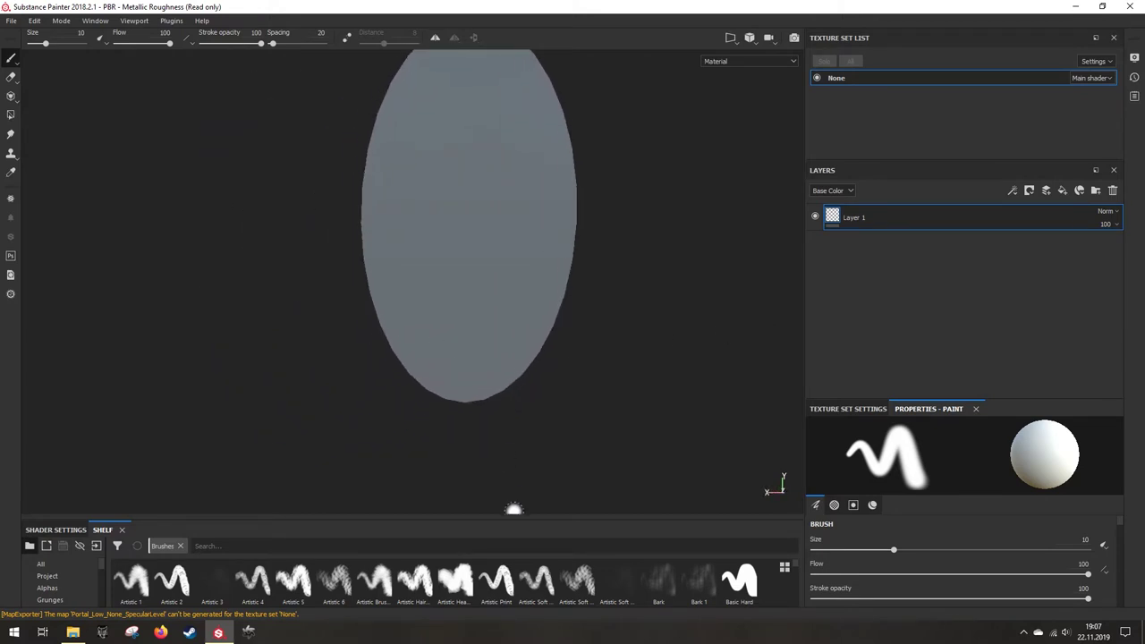
mouse_move(502, 520)
left_mouse_down()
mouse_move(519, 355)
mouse_move(528, 390)
left_mouse_up()
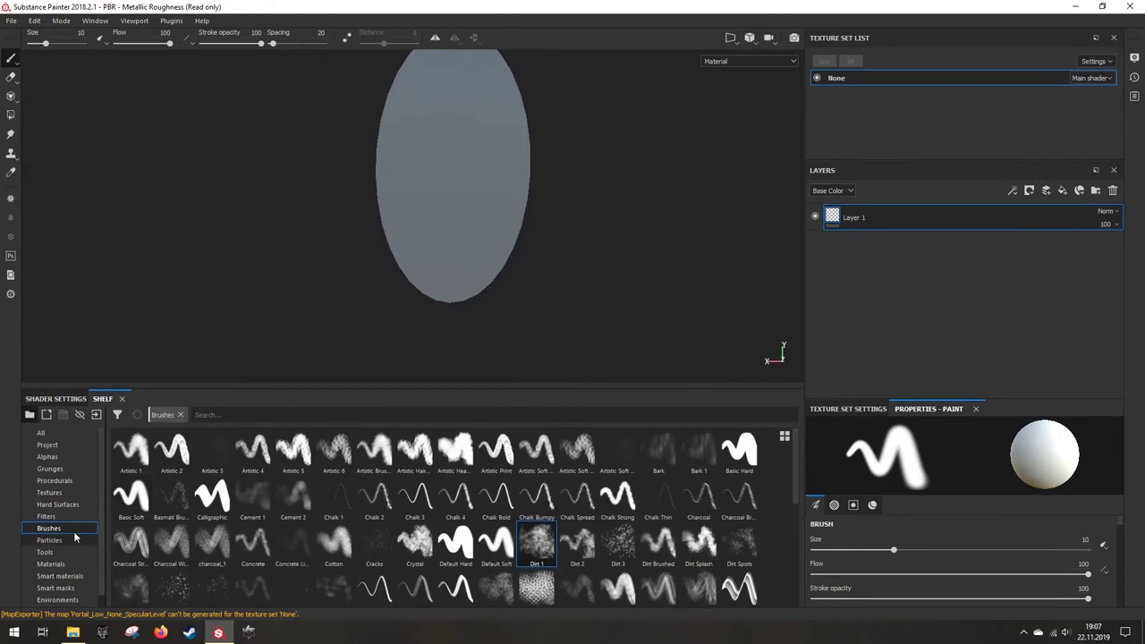
left_click(66, 527)
mouse_move(320, 268)
left_mouse_down("alt")
mouse_move(421, 281)
mouse_move(324, 291)
left_mouse_up("alt")
Step: Remove the Normal, Metallic, Roughness, Height and Base Color channels from the texture set
left_click(850, 409)
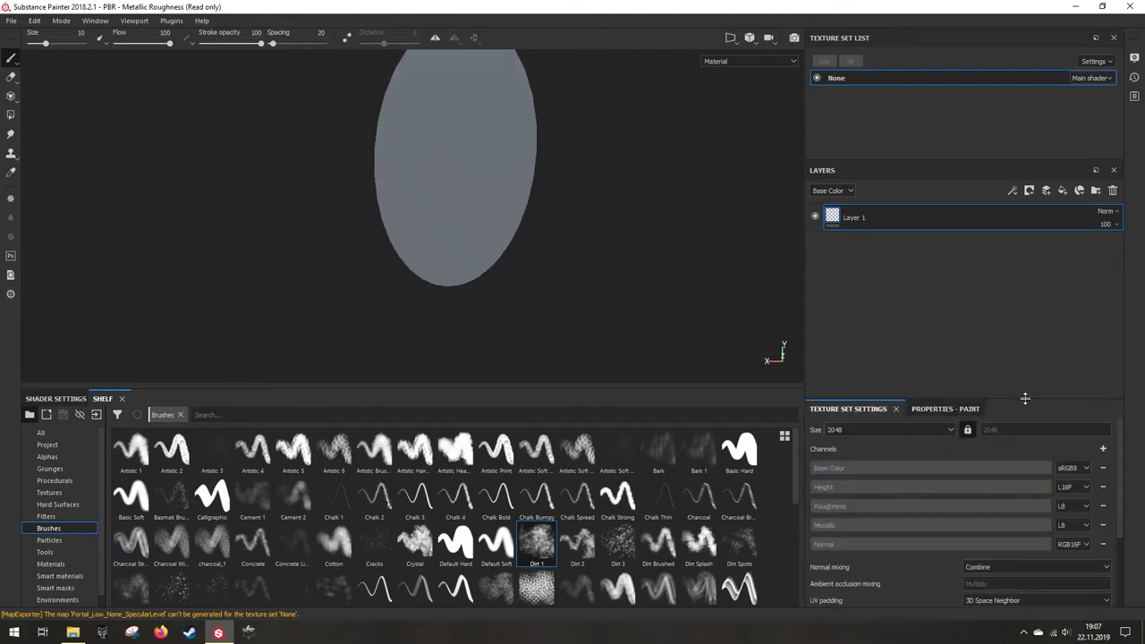
left_click_drag(1025, 398, 1016, 292)
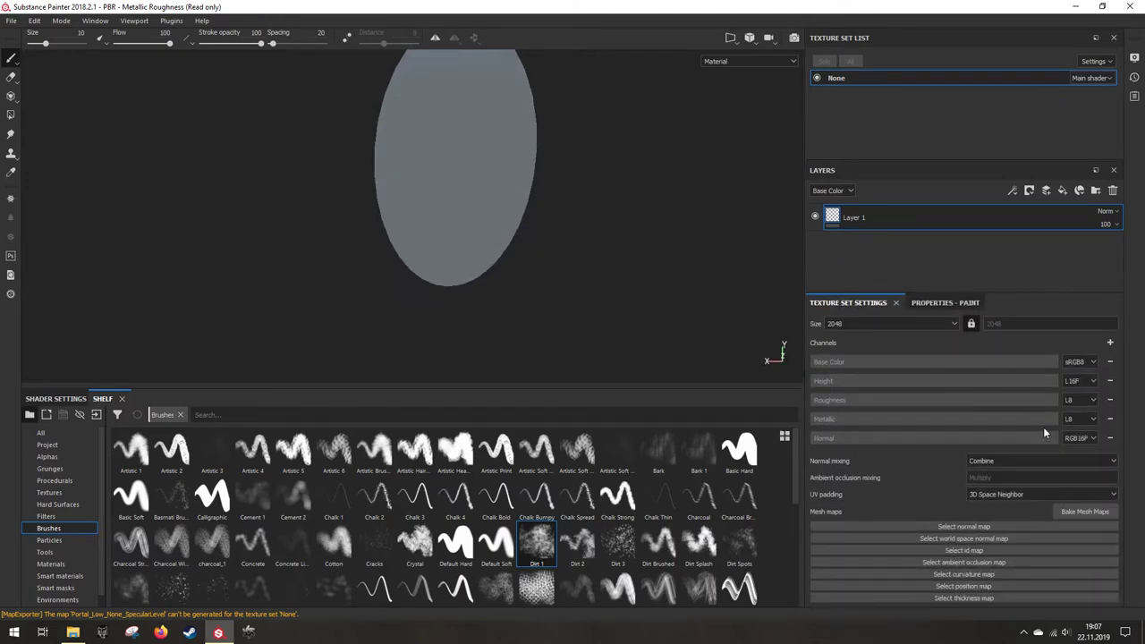
left_click(1108, 439)
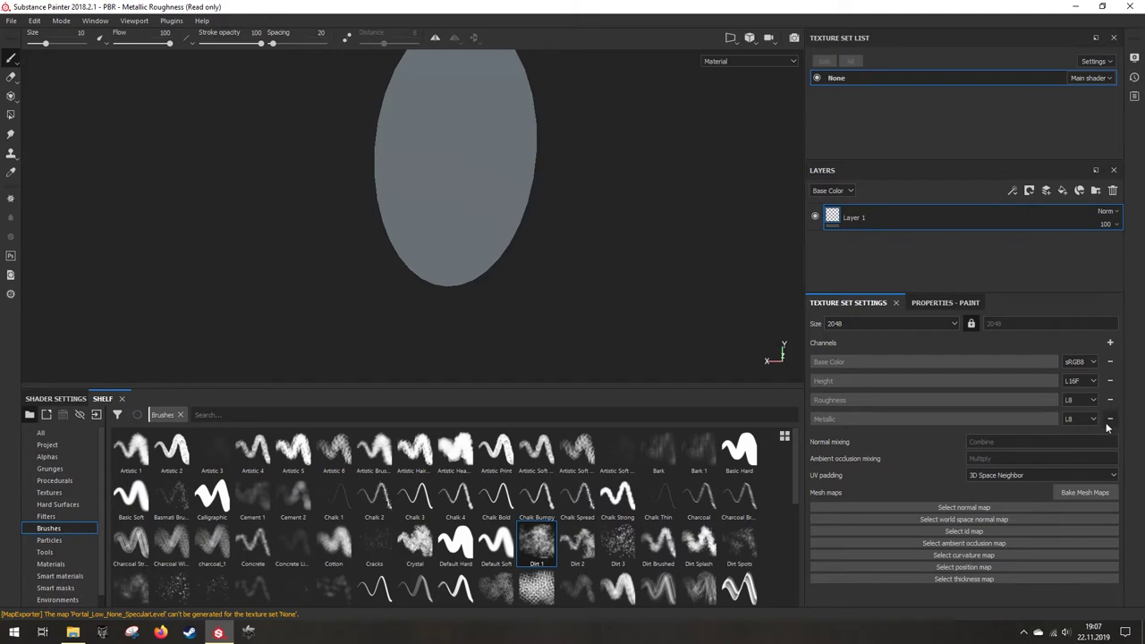
left_click(1110, 419)
left_click(1110, 401)
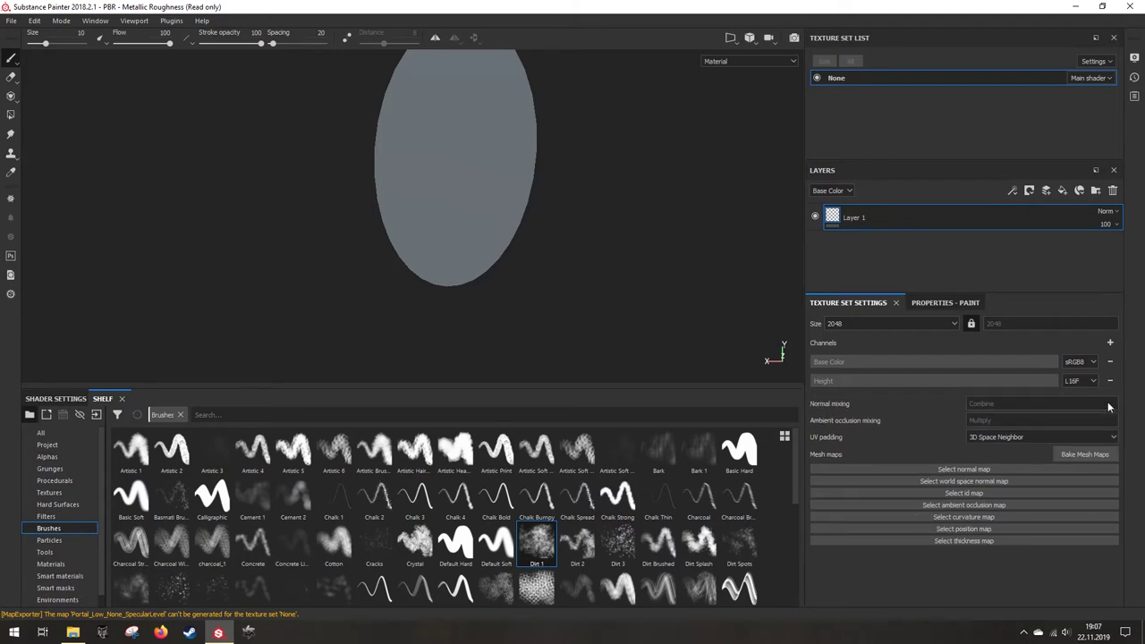
left_click(1111, 382)
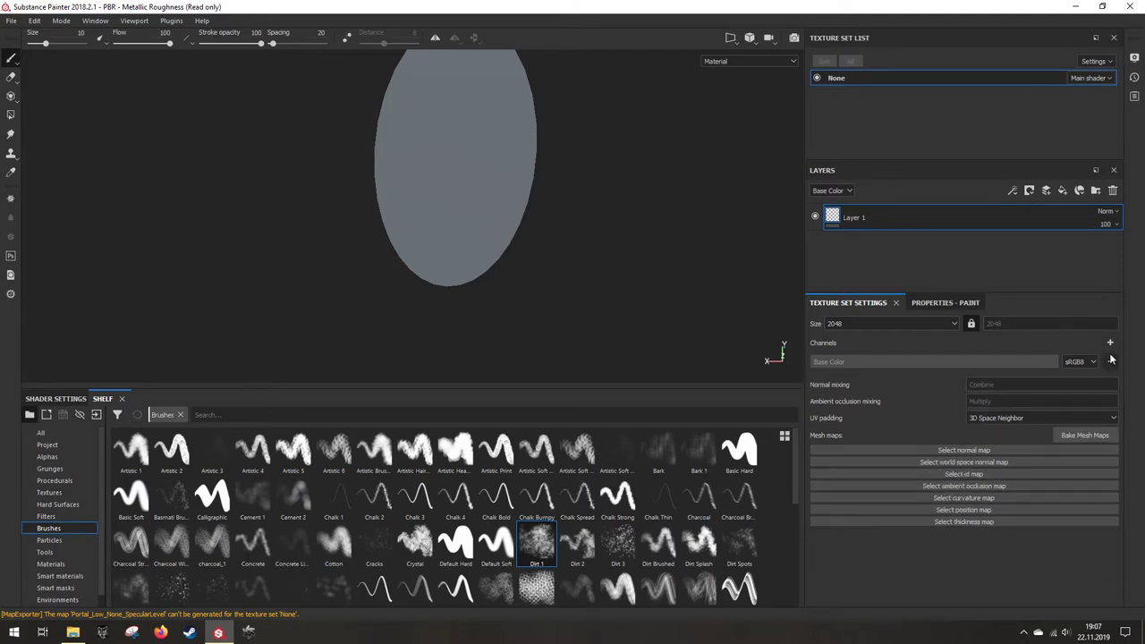
left_click(1112, 361)
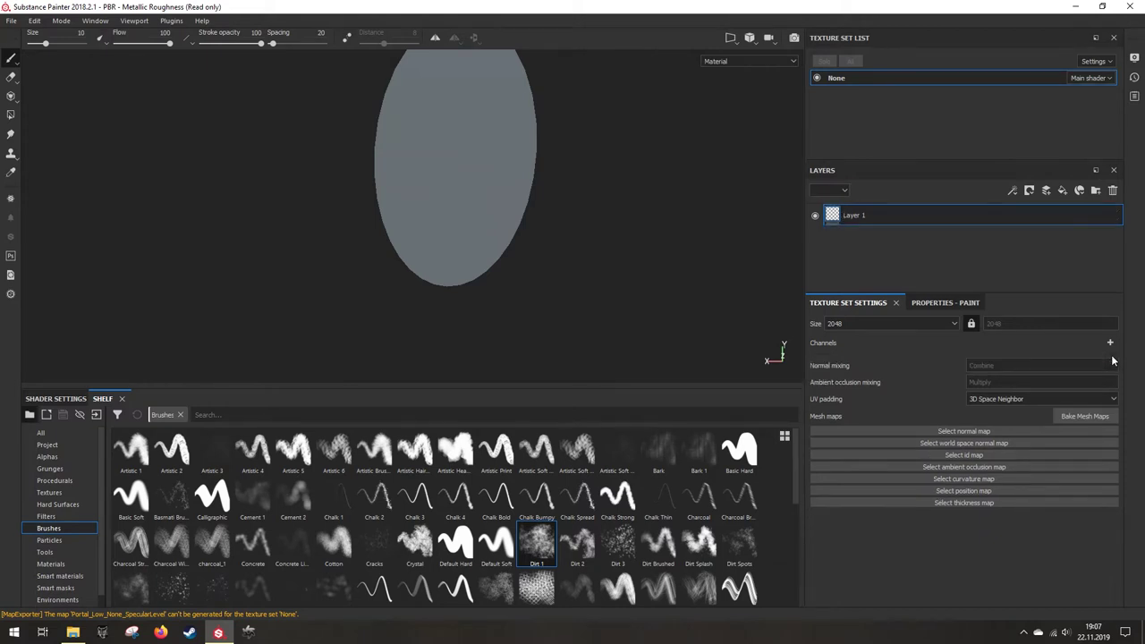
Step: Add Opacity and Emissive channels to the texture set
left_click(1111, 343)
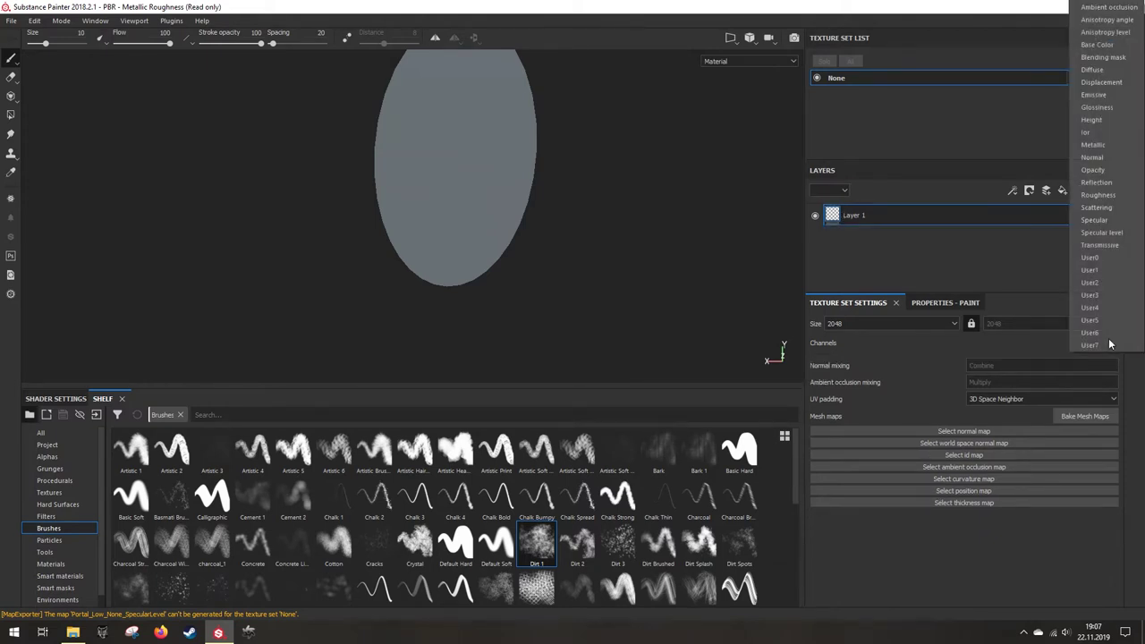
left_click(1106, 170)
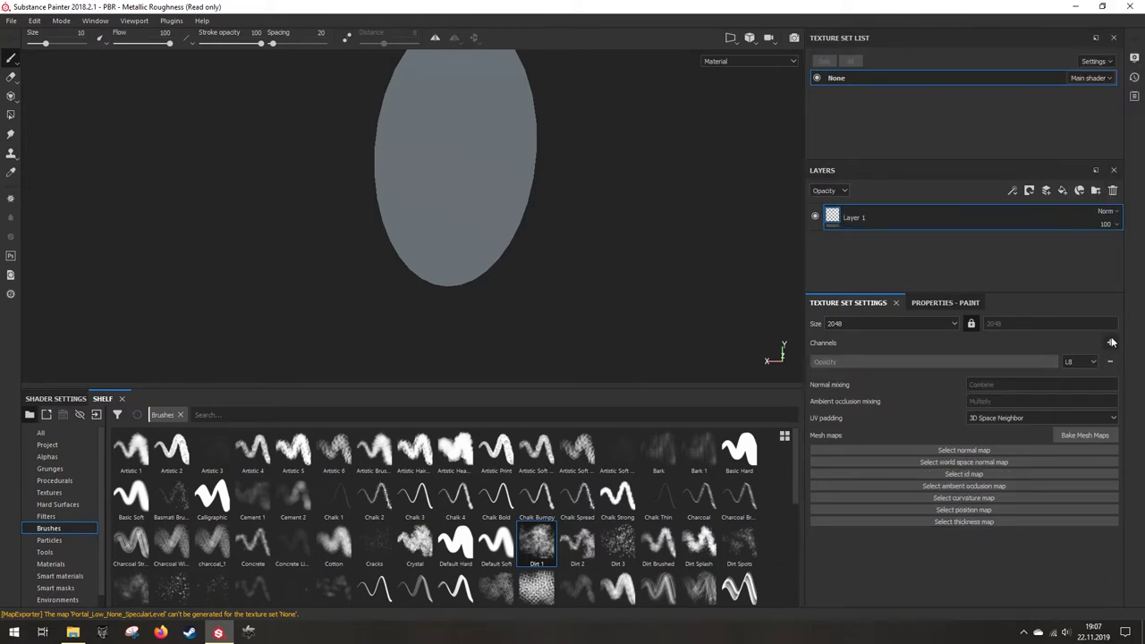
left_click(1112, 343)
left_click(1099, 95)
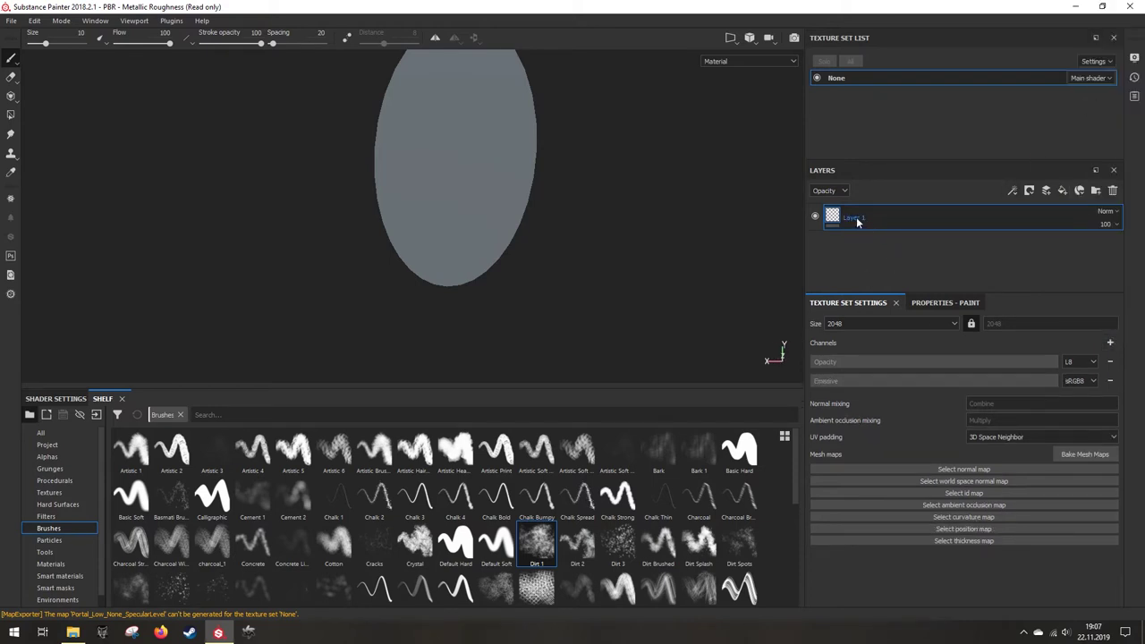
Step: Switch the layer stack to the Emissive channel and select the Dirt 1 brush for painting
left_click_drag(459, 323, 789, 222, "alt")
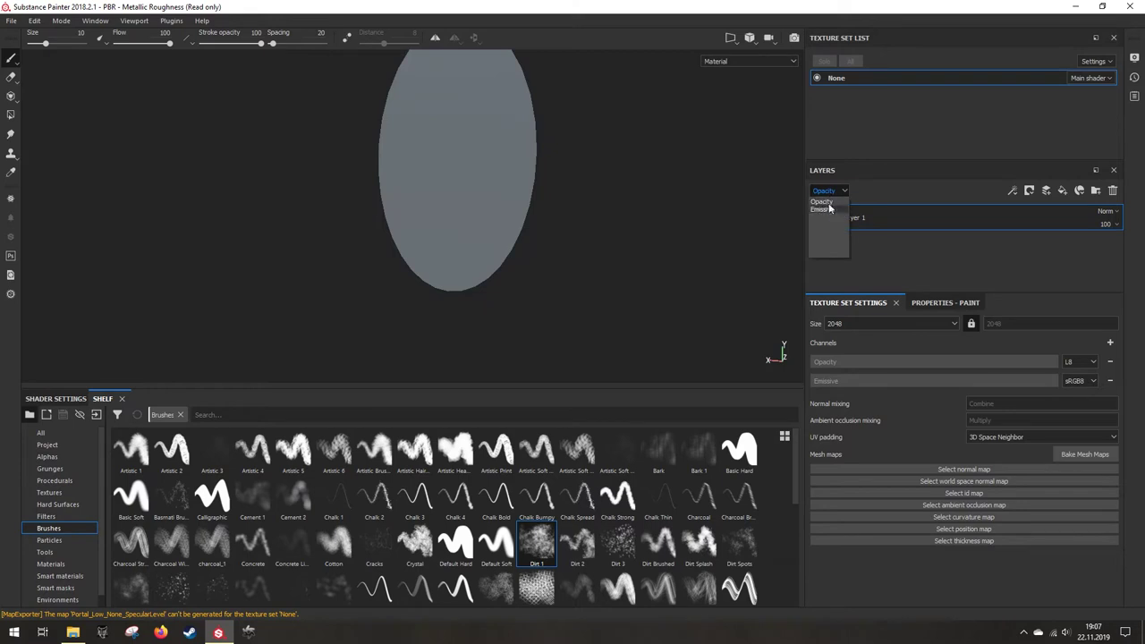
scroll(450, 368, "up", 6)
middle_click_drag(457, 359, 358, 323, "alt")
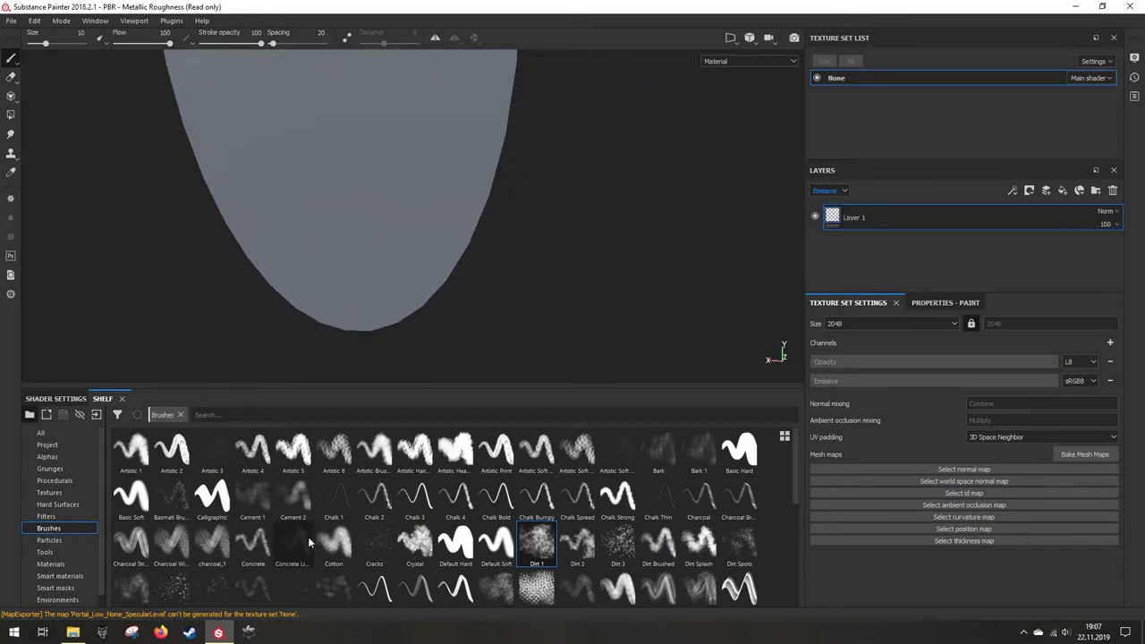
left_click(413, 546)
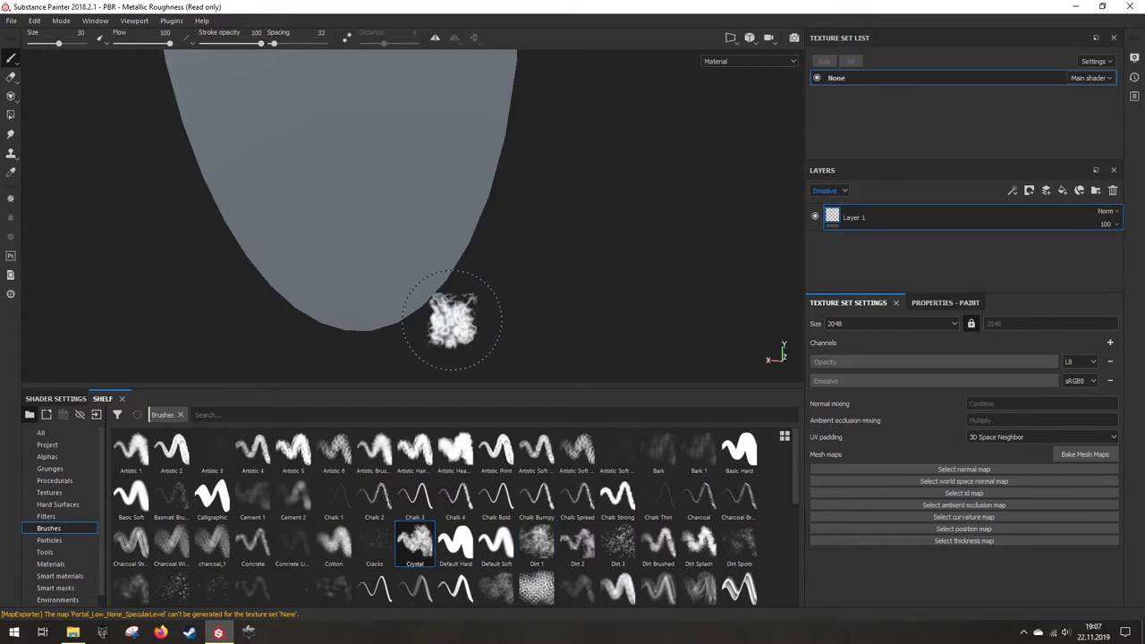
left_click(542, 553)
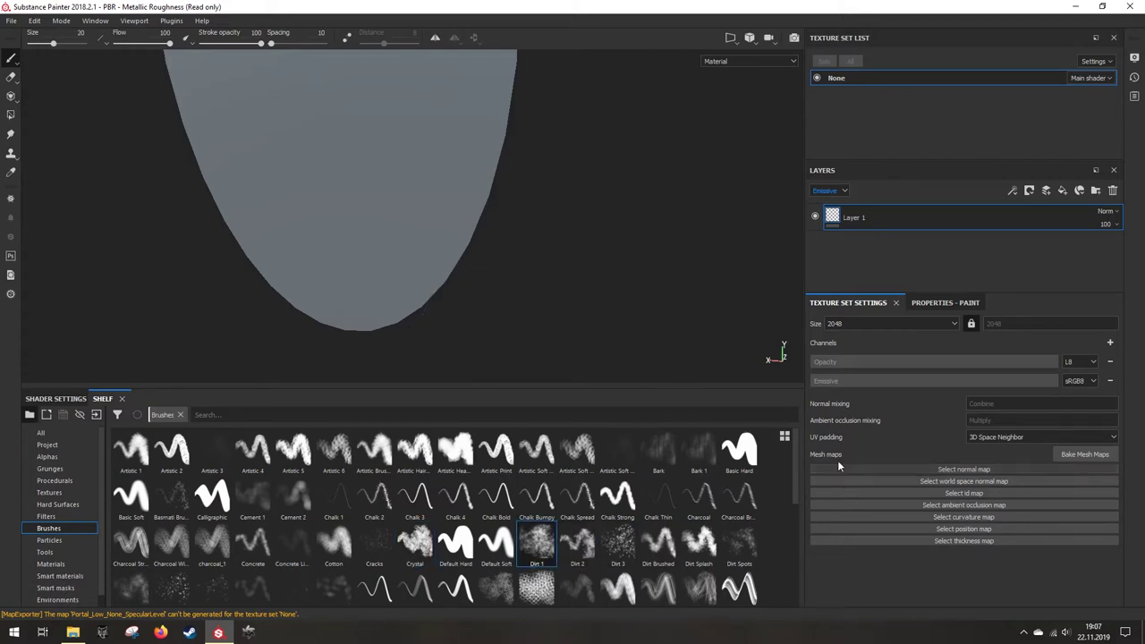
Step: Enable only the emissive channel in the material settings of the Dirt 1 brush
left_click(934, 303)
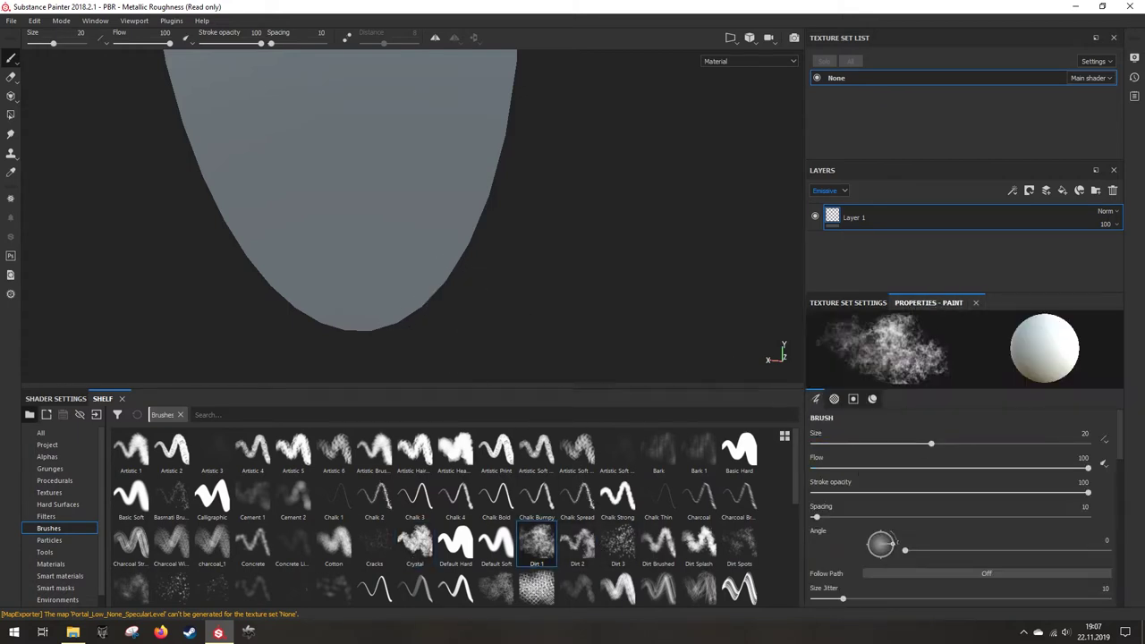
left_click_drag(660, 337, 574, 330, "alt")
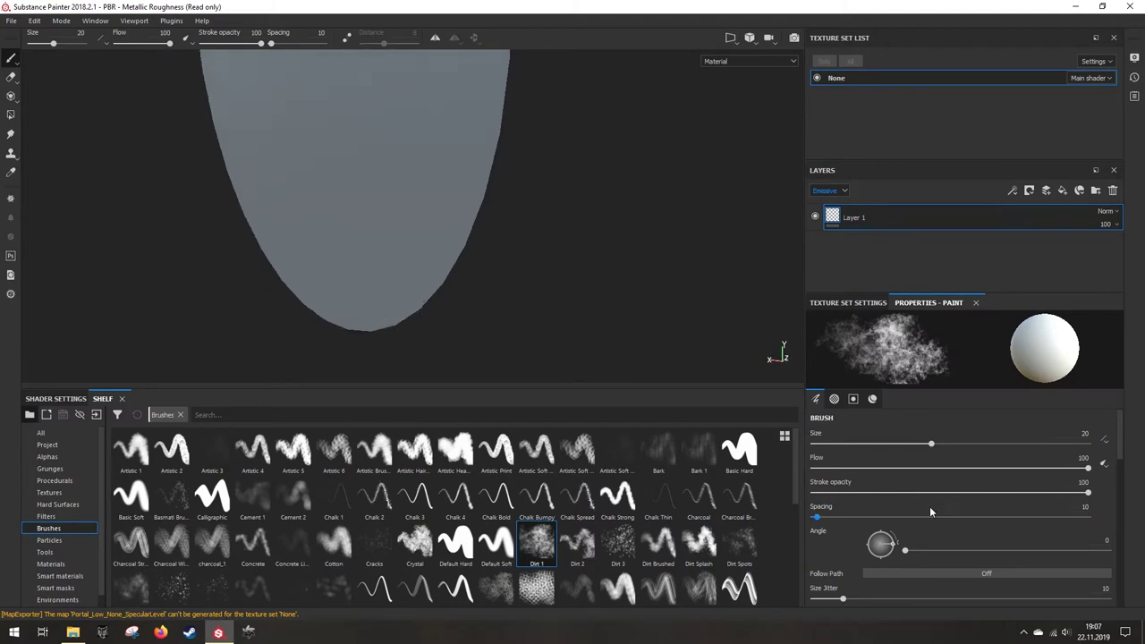
scroll(930, 506, "down", 5)
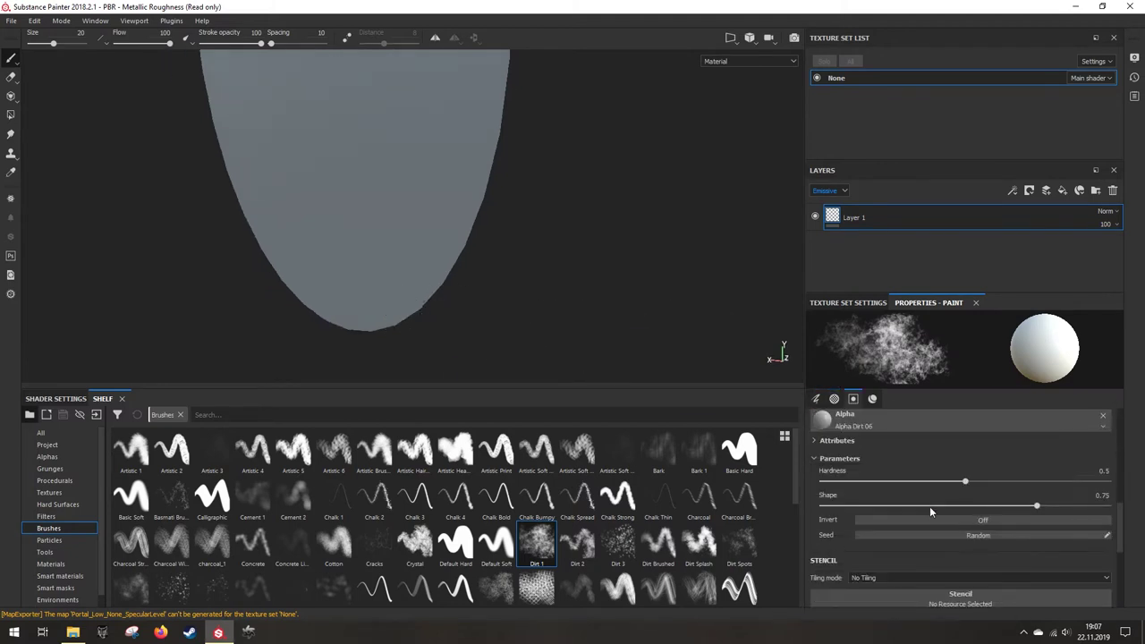
scroll(929, 507, "down", 3)
scroll(929, 507, "up", 5)
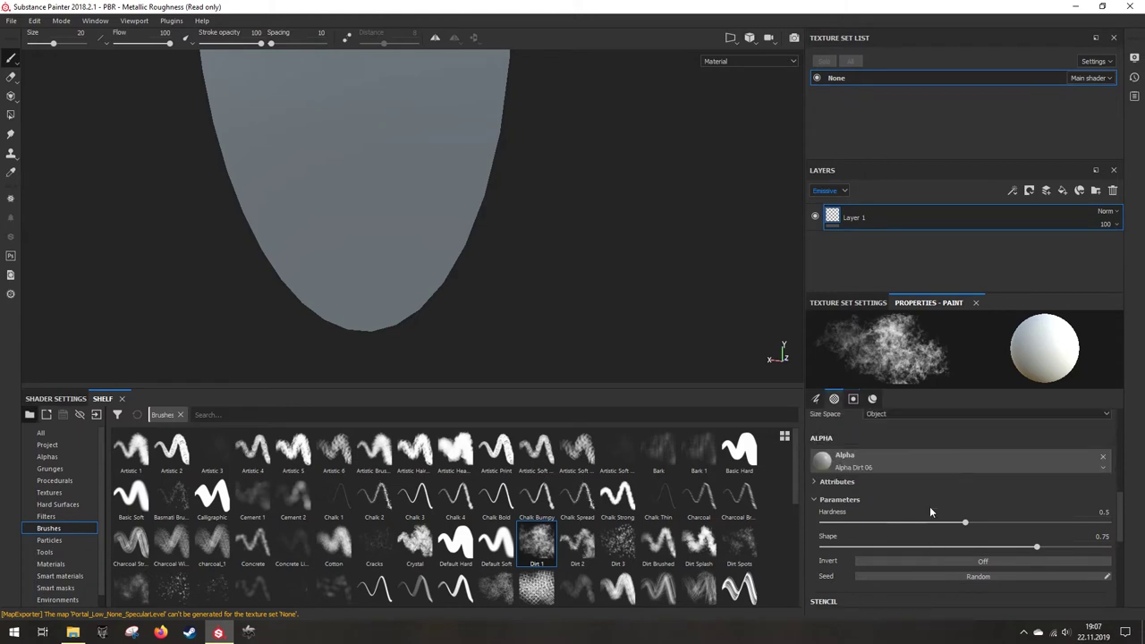
scroll(930, 506, "down", 3)
left_click(823, 507)
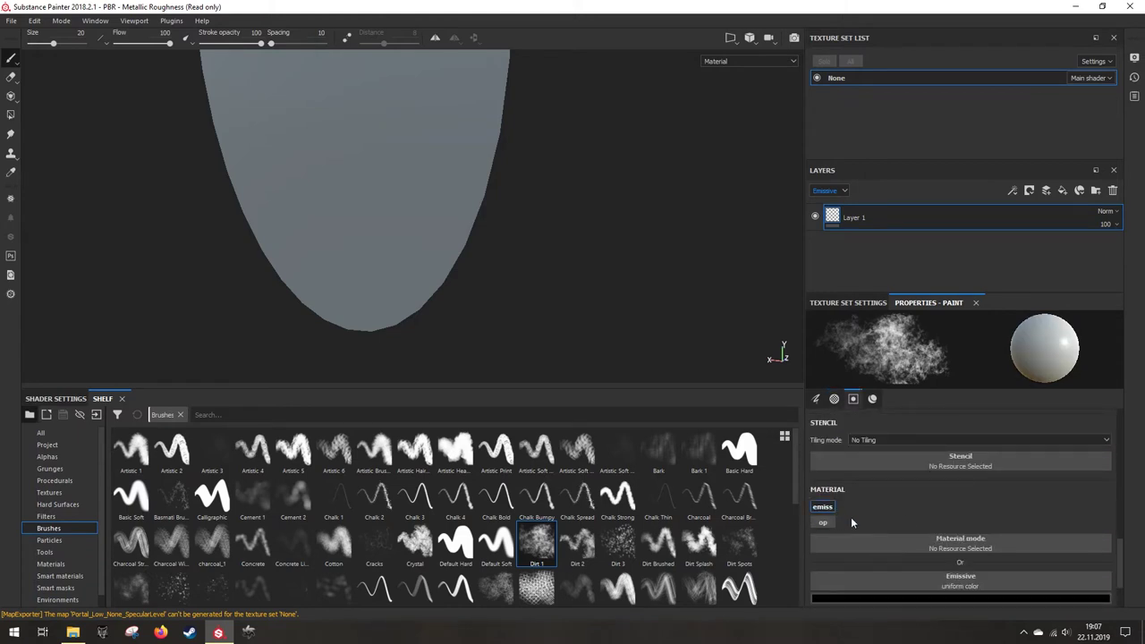
scroll(877, 523, "down", 2)
Step: Set the brush's emissive colour to blue (RGB 0.053, 0.209, 0.475) and enable its opacity channel
left_click(915, 527)
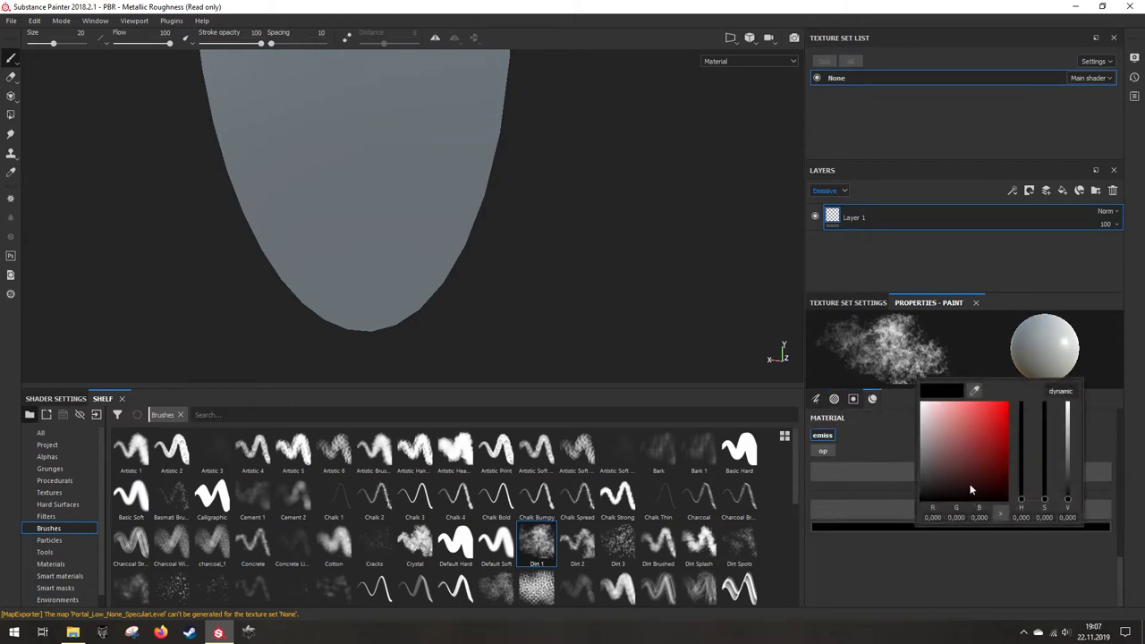
left_click_drag(1003, 432, 974, 429)
left_click(1021, 446)
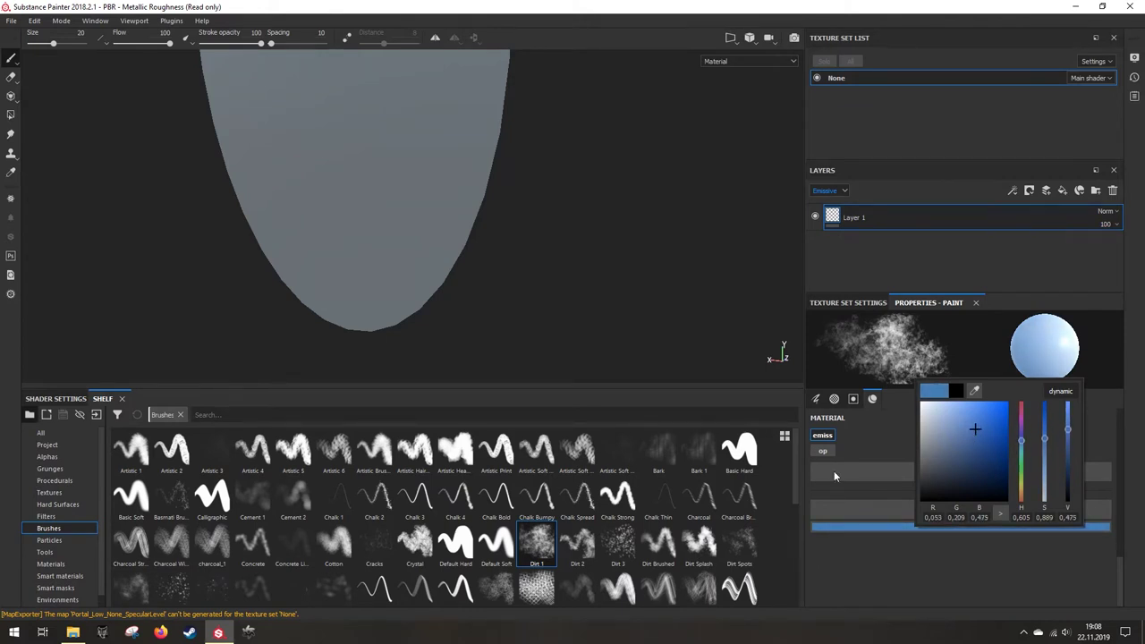
left_click(840, 555)
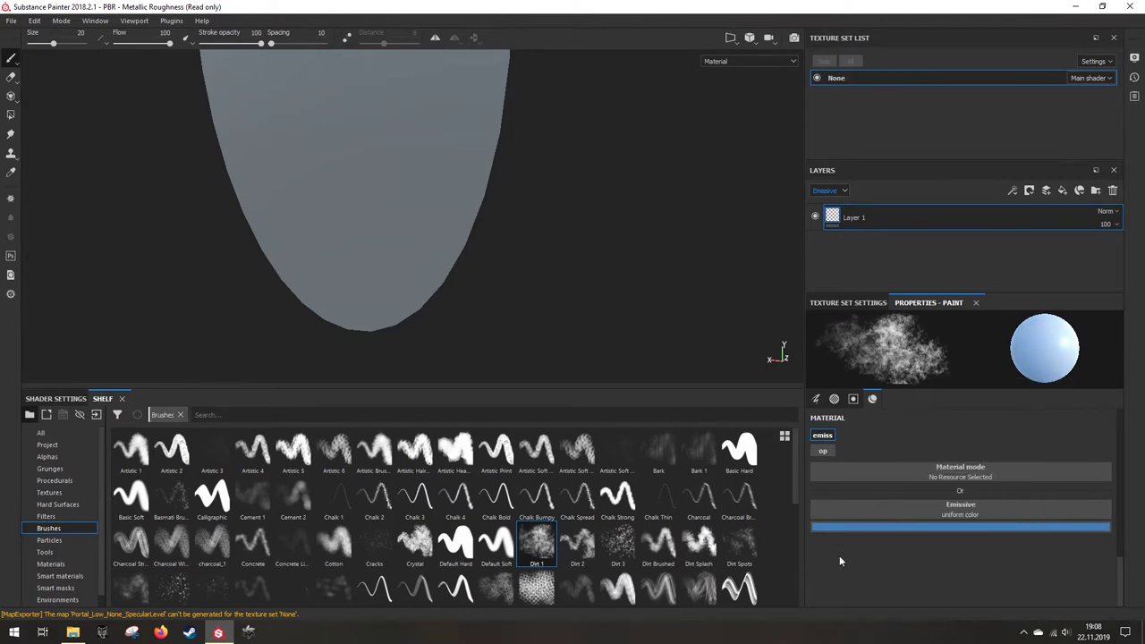
left_click(820, 451)
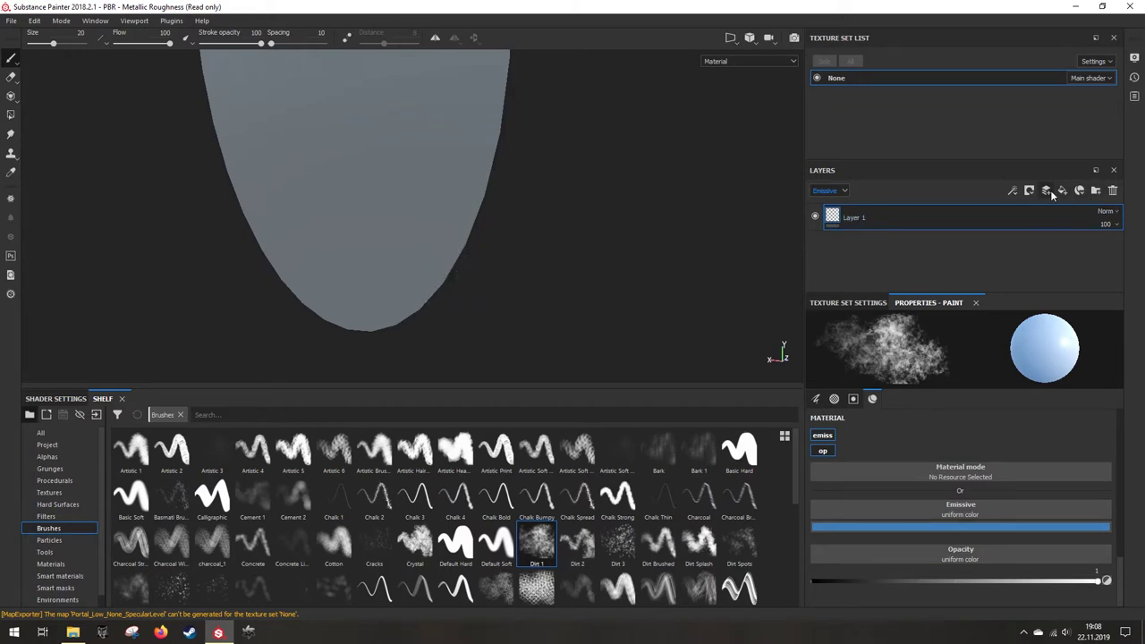
Step: Add a new paint layer above Layer 1 and name it Emissive
double_click(855, 218)
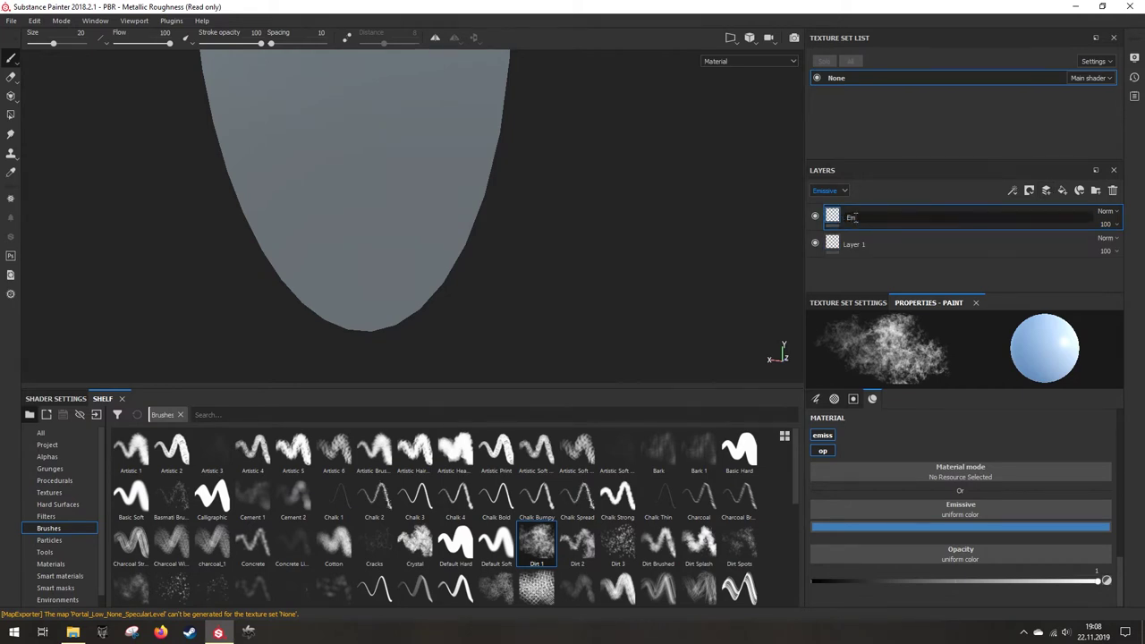
key("Return")
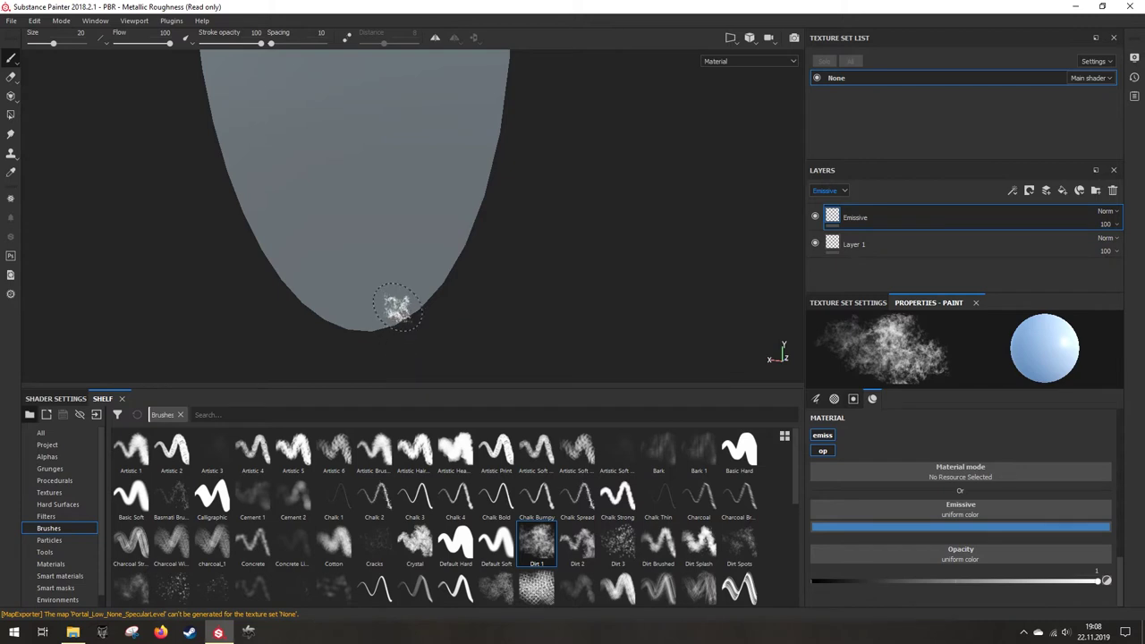
Step: Paint blue emissive strokes with the Dirt 1 brush along the portal hole's entire outer rim
left_click_drag(391, 313, 493, 179)
middle_click_drag(499, 166, 478, 289, "alt")
left_click_drag(478, 289, 484, 109)
left_click_drag(499, 209, 485, 94)
middle_click_drag(478, 82, 556, 324, "alt")
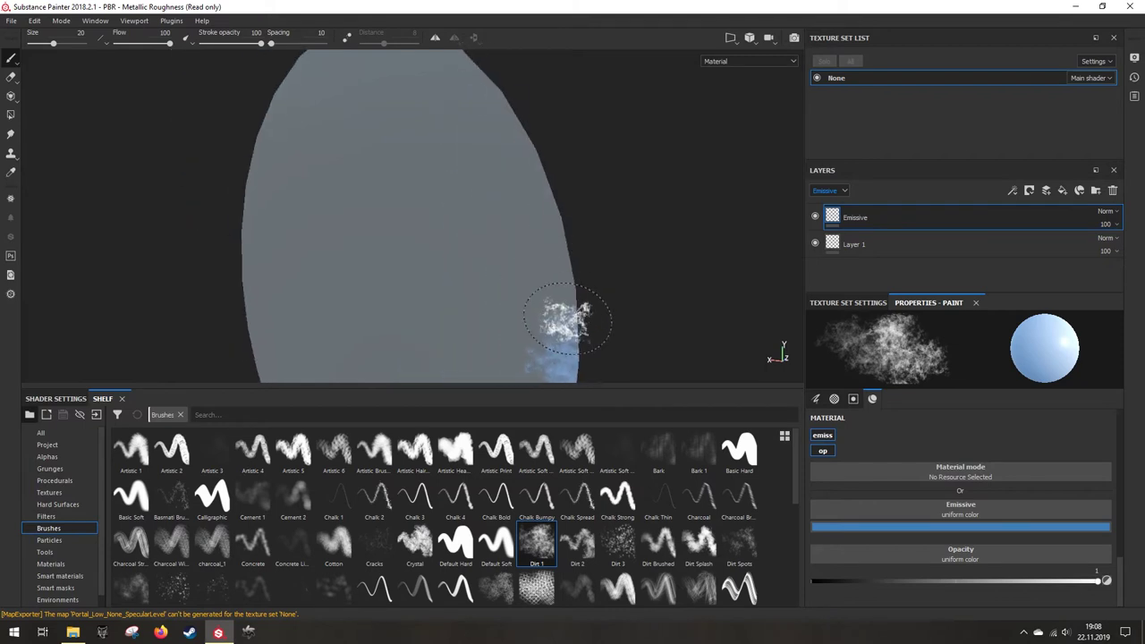
mouse_move(568, 319)
left_mouse_down()
mouse_move(508, 130)
mouse_move(515, 116)
mouse_move(583, 192)
left_mouse_up()
mouse_move(523, 133)
left_mouse_down()
mouse_move(504, 120)
mouse_move(442, 146)
mouse_move(357, 258)
left_mouse_up()
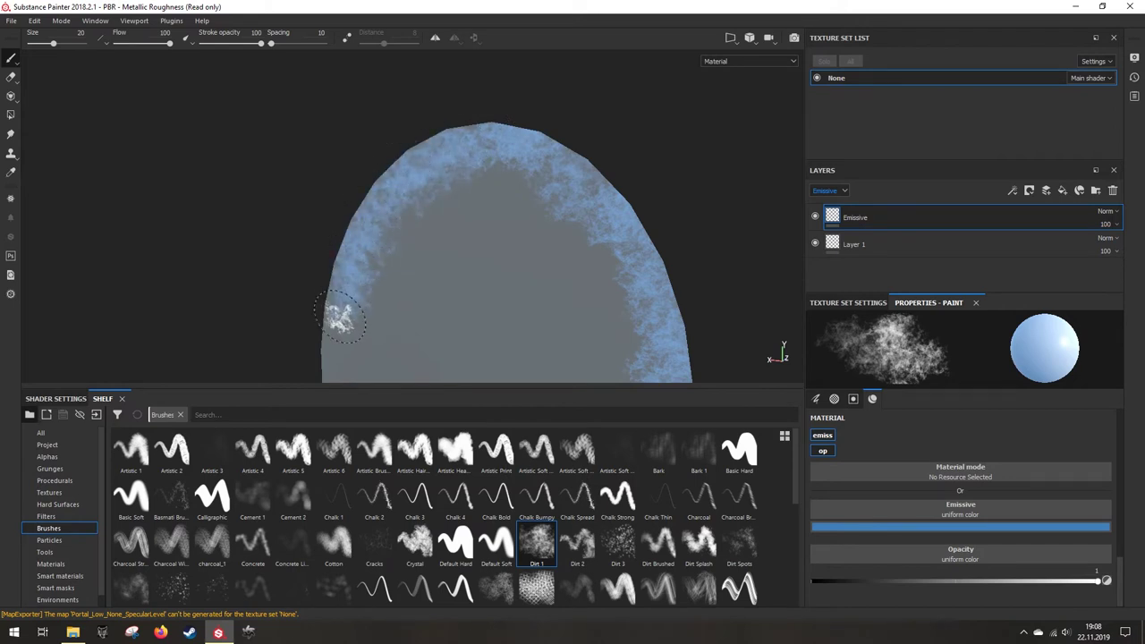
left_click_drag(340, 319, 409, 146, "alt")
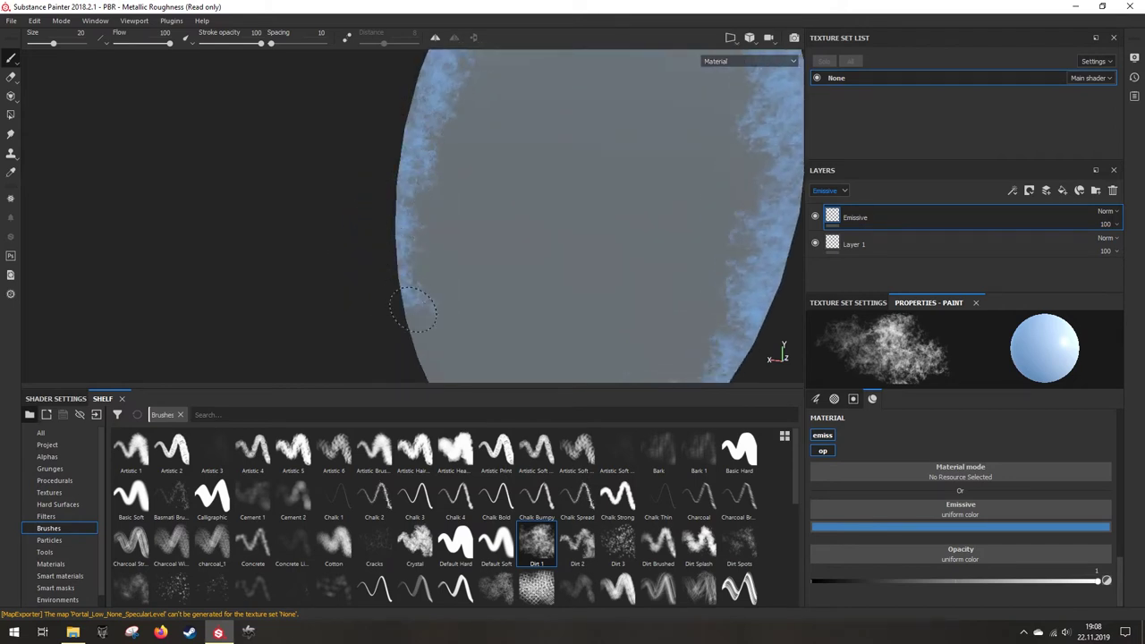
left_click_drag(425, 354, 366, 217, "alt")
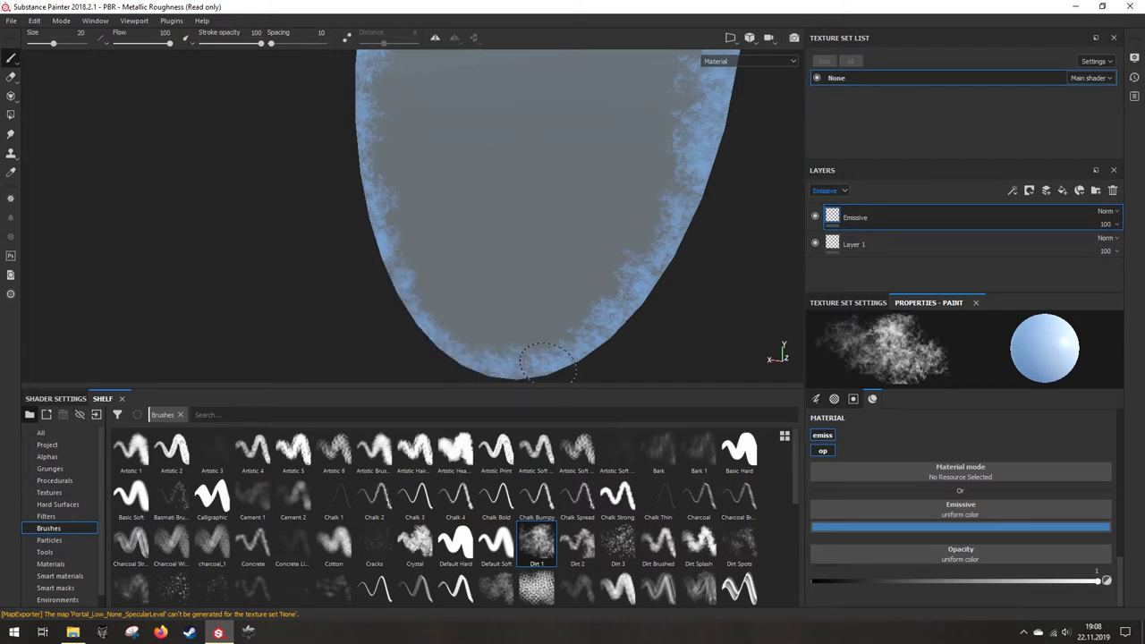
mouse_move(660, 300)
left_mouse_down("alt")
mouse_move(606, 248)
mouse_move(220, 263)
mouse_move(608, 287)
mouse_move(552, 320)
mouse_move(515, 285)
left_mouse_up("alt")
Step: Choose the Cracks brush and set its size to 41.13
left_click(374, 541)
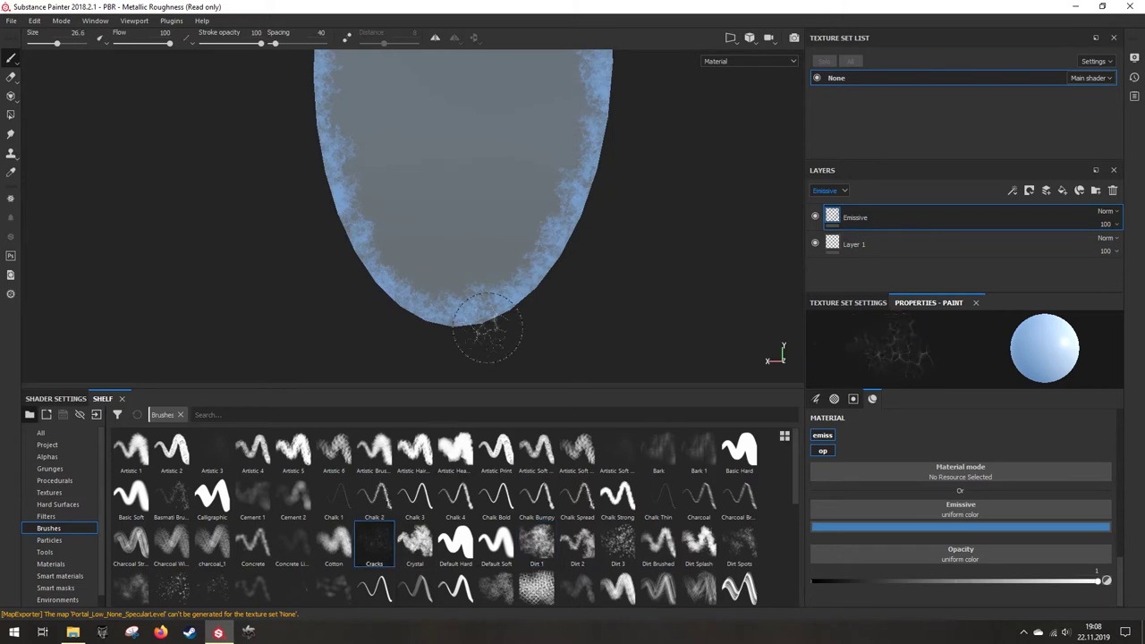
scroll(952, 468, "up", 3)
scroll(950, 485, "up", 4)
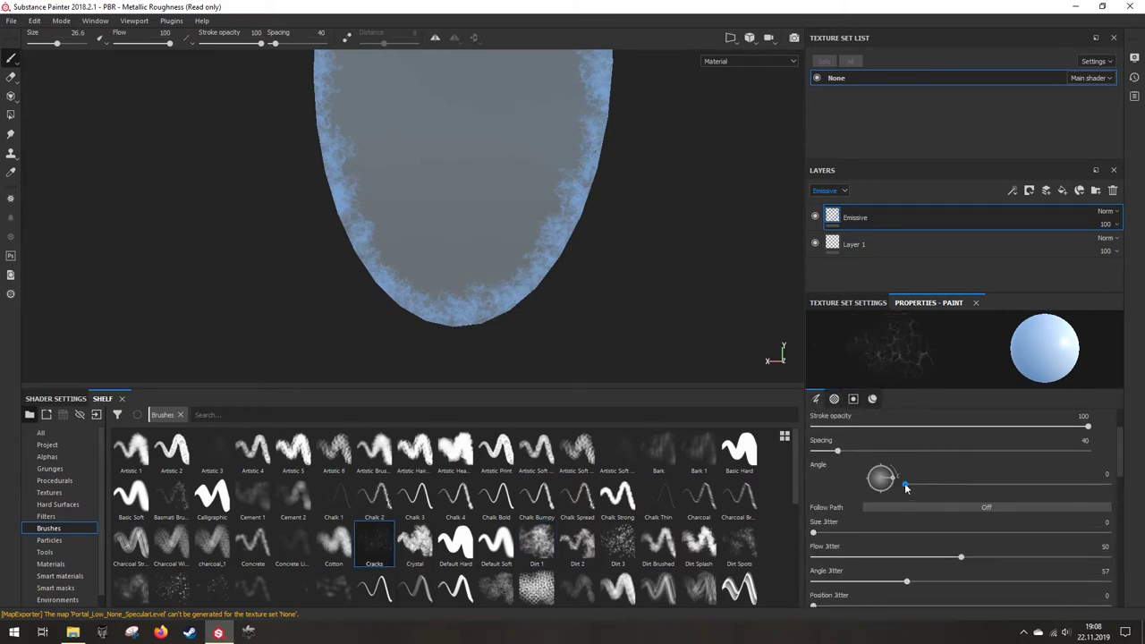
left_click_drag(977, 447, 987, 445)
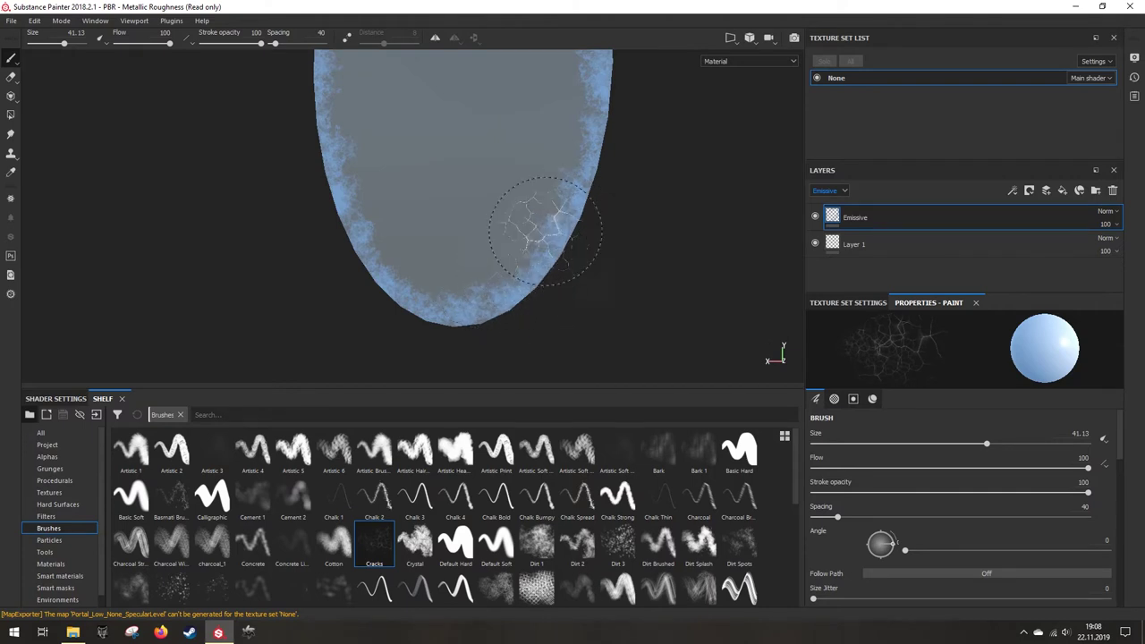
Step: Paint fine blue cracks along the inner edge of the dirt rim around the whole portal
middle_click_drag(555, 143, 547, 245, "alt")
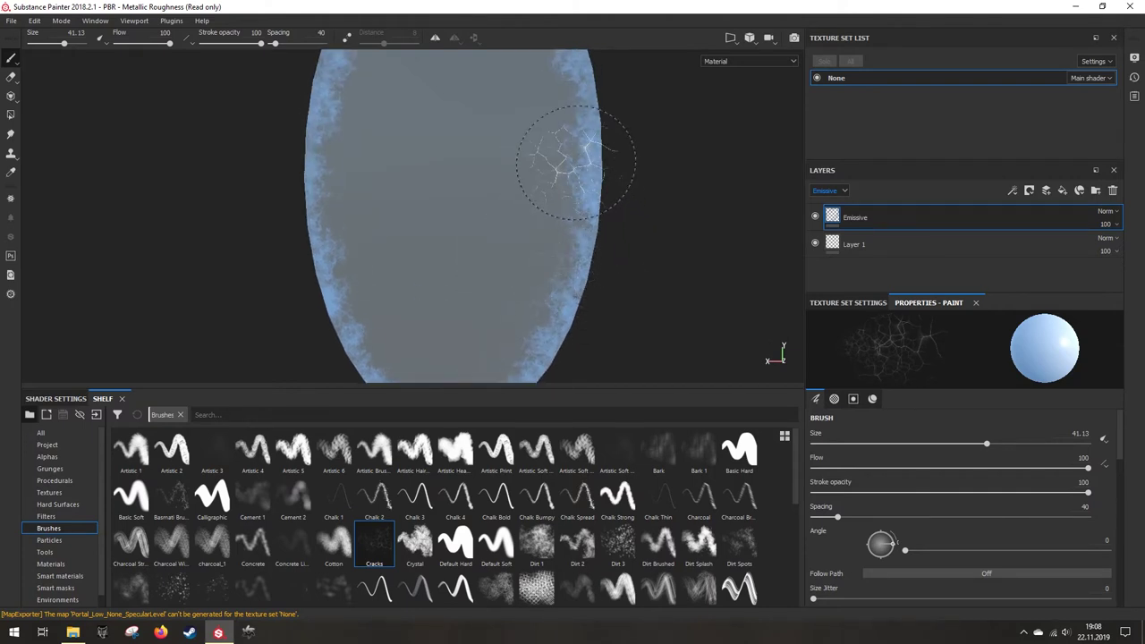
middle_click_drag(575, 172, 592, 250, "alt")
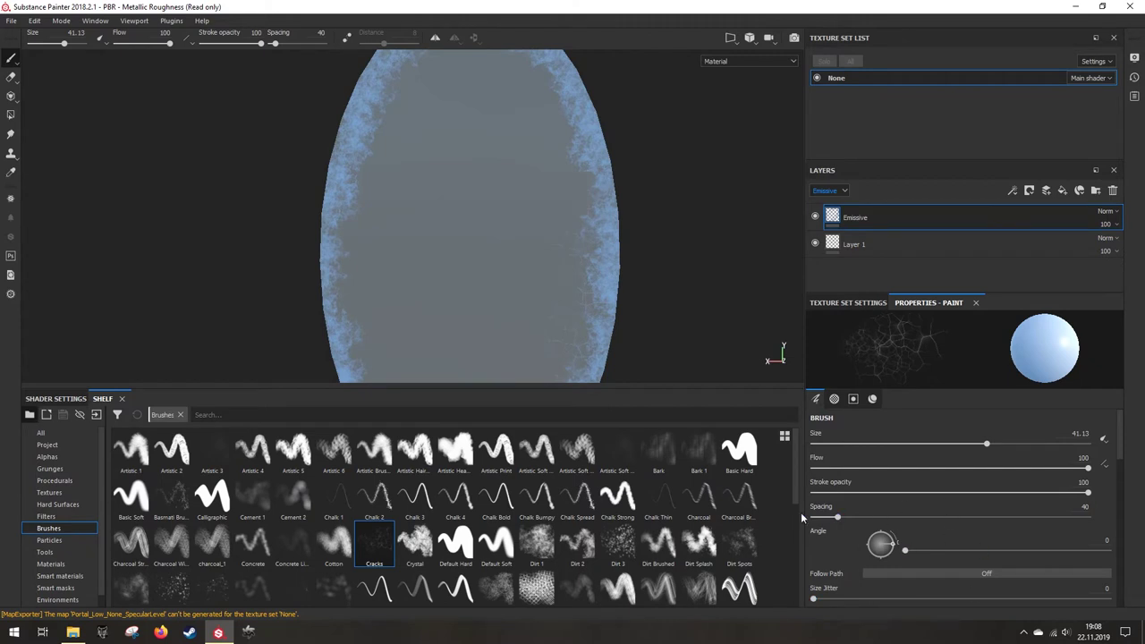
middle_click_drag(564, 103, 592, 163, "alt")
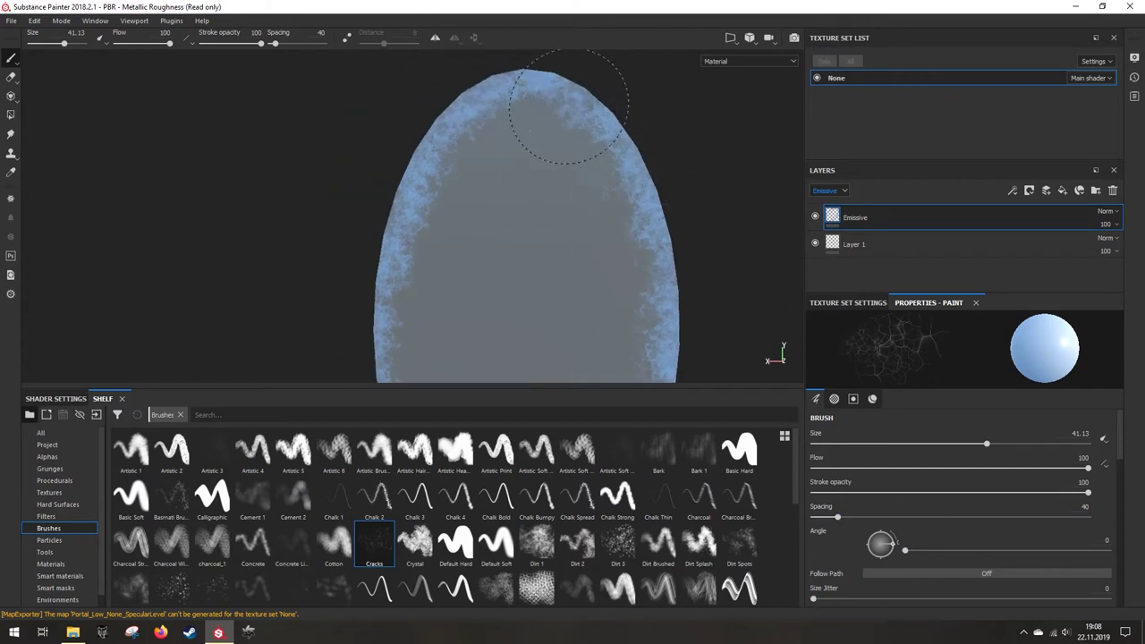
middle_click_drag(376, 313, 414, 138, "alt")
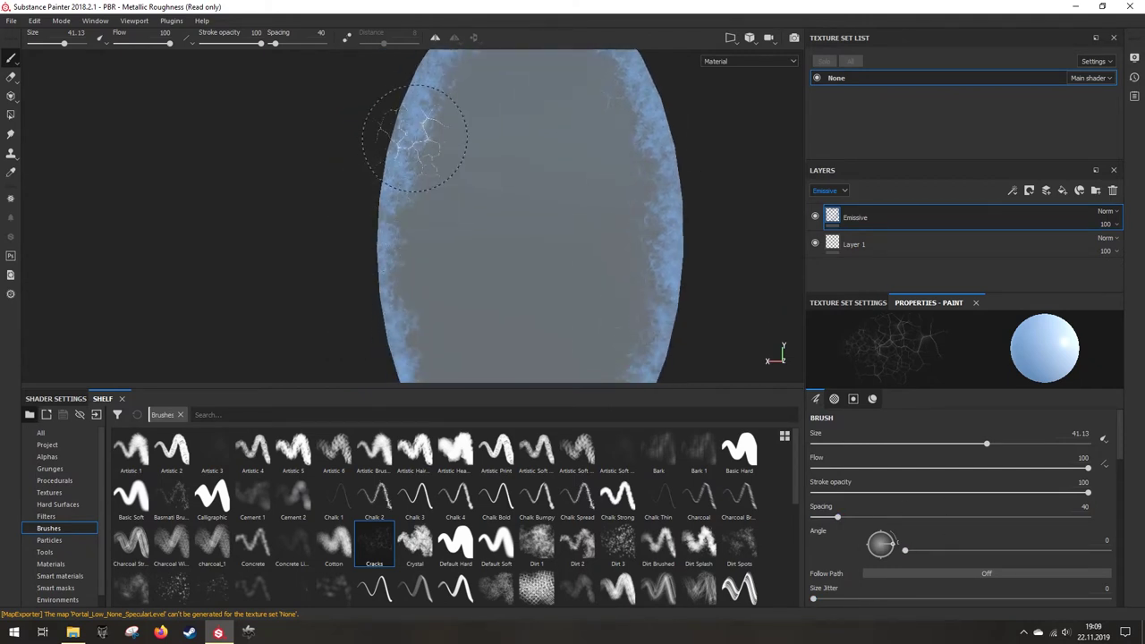
middle_click_drag(396, 332, 364, 140, "alt")
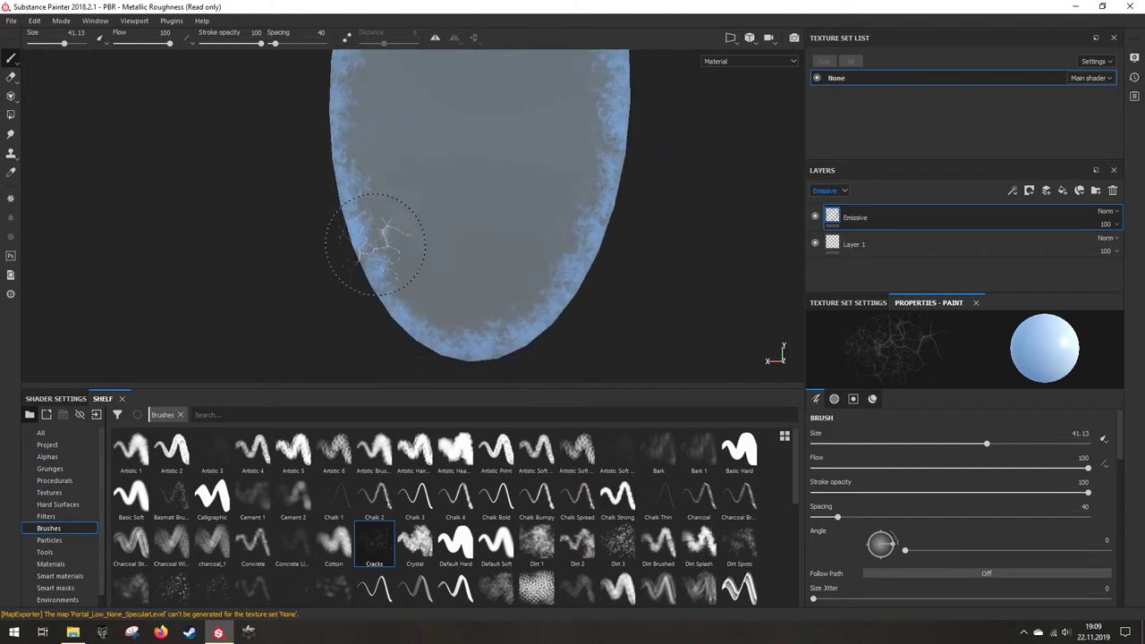
left_click_drag(331, 281, 458, 300, "alt")
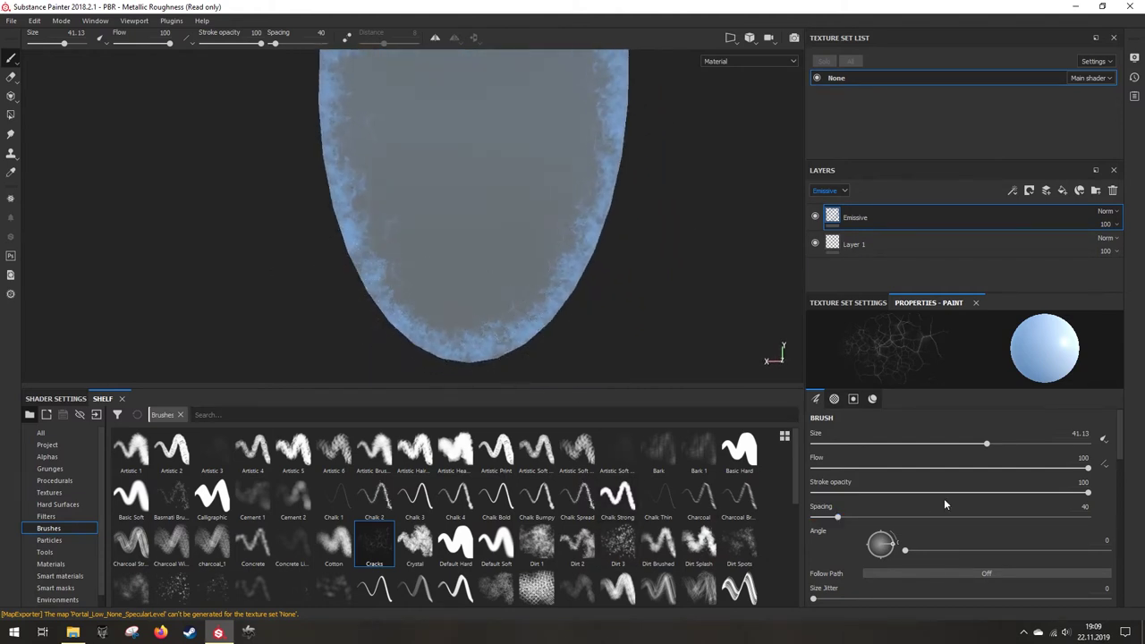
Step: Set the Cracks brush to size 90.53 and flow 14, and paint larger, fainter cracks reaching inward from the rim
left_click_drag(1043, 445, 1074, 445)
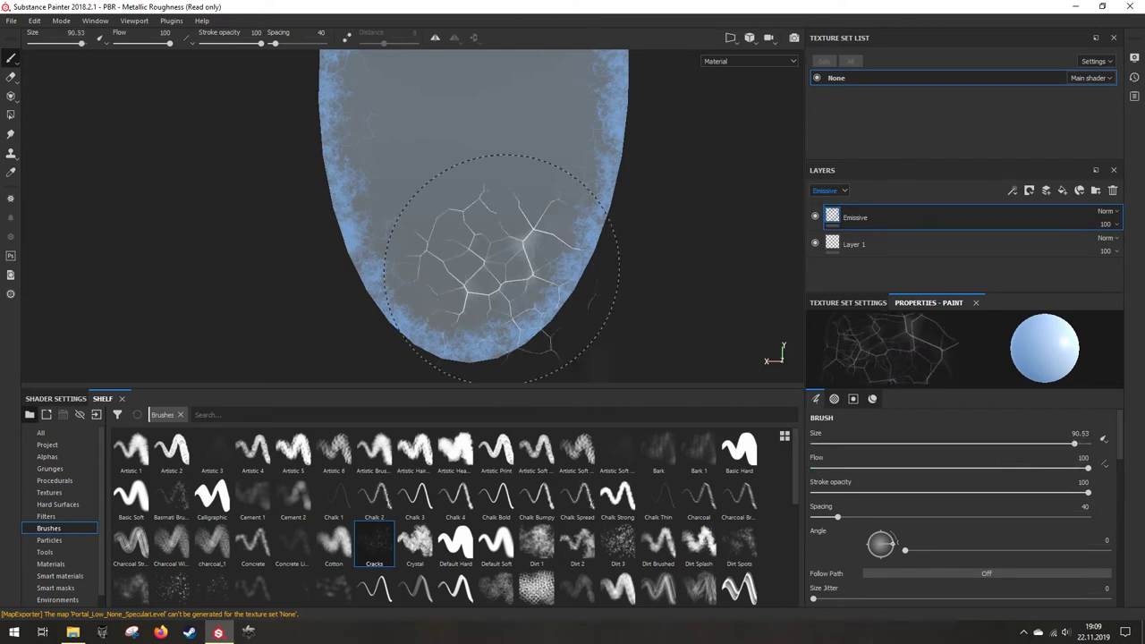
left_click_drag(877, 463, 866, 463)
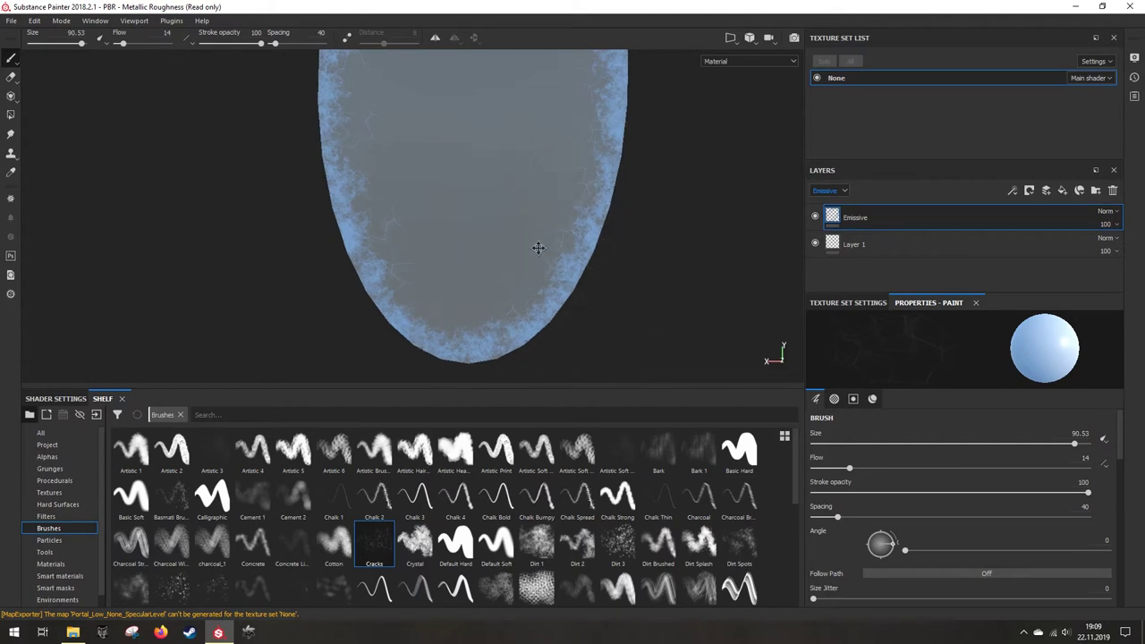
middle_click_drag(538, 248, 472, 344, "alt")
left_click_drag(481, 161, 511, 114, "alt")
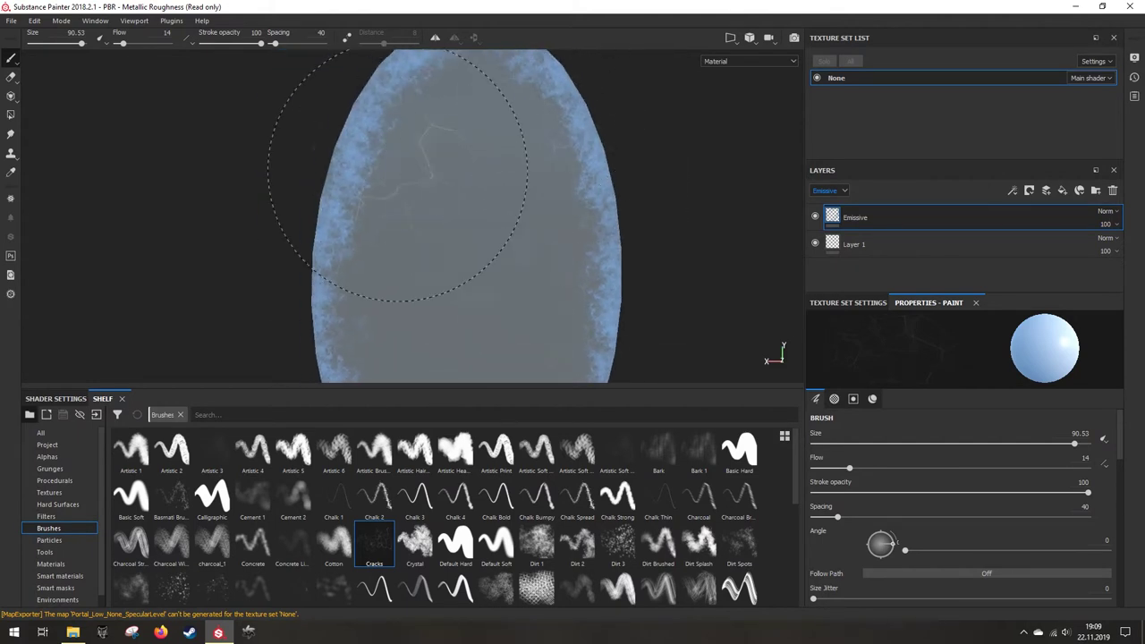
middle_click_drag(379, 313, 361, 213, "alt")
scroll(412, 217, "up", 5)
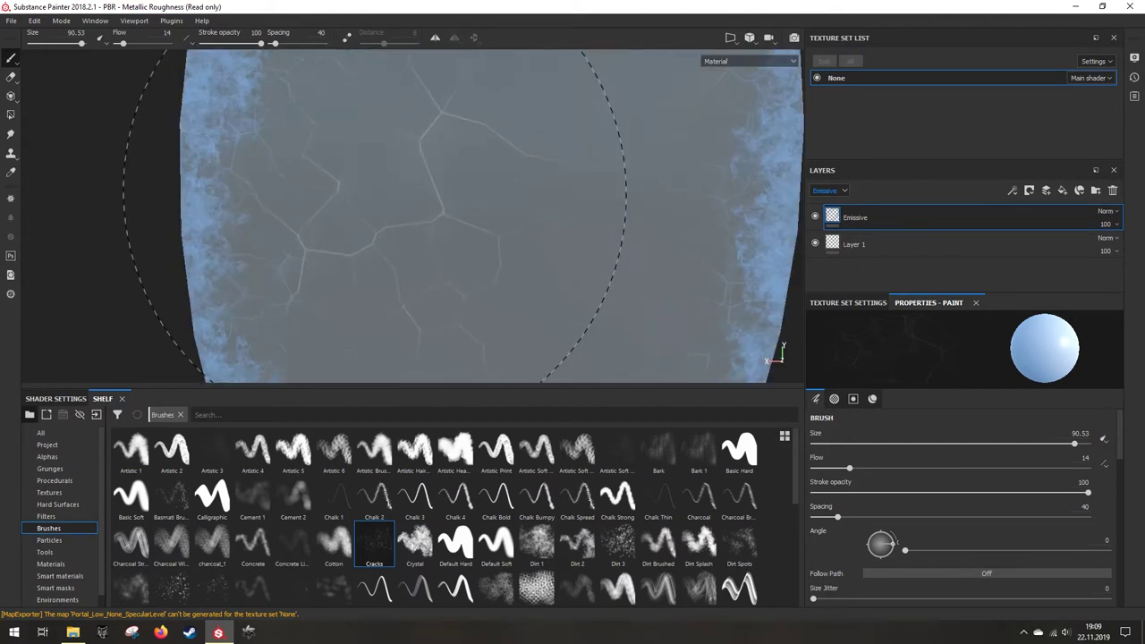
scroll(537, 185, "down", 5)
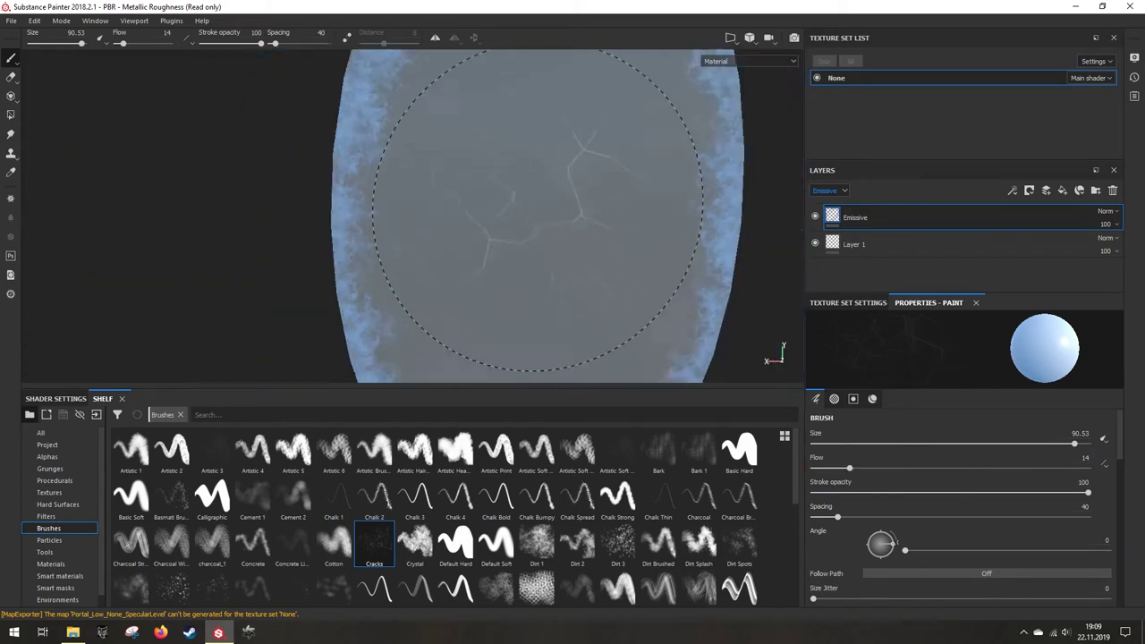
middle_click_drag(537, 184, 454, 141, "alt")
mouse_move(454, 164)
left_mouse_down("alt")
mouse_move(427, 248)
mouse_move(498, 258)
mouse_move(307, 256)
left_mouse_up("alt")
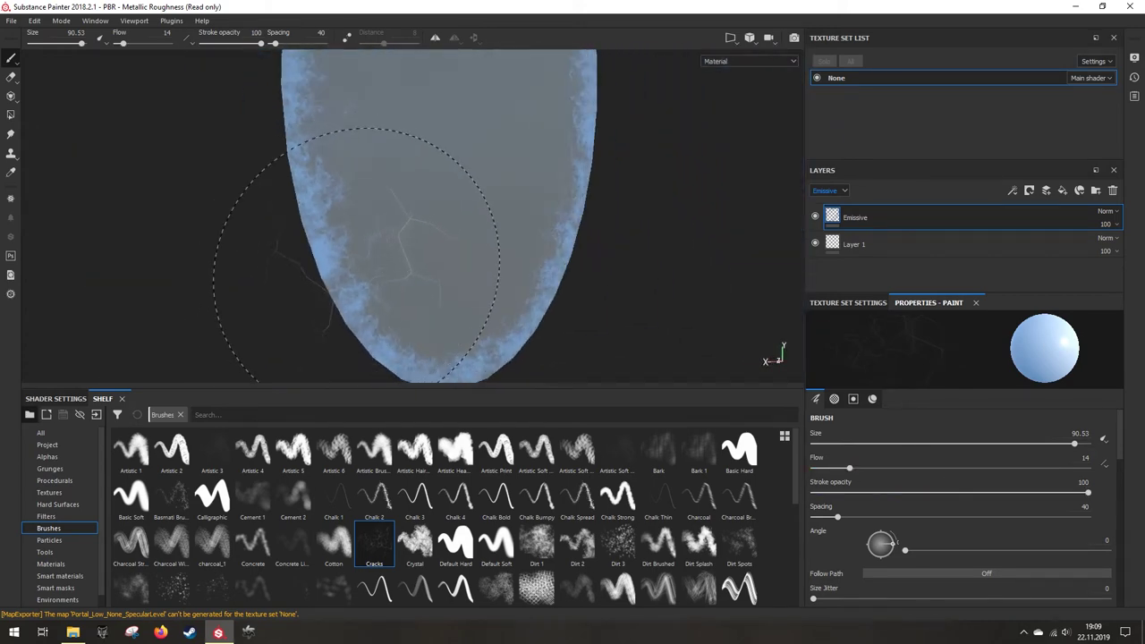
scroll(307, 256, "up", 4)
scroll(307, 256, "down", 5)
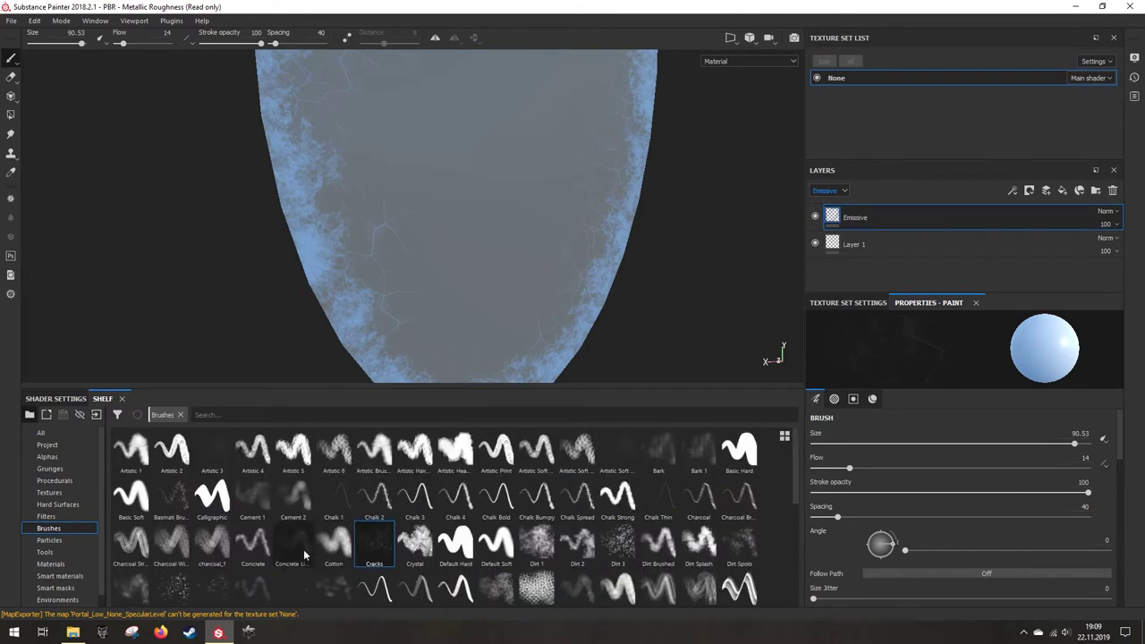
Step: Choose the Cement 1 brush and set its size to 70.86 and its flow to 4
left_click(264, 506)
left_click_drag(370, 295, 464, 283, "alt")
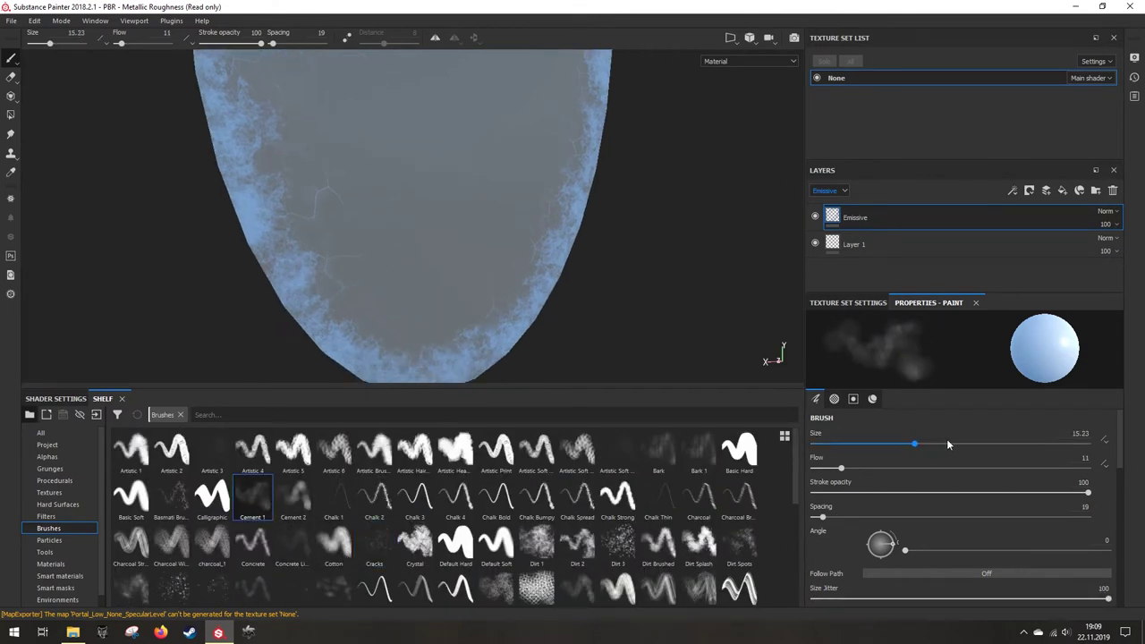
left_click_drag(949, 444, 1041, 445)
left_click_drag(861, 468, 820, 467)
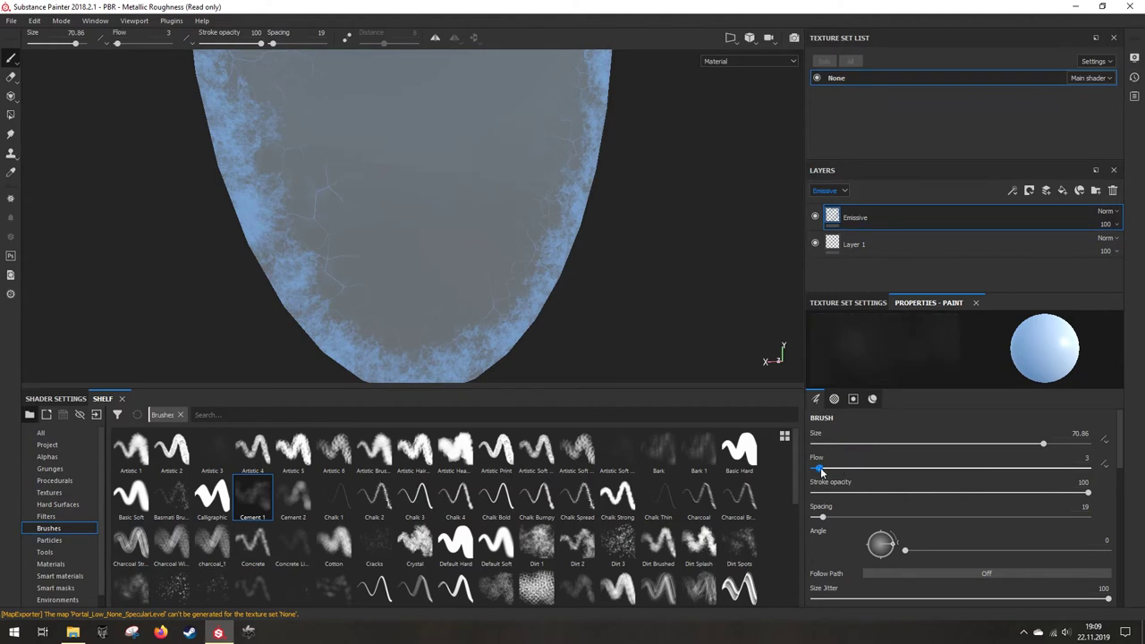
Step: Try painting a soft Cement 1 haze over the inner portal surface, and undo the strokes
left_click_drag(417, 308, 453, 315, "alt")
middle_click_drag(453, 315, 421, 277, "alt")
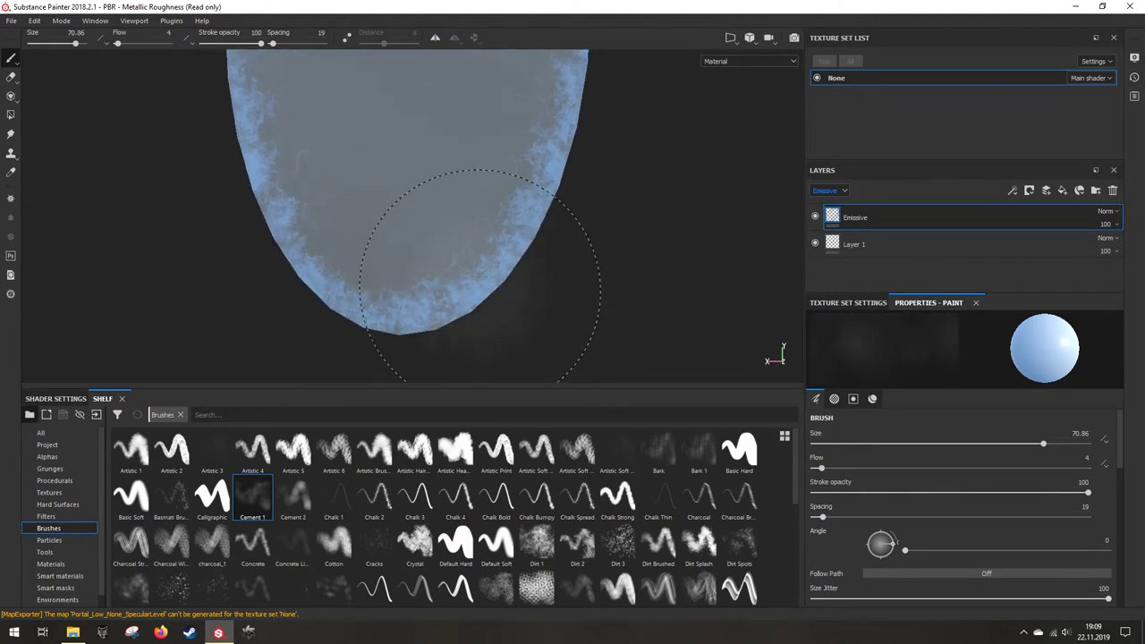
mouse_move(511, 235)
left_mouse_down("alt")
mouse_move(542, 247)
mouse_move(524, 225)
mouse_move(506, 263)
mouse_move(528, 176)
mouse_move(527, 269)
mouse_move(529, 179)
mouse_move(555, 194)
mouse_move(535, 167)
left_mouse_up("alt")
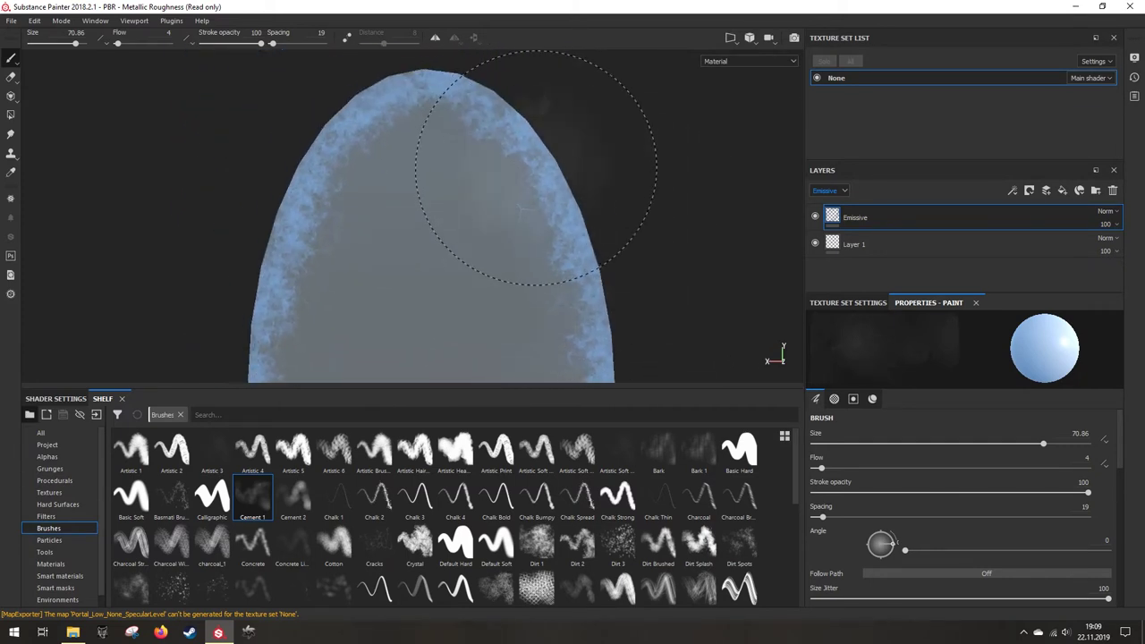
mouse_move(268, 276)
left_mouse_down("alt")
mouse_move(313, 201)
mouse_move(295, 256)
mouse_move(281, 205)
mouse_move(294, 218)
mouse_move(304, 210)
left_mouse_up("alt")
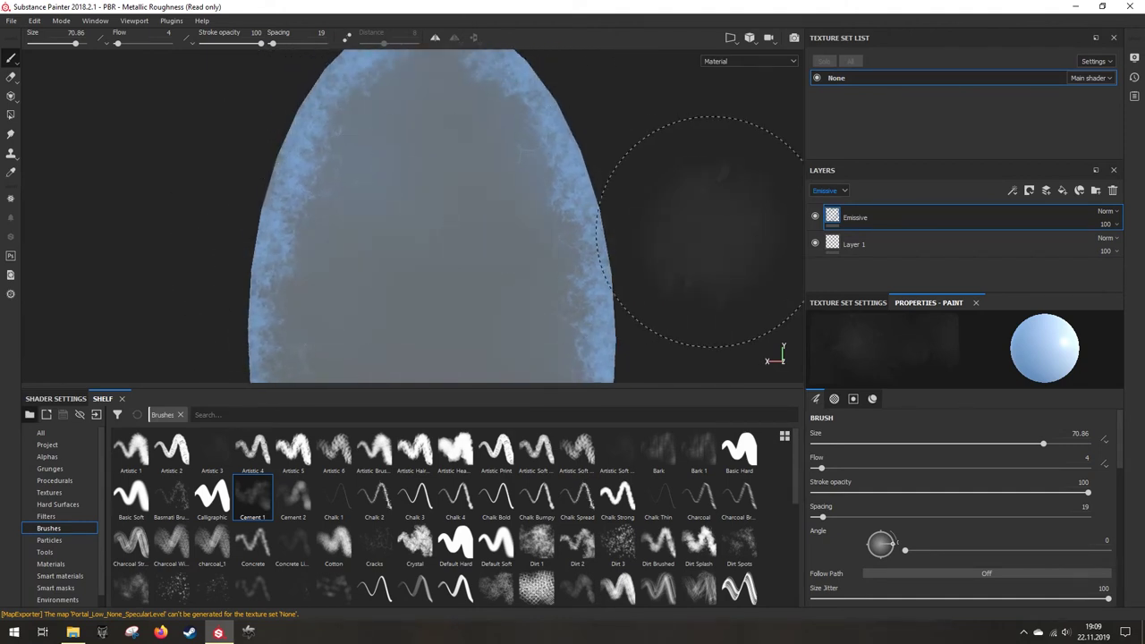
key("ctrl+z")
key("ctrl+z")
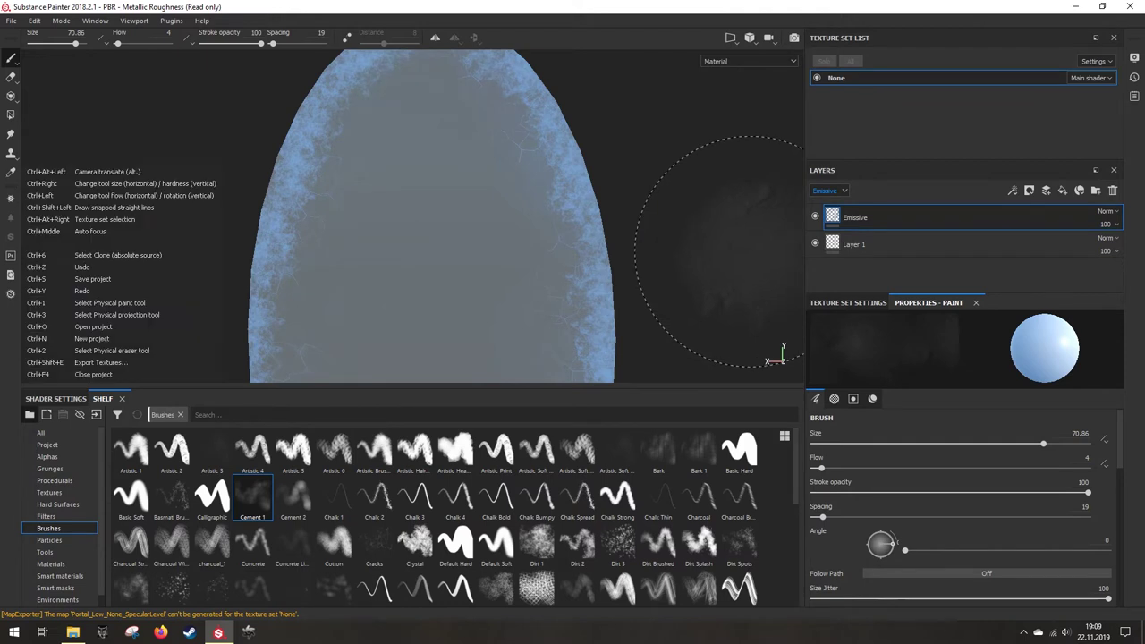
middle_click_drag(614, 295, 601, 131, "alt")
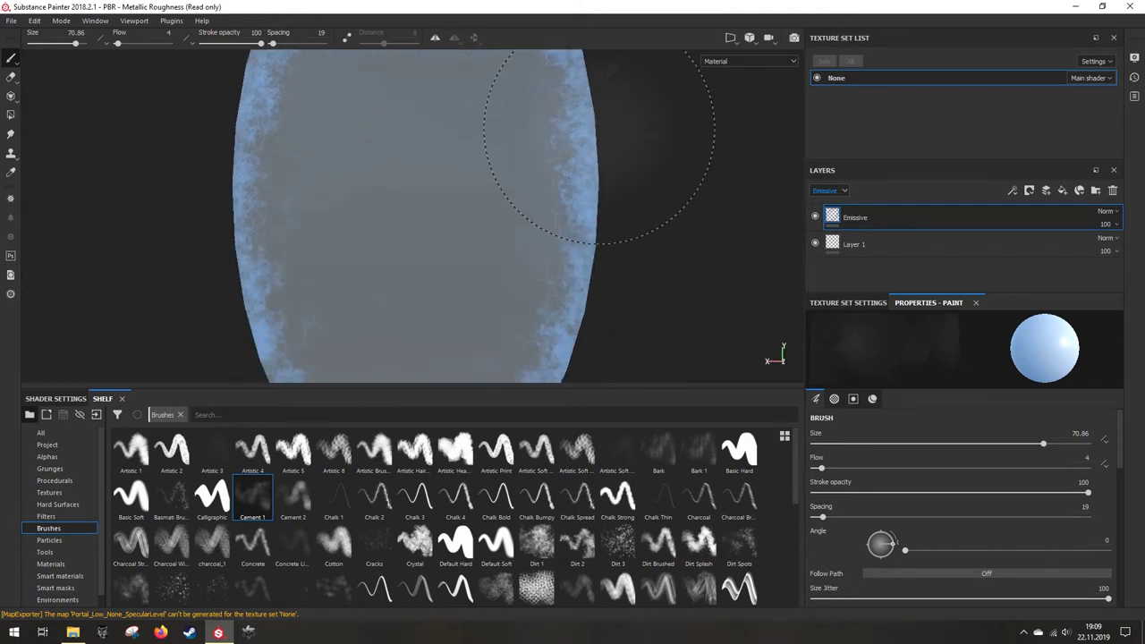
middle_click_drag(568, 228, 591, 154, "alt")
key("ctrl")
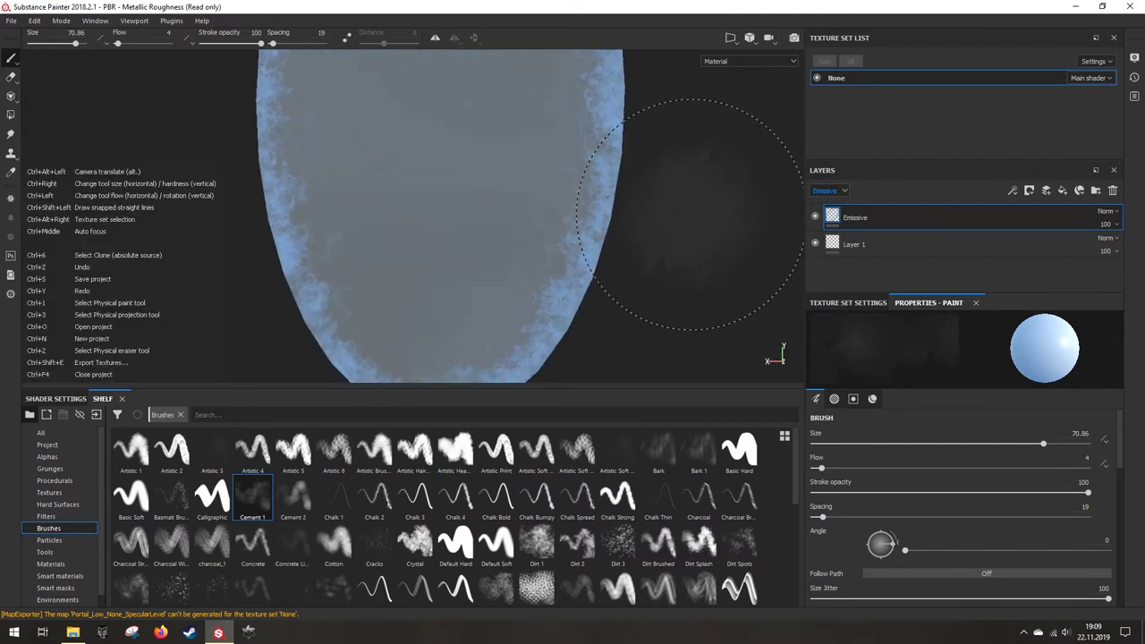
Step: Try painting soft Cement 1 patches with opacity 0, then undo them and set the opacity back to 1
scroll(963, 556, "down", 10)
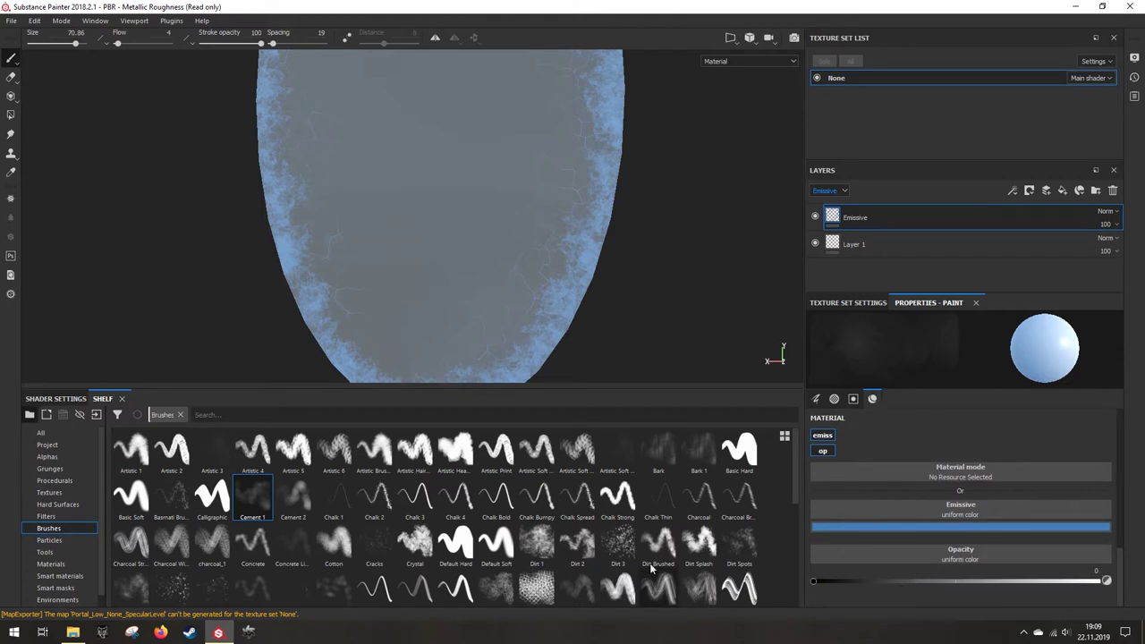
middle_click_drag(492, 209, 484, 271, "alt")
middle_click_drag(515, 189, 515, 251, "alt")
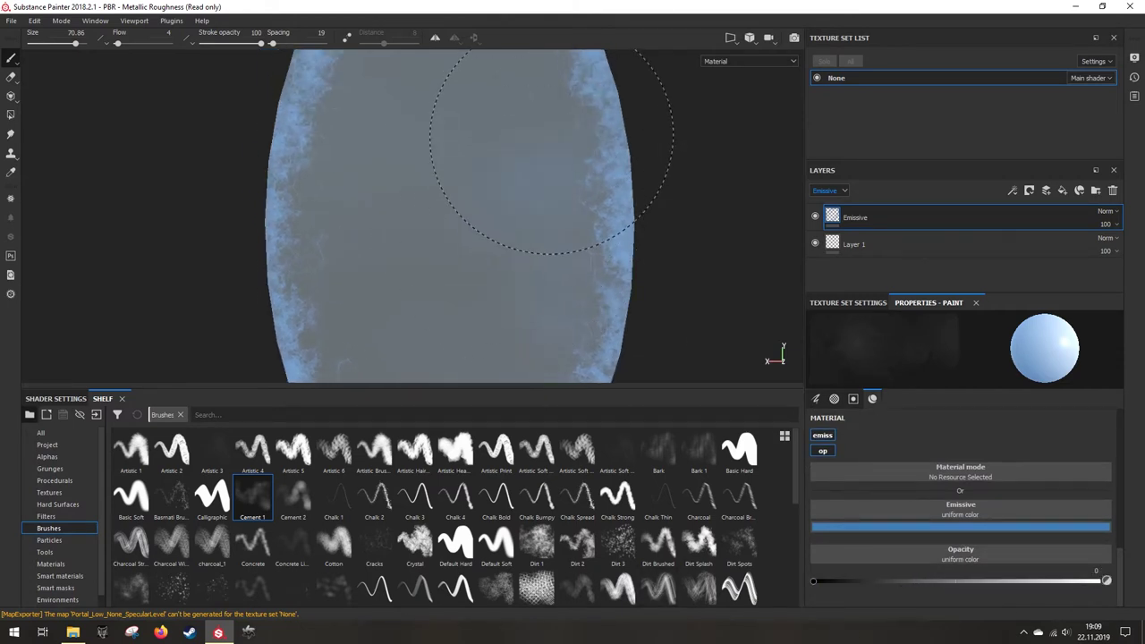
middle_click_drag(501, 162, 515, 256, "alt")
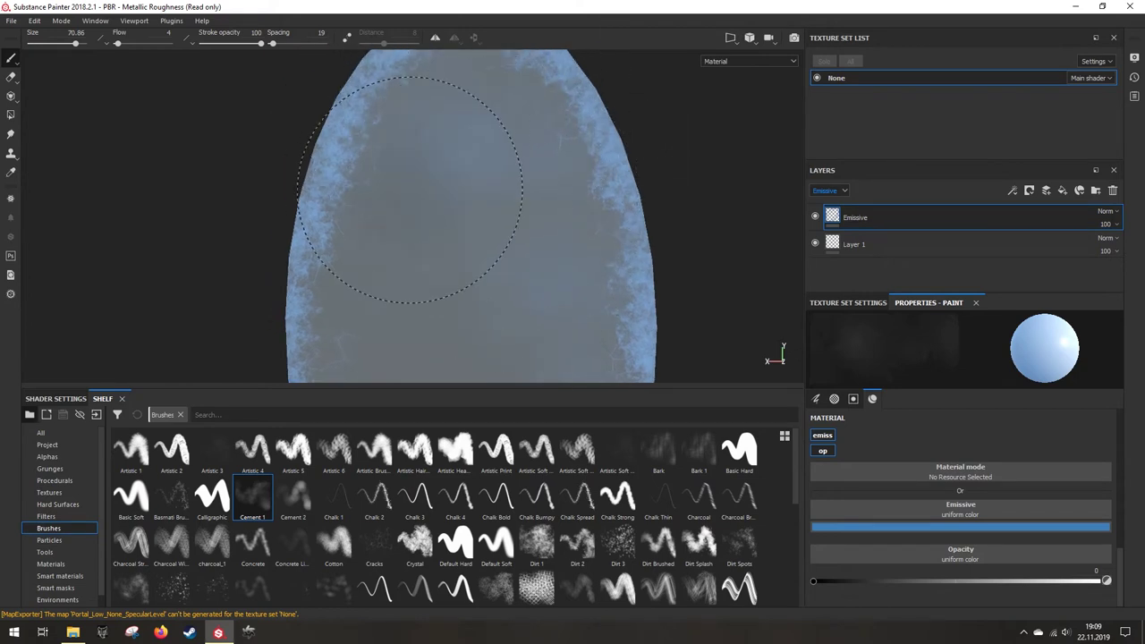
key("ctrl")
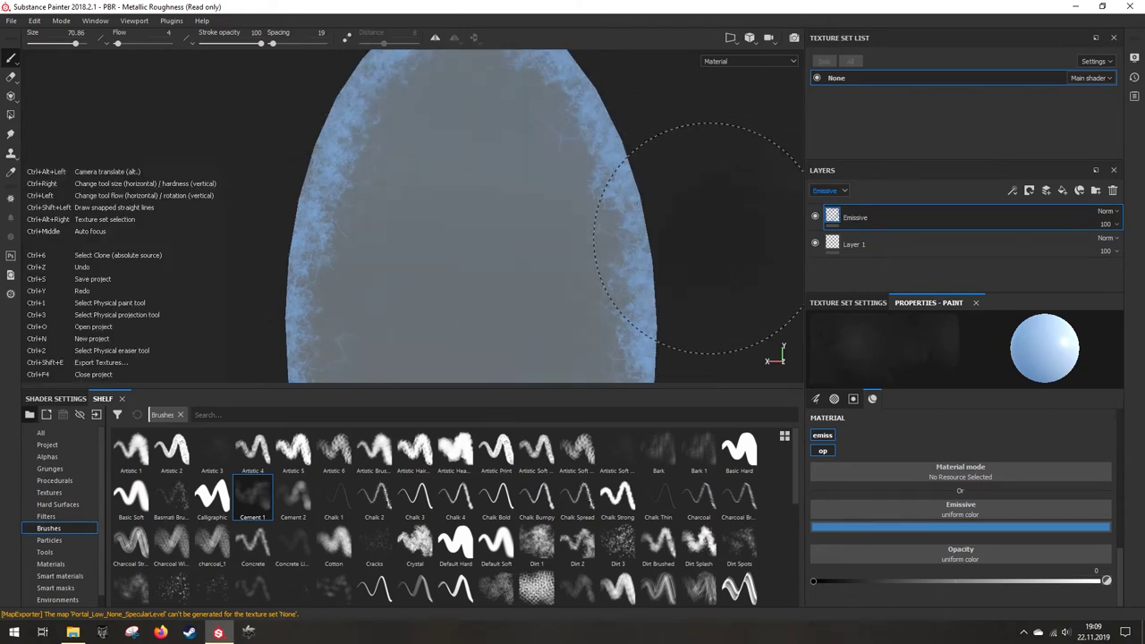
middle_click_drag(582, 328, 588, 109, "alt")
middle_click_drag(573, 232, 556, 167, "alt")
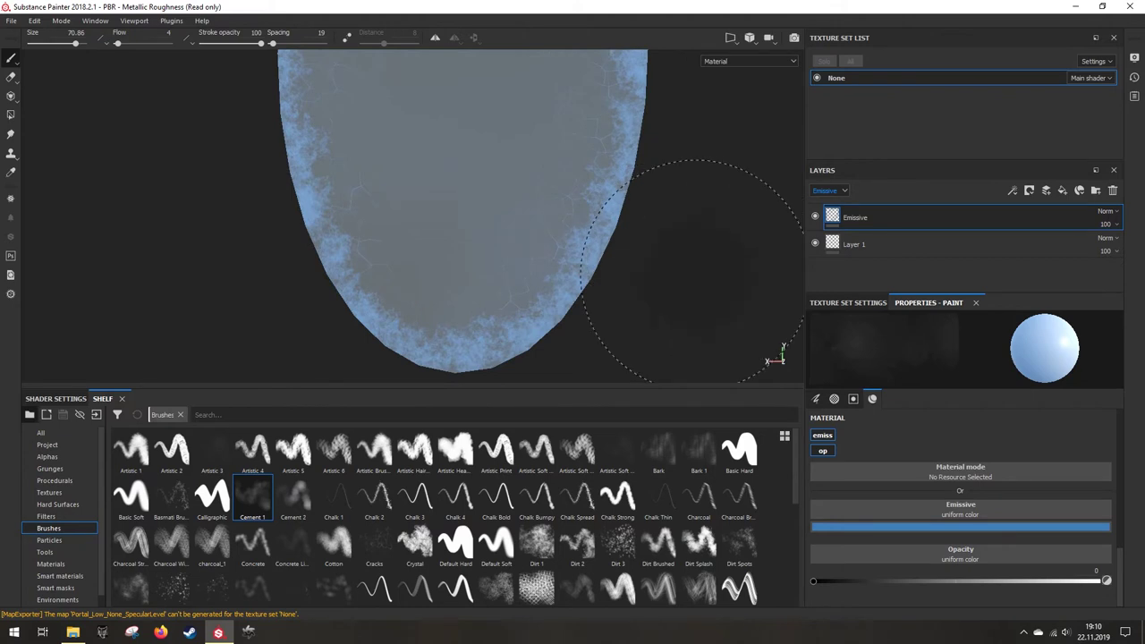
key("ctrl")
key("ctrl")
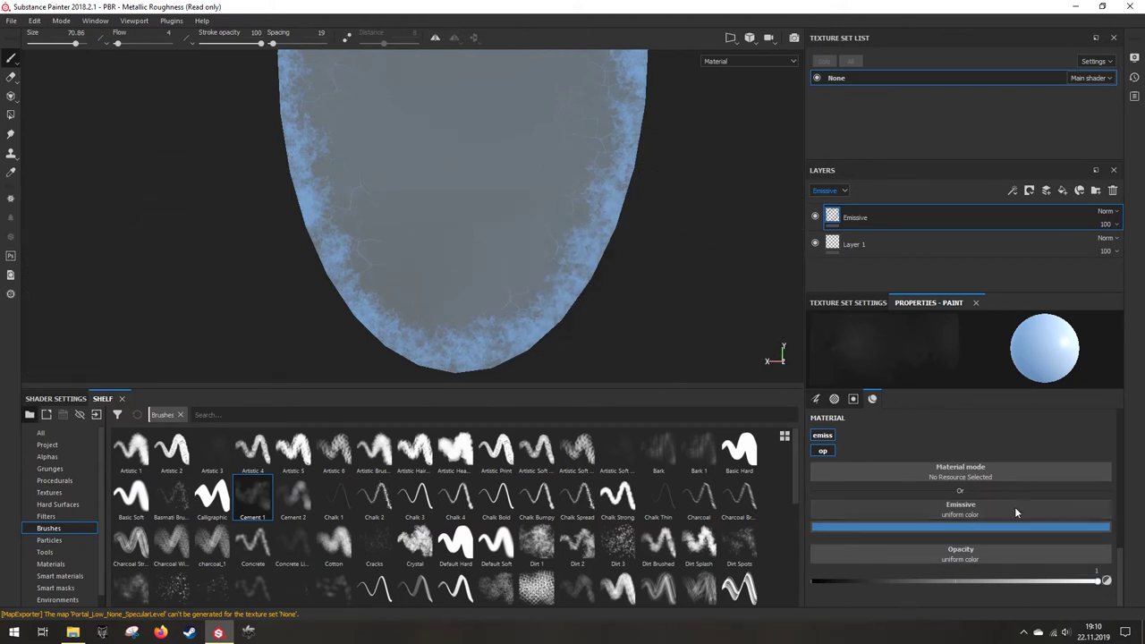
Step: Set the paint brush's emissive colour to black
left_click(965, 527)
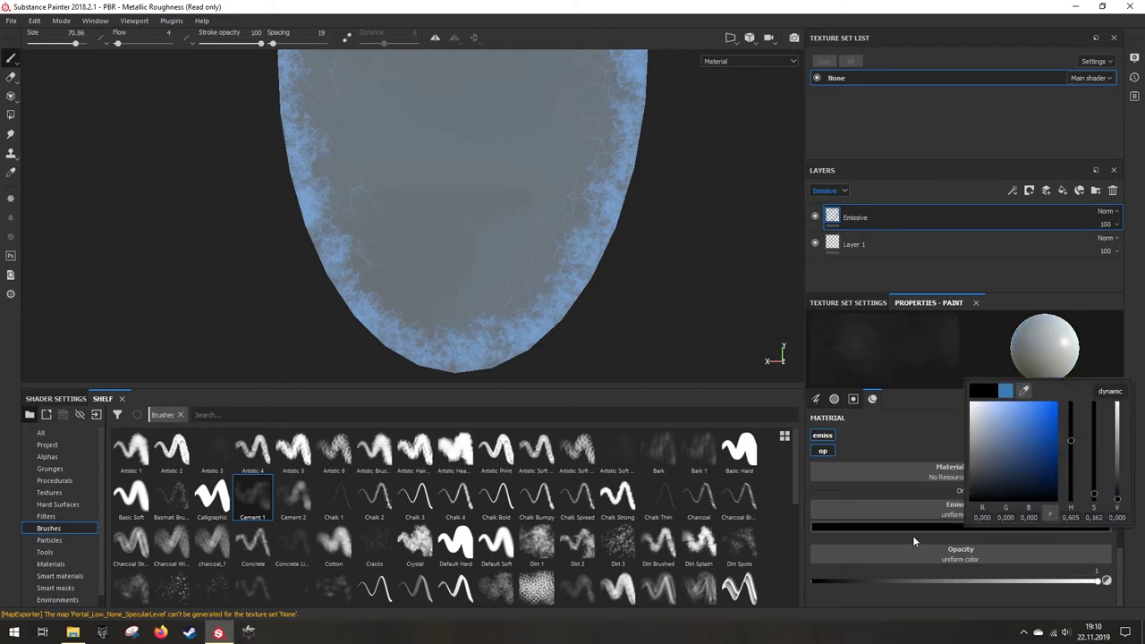
left_click(512, 299)
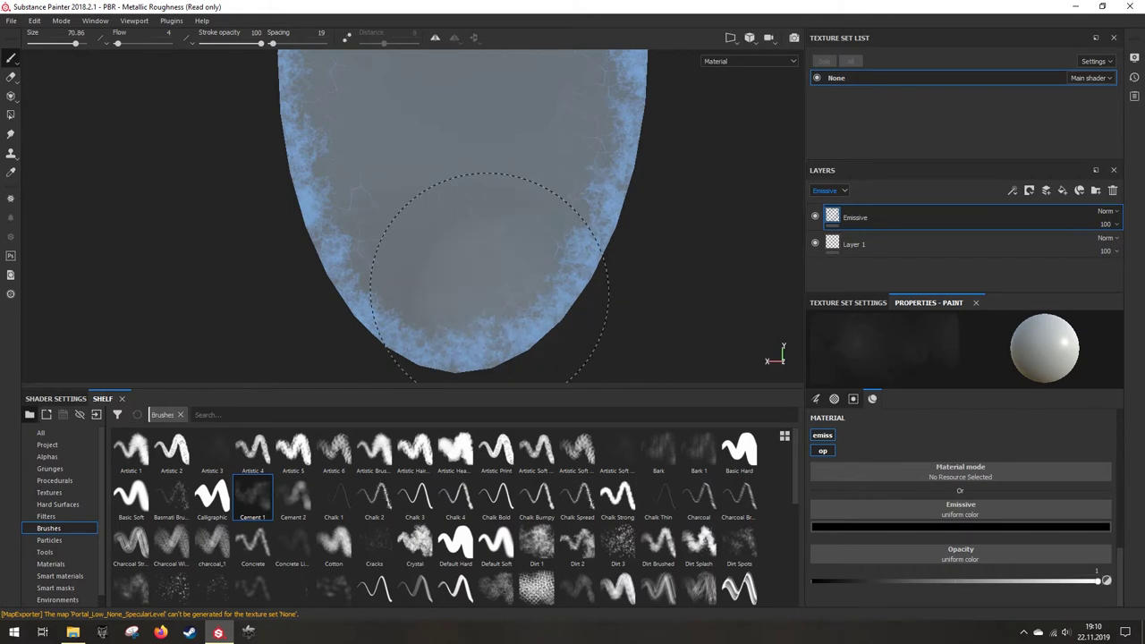
middle_click_drag(488, 274, 451, 322, "alt")
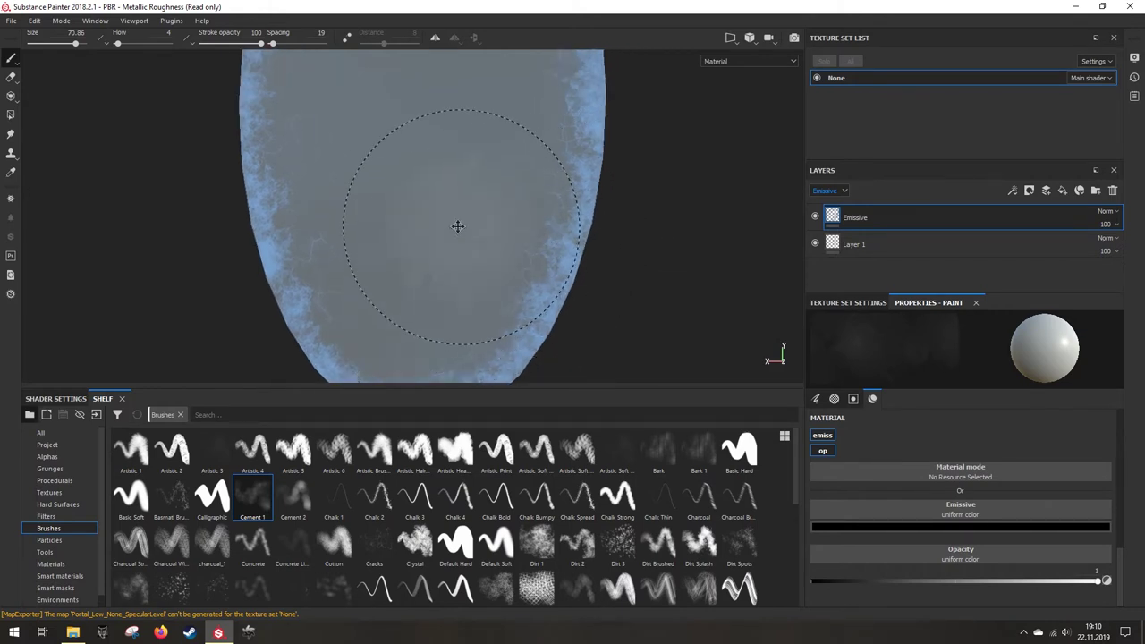
middle_click_drag(457, 227, 448, 285, "alt")
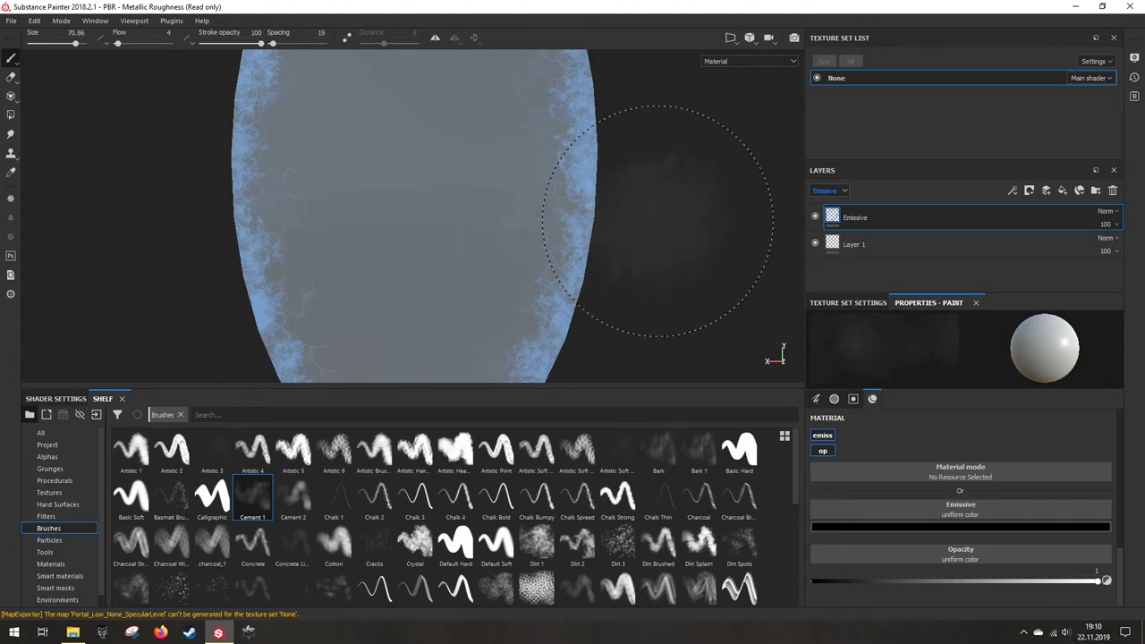
Step: Try a black mask on the Emissive layer, then replace it with a white mask
right_click(878, 223)
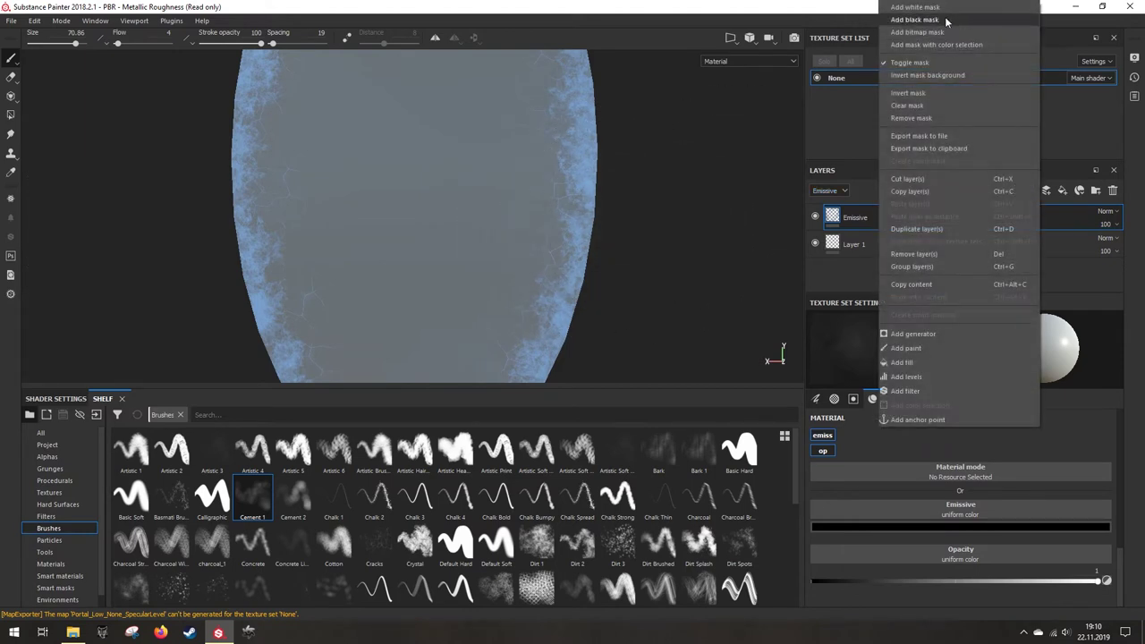
left_click(930, 21)
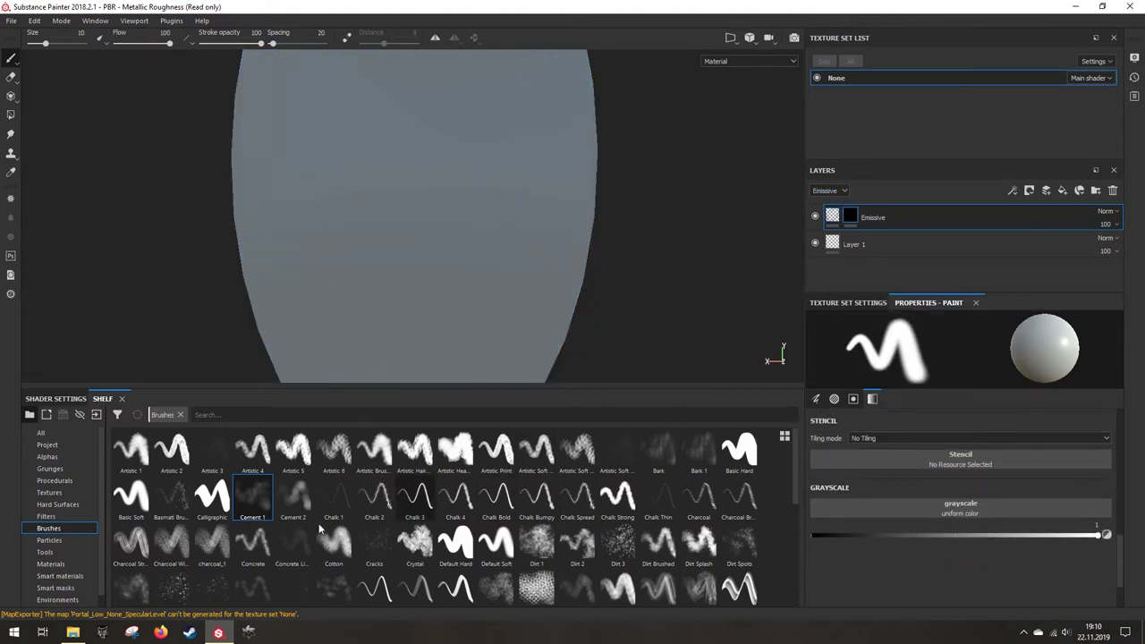
right_click(872, 220)
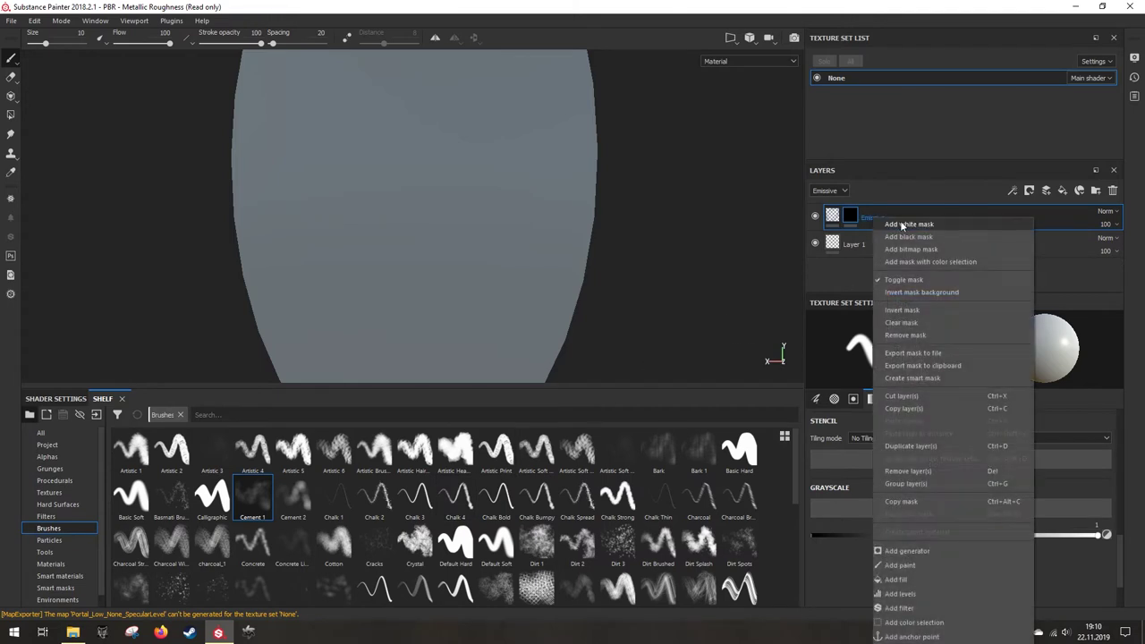
left_click(906, 226)
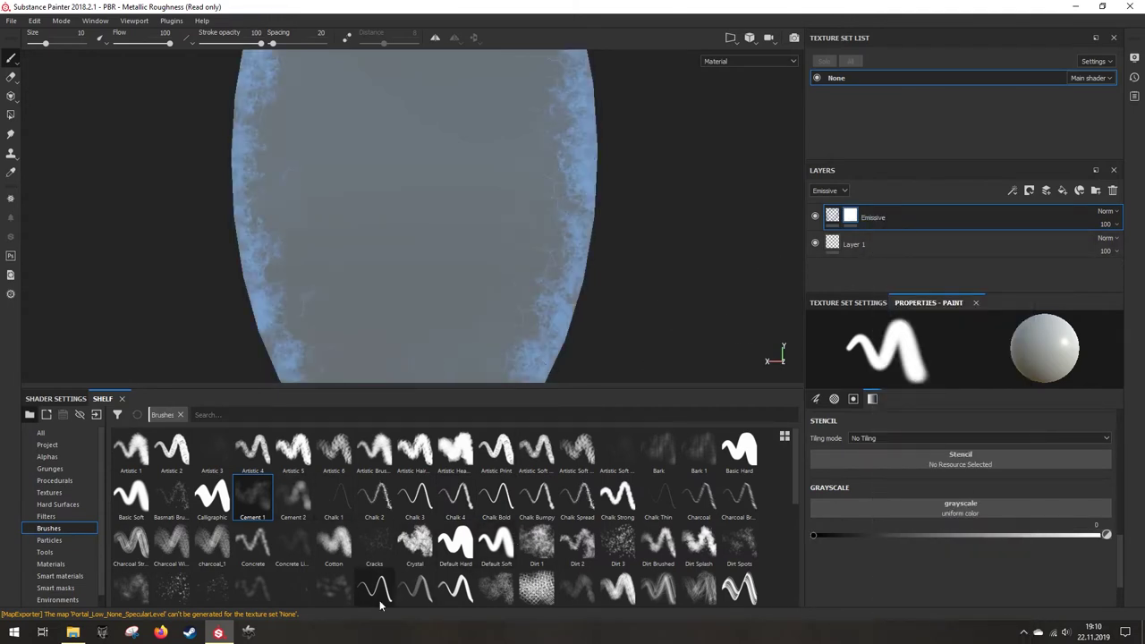
Step: Choose the Cement 1 brush for the mask and set its size to 60.93 and its flow to 8
left_click(253, 498)
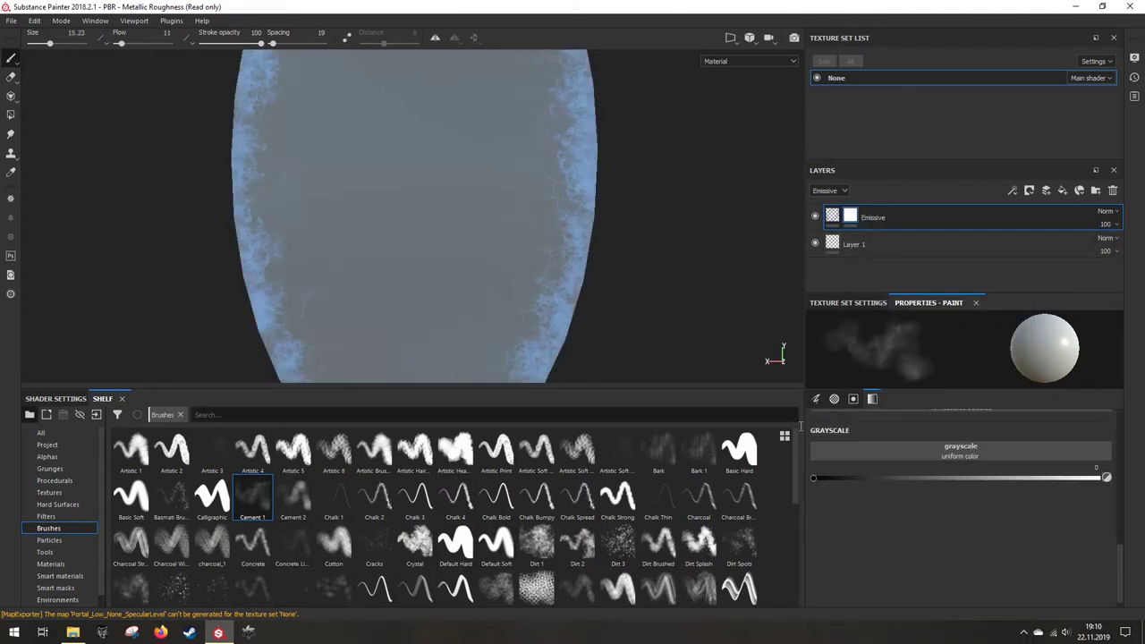
scroll(923, 499, "up", 2)
scroll(923, 499, "up", 5)
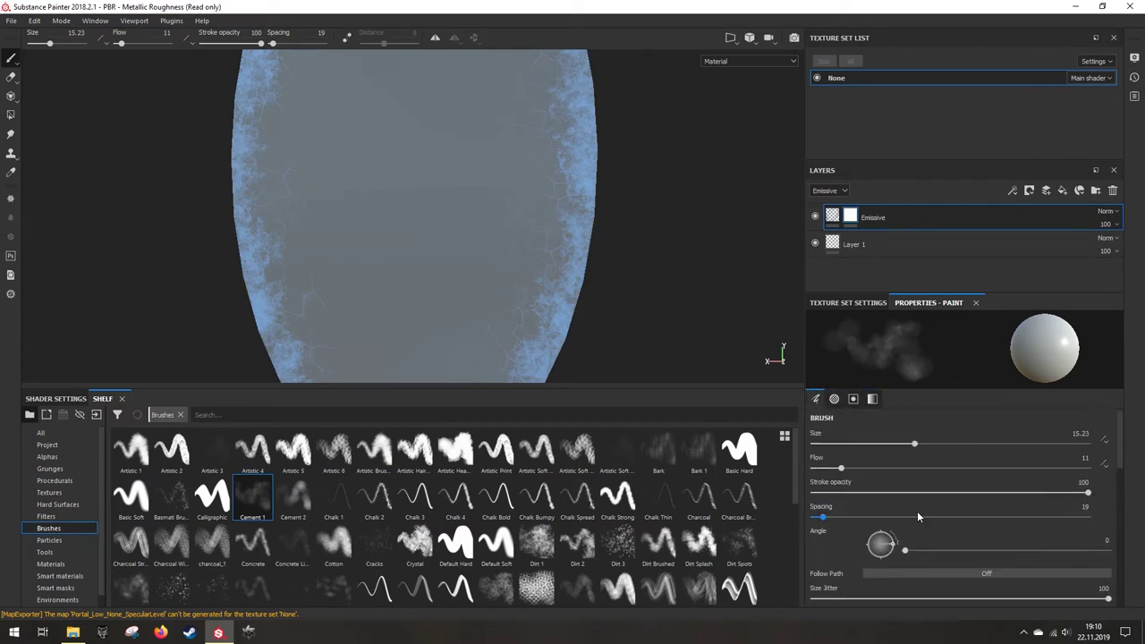
left_click_drag(968, 444, 1025, 444)
mouse_move(889, 469)
left_mouse_down()
mouse_move(816, 470)
mouse_move(833, 474)
left_mouse_up()
Step: Paint soft black Cement 1 patches on the Emissive layer's mask around the portal to break up the blue rim
middle_click_drag(519, 325, 528, 287, "alt")
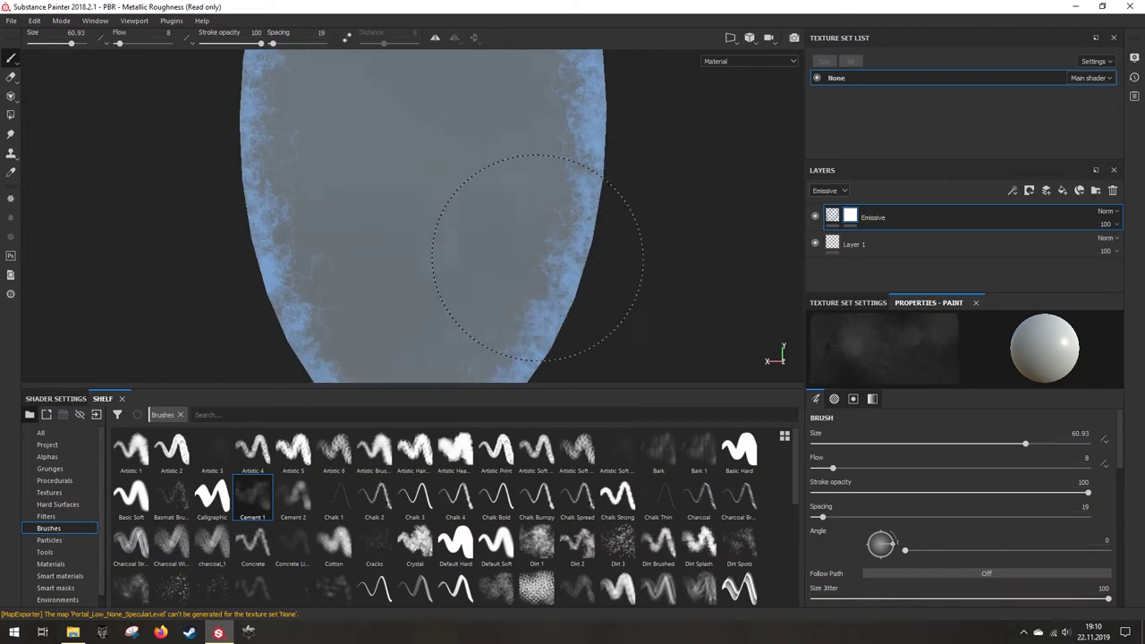
mouse_move(519, 256)
left_mouse_down("alt")
mouse_move(467, 287)
mouse_move(486, 236)
left_mouse_up("alt")
left_click_drag(481, 156, 550, 152, "alt")
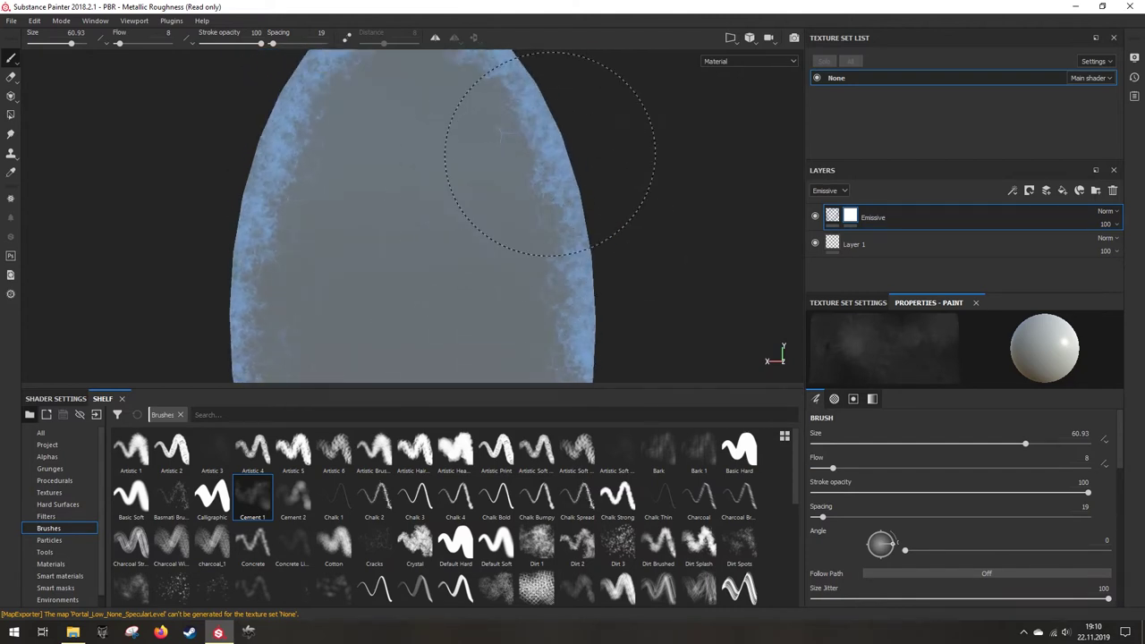
left_click_drag(439, 198, 539, 109, "alt")
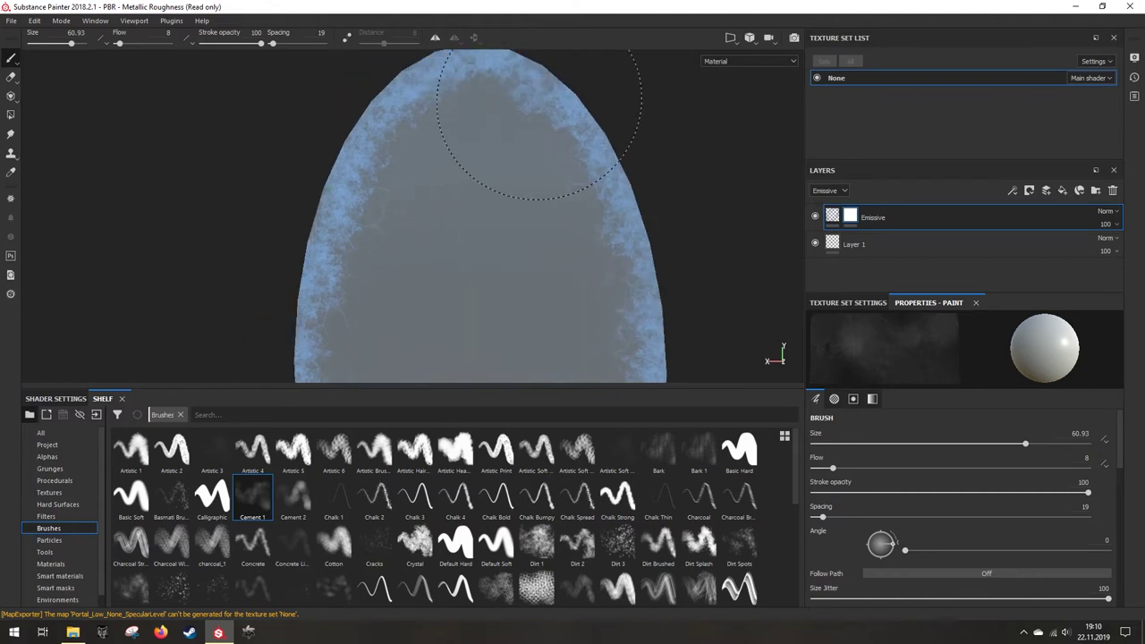
mouse_move(496, 179)
left_mouse_down("alt")
mouse_move(465, 143)
mouse_move(384, 281)
mouse_move(365, 208)
left_mouse_up("alt")
mouse_move(474, 244)
left_mouse_down("alt")
mouse_move(460, 256)
mouse_move(447, 242)
left_mouse_up("alt")
Step: Choose the Cracks brush, set its size to 36.41 and try it on the mask along the portal's rim
left_click(374, 542)
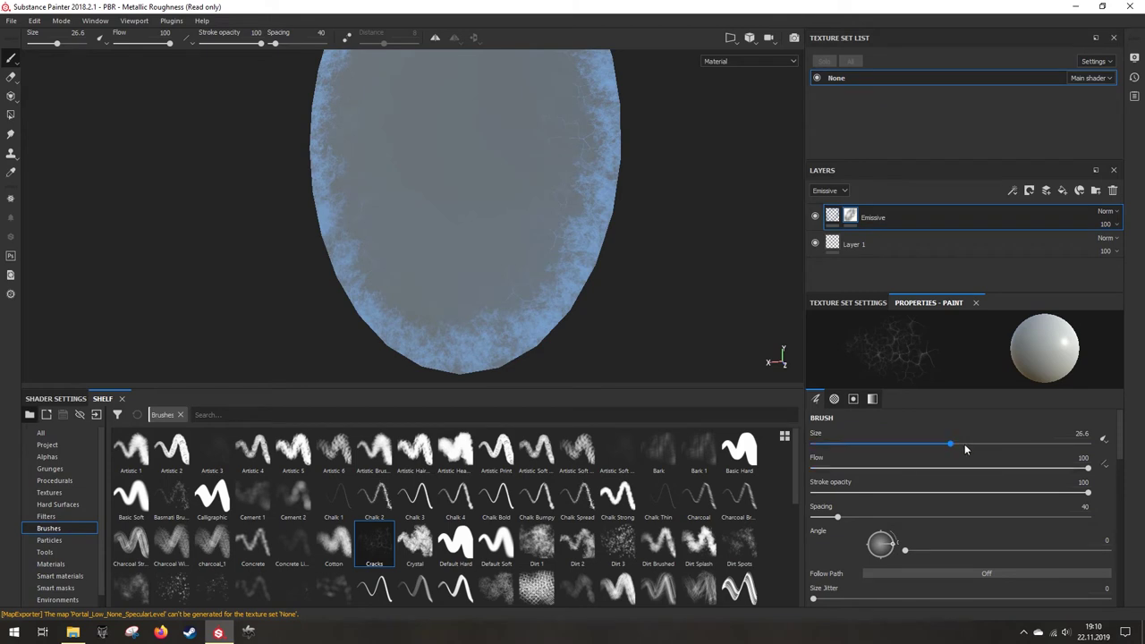
left_click_drag(964, 444, 975, 443)
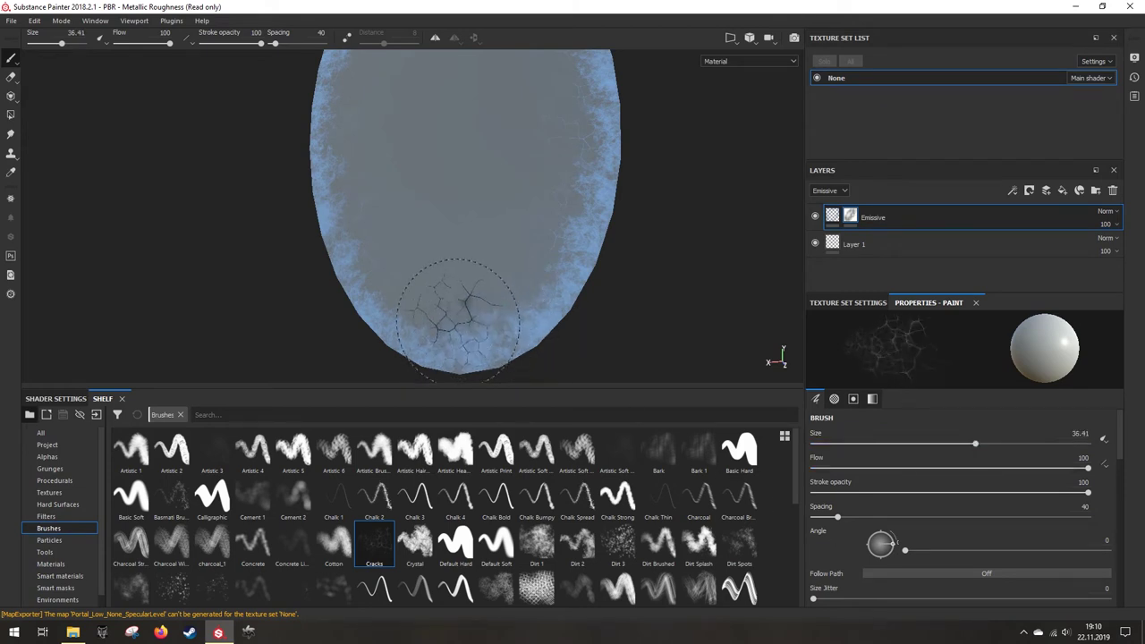
mouse_move(468, 225)
left_mouse_down("alt")
mouse_move(508, 243)
mouse_move(509, 265)
mouse_move(551, 300)
left_mouse_up("alt")
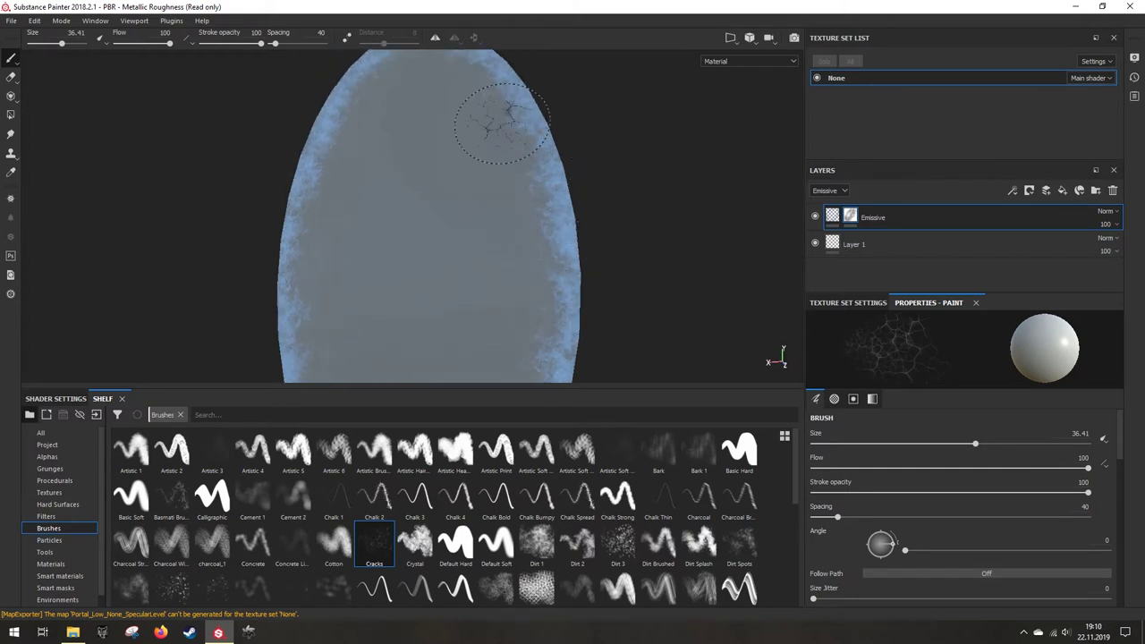
left_click_drag(501, 124, 502, 111, "alt")
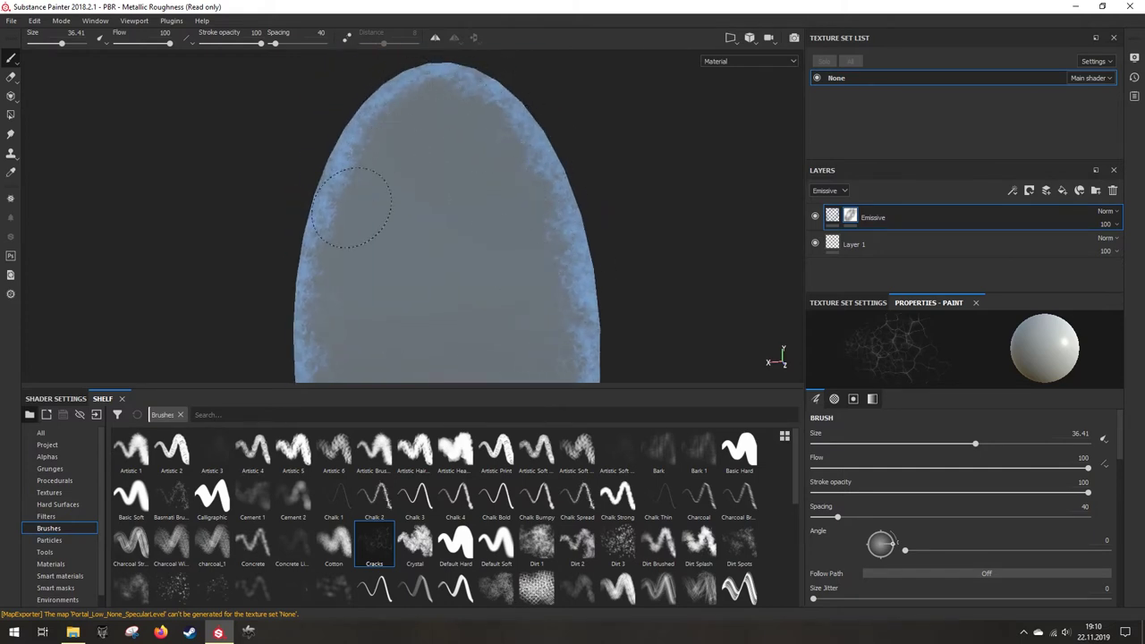
left_click_drag(317, 254, 341, 155, "alt")
mouse_move(348, 328)
left_mouse_down("alt")
mouse_move(334, 194)
mouse_move(427, 326)
left_mouse_up("alt")
mouse_move(500, 218)
left_mouse_down("alt")
mouse_move(445, 212)
mouse_move(431, 229)
left_mouse_up("alt")
Step: Examine the rim and crack detail up close and the overall look of the whole portal surface
scroll(497, 212, "up", 6)
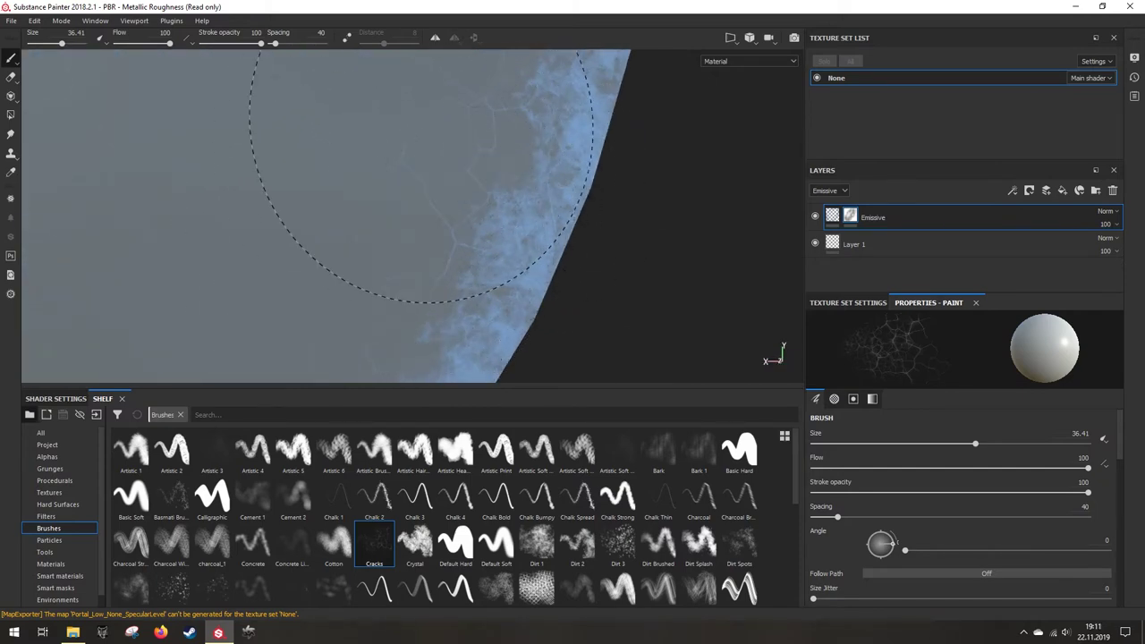
scroll(343, 207, "down", 4)
left_click_drag(343, 207, 198, 192, "alt")
middle_click_drag(198, 192, 314, 272, "alt")
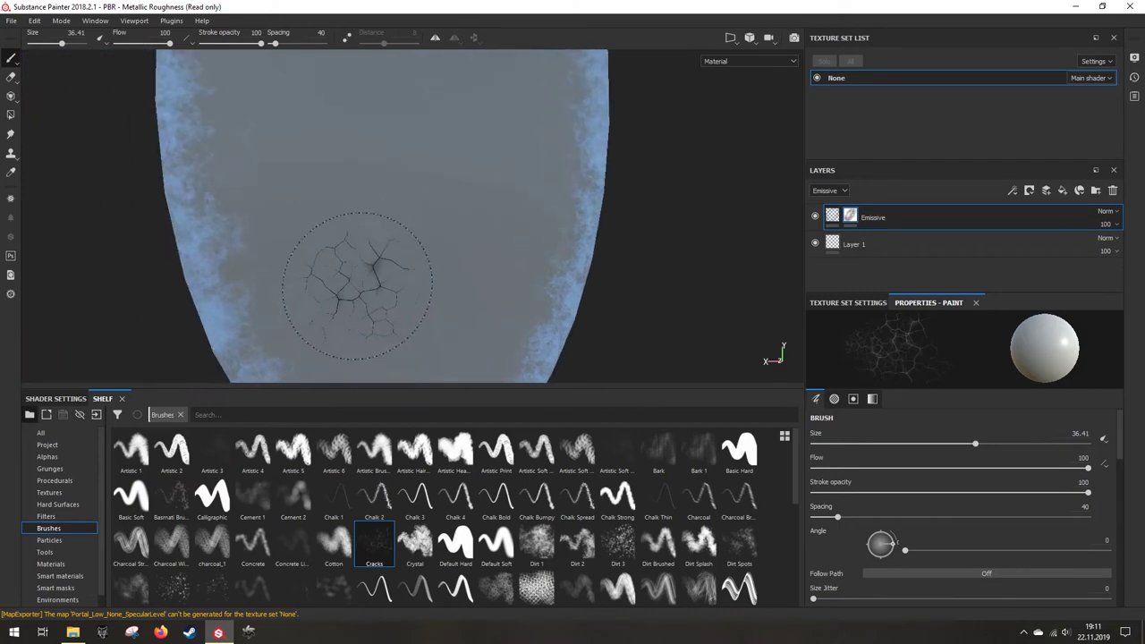
scroll(357, 286, "up", 5)
mouse_move(358, 256)
left_mouse_down("alt")
mouse_move(231, 265)
mouse_move(385, 238)
left_mouse_up("alt")
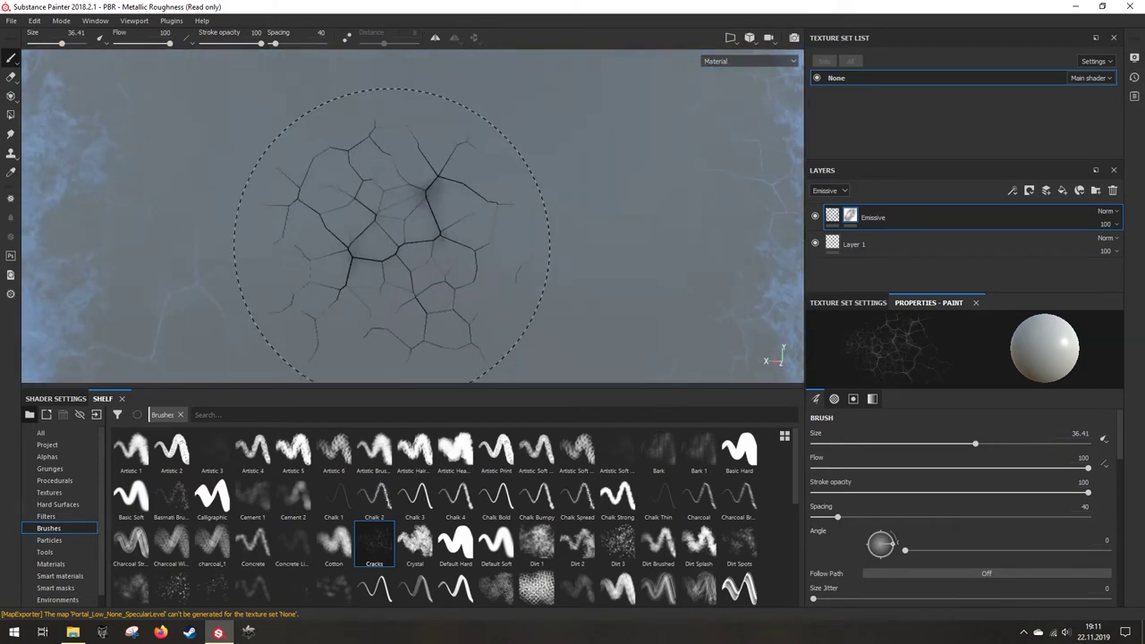
scroll(389, 233, "down", 5)
middle_click_drag(379, 197, 349, 289, "alt")
scroll(351, 286, "down", 2)
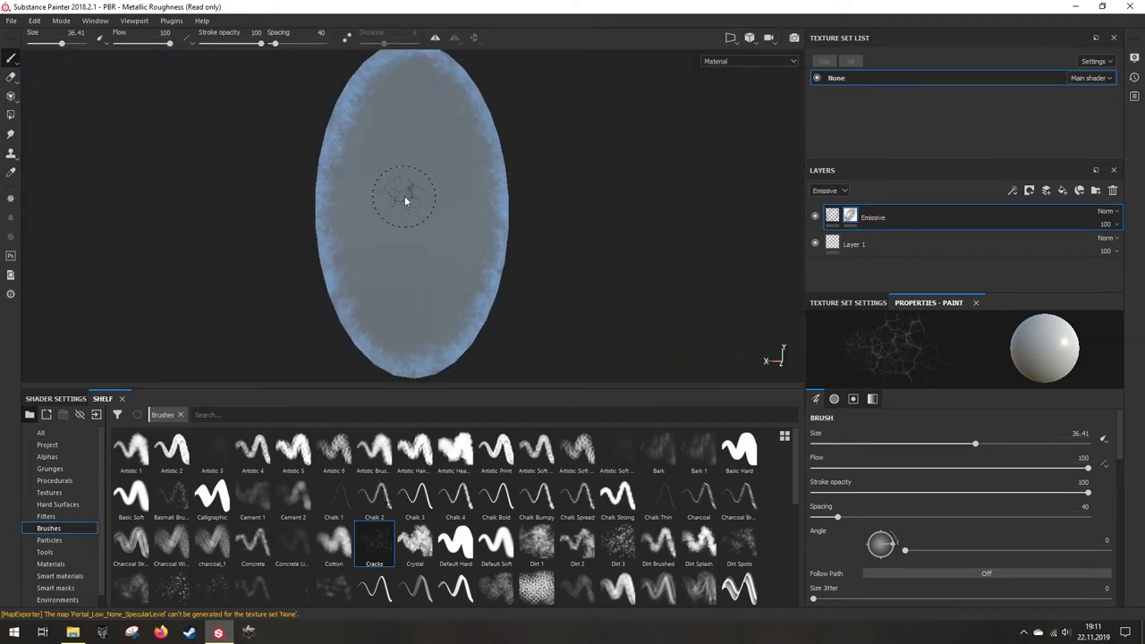
Step: Save the project as PortalHole in the Project folder
key("ctrl+s")
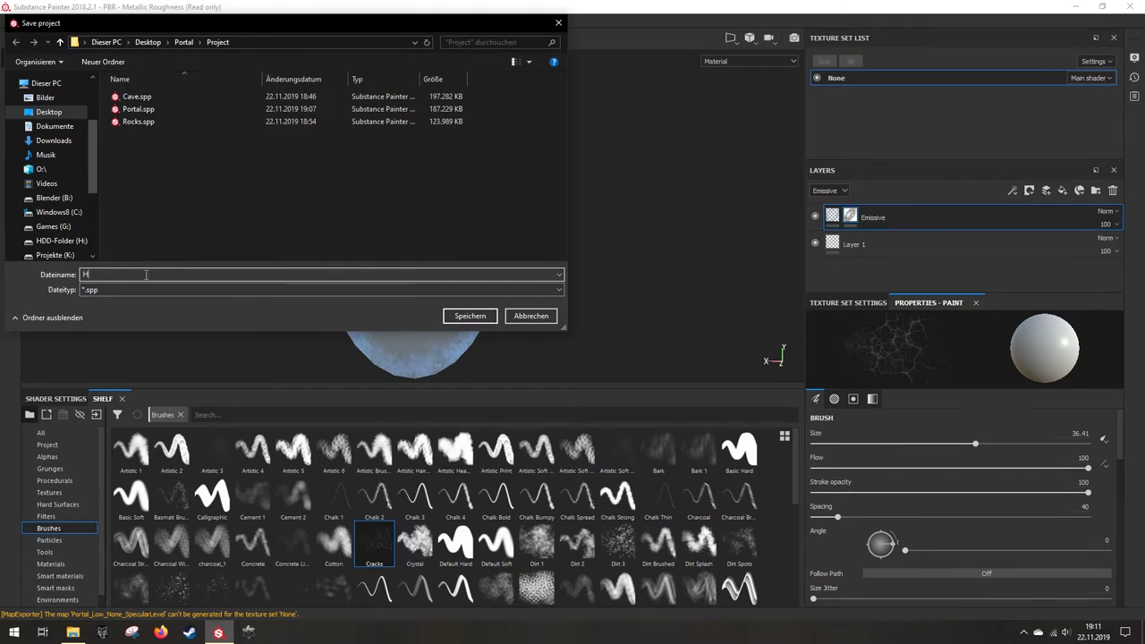
type("Portal")
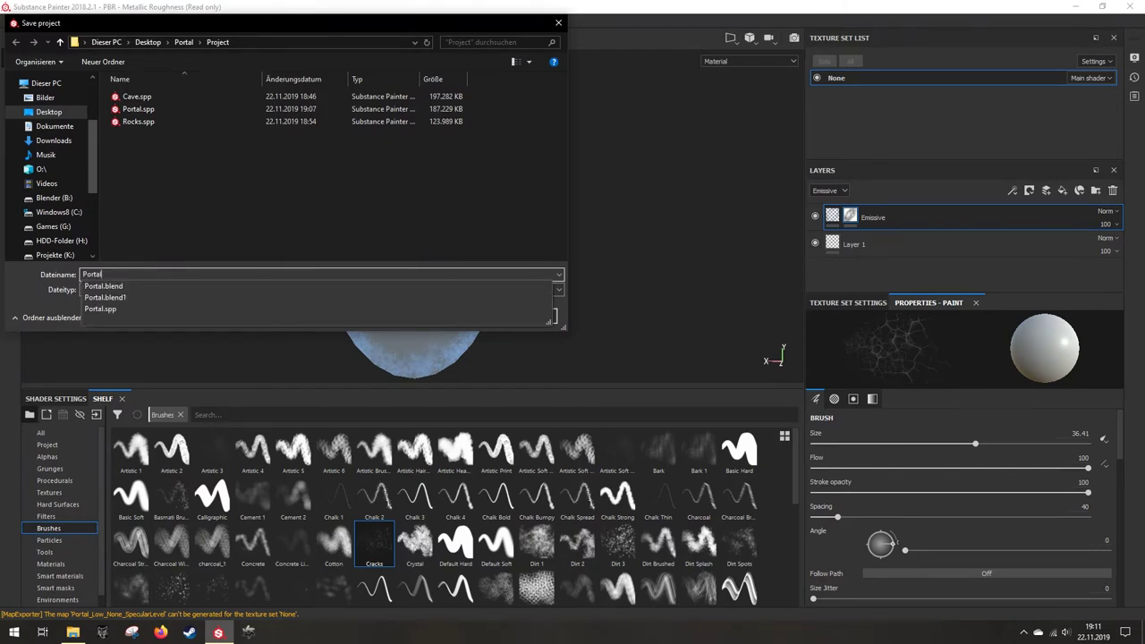
type("Hole")
key("Return")
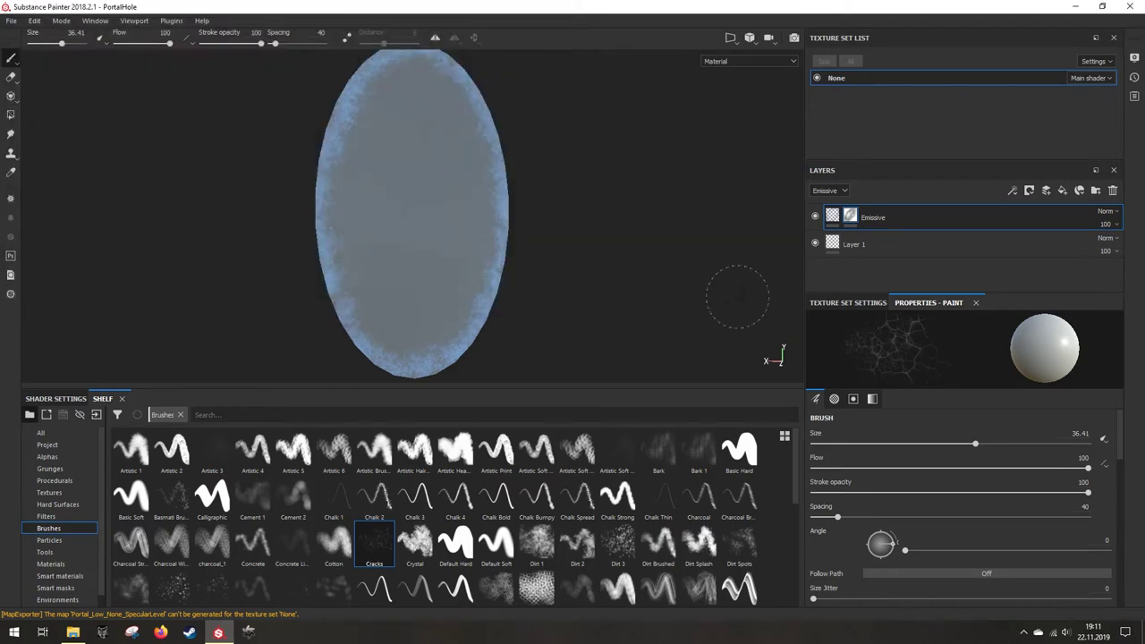
Step: Select Layer 1 and set up the Default Hard brush to paint only the opacity channel with opacity 0
left_click(863, 245)
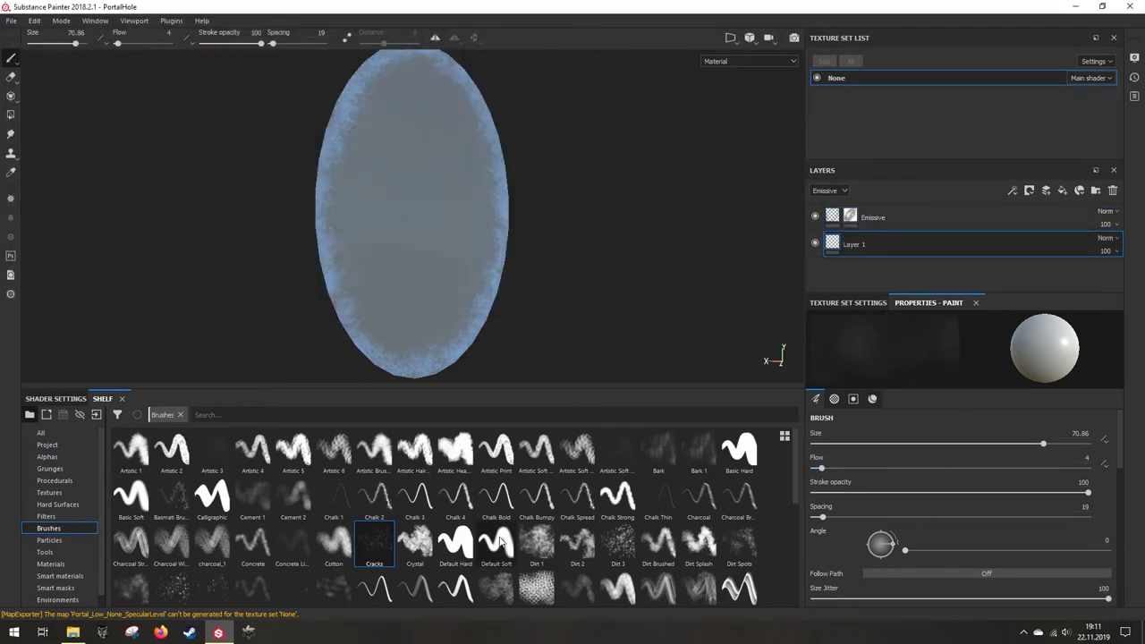
left_click(456, 543)
scroll(940, 547, "down", 6)
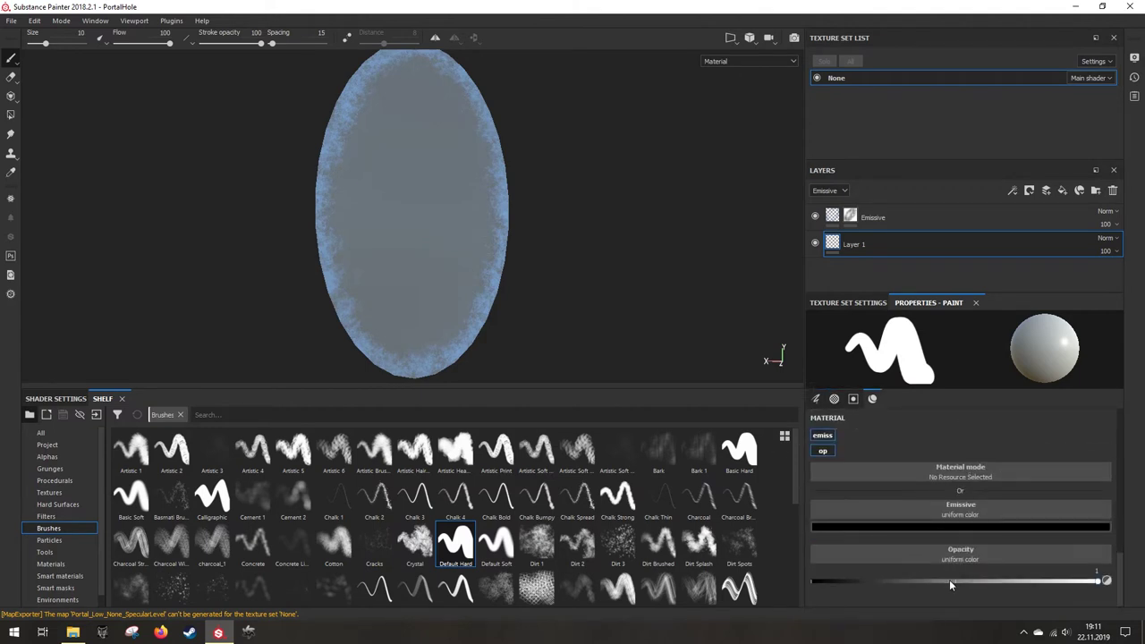
left_click_drag(949, 580, 702, 583)
left_click(827, 453)
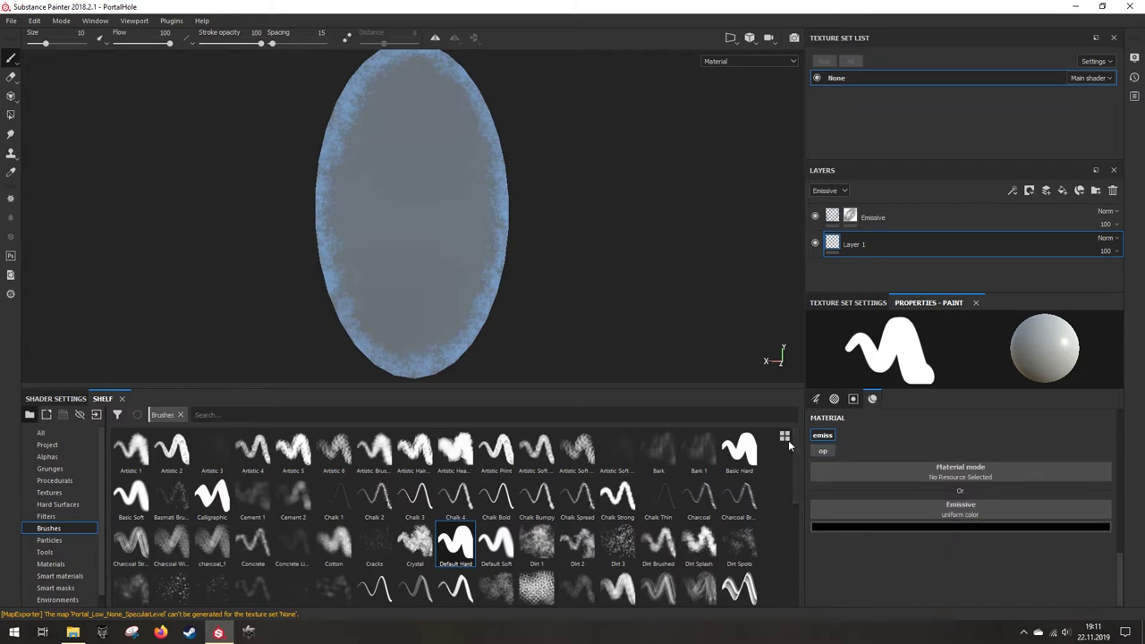
scroll(507, 362, "up", 4)
left_click(824, 449)
left_click(827, 436)
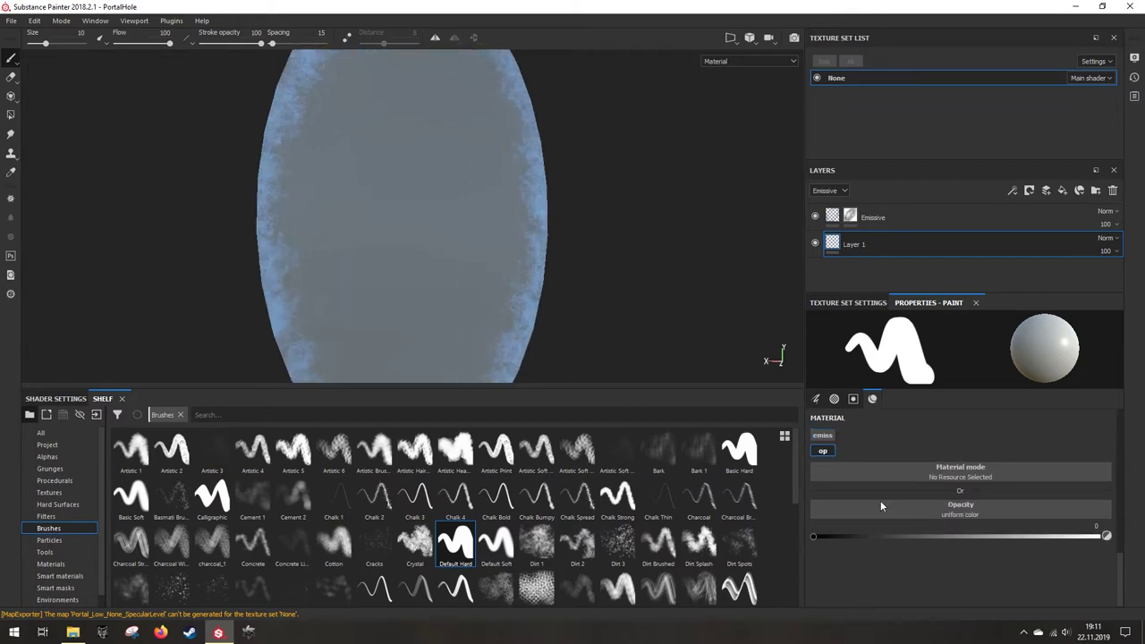
middle_click_drag(572, 345, 574, 291, "alt")
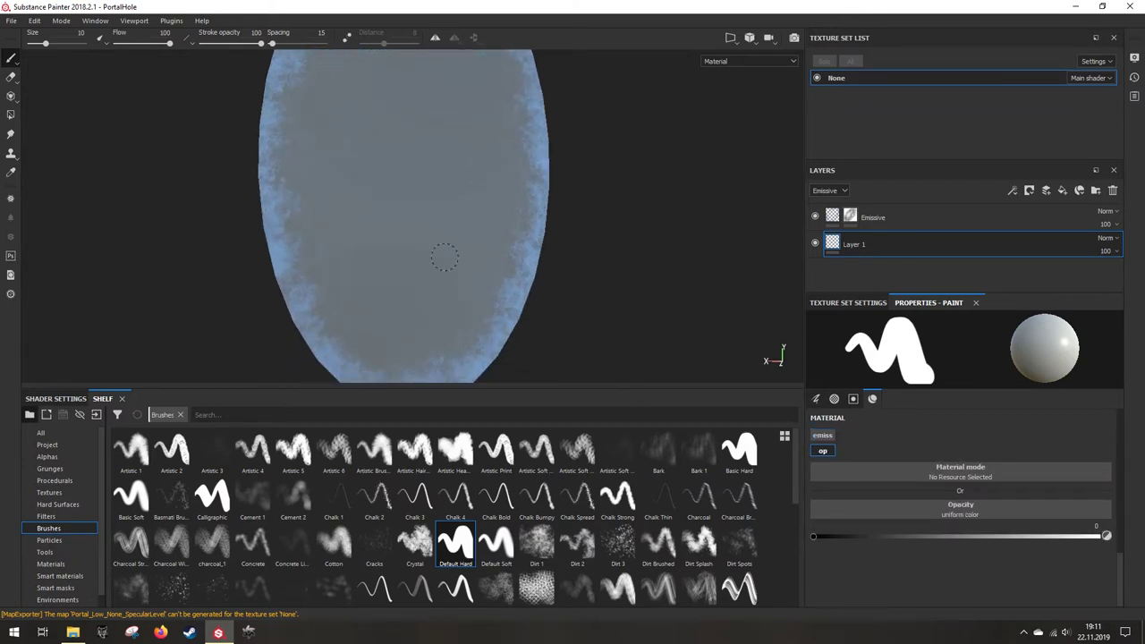
scroll(447, 338, "up", 2)
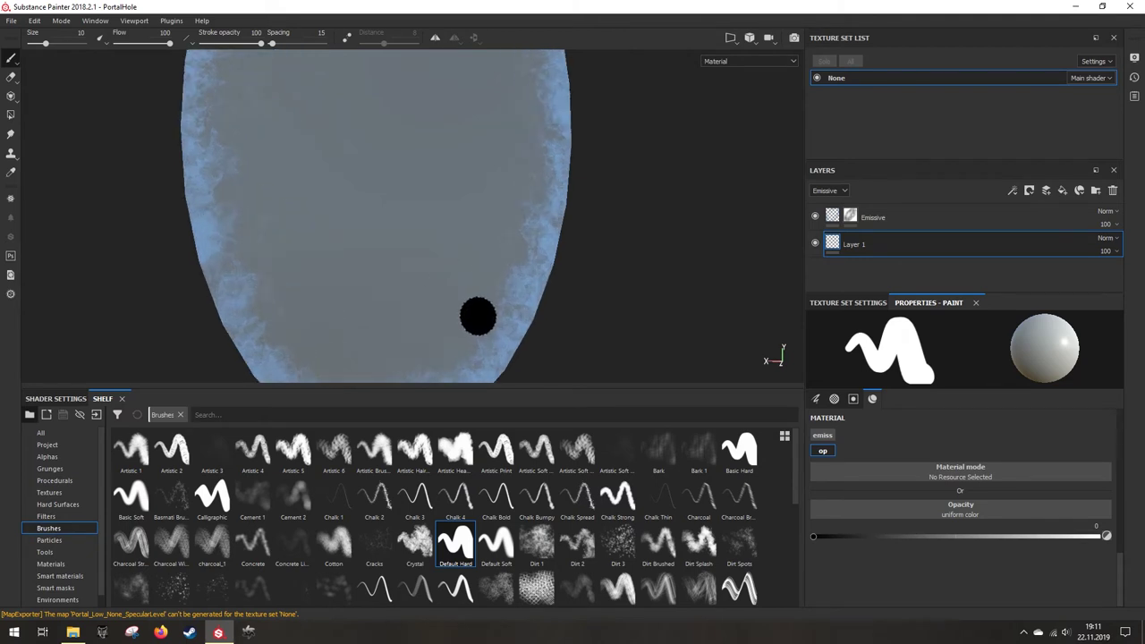
Step: Show the texture set's channel settings and delete Layer 1
left_click(849, 302)
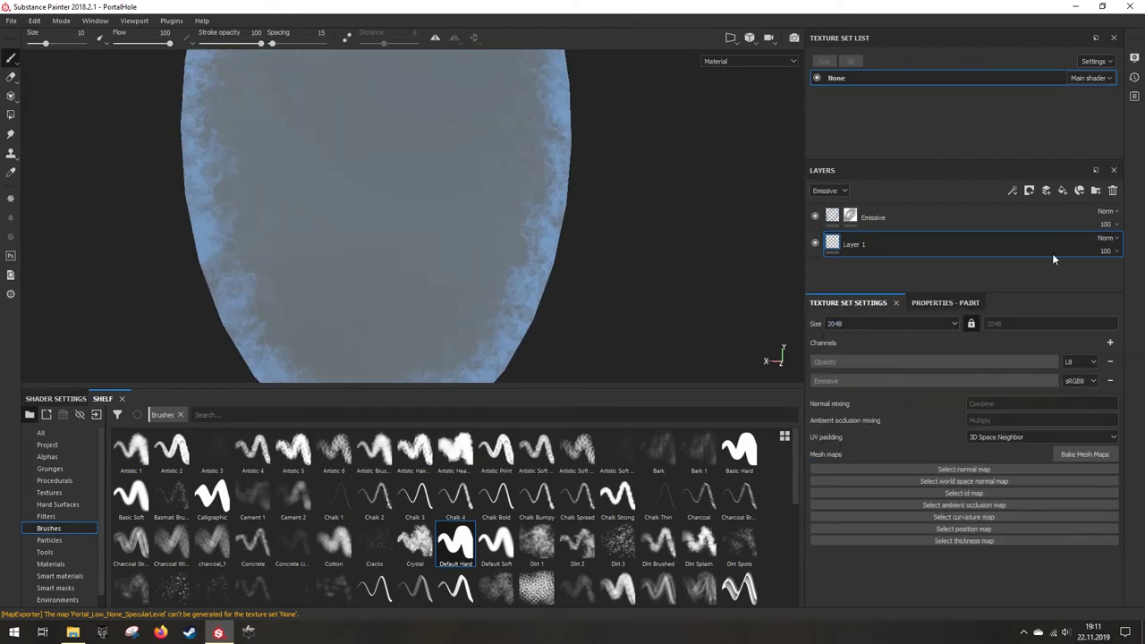
left_click(1114, 190)
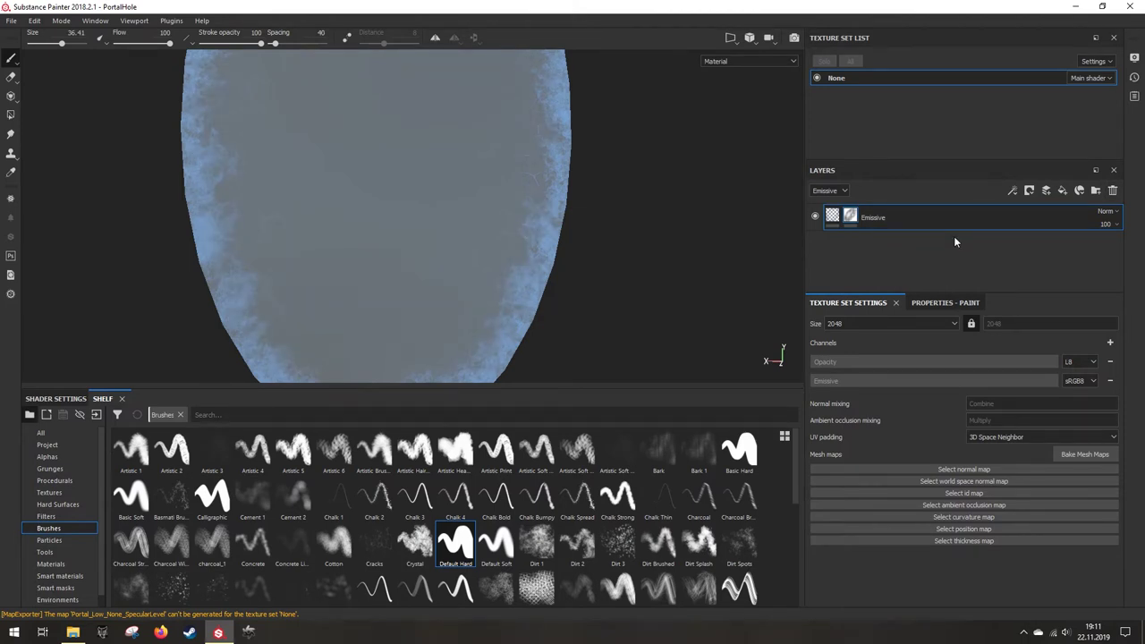
Step: Open the texture export settings and choose png as the output file format
scroll(456, 268, "down", 3)
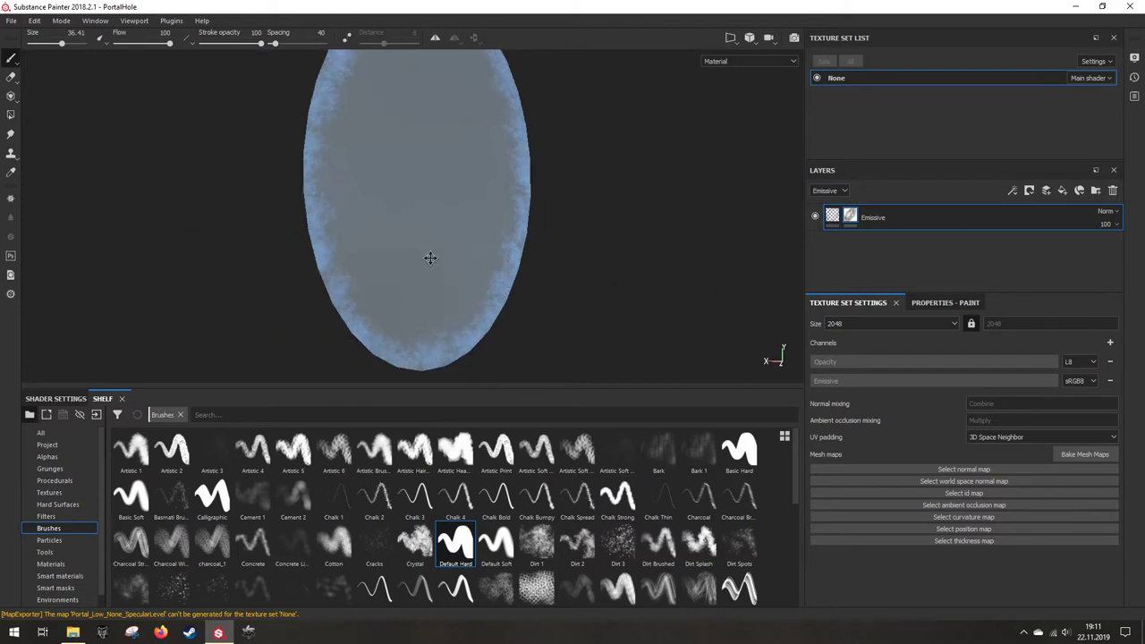
left_click(10, 21)
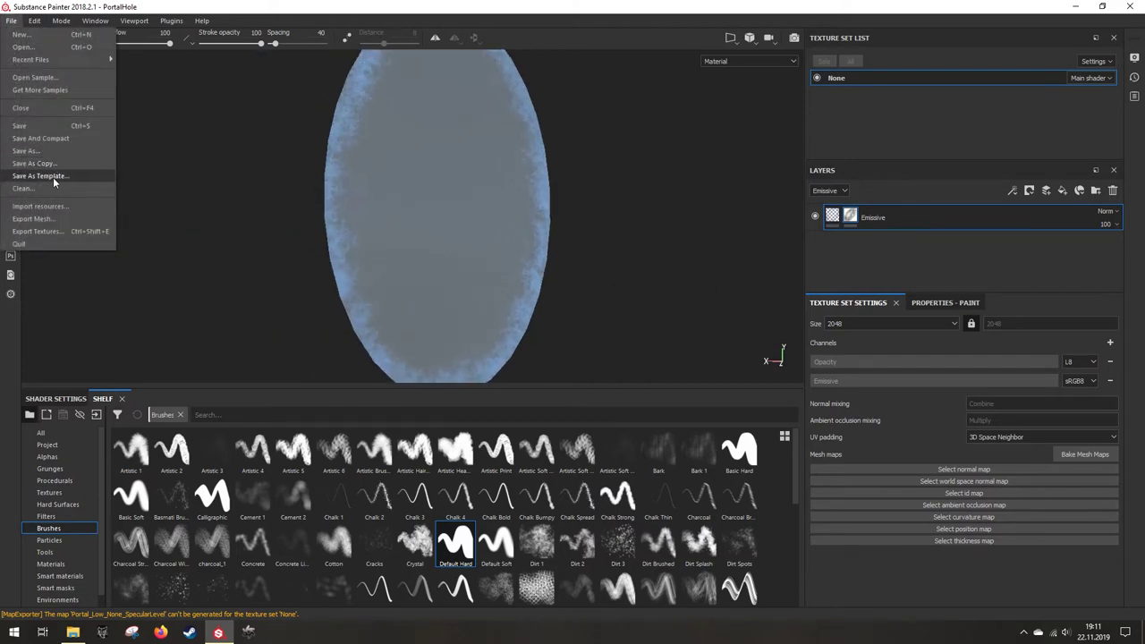
left_click(37, 233)
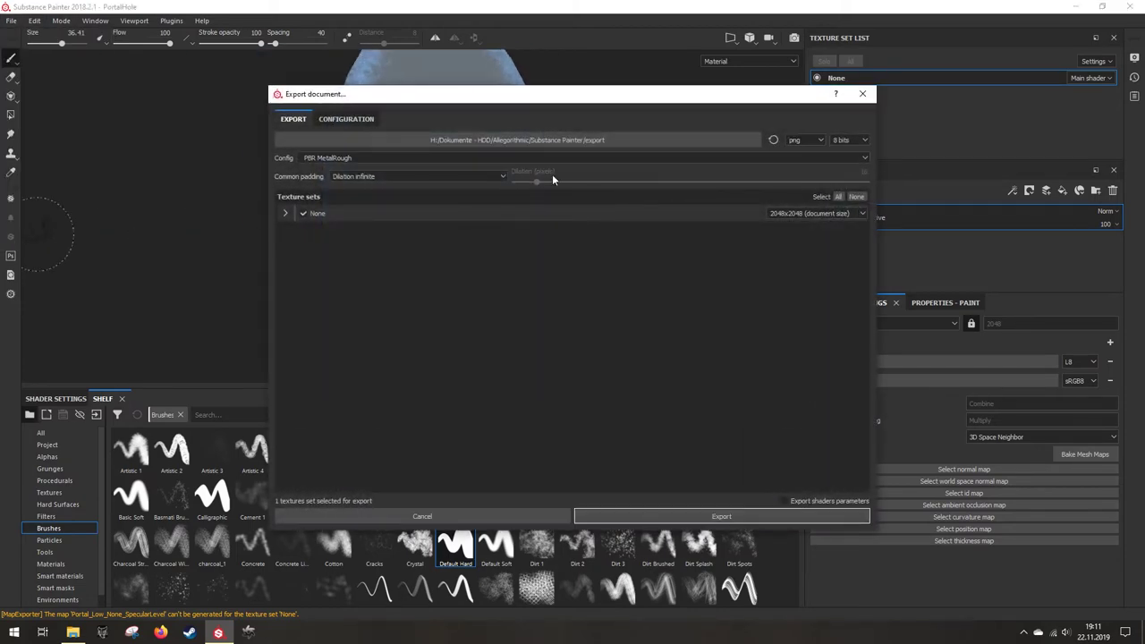
left_click(706, 140)
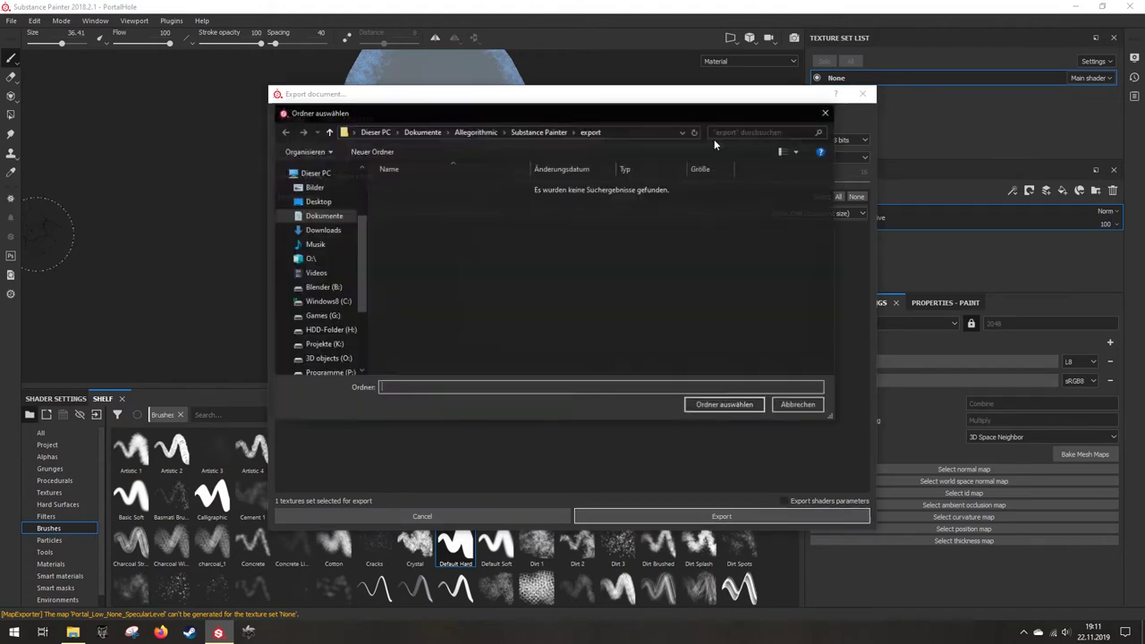
left_click(792, 409)
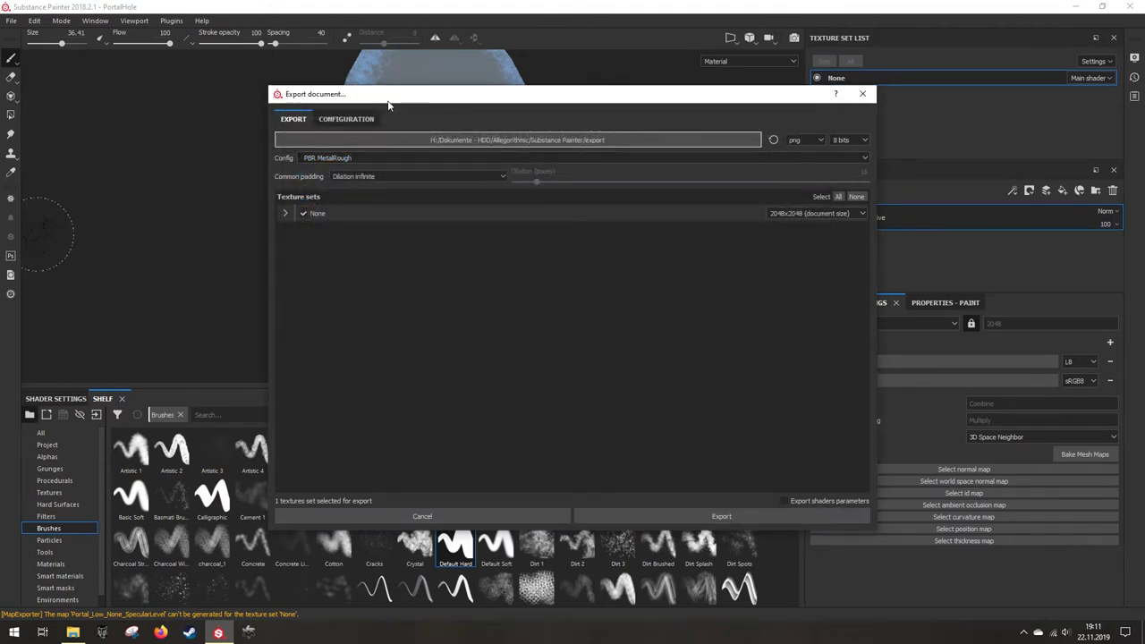
left_click_drag(405, 101, 379, 225)
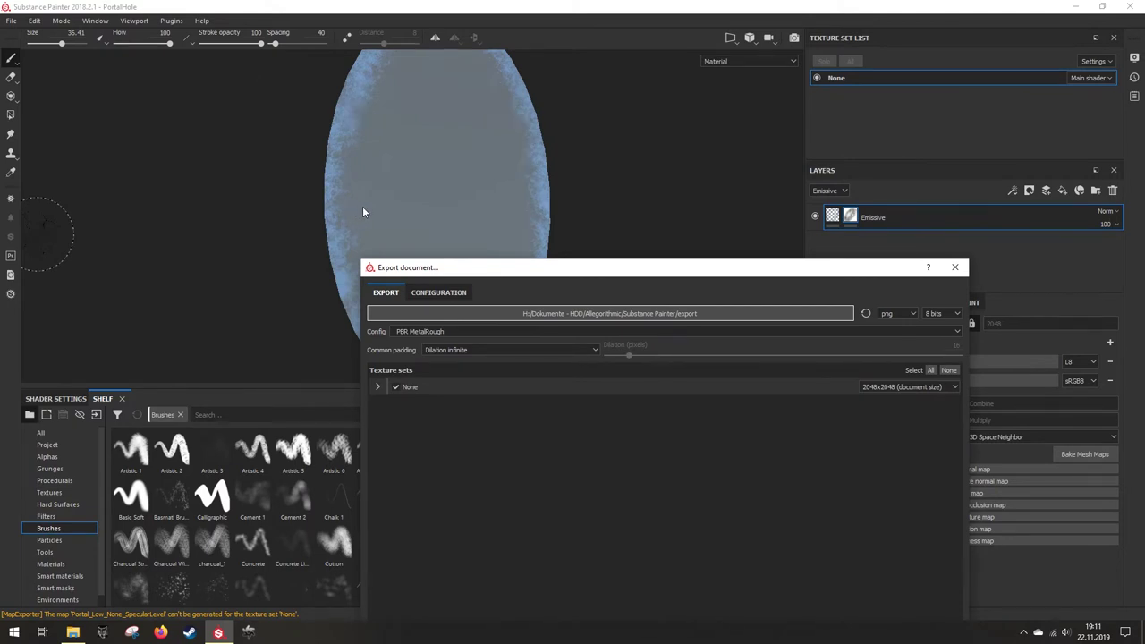
left_click(890, 313)
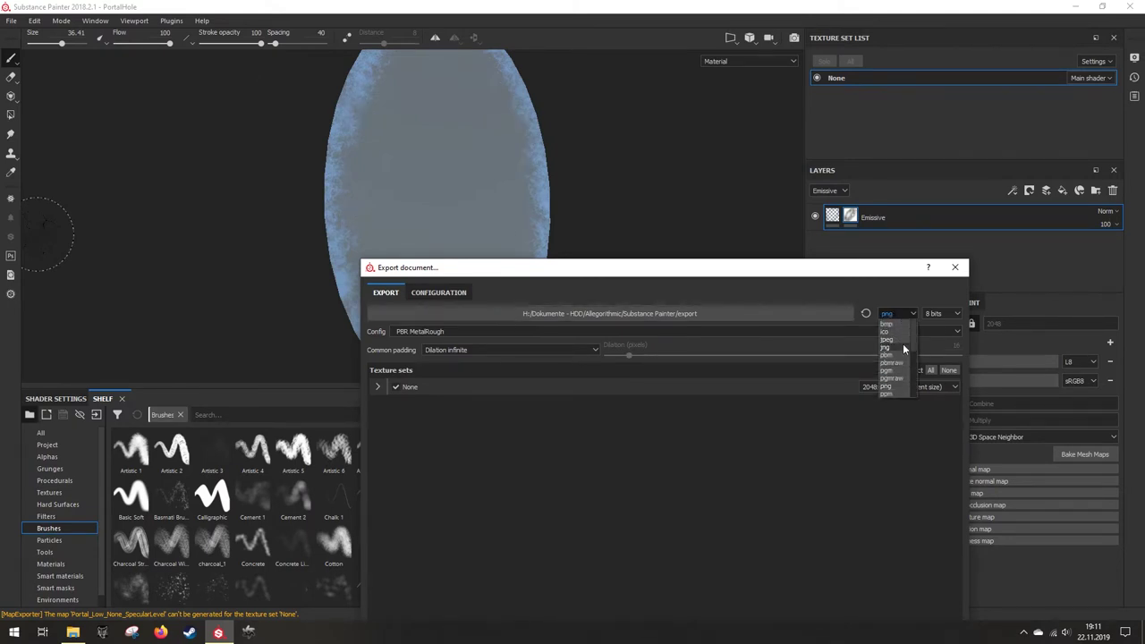
left_click(874, 388)
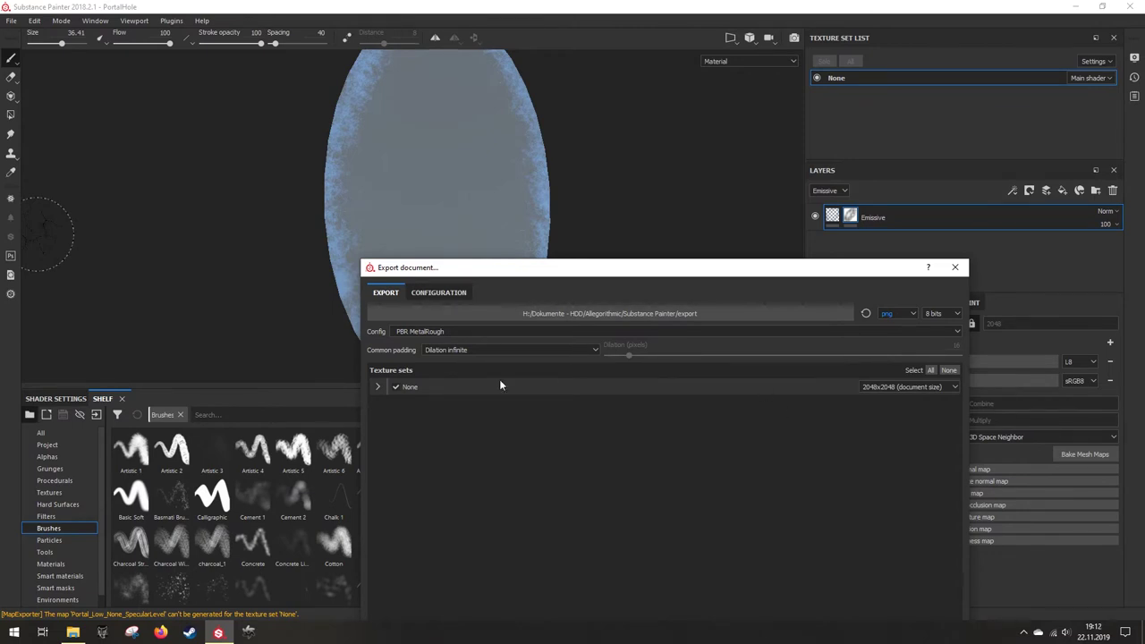
Step: Browse for the export destination and create a folder named PortalHole in Desktop/Portal/Library/Textures
left_click(527, 317)
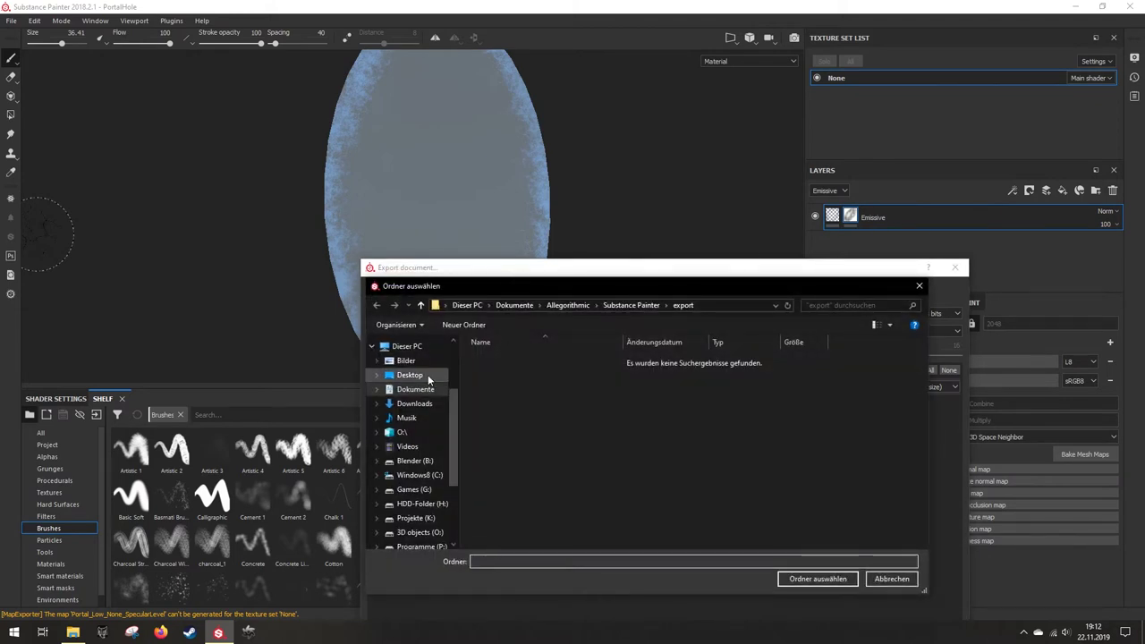
left_click(428, 378)
double_click(529, 368)
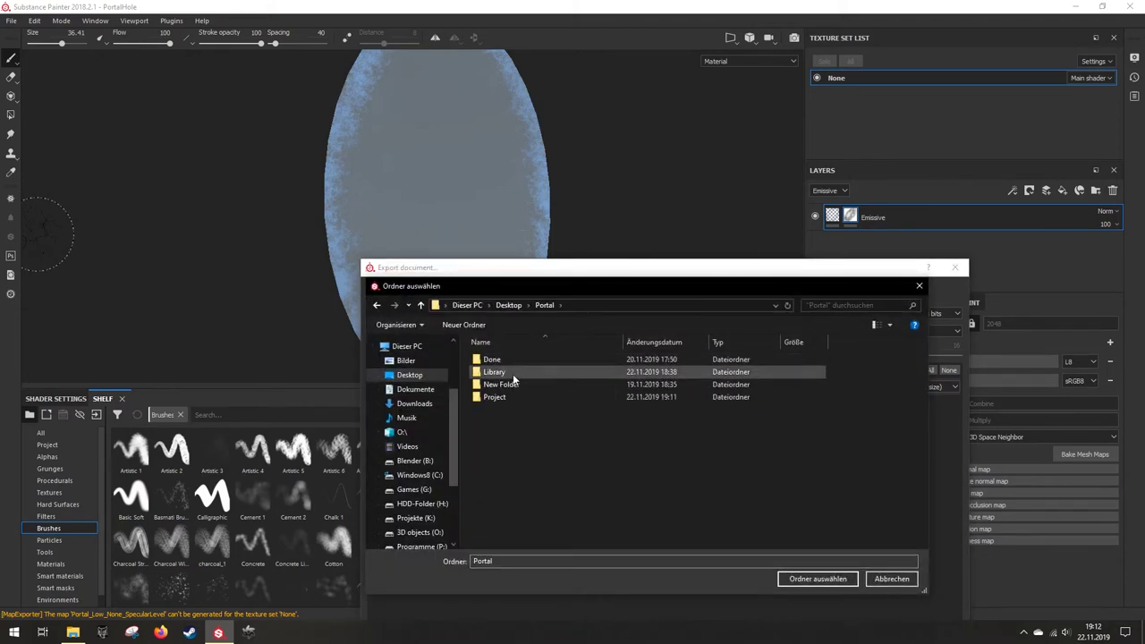
double_click(512, 372)
right_click(515, 442)
double_click(502, 374)
right_click(491, 437)
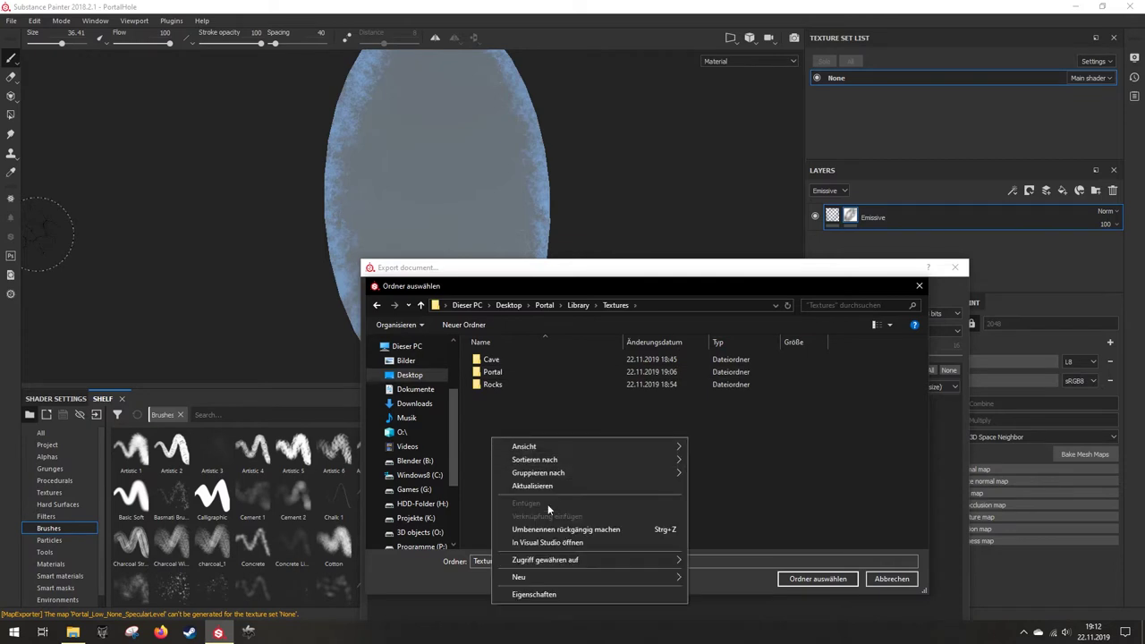
mouse_move(531, 577)
left_click(746, 508)
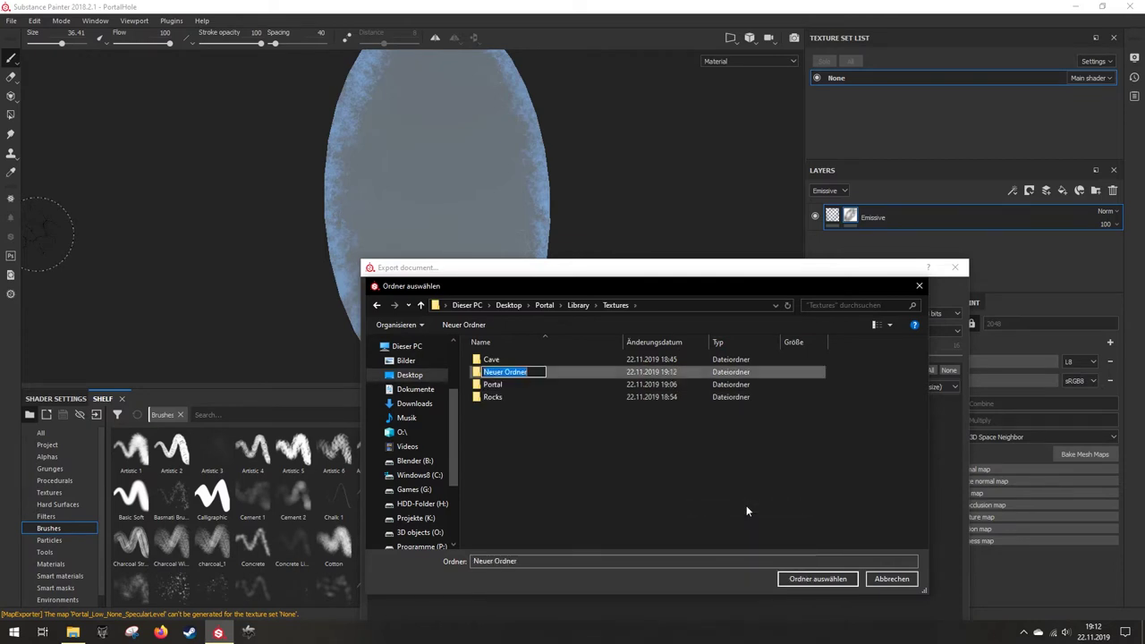
type("H")
type("al")
key("Return")
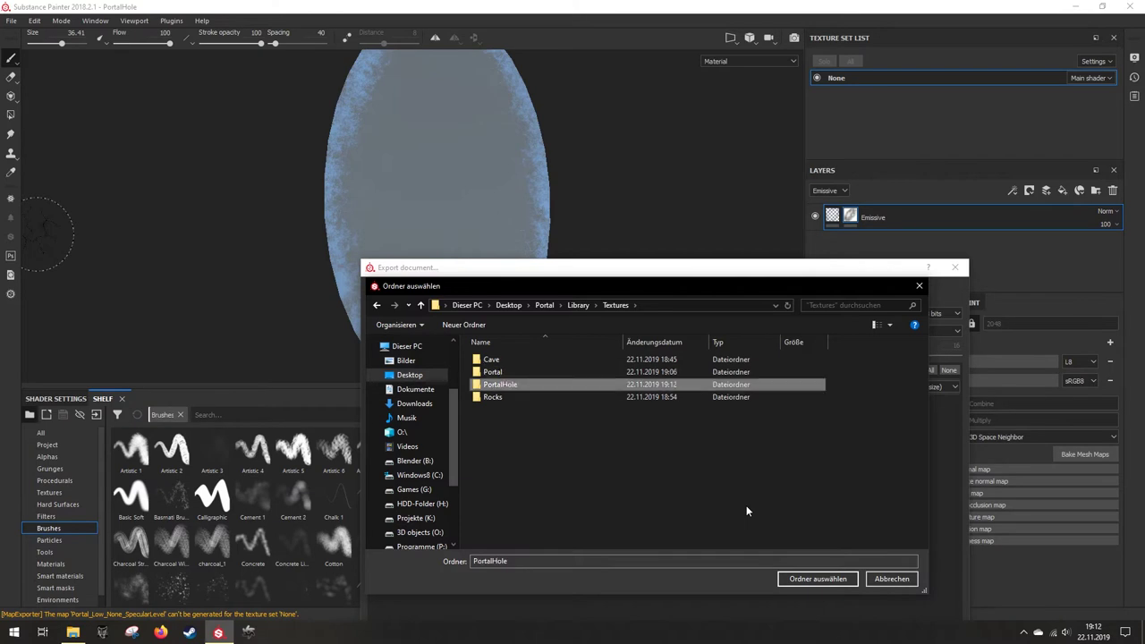
Step: Select the new PortalHole folder as the destination and export the textures
double_click(503, 387)
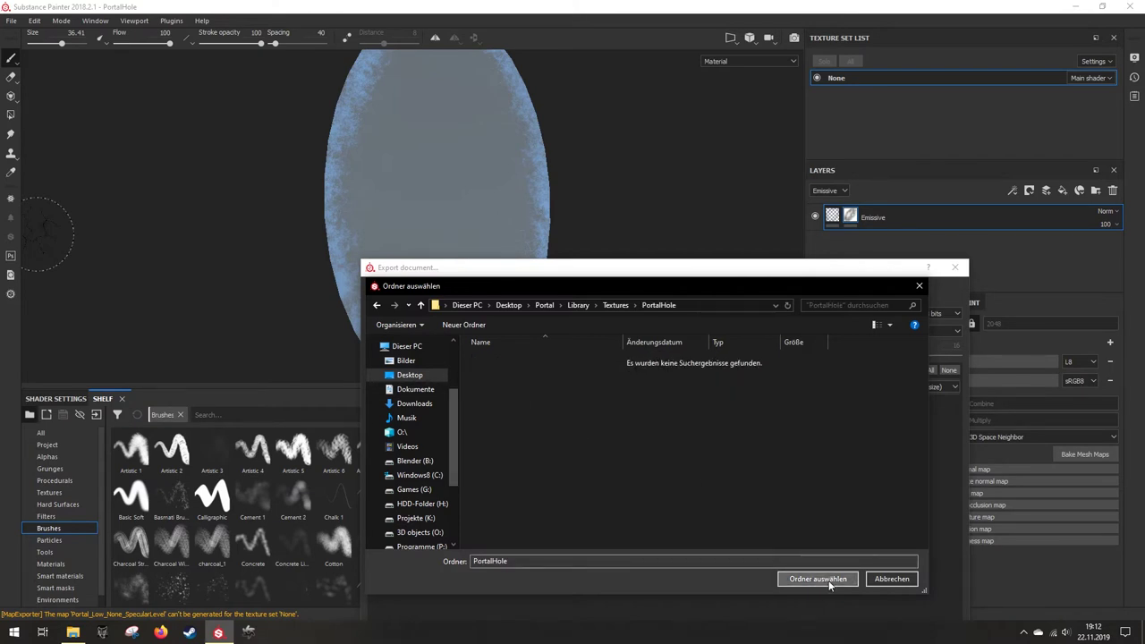
left_click(829, 579)
left_click_drag(708, 278, 610, 133)
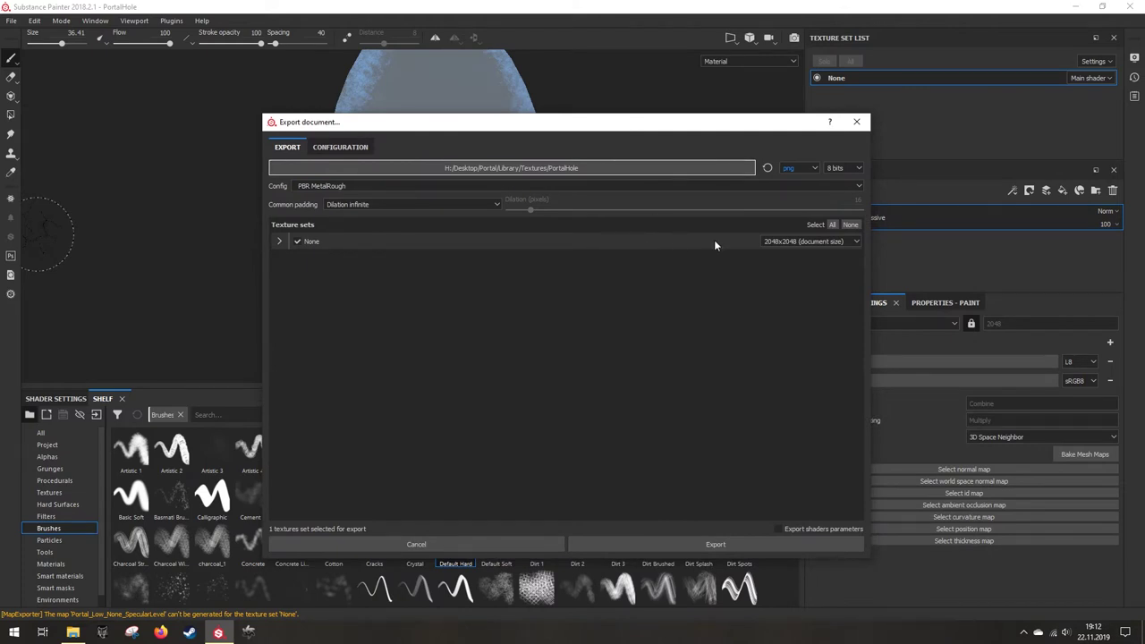
left_click(782, 542)
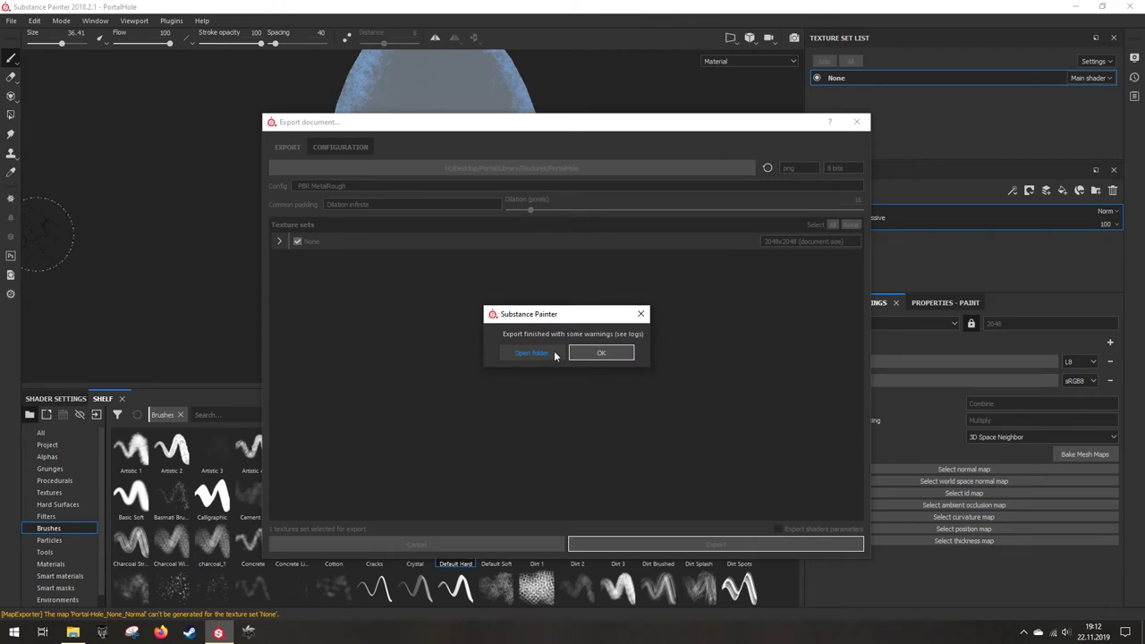
Step: Open the export folder and examine the Portal-Hole_None_Emissive.png image up close and as a whole
left_click(553, 354)
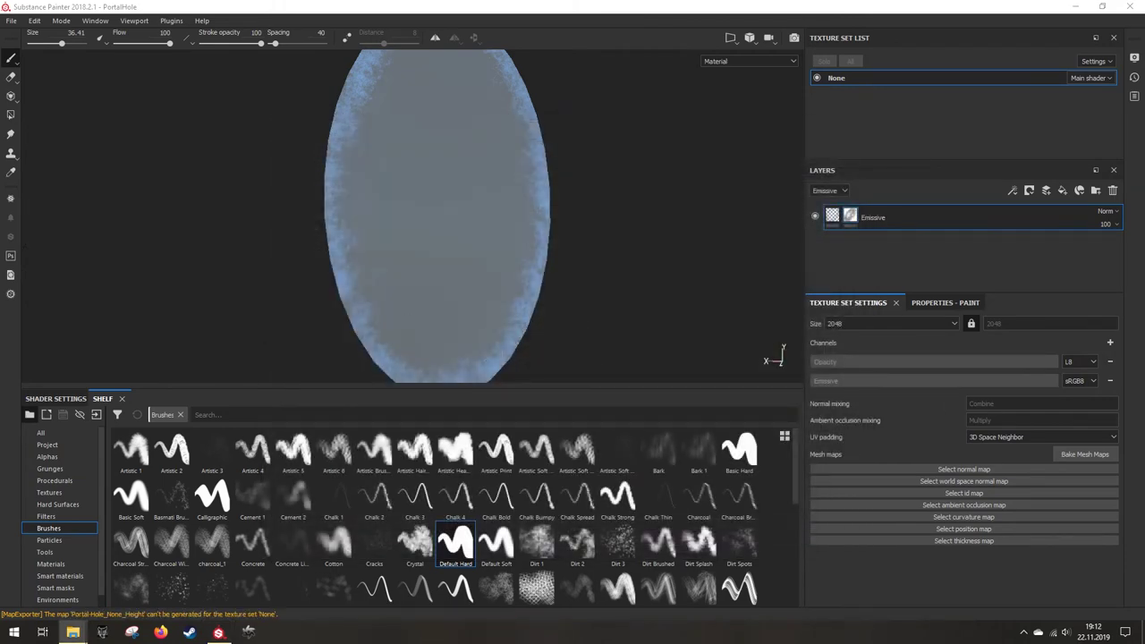
scroll(295, 363, "up", 5)
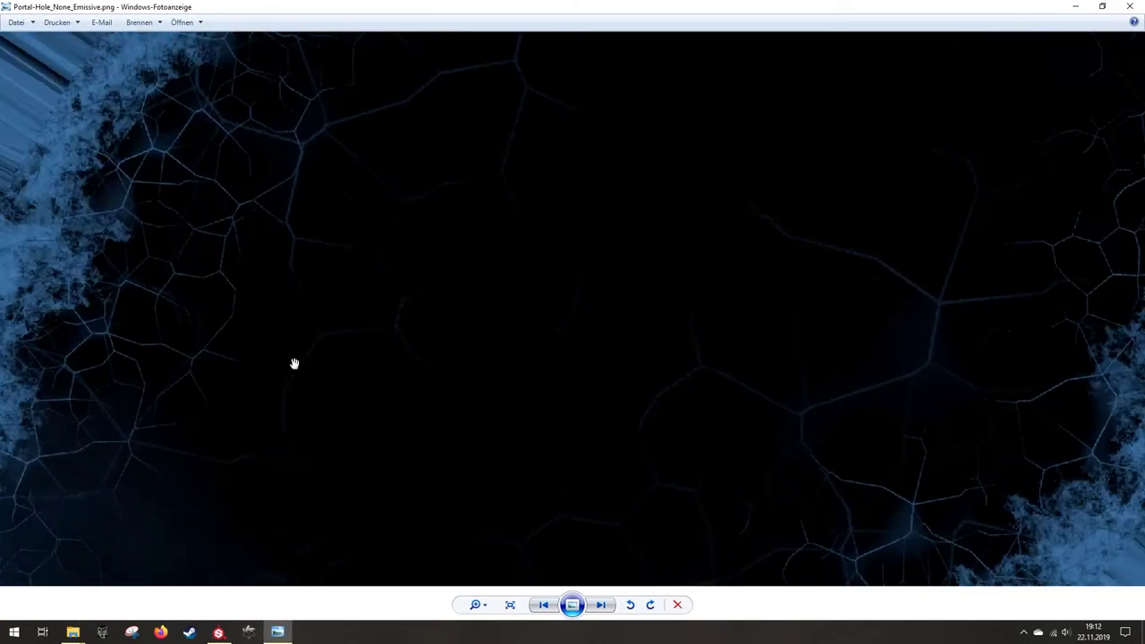
scroll(301, 363, "up", 3)
scroll(336, 338, "down", 8)
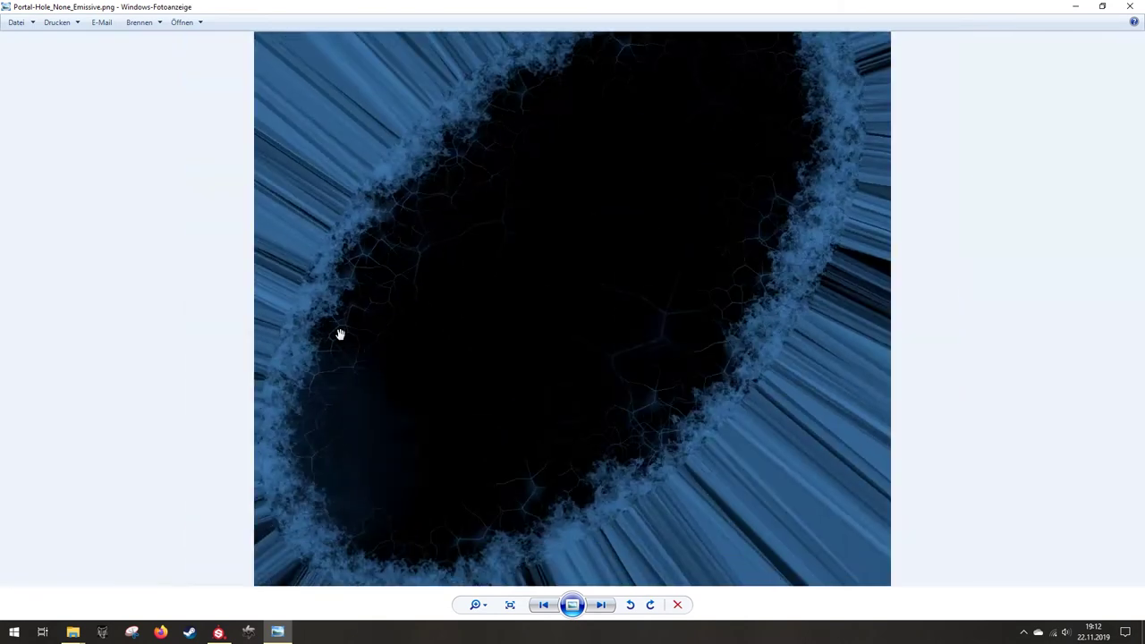
scroll(378, 281, "up", 3)
scroll(340, 312, "down", 5)
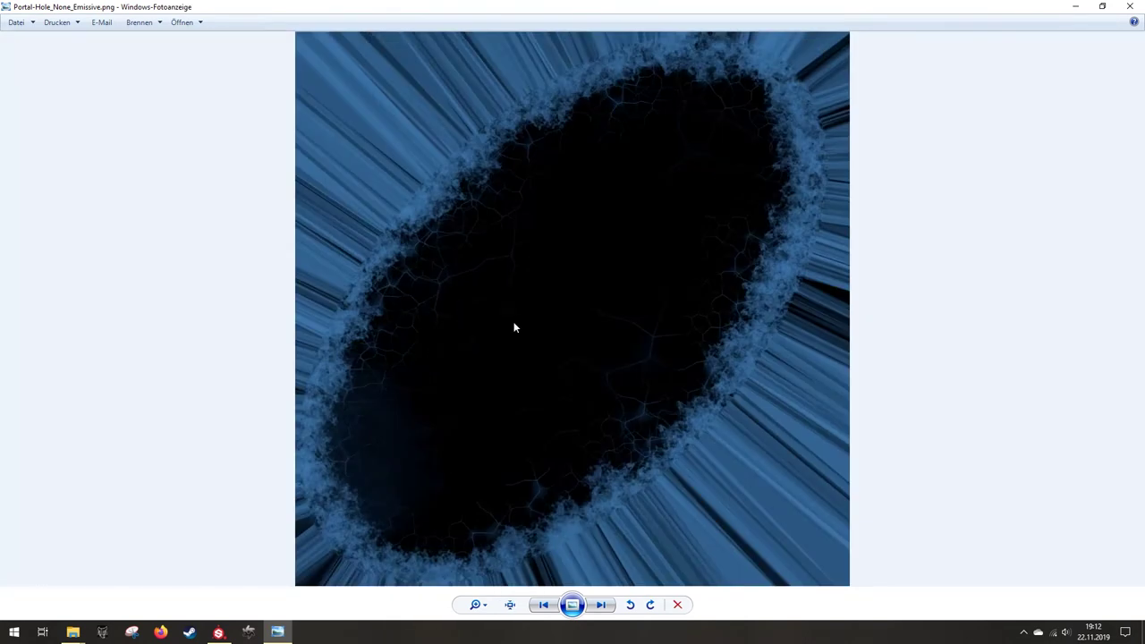
scroll(514, 328, "up", 5)
scroll(716, 367, "down", 2)
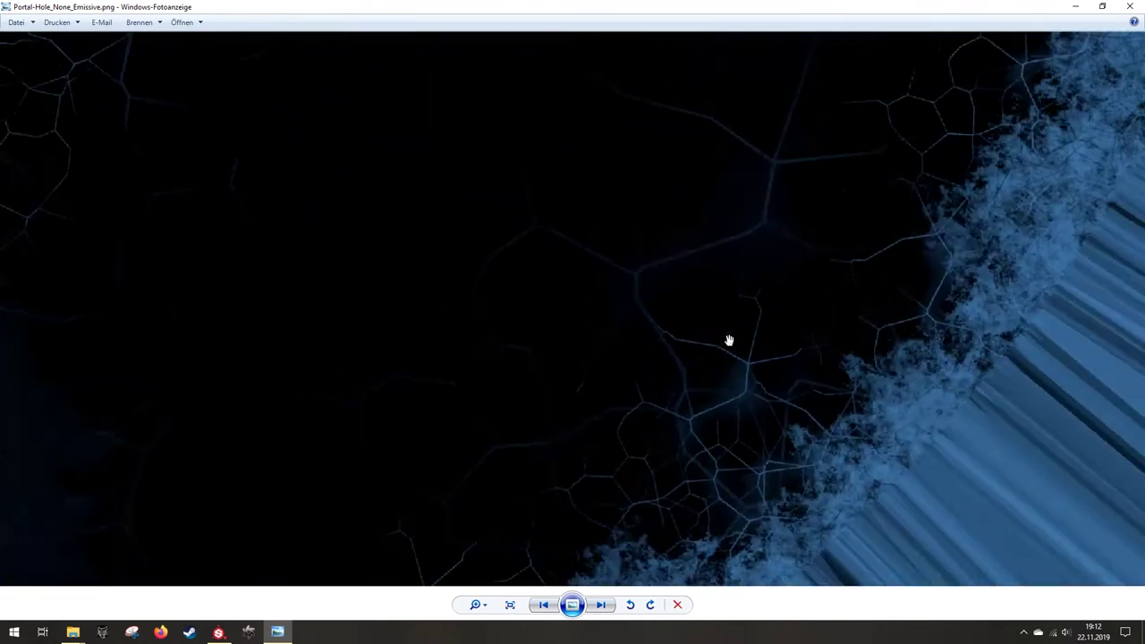
scroll(730, 340, "down", 6)
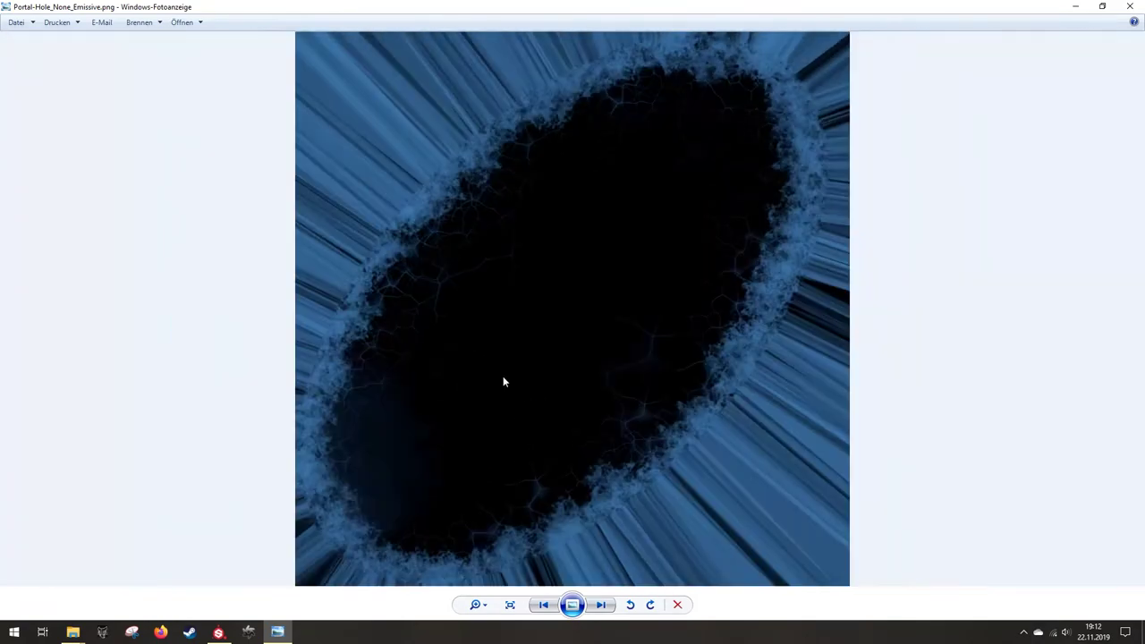
left_click(1130, 6)
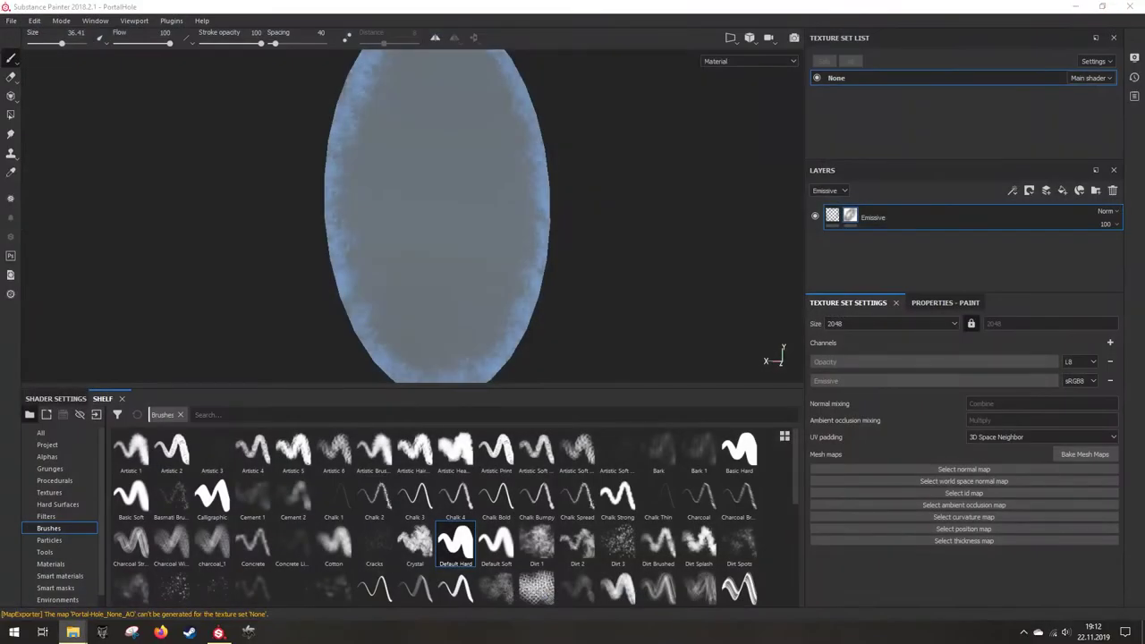
Step: View the exported Portal-Hole_None_BaseColor.png image and delete it
scroll(539, 322, "up", 5)
scroll(541, 325, "down", 4)
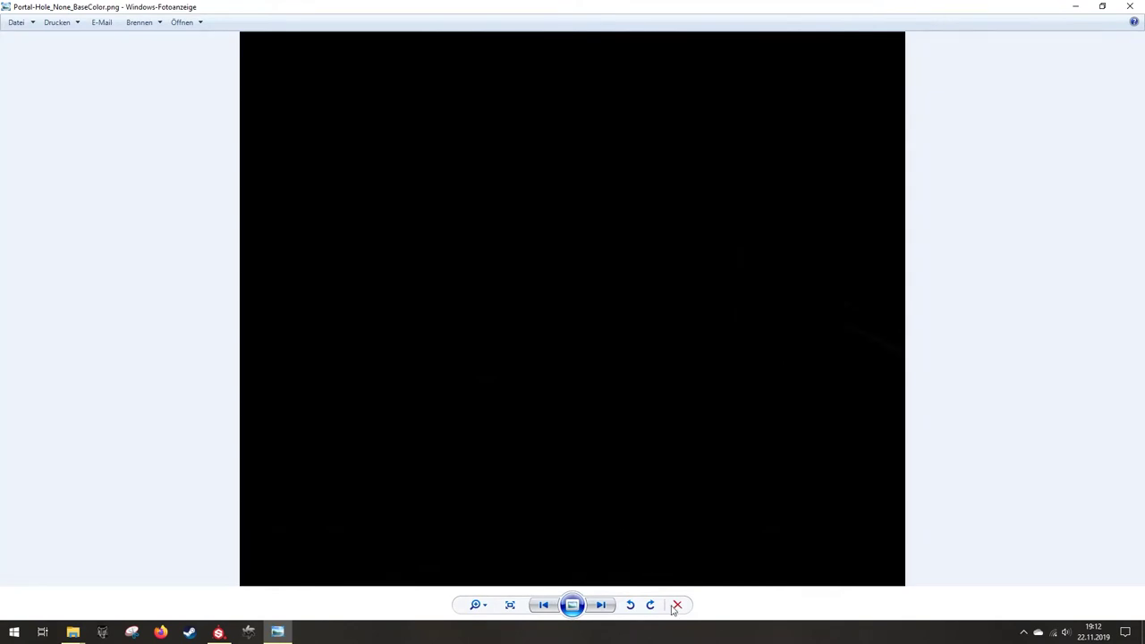
left_click(676, 607)
Step: Examine the crack lines and rim around the exported emissive map, then close the image viewer
scroll(428, 359, "up", 5)
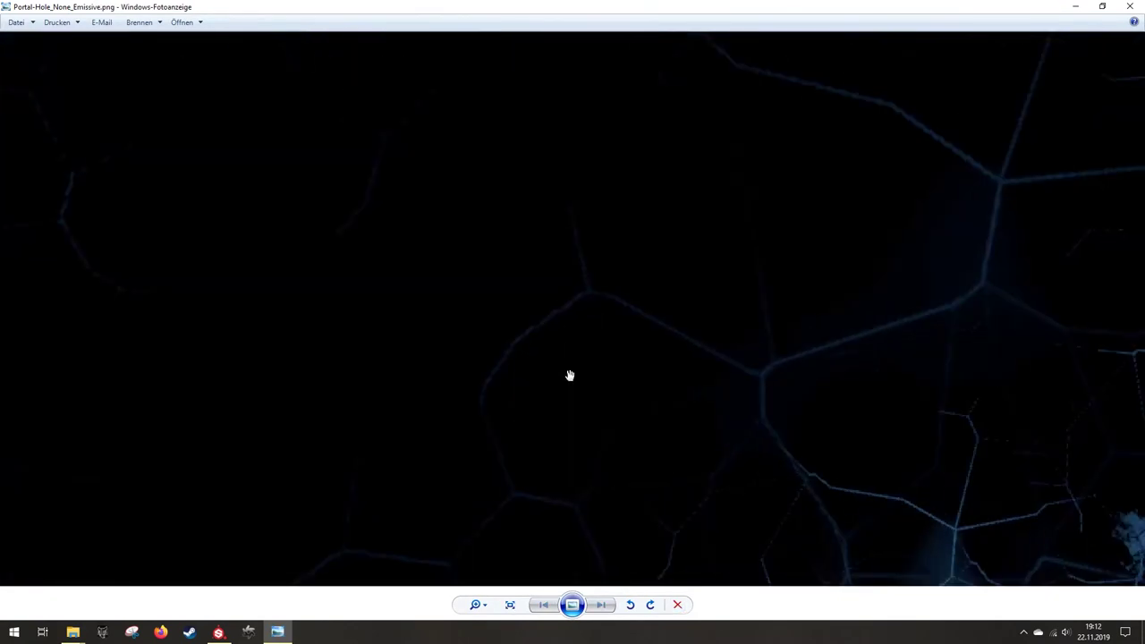
scroll(637, 373, "down", 3)
left_click_drag(683, 327, 516, 371)
scroll(778, 392, "up", 4)
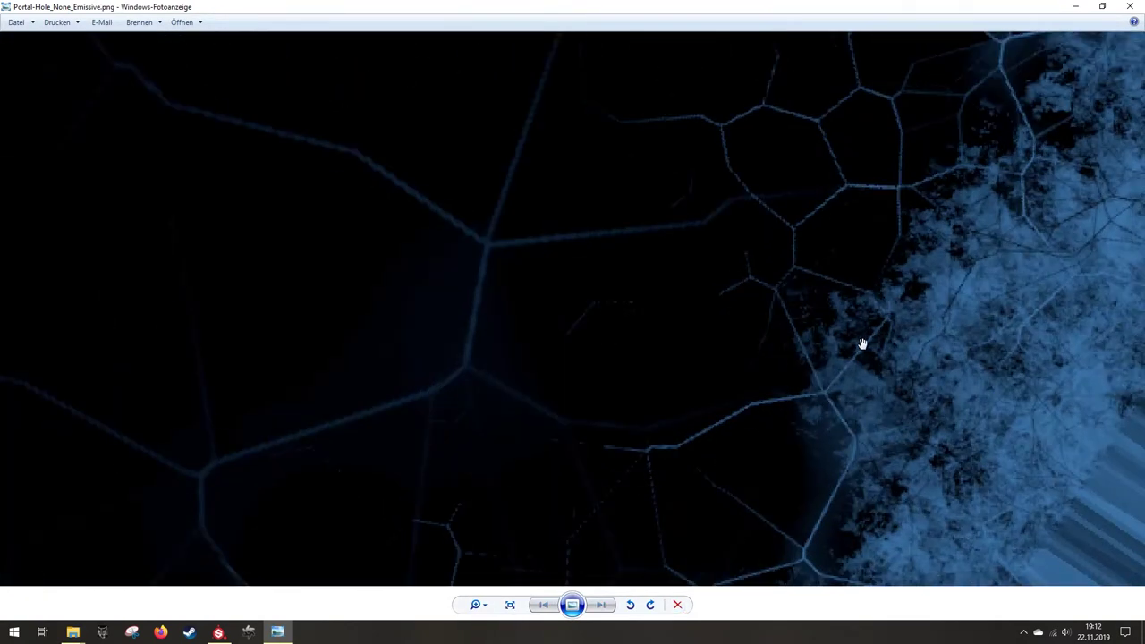
left_click_drag(899, 223, 604, 315)
scroll(605, 315, "down", 4)
left_click_drag(677, 187, 555, 445)
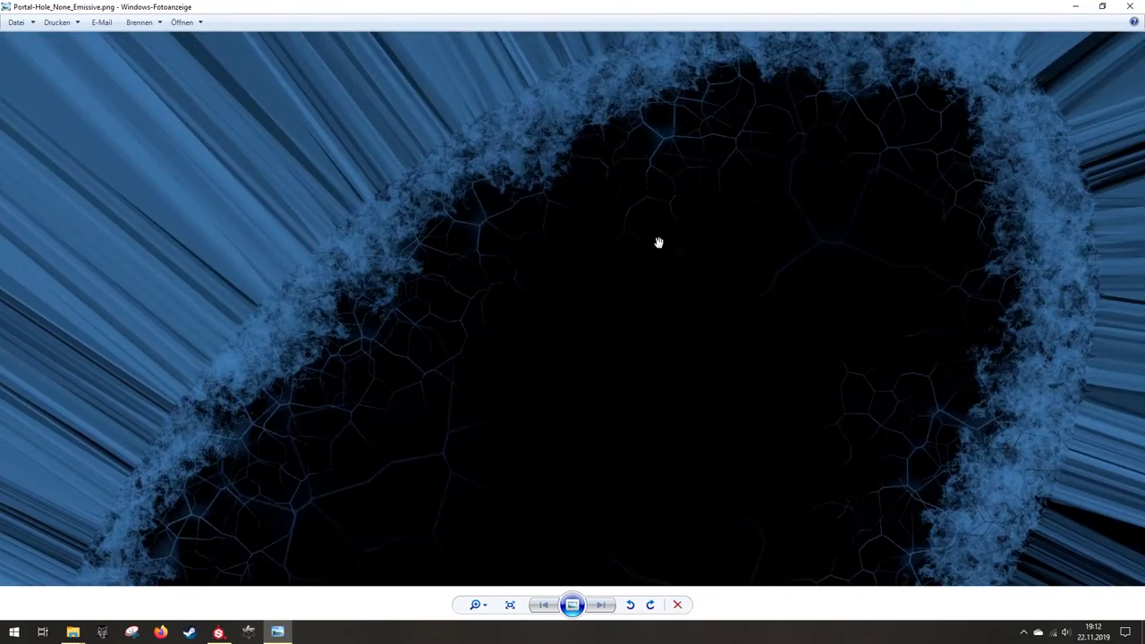
left_click_drag(658, 239, 450, 169)
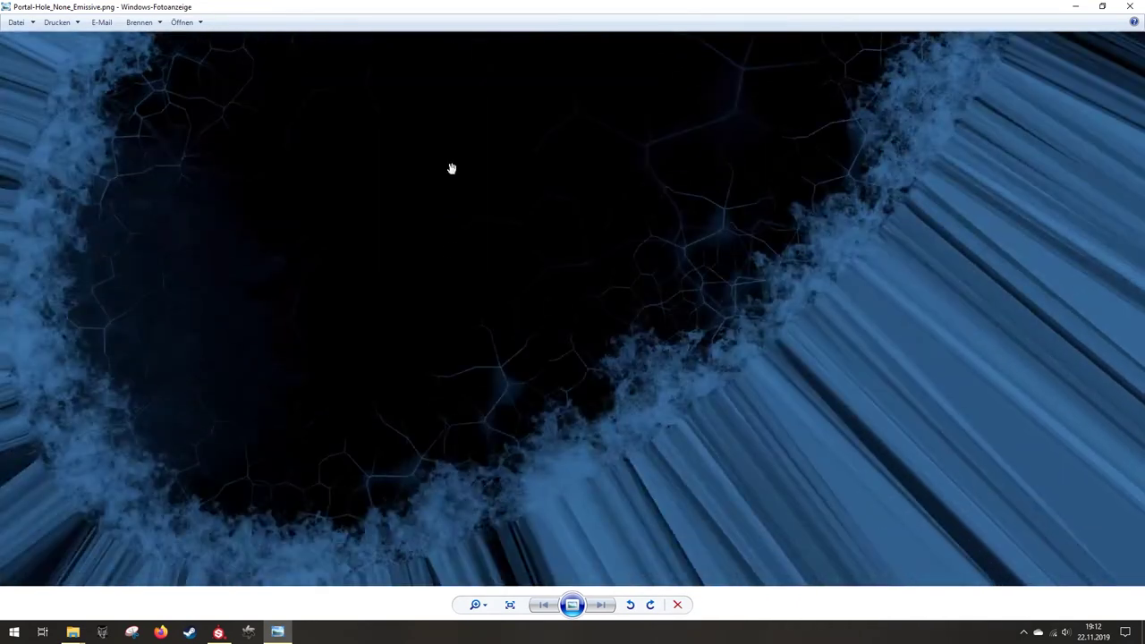
scroll(565, 353, "up", 3)
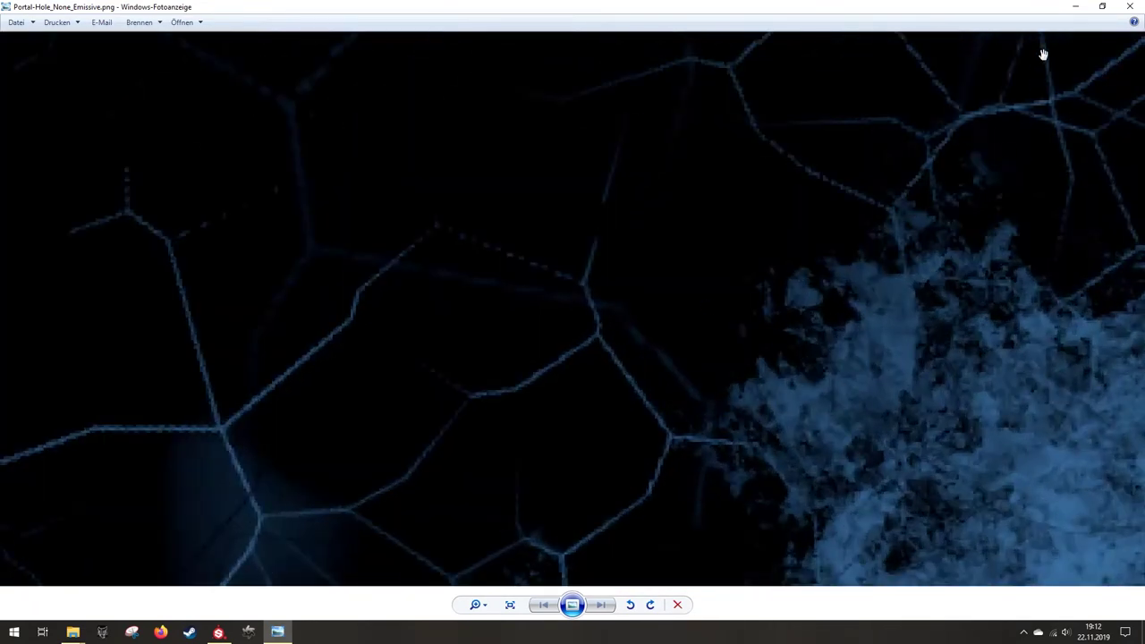
left_click(1131, 6)
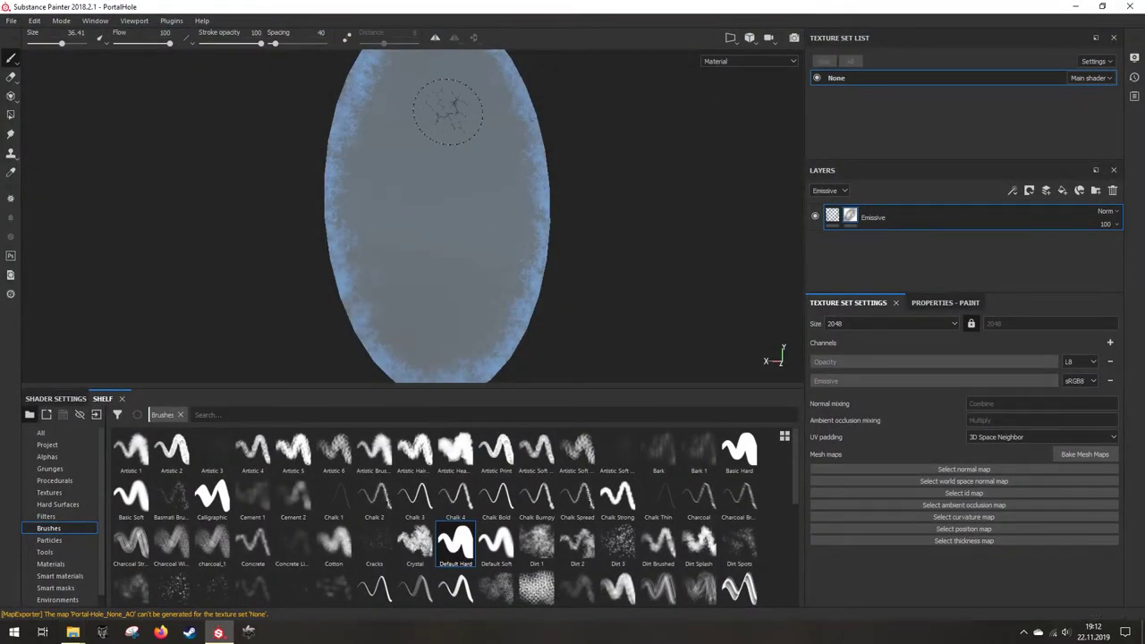
Step: Launch Blender 2.81 and close Substance Painter
left_click(14, 633)
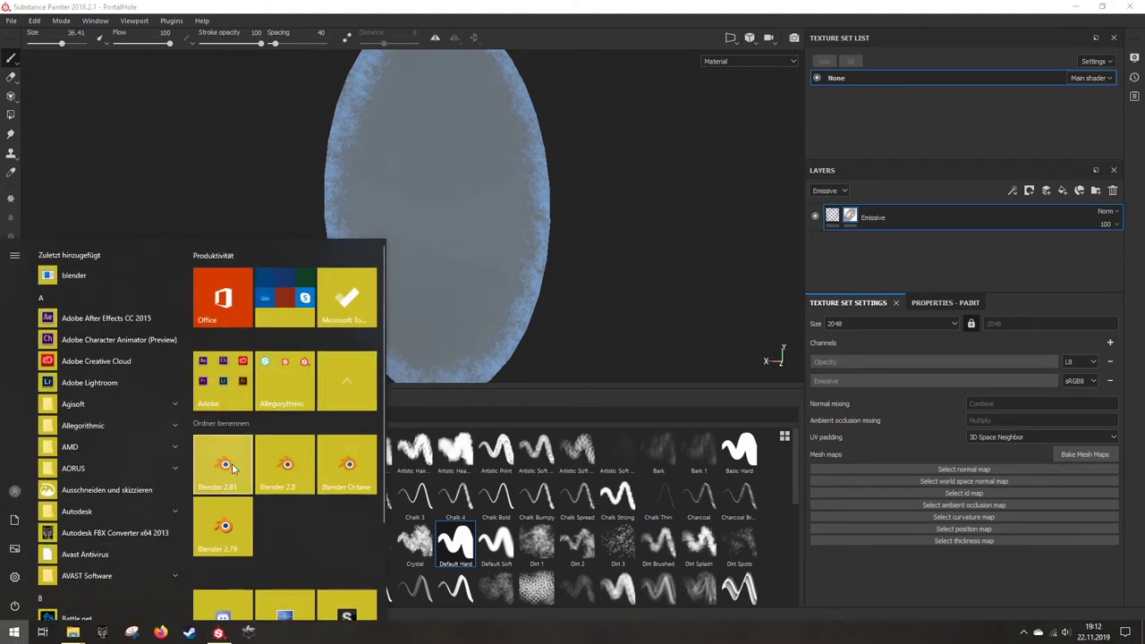
left_click(224, 466)
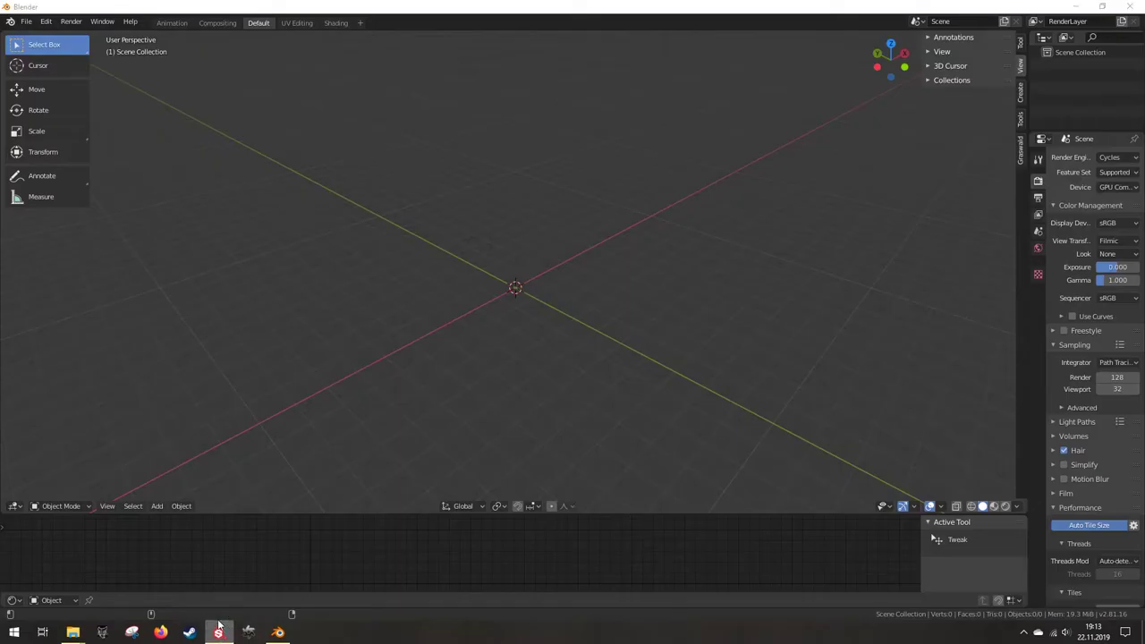
right_click(219, 630)
left_click(204, 613)
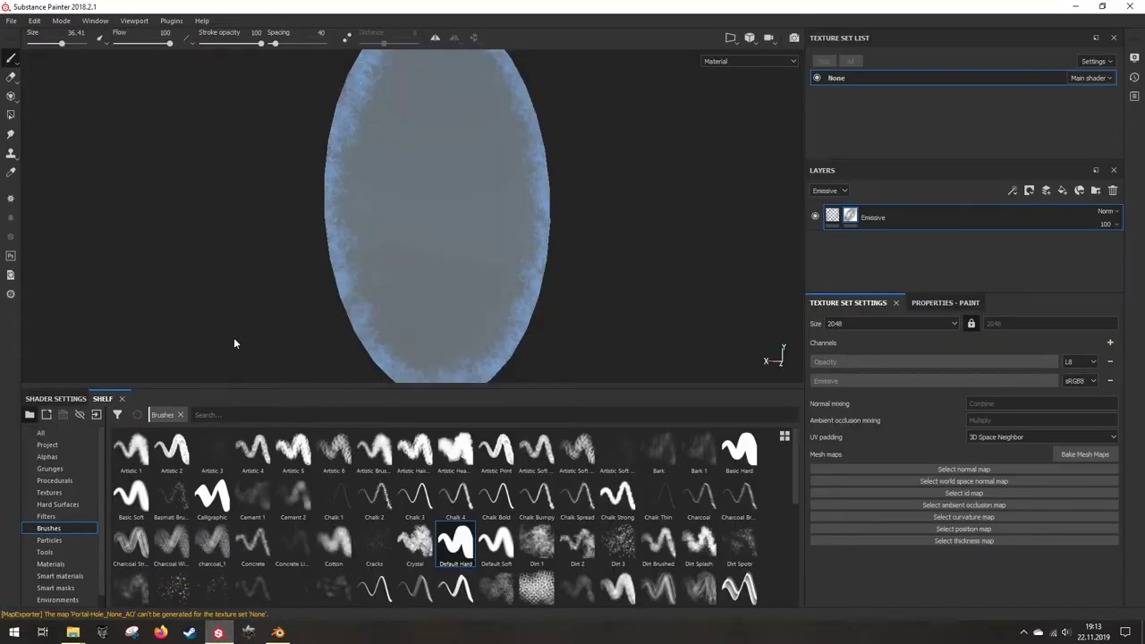
Step: Switch the Blender window to fullscreen
left_click(103, 22)
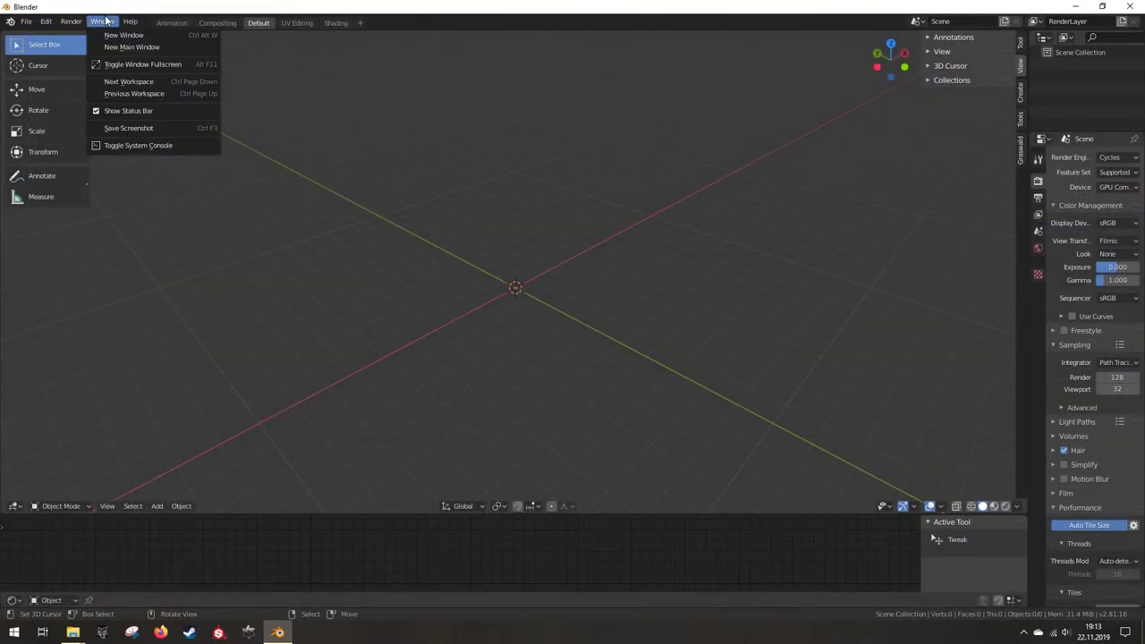
left_click(134, 65)
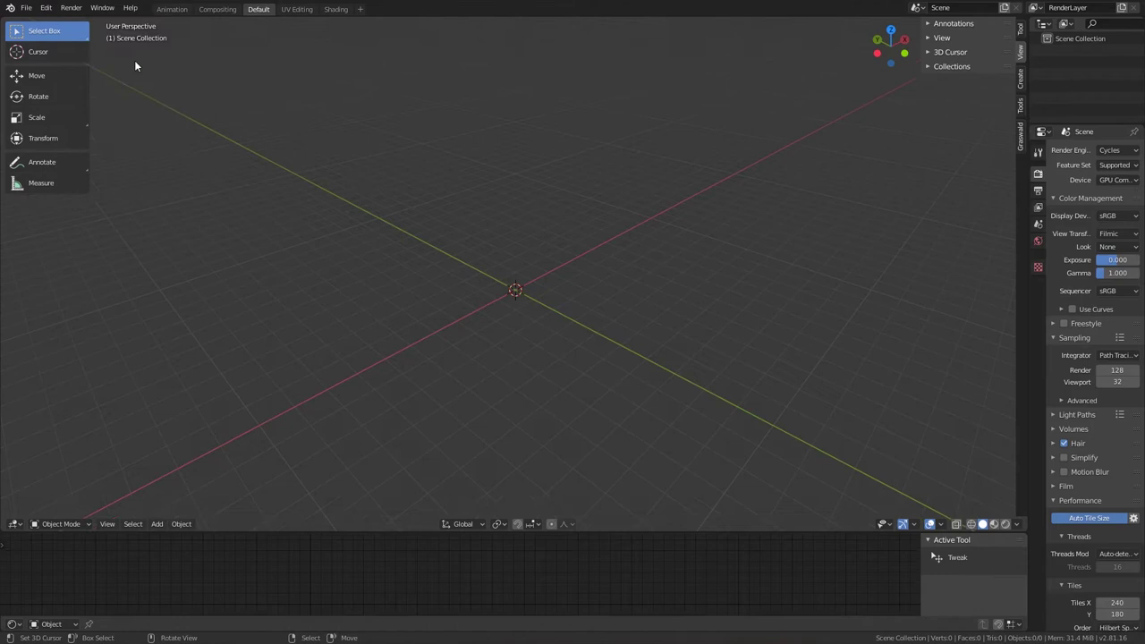
Step: Open the recent project file Portal.blend and orbit around the portal room
left_click(26, 7)
mouse_move(80, 45)
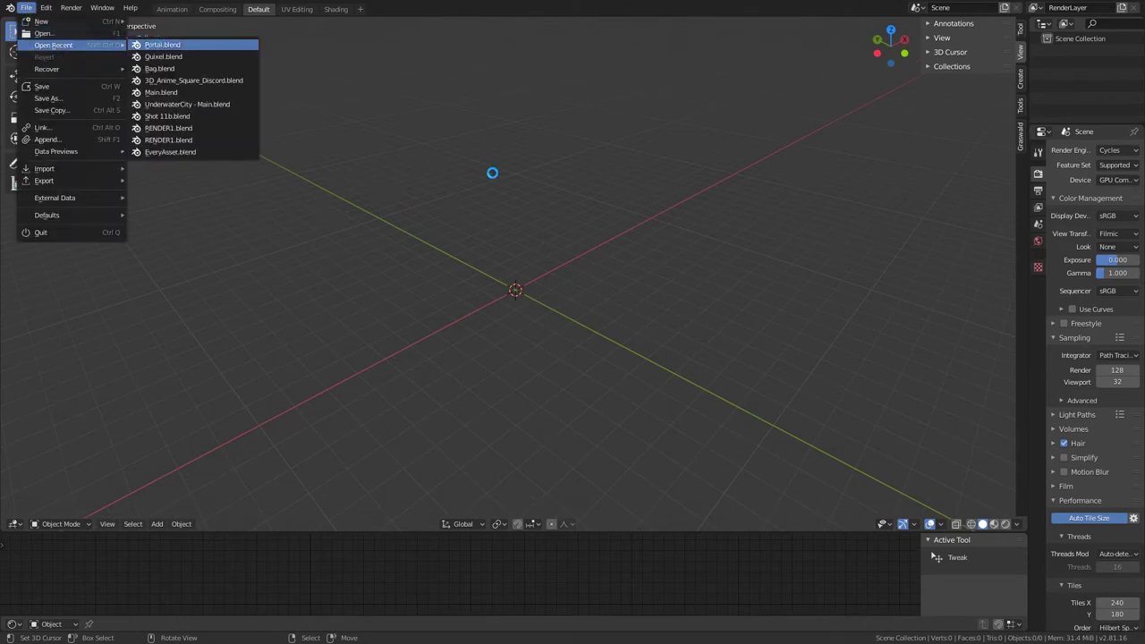
key("Return")
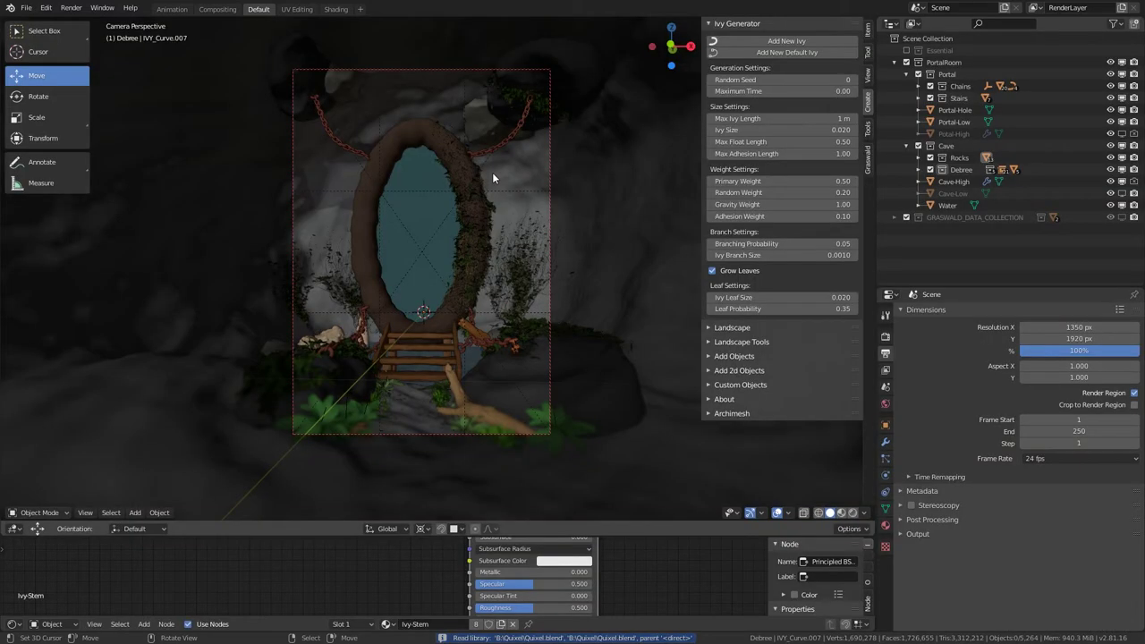
scroll(486, 215, "up", 4)
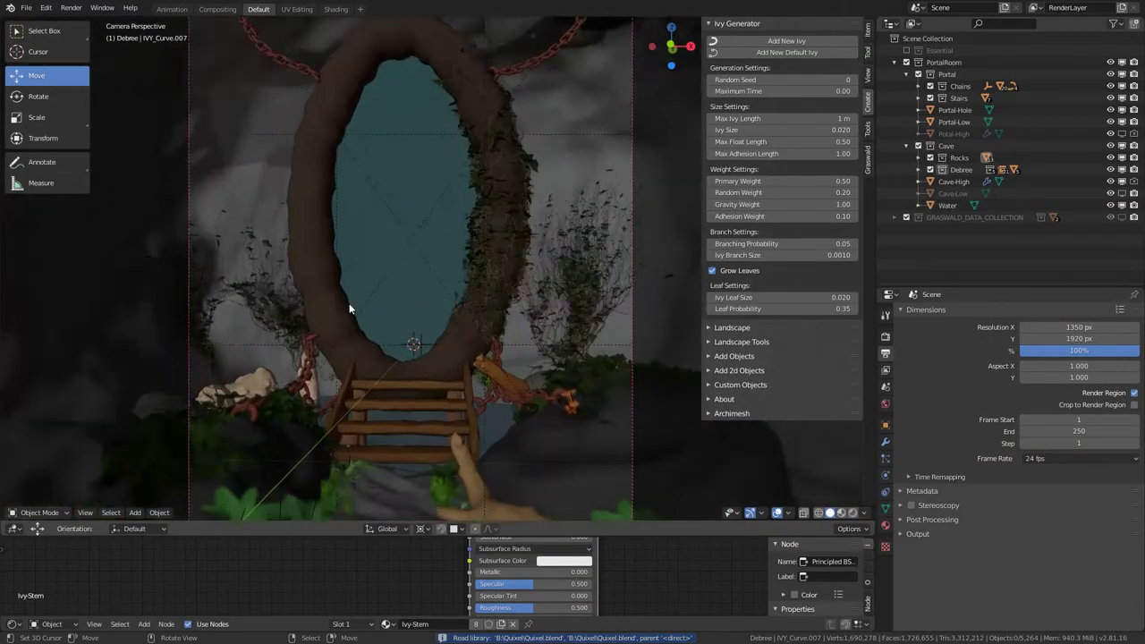
middle_click_drag(349, 308, 380, 282)
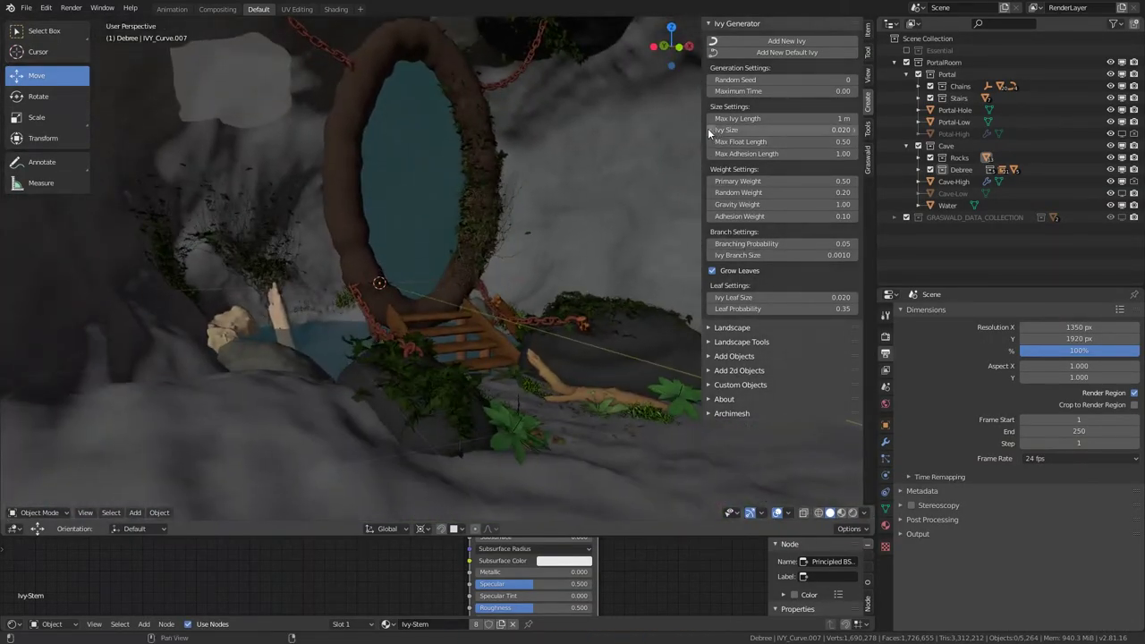
Step: Narrow the 3D viewport's sidebar and collapse the Ivy Generator settings
left_click_drag(704, 125, 769, 107)
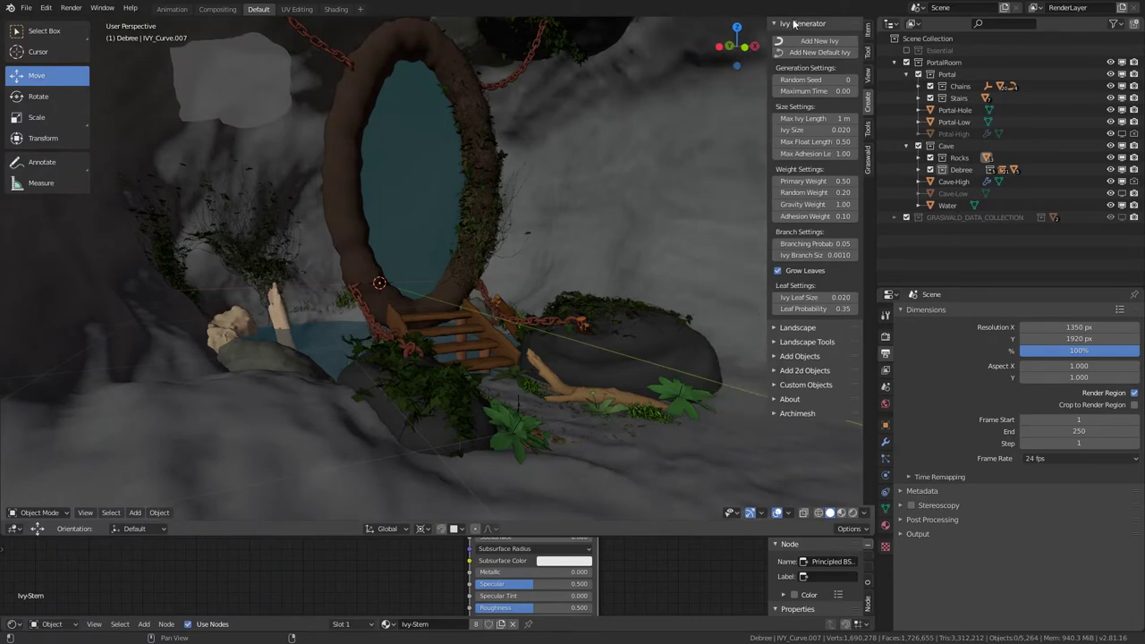
left_click(794, 23)
scroll(501, 238, "up", 6)
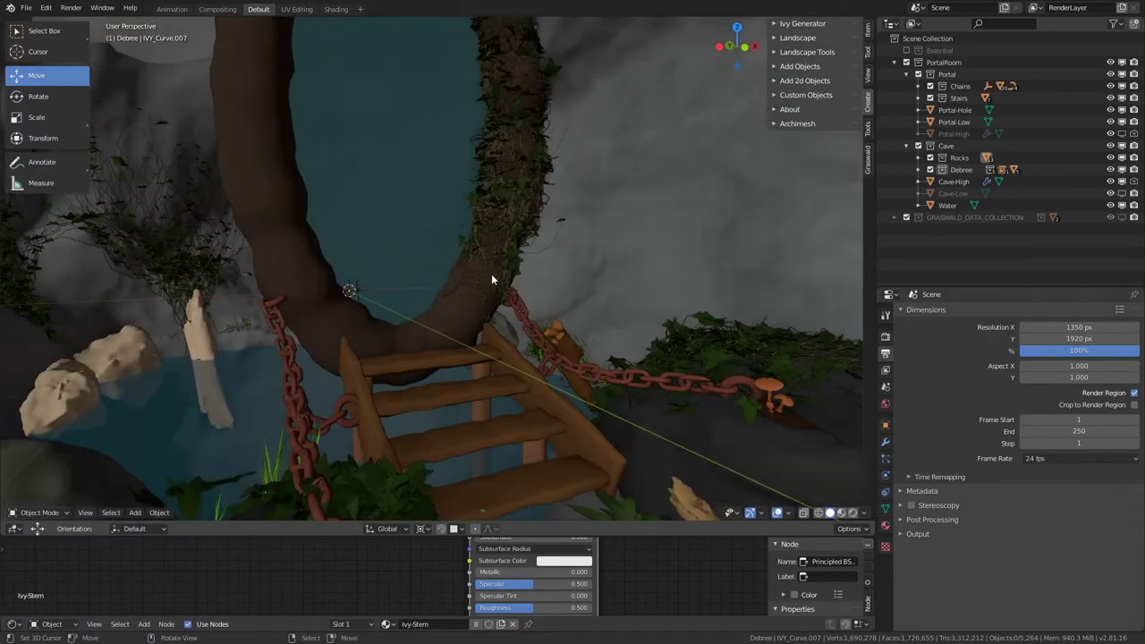
scroll(492, 280, "up", 5)
middle_click_drag(421, 337, 724, 336)
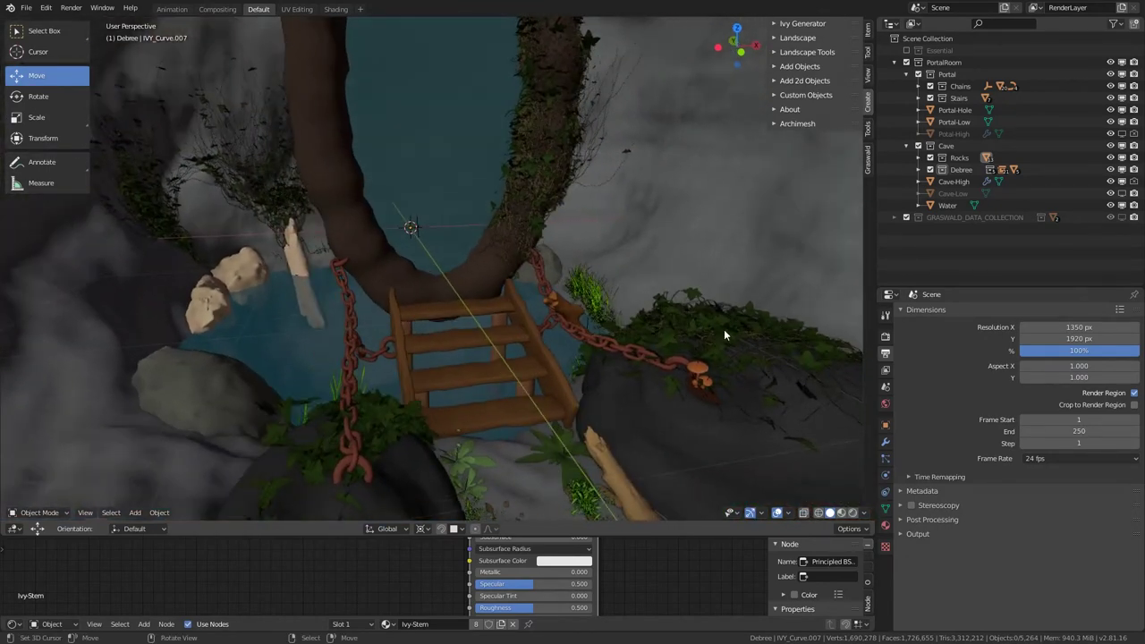
Step: Show the material properties and collapse their Surface section
left_click(886, 336)
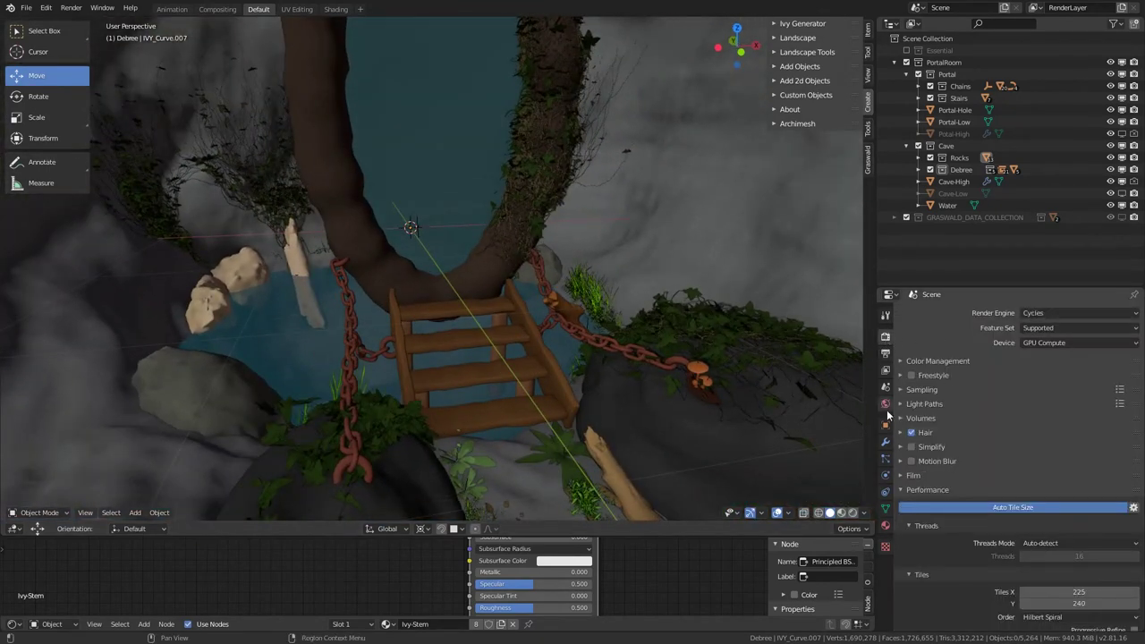
left_click(887, 527)
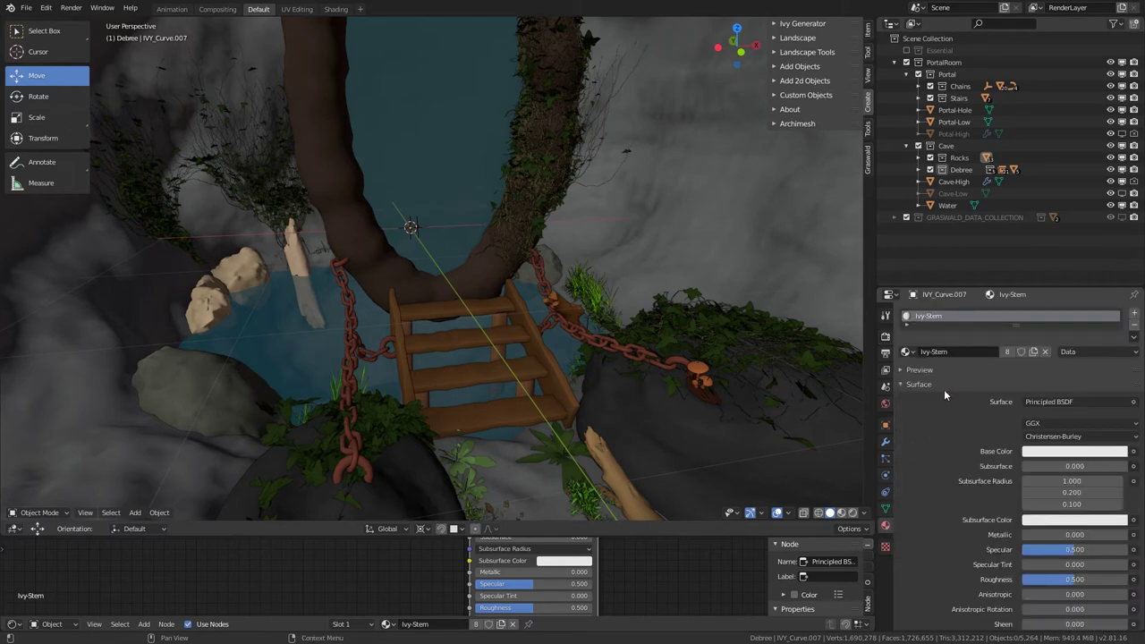
left_click(916, 386)
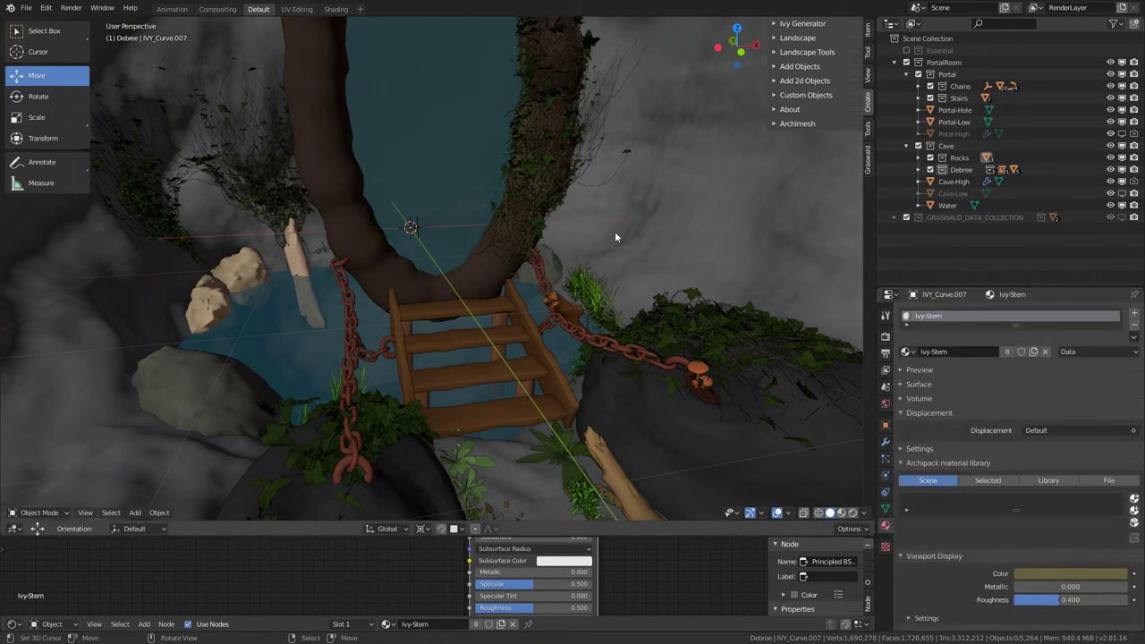
Step: Select the Portal-Low ring and isolate it by hiding all other objects
right_click(426, 282)
scroll(426, 282, "up", 2)
middle_click_drag(426, 282, 464, 291, "shift")
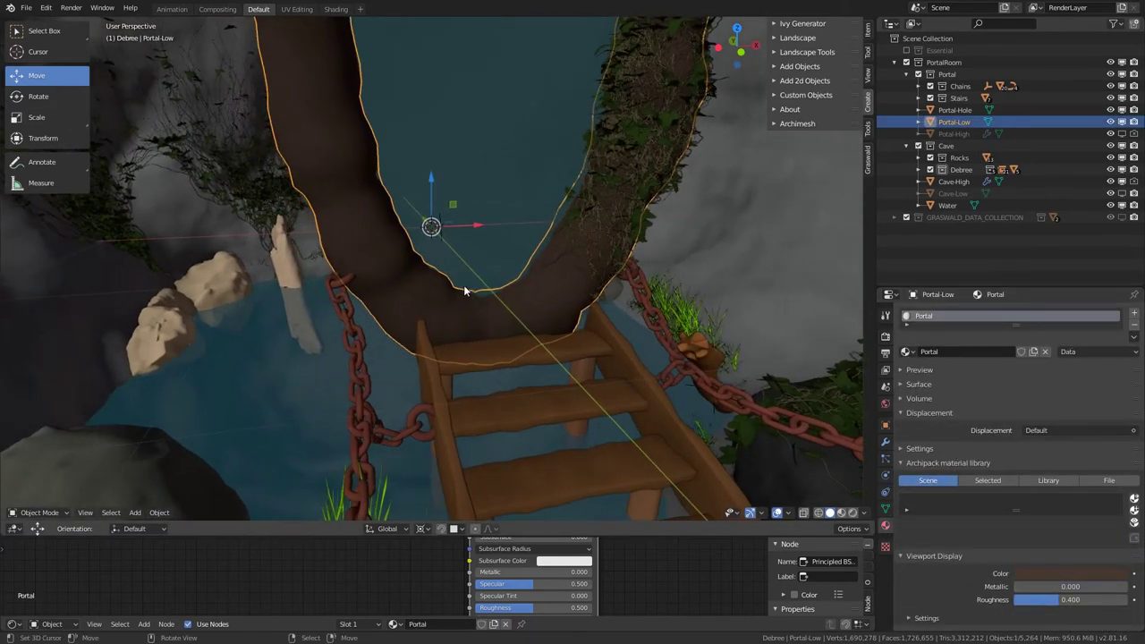
key("shift+h")
scroll(499, 285, "down", 3)
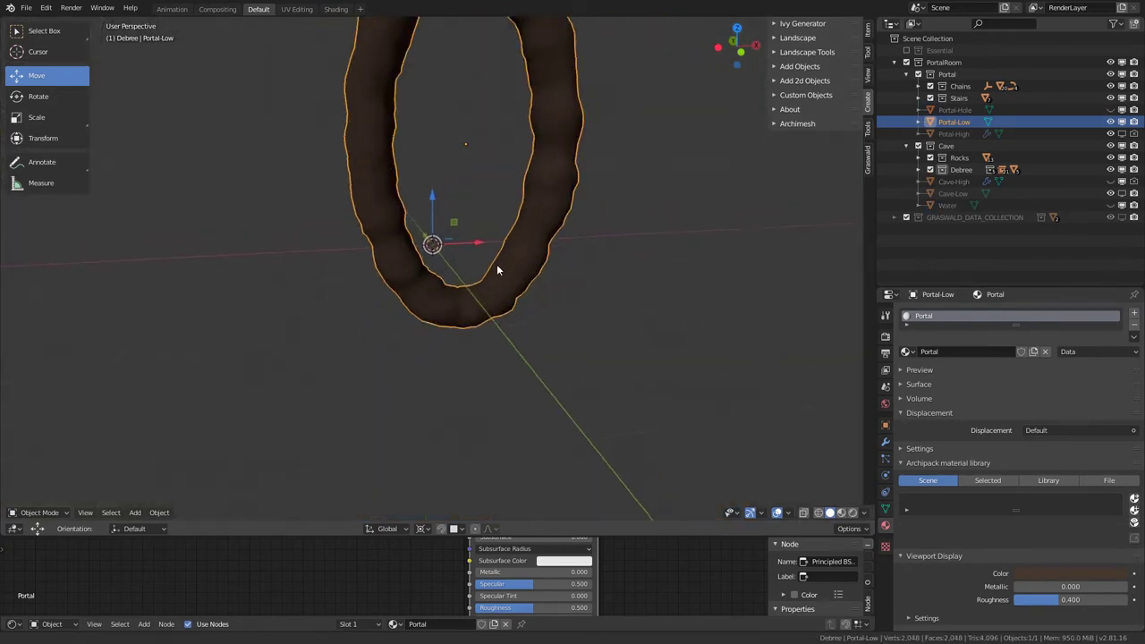
middle_click_drag(497, 267, 483, 322, "shift")
Step: Enlarge the shader editor and frame the Portal material's Principled BSDF and Material Output nodes
left_click_drag(661, 537, 640, 341)
middle_click_drag(328, 392, 474, 411)
scroll(390, 403, "down", 3)
middle_click_drag(390, 405, 345, 367)
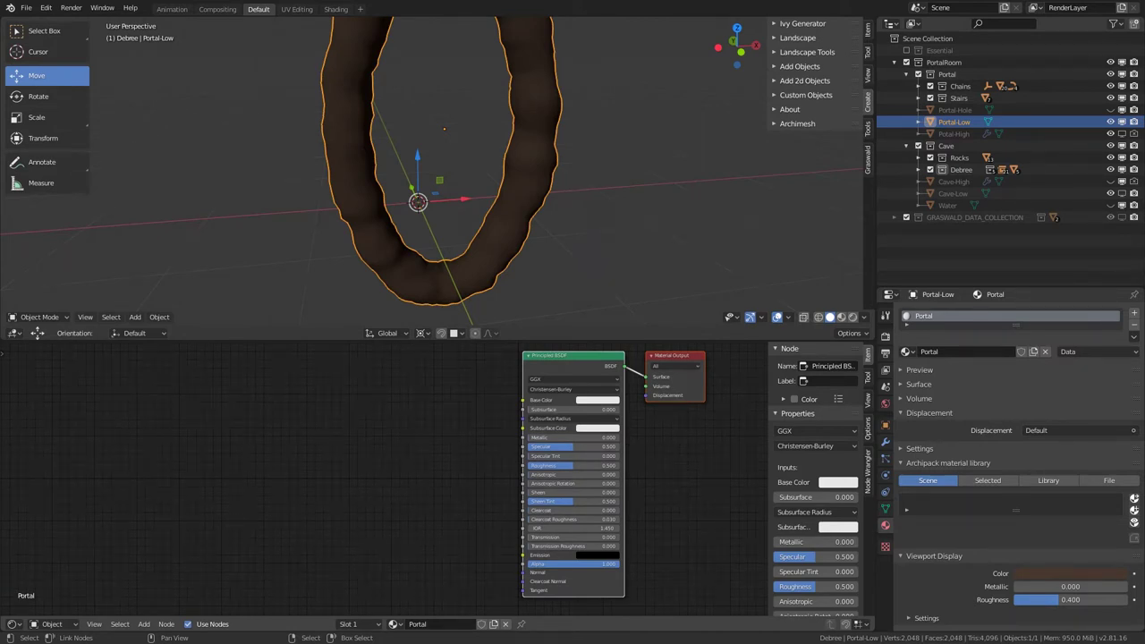
Step: Add Portal_Low_None_BaseColor.jpg and Portal_Low_None_AO.jpg as image textures to the Portal material and stack them in a column
left_click_drag(168, 424, 195, 432)
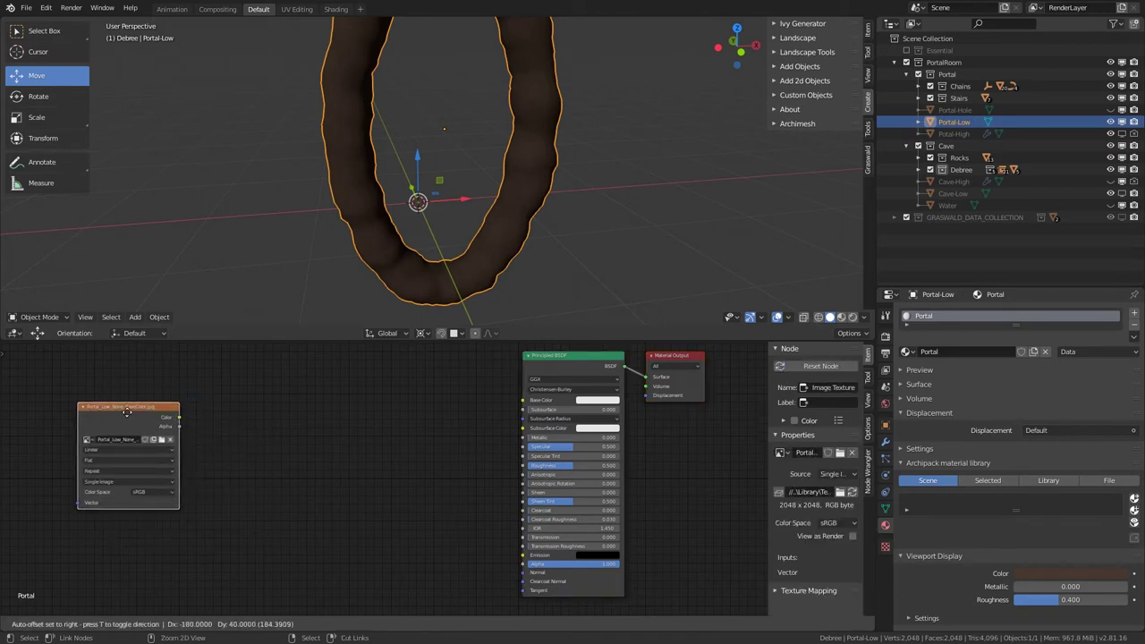
middle_click_drag(155, 429, 244, 475)
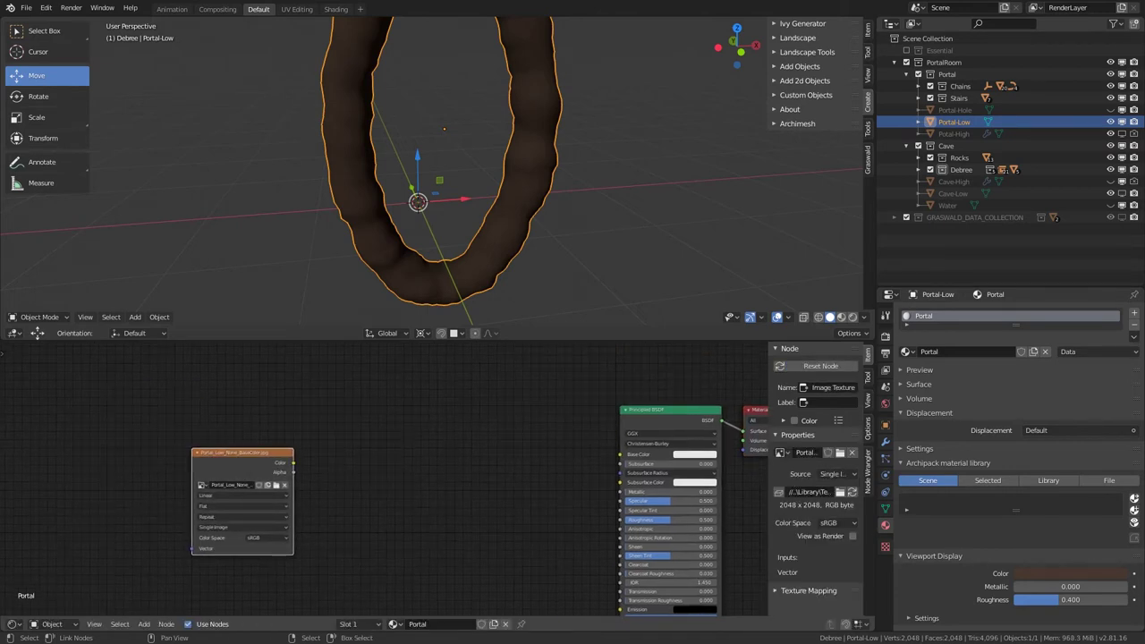
left_click_drag(272, 417, 268, 414)
middle_click_drag(347, 434, 408, 473)
left_click_drag(353, 449, 284, 379)
left_click_drag(312, 442, 435, 526)
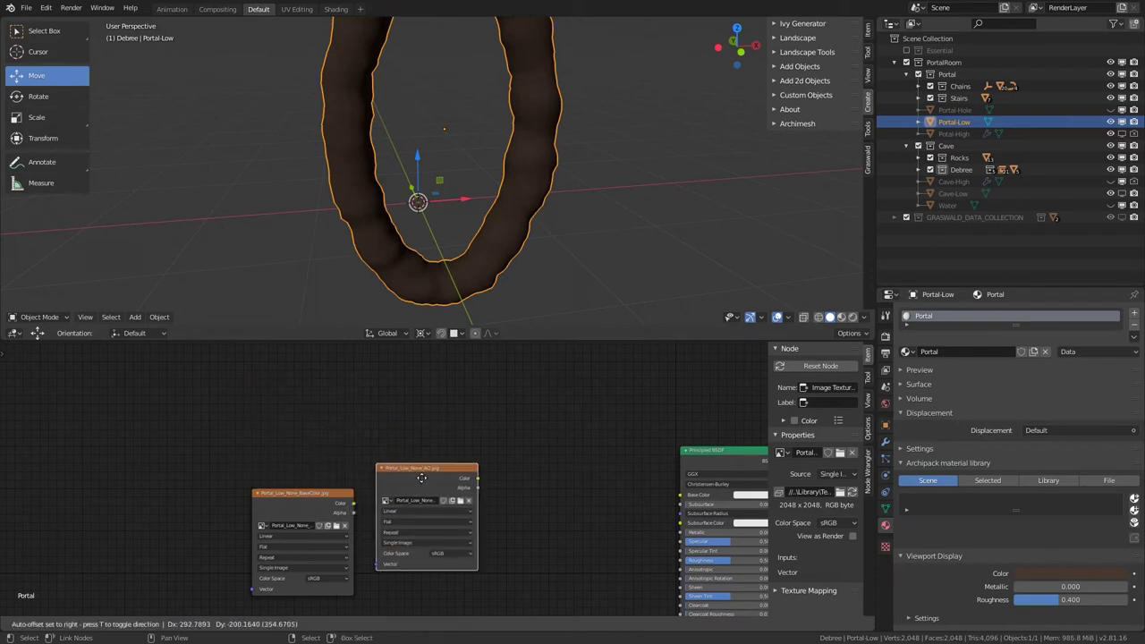
left_click_drag(261, 493, 219, 371)
left_click_drag(417, 484, 249, 493)
key("Home")
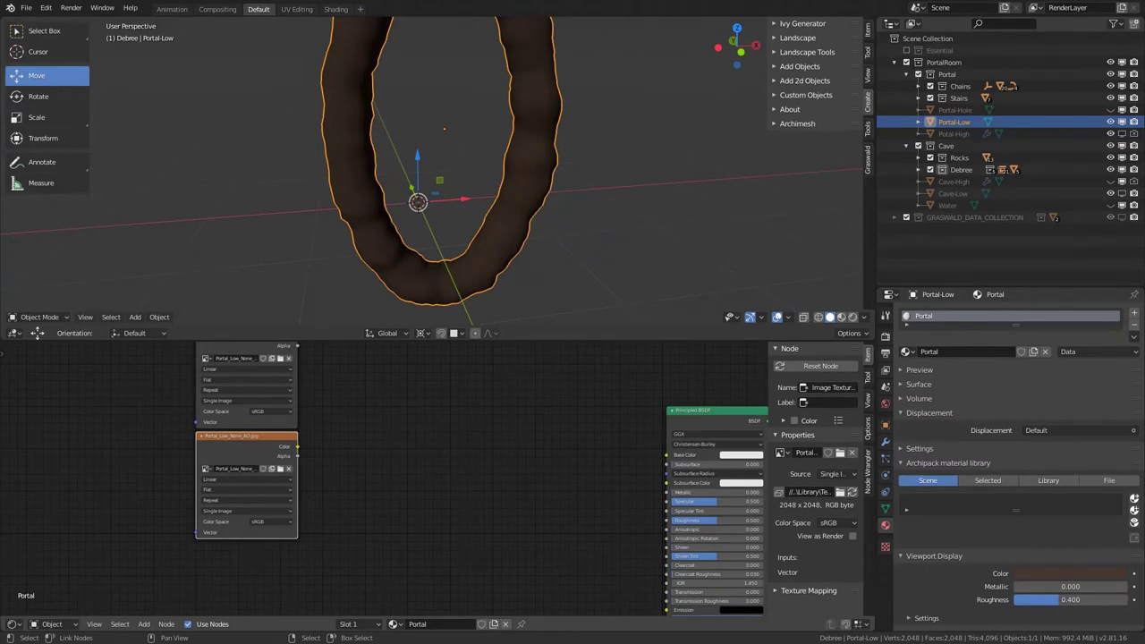
Step: Add the Portal_Low_None_Roughness.jpg image texture and place it directly below the AO node
left_click_drag(341, 521, 333, 532)
middle_click_drag(402, 501, 460, 411)
left_click_drag(445, 447, 315, 470)
middle_click_drag(418, 442, 334, 396)
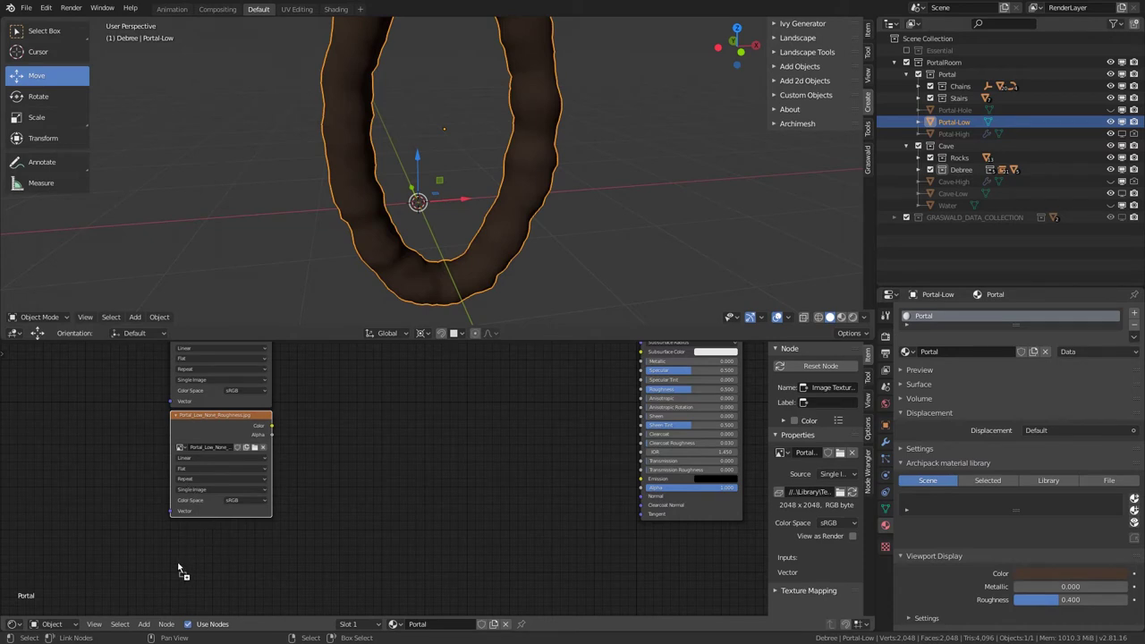
Step: Add the Portal_Low_None_Normal.jpg image texture below the Roughness node
left_click_drag(179, 569, 179, 566)
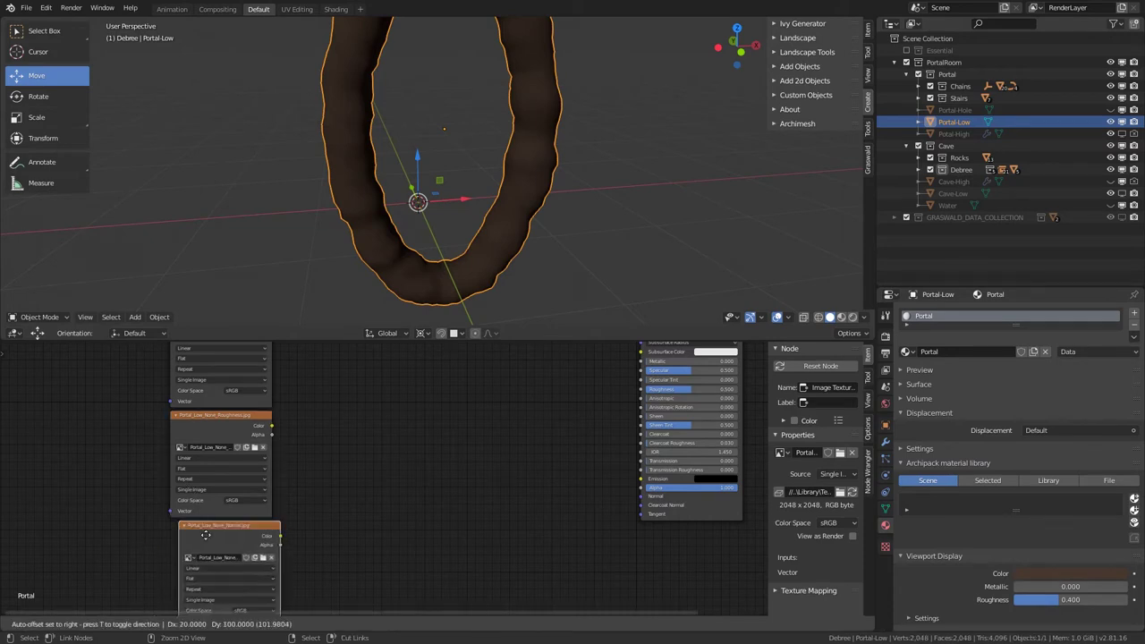
left_click(204, 534)
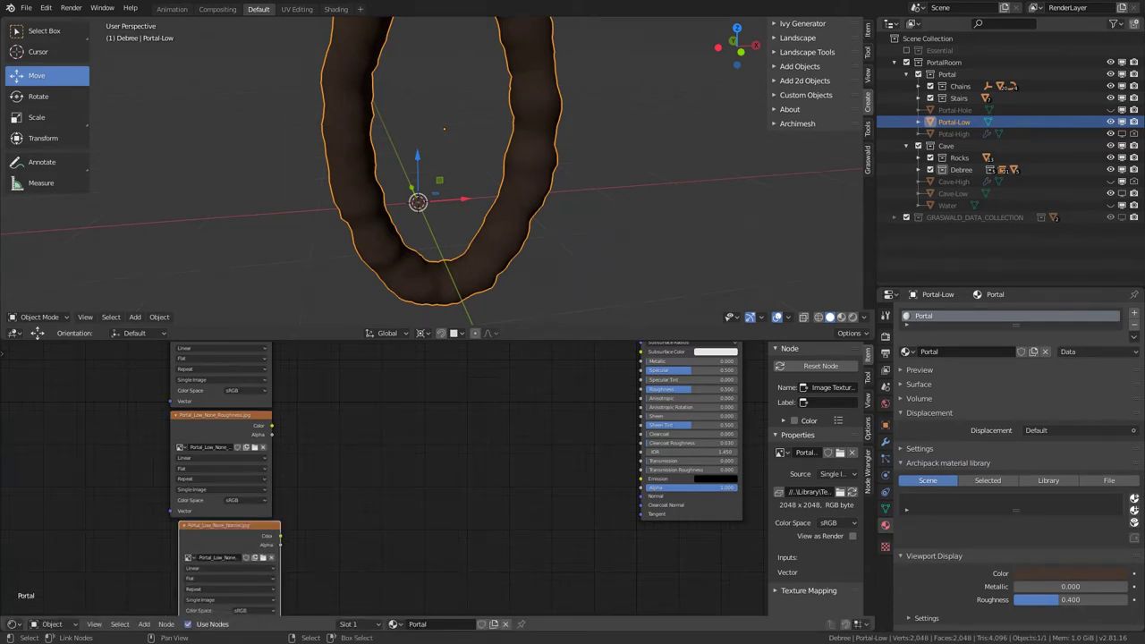
scroll(418, 519, "down", 2)
middle_click_drag(431, 533, 434, 475)
scroll(391, 473, "up", 5)
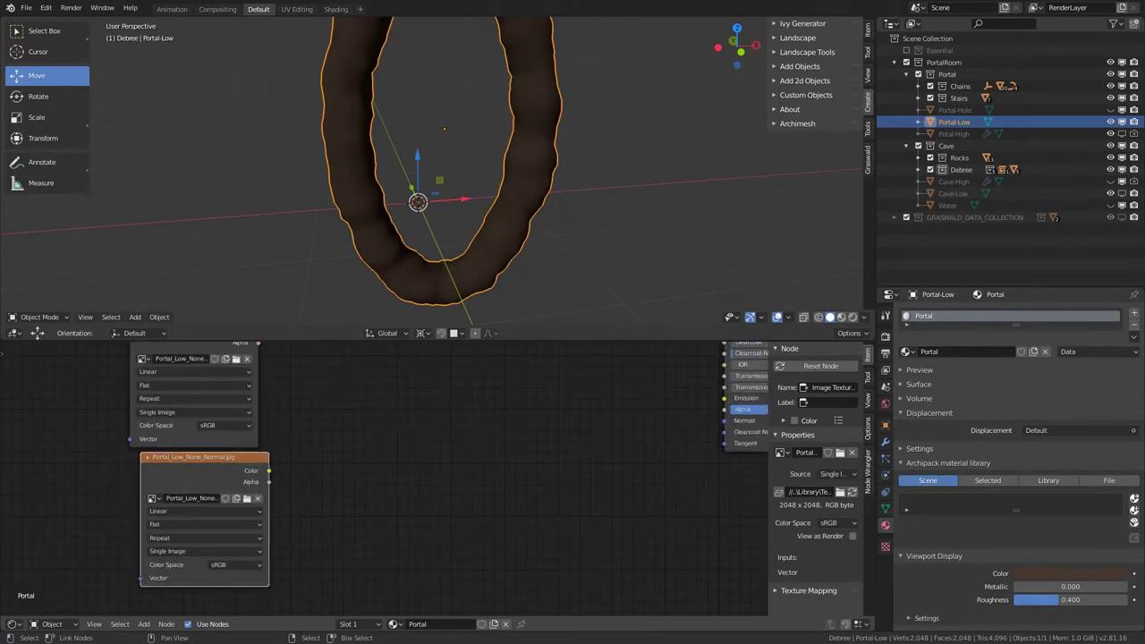
Step: Add the Portal_Low_None_Height.jpg image texture and align the Normal node with the texture column
left_click_drag(480, 547, 480, 541)
left_click(480, 540)
mouse_move(189, 458)
left_mouse_down("ctrl")
mouse_move(158, 480)
mouse_move(189, 463)
left_mouse_up("ctrl")
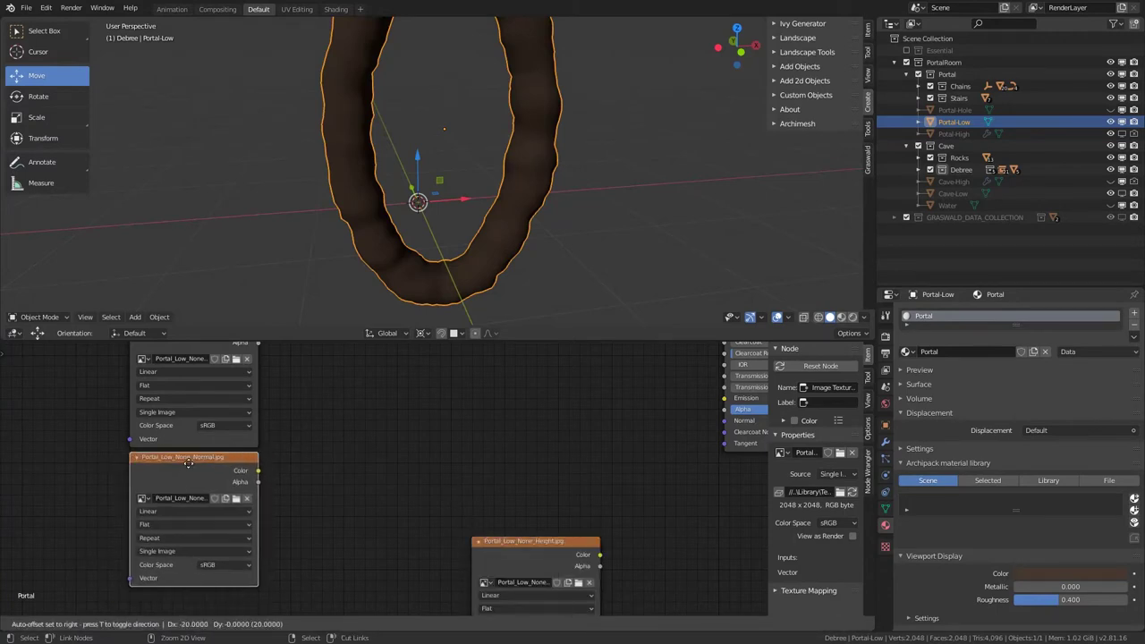
Step: Give the shader editor more height and frame the texture nodes beside the Principled BSDF
left_click_drag(559, 341, 551, 234)
scroll(471, 339, "down", 6)
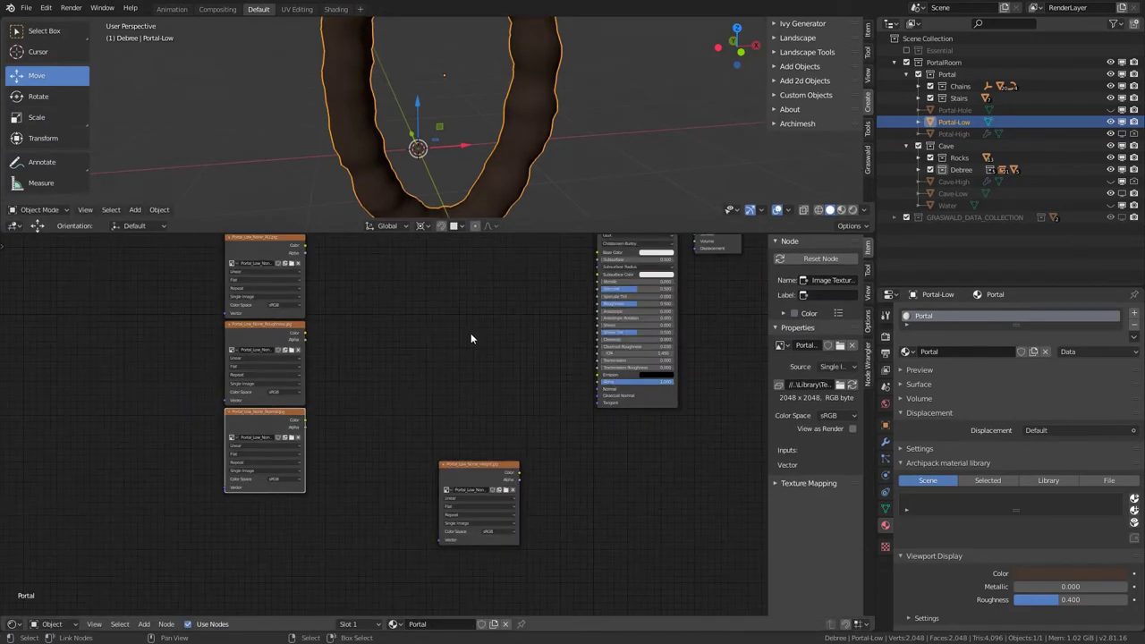
scroll(371, 357, "up", 4)
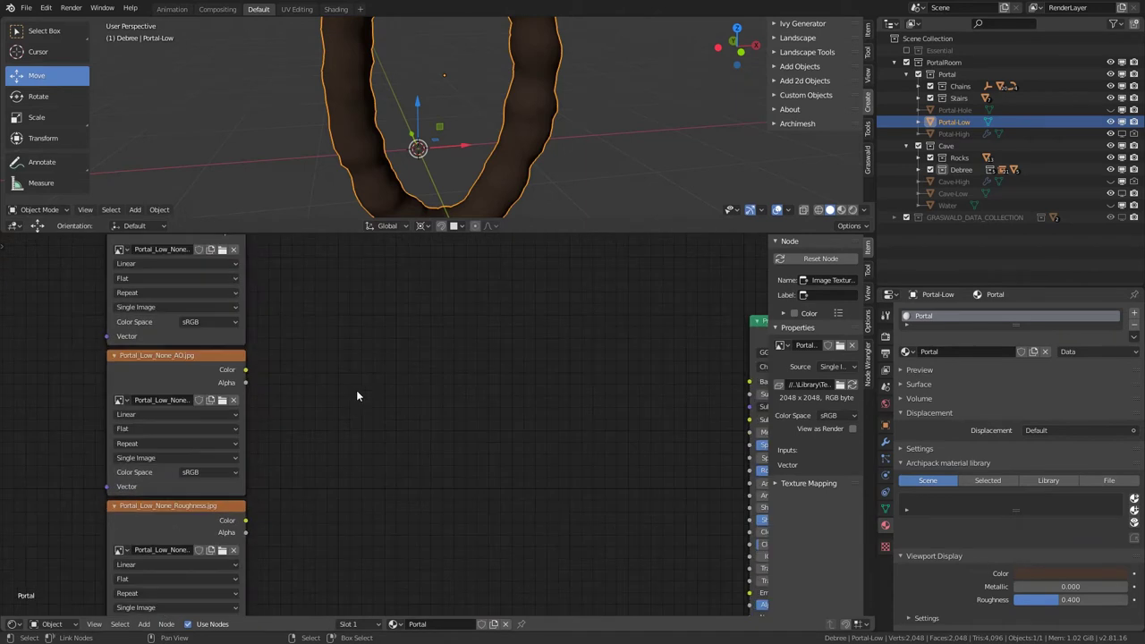
Step: Switch the viewport to rendered shading, deselect the ring and view it up close
left_click(852, 209)
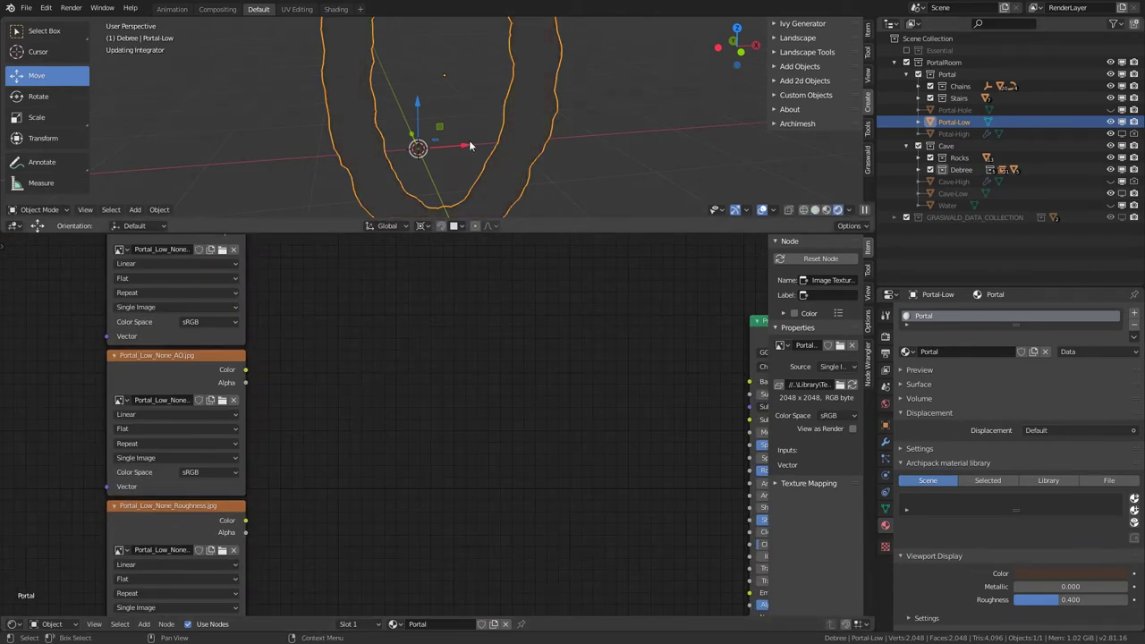
mouse_move(456, 139)
middle_mouse_down()
mouse_move(514, 123)
mouse_move(467, 149)
middle_mouse_up()
scroll(499, 143, "up", 3)
middle_click_drag(490, 343, 348, 344)
left_click(553, 181)
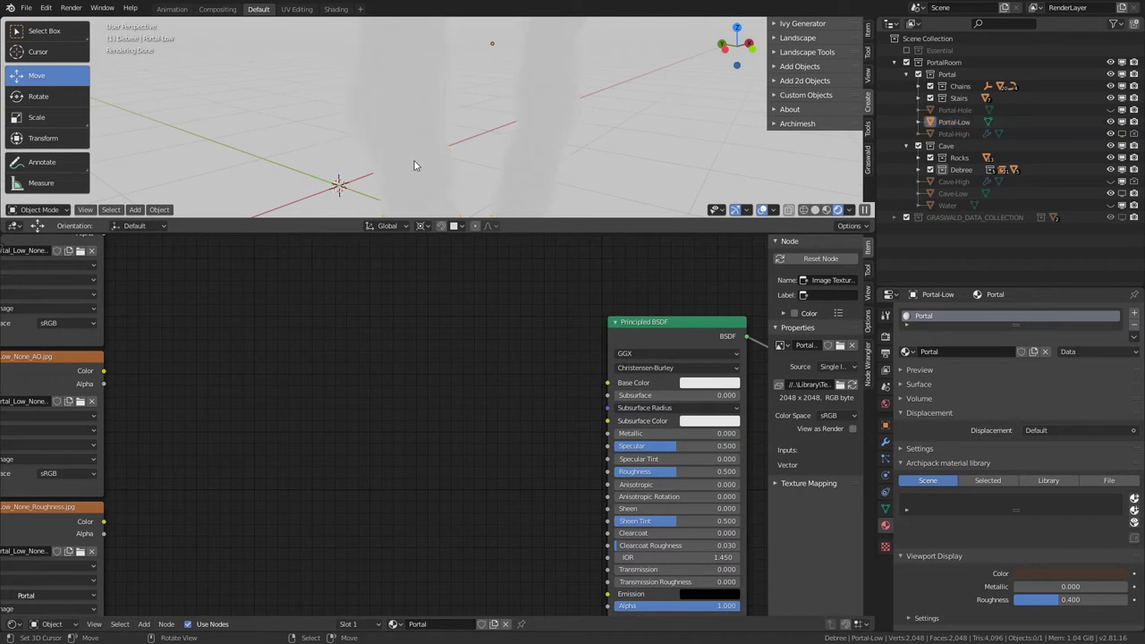
middle_click_drag(414, 165, 412, 143)
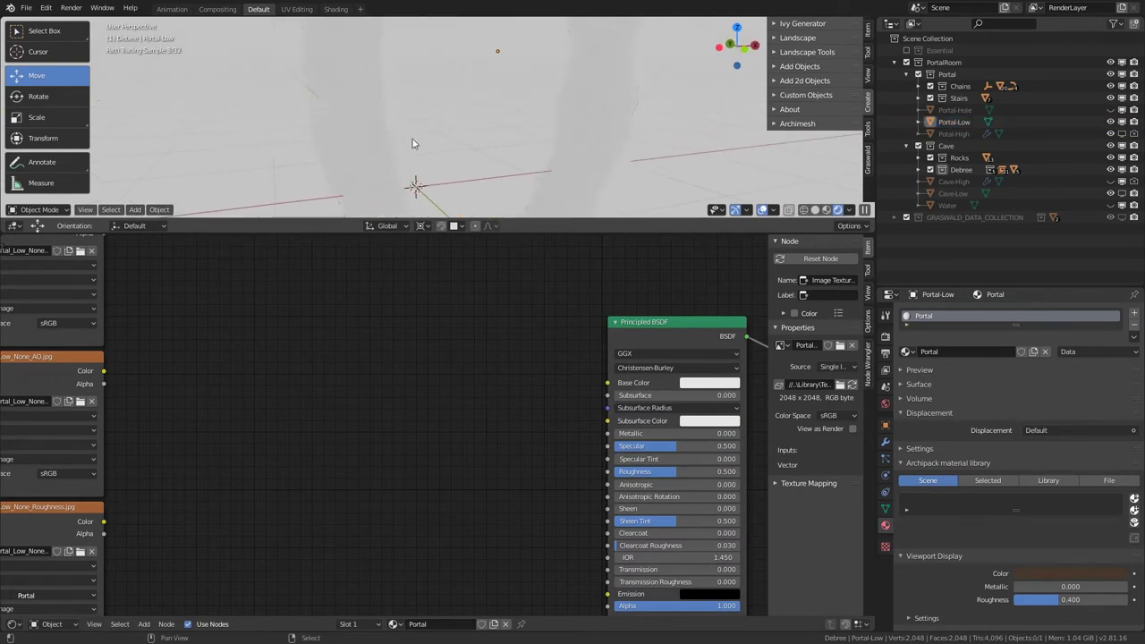
Step: Show the World nodes in the shader editor and turn off Scene World for the rendered viewport
left_click(52, 624)
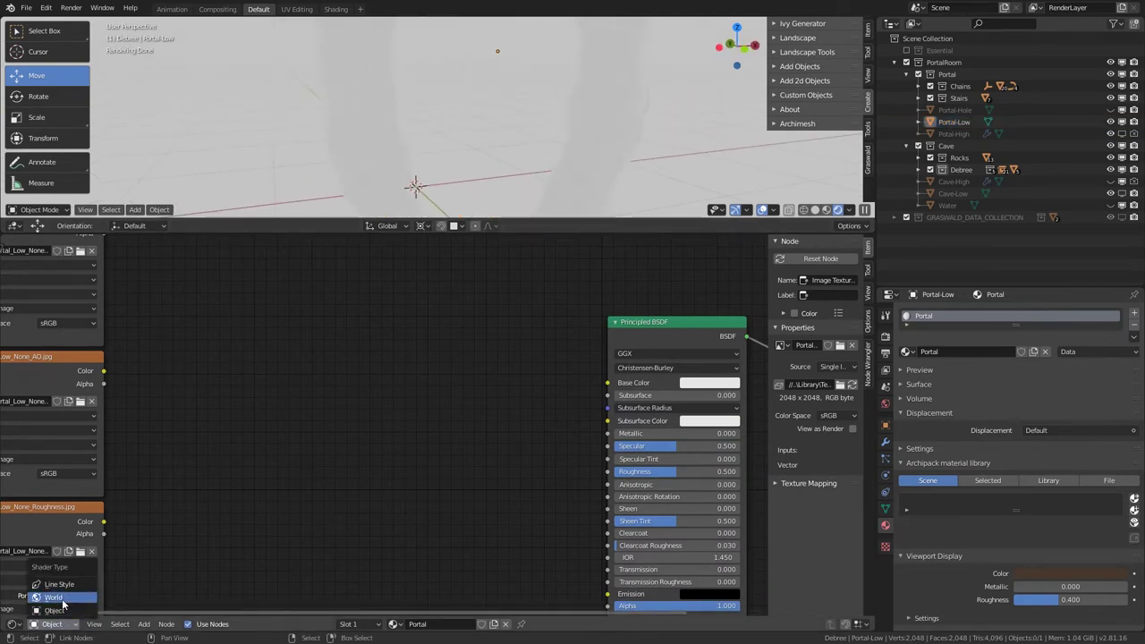
left_click(54, 597)
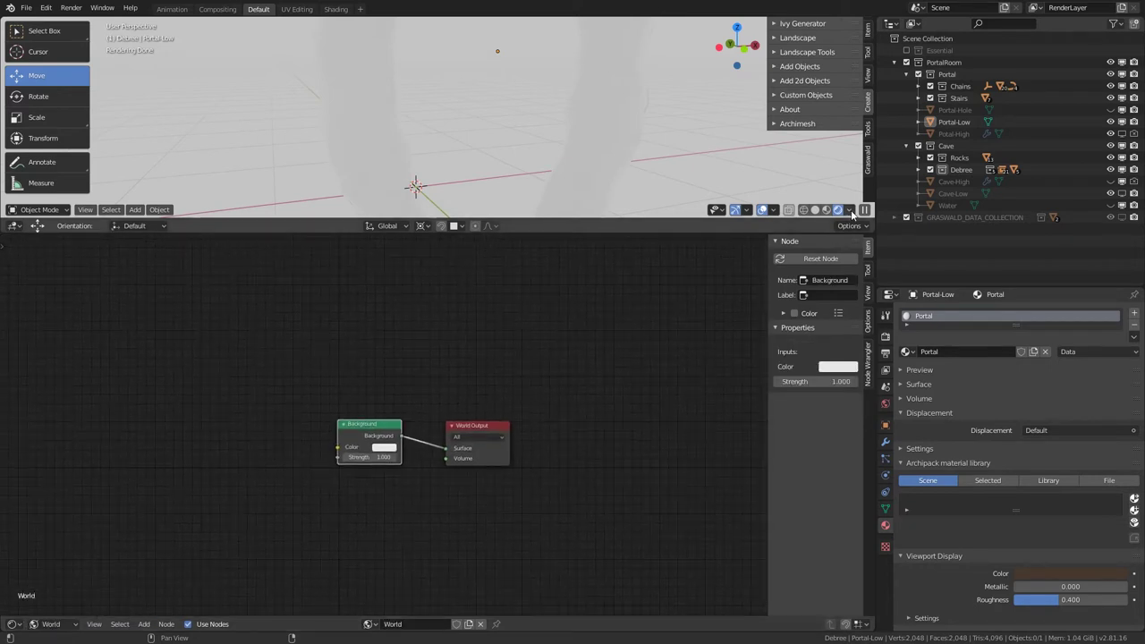
left_click(850, 211)
left_click(785, 153)
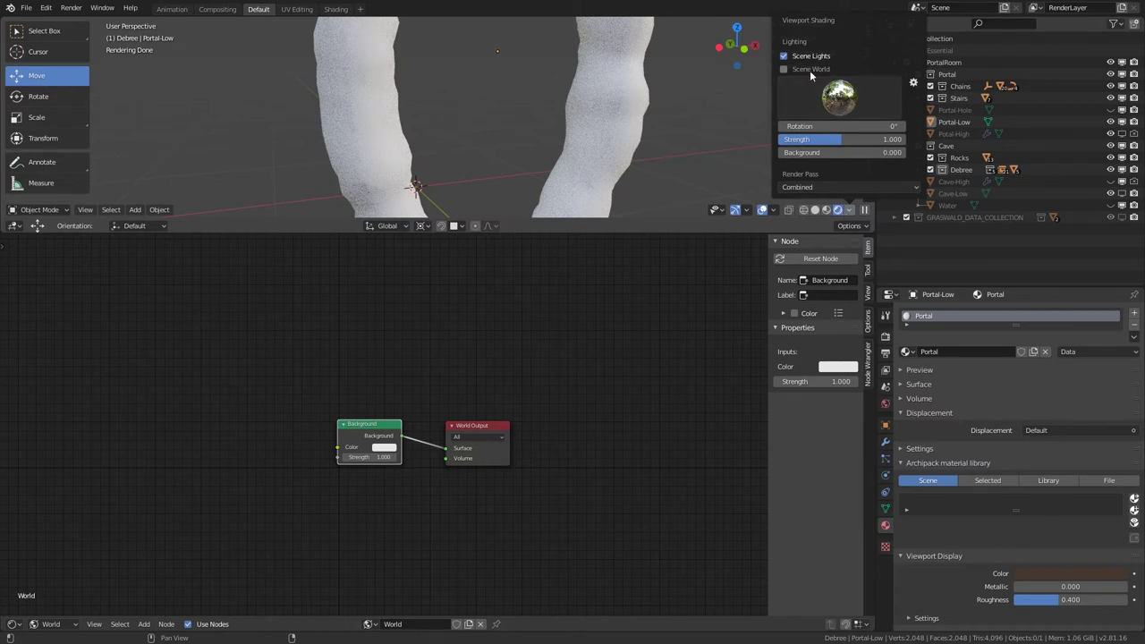
scroll(520, 163, "down", 5)
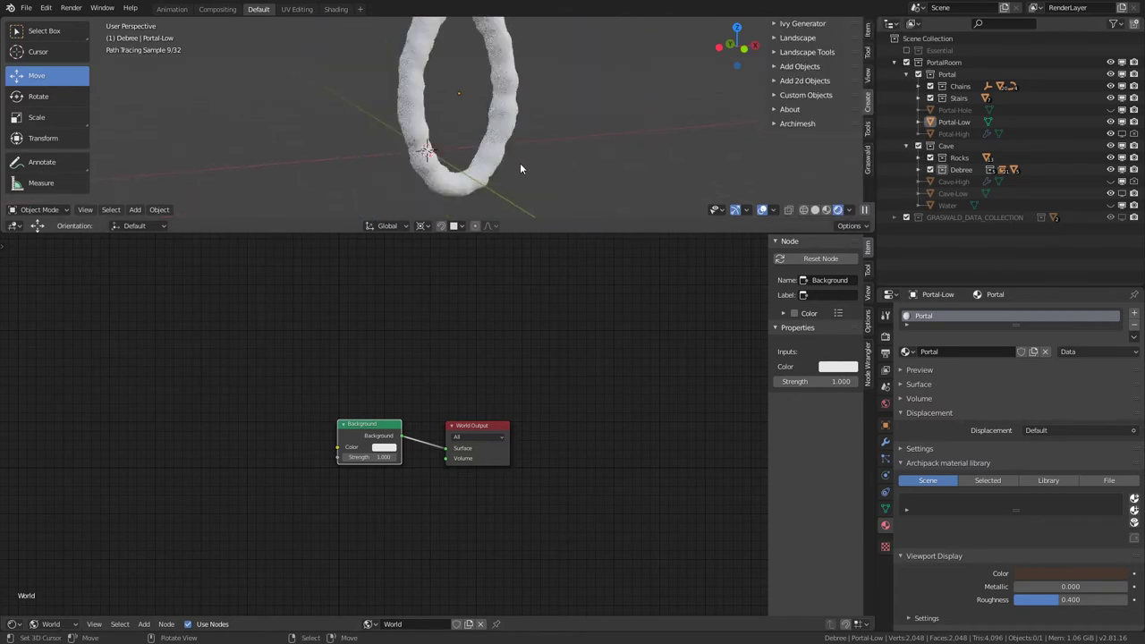
middle_click_drag(520, 163, 621, 196)
scroll(621, 197, "up", 4)
Step: Return the shader editor to the object's material and set the viewport HDRI strength to 2.000 with Scene World off
left_click(42, 624)
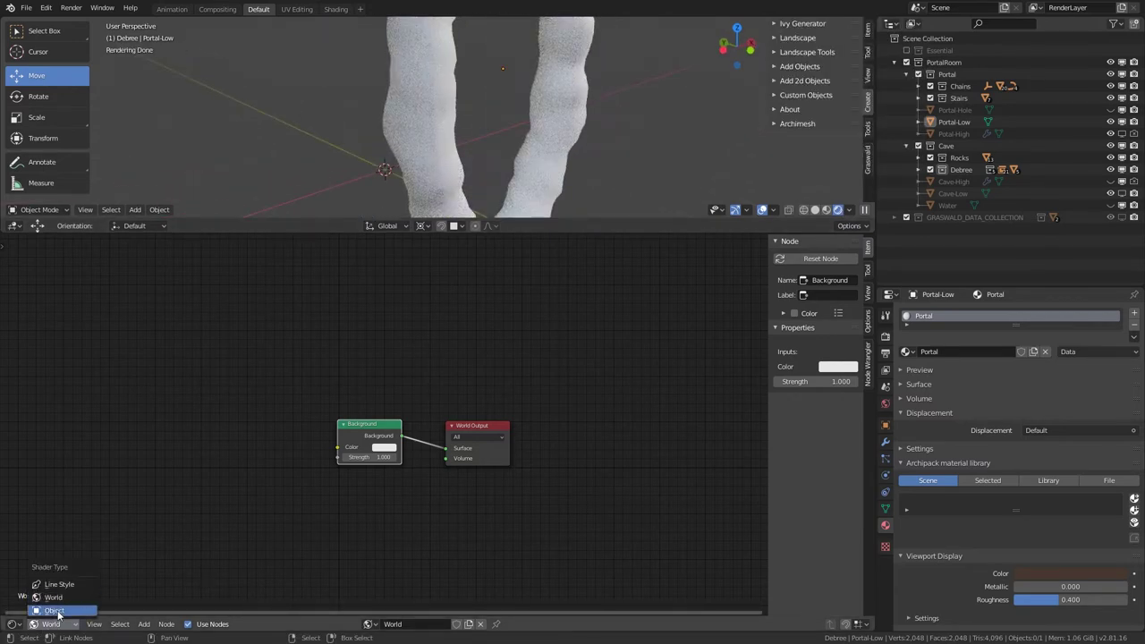
left_click(41, 609)
left_click(849, 210)
mouse_move(837, 351)
left_mouse_down()
mouse_move(864, 352)
mouse_move(777, 351)
mouse_move(832, 353)
left_mouse_up()
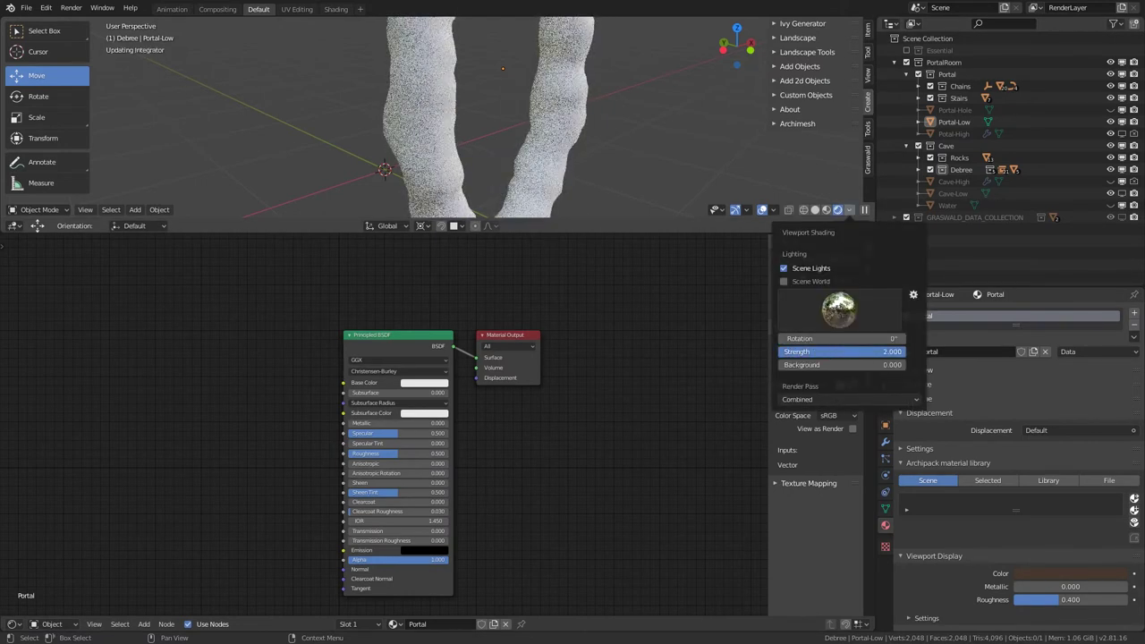
left_click(793, 283)
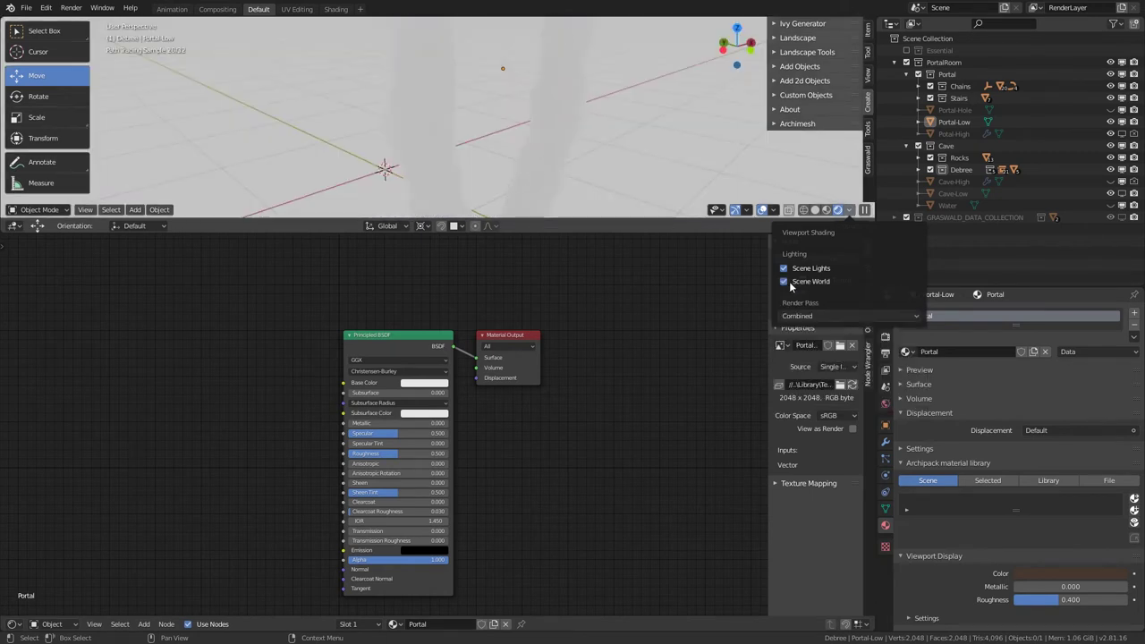
left_click(784, 282)
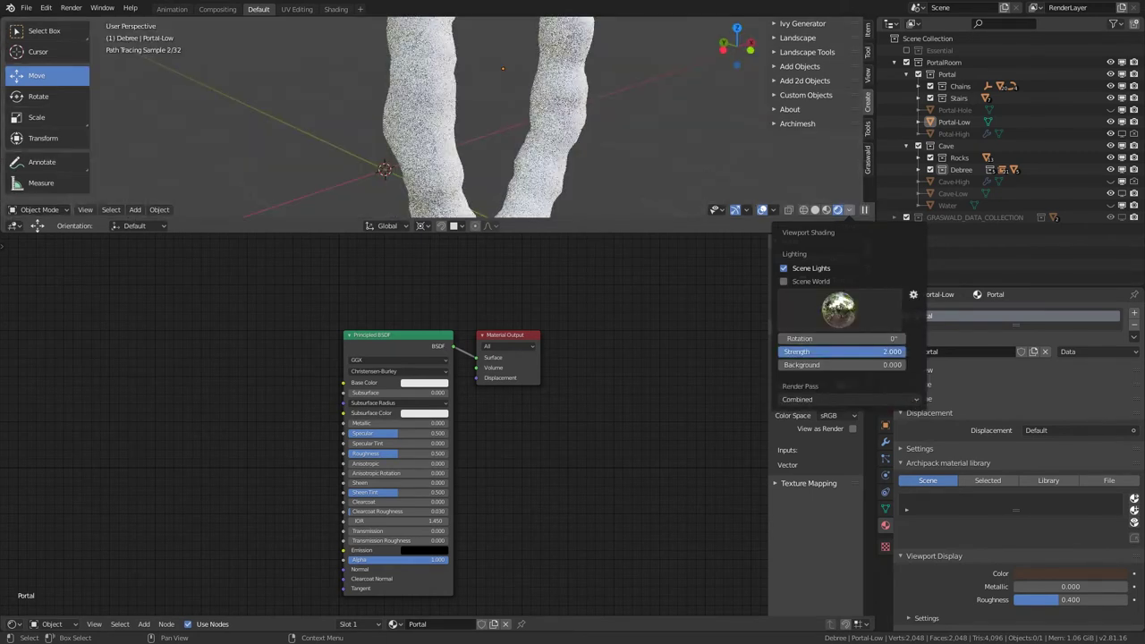
Step: Link the BaseColor texture's Color output to the Principled BSDF's Base Color and view the textured ring up close
middle_click_drag(537, 134, 524, 164)
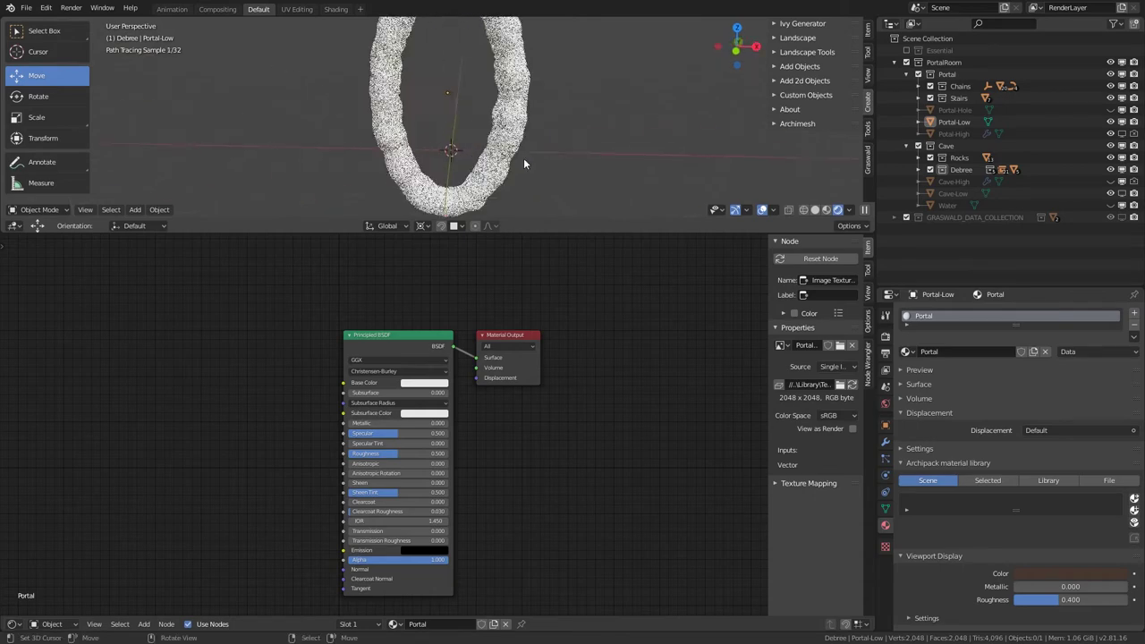
scroll(524, 164, "up", 4)
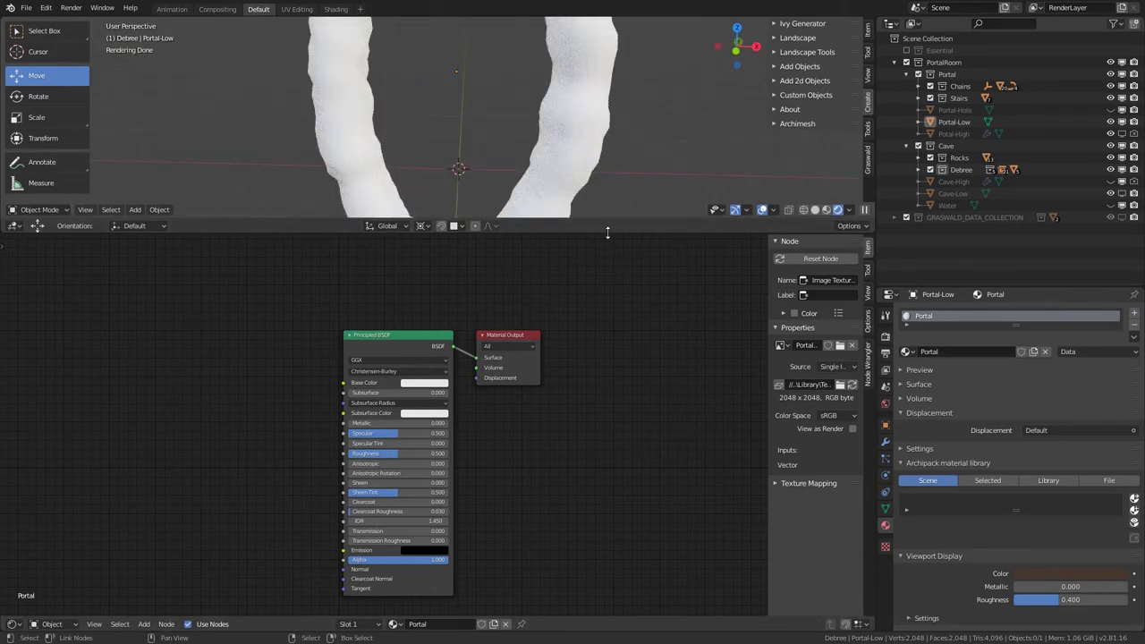
left_click_drag(610, 233, 586, 351)
middle_click_drag(479, 217, 525, 259)
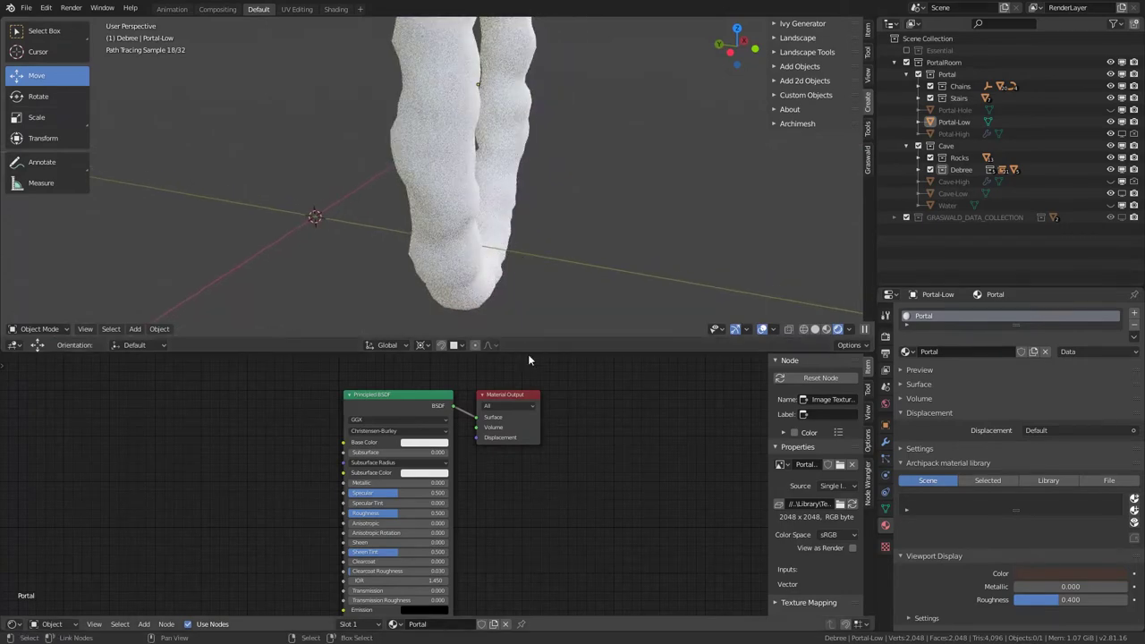
left_click_drag(528, 339, 528, 231)
middle_click_drag(300, 414, 373, 383)
middle_click_drag(258, 391, 329, 427)
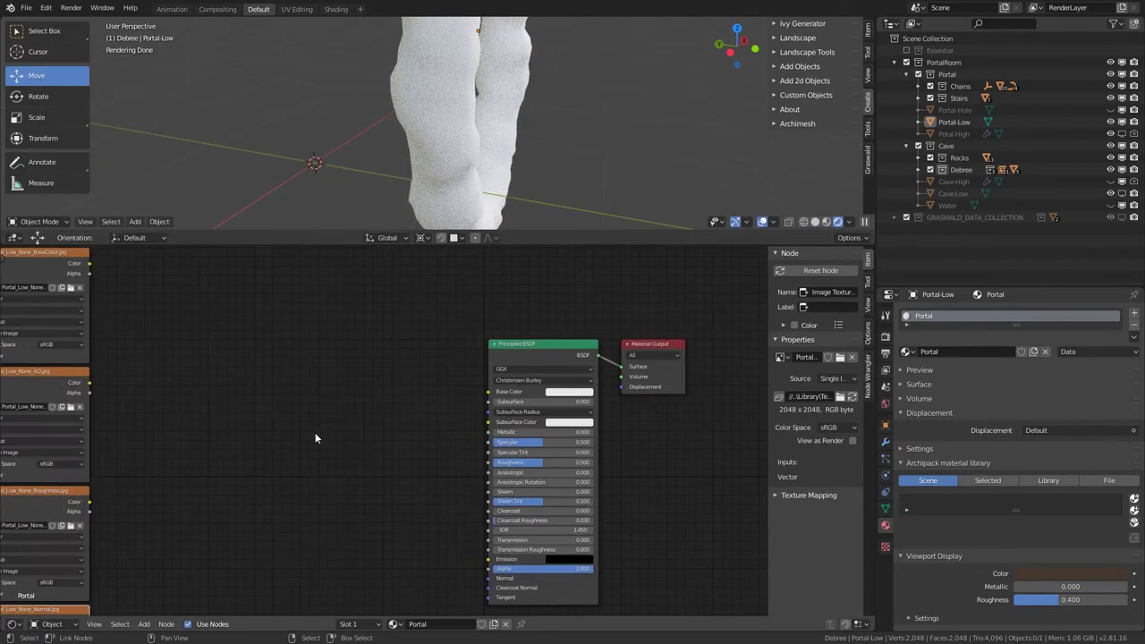
scroll(315, 438, "down", 2)
middle_click_drag(215, 400, 345, 456)
scroll(344, 454, "up", 3)
left_click_drag(229, 323, 660, 462)
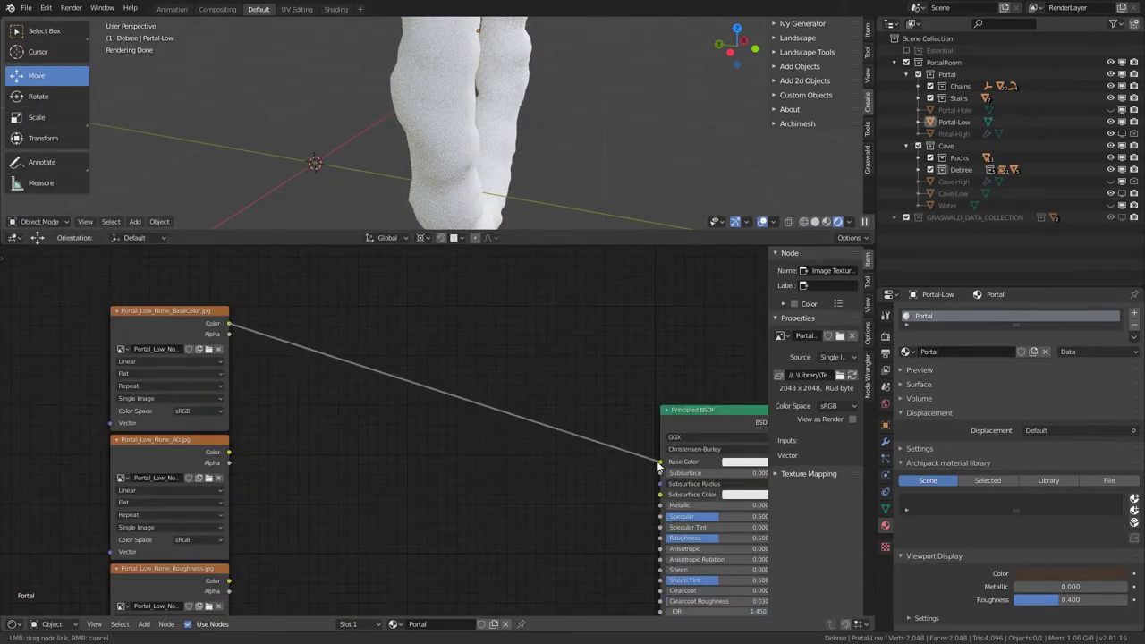
mouse_move(490, 194)
middle_mouse_down()
mouse_move(562, 162)
mouse_move(489, 159)
mouse_move(405, 177)
mouse_move(477, 190)
middle_mouse_up()
scroll(561, 162, "up", 3)
scroll(295, 344, "down", 1)
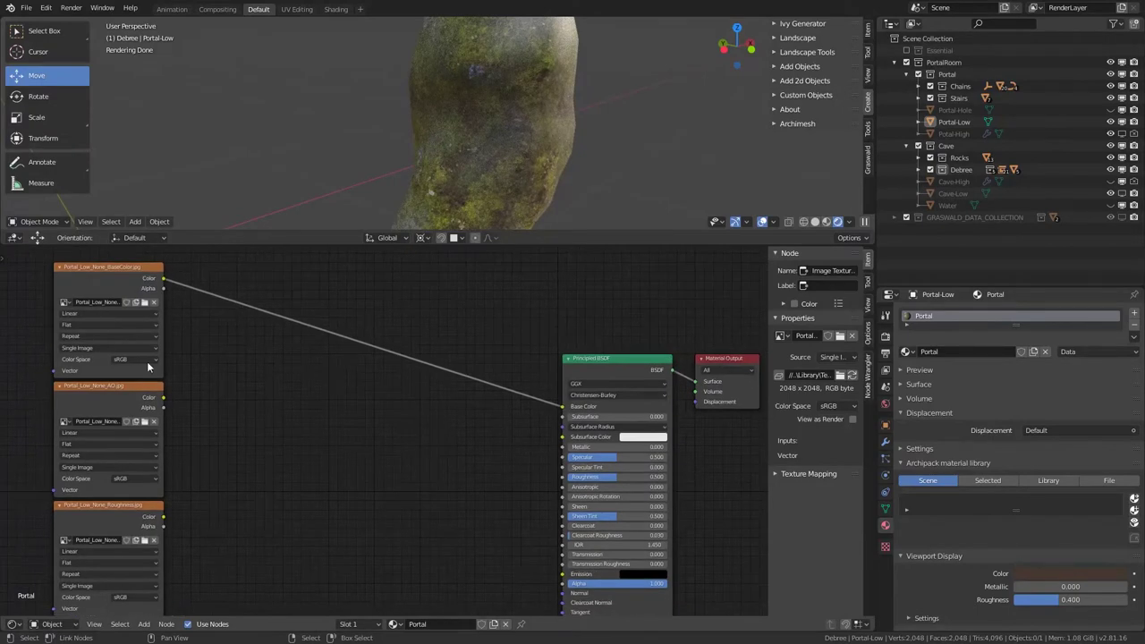
Step: Combine the AO texture with the BaseColor texture through a Multiply node at factor 1.000, and set the AO color space to Non-Color
middle_click_drag(176, 394, 271, 382)
right_click_drag(193, 385, 221, 291, "ctrl+shift")
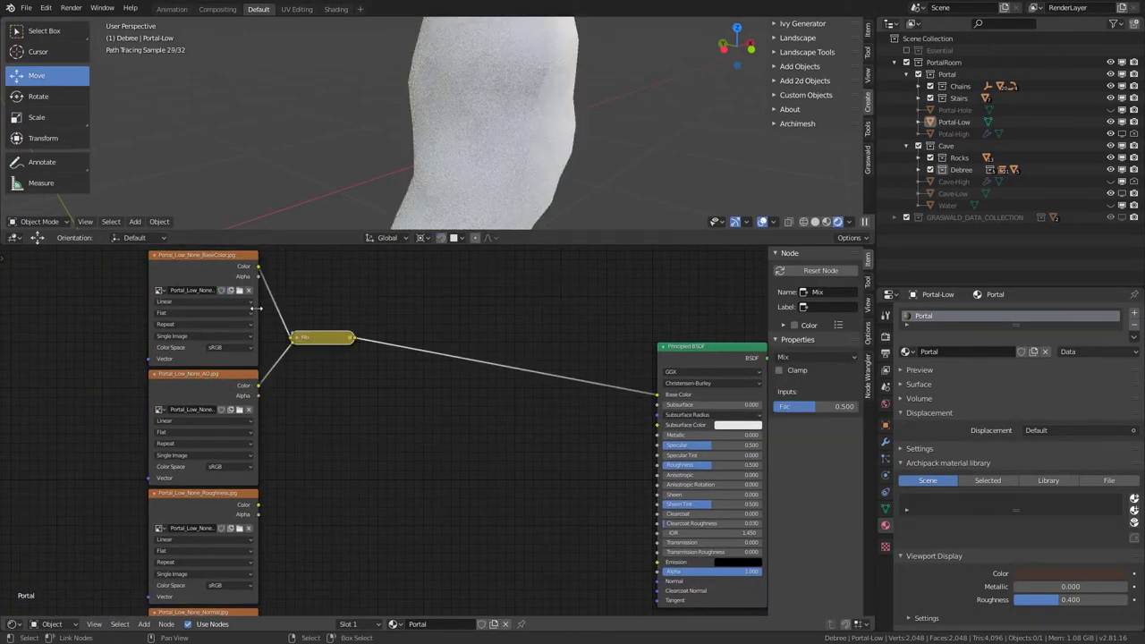
left_click(292, 338)
left_click_drag(303, 338, 303, 260)
left_click(314, 283)
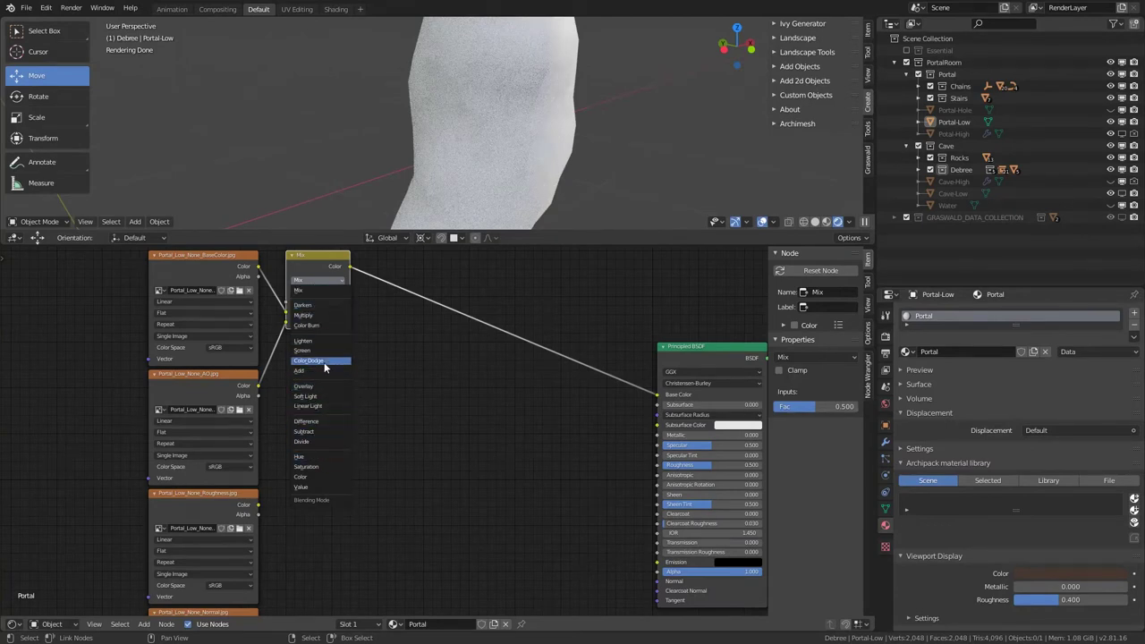
left_click(306, 315)
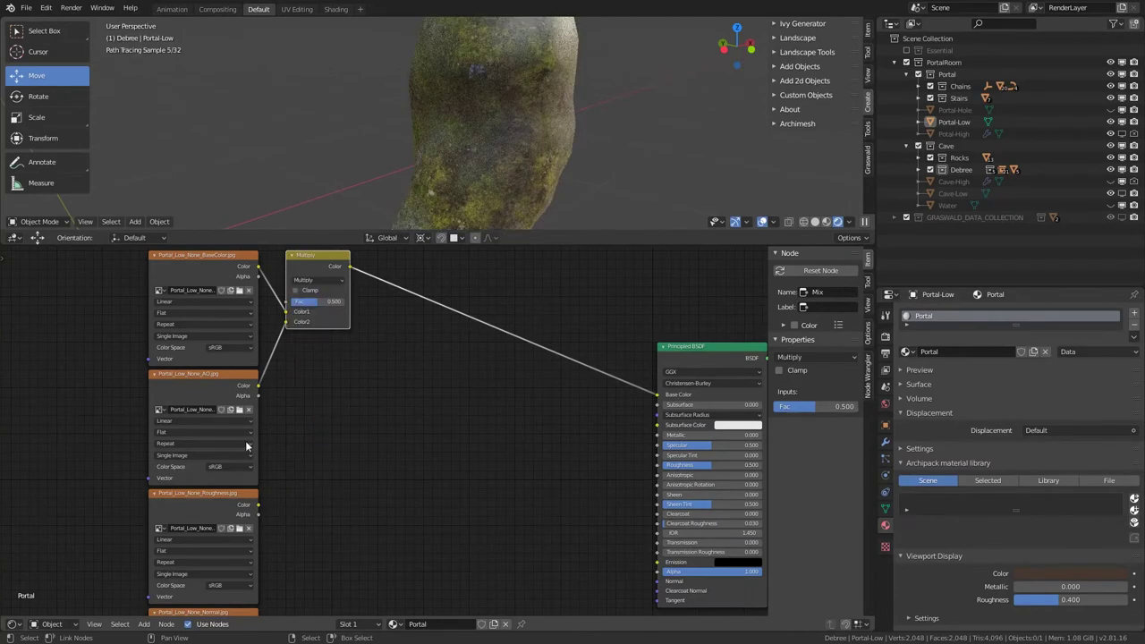
left_click(235, 508)
left_click_drag(324, 304, 353, 304)
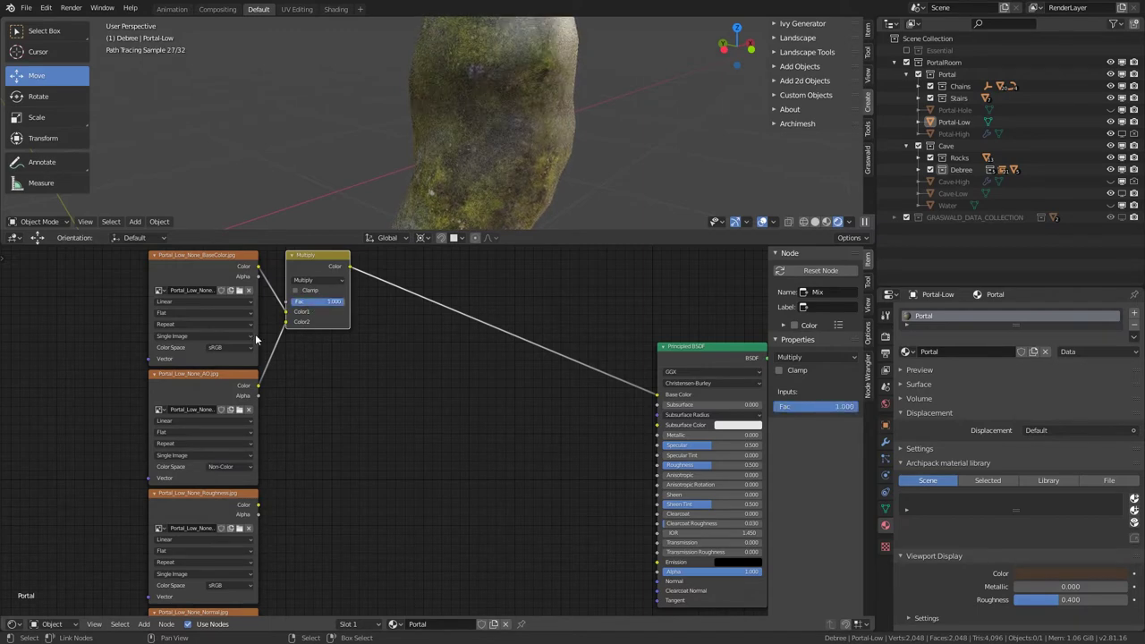
Step: Set the Roughness texture's color space to Non-Color and link its Color output to the Principled BSDF's Roughness
scroll(336, 398, "down", 1)
middle_click_drag(311, 486, 269, 443)
scroll(269, 444, "up", 1)
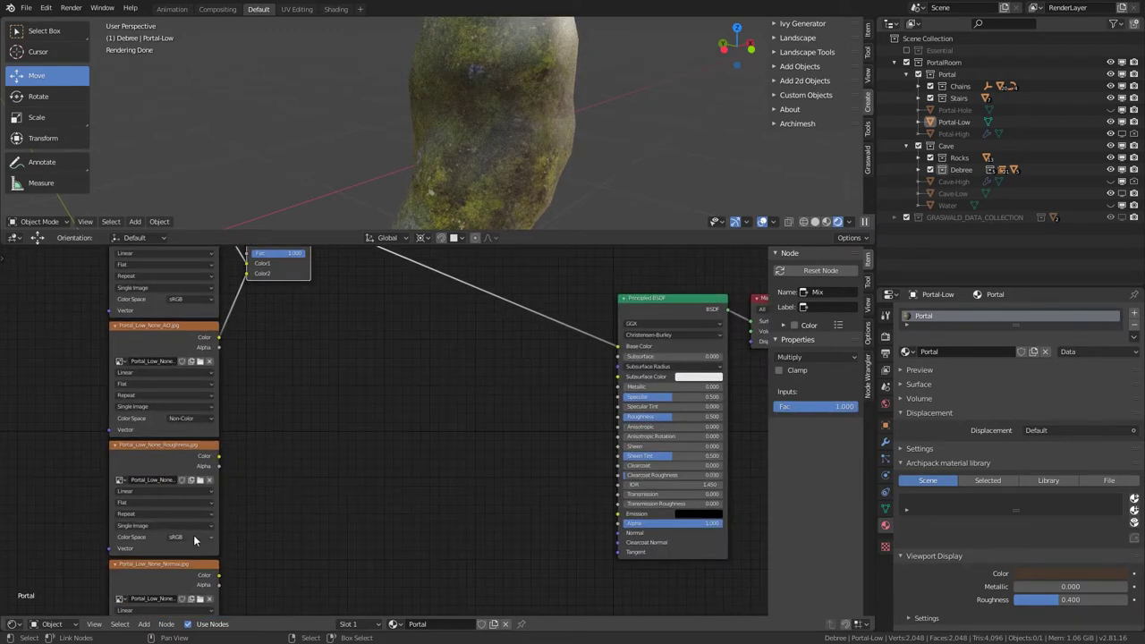
left_click(190, 578)
left_click_drag(219, 457, 620, 416)
middle_click_drag(582, 206, 480, 111)
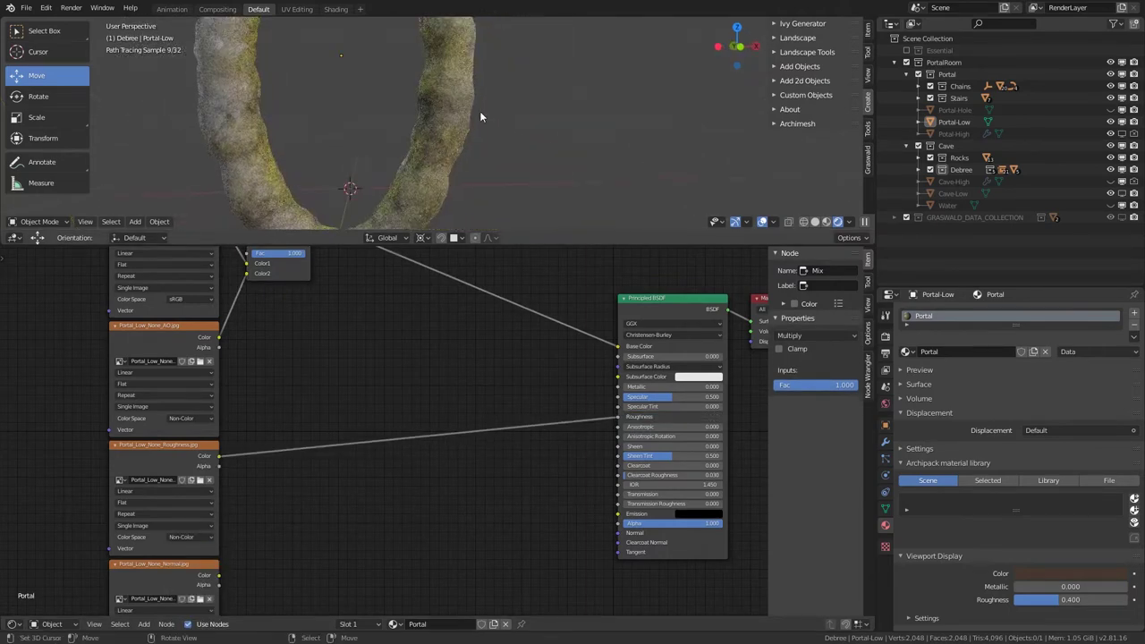
scroll(480, 111, "up", 4)
Step: Set the Normal texture to Non-Color and feed it through a new Normal Map node into the Principled BSDF's Normal input
middle_click_drag(350, 455, 355, 305)
scroll(356, 305, "up", 3)
left_click(168, 557)
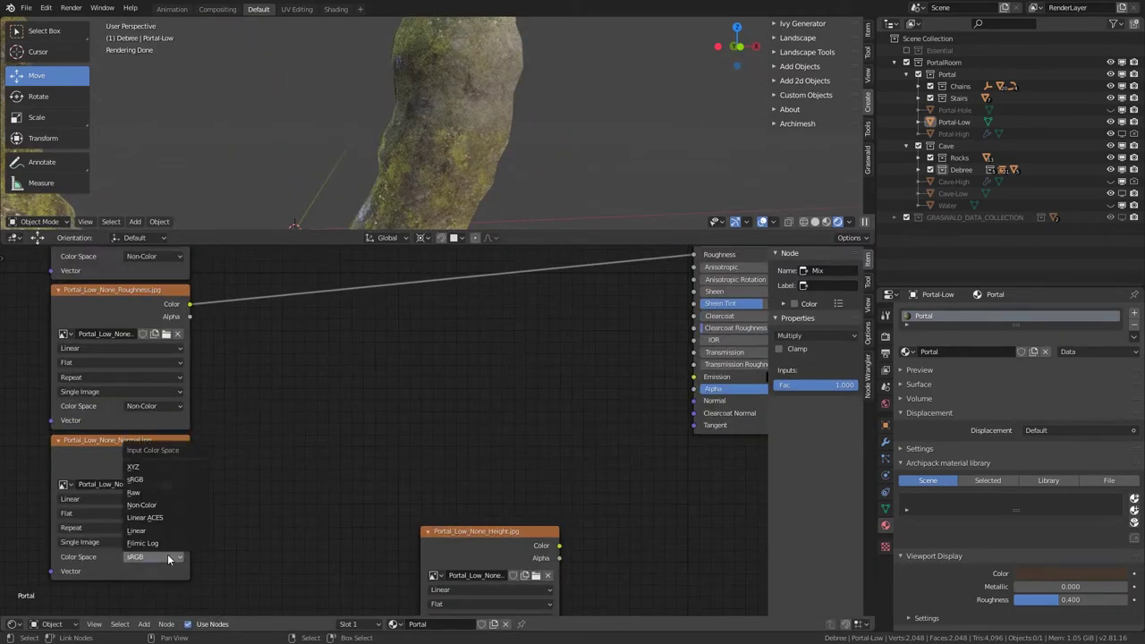
left_click(161, 507)
key("shift+a")
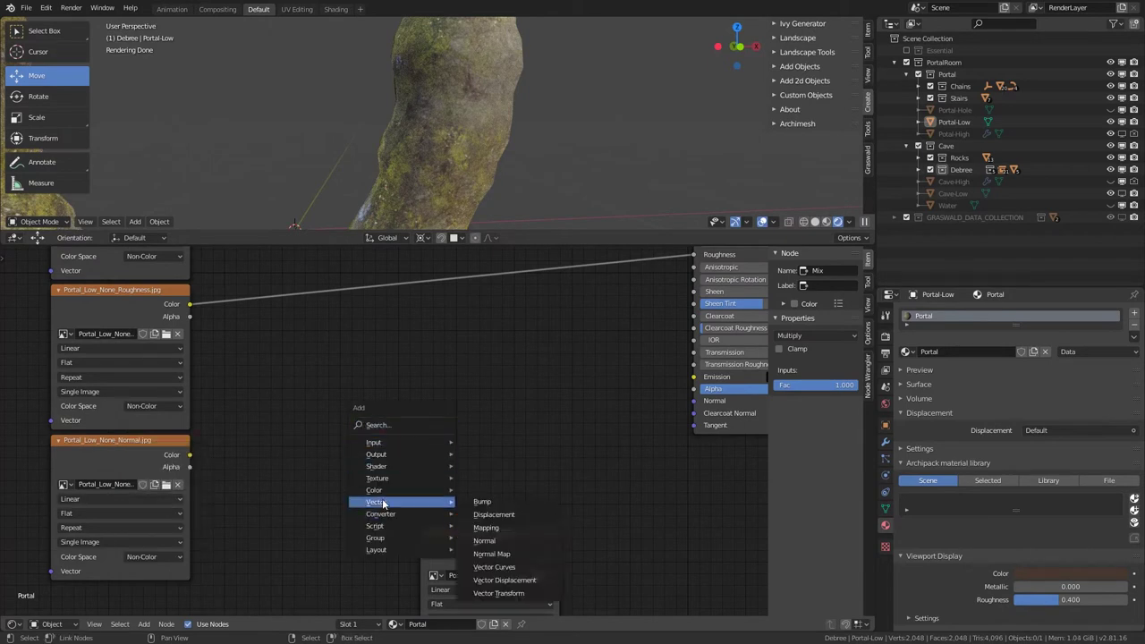
mouse_move(385, 502)
left_click(491, 554)
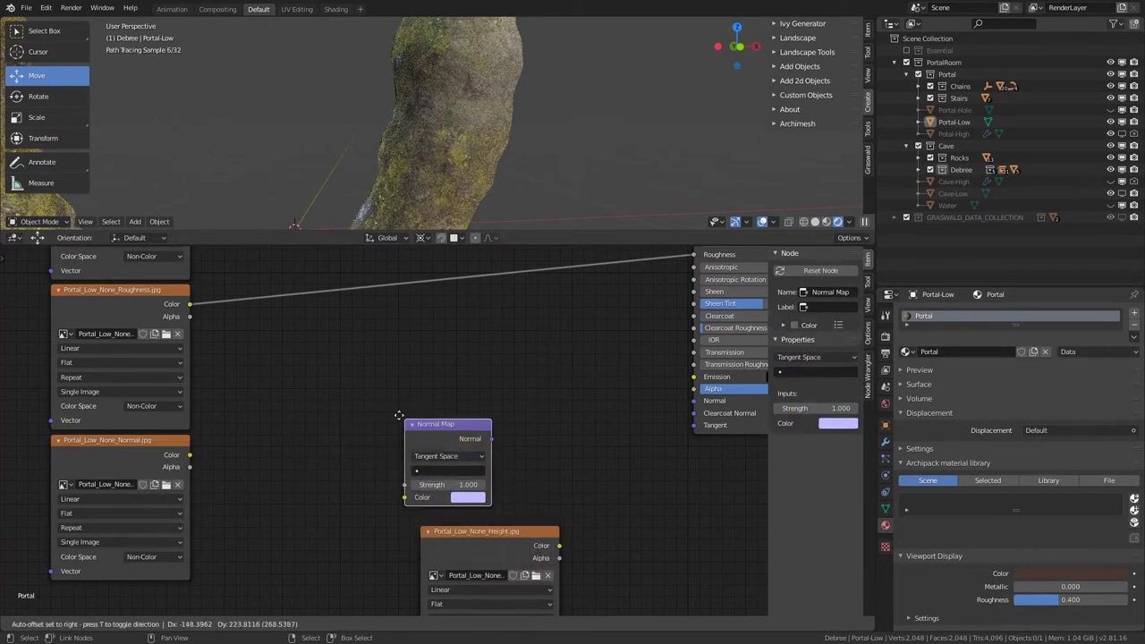
left_click(356, 435)
left_click_drag(190, 455, 329, 503)
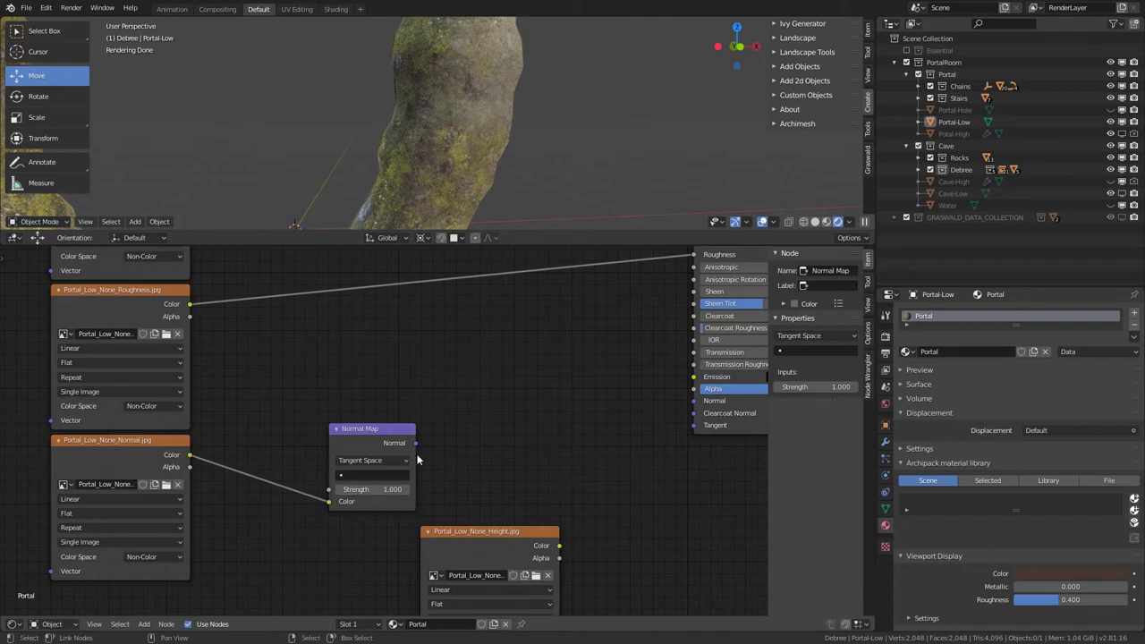
left_click_drag(417, 443, 700, 408)
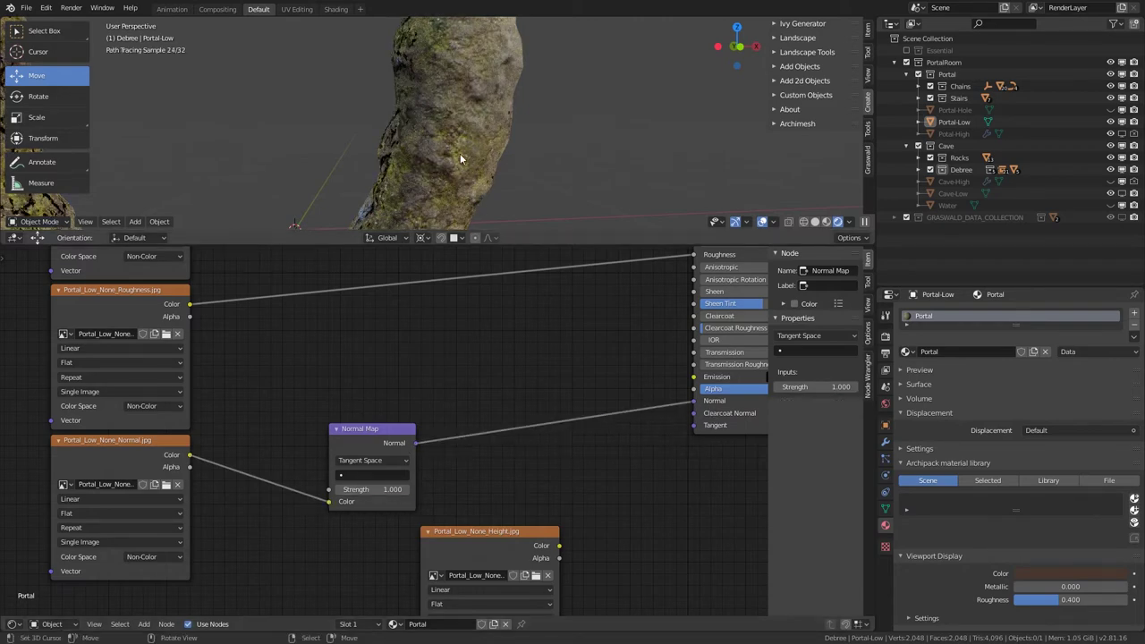
Step: Enlarge the 3D viewport and examine the ring's normal-mapped surface up close from different sides
mouse_move(460, 153)
middle_mouse_down()
mouse_move(311, 140)
mouse_move(446, 162)
mouse_move(510, 157)
mouse_move(421, 161)
middle_mouse_up()
scroll(461, 168, "up", 3)
scroll(443, 156, "up", 4)
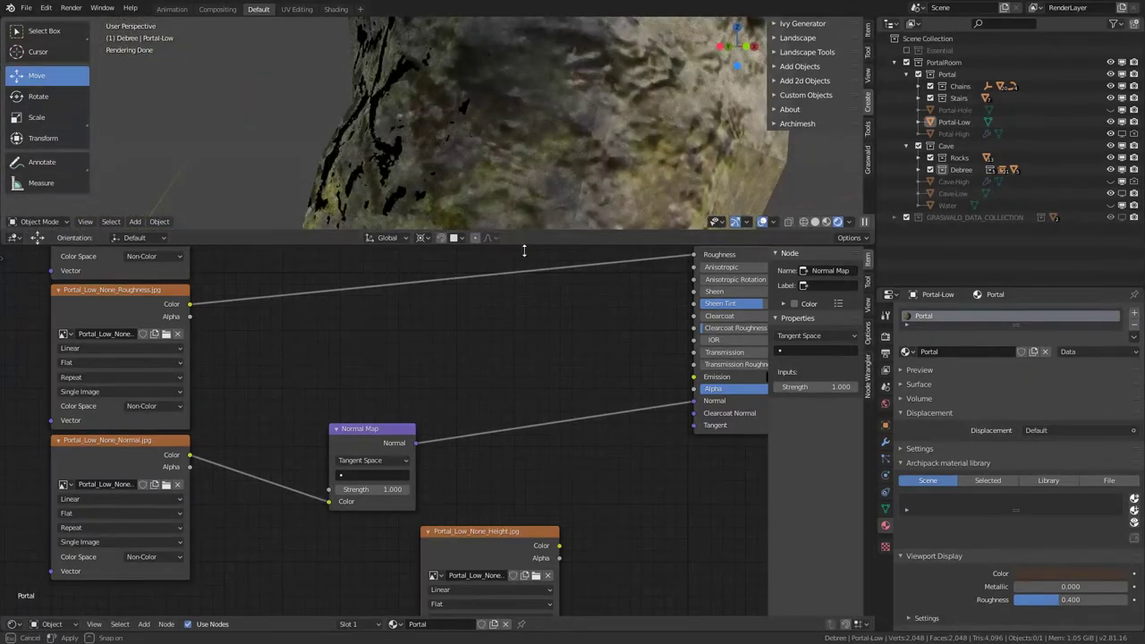
left_click_drag(524, 248, 523, 346)
scroll(511, 468, "down", 5)
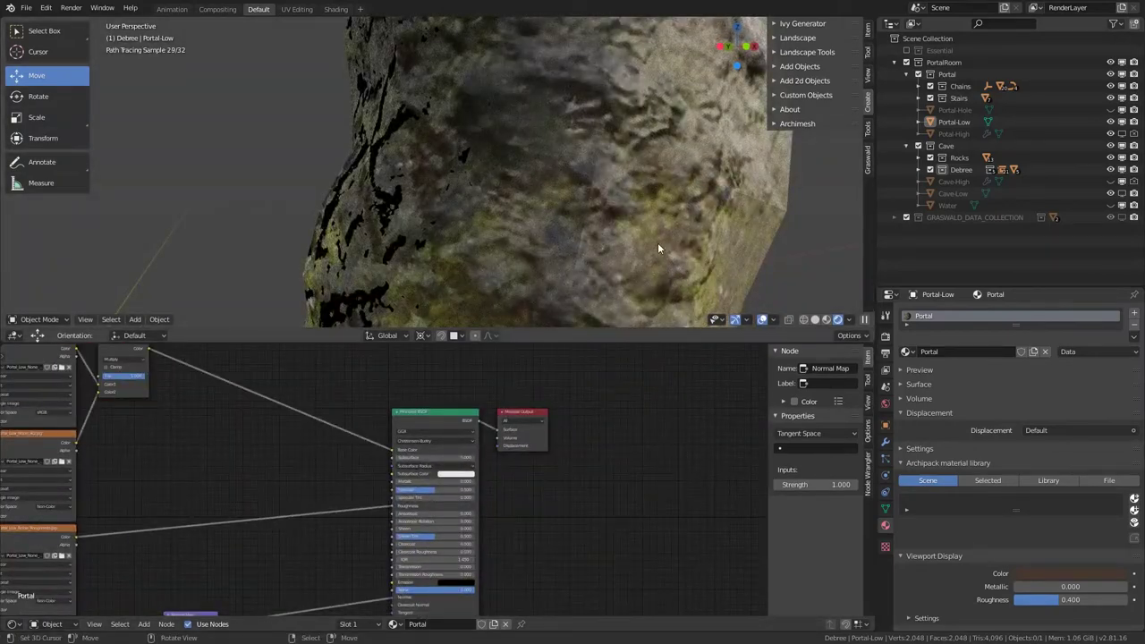
mouse_move(658, 243)
middle_mouse_down()
mouse_move(678, 266)
mouse_move(447, 212)
mouse_move(359, 266)
mouse_move(493, 238)
mouse_move(442, 245)
middle_mouse_up()
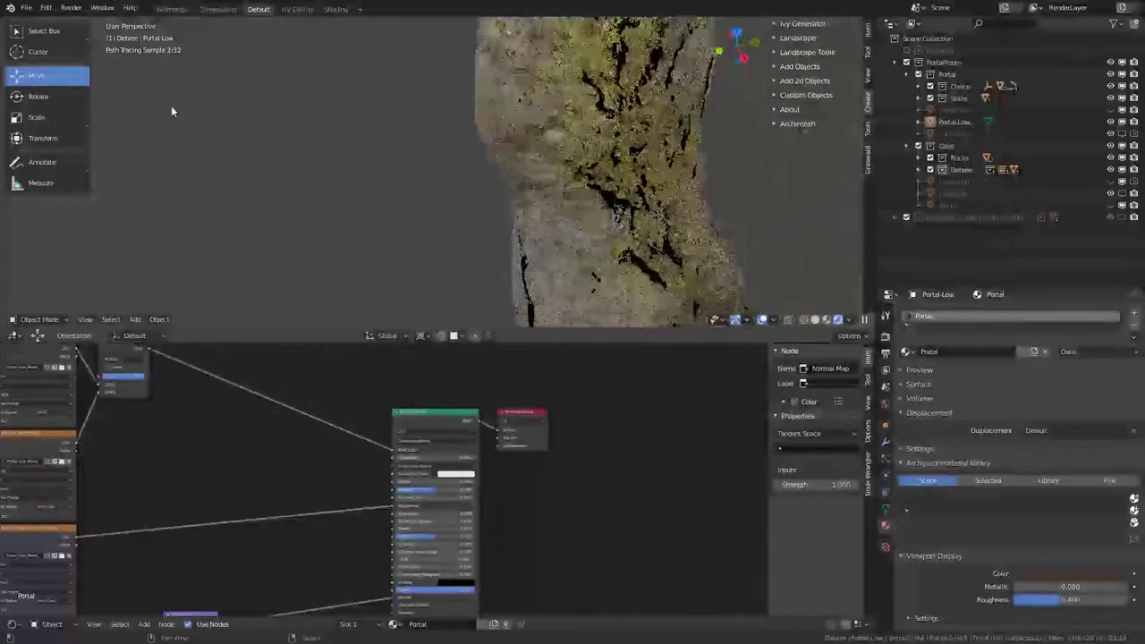
Step: Preview the Normal texture and the Normal Map node separately on the ring, and restore the Principled BSDF output
scroll(386, 431, "down", 3)
scroll(389, 454, "up", 3)
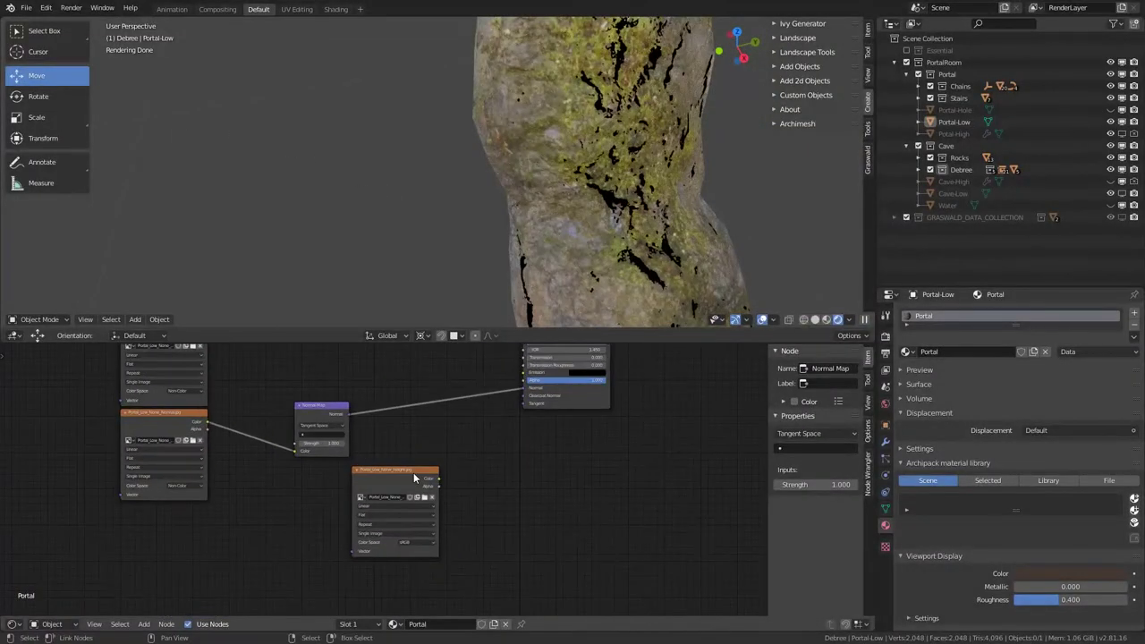
middle_click_drag(271, 461, 307, 513)
scroll(308, 513, "up", 3)
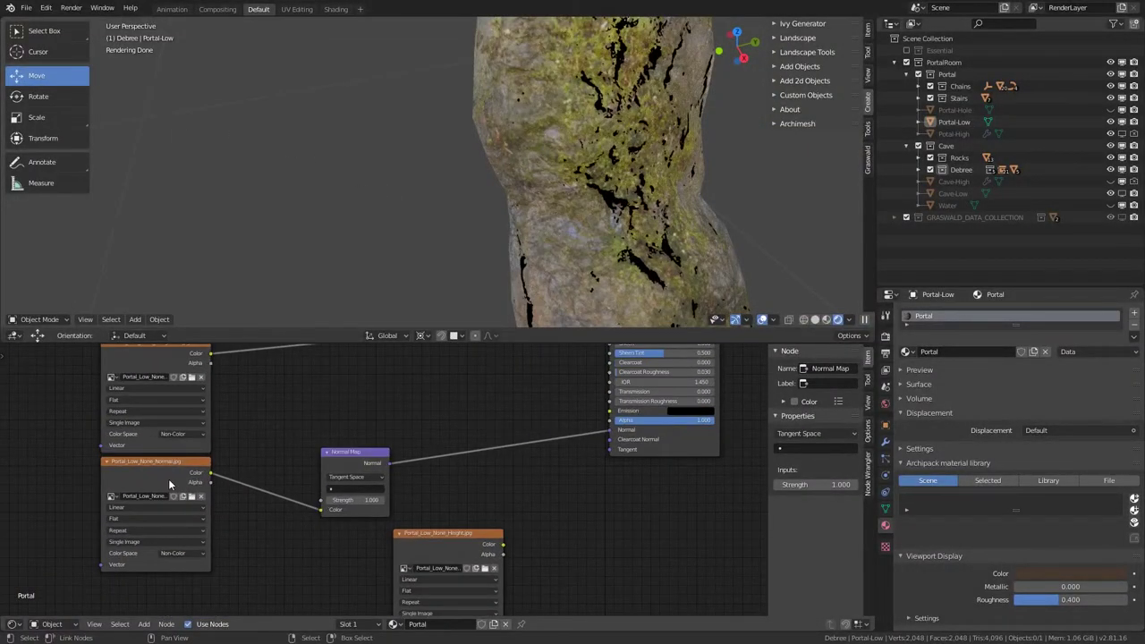
middle_click_drag(166, 476, 306, 475)
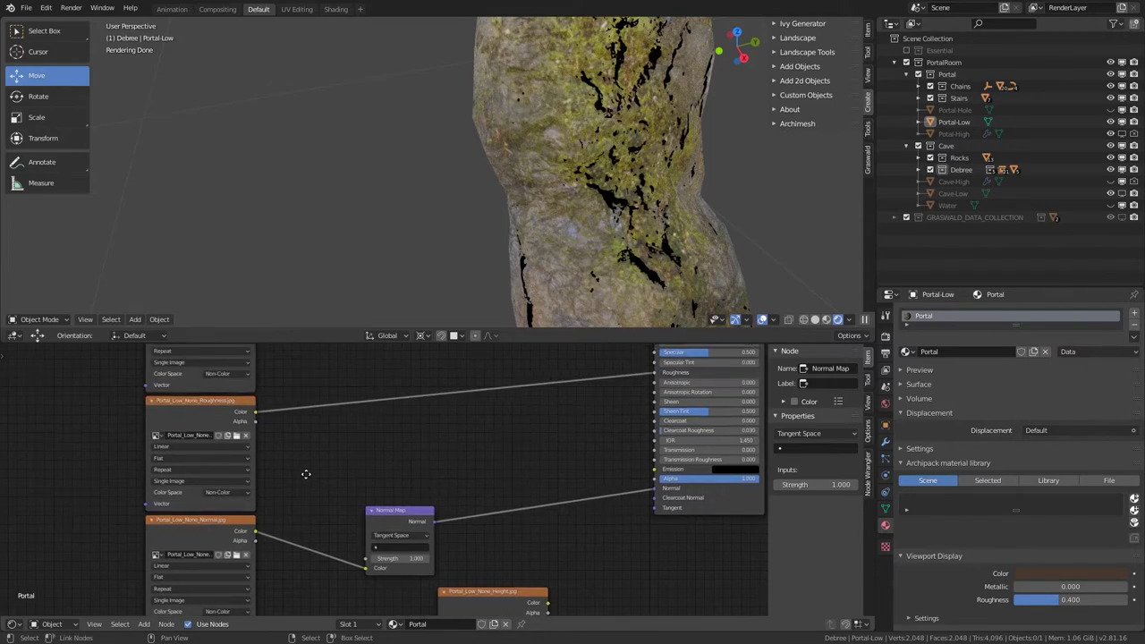
left_click(203, 528, "ctrl+shift")
middle_click_drag(279, 534, 272, 456)
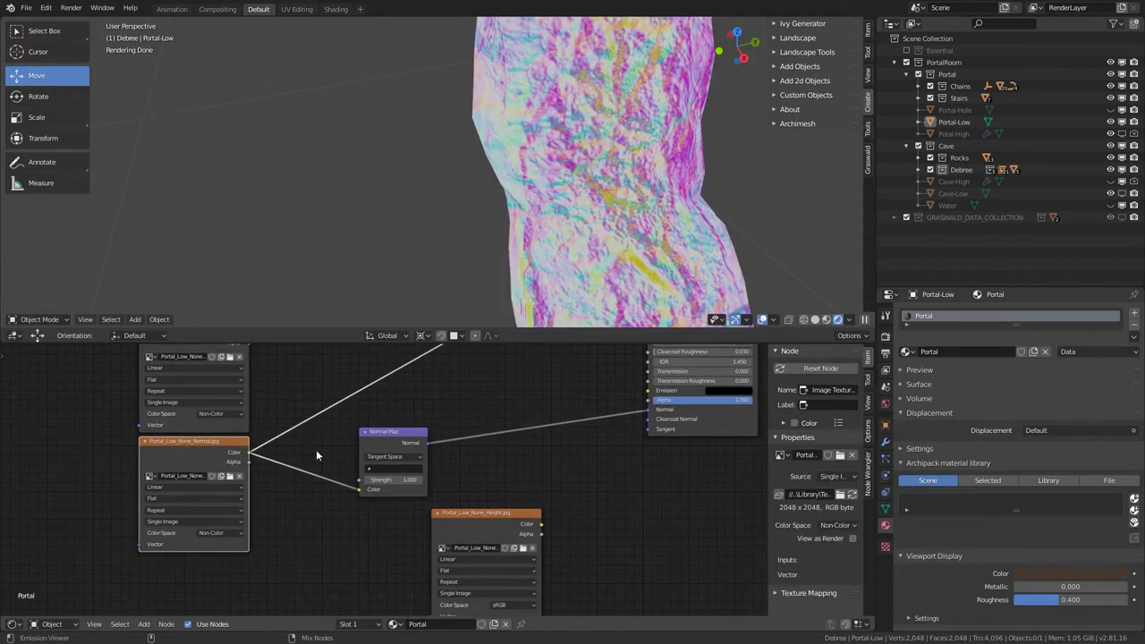
left_click(382, 441, "ctrl+shift")
middle_click_drag(694, 425, 559, 487)
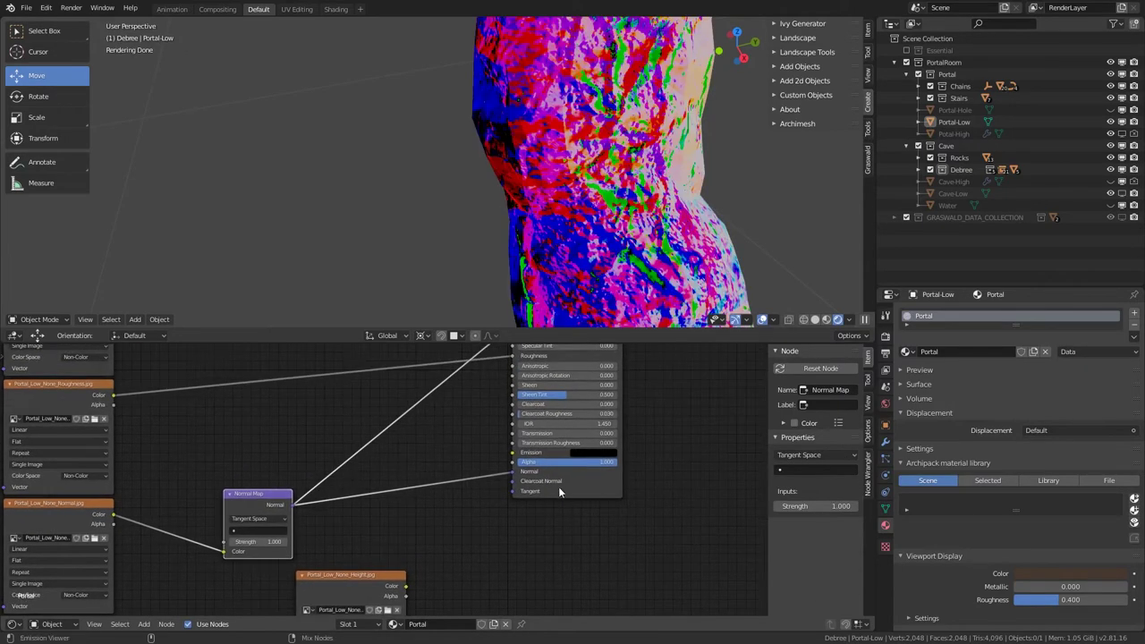
left_click(560, 487, "ctrl+shift")
scroll(266, 443, "down", 1)
middle_click_drag(266, 443, 280, 506)
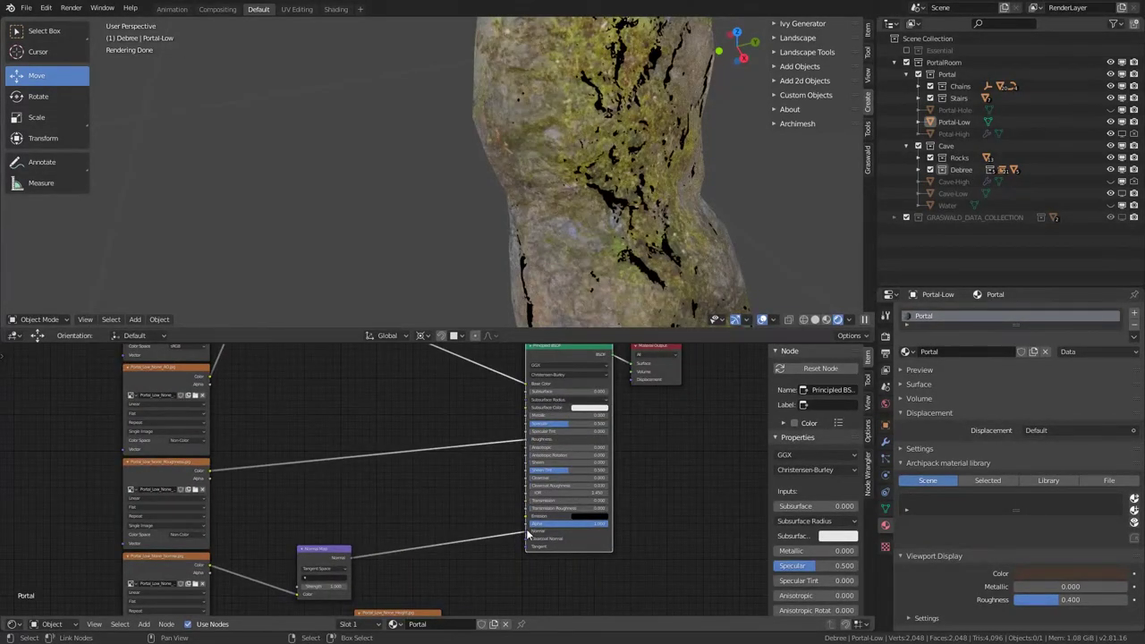
Step: Detach the Normal Map from the Principled BSDF's Normal input, reconnect it and inspect the ring's surface again
left_click_drag(528, 534, 498, 547)
left_click_drag(354, 557, 524, 532)
key("KP_1")
middle_click_drag(510, 217, 523, 193)
scroll(438, 193, "up", 4)
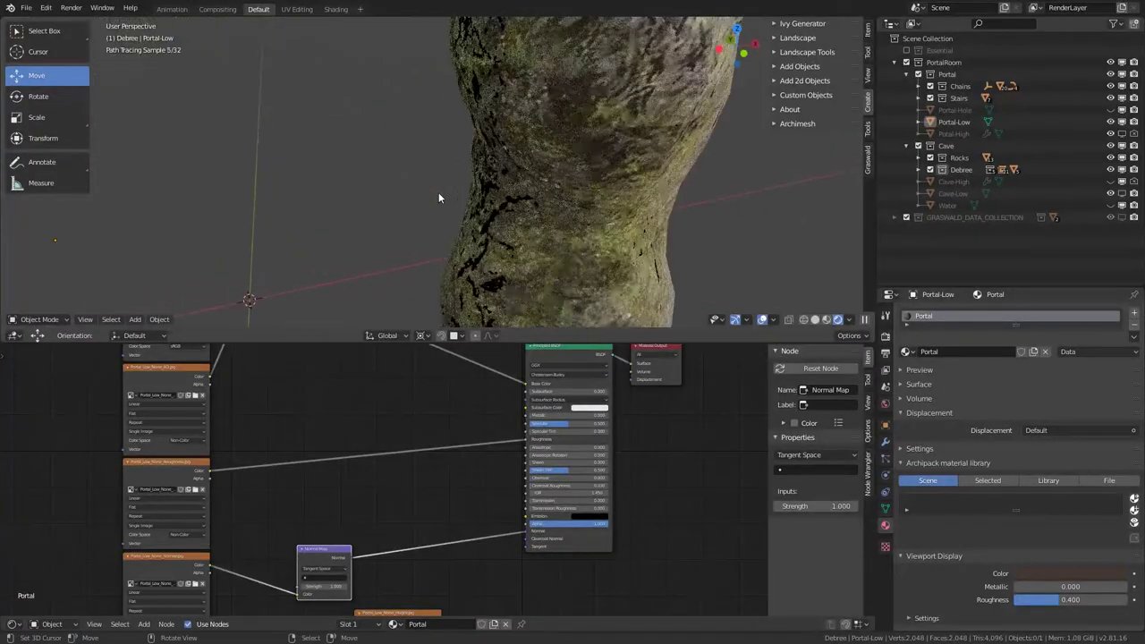
Step: Preview the Roughness and Normal textures in turn on the ring, and switch back to the Principled BSDF output
middle_click_drag(222, 512, 481, 470)
scroll(438, 443, "up", 1)
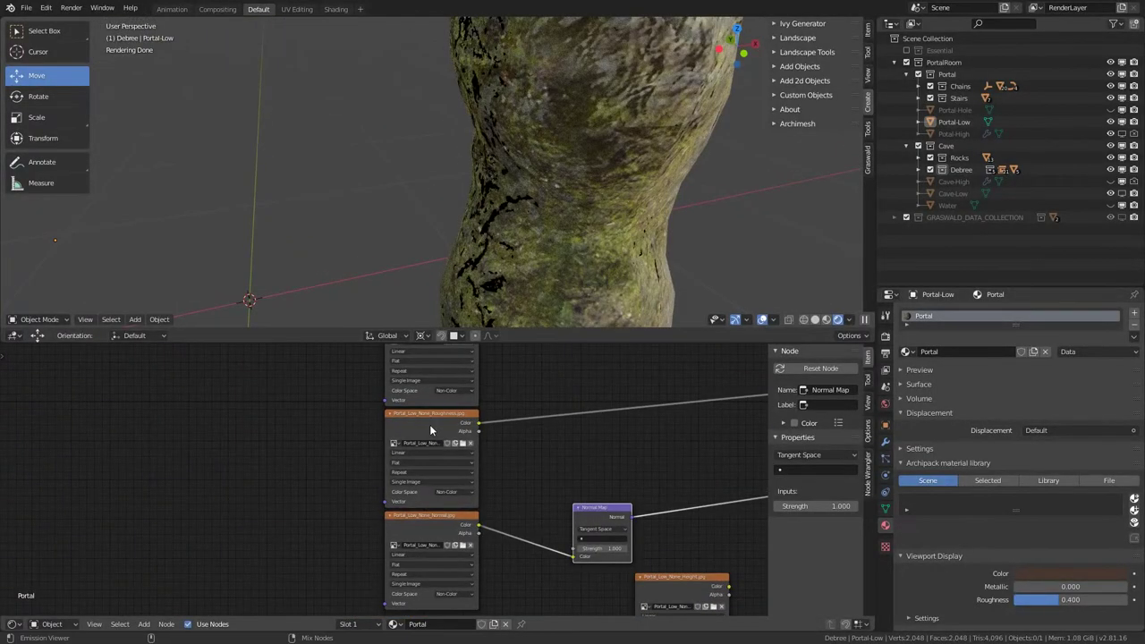
left_click(430, 426, "ctrl+shift")
middle_click_drag(456, 215, 498, 186)
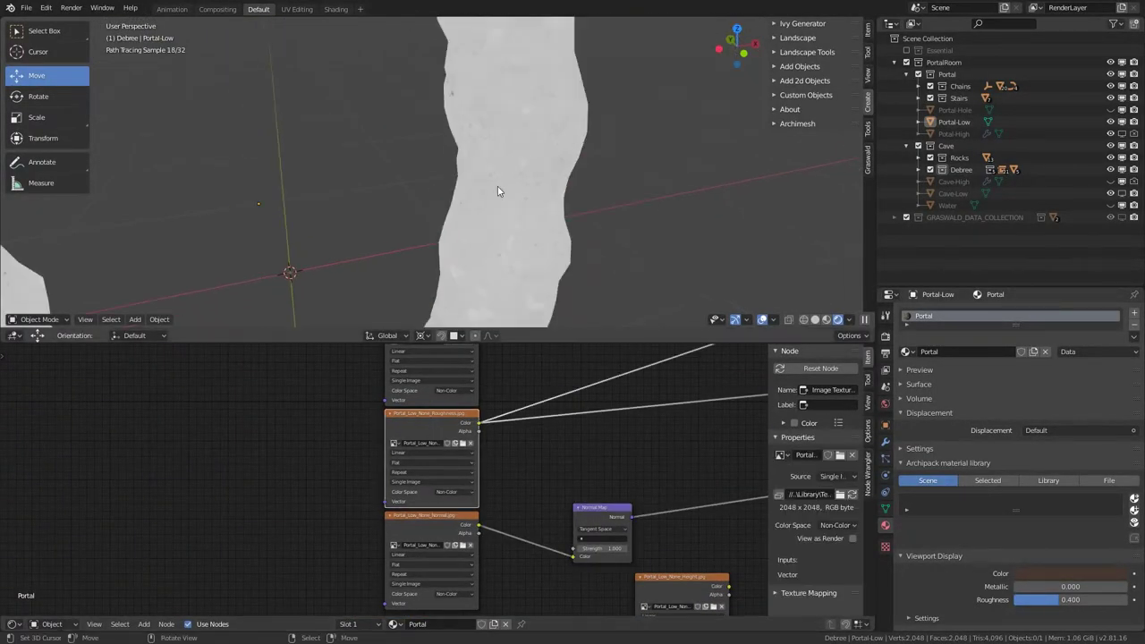
left_click(434, 530, "ctrl+shift")
middle_click_drag(466, 293, 394, 206)
middle_click_drag(369, 258, 585, 209)
scroll(601, 472, "down", 3)
middle_click_drag(601, 471, 409, 474)
left_click(603, 488, "ctrl+shift")
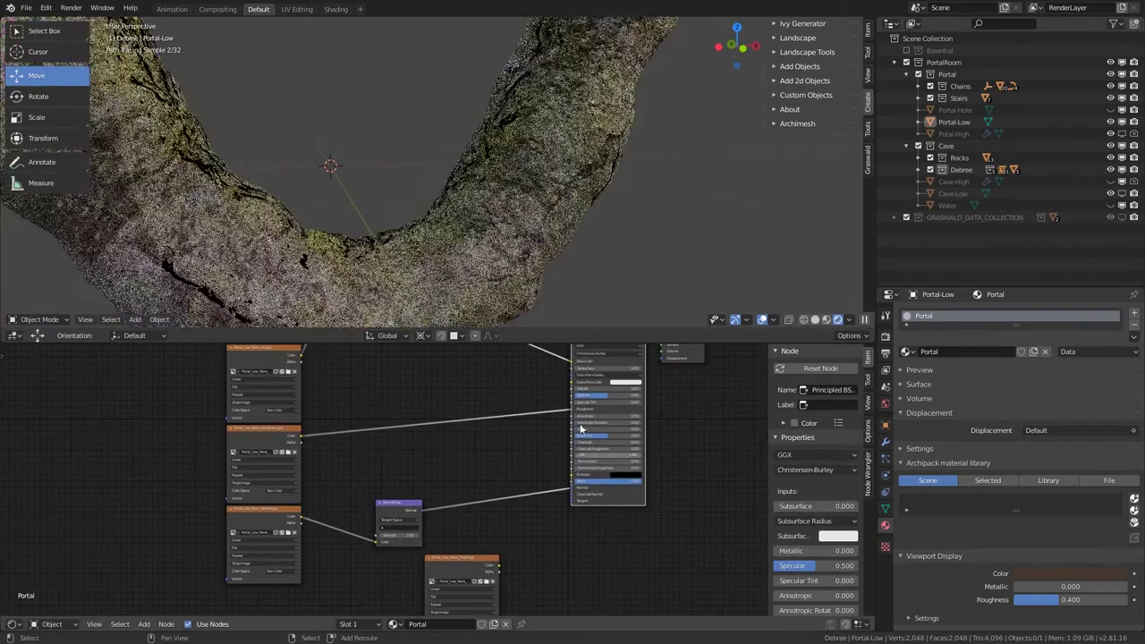
Step: Move the Normal texture node well away from the Normal Map node to make room for nodes between them
middle_click_drag(501, 233, 438, 260)
scroll(371, 450, "down", 4)
middle_click_drag(371, 450, 501, 358)
middle_click_drag(501, 438, 350, 596)
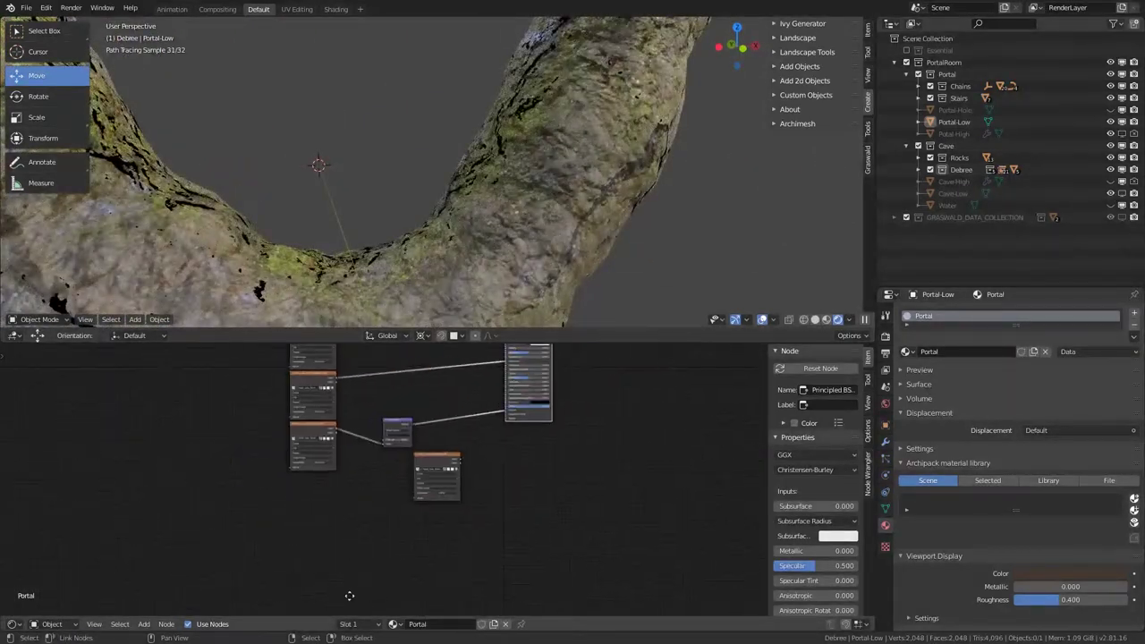
scroll(327, 519, "up", 6)
middle_click_drag(327, 519, 538, 562)
scroll(517, 537, "up", 5)
left_click_drag(525, 411, 67, 413)
middle_click_drag(264, 511, 288, 508)
Step: Add a Separate RGB node beside the Normal texture and link the texture's Color output to its Image input
key("shift+a")
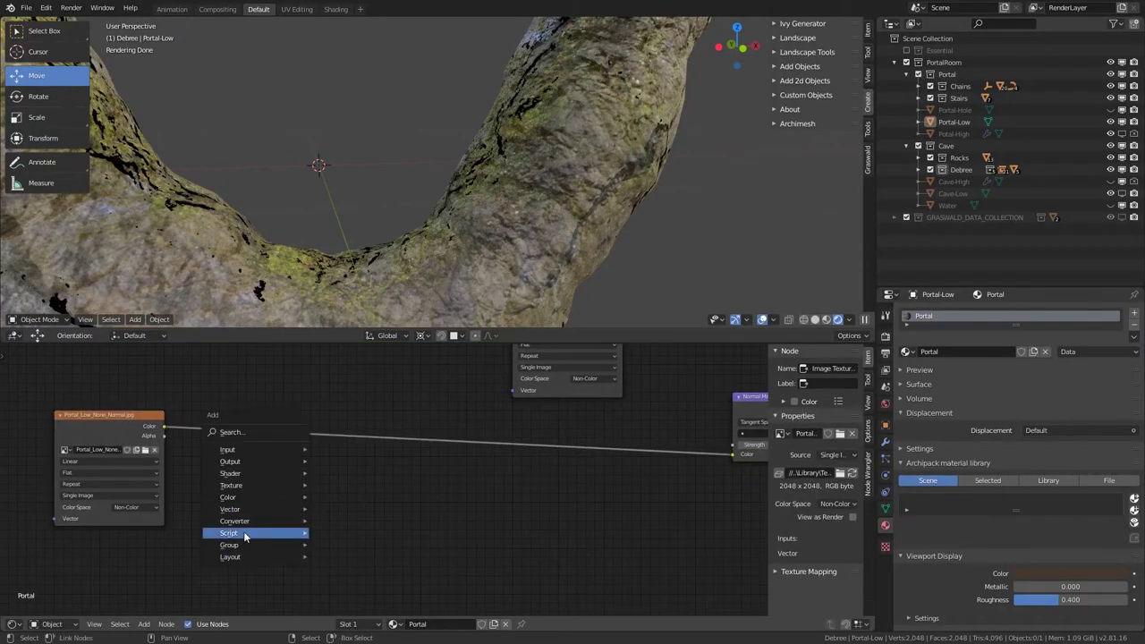
mouse_move(247, 523)
left_click(349, 482)
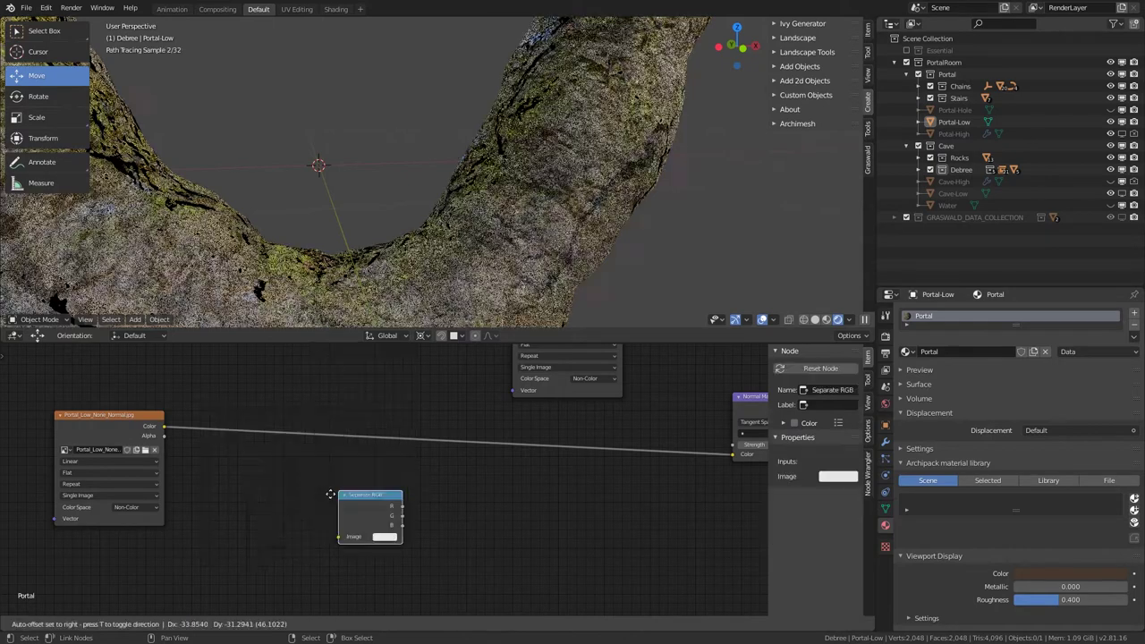
left_click(236, 475)
left_click_drag(167, 431, 171, 442)
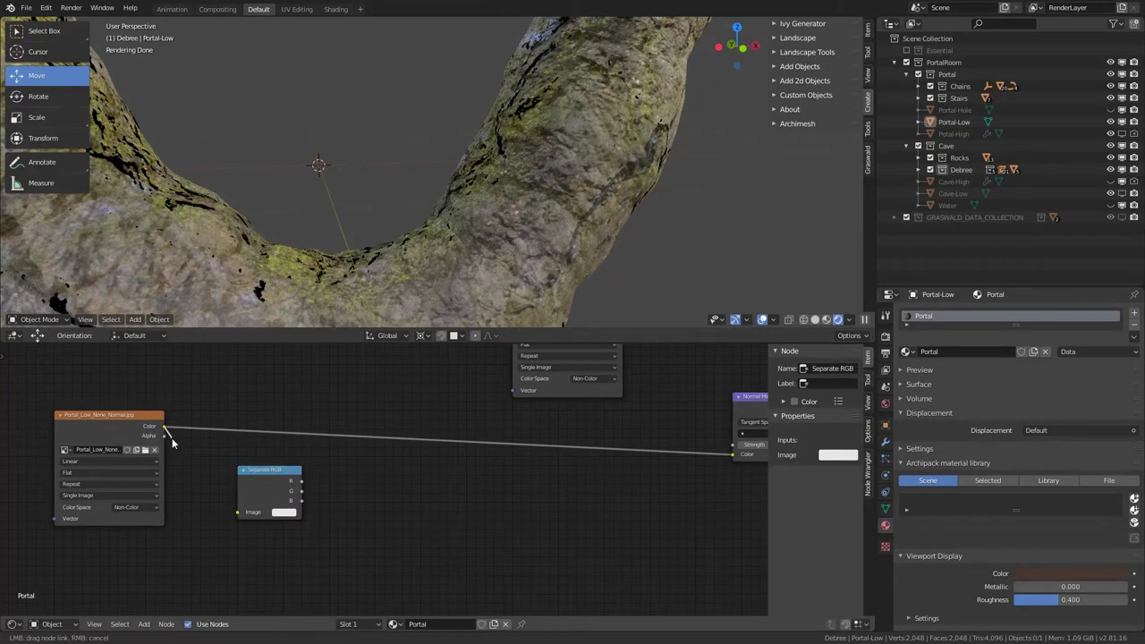
left_click_drag(222, 515, 236, 513)
Step: Add a Combine RGB node beside the Separate RGB node
key("shift+a")
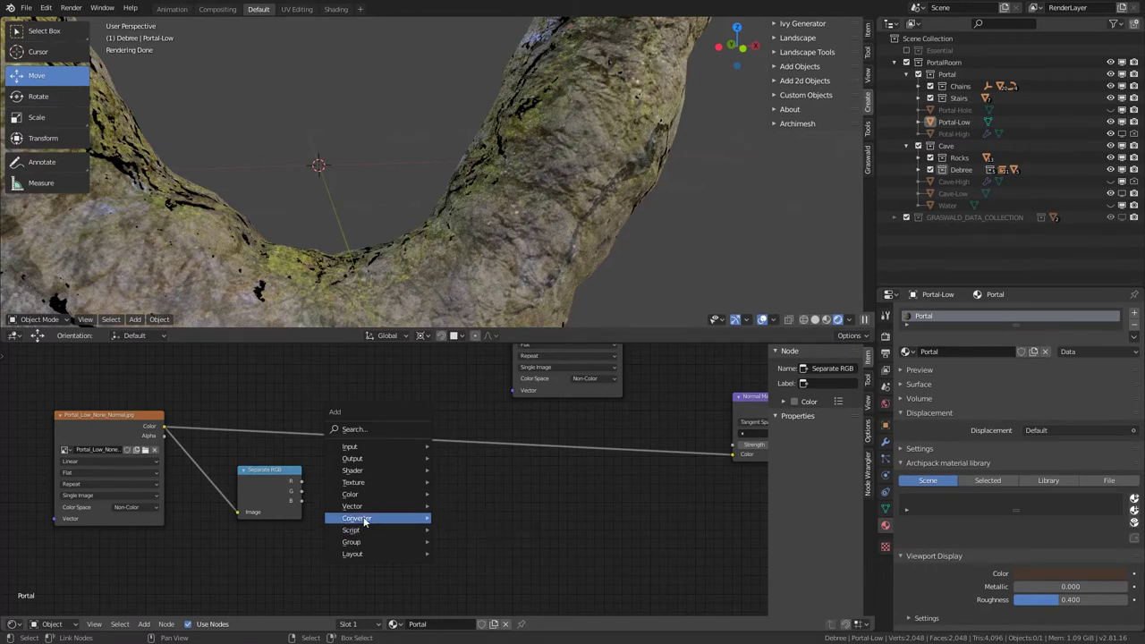
mouse_move(364, 522)
left_click(494, 401)
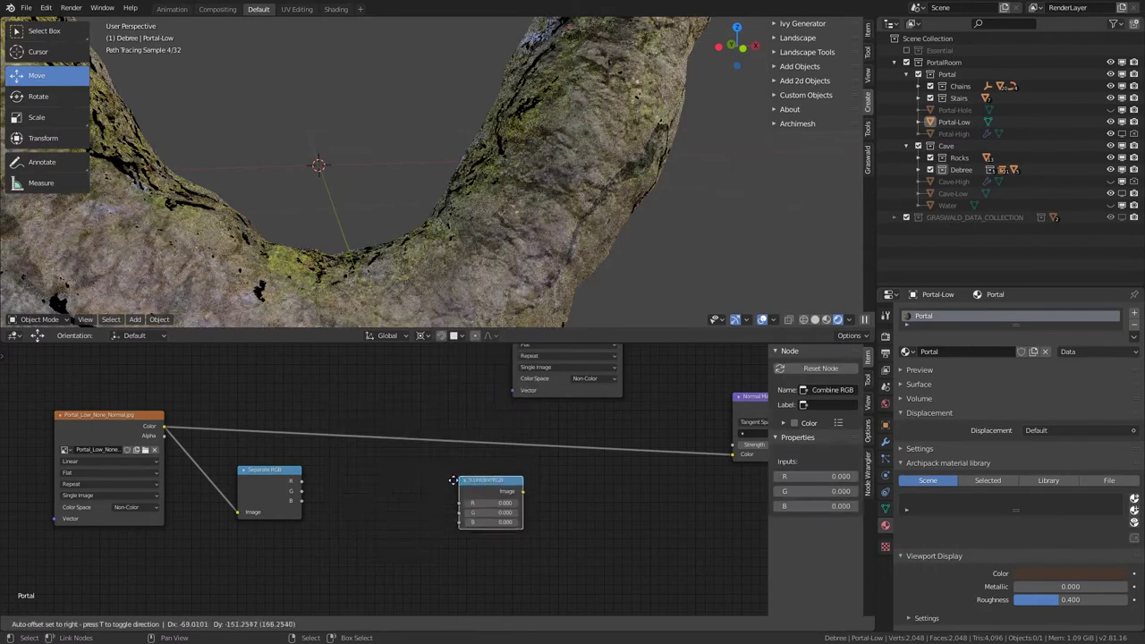
left_click(458, 492)
Step: Add an Invert node on the green channel between Separate RGB and Combine RGB, linking red and blue straight through
key("shift+a")
mouse_move(440, 450)
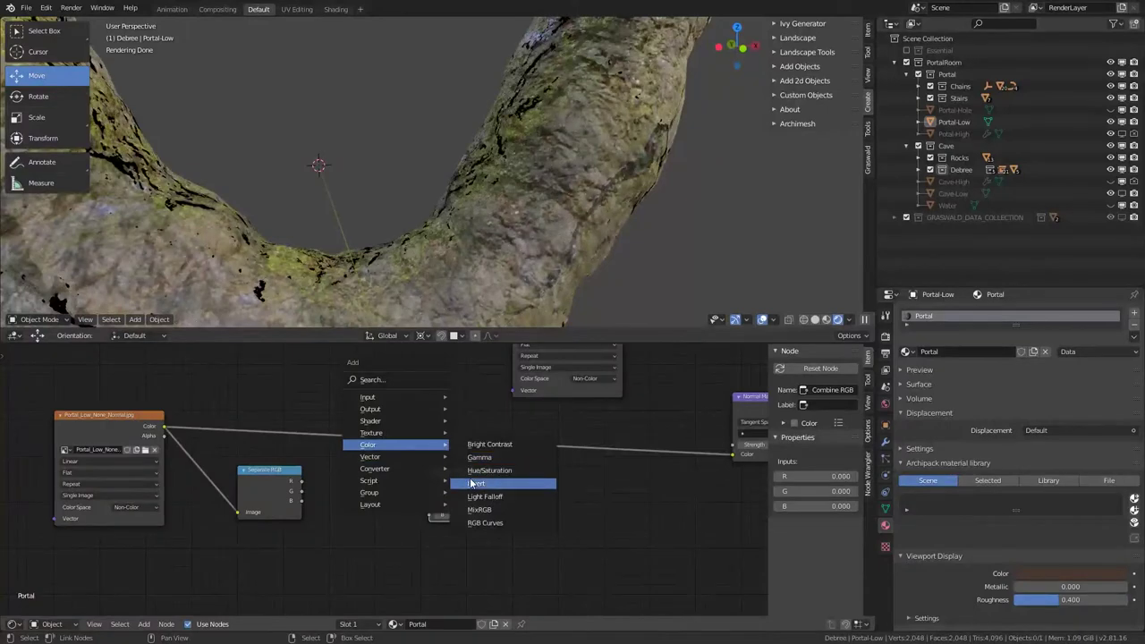
left_click(471, 483)
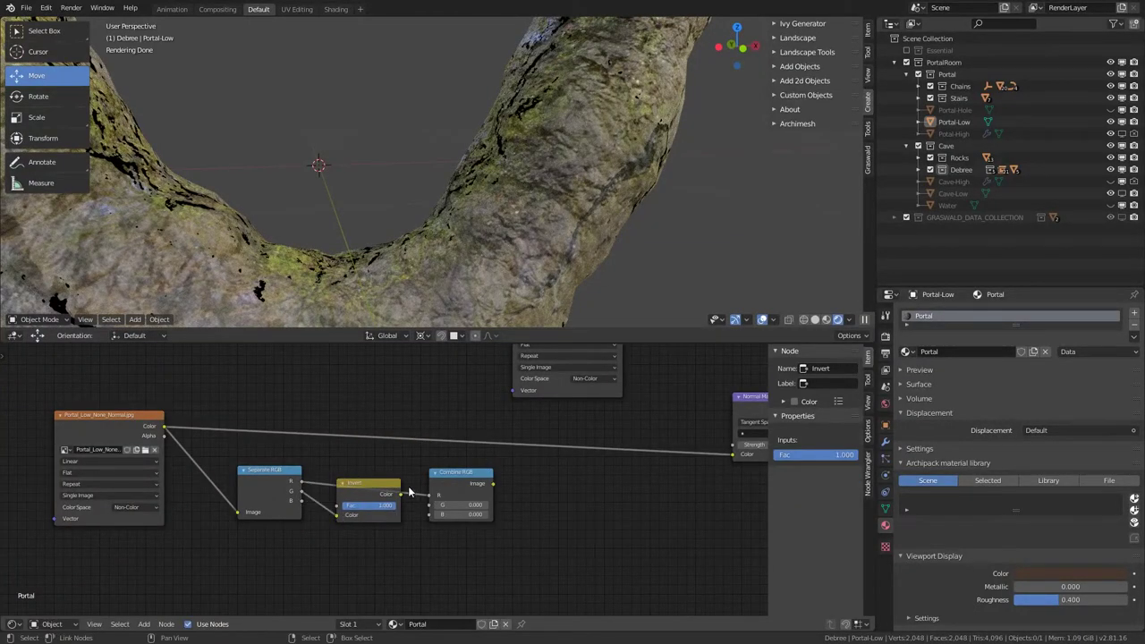
left_click(300, 506)
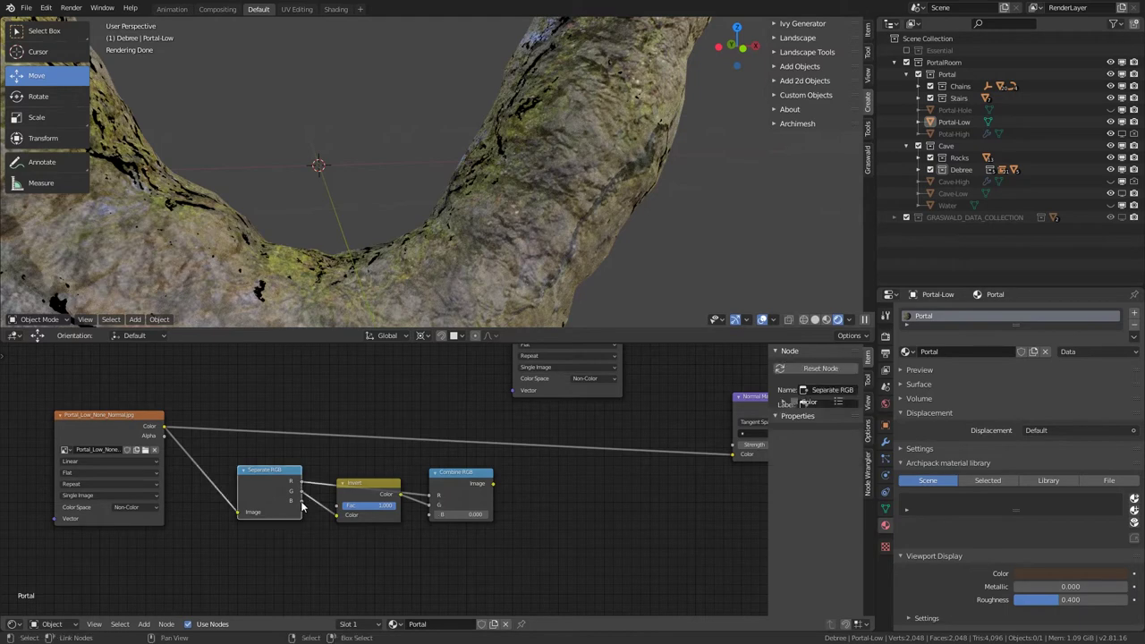
Step: Preview the Normal texture and the Combine RGB result on the ring, and link Combine RGB's Image output to the Normal Map's Color input
left_click(130, 433, "ctrl+shift")
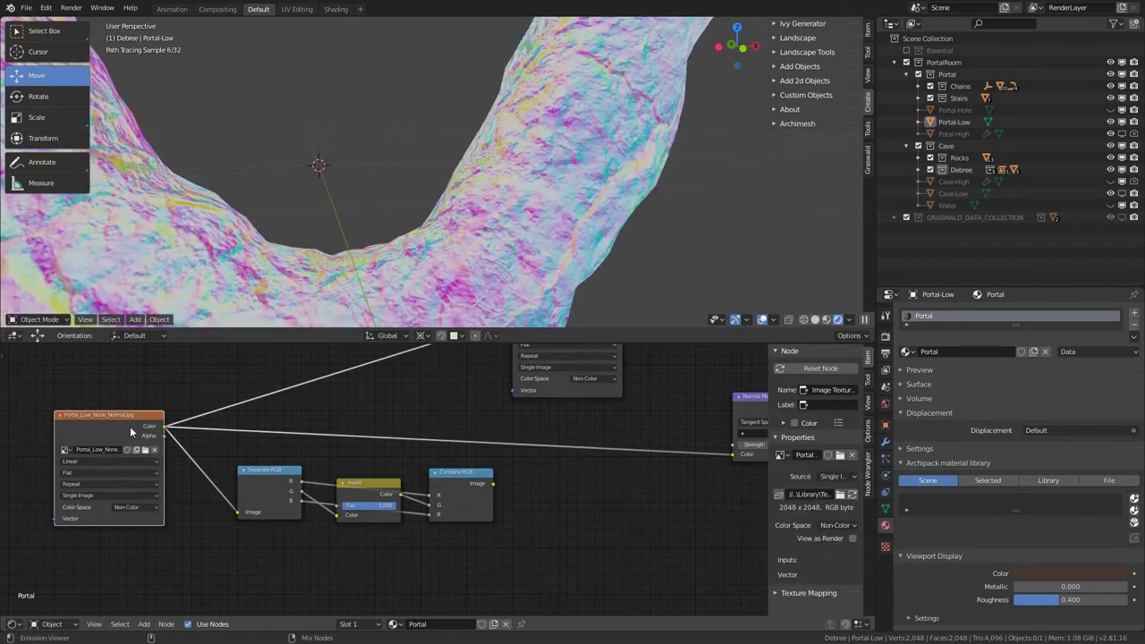
left_click(460, 486, "ctrl+shift")
middle_click_drag(544, 479, 296, 518)
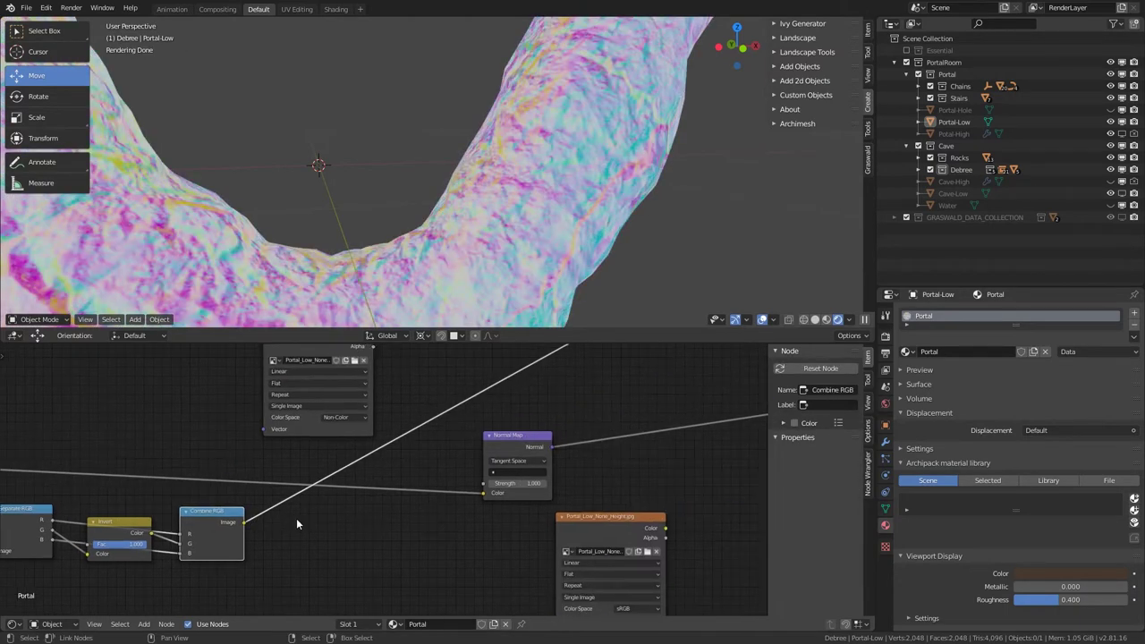
left_click_drag(253, 528, 281, 523)
left_click_drag(490, 494, 492, 491)
Step: Switch back to the Principled BSDF output and inspect the ring's shading from another angle
scroll(505, 465, "down", 4)
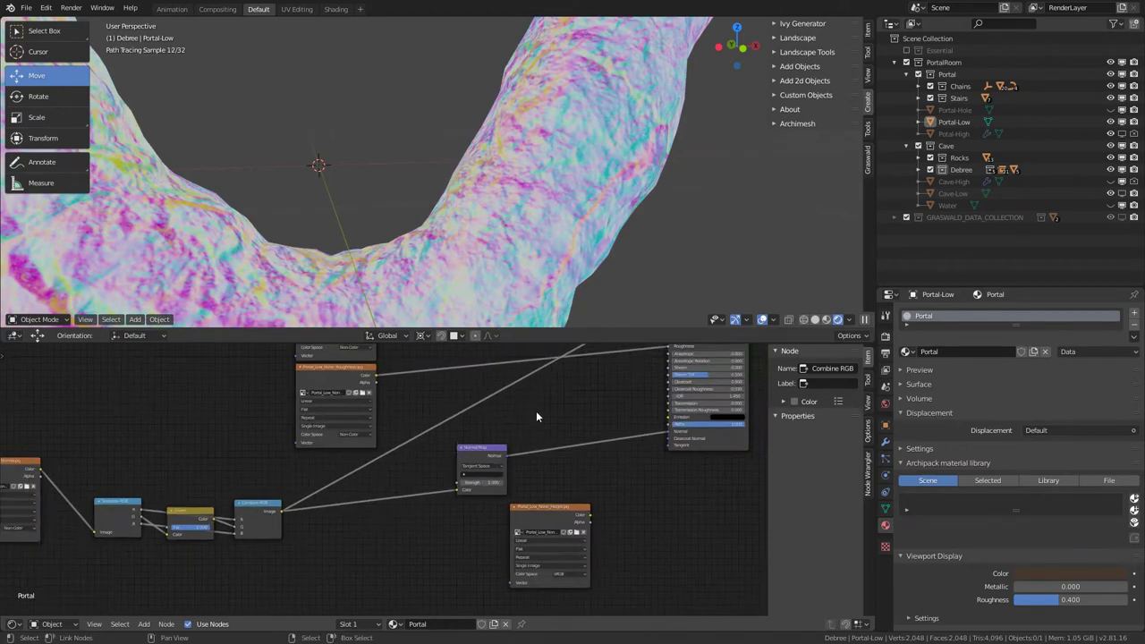
middle_click_drag(536, 412, 343, 470)
left_click(536, 502, "ctrl+shift")
mouse_move(454, 256)
middle_mouse_down()
mouse_move(406, 217)
mouse_move(336, 249)
mouse_move(456, 148)
mouse_move(421, 215)
middle_mouse_up()
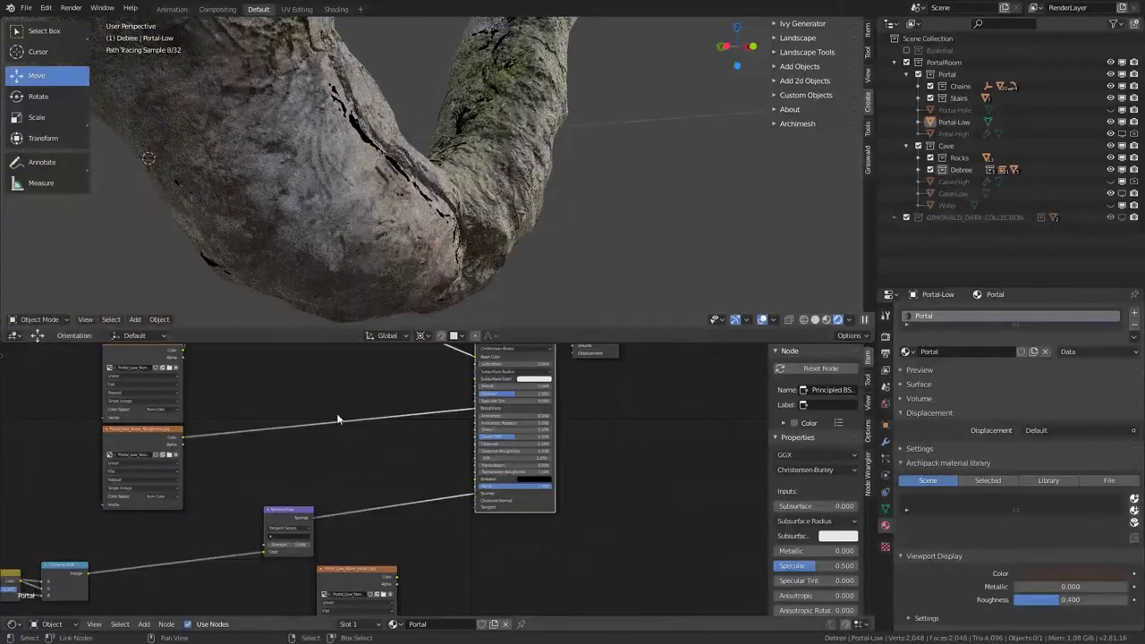
Step: Set the Normal Map node's Strength to 0.5 and inspect the ring's surface
mouse_move(308, 545)
left_mouse_down()
mouse_move(277, 546)
mouse_move(345, 546)
mouse_move(313, 546)
left_mouse_up()
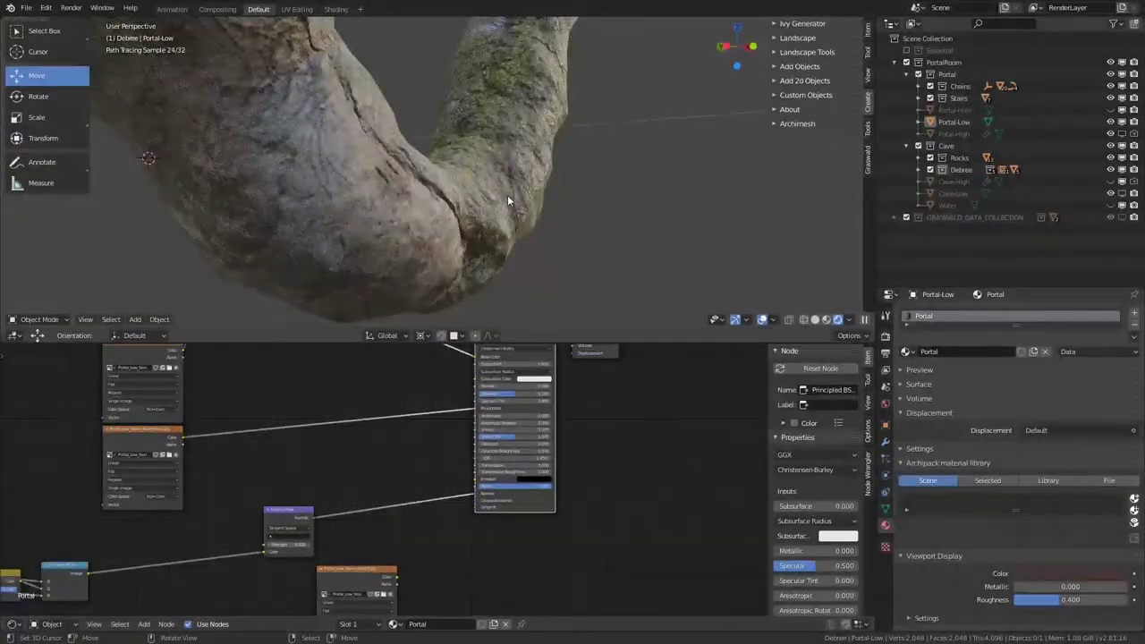
middle_click_drag(508, 195, 380, 271)
middle_click_drag(425, 221, 439, 218)
scroll(143, 531, "up", 1)
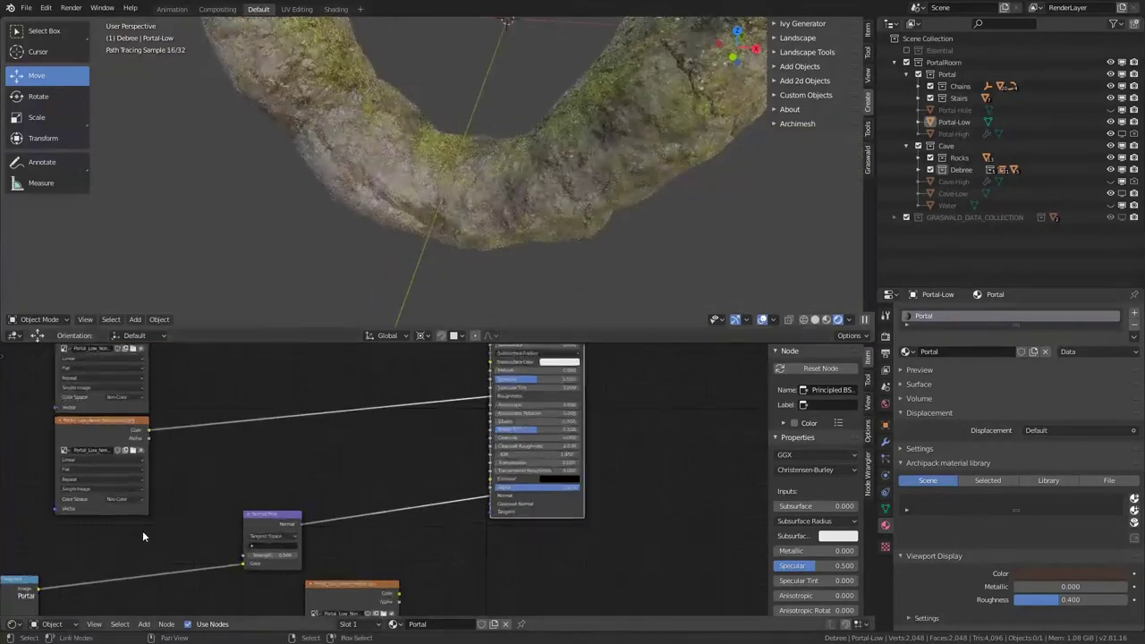
Step: Detach the Separate RGB, Invert and Combine RGB nodes from the normal chain and delete them
middle_click_drag(142, 531, 416, 400)
middle_click_drag(85, 449, 187, 490)
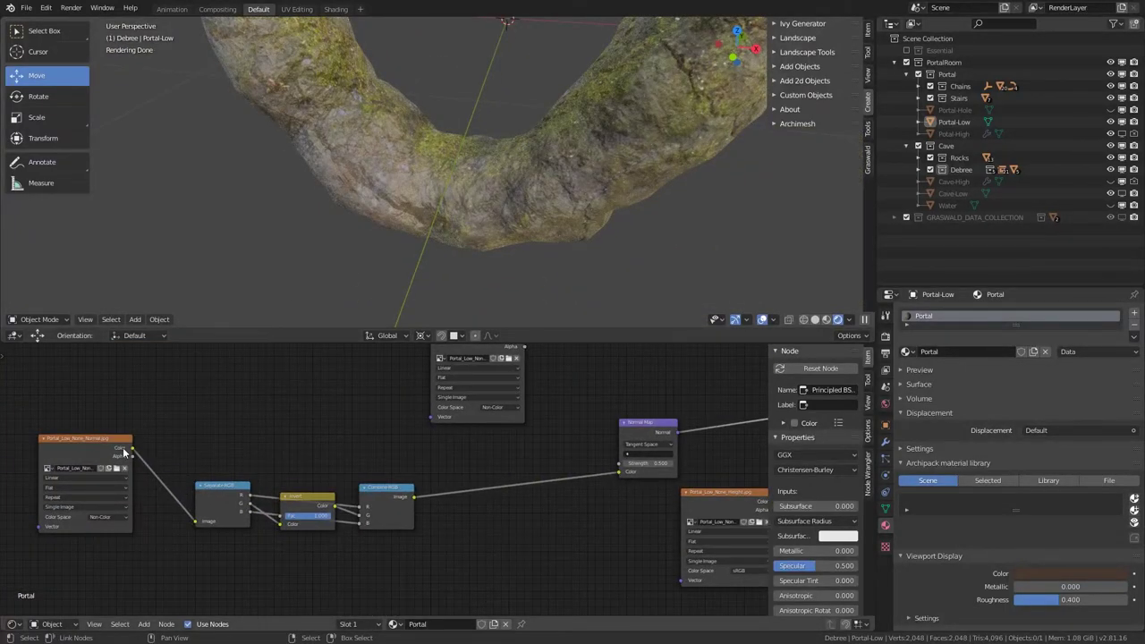
left_click(225, 494)
left_click(305, 494, "shift")
left_click(394, 488, "shift")
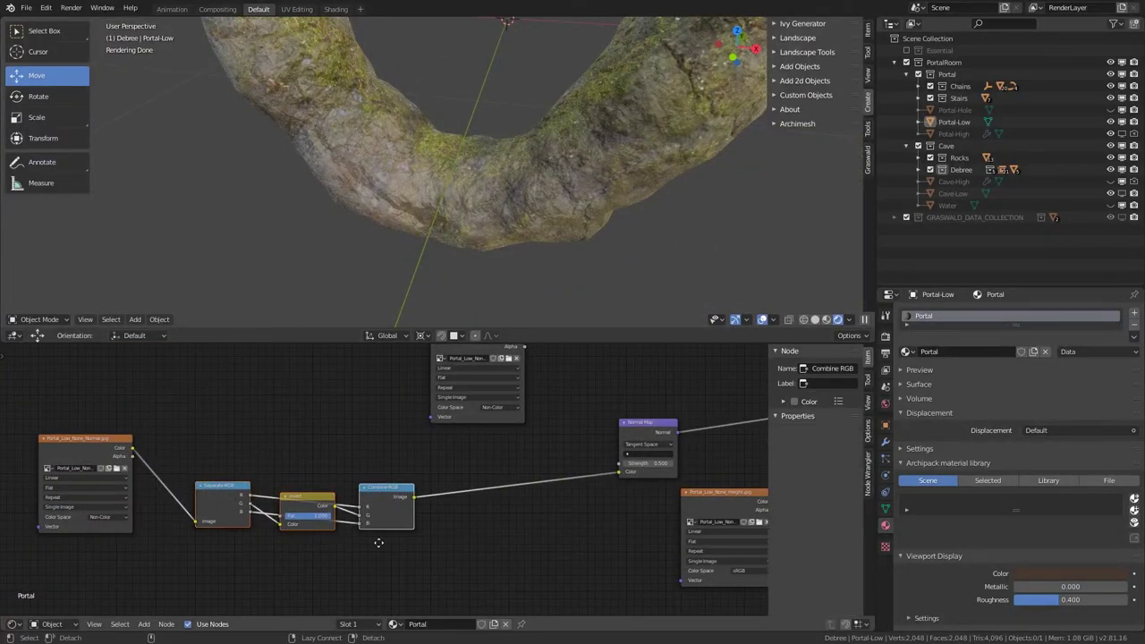
left_click_drag(397, 484, 377, 542, "alt")
key("x")
Step: Move the Normal texture directly beneath the Roughness texture and place the Normal Map node right beside it
left_click_drag(117, 437, 508, 432)
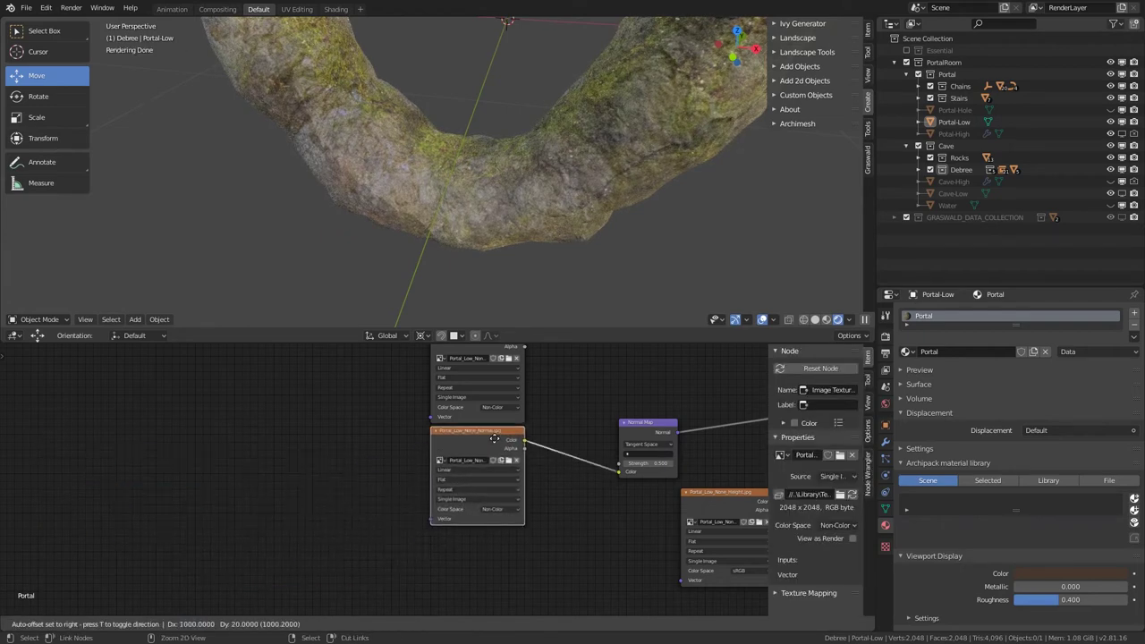
middle_click_drag(666, 386, 430, 432)
left_click_drag(404, 480, 332, 487)
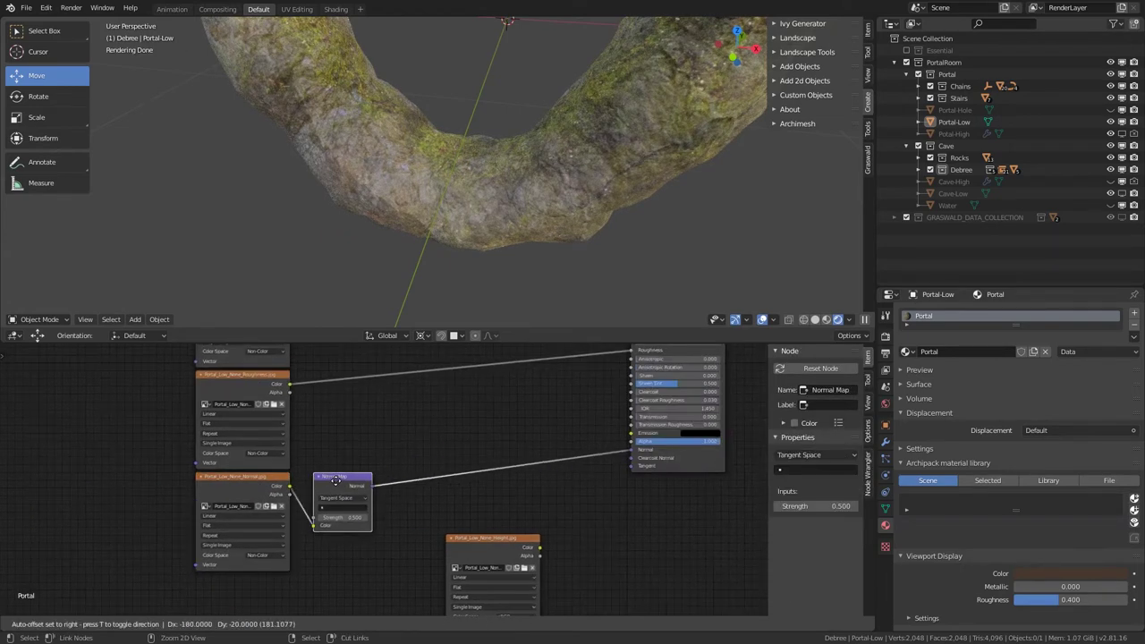
Step: Try a Strength of 0.45 on the Normal Map node while viewing the ring up close
middle_click_drag(400, 150, 479, 127)
scroll(387, 170, "up", 4)
middle_click_drag(387, 176, 426, 231)
scroll(426, 231, "up", 2)
scroll(412, 492, "up", 5)
scroll(410, 503, "up", 2)
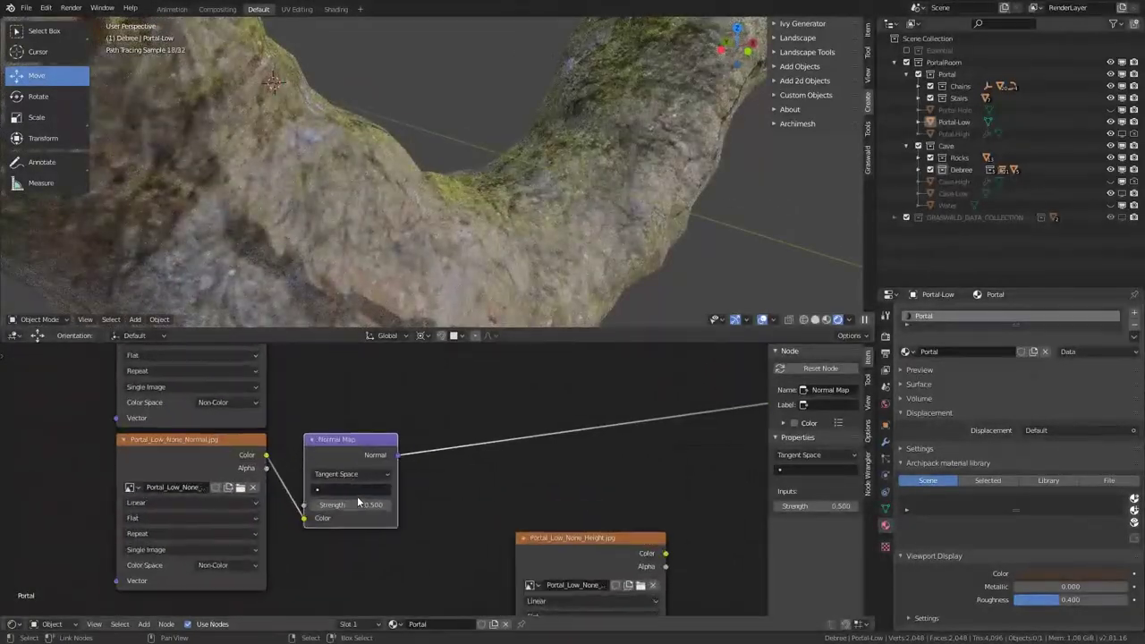
mouse_move(354, 506)
left_mouse_down()
mouse_move(385, 506)
mouse_move(354, 506)
left_mouse_up()
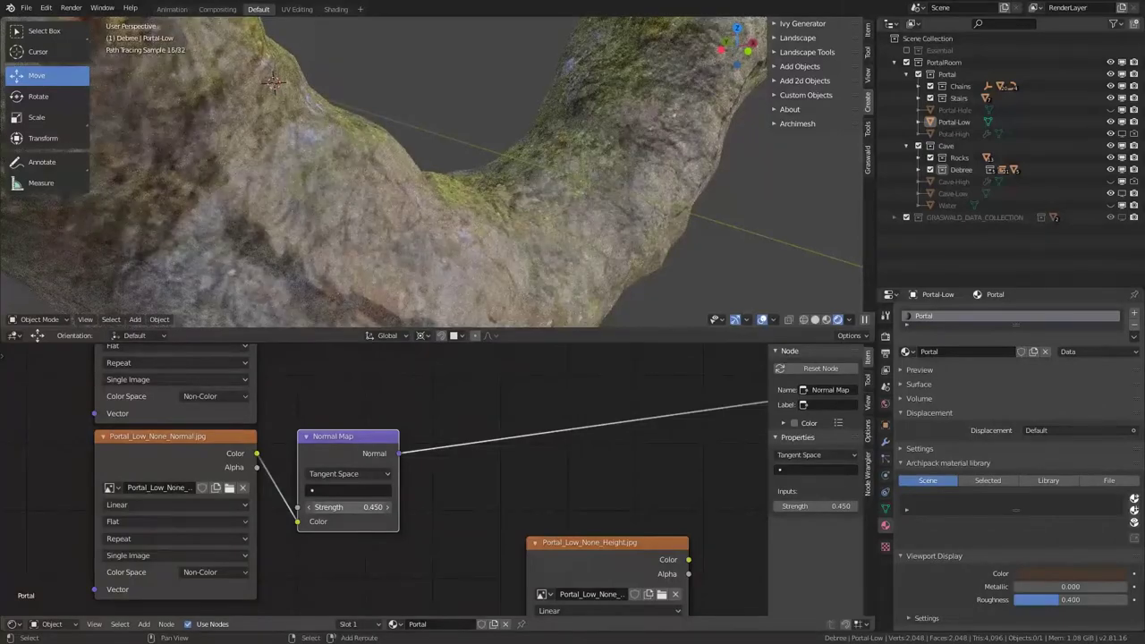
Step: Set the Normal Map's Strength to 0.5 and view the whole ring
scroll(544, 220, "down", 4)
middle_click_drag(544, 220, 514, 235)
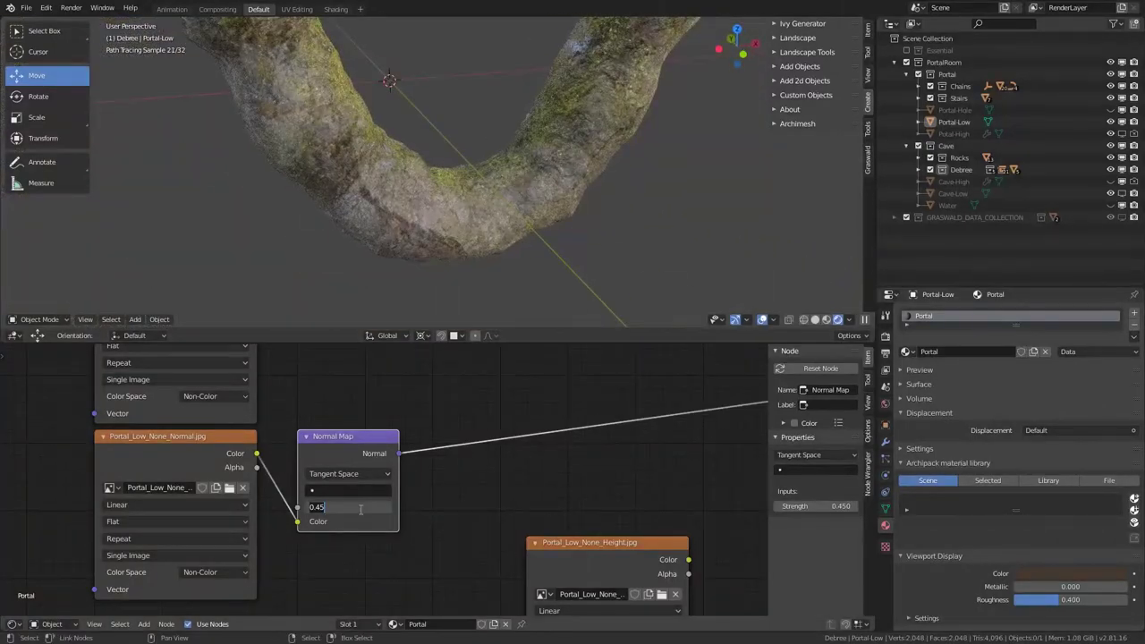
type("0.5")
key("Return")
scroll(549, 70, "down", 3)
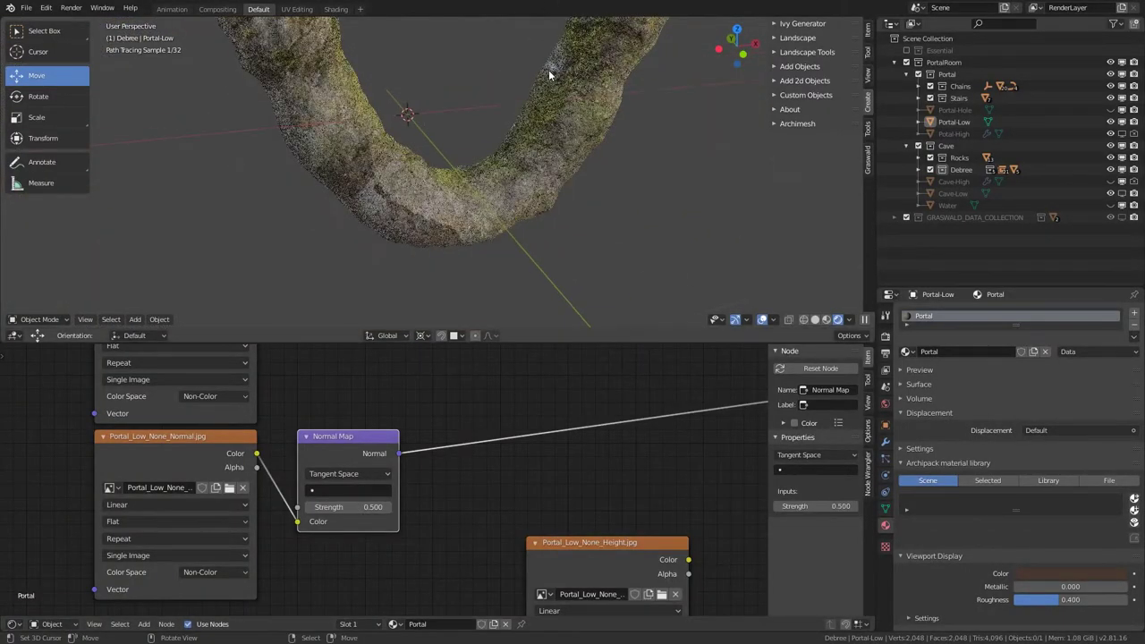
middle_click_drag(483, 180, 472, 295, "shift")
scroll(471, 284, "down", 1)
middle_click_drag(459, 213, 417, 197)
scroll(495, 425, "down", 5)
Step: Add the Portal_Low_None_Emissive.jpg image as a texture node beside the Height texture
middle_click_drag(511, 483, 470, 399)
scroll(496, 438, "up", 2)
scroll(442, 428, "down", 4)
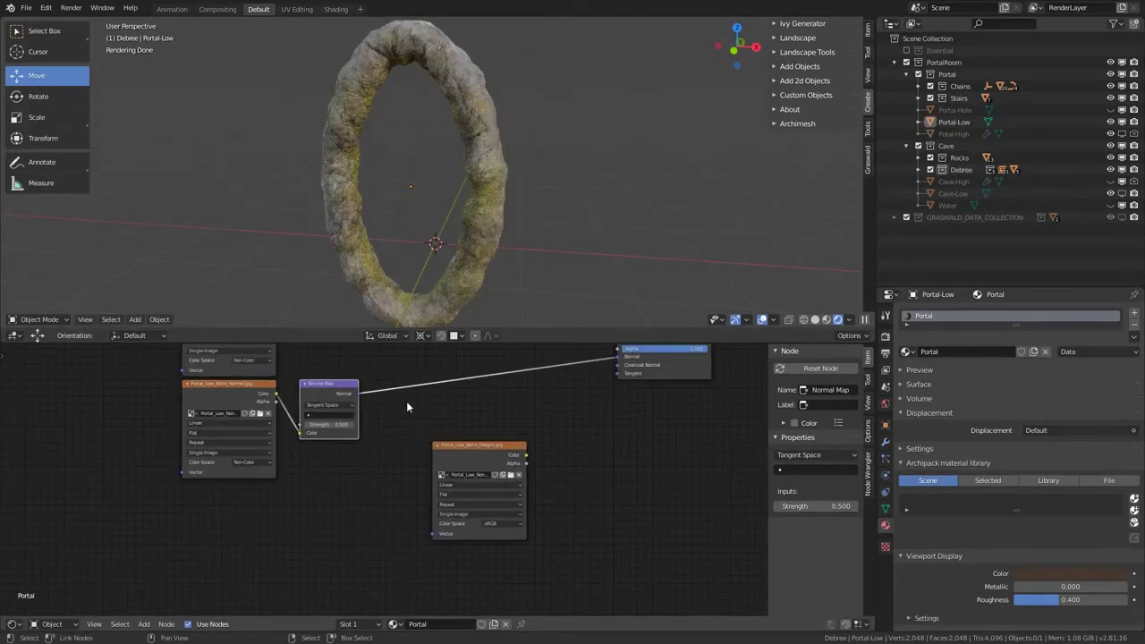
middle_click_drag(396, 424, 458, 561)
scroll(436, 528, "up", 3)
scroll(297, 485, "up", 1)
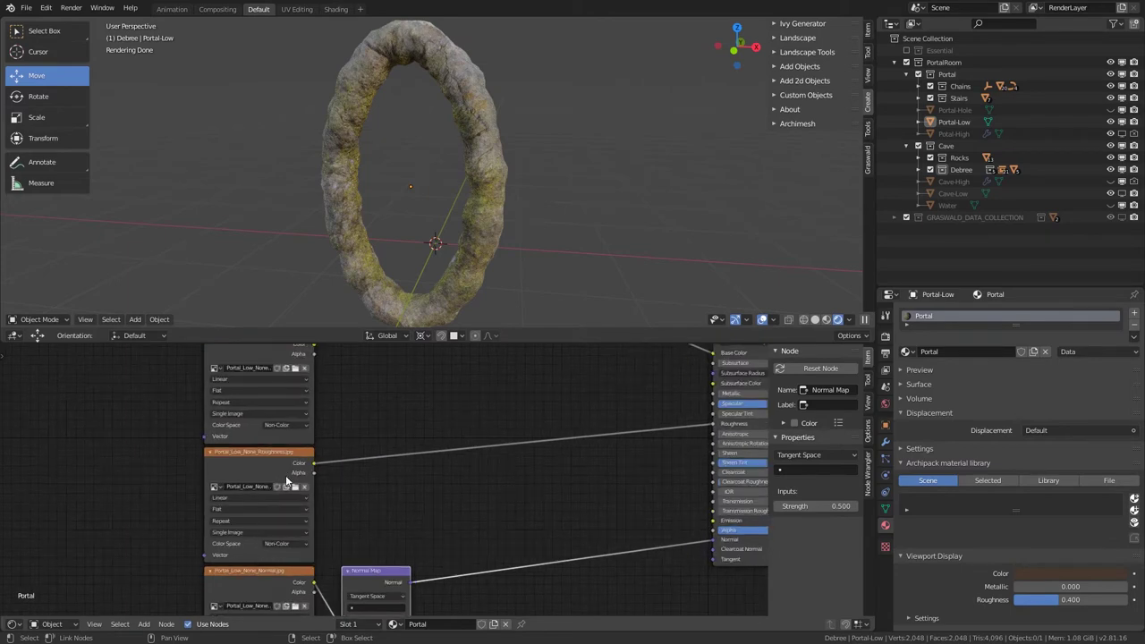
middle_click_drag(336, 427, 334, 522)
middle_click_drag(449, 544, 417, 526)
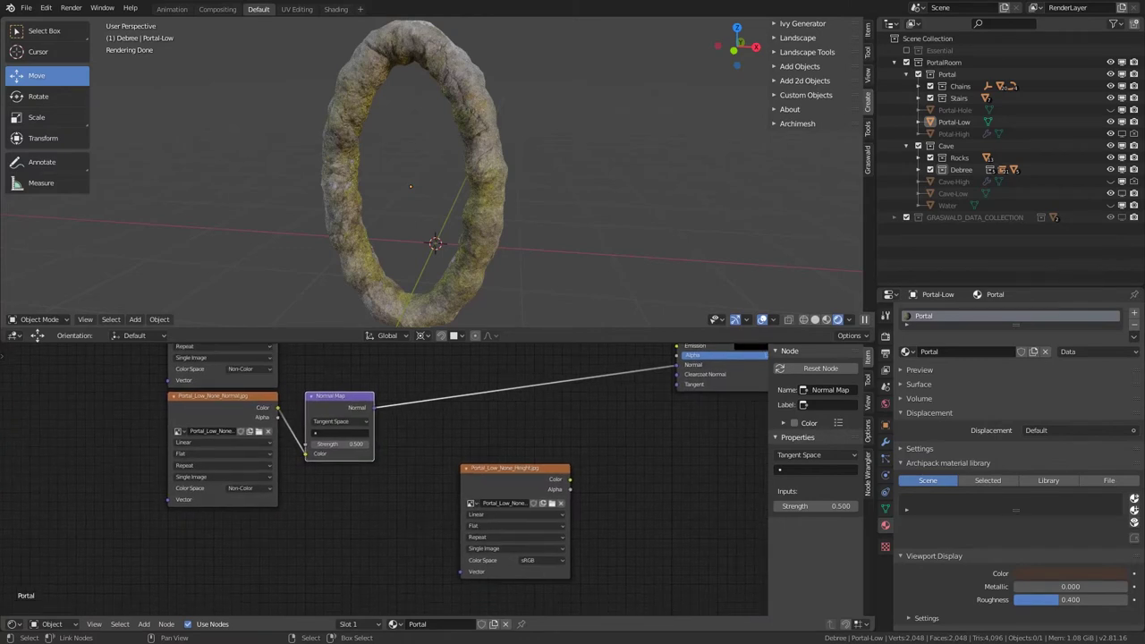
left_click_drag(659, 498, 645, 493)
scroll(499, 504, "down", 5)
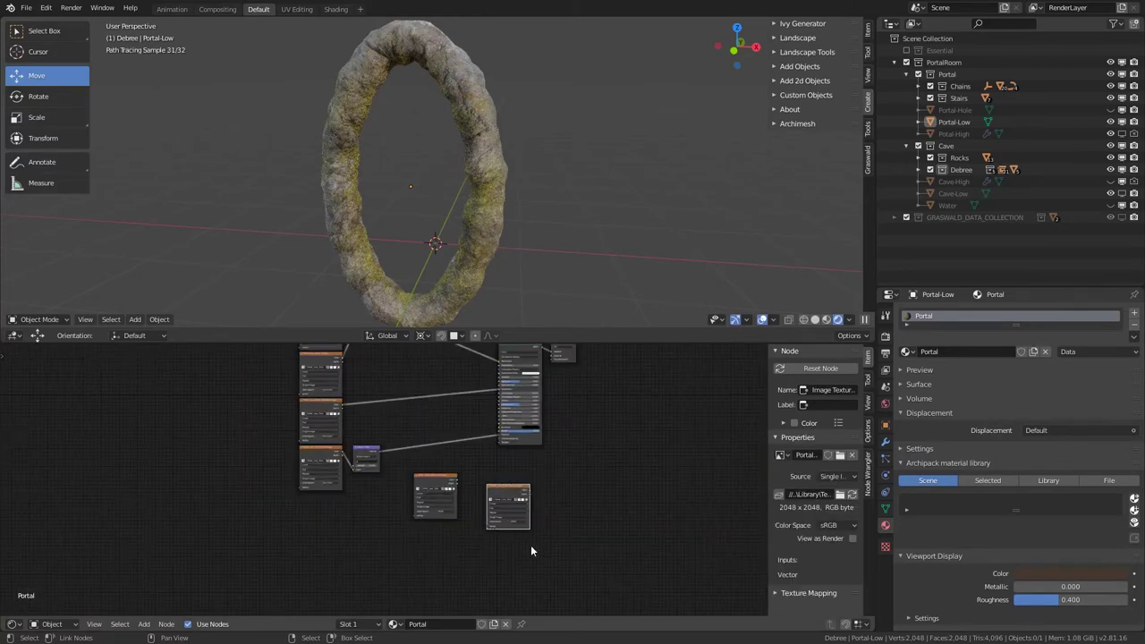
Step: Move the Height texture node directly beneath the Normal texture
middle_click_drag(498, 537, 478, 534)
scroll(478, 539, "up", 4)
left_click_drag(445, 506, 153, 550)
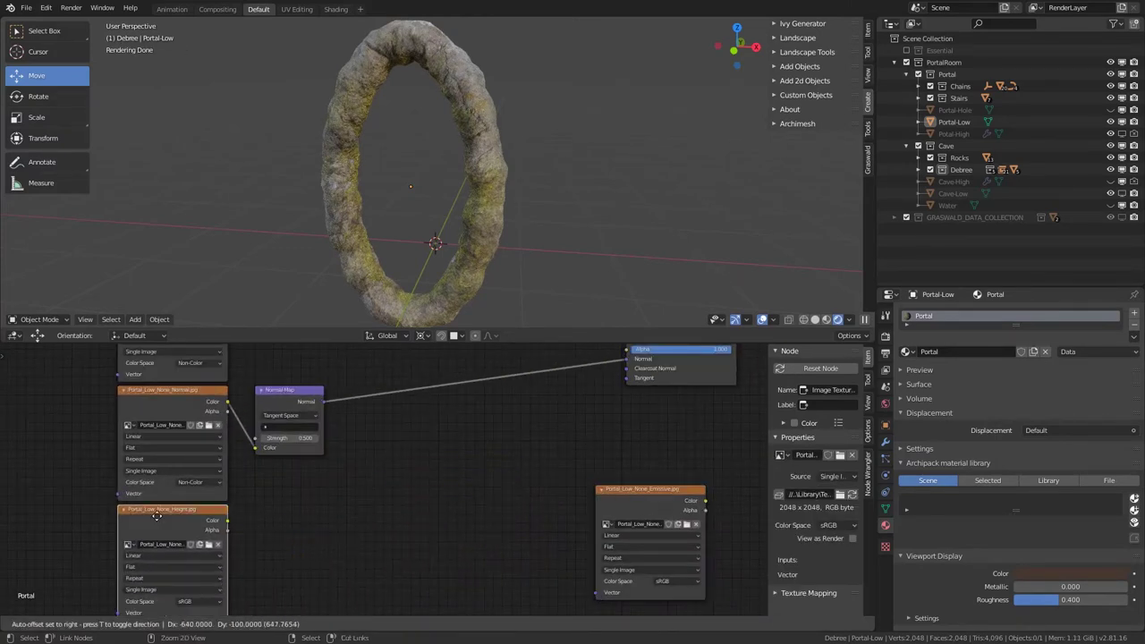
Step: Insert a Bump node into the link between the Normal Map and the Principled BSDF's Normal input
scroll(469, 294, "up", 6)
scroll(476, 474, "up", 1)
scroll(456, 290, "down", 1)
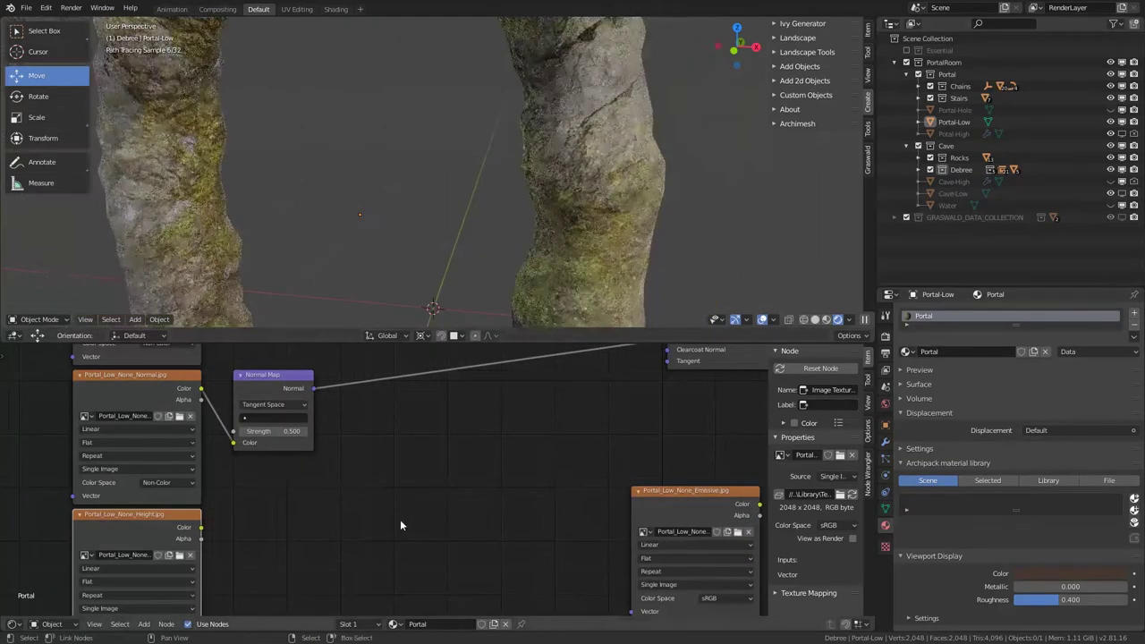
middle_click_drag(402, 501, 378, 565)
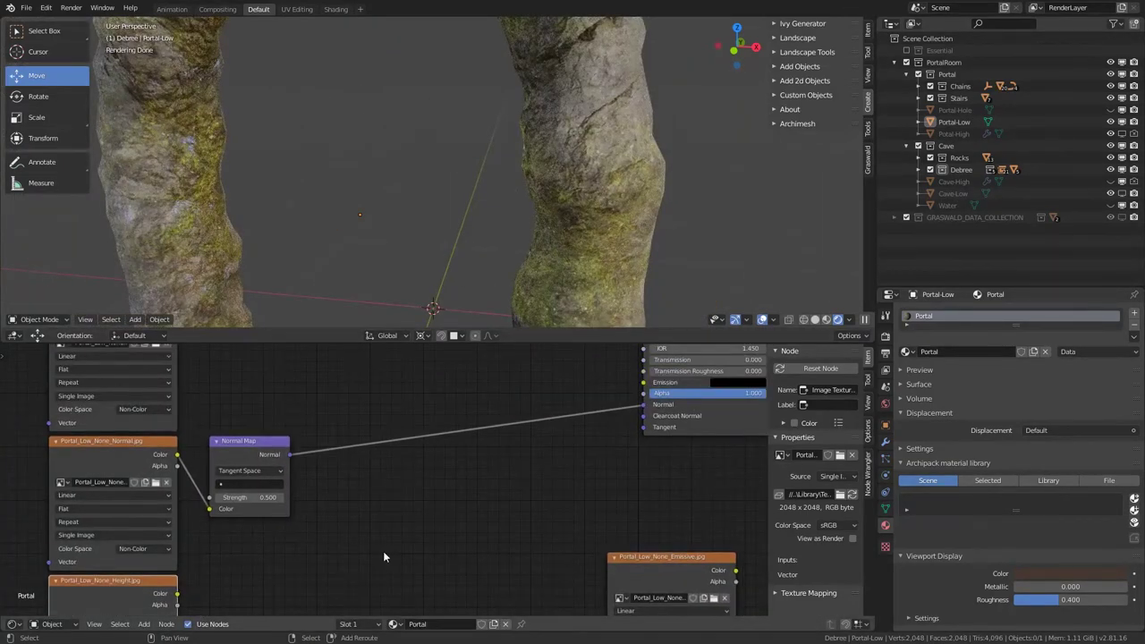
scroll(416, 220, "down", 6)
middle_click_drag(416, 220, 454, 232)
scroll(465, 452, "up", 2)
key("shift+a")
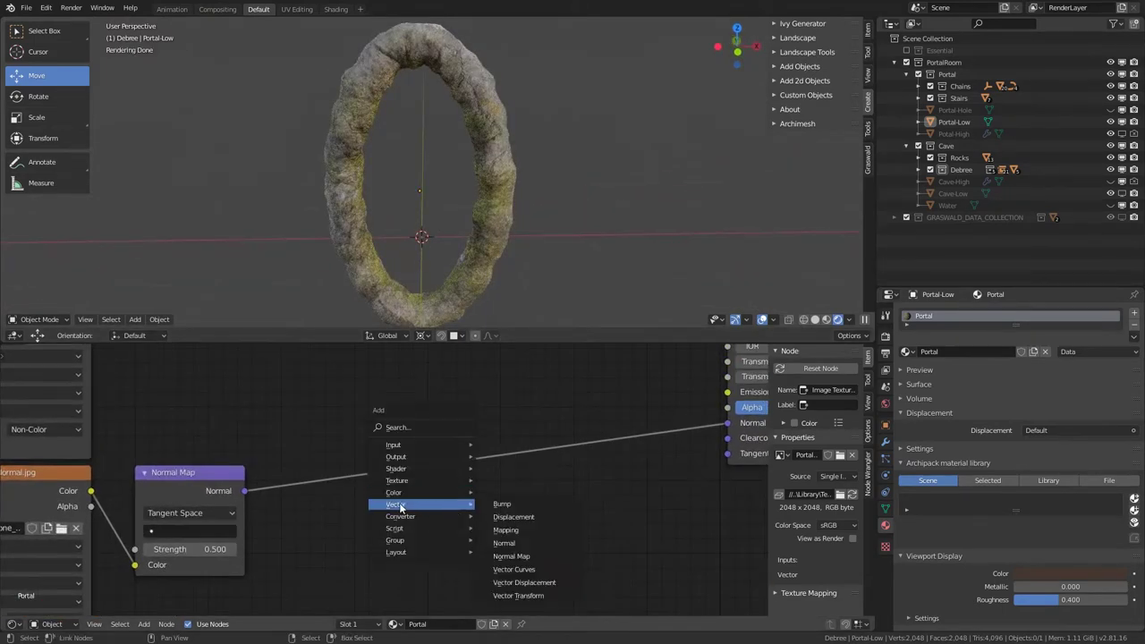
left_click(508, 503)
left_click(474, 425)
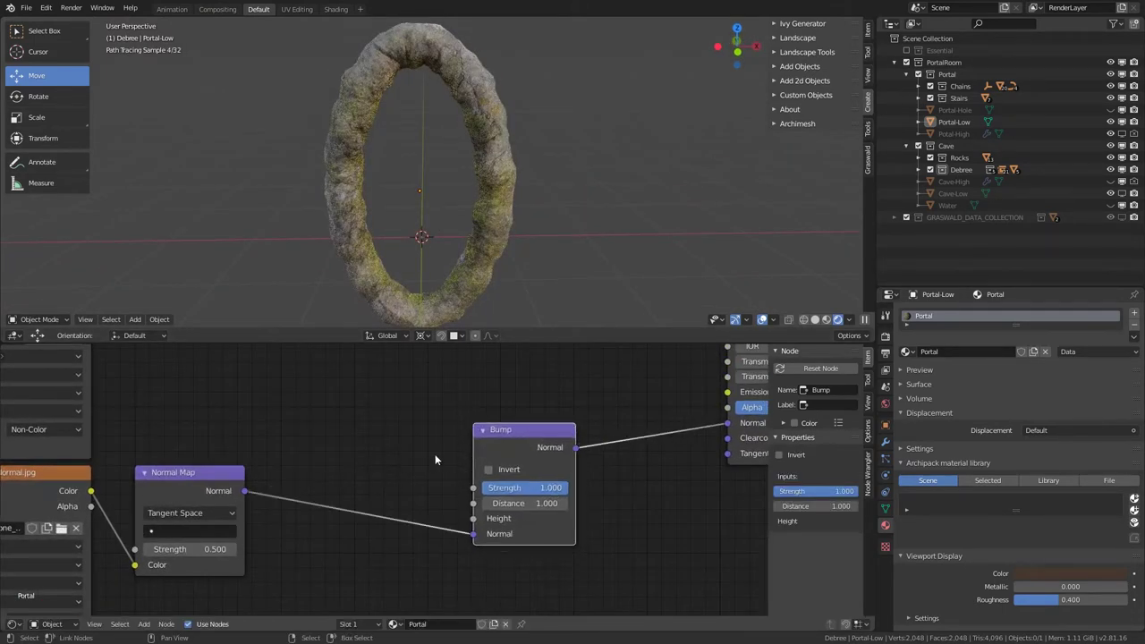
Step: Link the Height texture's Color output to the Bump node's Height input
scroll(358, 481, "down", 1)
middle_click_drag(276, 509, 302, 413)
left_click_drag(161, 553, 310, 523)
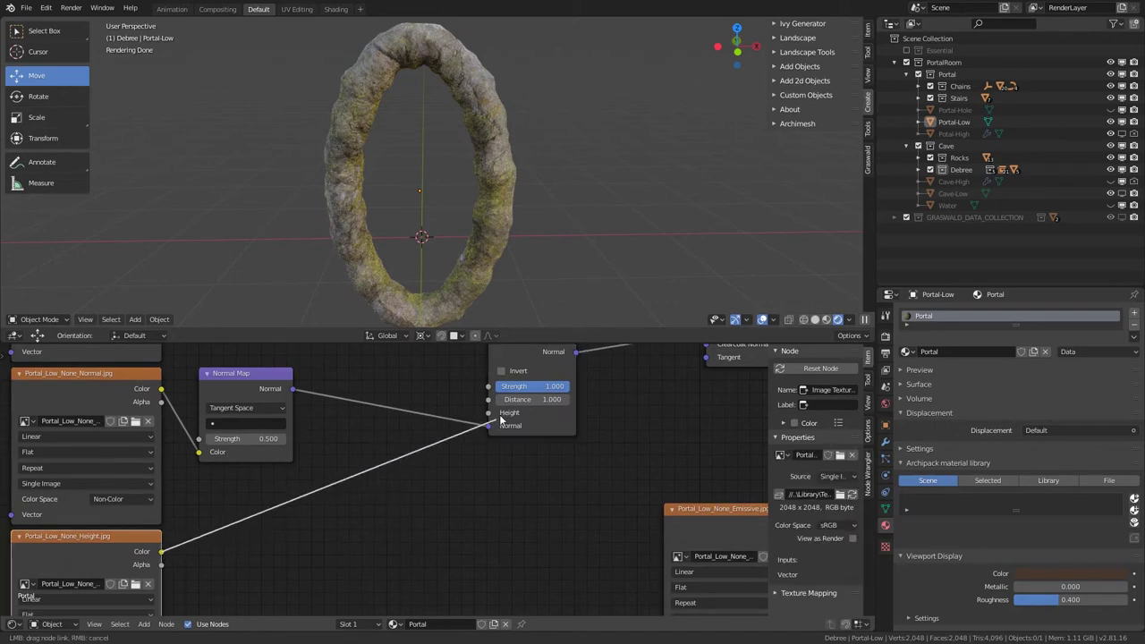
left_click_drag(498, 414, 497, 414)
Step: Set the Height texture's color space to Non-Color and inspect the ring's surface up close
middle_click_drag(284, 532, 428, 426)
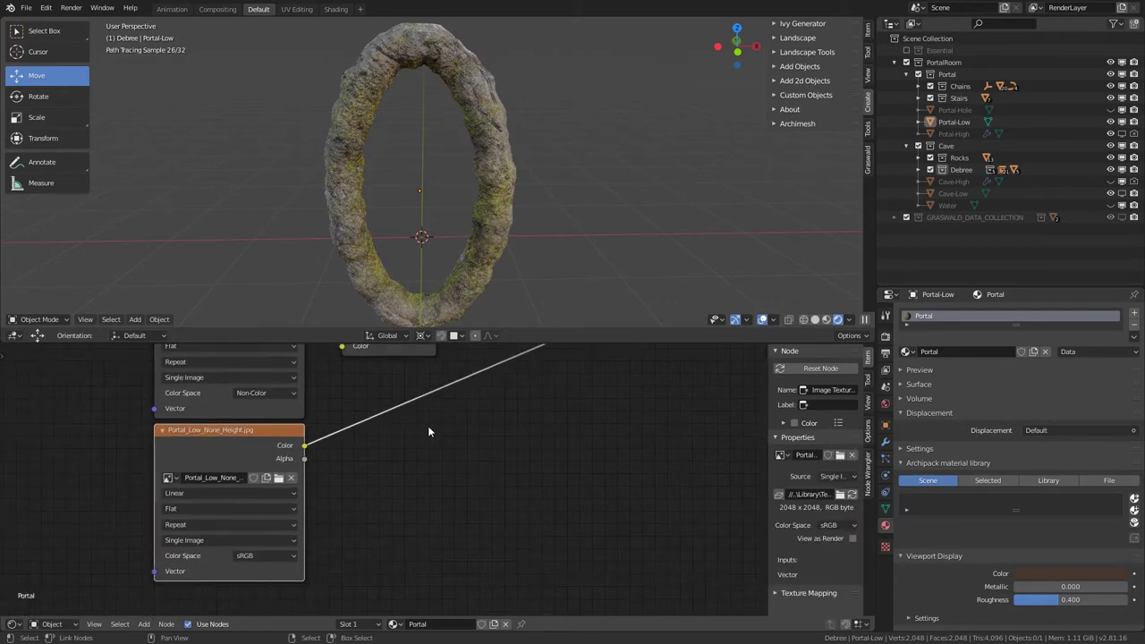
left_click(264, 556)
left_click(259, 500)
scroll(468, 222, "up", 6)
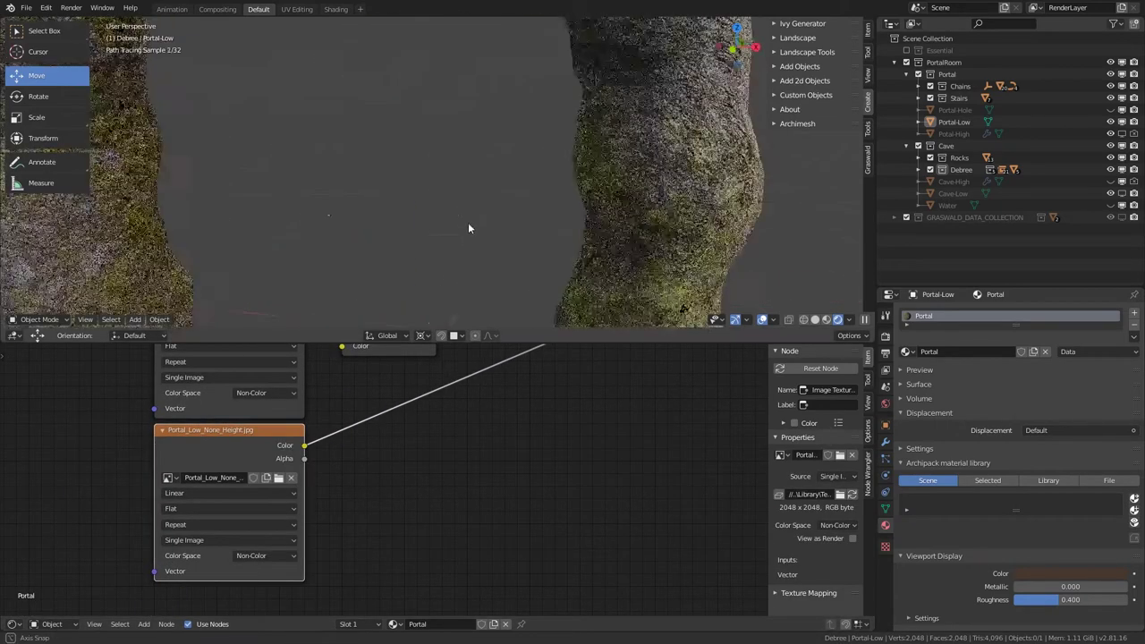
Step: Set the Bump node's Strength to 0.5
middle_click_drag(586, 478, 406, 556)
middle_click_drag(474, 442, 444, 549)
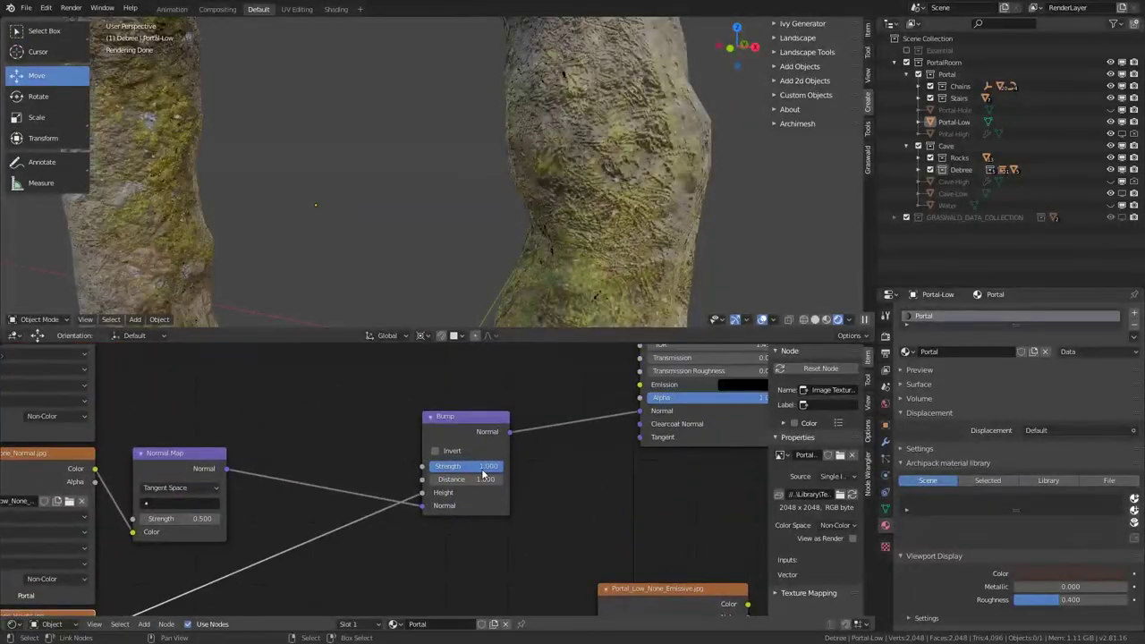
mouse_move(481, 469)
left_mouse_down("ctrl")
mouse_move(426, 469)
mouse_move(470, 466)
left_mouse_up("ctrl")
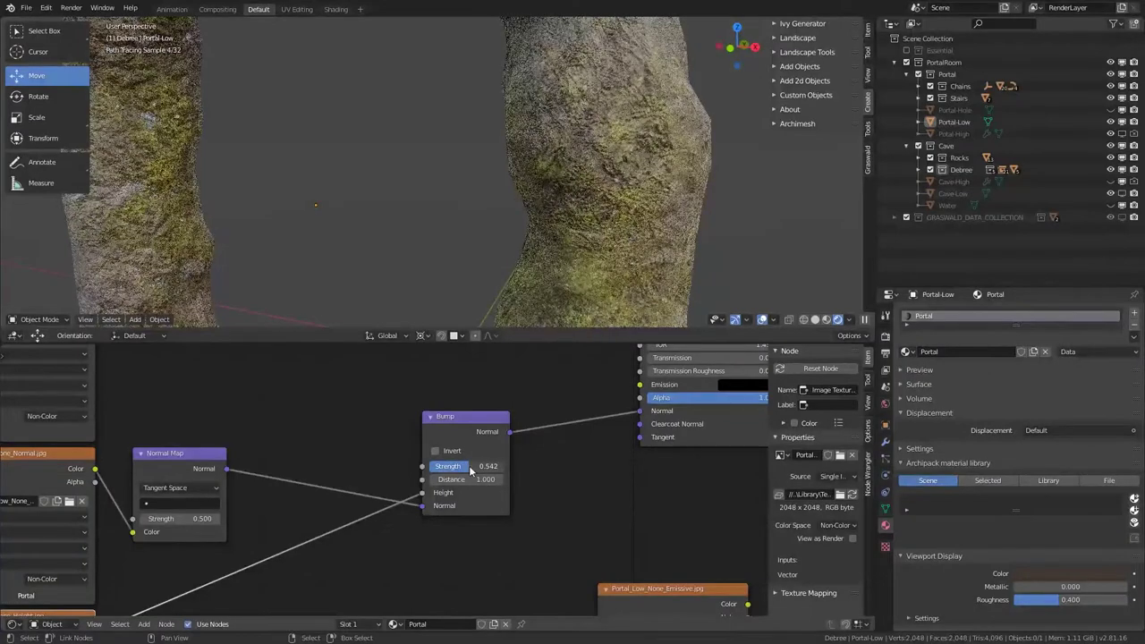
left_click(470, 466)
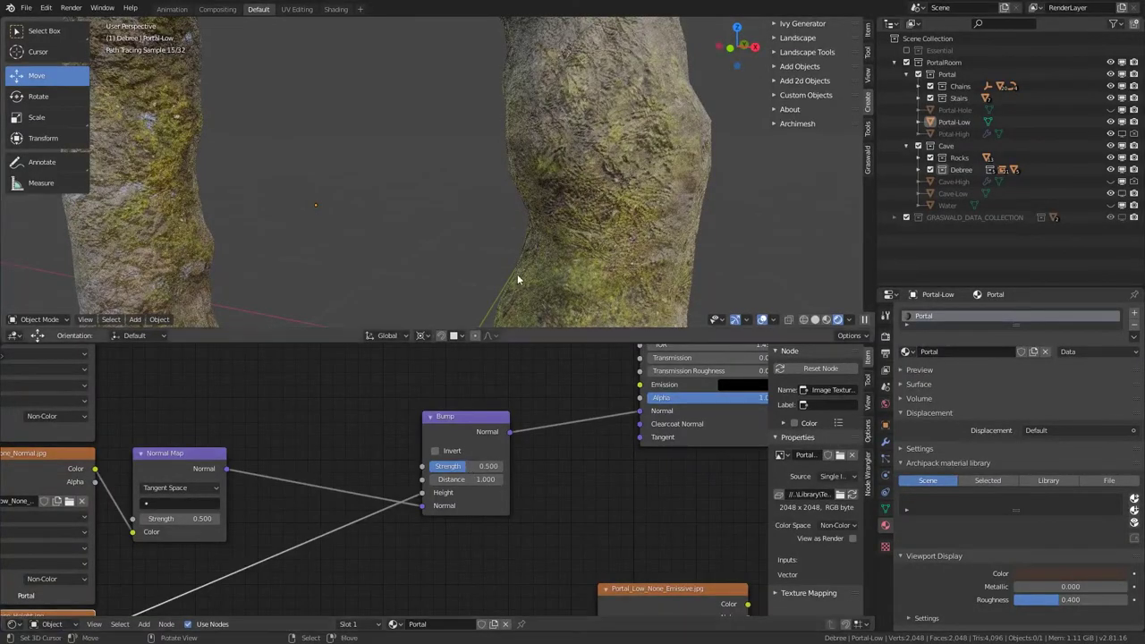
Step: Mute and unmute the Bump node repeatedly to compare the portal's surface detail with and without the height bump
middle_click_drag(517, 274, 455, 224)
left_click(492, 423)
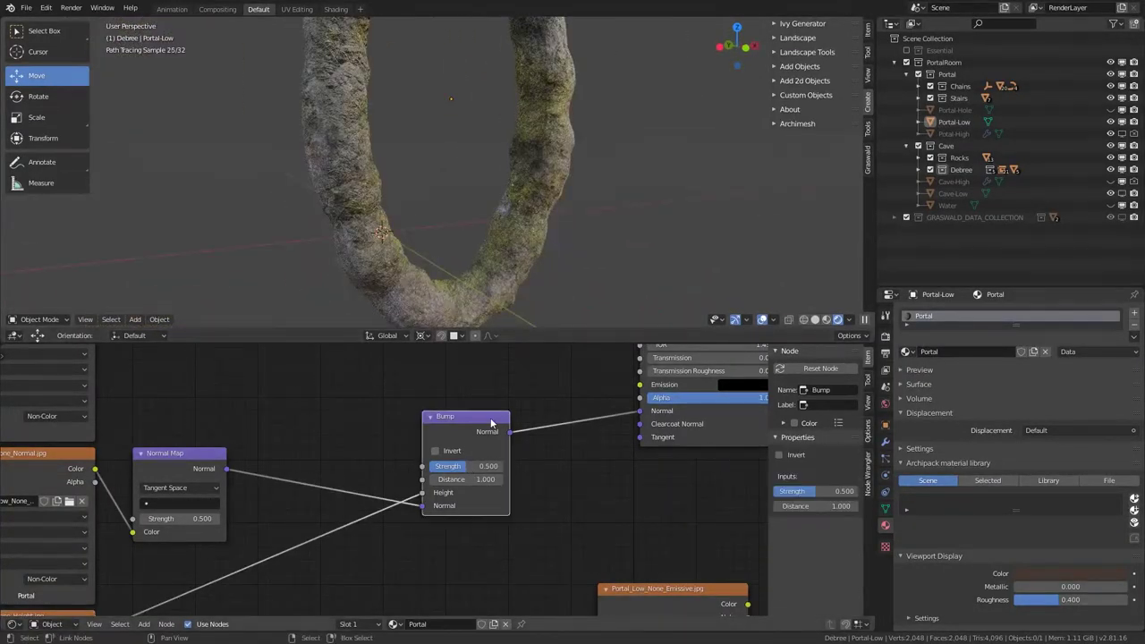
key("m")
middle_click_drag(515, 286, 519, 325)
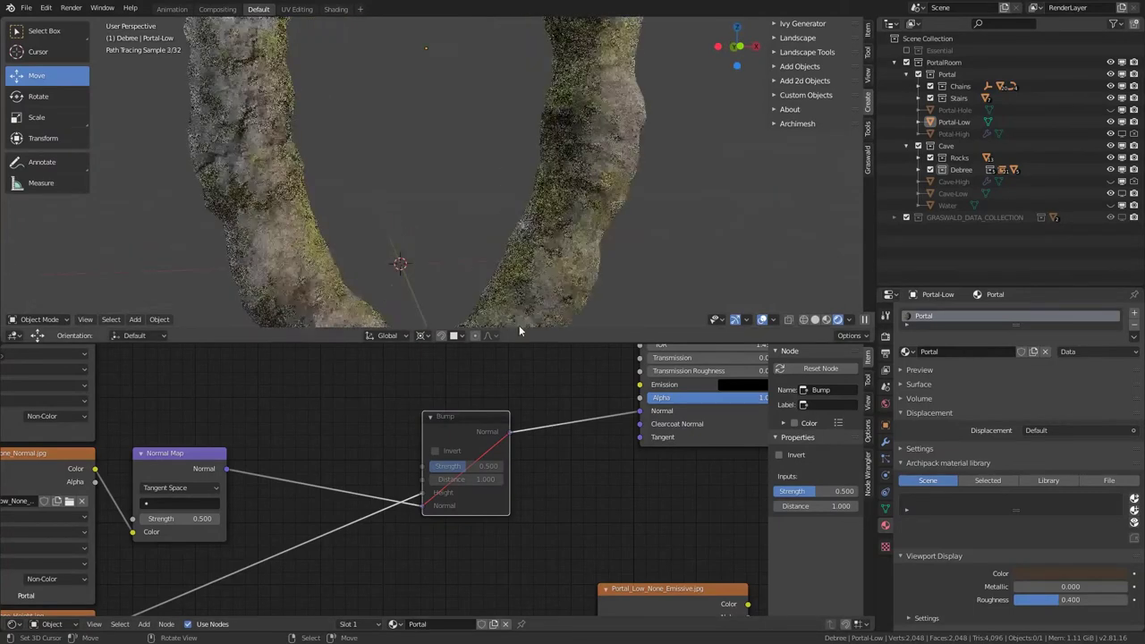
key("m")
key("m")
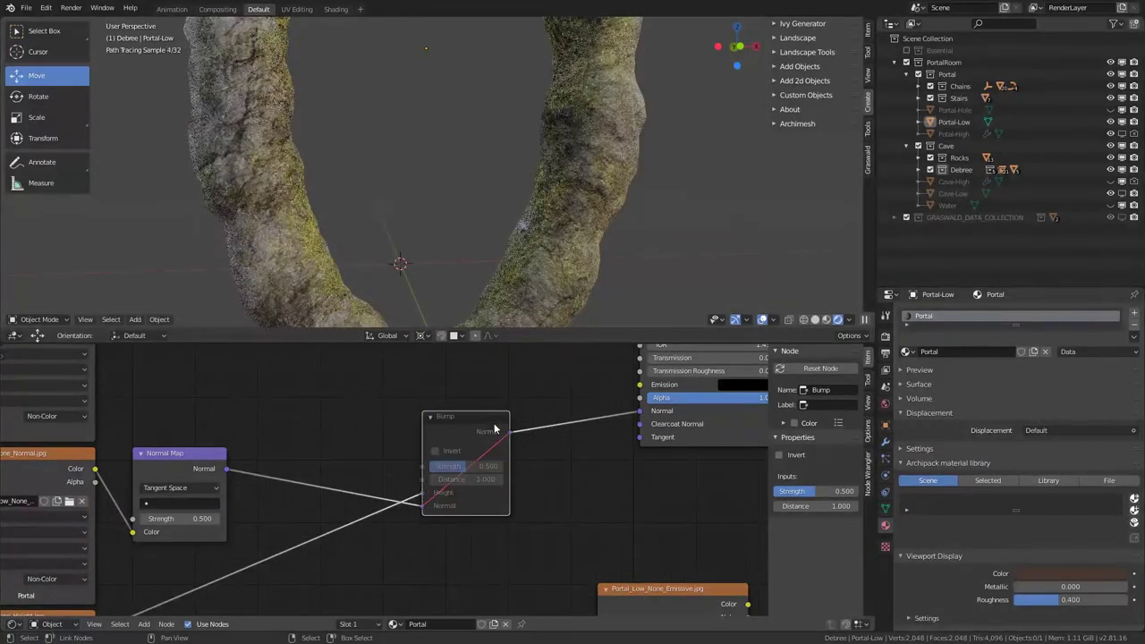
key("m")
key("m")
key("m")
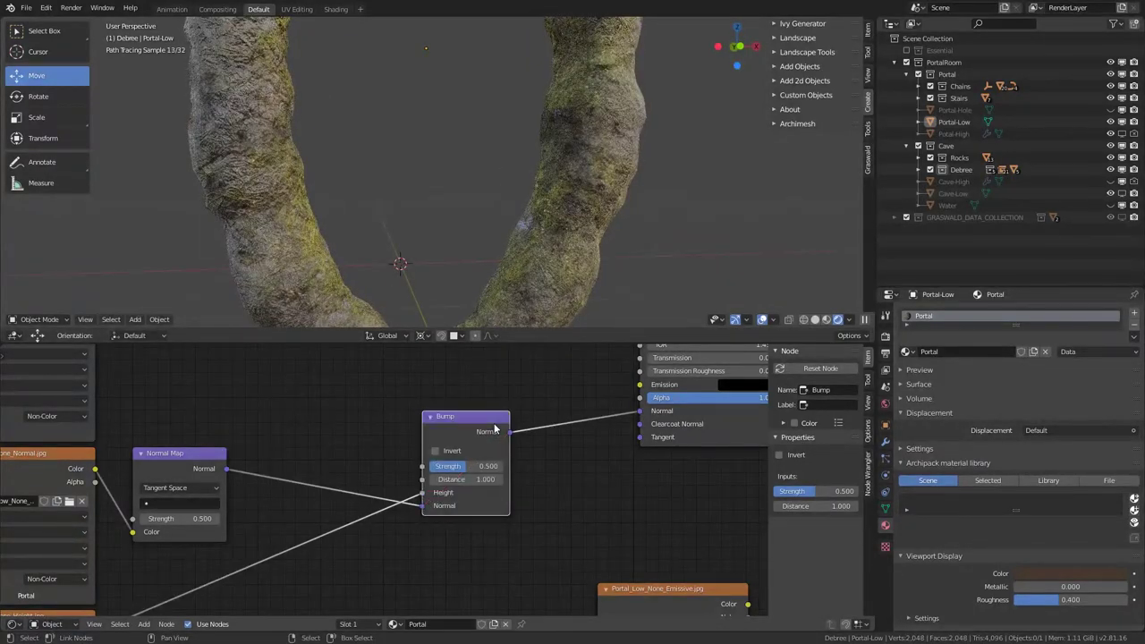
key("m")
key("m")
Step: Move the Bump node beside the Normal Map node and the emissive image texture beside the height texture
scroll(542, 521, "down", 3)
middle_click_drag(458, 503, 469, 469)
scroll(455, 471, "down", 2)
scroll(488, 434, "up", 2)
key("g")
left_click_drag(397, 418, 404, 421, "ctrl")
middle_click_drag(620, 513, 586, 510)
left_click_drag(590, 504, 323, 522)
middle_click_drag(381, 531, 302, 550)
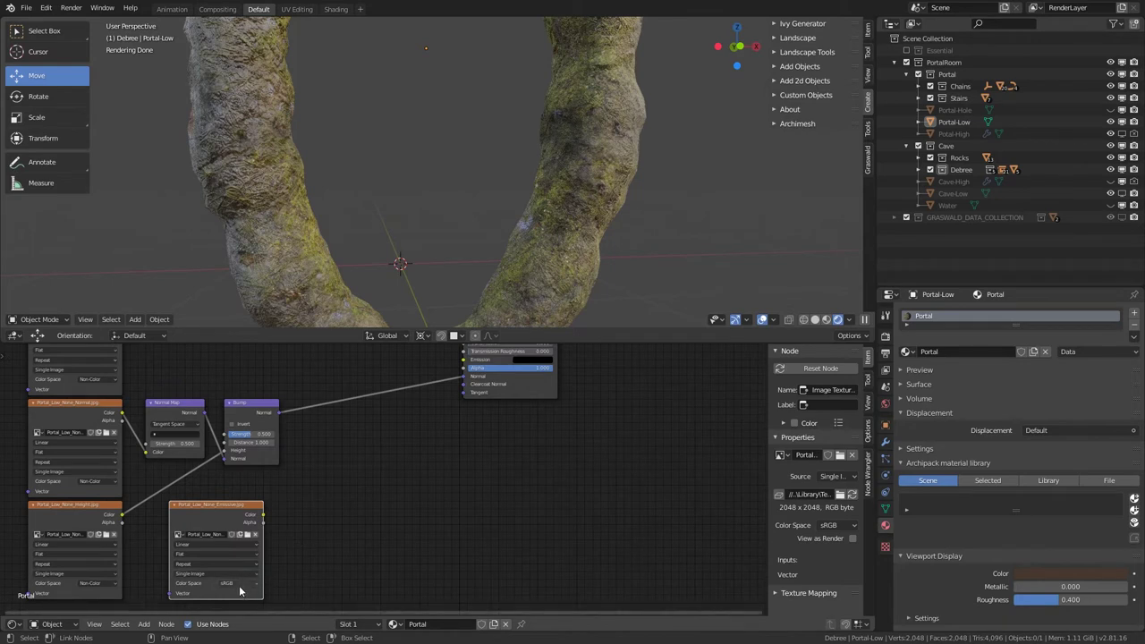
Step: Connect the emissive texture's Color output to the Emission input of the portal's main shader node
middle_click_drag(337, 495, 341, 550)
left_click_drag(264, 572, 340, 565)
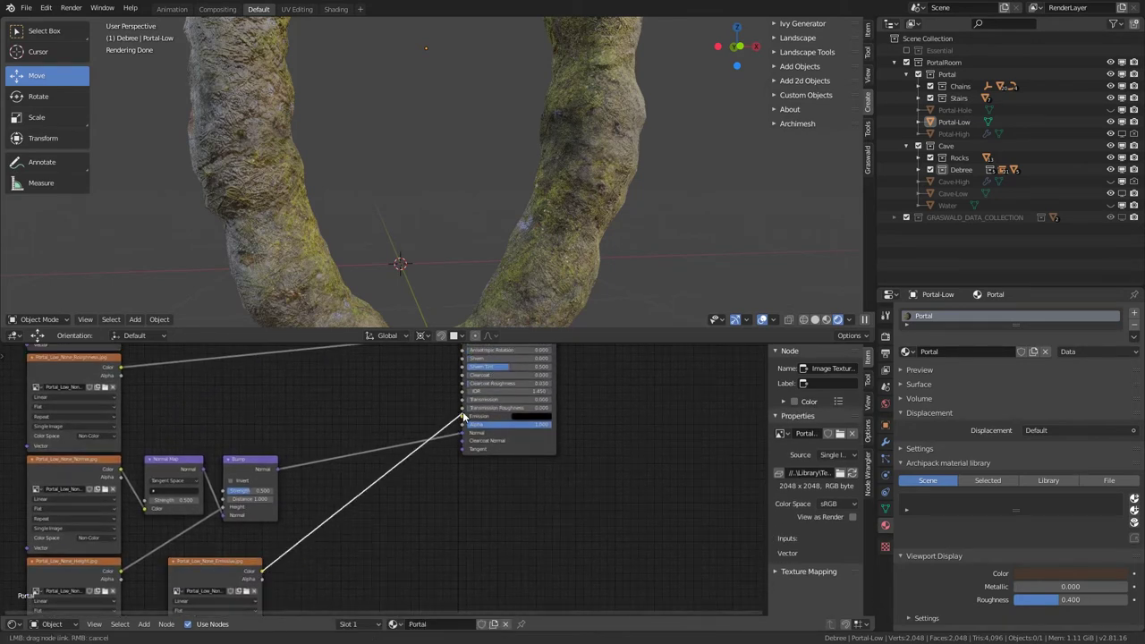
left_click_drag(464, 422, 463, 418)
mouse_move(402, 271)
middle_mouse_down()
mouse_move(479, 284)
mouse_move(473, 274)
mouse_move(567, 271)
mouse_move(478, 187)
mouse_move(548, 246)
mouse_move(484, 242)
middle_mouse_up()
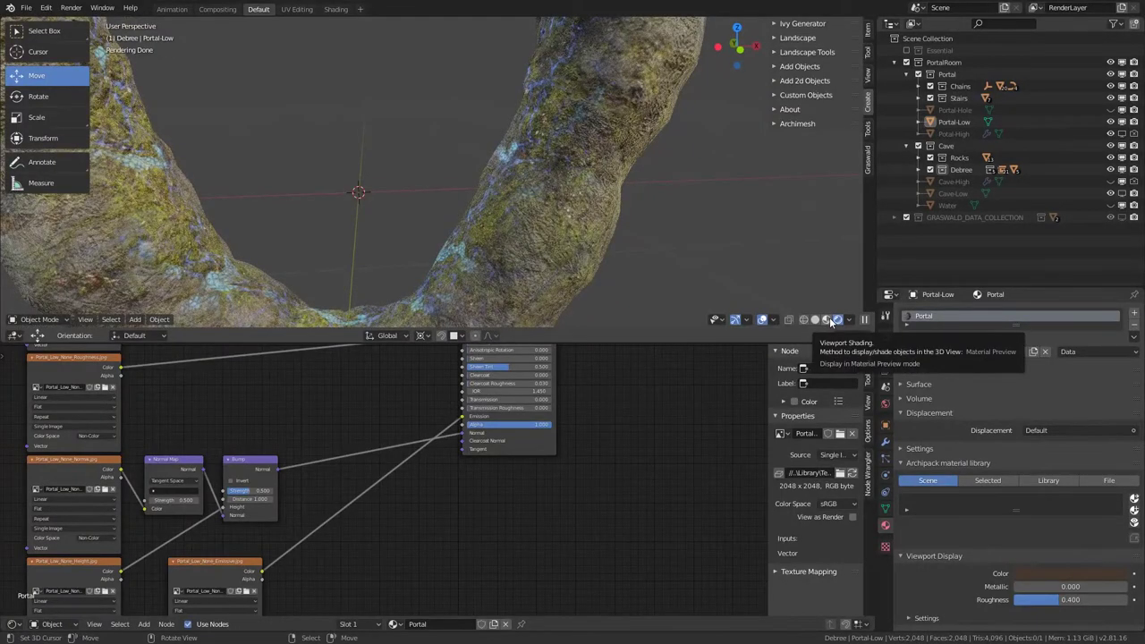
Step: Switch the viewport to Material Preview shading and set the render engine to Eevee
left_click(830, 323)
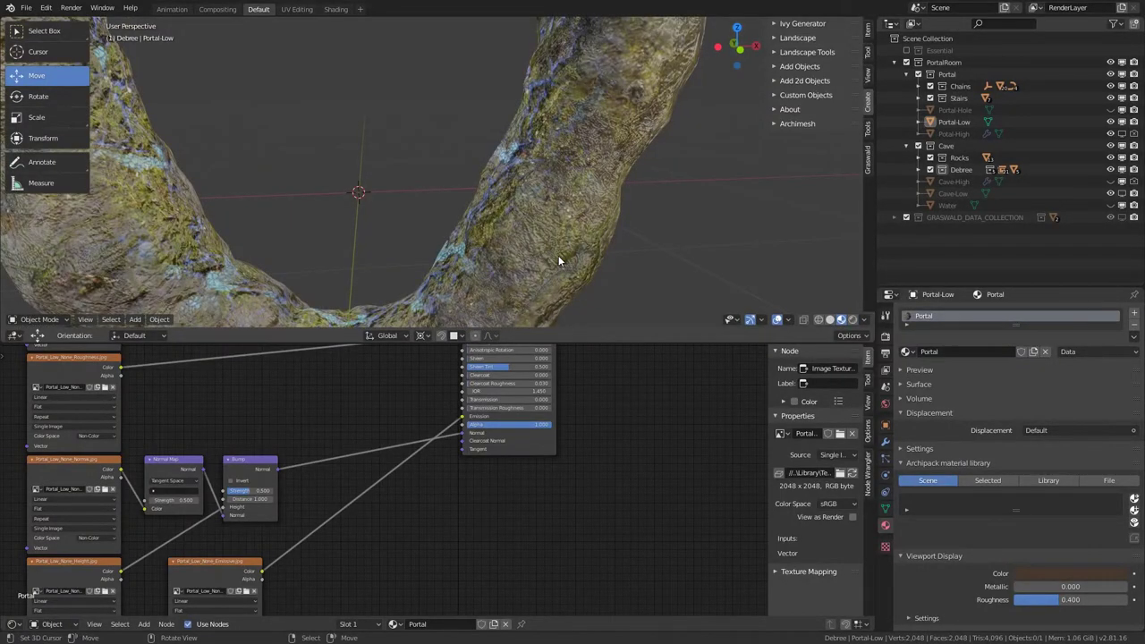
scroll(558, 259, "down", 3)
left_click(886, 338)
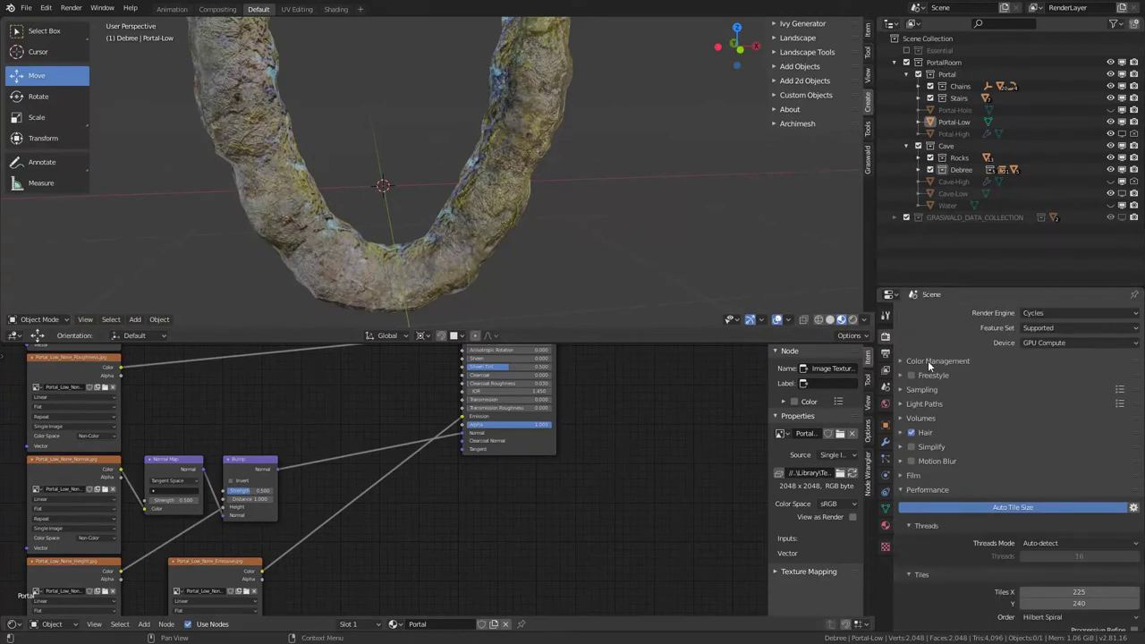
left_click(1022, 312)
left_click(1031, 324)
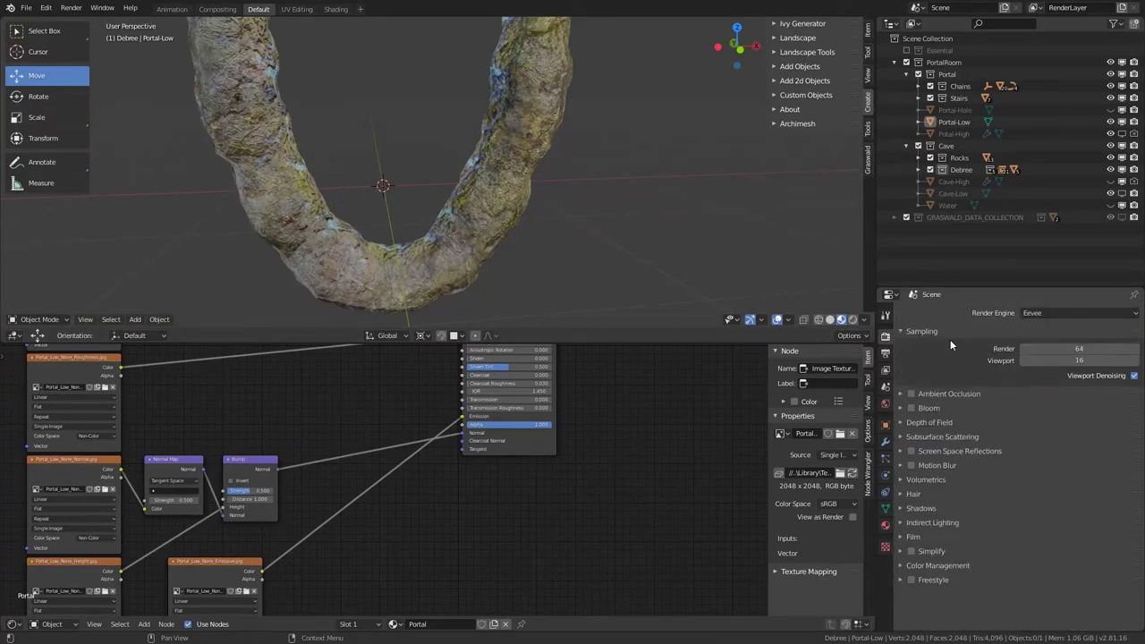
Step: Enable Ambient Occlusion and Bloom in the Eevee render settings
left_click(911, 395)
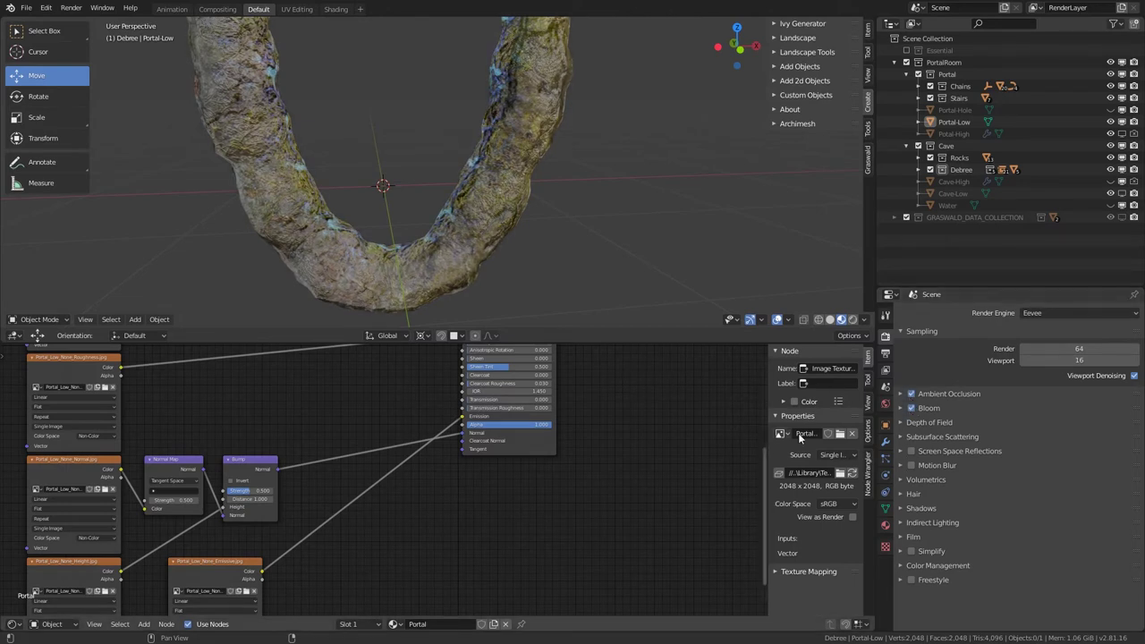
middle_click_drag(477, 232, 419, 287)
scroll(421, 291, "up", 2)
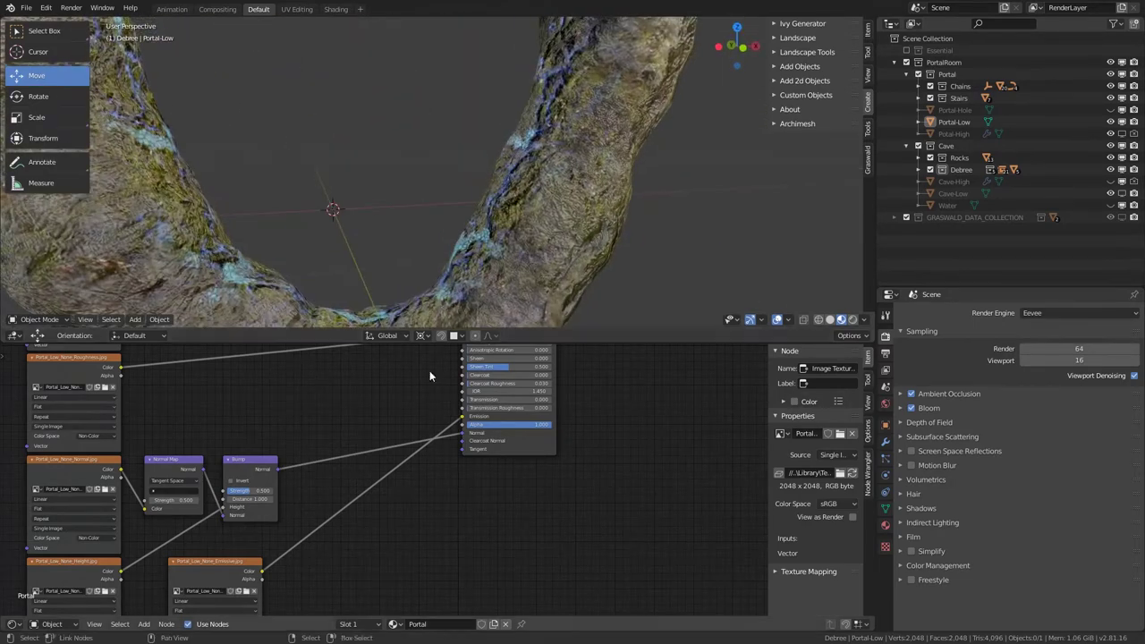
Step: Insert a MixRGB node after the emissive texture on its Emission link, set to Multiply with a factor of 1.000
middle_click_drag(301, 549, 366, 461)
scroll(383, 485, "up", 2)
key("shift+a")
mouse_move(376, 473)
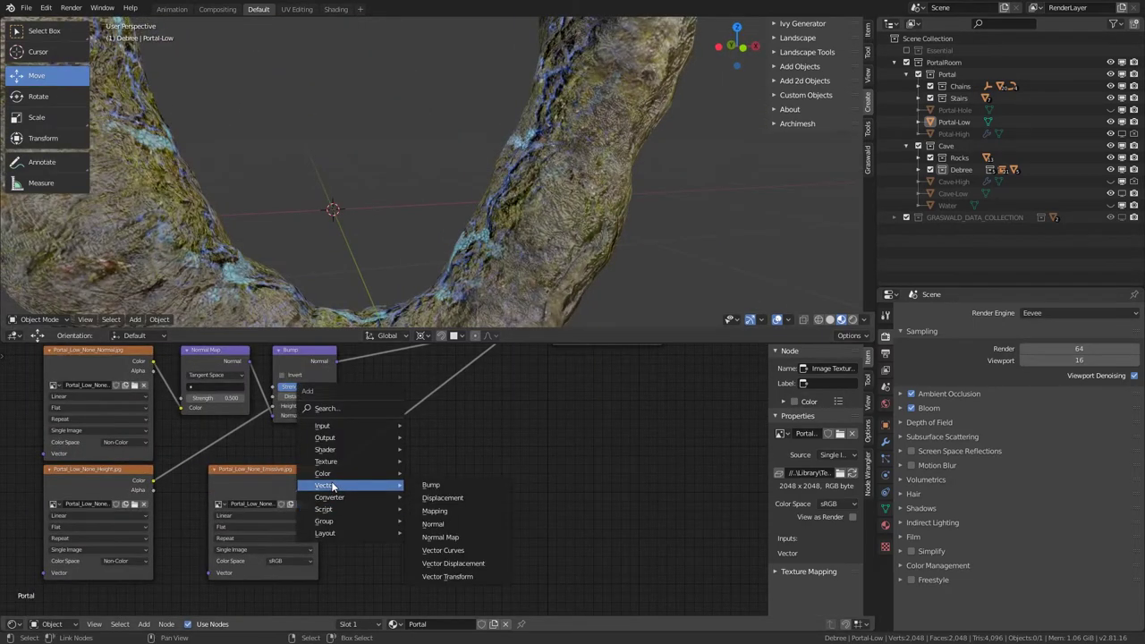
left_click(456, 539)
left_click(435, 416)
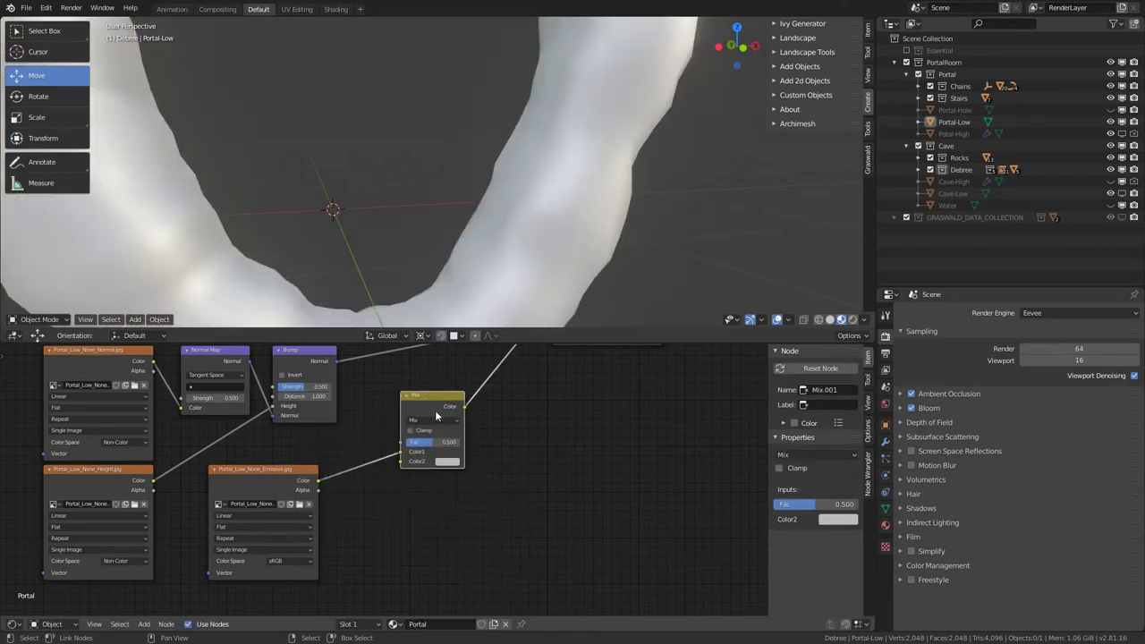
left_click(430, 421)
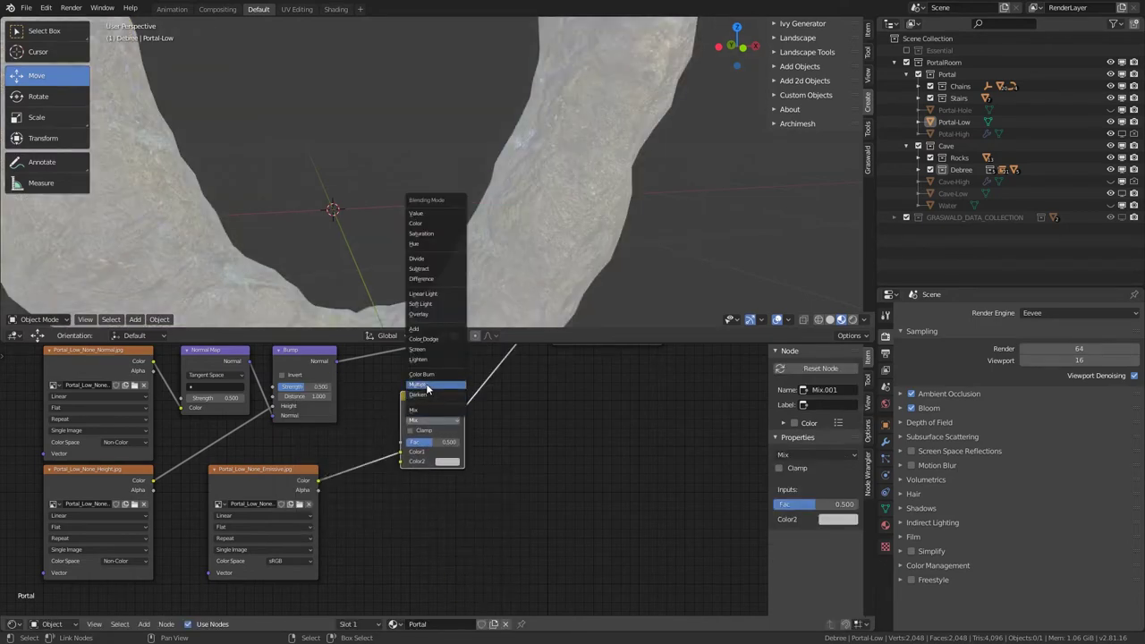
left_click(428, 387)
left_click_drag(424, 429, 368, 503)
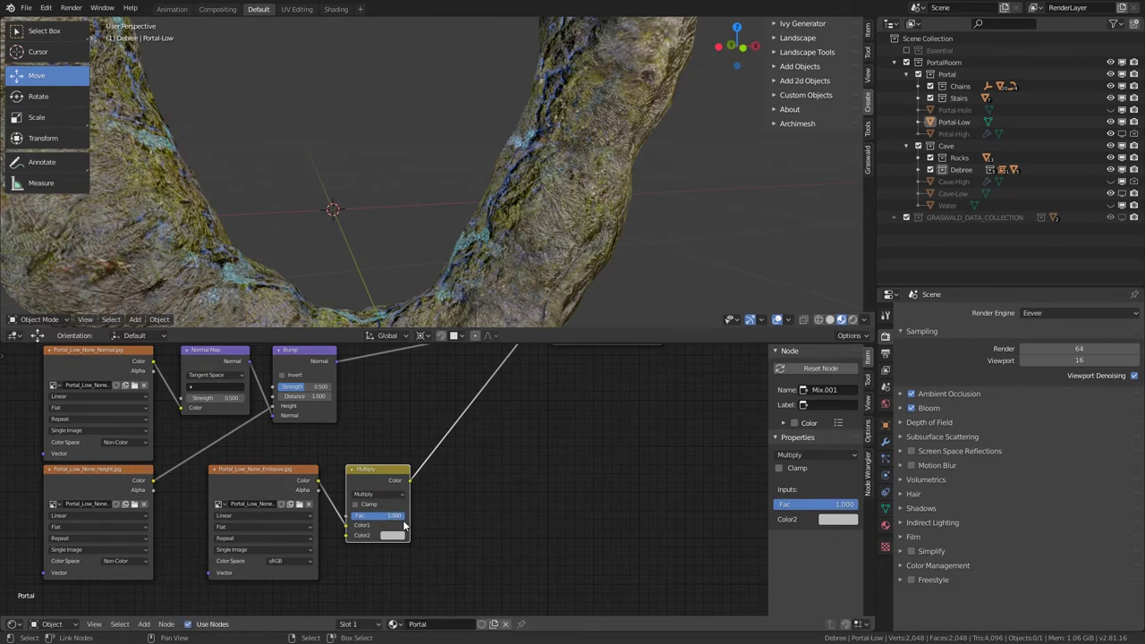
Step: Set the Multiply node's Color2 to pure white with a brightness value of 1.000
middle_click_drag(395, 560, 422, 472)
scroll(422, 473, "up", 1)
left_click(421, 446)
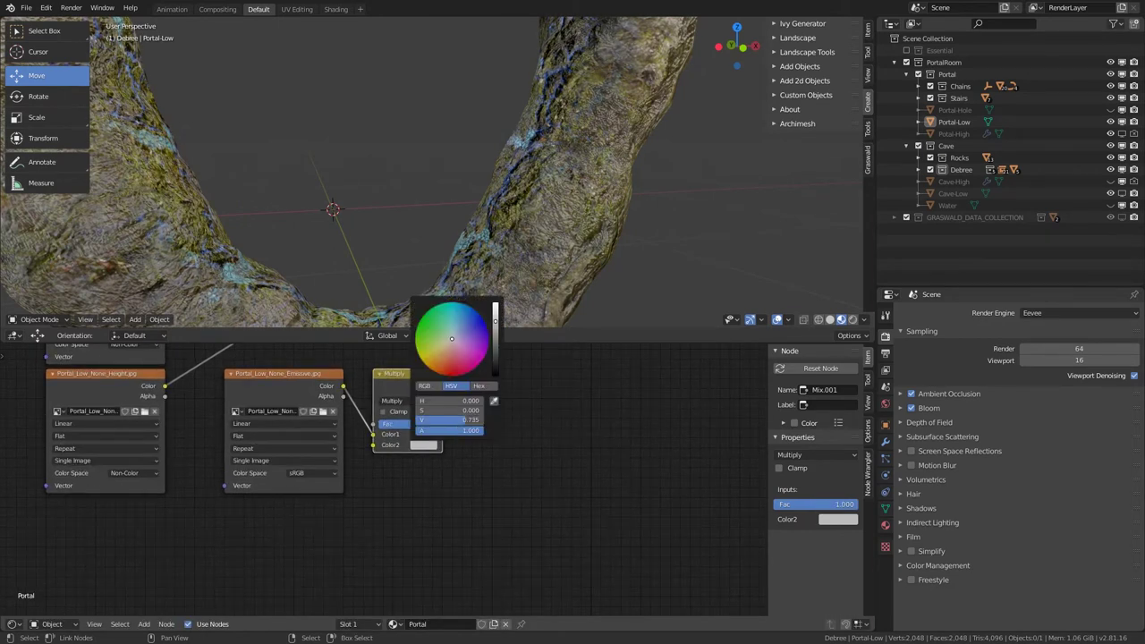
mouse_move(495, 322)
left_mouse_down()
mouse_move(496, 365)
mouse_move(496, 304)
left_mouse_up()
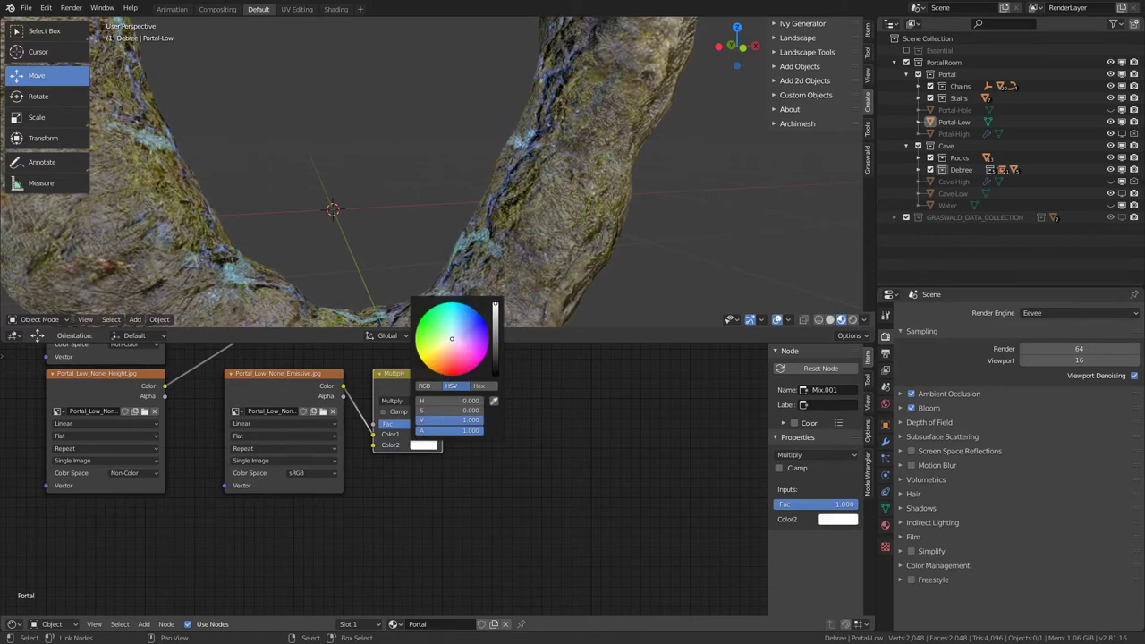
Step: Add a Value node below the emissive texture and connect it to the Multiply node's Color2
key("shift+a")
mouse_move(257, 478)
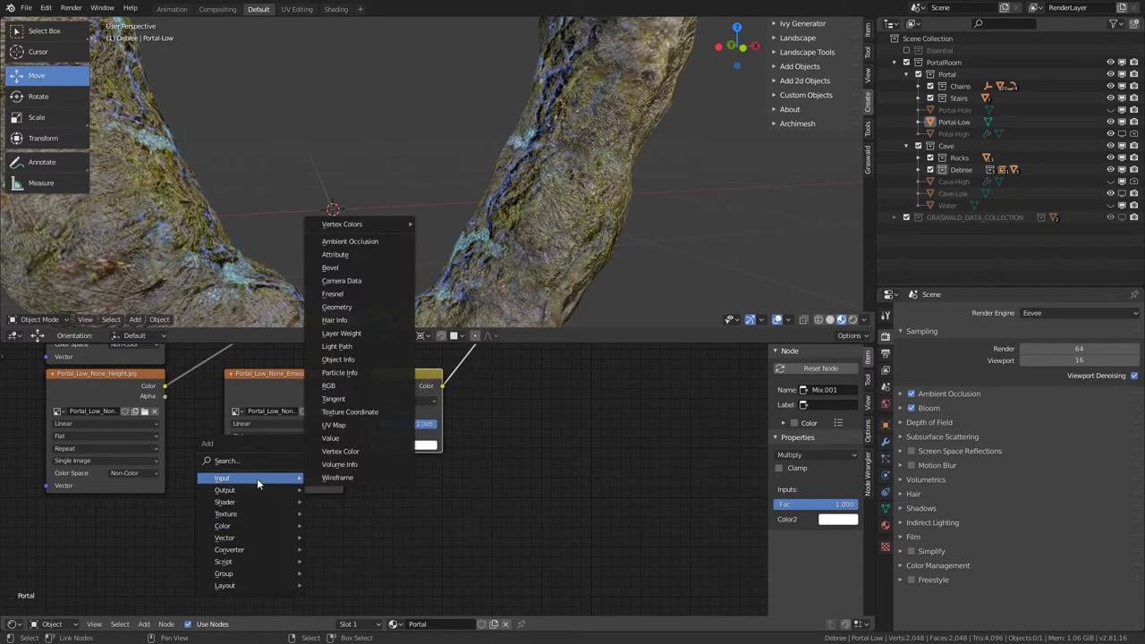
left_click(343, 440)
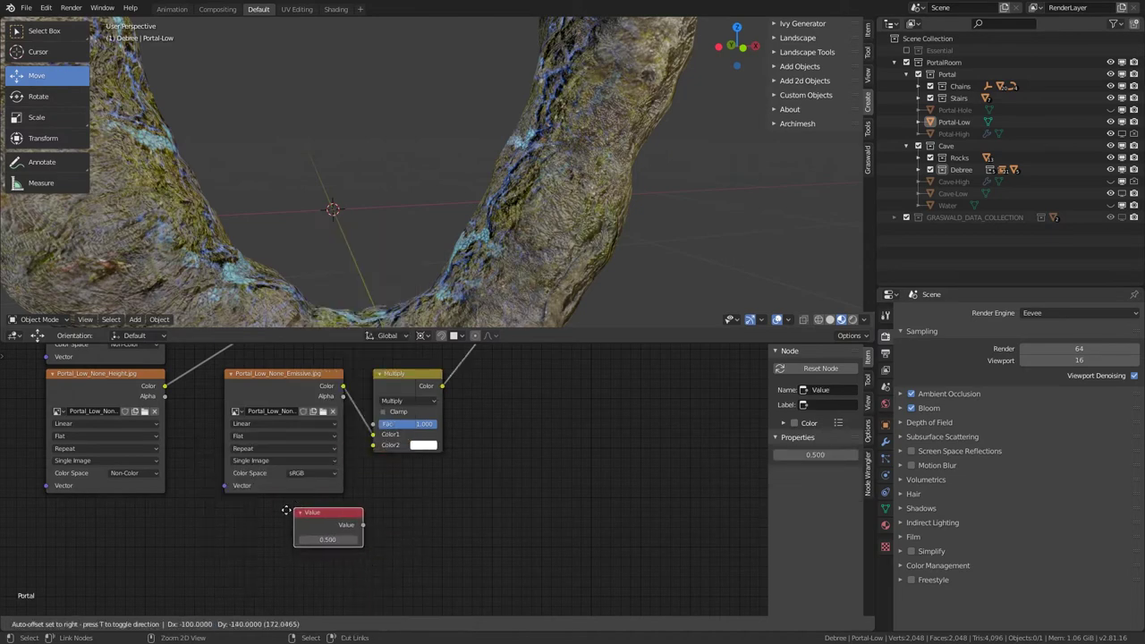
left_click(339, 518)
left_click_drag(341, 517, 374, 445)
Step: Raise the Value node to 257.1 and inspect the portal's glow up close
left_click_drag(303, 535, 430, 535)
scroll(412, 207, "up", 3)
scroll(413, 203, "down", 4)
scroll(440, 209, "down", 3)
middle_click_drag(440, 210, 470, 220)
scroll(412, 248, "up", 2)
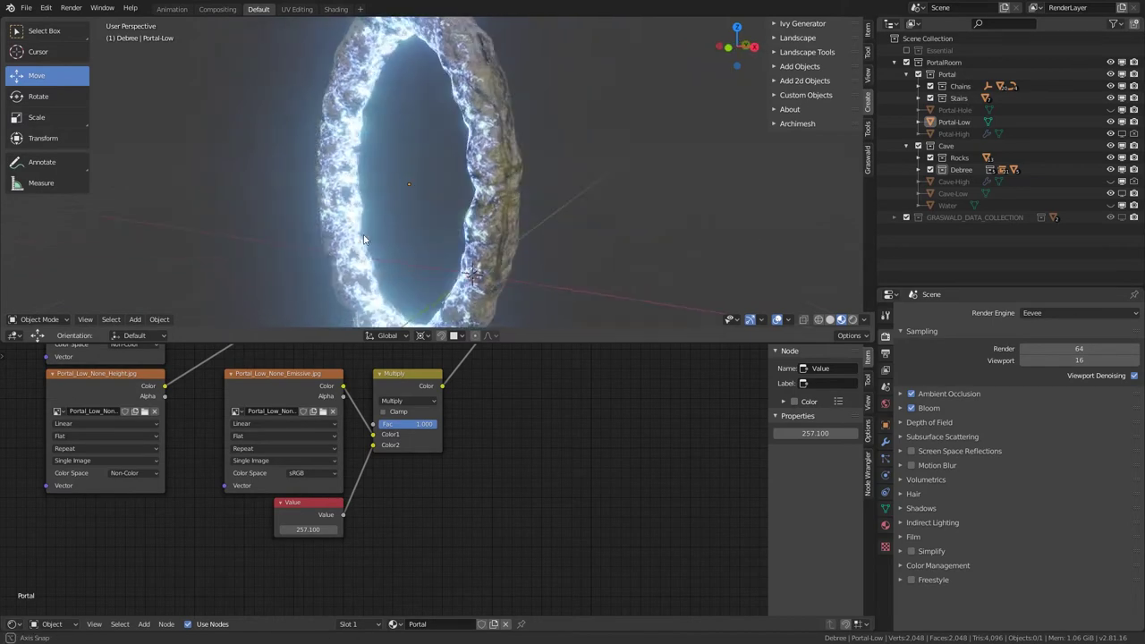
scroll(470, 220, "up", 5)
scroll(466, 220, "up", 2)
scroll(585, 194, "up", 2)
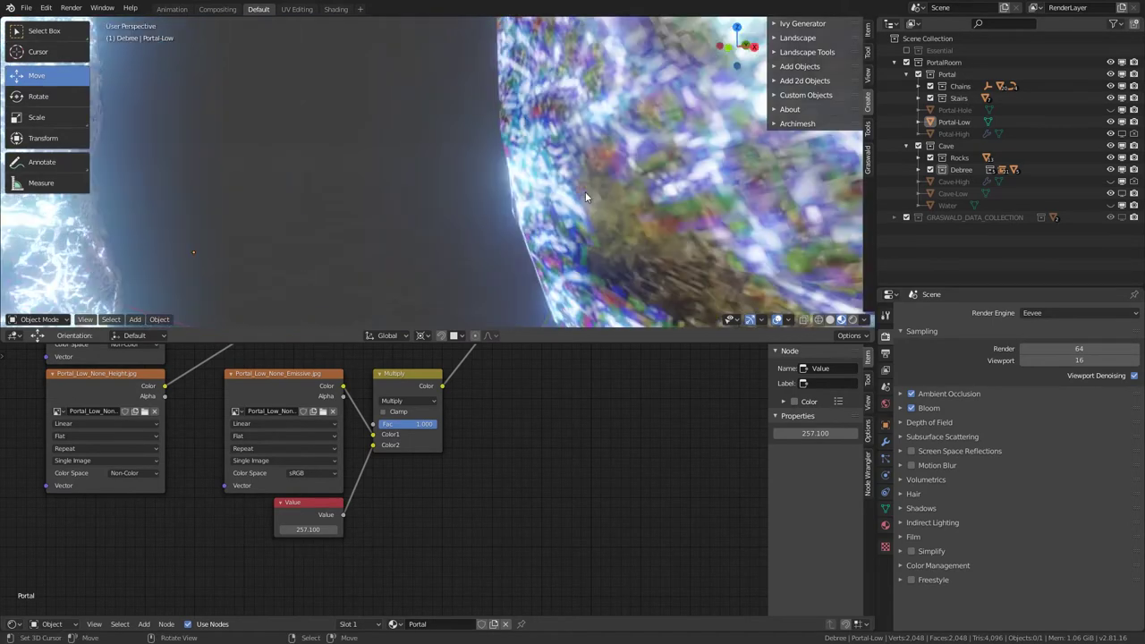
middle_click_drag(585, 192, 672, 183, "shift")
scroll(477, 157, "down", 3)
scroll(476, 176, "up", 3)
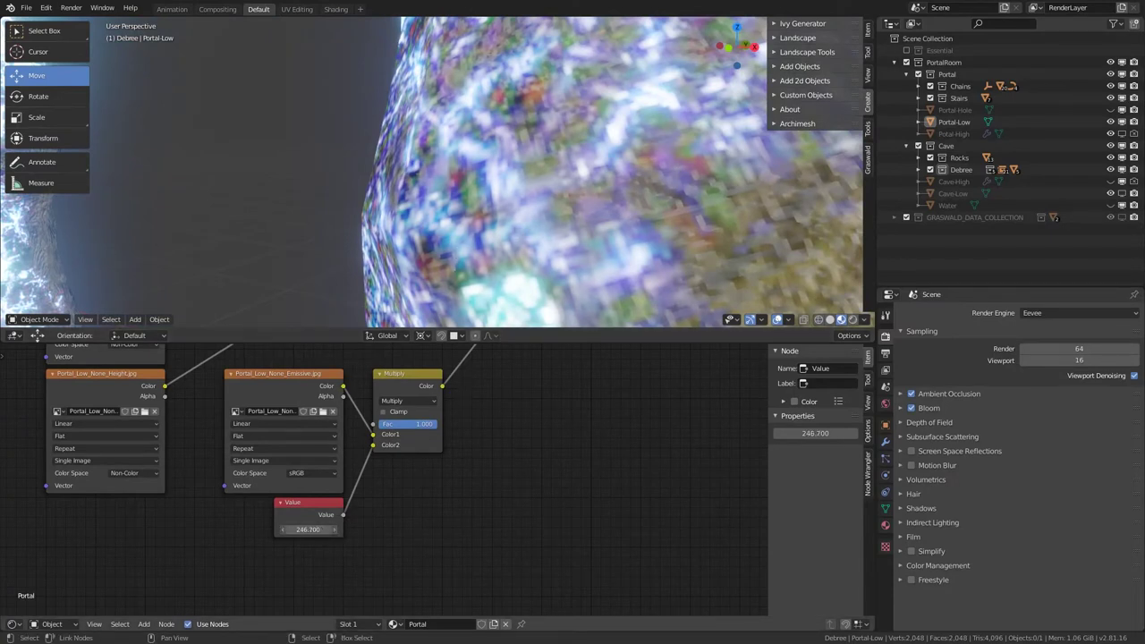
Step: Lower the Value node to 64.4 and further to 56 while inspecting the glowing veins on the portal
mouse_move(308, 530)
left_mouse_down()
mouse_move(259, 529)
mouse_move(295, 529)
left_mouse_up()
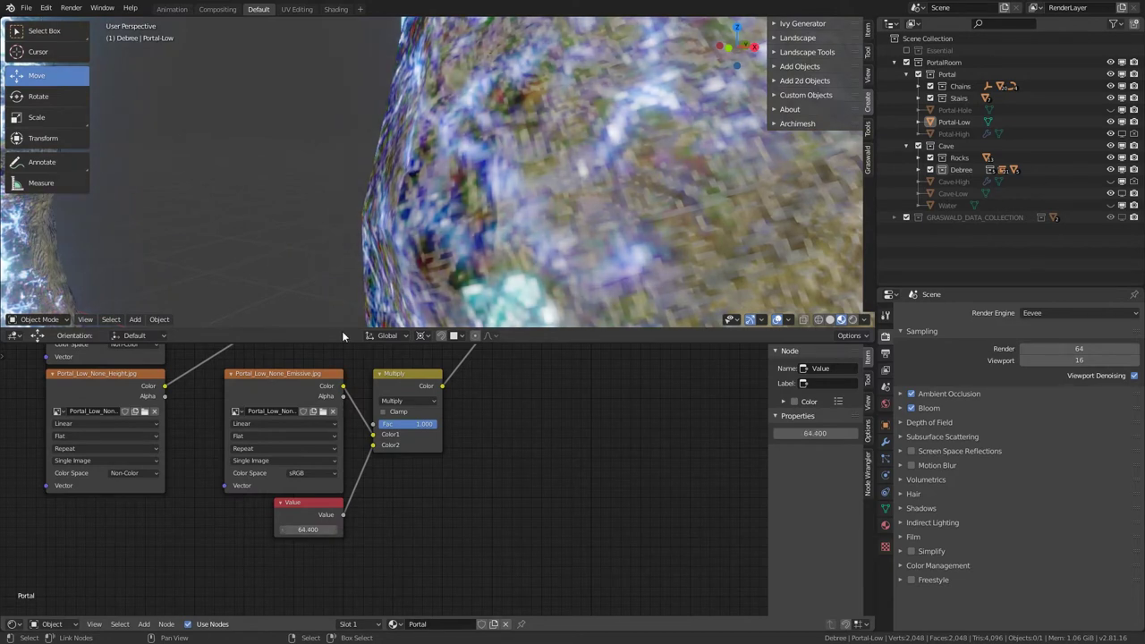
scroll(391, 168, "up", 2)
scroll(391, 168, "down", 5)
middle_click_drag(349, 181, 332, 227)
scroll(443, 197, "up", 4)
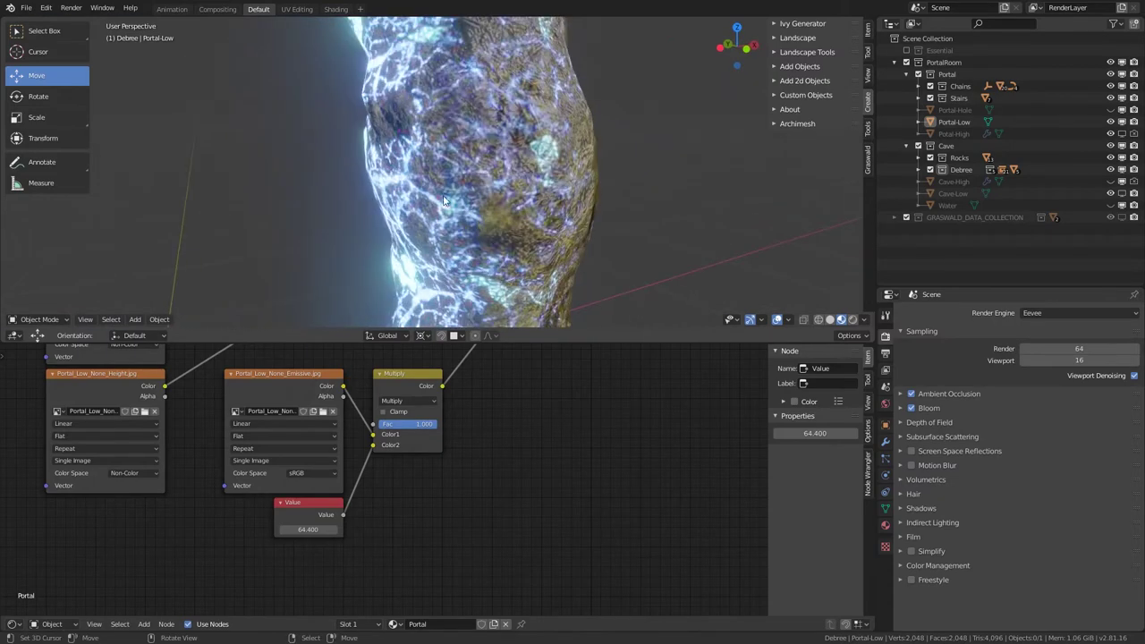
scroll(443, 200, "down", 4)
middle_click_drag(444, 200, 422, 258, "shift")
scroll(452, 239, "up", 5)
scroll(422, 258, "up", 3)
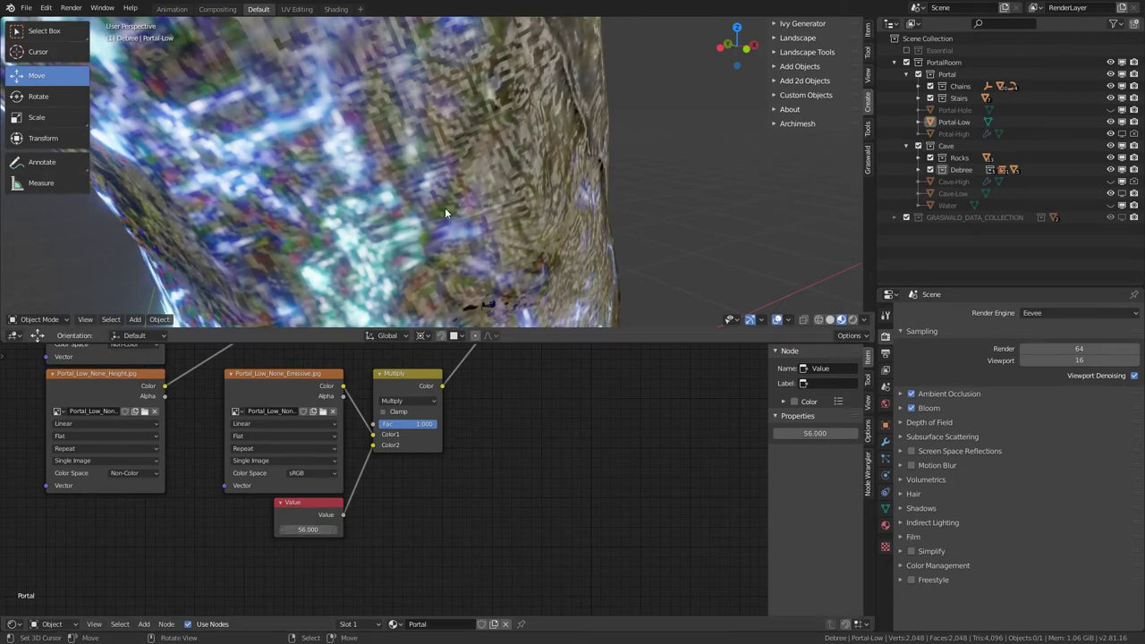
Step: Look through the scene camera at the portal's glow and set the Value node to 20
key("KP_0")
scroll(416, 127, "up", 7)
middle_click_drag(491, 158, 356, 190, "shift")
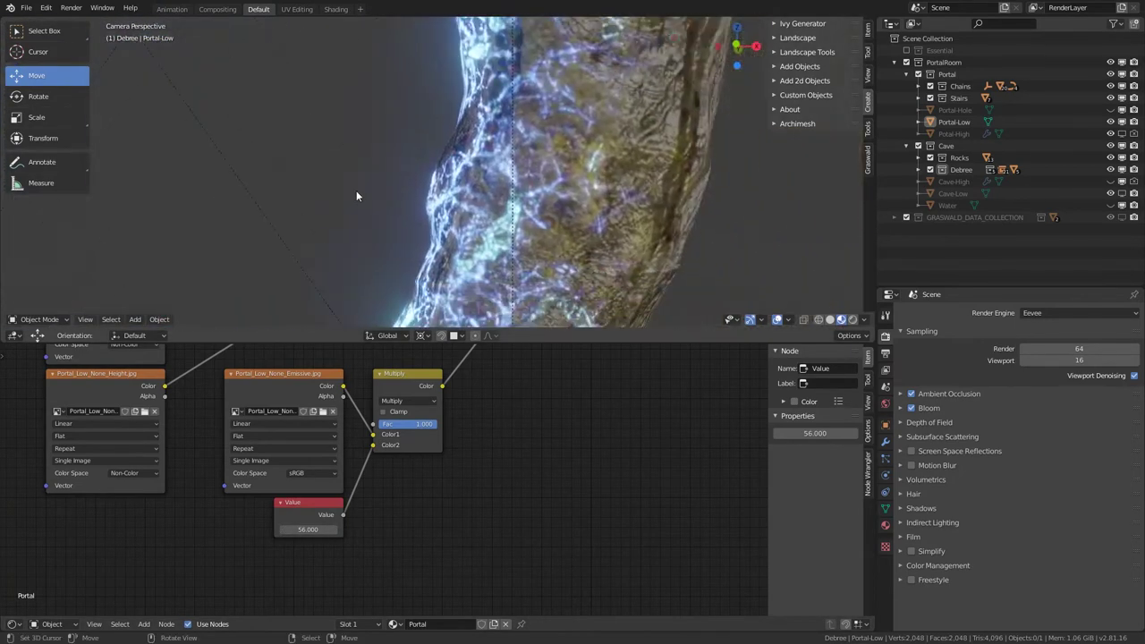
scroll(572, 222, "up", 6)
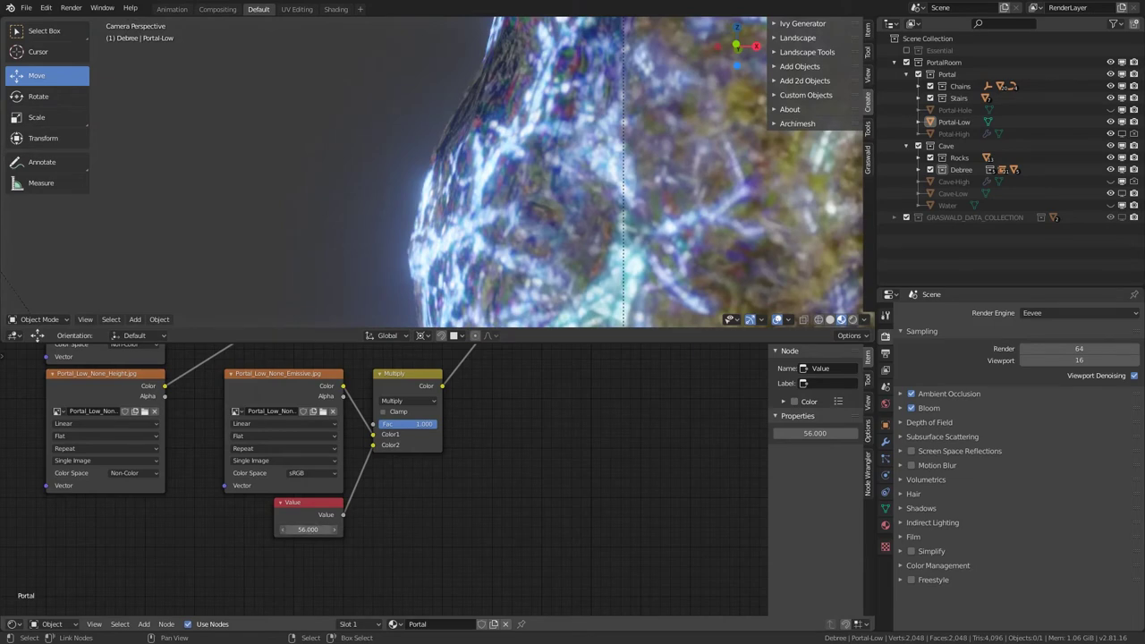
key("Return")
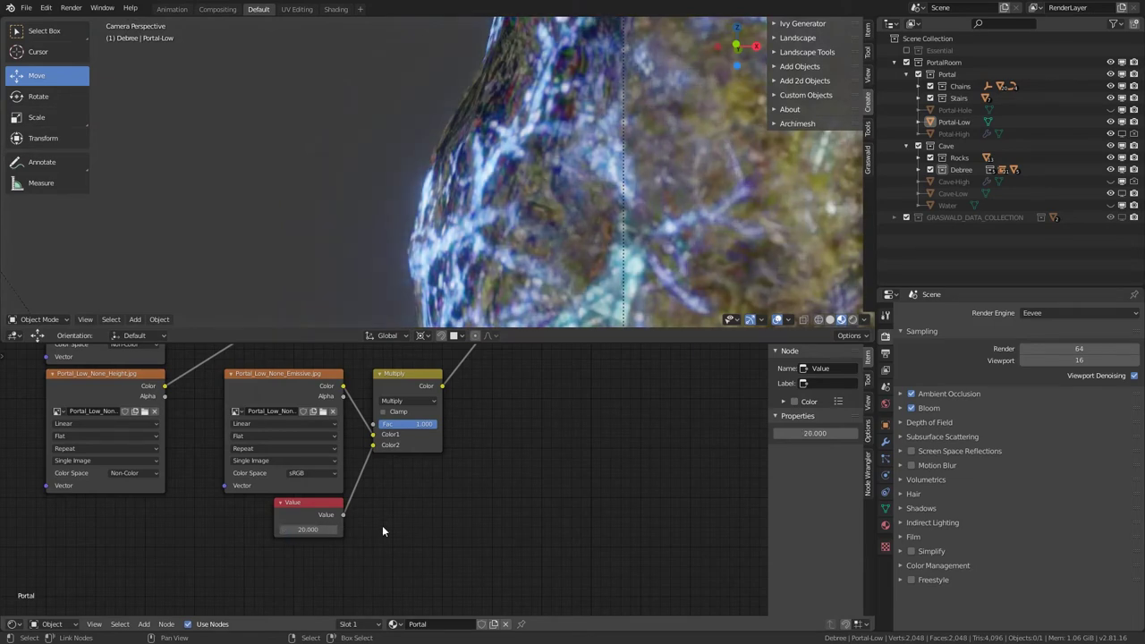
Step: Examine the emissive glow around the portal's arch and sides from the camera view
middle_click_drag(514, 264, 471, 215)
scroll(470, 211, "down", 1)
middle_click_drag(444, 162, 428, 220, "shift")
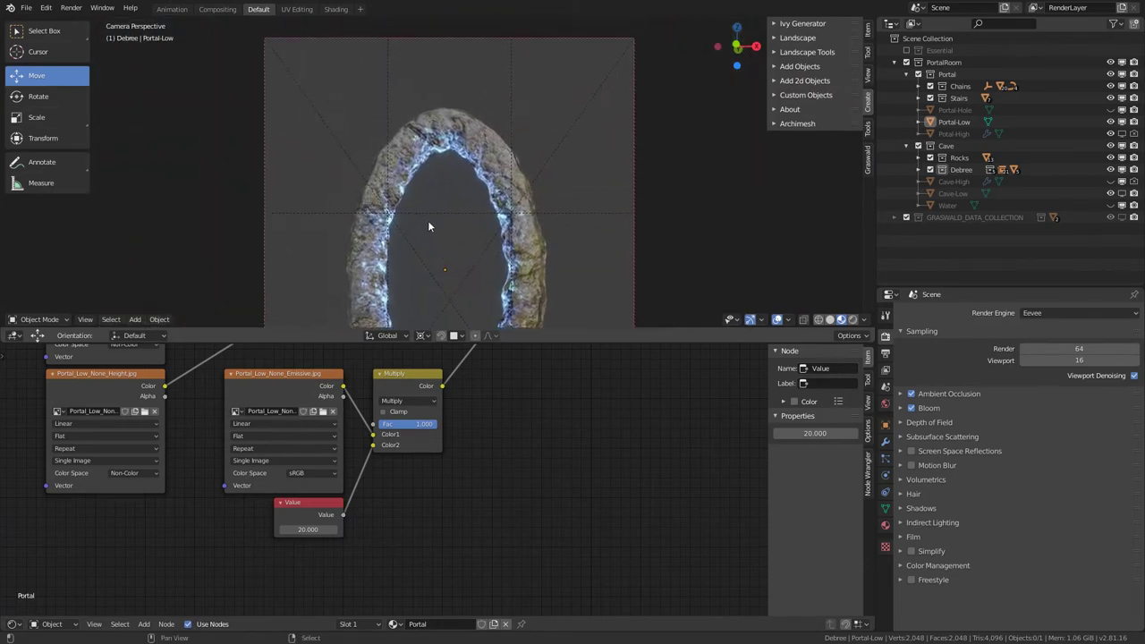
scroll(427, 220, "up", 5)
middle_click_drag(445, 132, 437, 203, "shift")
scroll(438, 204, "up", 4)
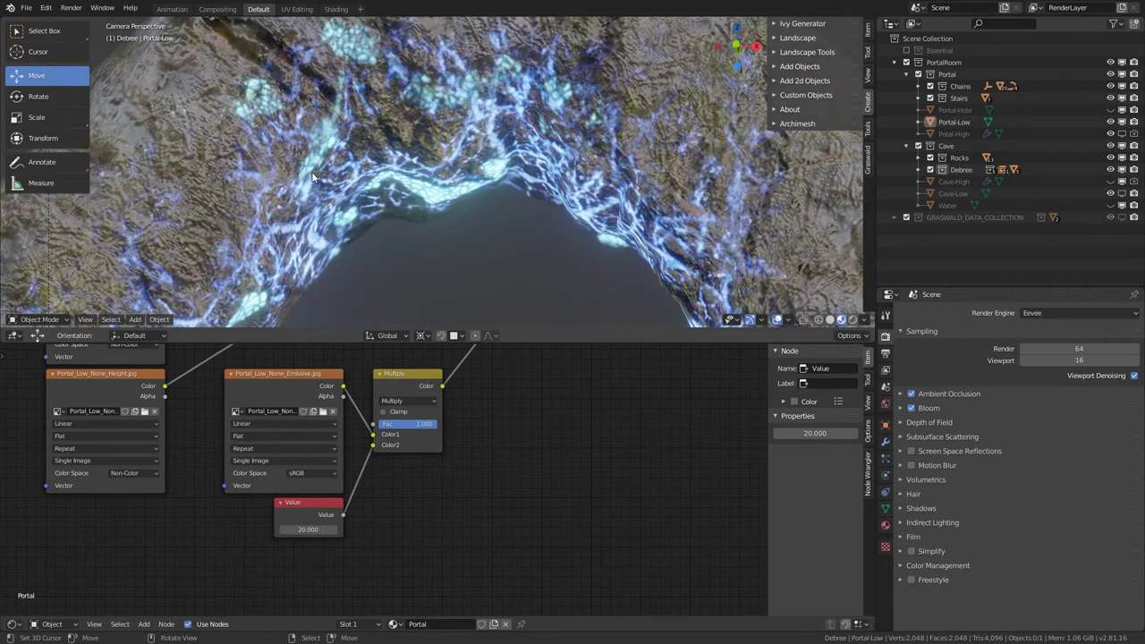
scroll(312, 177, "down", 6)
middle_click_drag(358, 129, 381, 196, "shift")
scroll(418, 191, "up", 5)
scroll(420, 191, "down", 9)
middle_click_drag(458, 215, 450, 64, "shift")
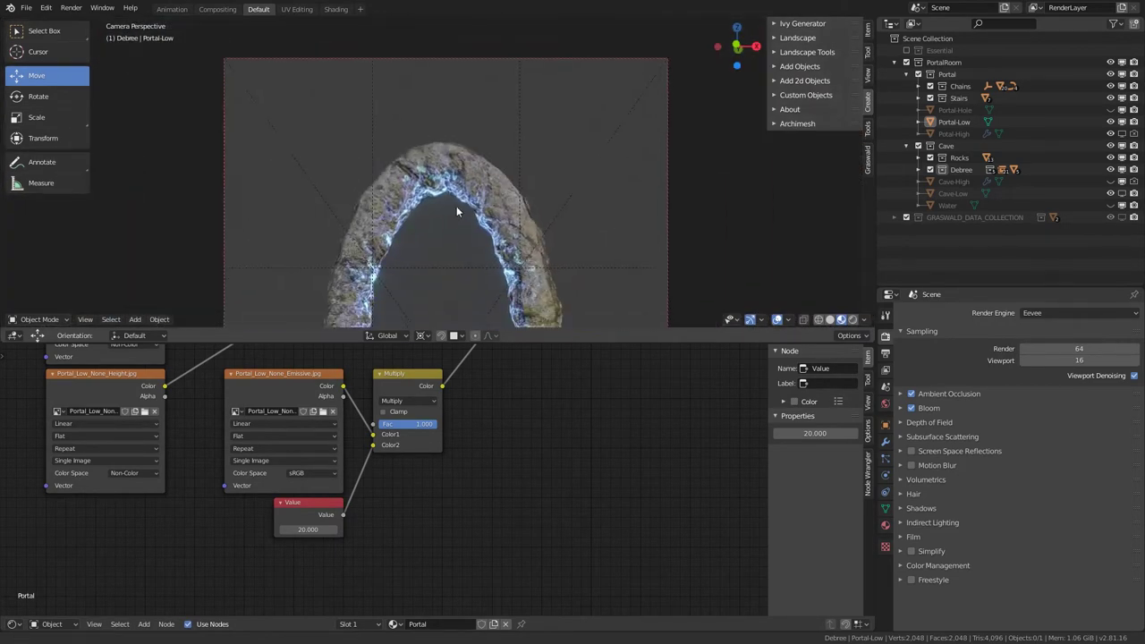
scroll(456, 107, "down", 2)
middle_click_drag(503, 207, 484, 179, "shift")
scroll(474, 210, "up", 4)
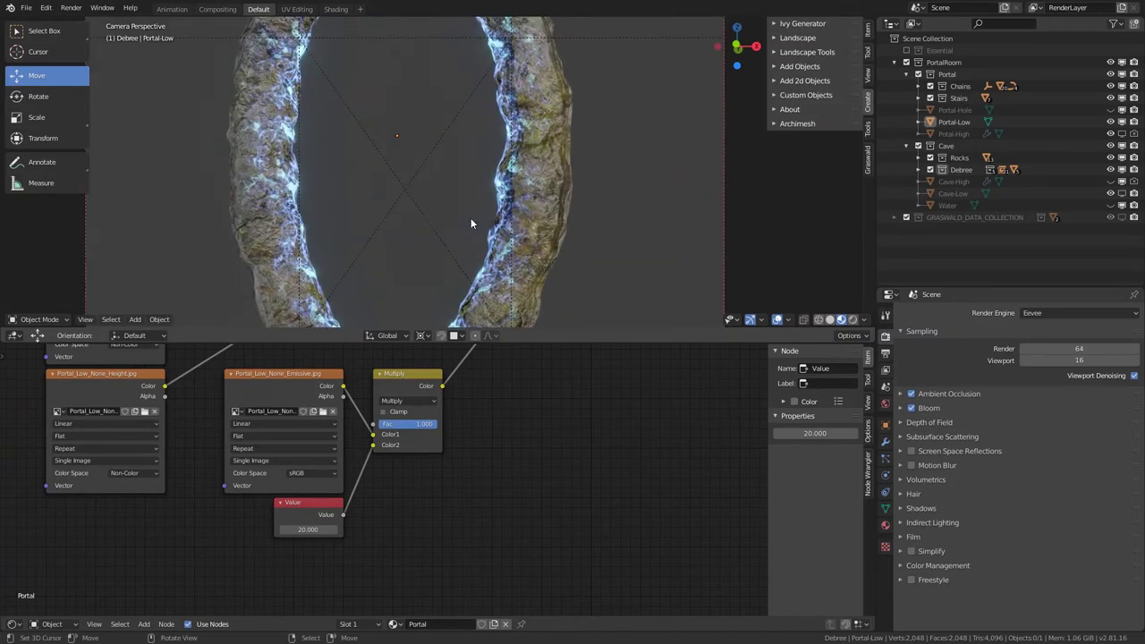
Step: Unhide the Portal-Hole object in the viewport and select it to show its material nodes
left_click(1110, 110)
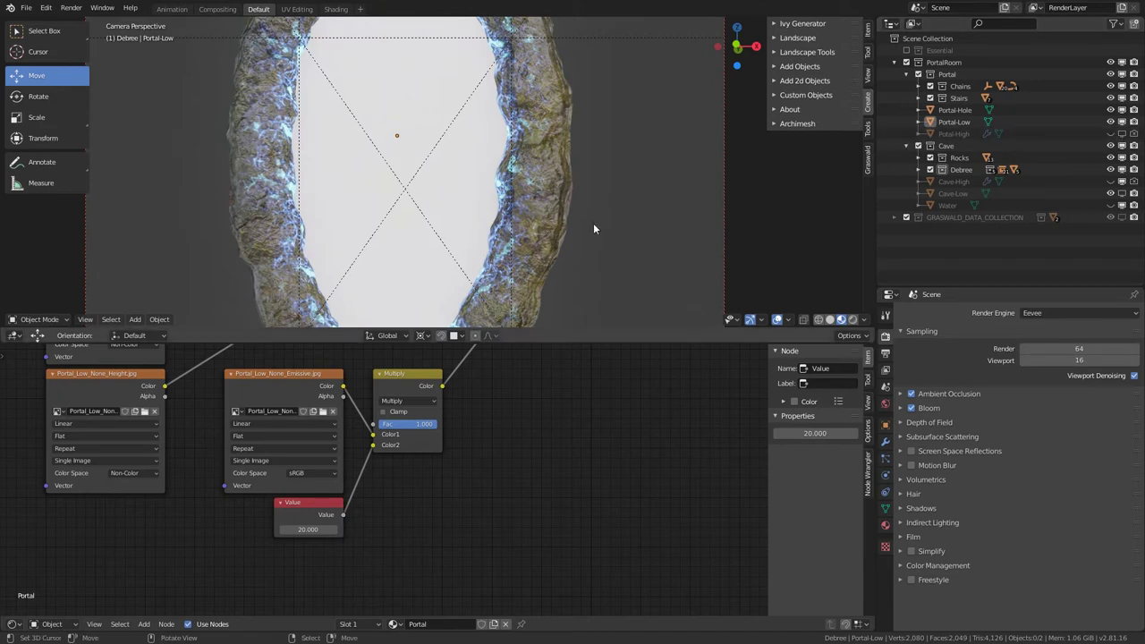
middle_click_drag(593, 223, 423, 194)
left_click(423, 193)
scroll(424, 194, "up", 2)
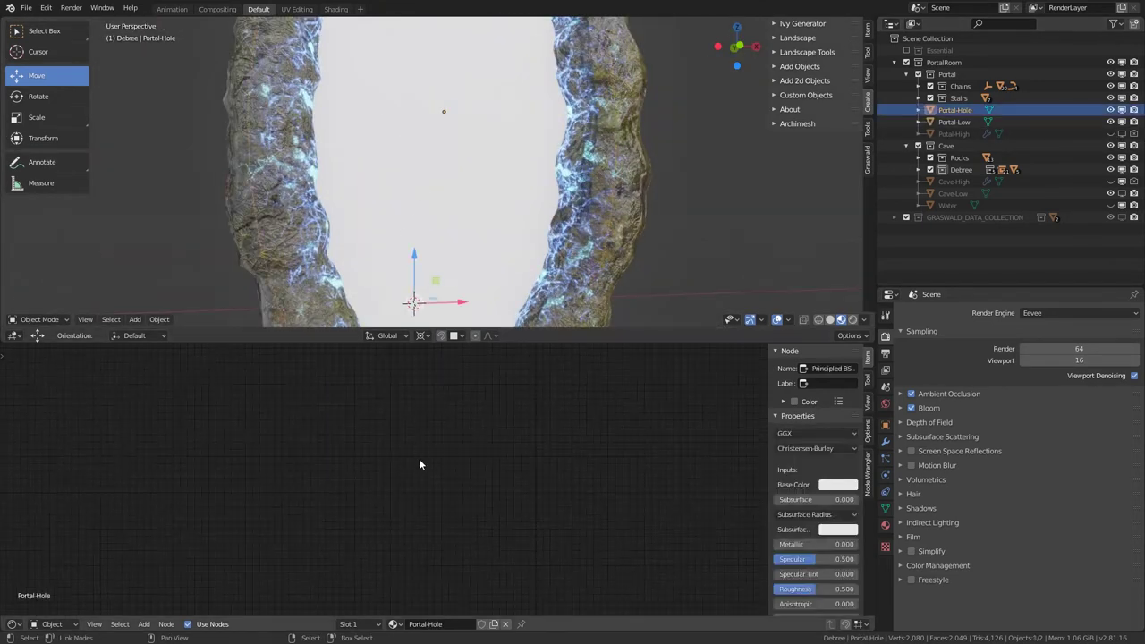
Step: Replace the Principled BSDF node in the Portal-Hole material with an Emission shader node
scroll(423, 453, "down", 4)
middle_click_drag(422, 453, 391, 539)
scroll(388, 489, "up", 5)
middle_click_drag(359, 450, 347, 492)
scroll(345, 478, "up", 5)
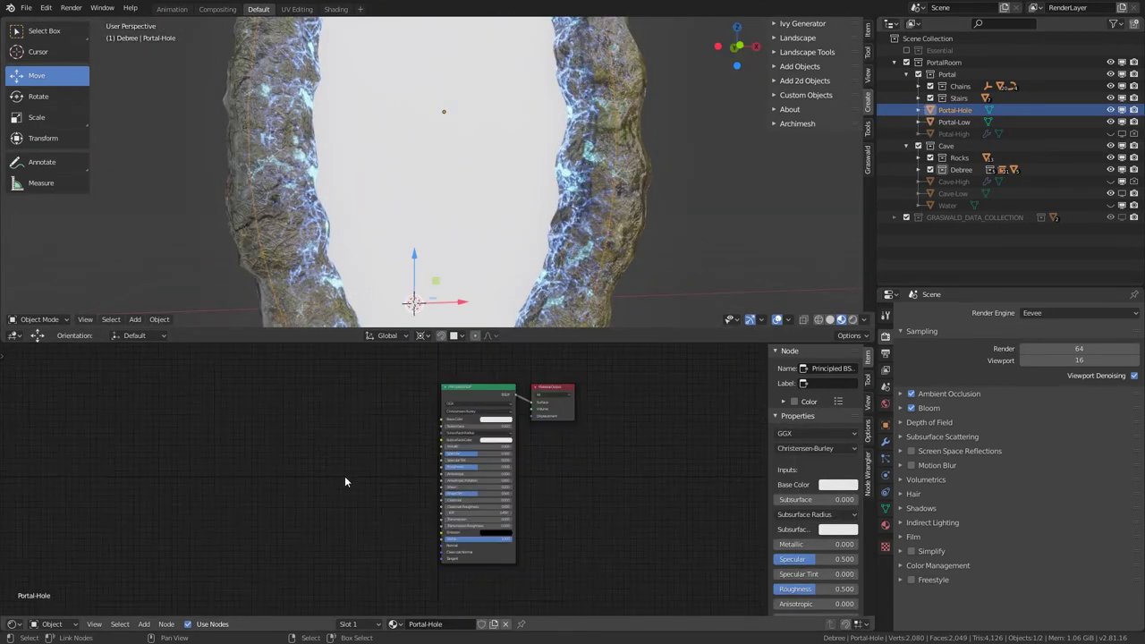
middle_click_drag(400, 464, 394, 501)
left_click(472, 416)
key("x")
key("shift+a")
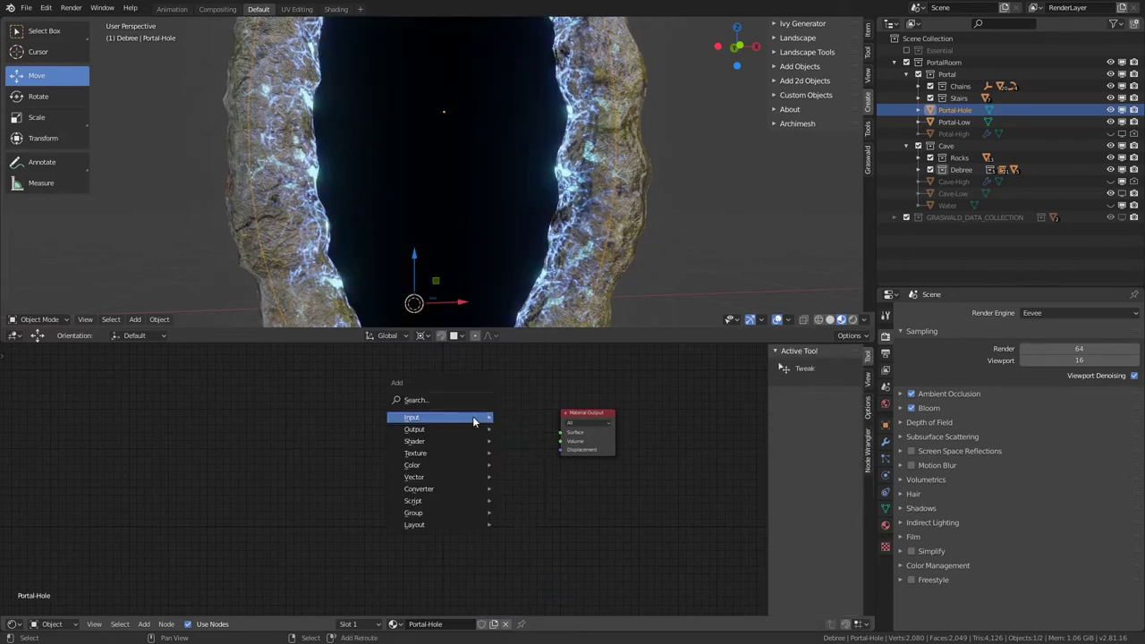
mouse_move(415, 446)
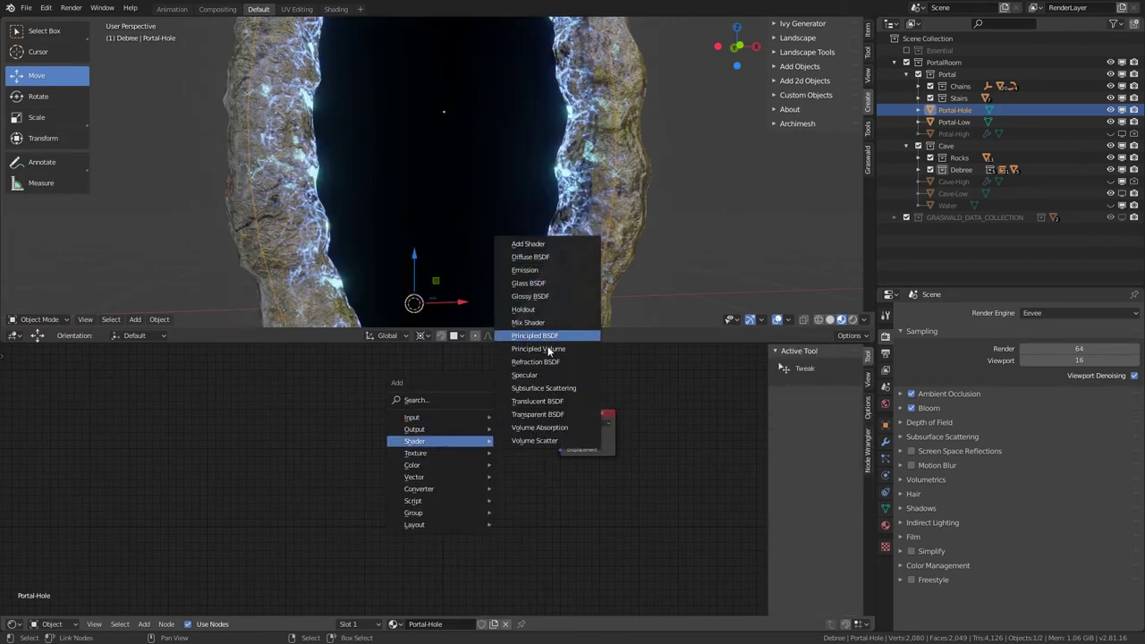
left_click(526, 271)
left_click(394, 418)
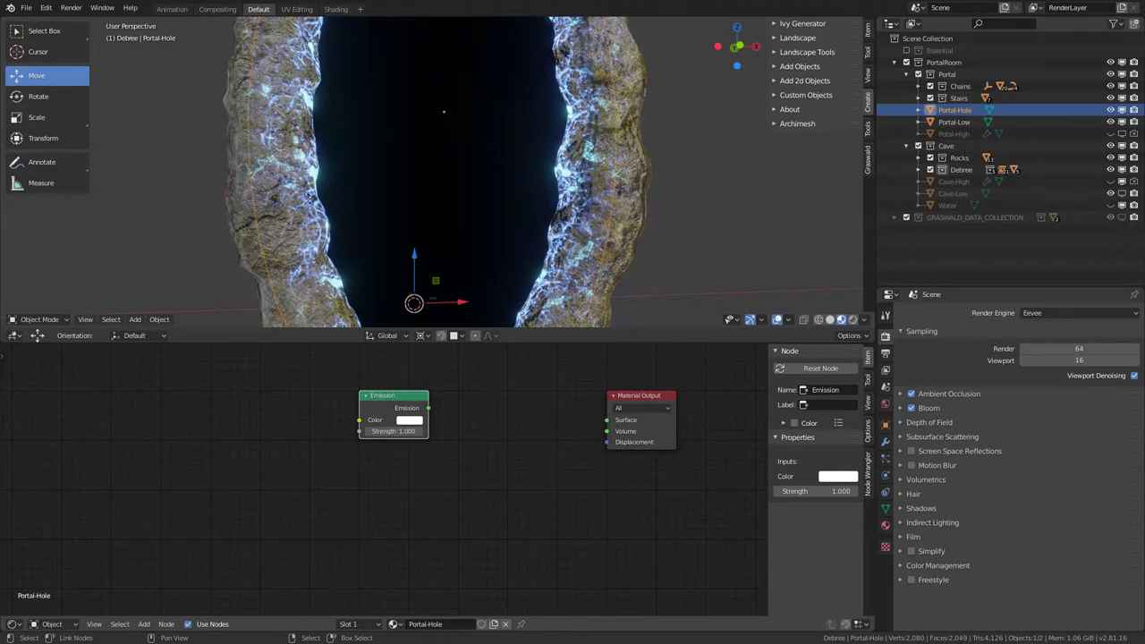
Step: Place the Portal-Hole_None_Emissive.png image texture, link its Color to the Emission node's Color, and link Emission to the Material Output's Surface
left_click_drag(158, 375, 145, 385)
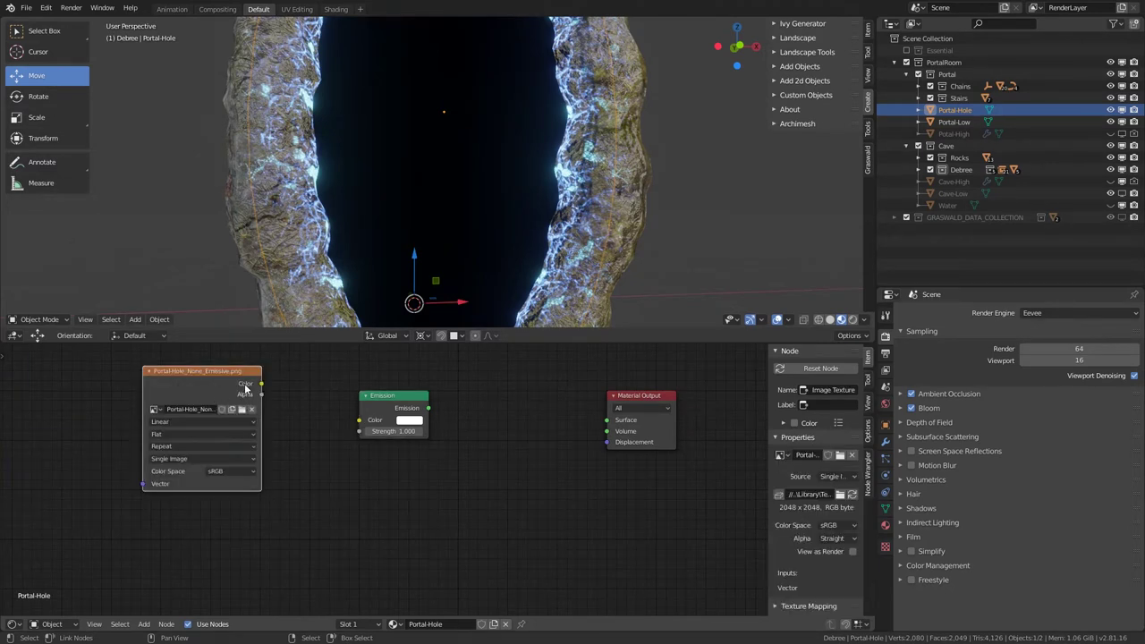
left_click_drag(429, 413, 607, 420)
middle_click_drag(379, 204, 428, 133)
scroll(408, 219, "down", 3)
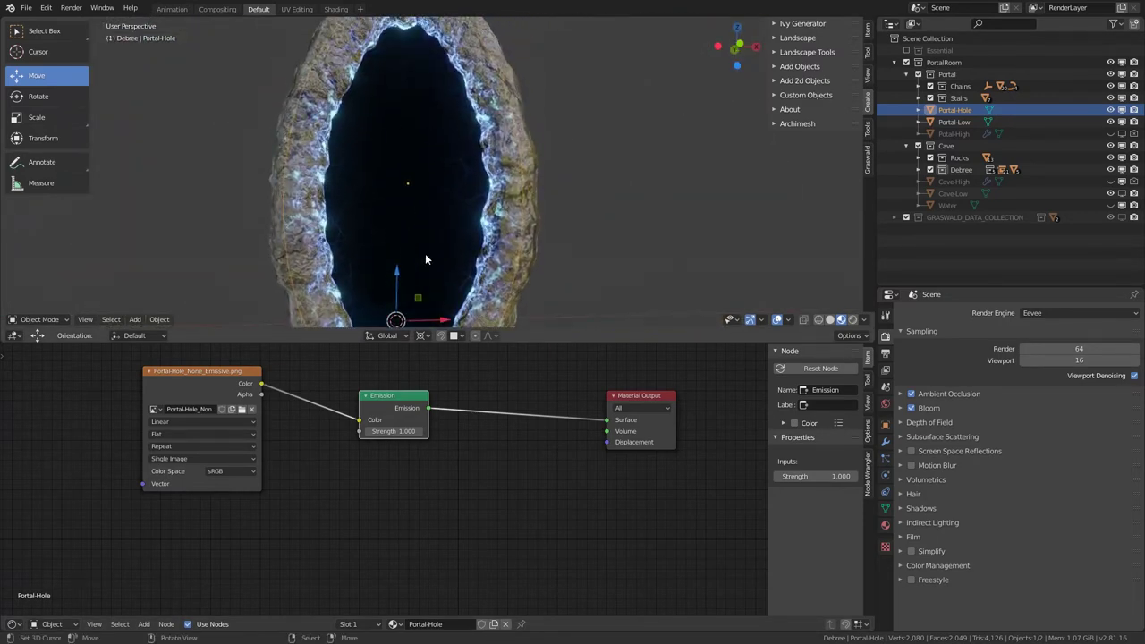
Step: Enlarge the 3D viewport, view the portal from the front, and set the transform pivot point to Median Point
key("KP_1")
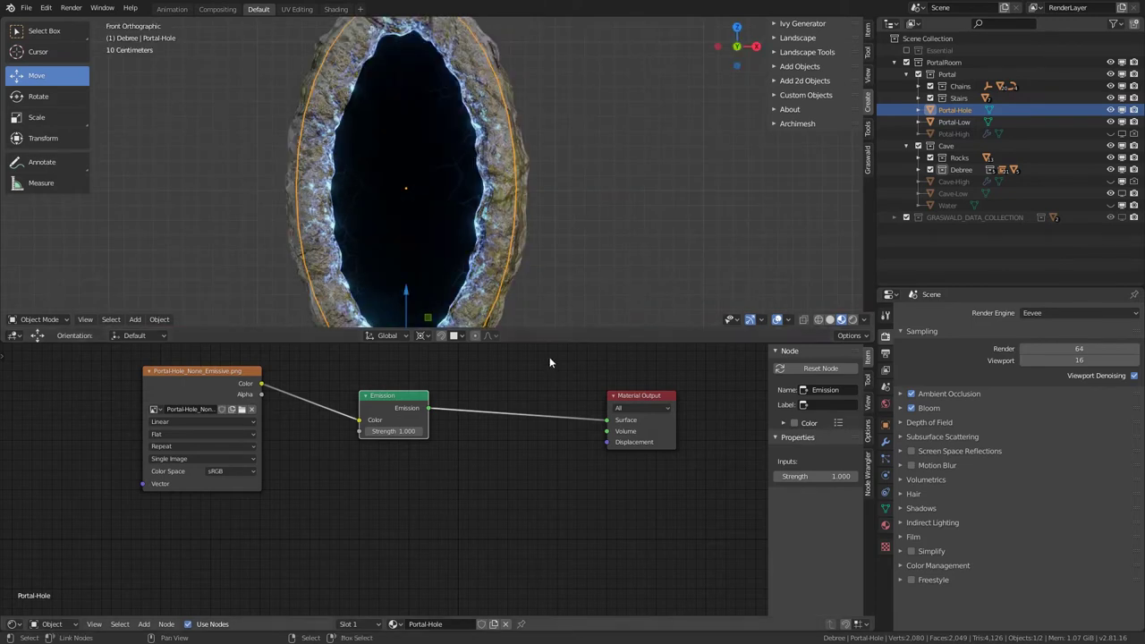
left_click_drag(542, 344, 587, 492)
scroll(679, 319, "up", 2)
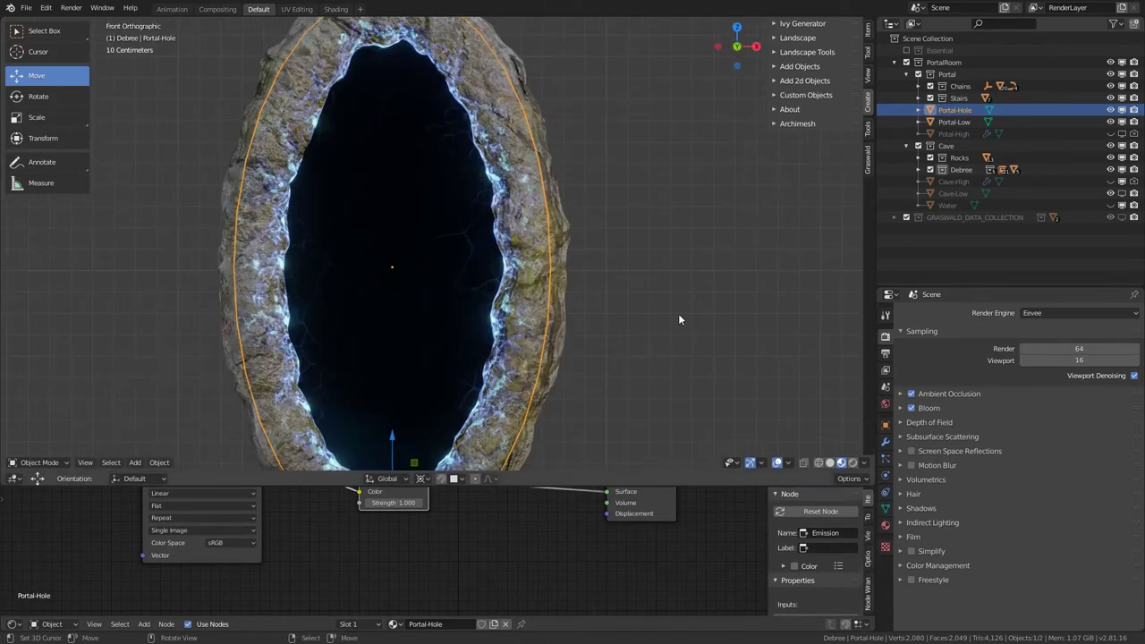
key("s")
right_click(713, 280)
scroll(590, 326, "down", 3)
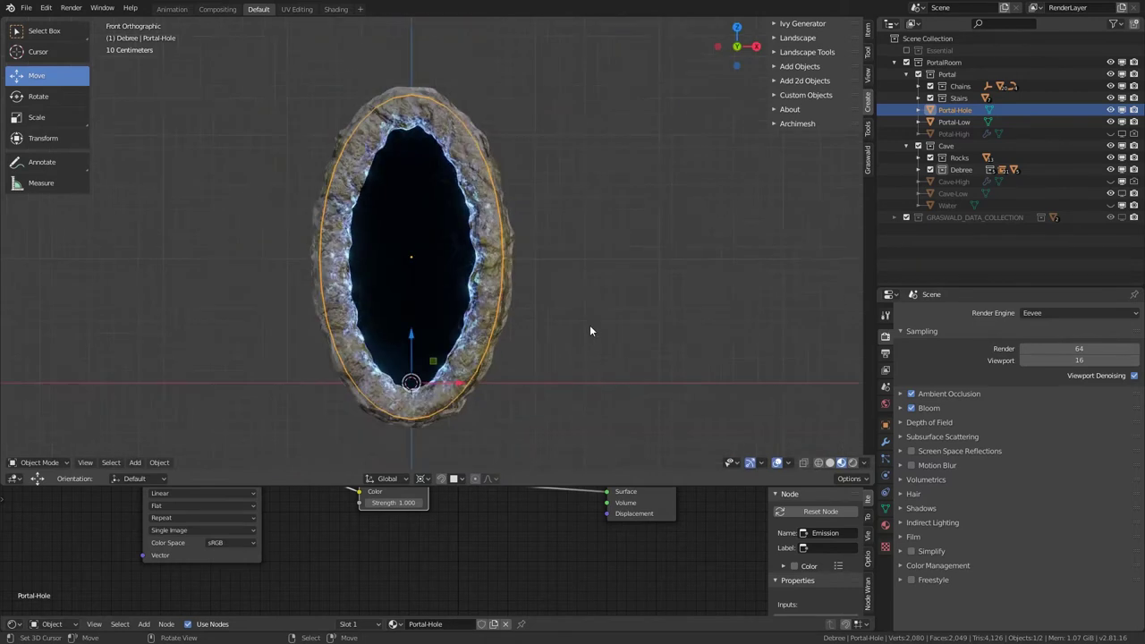
scroll(590, 325, "up", 2)
left_click(420, 478)
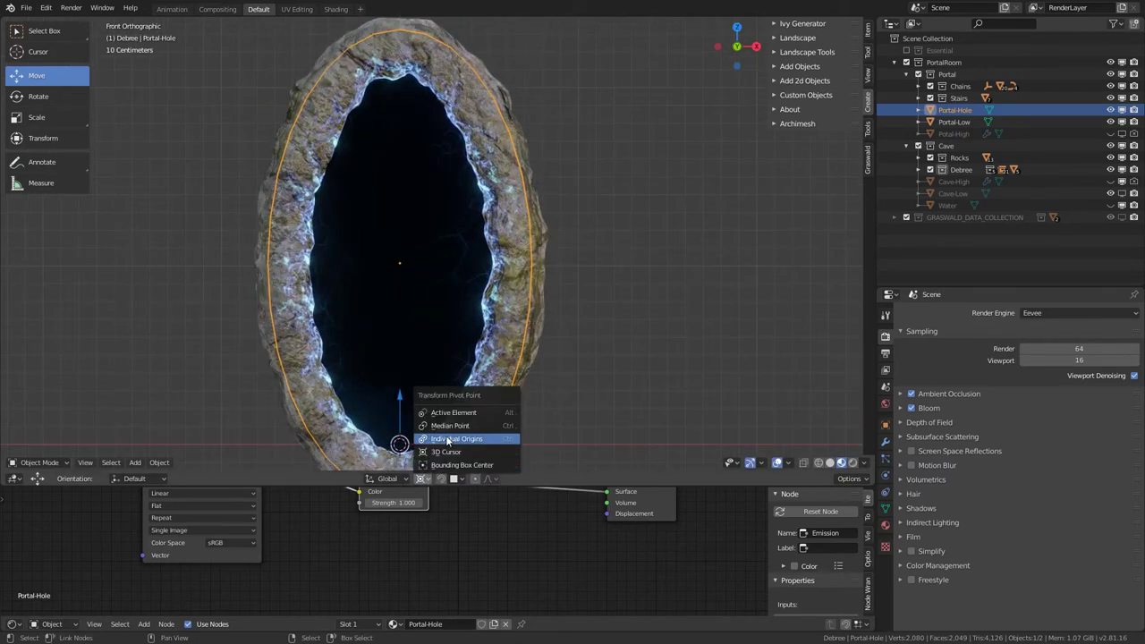
left_click(444, 429)
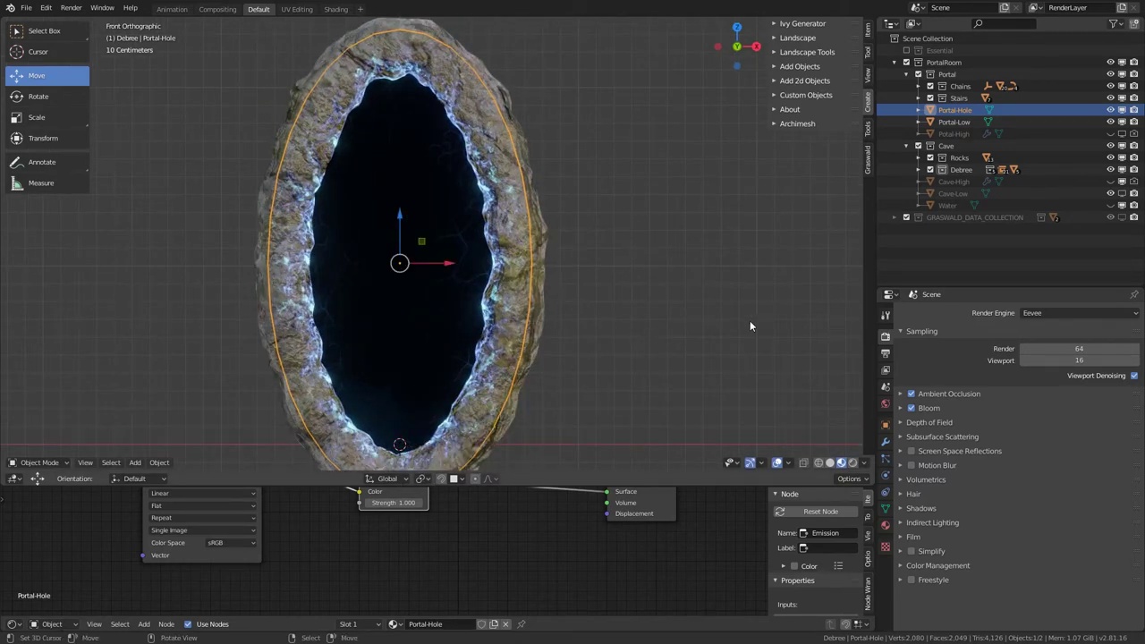
Step: Scale the Portal-Hole uniformly by about 0.834, and scale it along X by about 0.88 to fit the portal frame
key("s")
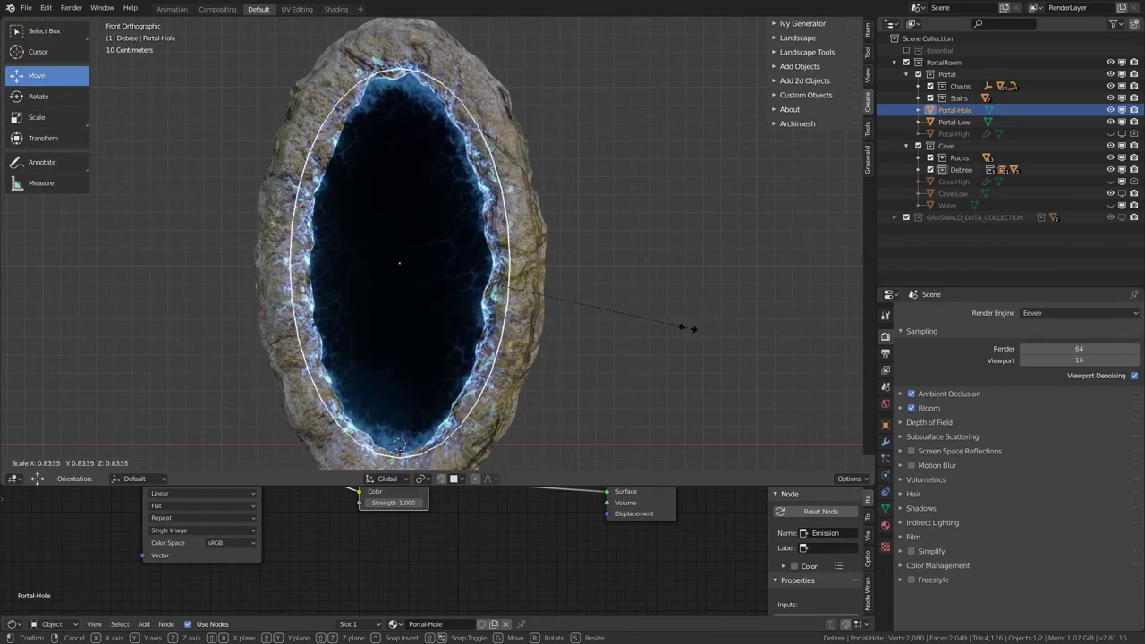
left_click(687, 327)
scroll(687, 329, "up", 1)
key("s")
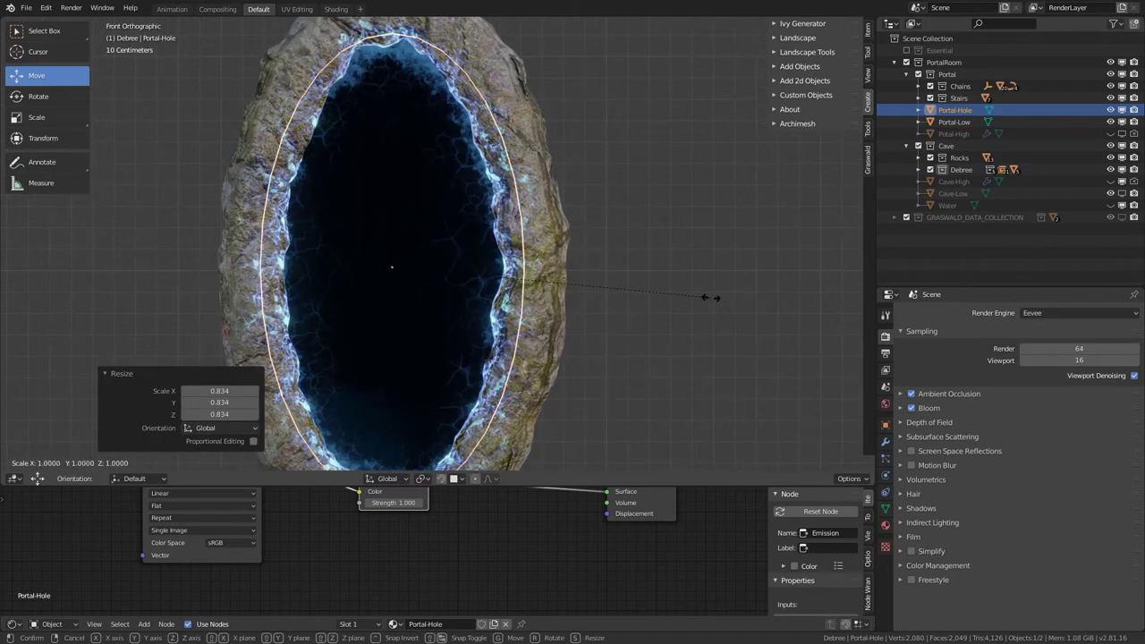
key("x")
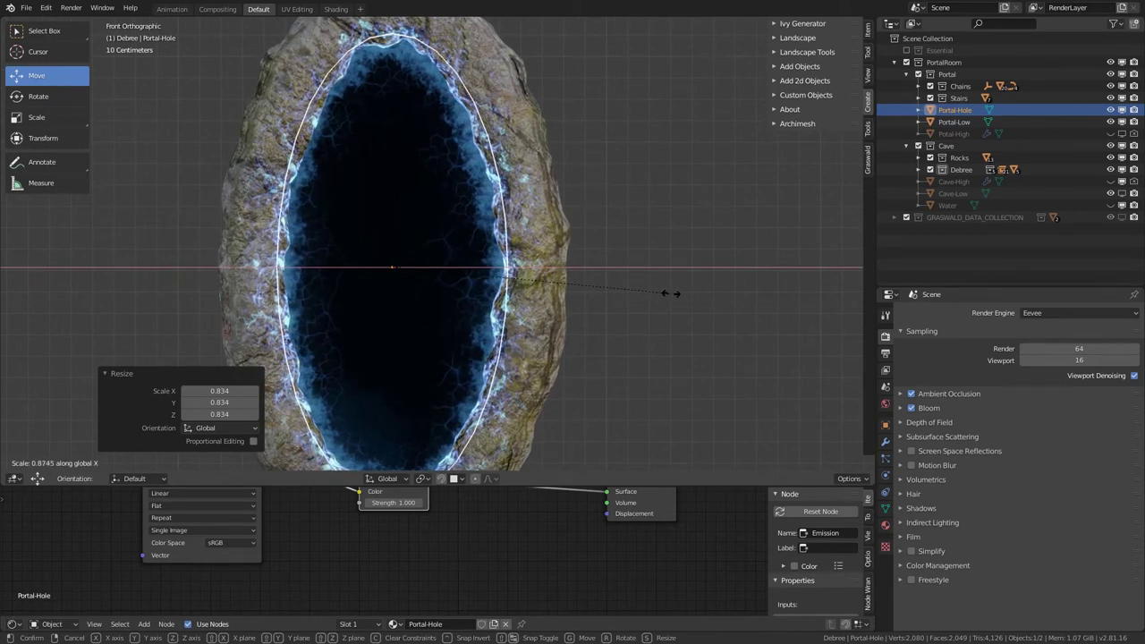
left_click(673, 294)
Step: Shrink the Portal-Hole uniformly by a factor of about 0.99 and deselect it
middle_click_drag(461, 288, 683, 335)
scroll(458, 238, "up", 2)
key("s")
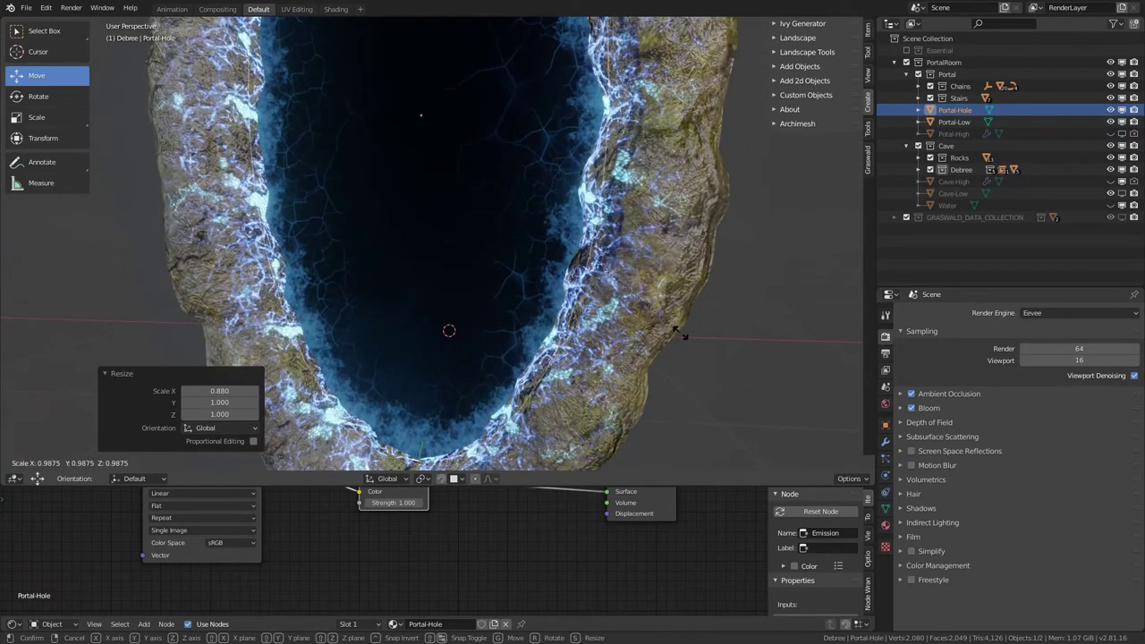
left_click(677, 332)
middle_click_drag(532, 290, 527, 300)
key("alt+a")
middle_click_drag(427, 305, 450, 295)
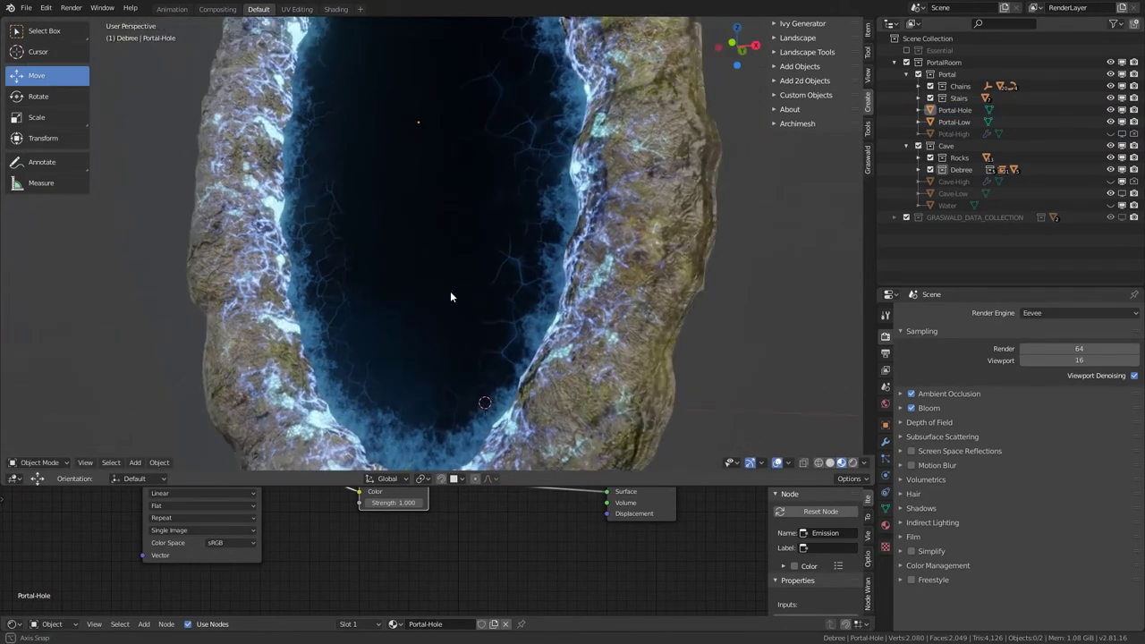
Step: Select the Portal-Hole again and enlarge it uniformly by a factor of about 1.04
scroll(450, 297, "down", 5)
left_click(459, 274)
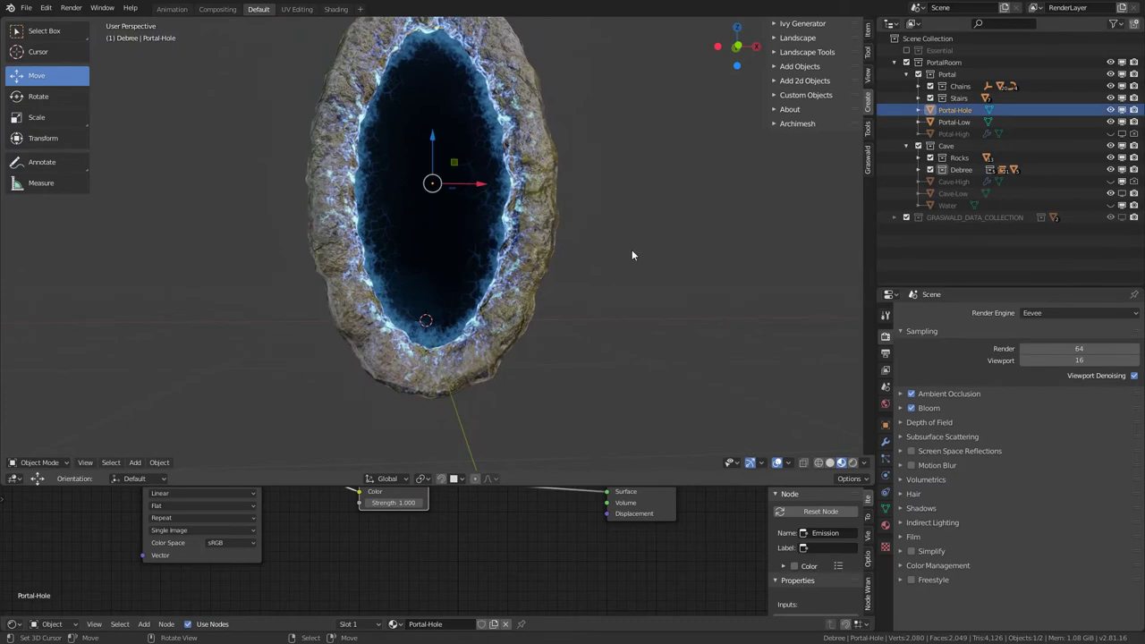
key("s")
key("x")
key("Escape")
key("s")
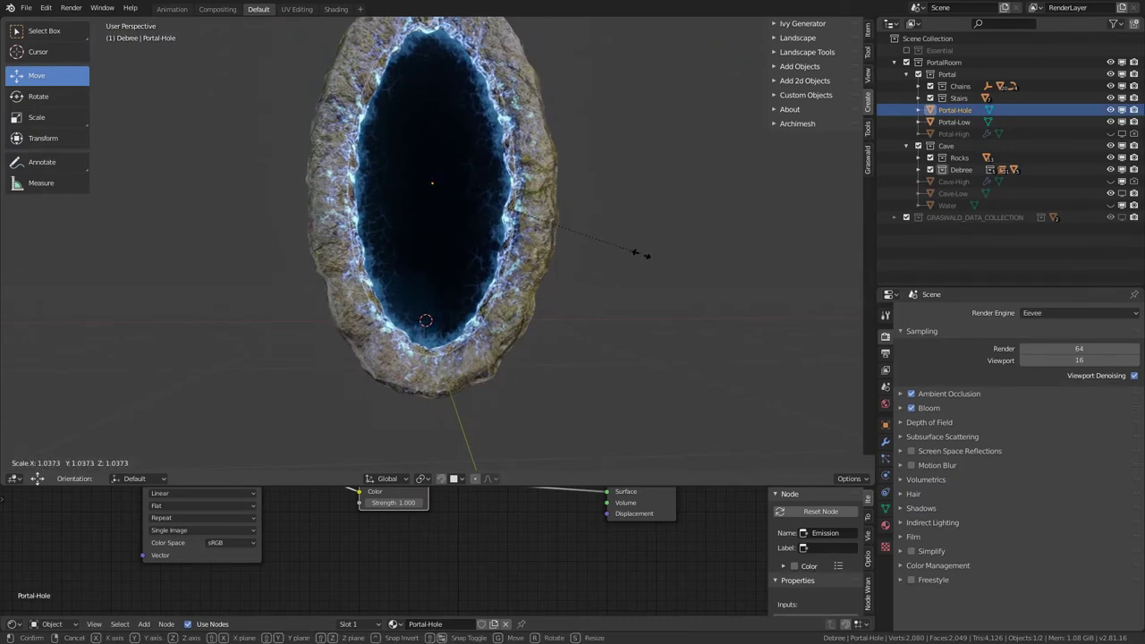
left_click(640, 254)
Step: Deselect the Portal-Hole and raise the Emission node's Strength to 95.7, checking the glow in the portal opening
middle_click_drag(518, 258, 519, 384)
key("alt+a")
scroll(499, 291, "up", 4)
left_click_drag(394, 503, 524, 502)
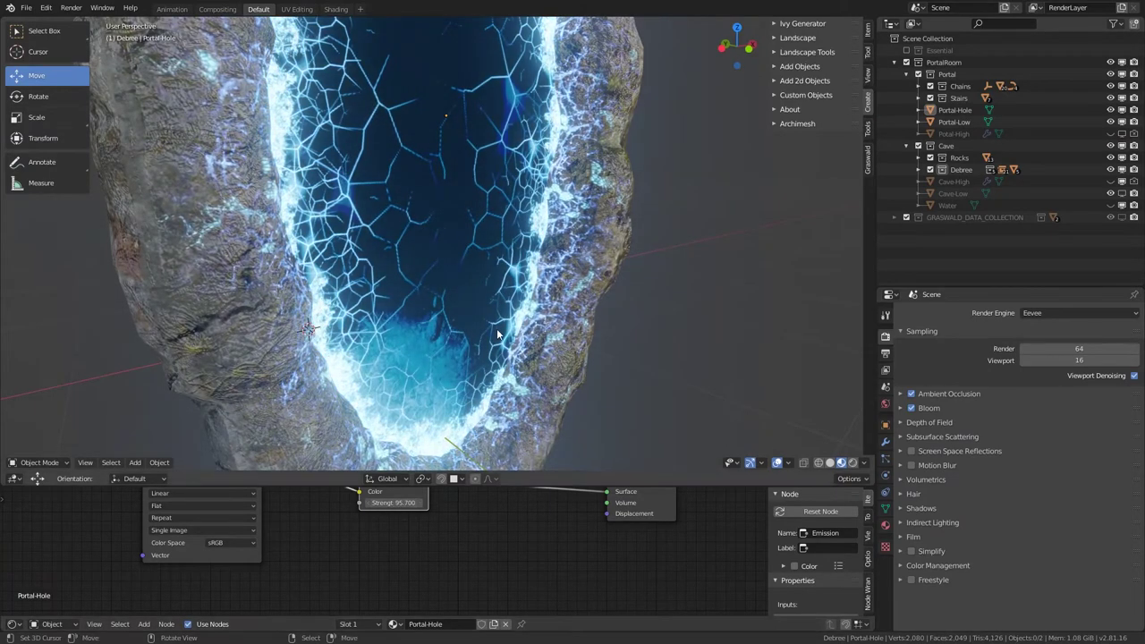
scroll(496, 328, "down", 5)
middle_click_drag(497, 328, 446, 333)
scroll(465, 349, "up", 2)
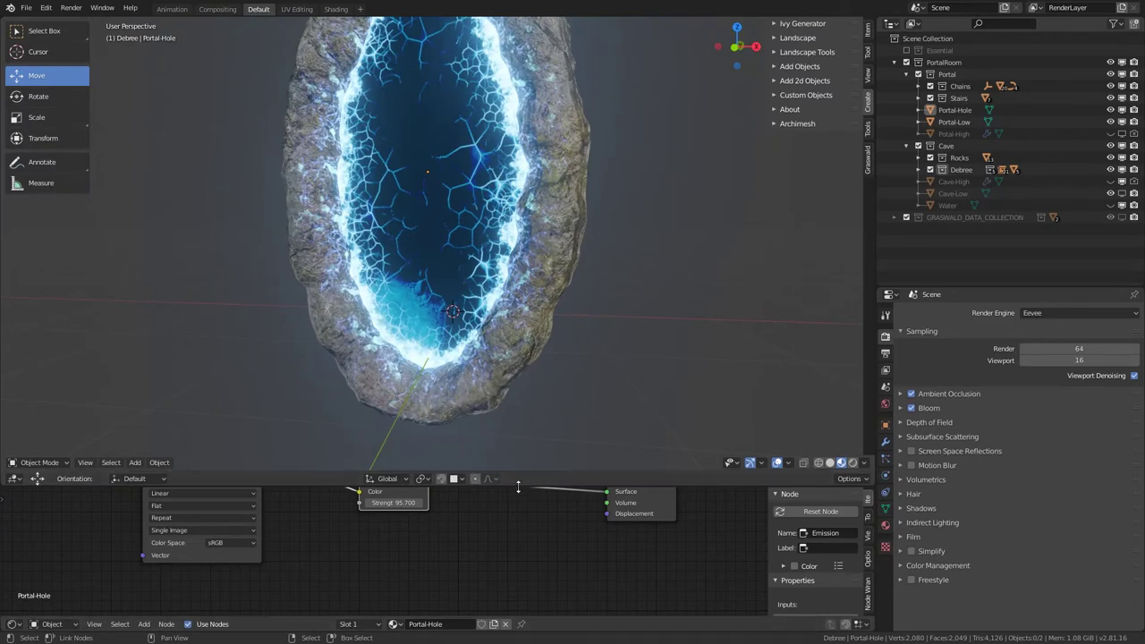
Step: Enlarge the node editor, preview the emissive image texture's outputs on the portal surface, and undo the preview
left_click_drag(519, 486, 511, 336)
middle_click_drag(244, 396, 380, 472)
left_click(367, 459, "ctrl+shift")
left_click(367, 459, "ctrl+shift")
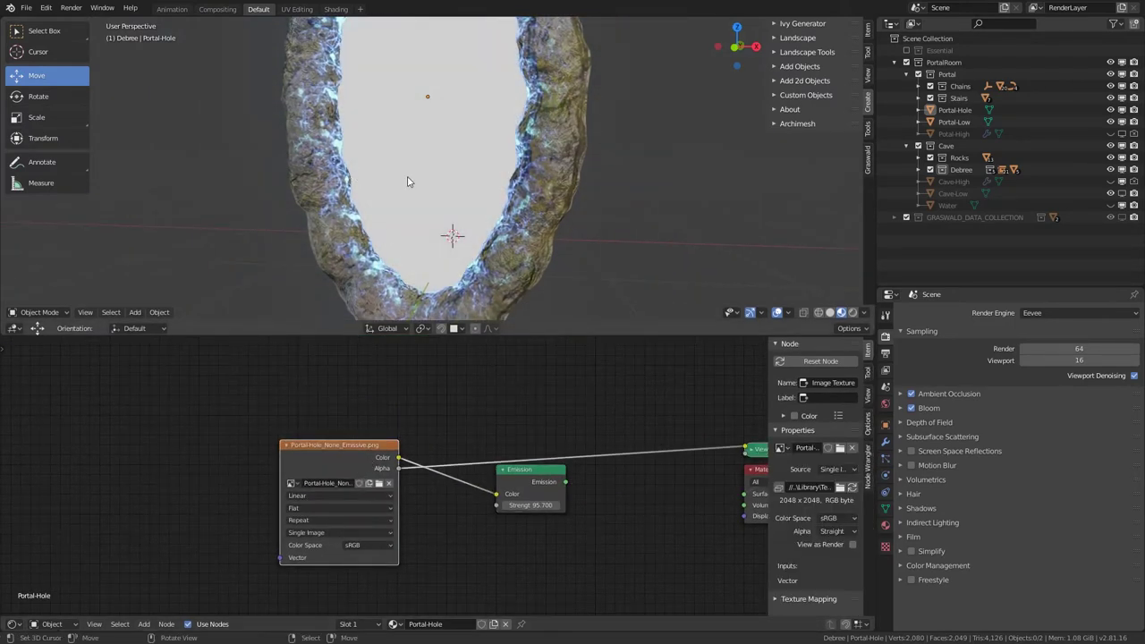
key("ctrl+z")
Step: Move the emissive image texture node away from the Emission node and link its Color to the Emission Strength as well
left_click_drag(367, 461, 193, 482)
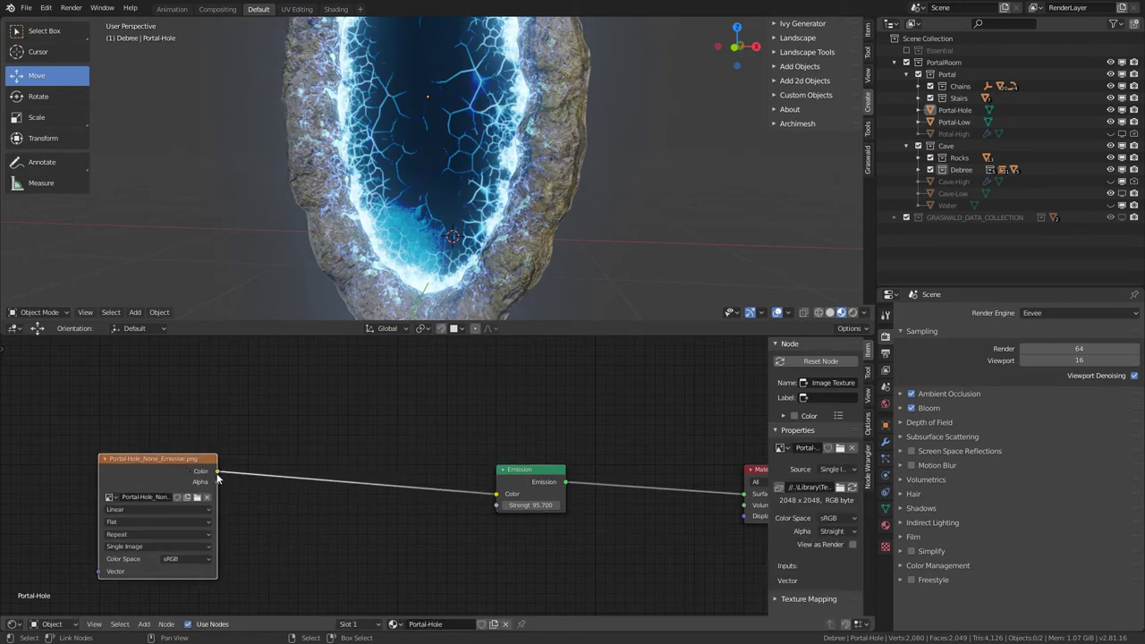
left_click_drag(511, 509, 510, 509)
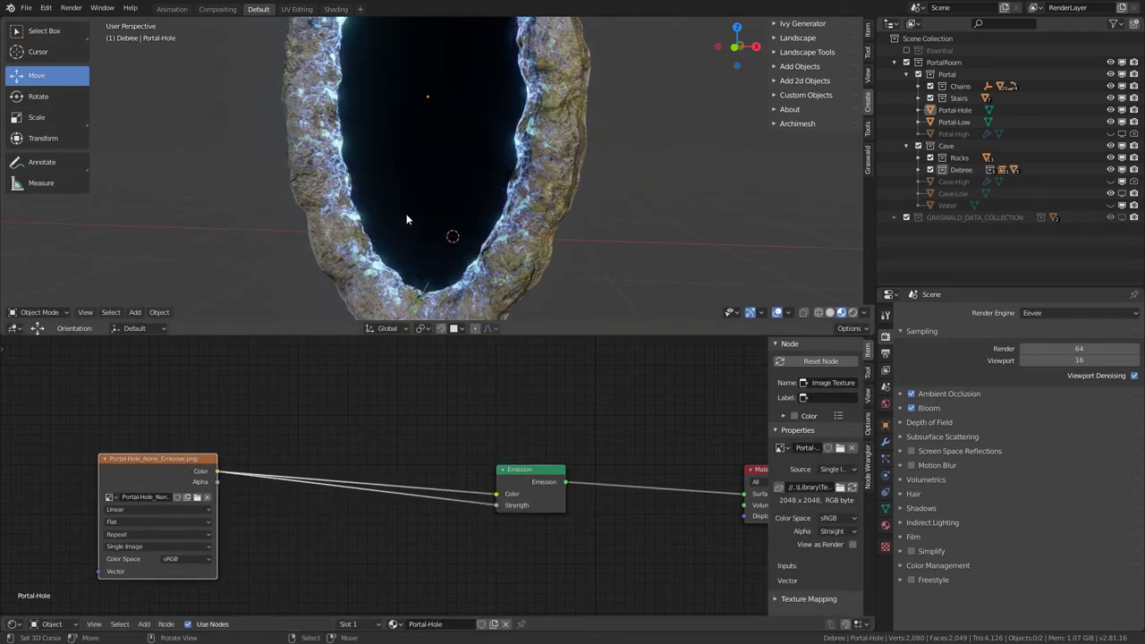
middle_click_drag(344, 462, 359, 442)
Step: Insert a Math node set to Multiply between the texture's Color and the Emission Strength, with a multiplier of 398.9
key("shift+a")
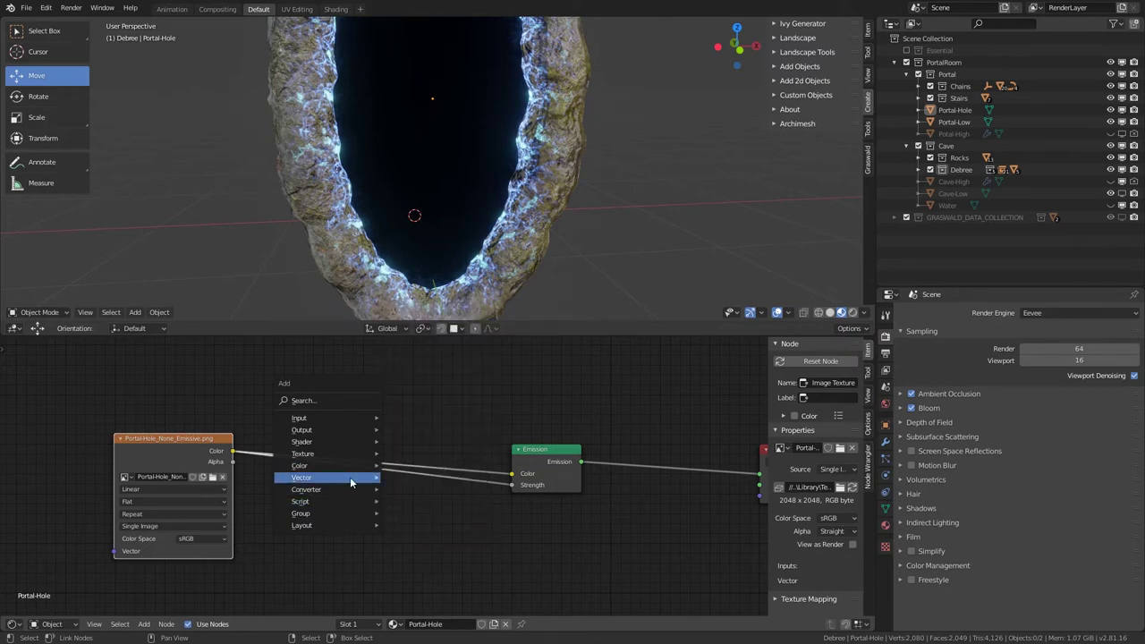
mouse_move(372, 489)
left_click(409, 397)
left_click(413, 488)
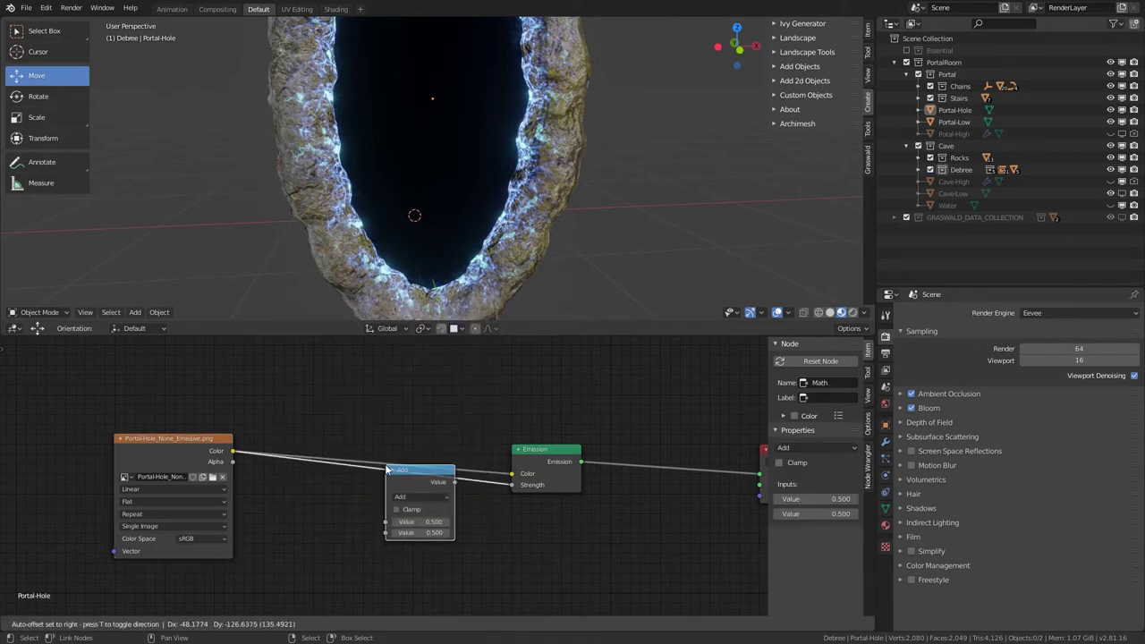
left_click(414, 497)
left_click(407, 465)
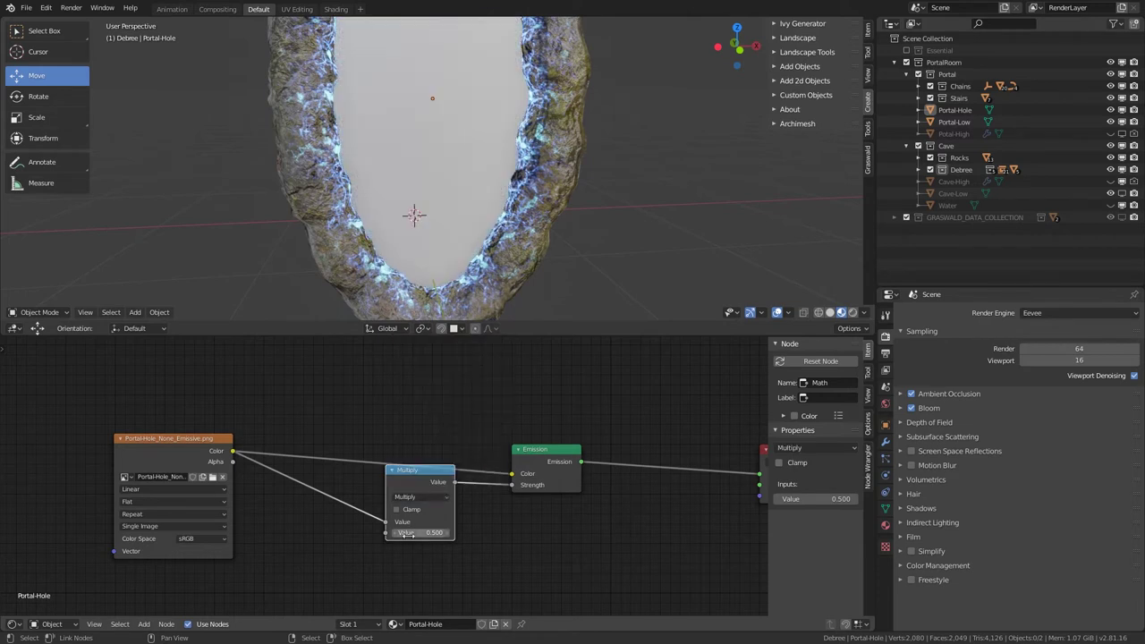
left_click_drag(409, 533, 539, 532)
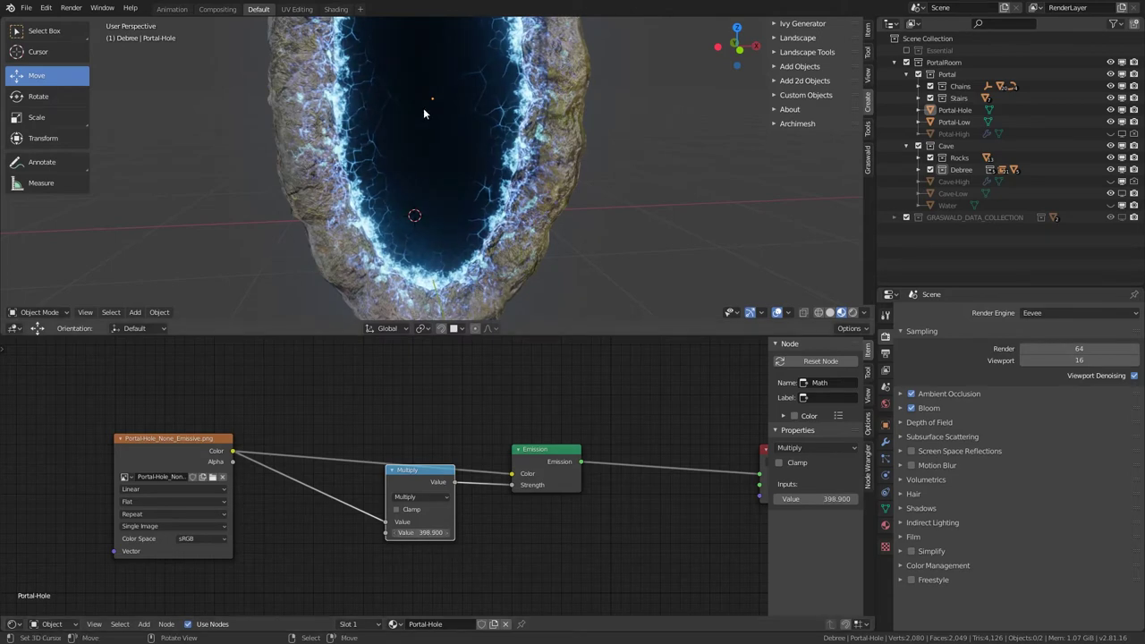
Step: Inspect the glow around the portal, move the Multiply node below the color link, and set its multiplier to 350
scroll(423, 108, "down", 4)
middle_click_drag(423, 107, 414, 253)
scroll(414, 253, "up", 4)
scroll(482, 251, "up", 4)
middle_click_drag(481, 251, 449, 199)
scroll(370, 235, "down", 4)
left_click_drag(420, 493, 407, 521)
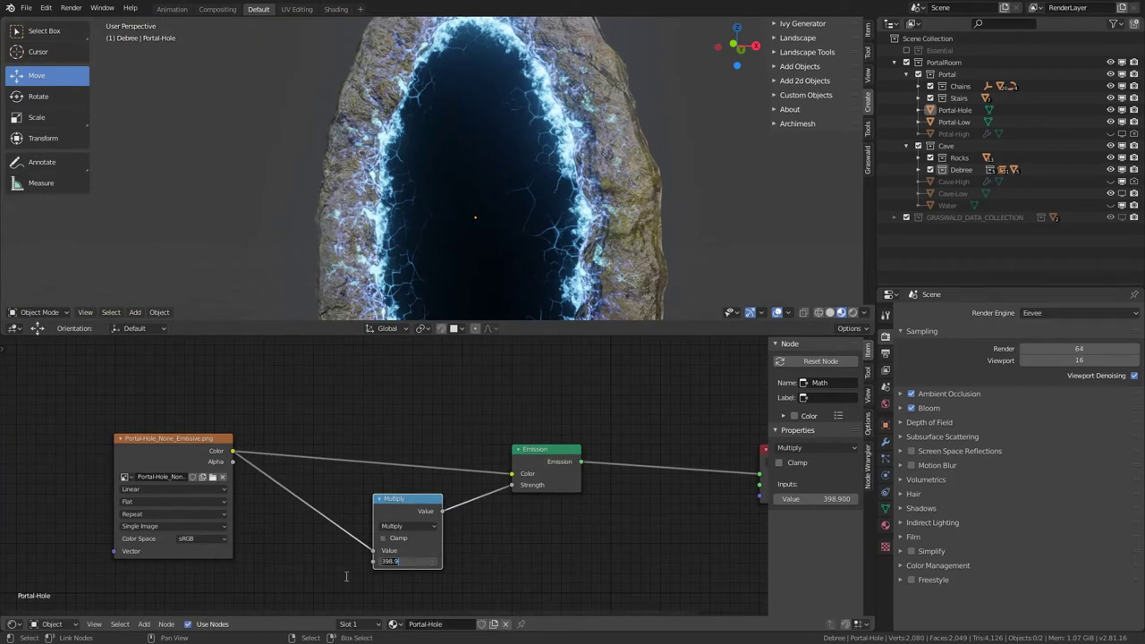
key("Return")
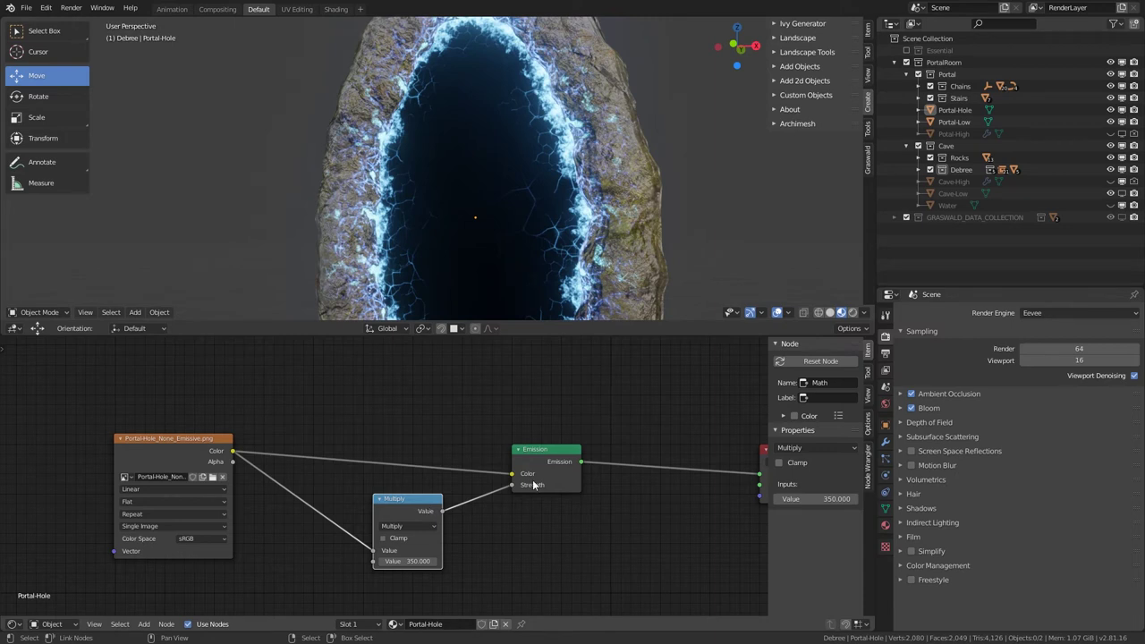
Step: Disconnect the Multiply node from the Emission Strength to compare the glow with a uniform strength, and reconnect it
mouse_move(533, 485)
left_mouse_down()
mouse_move(458, 516)
mouse_move(512, 484)
left_mouse_up()
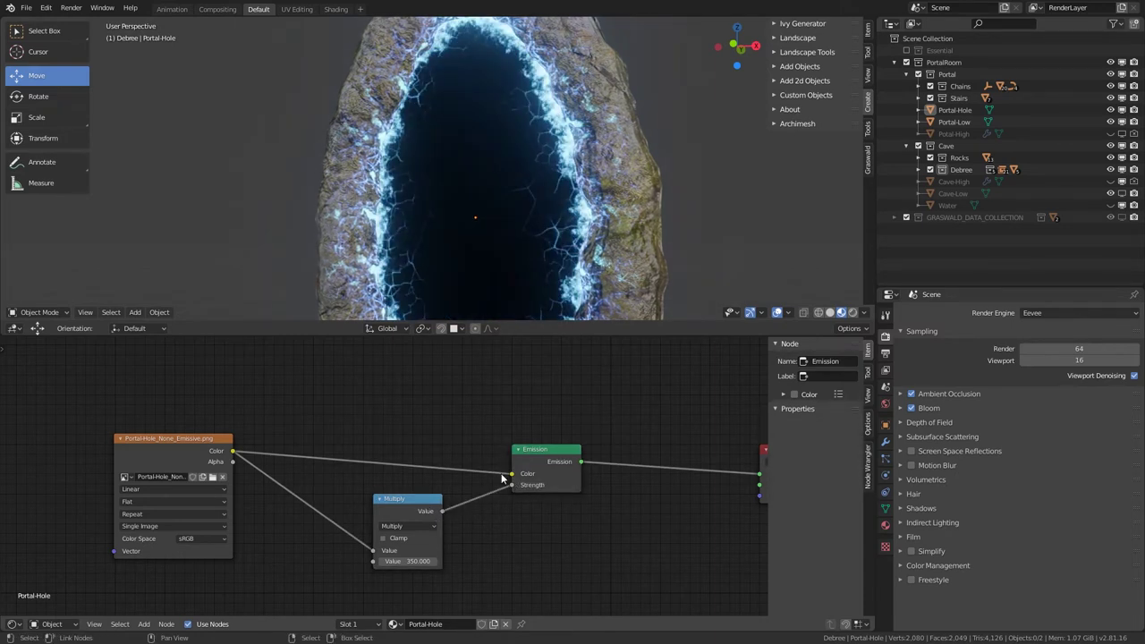
middle_click_drag(417, 208, 397, 123)
scroll(425, 179, "up", 4)
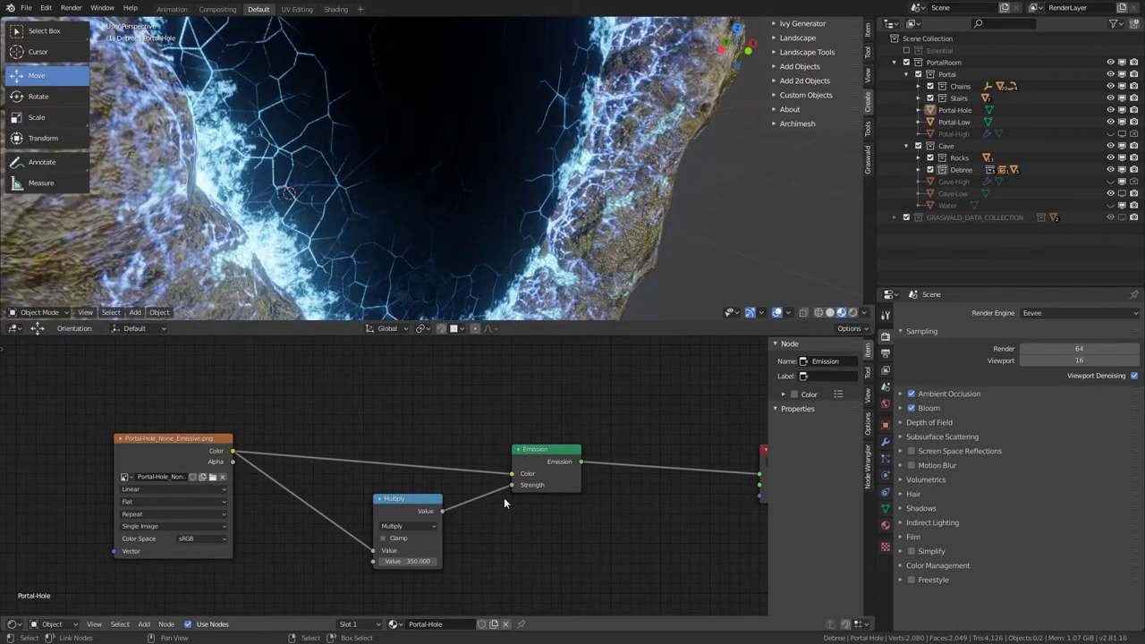
left_click_drag(512, 484, 500, 509)
middle_click_drag(390, 246, 385, 227)
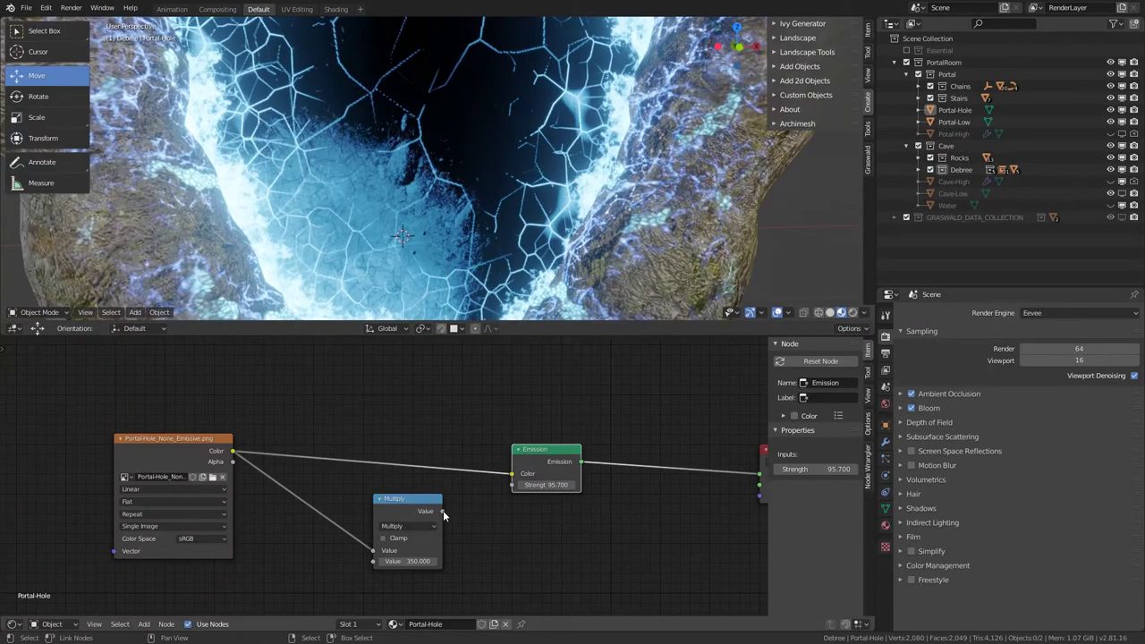
left_click_drag(442, 511, 512, 484)
Step: Examine the glowing cracks and rim of the Portal-Hole up close and from farther away
middle_click_drag(446, 236, 430, 189)
scroll(431, 189, "up", 5)
middle_click_drag(453, 229, 428, 242)
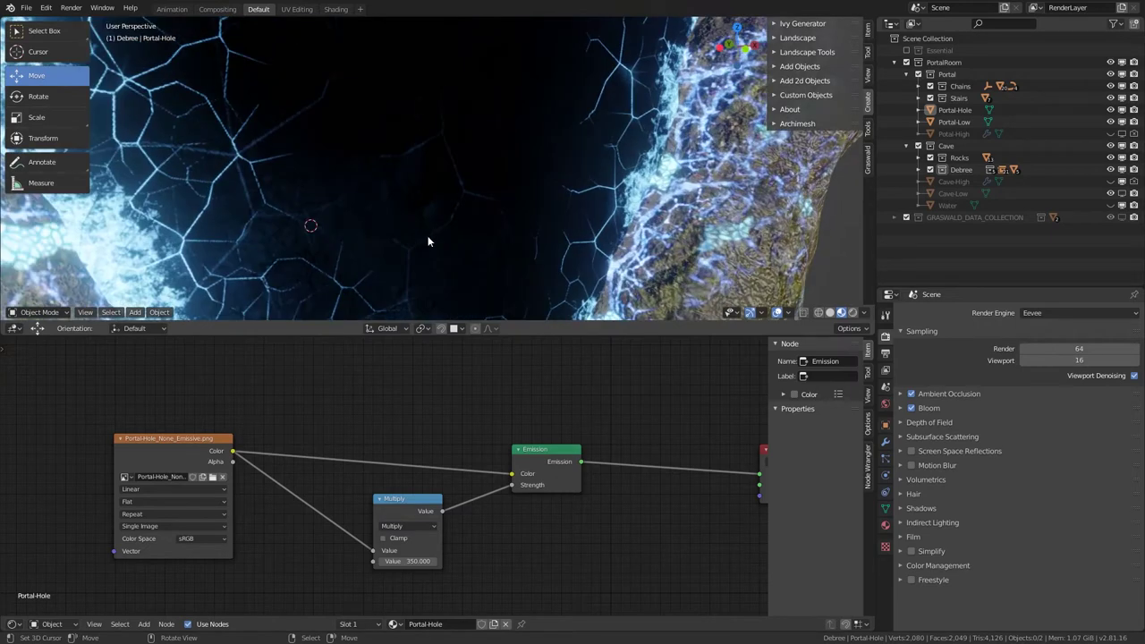
scroll(443, 92, "down", 8)
scroll(456, 210, "up", 3)
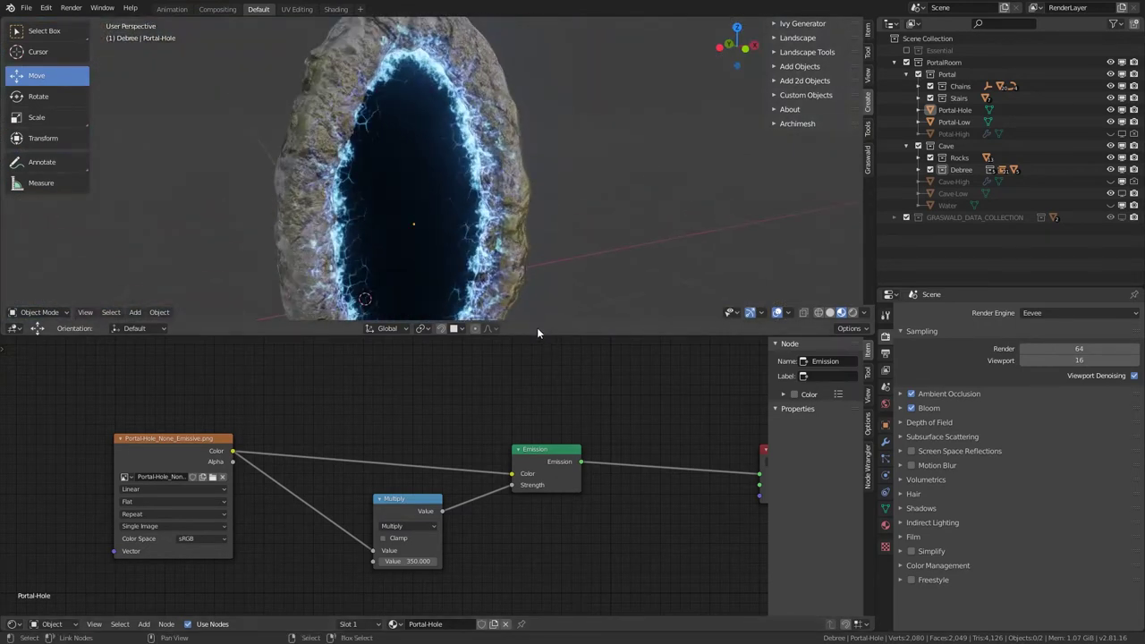
middle_click_drag(537, 385, 430, 455)
mouse_move(425, 200)
middle_mouse_down()
mouse_move(377, 193)
mouse_move(402, 198)
middle_mouse_up()
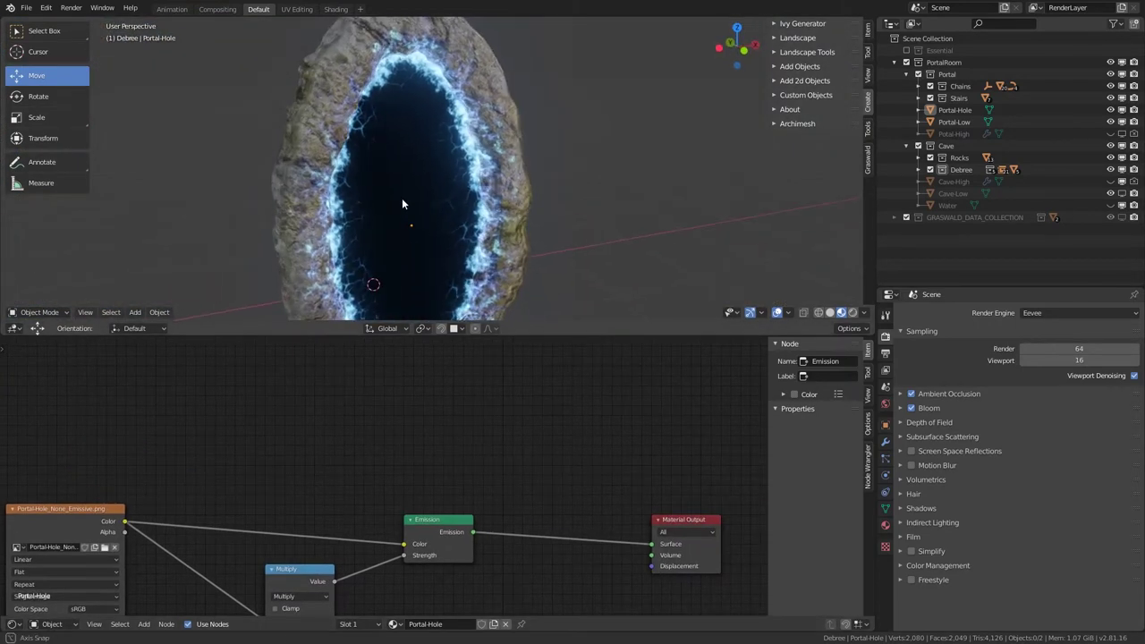
Step: Add a Transparent BSDF below the Emission node and combine both through a Mix Shader into the Material Output
middle_click_drag(505, 450, 478, 437)
scroll(478, 437, "up", 1)
key("shift+a")
mouse_move(420, 391)
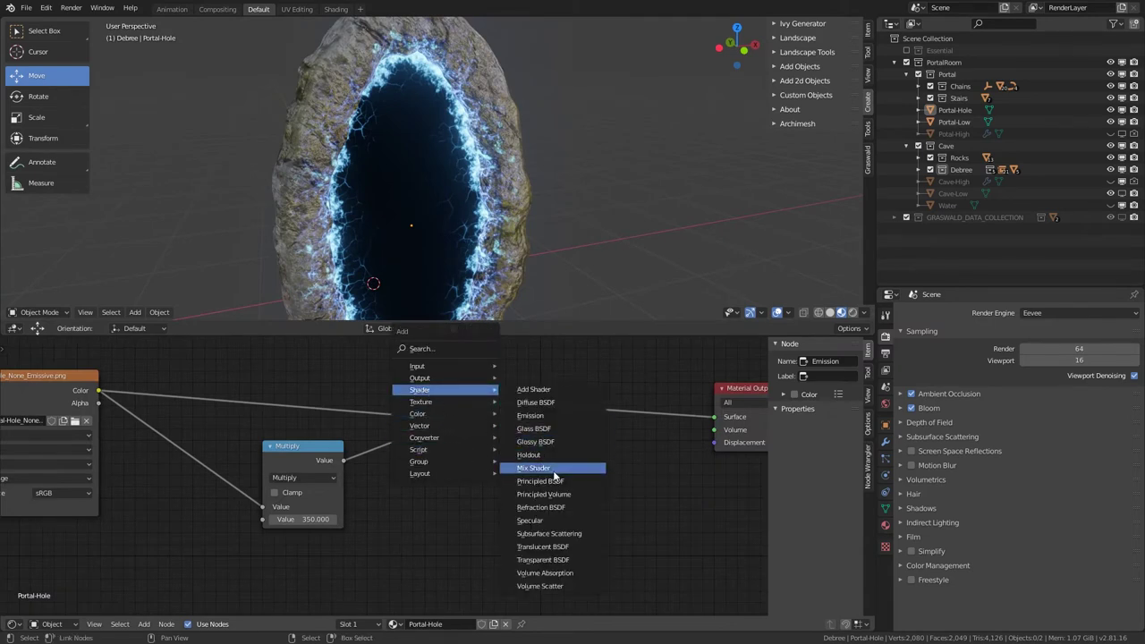
left_click(565, 561)
left_click(463, 470)
middle_click_drag(479, 463, 411, 483)
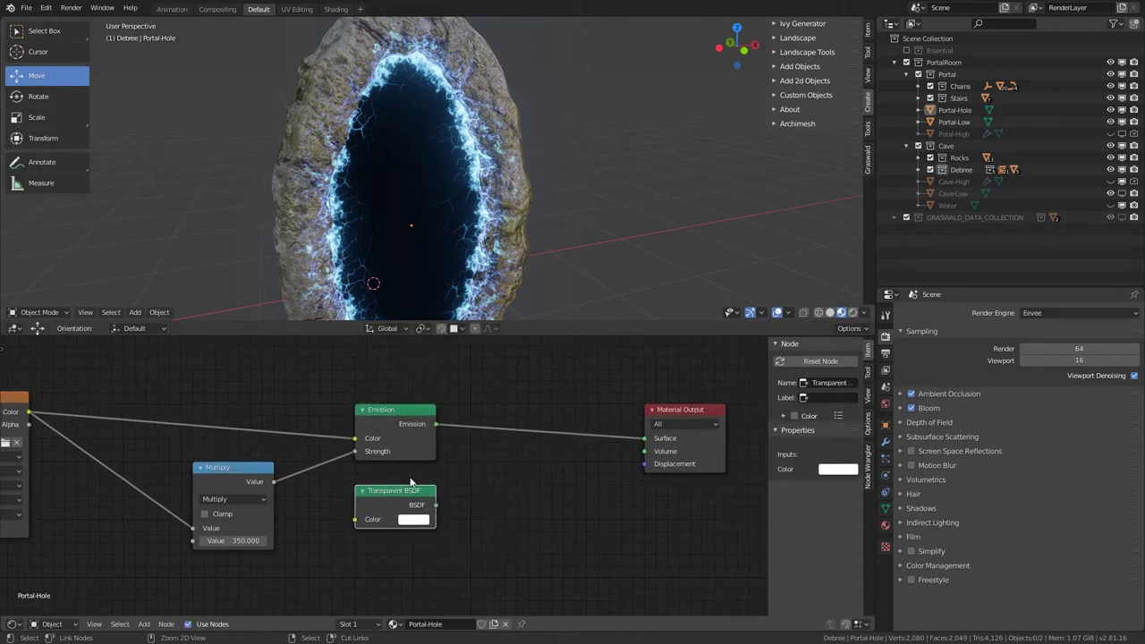
right_click_drag(402, 440, 402, 442, "ctrl+shift")
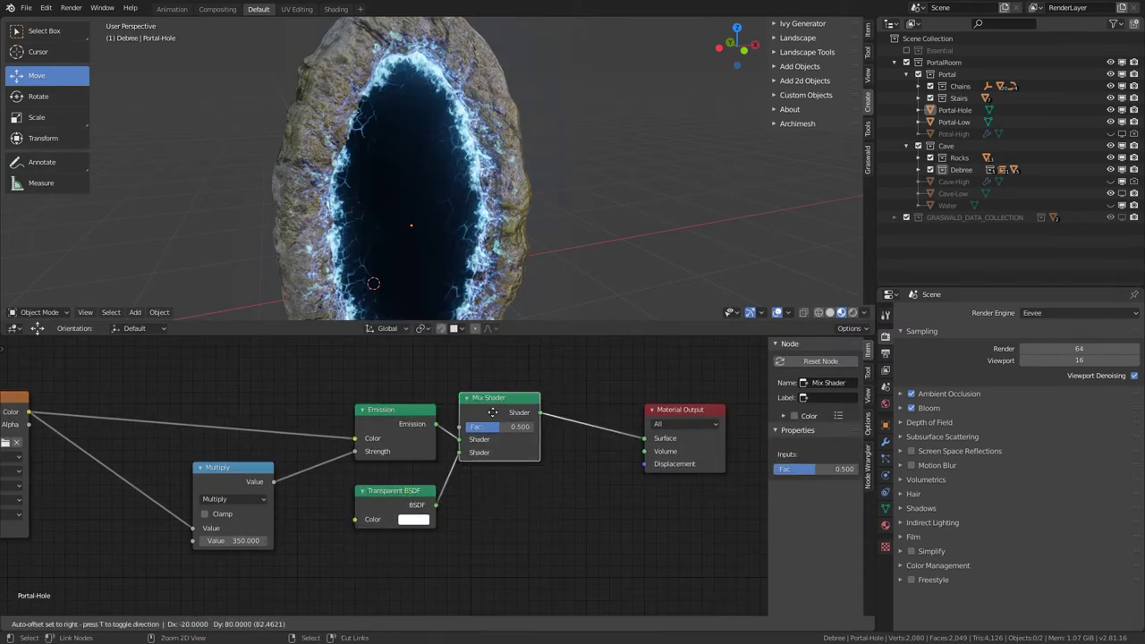
Step: Preview the Multiply node's output on the Portal-Hole and examine the crack mask up close
middle_click_drag(91, 444, 121, 457)
left_click_drag(59, 423, 520, 452)
left_click(263, 506, "ctrl+shift")
scroll(407, 201, "up", 8)
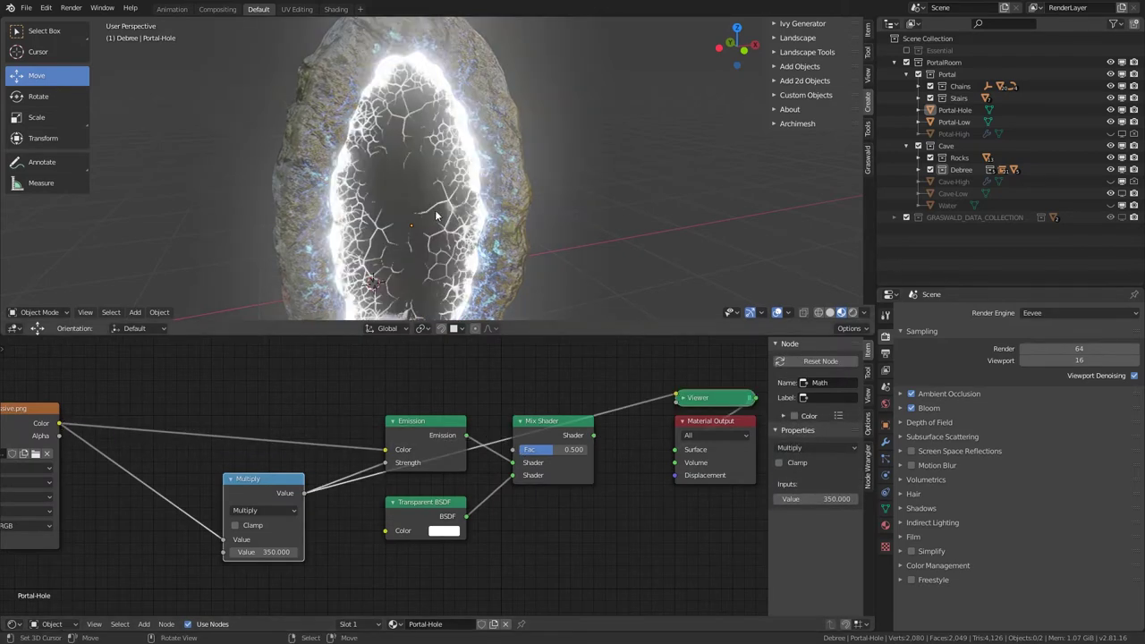
scroll(403, 205, "up", 10)
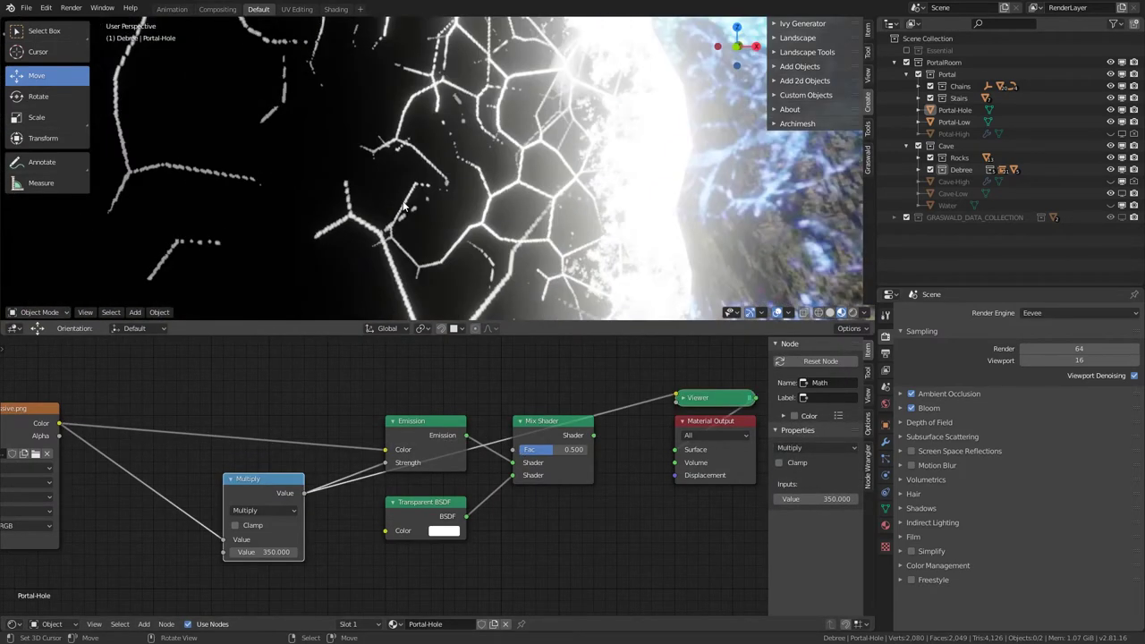
middle_click_drag(211, 451, 249, 481)
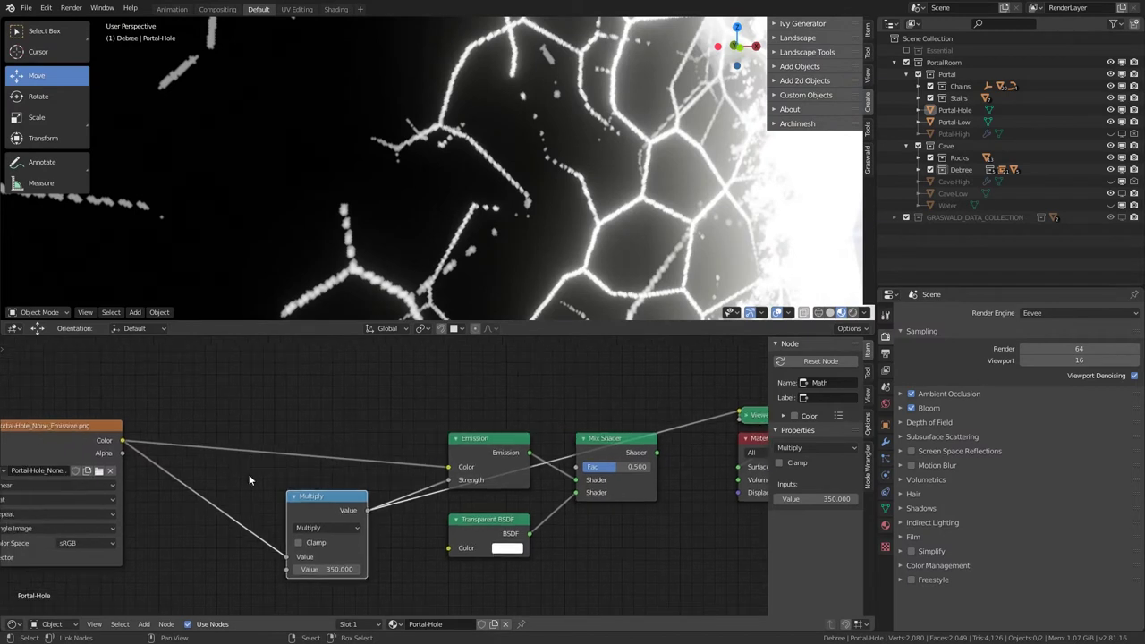
Step: Duplicate the Multiply node above the color link, keeping its texture input, and set its multiplier to 100
left_click(324, 490)
key("shift+d")
left_click(317, 578)
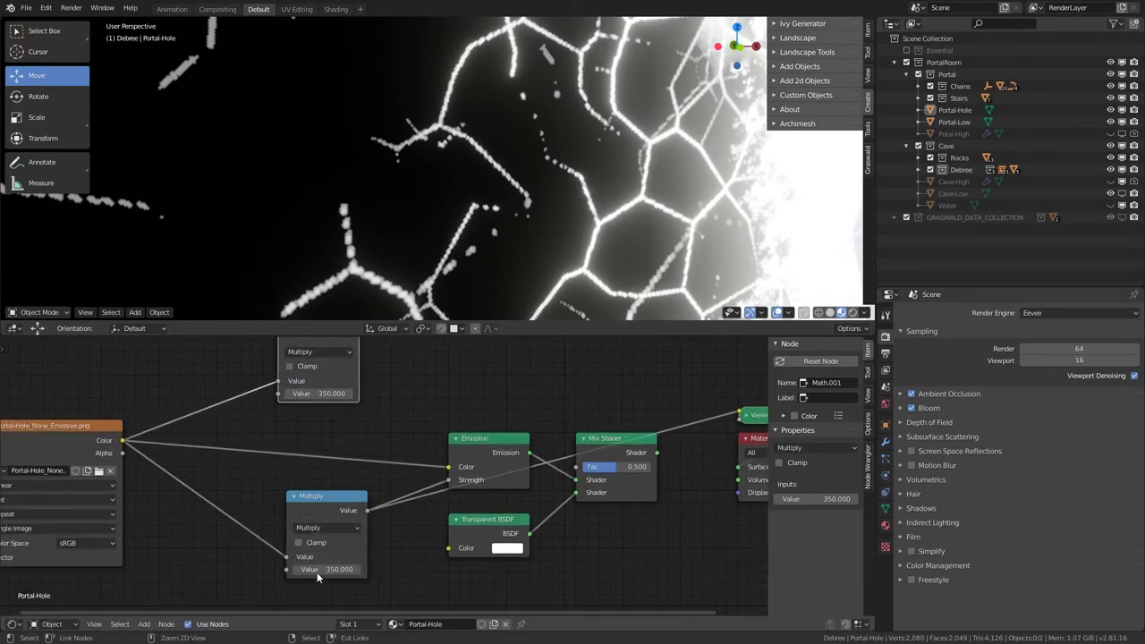
middle_click_drag(316, 354, 323, 409)
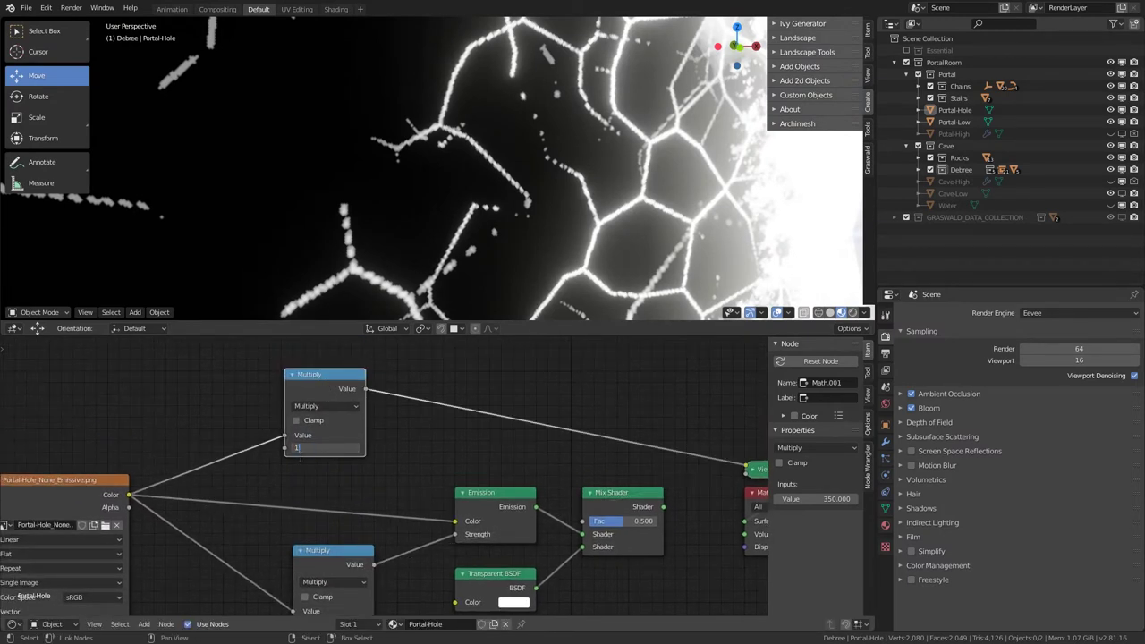
key("Return")
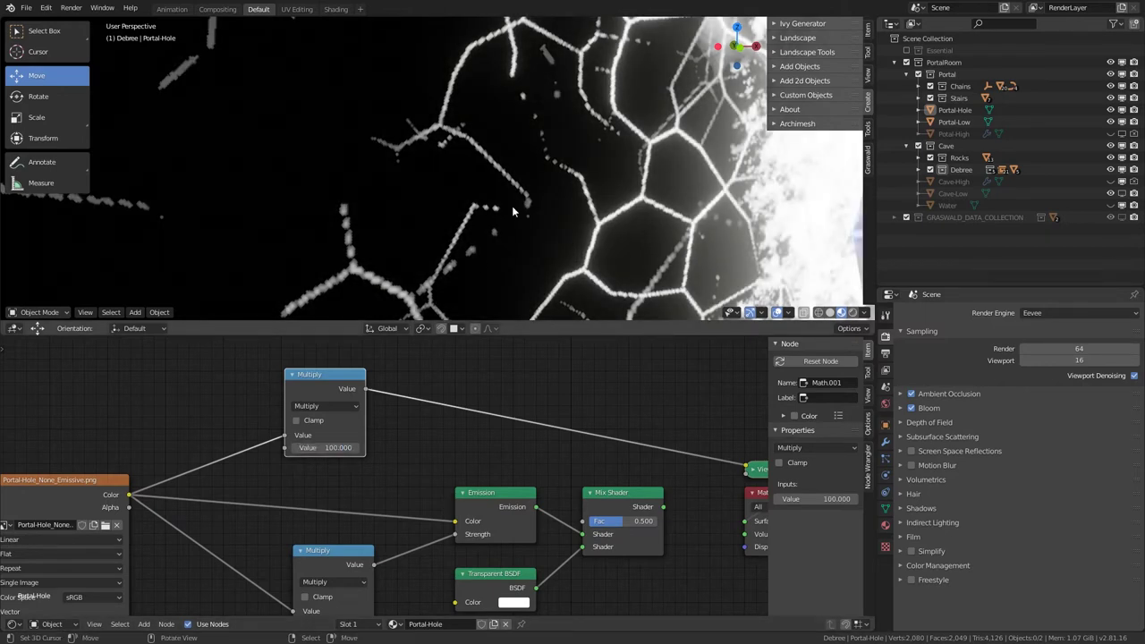
Step: Drive the Mix Shader's Fac with the new Multiply node's Value and view the mixed shader on the portal
scroll(502, 221, "down", 4)
middle_click_drag(503, 222, 491, 221)
scroll(401, 407, "up", 1)
left_click_drag(363, 382, 606, 528)
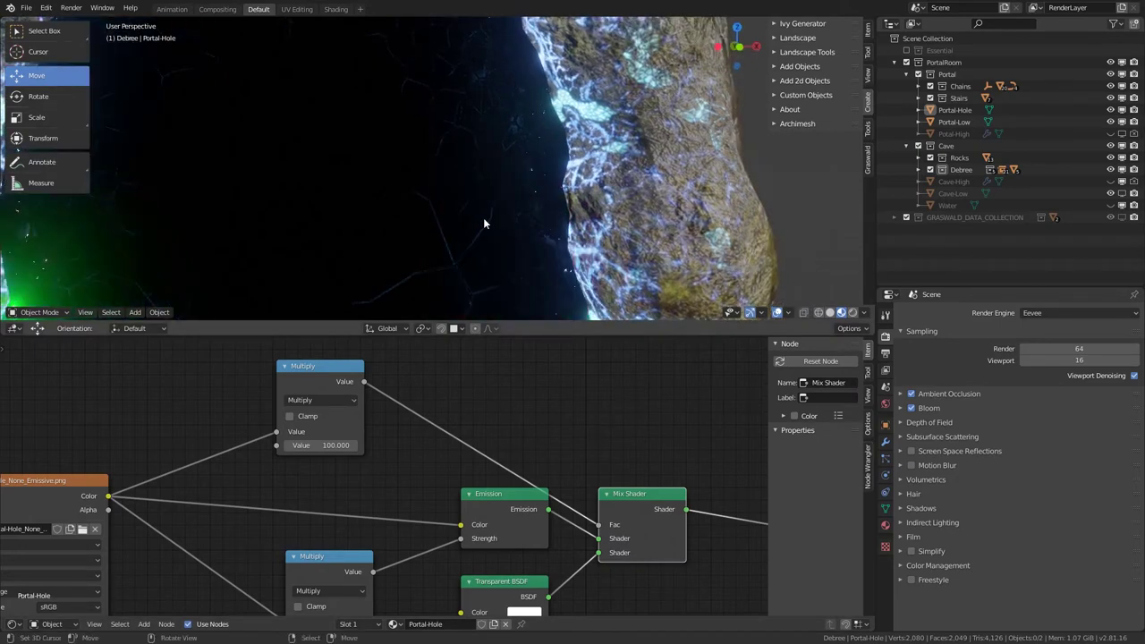
left_click(544, 419)
middle_click_drag(608, 504, 538, 414)
scroll(393, 141, "down", 4)
mouse_move(393, 141)
middle_mouse_down()
mouse_move(403, 157)
mouse_move(399, 134)
mouse_move(404, 153)
middle_mouse_up()
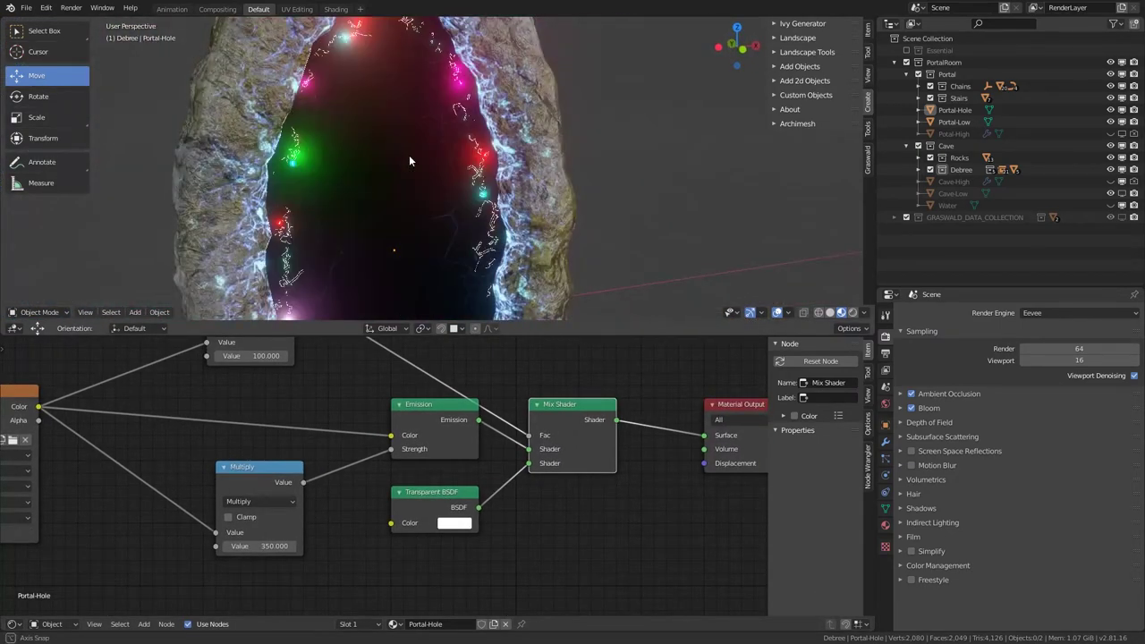
Step: Enable Clamp on the Multiply node feeding the mix factor, and swap the Mix Shader's Emission and Transparent inputs
middle_click_drag(438, 397, 482, 471)
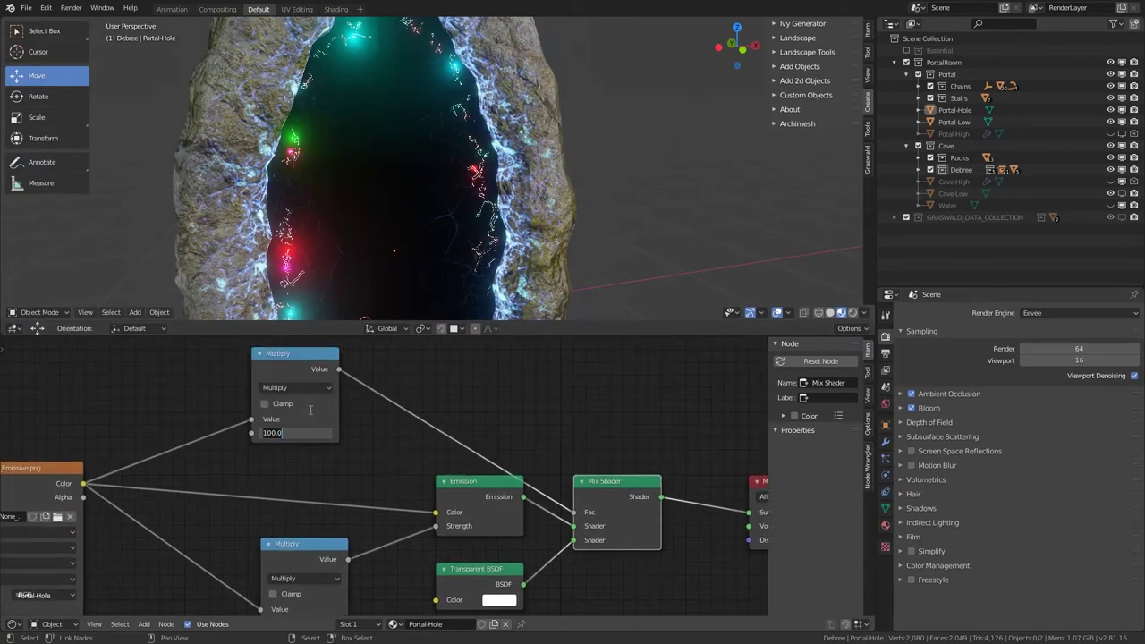
left_click(277, 405)
left_click(310, 376, "ctrl+shift")
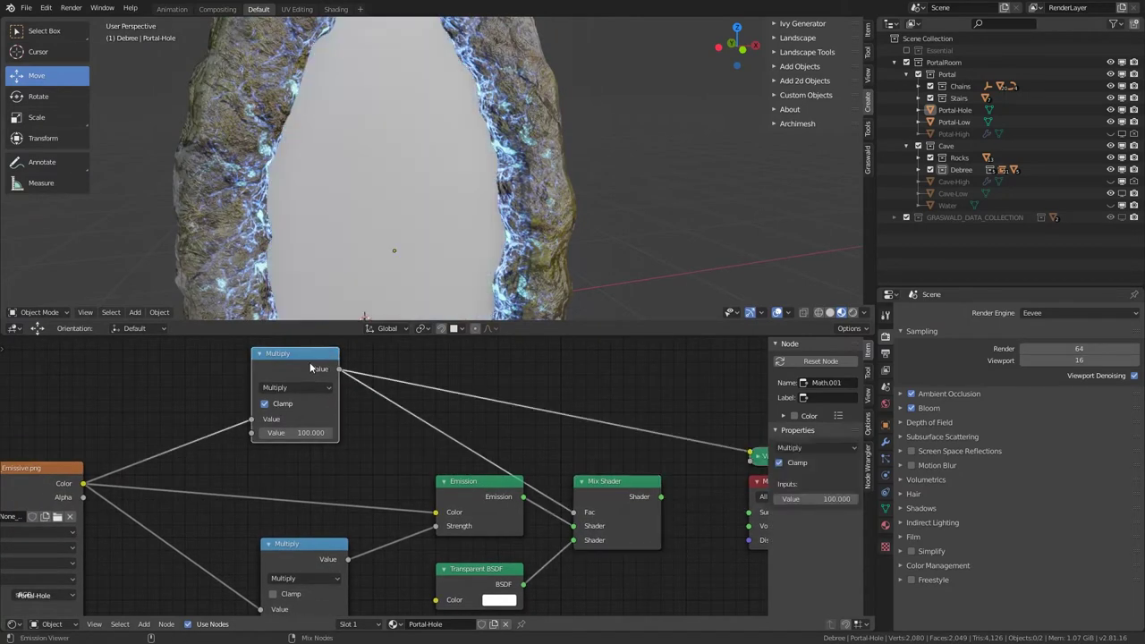
left_click(614, 484, "ctrl+shift")
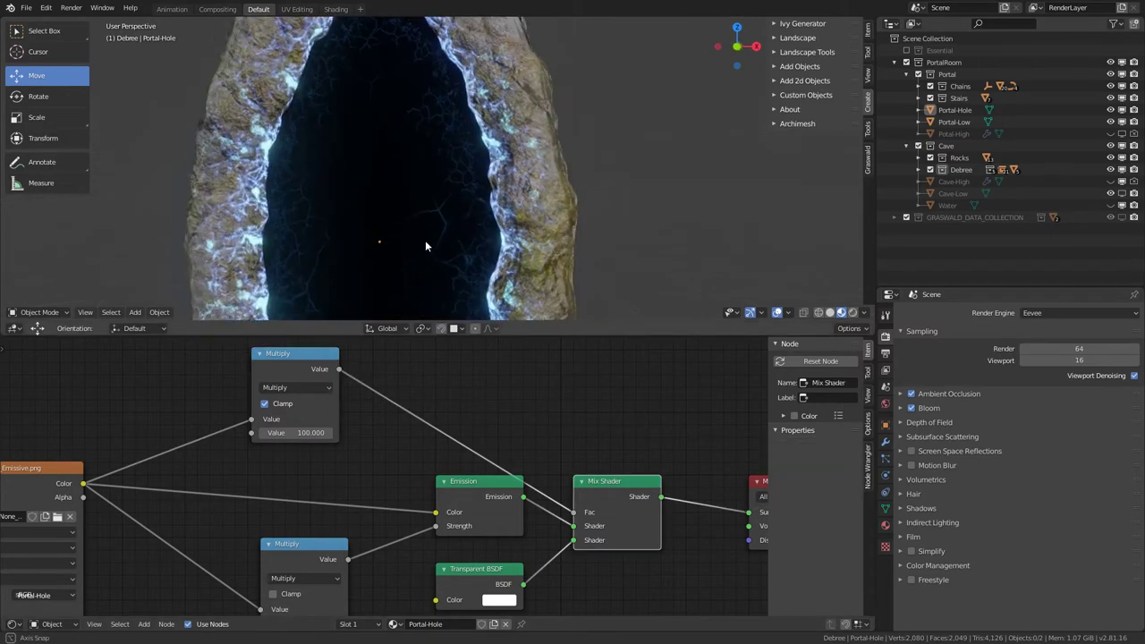
middle_click_drag(425, 240, 528, 263)
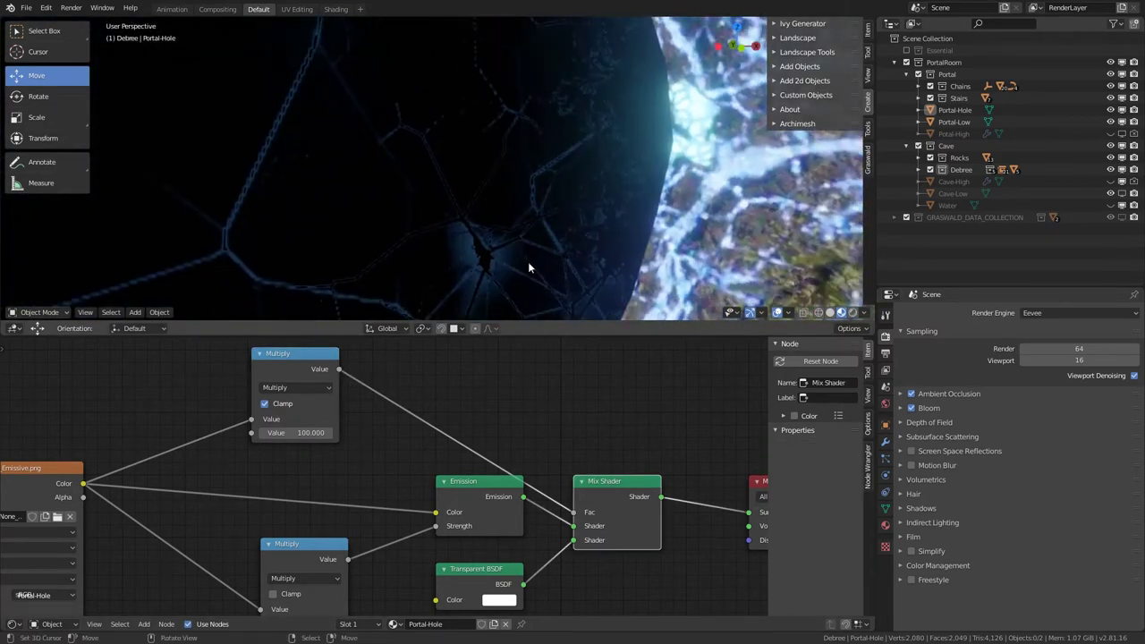
left_click_drag(580, 539, 580, 539)
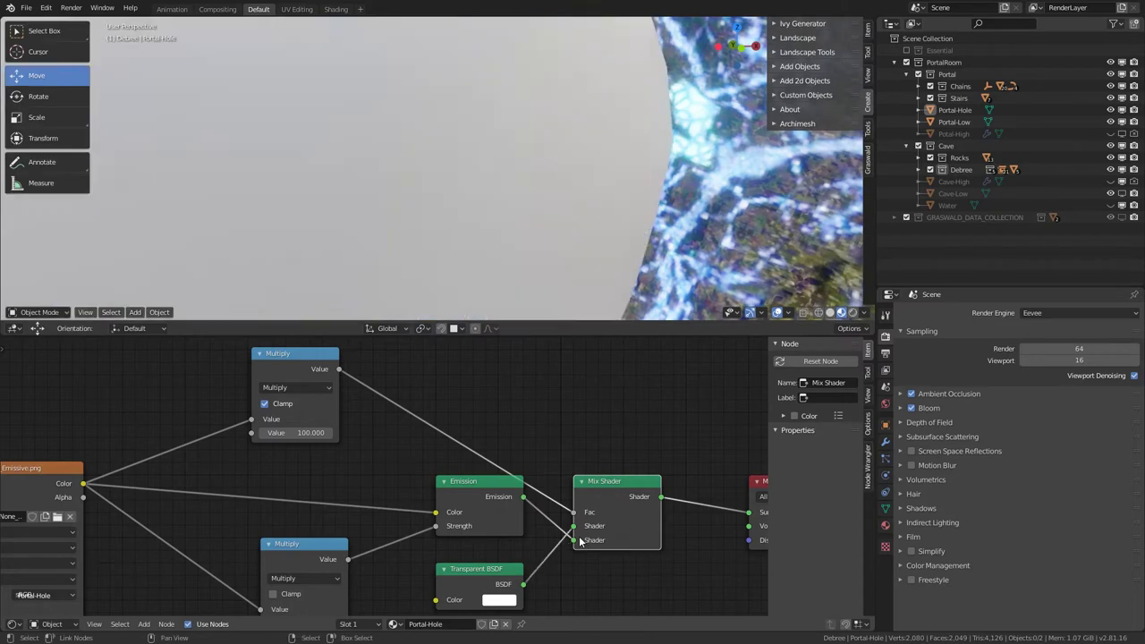
Step: Set the emissive image texture's interpolation to Cubic and check the cracks up close
middle_click_drag(296, 515, 535, 437)
scroll(242, 473, "up", 3)
left_click(227, 449)
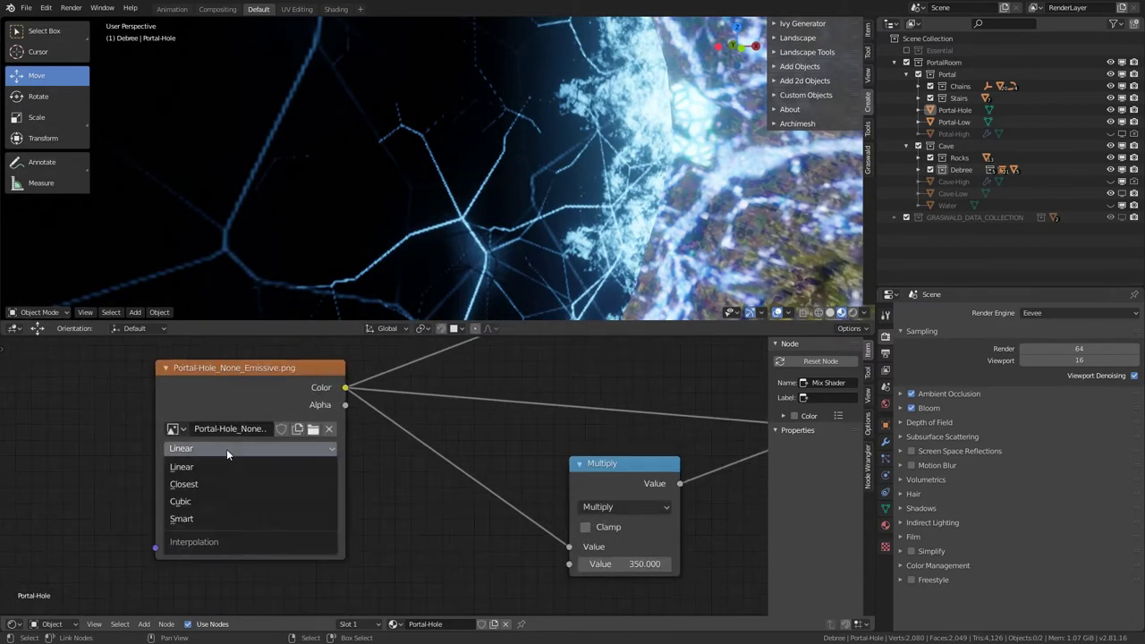
left_click(207, 503)
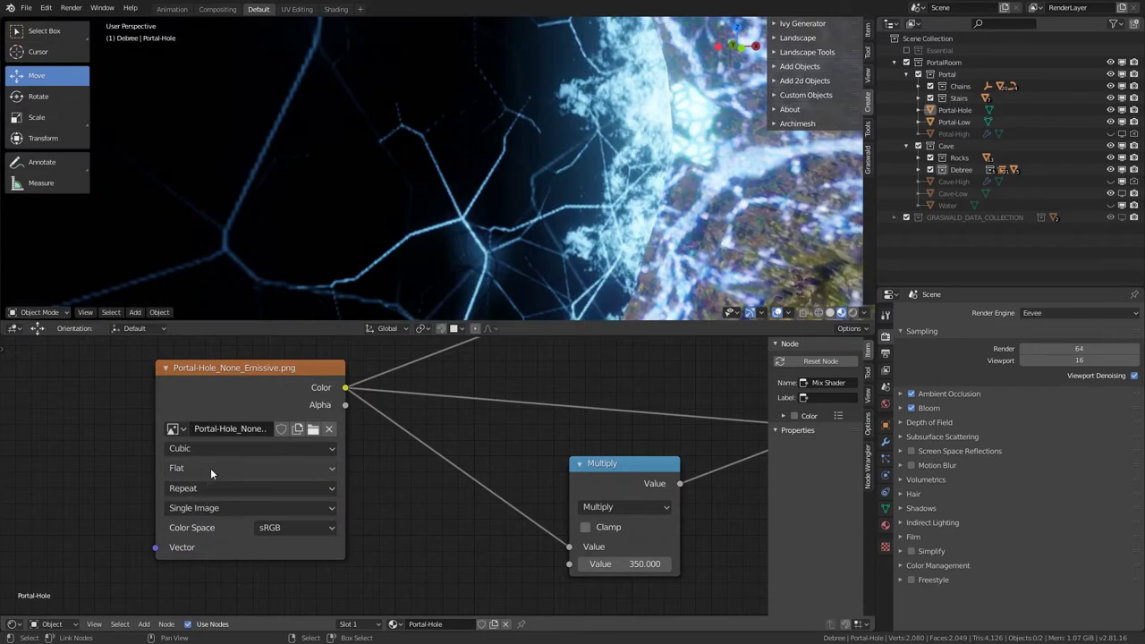
middle_click_drag(327, 218, 474, 232)
scroll(474, 232, "up", 4)
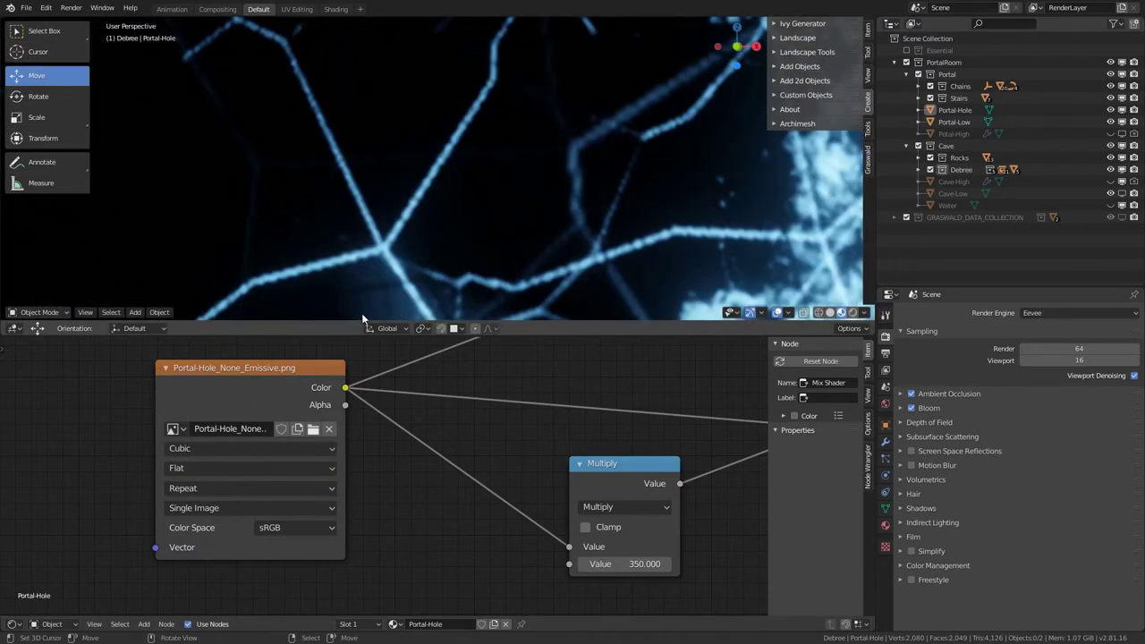
Step: Switch the emissive texture's interpolation to Linear and back to Cubic to compare the crack edges
left_click(228, 448)
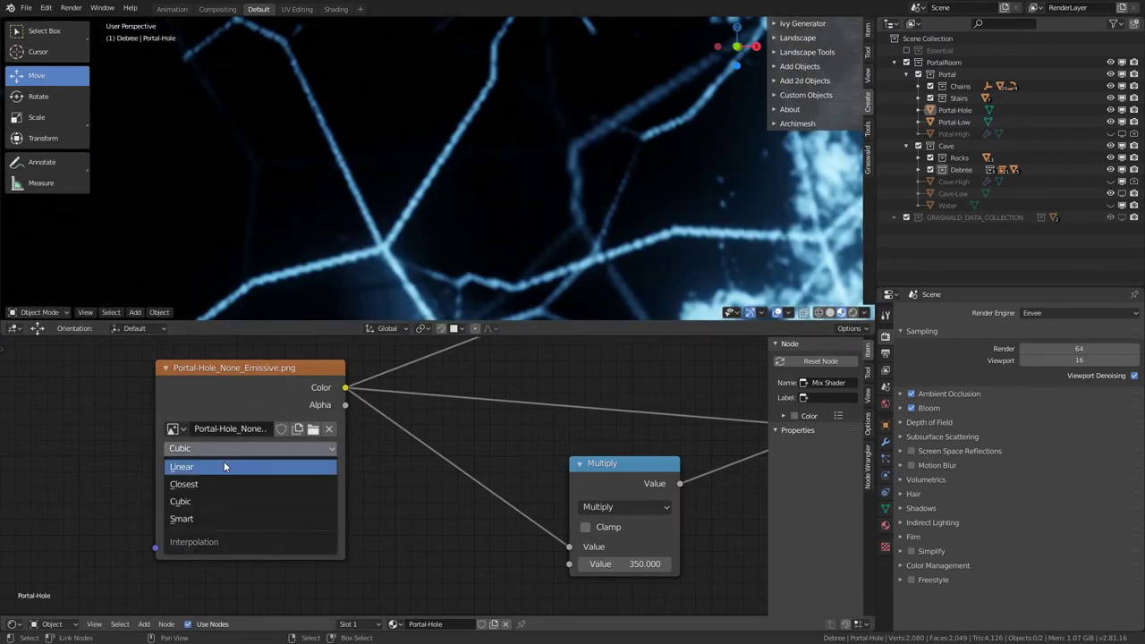
left_click(223, 467)
left_click(216, 449)
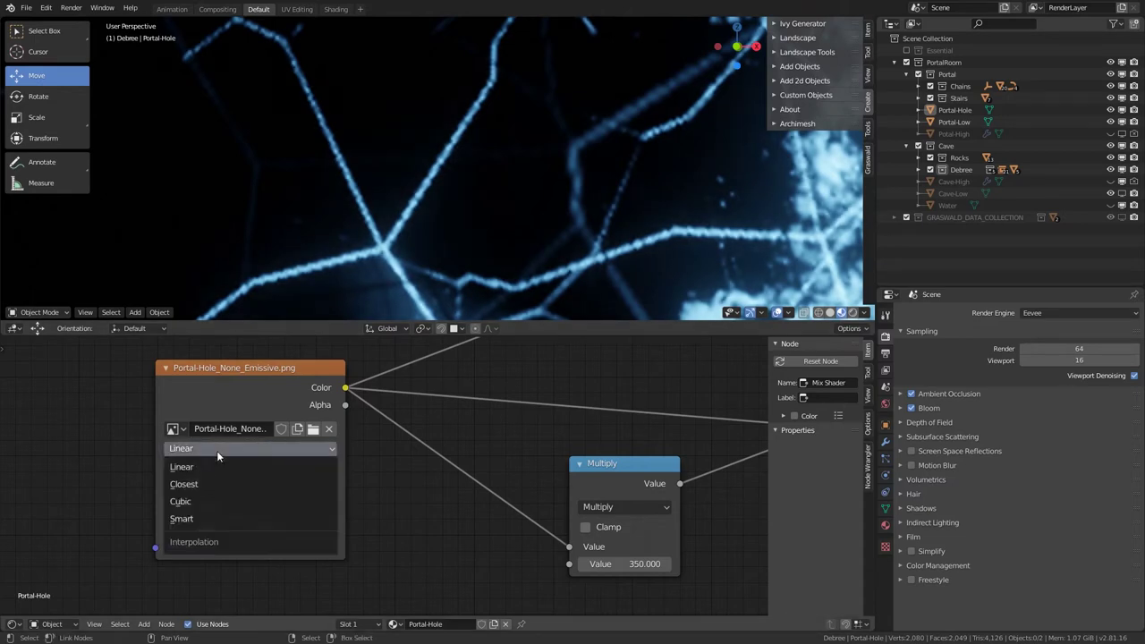
left_click(206, 500)
middle_click_drag(353, 239, 457, 230)
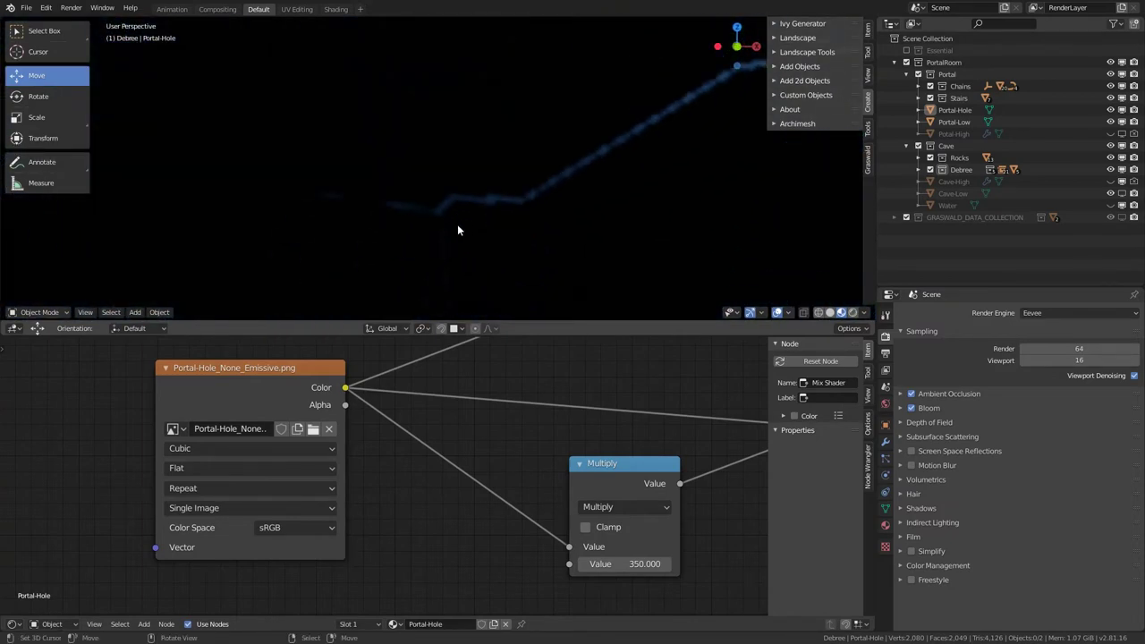
scroll(457, 230, "down", 4)
scroll(458, 230, "up", 5)
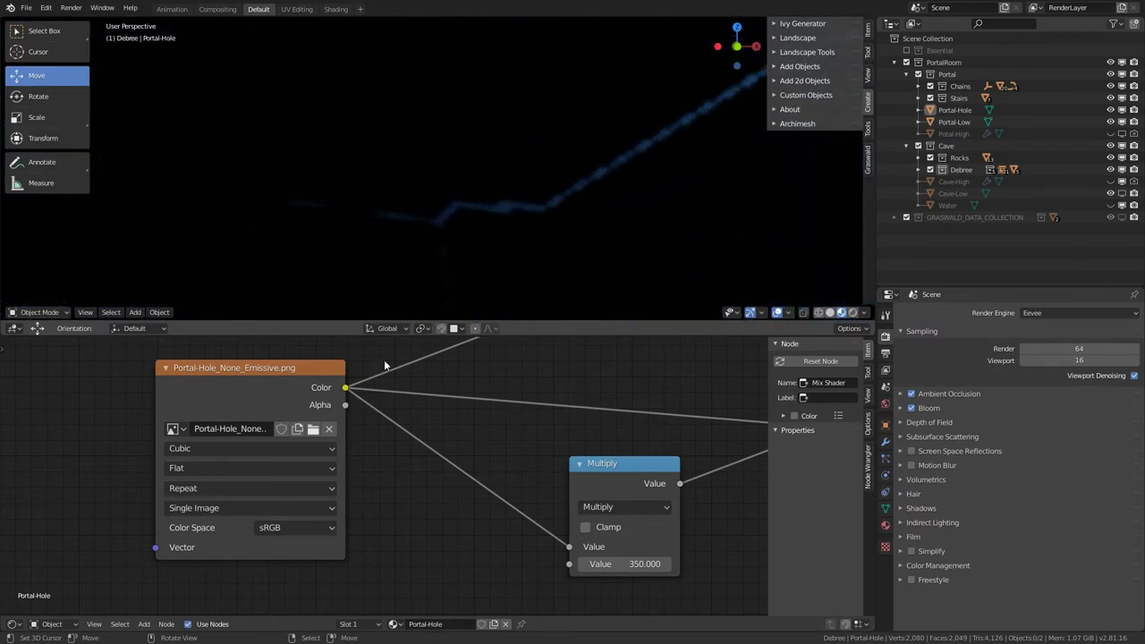
Step: Add Texture Coordinate and Mapping nodes to the emissive texture and spread them out, with the Mapping node lower down
scroll(223, 494, "down", 3)
middle_click_drag(223, 494, 446, 489)
key("shift+a")
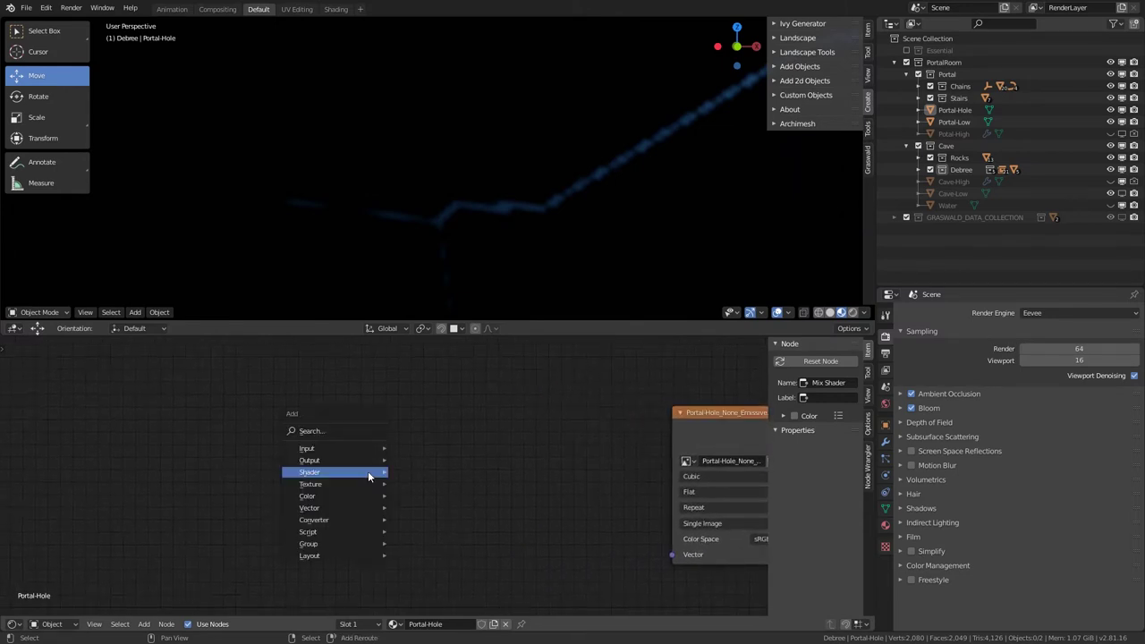
mouse_move(341, 485)
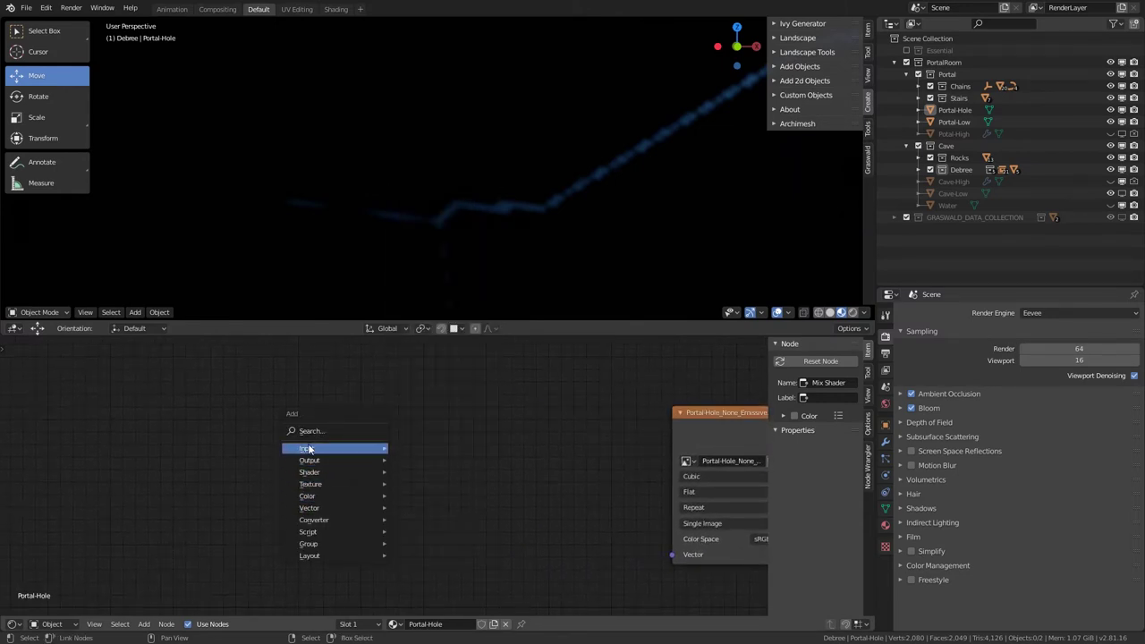
left_click(691, 420)
key("ctrl+t")
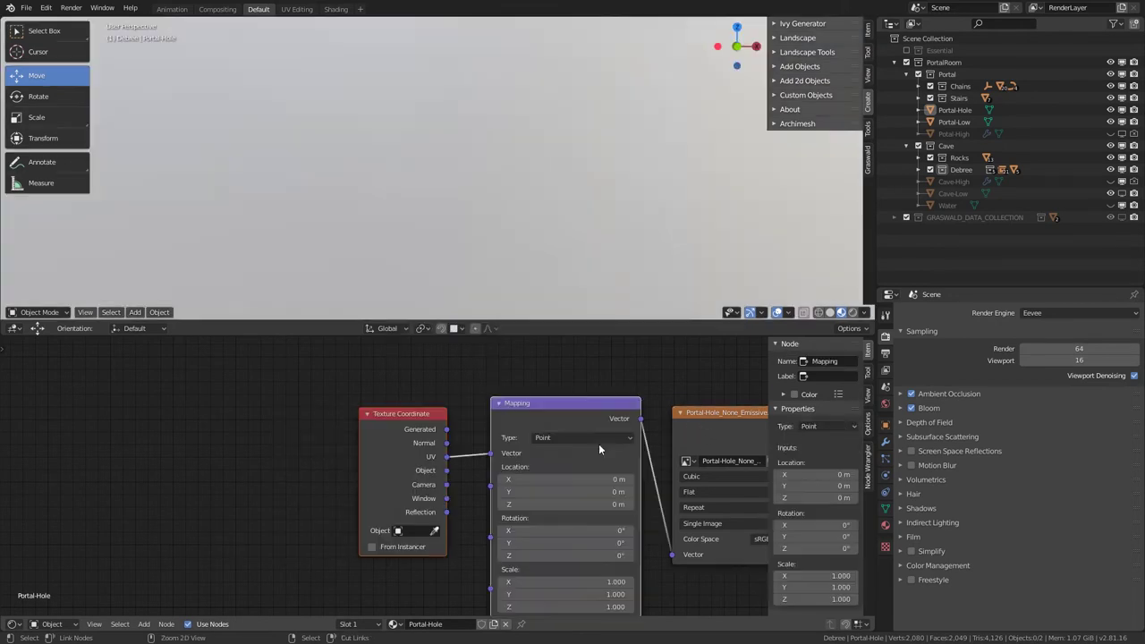
scroll(422, 454, "down", 4)
middle_click_drag(395, 447, 489, 433)
left_click_drag(489, 433, 125, 390)
left_click_drag(588, 405, 303, 513)
Step: Add a MixRGB node and place it just before the emissive texture, above the Mapping link
middle_click_drag(327, 456, 321, 489)
key("shift+a")
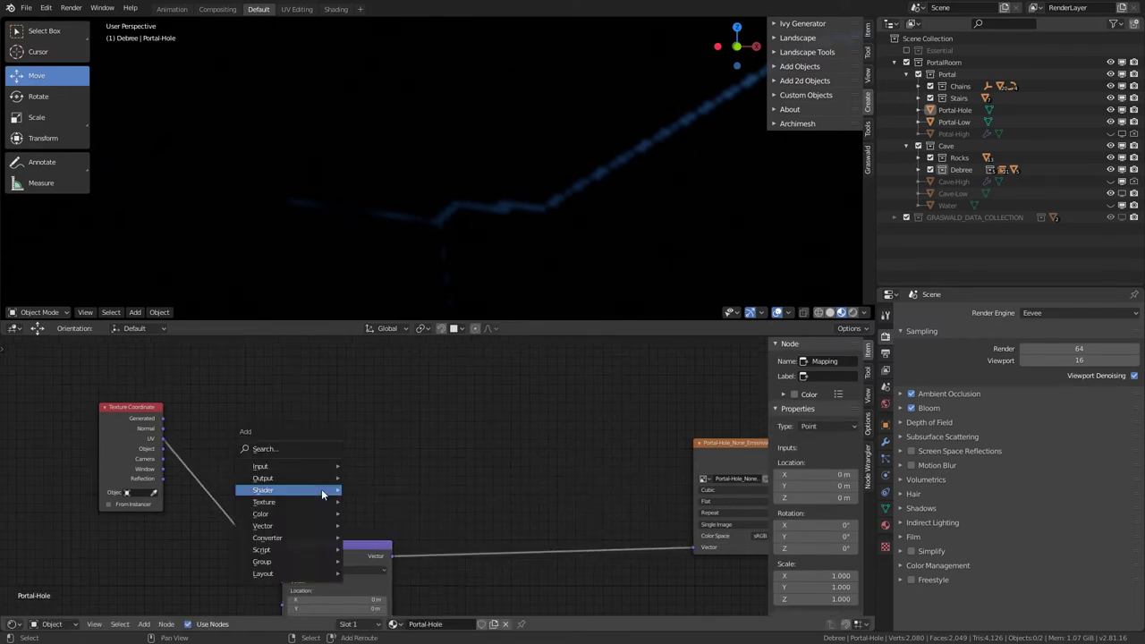
mouse_move(278, 519)
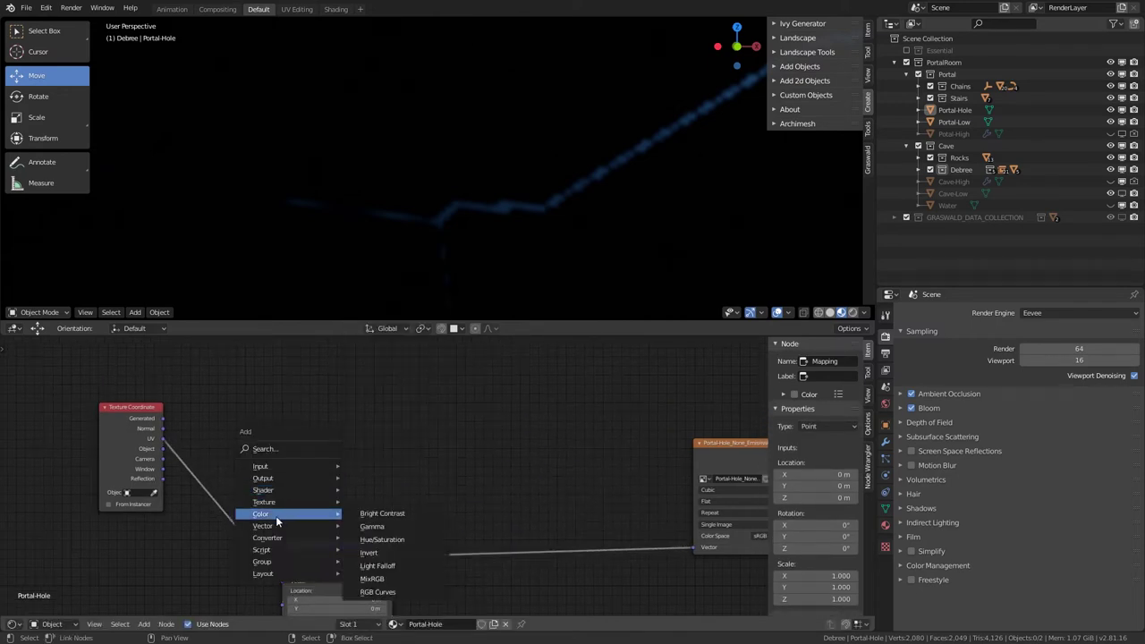
left_click(379, 582)
left_click(548, 437)
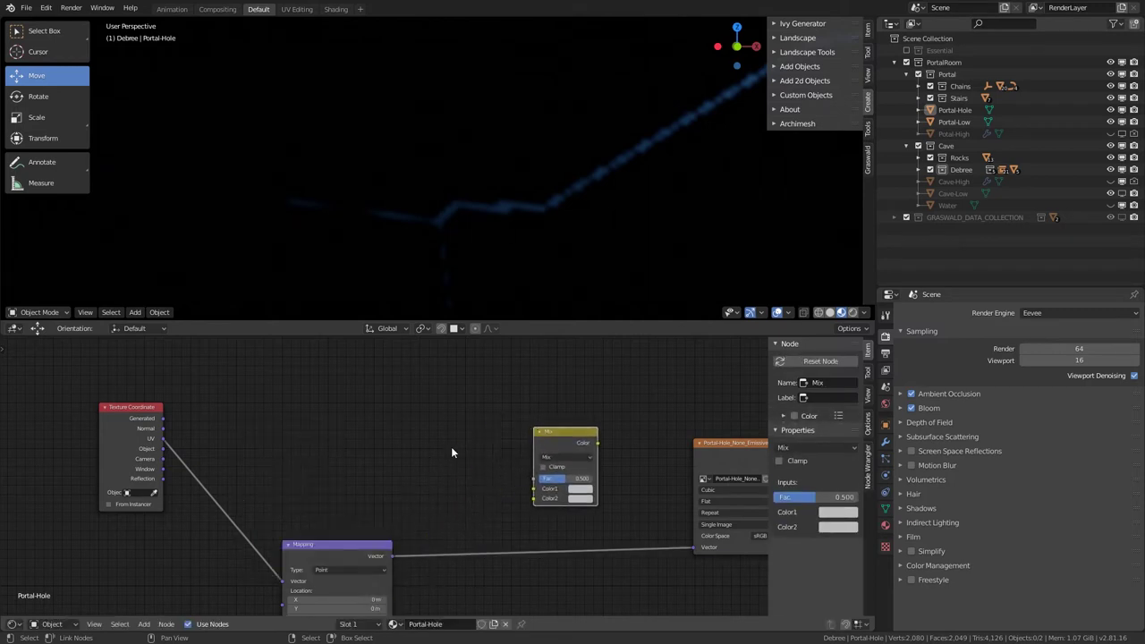
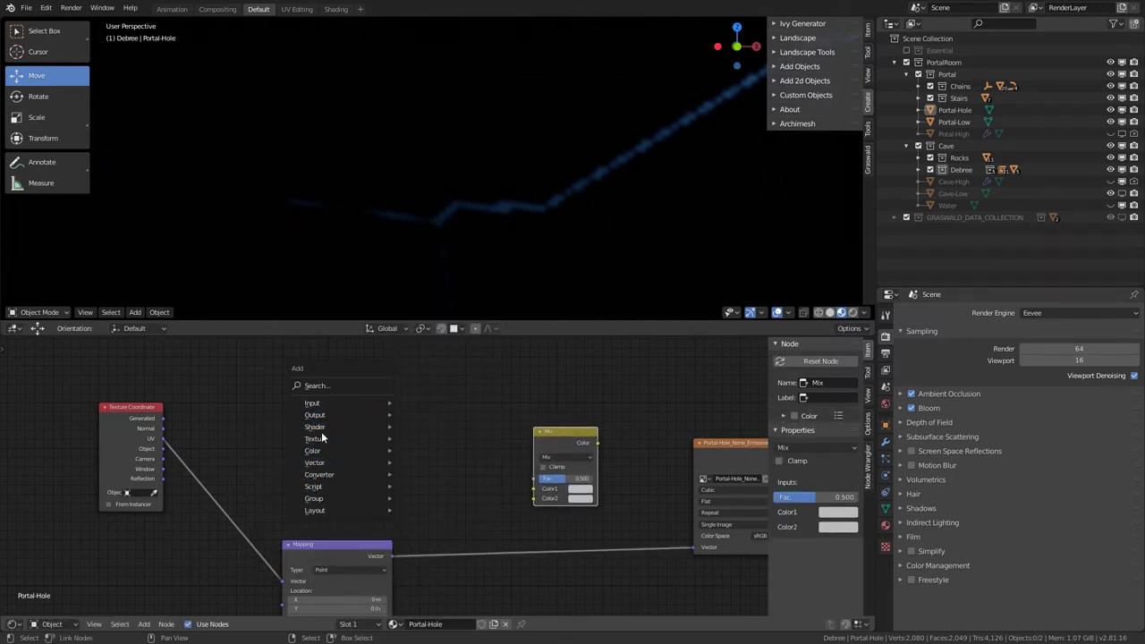
Step: Add a Noise Texture above the Mapping node and connect the Texture Coordinate's UV output to its Vector
mouse_move(370, 433)
left_click(426, 372)
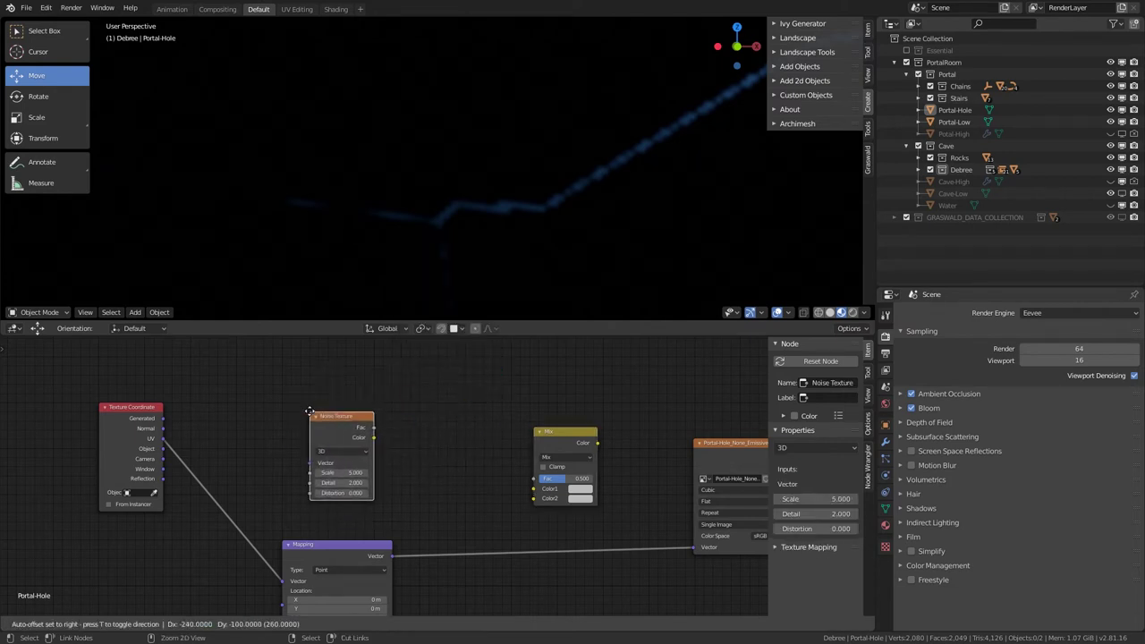
left_click(296, 419)
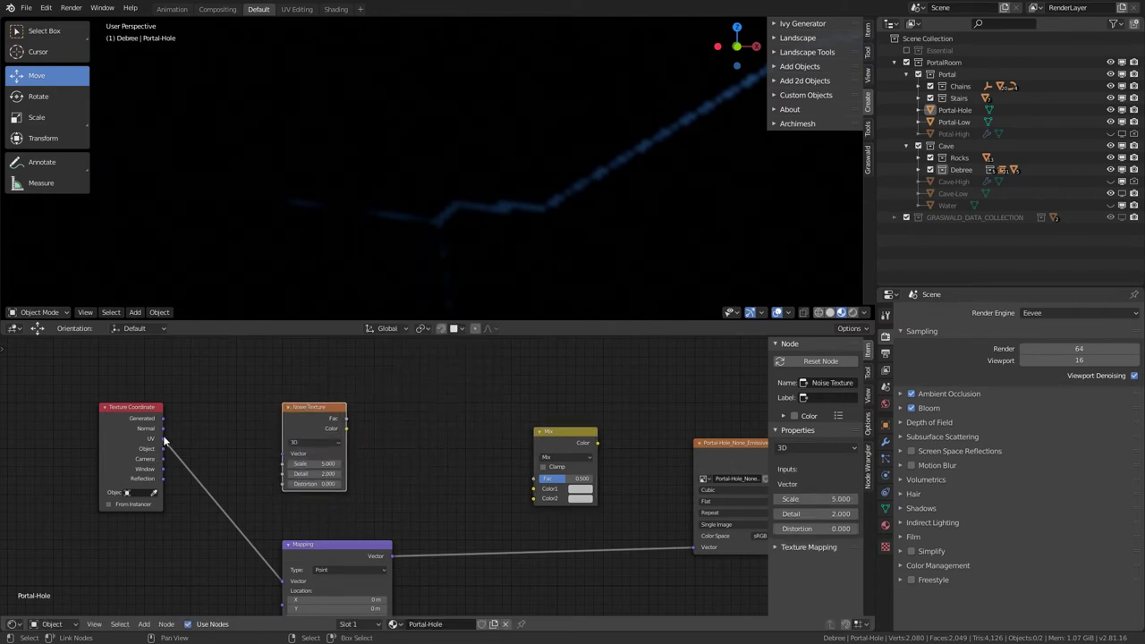
left_click_drag(164, 439, 286, 457)
Step: Preview the Noise Texture on the portal, set its Scale to 44.9, and switch the preview to its Color output
left_click(334, 424, "ctrl+shift")
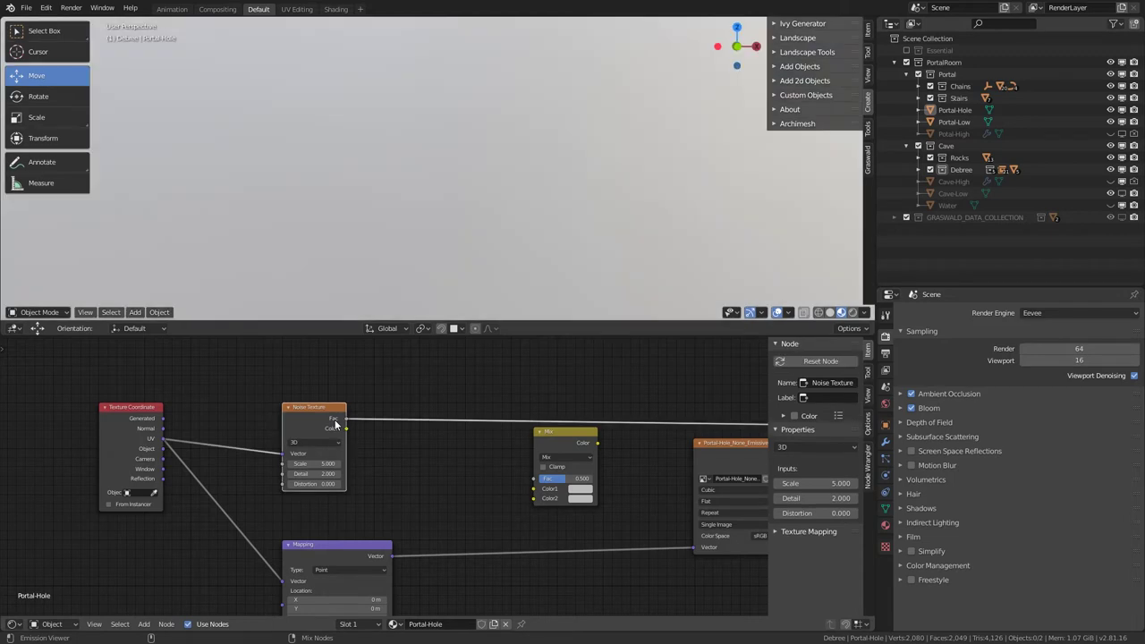
left_click_drag(313, 463, 439, 464)
middle_click_drag(452, 457, 358, 449)
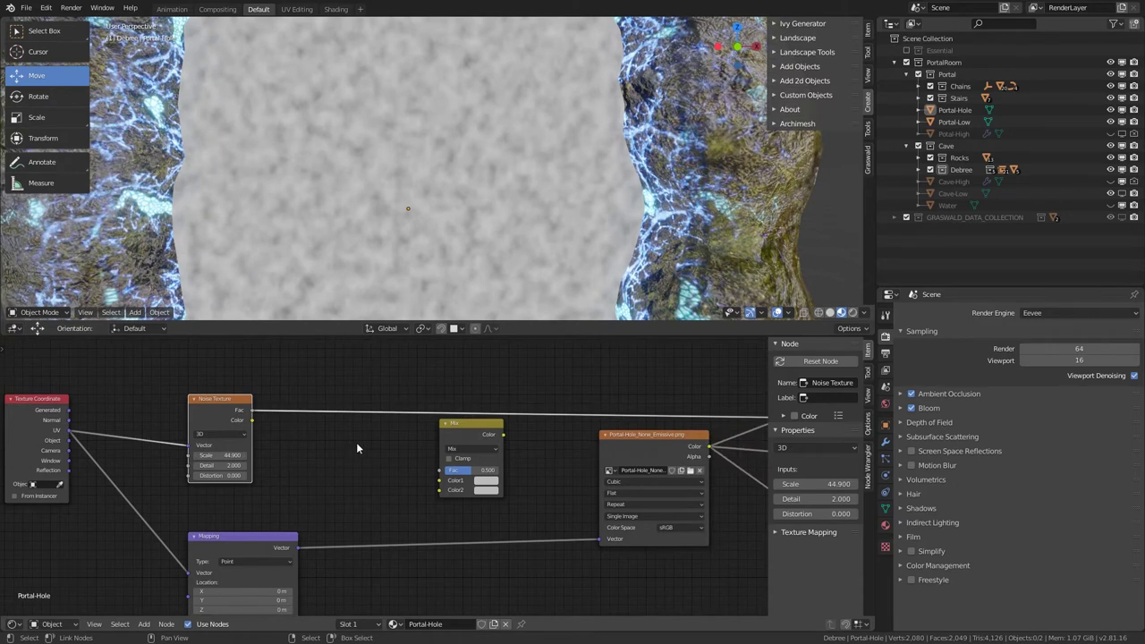
left_click(248, 424, "ctrl+shift")
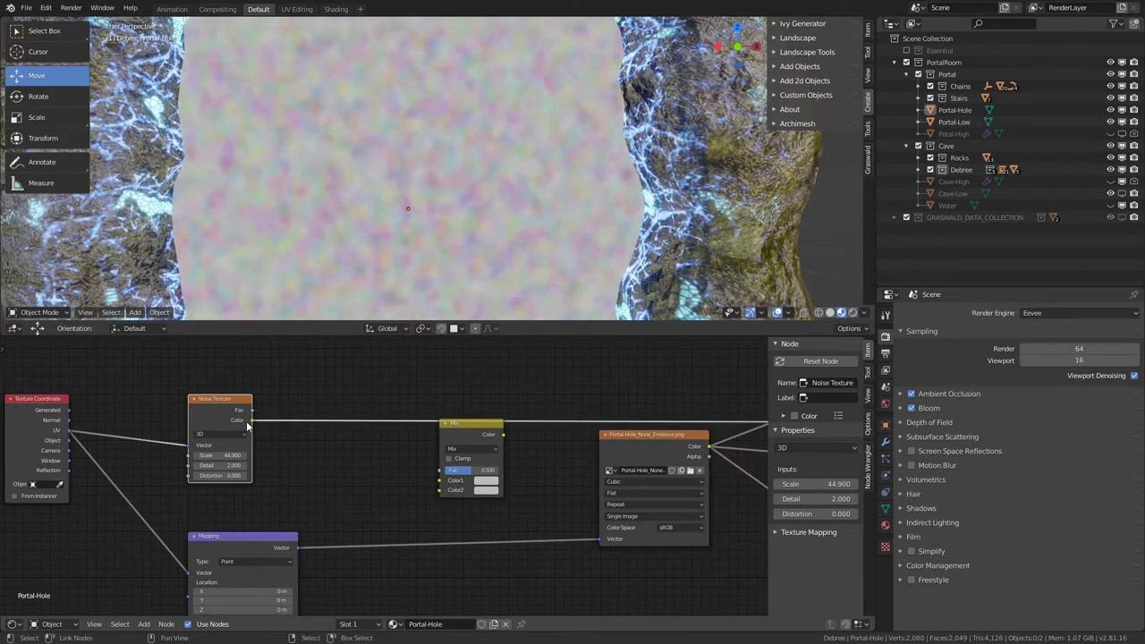
Step: Connect the Noise Texture's Color to the Mix node's Color1 and the Mapping Vector to Color2, and preview the mix on the portal
left_click_drag(250, 420, 444, 481)
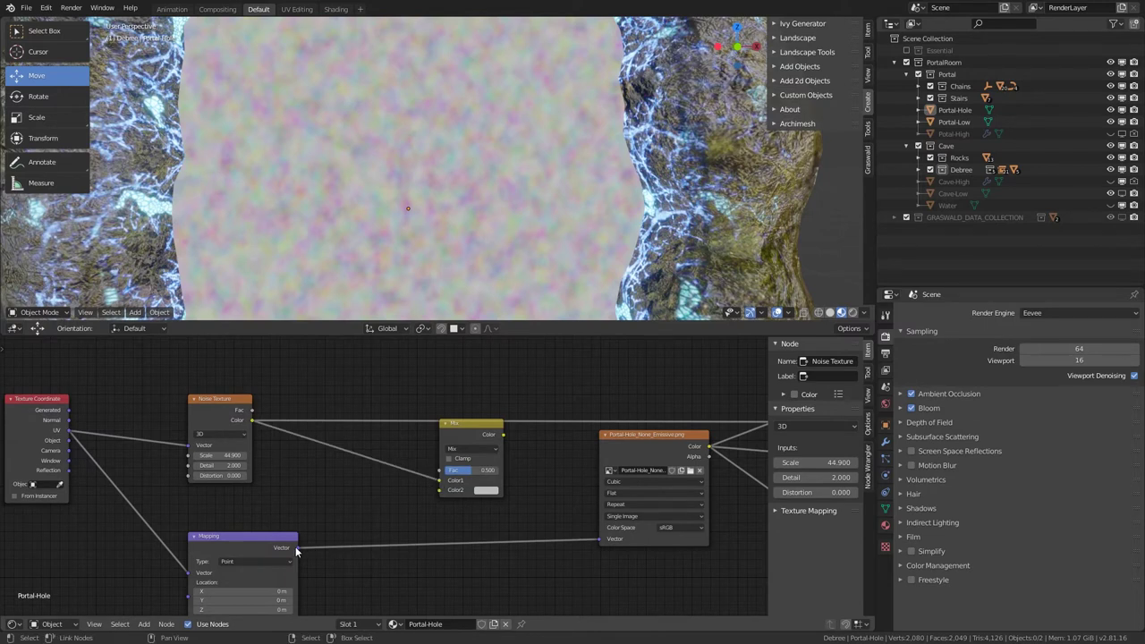
left_click_drag(296, 549, 363, 562)
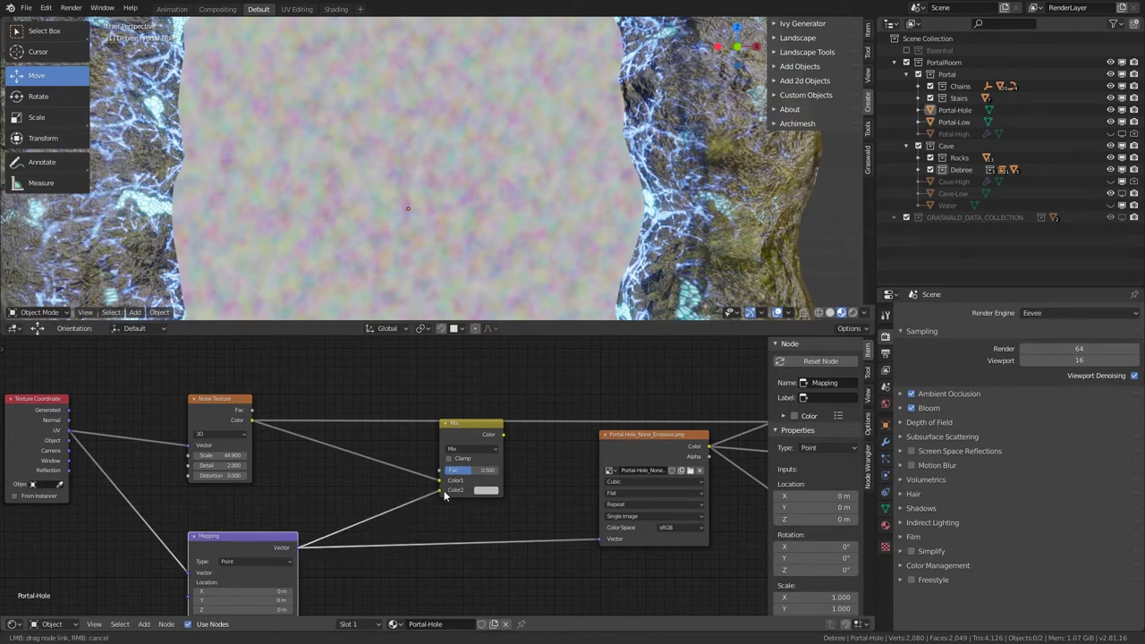
left_click(481, 427, "ctrl+shift")
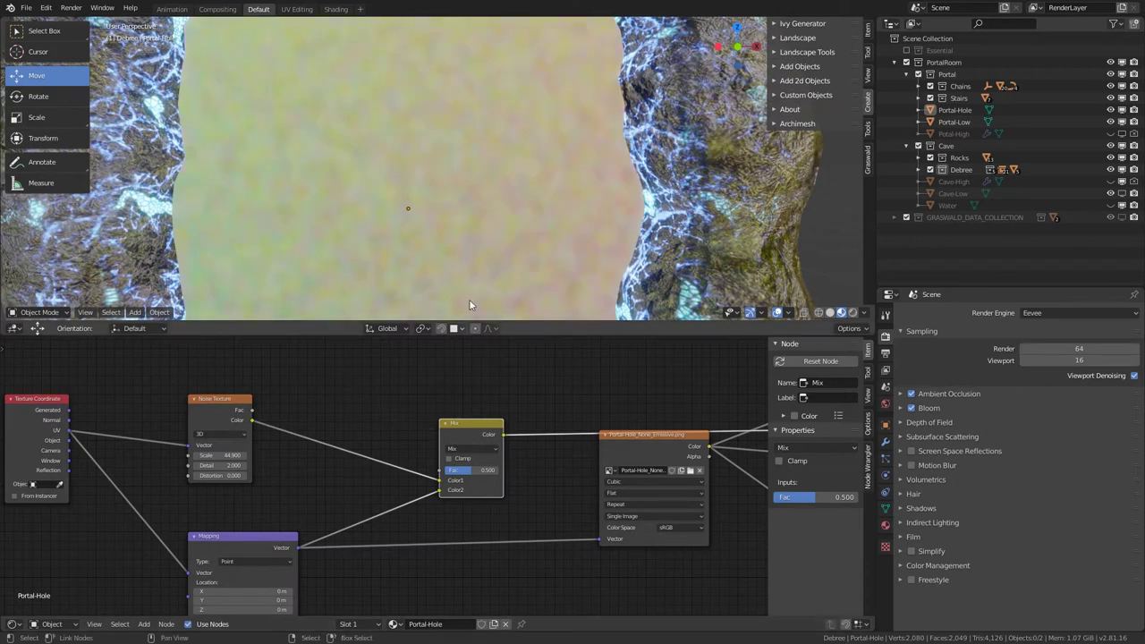
Step: Swap the Mix node's inputs so Mapping feeds Color1 and the noise feeds Color2, with Fac at 0.217
scroll(483, 224, "down", 6)
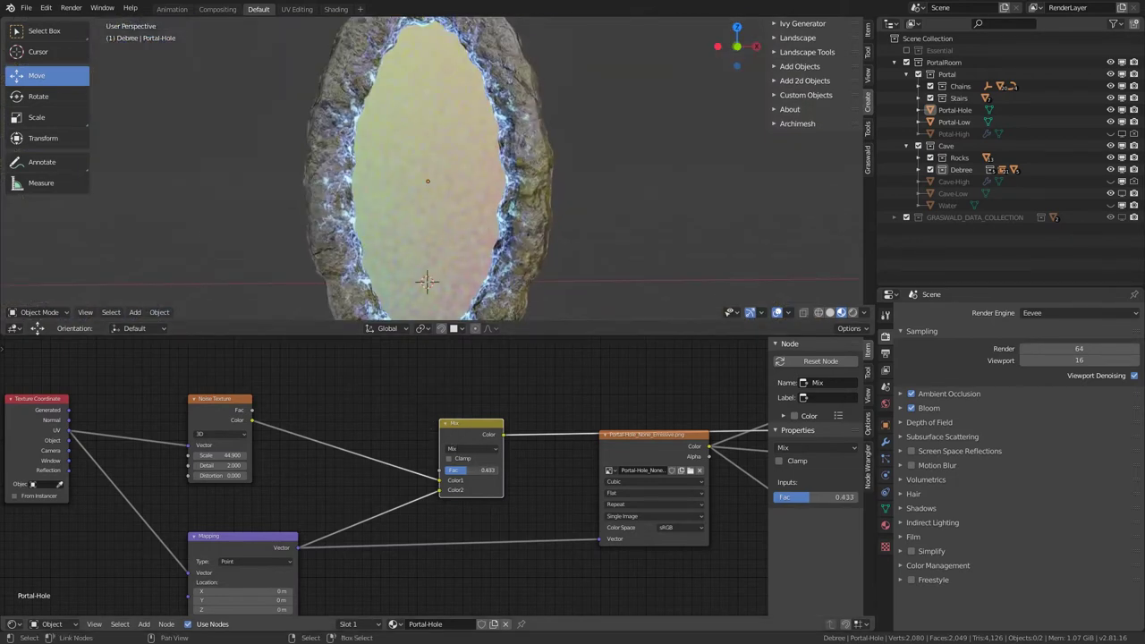
left_click_drag(810, 497, 846, 497)
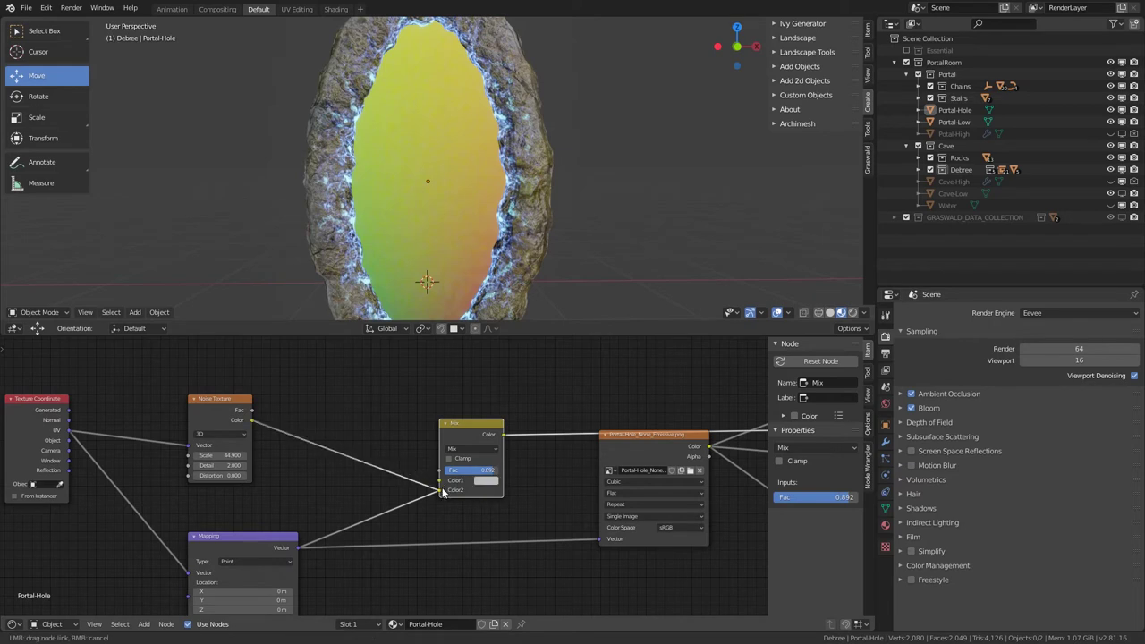
left_click_drag(443, 492, 431, 470)
scroll(453, 411, "up", 2)
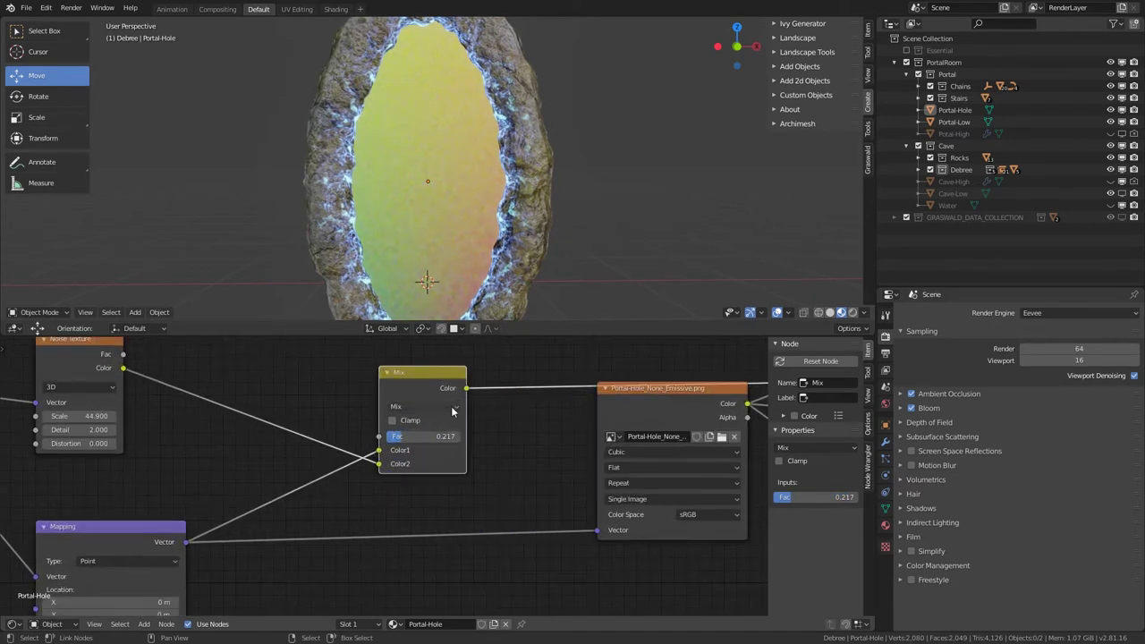
Step: Connect the Mix node's Color to the emissive texture's Vector and preview the distorted texture on the portal
left_click_drag(469, 390, 558, 531)
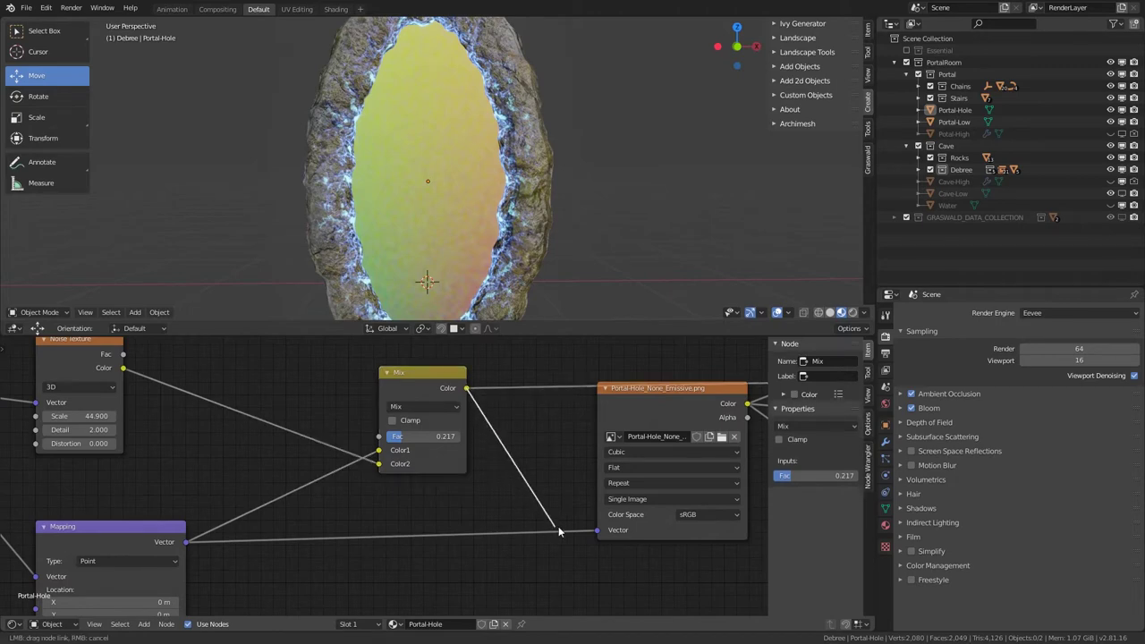
left_click(666, 401, "ctrl+shift")
scroll(440, 203, "up", 5)
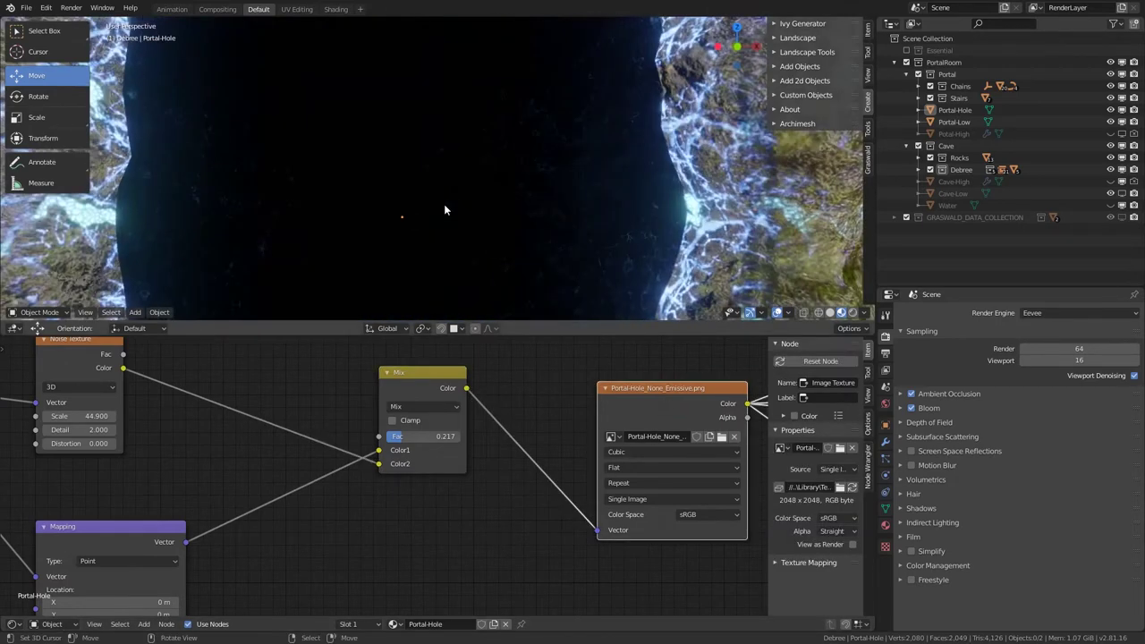
scroll(483, 189, "up", 5)
middle_click_drag(542, 232, 455, 197, "shift")
scroll(528, 404, "down", 7)
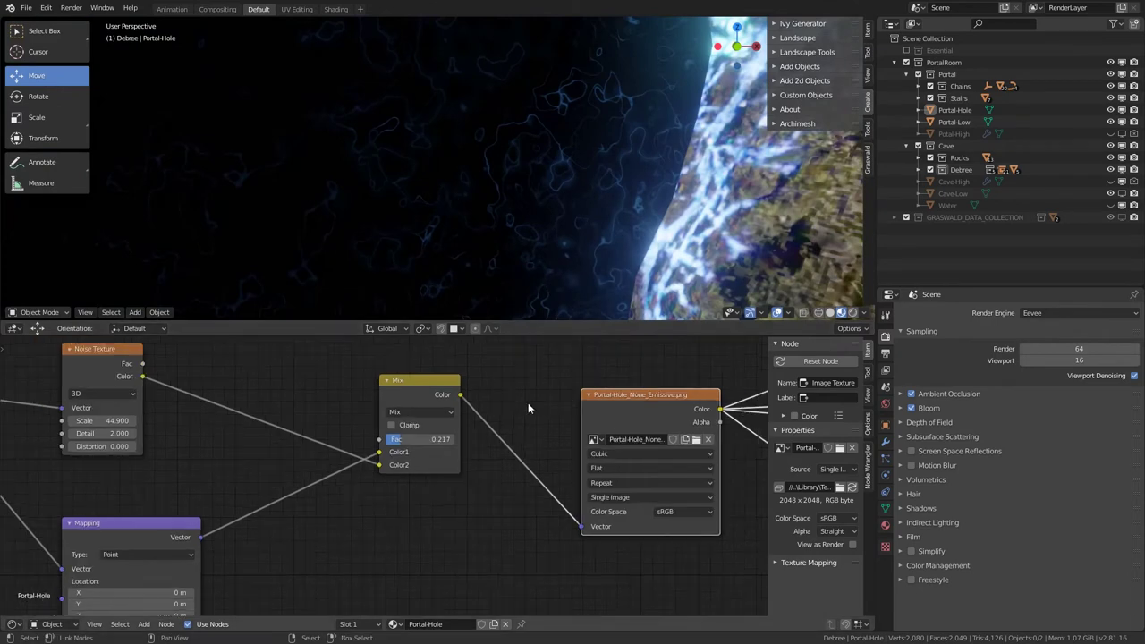
Step: Switch the portal preview to the full material by previewing the Mix Shader's output
middle_click_drag(604, 390, 275, 417)
left_click(567, 483, "ctrl+shift")
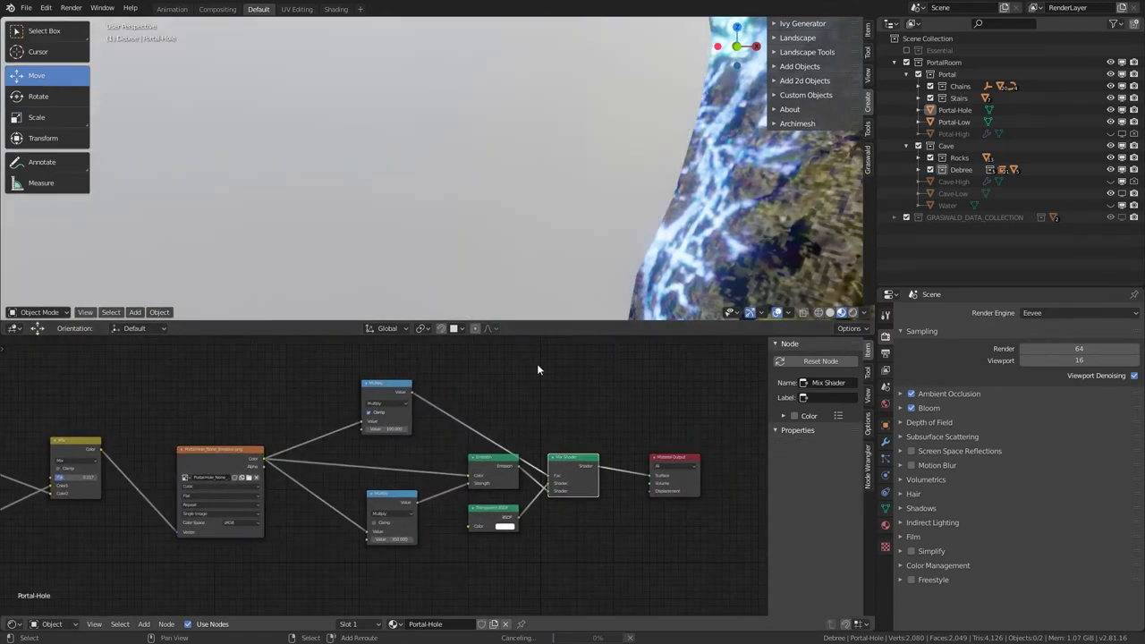
scroll(476, 271, "up", 5)
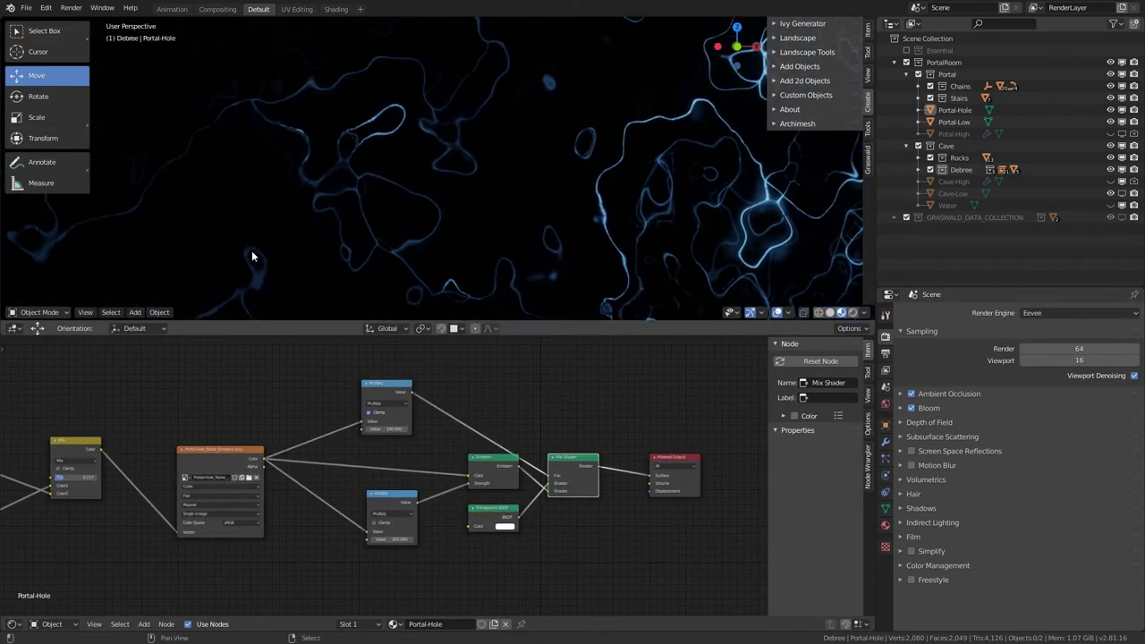
left_click(486, 463, "ctrl+shift")
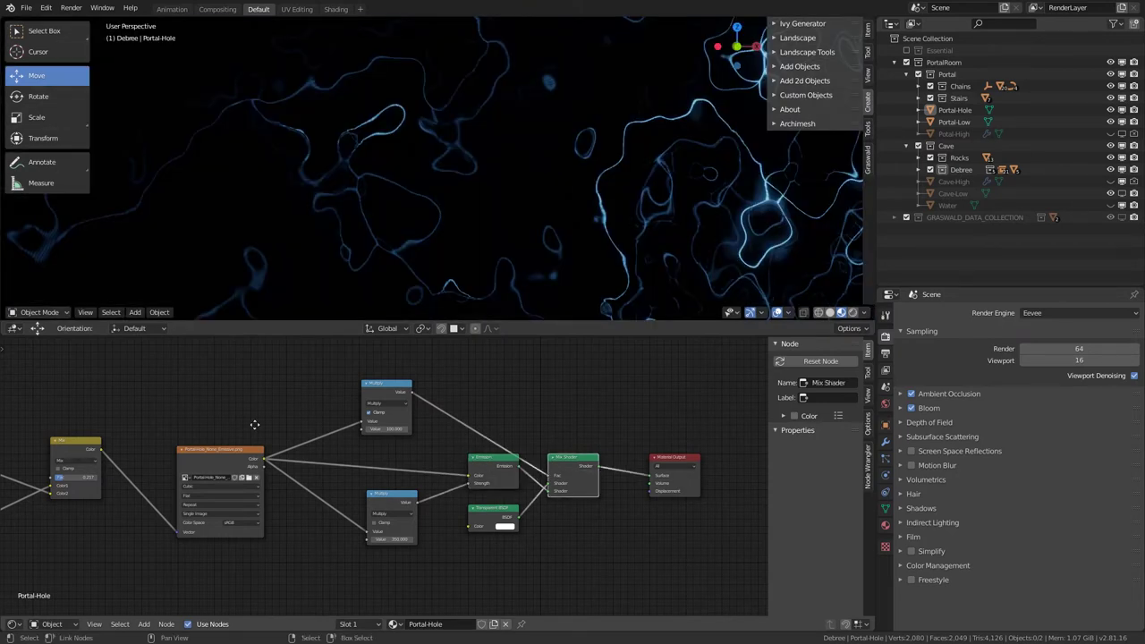
Step: Set the Mix node's Fac to 0.05 to weaken the noise distortion of the cracks
middle_click_drag(255, 424, 416, 419)
scroll(285, 450, "up", 3)
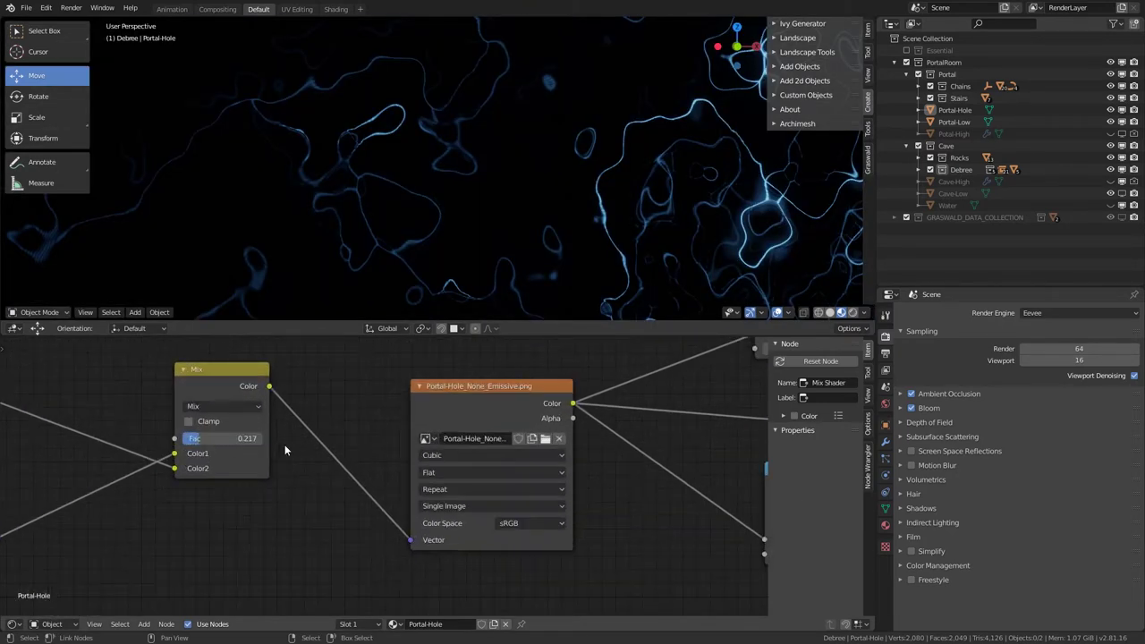
left_click_drag(215, 438, 155, 438, "shift")
right_click(214, 438)
scroll(367, 185, "down", 5)
middle_click_drag(366, 185, 404, 249)
scroll(448, 376, "down", 2)
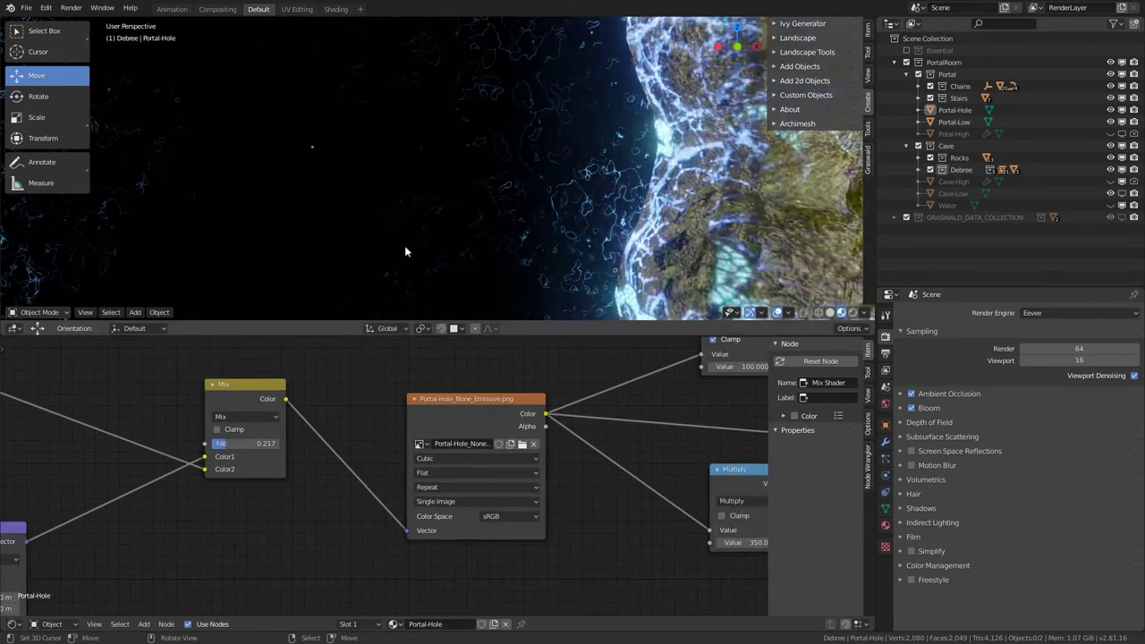
left_click_drag(224, 443, 141, 443)
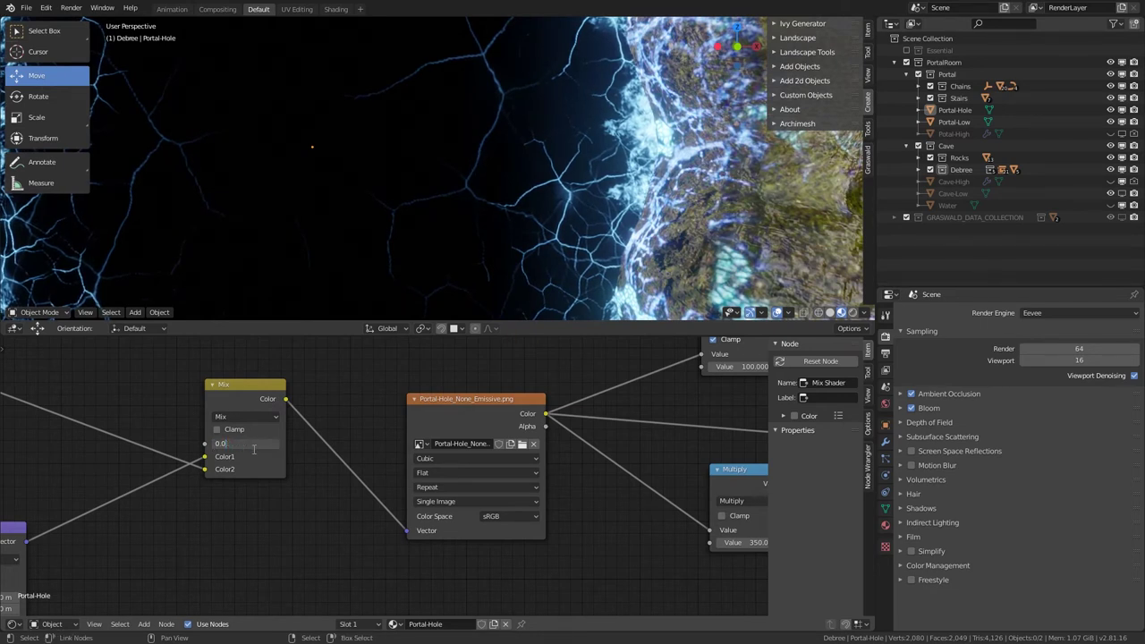
key("Return")
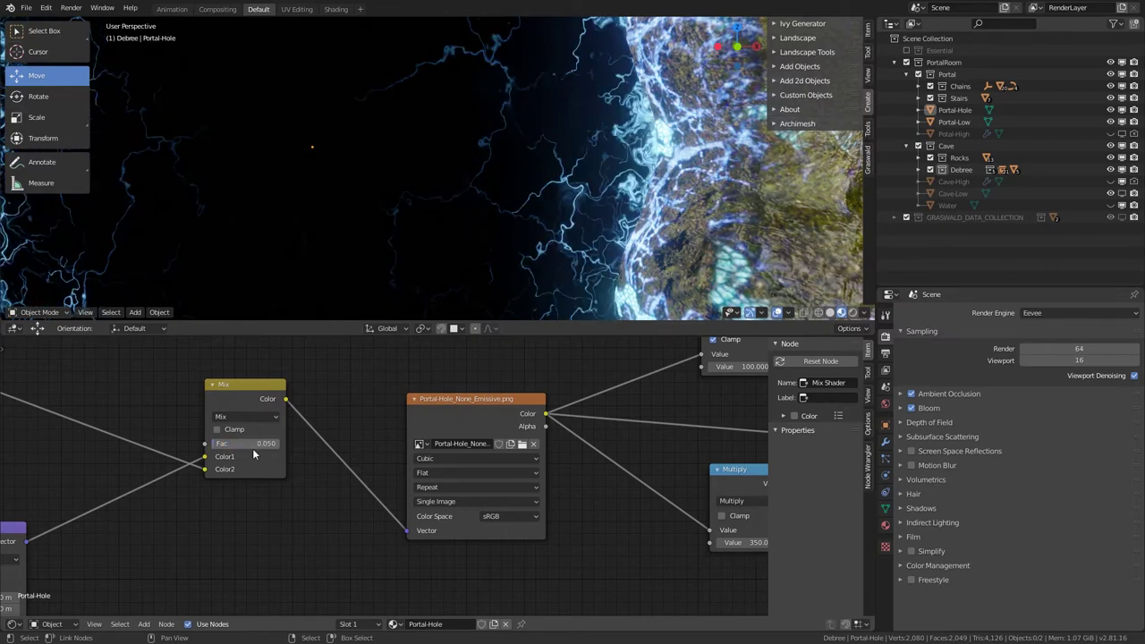
Step: Set the Noise Texture's Detail to 16
left_click(252, 448)
scroll(218, 477, "down", 3)
middle_click_drag(220, 484, 283, 500)
middle_click_drag(254, 440, 369, 461)
scroll(277, 441, "up", 4)
scroll(370, 462, "up", 3)
left_click_drag(277, 433, 376, 433)
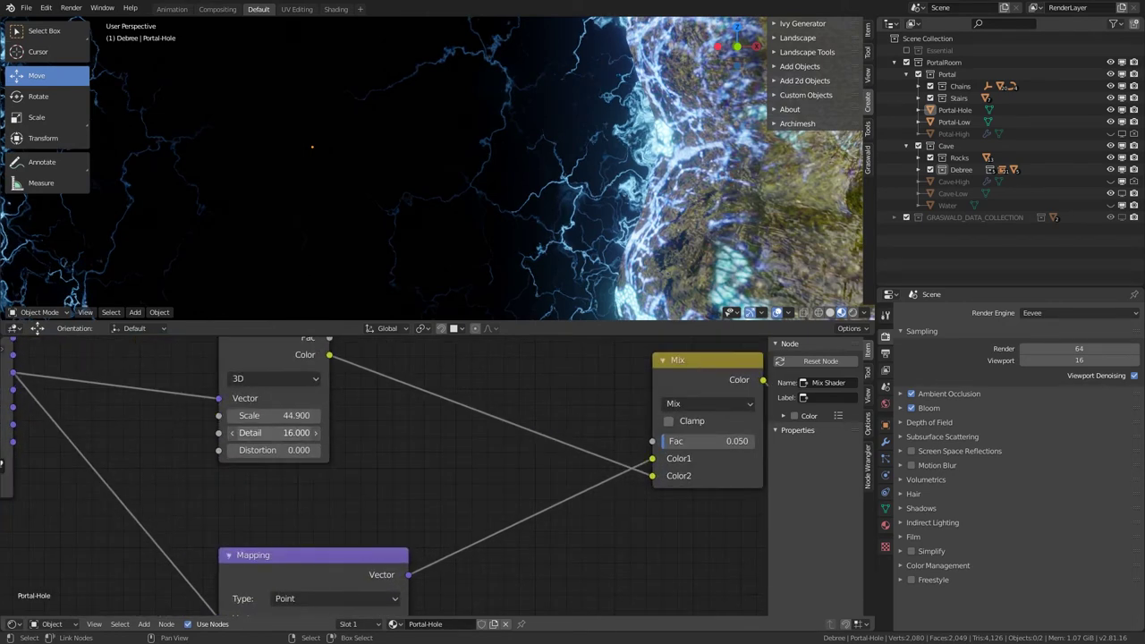
Step: Try a much larger Noise Texture Scale, undo it, and set the Scale to 36.6 while checking the cracks up close
left_click_drag(259, 418, 465, 418)
key("ctrl+z")
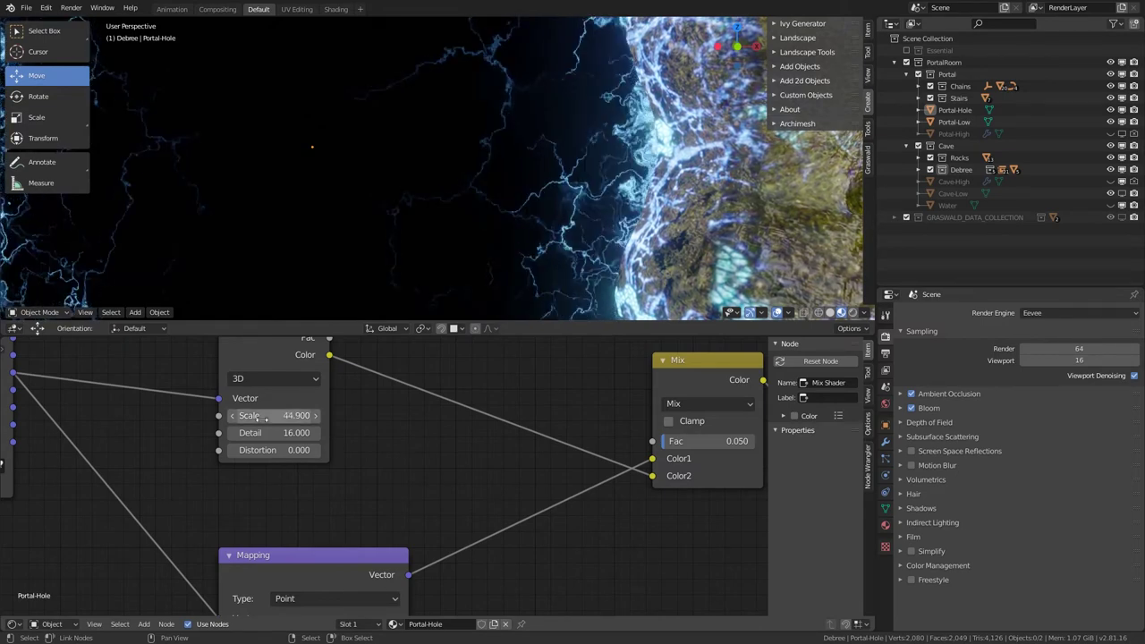
scroll(556, 207, "up", 7)
middle_click_drag(521, 237, 197, 163, "shift")
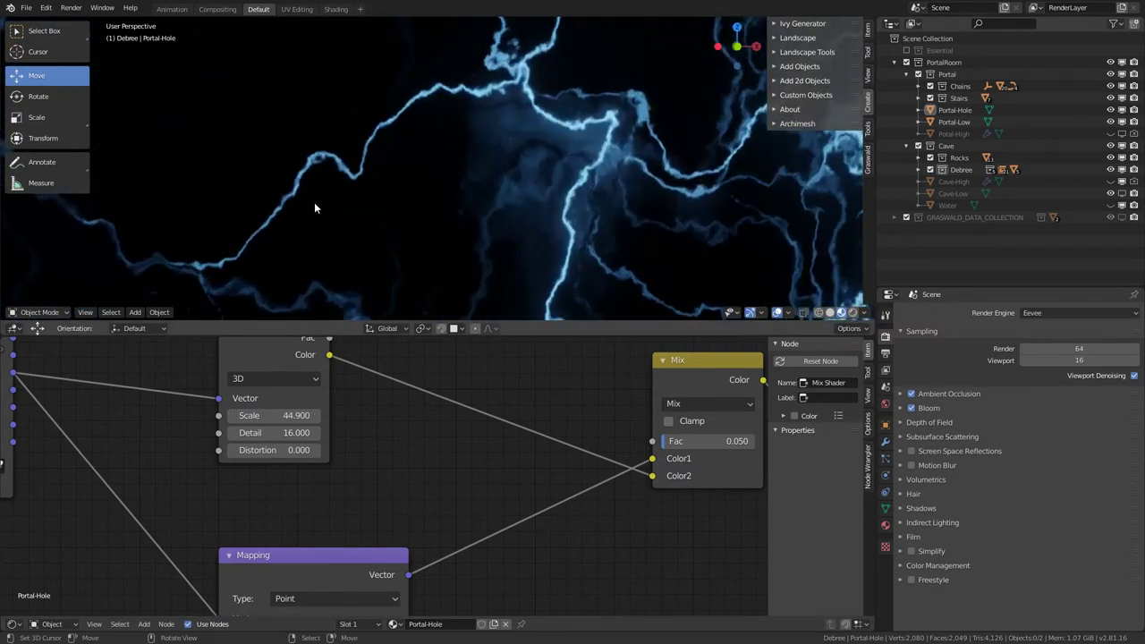
mouse_move(296, 415)
left_mouse_down()
mouse_move(340, 415)
mouse_move(295, 415)
left_mouse_up()
scroll(455, 192, "down", 5)
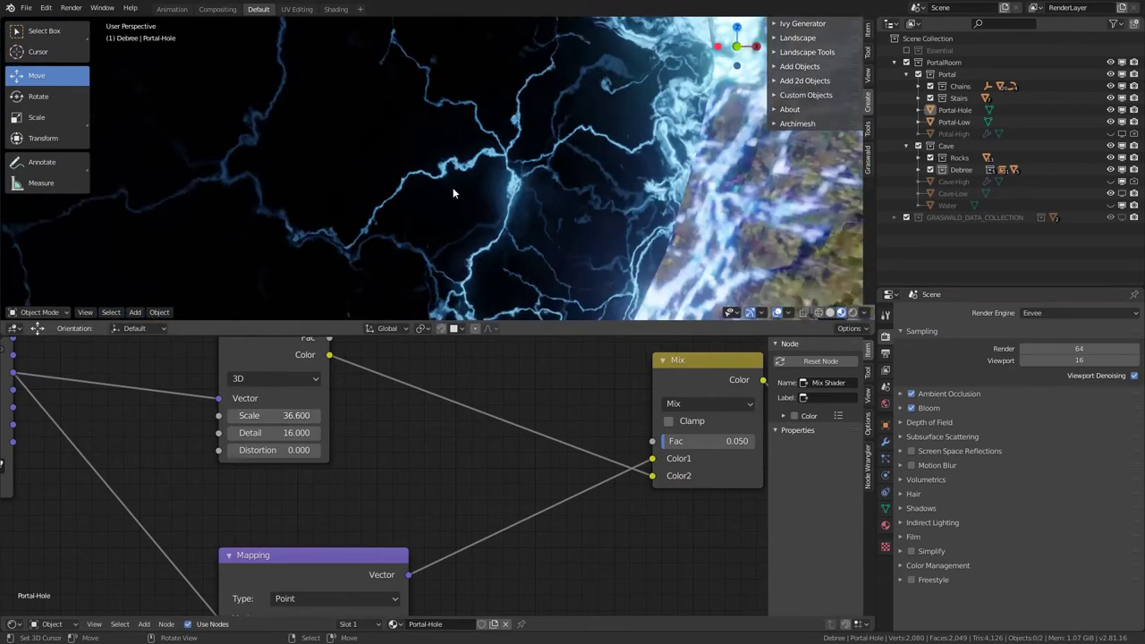
Step: Try a Fac of 0.015 on the Mix node
middle_click_drag(656, 441, 481, 452)
scroll(577, 449, "up", 4)
left_click(582, 446)
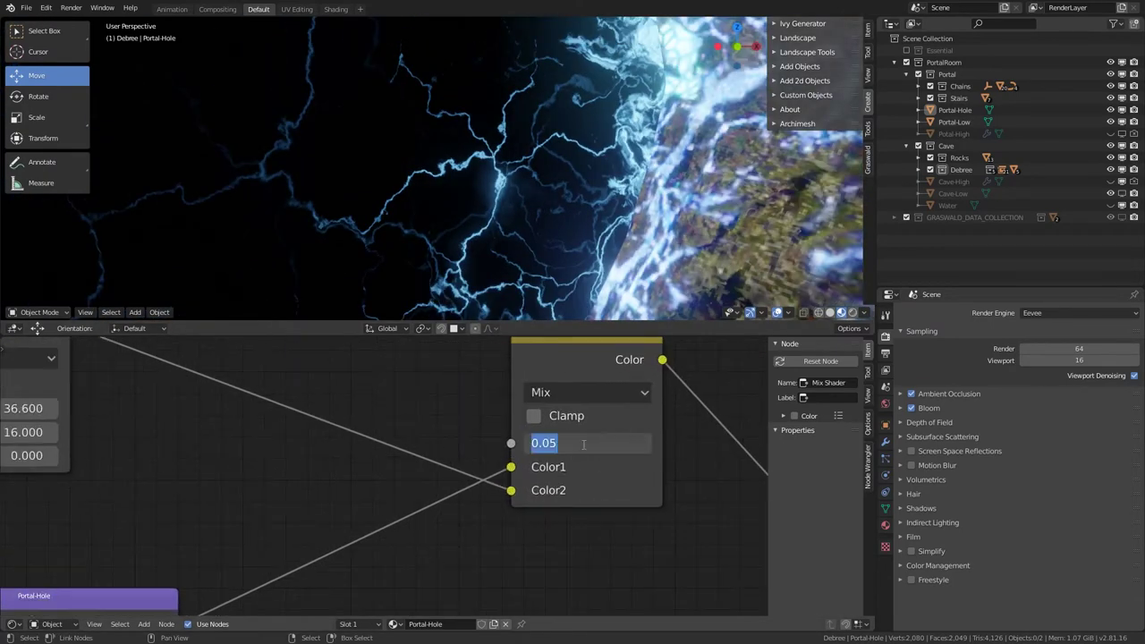
type("1")
key("Return")
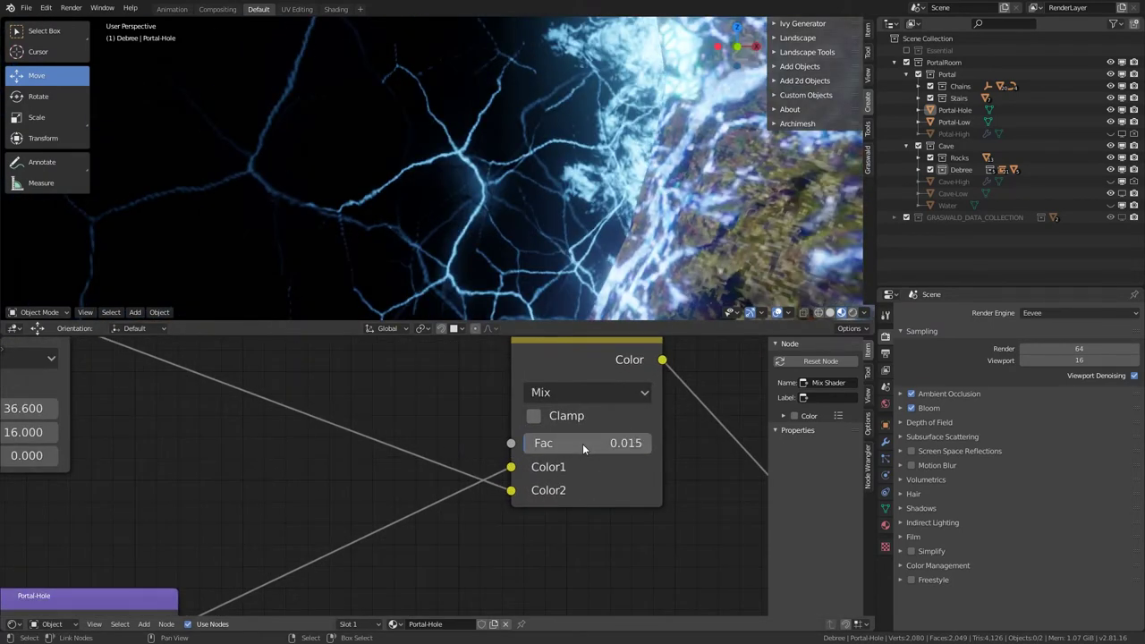
Step: Set the Mix node's Fac to 0.025
left_click(611, 446)
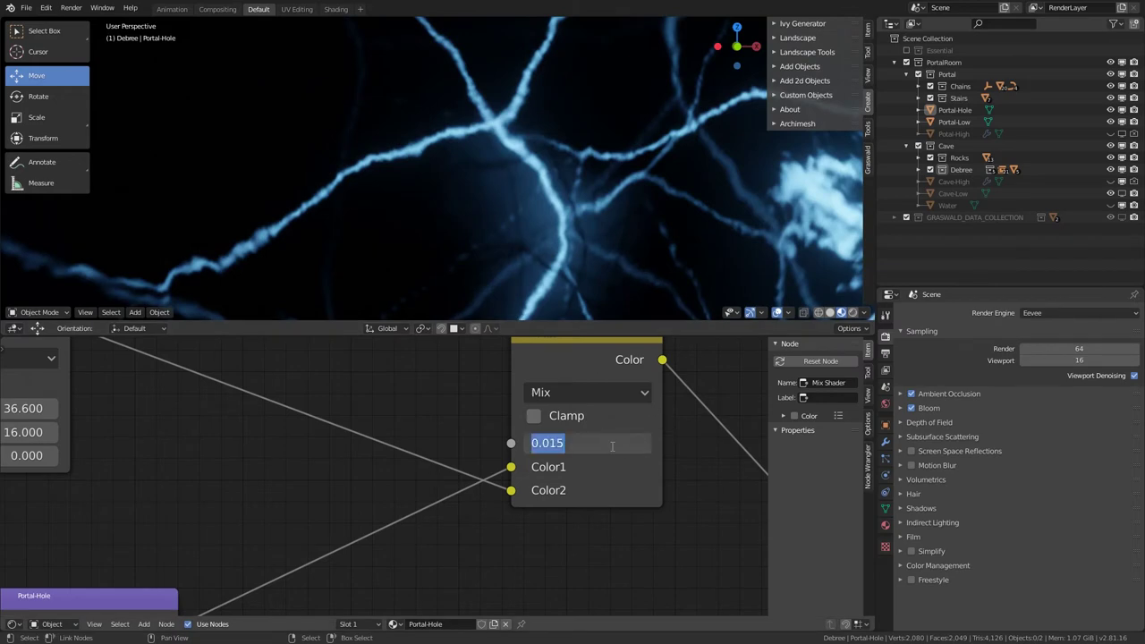
key("BackSpace")
type("2")
key("Return")
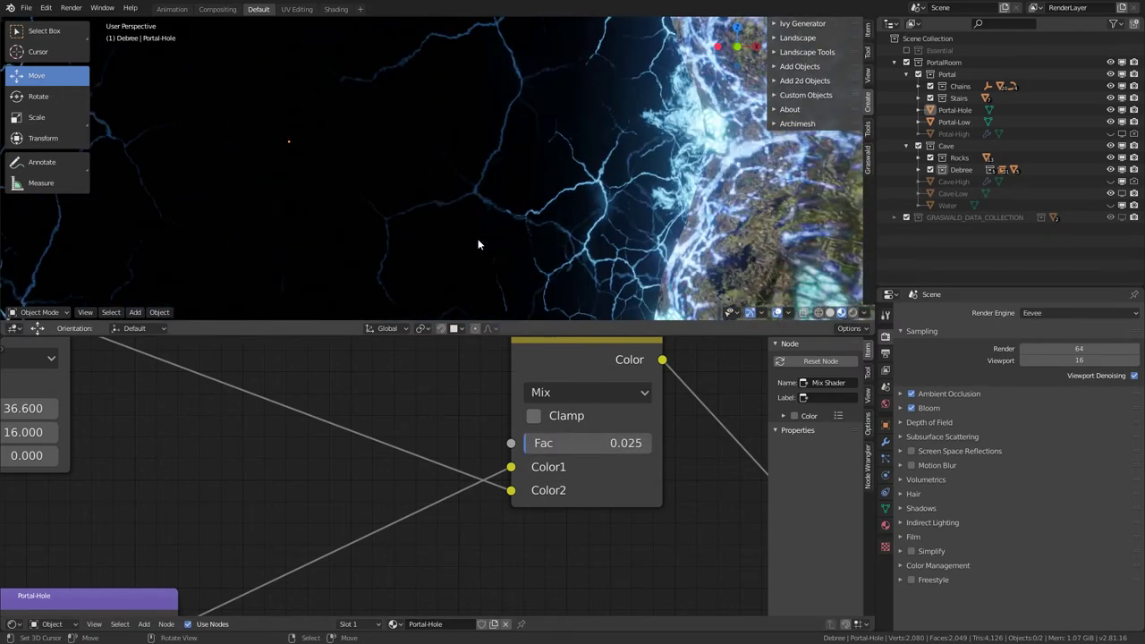
Step: Examine the distorted cracks across the whole portal and close up near its rocky edge
middle_click_drag(480, 245, 475, 215)
scroll(442, 222, "down", 5)
middle_click_drag(410, 77, 449, 239, "shift")
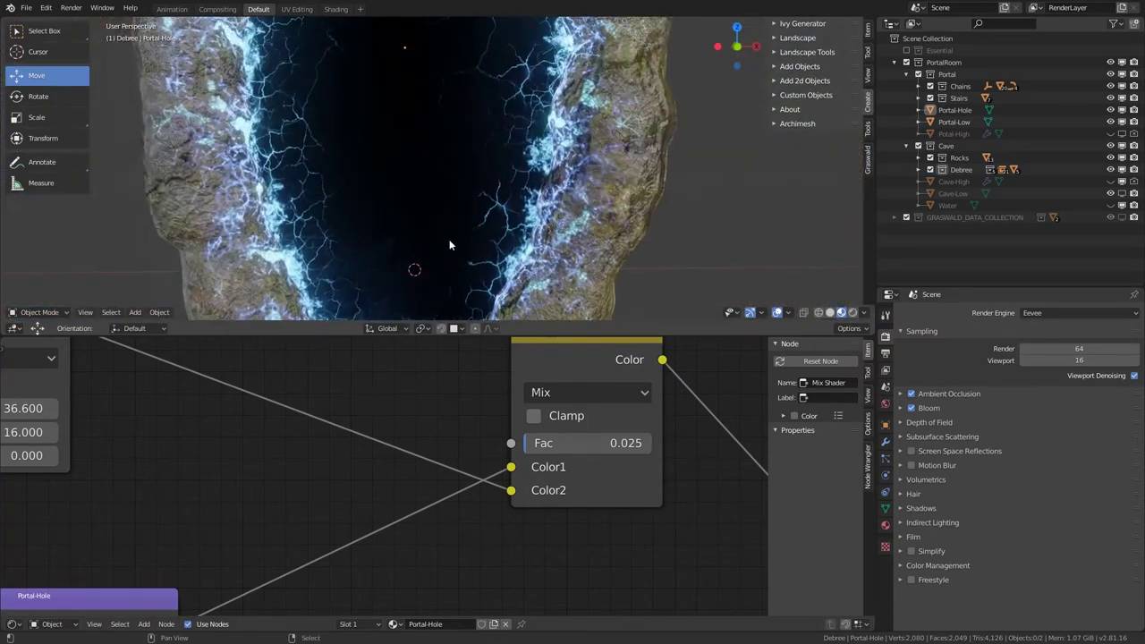
scroll(456, 228, "up", 2)
middle_click_drag(529, 104, 438, 161, "shift")
scroll(501, 177, "up", 4)
middle_click_drag(526, 183, 415, 212, "shift")
scroll(415, 212, "up", 1)
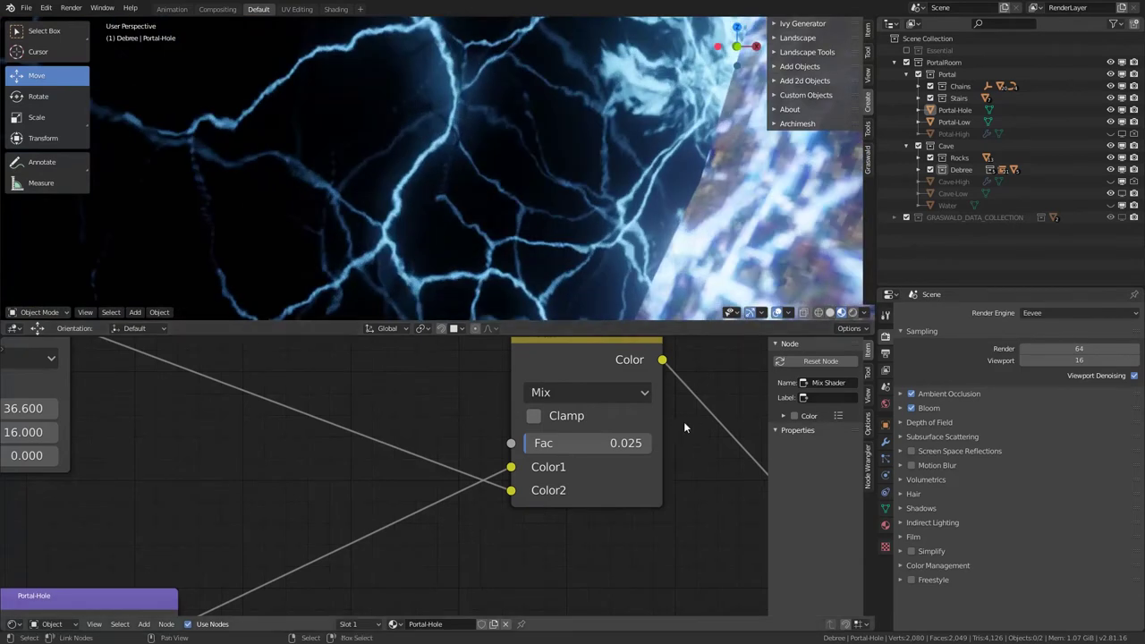
Step: Mute and unmute the Mix node repeatedly to compare the cracks with and without the noise distortion
scroll(608, 278, "up", 2)
middle_click_drag(712, 439, 347, 458)
scroll(349, 461, "down", 4)
middle_click_drag(379, 516, 470, 476)
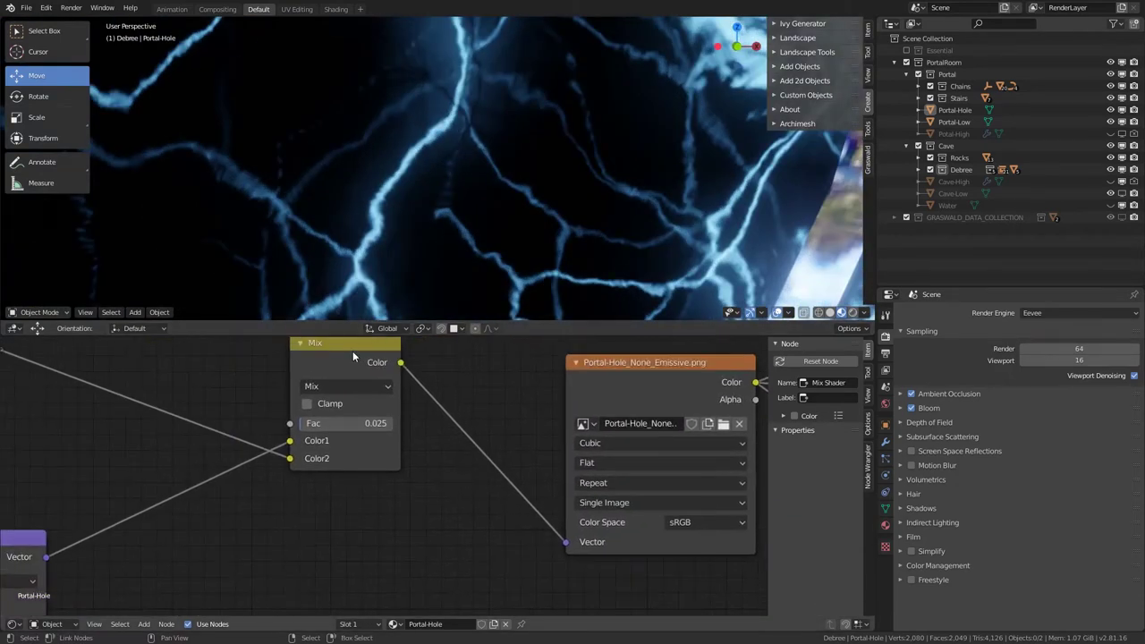
left_click(353, 353)
key("m")
key("m")
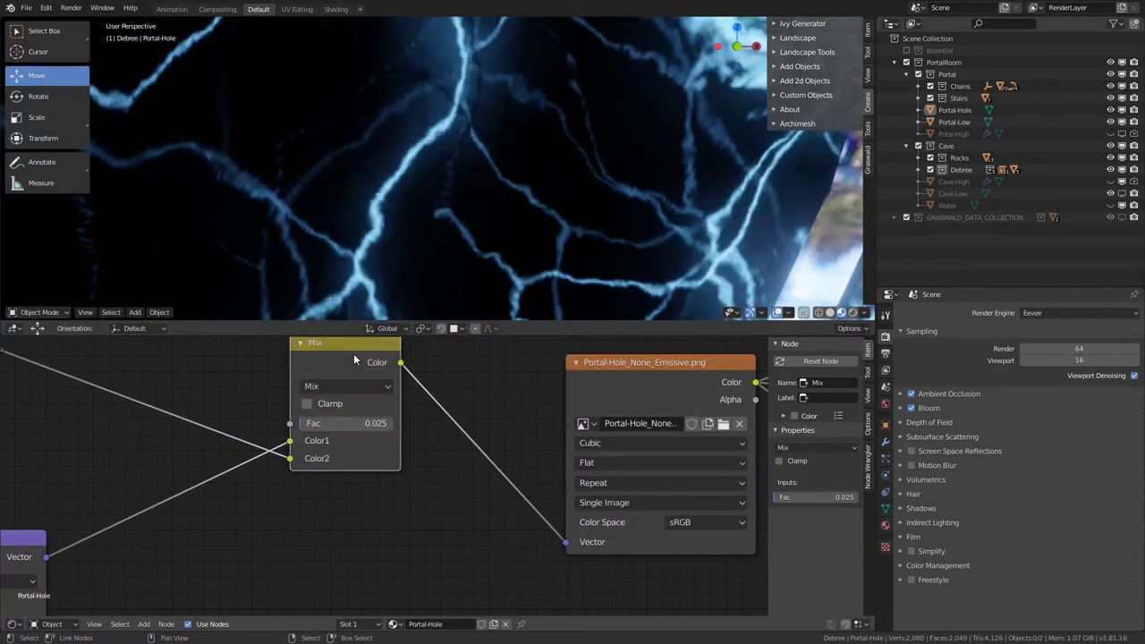
key("m")
key("m")
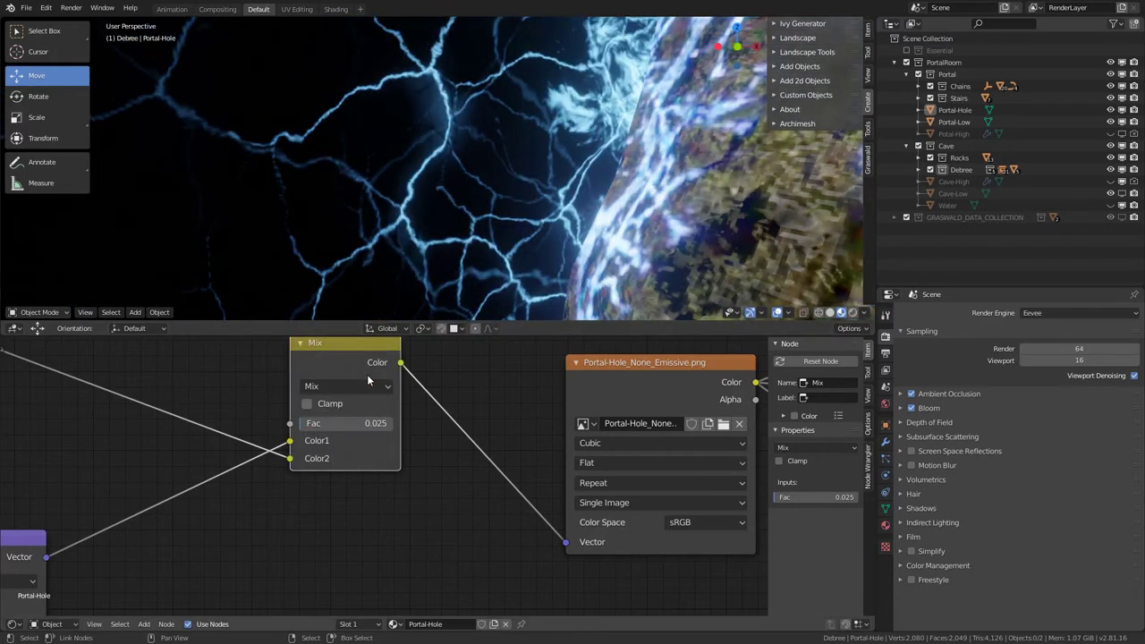
key("m")
key("m")
key("m")
key("m")
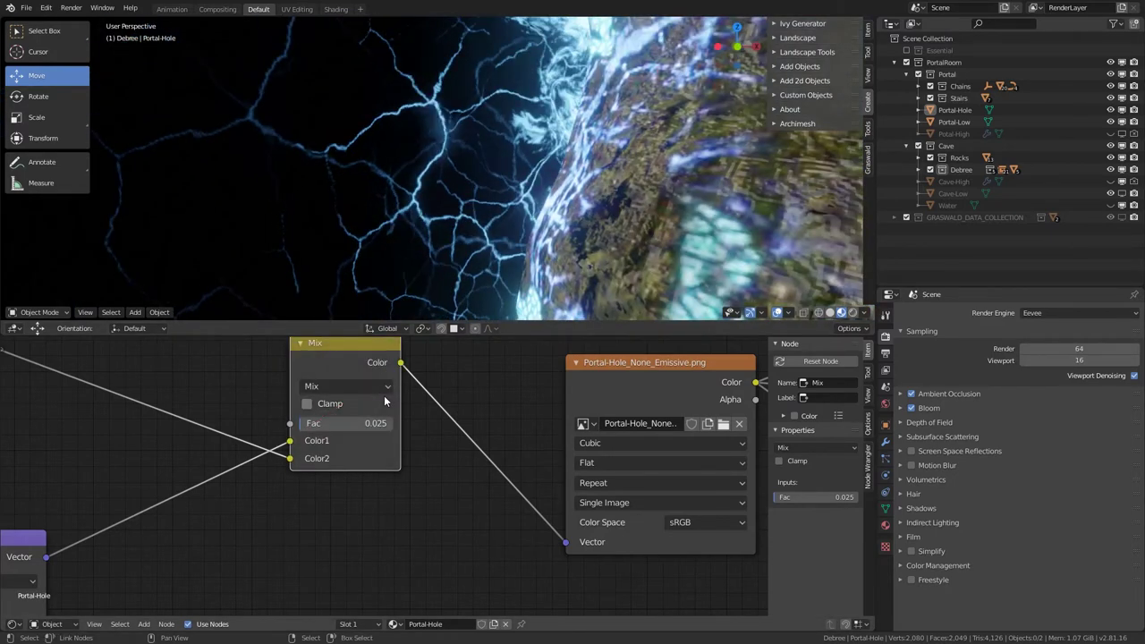
key("m")
key("m")
key("m")
key("m")
Step: Try a Scale of 579.4 and a Distortion of 132.3 on the Noise Texture, cancelling both changes
middle_click_drag(225, 412, 325, 445)
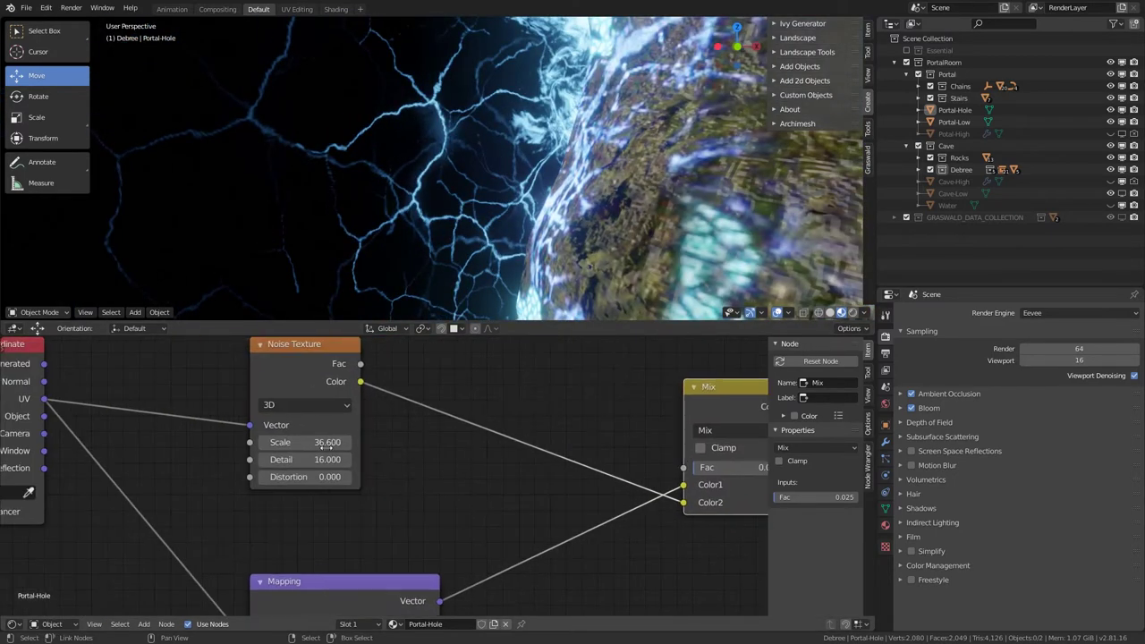
left_click_drag(327, 446, 492, 446)
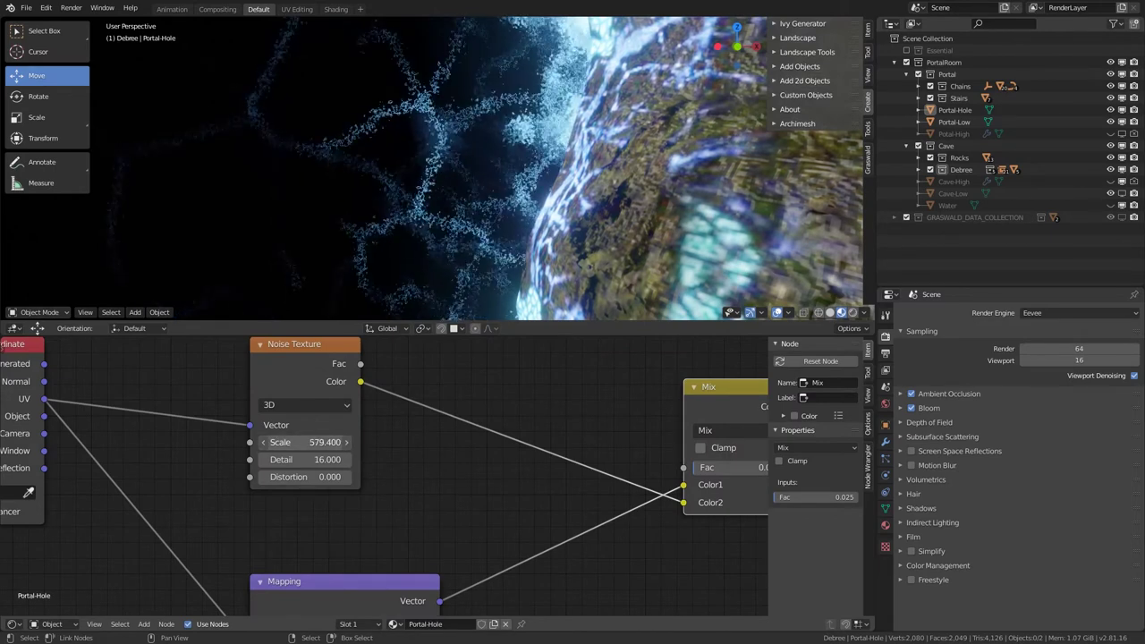
key("Escape")
left_click_drag(304, 477, 376, 477)
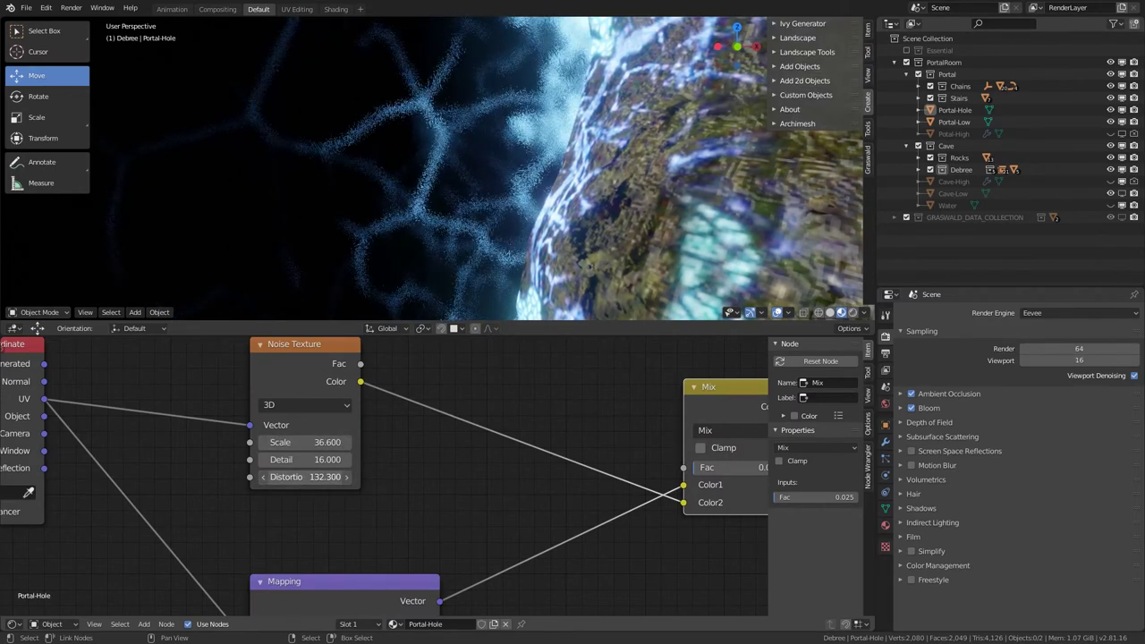
key("Escape")
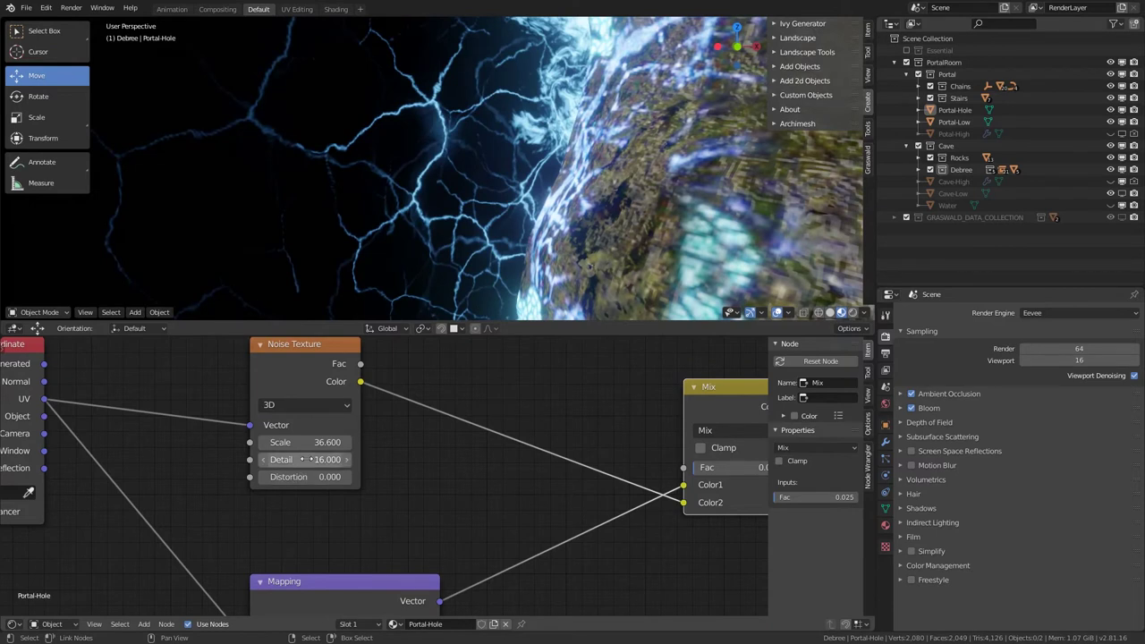
Step: Try a Detail of 32 on the Noise Texture, then set it back to 16
left_click(301, 459)
type("32")
key("Return")
left_click(329, 462)
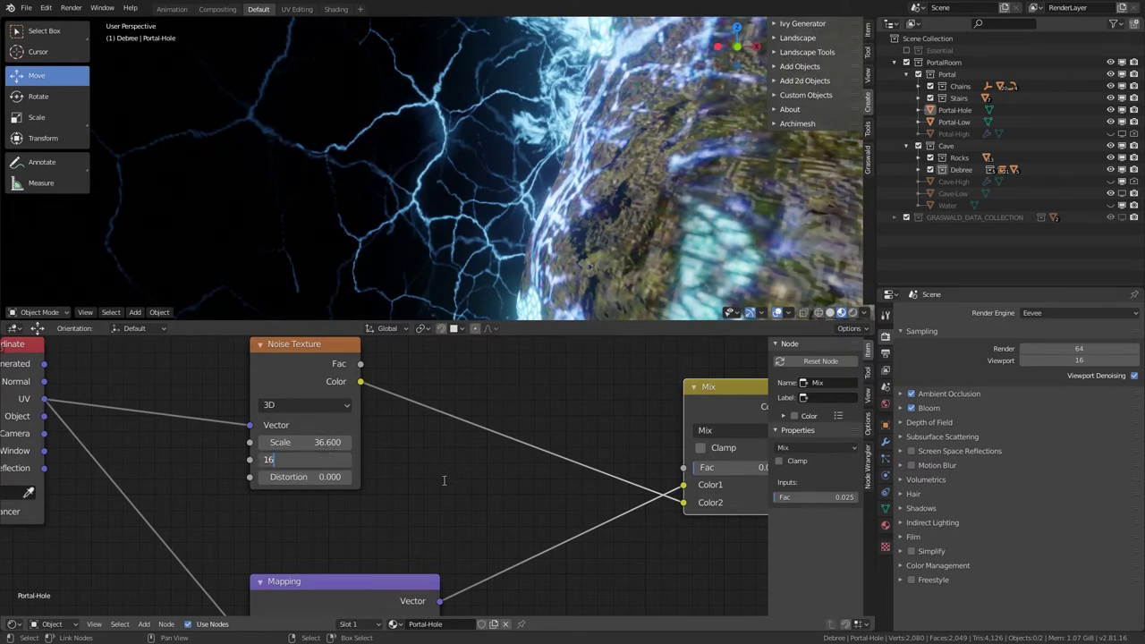
type("16")
key("Return")
Step: Duplicate the Noise Texture and insert the copy between the original and the Mix node
middle_click_drag(444, 481, 506, 535)
left_click_drag(374, 427, 265, 392)
key("shift+d")
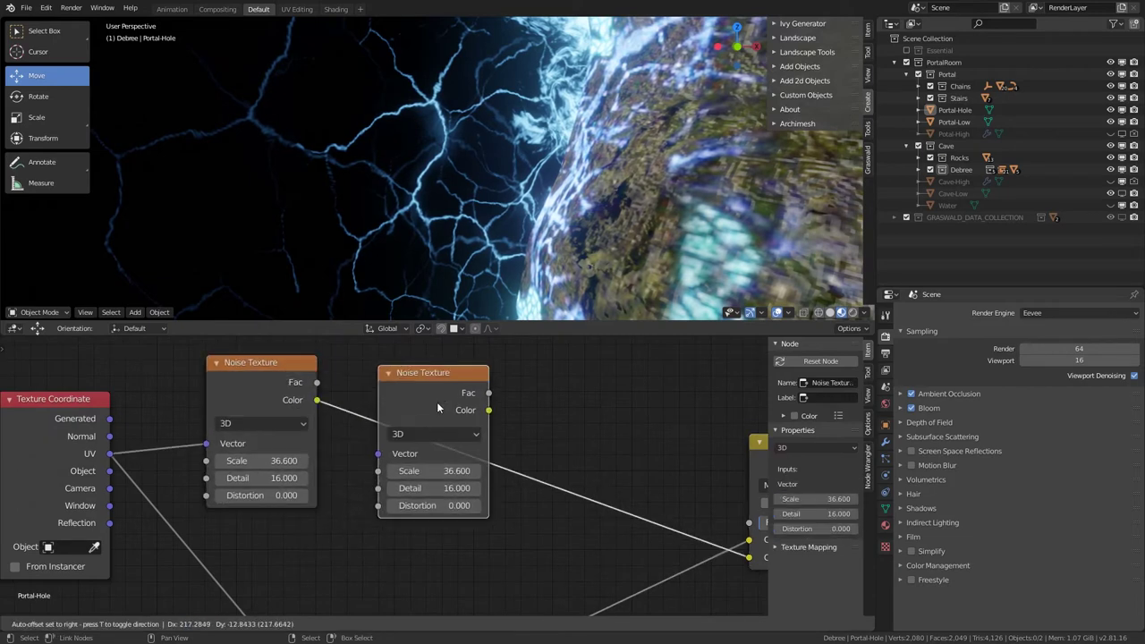
left_click(440, 404)
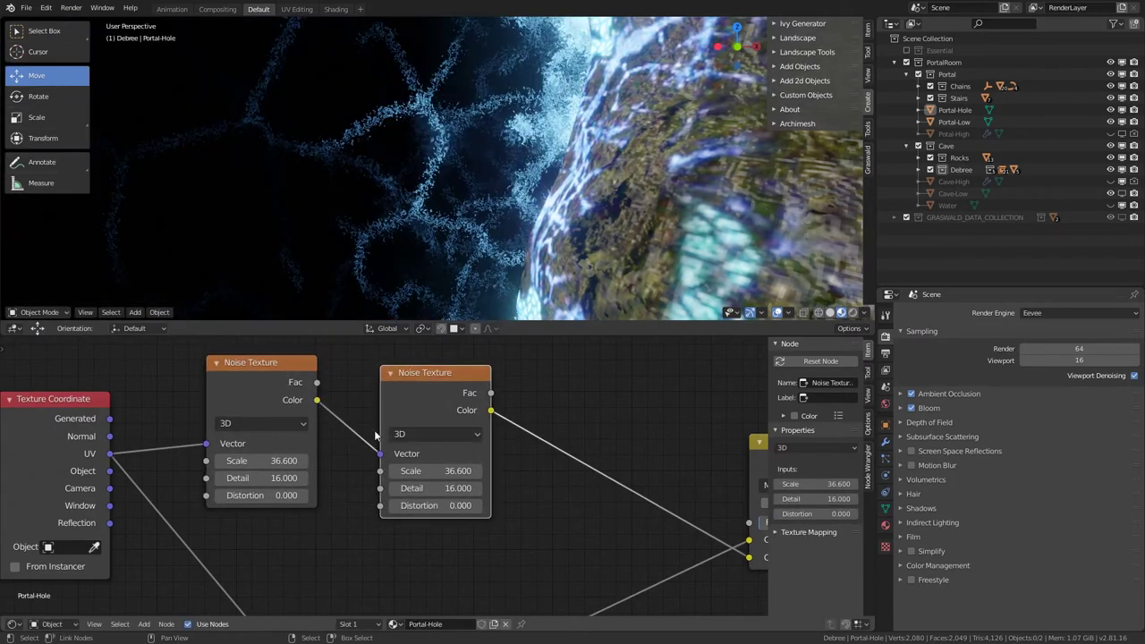
Step: Set the second Noise Texture's Scale to 1.720, cancelling a further trial change
double_click(450, 471)
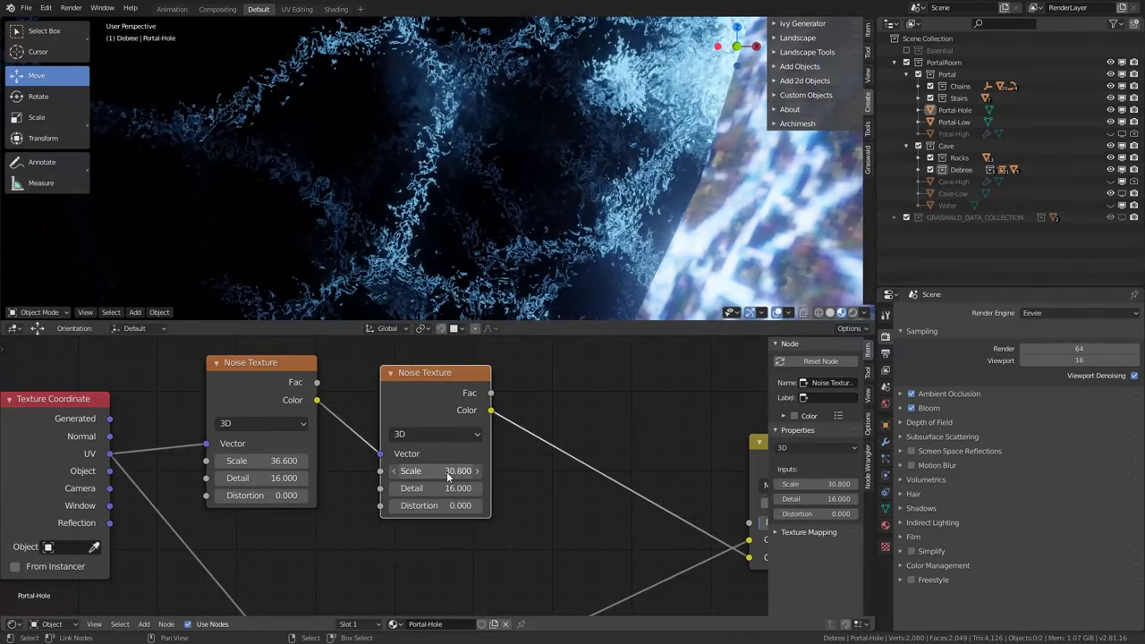
type("1")
key("Return")
left_click_drag(479, 495, 514, 473)
scroll(384, 264, "down", 4)
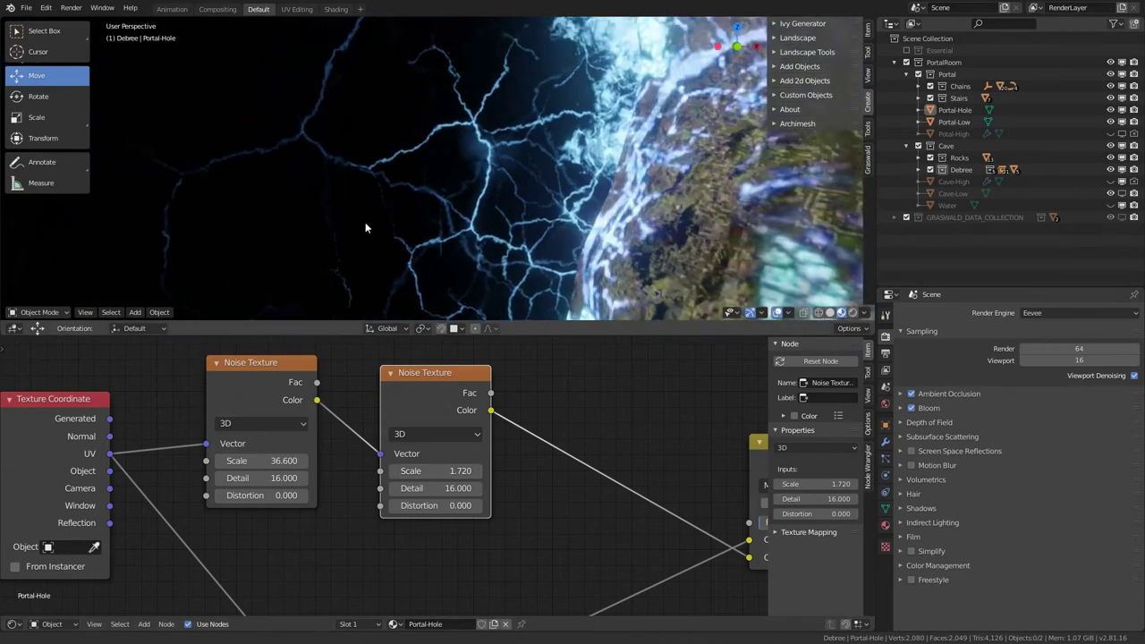
middle_click_drag(365, 222, 500, 272, "shift")
scroll(467, 403, "down", 4)
left_click_drag(433, 473, 689, 472, "shift")
right_click(437, 472)
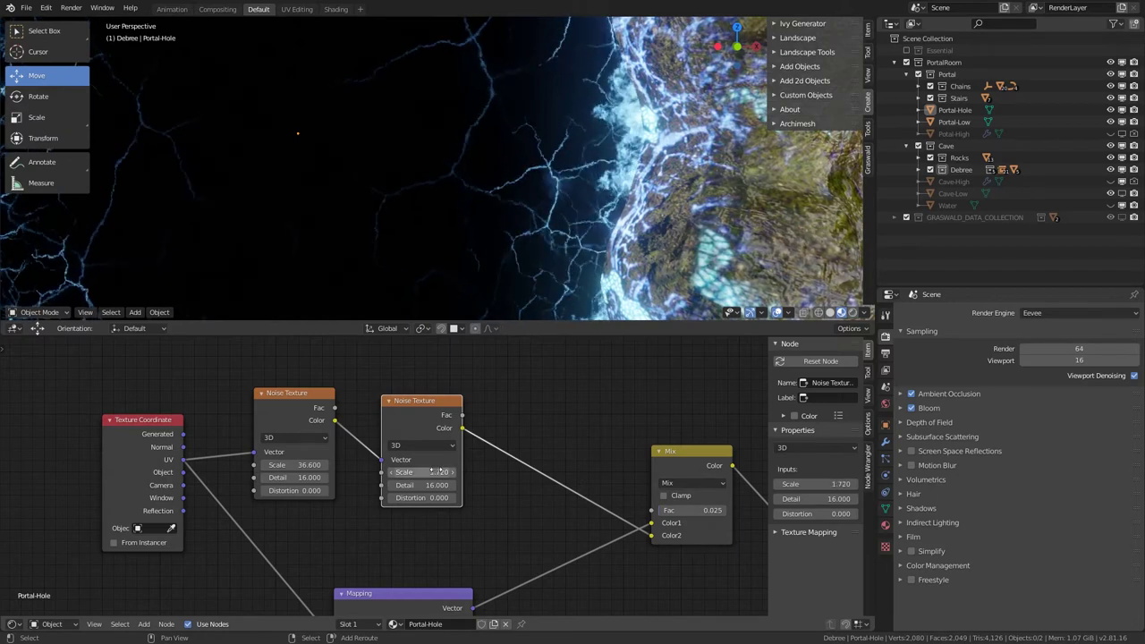
scroll(437, 247, "down", 6)
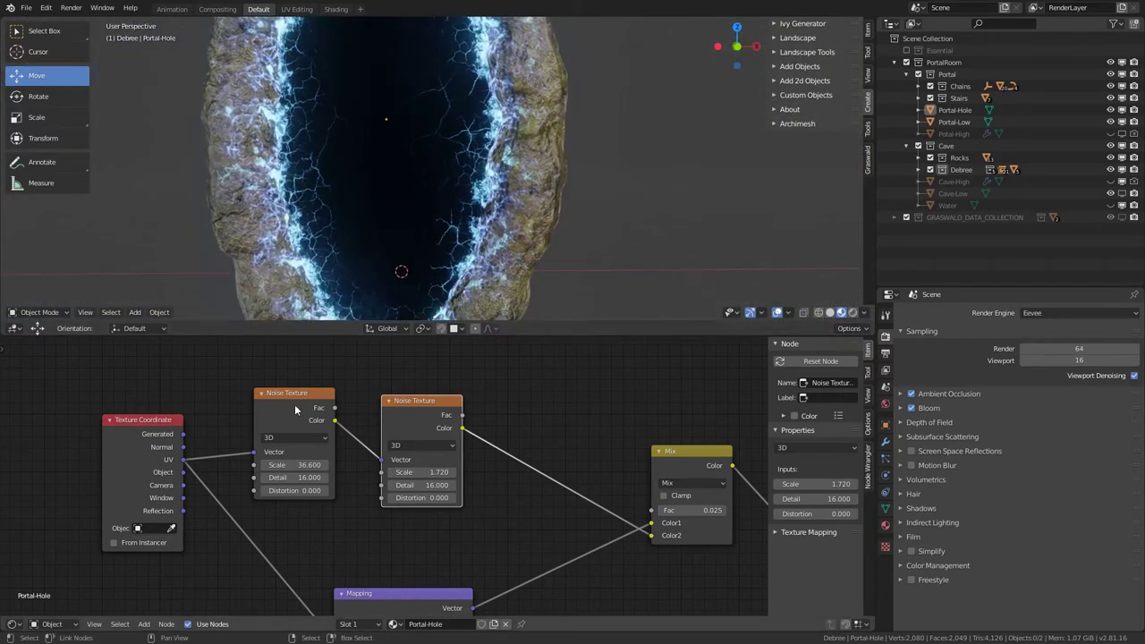
Step: Move the Texture Coordinate node farther away from the Noise Texture and Mapping nodes
scroll(456, 425, "down", 3)
left_click_drag(400, 443, 223, 467)
scroll(463, 223, "up", 5)
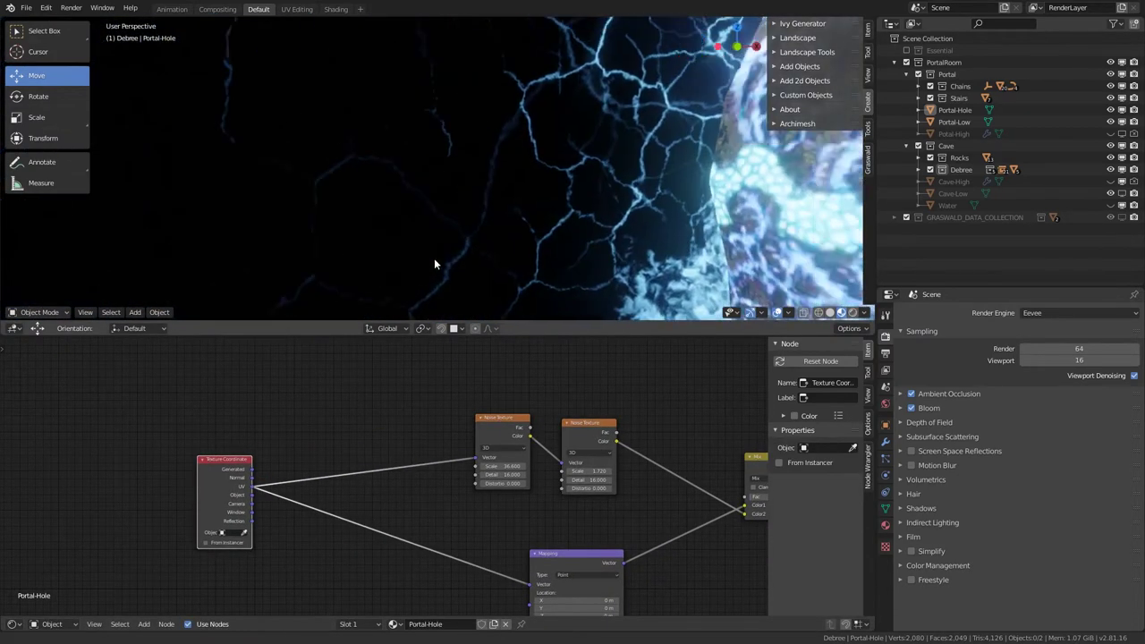
Step: Mute and unmute the second Noise Texture to compare the cracks with and without it
left_click(594, 434)
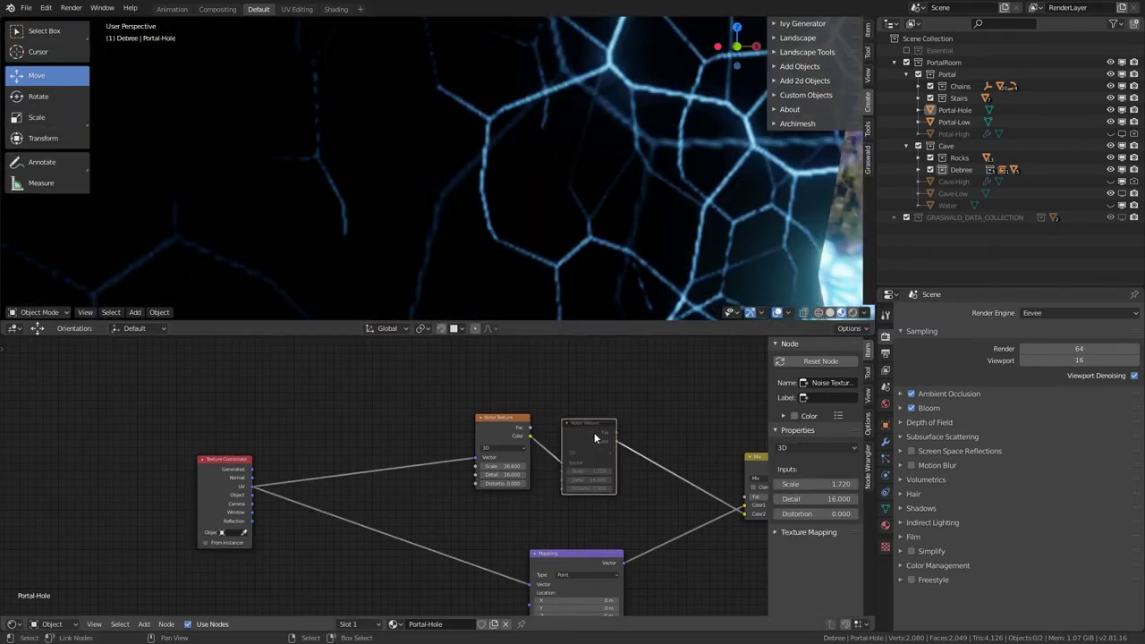
key("m")
key("m")
scroll(543, 184, "down", 5)
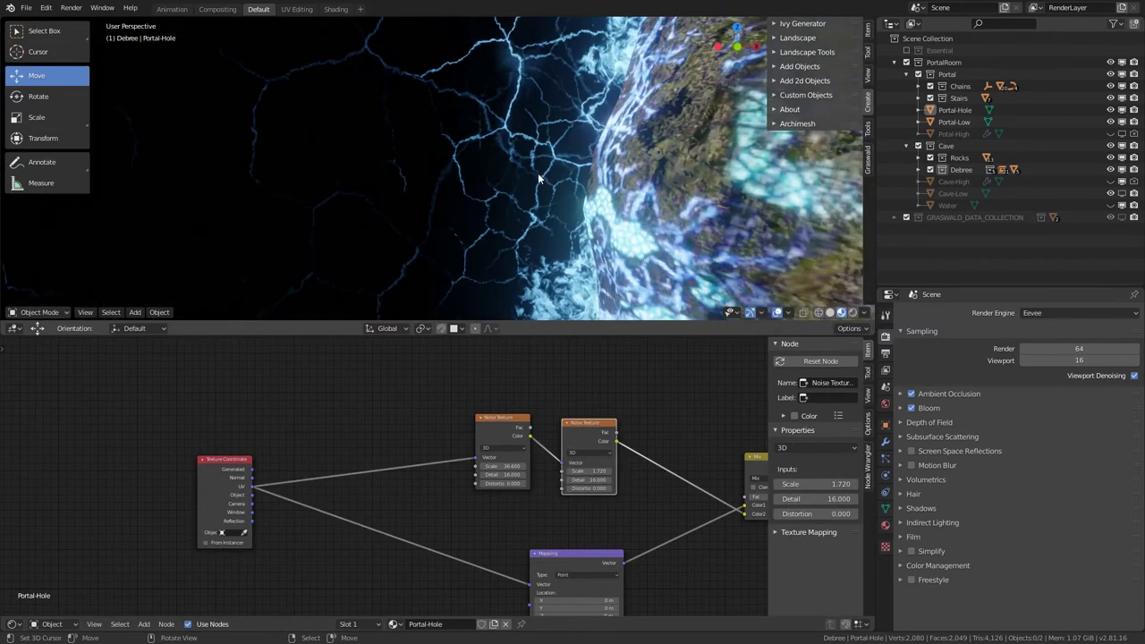
scroll(495, 173, "up", 5)
middle_click_drag(542, 182, 551, 215)
Step: Shift both Noise Textures to make room, then insert a copy of the second one between it and the Mix node
left_click_drag(505, 421, 363, 399)
left_click_drag(580, 430, 427, 417)
scroll(451, 408, "up", 2)
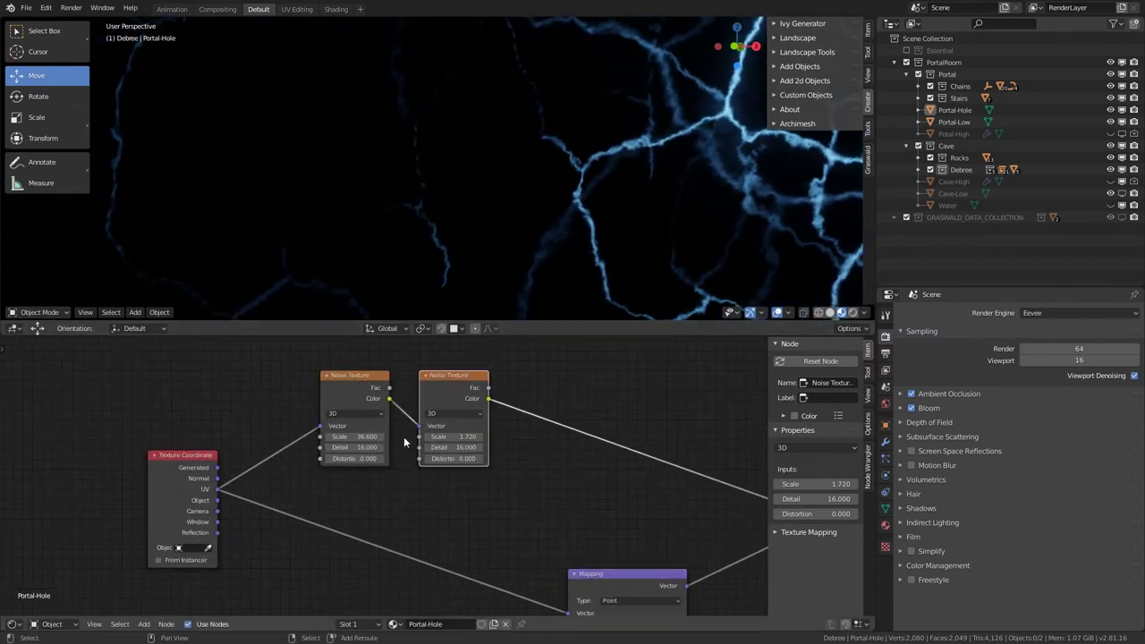
key("shift+d")
left_click(517, 434)
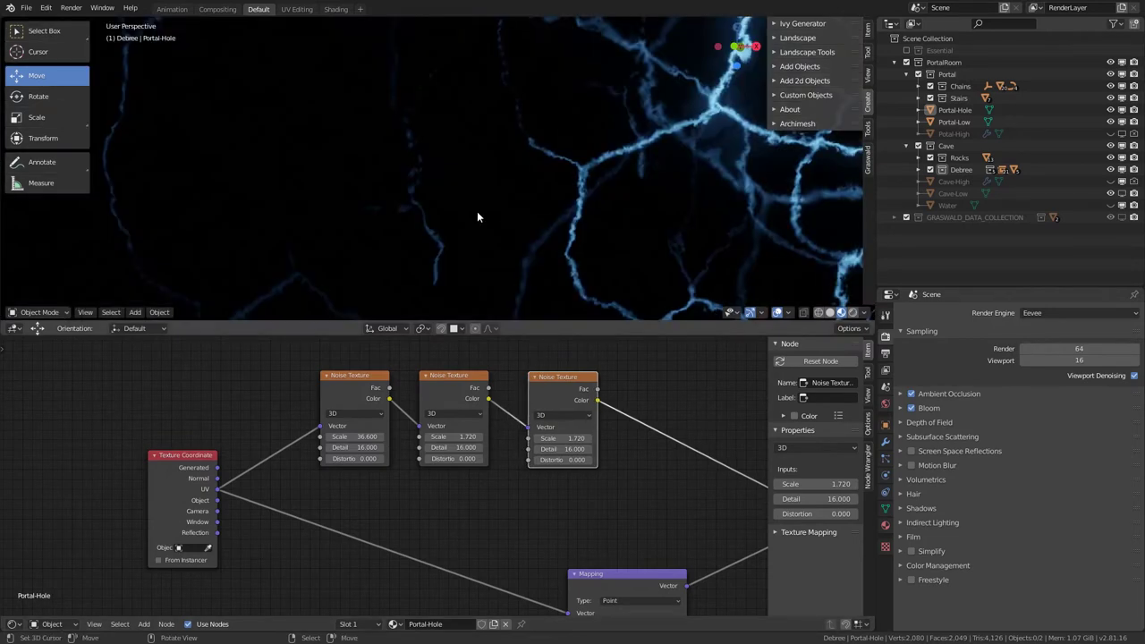
Step: Toggle muting on the Mix node repeatedly to compare the plain cracks with the triple-noise distortion
middle_click_drag(477, 211, 421, 228)
scroll(561, 235, "down", 3)
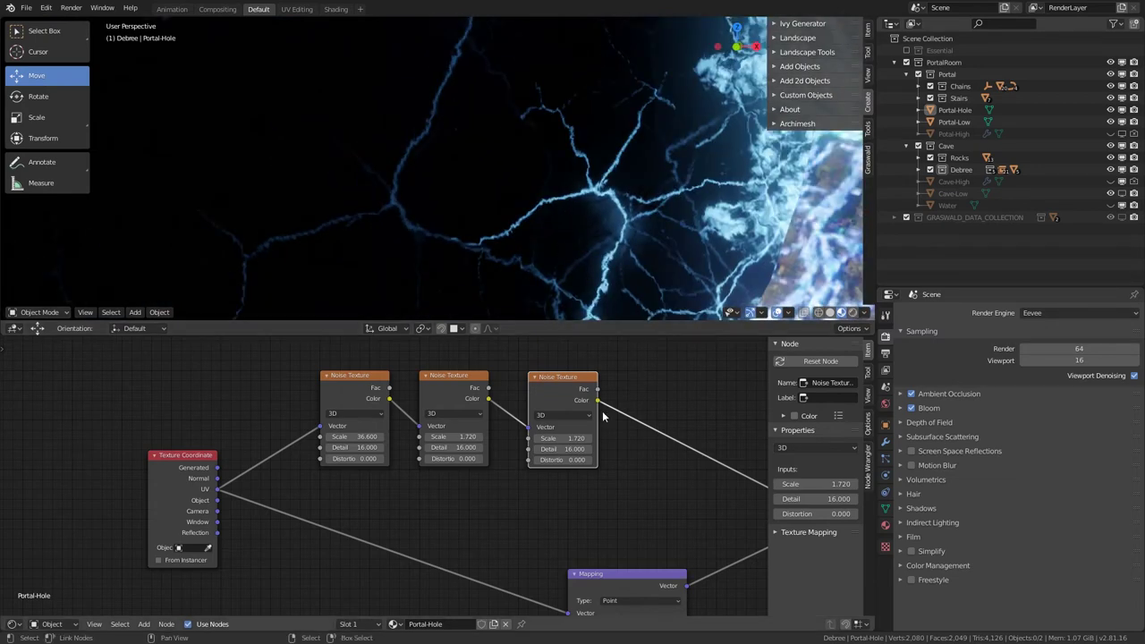
middle_click_drag(574, 406, 299, 384)
left_click(603, 440)
key("m")
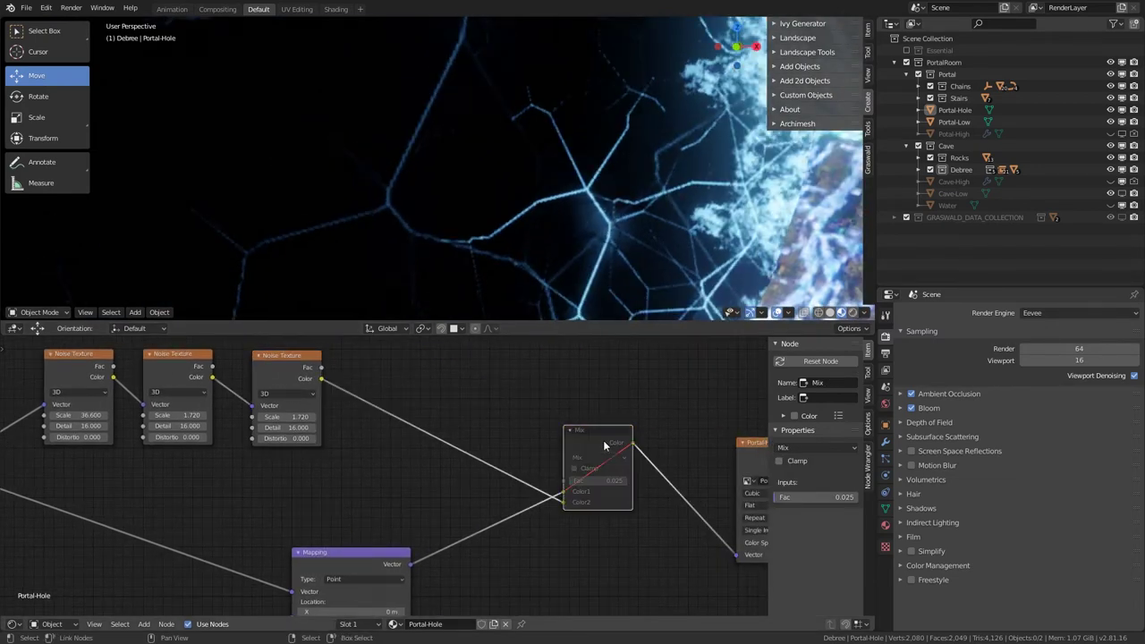
key("m")
key("m")
key("m")
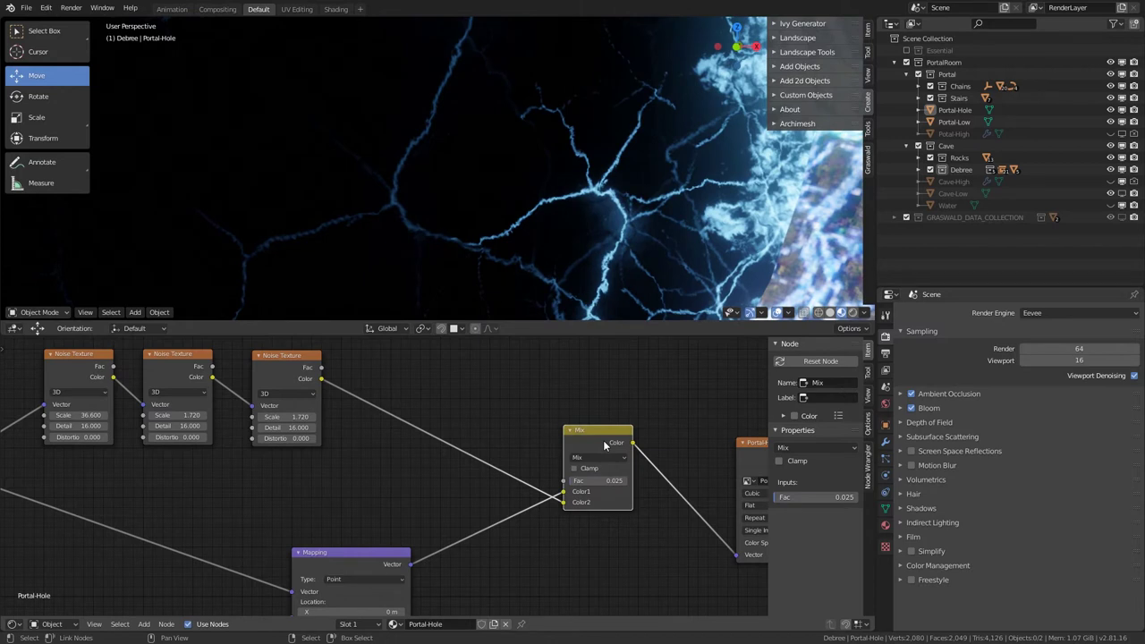
scroll(700, 239, "up", 3)
key("m")
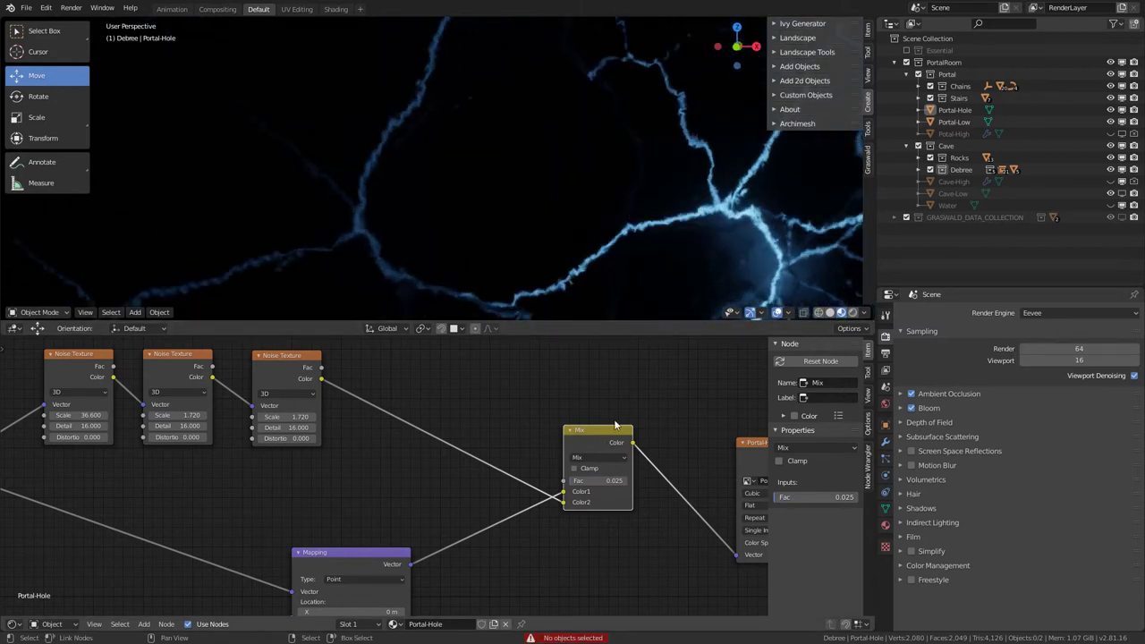
key("m")
key("m")
key("m")
key("m")
key("m")
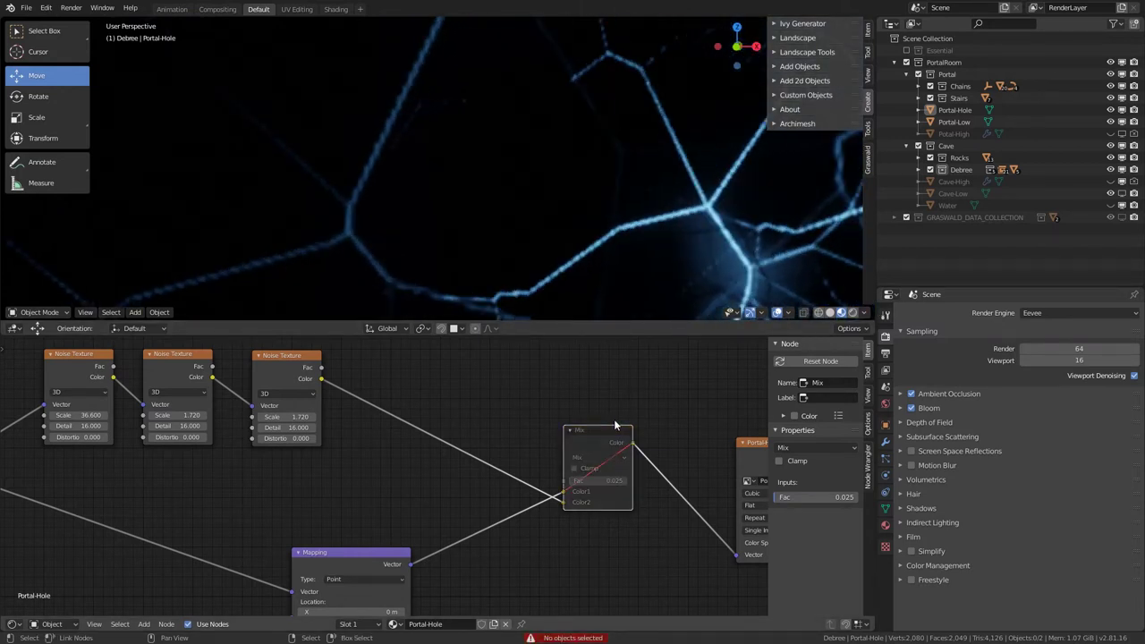
key("m")
Step: Set the third Noise Texture's Scale to 2.670 and inspect the cracks and rocky edge
left_click_drag(287, 417, 349, 417)
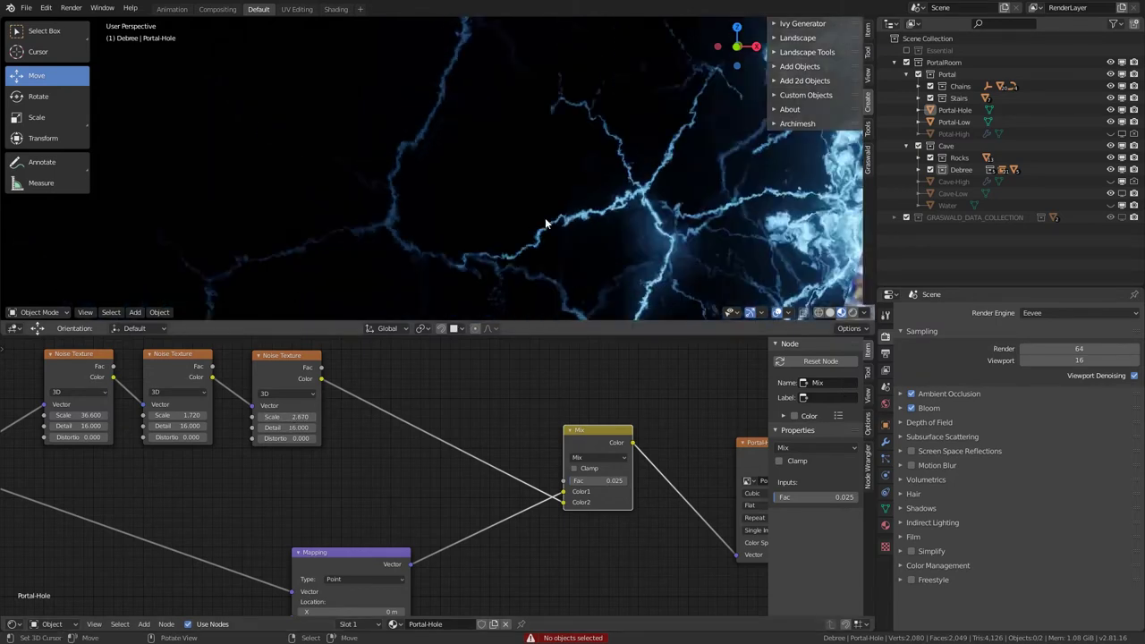
middle_click_drag(545, 217, 490, 205)
scroll(501, 224, "down", 6)
scroll(490, 210, "up", 6)
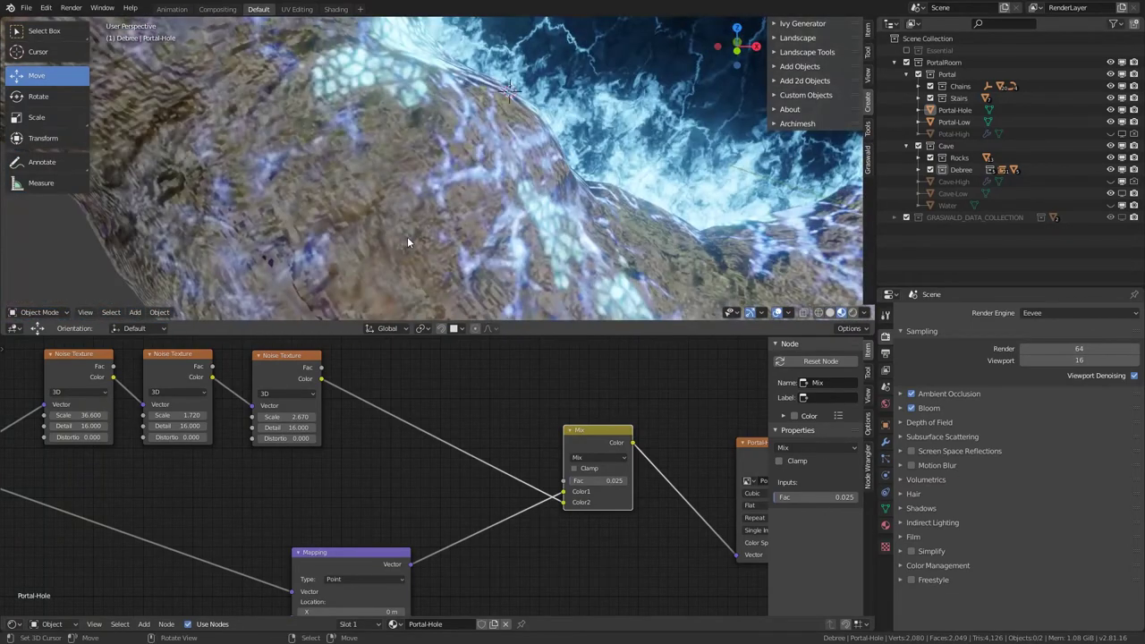
scroll(287, 418, "down", 7)
scroll(318, 430, "up", 5)
Step: Arrange the Texture Coordinate node and the three Noise Textures close together in a compact row
middle_click_drag(141, 467, 383, 449)
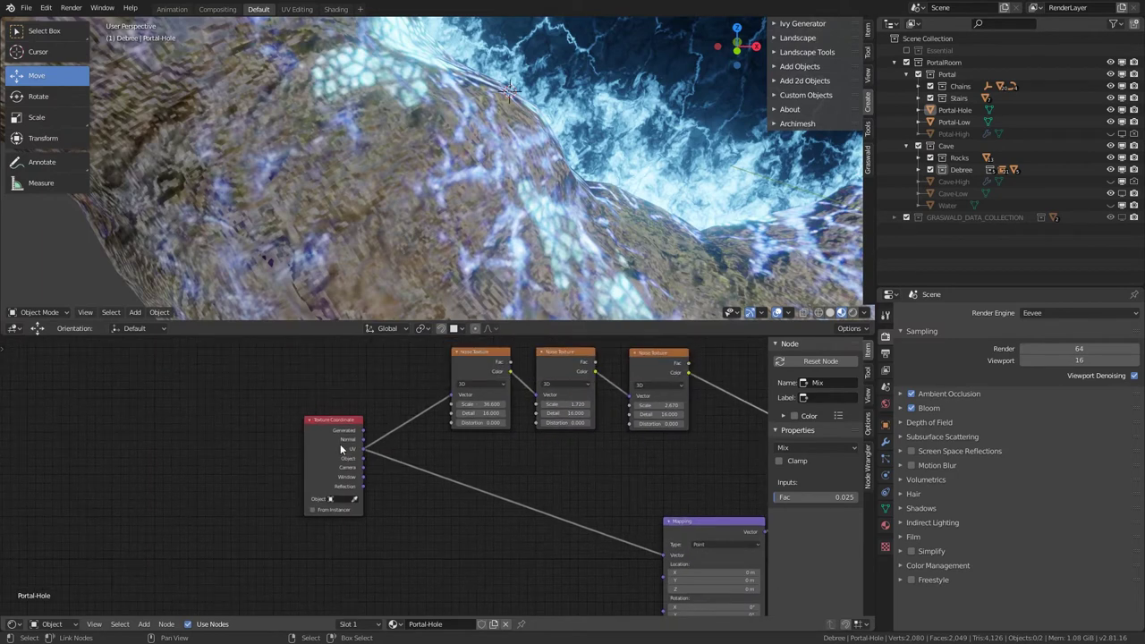
left_click_drag(342, 448, 319, 463)
middle_click_drag(444, 357, 435, 414)
left_click_drag(494, 412, 411, 416)
left_click_drag(547, 412, 463, 411)
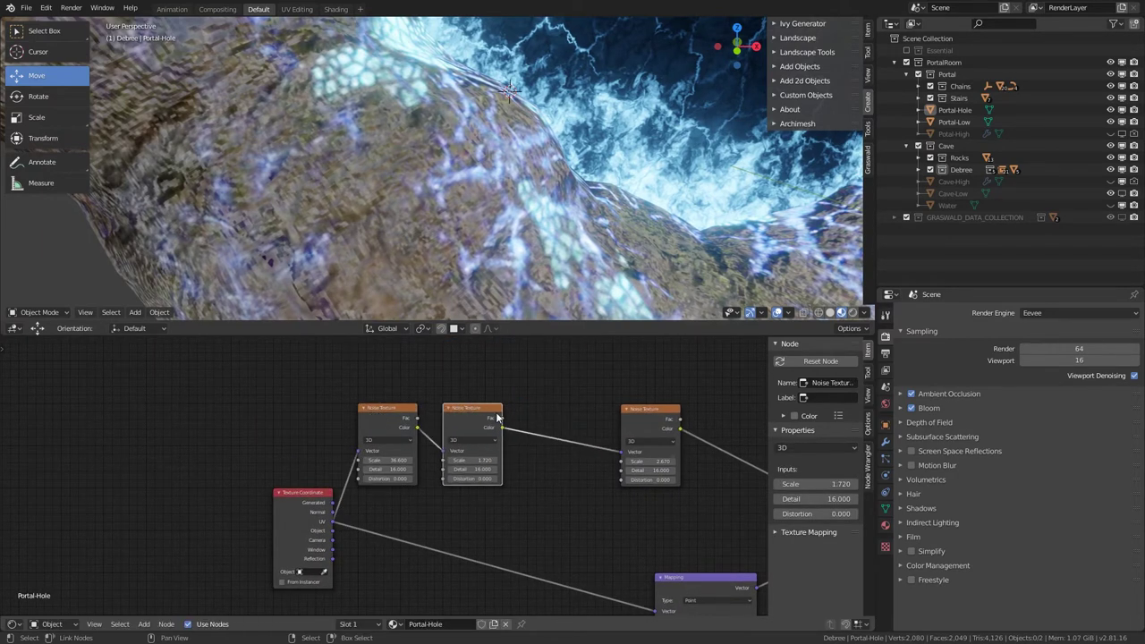
left_click_drag(657, 412, 562, 411)
Step: Move the Mapping node below the Noise Textures and the Mix node beside the third one
scroll(594, 475, "down", 2)
middle_click_drag(596, 478, 502, 413)
left_click_drag(591, 514, 334, 476)
middle_click_drag(487, 430, 348, 454)
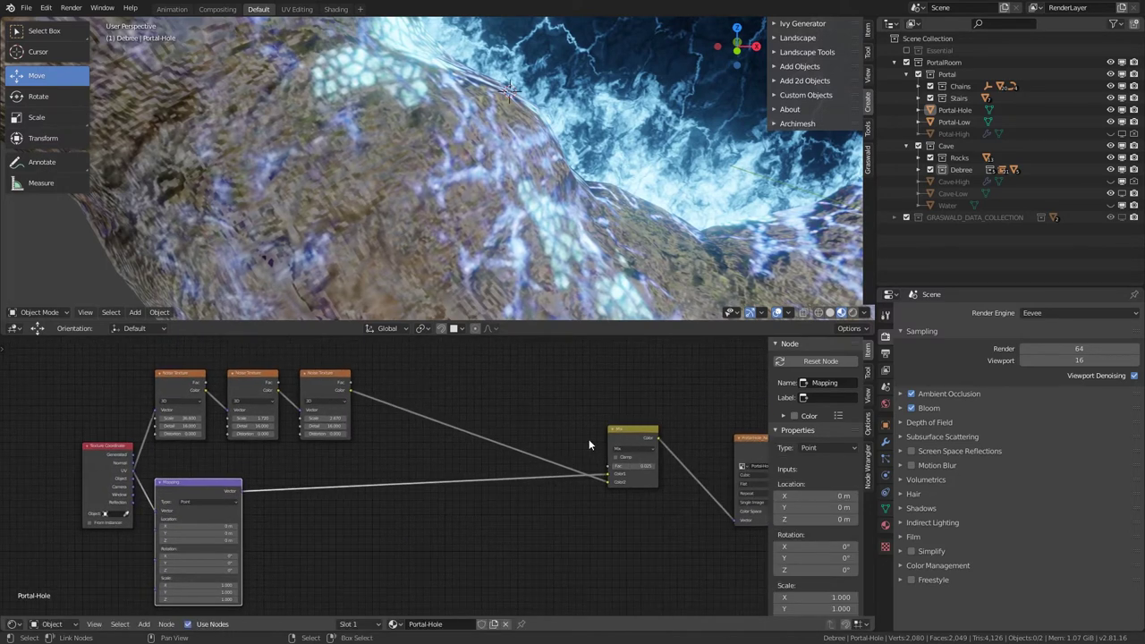
left_click_drag(656, 443, 421, 384)
scroll(443, 390, "down", 2)
middle_click_drag(462, 393, 491, 429)
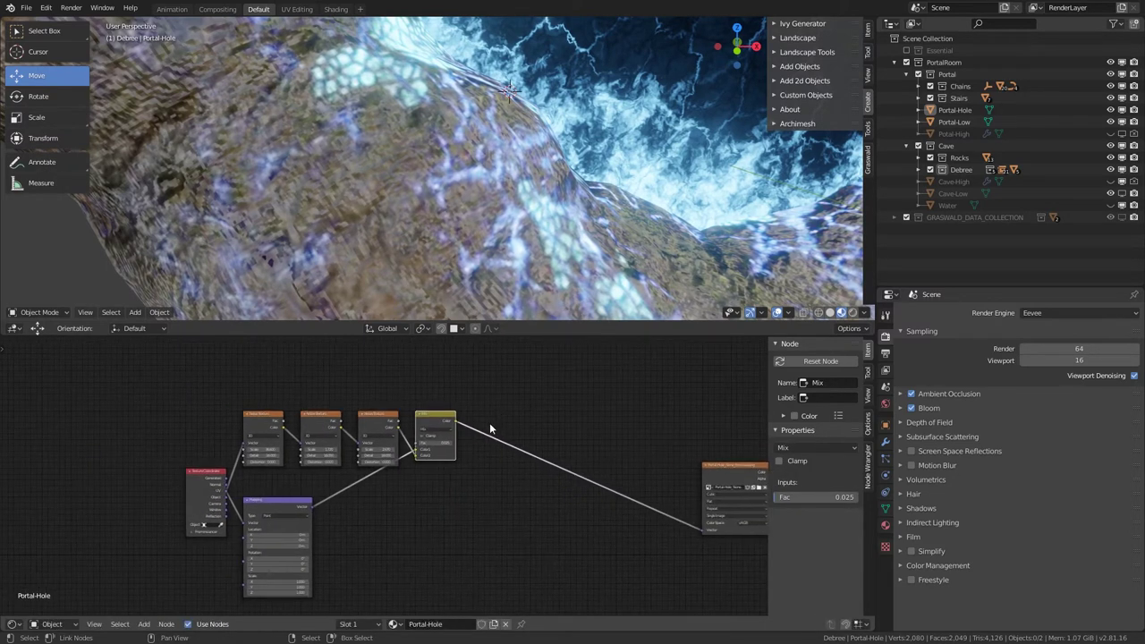
Step: Group the Texture Coordinate, Mapping, three Noise Texture and Mix nodes into one node group
left_click(402, 465)
key("c")
left_click_drag(395, 576, 425, 485)
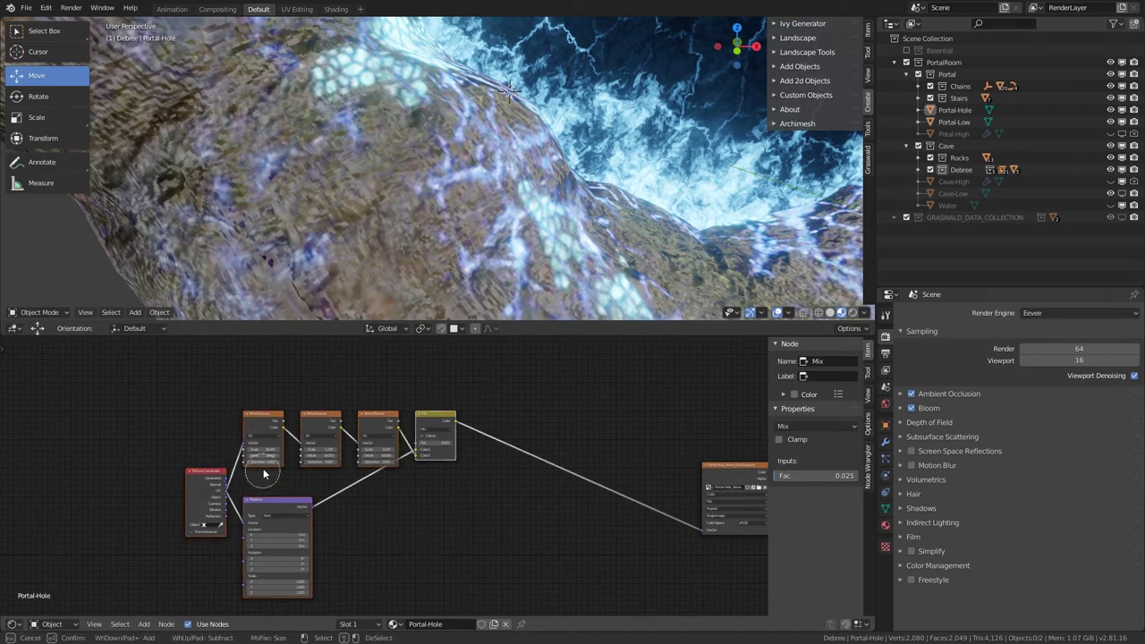
scroll(261, 468, "down", 10)
key("Escape")
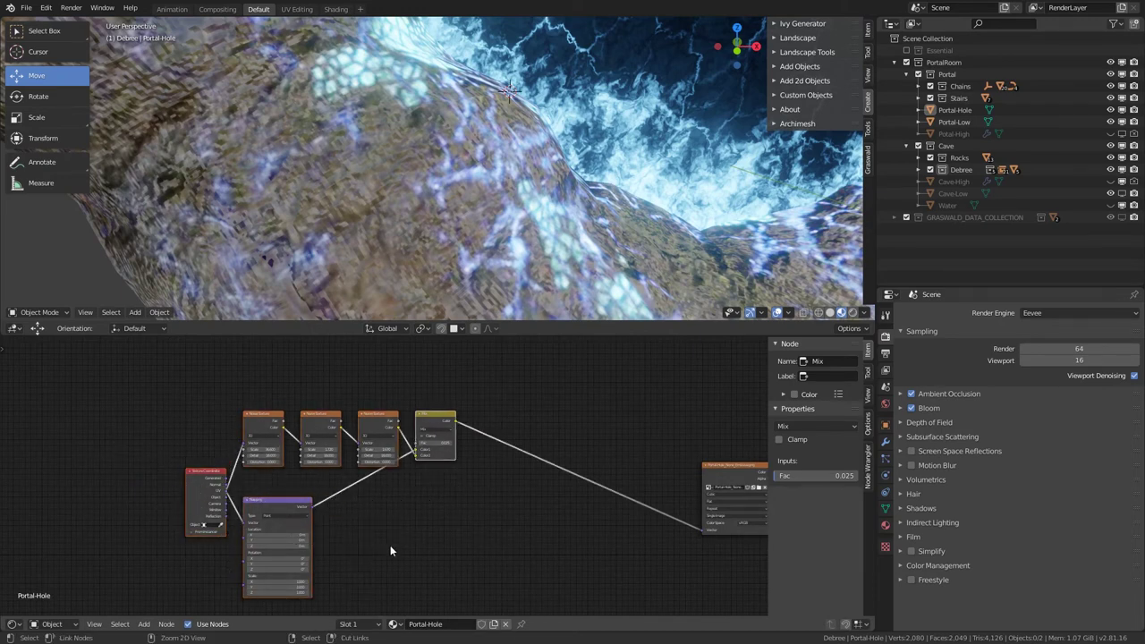
key("ctrl+g")
middle_click_drag(560, 488, 550, 482)
scroll(557, 491, "up", 3)
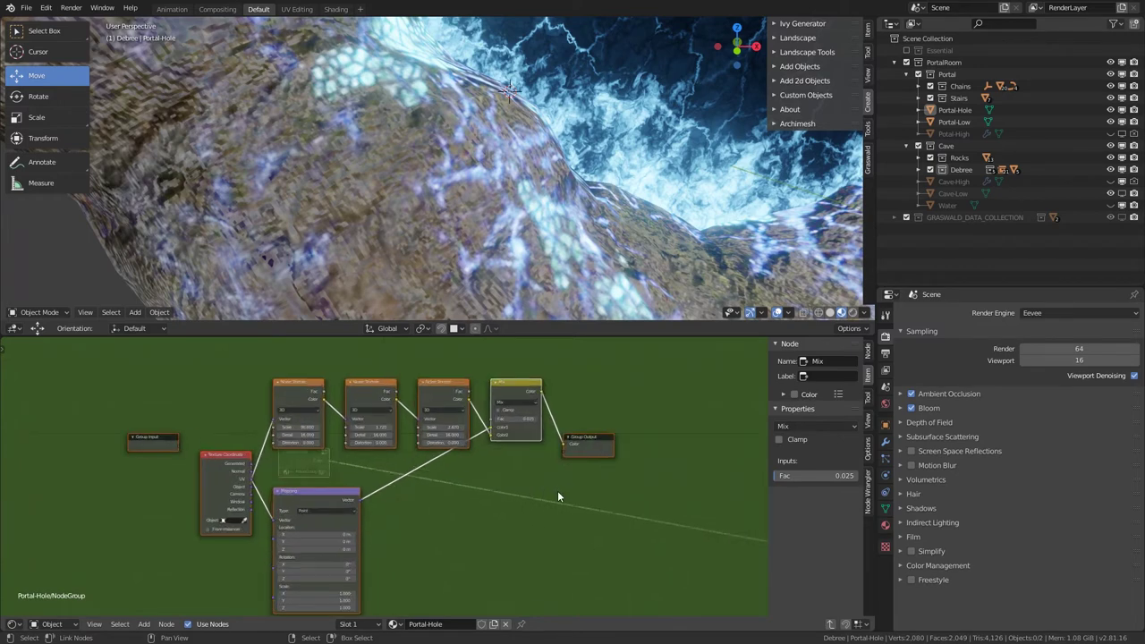
Step: Leave the group's interior and label the group node FakeRes
left_click(834, 360)
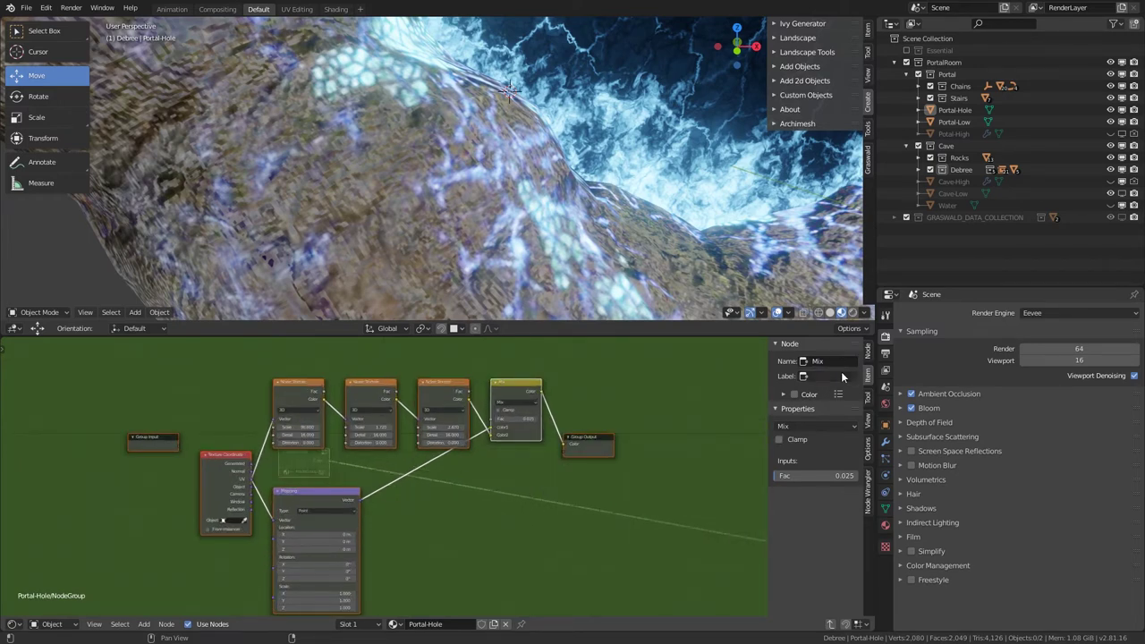
key("Tab")
left_click(820, 376)
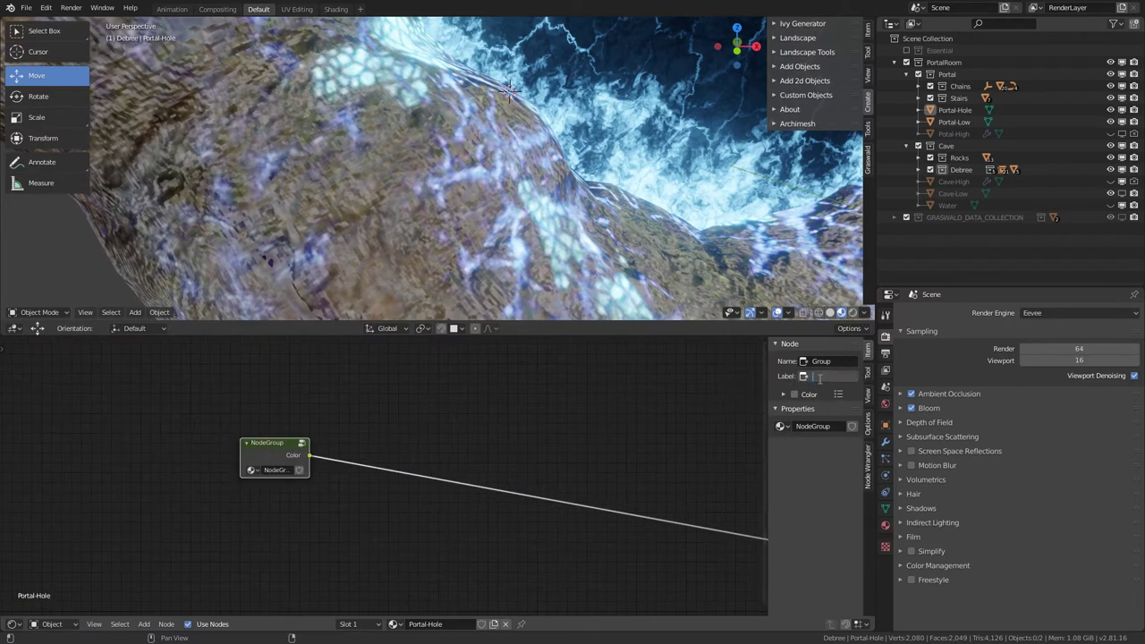
type("FakeRes")
key("Return")
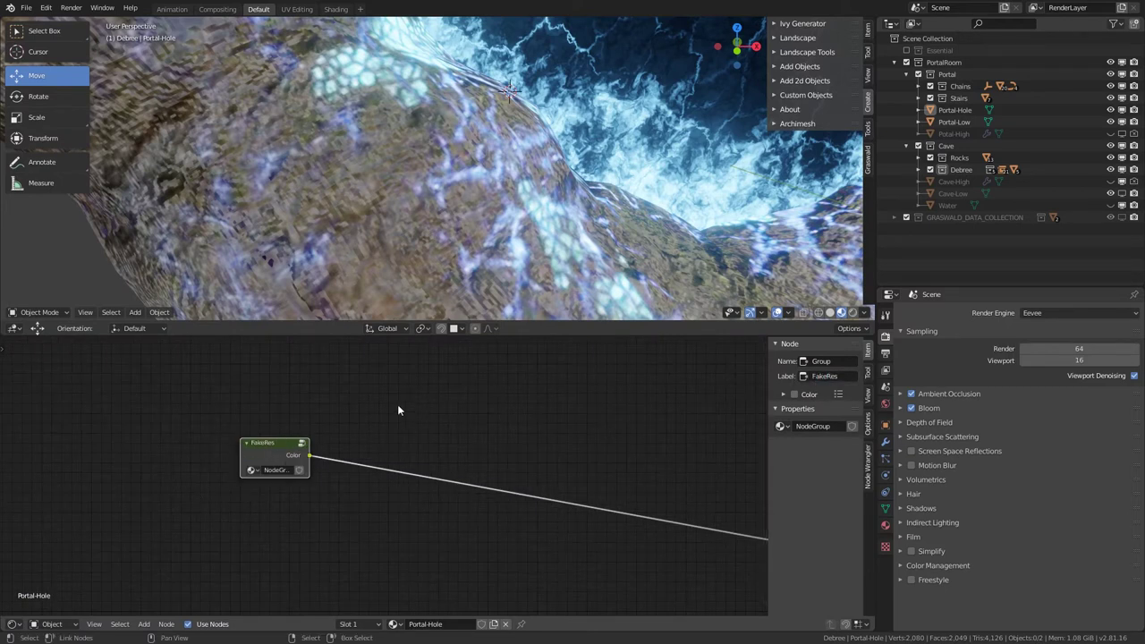
Step: Paste the FakeRes group into the Portal-Low rock's material and place it near the image textures
right_click(450, 198)
scroll(586, 228, "down", 5)
middle_click_drag(589, 231, 444, 257, "shift")
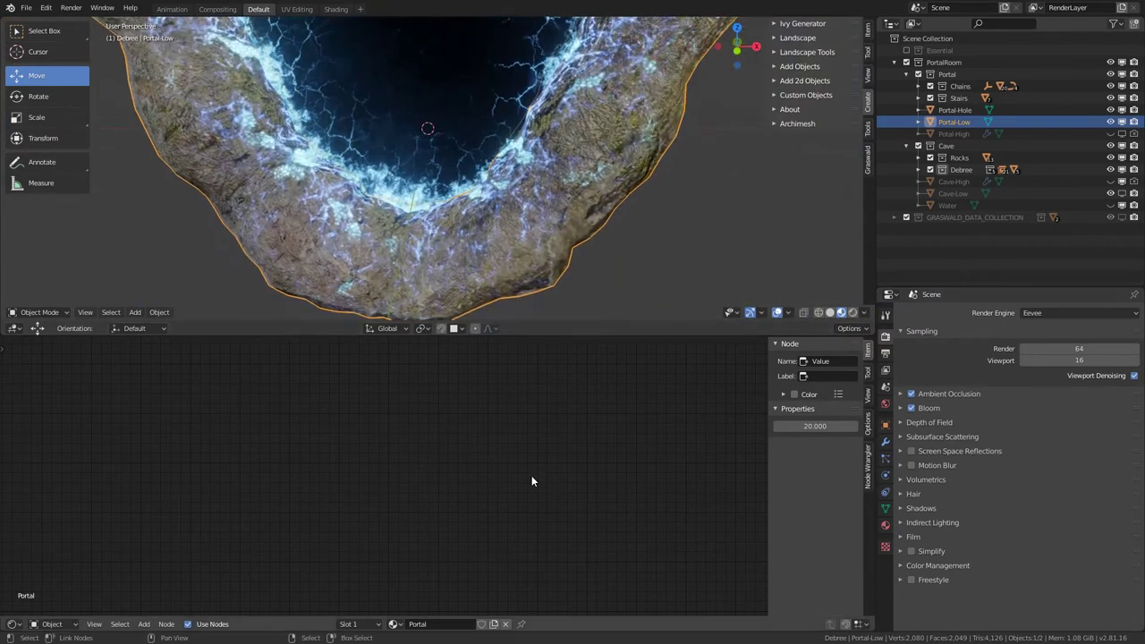
middle_click_drag(561, 513, 395, 480)
key("ctrl+v")
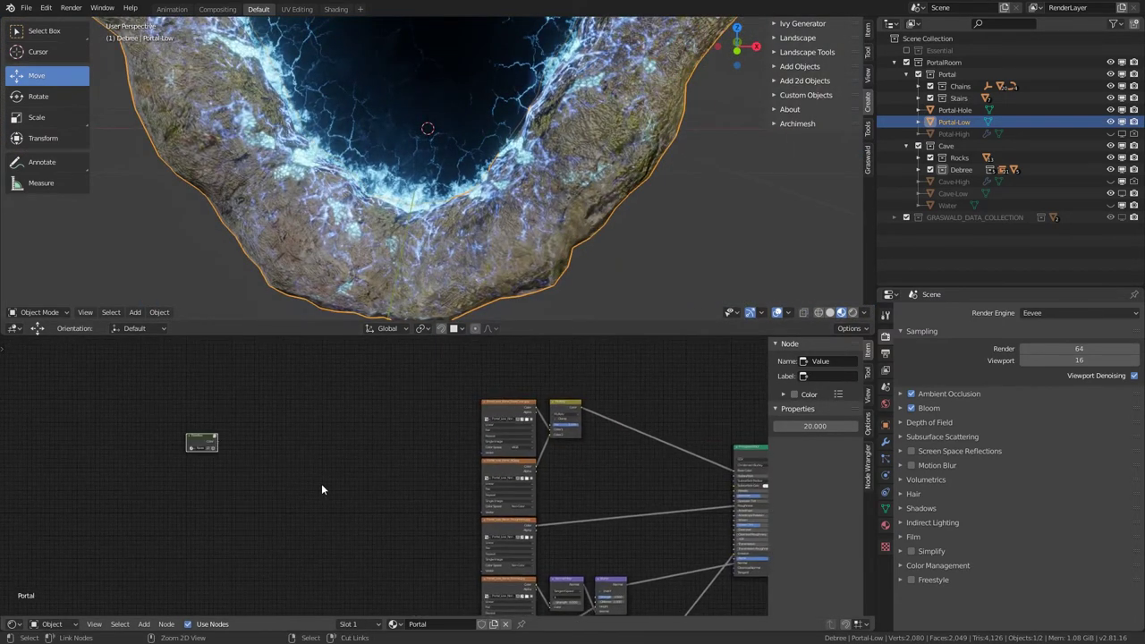
scroll(212, 449, "up", 9)
left_click_drag(15, 400, 357, 428)
middle_click_drag(403, 428, 363, 439)
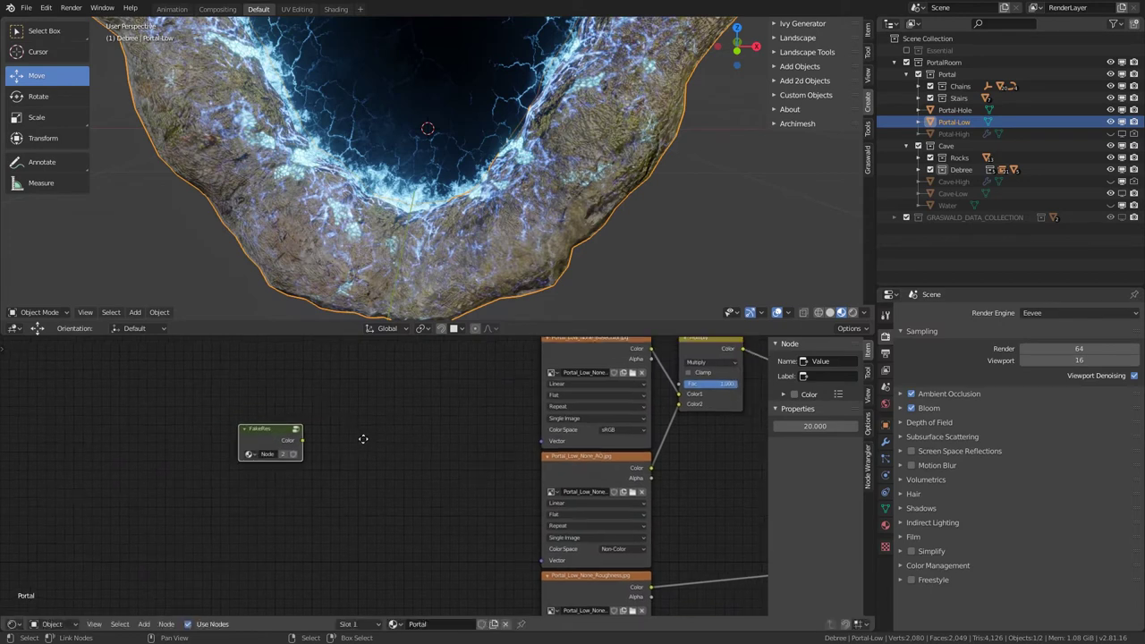
Step: Connect FakeRes to the base color image texture's Vector input and inspect the rock surface up close
right_click(277, 446)
right_click_drag(289, 442, 584, 393, "alt")
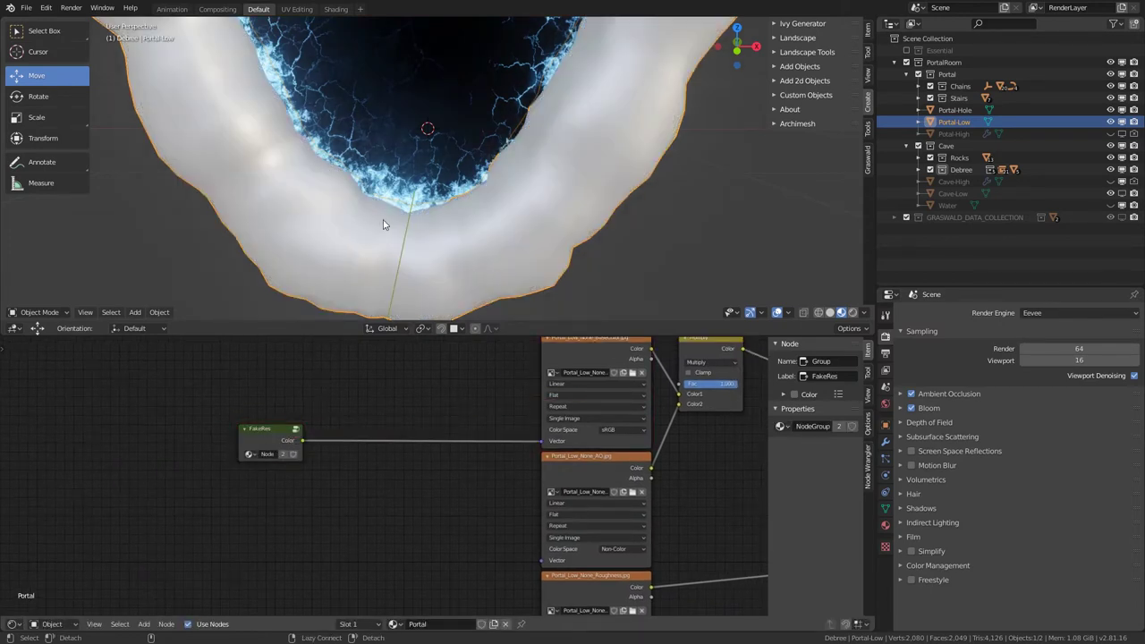
middle_click_drag(419, 246, 530, 246)
scroll(546, 243, "up", 4)
middle_click_drag(559, 239, 576, 283, "shift")
scroll(482, 207, "up", 4)
scroll(385, 376, "down", 4)
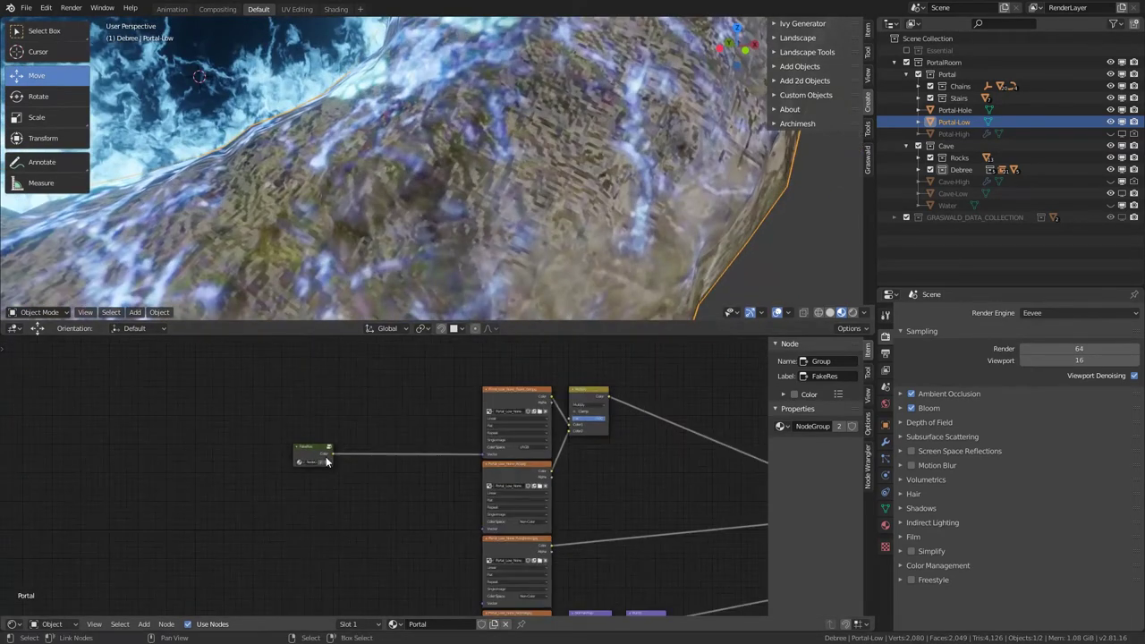
Step: Move the FakeRes node down and connect it to the Vector input of the image texture feeding the Bump node's height
middle_click_drag(385, 377, 390, 364)
left_click_drag(360, 397, 378, 556)
middle_click_drag(396, 550, 344, 516)
scroll(313, 407, "up", 3)
right_click_drag(320, 497, 439, 528, "alt")
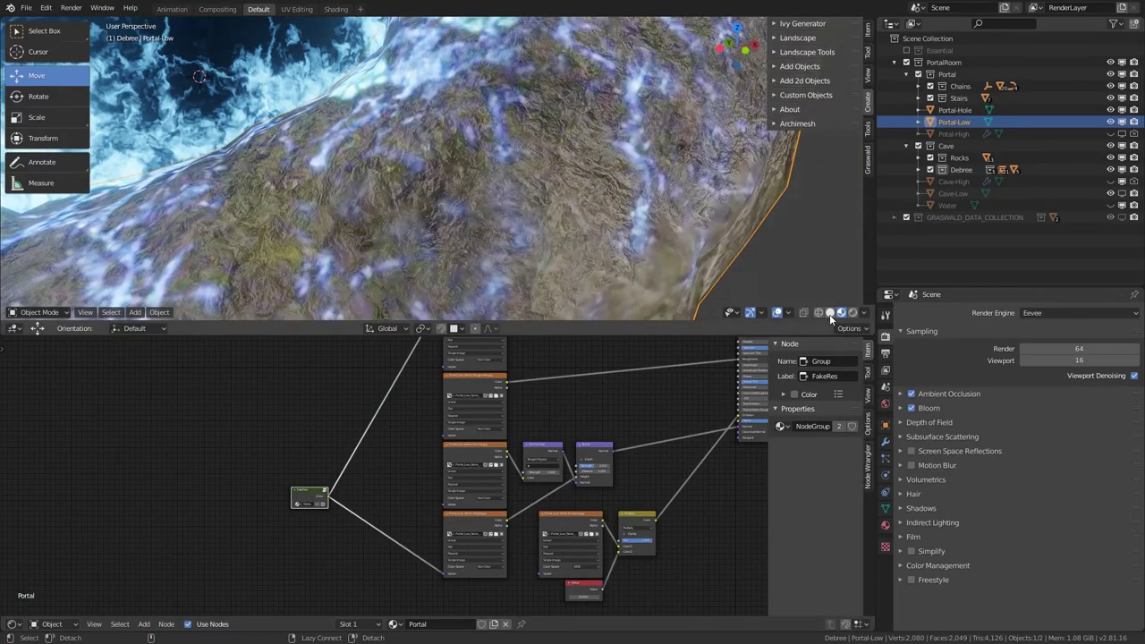
Step: Connect FakeRes to the Vector inputs of the remaining image textures, including normal, roughness and emission, in the Portal material
right_click_drag(323, 505, 478, 474, "alt")
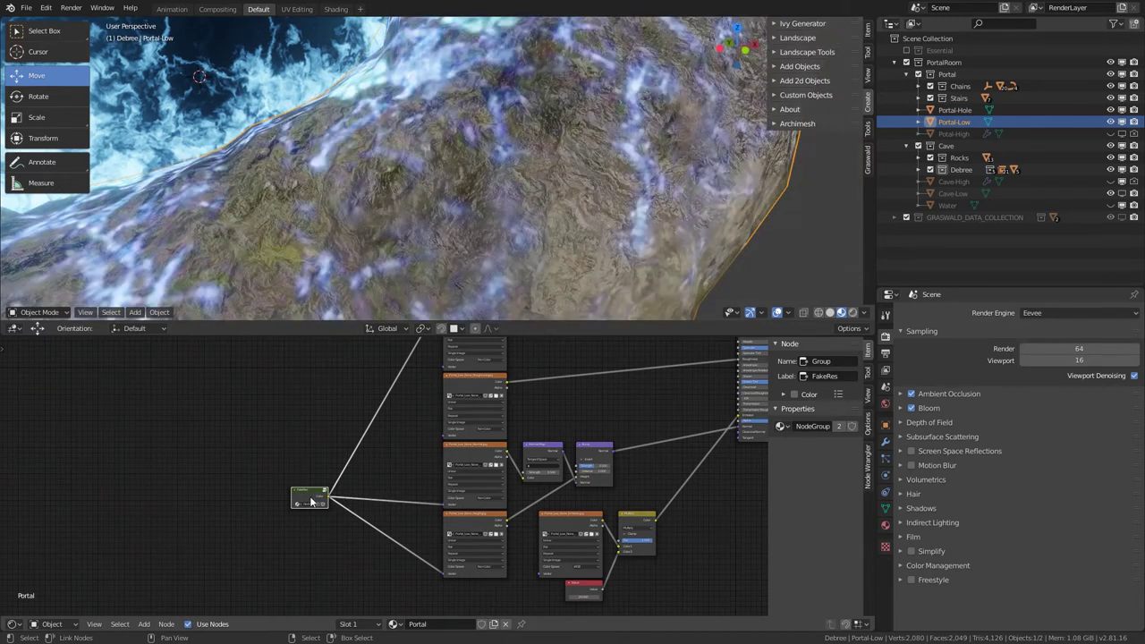
right_click_drag(311, 503, 448, 405, "alt")
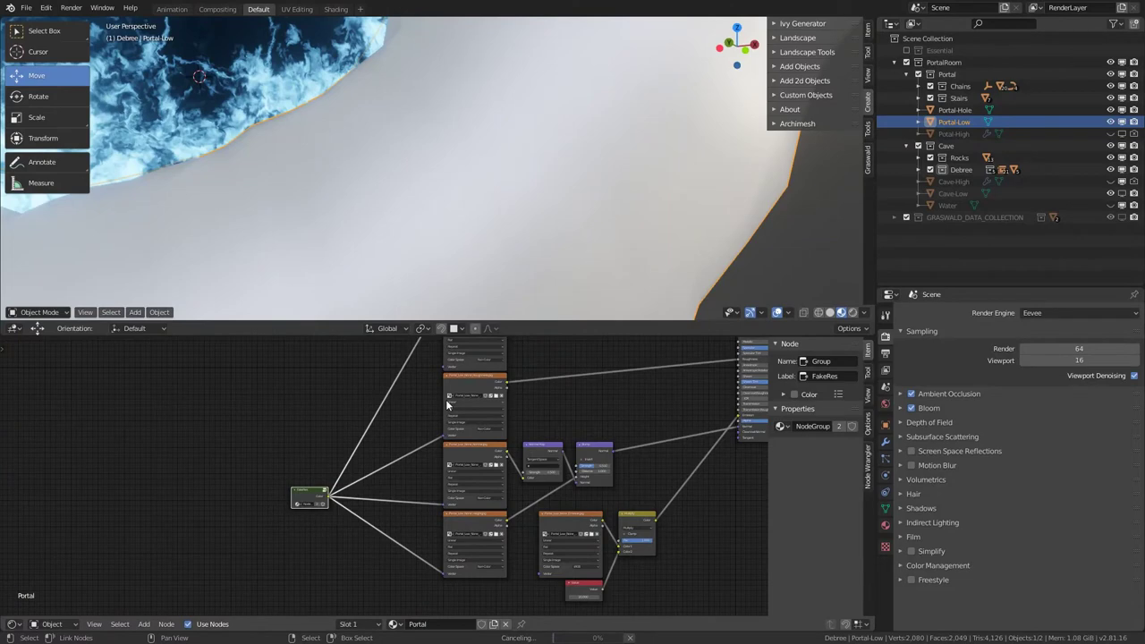
middle_click_drag(353, 417, 358, 474)
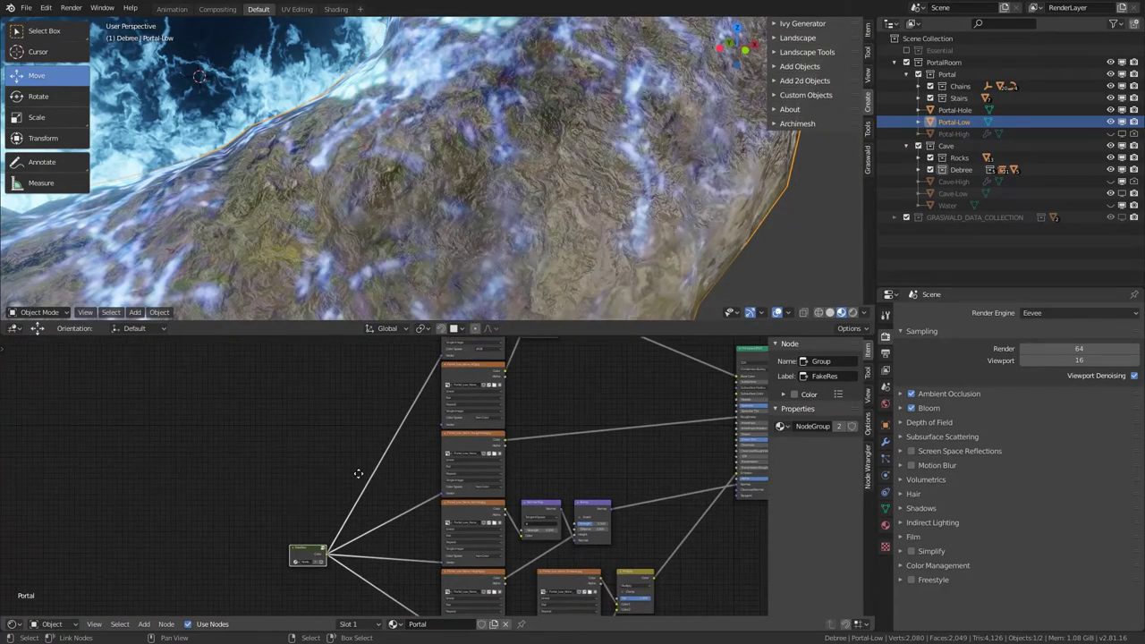
left_click_drag(327, 552, 441, 395)
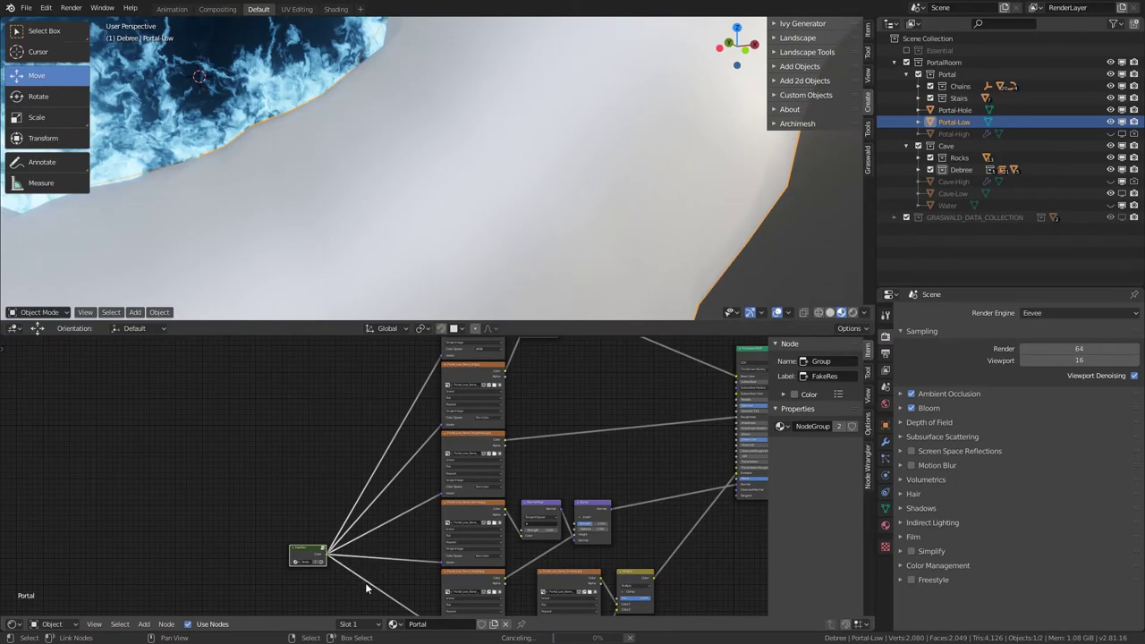
middle_click_drag(372, 562, 310, 476)
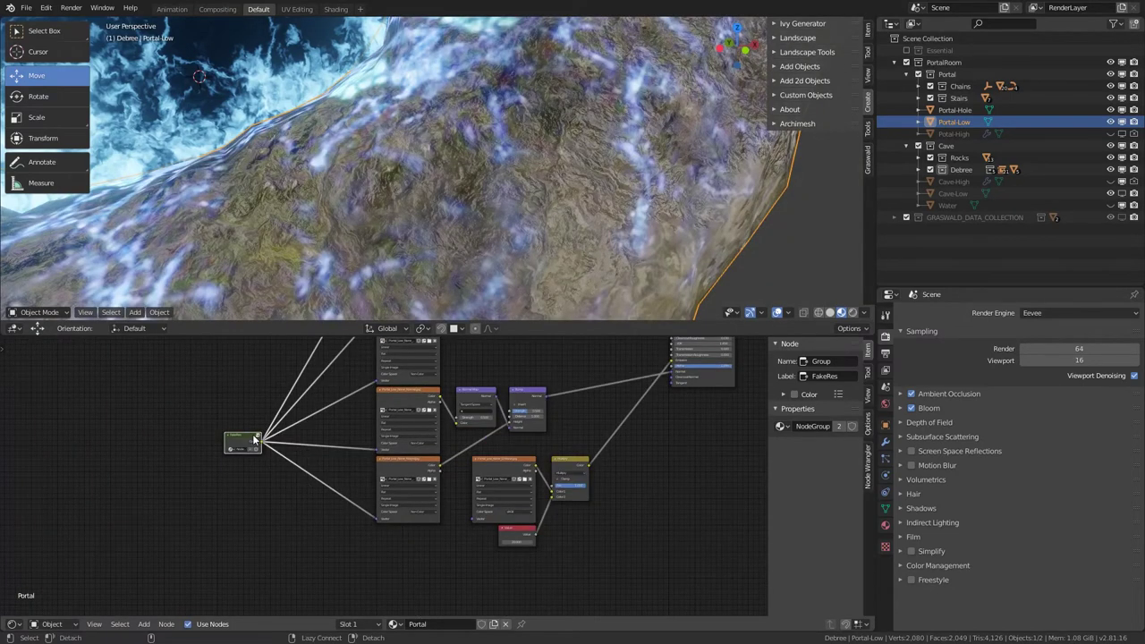
left_click_drag(255, 439, 505, 460)
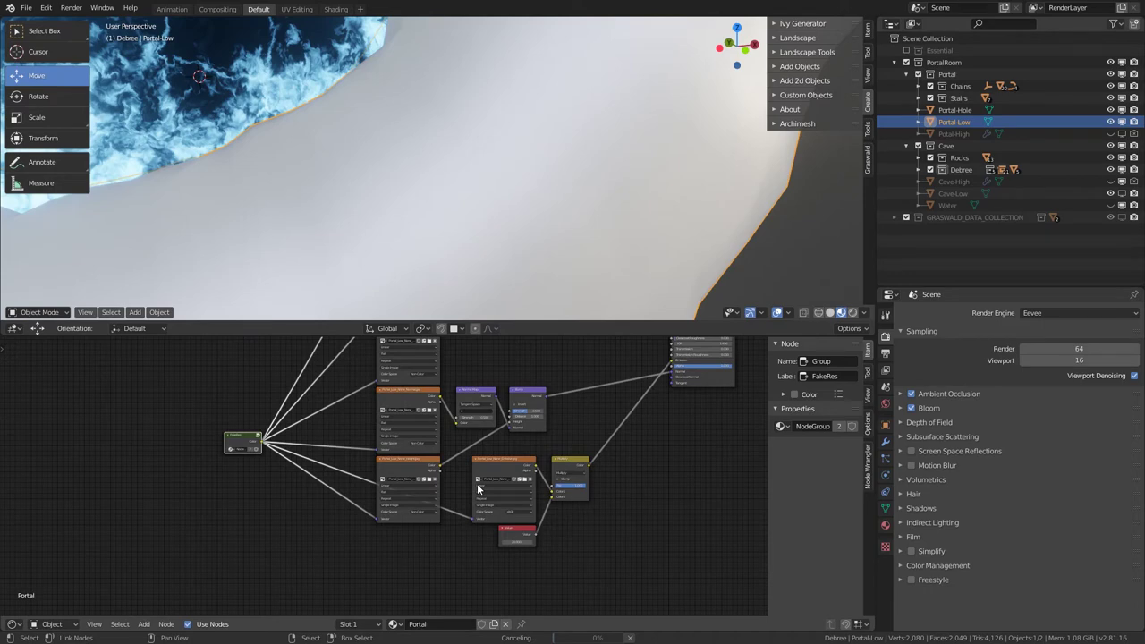
Step: Examine the distorted rock and glow detail up close from several angles, and clear the object selection
middle_click_drag(375, 229, 449, 242)
scroll(452, 224, "down", 4)
scroll(438, 235, "up", 8)
scroll(470, 253, "up", 5)
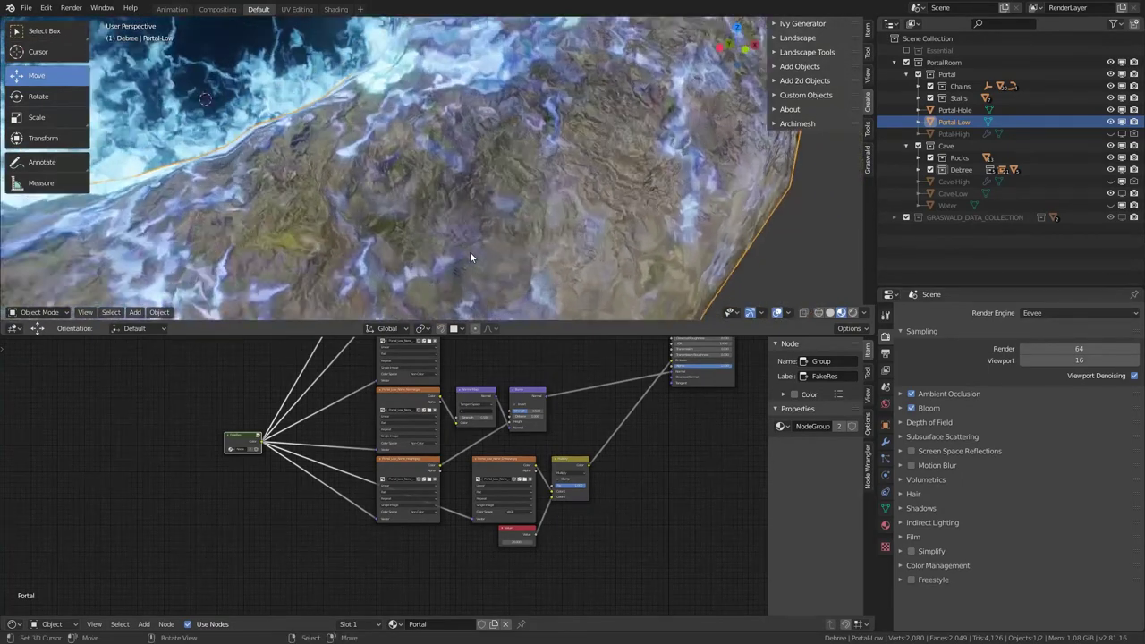
scroll(452, 226, "down", 4)
scroll(254, 408, "up", 1)
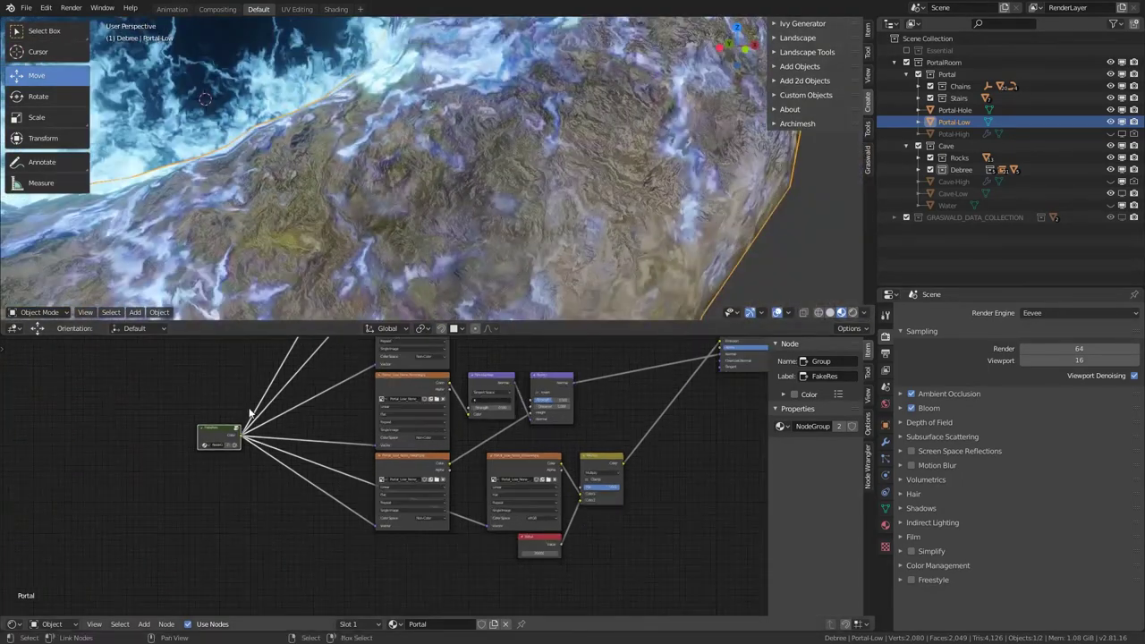
middle_click_drag(250, 410, 512, 428)
scroll(485, 260, "up", 4)
scroll(482, 255, "down", 3)
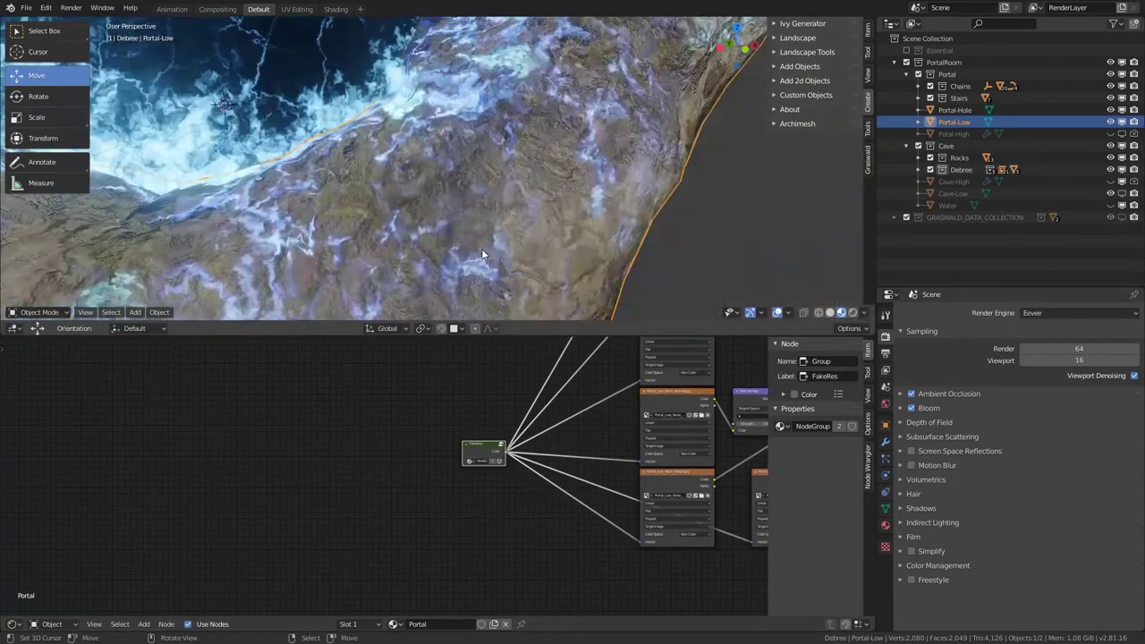
middle_click_drag(453, 237, 408, 222)
key("alt+a")
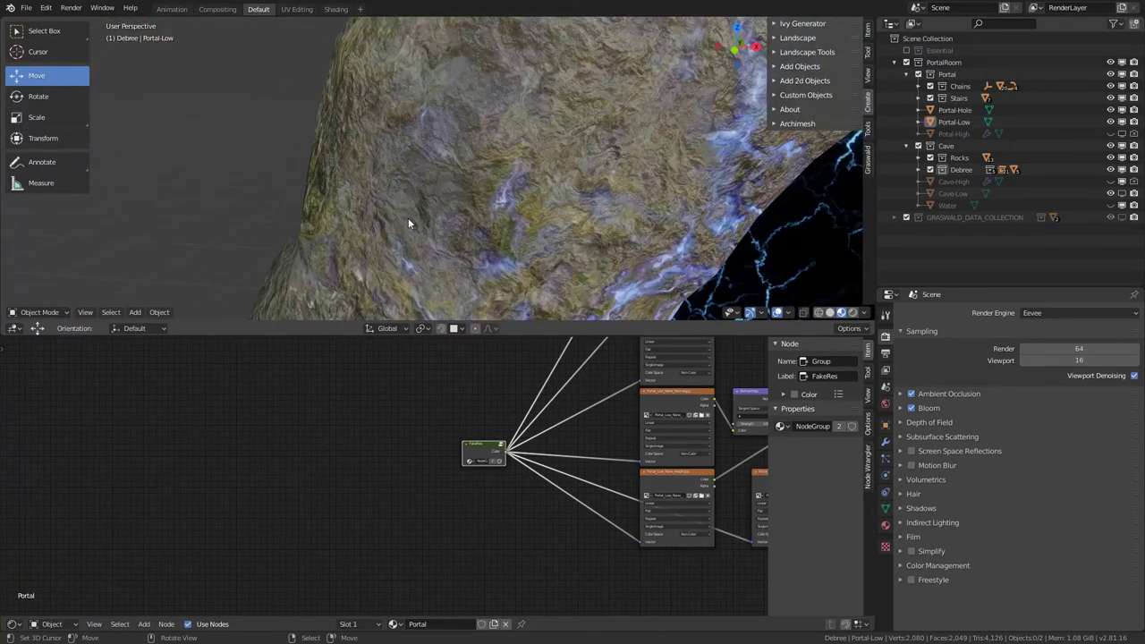
Step: Look through the camera and render a still image of the viewport
key("KP_0")
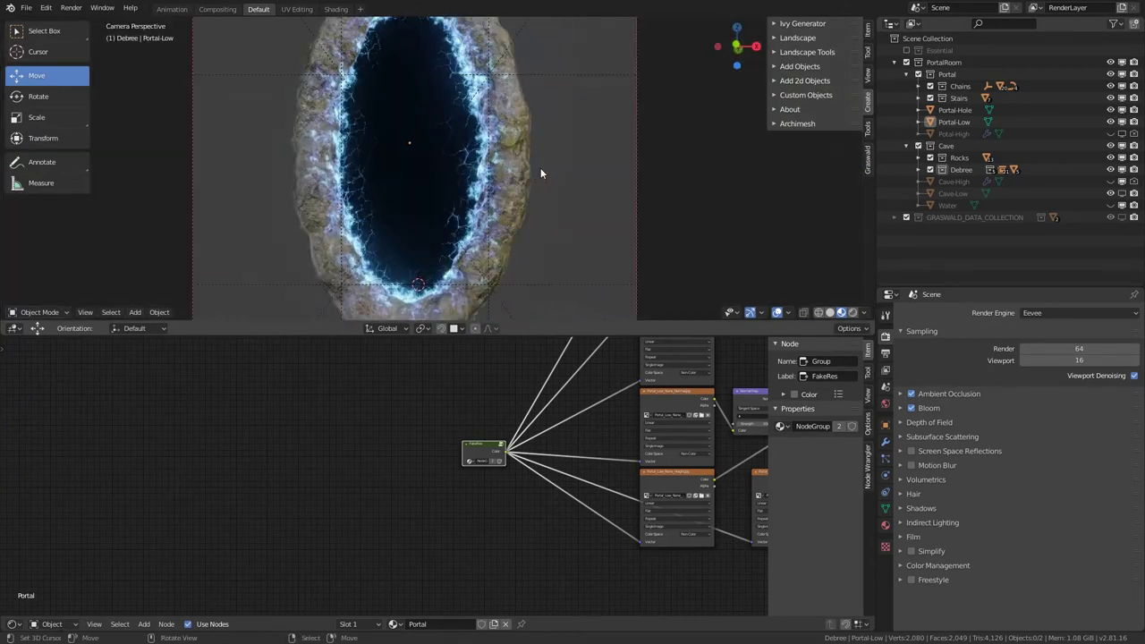
left_click(85, 312)
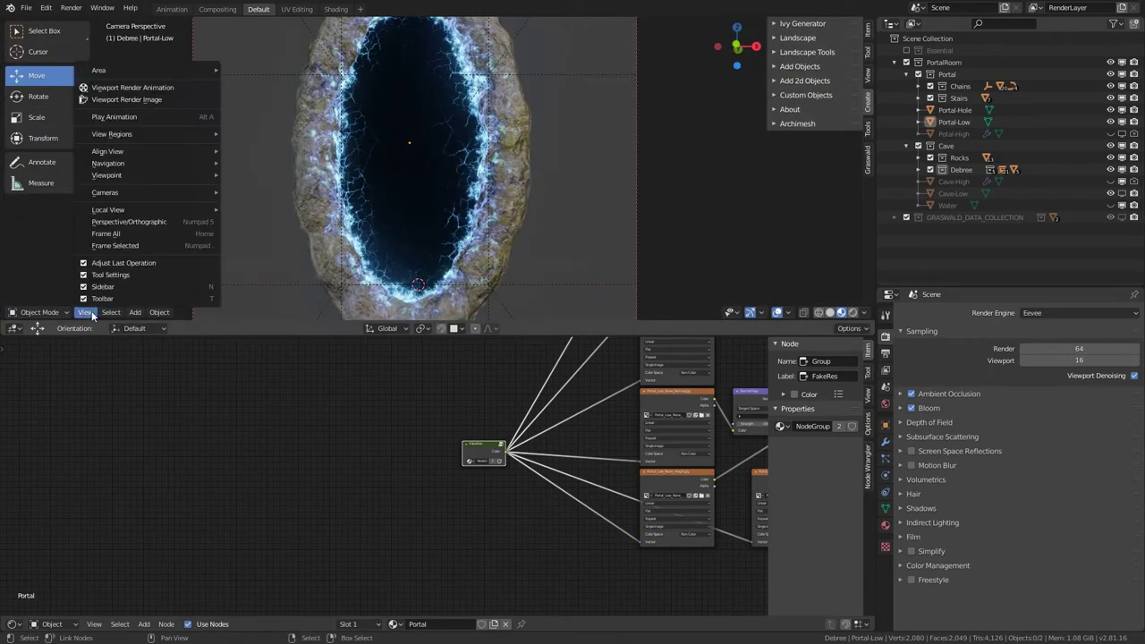
left_click(132, 105)
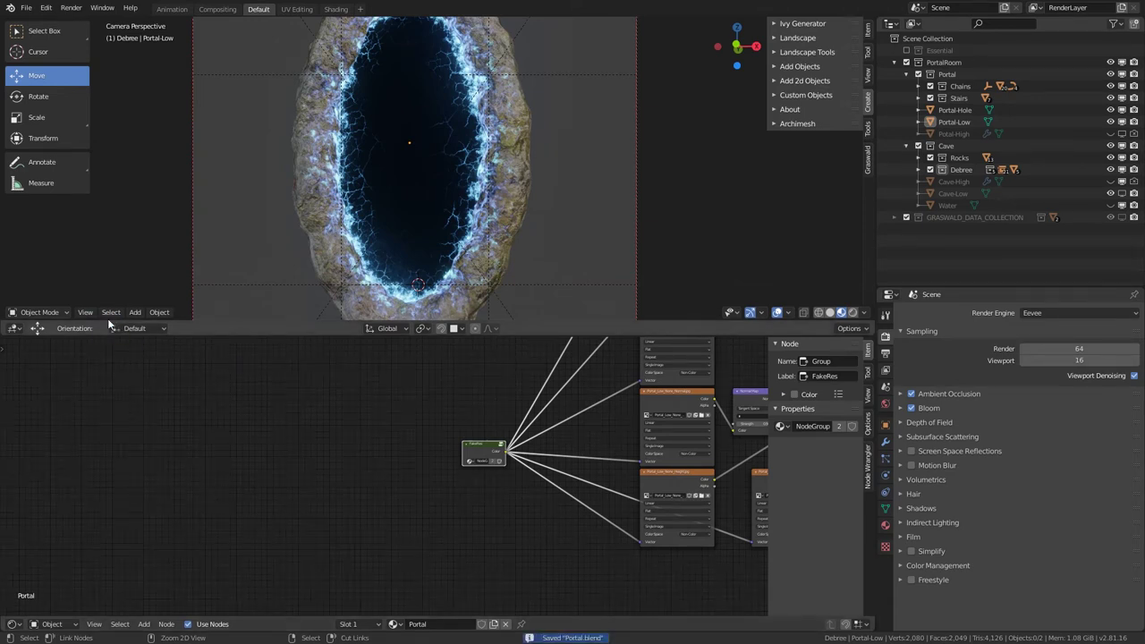
left_click(85, 312)
left_click(126, 101)
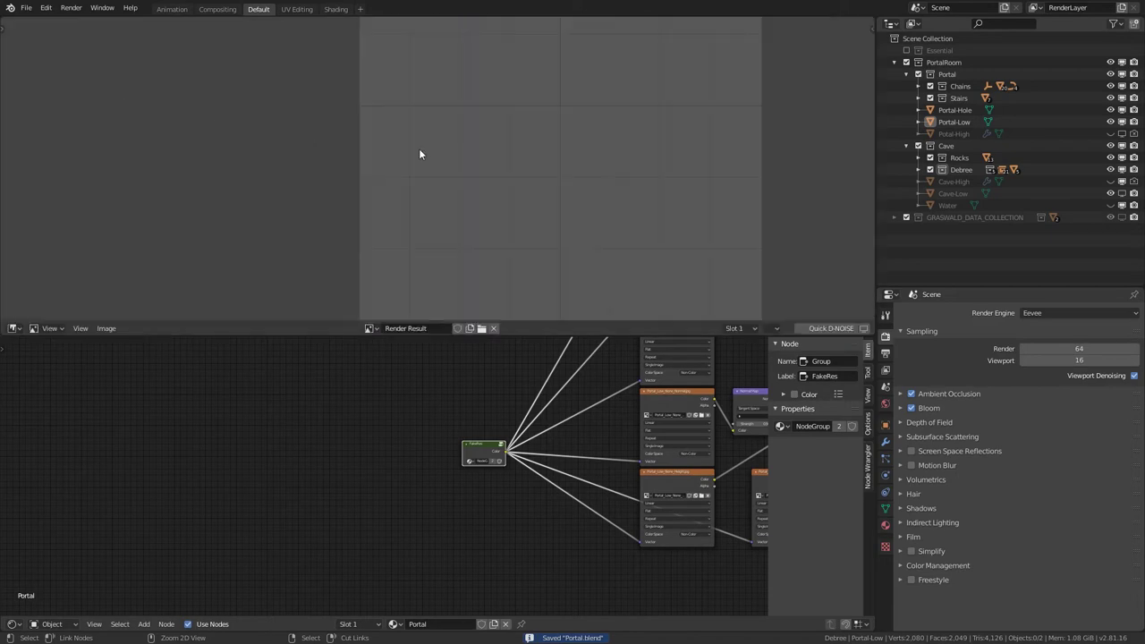
Step: Enlarge the render result and examine the rock texture, glowing rim and lightning cracks around the portal
left_click_drag(558, 335, 545, 493)
scroll(595, 302, "up", 6)
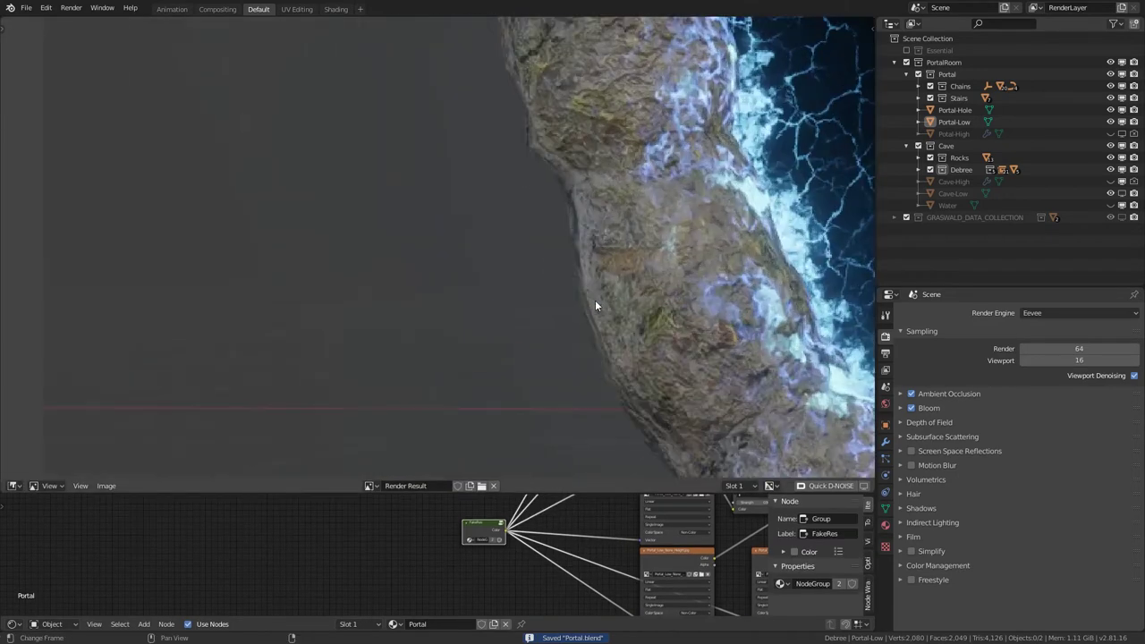
middle_click_drag(586, 305, 285, 320)
scroll(428, 304, "up", 5)
scroll(427, 305, "down", 5)
scroll(573, 286, "up", 5)
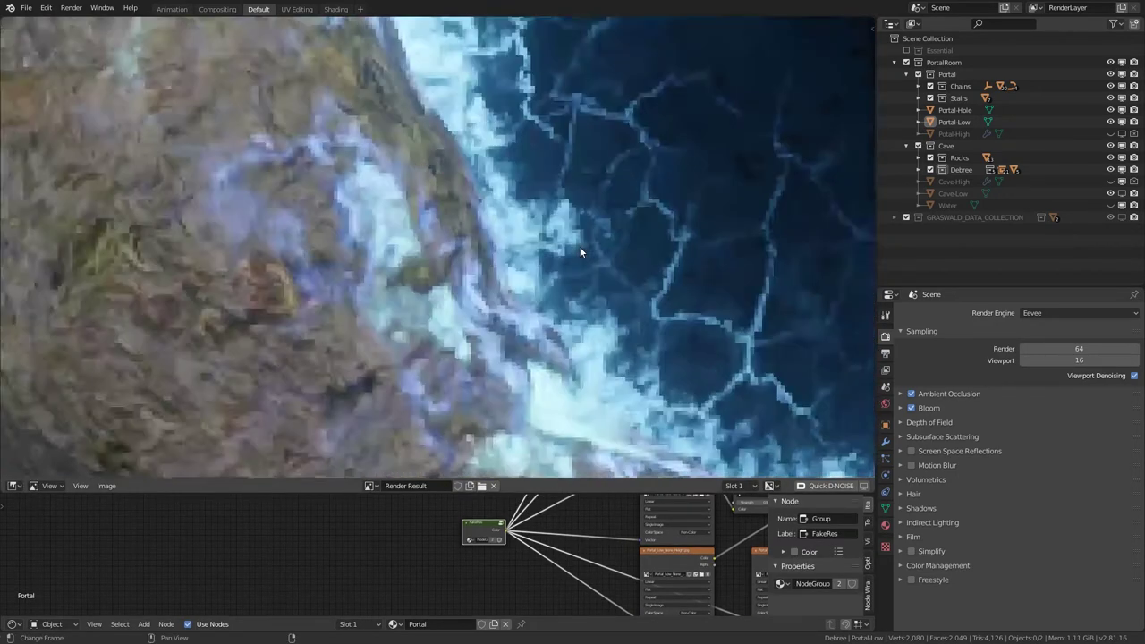
middle_click_drag(580, 246, 367, 321)
middle_click_drag(590, 287, 651, 315)
scroll(629, 246, "down", 7)
middle_click_drag(627, 246, 385, 293)
scroll(385, 291, "down", 3)
middle_click_drag(415, 177, 454, 365)
scroll(434, 225, "up", 6)
middle_click_drag(431, 224, 444, 277)
scroll(444, 276, "down", 7)
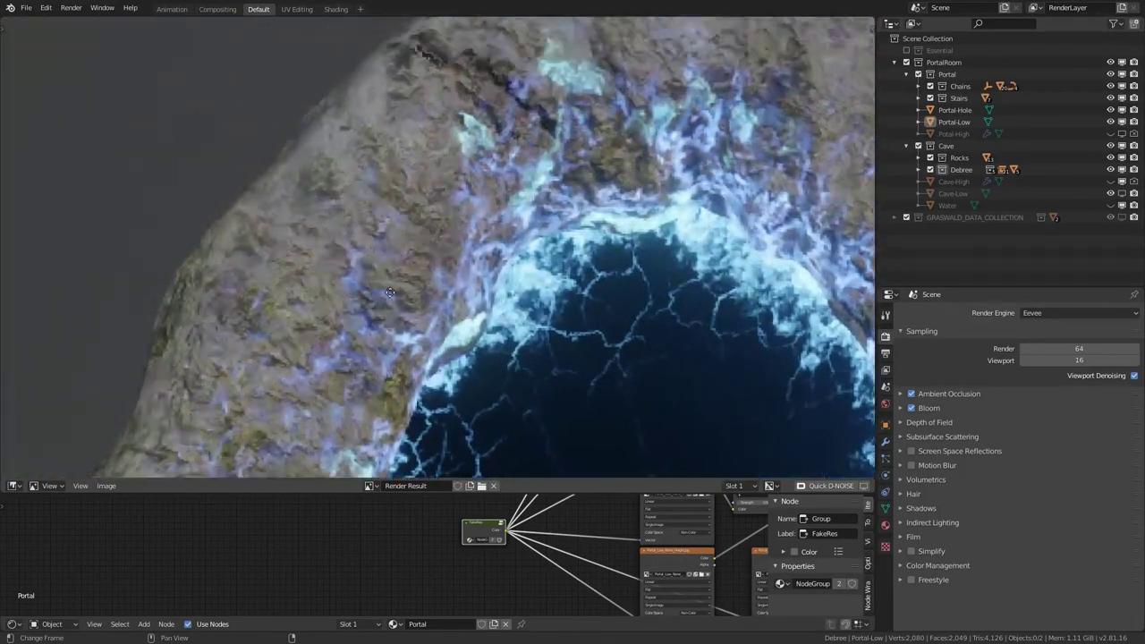
scroll(452, 304, "down", 2)
middle_click_drag(465, 324, 480, 238)
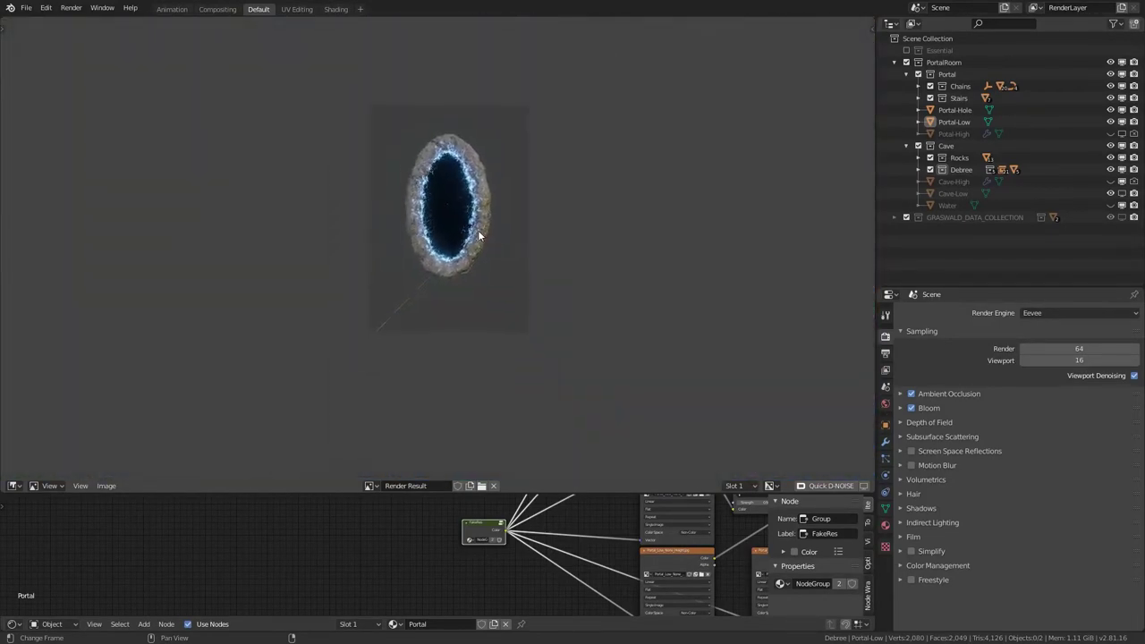
Step: Close the render result and inspect the whole portal from an angle in the 3D view
key("Escape")
scroll(529, 283, "up", 3)
scroll(528, 284, "down", 6)
left_click(777, 470)
middle_click_drag(434, 315, 453, 289)
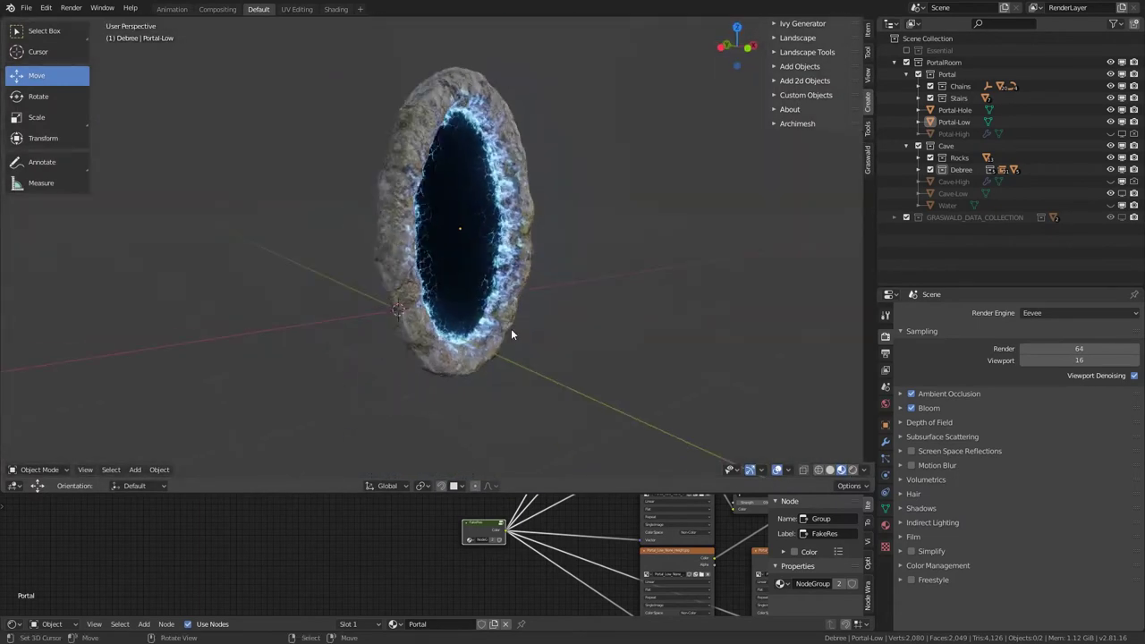
scroll(454, 289, "up", 4)
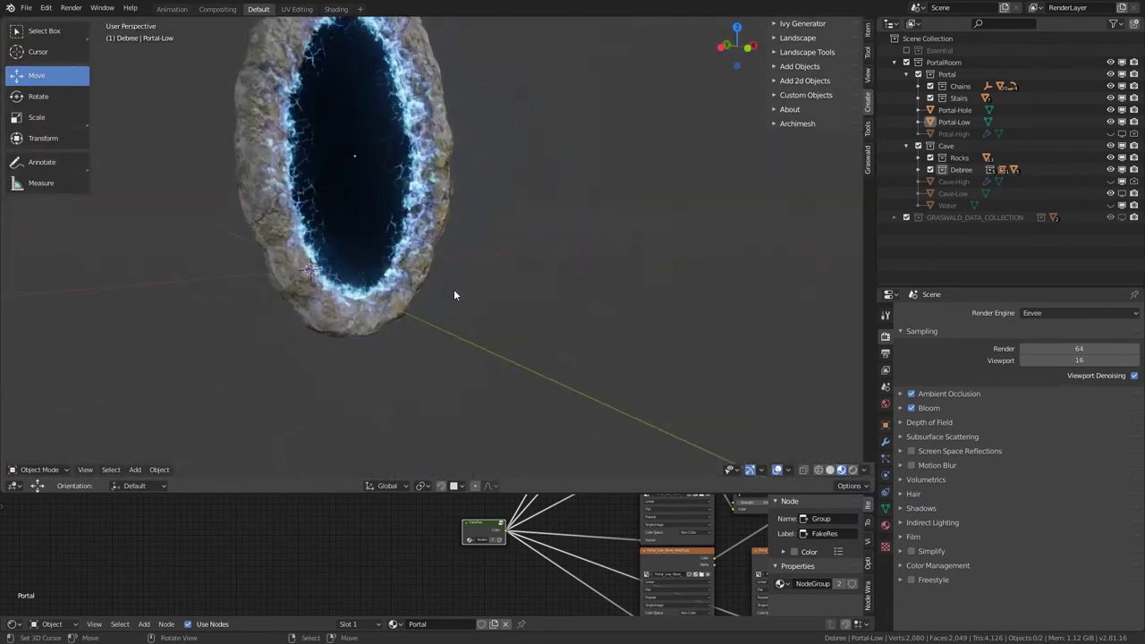
middle_click_drag(575, 282, 633, 287)
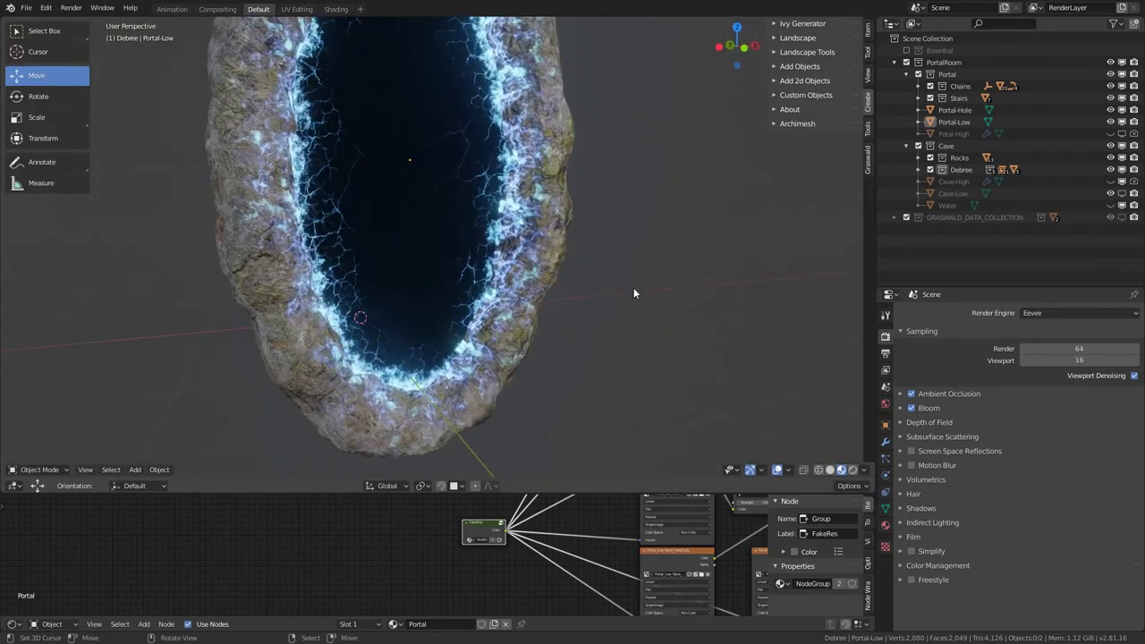
Step: Show Cave-Low in the viewport and select it as the object to texture
left_click(1123, 194)
scroll(566, 289, "down", 4)
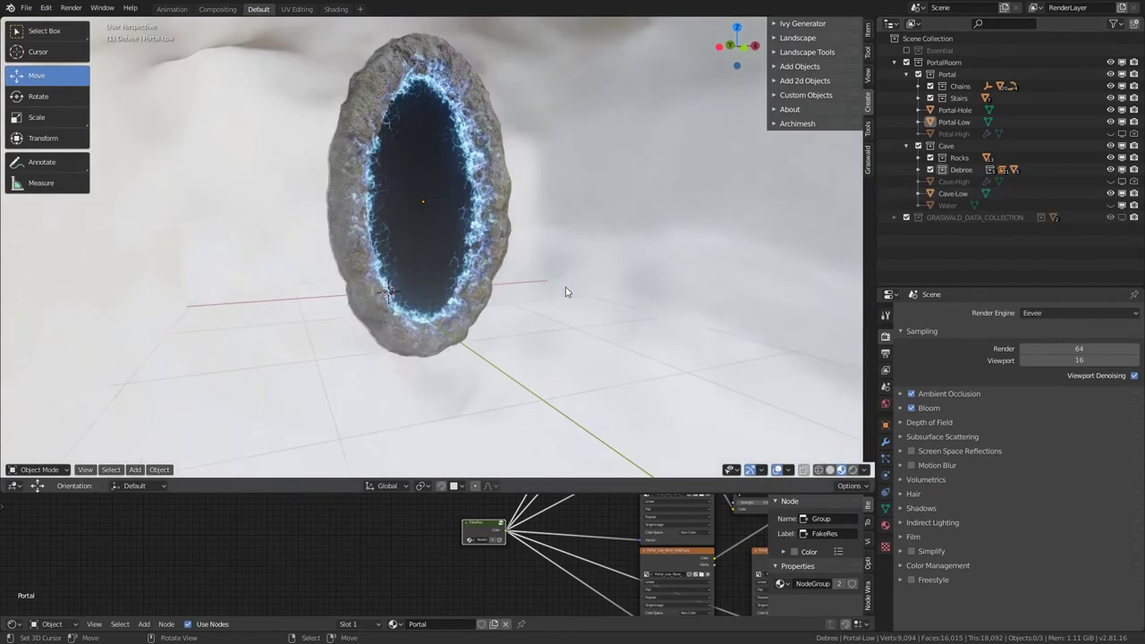
scroll(567, 289, "down", 2)
middle_click_drag(567, 289, 495, 316)
key("a")
key("a")
scroll(515, 337, "up", 1)
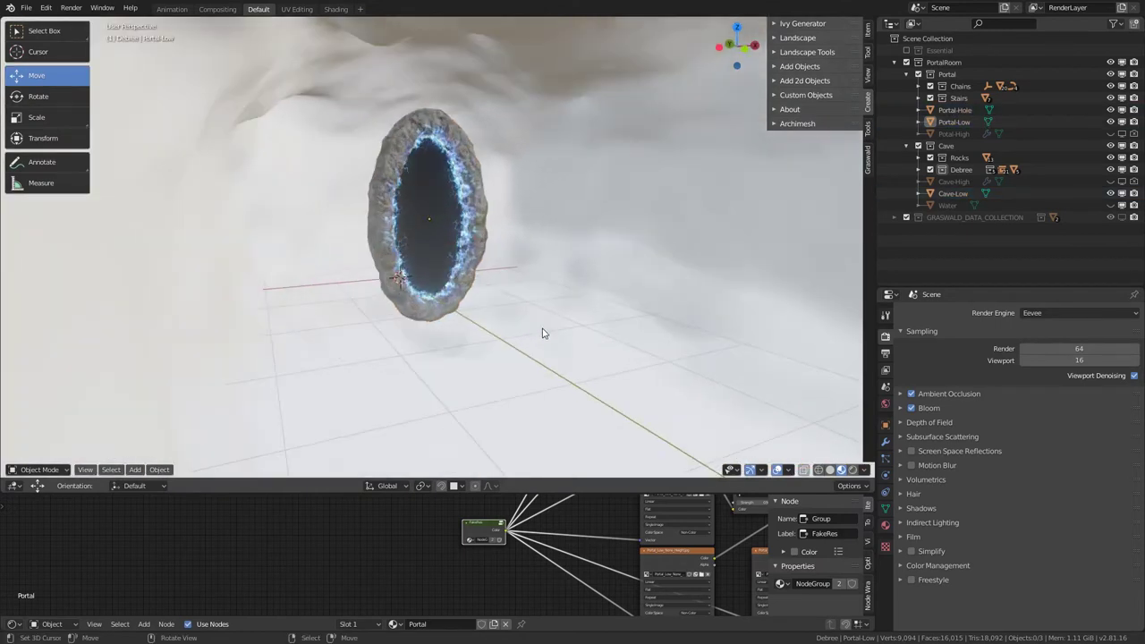
right_click(556, 343)
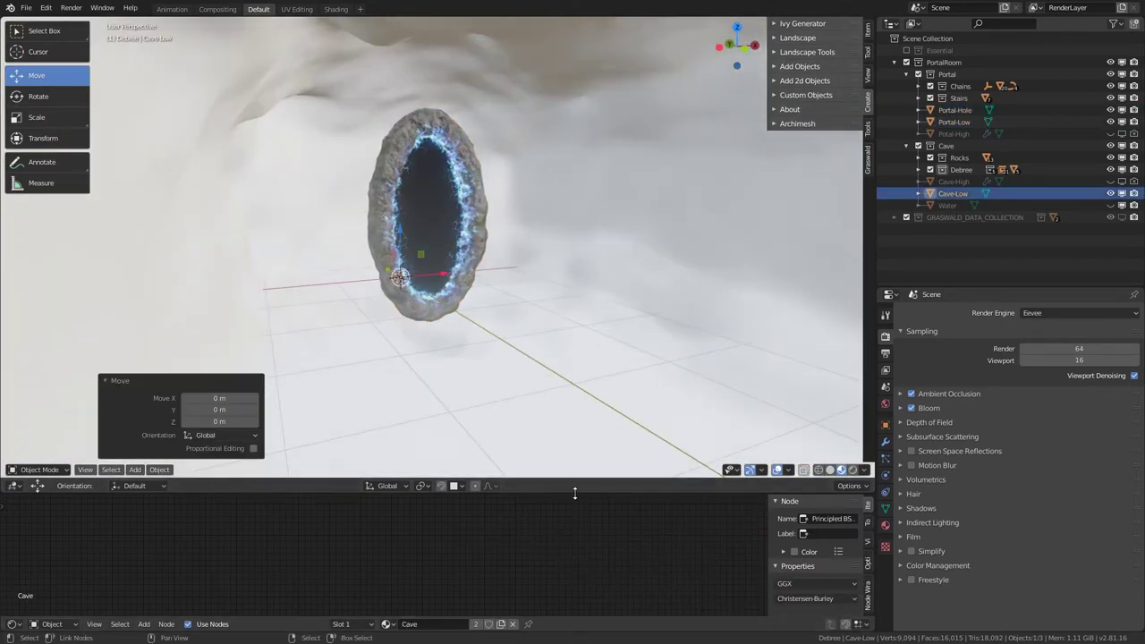
Step: Paste the FakeRes group into the Cave material and place it ahead of the Principled BSDF, leaving room for image textures
left_click_drag(576, 493, 559, 338)
middle_click_drag(530, 432, 309, 494)
scroll(328, 498, "down", 3)
middle_click_drag(404, 457, 345, 504)
scroll(351, 477, "up", 10)
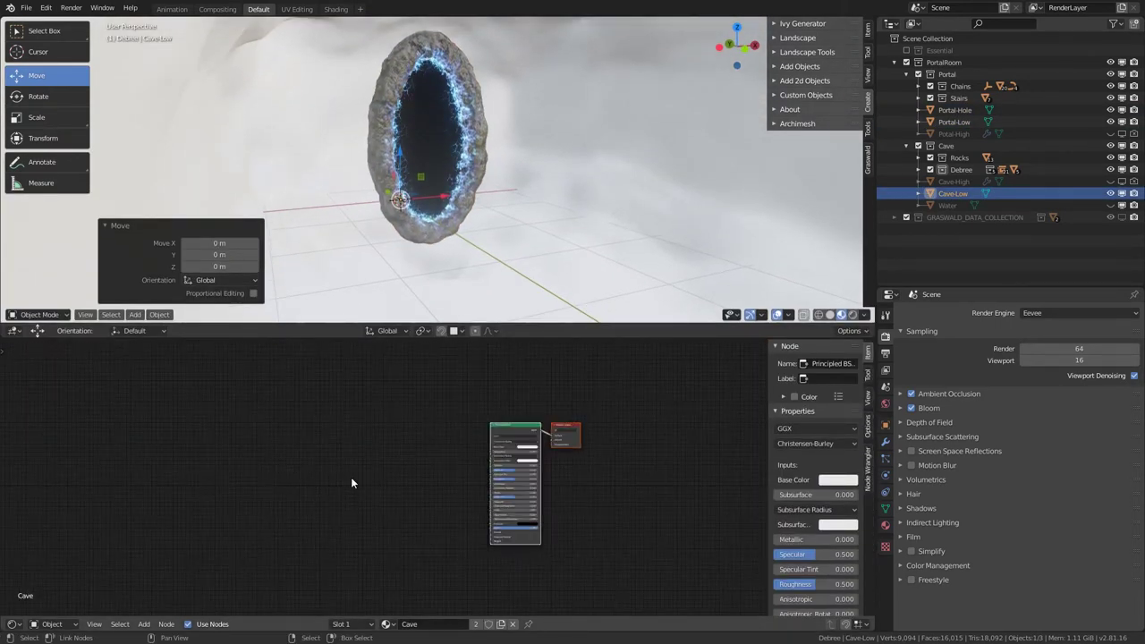
key("a")
scroll(346, 478, "up", 1)
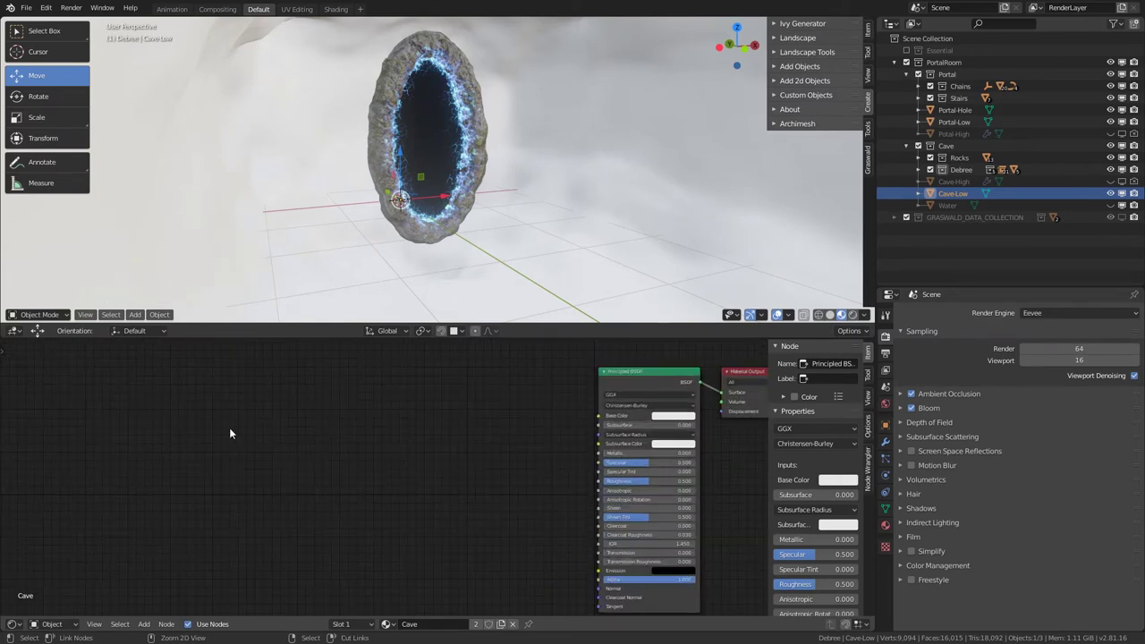
scroll(290, 453, "down", 6)
middle_click_drag(277, 455, 312, 462)
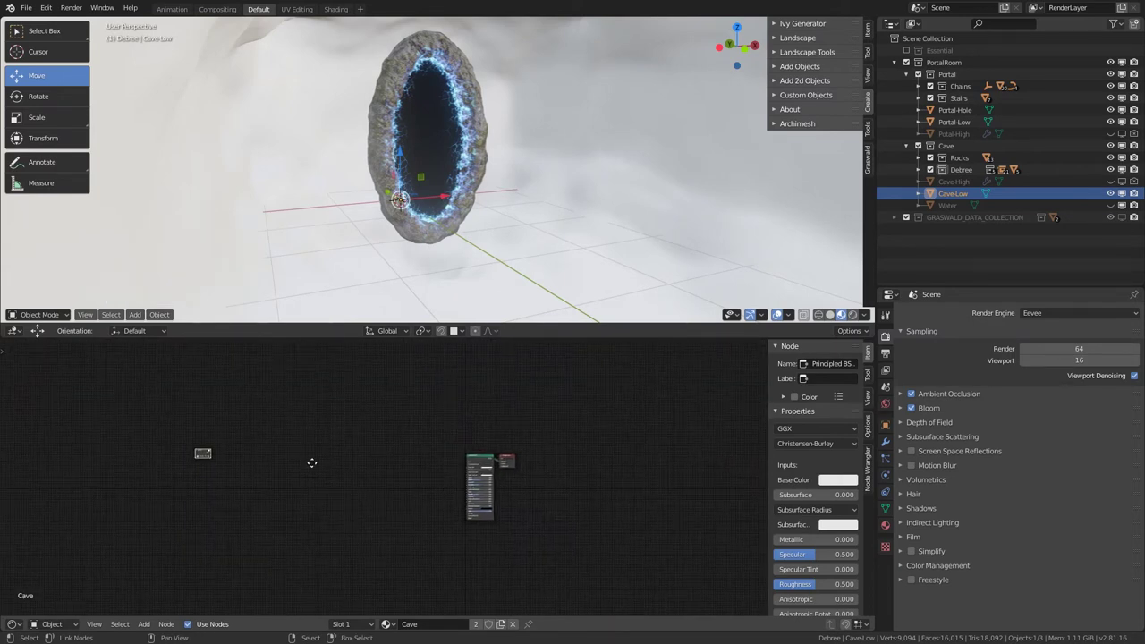
scroll(243, 460, "up", 5)
left_click_drag(189, 449, 372, 490)
scroll(386, 486, "up", 4)
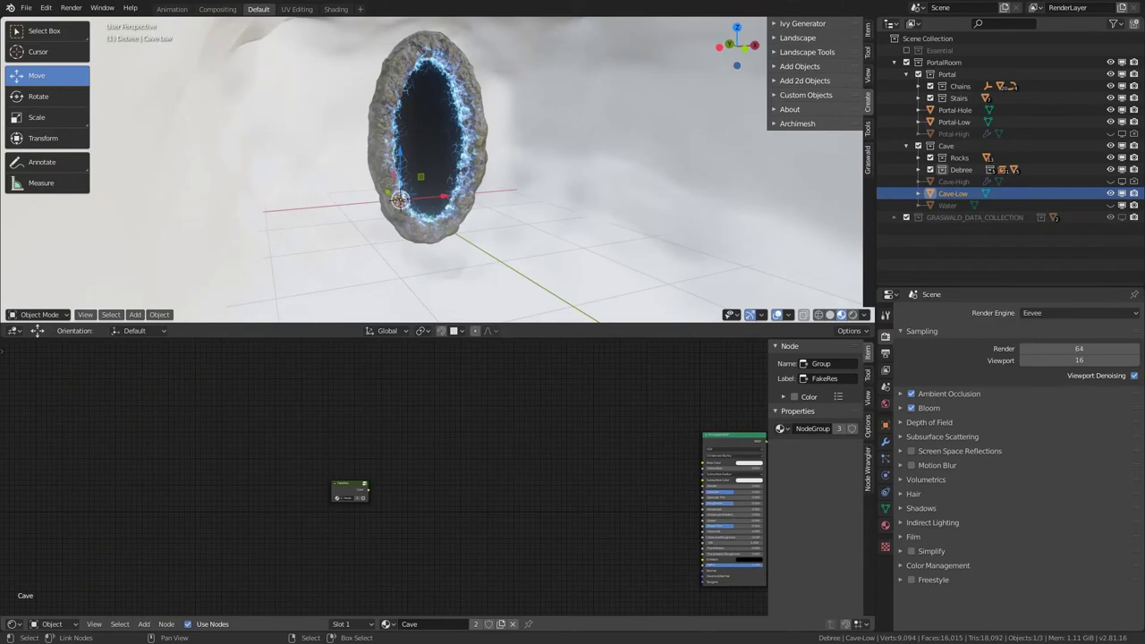
Step: Bring the Cave_Low texture images, including BaseColor and AO, into the Cave material as image texture nodes
left_click_drag(308, 445, 421, 443)
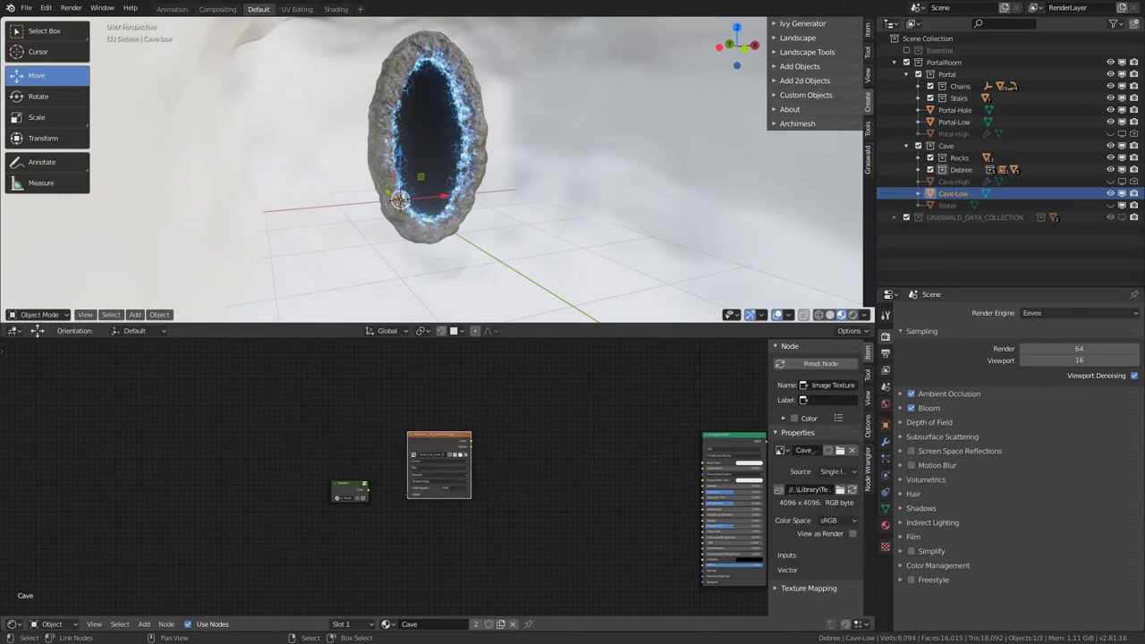
left_click_drag(421, 524, 424, 522)
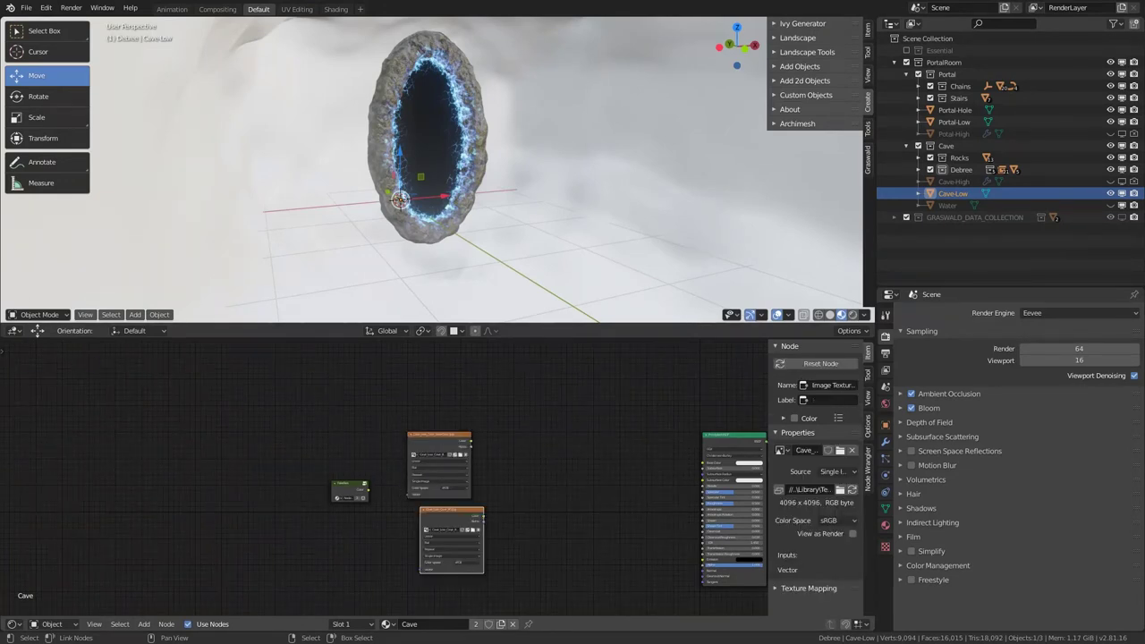
left_click_drag(601, 566, 627, 584)
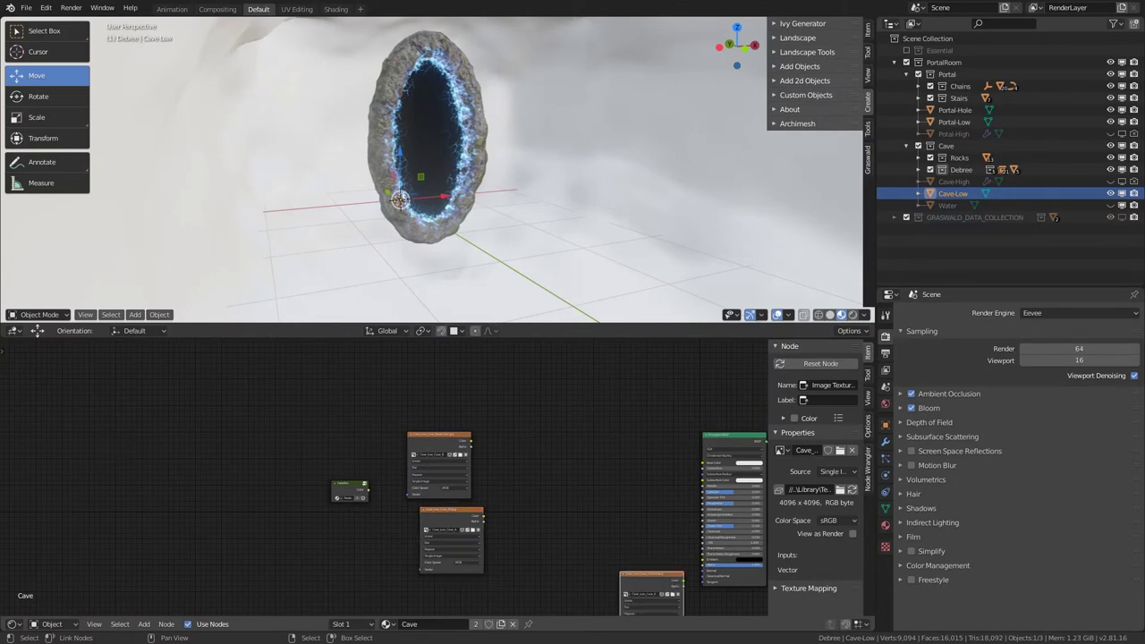
left_click_drag(233, 537, 358, 600)
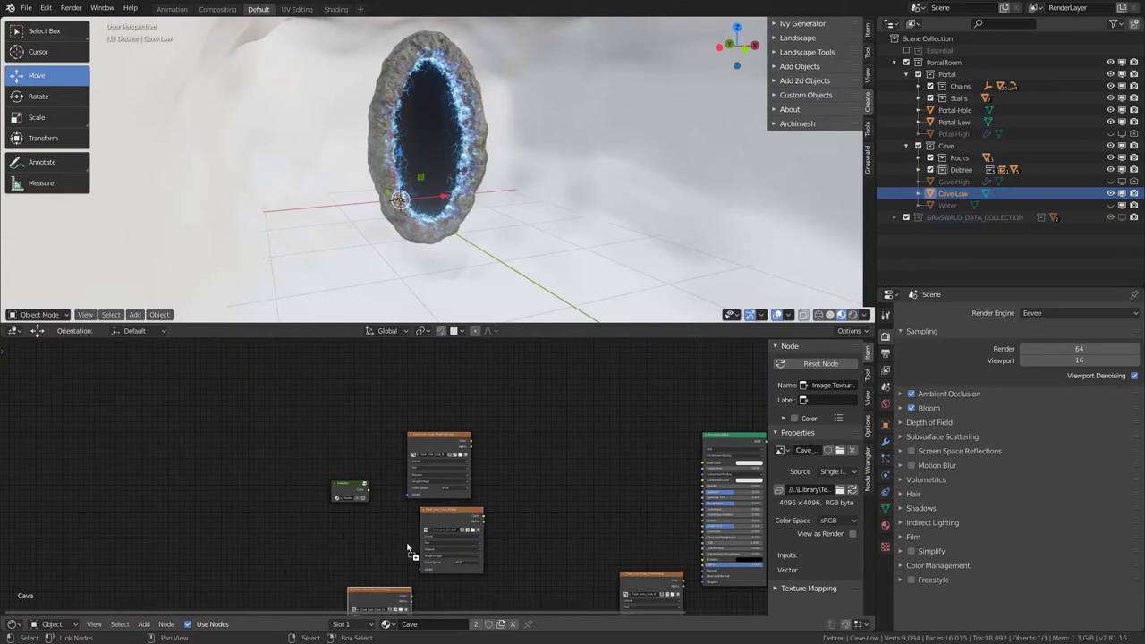
left_click_drag(408, 549, 410, 551)
left_click_drag(305, 569, 297, 600)
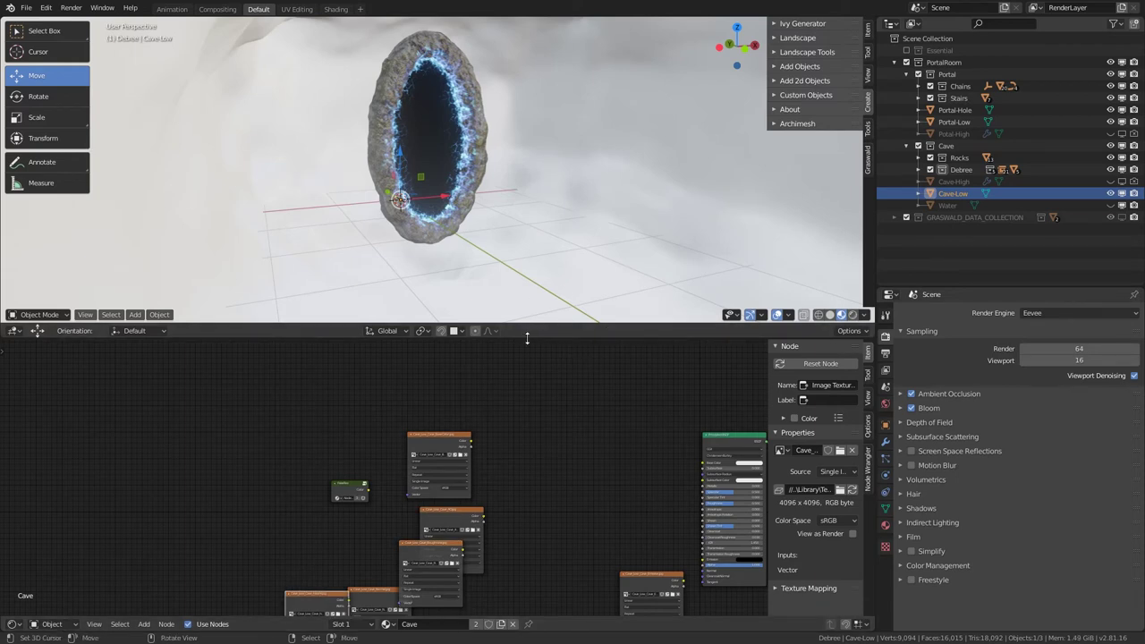
Step: Enlarge the node editor, move FakeRes away from the textures and move the Cave_Low_Cave_BaseColor.jpg node up
left_click_drag(528, 322, 515, 158)
scroll(373, 301, "up", 4)
left_click_drag(350, 510, 102, 465)
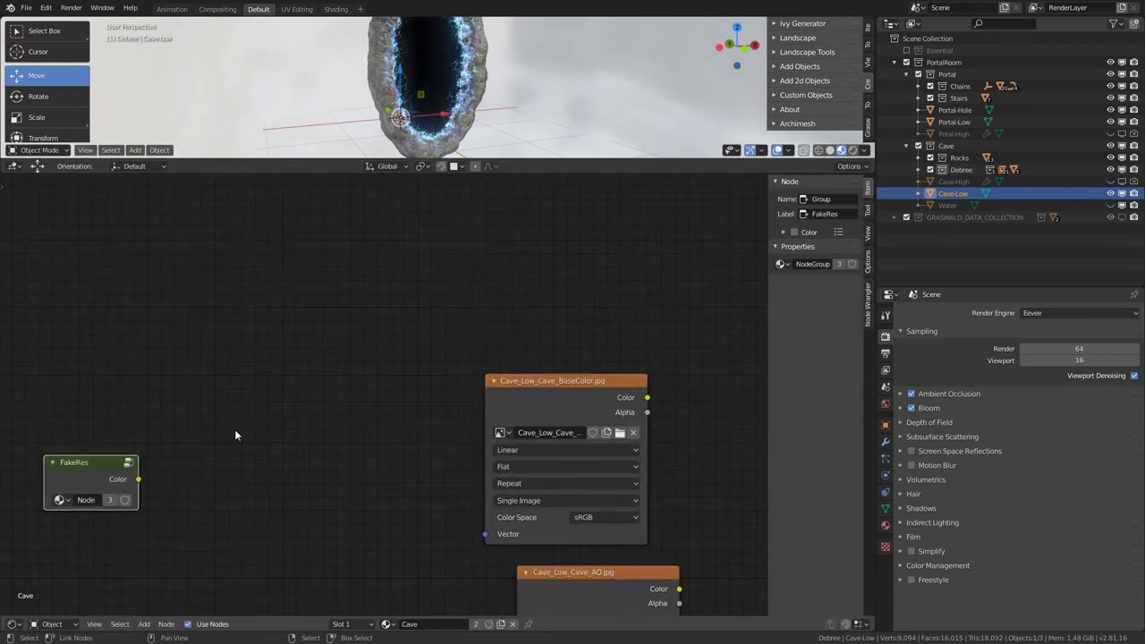
middle_click_drag(501, 376, 391, 491)
left_click_drag(446, 493, 376, 297)
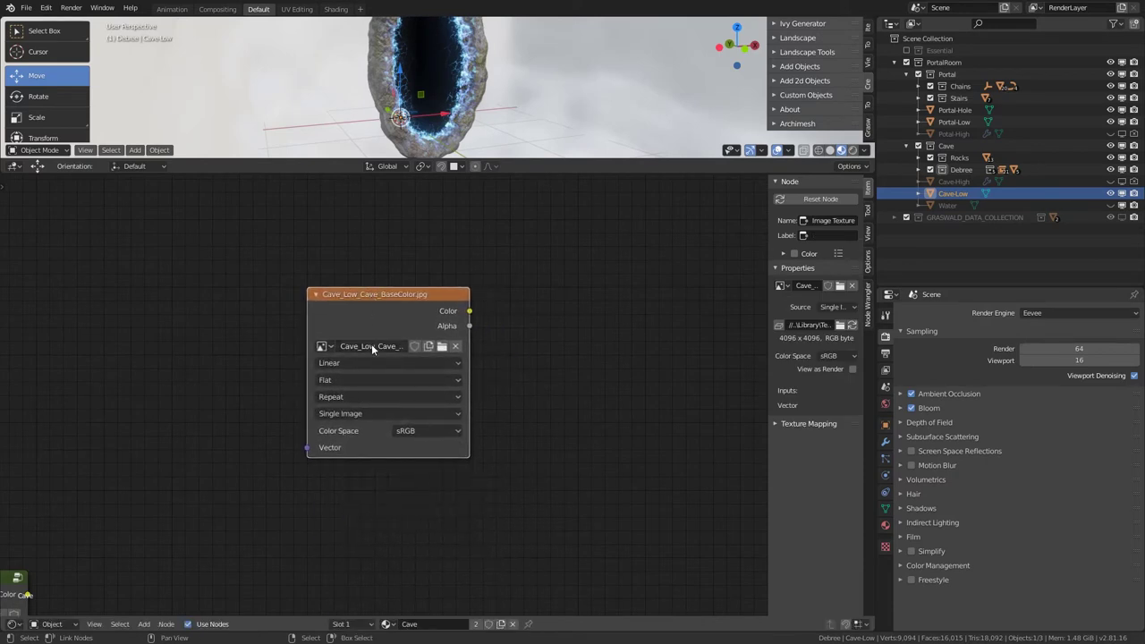
Step: Place the Cave_Low_Cave_AO.jpg node directly beneath the BaseColor texture and set its color space to Non-Color
scroll(371, 344, "down", 3)
scroll(363, 370, "up", 3)
left_click_drag(412, 535, 315, 318)
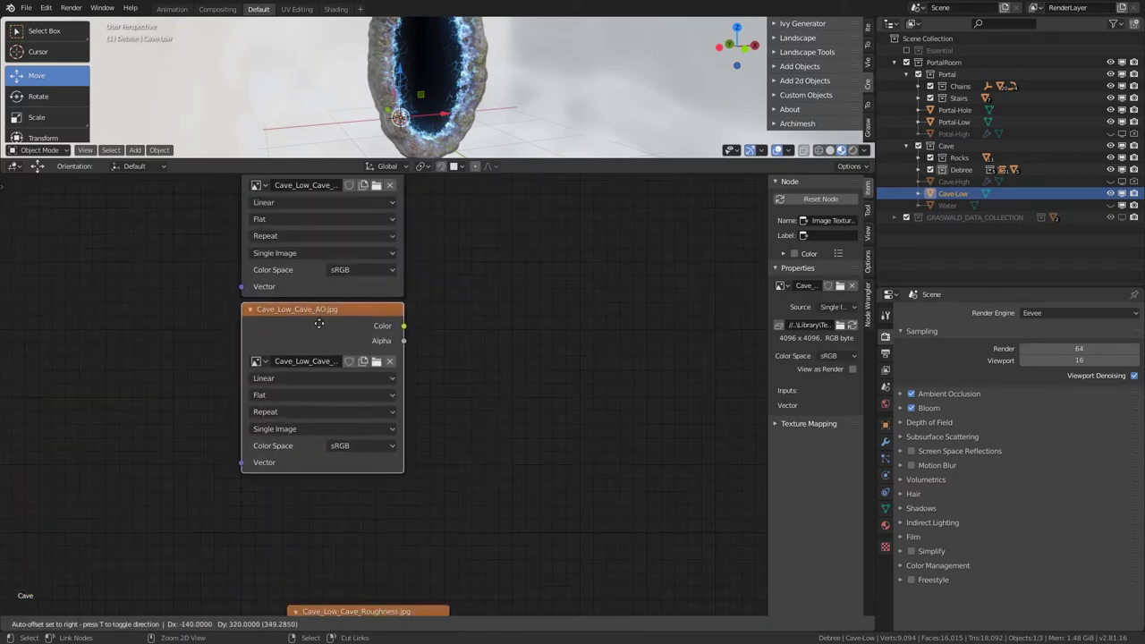
left_click(340, 446)
left_click(356, 507)
Step: Combine the BaseColor and AO textures in a Multiply mix node with factor 1.000, placed beside the BaseColor node
middle_click_drag(438, 313, 445, 378)
right_click_drag(342, 394, 334, 302, "ctrl+shift")
middle_click_drag(470, 314, 438, 397)
left_click(437, 405)
left_click(474, 441)
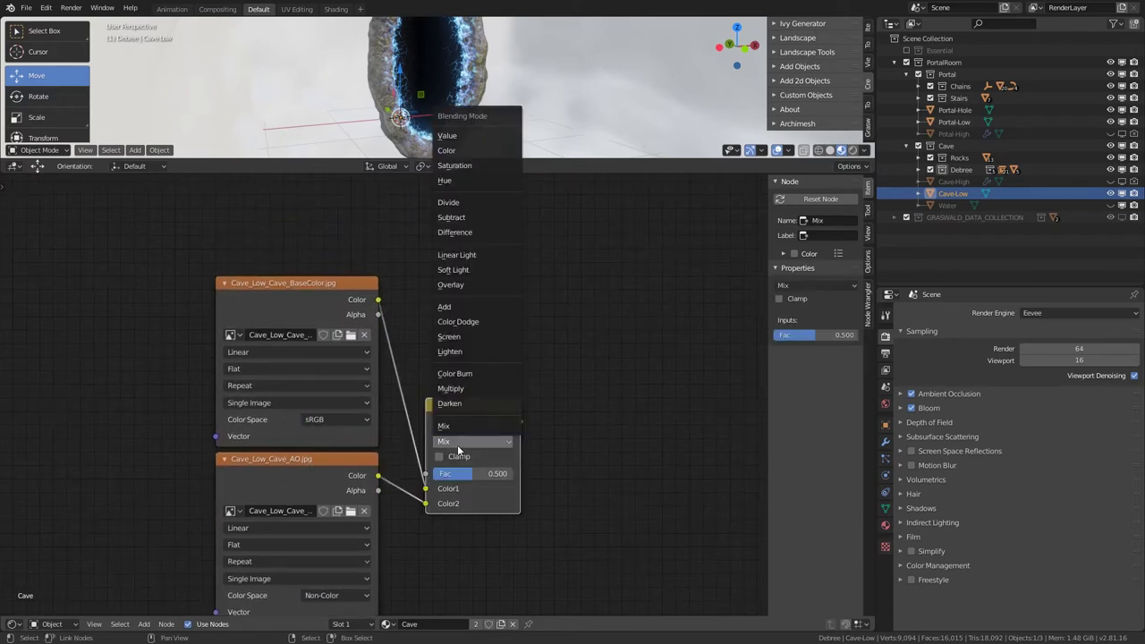
left_click(460, 399)
left_click_drag(460, 405, 435, 294)
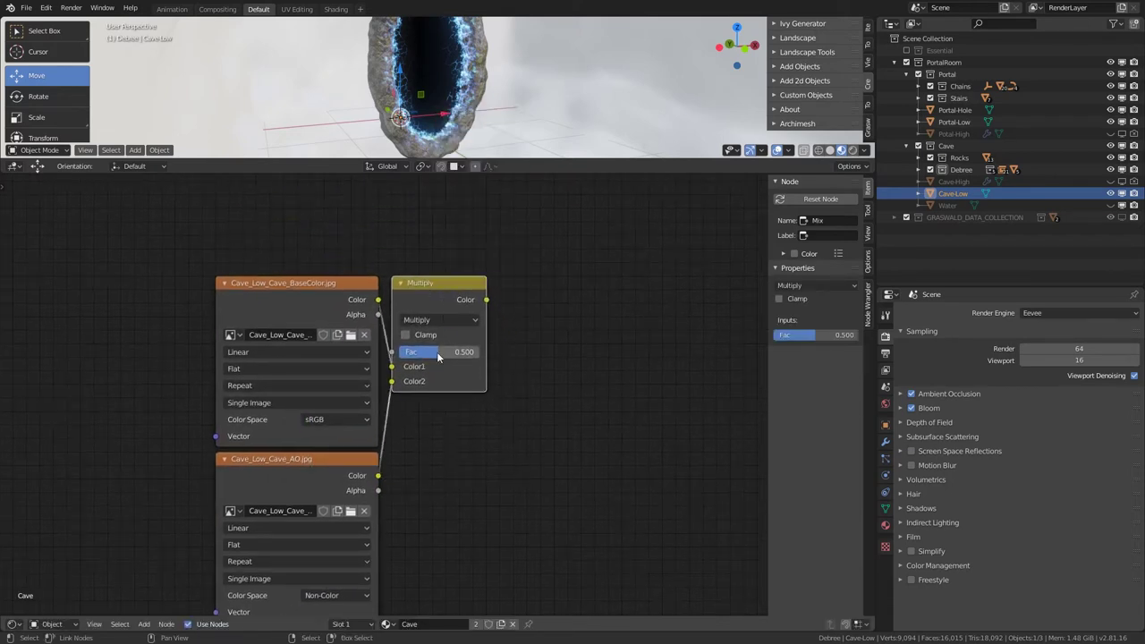
Step: Place the Cave_Low_Cave_Roughness.jpg node beneath the AO texture and set its color space to Non-Color
scroll(405, 420, "down", 4)
middle_click_drag(434, 476, 431, 310)
scroll(360, 454, "up", 2)
left_click_drag(345, 444, 303, 344)
left_click(353, 437)
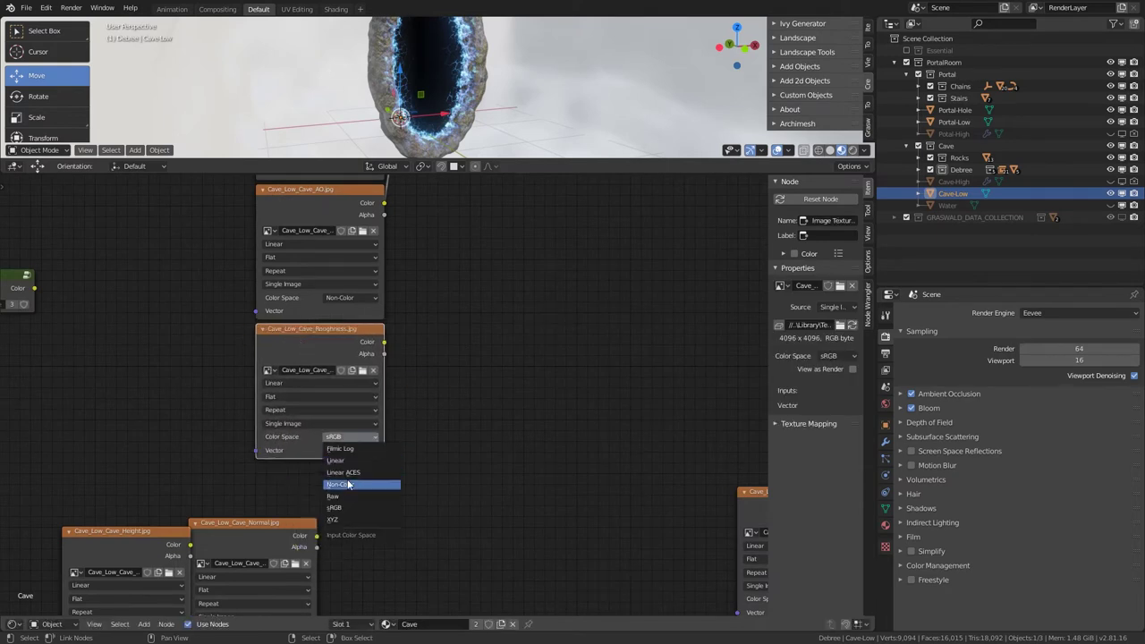
left_click(358, 484)
Step: Set the Cave_Low_Cave_Height.jpg texture to Non-Color and place its node beneath the Roughness texture
middle_click_drag(114, 497, 135, 448)
left_click(157, 535)
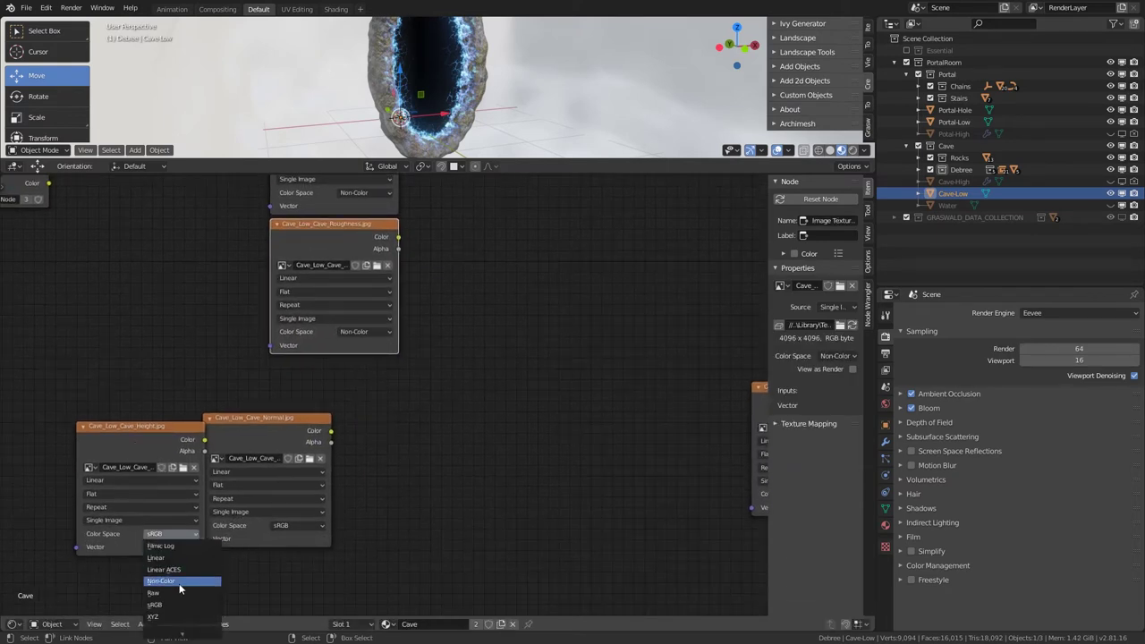
left_click(174, 585)
left_click_drag(132, 425, 322, 369)
Step: Stack the Normal texture beneath Height, set it to Non-Color, and bring the Emissive texture node closer to the stack
left_click_drag(236, 428, 302, 502)
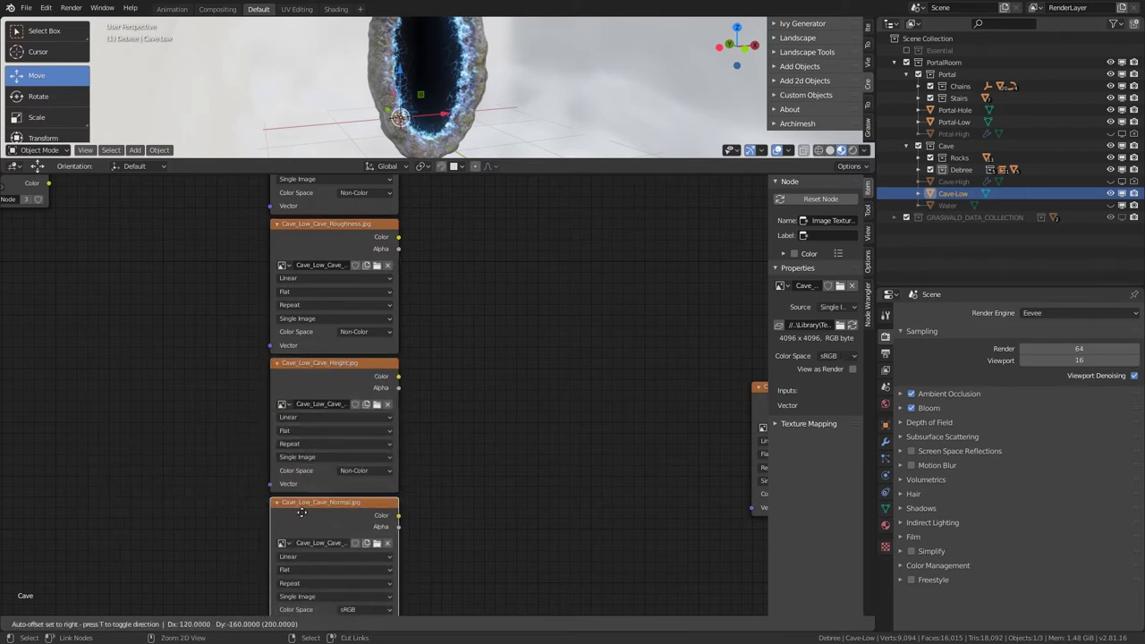
middle_click_drag(418, 560, 226, 498)
left_click(341, 545)
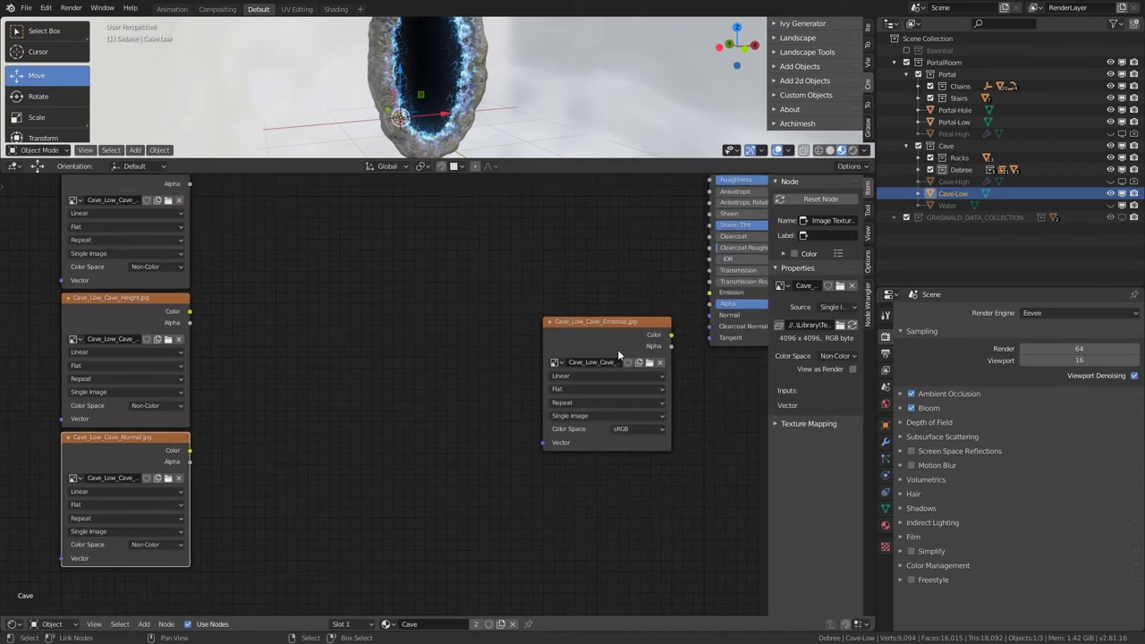
left_click_drag(618, 355, 401, 478)
scroll(330, 358, "down", 2)
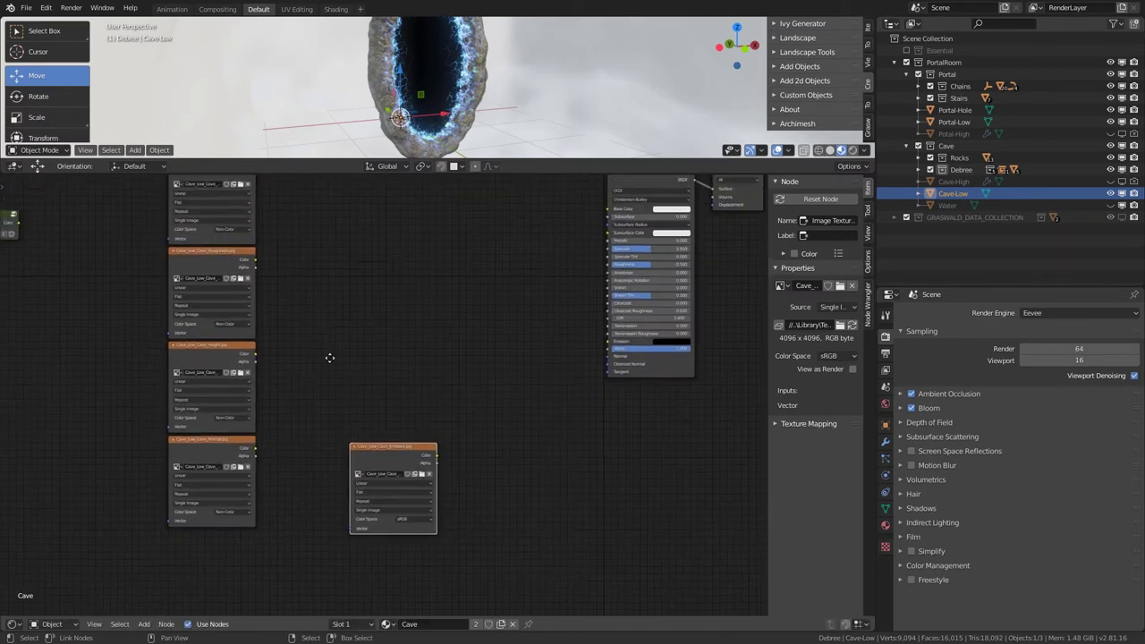
Step: Link the FakeRes Color output to the Vector input of every cave image texture, including Emissive
middle_click_drag(331, 358, 333, 462)
scroll(329, 460, "up", 1)
middle_click_drag(309, 376, 304, 433)
scroll(429, 362, "up", 1)
middle_click_drag(317, 240, 308, 293)
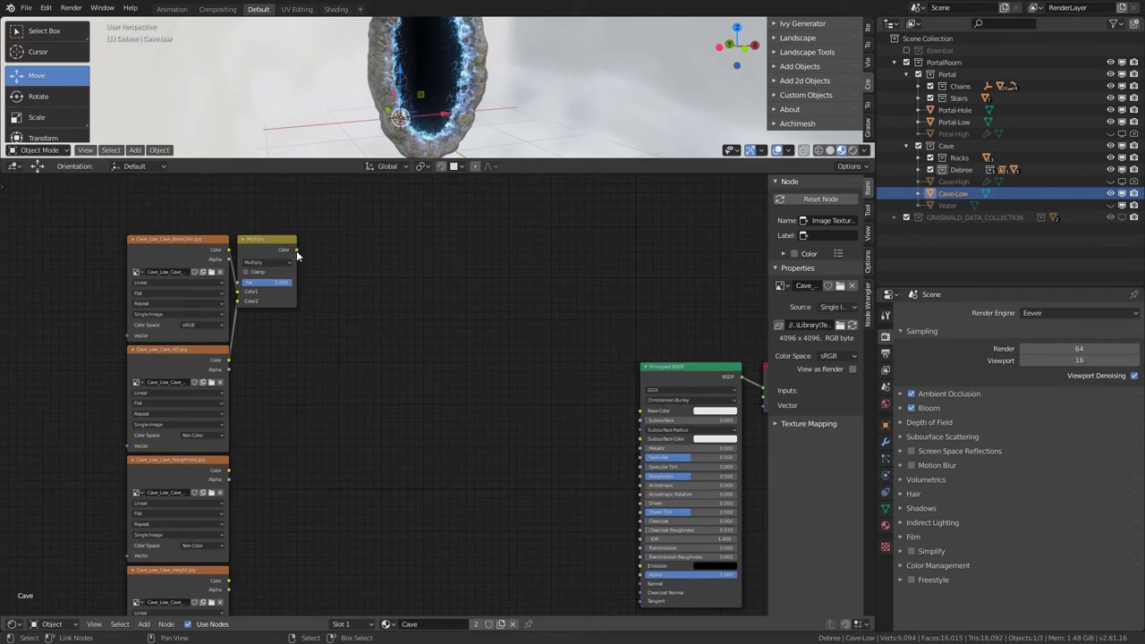
middle_click_drag(346, 408, 331, 374)
middle_click_drag(433, 367, 677, 363)
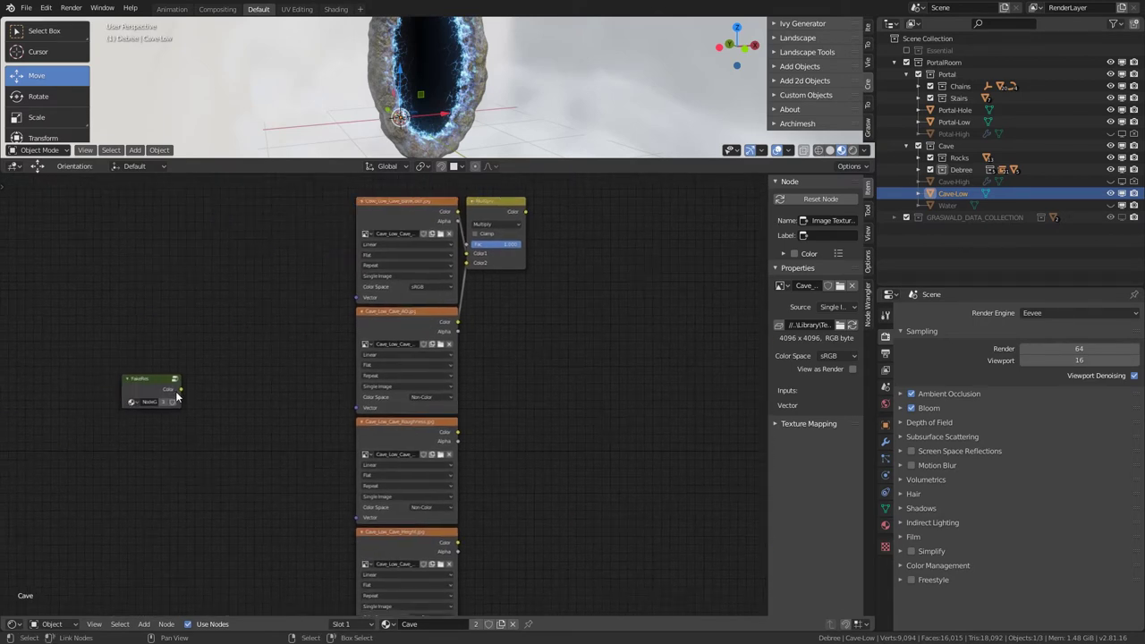
left_click_drag(180, 390, 356, 297)
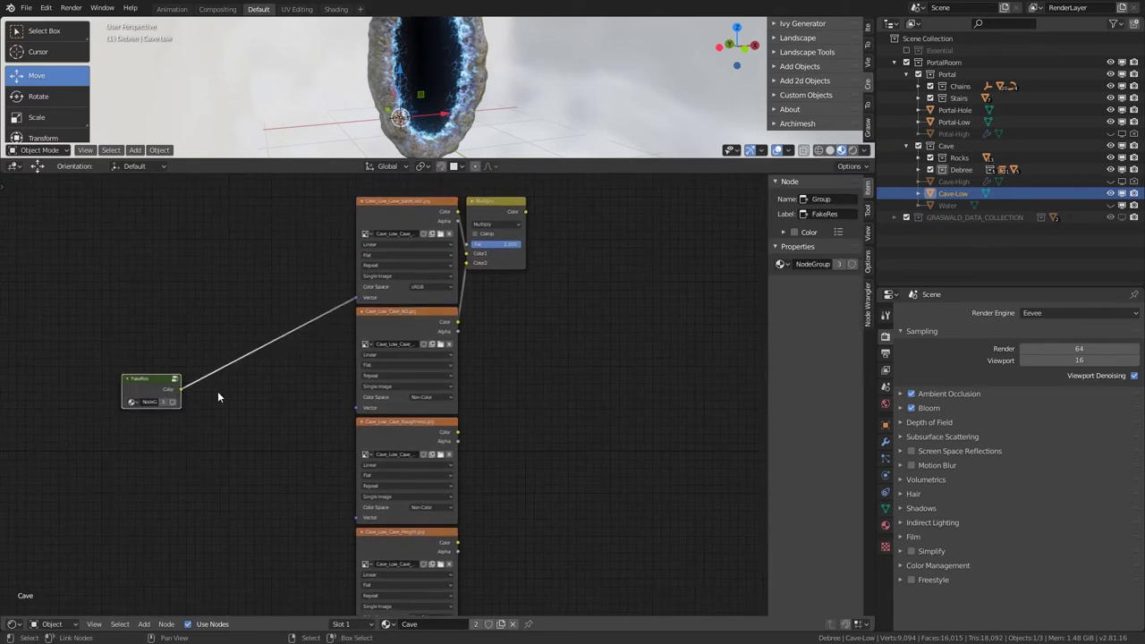
left_click_drag(181, 389, 348, 404)
right_click_drag(165, 399, 388, 544, "alt")
scroll(377, 385, "down", 6)
middle_click_drag(273, 444, 257, 375)
right_click_drag(229, 314, 480, 423, "alt")
scroll(419, 434, "up", 5)
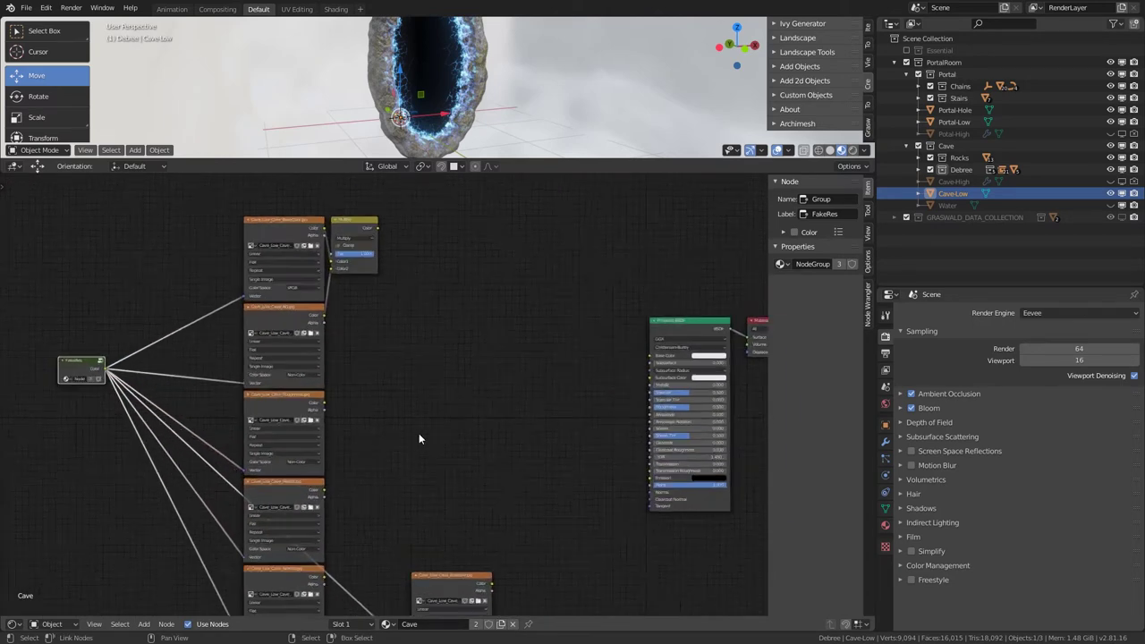
Step: Add a Bump node between the Height texture and the Principled BSDF
scroll(394, 318, "down", 2)
middle_click_drag(367, 306, 405, 363)
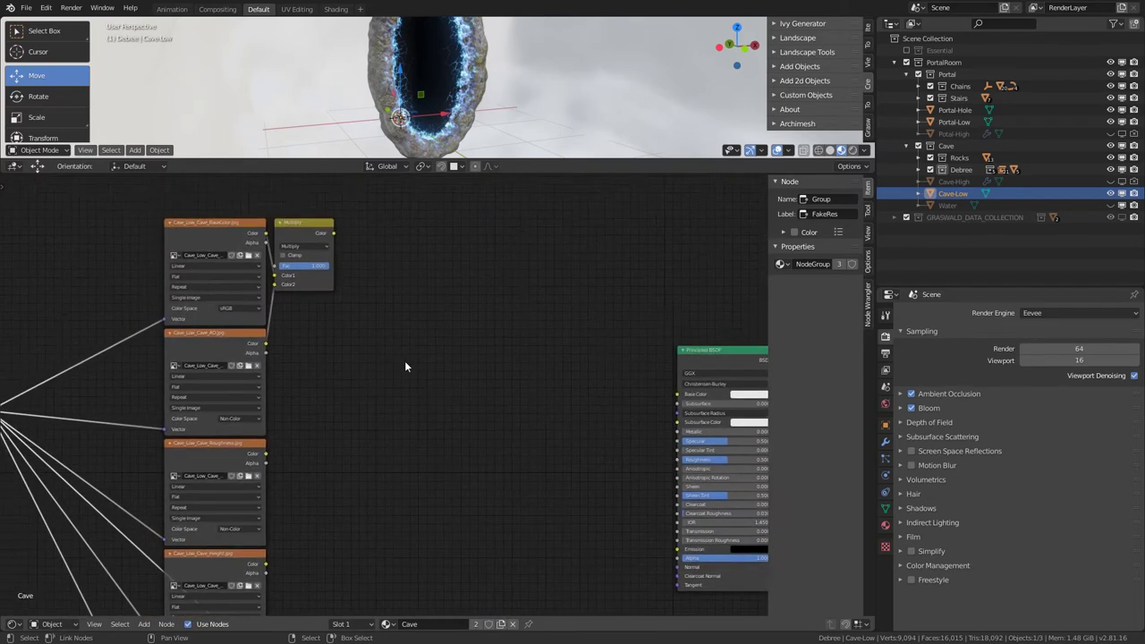
scroll(383, 382, "up", 2)
middle_click_drag(380, 256, 235, 248)
scroll(295, 358, "down", 3)
middle_click_drag(275, 369, 318, 352)
scroll(319, 351, "up", 4)
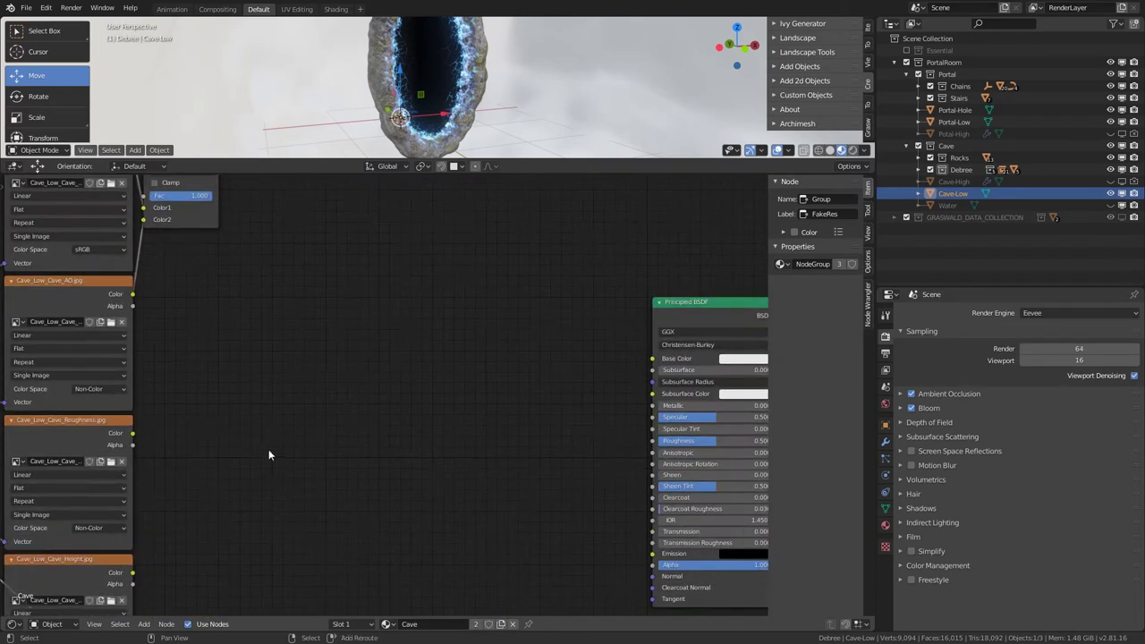
middle_click_drag(268, 450, 363, 385)
middle_click_drag(315, 427, 265, 343)
key("shift+a")
mouse_move(300, 440)
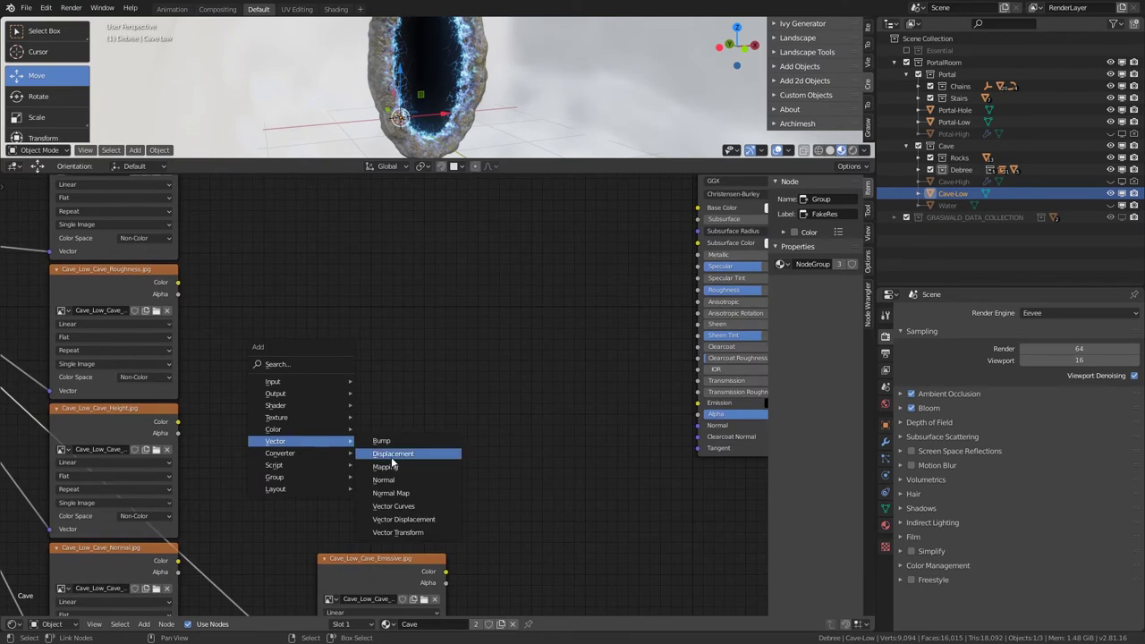
left_click(387, 439)
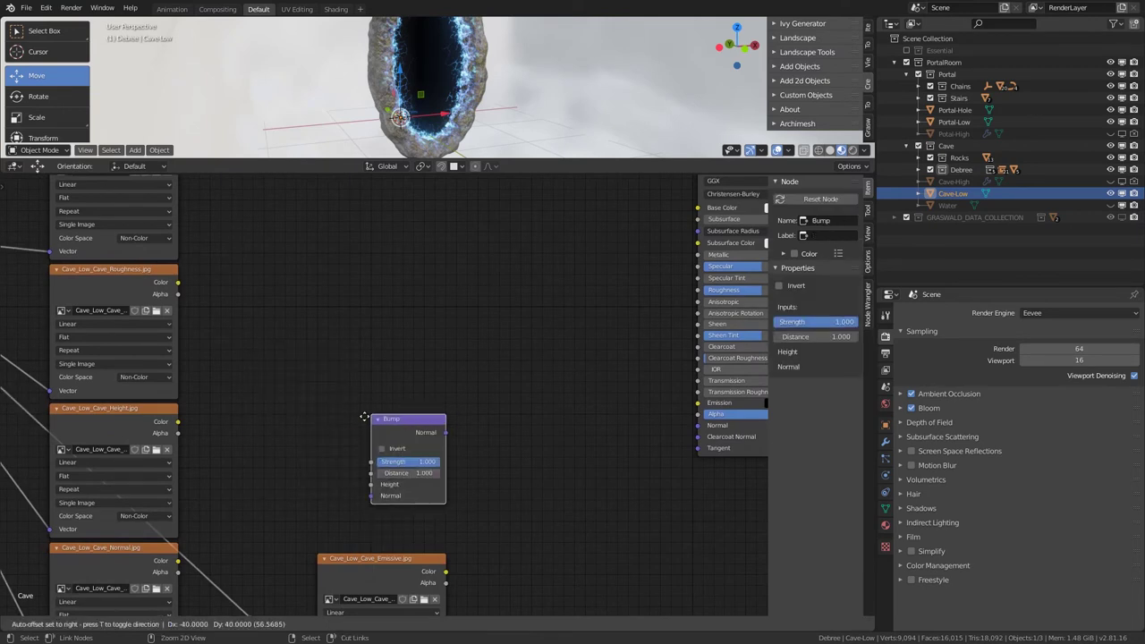
left_click(367, 422)
Step: Add a Normal Map node, route the Normal texture through it into Bump's Normal, and link the Height texture to Bump's Height
scroll(310, 359, "up", 1)
key("shift+a")
mouse_move(242, 360)
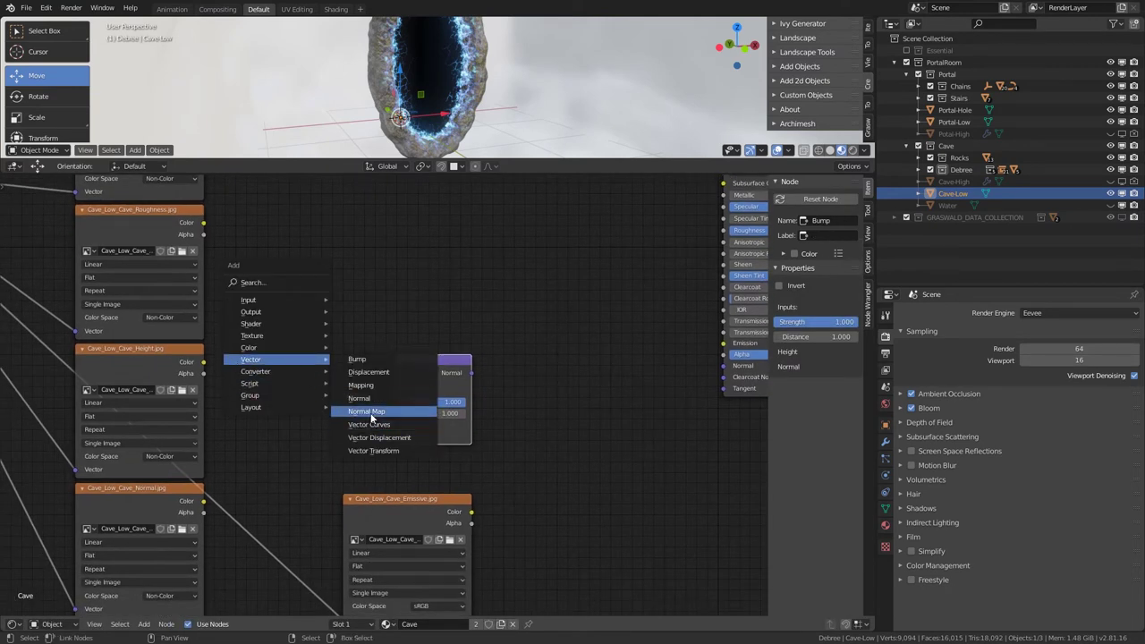
left_click(380, 411)
left_click(259, 422)
left_click_drag(204, 501, 268, 502)
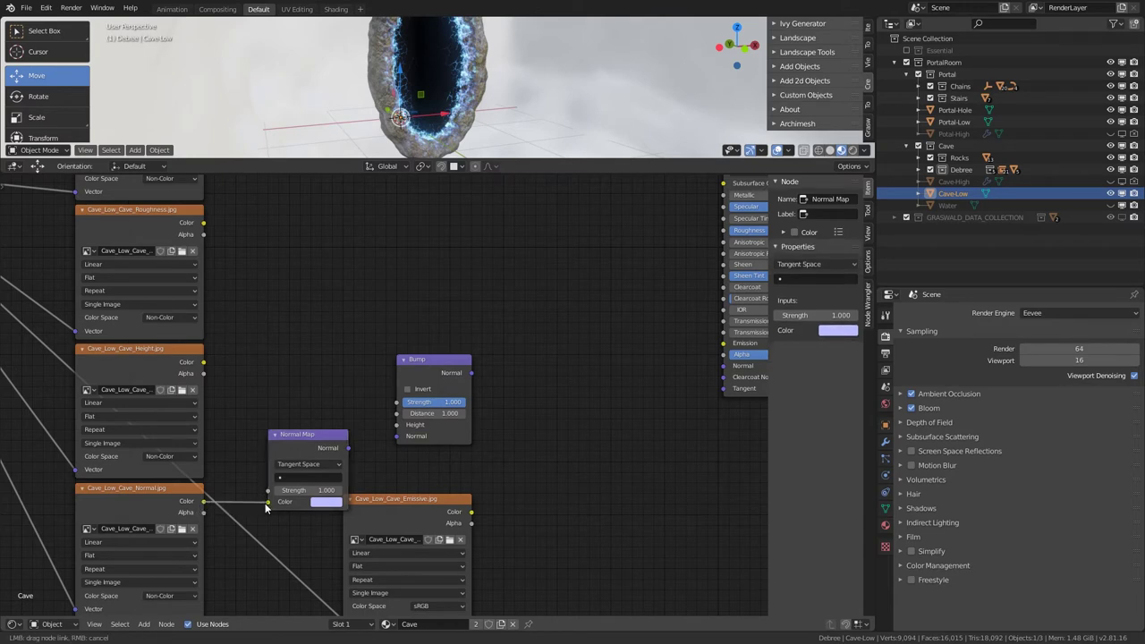
left_click_drag(348, 447, 396, 436)
left_click_drag(204, 361, 397, 425)
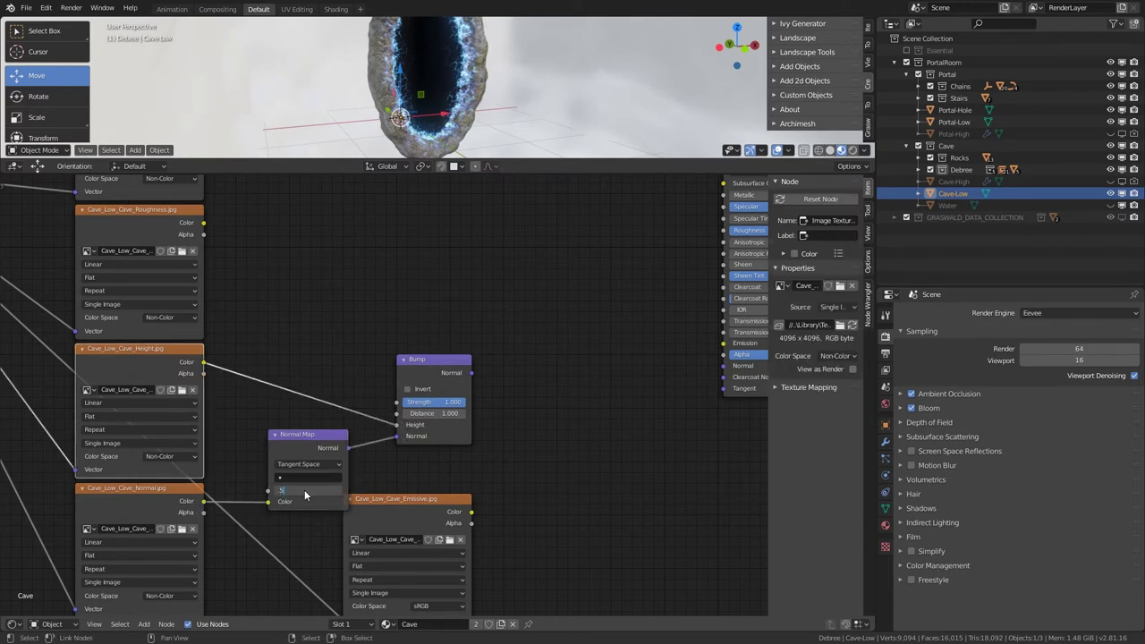
Step: Set the strength of both the Normal Map node and the Bump node to 0.5
left_click(304, 490)
type(".5")
key("Return")
left_click(439, 401)
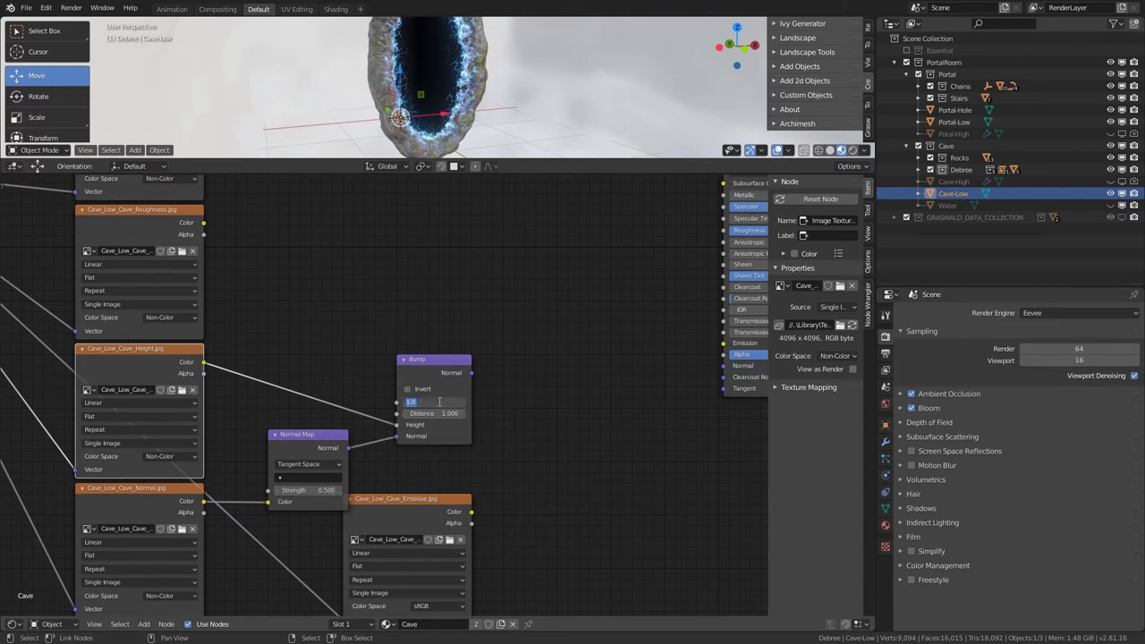
type(".5")
key("Return")
Step: Link the Bump node's Normal output to the Normal input of the Principled BSDF
middle_click_drag(468, 446, 323, 510)
left_click_drag(331, 570, 415, 512)
left_click_drag(330, 433, 583, 427)
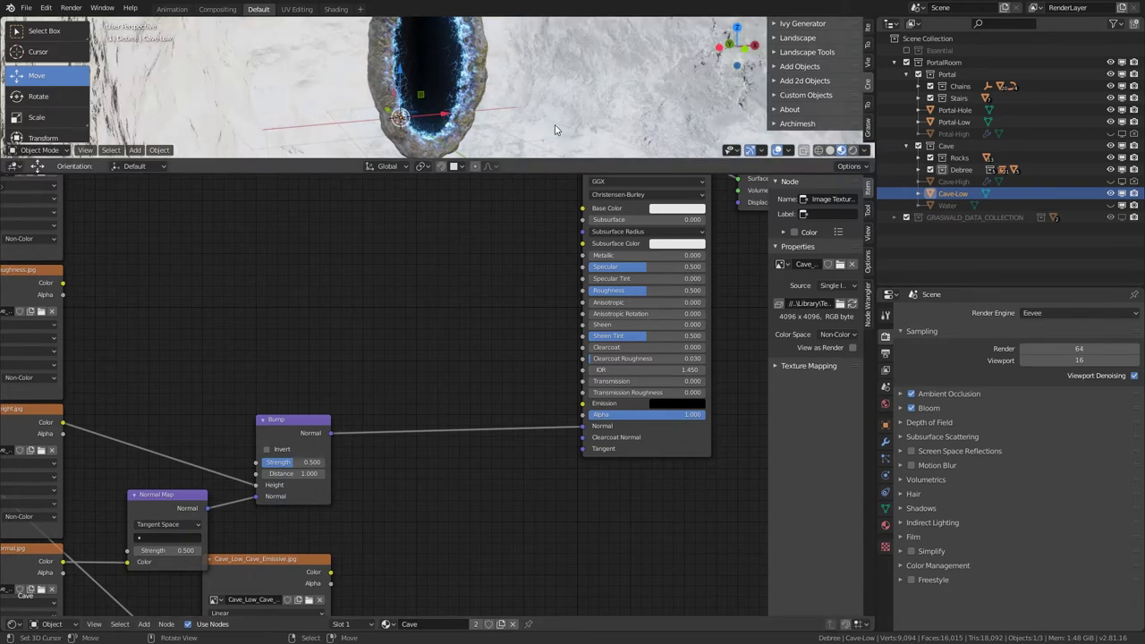
Step: Examine the bump detail on the cave walls and floor from several angles, ending in the camera view
scroll(553, 267, "down", 1)
middle_click_drag(588, 122, 619, 129)
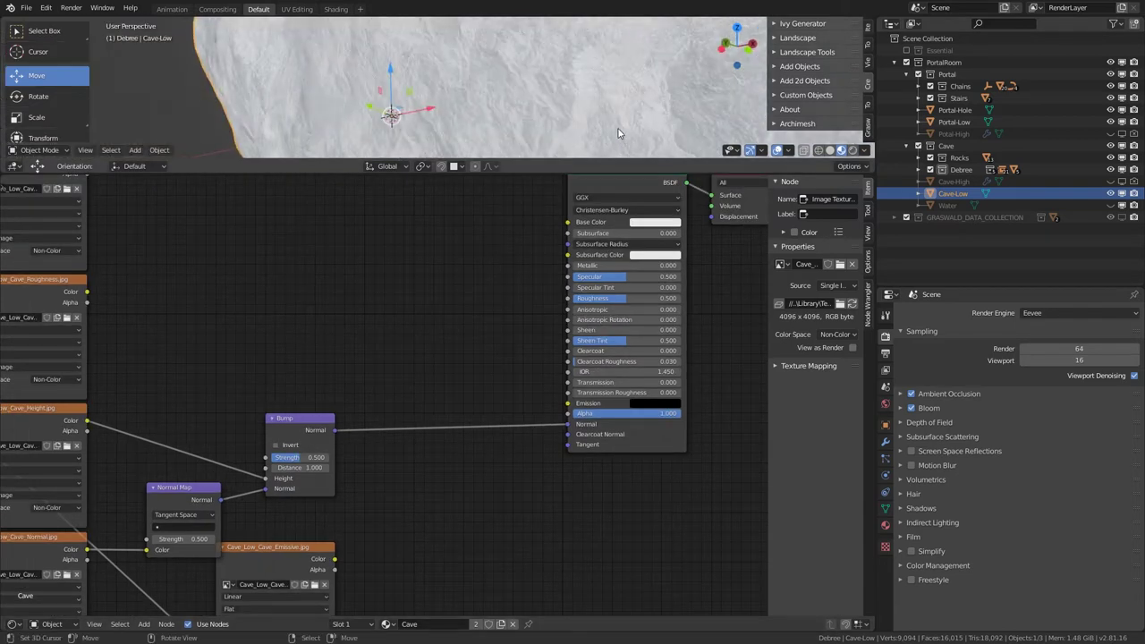
scroll(620, 133, "down", 5)
scroll(439, 115, "up", 6)
middle_click_drag(427, 21, 454, 92)
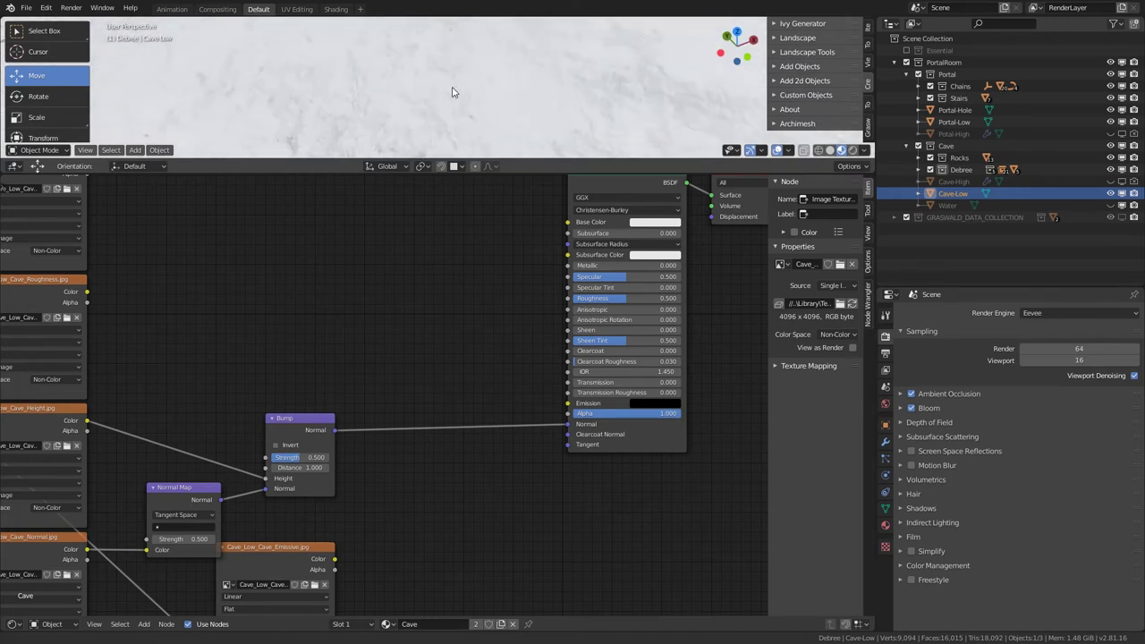
scroll(452, 97, "up", 2)
scroll(452, 98, "down", 4)
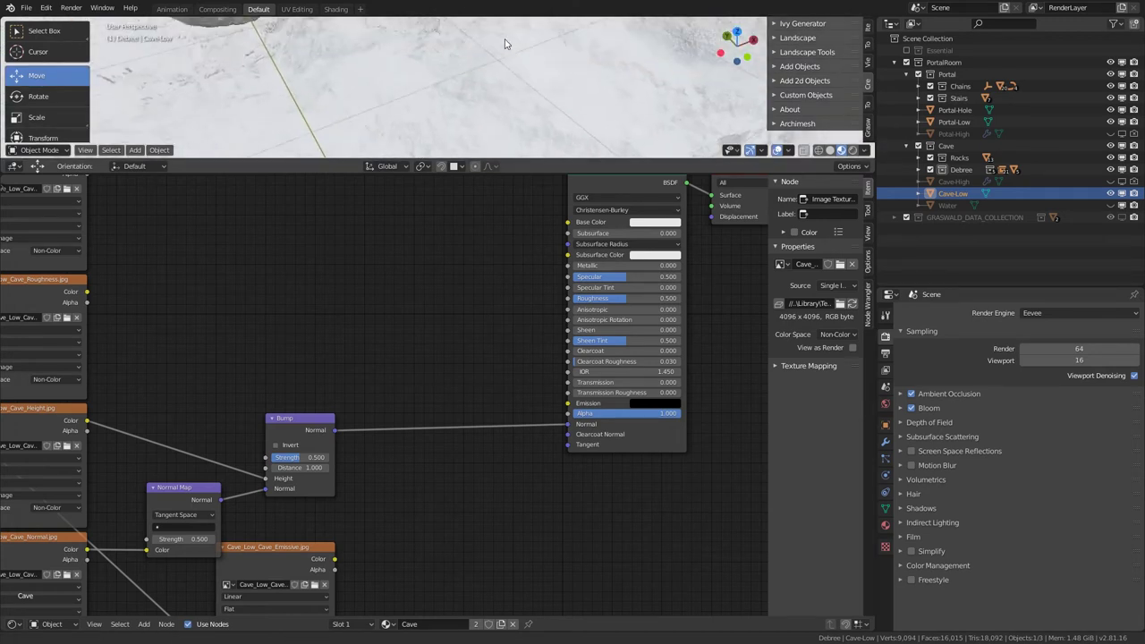
mouse_move(505, 43)
middle_mouse_down()
mouse_move(388, 101)
mouse_move(347, 65)
mouse_move(490, 116)
mouse_move(453, 68)
middle_mouse_up()
key("KP_0")
middle_click_drag(459, 124, 465, 77, "shift")
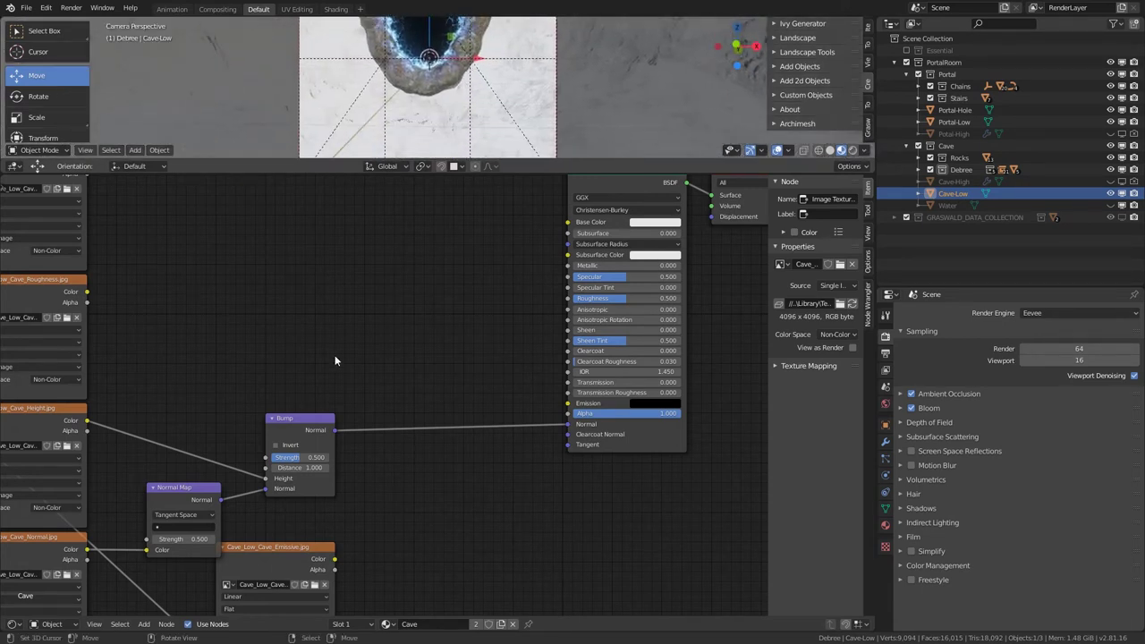
Step: Link the BaseColor and AO Multiply result to the Principled Base Color, and the Roughness texture to its Roughness
middle_click_drag(256, 320, 356, 417)
scroll(356, 417, "down", 4)
middle_click_drag(279, 274, 286, 334)
scroll(347, 345, "up", 3)
middle_click_drag(353, 260, 213, 283)
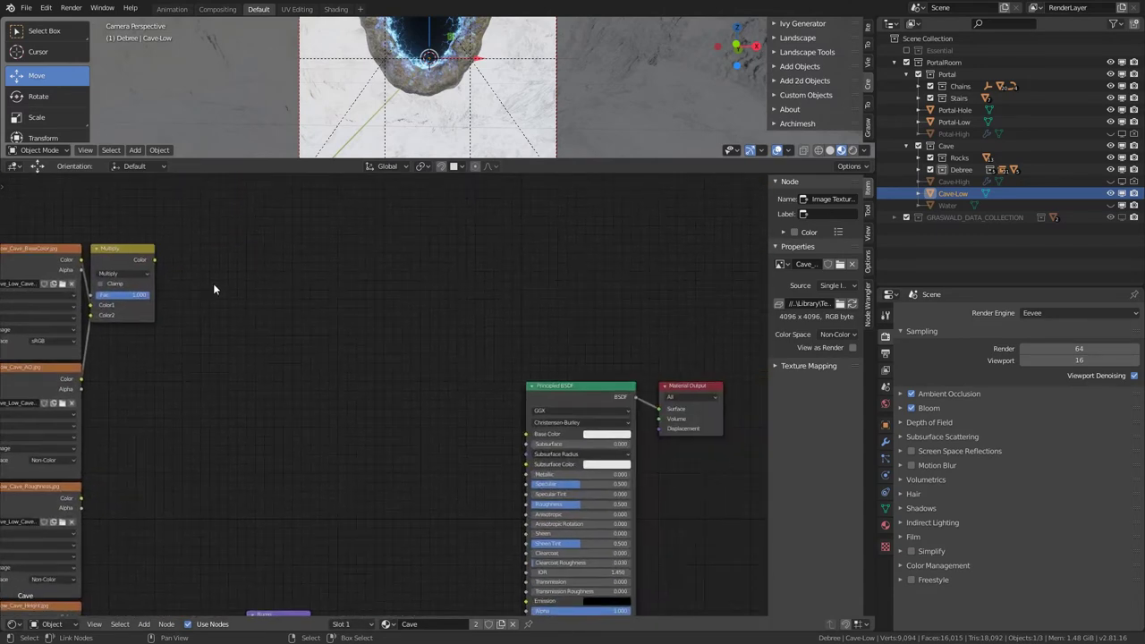
left_click_drag(157, 261, 528, 436)
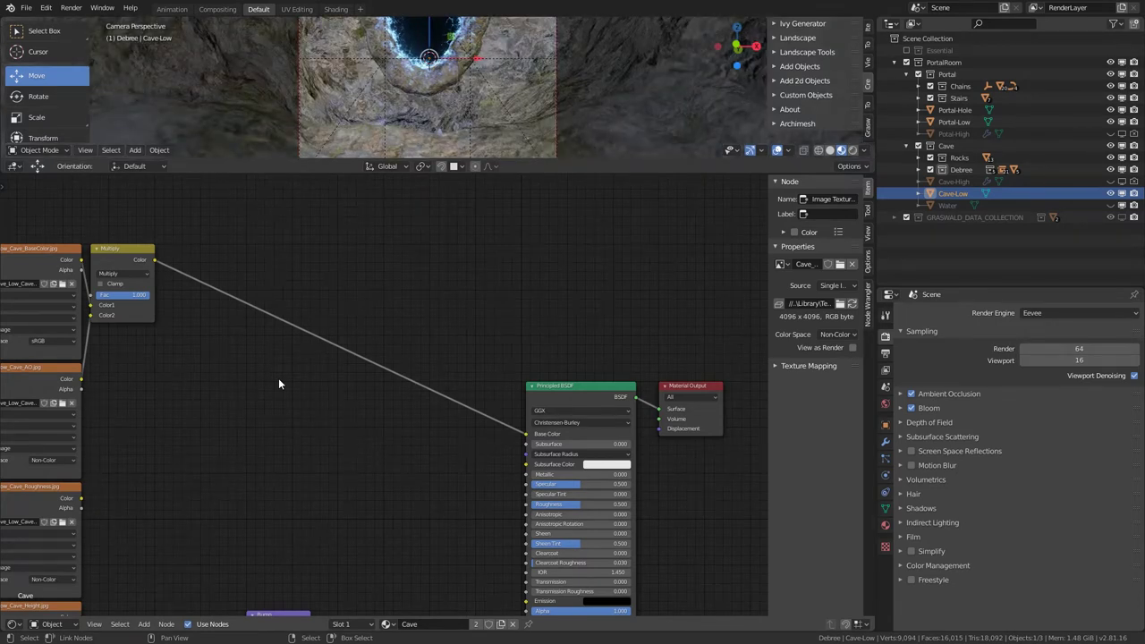
middle_click_drag(294, 460, 395, 336)
left_click_drag(184, 374, 630, 380)
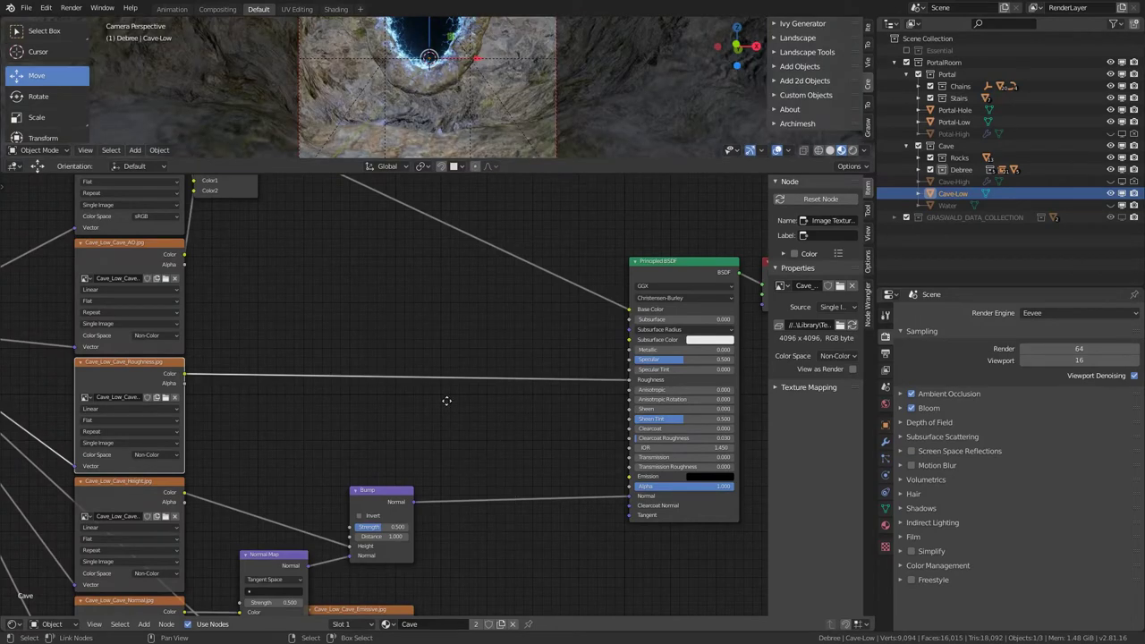
Step: Move the Emissive texture node below the Normal texture and add a MixRGB node beside it
middle_click_drag(447, 401, 365, 217)
left_click_drag(268, 439, 118, 579)
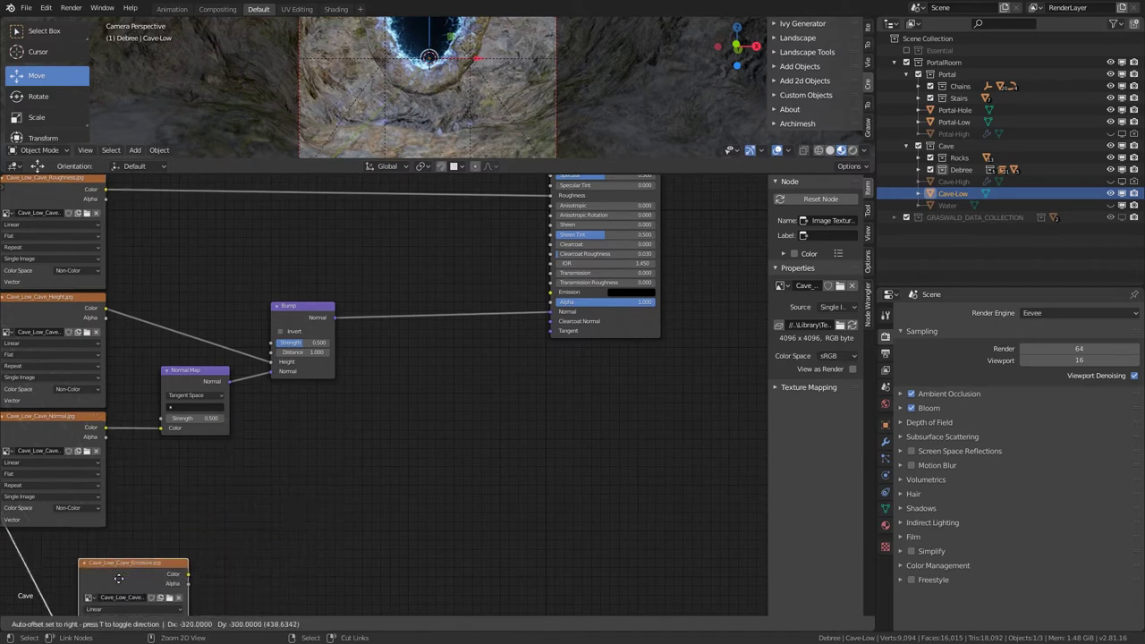
key("shift+a")
mouse_move(279, 530)
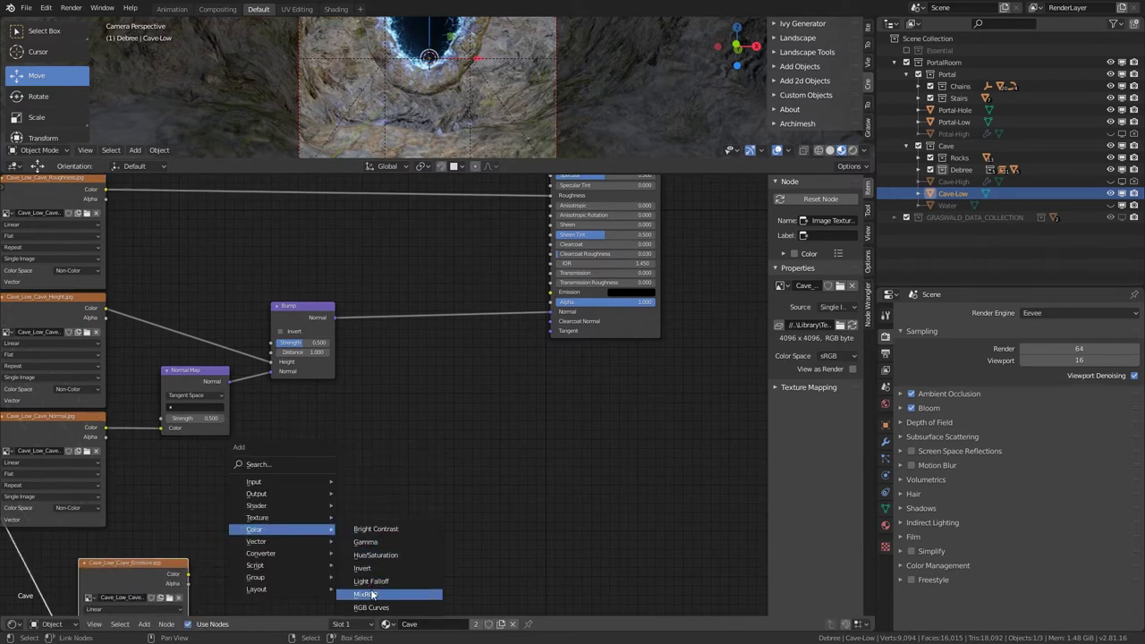
left_click(372, 594)
left_click(310, 477)
Step: Link the Emissive texture to Color1 of the new mix node and set it to Multiply with factor 1.000
middle_click_drag(199, 569, 242, 474)
left_click_drag(232, 480, 354, 443)
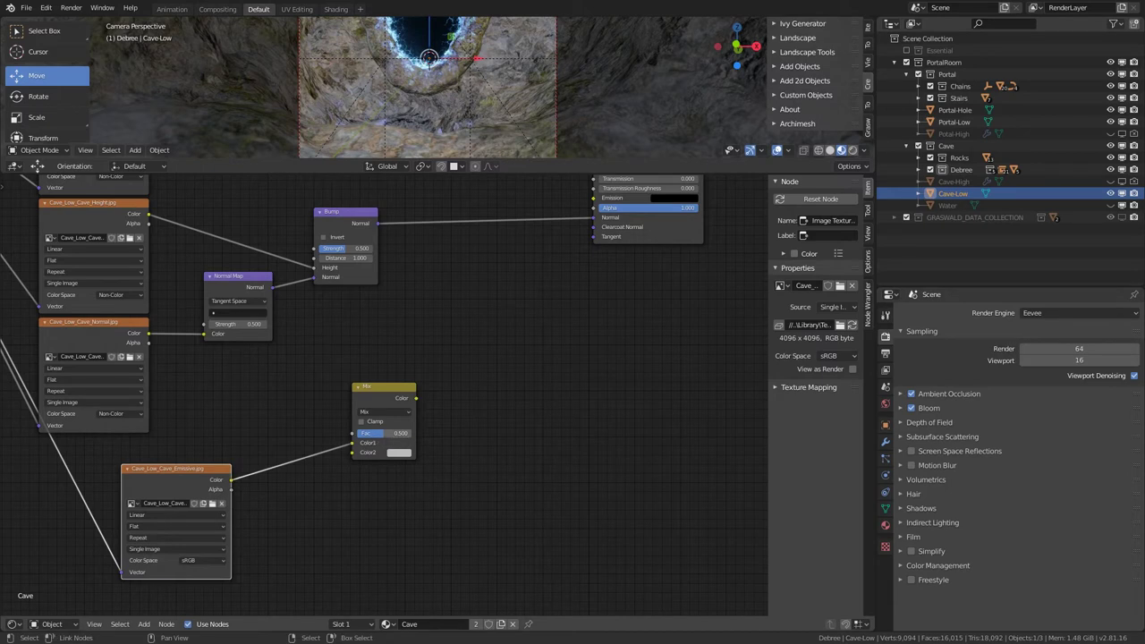
left_click(385, 412)
left_click(381, 434)
Step: Add a Value node of 20 feeding Color2 of the Emissive Multiply node, and link that Multiply to the Principled Emission
key("shift+a")
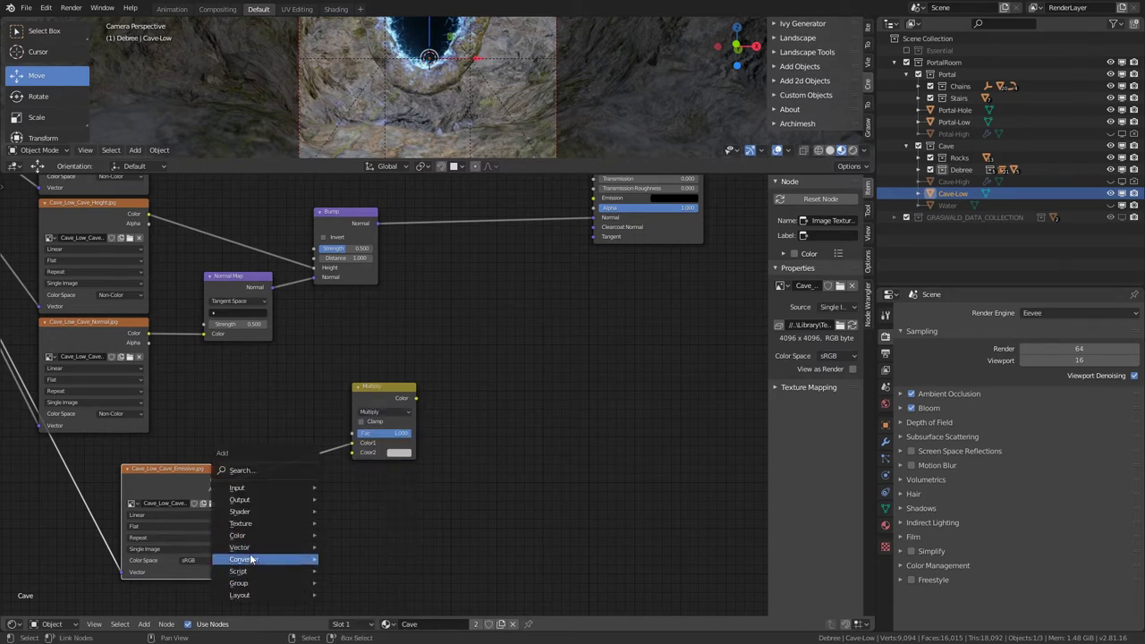
mouse_move(248, 503)
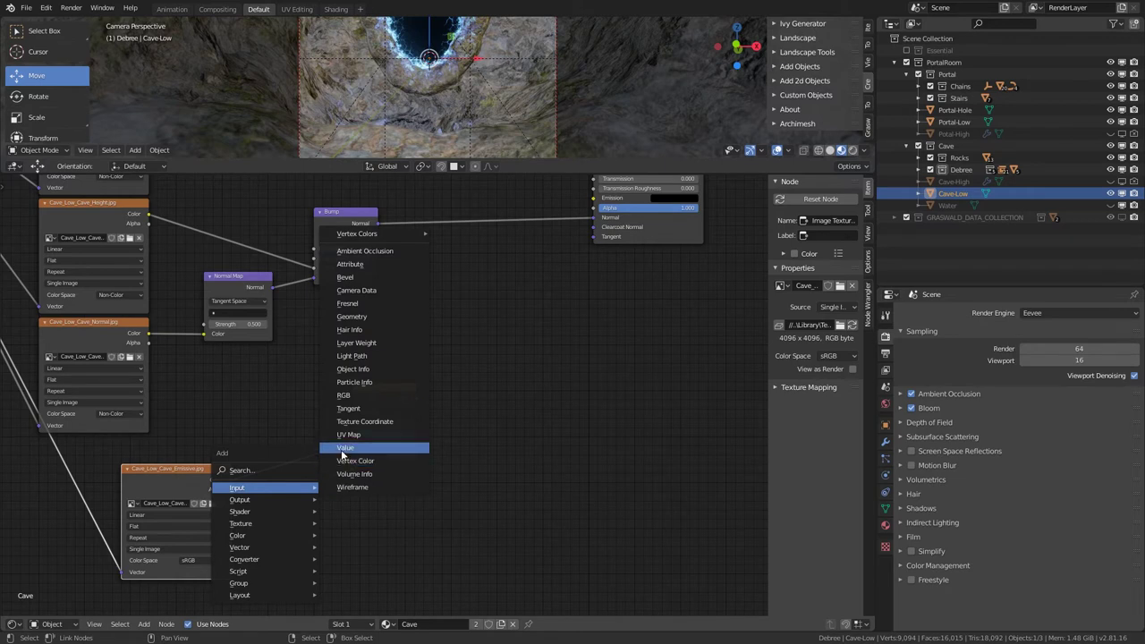
left_click(343, 448)
left_click_drag(341, 531, 354, 452)
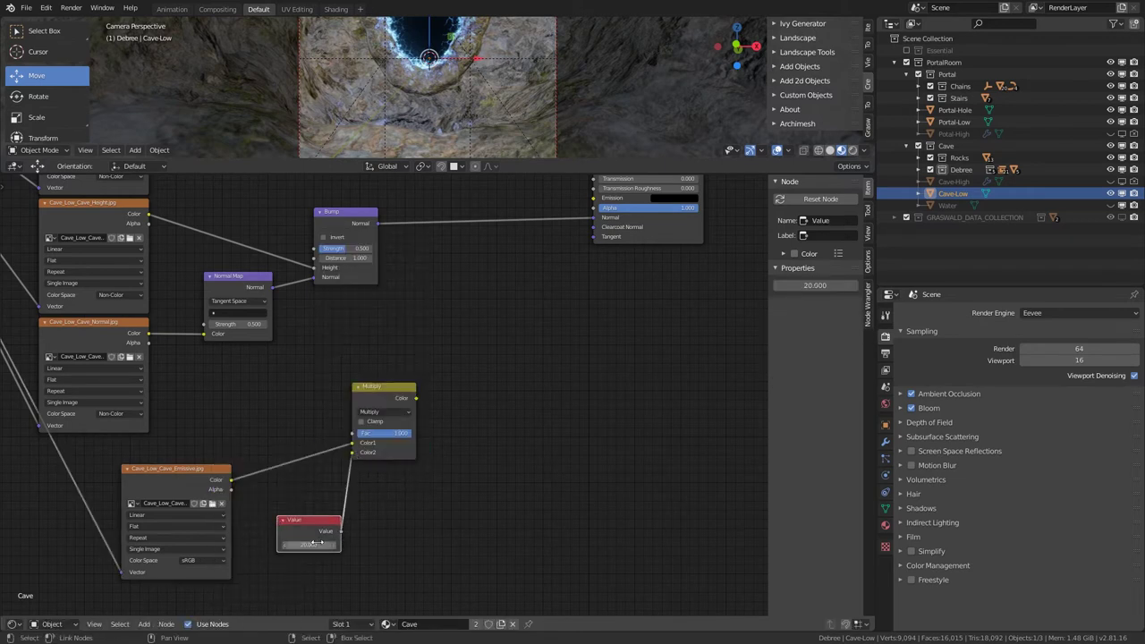
middle_click_drag(443, 293, 374, 489)
left_click_drag(331, 565, 508, 366)
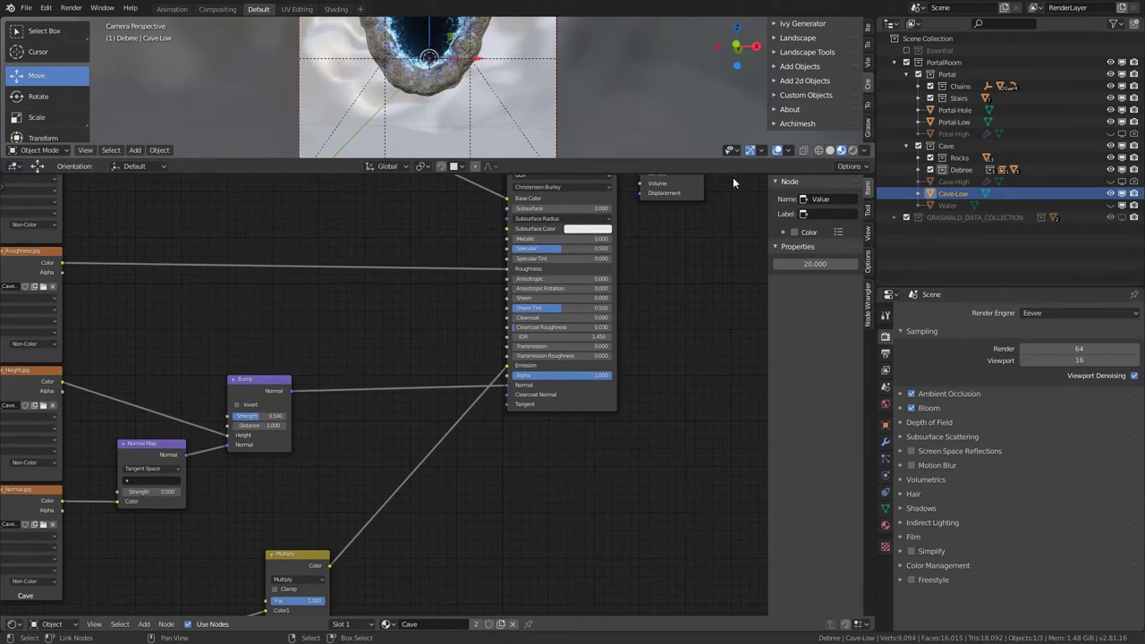
Step: Enlarge the 3D viewport over the node editor, bring the portal into view and save the file
left_click_drag(729, 174, 729, 392)
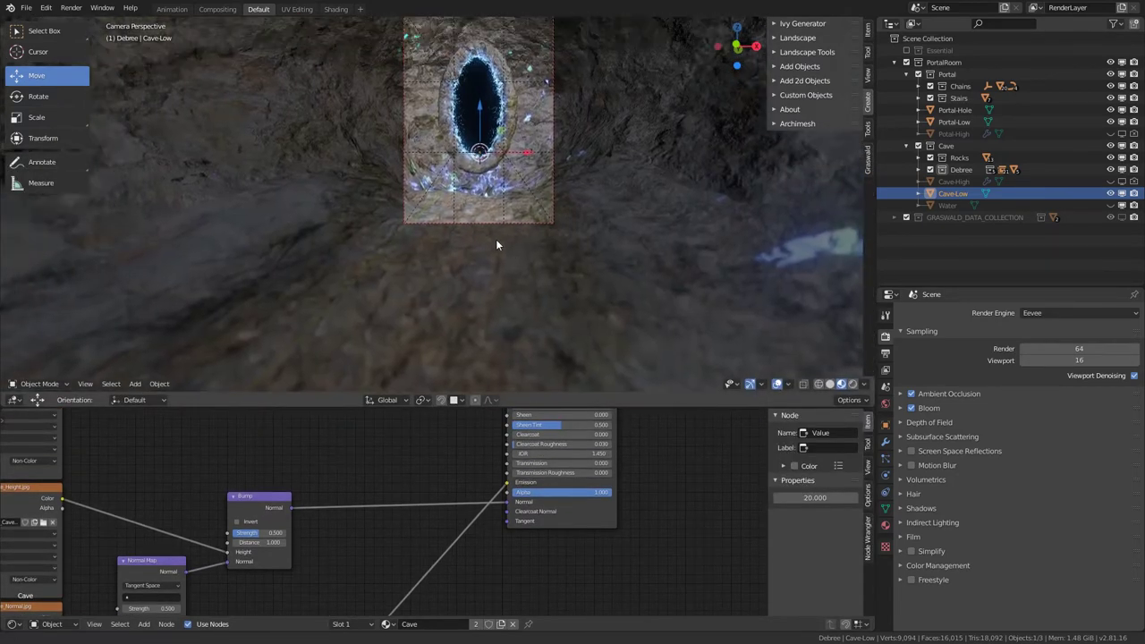
middle_click_drag(496, 240, 490, 380, "shift")
key("ctrl+s")
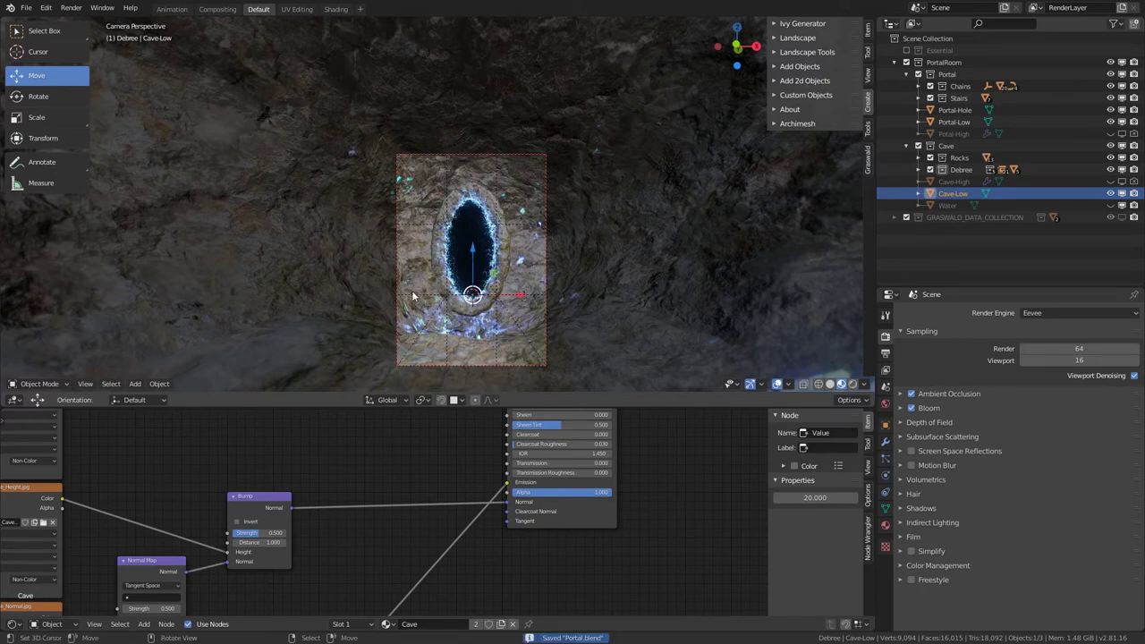
Step: Set the Eevee viewport samples to 1 and turn off viewport denoising
middle_click_drag(430, 303, 433, 242)
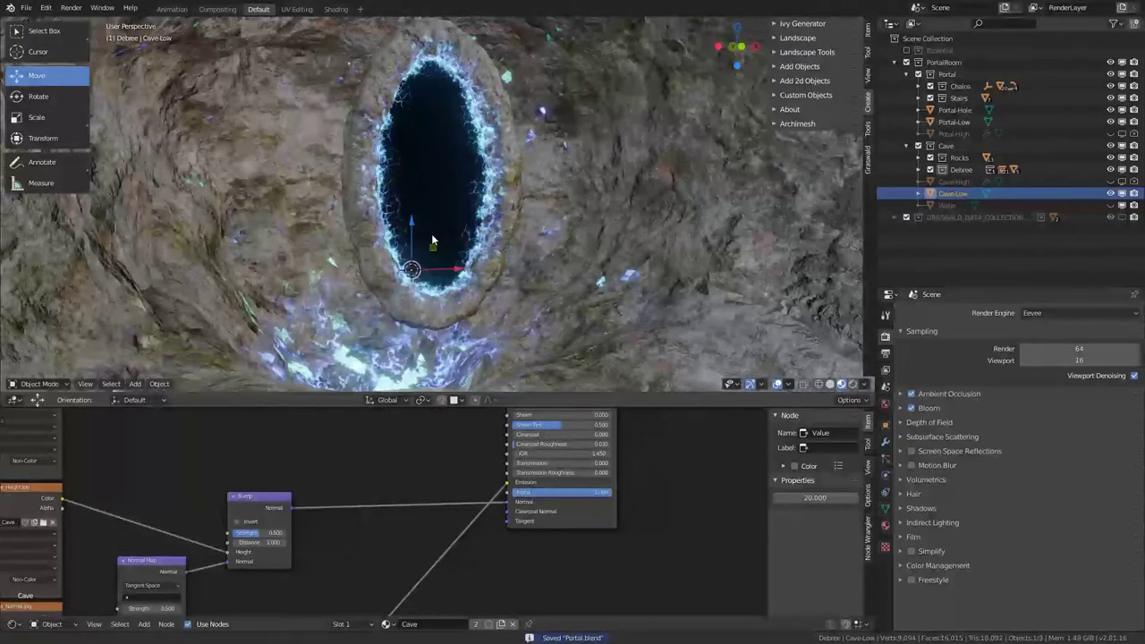
scroll(430, 246, "up", 3)
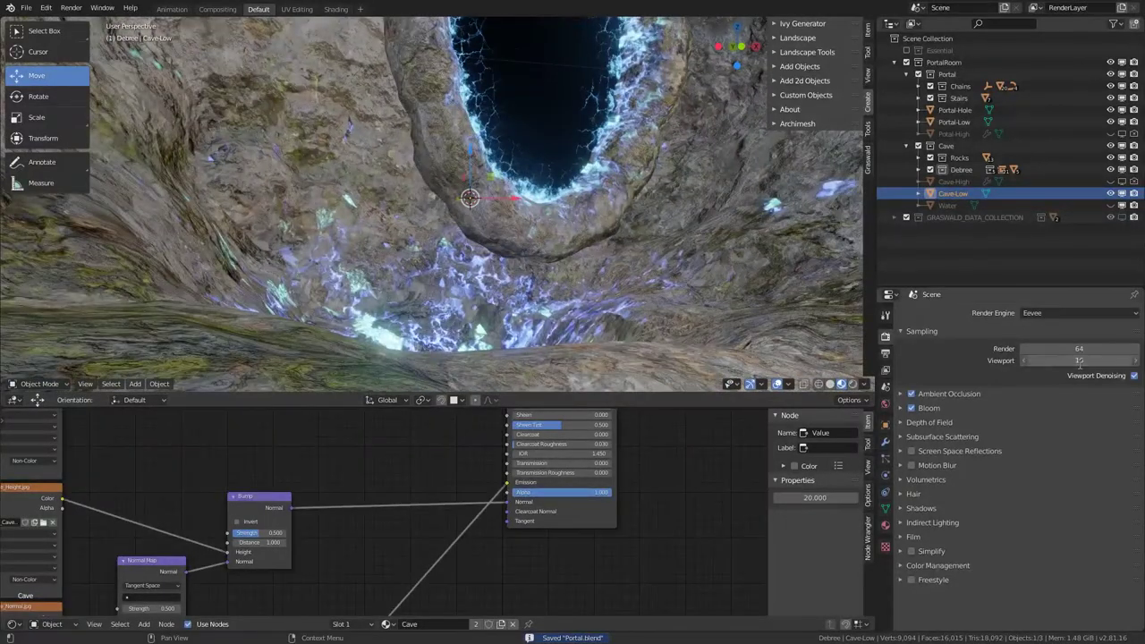
left_click(1079, 360)
type("1")
key("Return")
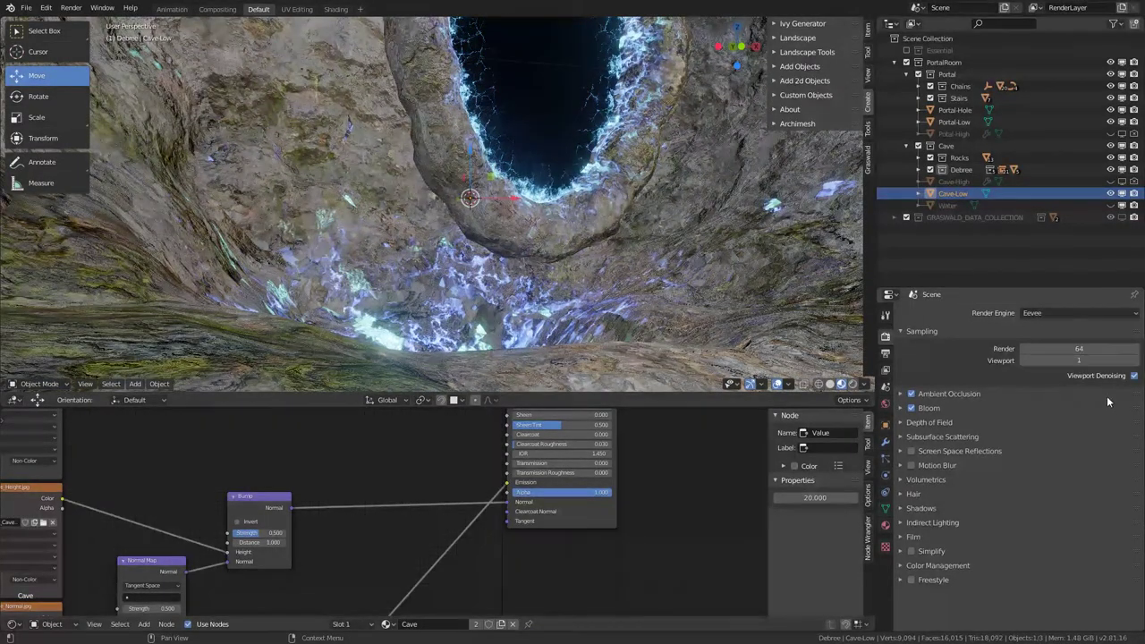
middle_click_drag(654, 302, 653, 334)
scroll(651, 332, "up", 1)
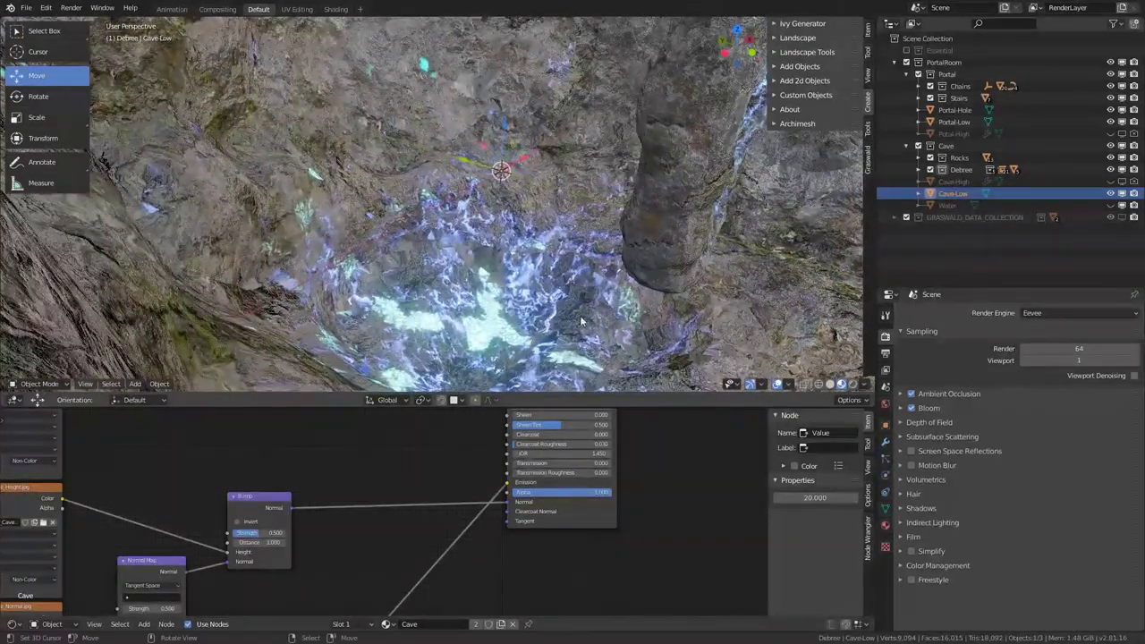
scroll(431, 275, "up", 2)
middle_click_drag(429, 271, 483, 311)
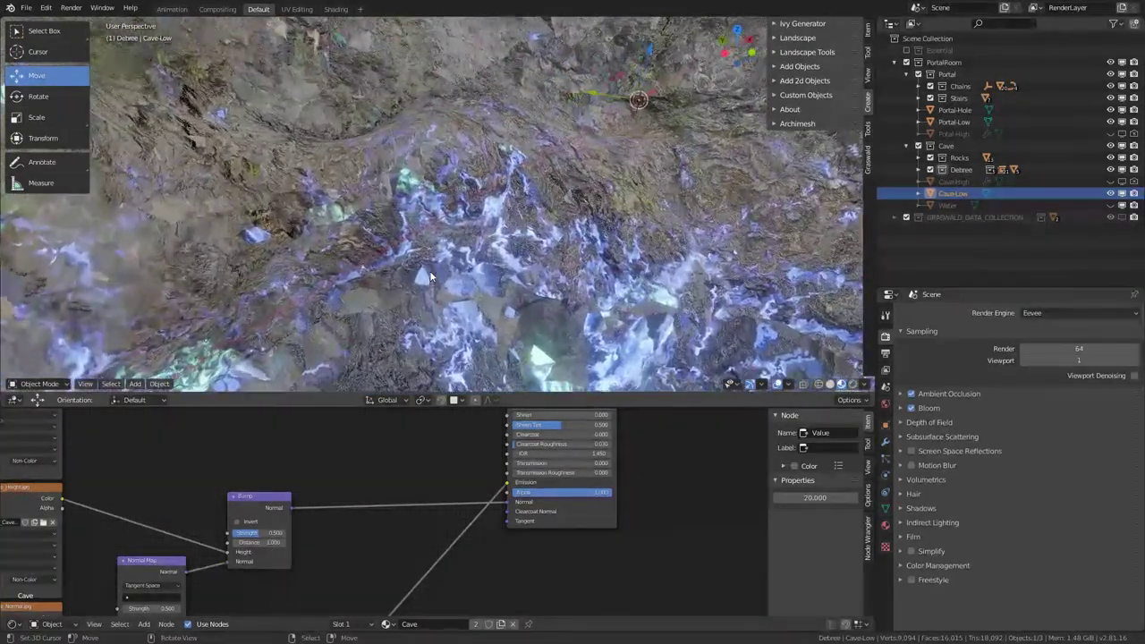
scroll(525, 282, "down", 1)
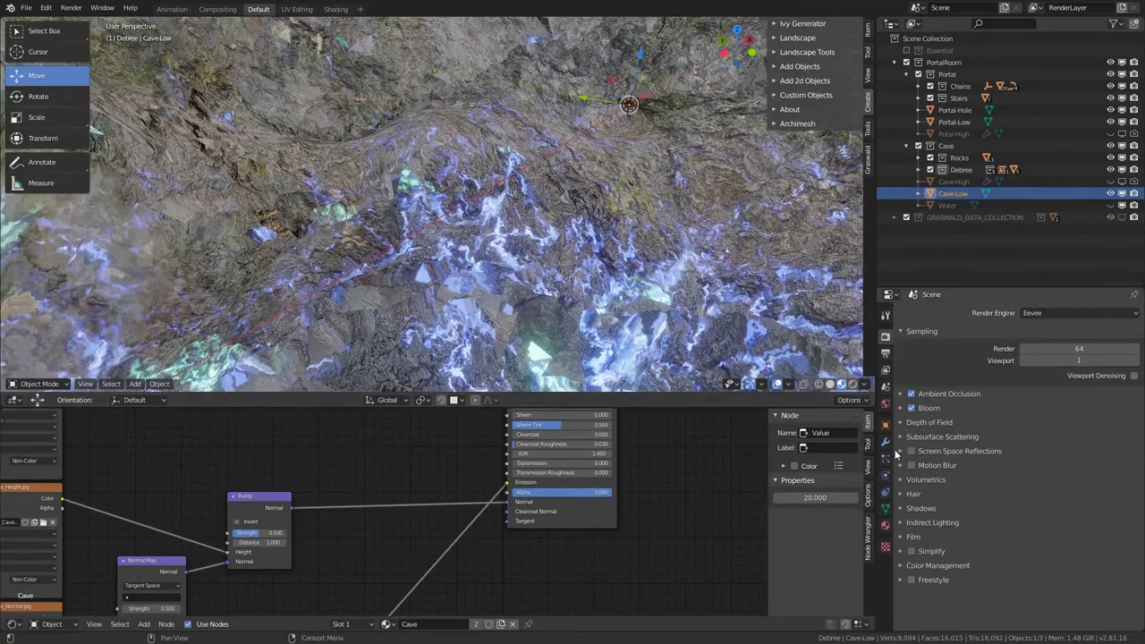
Step: Examine the emissive glow on the cave around the portal and the Emissive texture's Multiply node setup
left_click(886, 442)
middle_click_drag(564, 285, 411, 442)
middle_click_drag(448, 240, 514, 277)
scroll(470, 274, "down", 5)
scroll(514, 276, "up", 4)
scroll(513, 277, "up", 3)
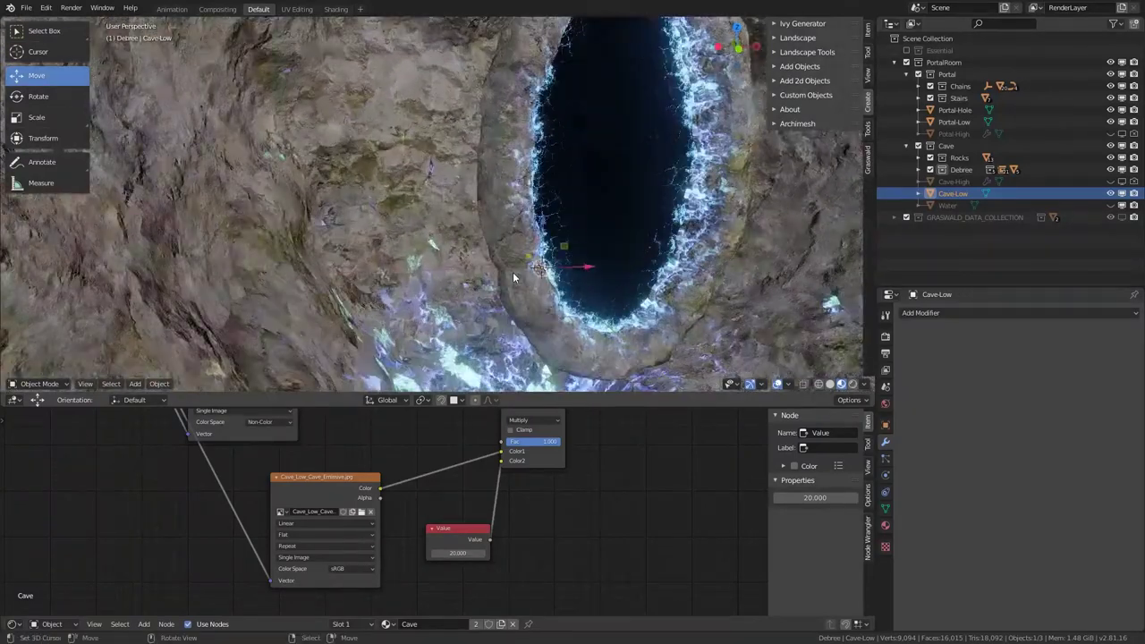
Step: Set the Portal-Hole material's Blend Mode to Alpha Blend and its Shadow Mode to None
key("alt+a")
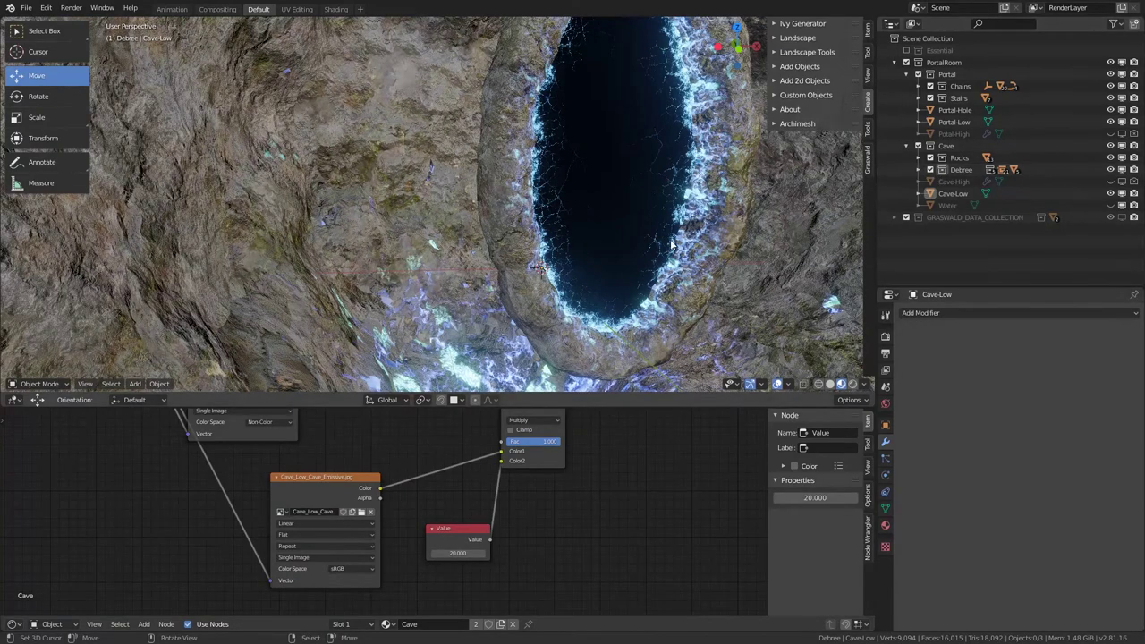
left_click(640, 187)
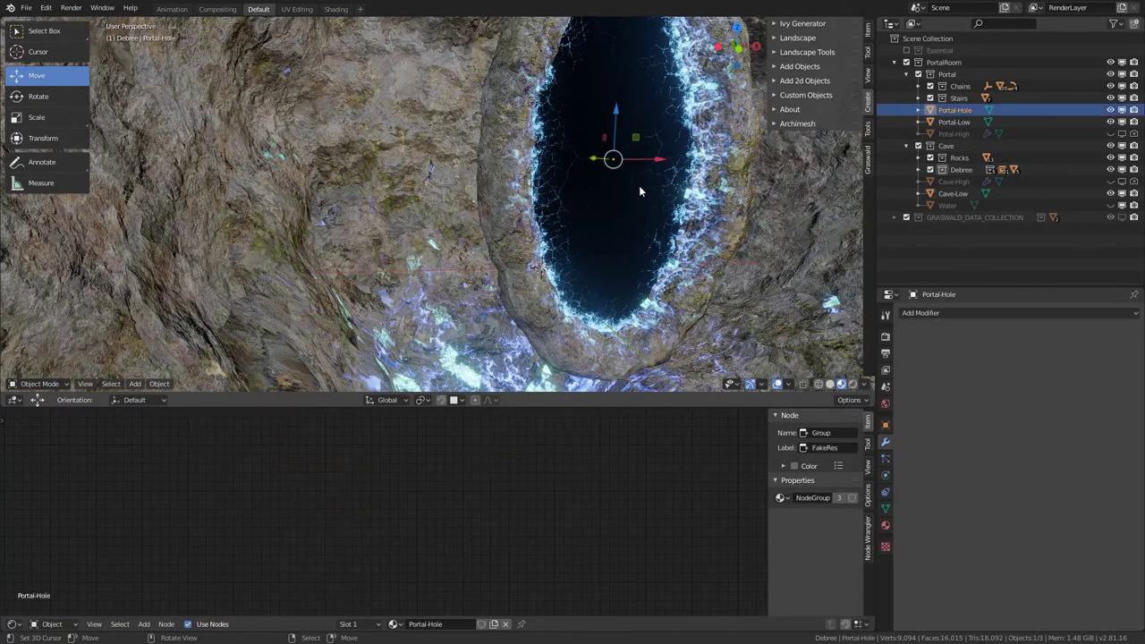
left_click(886, 525)
left_click(1046, 552)
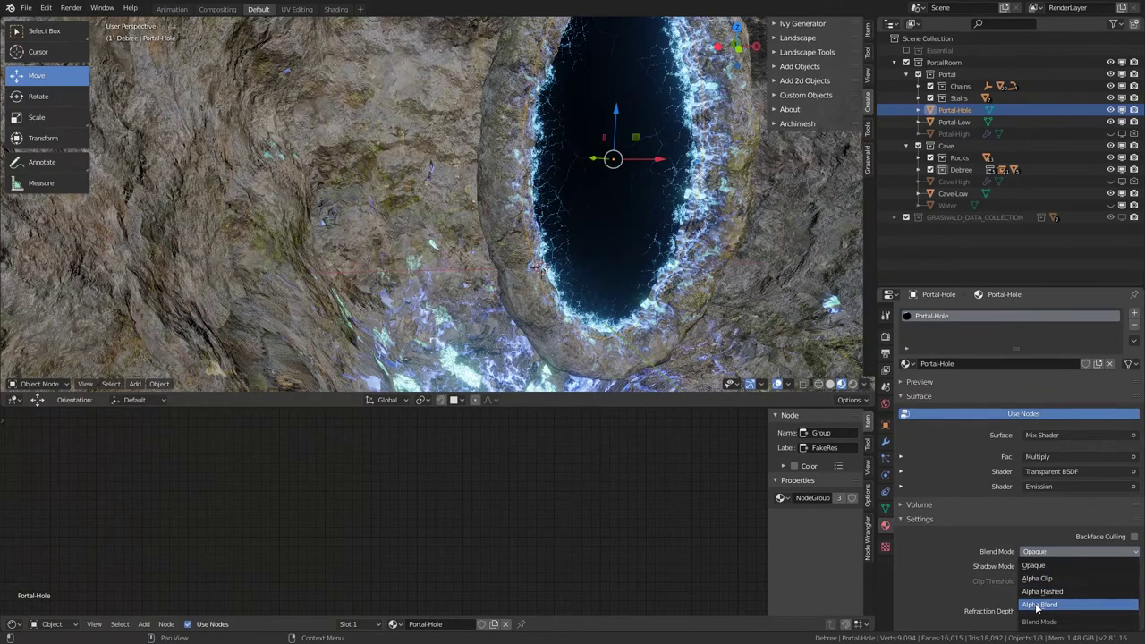
key("Return")
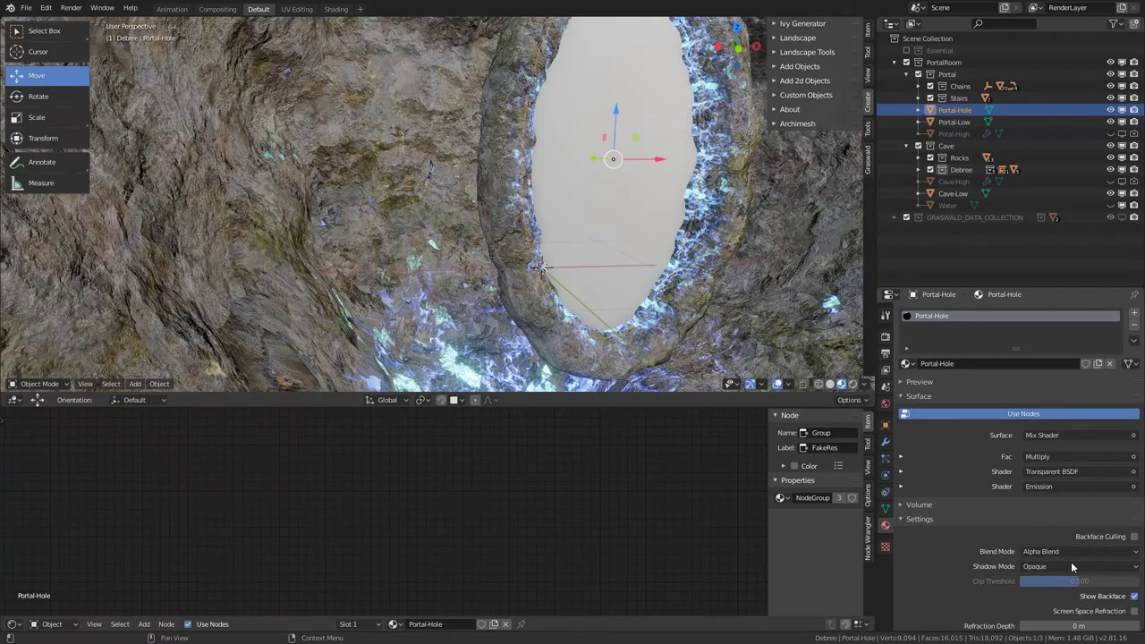
left_click(1060, 567)
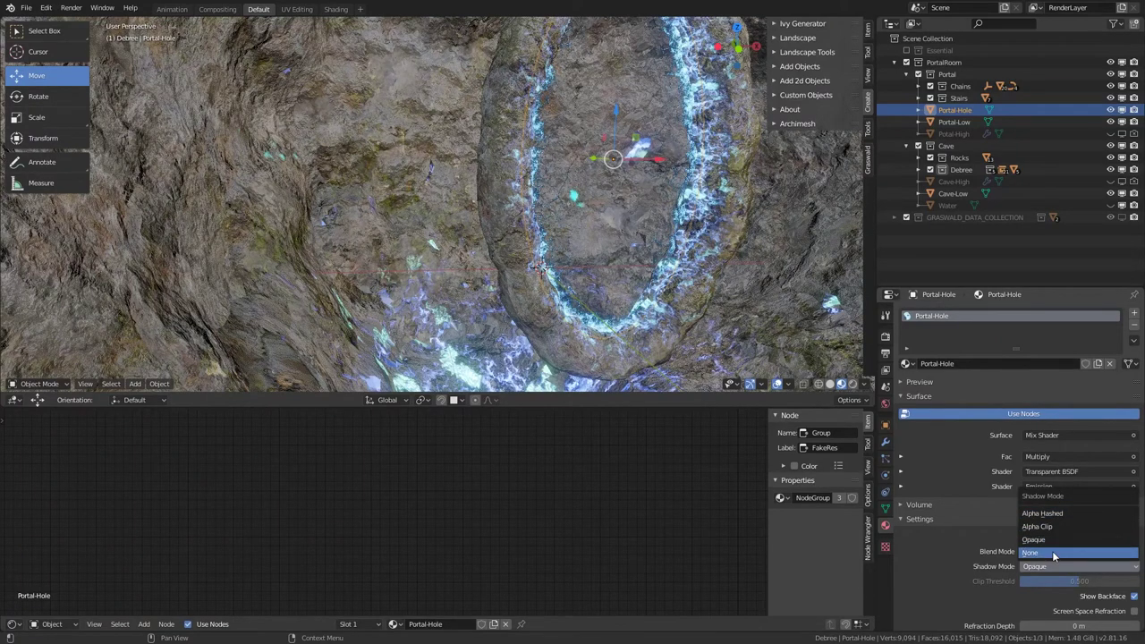
left_click(1052, 552)
Step: Switch the render engine to Cycles
left_click(886, 336)
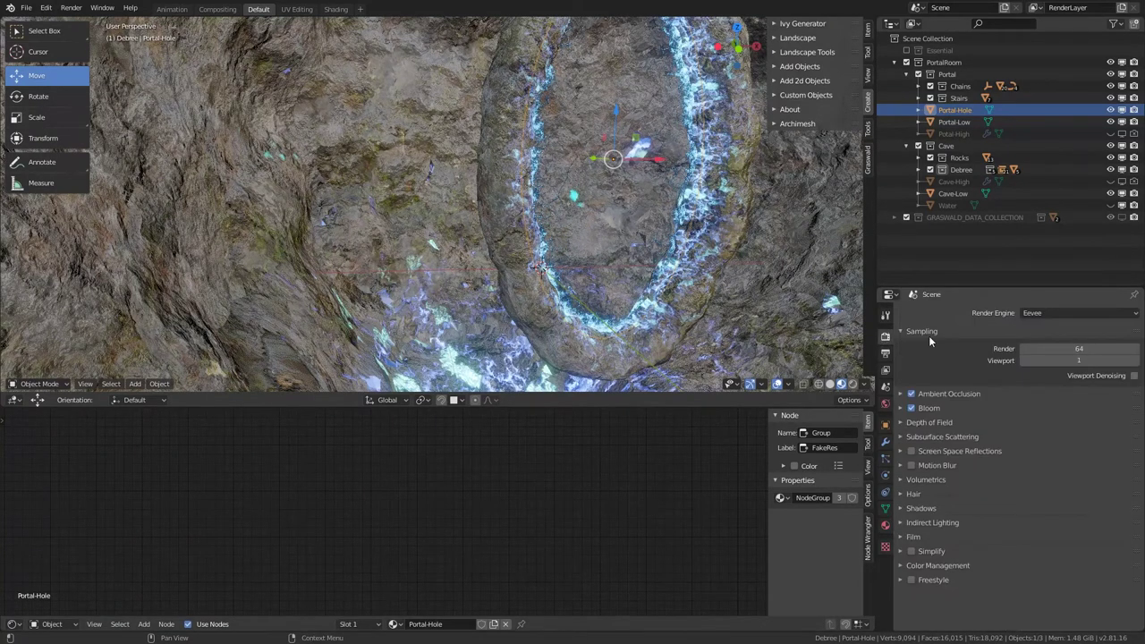
left_click(1039, 313)
key("Return")
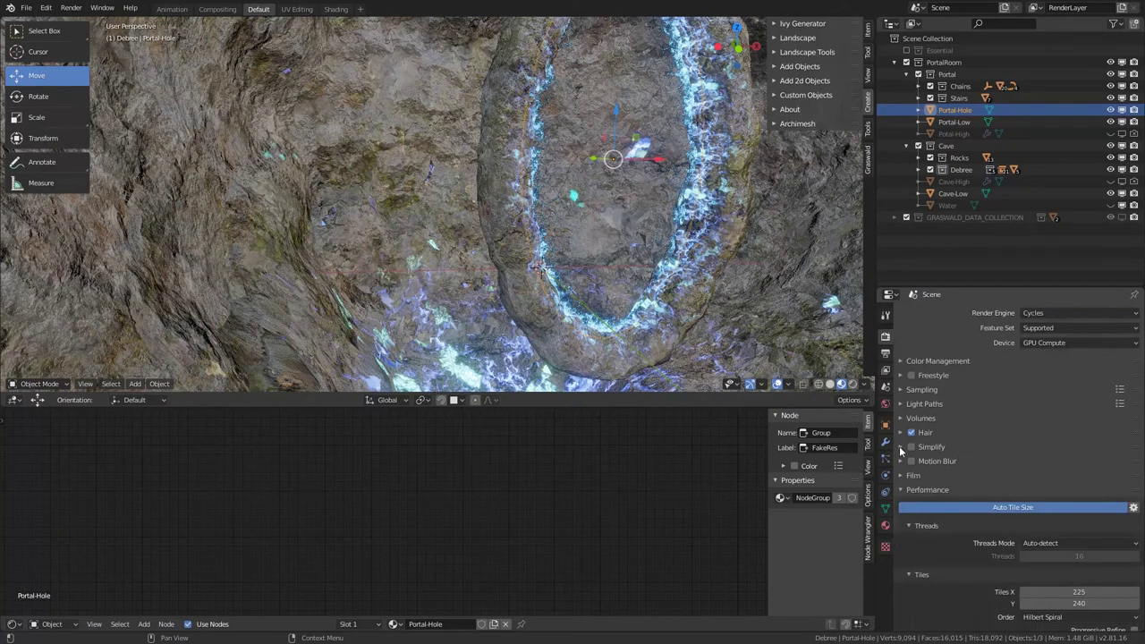
Step: Look through Portal-Hole's ray visibility, motion paths, instancing and mesh geometry data settings
left_click(886, 429)
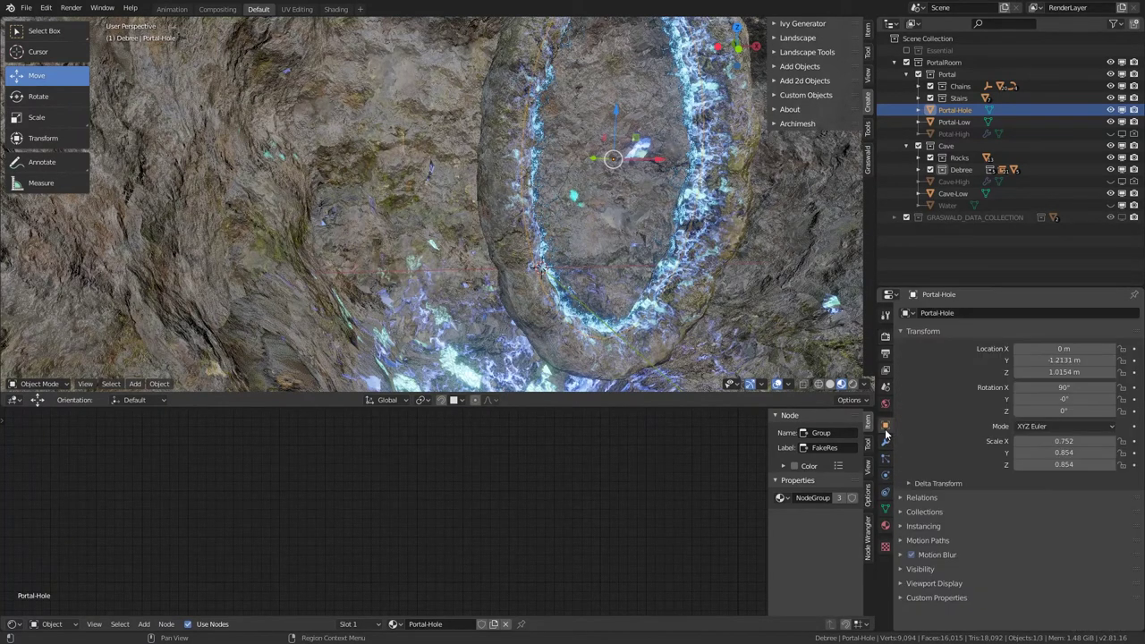
left_click(935, 568)
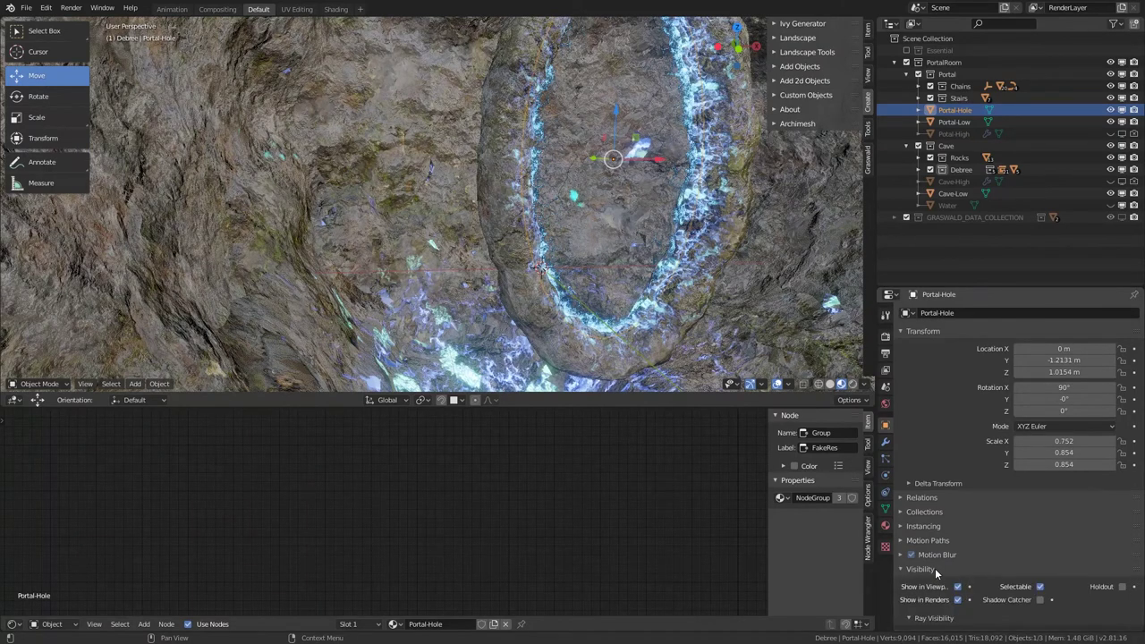
scroll(935, 568, "down", 3)
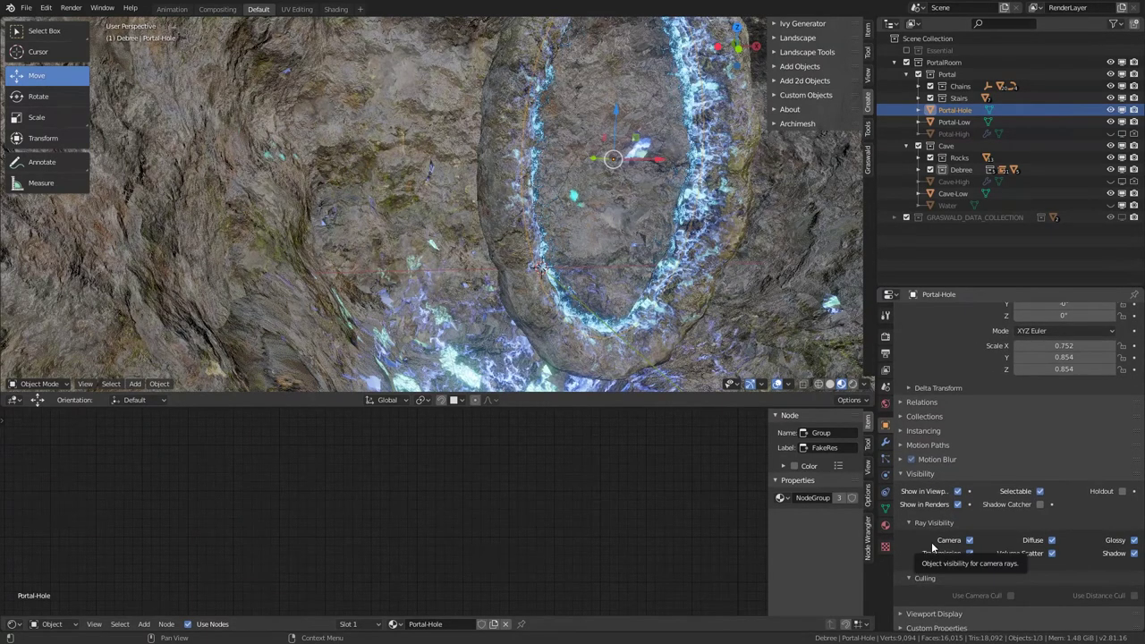
left_click(937, 472)
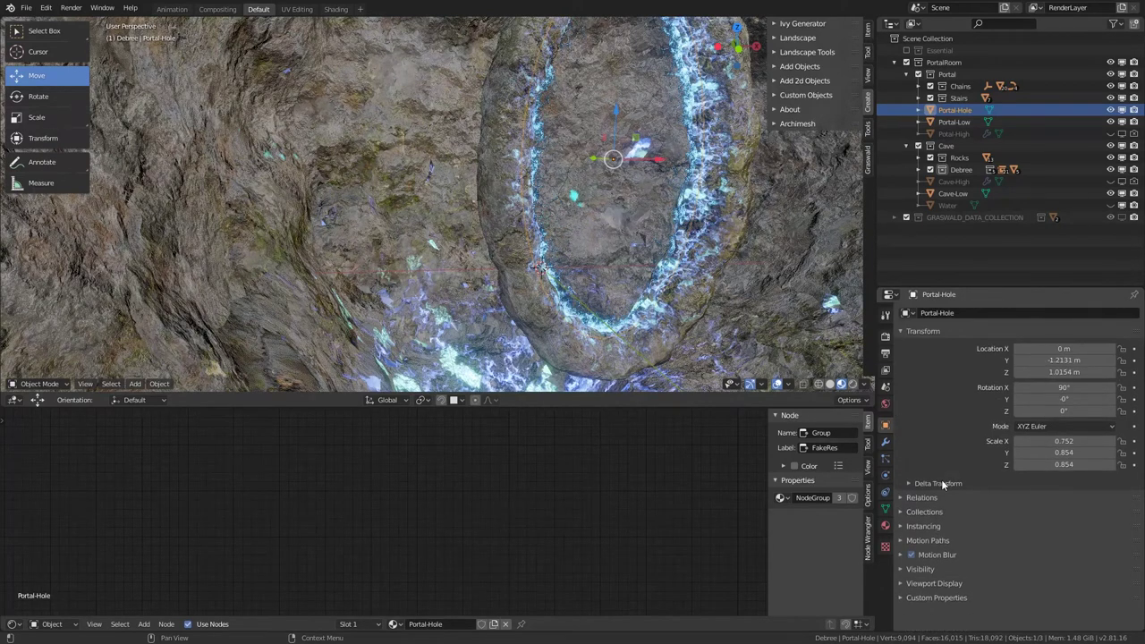
left_click(934, 540)
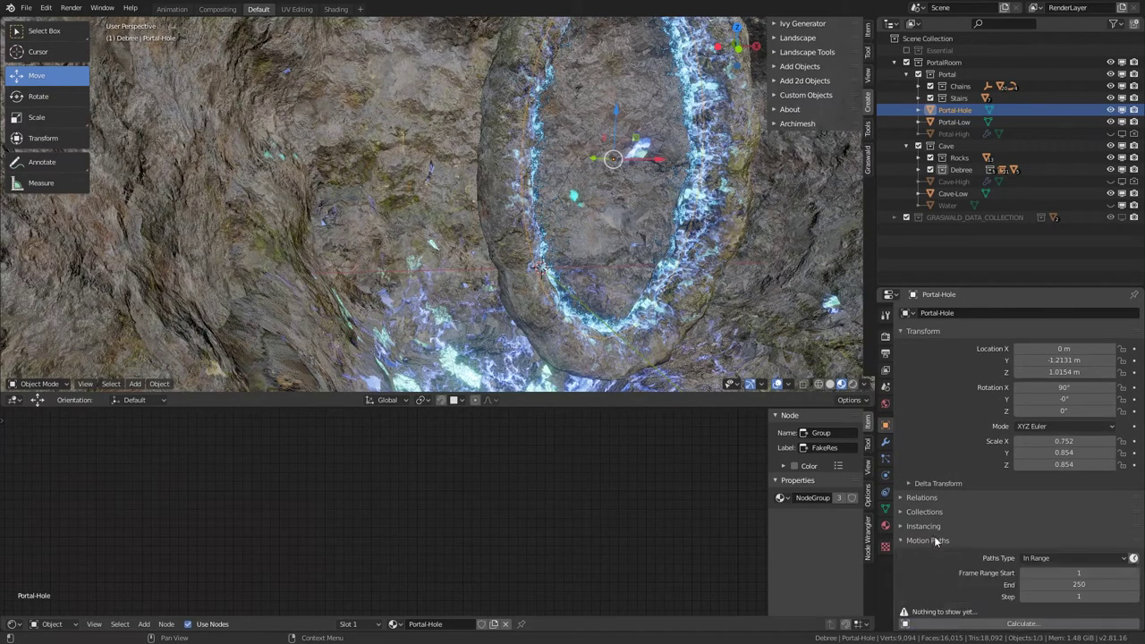
left_click(935, 540)
left_click(932, 528)
left_click(931, 526)
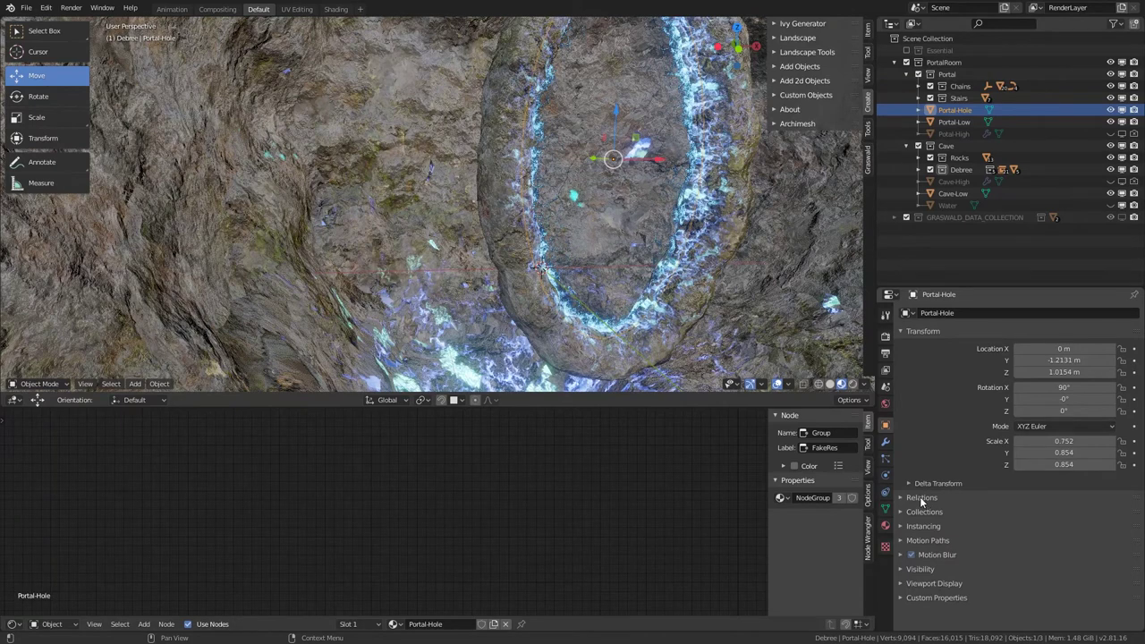
left_click(886, 508)
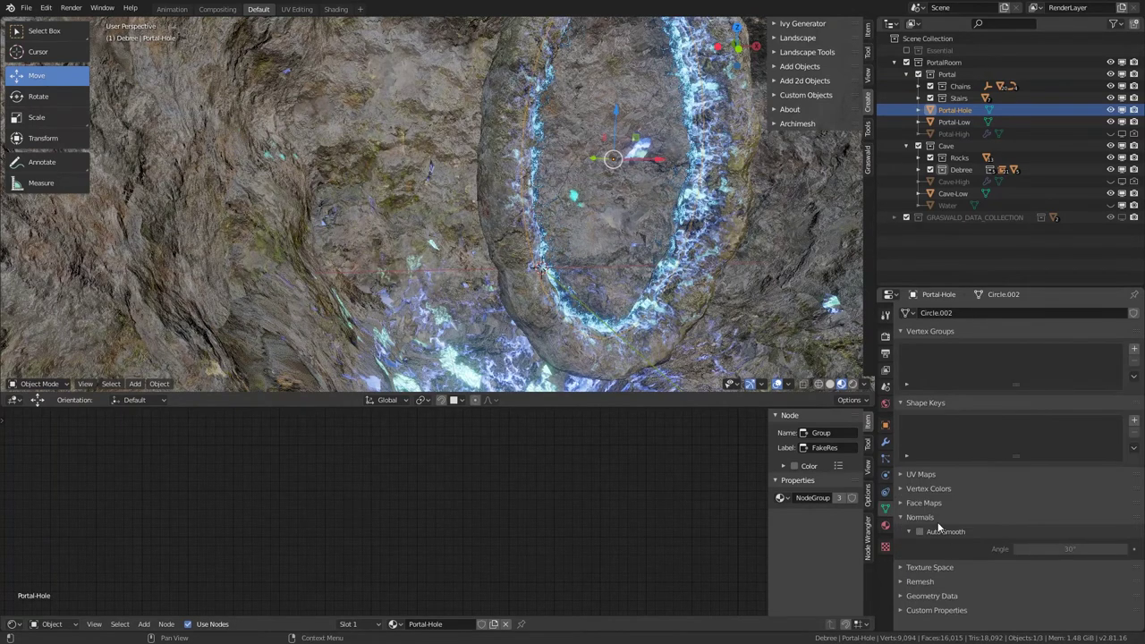
left_click(919, 597)
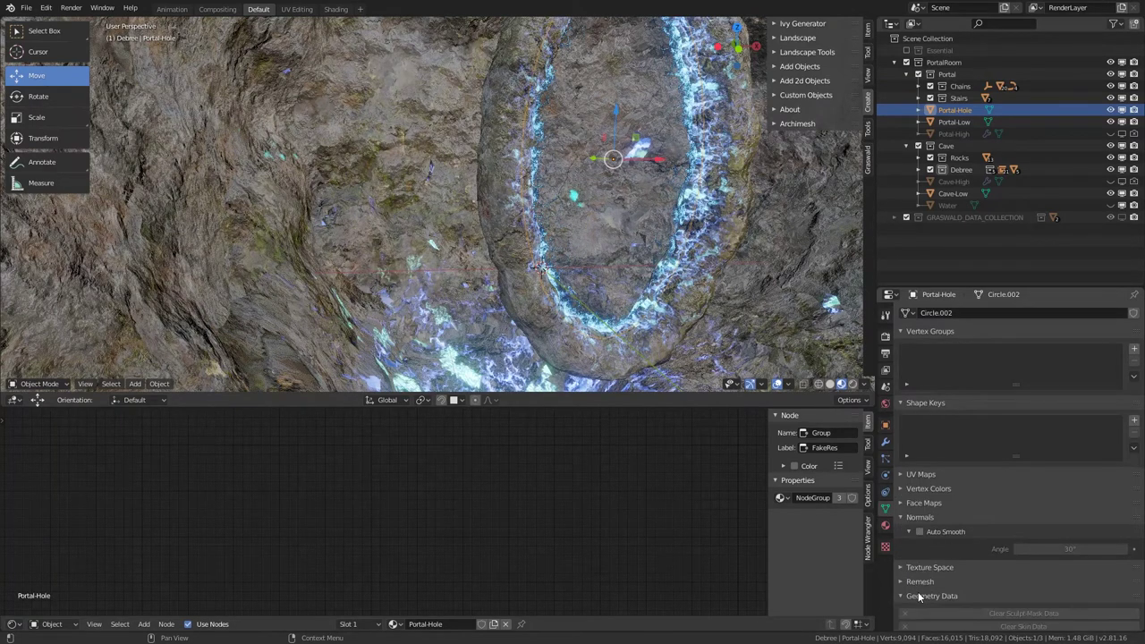
scroll(924, 584, "down", 3)
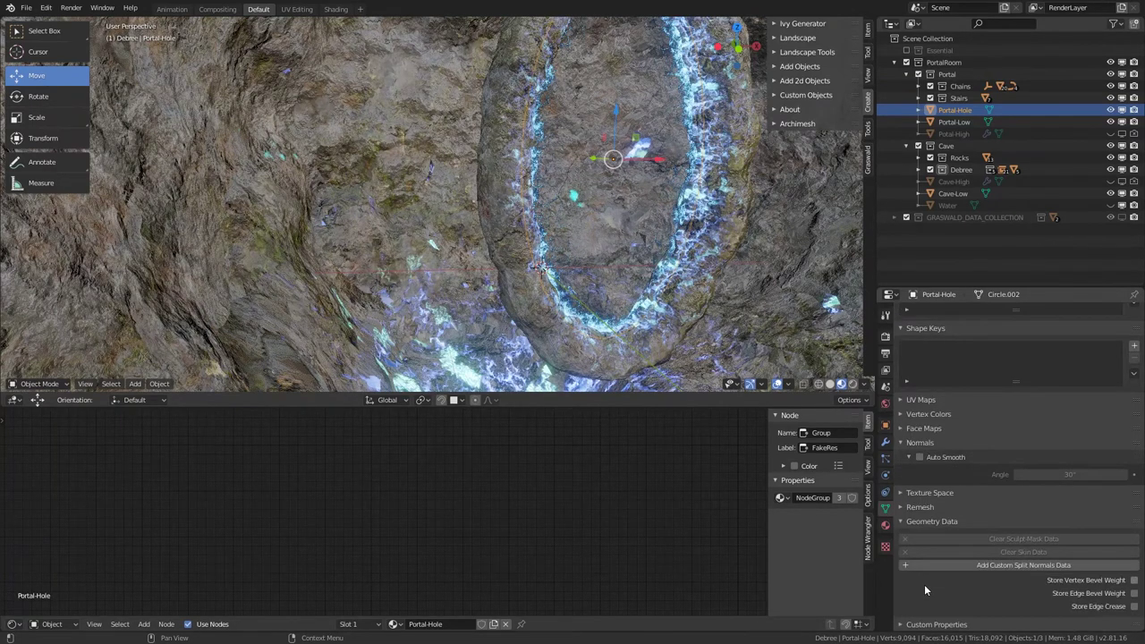
Step: Set the Portal-Hole material's Pass Index to 1
left_click(886, 526)
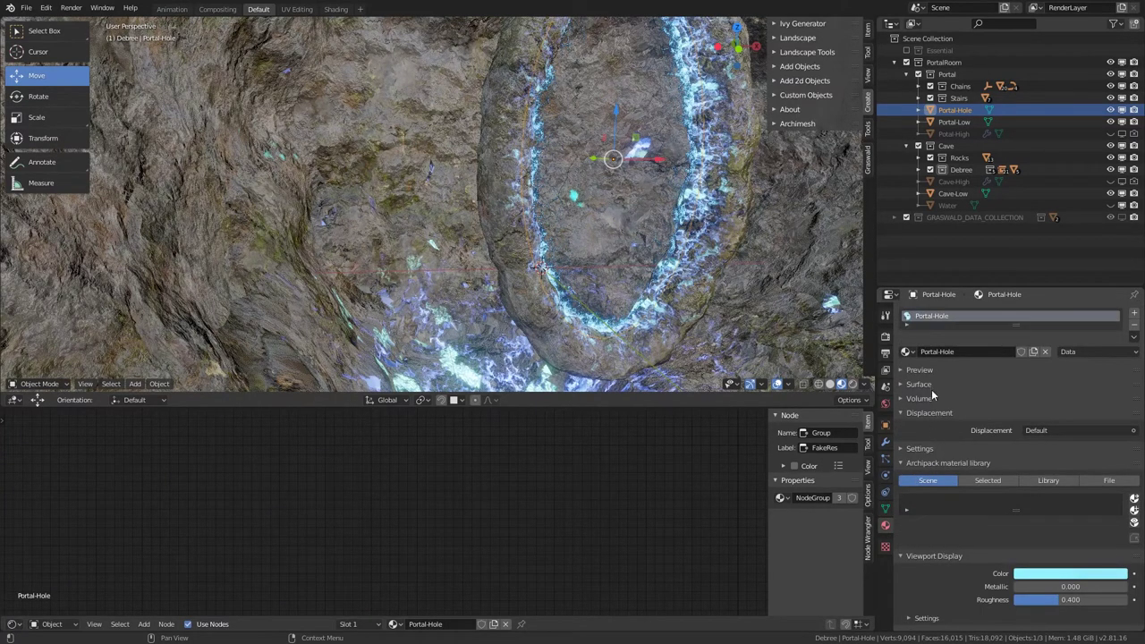
left_click(922, 464)
left_click(920, 450)
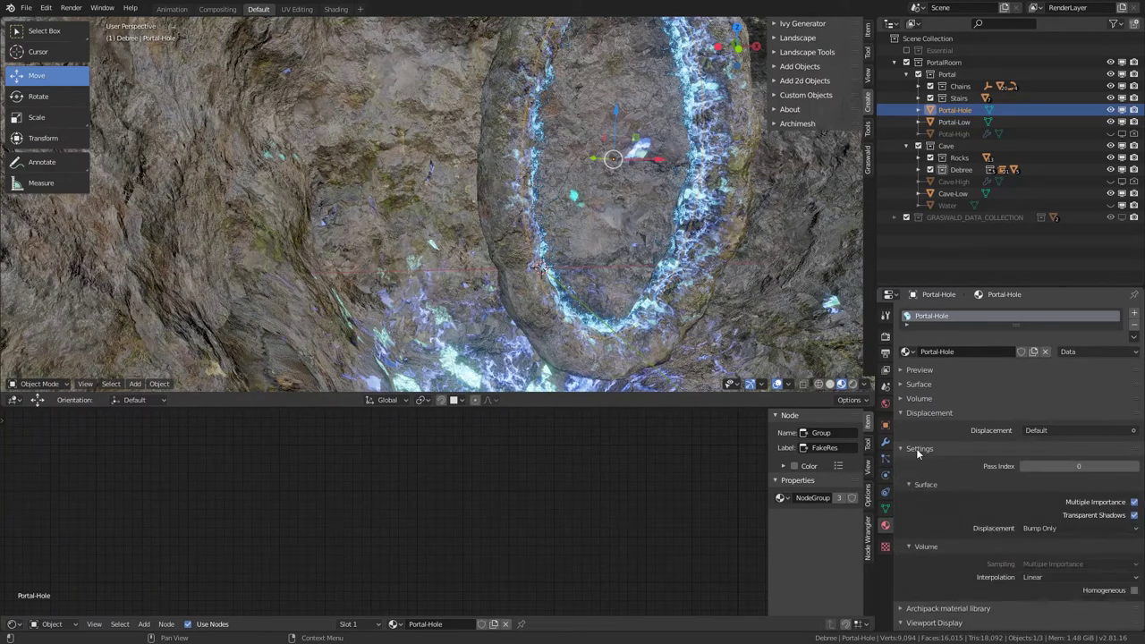
left_click(1136, 468)
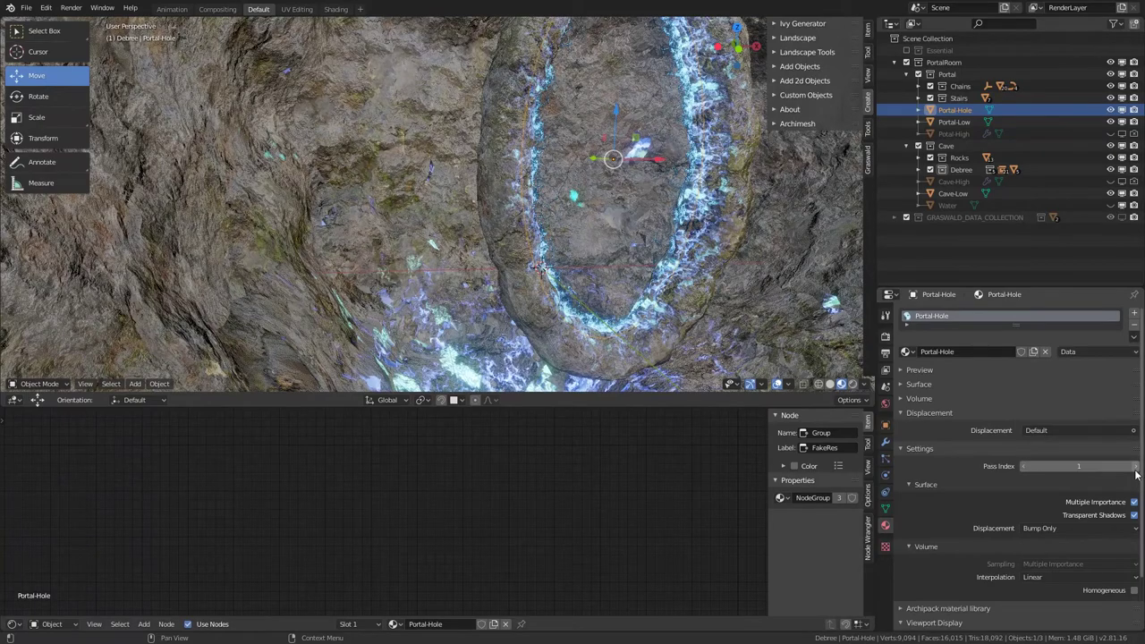
scroll(680, 295, "down", 4)
scroll(602, 299, "up", 6)
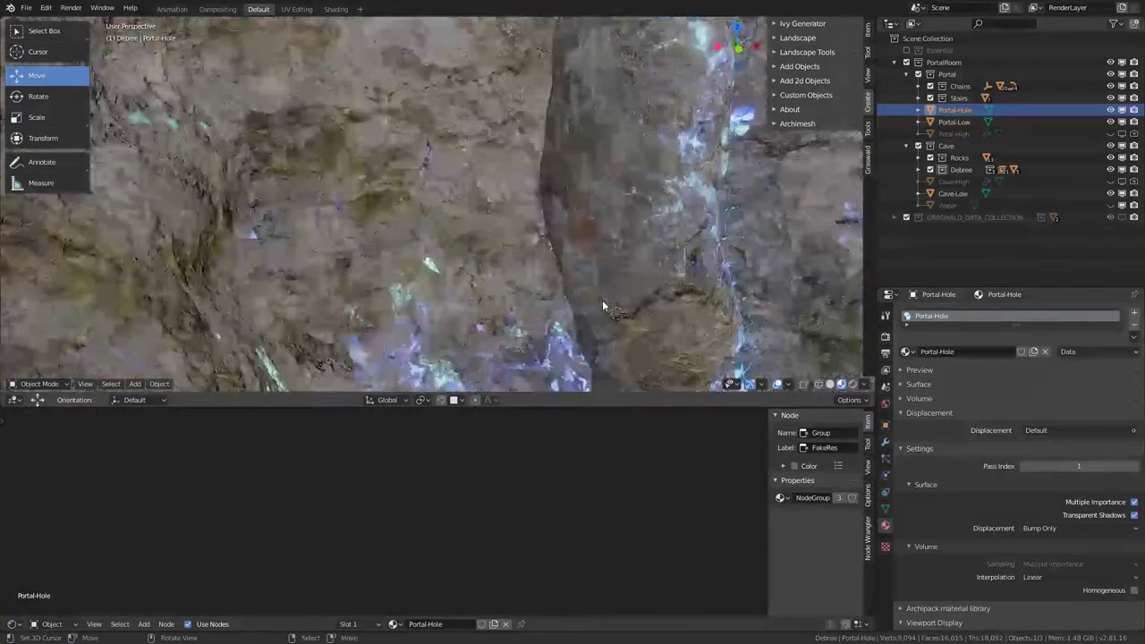
middle_click_drag(602, 301, 574, 289)
scroll(577, 291, "down", 5)
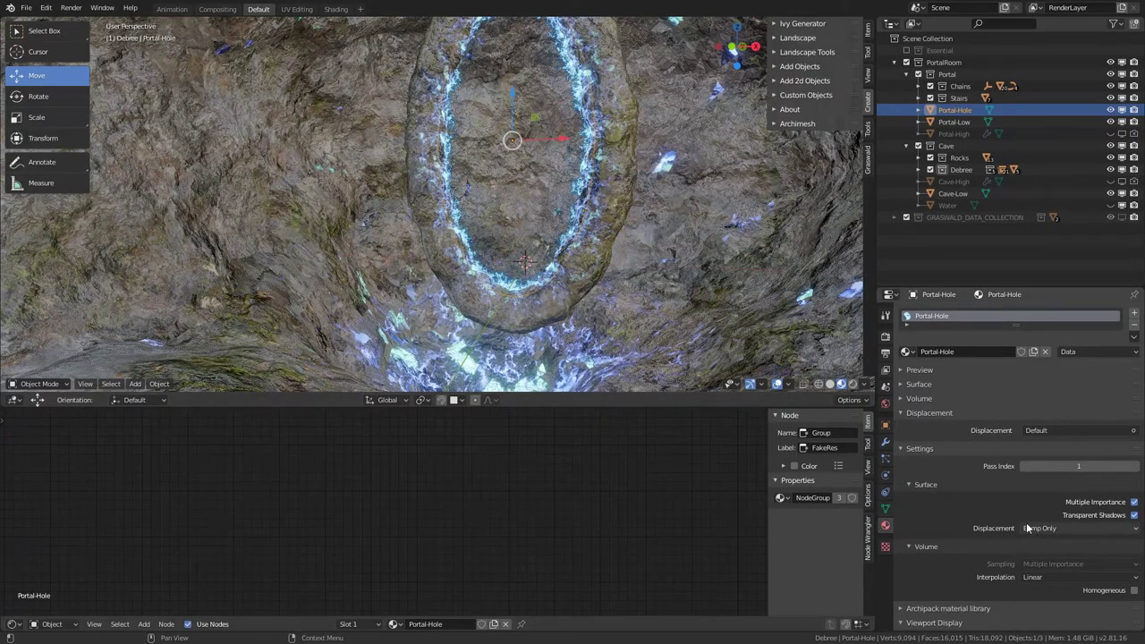
Step: Switch the render engine back to Eevee and set the Portal-Hole material's Blend Mode to Opaque
left_click(886, 338)
left_click(1063, 313)
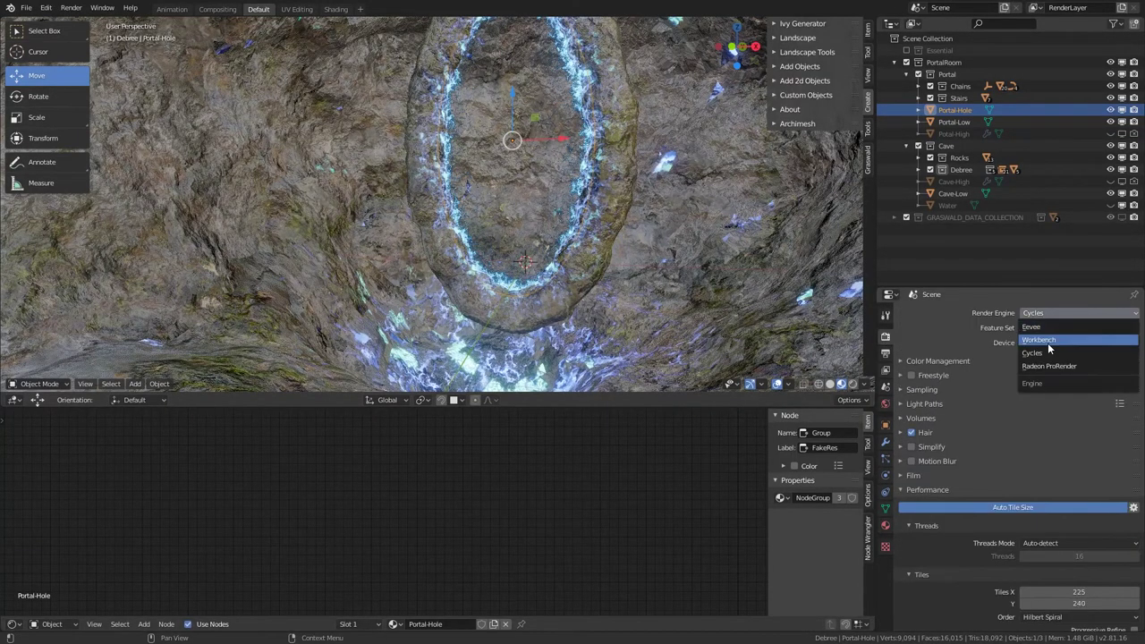
left_click(1038, 331)
left_click(885, 527)
scroll(1035, 535, "down", 3)
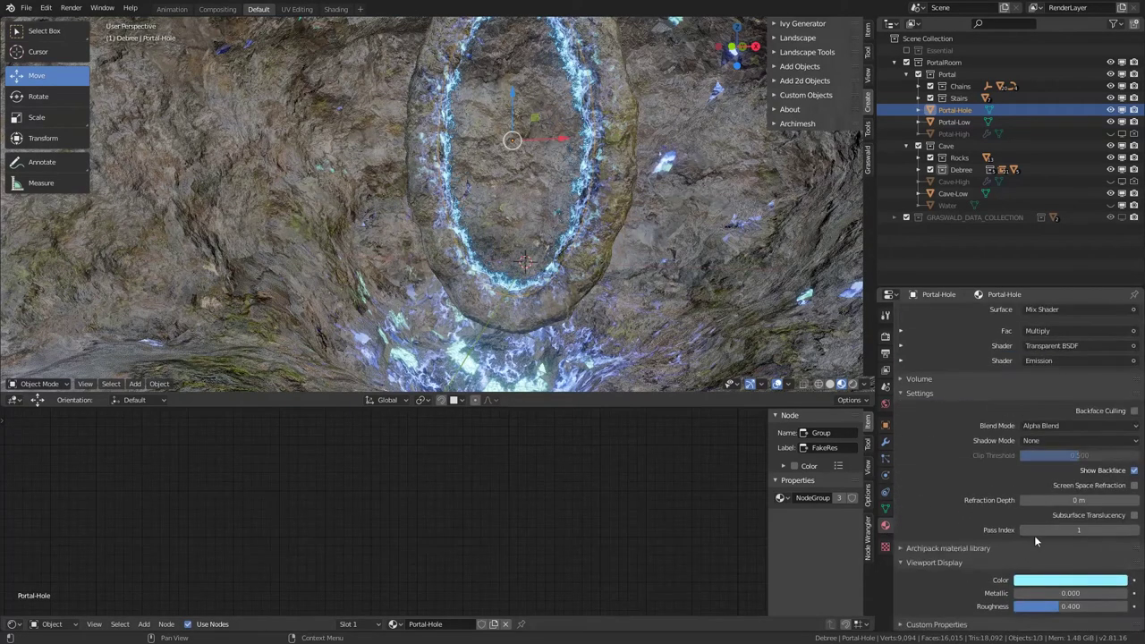
left_click(1066, 424)
left_click(1059, 436)
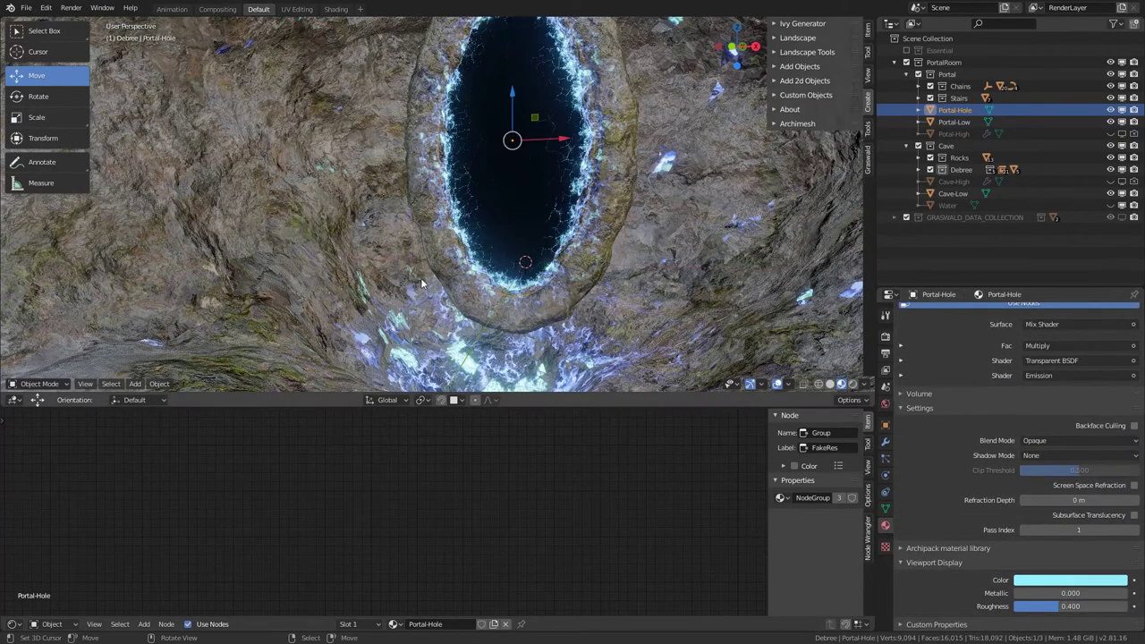
Step: View the portal from an angle and open the scene's render settings
middle_click_drag(465, 295, 466, 289)
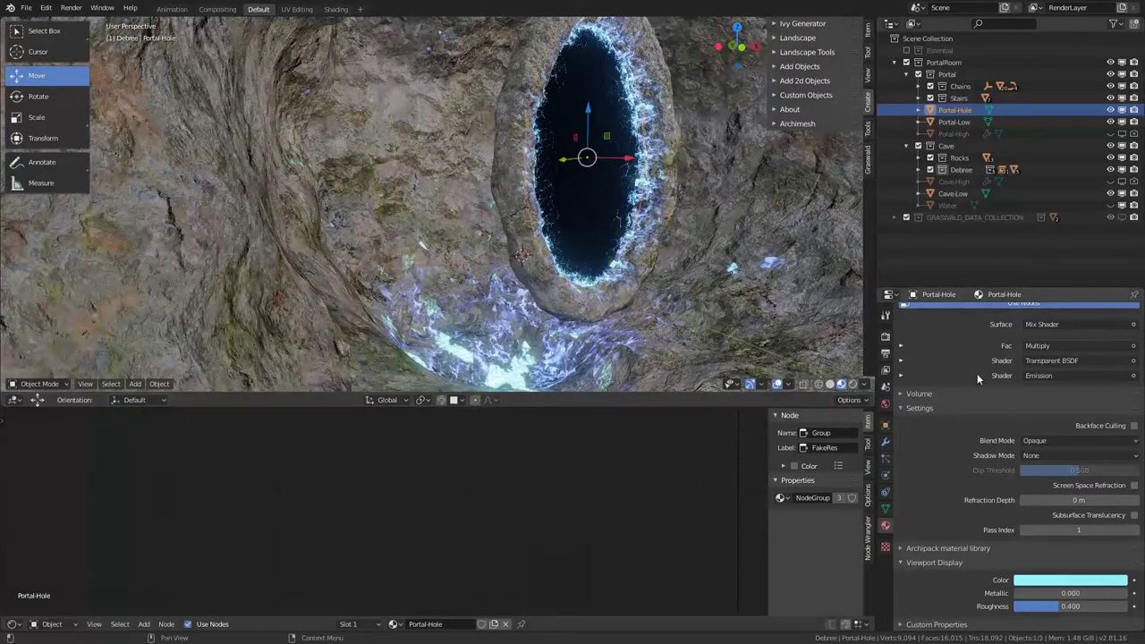
scroll(977, 373, "up", 5)
left_click(886, 337)
left_click(888, 338)
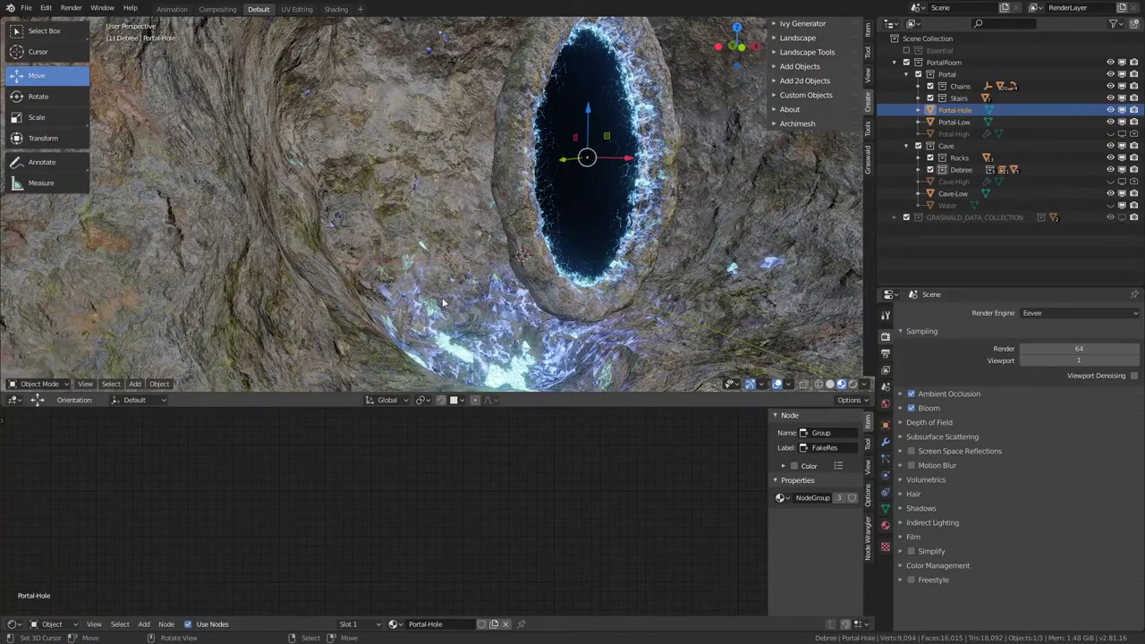
Step: Mute the FakeRes node group in the Cave-Low object's Cave material
left_click(355, 290)
scroll(393, 479, "down", 3)
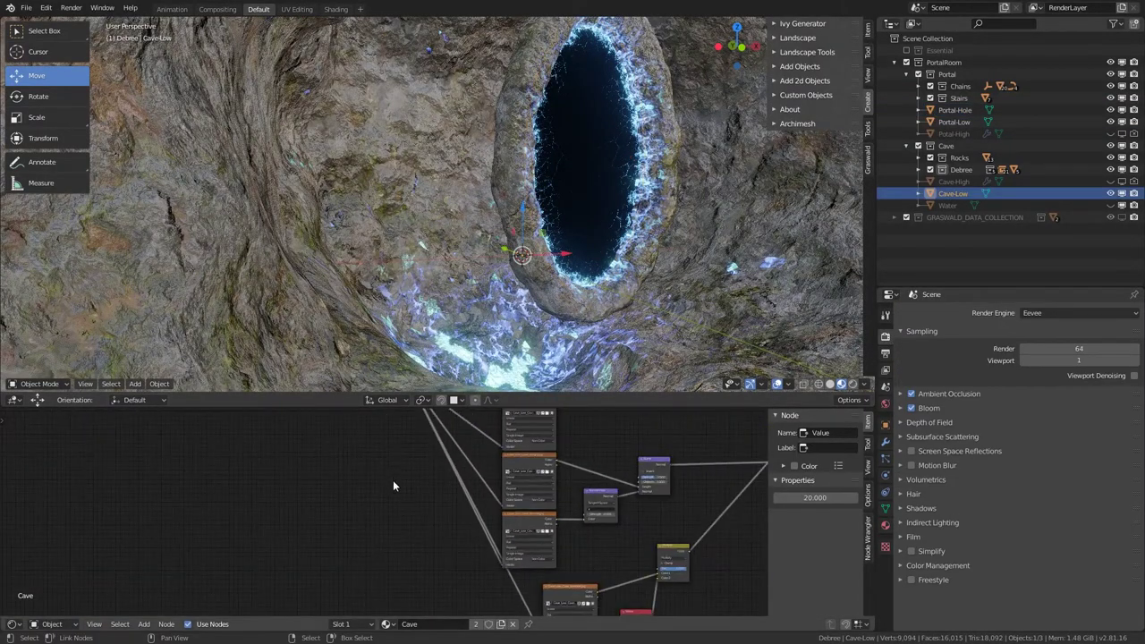
left_click(387, 516, "ctrl+shift")
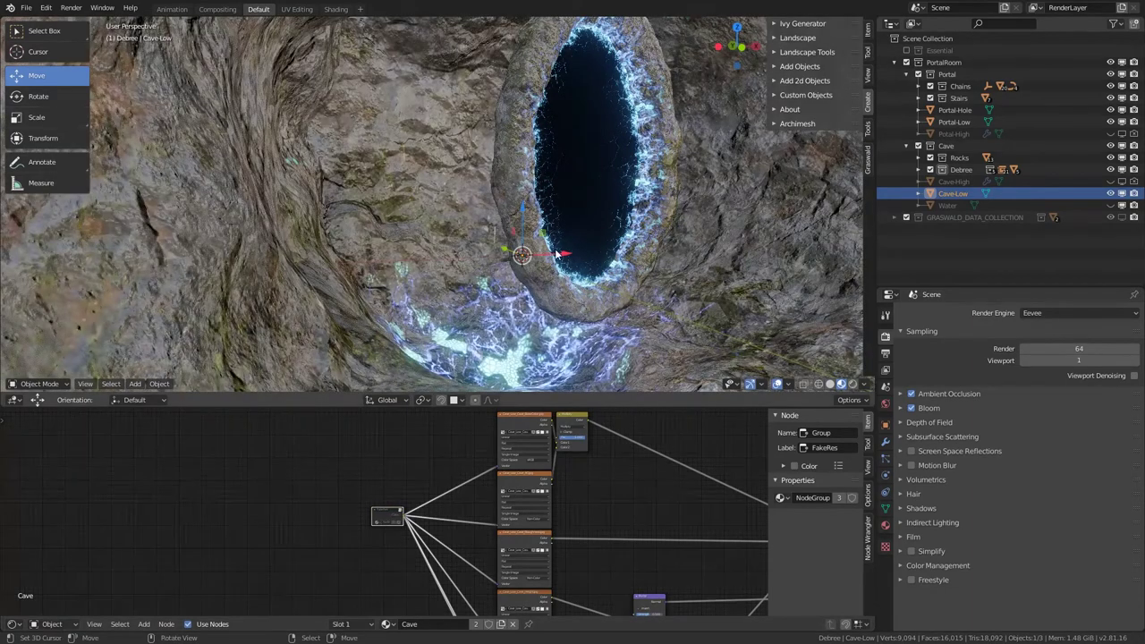
Step: Mute the FakeRes node group in the Portal-Low object's Portal material and deselect everything
middle_click_drag(541, 311, 561, 300)
right_click(562, 300)
middle_click_drag(438, 445, 376, 415)
middle_click_drag(323, 610, 364, 516)
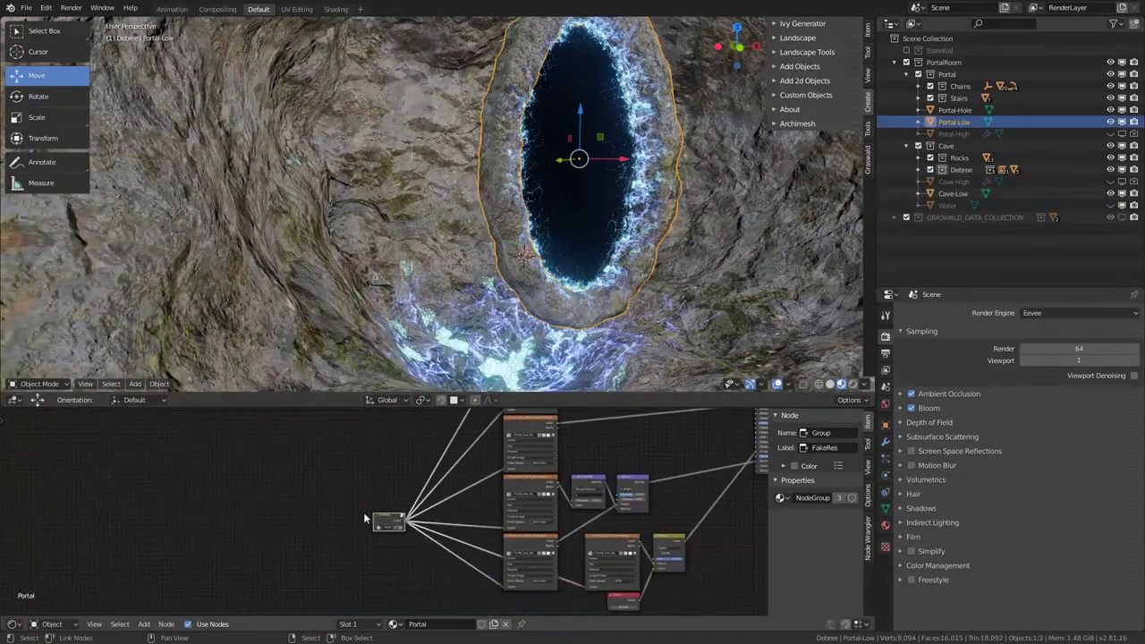
scroll(386, 520, "up", 5)
key("m")
middle_click_drag(443, 260, 411, 256)
key("alt+a")
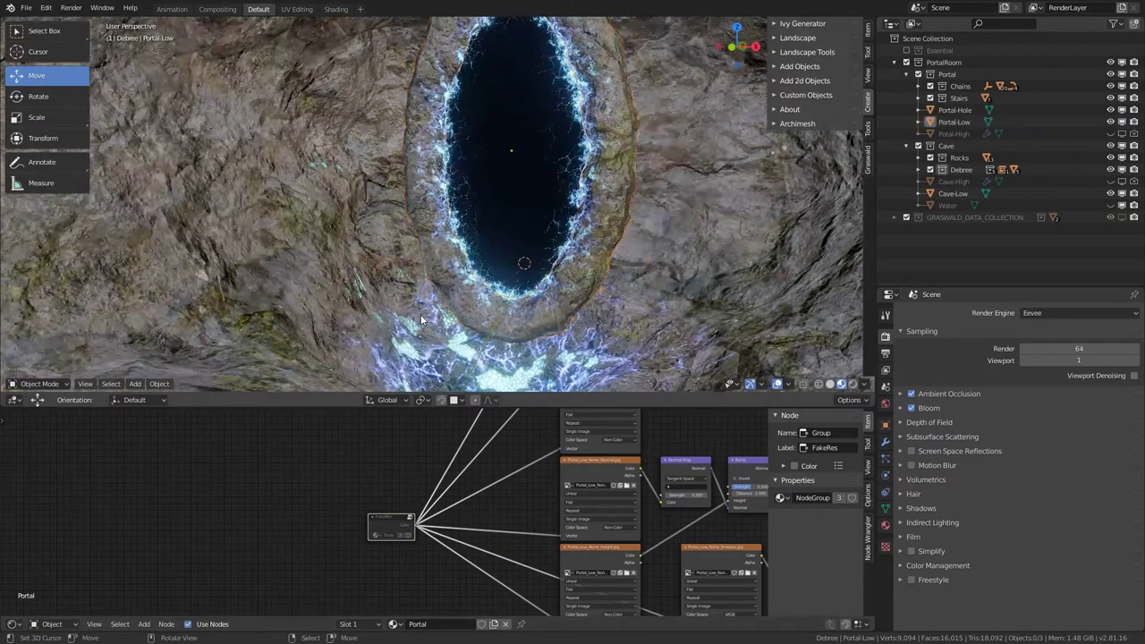
Step: Save the file and inspect the portal rim, stone path and glowing cave floor up close
scroll(411, 256, "up", 8)
scroll(409, 254, "down", 6)
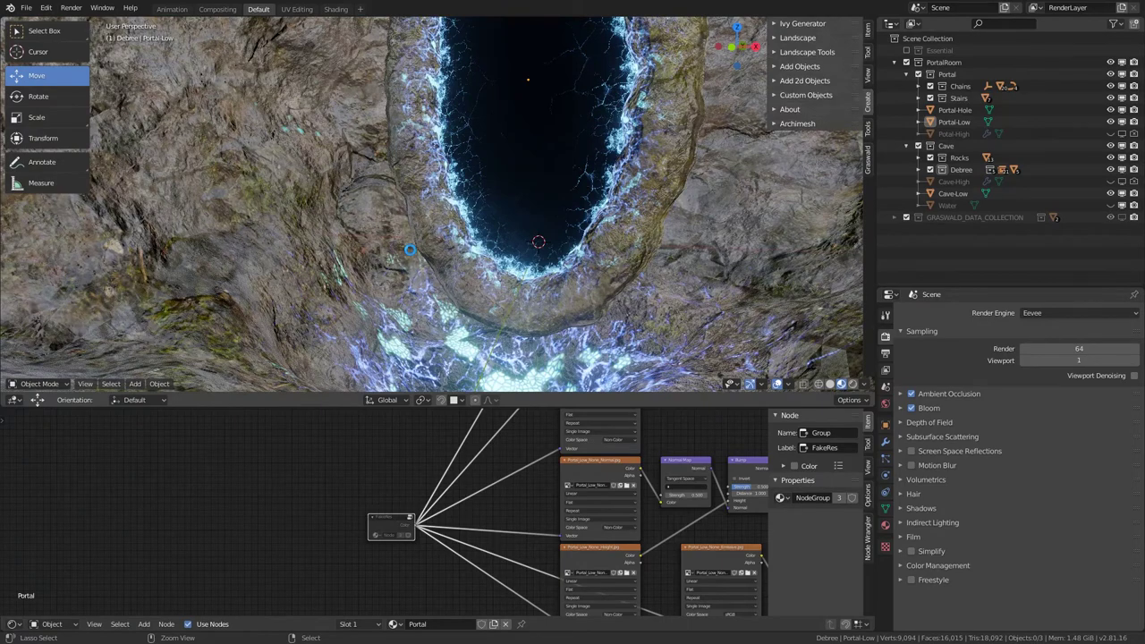
key("ctrl+s")
middle_click_drag(409, 251, 489, 270)
scroll(508, 238, "up", 3)
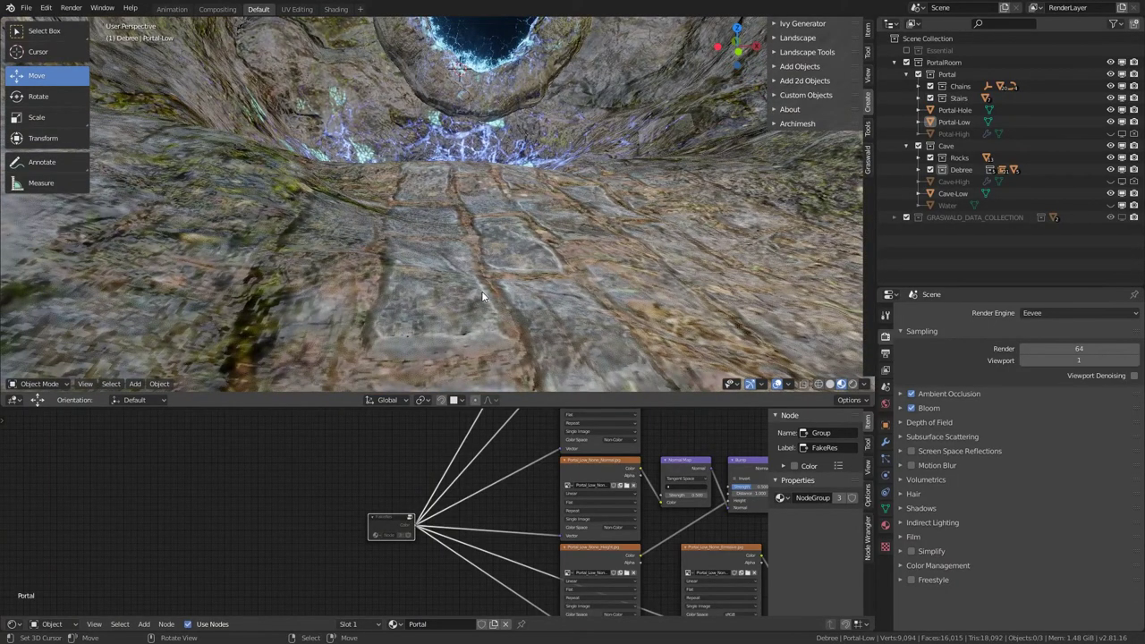
middle_click_drag(474, 261, 417, 281)
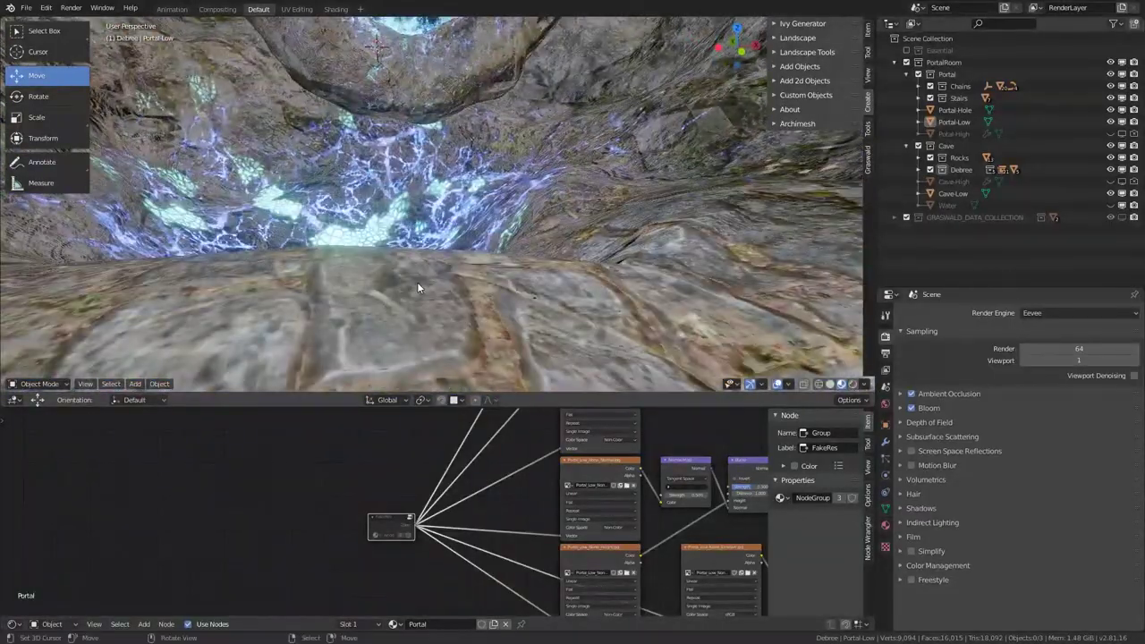
Step: Unhide the Water object in the Cave collection and select its plane in front of the portal
key("KP_0")
middle_click_drag(487, 224, 363, 274)
left_click(1110, 204)
left_click(357, 271)
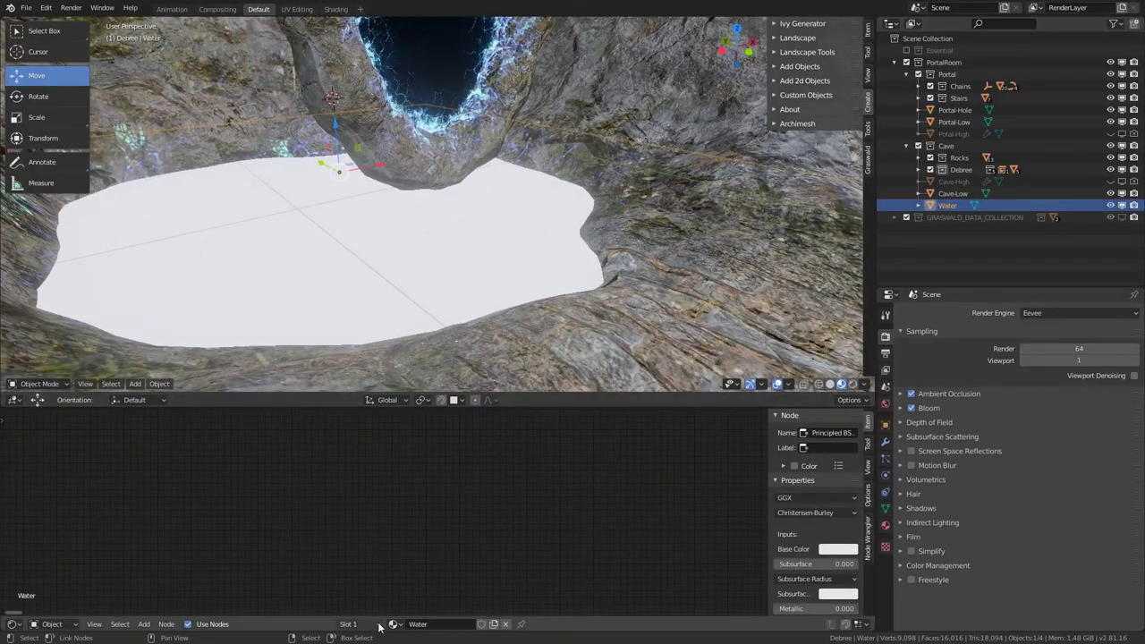
Step: Enlarge the node editor and delete the Principled BSDF node from the Water material
left_click_drag(540, 405, 541, 289)
scroll(501, 396, "down", 3)
middle_click_drag(474, 428, 355, 527)
scroll(376, 518, "up", 7)
left_click(626, 431)
key("x")
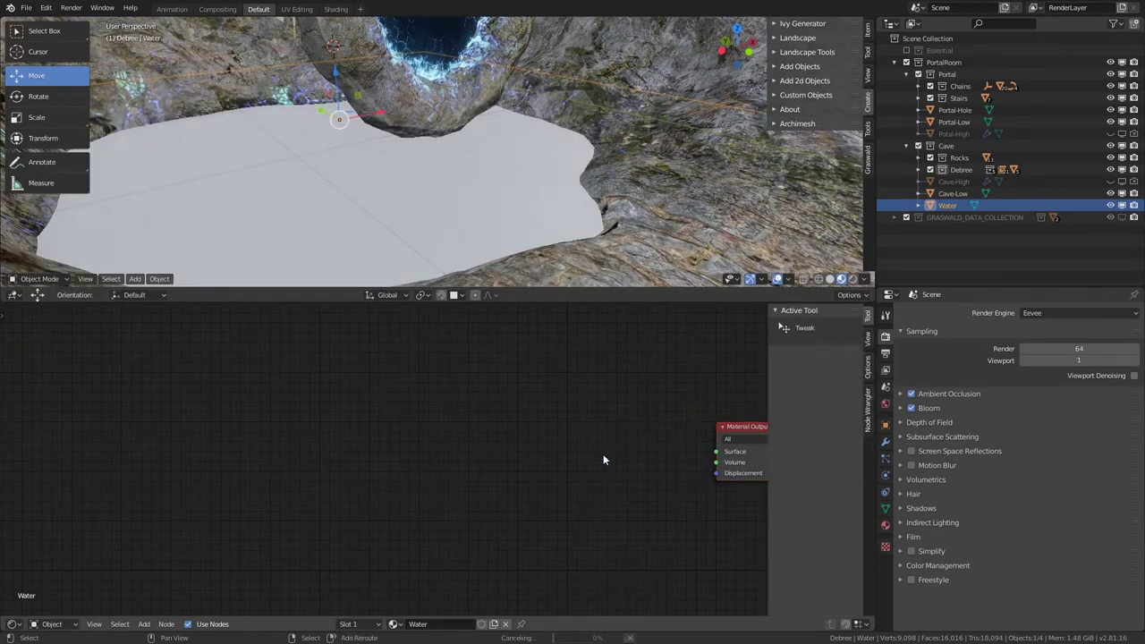
key("shift+a")
mouse_move(555, 480)
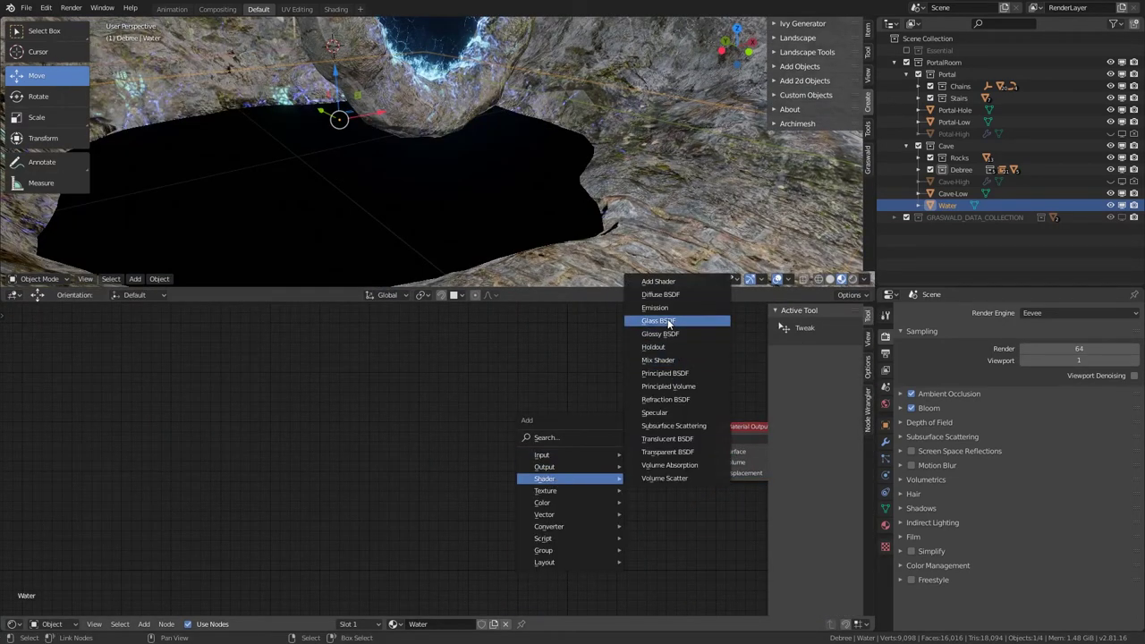
left_click(670, 323)
right_click(627, 364)
key("shift+a")
mouse_move(432, 395)
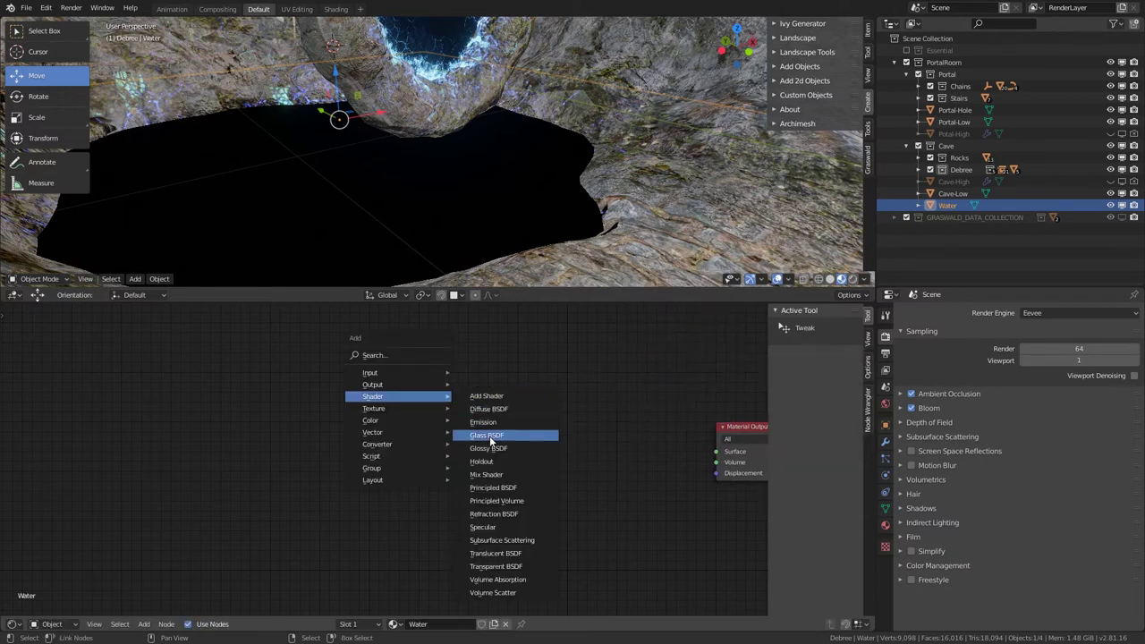
left_click(487, 448)
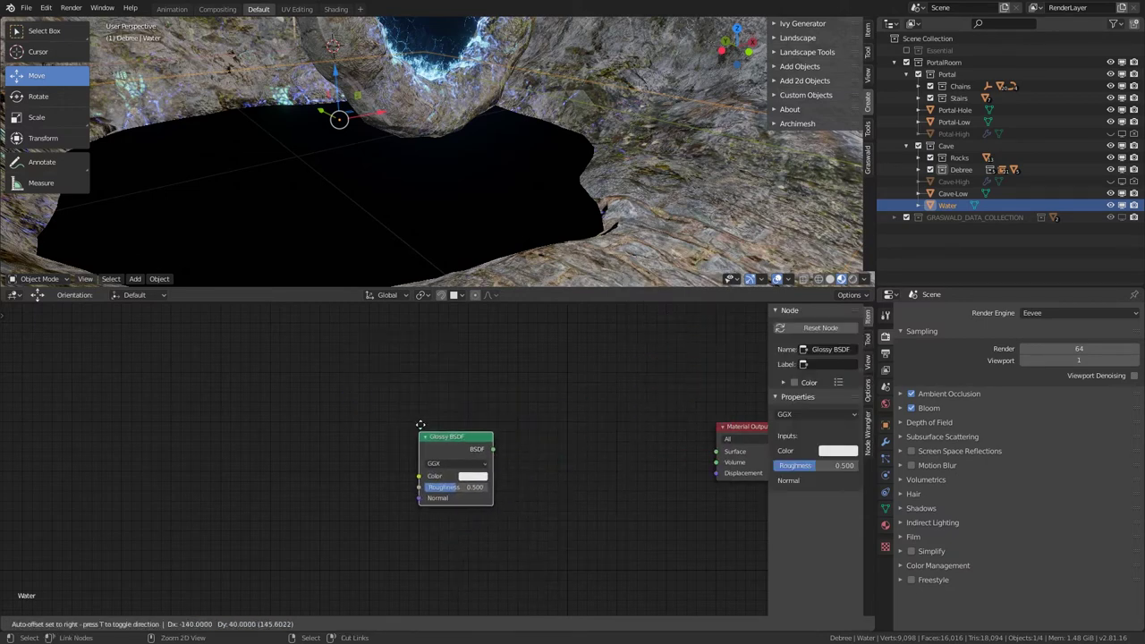
key("Escape")
Step: Add a Glossy BSDF to the Water material and connect it to the Material Output's Surface
key("shift+a")
mouse_move(421, 425)
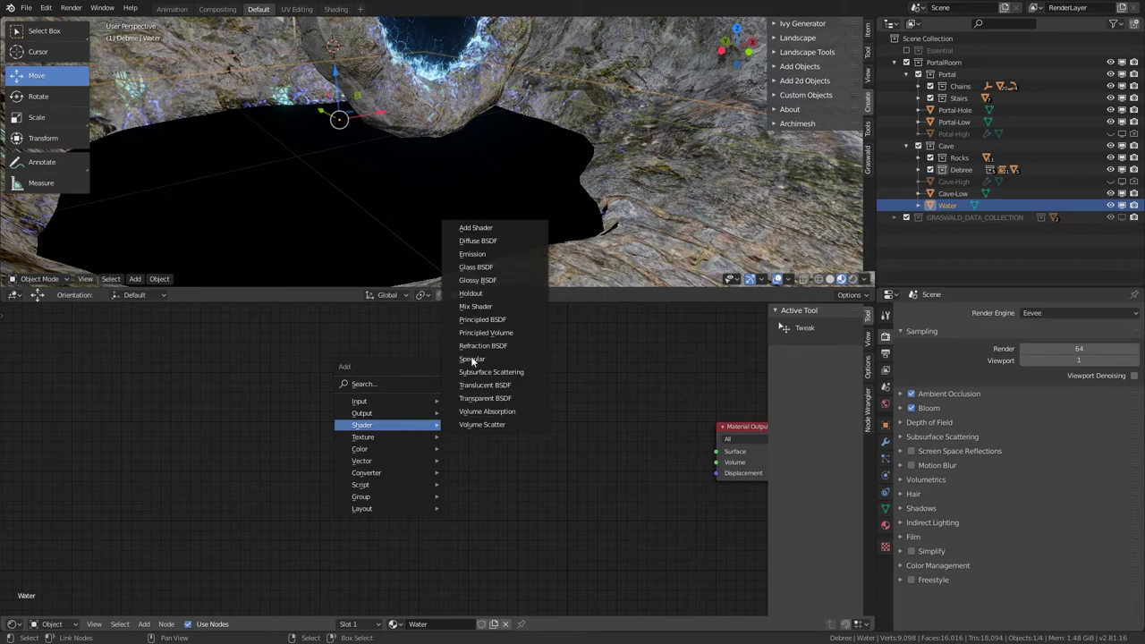
left_click(490, 284)
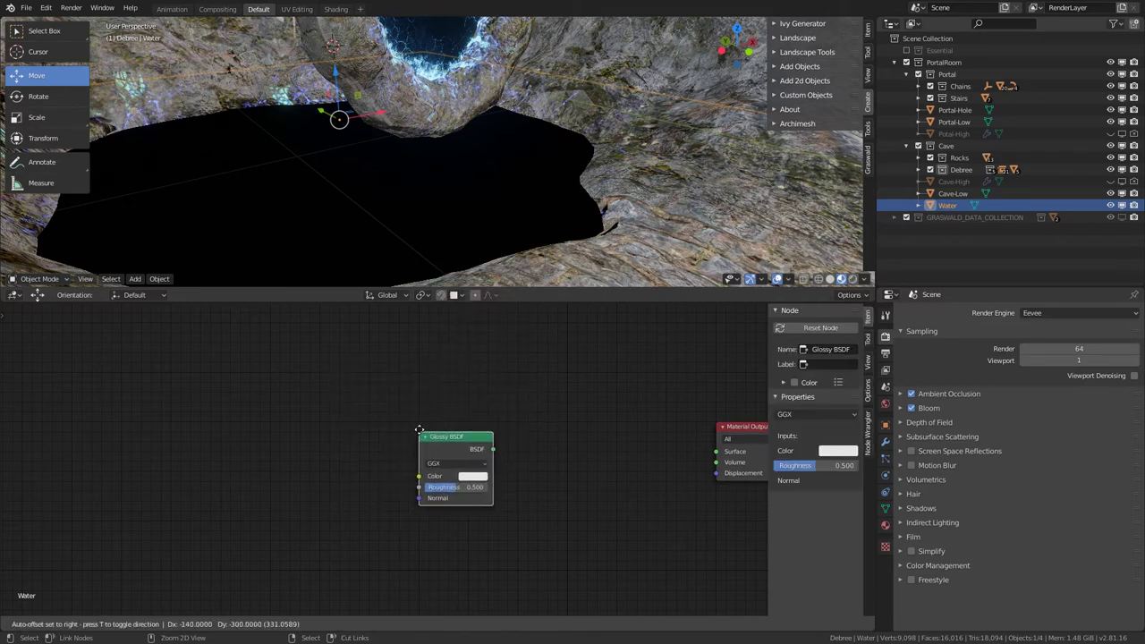
left_click(481, 434)
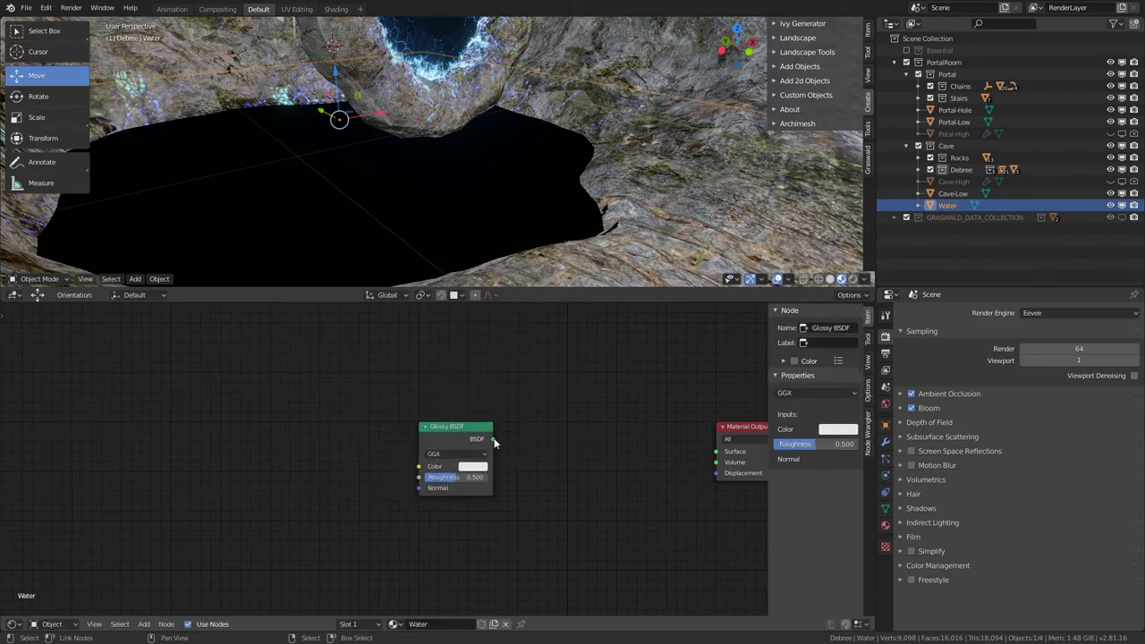
left_click_drag(492, 439, 716, 451)
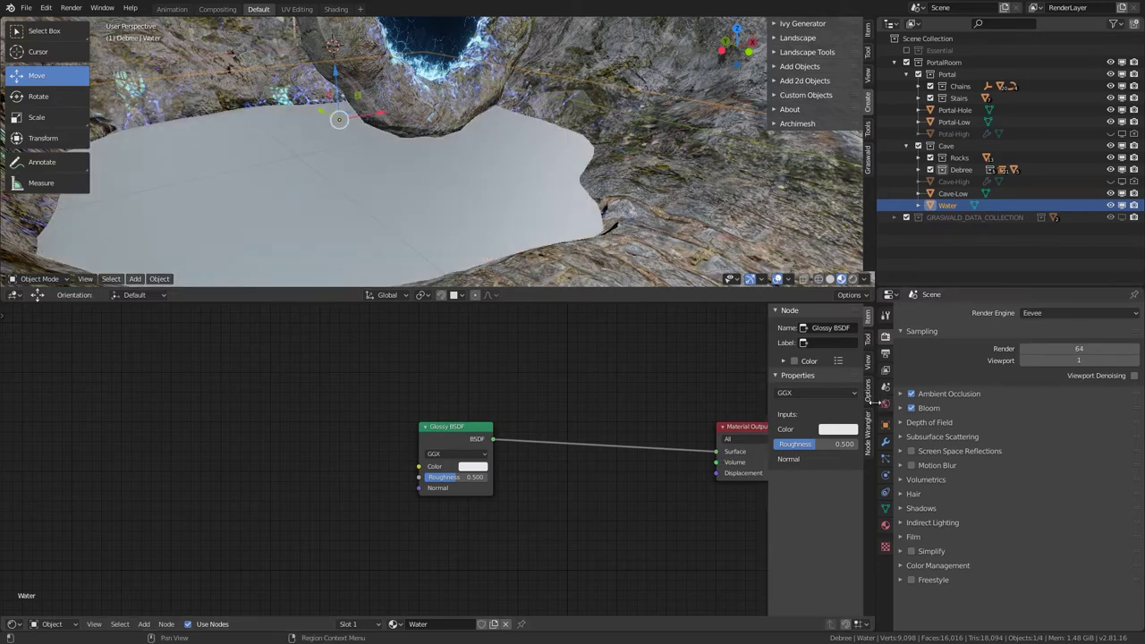
Step: Enable Screen Space Reflections and set the Water material's Glossy BSDF roughness to 0.04
left_click(911, 454)
left_click_drag(472, 483, 445, 477)
middle_click_drag(419, 170, 517, 252)
scroll(412, 136, "down", 5)
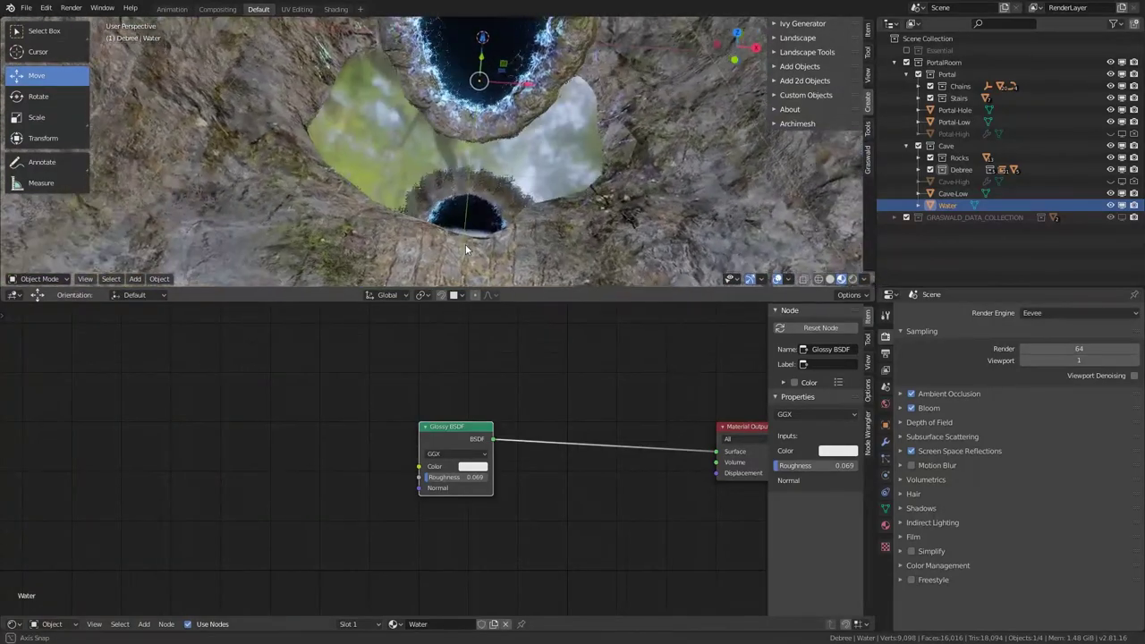
middle_click_drag(443, 437, 414, 439)
scroll(415, 440, "up", 2)
left_click(461, 486)
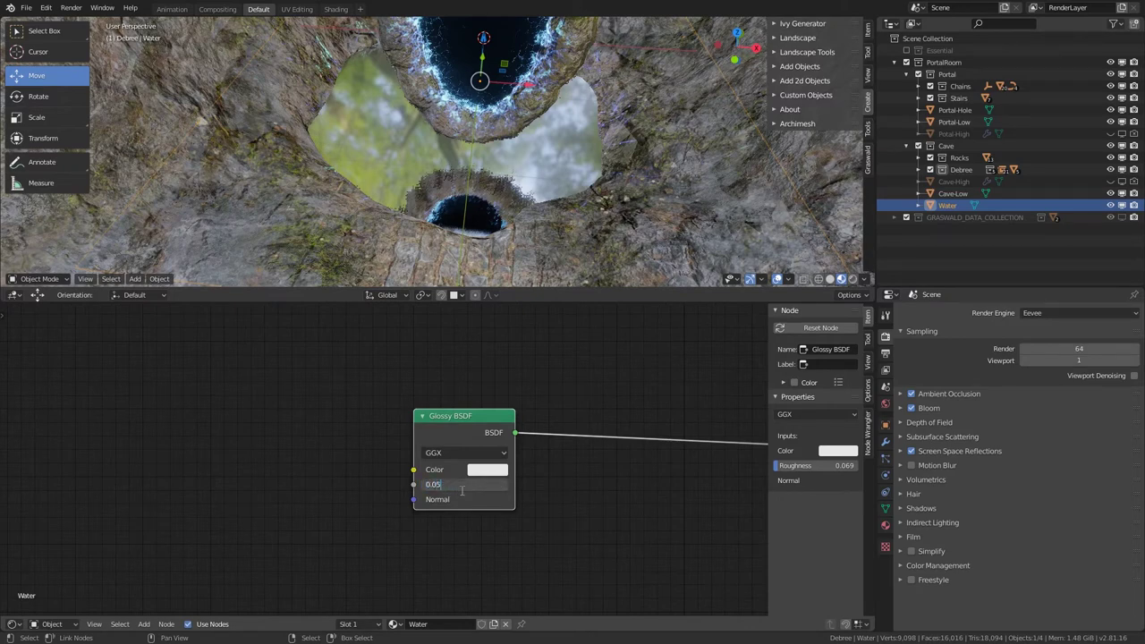
key("Return")
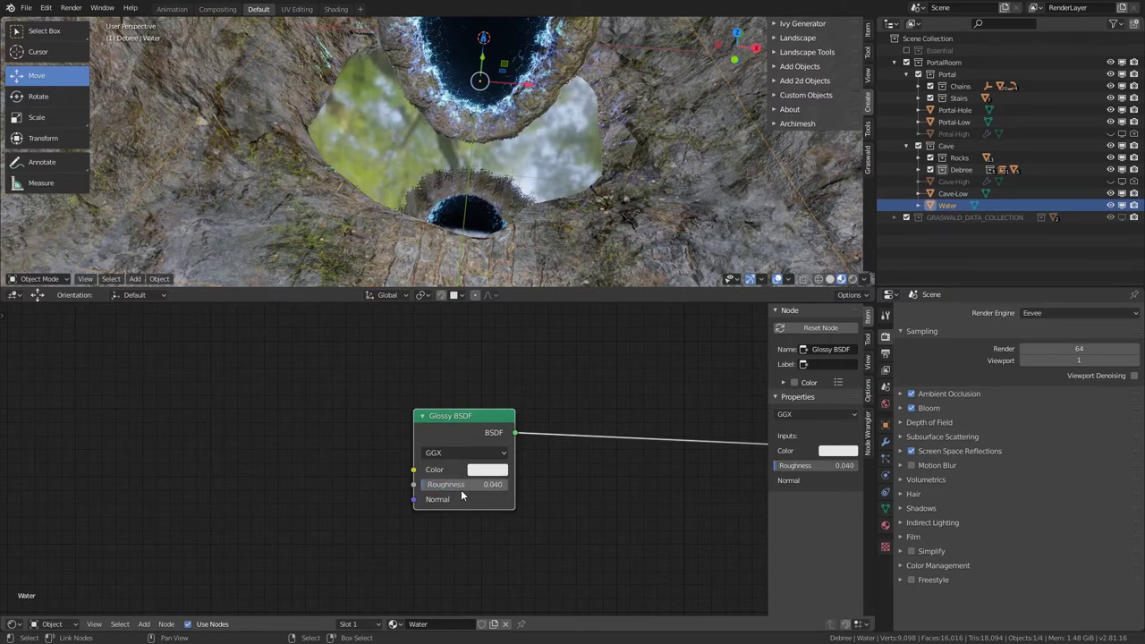
Step: Insert a Mix Shader between the Glossy BSDF and the Material Output
key("Home")
key("shift+a")
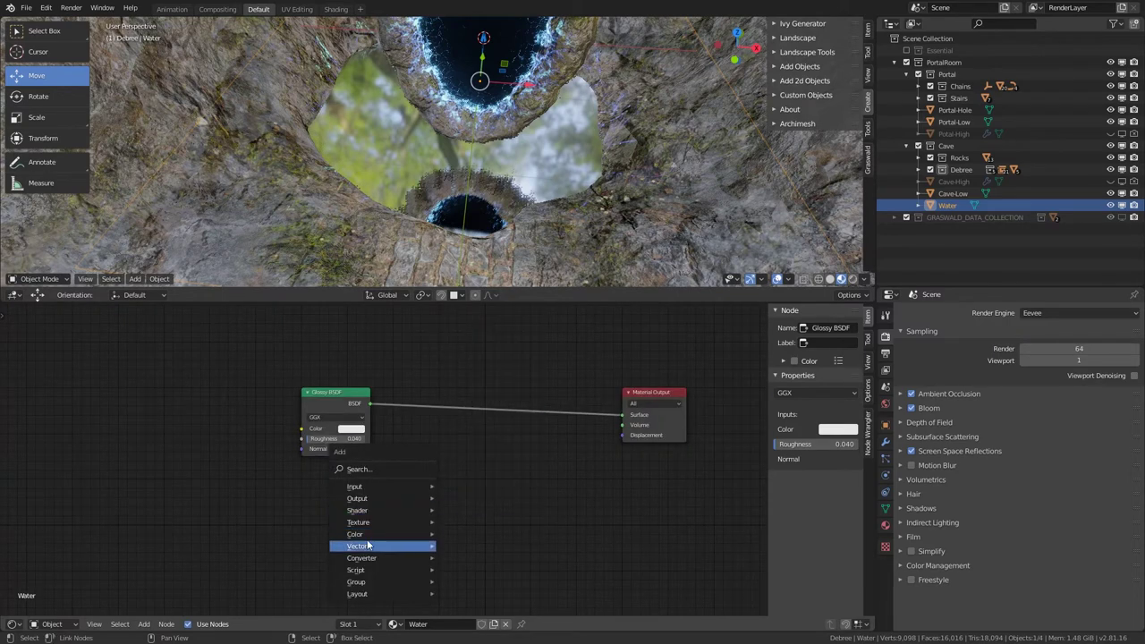
mouse_move(362, 526)
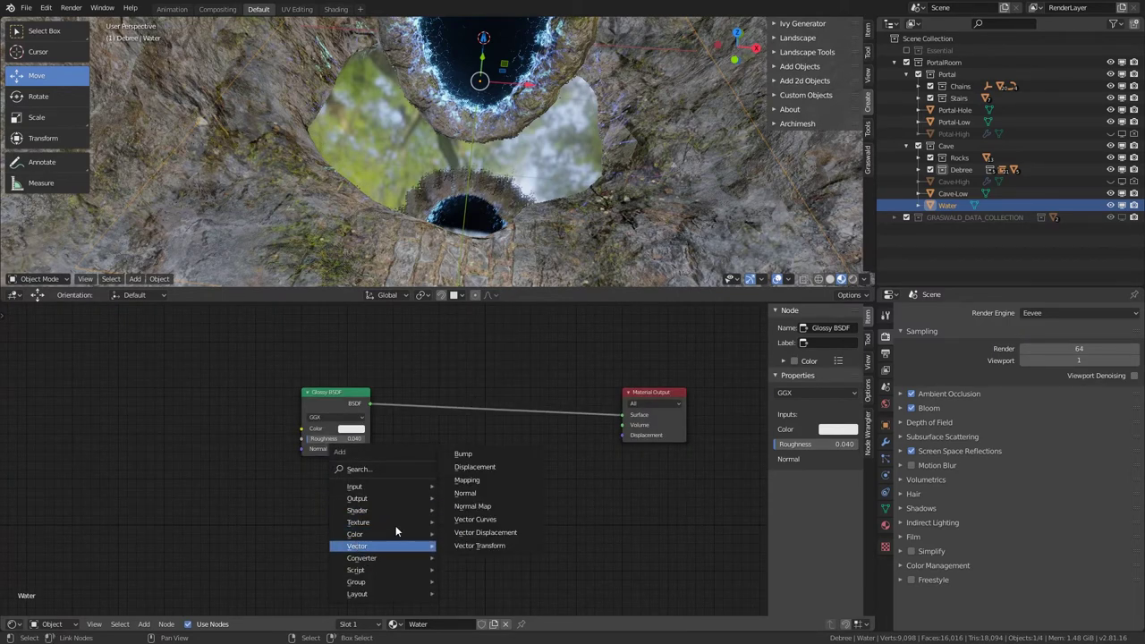
mouse_move(365, 564)
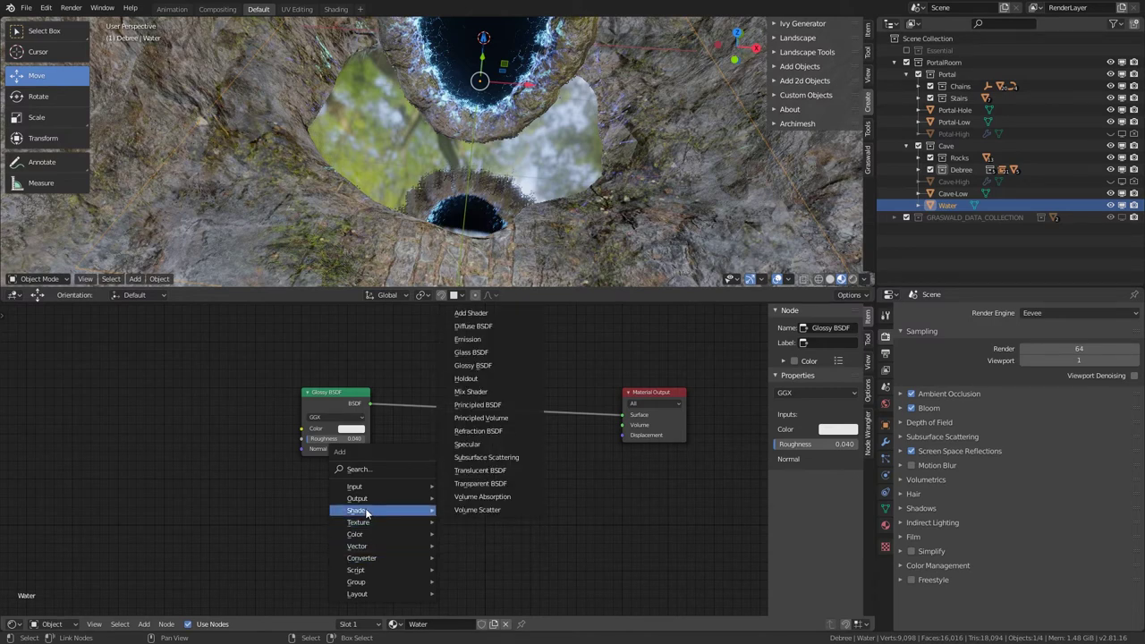
left_click(483, 392)
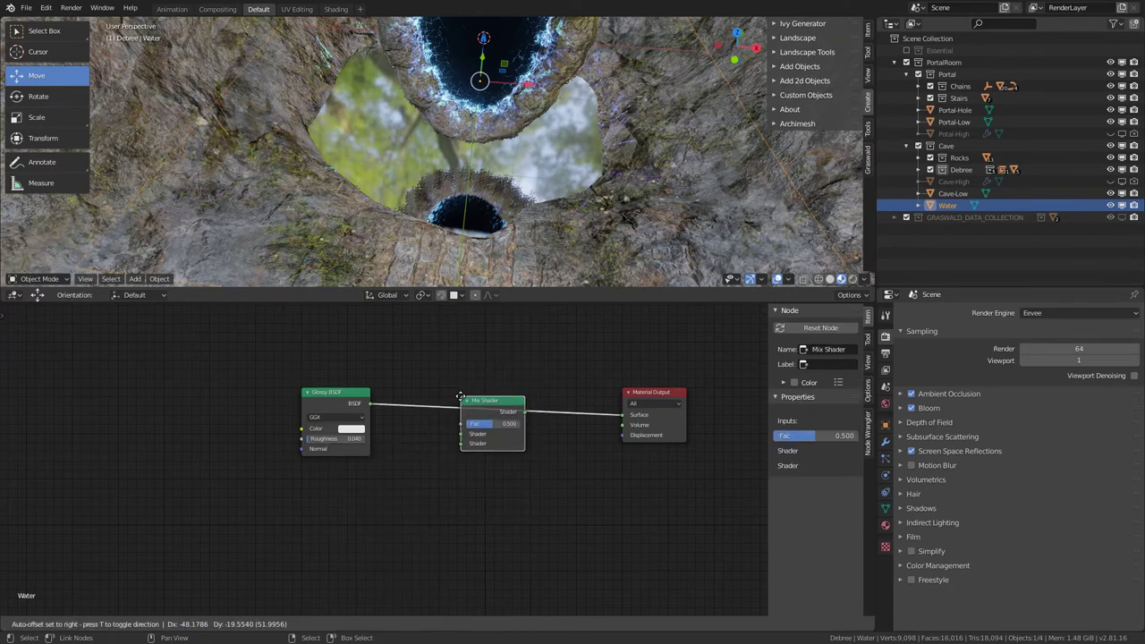
left_click(460, 396)
scroll(429, 455, "up", 2)
Step: Add a Transparent BSDF below the Glossy BSDF and connect it to the Mix Shader's second shader input
key("shift+a")
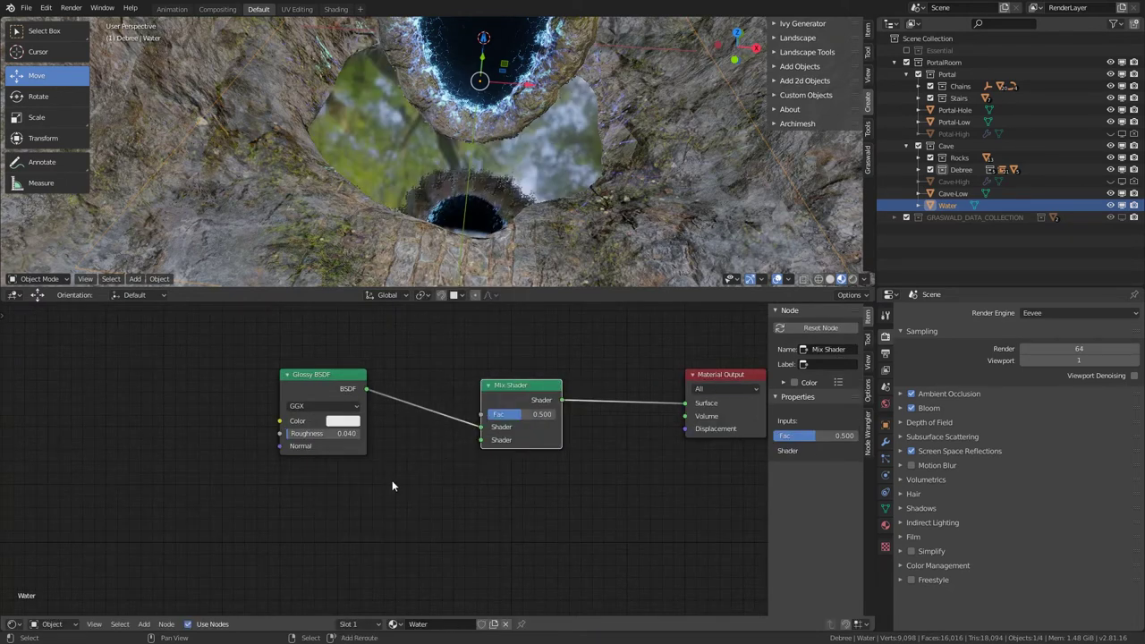
mouse_move(376, 482)
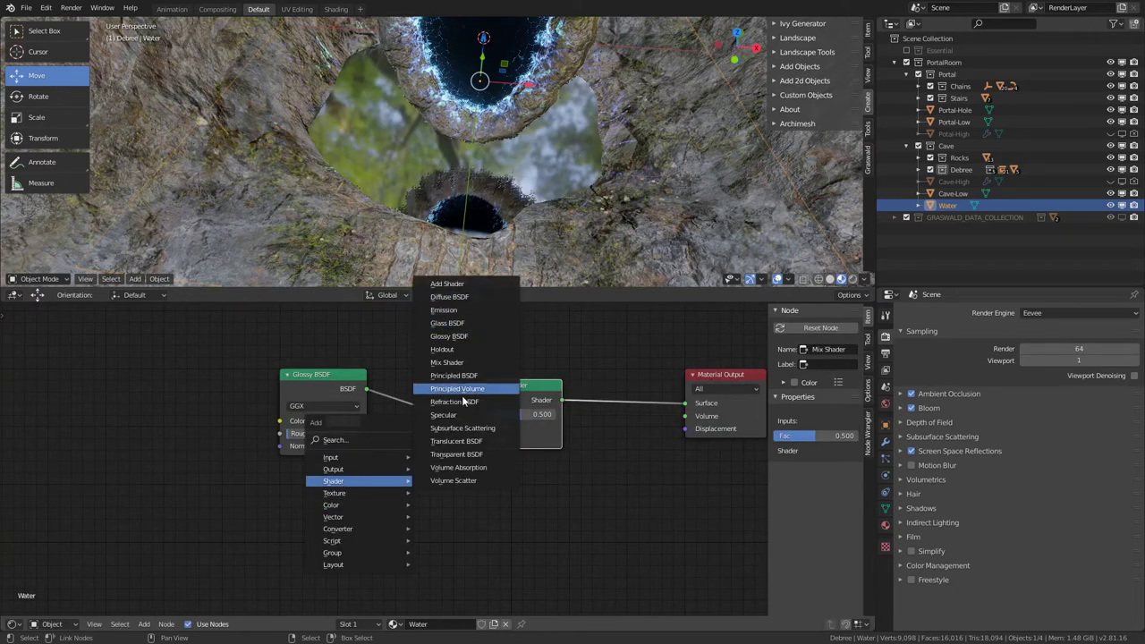
left_click(473, 456)
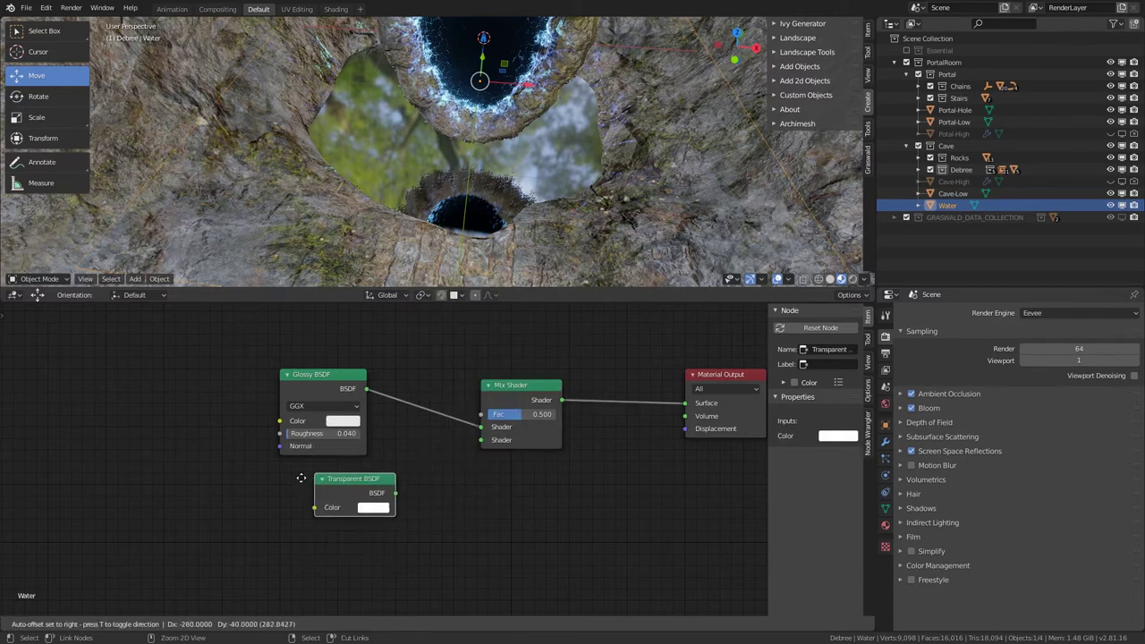
left_click(358, 480)
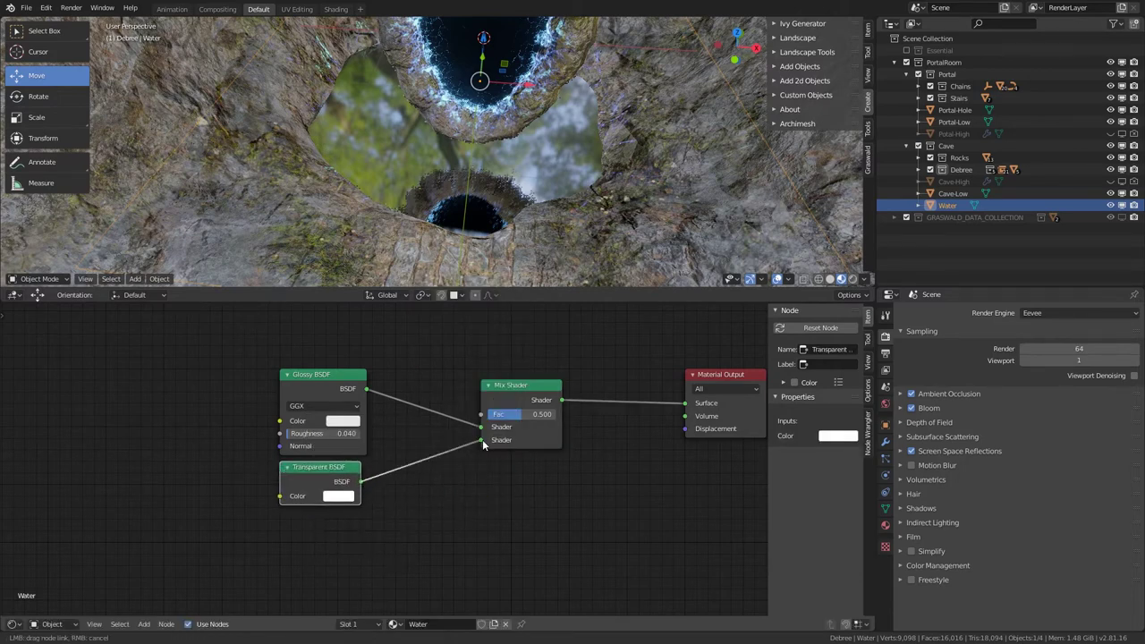
left_click_drag(483, 445, 482, 441)
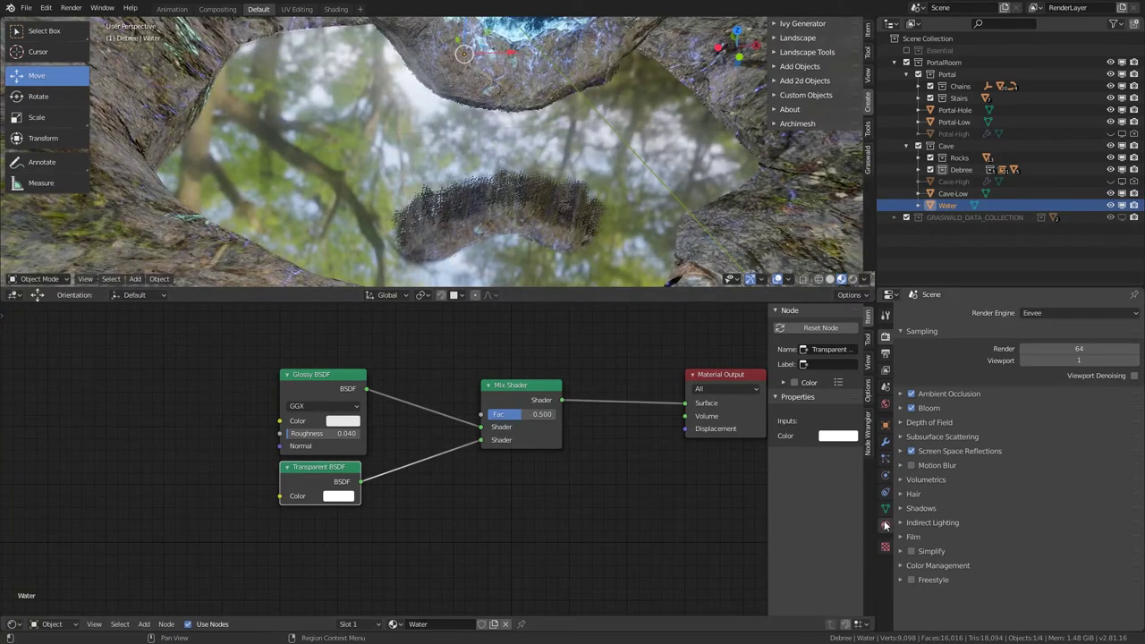
Step: Try Alpha Hashed as the Water material's Blend Mode and settle on Alpha Blend
left_click(886, 525)
left_click(1038, 551)
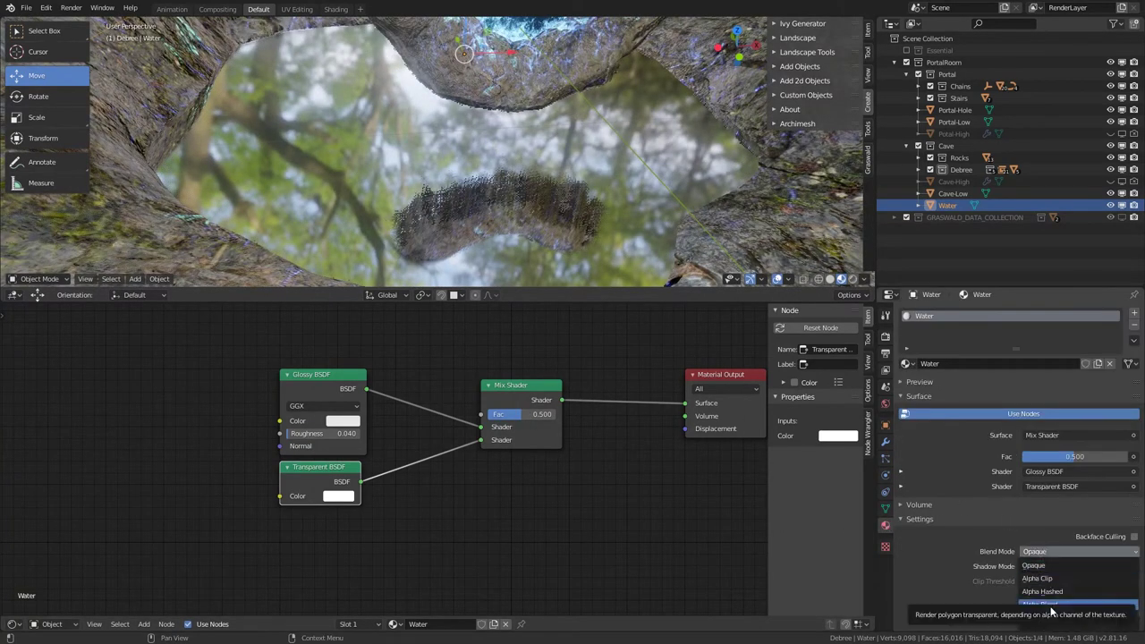
left_click(1042, 591)
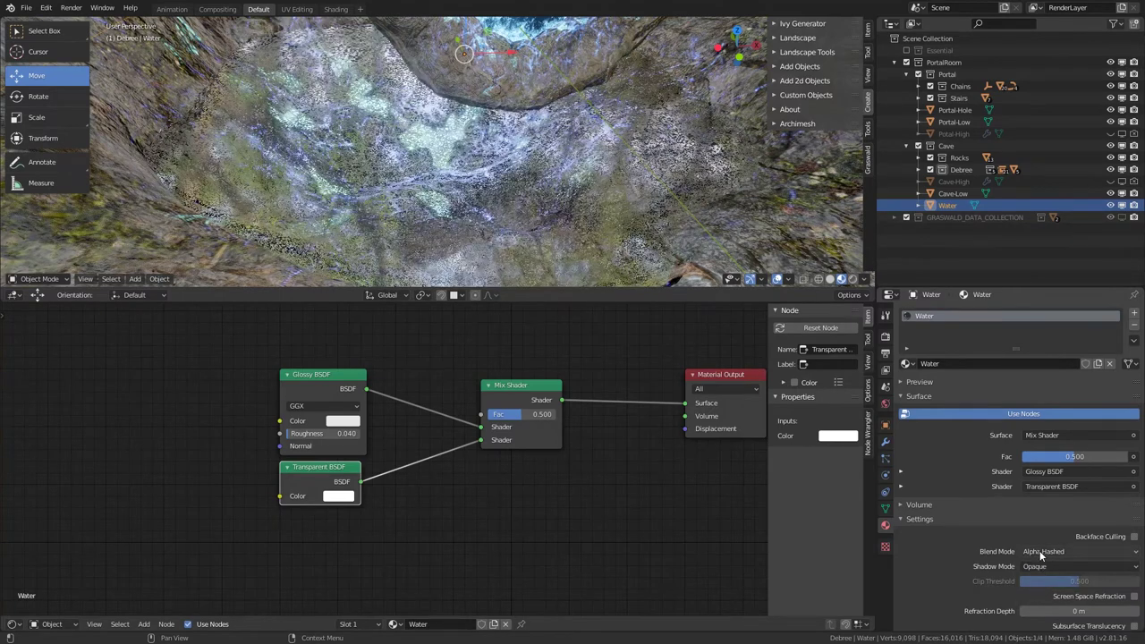
left_click(1041, 553)
left_click(1049, 609)
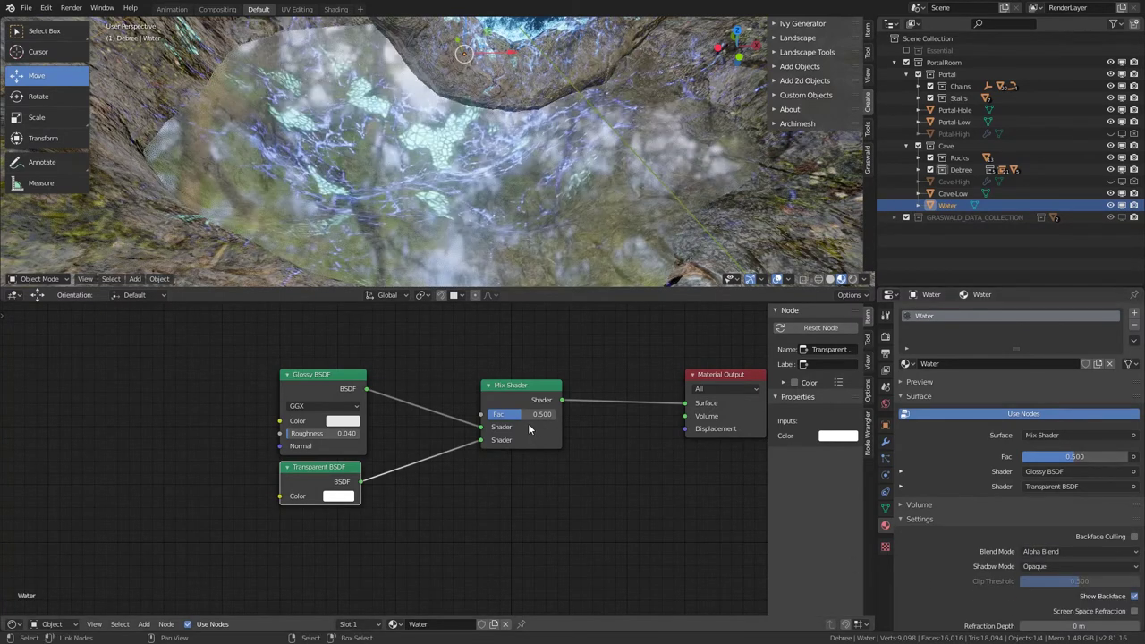
Step: Set the Water material's Mix Shader factor to 0.95
left_click_drag(522, 414, 551, 415)
middle_click_drag(501, 229, 540, 247)
left_click_drag(554, 417, 553, 418)
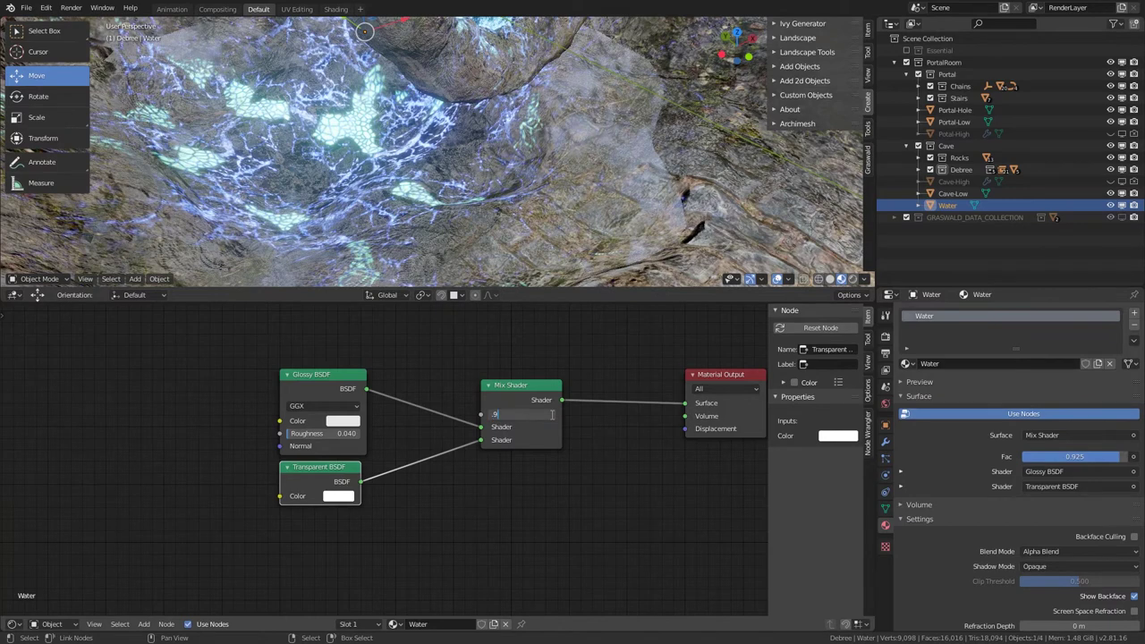
type(".9")
key("Return")
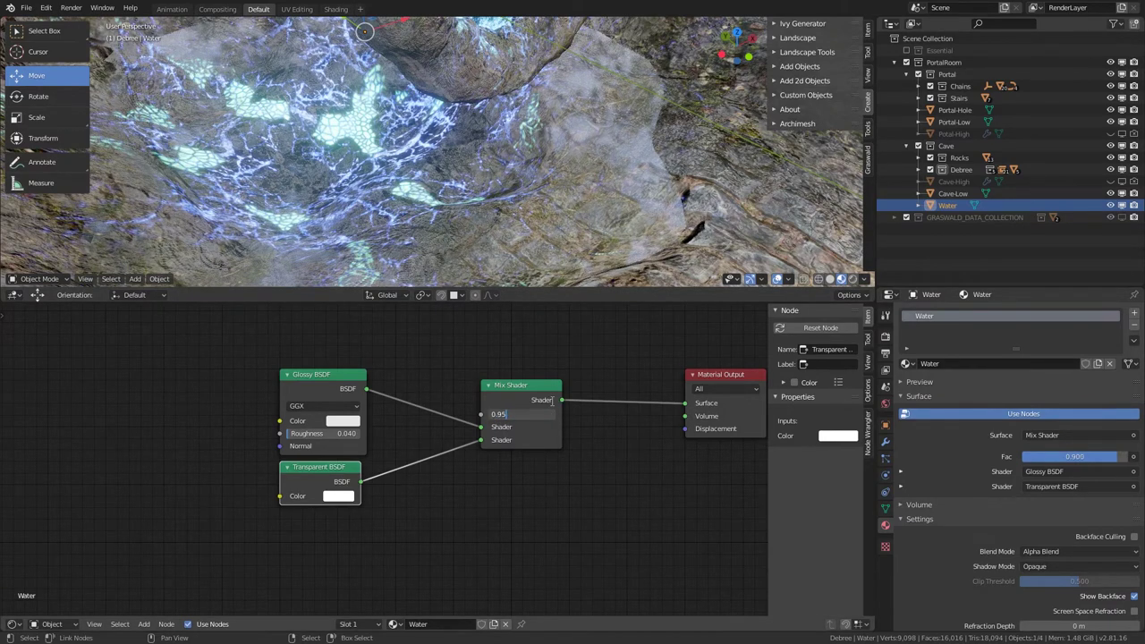
key("Return")
Step: View the portal and water through the scene camera with nothing selected
key("KP_0")
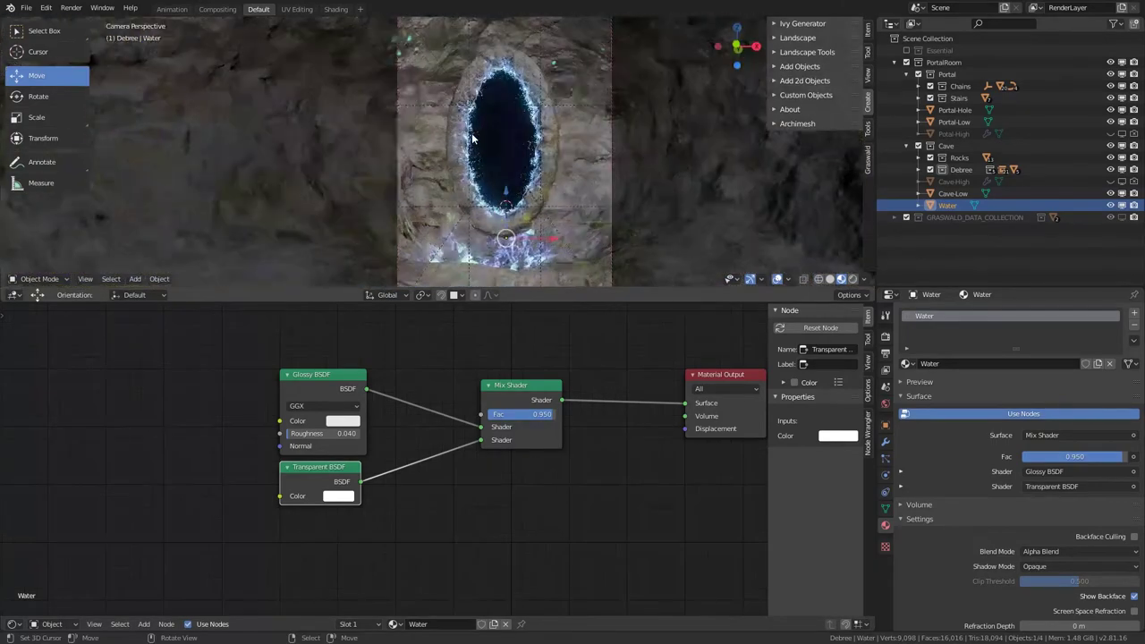
key("alt+a")
middle_click_drag(545, 154, 527, 125, "shift")
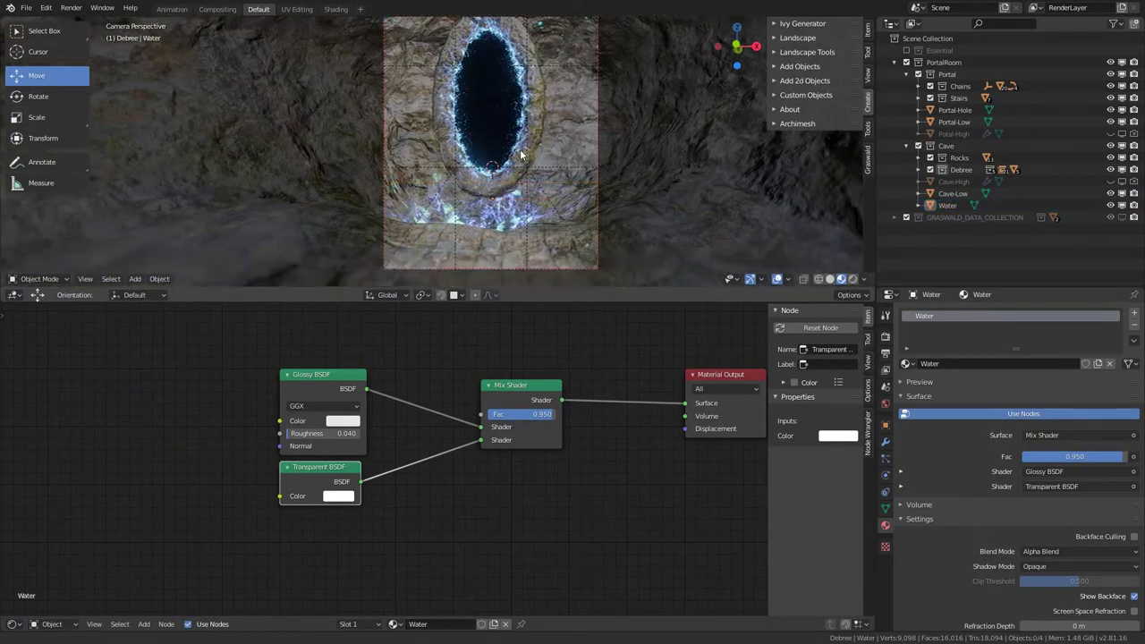
Step: Duplicate the Mix Shader and insert the copy between the original Mix Shader and the Material Output
scroll(502, 149, "up", 10)
middle_click_drag(410, 167, 384, 188)
middle_click_drag(460, 439, 370, 482)
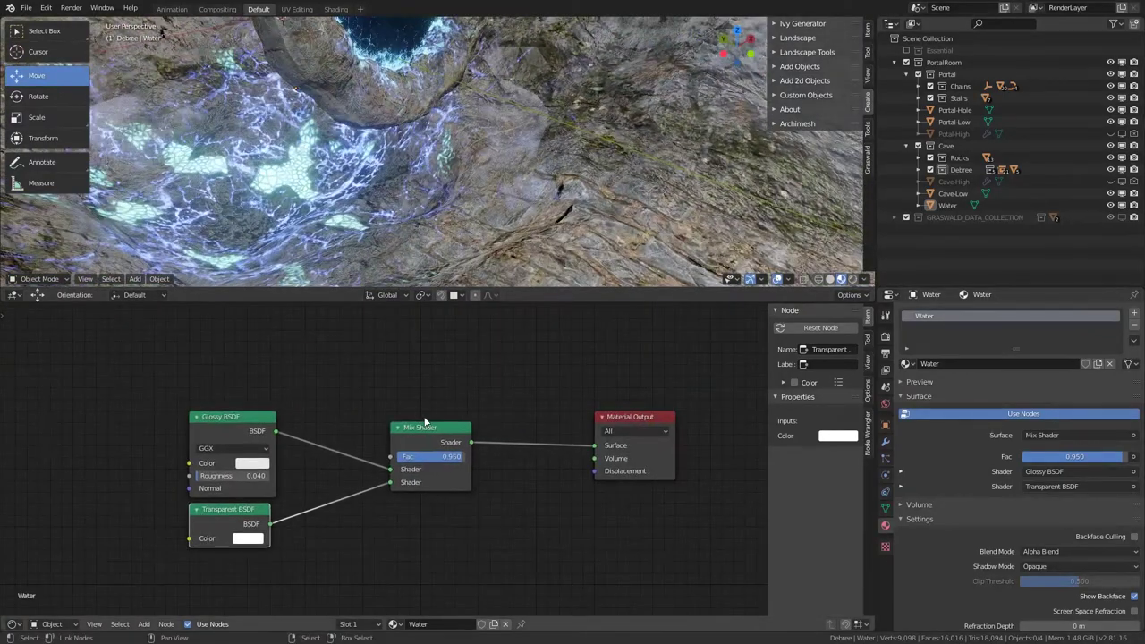
left_click_drag(442, 428, 357, 418)
key("shift+d")
left_click(492, 420)
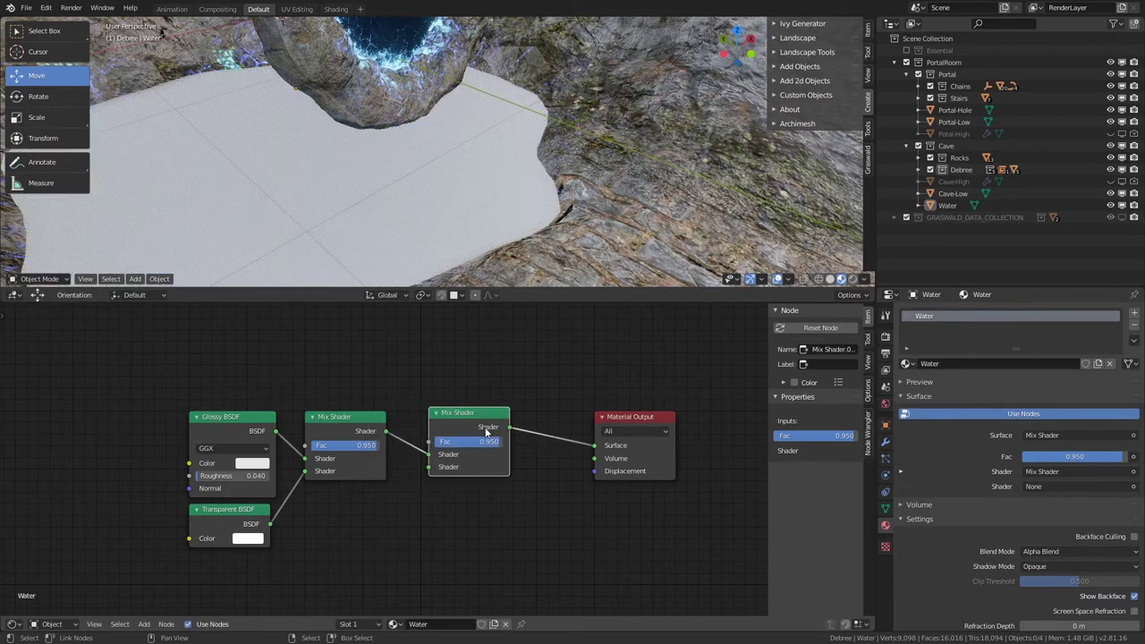
key("Return")
Step: Add a Refraction BSDF below the first Mix Shader and connect it to the second Mix Shader's second shader input
key("shift+a")
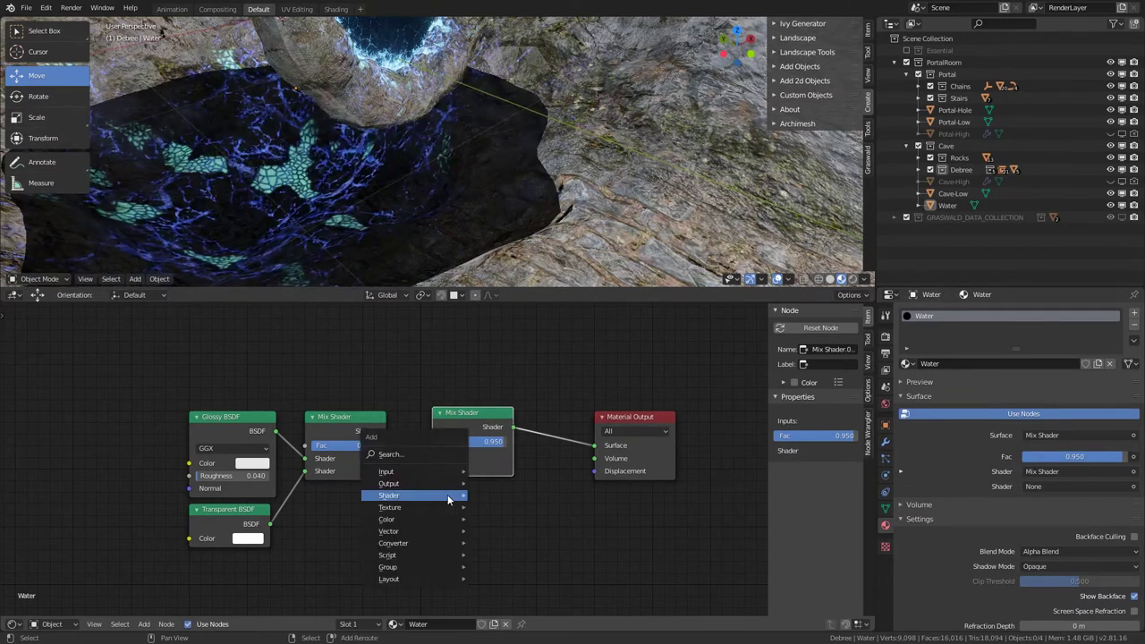
mouse_move(451, 496)
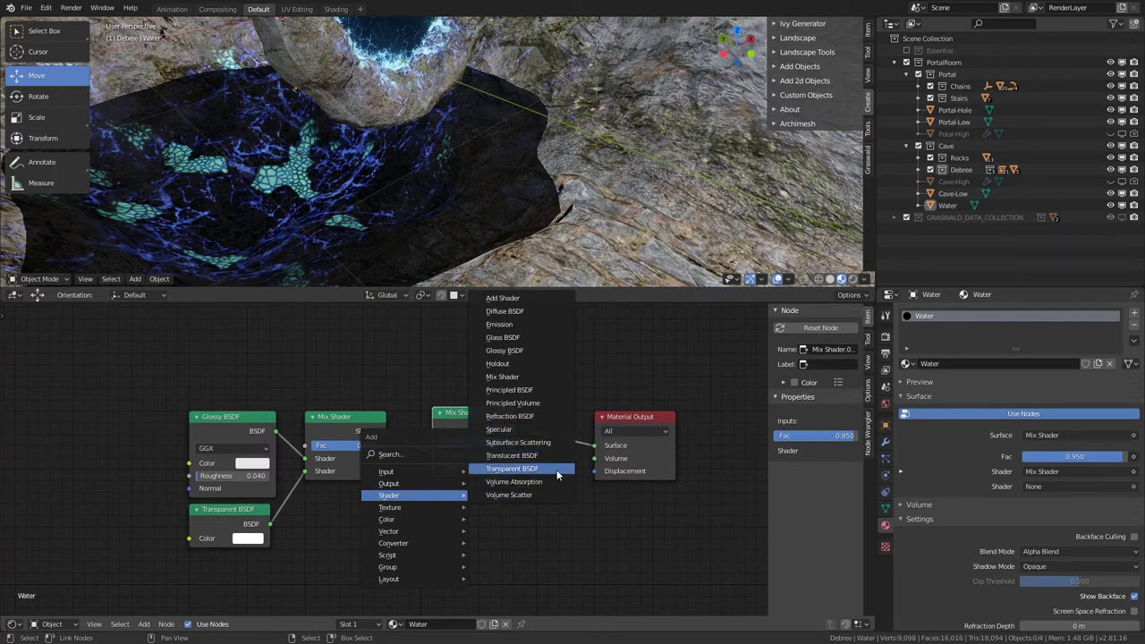
left_click(529, 417)
left_click(318, 516)
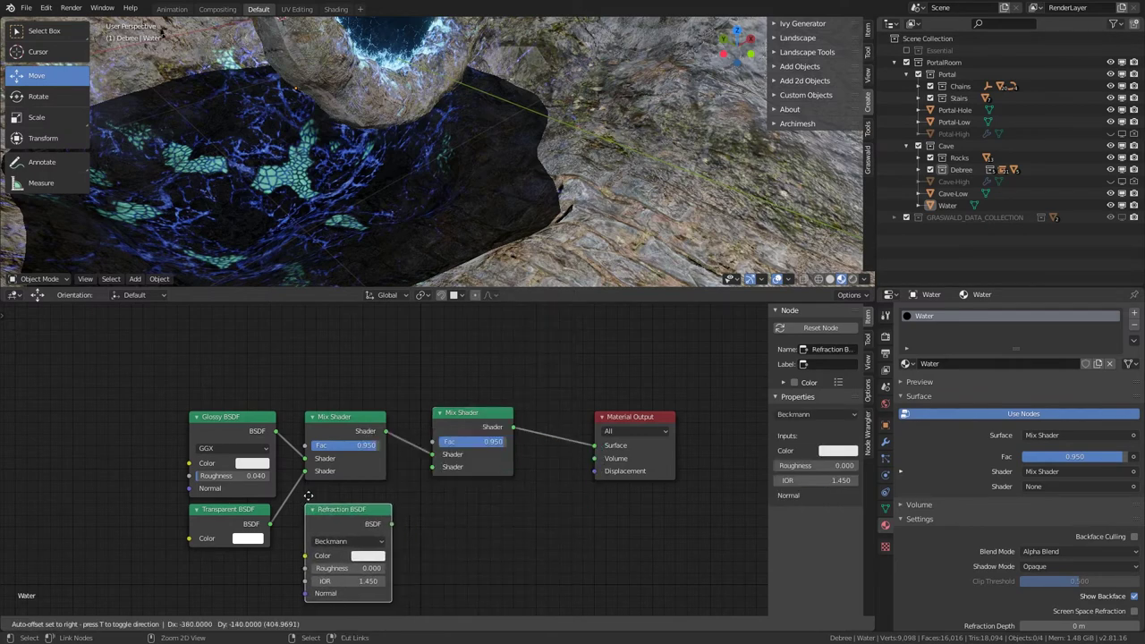
key("Home")
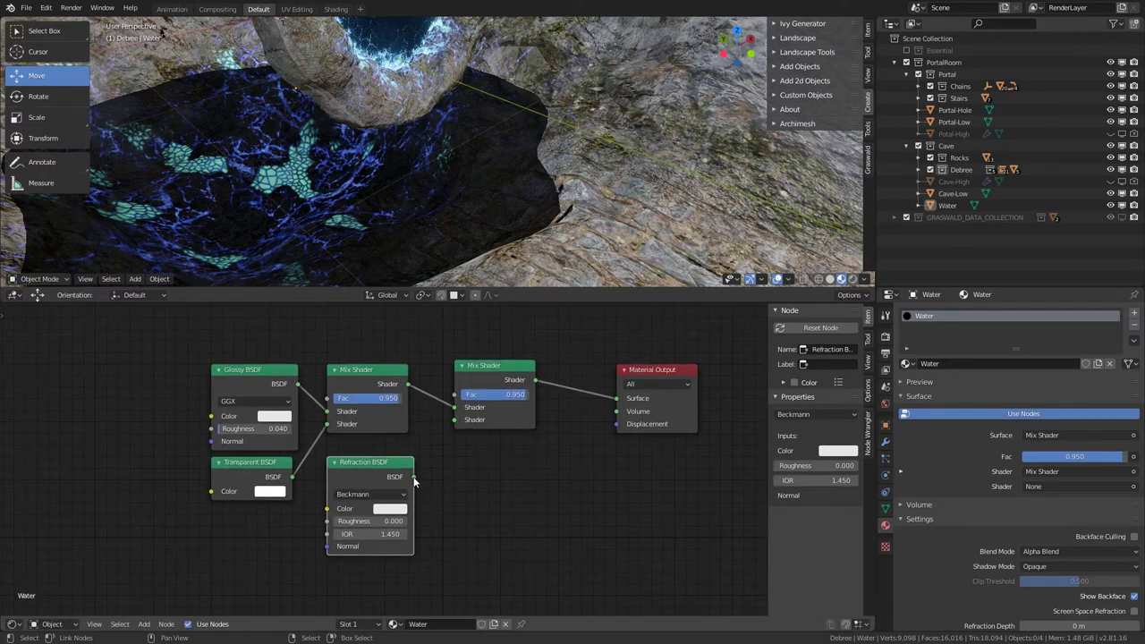
left_click_drag(462, 445, 460, 421)
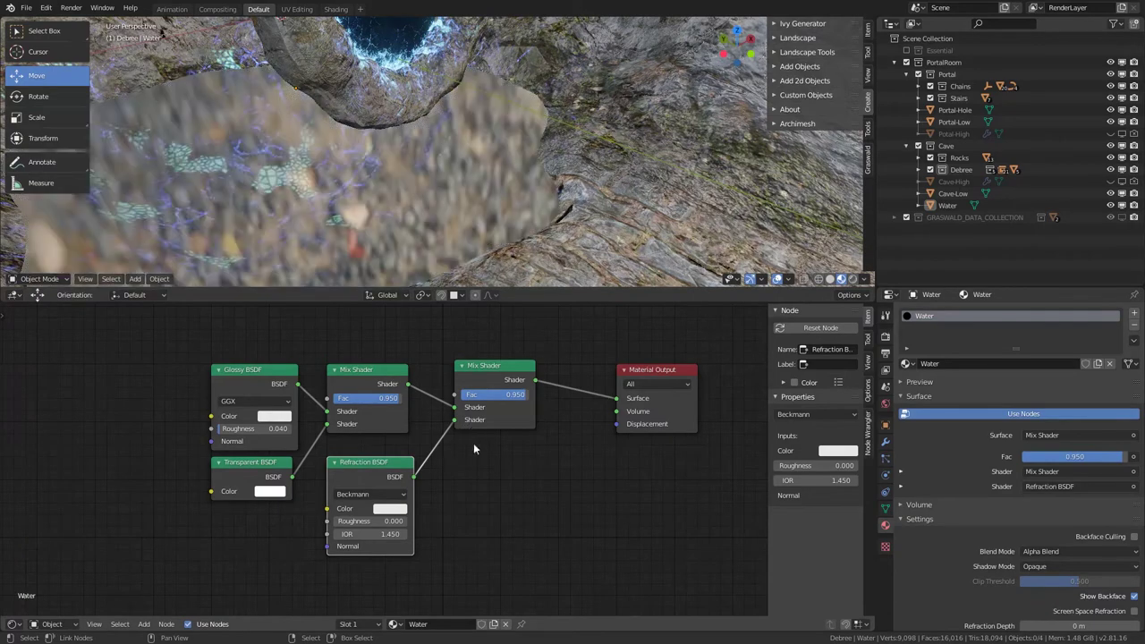
Step: Try a factor of 0.433 on the second Mix Shader and check the water surface below the portal
left_click_drag(361, 535, 409, 526)
right_click(361, 534)
right_click(409, 526)
left_click_drag(512, 395, 480, 395)
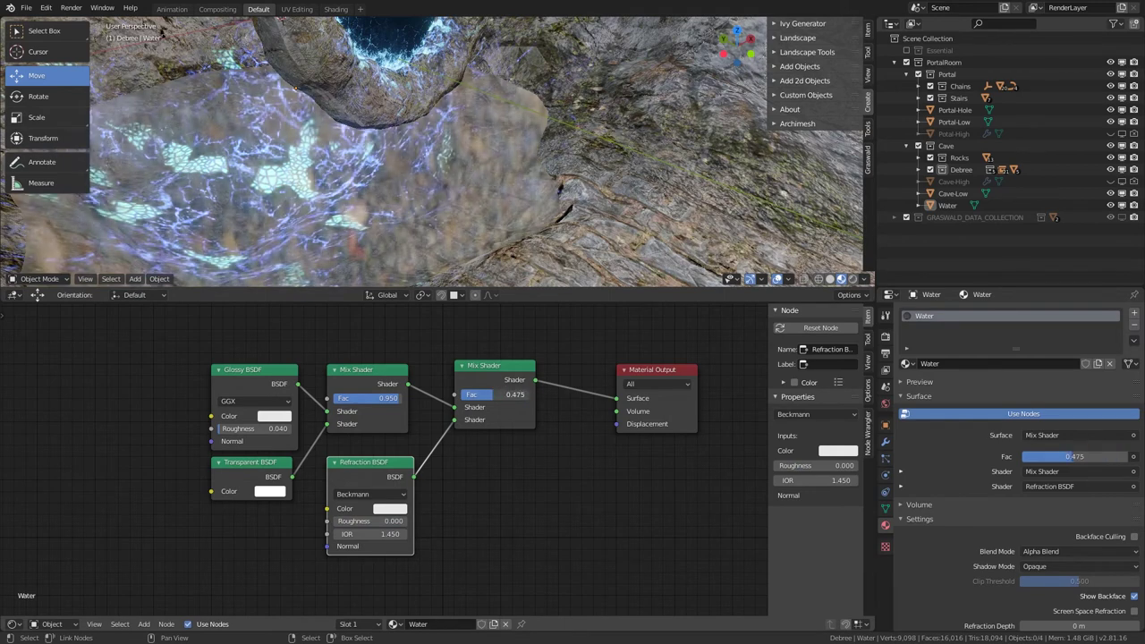
middle_click_drag(491, 240, 421, 210)
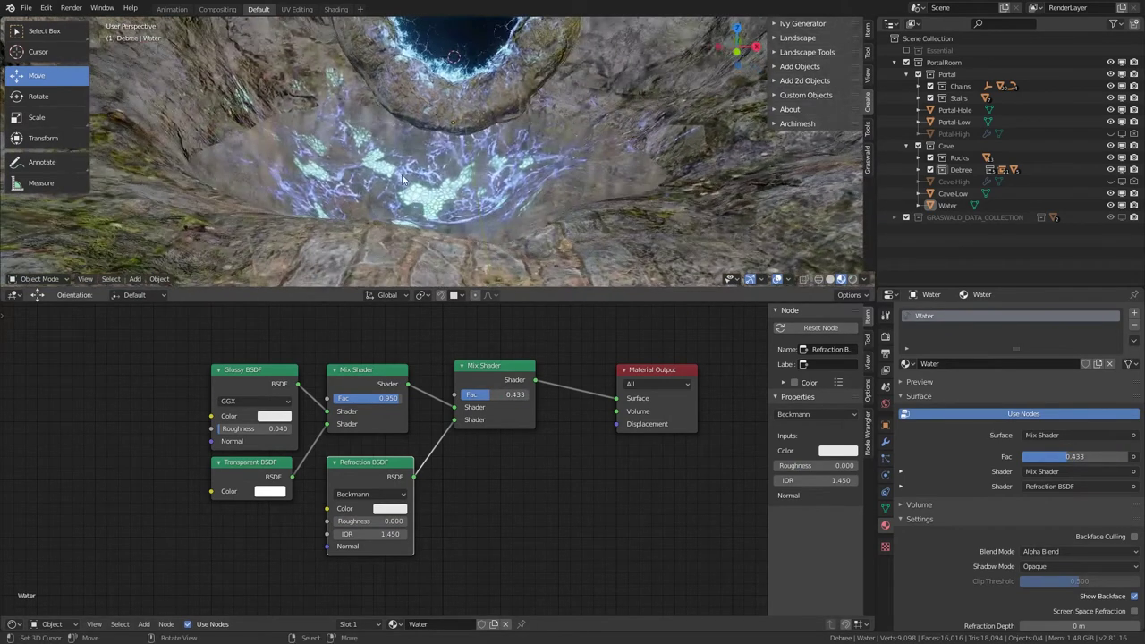
Step: Set the Refraction BSDF's IOR to 1.333
scroll(419, 211, "up", 3)
middle_click_drag(390, 520, 401, 493)
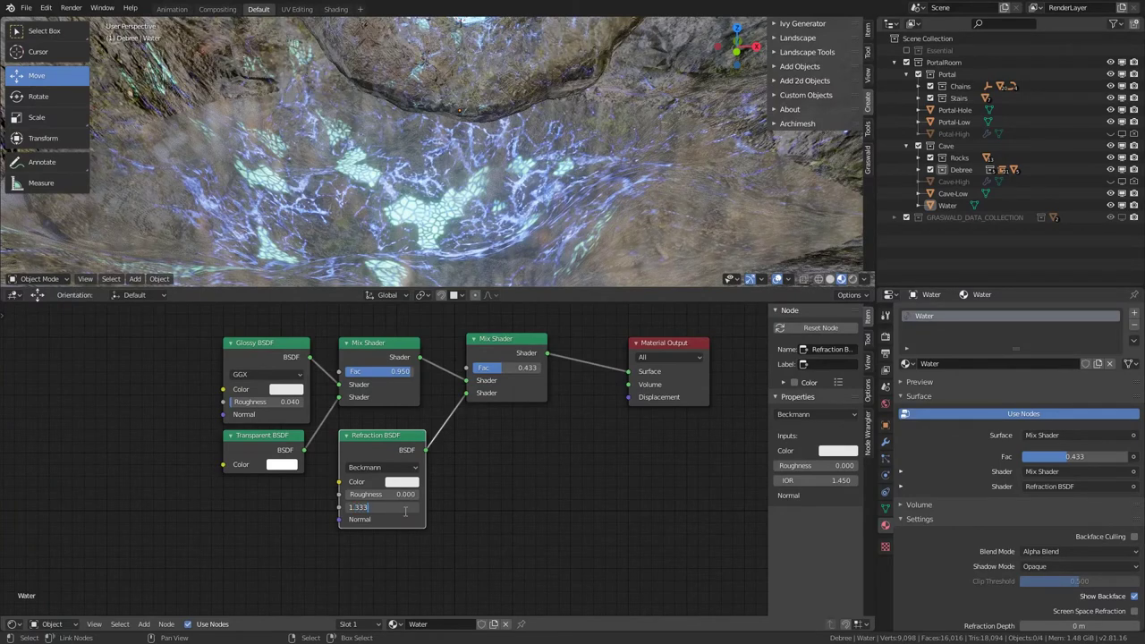
key("Return")
middle_click_drag(429, 193, 404, 193)
Step: Set the Refraction BSDF and Glossy BSDF colors to pure white with a value of 1.000
left_click(394, 482)
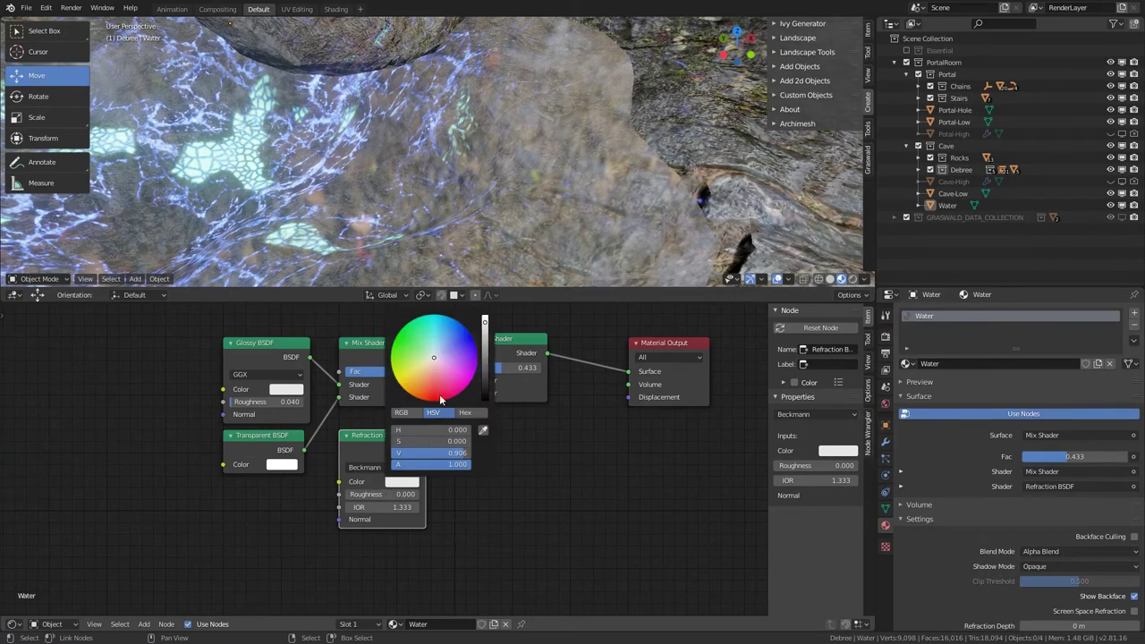
left_click(292, 464)
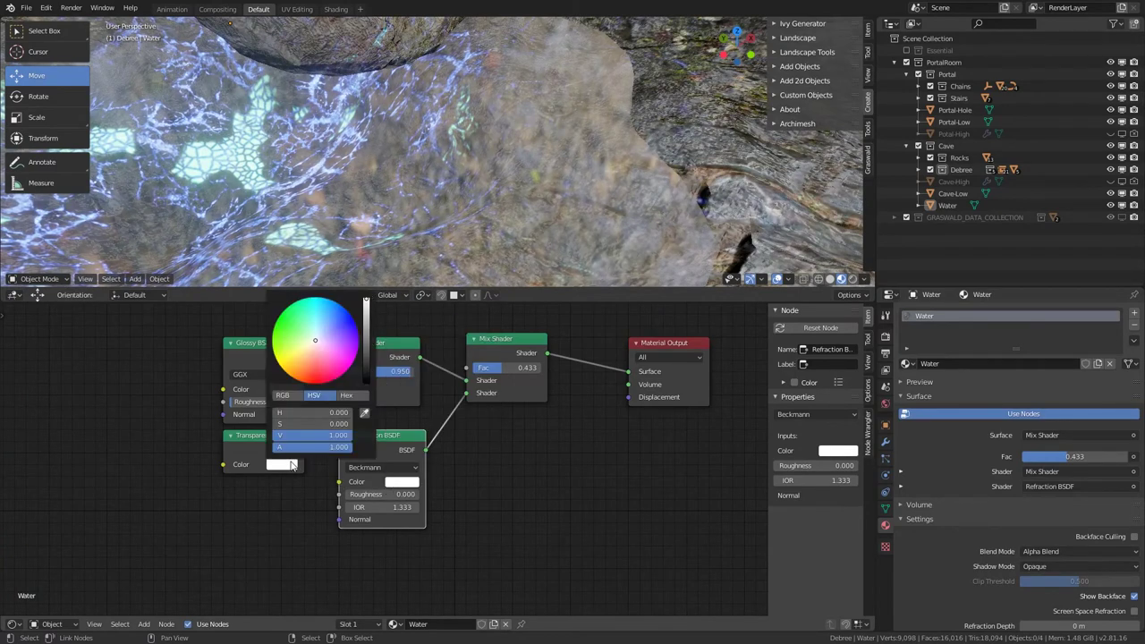
left_click(284, 390)
left_click_drag(375, 232, 369, 222)
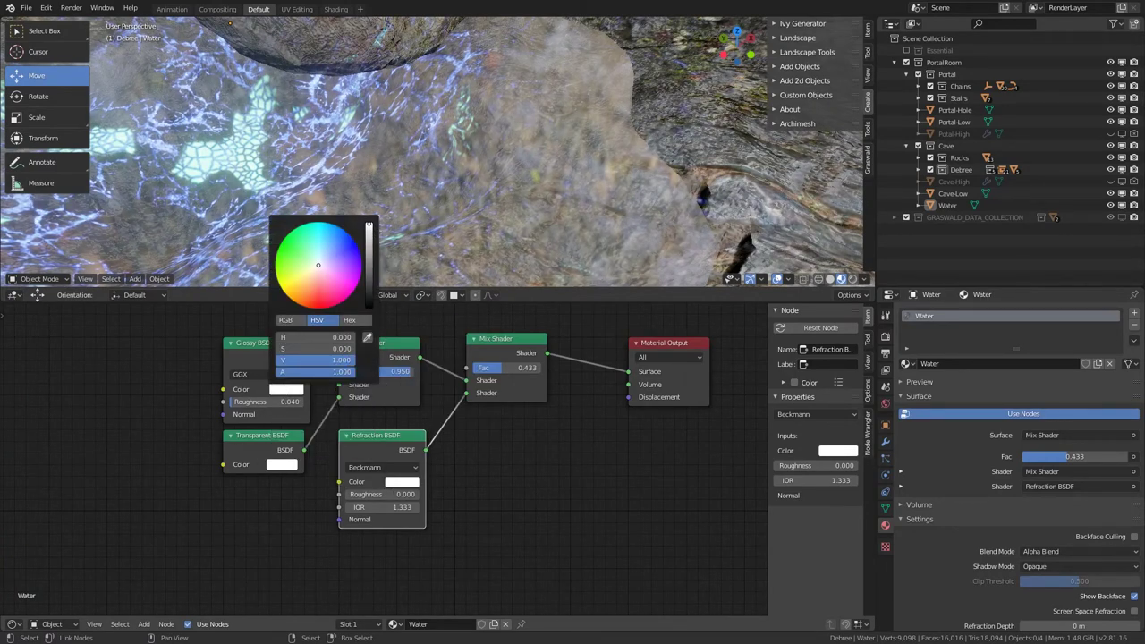
Step: Set the second Mix Shader's factor to 0.158
left_click_drag(506, 367, 479, 367)
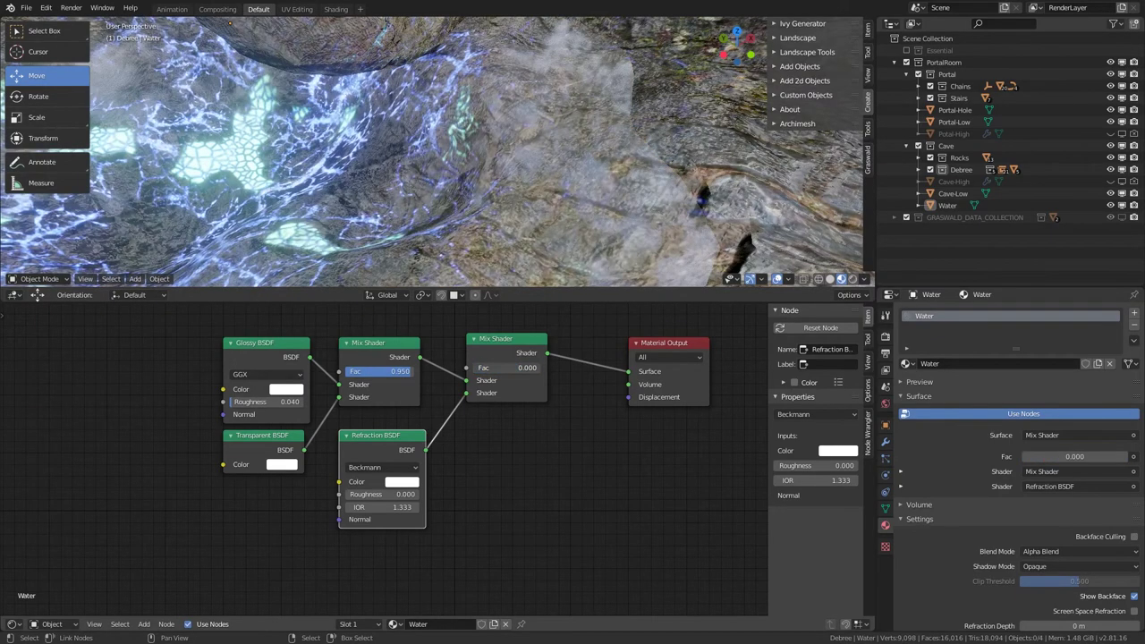
scroll(414, 163, "down", 6)
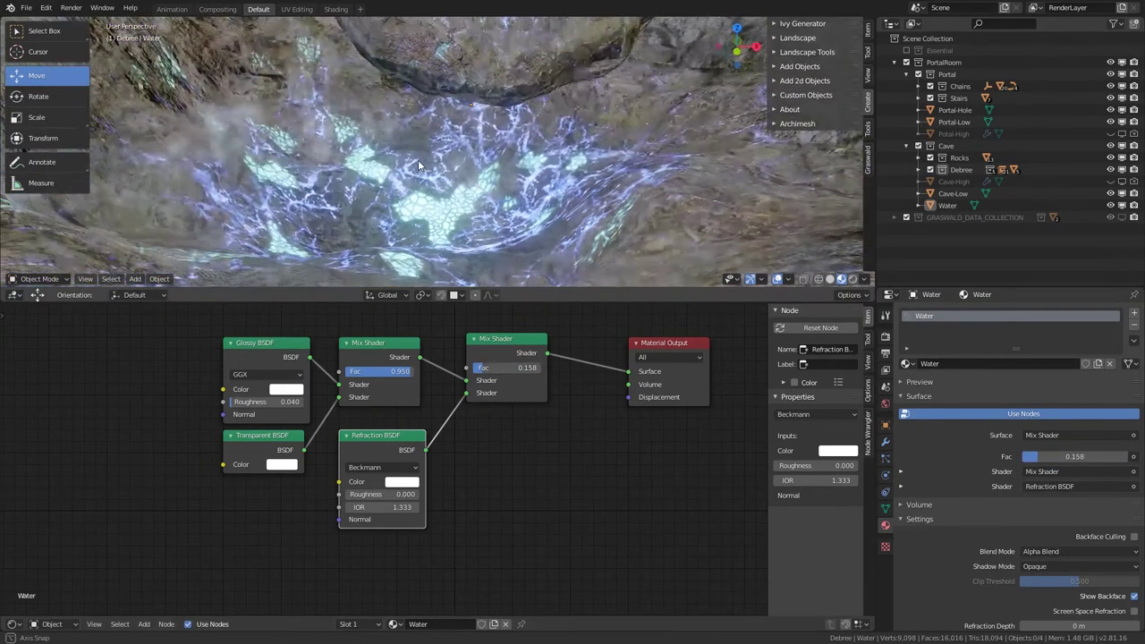
middle_click_drag(413, 163, 429, 194)
Step: Examine the refractive water below the portal up close and through the scene camera
key("a")
key("a")
scroll(428, 201, "up", 5)
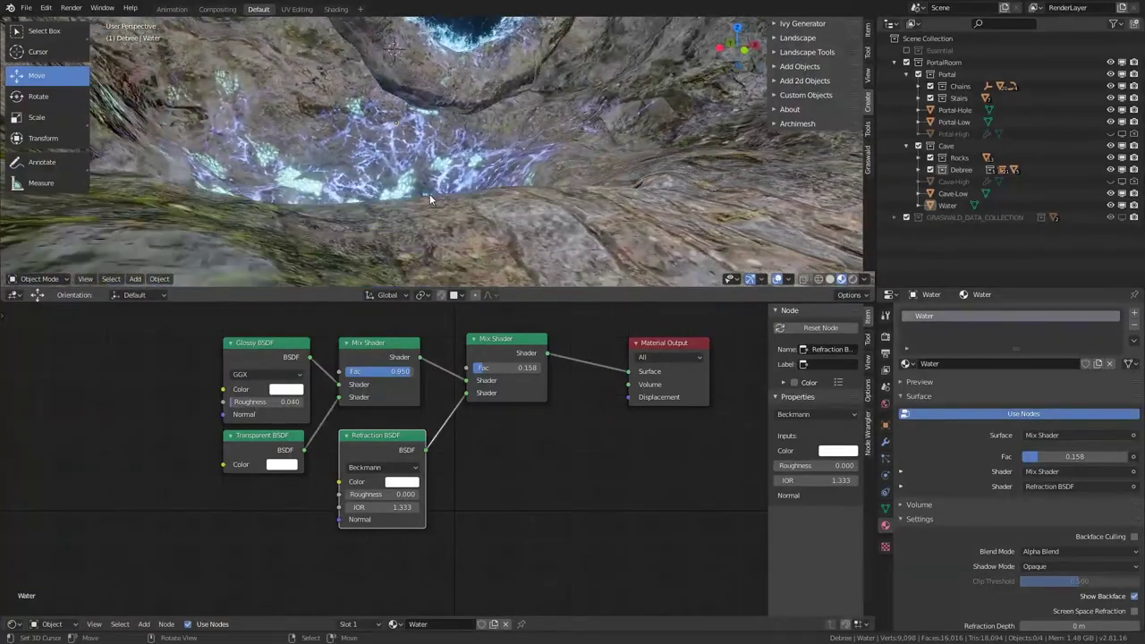
key("KP_0")
scroll(447, 184, "down", 5)
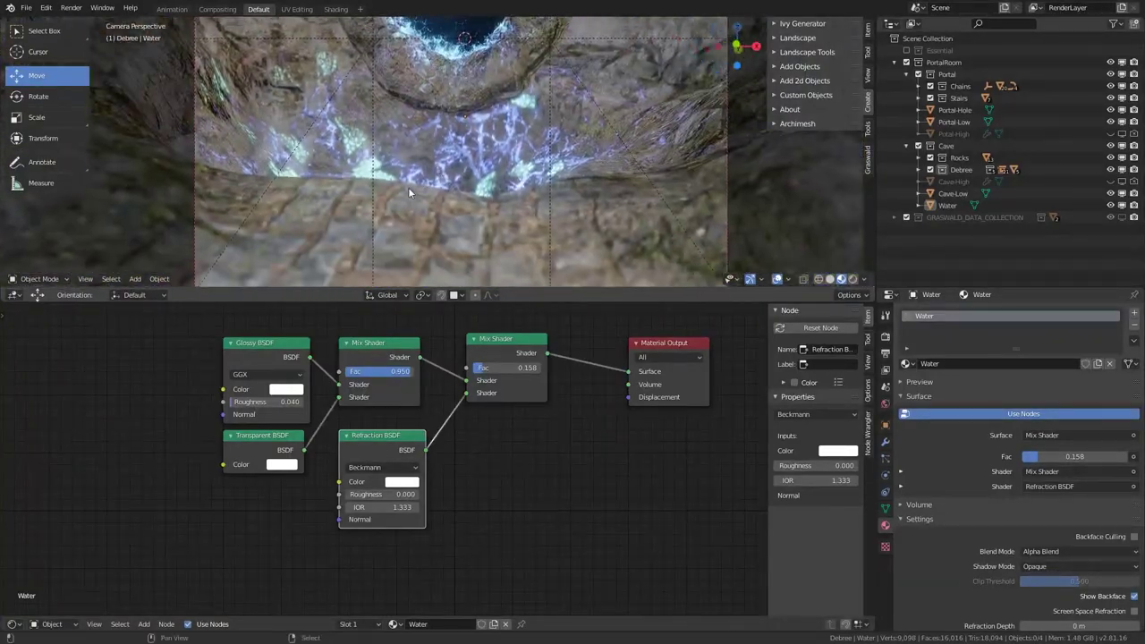
scroll(358, 204, "up", 4)
middle_click_drag(314, 170, 233, 198)
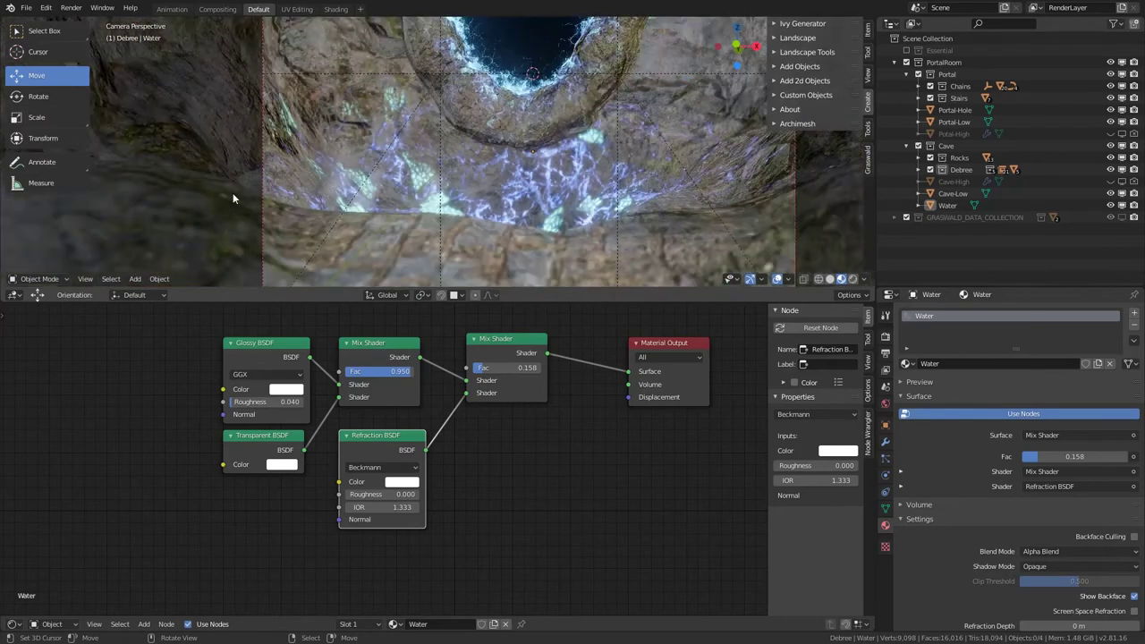
scroll(505, 193, "up", 5)
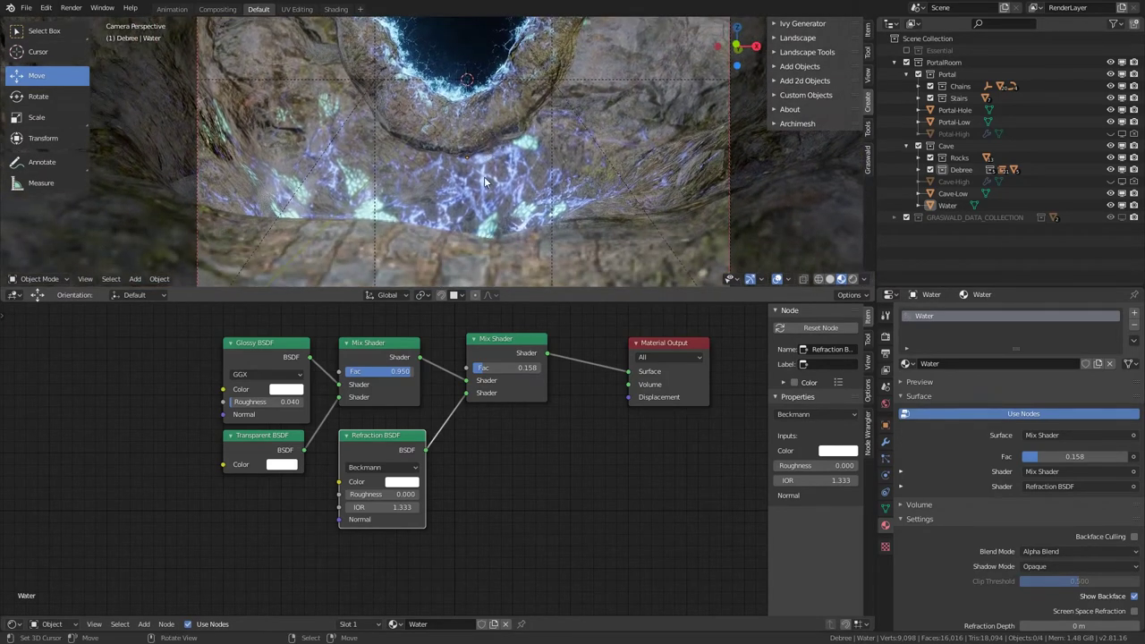
scroll(370, 182, "up", 1)
scroll(460, 203, "down", 5)
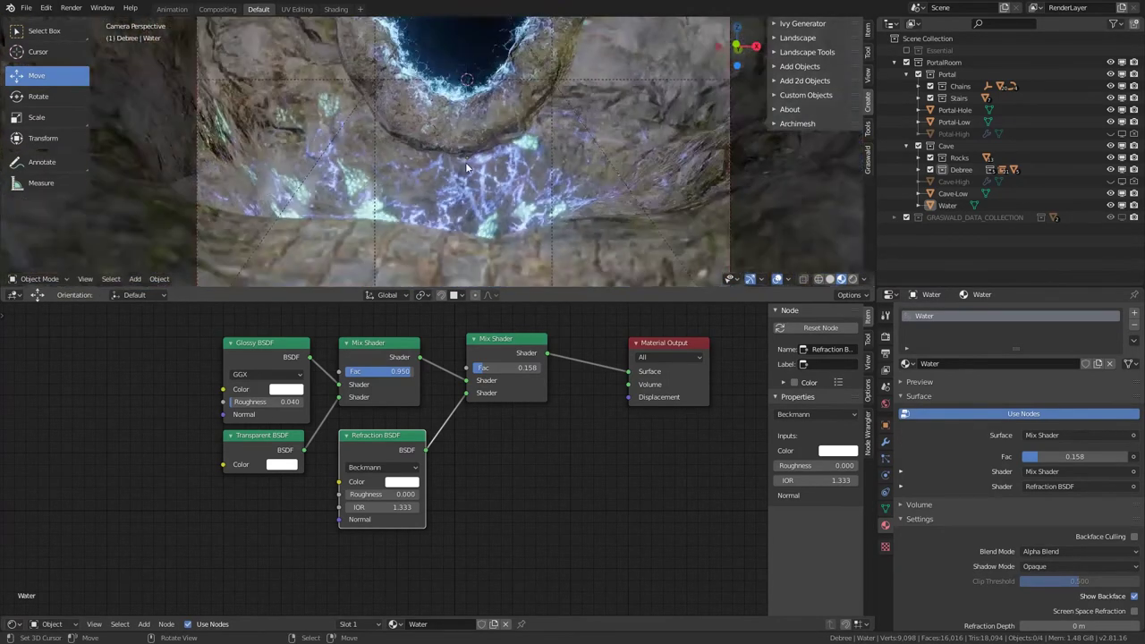
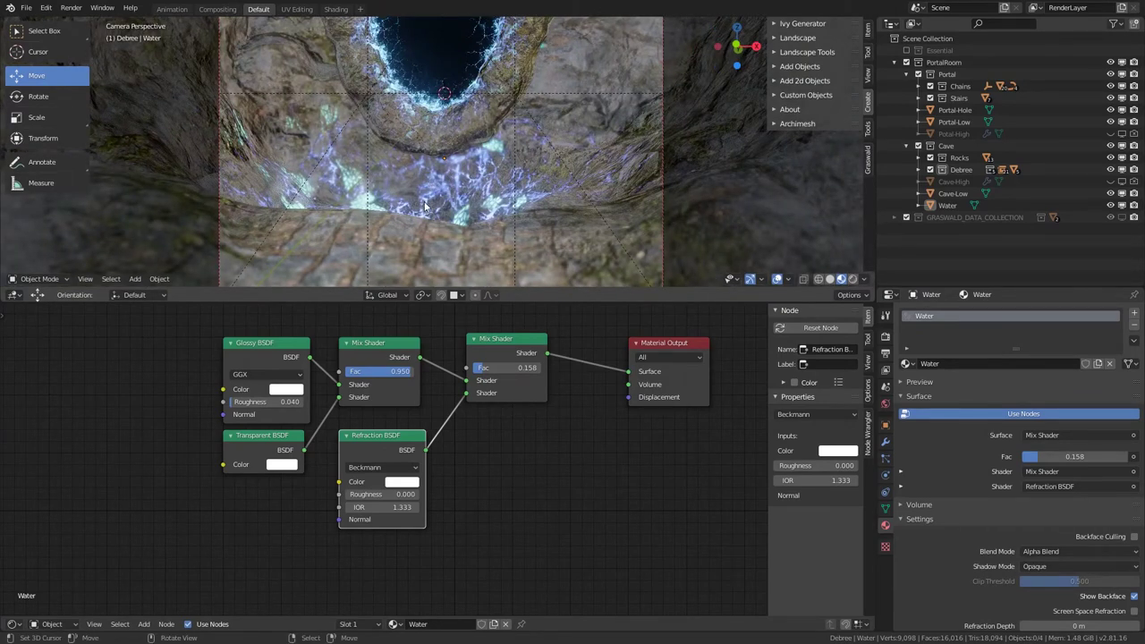
Step: Set the Refraction BSDF node's distribution to GGX in the Water material
scroll(425, 206, "down", 2)
middle_click_drag(425, 206, 401, 200, "shift")
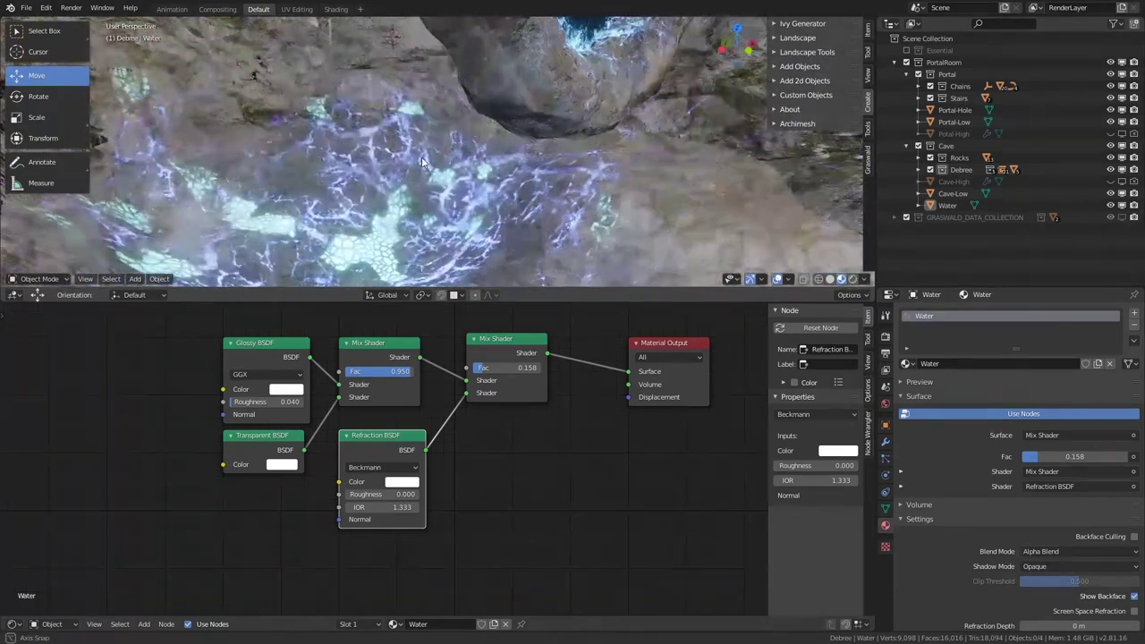
left_click(407, 190)
scroll(436, 198, "down", 4)
scroll(407, 202, "up", 3)
key("alt+a")
scroll(452, 472, "down", 5)
middle_click_drag(459, 468, 422, 472)
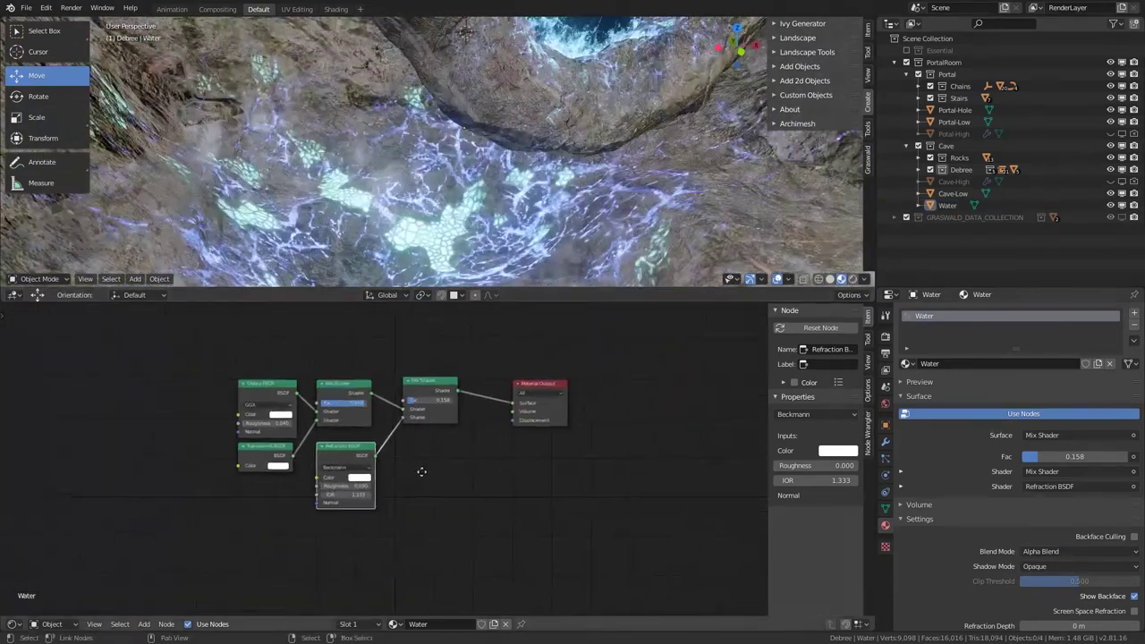
scroll(422, 472, "up", 2)
left_click(324, 475)
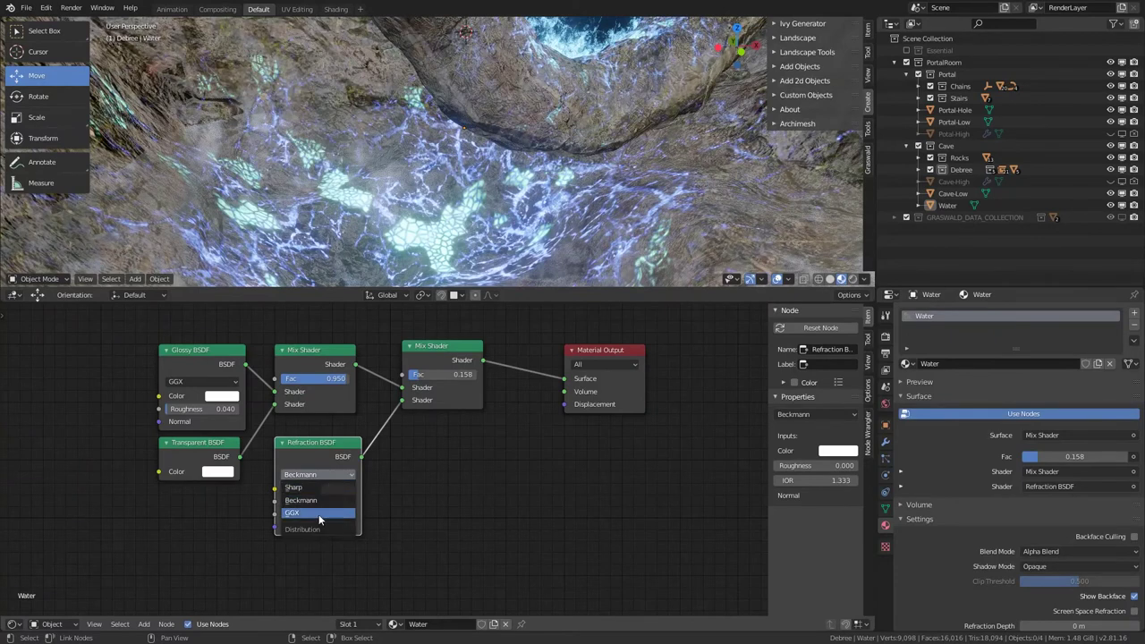
left_click(318, 516)
Step: Compare the Beckmann and GGX distributions on the Refraction BSDF node, ending on Beckmann
middle_click_drag(412, 204, 351, 204)
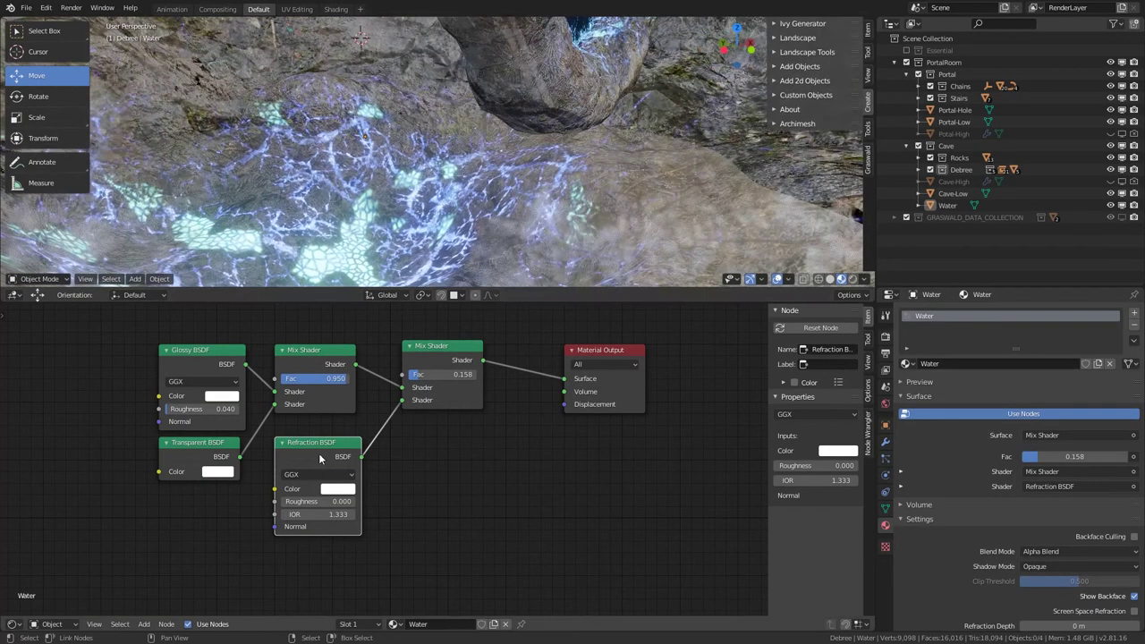
left_click(312, 475)
left_click(306, 501)
left_click(310, 473)
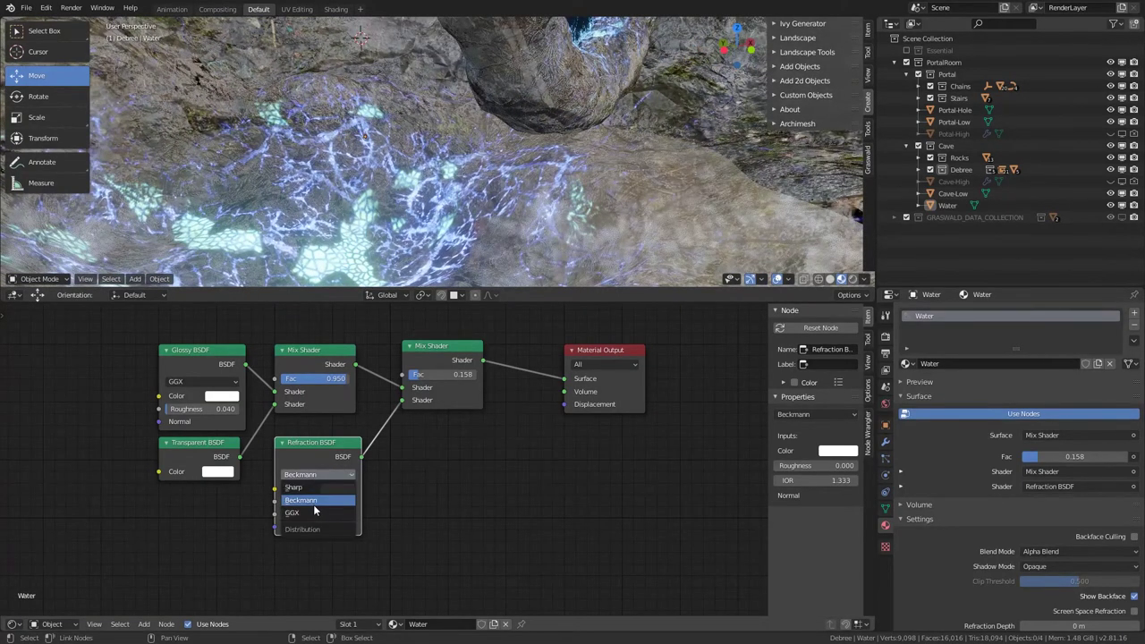
left_click(322, 513)
left_click(311, 474)
left_click(309, 501)
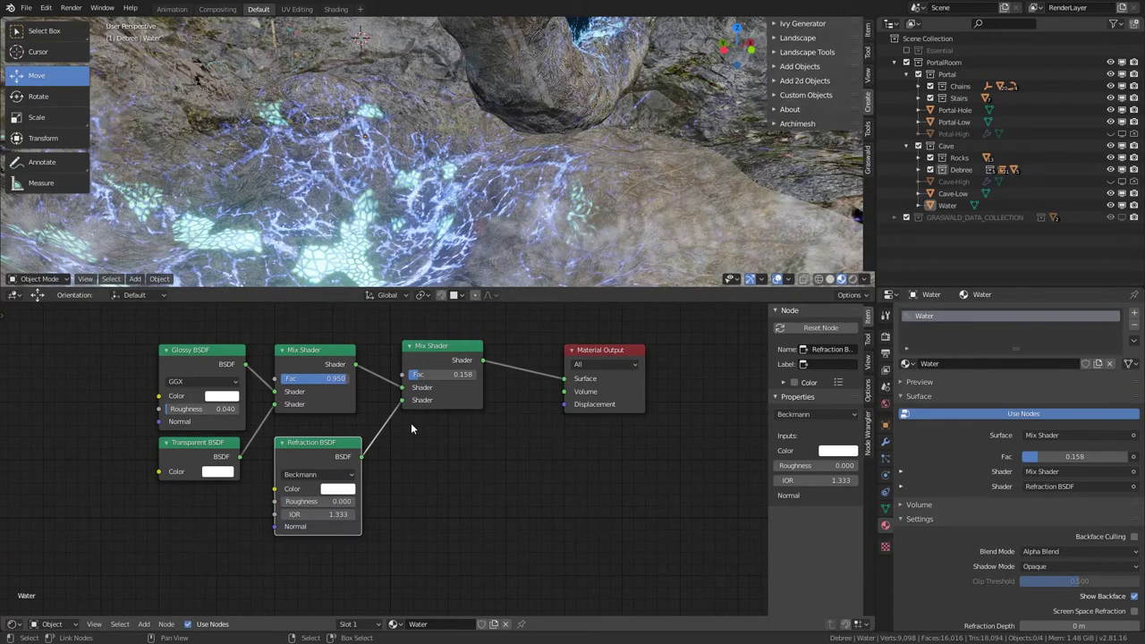
Step: Line up the second Mix Shader node with the first Mix Shader in the Water node tree
scroll(417, 439, "down", 1)
scroll(499, 433, "up", 1)
left_click_drag(394, 433, 383, 438)
scroll(437, 402, "down", 1)
middle_click_drag(439, 400, 420, 392)
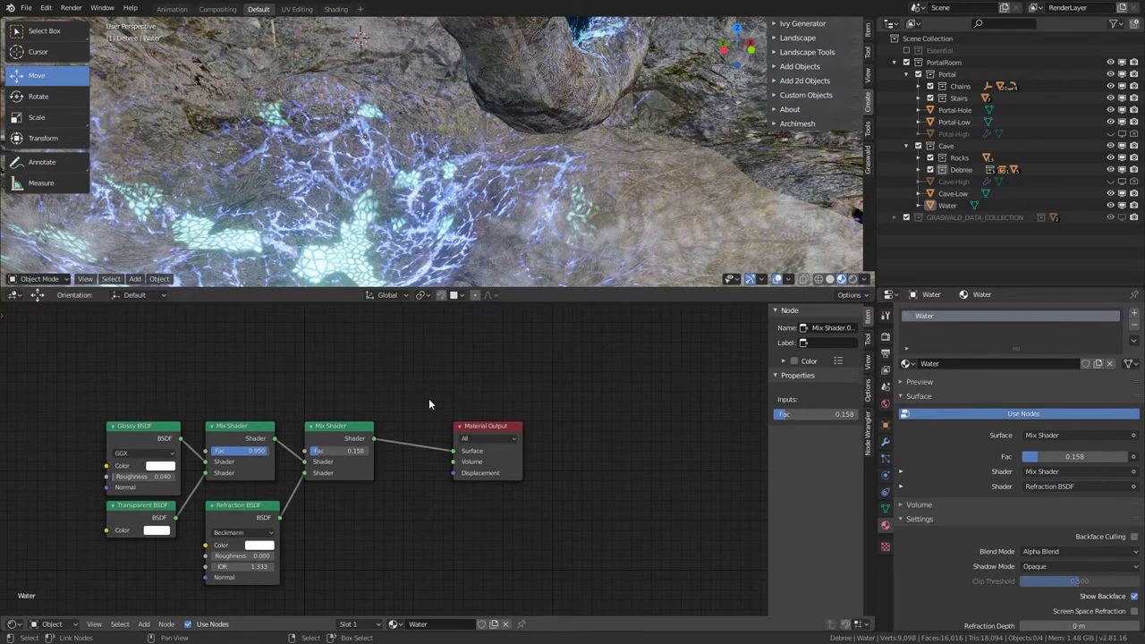
Step: Try the Sharp and GGX distributions on the Refraction BSDF node, and return it to Beckmann
left_click(252, 532)
left_click(241, 546)
left_click(253, 534)
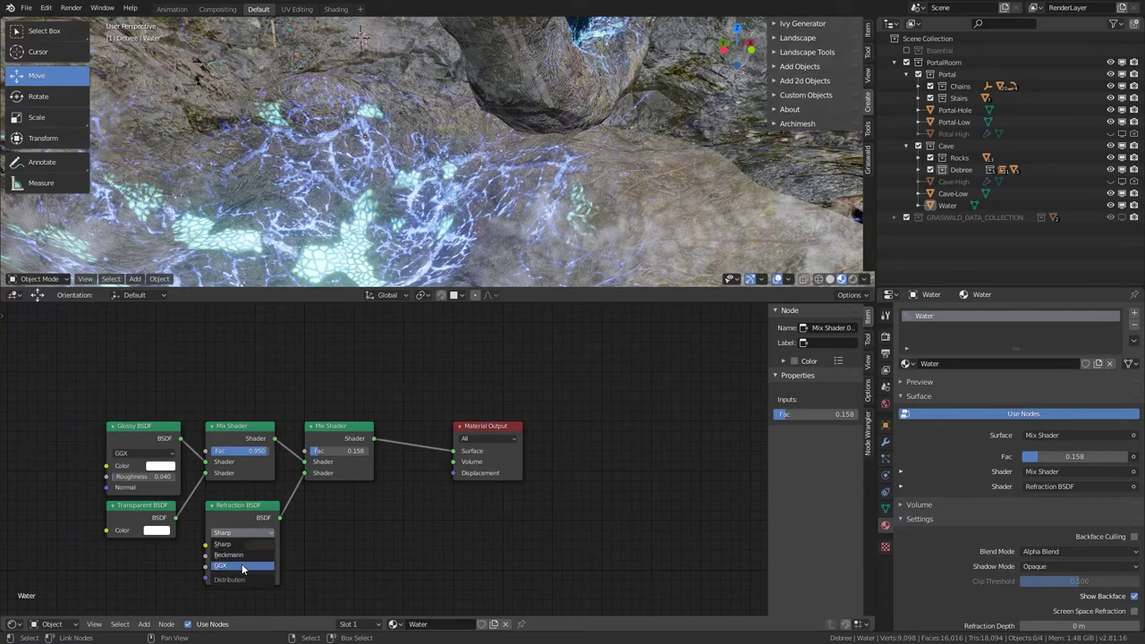
left_click(242, 566)
left_click(246, 533)
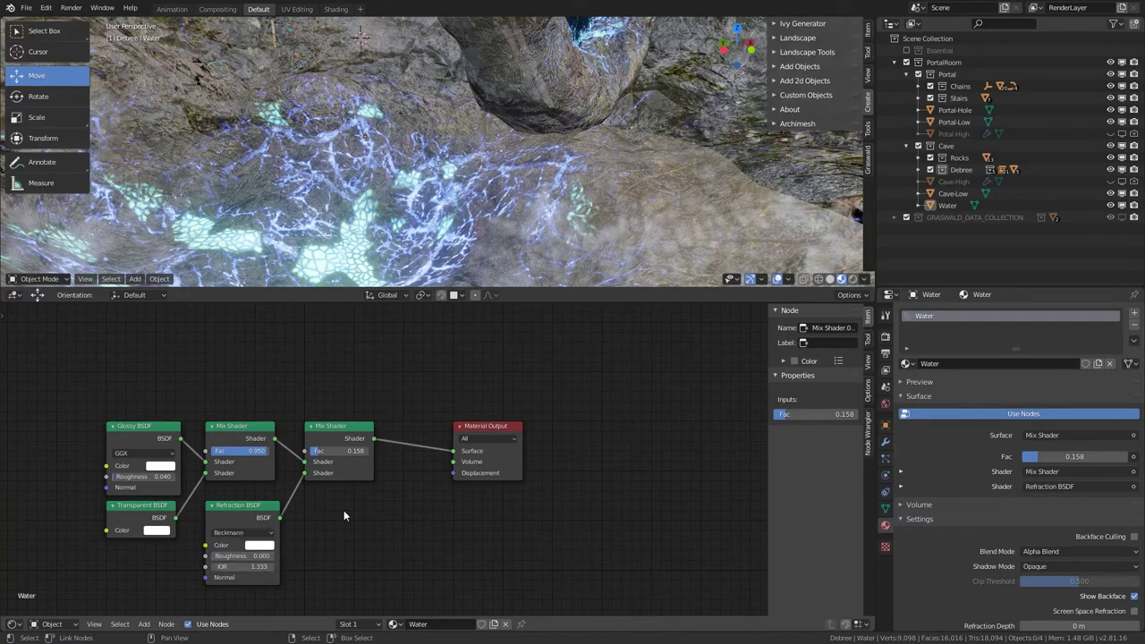
middle_click_drag(419, 224, 483, 237)
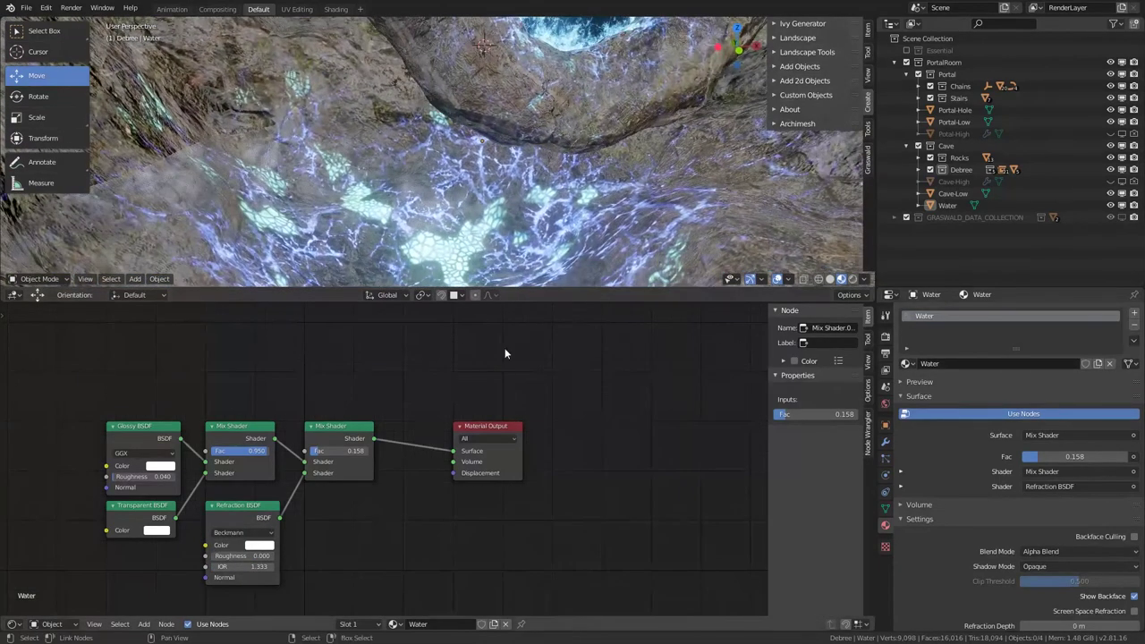
Step: Move the Material Output node farther away from the last Mix Shader to make room between them
middle_click_drag(562, 432, 398, 436)
middle_click_drag(430, 224, 478, 184)
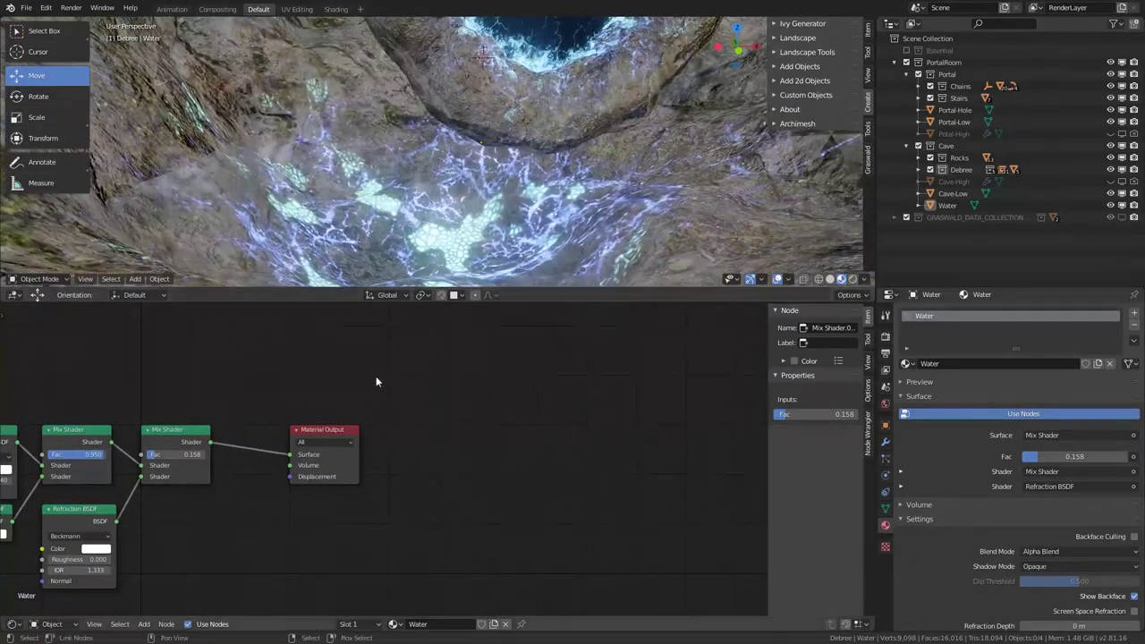
left_click_drag(344, 478, 442, 478)
key("Home")
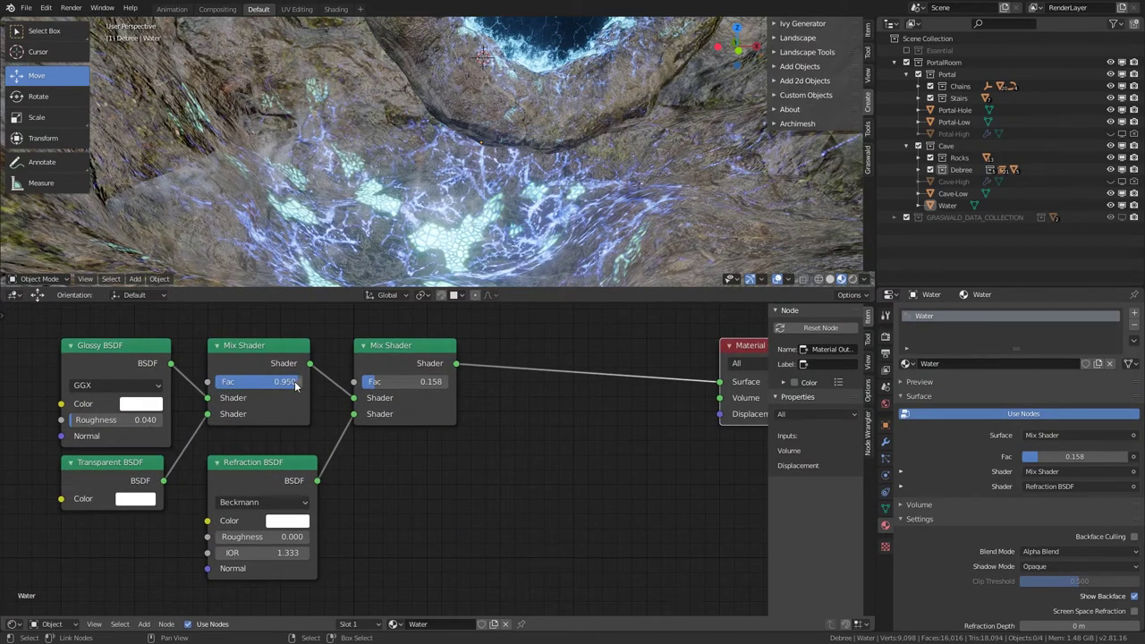
Step: Add a Noise Texture node in the empty area ahead of the Glossy and Transparent BSDF nodes
scroll(315, 219, "down", 2)
middle_click_drag(315, 219, 339, 229)
scroll(238, 420, "down", 5)
scroll(237, 420, "left", 5, "ctrl")
key("shift+a")
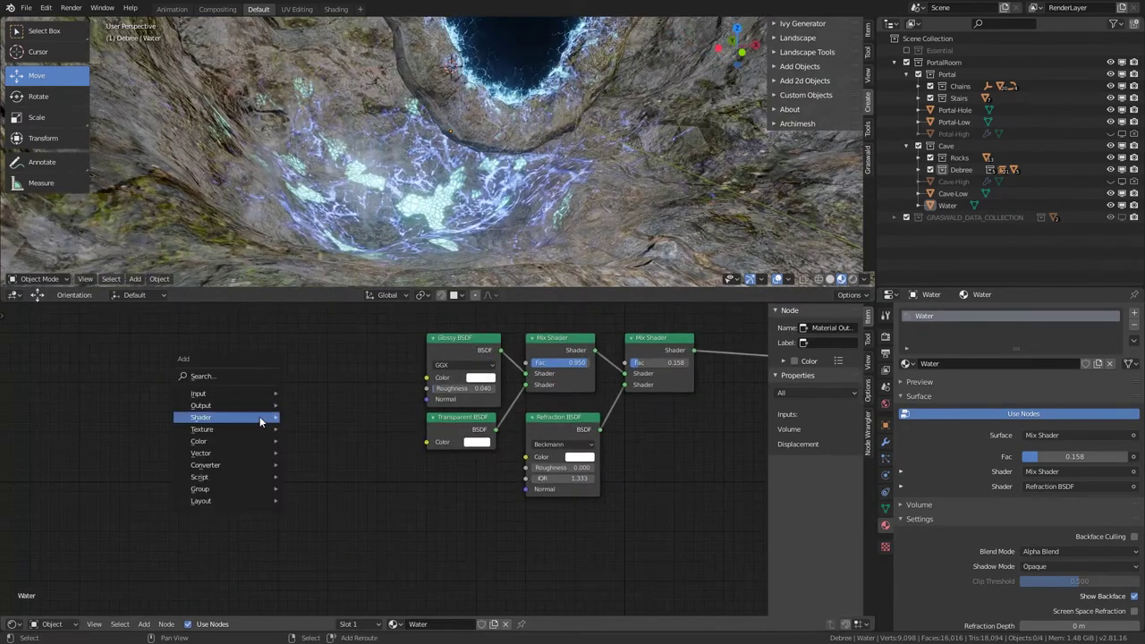
mouse_move(198, 454)
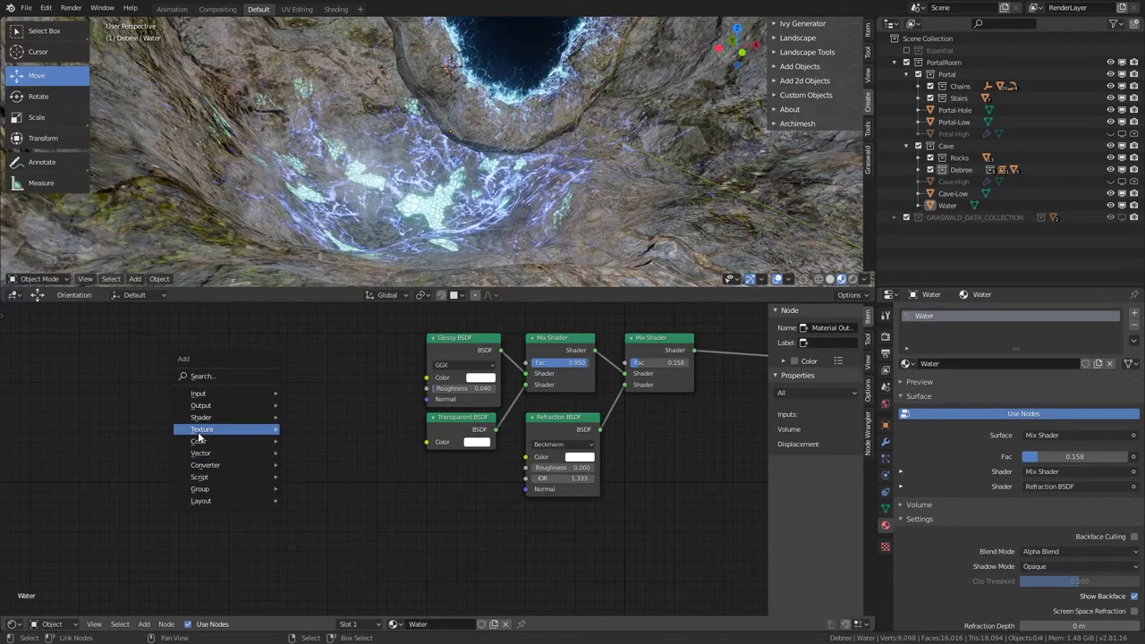
mouse_move(215, 430)
left_click(314, 364)
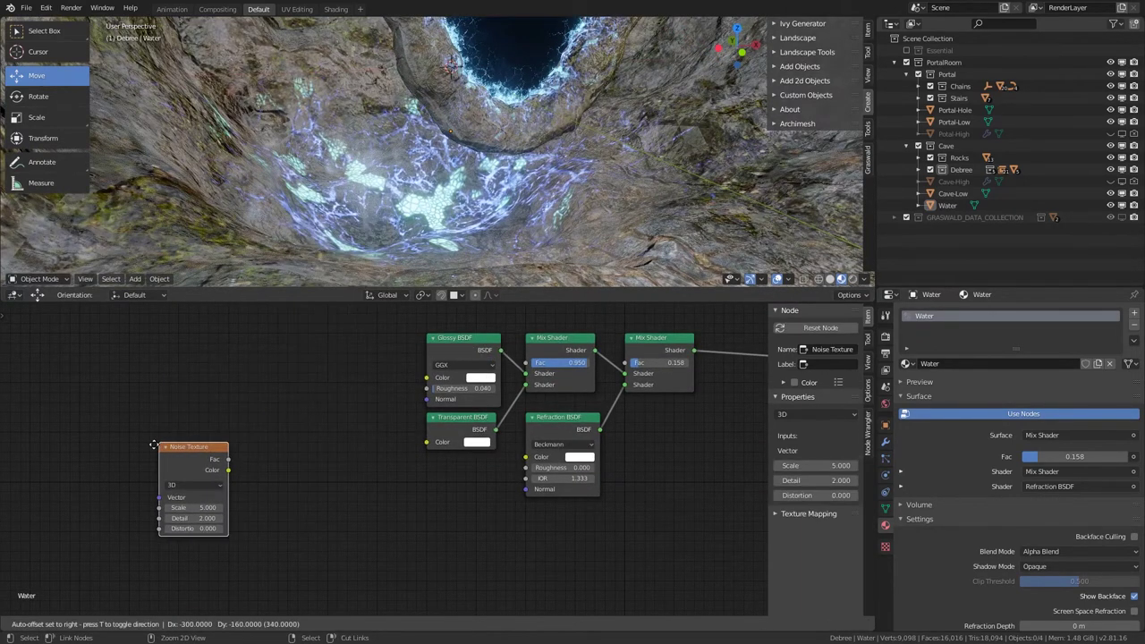
left_click(30, 437)
Step: Add a Voronoi Texture node just below the Noise Texture node
scroll(225, 399, "left", 5, "ctrl")
key("shift+a")
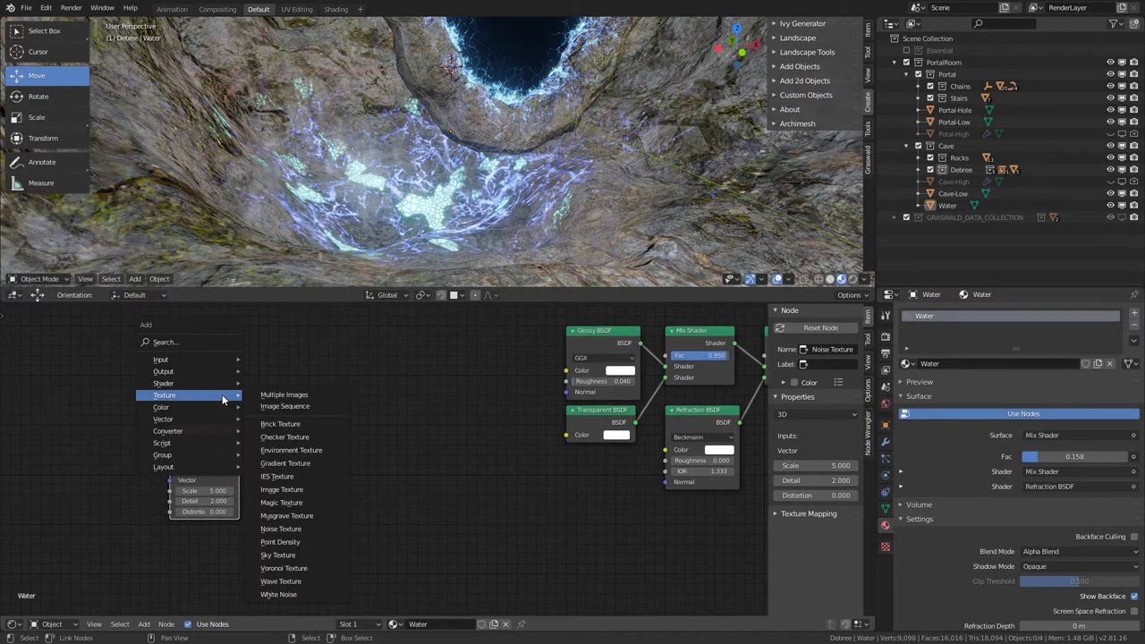
left_click(286, 570)
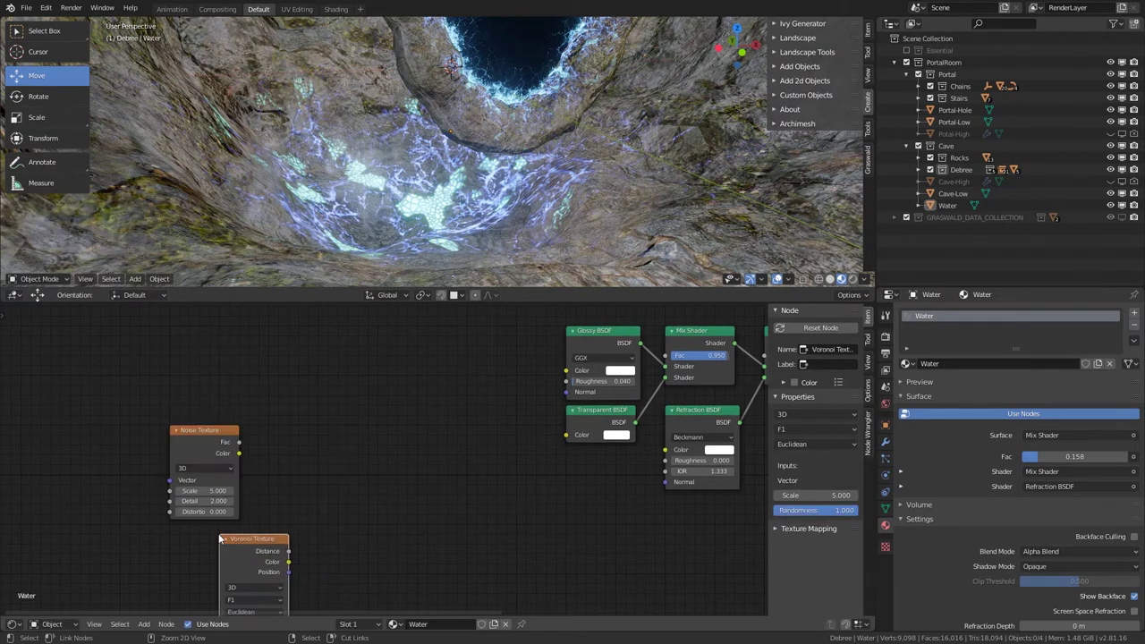
left_click(246, 537)
scroll(340, 424, "down", 2)
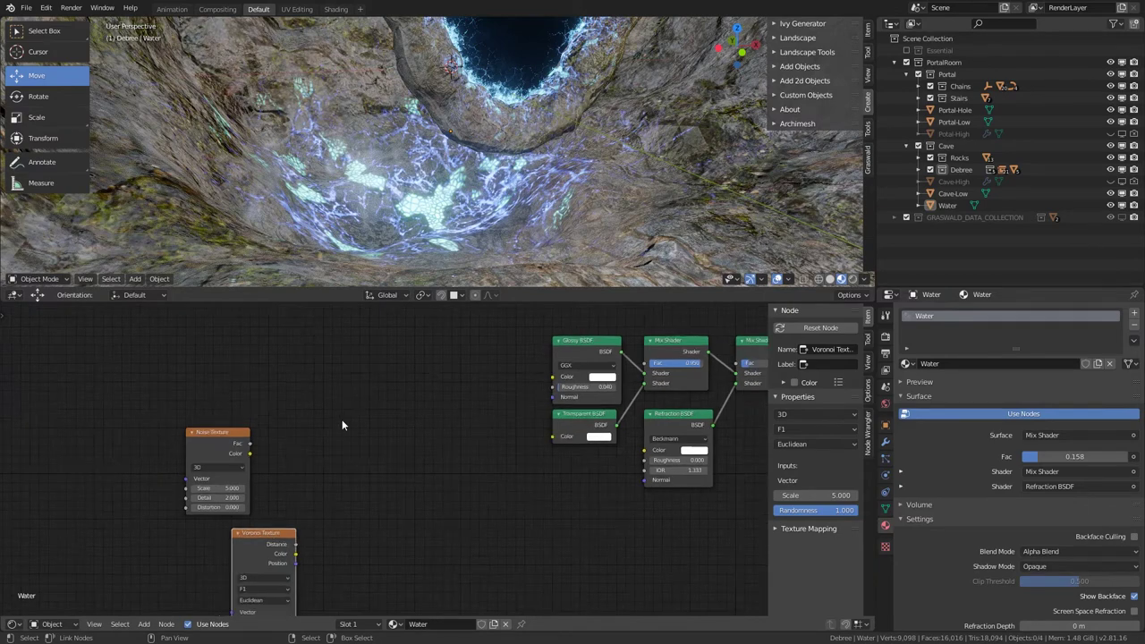
Step: Preview the Voronoi Texture on the water surface and give it a Mapping node fed by the Texture Coordinate node's Object output
left_click(269, 552, "ctrl+shift")
scroll(425, 169, "up", 3)
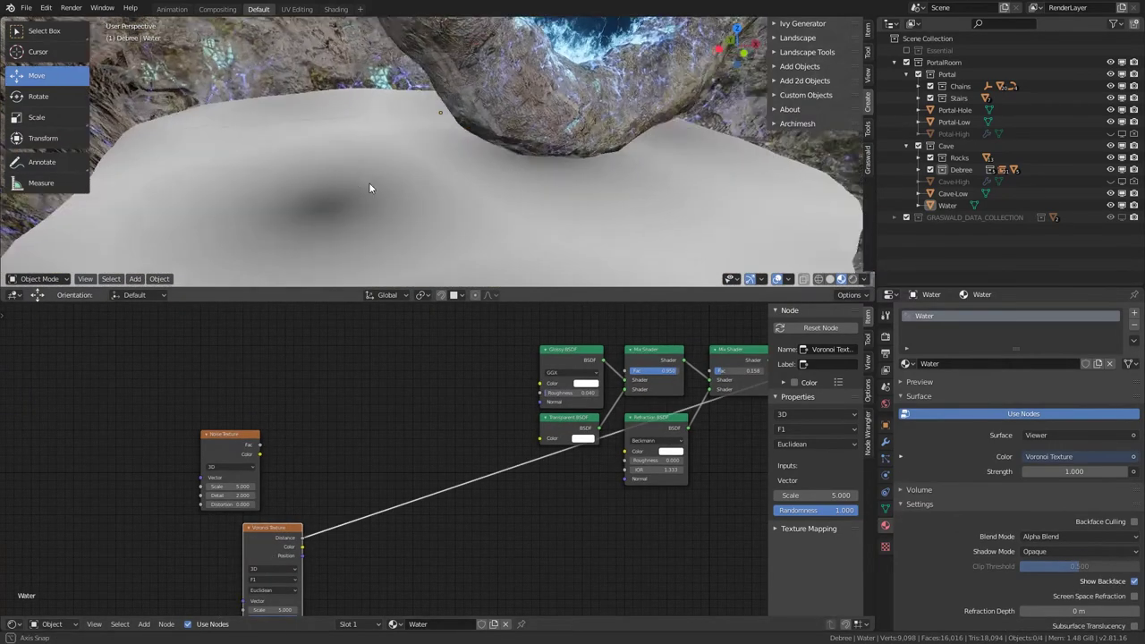
middle_click_drag(361, 465, 416, 398)
key("ctrl+t")
middle_click_drag(320, 441, 466, 399)
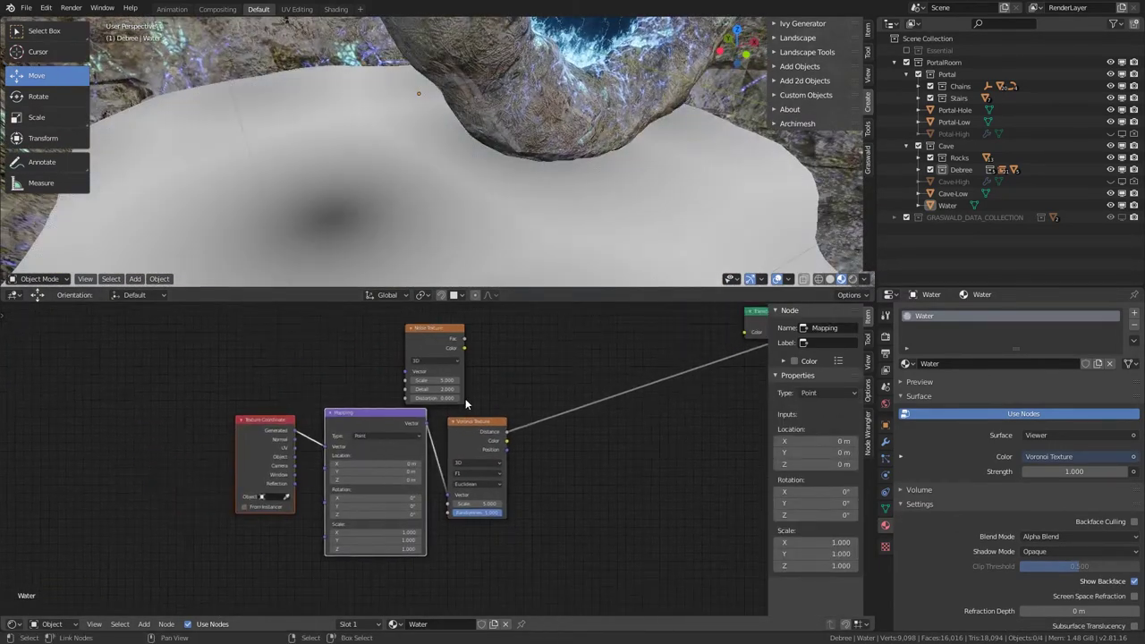
scroll(420, 418, "up", 1)
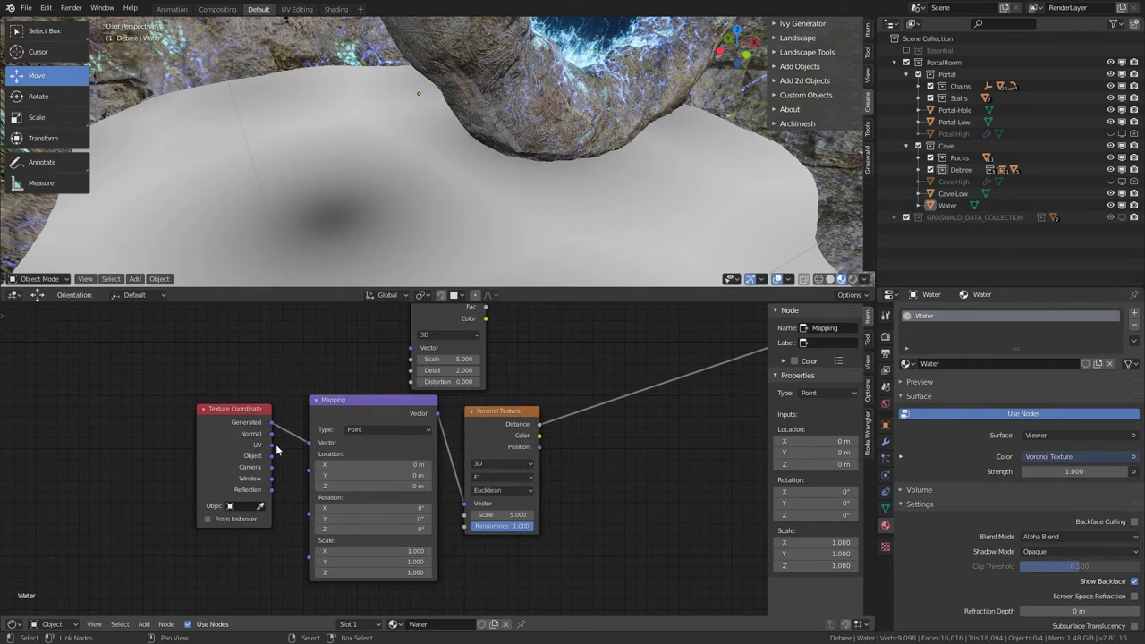
left_click_drag(271, 455, 310, 442)
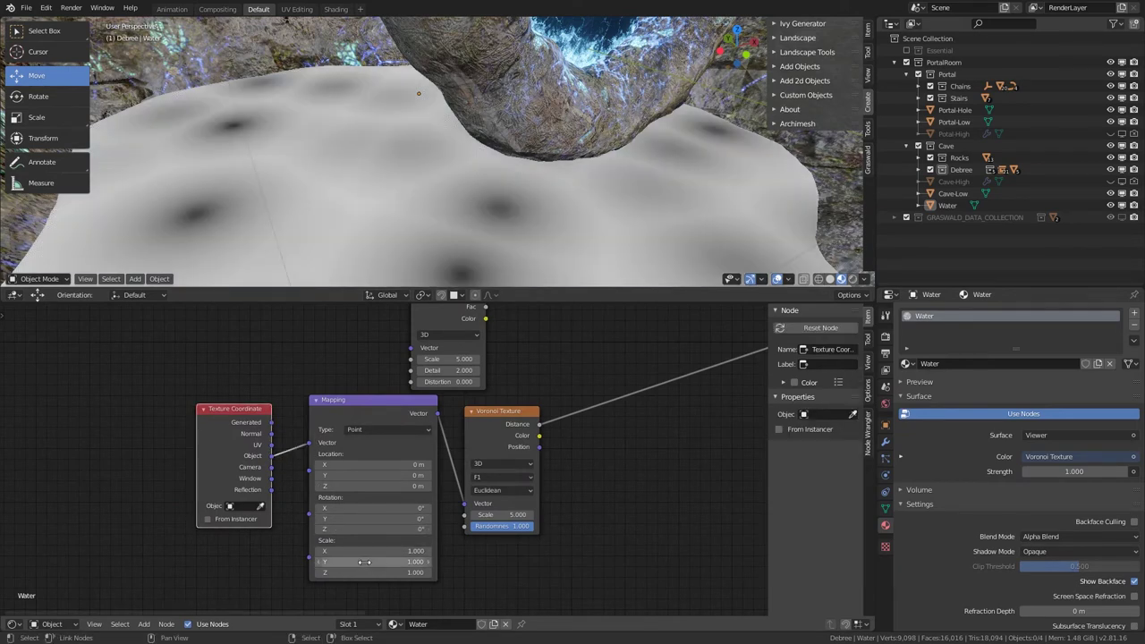
Step: Scale the Mapping node to 3.730 on all axes and space out the Texture Coordinate, Mapping and Voronoi Texture nodes
left_click_drag(375, 573, 451, 552, "shift")
scroll(222, 449, "down", 1)
middle_click_drag(221, 449, 361, 430)
left_click_drag(353, 418, 204, 407)
left_click_drag(481, 390, 328, 391)
left_click_drag(612, 413, 462, 403)
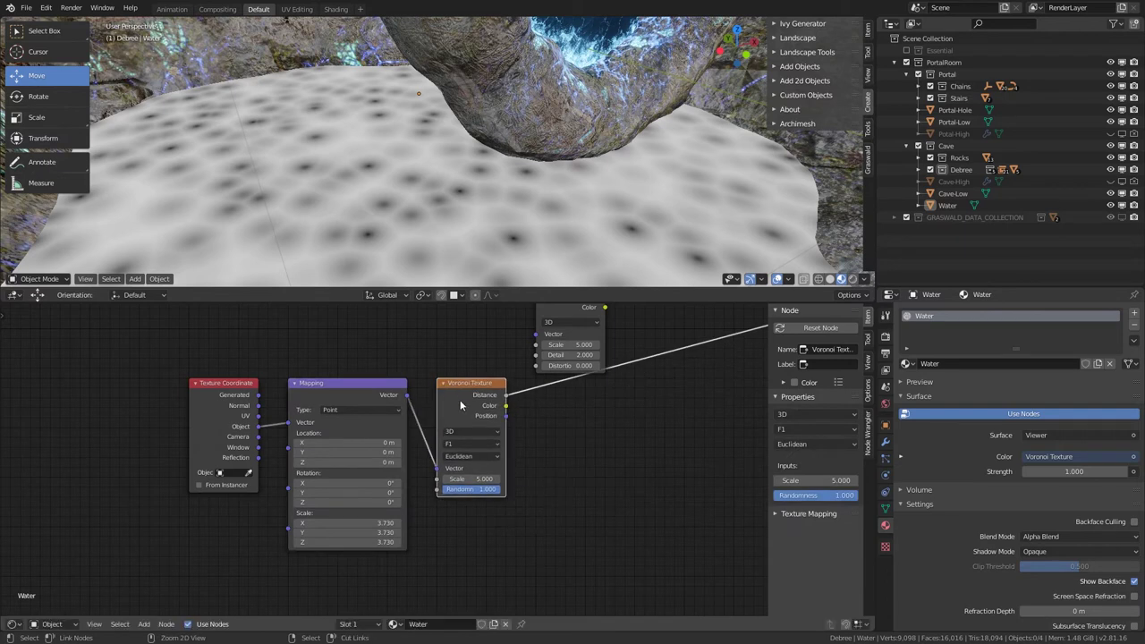
Step: Reset the Mapping node's scale to 1.000 on all axes
middle_click_drag(465, 405, 304, 454)
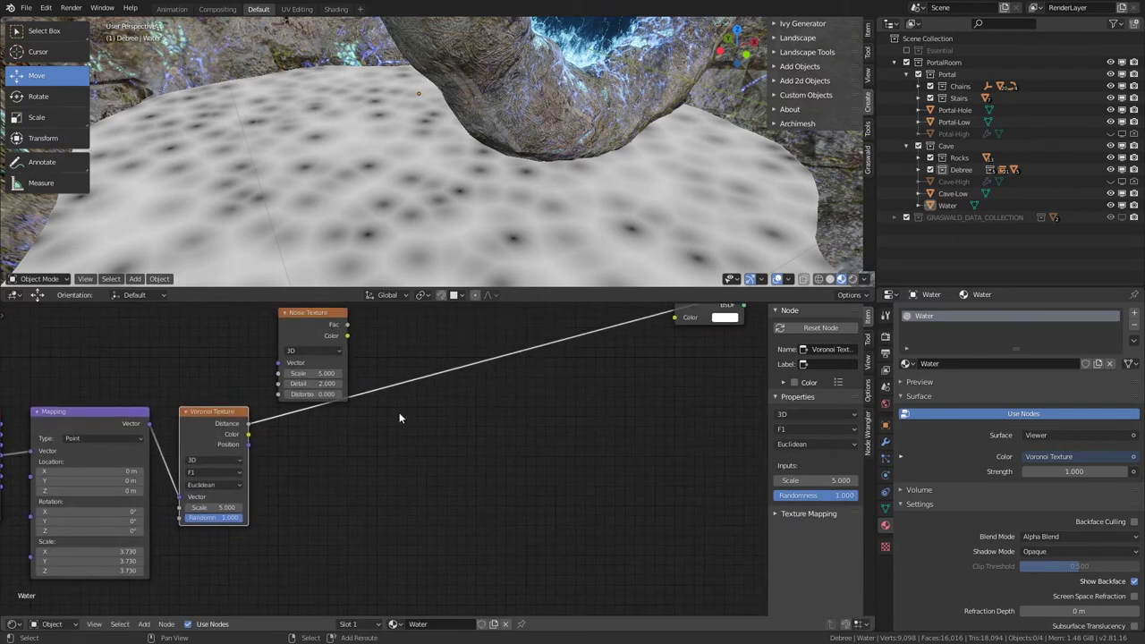
key("shift+a")
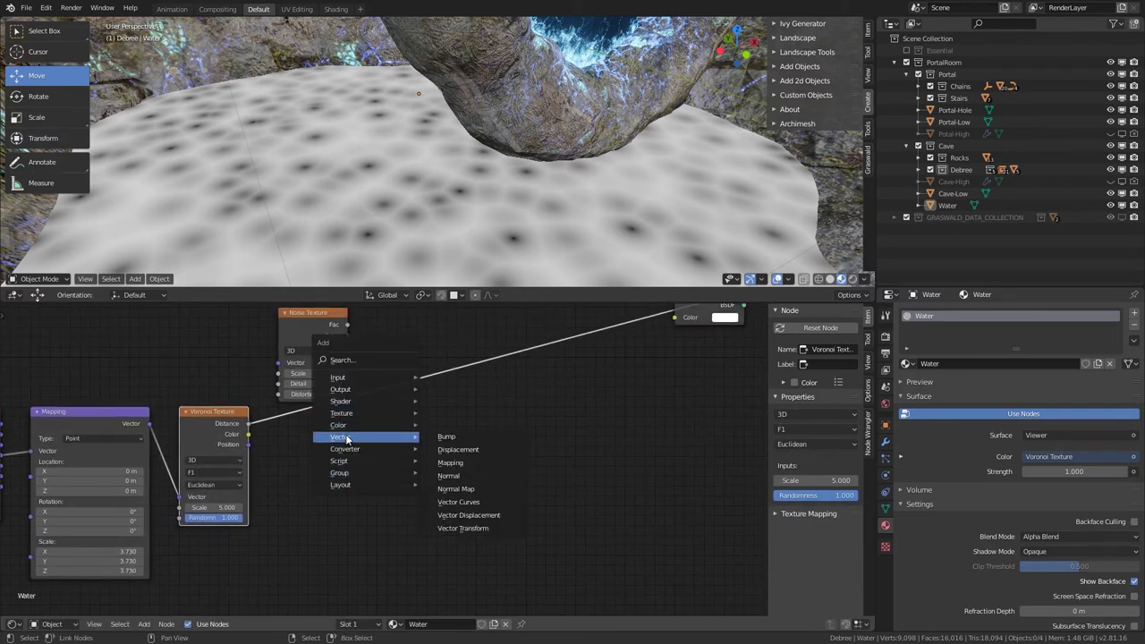
key("Escape")
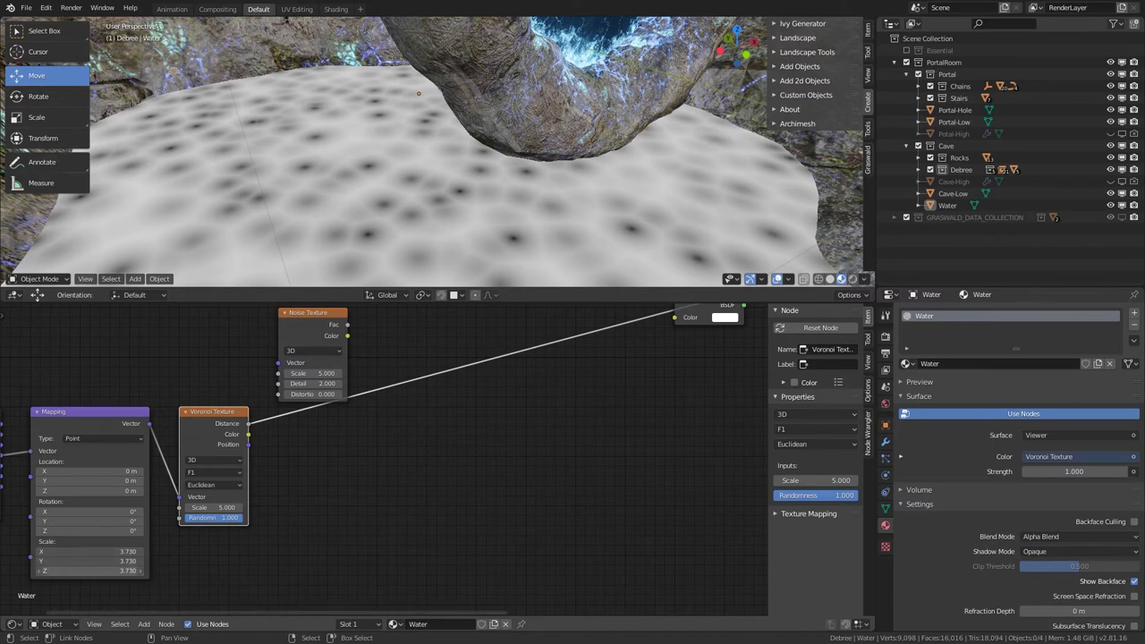
key("Return")
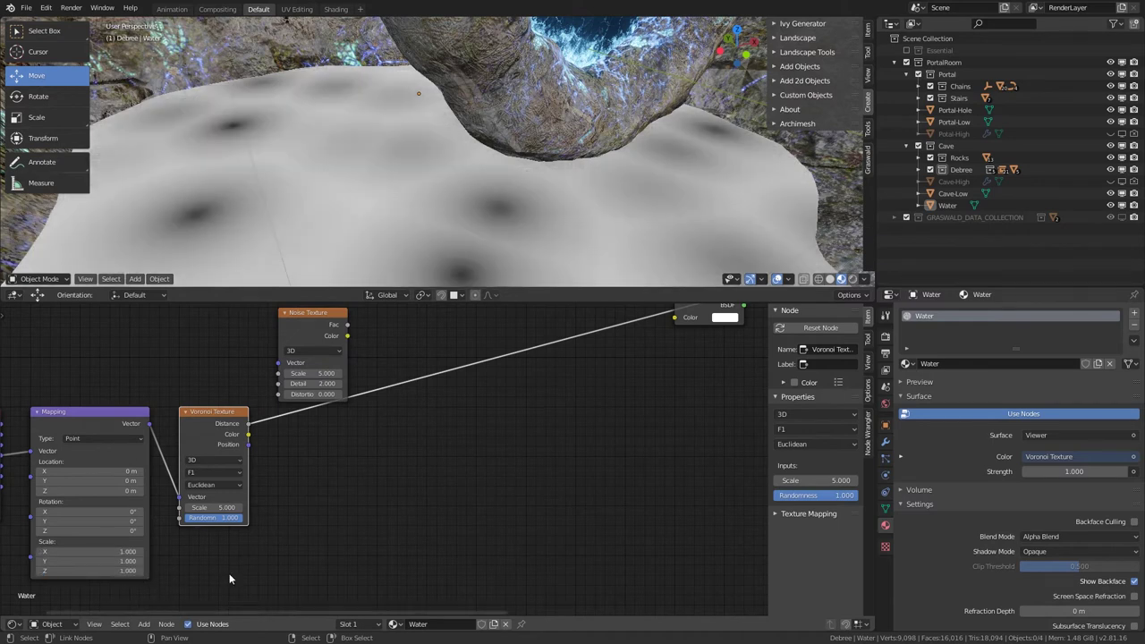
Step: Insert a Bump node after the Voronoi Texture, with Distance feeding its Height, and inspect the previewed normals on the water
key("shift+a")
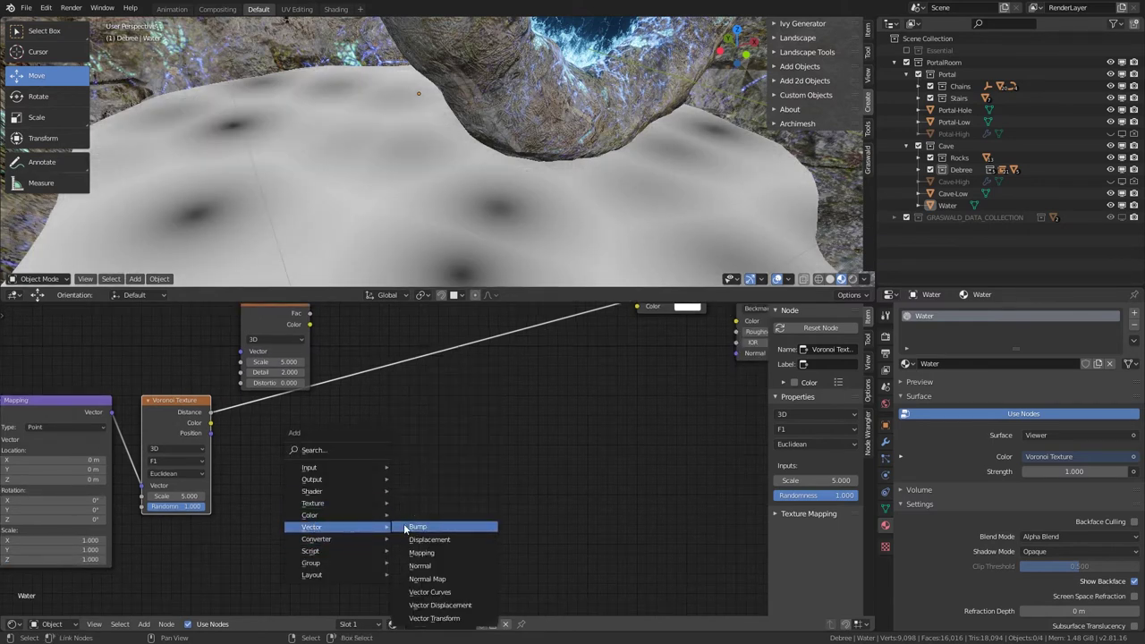
left_click(417, 527)
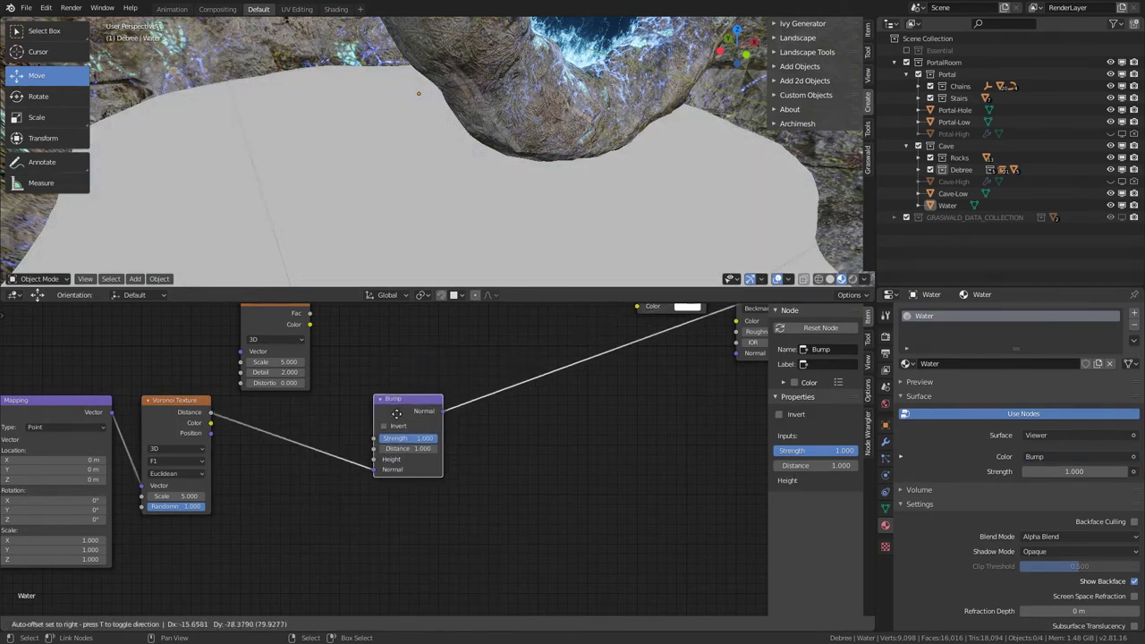
left_click(333, 415)
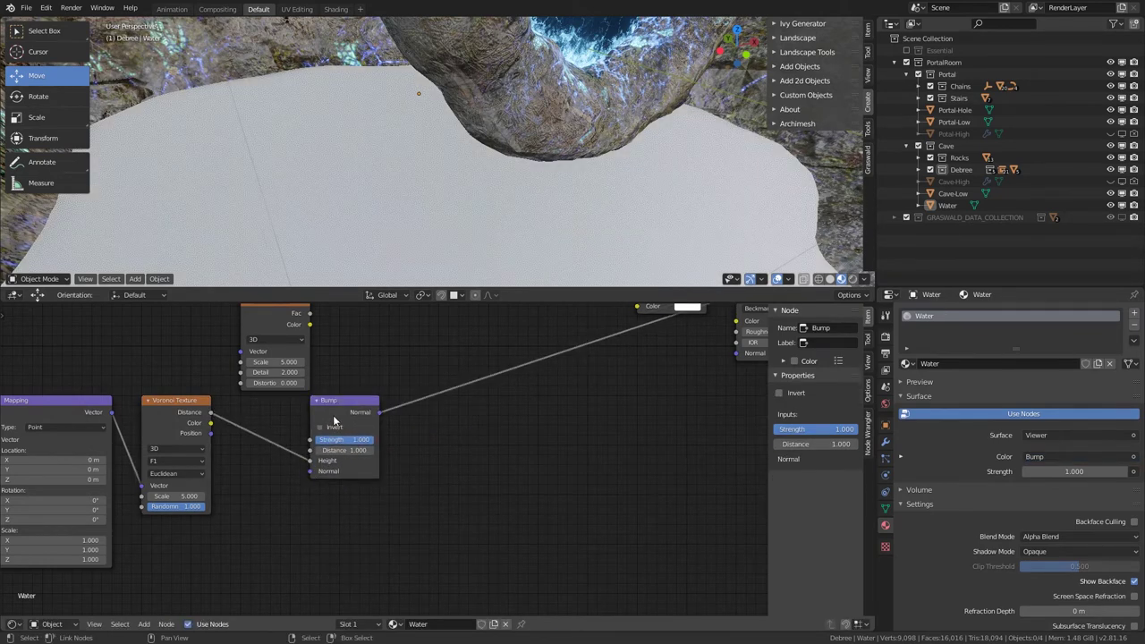
middle_click_drag(412, 200, 530, 166)
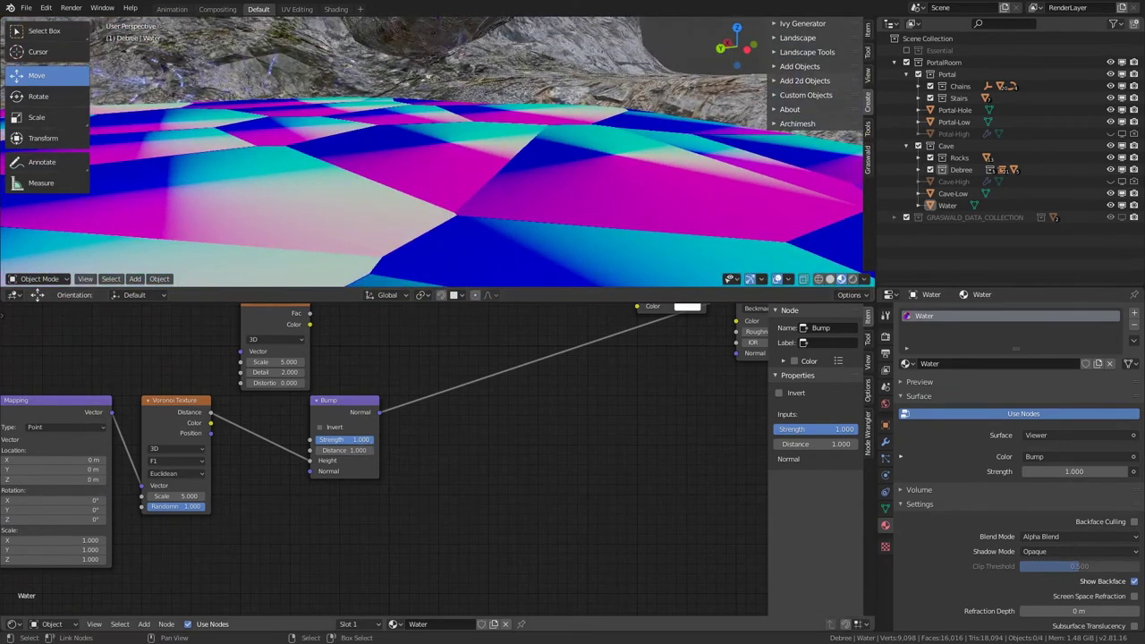
mouse_move(347, 441)
left_mouse_down()
mouse_move(314, 440)
mouse_move(349, 441)
left_mouse_up()
Step: Spread the node chain apart, moving Bump away from the Voronoi Texture on one side and Texture Coordinate and Mapping on the other
left_click_drag(344, 400, 404, 400)
middle_click_drag(67, 450, 248, 404)
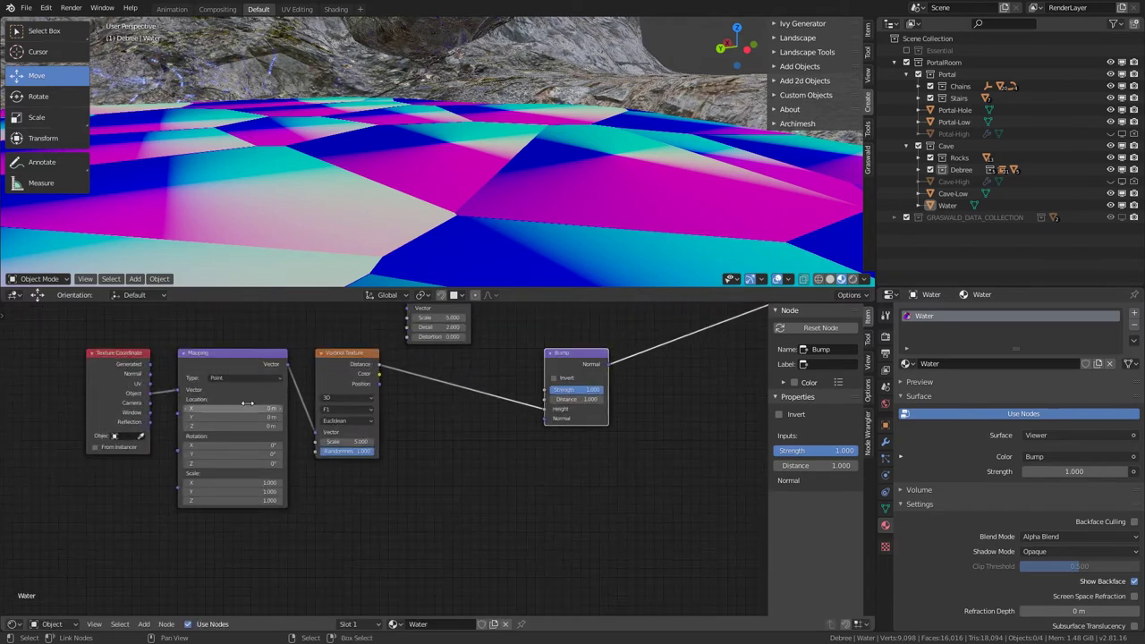
middle_click_drag(110, 418, 379, 438)
left_click_drag(373, 421, 190, 420)
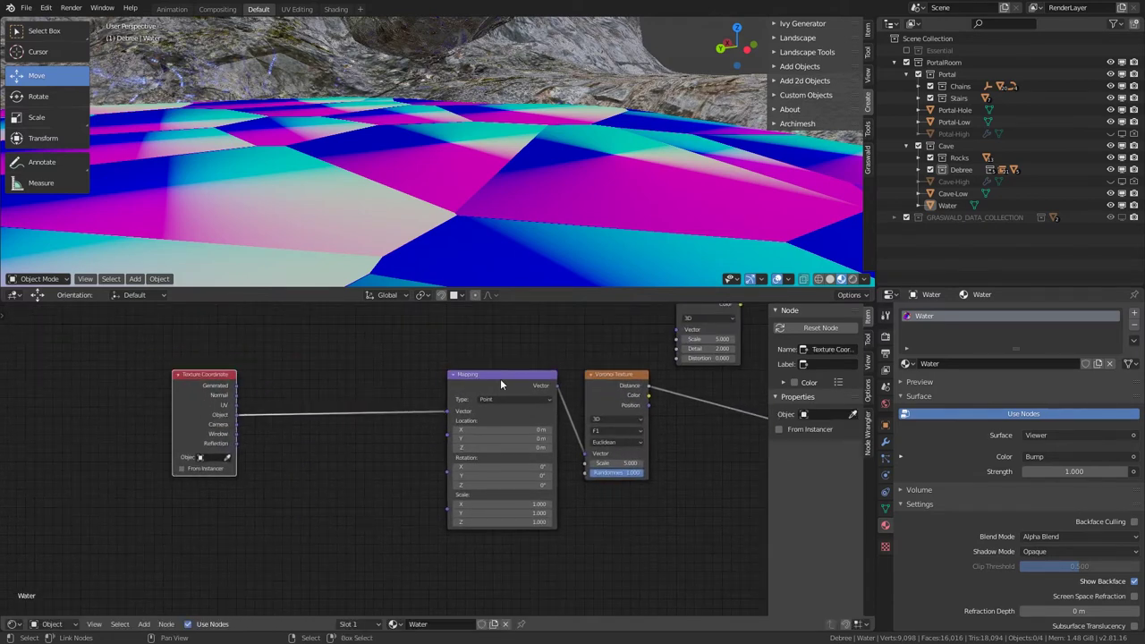
left_click_drag(494, 382, 310, 382)
scroll(409, 421, "down", 3)
middle_click_drag(485, 399, 442, 380)
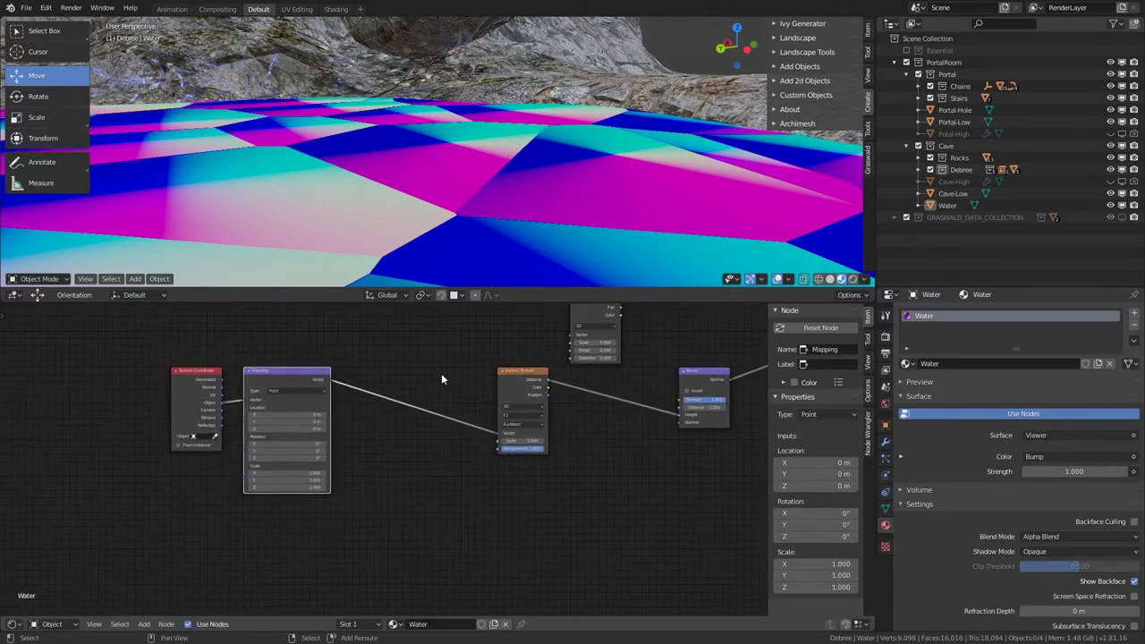
Step: Duplicate the Mapping and Voronoi Texture nodes and place the copies below the originals
left_click(510, 382, "shift")
middle_click_drag(511, 382, 489, 338)
key("shift+d")
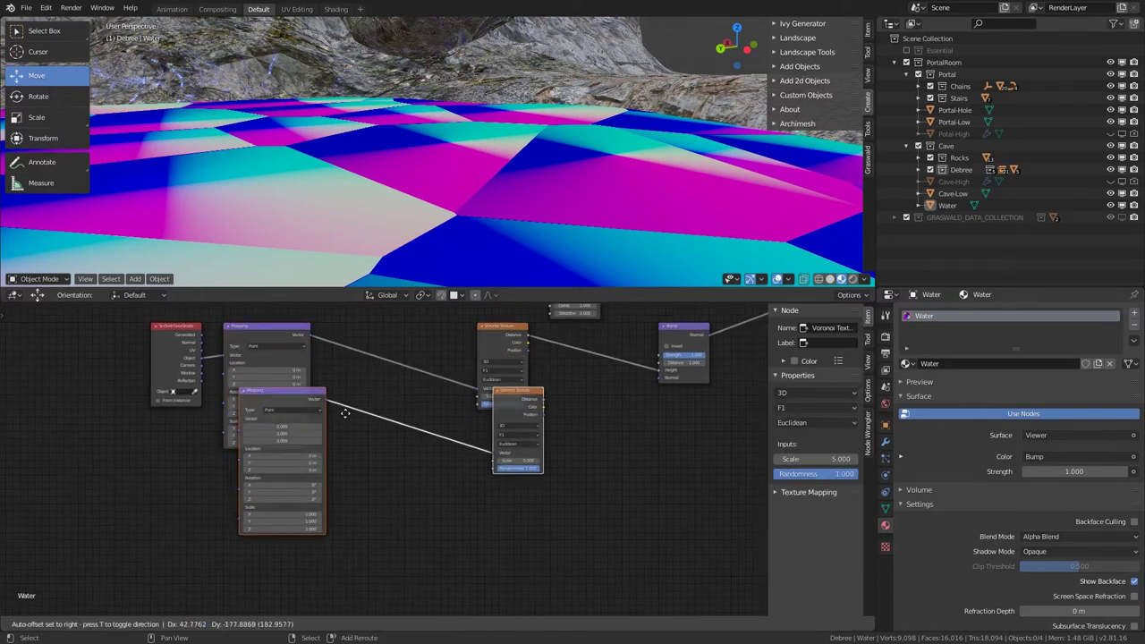
left_click(326, 478)
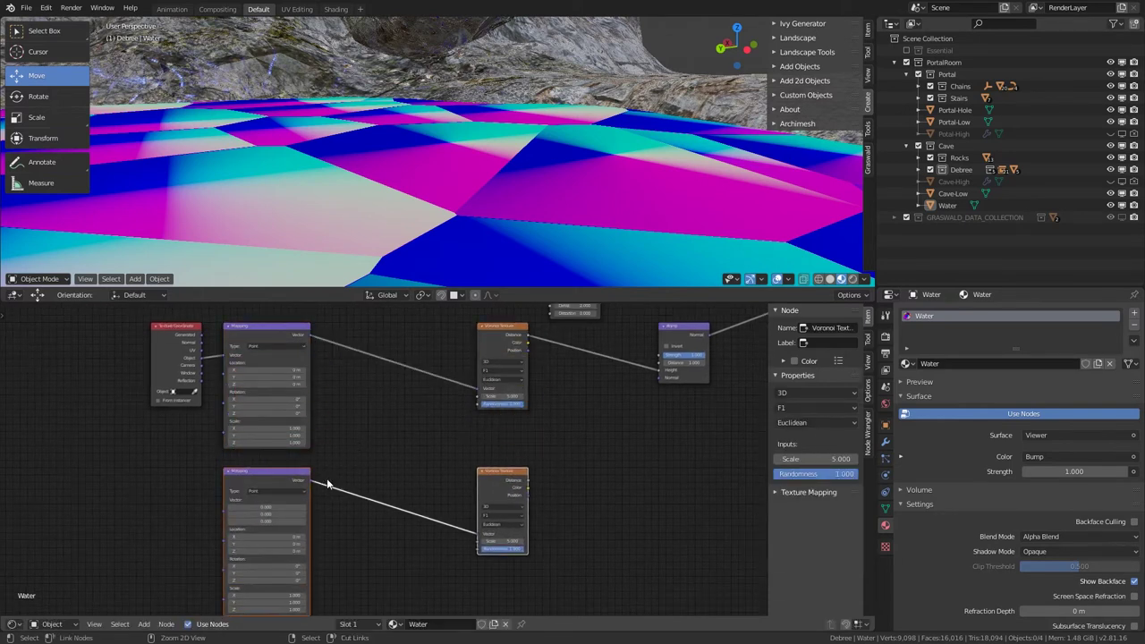
Step: Try moving the duplicated Mapping node closer to its Voronoi Texture and feeding the first Mapping's Vector output into its Vector input
middle_click_drag(326, 478, 306, 386)
scroll(284, 446, "up", 2)
left_click_drag(229, 415, 334, 411)
middle_click_drag(332, 386, 353, 443)
scroll(345, 403, "down", 3)
scroll(324, 358, "up", 1)
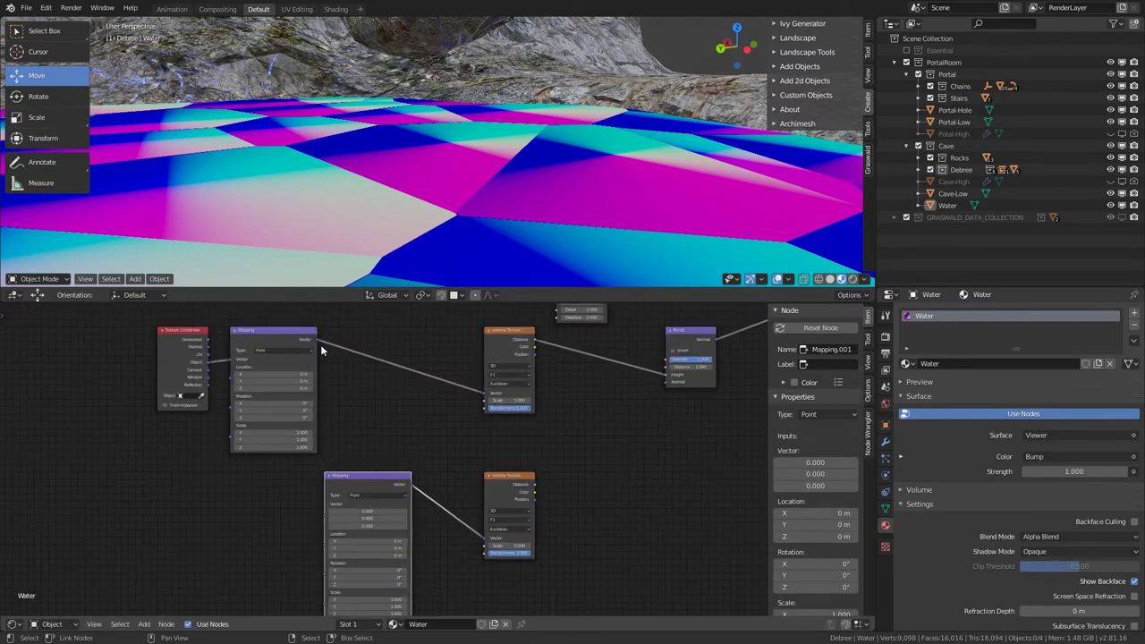
left_click_drag(318, 343, 326, 517)
Step: Duplicate the Bump node, place the copy below the original and link its Normal output to the original's Normal input
middle_click_drag(427, 450, 178, 509)
scroll(344, 423, "up", 5)
left_click(540, 318)
key("shift+d")
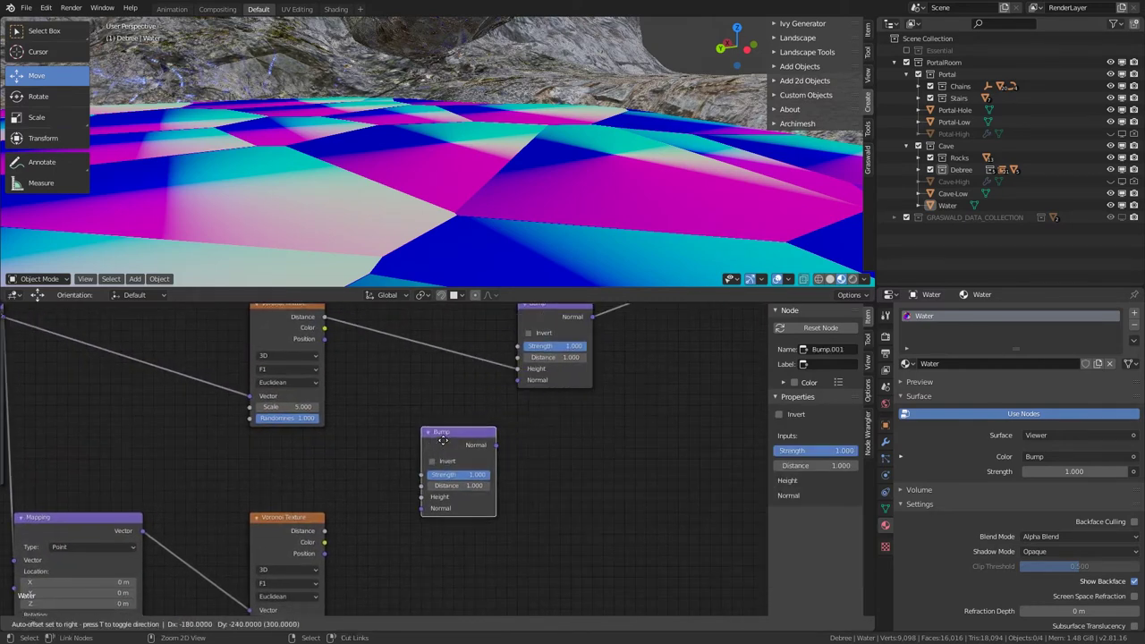
left_click(442, 419)
left_click_drag(497, 424, 519, 382)
scroll(267, 557, "up", 4)
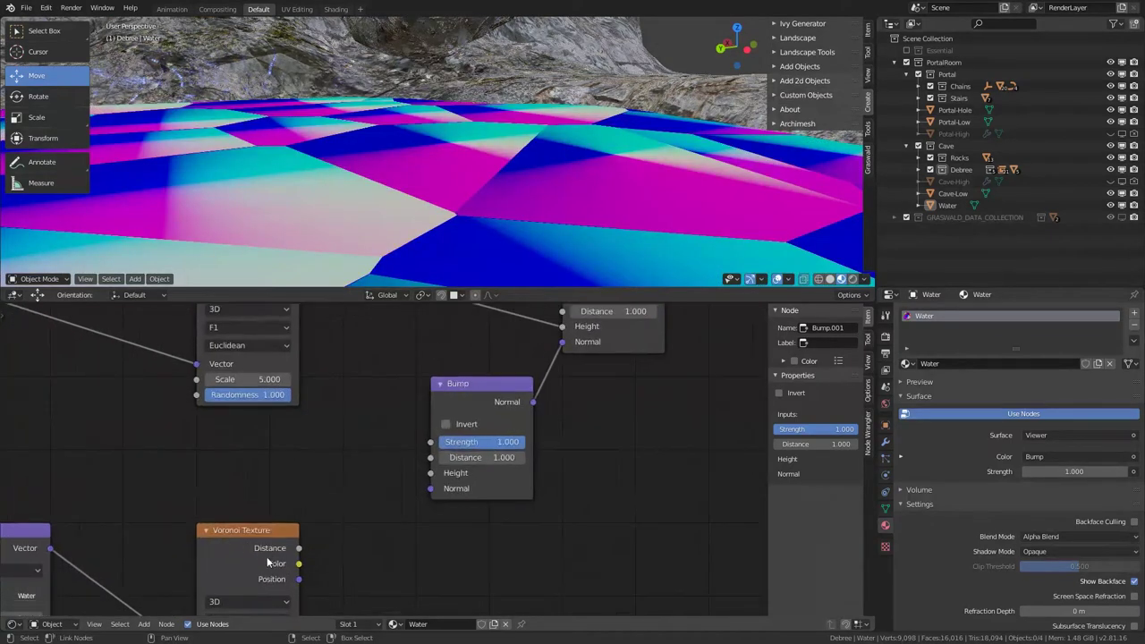
Step: Delete both Mapping nodes from the Voronoi chains
middle_click_drag(307, 506, 419, 418)
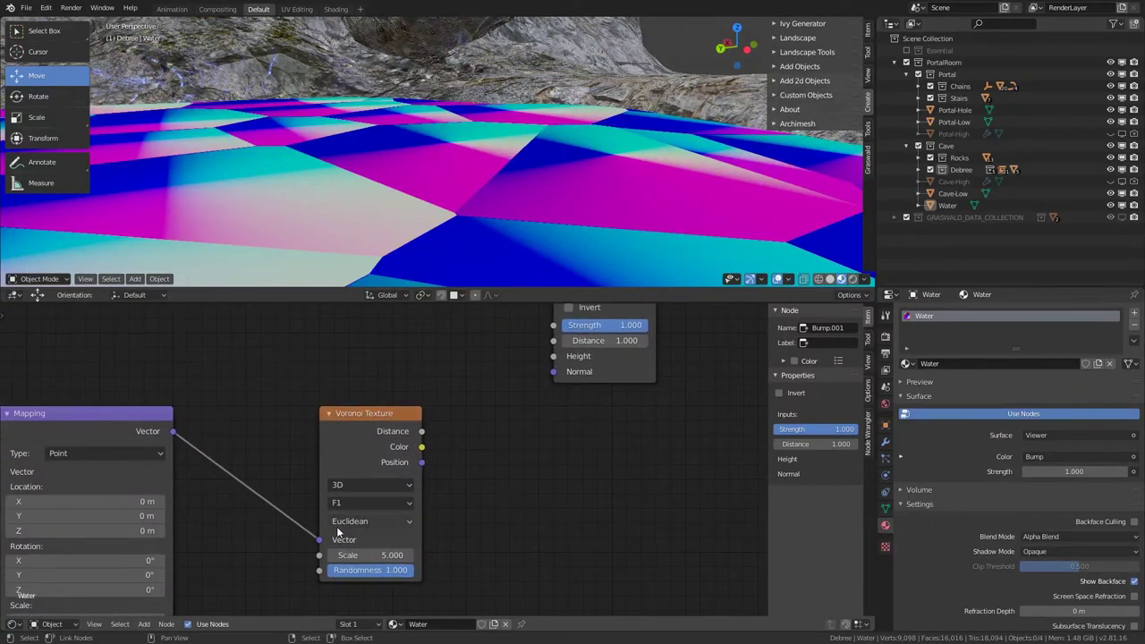
scroll(289, 532, "down", 2)
middle_click_drag(194, 429, 262, 533)
left_click(261, 535)
key("x")
left_click(127, 363)
key("x")
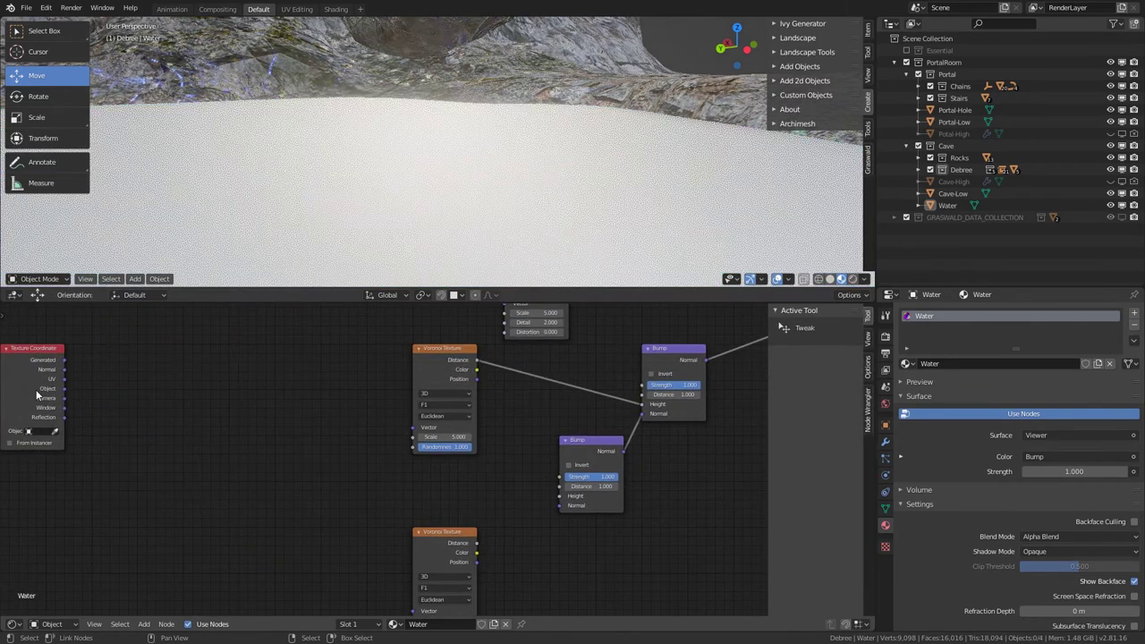
Step: Link the Texture Coordinate's Object output to both Voronoi Vector inputs, with the nodes moved closer and the second Voronoi directly below the first
left_click_drag(42, 394, 422, 398)
middle_click_drag(325, 444, 294, 417)
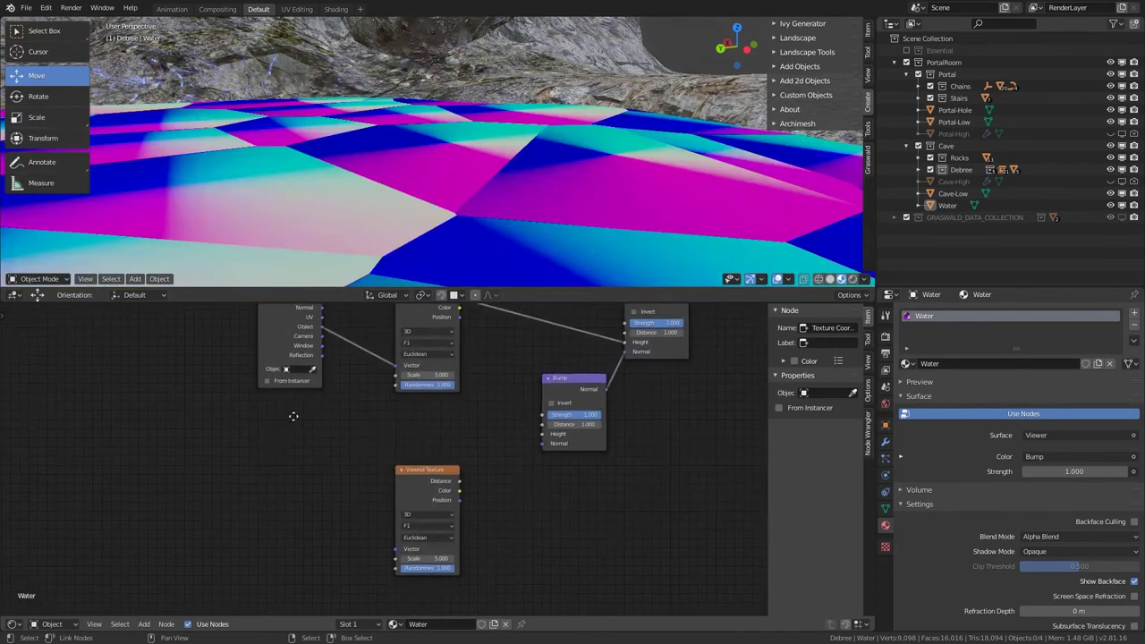
left_click_drag(385, 532, 393, 546)
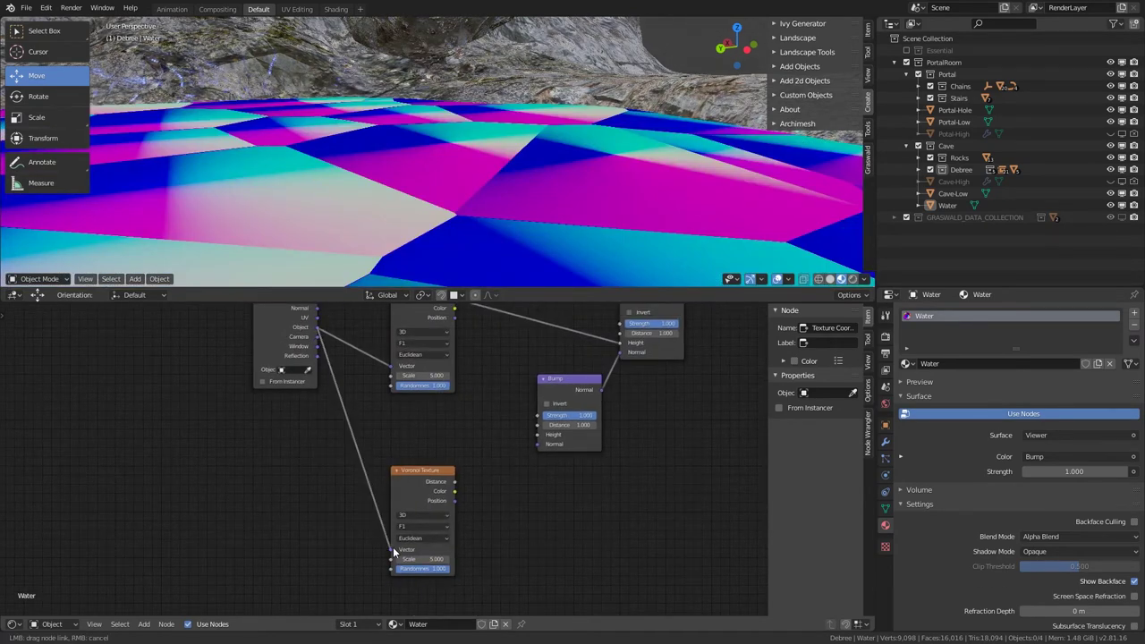
left_click_drag(406, 486, 406, 413)
middle_click_drag(445, 400, 383, 472)
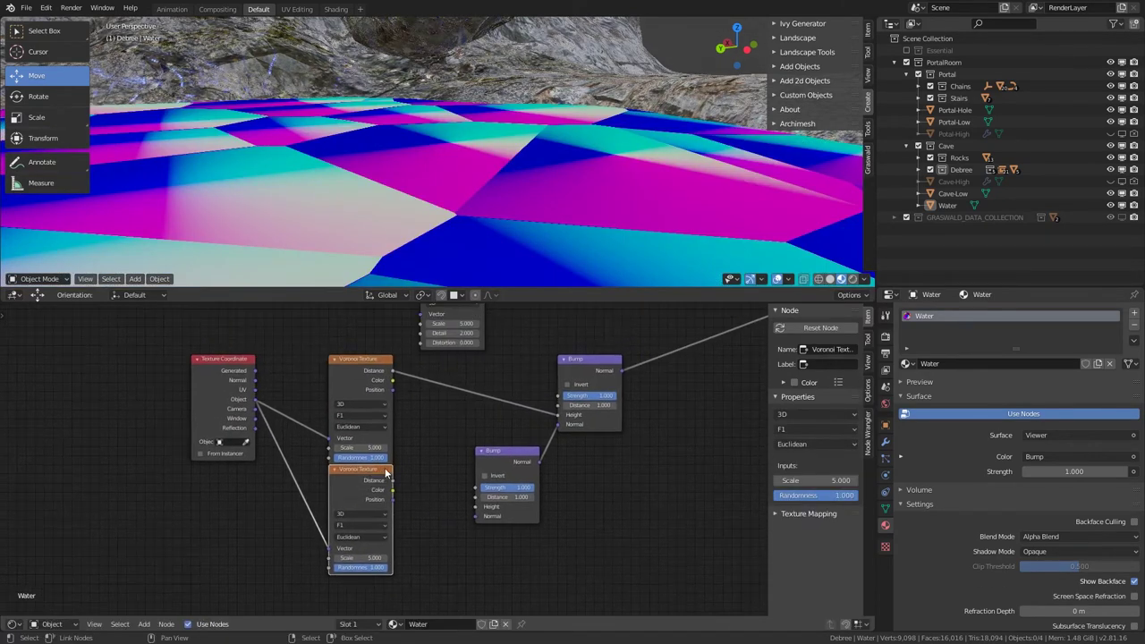
Step: Feed the second Voronoi's Distance into the second Bump's Height, with Voronoi Scale 16.300 and Bump Strength 0.275
scroll(385, 471, "up", 4)
left_click(402, 495)
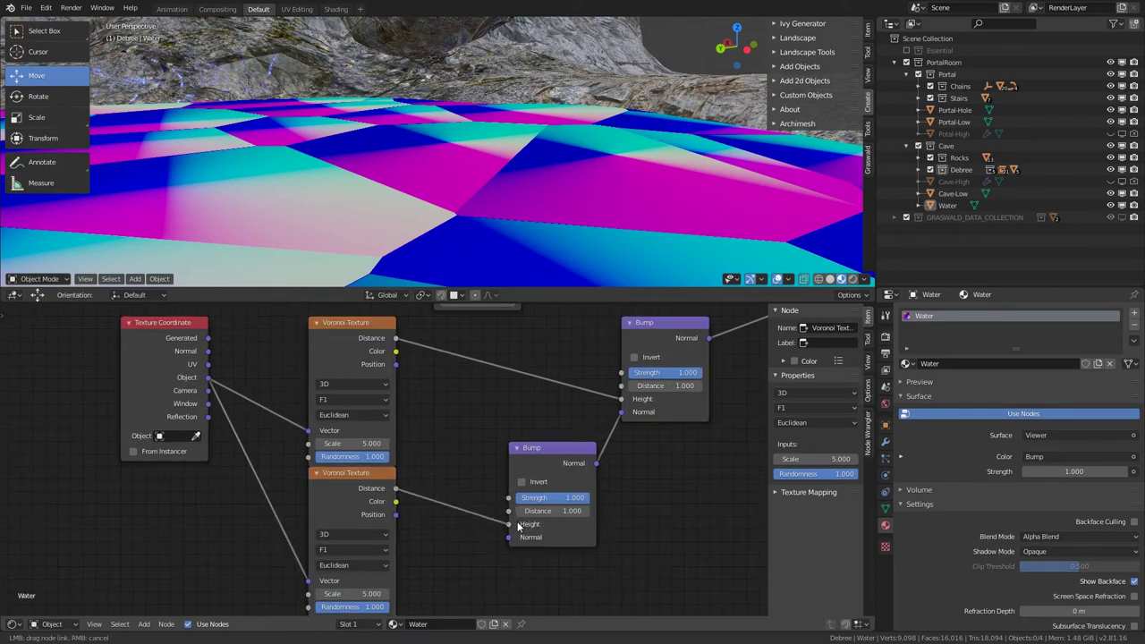
left_click_drag(517, 527, 510, 525)
left_click_drag(351, 594, 406, 594)
left_click_drag(560, 498, 451, 498)
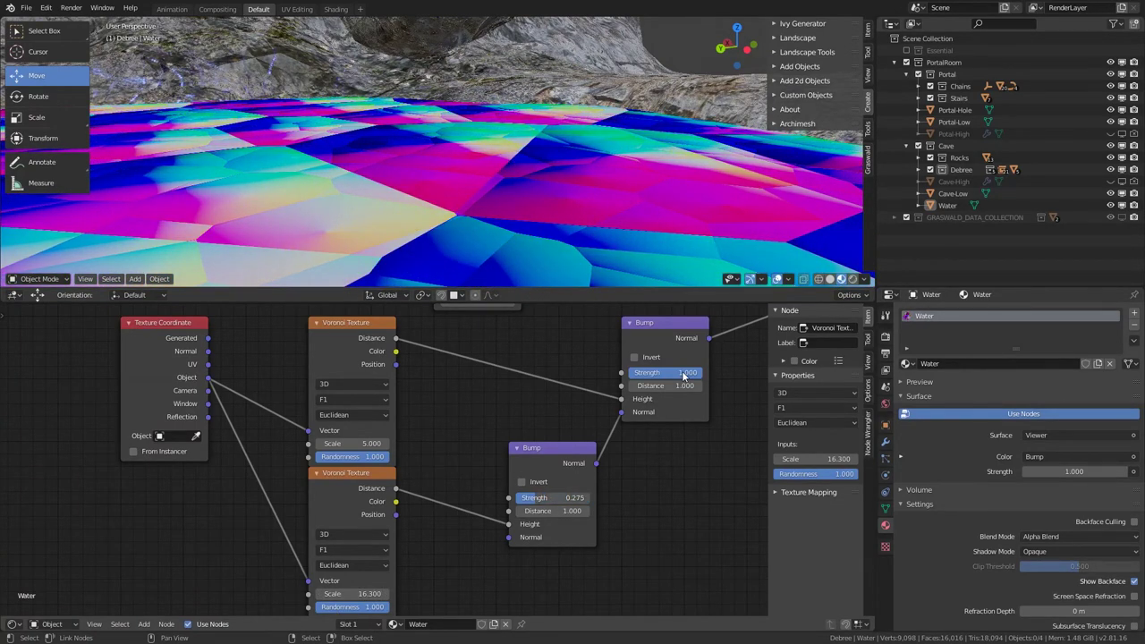
Step: Link the first Bump's Normal output to the Glossy BSDF's Normal input and preview the Glossy BSDF on the water
middle_click_drag(565, 402, 284, 492)
scroll(287, 490, "down", 9)
middle_click_drag(460, 411, 420, 461)
scroll(409, 465, "up", 4)
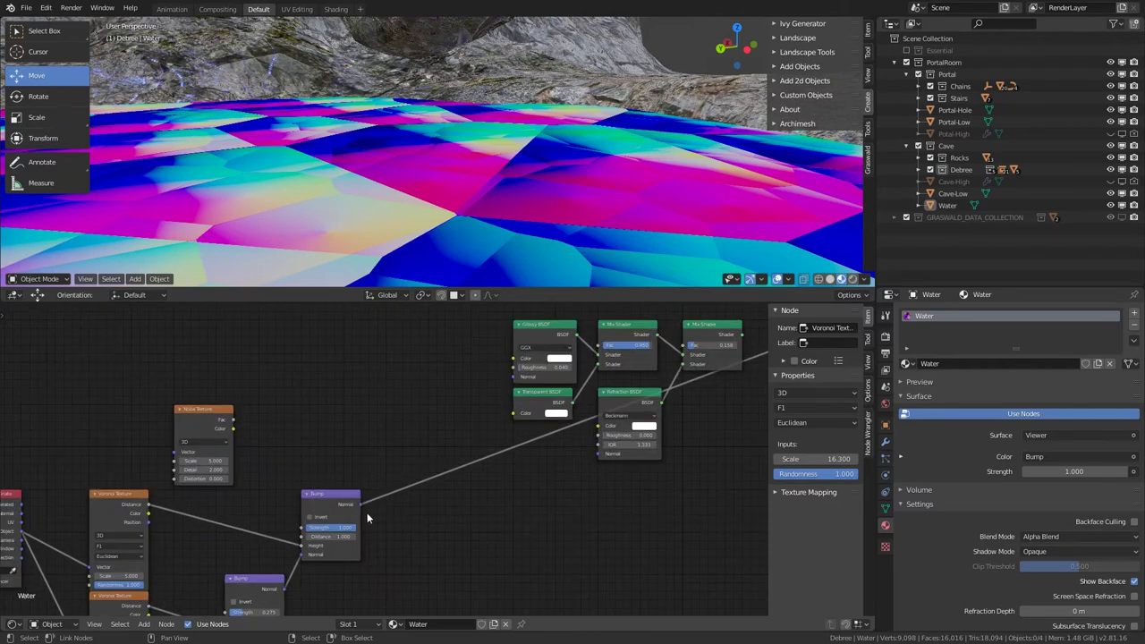
left_click_drag(361, 505, 479, 410)
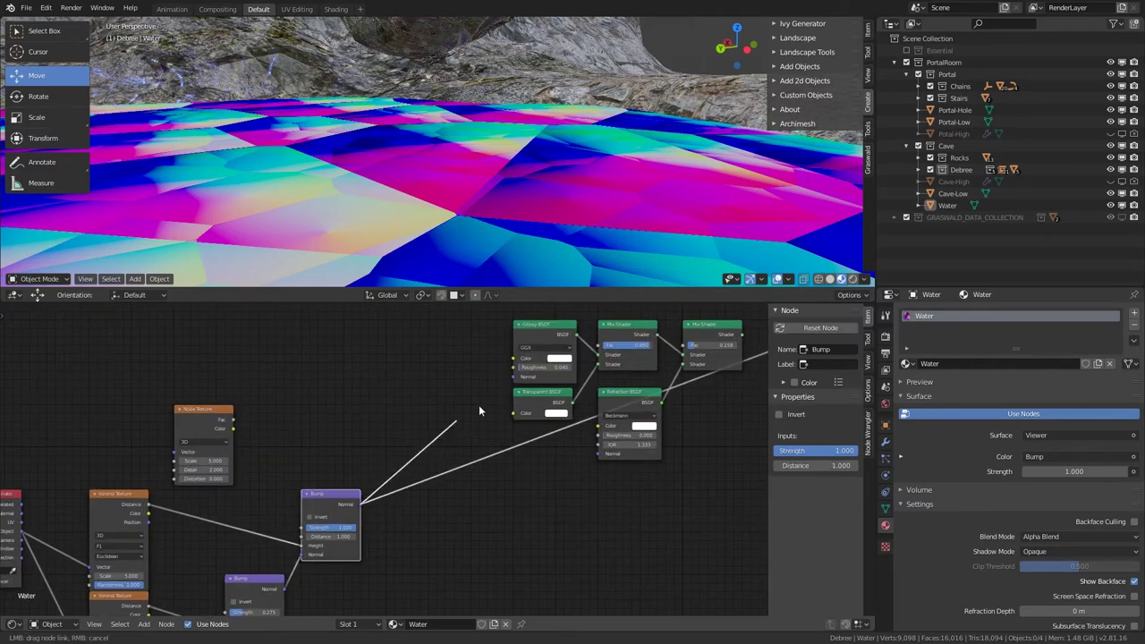
left_click(544, 326, "ctrl+shift")
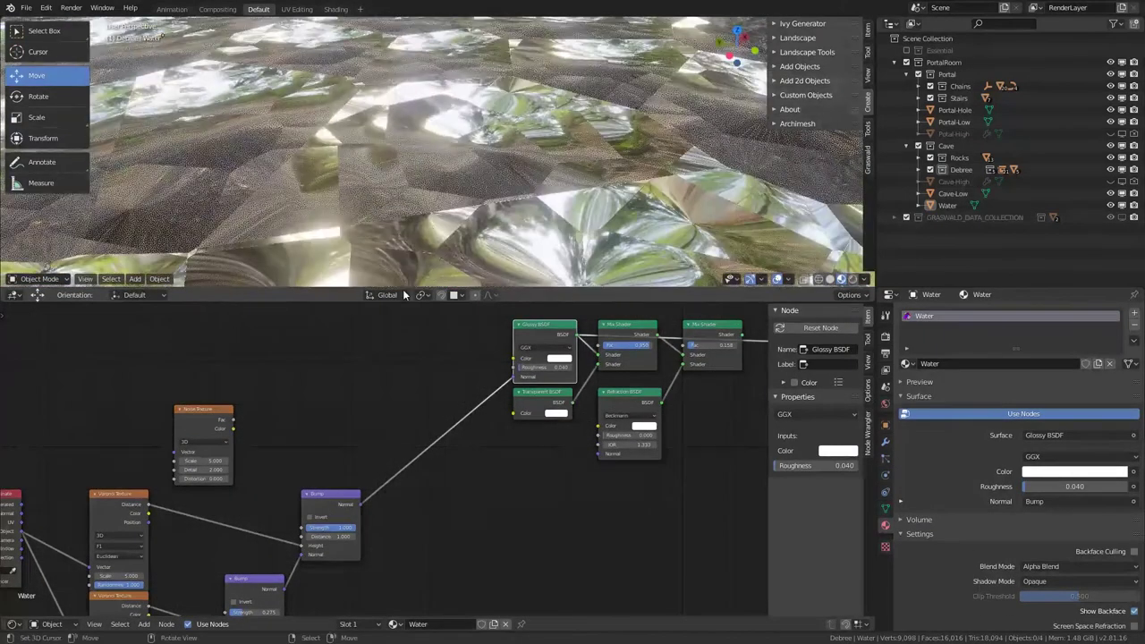
Step: Lower the Strength of the first Bump to 0.083 and of the second Bump to 0.033
middle_click_drag(326, 470, 424, 368)
scroll(424, 368, "up", 6)
left_click_drag(459, 457, 402, 444)
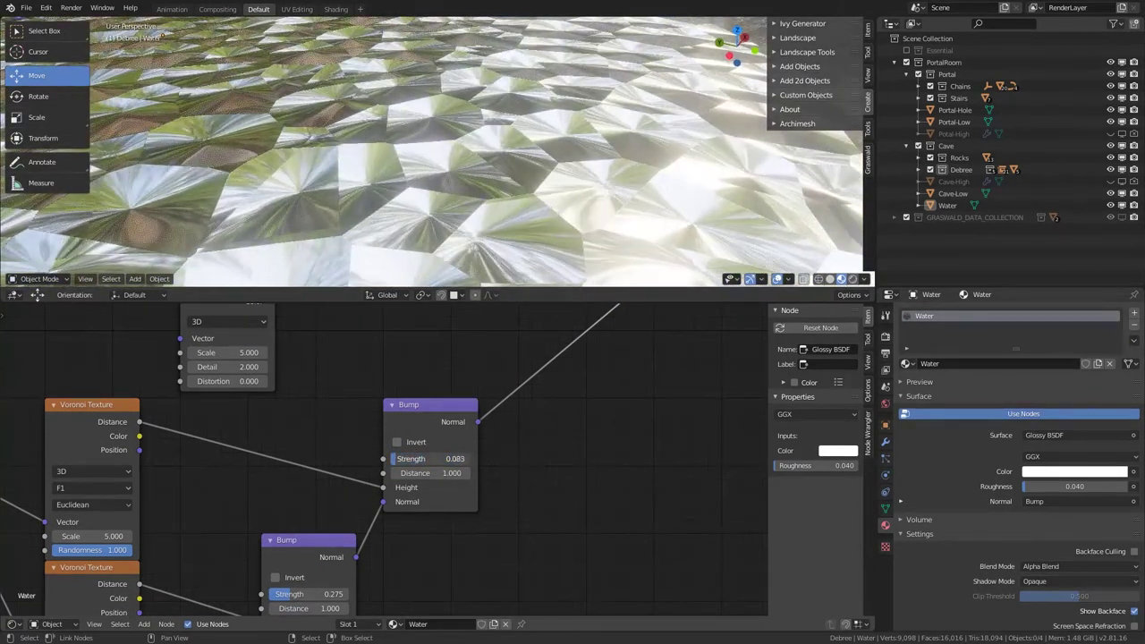
middle_click_drag(313, 511, 412, 417)
left_click_drag(421, 506, 409, 505)
scroll(570, 239, "down", 5)
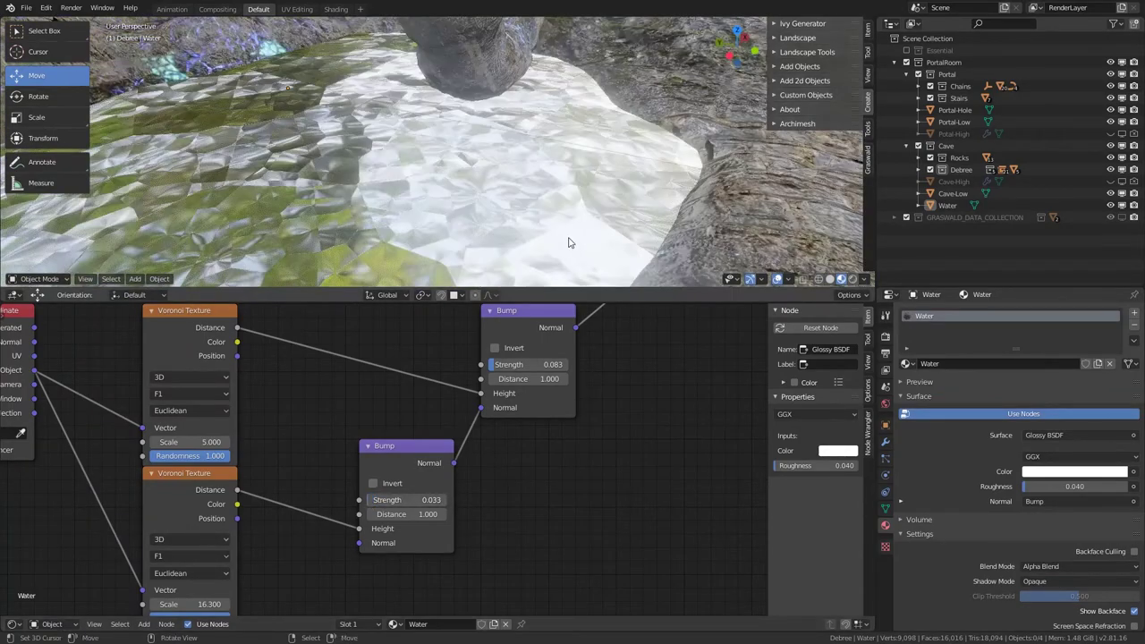
Step: Set the Distance of the first Bump to 0.220 and of the second Bump to 0.060, checking the water's reflections
middle_click_drag(570, 239, 388, 229)
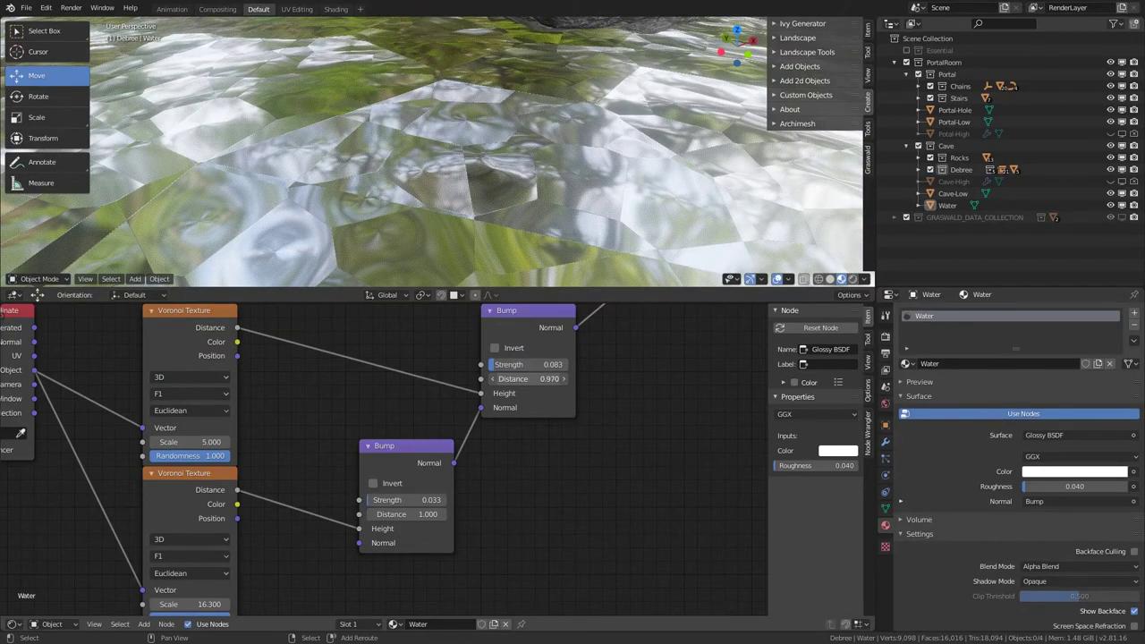
left_click_drag(537, 378, 501, 378)
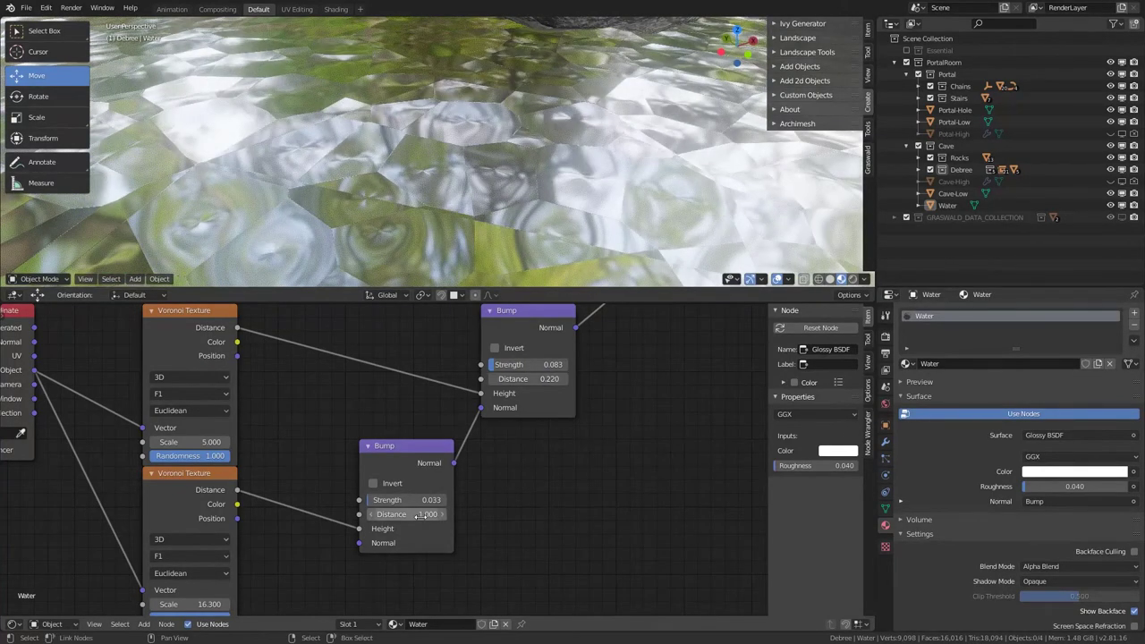
left_click_drag(420, 516, 377, 516)
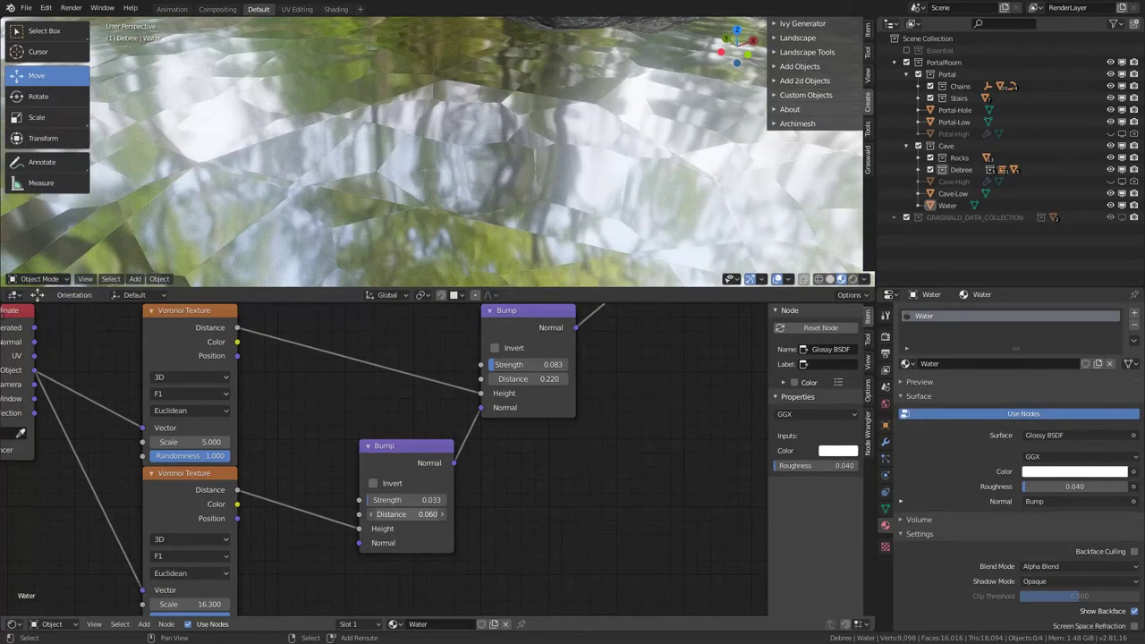
middle_click_drag(467, 235, 416, 240)
scroll(258, 472, "down", 6)
Step: Place the Noise Texture above the Voronoi nodes, shift Texture Coordinate away from them and feed its Object output into the noise Vector
middle_click_drag(257, 470, 356, 405)
scroll(355, 406, "up", 1)
left_click_drag(213, 331, 111, 413)
scroll(261, 376, "down", 4)
middle_click_drag(258, 375, 302, 431)
left_click_drag(435, 327, 352, 342)
scroll(352, 342, "up", 2)
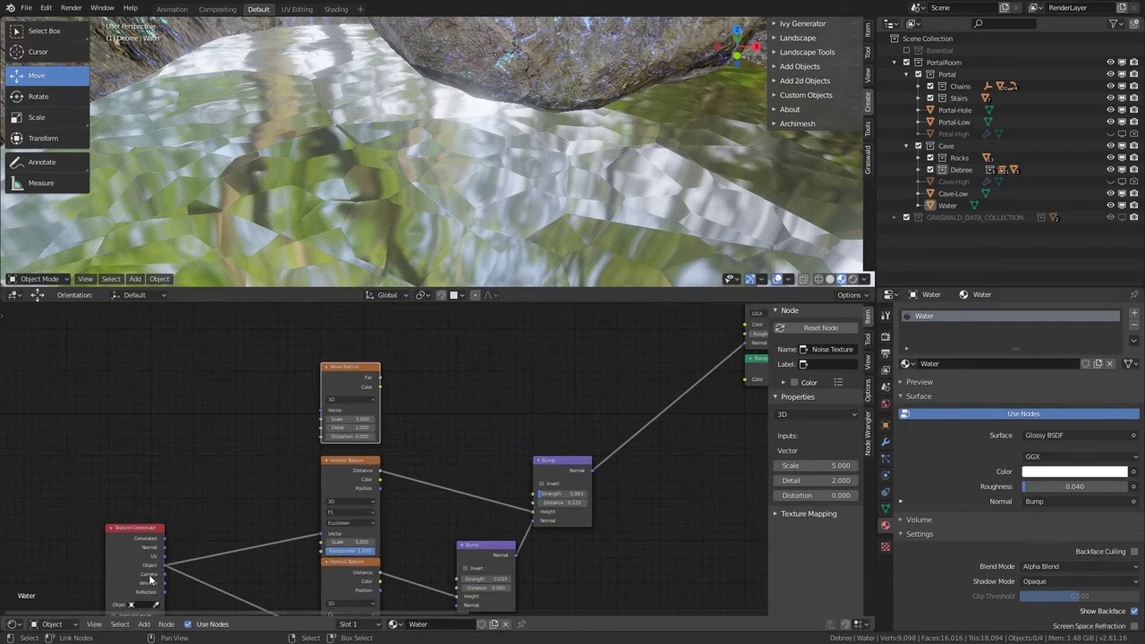
left_click_drag(164, 566, 322, 409)
Step: Insert a duplicate Bump between the first Bump and the Glossy BSDF, with the Noise Texture's Fac feeding its Height
left_click(568, 463)
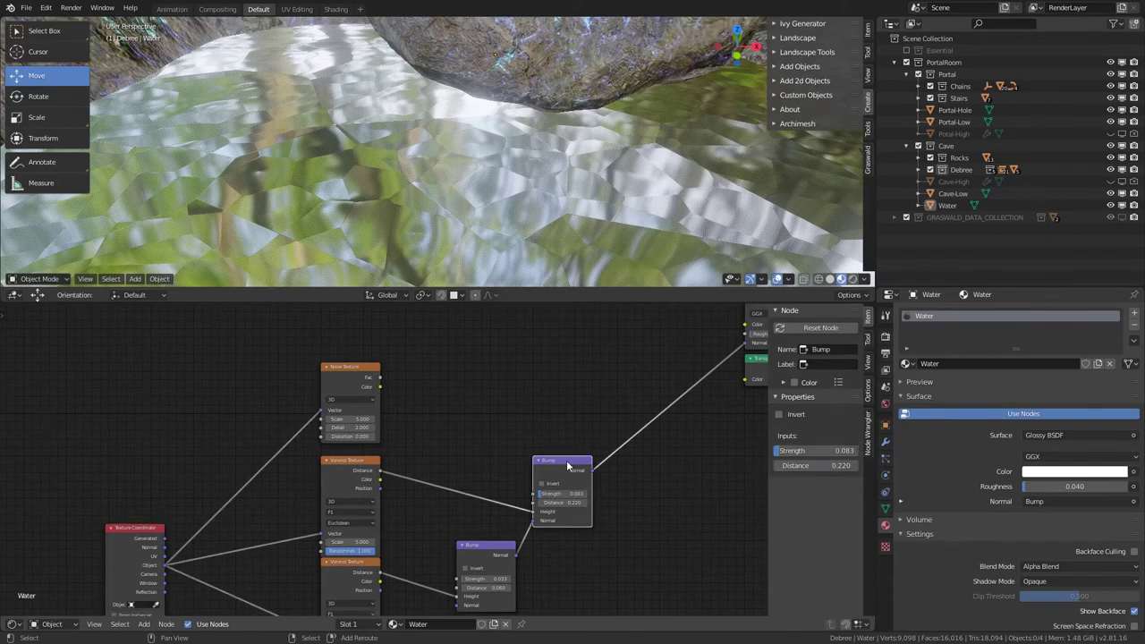
key("shift+d")
left_click(646, 385)
scroll(407, 392, "up", 1)
middle_click_drag(415, 391, 268, 451)
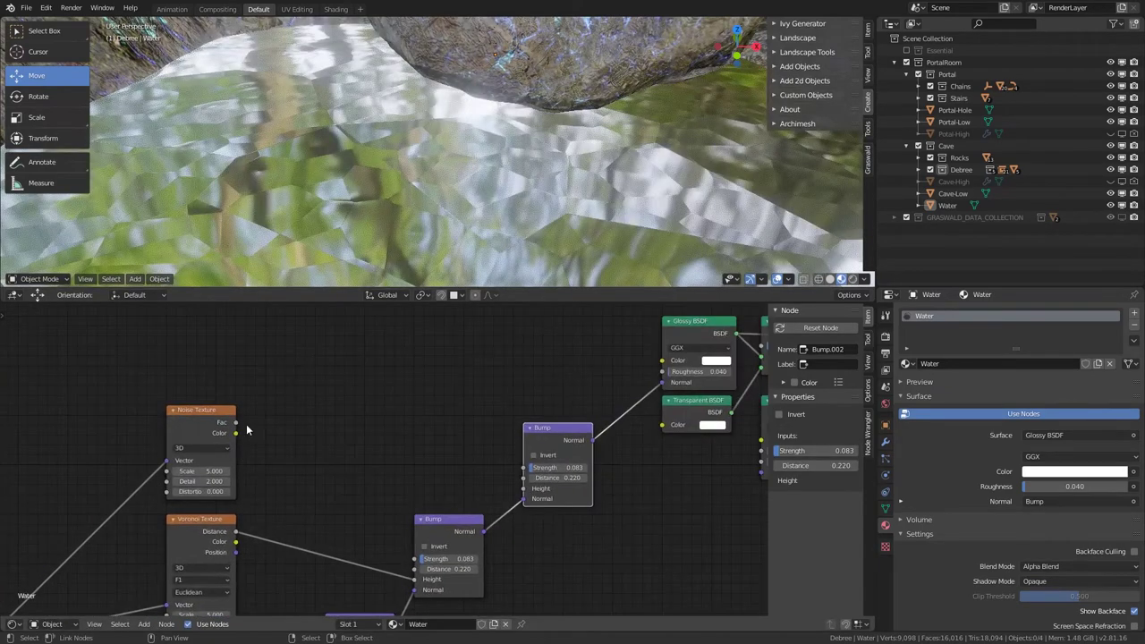
mouse_move(237, 423)
left_mouse_down()
mouse_move(360, 439)
mouse_move(512, 494)
mouse_move(520, 486)
left_mouse_up()
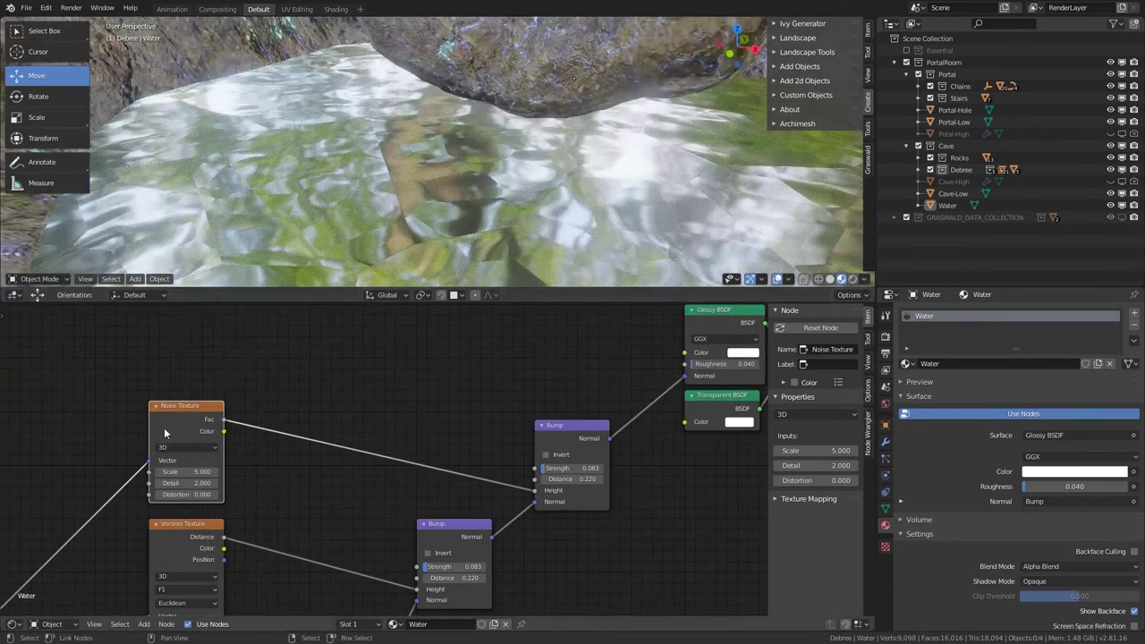
Step: Preview the Noise Texture on the water and set its Scale to 9.500, Detail to 5.000 and Distortion to 2.200
left_click(187, 416, "ctrl+shift")
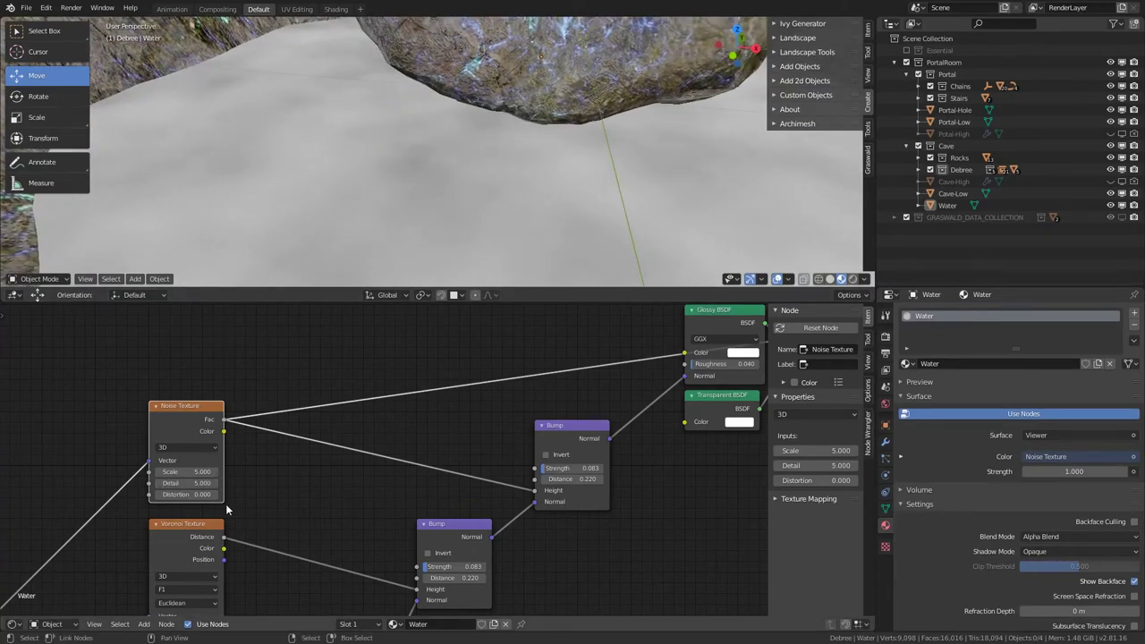
left_click_drag(190, 494, 268, 494)
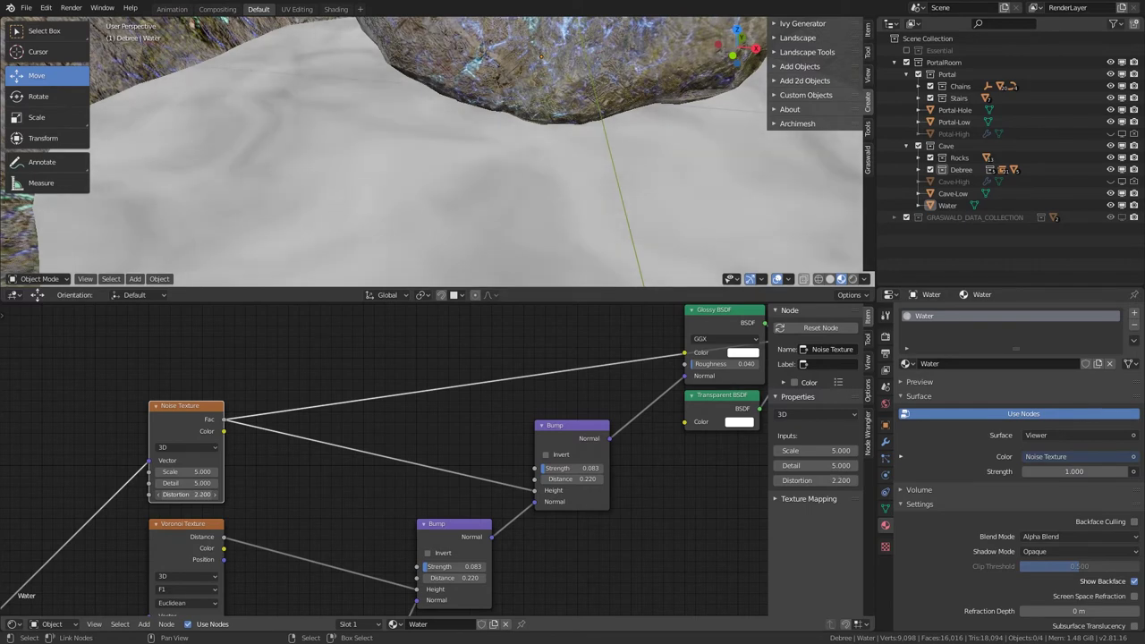
left_click_drag(211, 471, 252, 472)
middle_click_drag(535, 432, 433, 409)
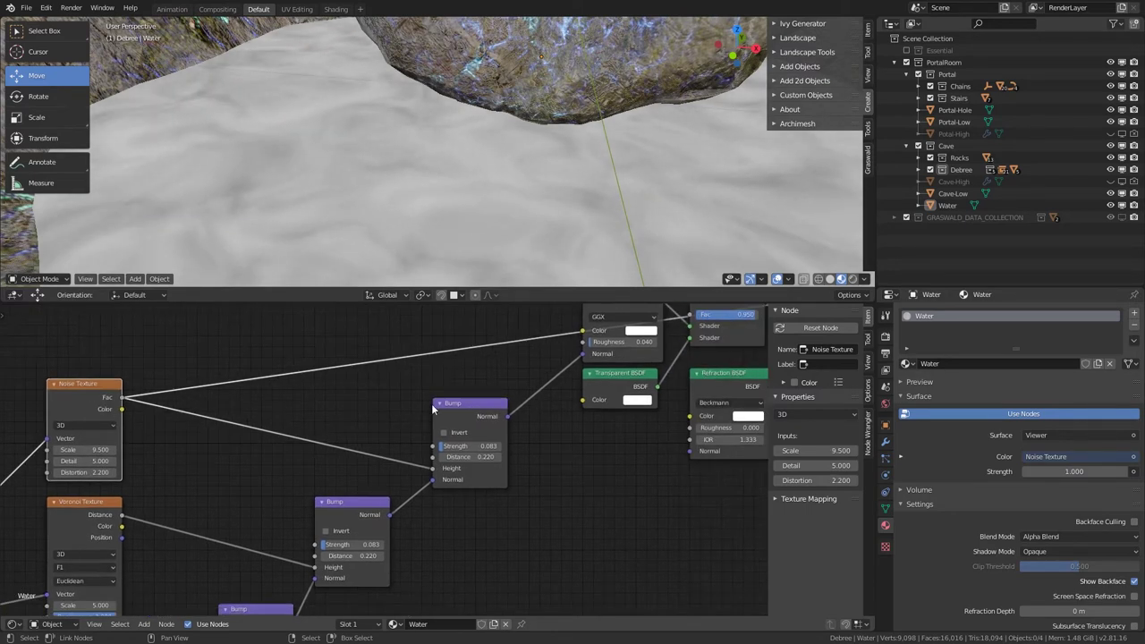
Step: Preview the noise-driven Bump's normals on the water surface
left_click(449, 406, "ctrl+shift")
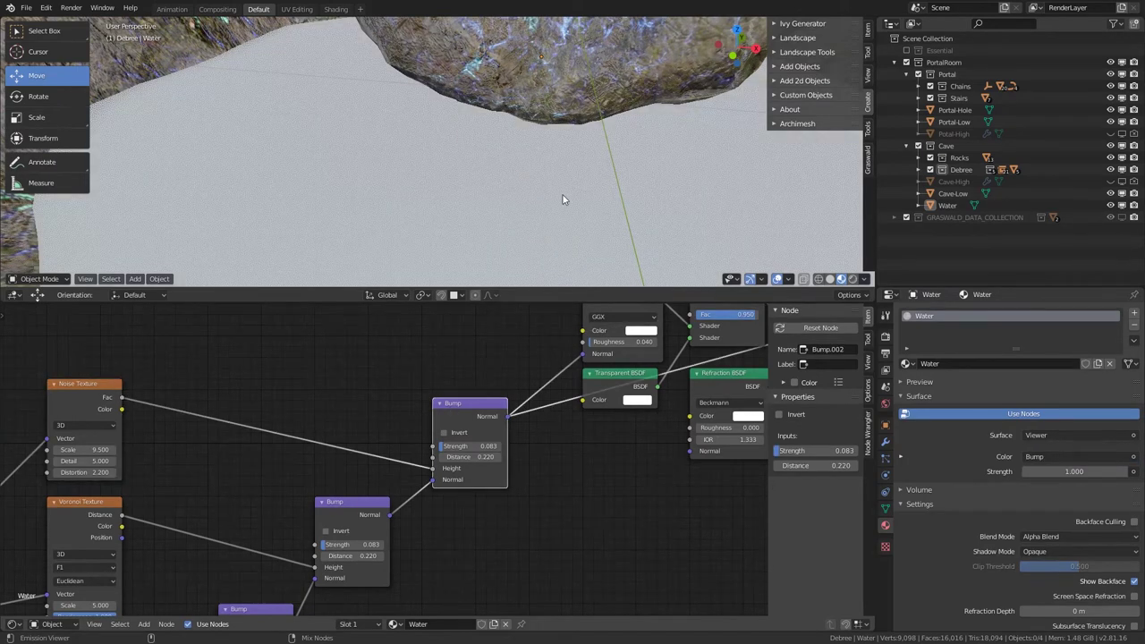
middle_click_drag(542, 195, 496, 163)
scroll(594, 436, "down", 6)
middle_click_drag(548, 392, 361, 460)
scroll(361, 460, "up", 5)
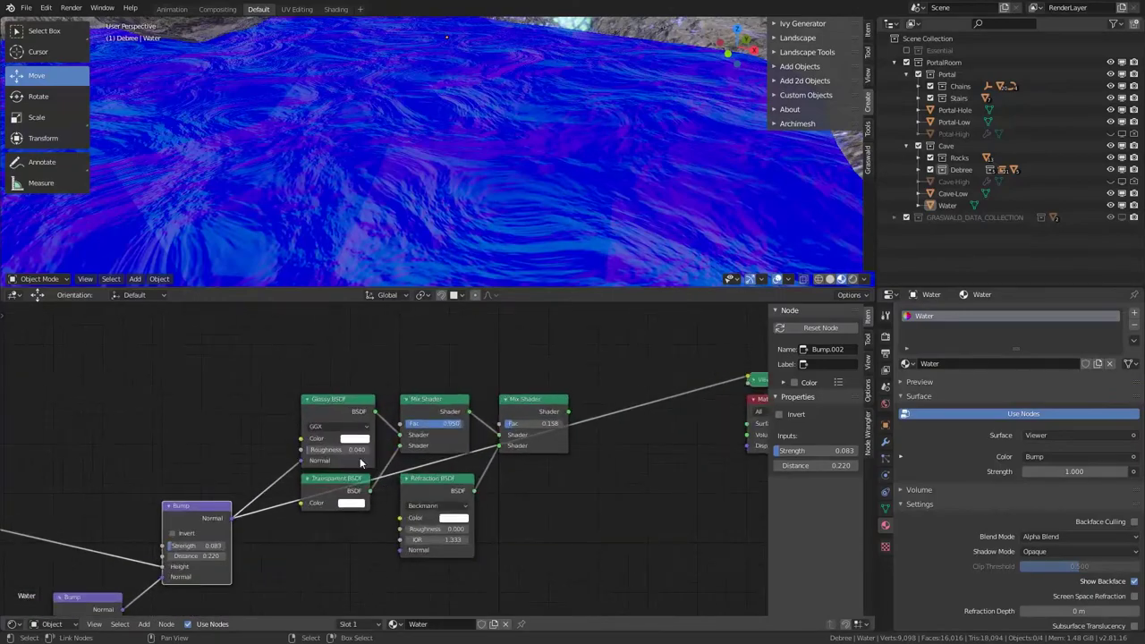
Step: Preview the Glossy BSDF and examine the rippled reflections on the water from several angles
left_click(336, 401, "ctrl+shift")
middle_click_drag(489, 172, 385, 242)
middle_click_drag(268, 477, 427, 393)
scroll(423, 234, "down", 5)
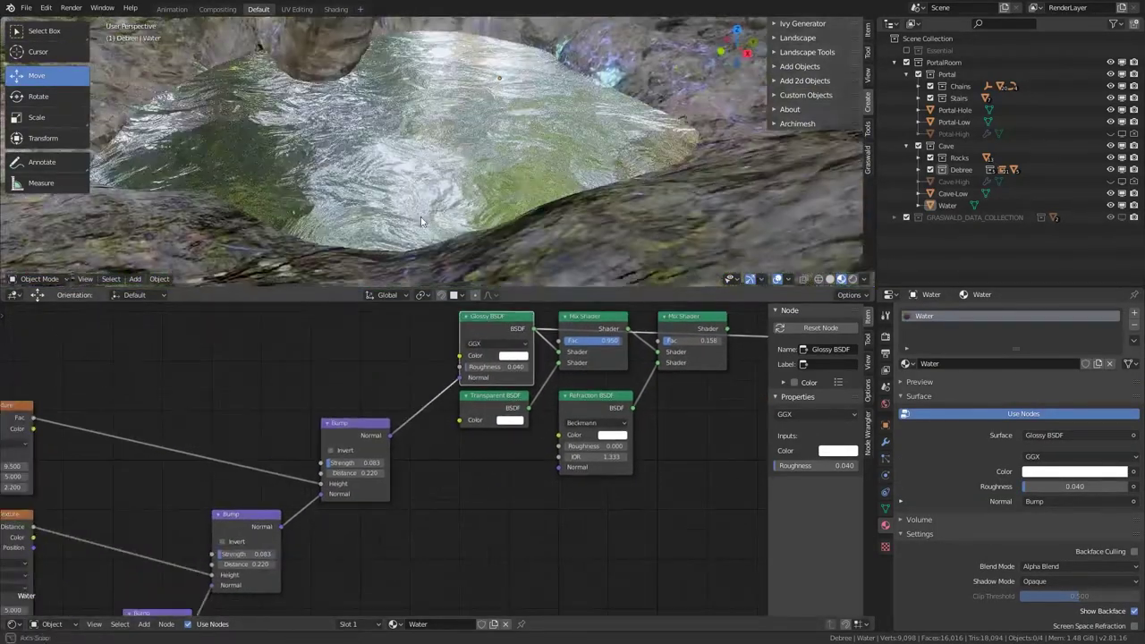
middle_click_drag(422, 251, 428, 225)
middle_click_drag(318, 234, 375, 214)
scroll(376, 238, "up", 4)
Step: Reduce the noise-driven Bump's Strength to 0.016 and check the reflections on the water
middle_click_drag(508, 447, 626, 376)
scroll(501, 399, "up", 4)
left_click_drag(465, 389, 460, 389)
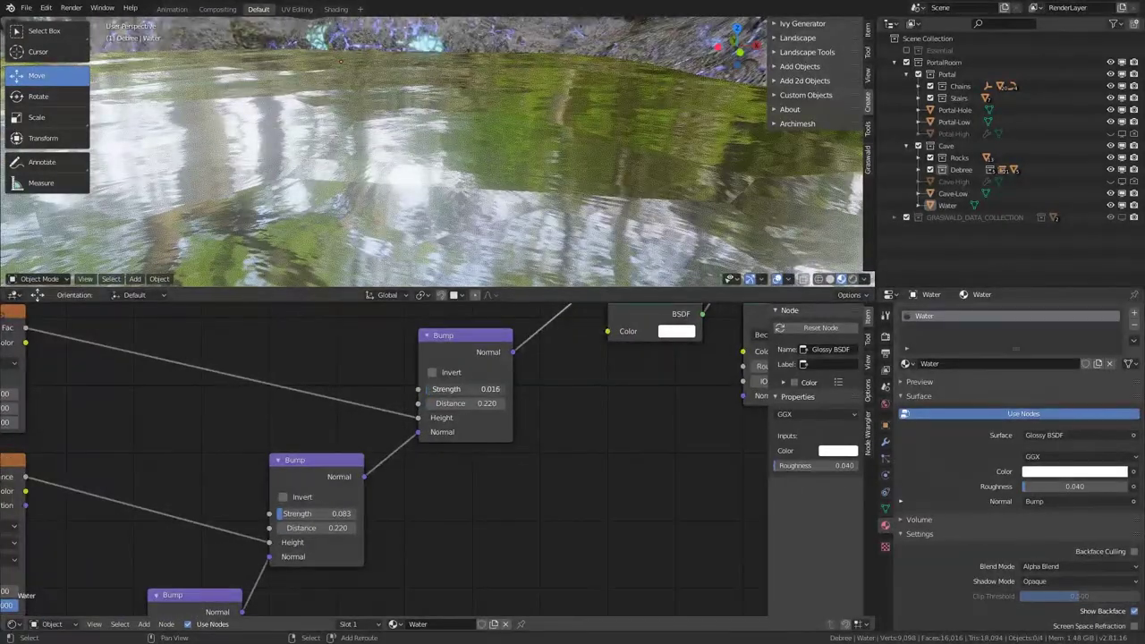
scroll(363, 129, "down", 4)
middle_click_drag(362, 130, 419, 125)
scroll(421, 178, "up", 2)
scroll(551, 403, "down", 4)
Step: Connect the final Mix Shader back to the Material Output's Surface and check the water
middle_click_drag(551, 402, 314, 542)
left_click(526, 430, "ctrl+shift")
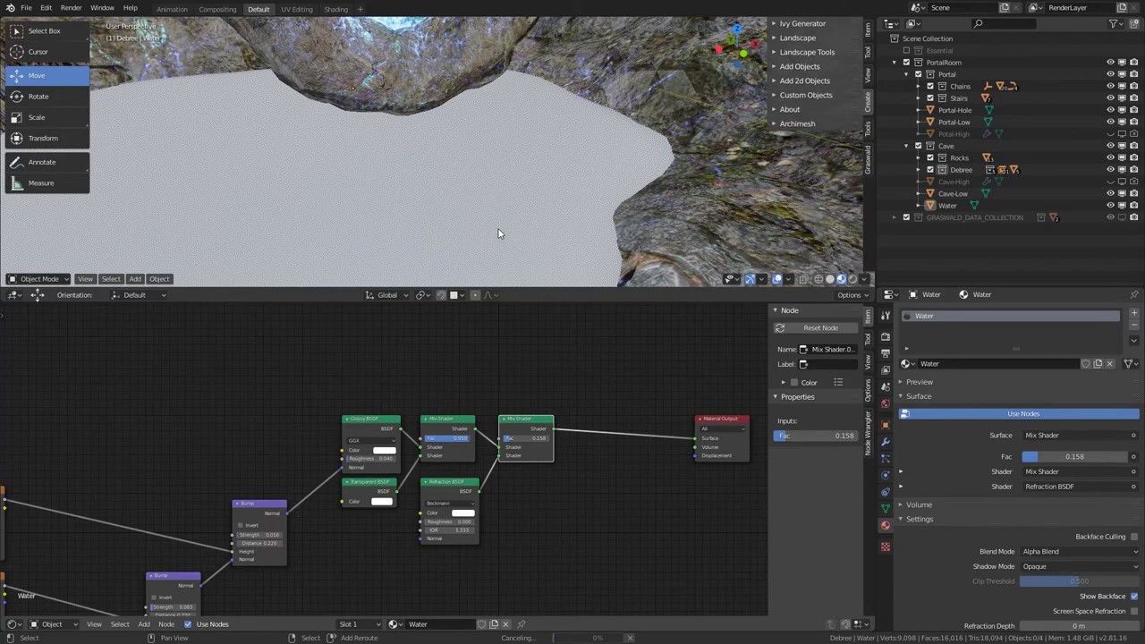
middle_click_drag(497, 230, 474, 262)
Step: Link the noise-driven Bump's Normal output to the Refraction BSDF's Normal input and view the water in the cave
middle_click_drag(288, 476, 346, 467)
scroll(391, 525, "up", 4)
mouse_move(342, 465)
left_mouse_down()
mouse_move(497, 508)
mouse_move(520, 501)
left_mouse_up()
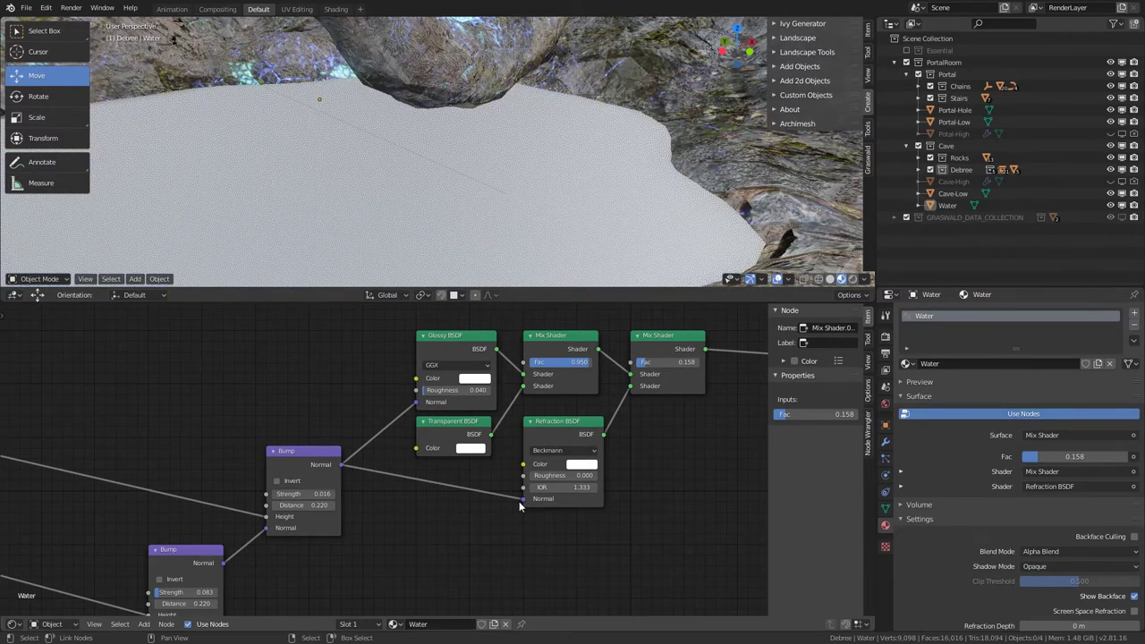
middle_click_drag(472, 228, 535, 256)
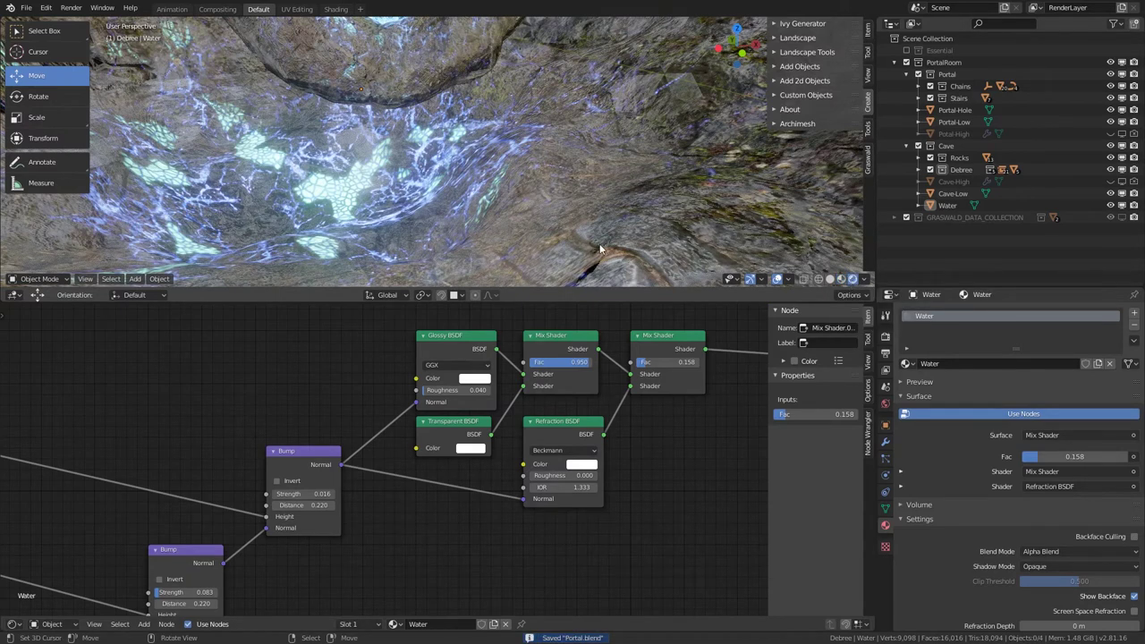
Step: Switch the scene's render engine from Eevee to Cycles
left_click(886, 337)
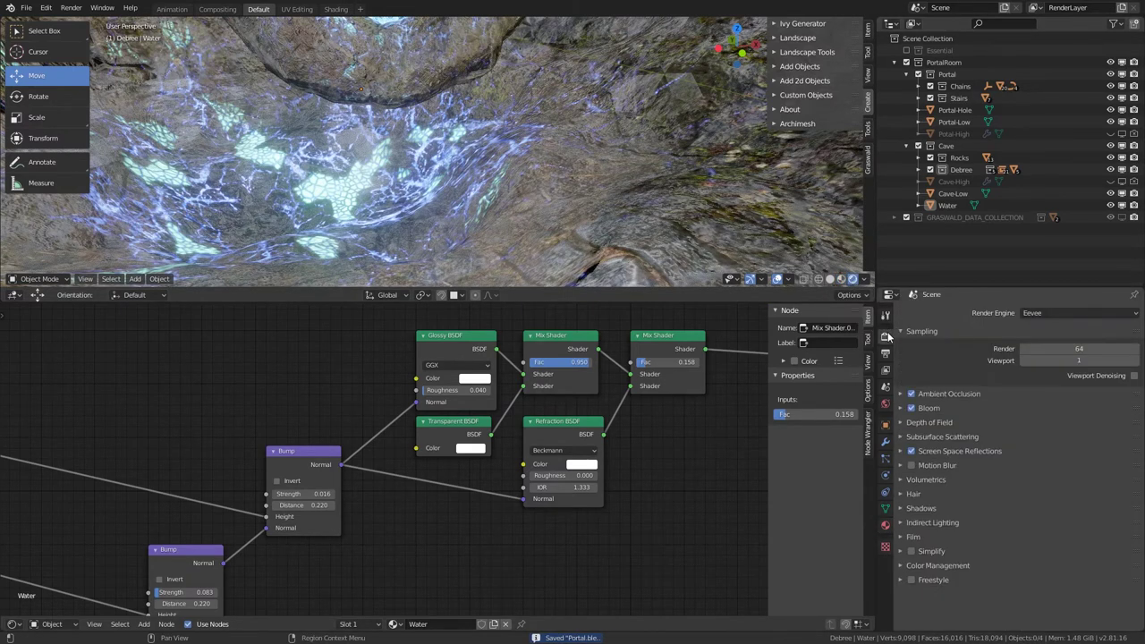
left_click(1029, 314)
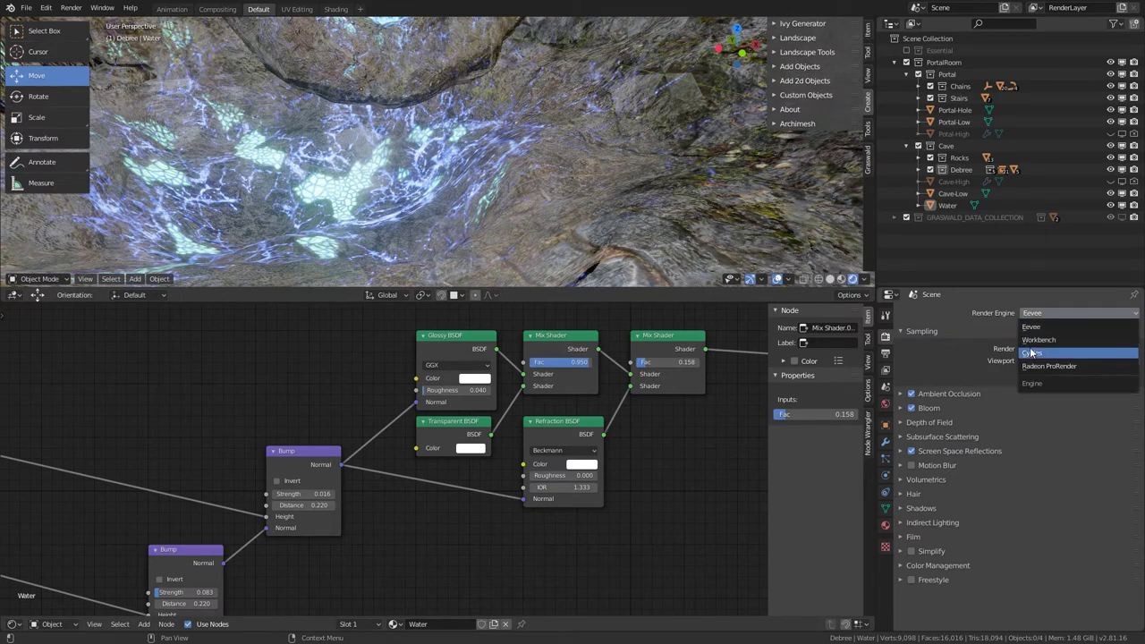
left_click(1034, 352)
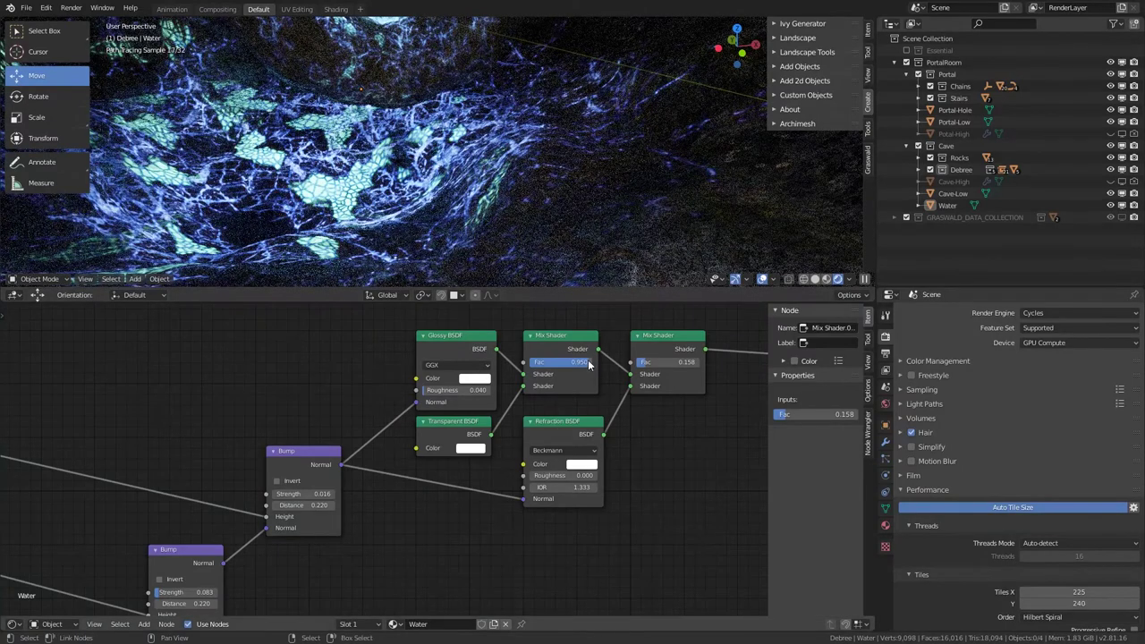
Step: Set the first Mix Shader's Fac to 0.950 and the final Mix Shader's Fac to 0.150 while checking the water through the camera
left_click_drag(579, 363, 576, 362)
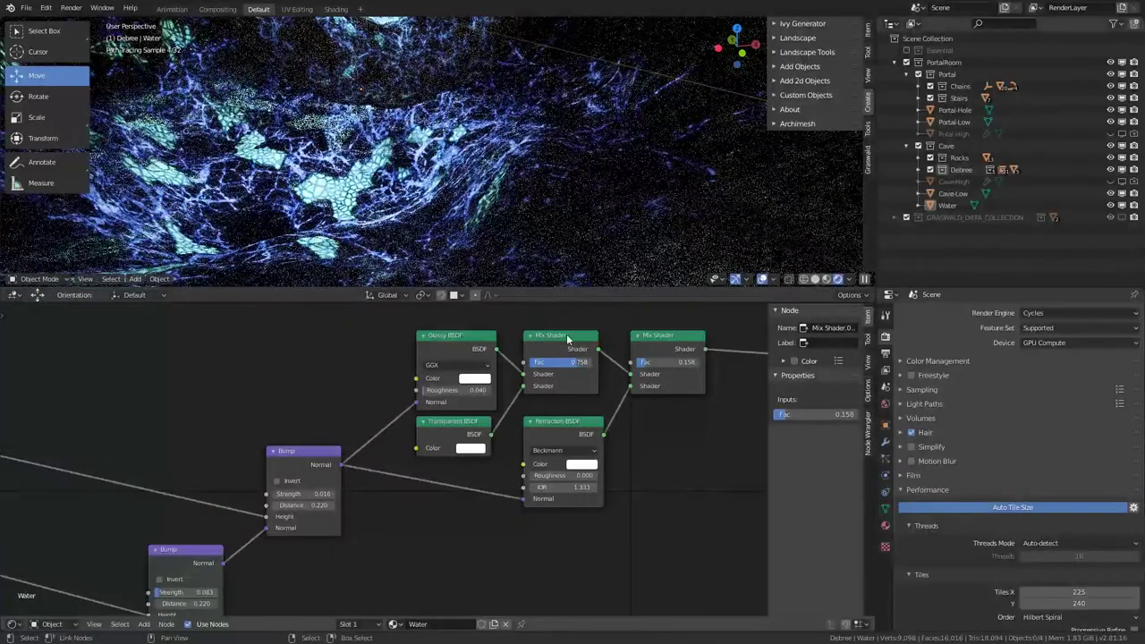
key("KP_0")
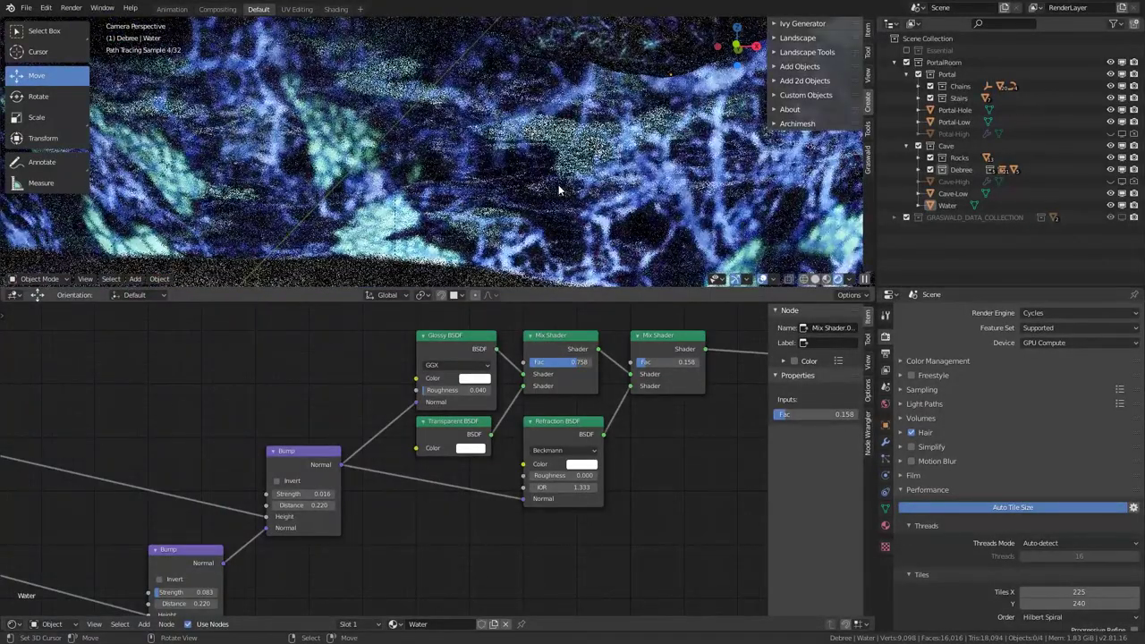
scroll(558, 190, "down", 3)
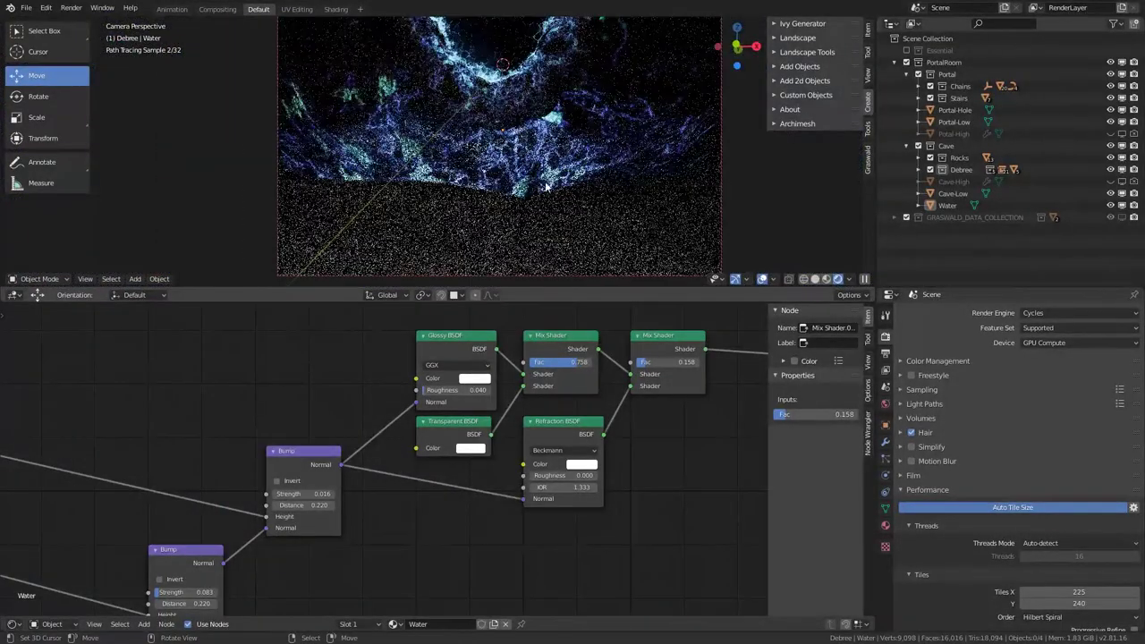
scroll(616, 184, "up", 3)
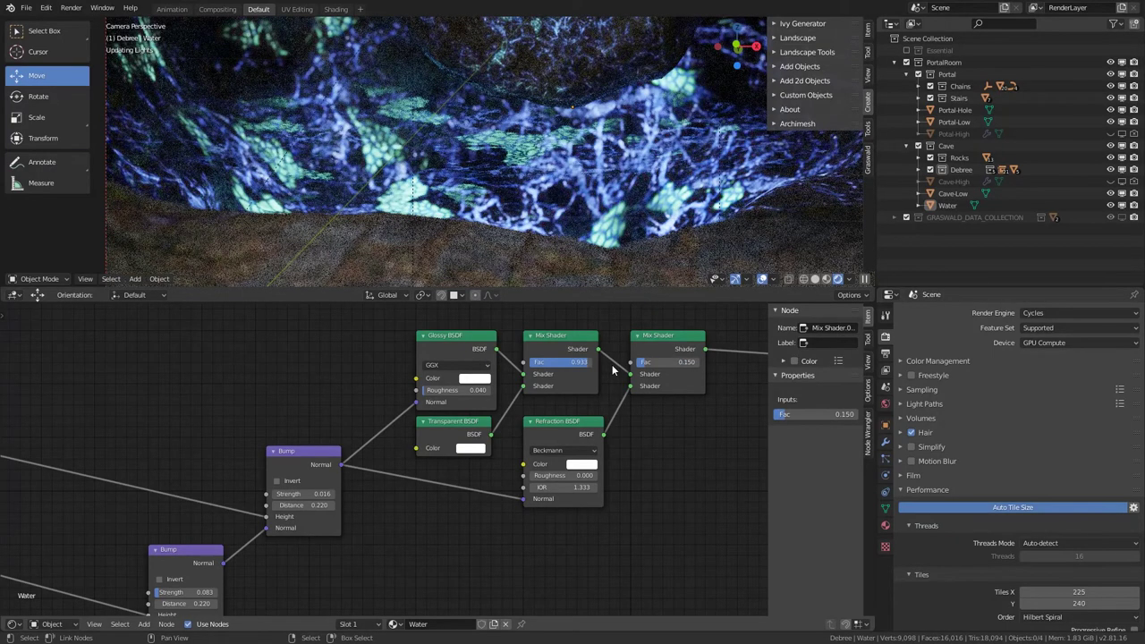
left_click(565, 363)
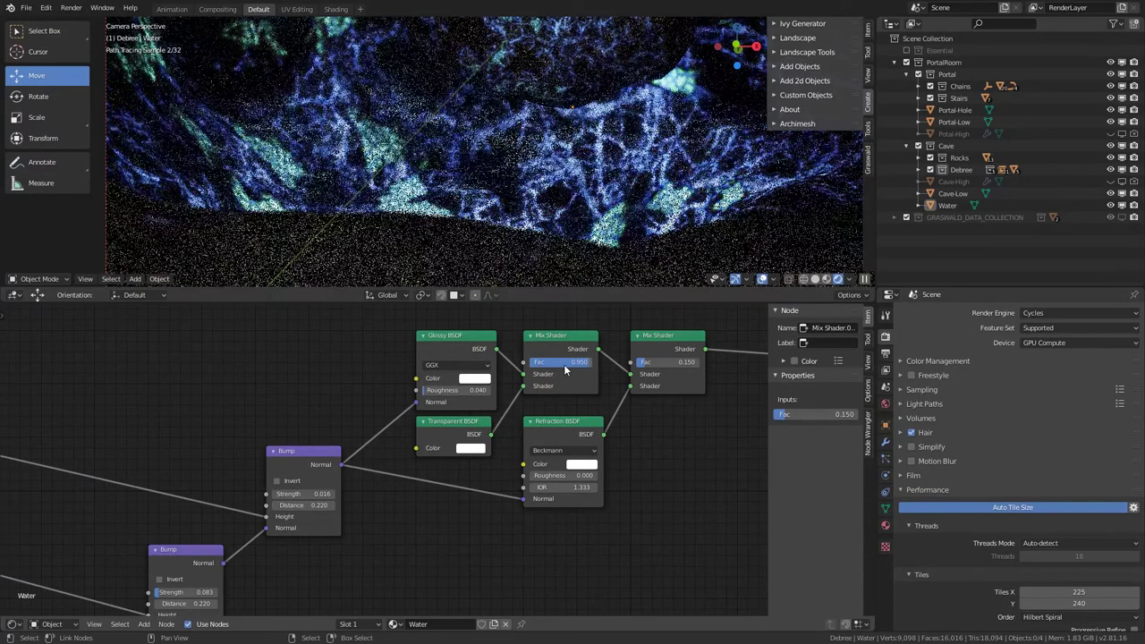
Step: Limit rendering in the camera view to a full-width border region around the water and inspect it
scroll(603, 157, "down", 3)
key("ctrl+b")
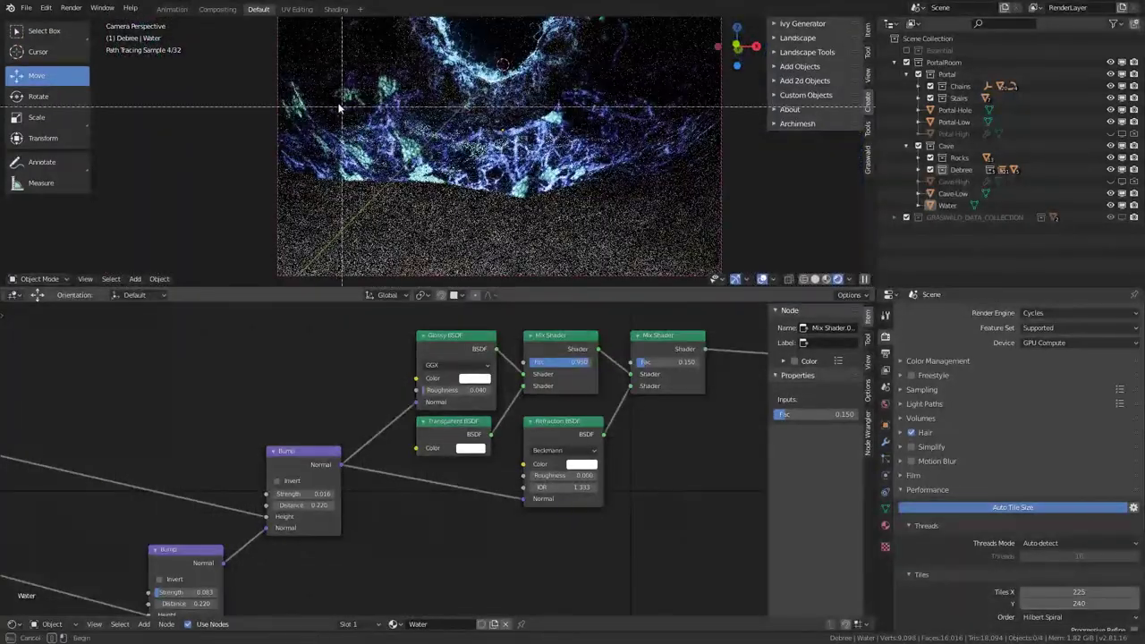
left_click_drag(266, 69, 733, 213)
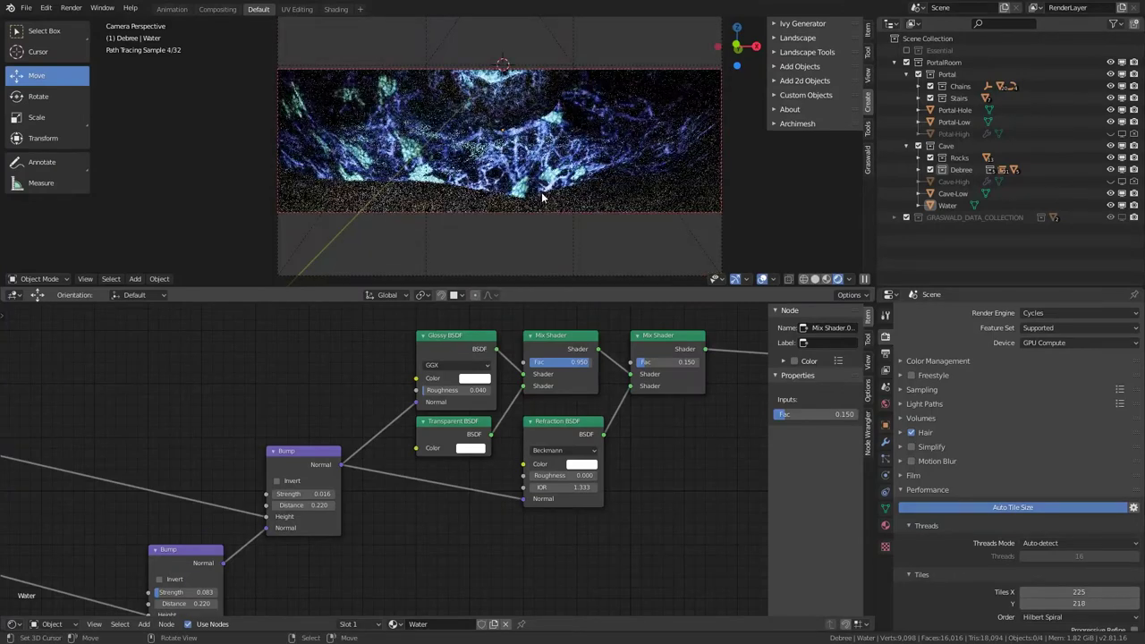
scroll(541, 191, "up", 3)
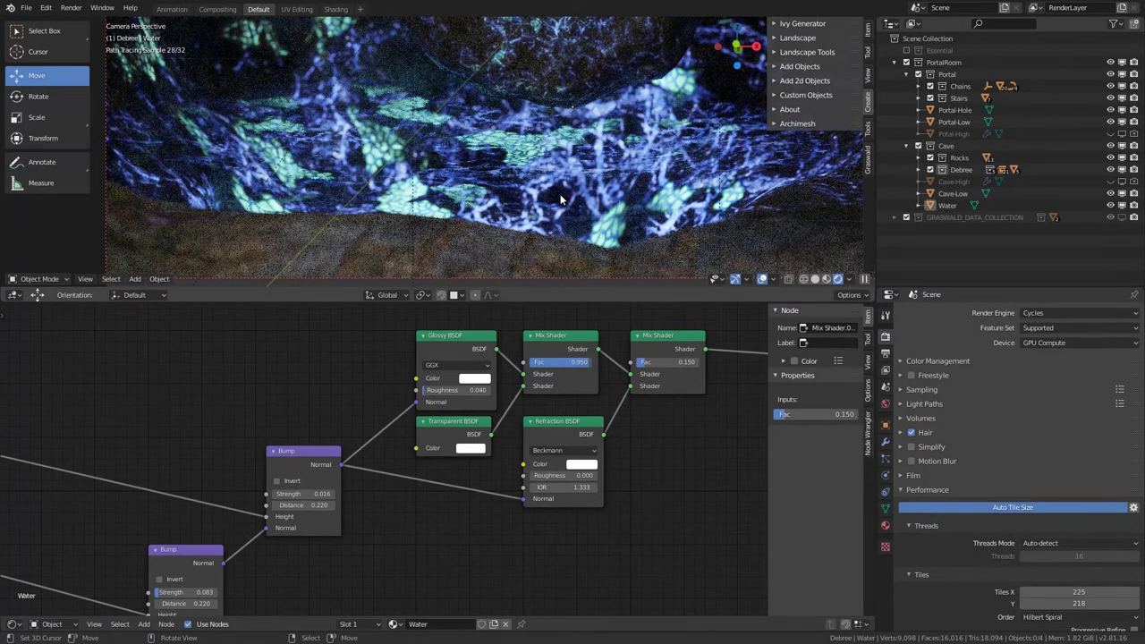
key("Home")
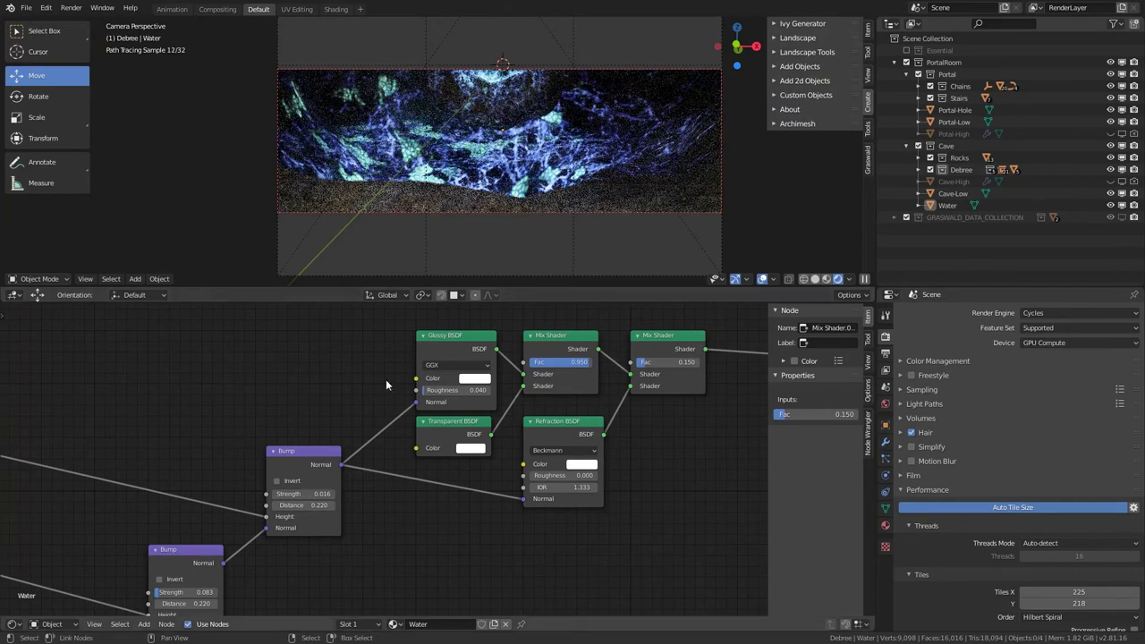
Step: Select the Cave-Low mesh and set the Value node feeding its emissive texture's Multiply node to 5
left_click(368, 157)
left_click(341, 103)
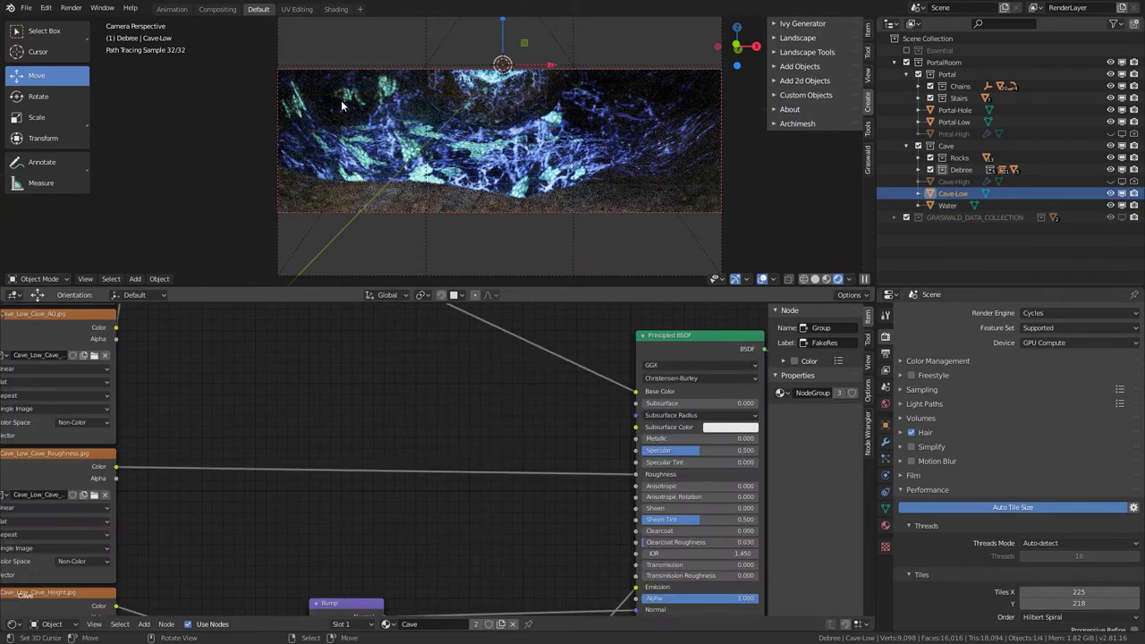
scroll(454, 479, "down", 6)
middle_click_drag(454, 477, 474, 315)
middle_click_drag(479, 515, 495, 416)
scroll(390, 469, "up", 9)
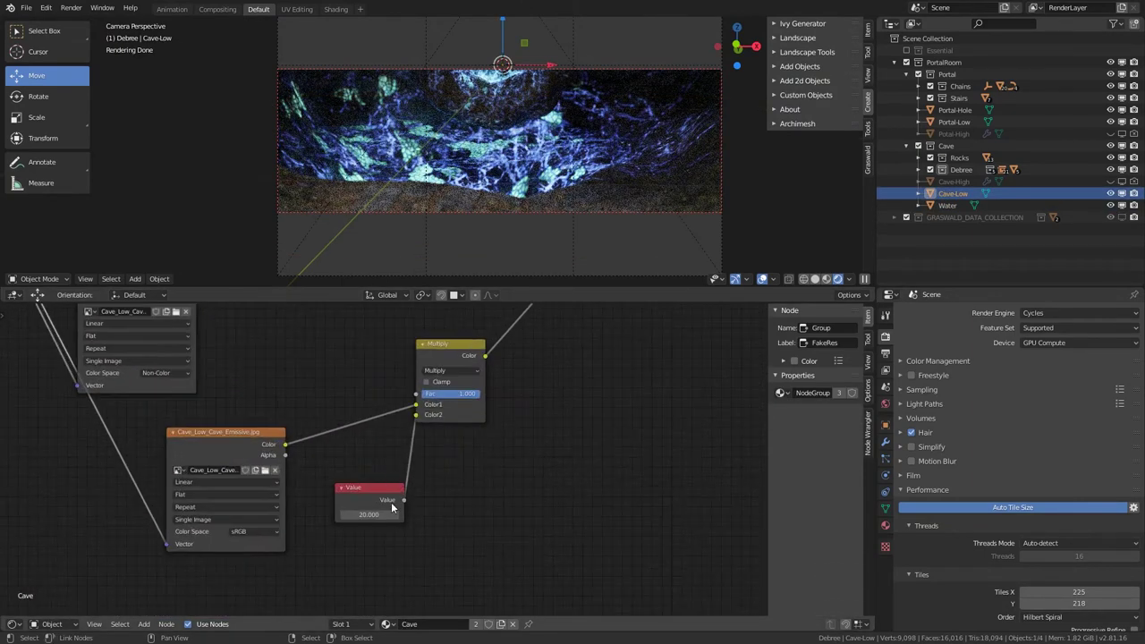
key("Return")
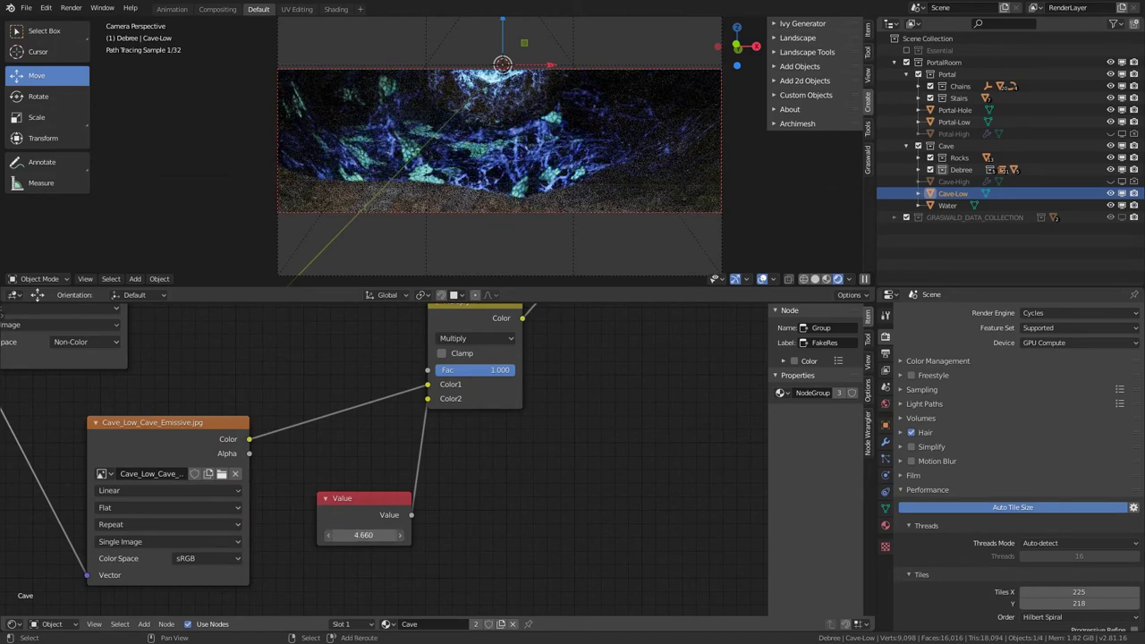
left_click_drag(354, 535, 364, 535)
right_click(363, 535)
left_click_drag(320, 482, 310, 476)
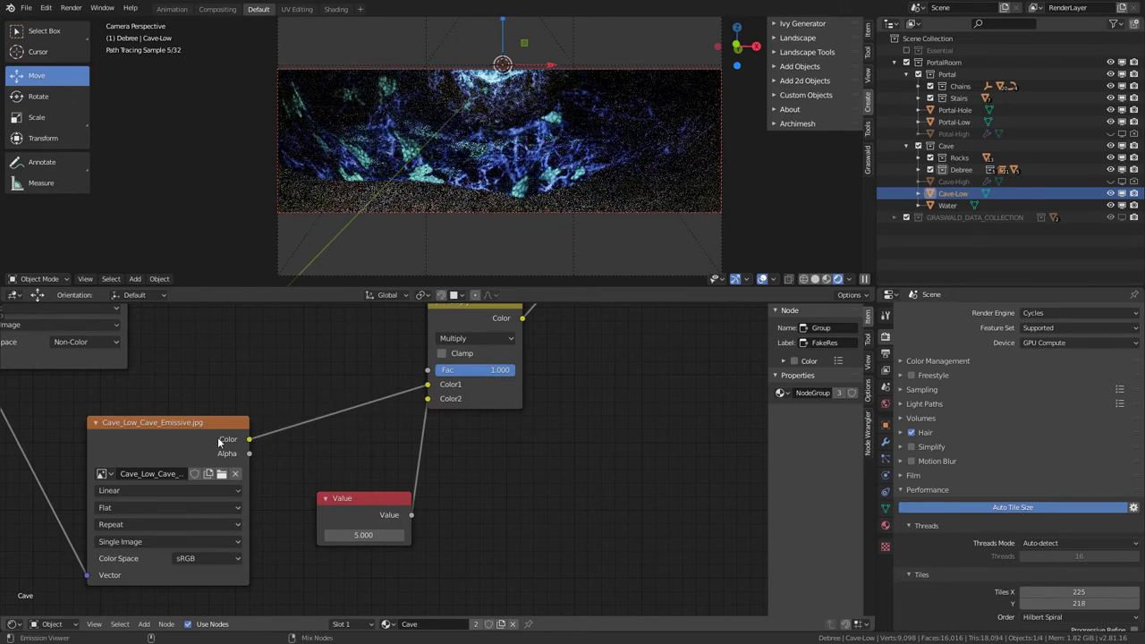
Step: Delete the Value node and add a Math node set to Multiply beside the emissive image texture
left_click(359, 507)
key("x")
middle_click_drag(170, 447, 379, 444)
left_click_drag(378, 443, 256, 402)
key("shift+a")
mouse_move(403, 493)
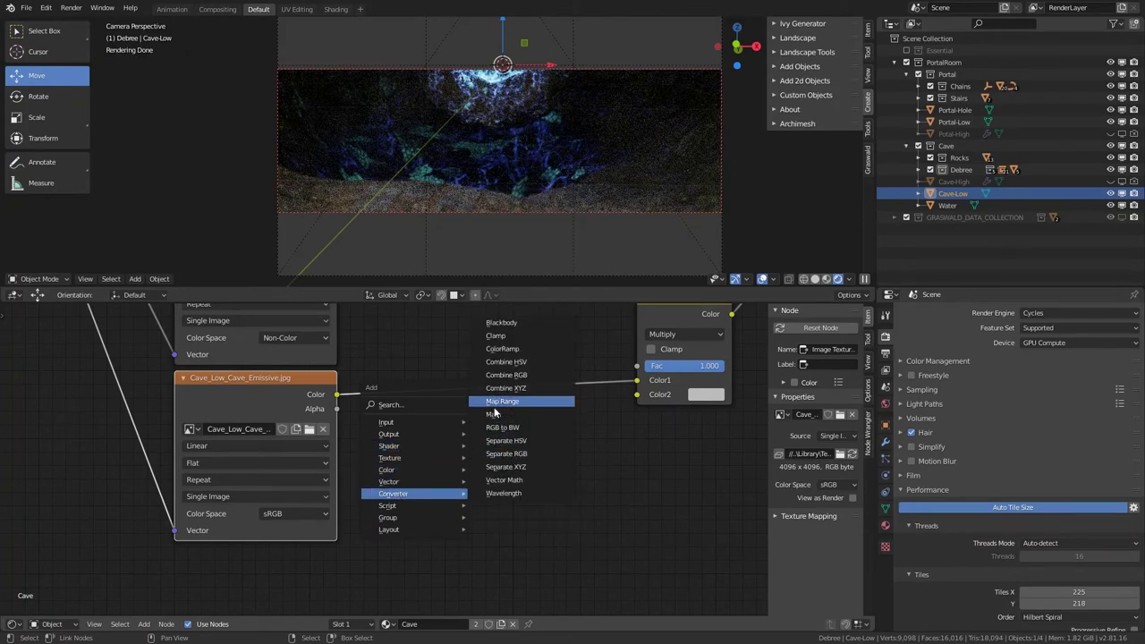
left_click(514, 407)
left_click(491, 480)
left_click(491, 480)
left_click(487, 443)
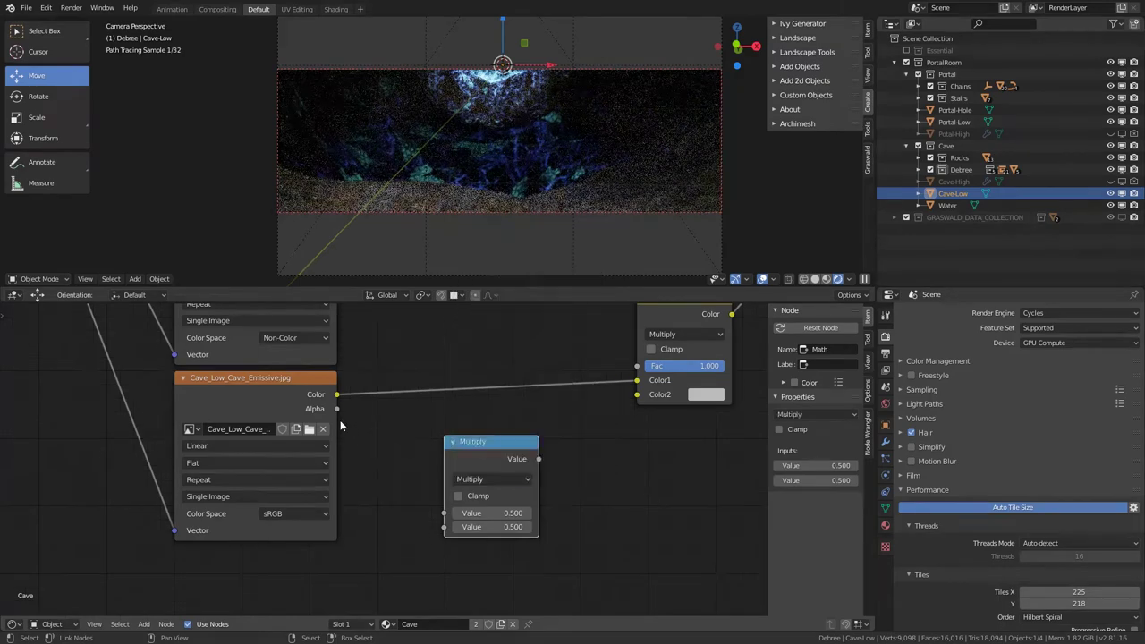
Step: Route the emissive texture's Color through the Math node into the color Multiply's Color2, and set the Math node's second value to 22.9
left_click_drag(336, 395, 444, 512)
left_click_drag(539, 459, 637, 395)
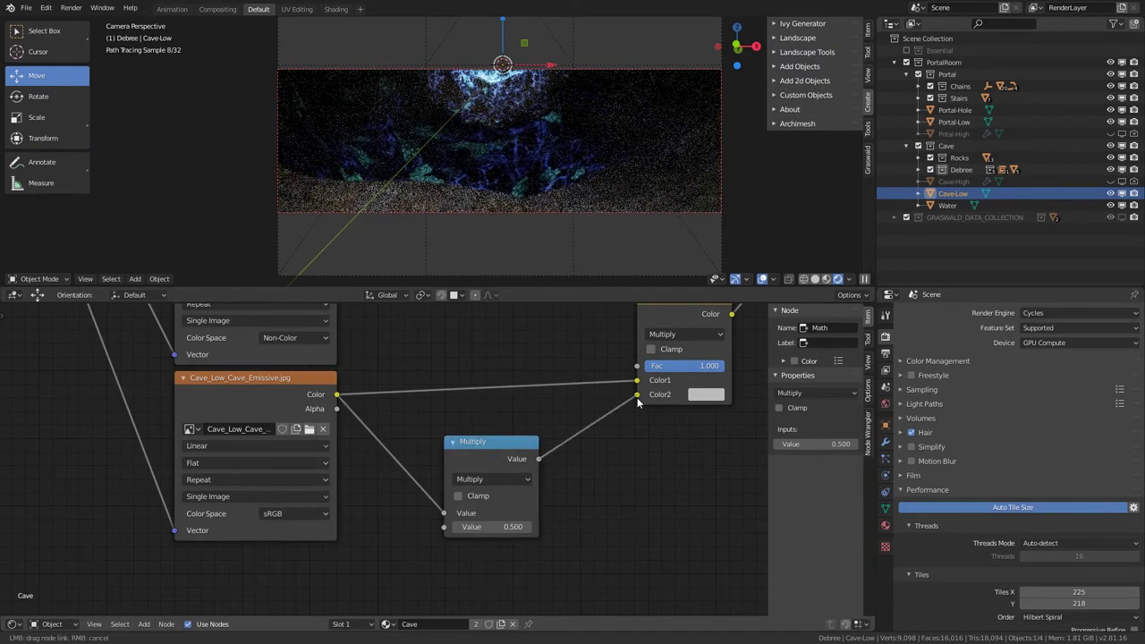
left_click_drag(491, 527, 680, 527)
left_click_drag(591, 527, 521, 527)
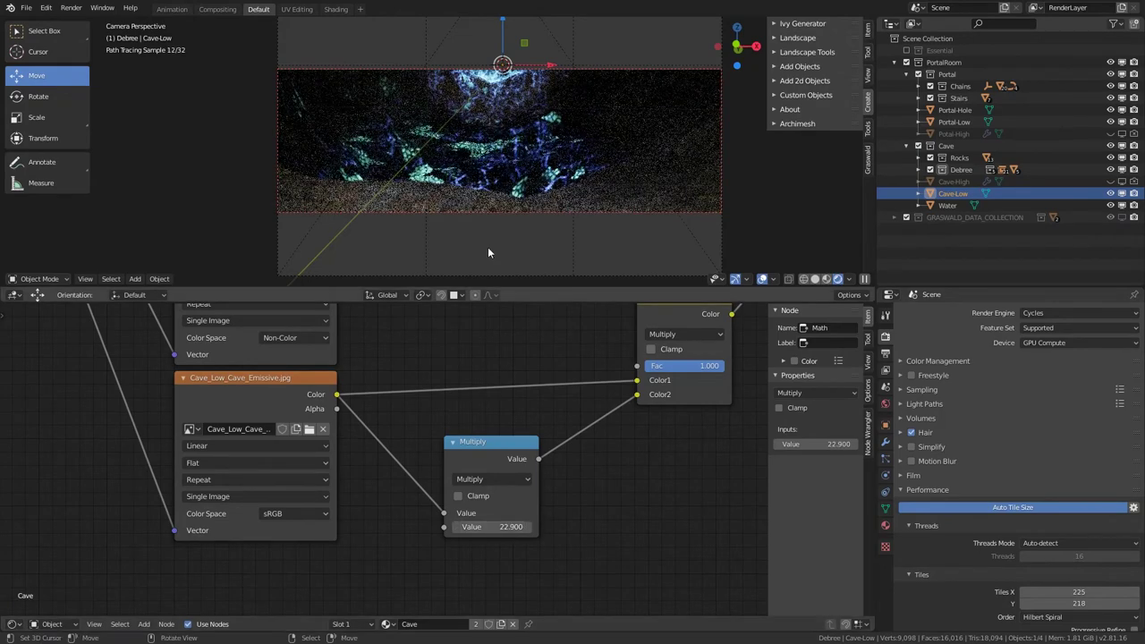
Step: Switch the viewport to material preview shading and snap the 3D cursor to the Water object
middle_click_drag(487, 247, 458, 154)
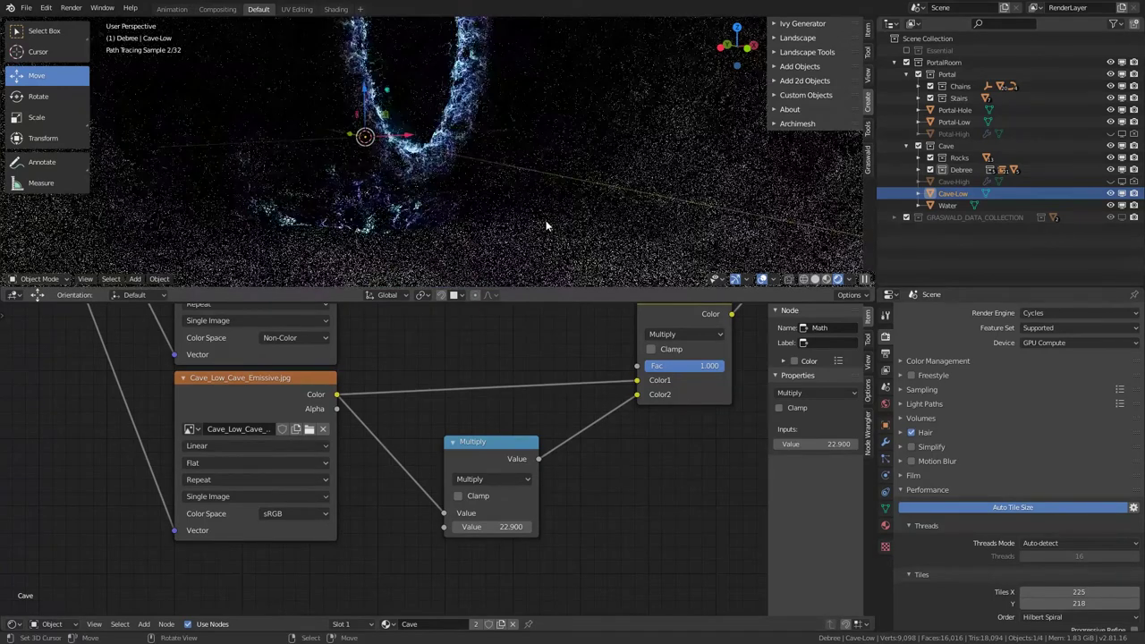
left_click(826, 279)
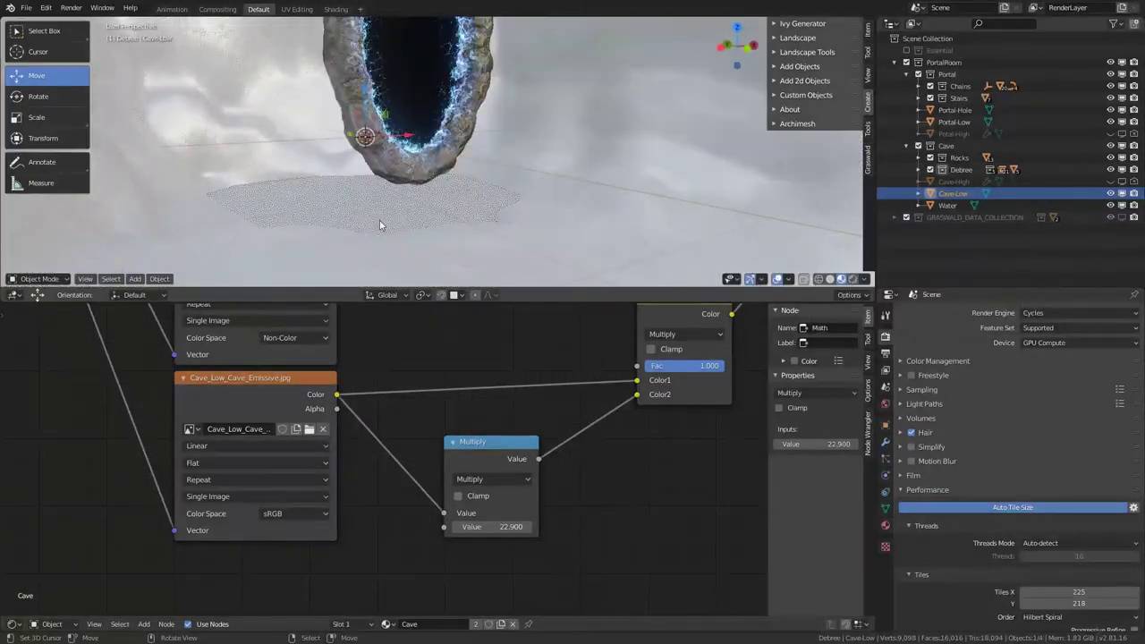
left_click(371, 208)
key("shift+s")
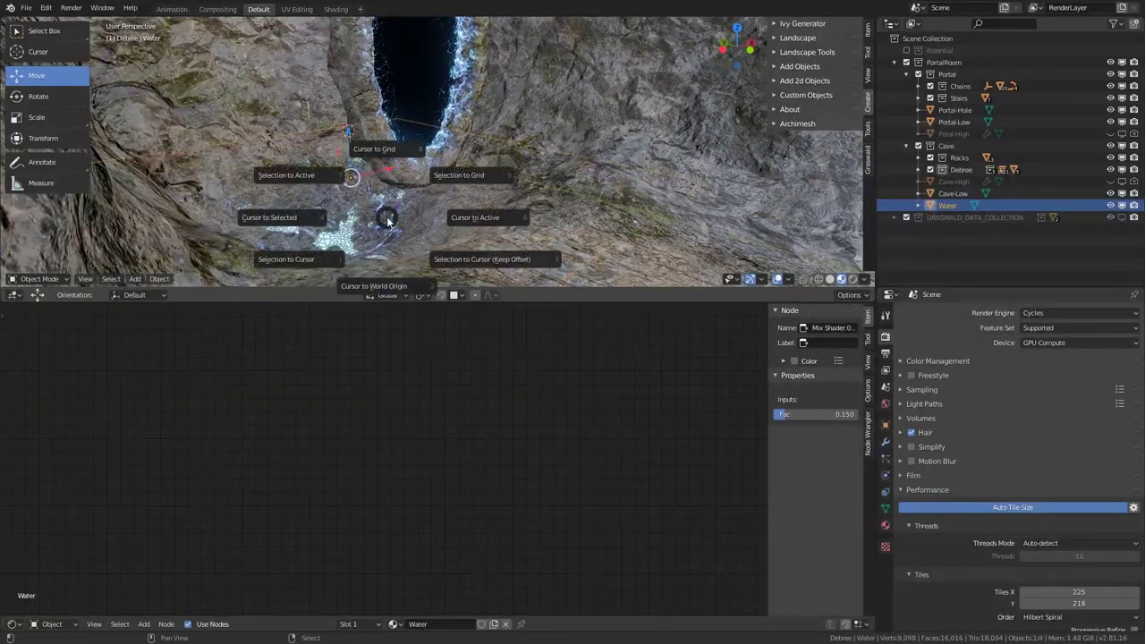
left_click(309, 228)
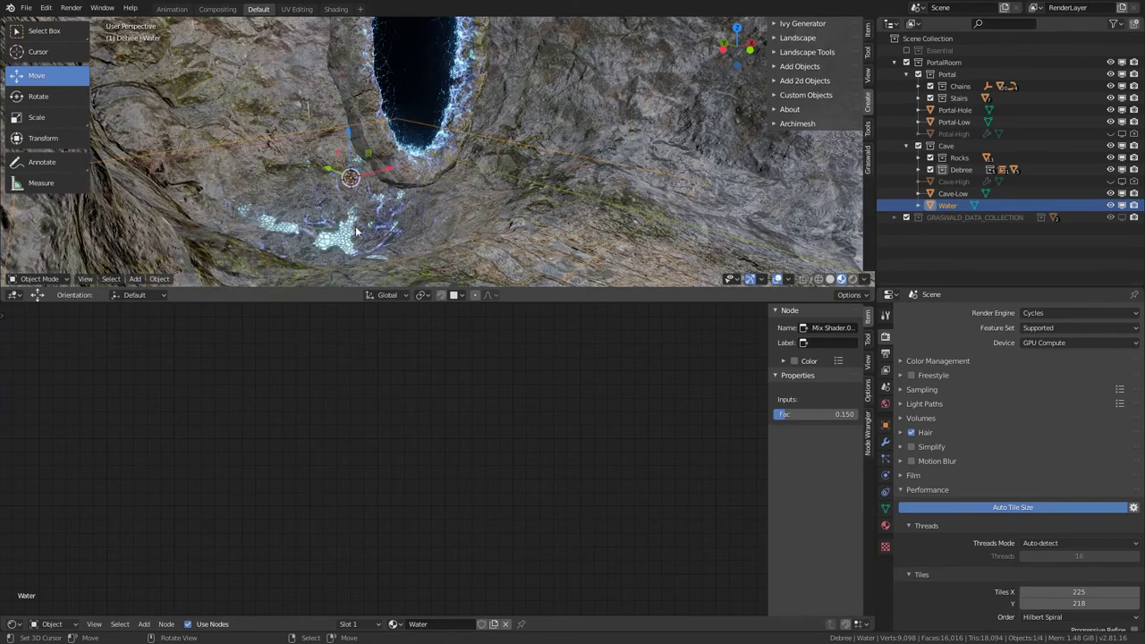
Step: Add an Area light at the 3D cursor and rotate it 180° around the X axis
middle_click_drag(356, 229, 370, 227)
key("shift+a")
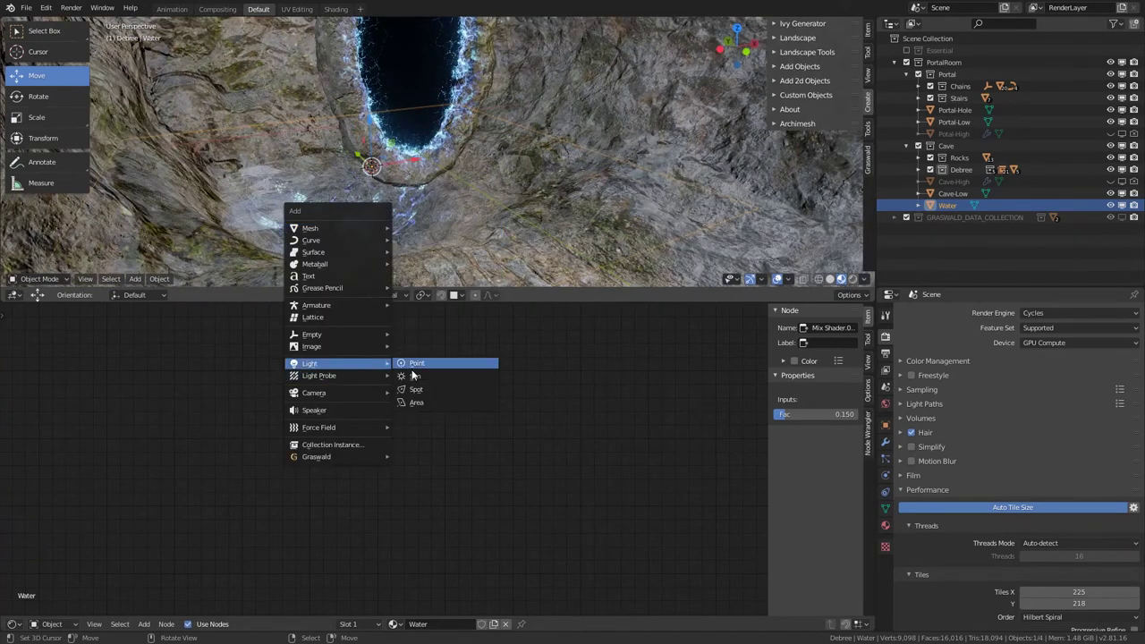
left_click(423, 403)
key("r")
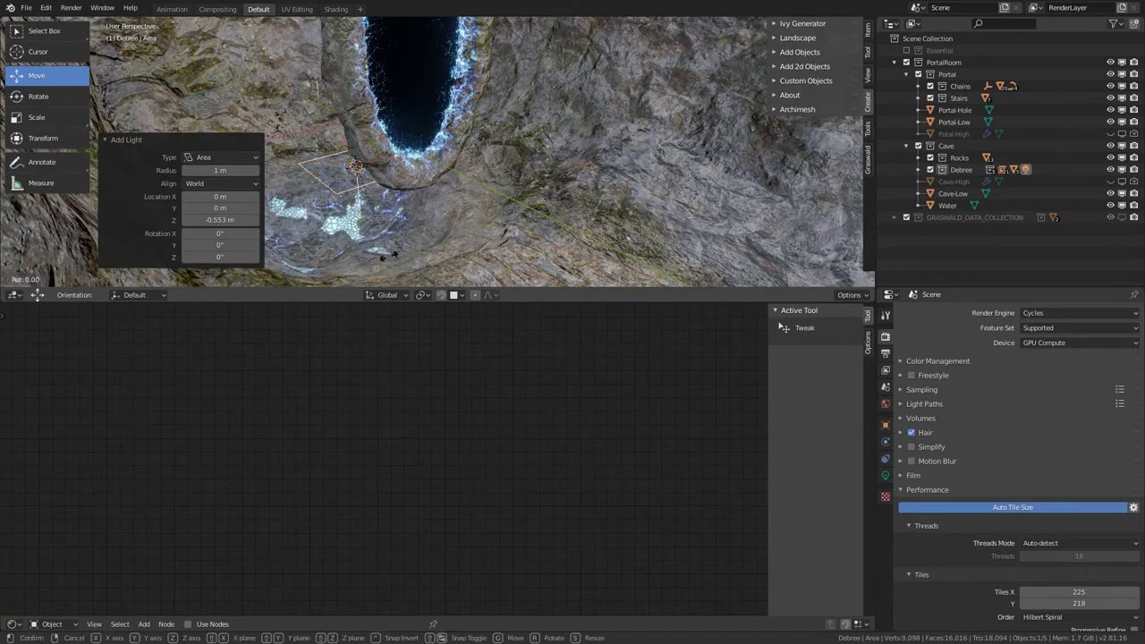
key("Return")
Step: Scale the area light and move it about -0.225 m along X and -0.017 m along Z
key("s")
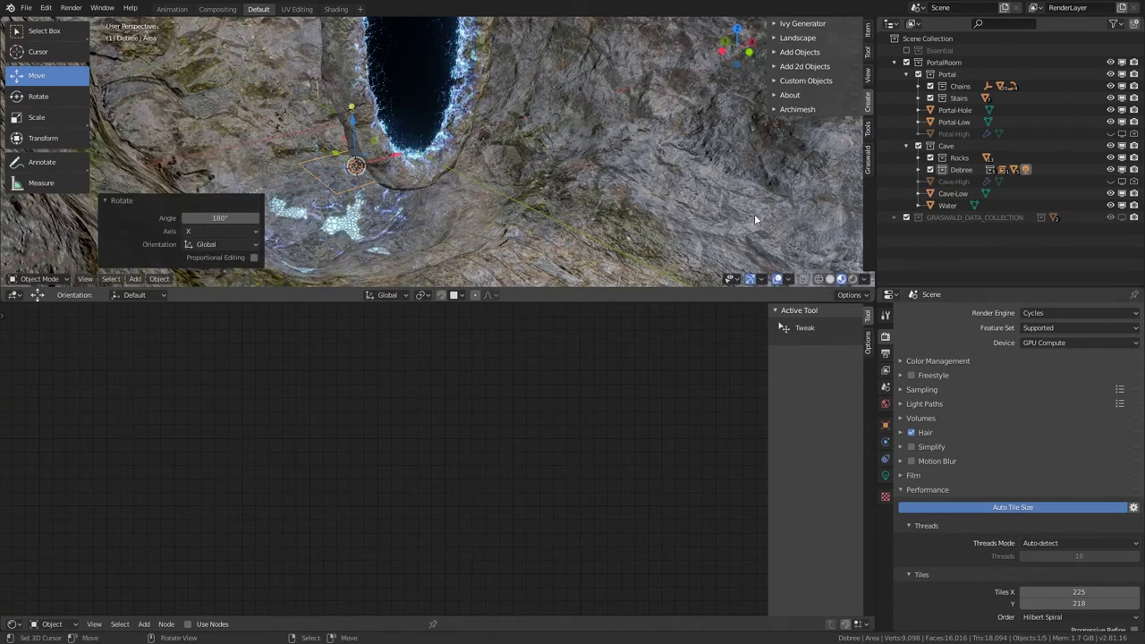
left_click(709, 263)
middle_click_drag(390, 174, 423, 165)
left_click_drag(374, 146, 436, 160)
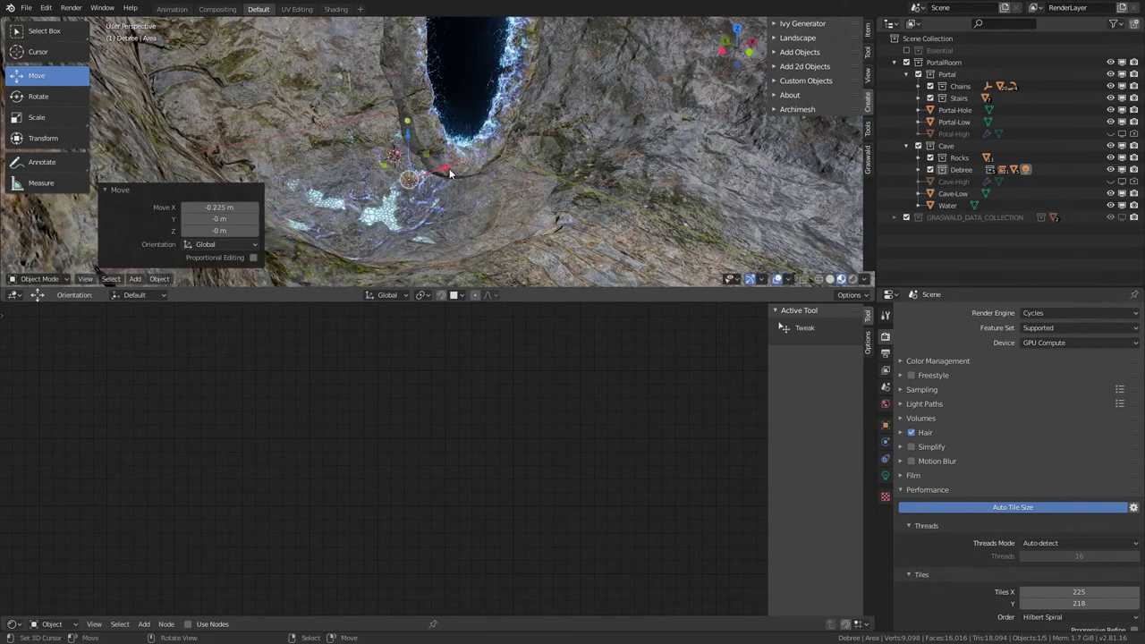
middle_click_drag(442, 171, 489, 177)
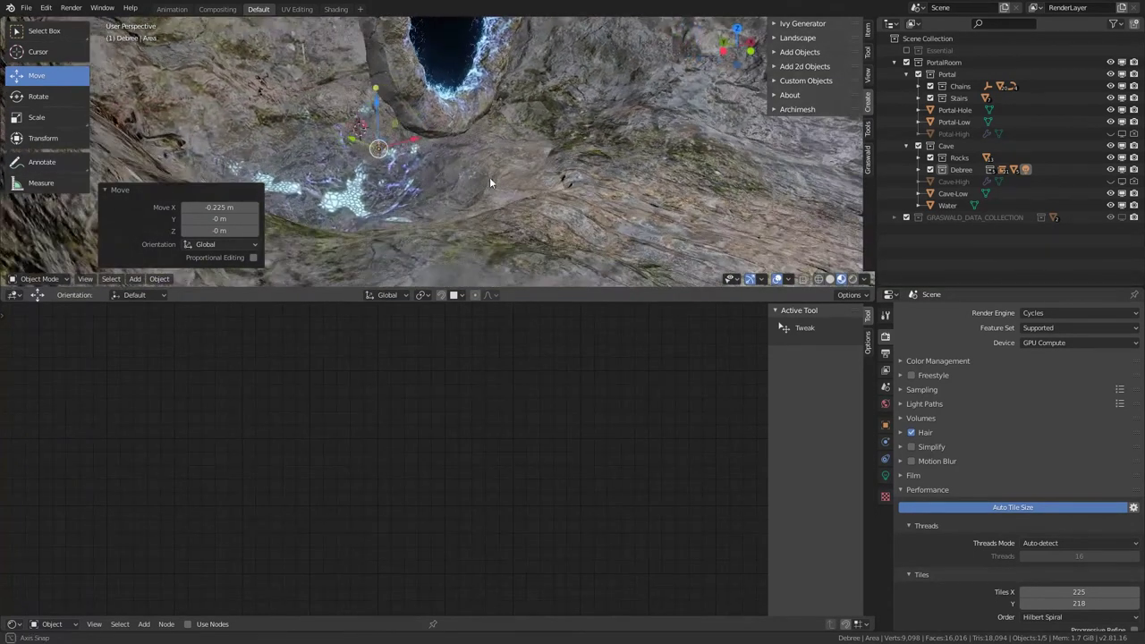
left_click_drag(371, 102, 379, 109)
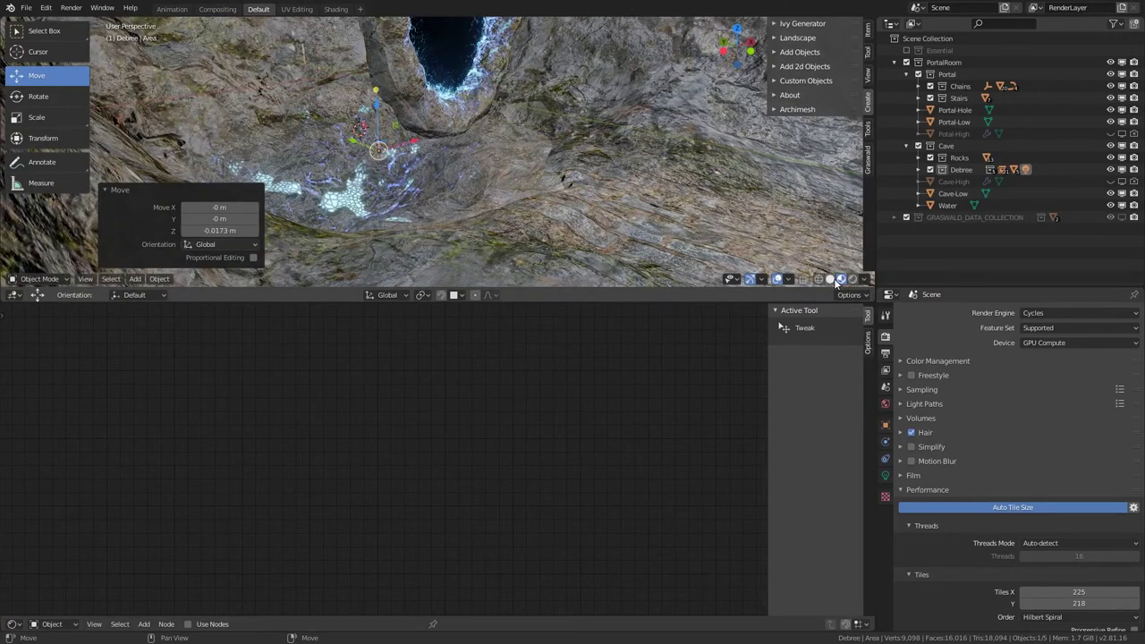
Step: Show the viewport in rendered shading with a close view of the area light over the water
scroll(601, 267, "down", 1)
middle_click_drag(645, 251, 637, 248)
scroll(637, 249, "up", 2)
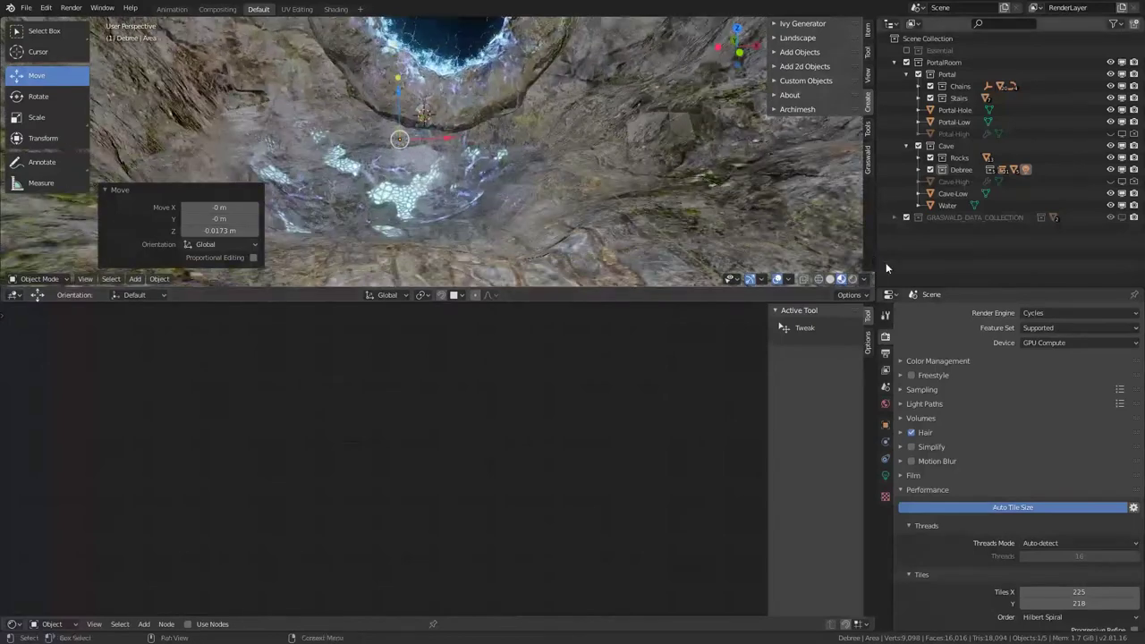
left_click(854, 279)
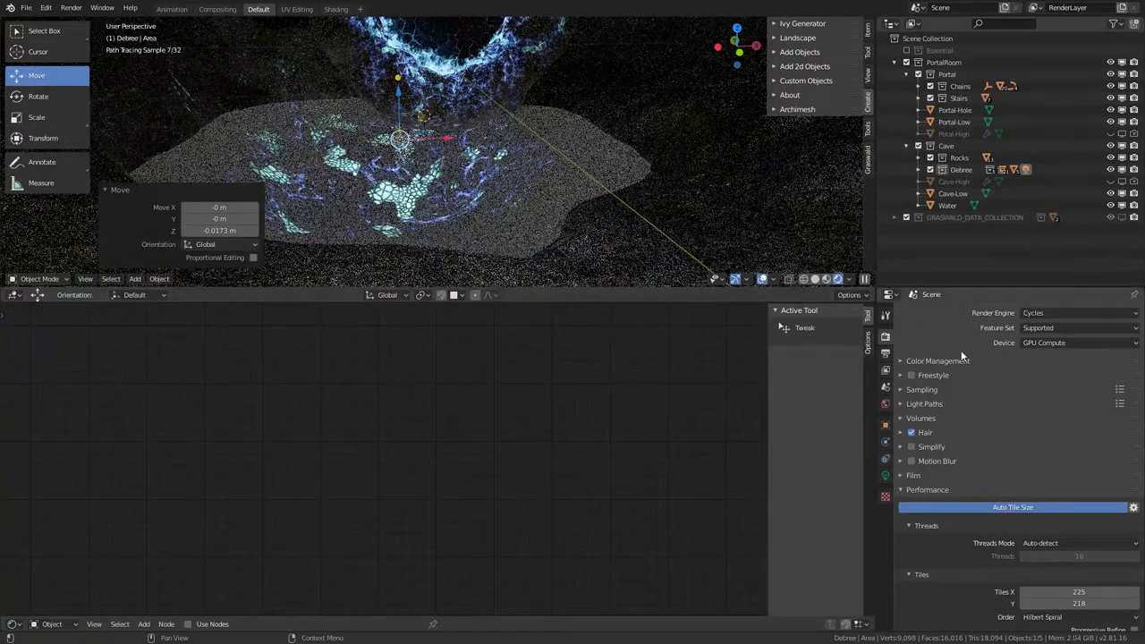
Step: Set the Light Paths' total max bounces to 0 and view the portal and water
left_click(914, 404)
left_click_drag(1073, 435, 1060, 435)
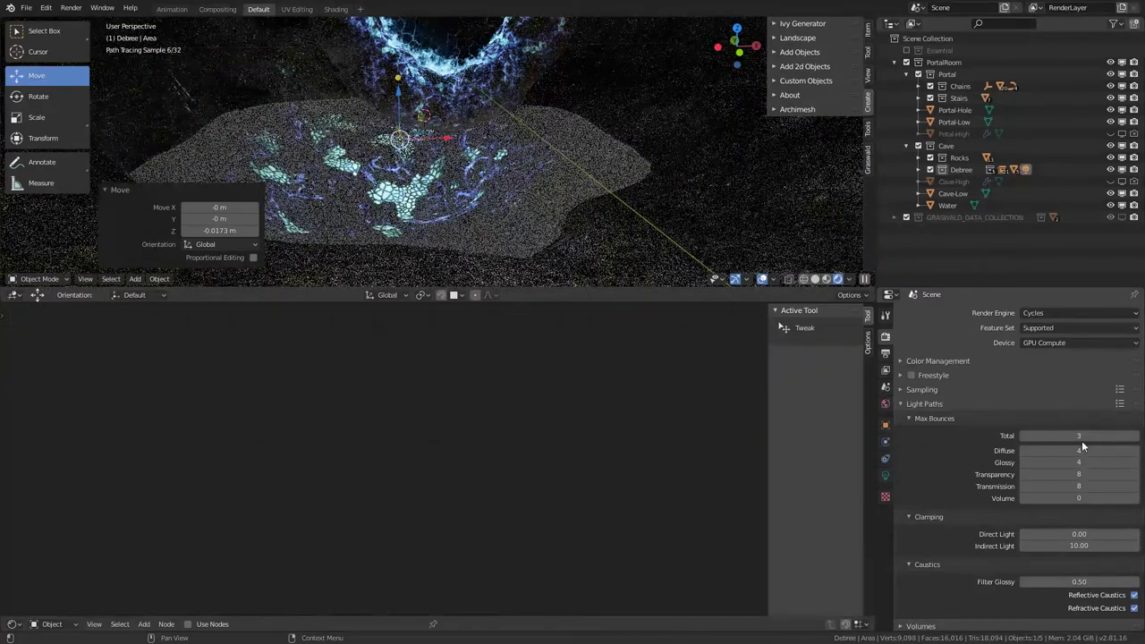
key("Return")
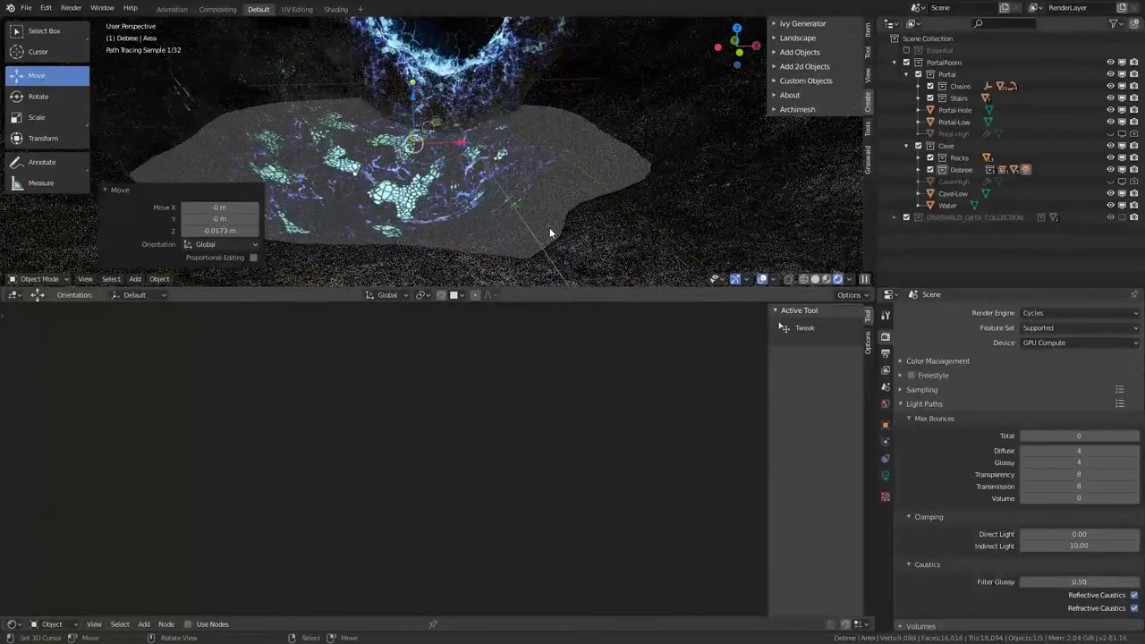
scroll(550, 228, "down", 3)
mouse_move(553, 215)
middle_mouse_down()
mouse_move(515, 195)
mouse_move(535, 303)
middle_mouse_up()
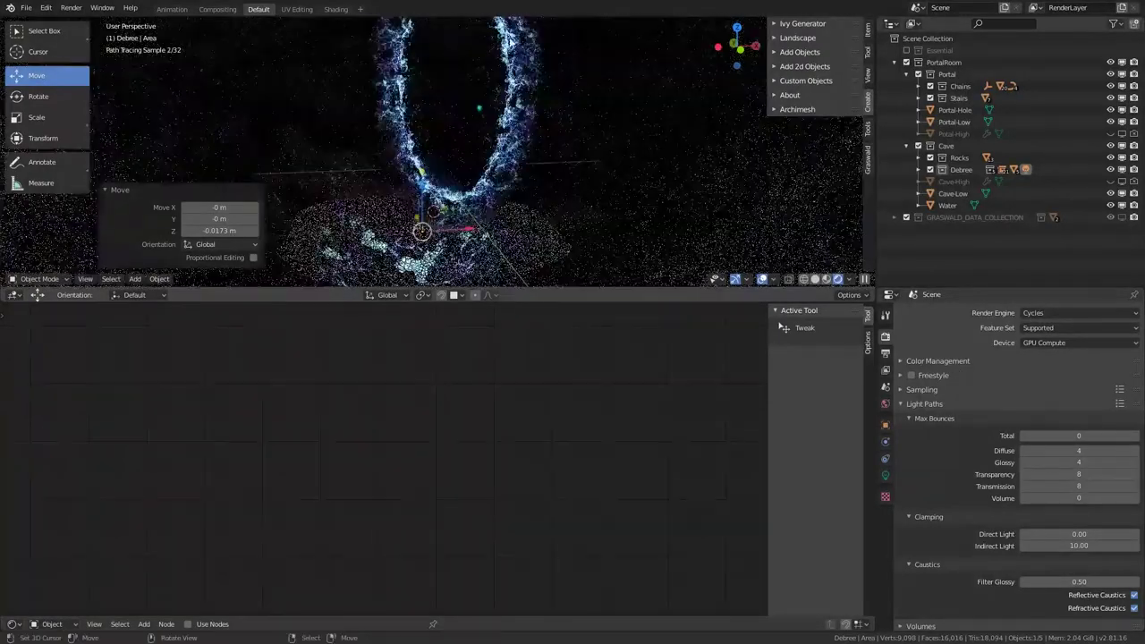
Step: Hide the Cave-Low mesh so the portal and water are seen without the cave around them
mouse_move(479, 149)
middle_mouse_down()
mouse_move(512, 154)
mouse_move(498, 217)
middle_mouse_up()
scroll(498, 217, "down", 4)
scroll(497, 217, "down", 2)
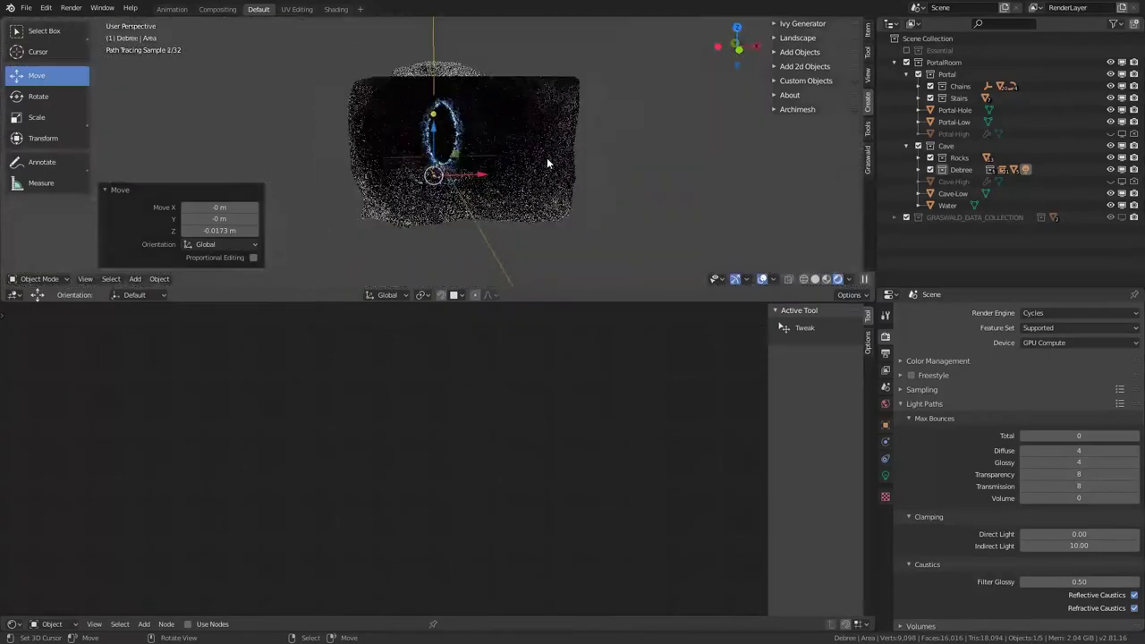
left_click(546, 157)
key("h")
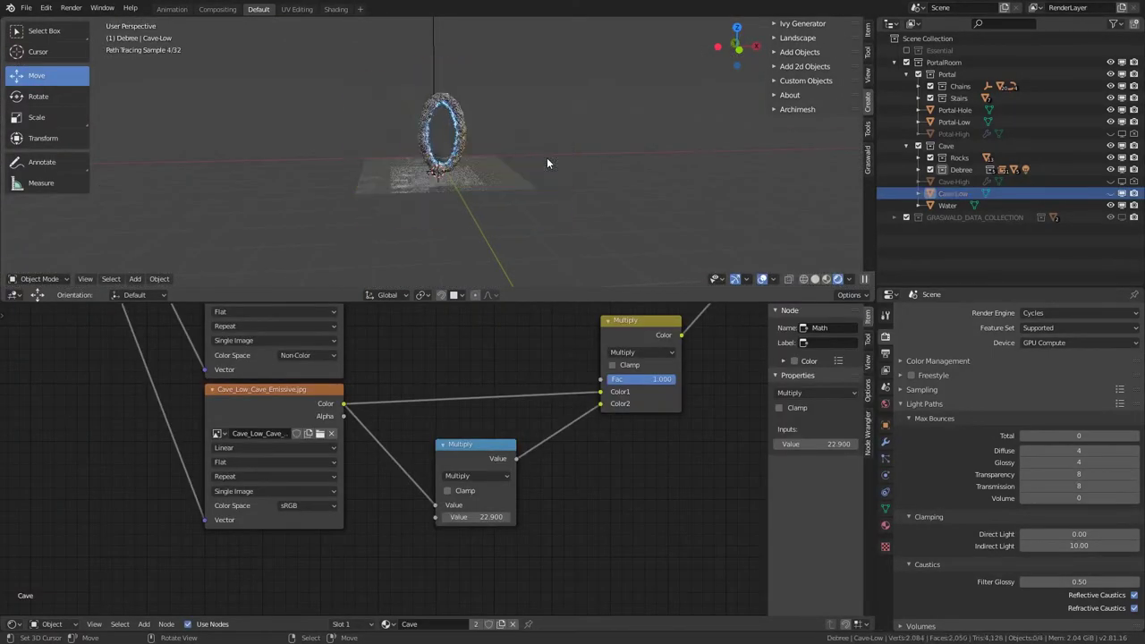
Step: Select the area light above the water and enable shader nodes for it
middle_click_drag(547, 157, 449, 195)
scroll(479, 161, "up", 5)
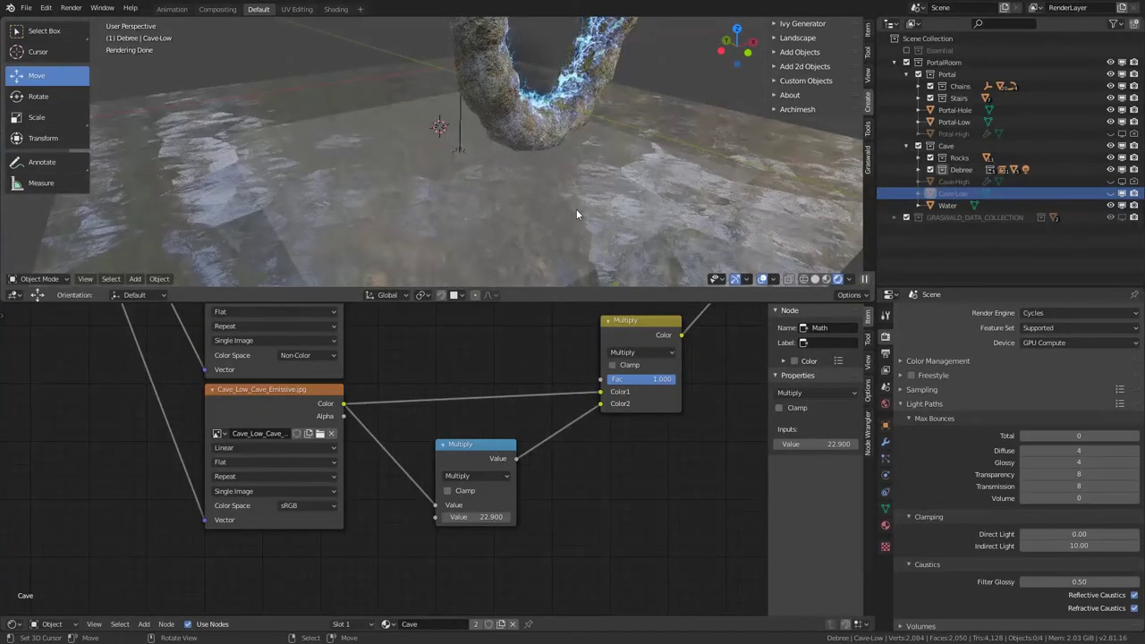
left_click(582, 235)
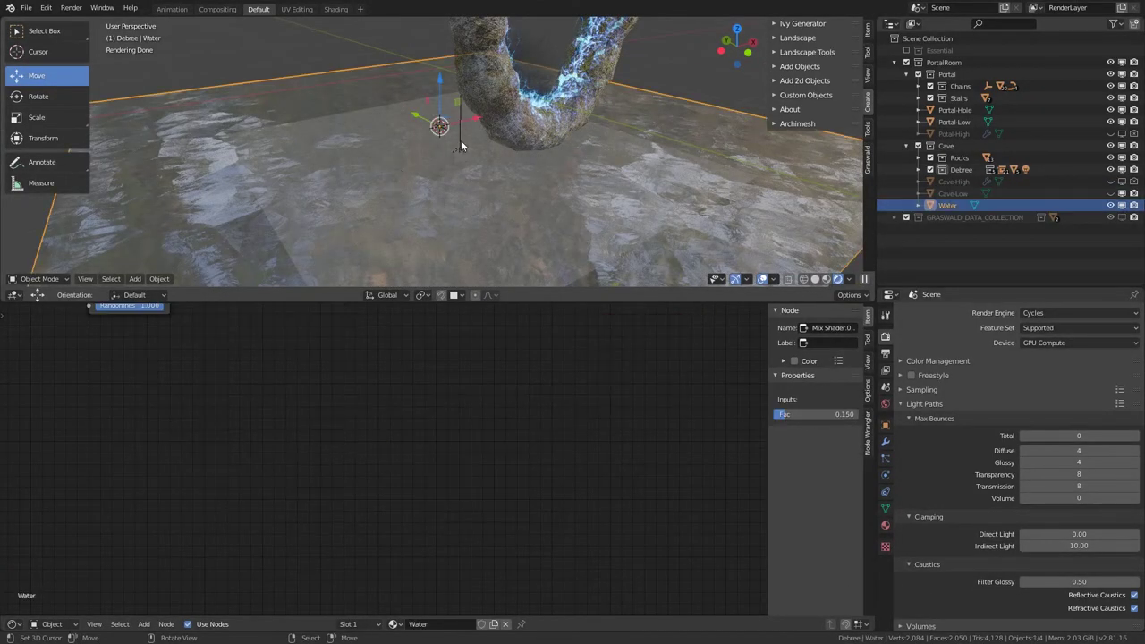
left_click(457, 137)
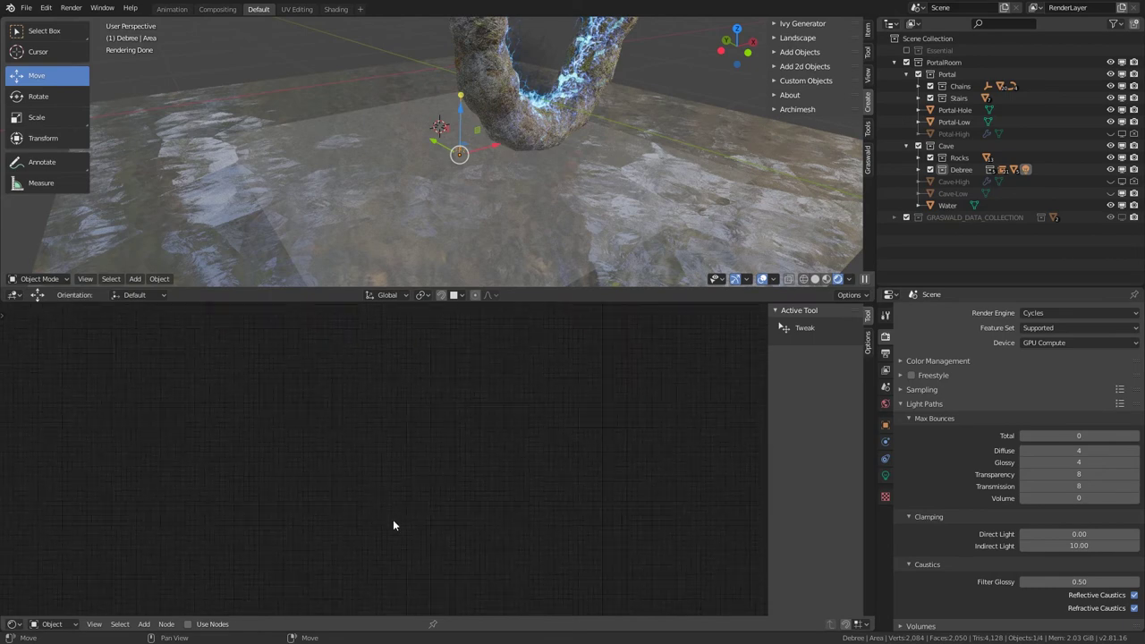
left_click(189, 624)
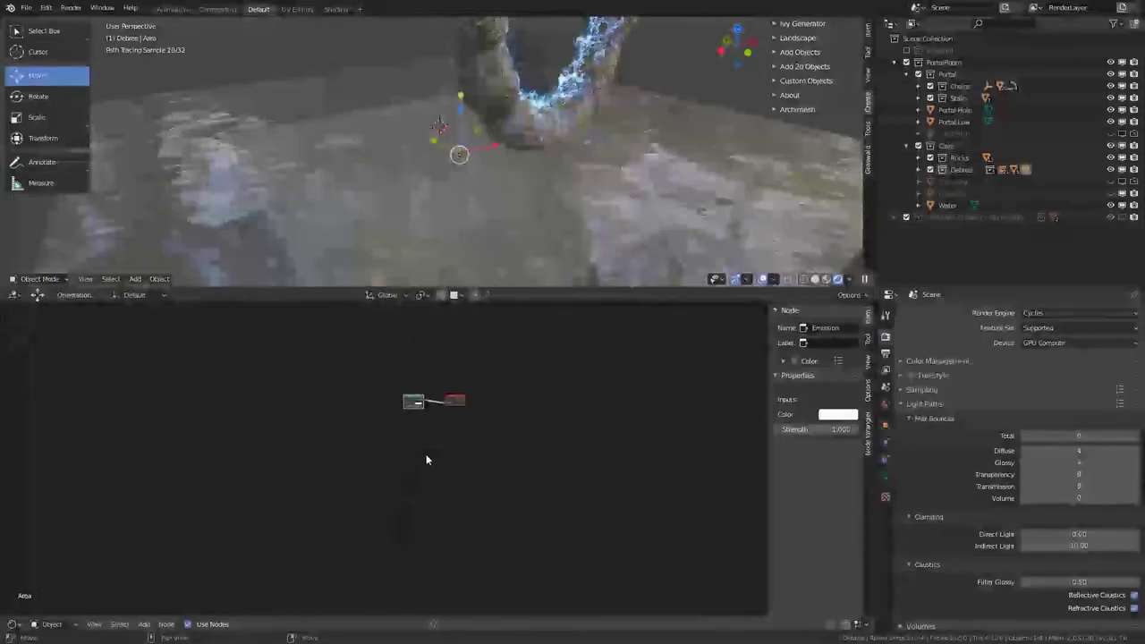
Step: Set the area light's Emission strength to 5 and its color to light cyan
scroll(426, 453, "up", 7)
middle_click_drag(437, 366, 435, 491)
scroll(436, 488, "up", 7)
mouse_move(420, 444)
left_mouse_down()
mouse_move(454, 444)
mouse_move(419, 443)
left_mouse_up()
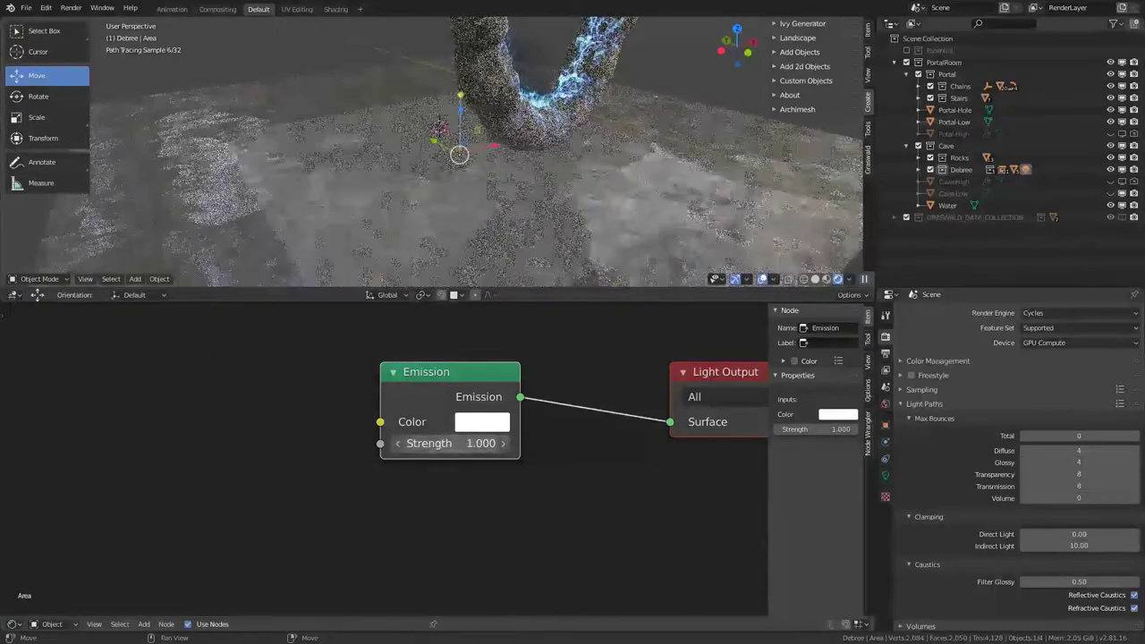
left_click(447, 443)
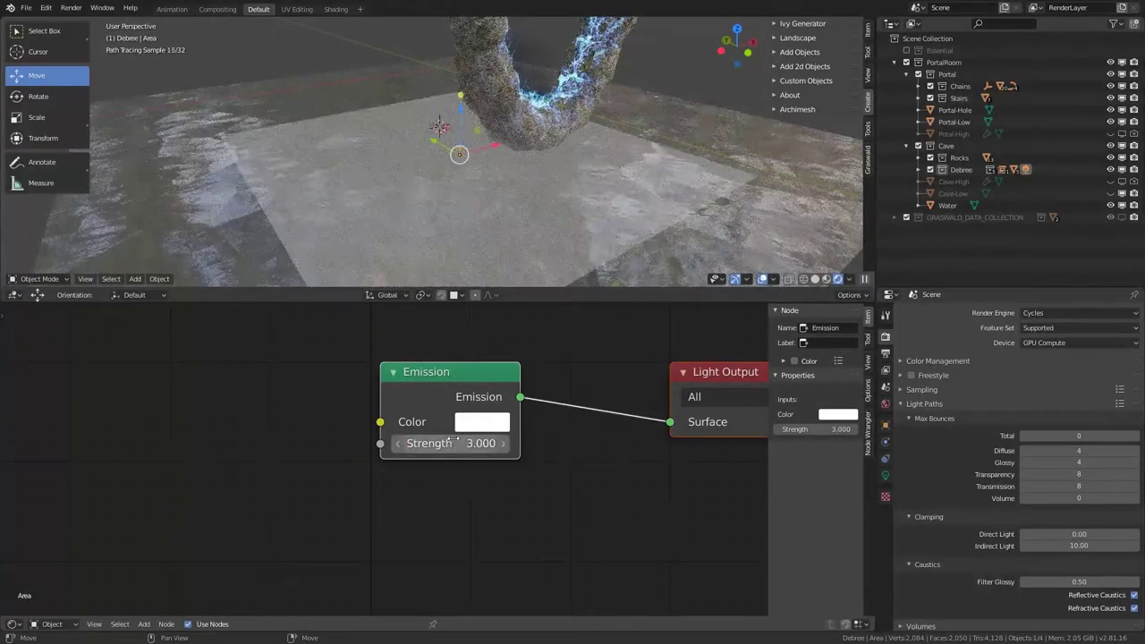
key("BackSpace")
type("5")
key("Return")
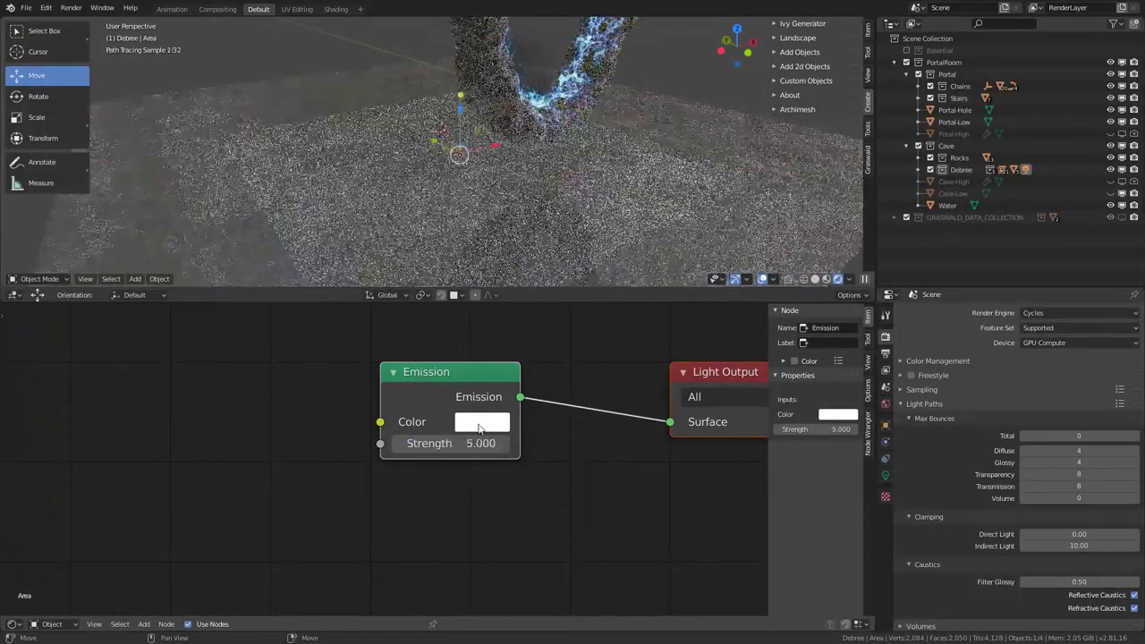
left_click(479, 426)
left_click(554, 183)
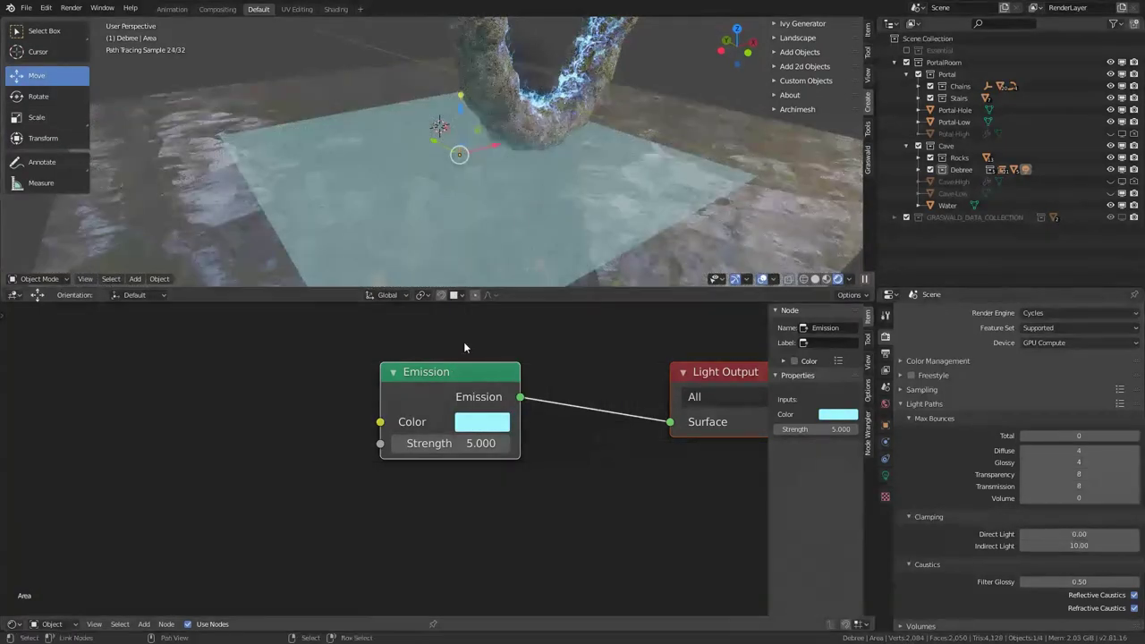
Step: Try mixing the light's Emission with a Transparent BSDF through a Mix Shader feeding the Light Output
scroll(414, 400, "down", 2)
left_click_drag(424, 404, 155, 467)
key("shift+a")
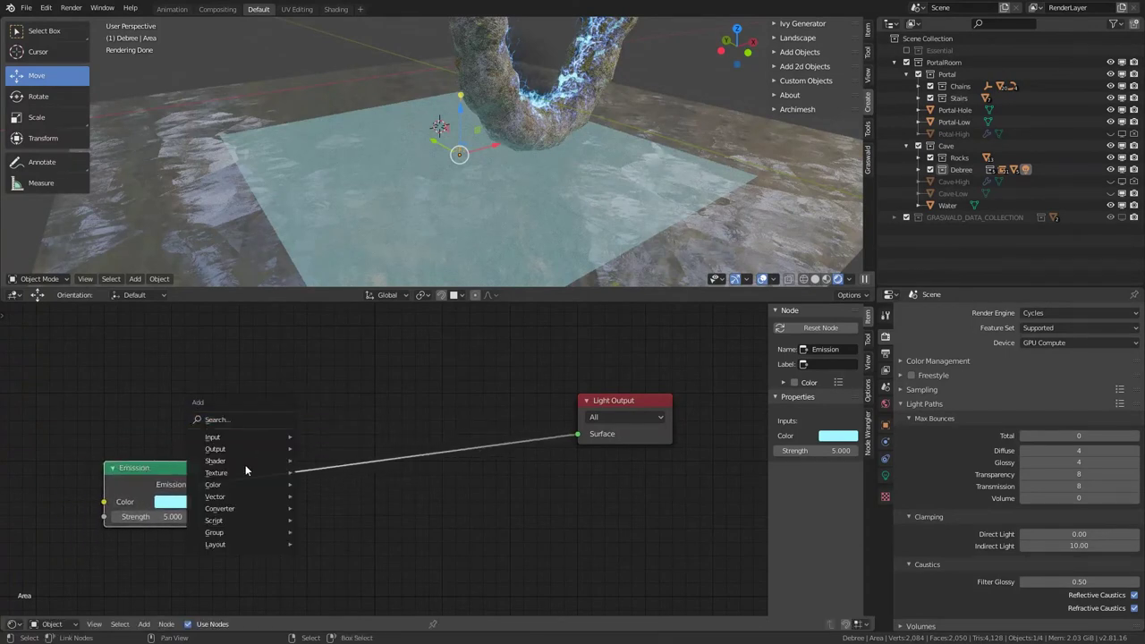
mouse_move(221, 461)
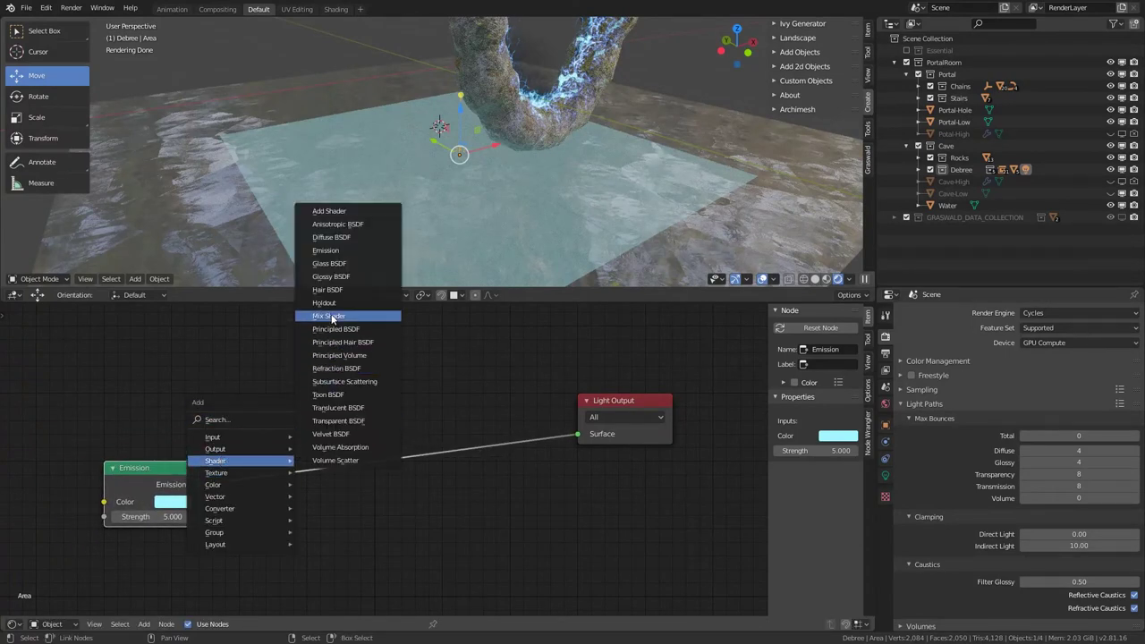
left_click(337, 408)
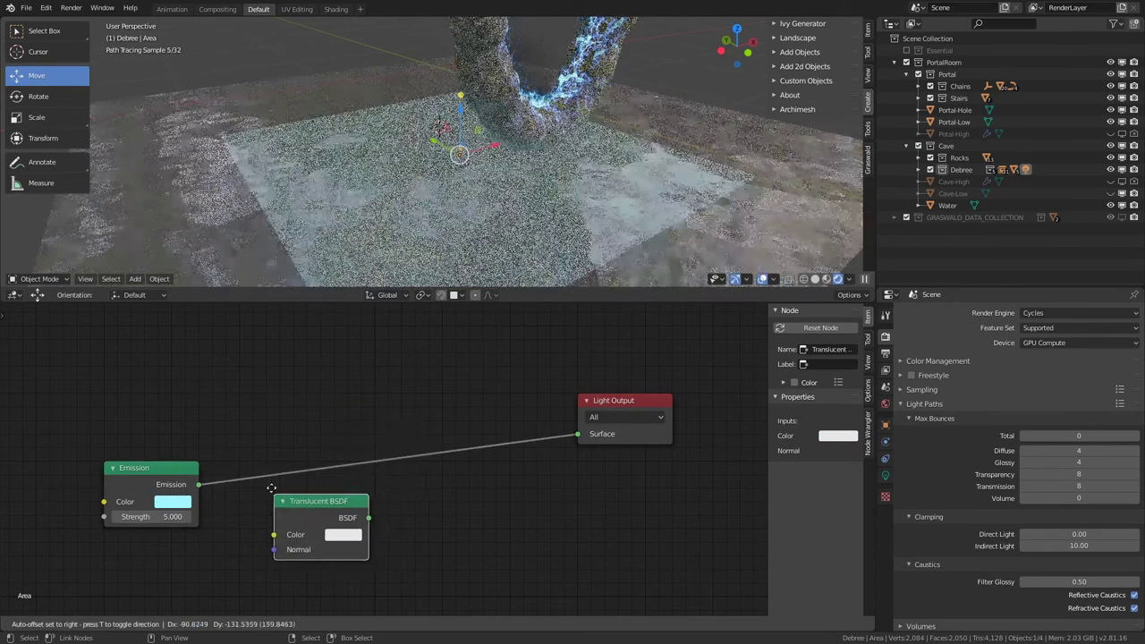
right_click(271, 487)
key("shift+a")
mouse_move(271, 487)
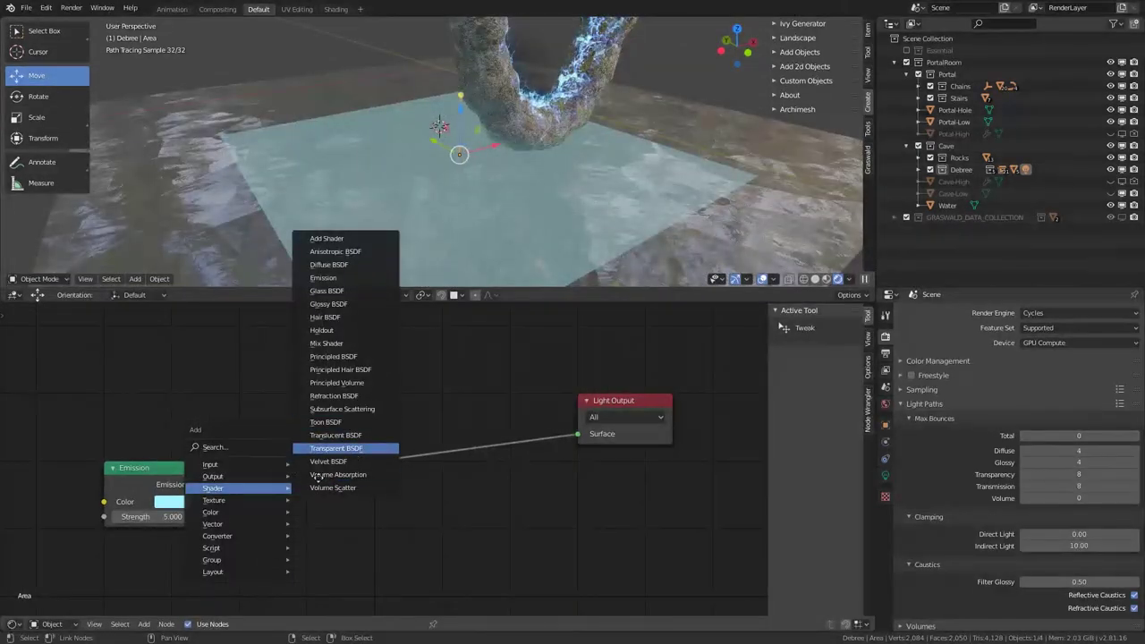
left_click(333, 449)
left_click(111, 535)
right_click_drag(130, 544, 154, 503, "ctrl+shift")
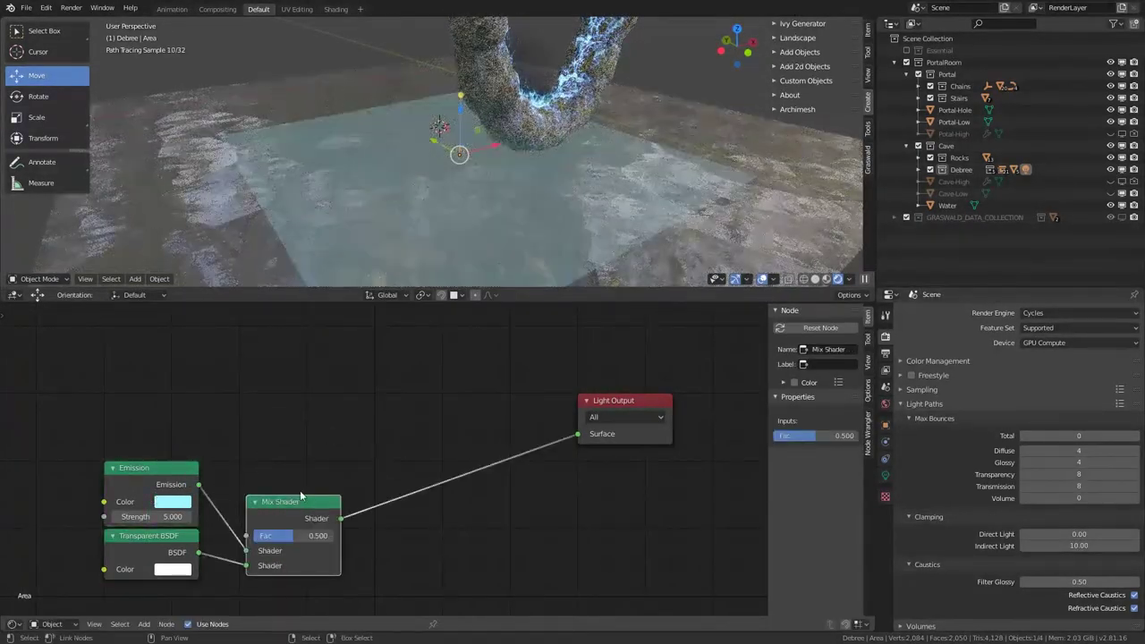
left_click_drag(283, 506, 249, 472)
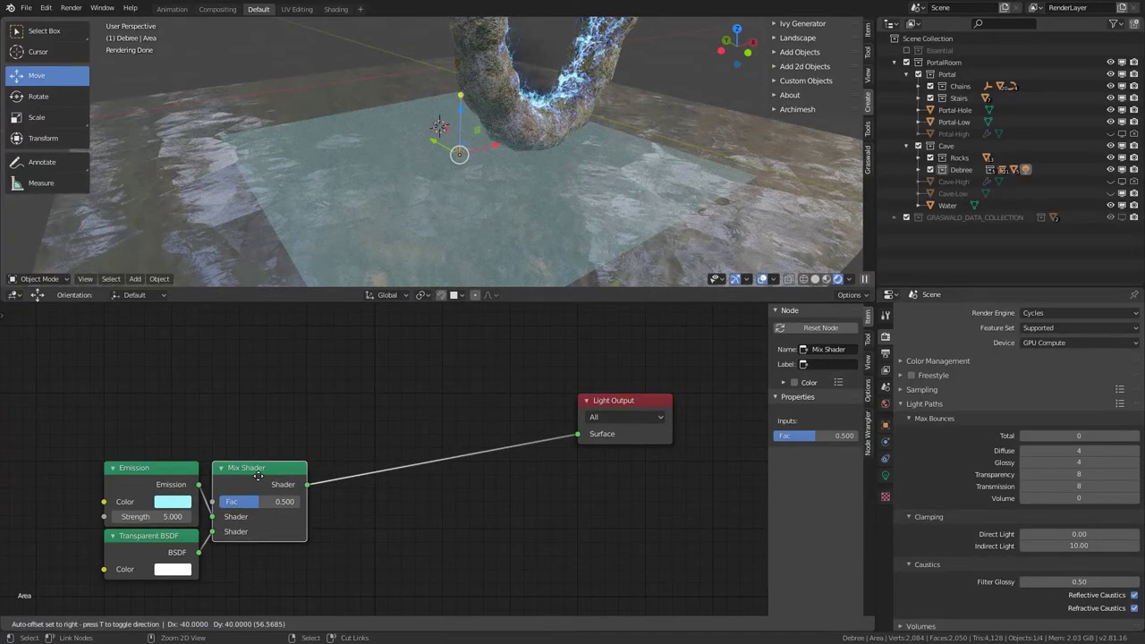
Step: Add a Light Path node above the Emission node and move the Mix Shader away from its inputs
middle_click_drag(313, 410, 270, 446)
key("shift+a")
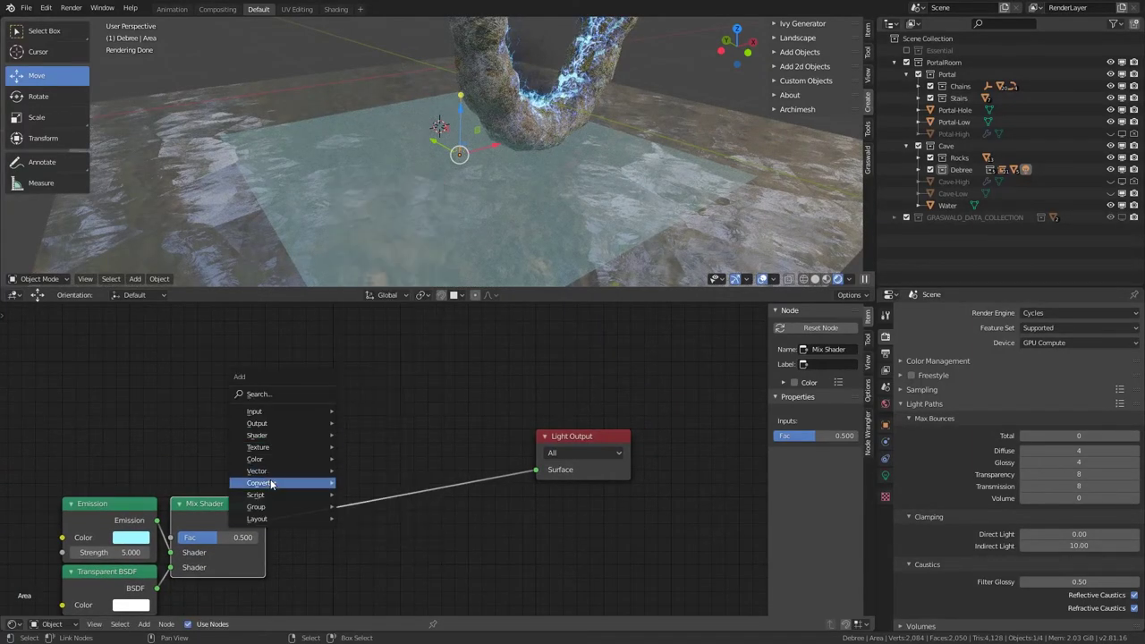
mouse_move(261, 418)
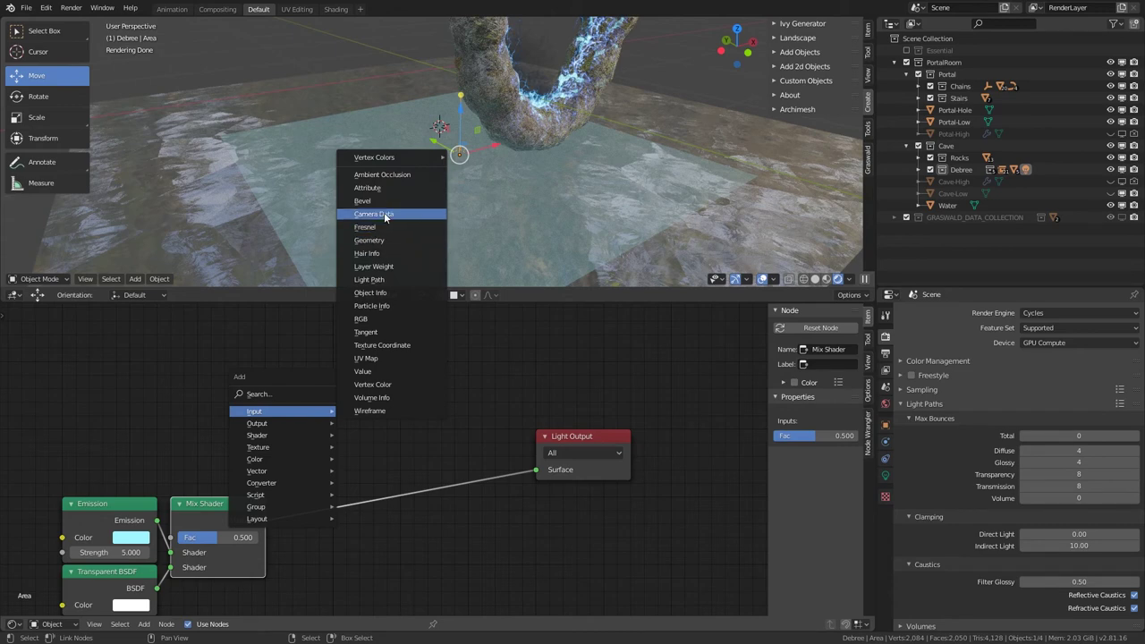
left_click(379, 281)
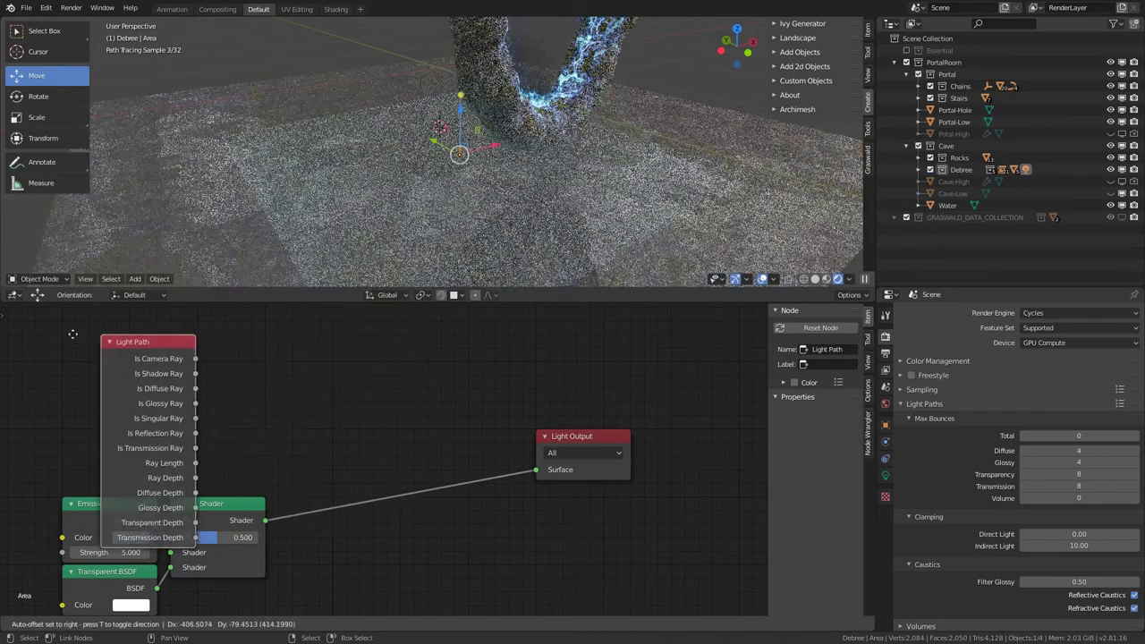
left_click(68, 260)
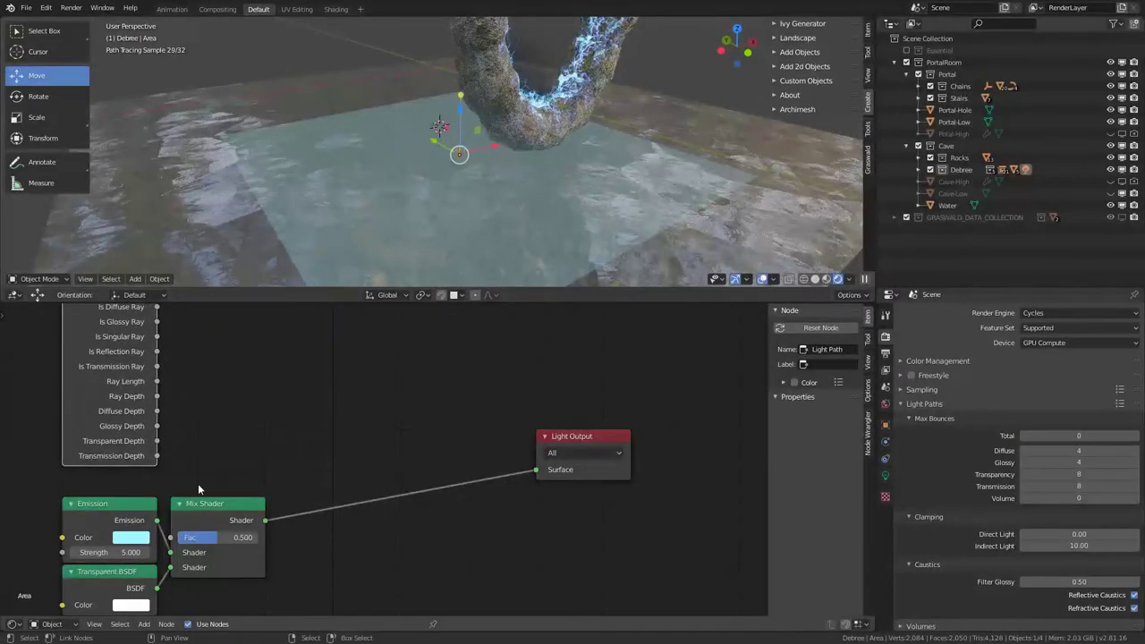
left_click_drag(202, 503, 364, 503)
middle_click_drag(303, 378, 407, 439)
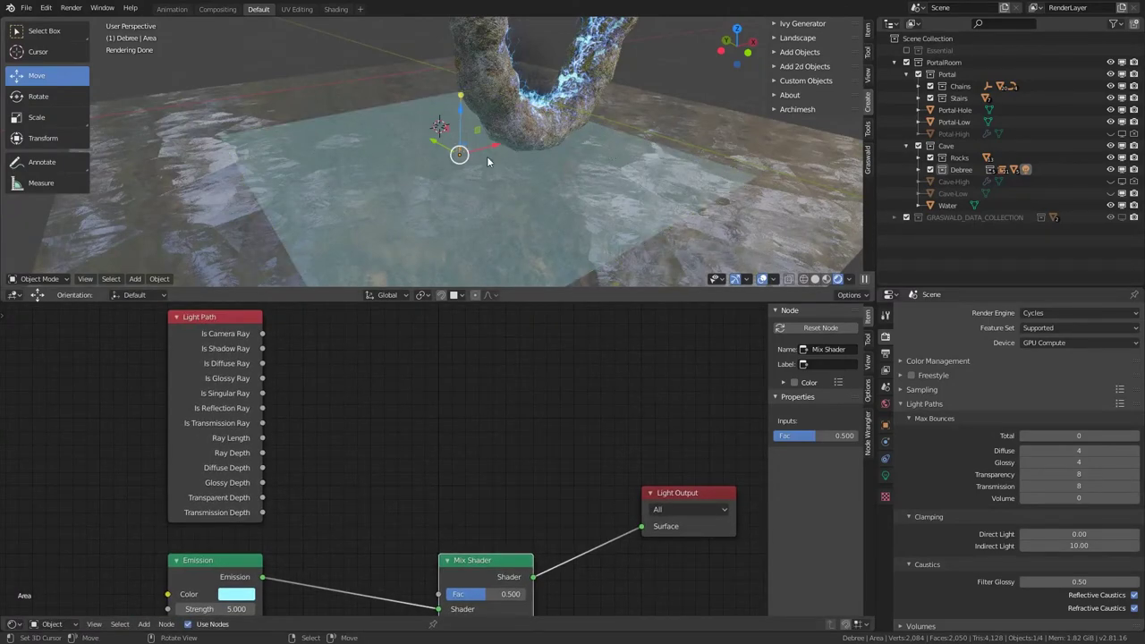
Step: Delete the Light Path, Transparent BSDF and Mix Shader nodes and connect Emission directly to the Light Output's Surface
middle_click_drag(421, 195, 357, 214)
left_click(233, 409)
key("x")
key("Home")
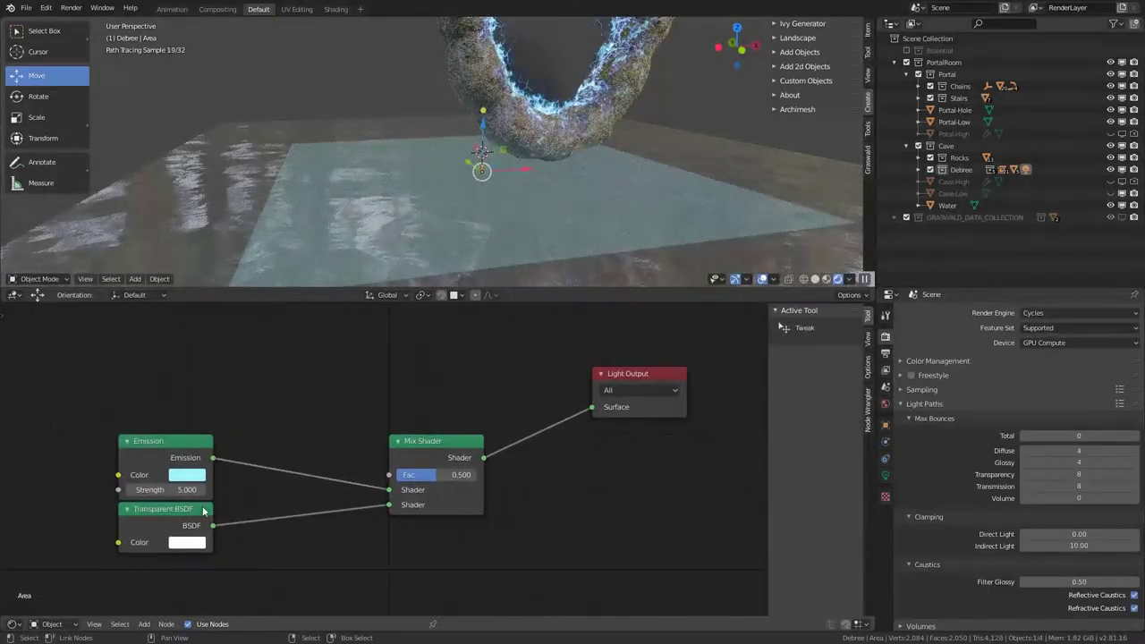
left_click(180, 510)
key("x")
left_click(422, 441)
key("x")
left_click_drag(213, 458, 592, 407)
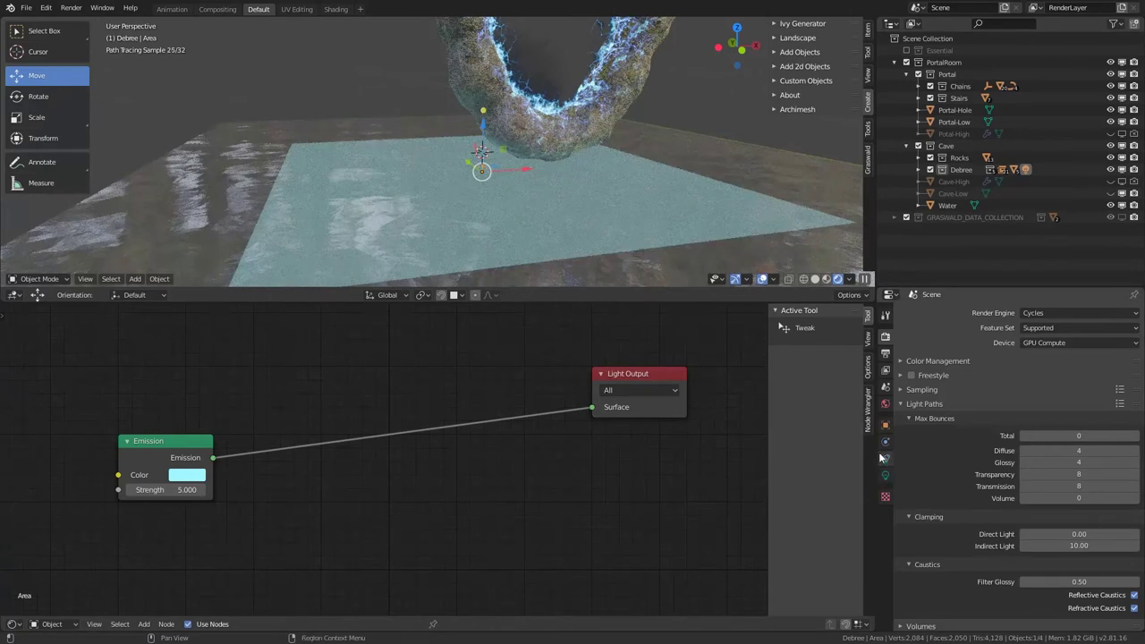
Step: Turn off Camera and Transmission in the area light's ray visibility, keeping Diffuse, Glossy and Volume Scatter on
left_click(885, 426)
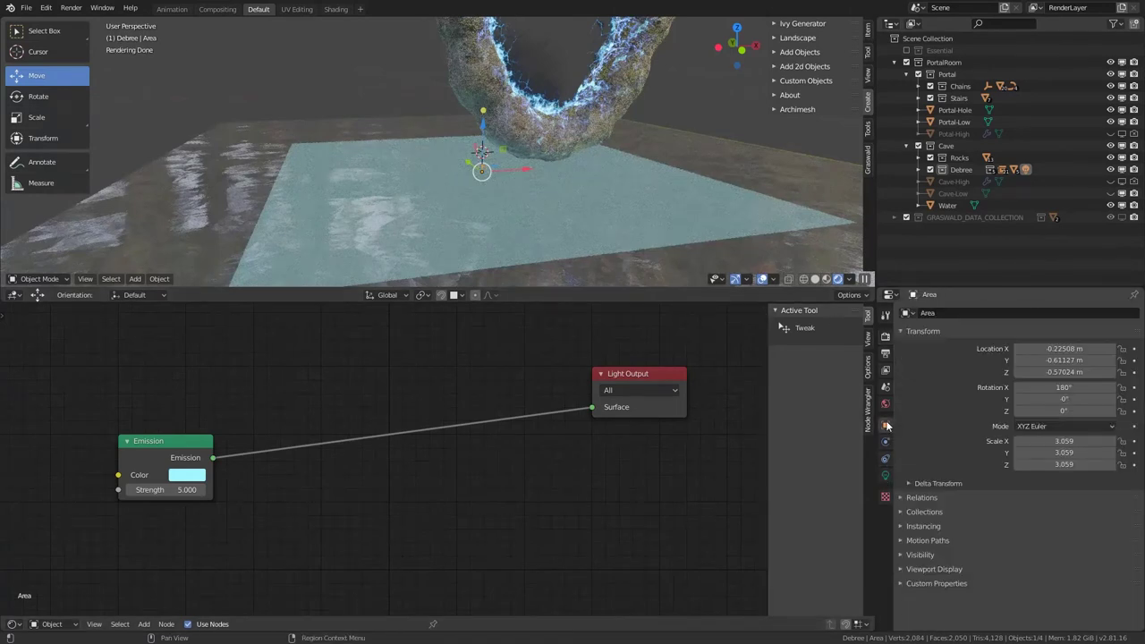
left_click(922, 555)
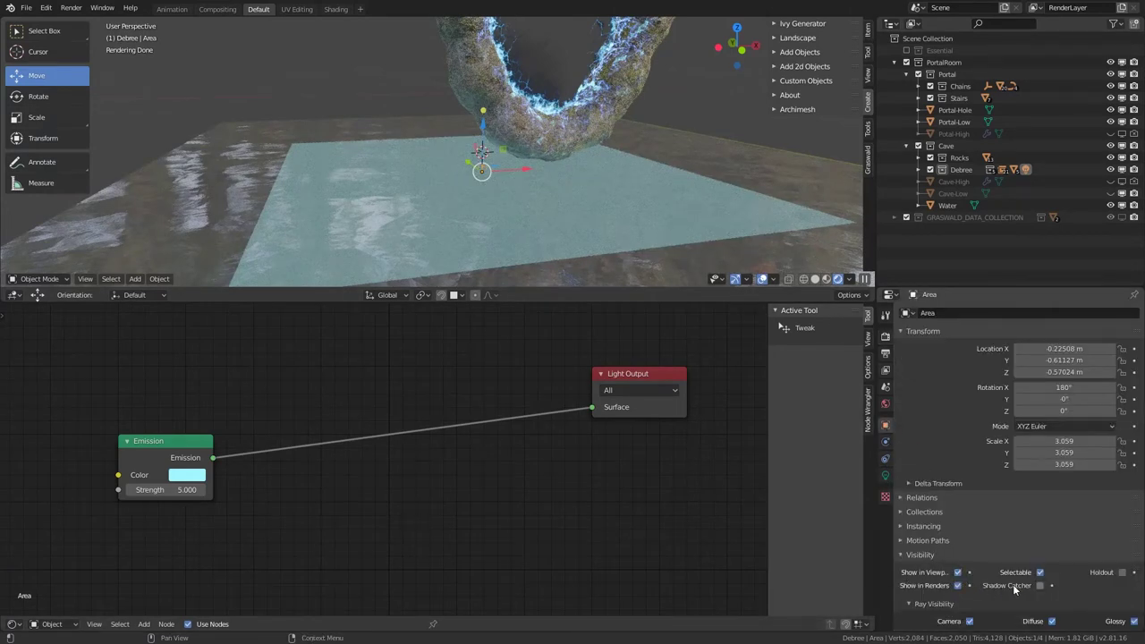
scroll(984, 585, "down", 2)
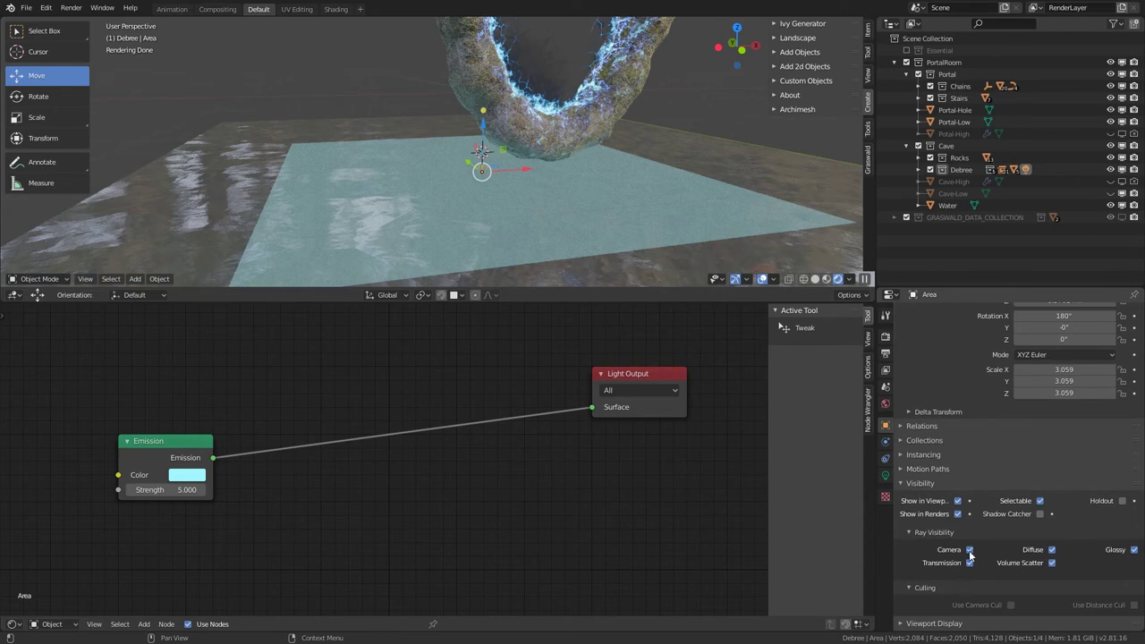
left_click(970, 551)
left_click(1053, 564)
left_click(1053, 564)
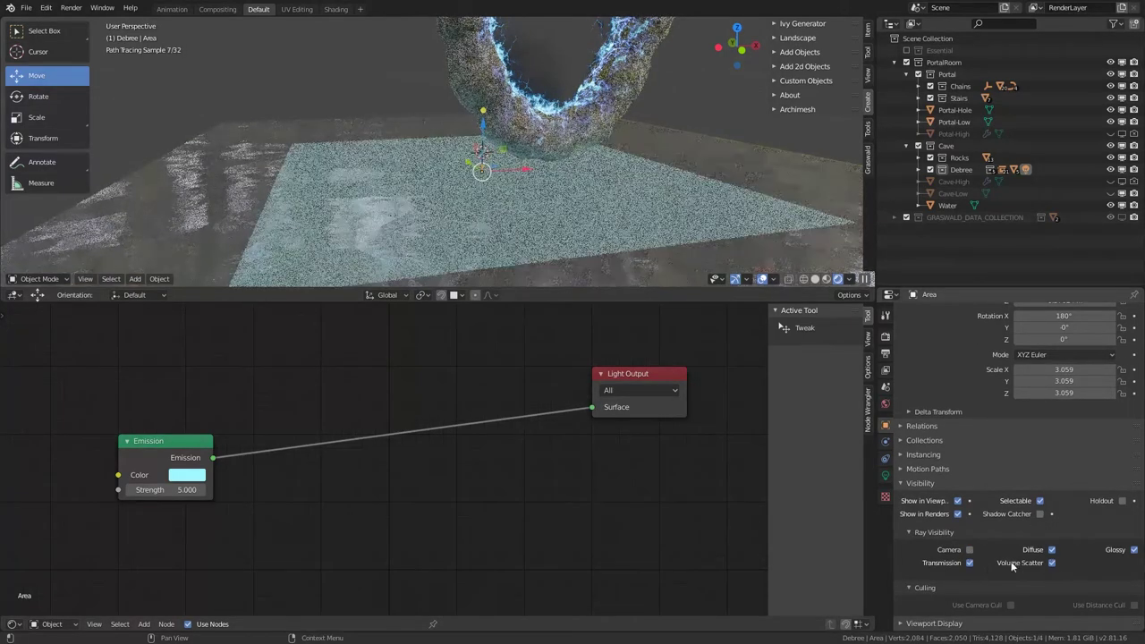
left_click(1133, 551)
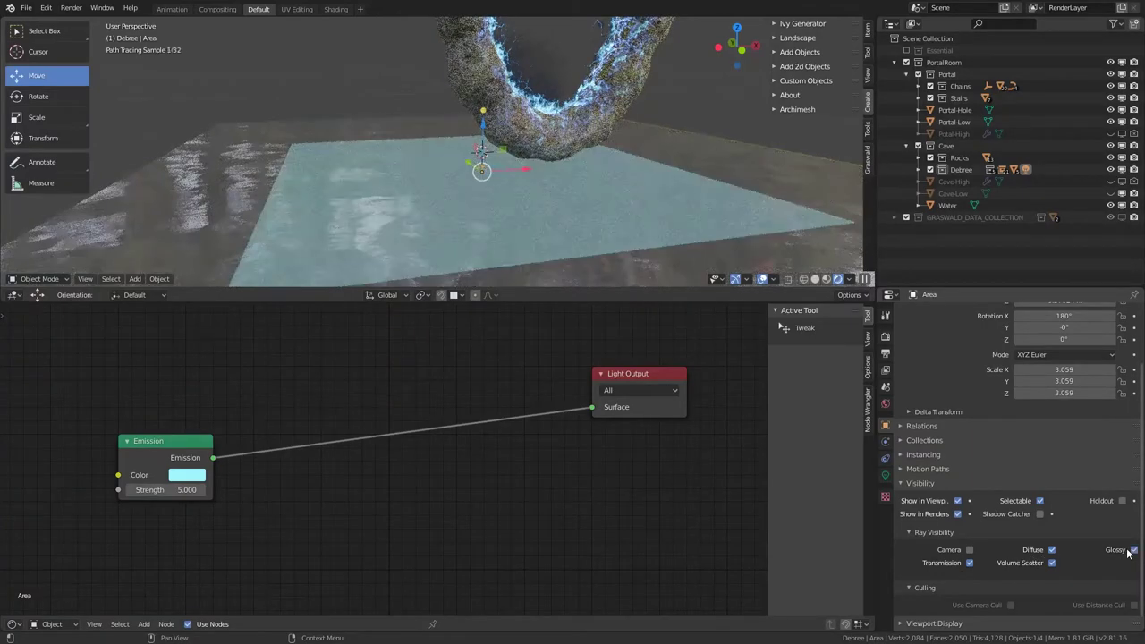
left_click(1132, 552)
left_click(967, 566)
Step: Switch to the camera view and set the render region to cover the whole camera frame
mouse_move(680, 184)
middle_mouse_down()
mouse_move(517, 242)
mouse_move(617, 221)
mouse_move(680, 240)
mouse_move(396, 204)
mouse_move(501, 218)
mouse_move(480, 213)
middle_mouse_up()
key("KP_0")
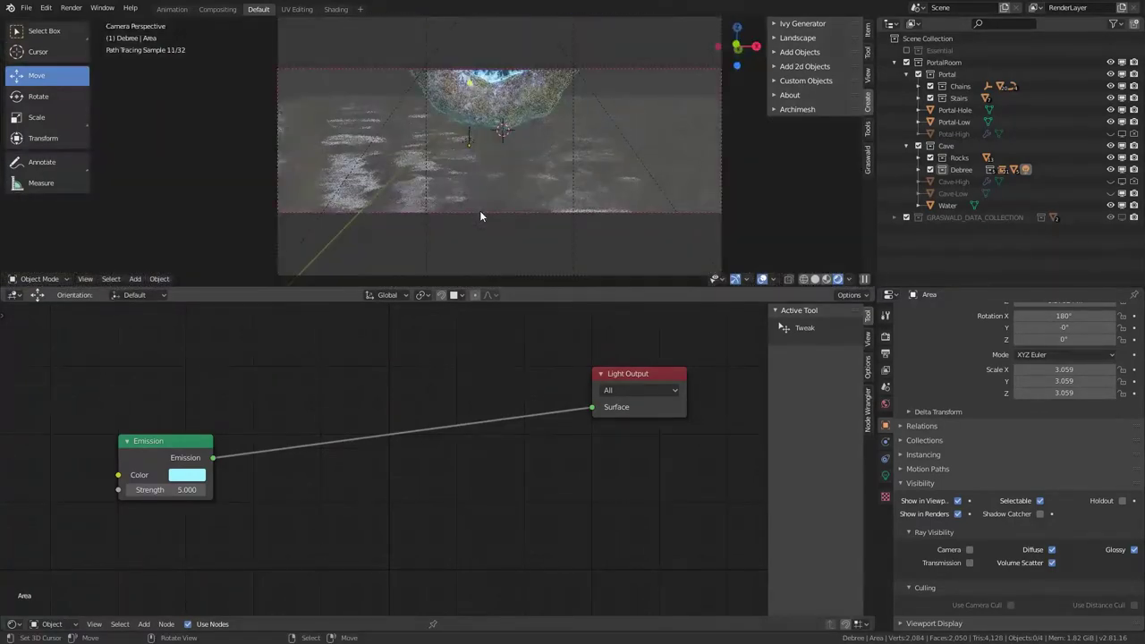
scroll(443, 173, "down", 4)
middle_click_drag(444, 173, 432, 212, "shift")
scroll(432, 212, "down", 4)
key("ctrl+b")
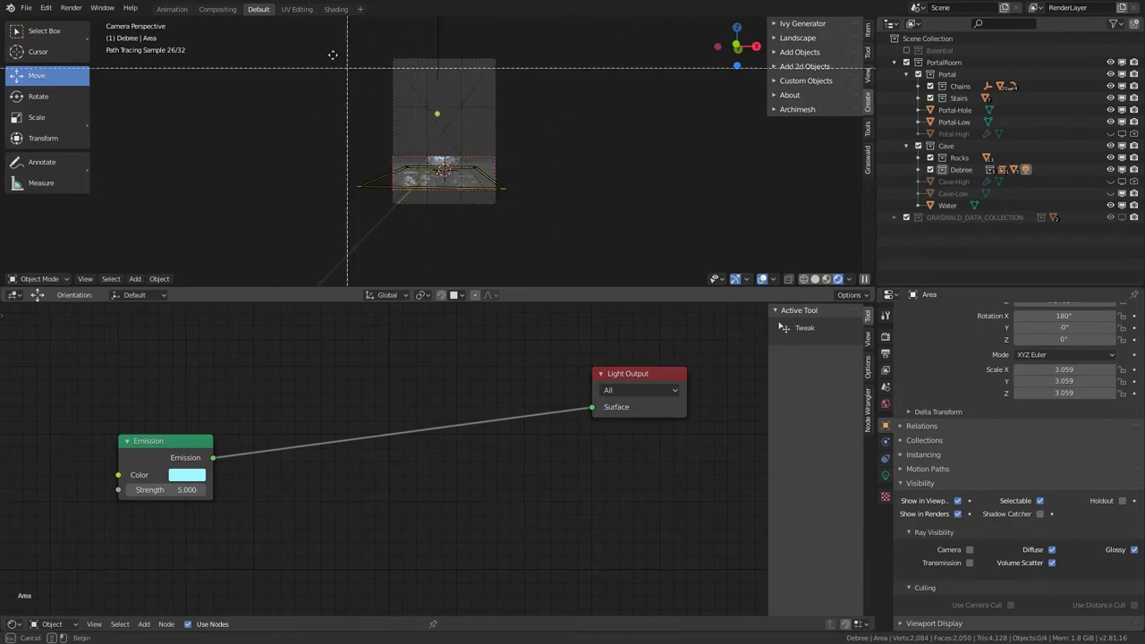
left_click_drag(332, 54, 570, 233)
scroll(529, 212, "up", 5)
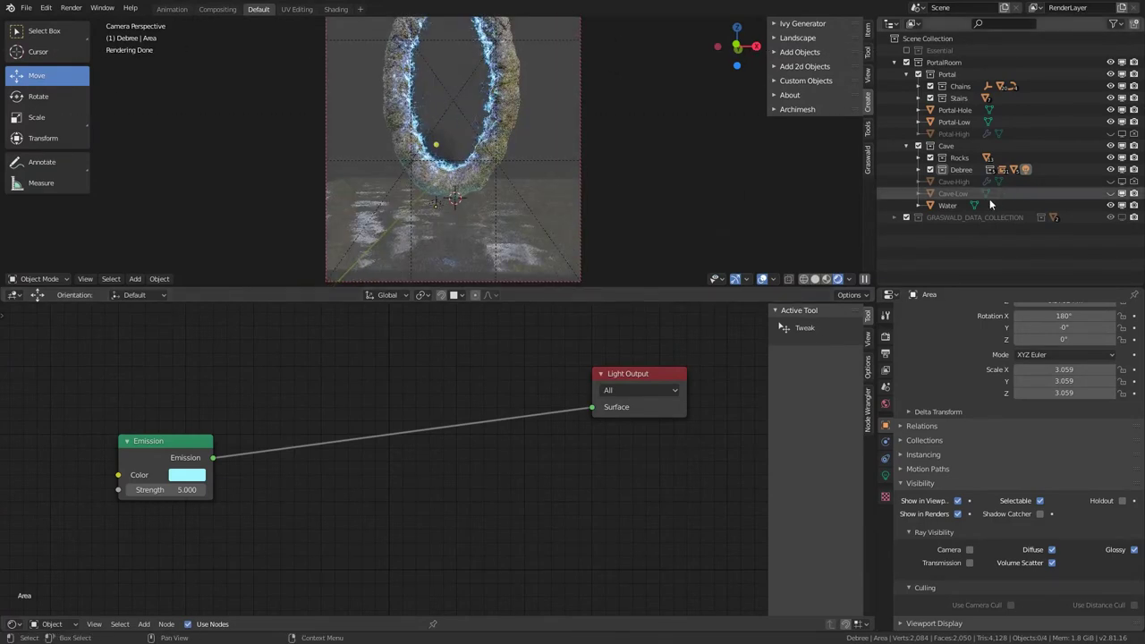
Step: Unhide the Cave-Low mesh and enlarge the 3D viewport to fit the full camera frame
left_click(1112, 194)
scroll(467, 201, "down", 1)
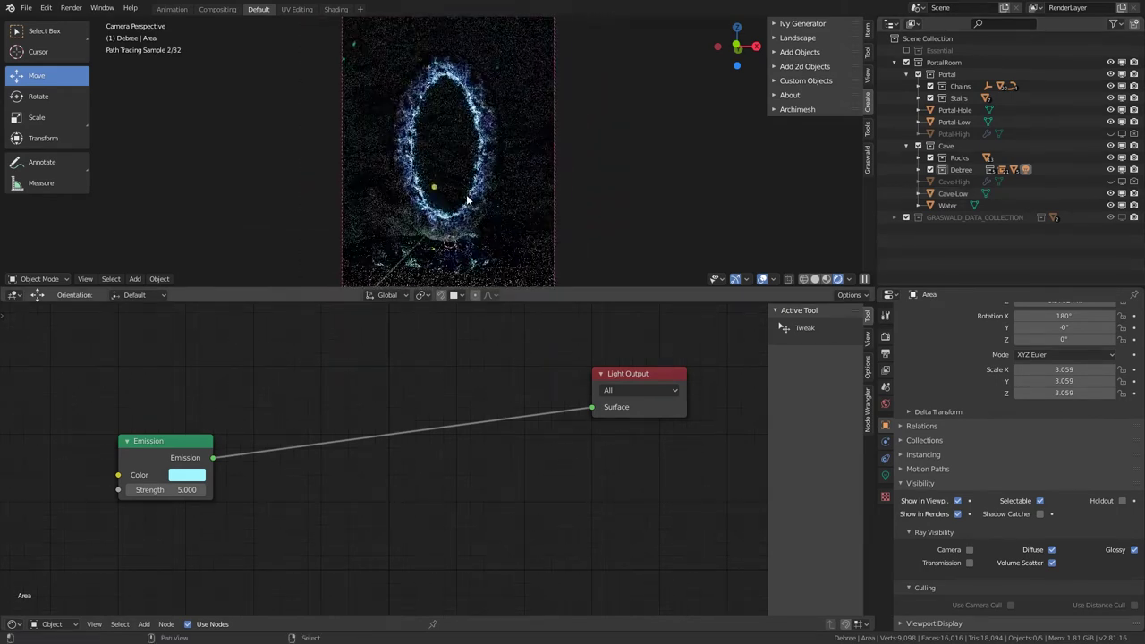
scroll(467, 194, "up", 3)
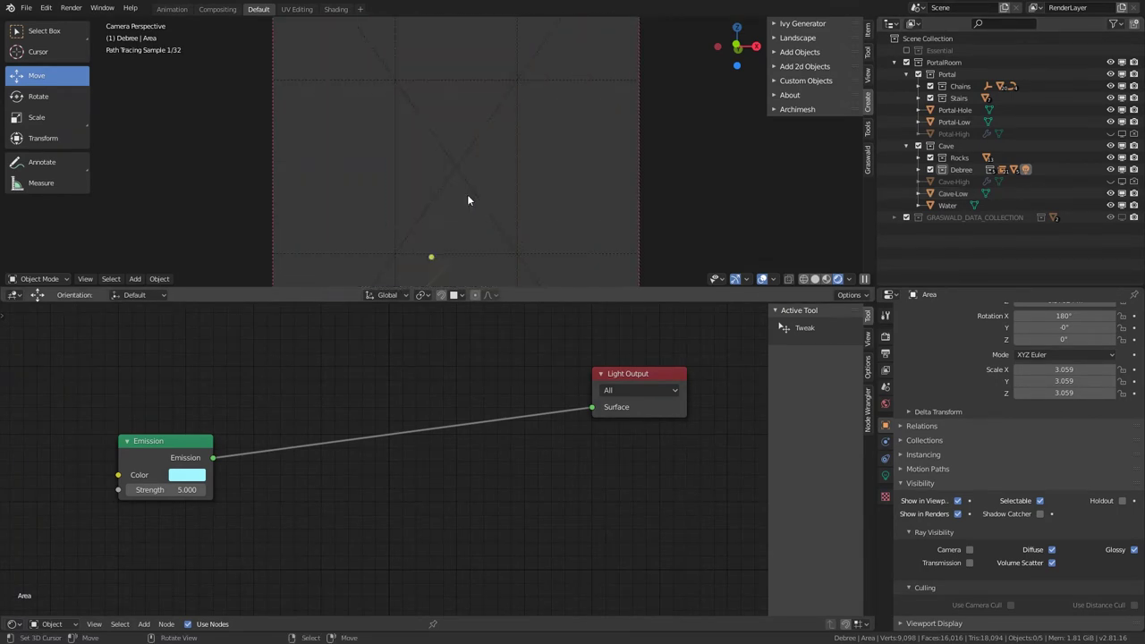
scroll(466, 181, "down", 4)
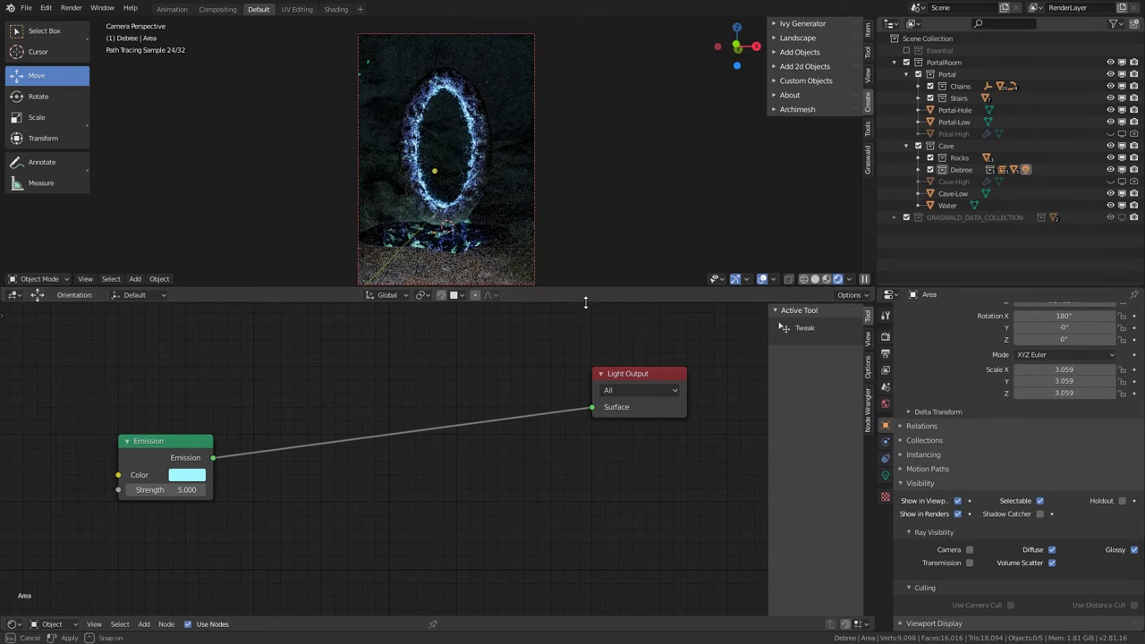
left_click_drag(588, 287, 582, 356)
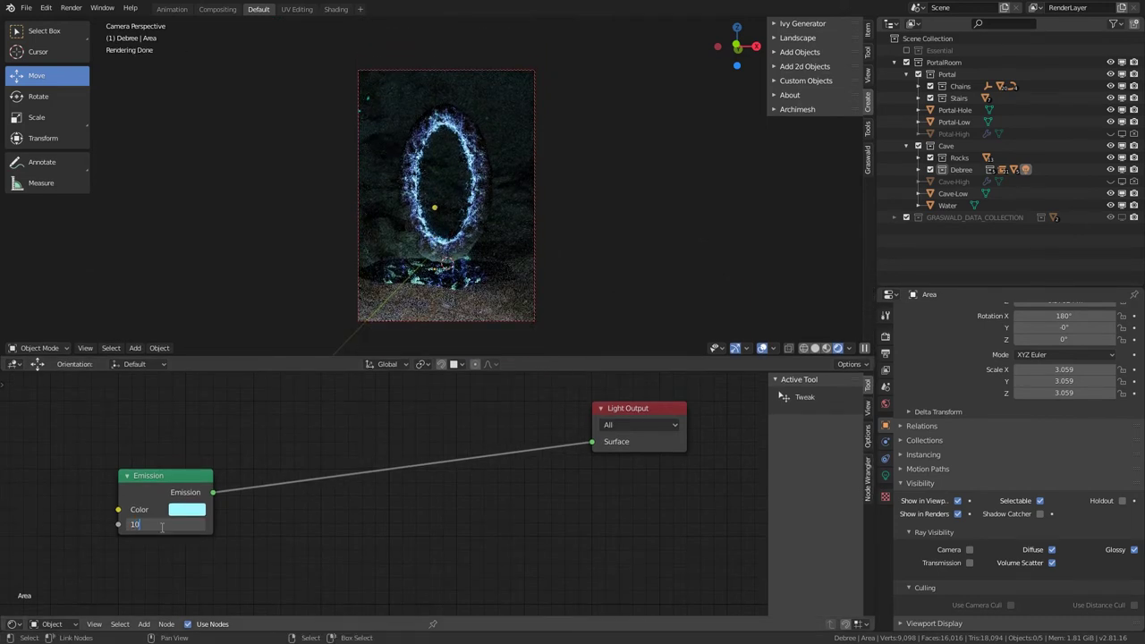
Step: Set the area light's Emission strength to 10 and the viewport shading's environment strength to 0
key("Return")
scroll(476, 163, "up", 3)
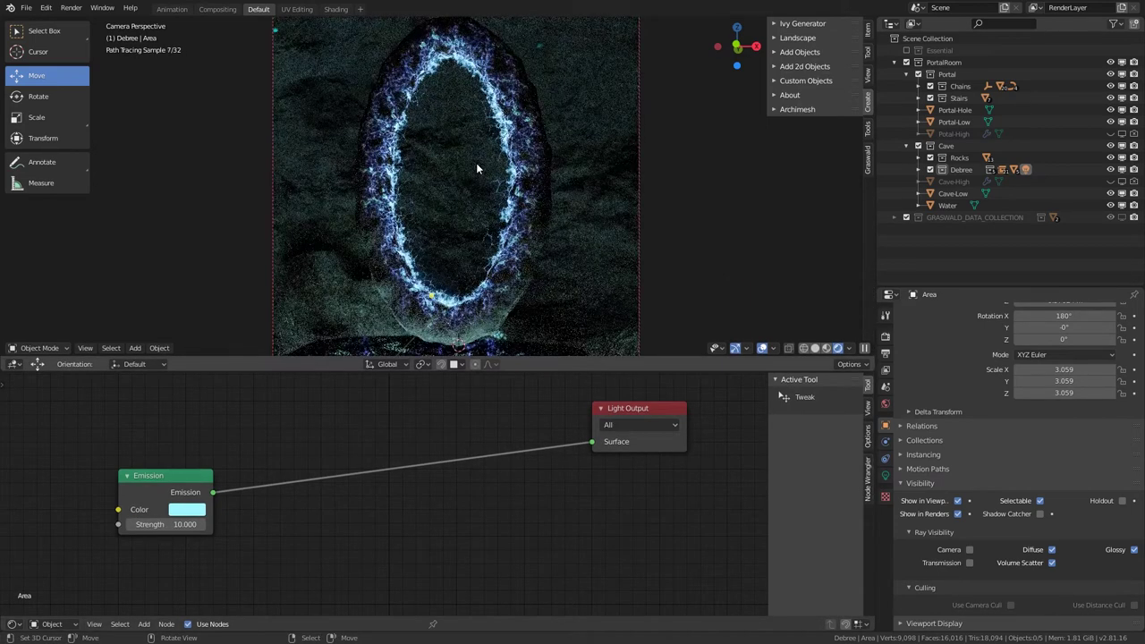
left_click(851, 348)
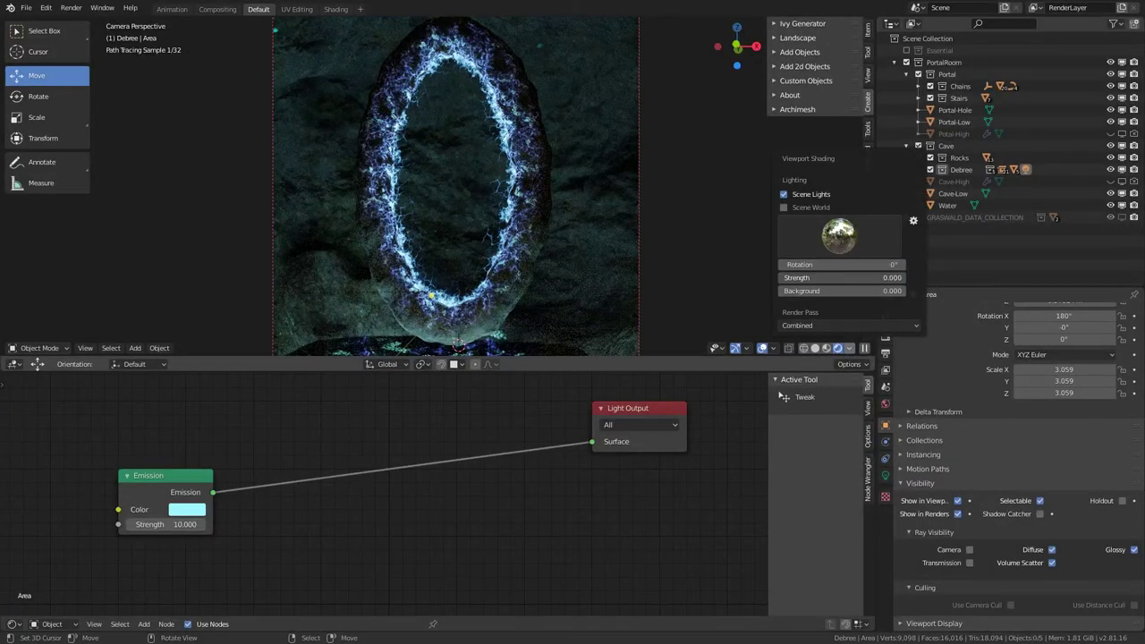
Step: Enlarge the 3D viewport and examine the light on the portal and water from an orbited angle and the camera view
scroll(508, 221, "down", 3)
scroll(484, 242, "up", 1)
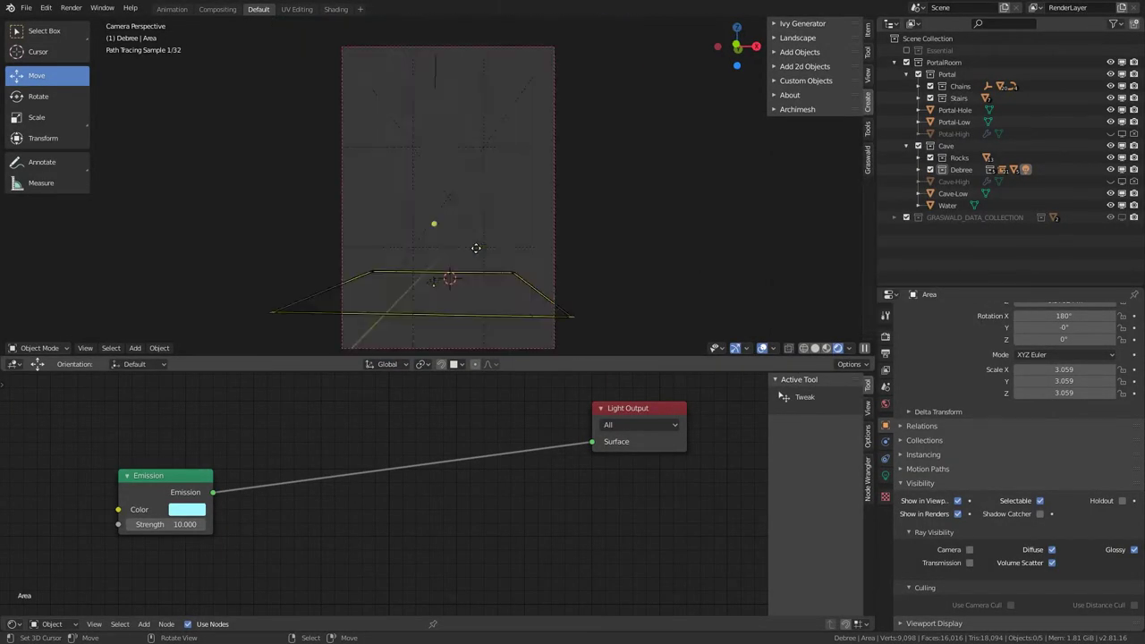
key("KP_Divide")
left_click_drag(544, 357, 560, 517)
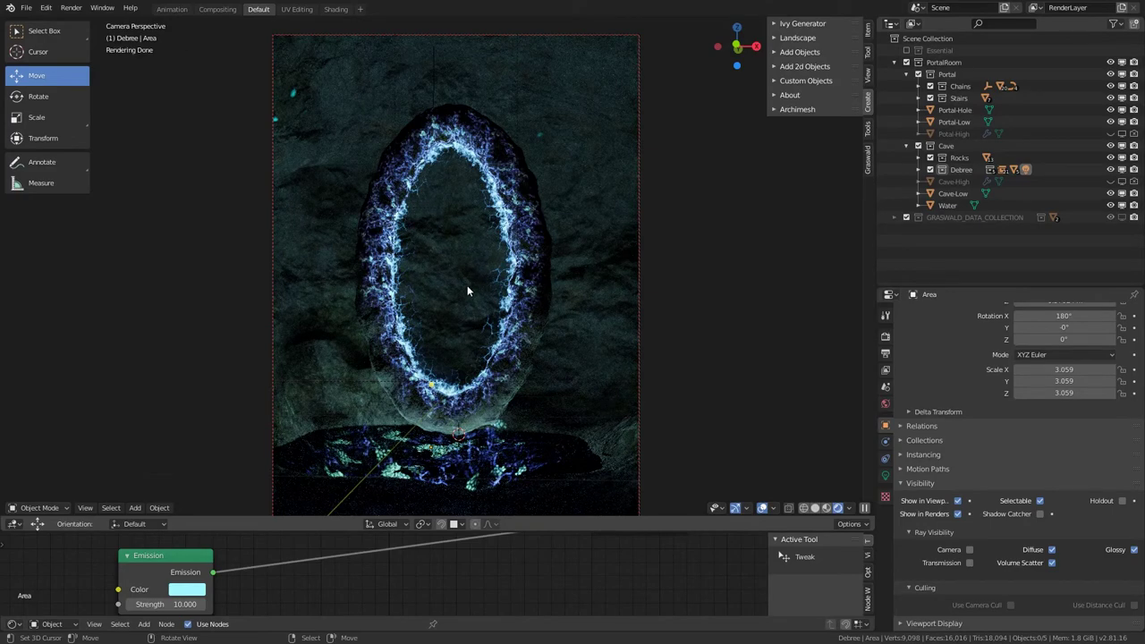
middle_click_drag(467, 291, 489, 294)
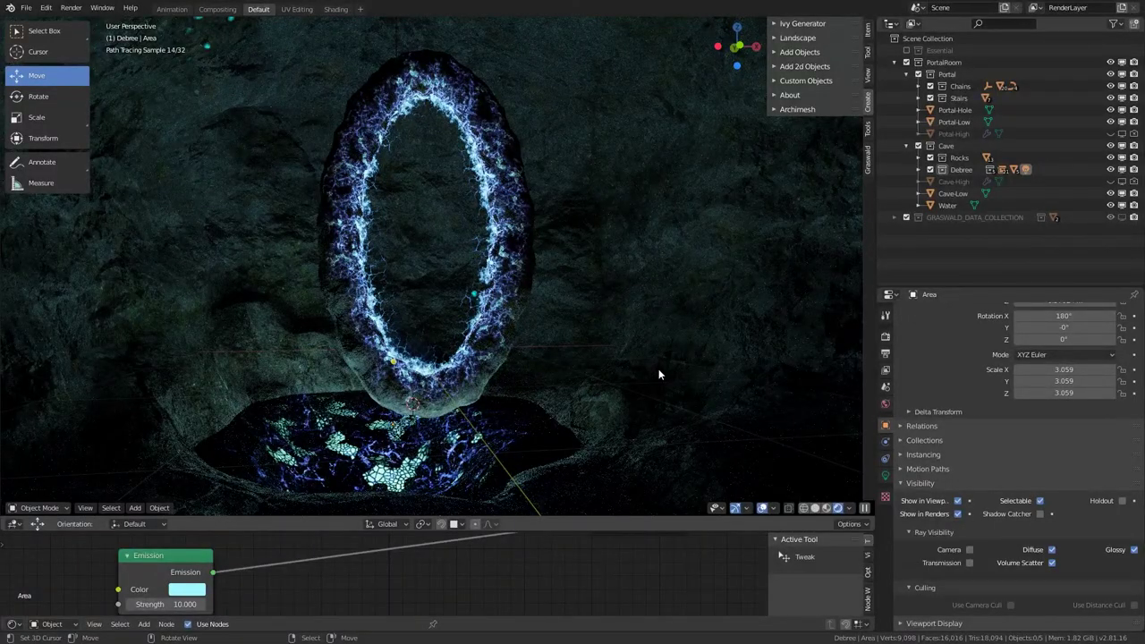
key("KP_0")
scroll(658, 368, "down", 3)
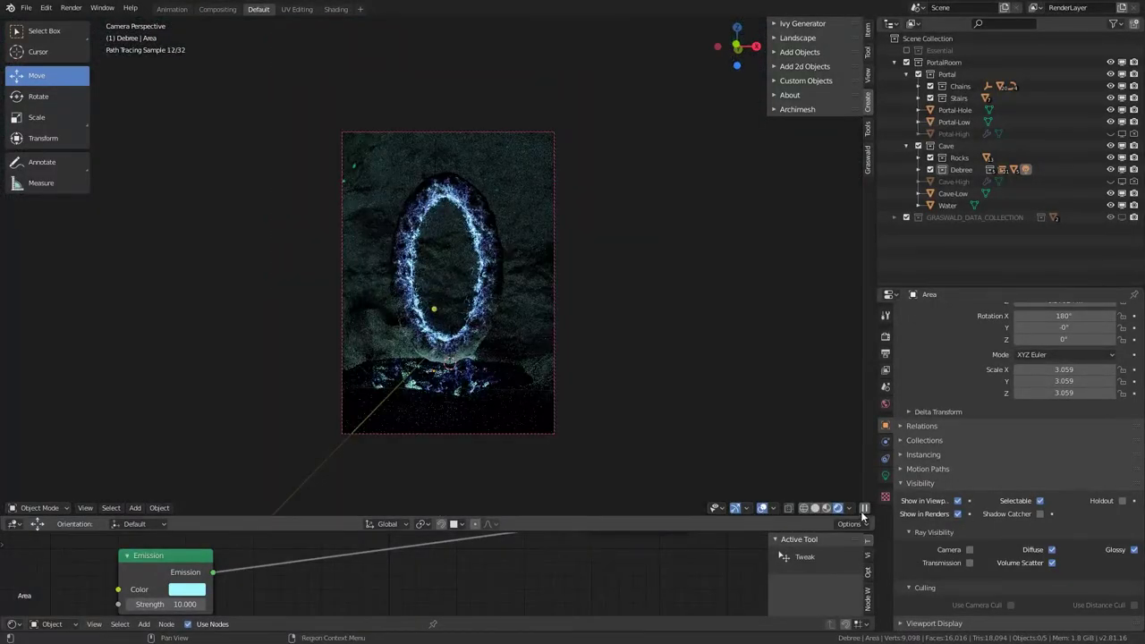
Step: Raise the viewport shading's environment strength to brighten the rendered cave preview
left_click(849, 507)
left_click_drag(841, 438, 895, 438)
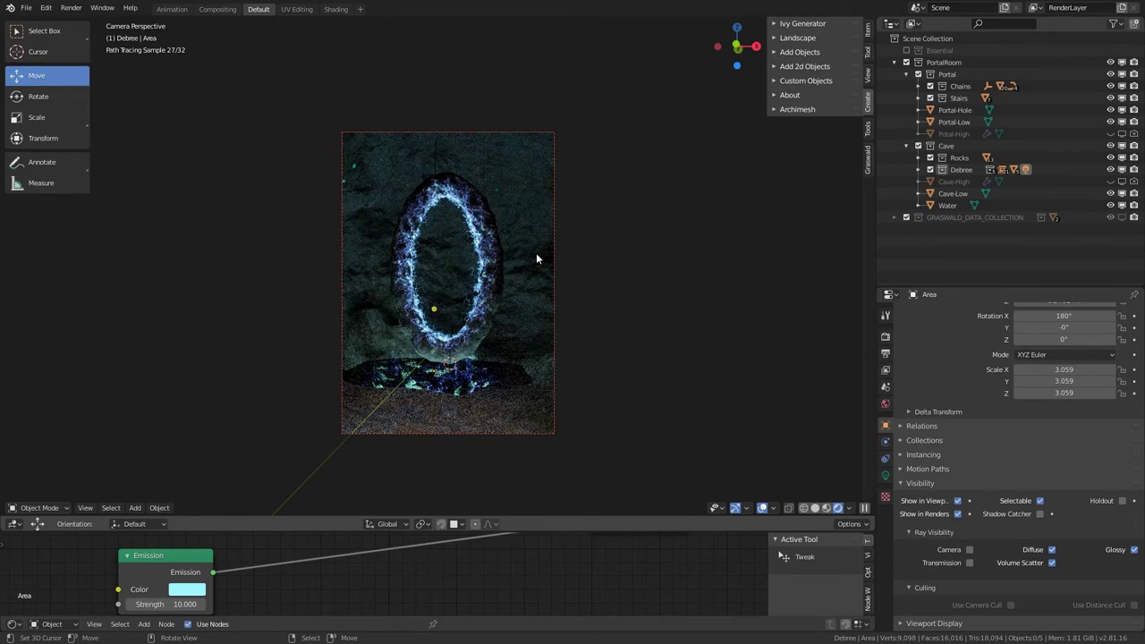
middle_click_drag(536, 258, 459, 317)
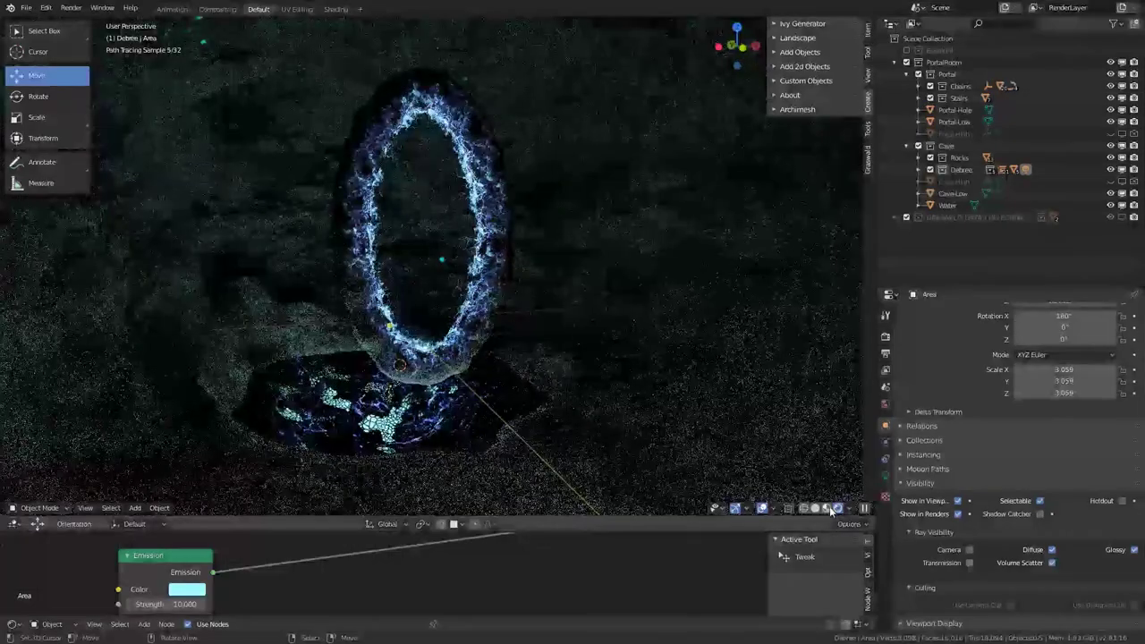
Step: Switch the viewport to Material Preview shading and bring all the scene's objects back into view
left_click(829, 509)
mouse_move(453, 339)
middle_mouse_down()
mouse_move(472, 351)
mouse_move(488, 305)
mouse_move(470, 378)
mouse_move(439, 368)
mouse_move(463, 361)
mouse_move(472, 384)
mouse_move(653, 311)
middle_mouse_up()
key("a")
key("a")
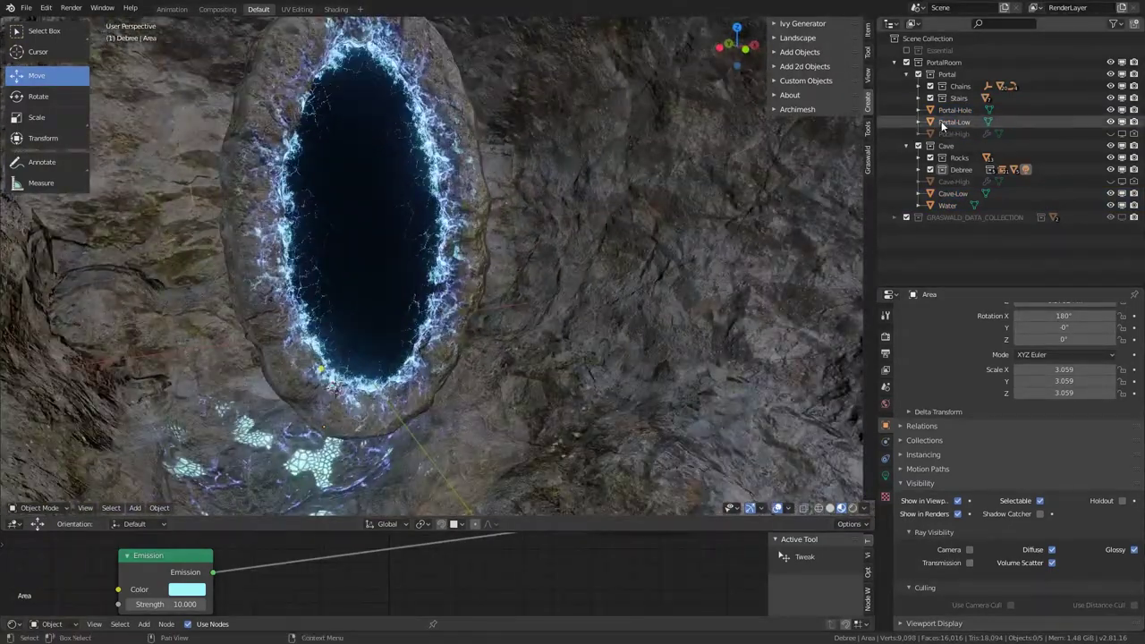
key("a")
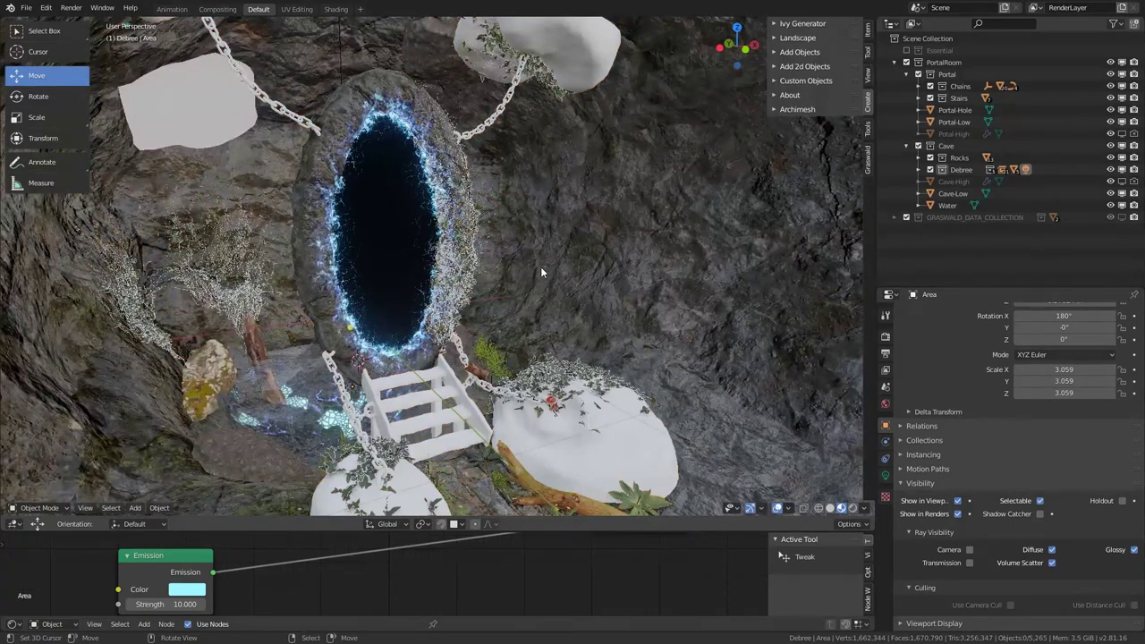
Step: Select the uppermost rock that anchors a portal chain and enlarge the node editor for its Rocks material
middle_click_drag(557, 214, 297, 112)
left_click(298, 112)
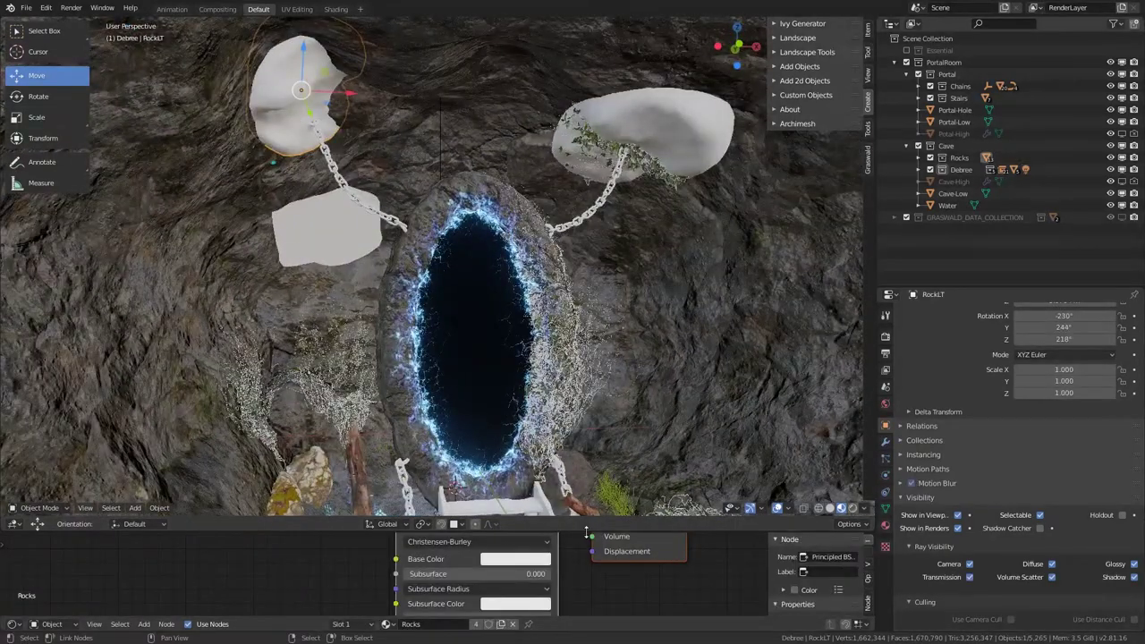
left_click_drag(587, 534, 502, 310)
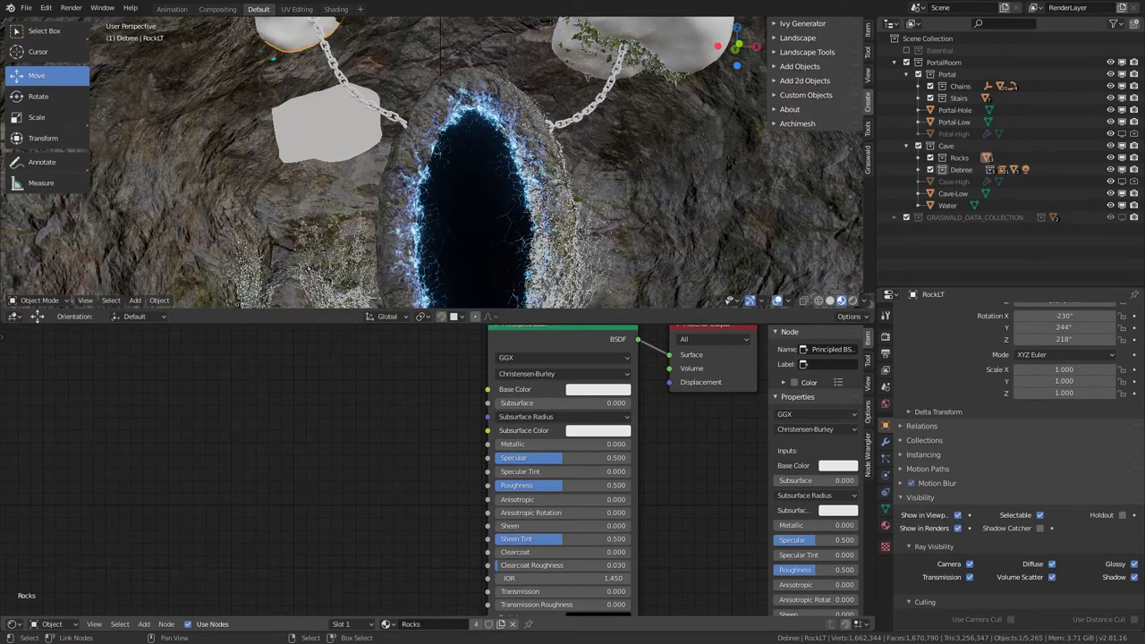
Step: Bring the Rocks_DefaultMaterial BaseColor, Height, Normal and Roughness images into the Rocks material, and give the node editor more room
left_click_drag(152, 367, 145, 359)
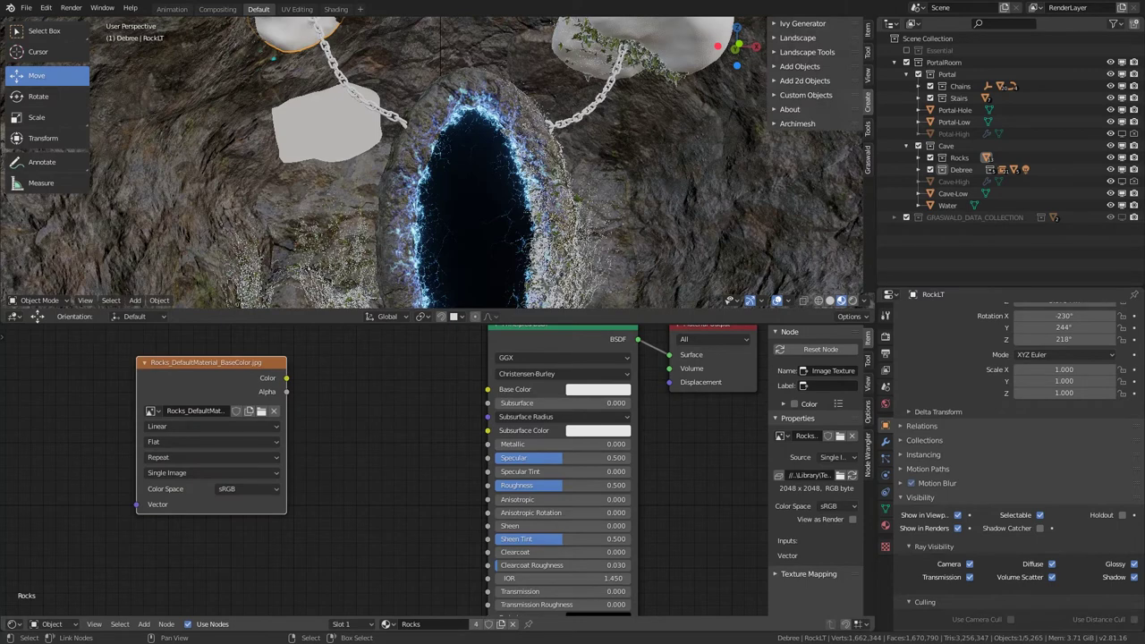
left_click_drag(262, 549, 259, 550)
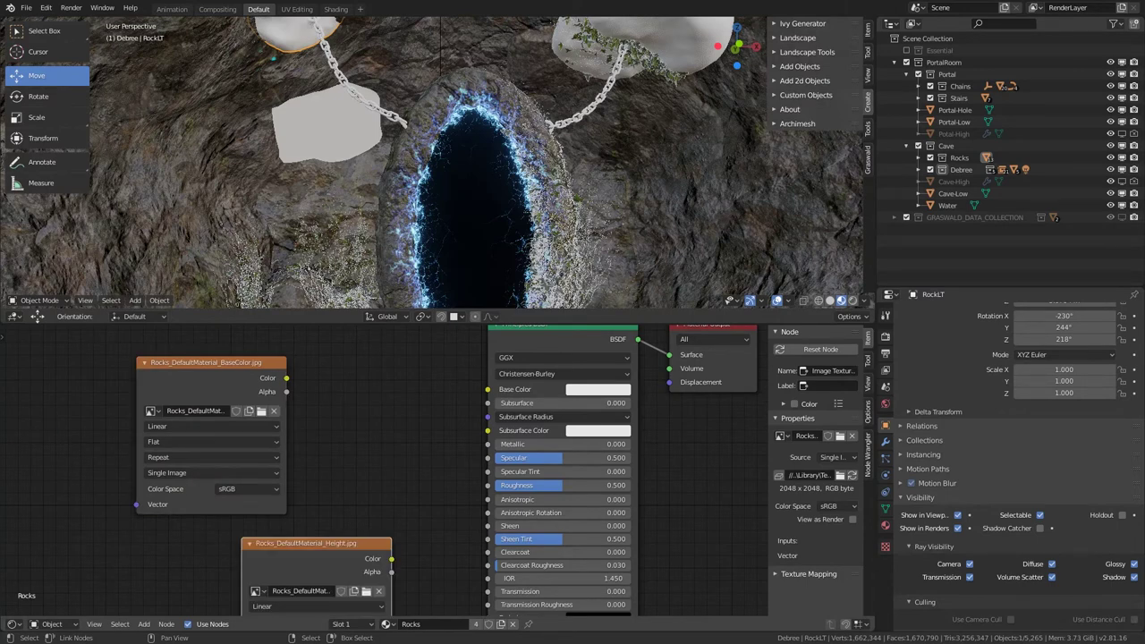
left_click_drag(4, 519, 154, 521)
left_click_drag(14, 484, 52, 508)
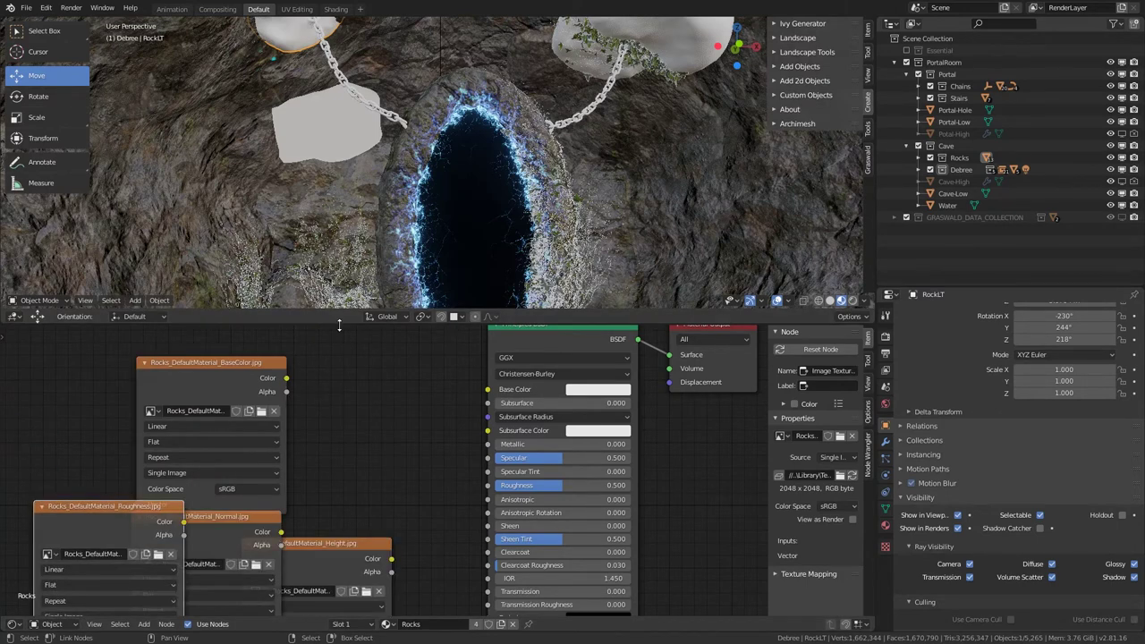
key("g")
left_click(90, 506)
left_click_drag(333, 309, 332, 230)
Step: Connect the BaseColor texture to the Principled BSDF's Base Color and move its node well away from the shader
left_click_drag(286, 338, 492, 365)
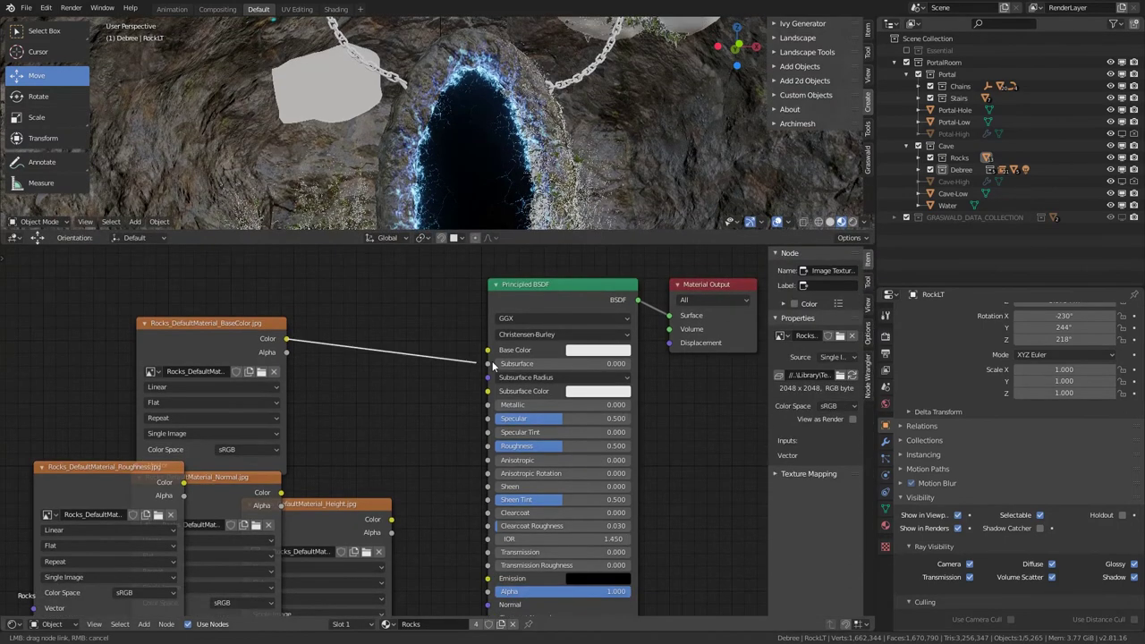
scroll(410, 378, "down", 1)
scroll(314, 339, "down", 2)
middle_click_drag(316, 338, 373, 328)
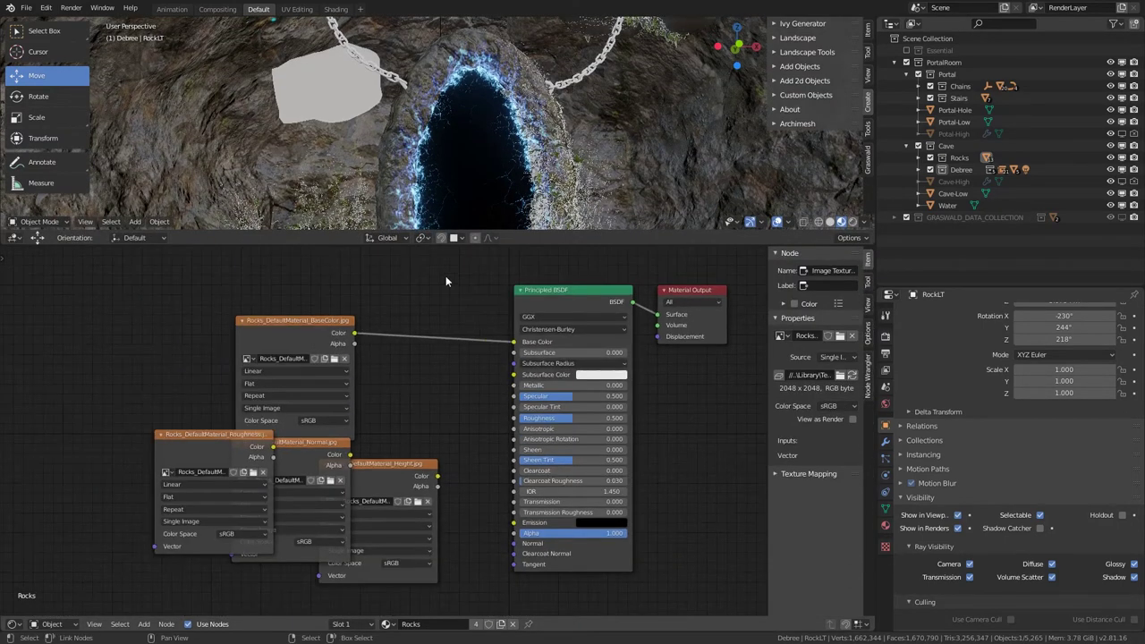
scroll(420, 147, "down", 3)
middle_click_drag(402, 134, 450, 180, "shift")
left_click_drag(282, 338, 102, 306)
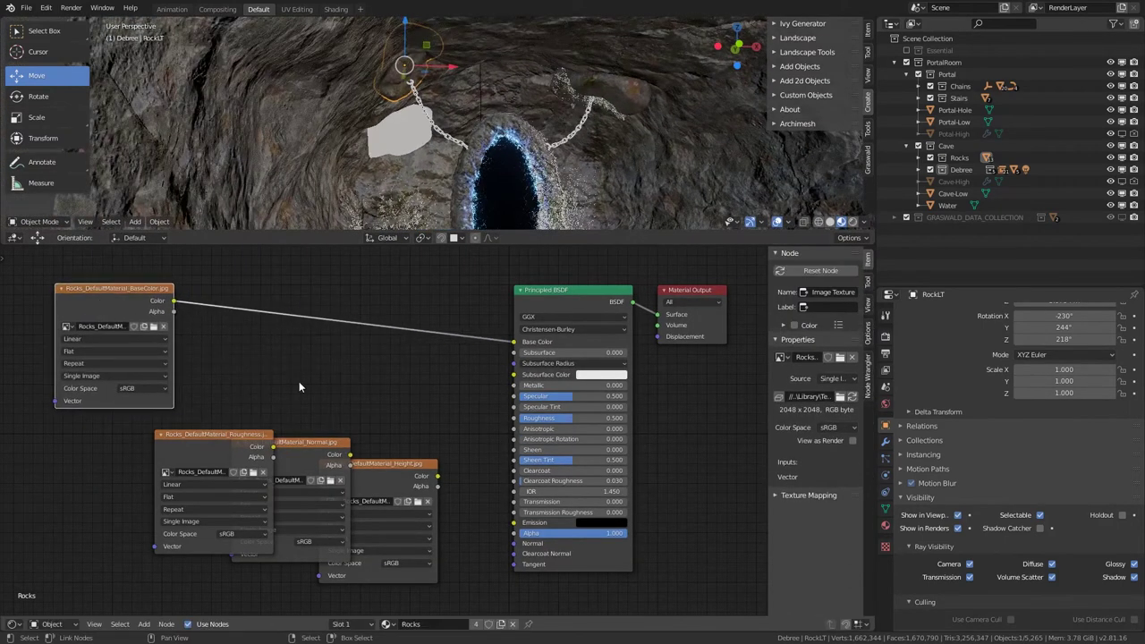
Step: Connect the Roughness texture to the Principled BSDF's Roughness and set its Color Space to Non-Color
middle_click_drag(299, 381, 313, 342)
left_click_drag(266, 396, 528, 379)
left_click(160, 516)
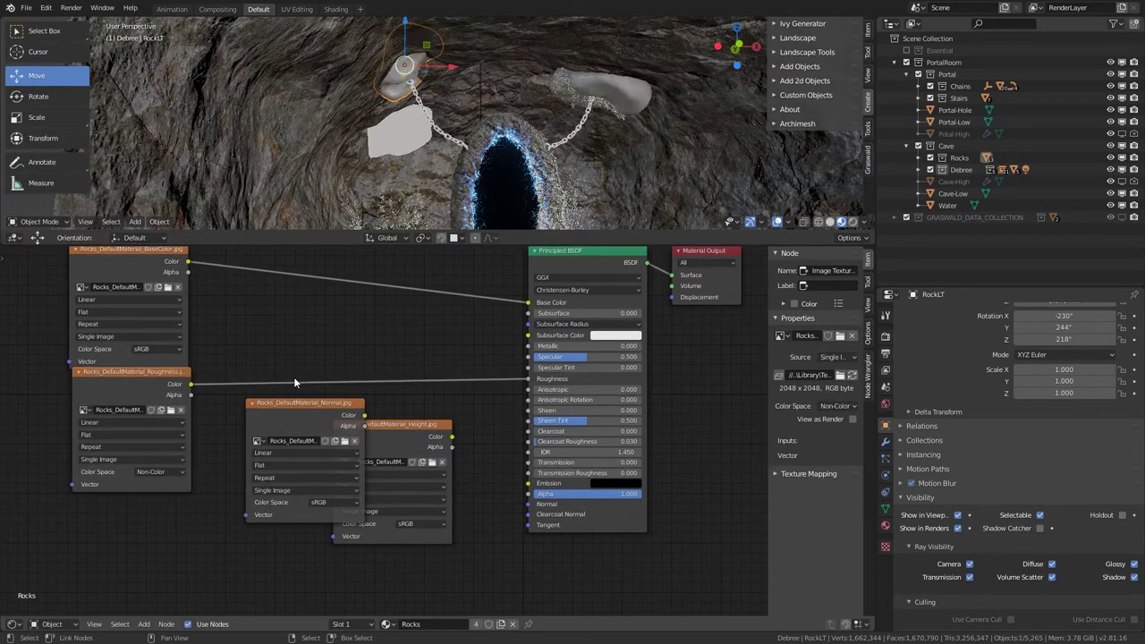
Step: Spread out the Normal and Height texture nodes below the Roughness texture and add a Bump node near the shader
middle_click_drag(327, 392, 365, 407)
left_click_drag(326, 417, 170, 556)
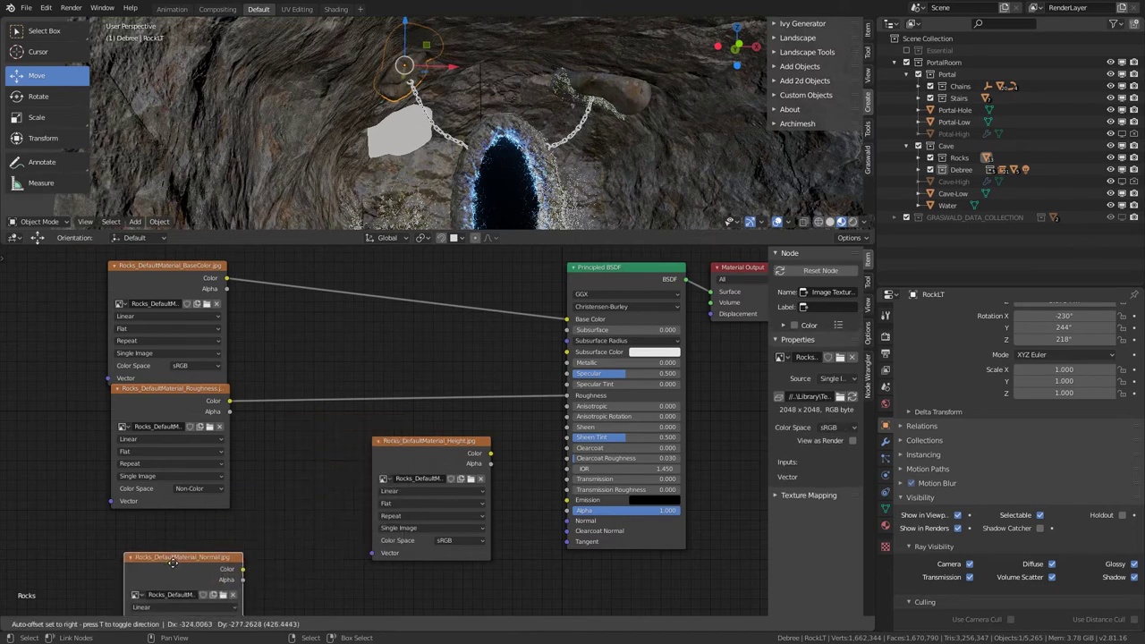
middle_click_drag(422, 480, 409, 378)
left_click_drag(420, 351, 306, 559)
middle_click_drag(313, 478, 295, 428)
key("shift+a")
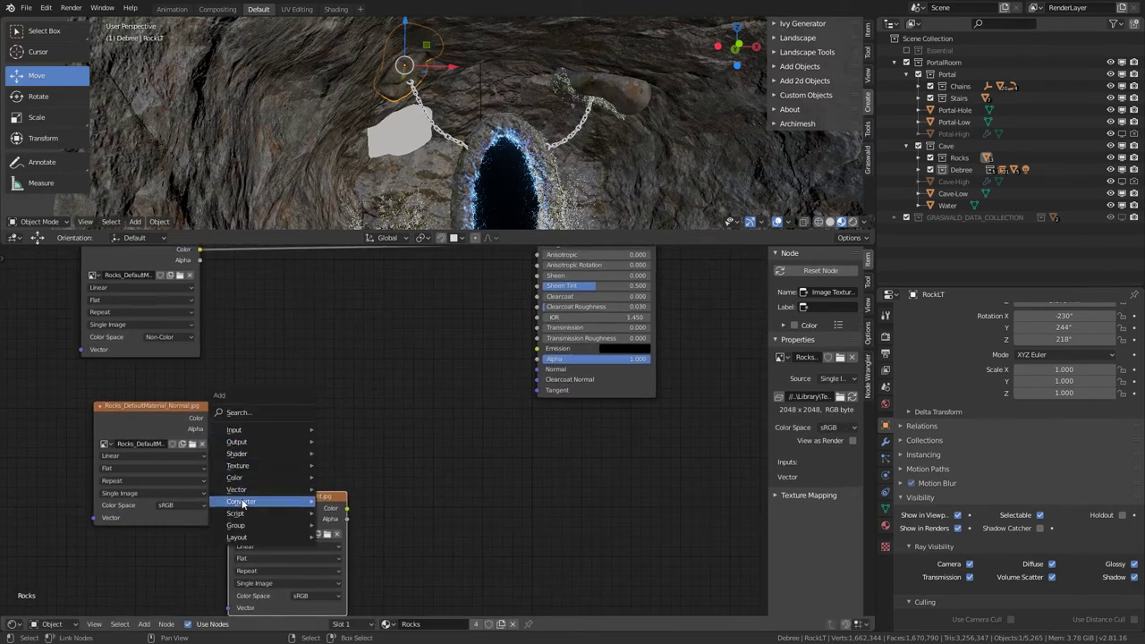
left_click(334, 490)
left_click(402, 374)
Step: Connect the Height texture to the Bump node's Height input and set the texture's Color Space to Non-Color
left_click_drag(170, 464, 186, 565)
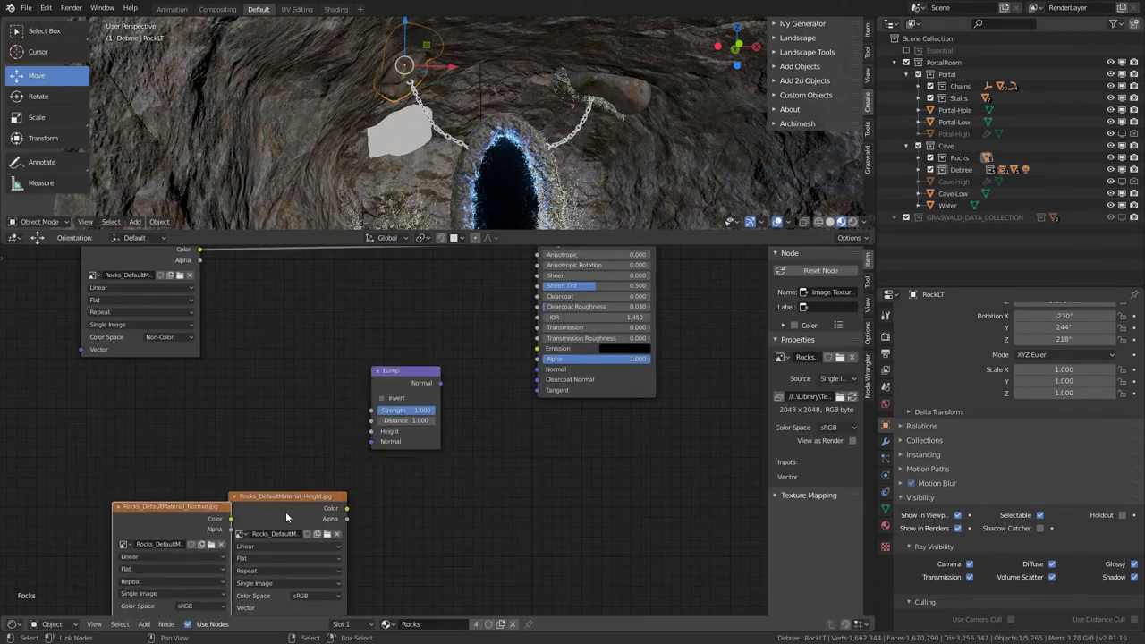
left_click_drag(286, 511, 383, 435)
left_click(132, 491)
left_click(134, 533)
left_click_drag(400, 385, 453, 336)
Step: Place the Normal texture node below the Height texture and set its Color Space to Non-Color
middle_click_drag(182, 518, 288, 465)
left_click_drag(286, 467, 238, 527)
middle_click_drag(258, 619, 248, 543)
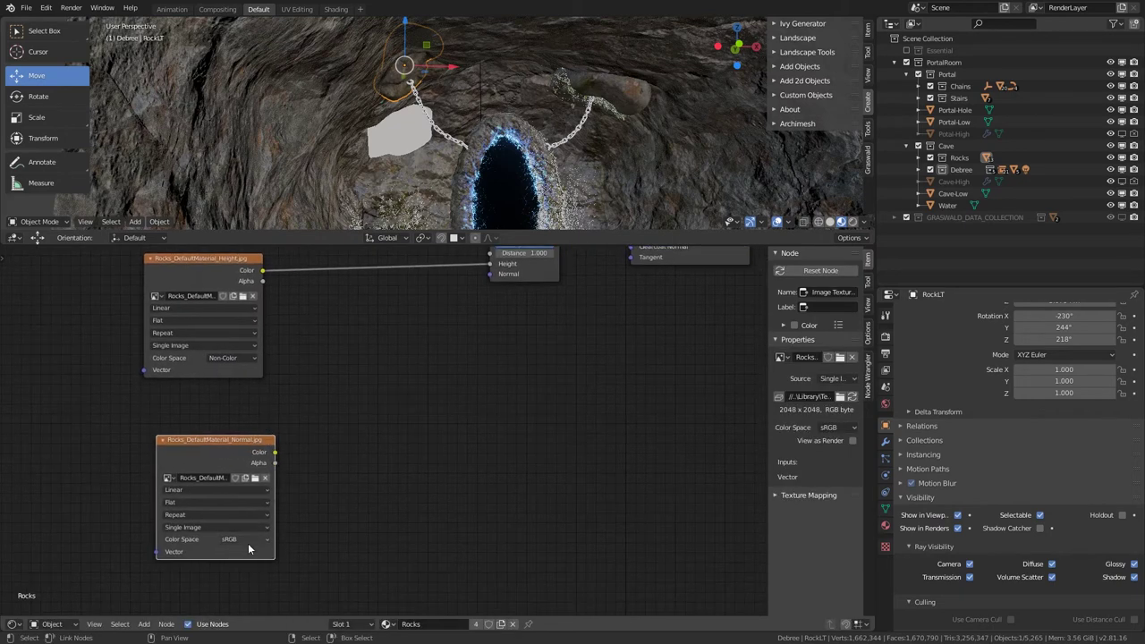
left_click(248, 543)
left_click(253, 586)
Step: Add a Normal Map node between the Normal texture and the Bump node
middle_click_drag(328, 399, 314, 432)
key("shift+a")
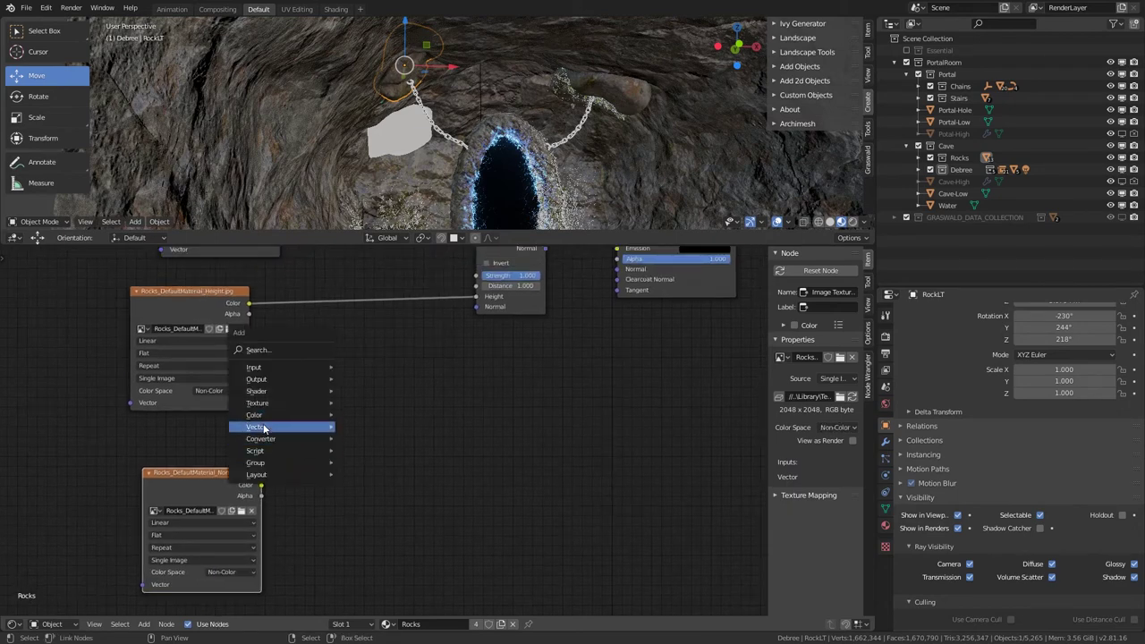
mouse_move(304, 428)
left_click(375, 479)
left_click(370, 470)
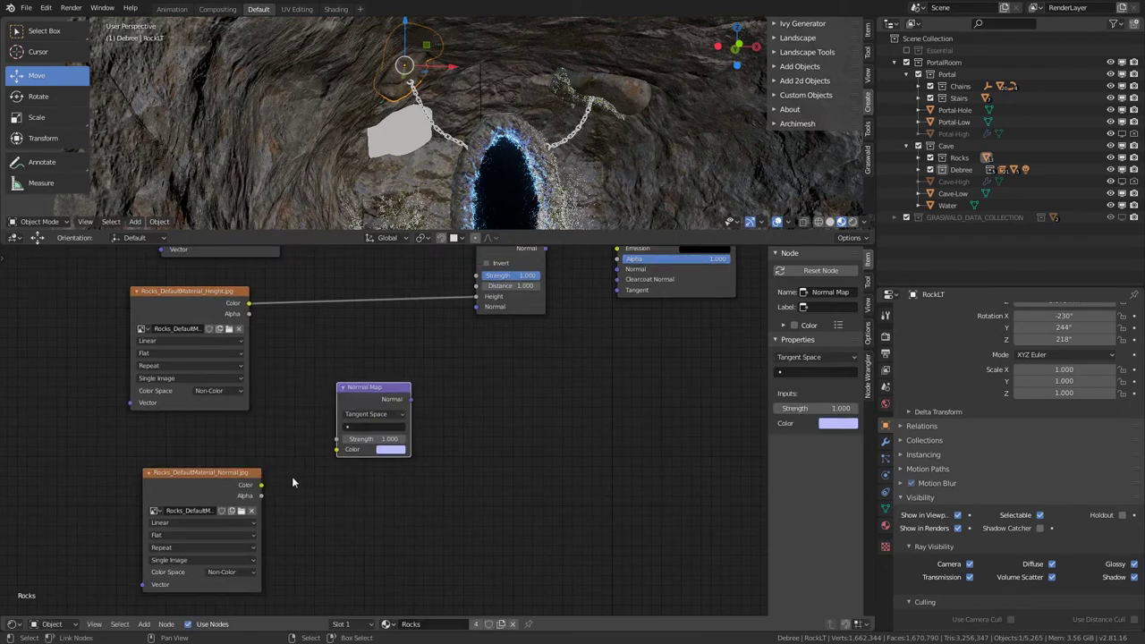
Step: Link the Normal texture through the Normal Map into the Bump node's Normal input, and the Bump output to the Principled BSDF's Normal
left_click_drag(265, 485, 337, 450)
left_click_drag(411, 399, 476, 307)
middle_click_drag(544, 248, 411, 372)
left_click_drag(476, 400, 483, 393)
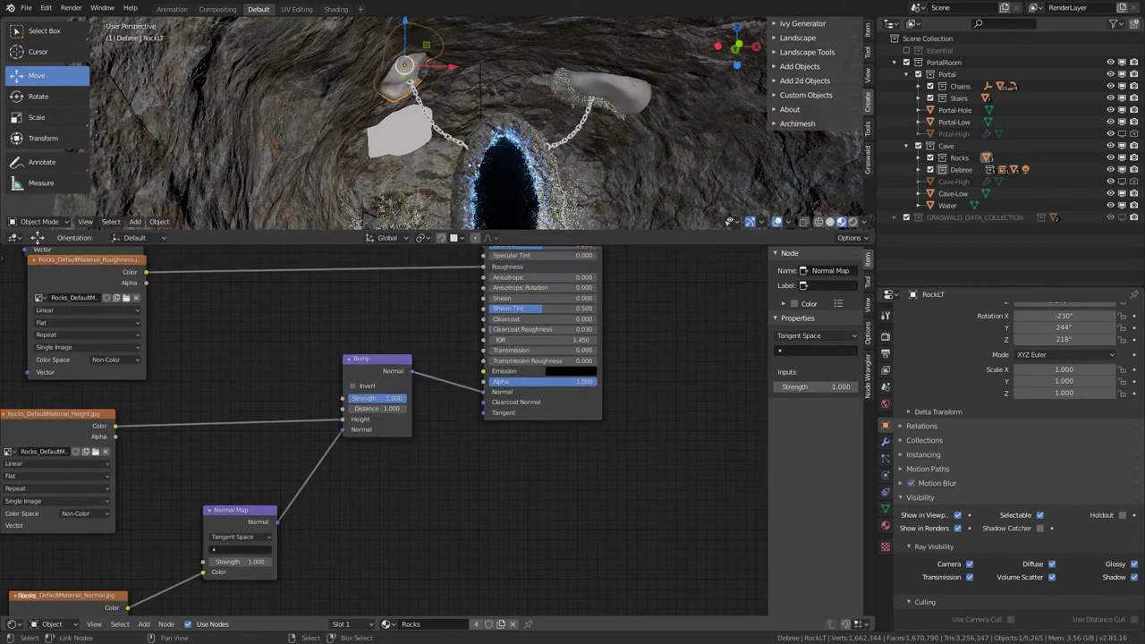
Step: Set both the Bump node's and the Normal Map node's Strength to 0.5
middle_click_drag(474, 145, 394, 390)
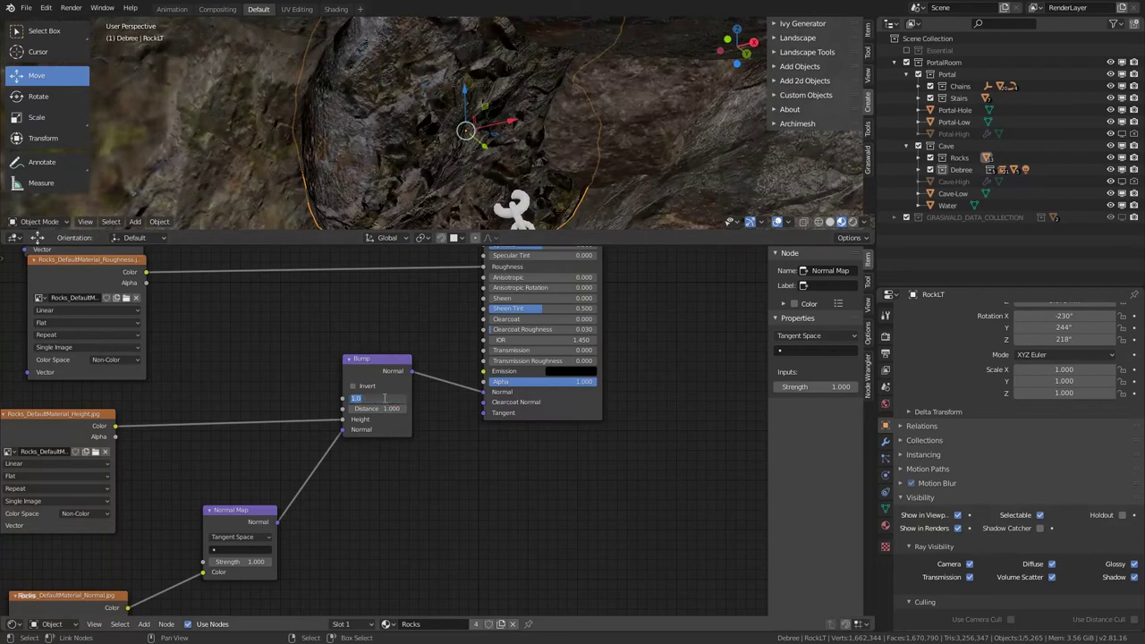
type("0.5")
key("Return")
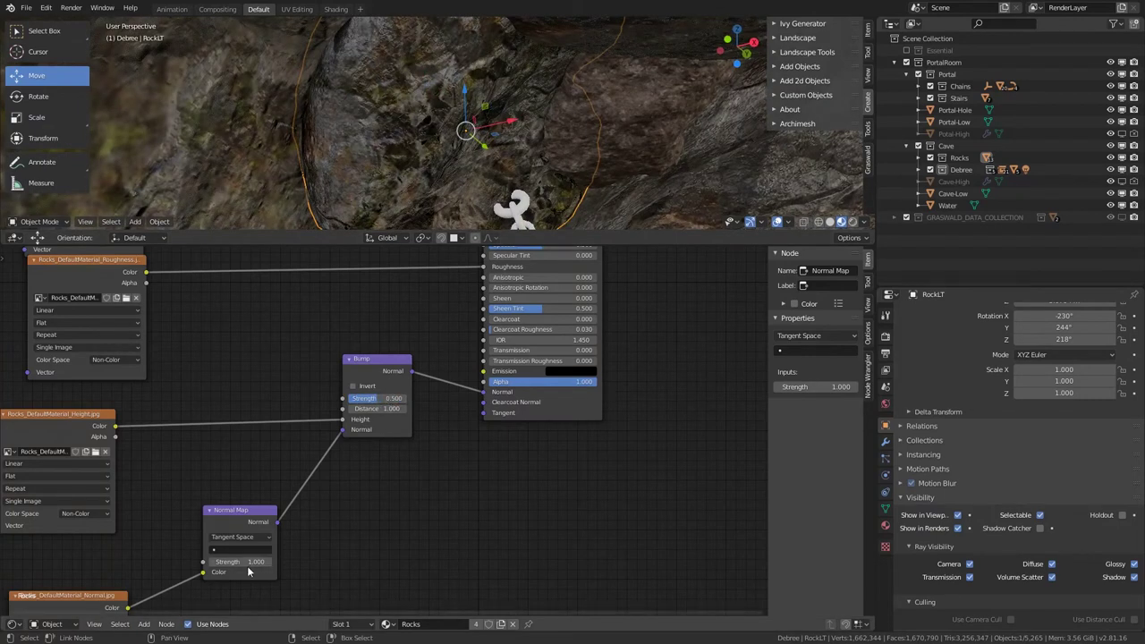
left_click(231, 561)
type("0.5")
key("Return")
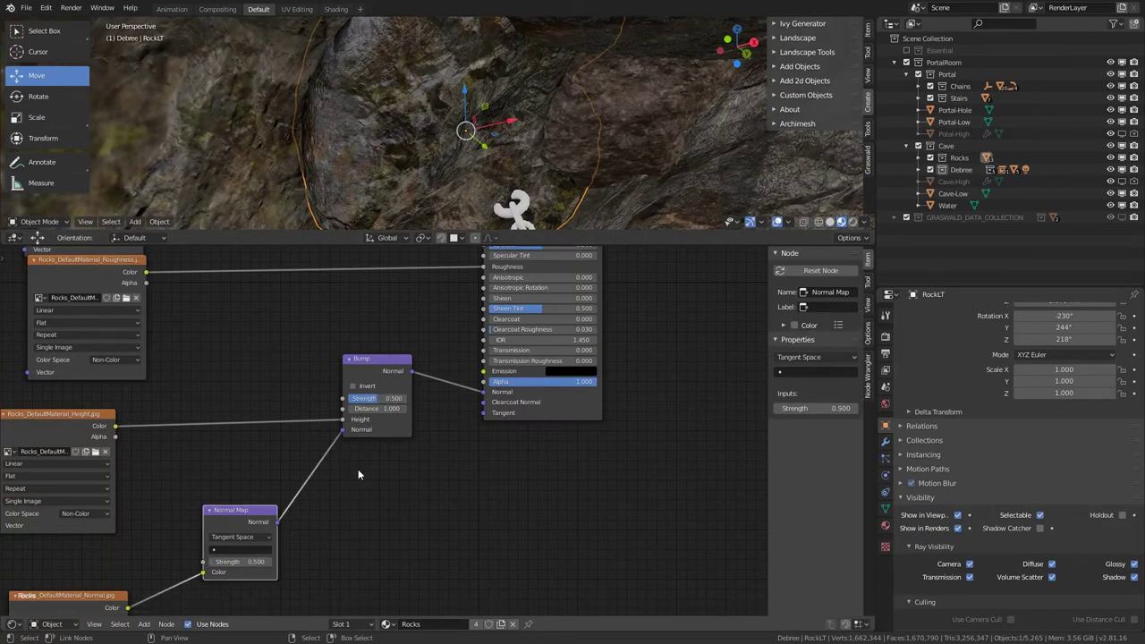
Step: Return to the camera view, enlarge the 3D viewport and examine the textured rocks and plants around the portal and stairs
mouse_move(528, 156)
middle_mouse_down()
mouse_move(538, 144)
mouse_move(415, 122)
mouse_move(507, 157)
middle_mouse_up()
key("KP_0")
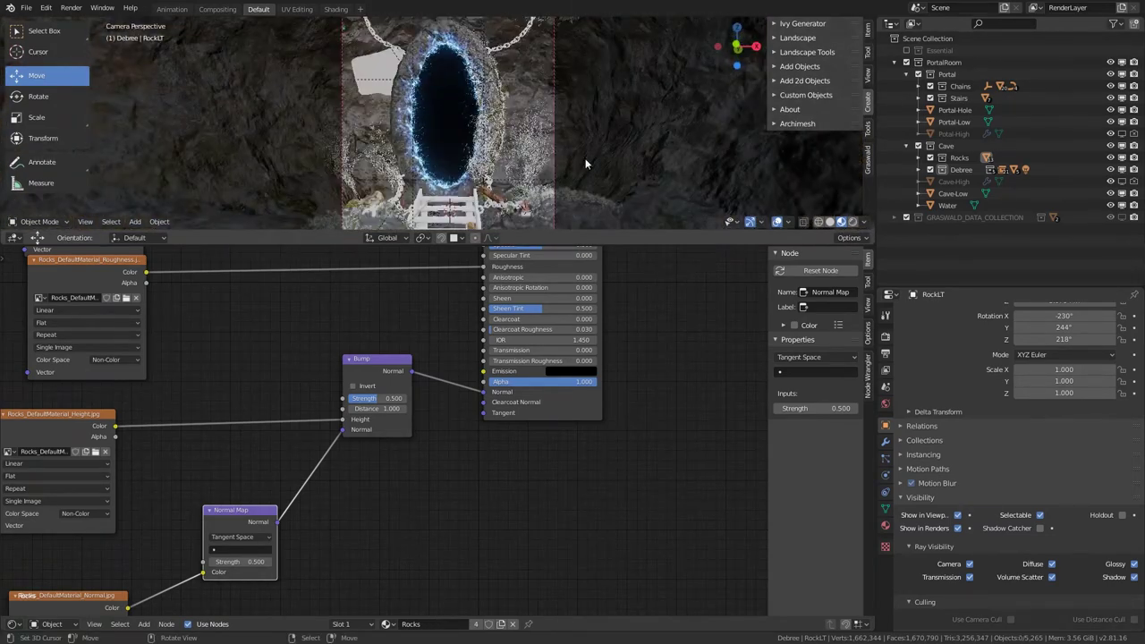
left_click_drag(614, 230, 613, 468)
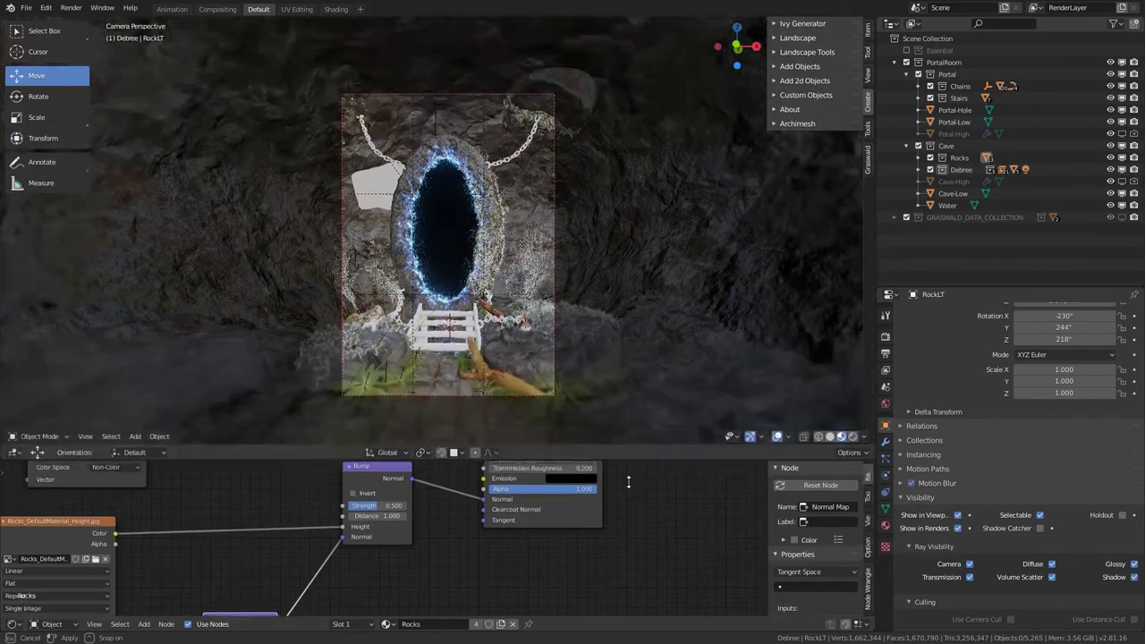
scroll(501, 101, "up", 4)
scroll(437, 365, "up", 2)
middle_click_drag(436, 365, 436, 292)
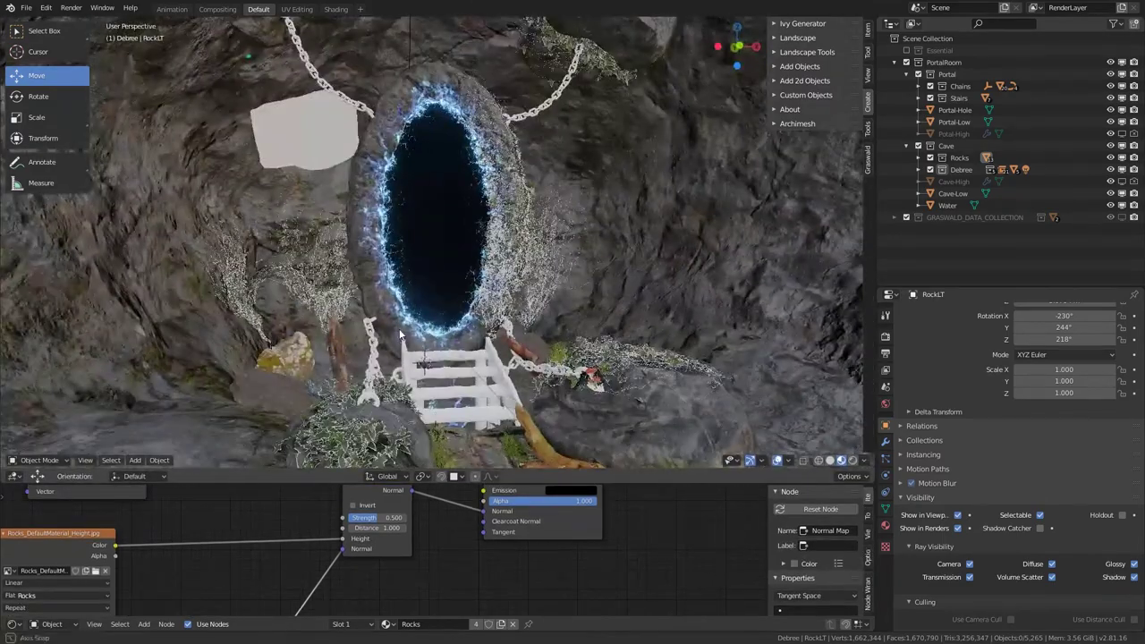
scroll(436, 289, "up", 5)
scroll(435, 294, "down", 5)
middle_click_drag(293, 263, 444, 288)
scroll(424, 296, "up", 4)
scroll(513, 284, "down", 5)
Step: Select the ivy on the rock beside the stairs and switch the render engine to Eevee
left_click(435, 236)
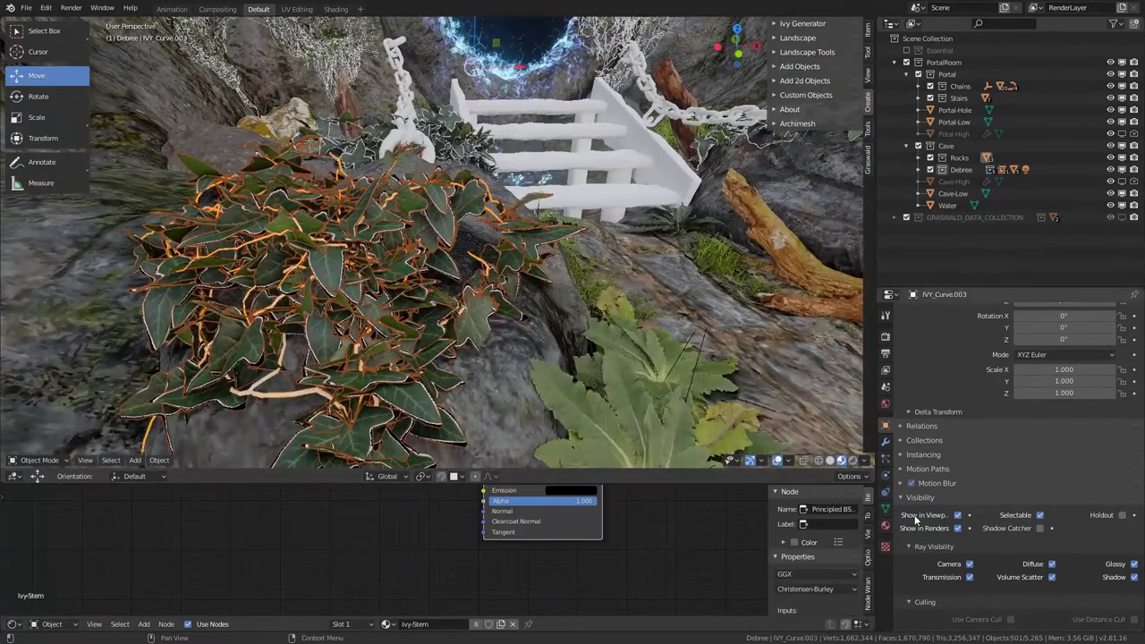
left_click(886, 526)
scroll(997, 447, "up", 3)
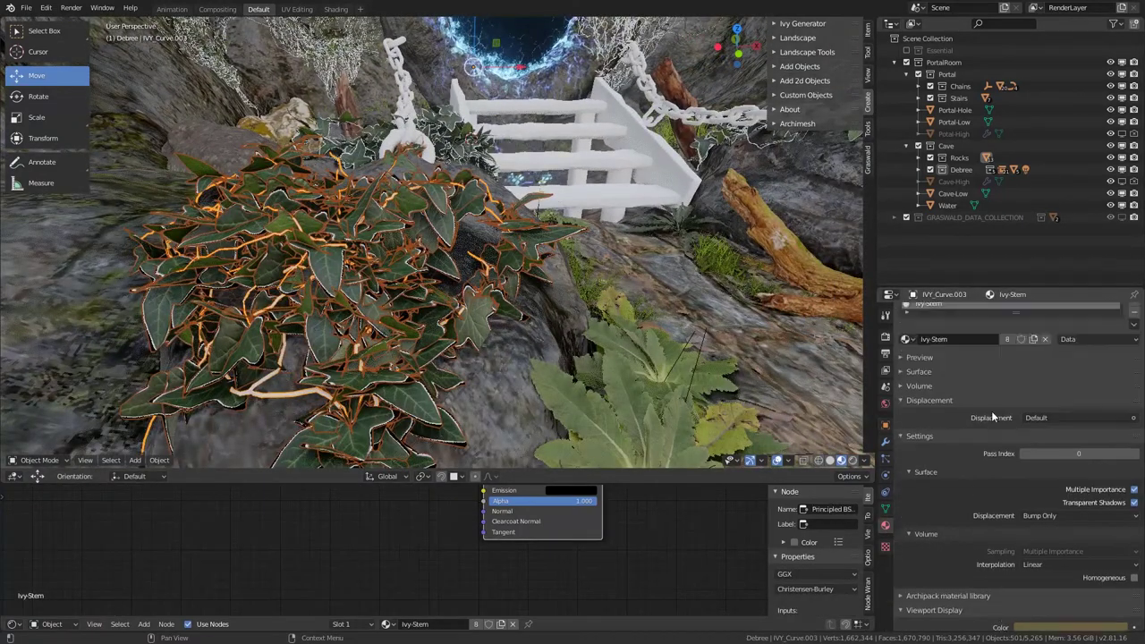
left_click(886, 337)
left_click(1061, 315)
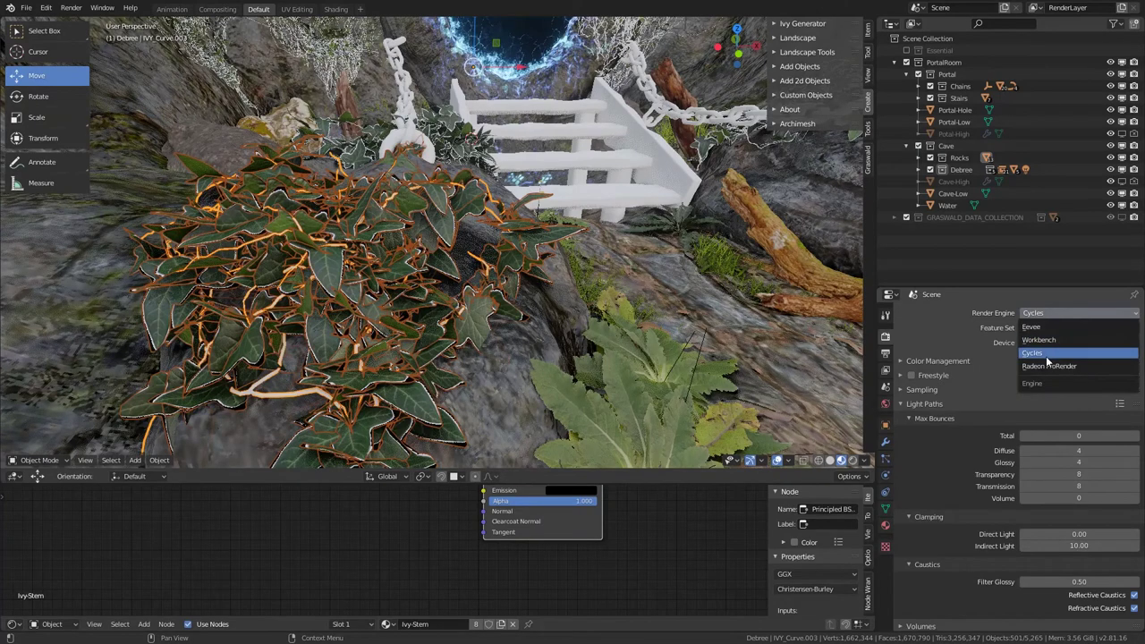
left_click(1036, 326)
Step: Enable the Ivy-Leaves collection inside Debree and select the ivy leaf plane closest to the cave
scroll(527, 235, "down", 8)
scroll(527, 235, "down", 3)
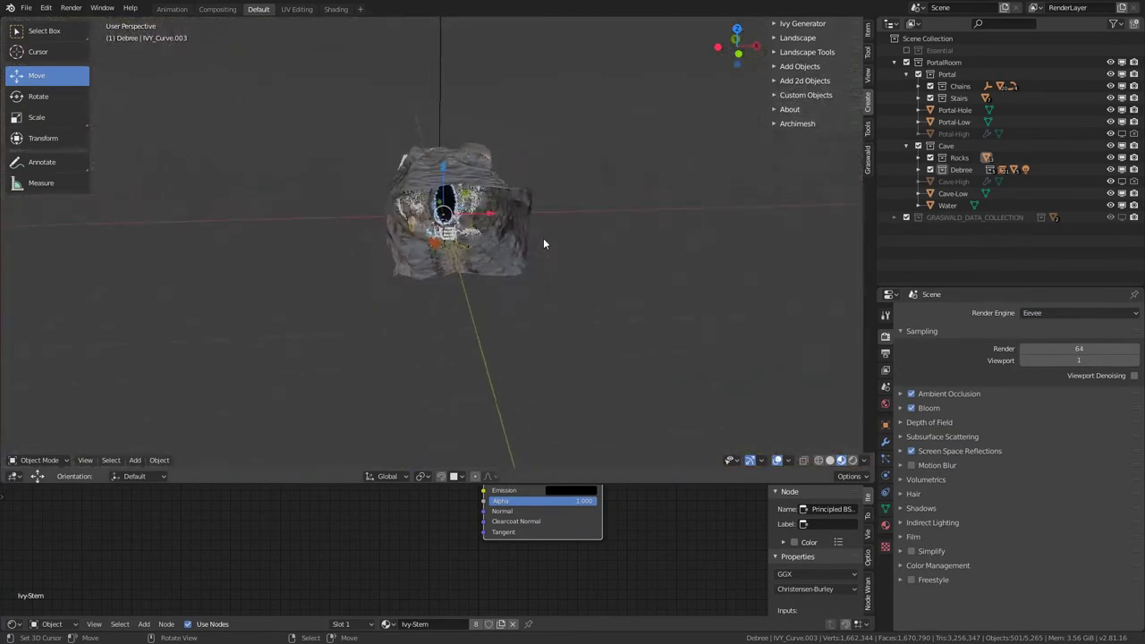
scroll(543, 238, "up", 8)
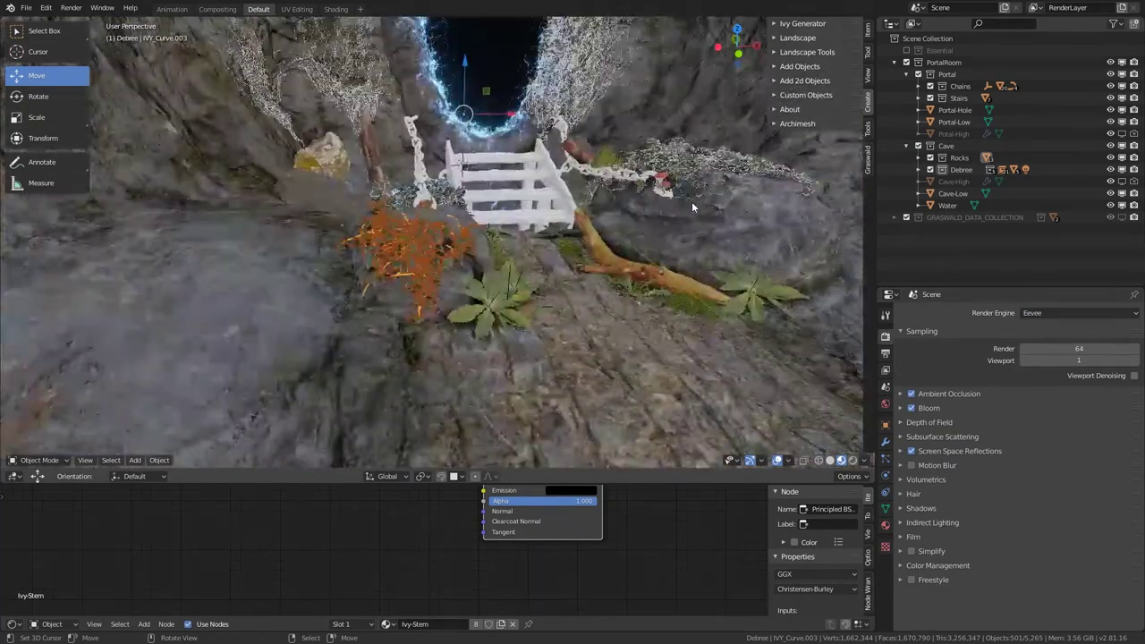
left_click(921, 171)
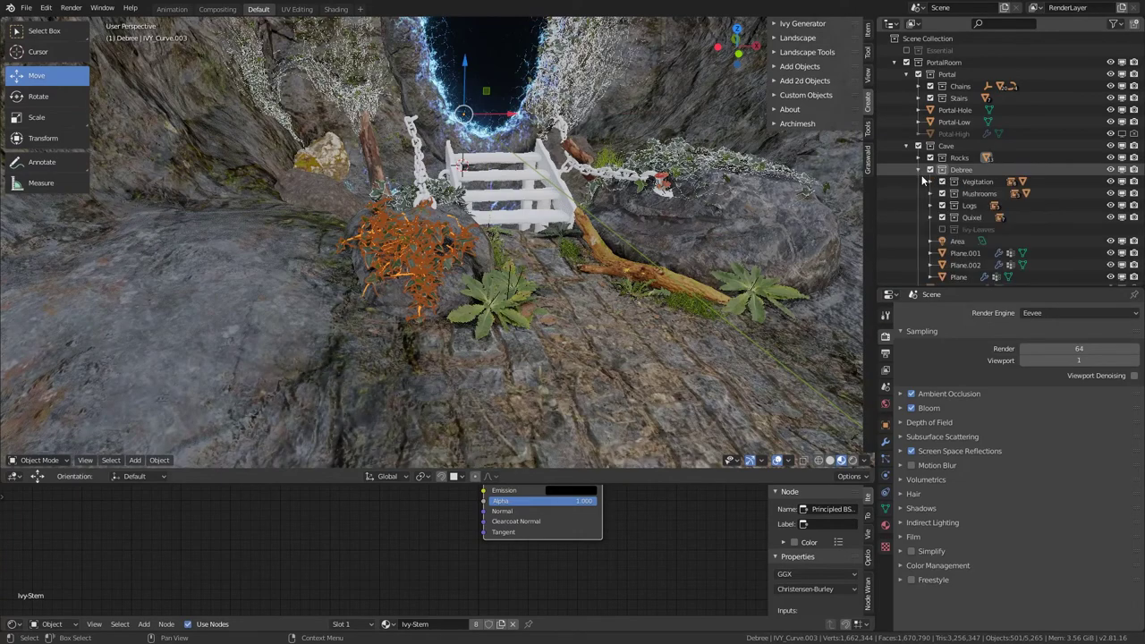
left_click(942, 231)
scroll(201, 218, "down", 6)
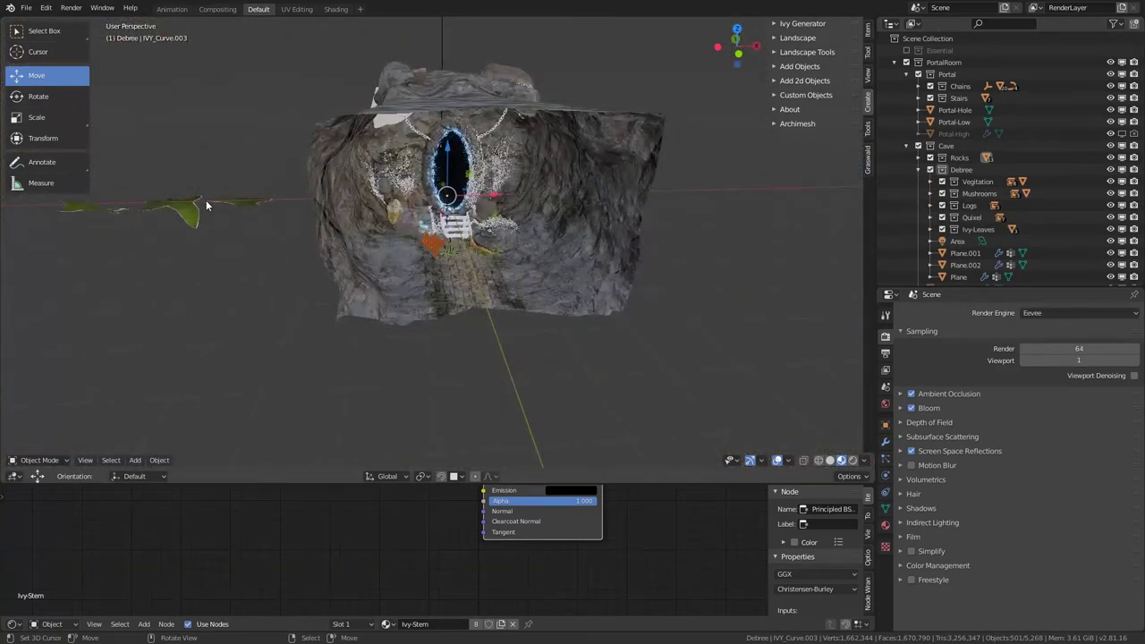
left_click(207, 204)
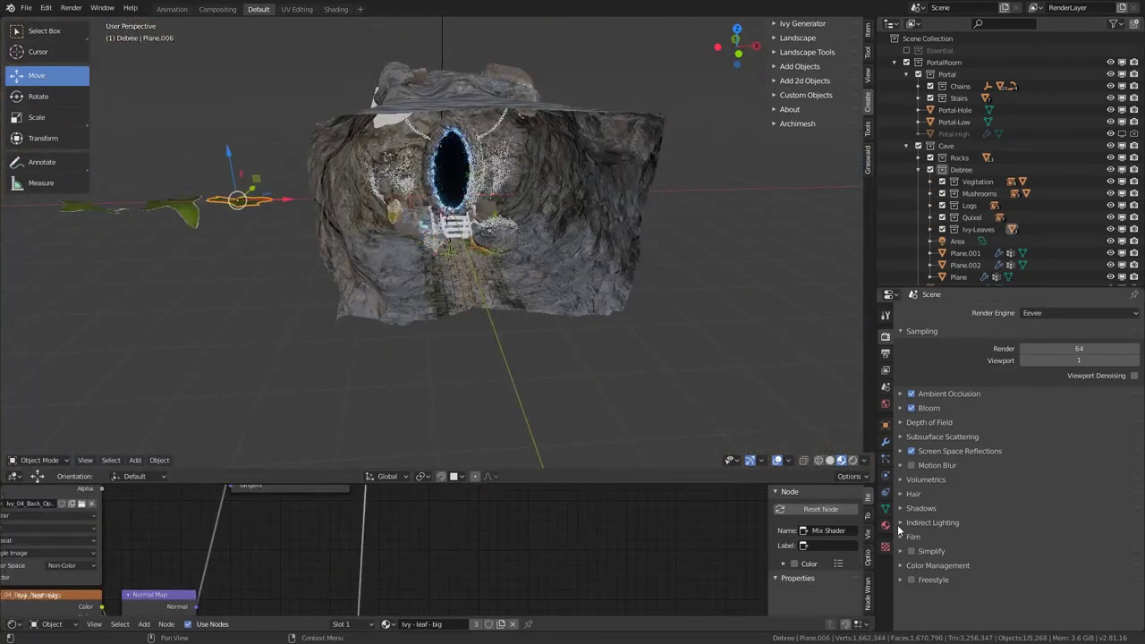
Step: Set the ivy leaf material's Blend Mode to Alpha Clip and its Shadow Mode to None
left_click(886, 528)
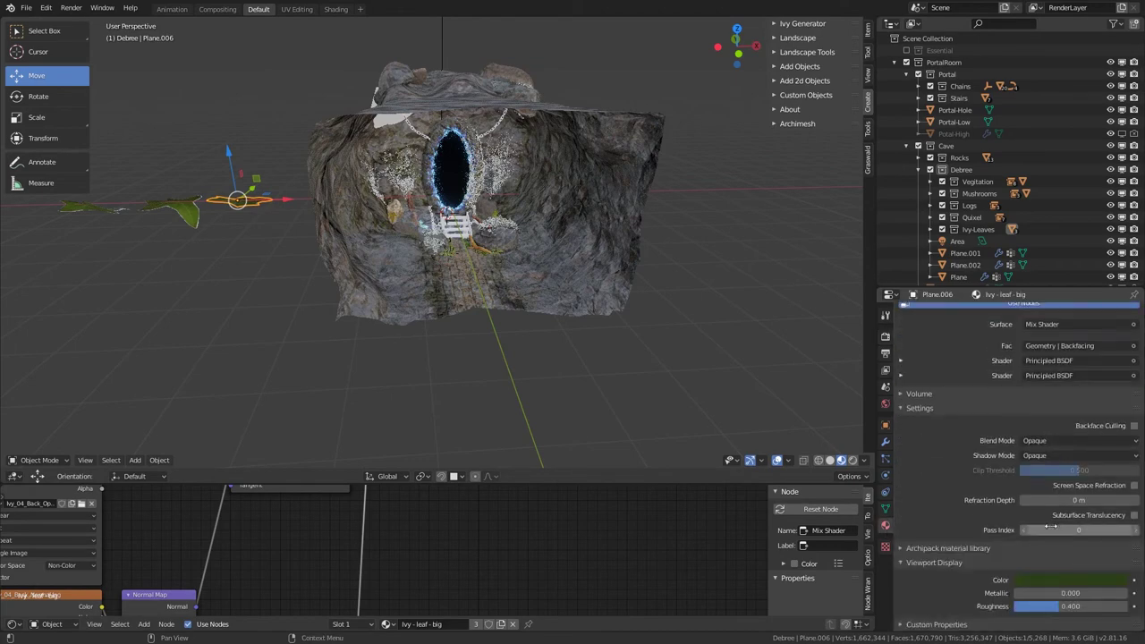
left_click(1038, 442)
left_click(1046, 468)
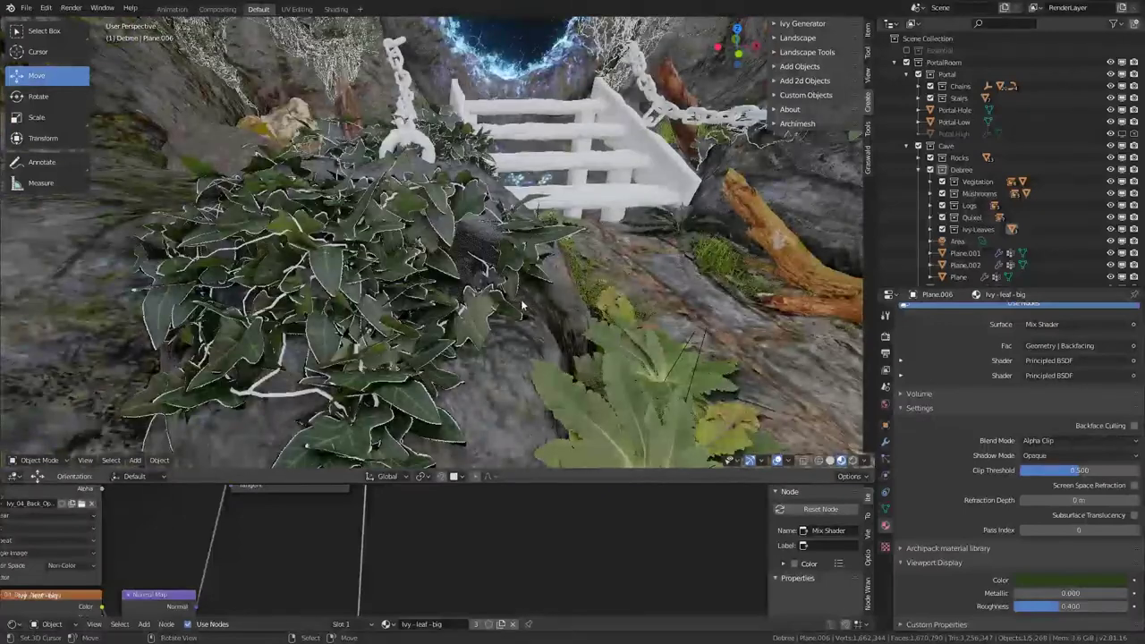
left_click(1024, 457)
left_click(1034, 470)
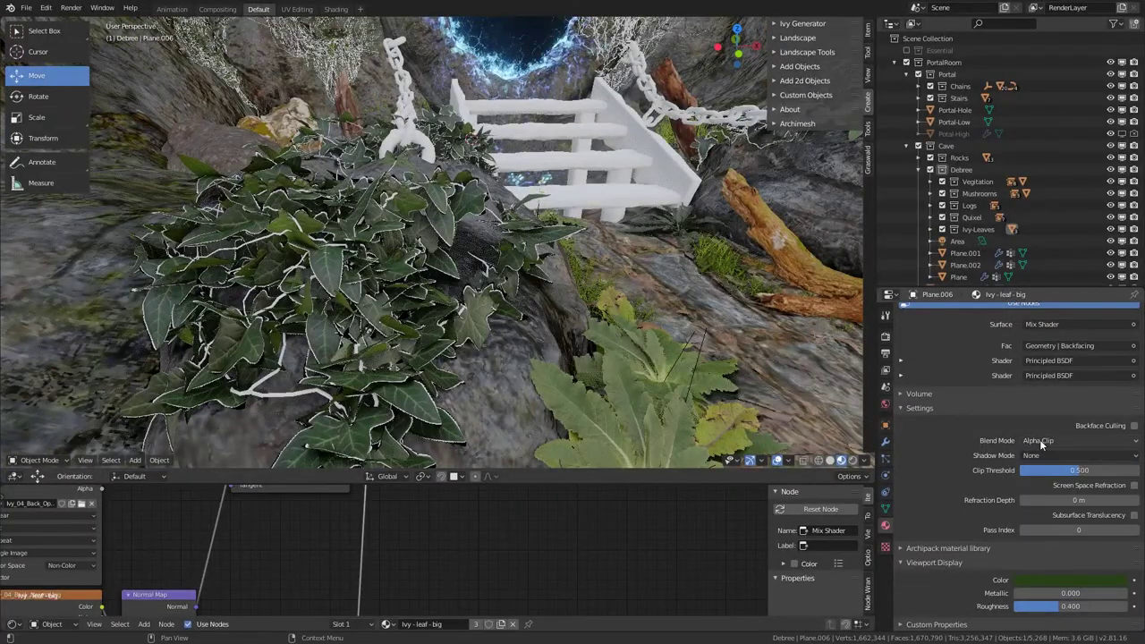
Step: Set the leaf material's Blend Mode to Alpha Blend and inspect the ivy beside the stairs
left_click(1040, 439)
left_click(1049, 494)
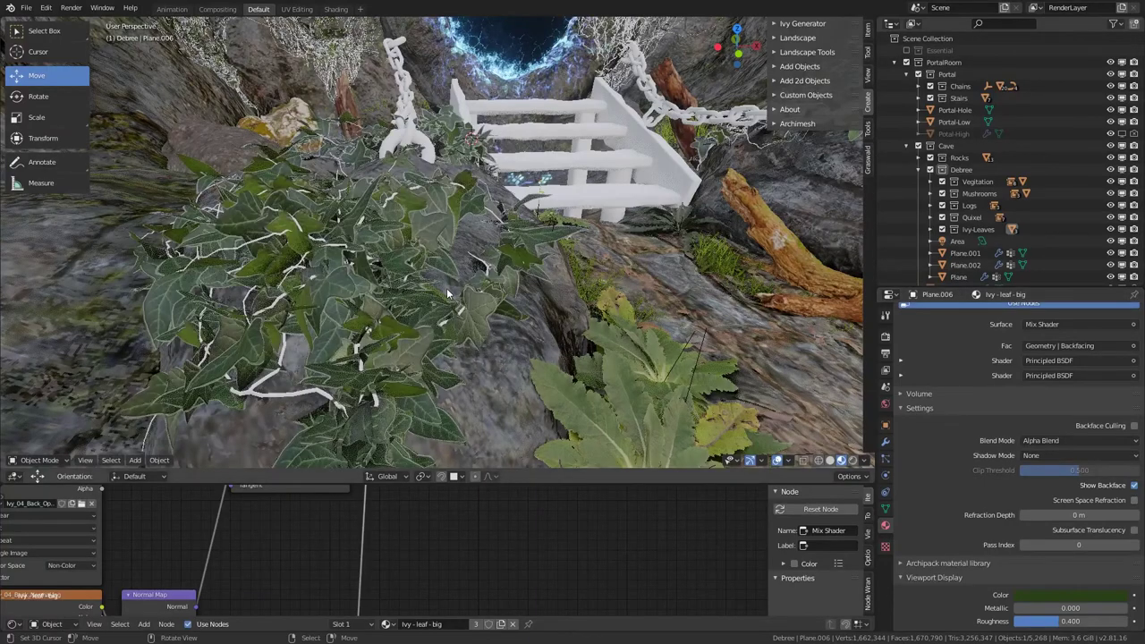
middle_click_drag(446, 288, 450, 291)
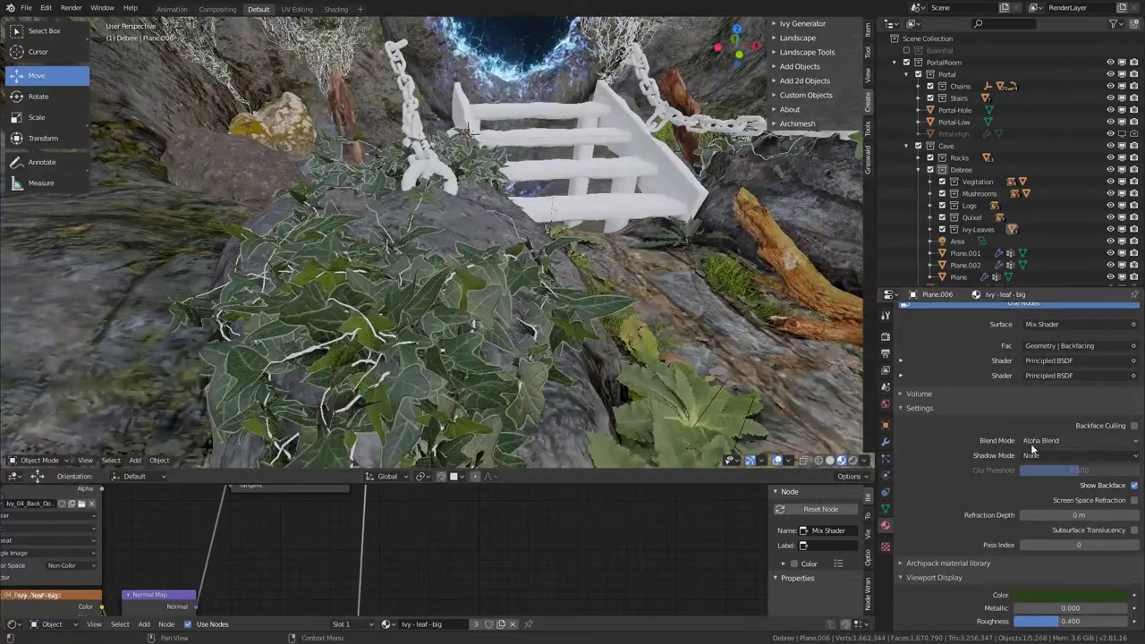
Step: Try Alpha Clip again as the leaf material's Blend Mode and compare the leaf edges up close
scroll(212, 241, "down", 10)
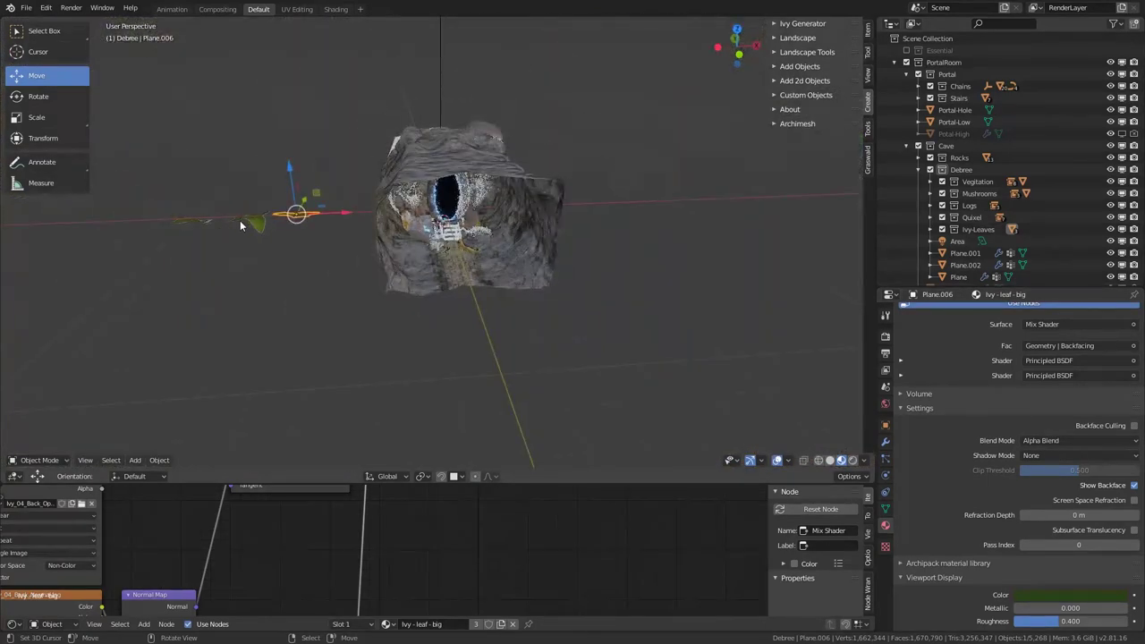
left_click(250, 222)
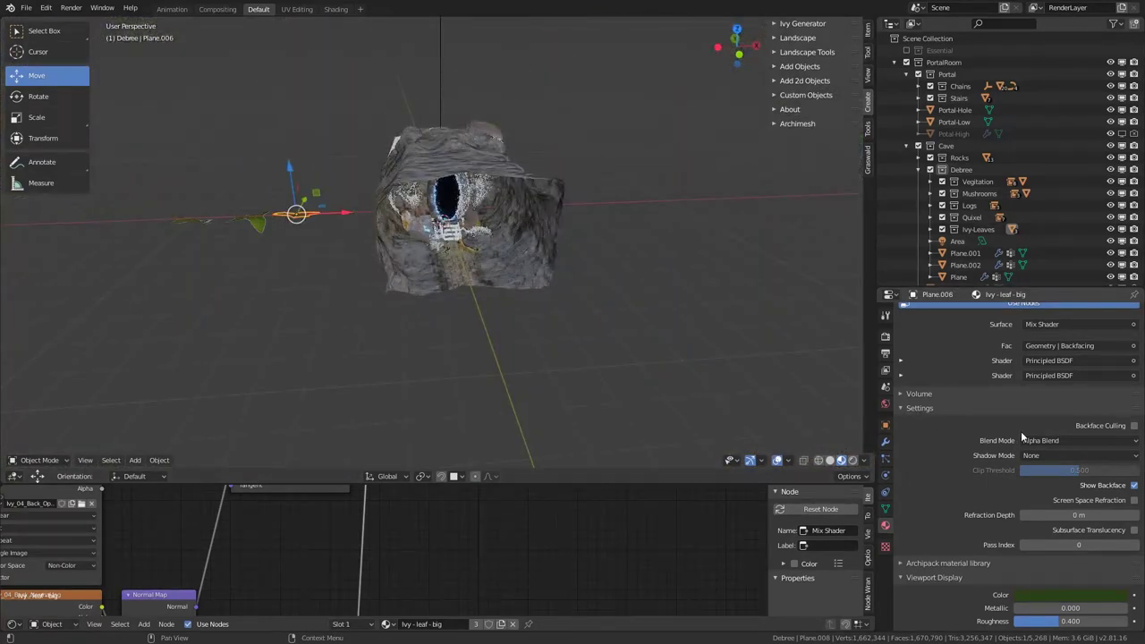
left_click(1078, 440)
left_click(1042, 467)
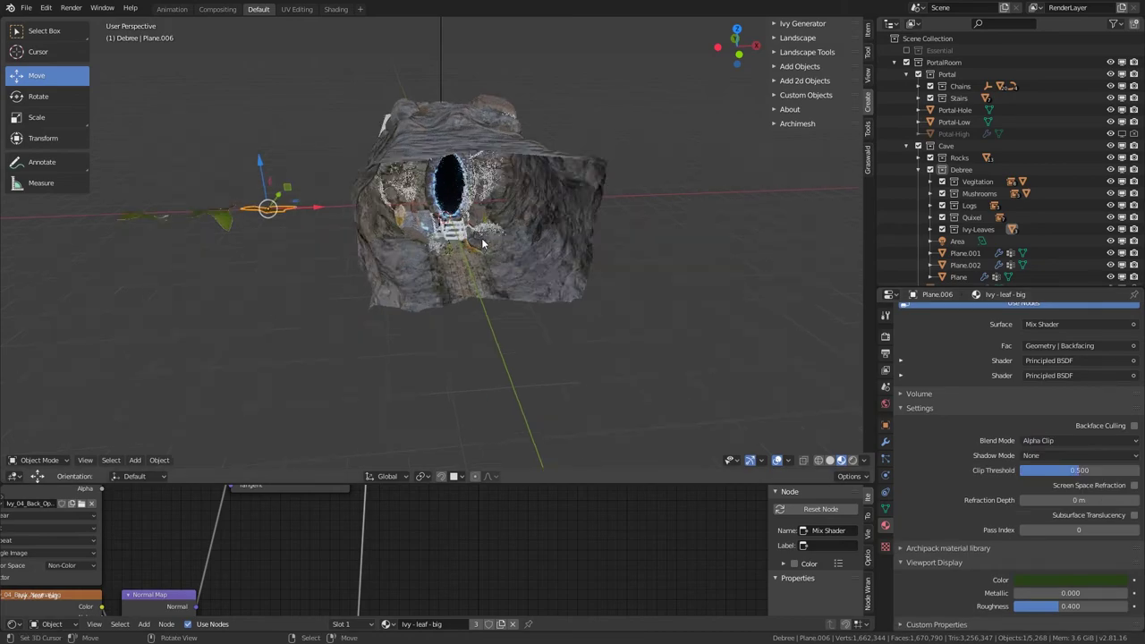
scroll(469, 240, "up", 10)
middle_click_drag(459, 242, 445, 259)
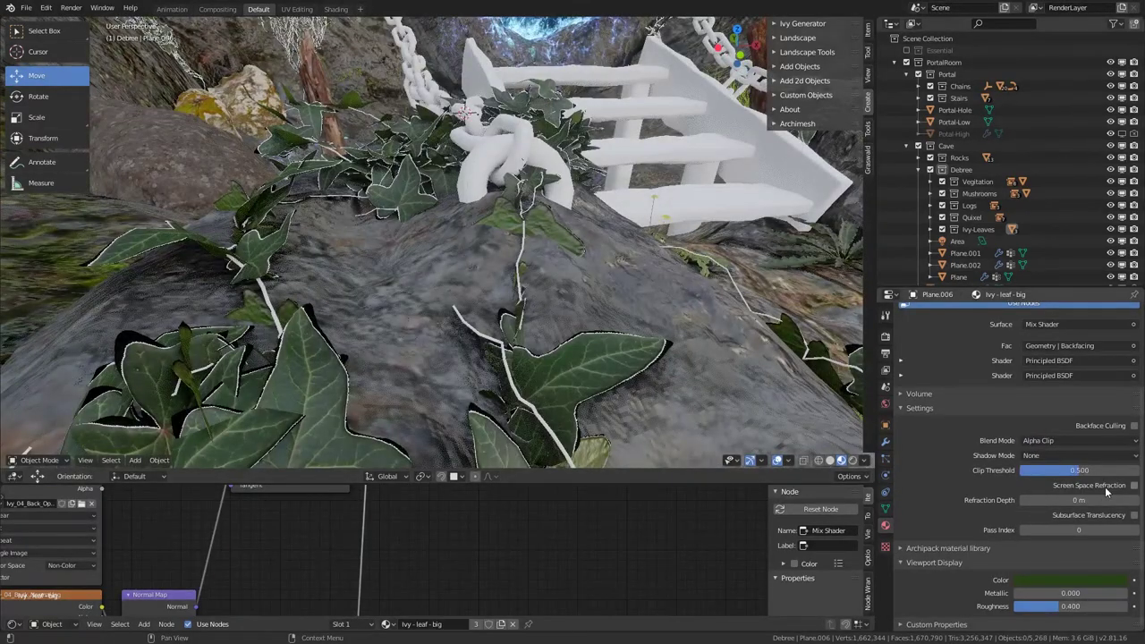
Step: Return the leaf material's Blend Mode to Alpha Blend and exclude the Ivy-Leaves collection from the scene
left_click(1059, 440)
left_click(1056, 492)
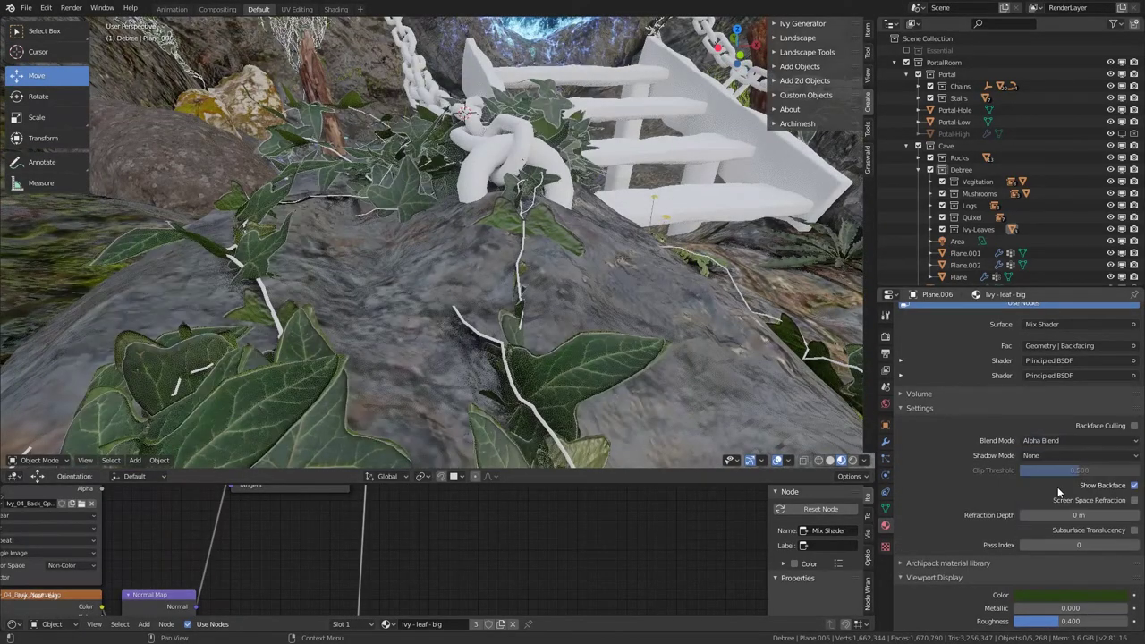
middle_click_drag(375, 306, 485, 320)
scroll(481, 320, "down", 8)
scroll(485, 321, "up", 5)
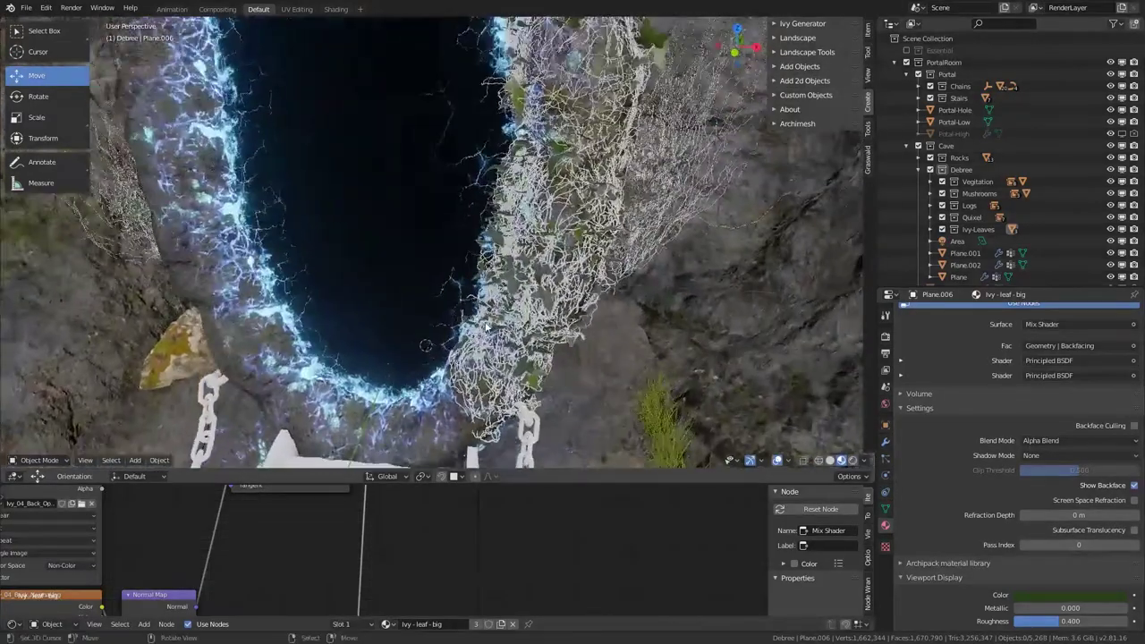
middle_click_drag(599, 327, 603, 308)
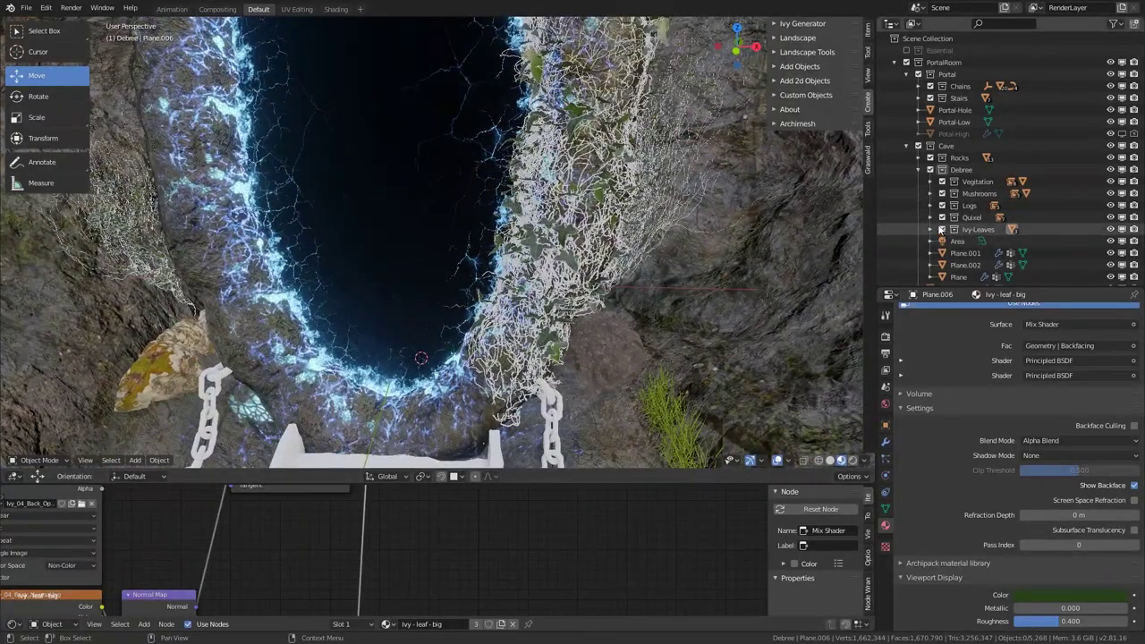
left_click(941, 230)
Step: Select the chain base beside the portal, enlarge the shader editor and give the Chains material a dark reddish-brown Base Color
mouse_move(501, 295)
middle_mouse_down()
mouse_move(543, 236)
mouse_move(528, 211)
mouse_move(439, 213)
mouse_move(416, 291)
mouse_move(483, 290)
middle_mouse_up()
scroll(437, 212, "up", 3)
scroll(416, 291, "up", 3)
left_click(517, 270)
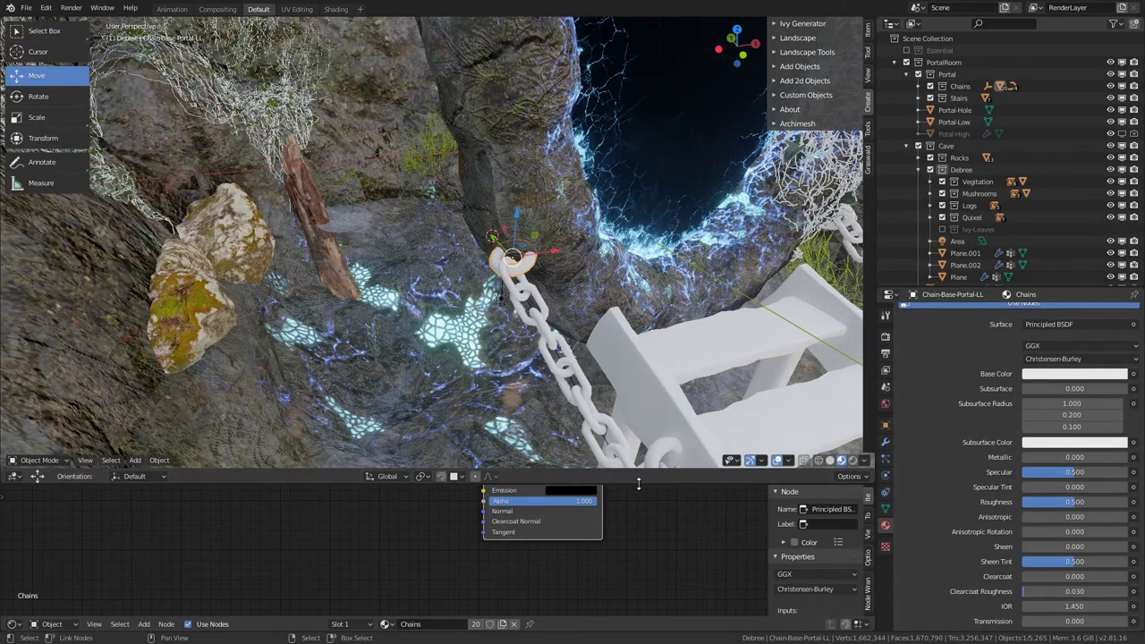
left_click_drag(639, 484, 641, 314)
middle_click_drag(641, 421, 557, 427)
scroll(556, 423, "up", 2)
scroll(537, 417, "up", 2, "shift")
left_click(458, 376)
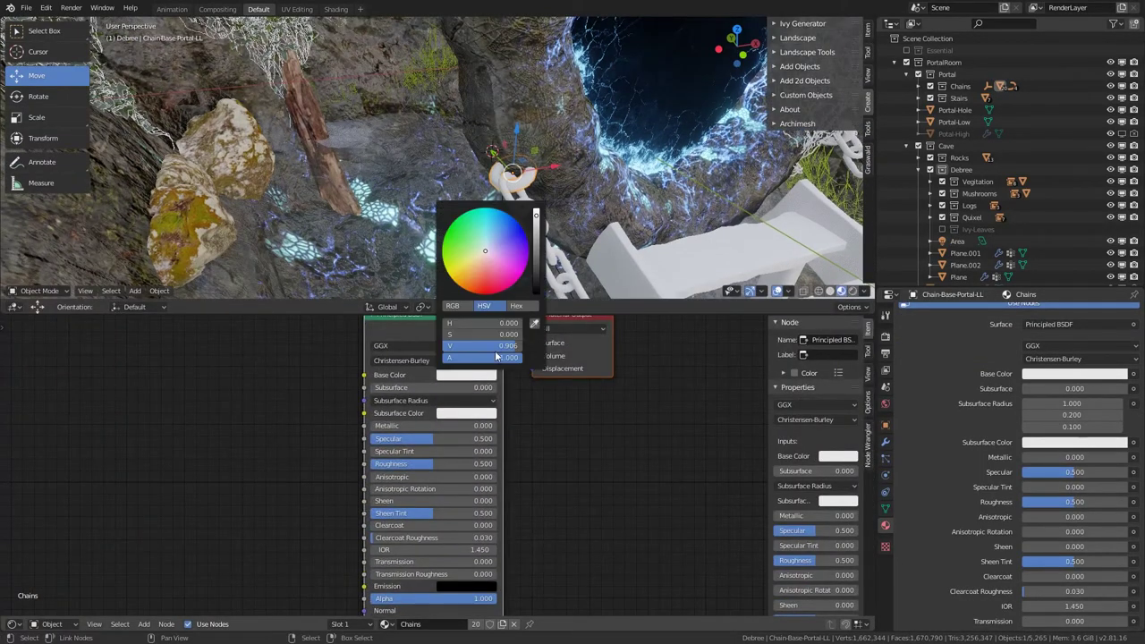
left_click_drag(486, 279, 536, 266)
key("alt+a")
middle_click_drag(586, 213, 537, 219)
scroll(537, 219, "down", 3)
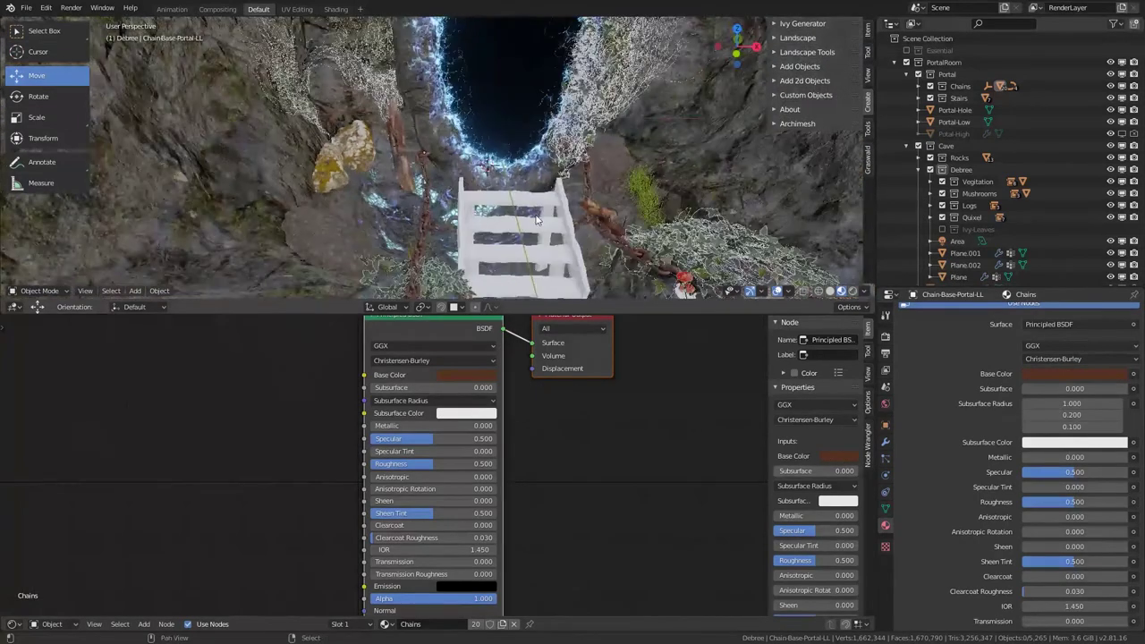
Step: Select the stair planks to check their Wood material and look over the stairs and portal
scroll(536, 220, "up", 6)
left_click(342, 165)
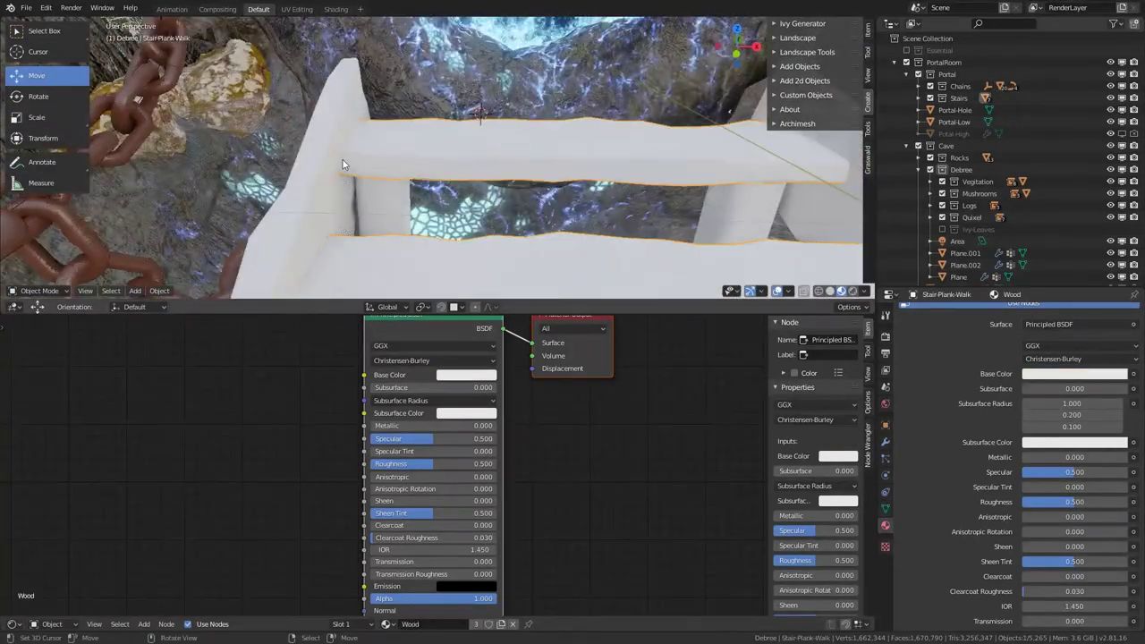
scroll(443, 175, "down", 10)
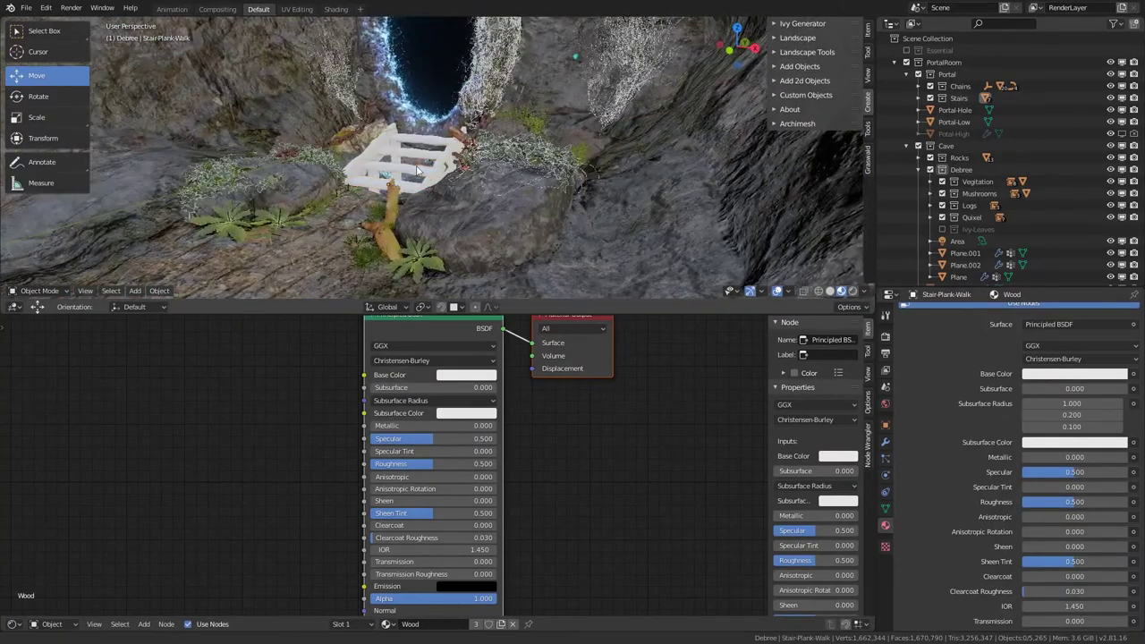
middle_click_drag(416, 170, 547, 208)
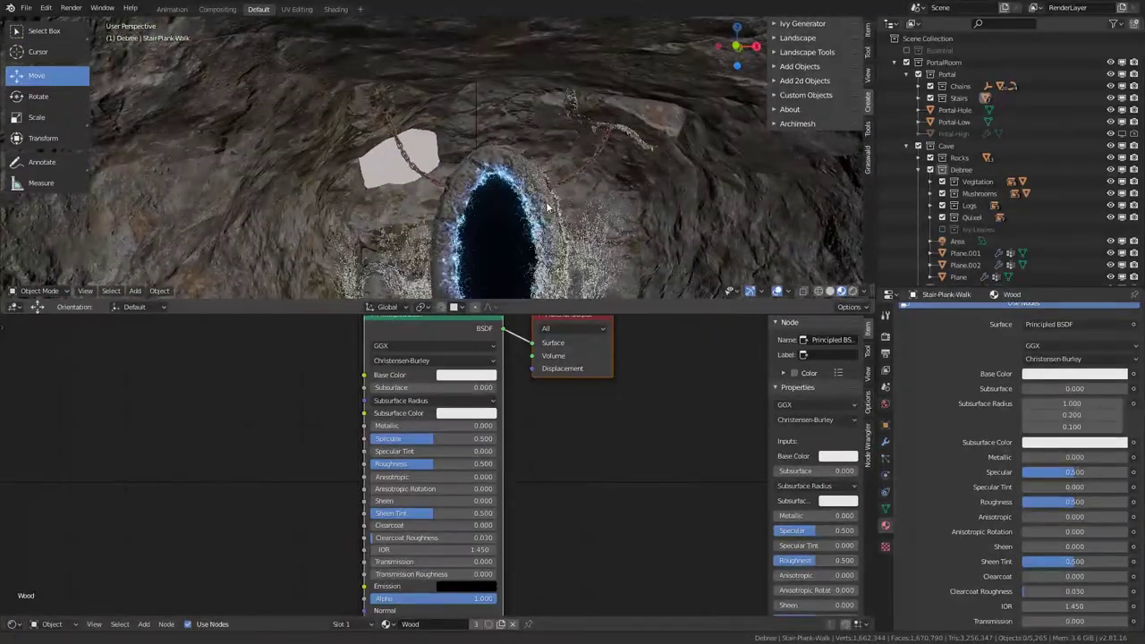
Step: Select the ivy along the portal's edge and set the Ivy-Stem material's Base Color to a dark olive brown
scroll(547, 207, "up", 4)
scroll(497, 204, "up", 2)
left_click(521, 162)
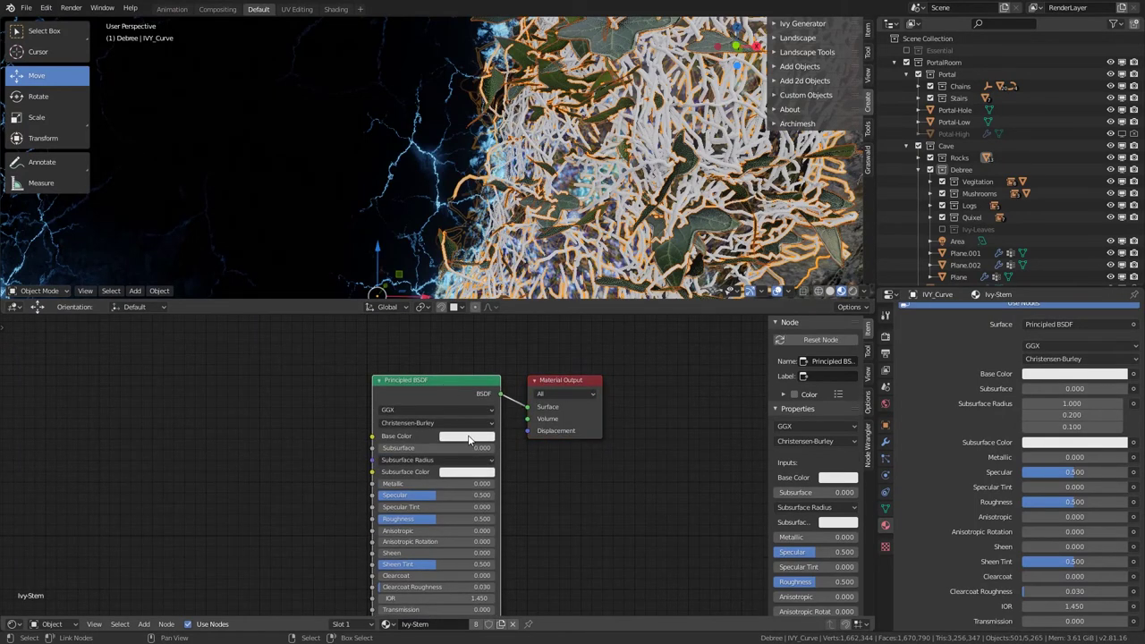
left_click(469, 436)
left_click(472, 331)
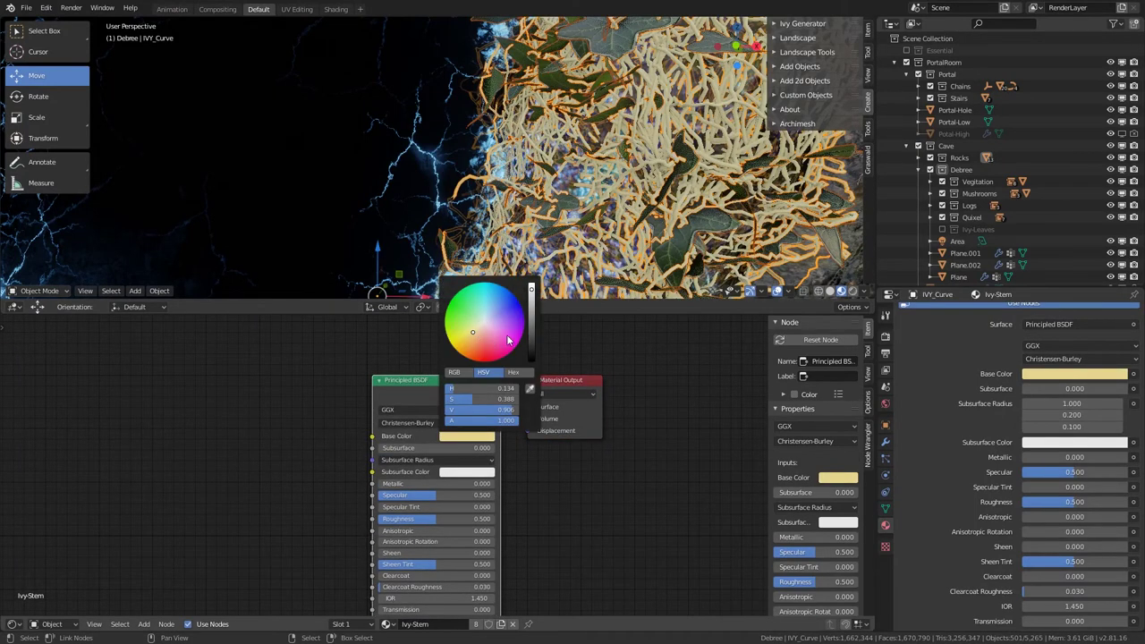
left_click(532, 335)
Step: Add a ColorRamp node in front of the Ivy-Stem material's Principled BSDF
middle_click_drag(279, 374, 479, 361)
key("shift+a")
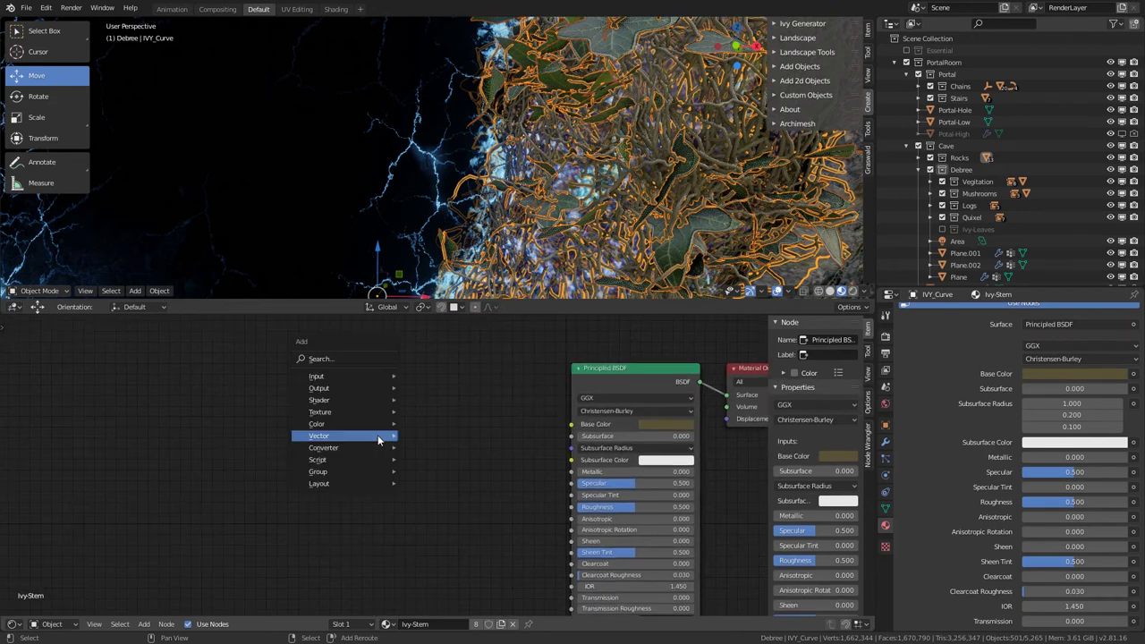
mouse_move(384, 447)
left_click(435, 291)
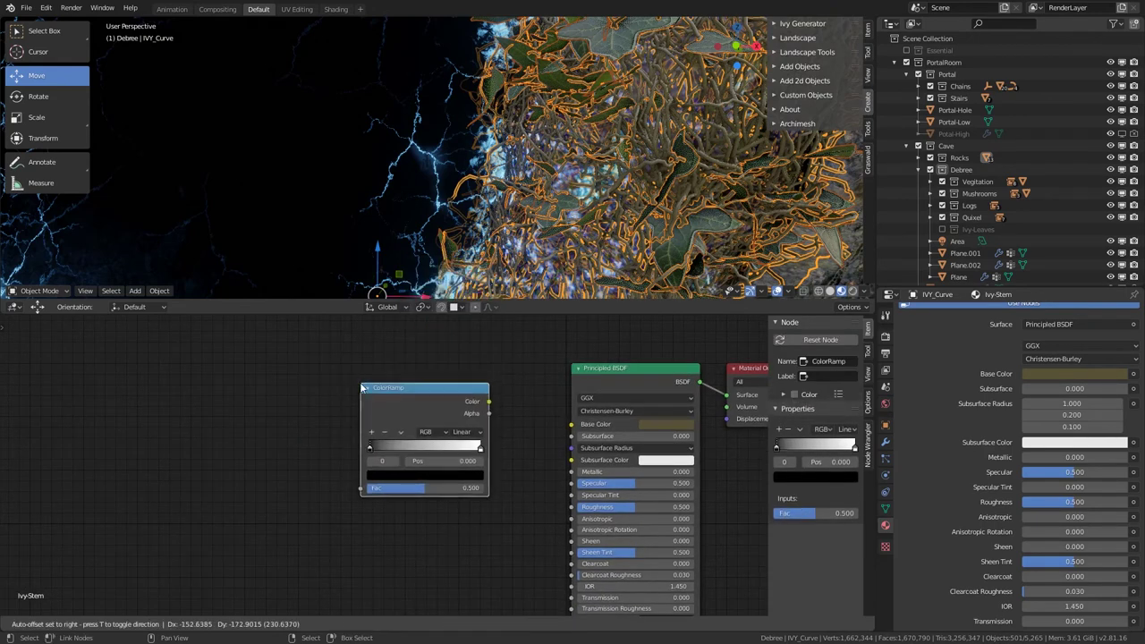
left_click(420, 393)
Step: Color the ramp from very dark brown to the stem's olive brown and move the end stop to position 0.659
left_click(480, 448)
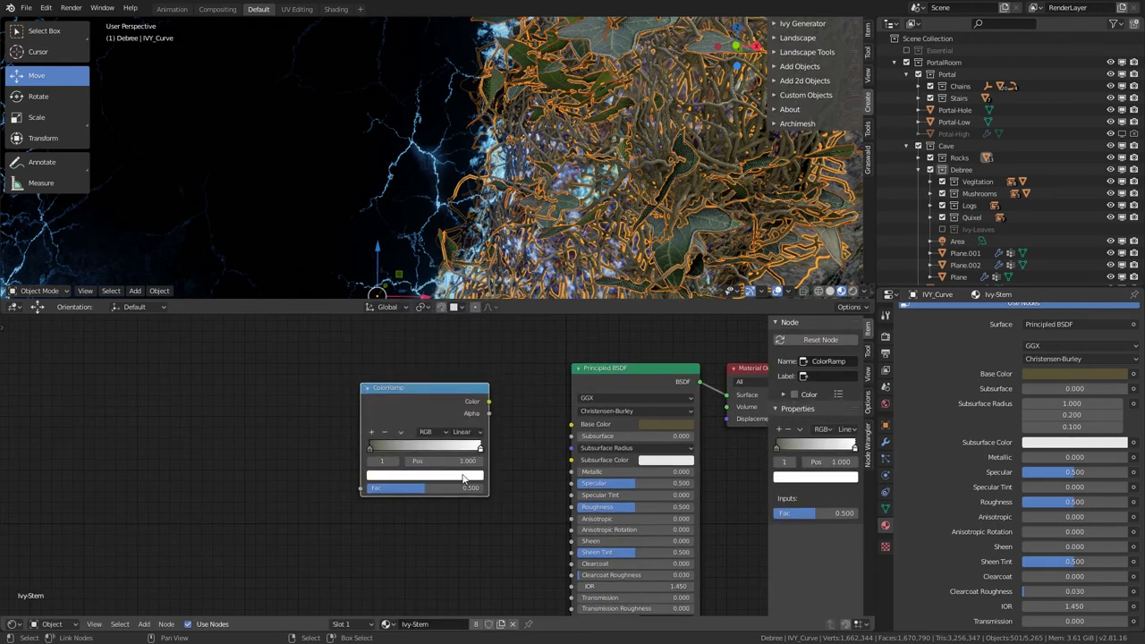
left_click_drag(457, 475, 457, 475)
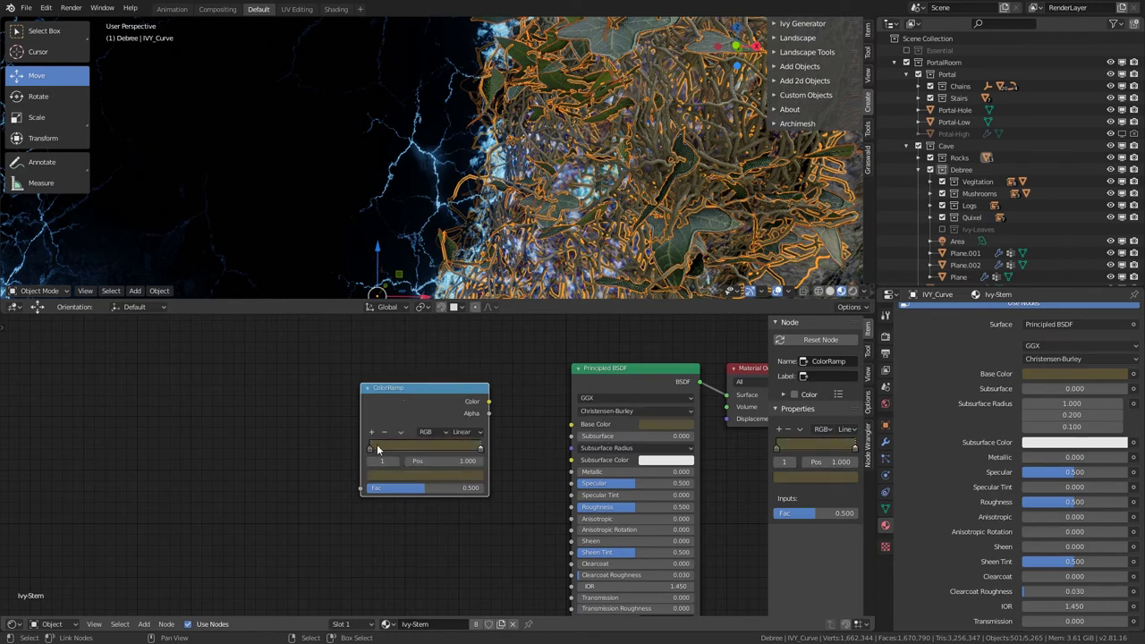
left_click(399, 477)
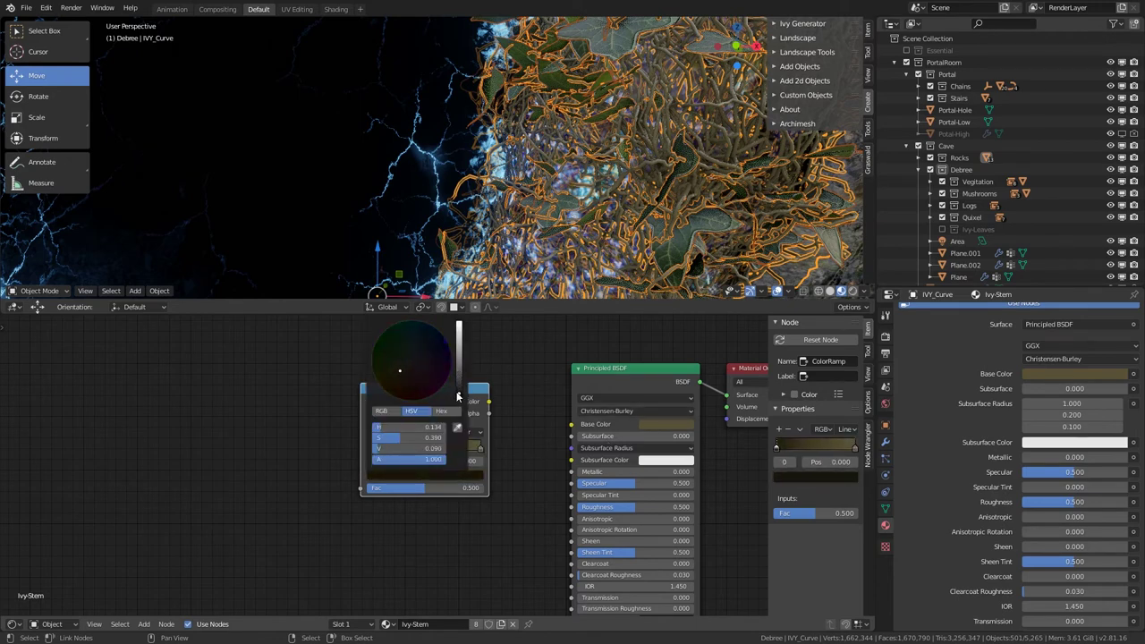
left_click_drag(367, 450, 372, 451)
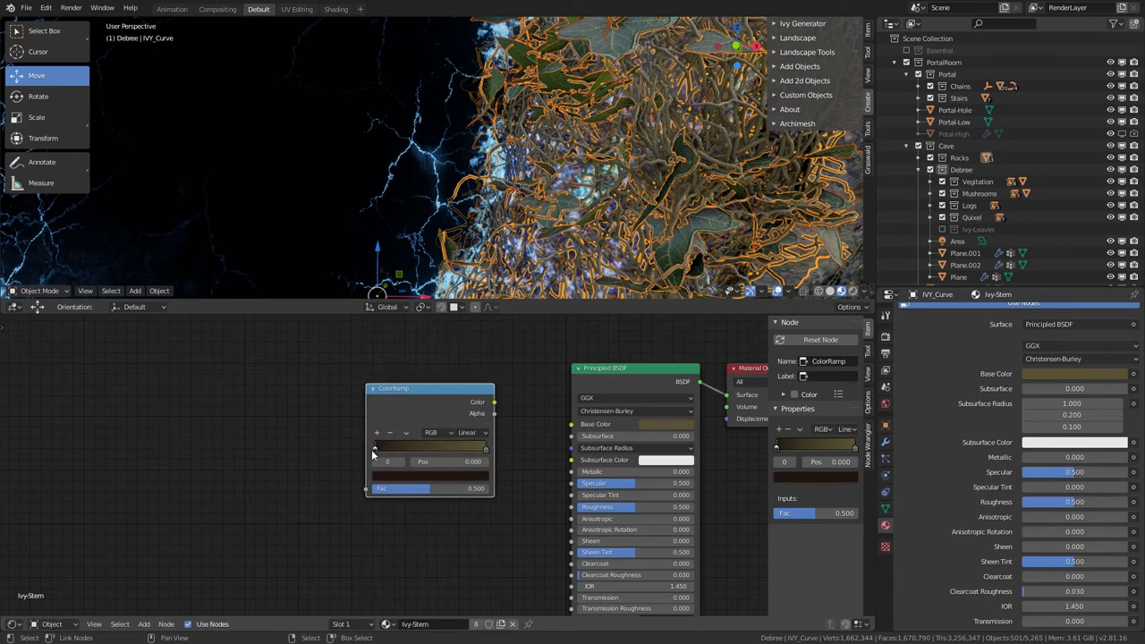
left_click_drag(483, 449, 445, 449)
middle_click_drag(392, 389, 463, 359)
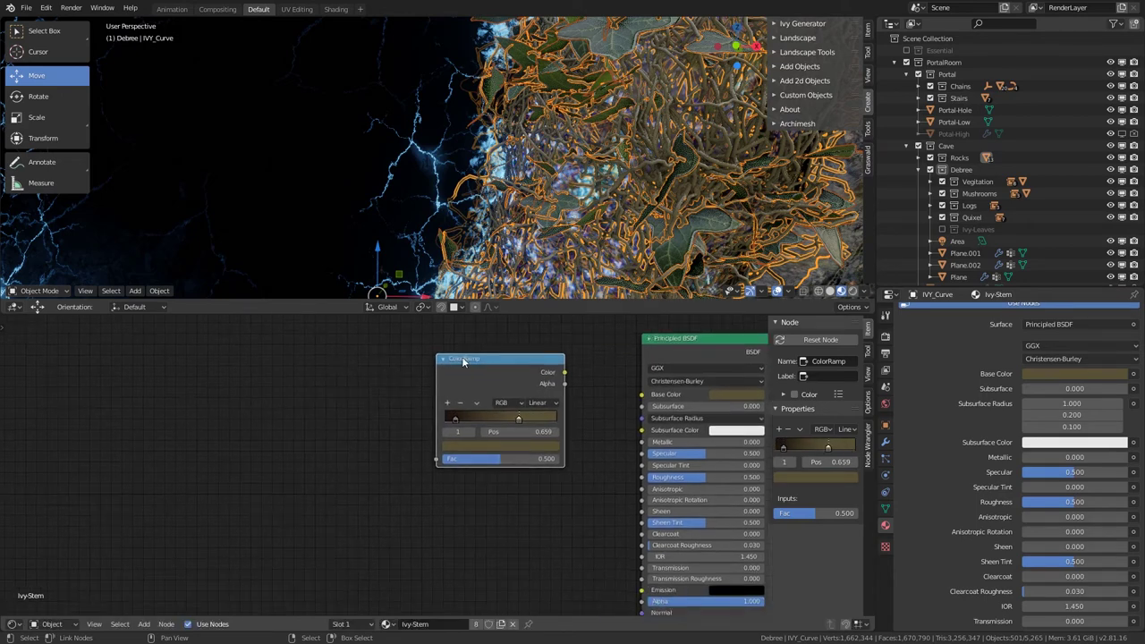
Step: Add a Musgrave Texture node to drive the ColorRamp's Fac, and connect the ramp's color to the Principled BSDF's Base Color
key("shift+a")
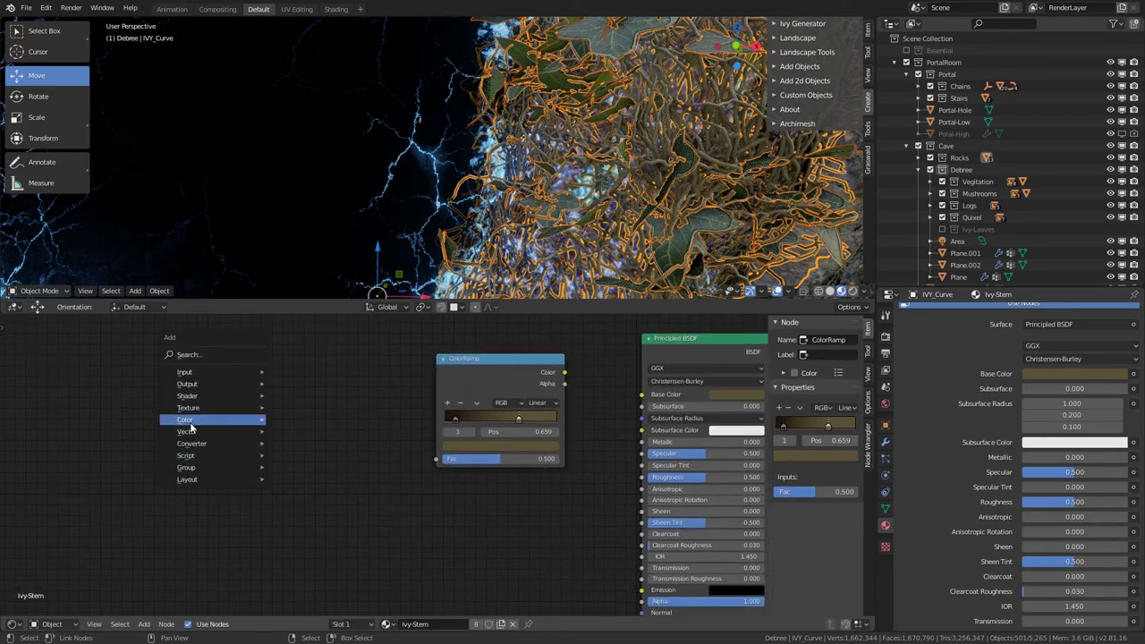
mouse_move(182, 409)
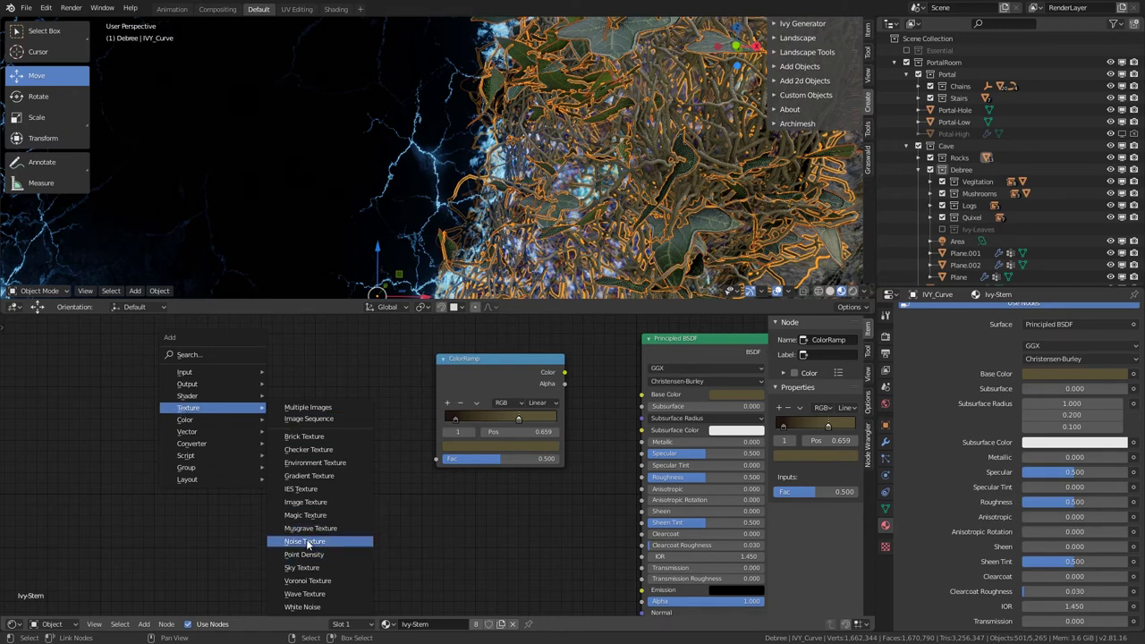
left_click(131, 398)
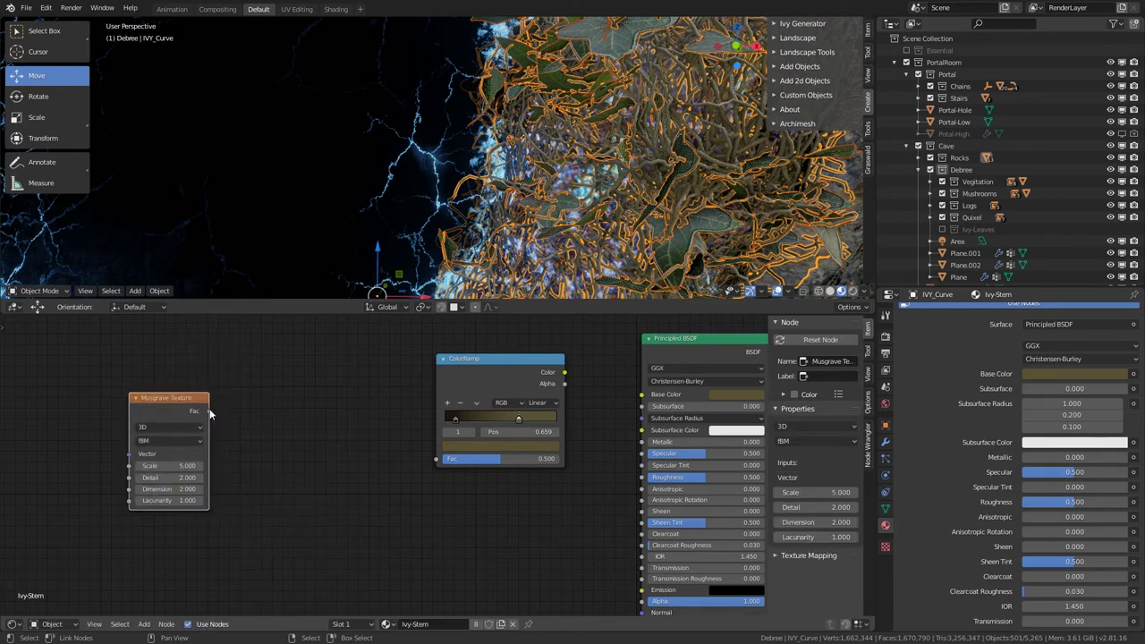
left_click_drag(208, 411, 436, 459)
left_click_drag(564, 374, 641, 394)
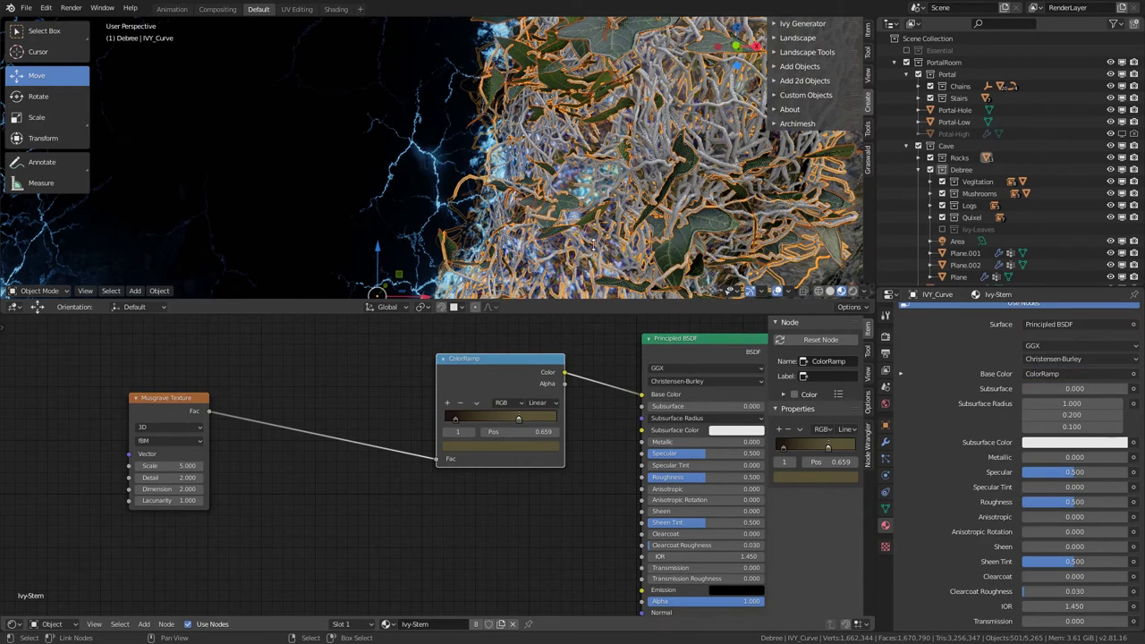
Step: Set the Musgrave Texture's Scale to 20 and check the ivy stems beside the portal
middle_click_drag(596, 236, 560, 223)
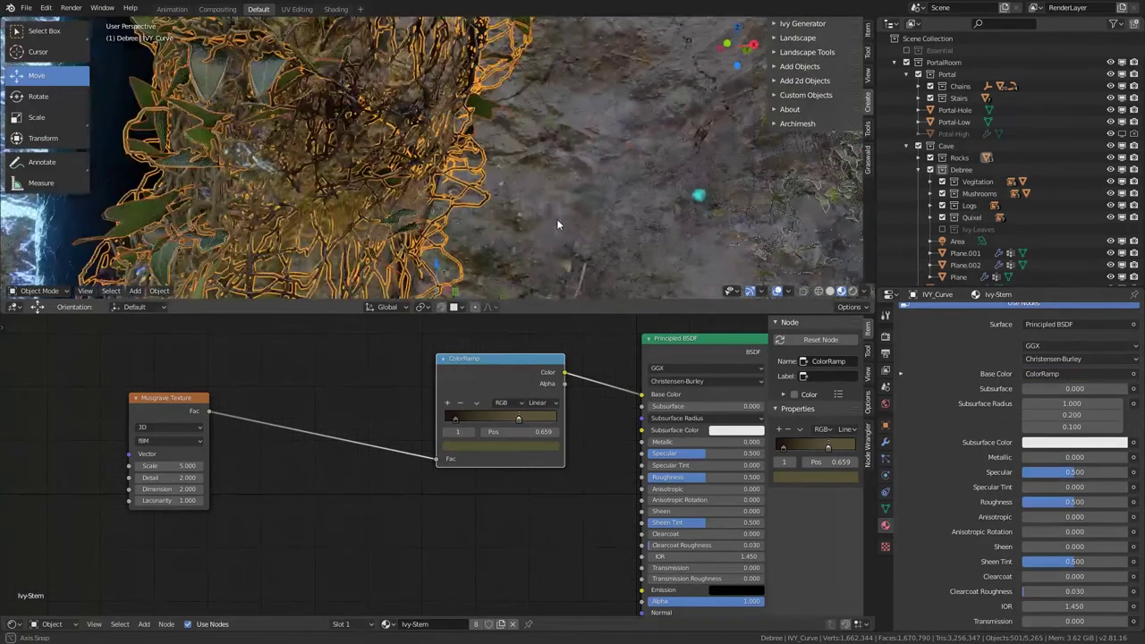
left_click_drag(165, 466, 764, 466)
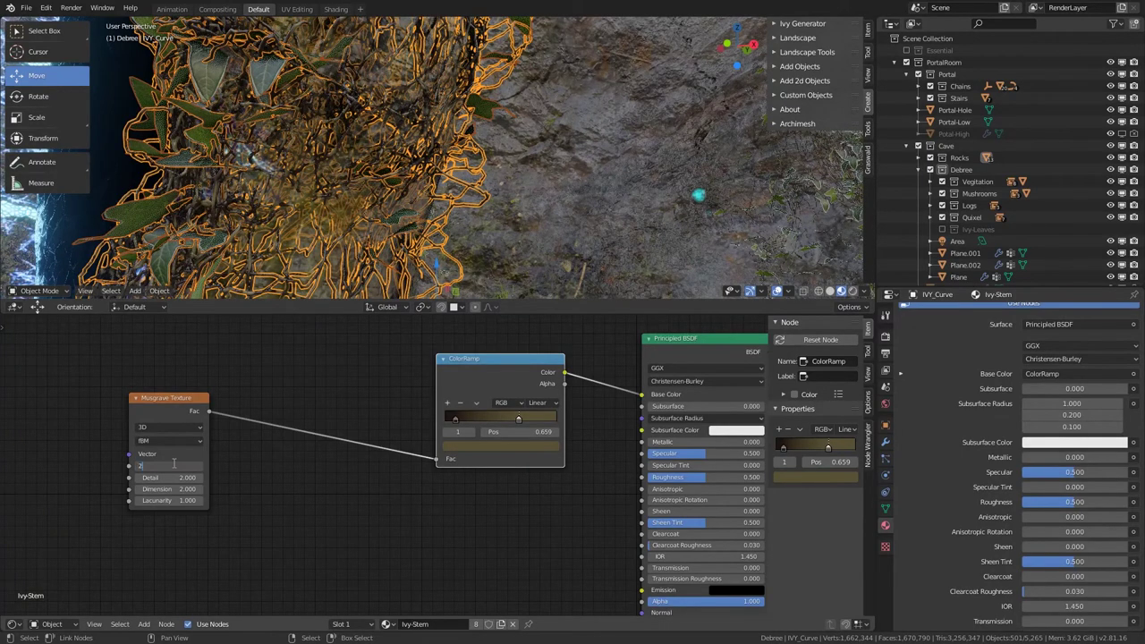
key("Return")
scroll(526, 105, "down", 5)
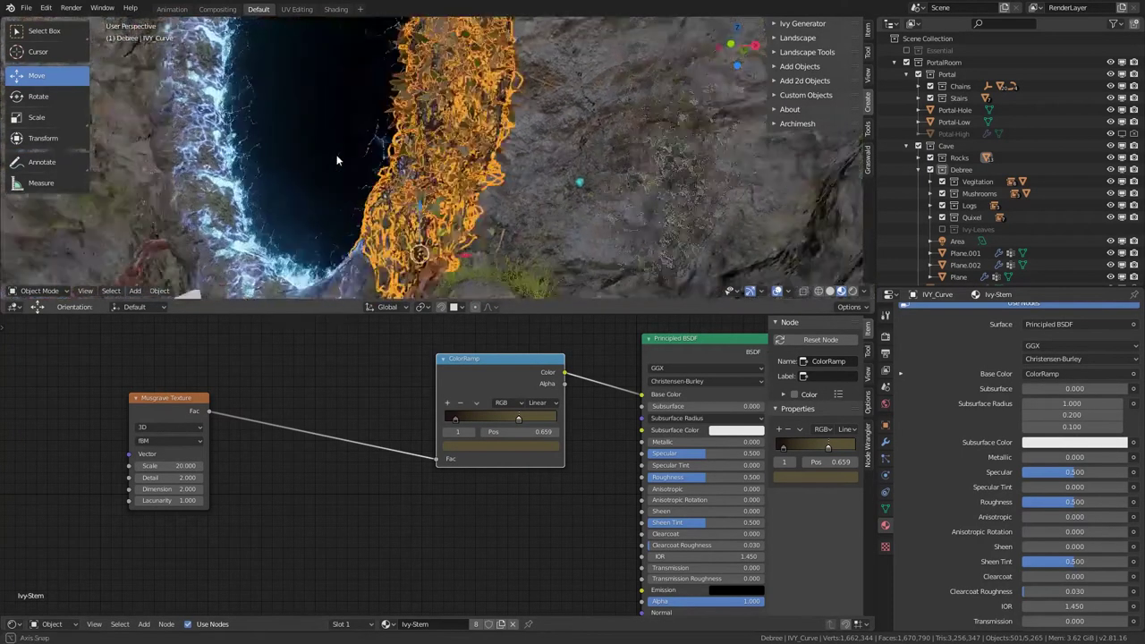
middle_click_drag(455, 225, 510, 192)
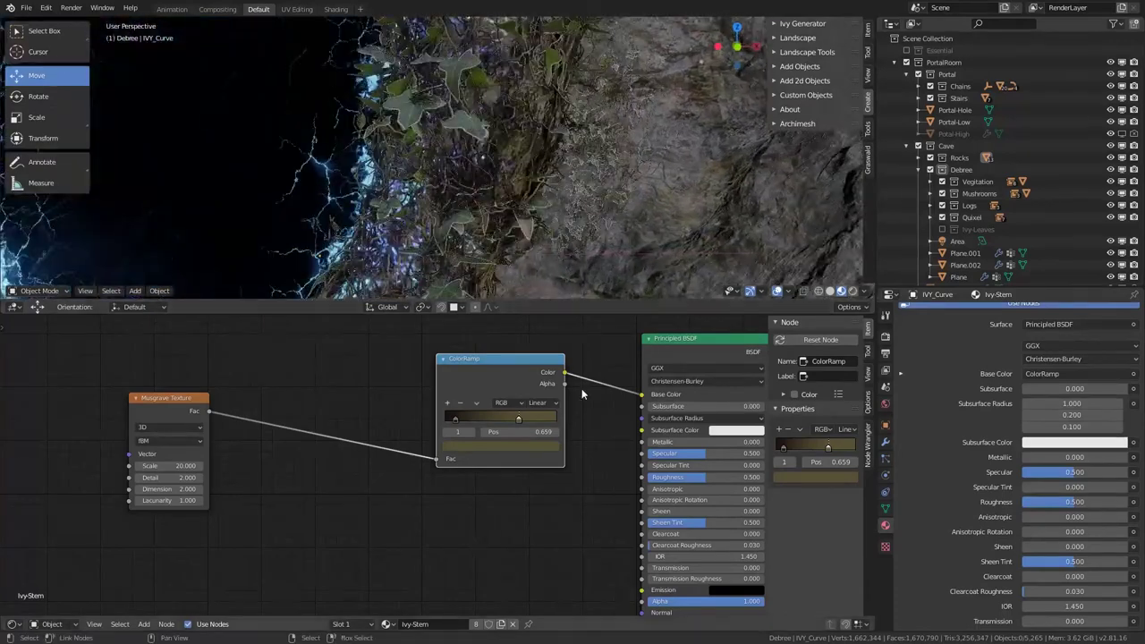
Step: Raise the Ivy-Stem material's Roughness to 0.786
middle_click_drag(522, 430, 378, 433)
scroll(429, 466, "up", 1)
left_click_drag(563, 481, 597, 482)
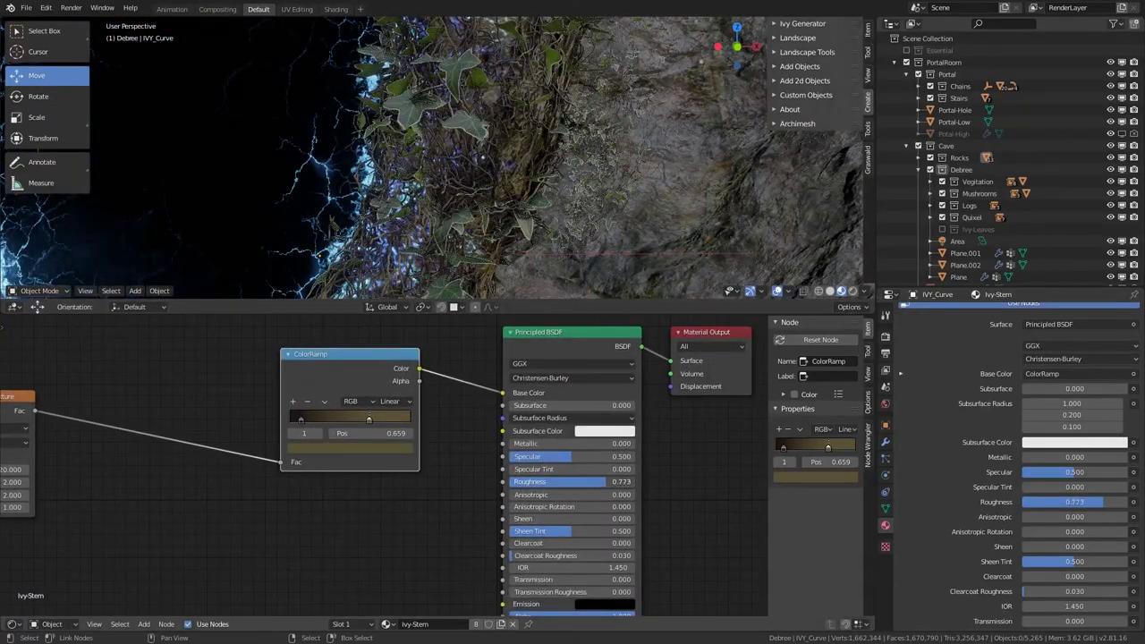
middle_click_drag(497, 516, 467, 427)
middle_click_drag(300, 416, 432, 448)
scroll(432, 447, "down", 1)
middle_click_drag(359, 447, 346, 444)
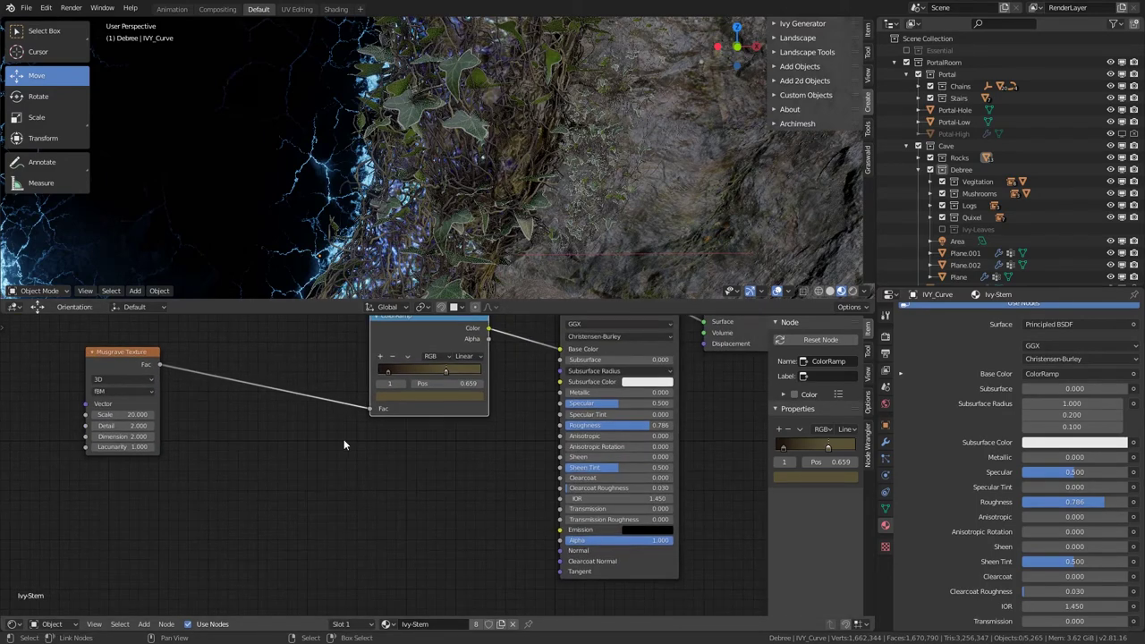
Step: Examine the ivy stems up close, and look over the portal and stairs from a distance
scroll(441, 218, "down", 5)
middle_click_drag(441, 218, 480, 234)
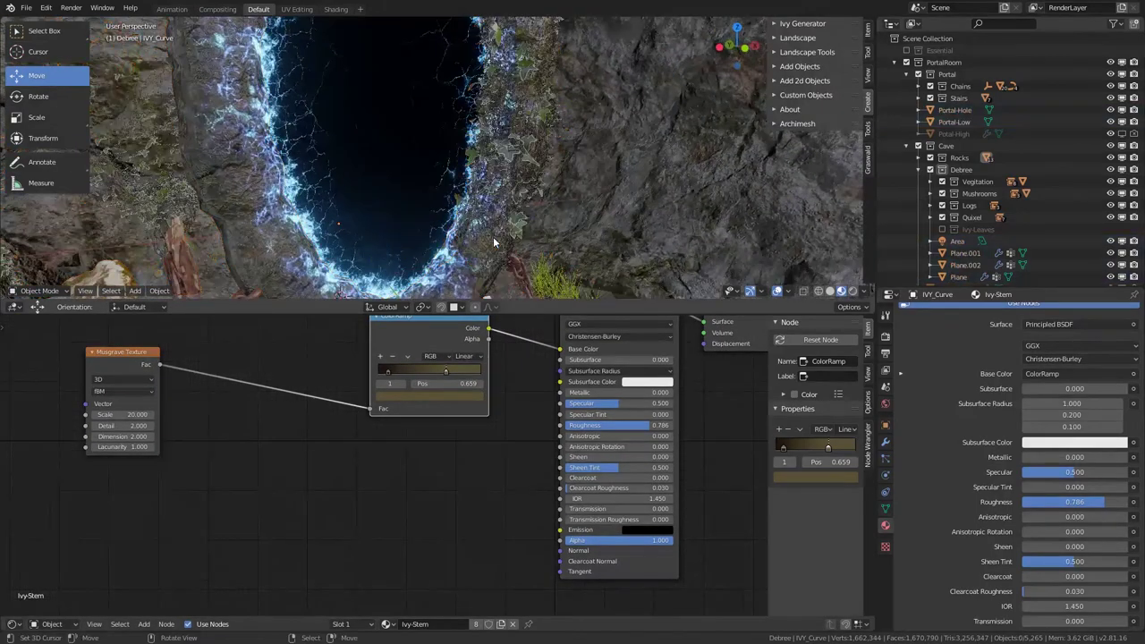
scroll(481, 235, "up", 6)
scroll(484, 216, "up", 8)
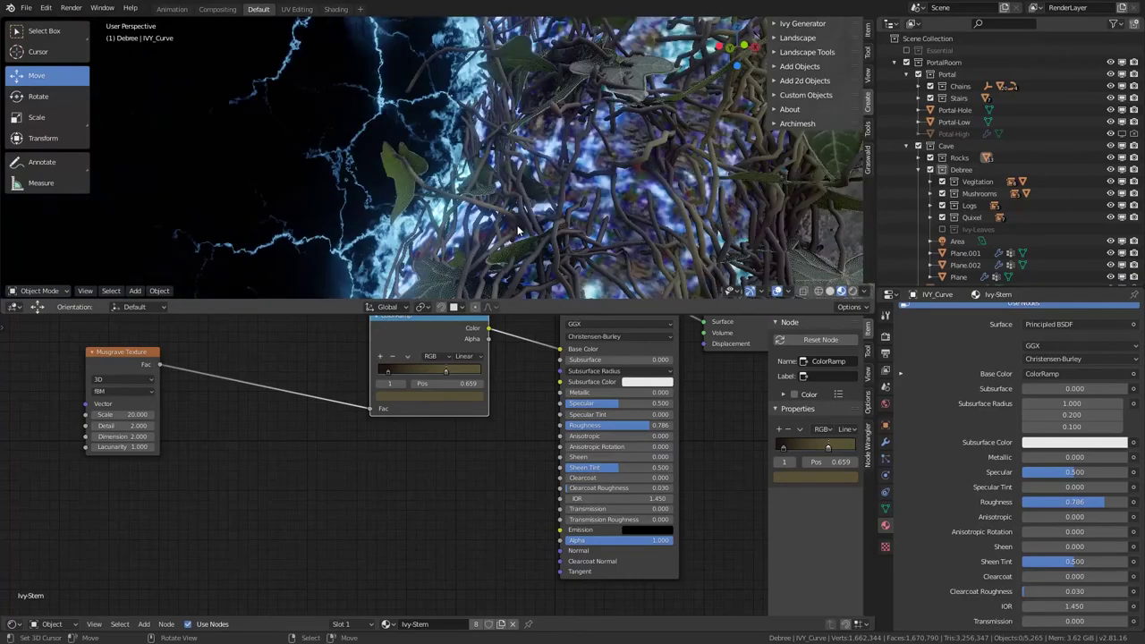
scroll(491, 240, "down", 3)
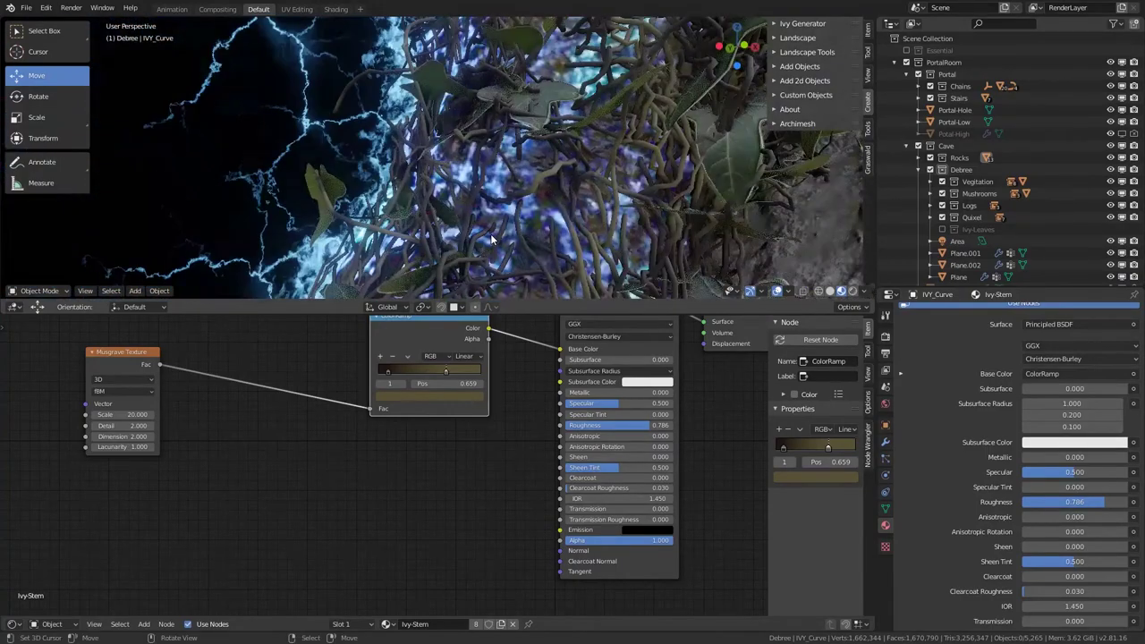
scroll(429, 237, "down", 8)
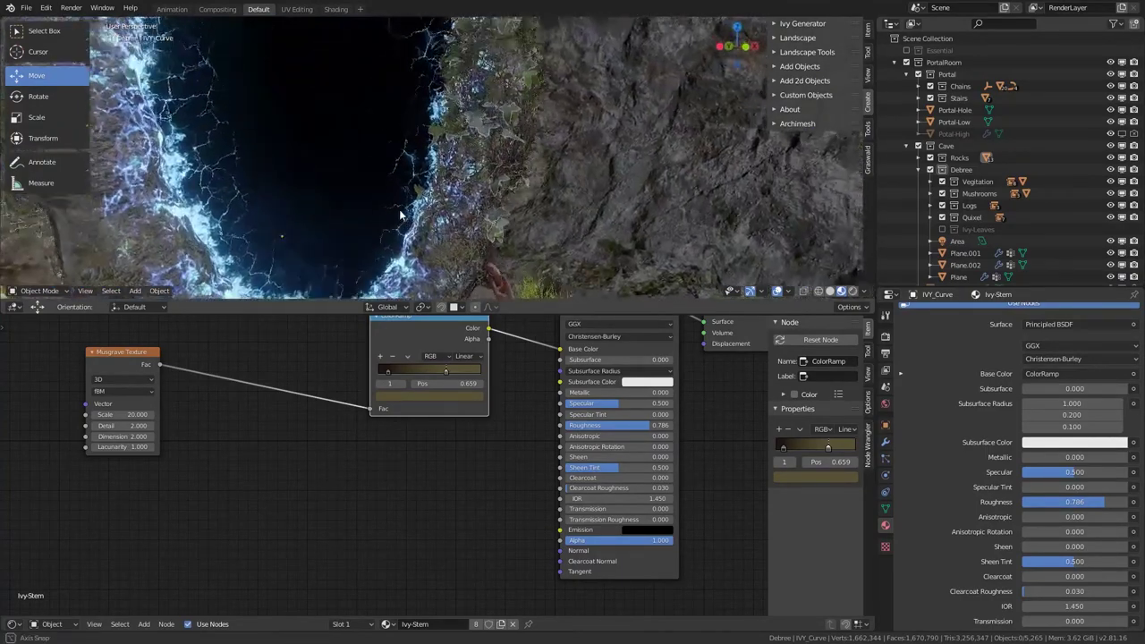
scroll(458, 192, "down", 8)
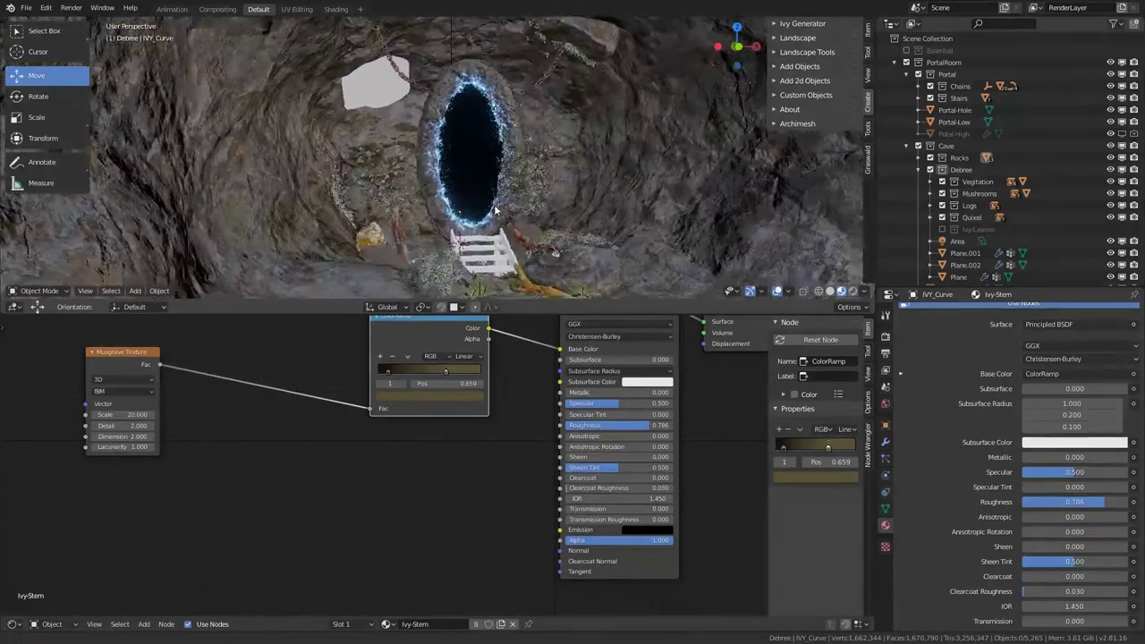
mouse_move(488, 204)
middle_mouse_down()
mouse_move(471, 179)
mouse_move(357, 159)
mouse_move(501, 200)
middle_mouse_up()
scroll(471, 179, "up", 3)
scroll(502, 200, "up", 4)
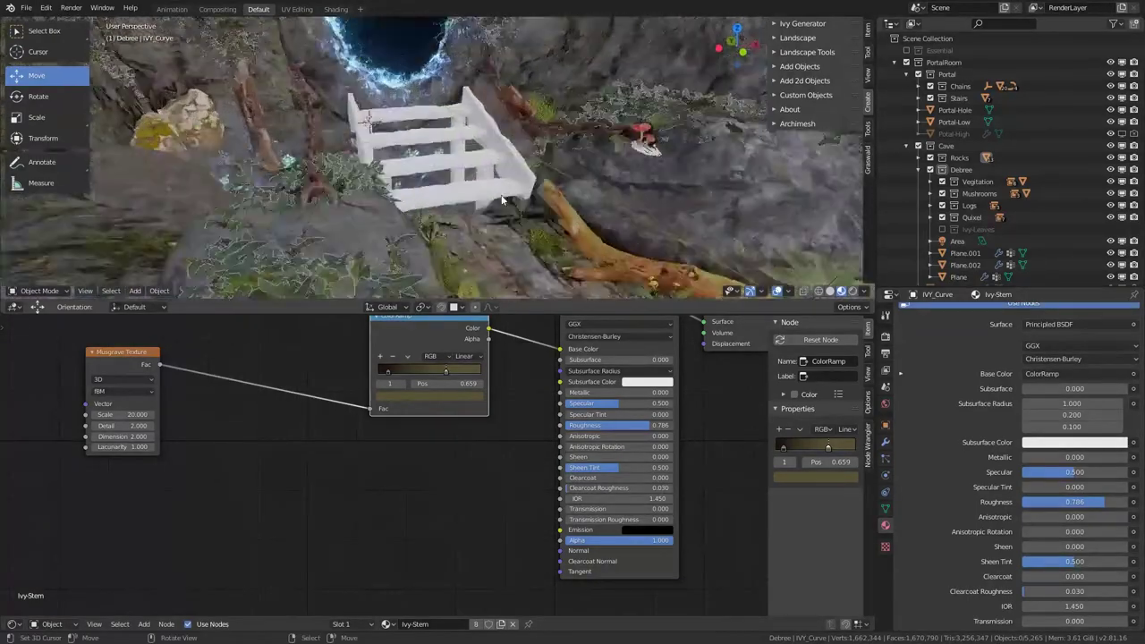
Step: Select the white plane beneath the mushrooms and feed the Grass Essentials Dirt Texture (7).jpg image into its Dirt material's Base Color
middle_click_drag(626, 202, 494, 216, "shift")
scroll(493, 216, "up", 3)
scroll(494, 218, "up", 5)
scroll(425, 255, "down", 3)
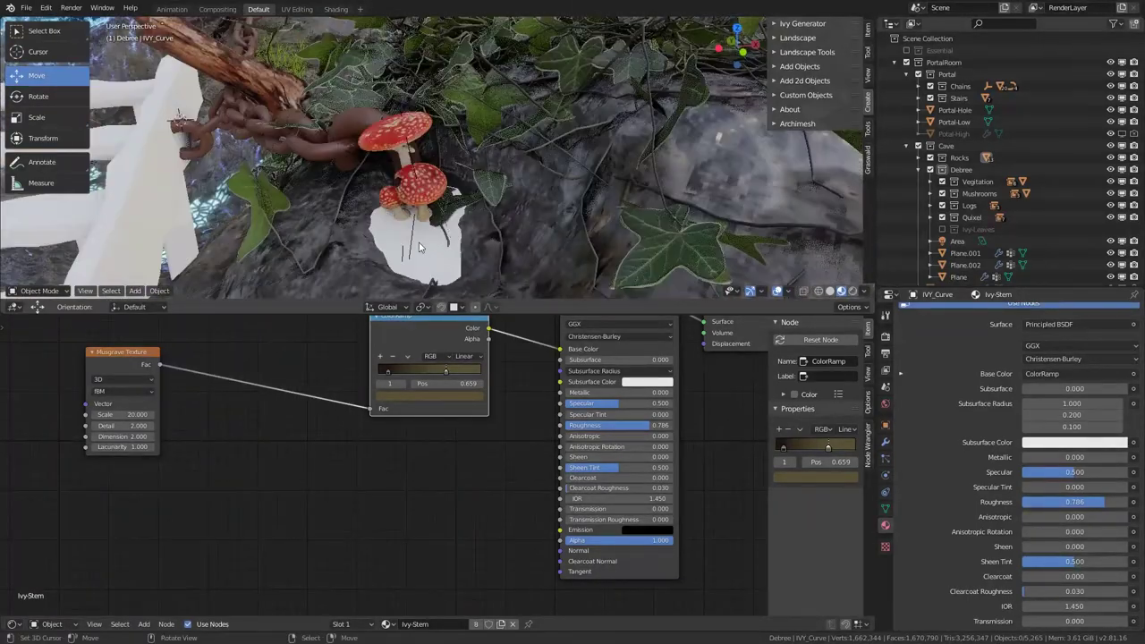
left_click(421, 251)
scroll(303, 460, "down", 3)
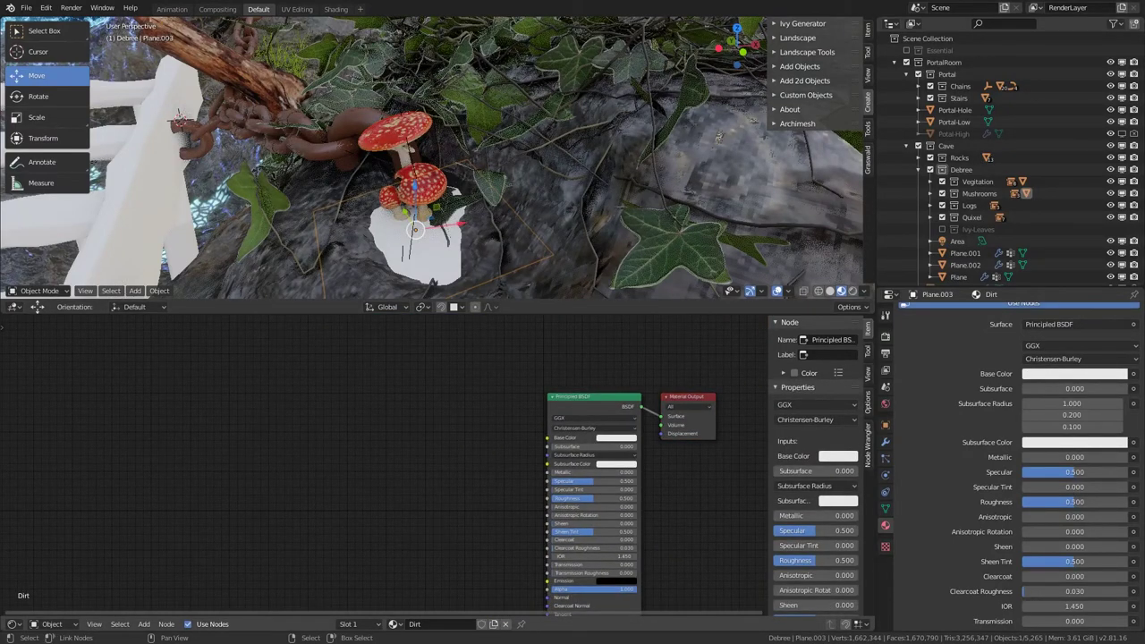
scroll(302, 461, "down", 2)
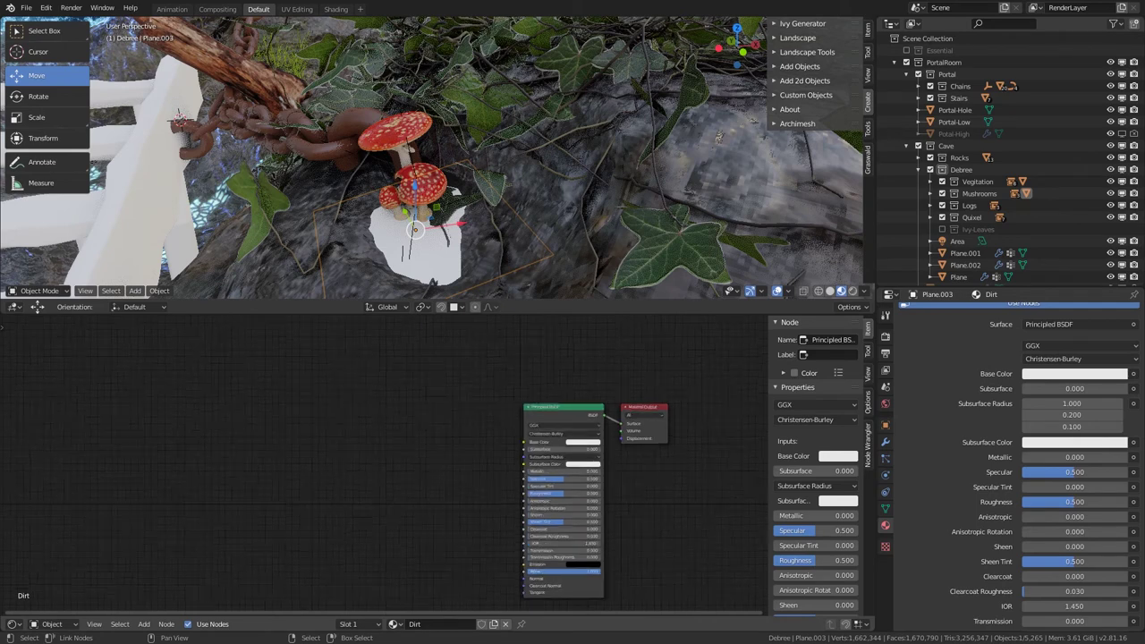
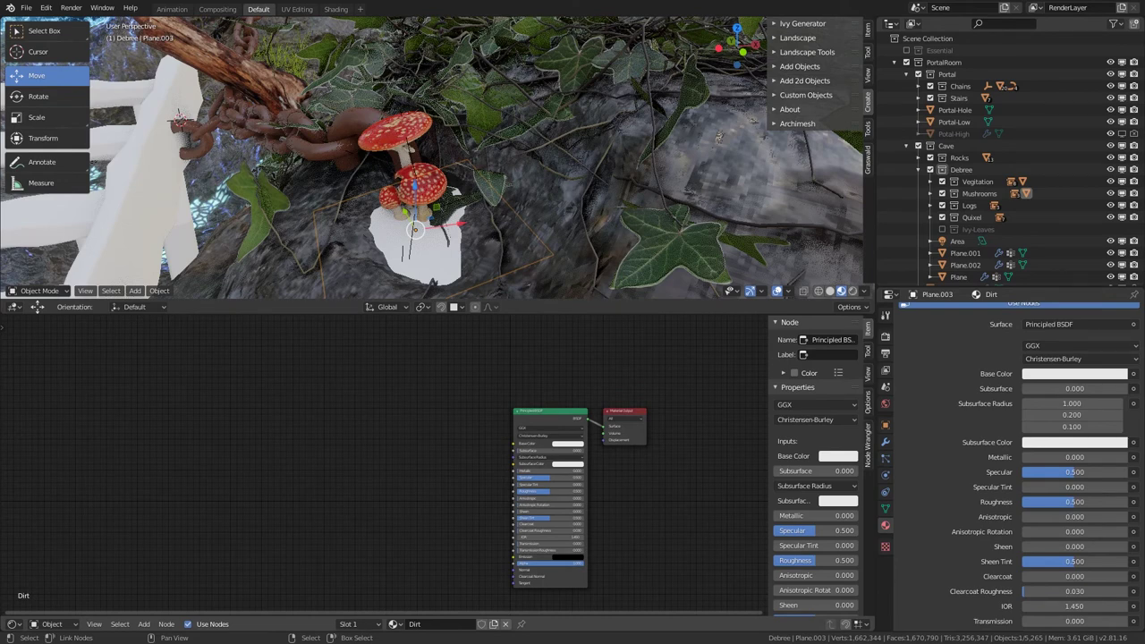
left_click_drag(341, 442, 341, 442)
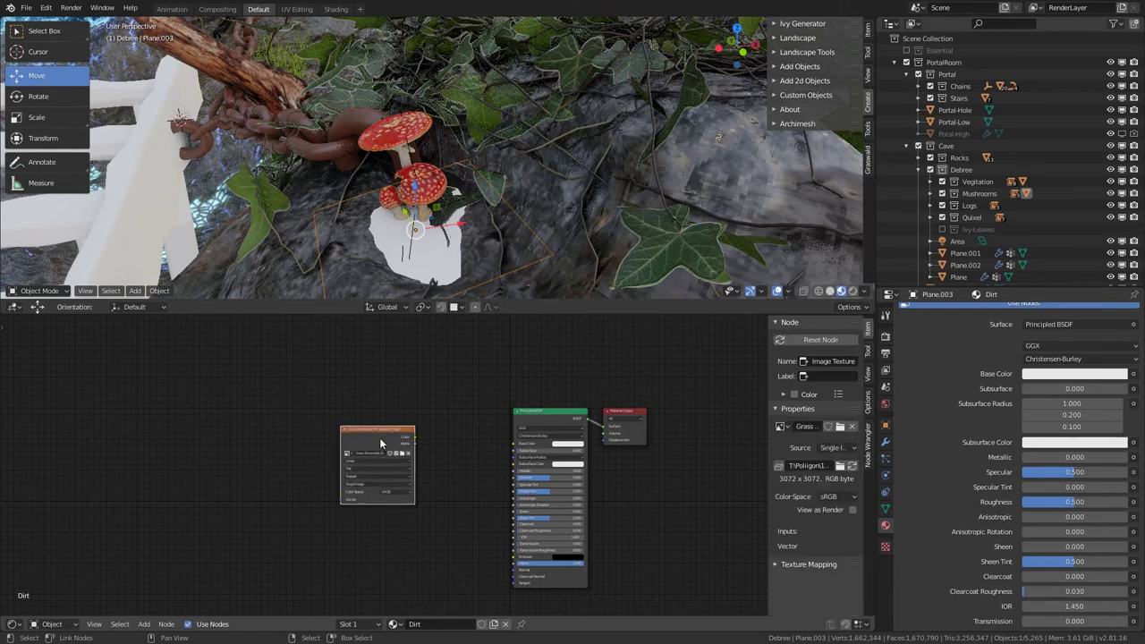
scroll(380, 438, "up", 8)
middle_click_drag(347, 458, 209, 491)
left_click_drag(325, 437, 539, 452)
scroll(440, 240, "down", 3)
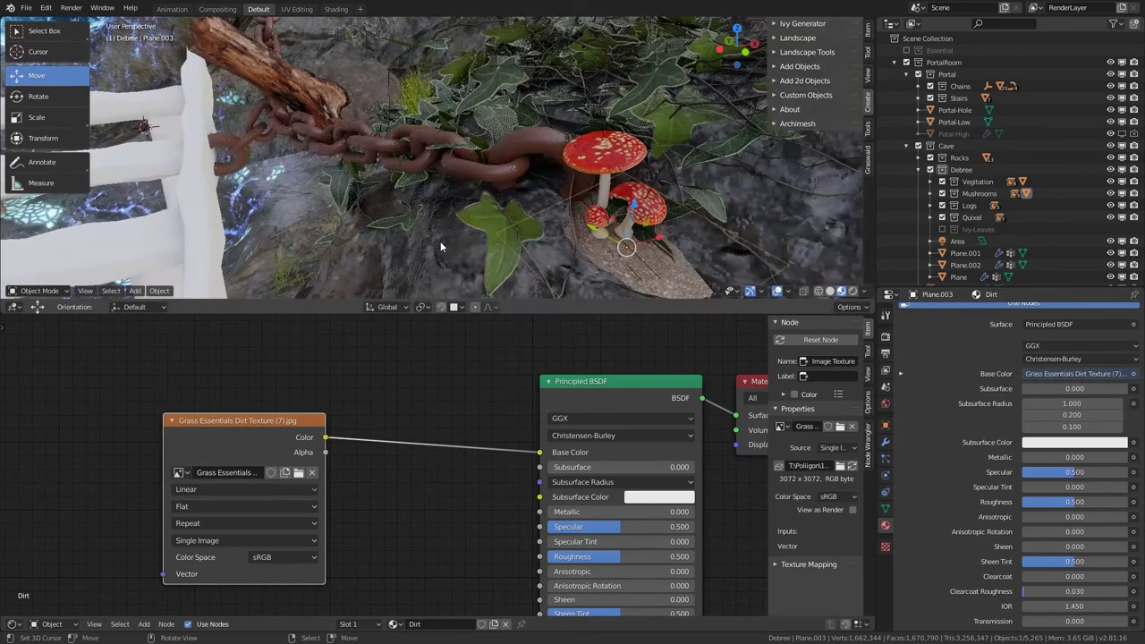
Step: Add a ColorRamp node to the Dirt material with its Fac driven by the dirt image's color
key("KP_0")
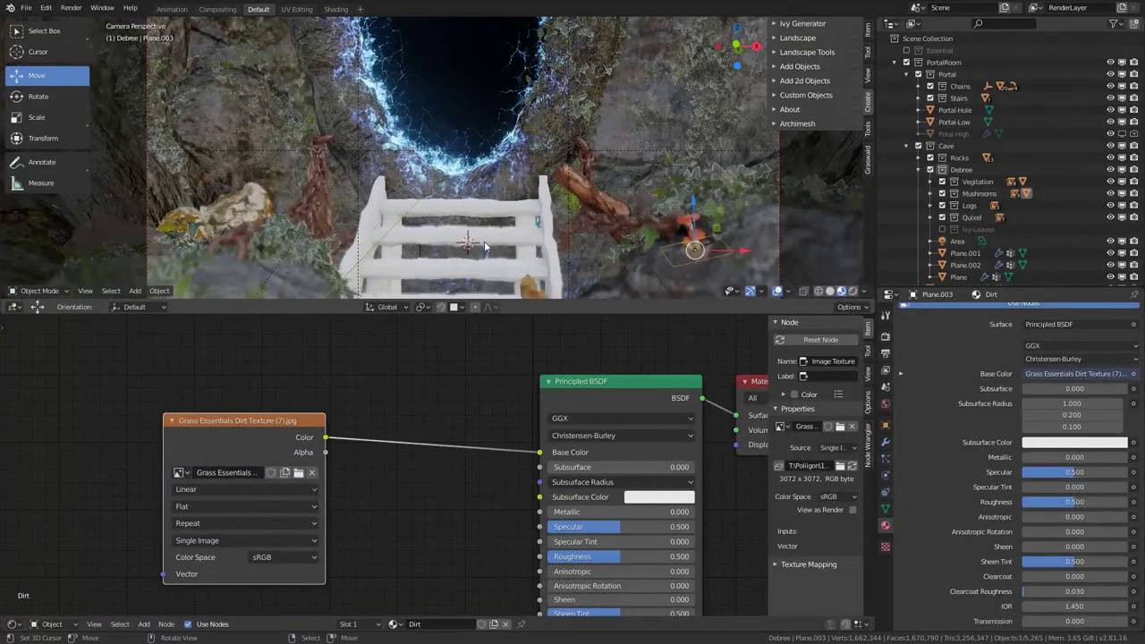
key("KP_Decimal")
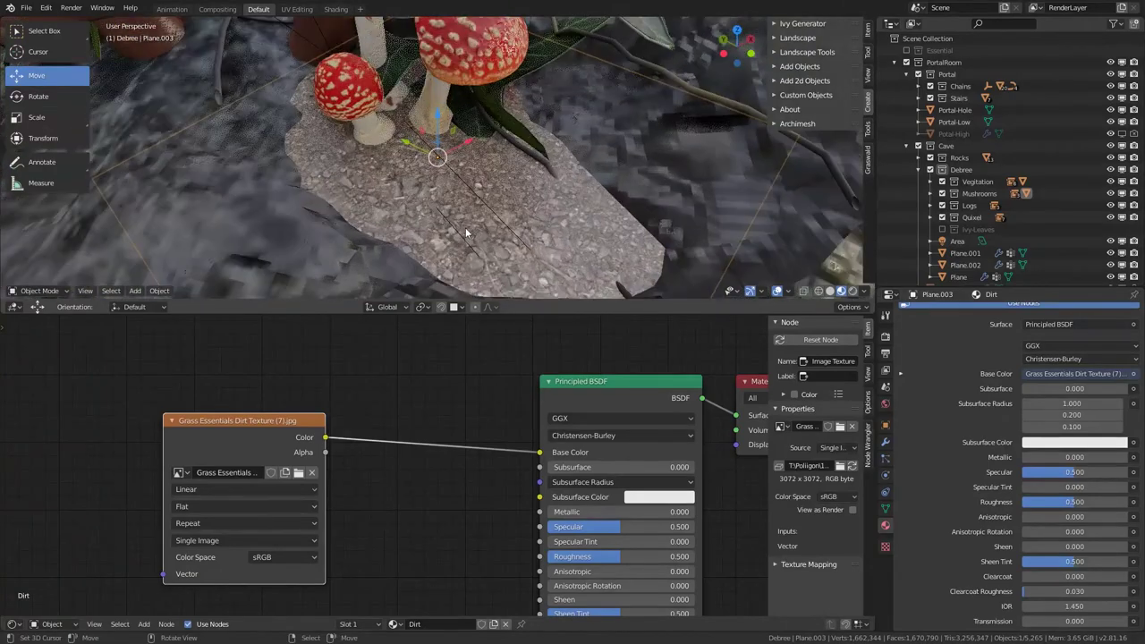
middle_click_drag(465, 228, 403, 170)
scroll(279, 396, "down", 2)
left_click_drag(279, 390, 508, 522)
key("shift+a")
mouse_move(374, 514)
left_click(499, 356)
left_click(501, 358)
Step: Color the ramp from mid grey to off-white and connect its color to the Principled BSDF's Roughness
left_click(553, 509)
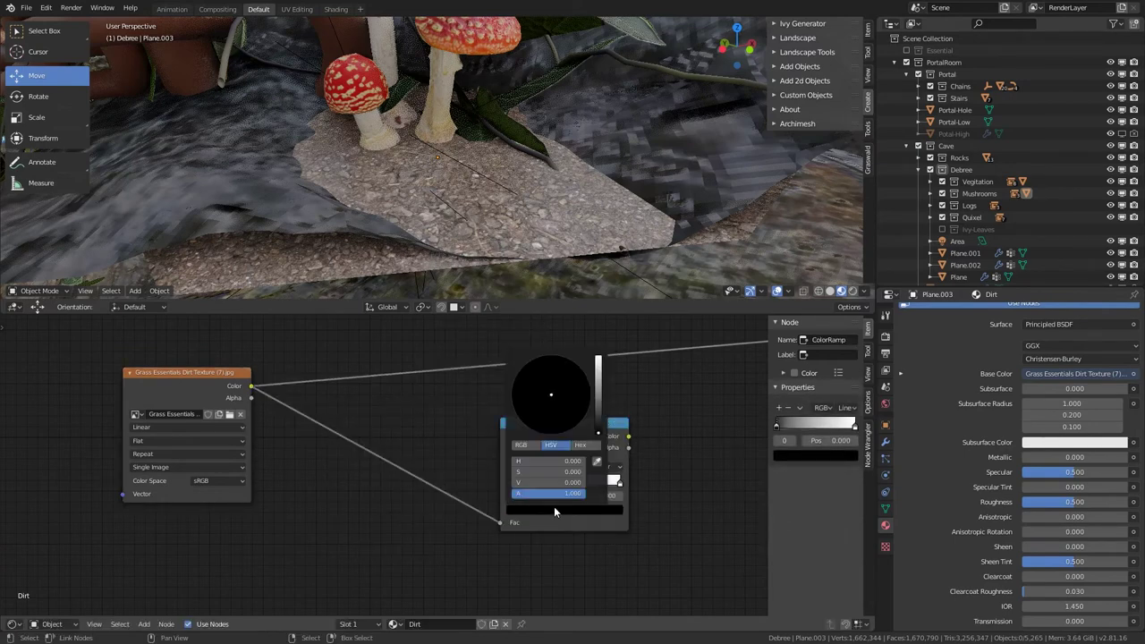
left_click(598, 403)
left_click(620, 479)
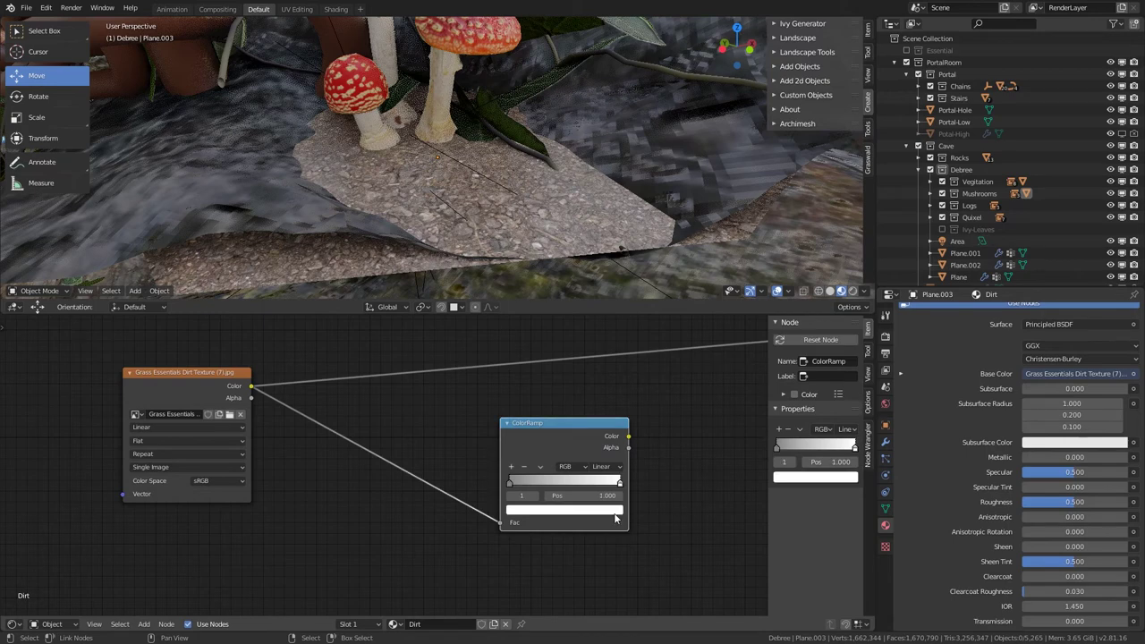
left_click(607, 508)
left_click(598, 371)
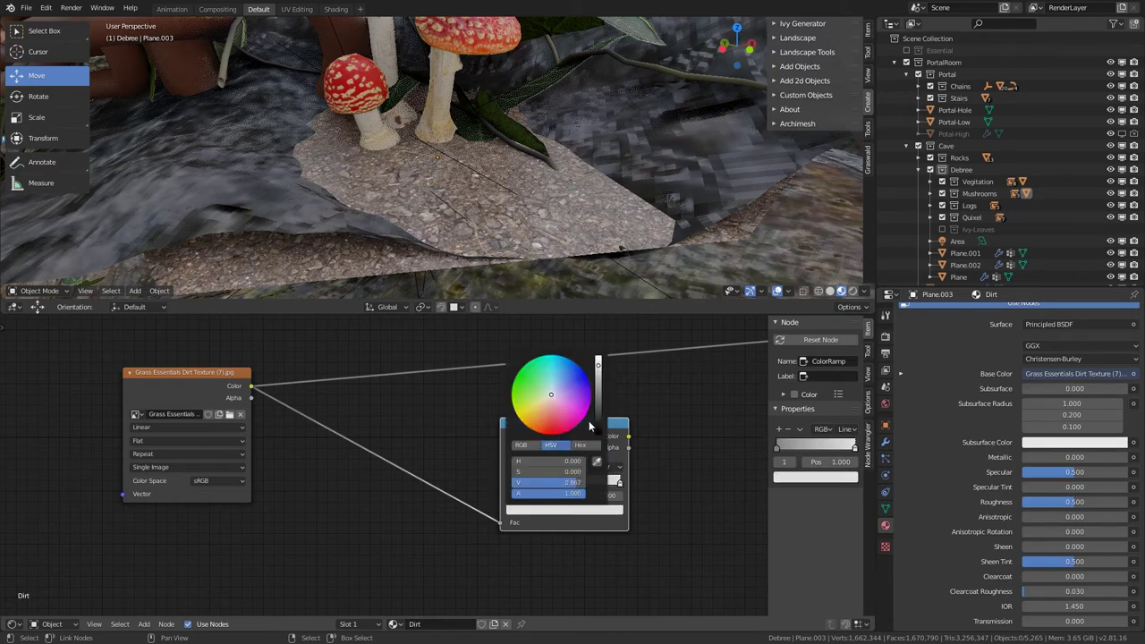
middle_click_drag(691, 427, 315, 454)
left_click_drag(284, 455, 460, 439)
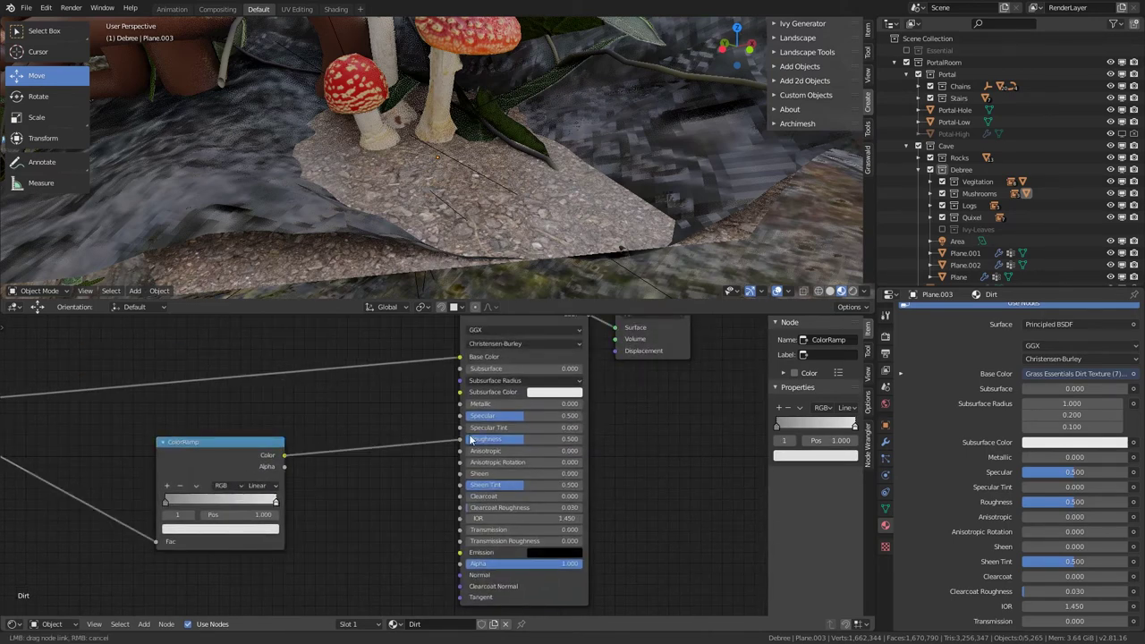
Step: Move the roughness ramp's light stop to position 0.468 and brighten its color slightly
middle_click_drag(405, 255, 388, 245)
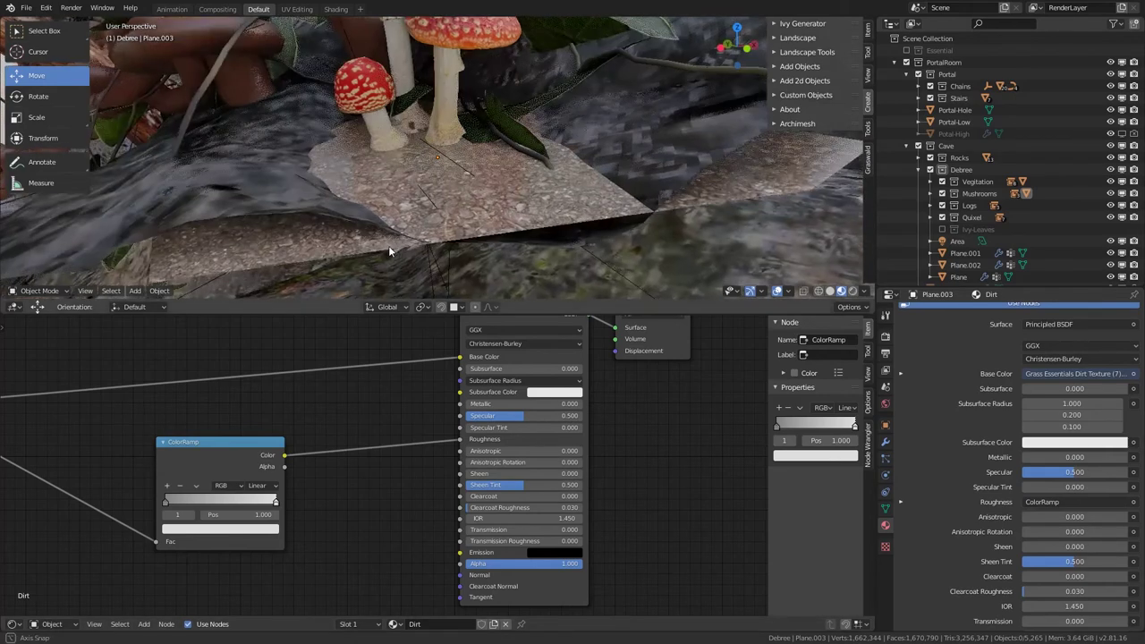
left_click(164, 502)
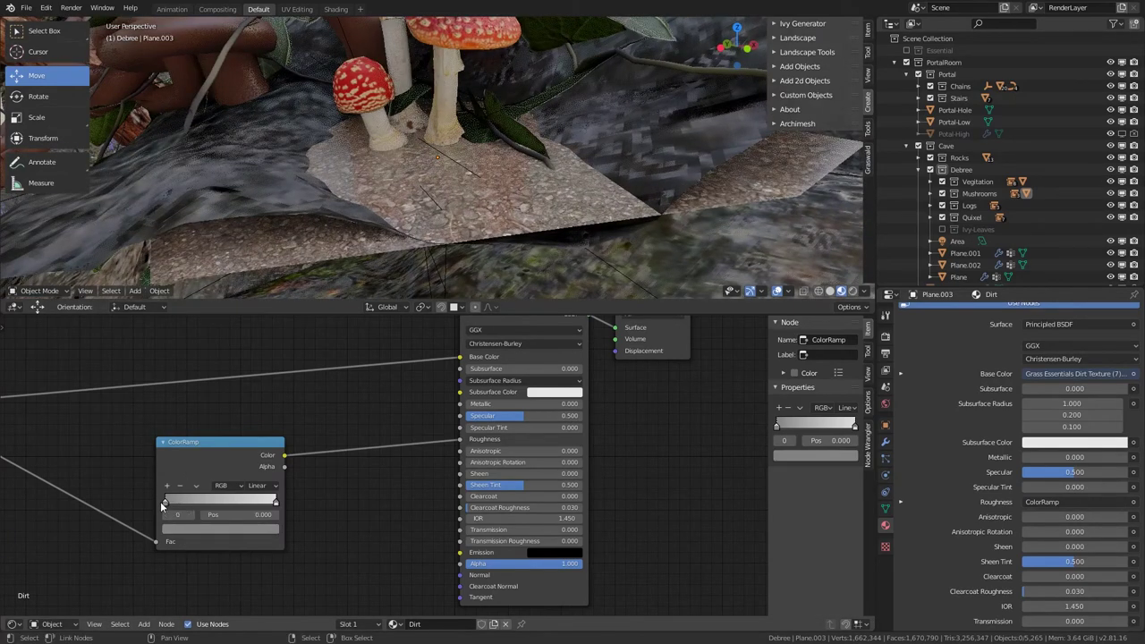
left_click_drag(201, 507, 144, 508)
left_click_drag(275, 502, 208, 501)
left_click(237, 535)
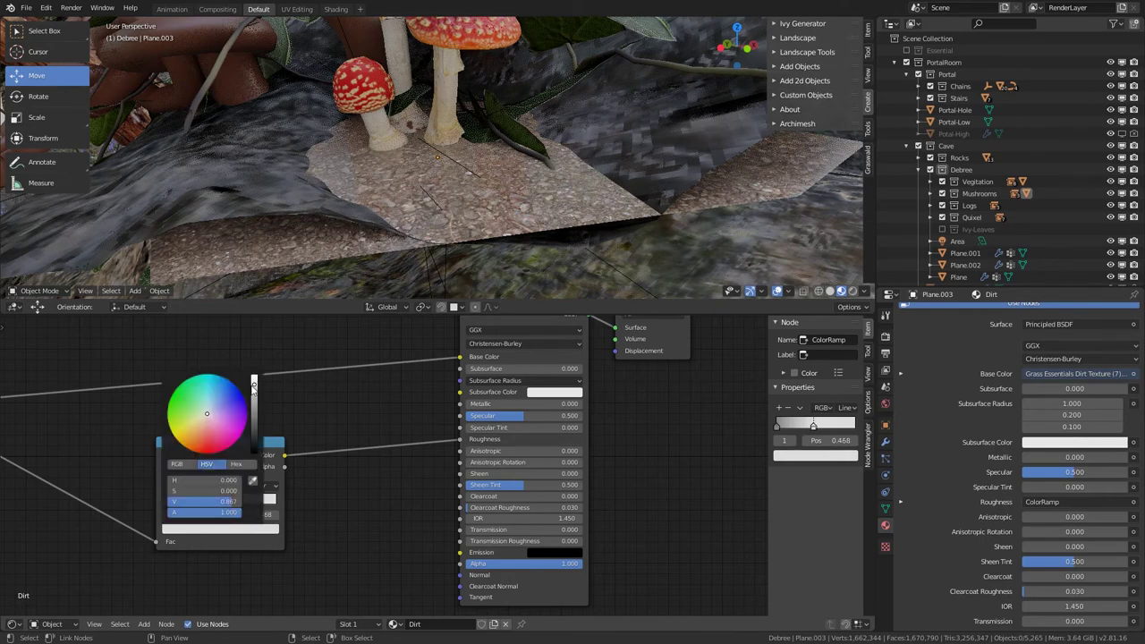
left_click_drag(253, 387, 254, 379)
Step: Clear the selection, check the scene through the camera, and select the left side plank of the stairs
scroll(397, 194, "down", 5)
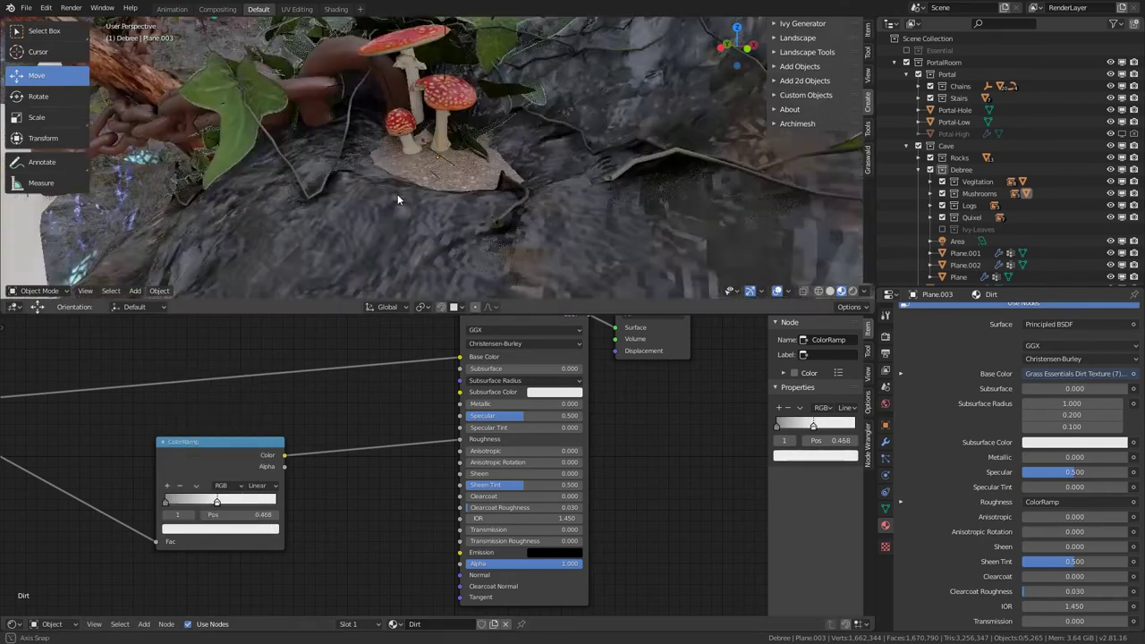
key("a")
middle_click_drag(397, 194, 377, 179)
scroll(377, 179, "down", 3)
key("alt+a")
key("KP_0")
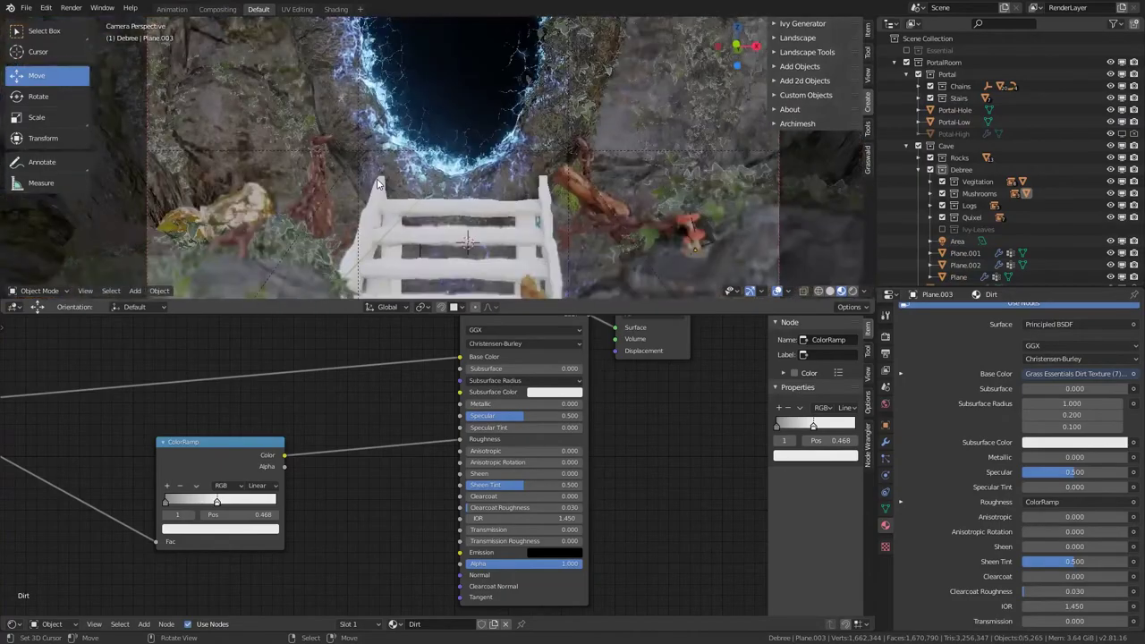
middle_click_drag(560, 192, 449, 216)
scroll(519, 199, "up", 5)
right_click(478, 194)
scroll(461, 224, "down", 8)
scroll(435, 207, "up", 6)
scroll(435, 205, "down", 6)
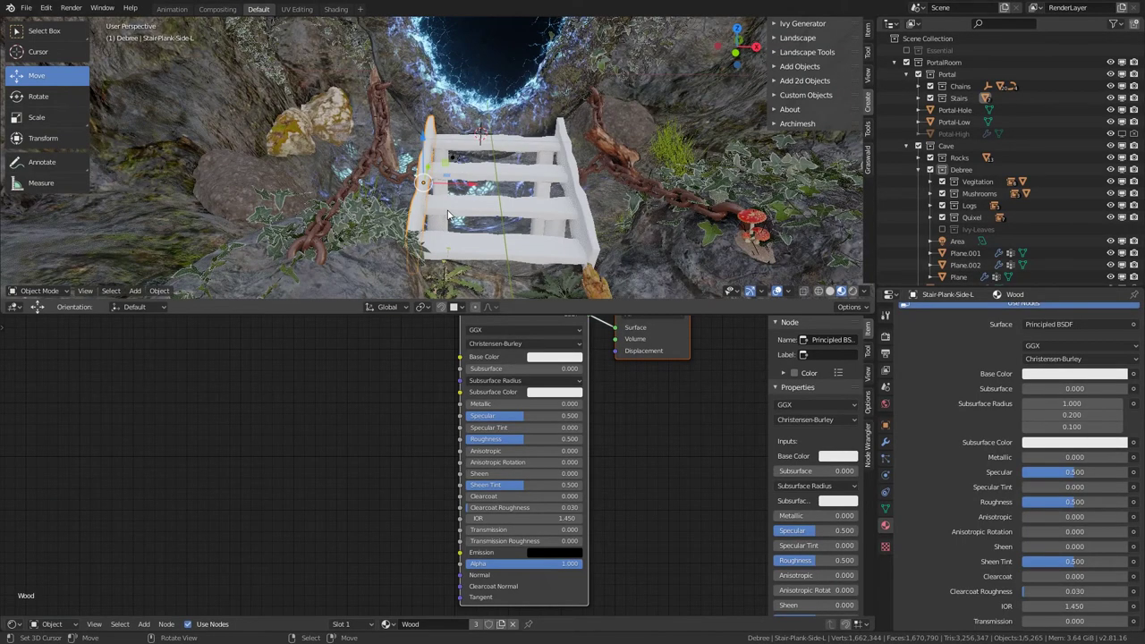
Step: Examine the untextured wooden stairs and their surroundings from several angles and distances
scroll(436, 190, "down", 6)
middle_click_drag(435, 191, 534, 258)
scroll(446, 192, "up", 5)
scroll(447, 189, "up", 4)
scroll(445, 191, "down", 7)
scroll(388, 199, "up", 6)
scroll(544, 242, "up", 2)
scroll(544, 242, "down", 6)
scroll(535, 258, "up", 3)
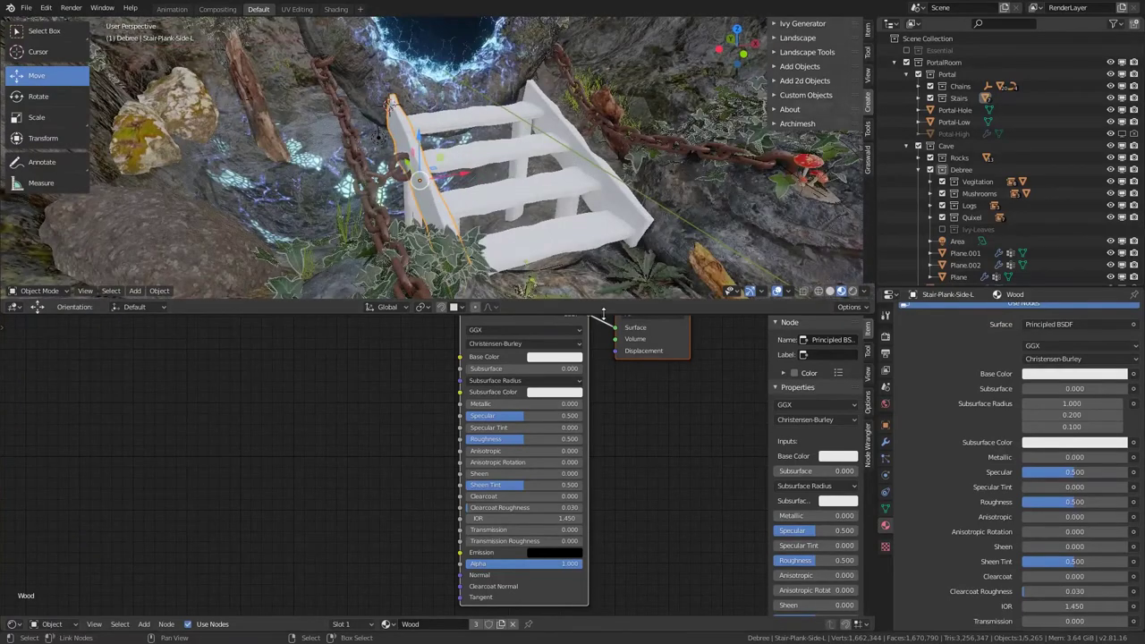
Step: Enlarge the node editor and make free space beside the Wood material's Principled BSDF
left_click_drag(604, 315, 572, 215)
middle_click_drag(315, 288, 431, 344)
left_click(350, 352)
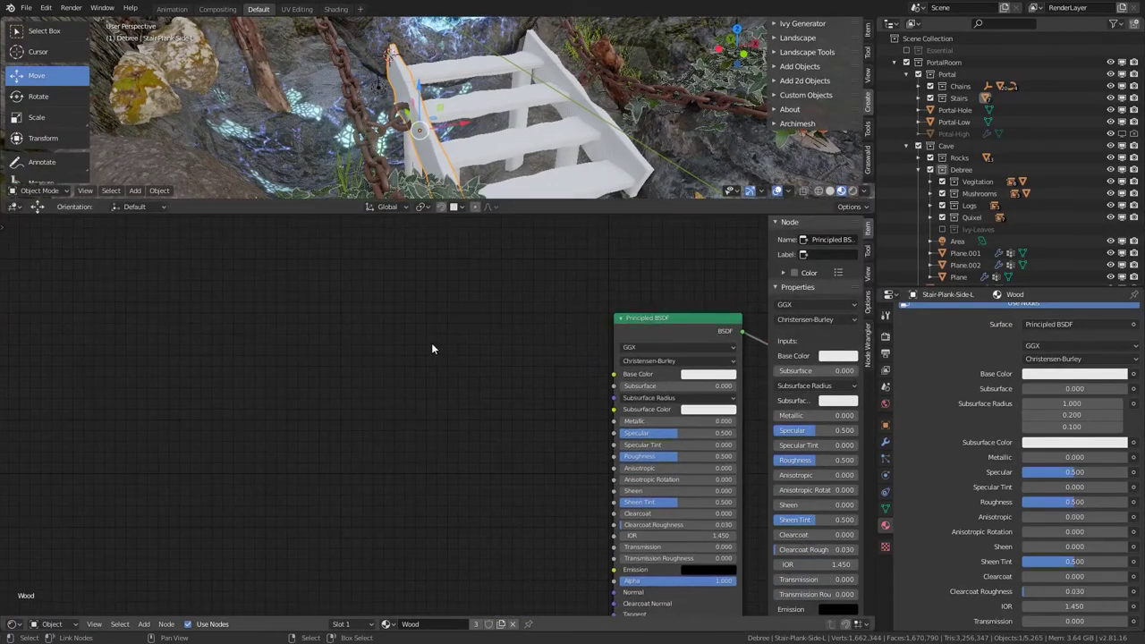
key("shift+a")
mouse_move(198, 345)
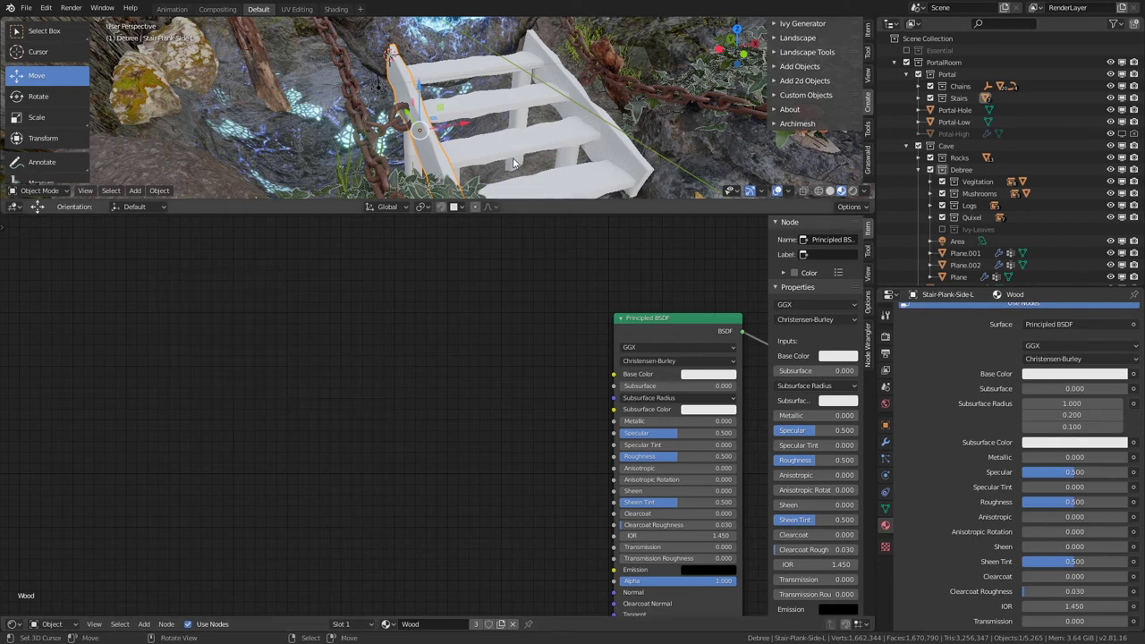
scroll(304, 161, "up", 5)
middle_click_drag(291, 174, 453, 175)
scroll(445, 182, "down", 4)
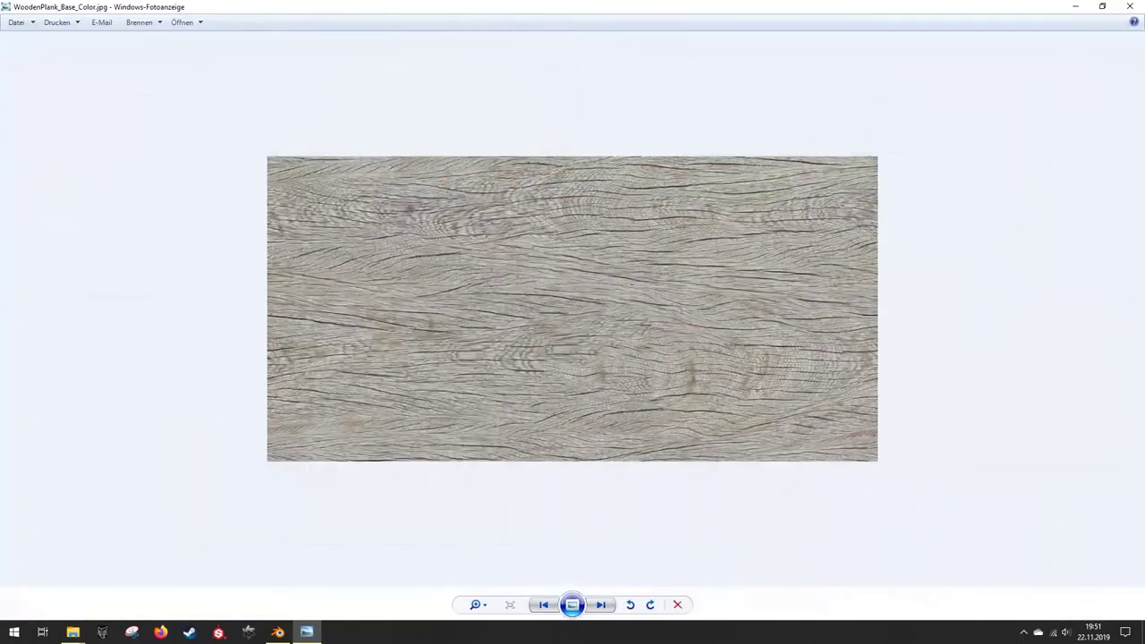
Step: Check the WoodenPlank_Base_Color.jpg image, add it to the Wood material as an image texture and preview it on the stairs
scroll(474, 332, "up", 3)
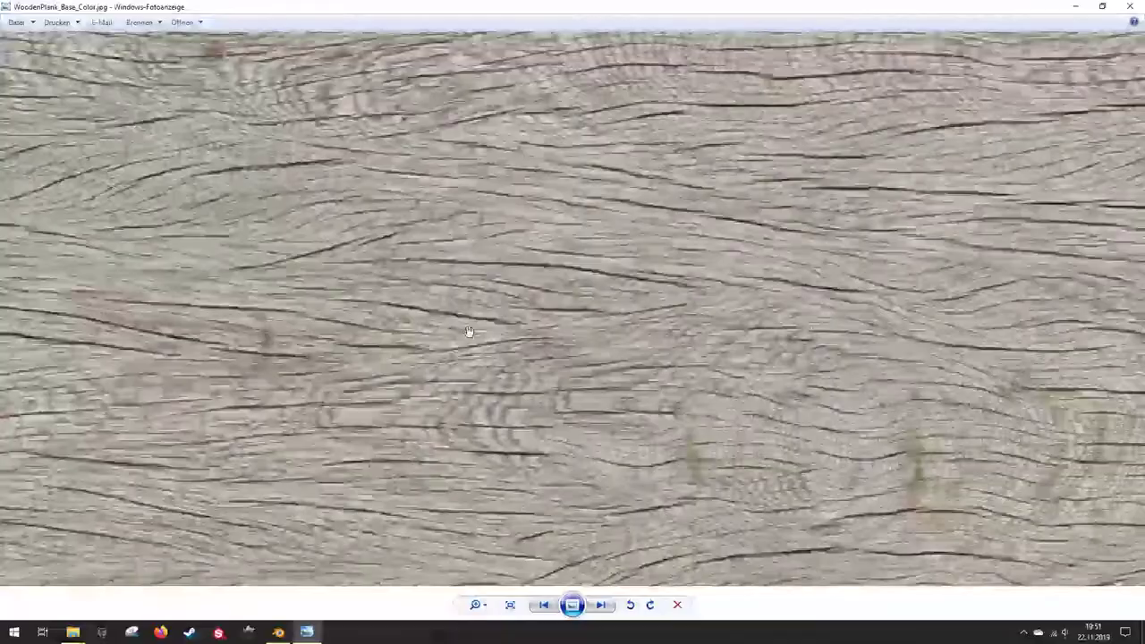
scroll(831, 142, "down", 3)
left_click(1139, 7)
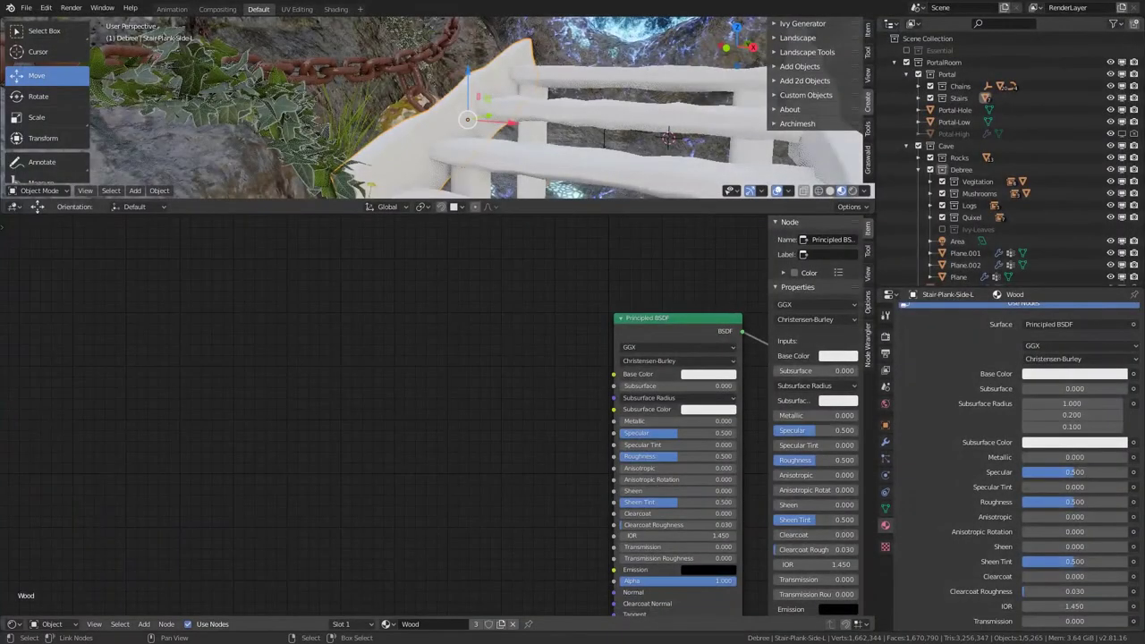
left_click_drag(248, 362, 248, 362)
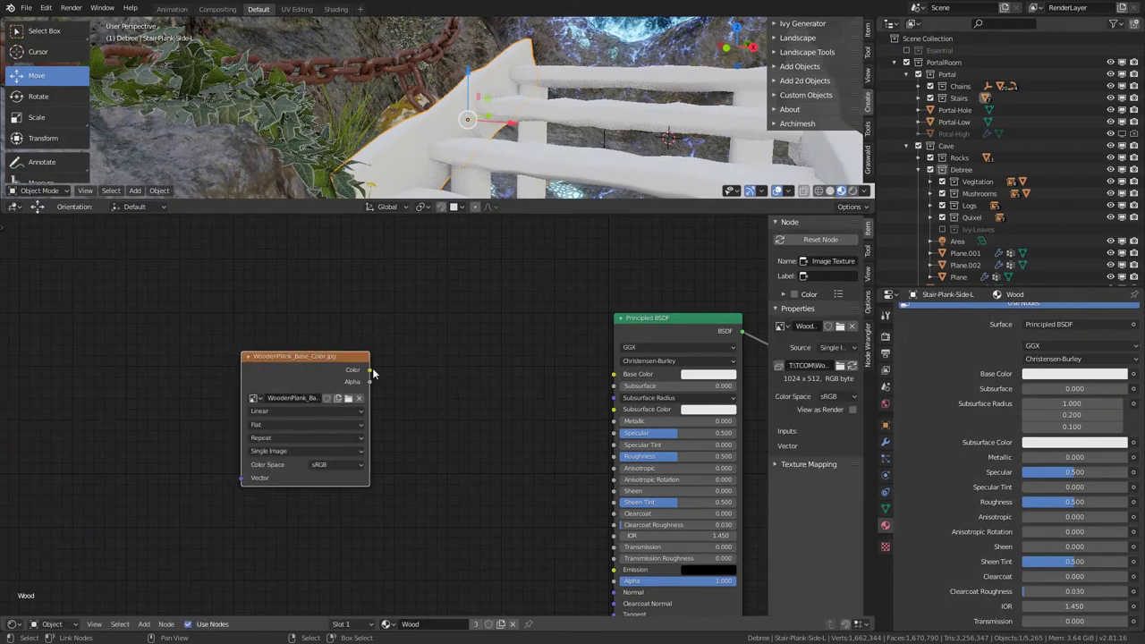
left_click(333, 361, "ctrl+shift")
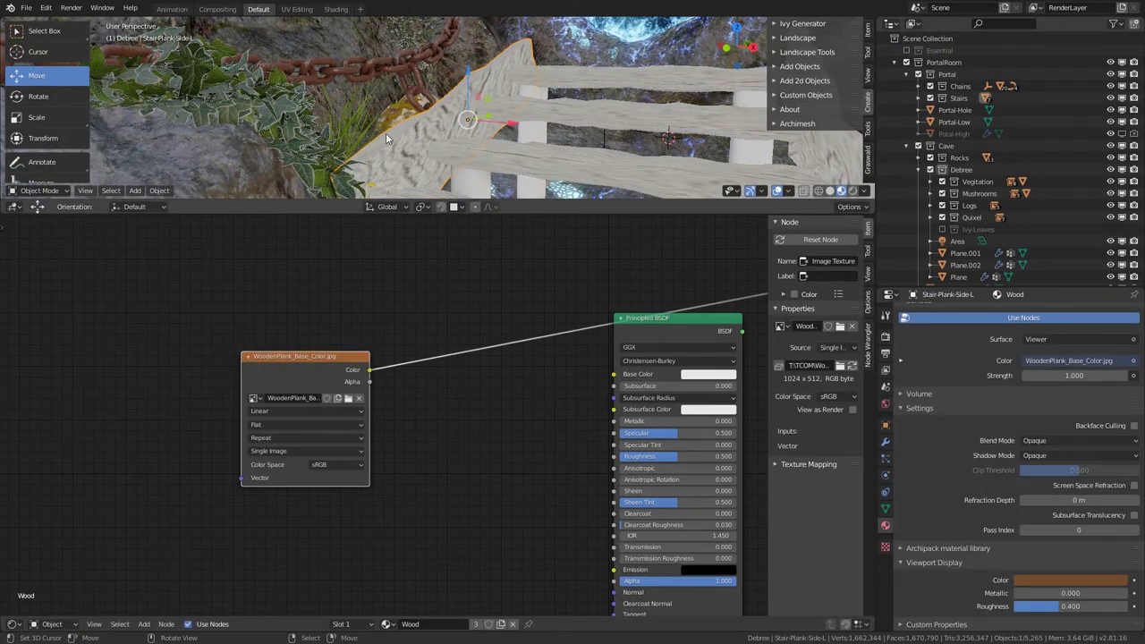
middle_click_drag(386, 132, 344, 130)
scroll(527, 148, "up", 4)
scroll(345, 130, "up", 1)
Step: Add Texture Coordinate and Mapping nodes to the plank texture and feed the mapping with Object coordinates
key("ctrl+t")
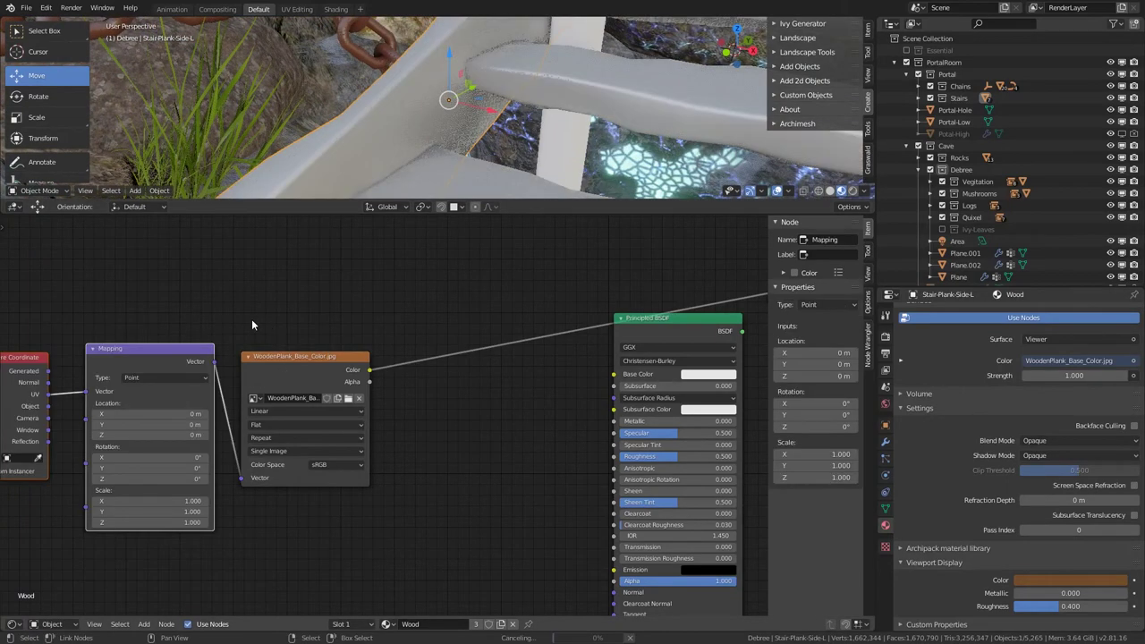
middle_click_drag(251, 319, 411, 333)
left_click_drag(208, 399, 264, 372)
middle_click_drag(324, 129, 390, 122)
scroll(173, 412, "up", 2)
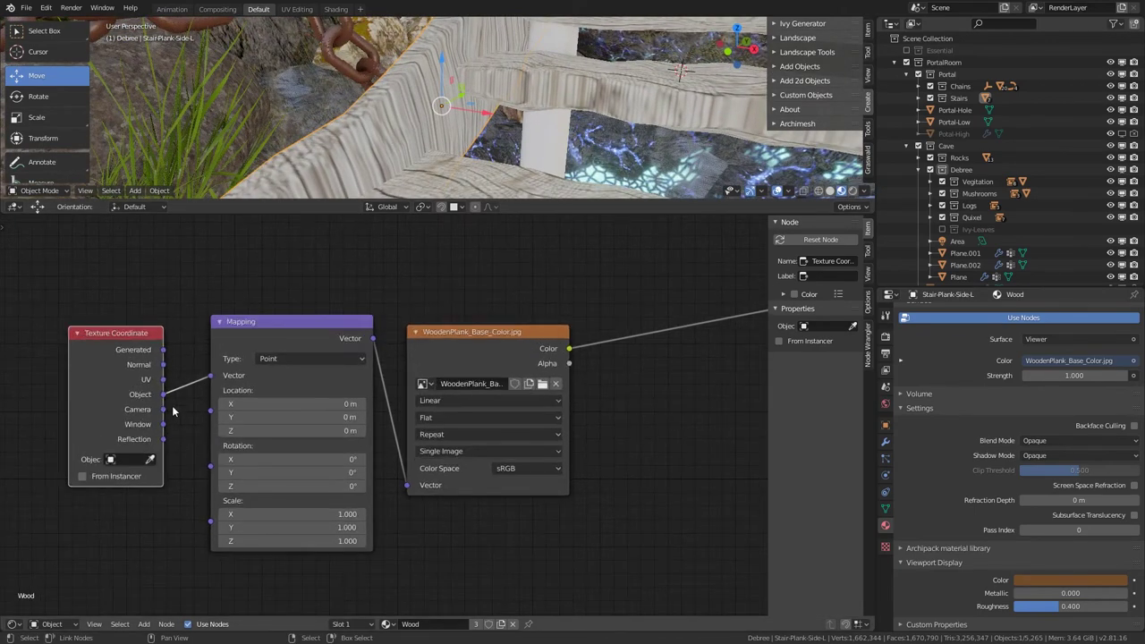
Step: Set the plank texture's projection to Box and the Mapping node's Z rotation to 90°
left_click(459, 418)
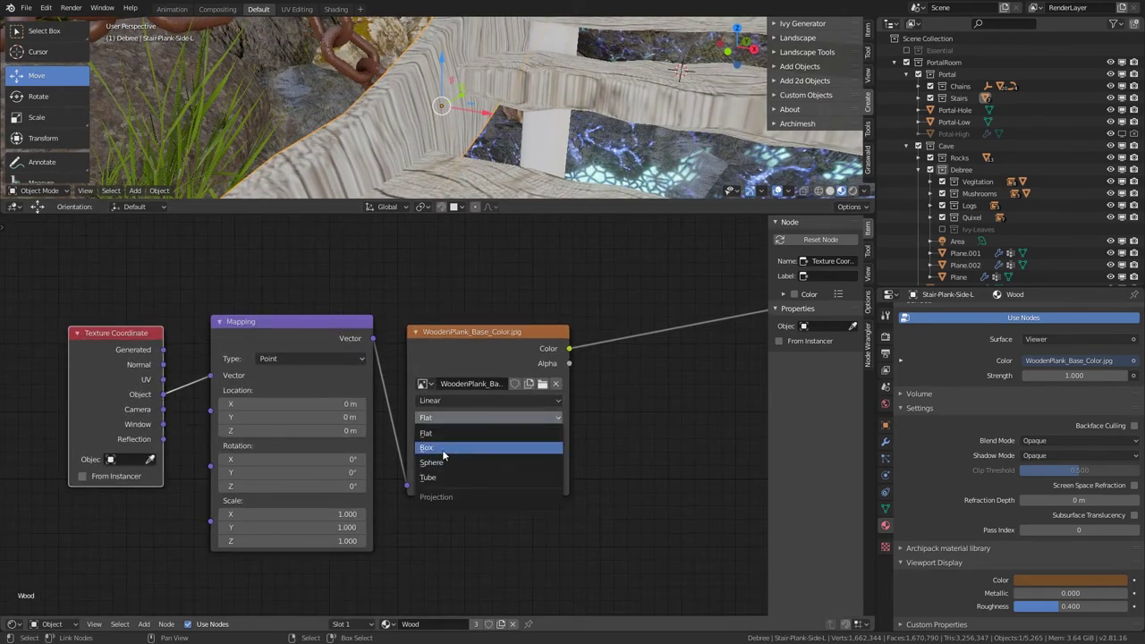
left_click(442, 449)
middle_click_drag(414, 141, 331, 179)
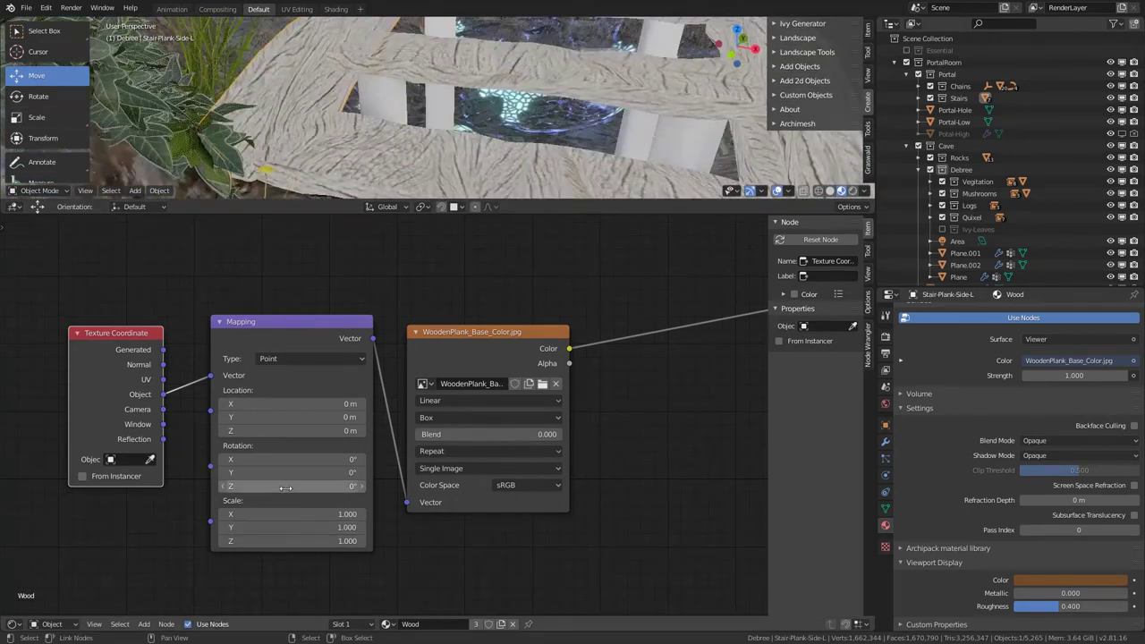
left_click_drag(286, 486, 531, 486)
left_click(286, 489)
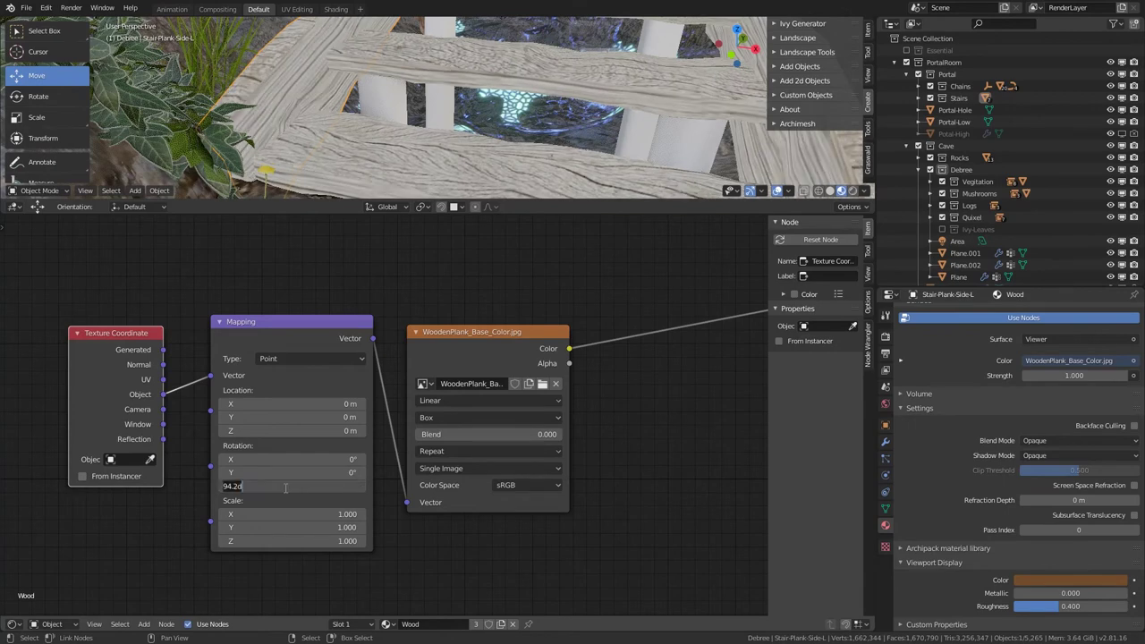
type("90")
key("Return")
left_click_drag(285, 473, 452, 473)
key("Escape")
left_click_drag(312, 459, 477, 435)
key("Escape")
Step: Set the plank texture's box projection Blend to 0.155
scroll(441, 184, "down", 3)
left_click(440, 435)
key("Escape")
scroll(442, 122, "up", 3)
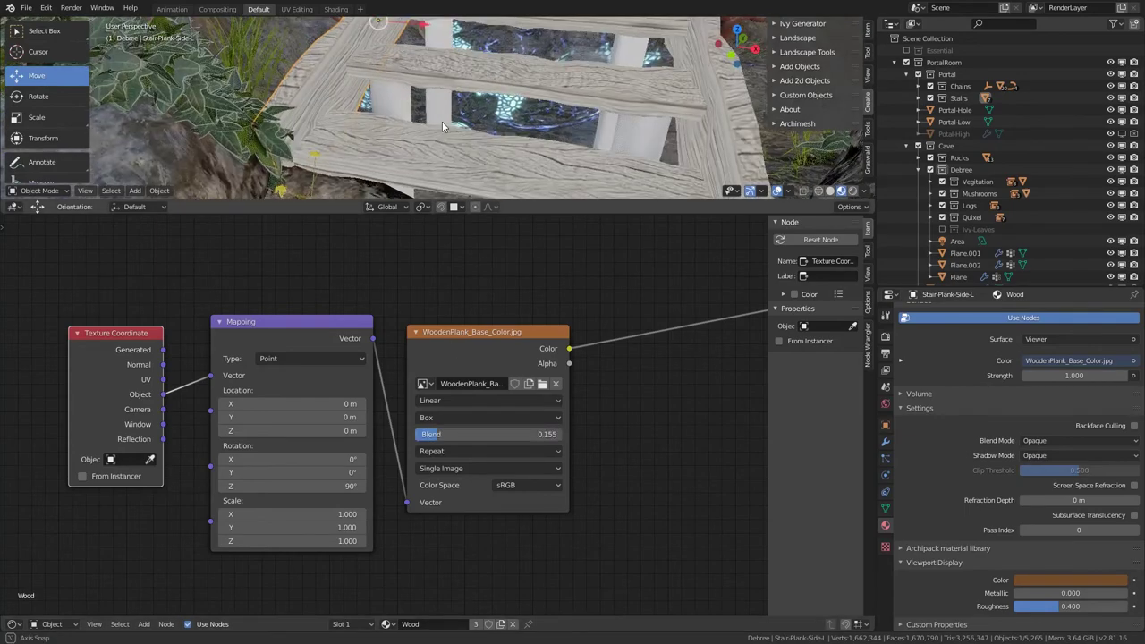
Step: Examine the plank texture on the stairs through the camera and from close up
middle_click_drag(442, 122, 474, 130)
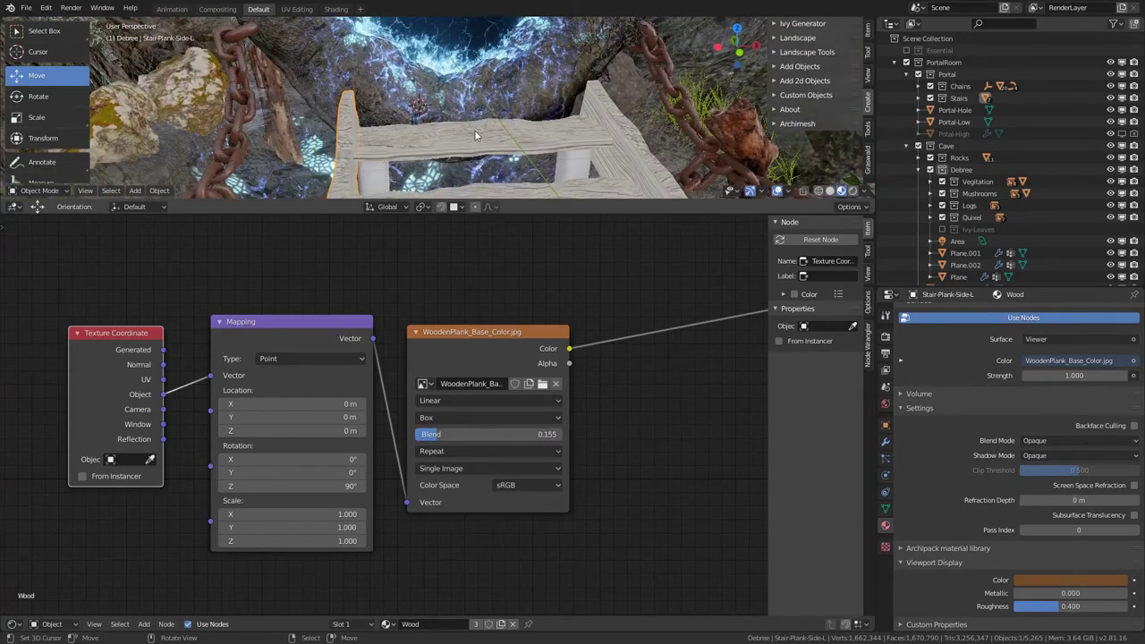
key("KP_0")
middle_click_drag(556, 145, 533, 90, "shift")
scroll(460, 167, "up", 6)
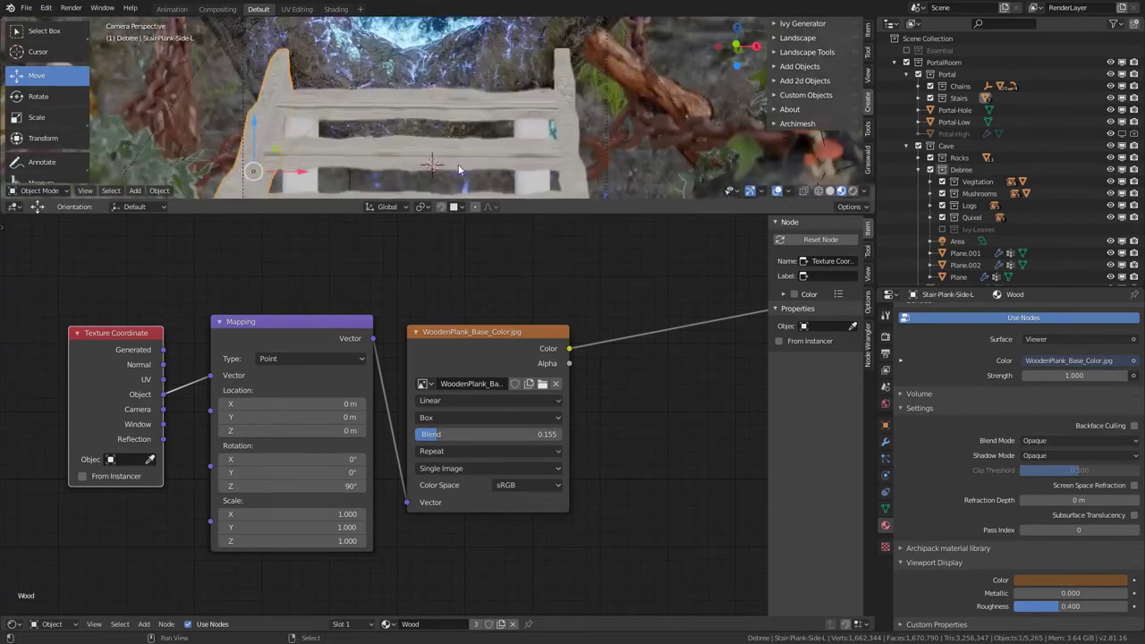
middle_click_drag(460, 167, 501, 125, "shift")
scroll(442, 100, "up", 4)
scroll(445, 141, "down", 5)
scroll(501, 125, "up", 3)
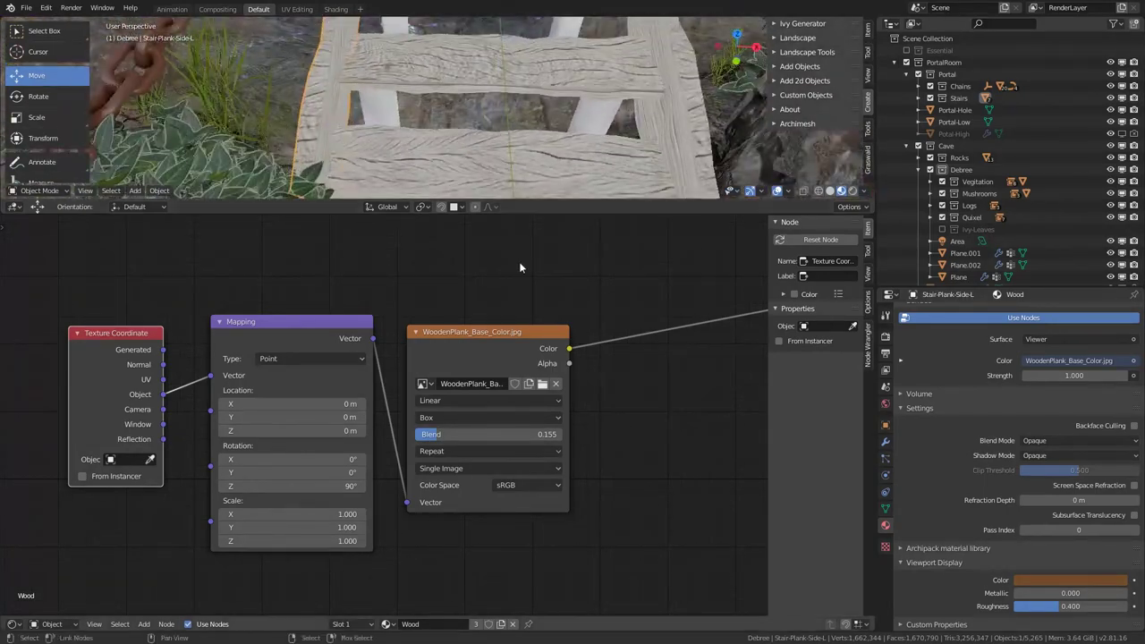
Step: Line up the Texture Coordinate, Mapping and image texture nodes and set the image's interpolation to Cubic
scroll(319, 393, "down", 3)
middle_click_drag(572, 279, 417, 330)
scroll(230, 398, "up", 3)
middle_click_drag(230, 398, 403, 332)
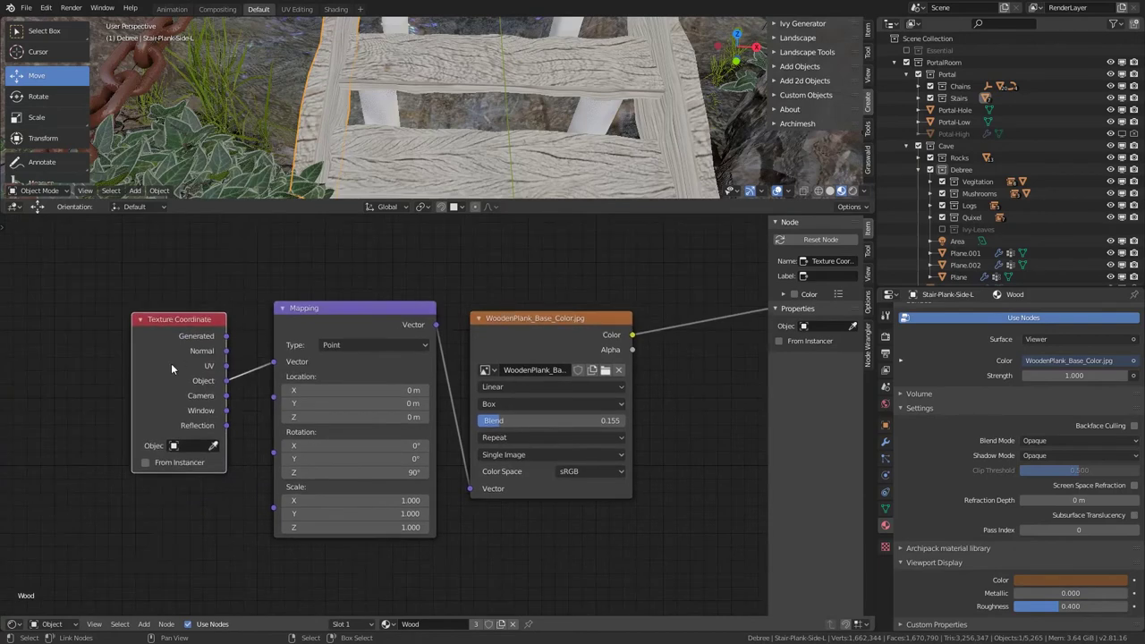
left_click_drag(172, 354, 166, 366)
left_click_drag(330, 308, 314, 336)
middle_click_drag(439, 299, 223, 328)
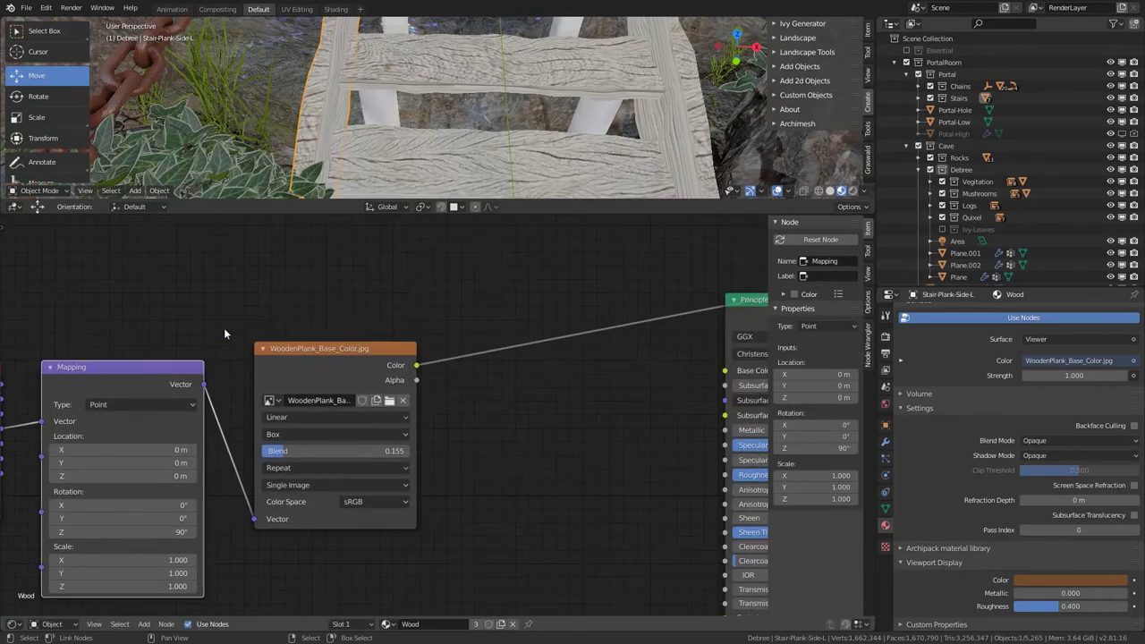
left_click_drag(318, 350, 308, 382)
right_click(308, 381)
left_click(295, 436)
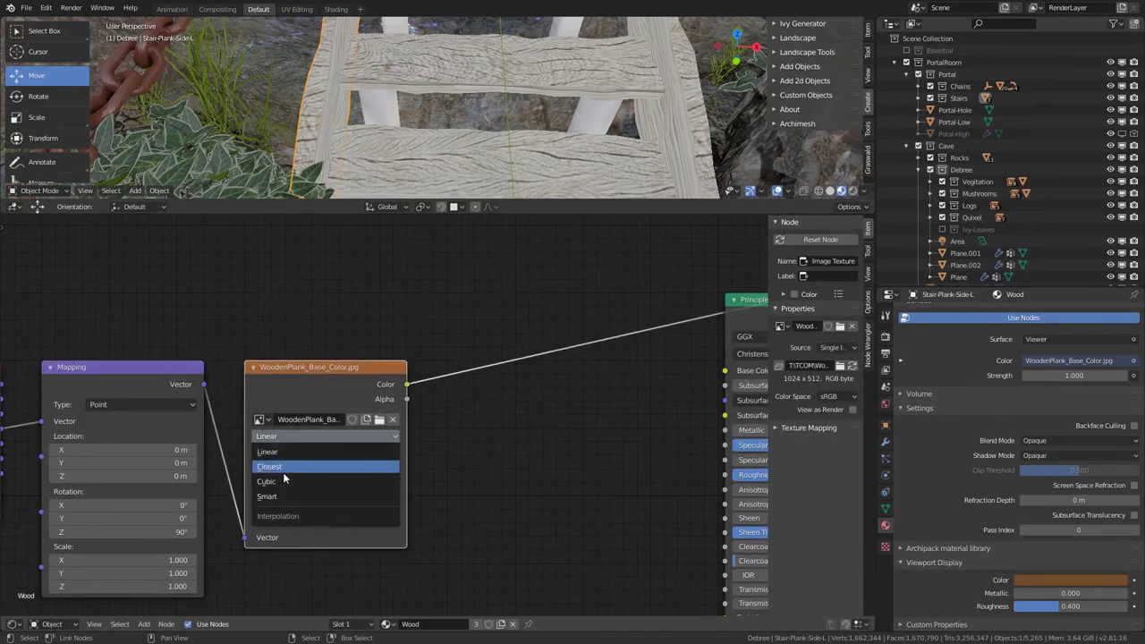
left_click(285, 474)
Step: Connect the plank texture's color to the Principled BSDF's Base Color and show the full shader on the stairs
left_click_drag(407, 384, 725, 371)
middle_click_drag(551, 381, 250, 424)
left_click(459, 352, "ctrl+shift")
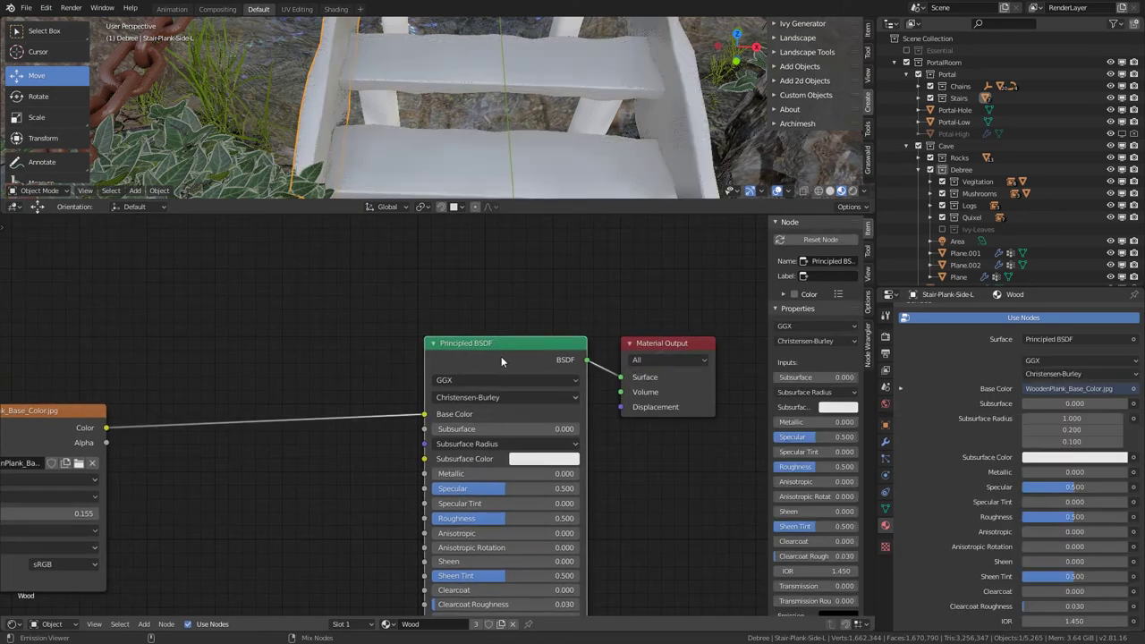
middle_click_drag(428, 127, 461, 86)
scroll(256, 294, "up", 1)
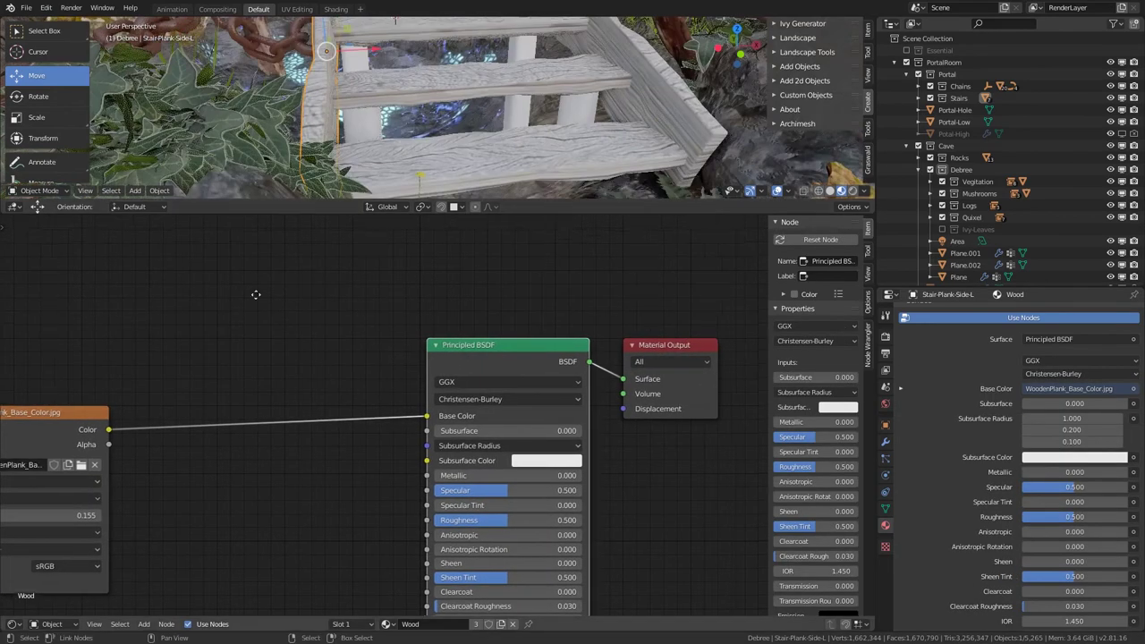
Step: Insert RGB Curves between the plank texture and Base Color and darken the wood with a combined-curve point at about X 0.70, Y 0.325
middle_click_drag(247, 359, 413, 345)
key("shift+a")
mouse_move(363, 323)
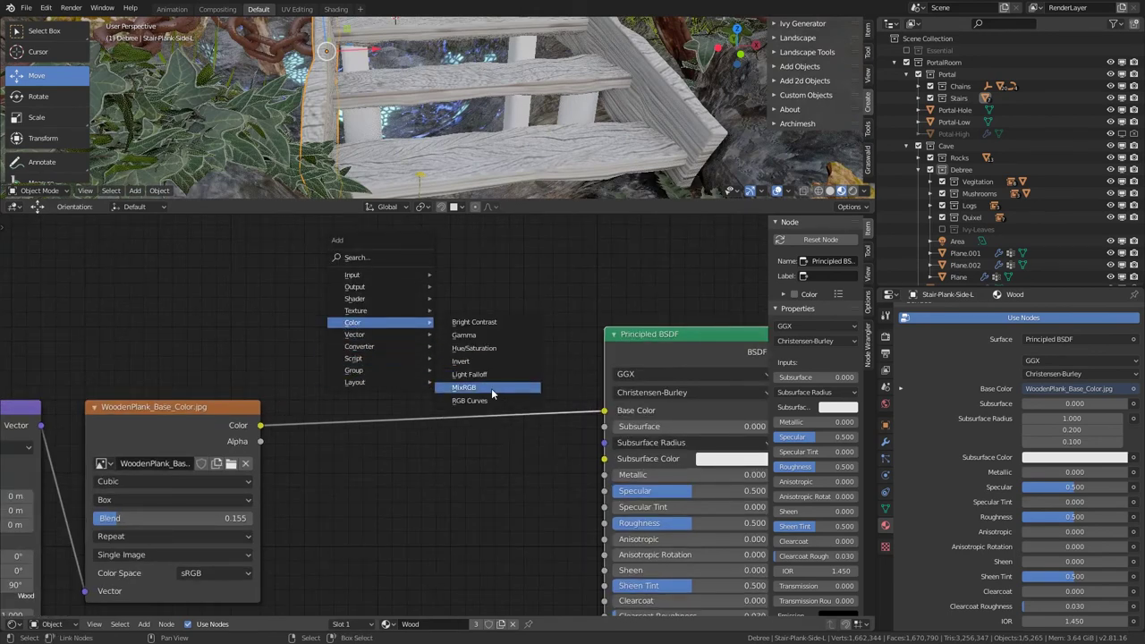
left_click(488, 389)
left_click(458, 421)
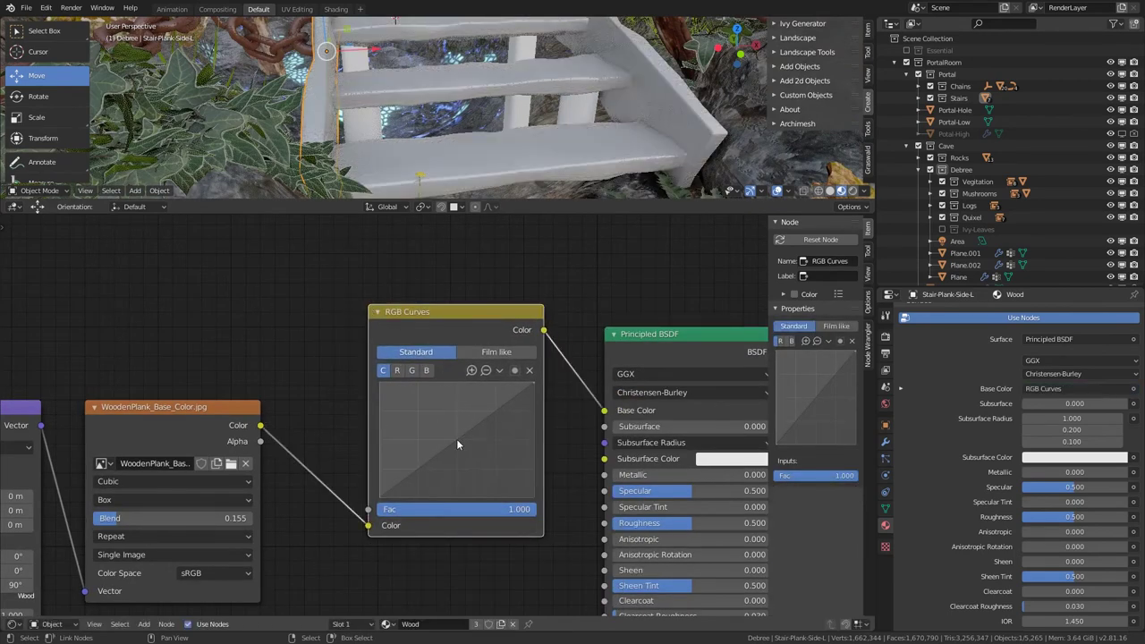
left_click_drag(456, 438, 501, 469)
left_click_drag(491, 461, 489, 459)
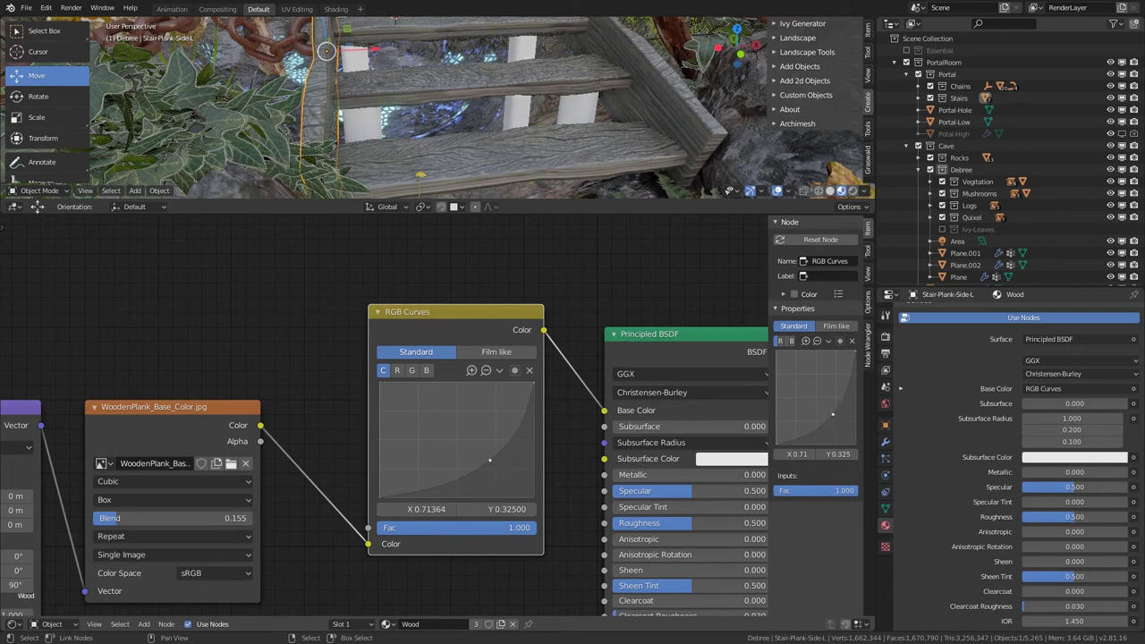
middle_click_drag(590, 179, 541, 147)
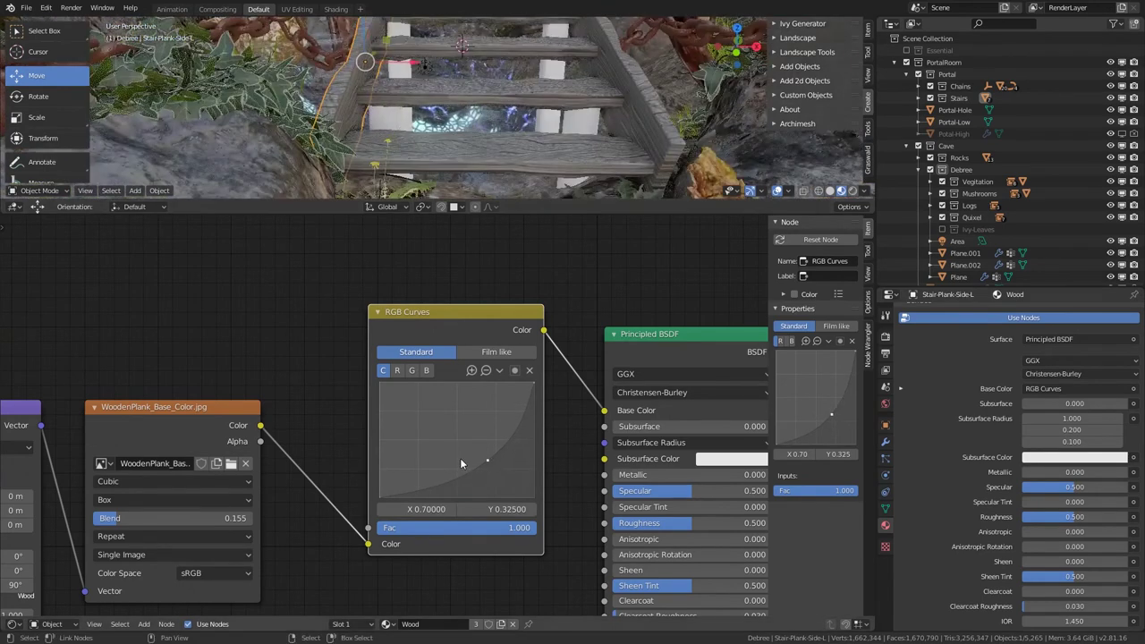
Step: Tint the wood with a red curve point at about X 0.52, Y 0.50 and a blue curve point at about X 0.55, Y 0.49
left_click(397, 370)
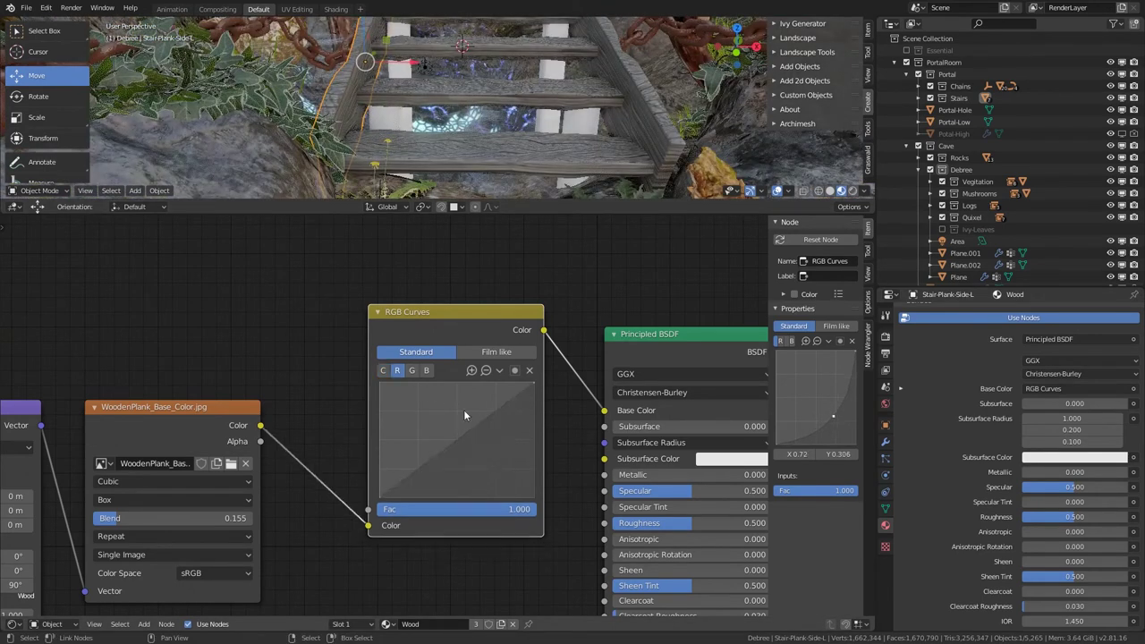
mouse_move(459, 442)
left_mouse_down()
mouse_move(449, 434)
mouse_move(464, 441)
left_mouse_up()
left_click(427, 371)
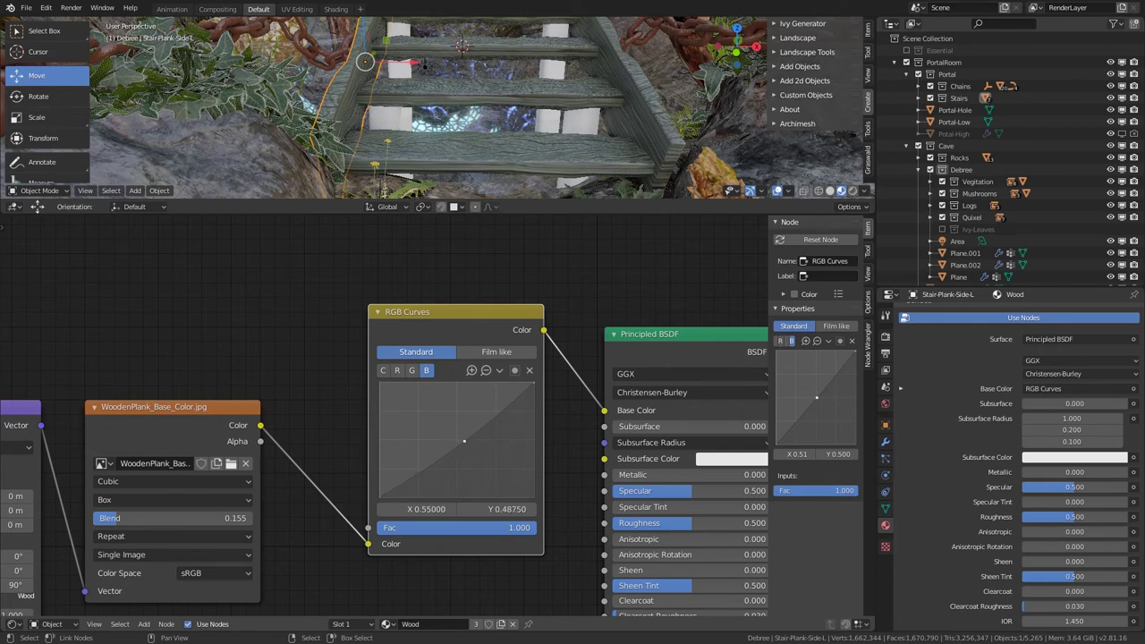
left_click(397, 372)
left_click_drag(463, 448, 460, 440)
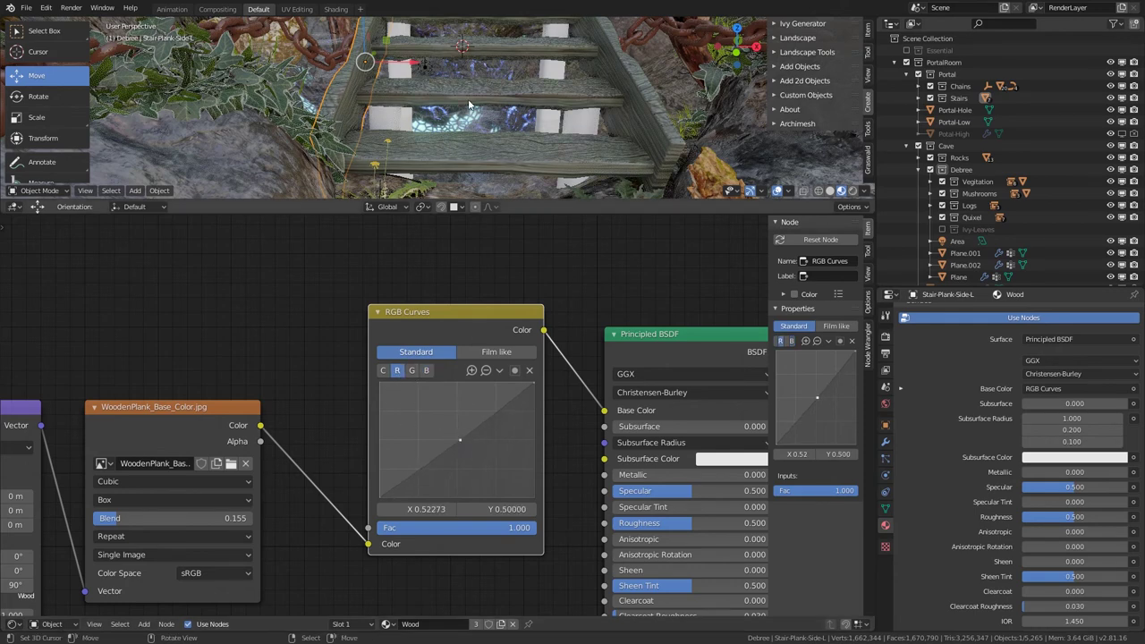
Step: Clear the selection, enlarge the 3D viewport and examine the darkened stairs within the whole cave
key("alt+a")
scroll(466, 108, "down", 7)
mouse_move(466, 107)
middle_mouse_down()
mouse_move(519, 94)
mouse_move(442, 110)
mouse_move(462, 127)
mouse_move(420, 138)
mouse_move(466, 116)
middle_mouse_up()
scroll(442, 110, "up", 8)
scroll(466, 119, "down", 7)
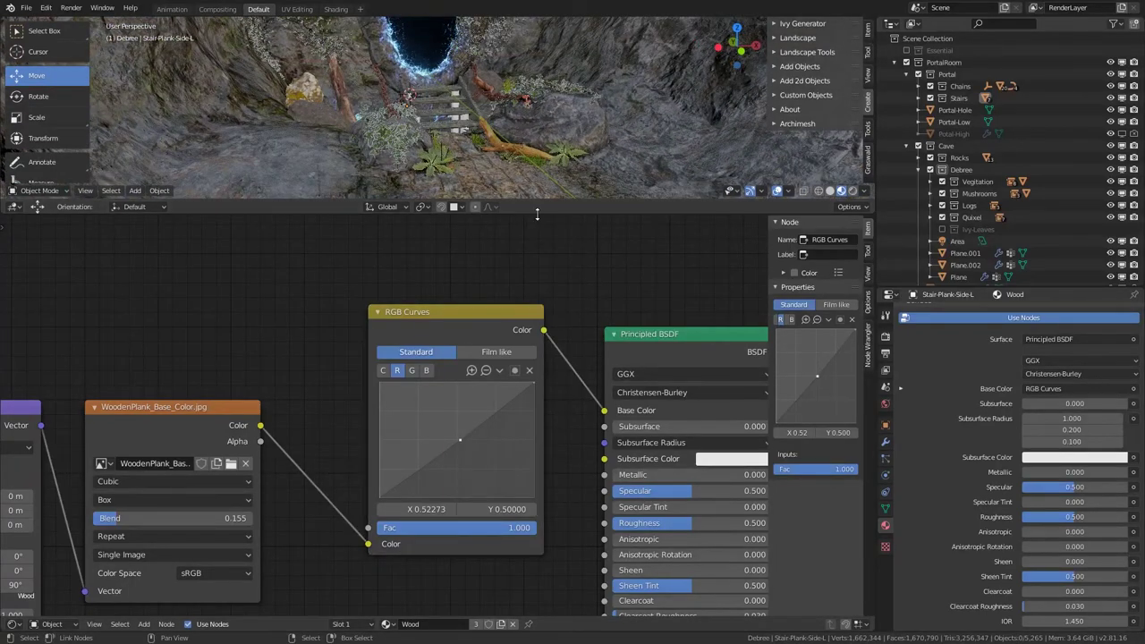
left_click_drag(537, 213, 532, 343)
middle_click_drag(527, 186, 505, 246)
scroll(439, 203, "up", 6)
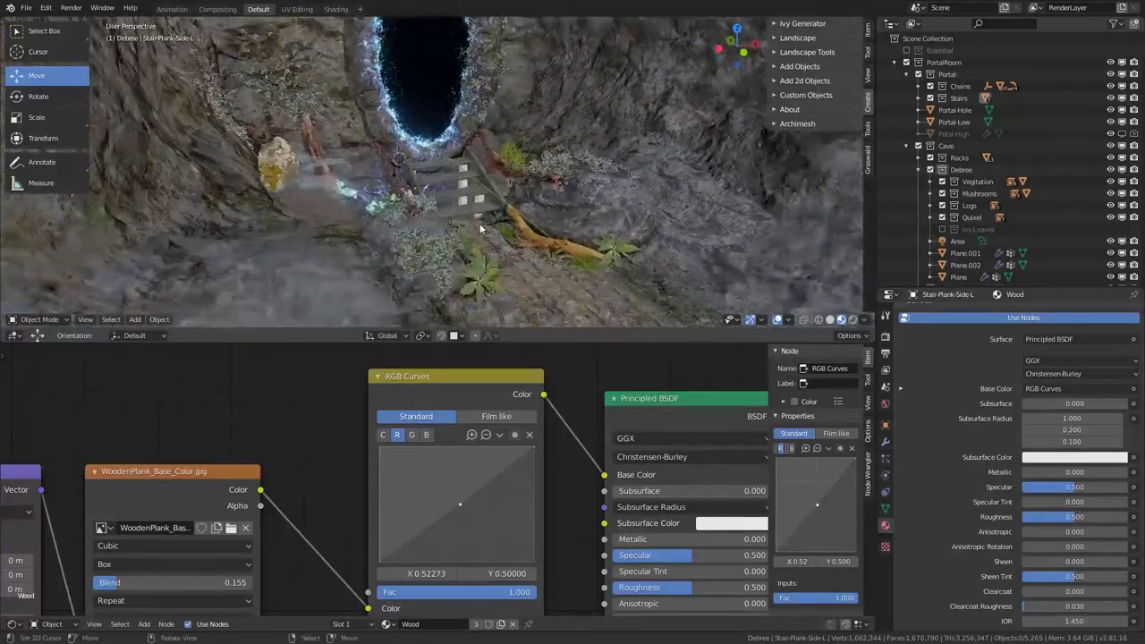
Step: Reselect the left side plank of the stairs in a close-up view
scroll(398, 227, "up", 8)
middle_click_drag(336, 229, 466, 240)
right_click(467, 241)
right_click(382, 246)
middle_click_drag(381, 246, 502, 258)
Step: Move the Texture Coordinate, Mapping and plank image nodes farther from the RGB Curves to make room for new nodes
scroll(485, 462, "down", 11)
middle_click_drag(318, 528, 470, 479)
scroll(465, 477, "up", 3)
left_click_drag(279, 423, 54, 439)
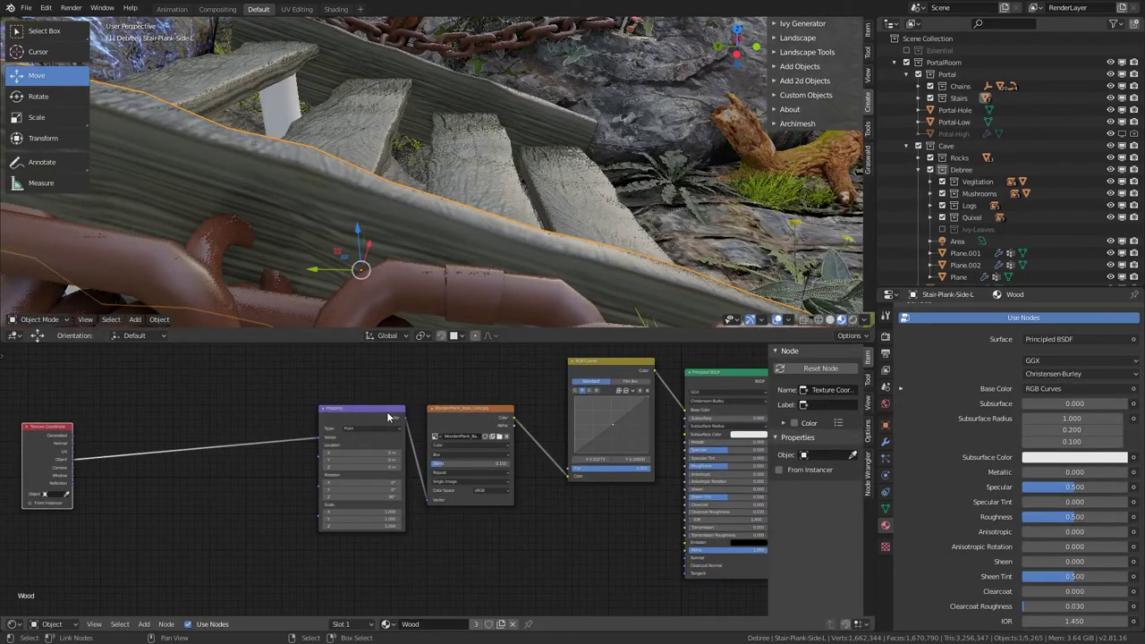
left_click_drag(376, 410, 165, 411)
left_click_drag(478, 406, 230, 389)
scroll(362, 432, "down", 6)
middle_click_drag(296, 436, 442, 425)
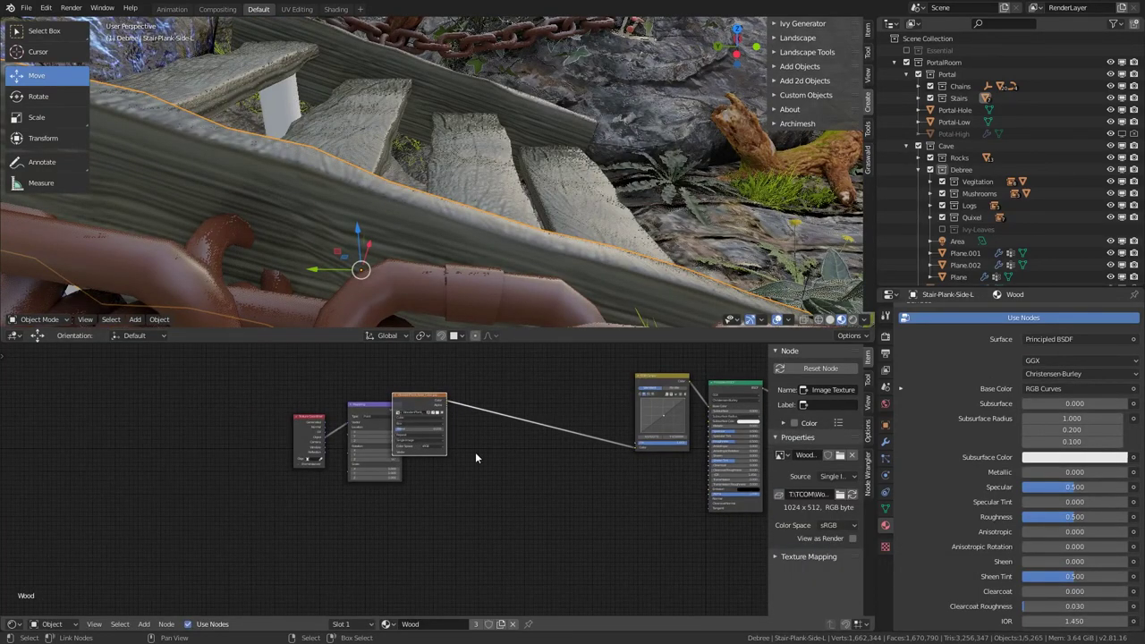
middle_click_drag(569, 458, 368, 481)
Step: Add a ColorRamp below the RGB Curves, feed it the plank texture's color and preview it on the stairs
scroll(358, 425, "up", 4)
key("shift+a")
mouse_move(334, 505)
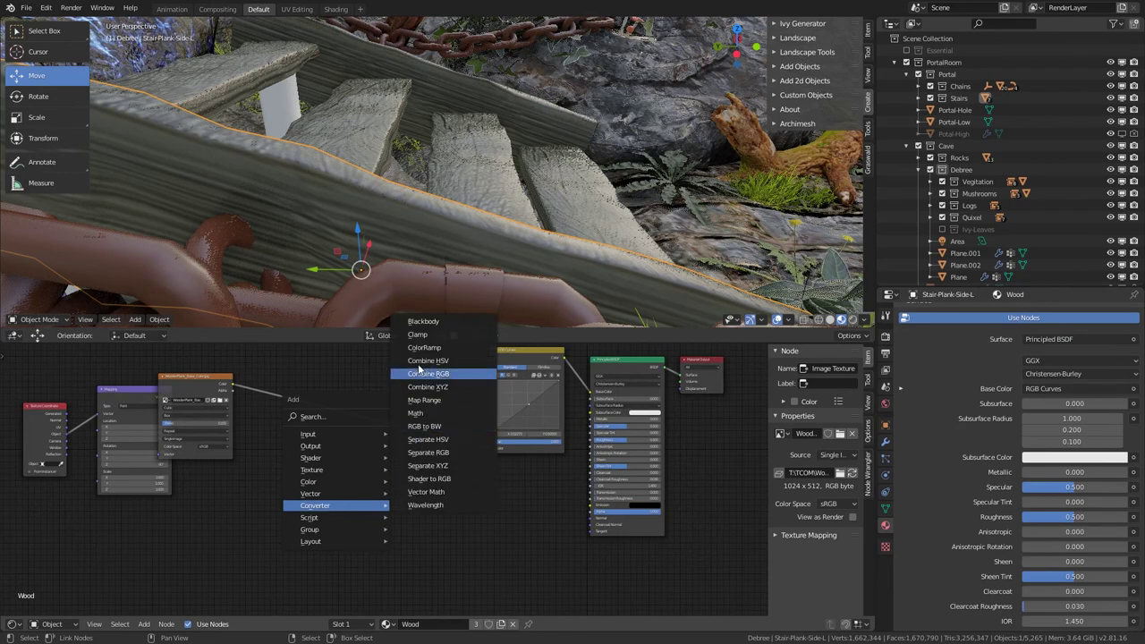
left_click(424, 349)
left_click(382, 491)
scroll(275, 429, "up", 3)
left_click_drag(193, 359, 379, 569)
left_click(440, 510, "ctrl+shift")
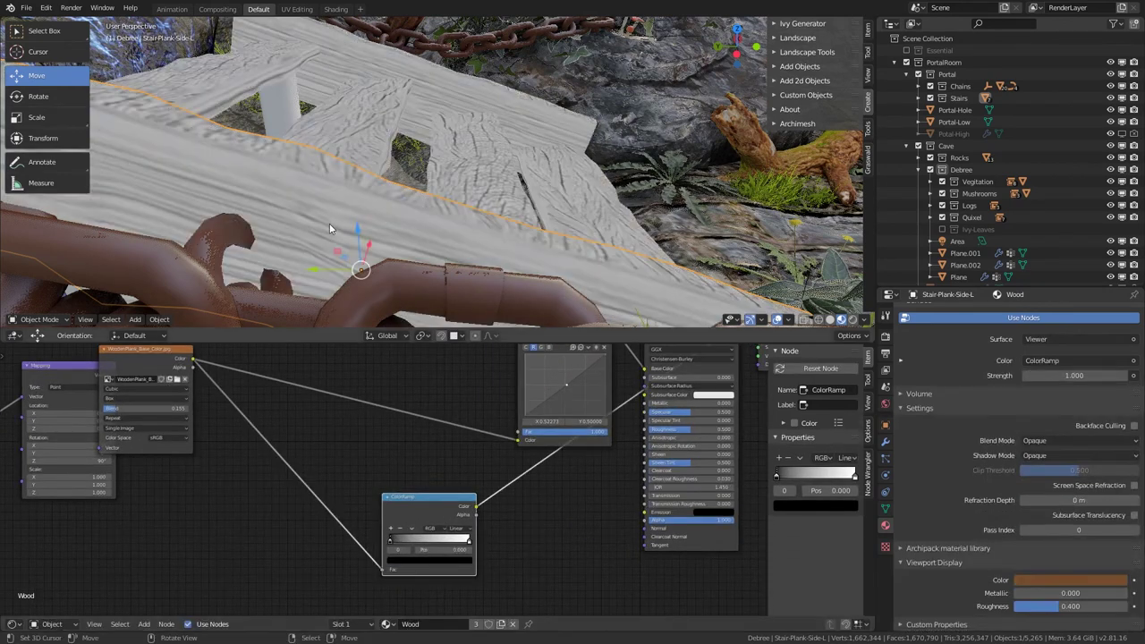
middle_click_drag(330, 229, 255, 188)
scroll(429, 269, "up", 2)
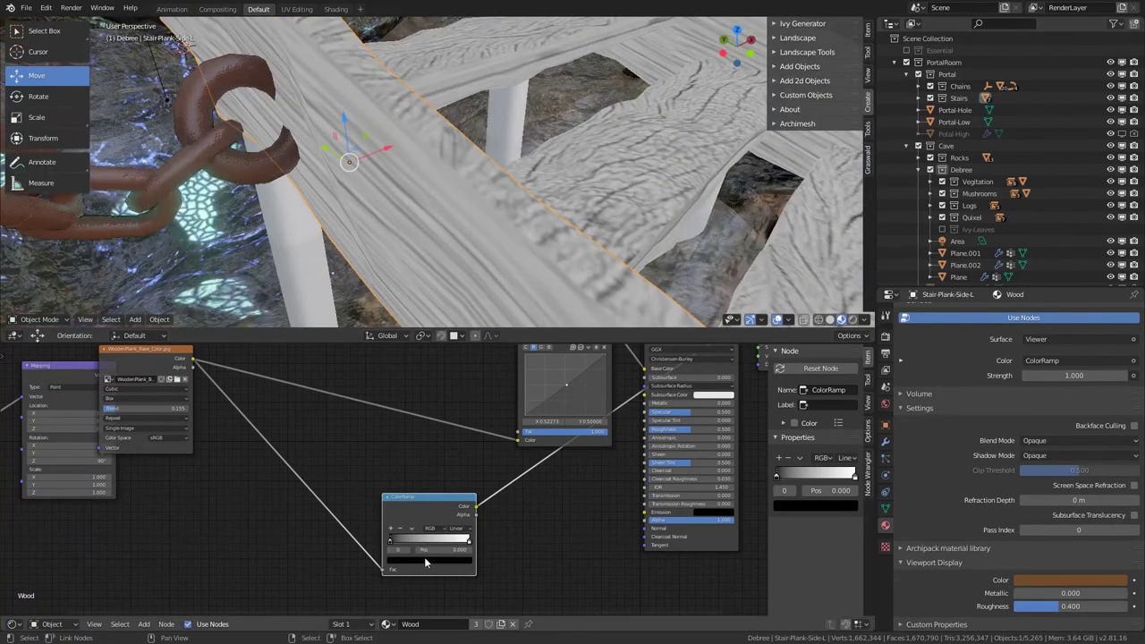
Step: Lighten the ColorRamp's black stop to light grey and move the white stop to the start of the ramp
left_click(425, 561)
left_click_drag(455, 470, 455, 467)
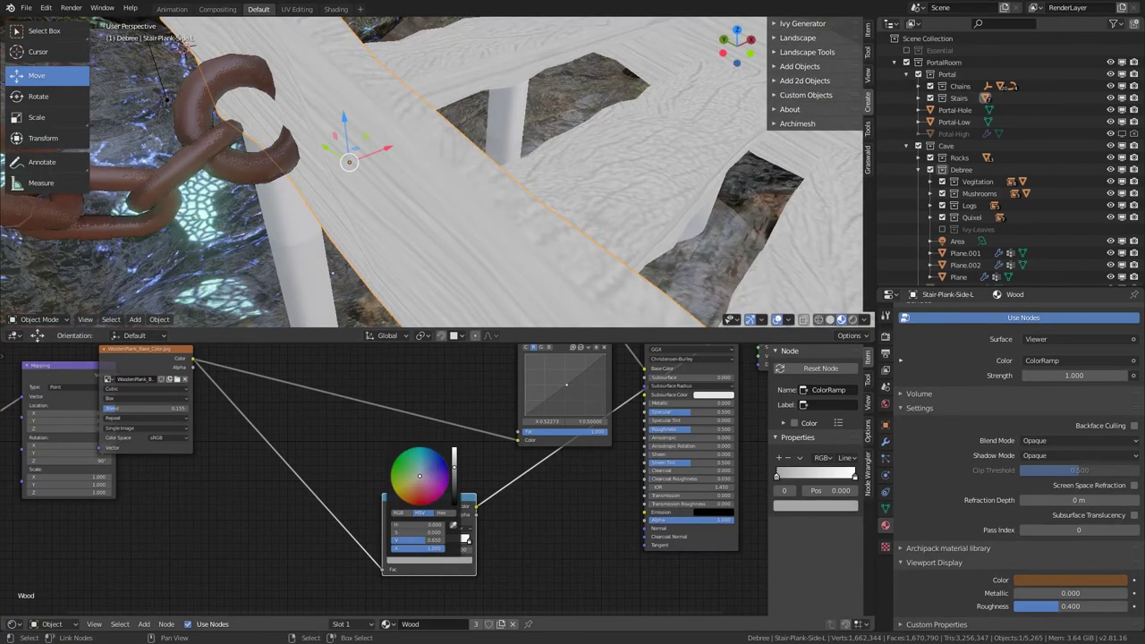
left_click_drag(471, 542, 377, 536)
mouse_move(486, 265)
middle_mouse_down()
mouse_move(478, 208)
mouse_move(433, 199)
mouse_move(454, 202)
mouse_move(493, 282)
middle_mouse_up()
middle_click_drag(427, 222, 445, 234)
middle_click_drag(525, 429, 476, 481)
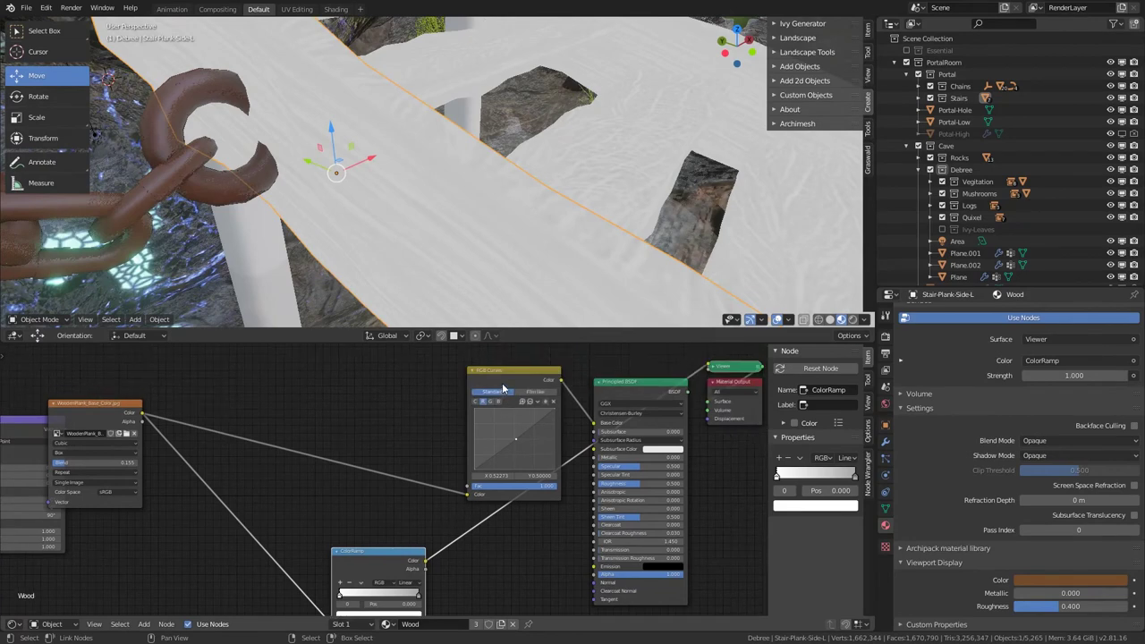
Step: Connect the ColorRamp's color to the Principled BSDF's Roughness, preview the full shader and place the ColorRamp below the RGB Curves
left_click_drag(503, 385, 592, 484)
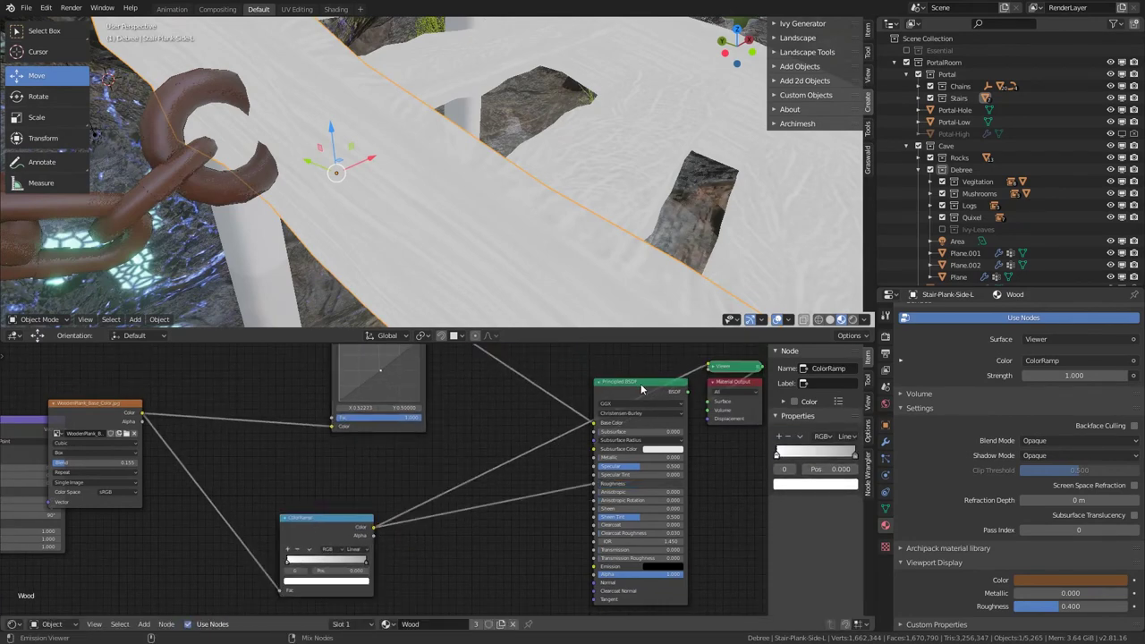
left_click(640, 384, "ctrl+shift")
mouse_move(432, 237)
middle_mouse_down()
mouse_move(498, 226)
mouse_move(549, 236)
mouse_move(512, 256)
middle_mouse_up()
middle_click_drag(390, 562, 449, 547)
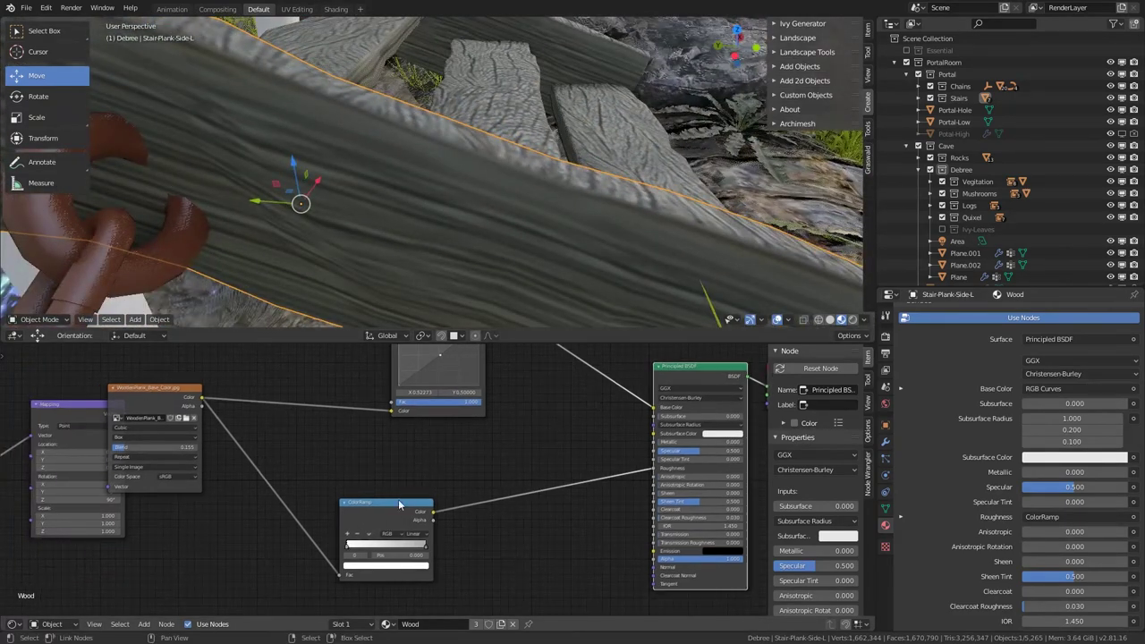
left_click_drag(399, 501, 426, 434)
middle_click_drag(447, 514, 405, 479)
Step: Add a Bump node that takes the plank texture's color as Height and feeds the shader's Normal, with strength 0.242
key("shift+a")
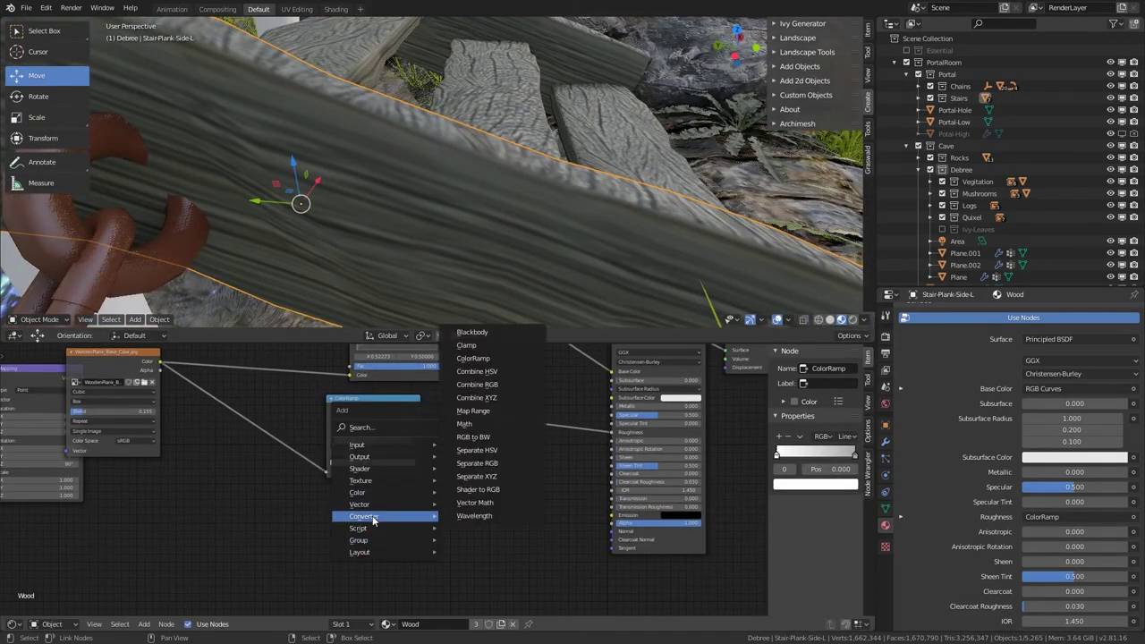
mouse_move(397, 504)
left_click(465, 504)
left_click(439, 512)
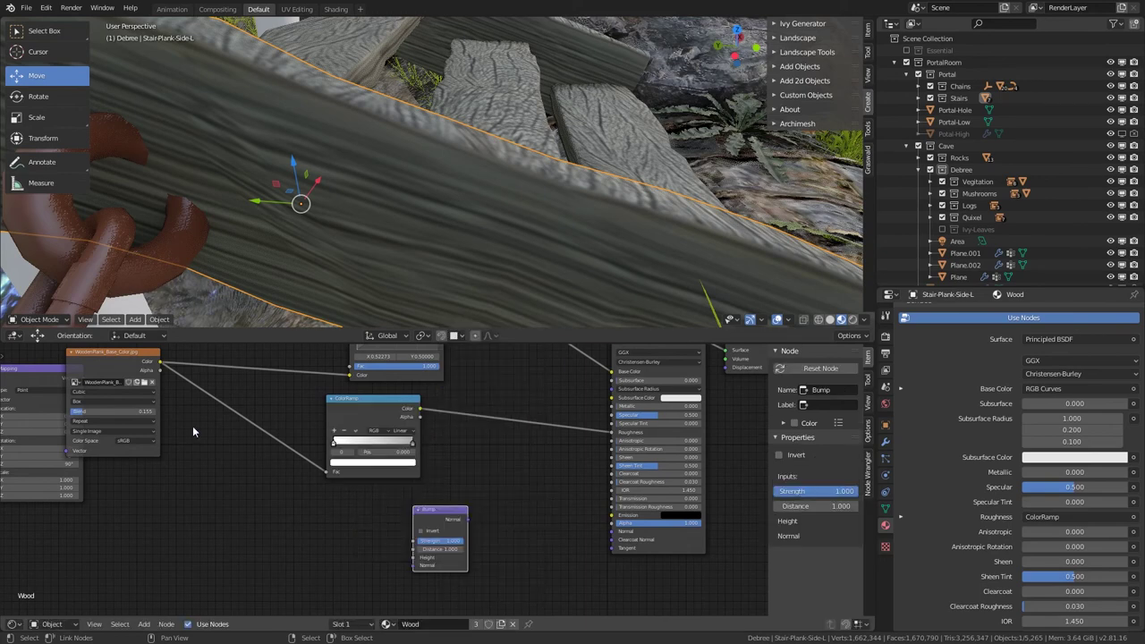
left_click_drag(157, 362, 415, 557)
left_click_drag(465, 519, 614, 531)
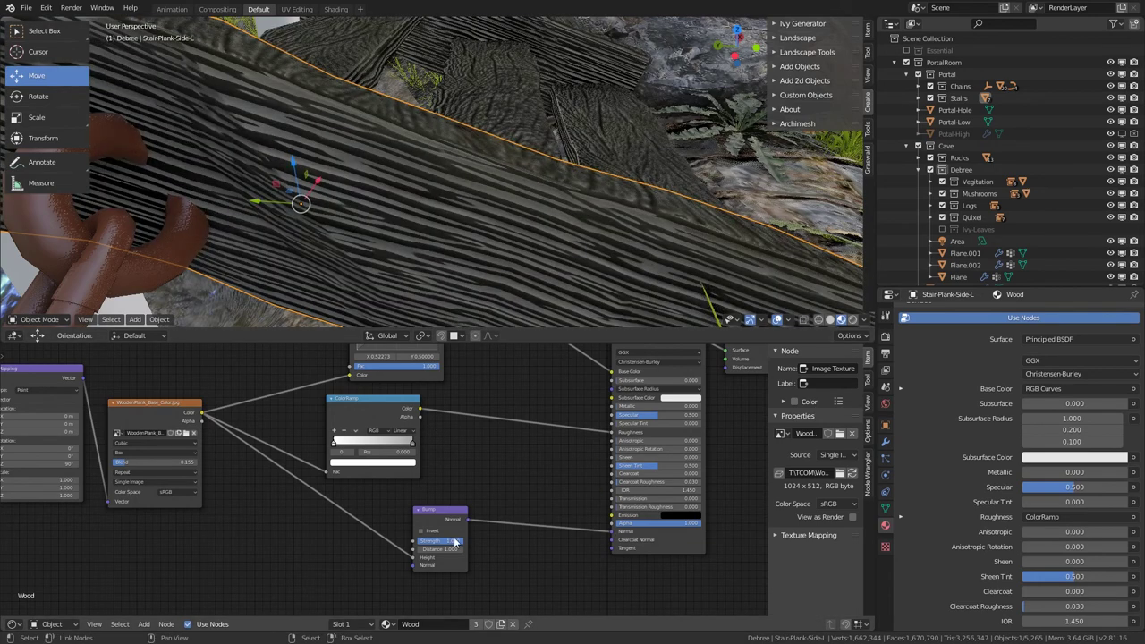
left_click_drag(461, 541, 427, 541)
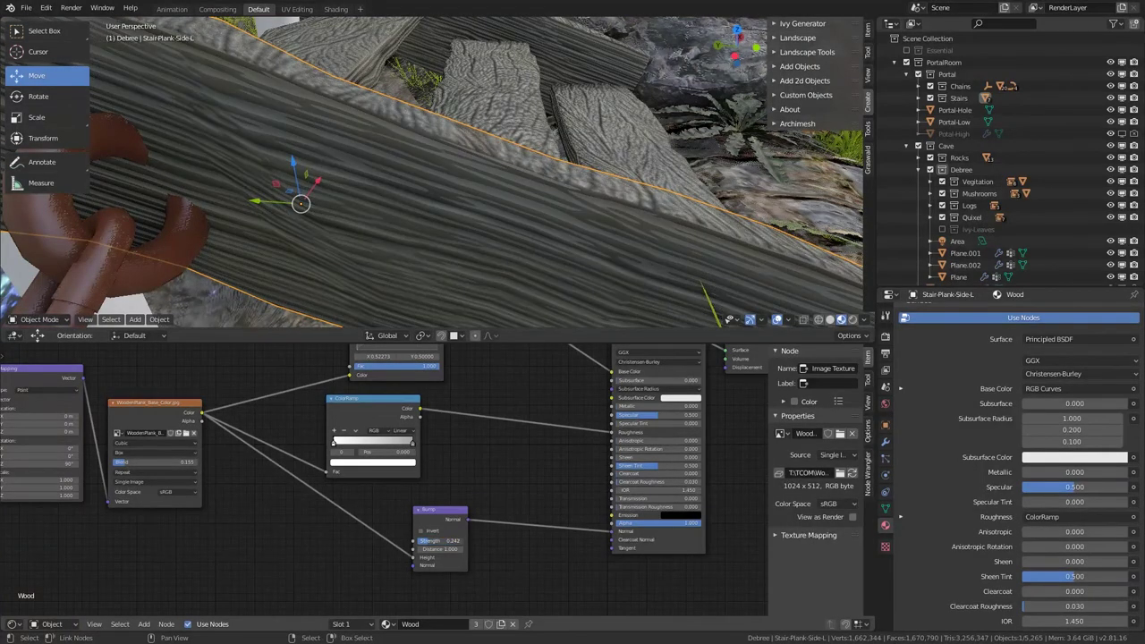
Step: Bring in the FakeRes node group and place it beside the Texture Coordinate node
middle_click_drag(208, 486, 516, 480)
middle_click_drag(133, 431, 218, 428)
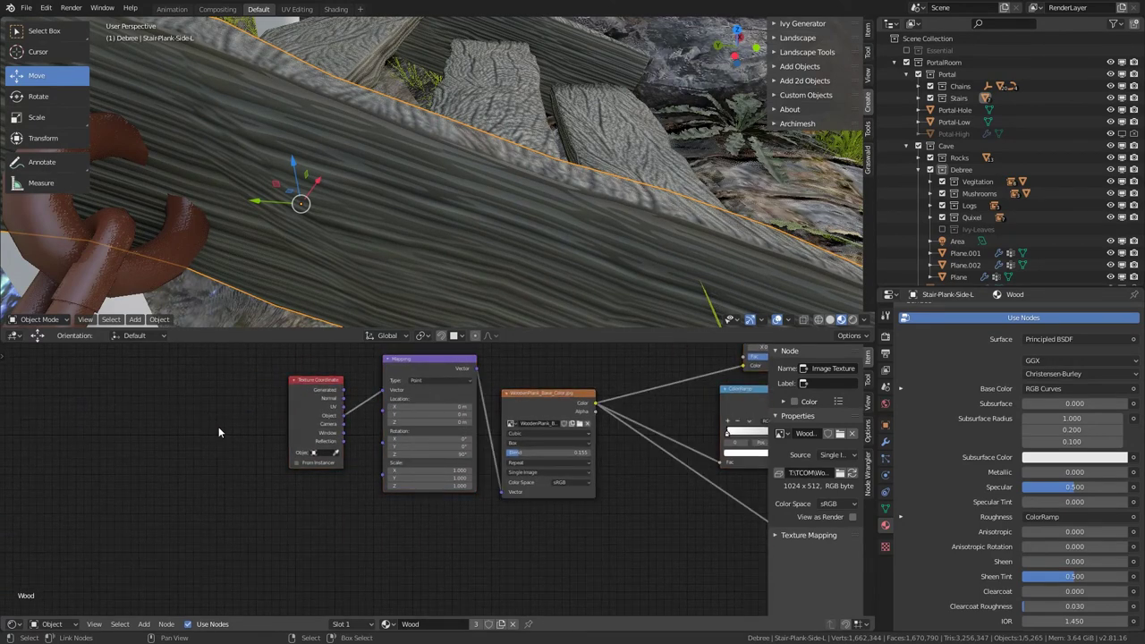
scroll(235, 429, "down", 7)
scroll(238, 433, "up", 6)
key("g")
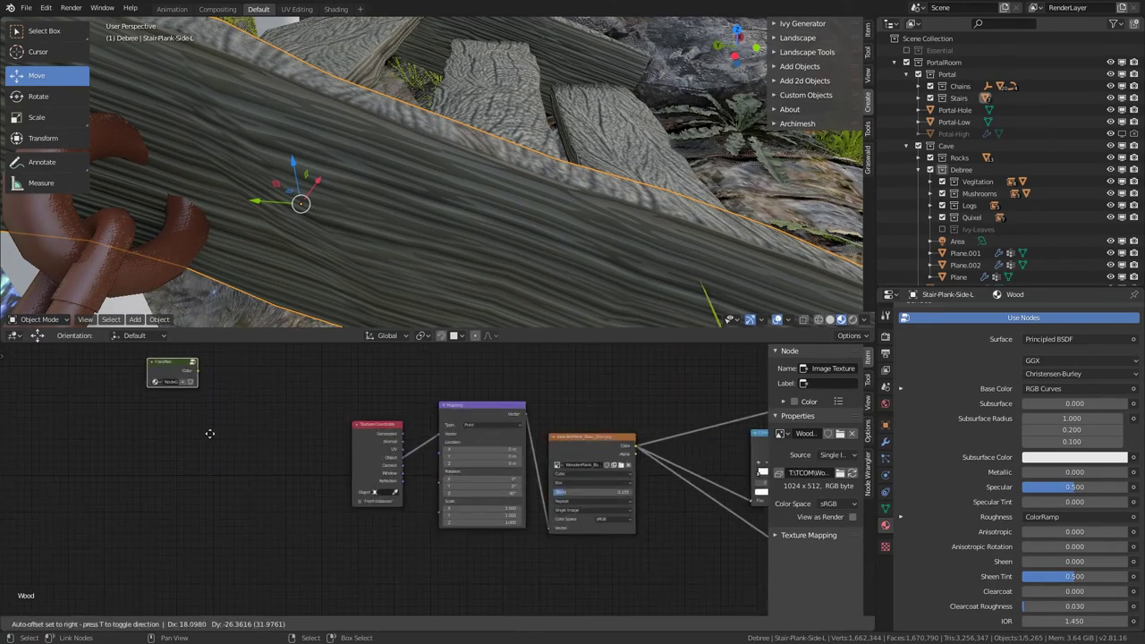
left_click(340, 528)
scroll(326, 498, "up", 2)
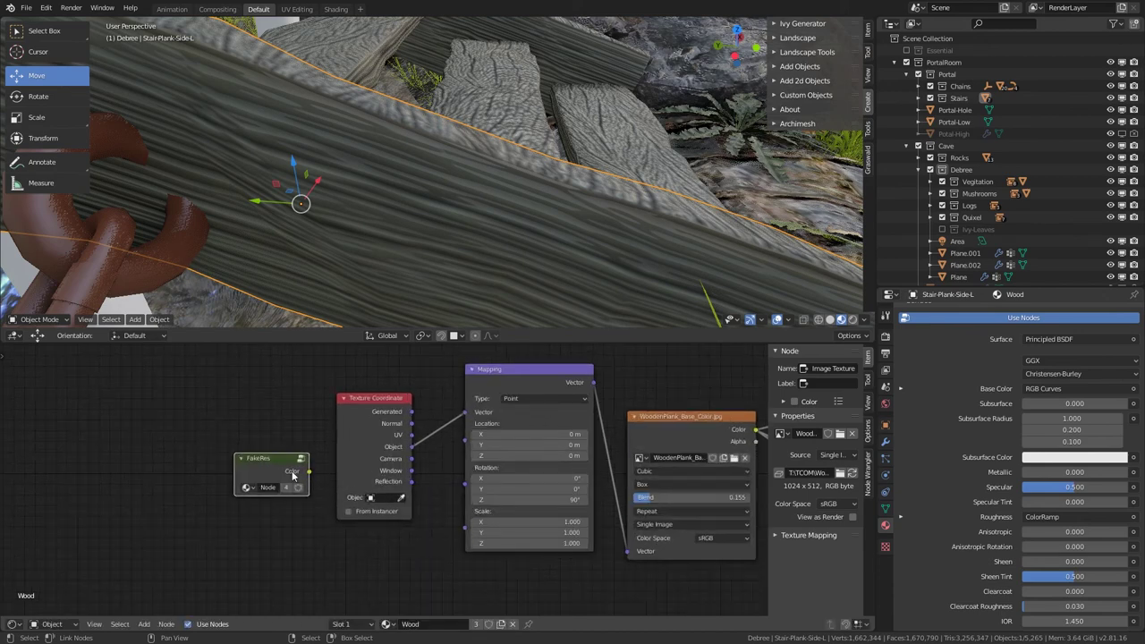
Step: Inspect the nodes inside the FakeRes group and make the group a single-user copy
key("Tab")
key("Home")
scroll(307, 450, "up", 2)
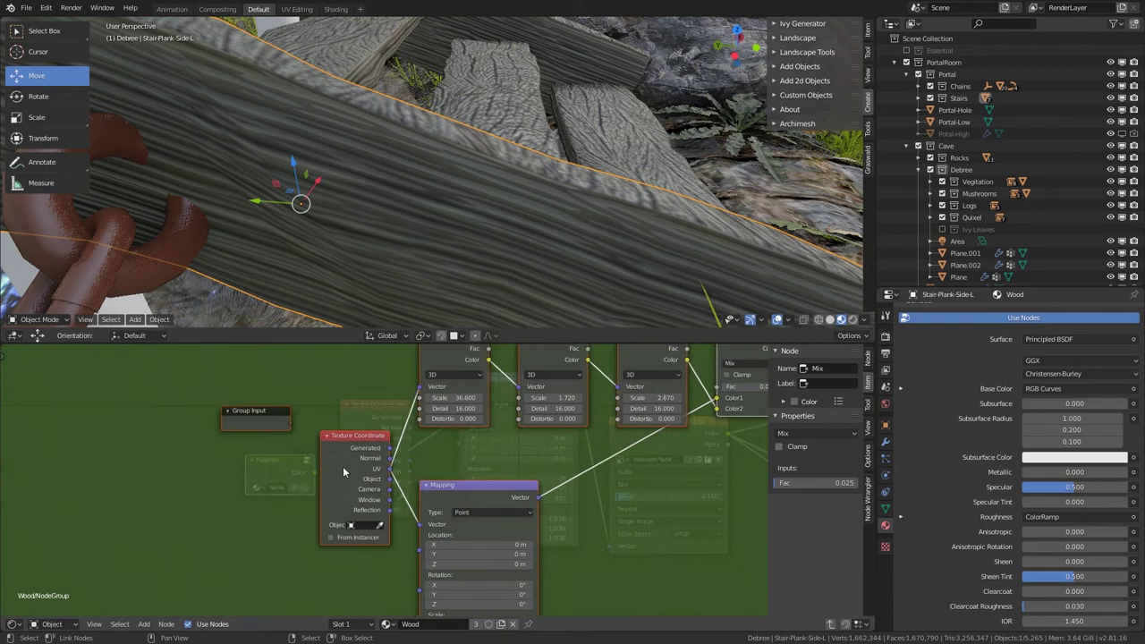
key("Tab")
left_click(260, 489)
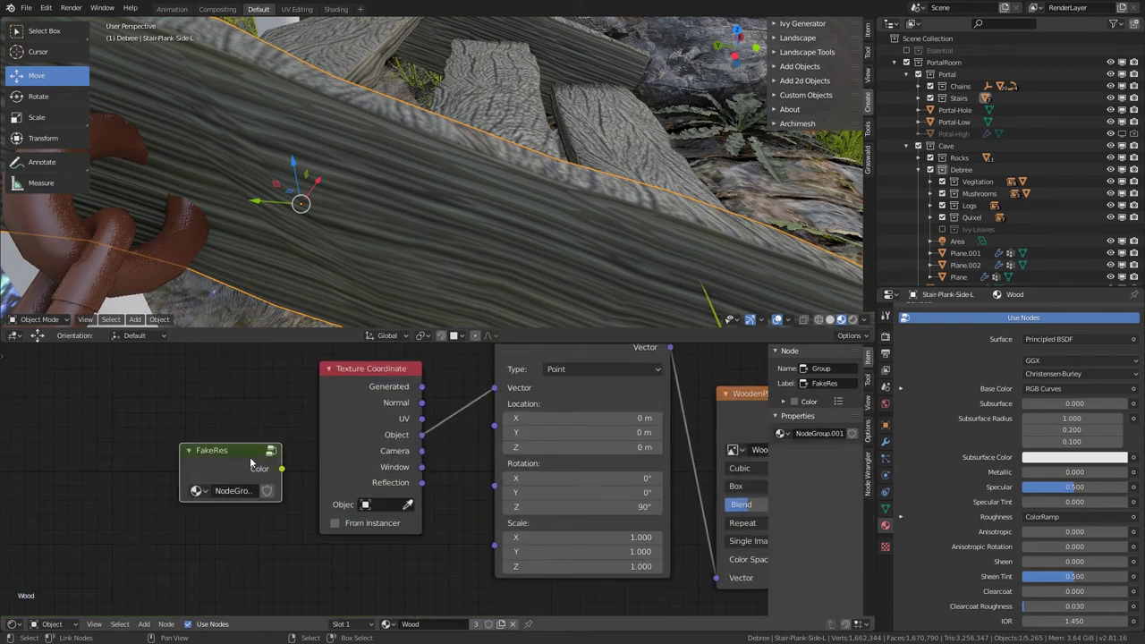
Step: Inside the FakeRes group copy, switch the texture coordinate links from UV to the Object output using a reroute
key("Tab")
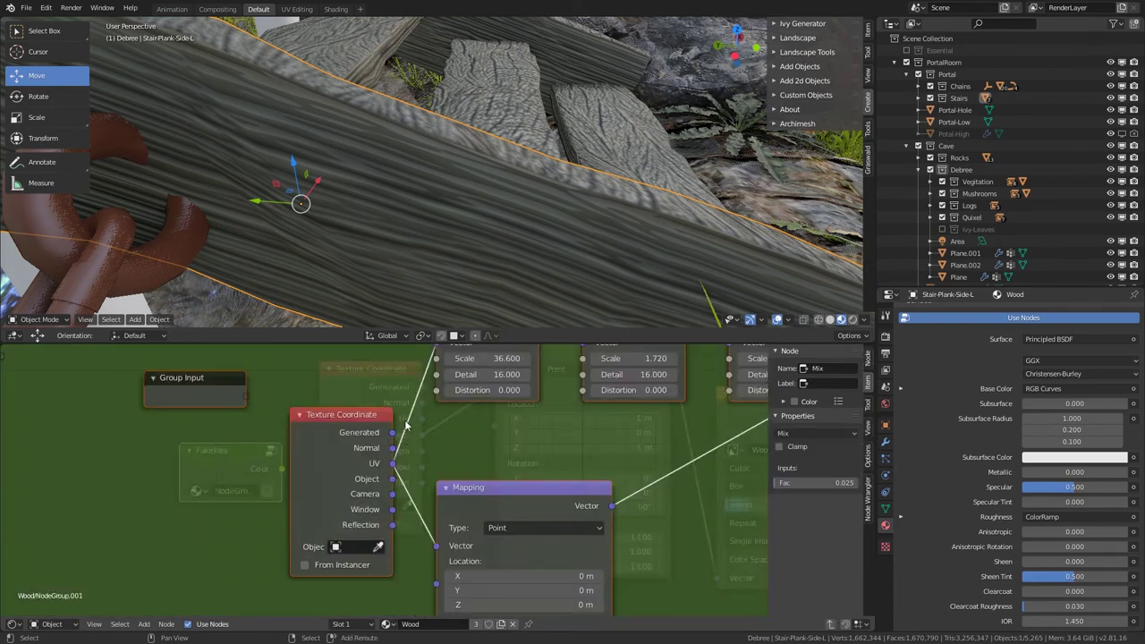
right_click_drag(391, 519, 390, 522, "shift")
left_click_drag(385, 494, 398, 460)
key("Tab")
Step: Feed the FakeRes color into the plank's Mapping vector, remove the Texture Coordinate node and check the wood grain on the stairs
middle_click_drag(265, 466, 175, 484)
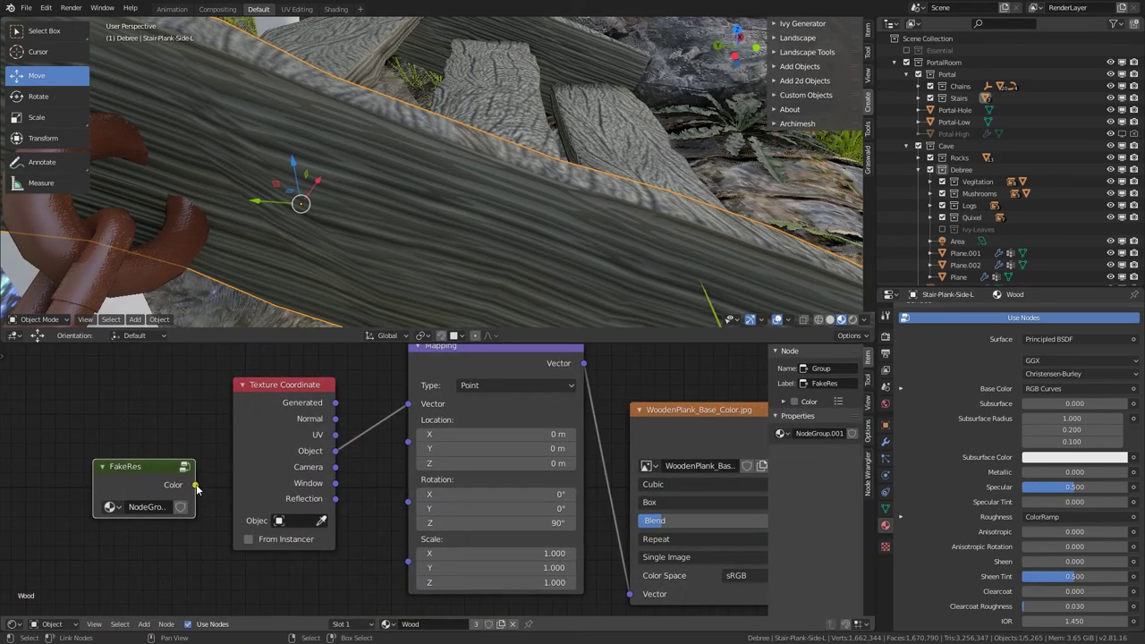
left_click_drag(196, 486, 408, 403)
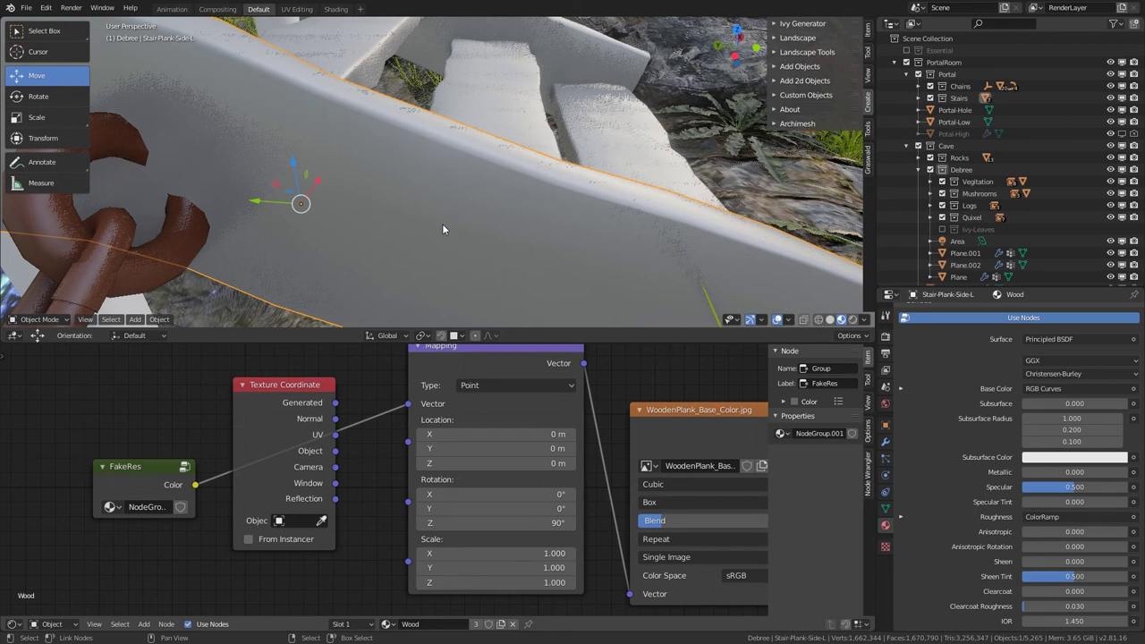
left_click(612, 342)
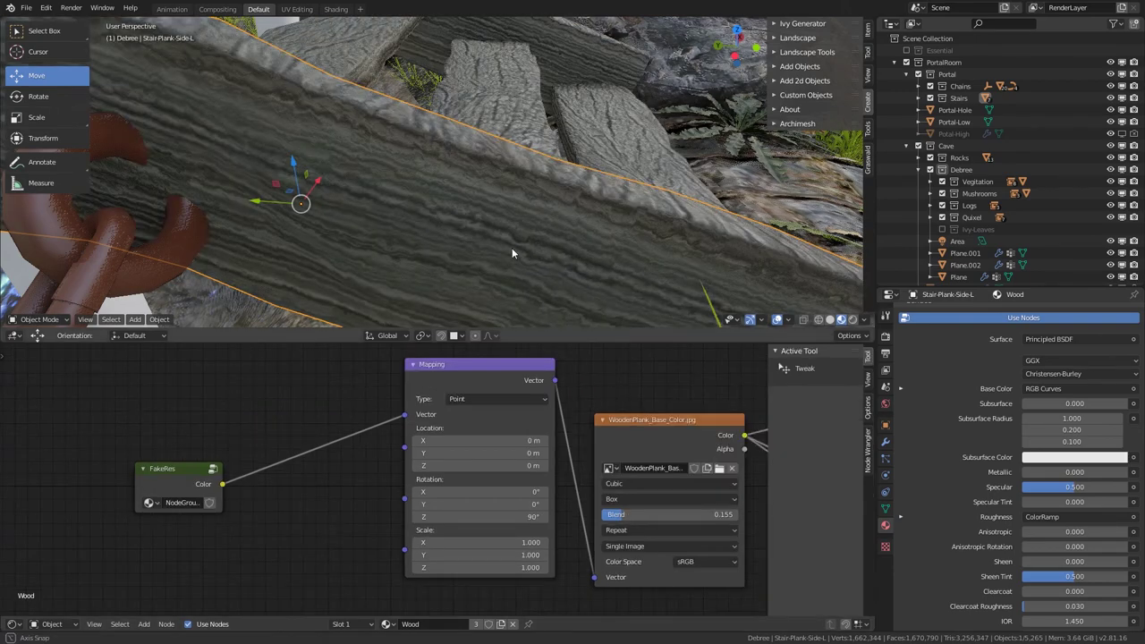
middle_click_drag(512, 248, 358, 286)
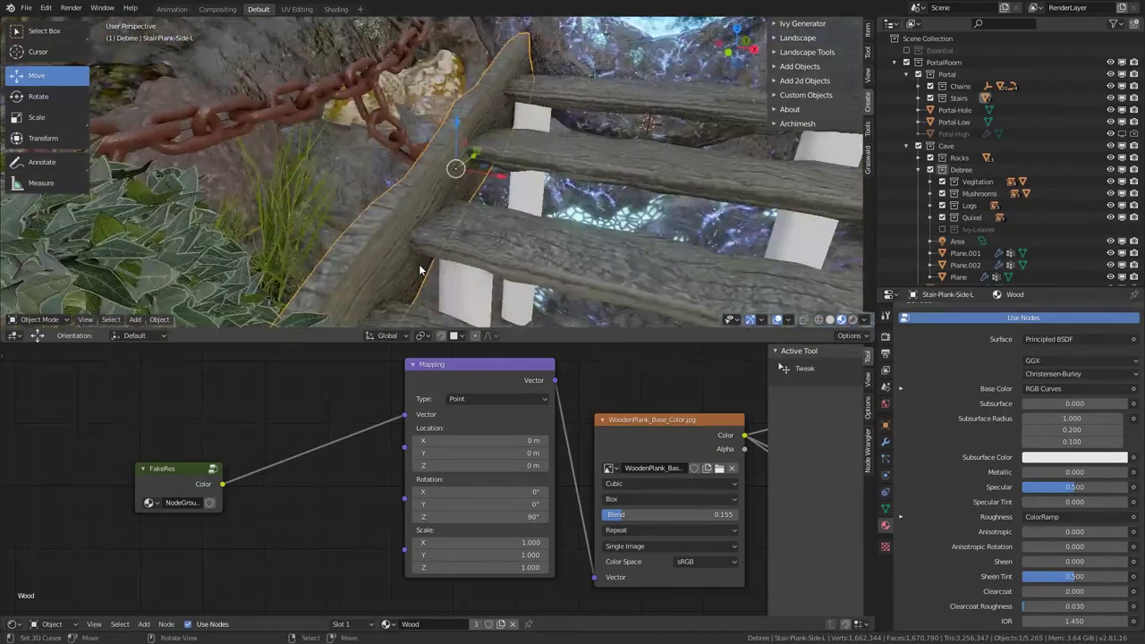
Step: Delete the FakeRes group and drive the plank's Mapping node from a new Texture Coordinate node's Object output
key("x")
left_click(462, 369)
key("ctrl+t")
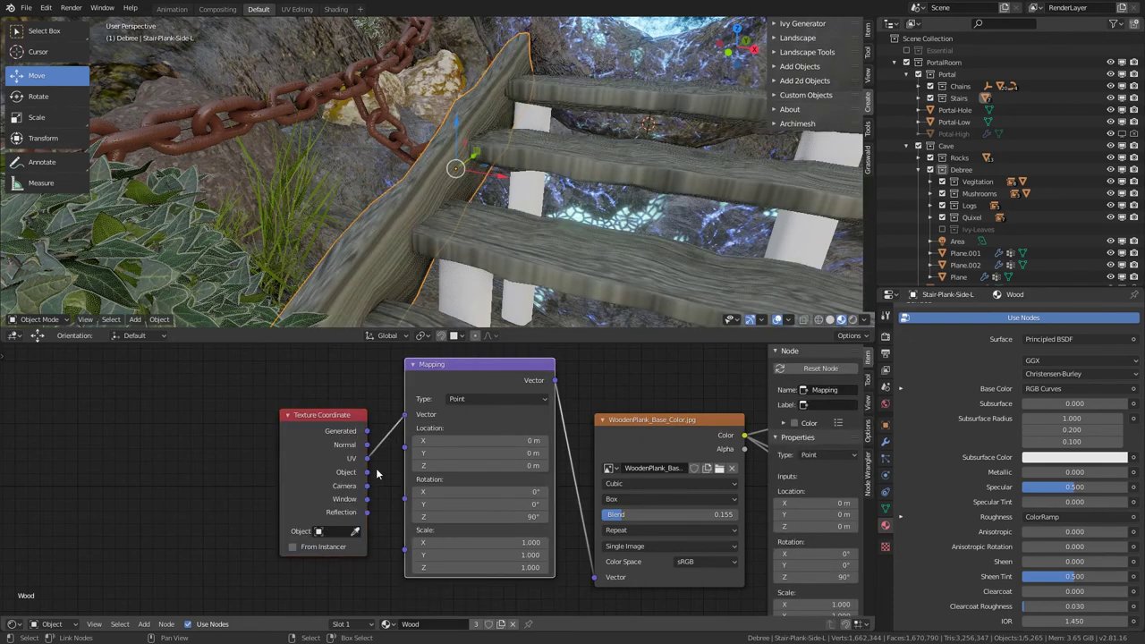
left_click_drag(368, 472, 403, 416)
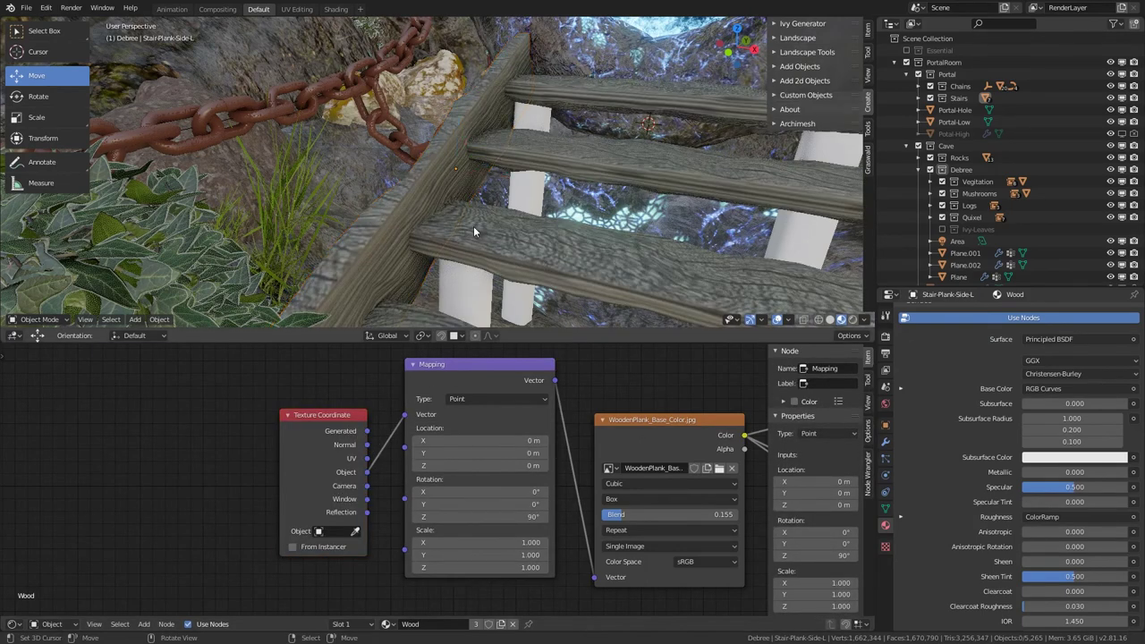
Step: Examine the textured stairs up close through the camera view
middle_click_drag(474, 225, 464, 280)
key("KP_0")
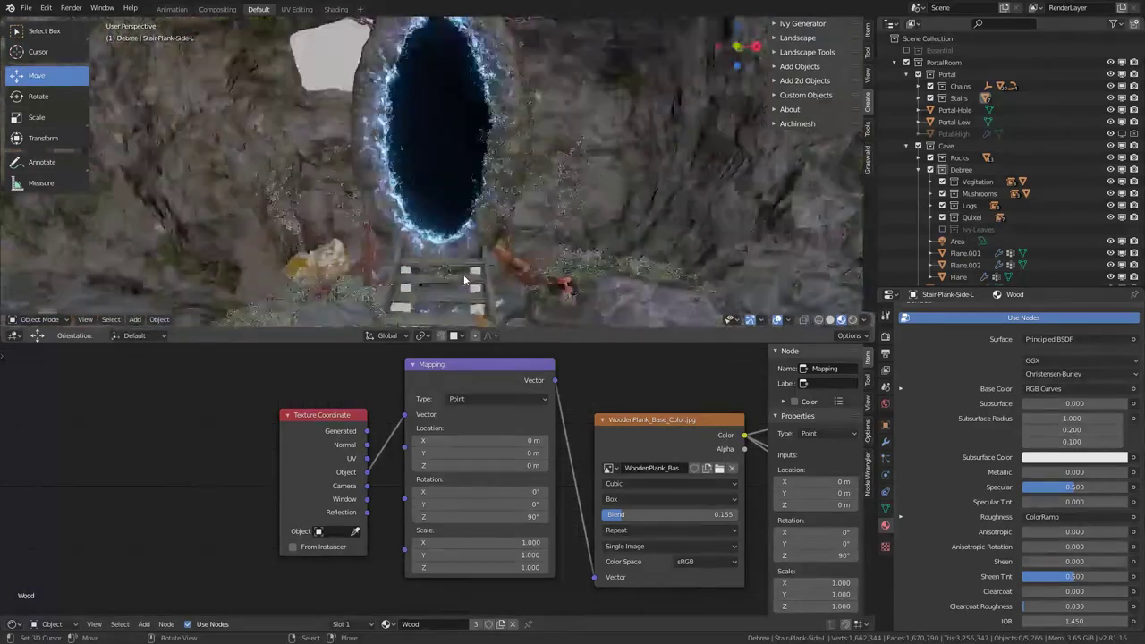
scroll(437, 248, "up", 6)
middle_click_drag(426, 90, 477, 299, "shift")
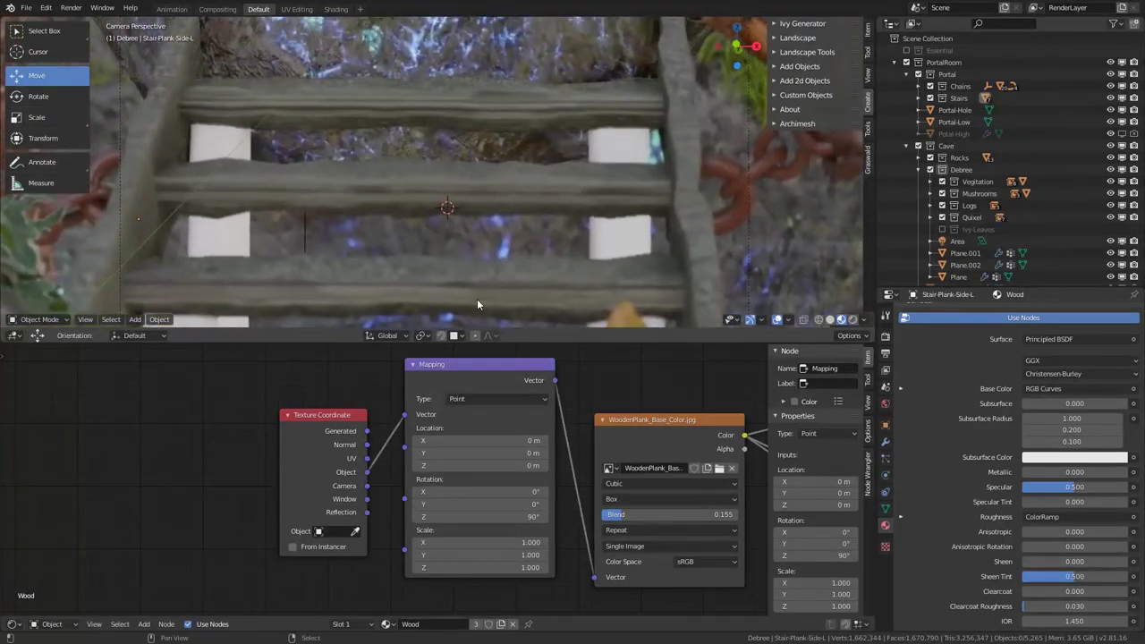
middle_click_drag(485, 175, 491, 291, "shift")
scroll(425, 179, "down", 3)
Step: Select a white support post under the stairs and frame its Stair-Log material nodes
middle_click_drag(422, 177, 506, 213)
left_click(506, 213)
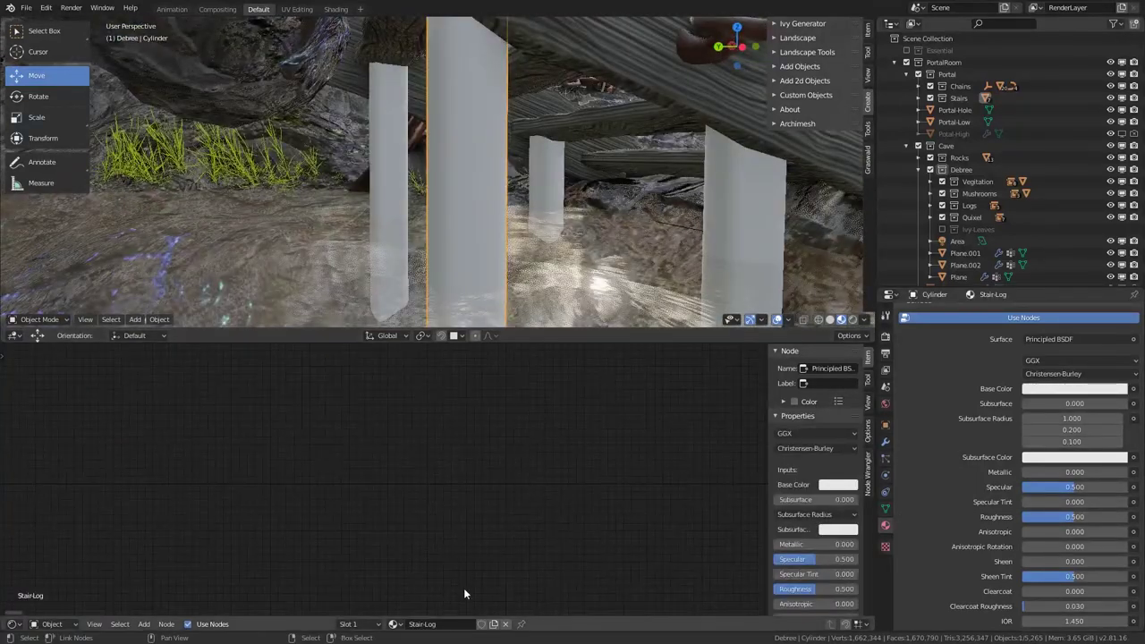
key("Home")
middle_click_drag(412, 514, 173, 410)
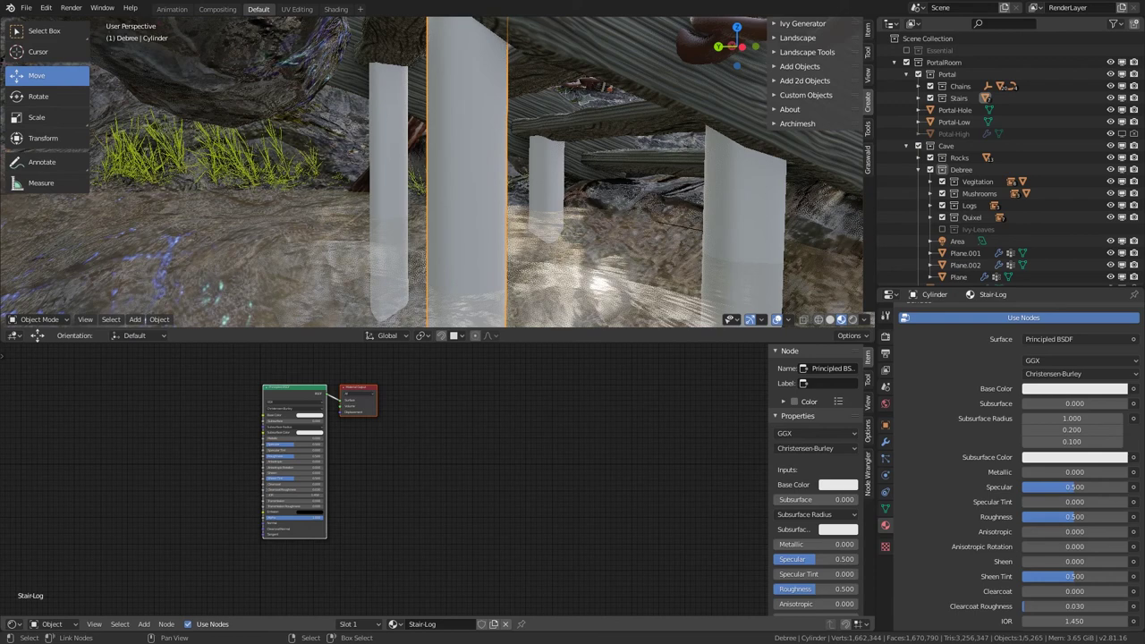
Step: Add the BarkBrown003_COL_VAR1_1K.jpg image texture to the Stair-Log material and preview it on the support posts
left_click_drag(0, 419, 69, 419)
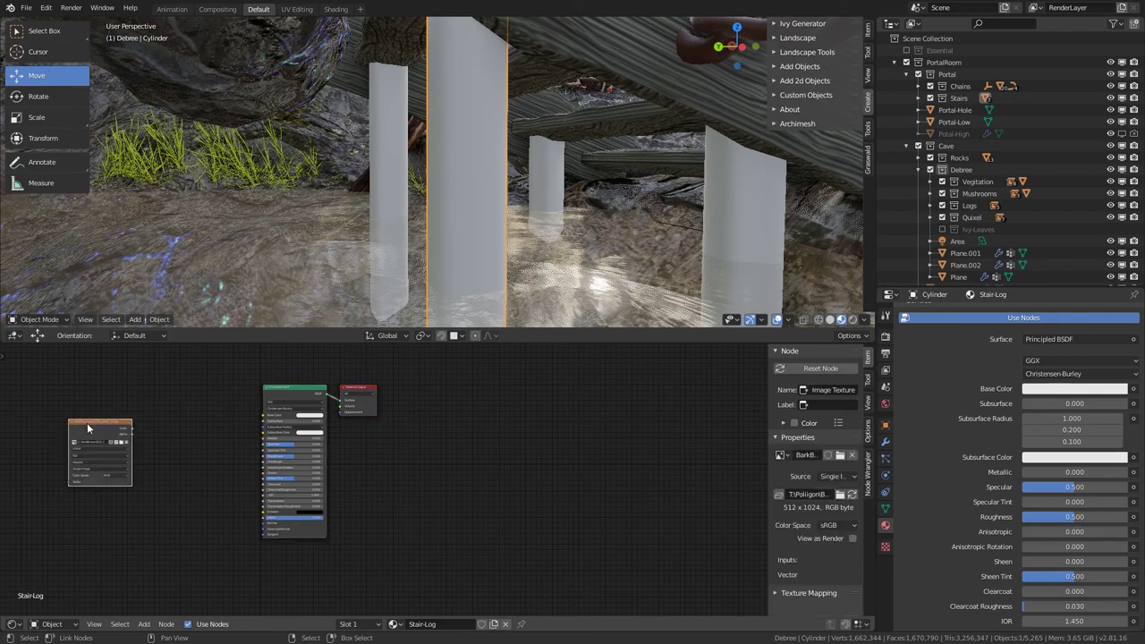
left_click(110, 434, "ctrl+shift")
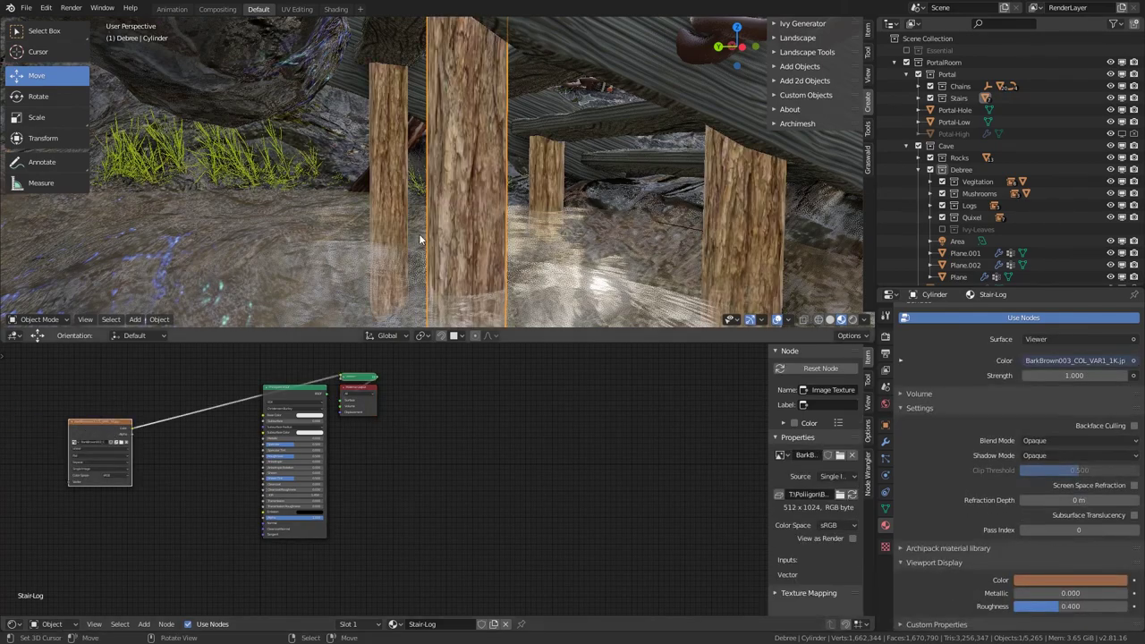
middle_click_drag(419, 233, 363, 246)
middle_click_drag(236, 403, 479, 414)
scroll(479, 413, "up", 5)
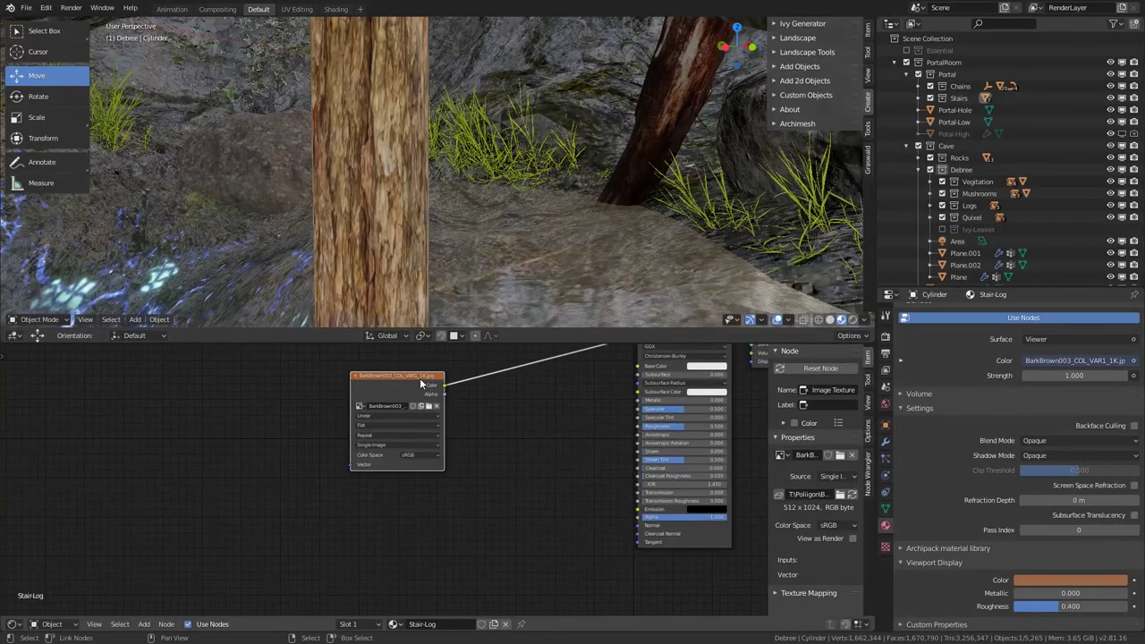
Step: Add Texture Coordinate and Mapping nodes to the bark image, move them away from it and use Object coordinates
key("ctrl+t")
middle_click_drag(163, 403, 397, 474)
scroll(396, 474, "up", 4)
key("g")
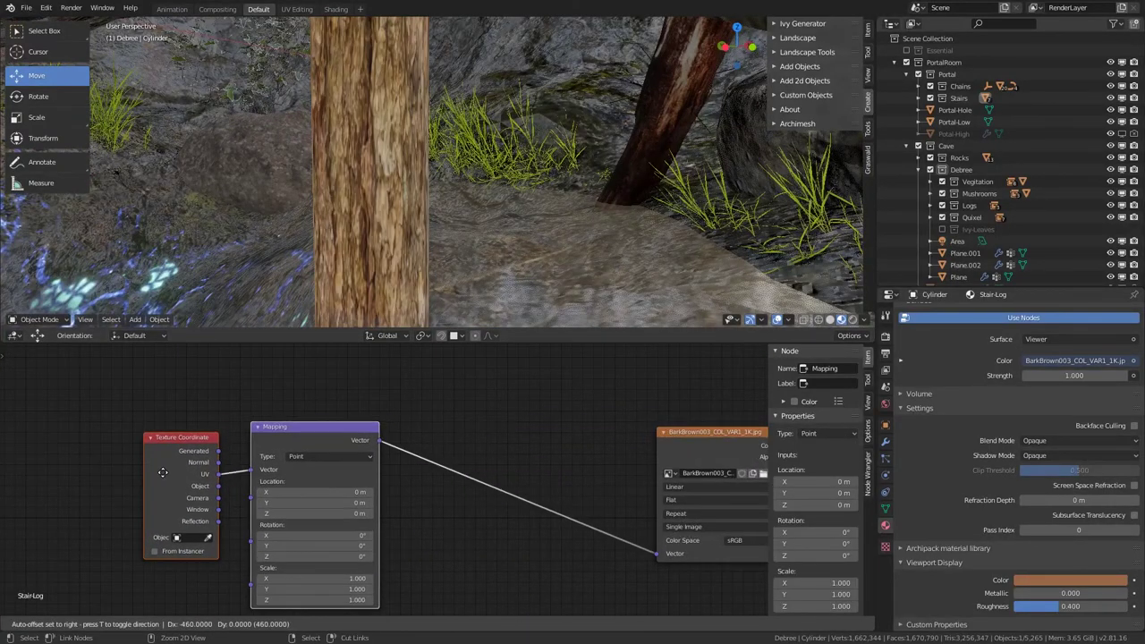
left_click(163, 472)
left_click_drag(218, 486, 254, 469)
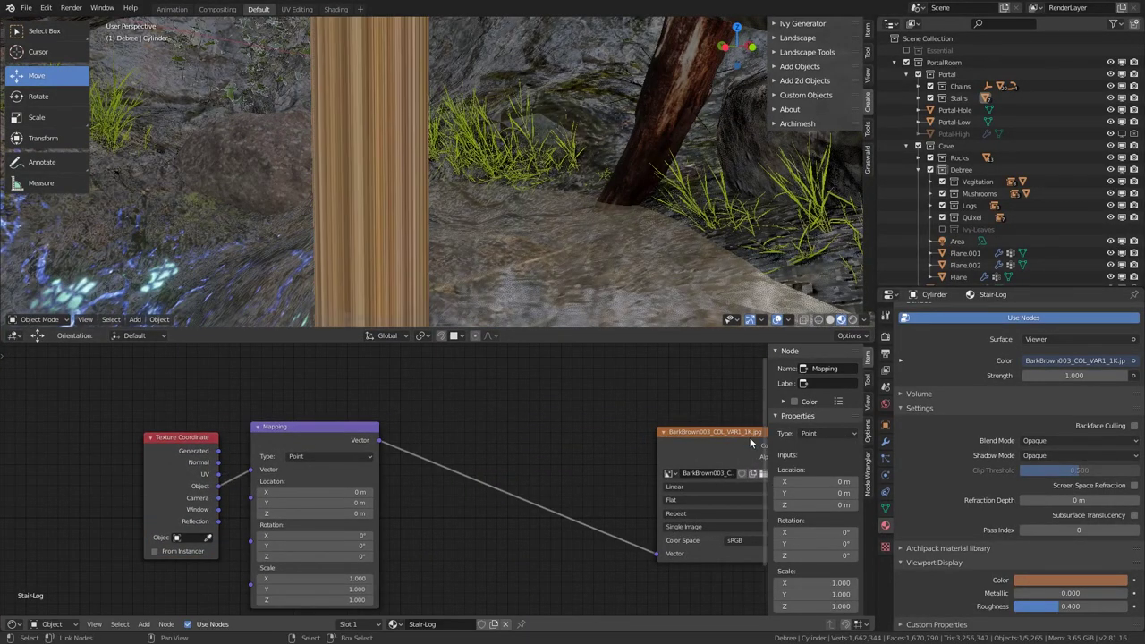
Step: Set the bark image's projection to Box with a blend of 0.2
left_click(718, 497)
left_click(691, 528)
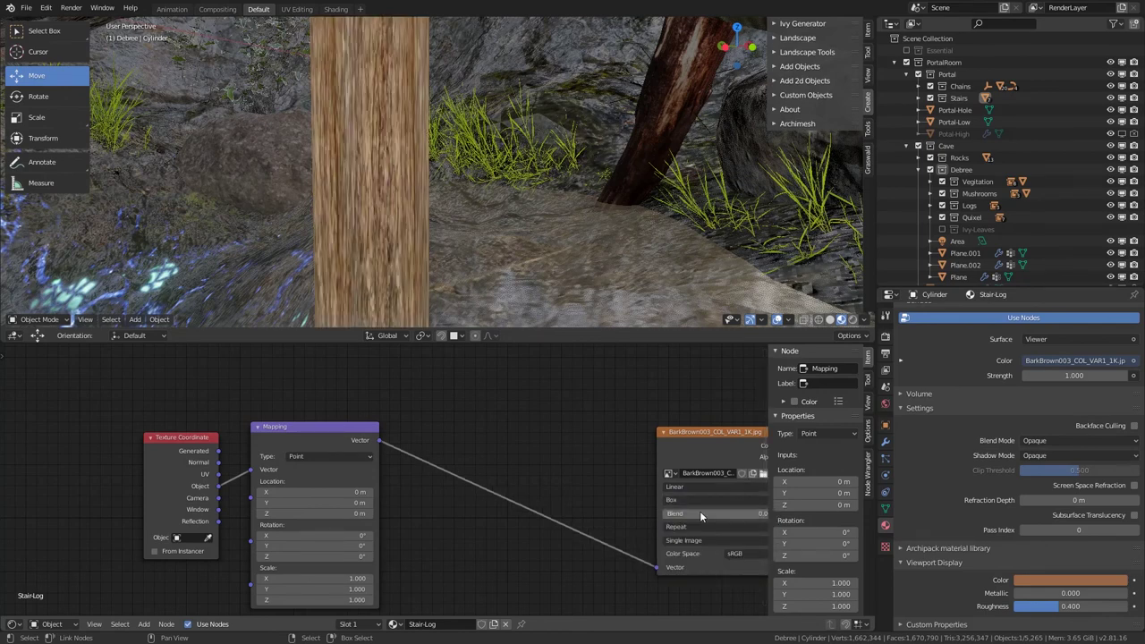
left_click(707, 513)
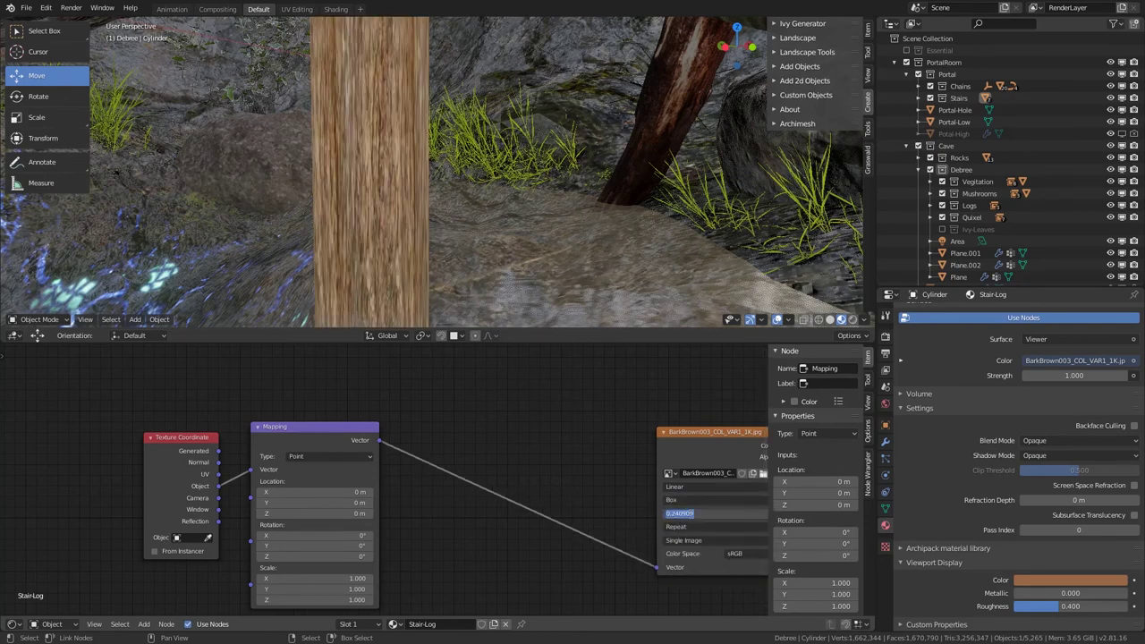
type(".2")
key("Return")
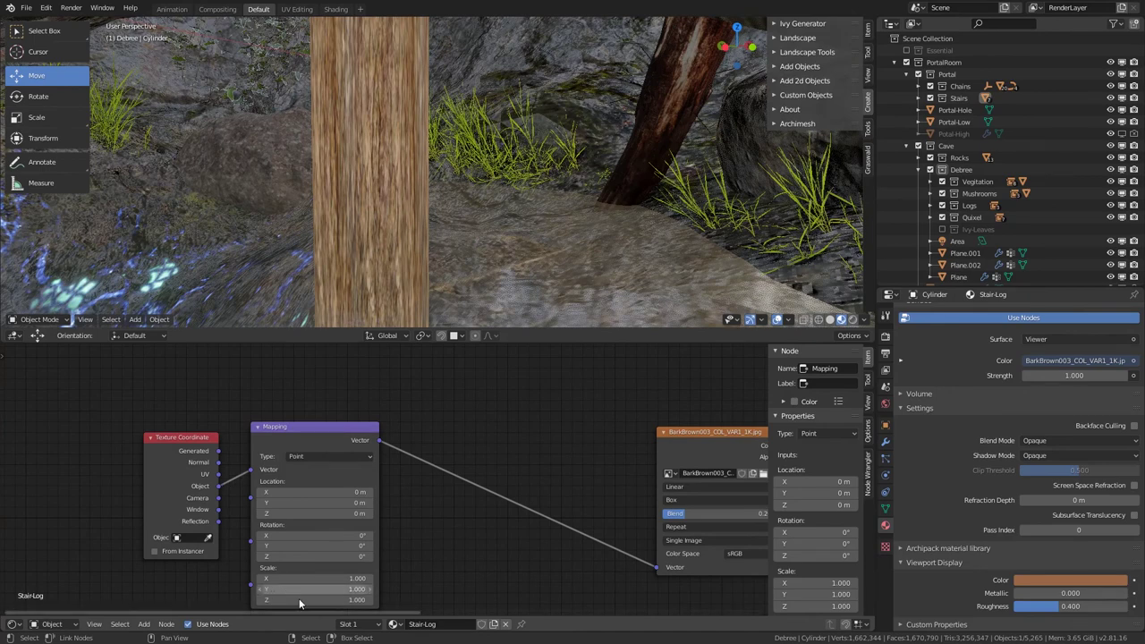
Step: Set the Z scale of the bark texture's Mapping node to 8 to tighten the grain along the support post
left_click(313, 599)
type("2.4")
key("Return")
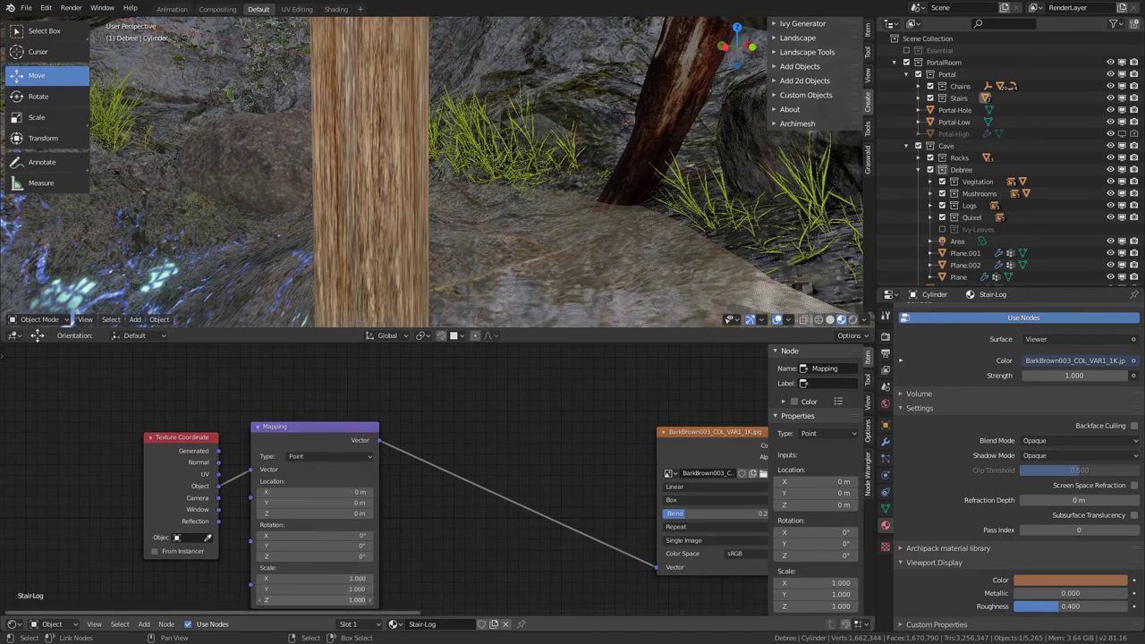
left_click_drag(313, 601, 442, 600)
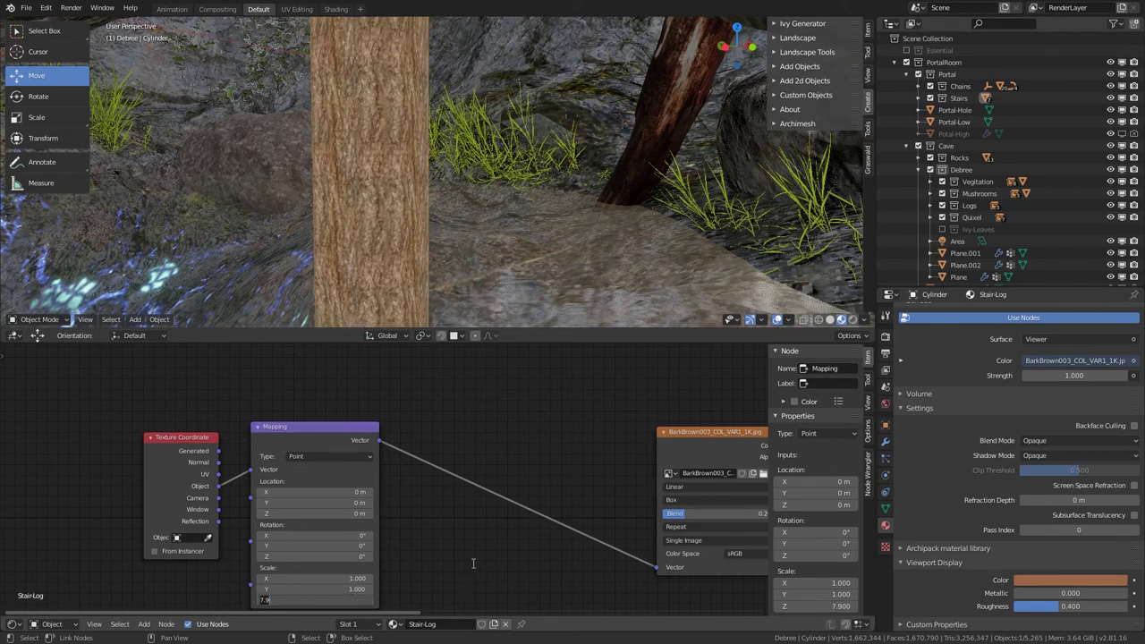
type("0")
key("Return")
middle_click_drag(458, 269, 439, 222)
left_click(356, 599)
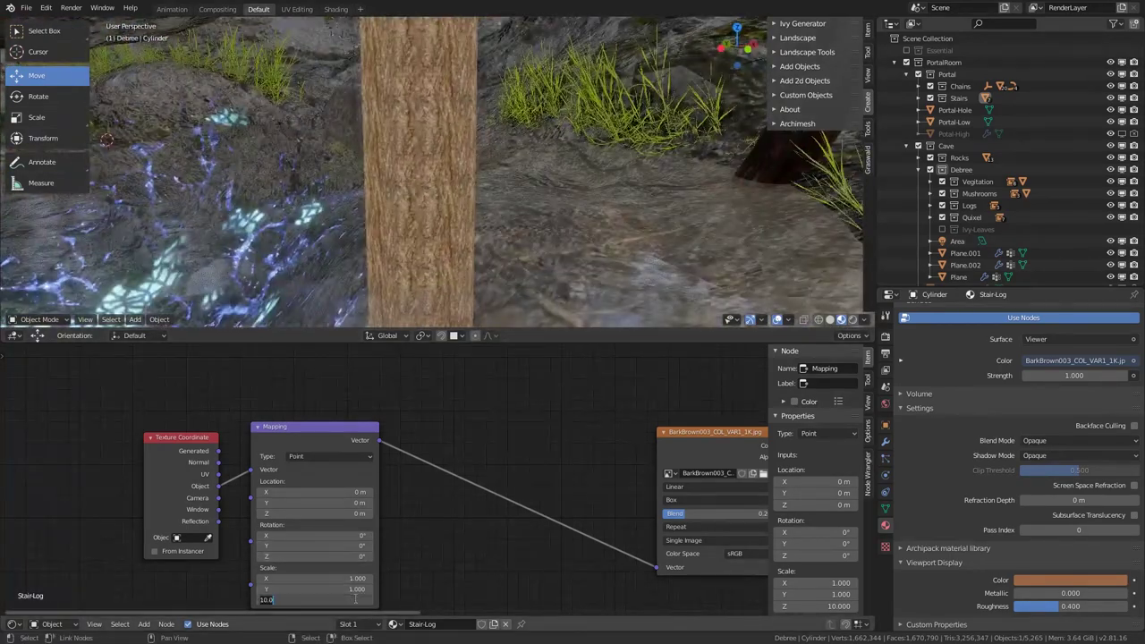
type("8")
key("Return")
Step: Duplicate the Mapping node between the first one and the bark image, and set the copy's Z scale to 1
left_click(316, 433)
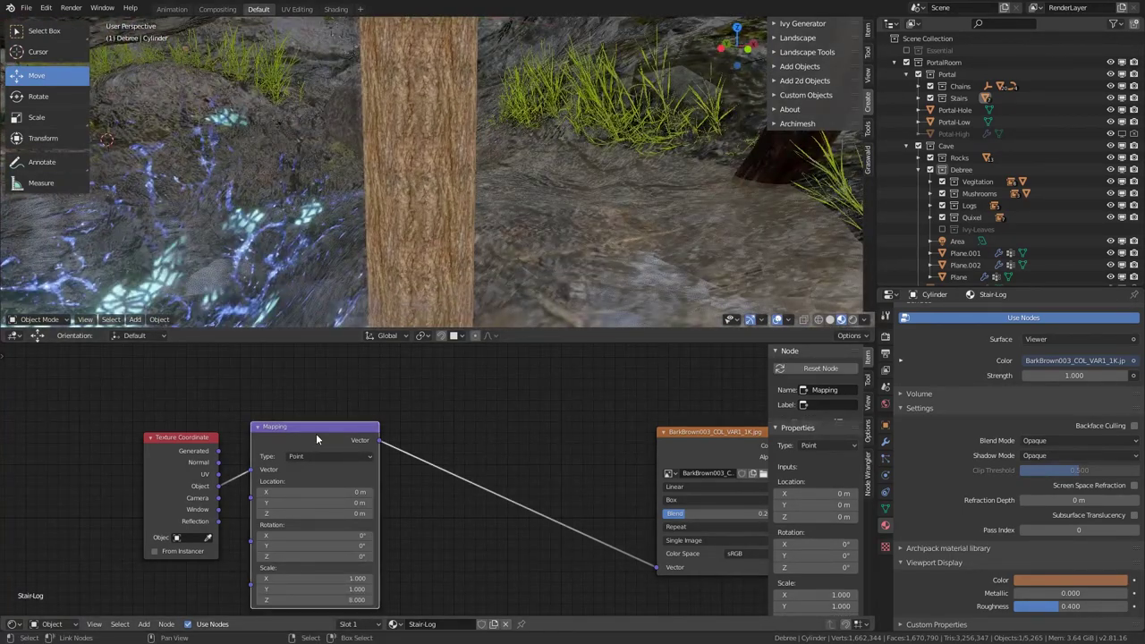
key("shift+d")
left_click(488, 414)
middle_click_drag(528, 575, 481, 542)
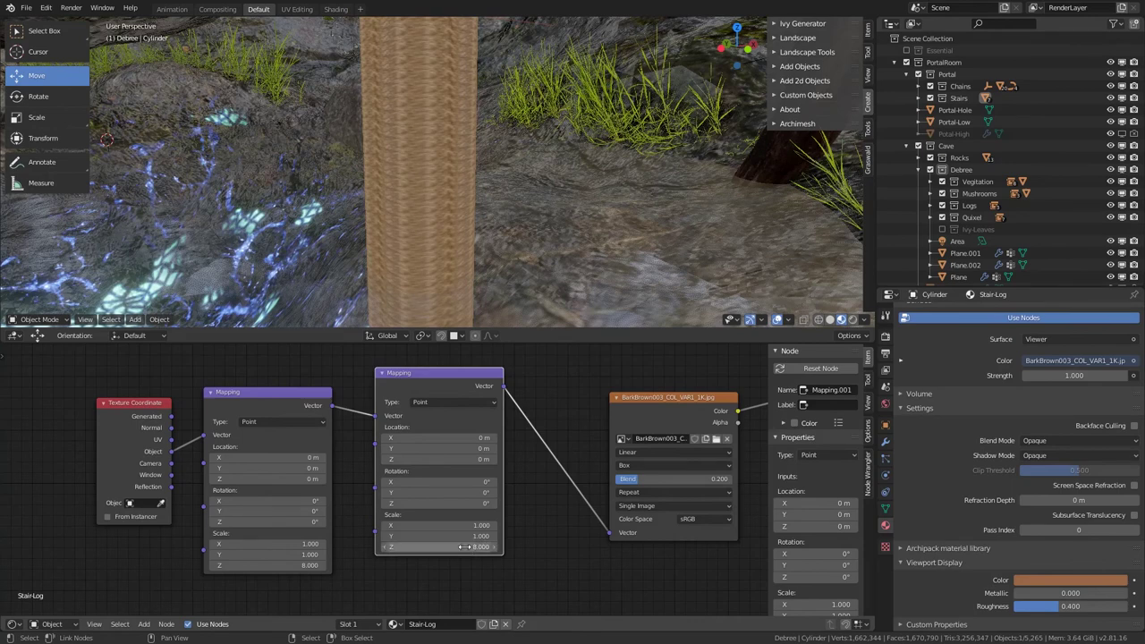
left_click(480, 546)
type("1")
key("Return")
Step: Set the second Mapping node's scale to 0.33 on all three axes and check the bark on the posts
left_click(465, 547)
mouse_move(464, 547)
left_mouse_down("shift")
mouse_move(403, 548)
mouse_move(465, 550)
left_mouse_up("shift")
scroll(450, 233, "down", 3)
scroll(450, 233, "down", 5)
middle_click_drag(449, 234, 263, 213)
scroll(448, 219, "up", 4)
scroll(263, 214, "down", 3)
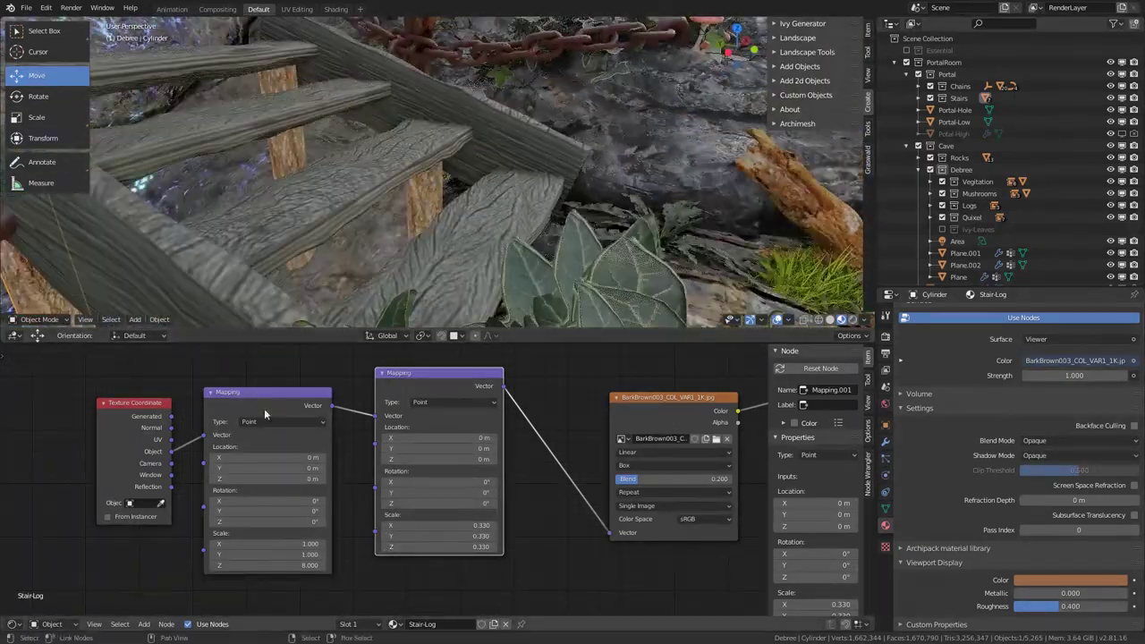
Step: Move the Viewer and Principled BSDF nodes away and insert an RGB Curves node after the bark image's color output
middle_click_drag(570, 419, 233, 465)
scroll(478, 454, "down", 4)
middle_click_drag(478, 449, 328, 449)
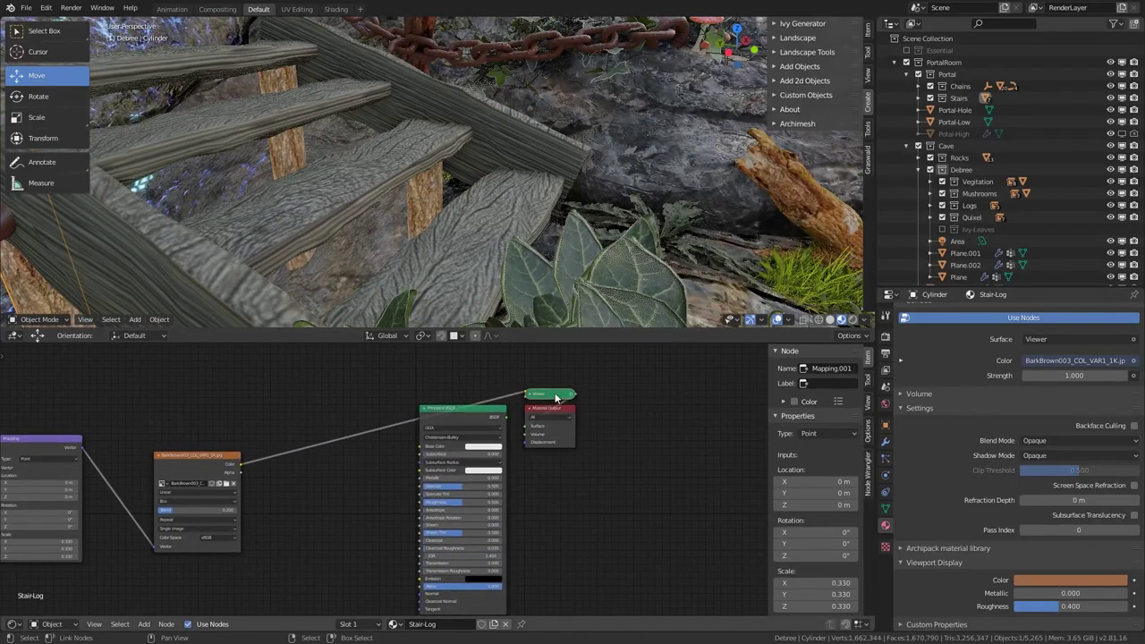
left_click_drag(545, 395, 616, 373)
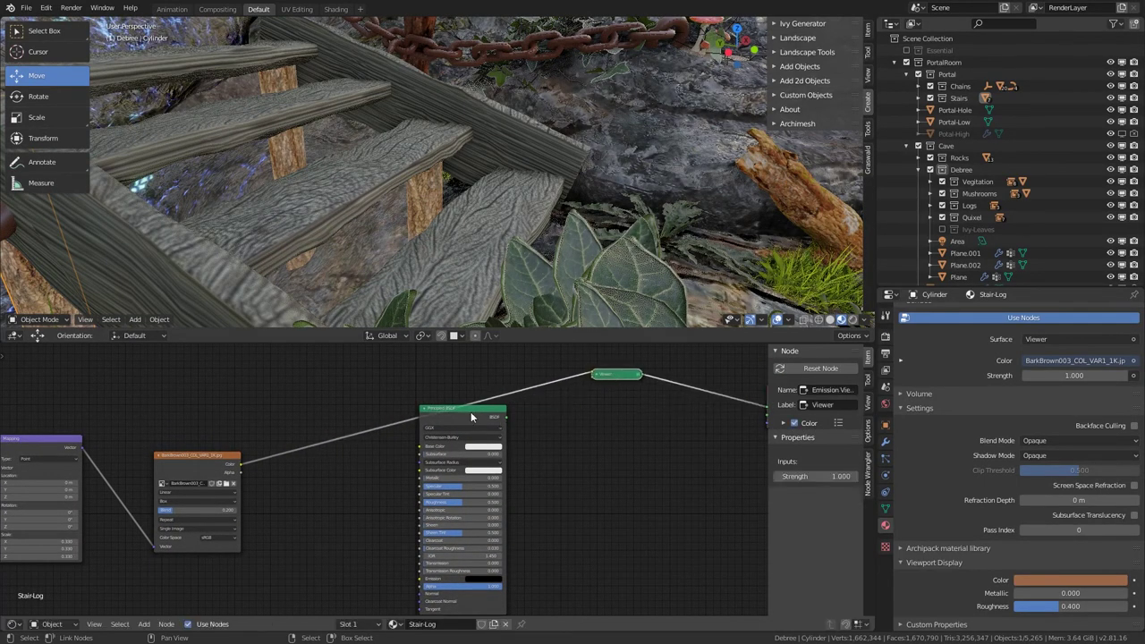
left_click_drag(471, 409, 694, 441)
scroll(430, 475, "up", 3)
key("shift+a")
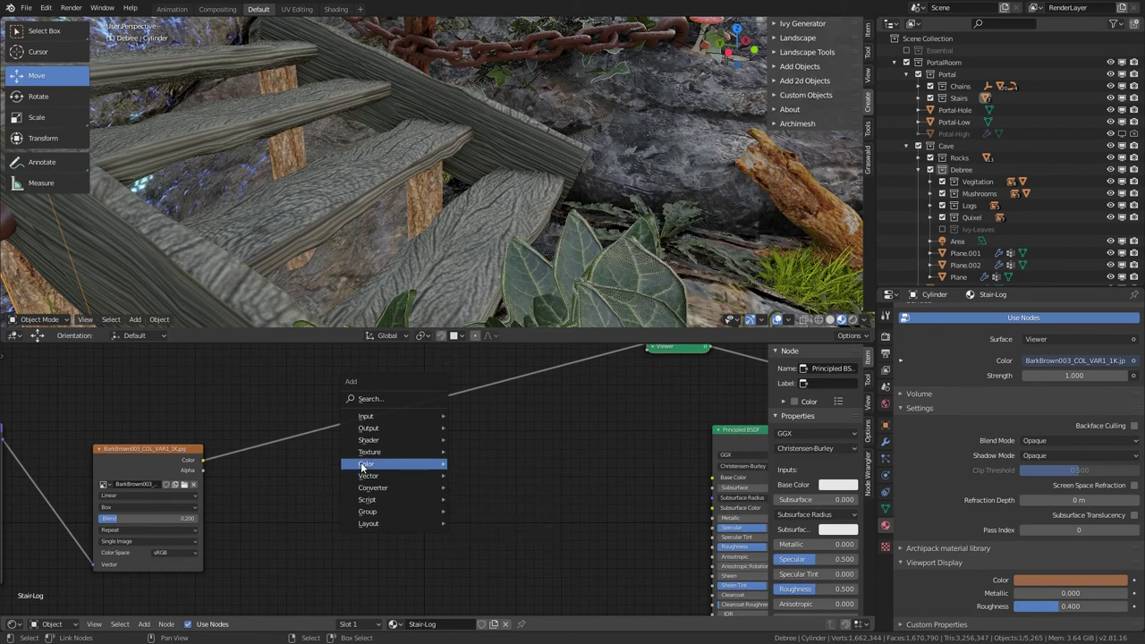
mouse_move(371, 463)
left_click(483, 540)
left_click(381, 366)
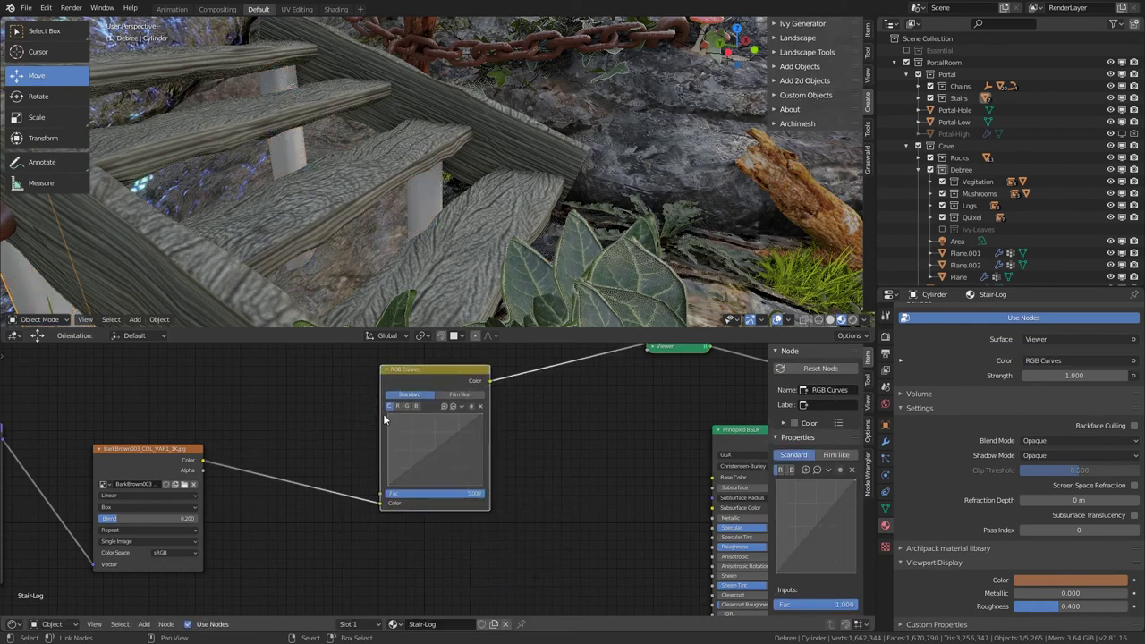
Step: Darken the bark with the combined RGB curve and lower the red channel's midpoint to about X 0.53, Y 0.44
scroll(383, 413, "up", 1)
middle_click_drag(335, 407, 363, 439)
mouse_move(475, 470)
left_mouse_down()
mouse_move(484, 484)
mouse_move(469, 477)
mouse_move(474, 485)
left_mouse_up()
left_click(427, 425)
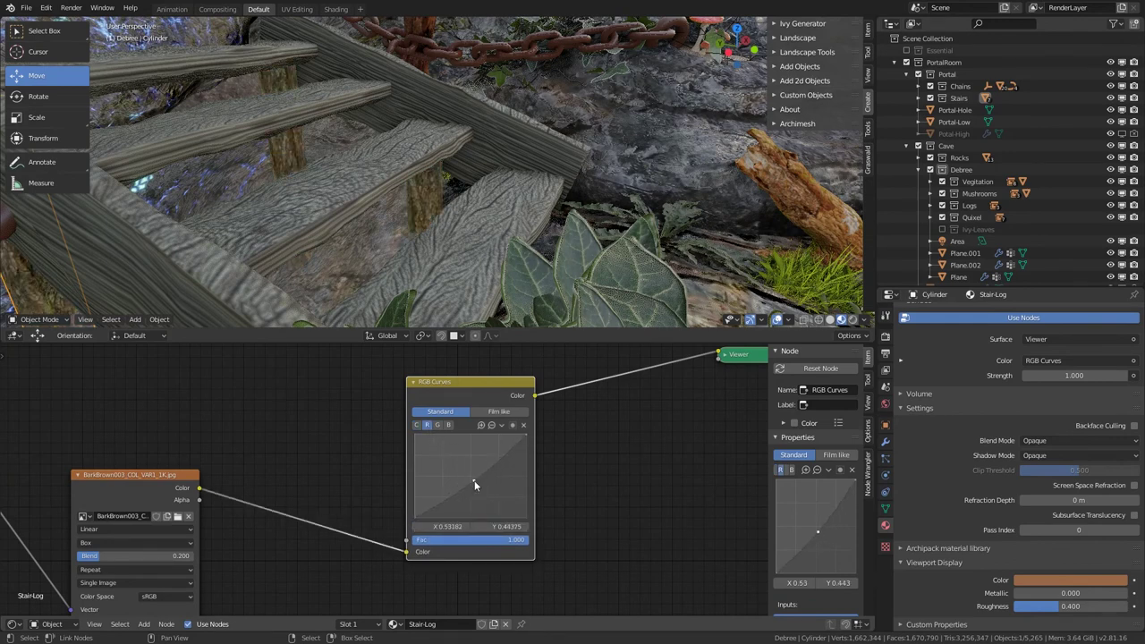
Step: Select the stair planks, lower their Wood material's combined RGB curve to about X 0.73, Y 0.26, and adjust the green channel's midpoint
middle_click_drag(496, 246, 458, 222)
scroll(379, 206, "up", 4)
left_click(457, 224)
middle_click_drag(329, 453, 486, 499)
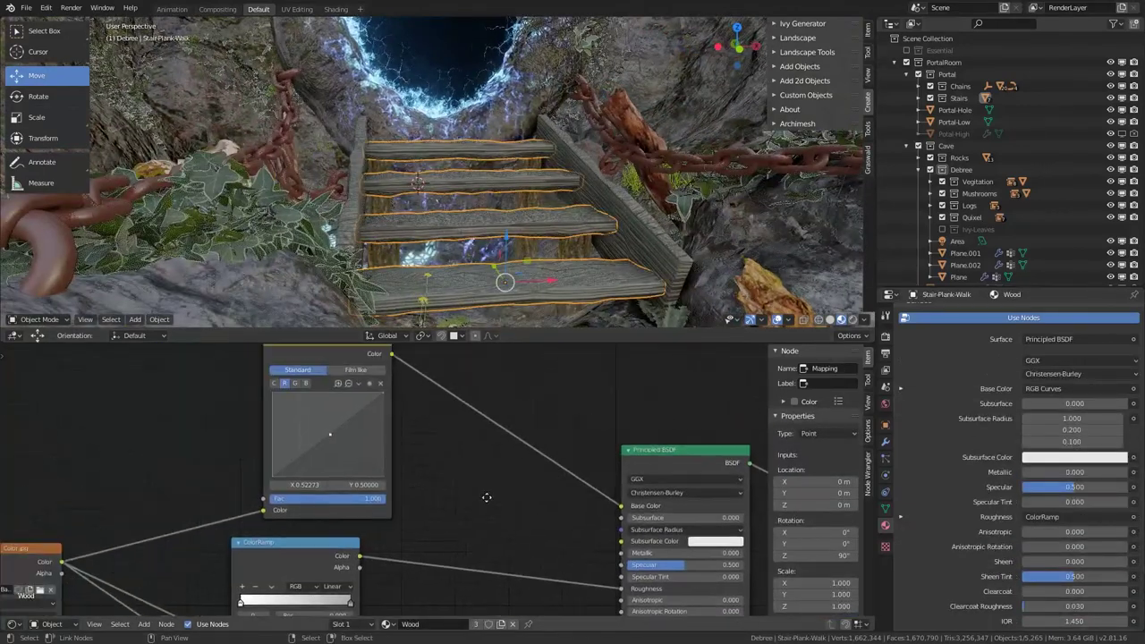
scroll(294, 411, "up", 2)
left_click_drag(340, 431, 365, 457)
left_click(270, 372)
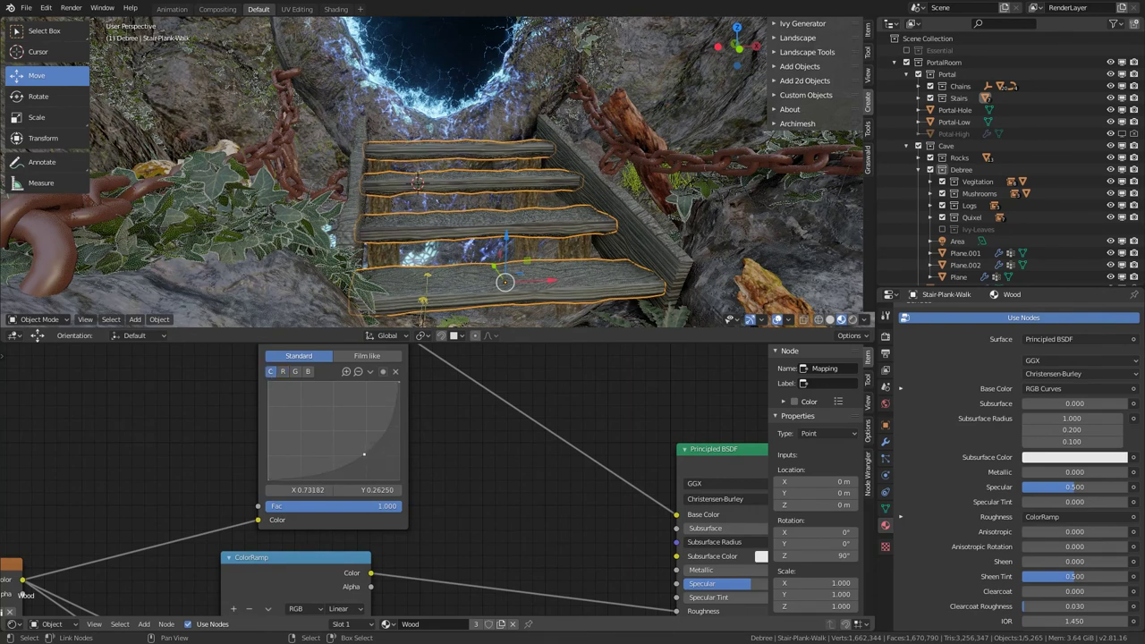
middle_click_drag(483, 170, 474, 229)
left_click(296, 371)
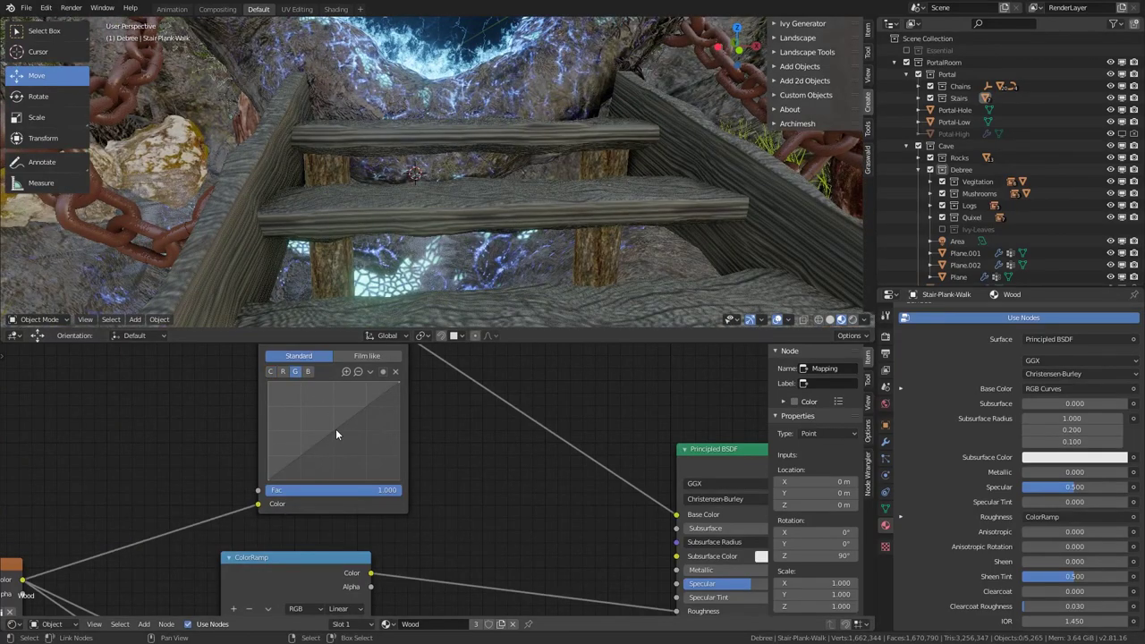
left_click(336, 434)
Step: Select a support post and lower its Stair-Log material's combined RGB curve point to about X 0.65, Y 0.30
middle_click_drag(501, 223, 341, 200)
scroll(511, 225, "down", 3)
scroll(504, 223, "up", 4)
scroll(466, 200, "up", 3)
scroll(466, 200, "down", 1)
scroll(414, 221, "up", 2)
scroll(341, 200, "up", 1)
right_click(326, 167)
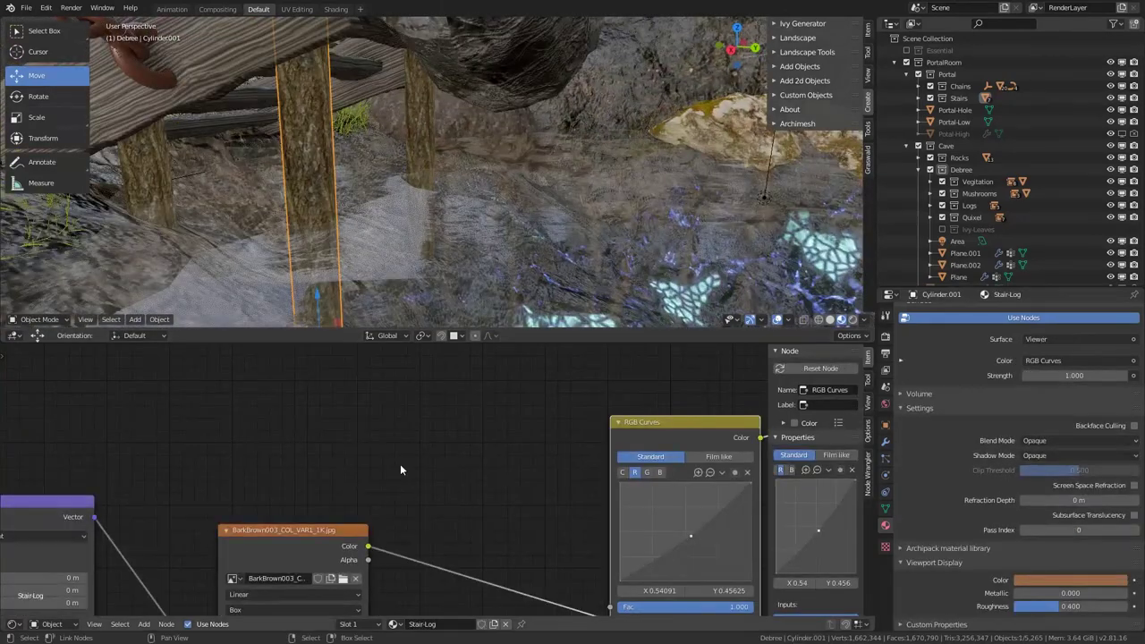
scroll(400, 464, "down", 2)
middle_click_drag(400, 464, 288, 451)
scroll(296, 449, "up", 2)
left_click(420, 409)
left_click_drag(493, 472, 511, 500)
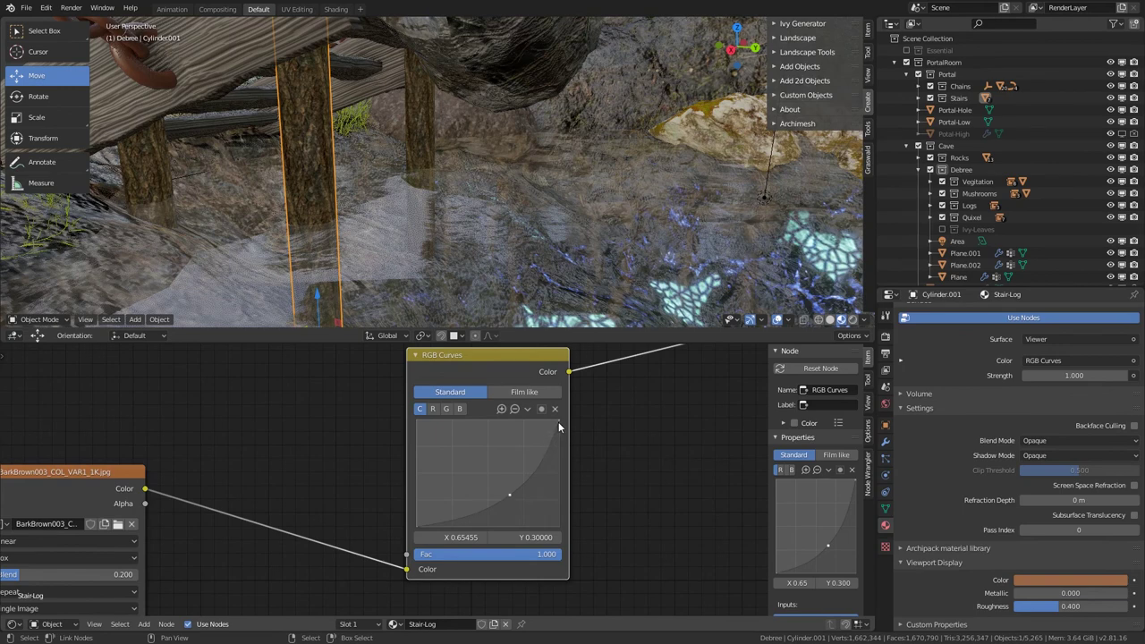
mouse_move(558, 421)
left_mouse_down()
mouse_move(538, 432)
mouse_move(559, 424)
left_mouse_up()
Step: Adjust the bark's red channel curve point to about X 0.55, Y 0.46 and check the stairs from the camera
left_click(433, 409)
left_click(492, 478)
left_click_drag(492, 478, 497, 484)
scroll(325, 248, "down", 4)
middle_click_drag(325, 248, 439, 227)
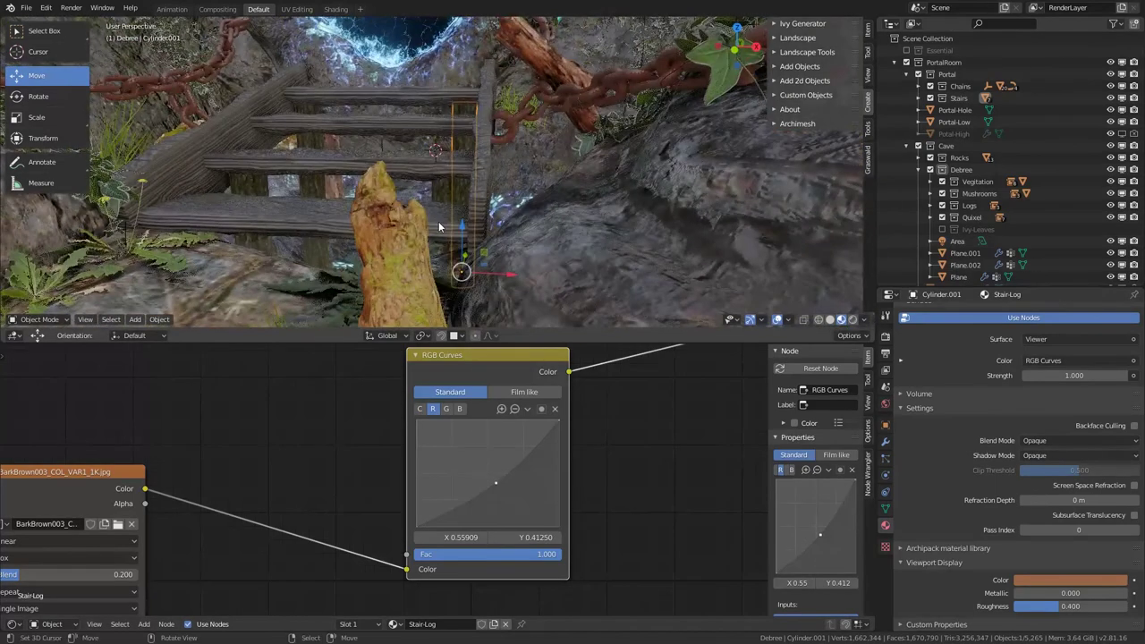
left_click_drag(496, 483, 496, 477)
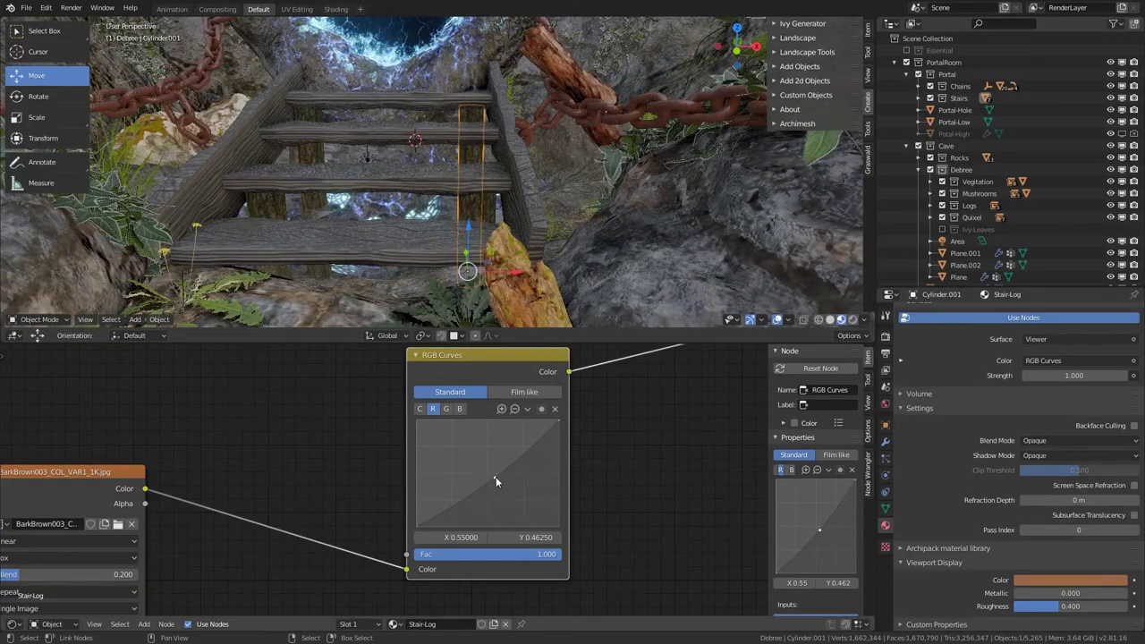
key("KP_0")
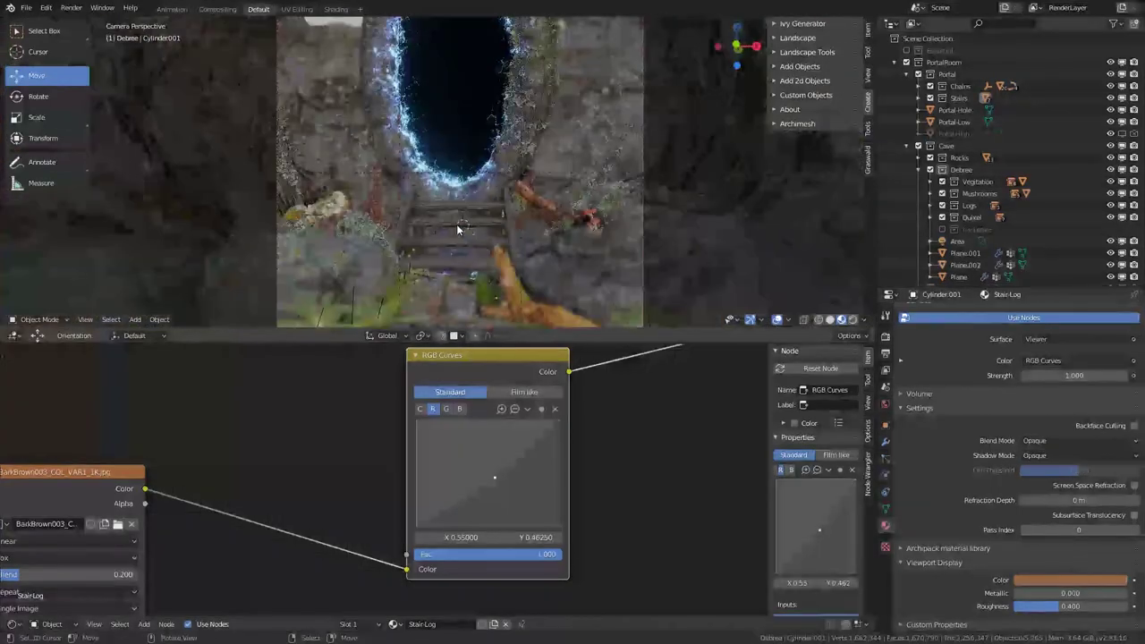
Step: Select the white cobweb plane on the cave wall beside the portal to show its Cobweb material nodes
middle_click_drag(484, 222, 405, 218)
scroll(518, 235, "down", 3)
left_click(407, 101)
left_click(434, 147)
scroll(399, 196, "up", 6)
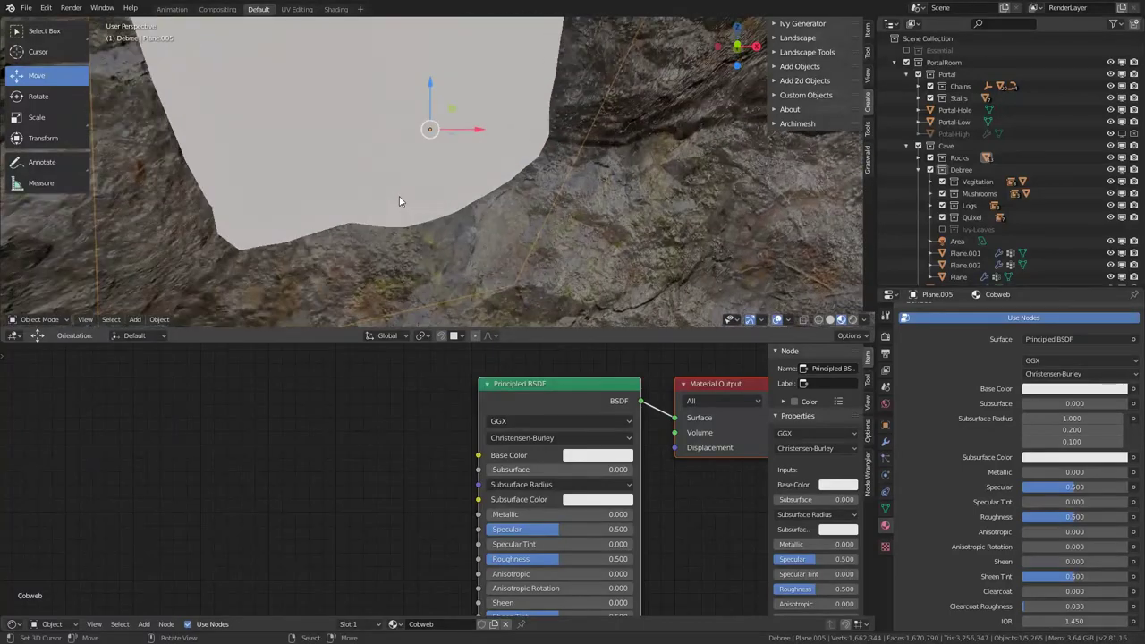
scroll(399, 196, "down", 2)
scroll(397, 189, "down", 4)
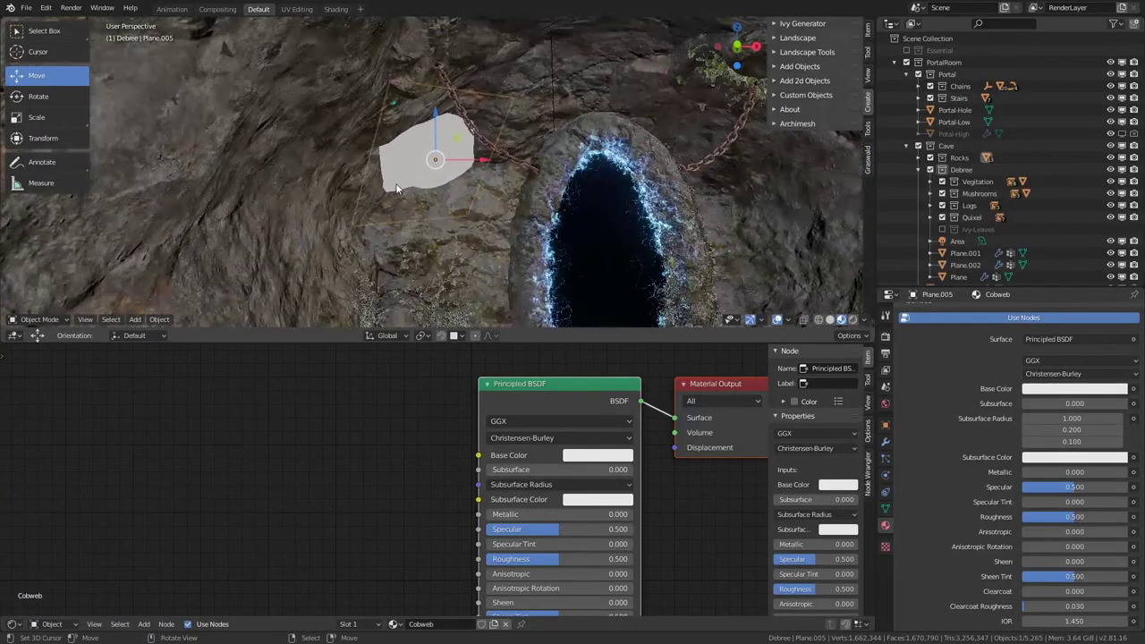
Step: Enlarge the 3D viewport in camera view and examine the whole portal scene and the stairs up close
middle_click_drag(421, 205, 432, 226)
scroll(412, 213, "up", 4)
key("KP_0")
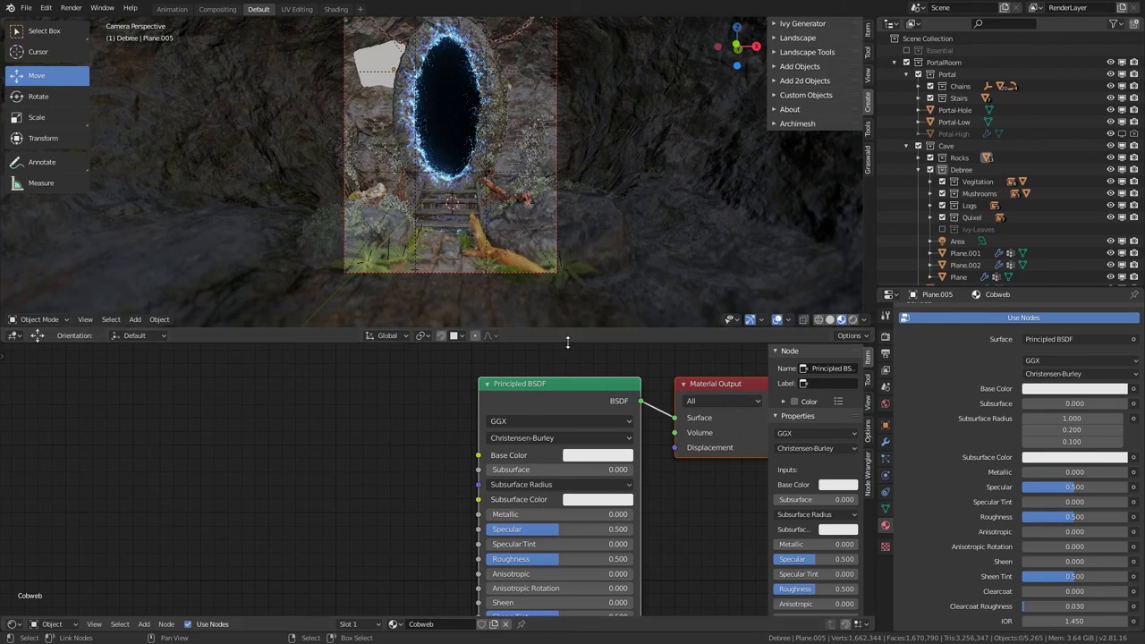
left_click_drag(564, 328, 554, 519)
middle_click_drag(472, 242, 469, 328, "shift")
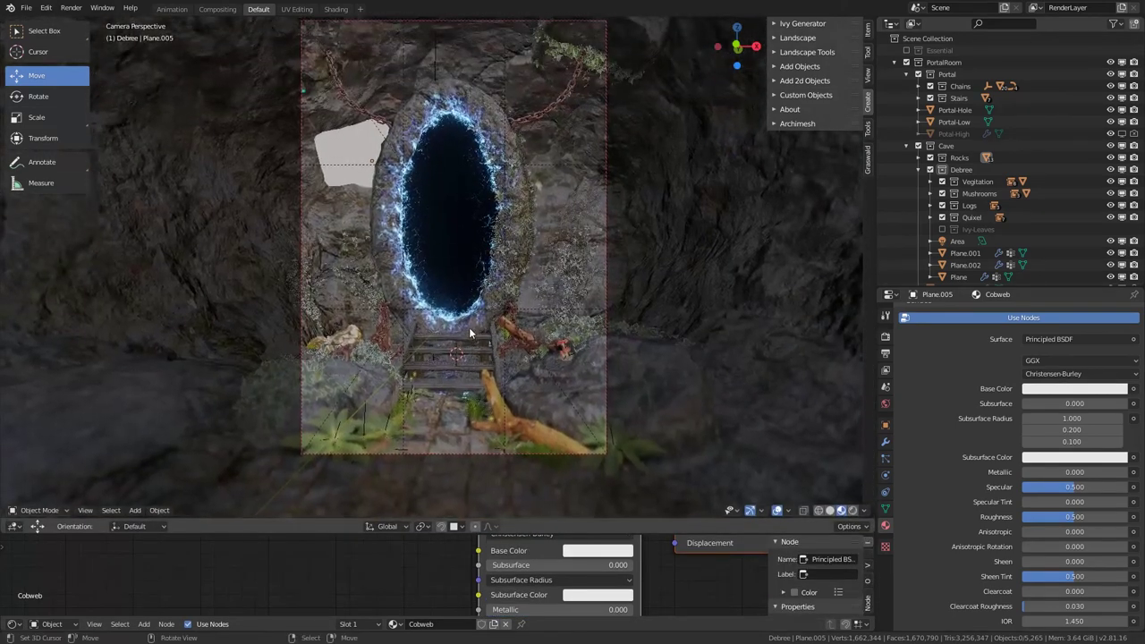
middle_click_drag(466, 235, 462, 262, "shift")
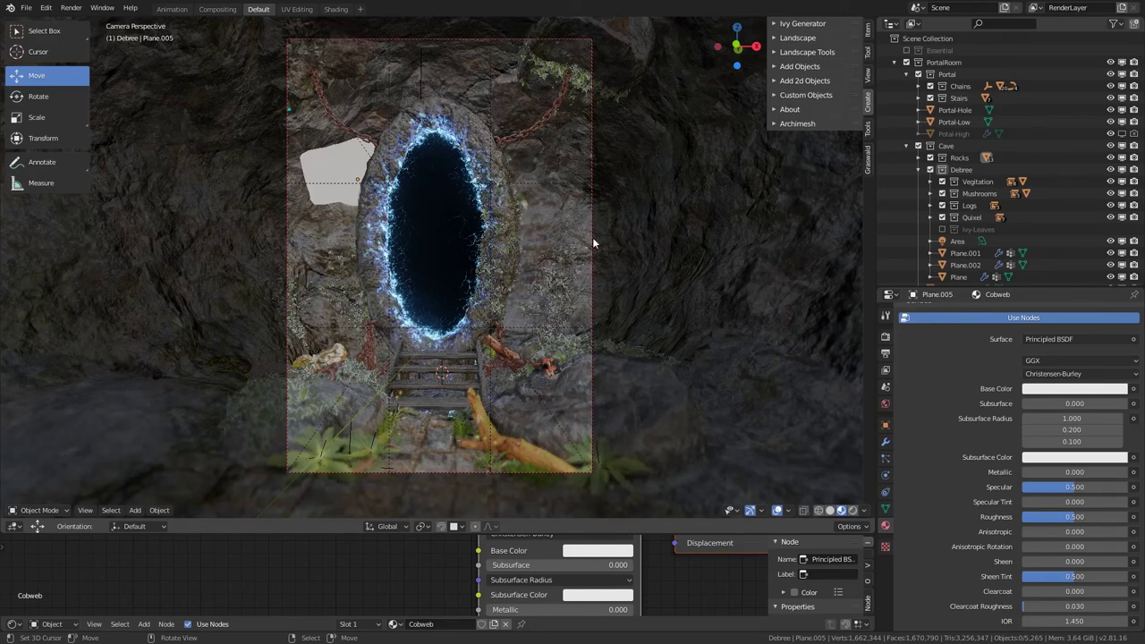
scroll(451, 398, "up", 10)
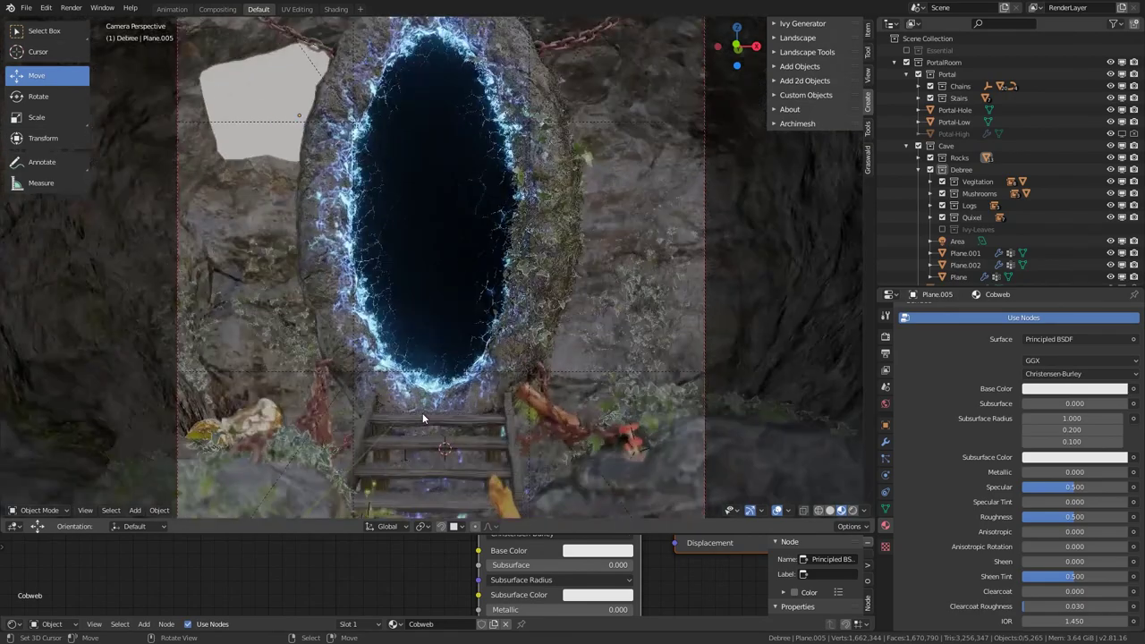
scroll(471, 179, "up", 4)
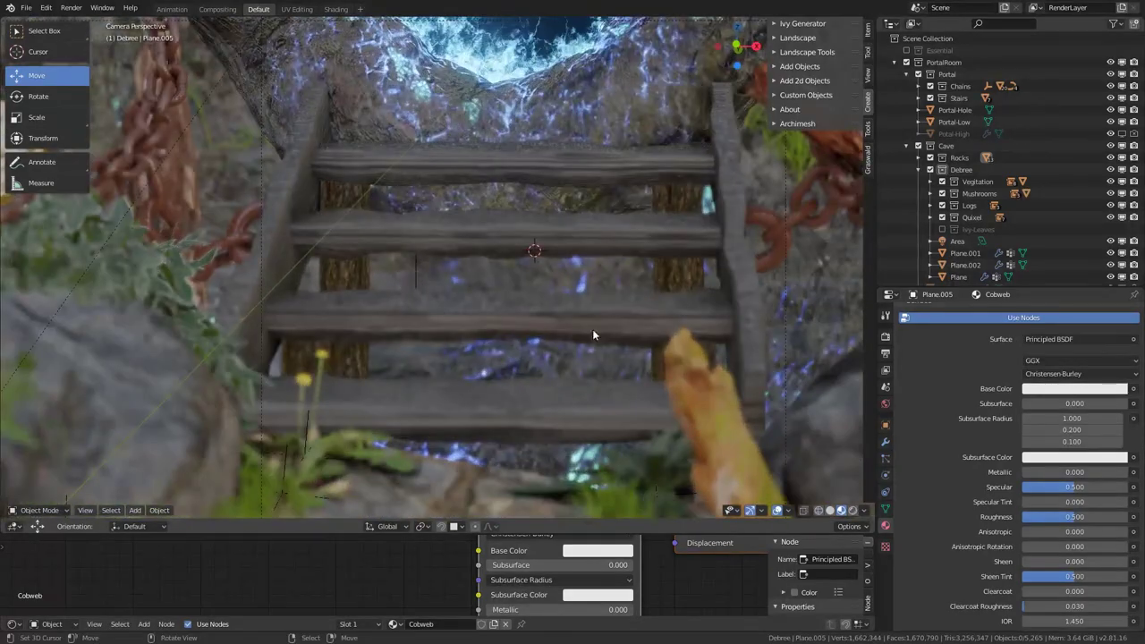
scroll(592, 332, "down", 12)
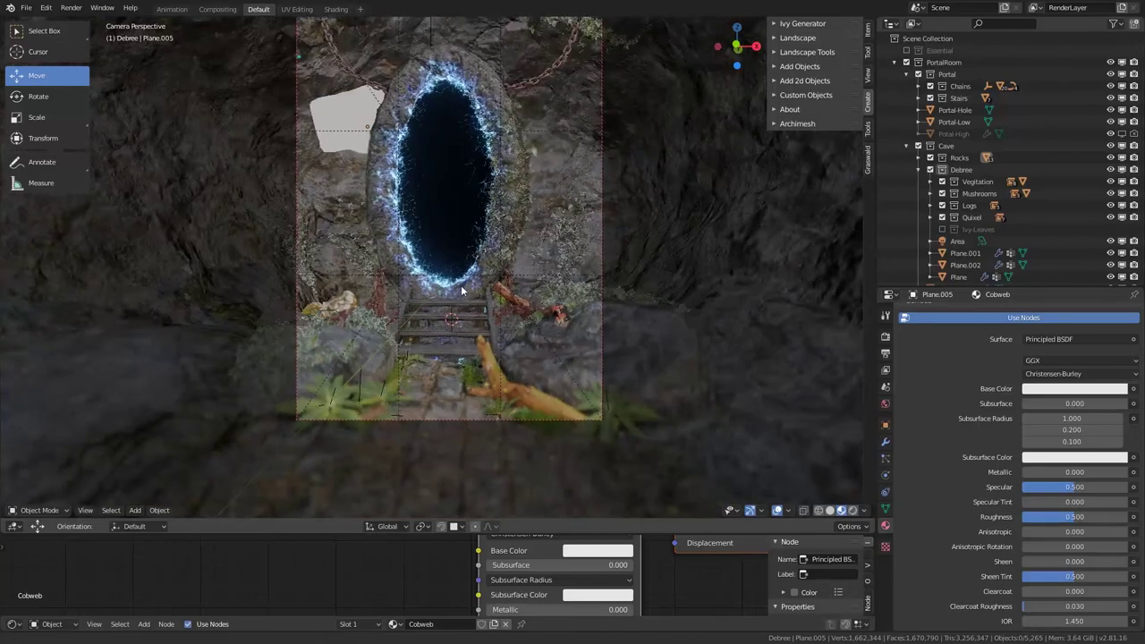
middle_click_drag(462, 286, 447, 337, "shift")
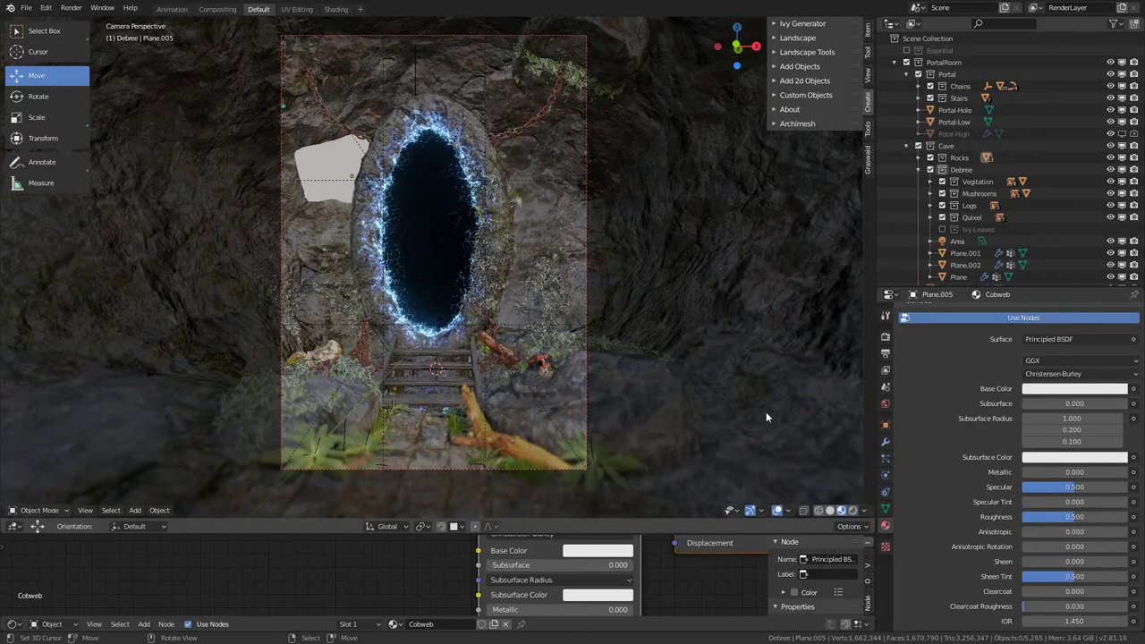